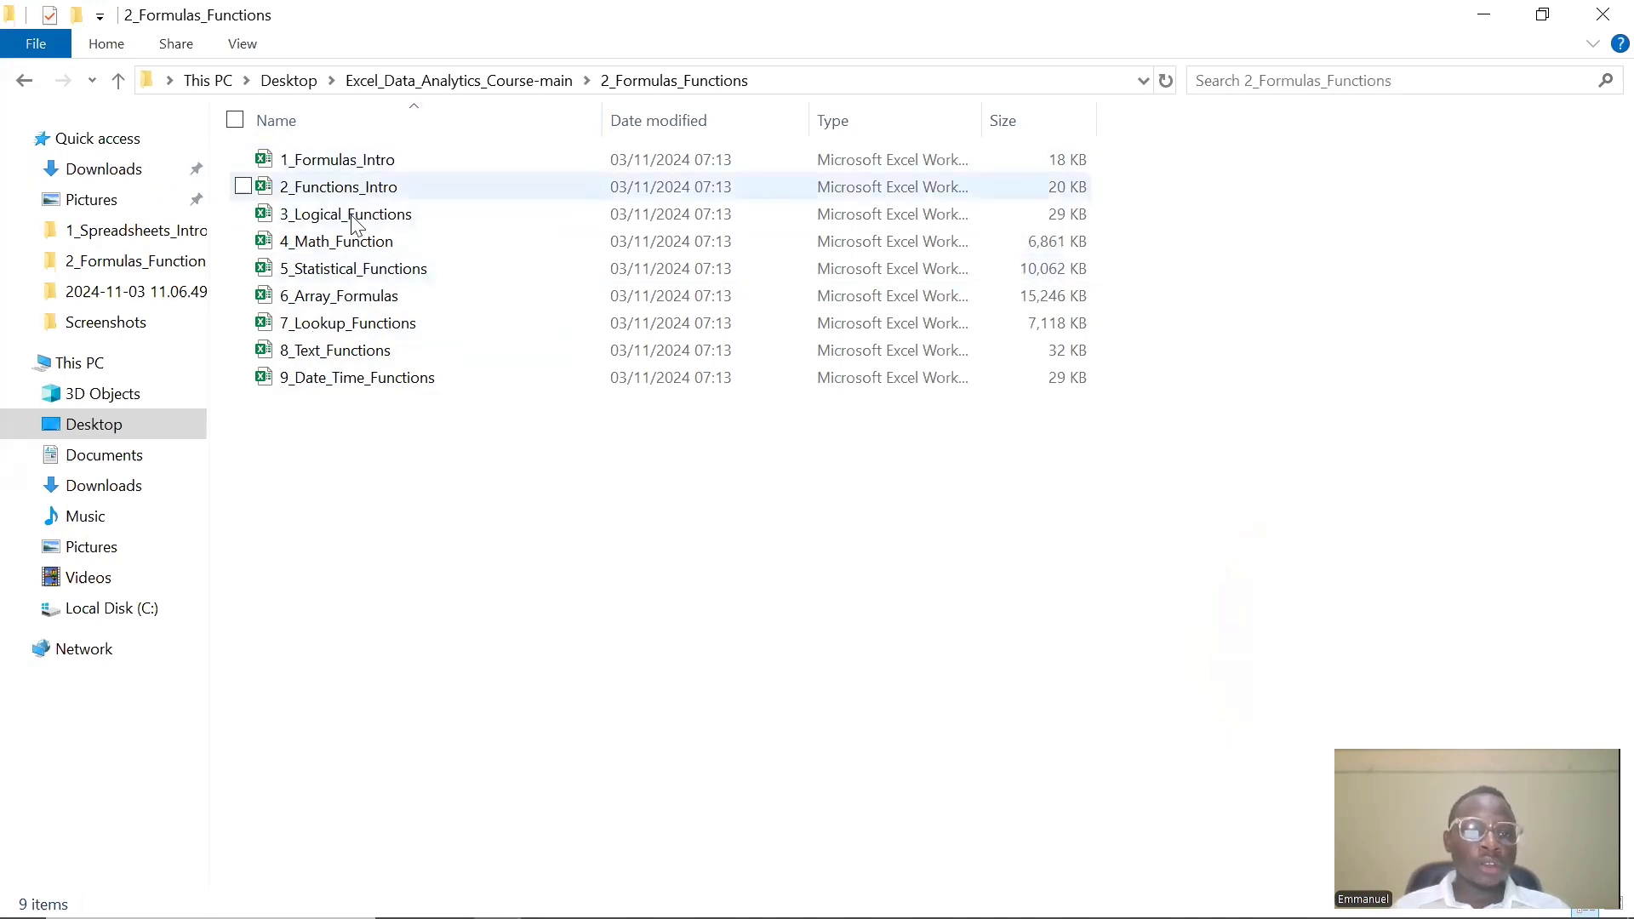
Open the 1_Formulas_Intro workbook and dismiss the genuine Office license banner
double_click(393, 169)
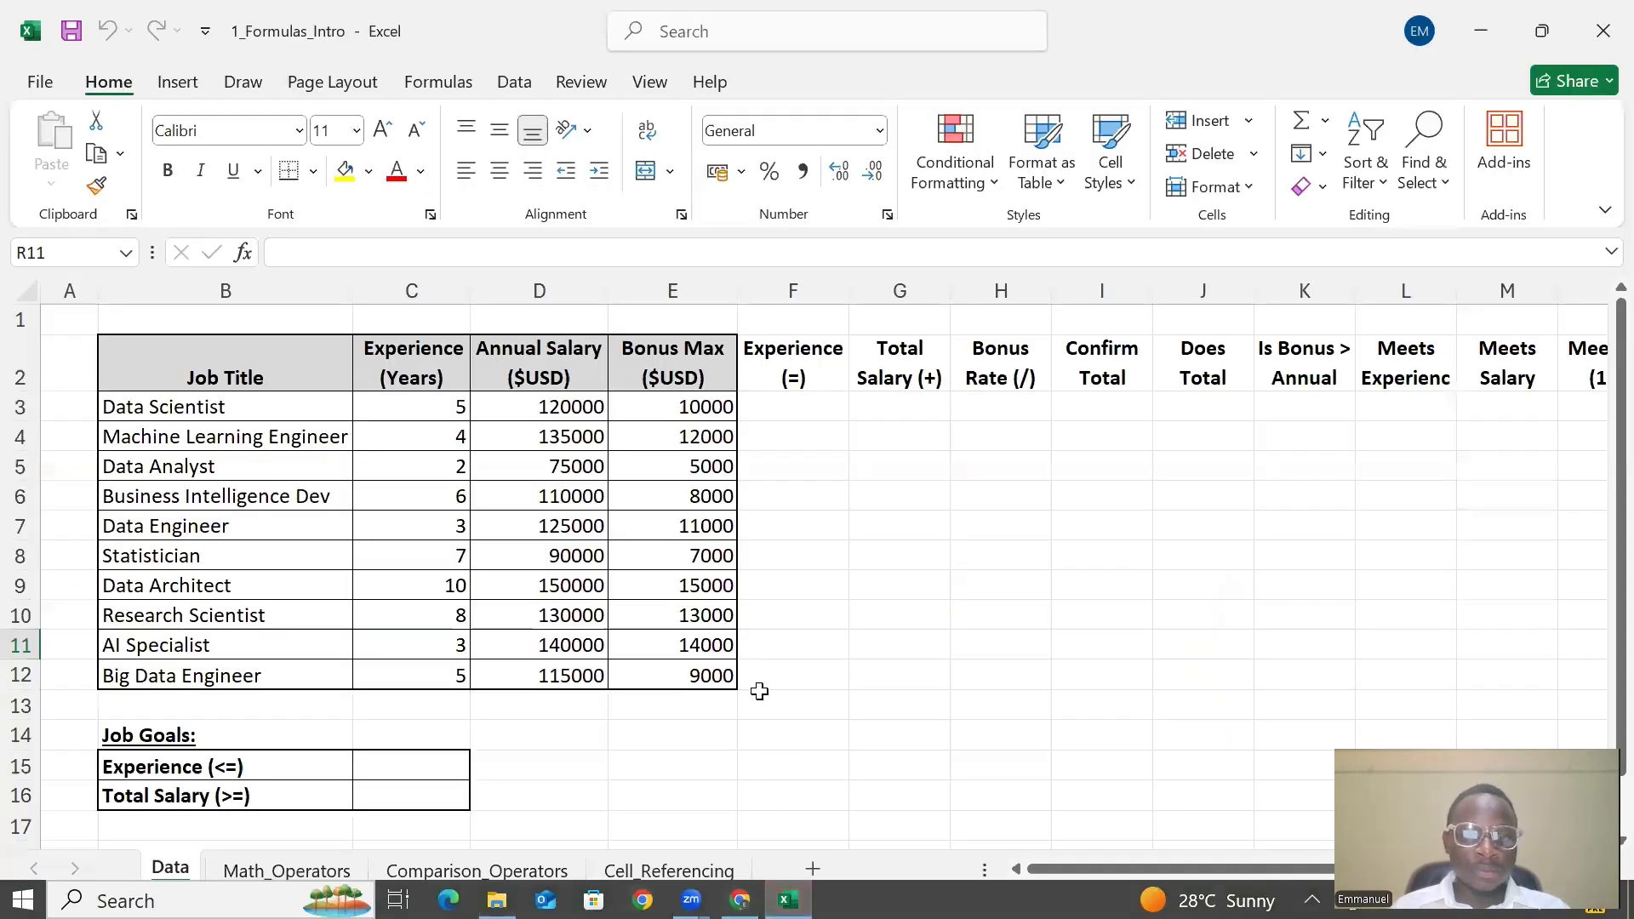
click(800, 408)
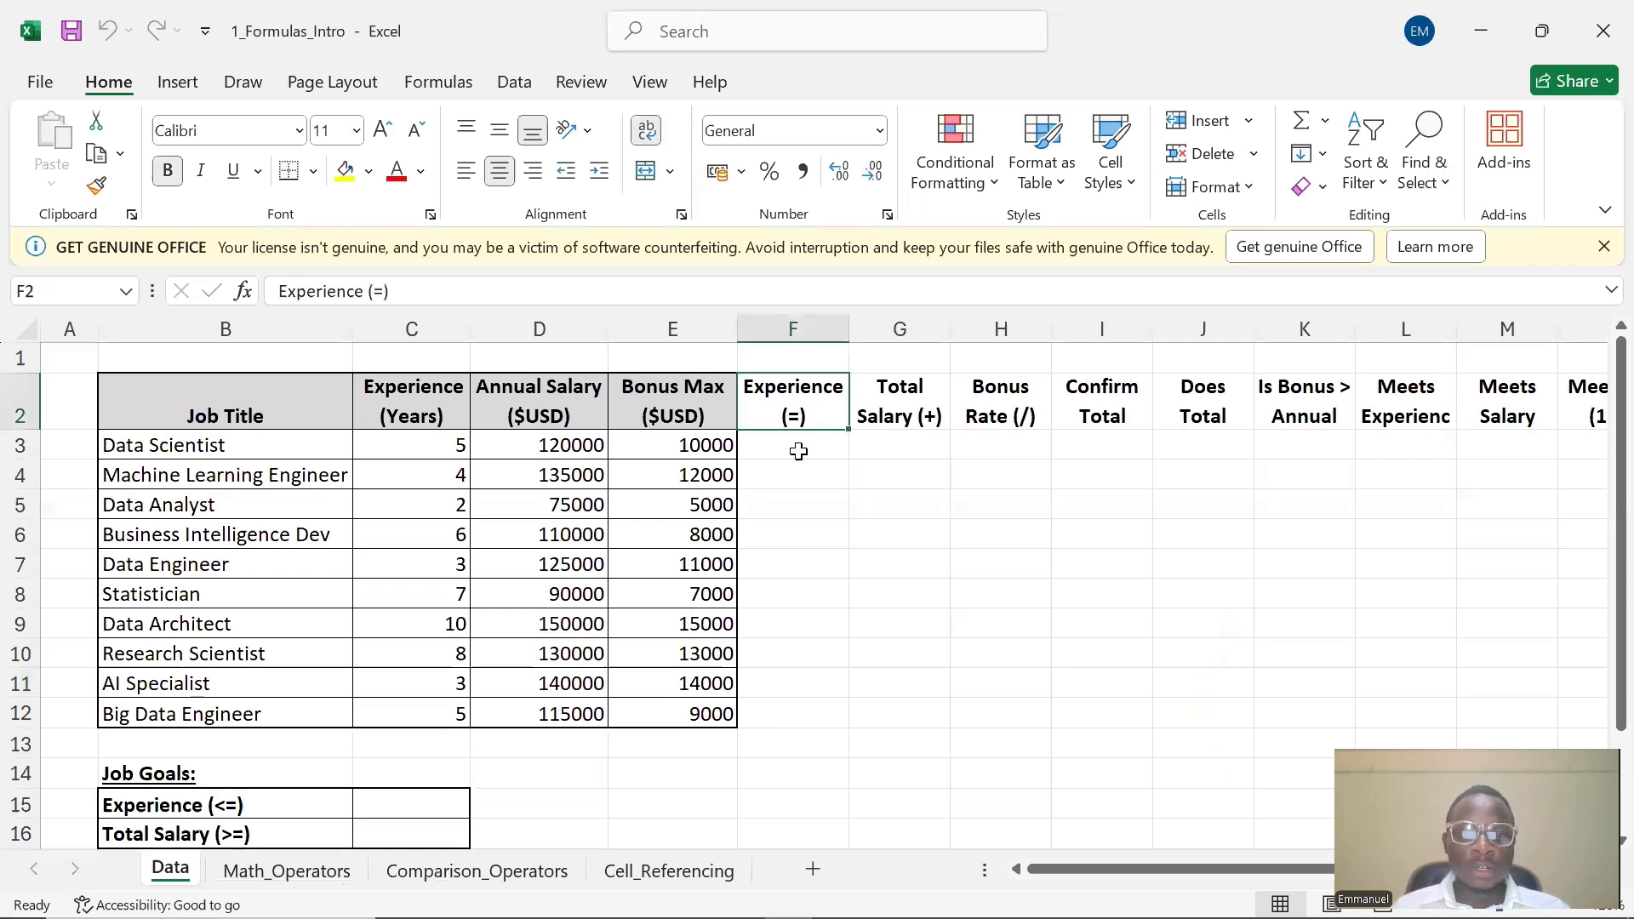
click(797, 445)
click(1599, 246)
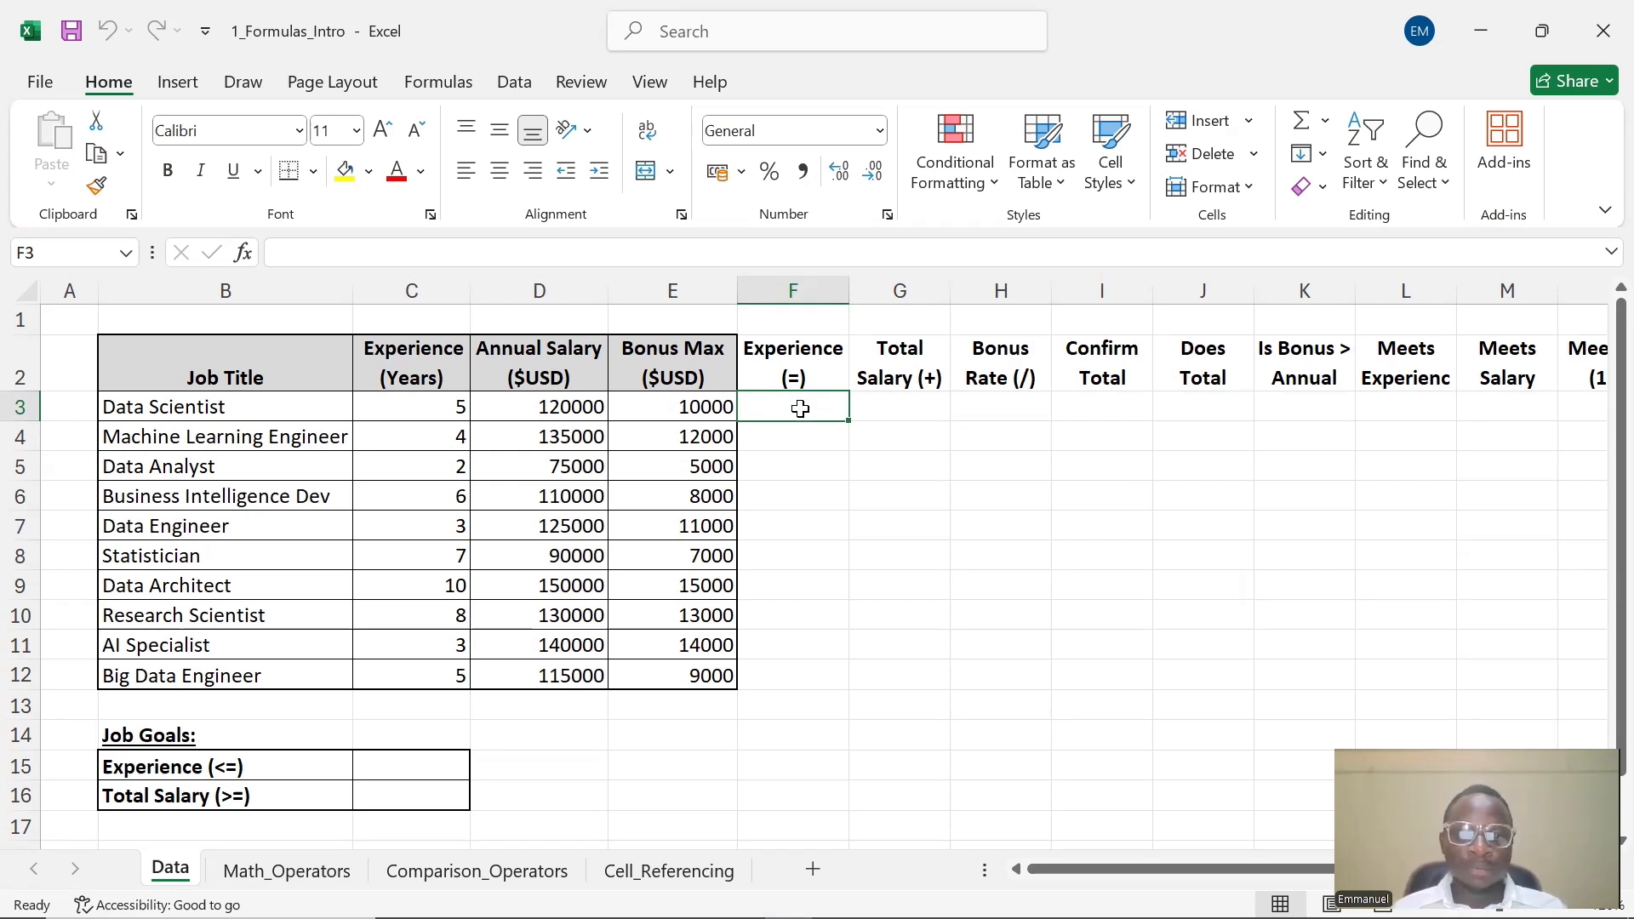
Enter a formula in F3 under Experience (=) that references the experience value in C3
double_click(801, 405)
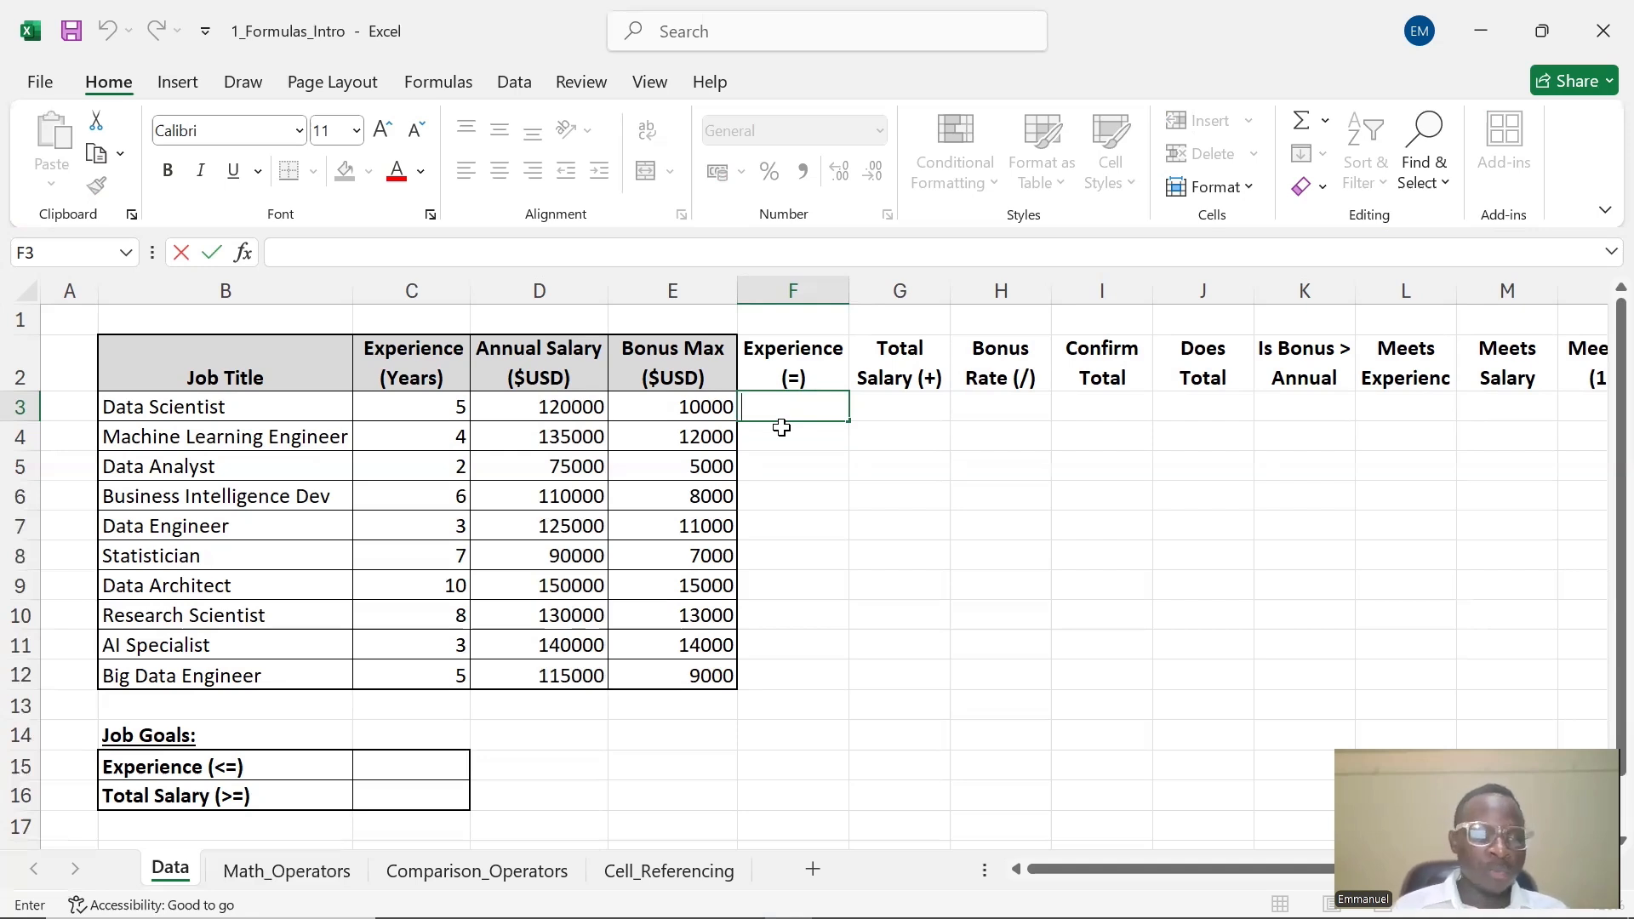
text(=)
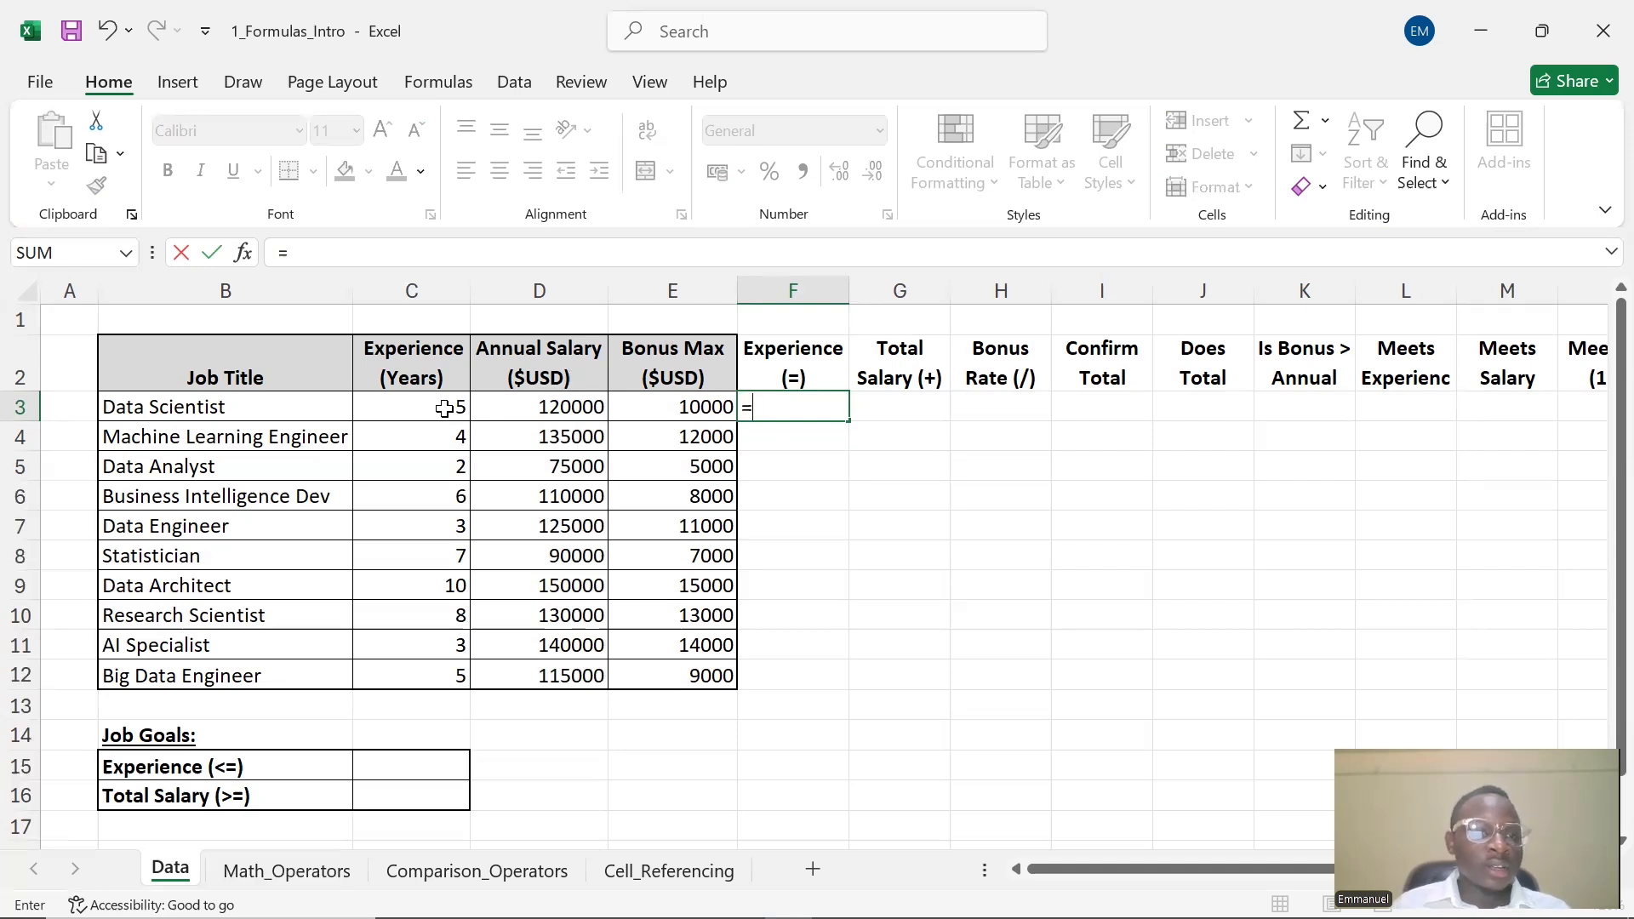
click(445, 409)
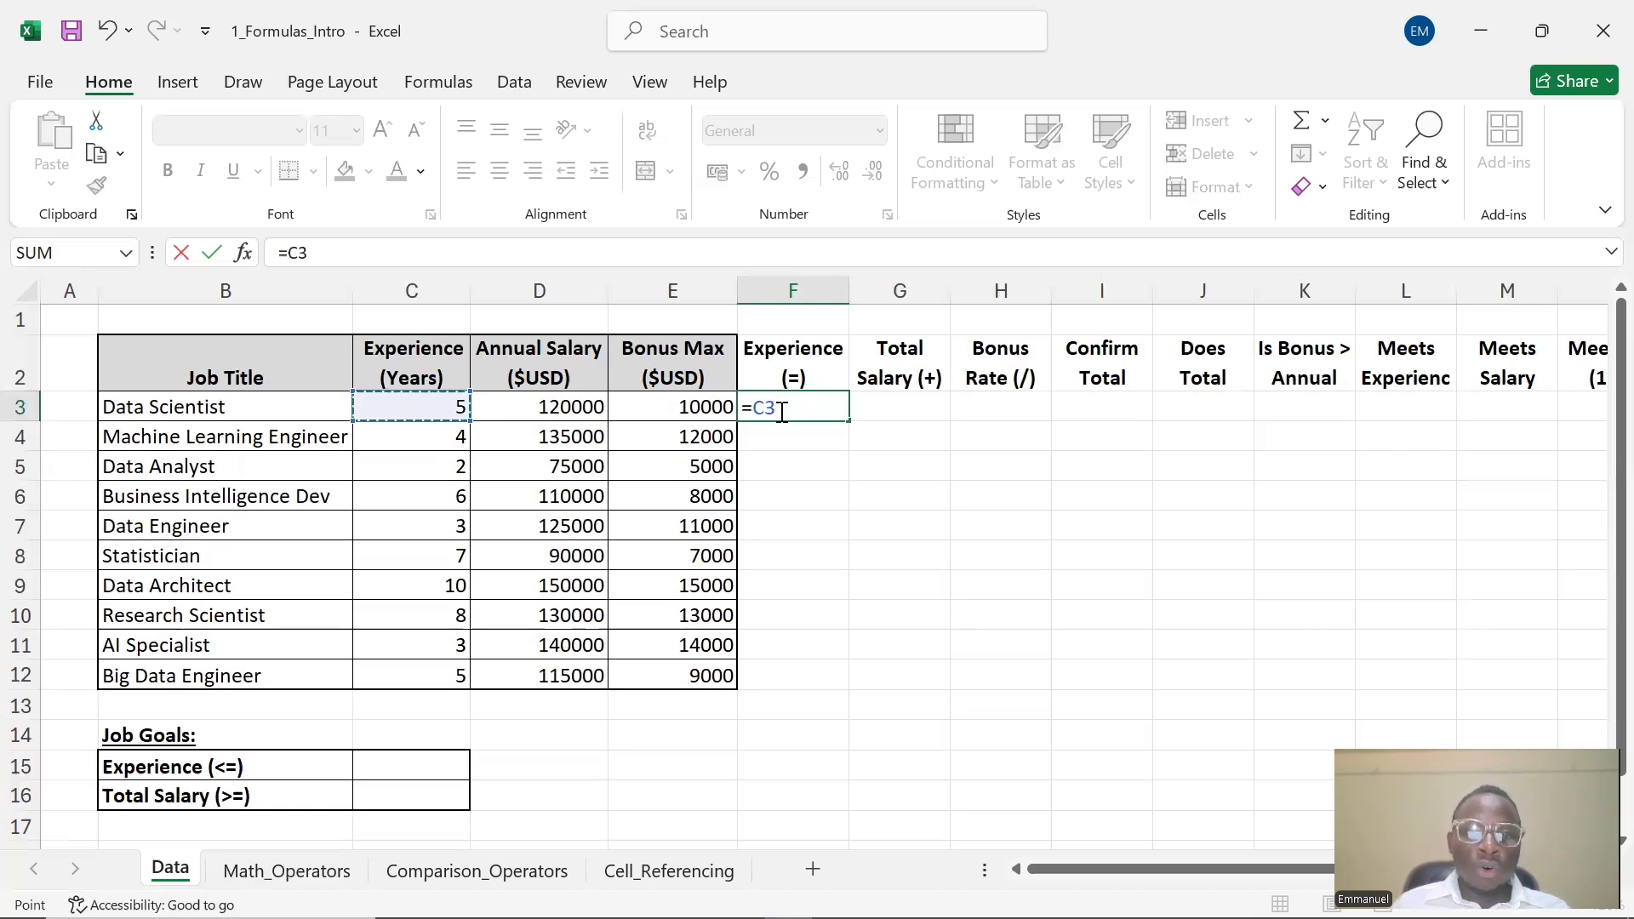
drag(781, 406, 754, 407)
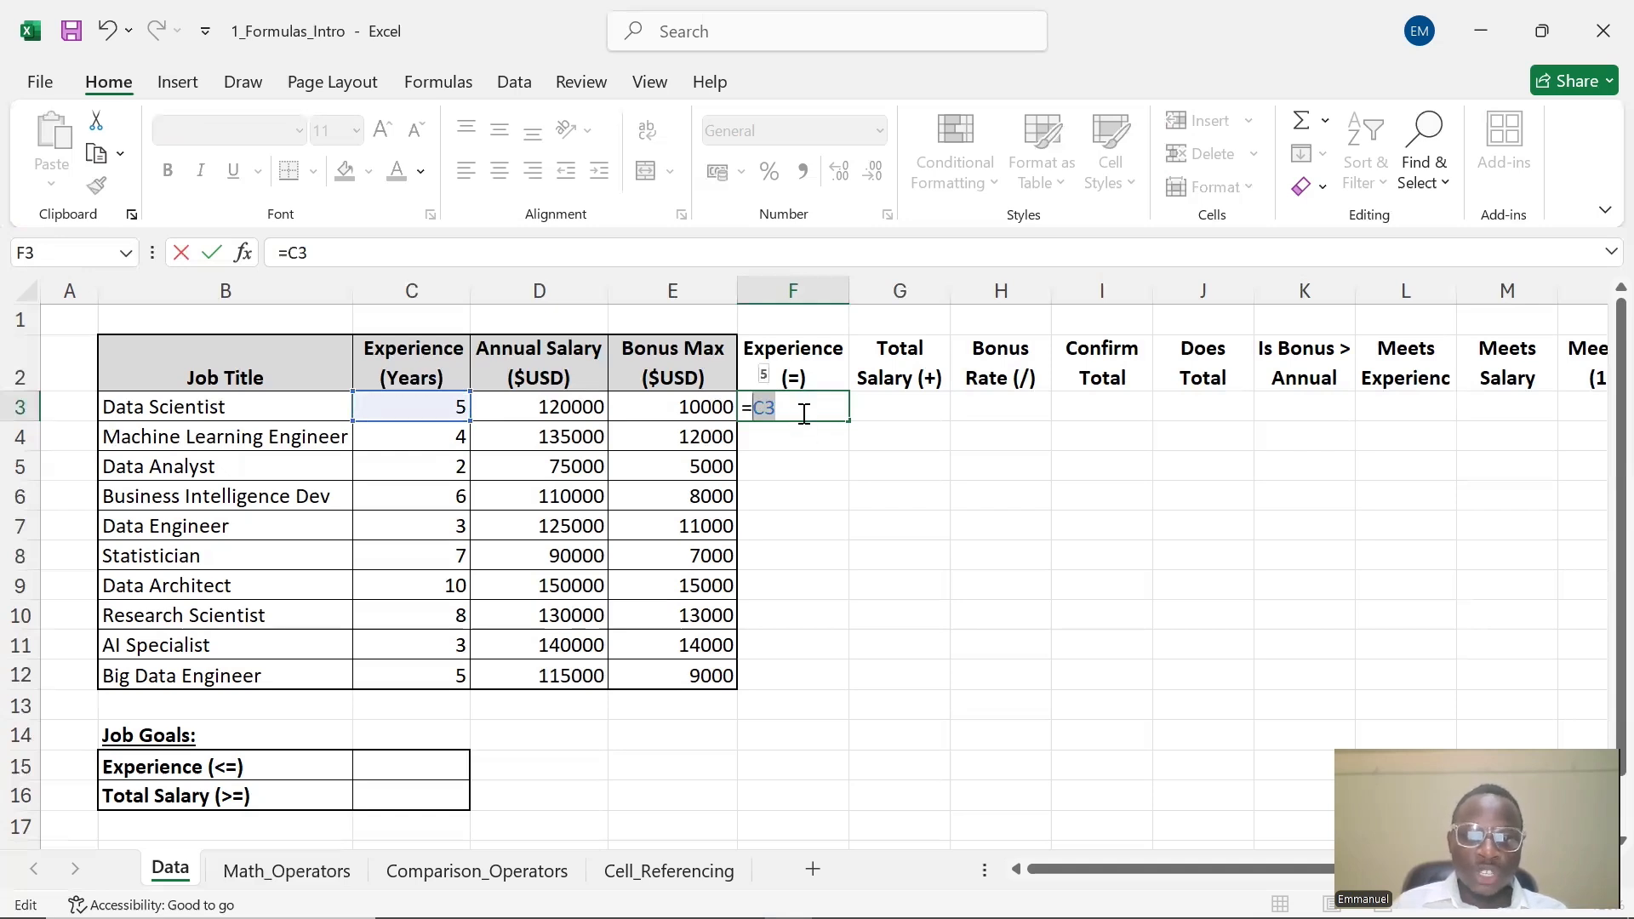
key(Return)
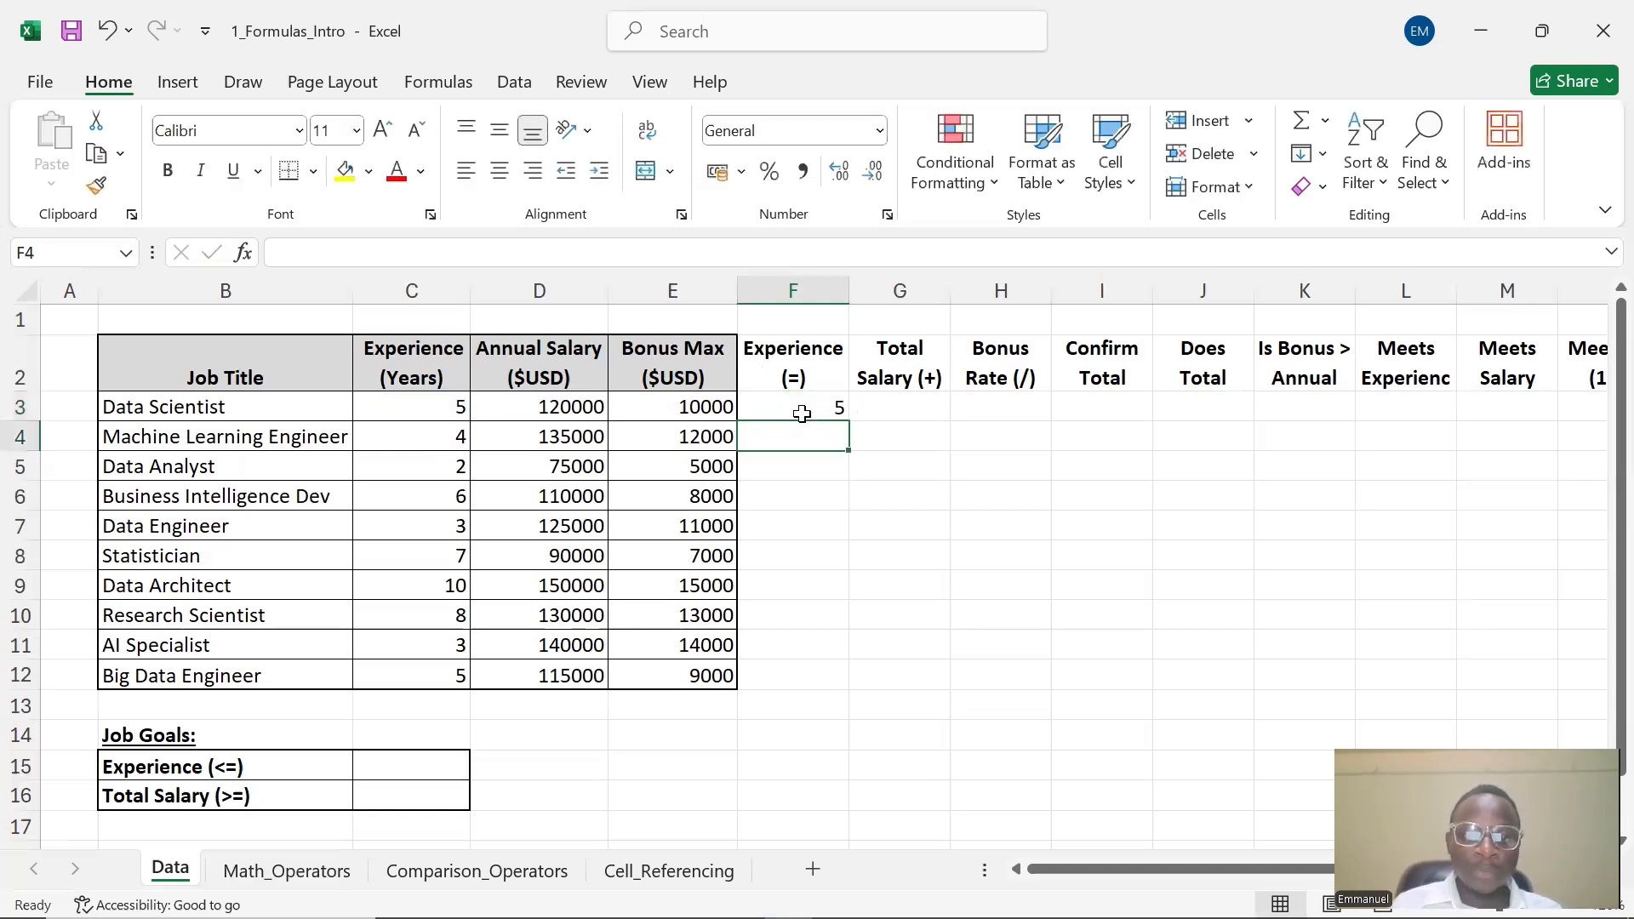
Enter the formula =C4 in cell F4 to reference the next experience value
click(804, 412)
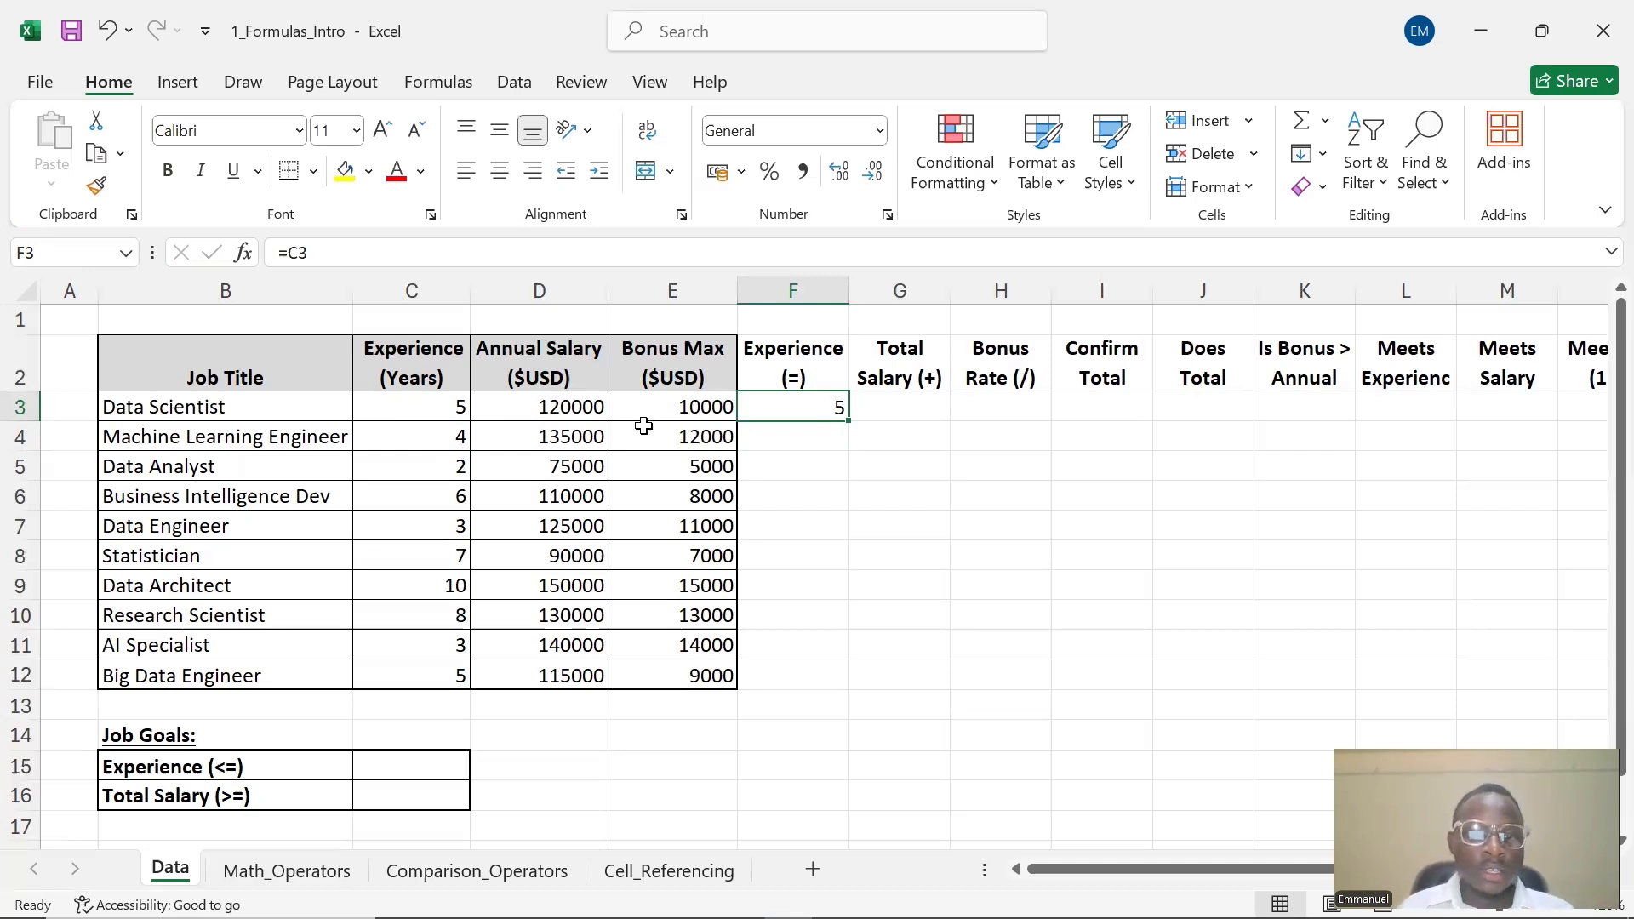
click(810, 444)
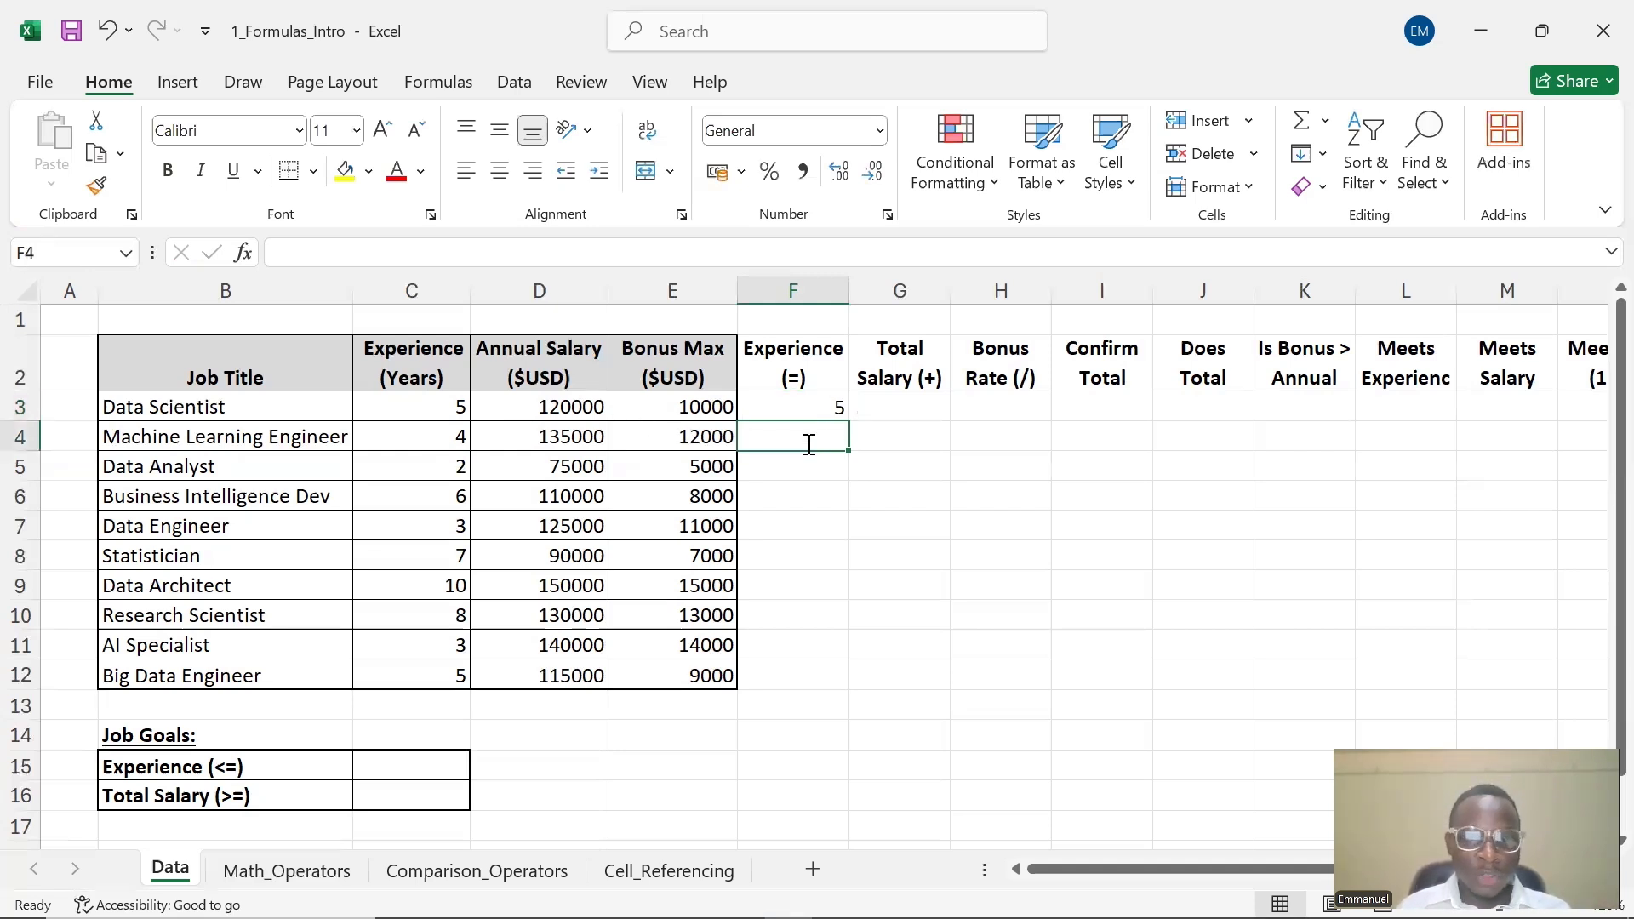
double_click(810, 444)
text(=)
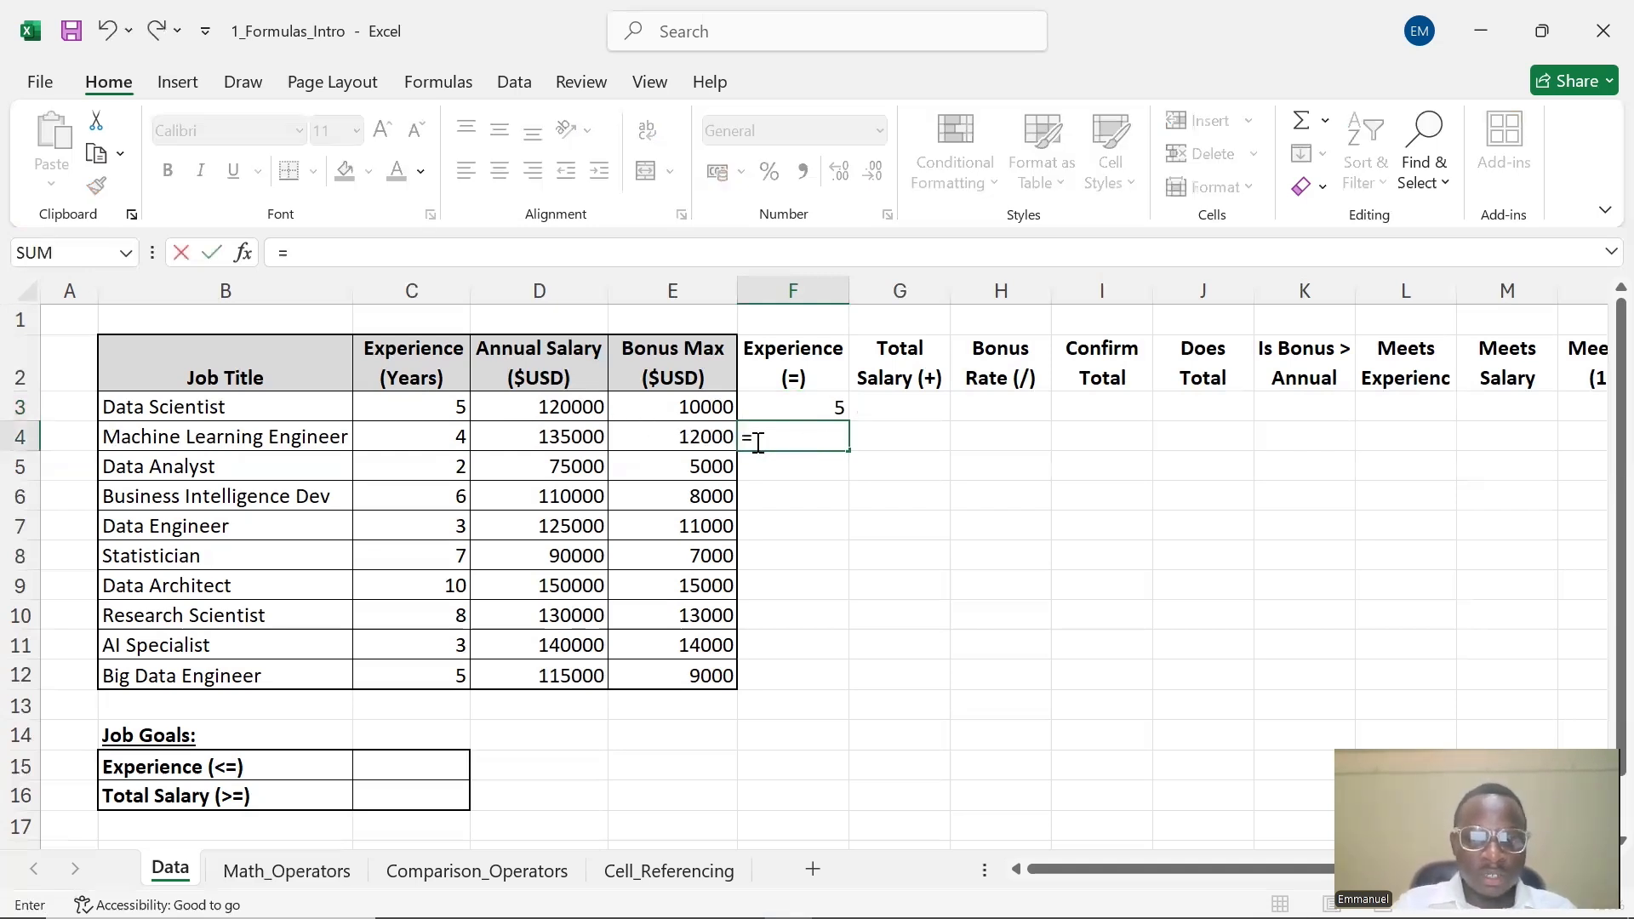
text(C4)
key(Return)
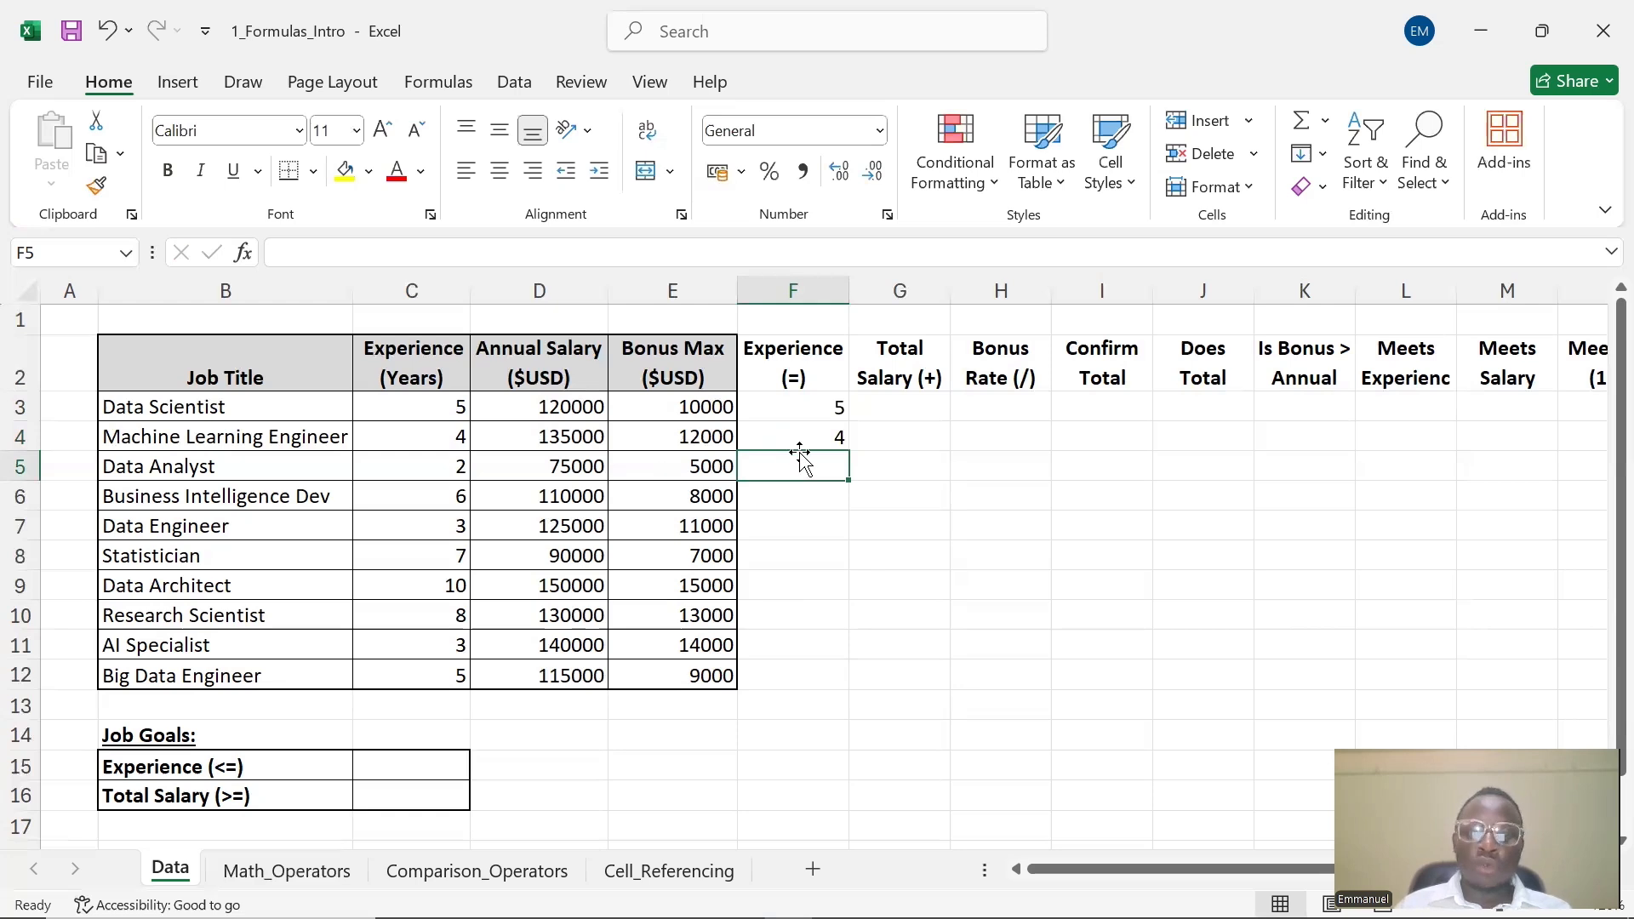
Enter the formula =C5 in cell F5 for the Data Analyst row
click(793, 439)
click(833, 407)
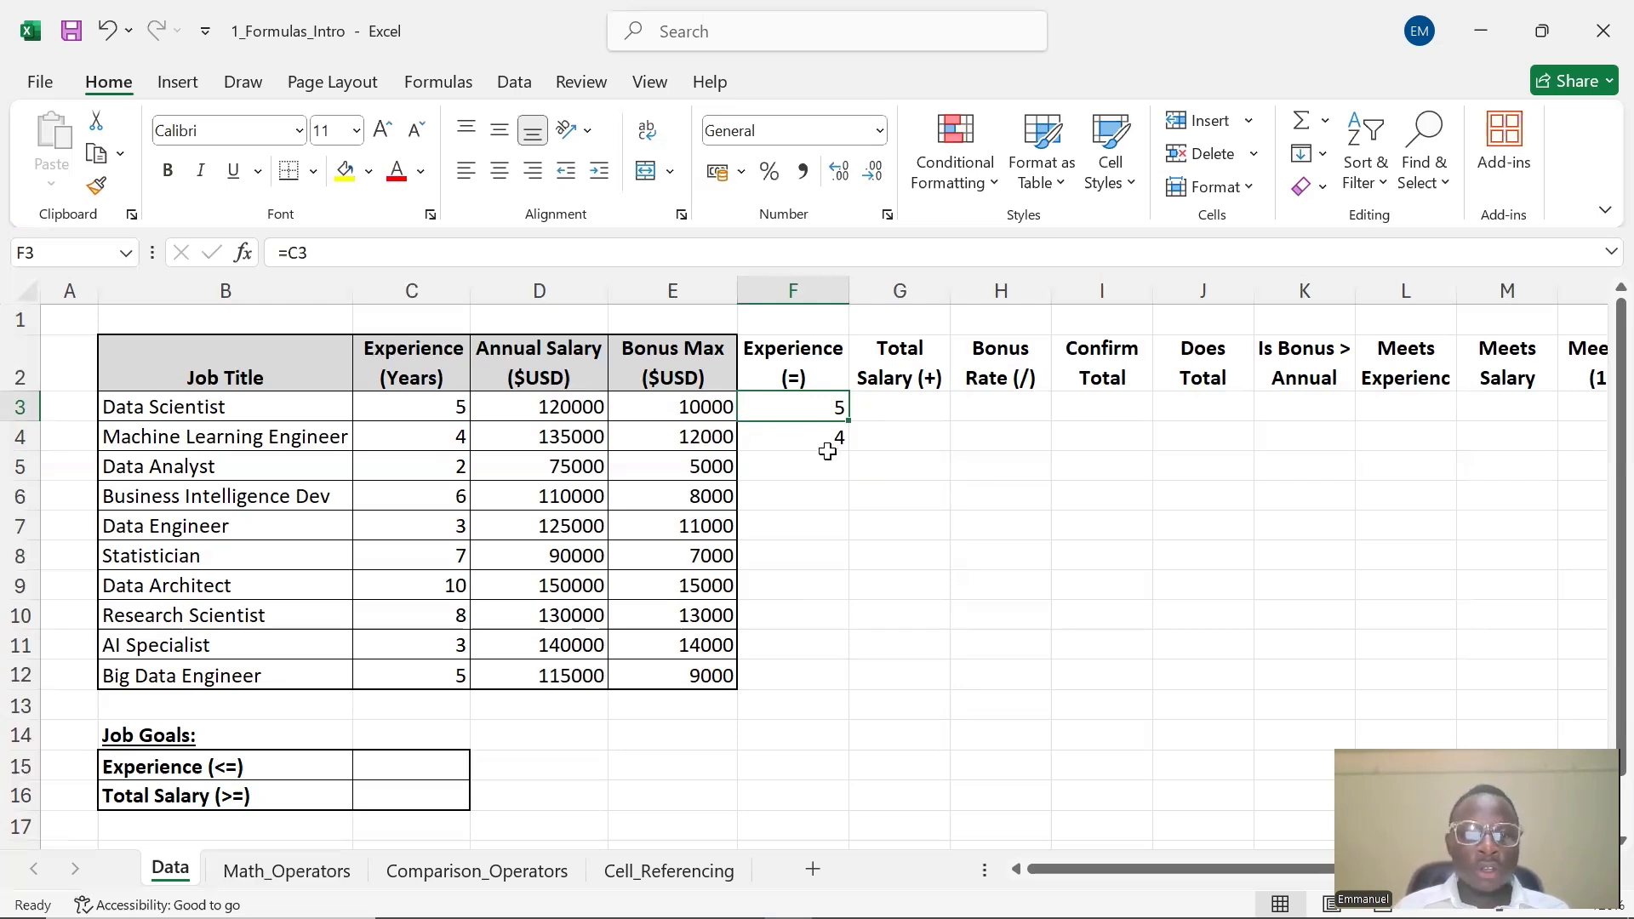
click(831, 442)
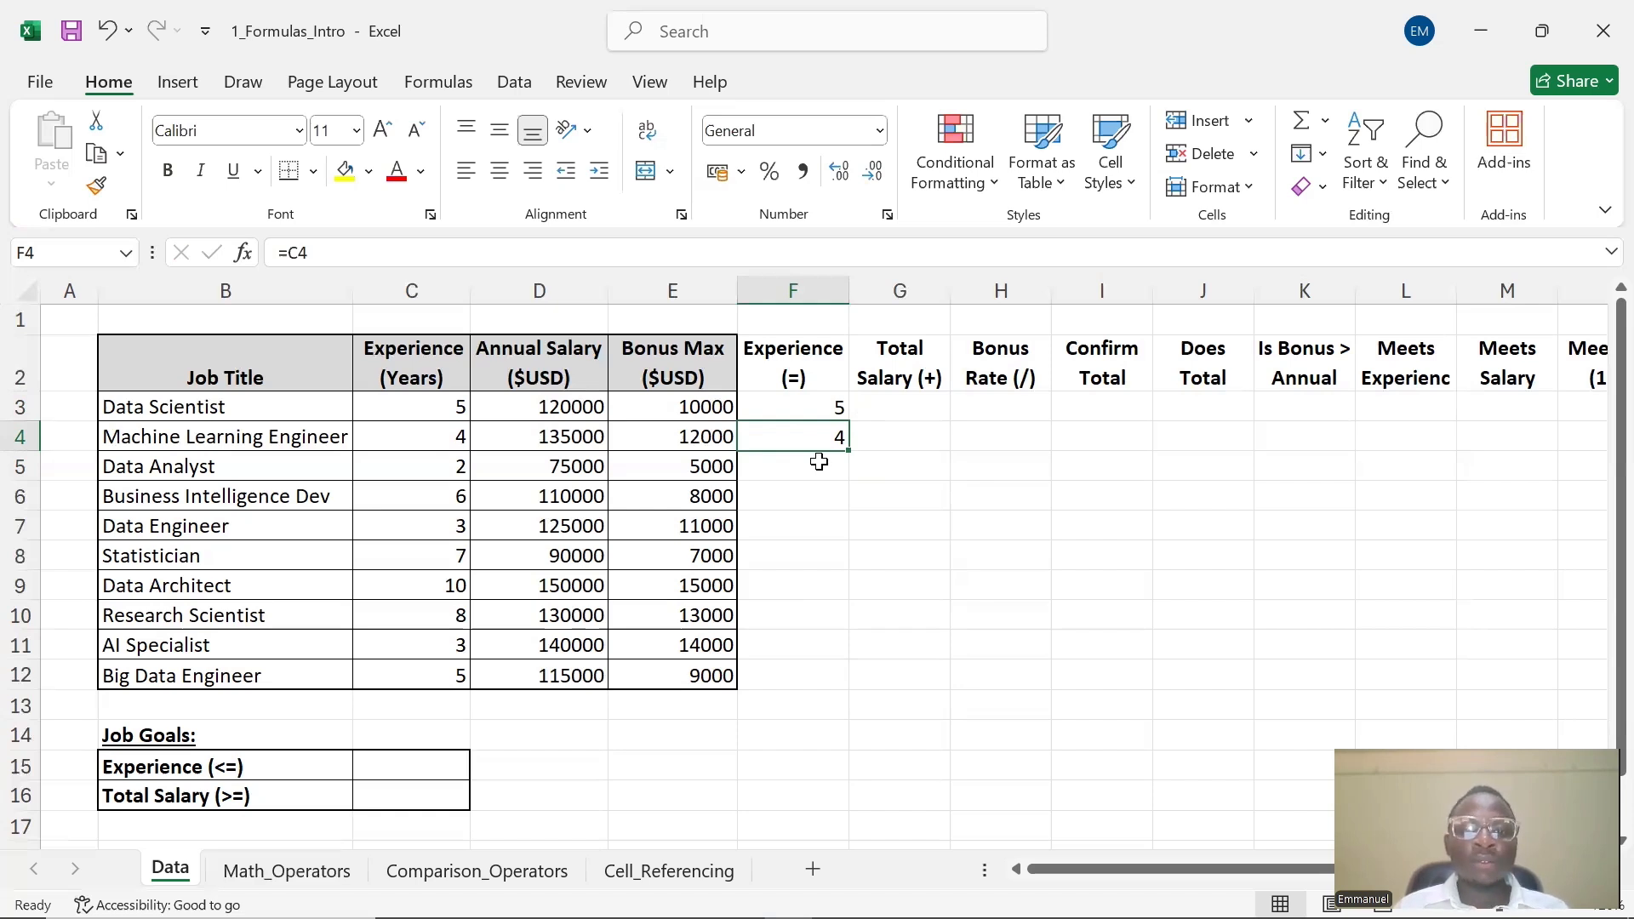
double_click(819, 462)
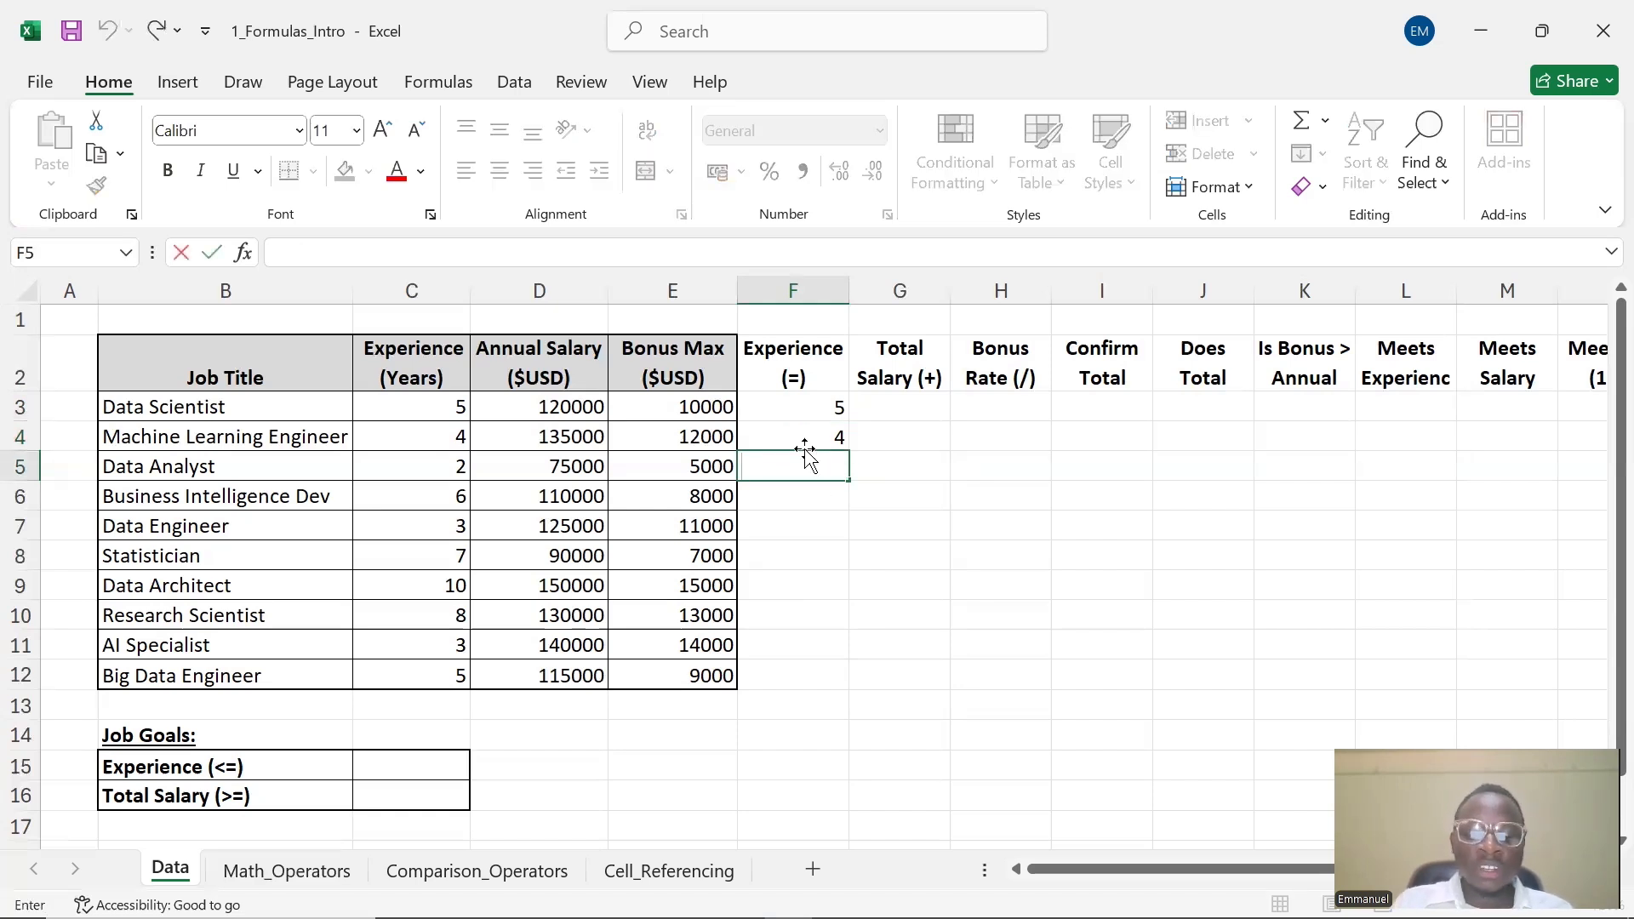
text(=C5)
key(Return)
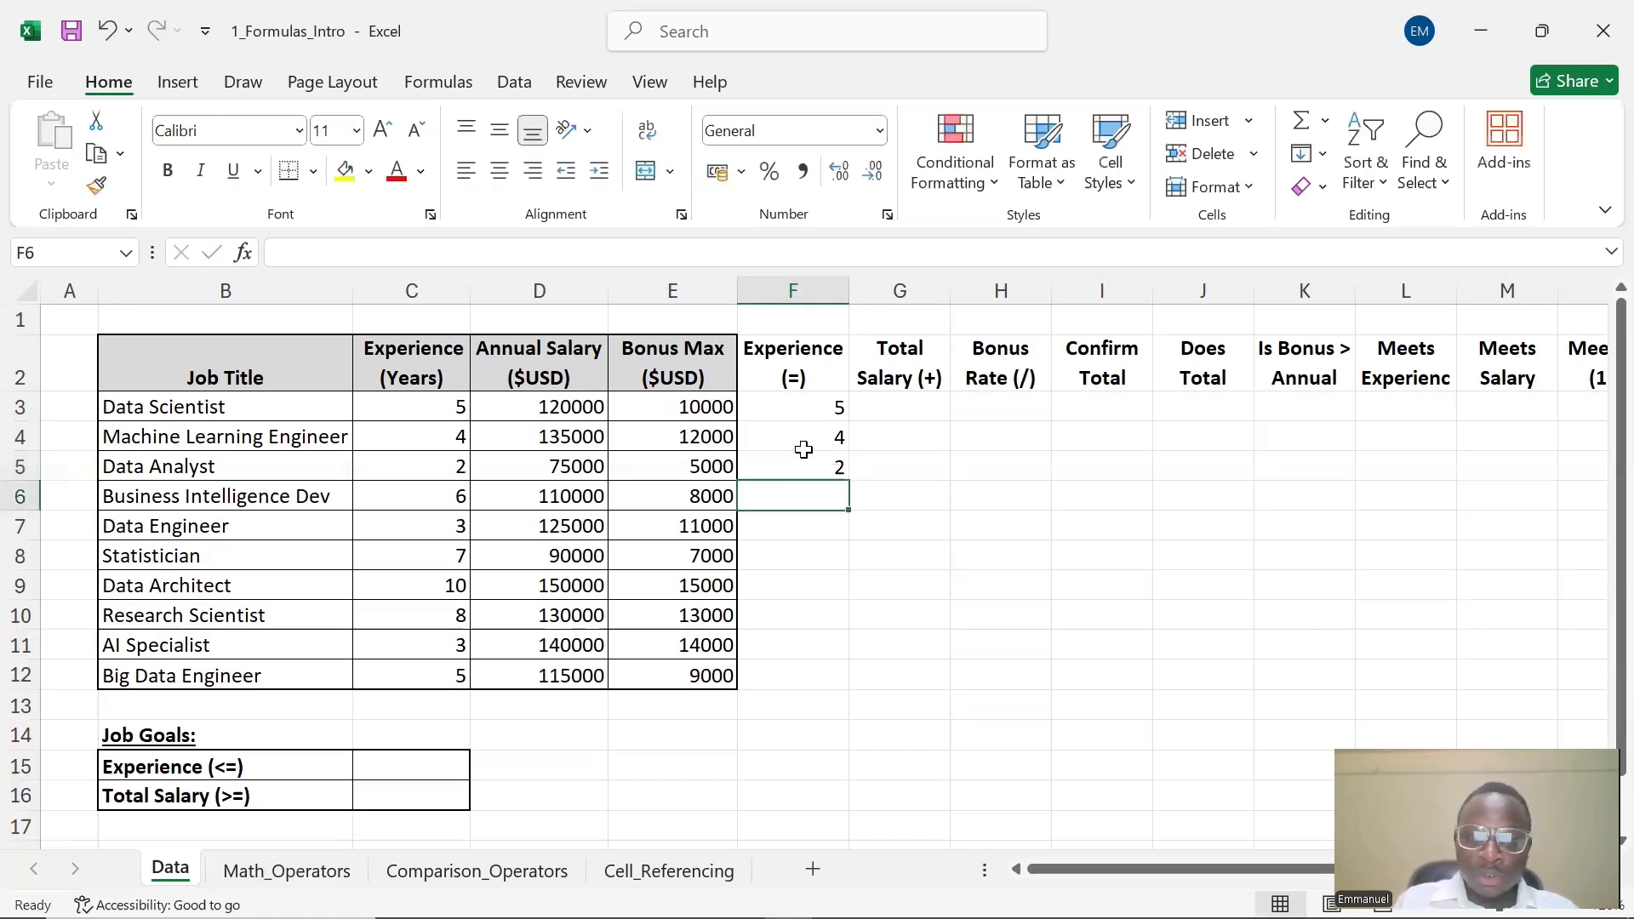
Enter the formula =C6 in cell F6 for the Business Intelligence Dev row
text(=)
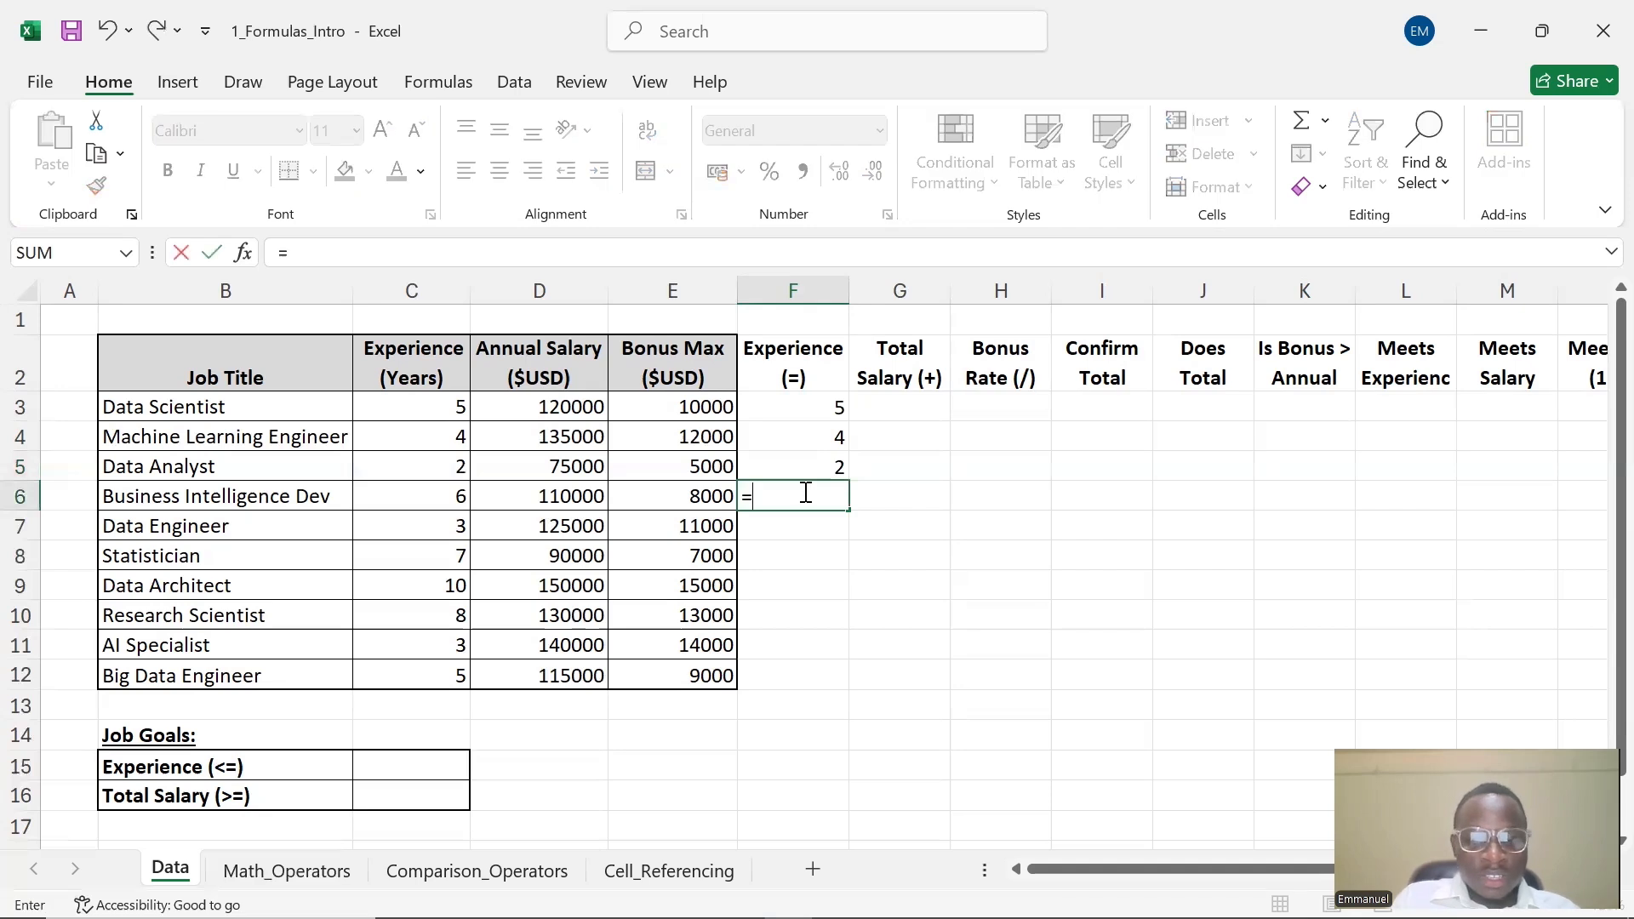
text(C6)
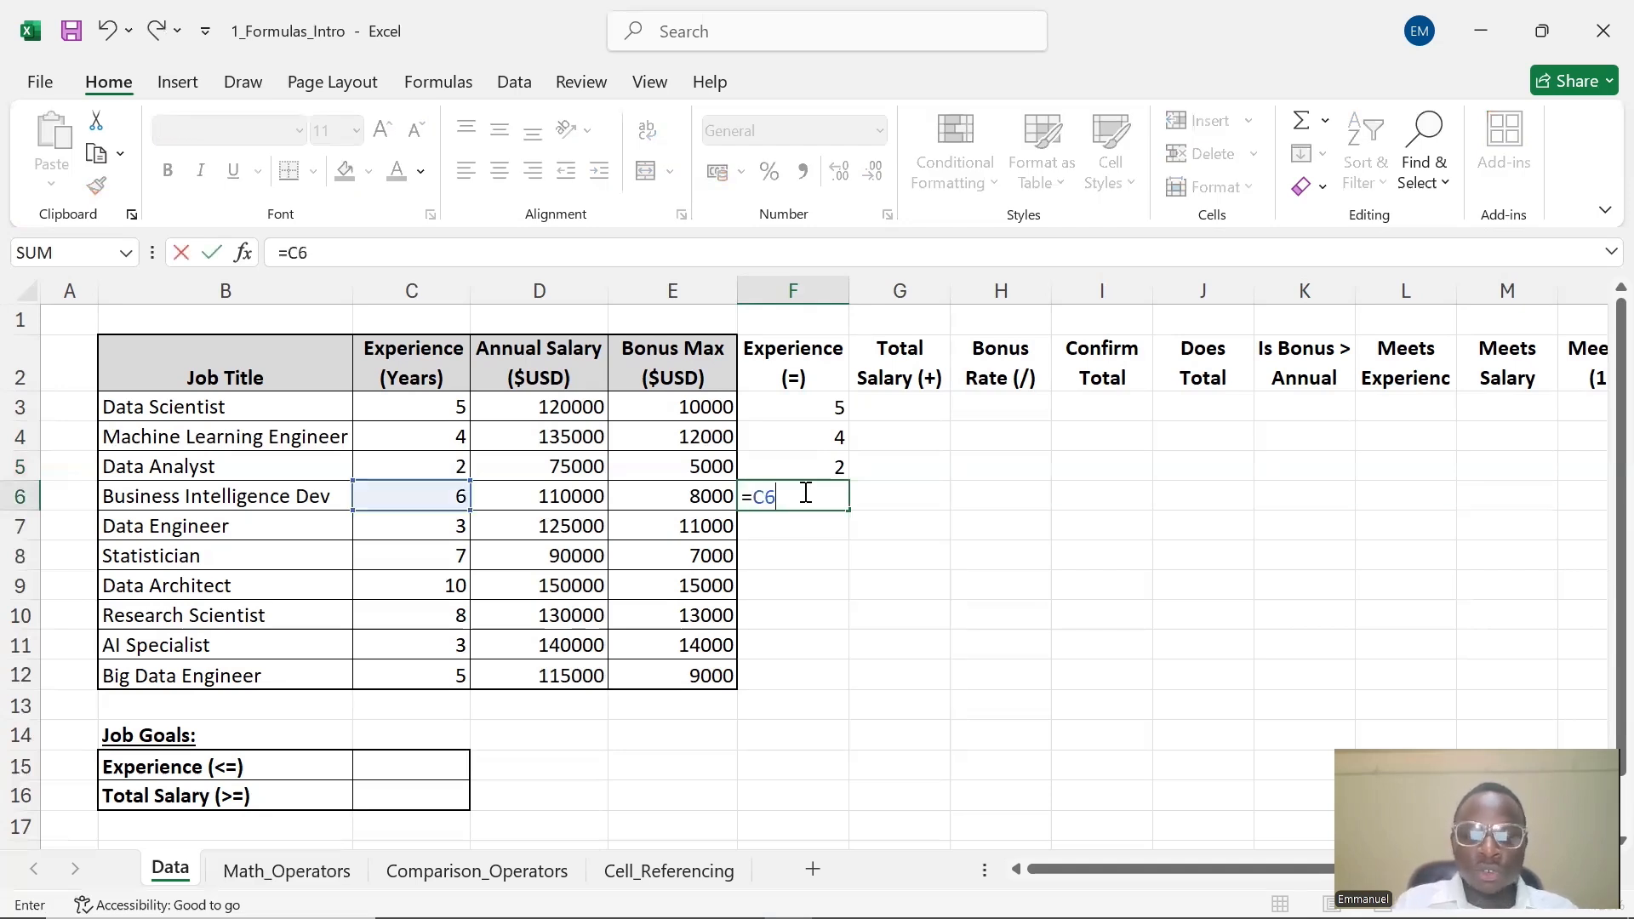
key(Return)
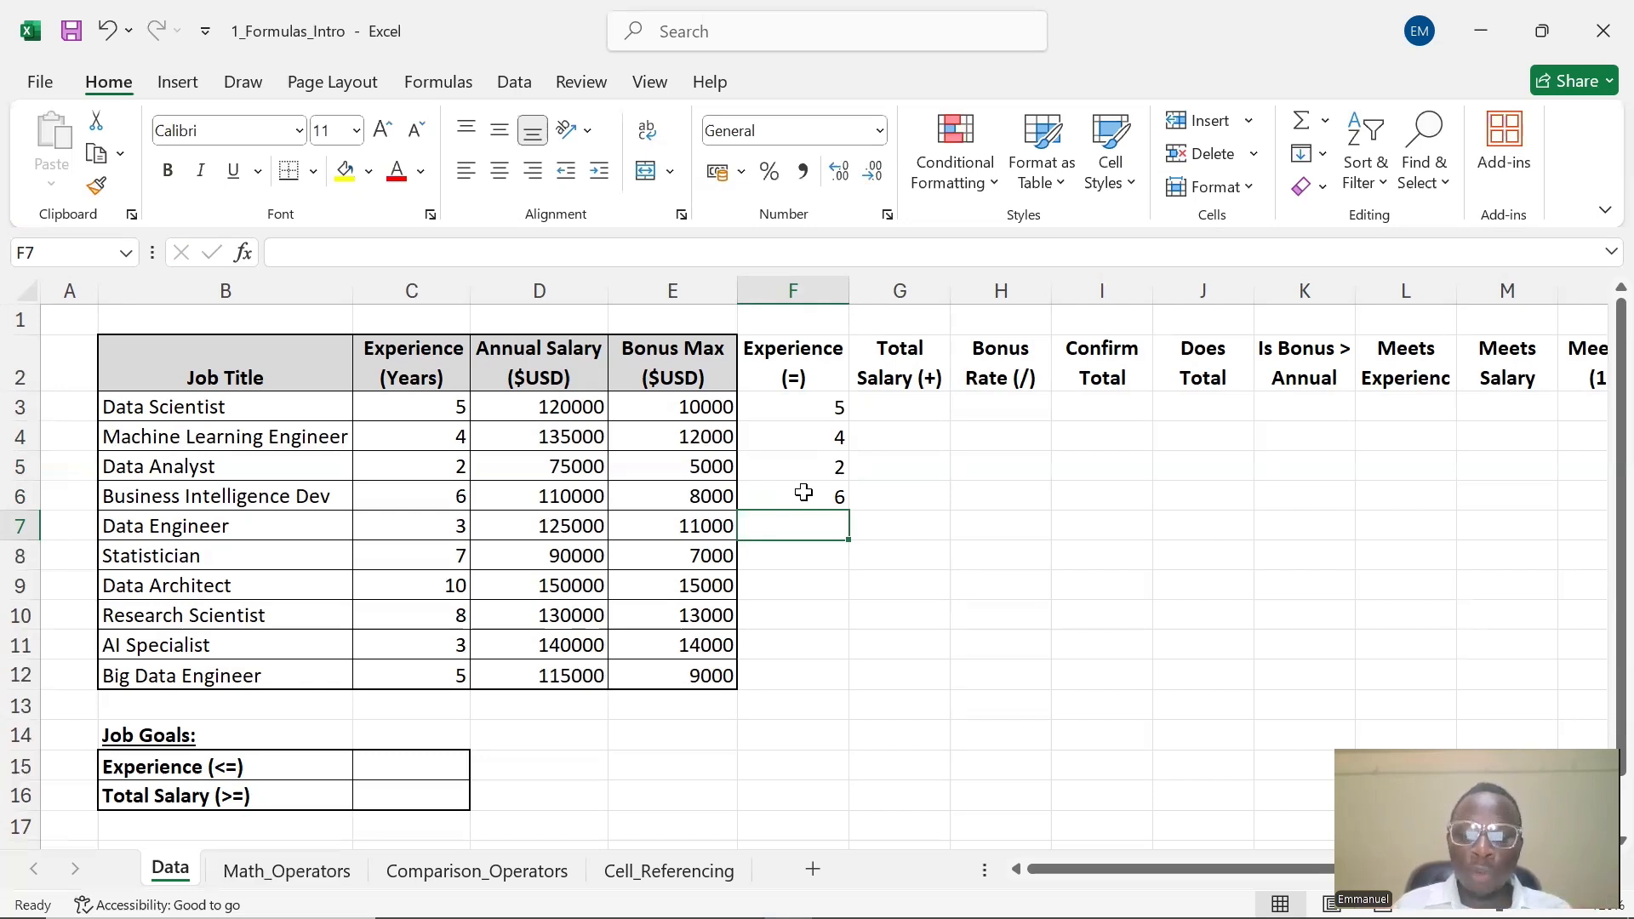
Fill the F3 formula down the Experience (=) column through row 12
click(817, 406)
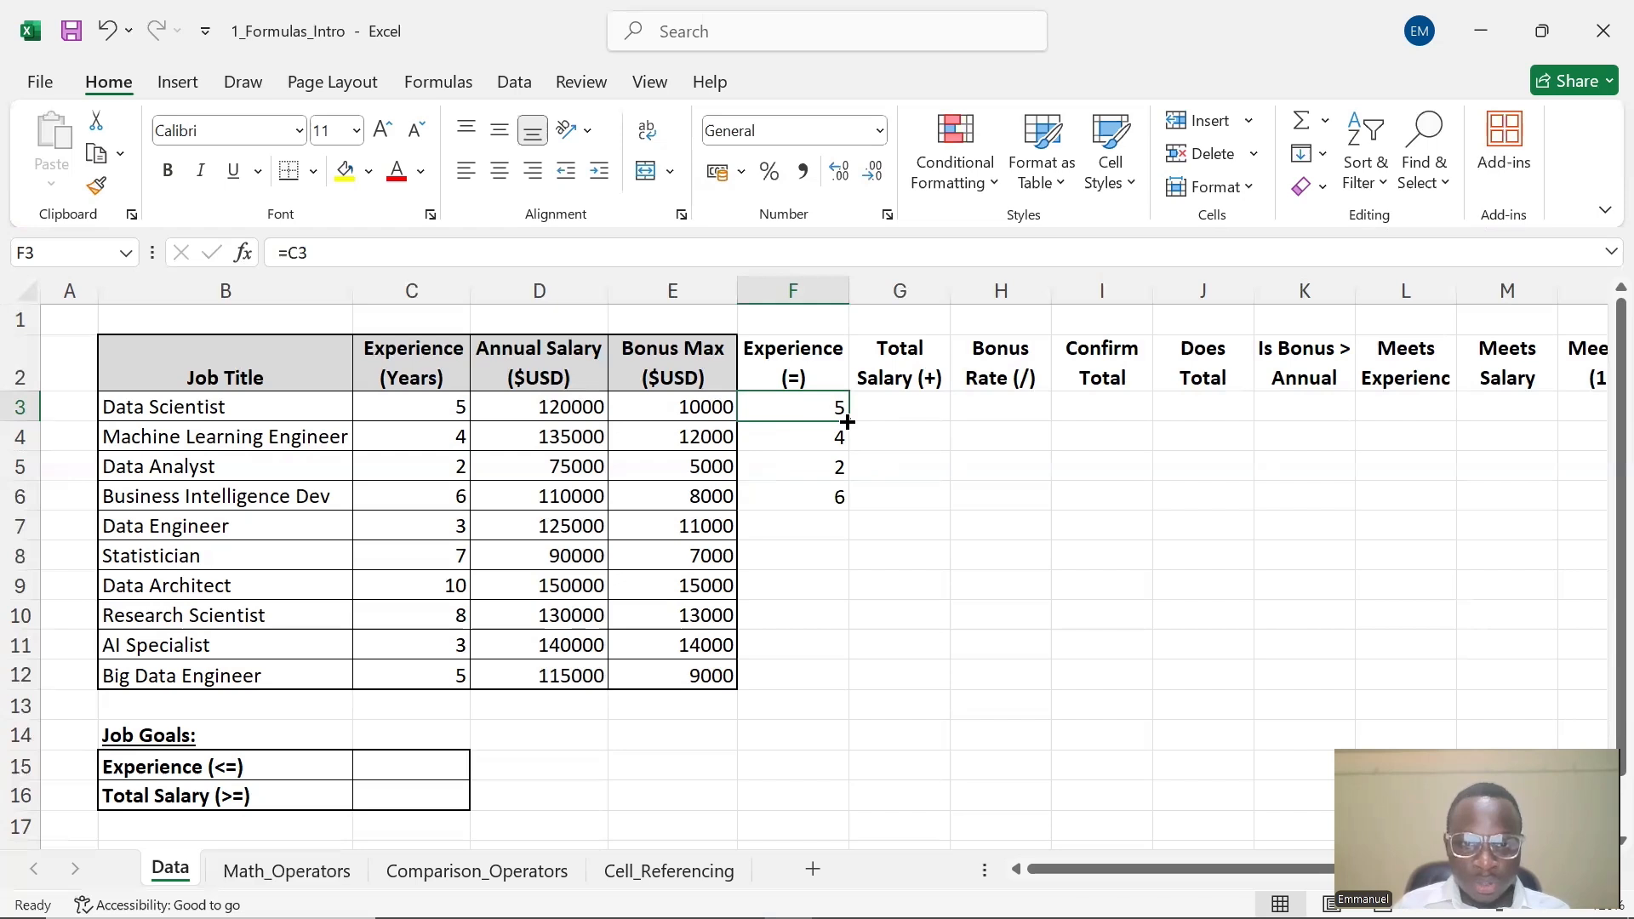
drag(848, 421, 841, 690)
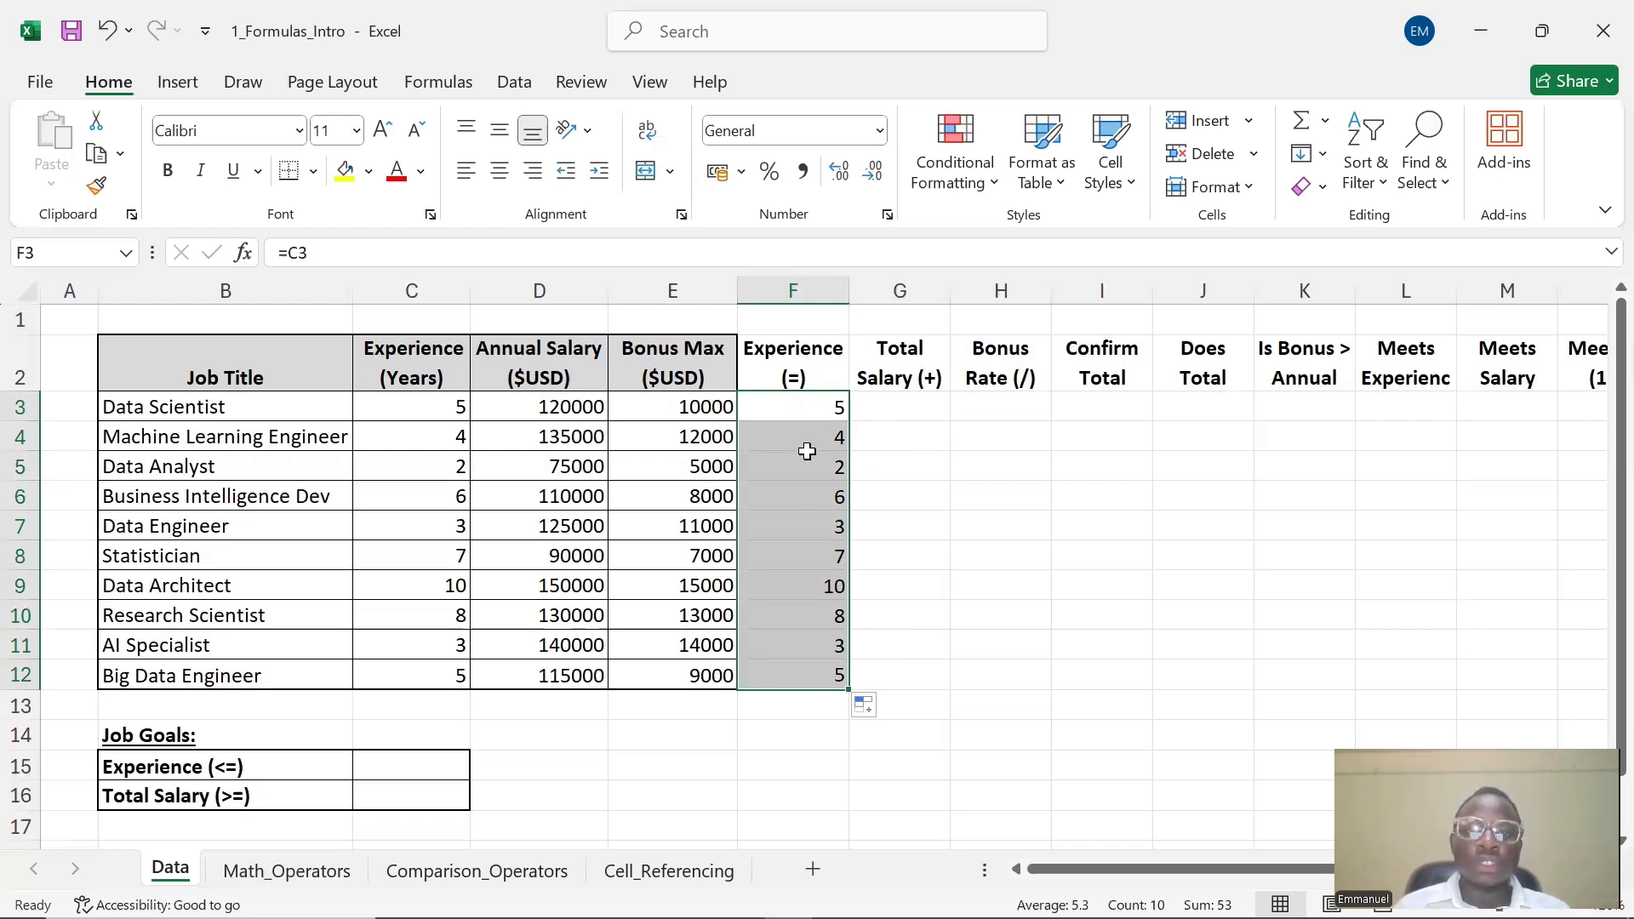
Enter the formula =D3+E3 in G3 under Total Salary (+) to add salary and bonus
click(904, 404)
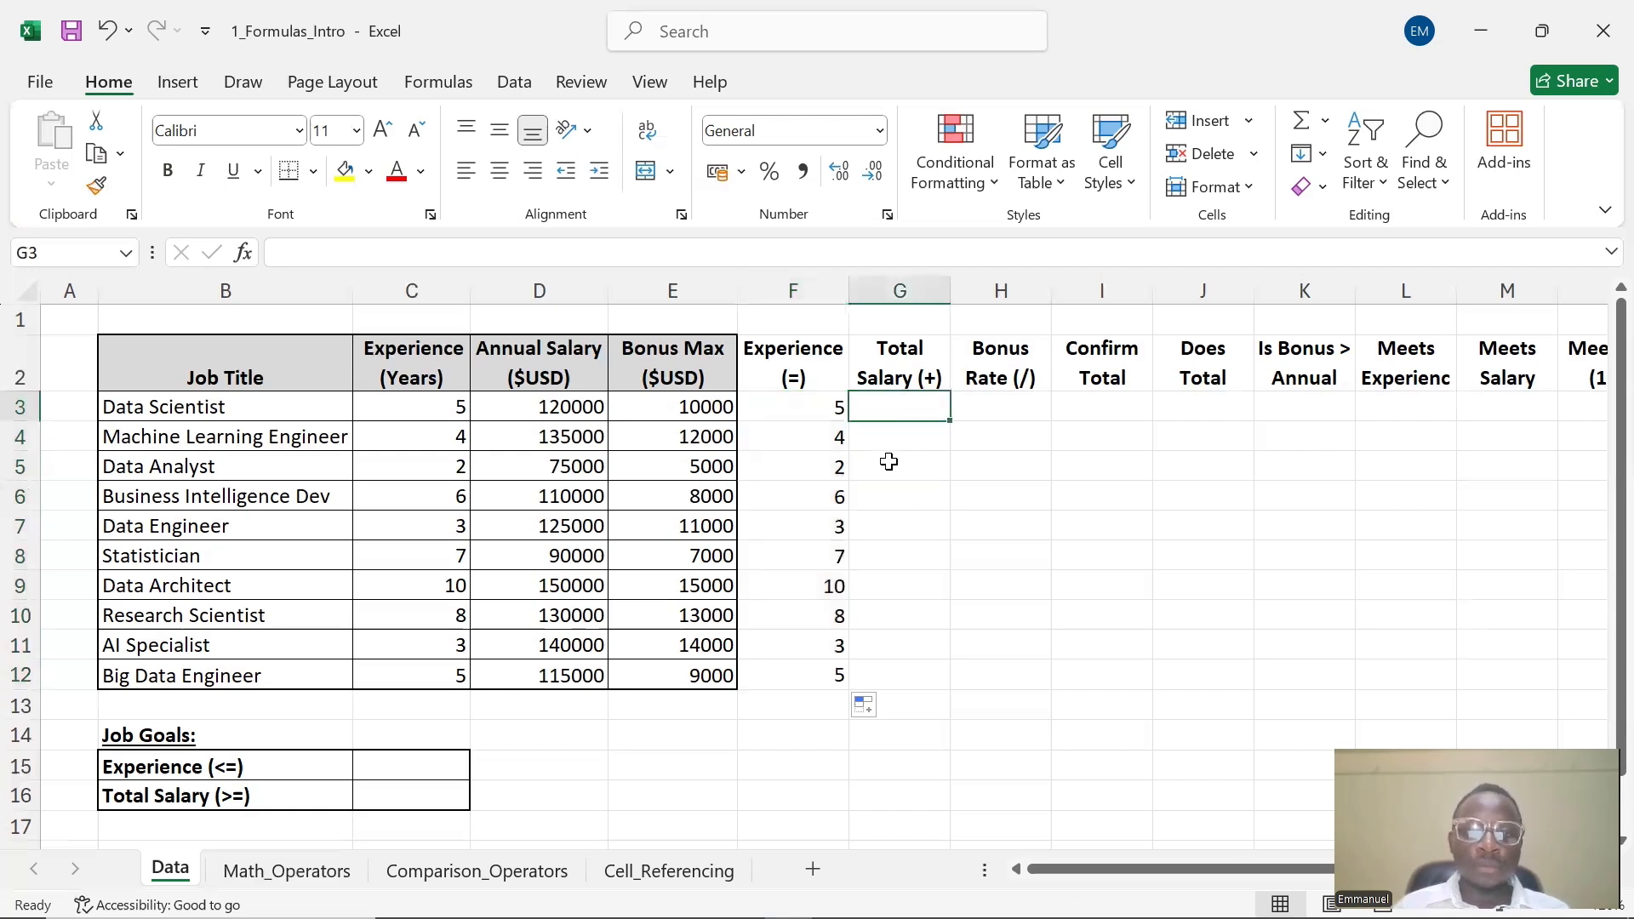
click(823, 416)
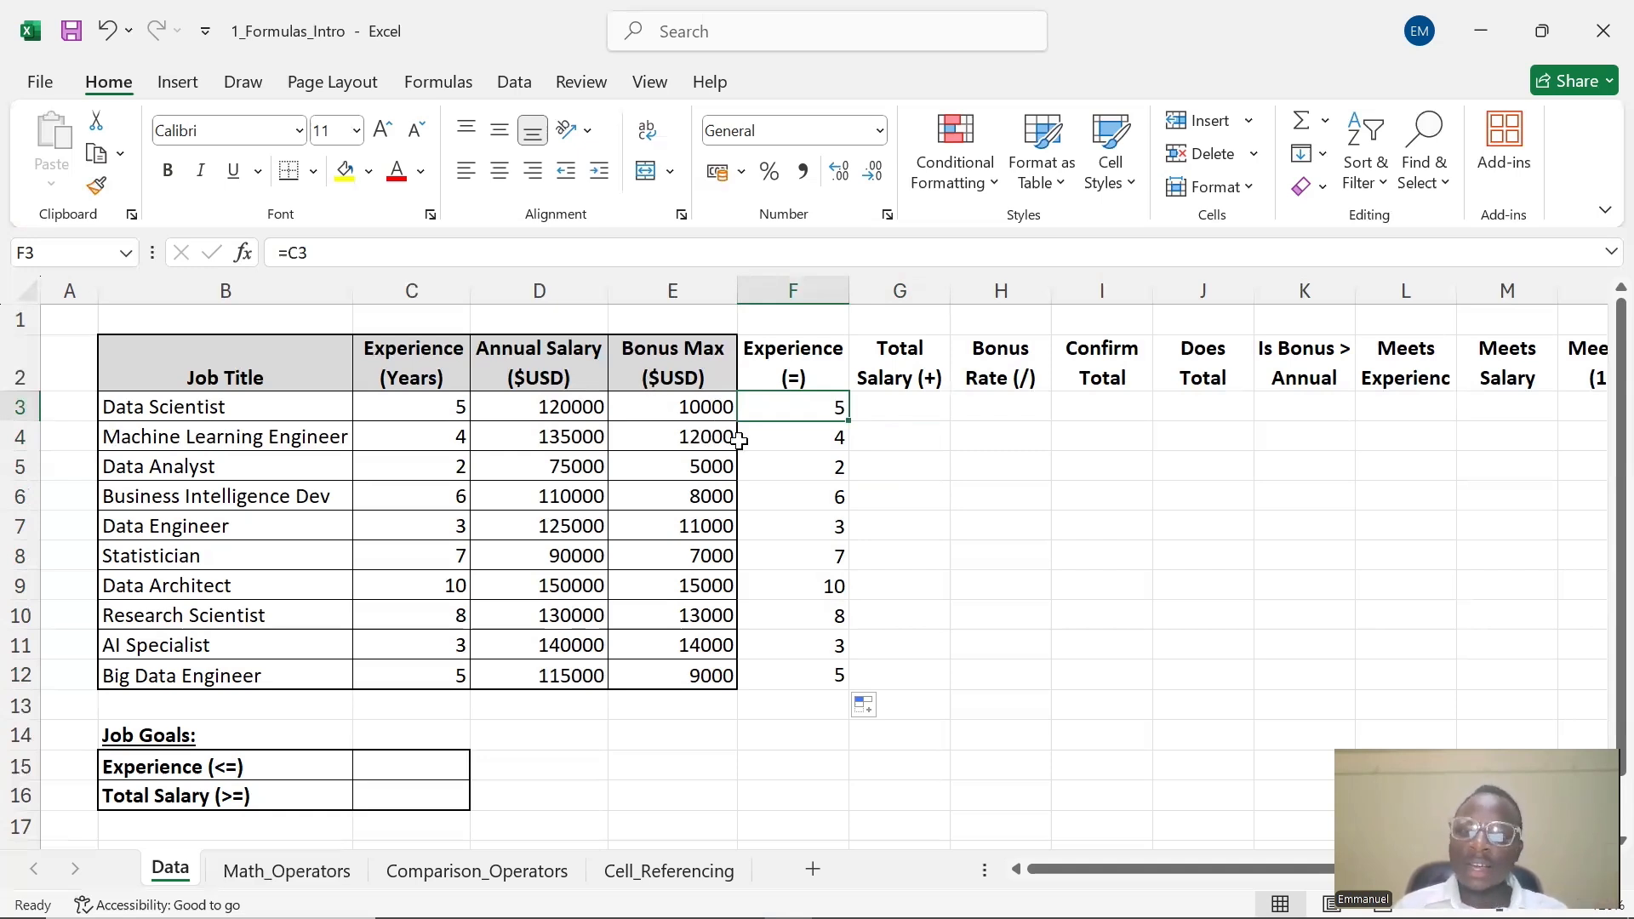
click(913, 405)
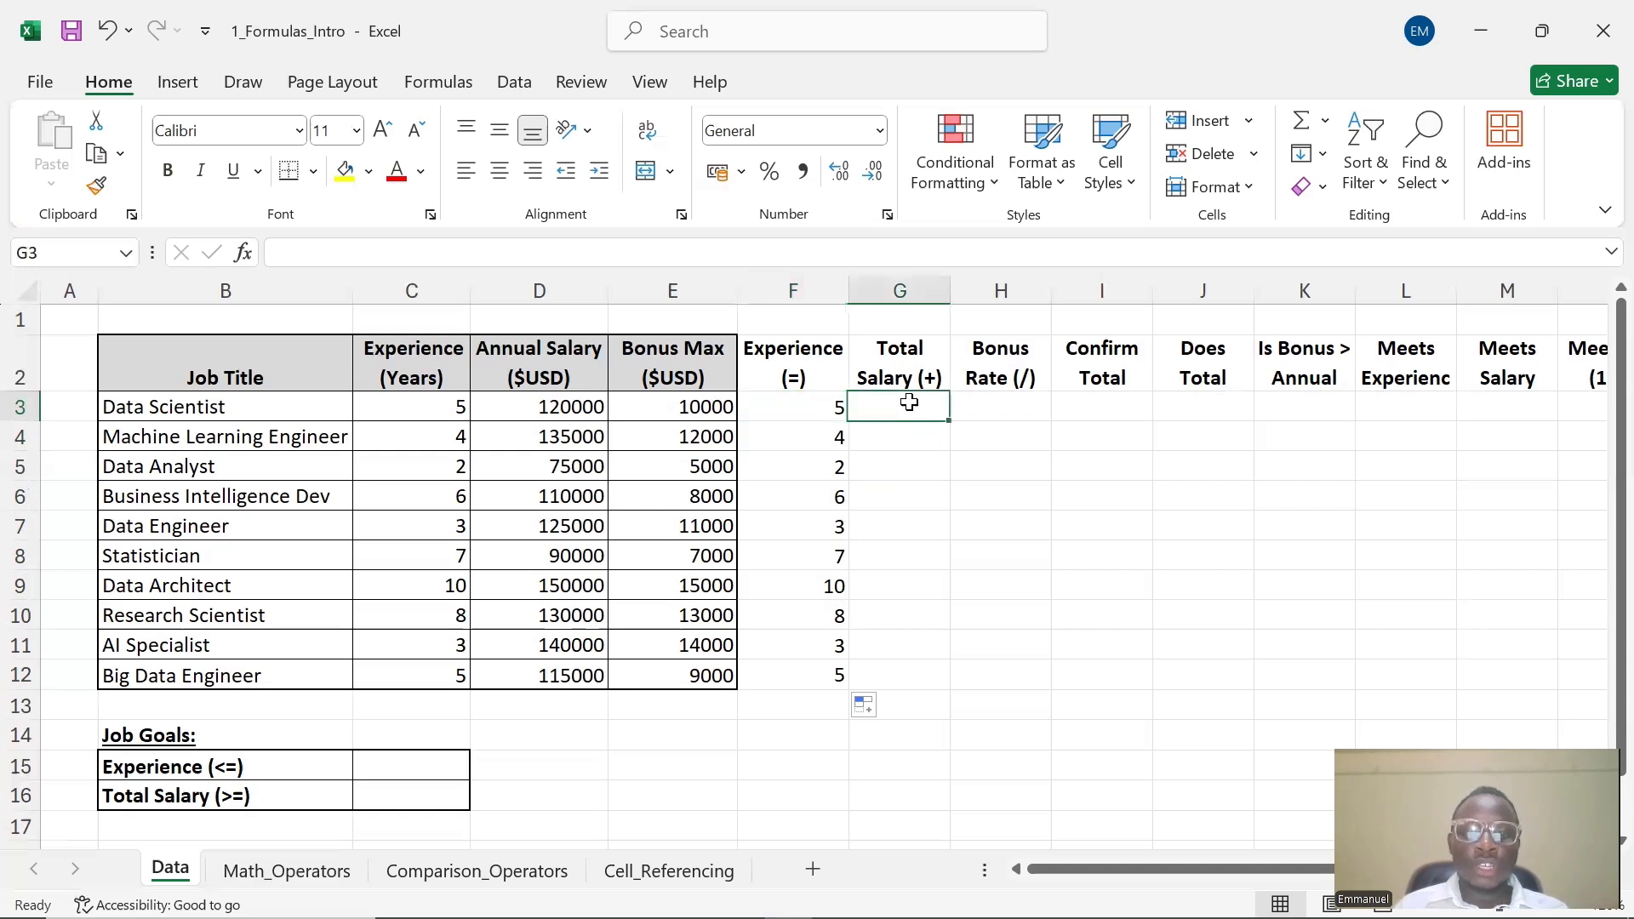
double_click(915, 415)
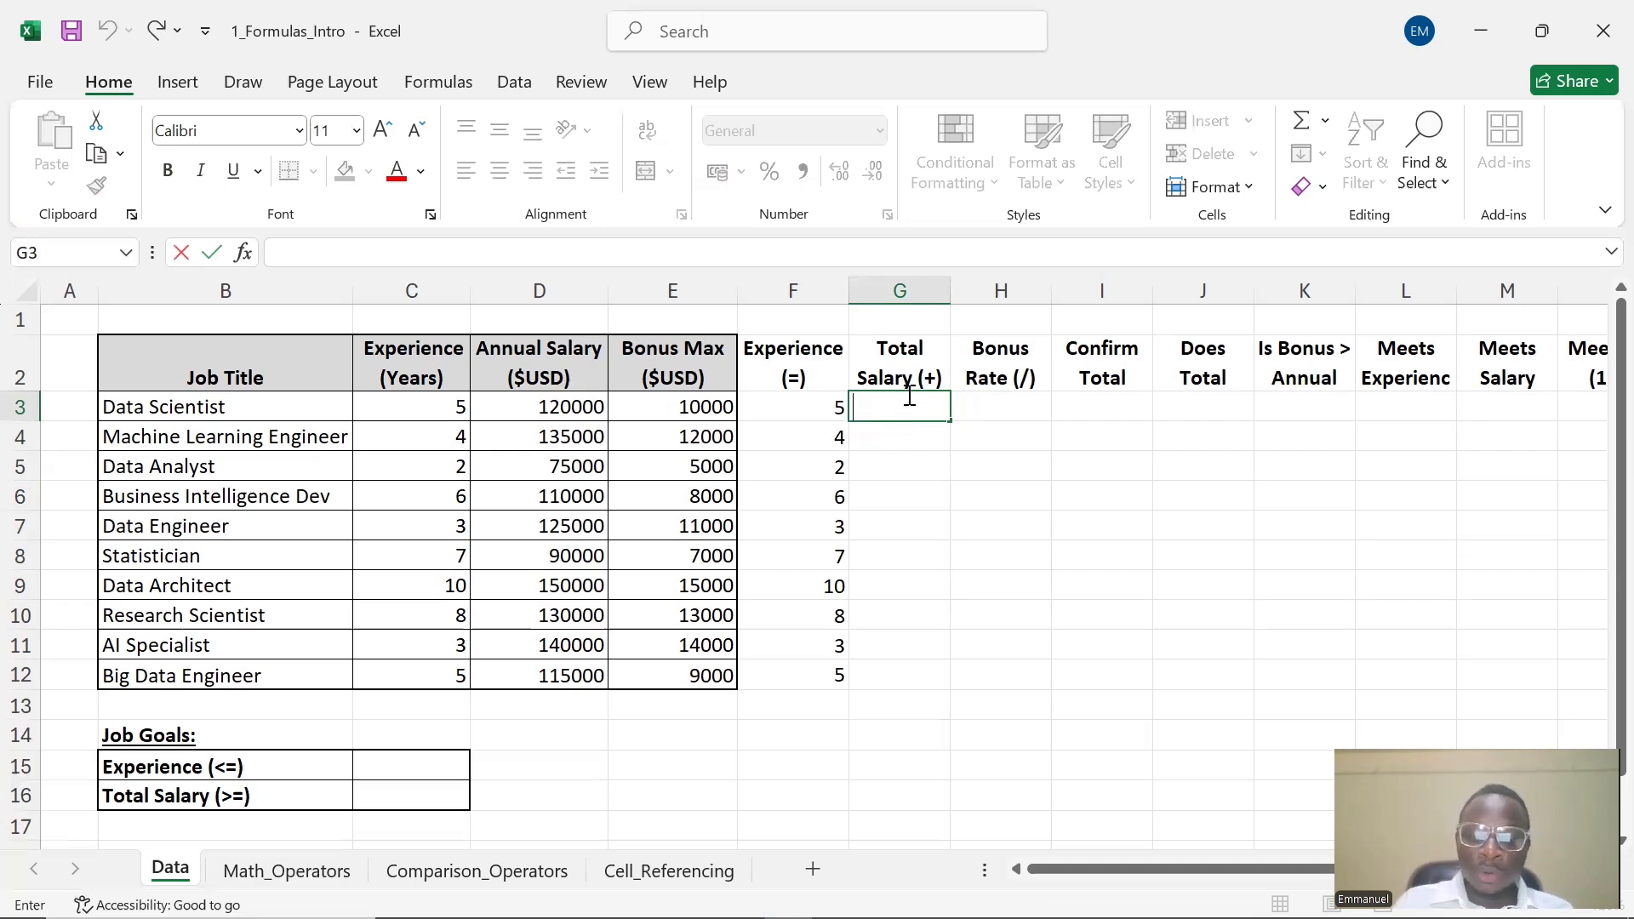
text(=)
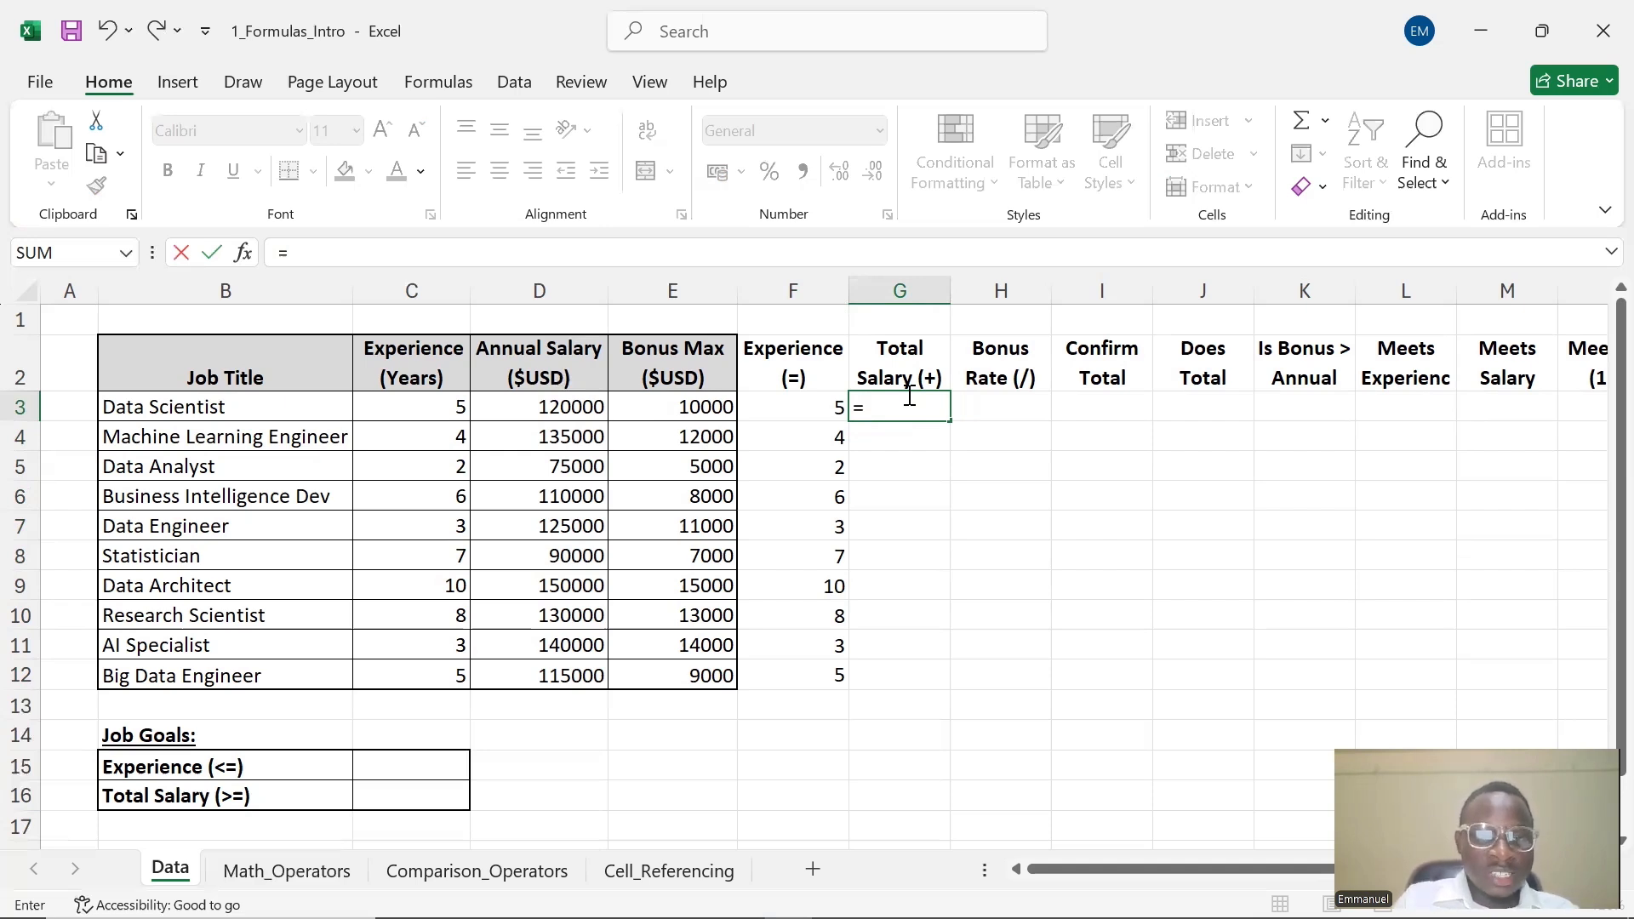
text(D3)
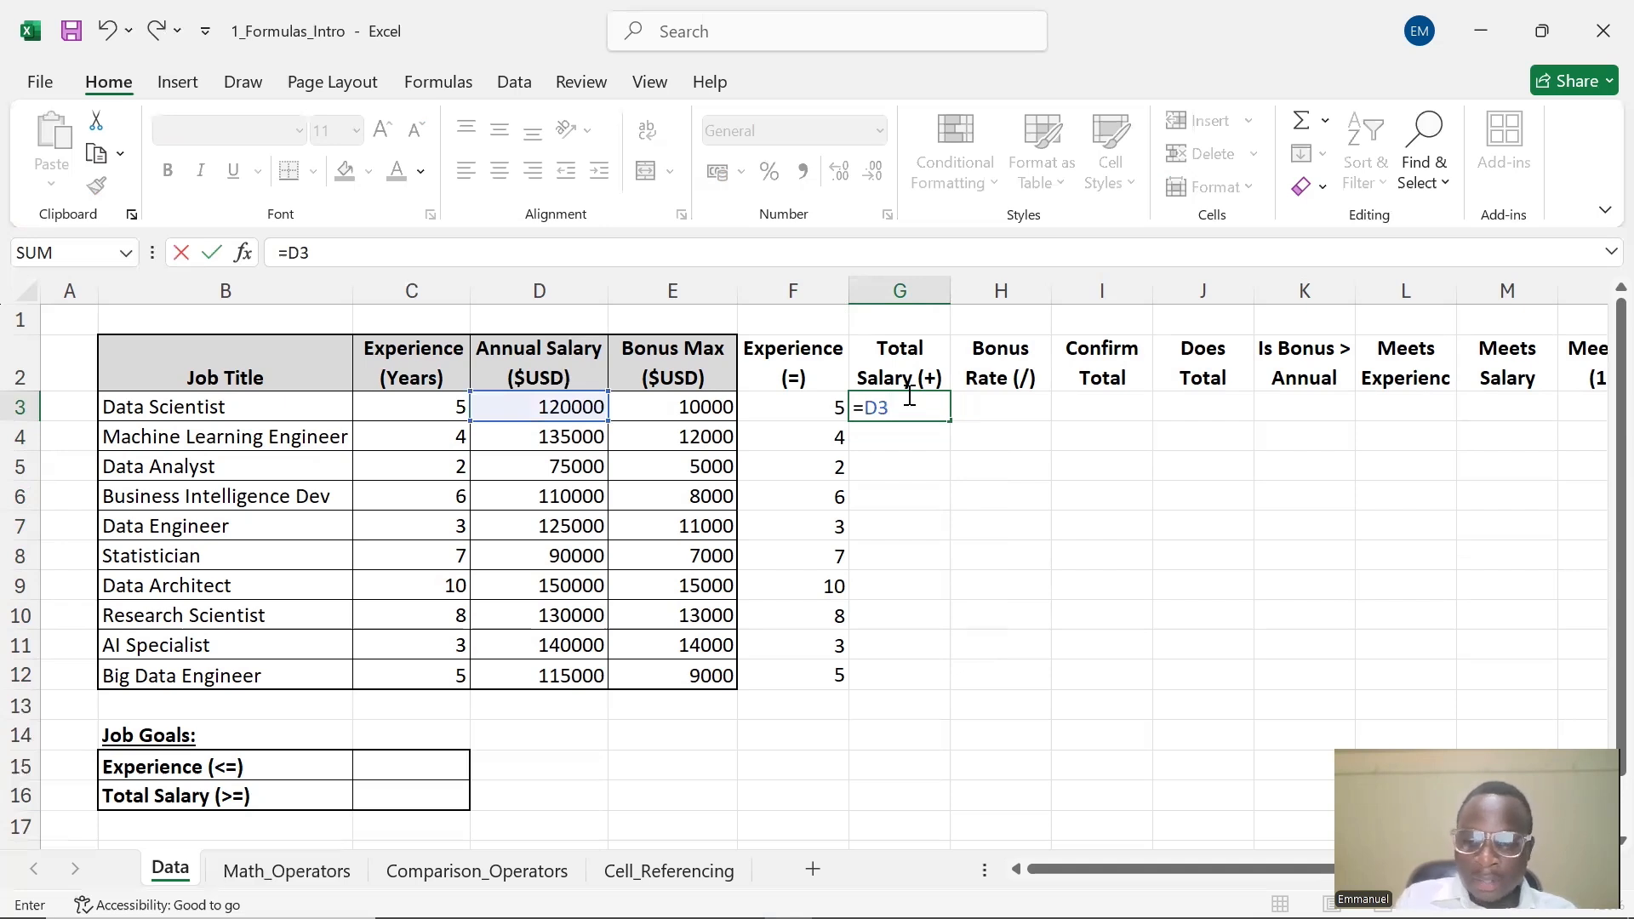
text(*)
key(BackSpace)
text(+)
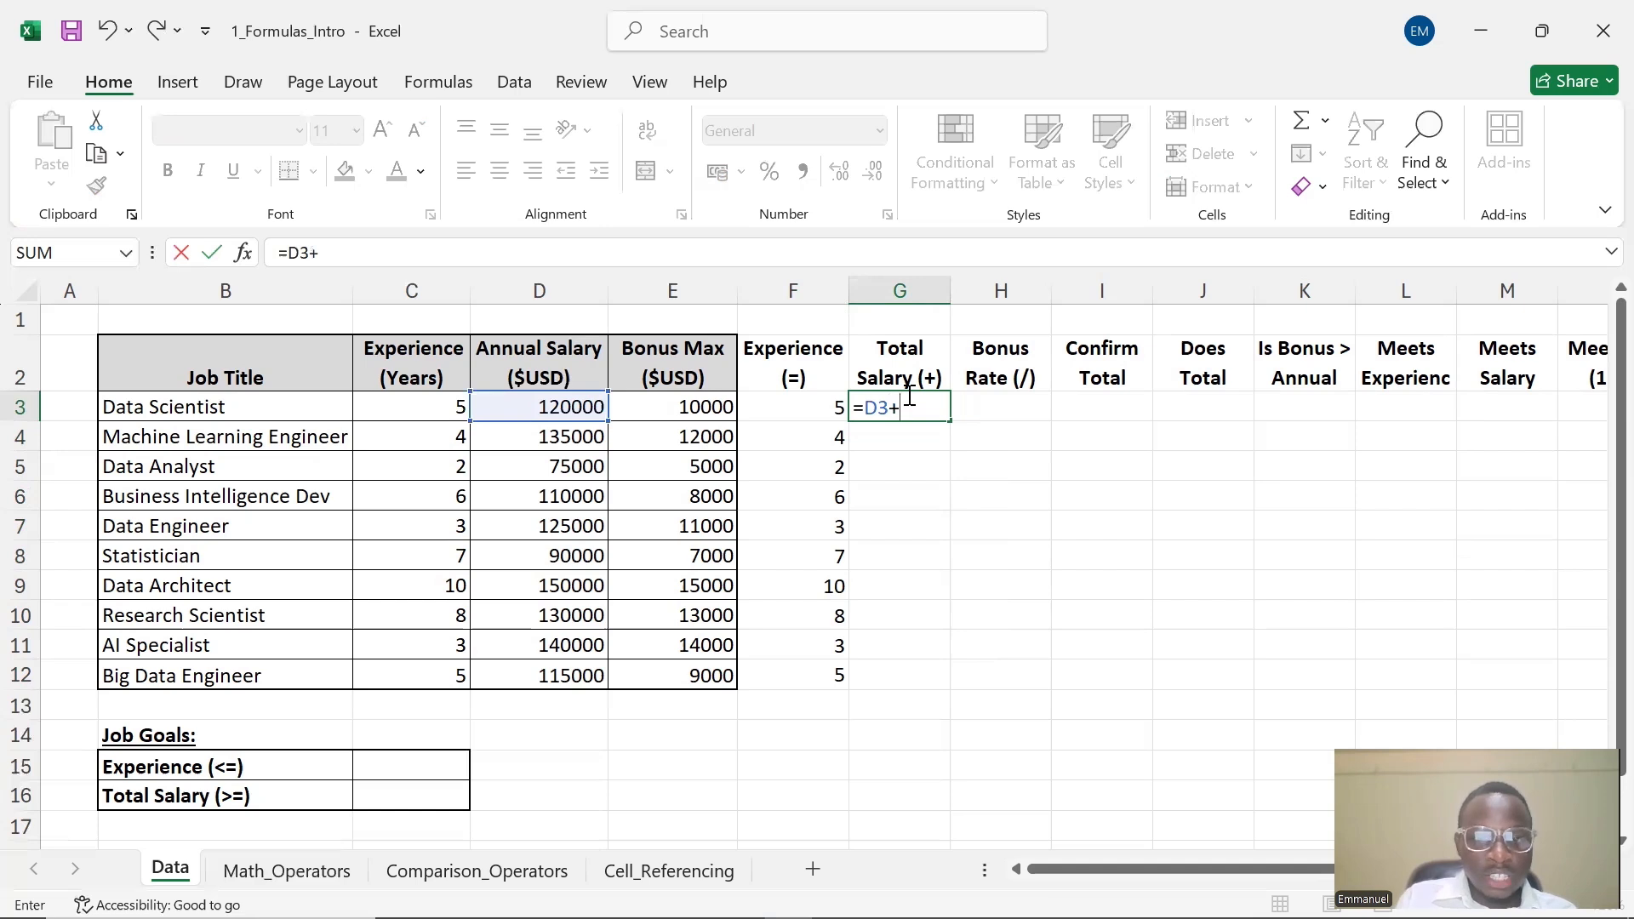
text(E3)
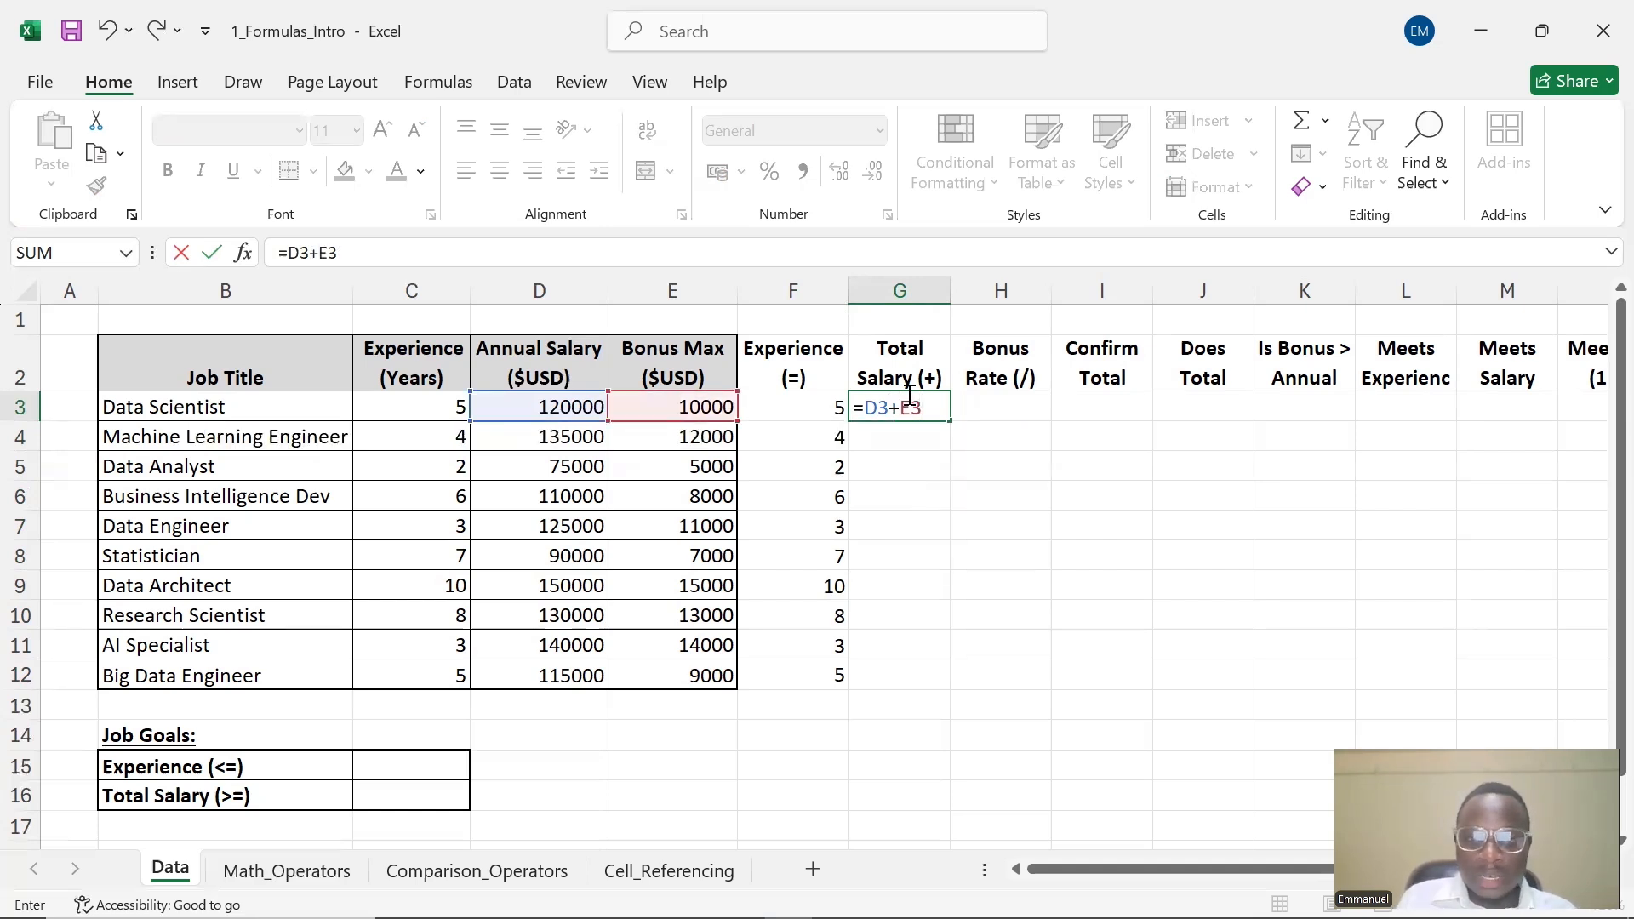
key(Return)
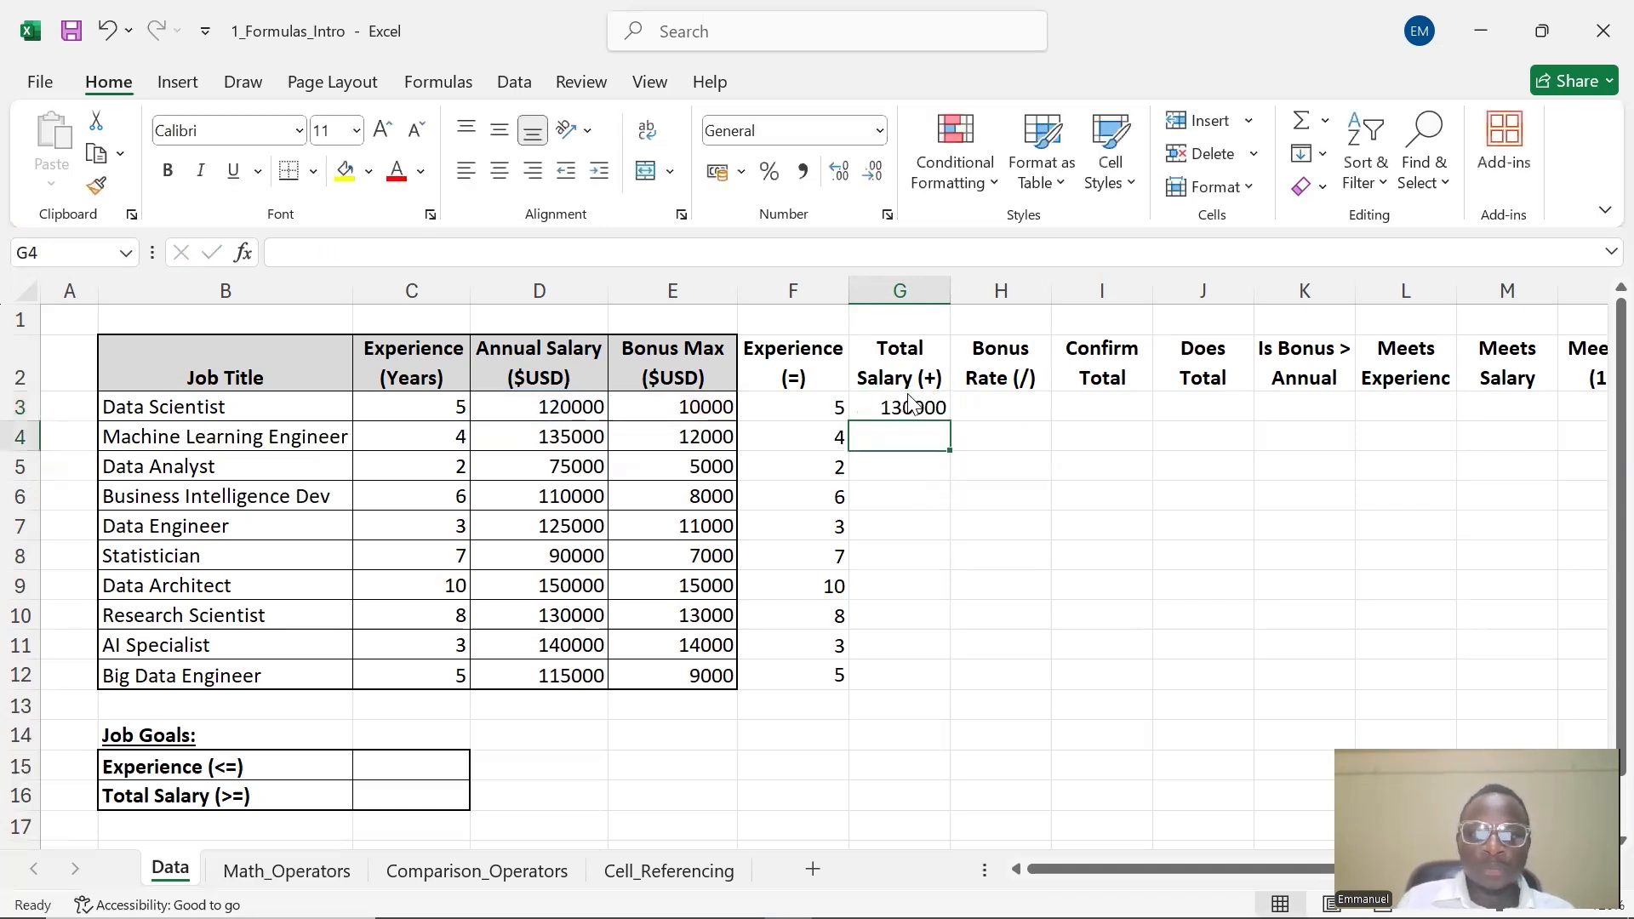
Fill the Total Salary formula from G3 down through G12
click(889, 411)
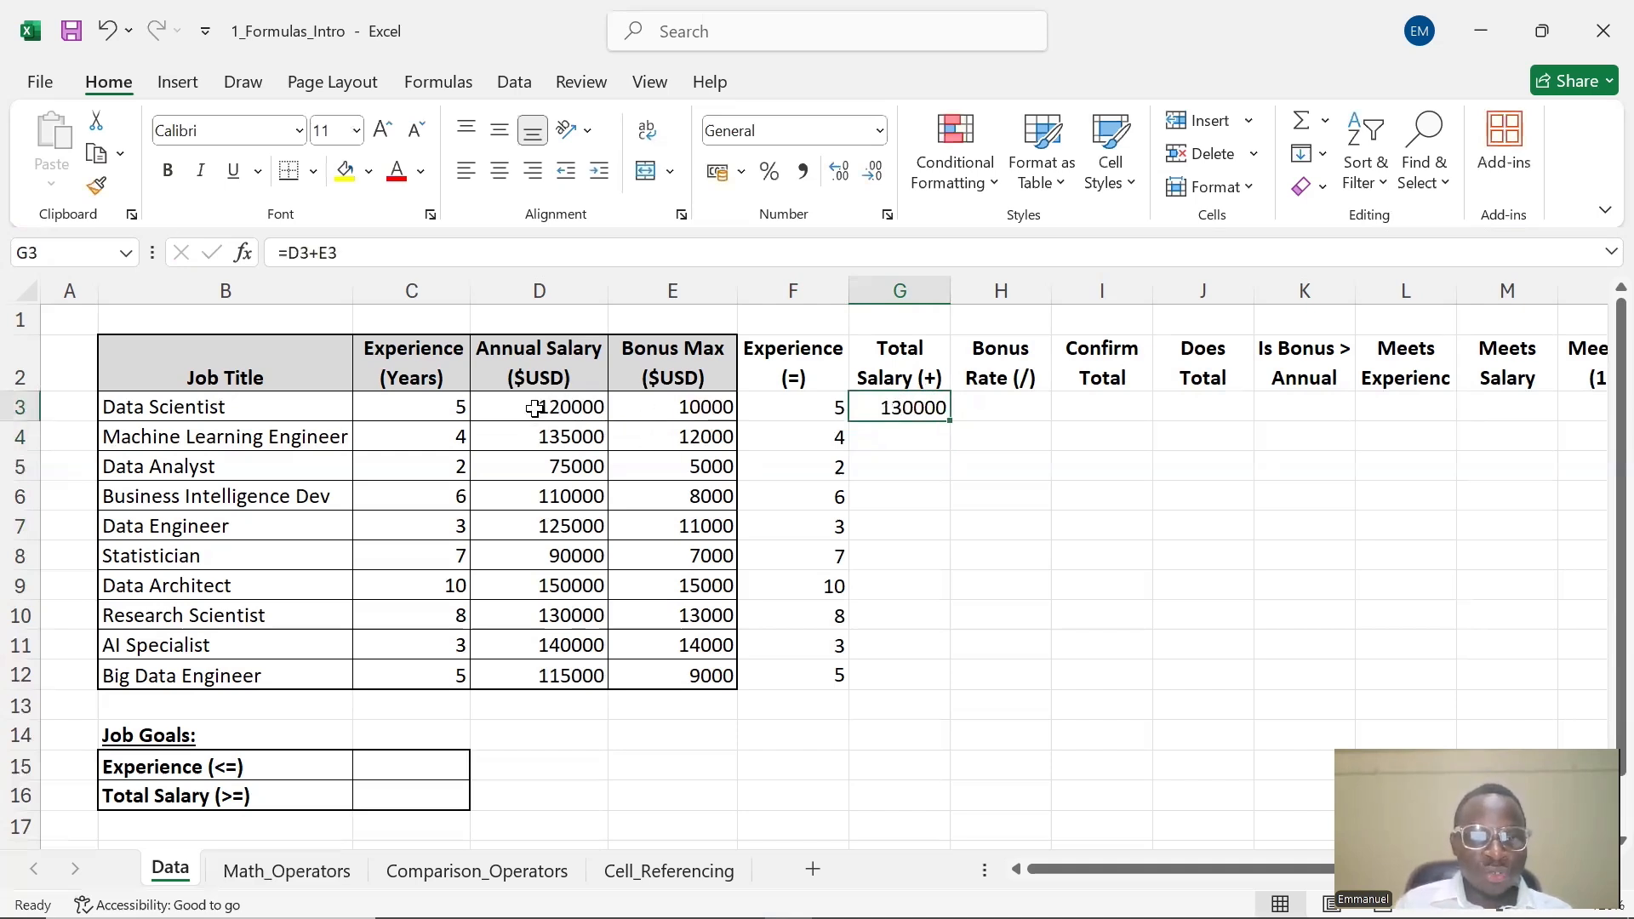
click(595, 399)
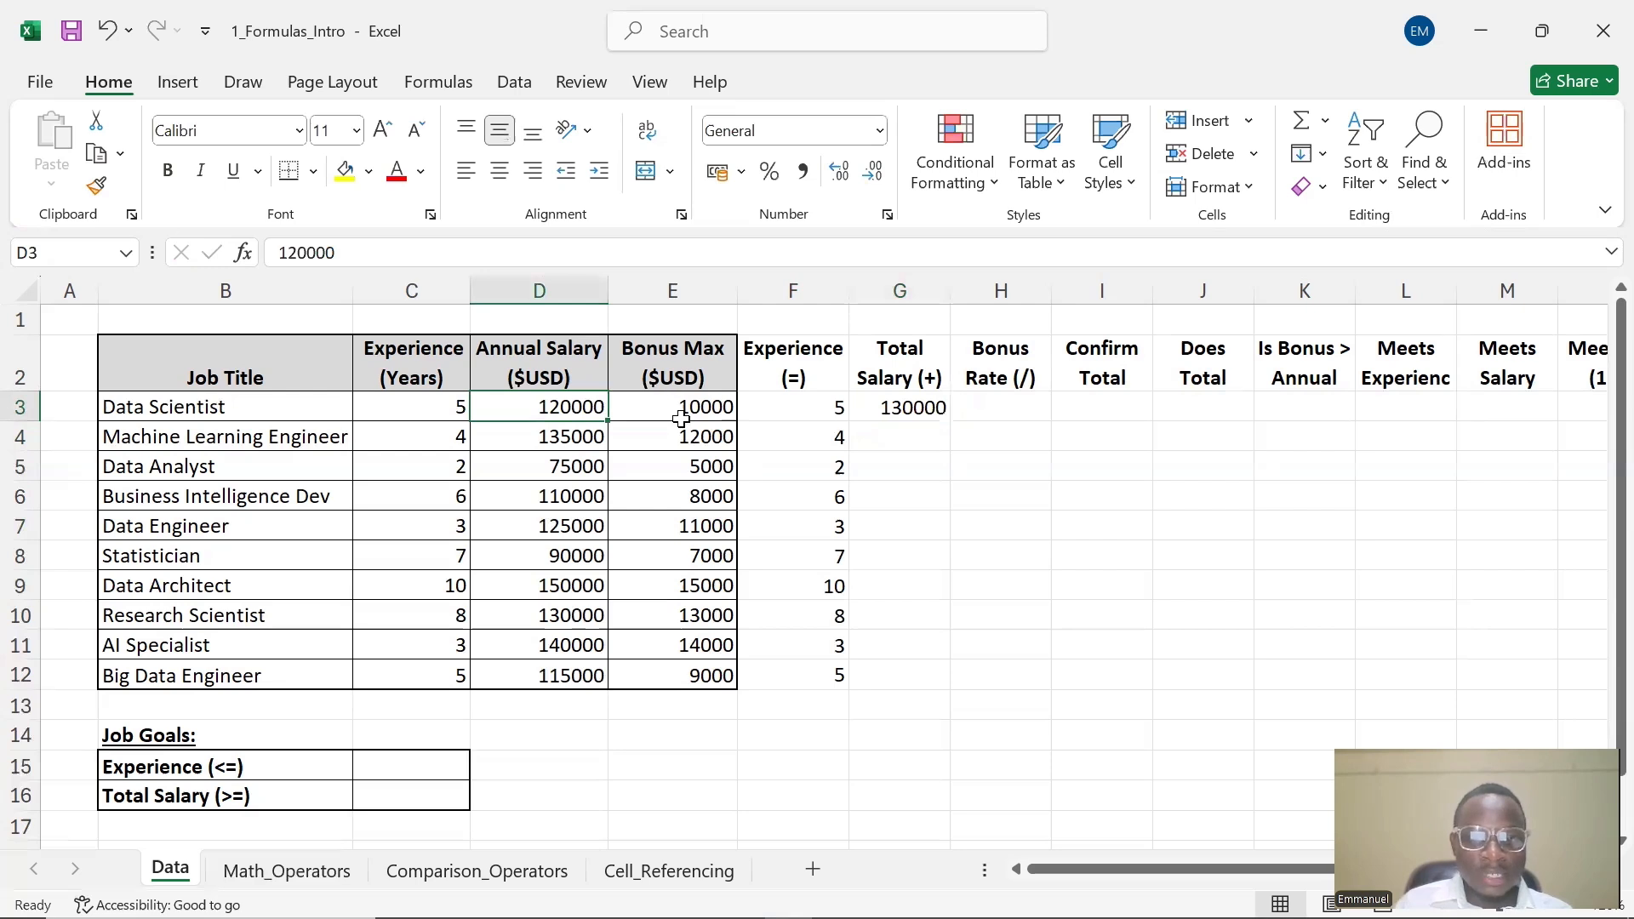
click(679, 407)
click(940, 415)
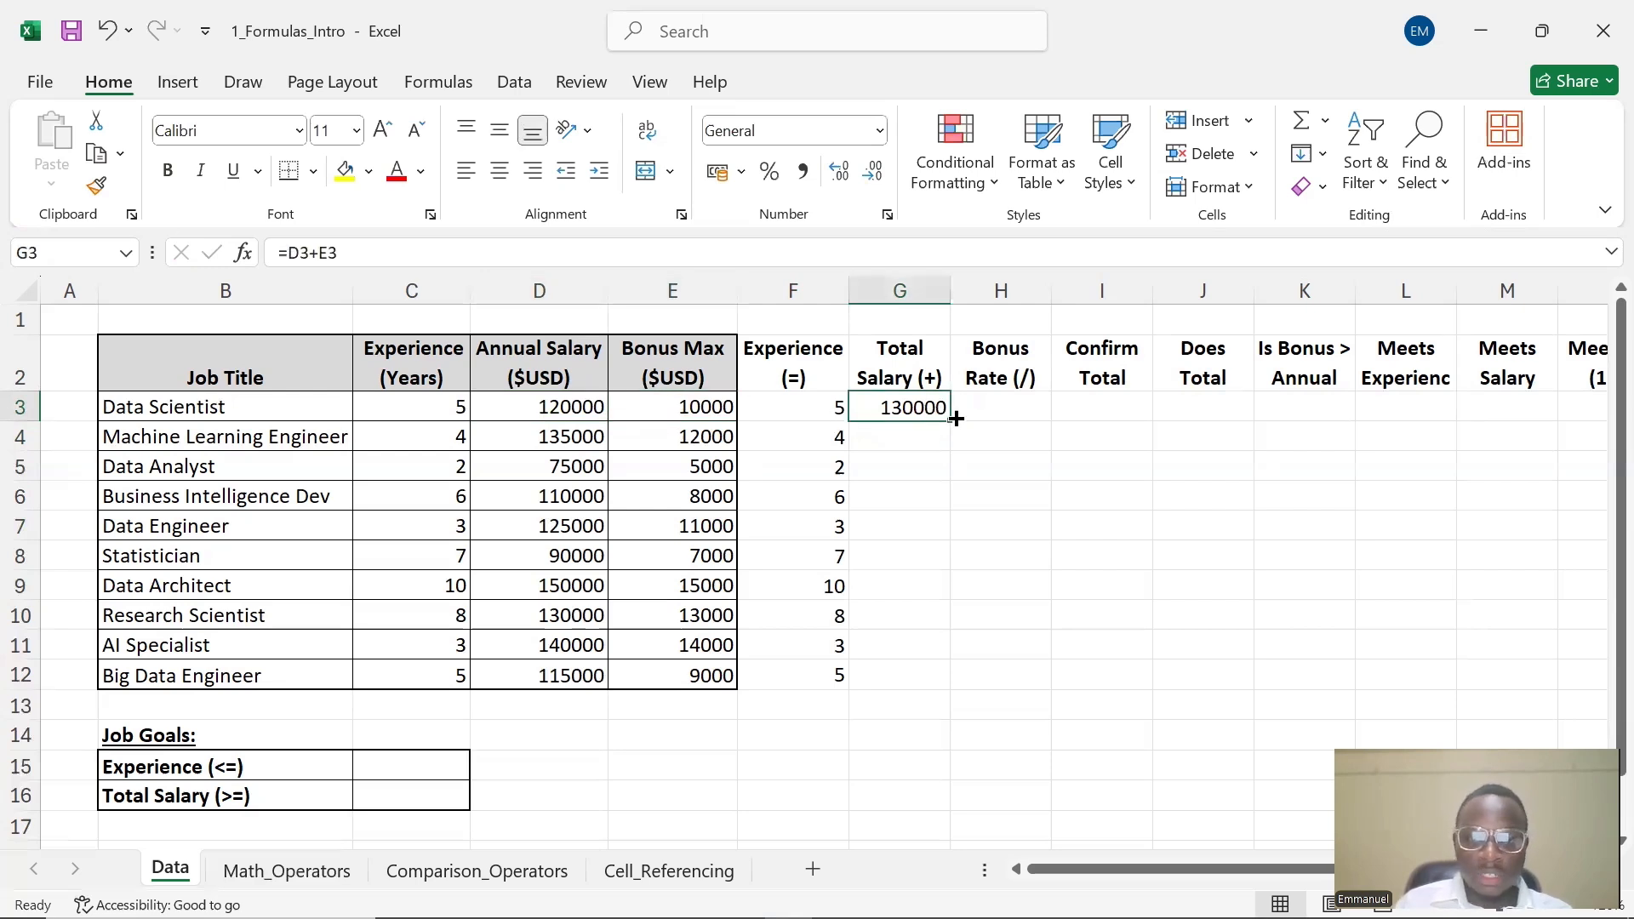
drag(954, 418, 918, 681)
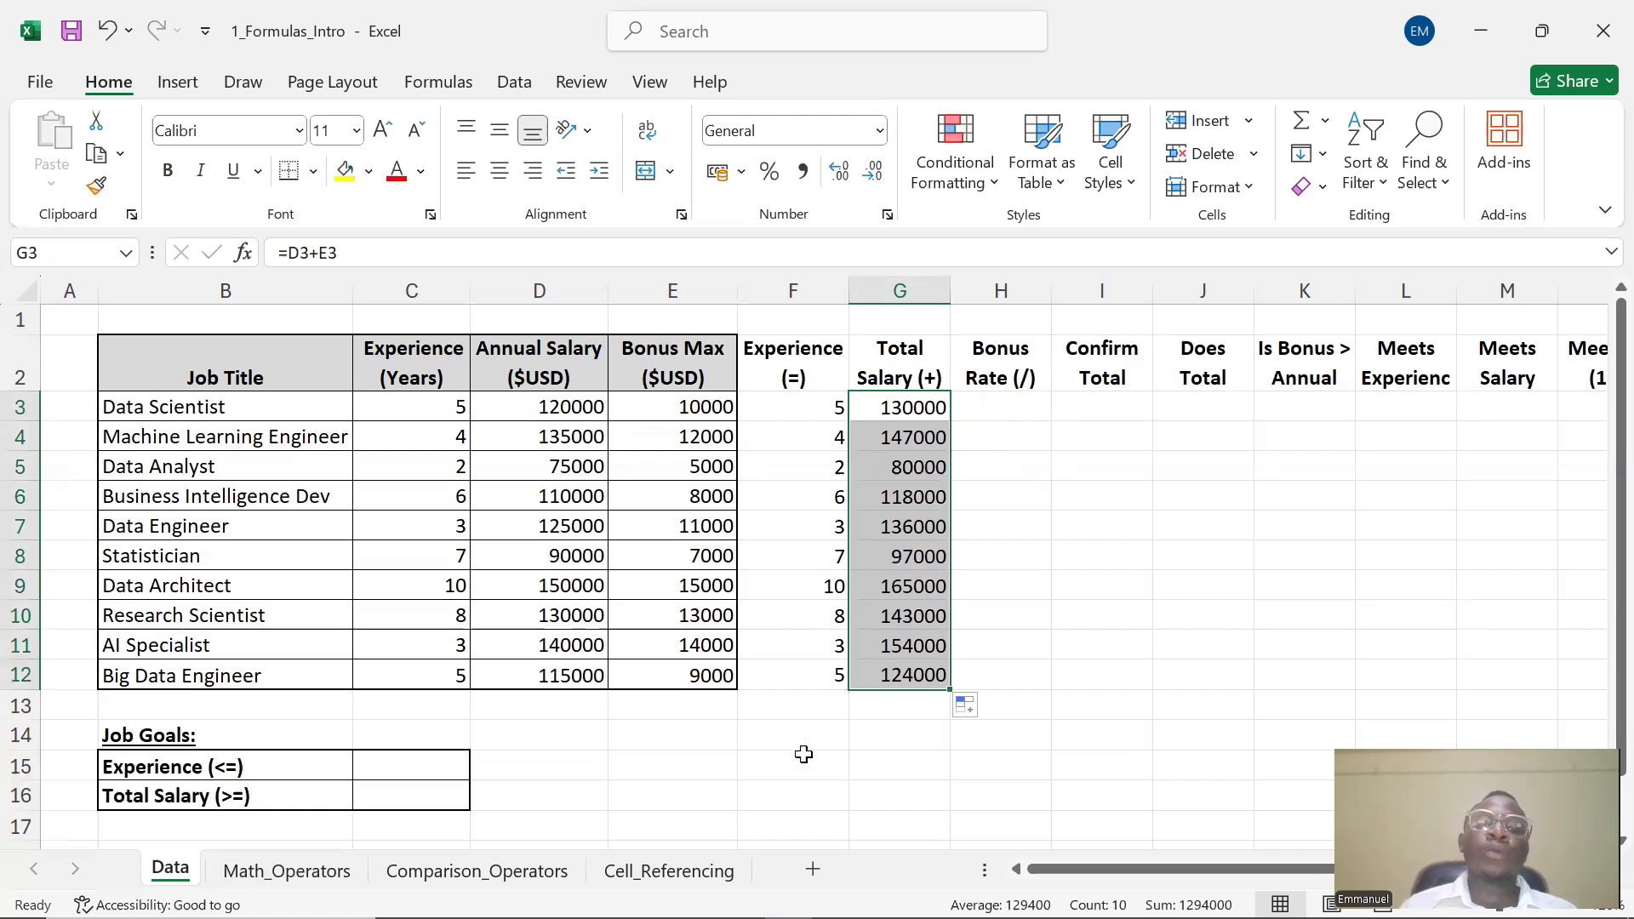
Enter the formula =E3/D3 in H3 under Bonus Rate (/) to divide bonus by annual salary
click(996, 411)
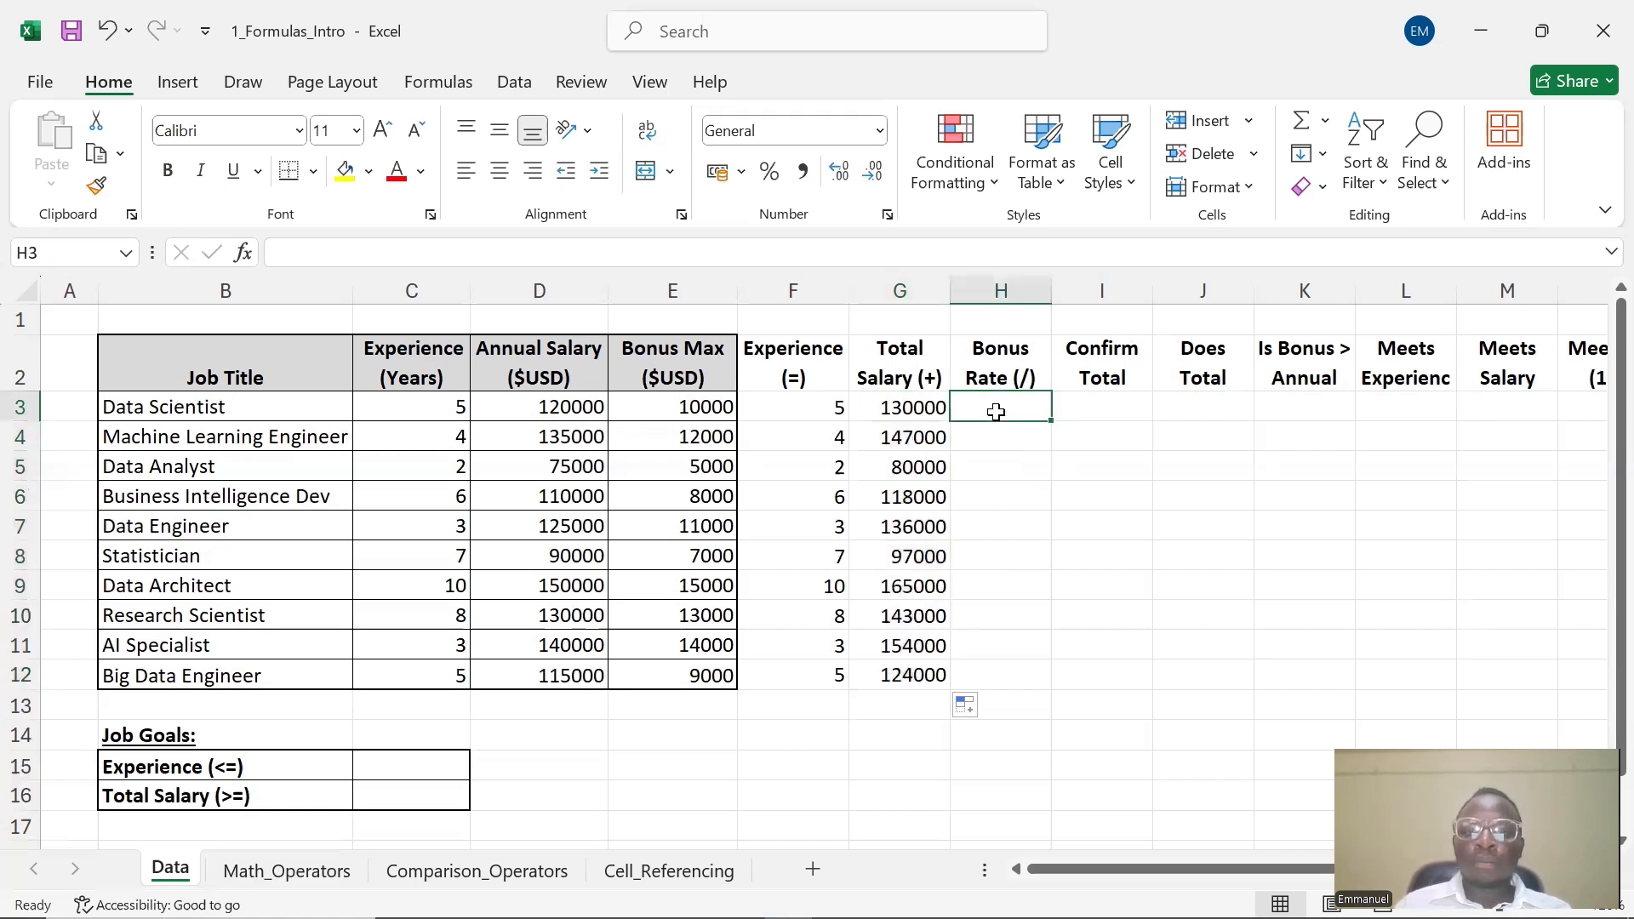
double_click(997, 412)
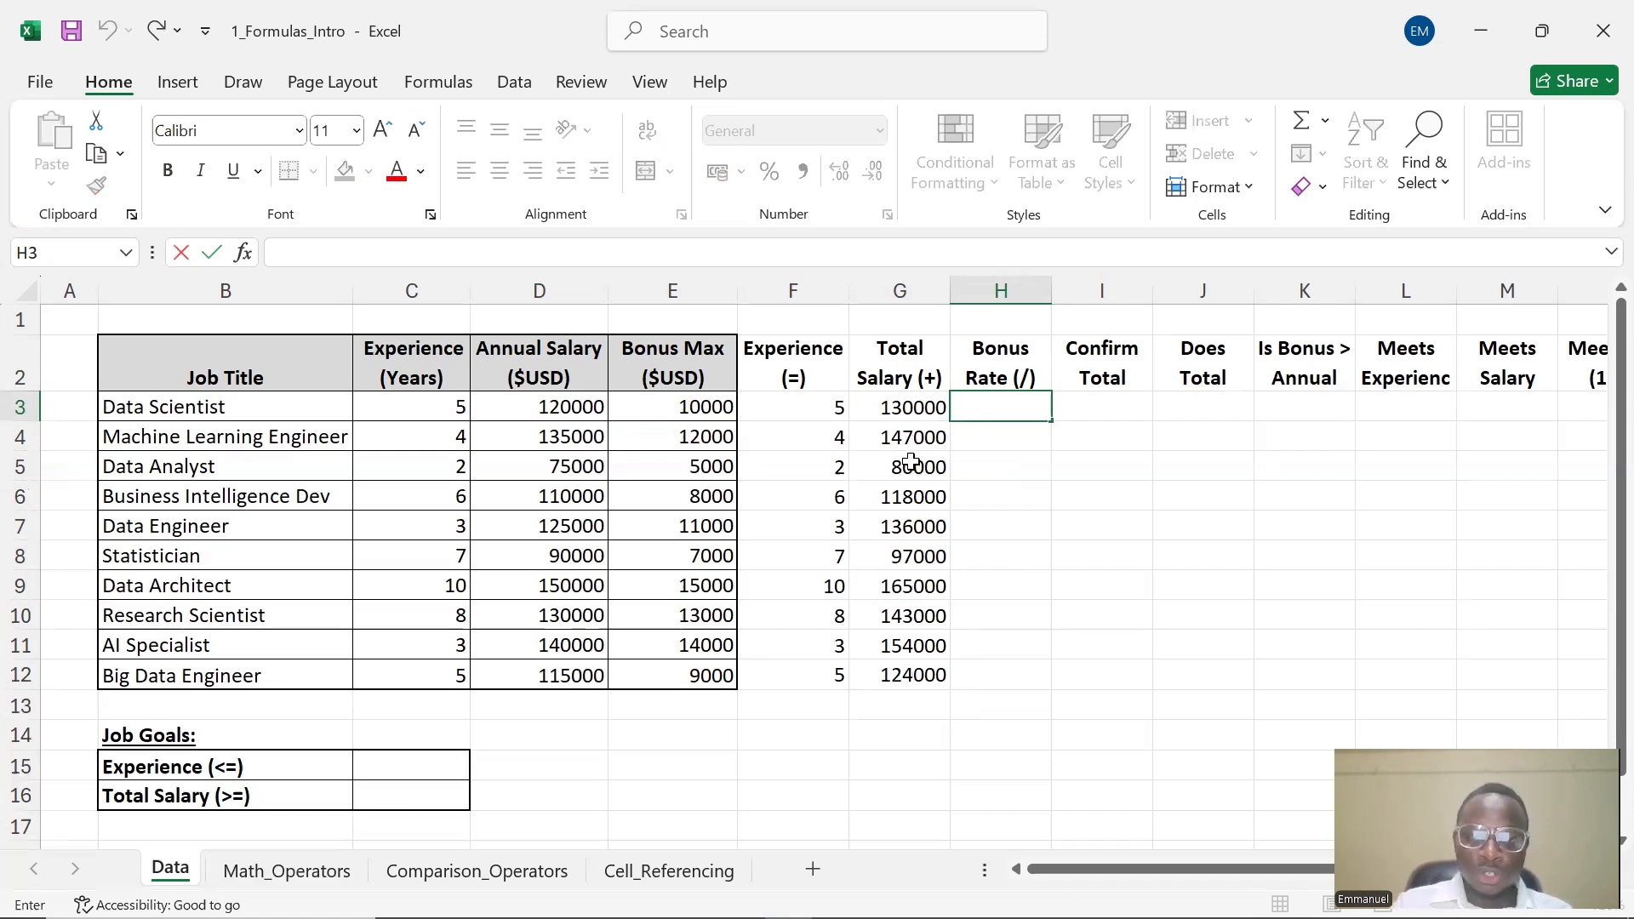
text(=)
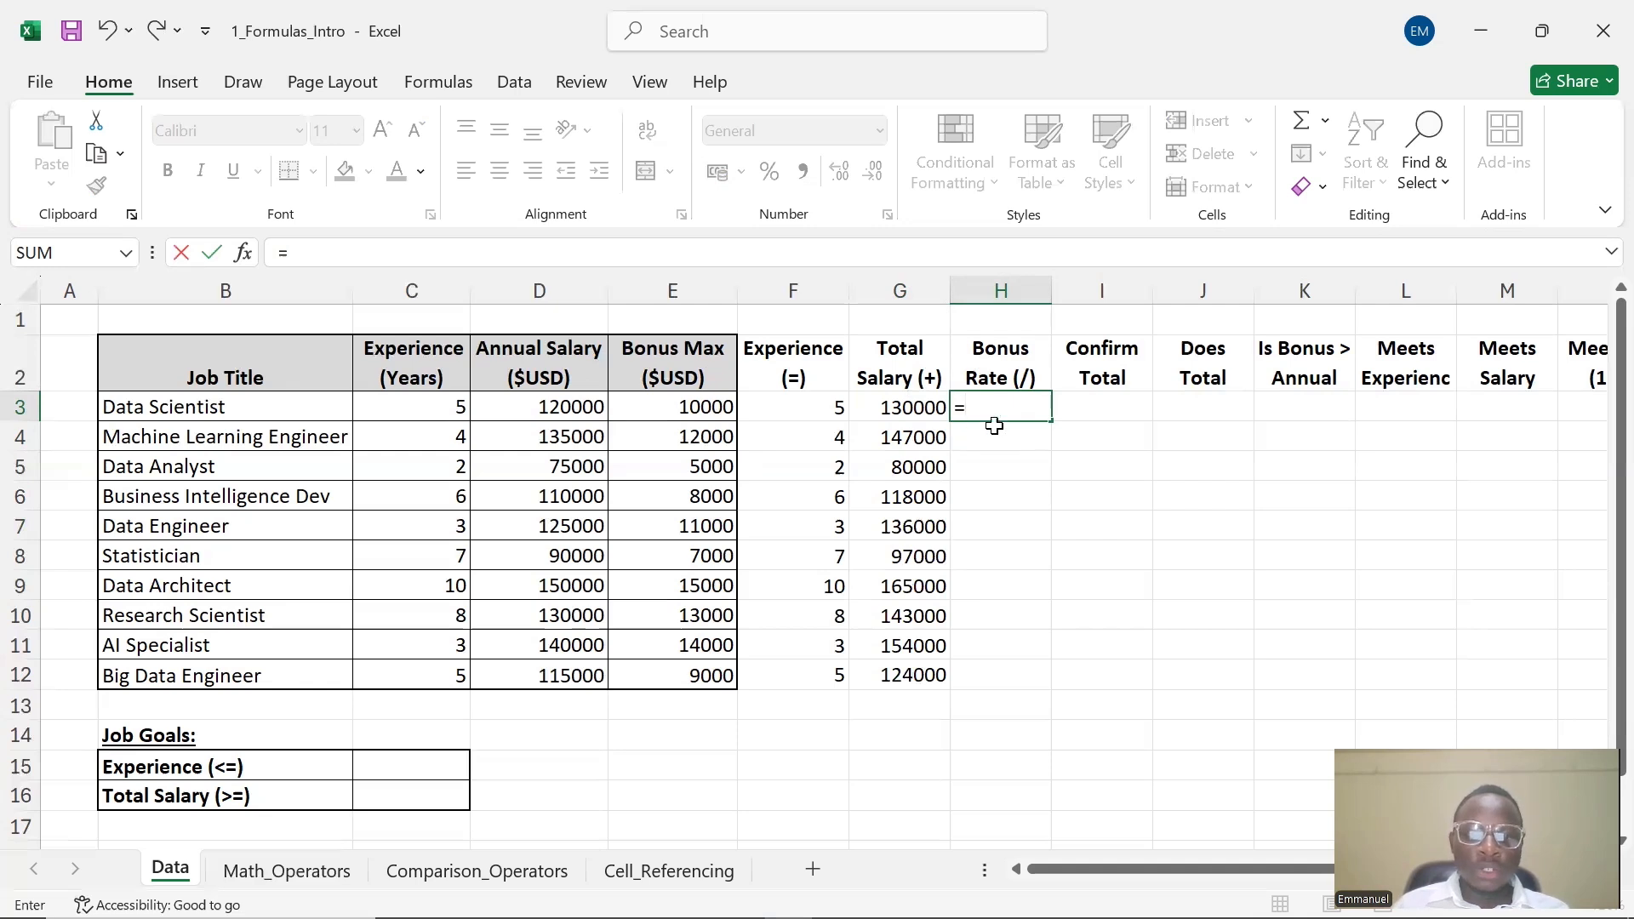
text(()
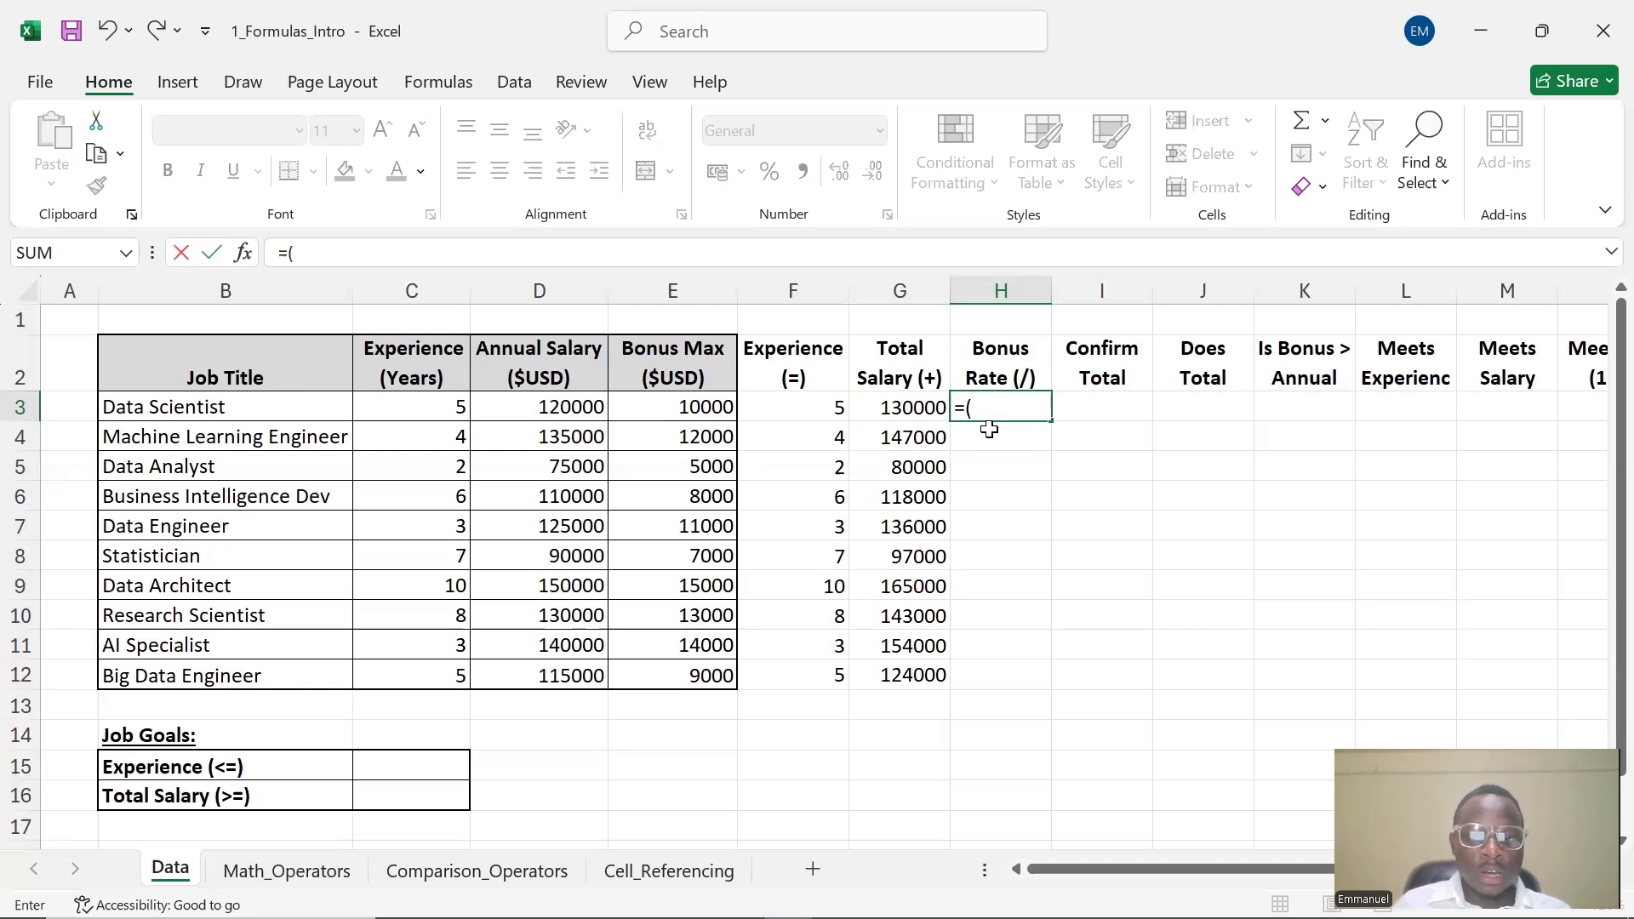
key(BackSpace)
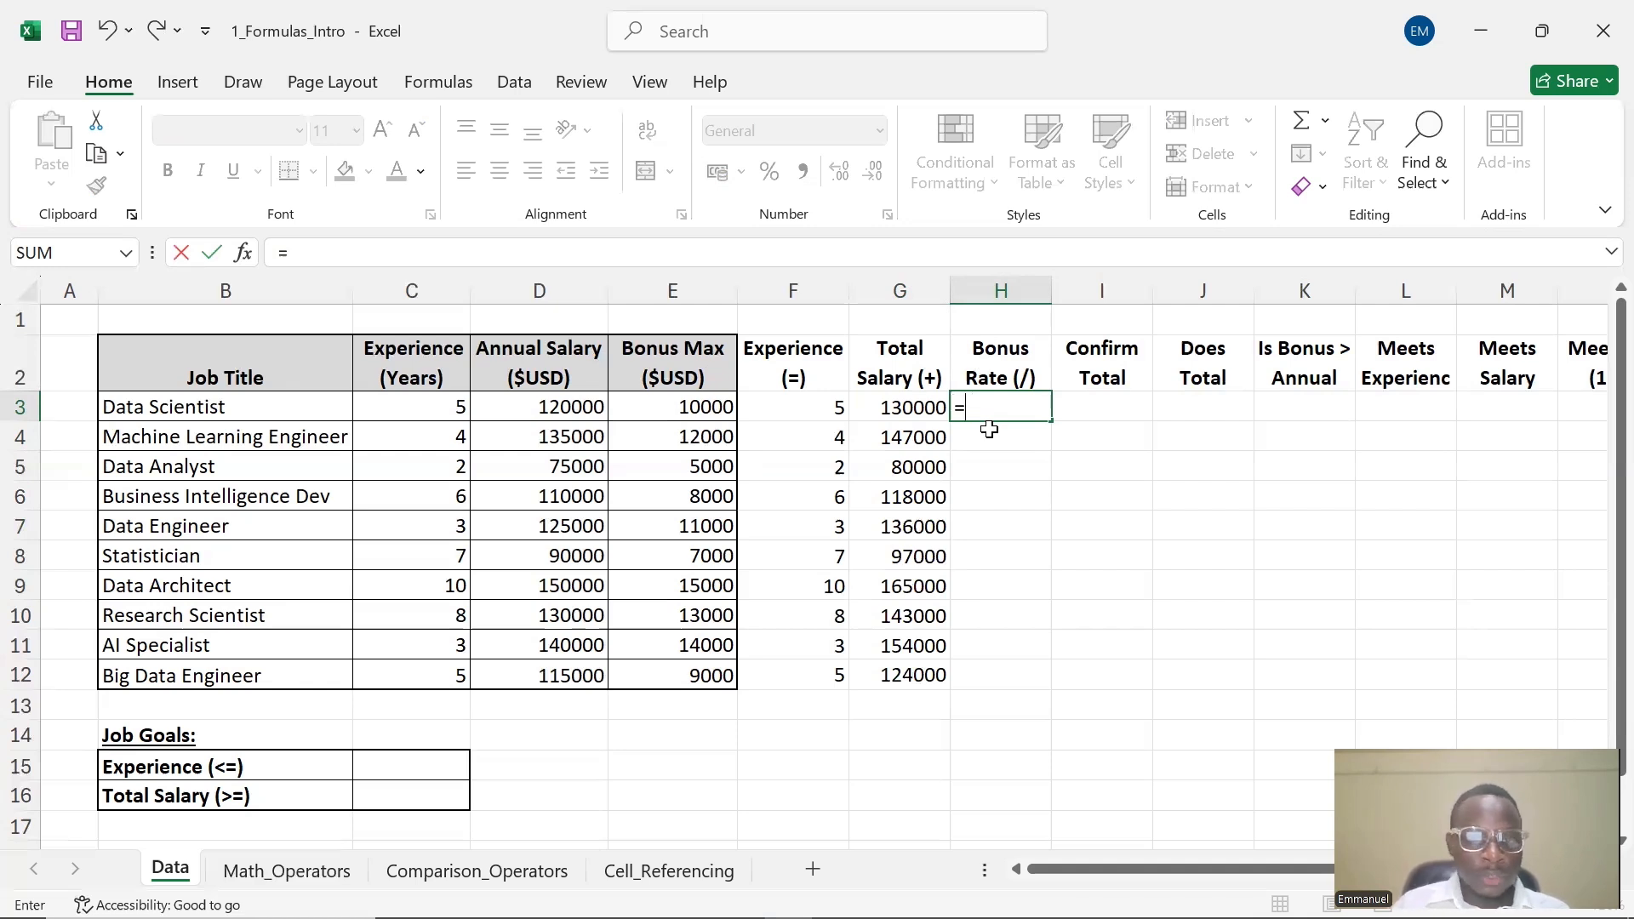
click(654, 409)
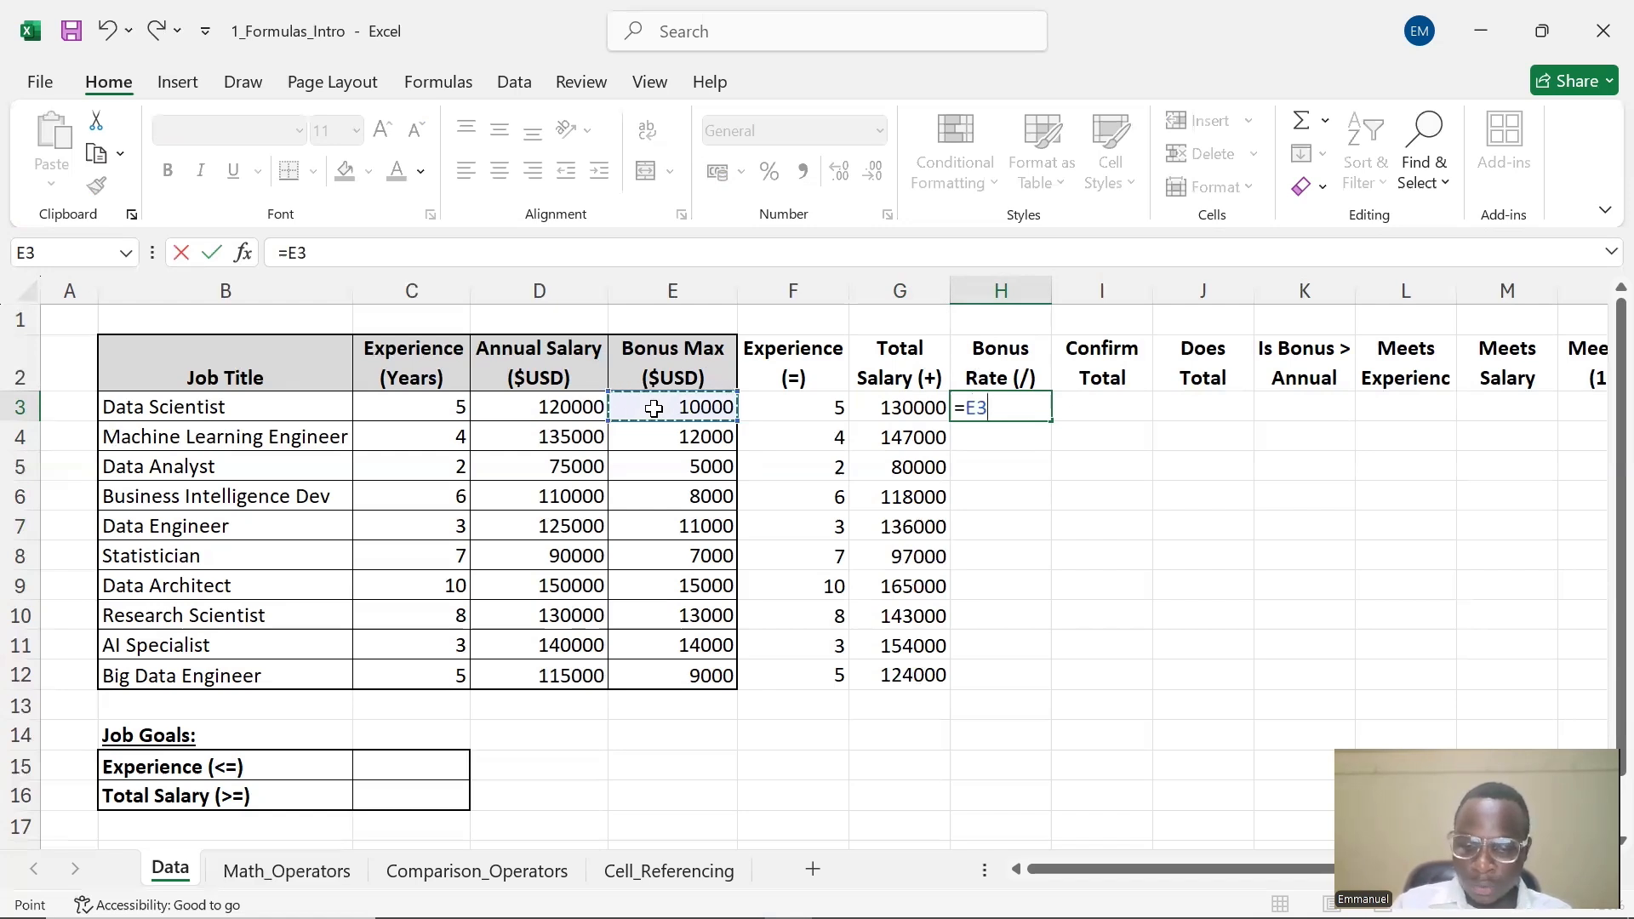
text(7)
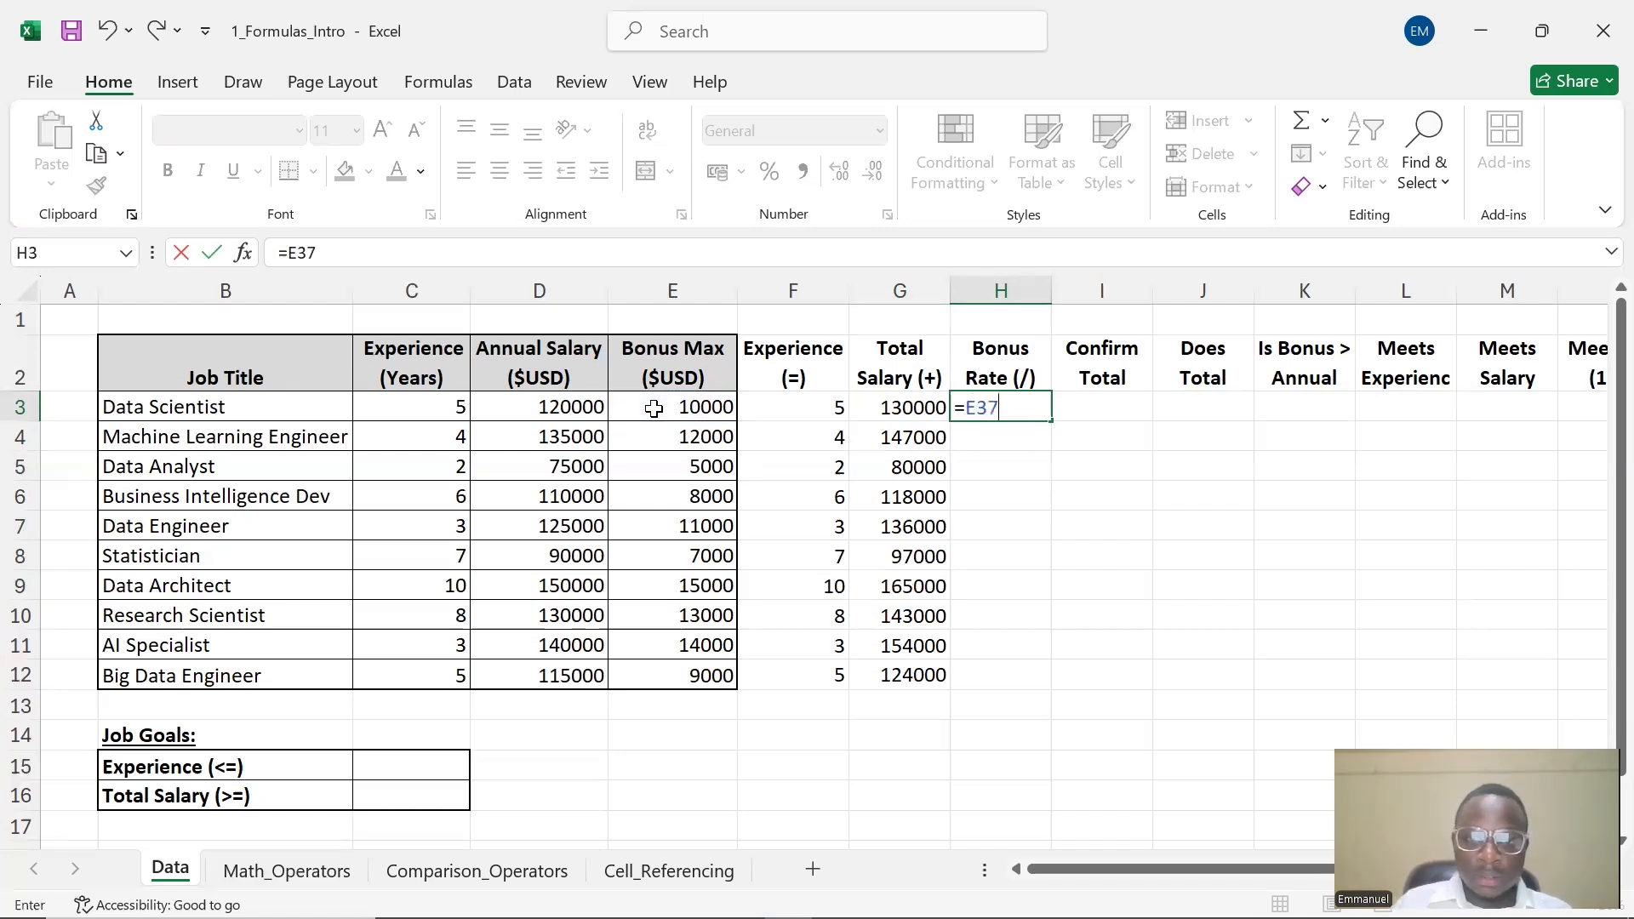
key(BackSpace)
text(/)
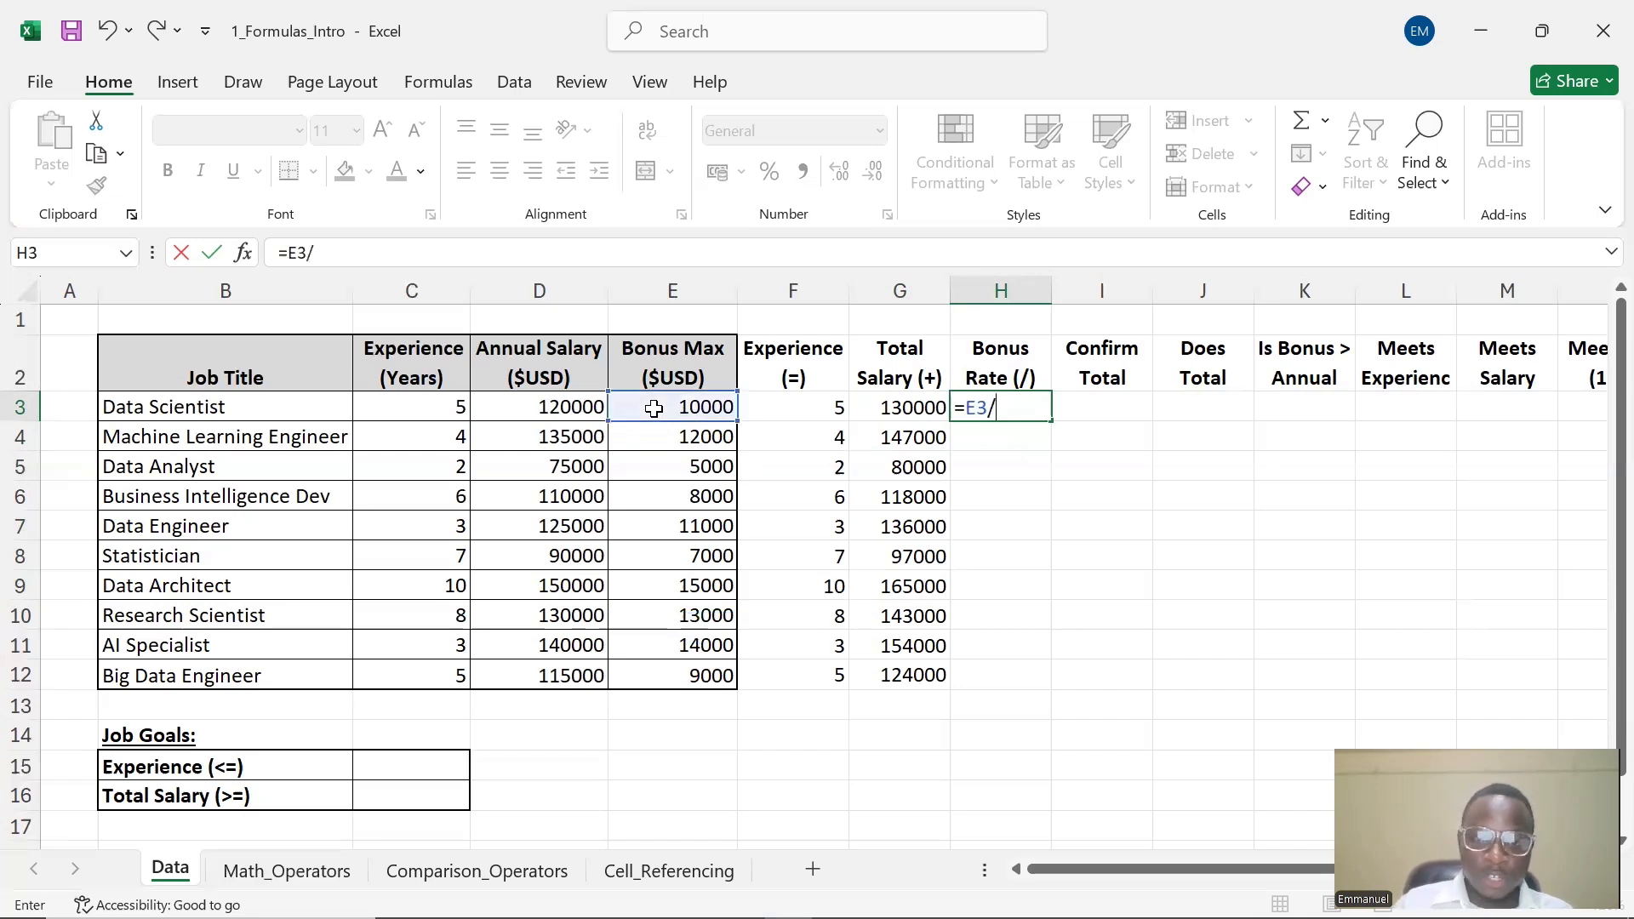
click(571, 407)
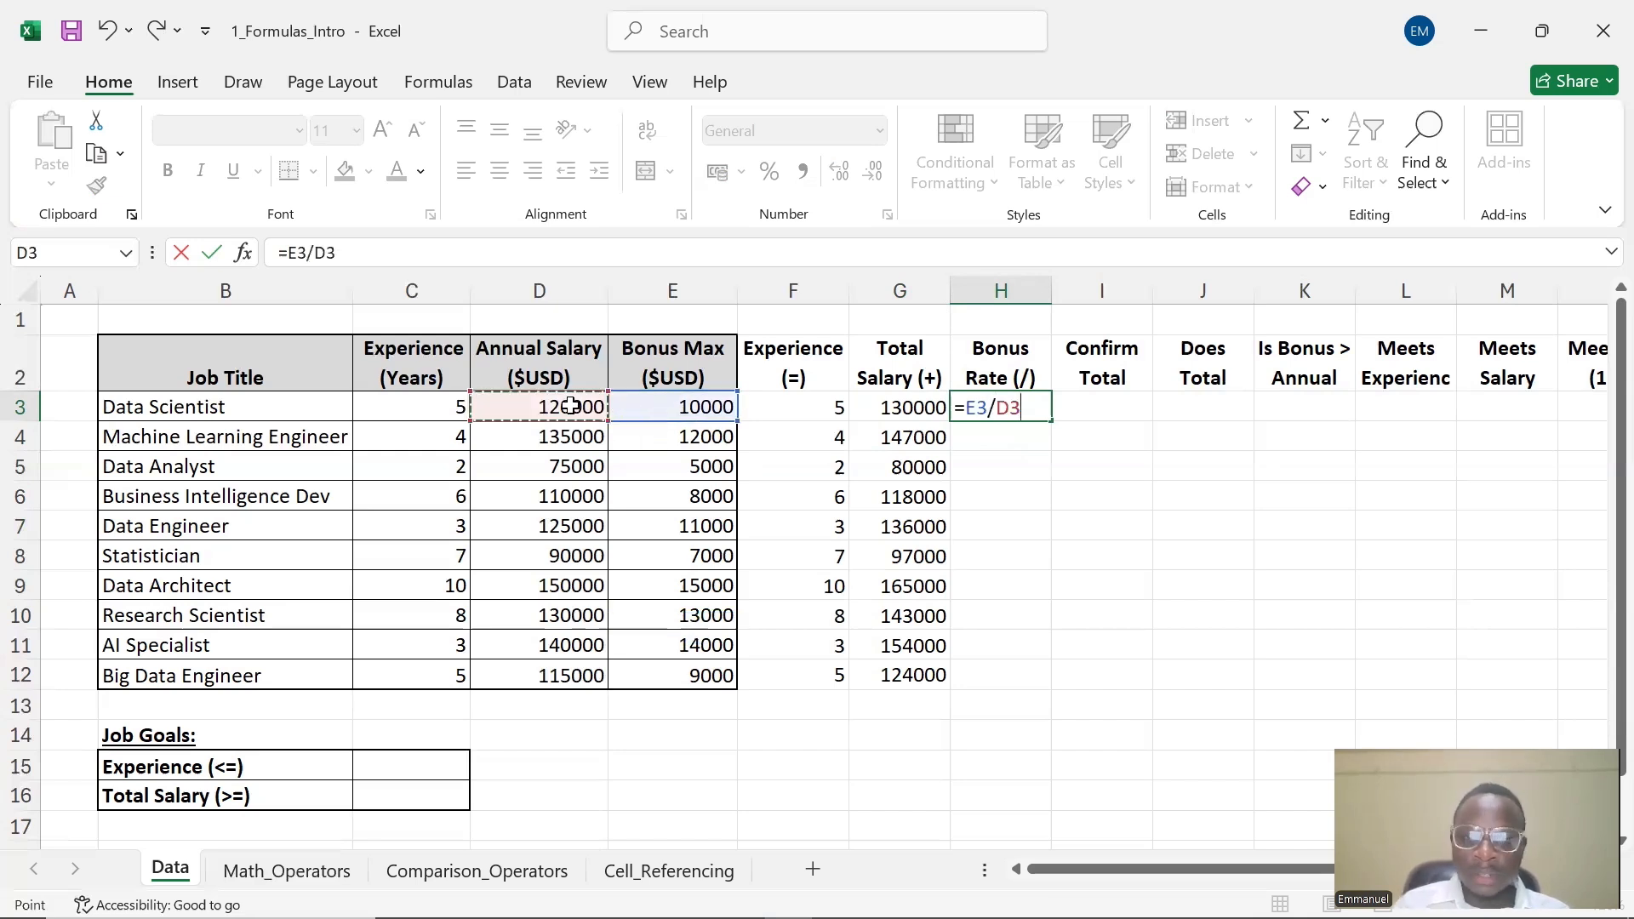
key(Return)
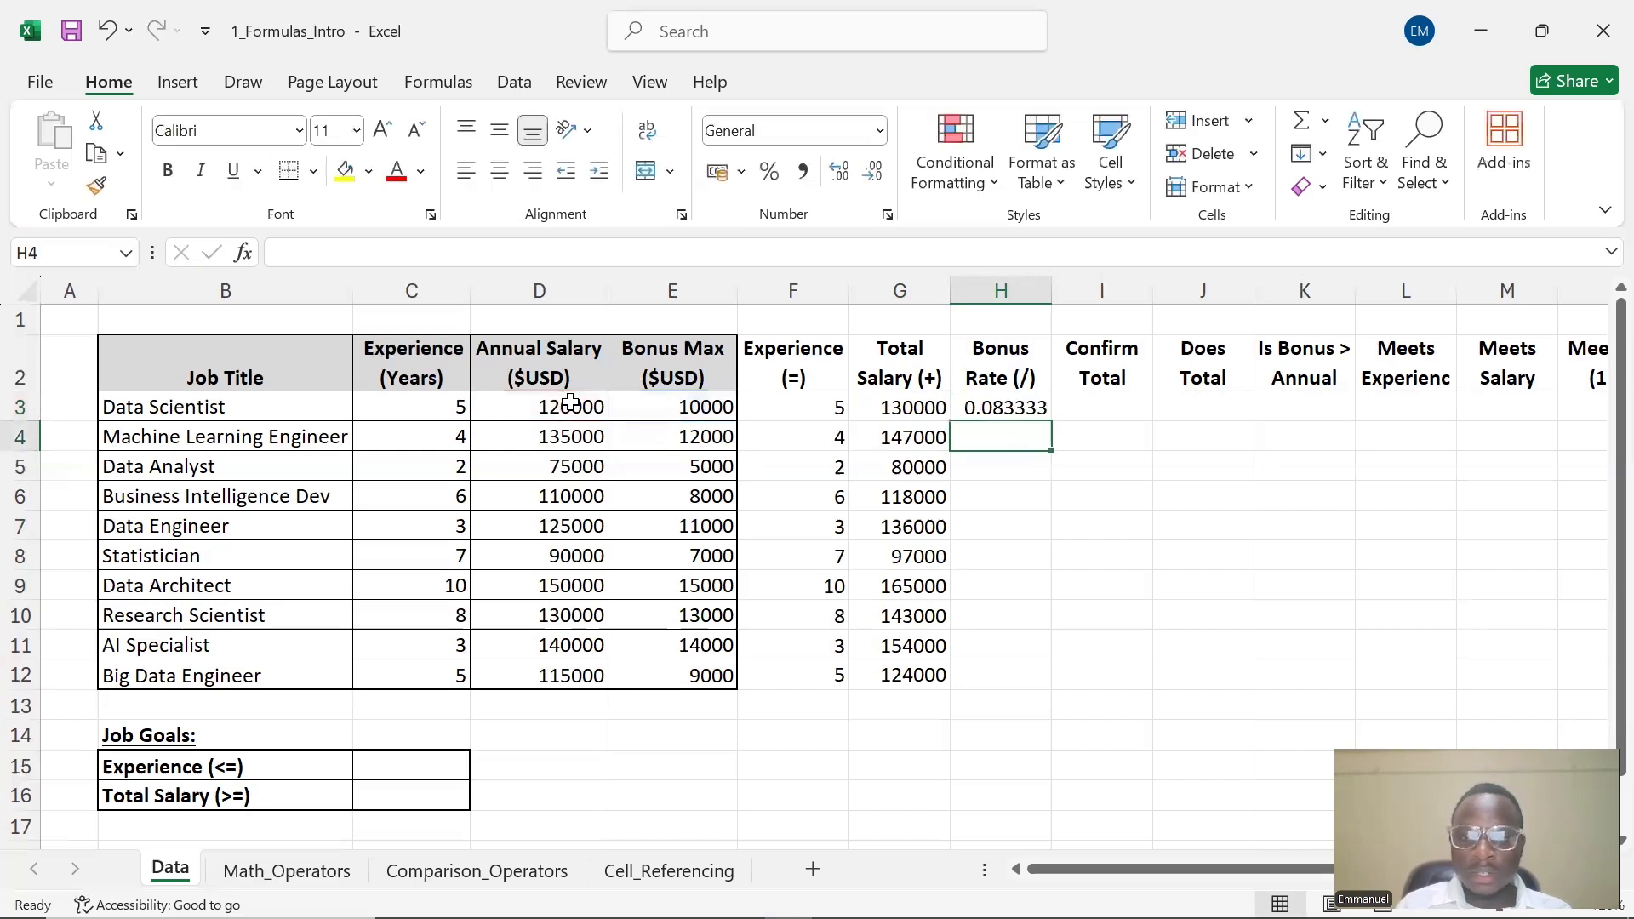
Fill the Bonus Rate formula from H3 down through H12
click(1007, 409)
drag(1053, 418, 1034, 685)
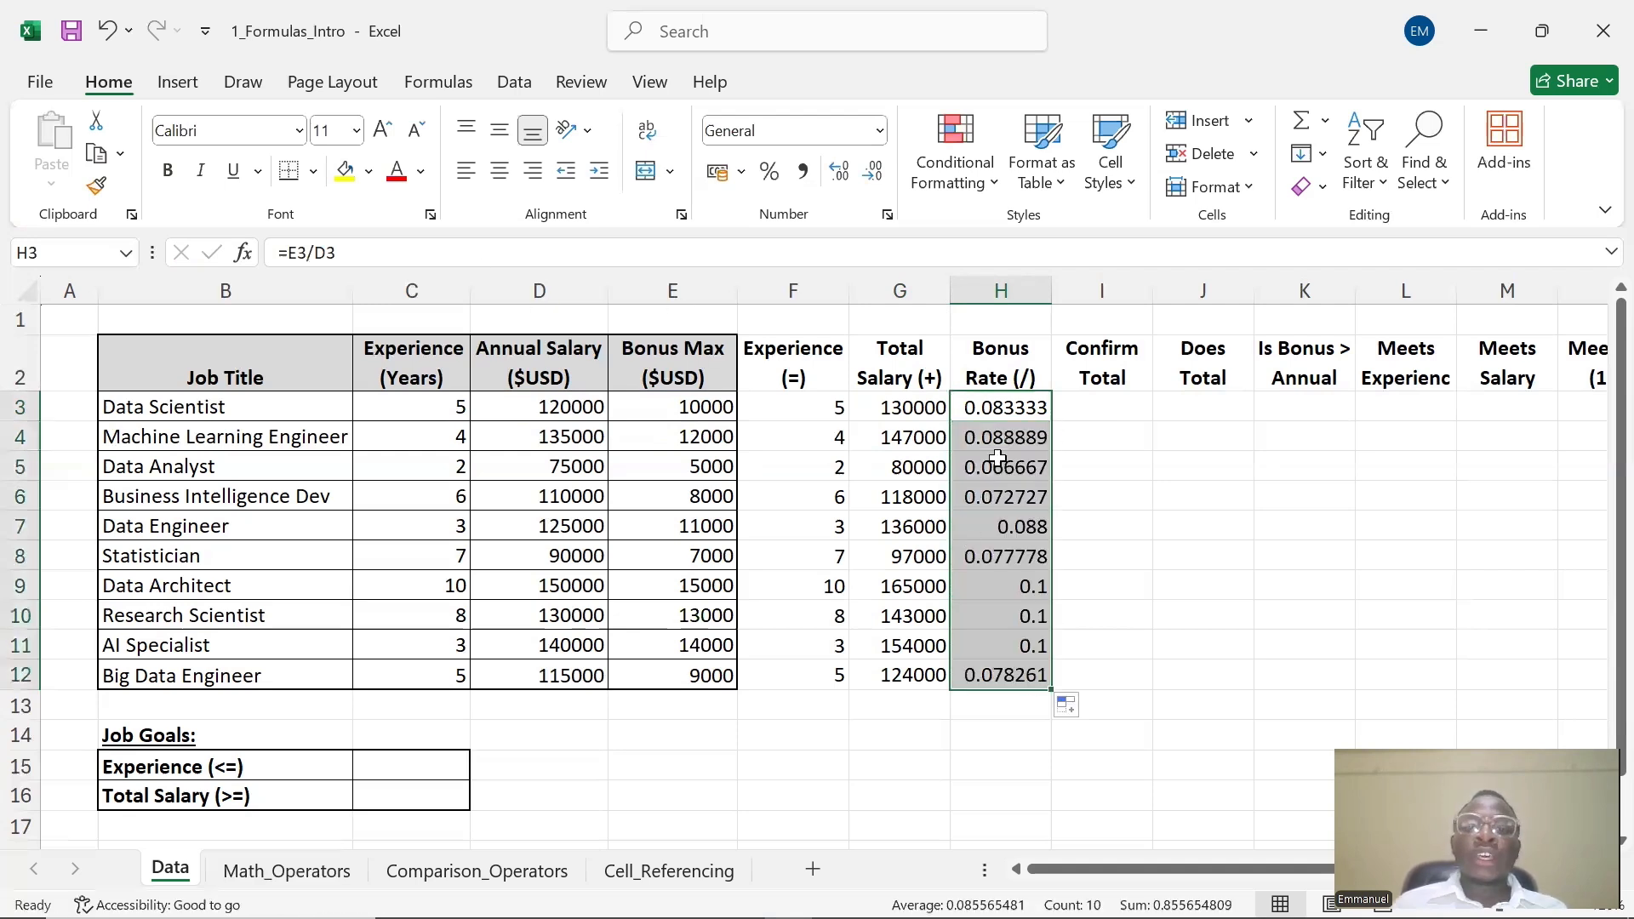
Format H3 as a percentage with one decimal place and fill it down through H12
click(1008, 412)
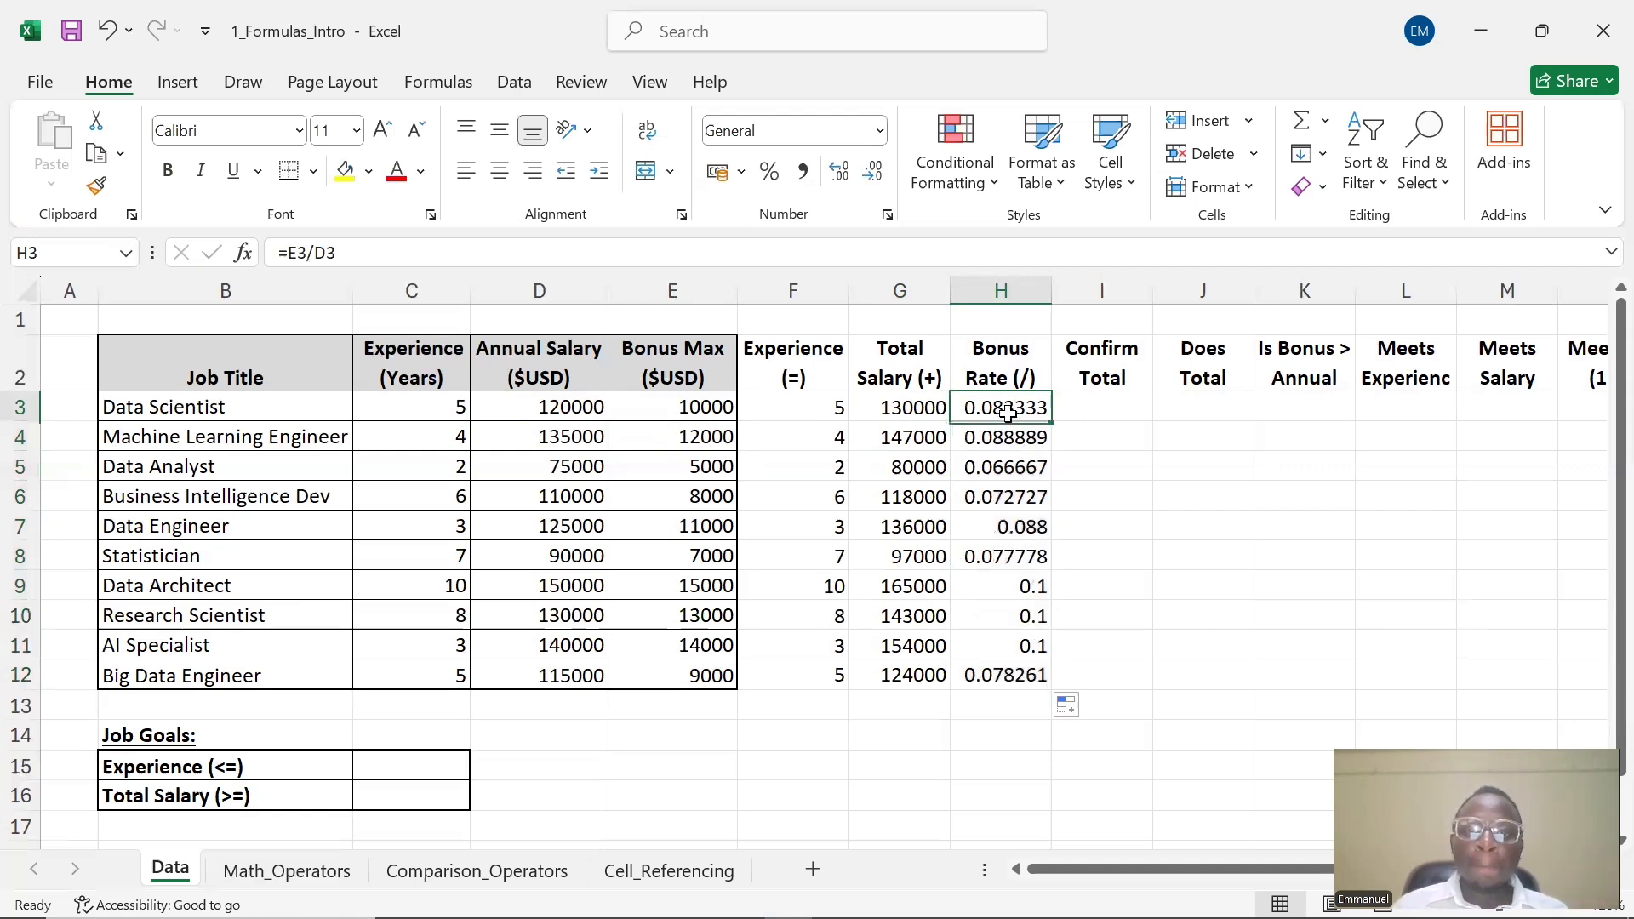
click(772, 176)
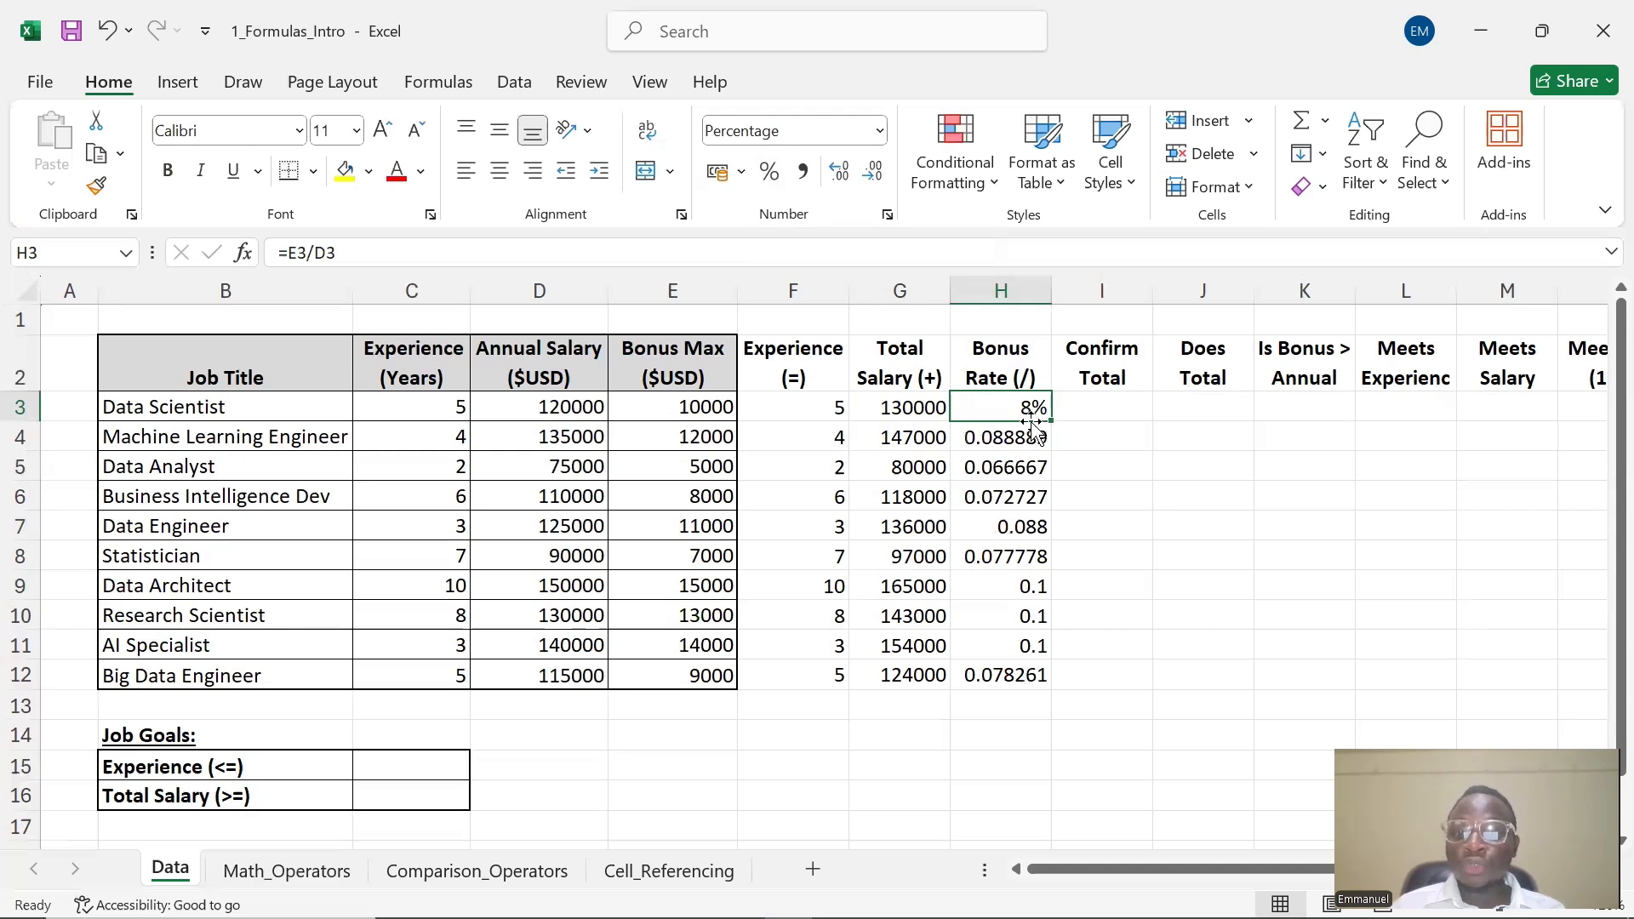
click(846, 178)
click(846, 179)
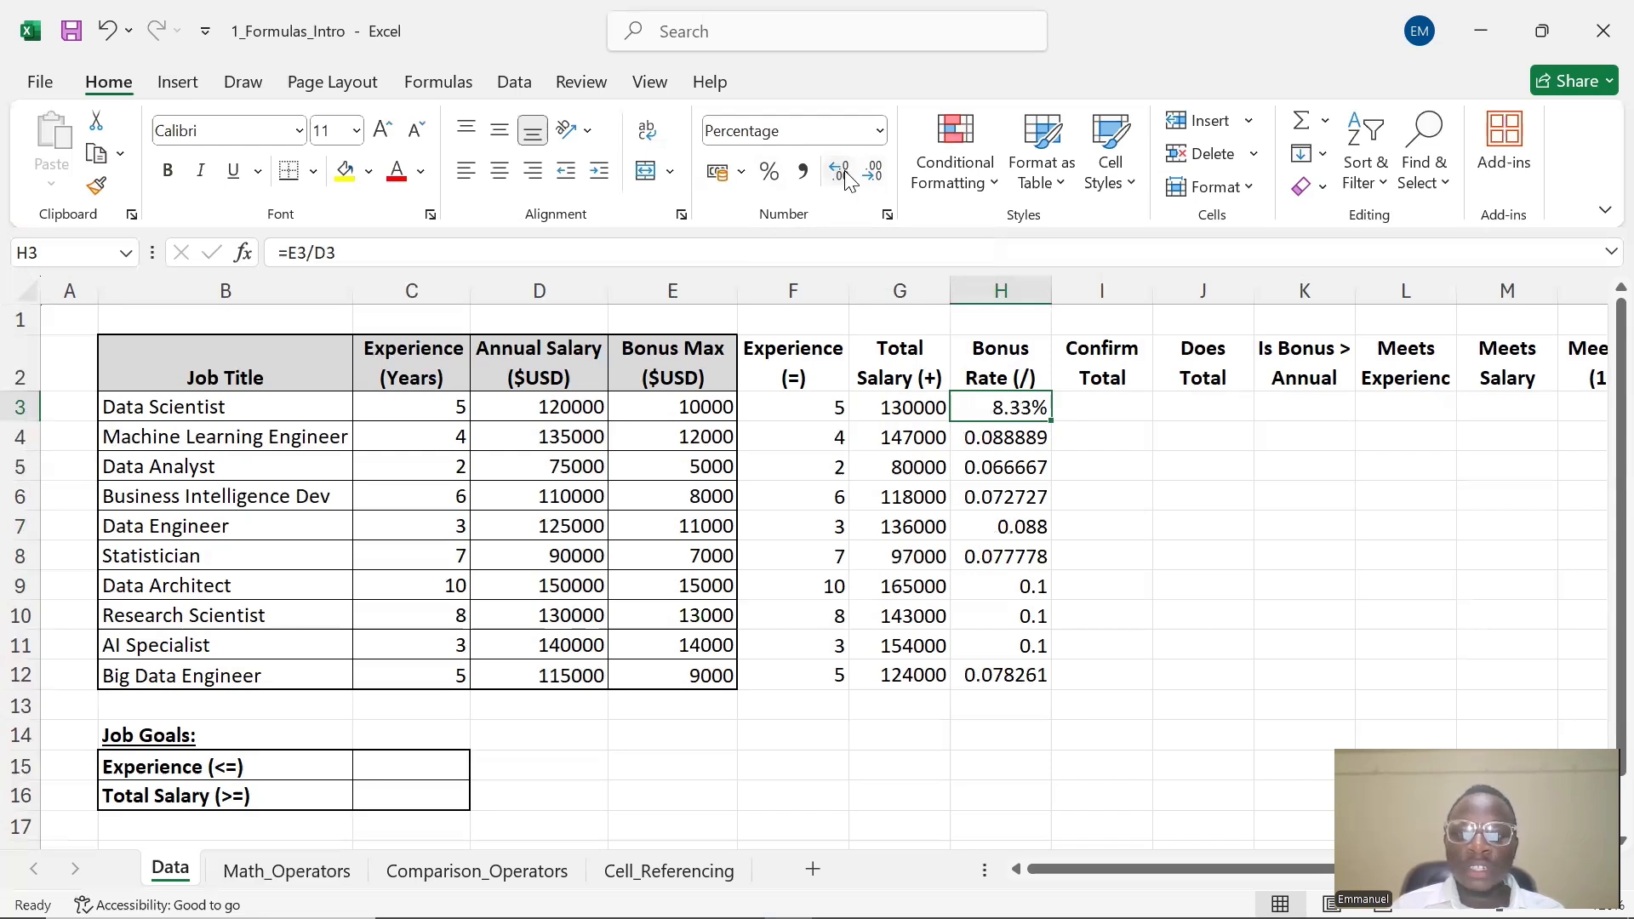
click(846, 178)
click(874, 176)
click(873, 175)
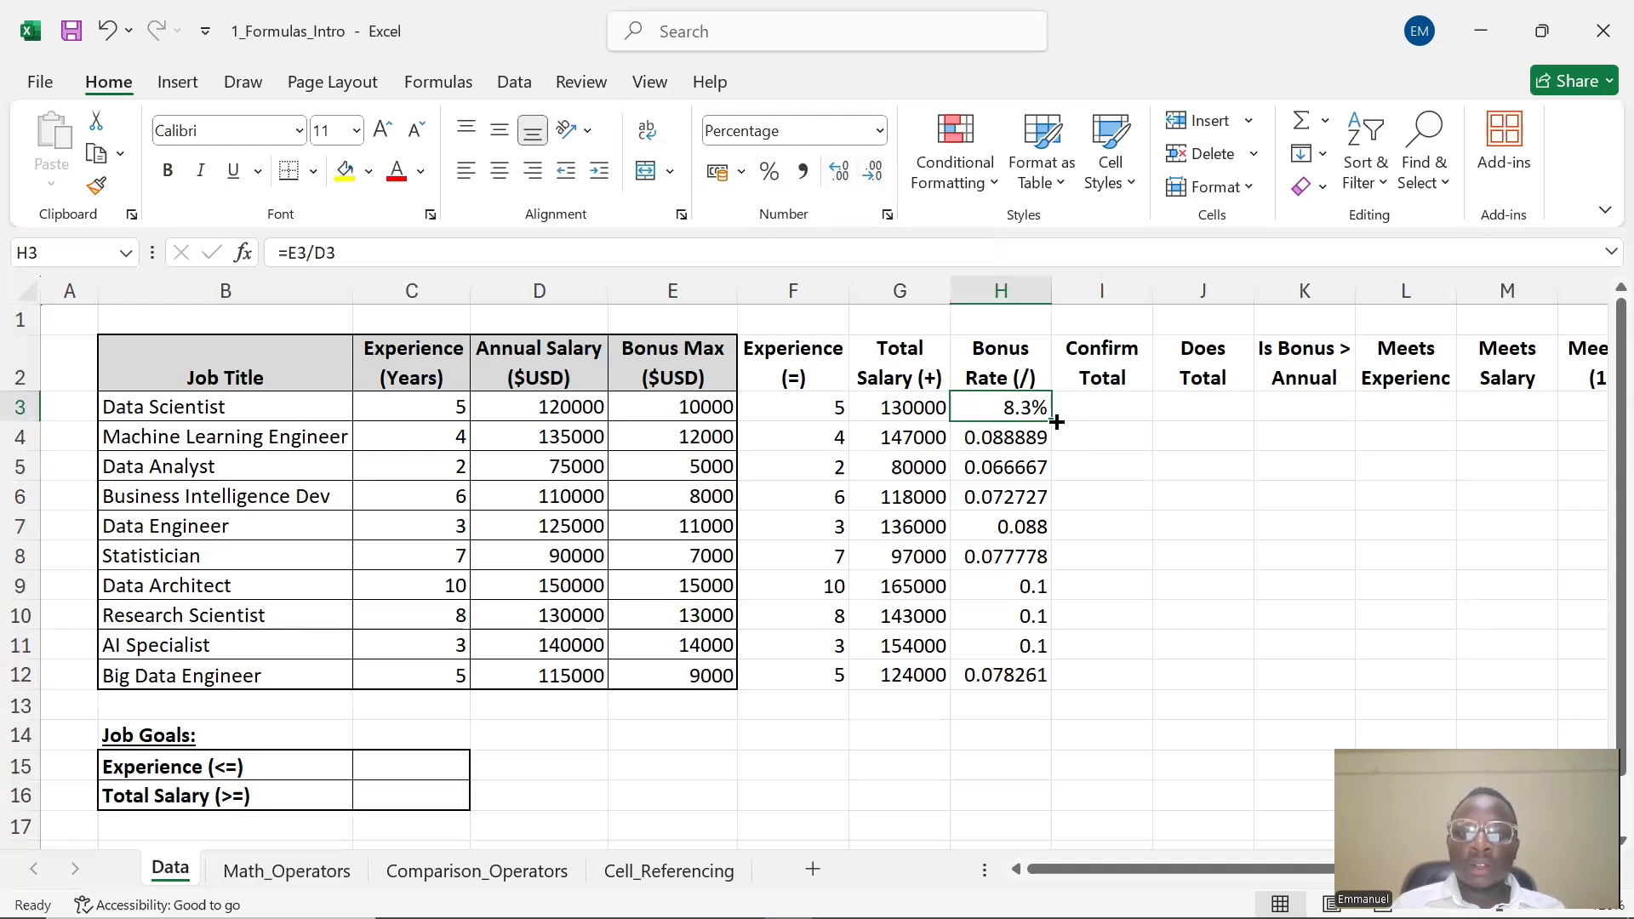
drag(1056, 419, 1046, 681)
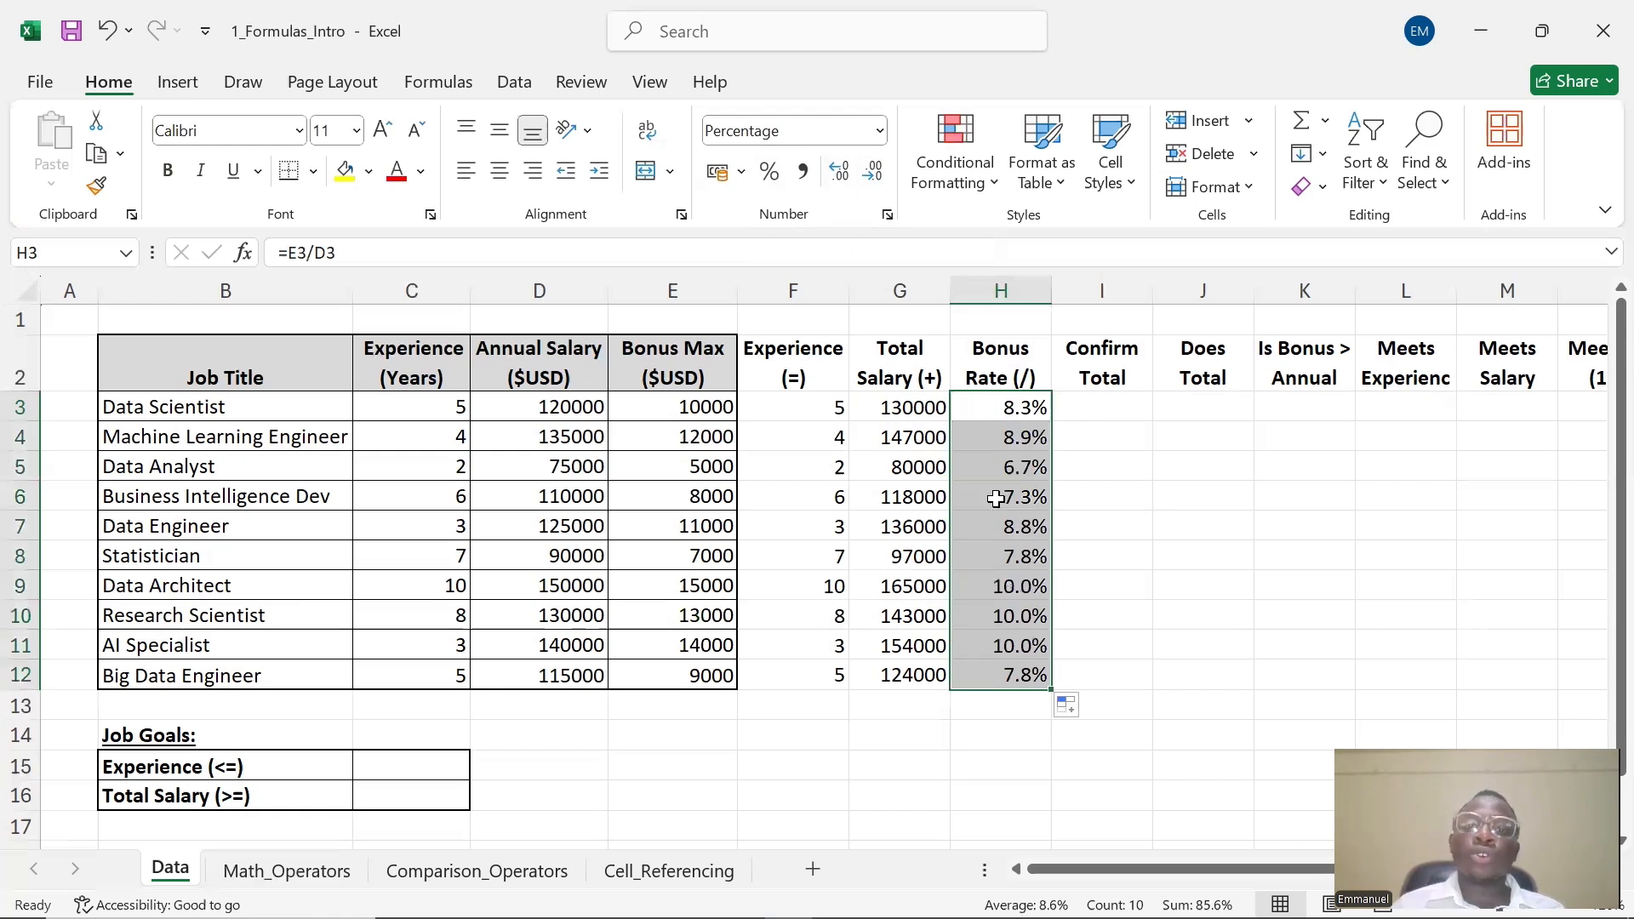
Examine the Confirm Total, Bonus Rate and Bonus Max cells of the Data Scientist row
click(1107, 413)
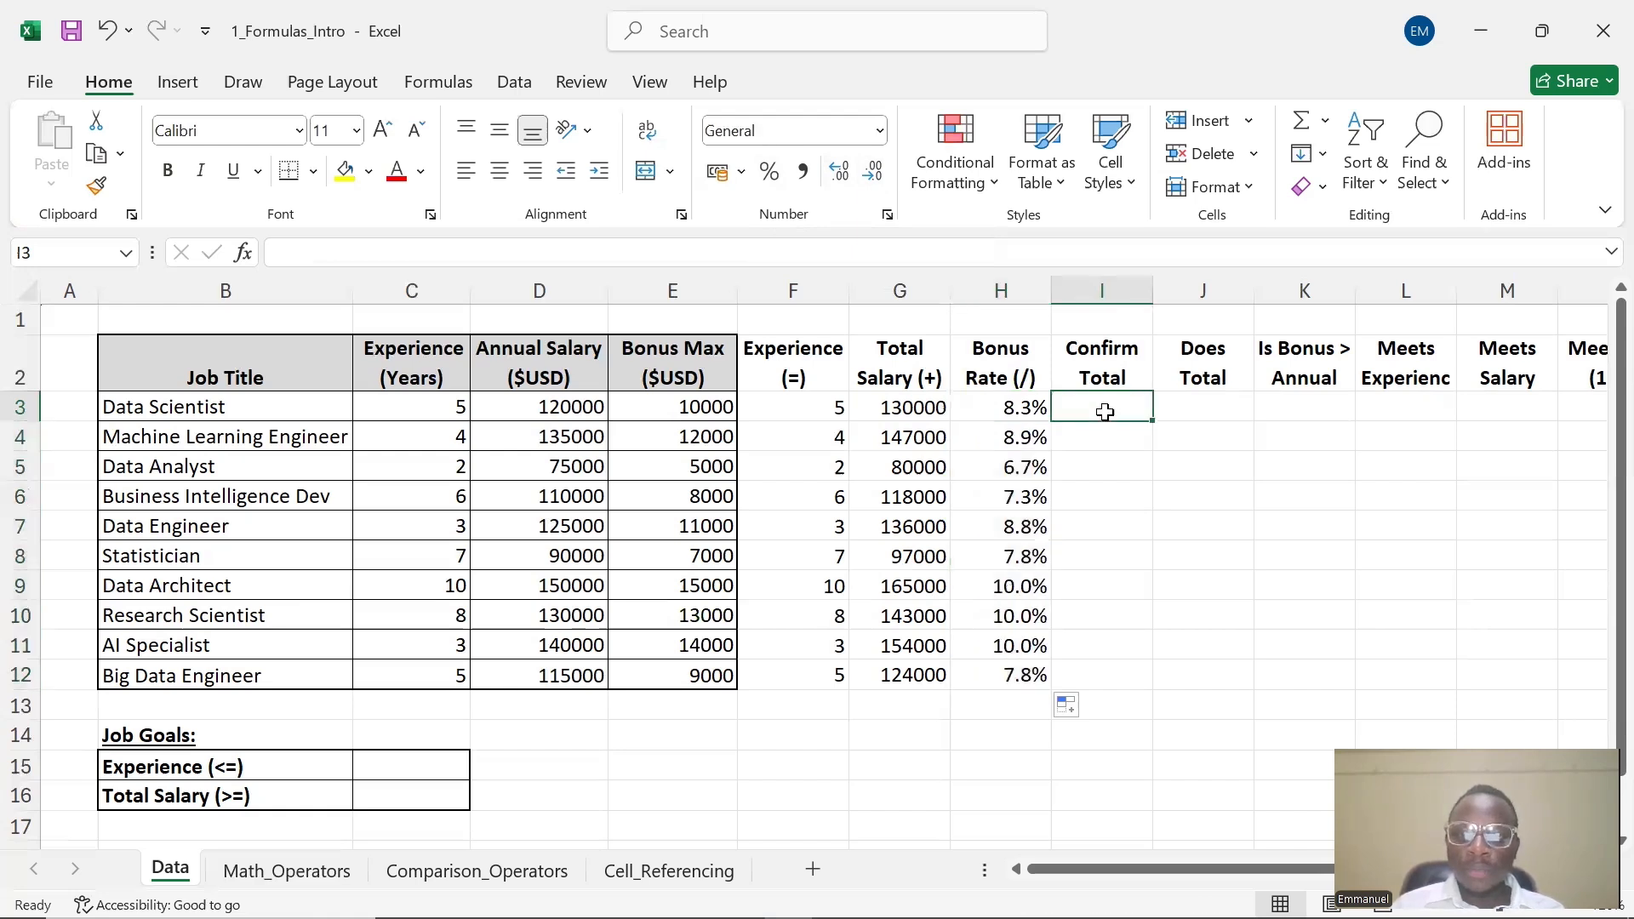
click(1068, 466)
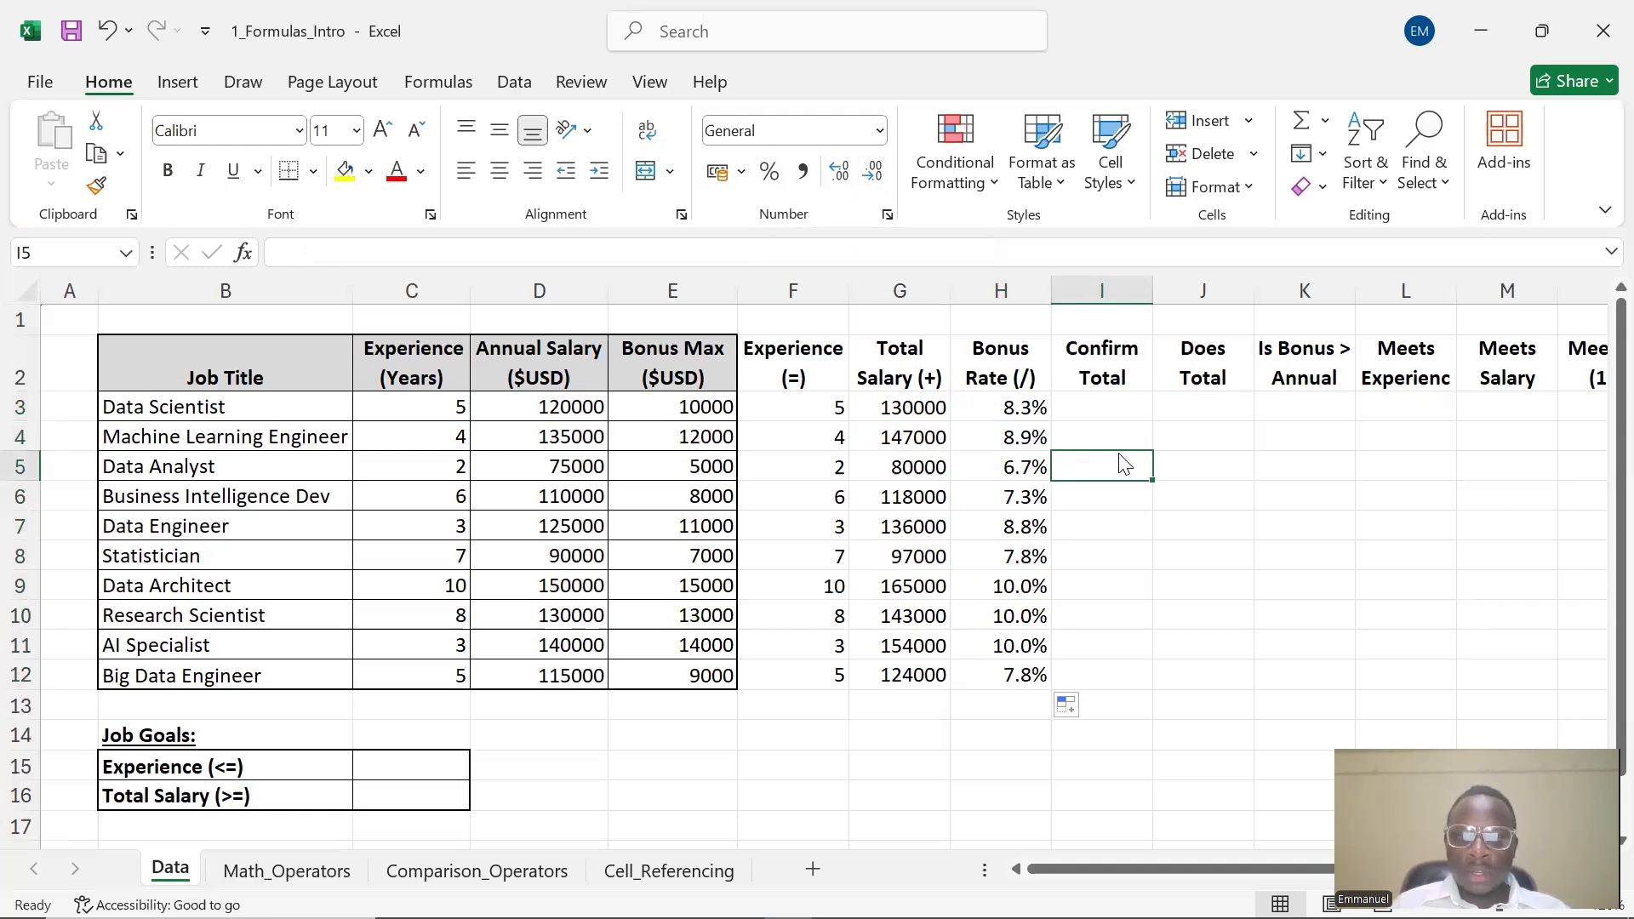
click(1099, 408)
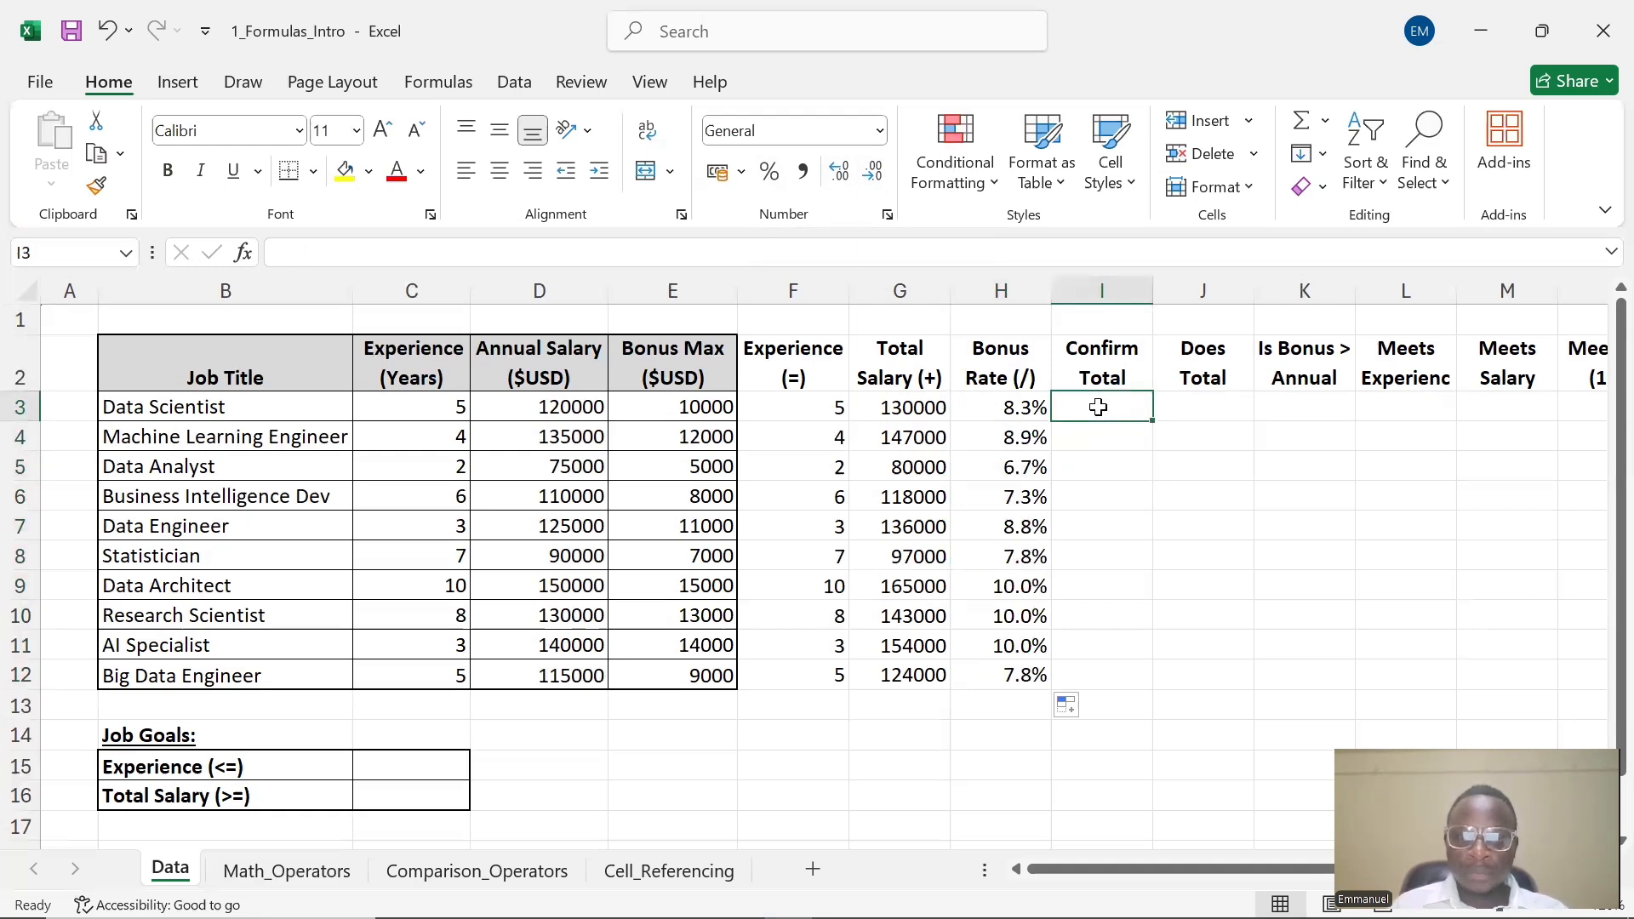
double_click(1099, 407)
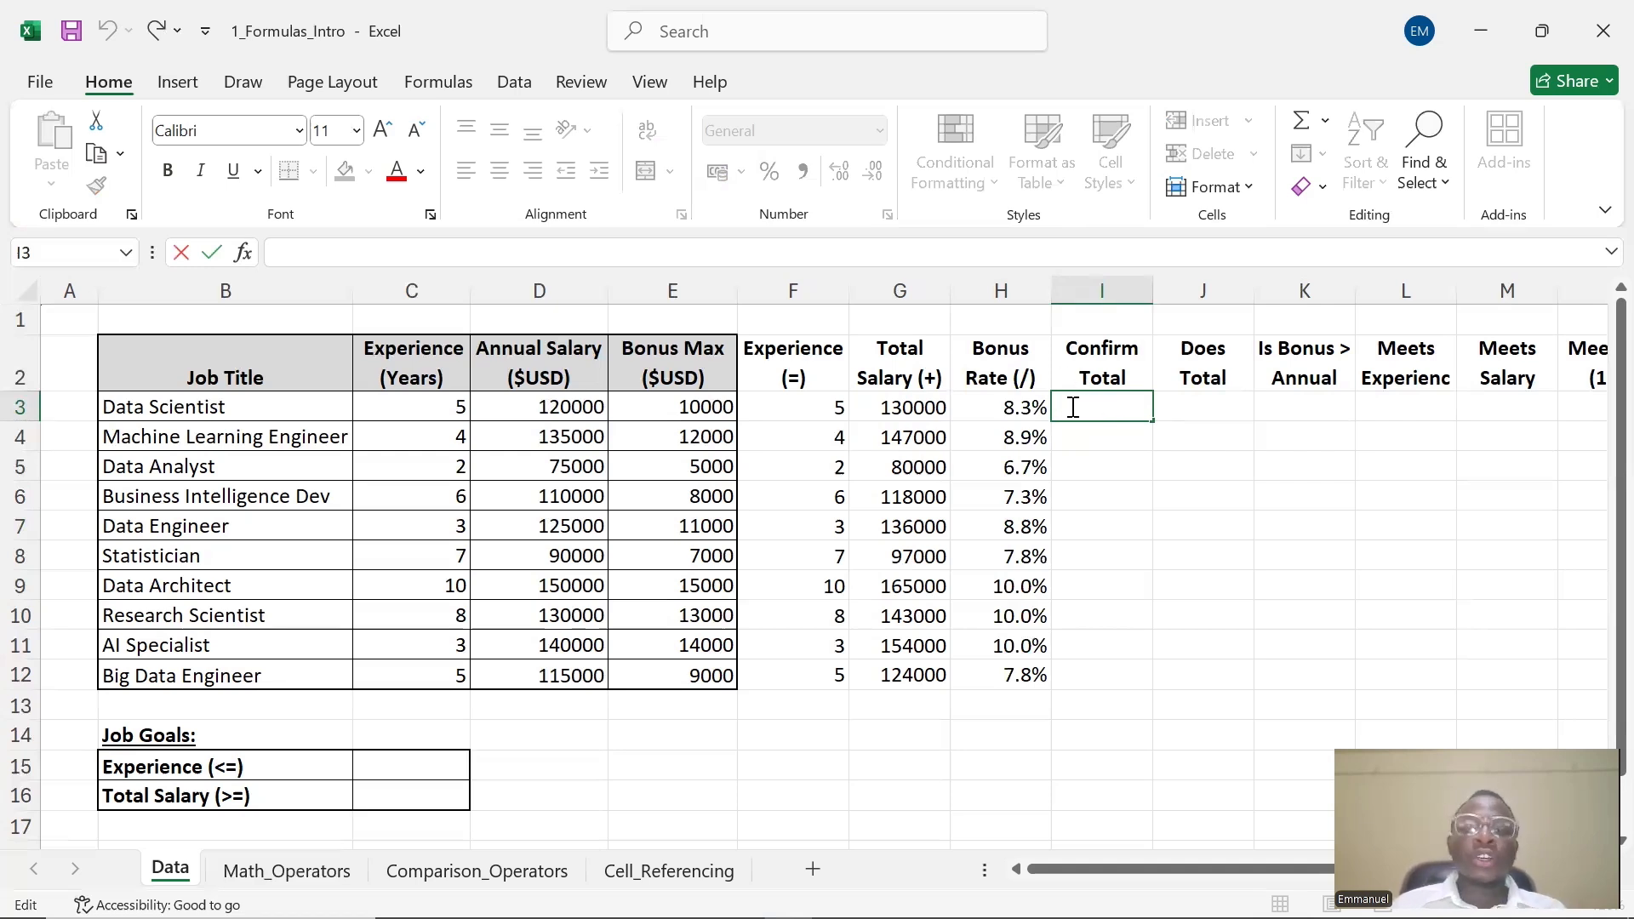
click(1019, 404)
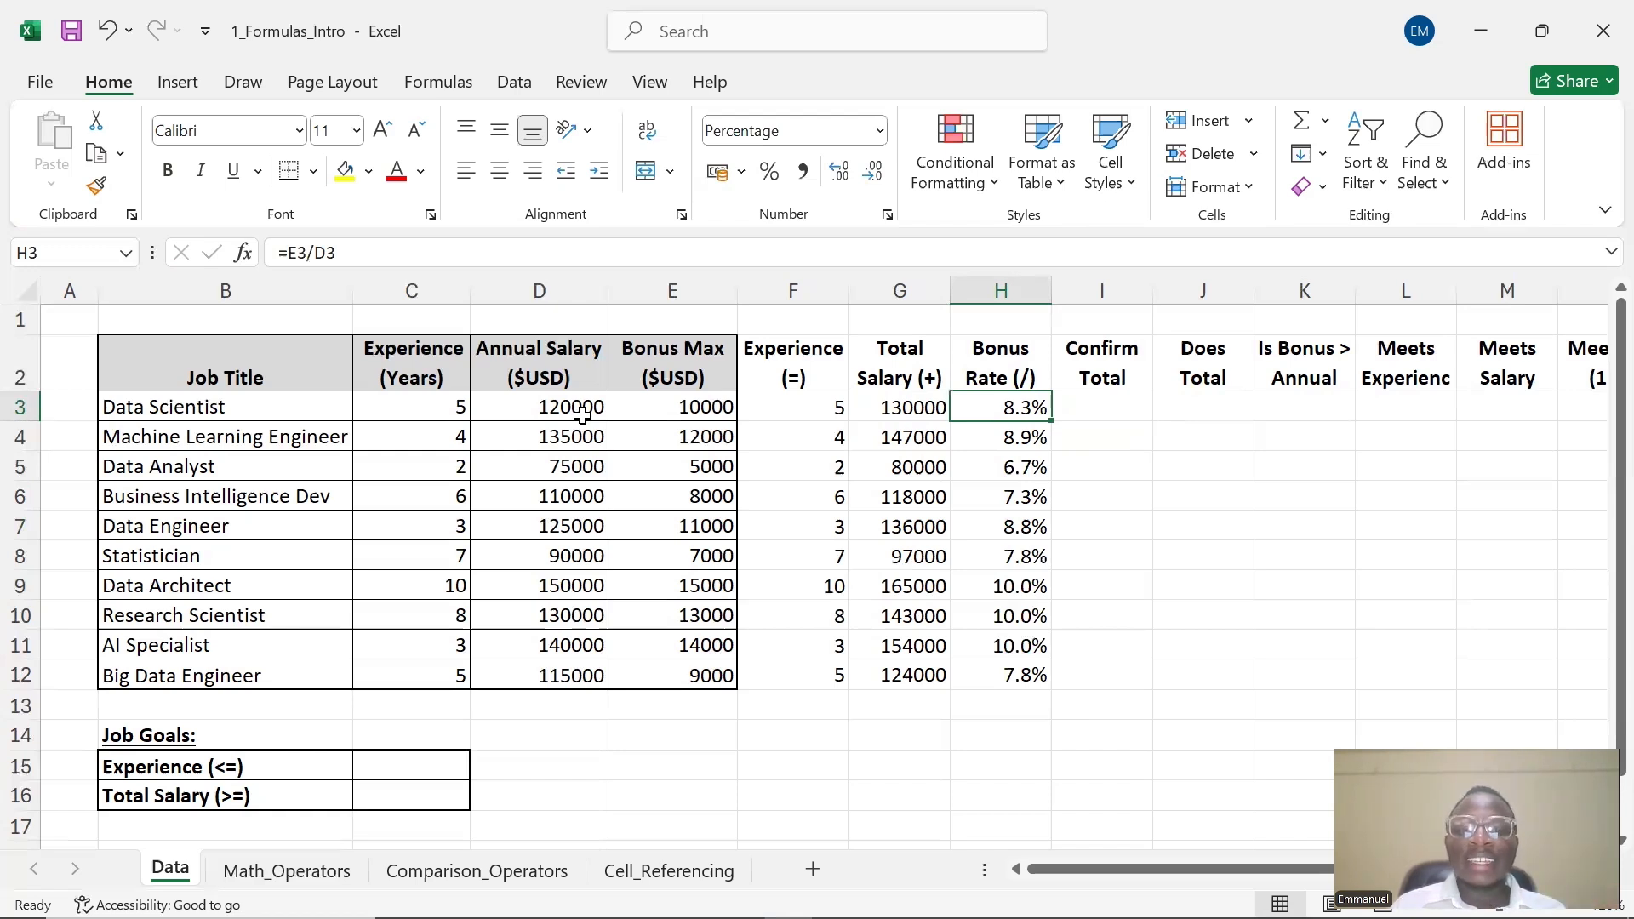
click(672, 406)
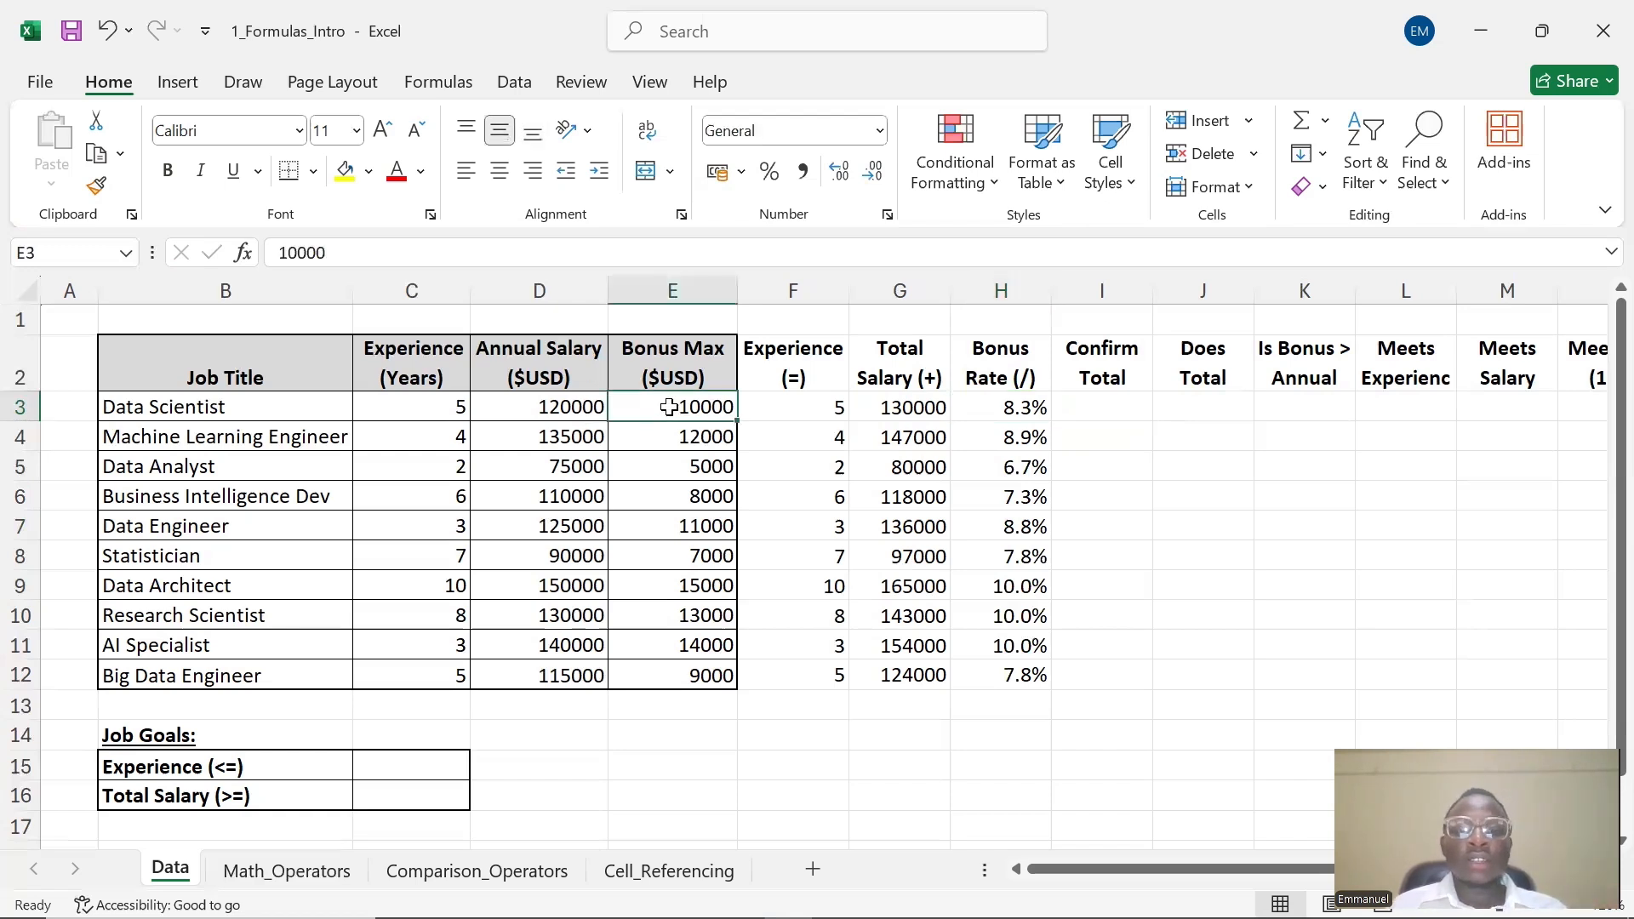
click(1006, 409)
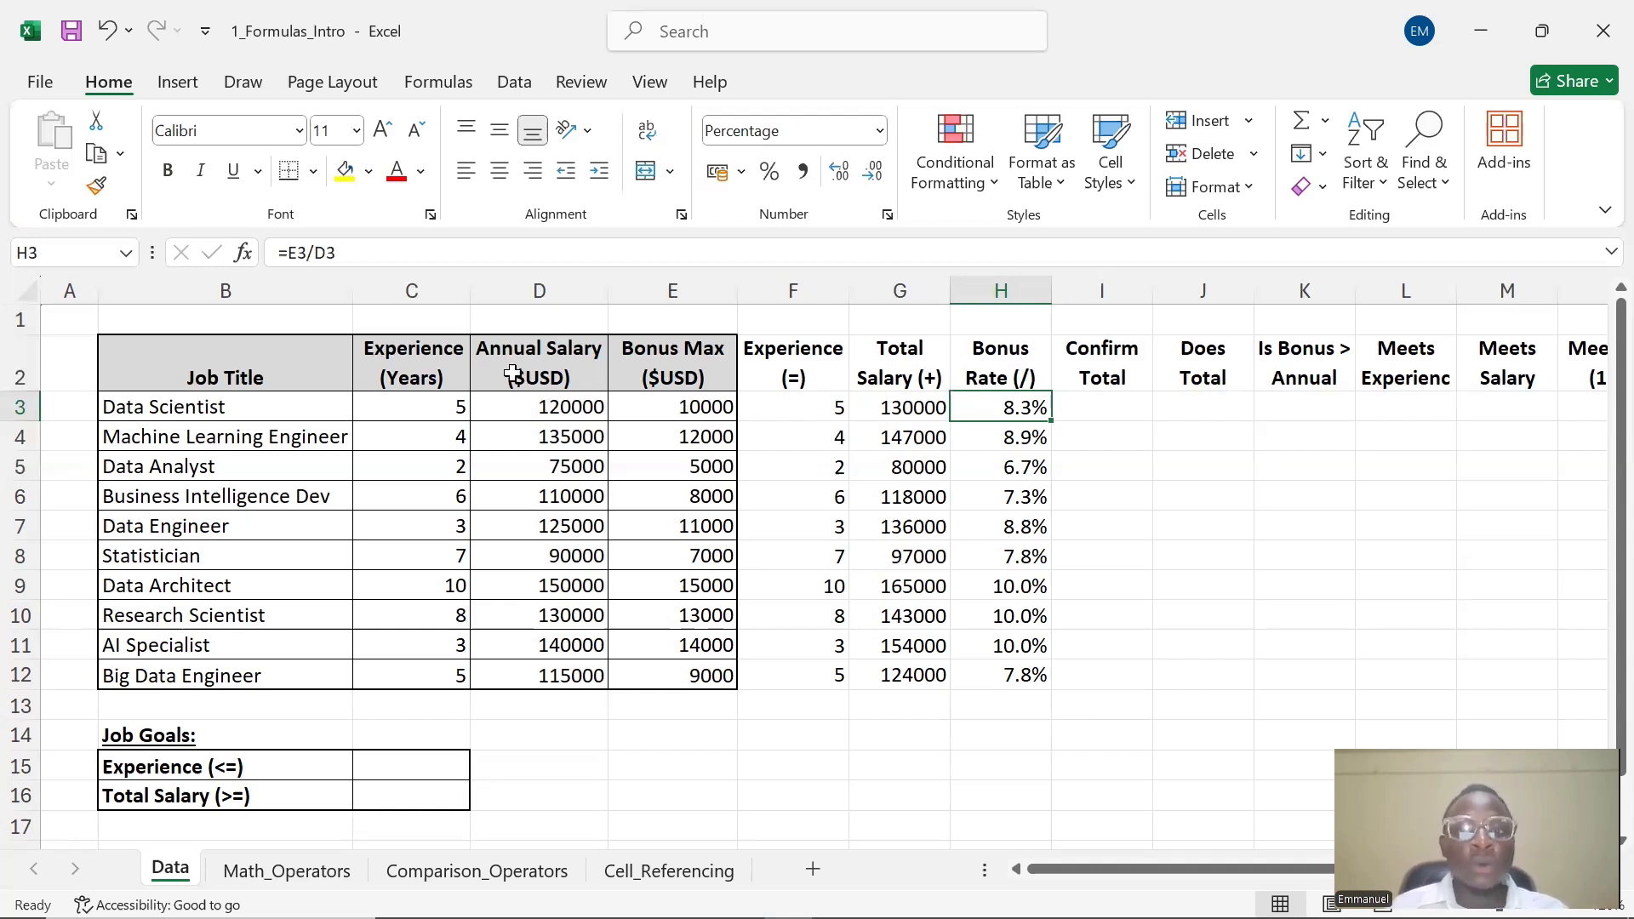
Enter the formula =H3*D3+D3 in I3 under Confirm Total to rebuild the total salary
double_click(1073, 414)
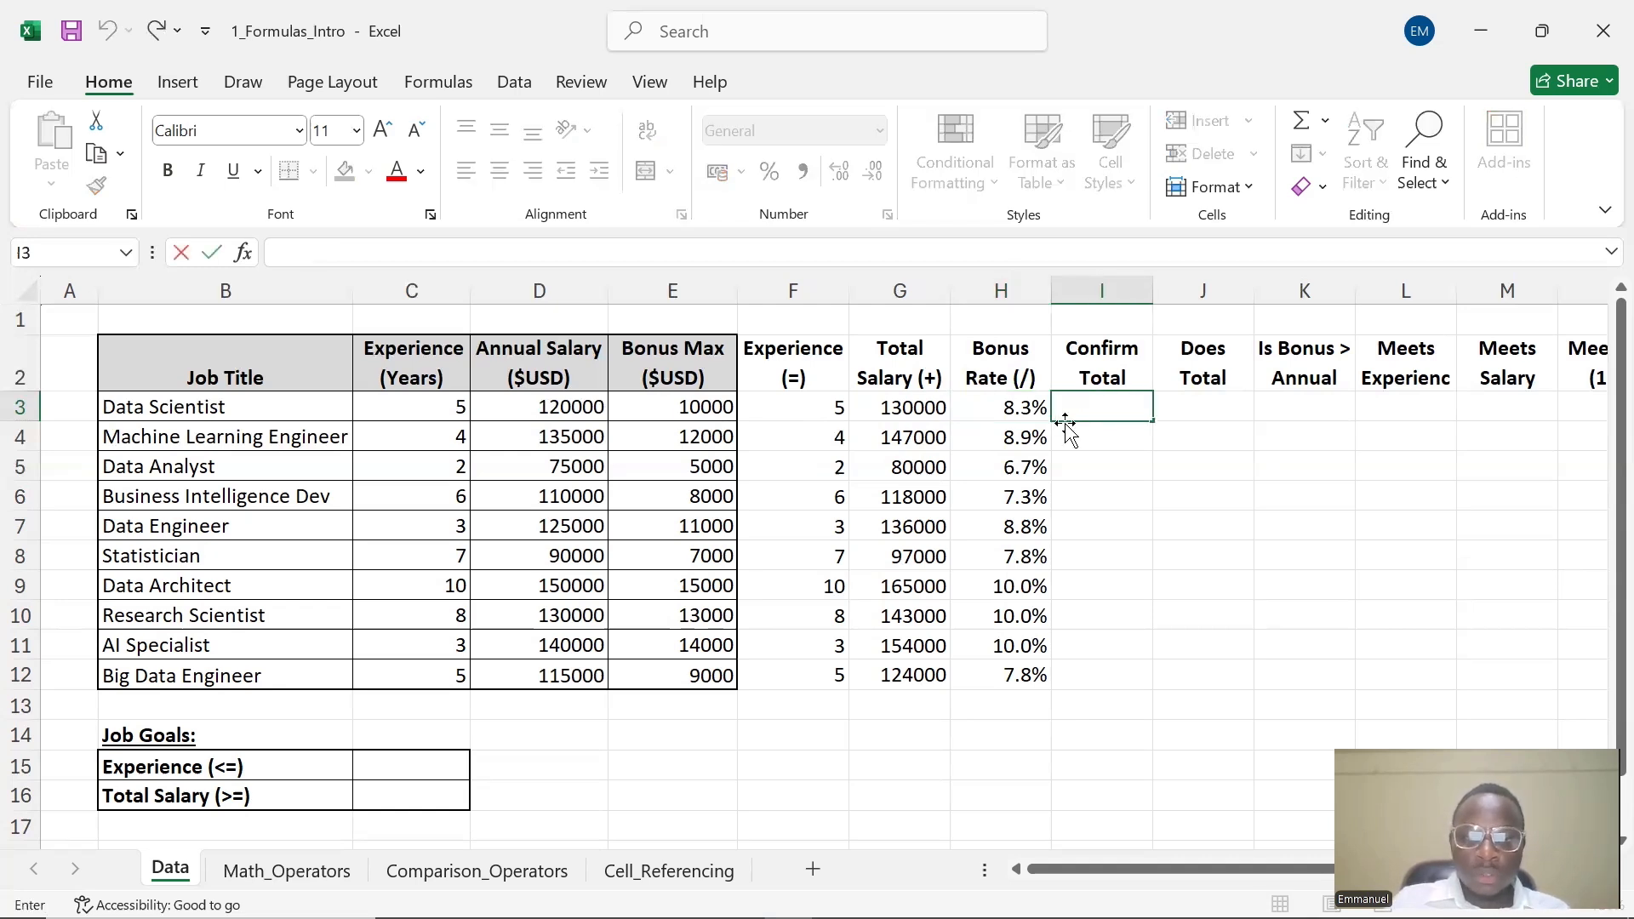
text(=)
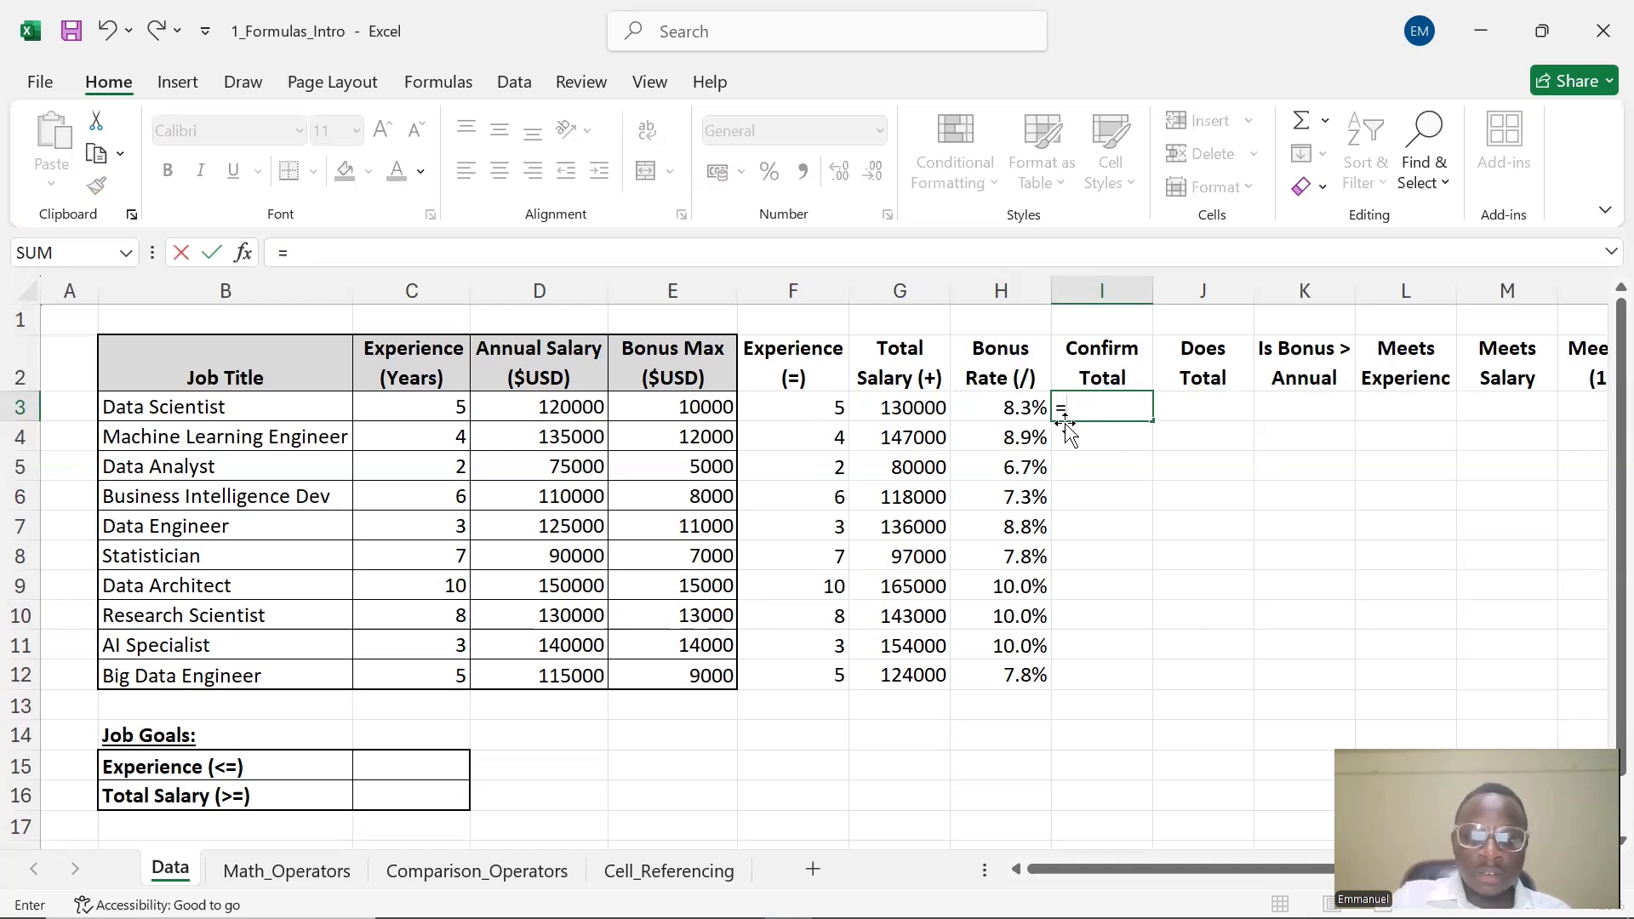
click(1006, 414)
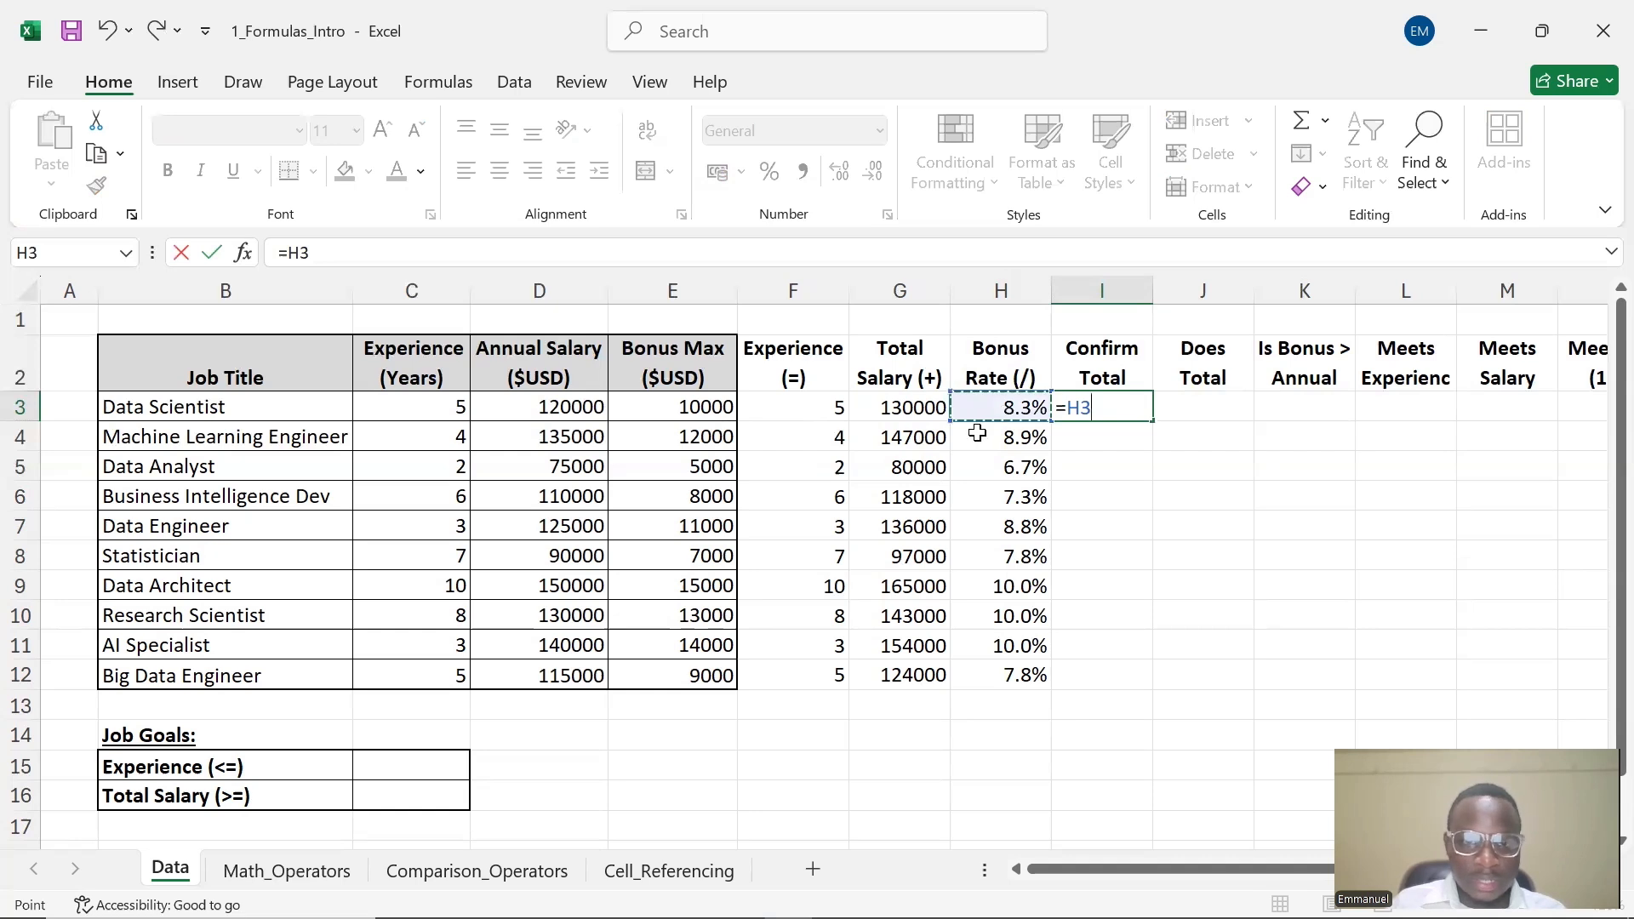
text(*)
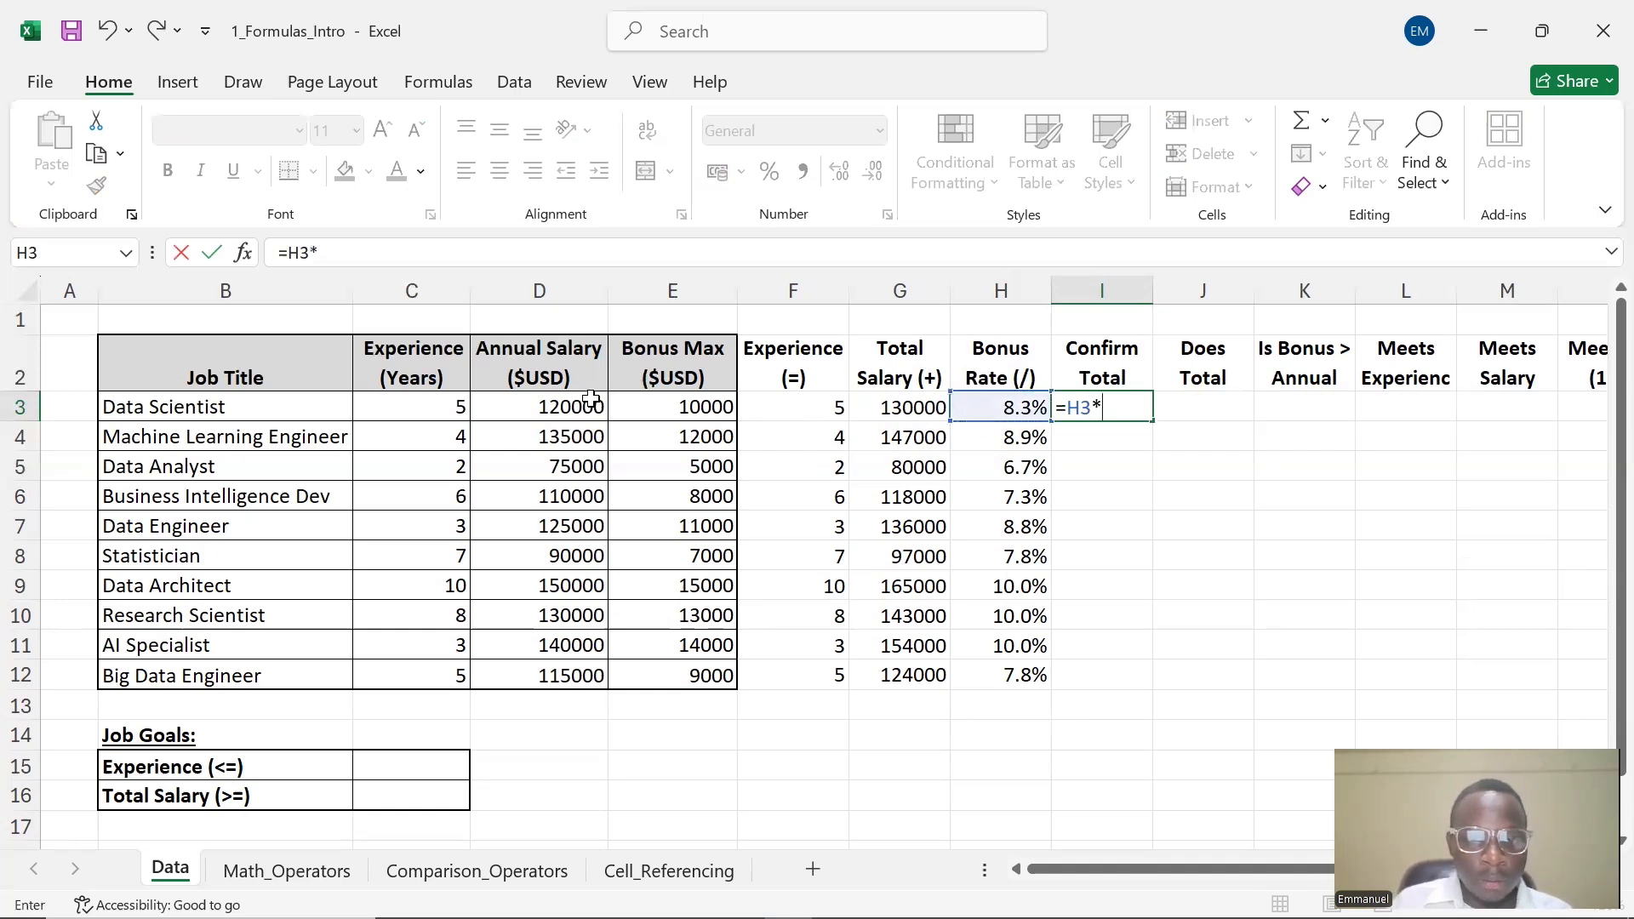
click(546, 411)
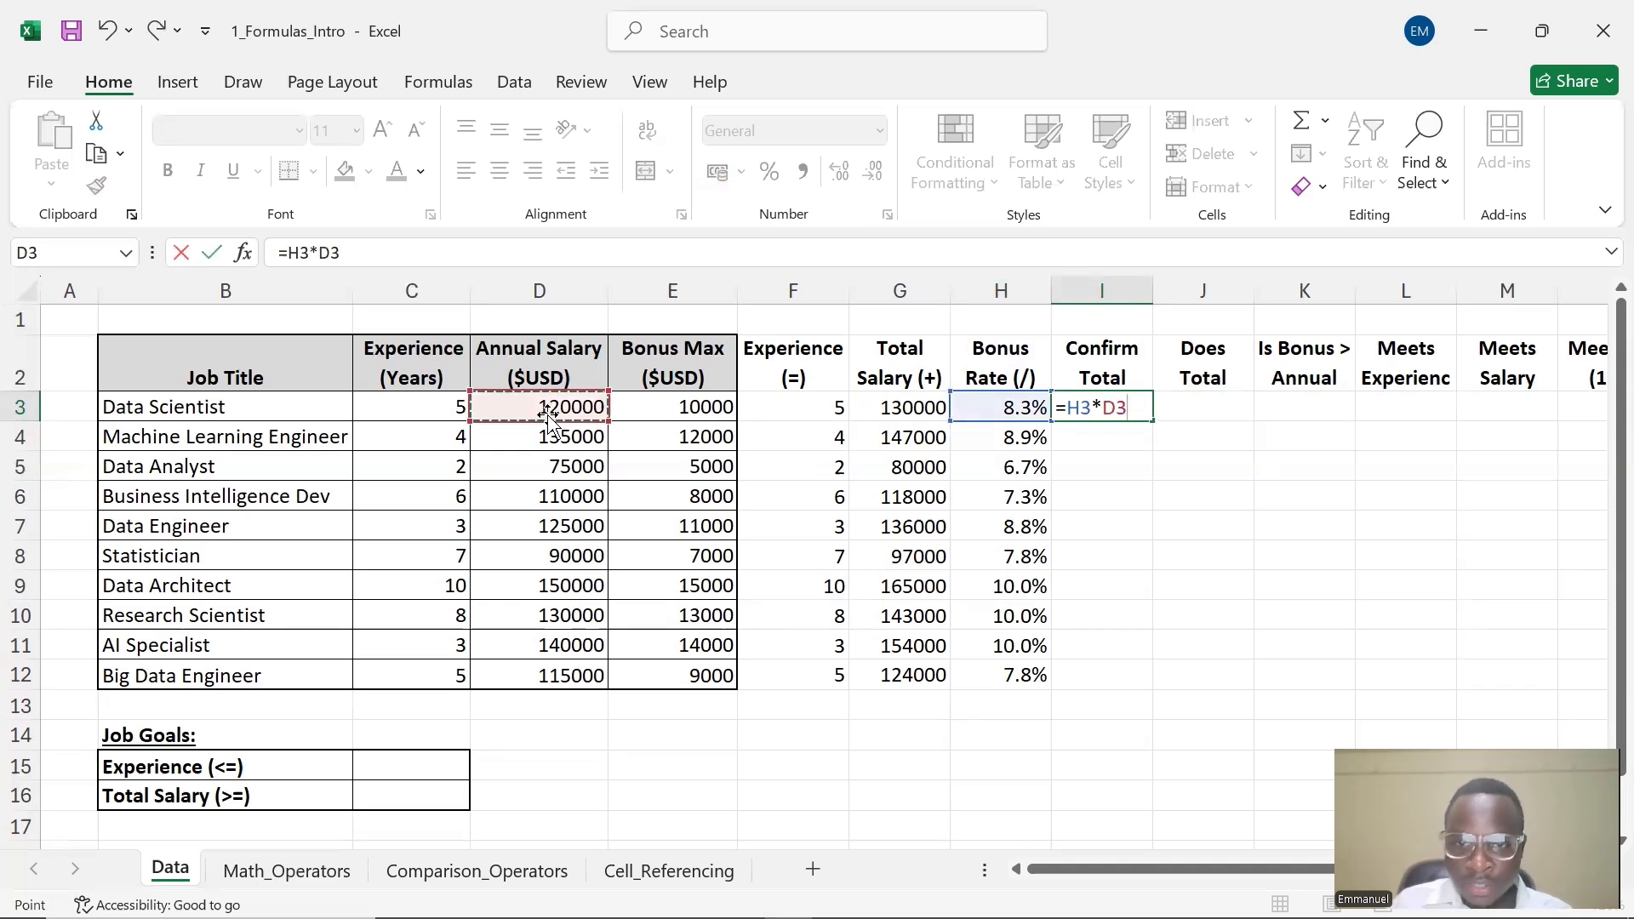
key(Return)
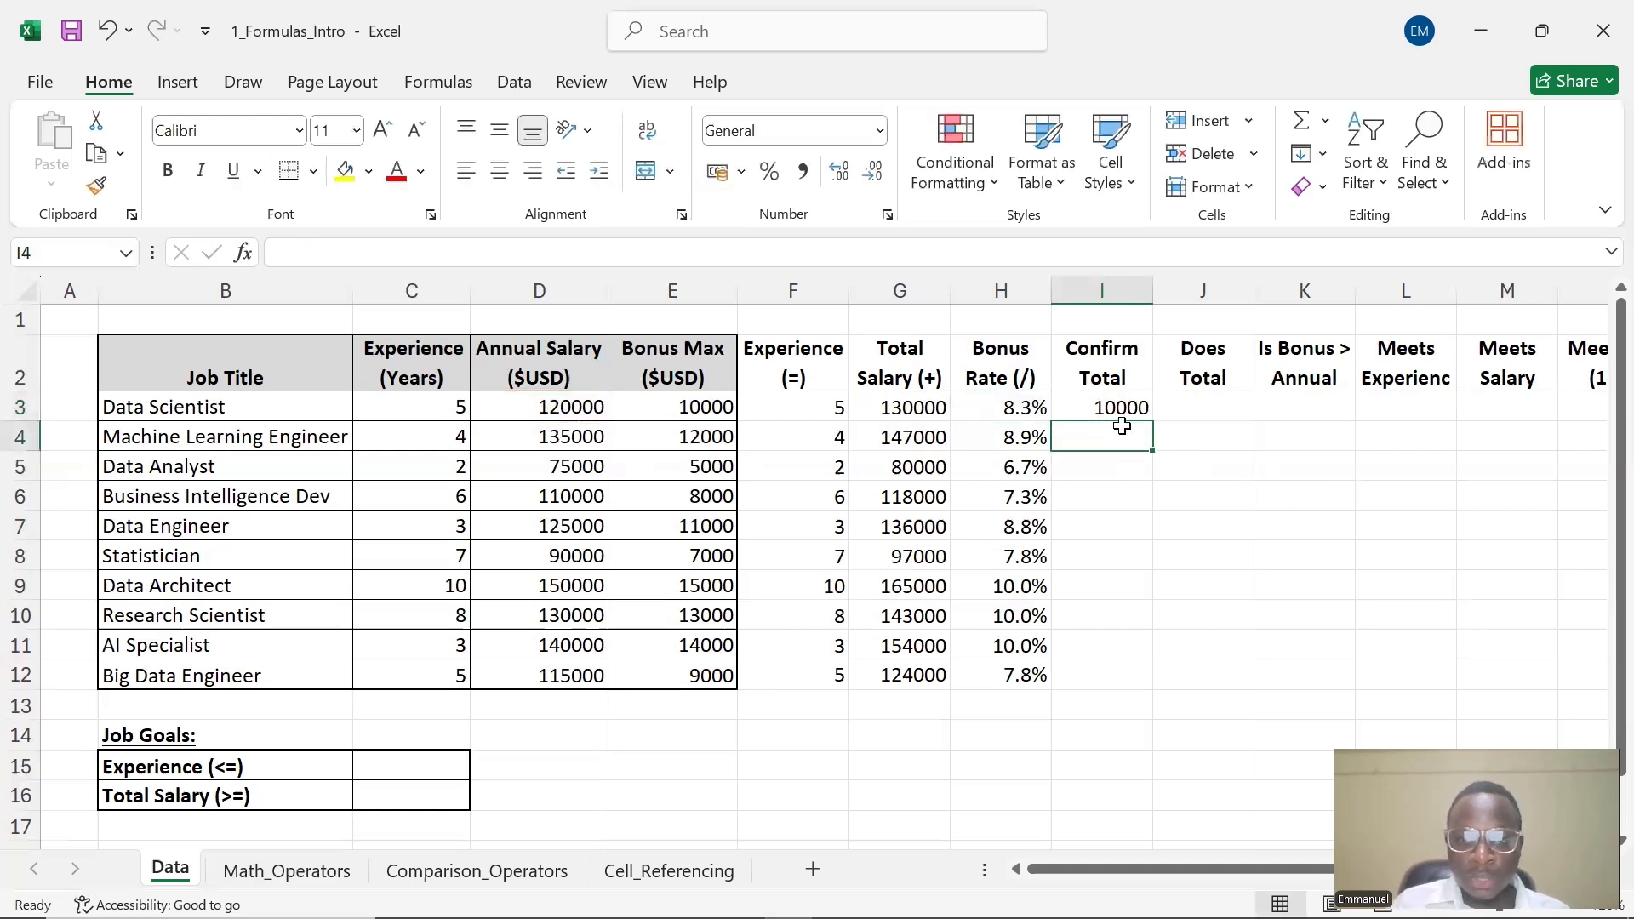
click(1100, 408)
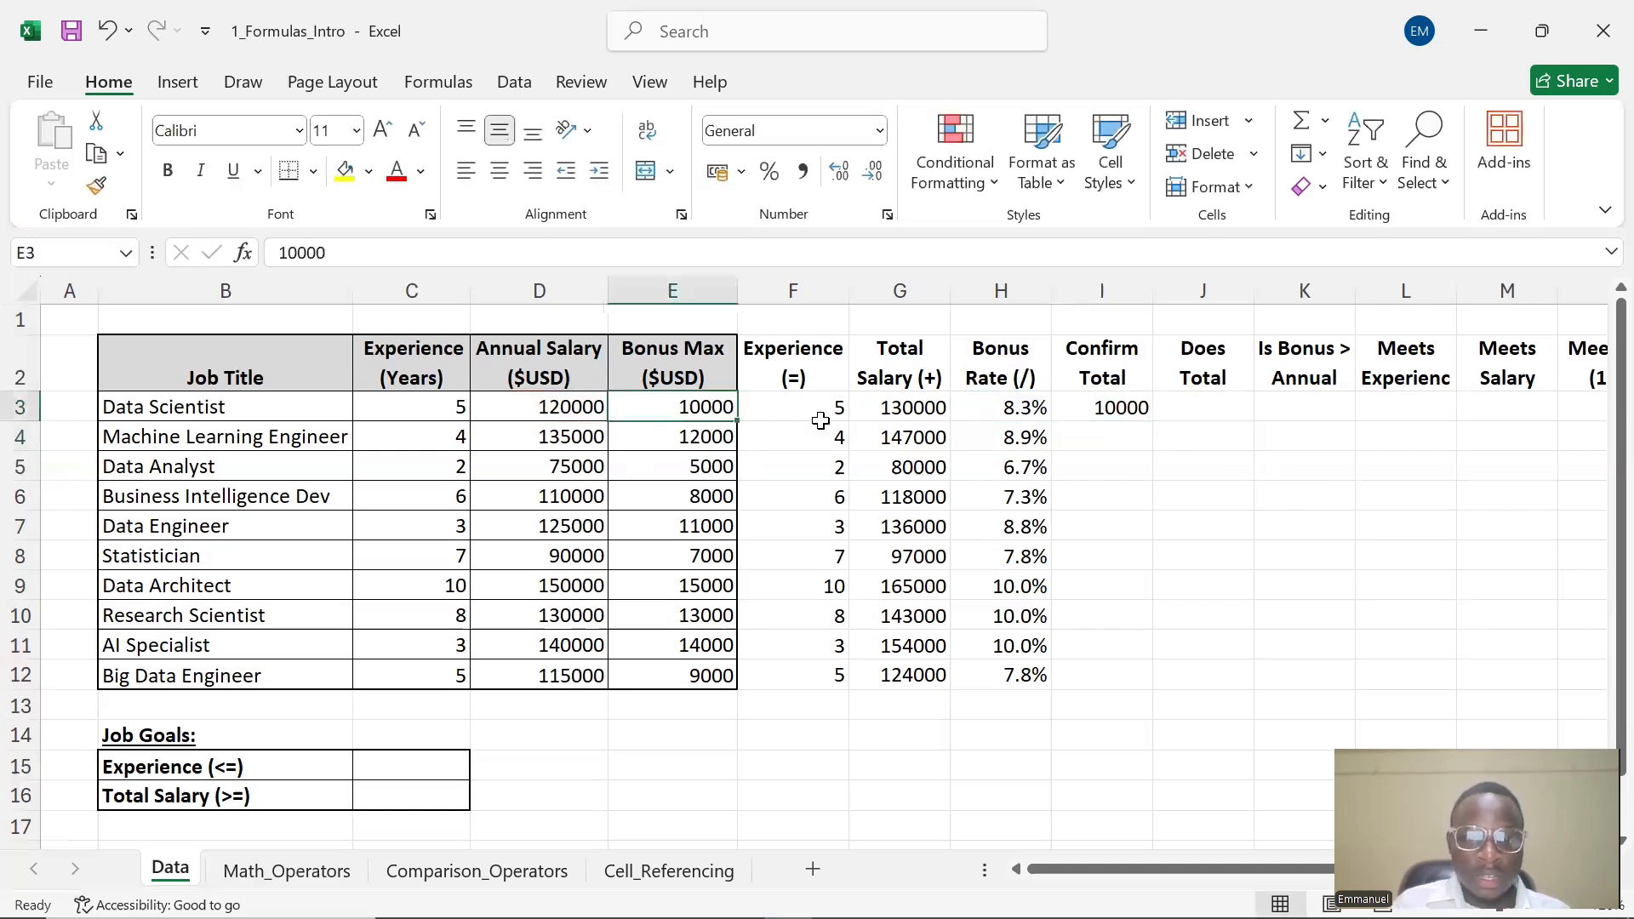
double_click(1116, 410)
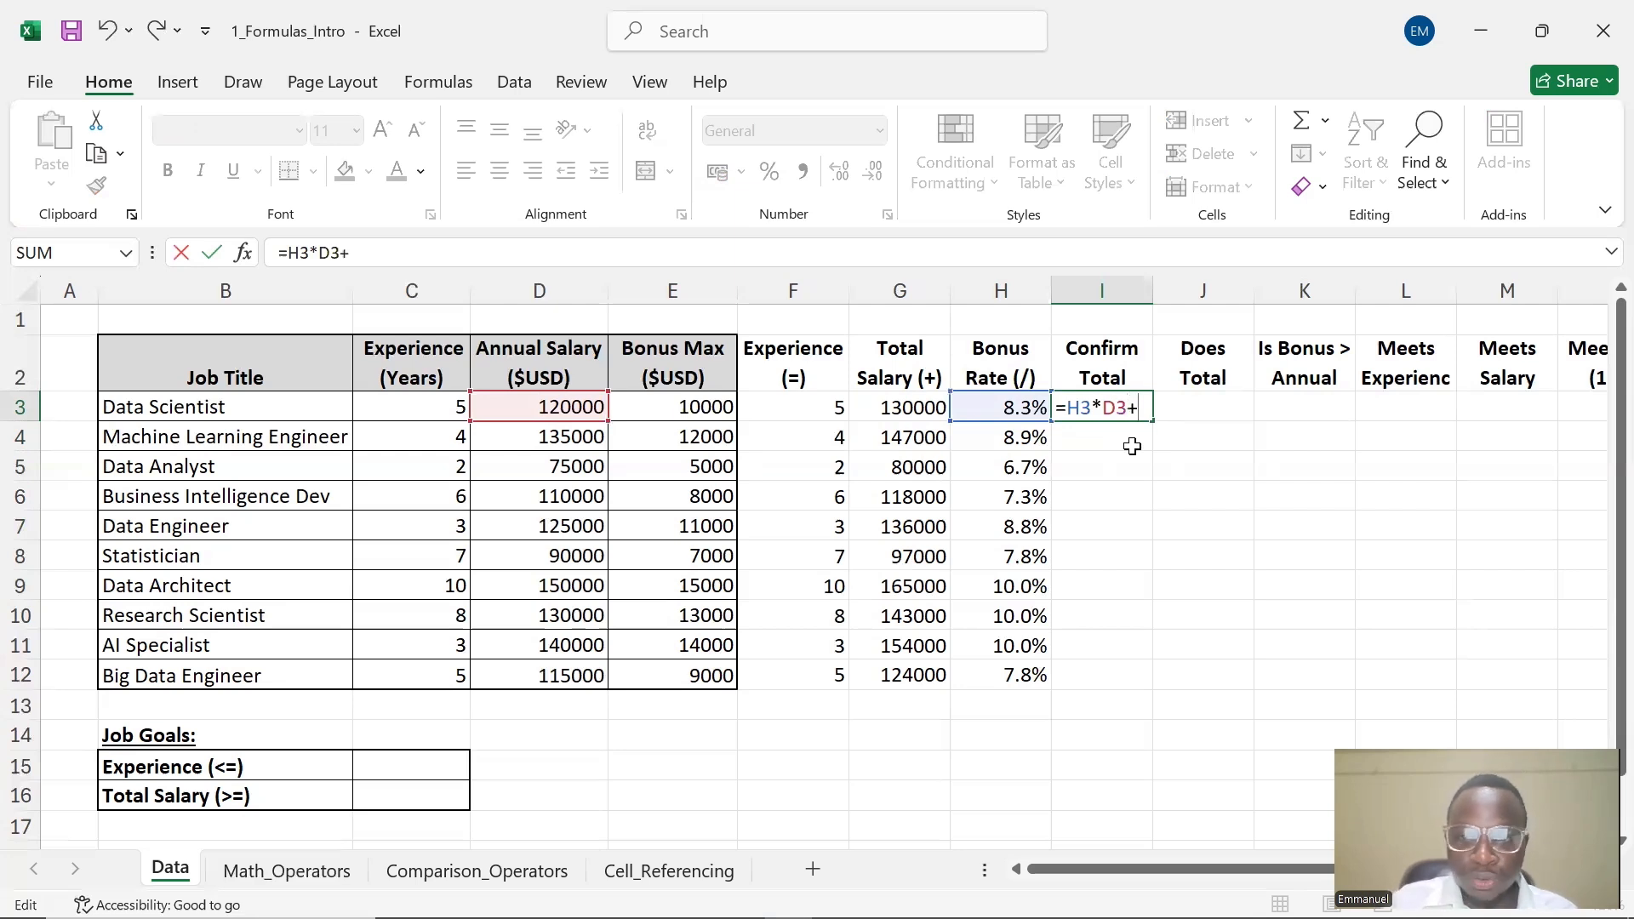
click(579, 410)
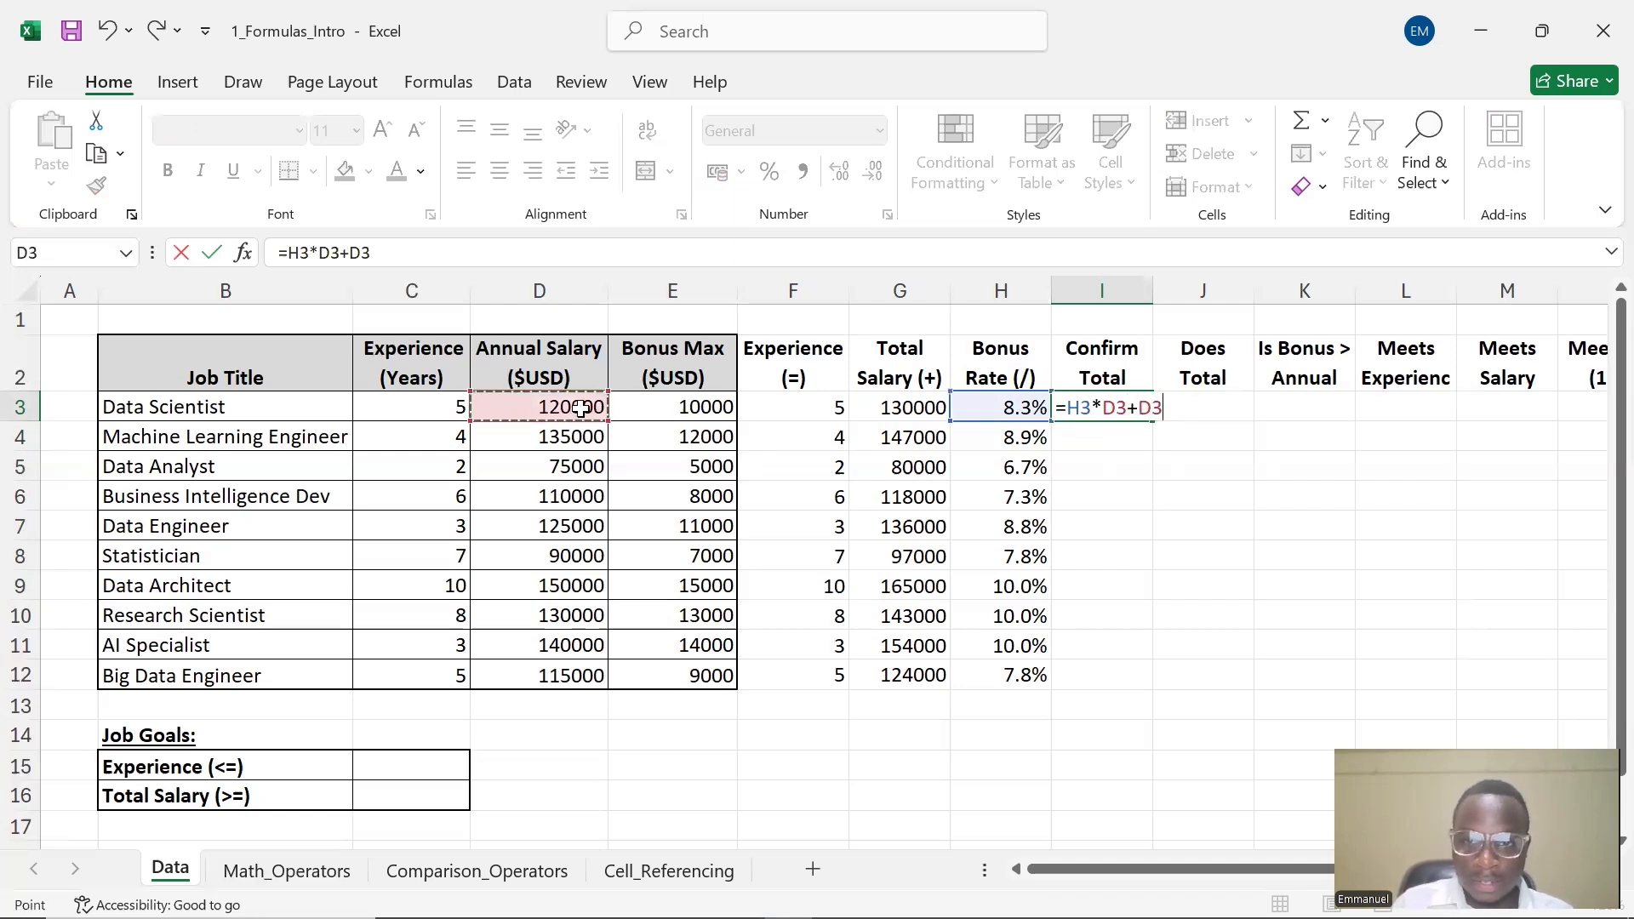
key(Return)
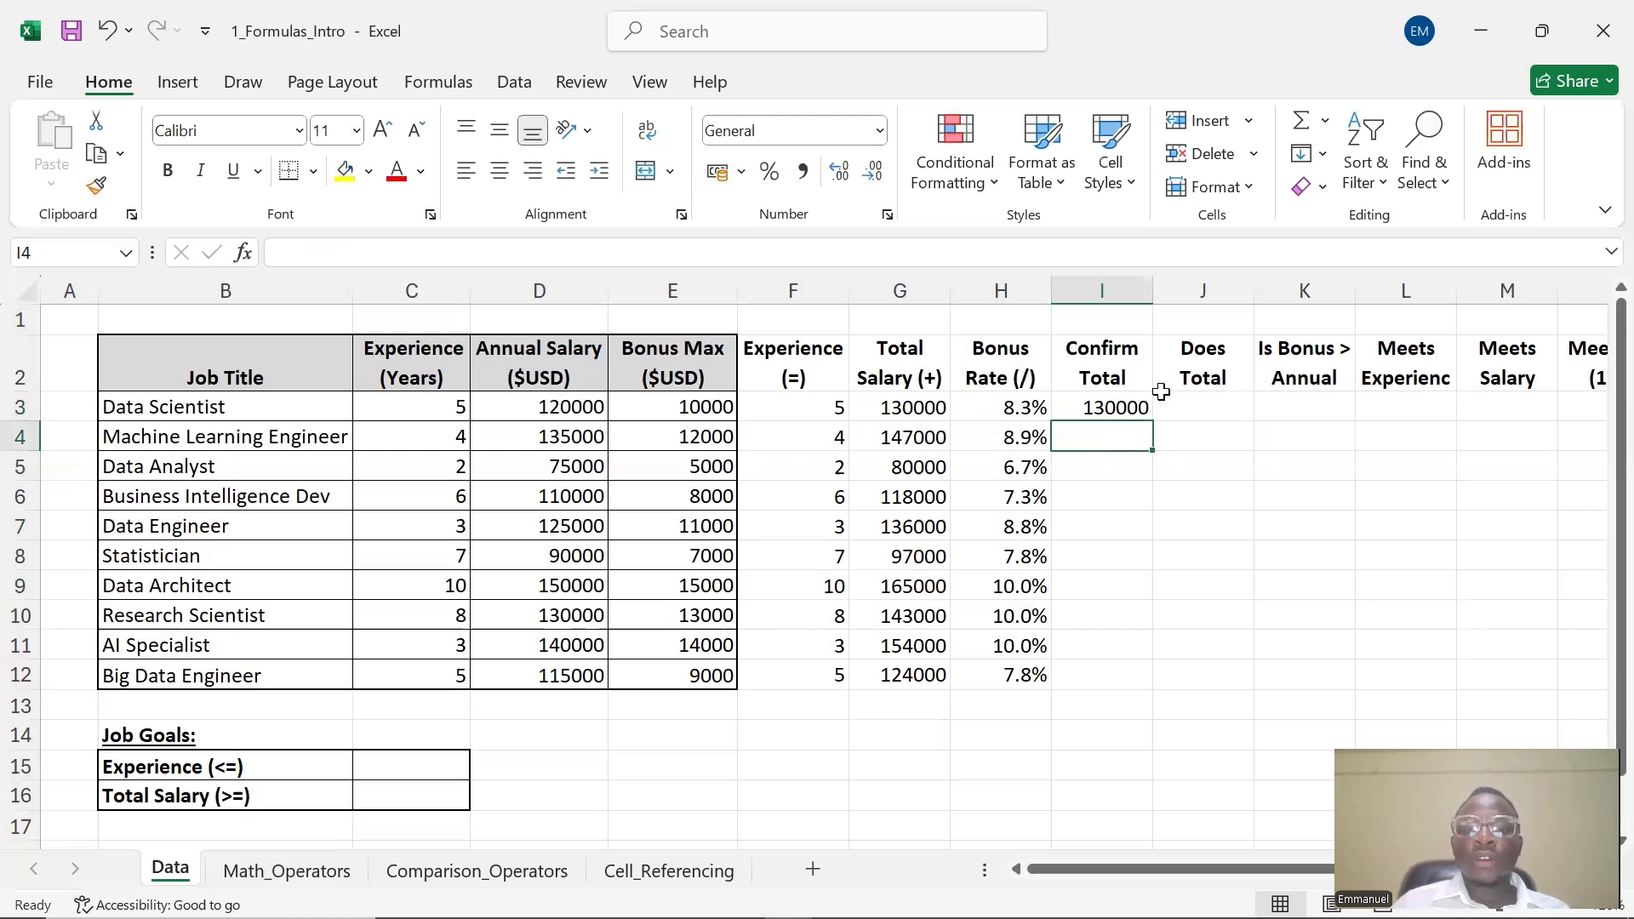
Fill the Confirm Total formula from I3 down through I12
click(1113, 409)
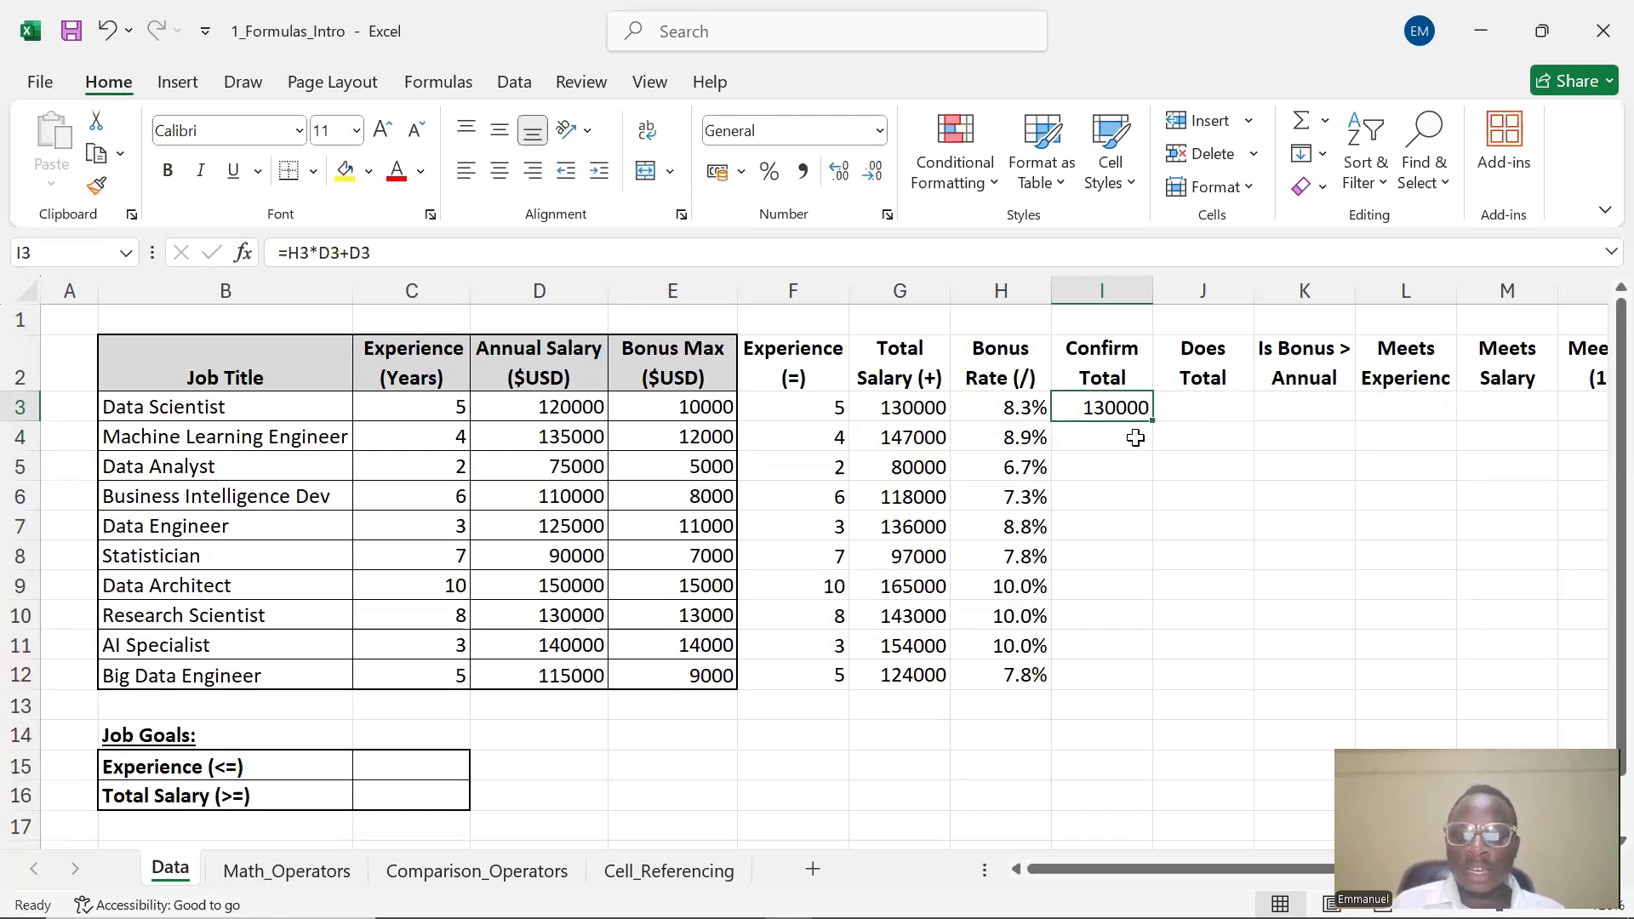
drag(1154, 422, 1133, 685)
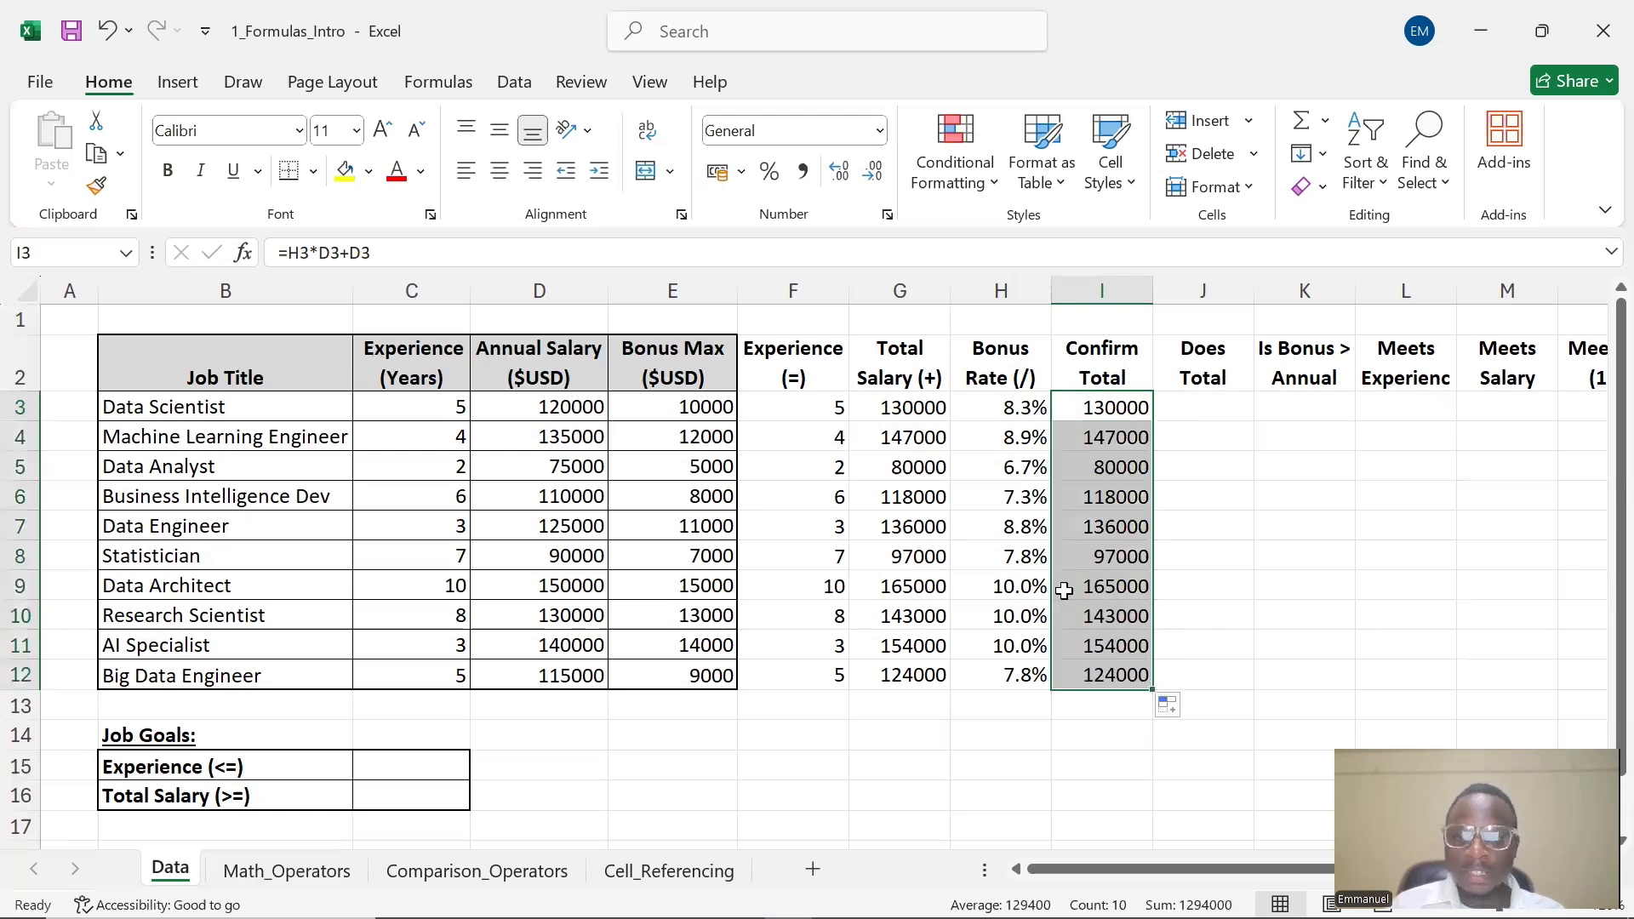
click(1229, 416)
double_click(1226, 413)
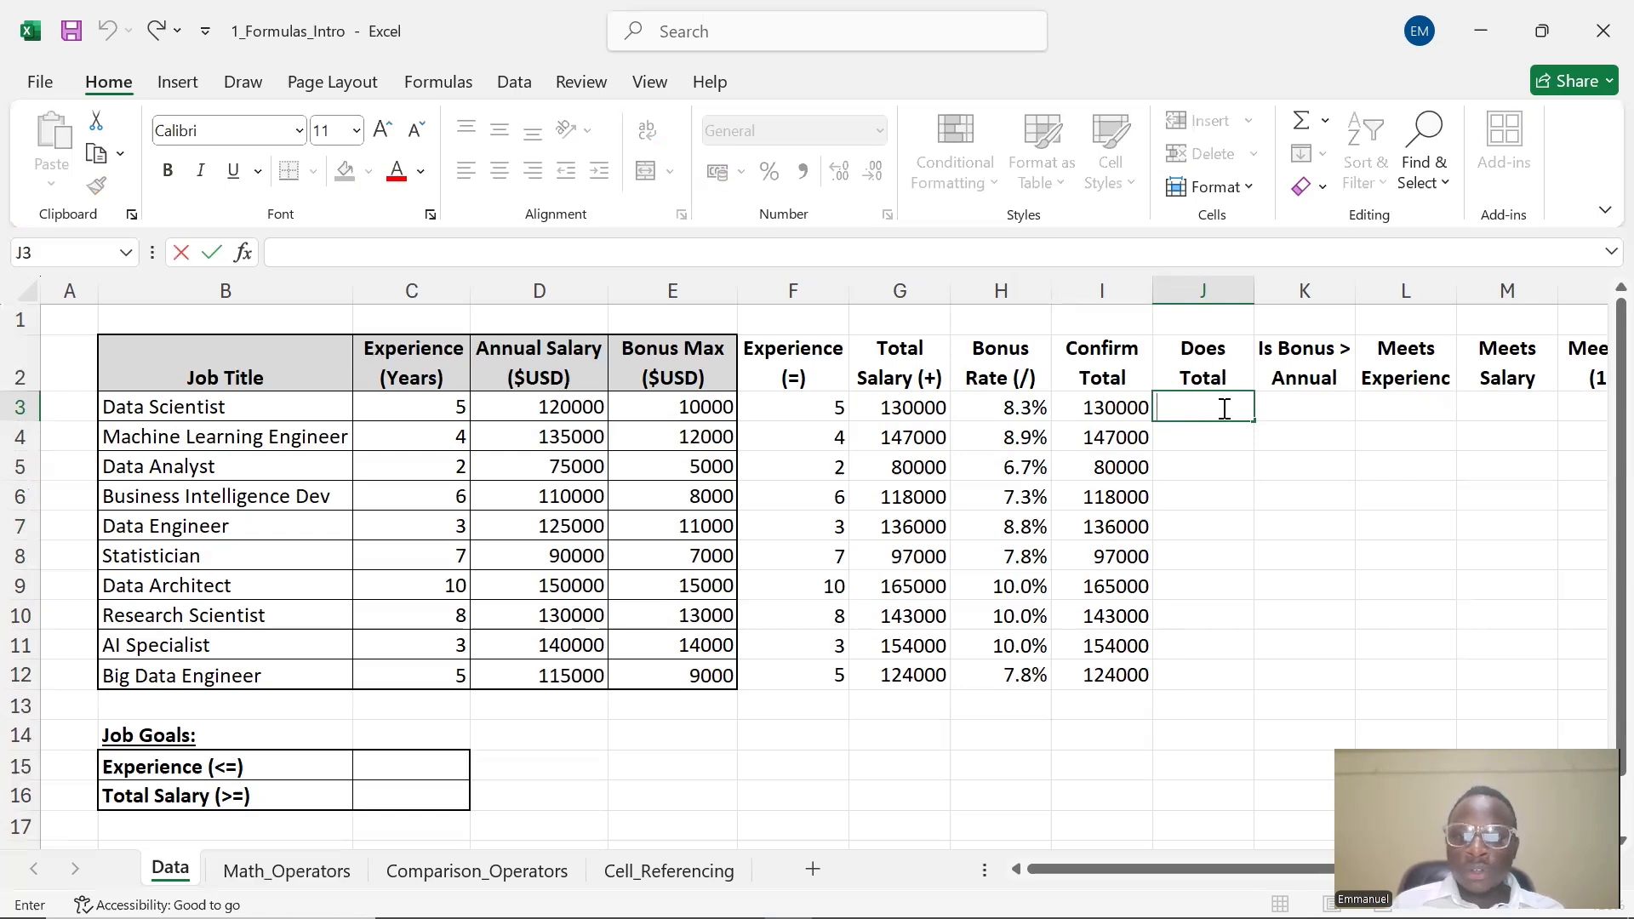
click(1238, 368)
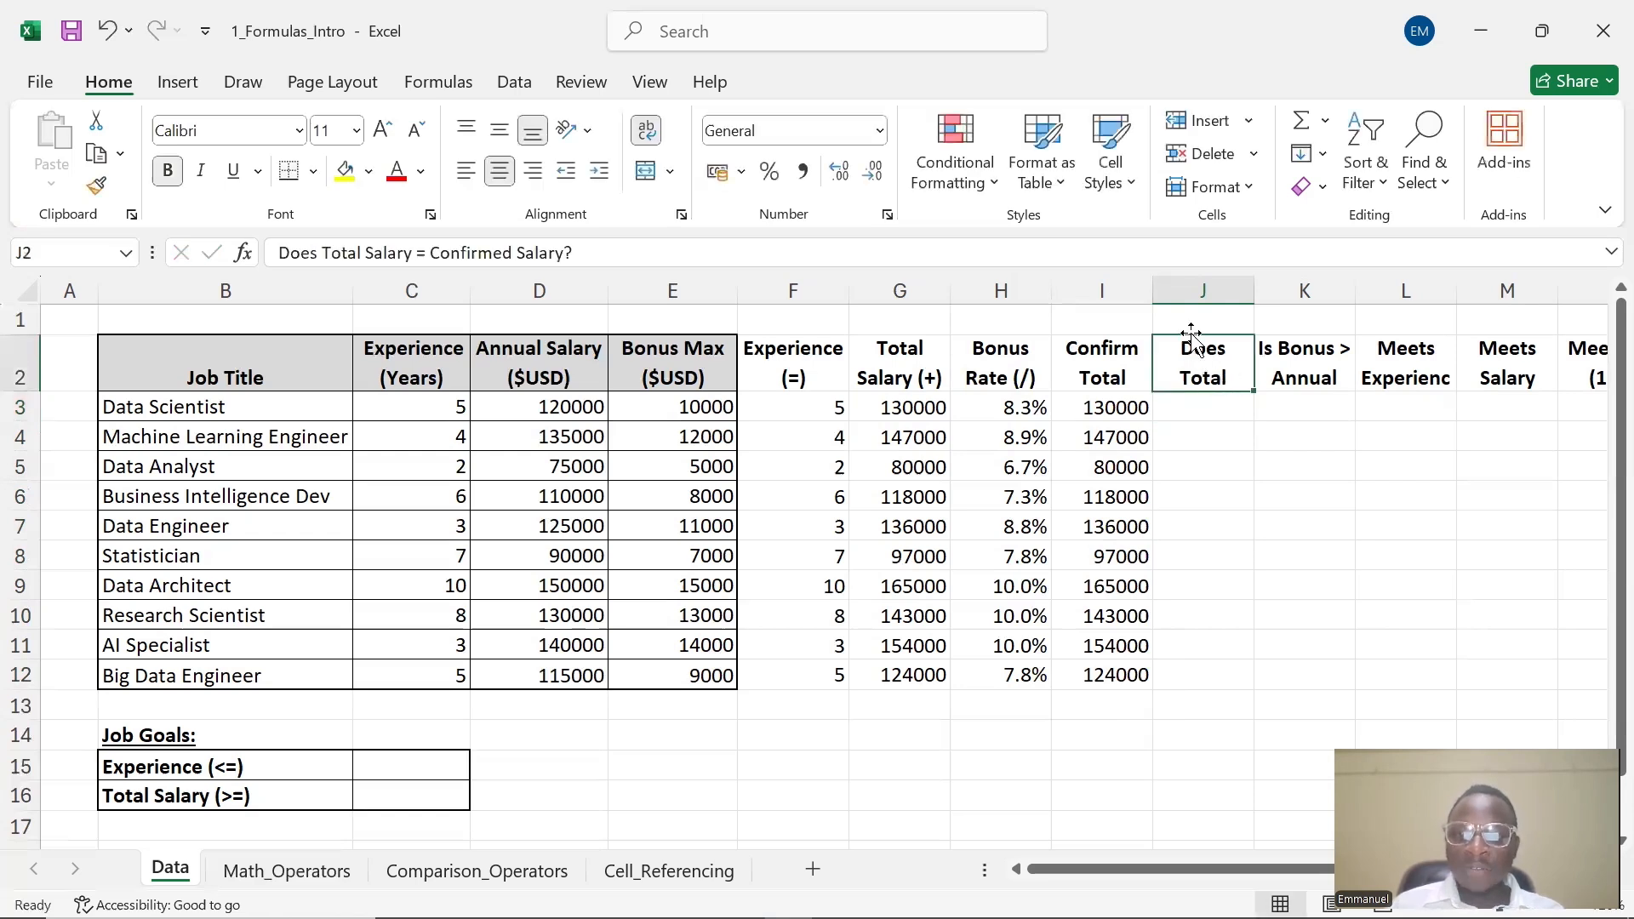
Widen column J so its header Does Total Salary = Confirmed Salary? shows in full on two lines
drag(1086, 859, 1157, 859)
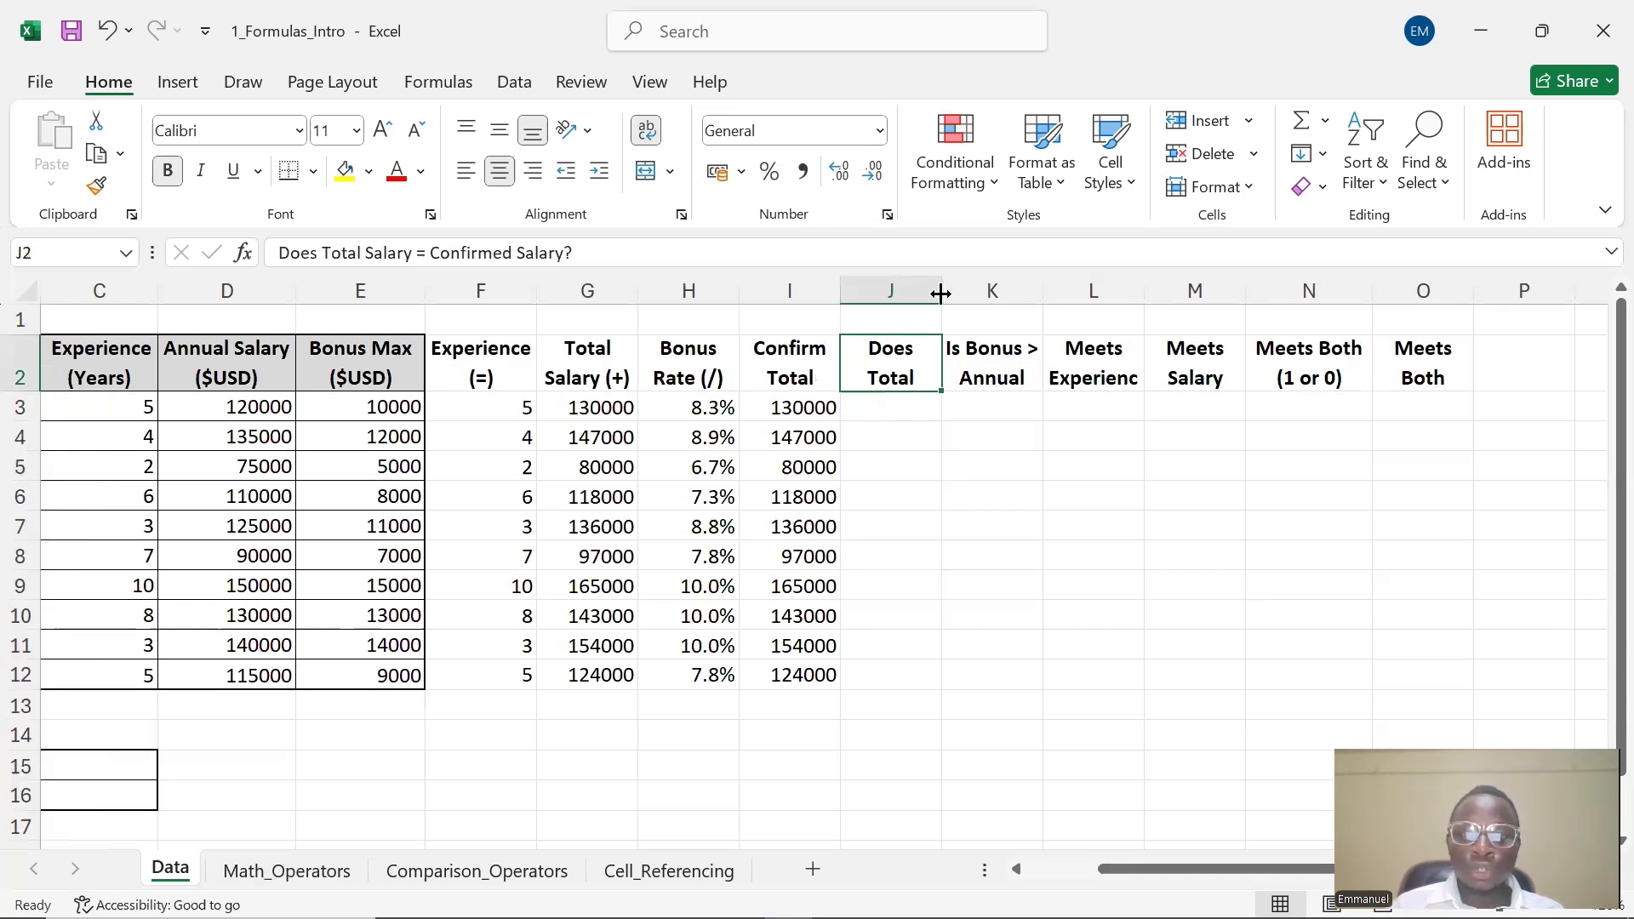
mouse_move(940, 293)
mouse_down()
mouse_move(995, 288)
mouse_move(941, 291)
mouse_up()
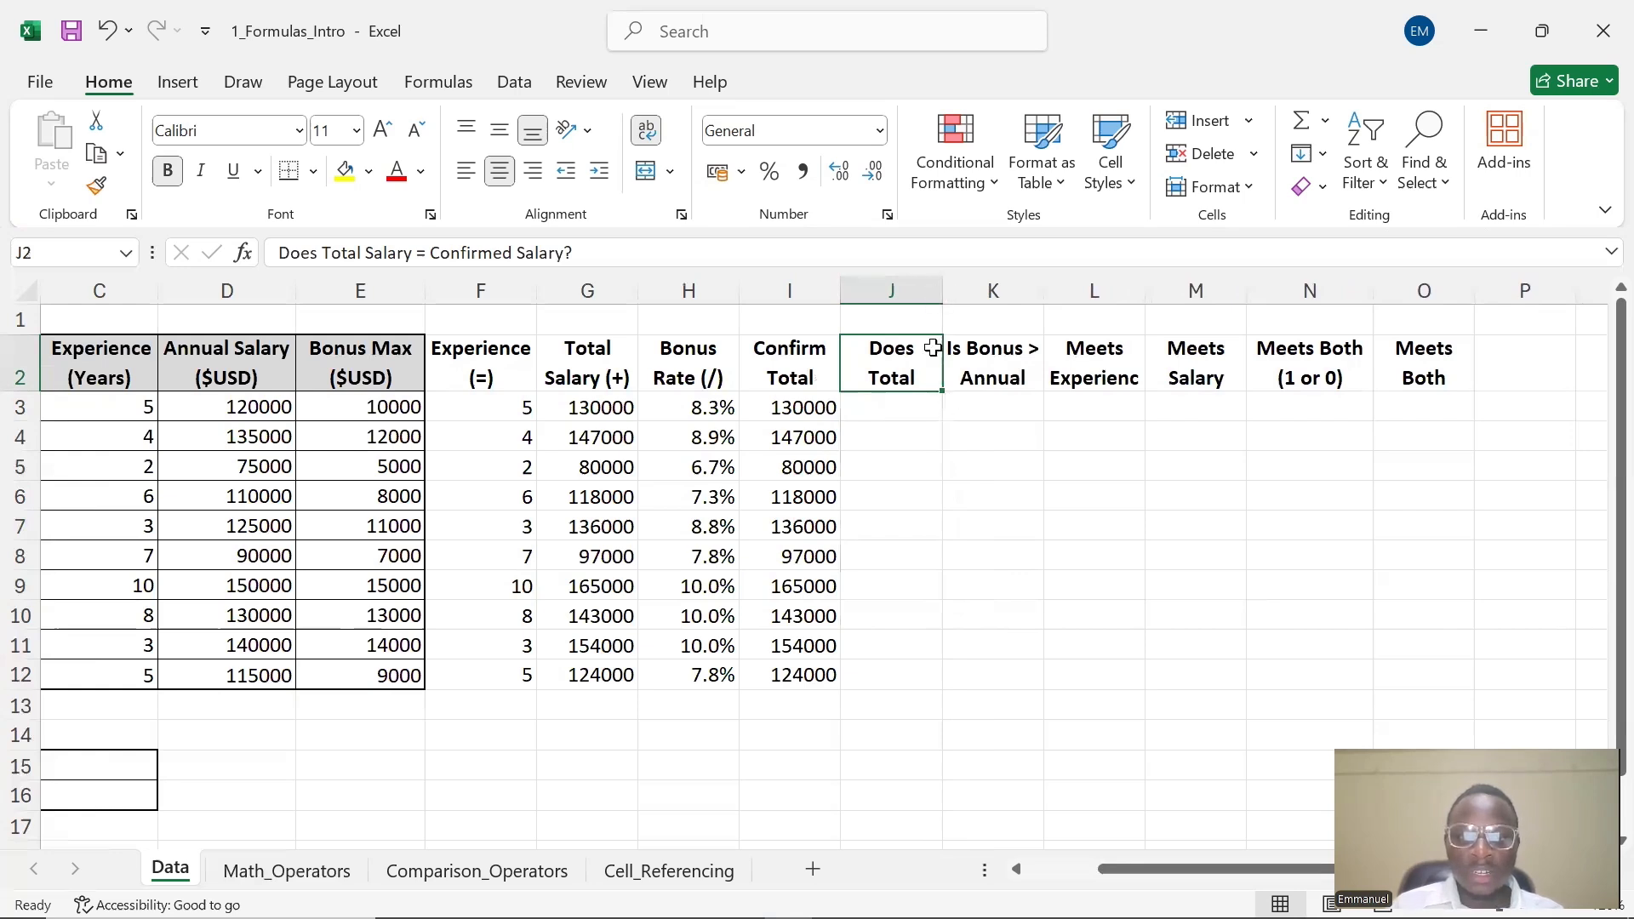
drag(941, 291, 1012, 294)
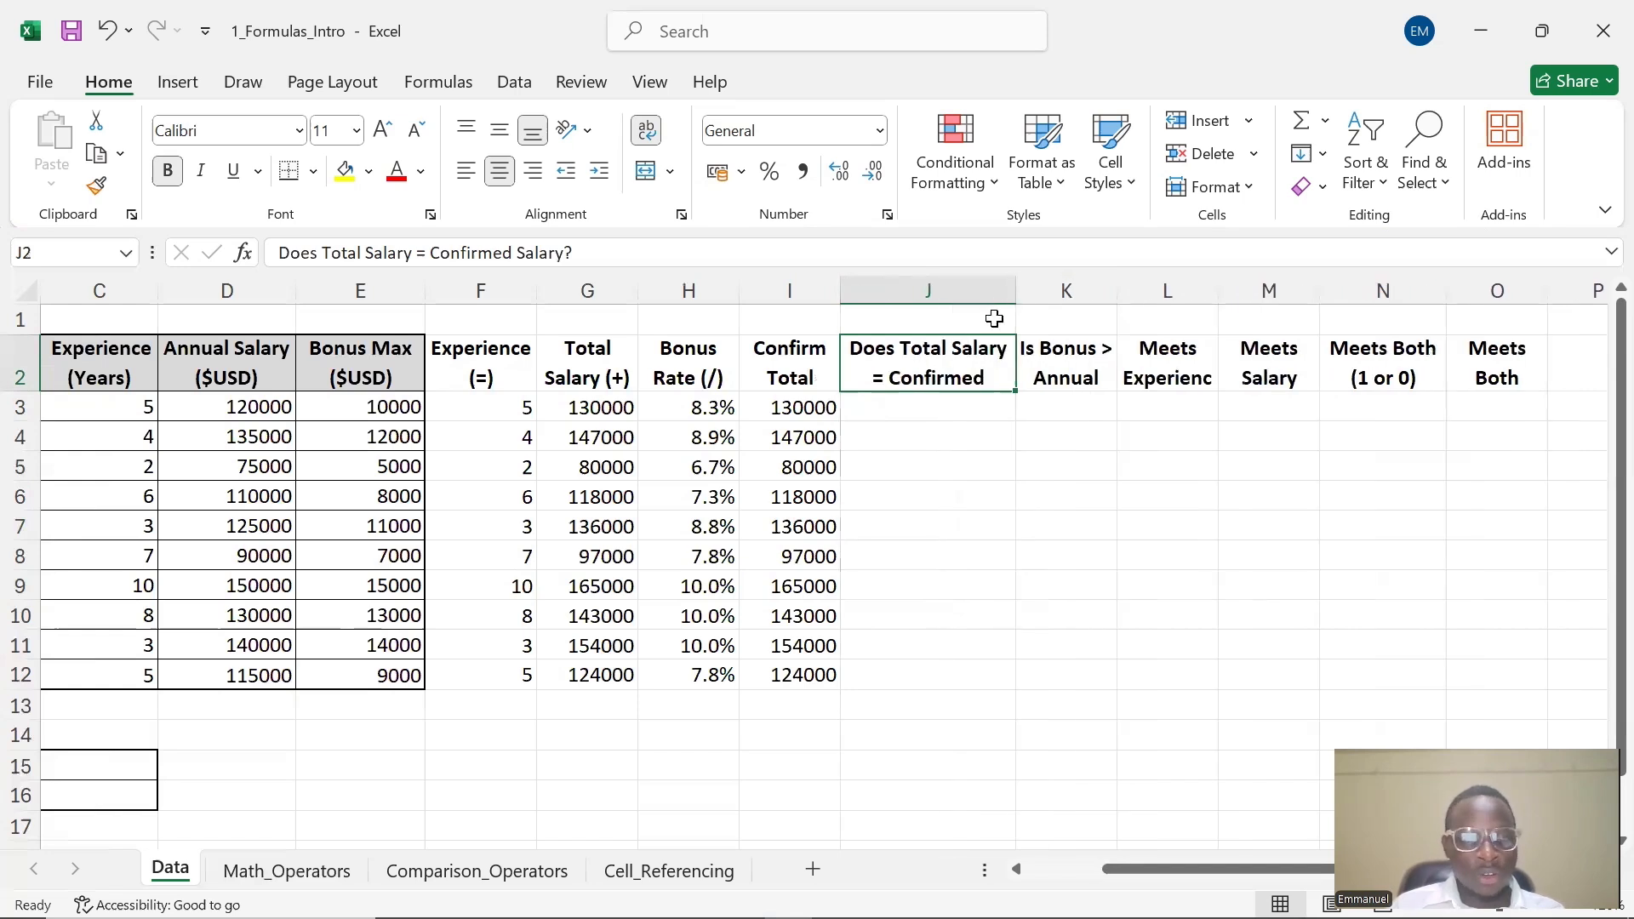
key(ctrl+z)
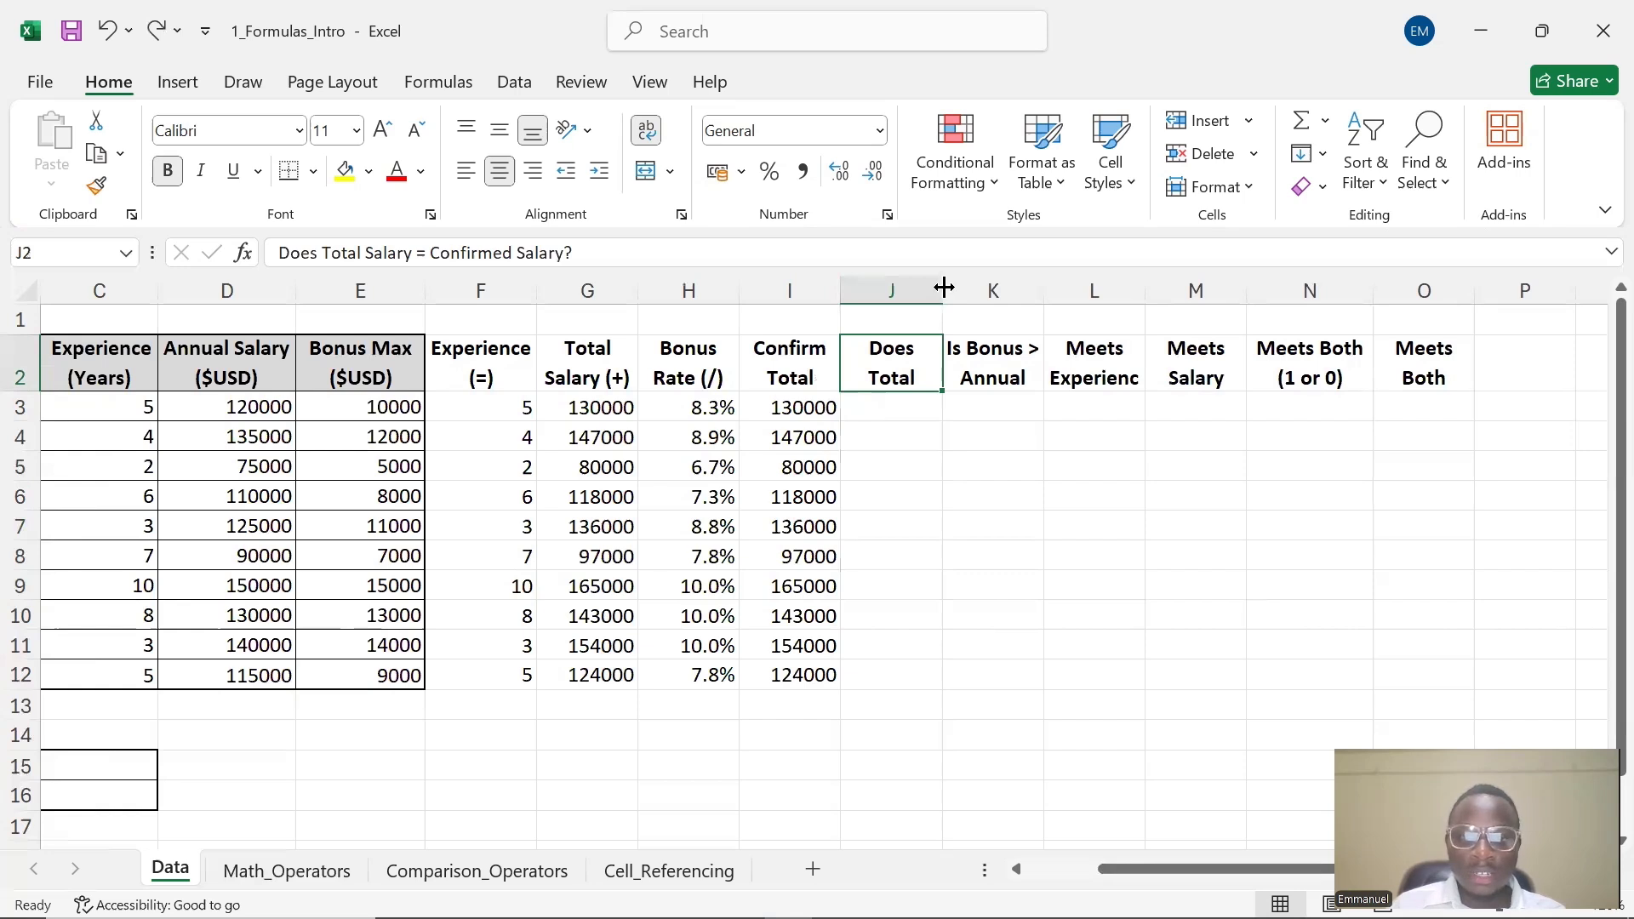
double_click(944, 288)
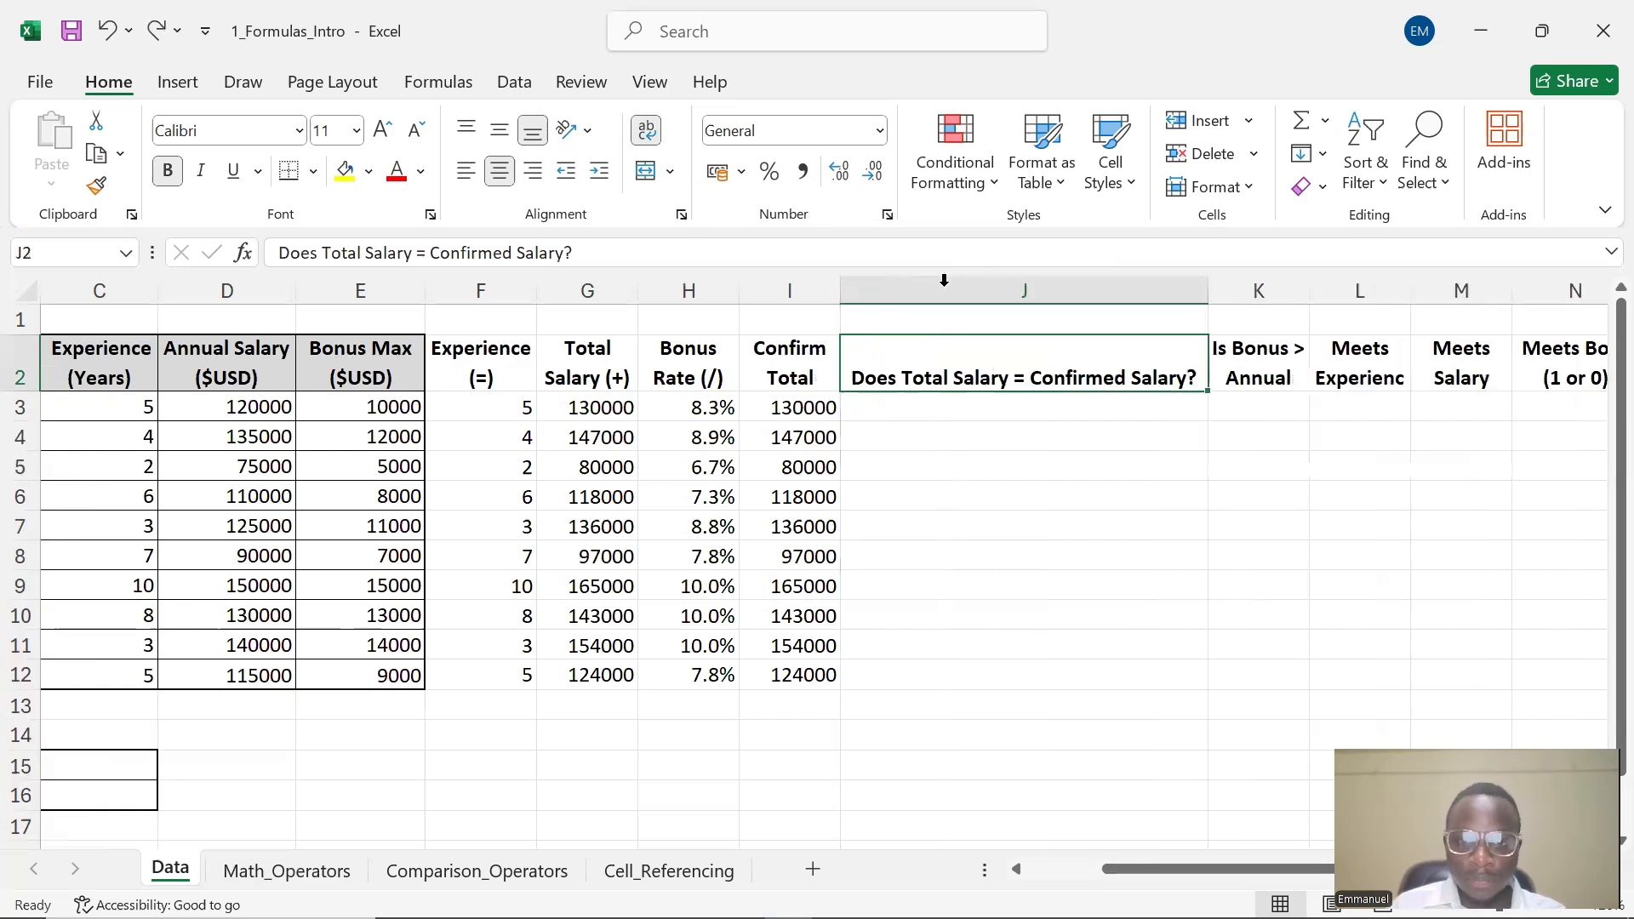
click(967, 426)
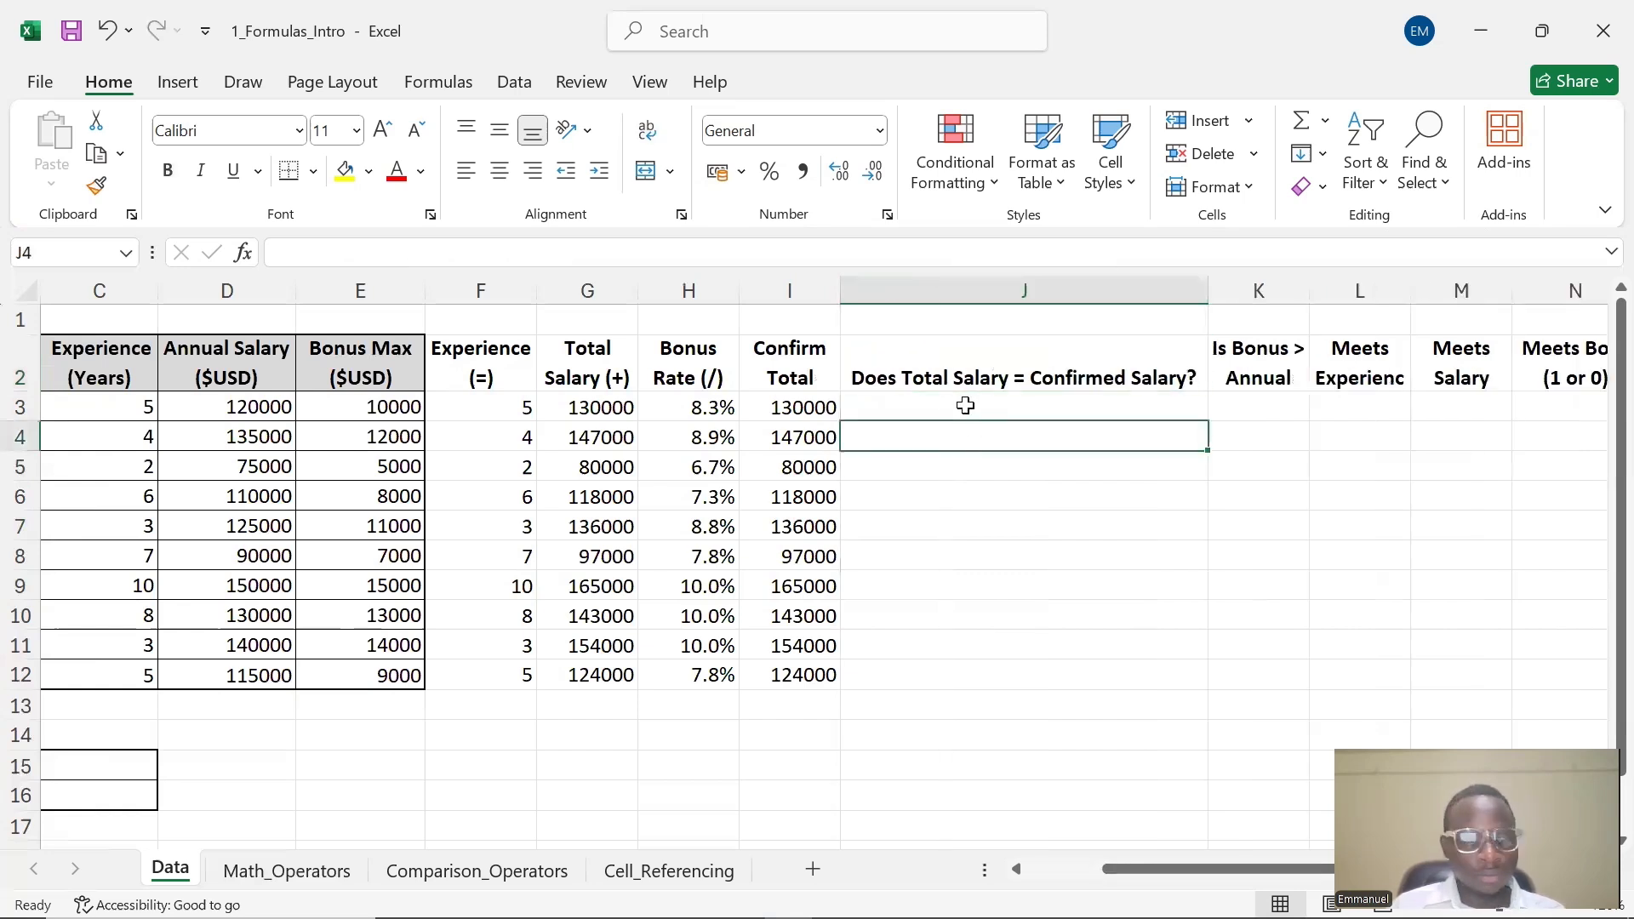
key(ctrl+z)
drag(944, 285, 1041, 288)
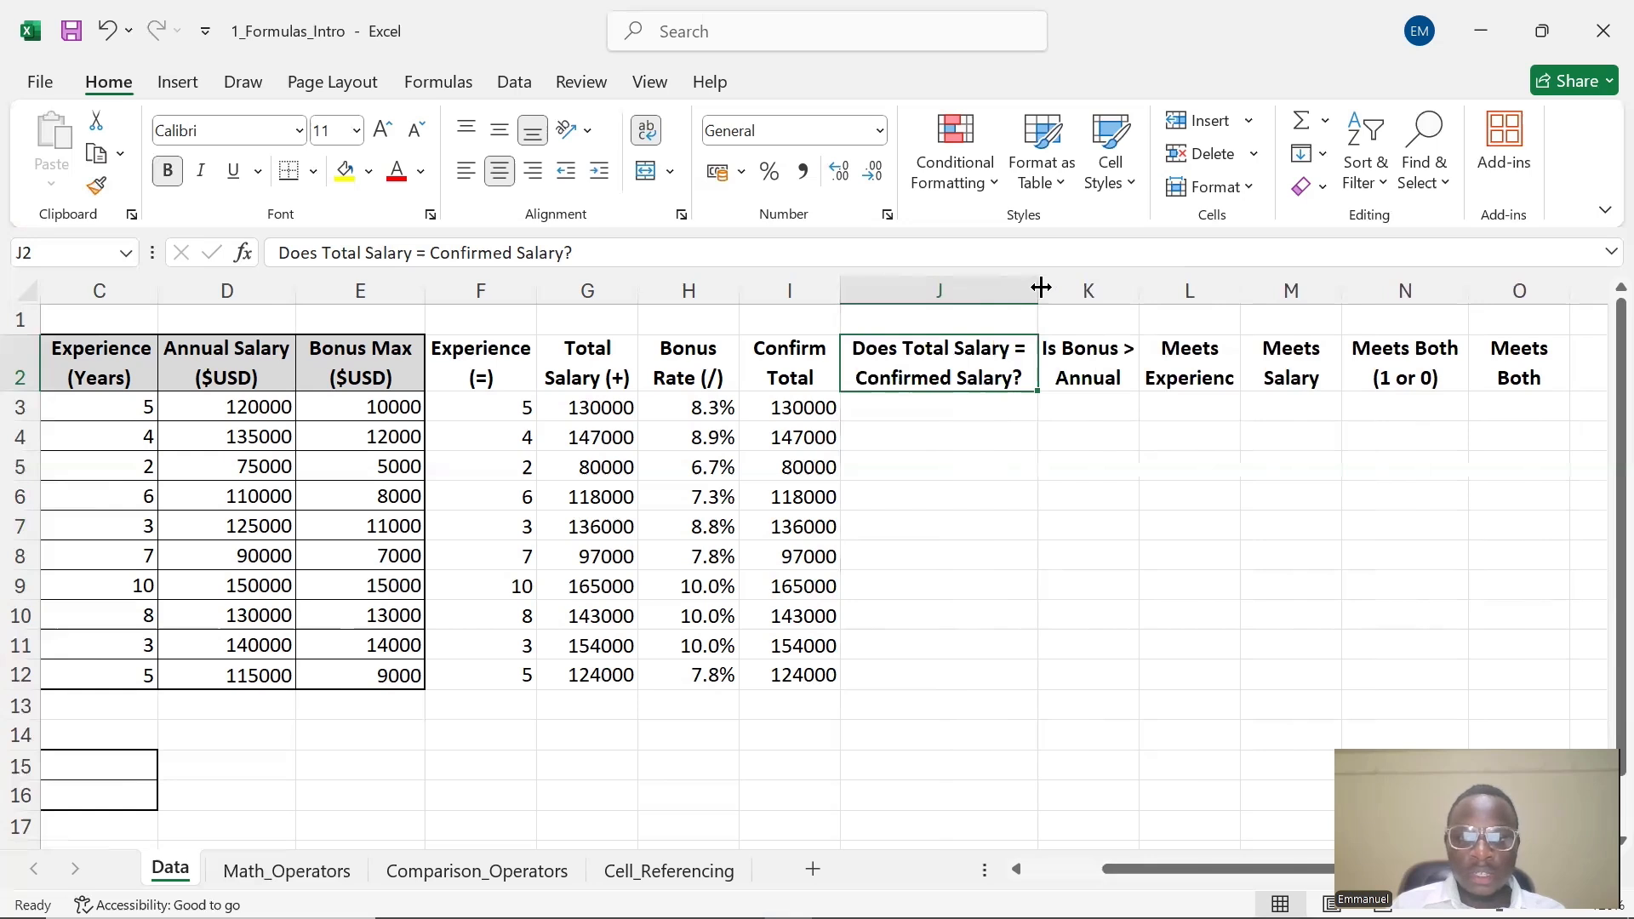
Enter the formula =G3=I3 in J3 to check whether the total salary equals the confirmed total
click(928, 417)
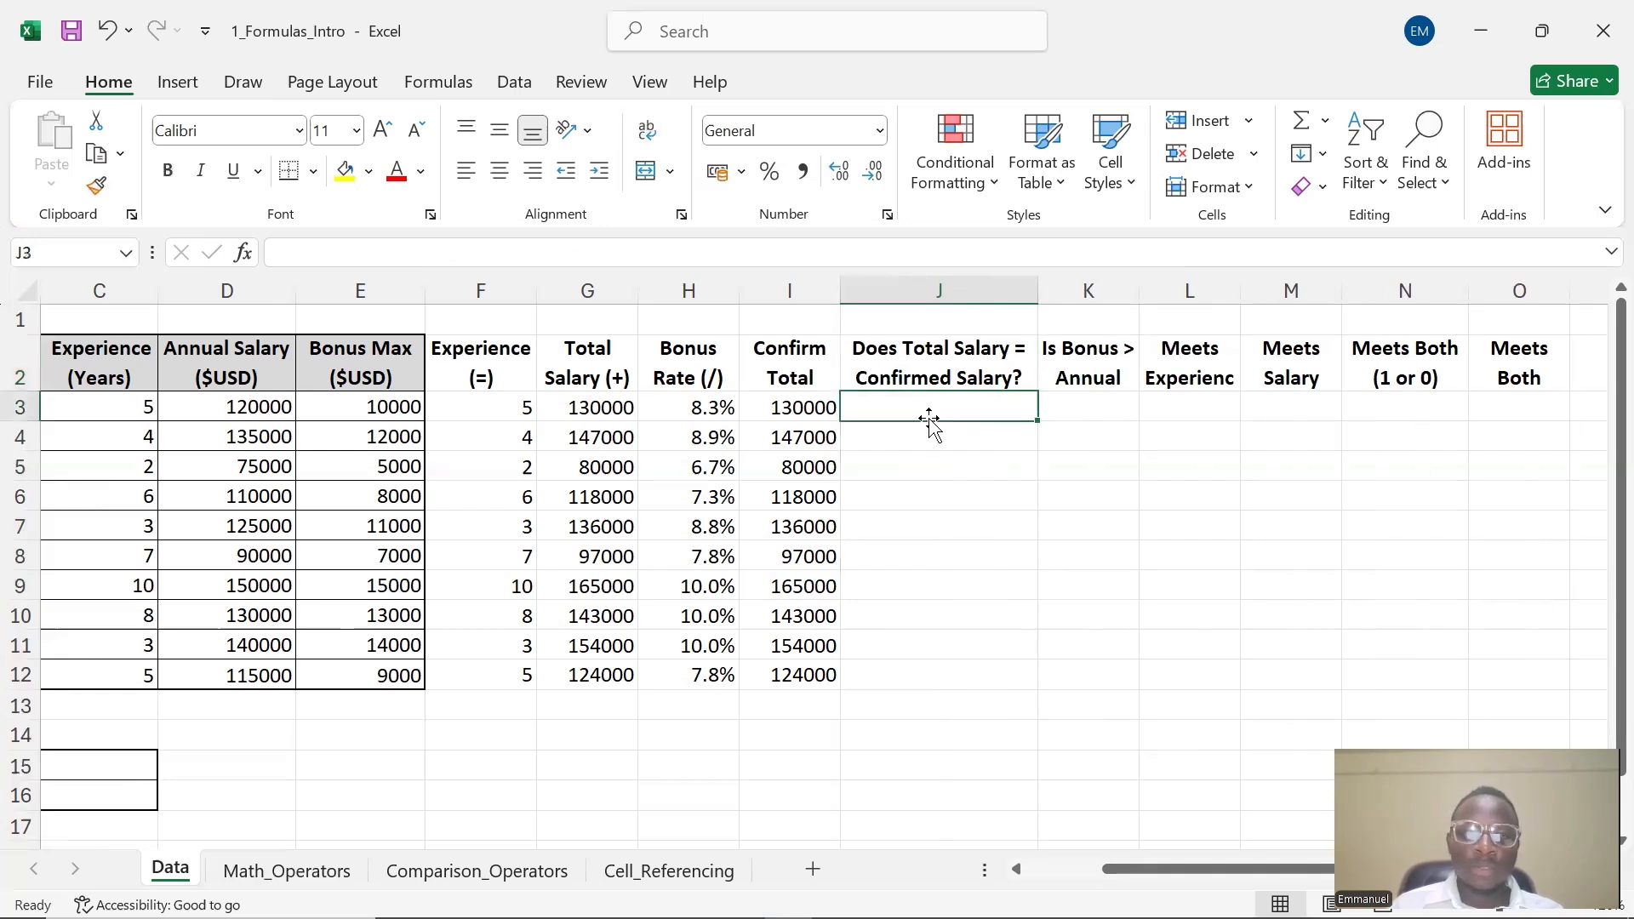
double_click(933, 412)
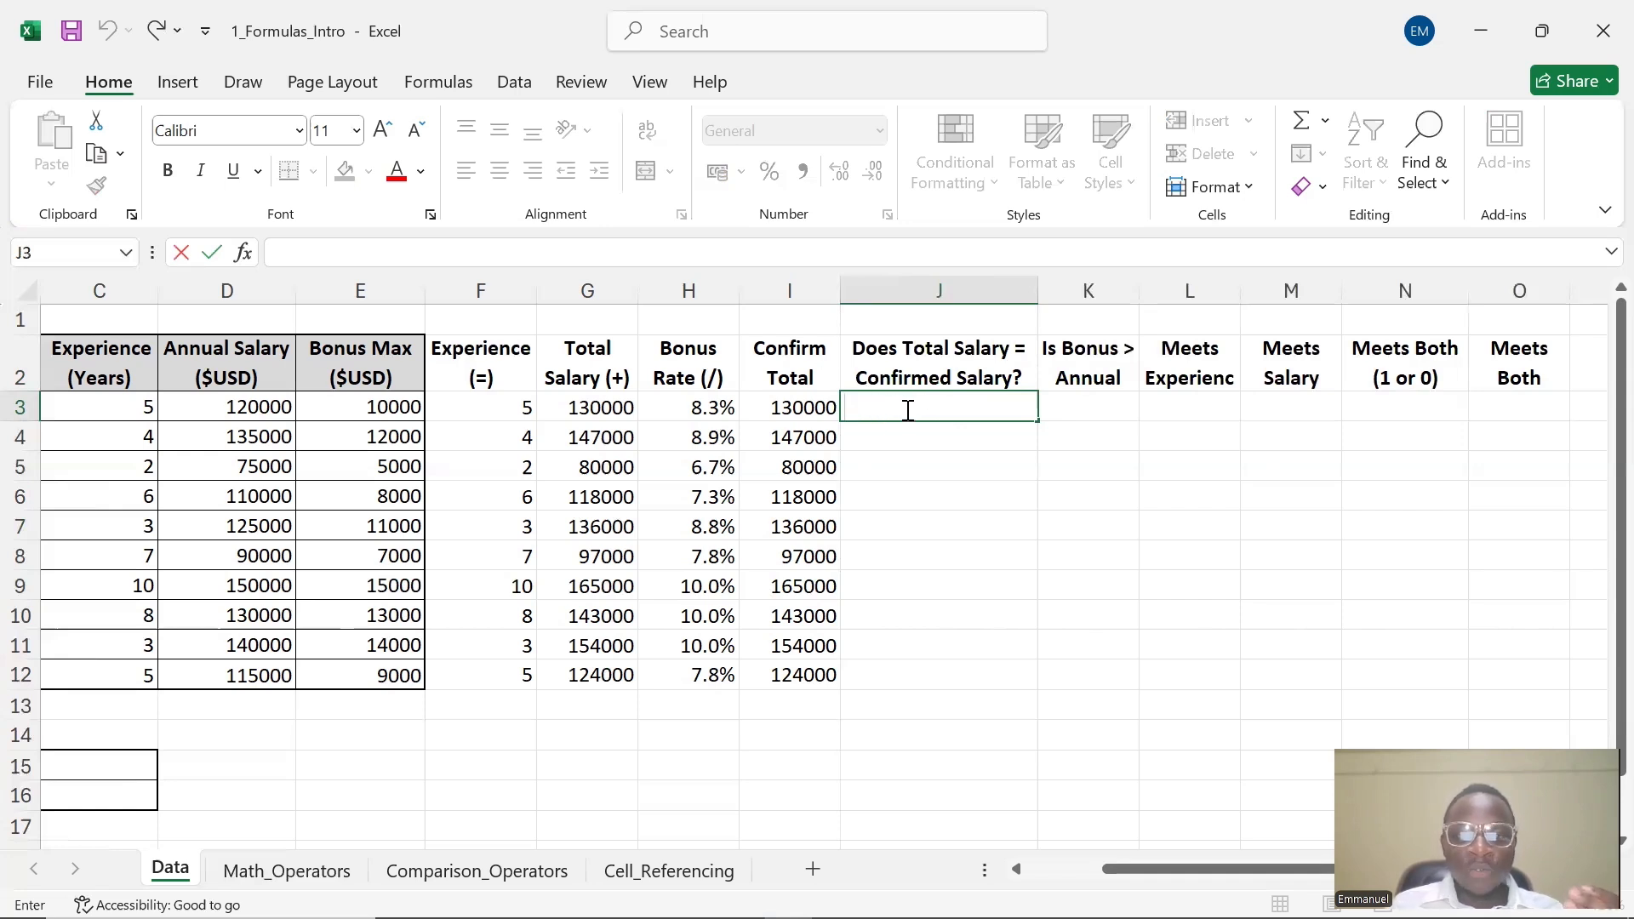
click(580, 408)
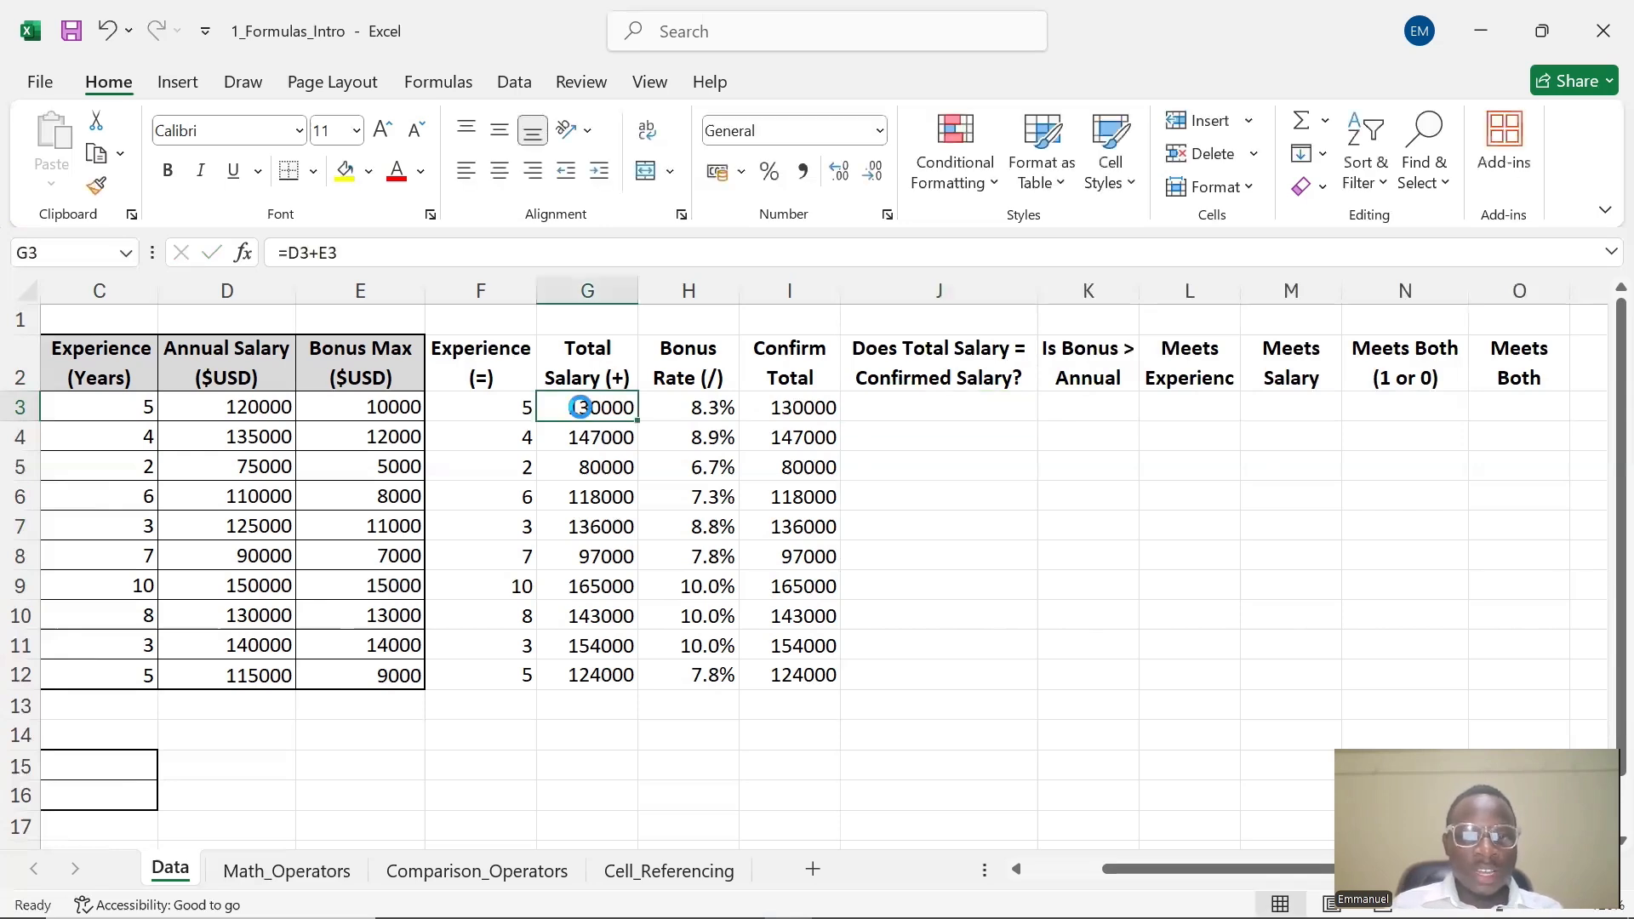
click(777, 407)
double_click(882, 410)
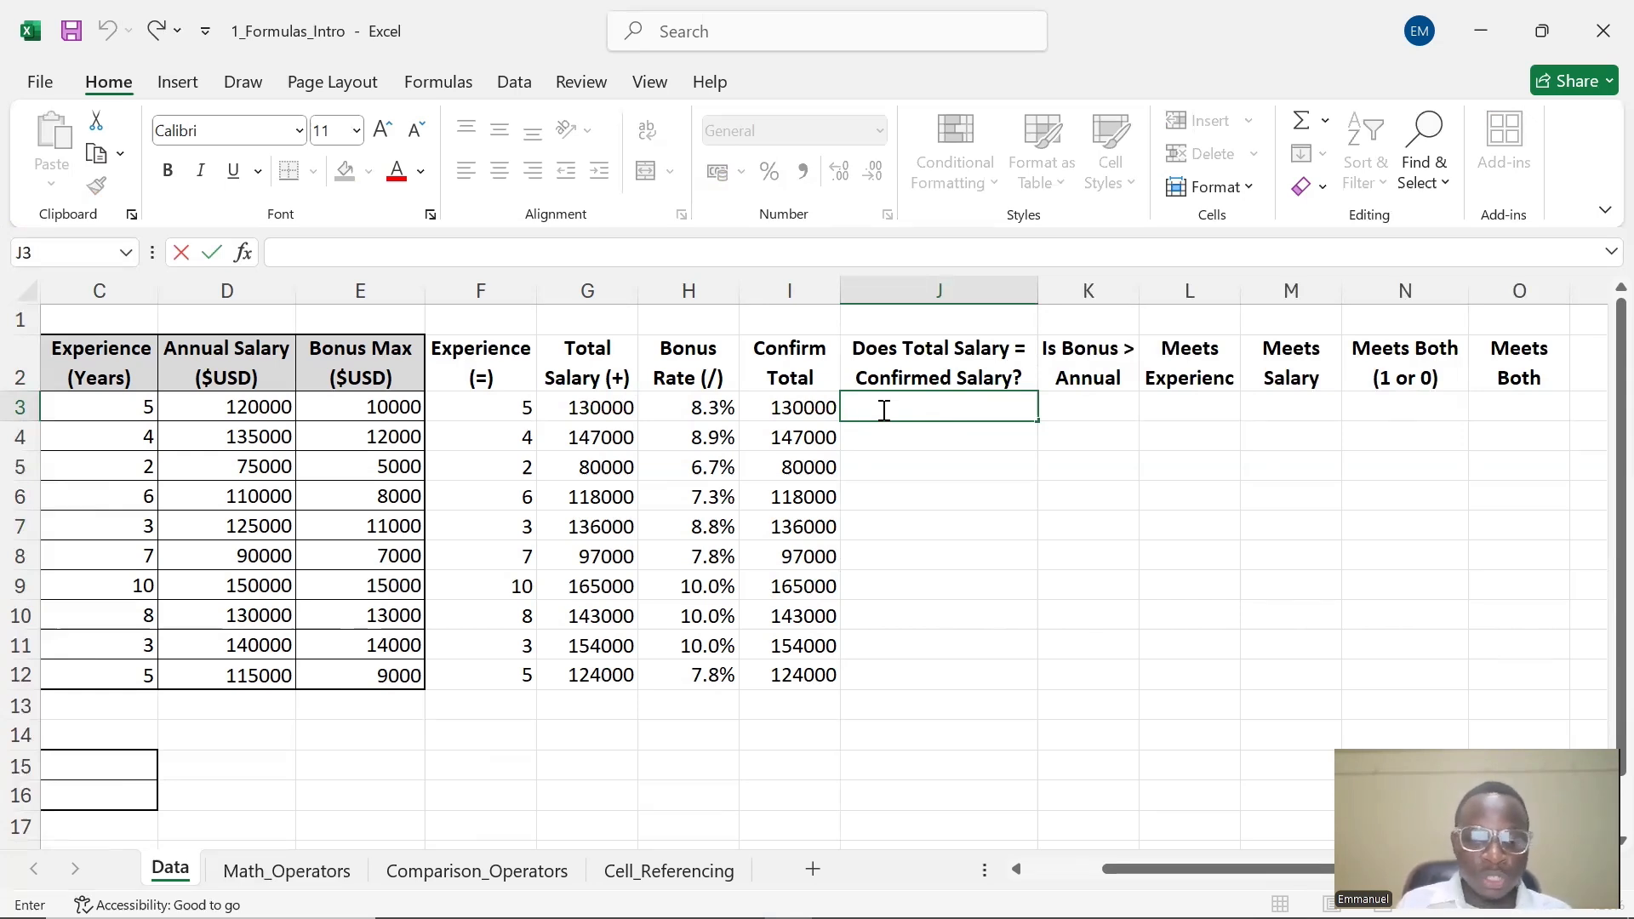
text(=)
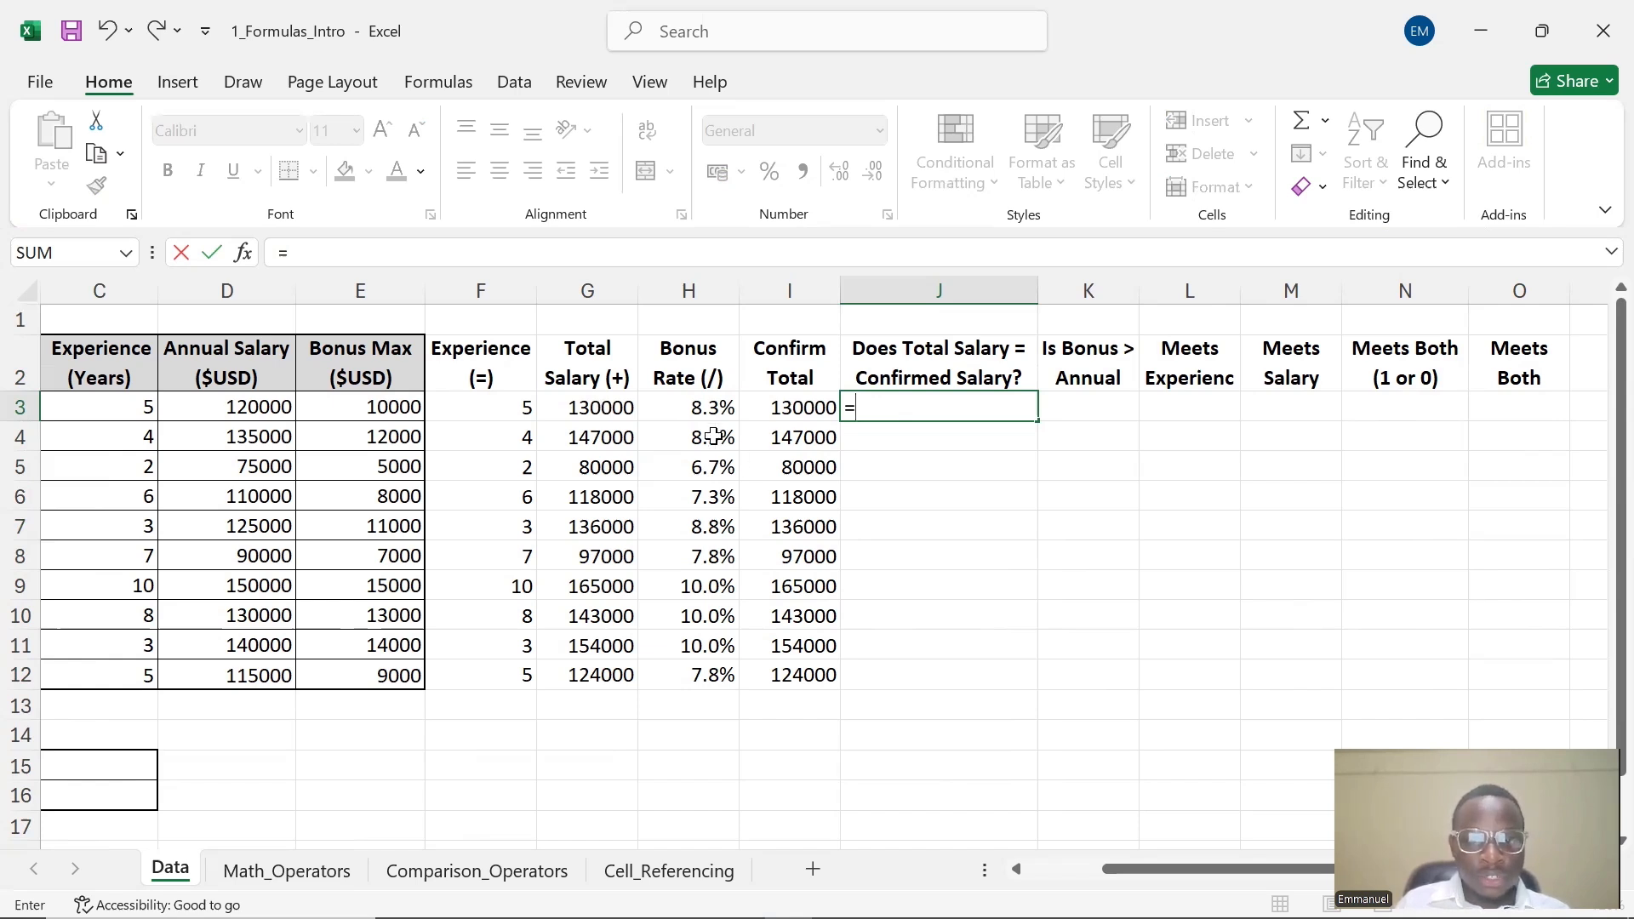
key(Left)
key(Left)
key(Left)
text(=)
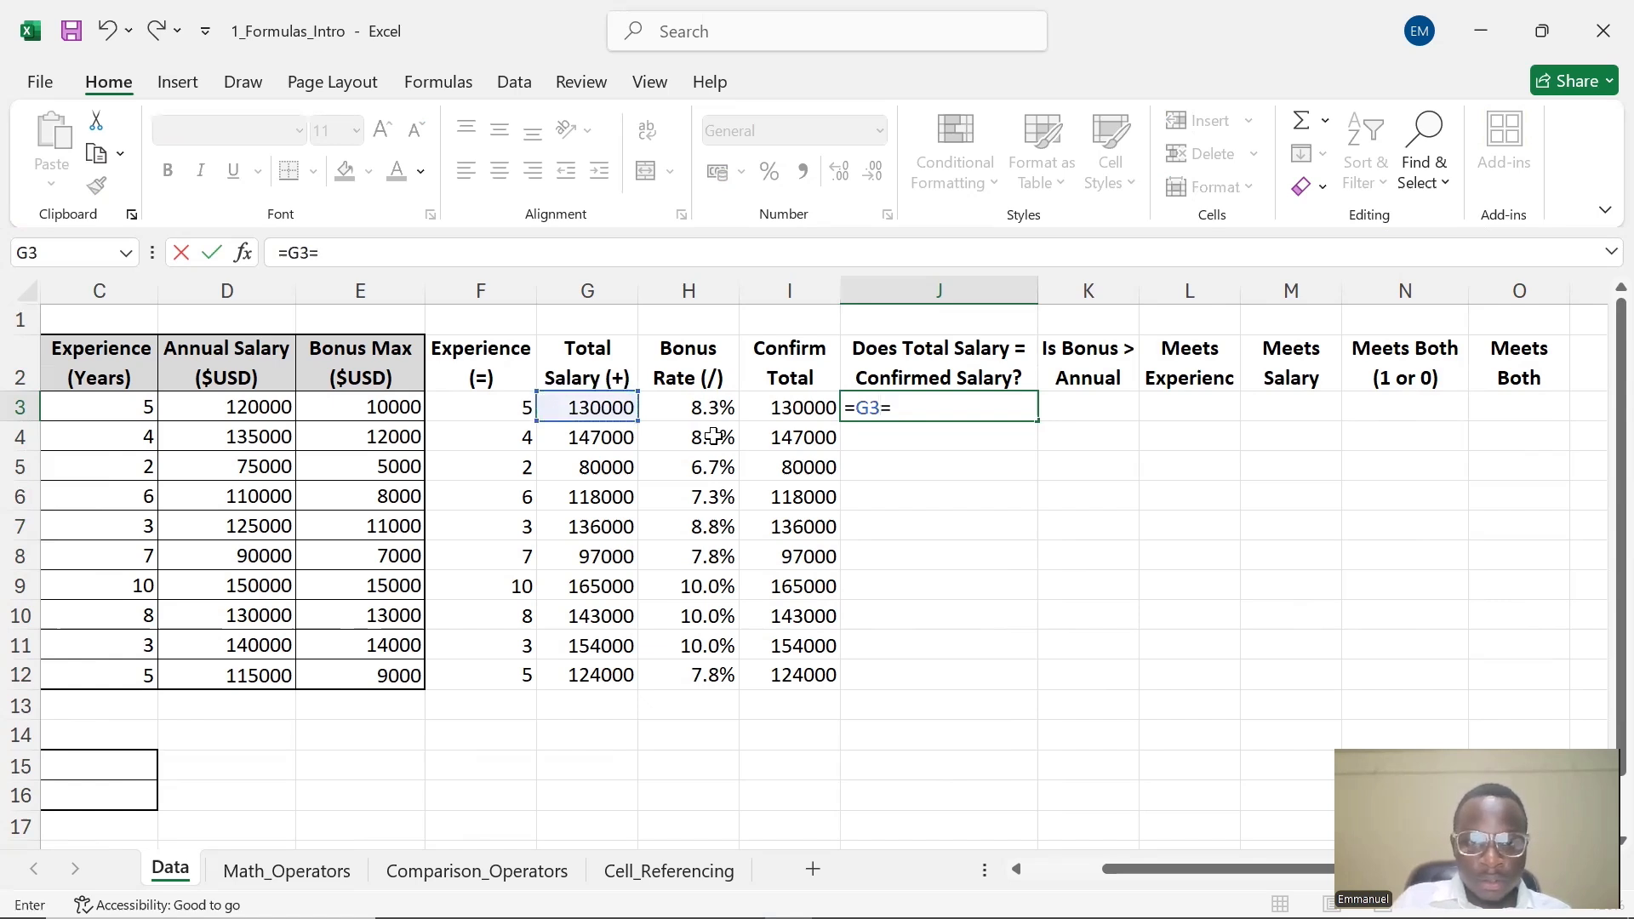
click(780, 411)
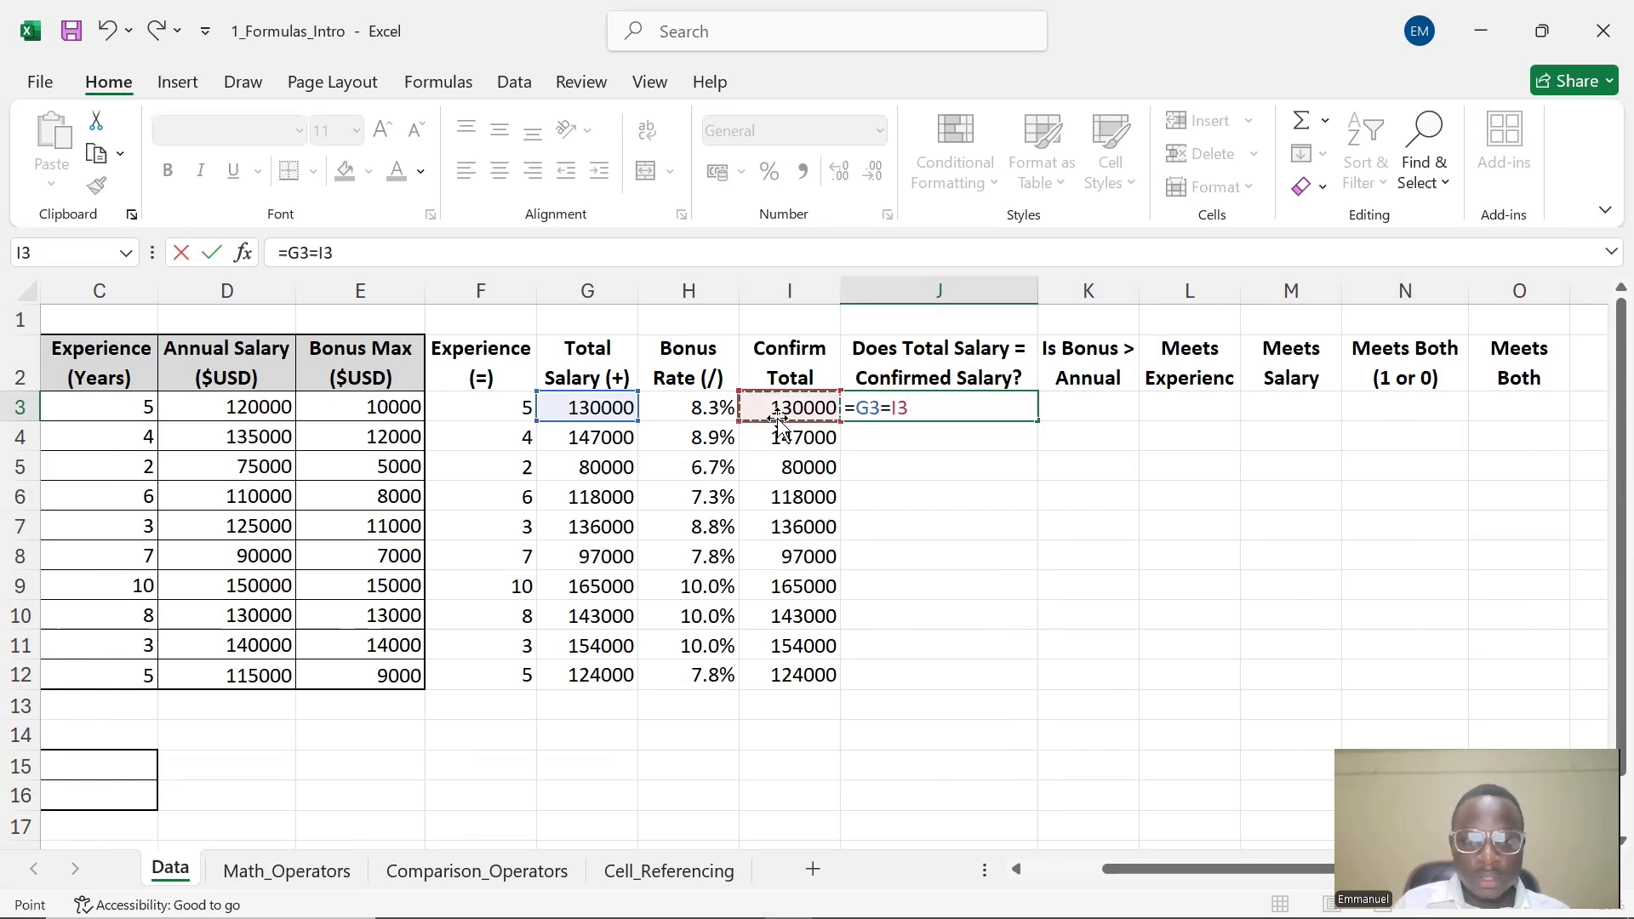
key(Return)
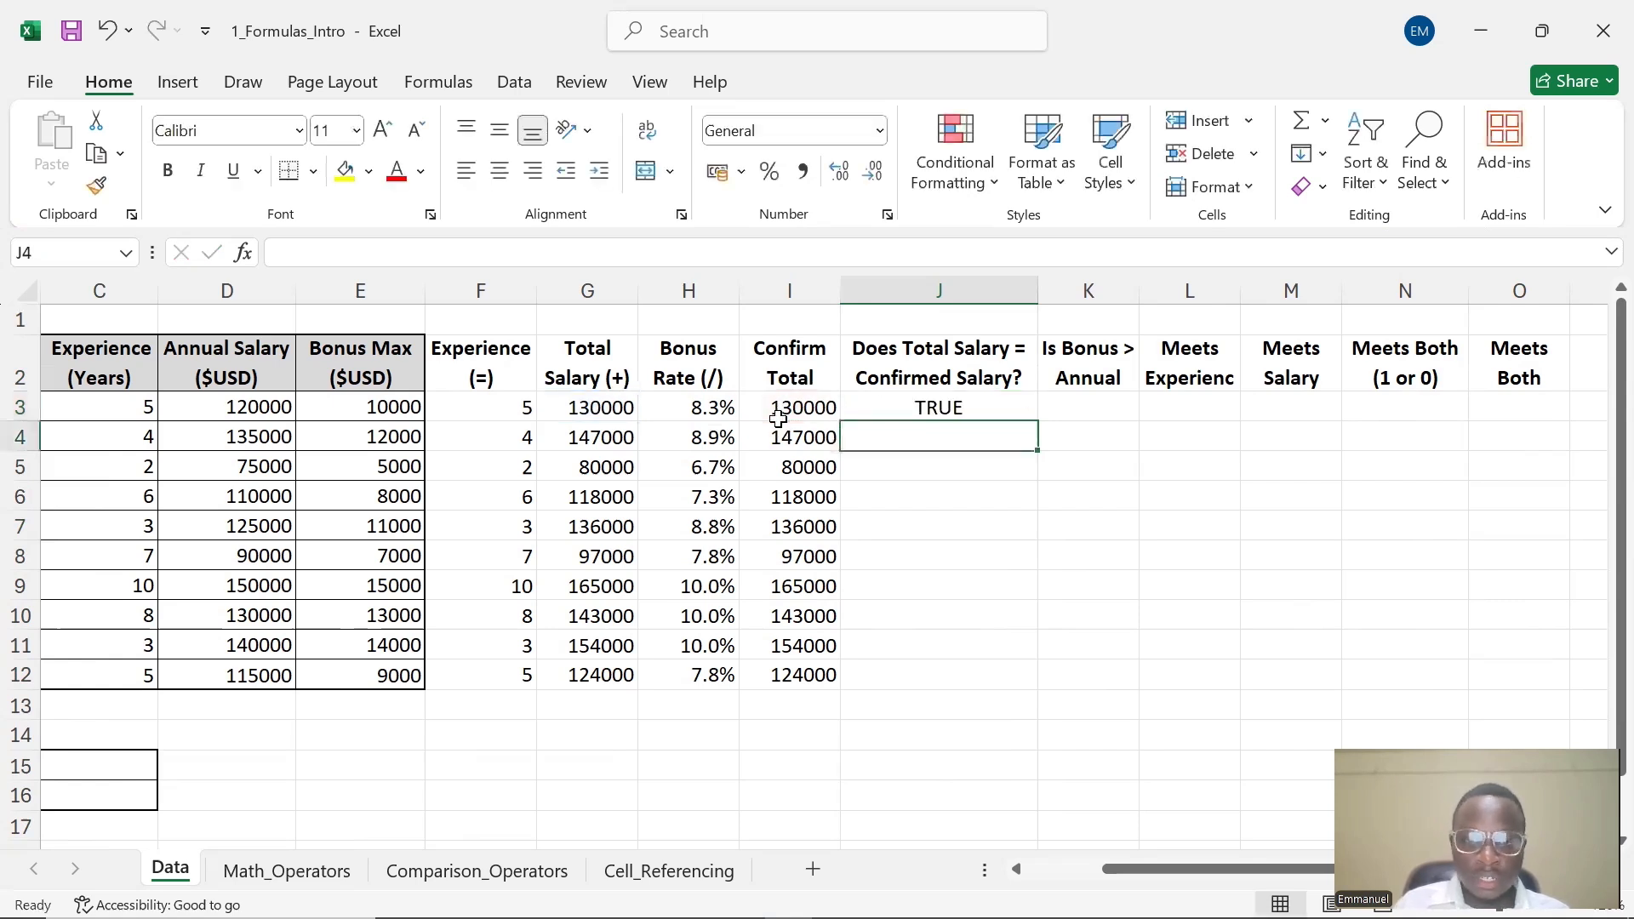
Fill the comparison formula from J3 down through J12
click(944, 408)
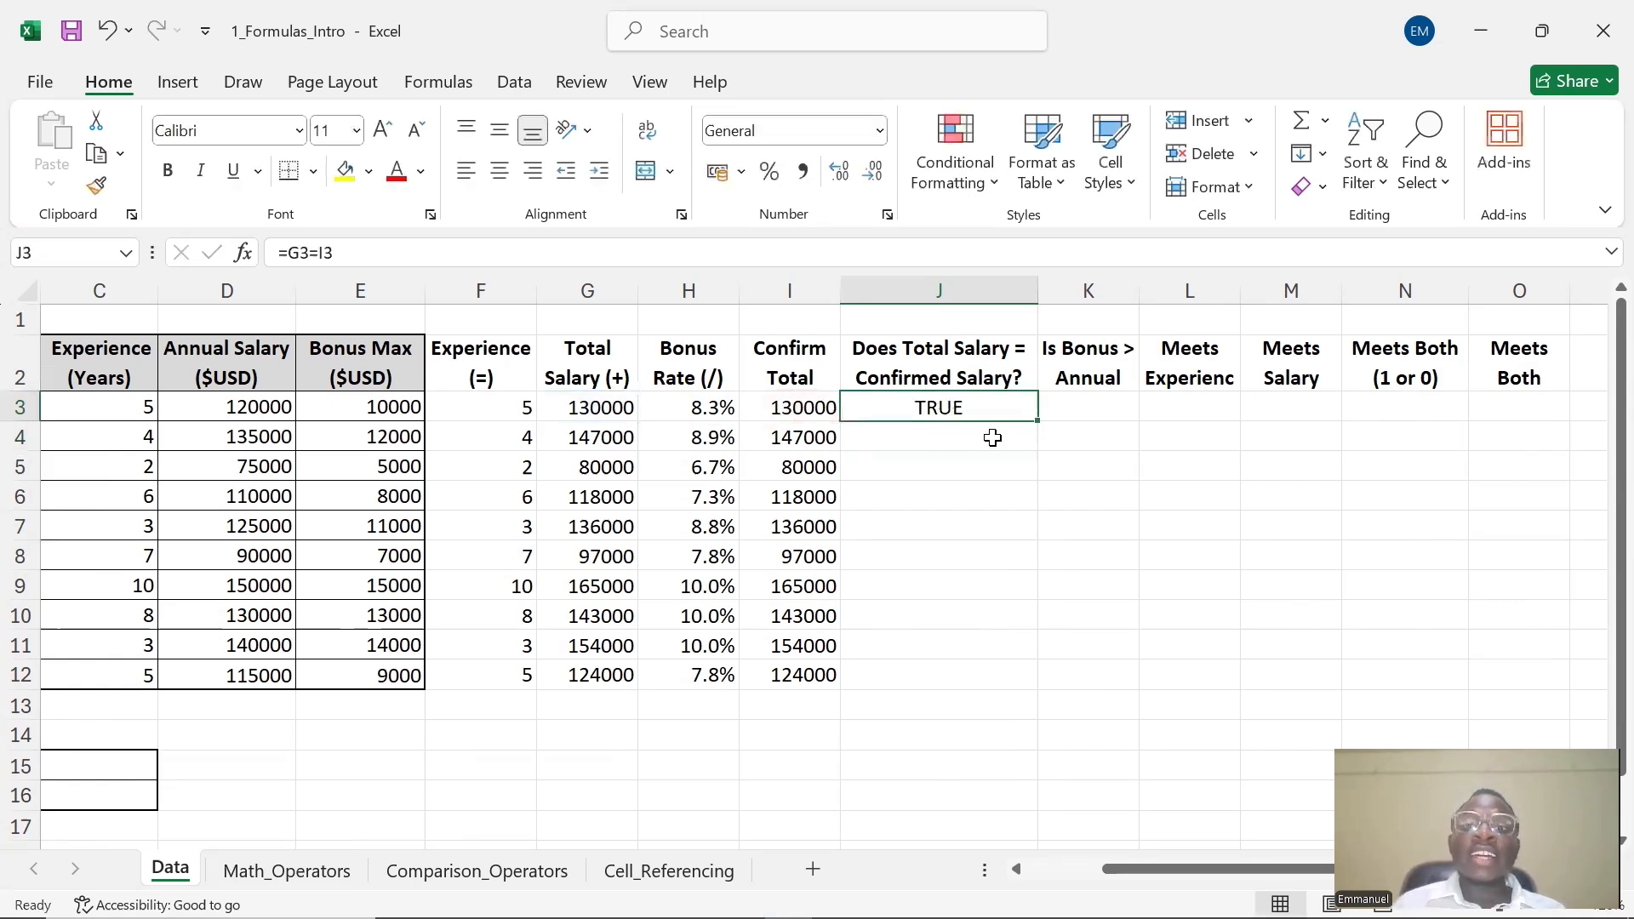
click(984, 436)
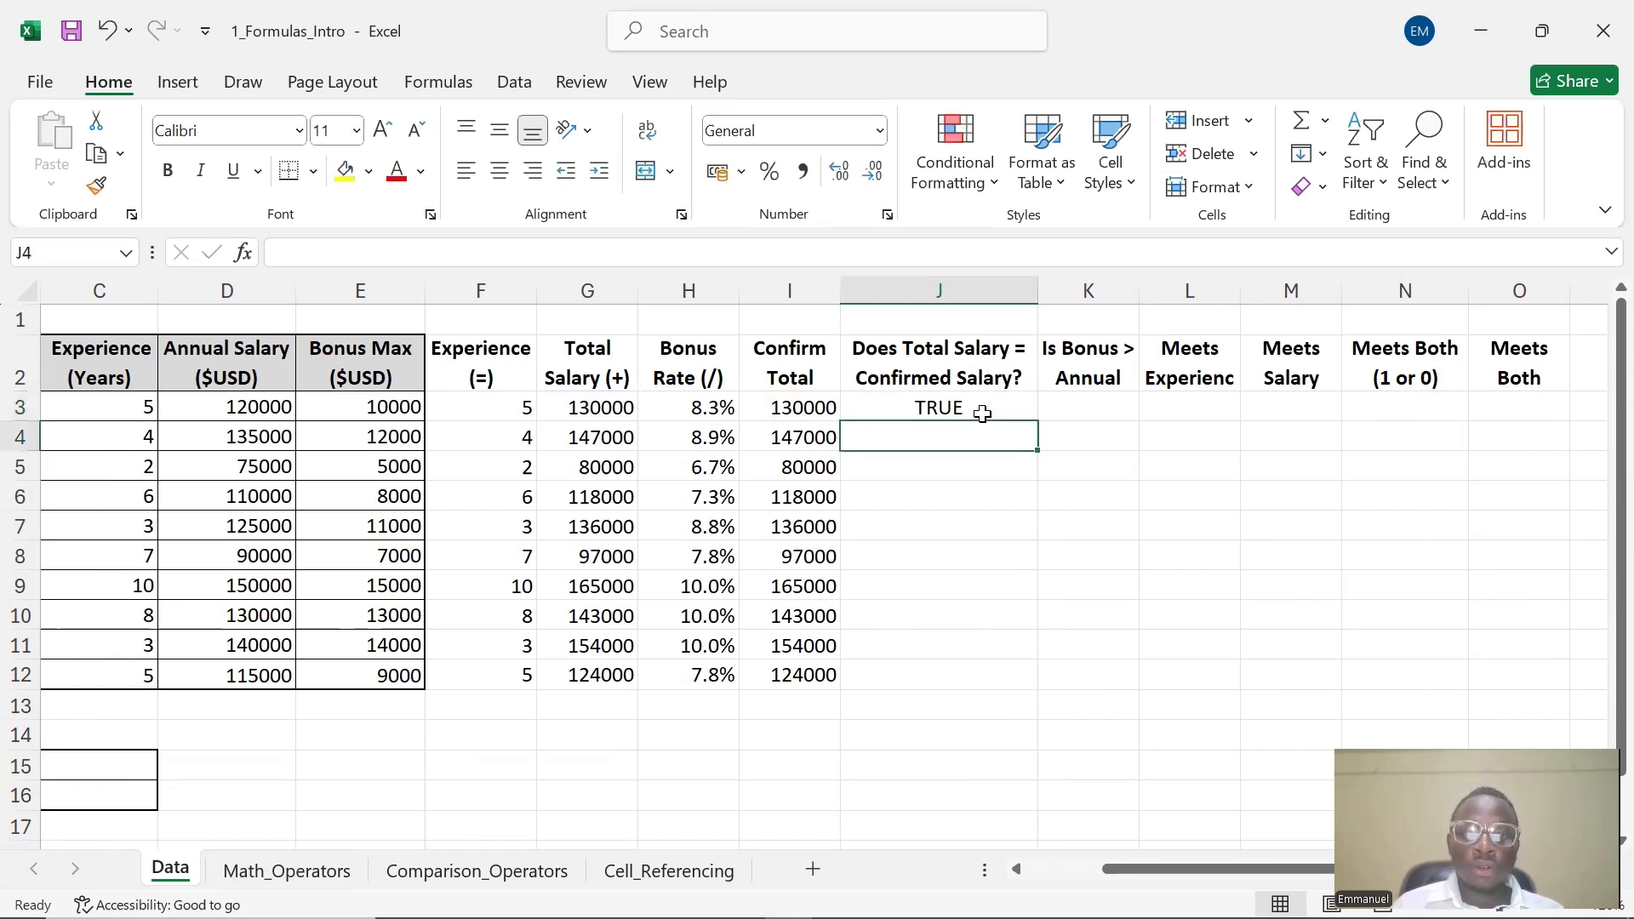
click(982, 414)
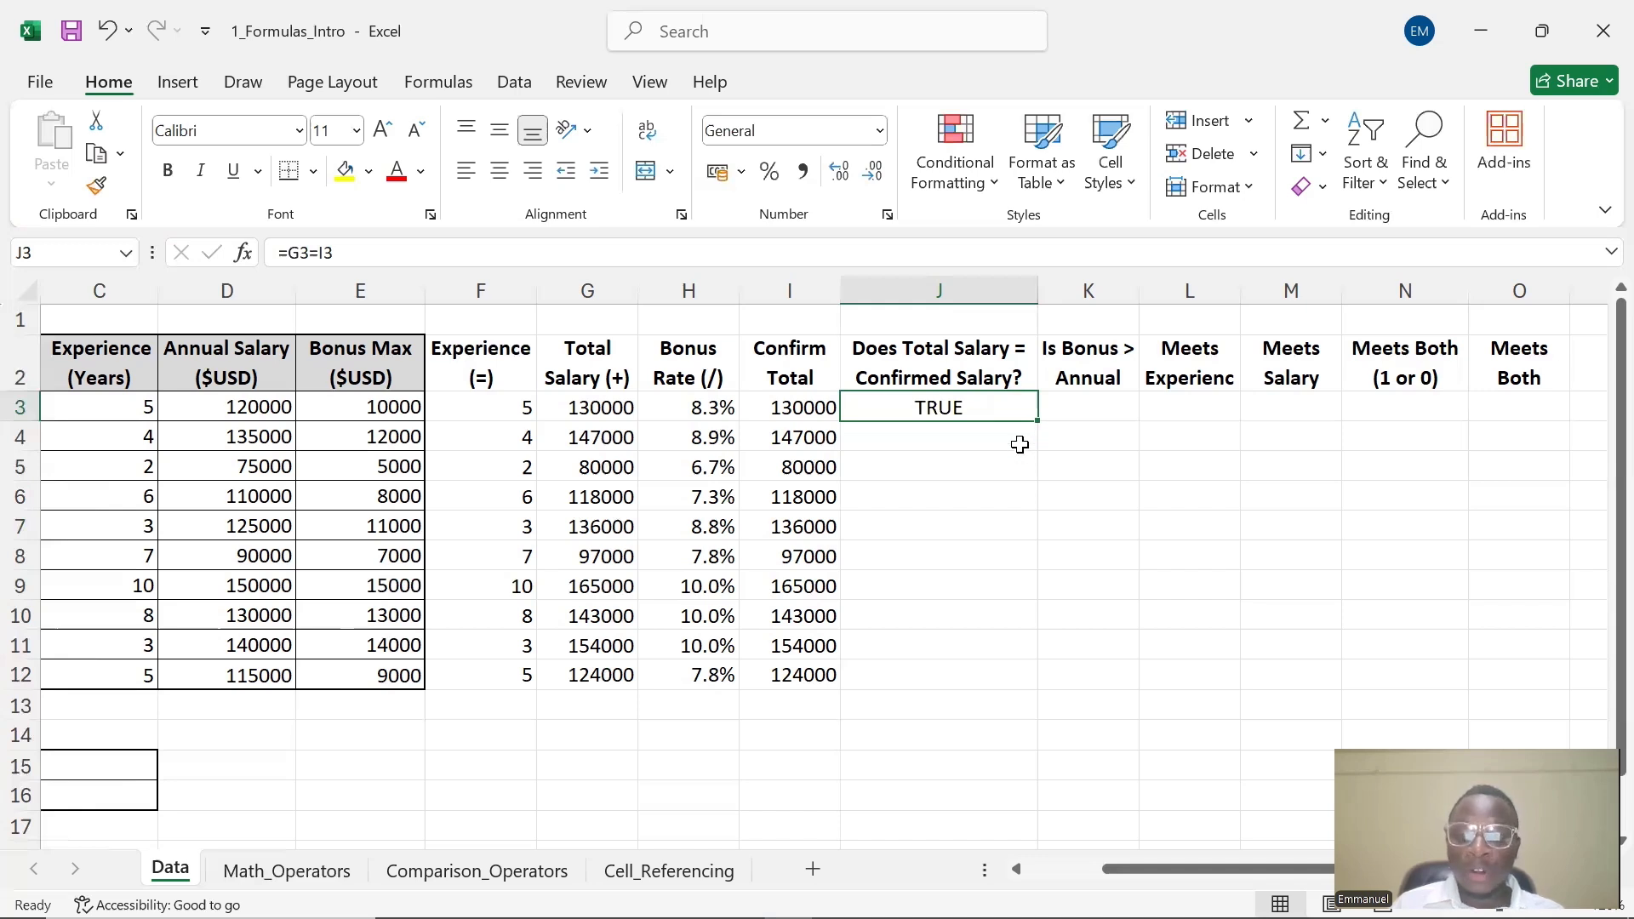
drag(1035, 427, 1026, 693)
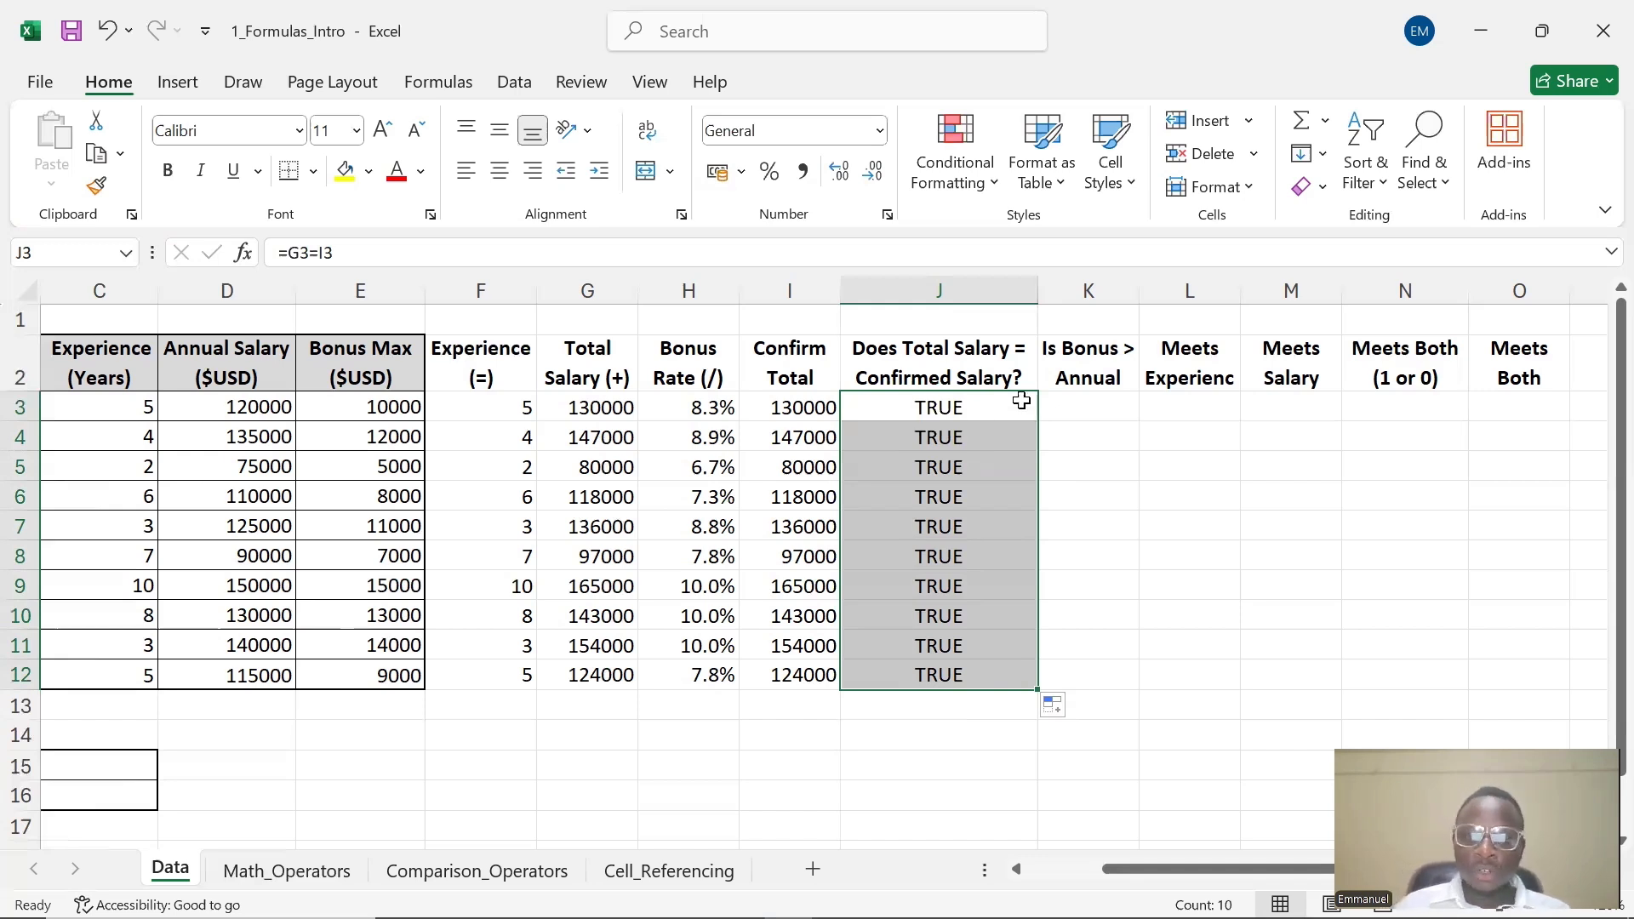
Widen column K so its header Is Bonus > Annual Salary? shows in full
click(1078, 386)
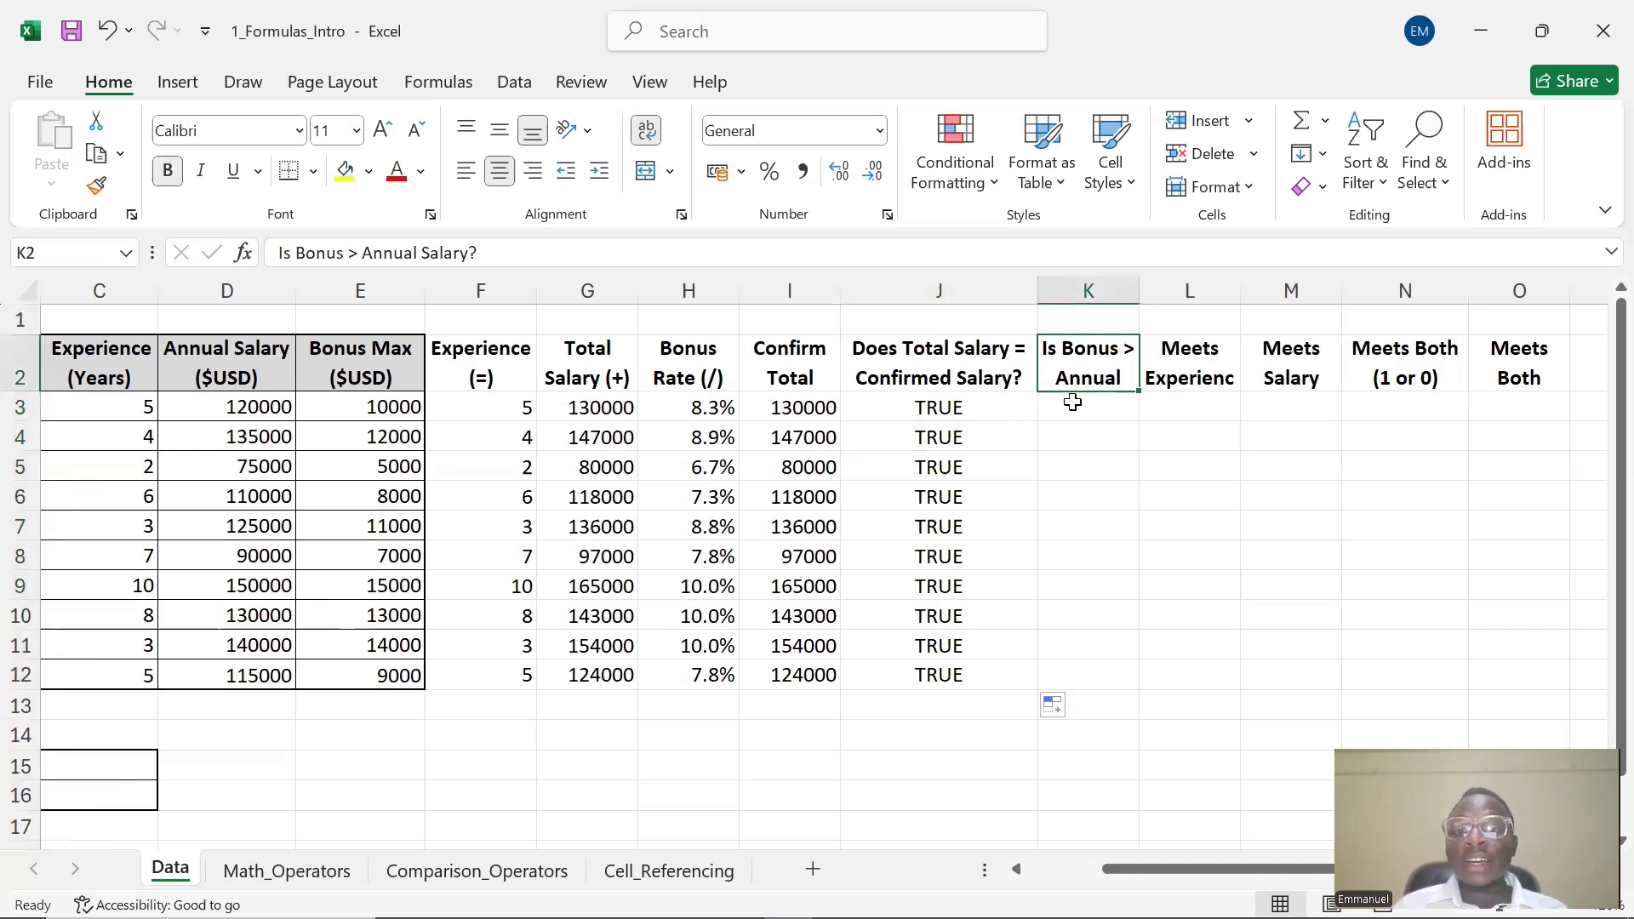
click(1076, 405)
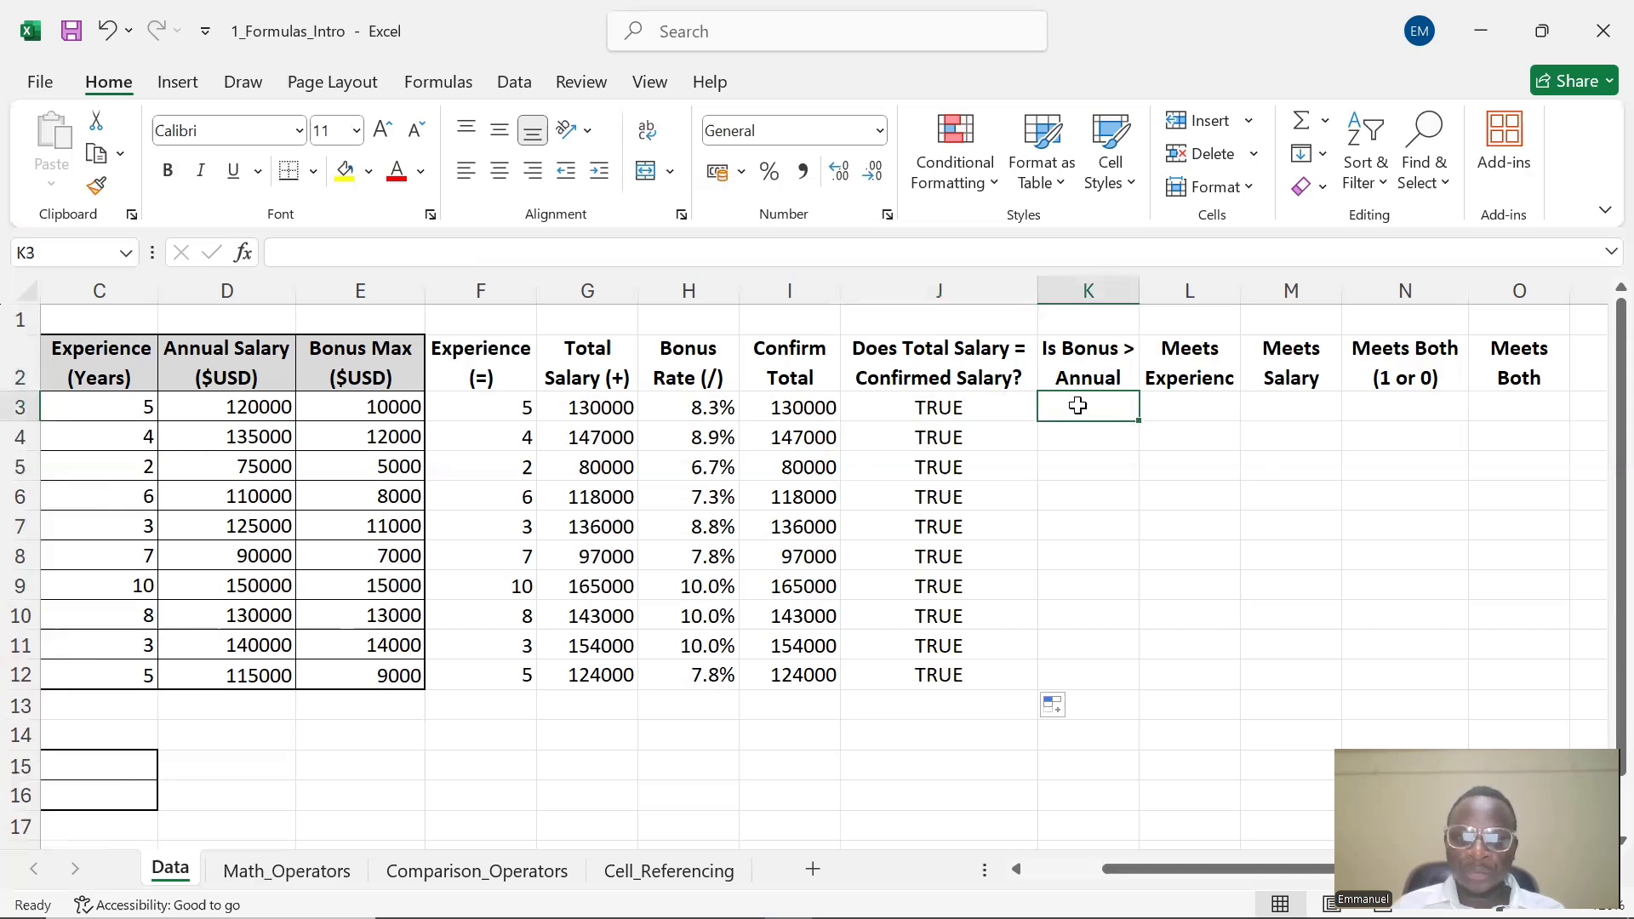
double_click(1078, 406)
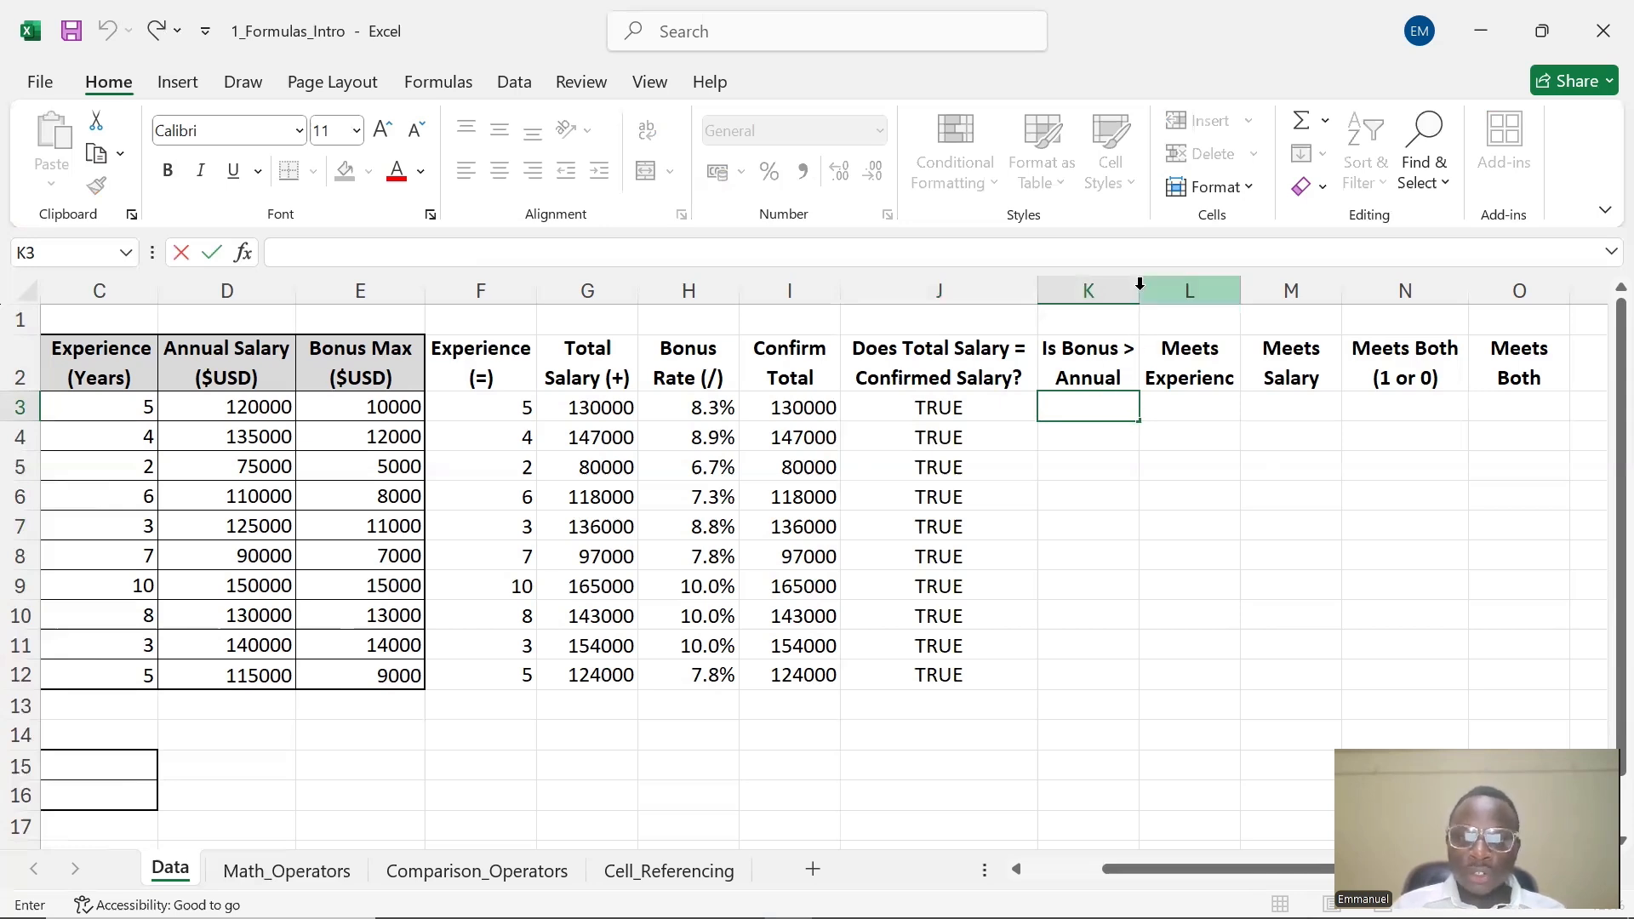
click(1182, 465)
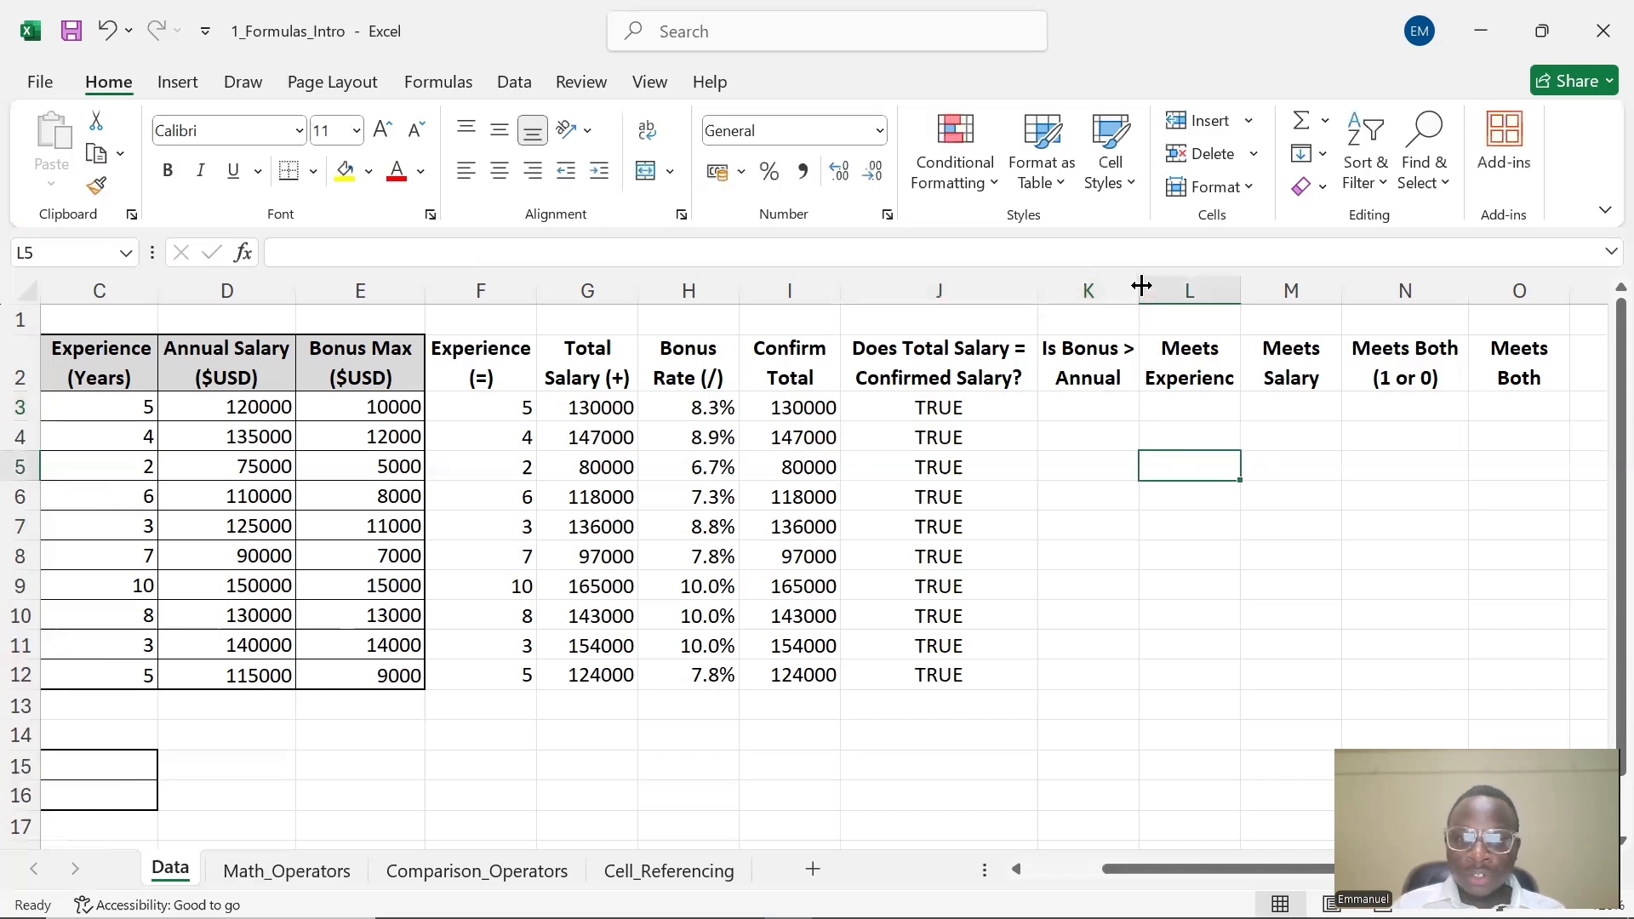
drag(1142, 286, 1189, 265)
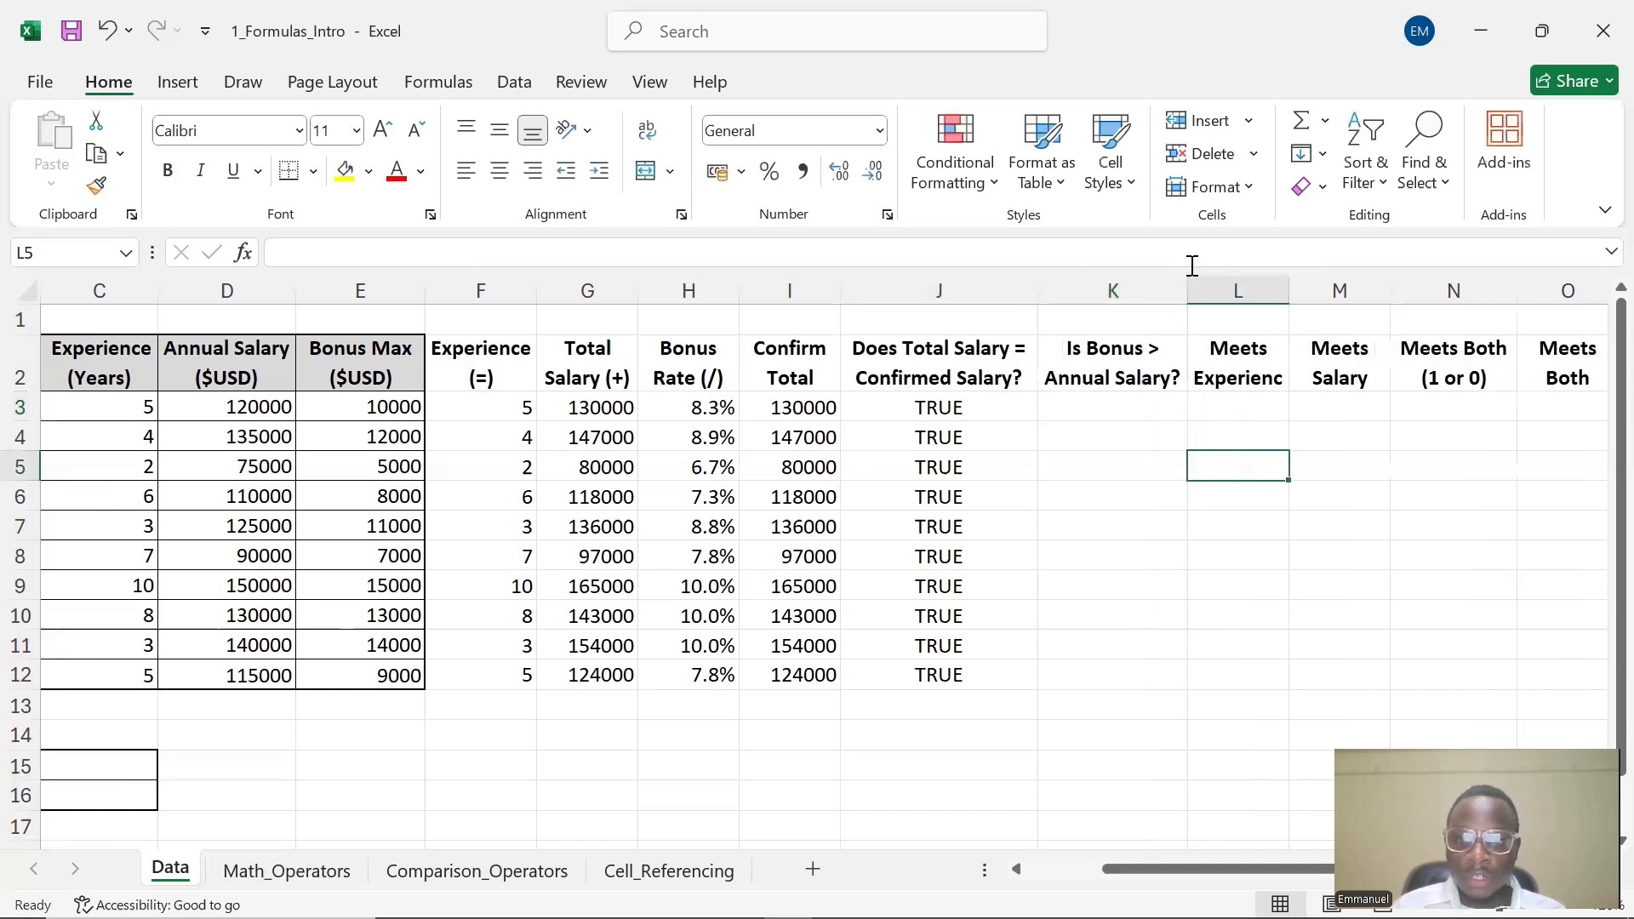
Enter the formula =E3>D3 in K3 comparing bonus max to annual salary, and fill it down through K12
click(1141, 408)
double_click(1143, 408)
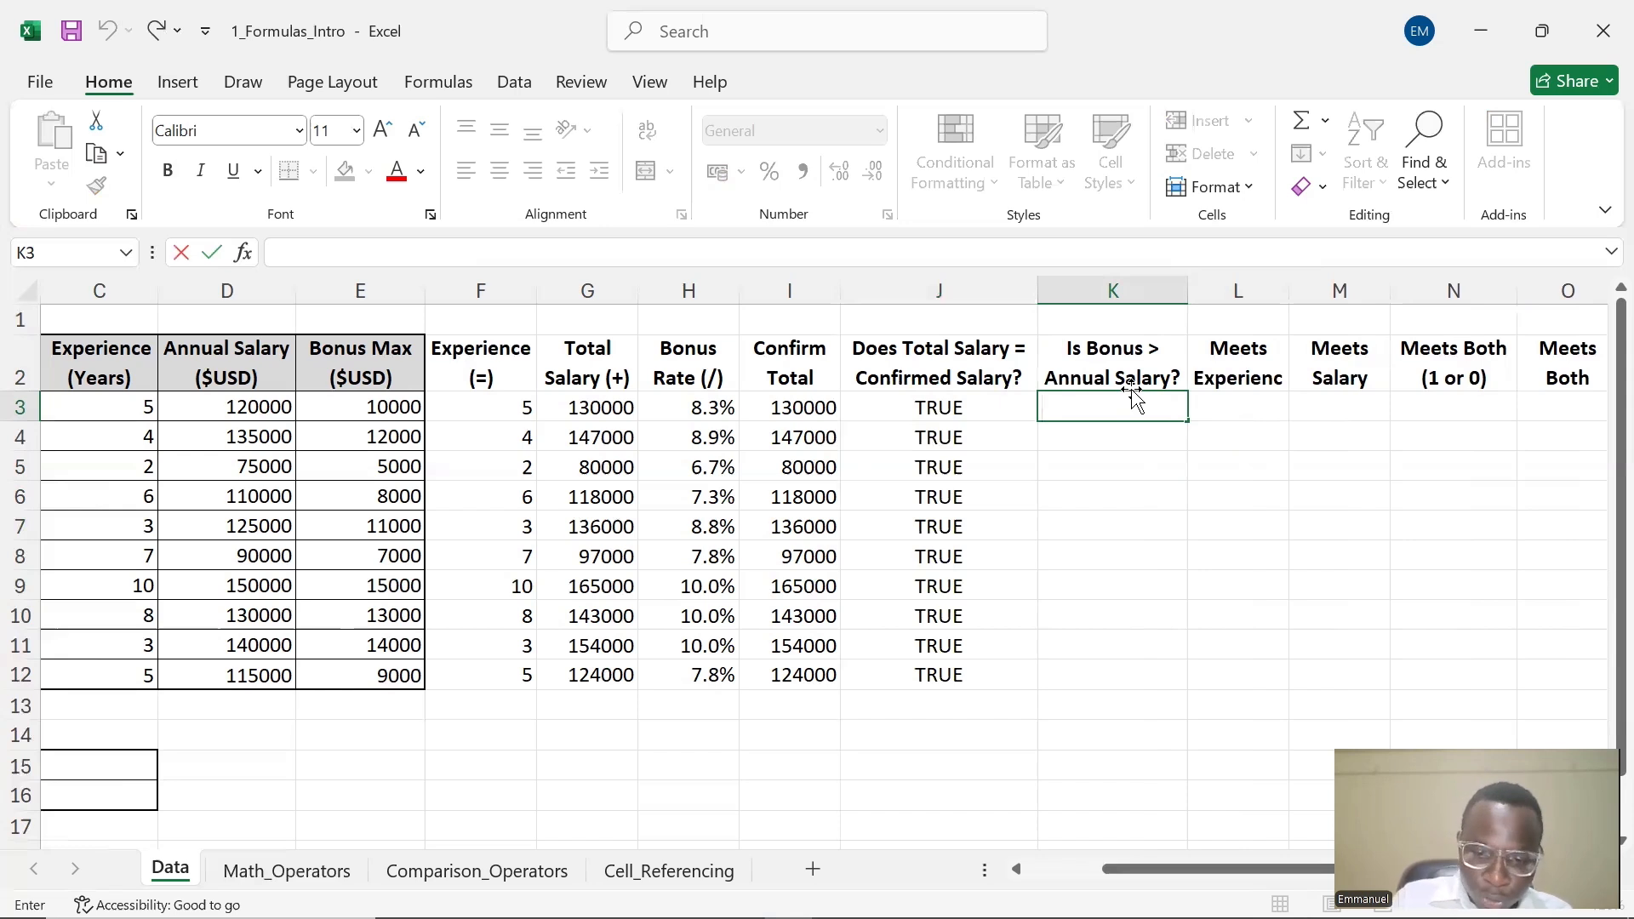
text(=)
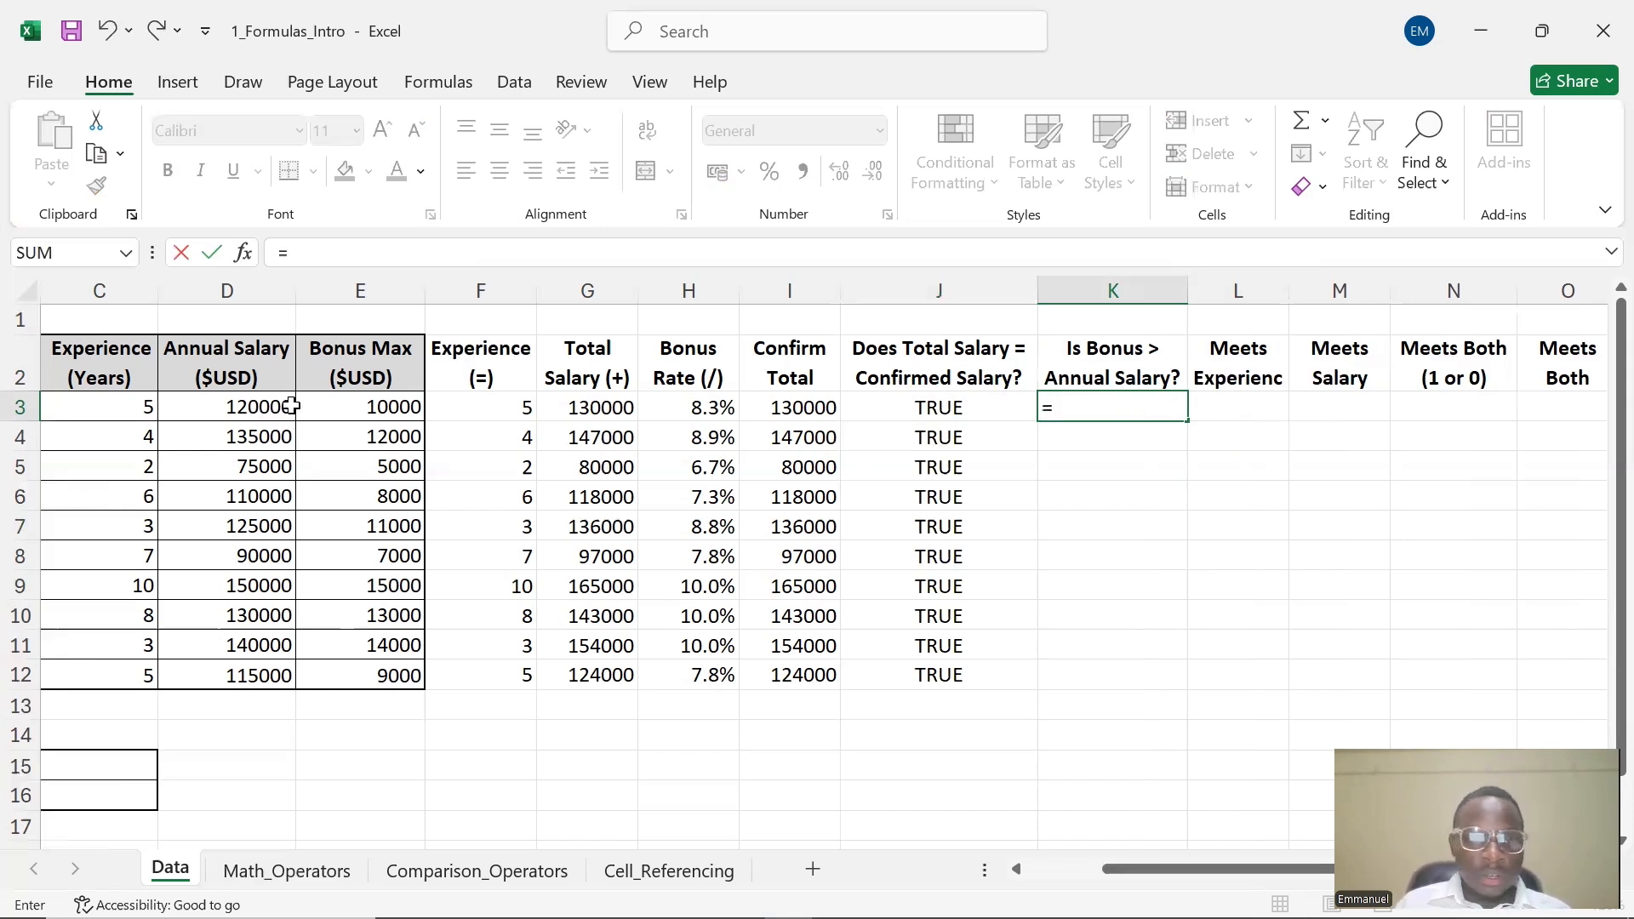
click(345, 412)
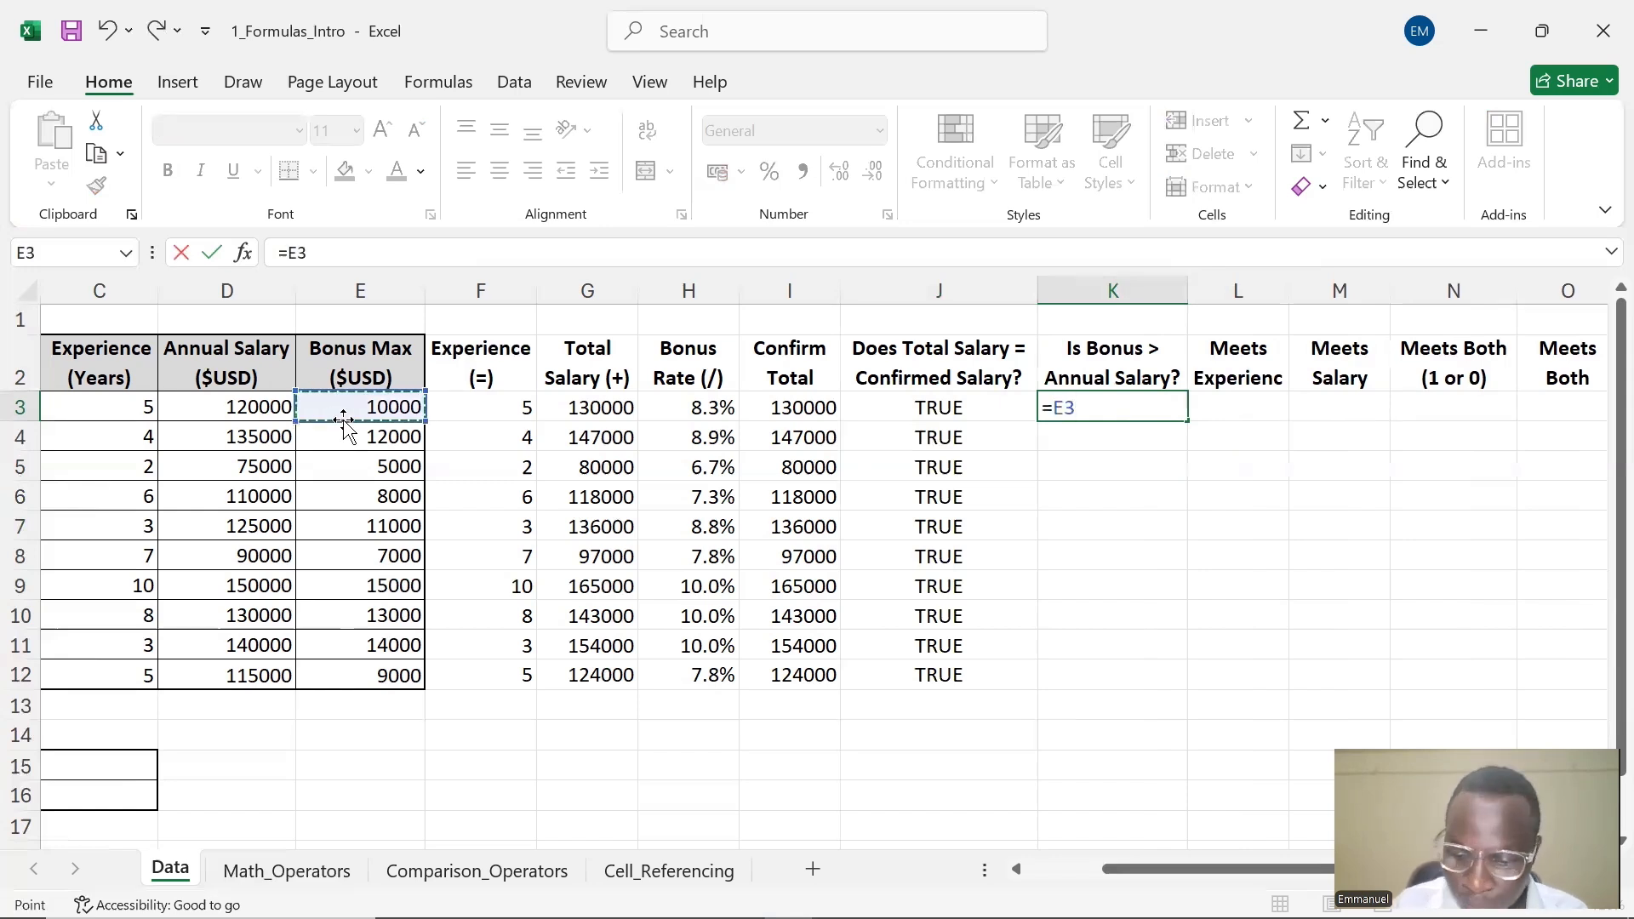
text(>)
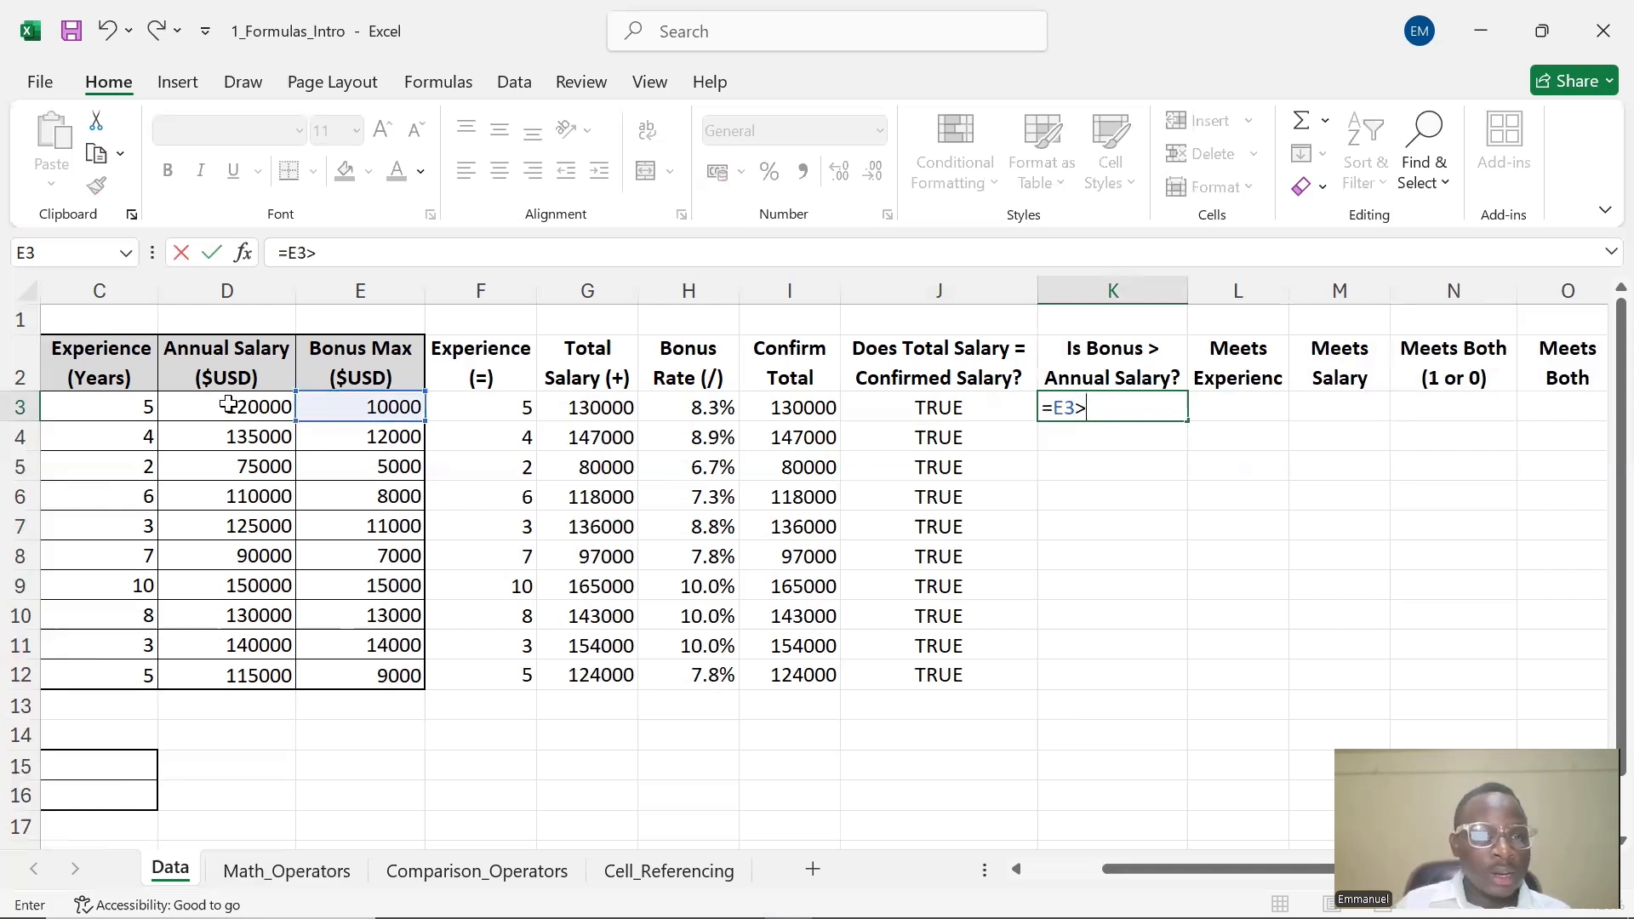
click(224, 406)
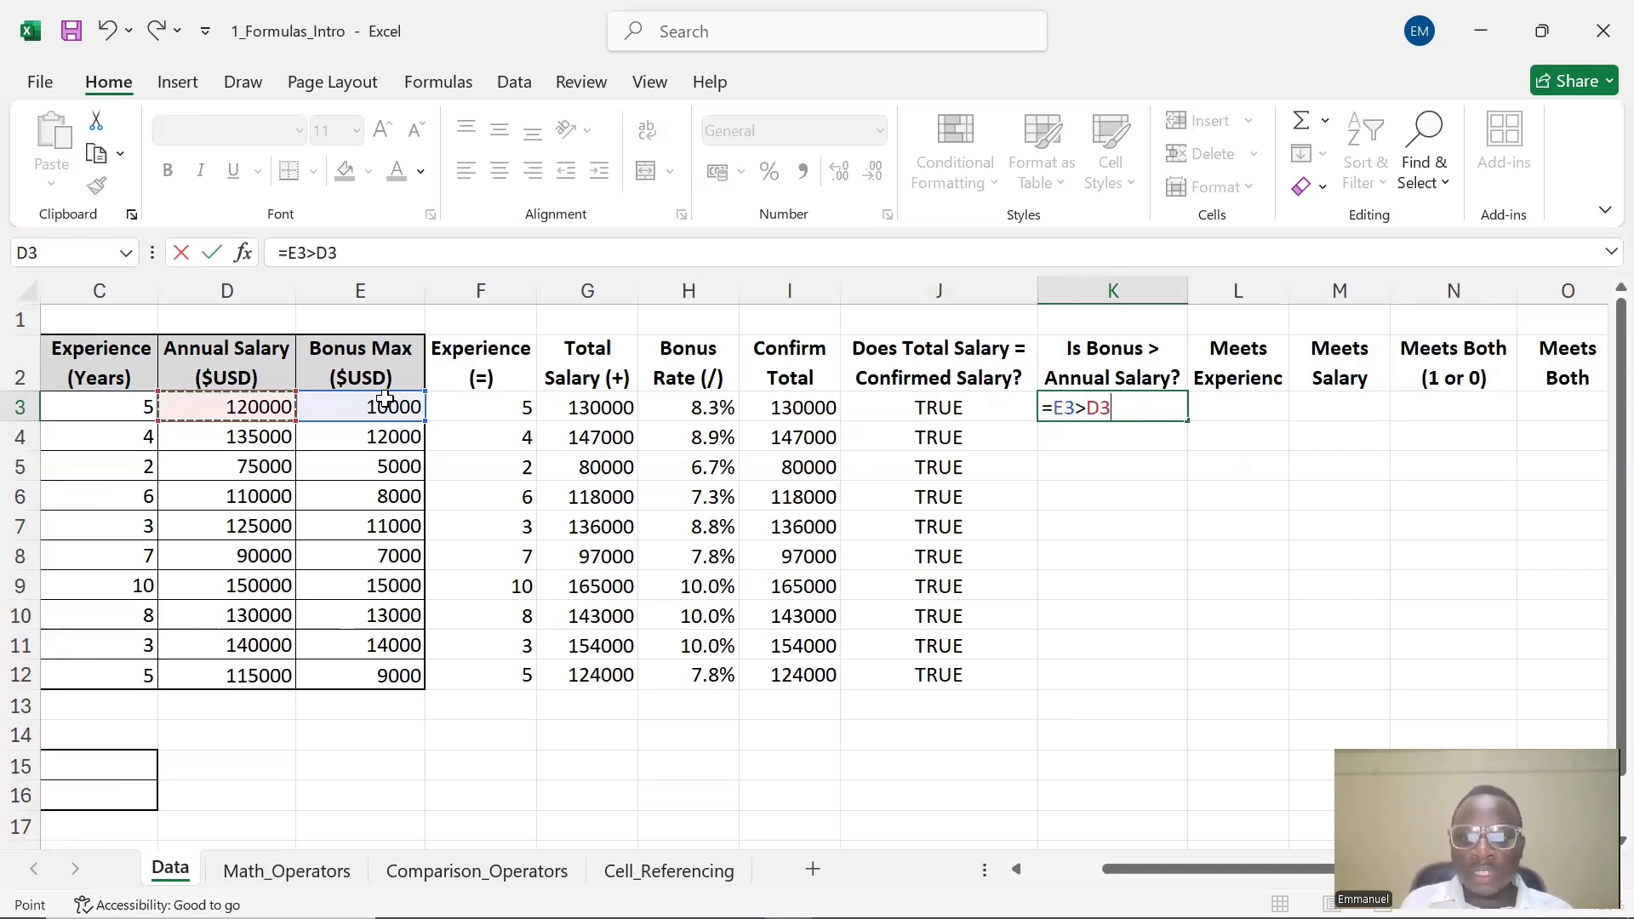
key(Return)
click(1092, 409)
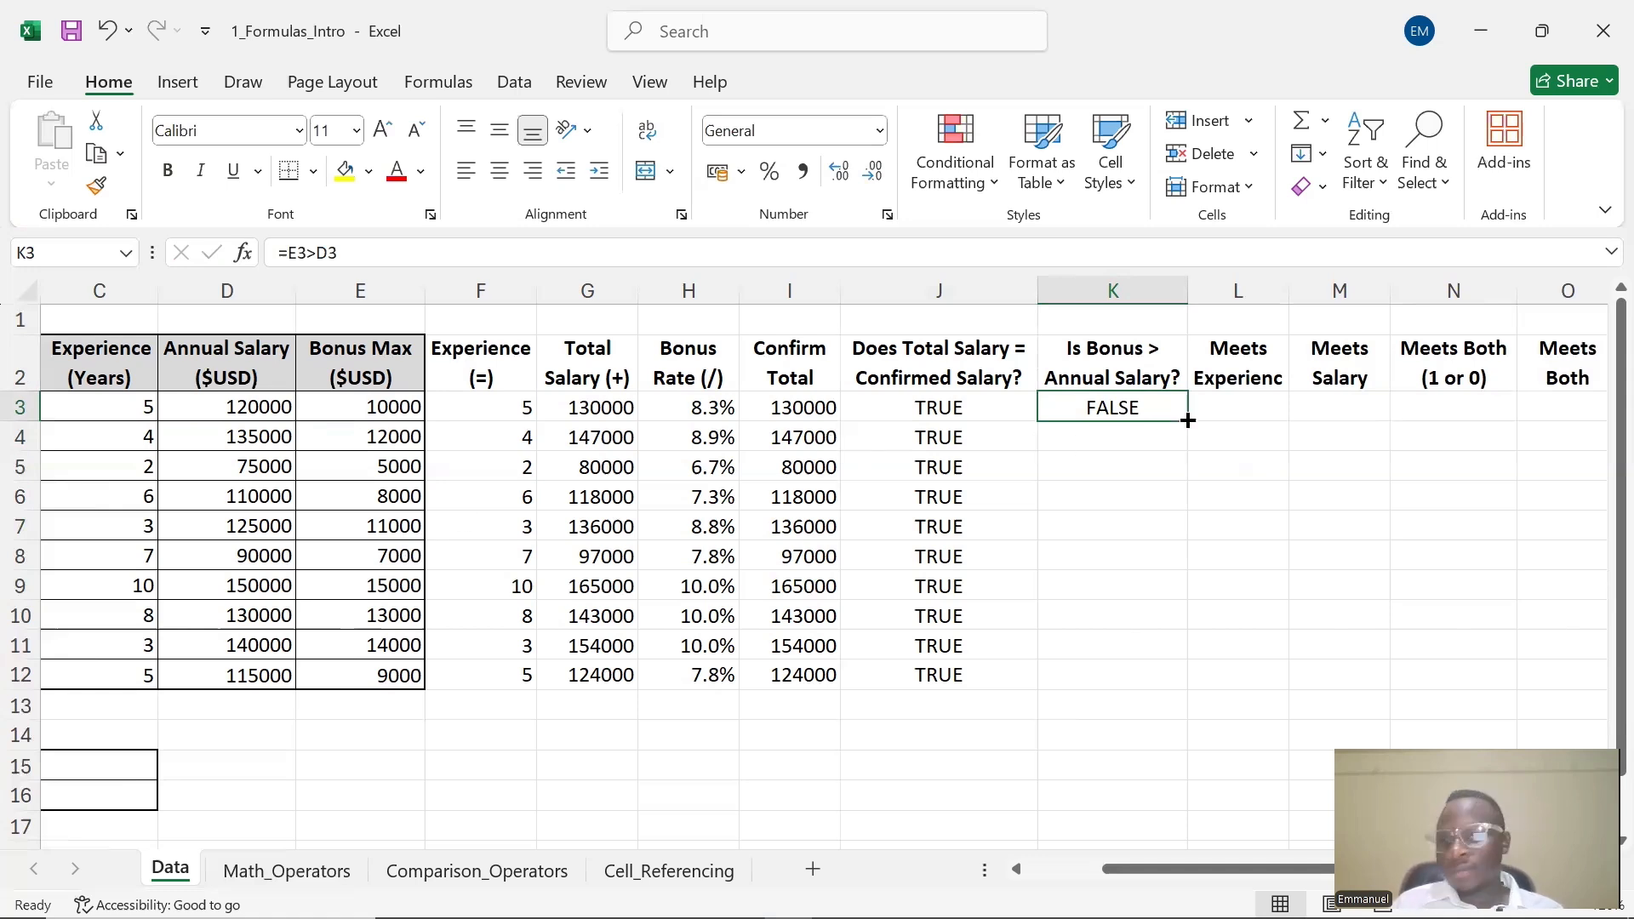
drag(1189, 423, 1191, 686)
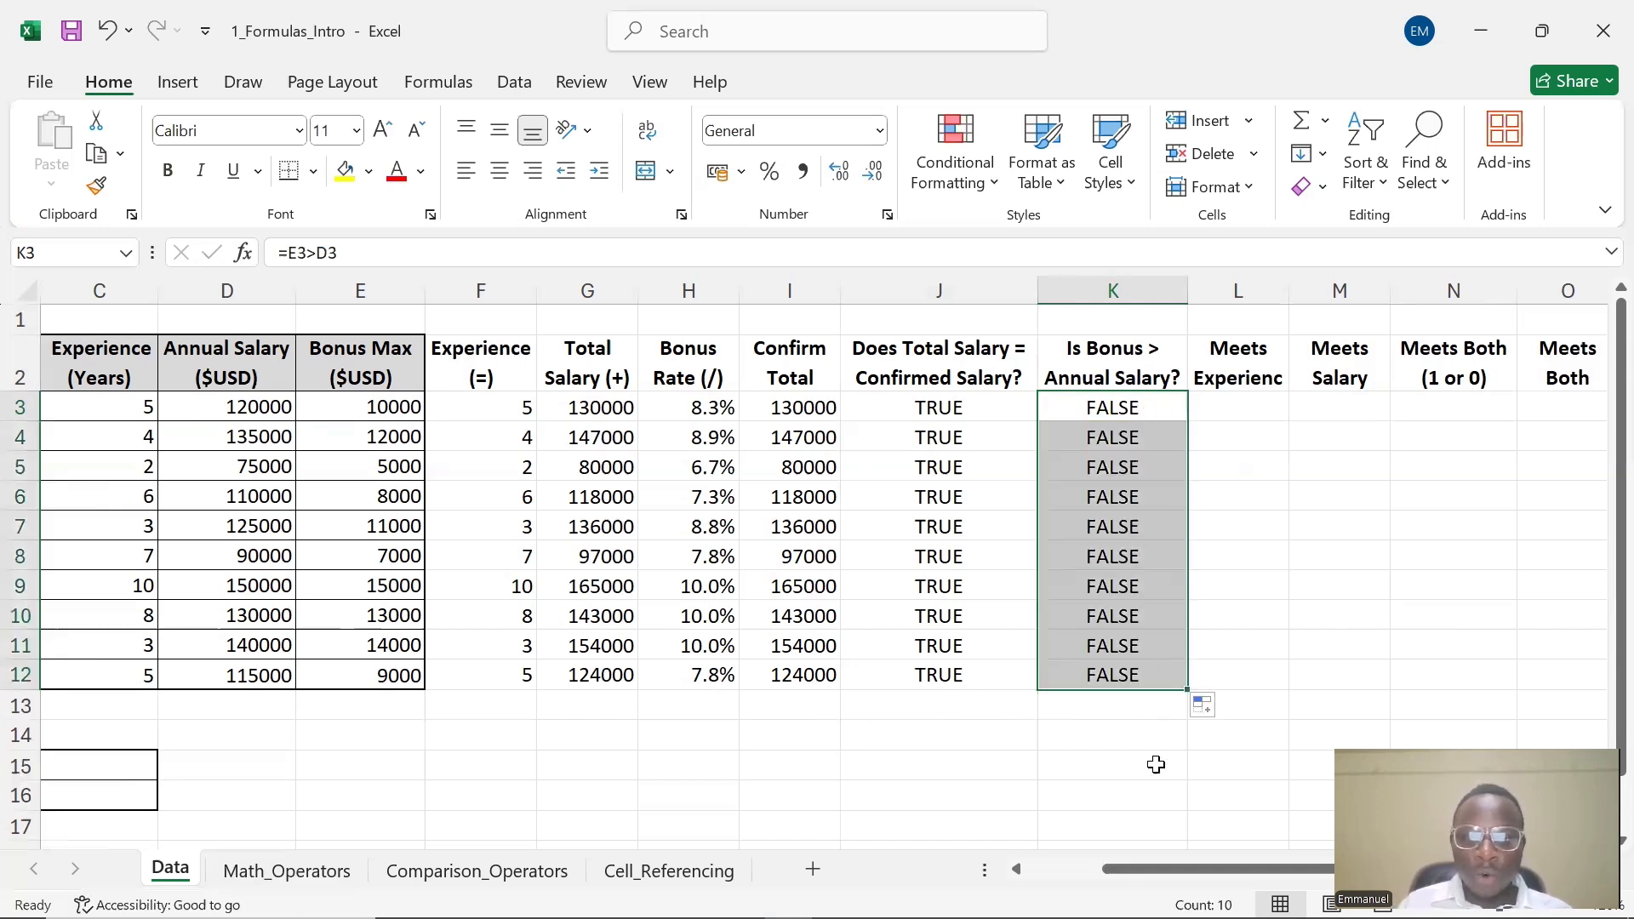
Widen column L so its Meets Experience header shows in full
click(1268, 365)
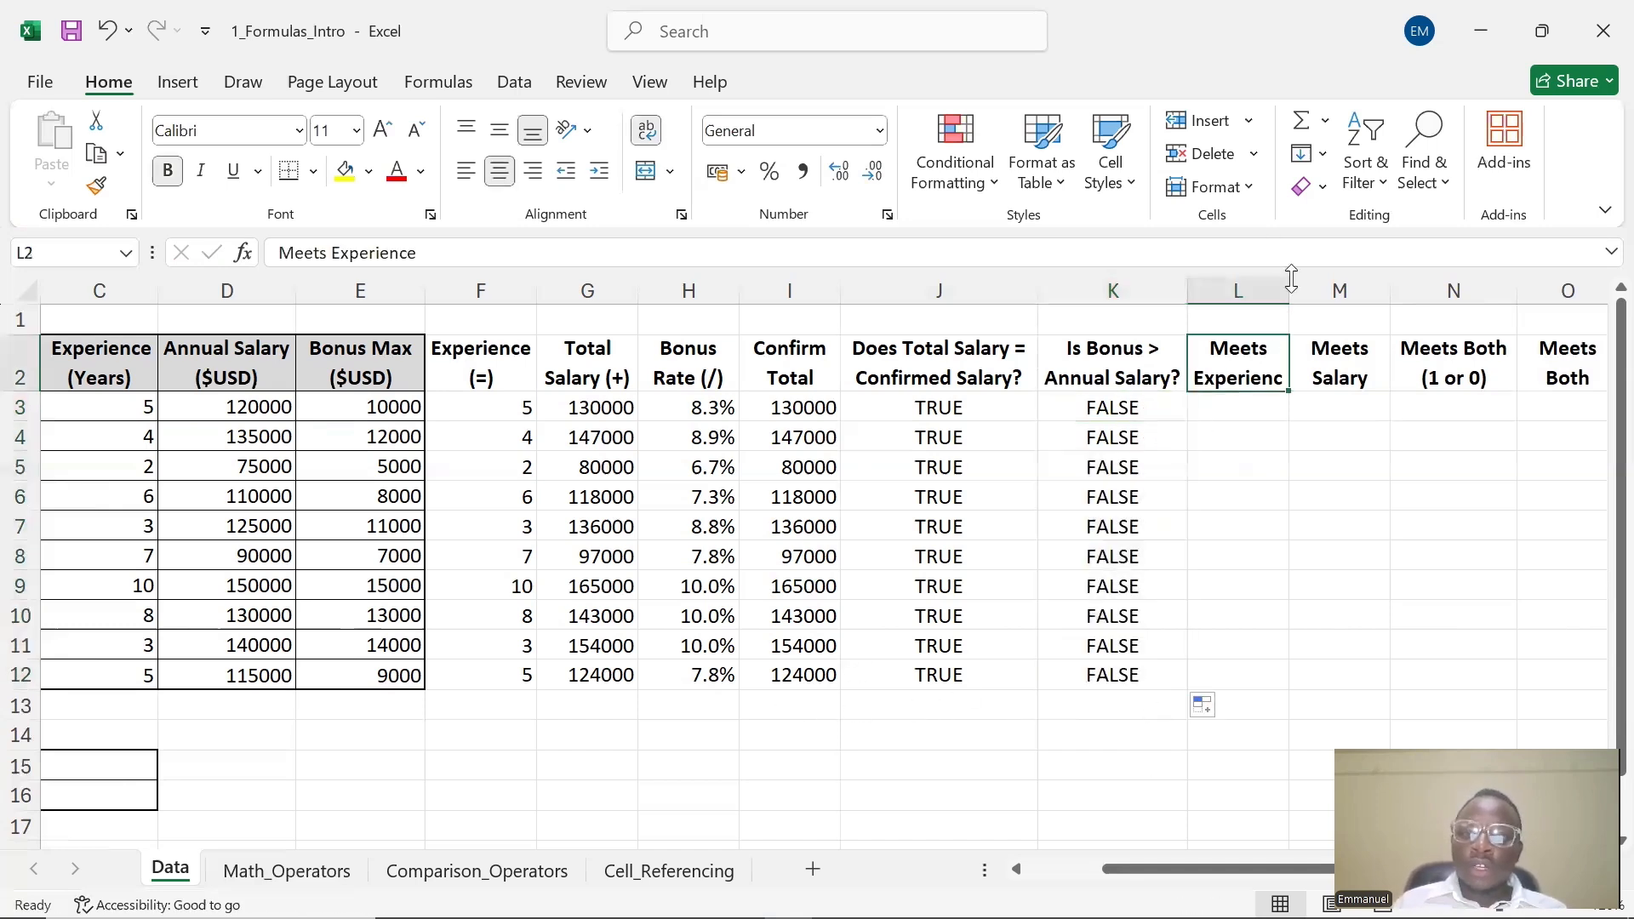
drag(1290, 291, 1341, 283)
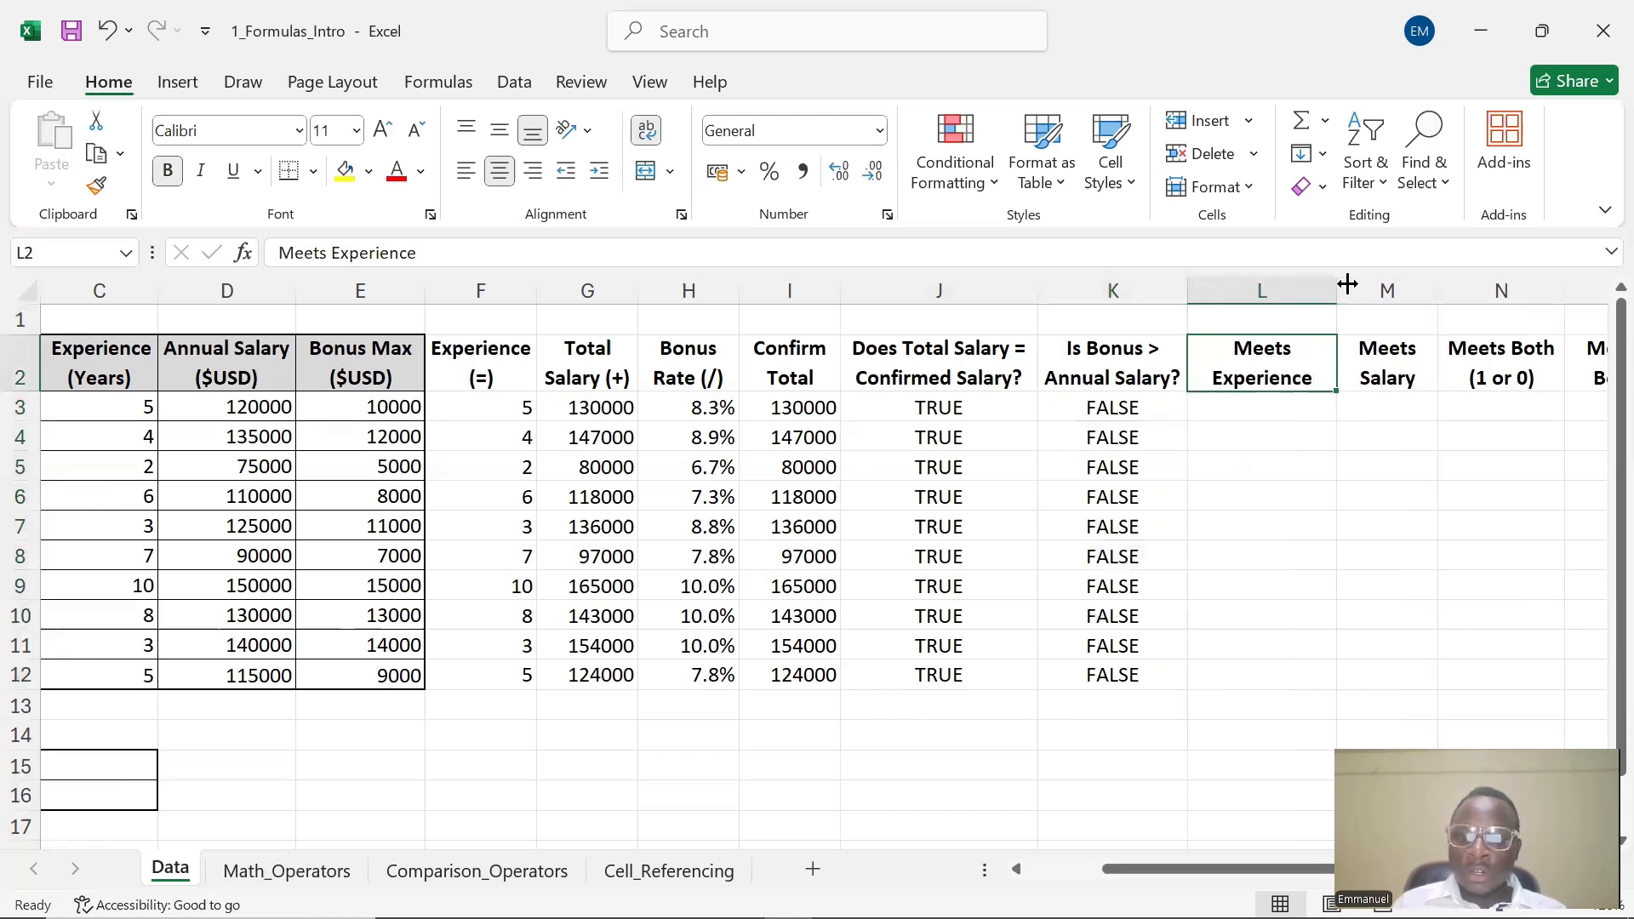
Review the job titles and experience years in columns B and C of the data table
double_click(1250, 412)
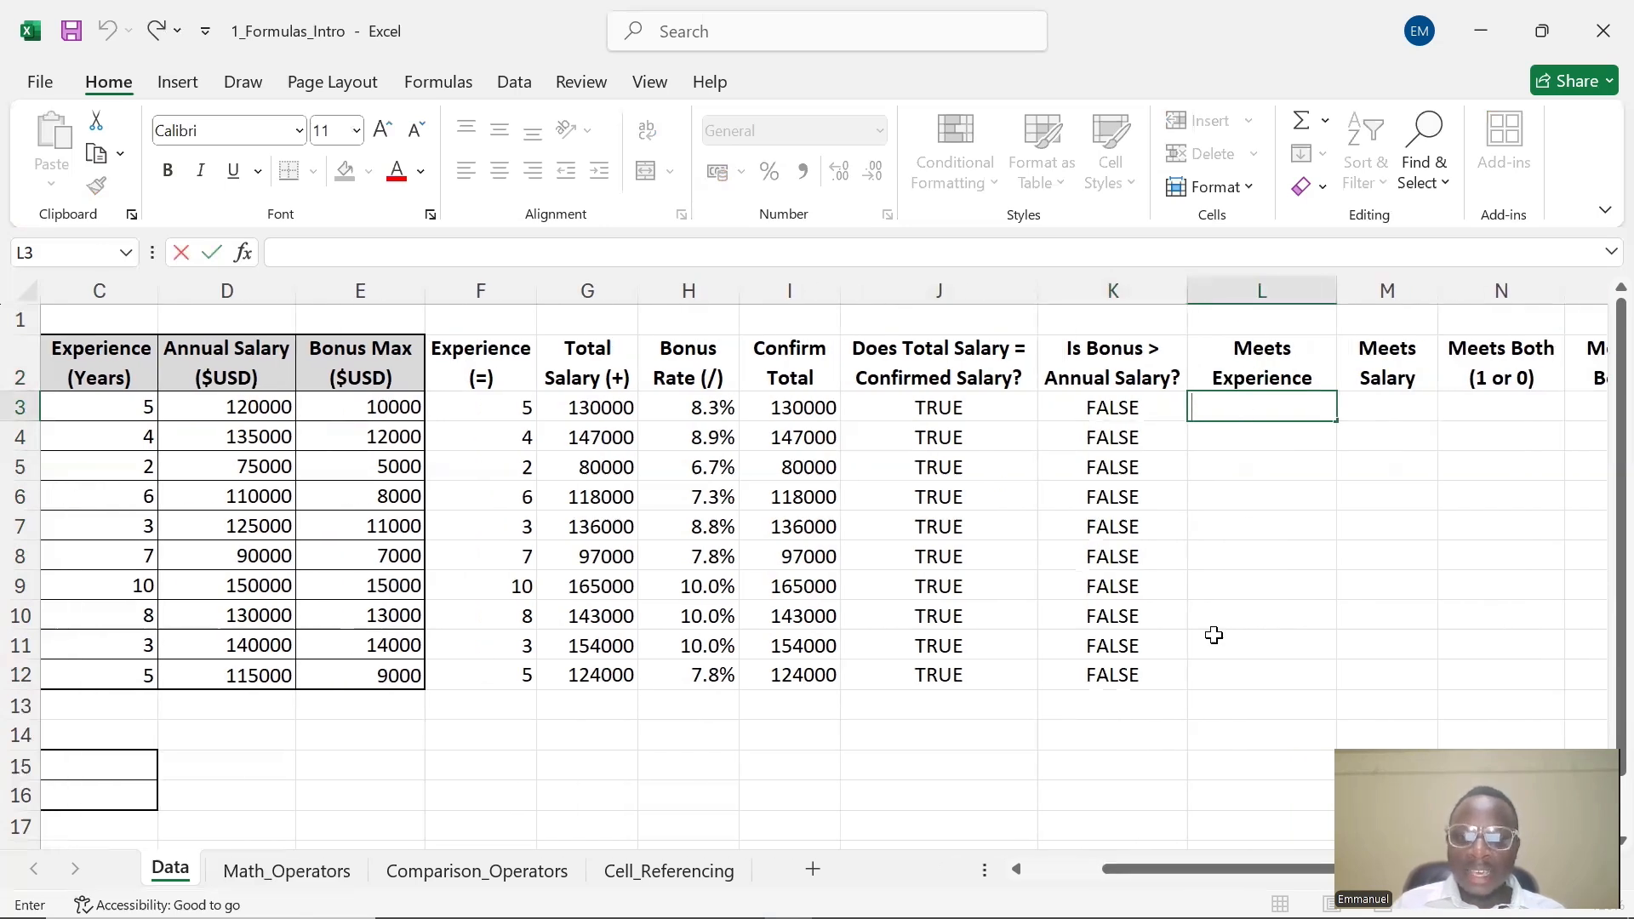
drag(1156, 863, 1081, 865)
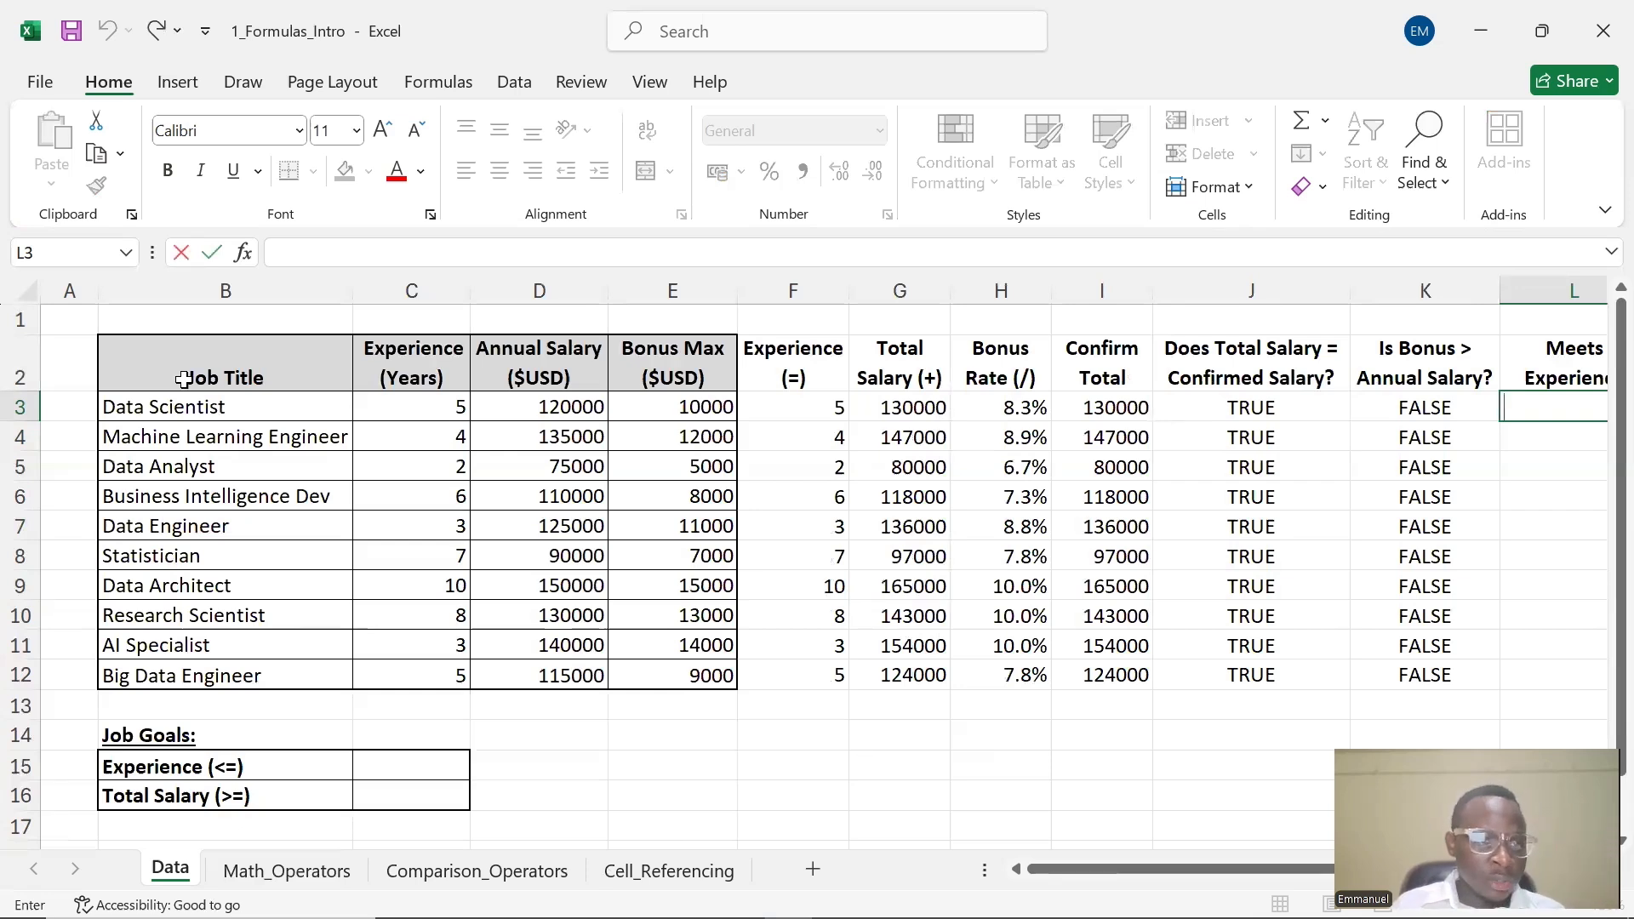
click(242, 352)
drag(242, 352, 238, 670)
drag(435, 351, 434, 670)
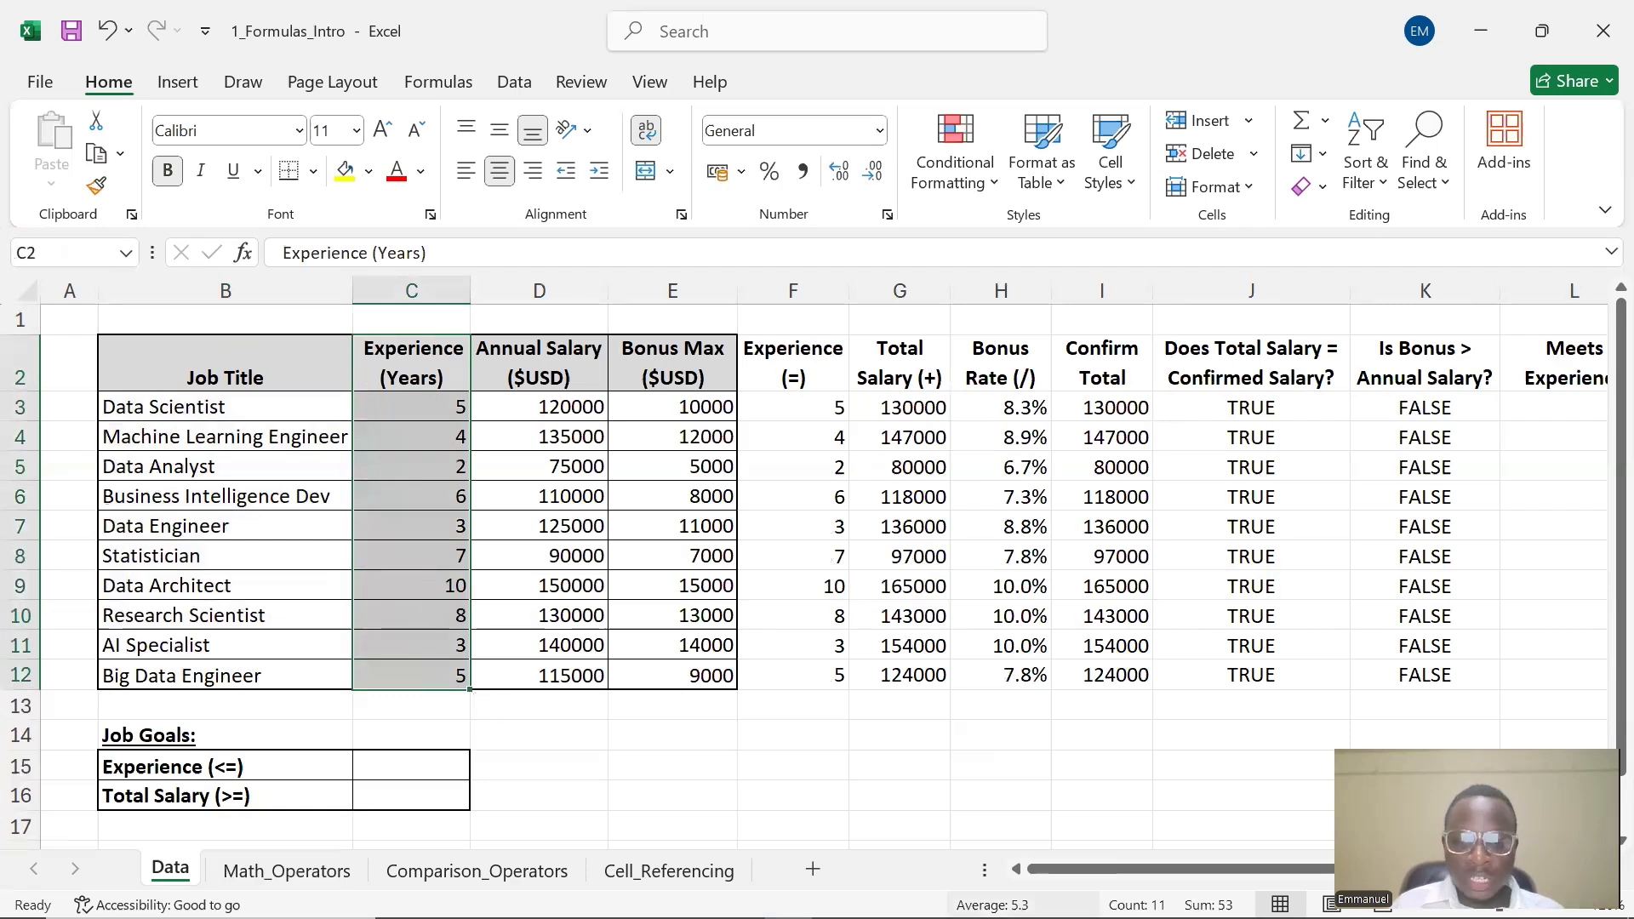
drag(1094, 870, 1153, 836)
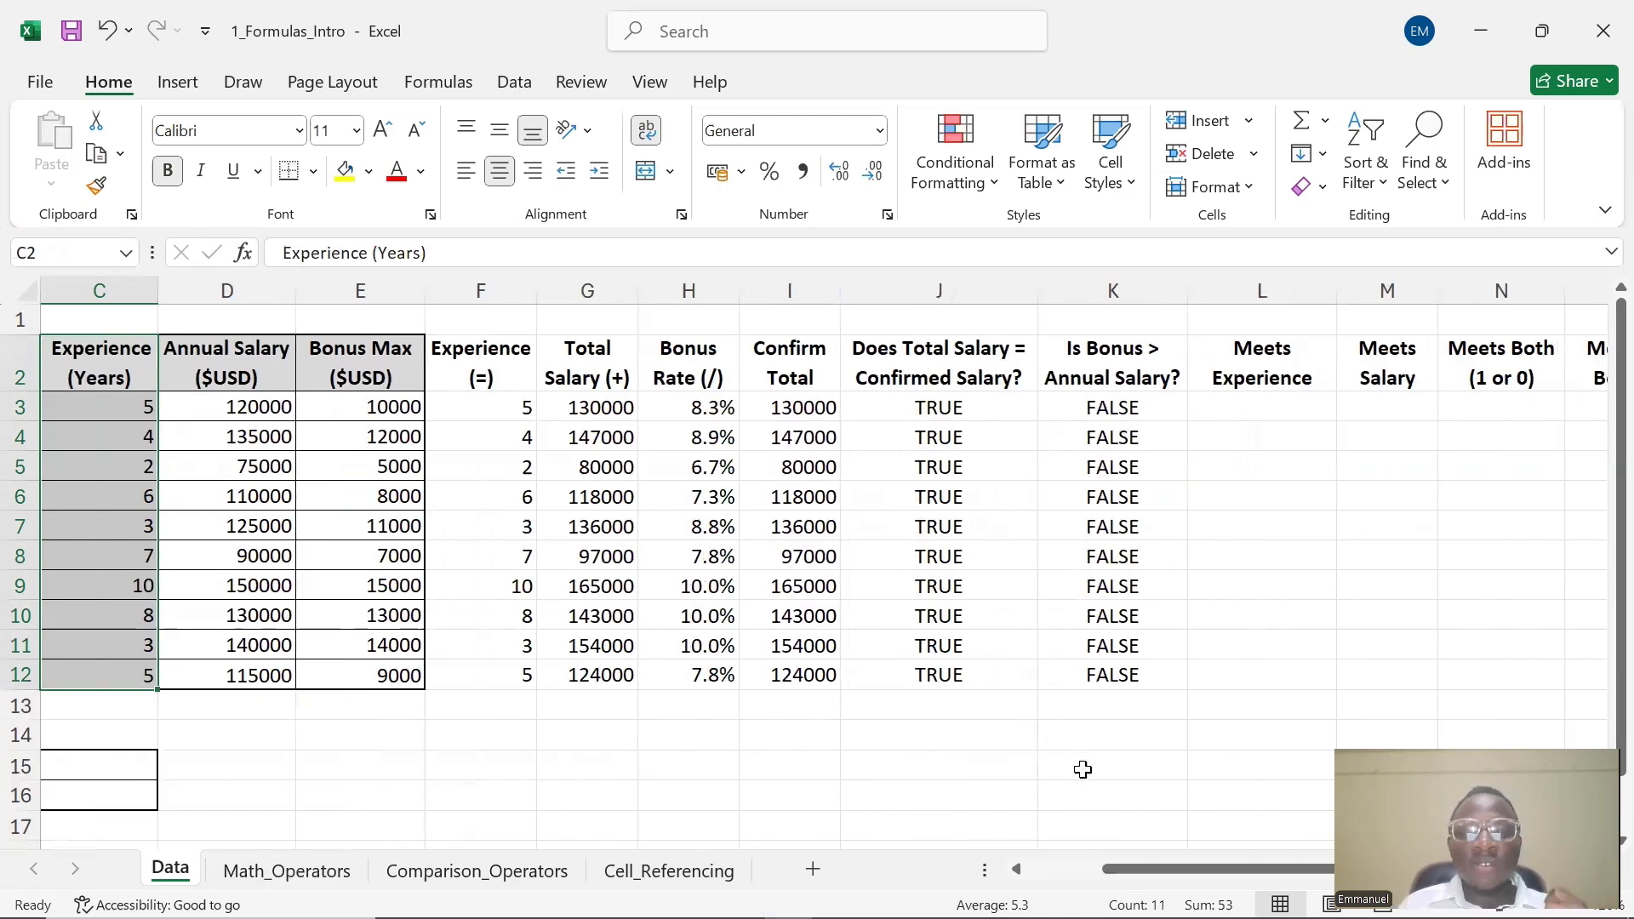
drag(1126, 873, 1075, 879)
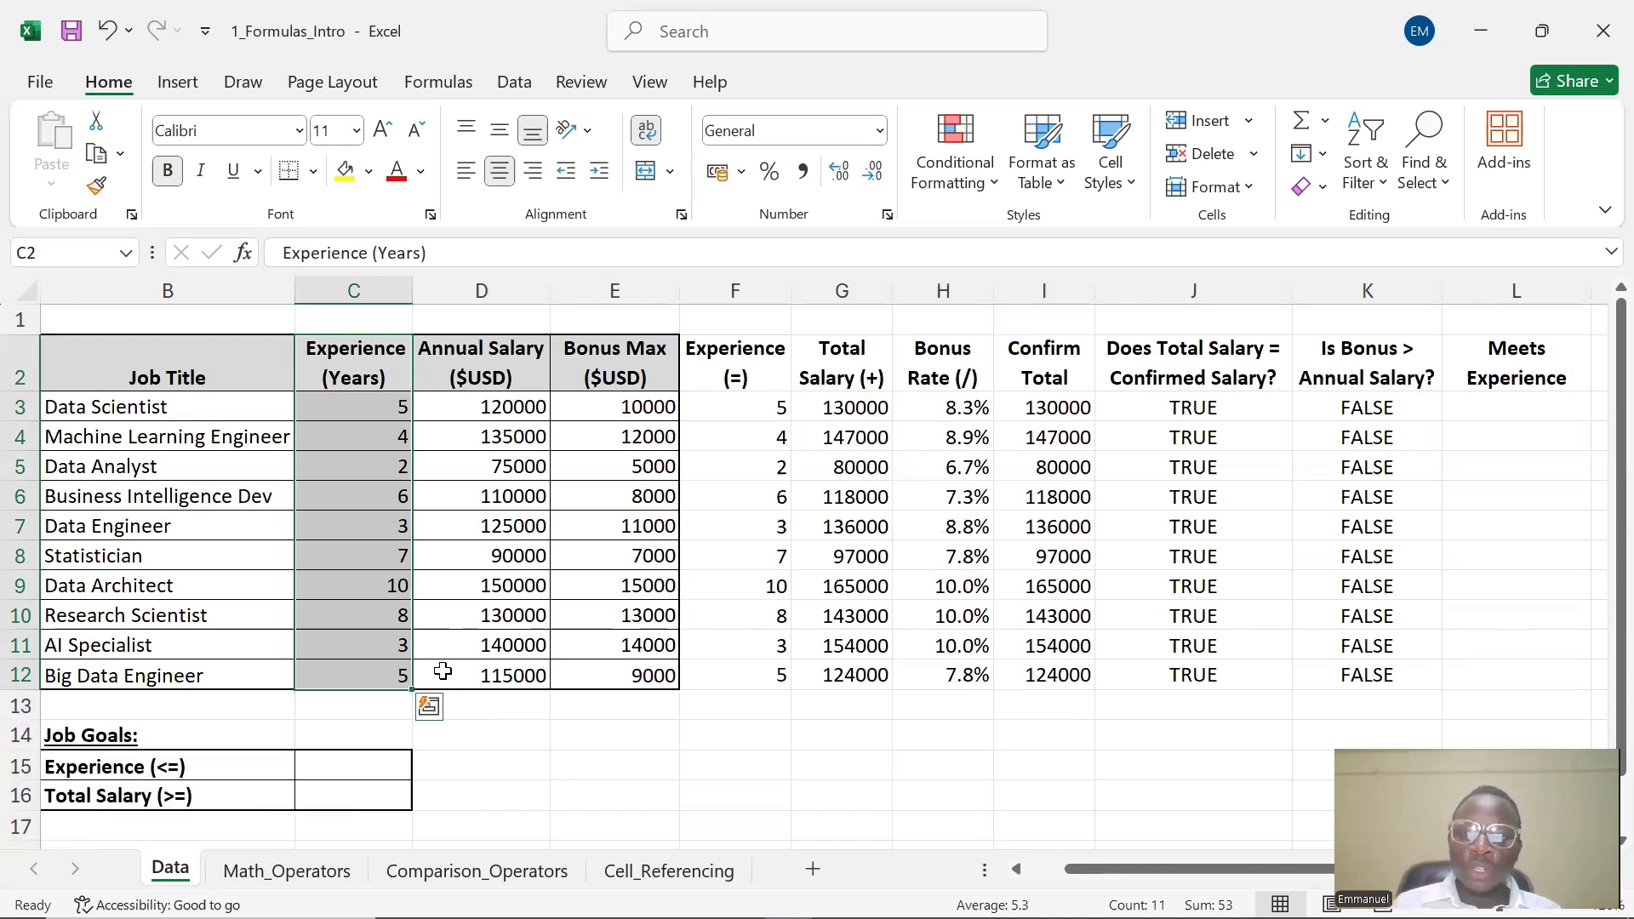
Enter the formula =C3<=5 in L3 to test whether experience is at most 5 years
double_click(1479, 405)
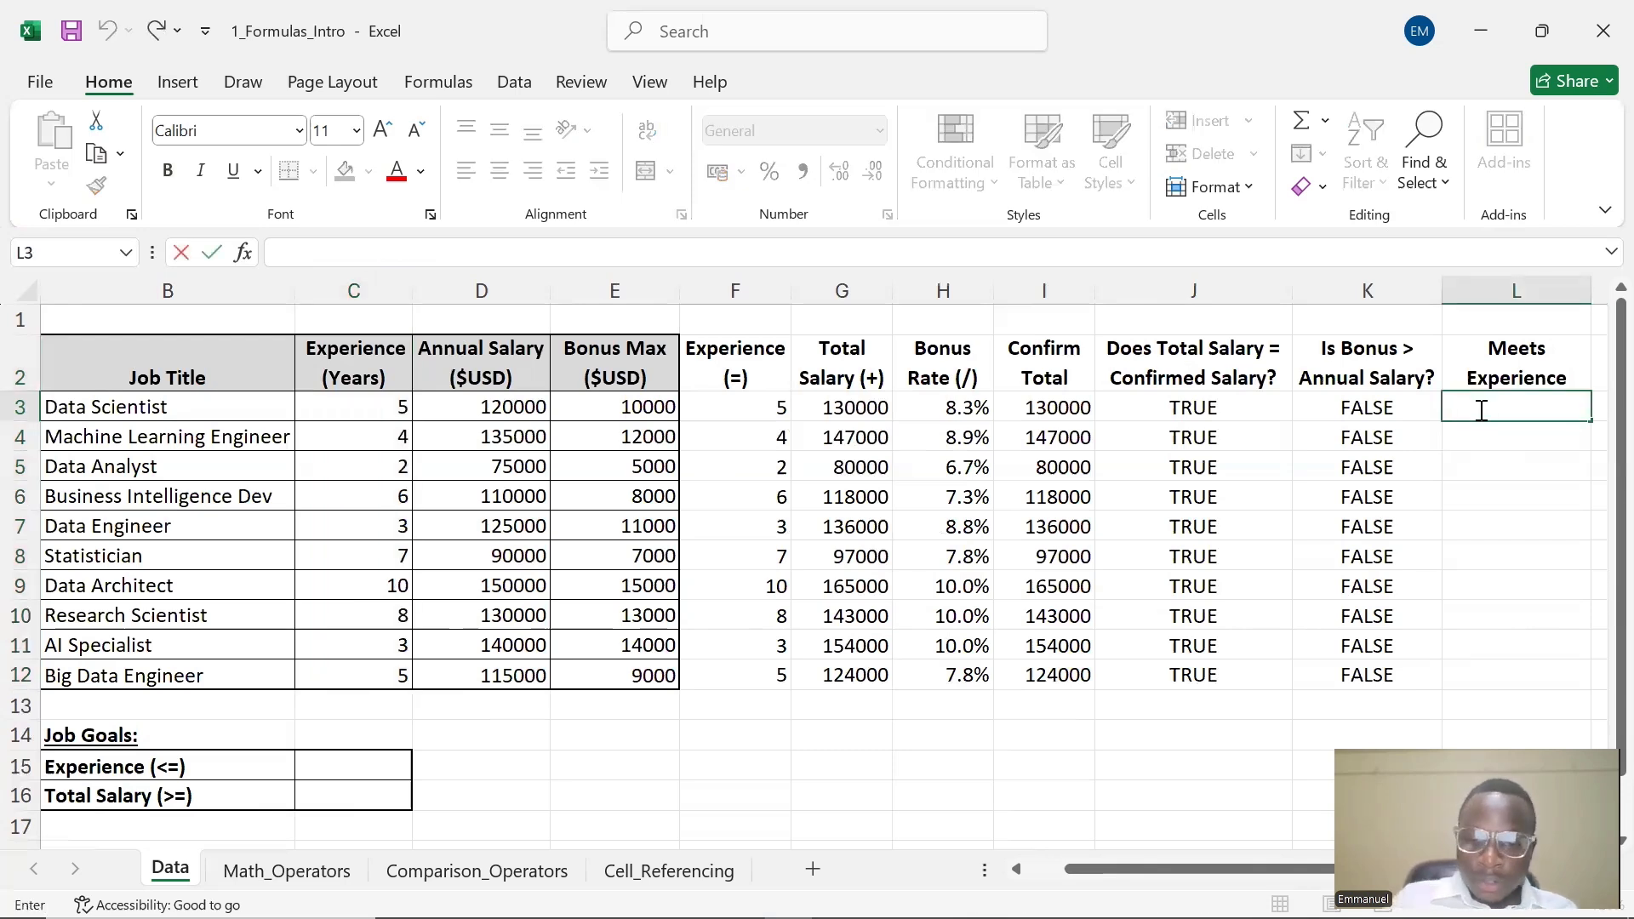
text(=)
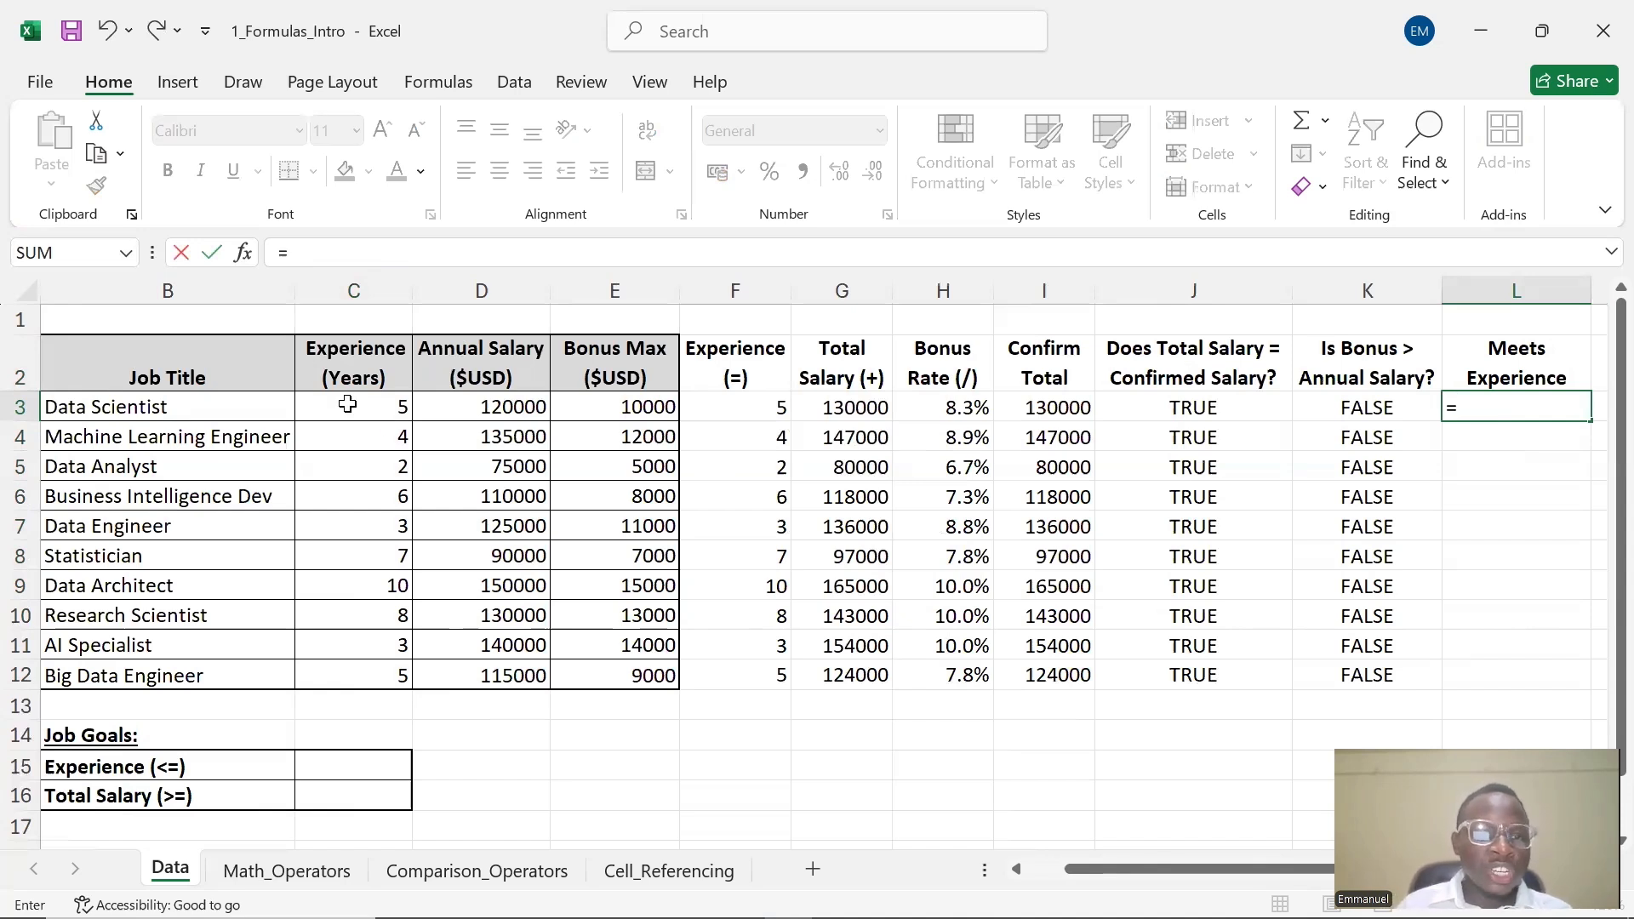
click(377, 414)
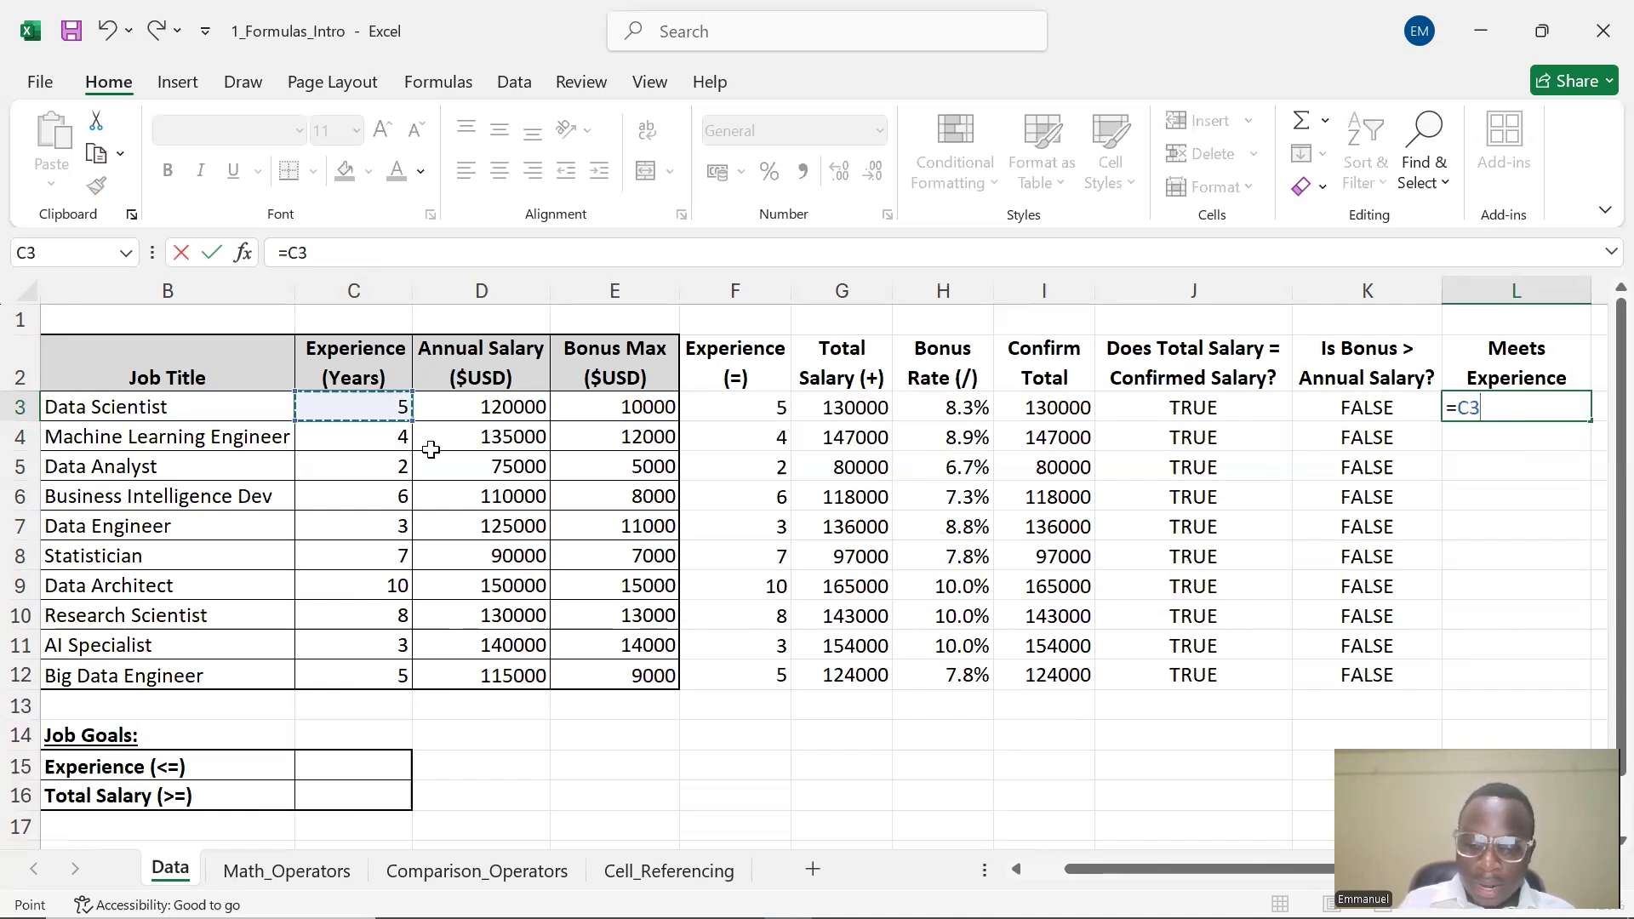
text(>>)
key(BackSpace)
text(<0)
key(BackSpace)
text(=)
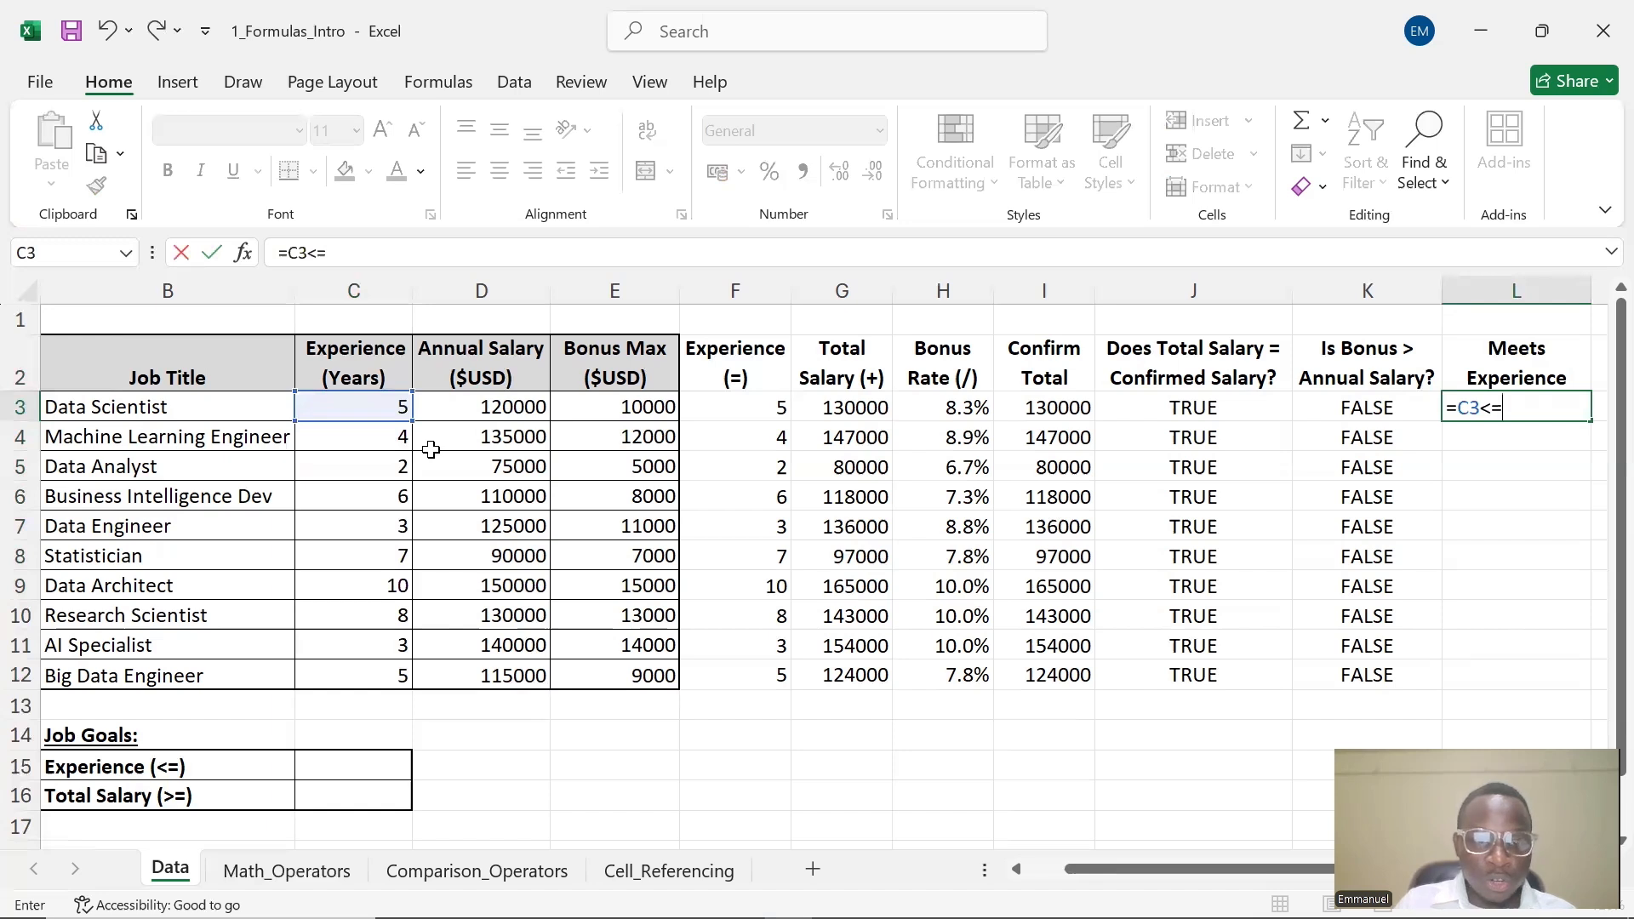
text(5)
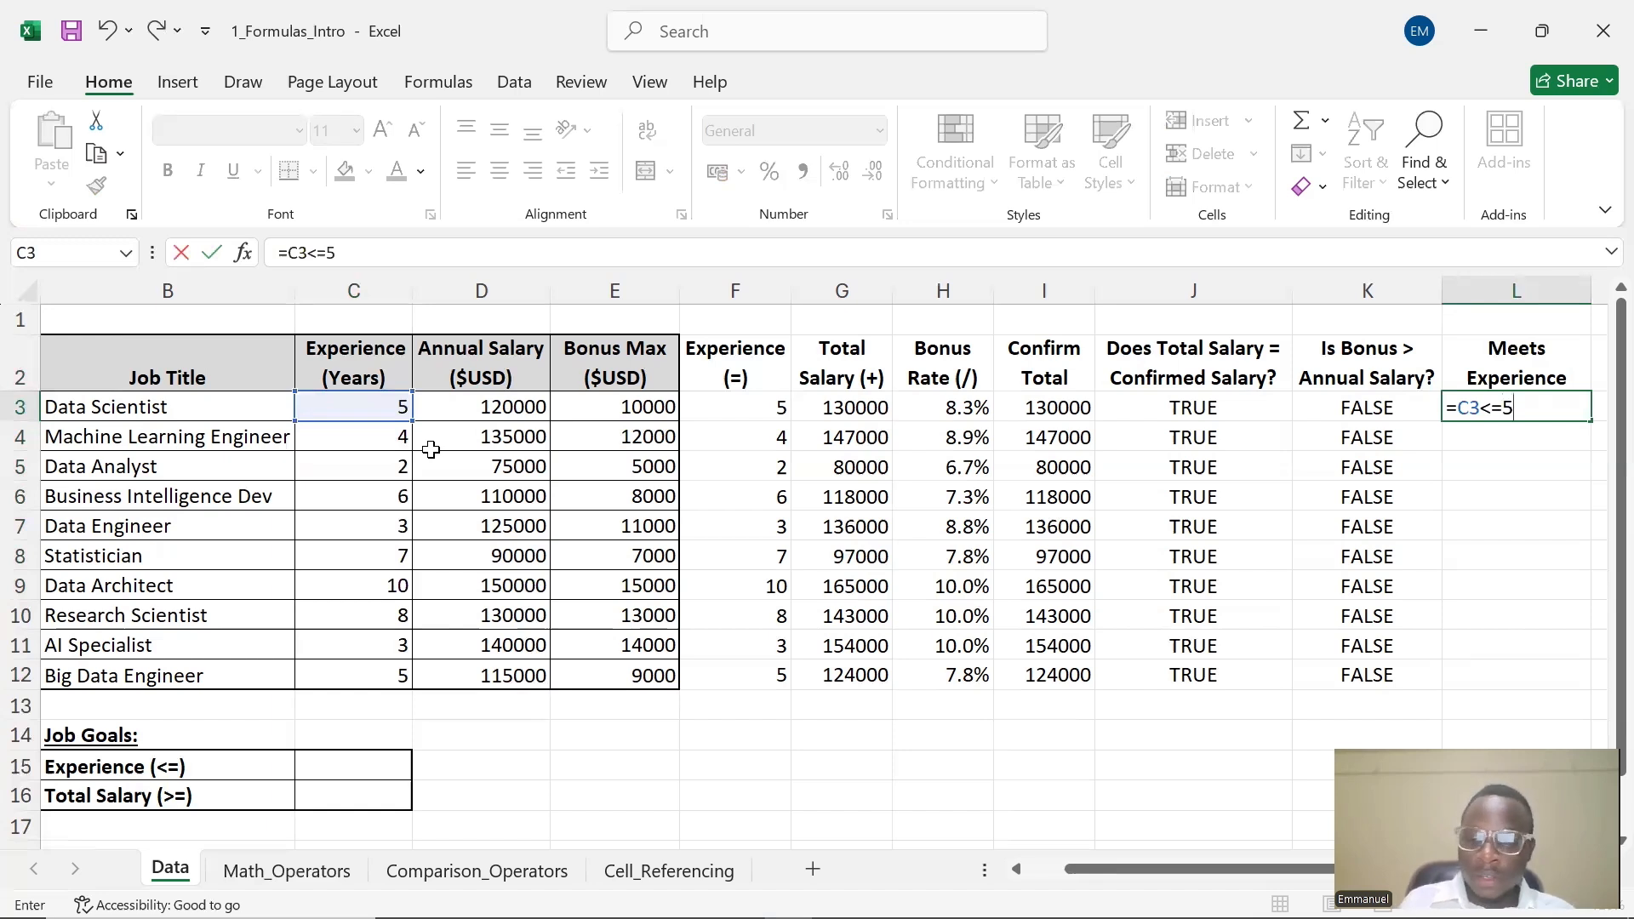
key(Return)
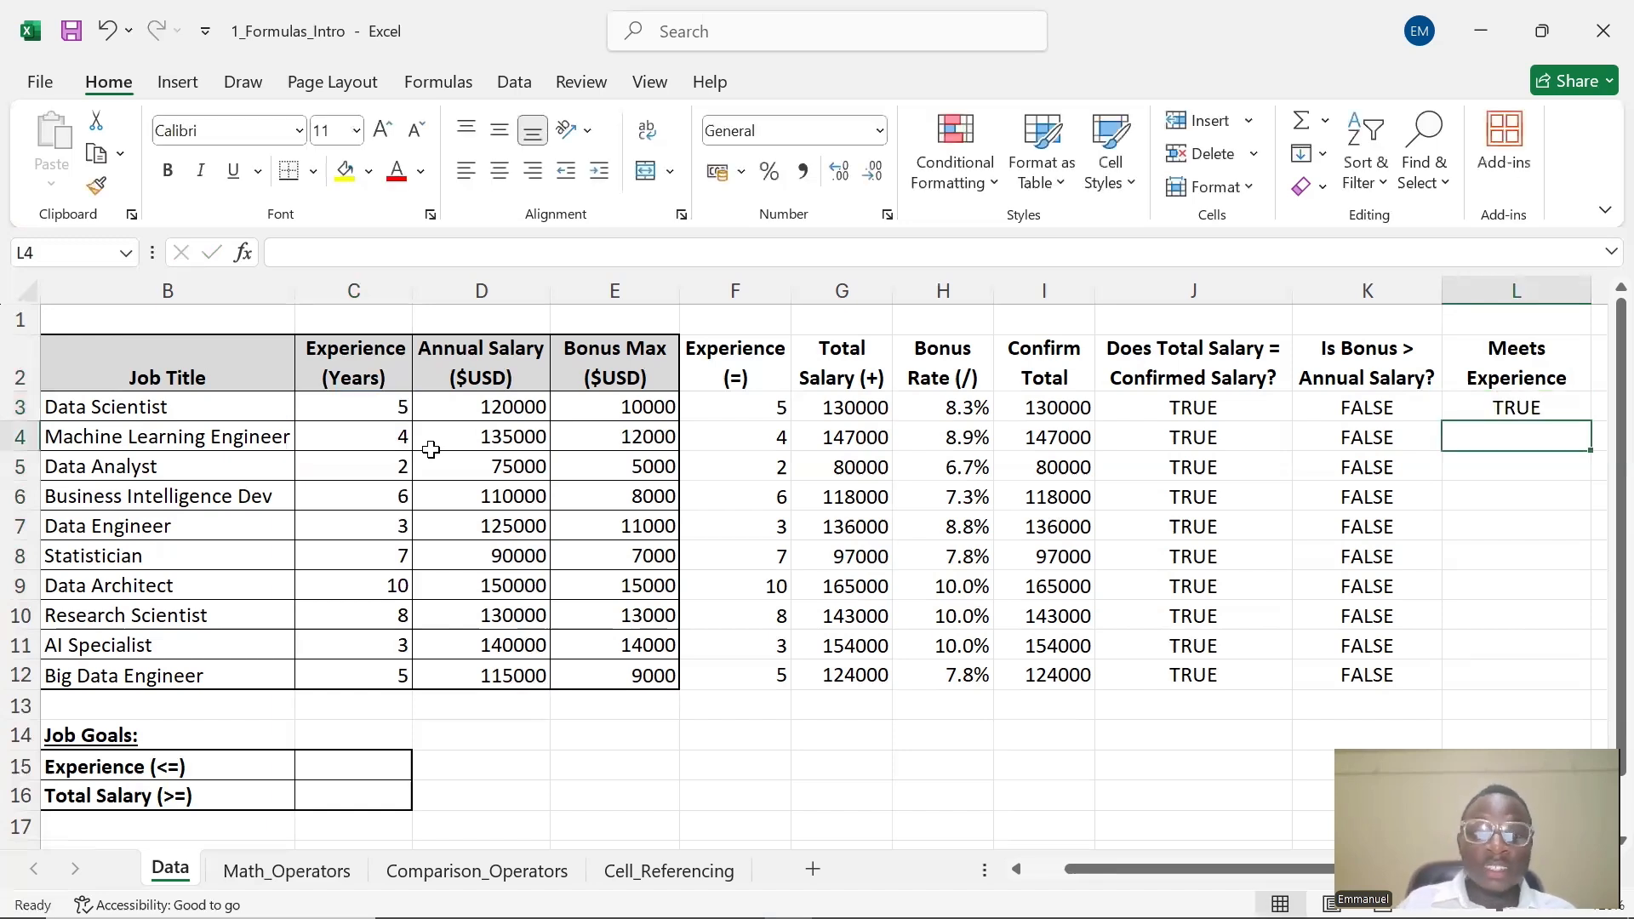
double_click(1496, 407)
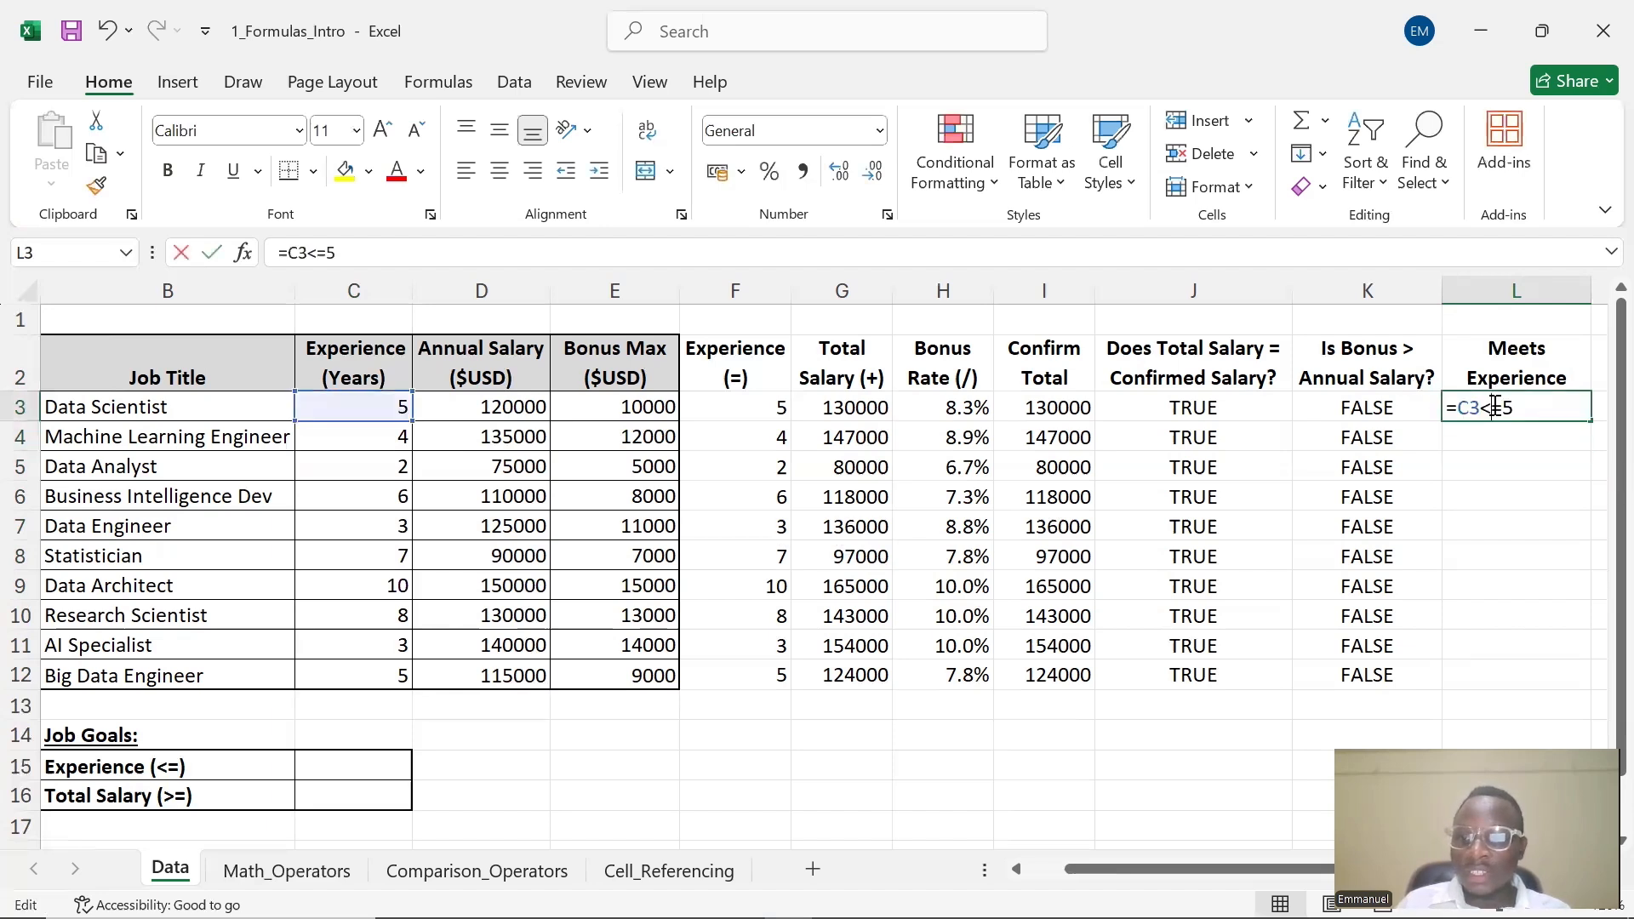
click(1507, 439)
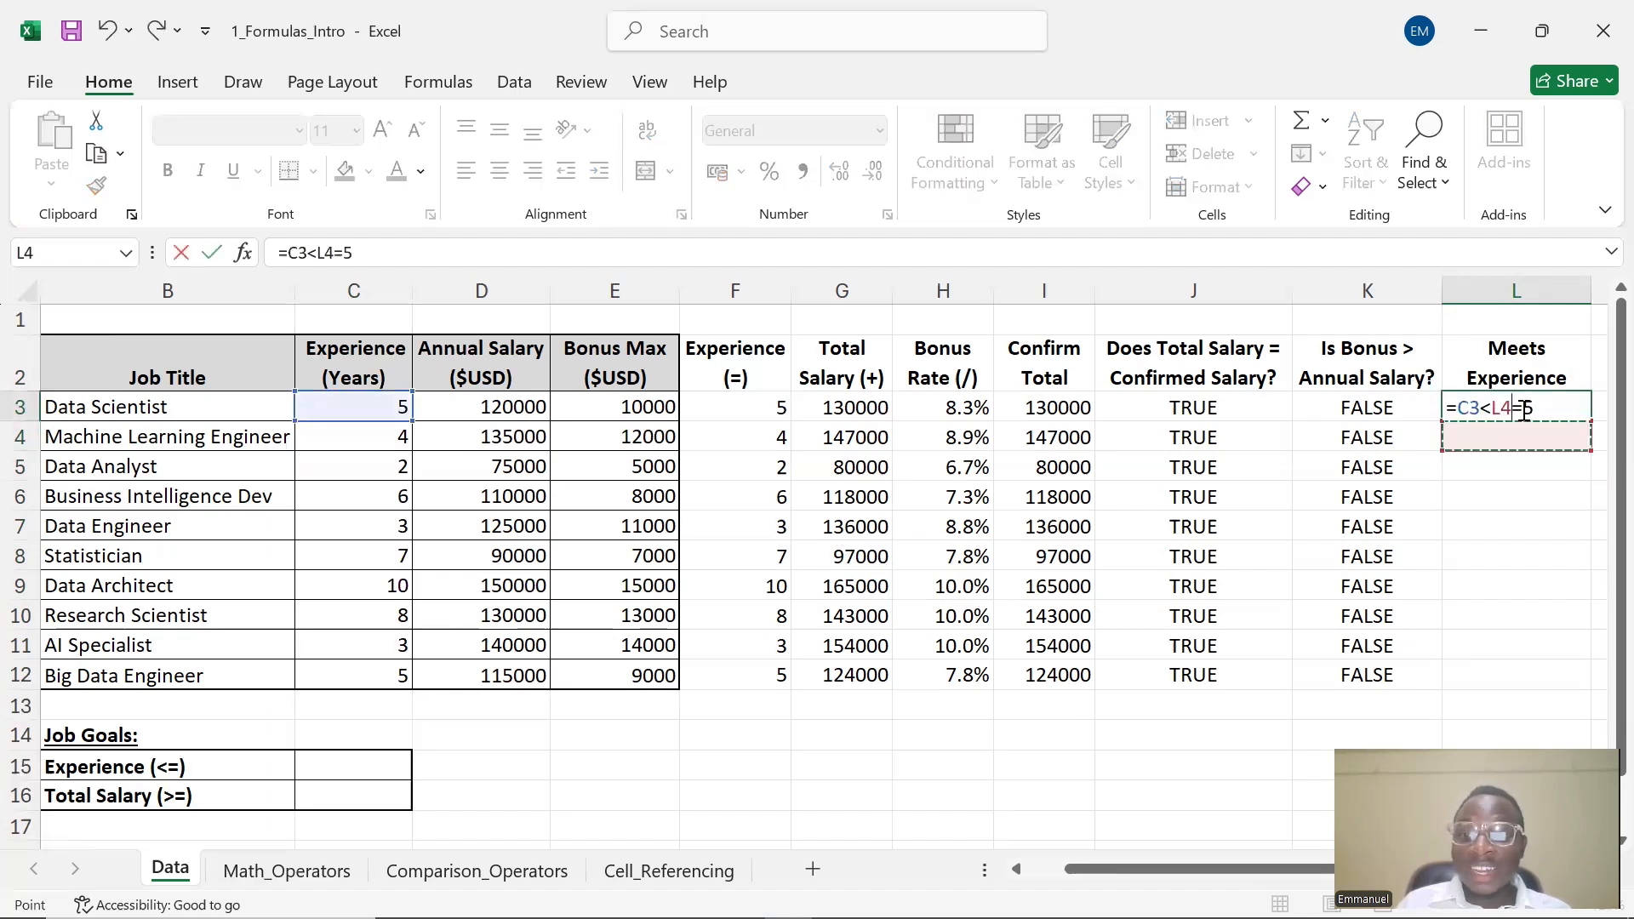
key(Escape)
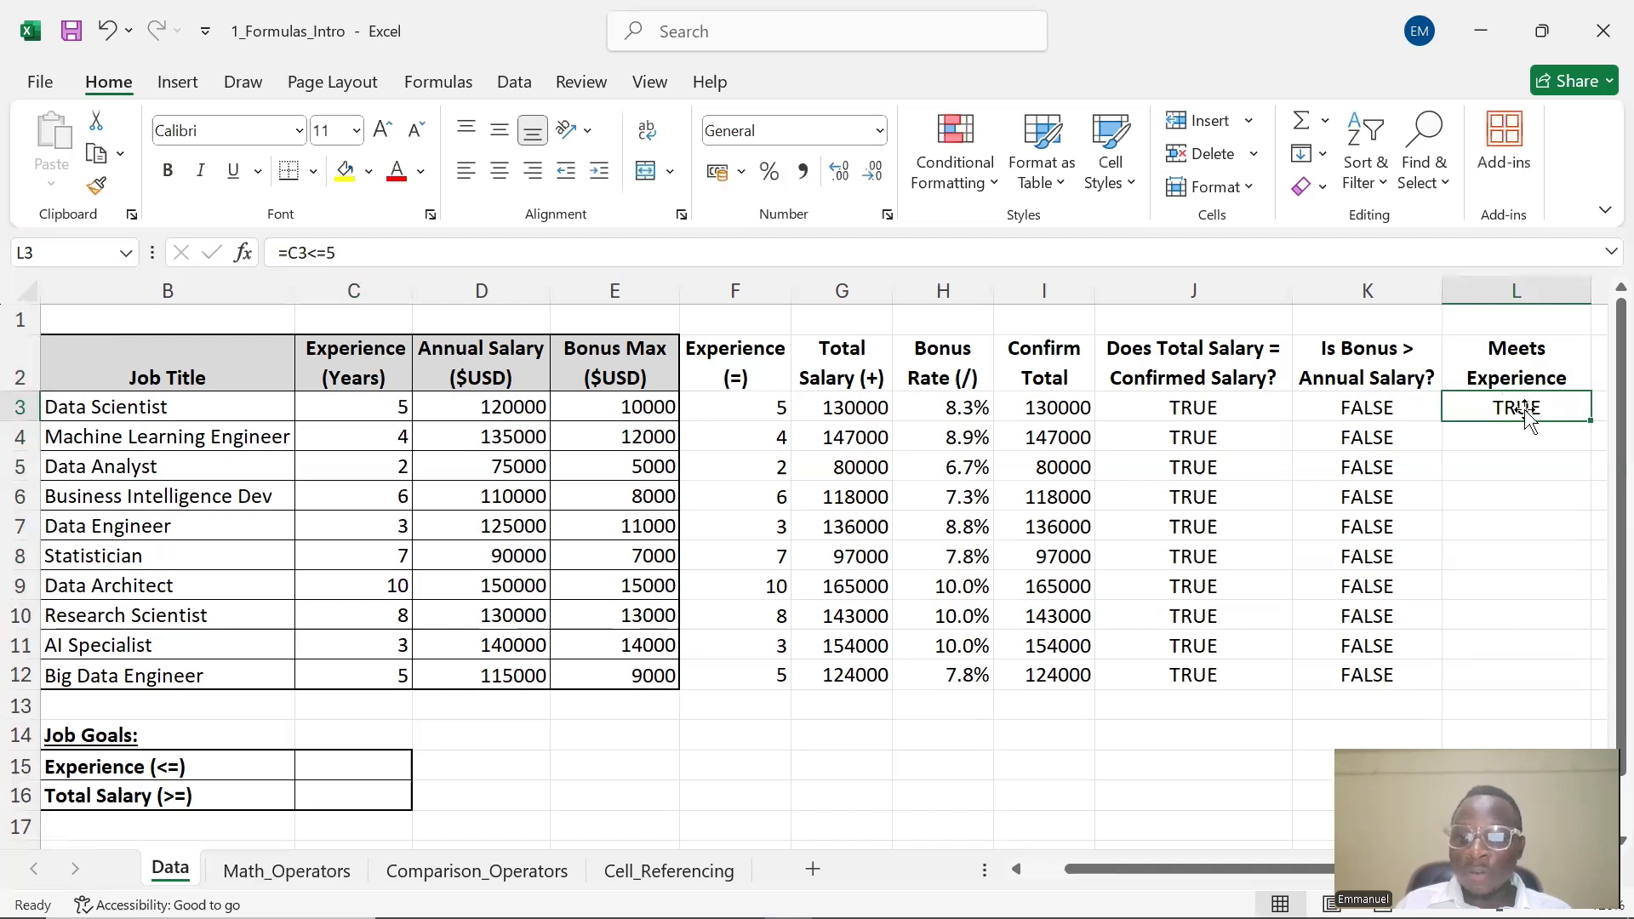
Fill the L3 formula down through L12 and check a copied formula
drag(1591, 421, 1590, 688)
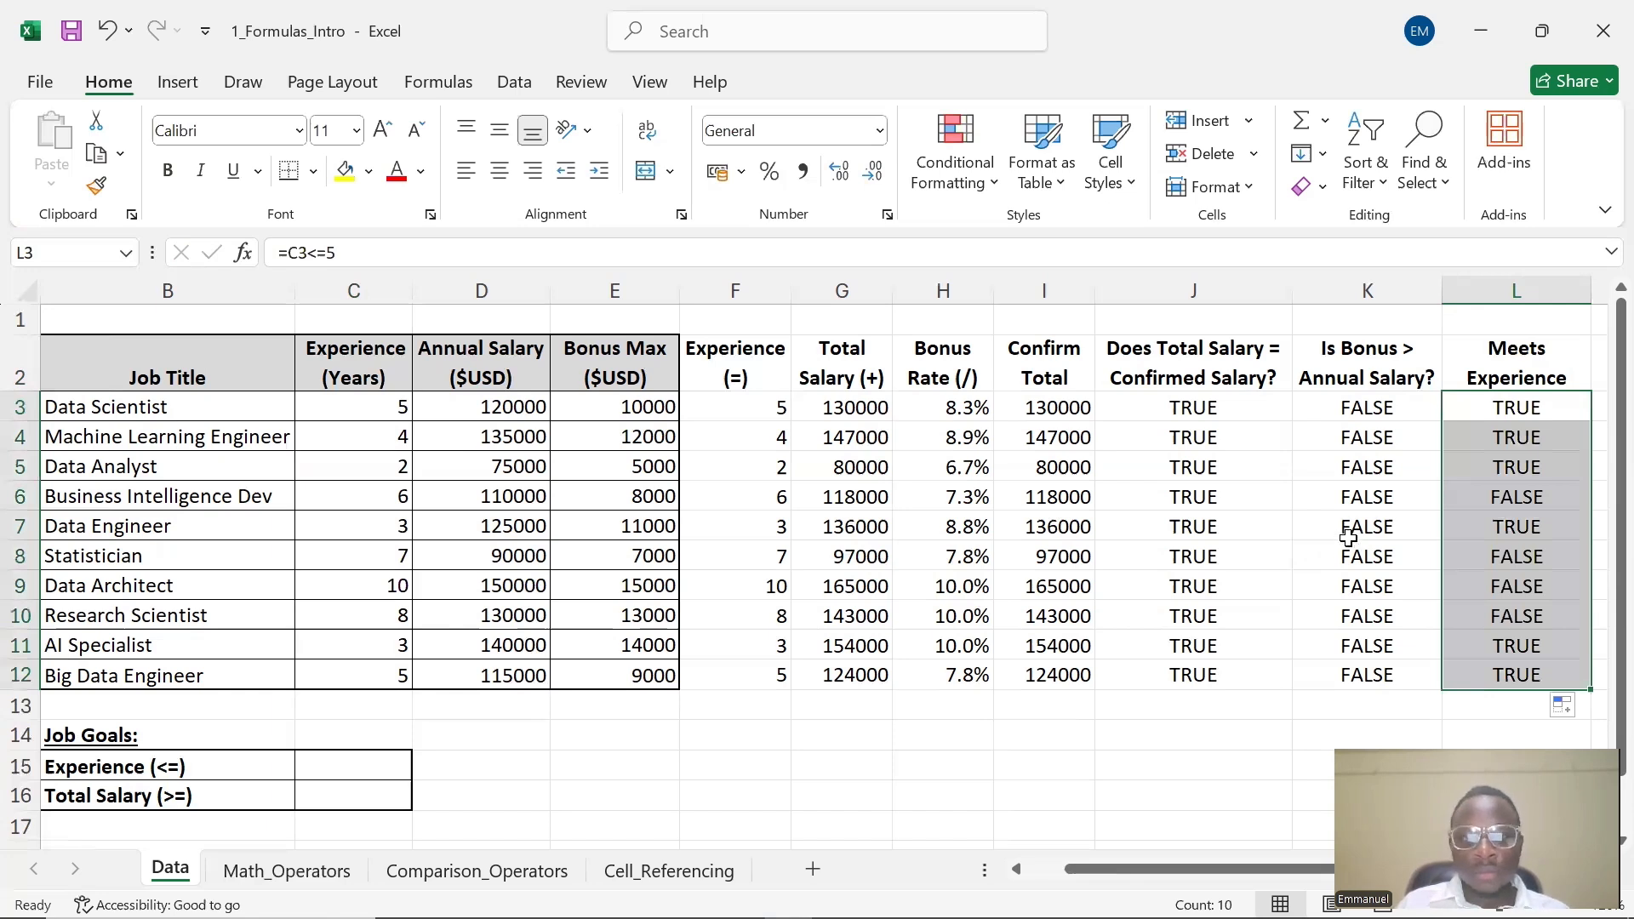
click(1511, 406)
double_click(1526, 413)
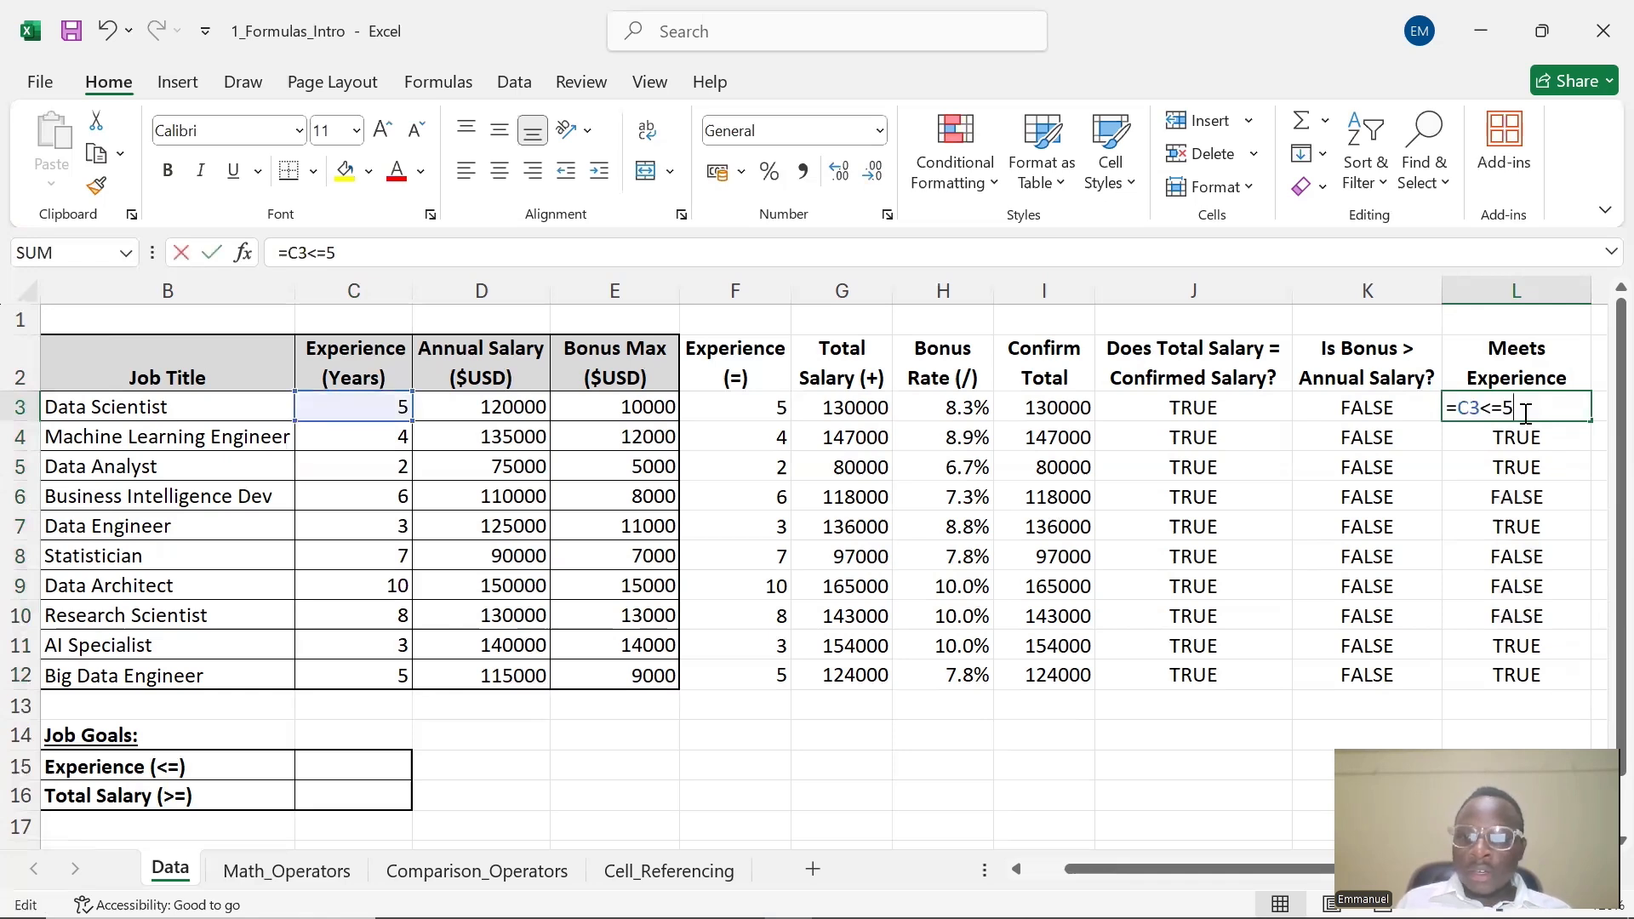
click(1524, 473)
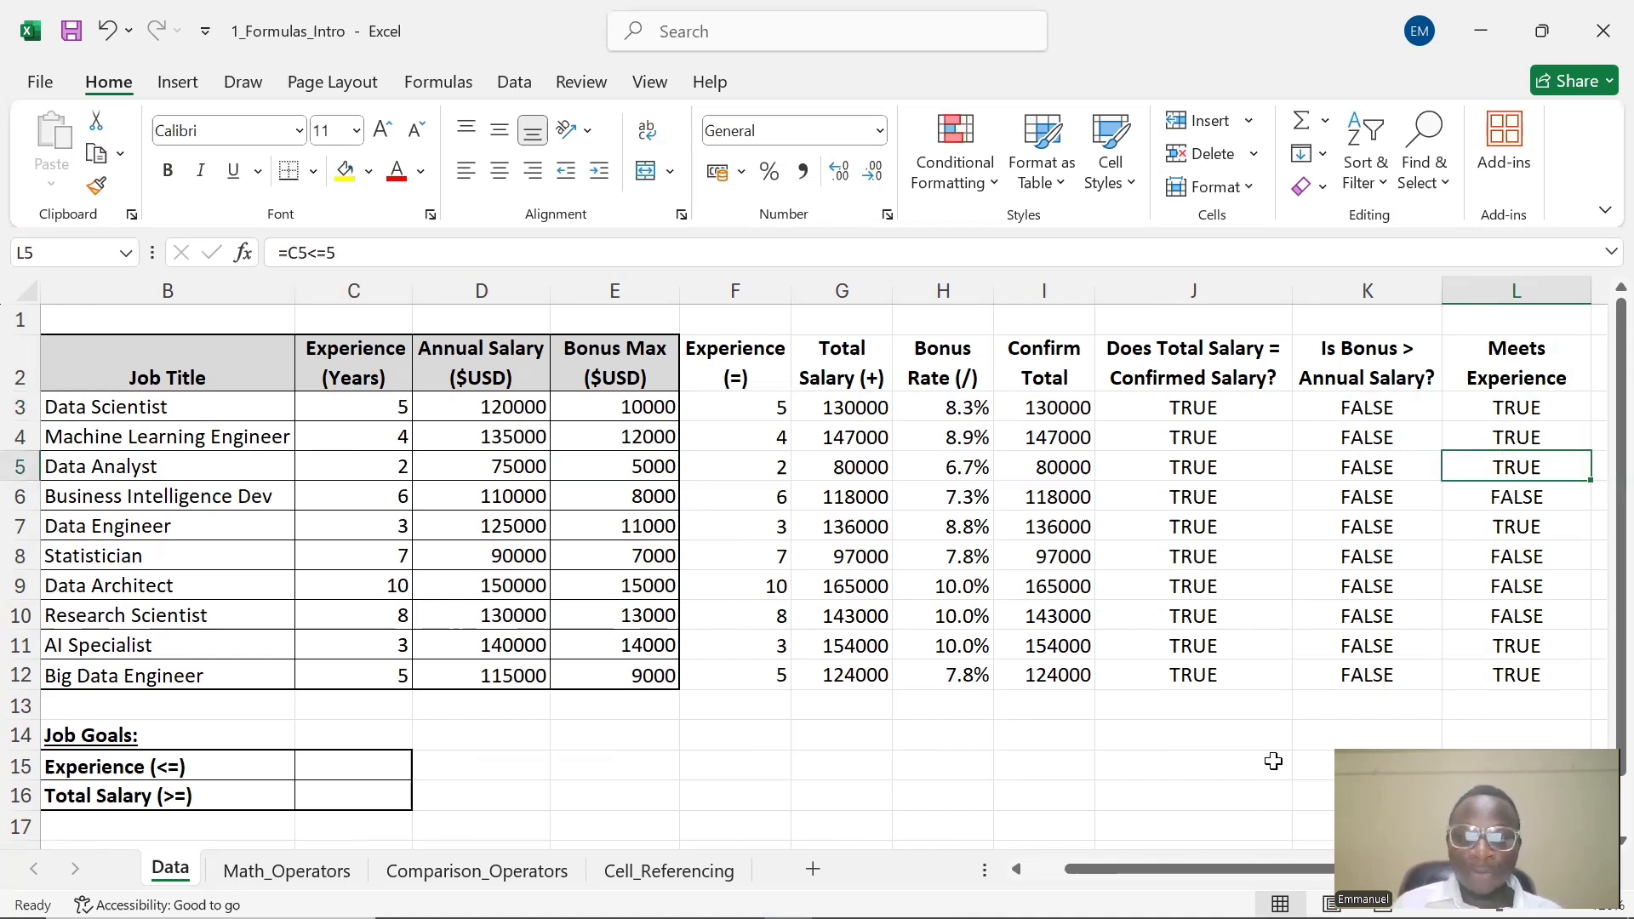
Change the L3 formula to =C3<=6 and fill it down through L12
click(1482, 415)
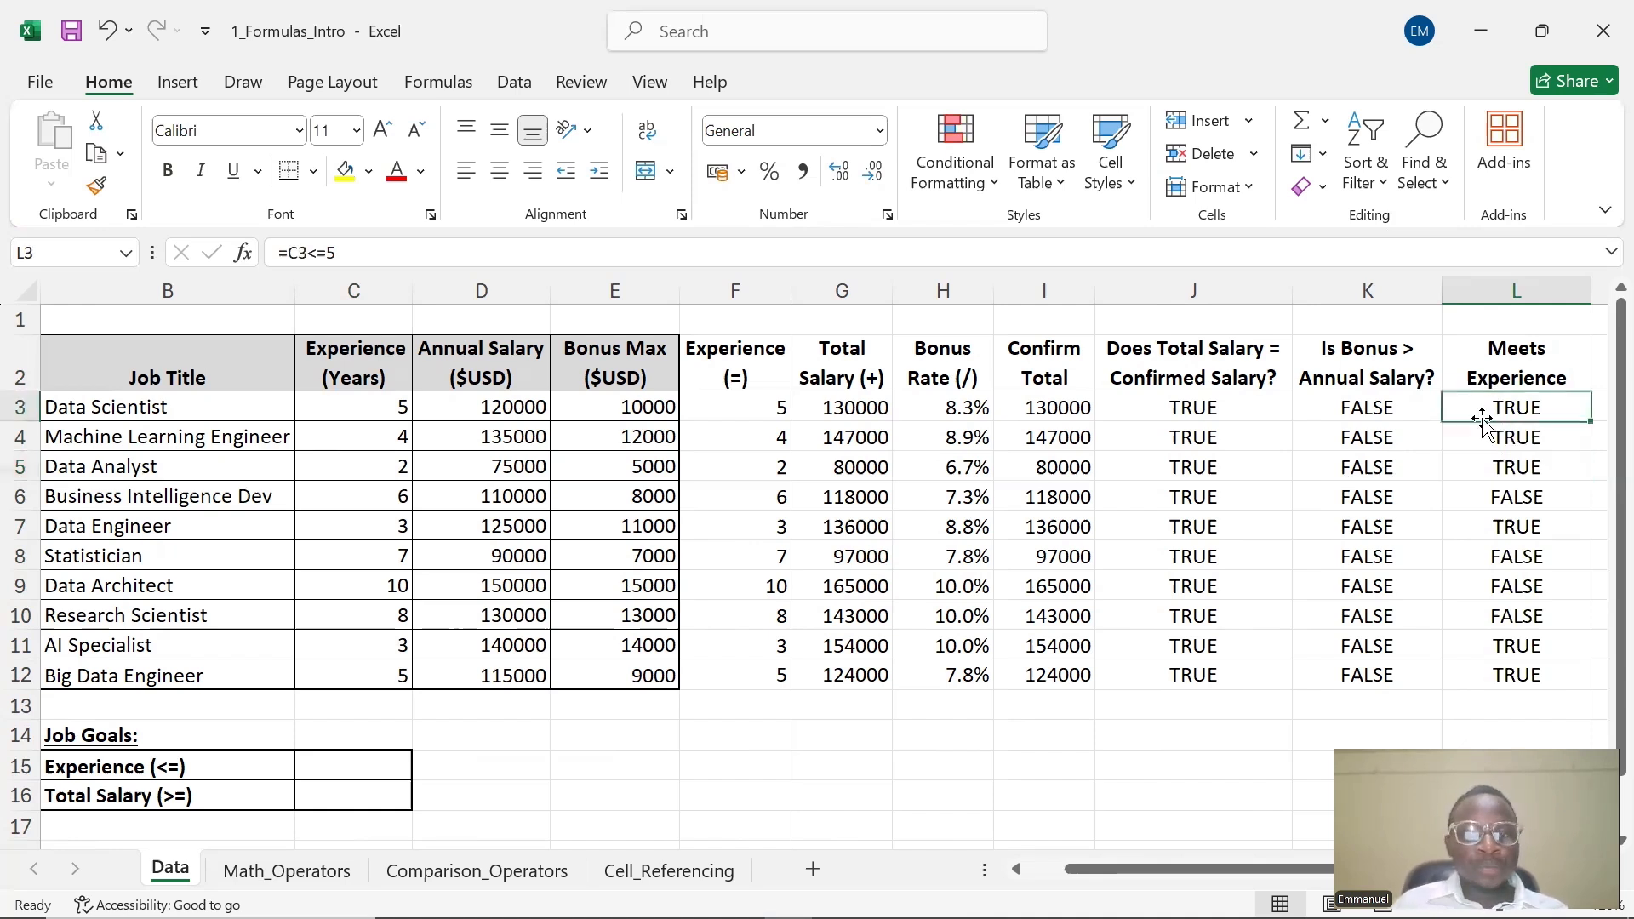
double_click(1485, 414)
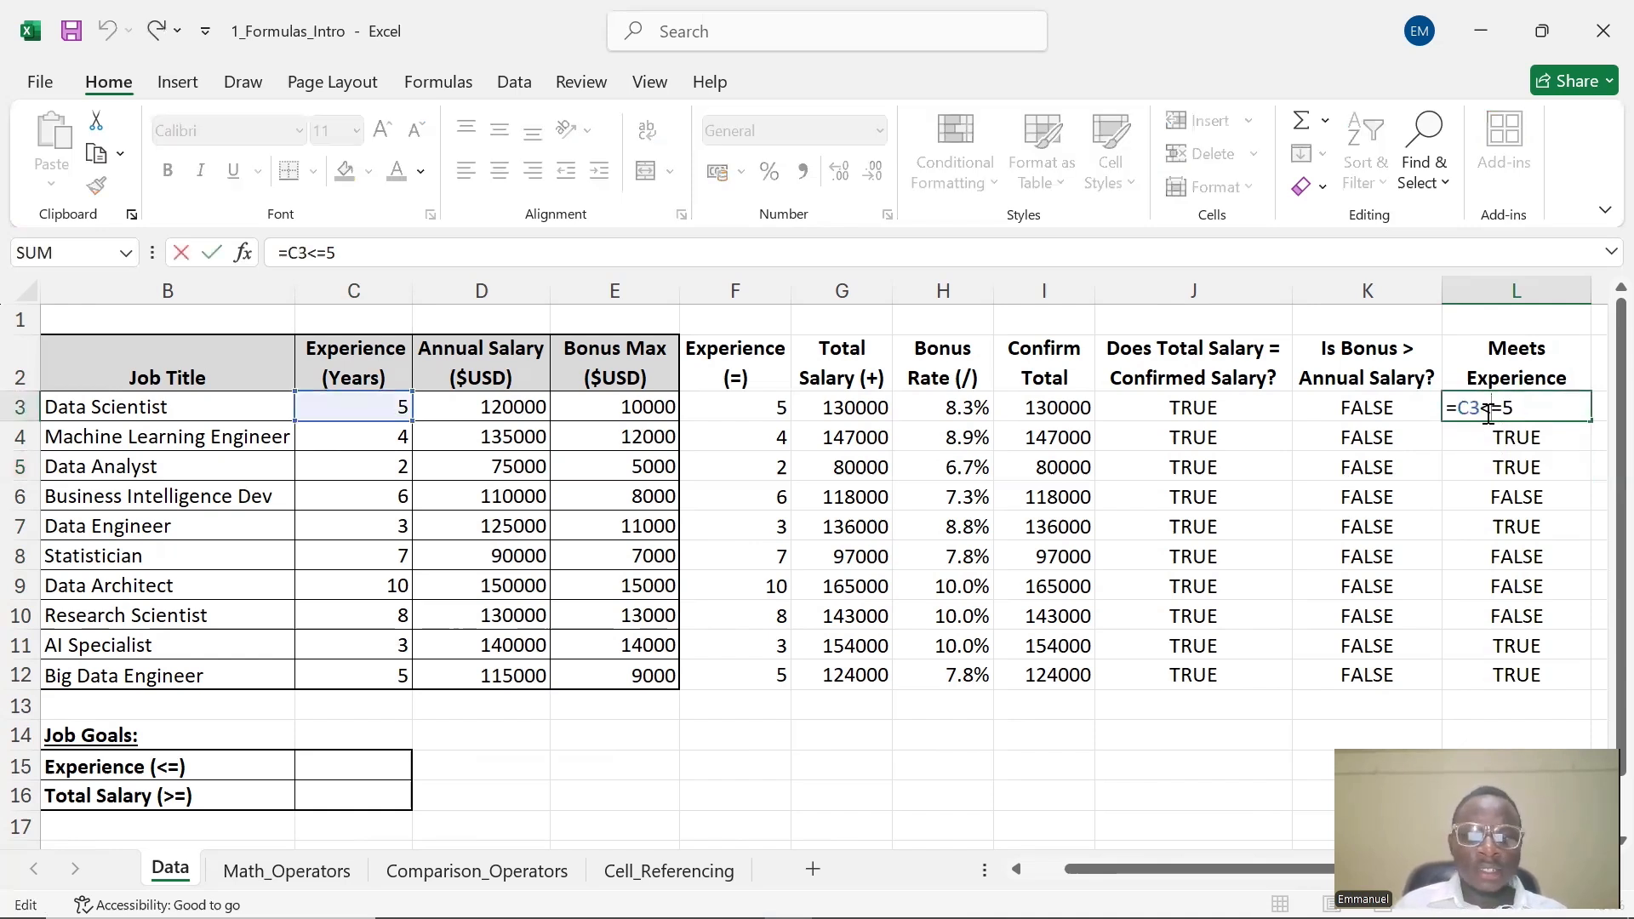
click(1548, 407)
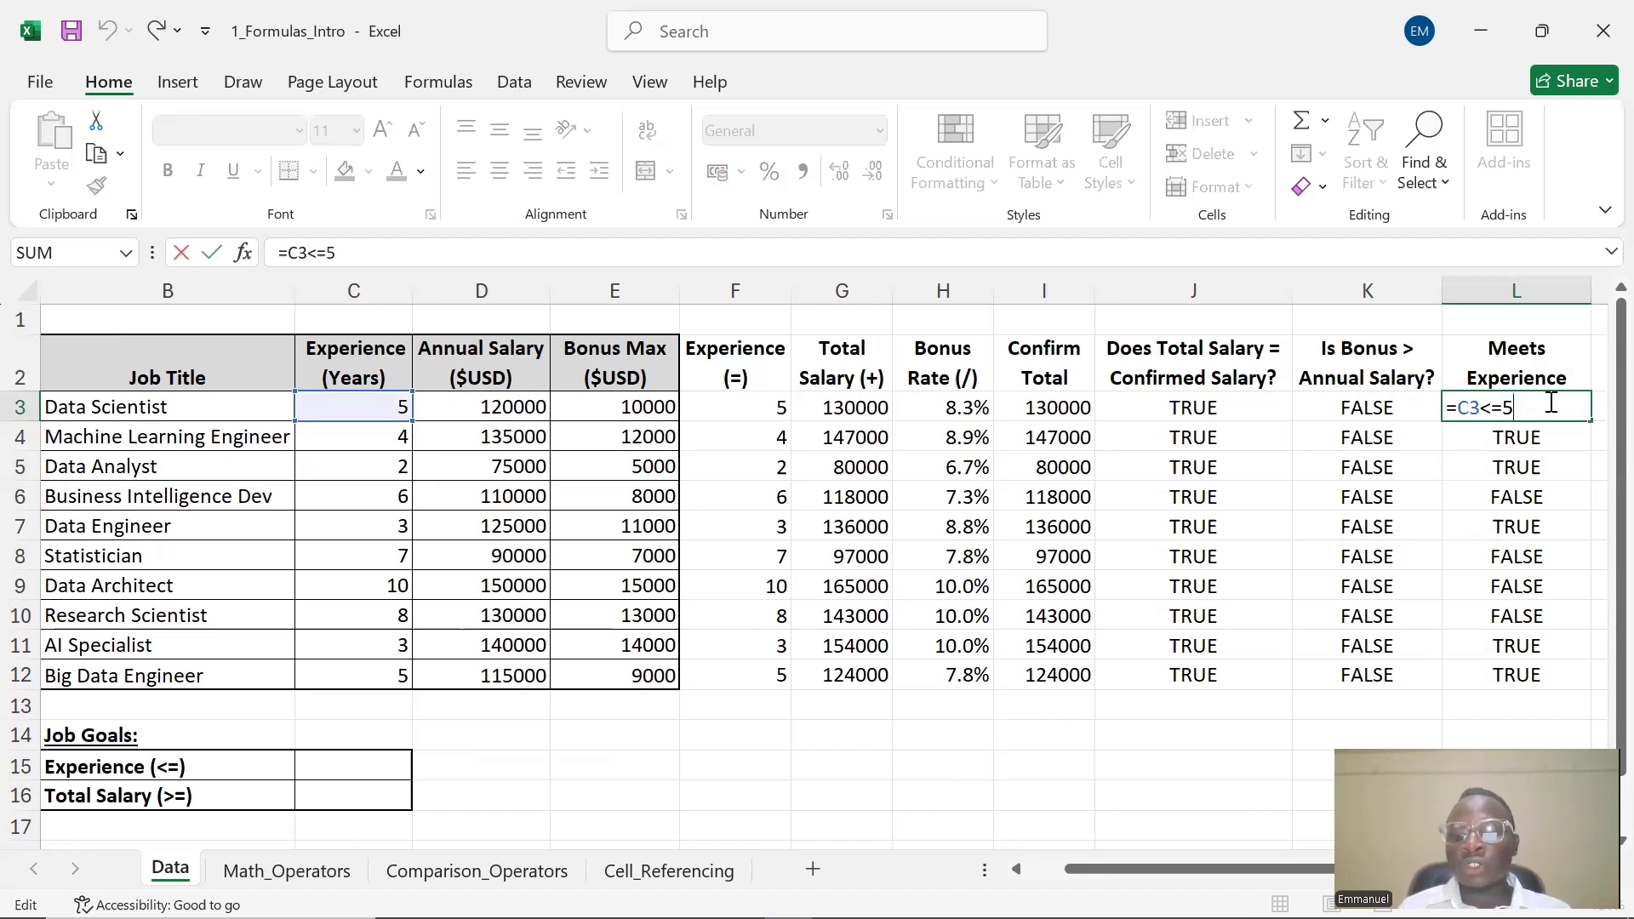
key(BackSpace)
text(6)
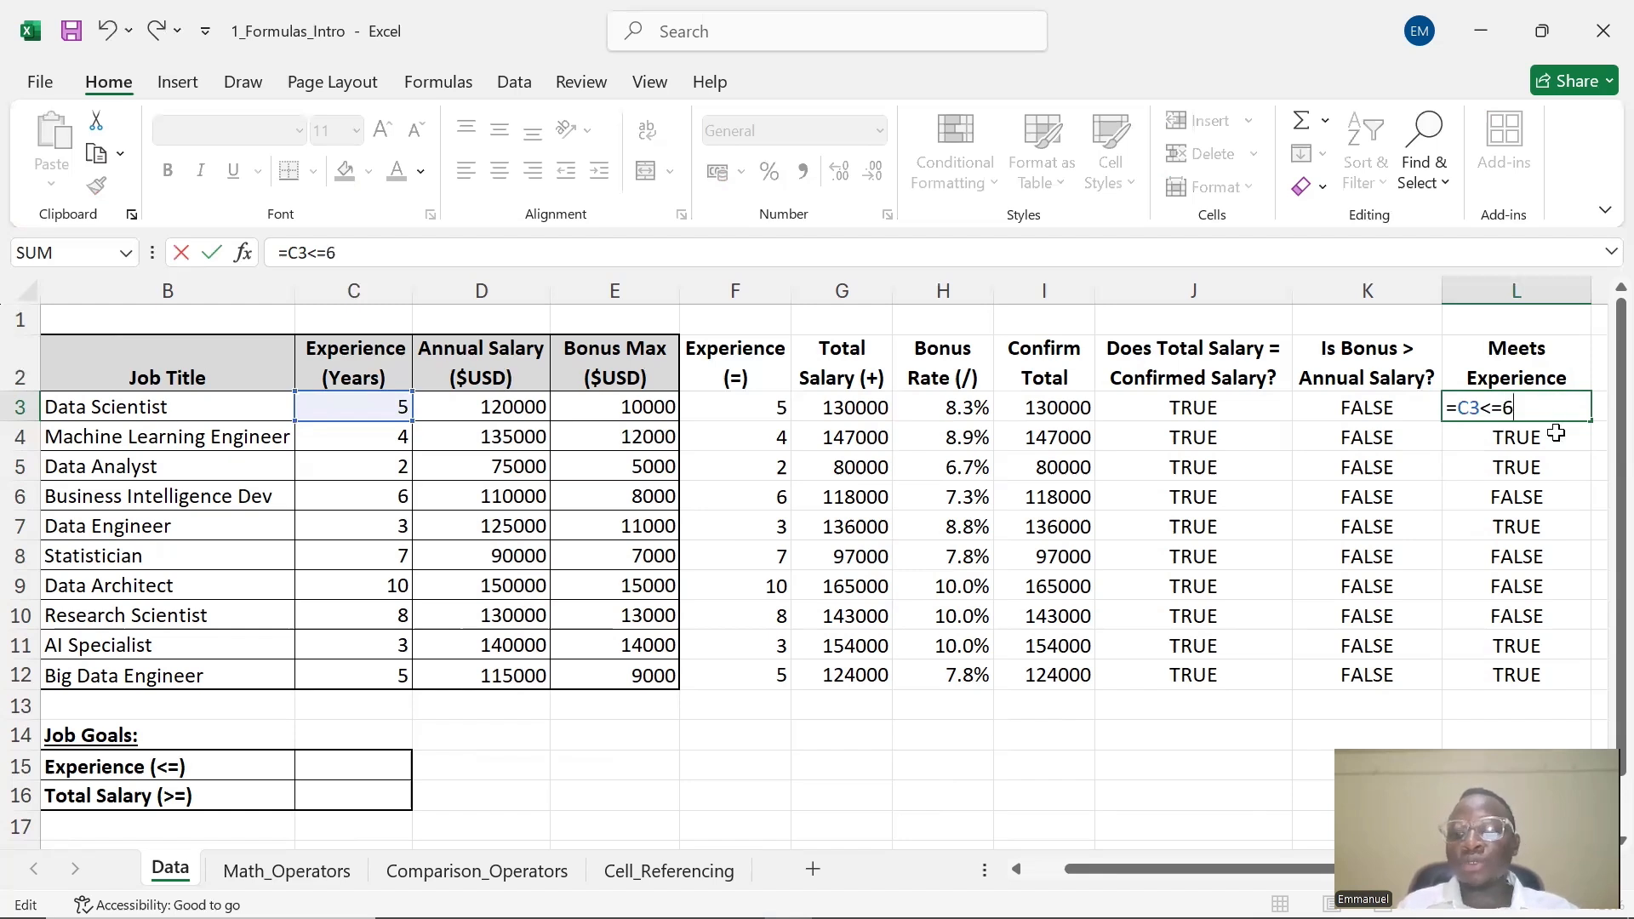
key(Return)
click(1581, 417)
drag(1590, 422, 1551, 681)
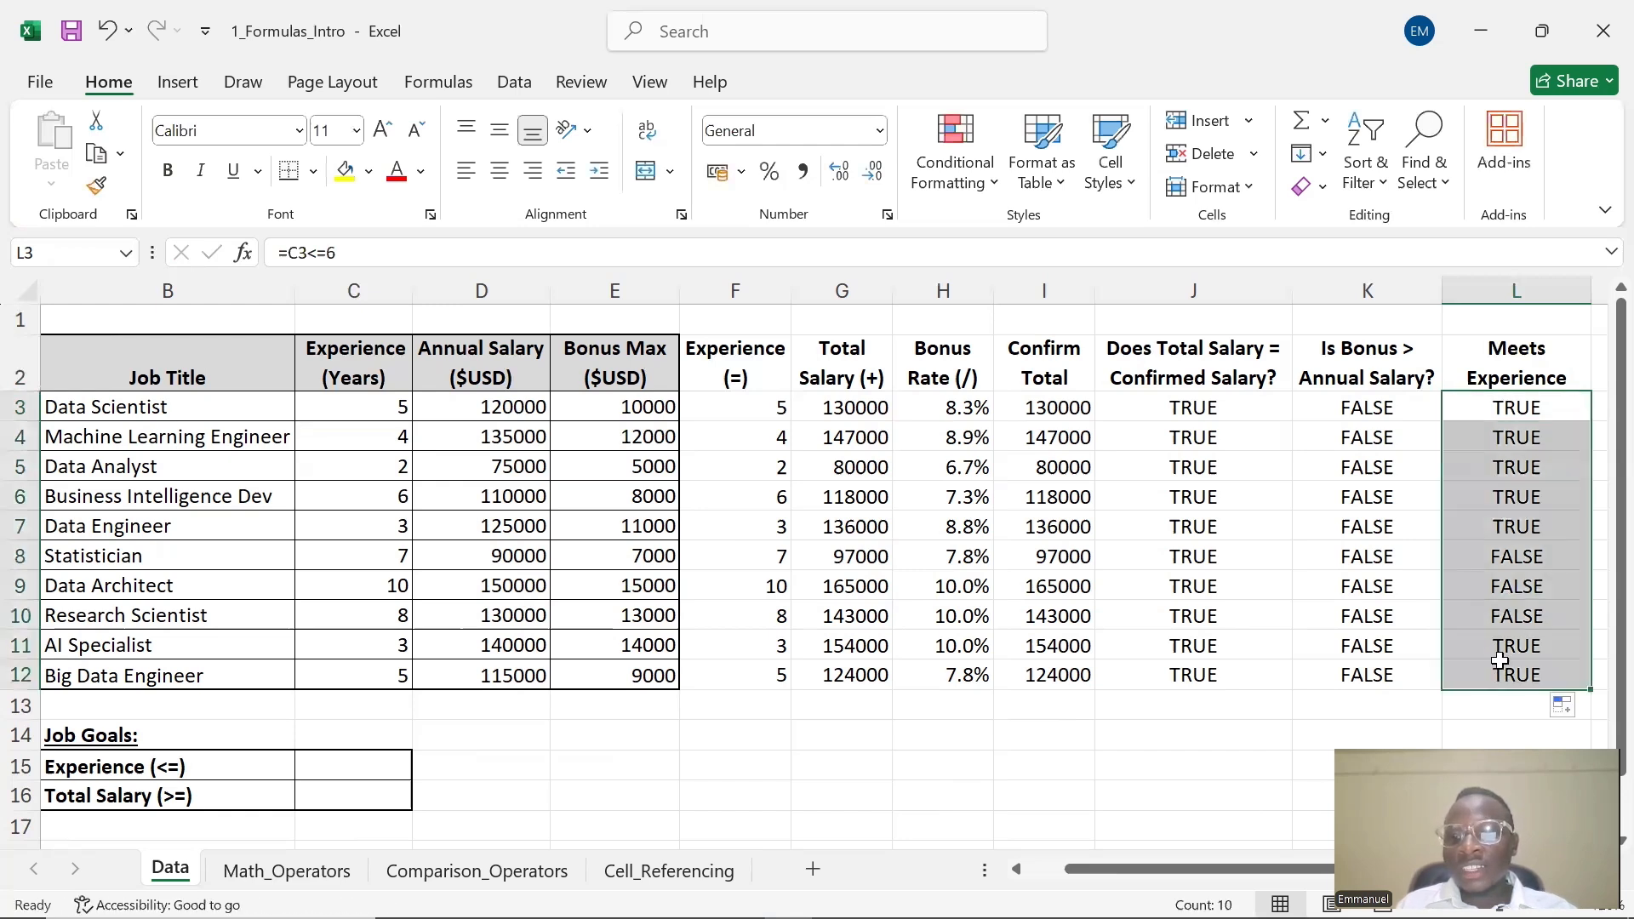
Change the L3 formula back to =C3<=5
click(1518, 404)
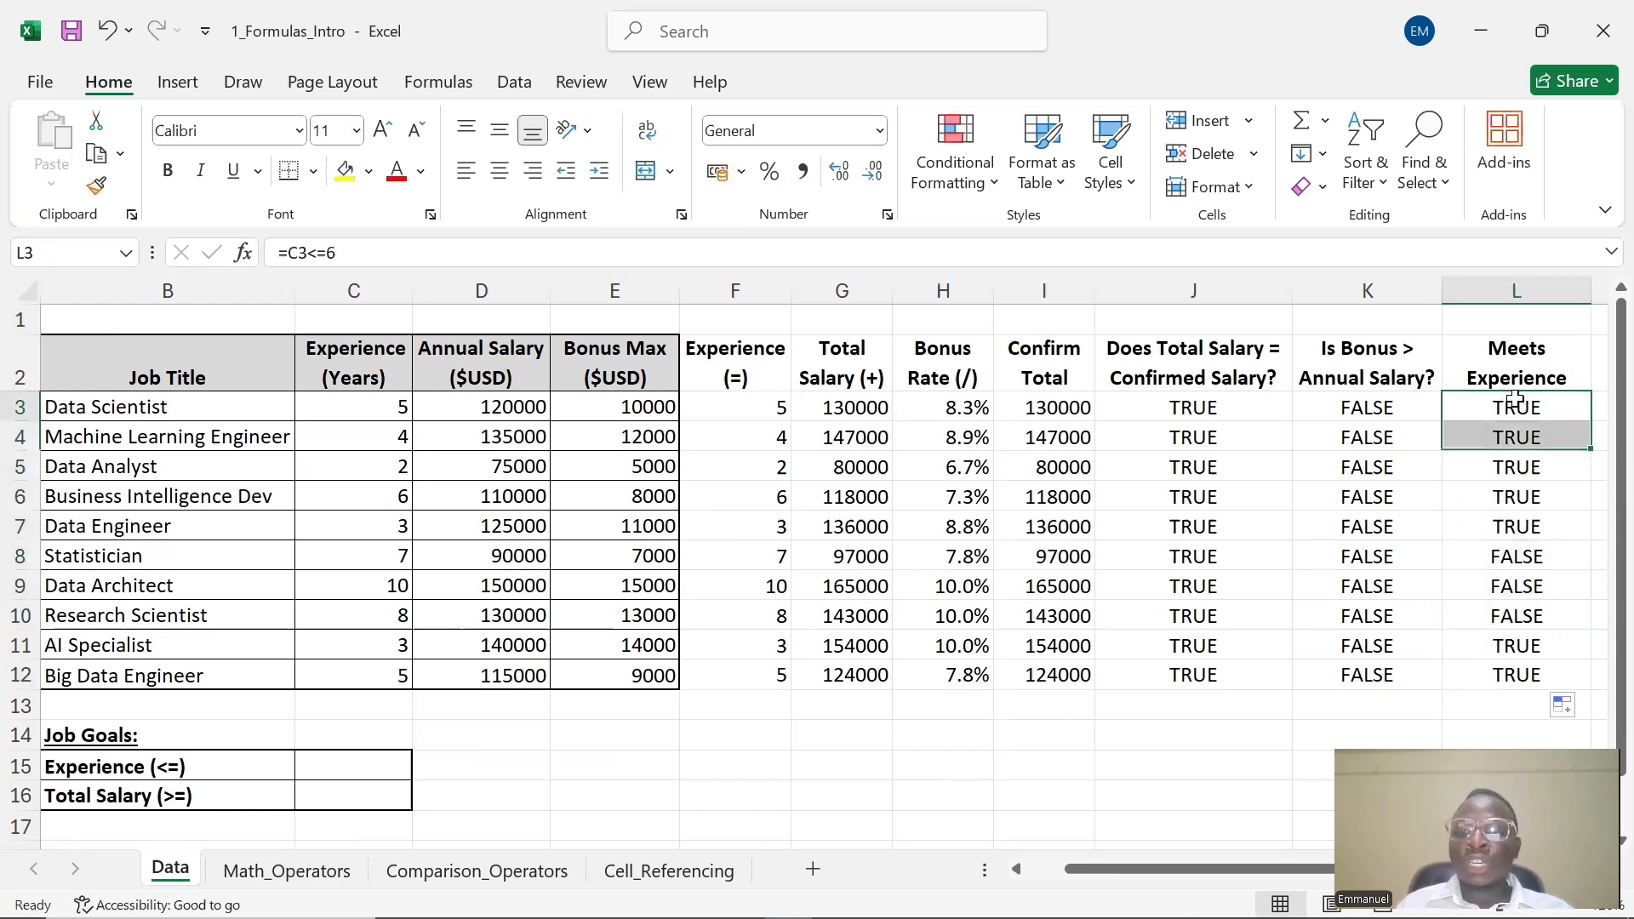
double_click(1524, 406)
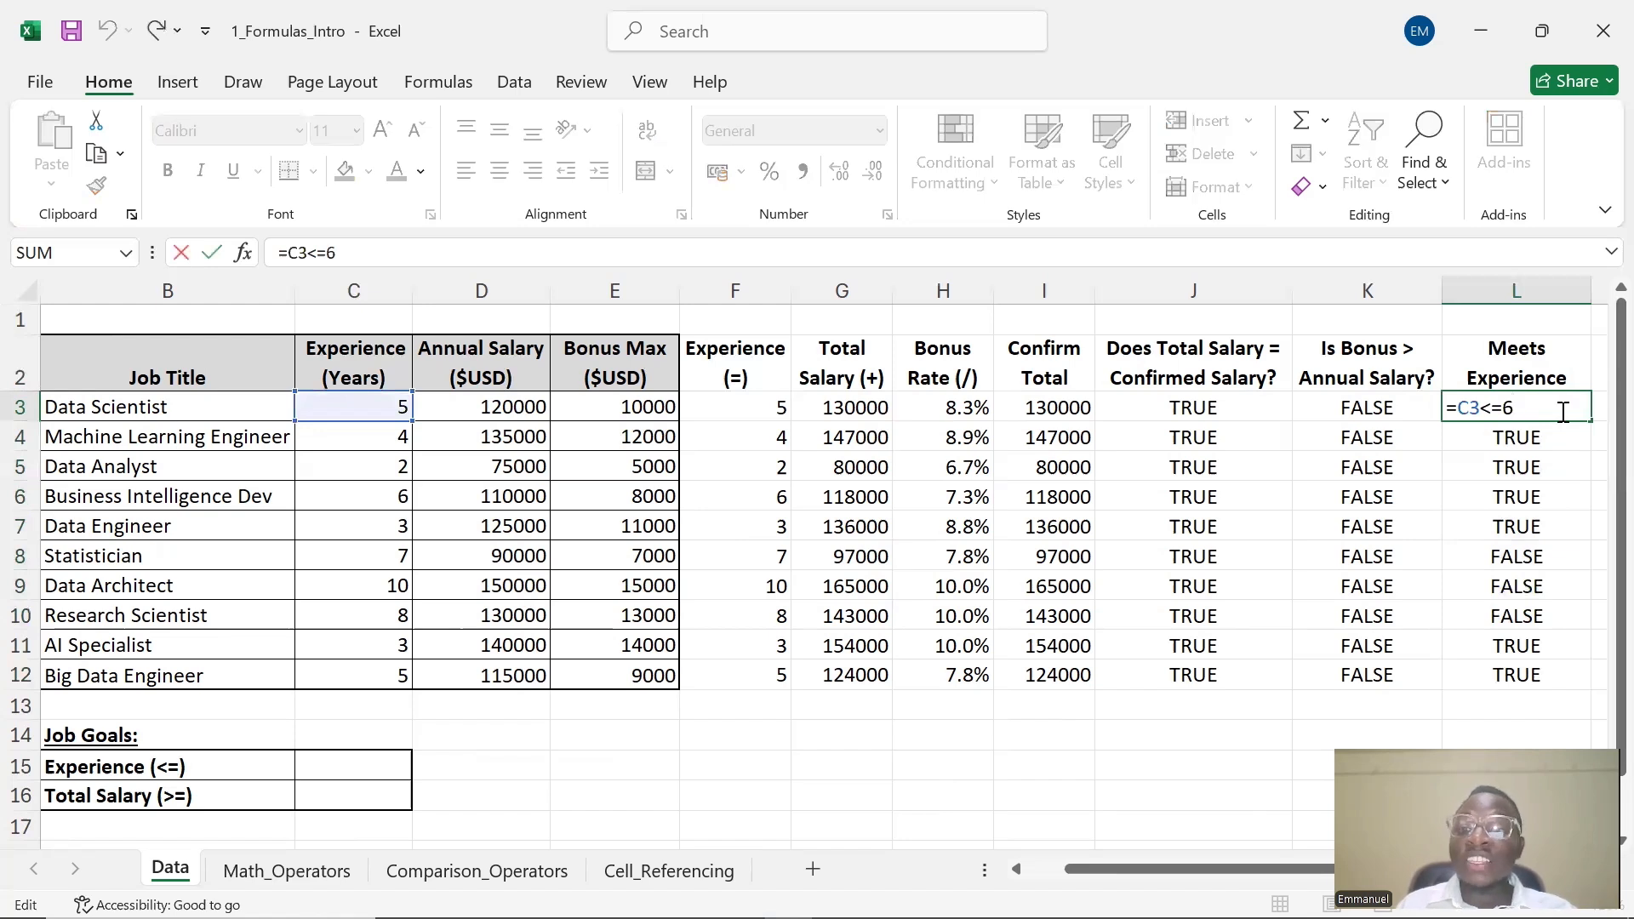
key(BackSpace)
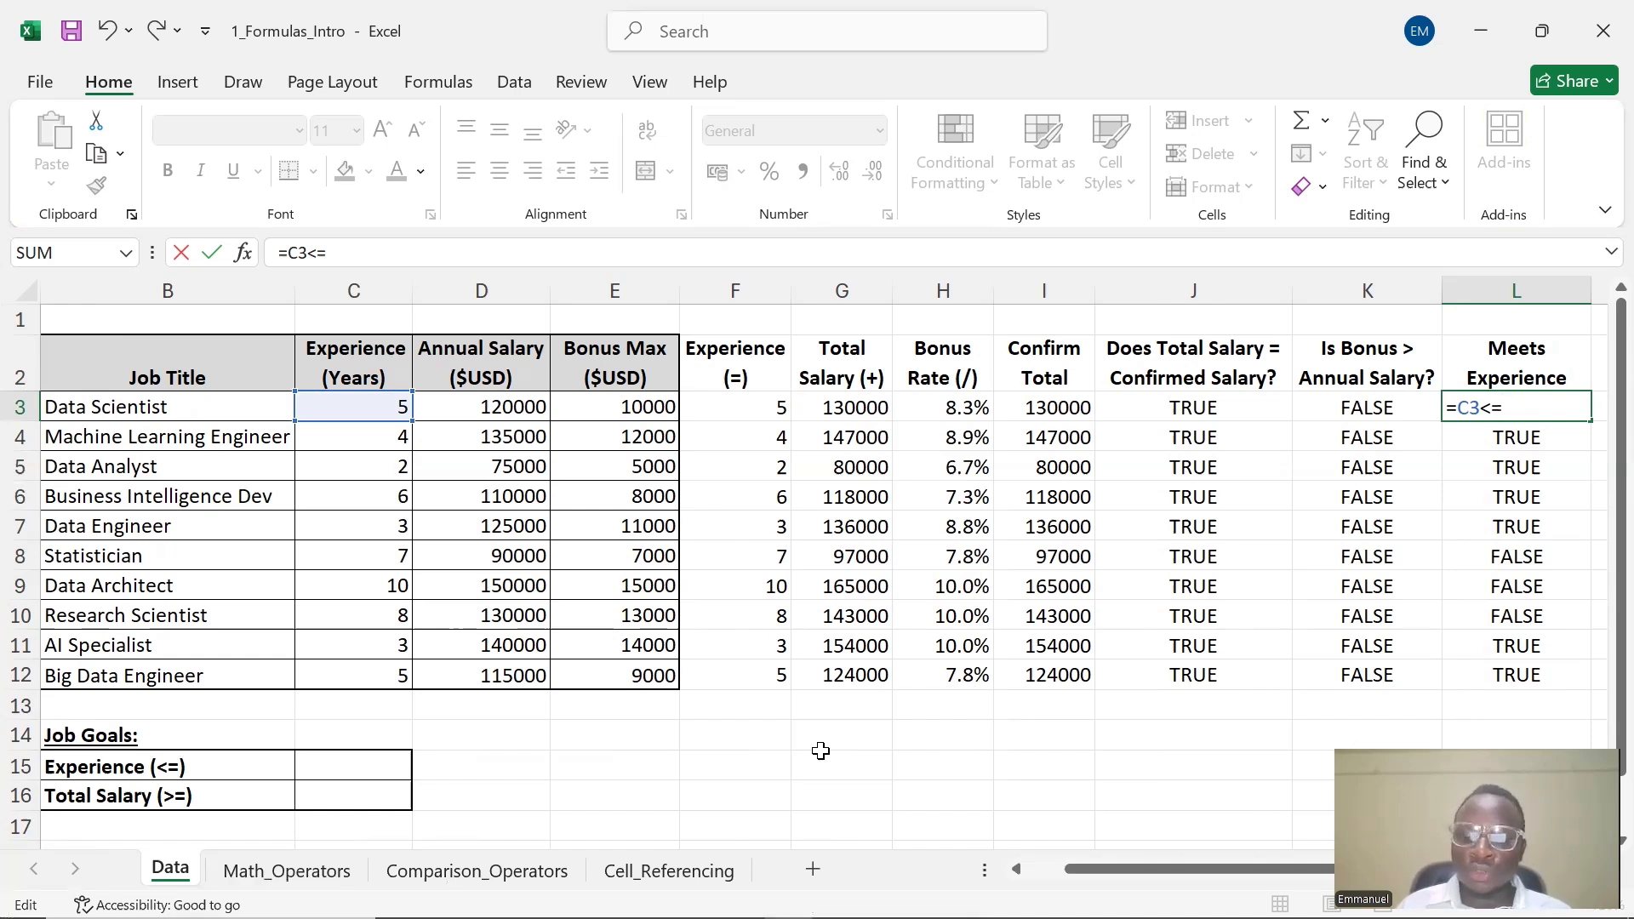
text(5)
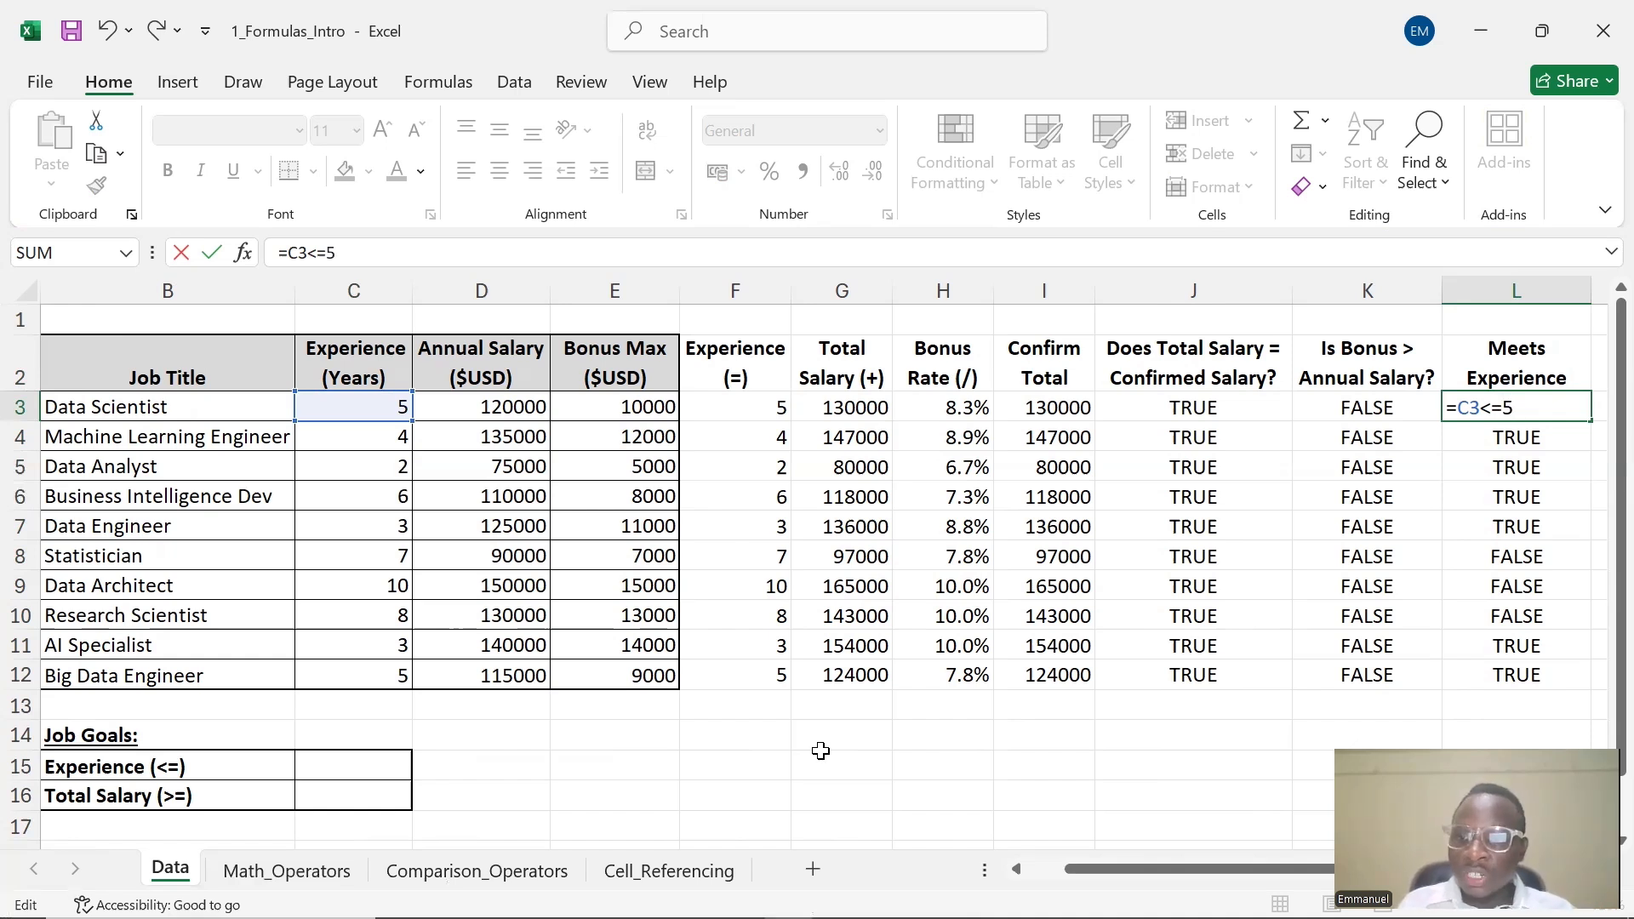
key(Return)
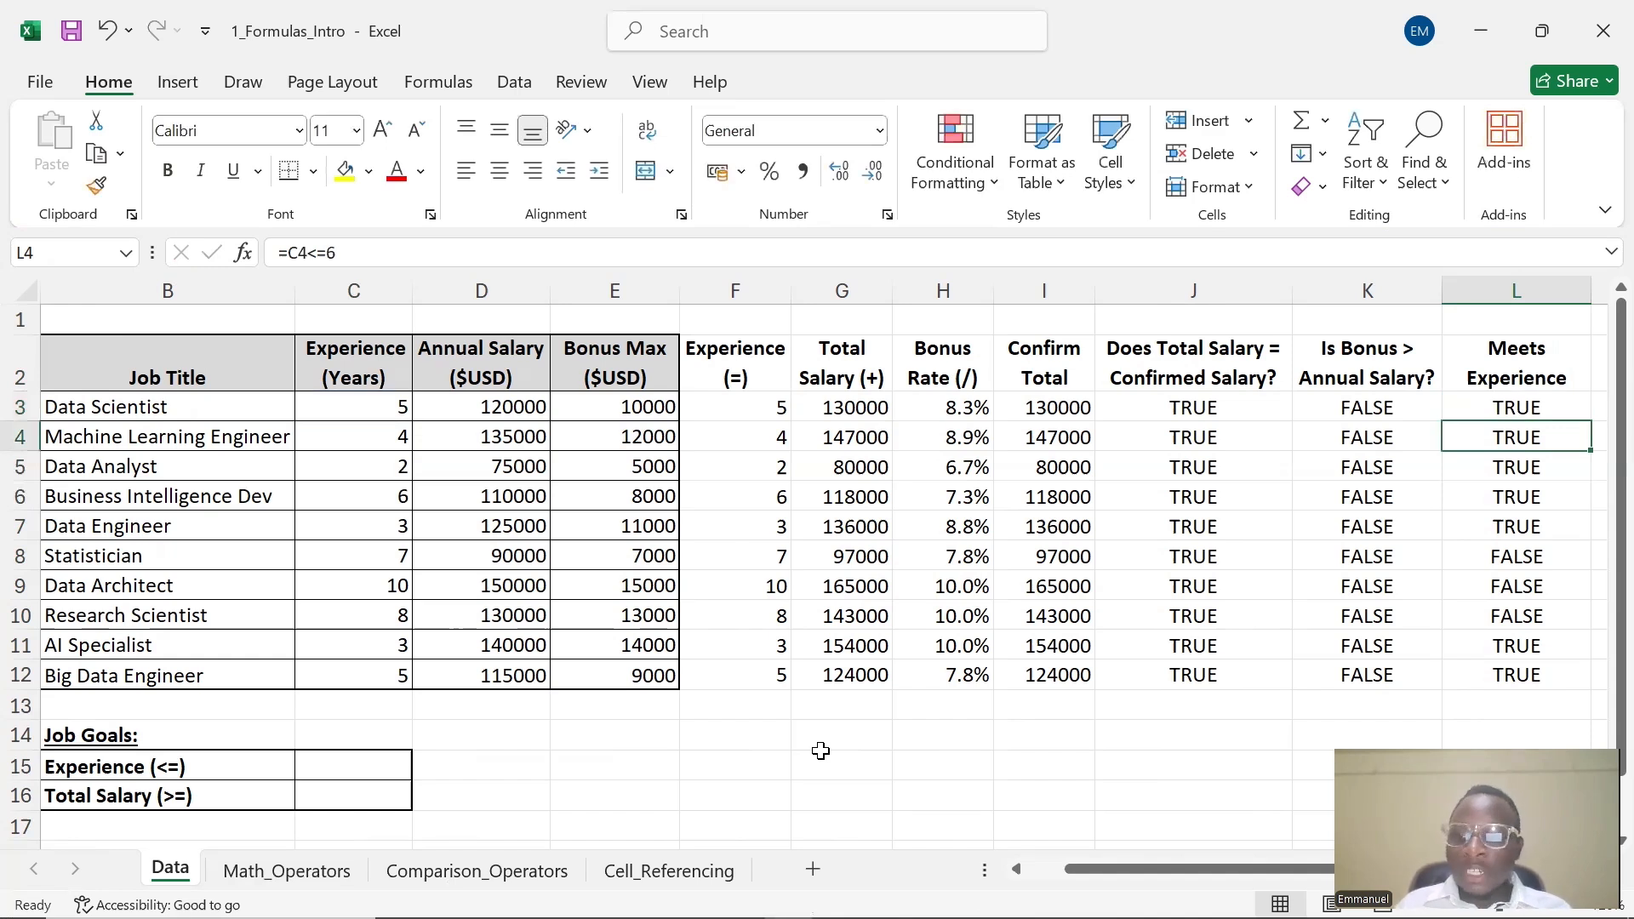
Enter 5 as the Experience (<=) job goal in C15
double_click(348, 766)
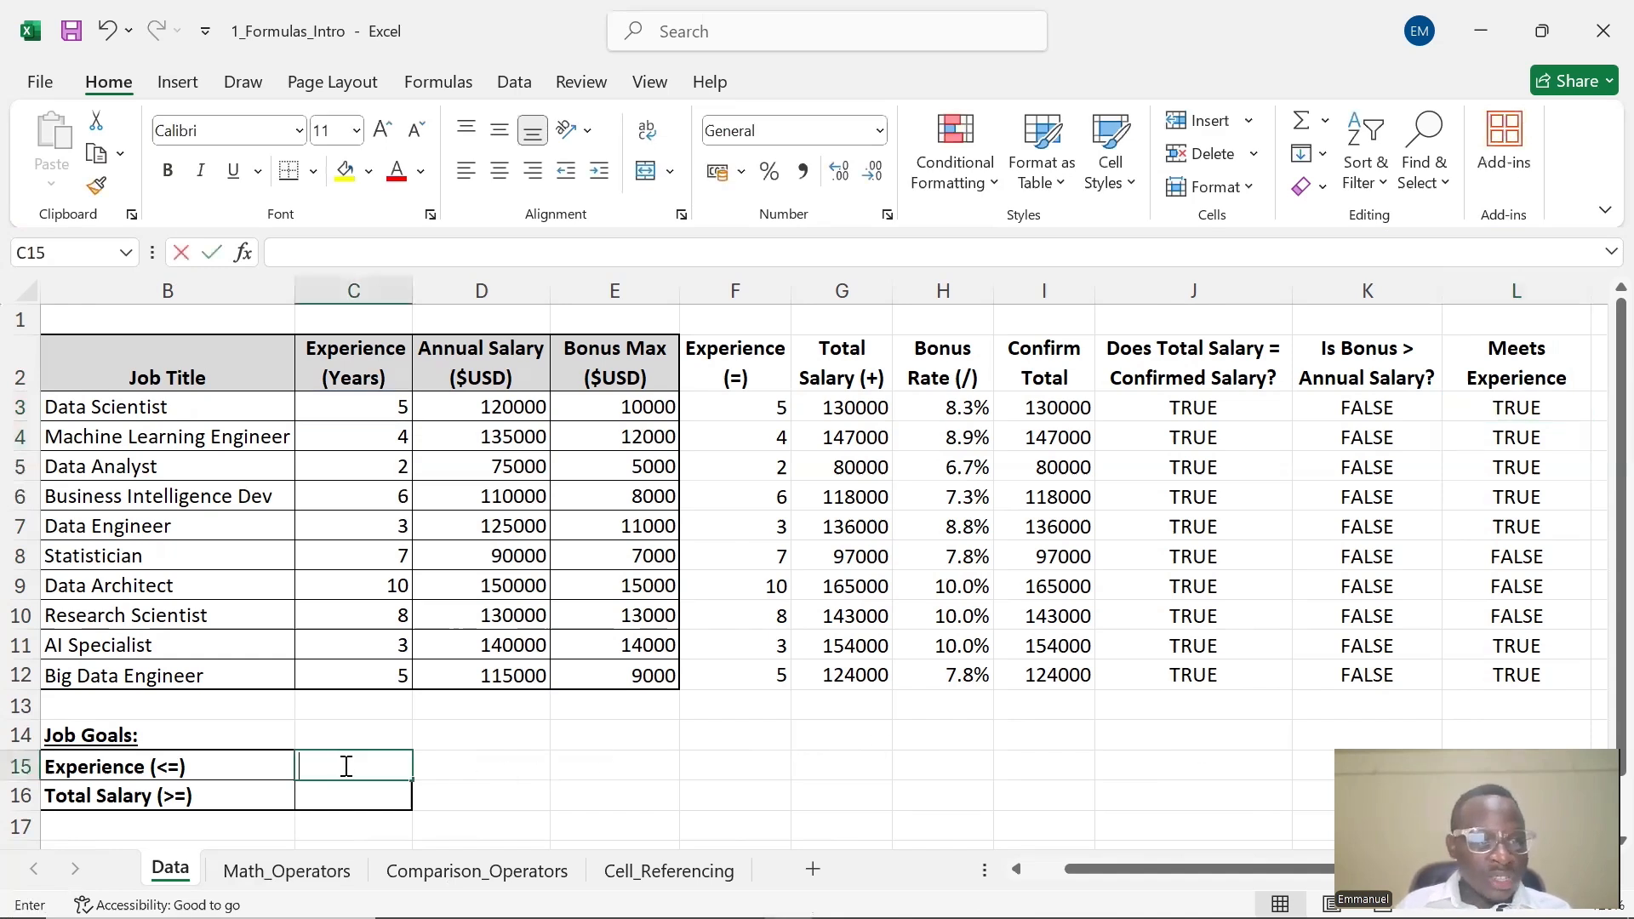
text(5)
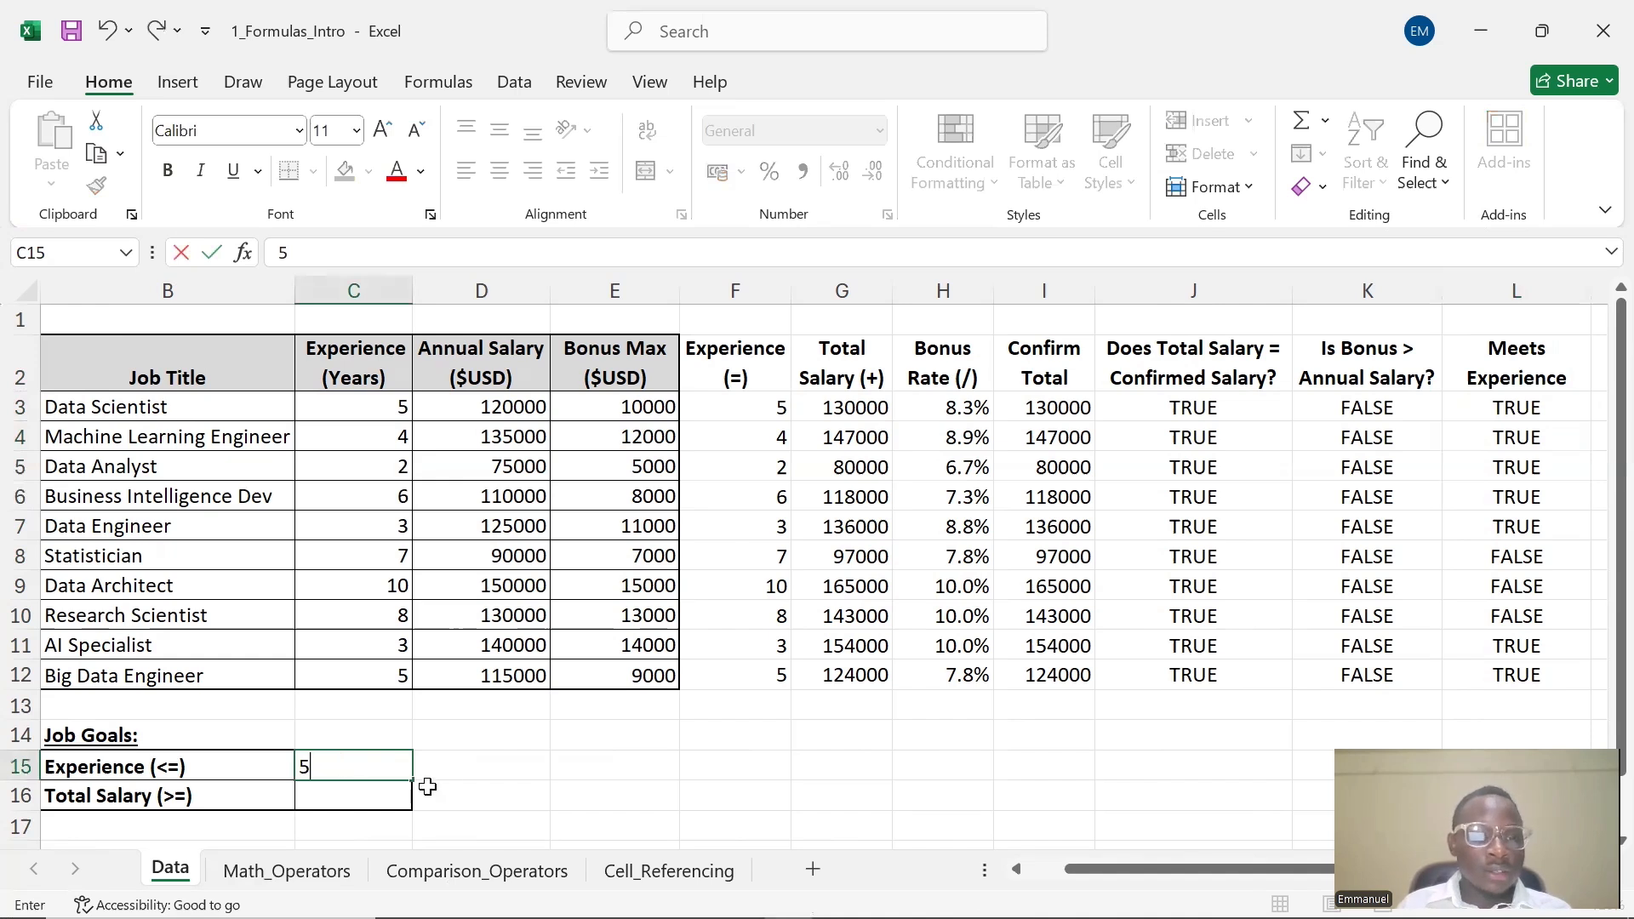
click(463, 796)
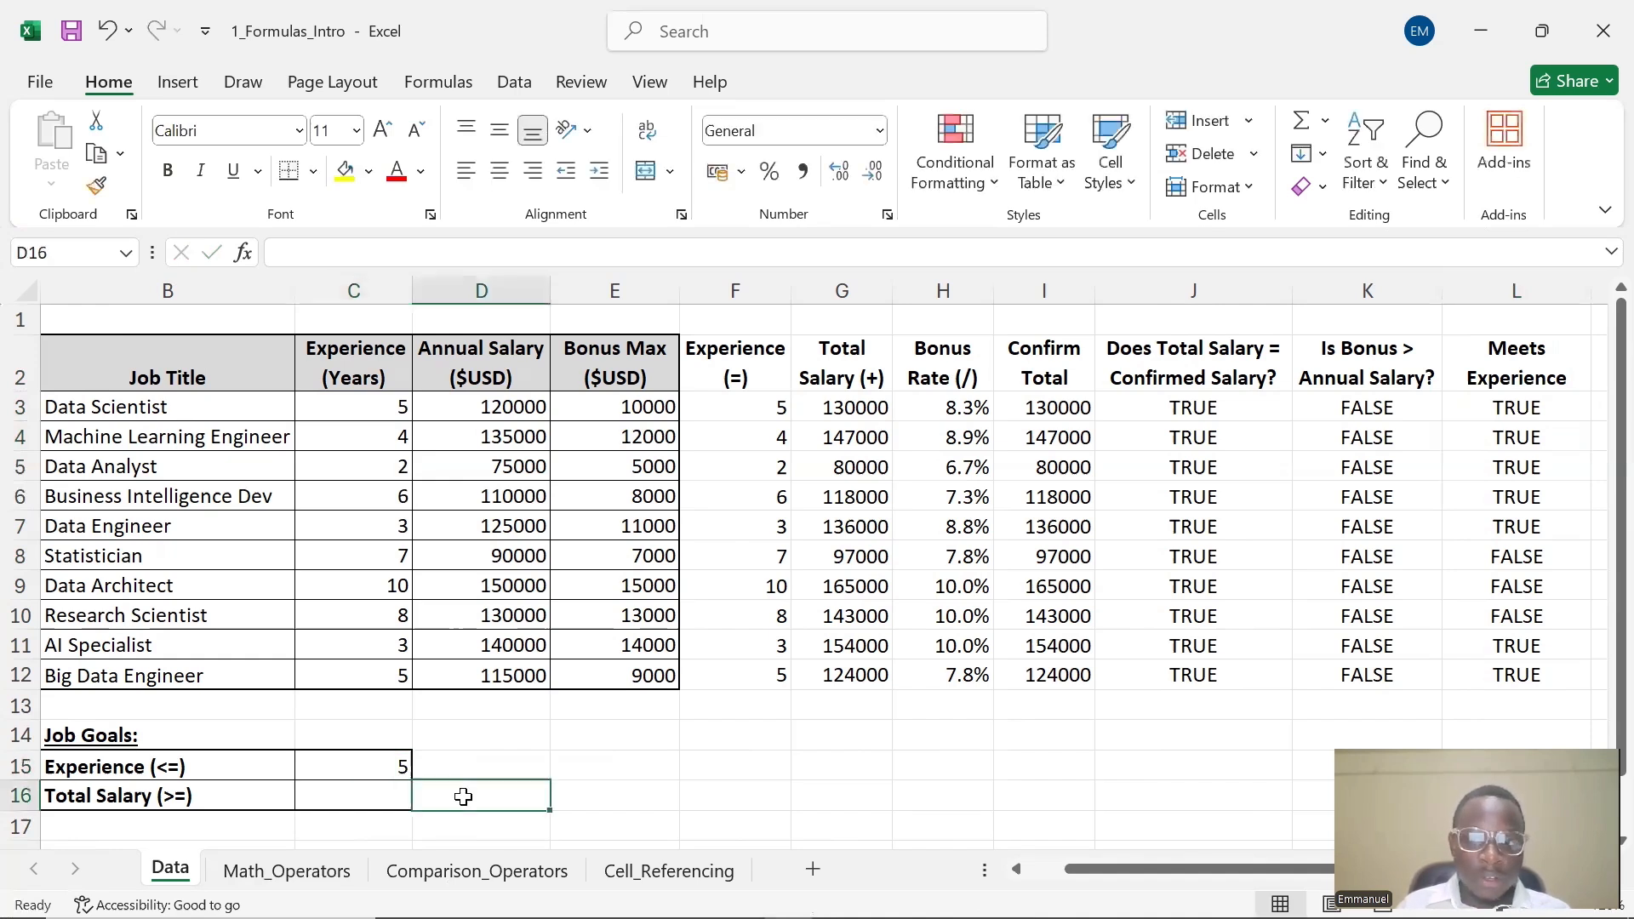
click(354, 771)
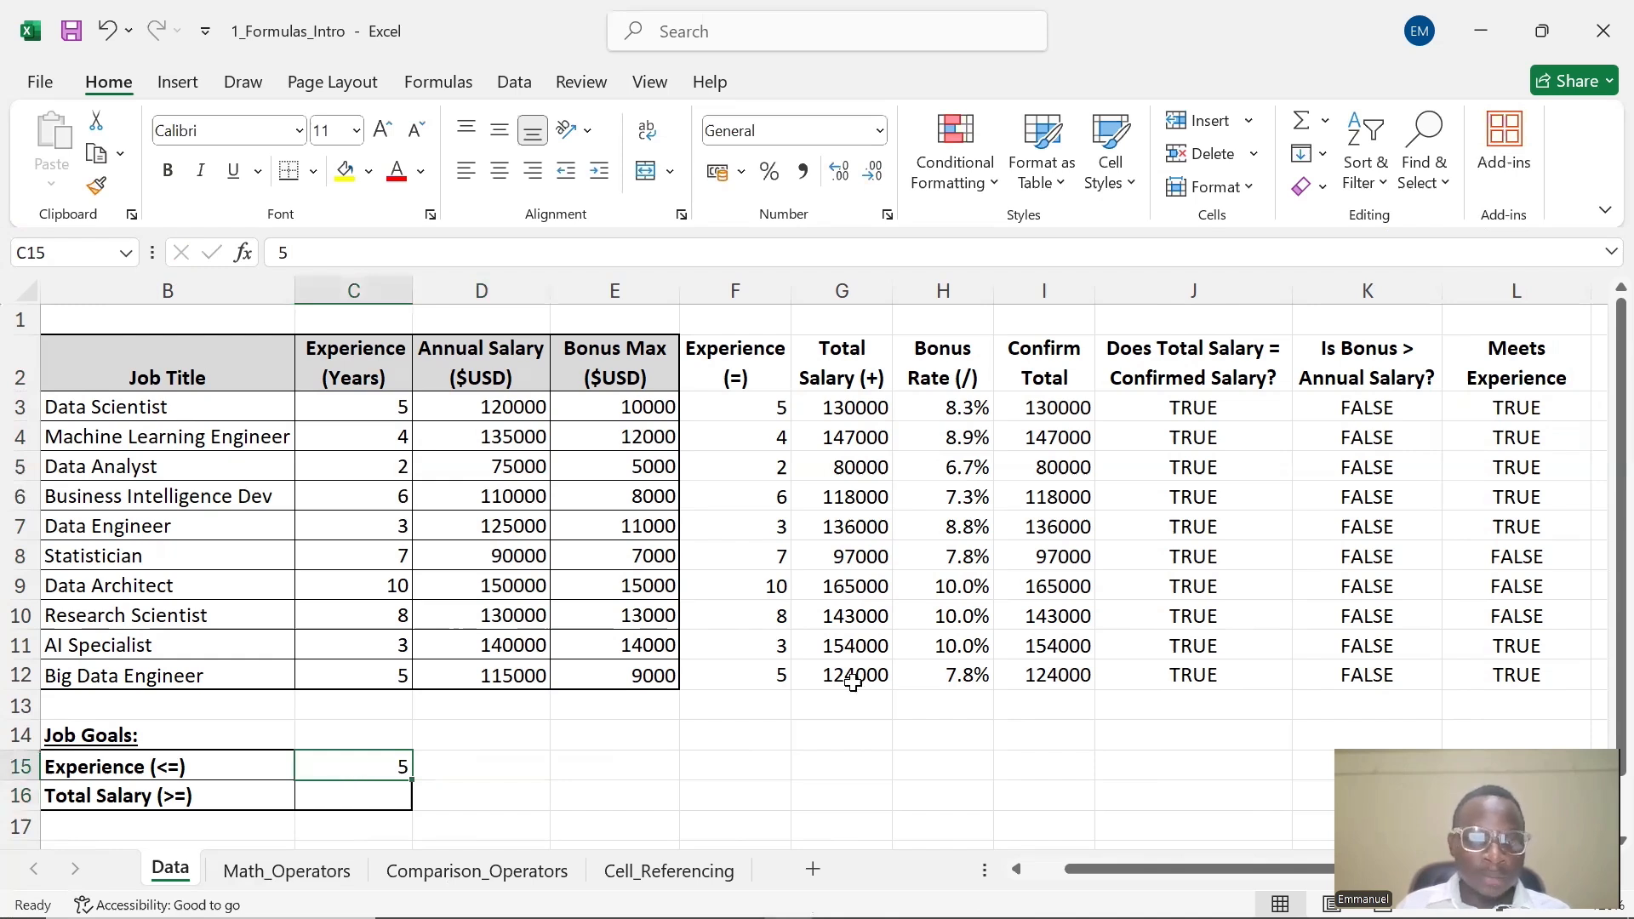
Change the L3 formula to =C3<=C15 so it compares with the Experience goal cell, and fill it down through L12
click(1476, 412)
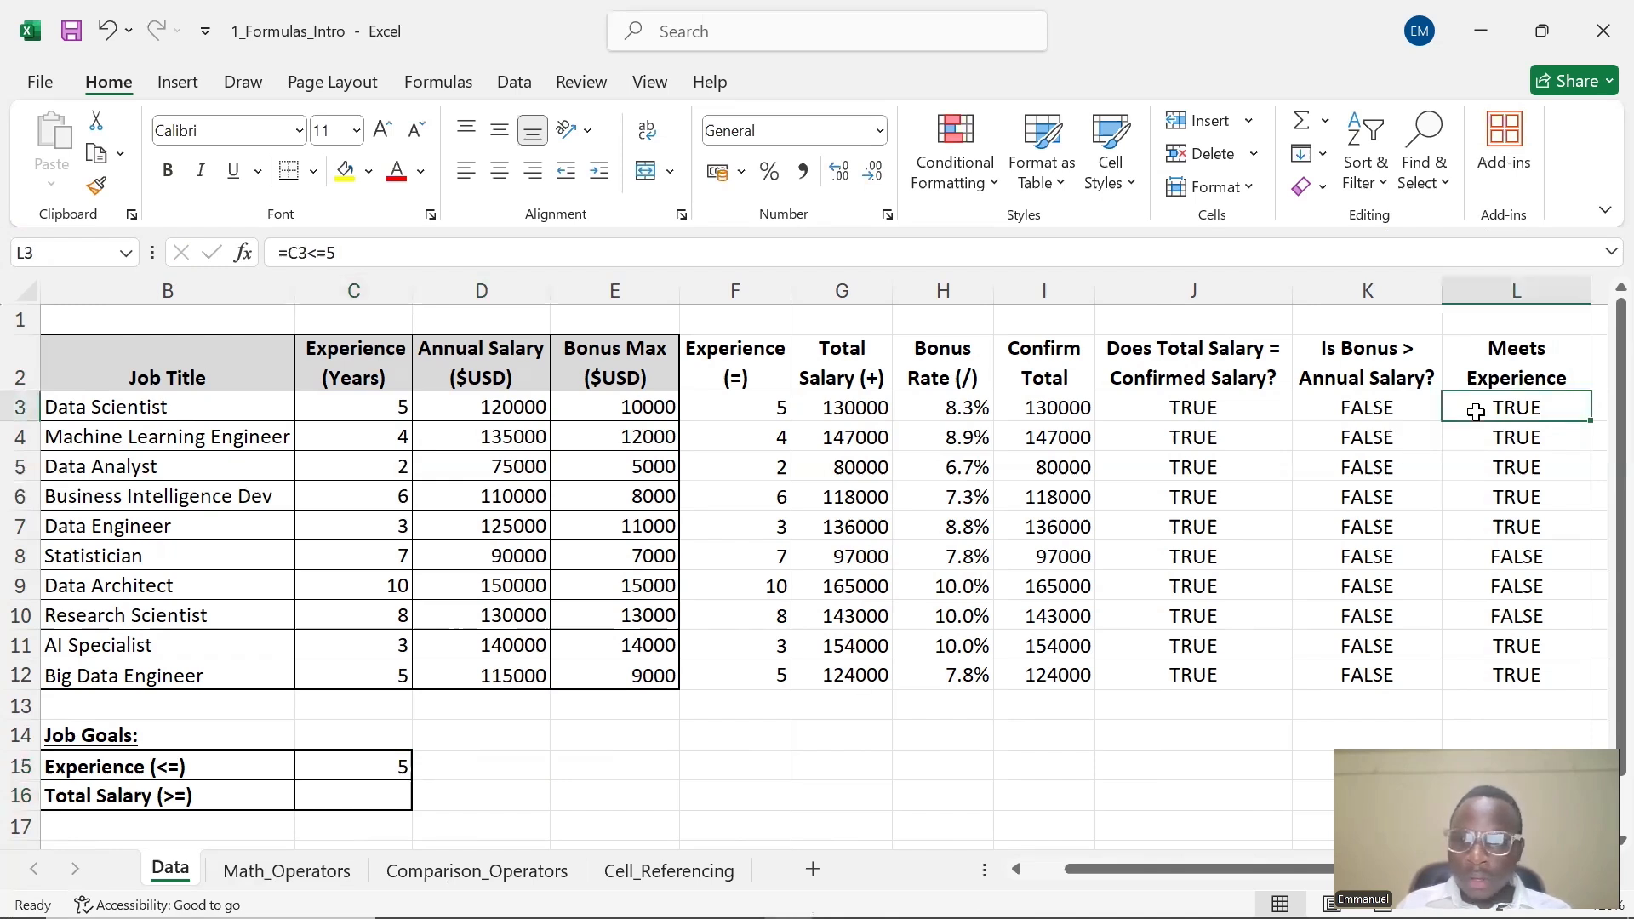
double_click(1476, 412)
key(BackSpace)
click(355, 765)
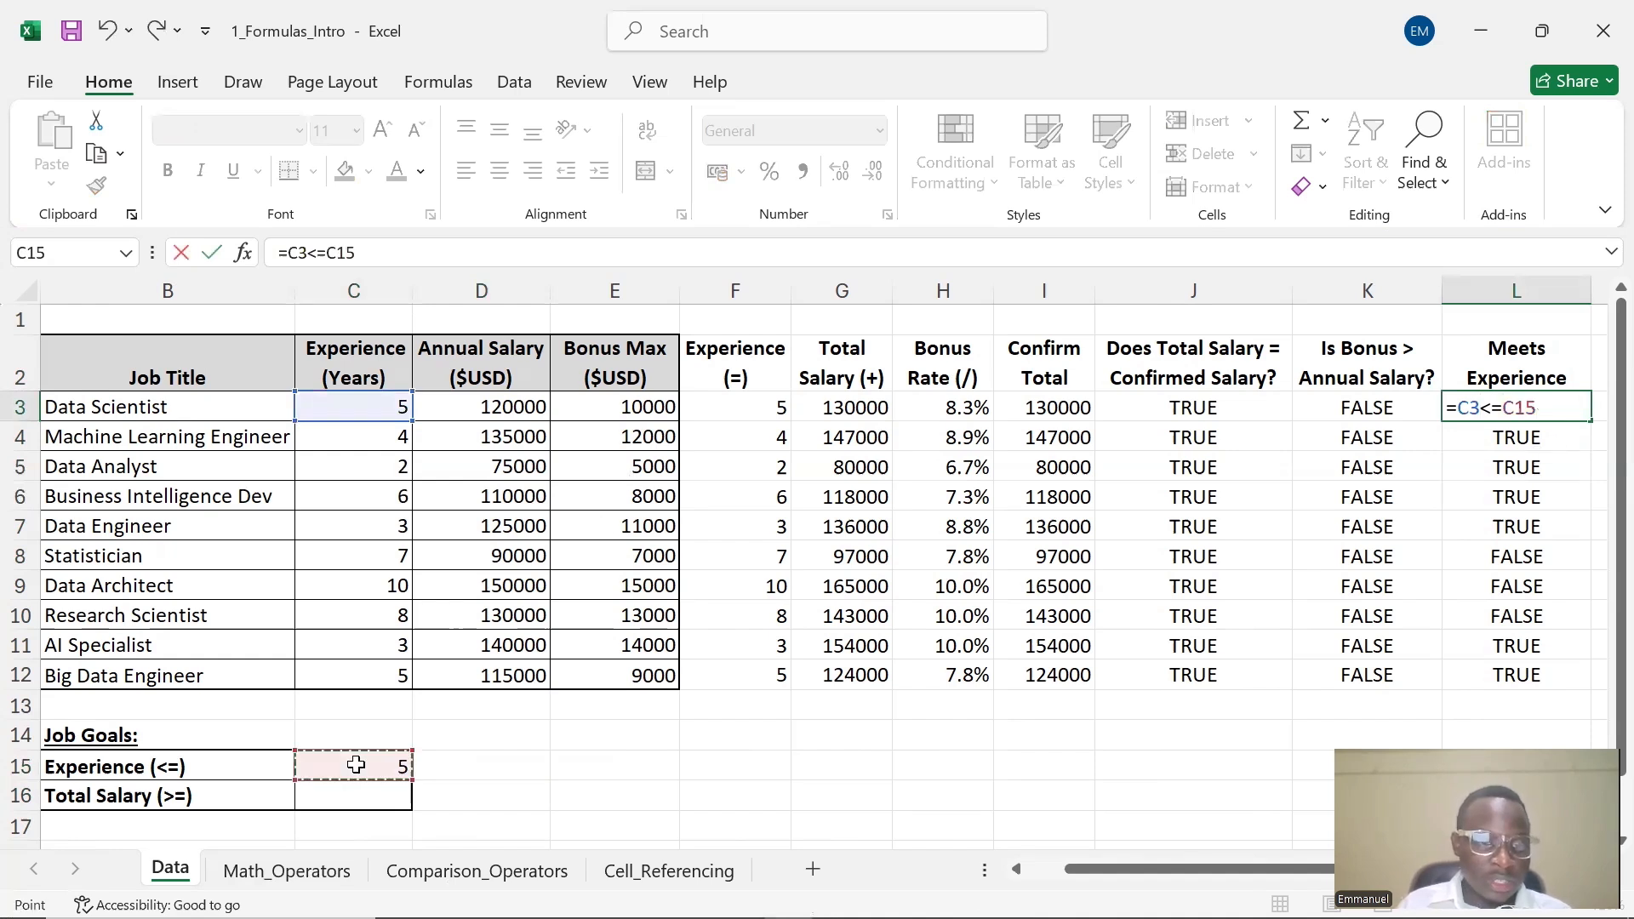
click(1540, 438)
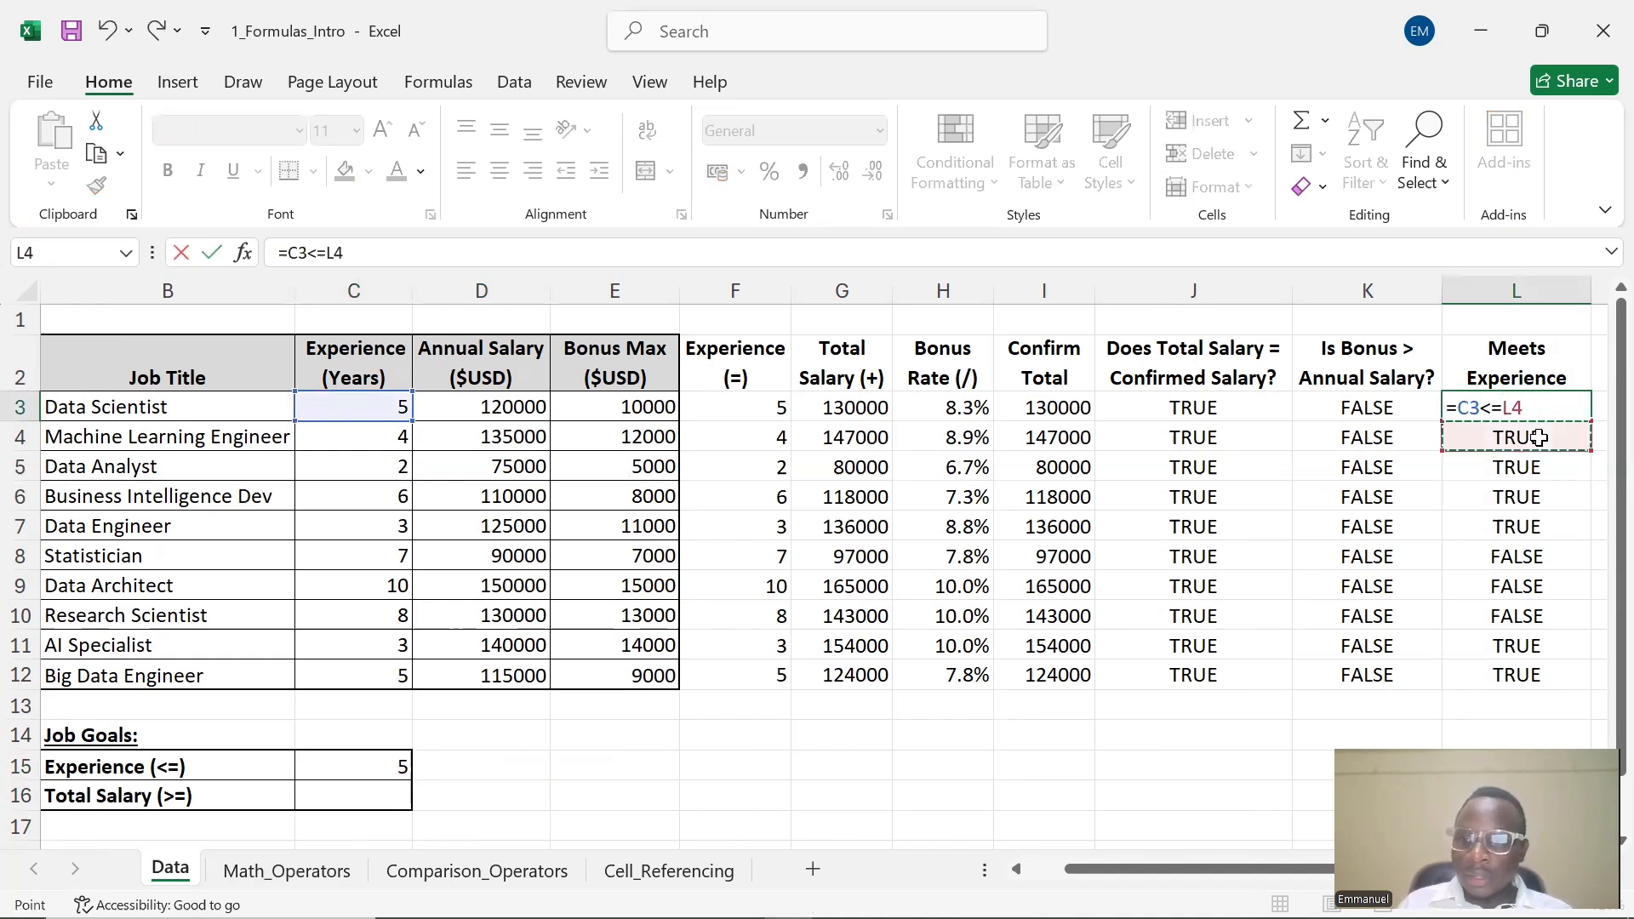
click(341, 760)
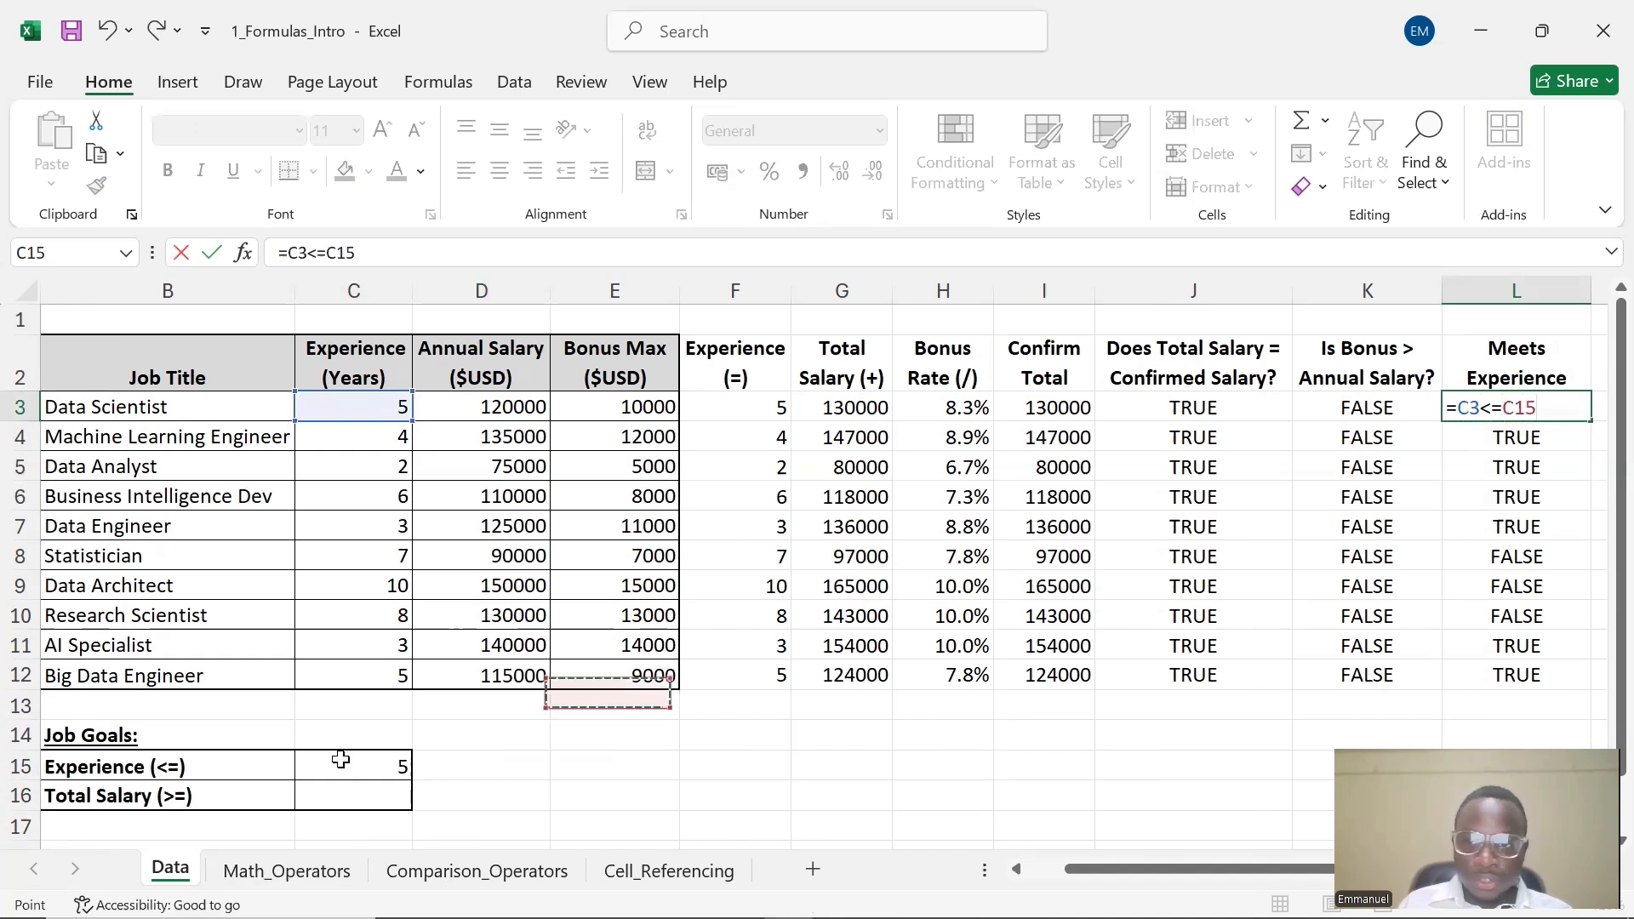
key(Return)
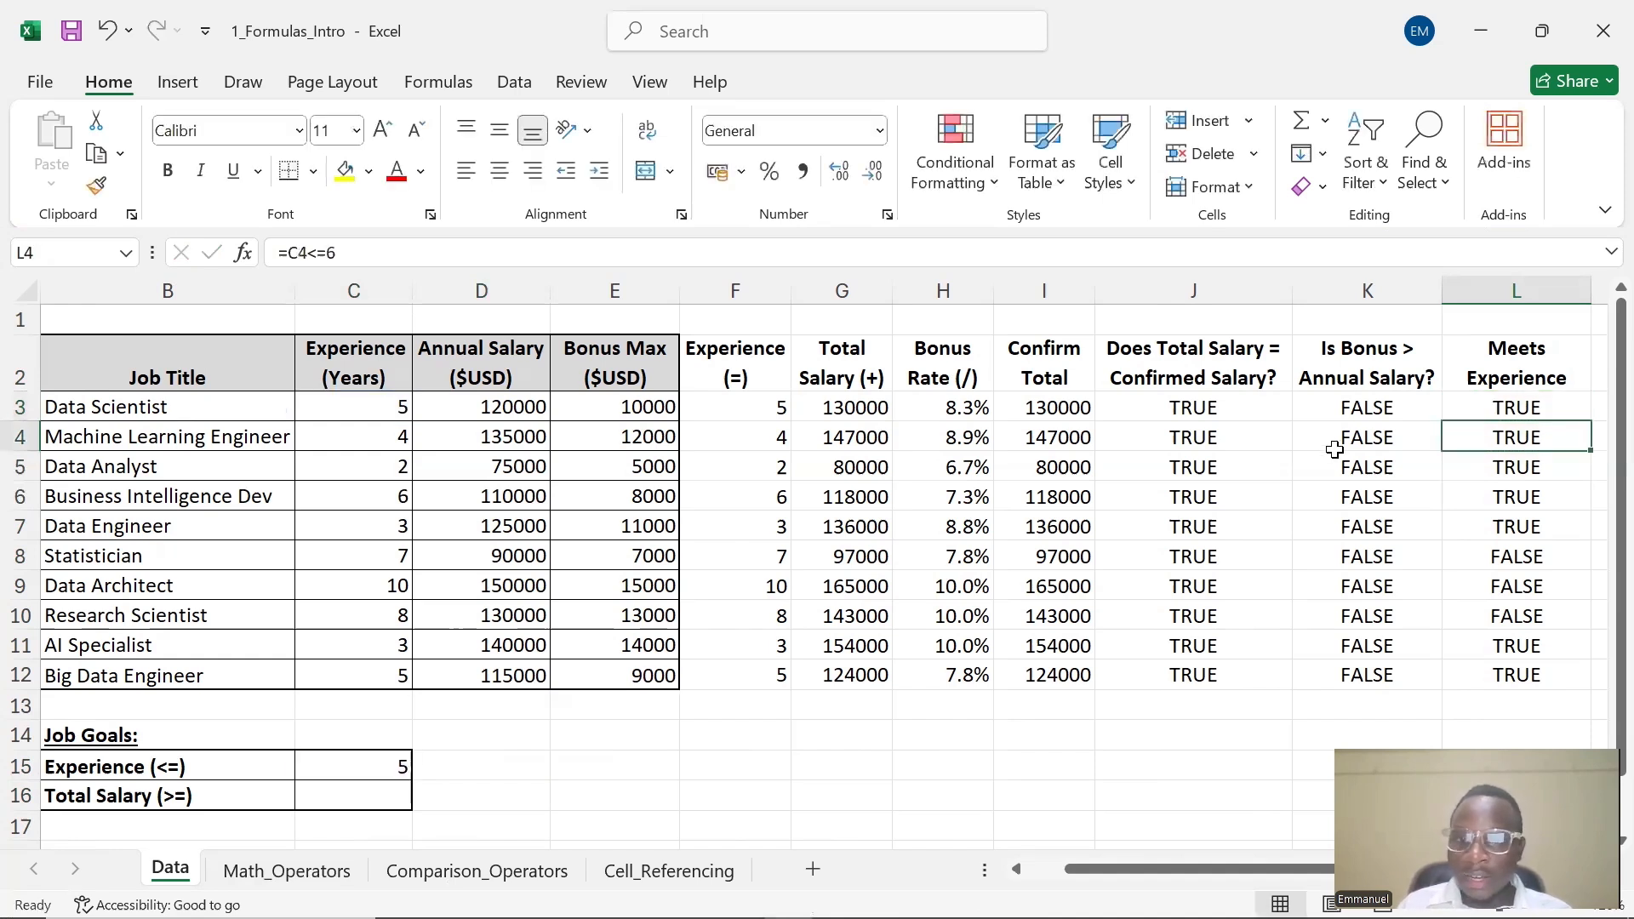
click(1513, 409)
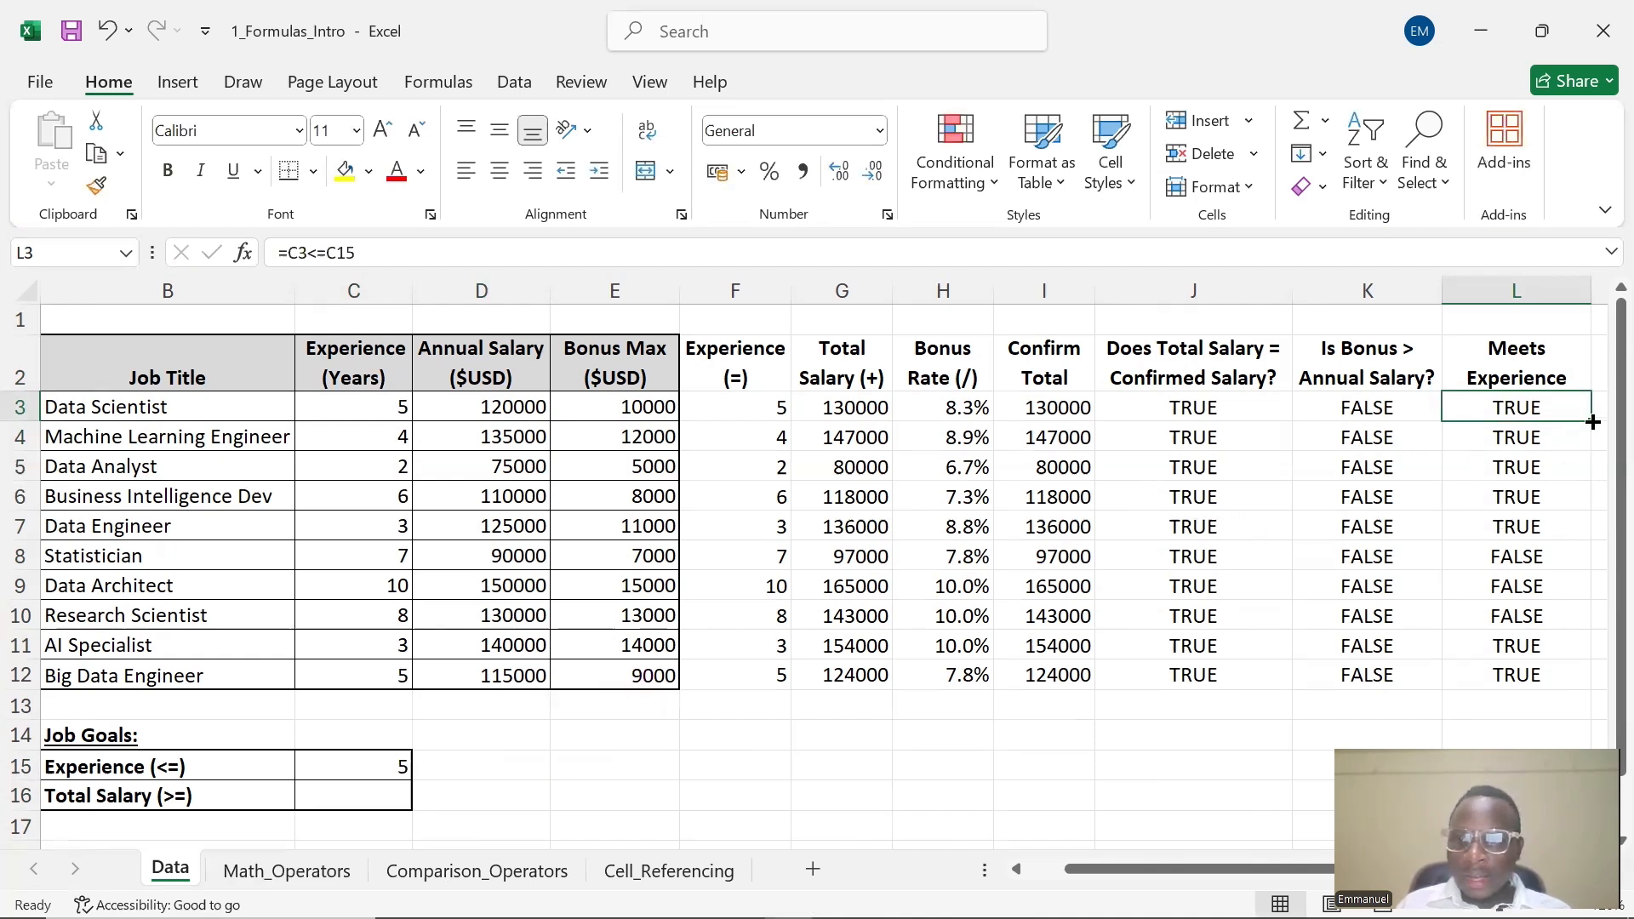
drag(1593, 421, 1542, 662)
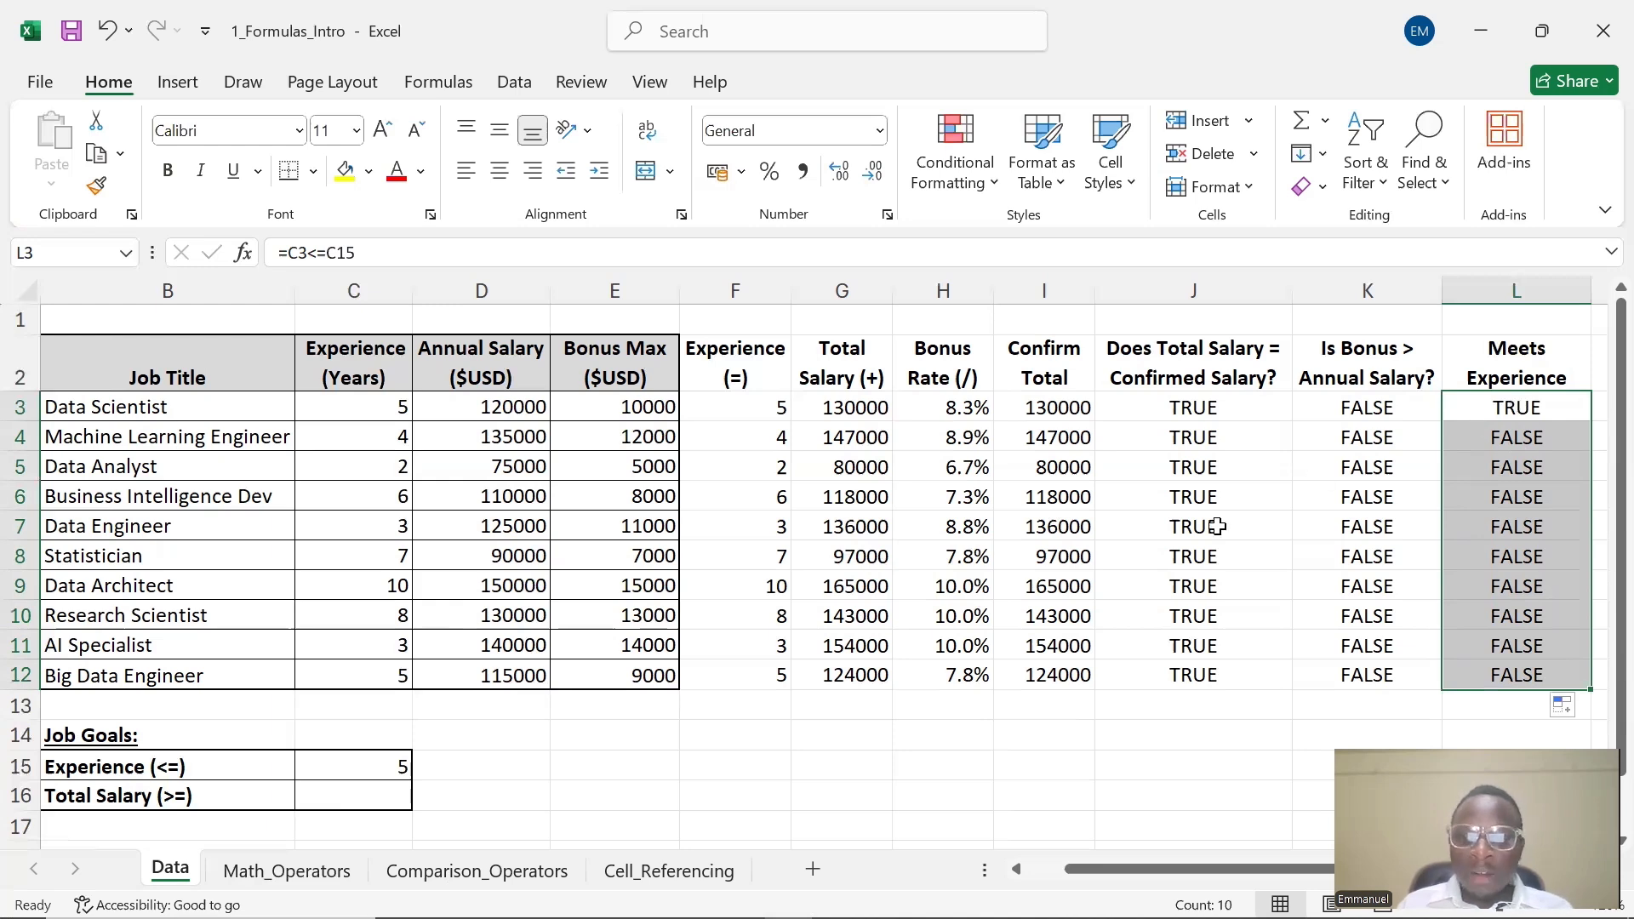
Set the Experience (<=) goal in C15 to 1
double_click(399, 768)
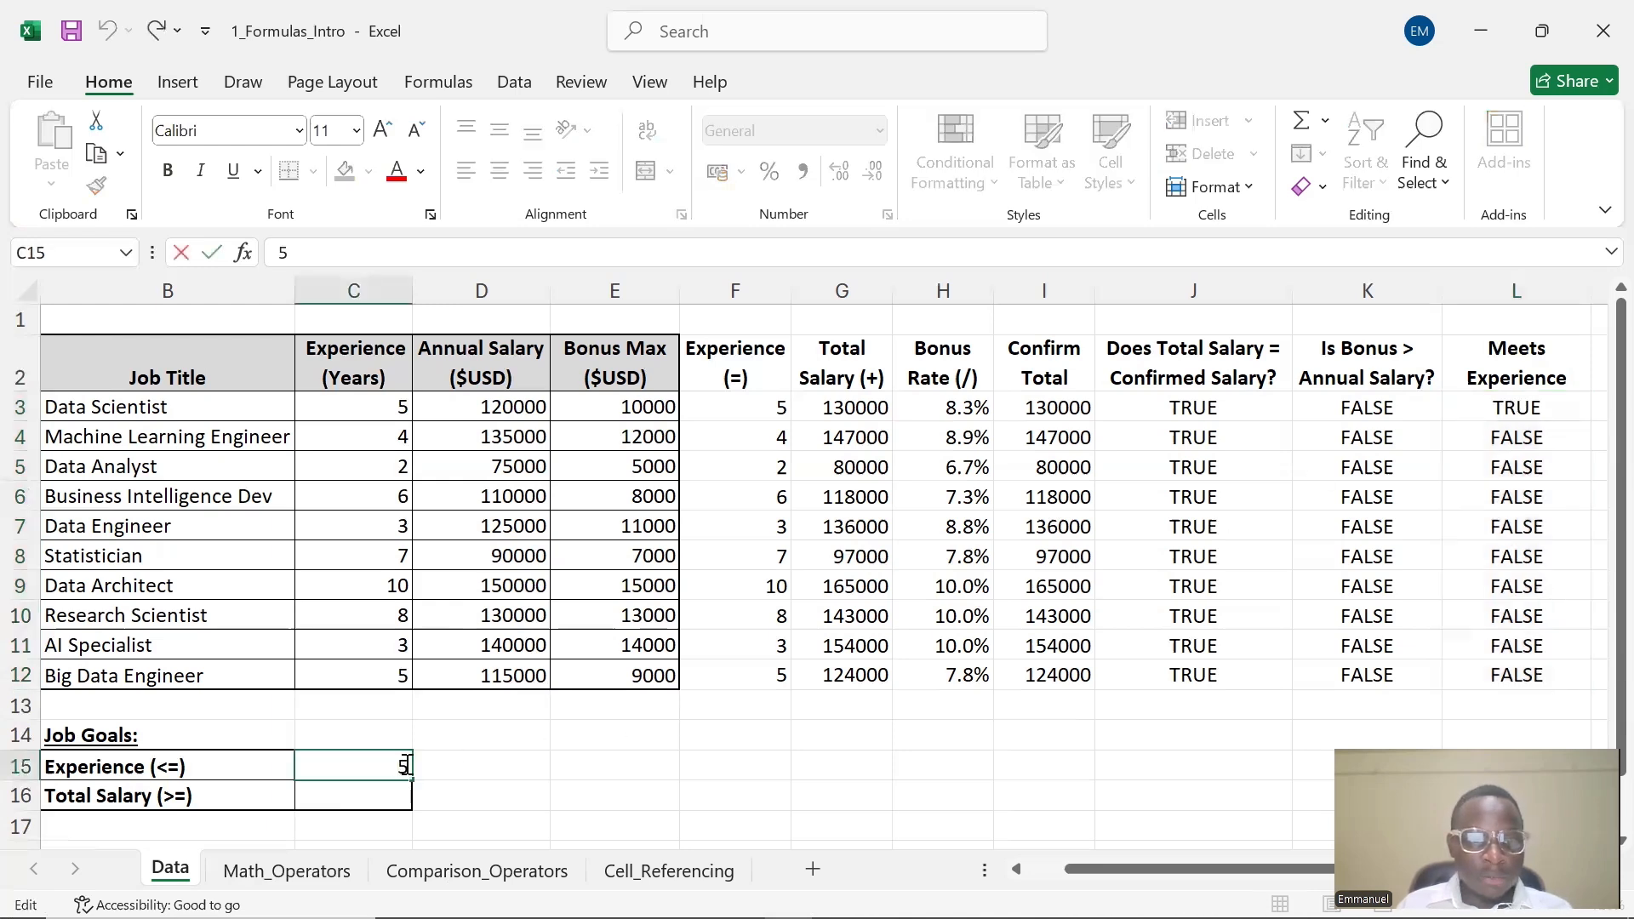
double_click(403, 764)
text(1)
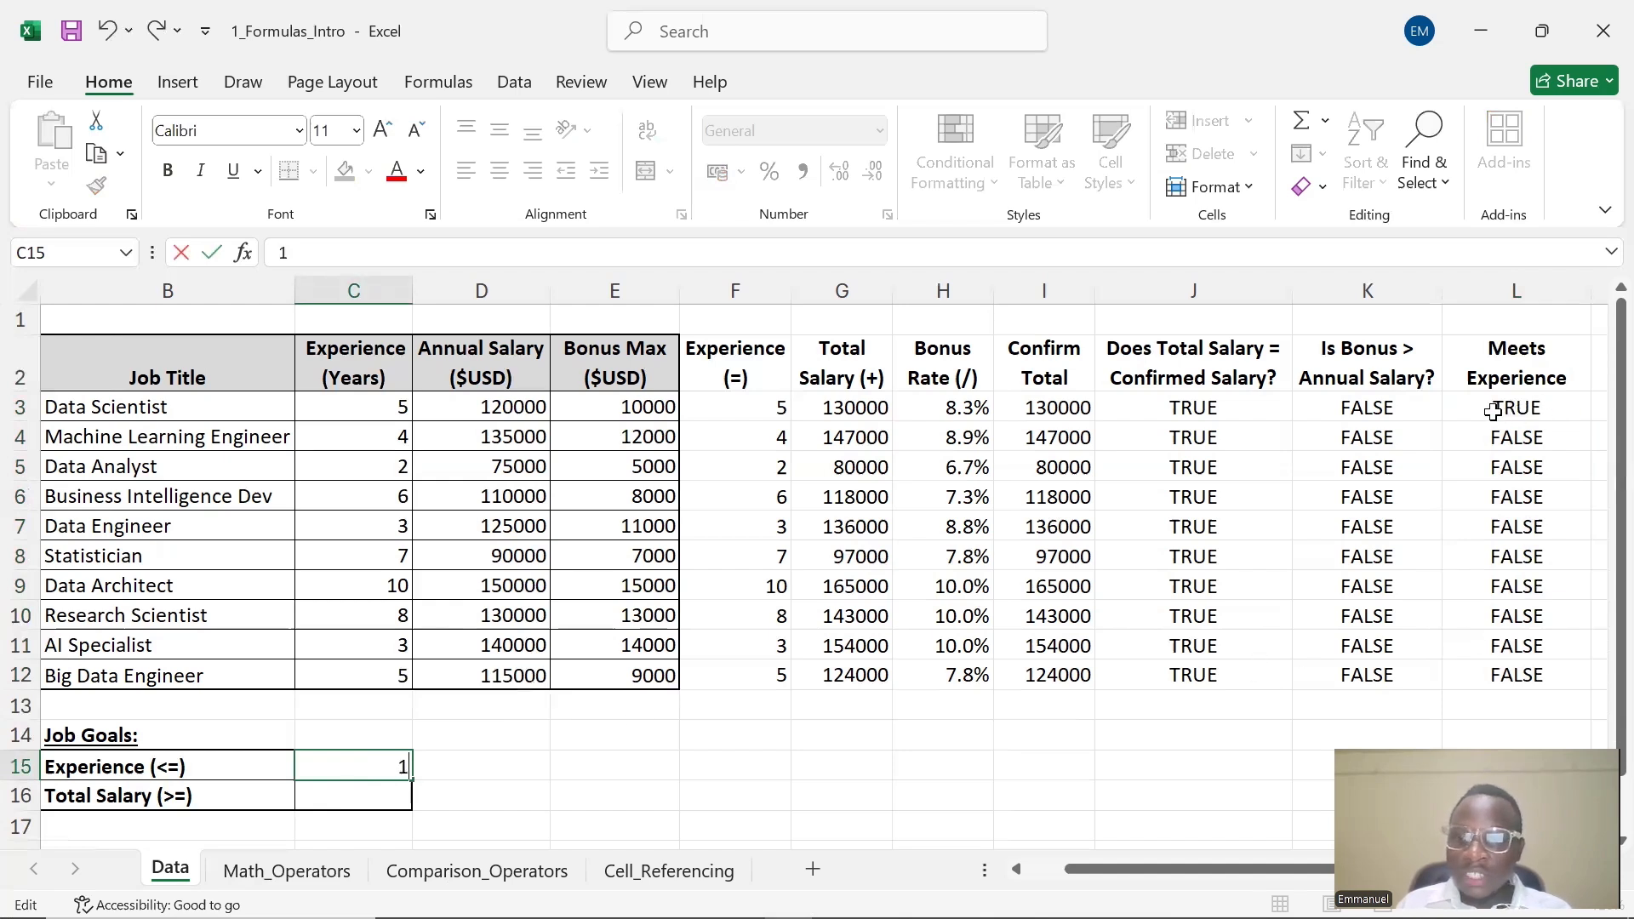
click(868, 745)
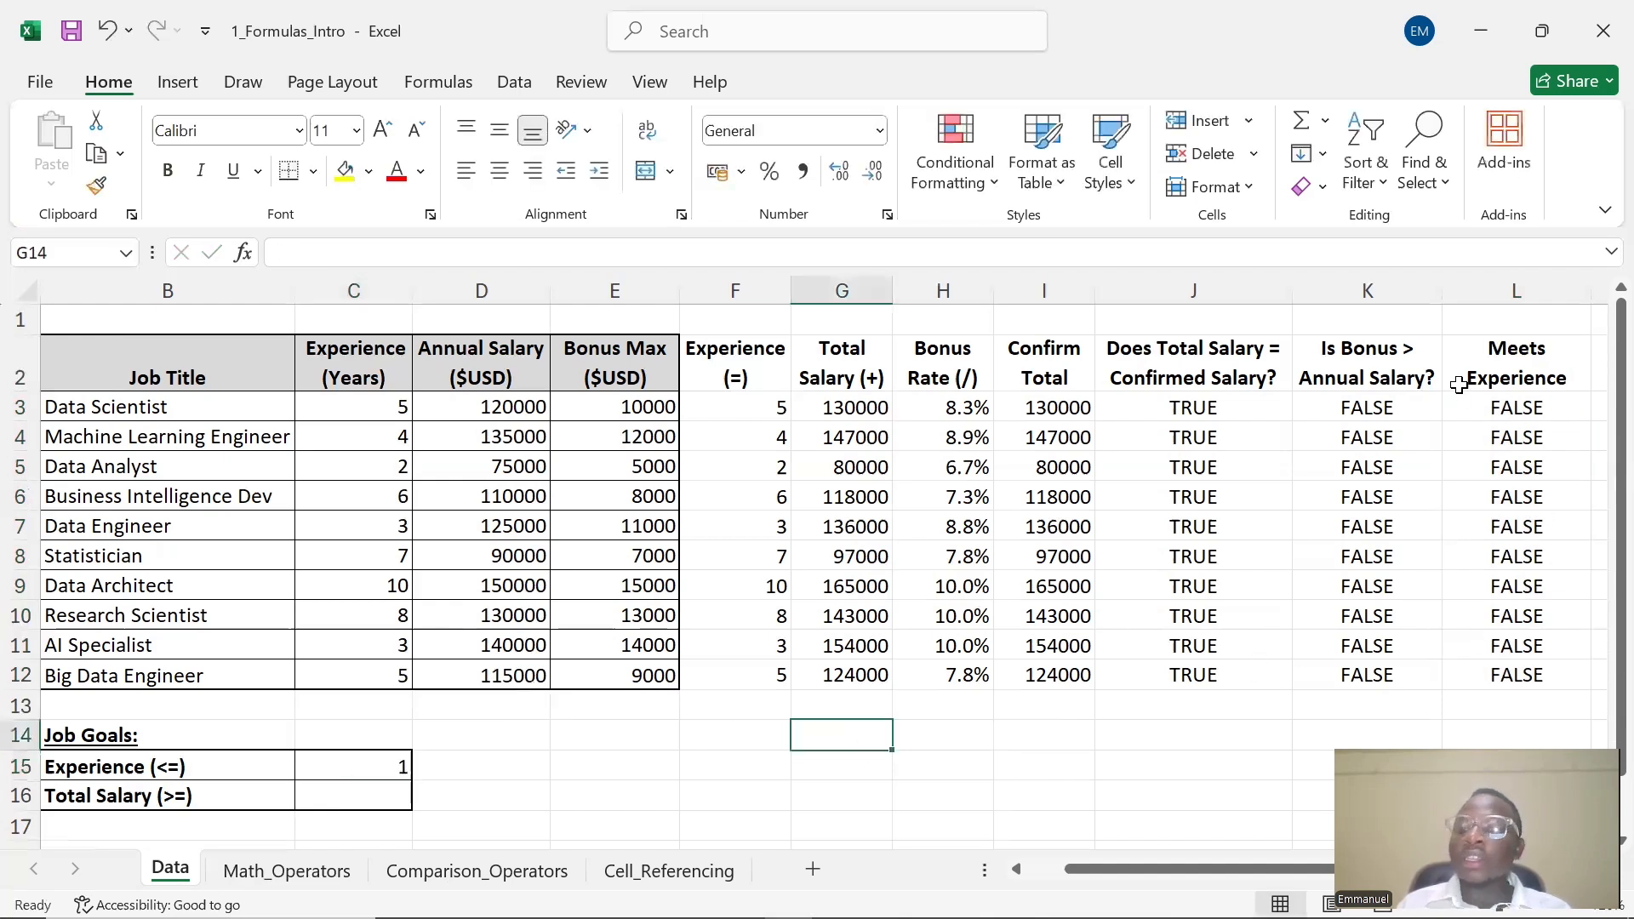
Set the Experience (<=) goal in C15 back to 5 and refill the L3 formula down through L12
click(1508, 409)
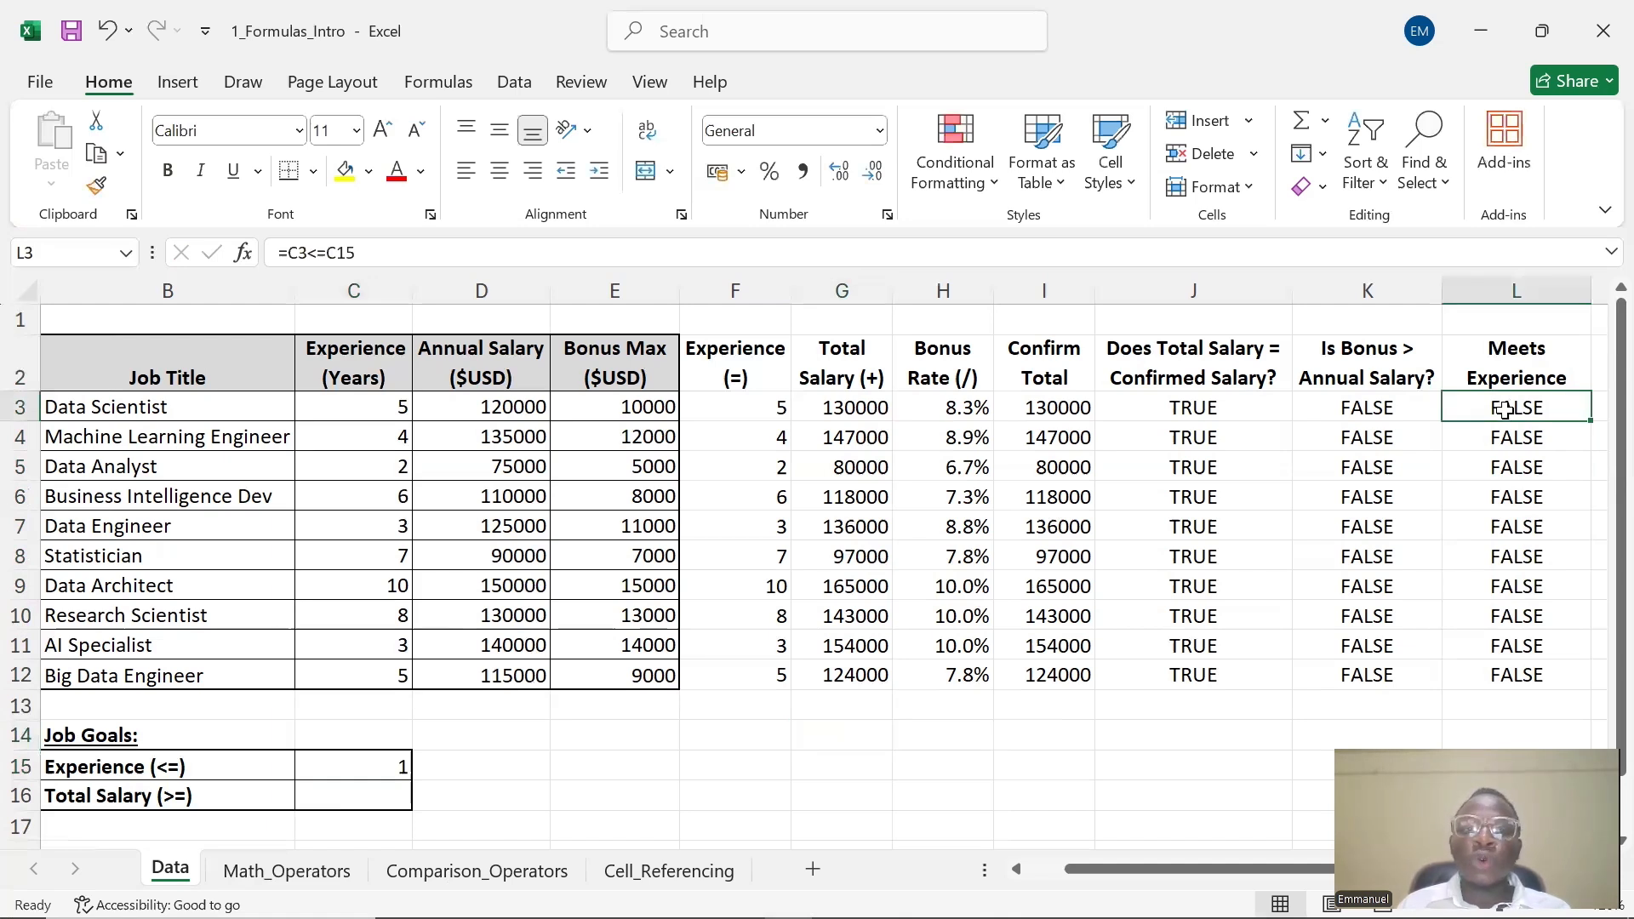
double_click(1506, 410)
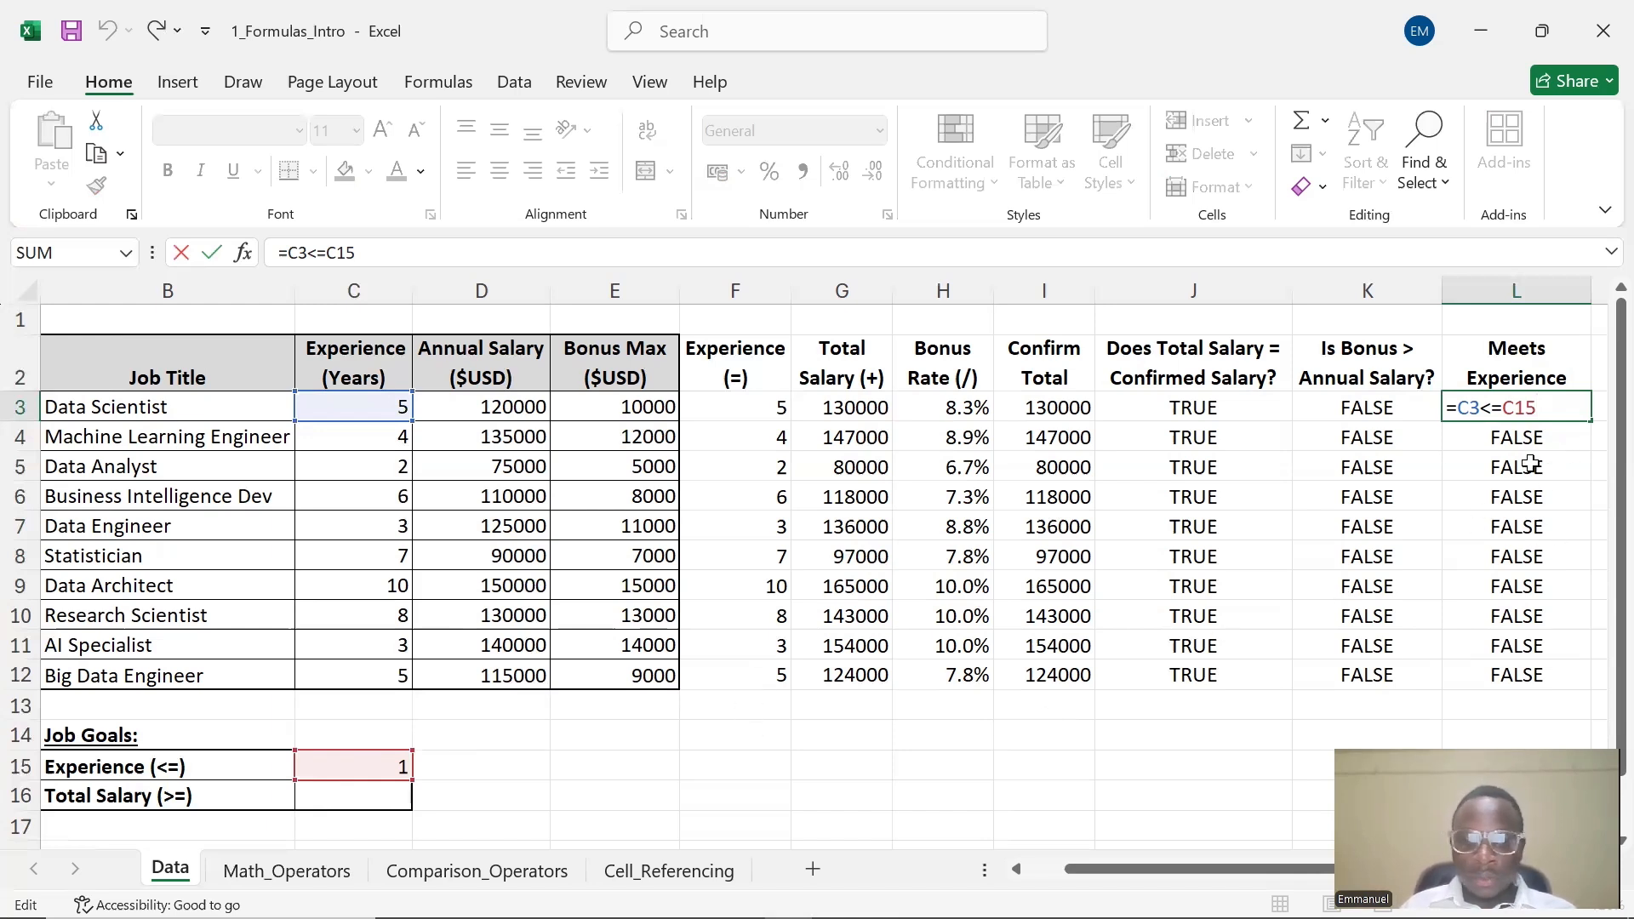
double_click(388, 771)
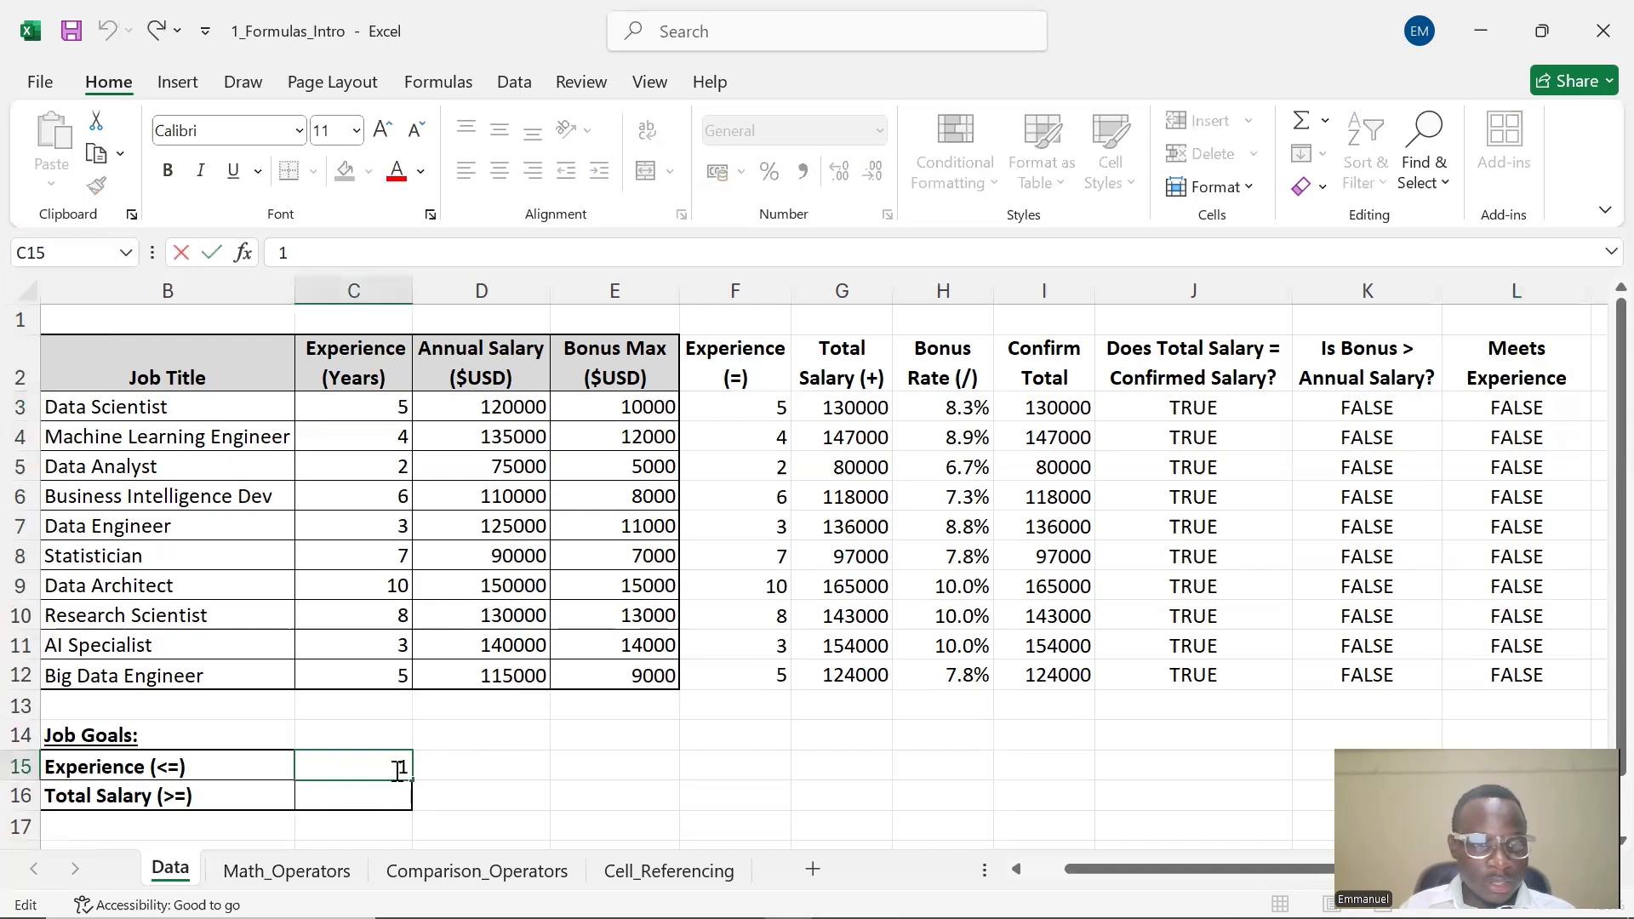
double_click(410, 770)
text(5)
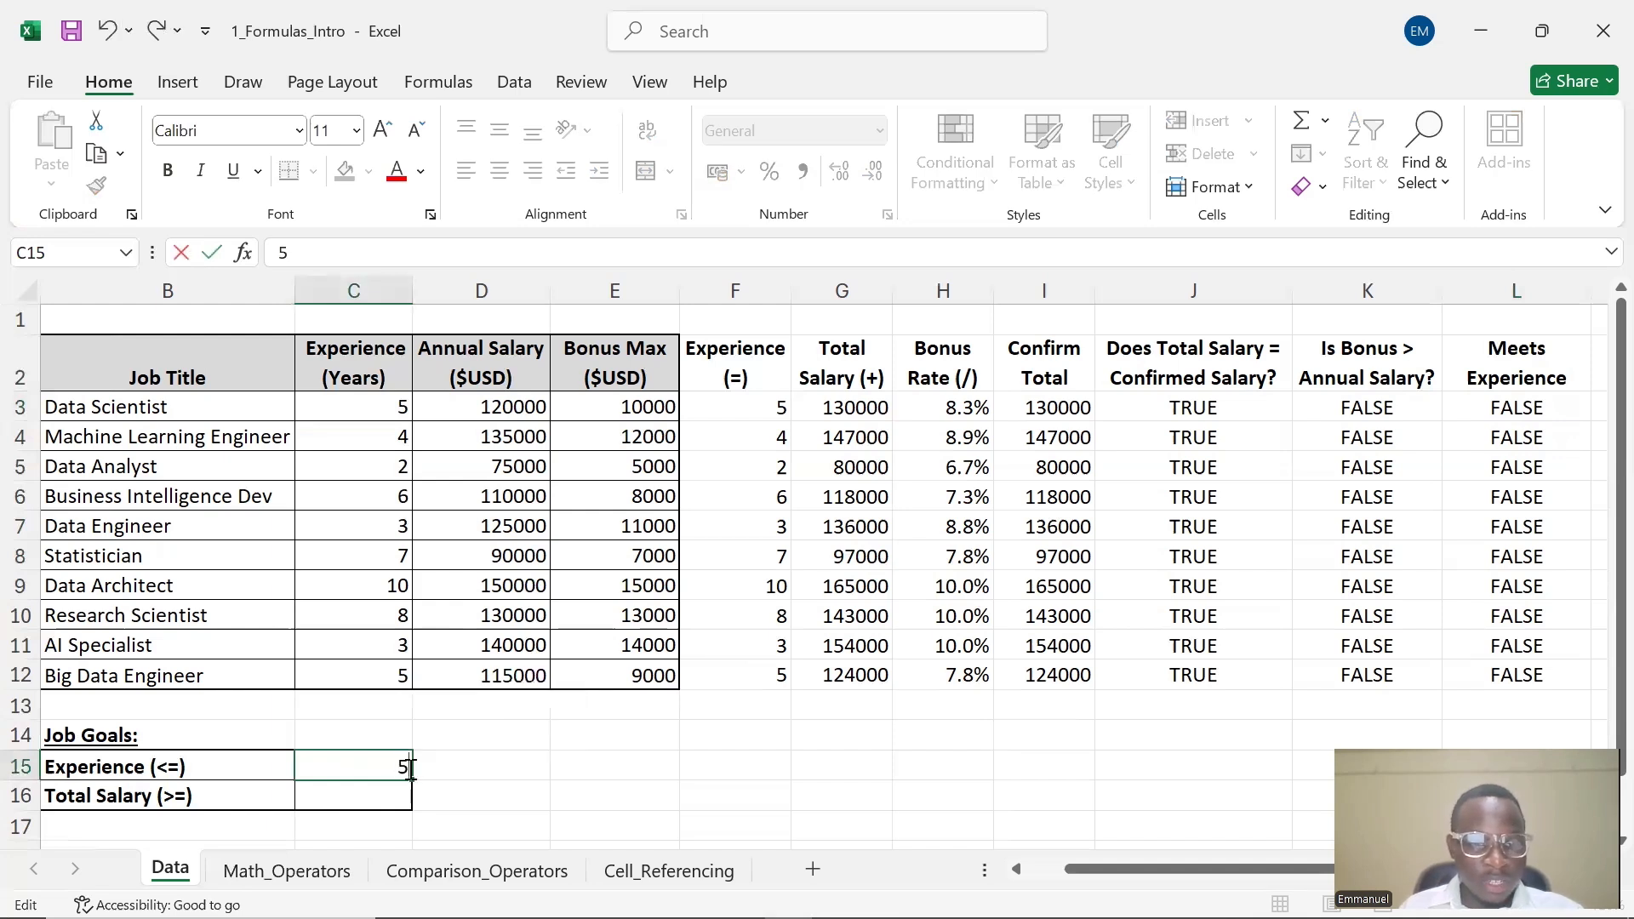
click(458, 766)
click(1520, 415)
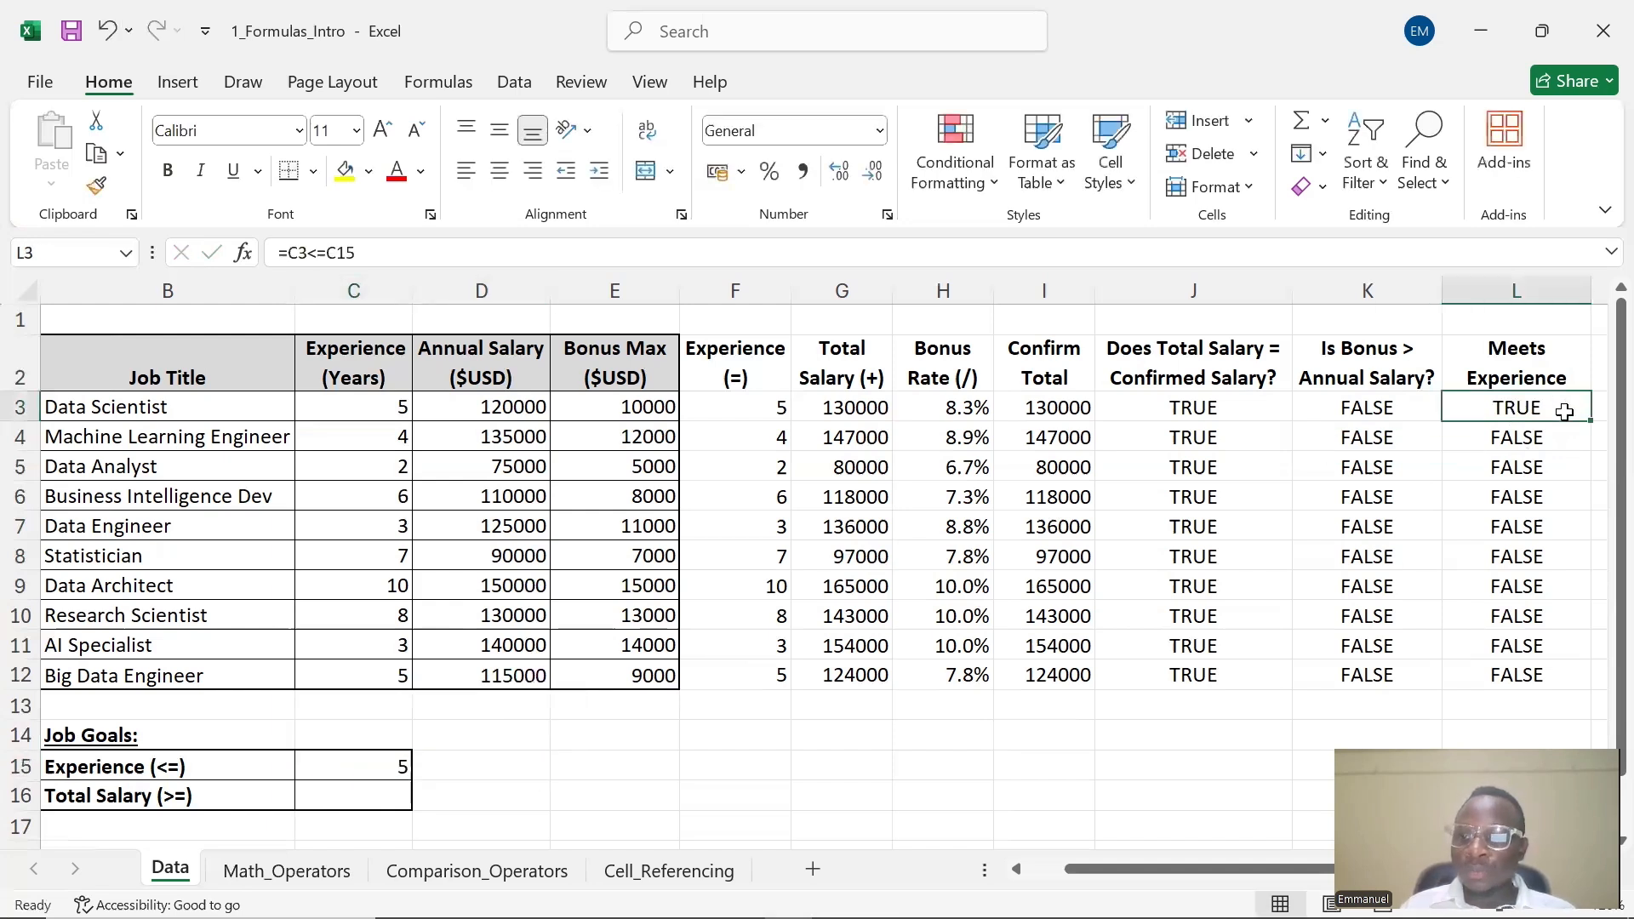
mouse_move(1586, 420)
mouse_down()
mouse_move(1595, 608)
mouse_move(1574, 679)
mouse_up()
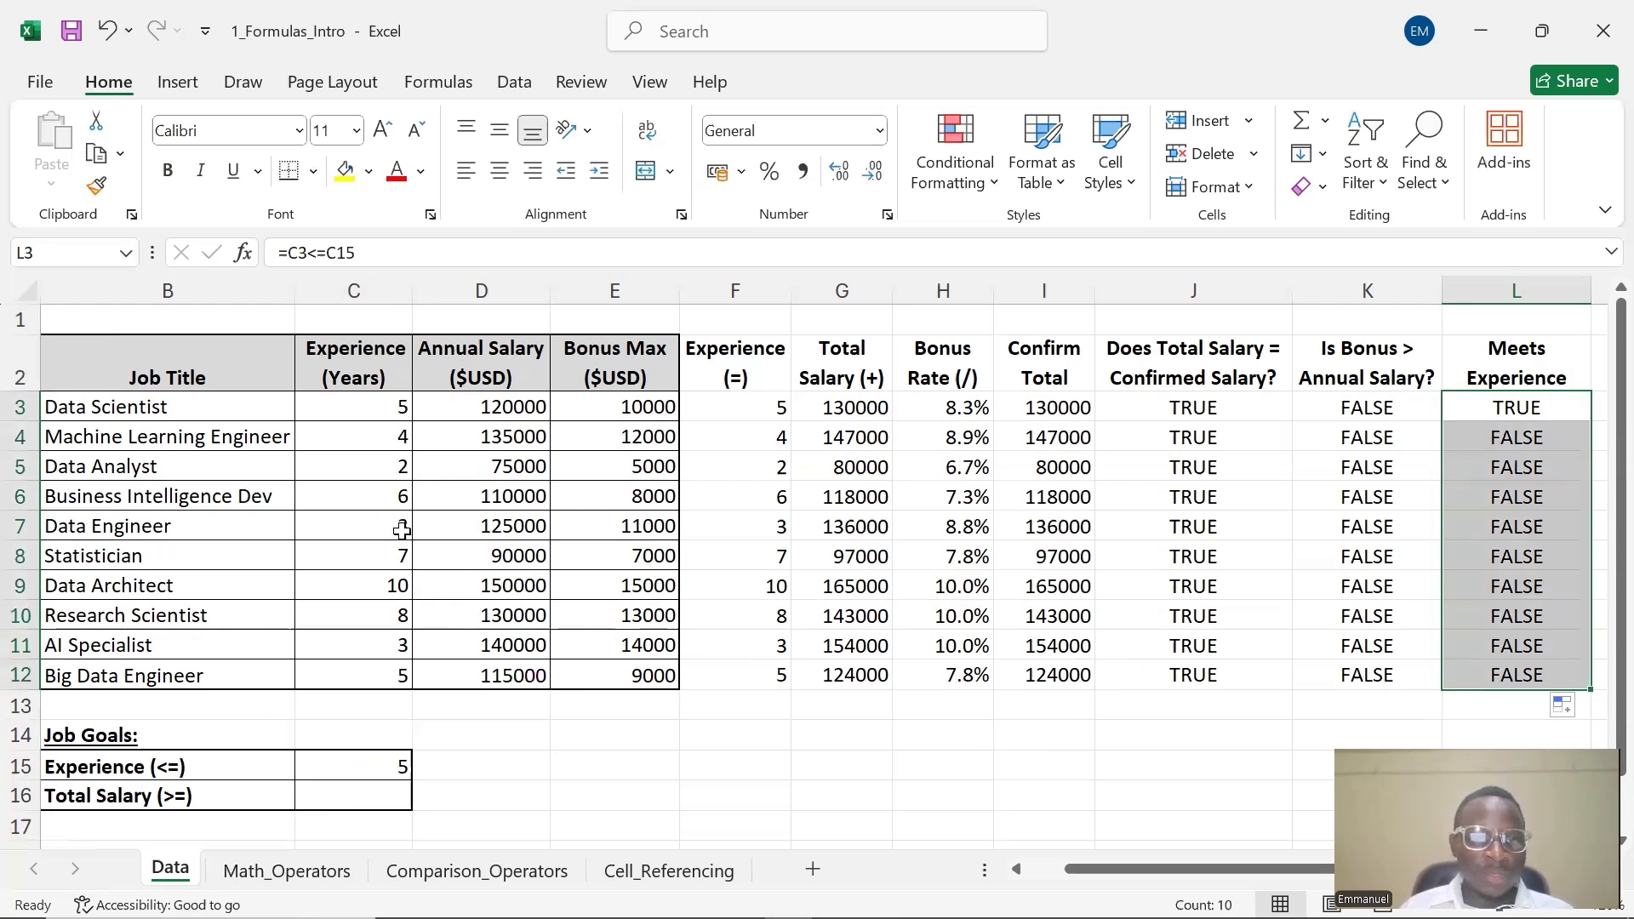
Inspect the copied formulas in L4, L5 and L6 to see which goal cells they reference
click(377, 437)
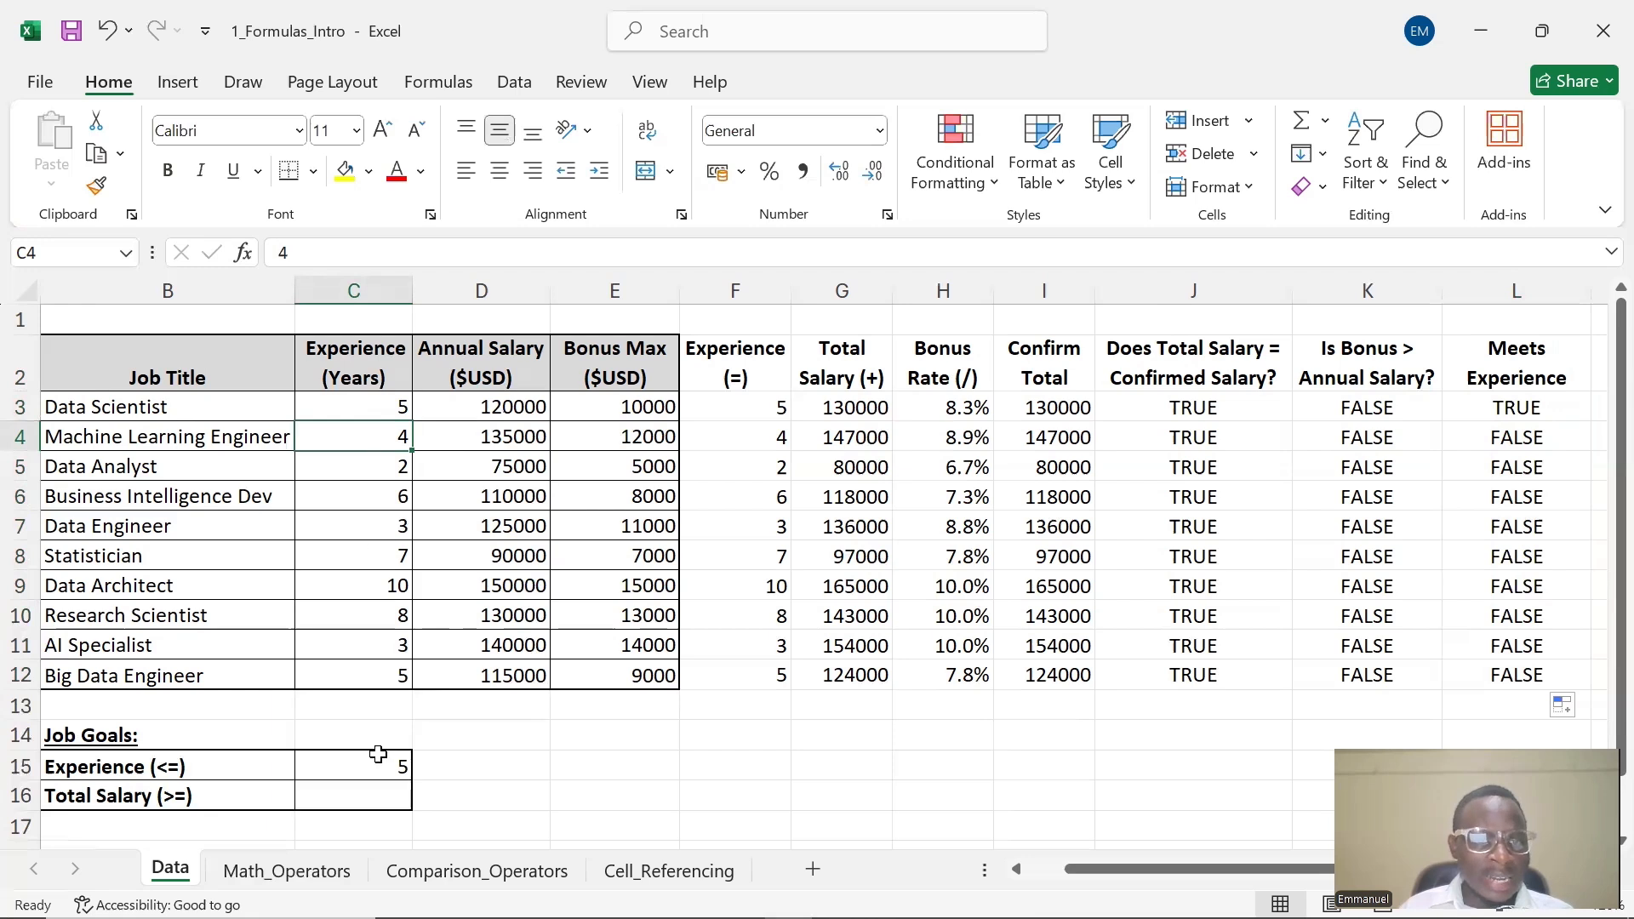
drag(362, 760, 369, 765)
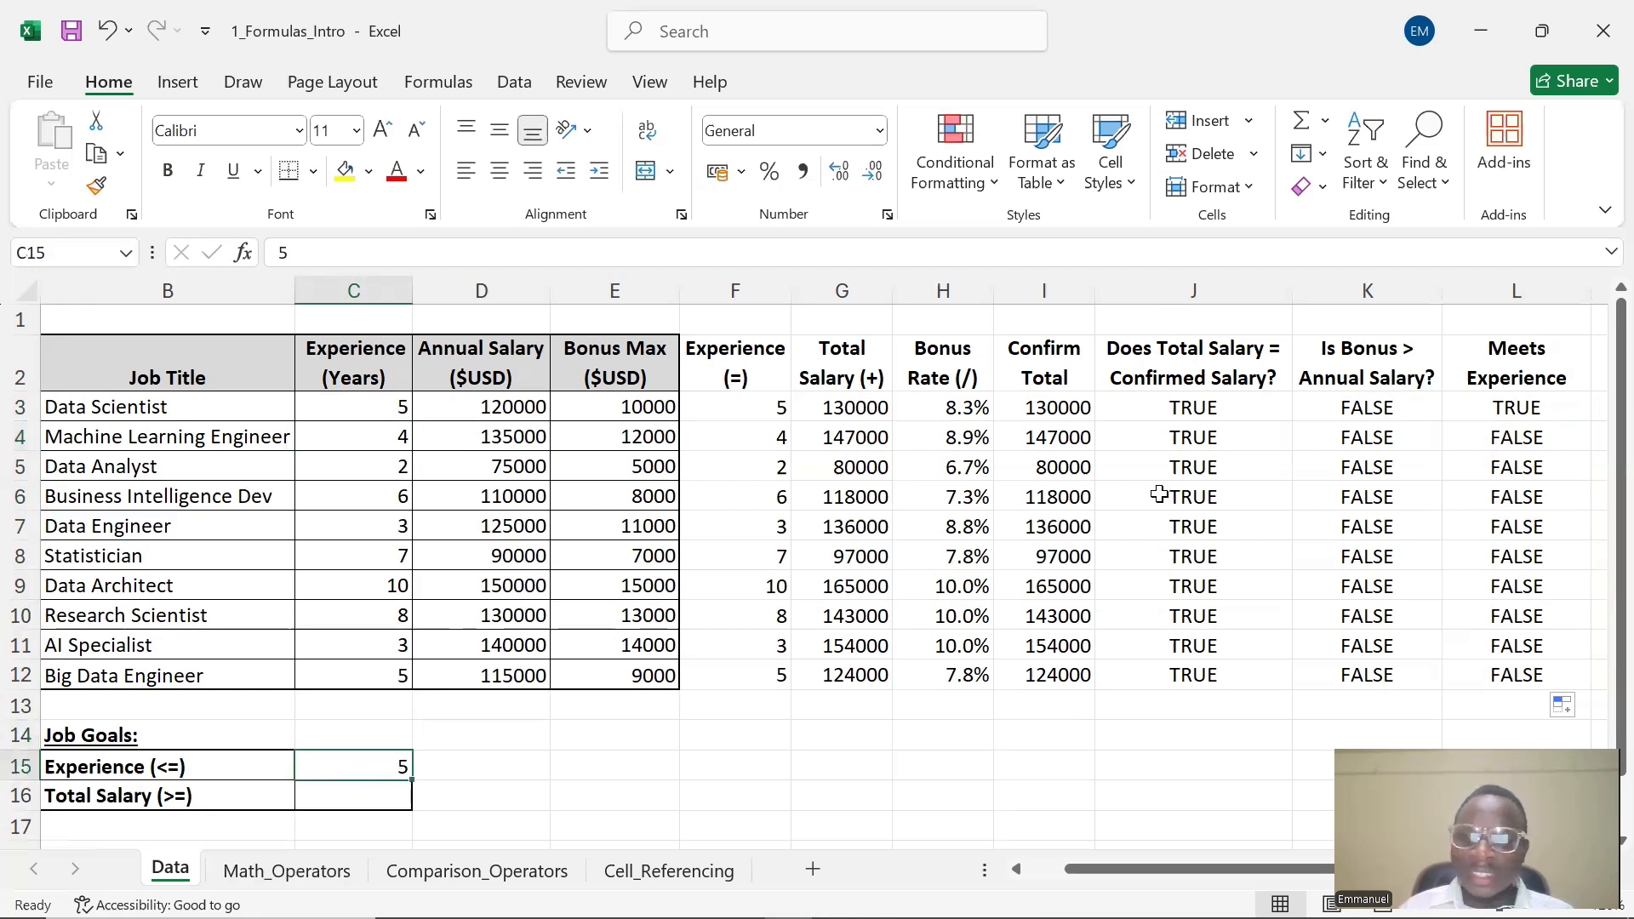
click(1503, 443)
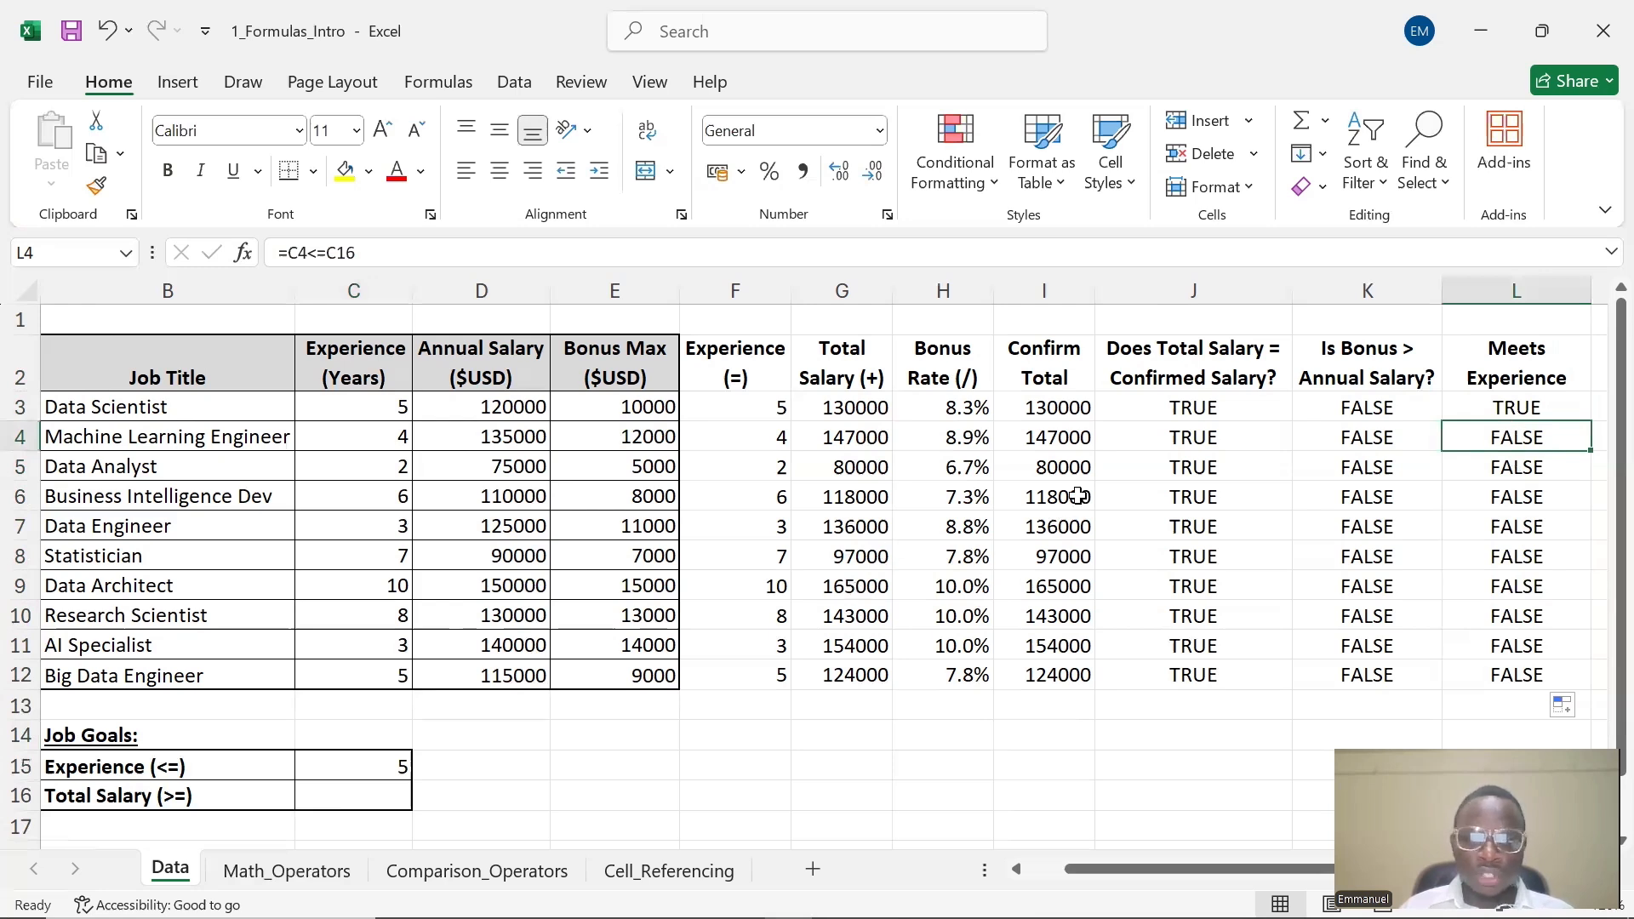
scroll(928, 527, down, 1)
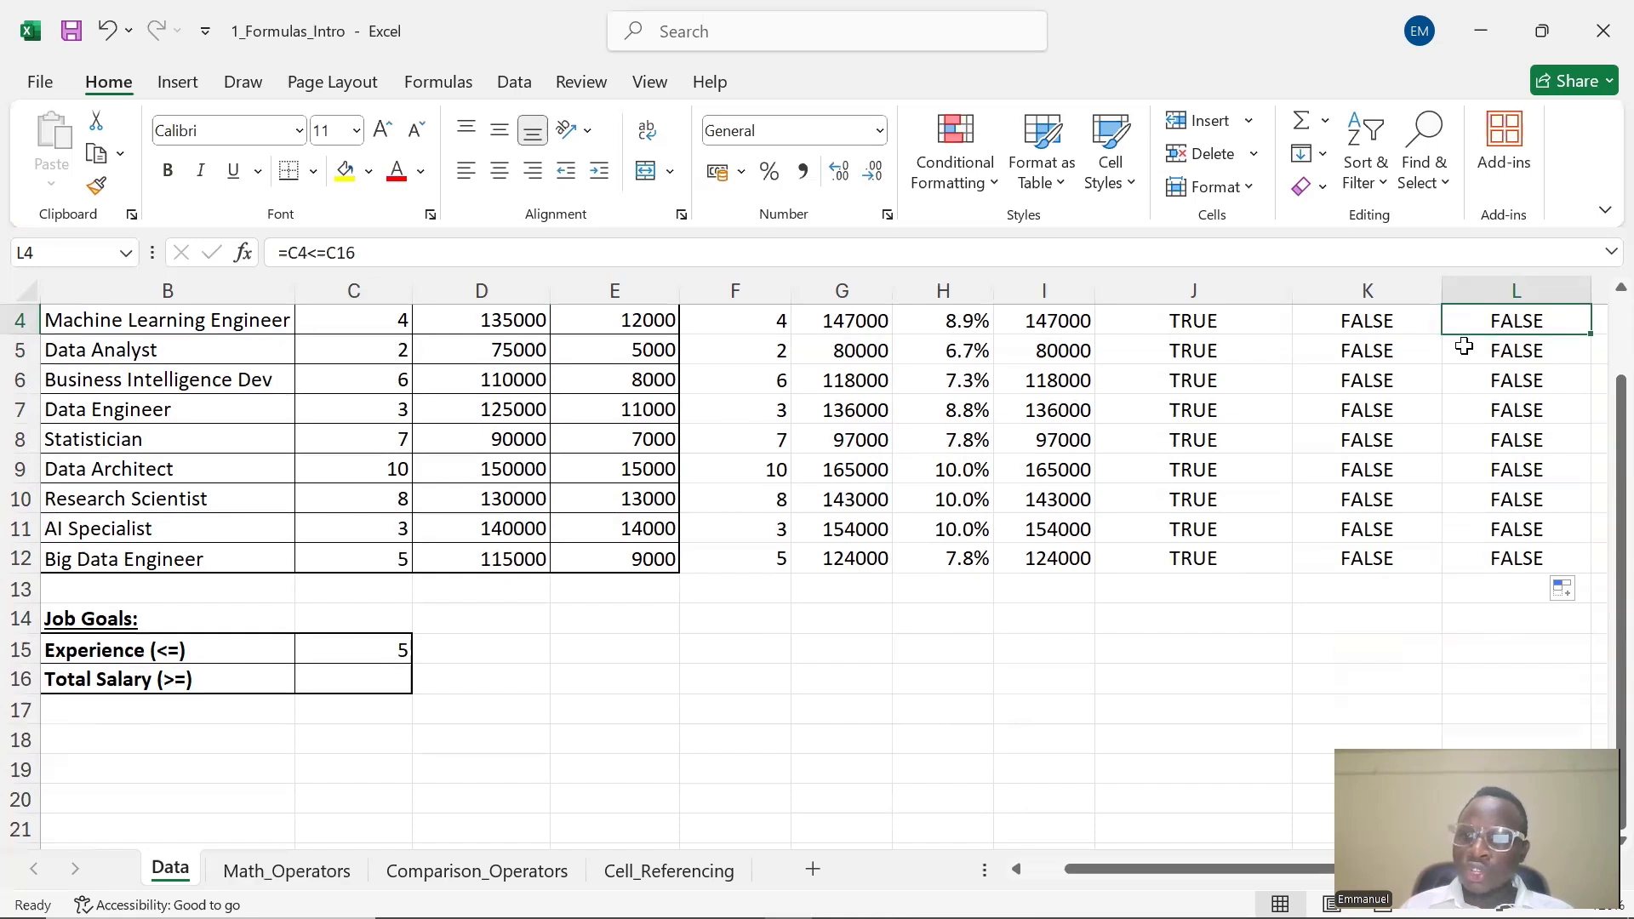
scroll(1417, 379, up, 1)
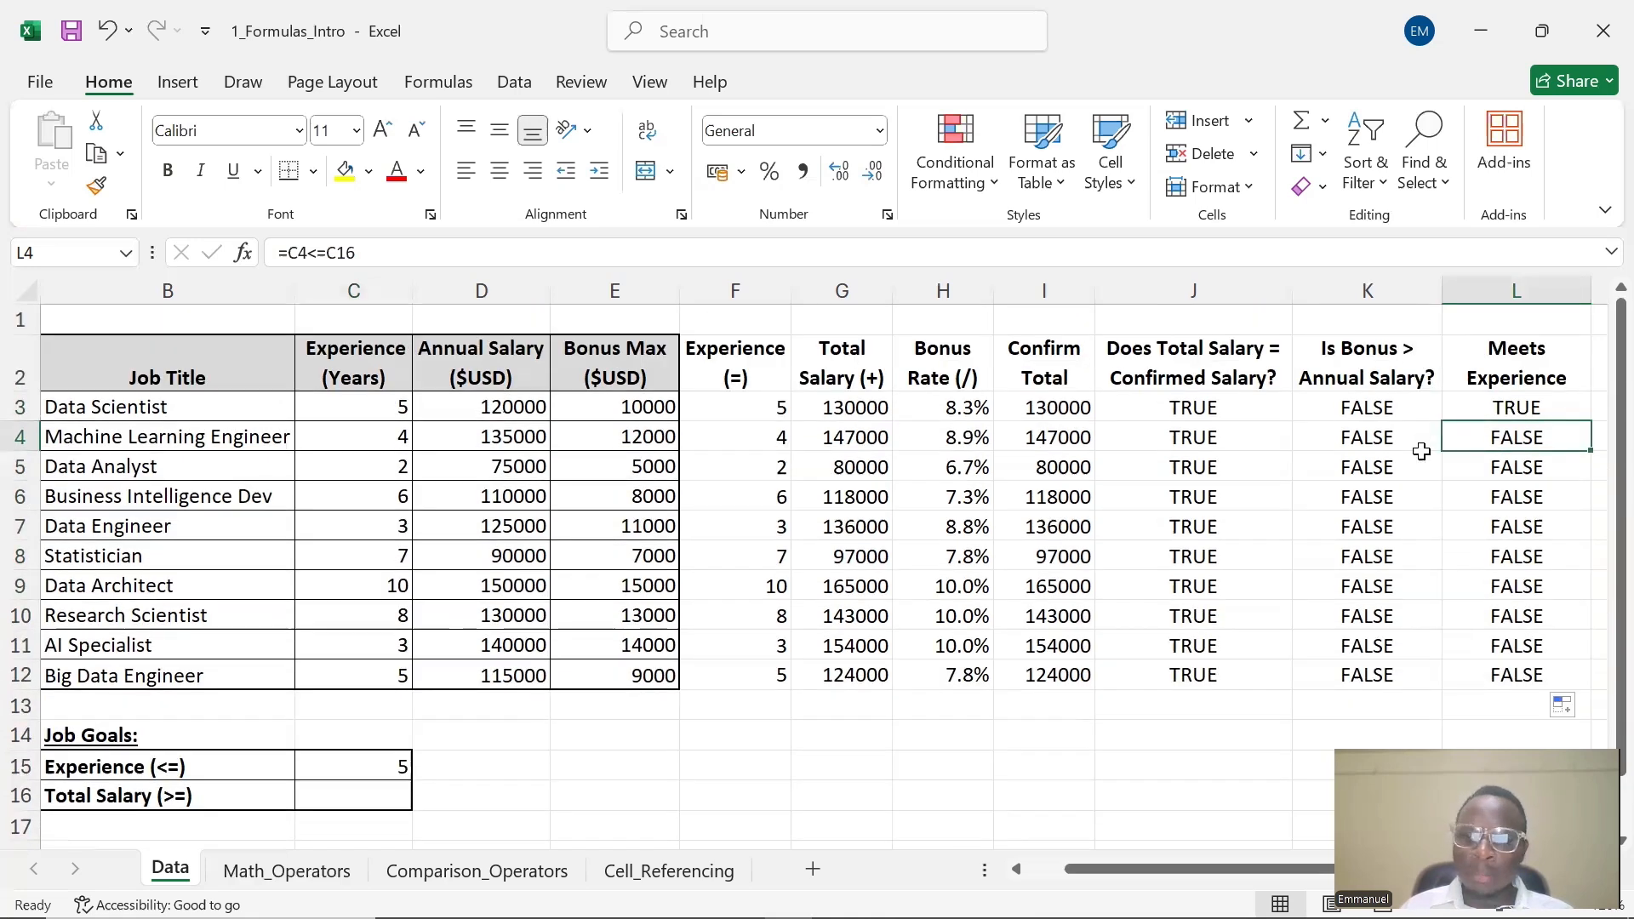
double_click(1530, 440)
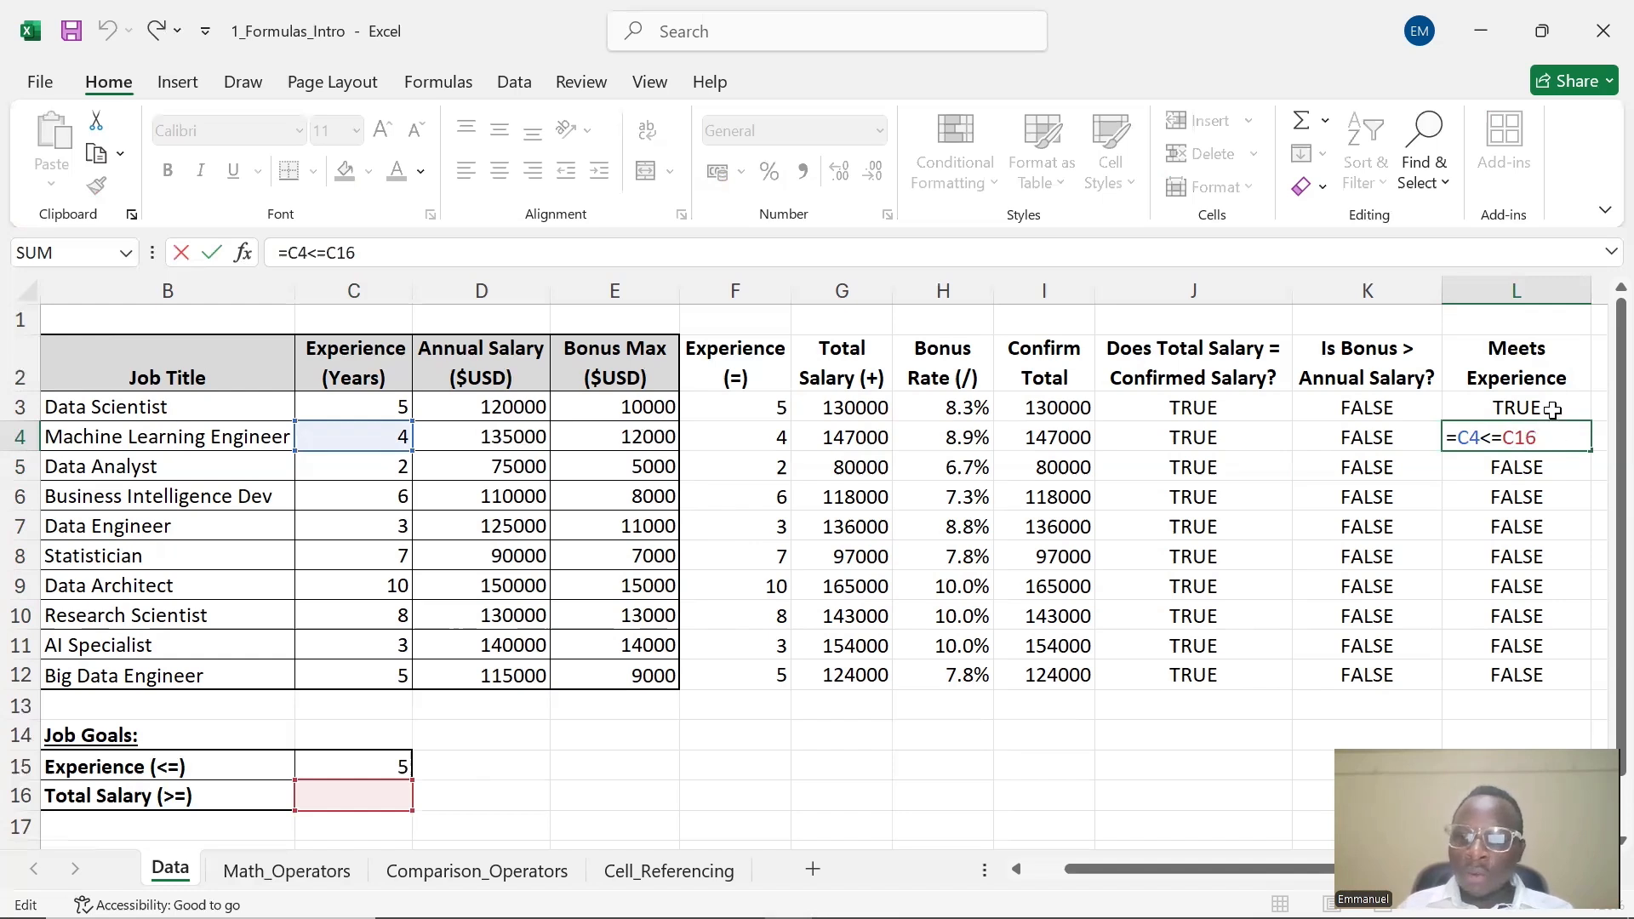
click(1552, 407)
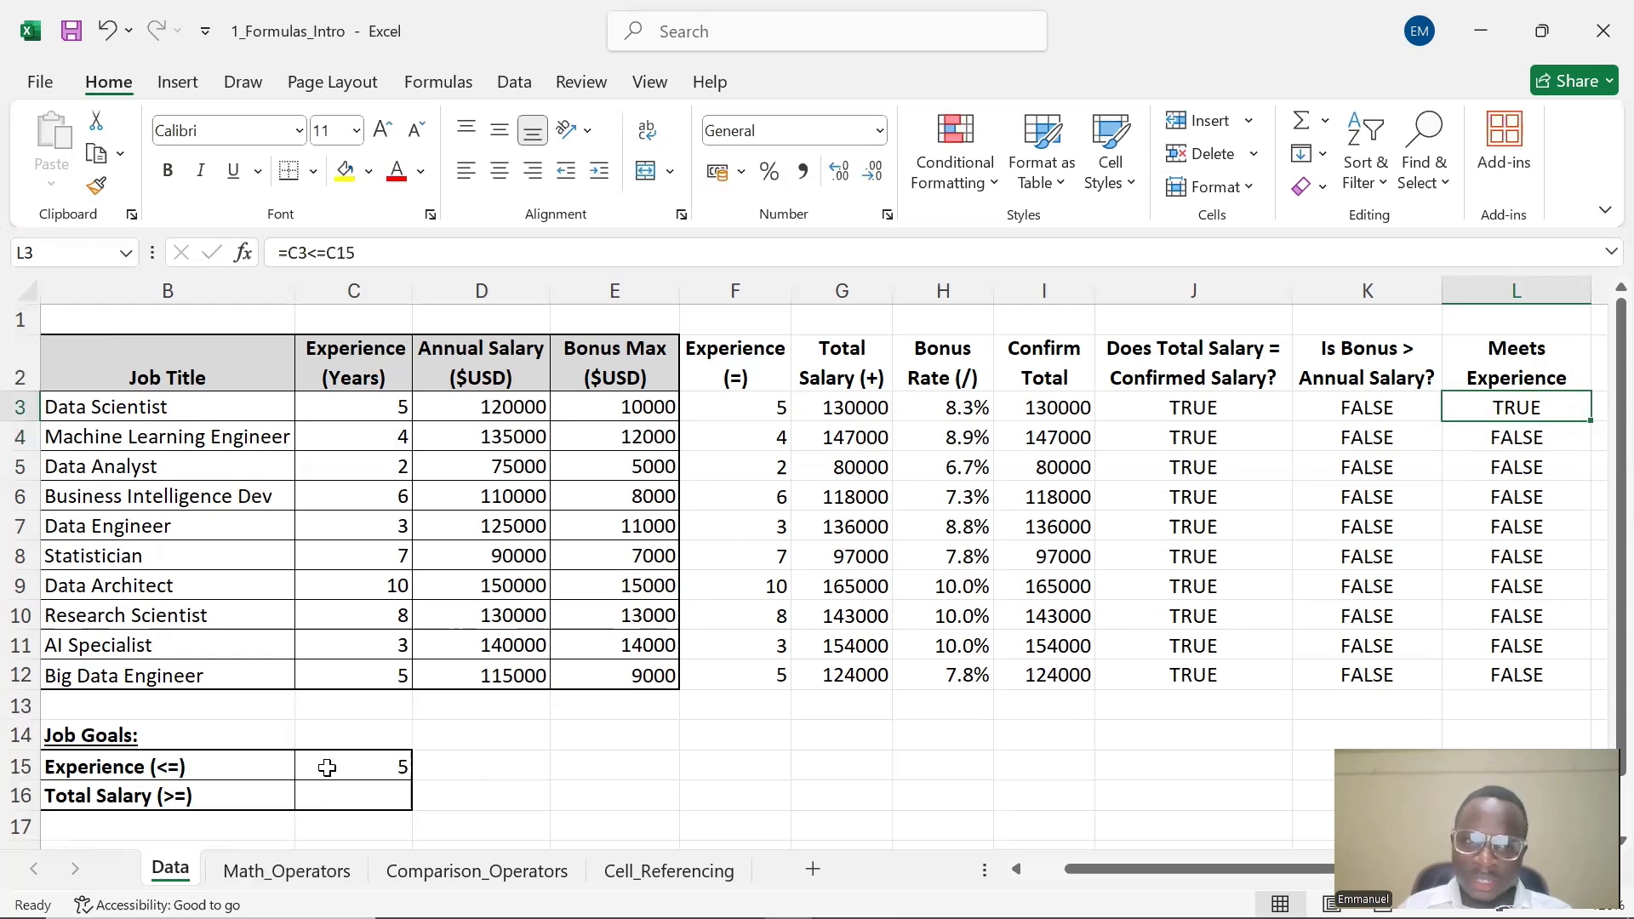
click(1539, 436)
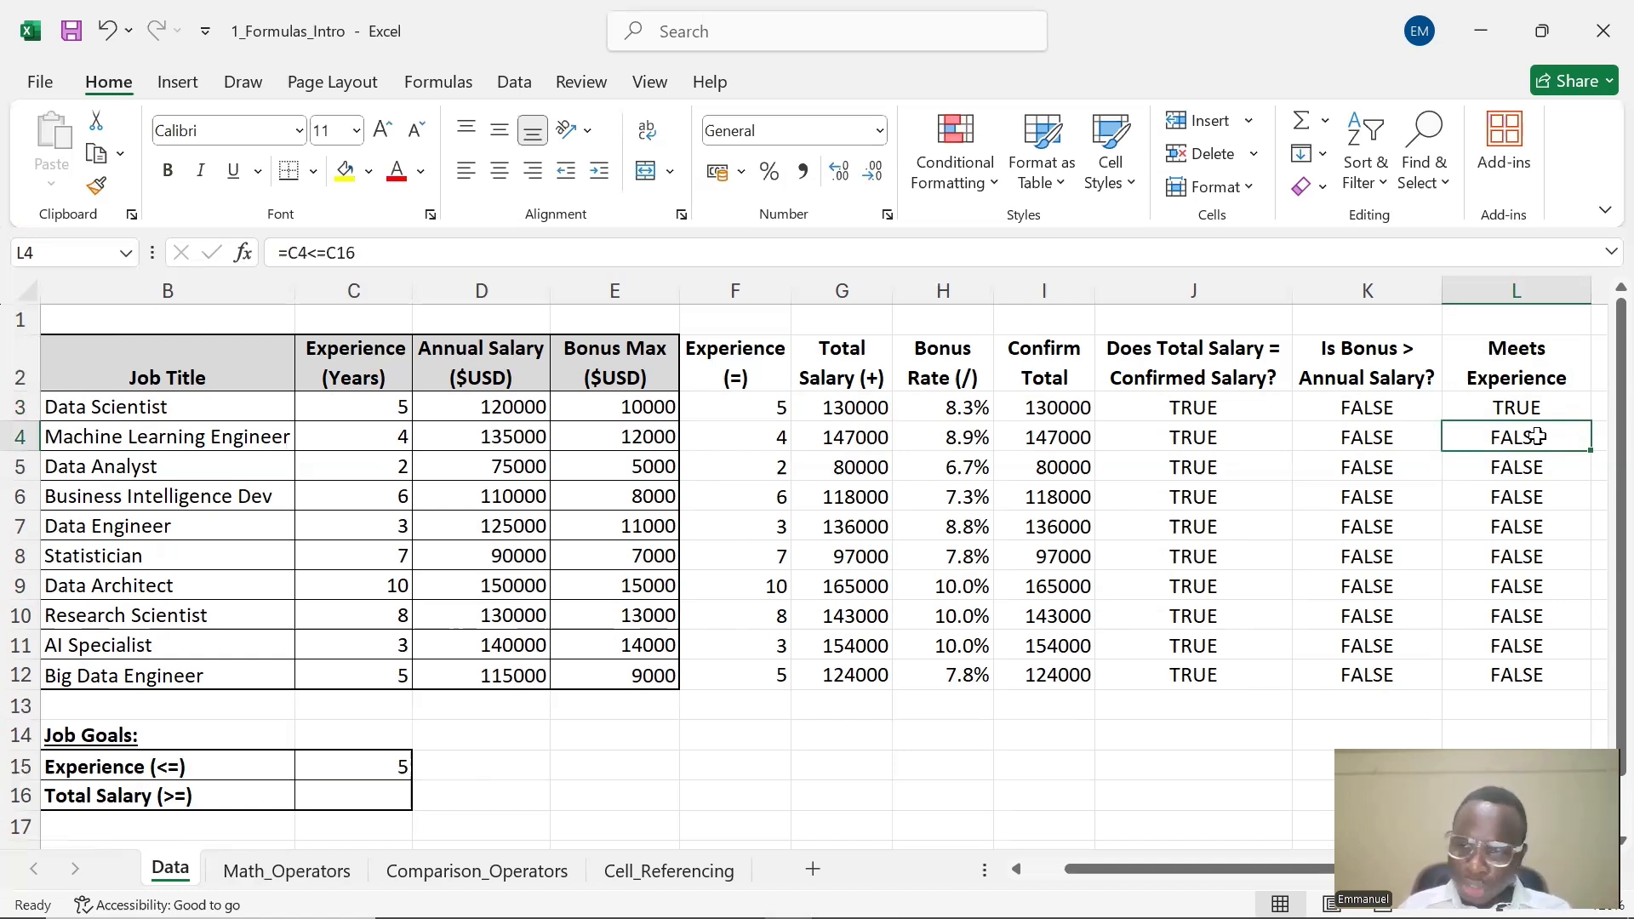
click(381, 793)
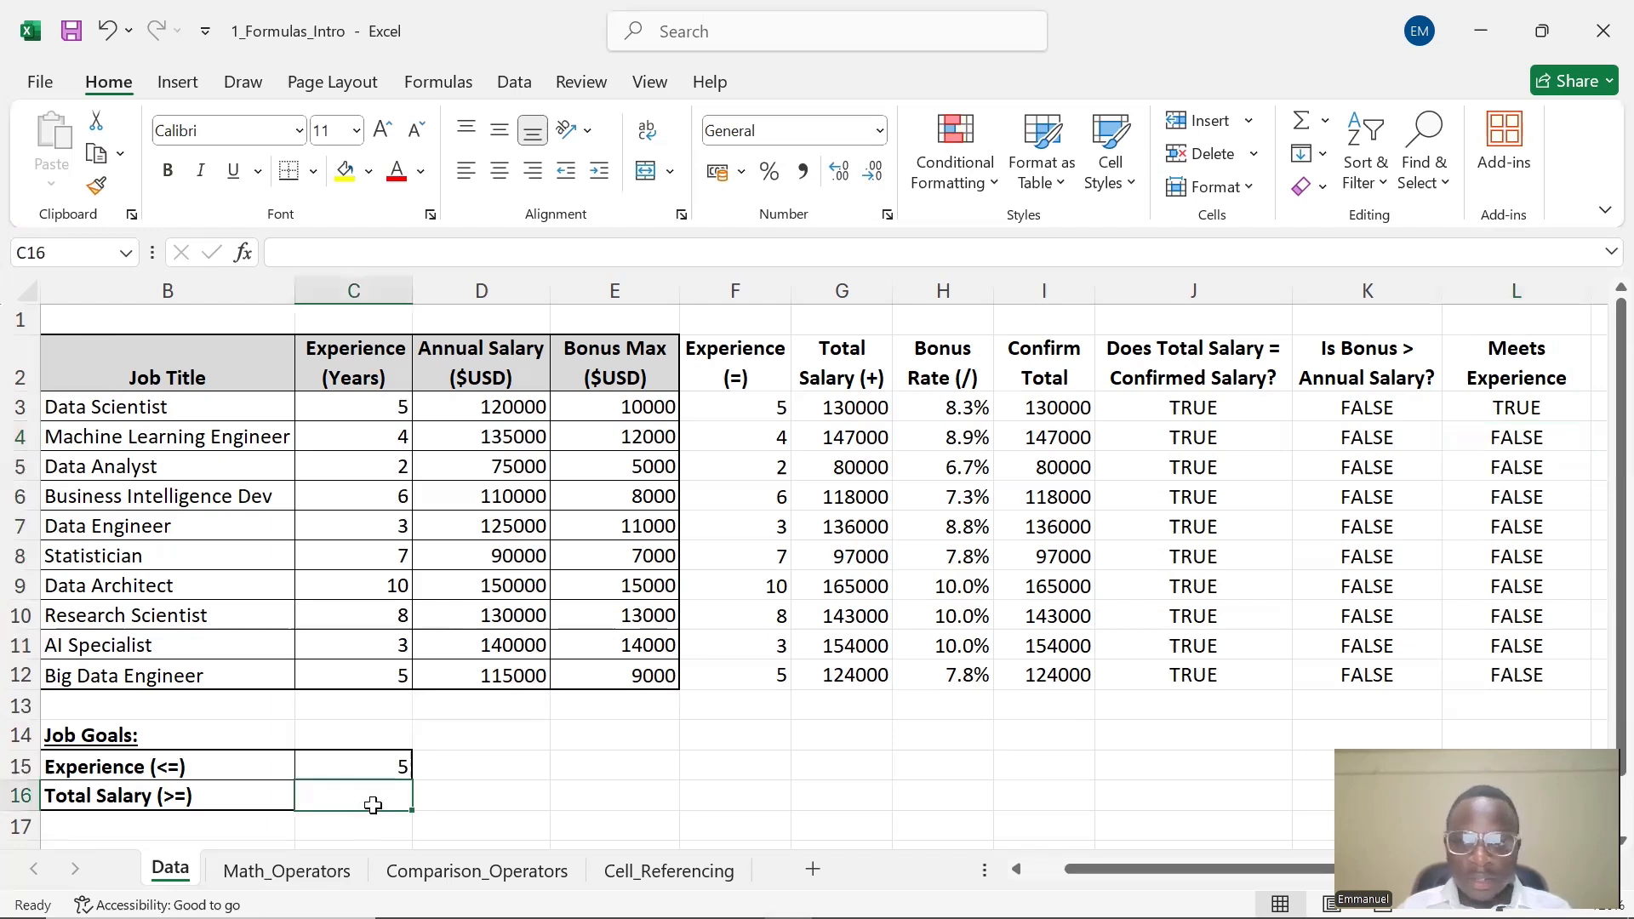
click(1502, 437)
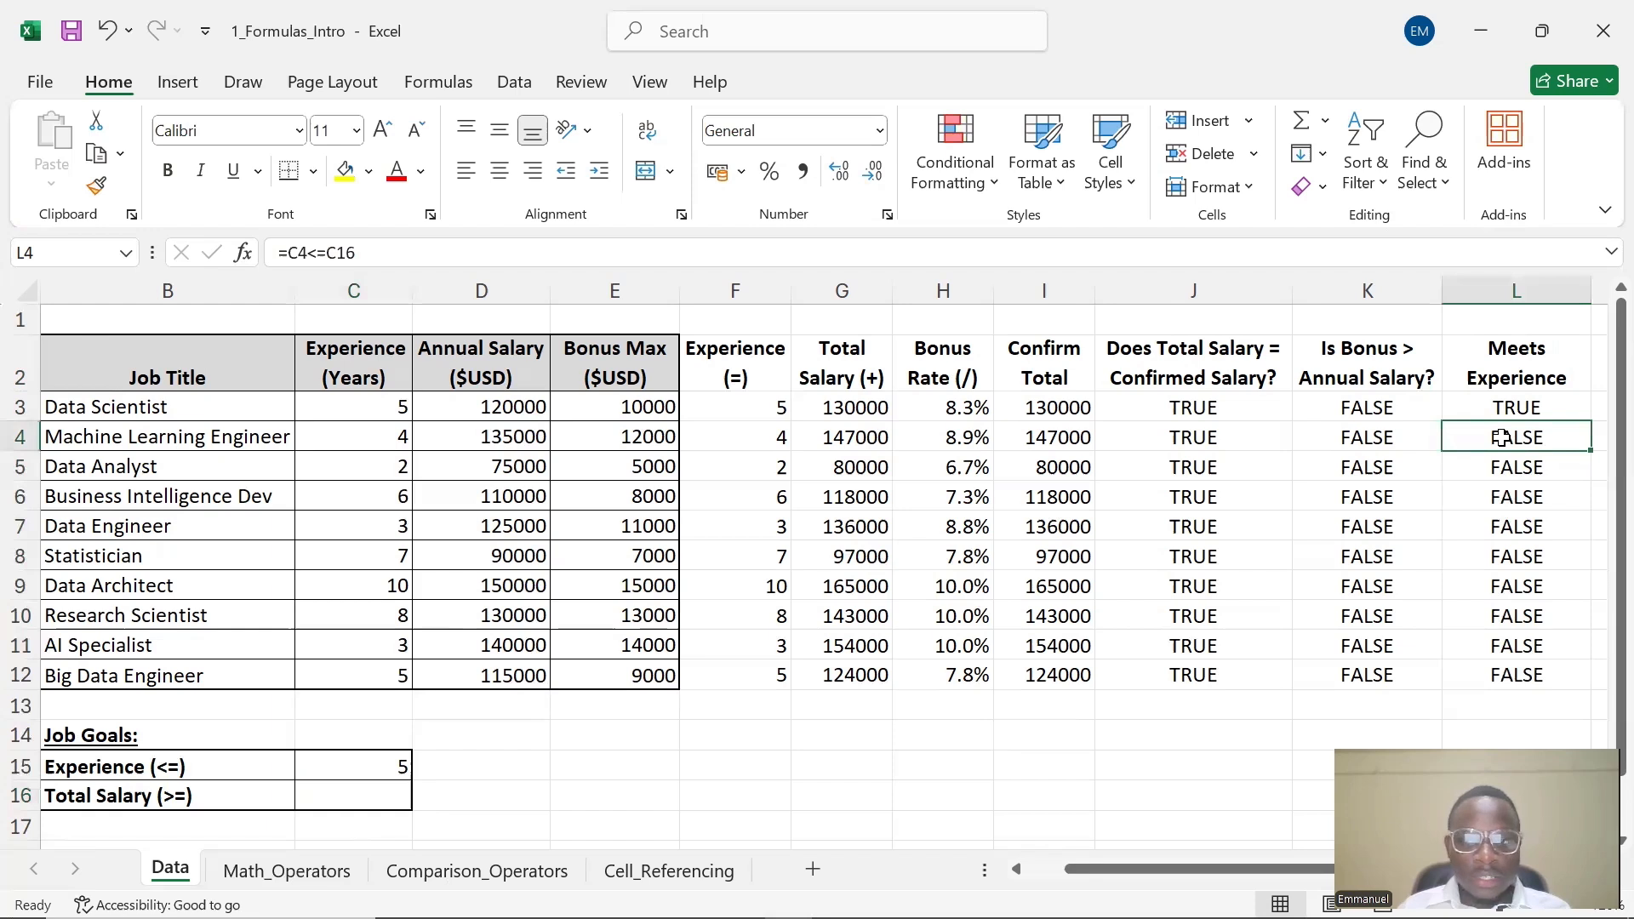
double_click(1503, 438)
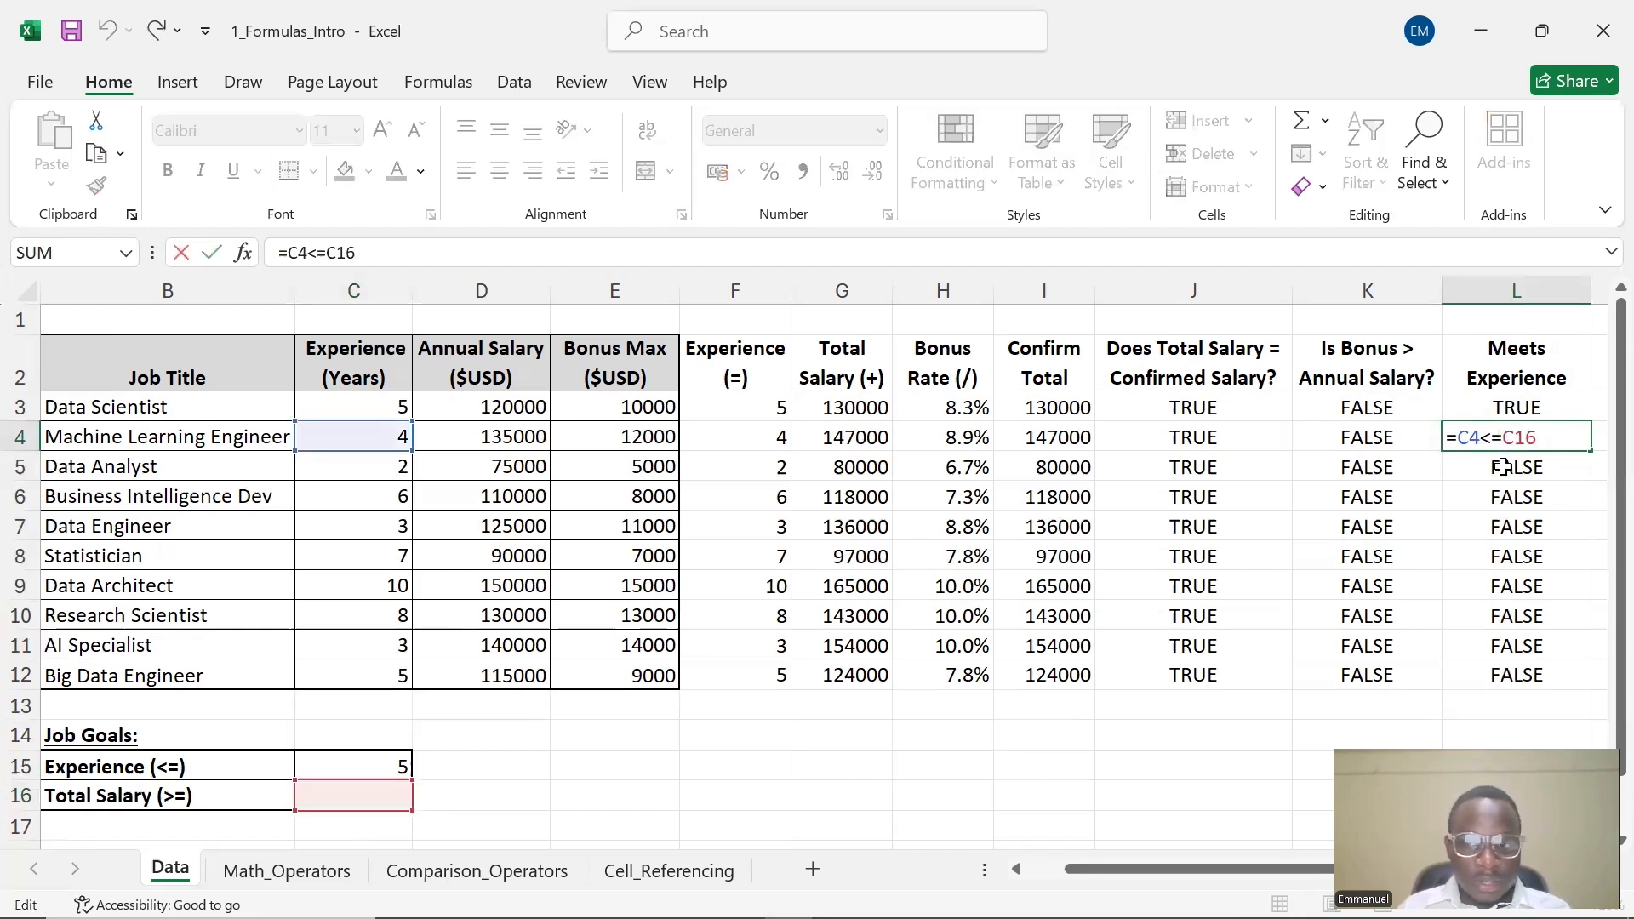
click(1502, 467)
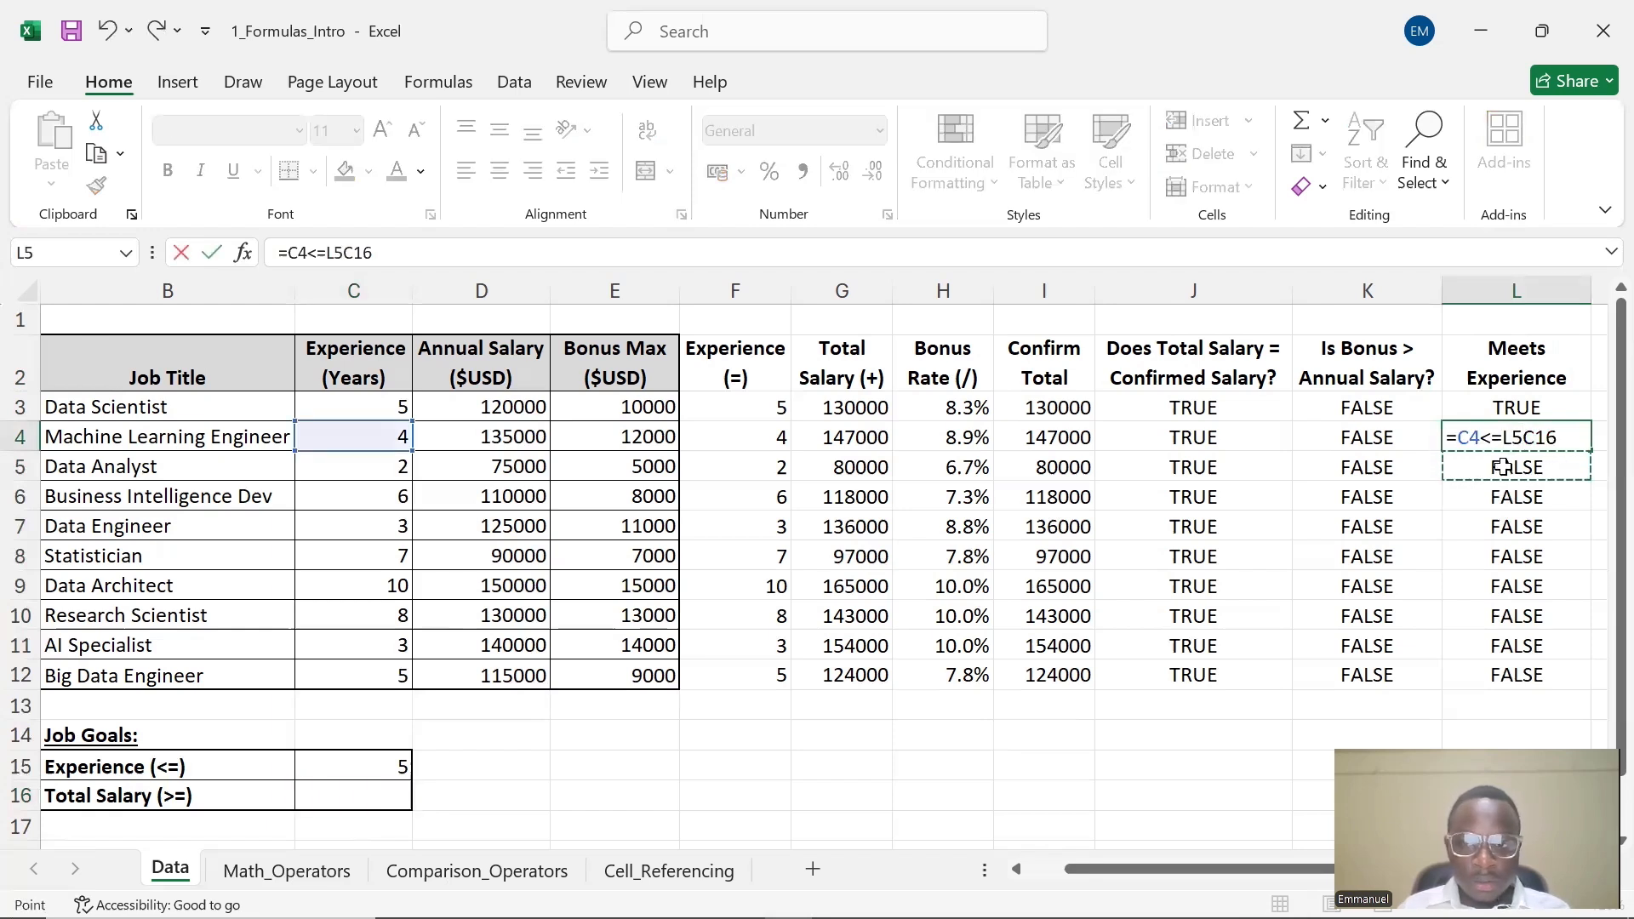
key(Escape)
double_click(1504, 467)
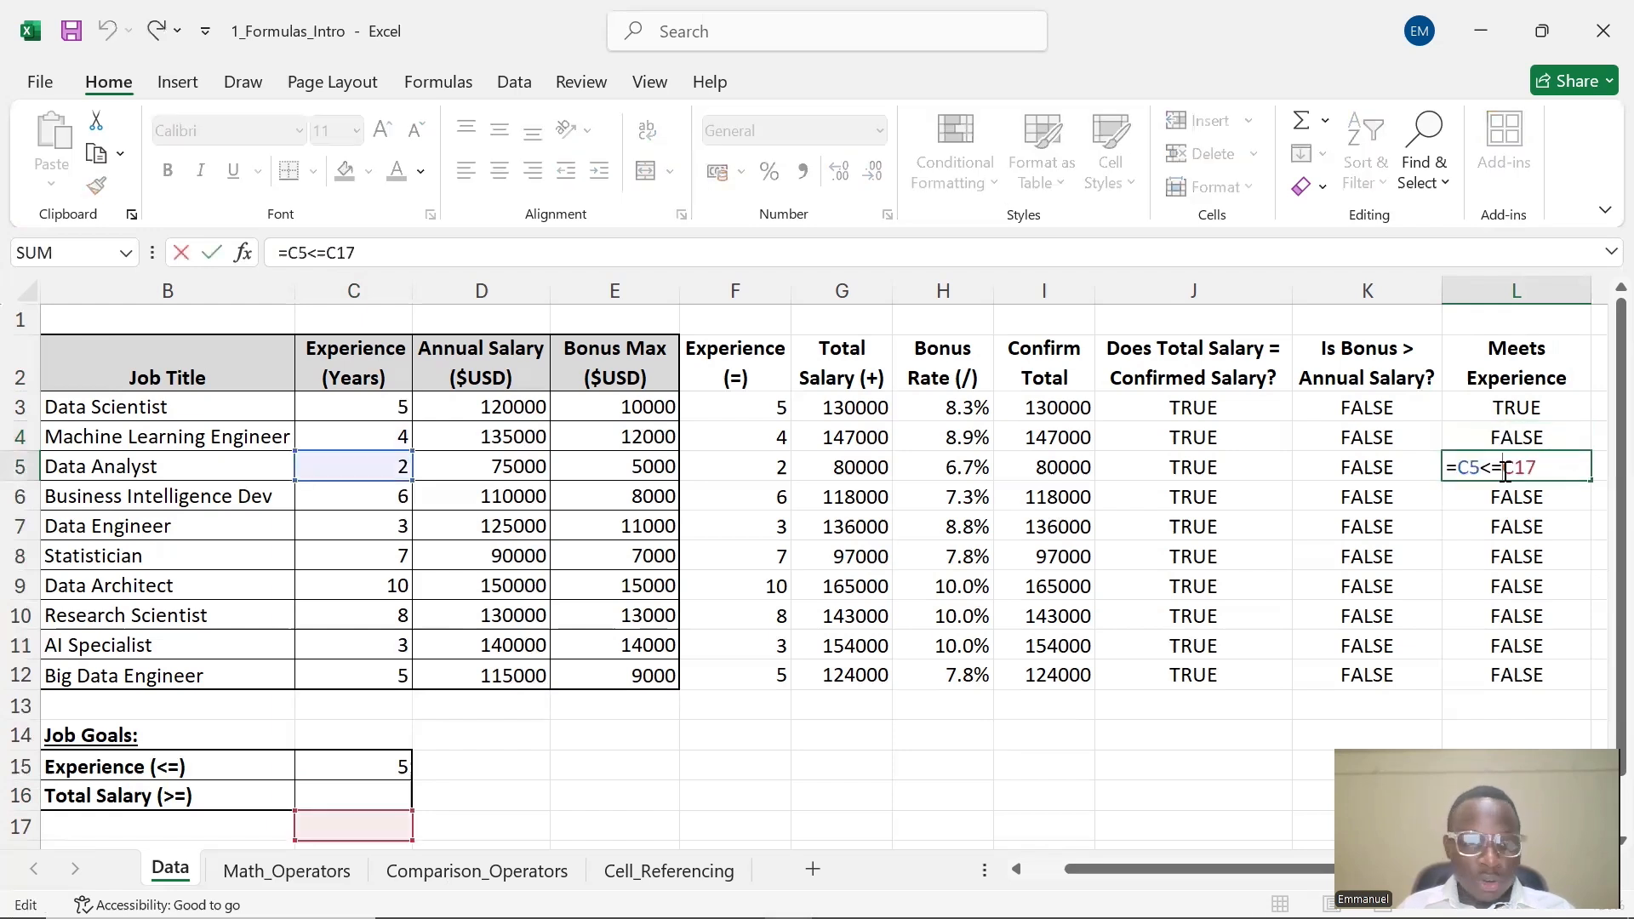
click(1486, 500)
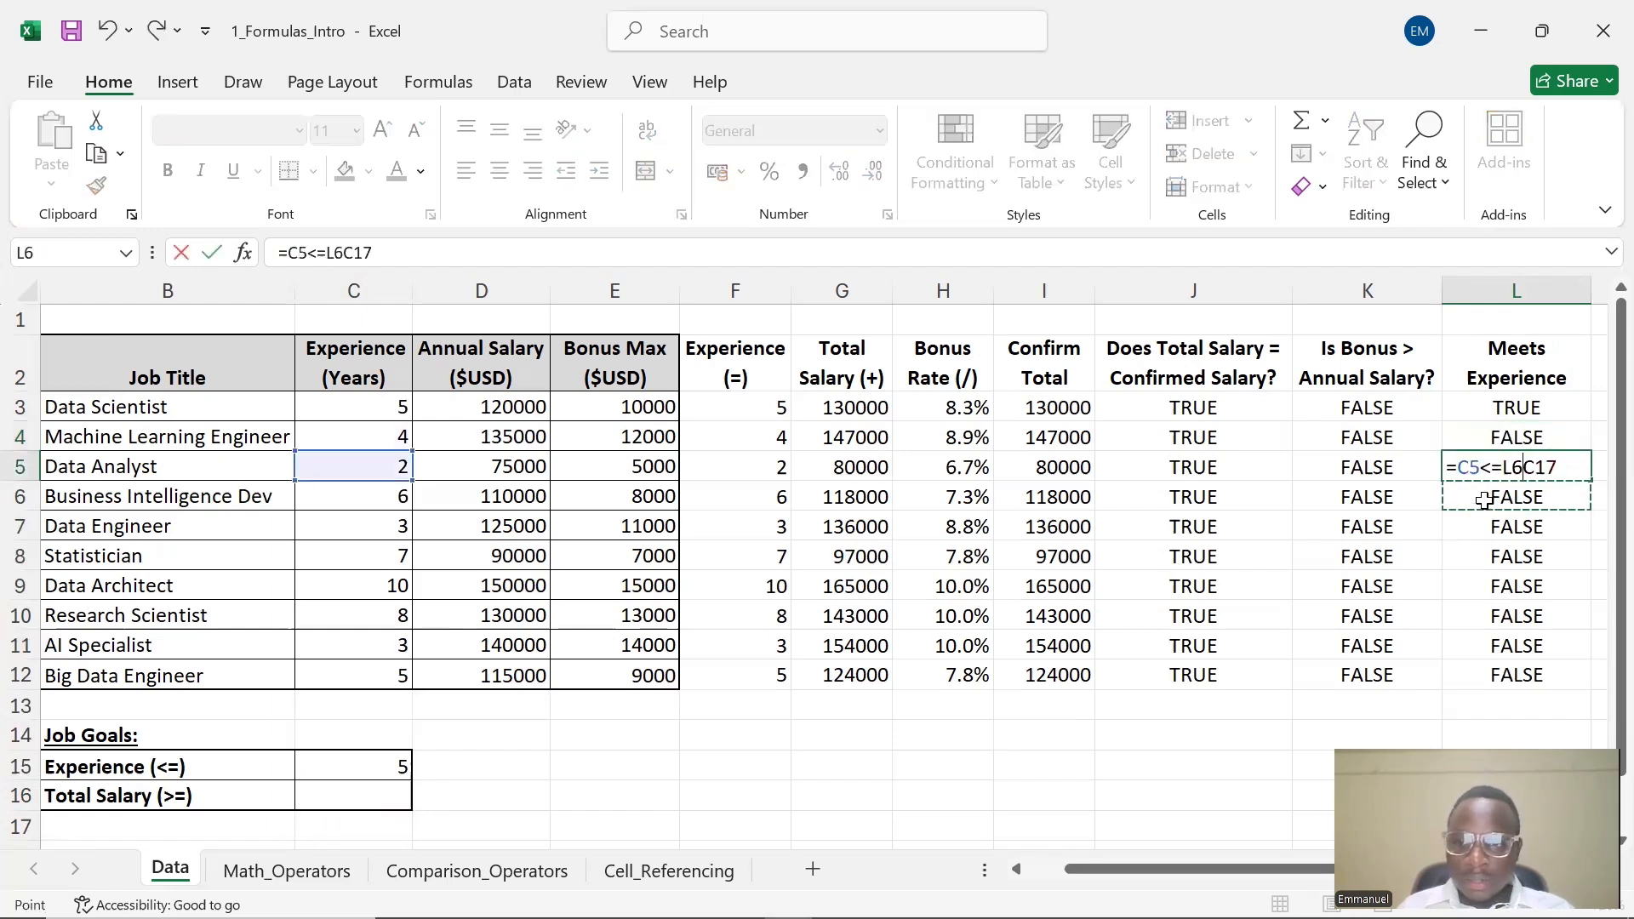
key(Escape)
double_click(1486, 500)
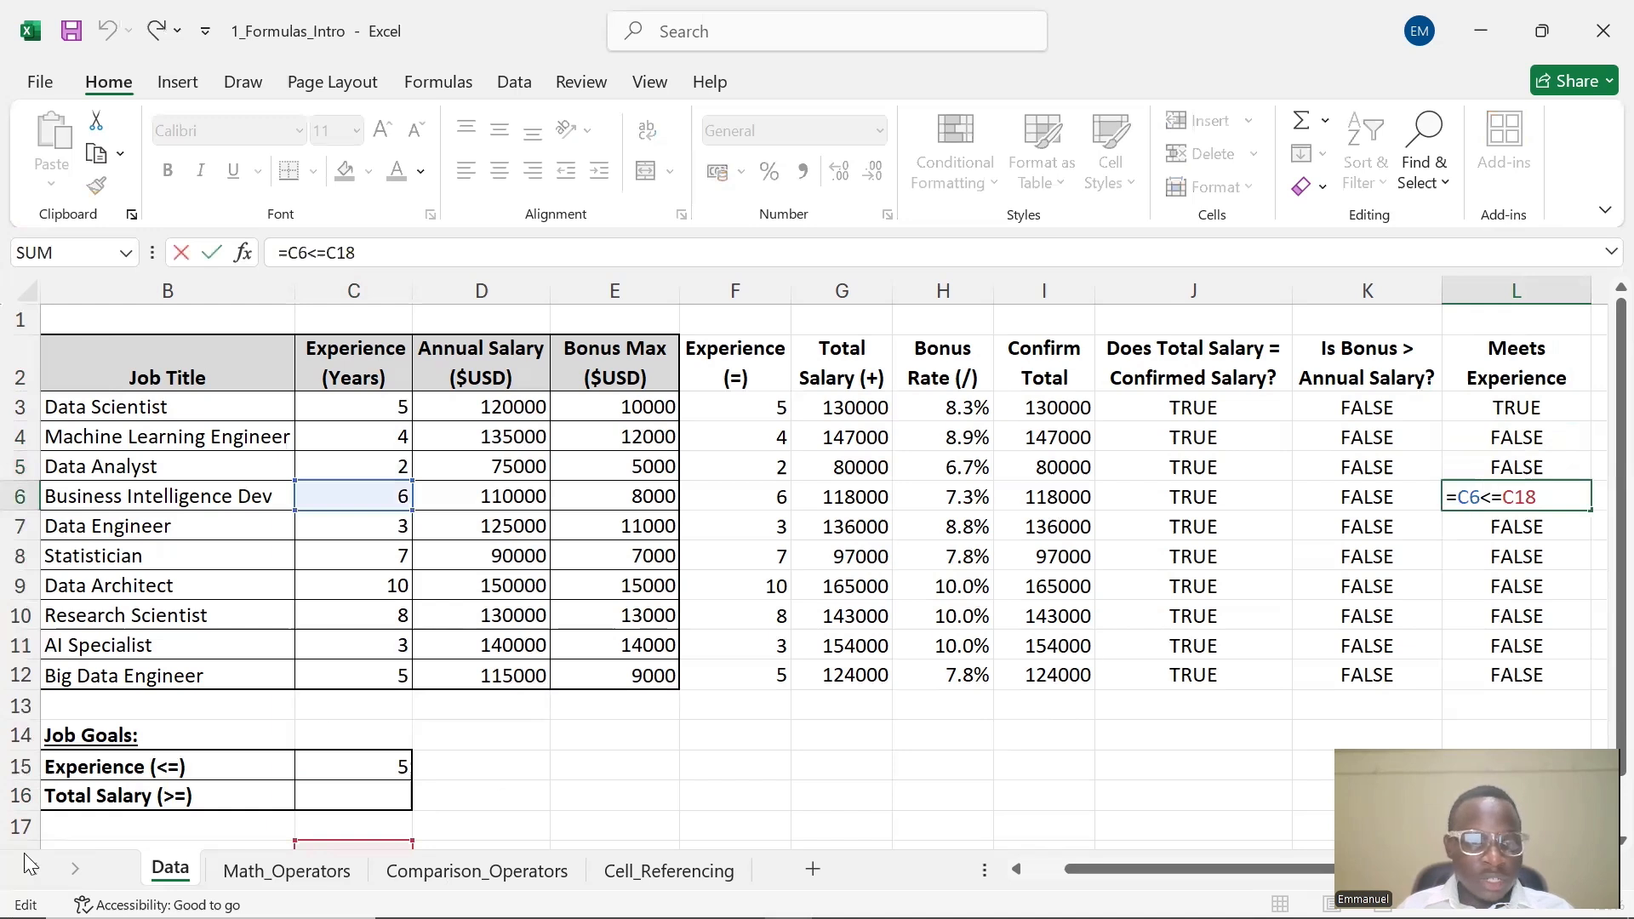
scroll(347, 732, down, 1)
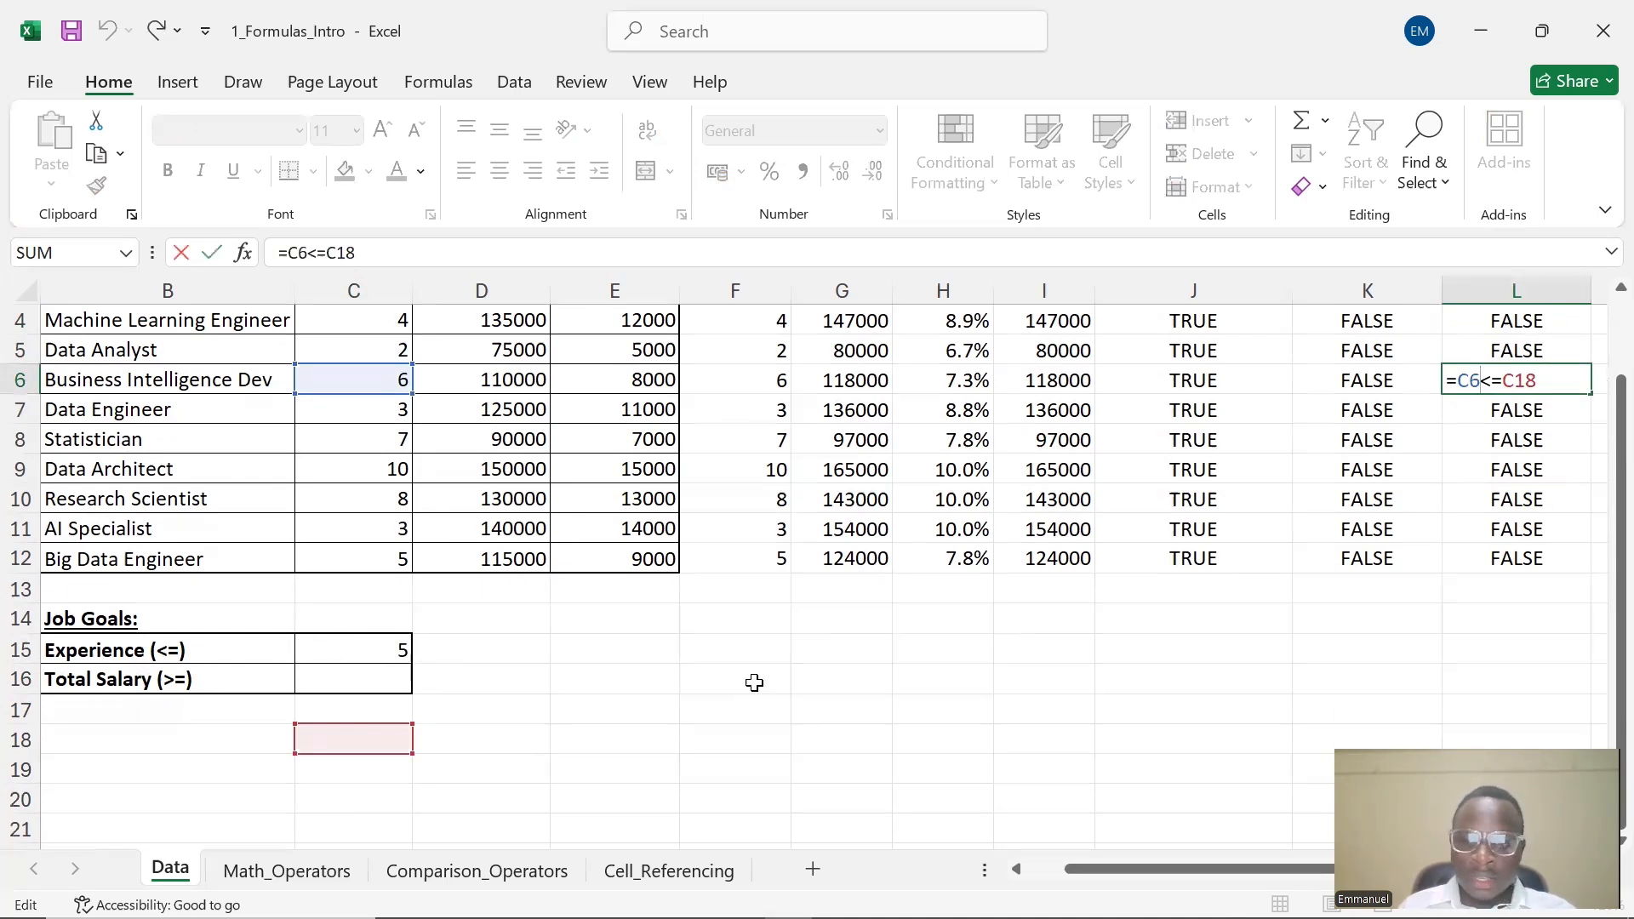
click(1538, 383)
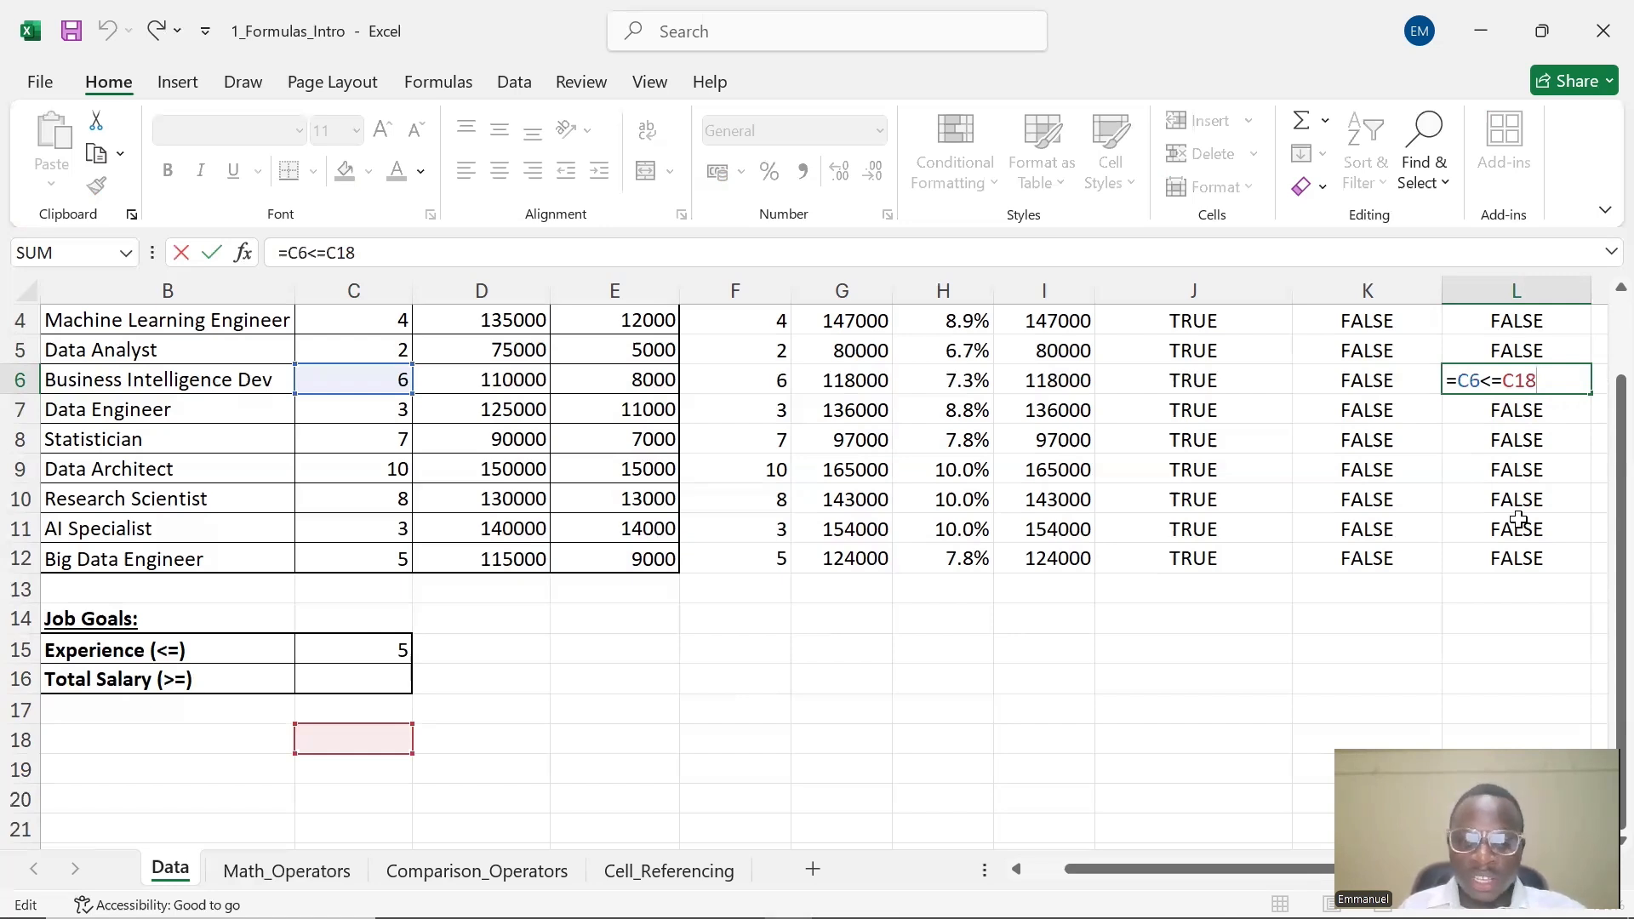
key(F4)
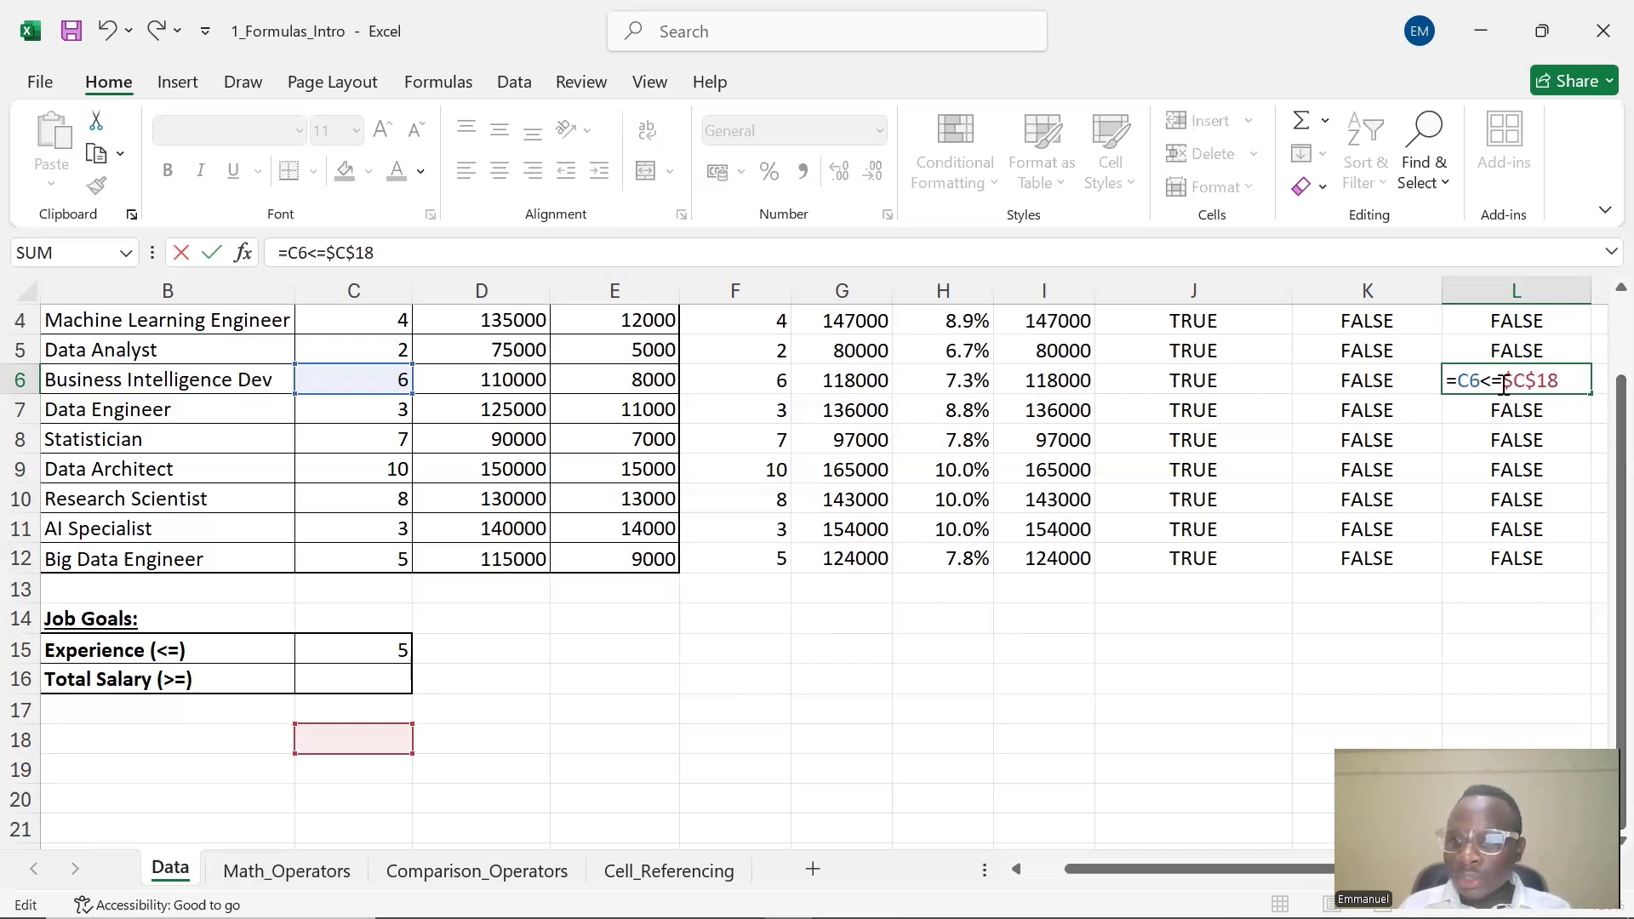
drag(1503, 381, 1515, 380)
click(1539, 380)
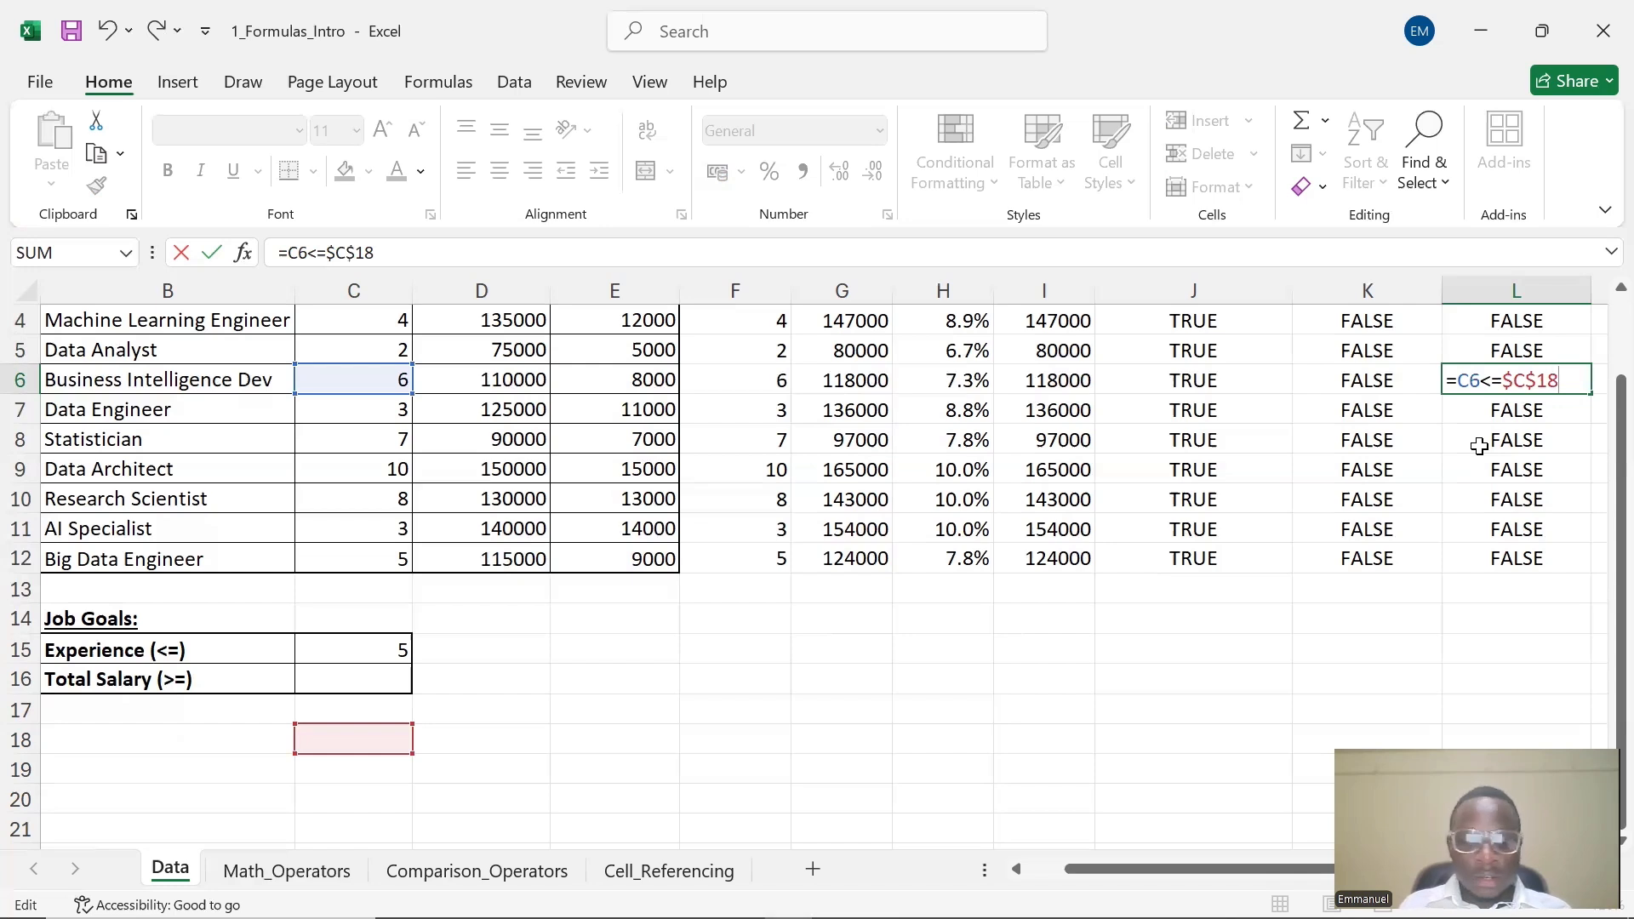
key(Escape)
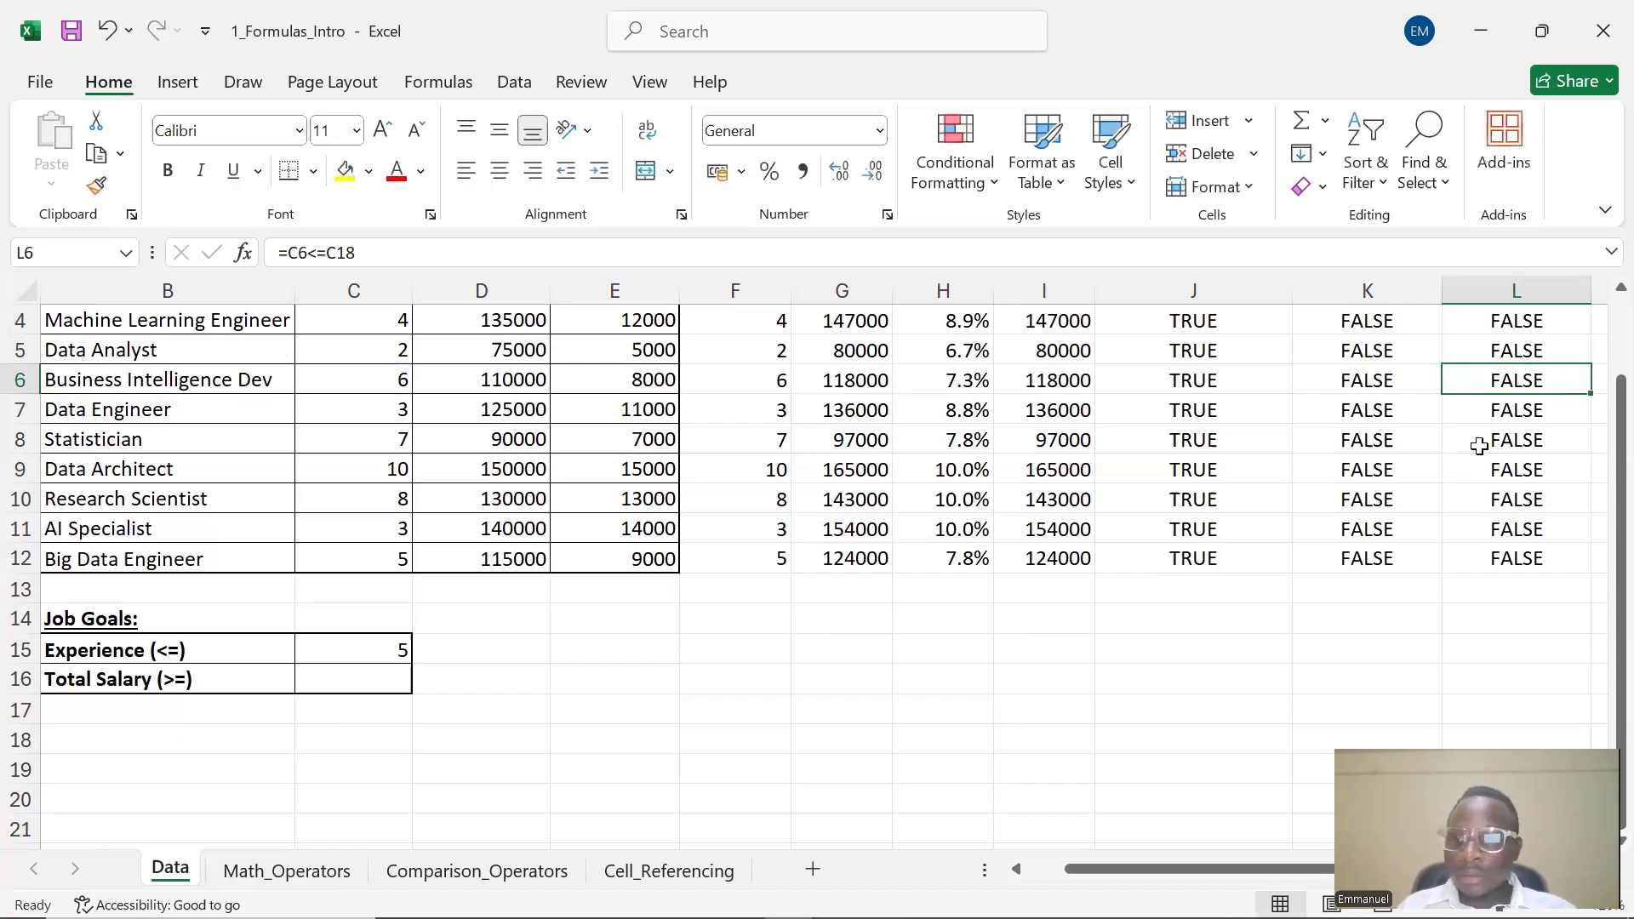
Change the L6 formula to =C6<=$C$15 so it locks onto the Experience goal cell
double_click(1546, 375)
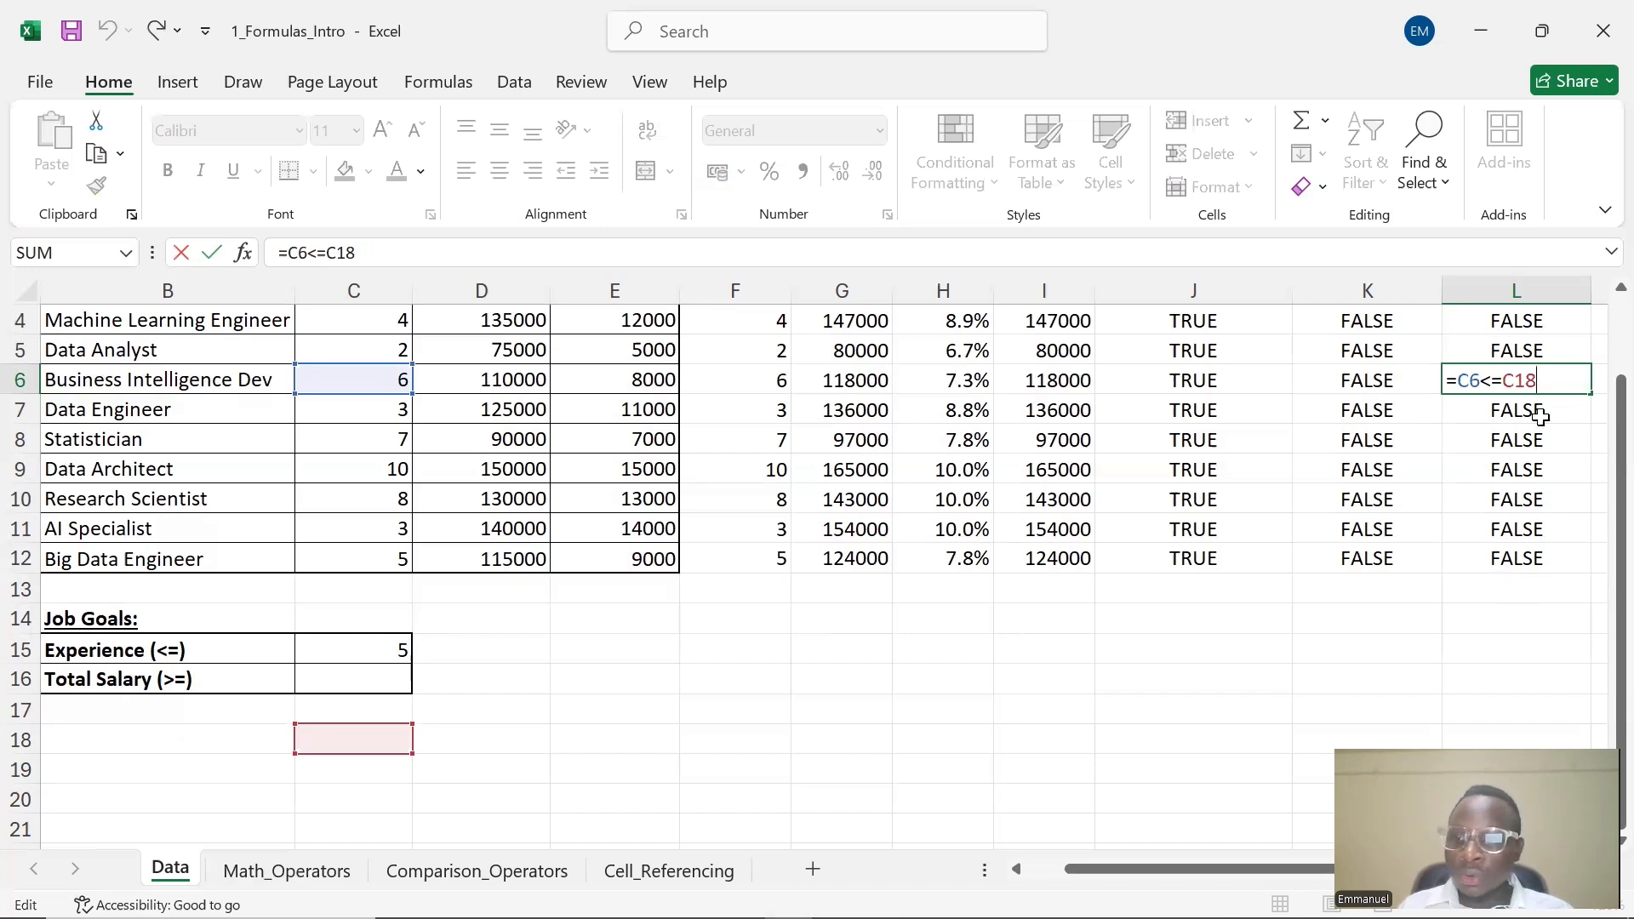
key(BackSpace)
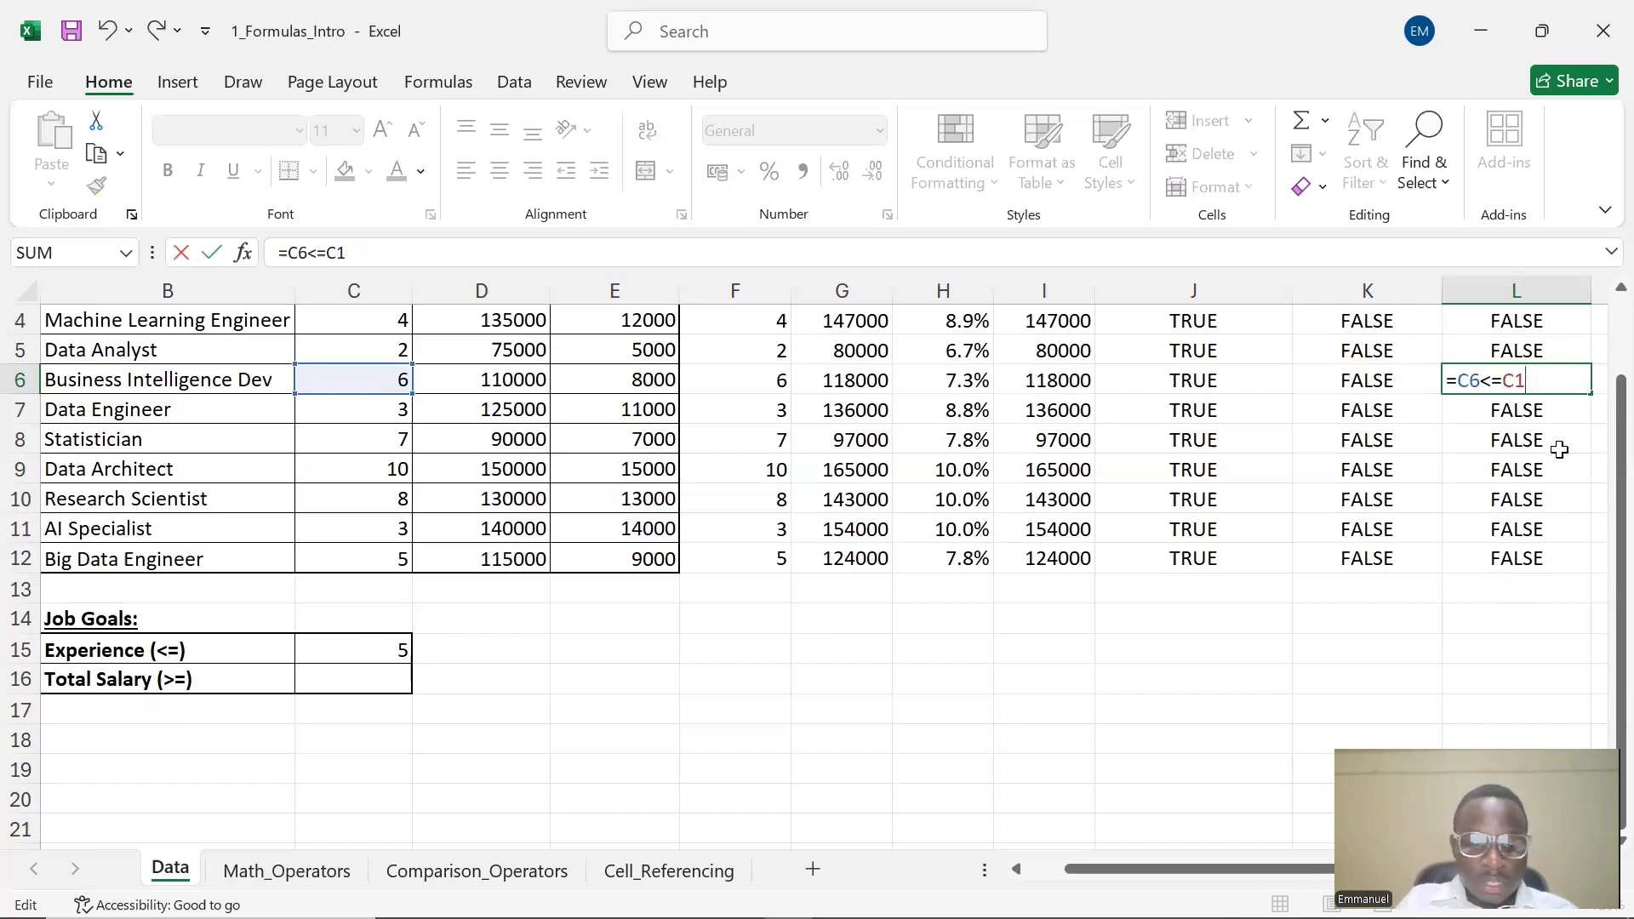
text(5)
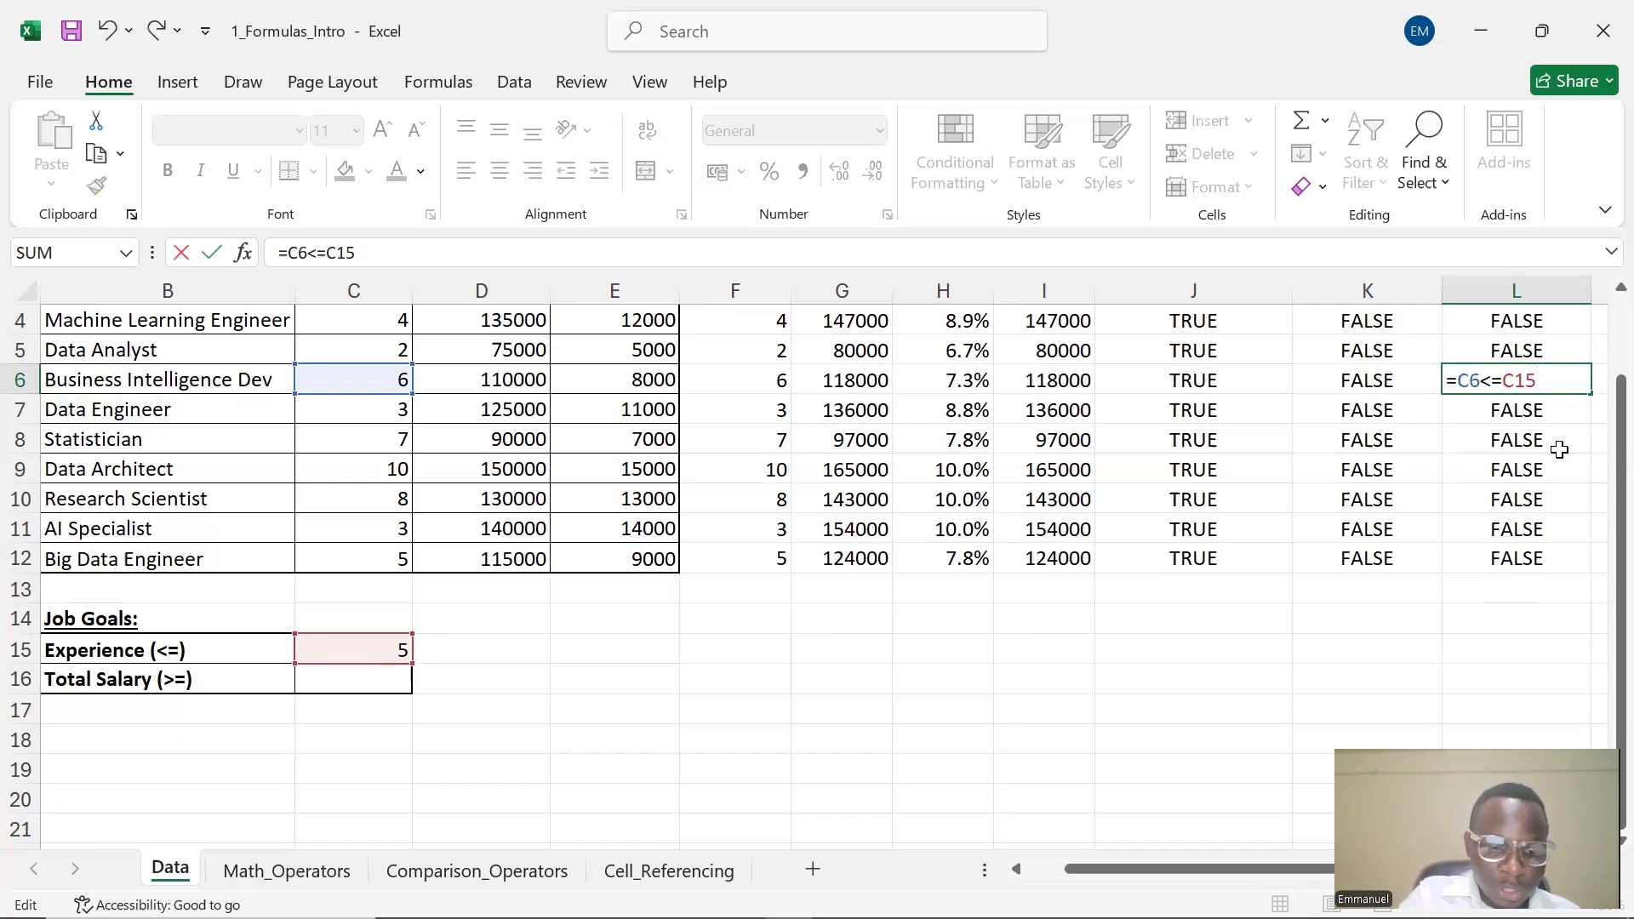
key(F4)
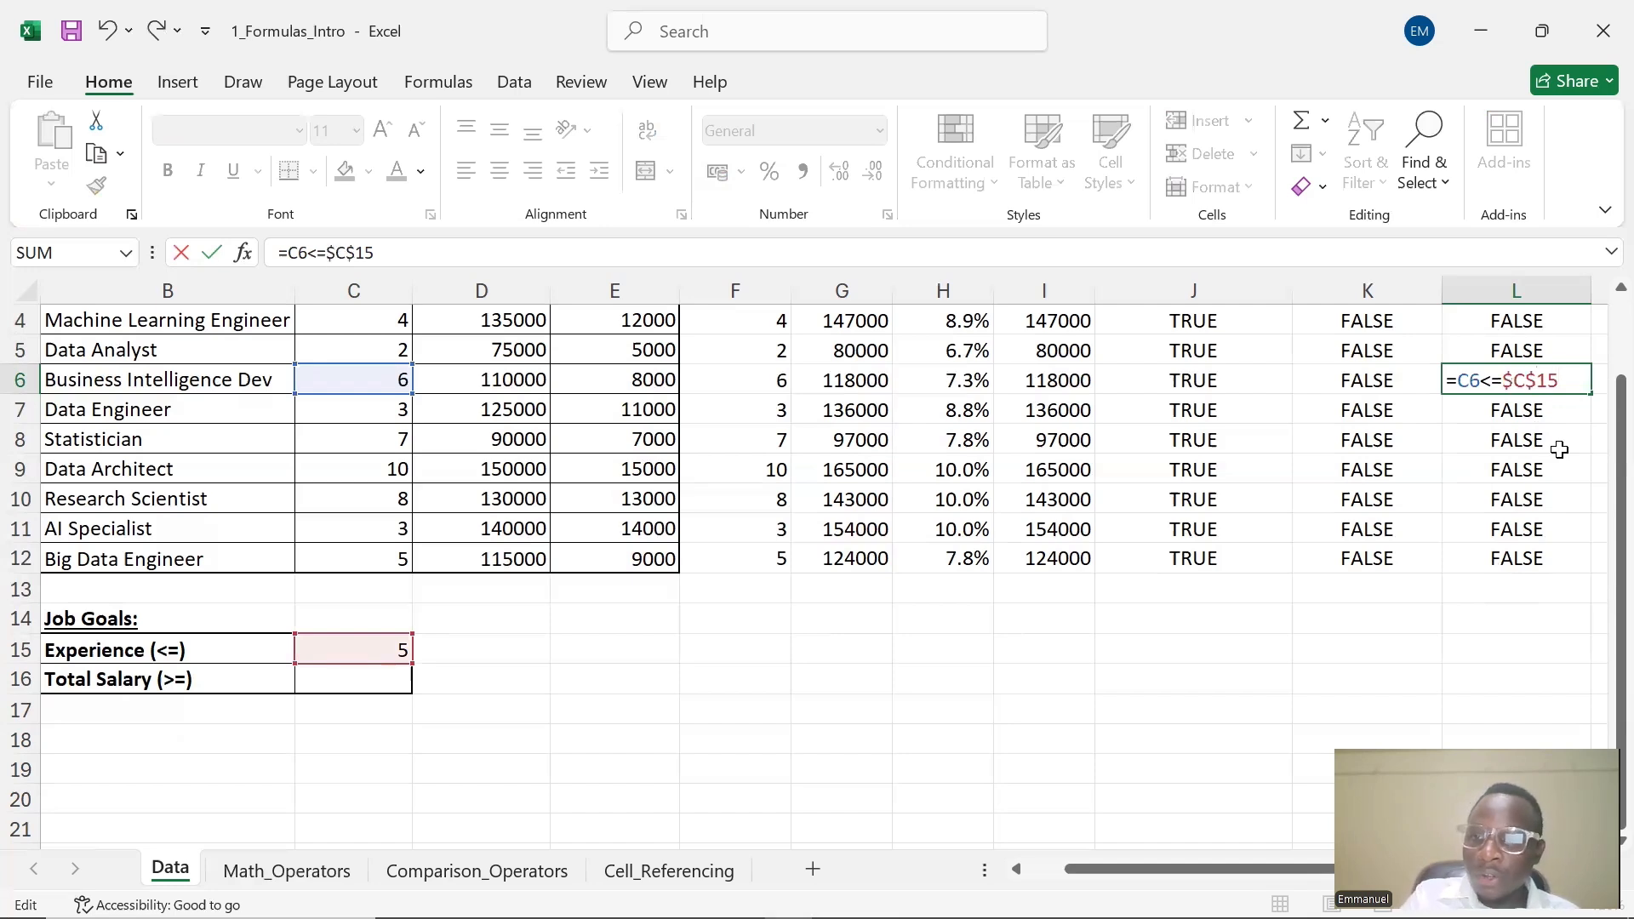
key(Return)
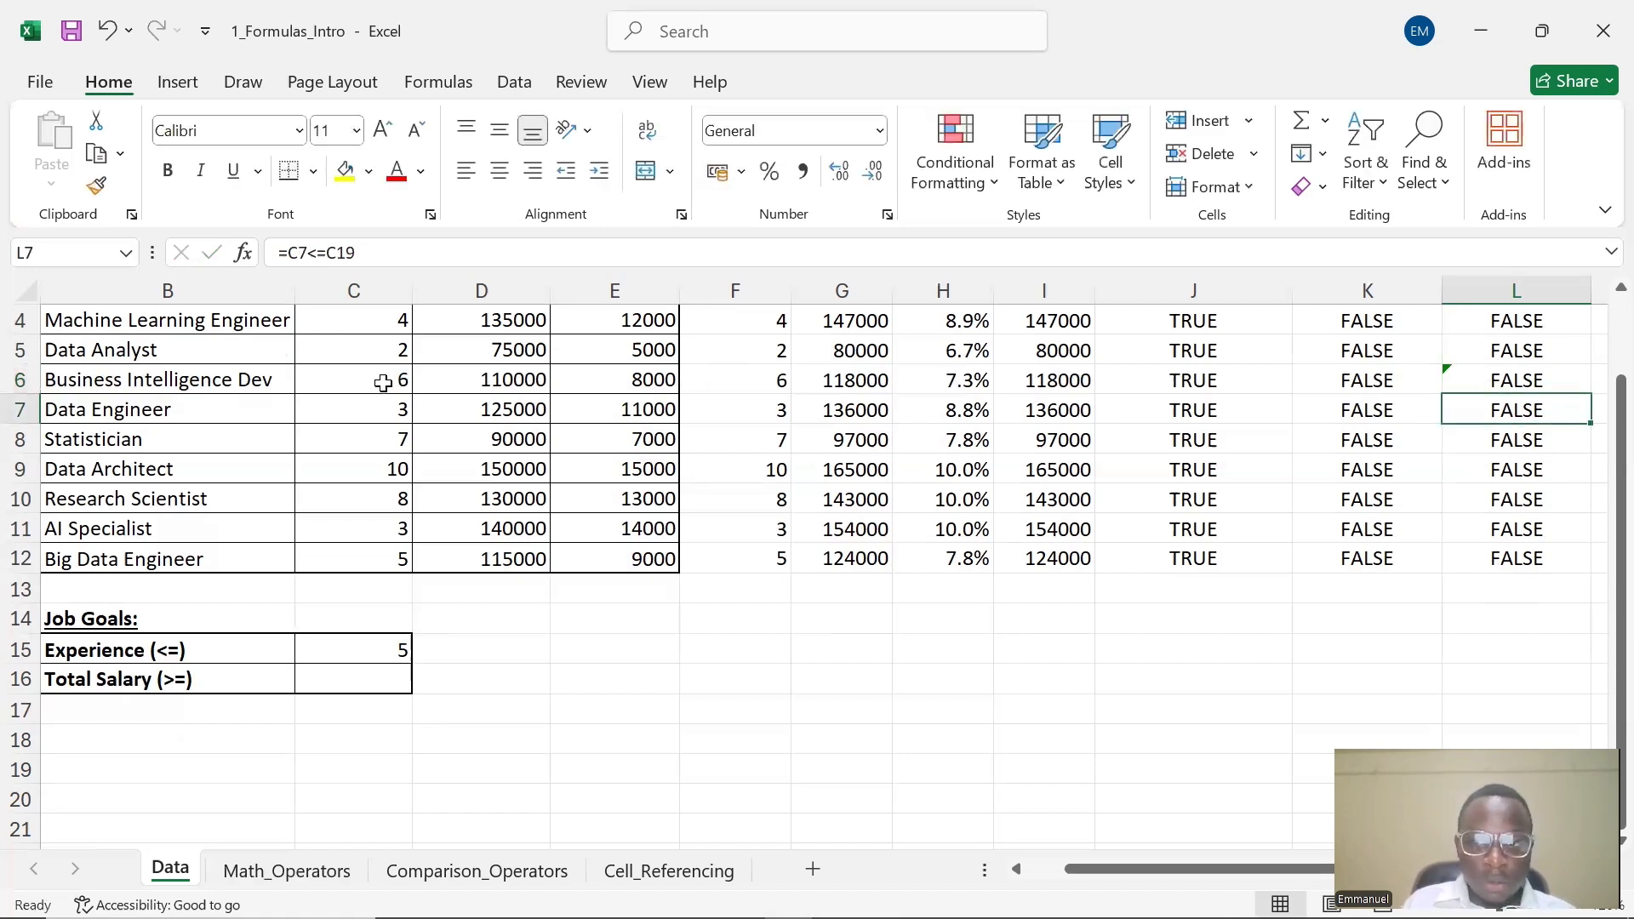
Fill the L6 formula up to L4 and down through L12 in the Meets Experience column
click(1515, 377)
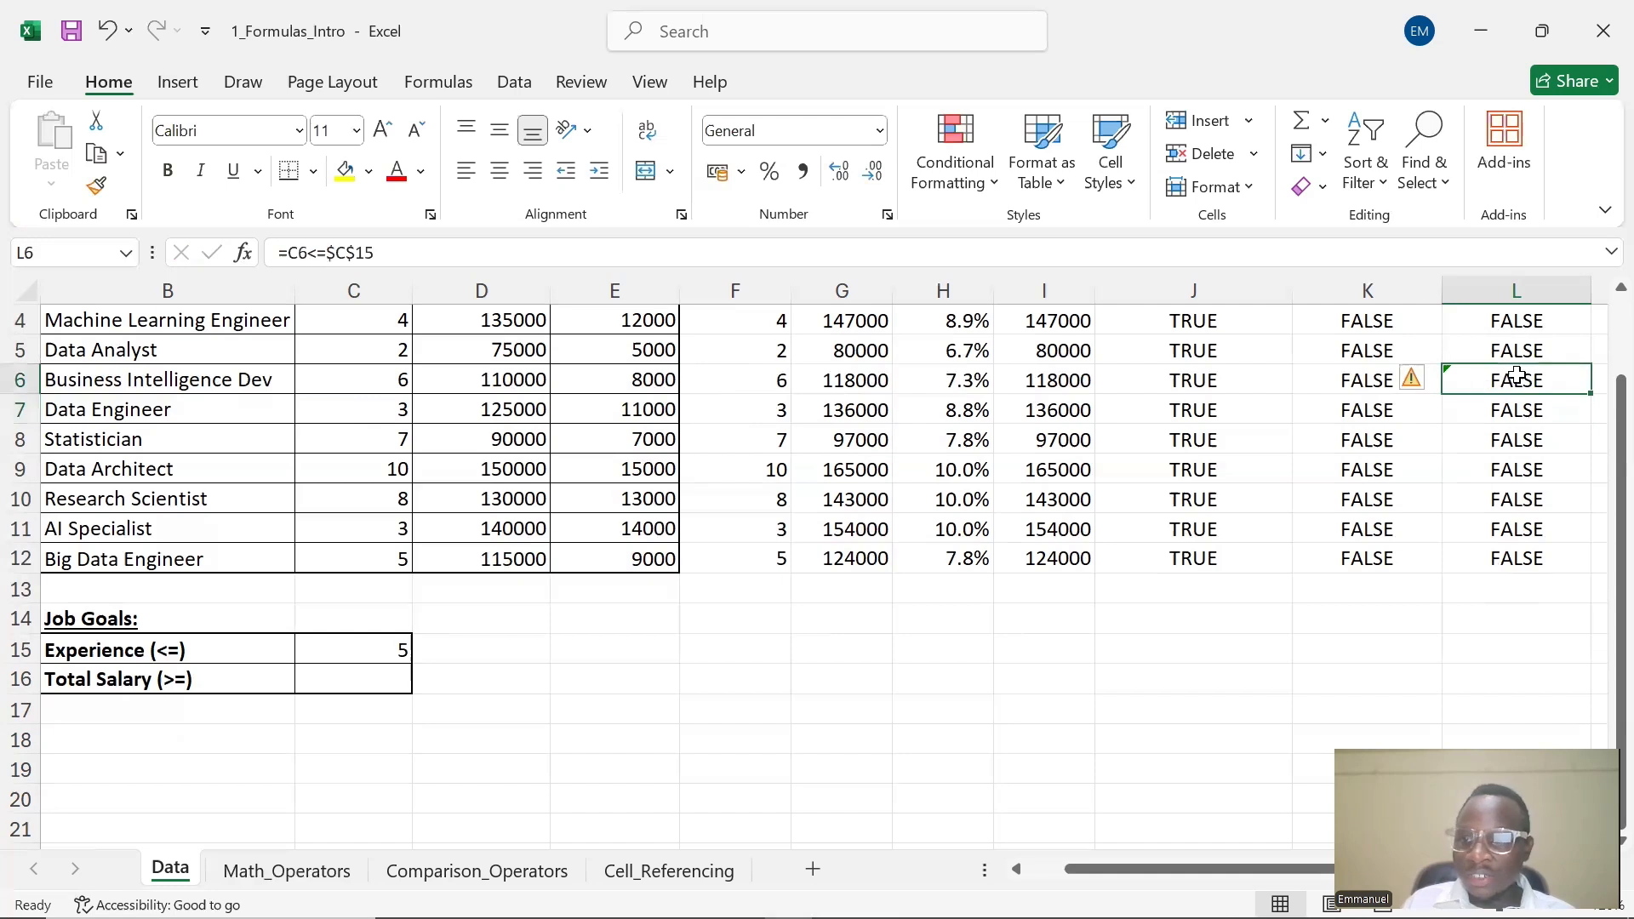
drag(1589, 392, 1573, 322)
scroll(1589, 400, up, 1)
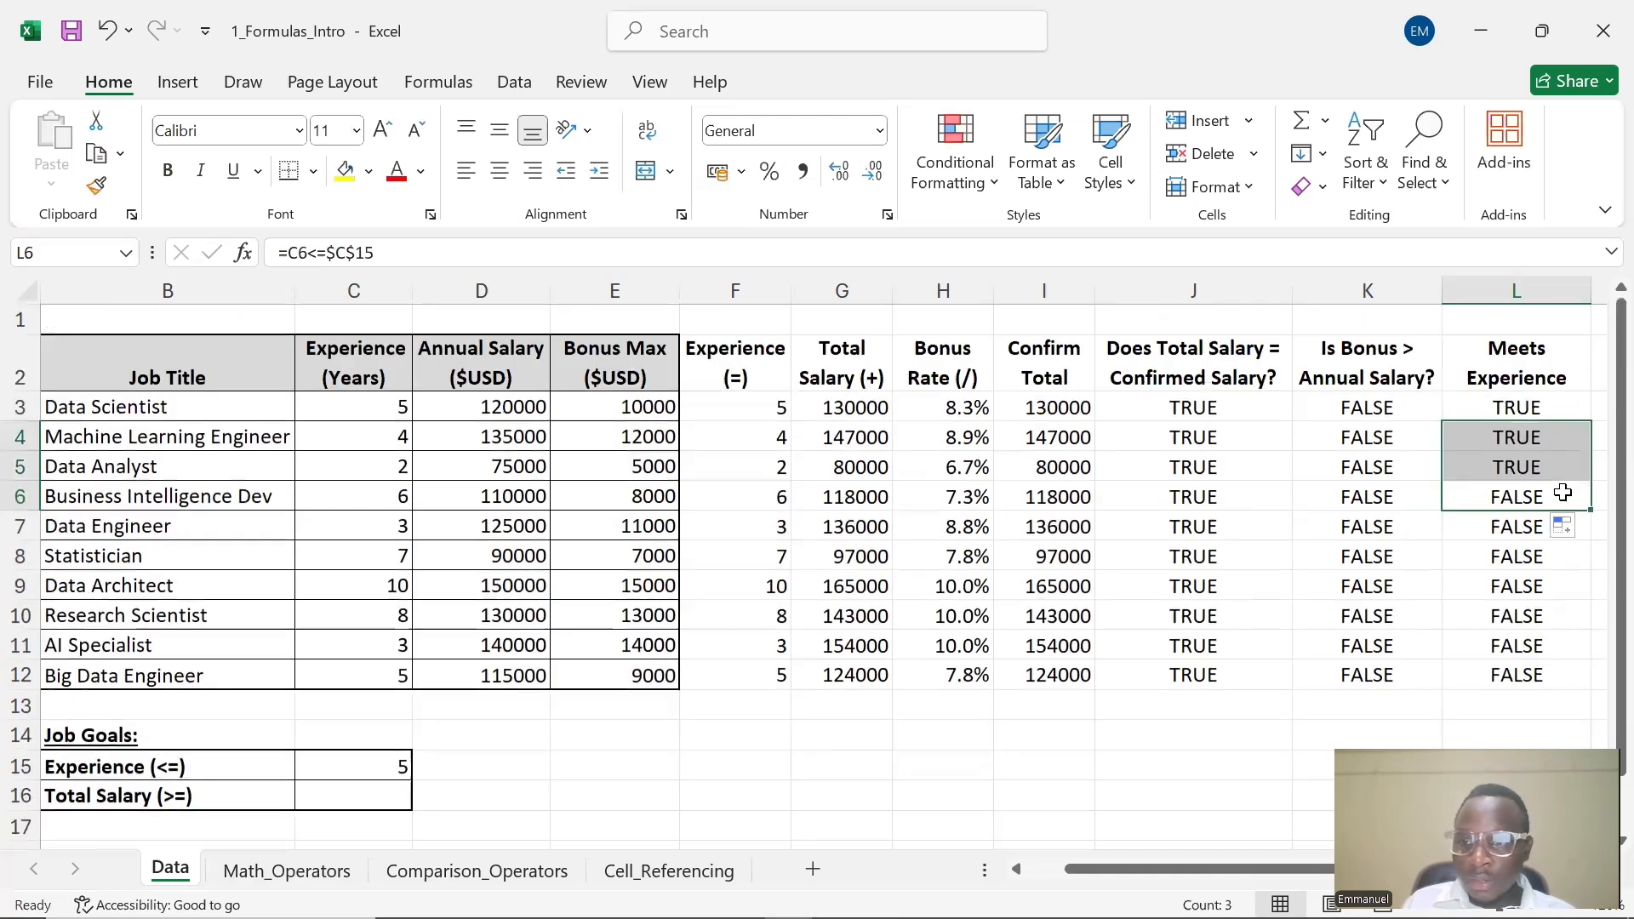
click(1571, 498)
drag(1591, 510, 1575, 681)
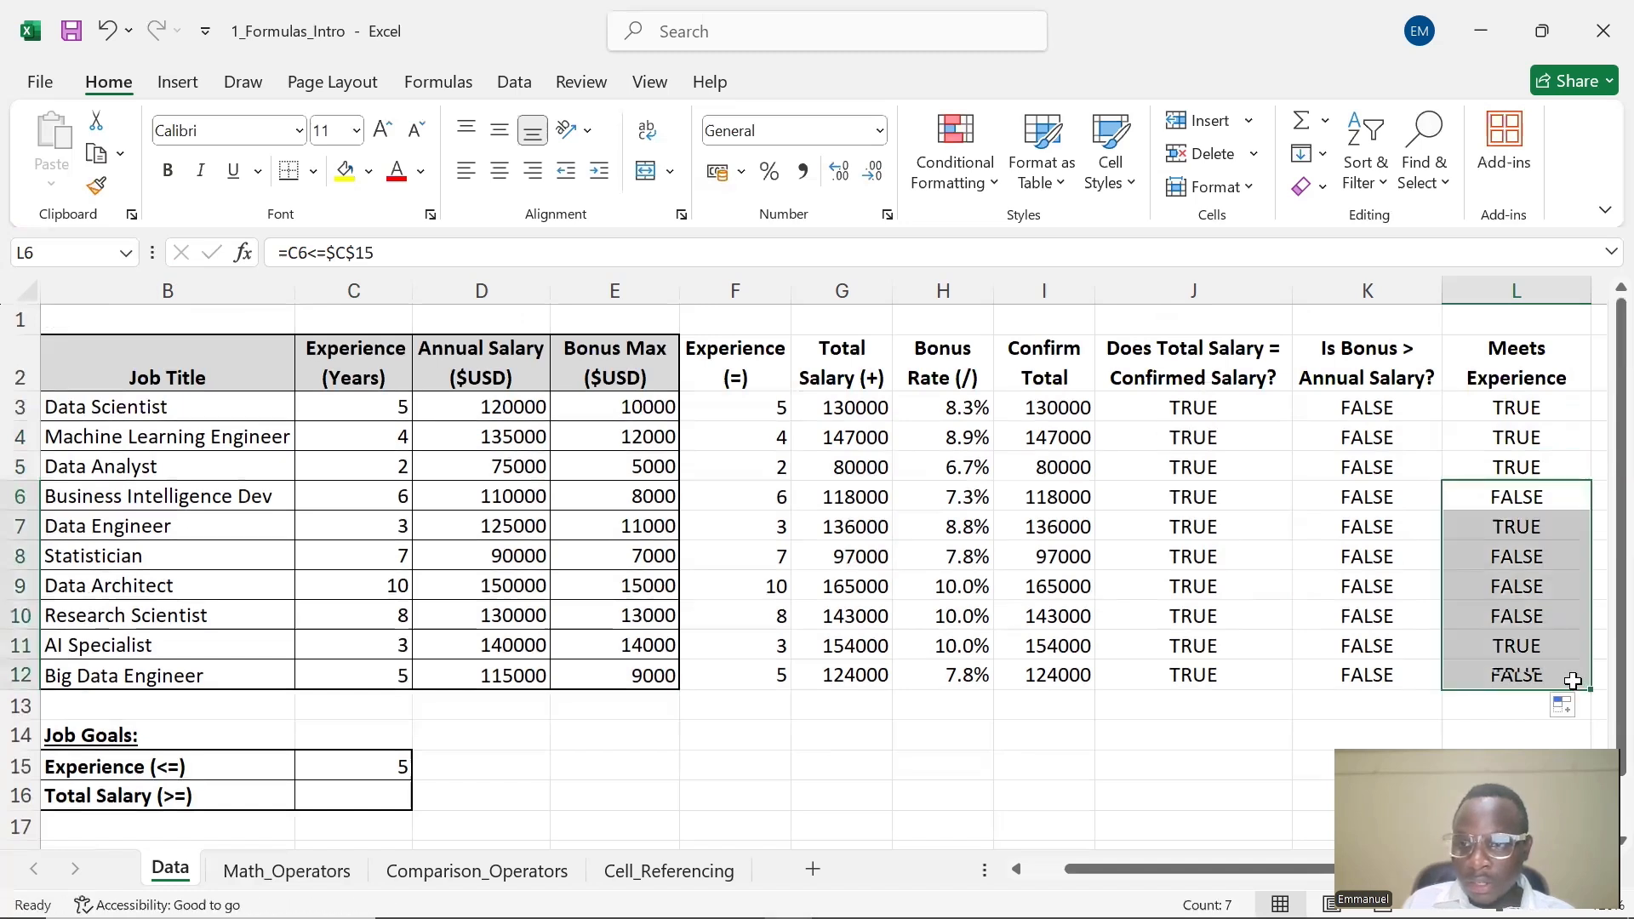
Copy the L4 formula up into L3 so it also uses the absolute $C$15 reference
double_click(1537, 411)
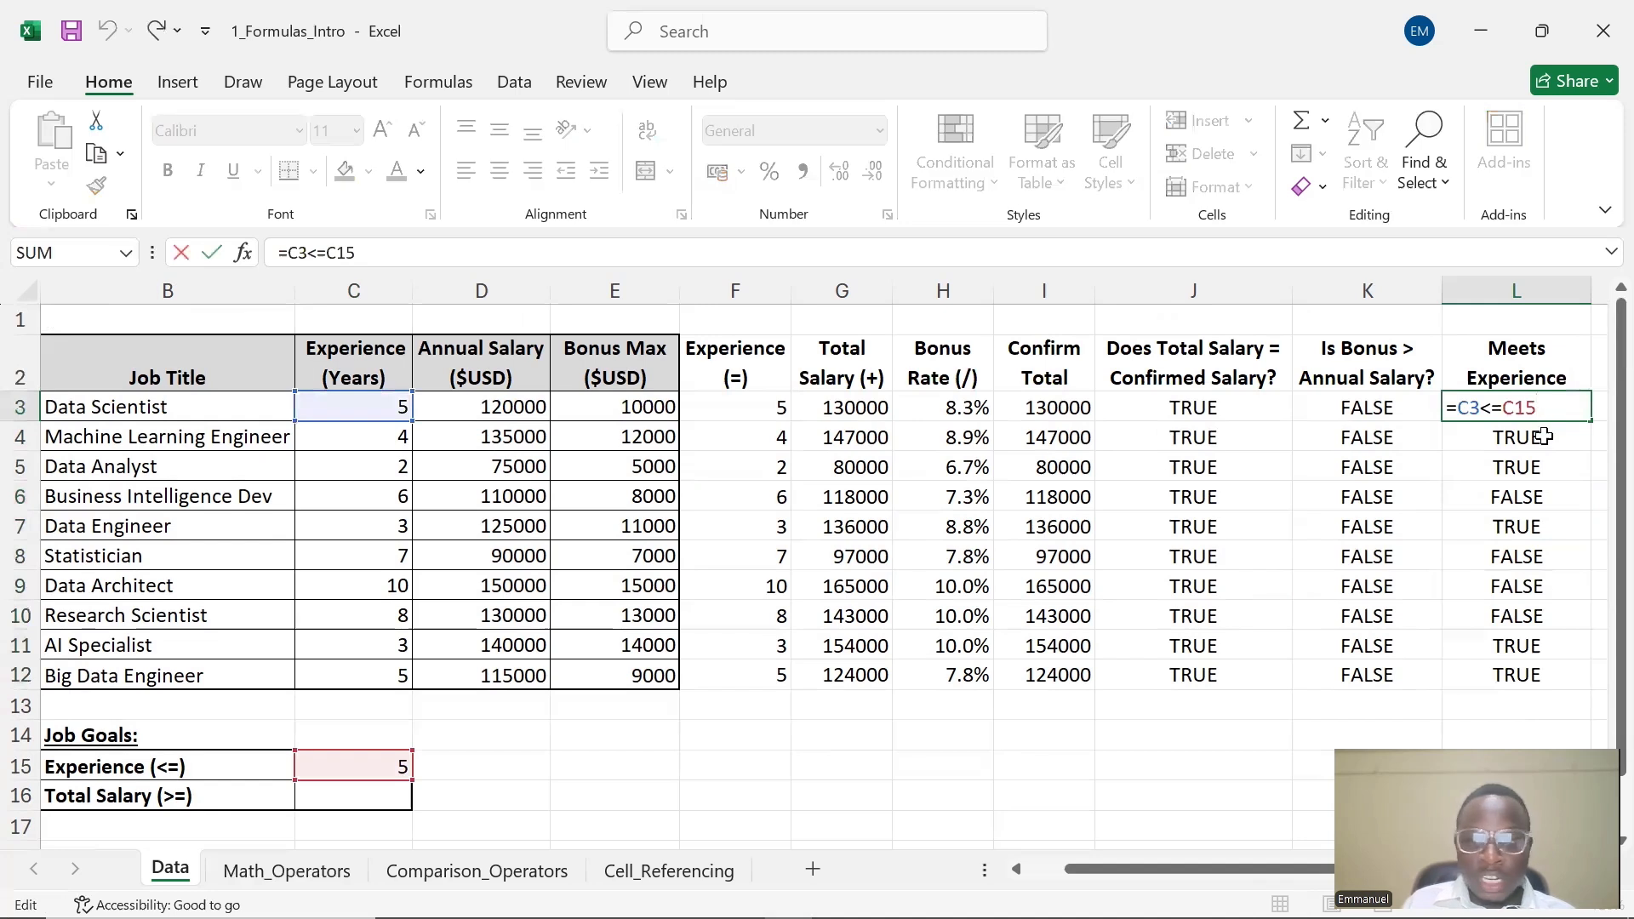
double_click(1540, 440)
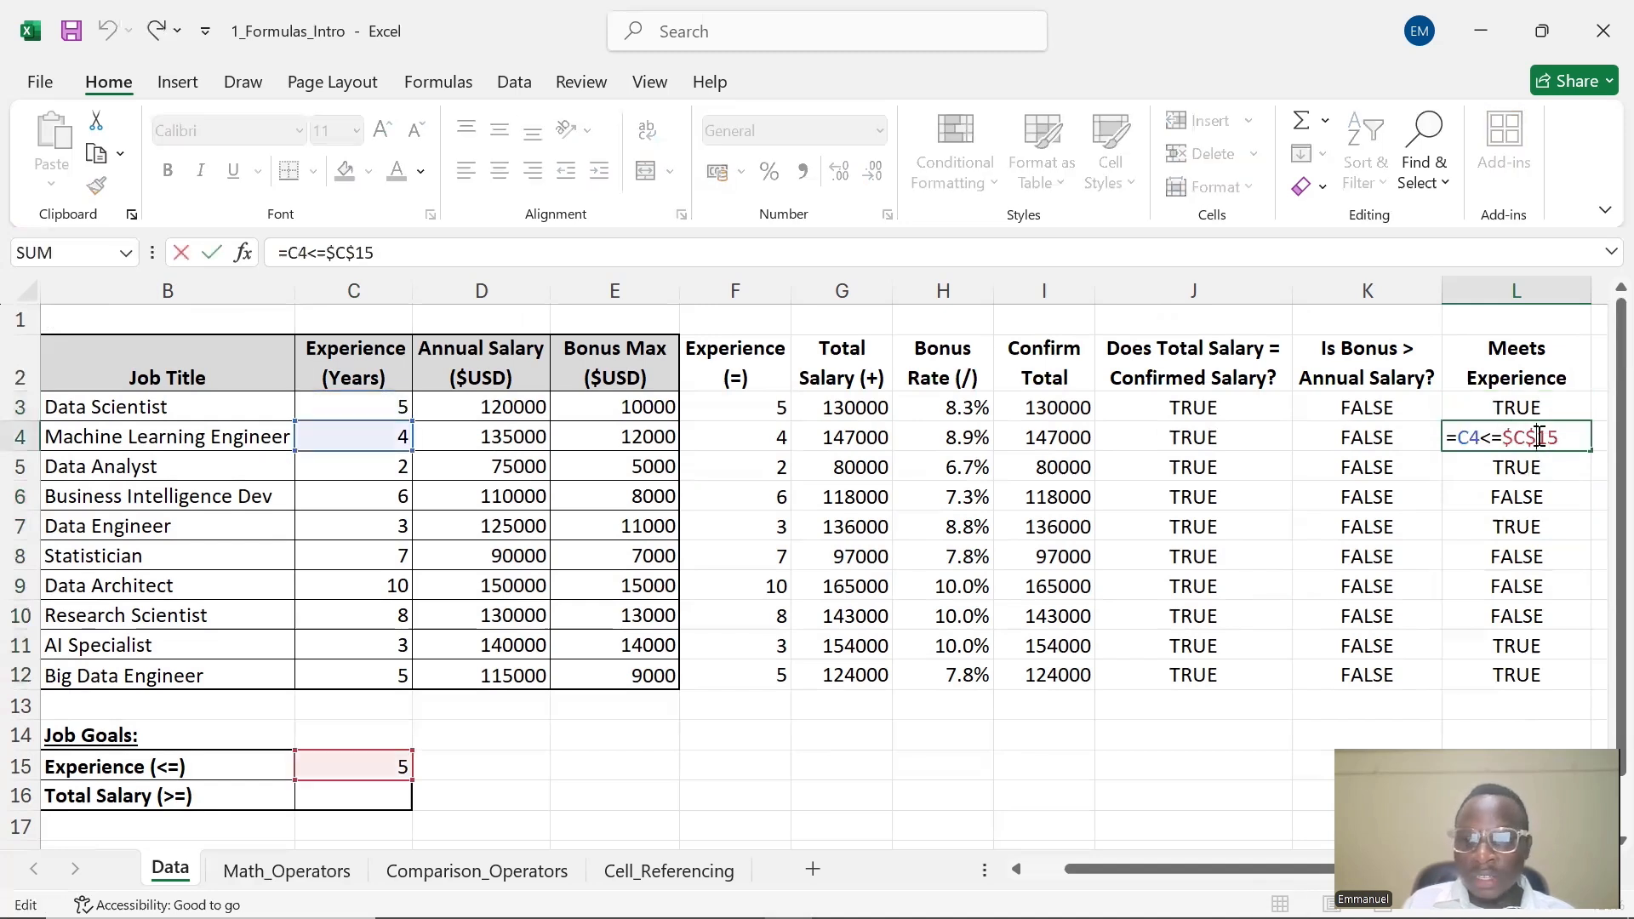
click(1530, 409)
click(1550, 439)
drag(1589, 451, 1551, 409)
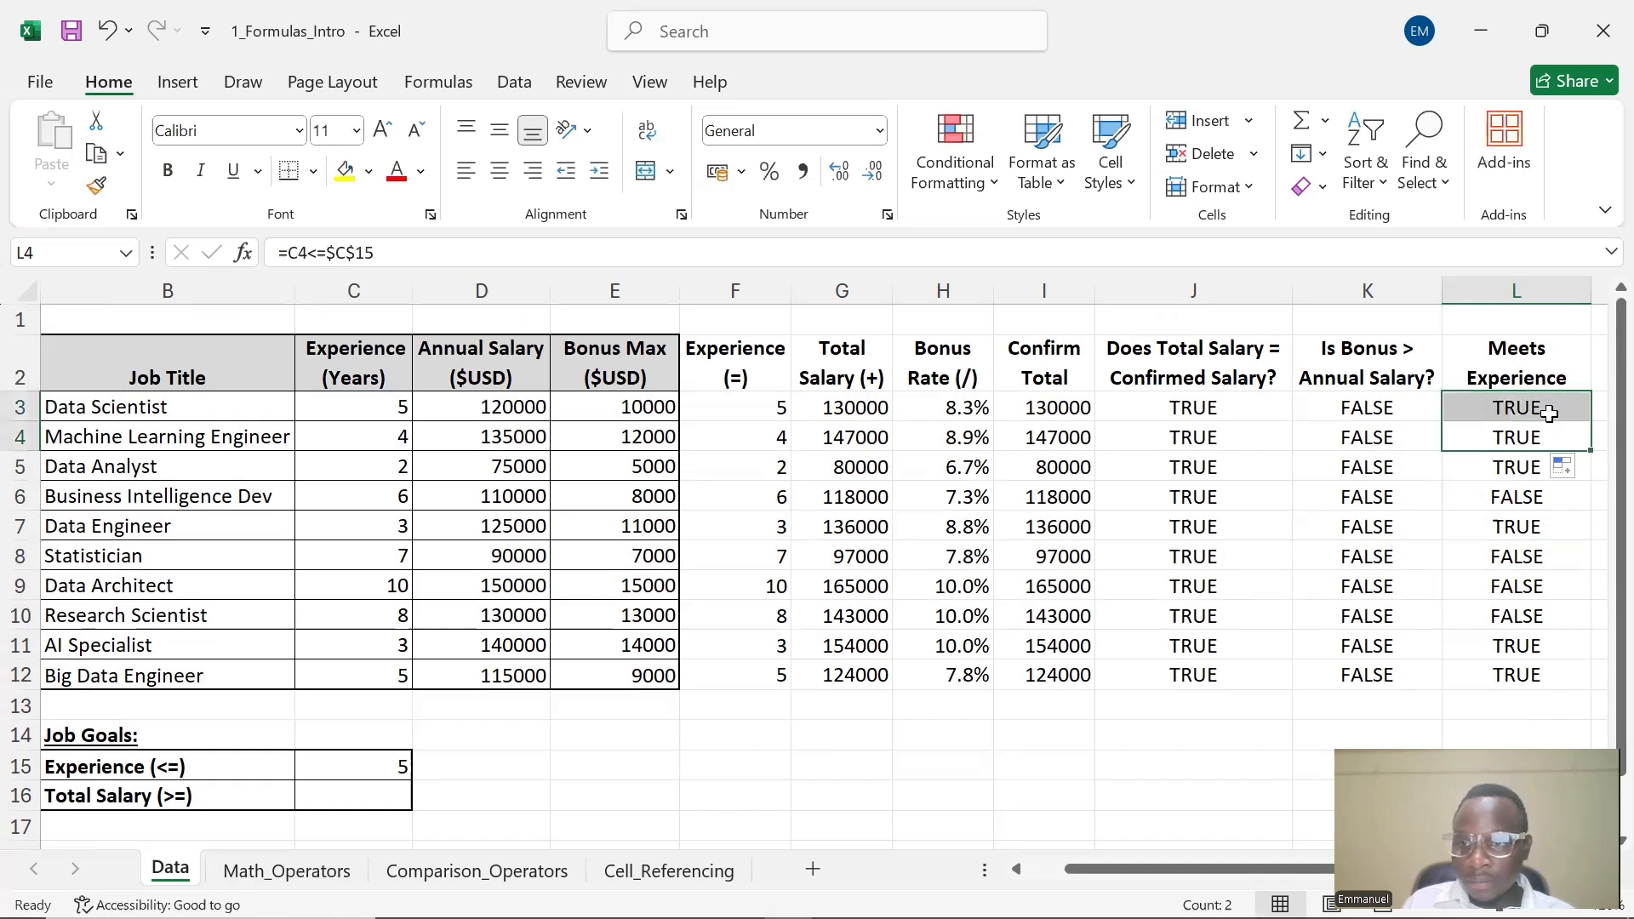
Inspect the Meets Experience formulas from L3 down the column to check their goal references
click(1547, 411)
double_click(1547, 411)
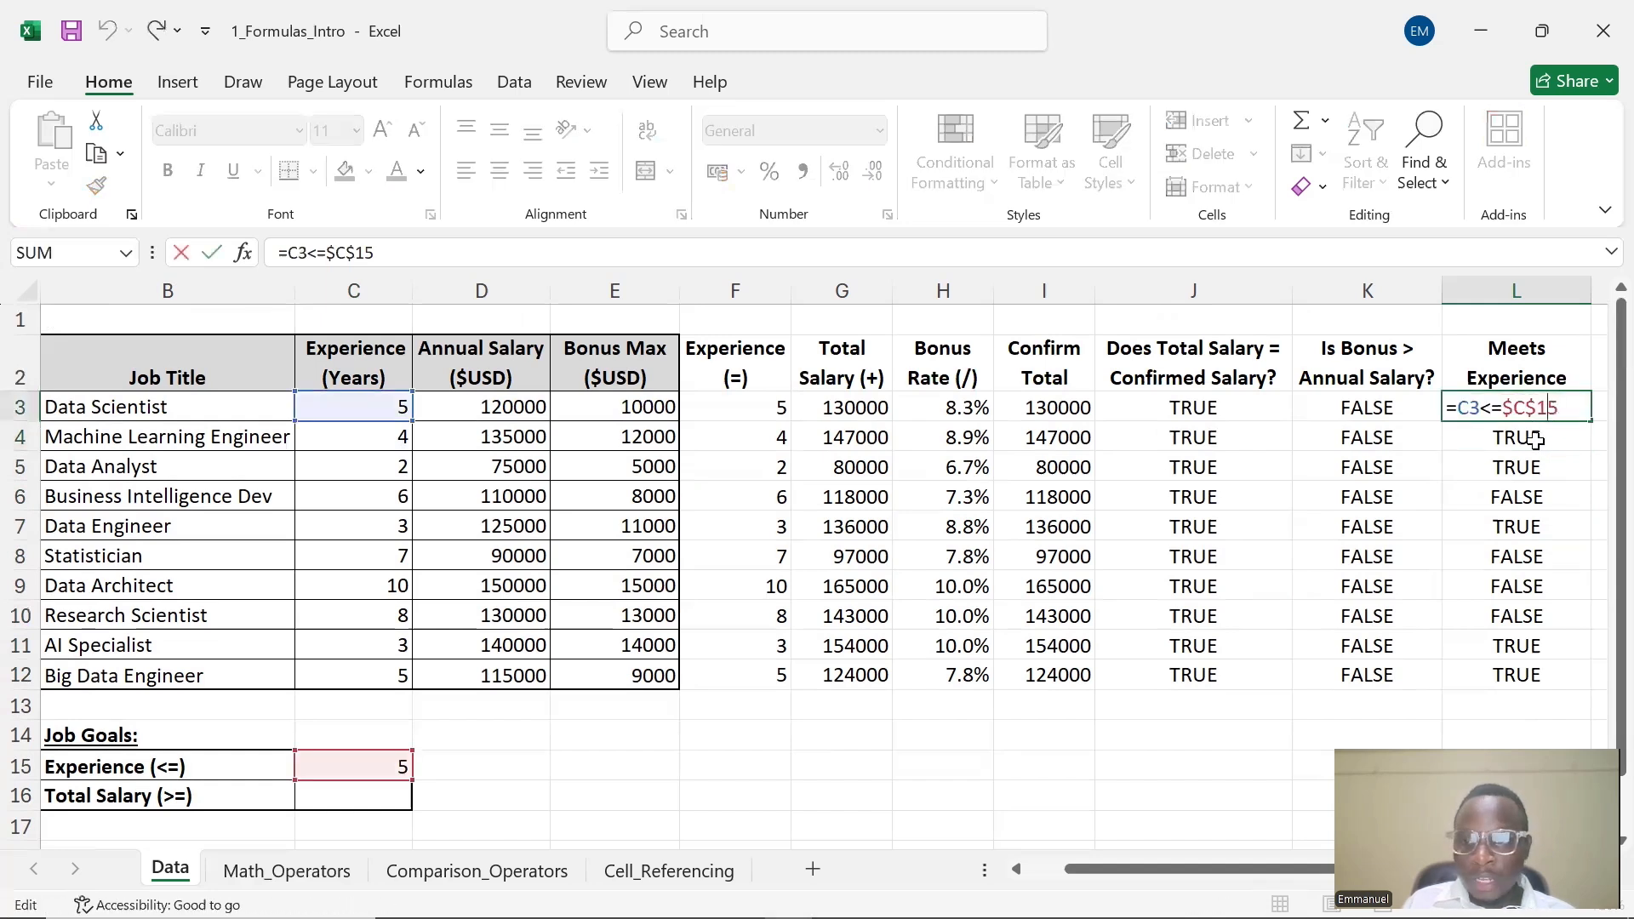
double_click(1537, 444)
double_click(1528, 471)
double_click(1527, 510)
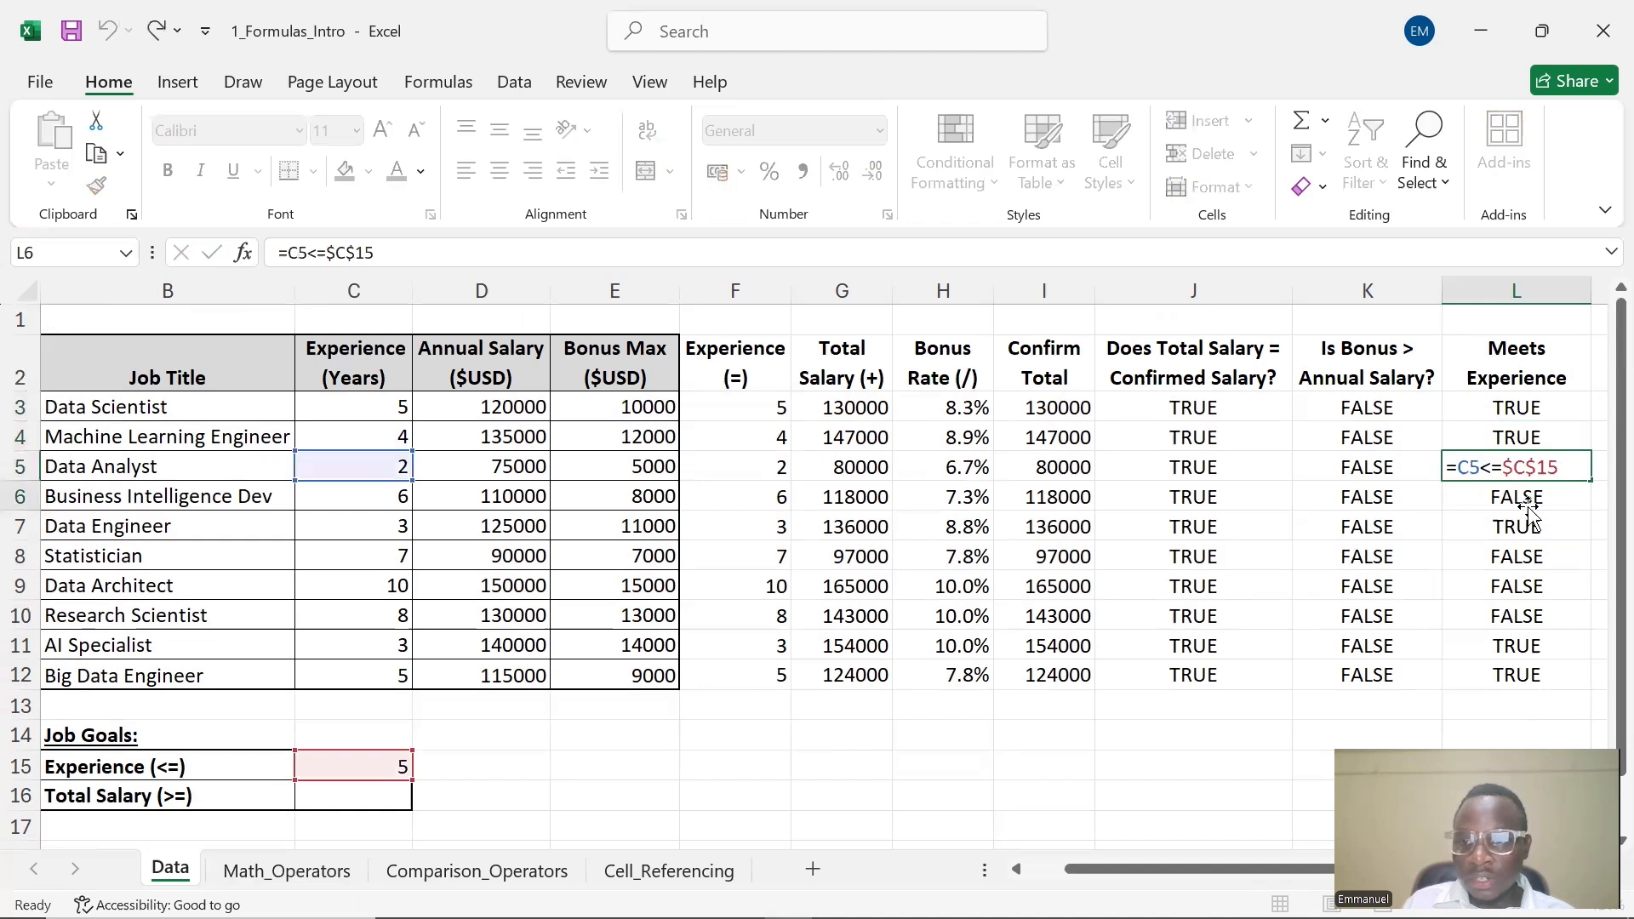
double_click(1527, 509)
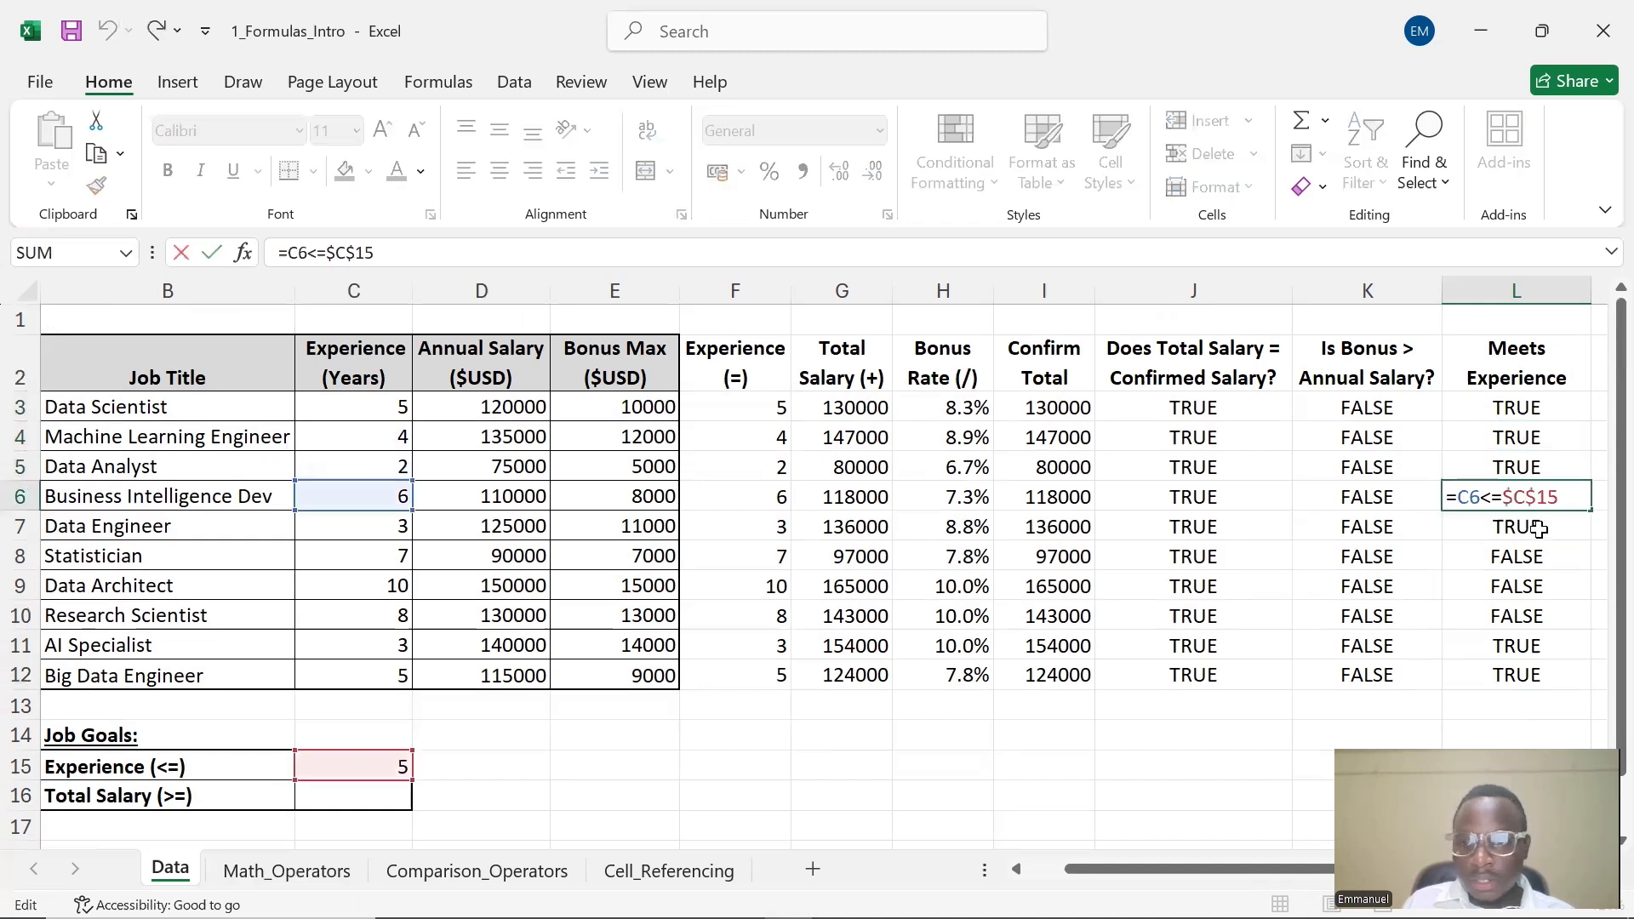
double_click(1534, 529)
double_click(1522, 567)
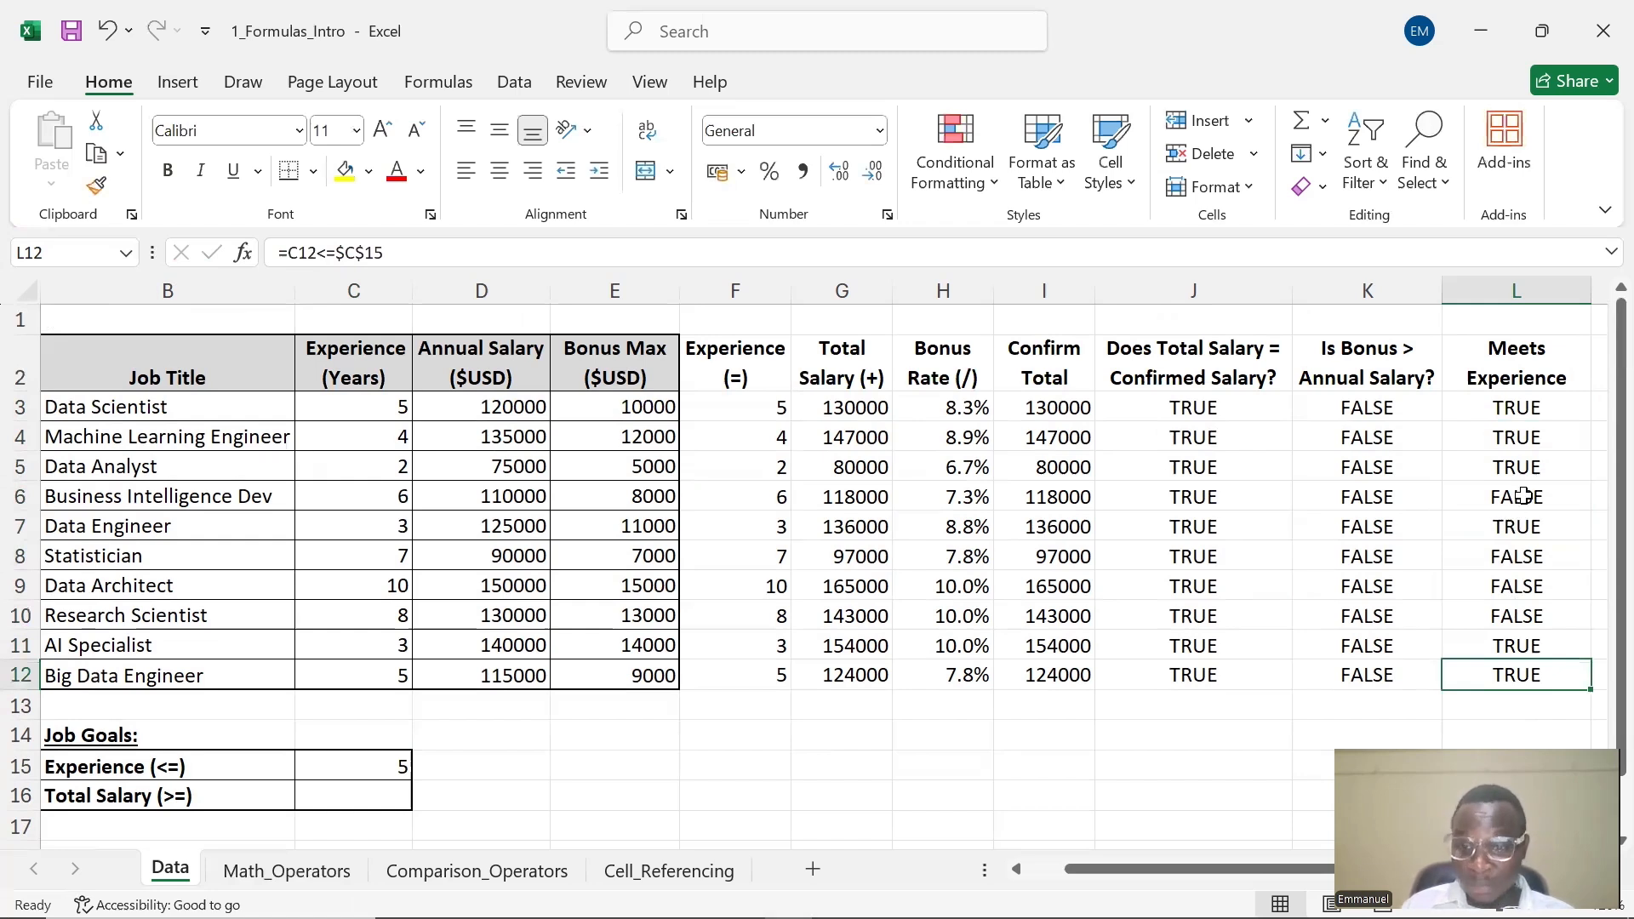
Set the Total Salary (>=) goal in C16 to 90000
drag(1153, 860, 1190, 865)
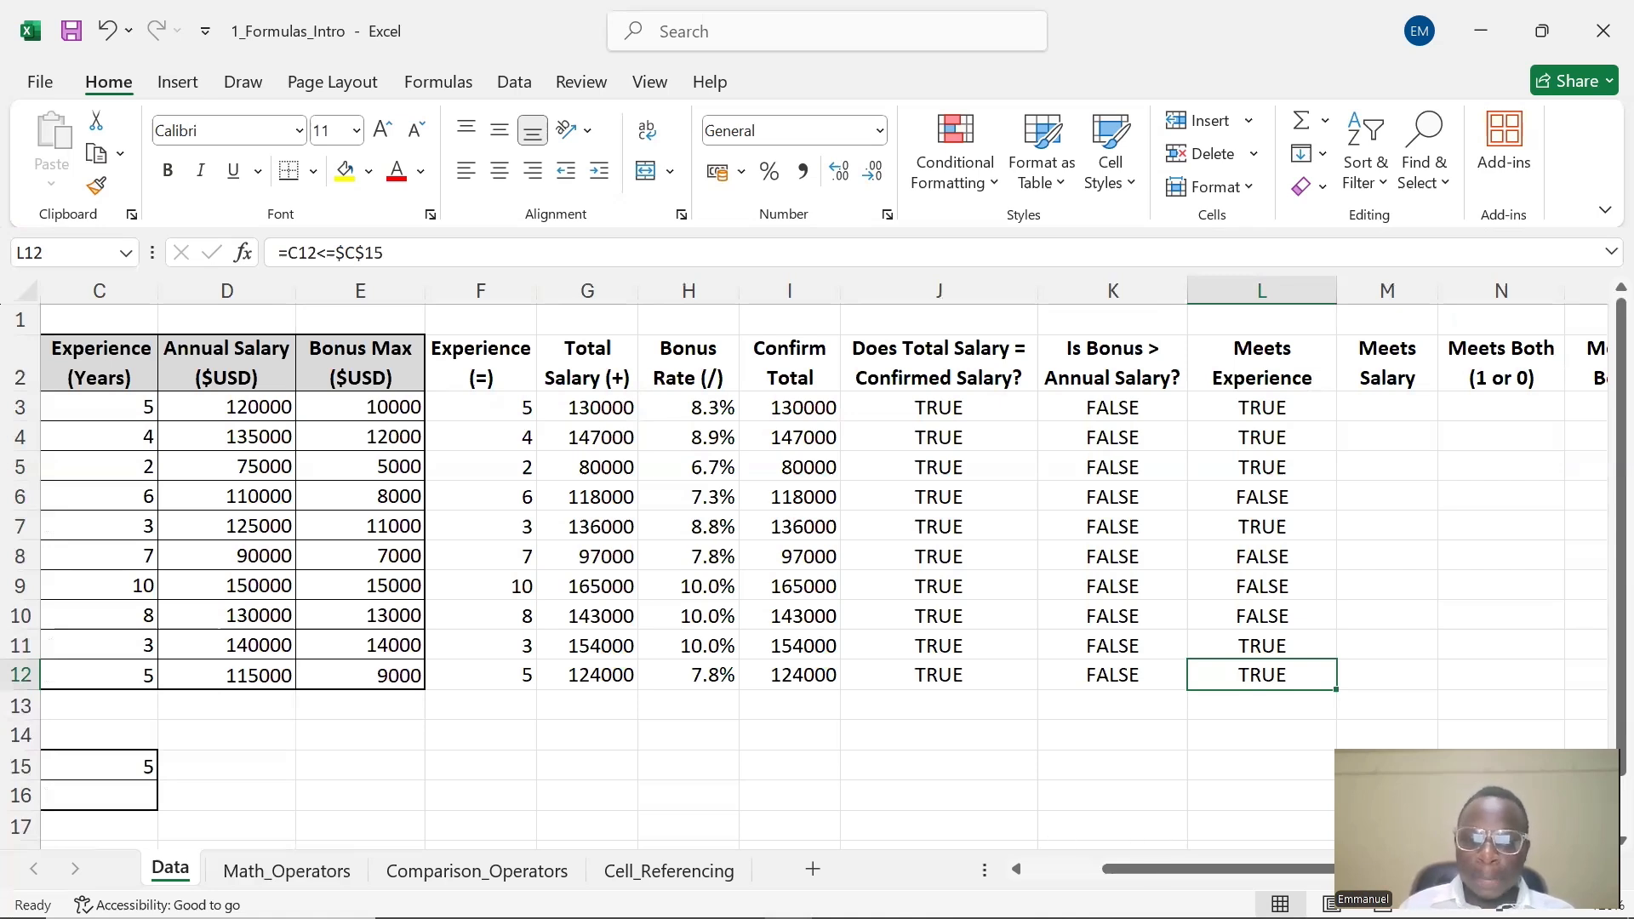
drag(1144, 867, 1234, 875)
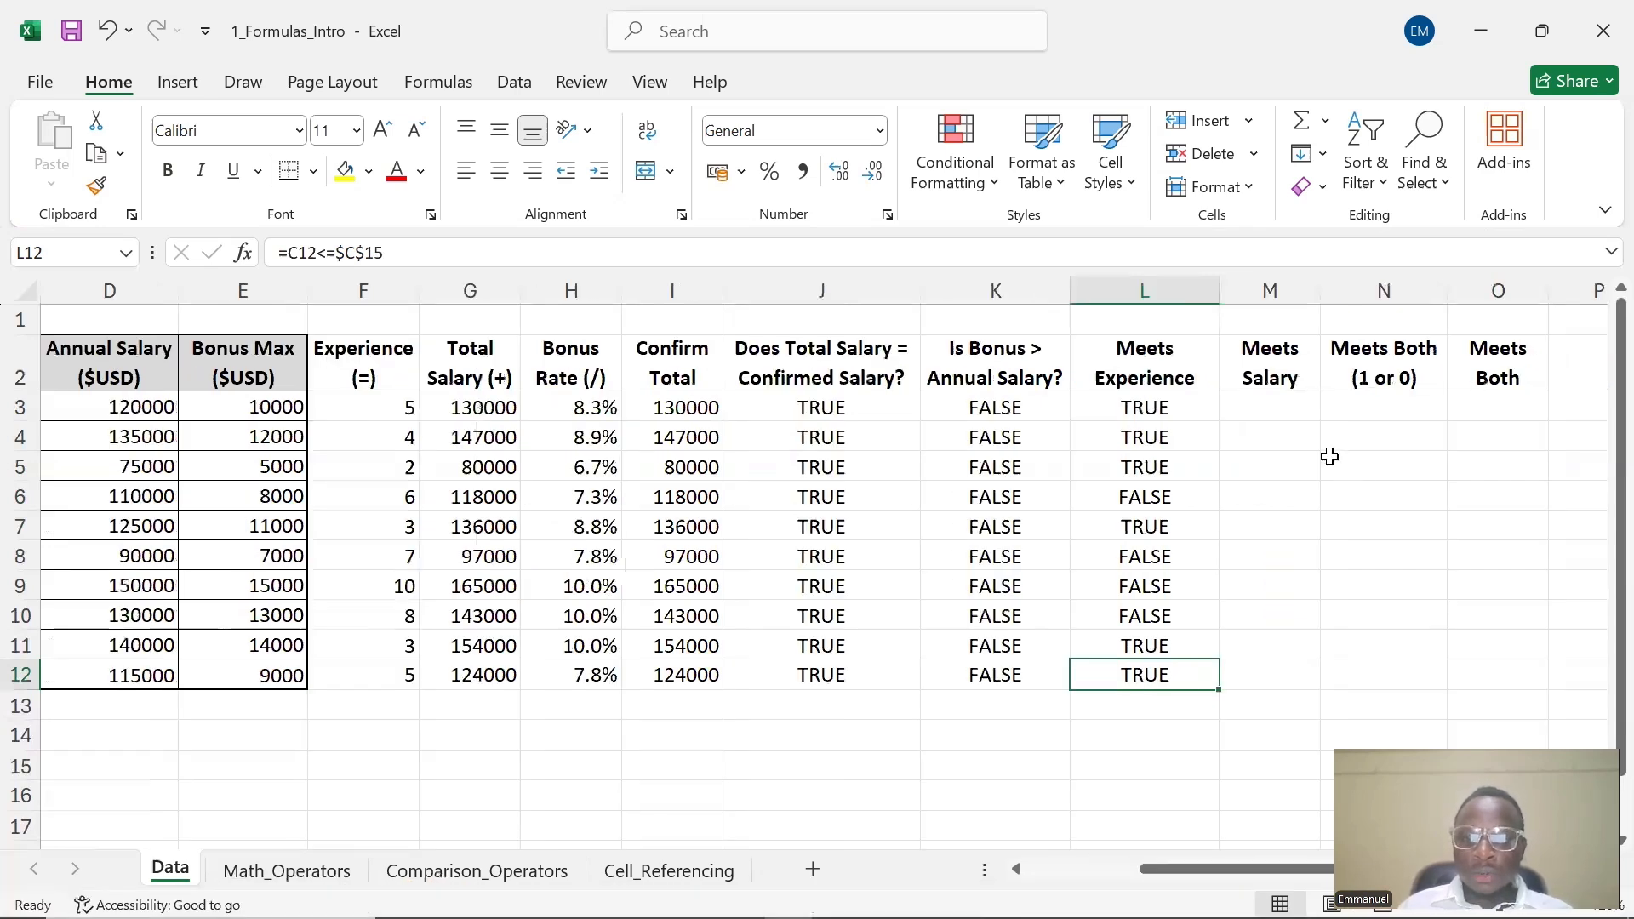
click(1287, 402)
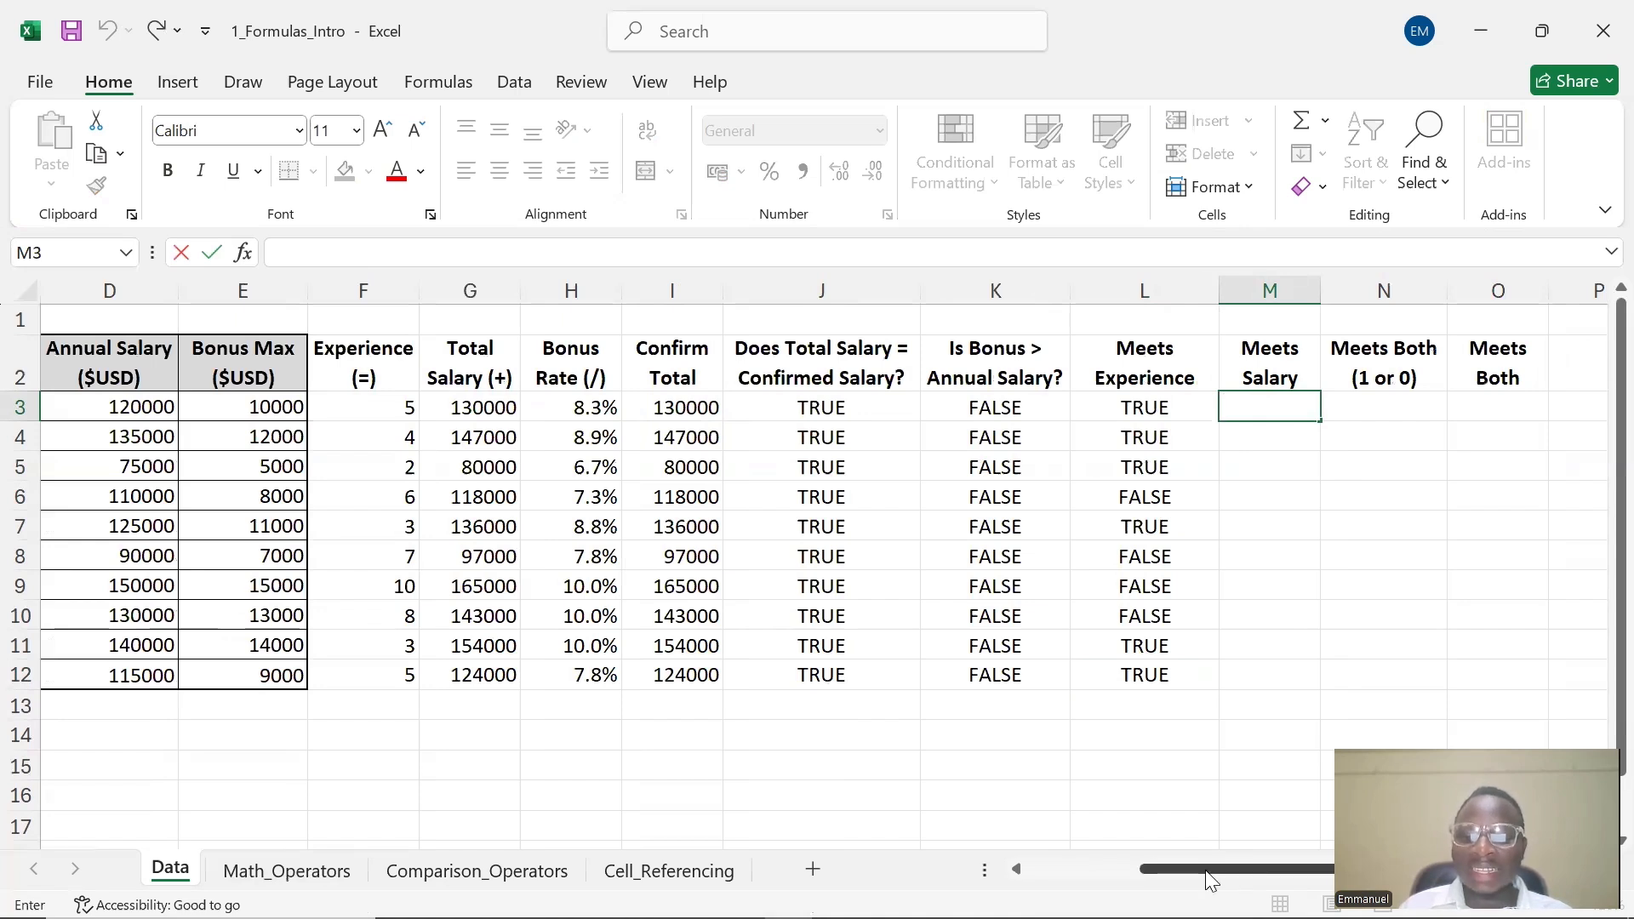
scroll(1210, 881, left, 5)
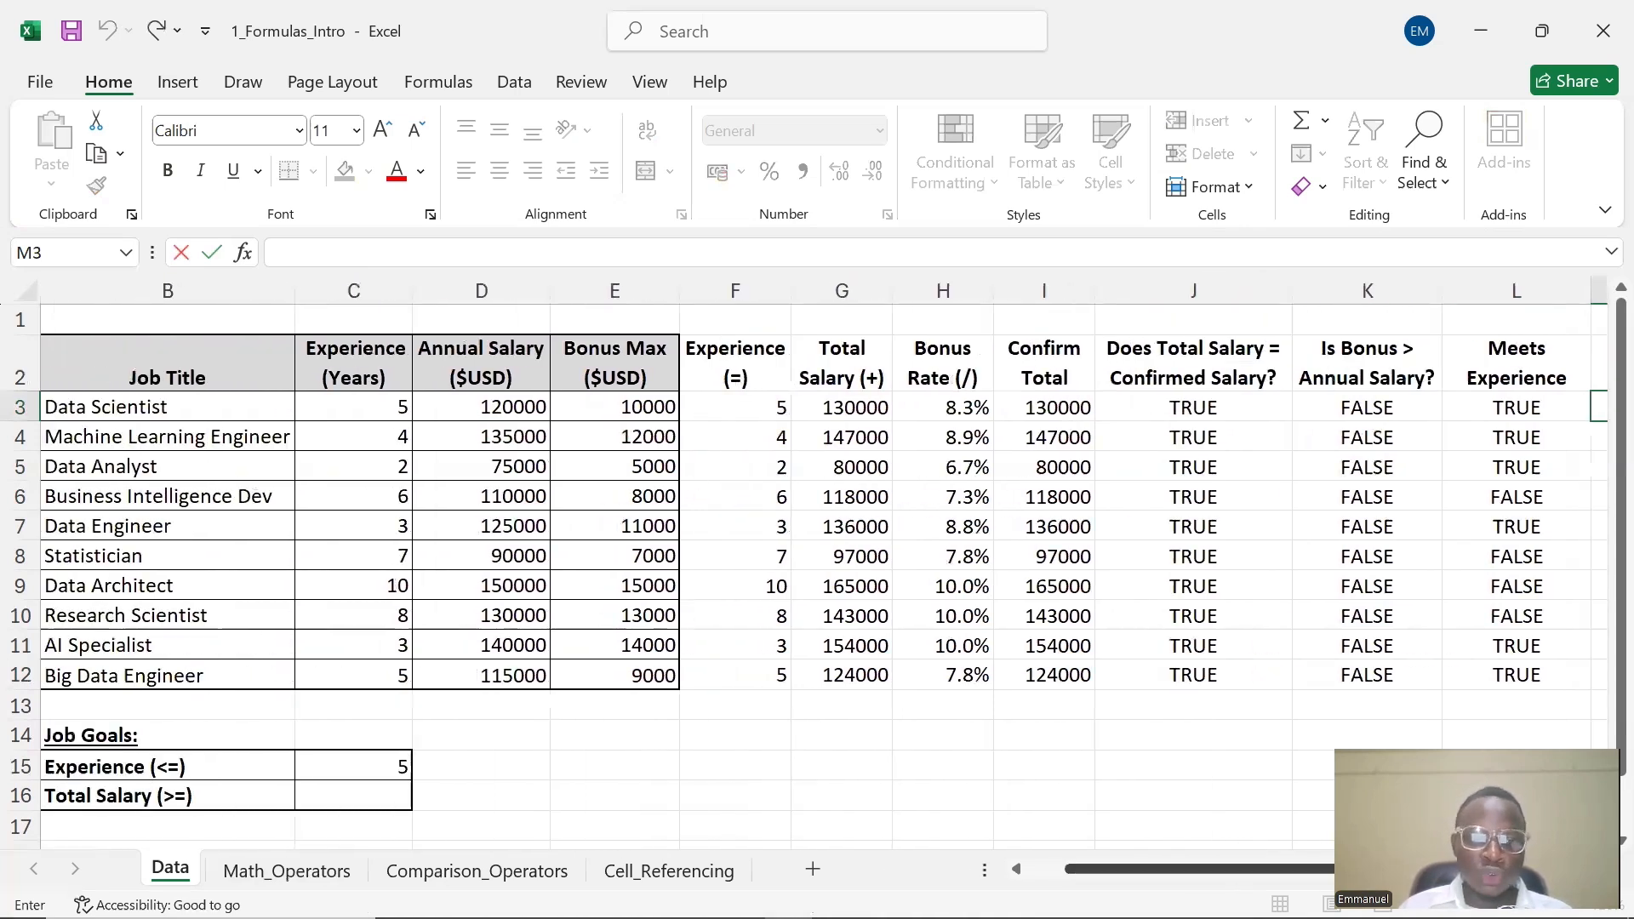
click(307, 796)
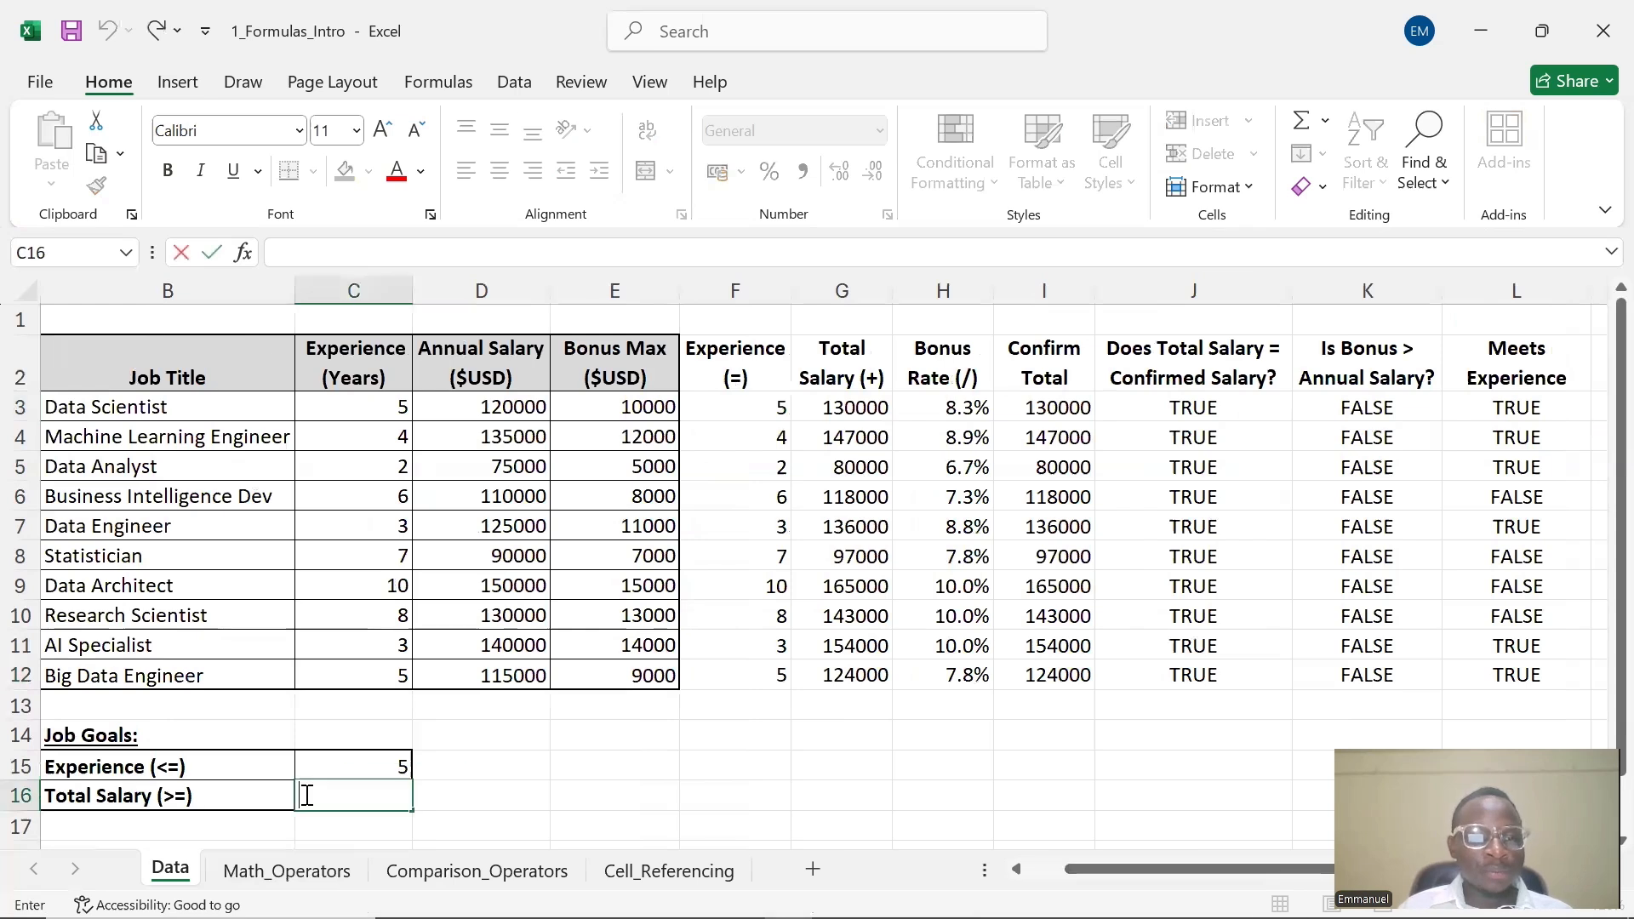
text(90,000)
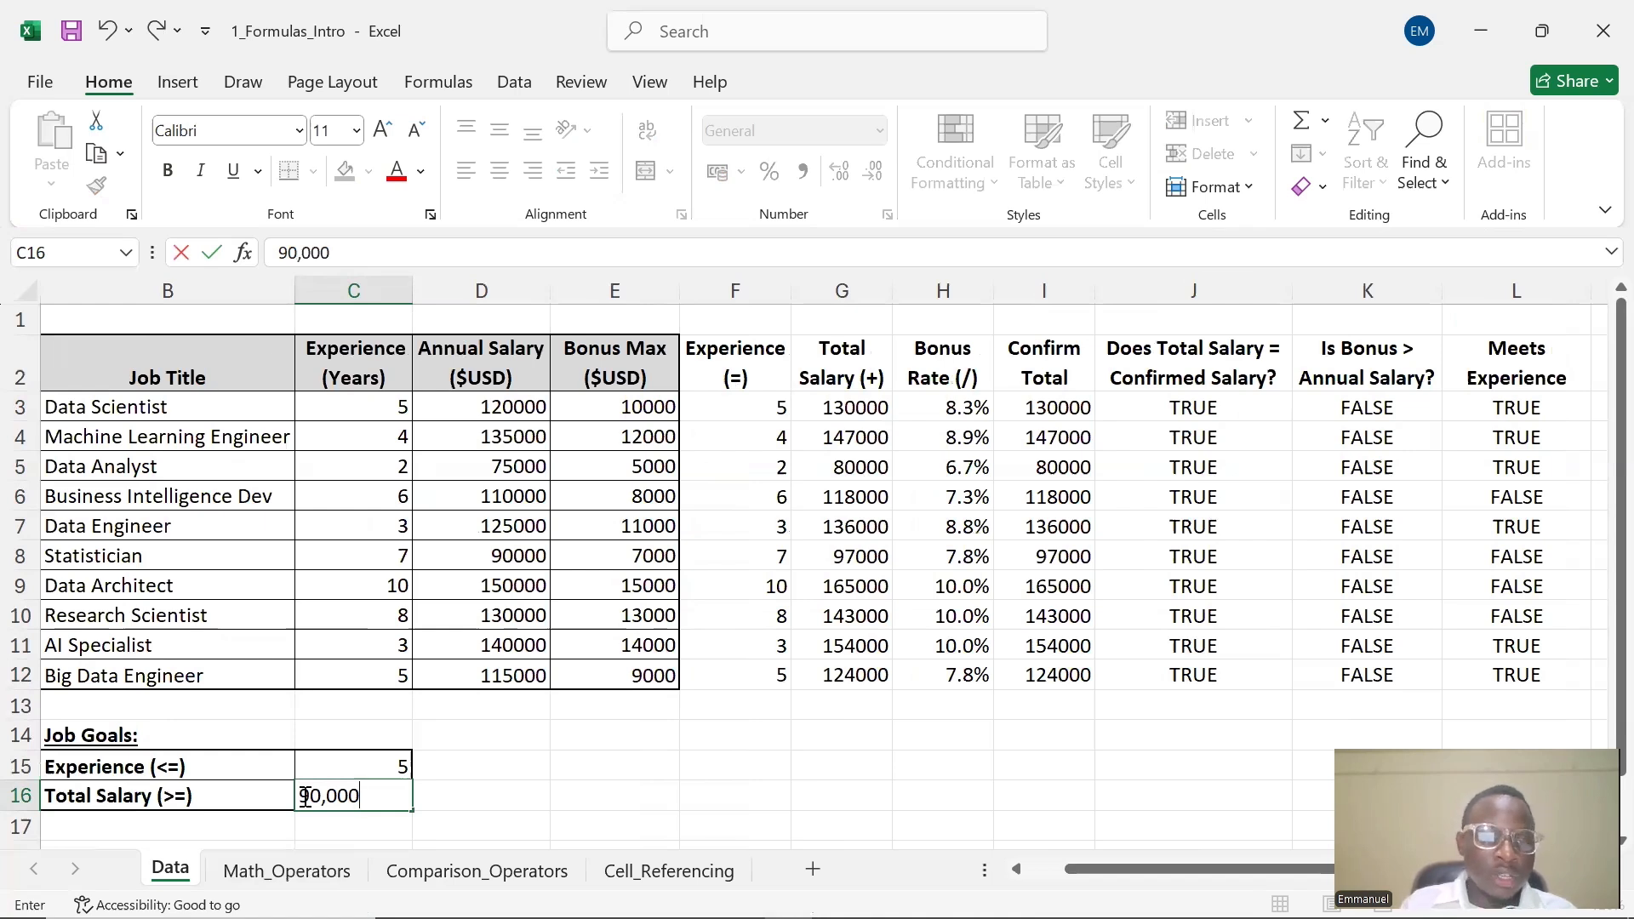
key(BackSpace)
key(BackSpace)
key(BackSpace)
key(BackSpace)
text(000)
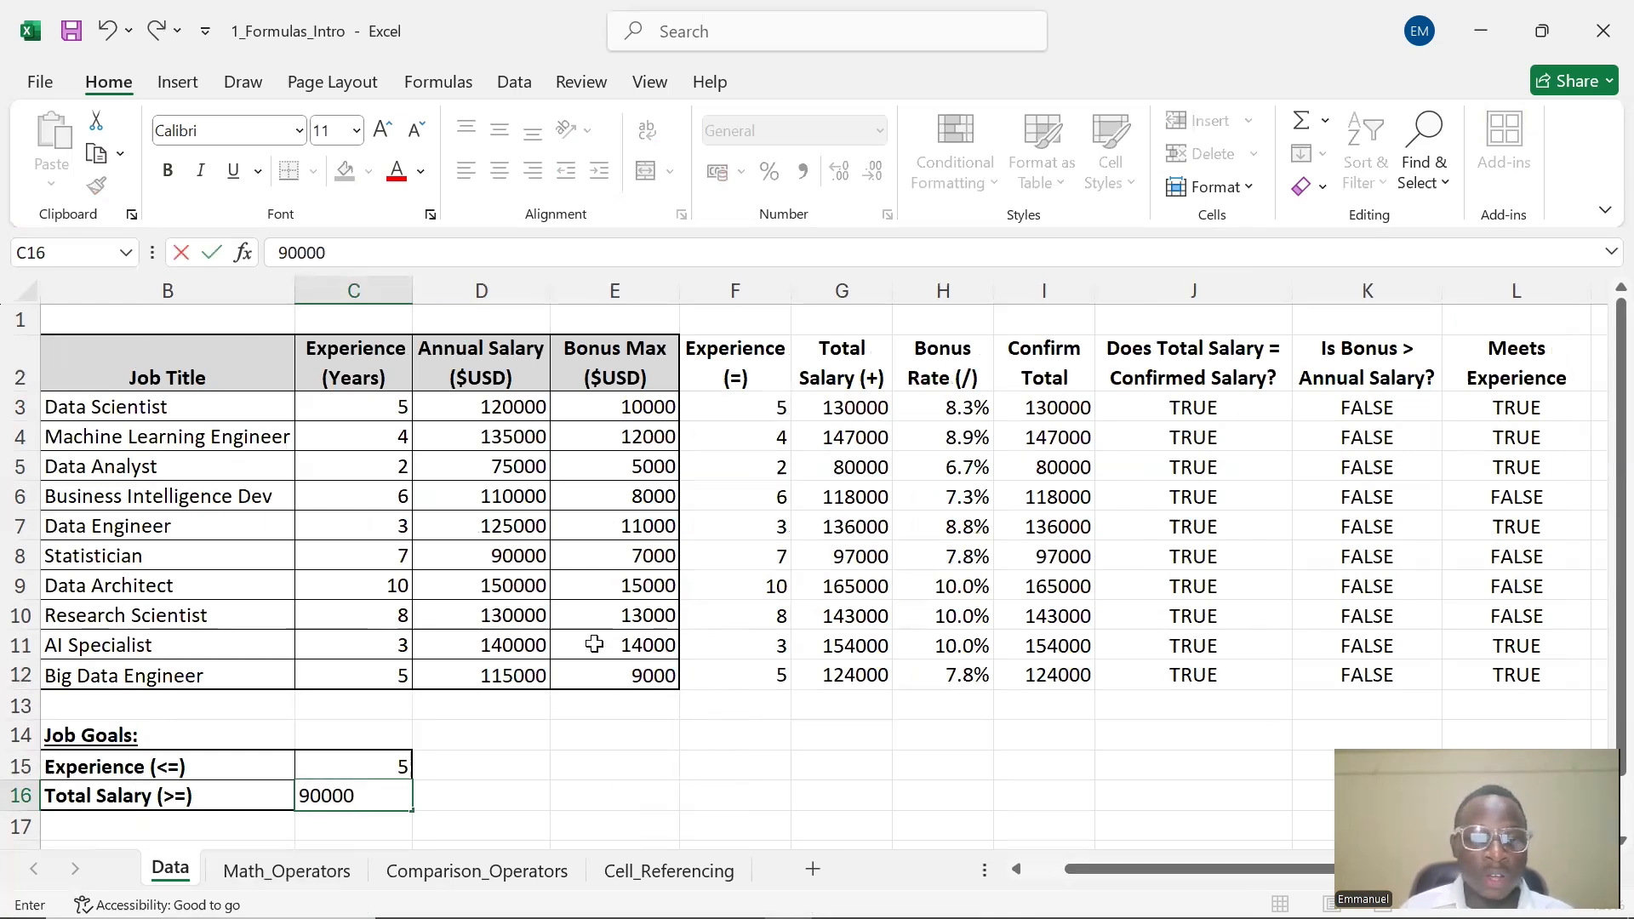
click(606, 769)
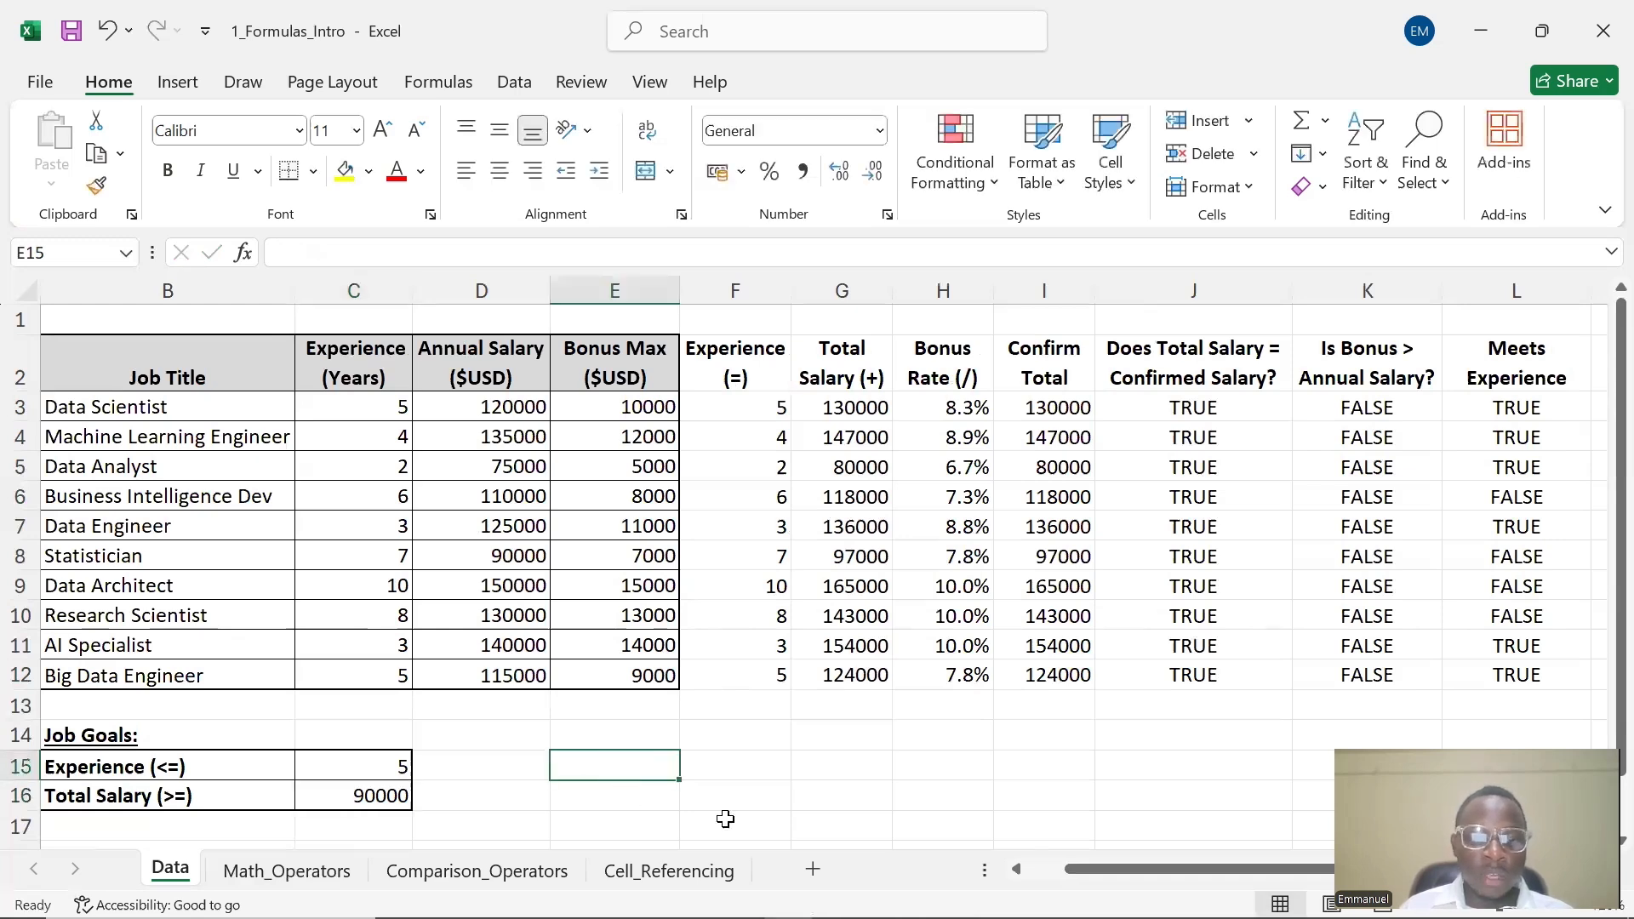
Enter =D3>=$C$16 in M3 under Meets Salary and fill it down through M12
drag(1071, 865, 1111, 865)
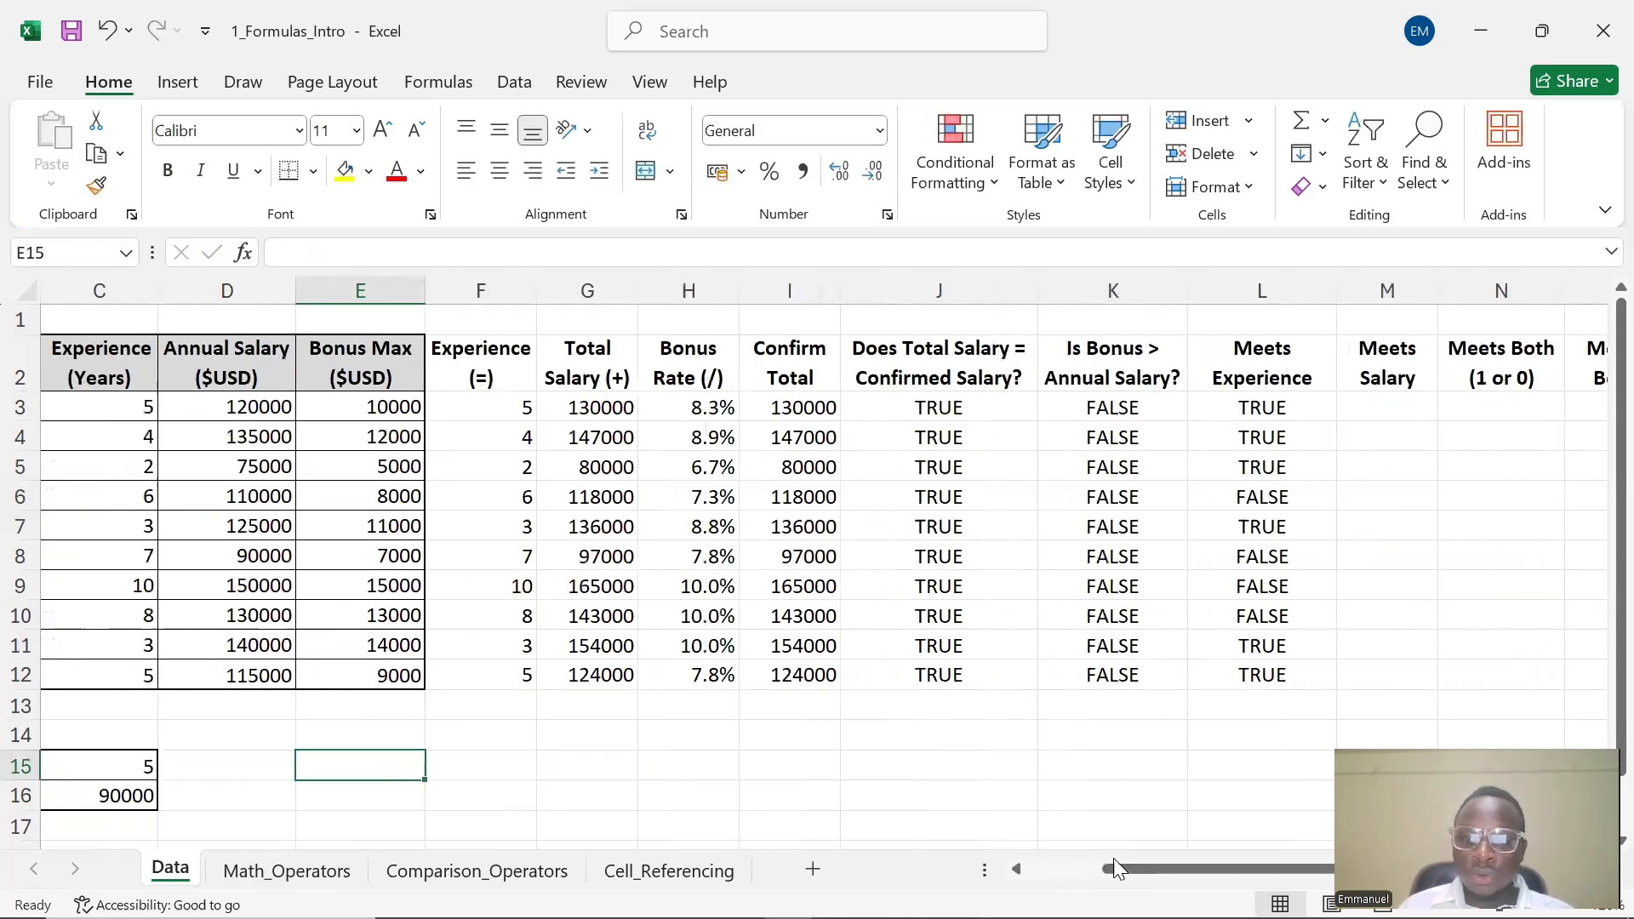
double_click(1390, 410)
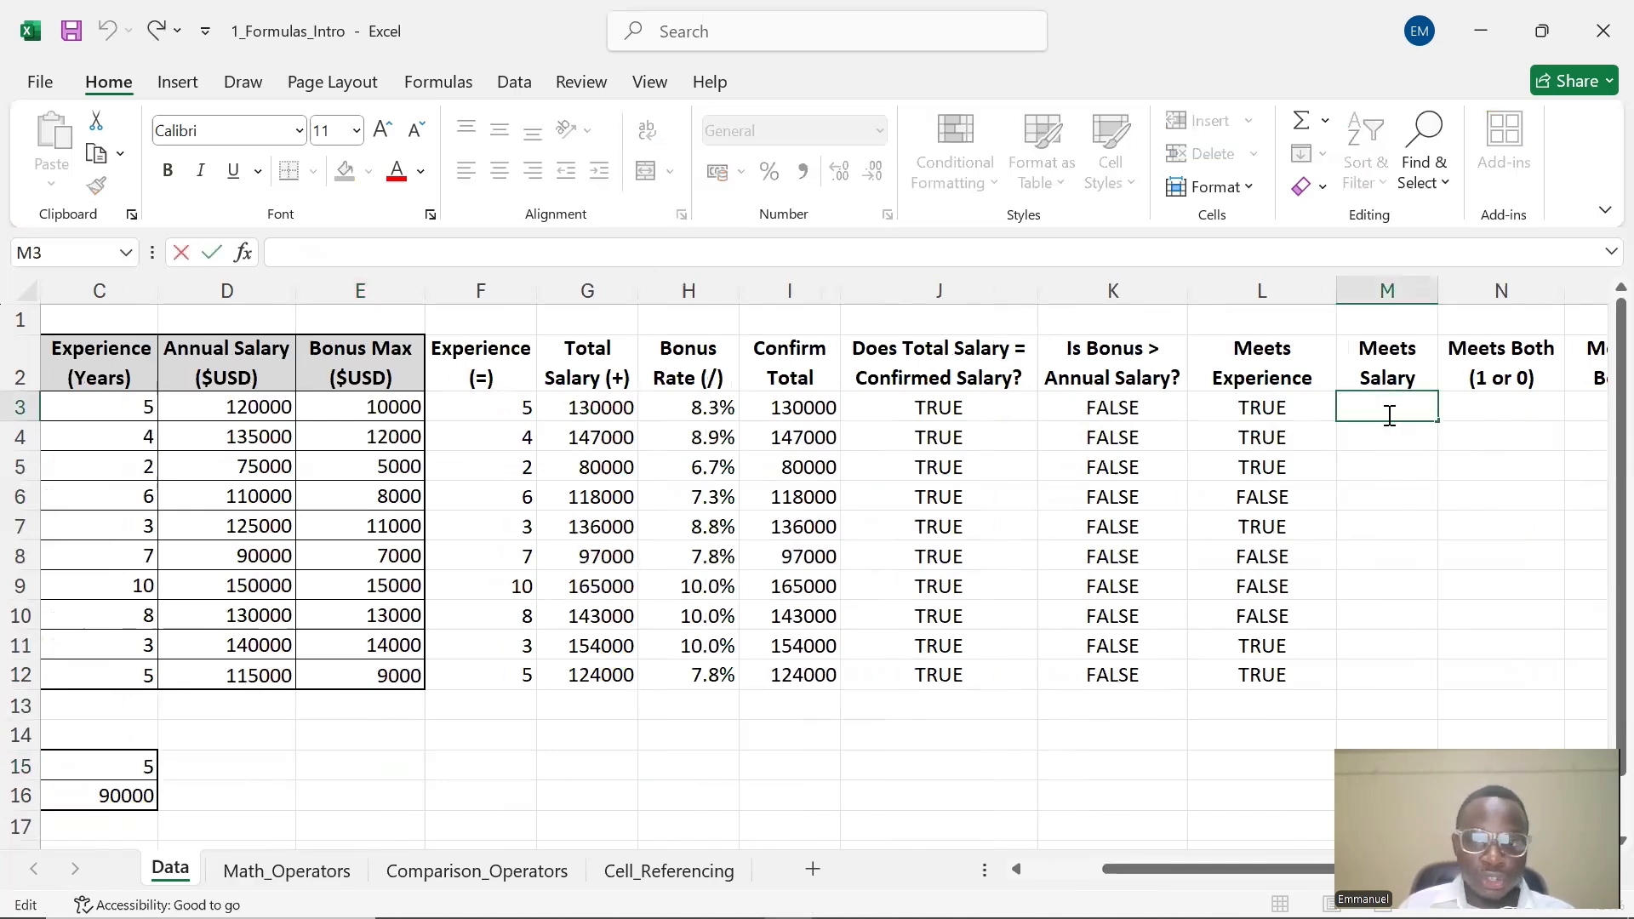
text(=)
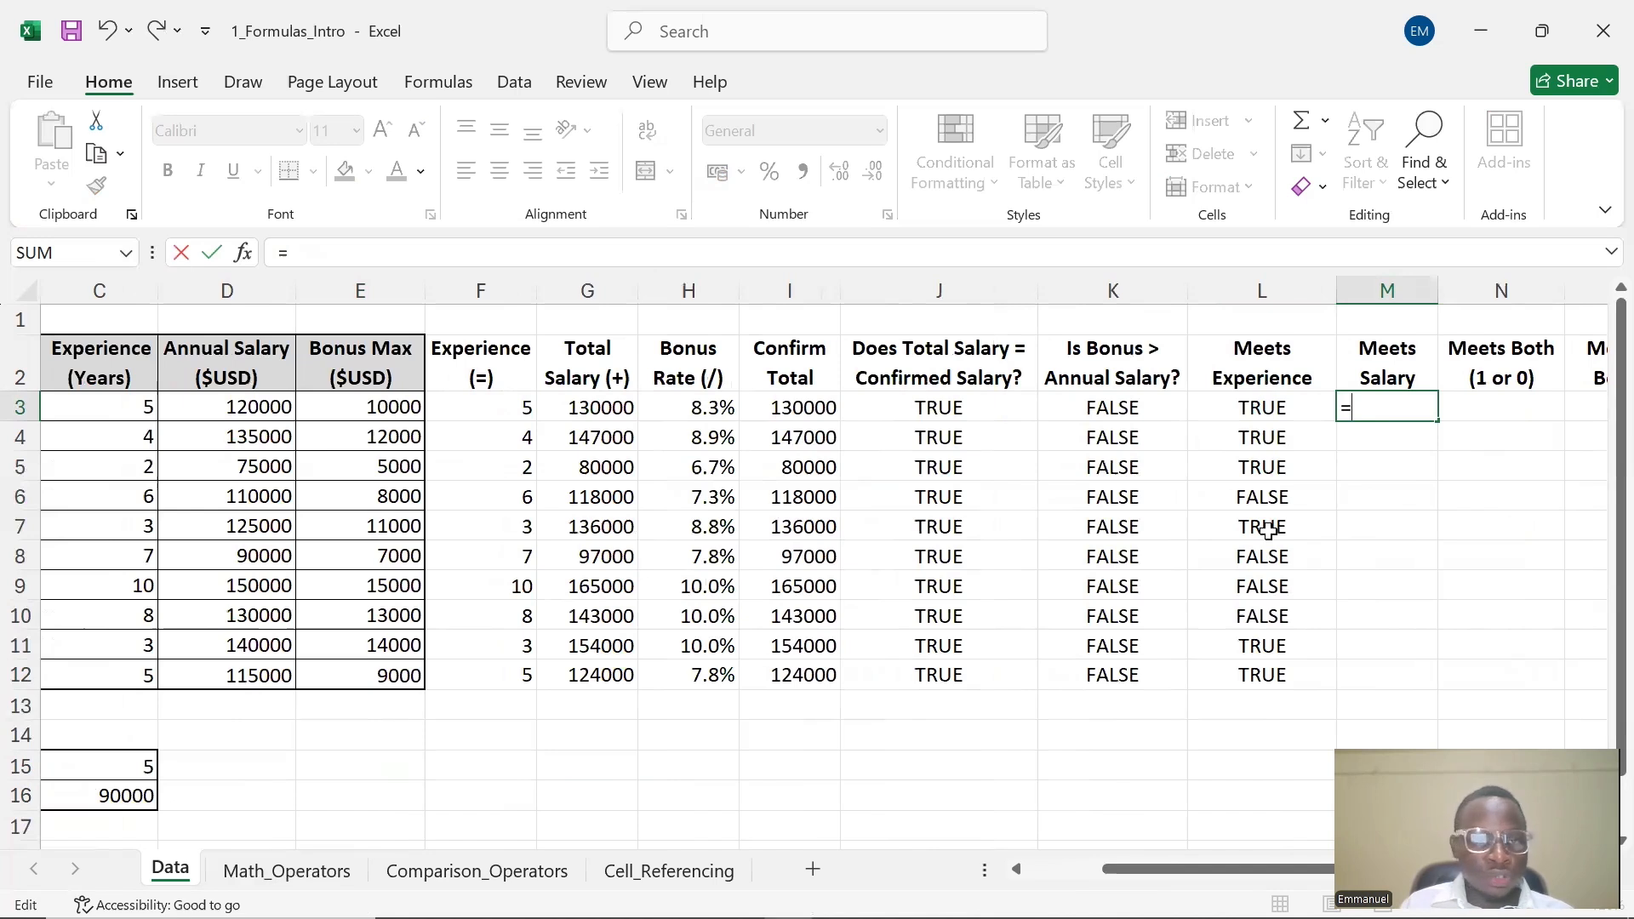
click(230, 414)
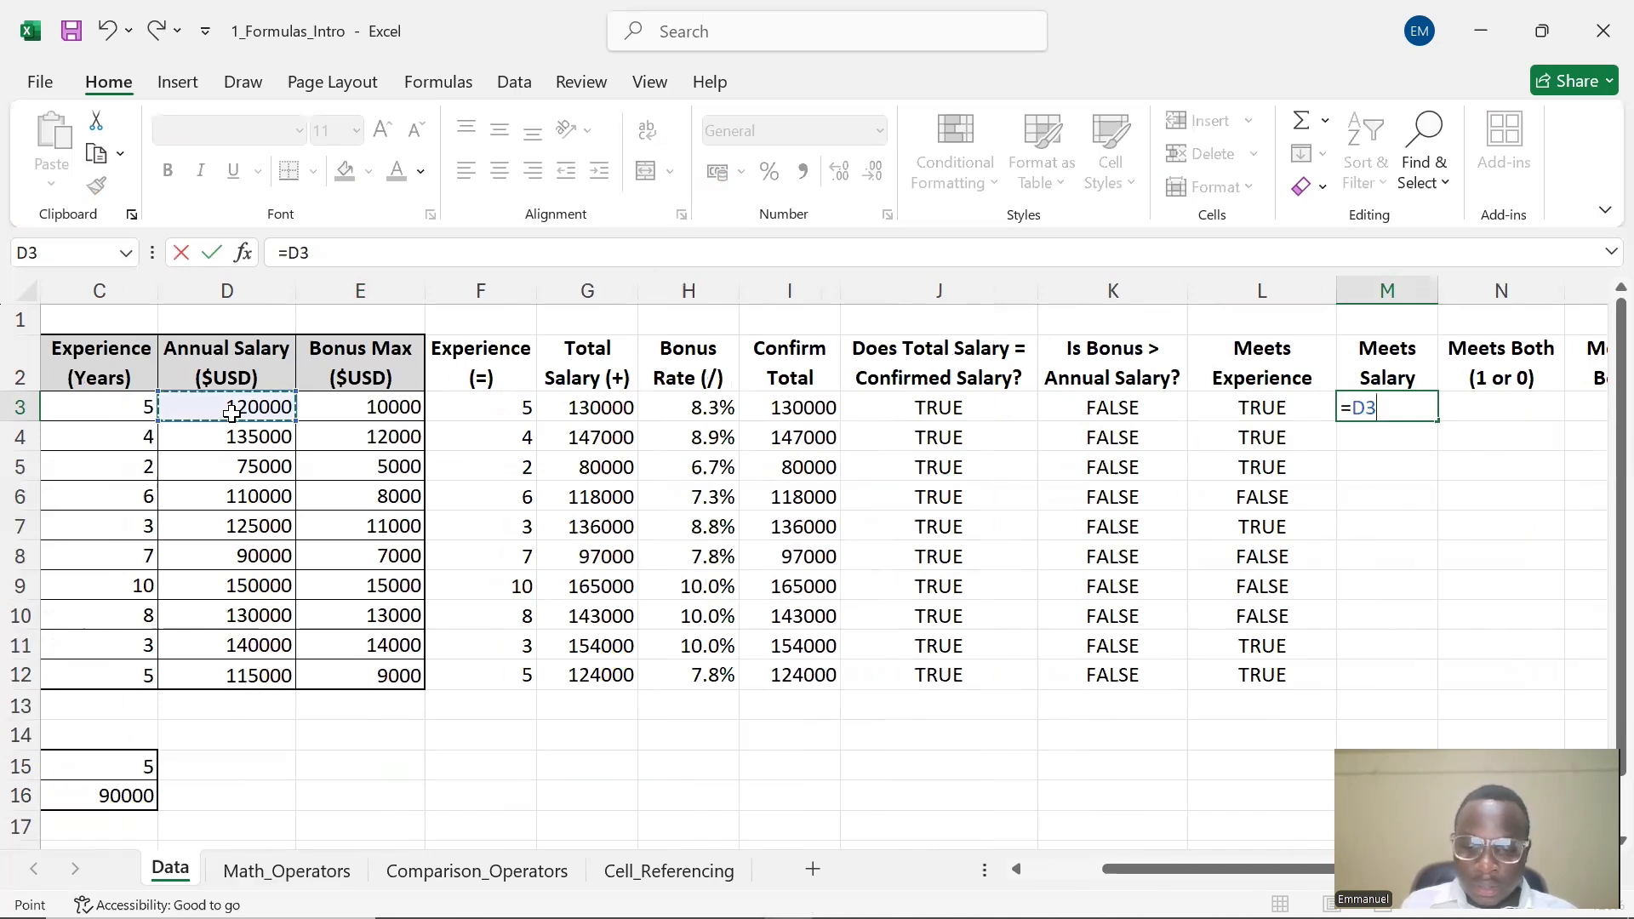
text(>)
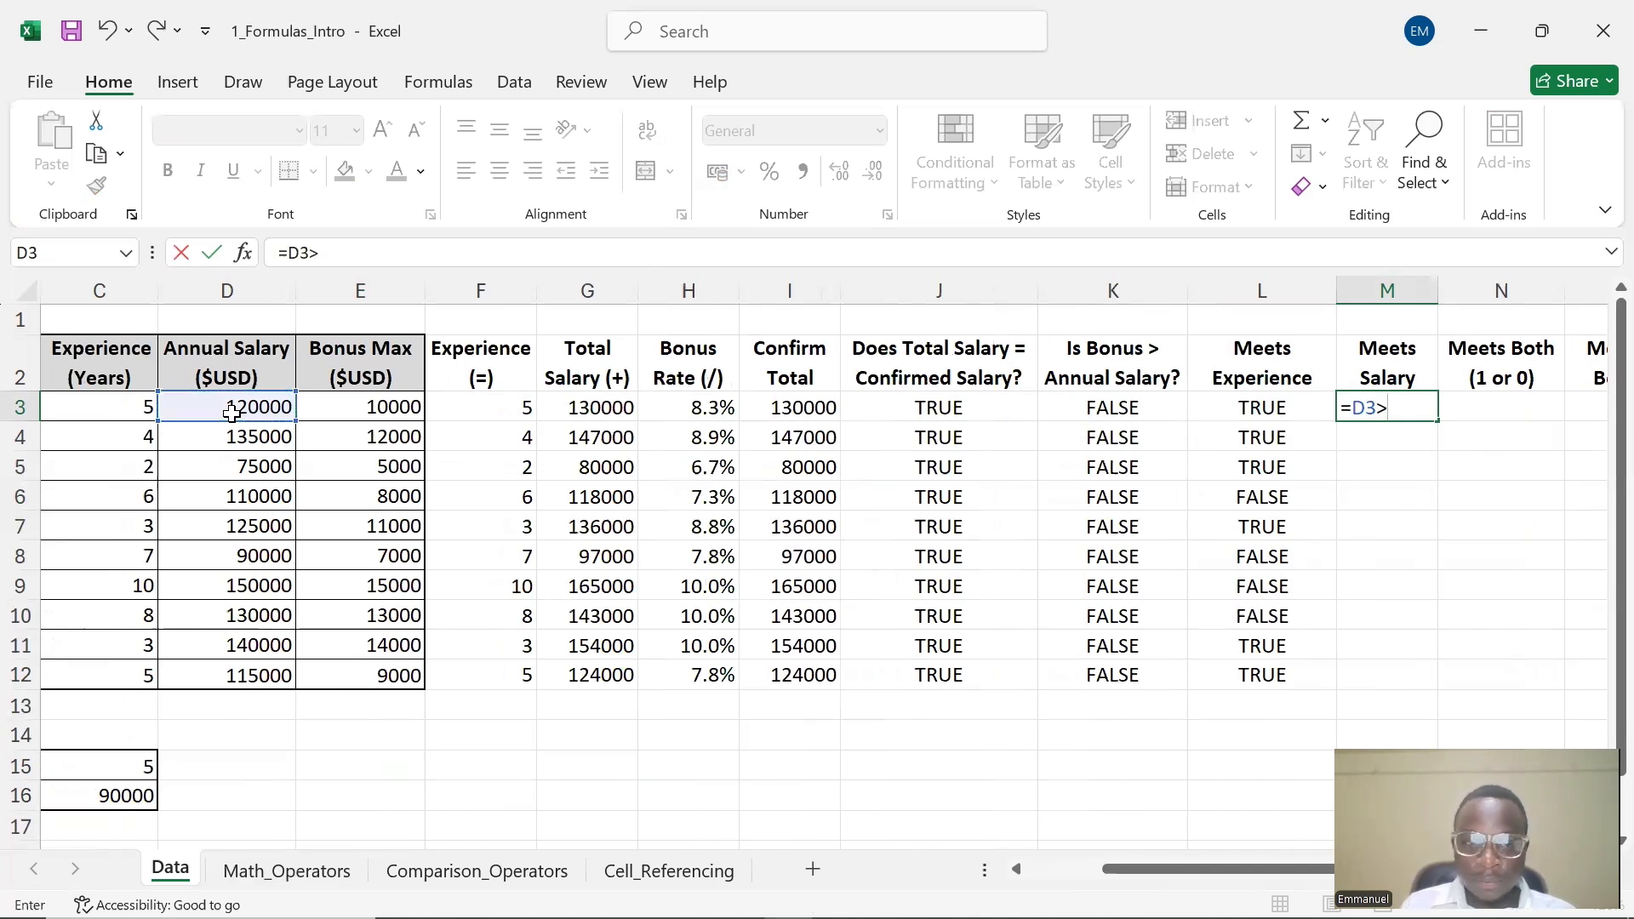
text(=)
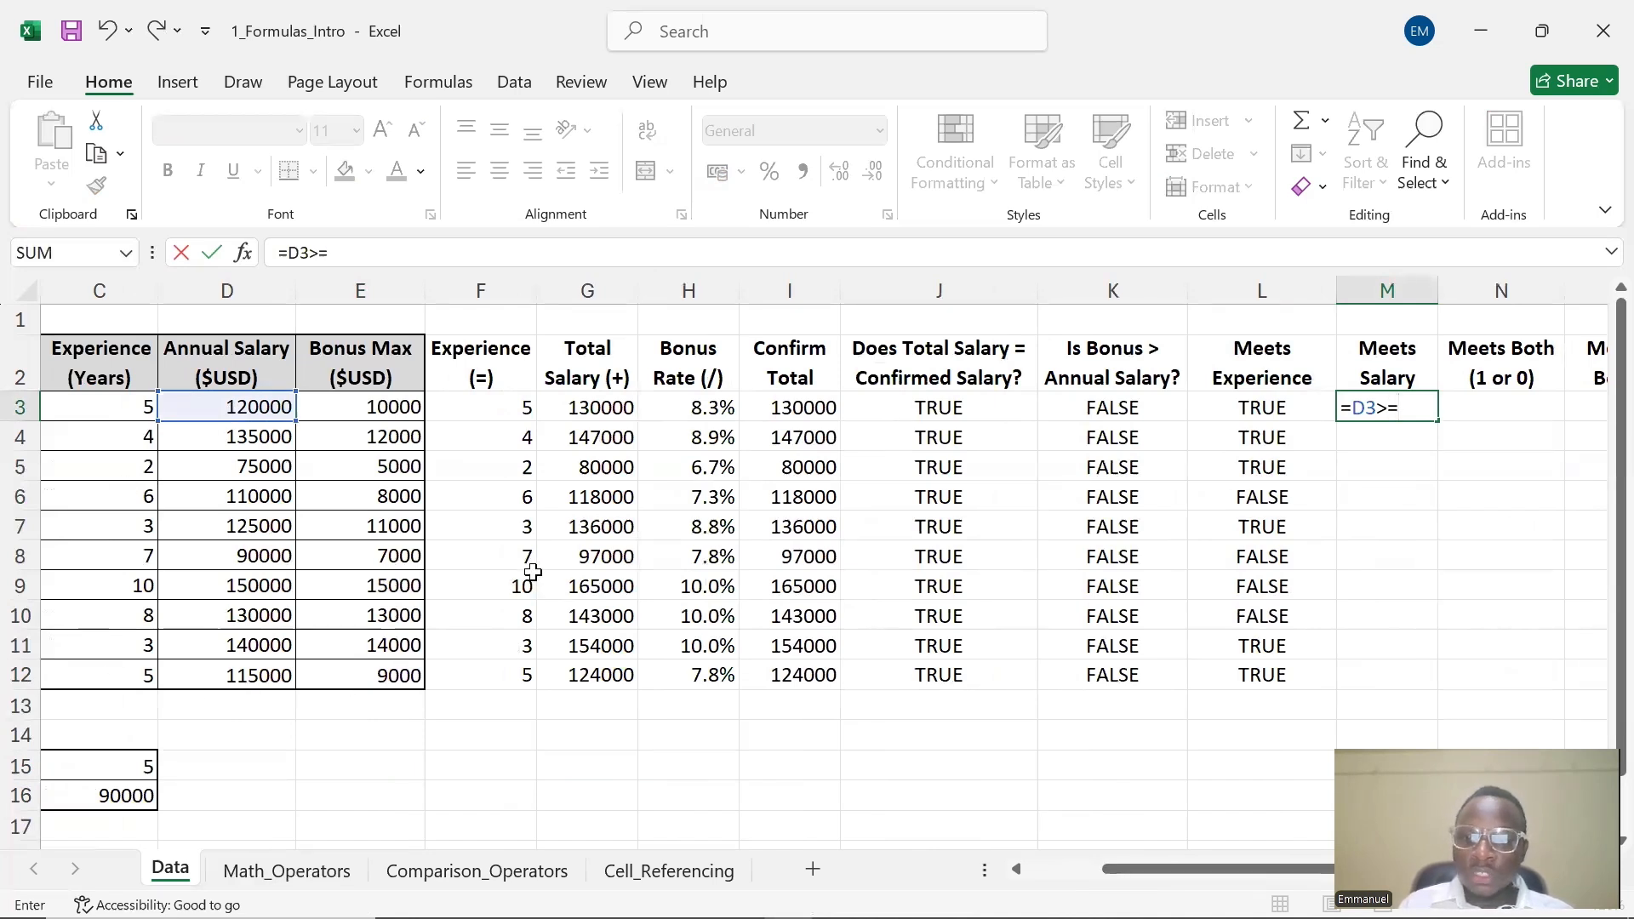
click(125, 797)
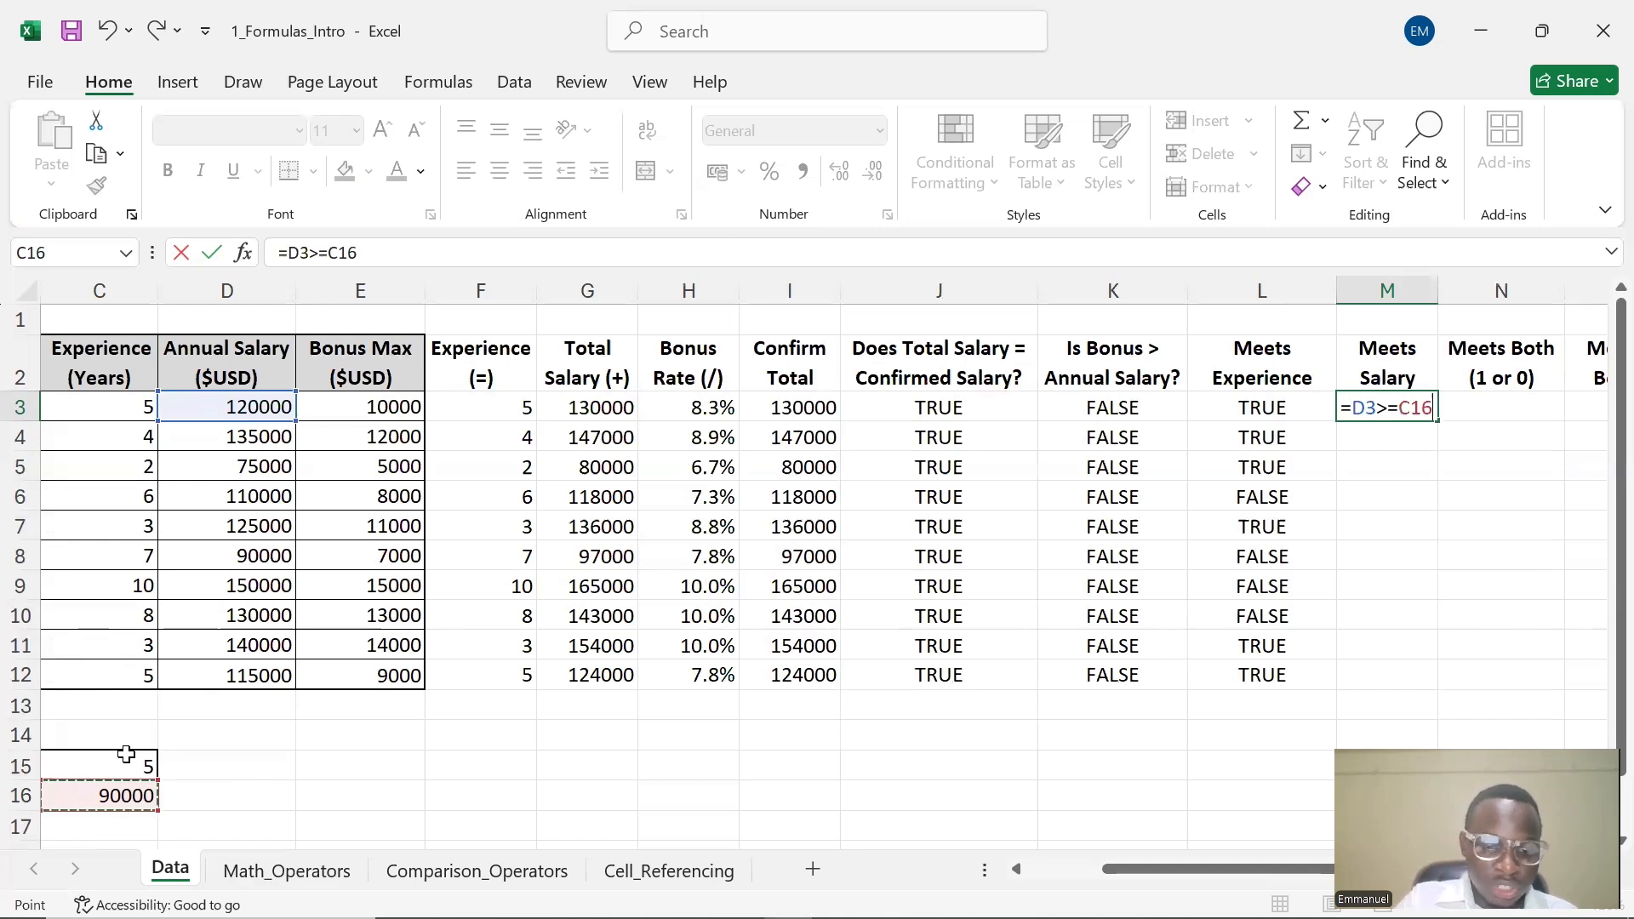
key(F4)
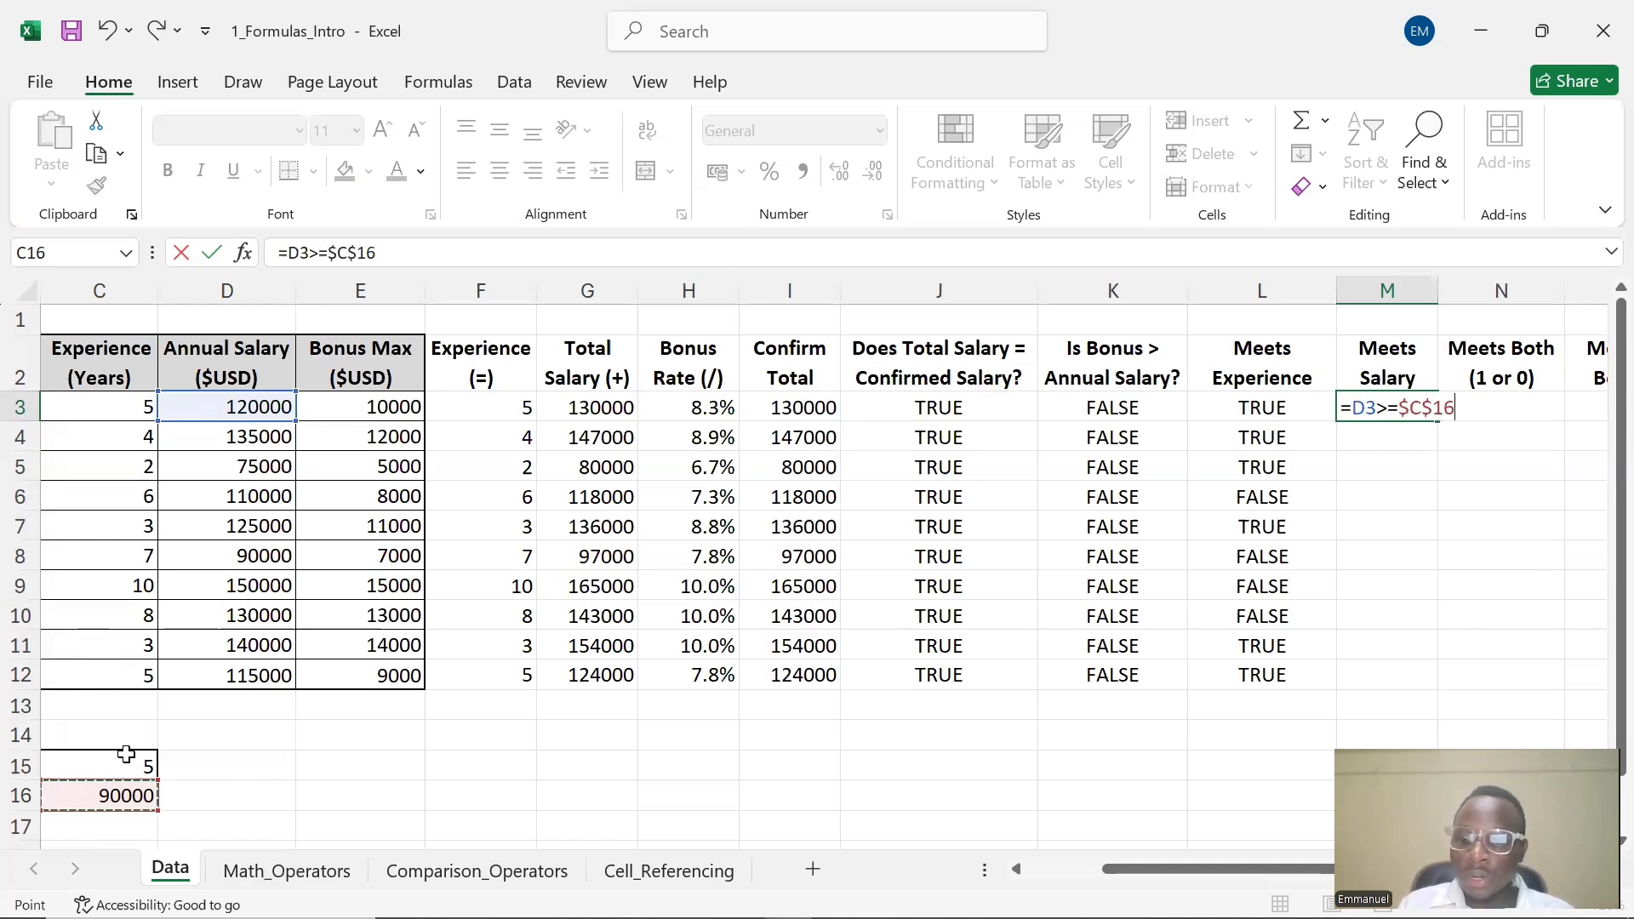
key(Return)
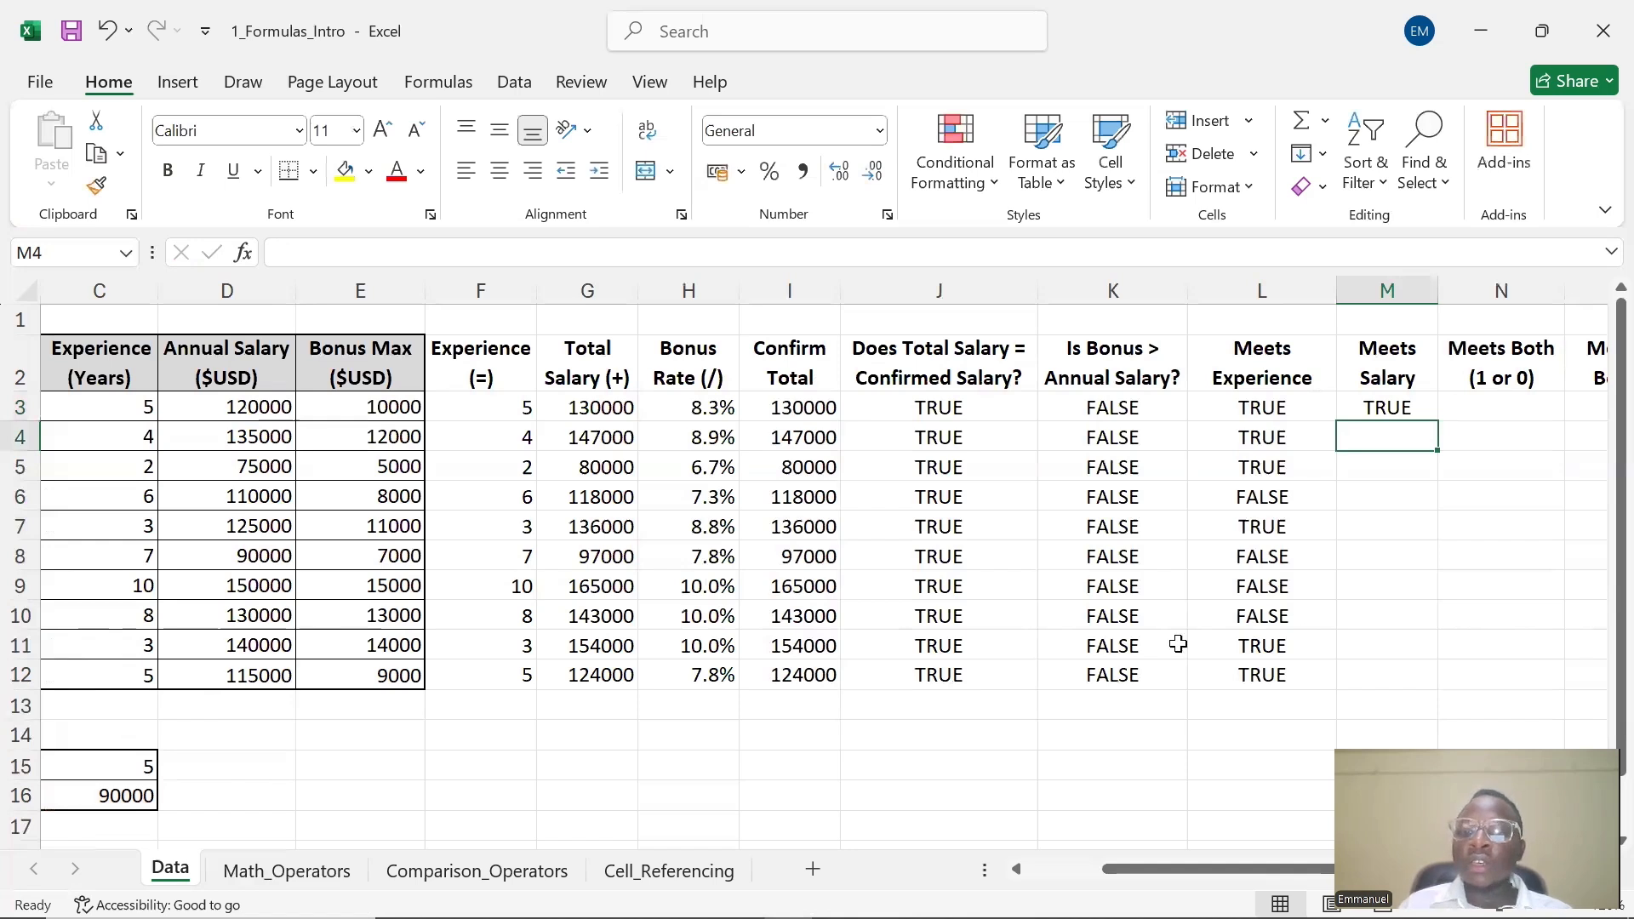
click(1374, 401)
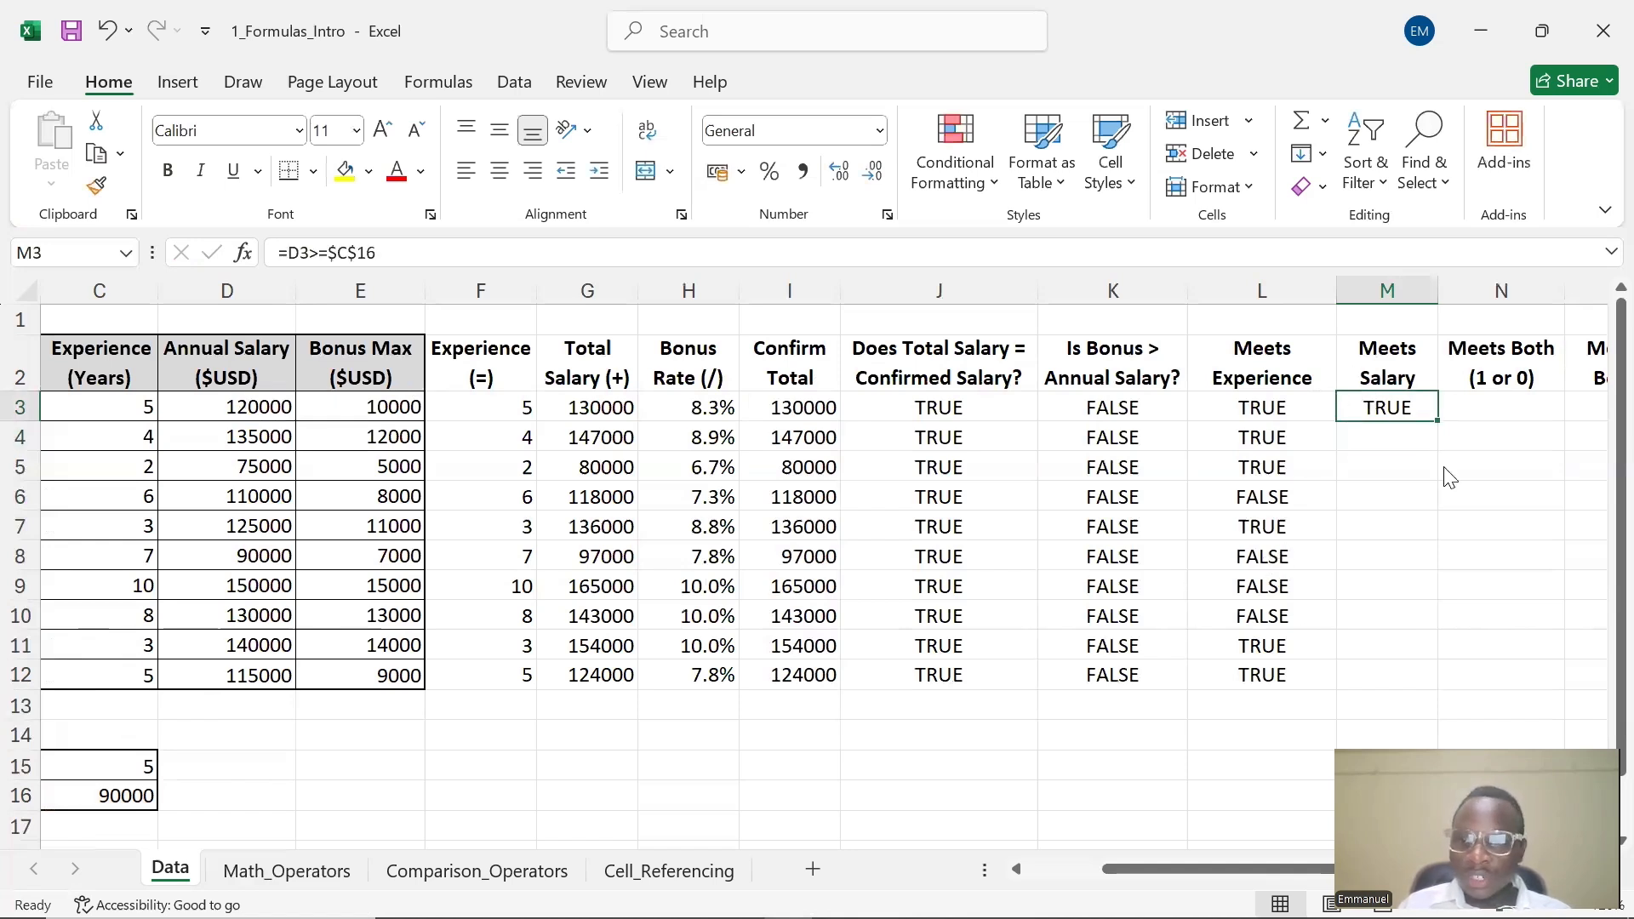
drag(1439, 420, 1441, 683)
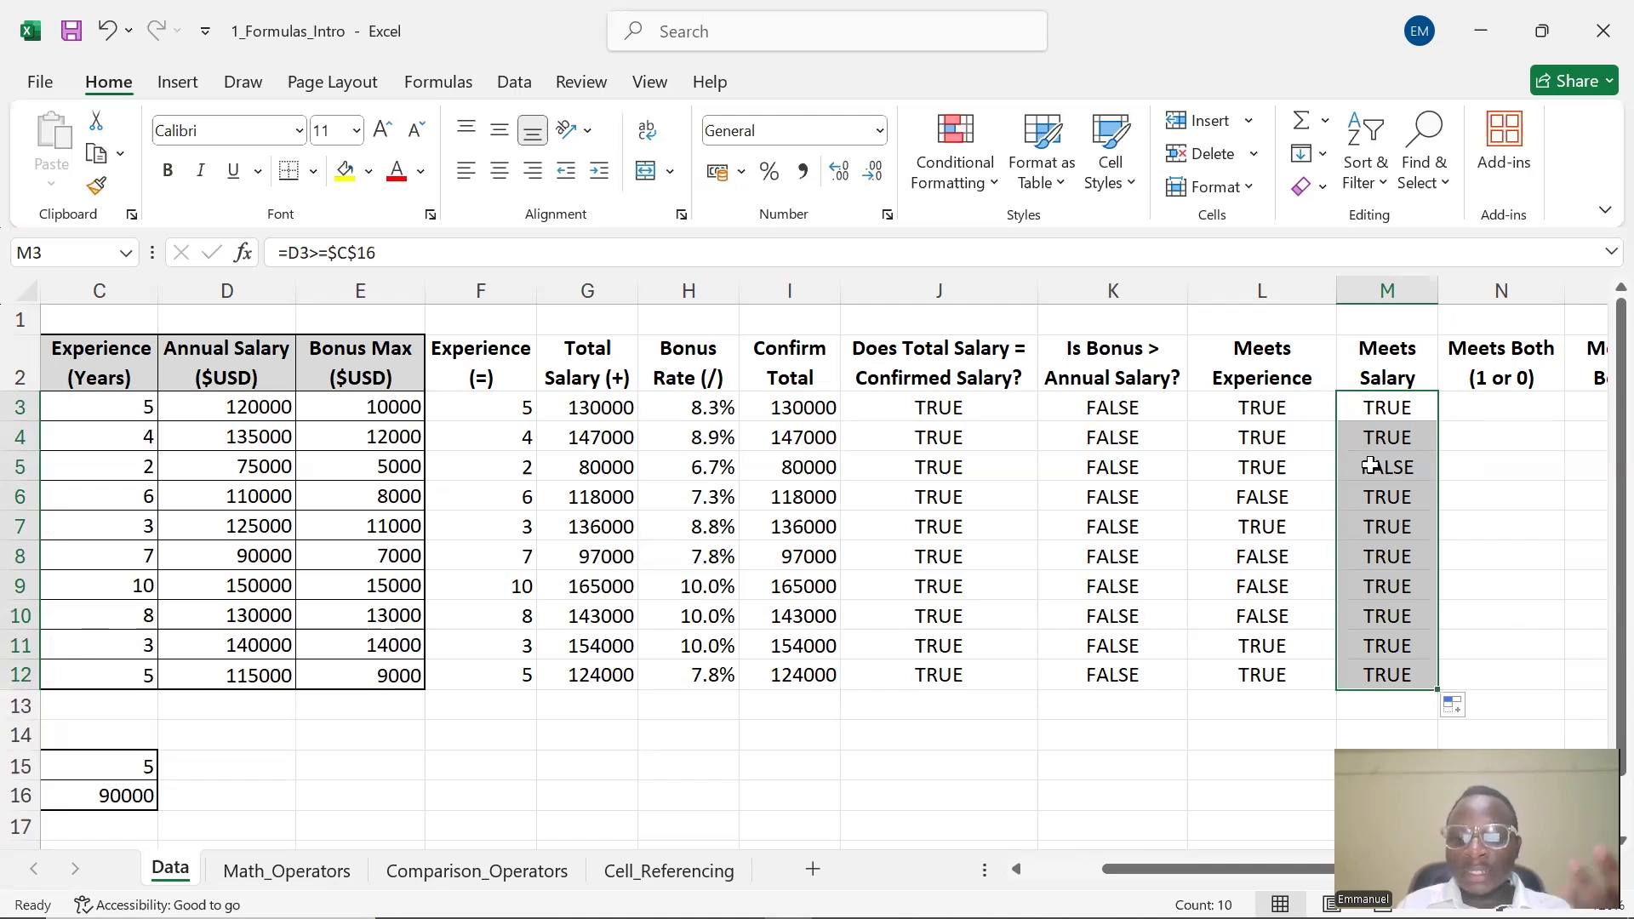
Retype the M3 comparison operator as => and accept the proposed typo correction
double_click(1377, 408)
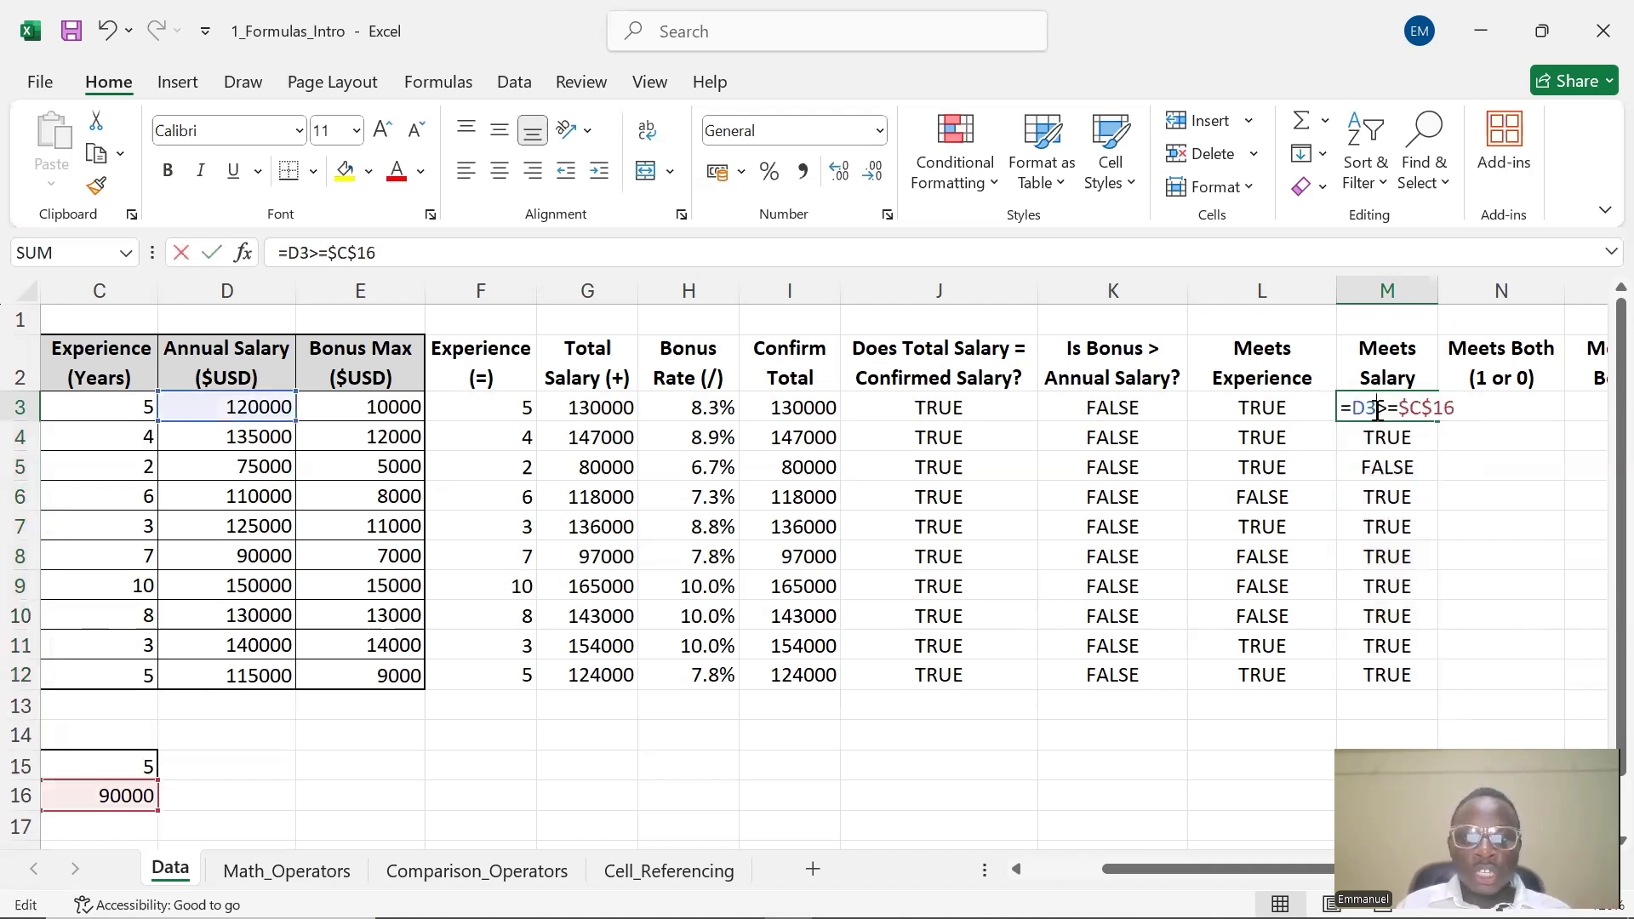
click(1389, 407)
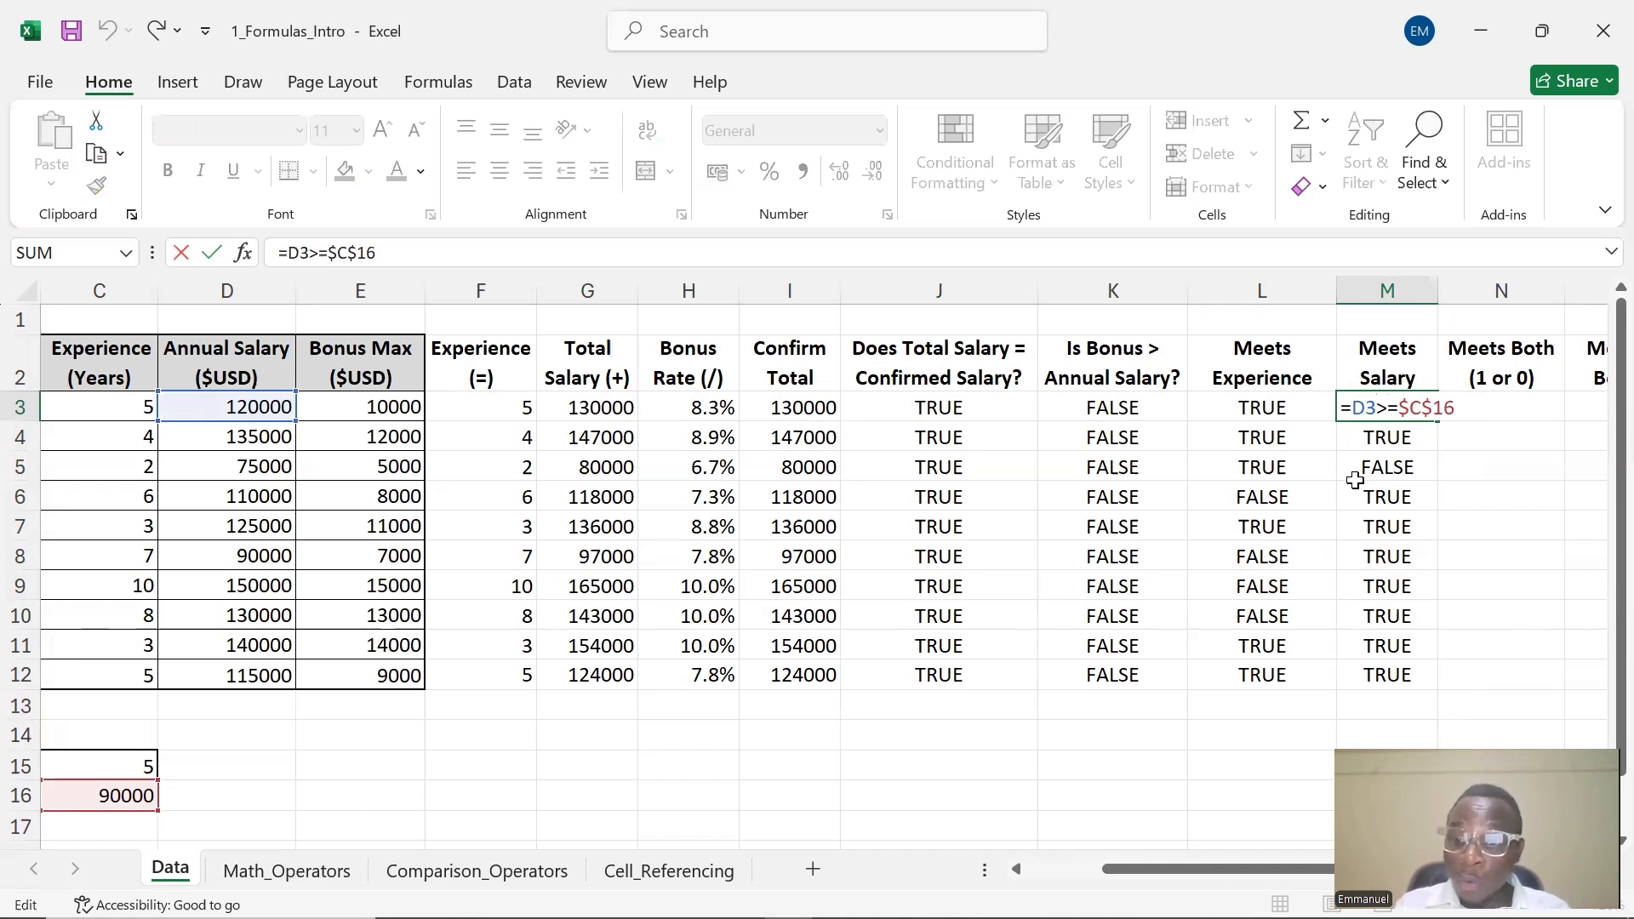
key(BackSpace)
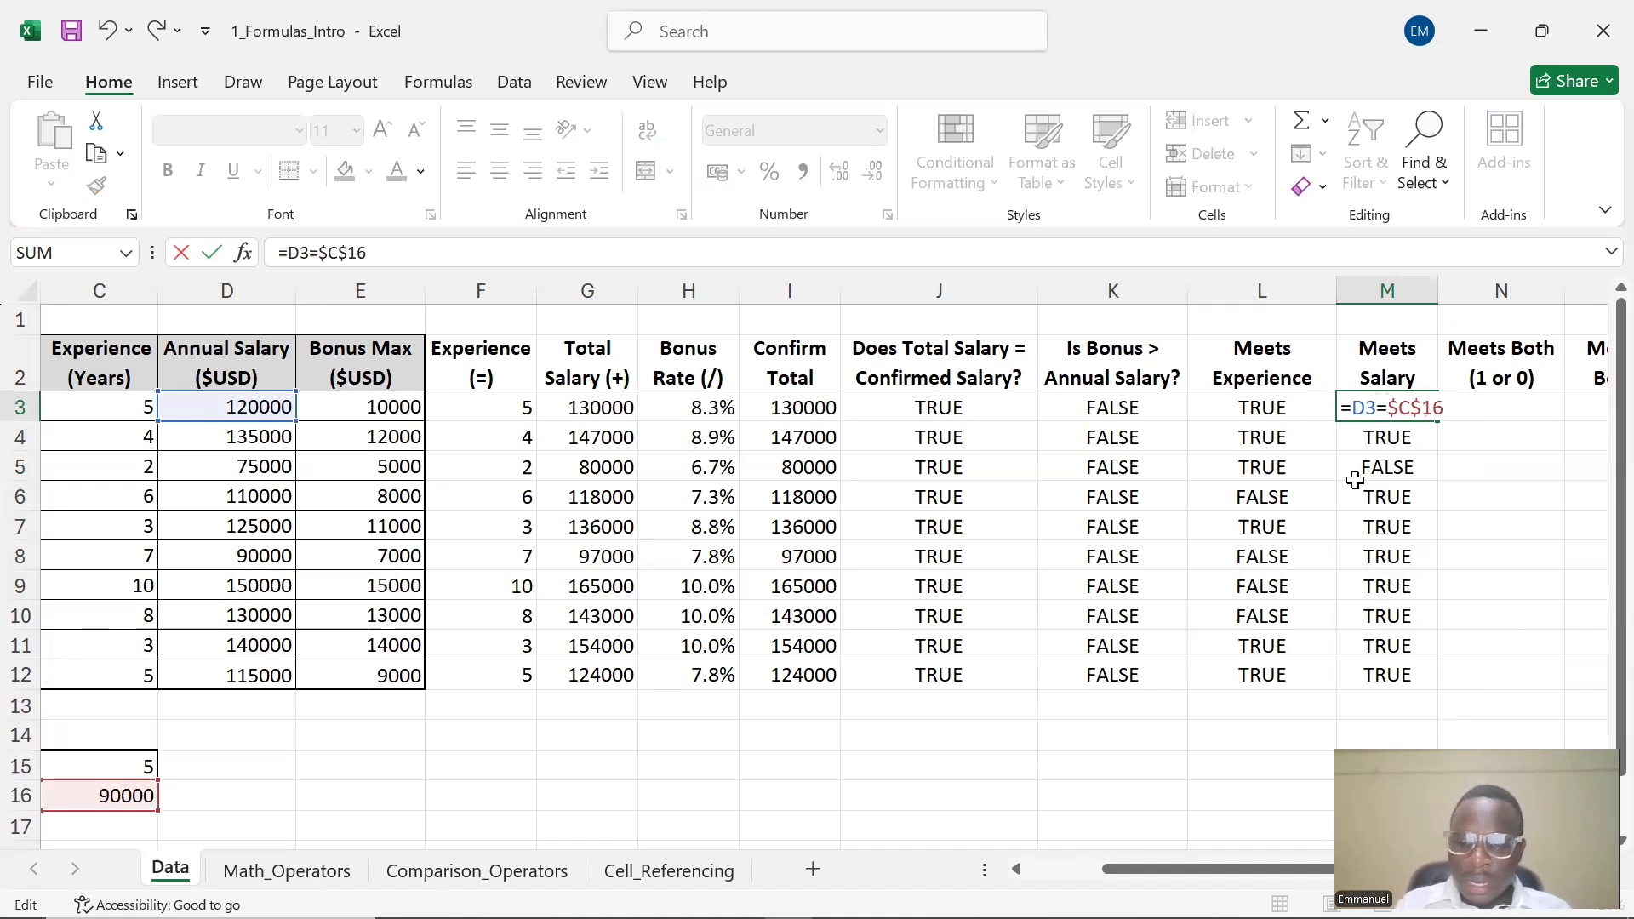
text(<)
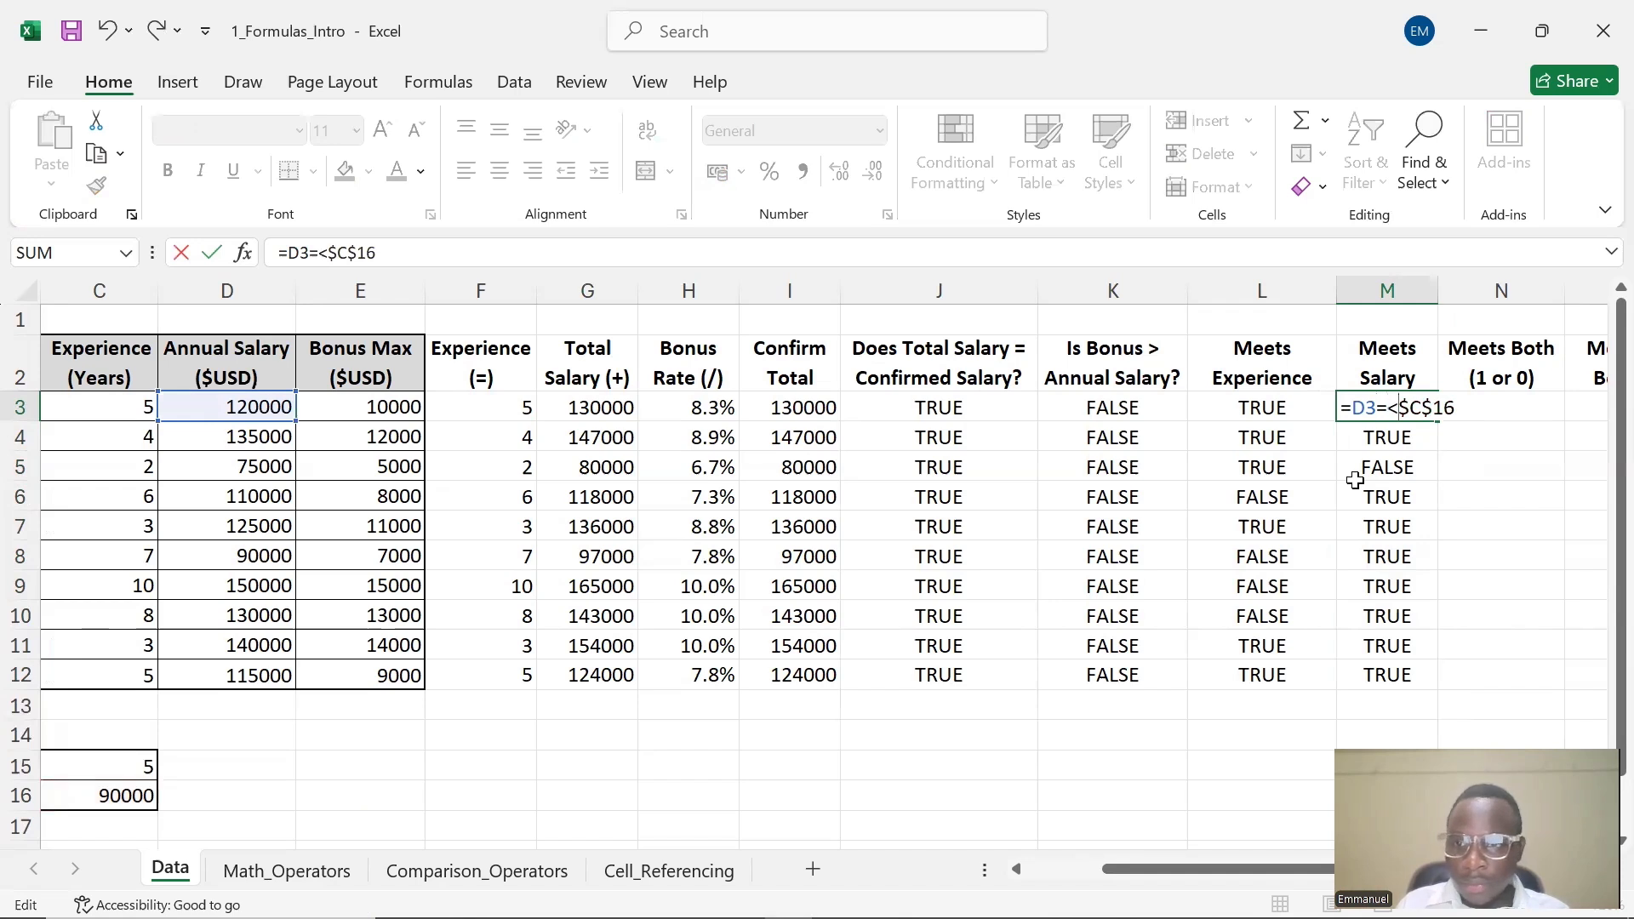
key(BackSpace)
text(>)
key(Return)
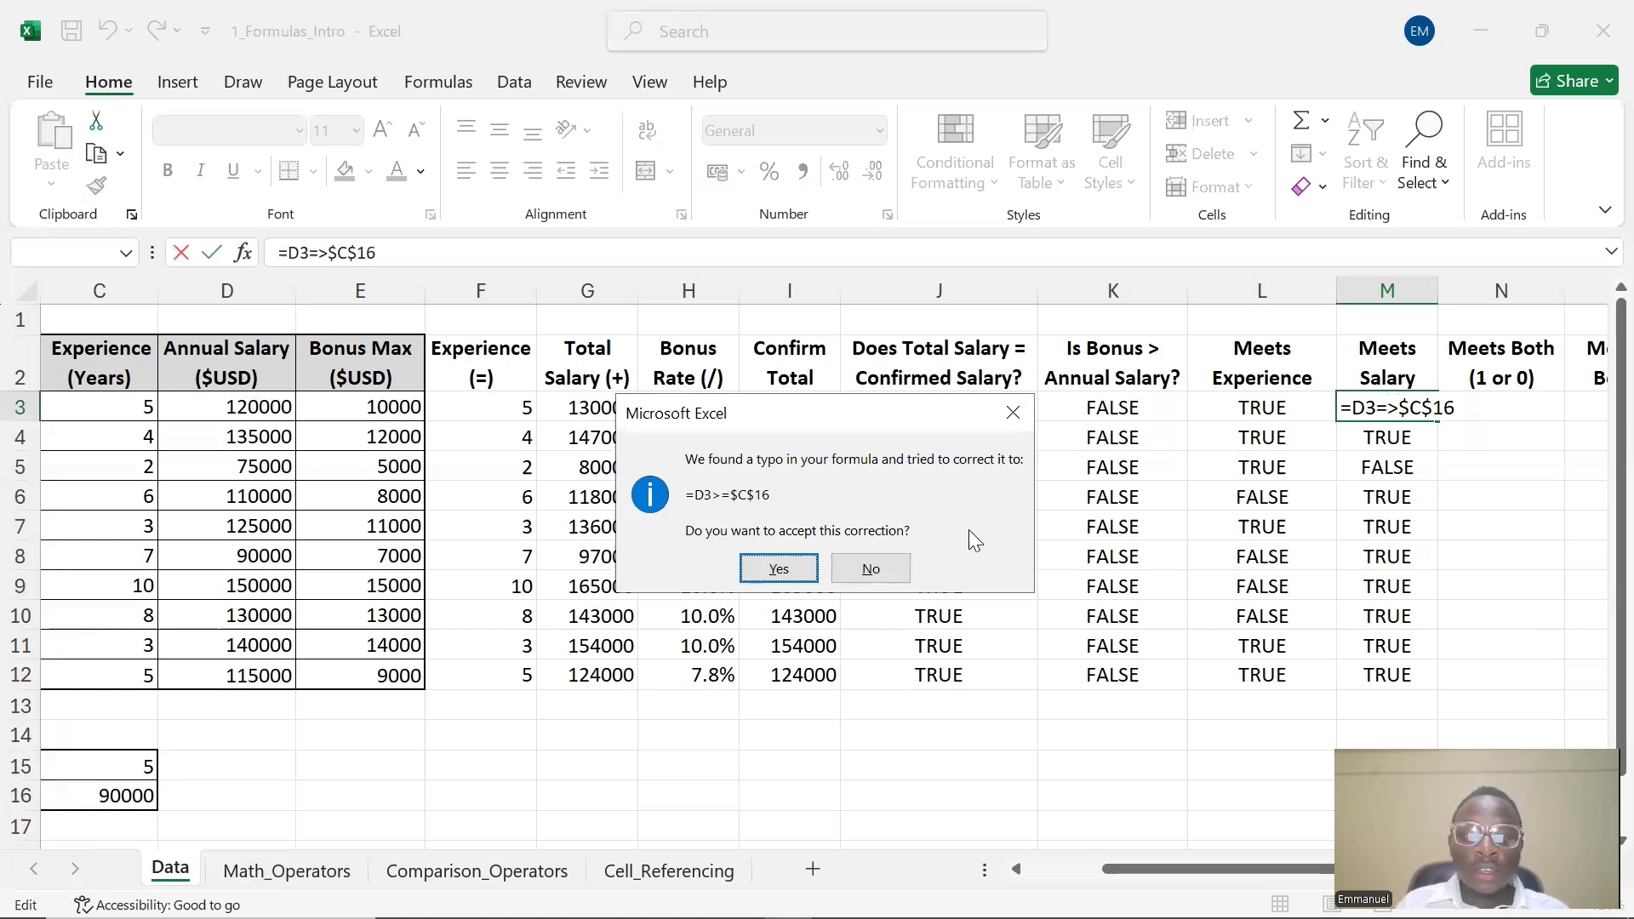
click(778, 570)
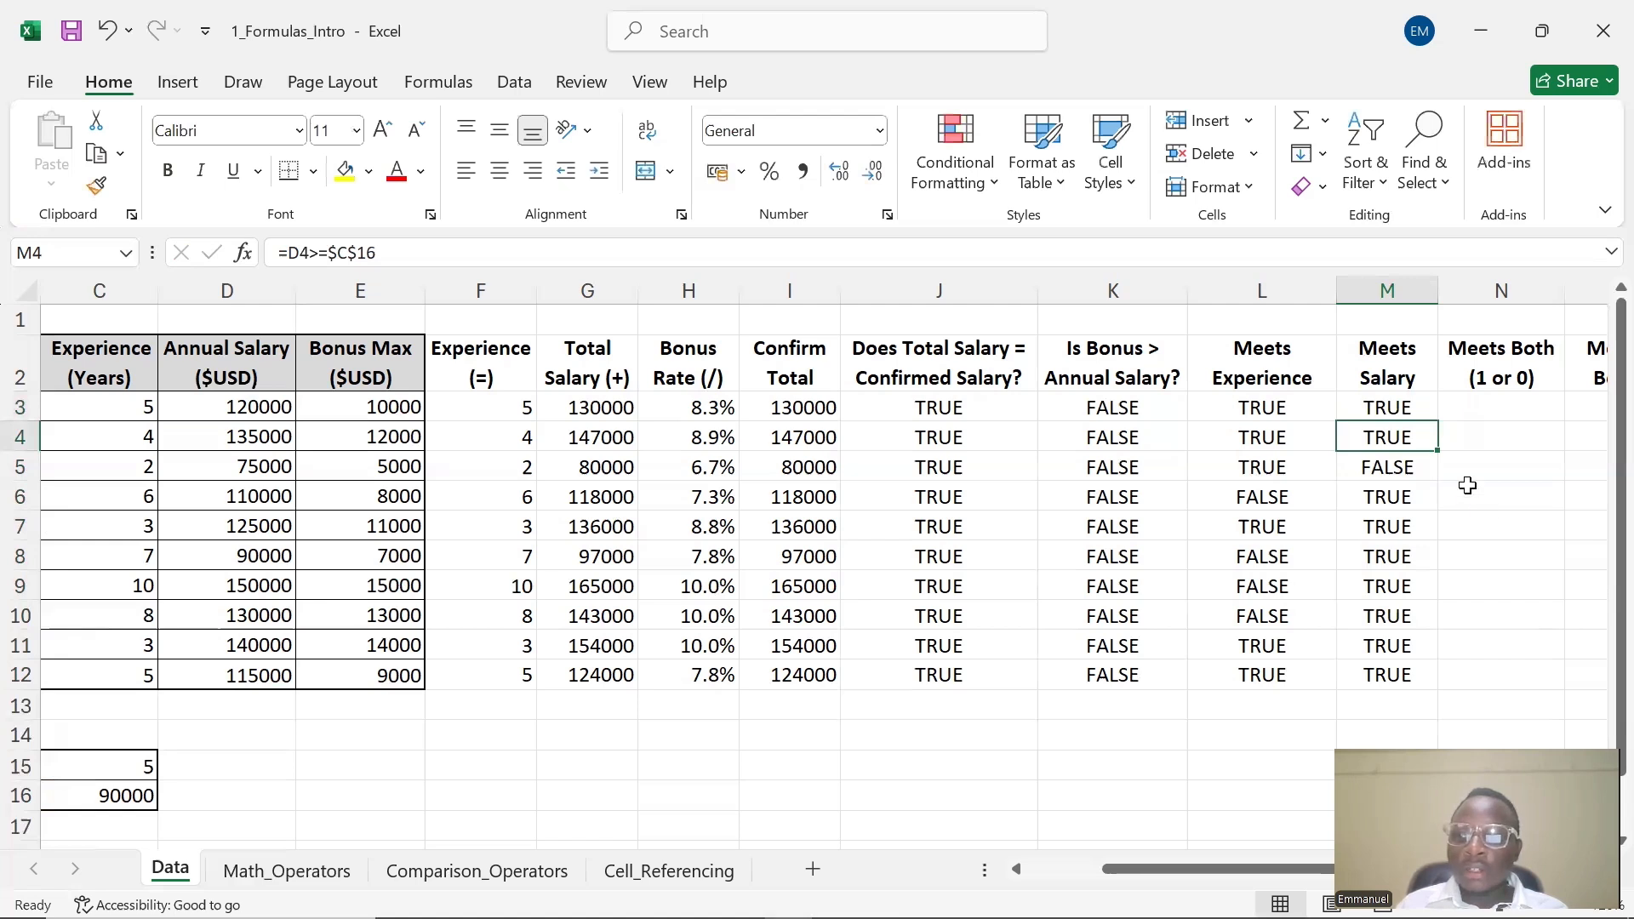
Review the Meets Salary formula in M3
double_click(1411, 409)
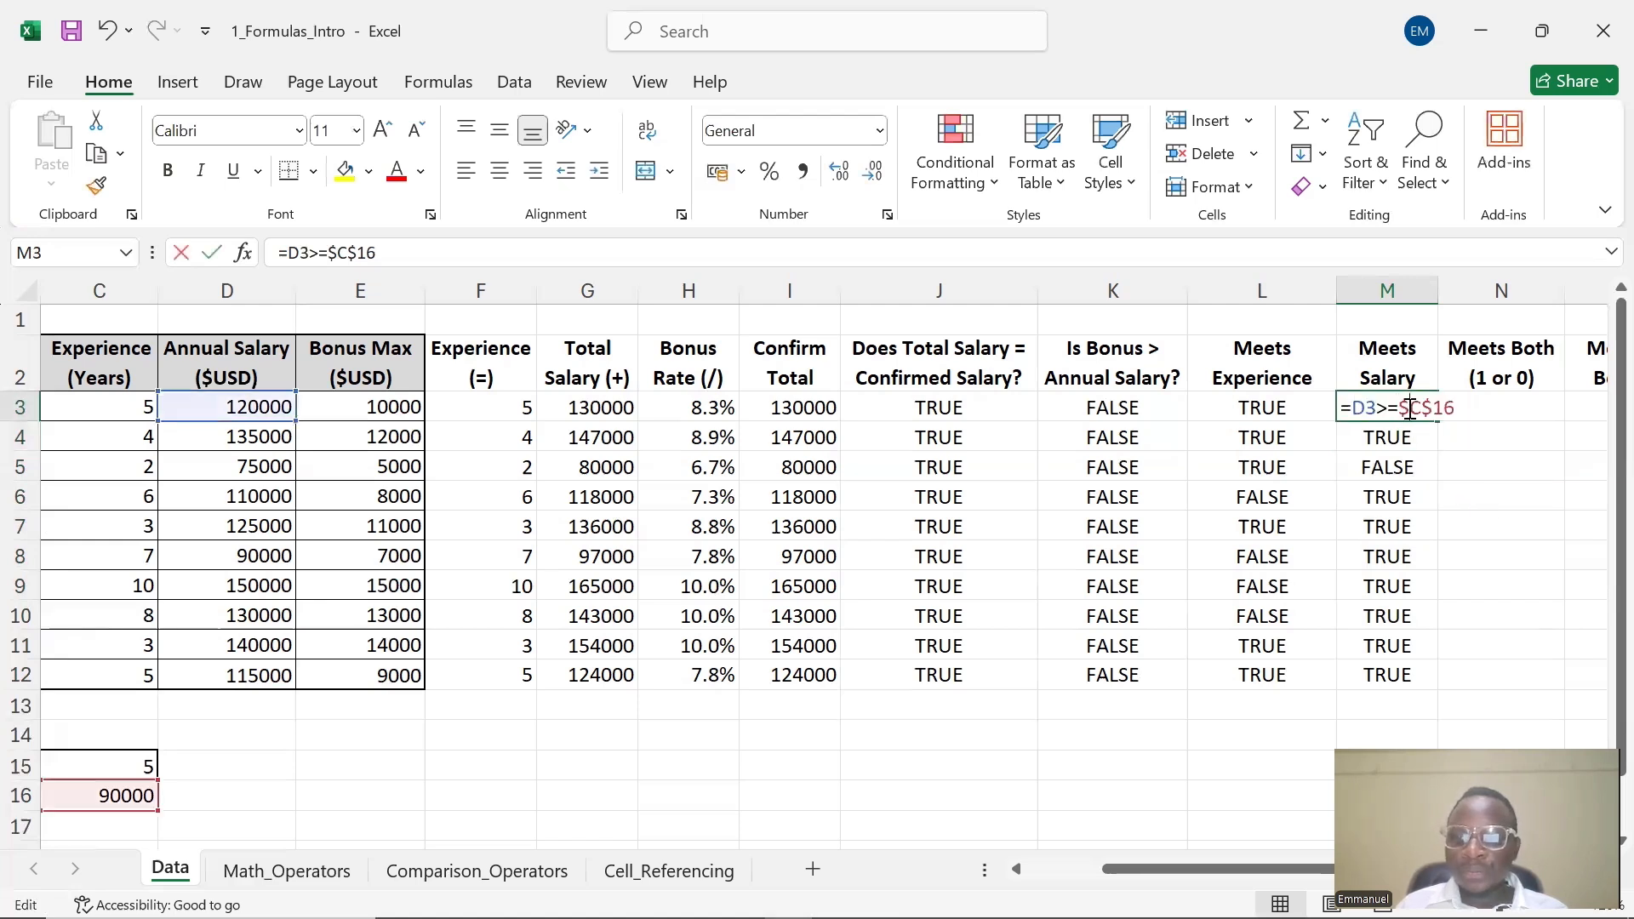
click(1483, 450)
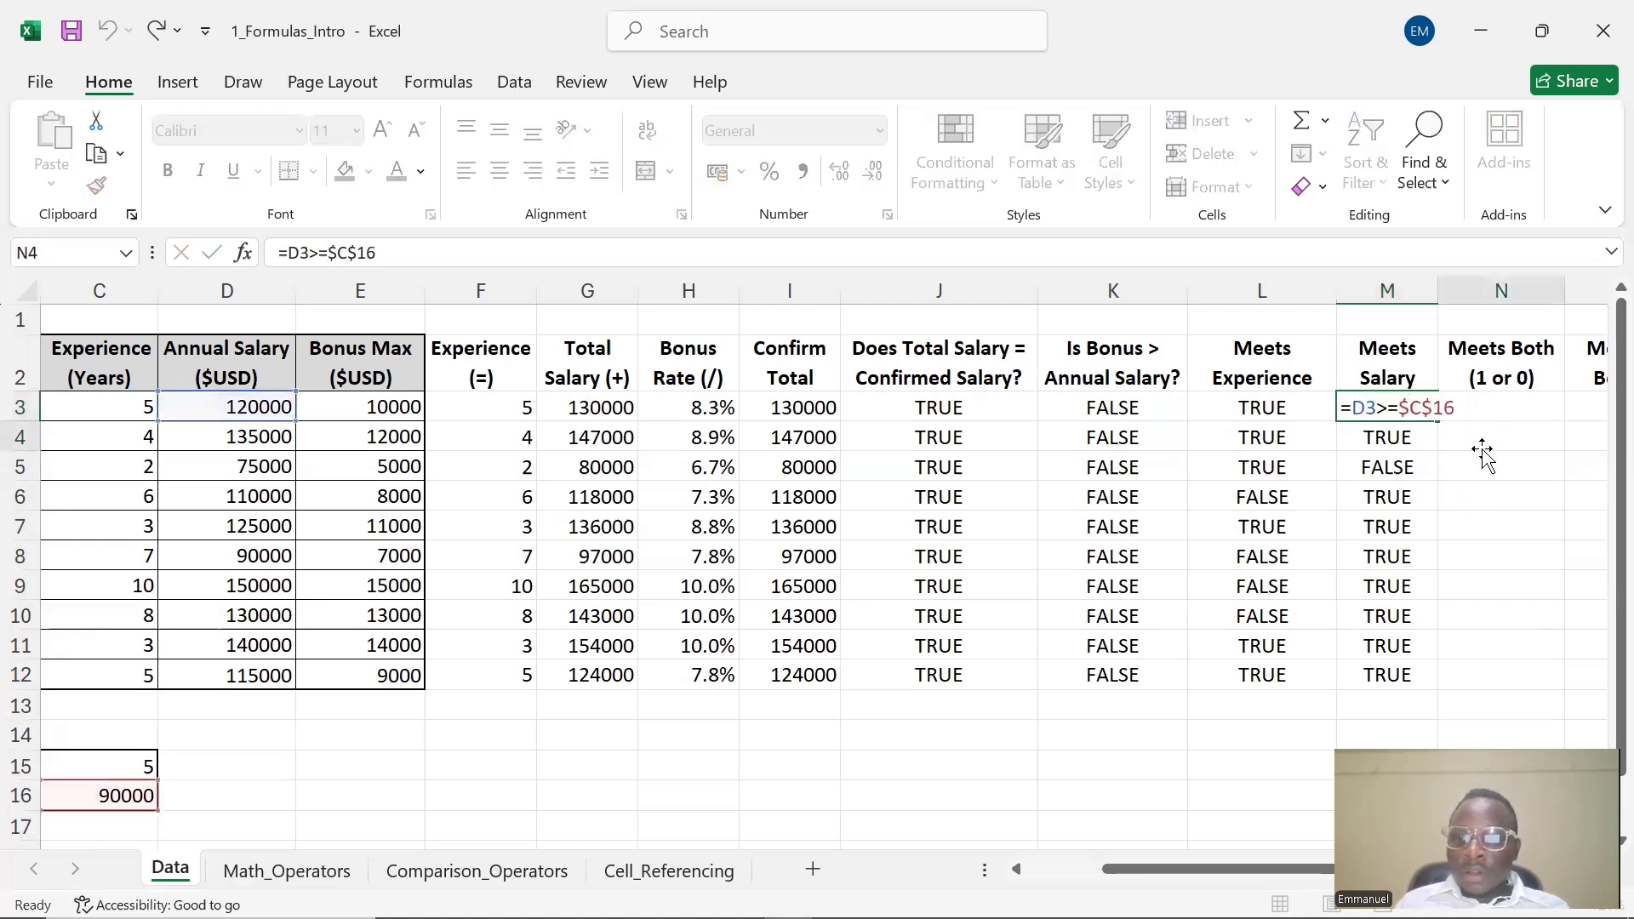
click(1488, 403)
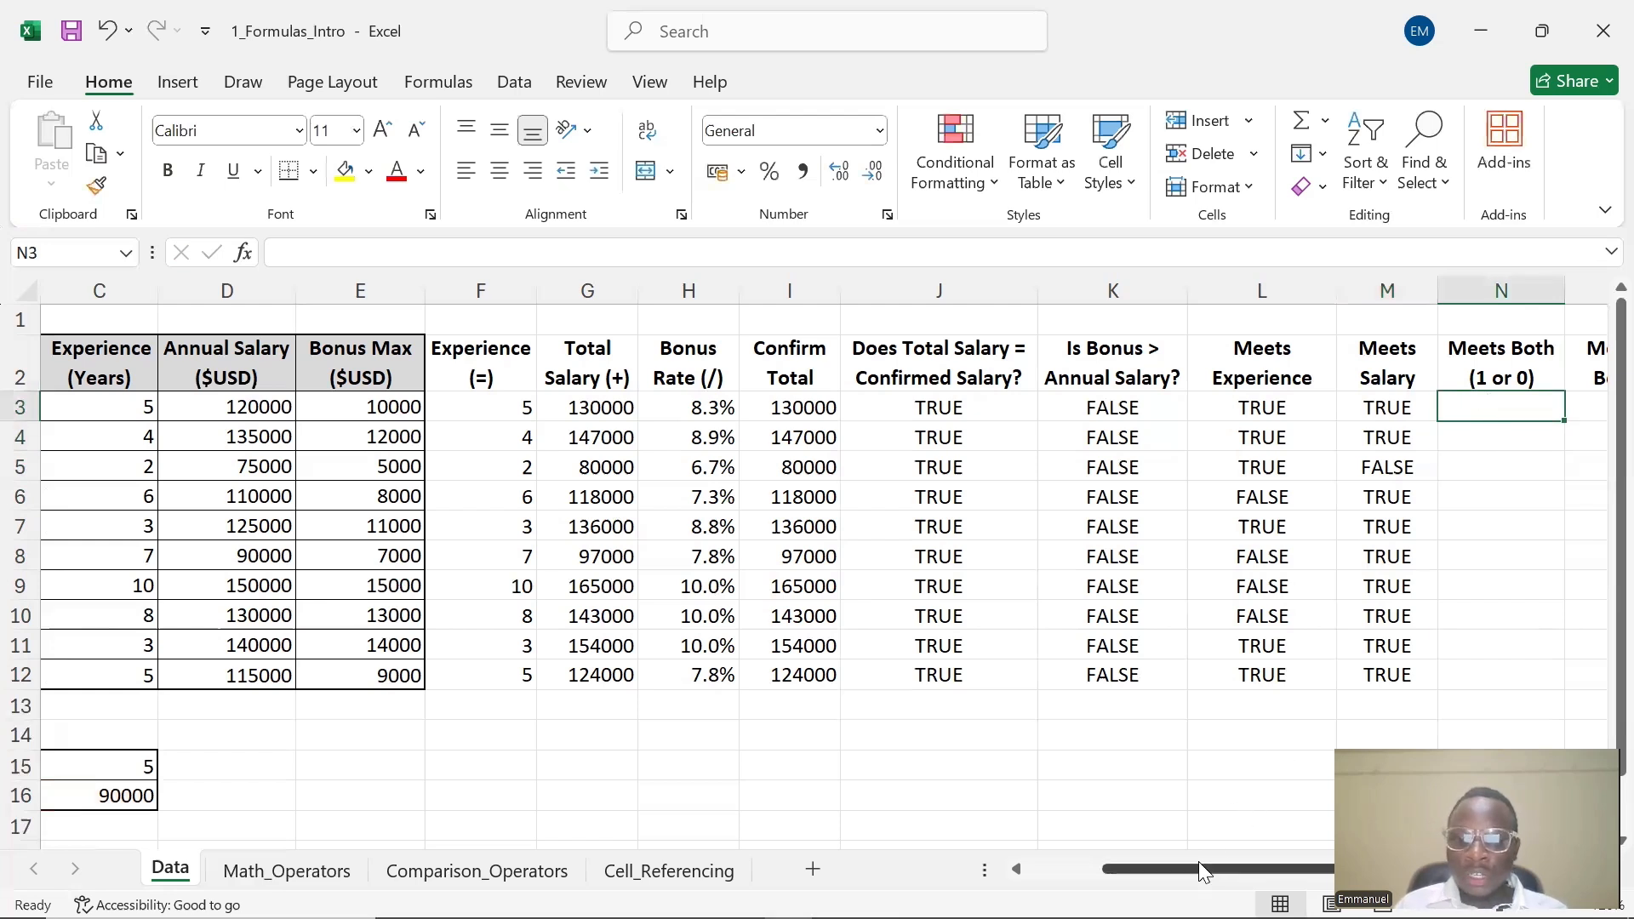
drag(1255, 861, 1281, 858)
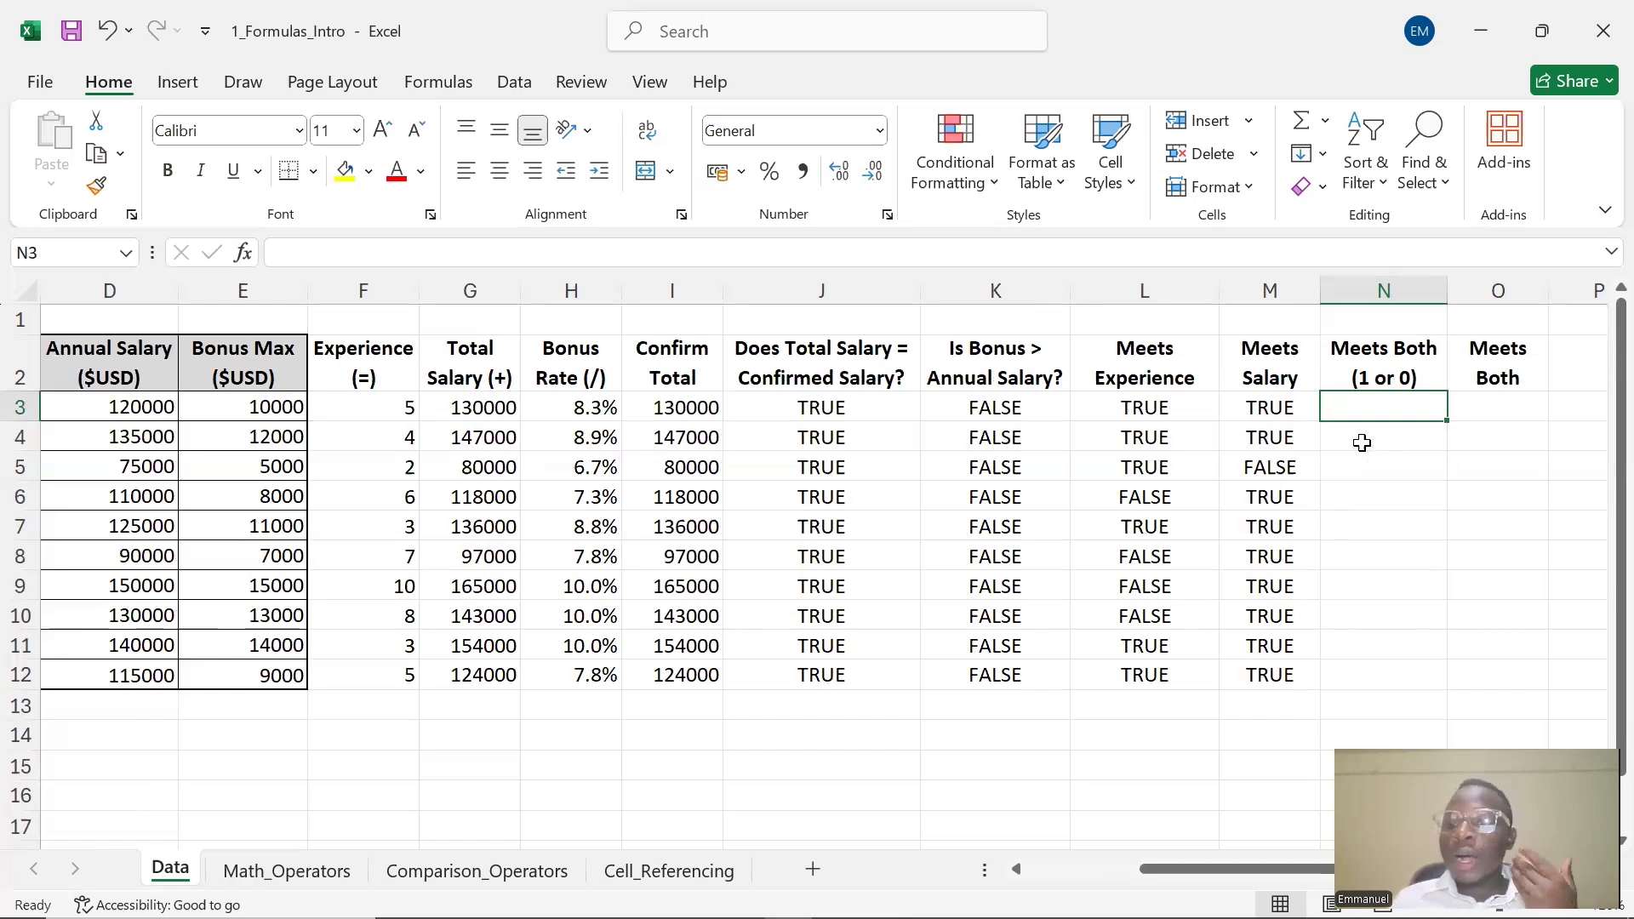
double_click(1368, 413)
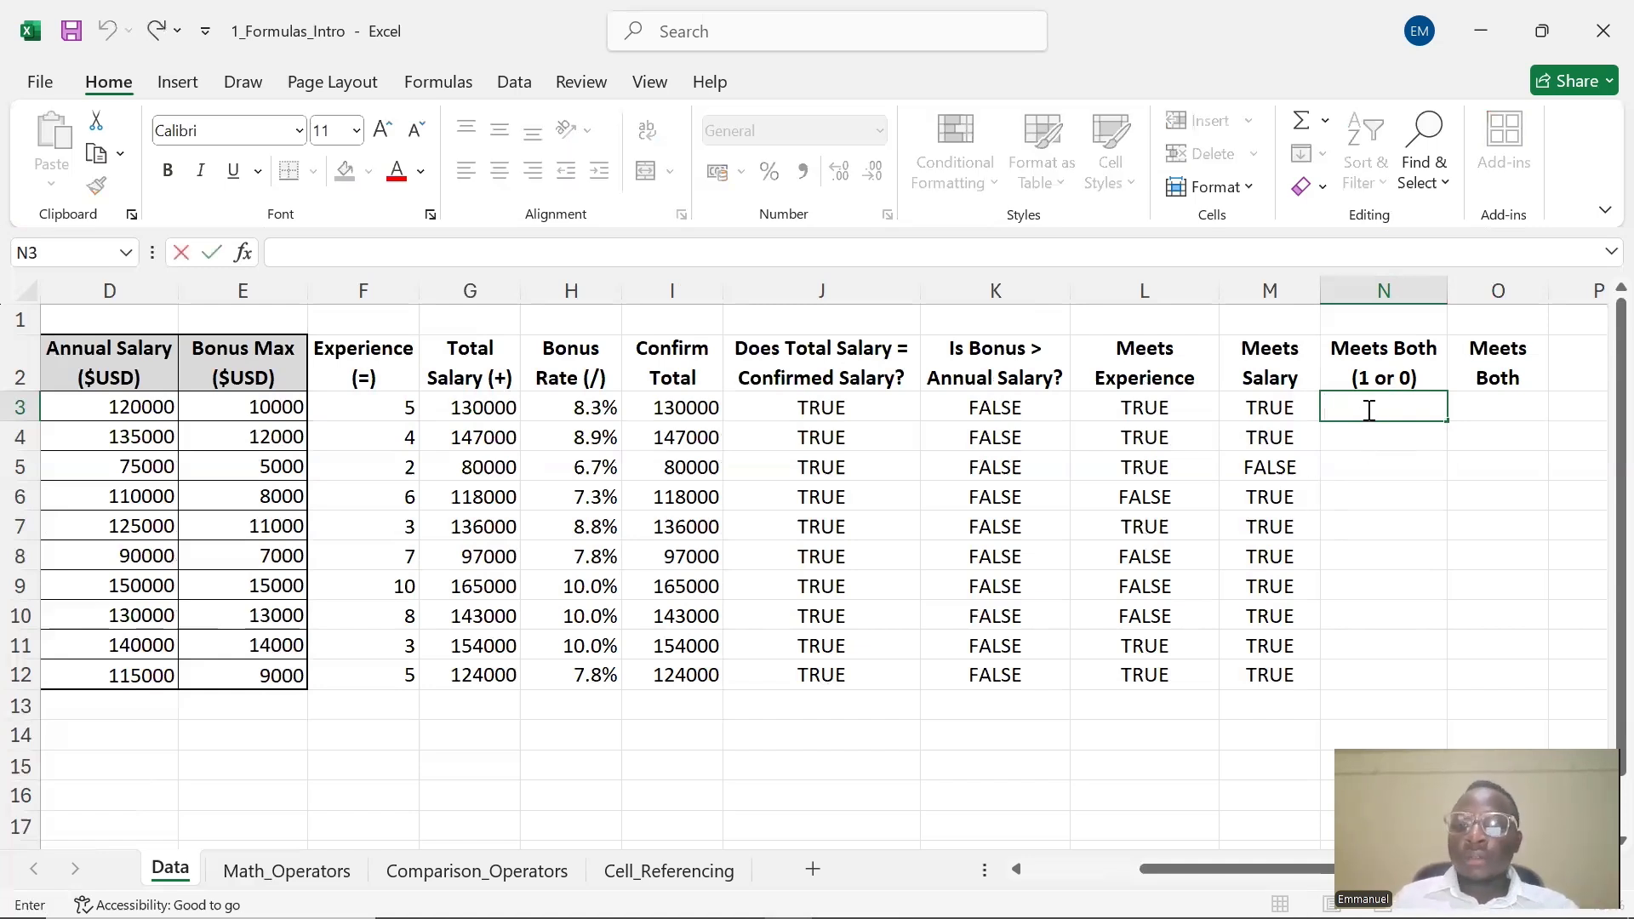
click(1394, 368)
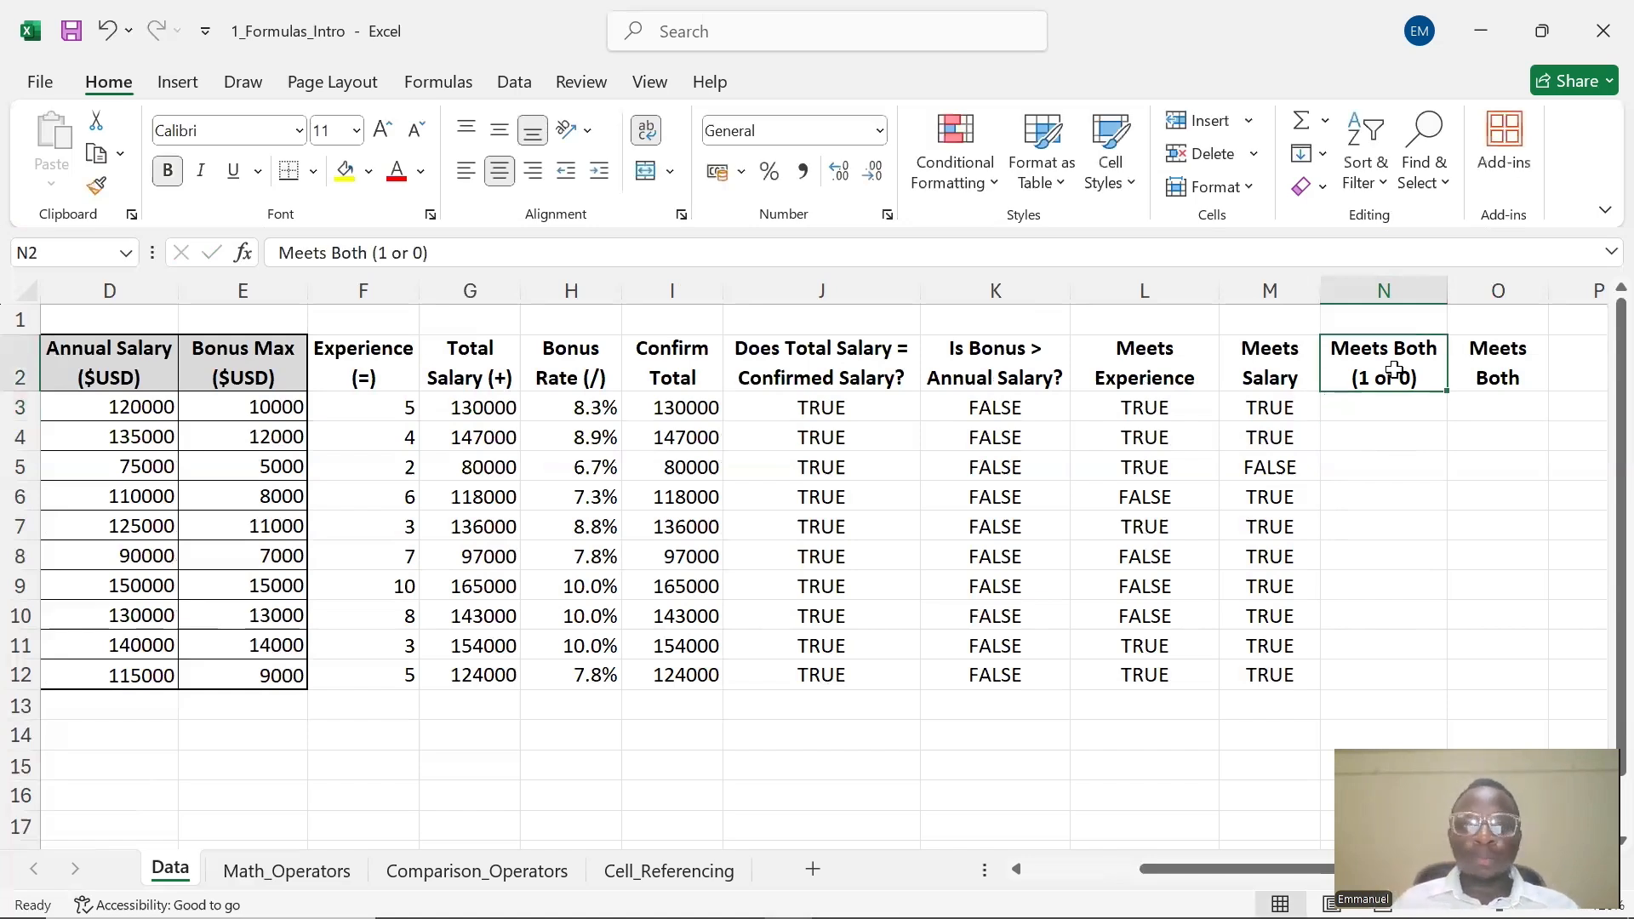
click(1362, 443)
click(1343, 401)
double_click(1345, 402)
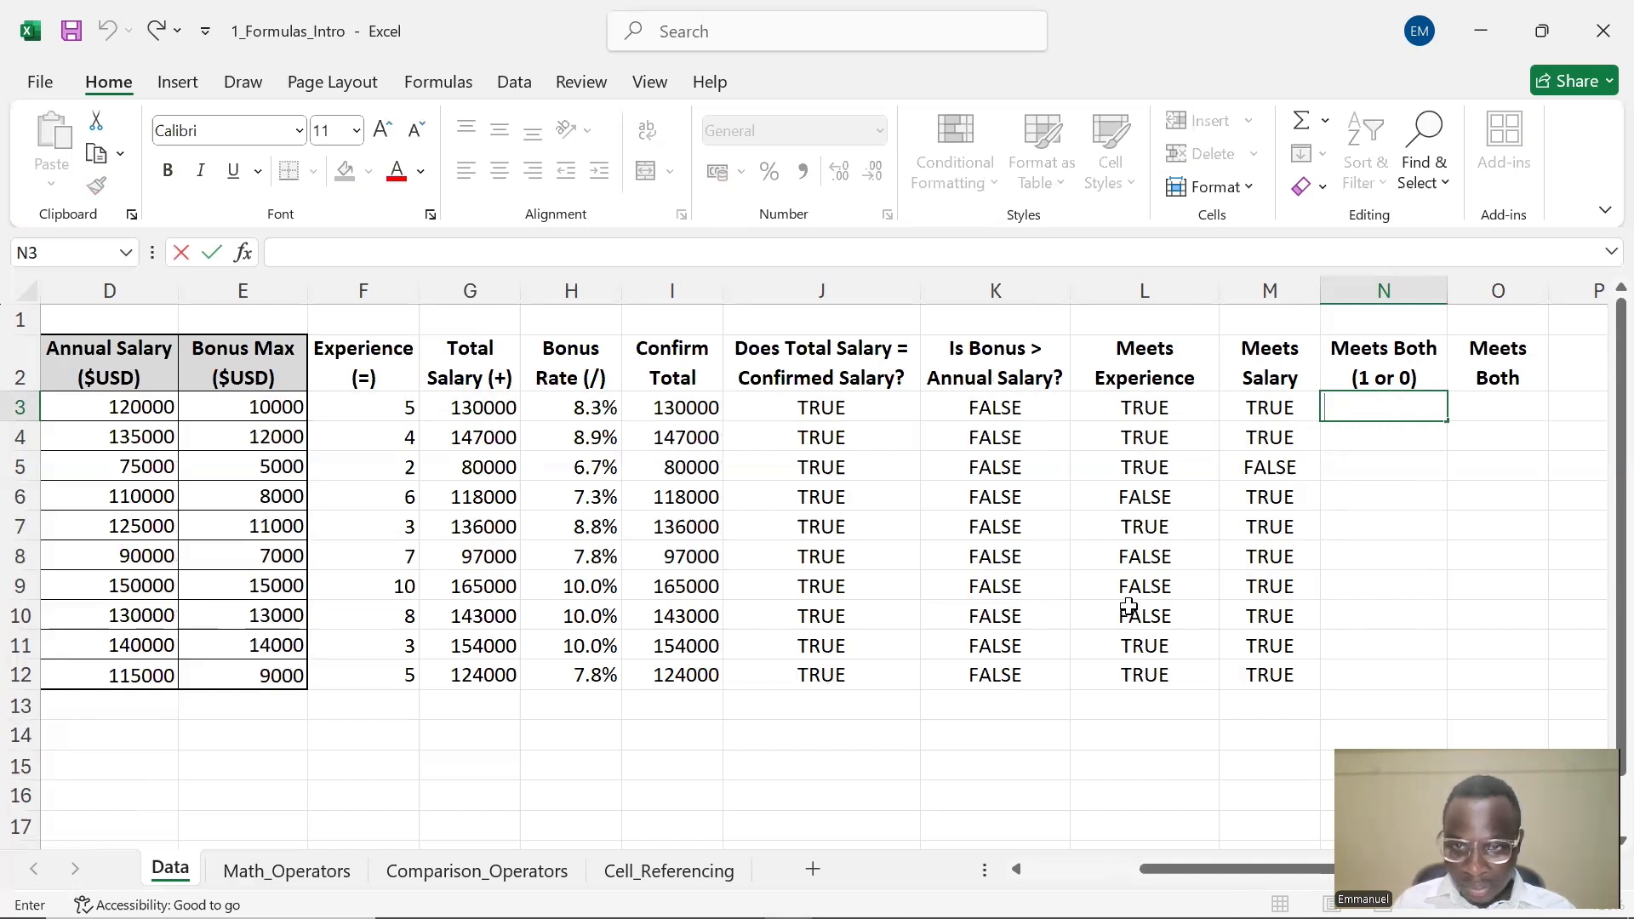
click(1373, 404)
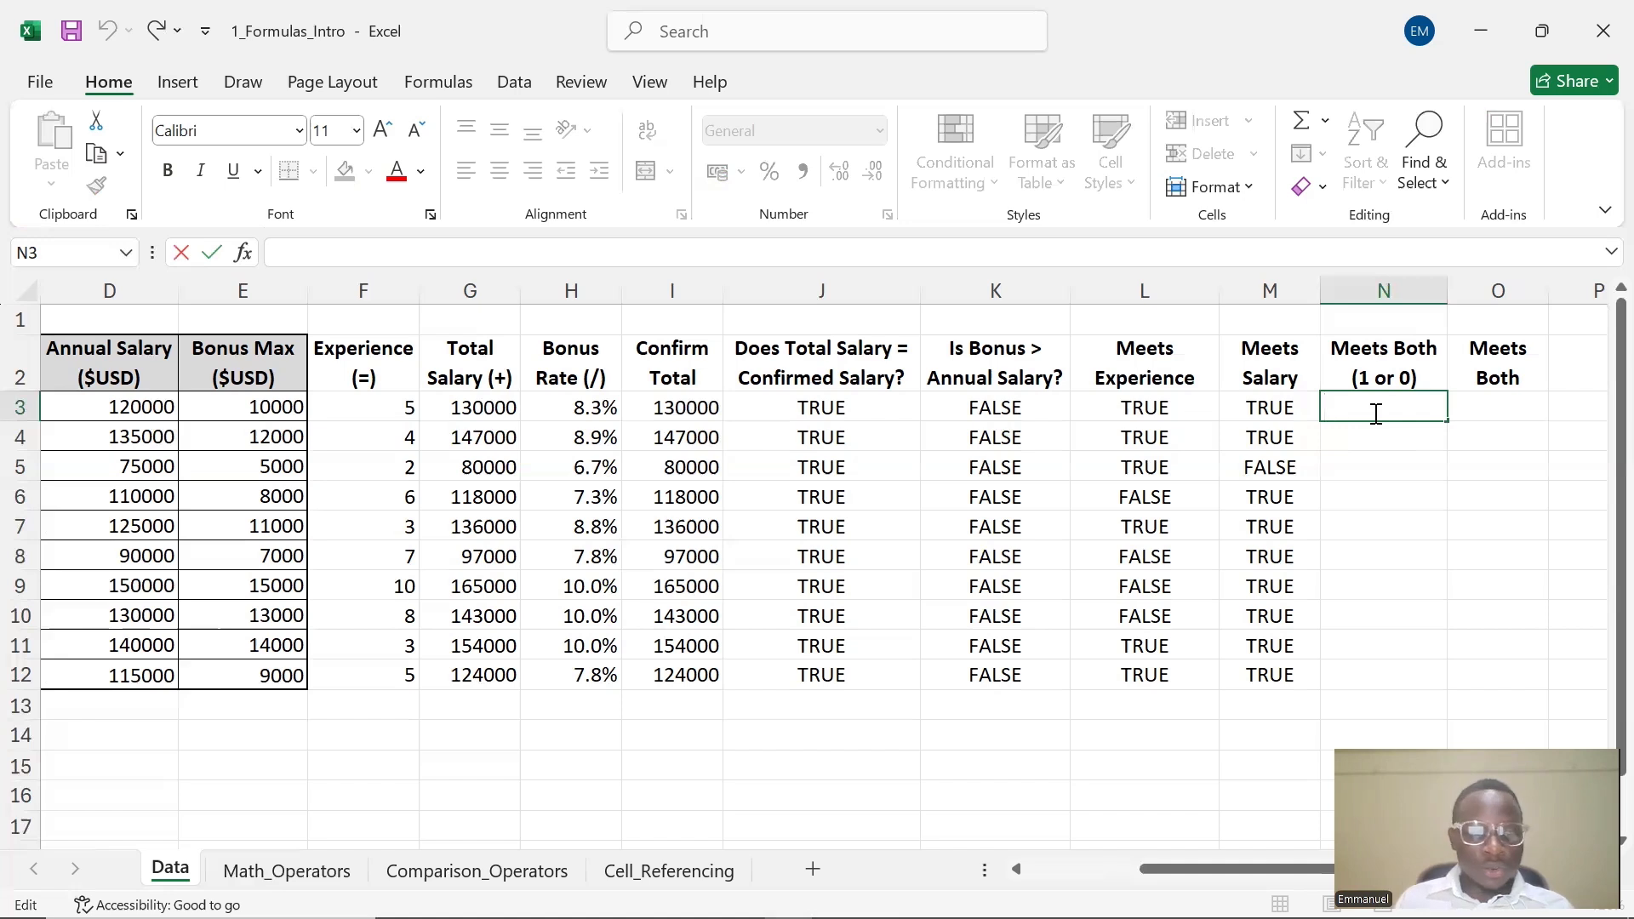
click(1488, 408)
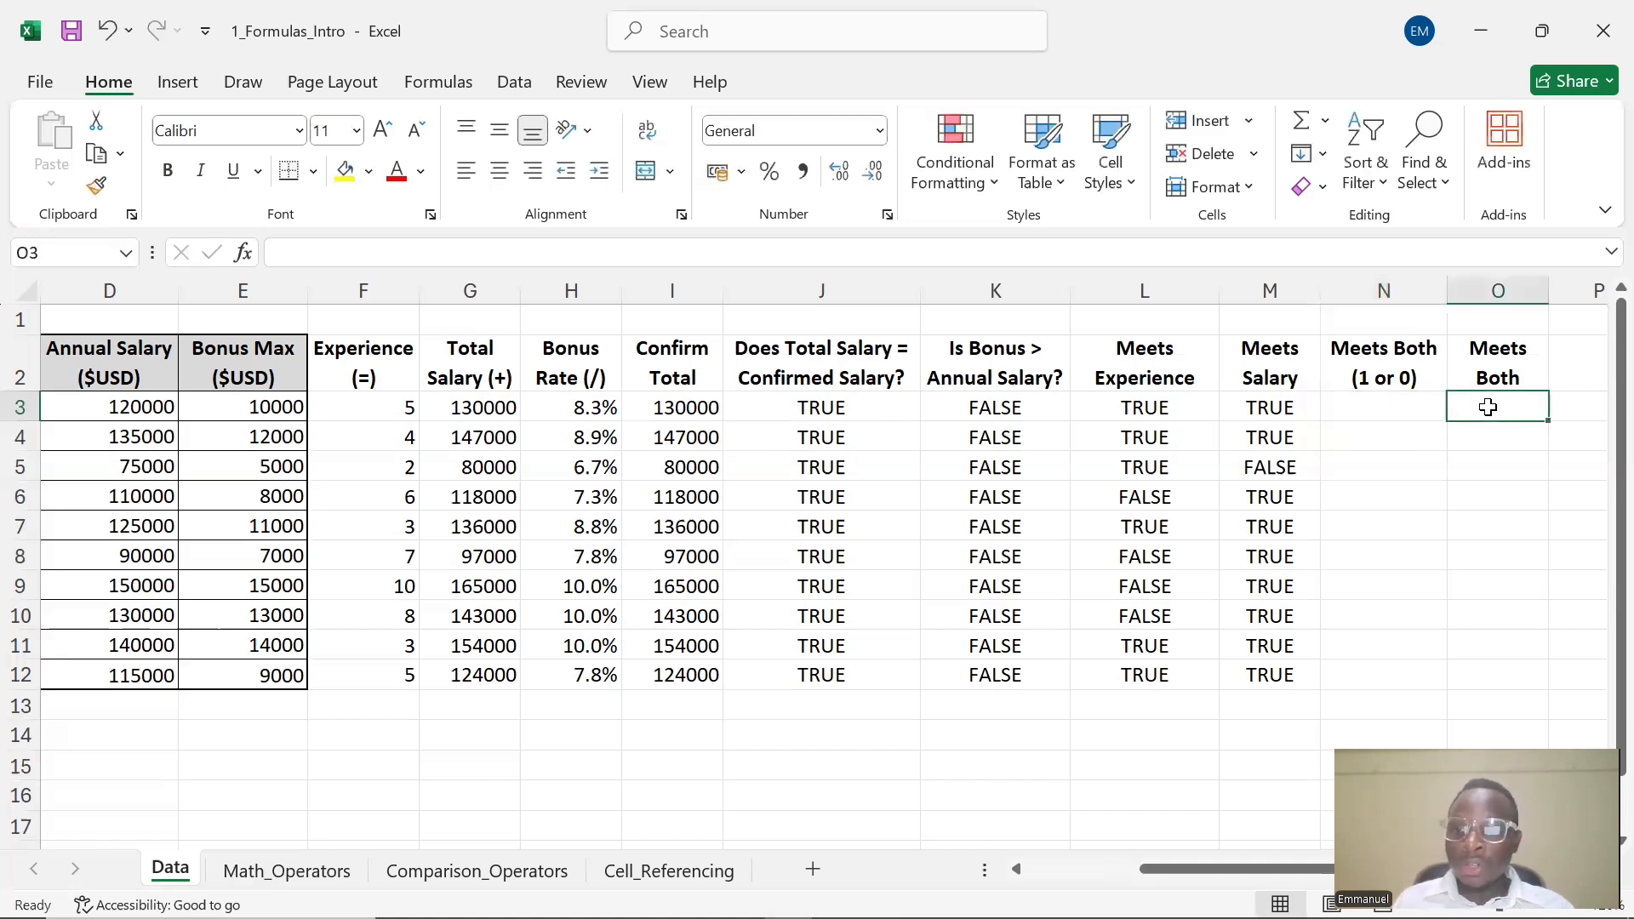
click(1353, 409)
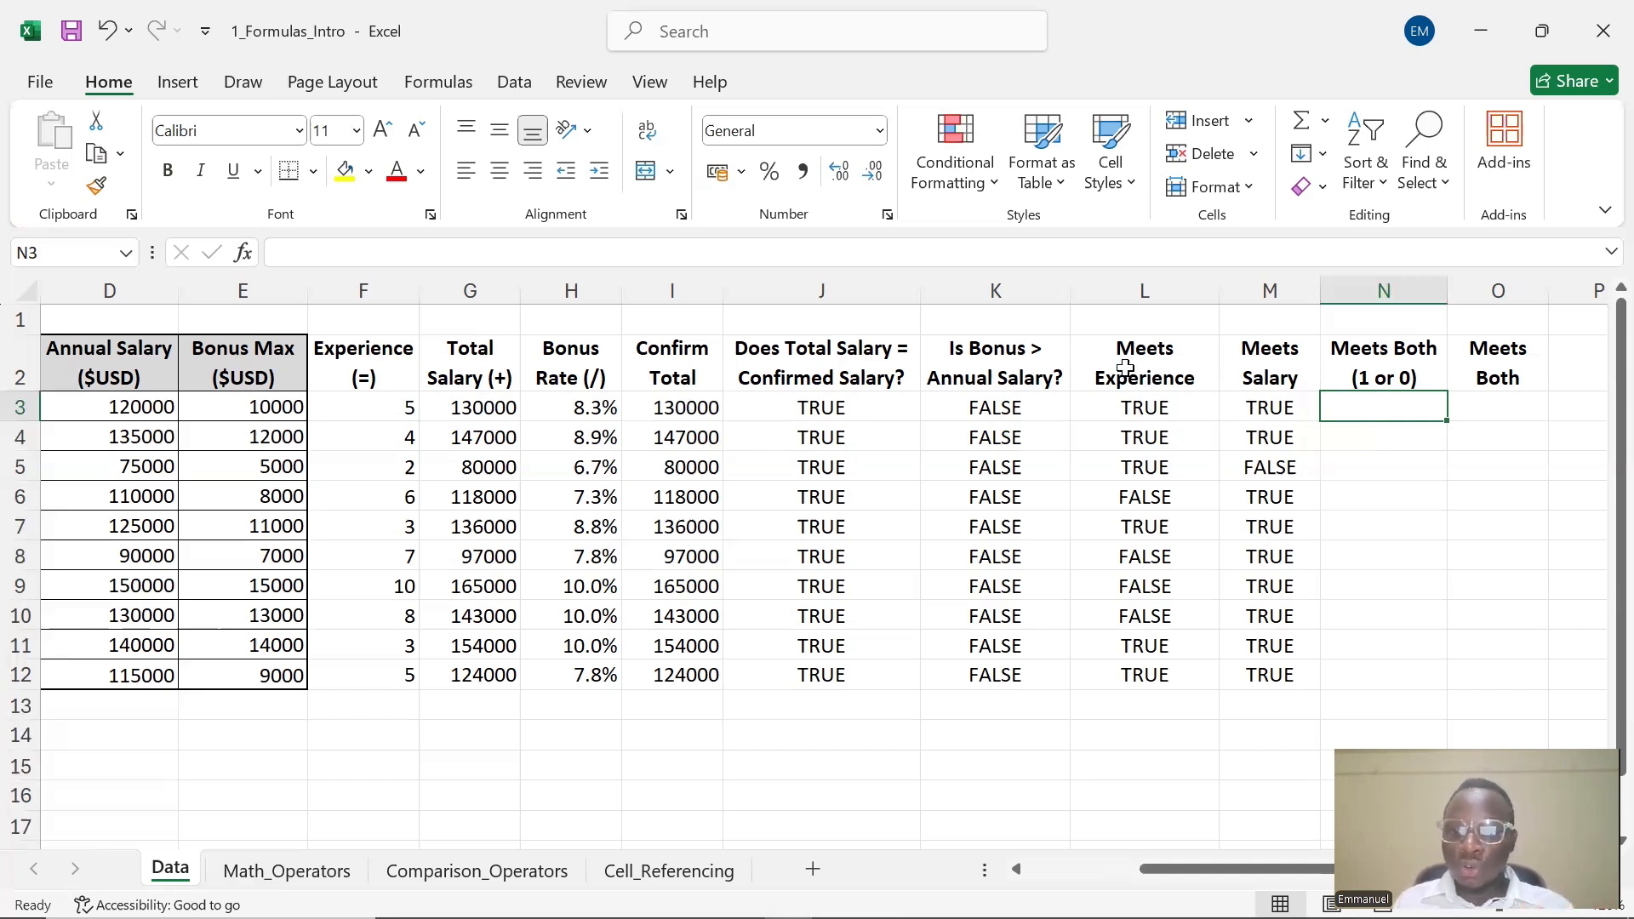
double_click(1406, 404)
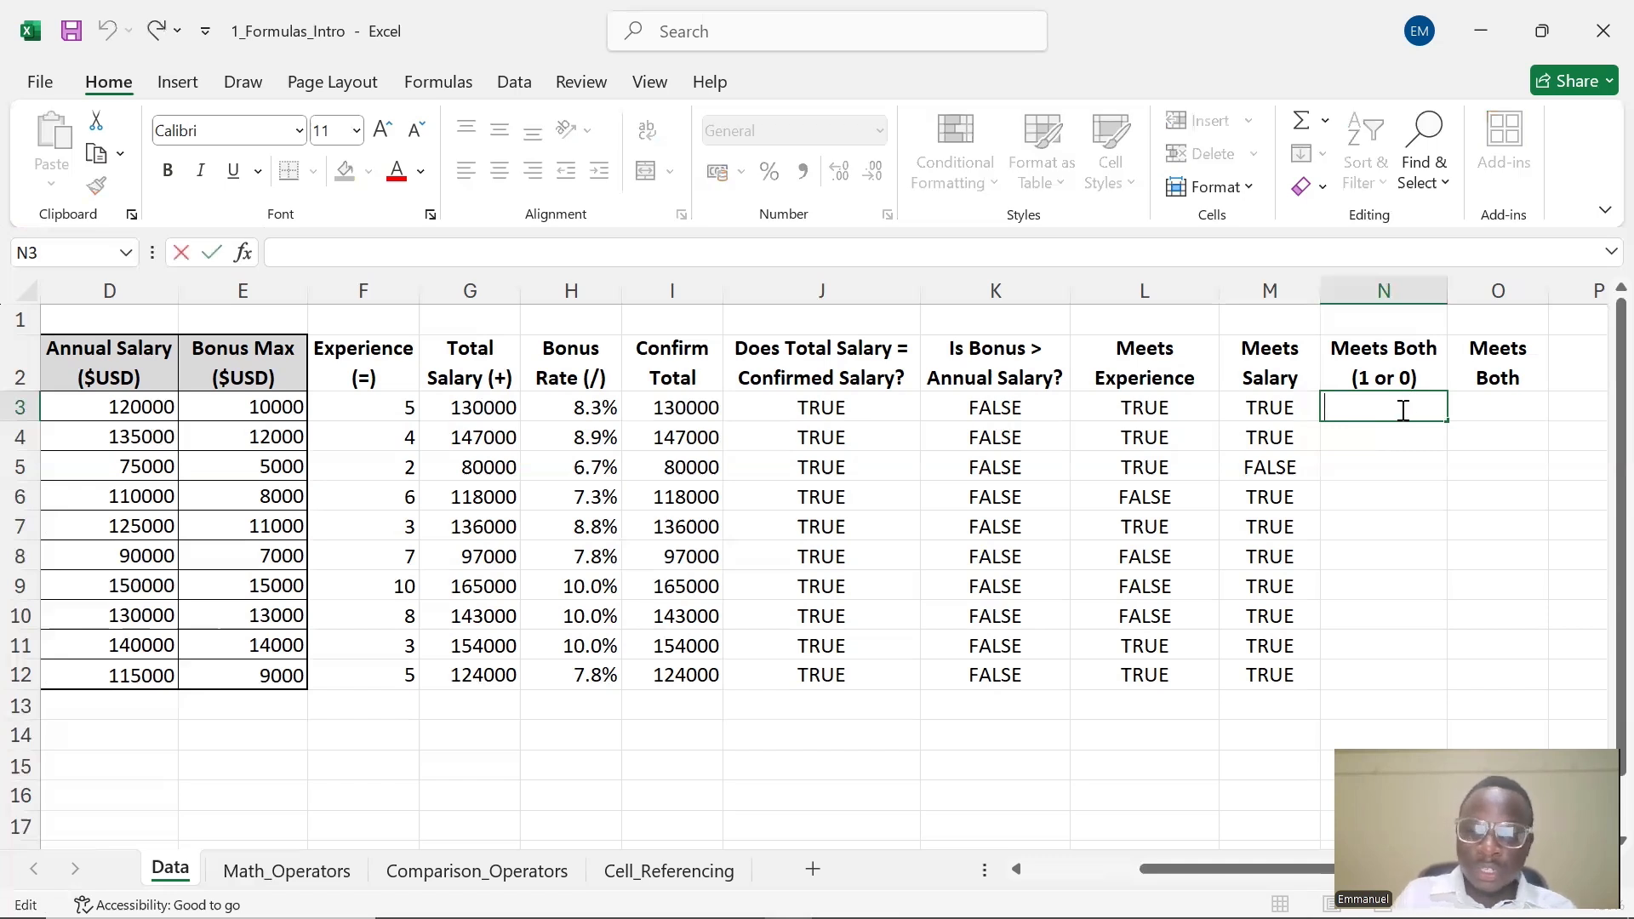
text(=)
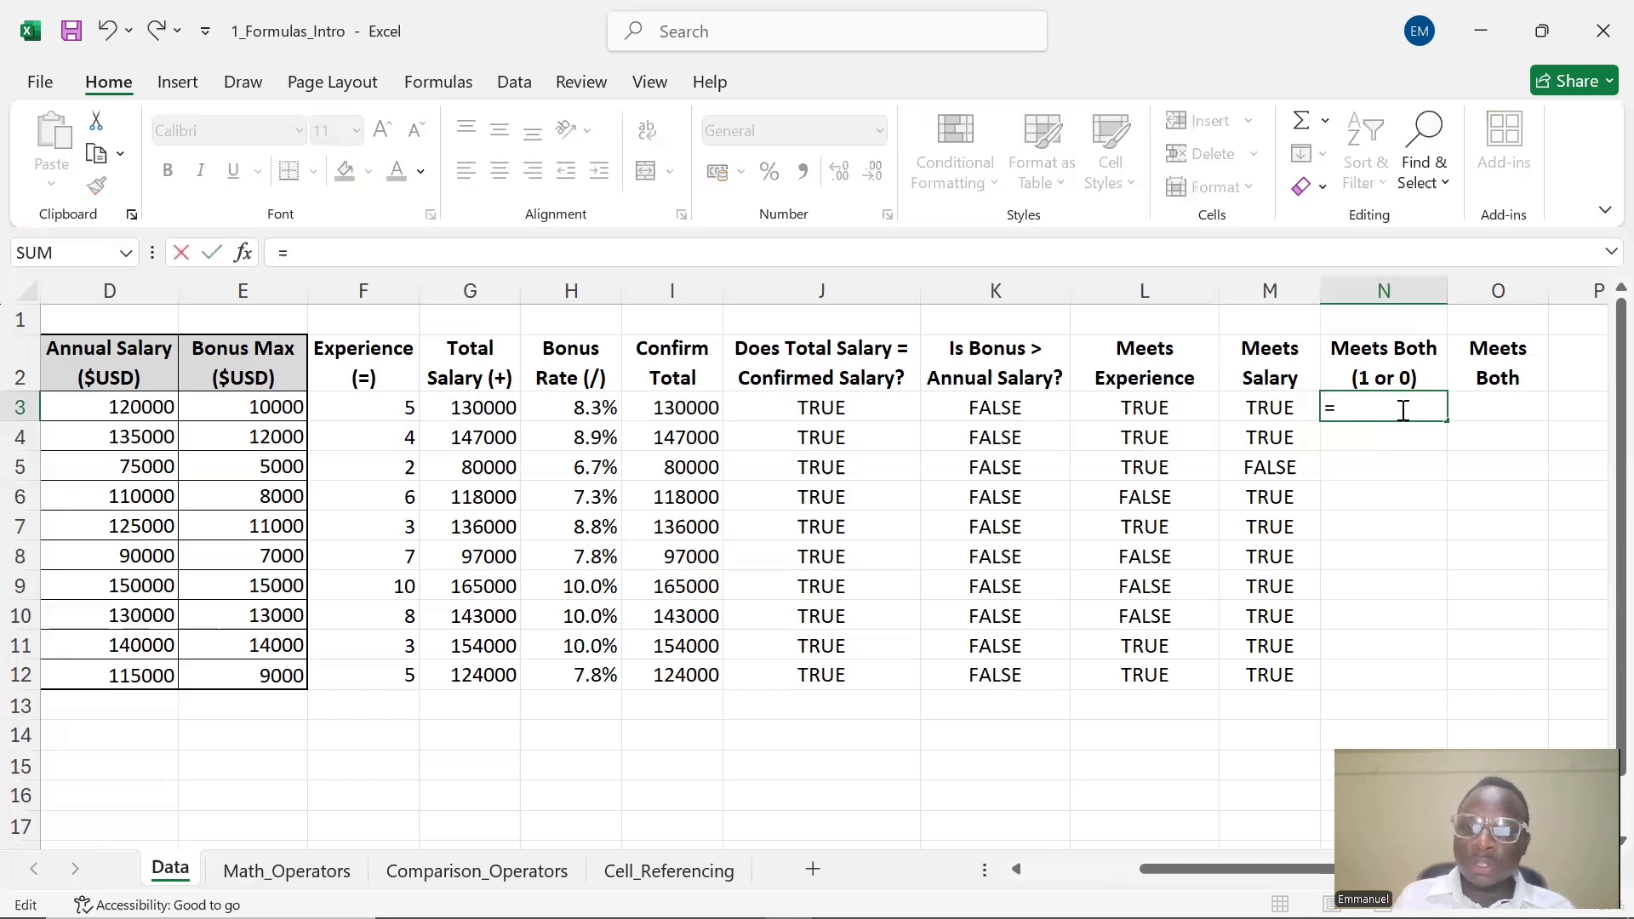
click(1168, 408)
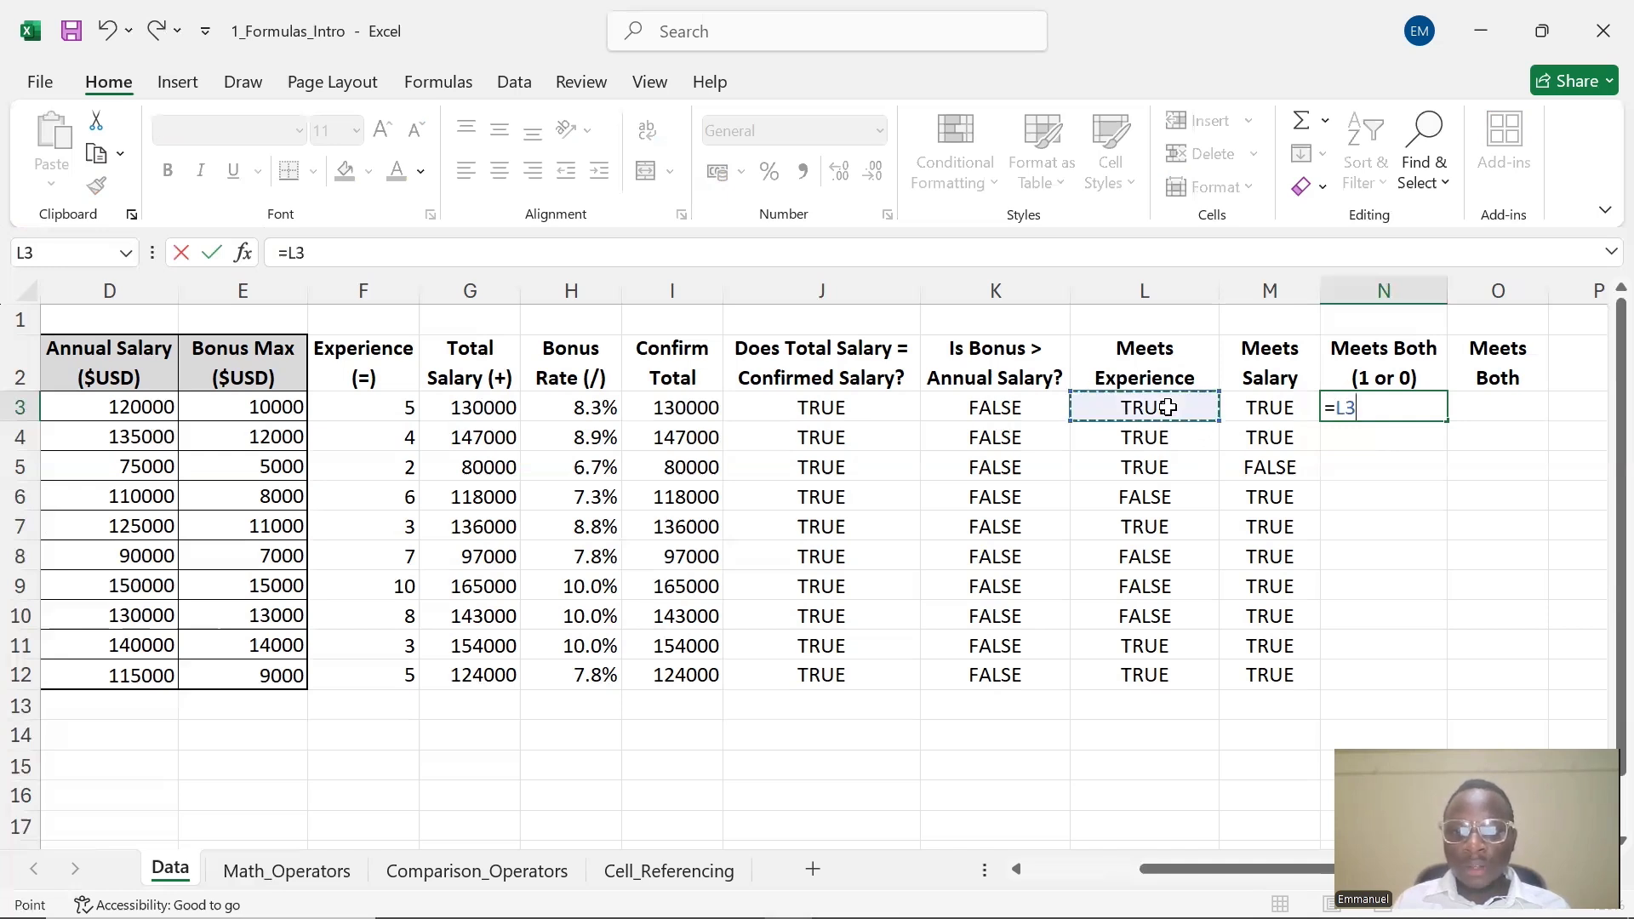
key(Escape)
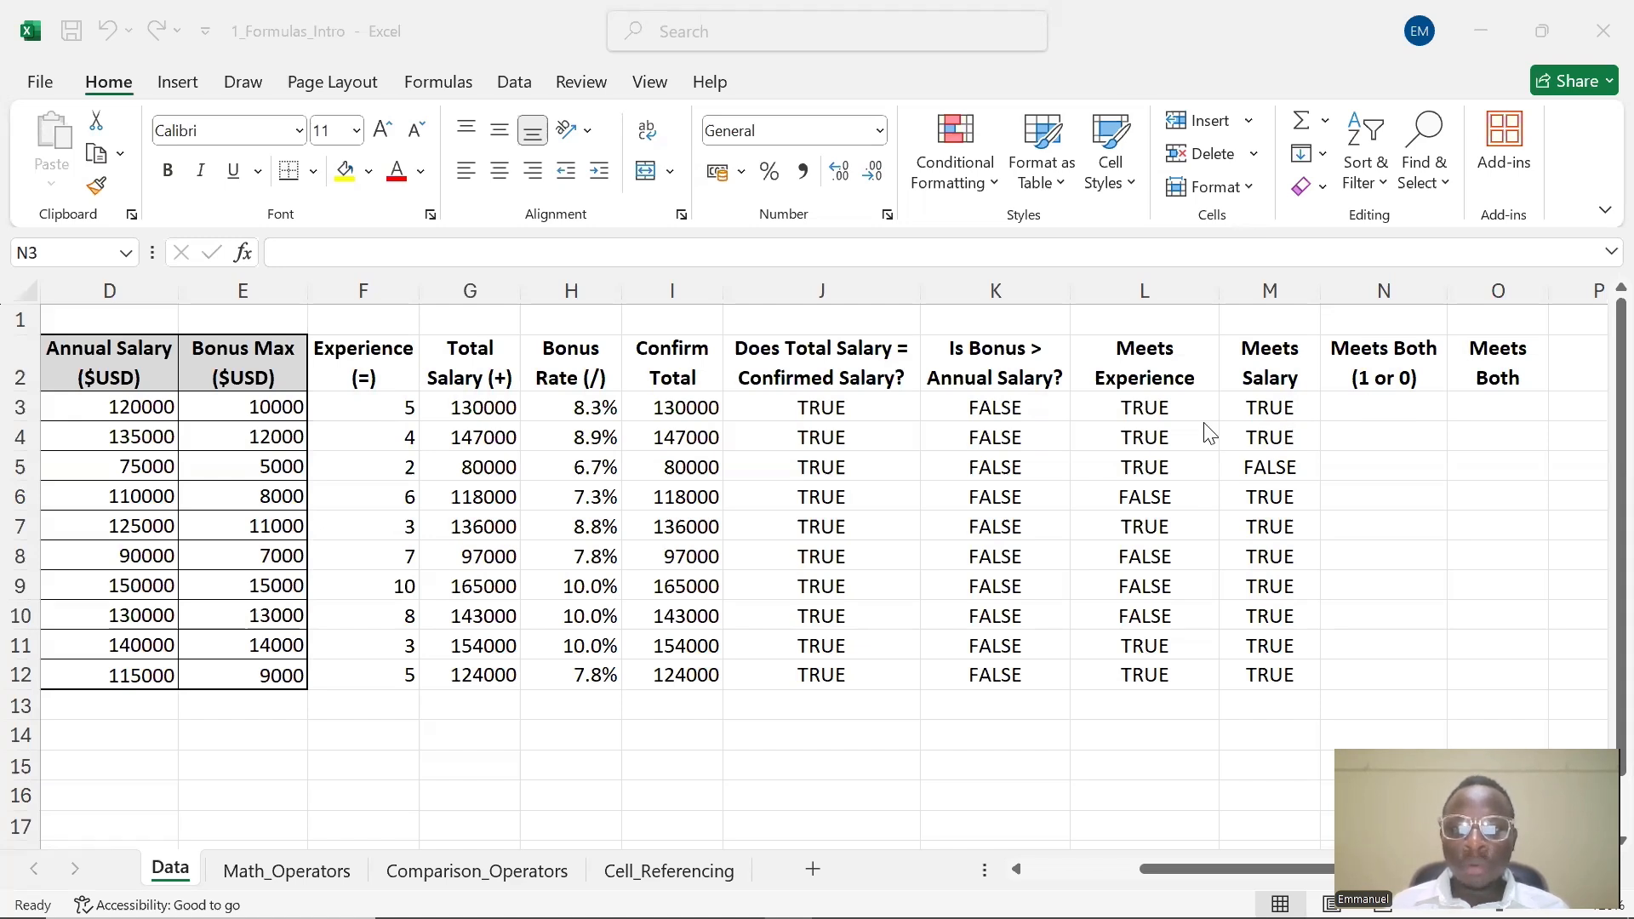
Enter =L3*M3 in N3 under Meets Both (1 or 0) and fill it down through N12
click(1413, 411)
double_click(1409, 404)
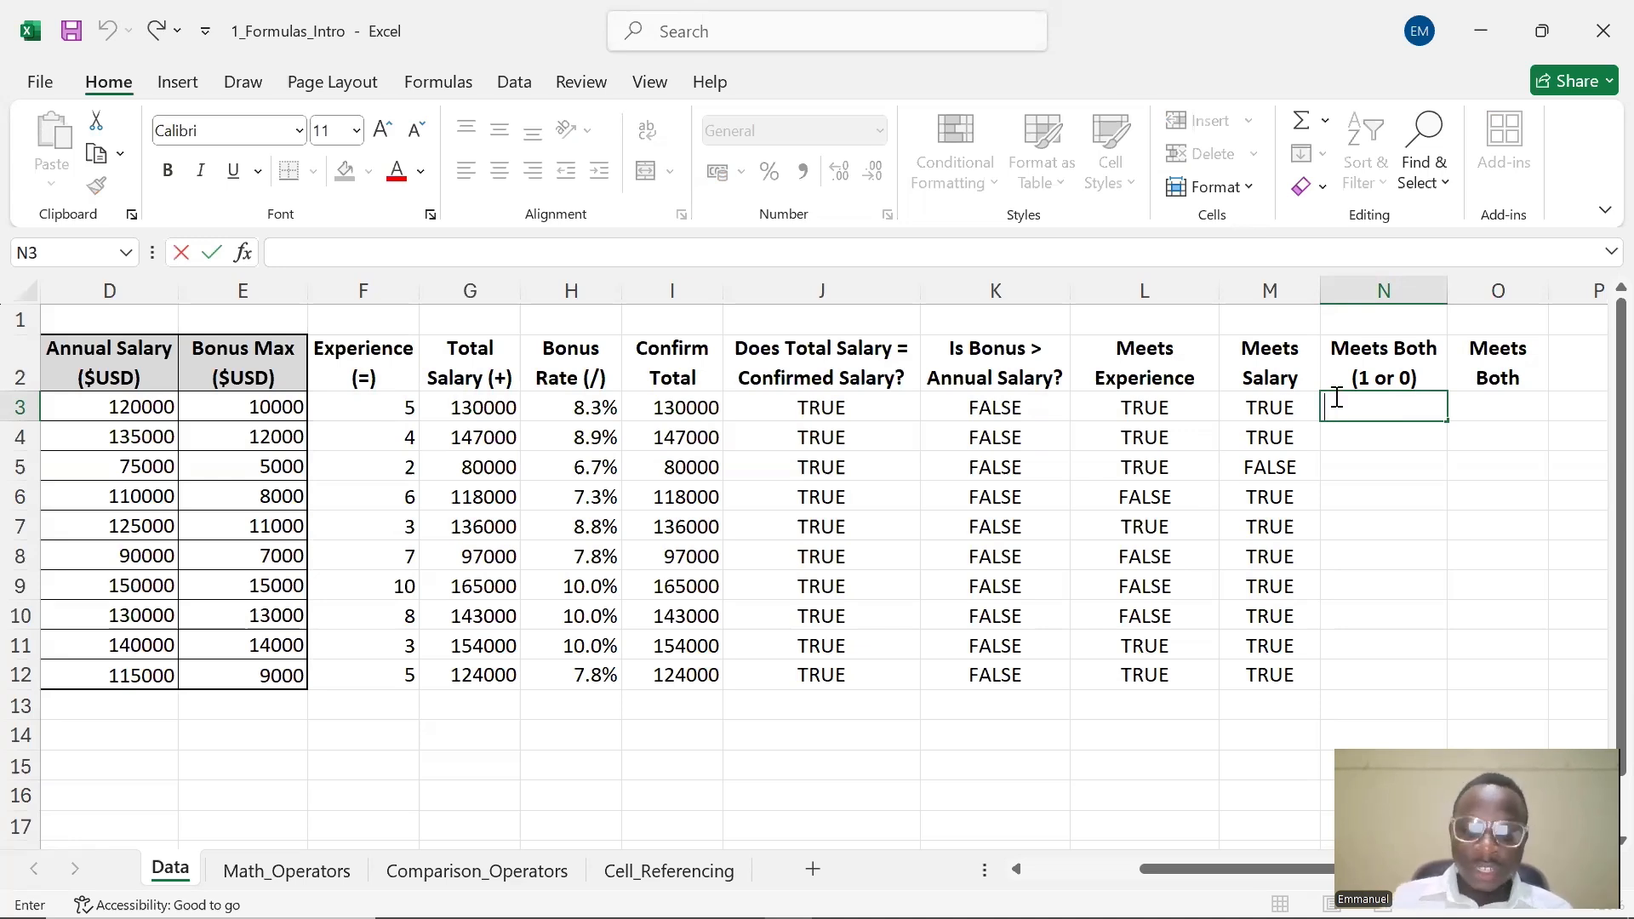
text(=)
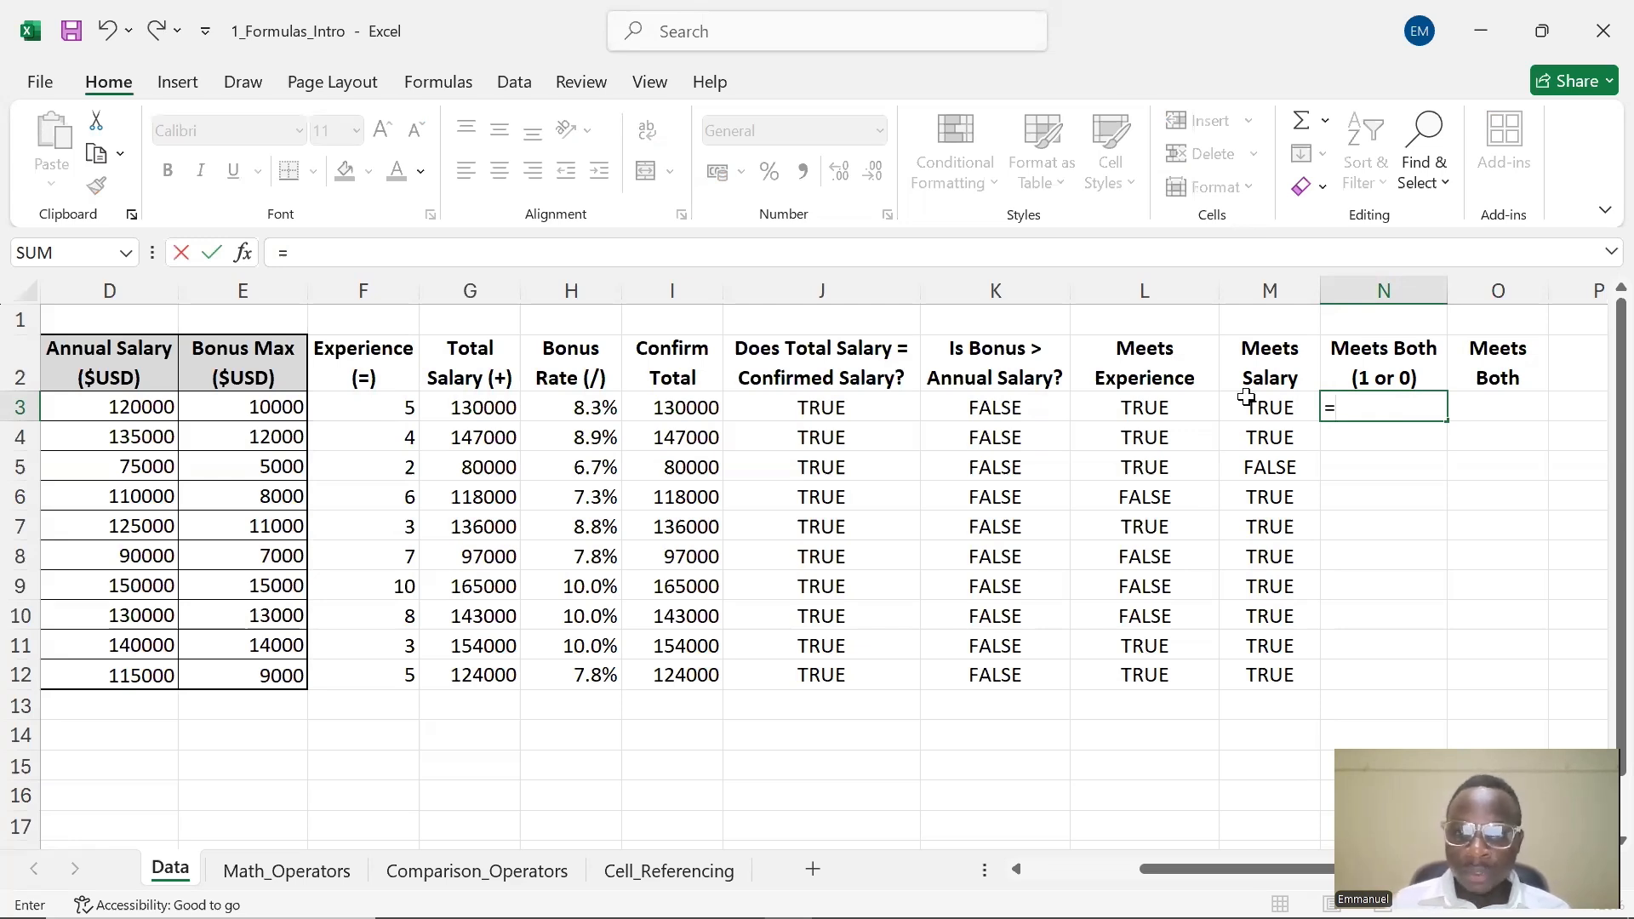
click(1171, 408)
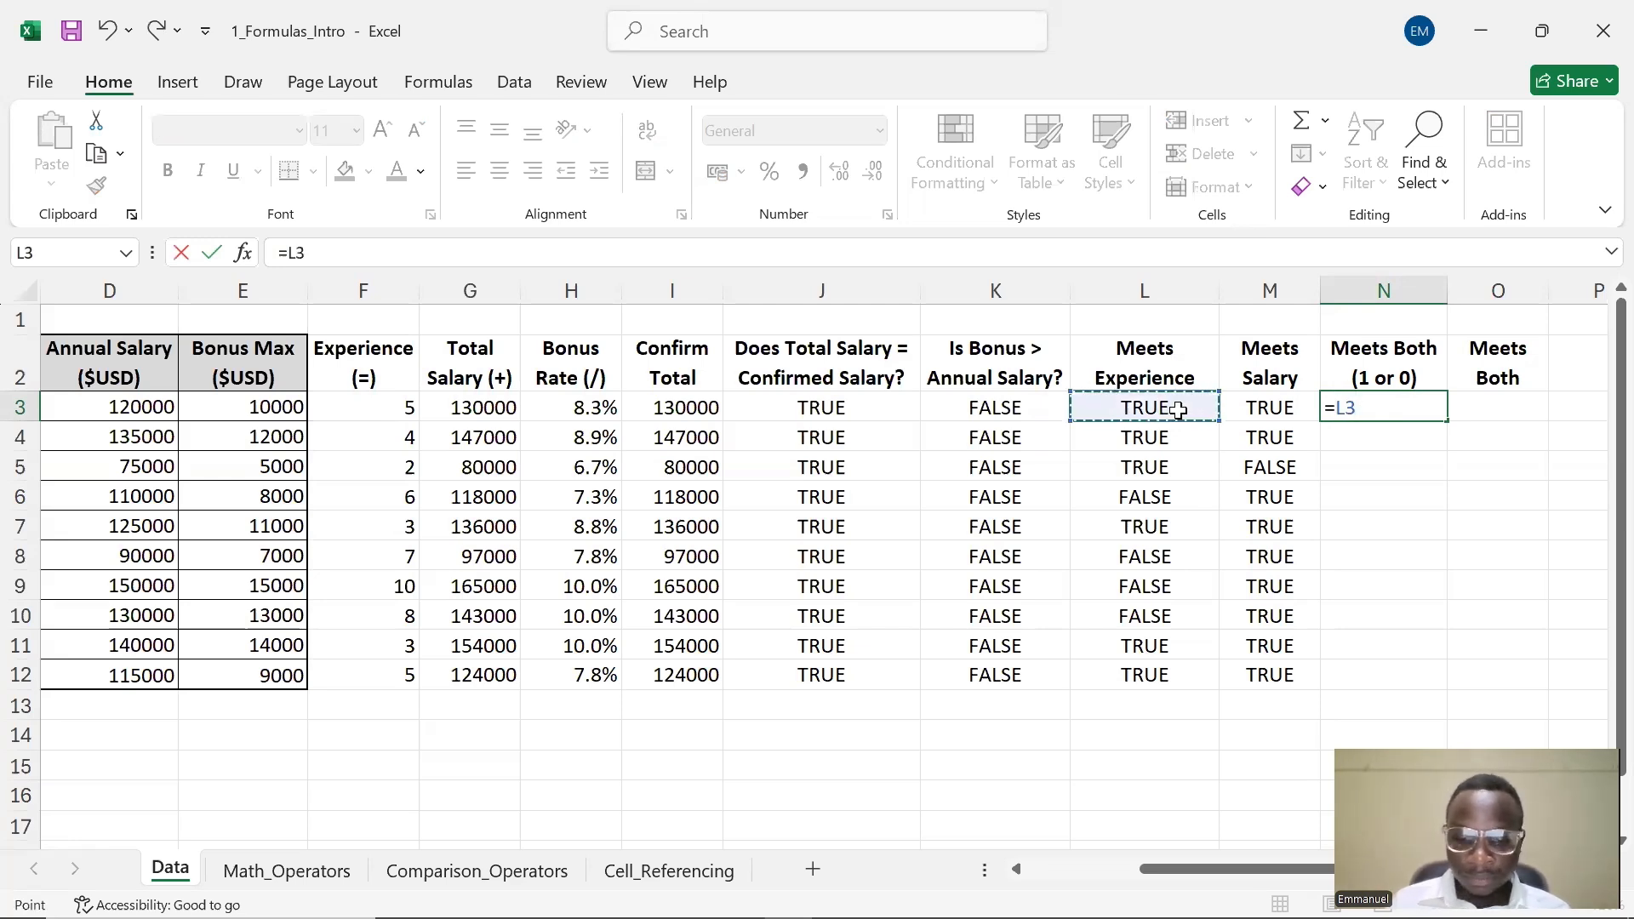
text(*)
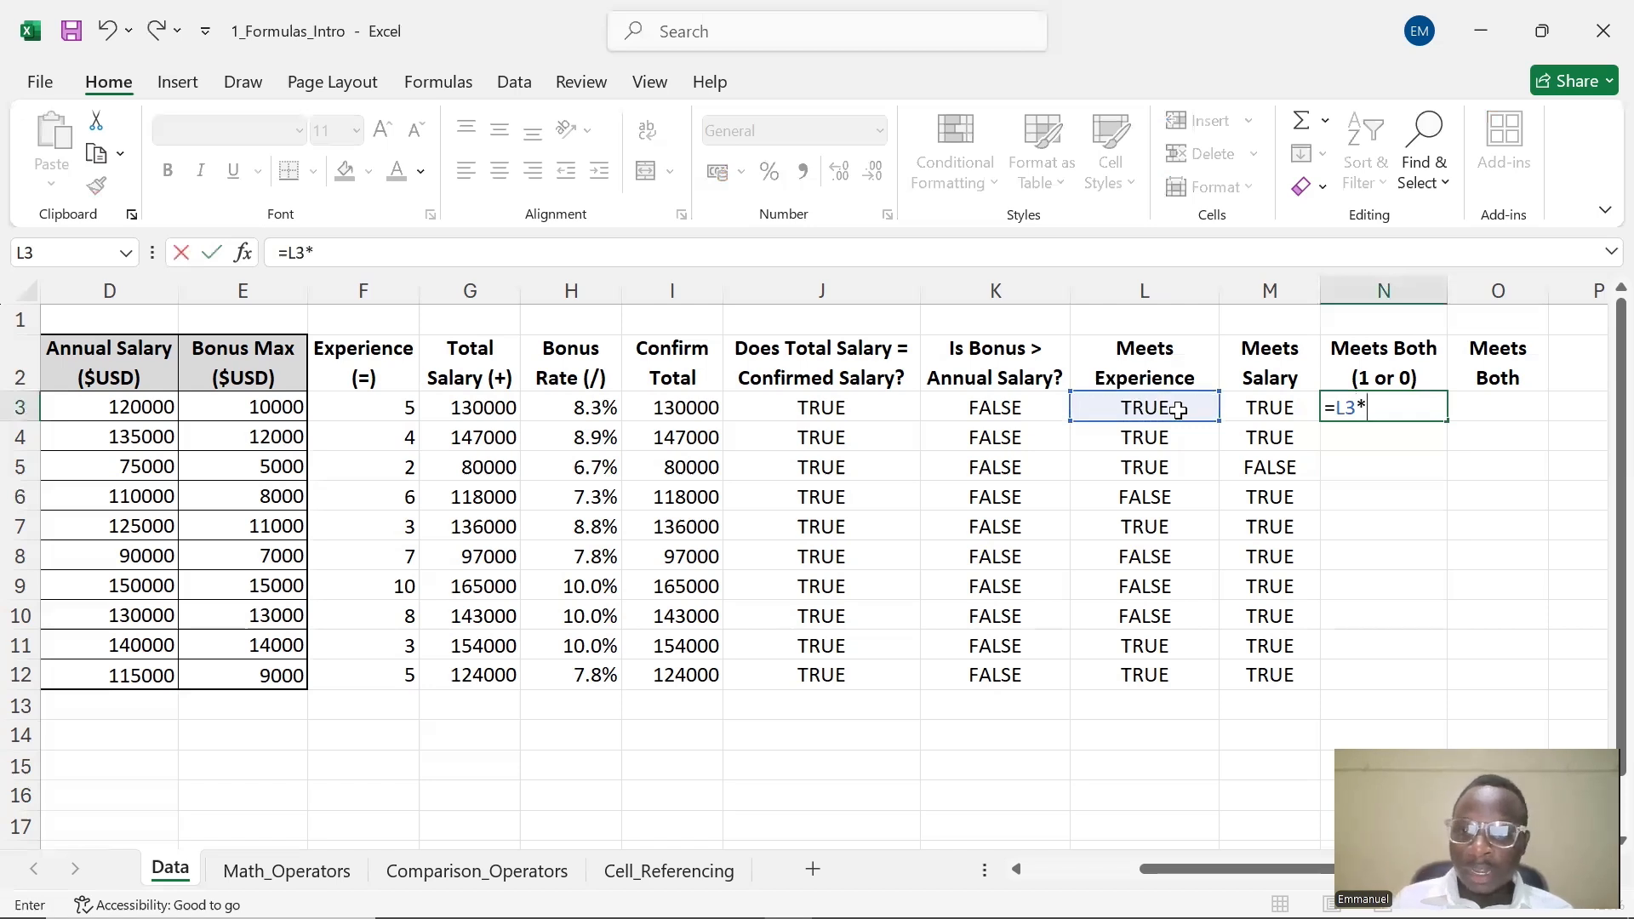
click(1256, 409)
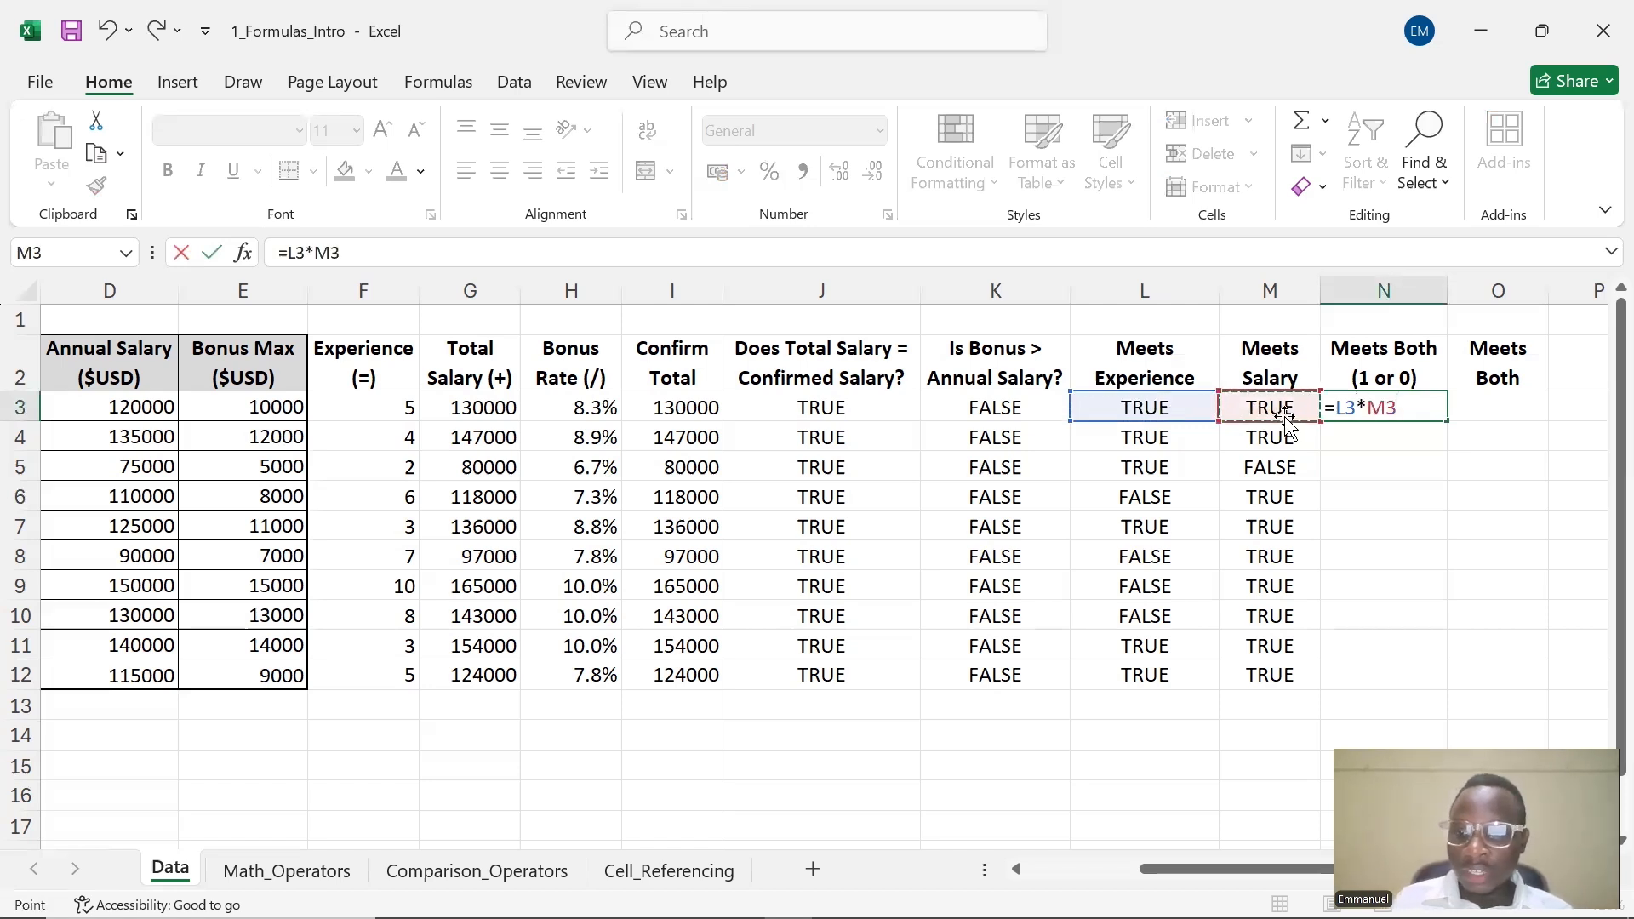
key(Return)
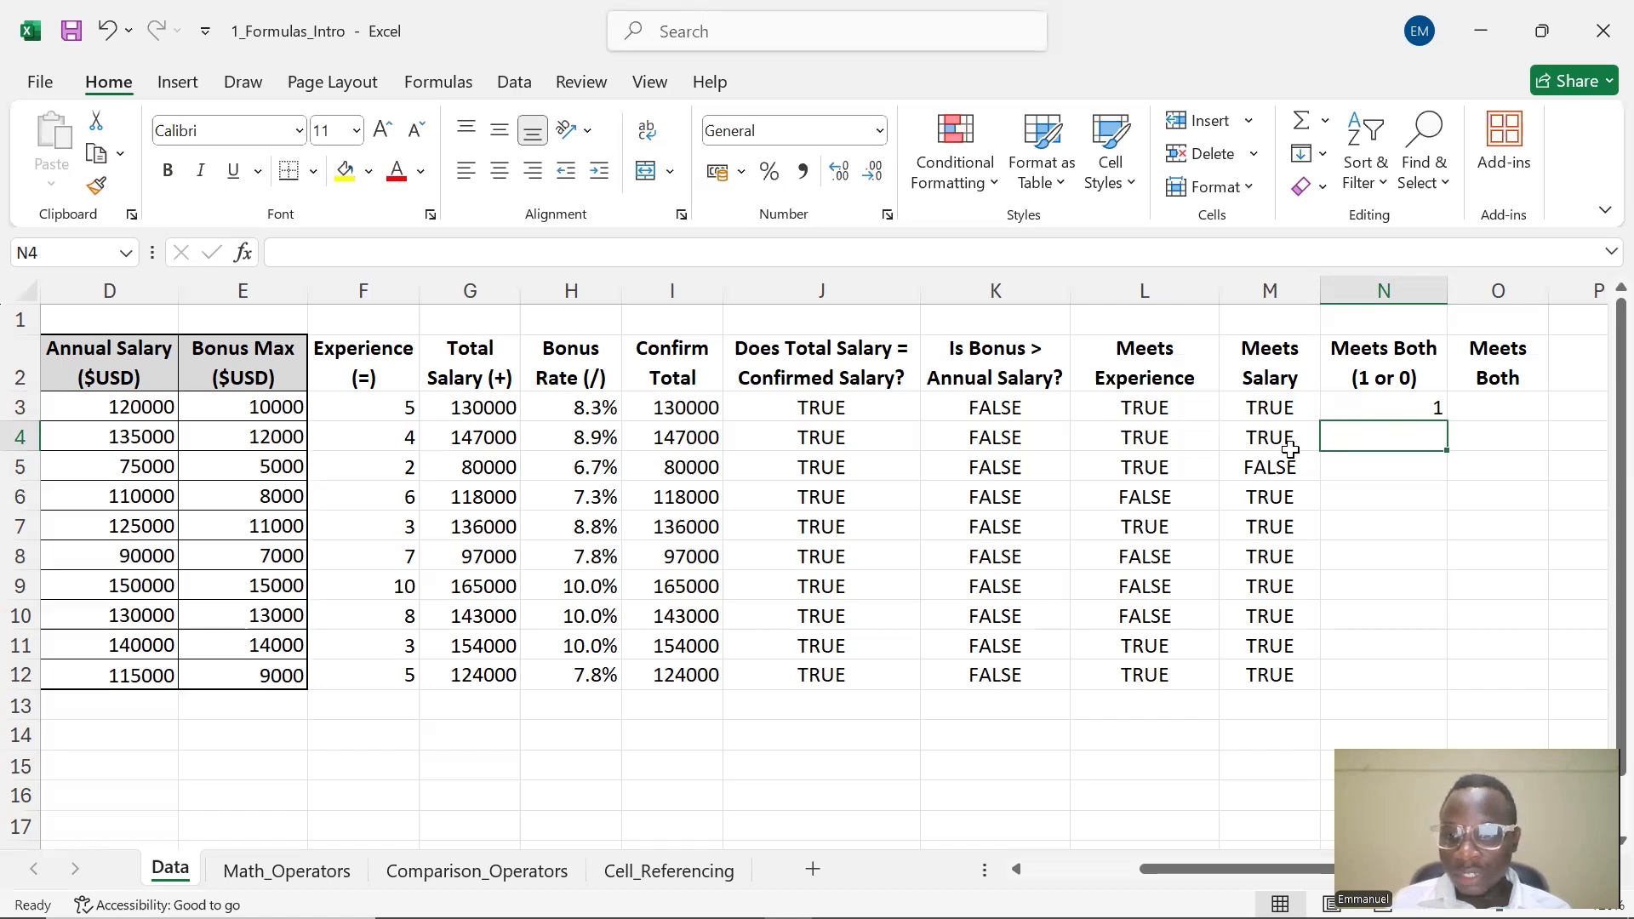
click(1385, 407)
drag(1446, 423, 1450, 685)
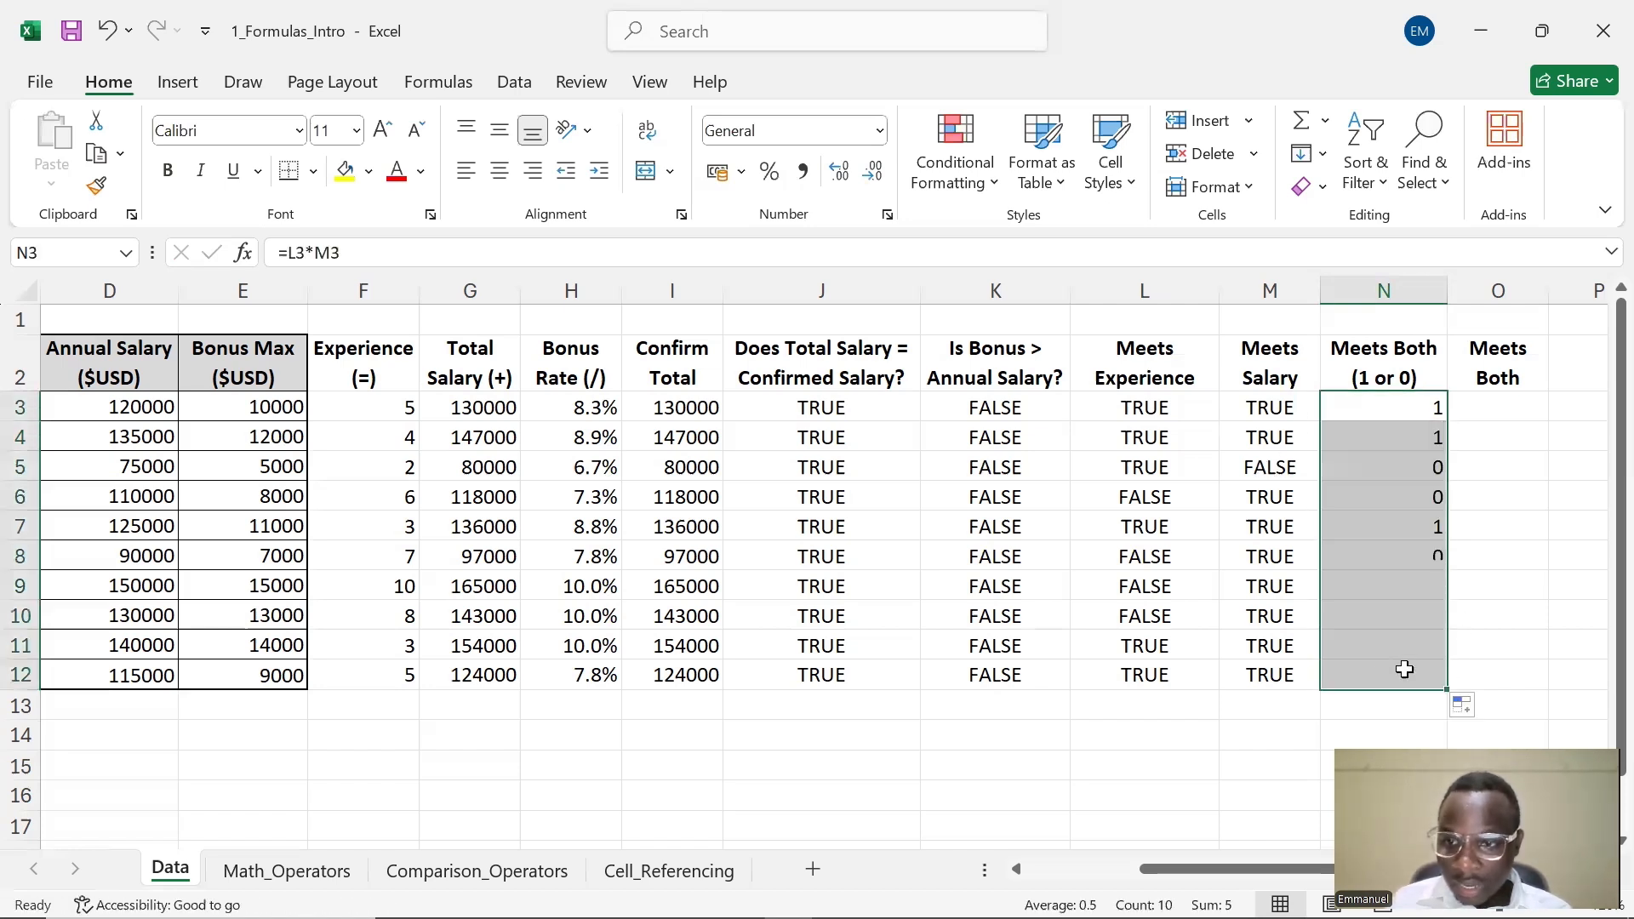
Review the Meets Both (1 or 0) formulas in several column N cells
click(1489, 533)
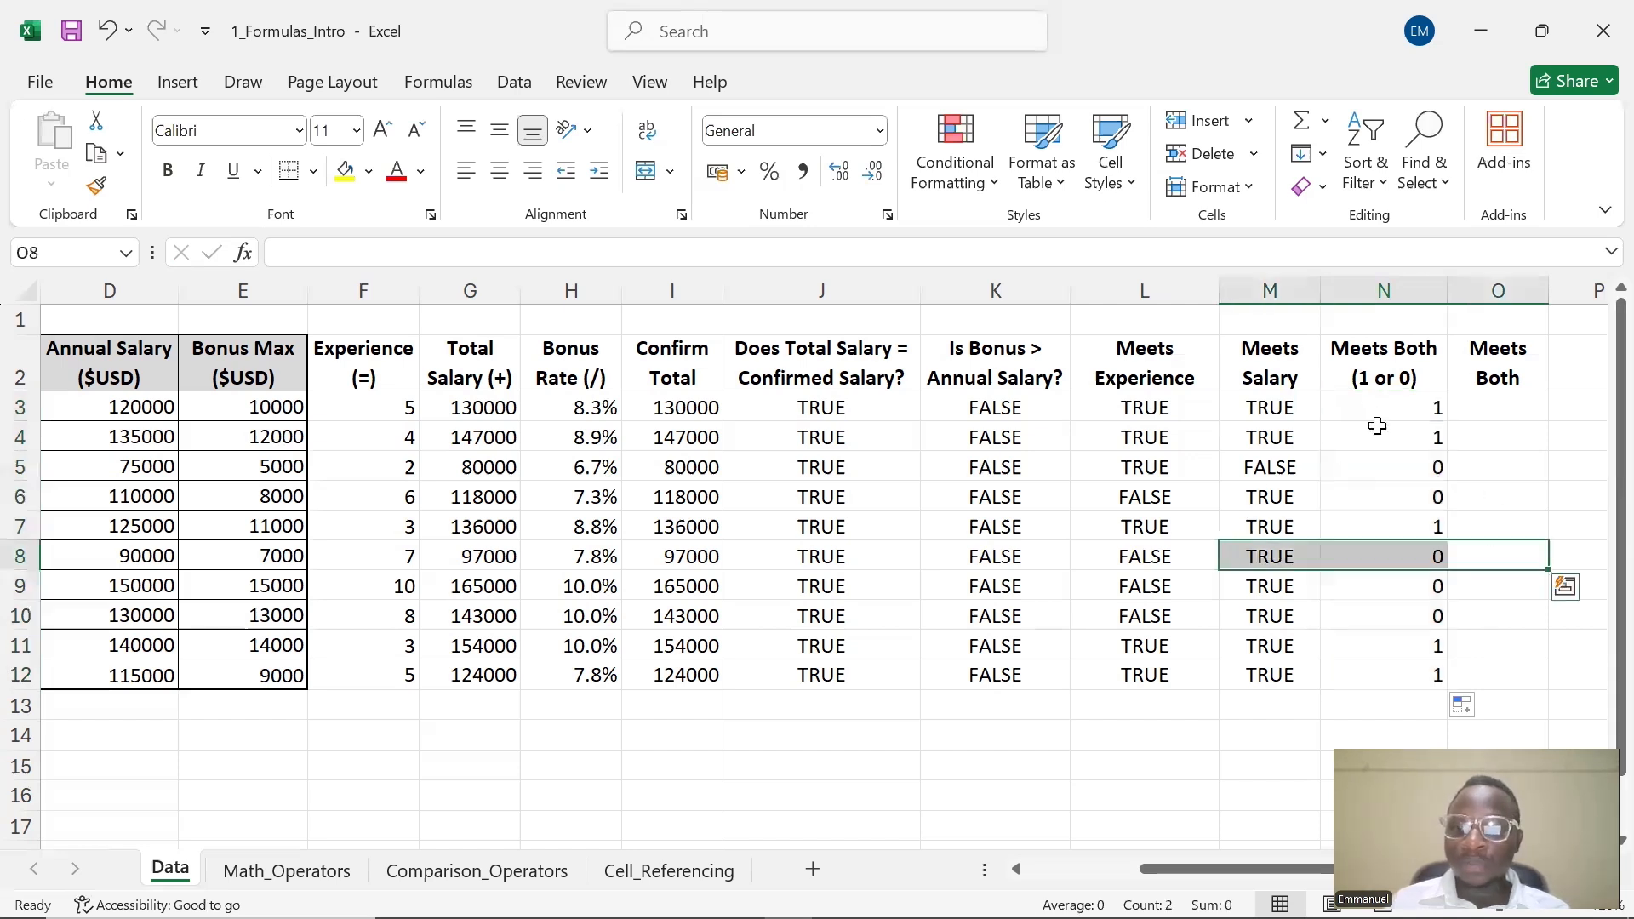
click(1386, 433)
click(1391, 463)
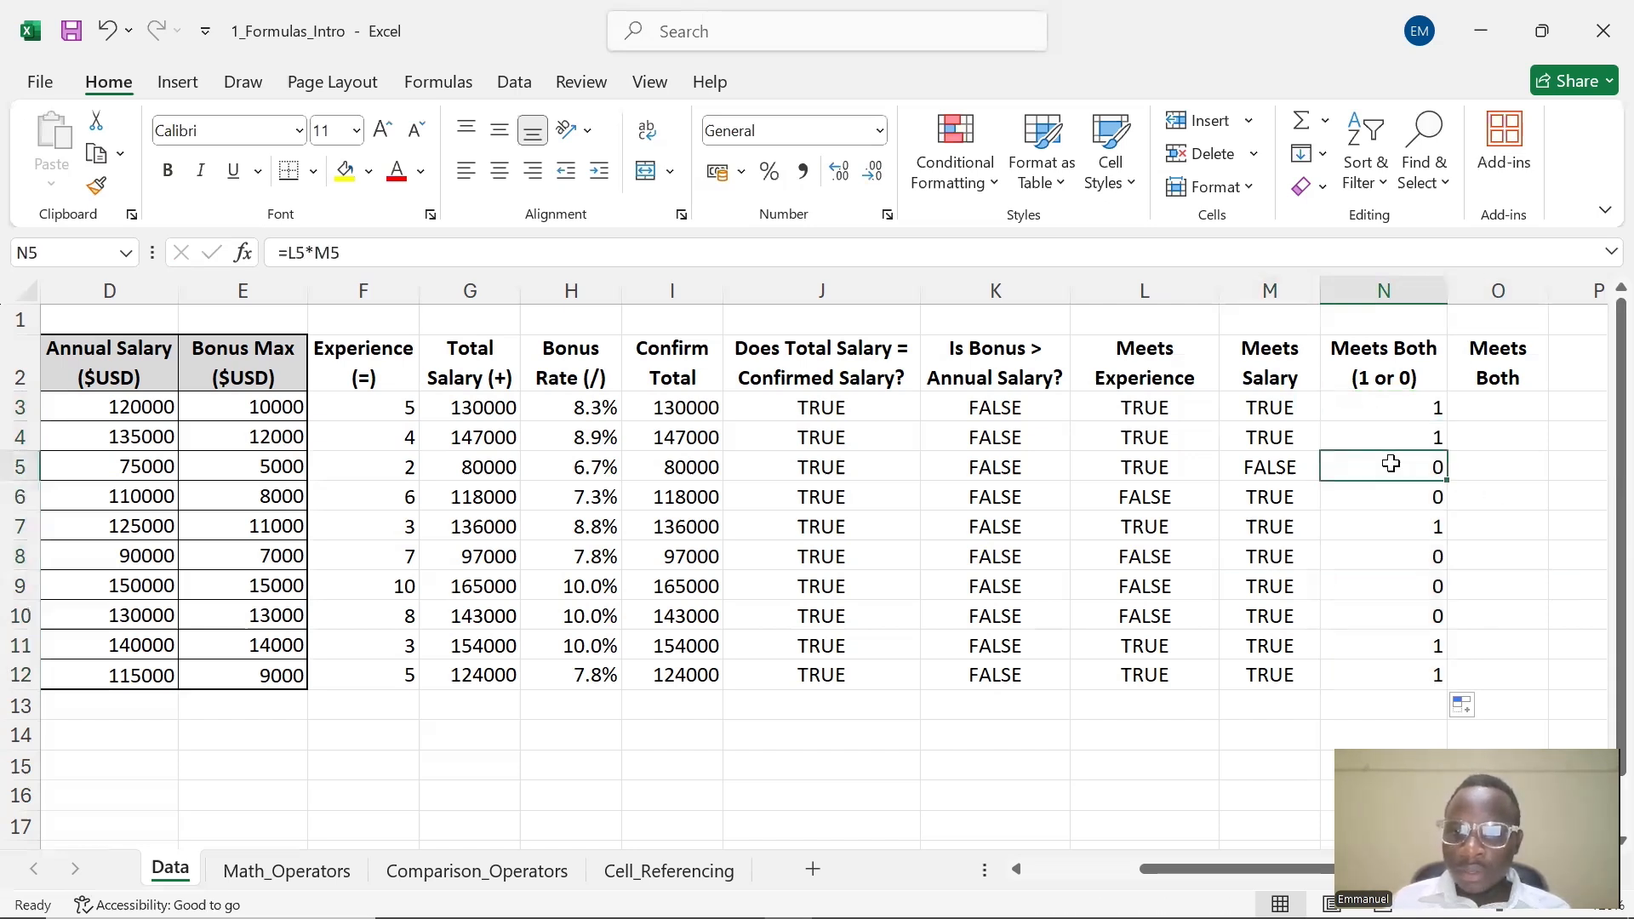
click(1392, 413)
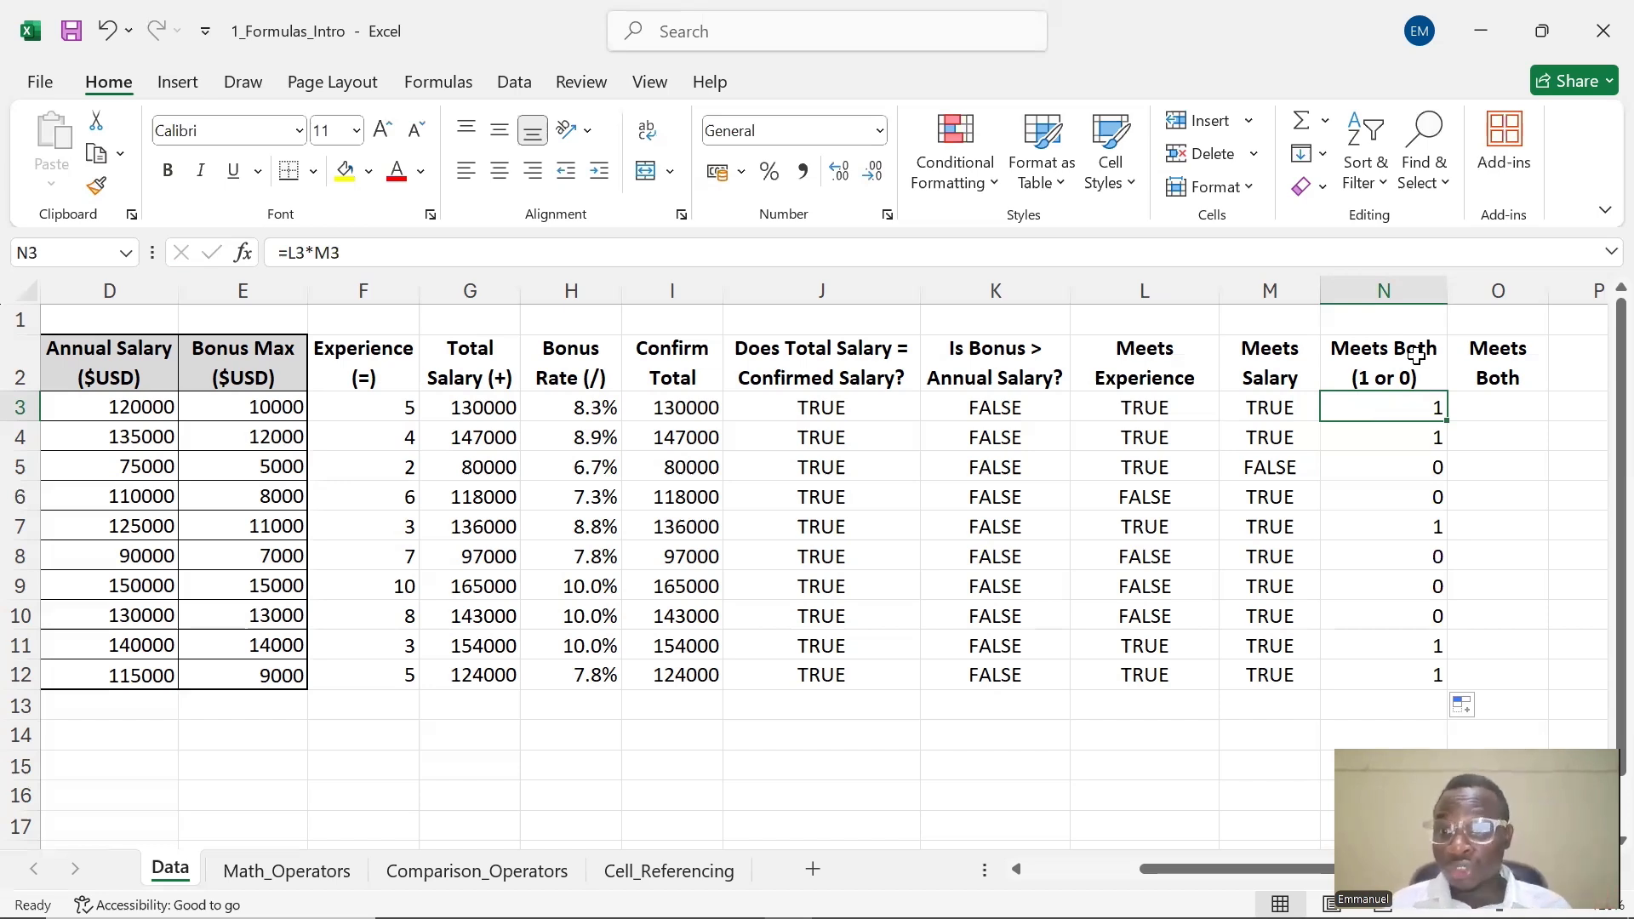
Enter =N3=1 in O3 under Meets Both and fill it down through O12
double_click(1494, 408)
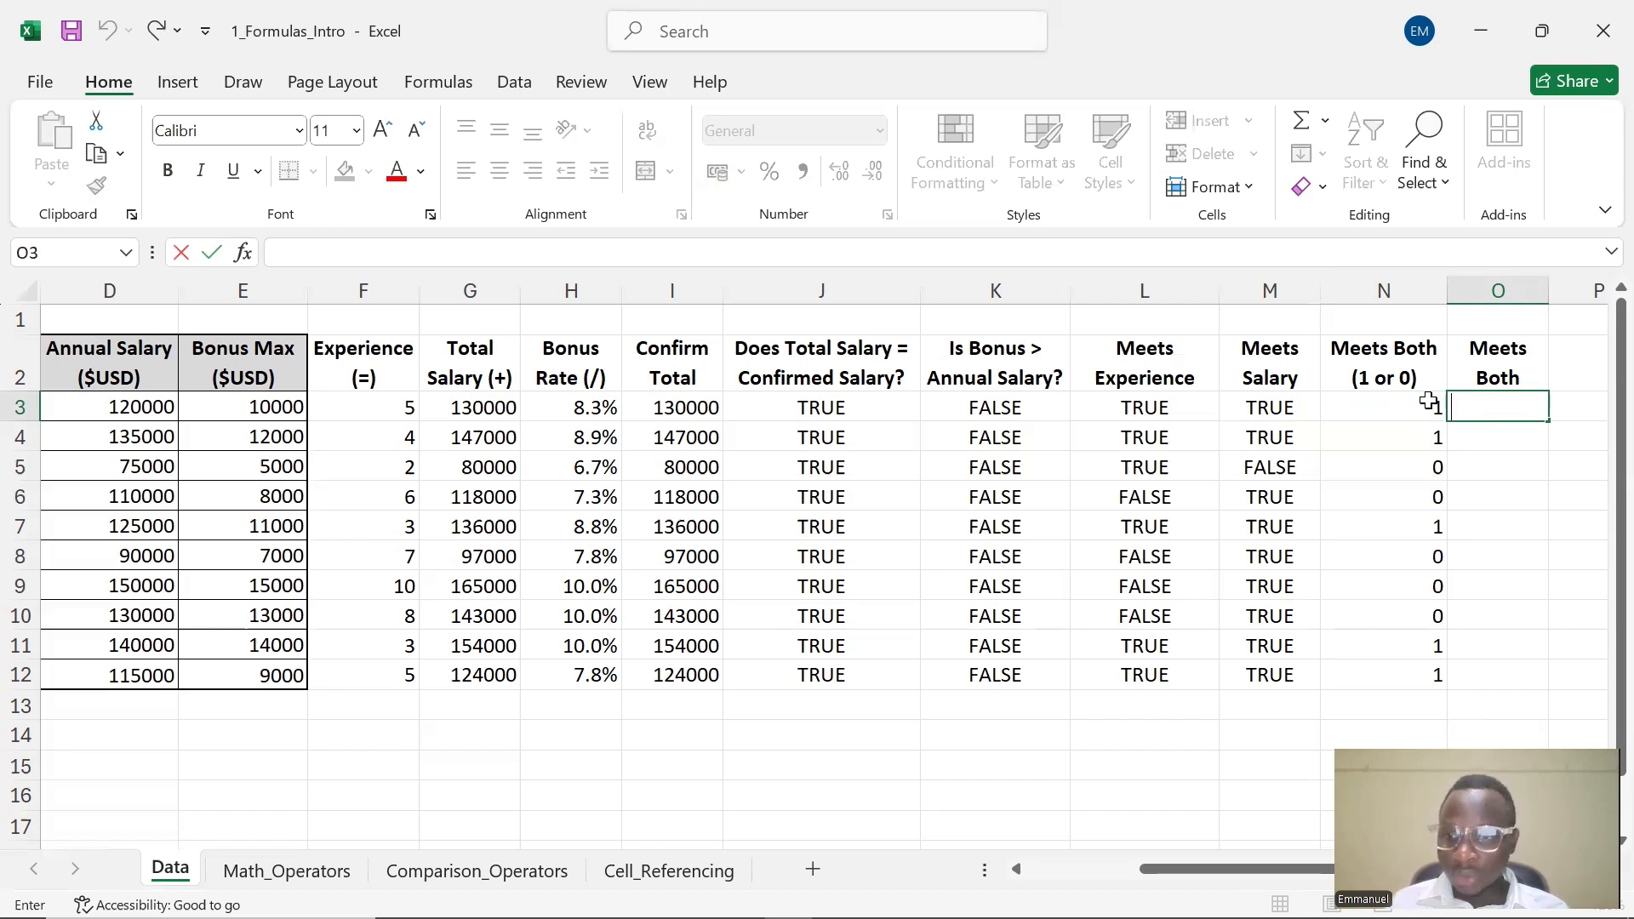
click(1428, 409)
drag(1428, 408, 1430, 681)
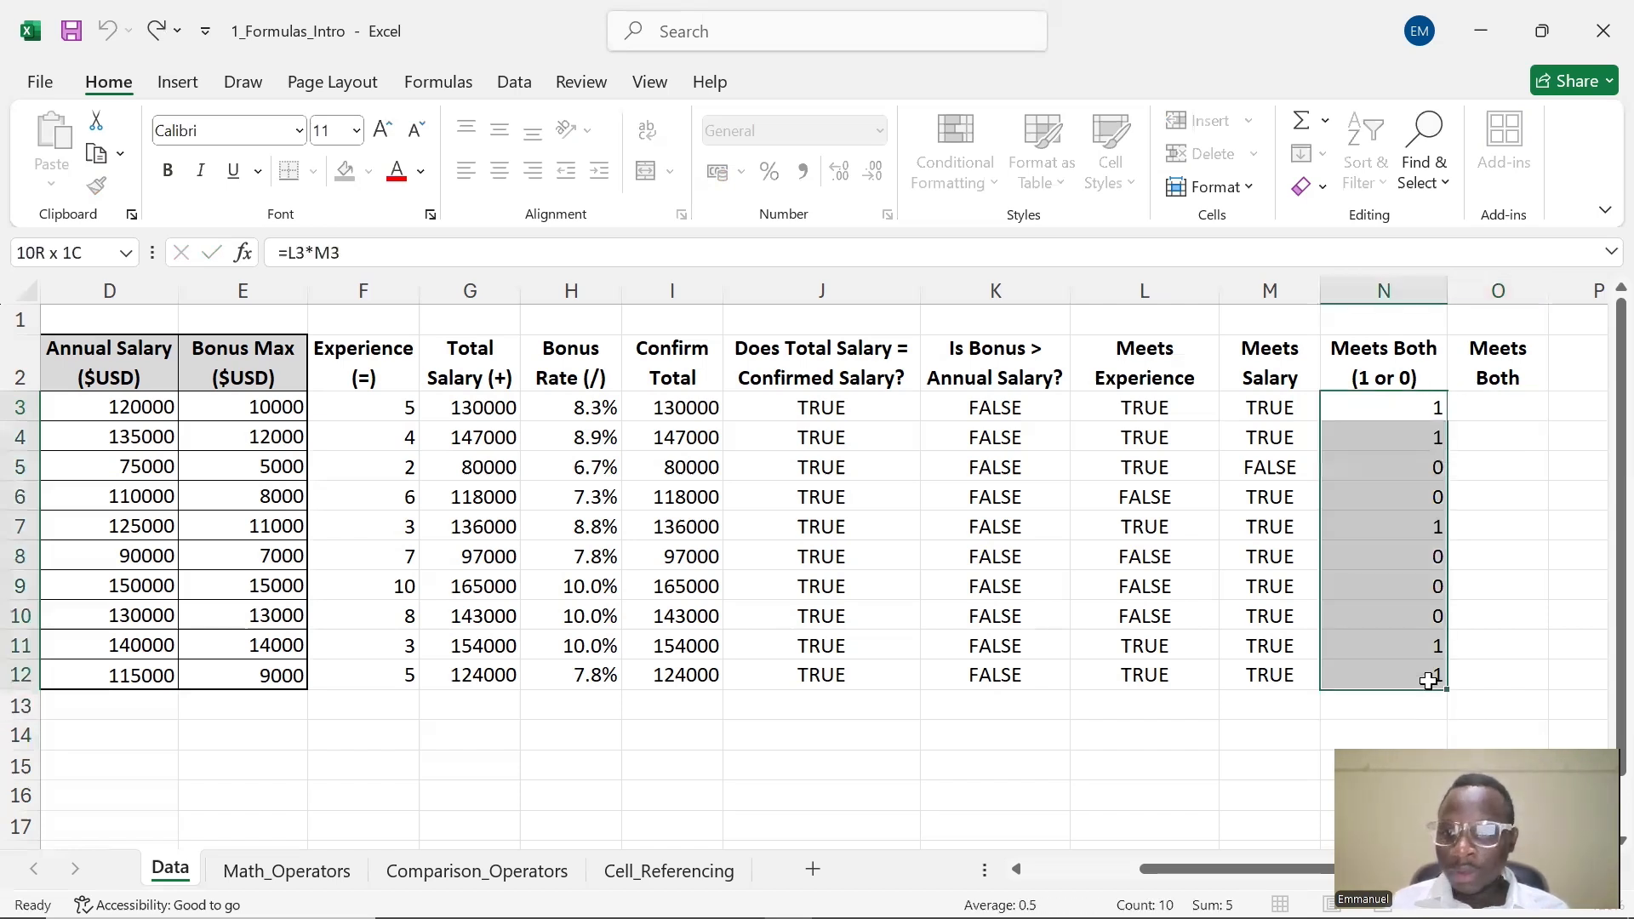
click(1475, 400)
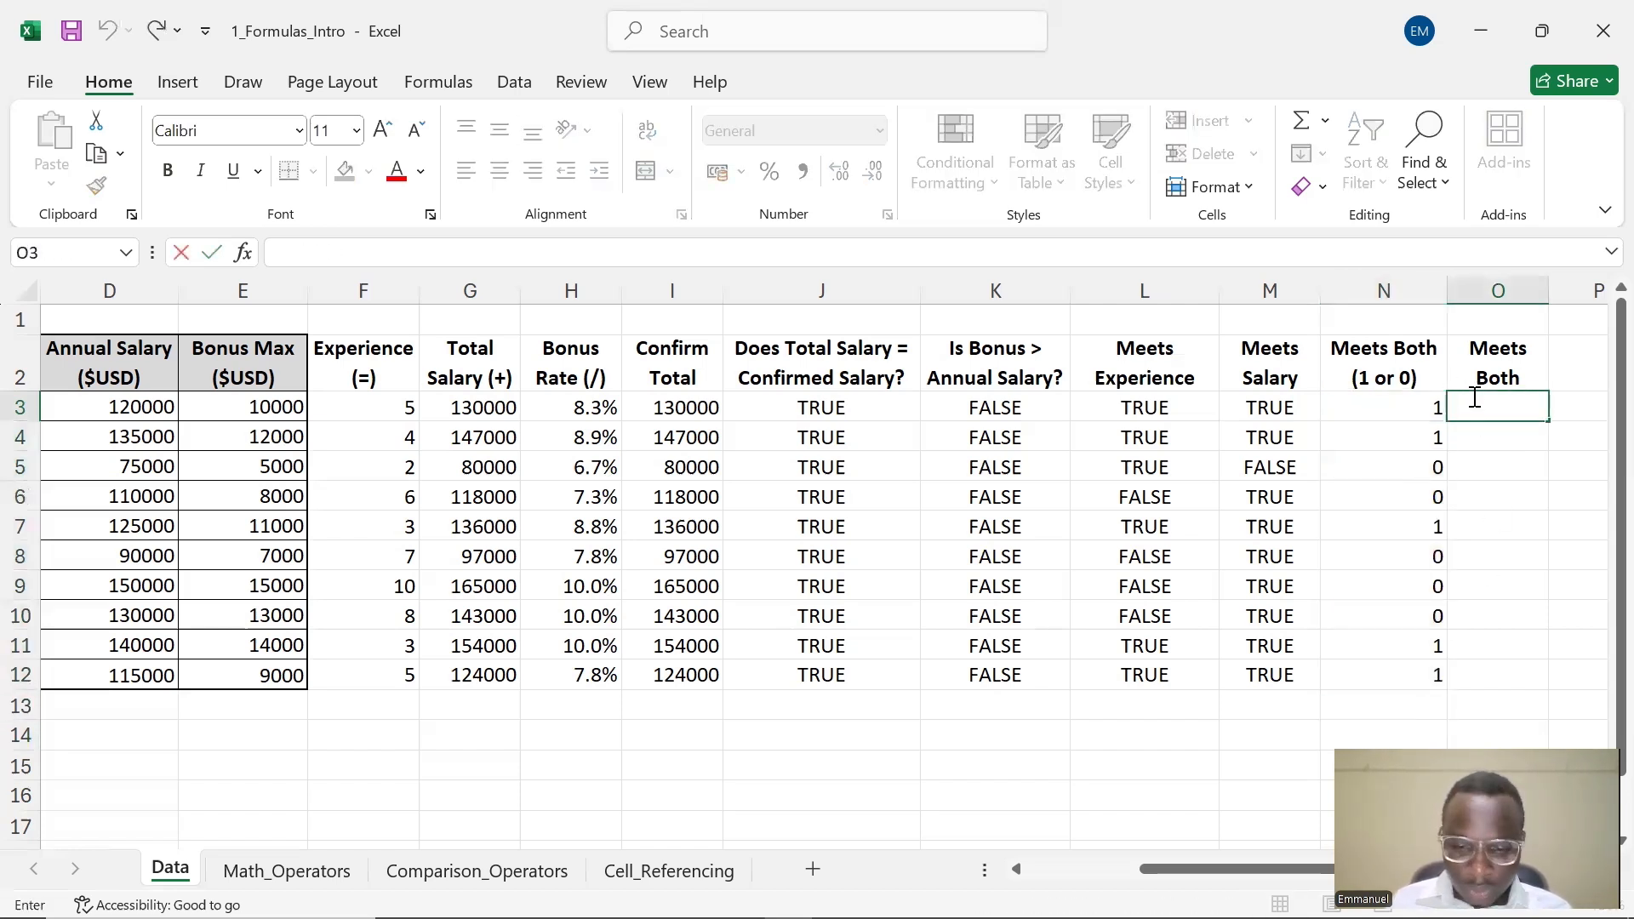
text(=)
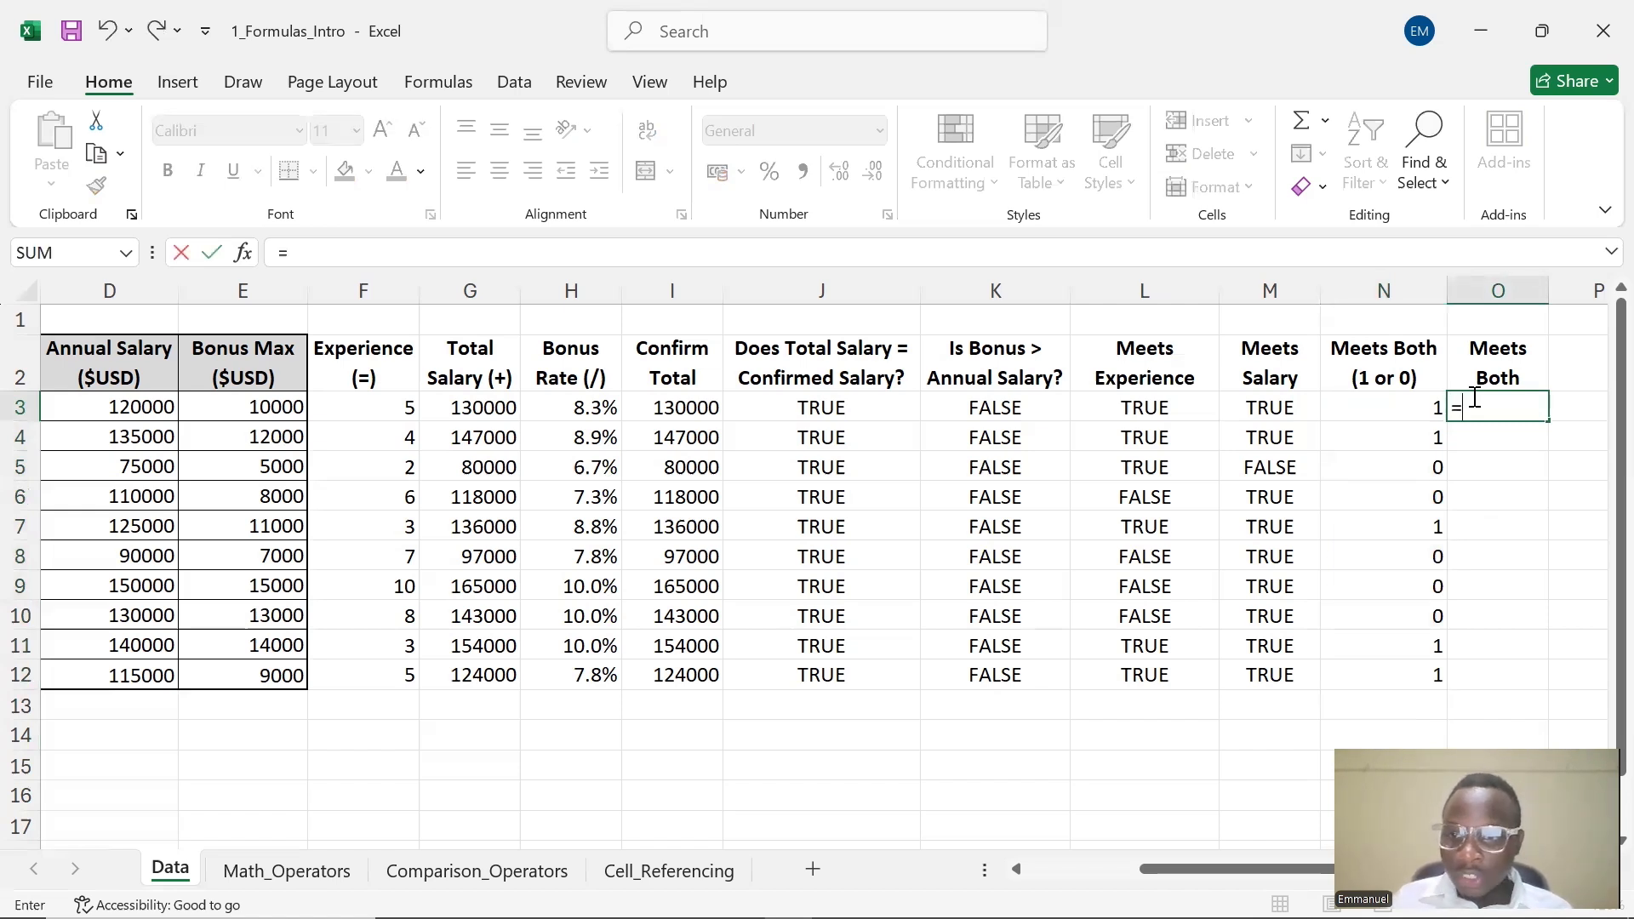
click(1413, 407)
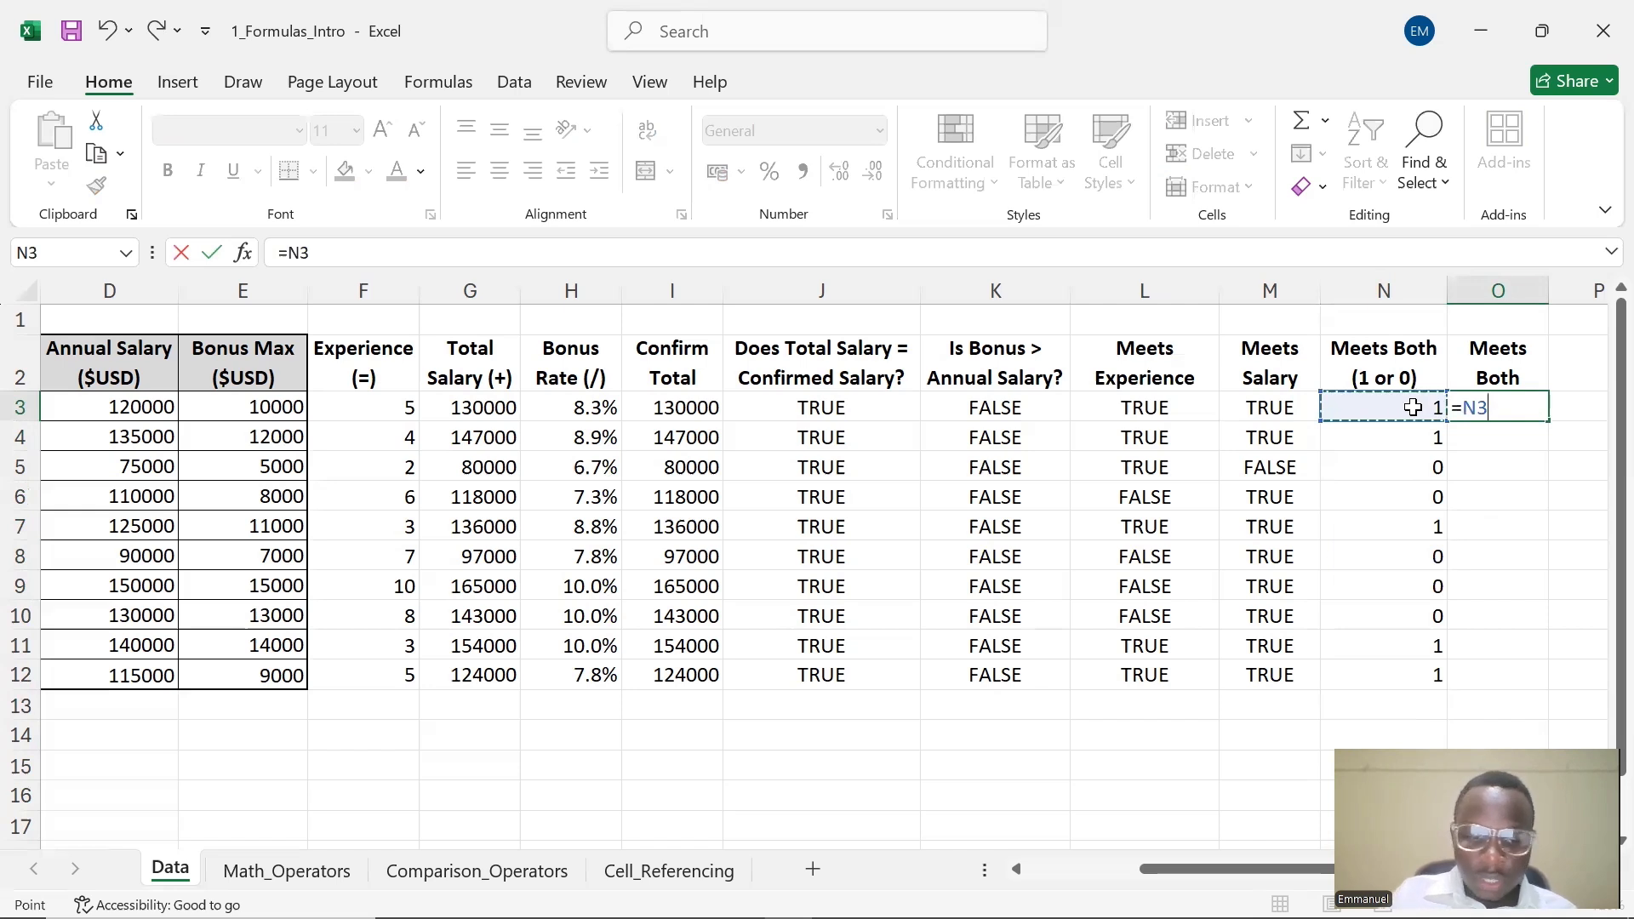
text(=1)
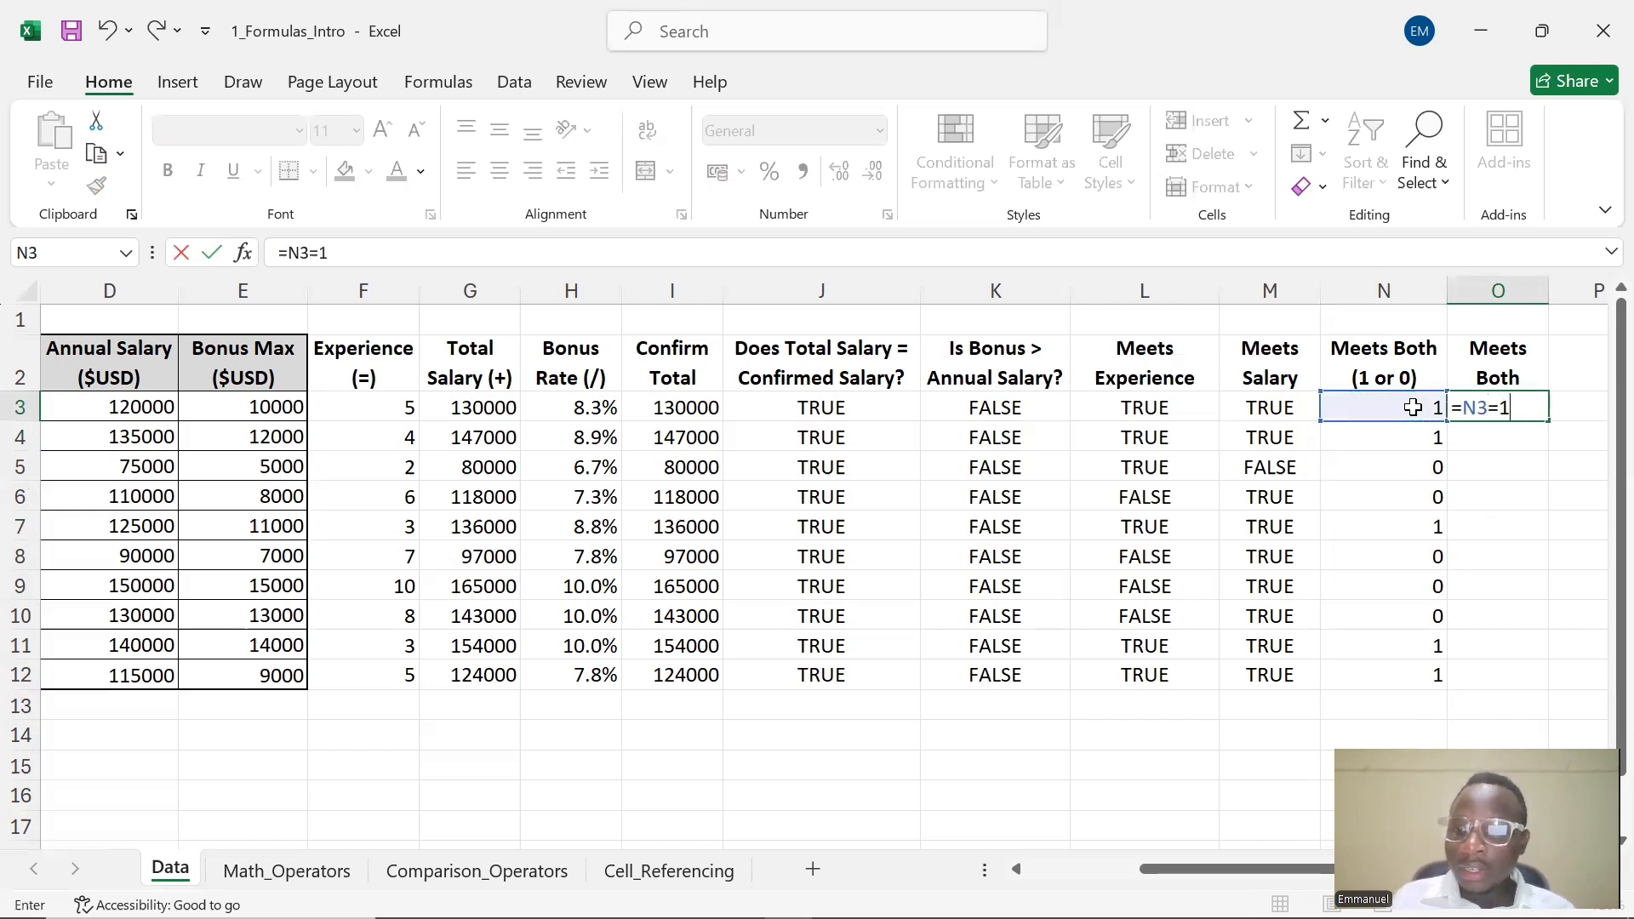
key(Return)
click(1508, 410)
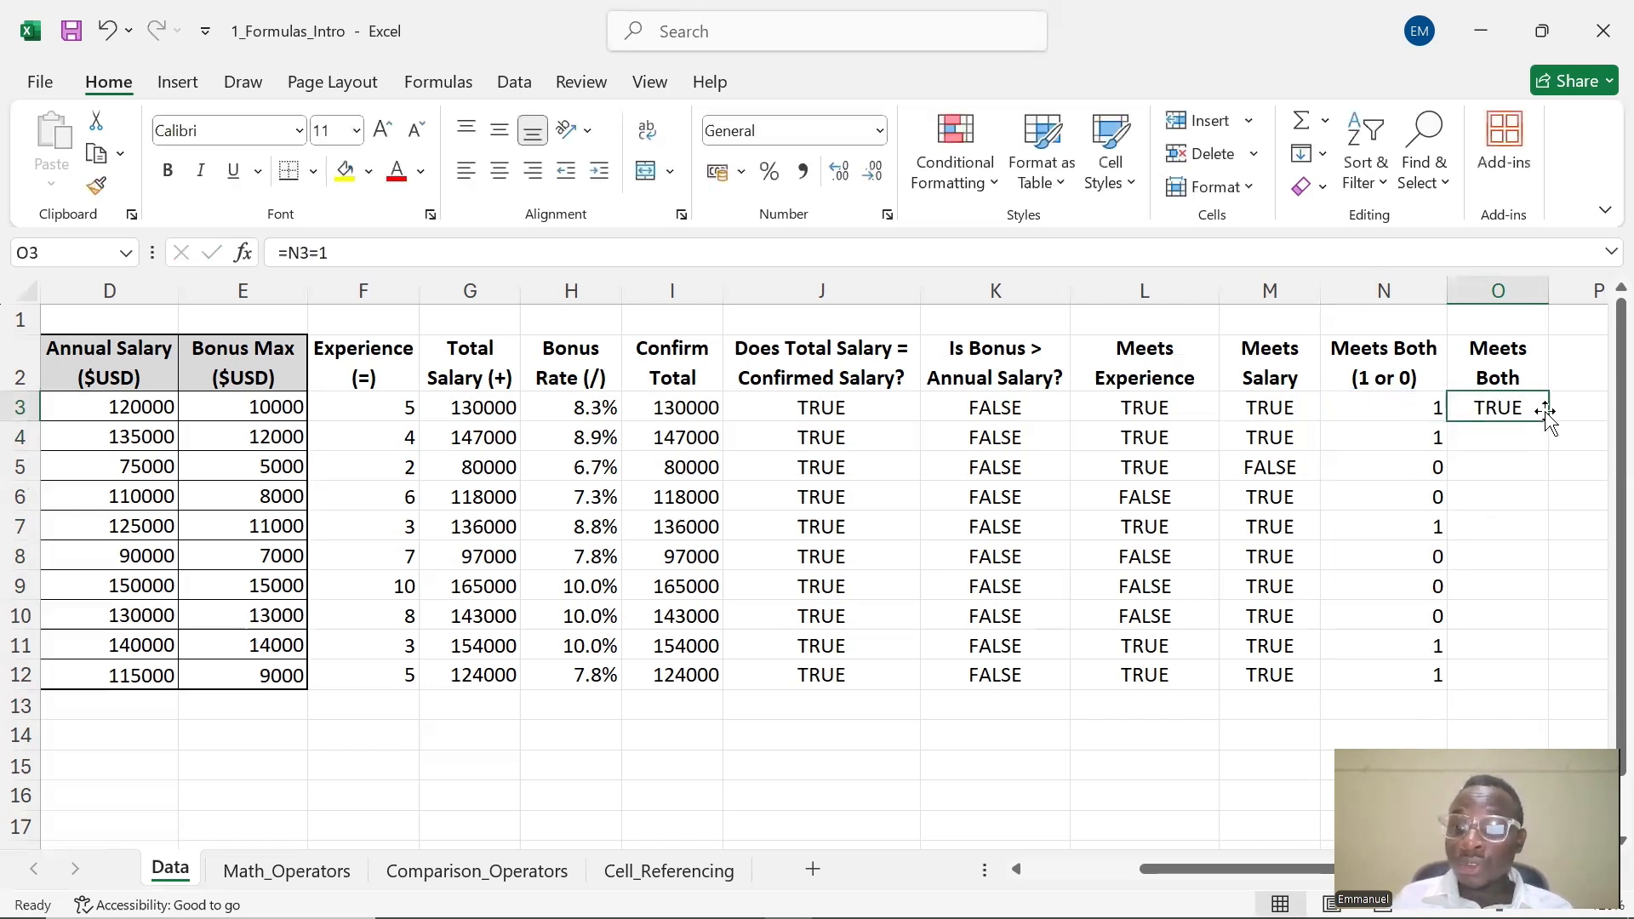
drag(1548, 422, 1575, 690)
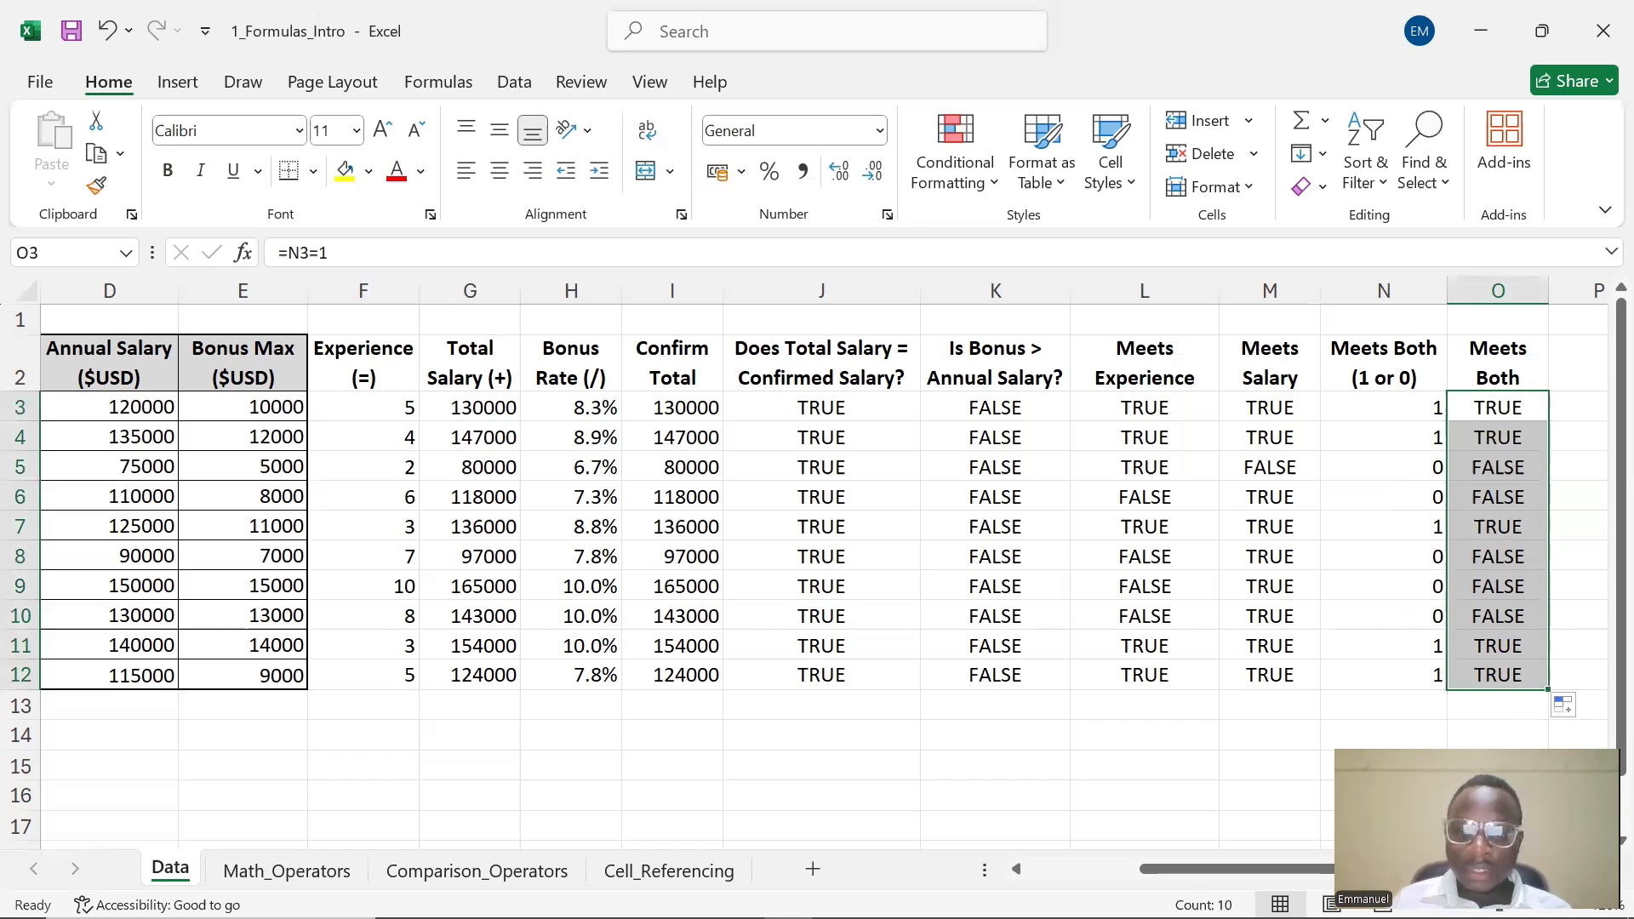
Open the 2_Functions_Intro workbook from the 2_Formulas_Functions folder
drag(1236, 863, 1285, 867)
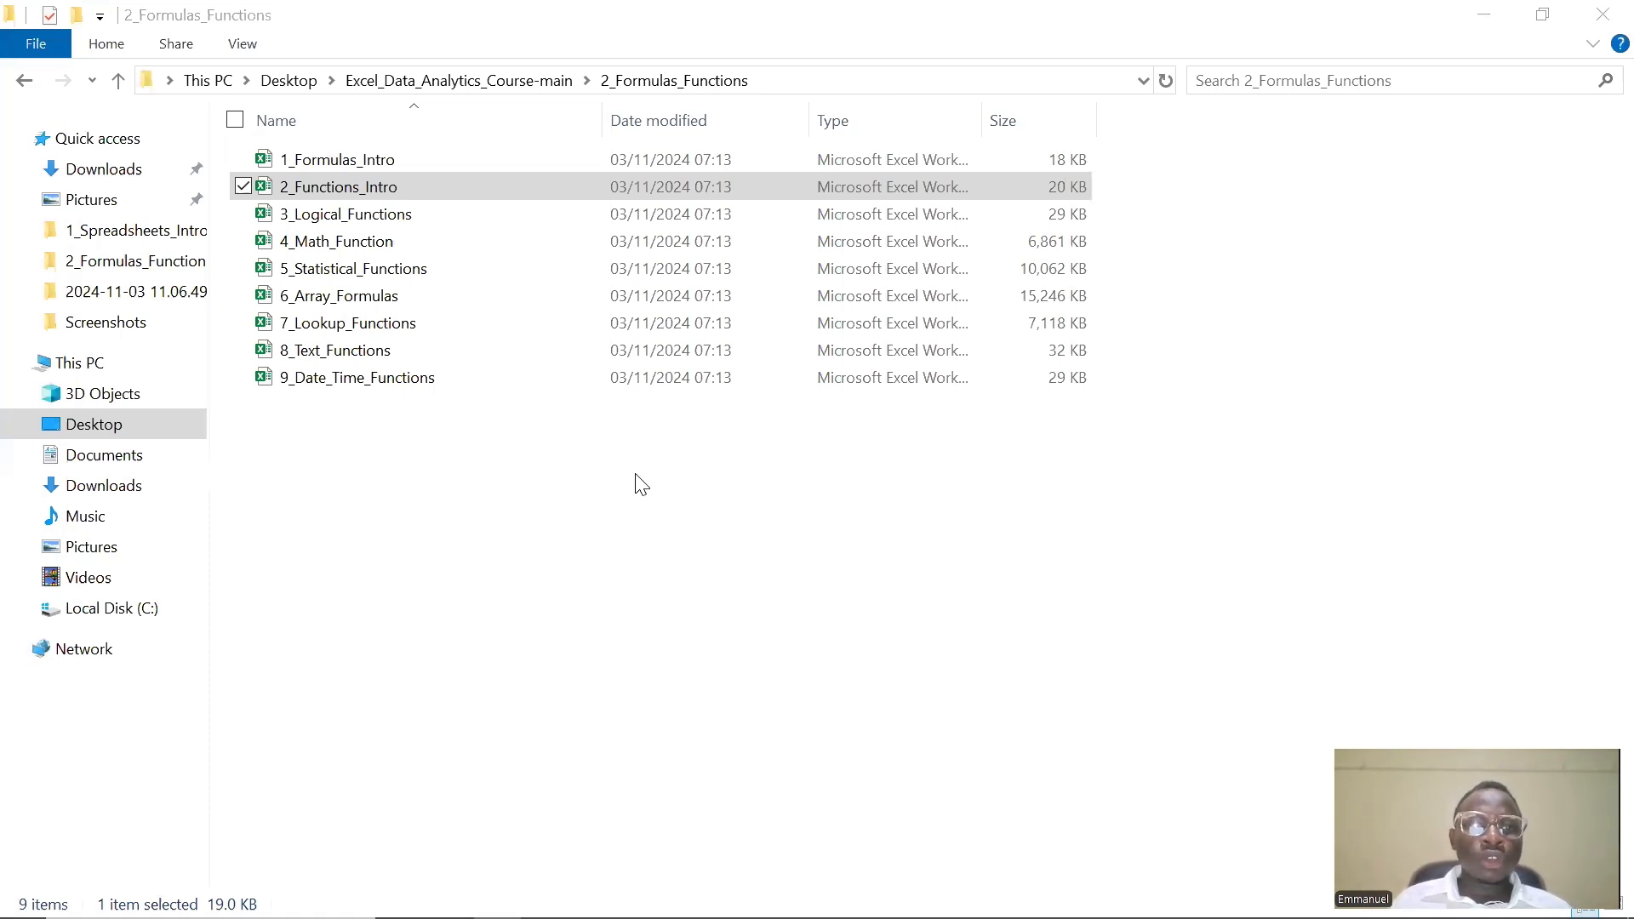
click(340, 194)
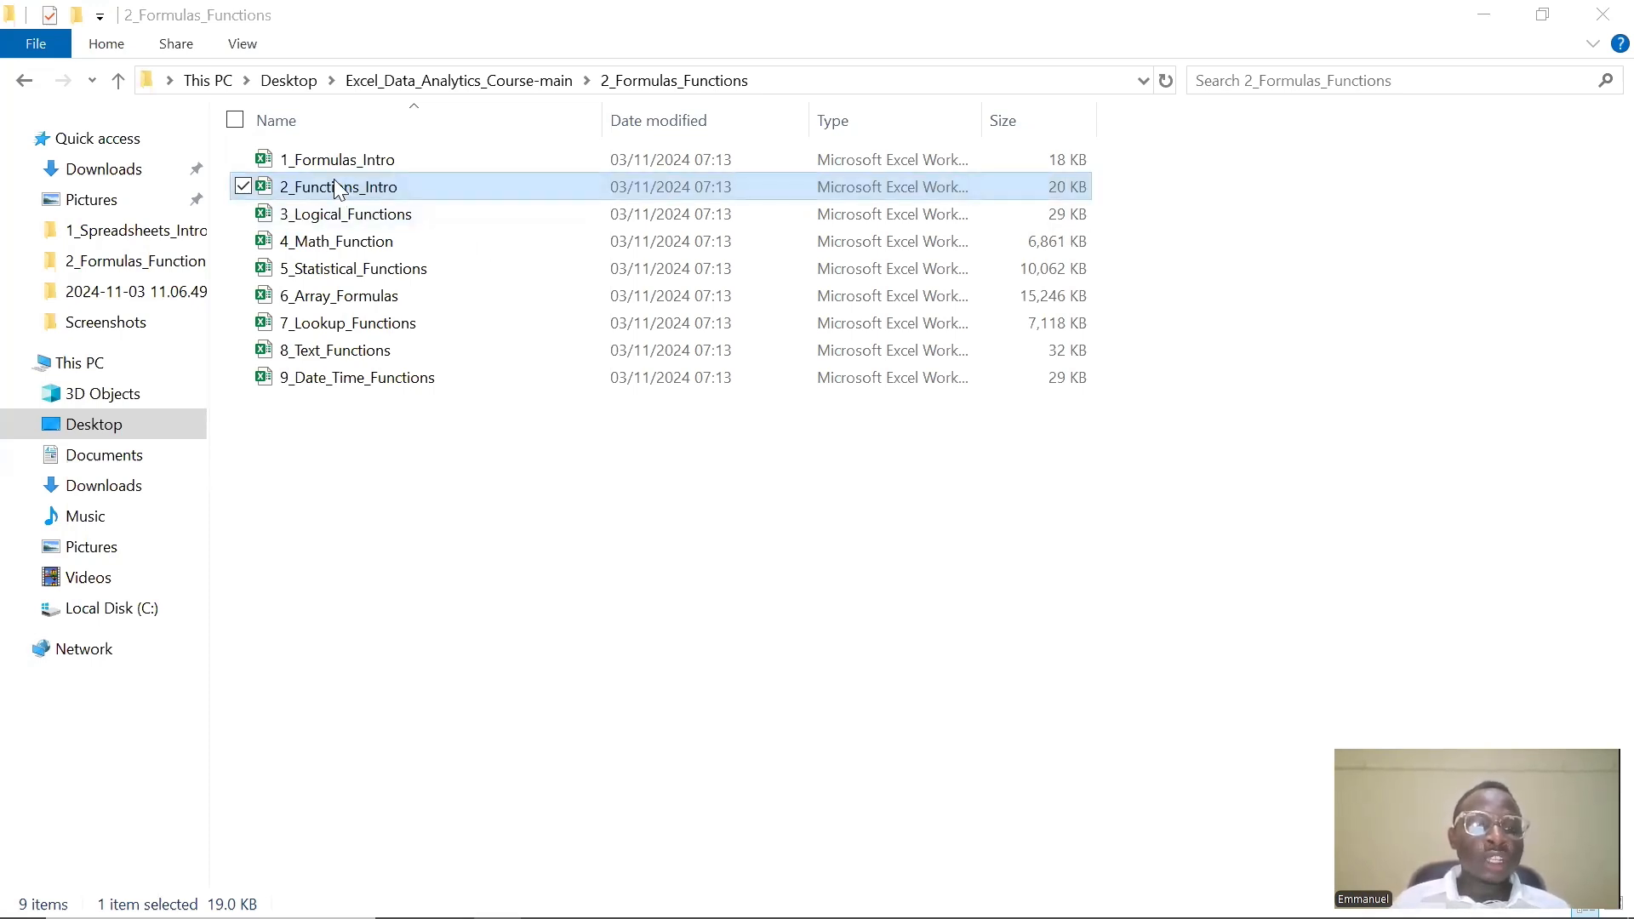
double_click(439, 195)
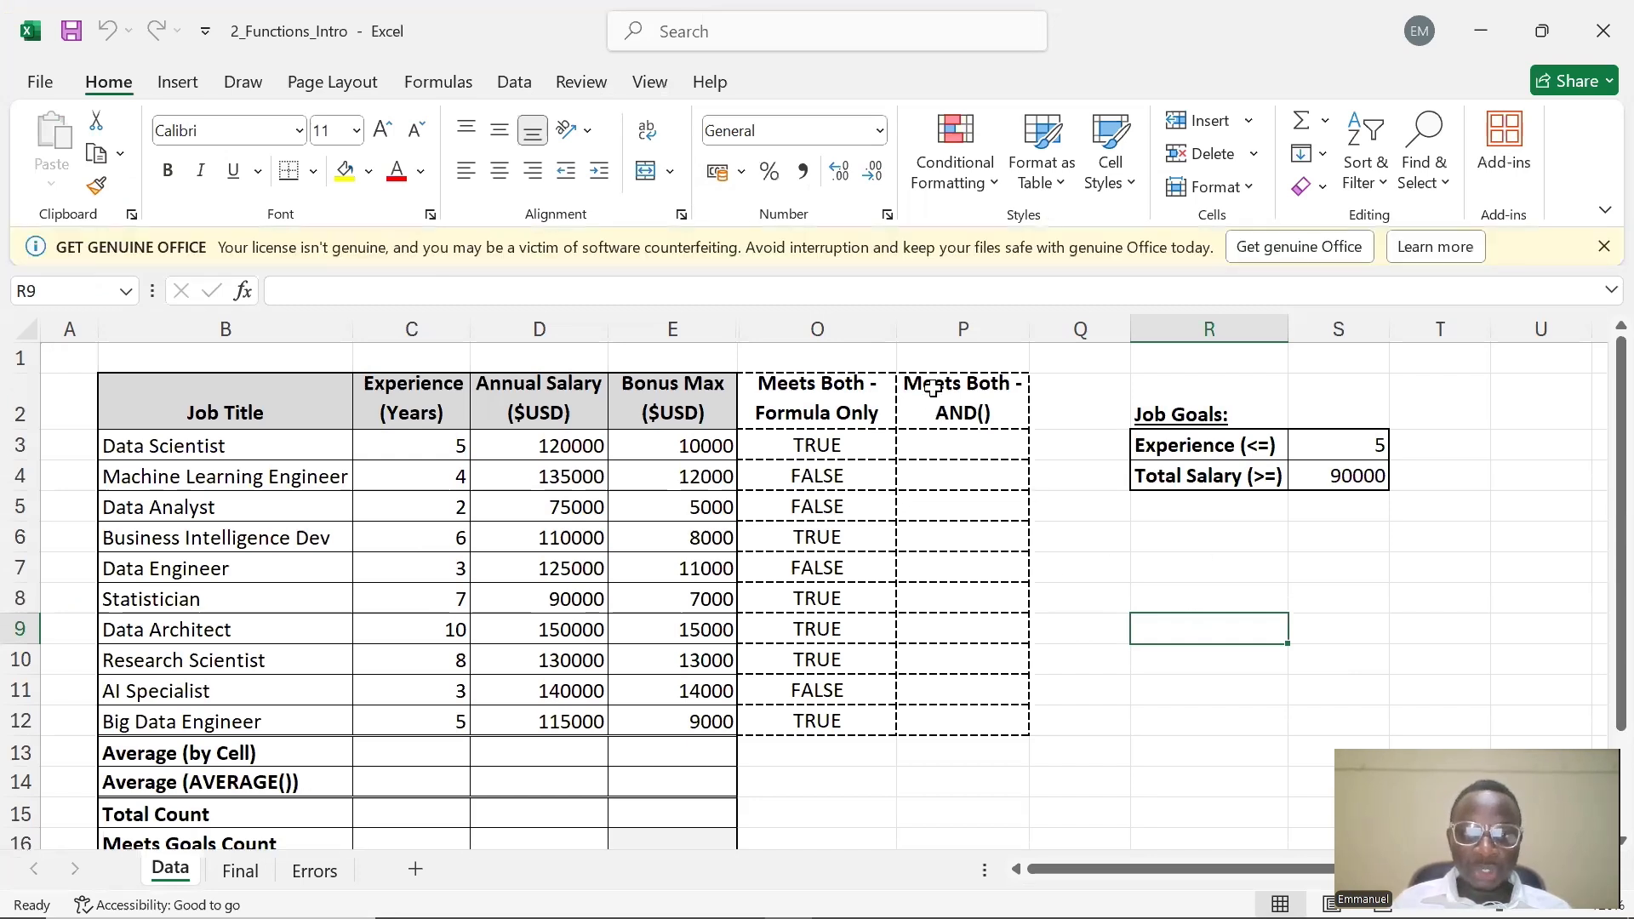
Dismiss the license notification bar and start editing P3 under Meets Both - AND()
click(1600, 249)
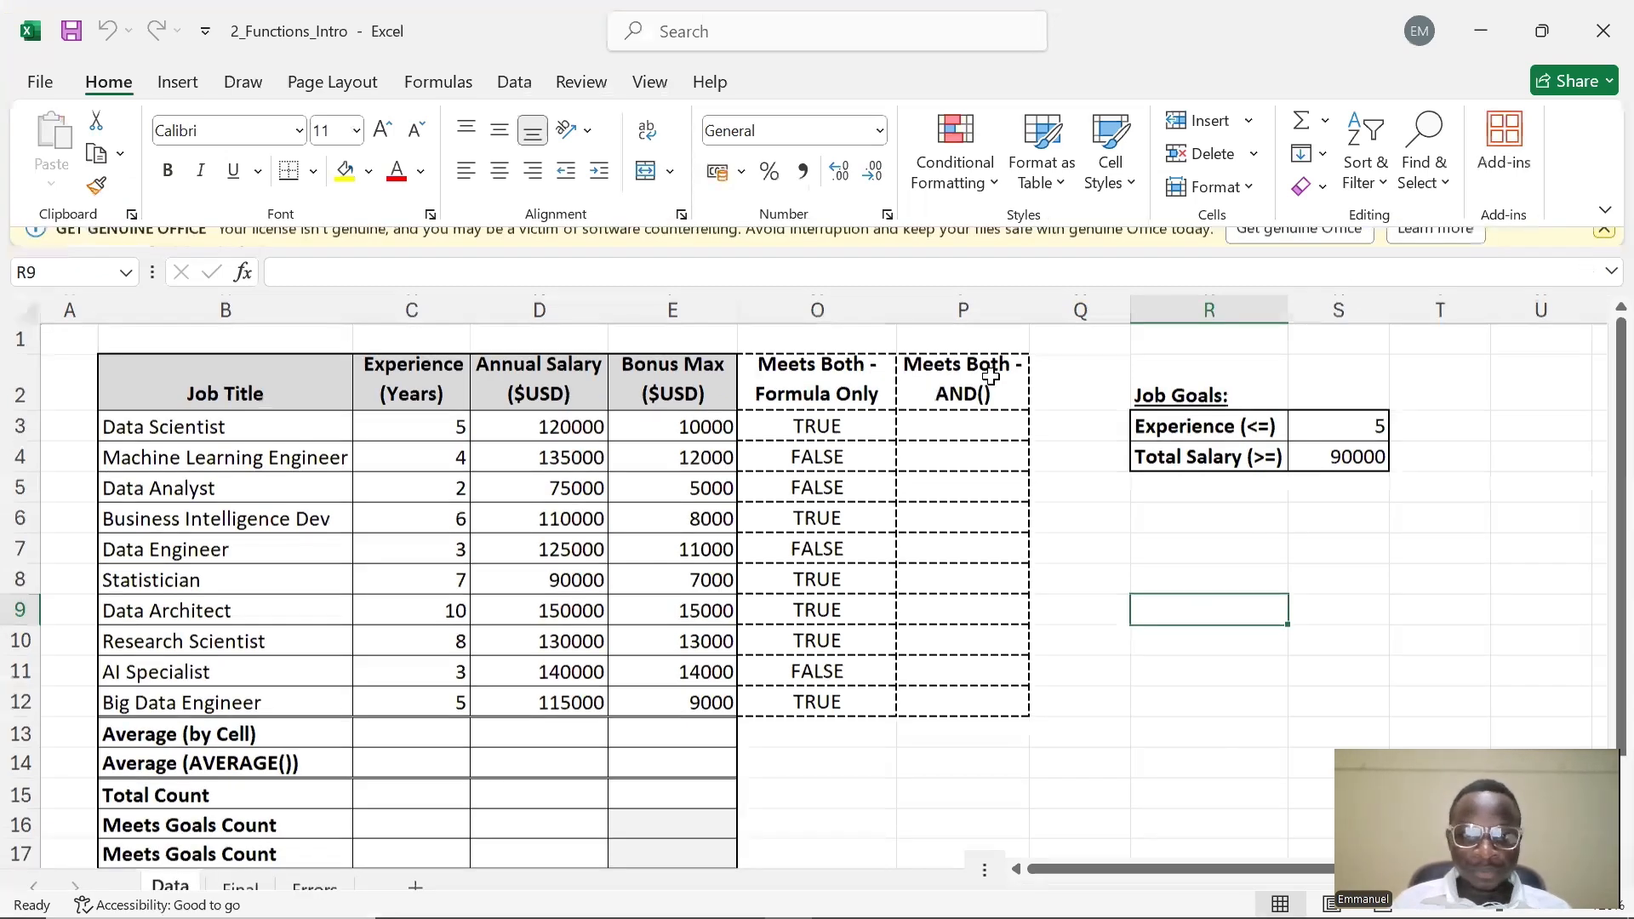
double_click(957, 403)
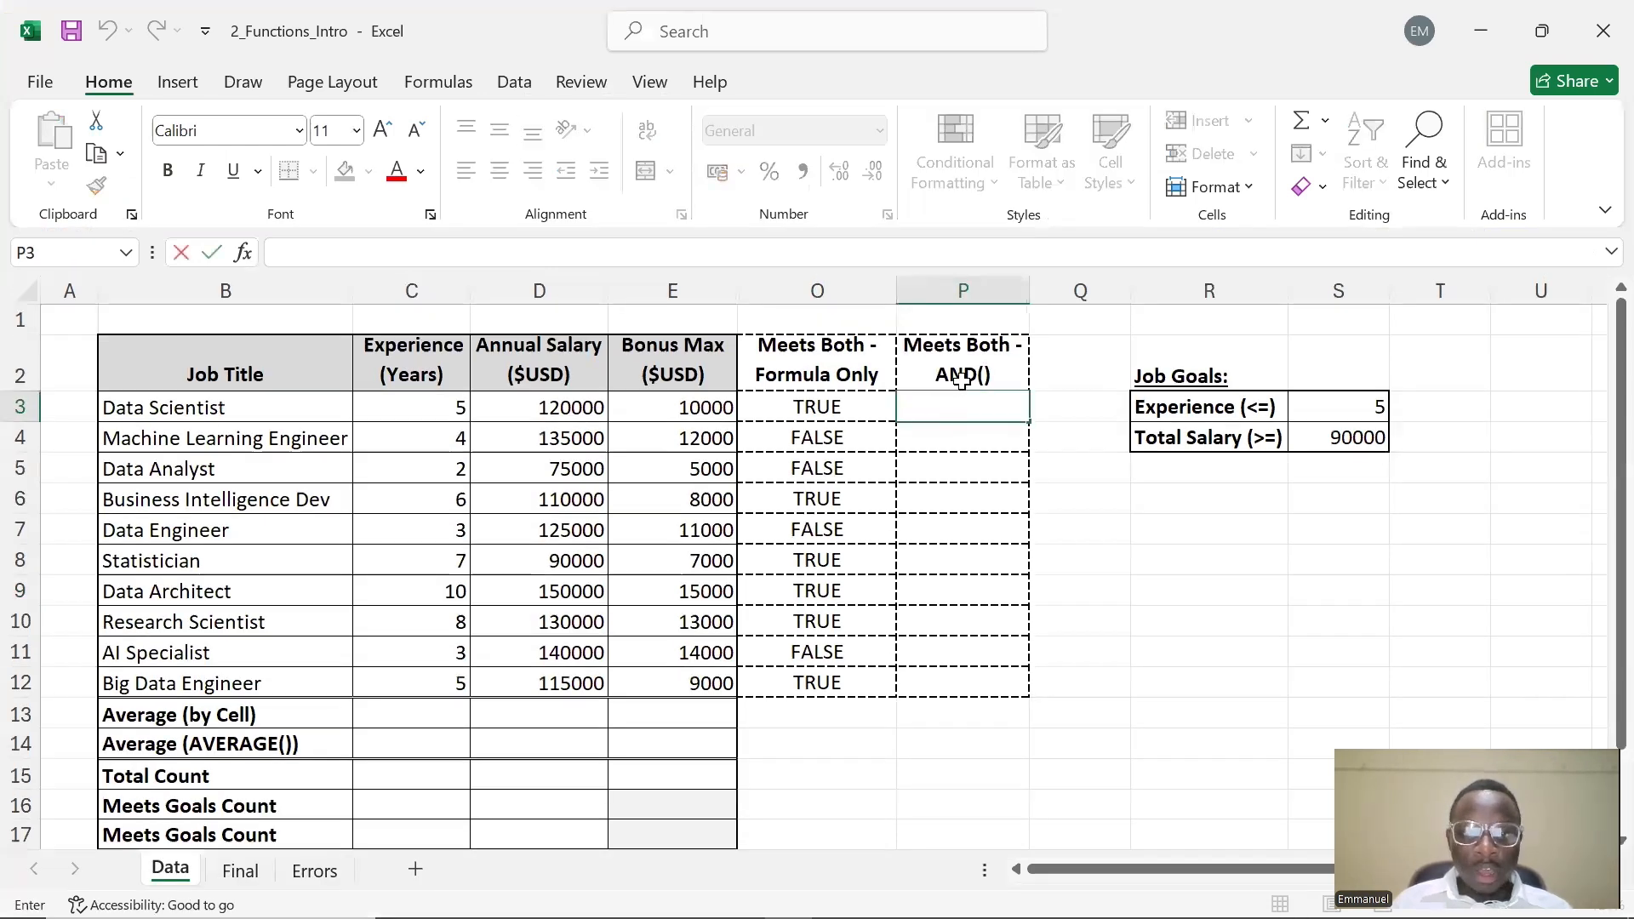
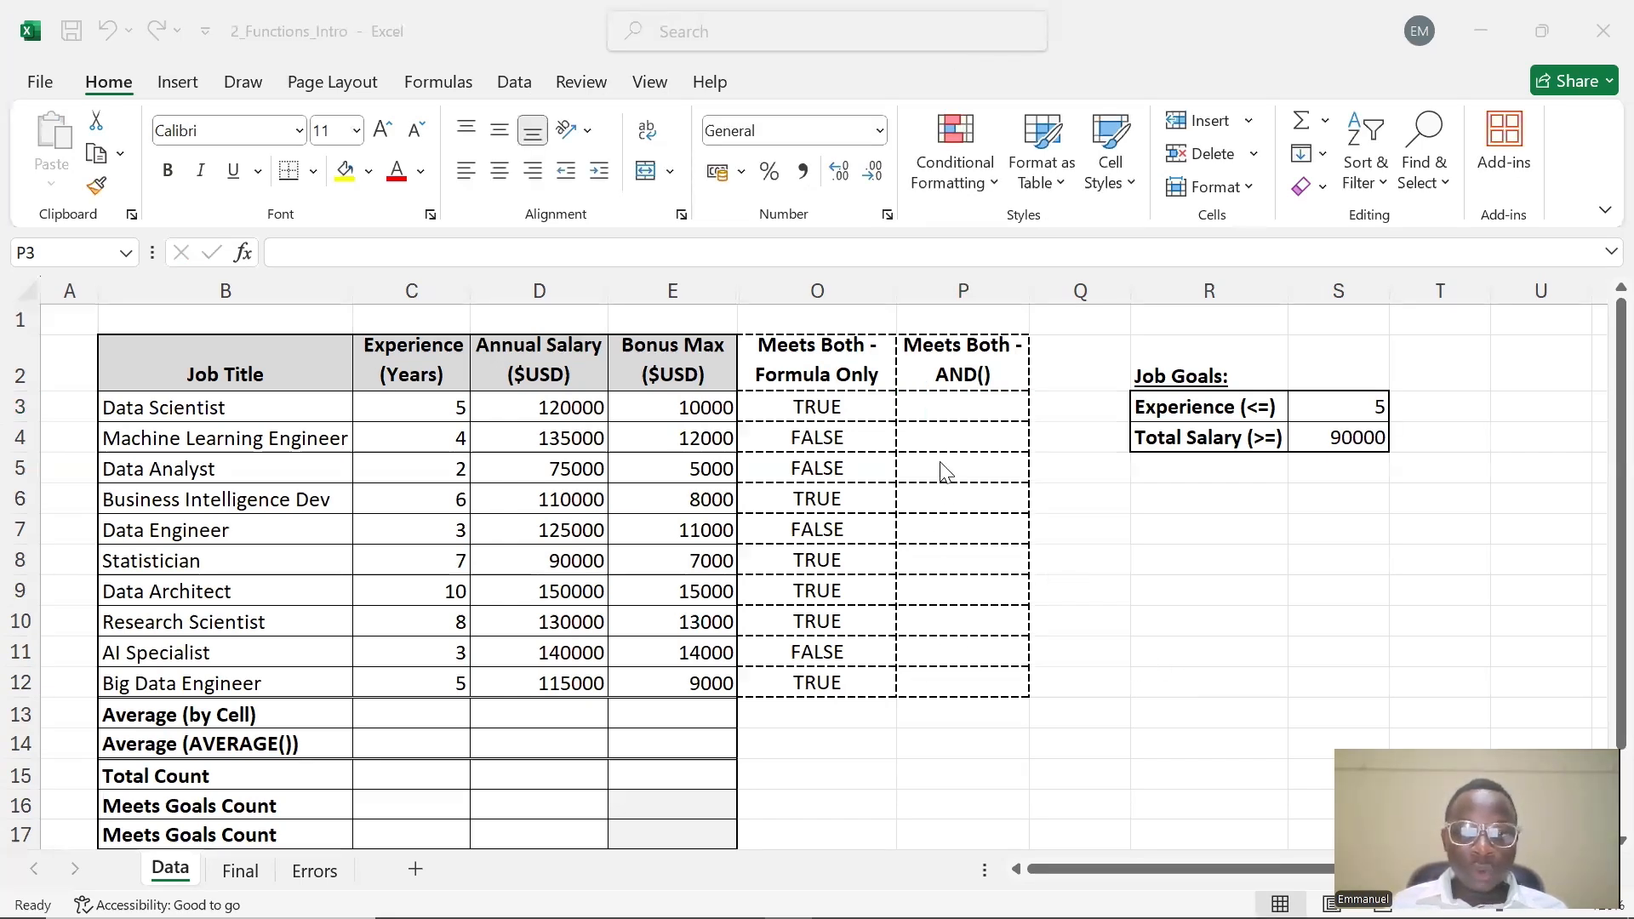
Unhide the hidden columns L to N and widen the Meets Experience and Meets Salary columns
click(949, 405)
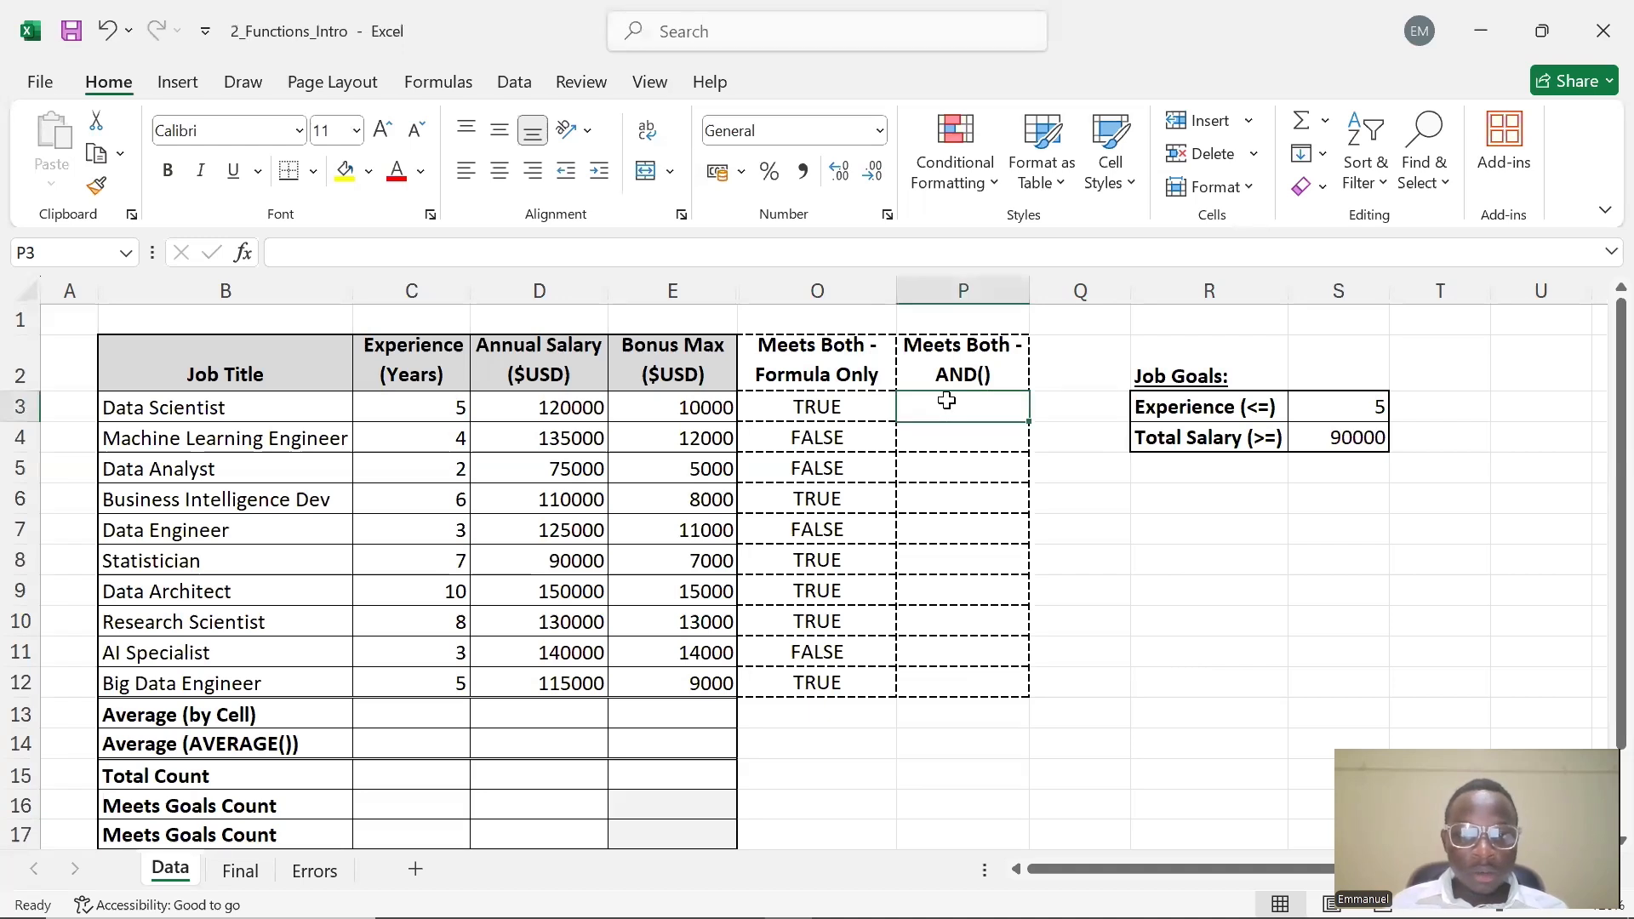
double_click(947, 402)
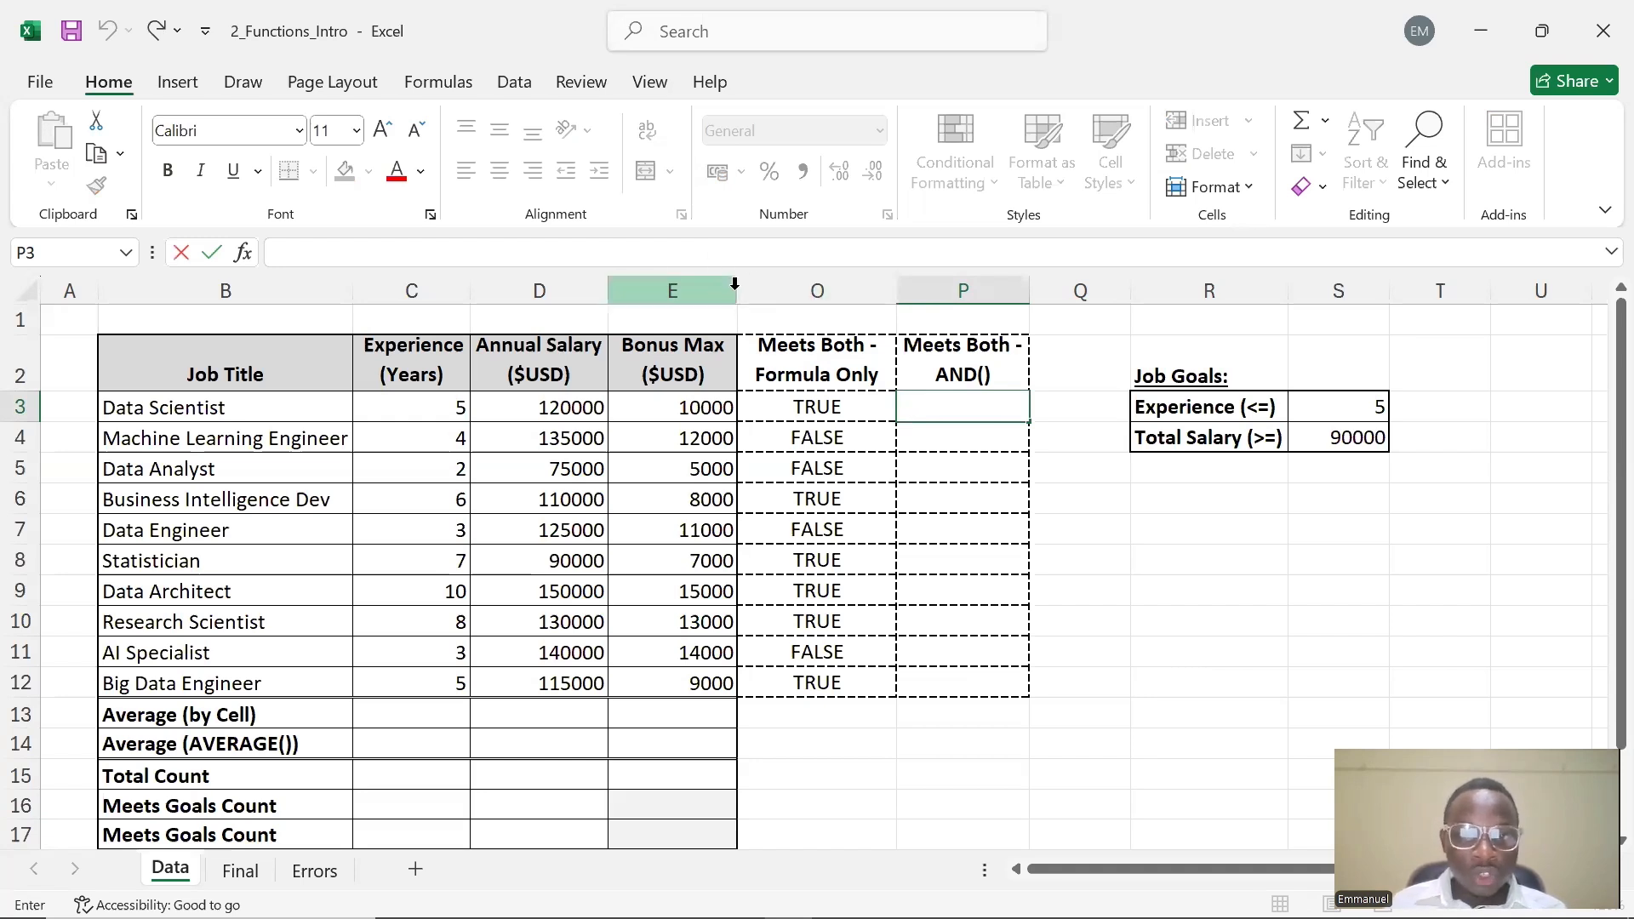
click(803, 366)
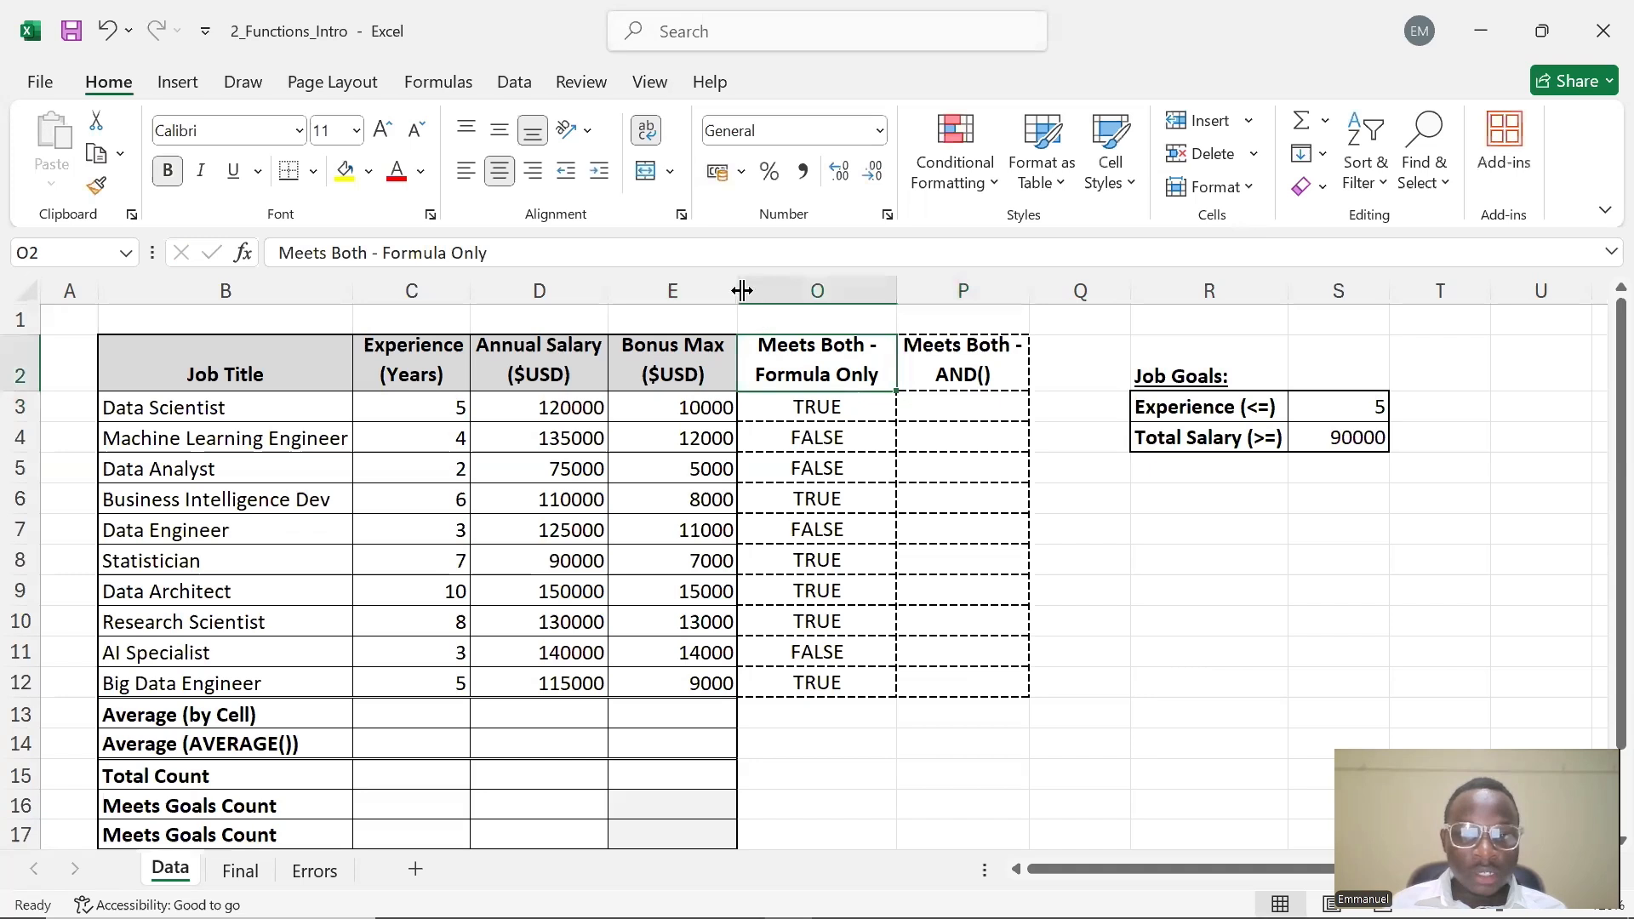
drag(756, 291, 813, 292)
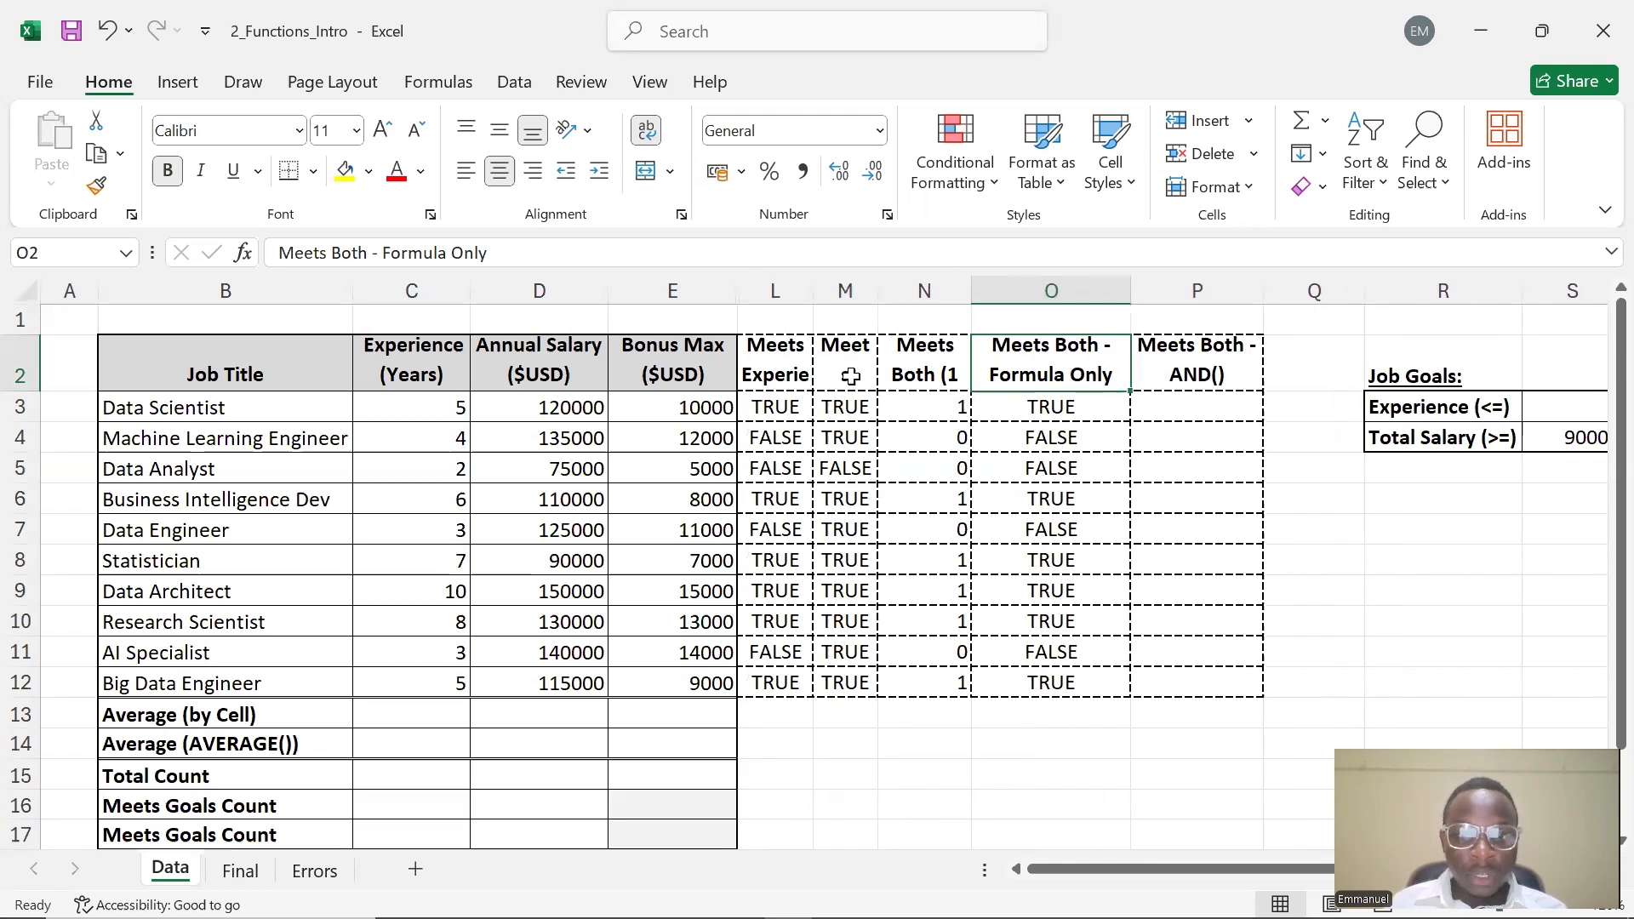
drag(877, 292, 910, 292)
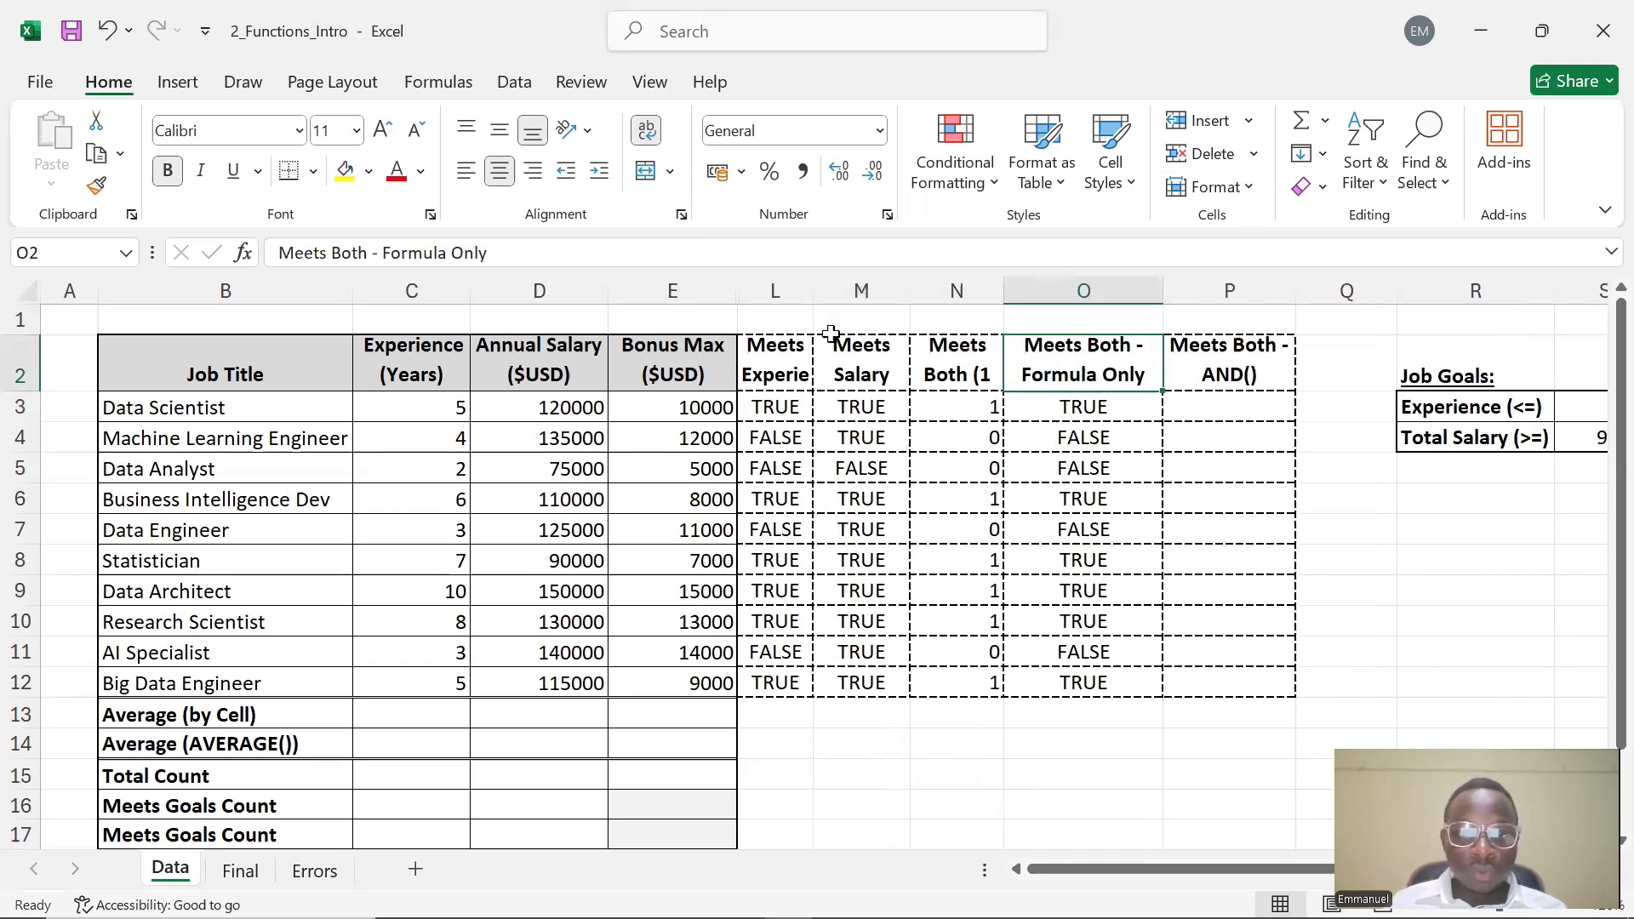
click(816, 307)
drag(816, 291, 863, 283)
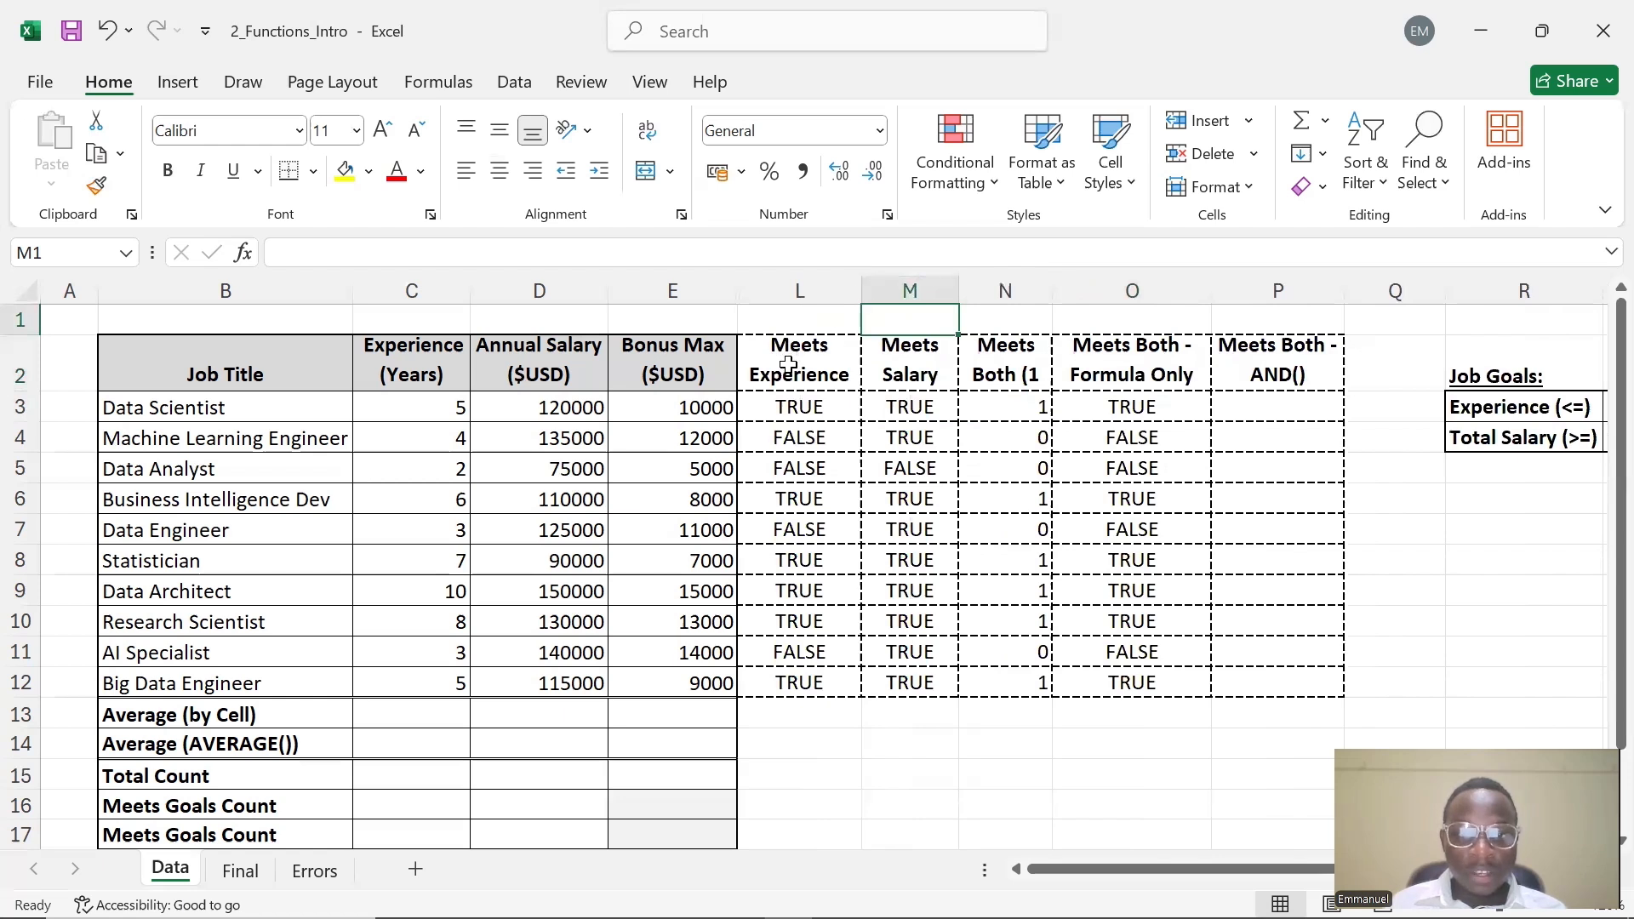
click(904, 354)
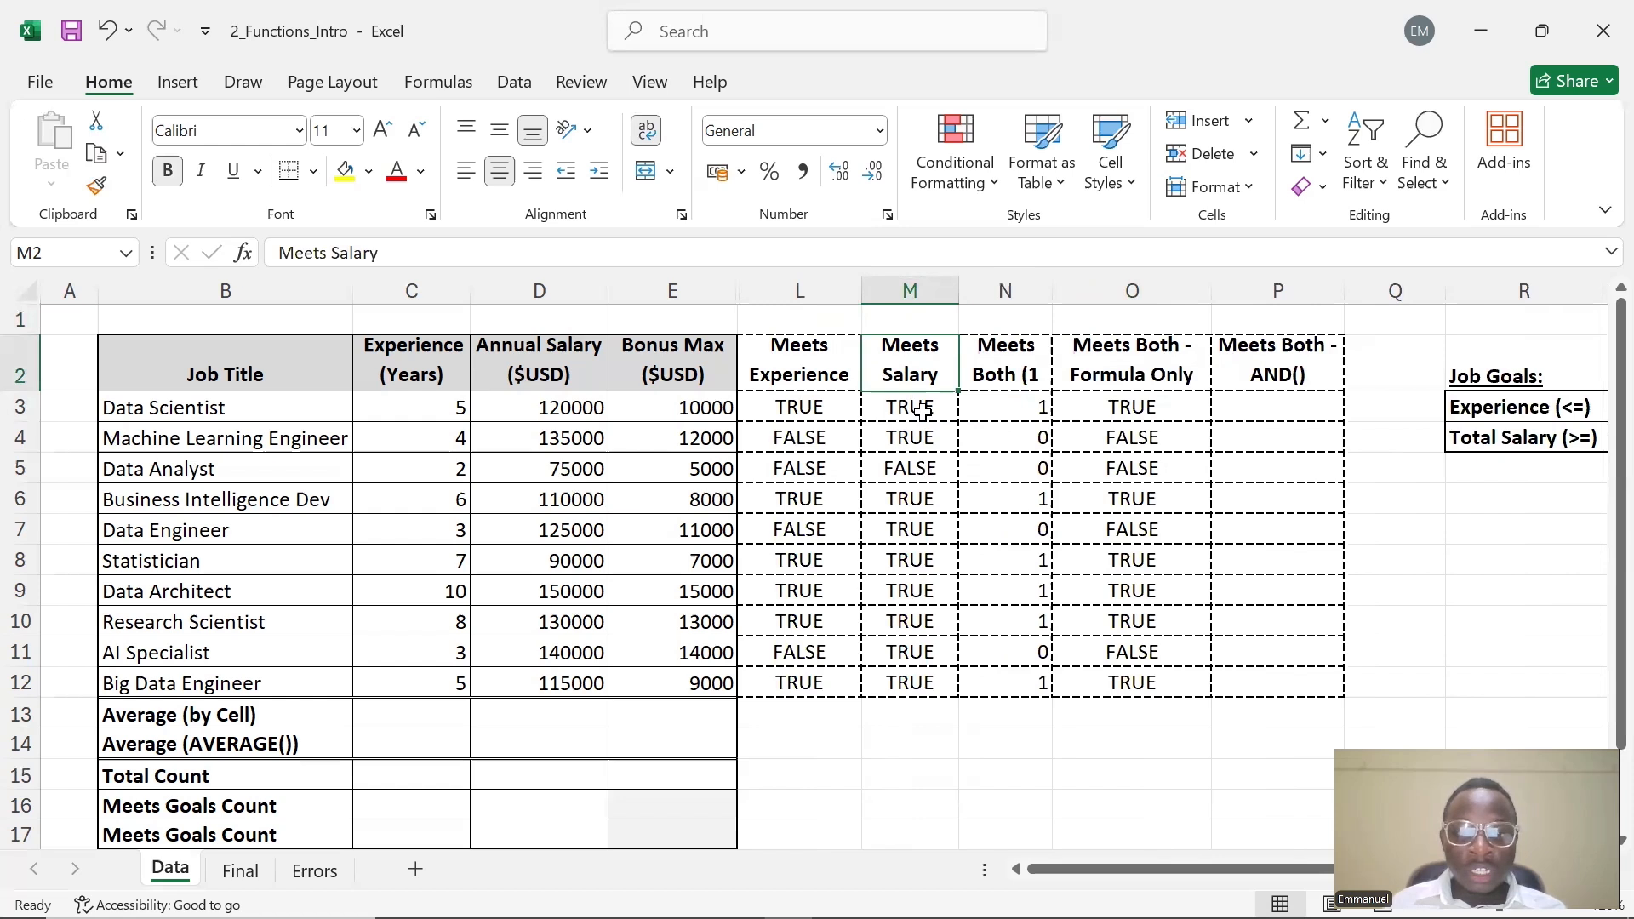
Enter =AND(L3,M3) in P3 under Meets Both - AND() and fill it down through P12
double_click(1246, 414)
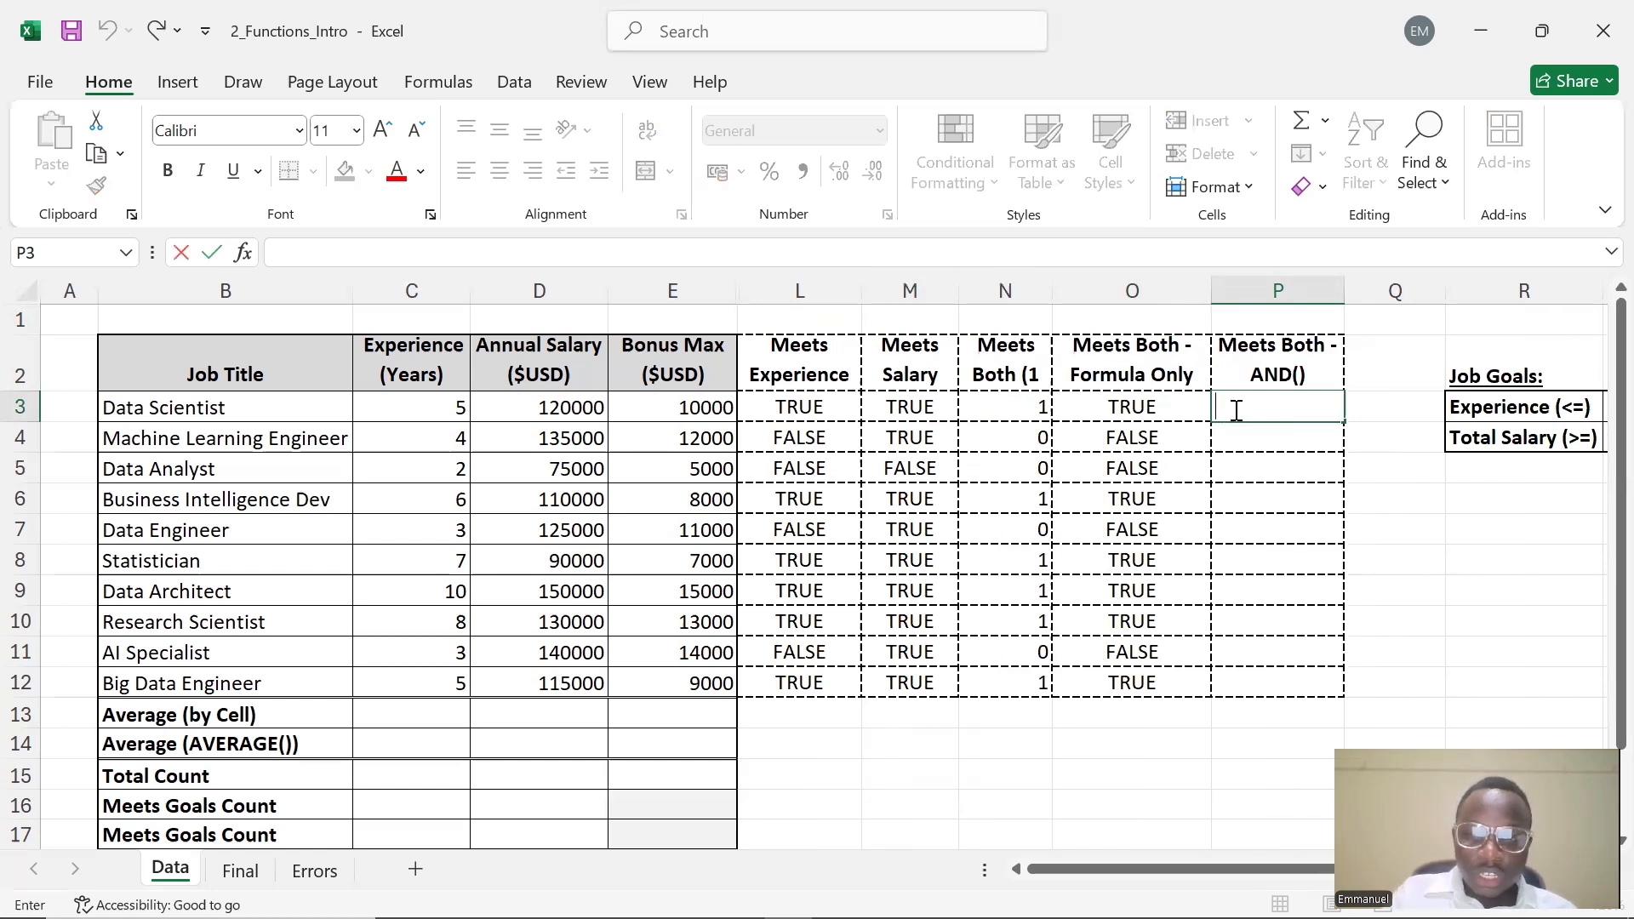
text(=AND)
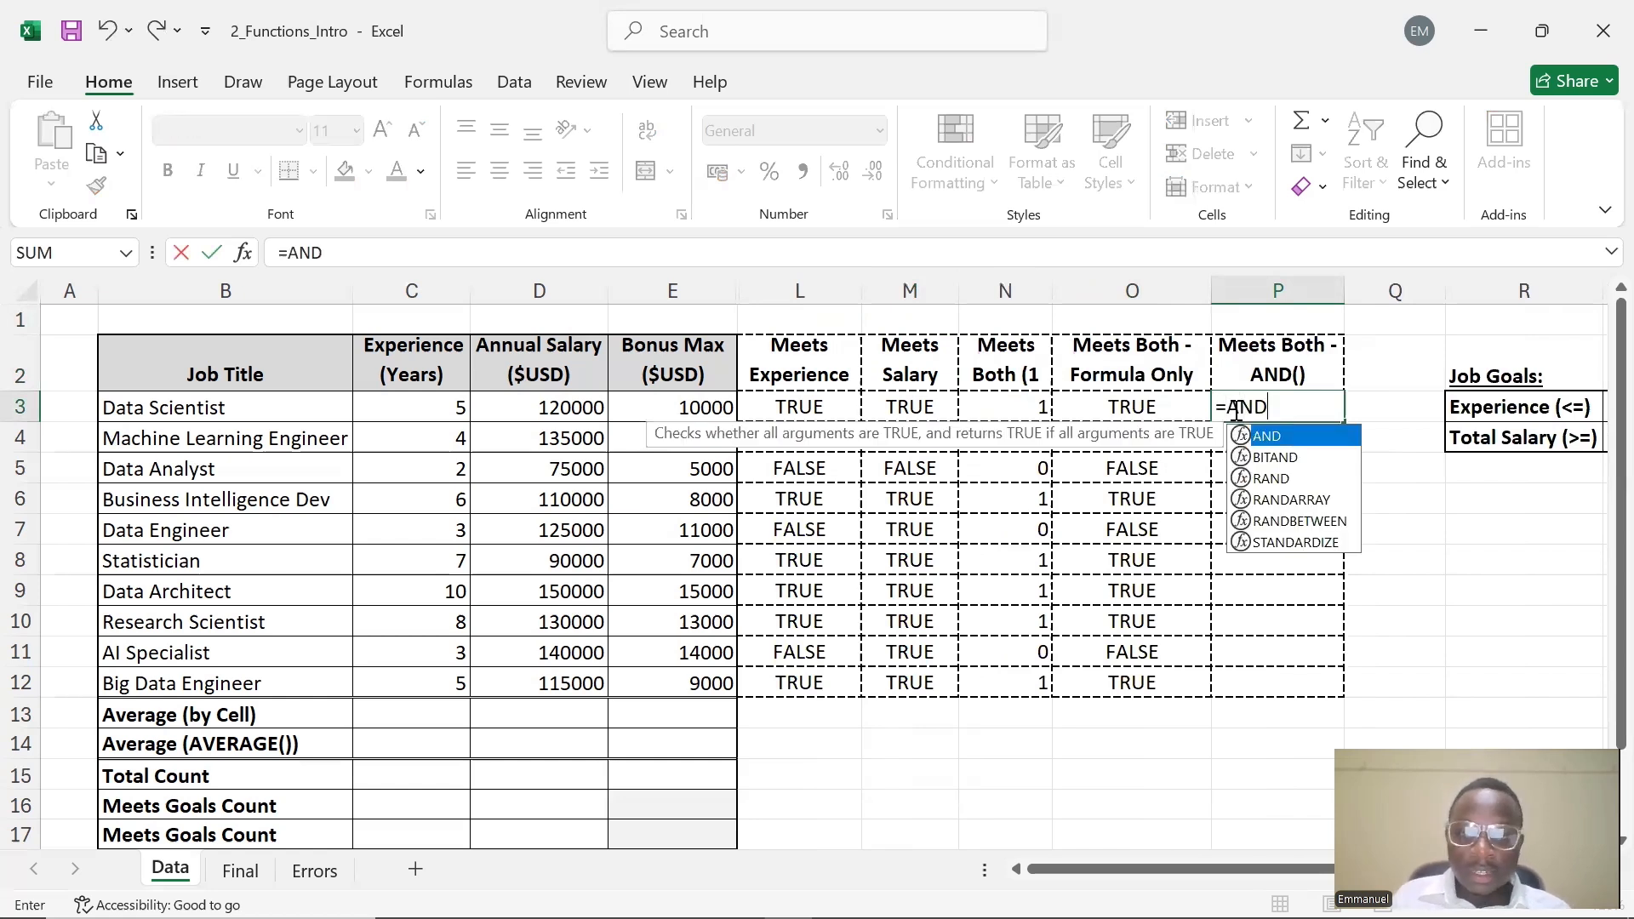
text(()
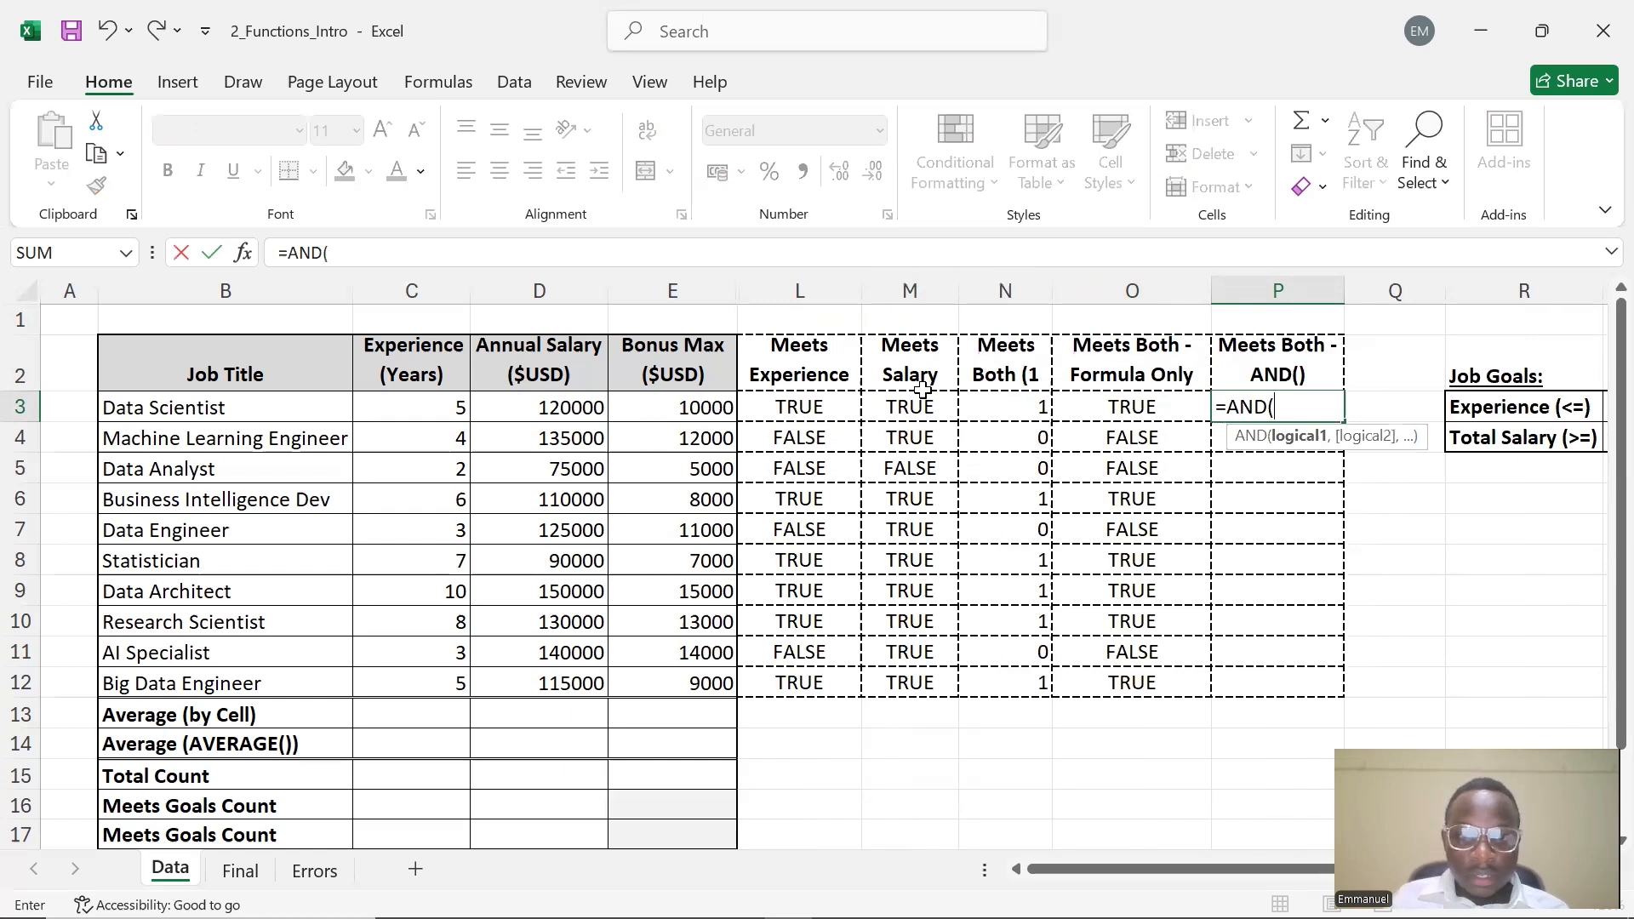
click(843, 408)
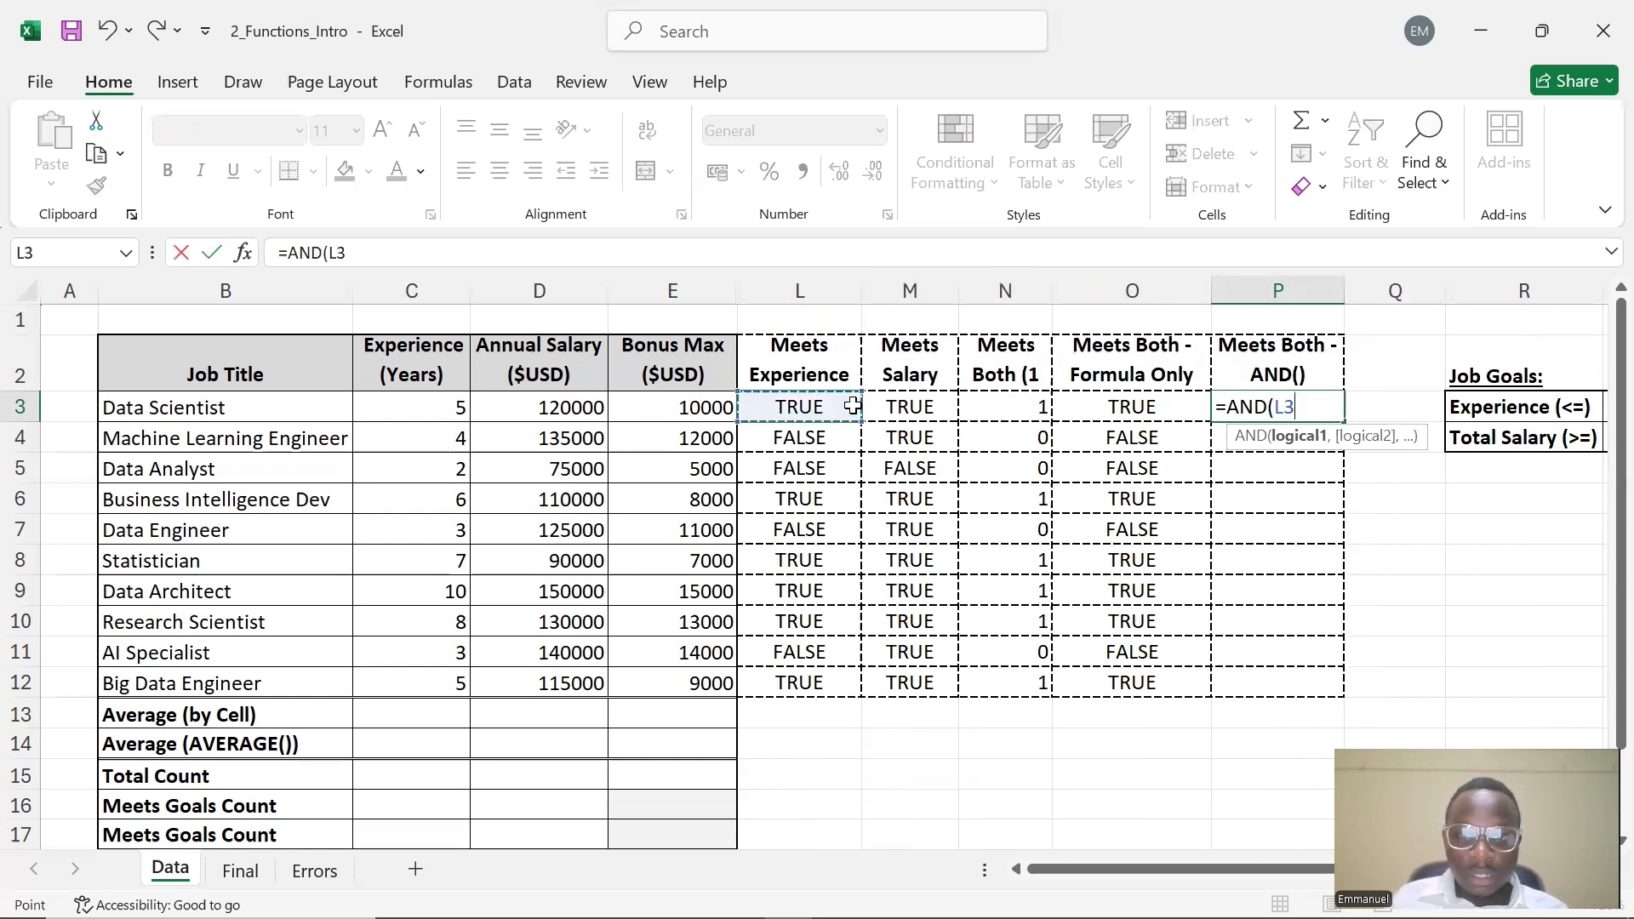
text(,)
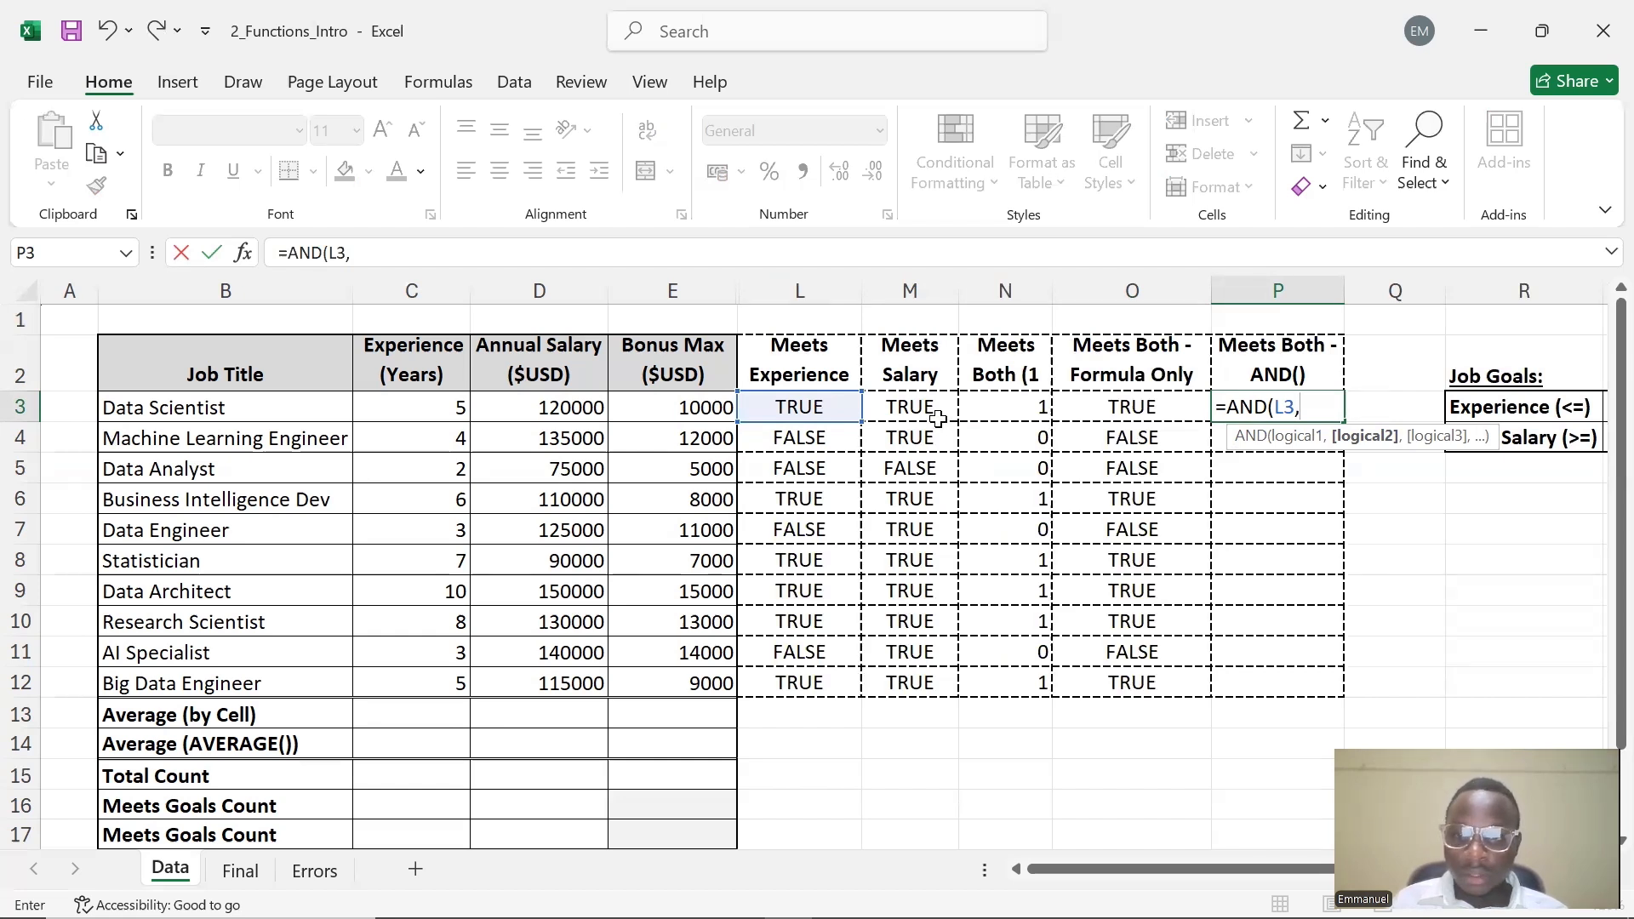
text(M3)
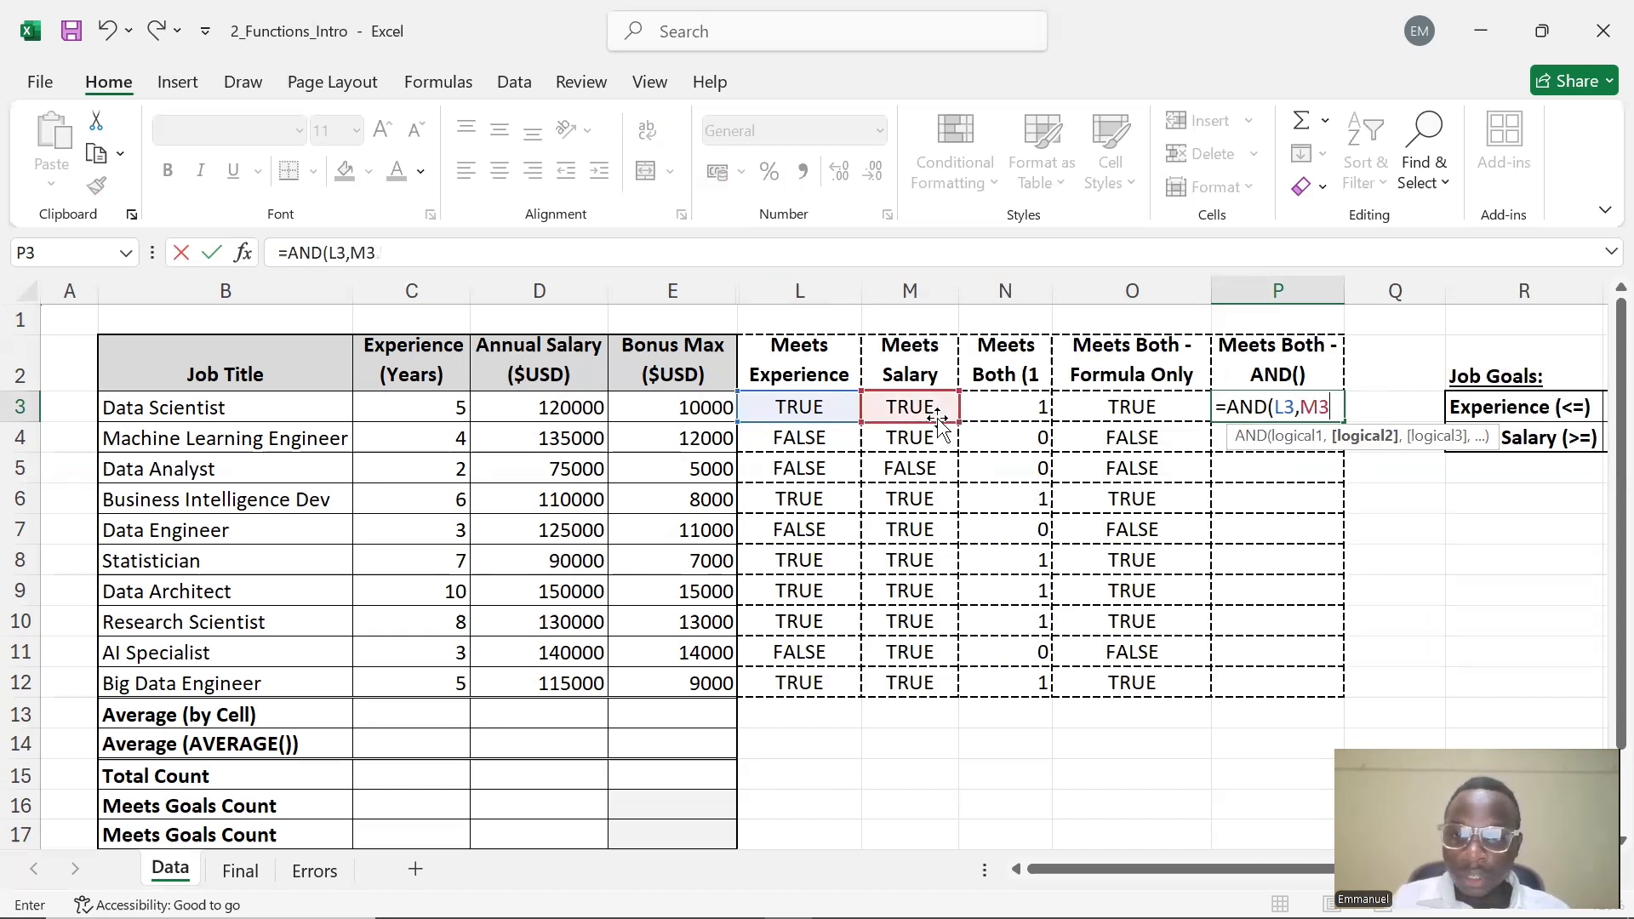
text())
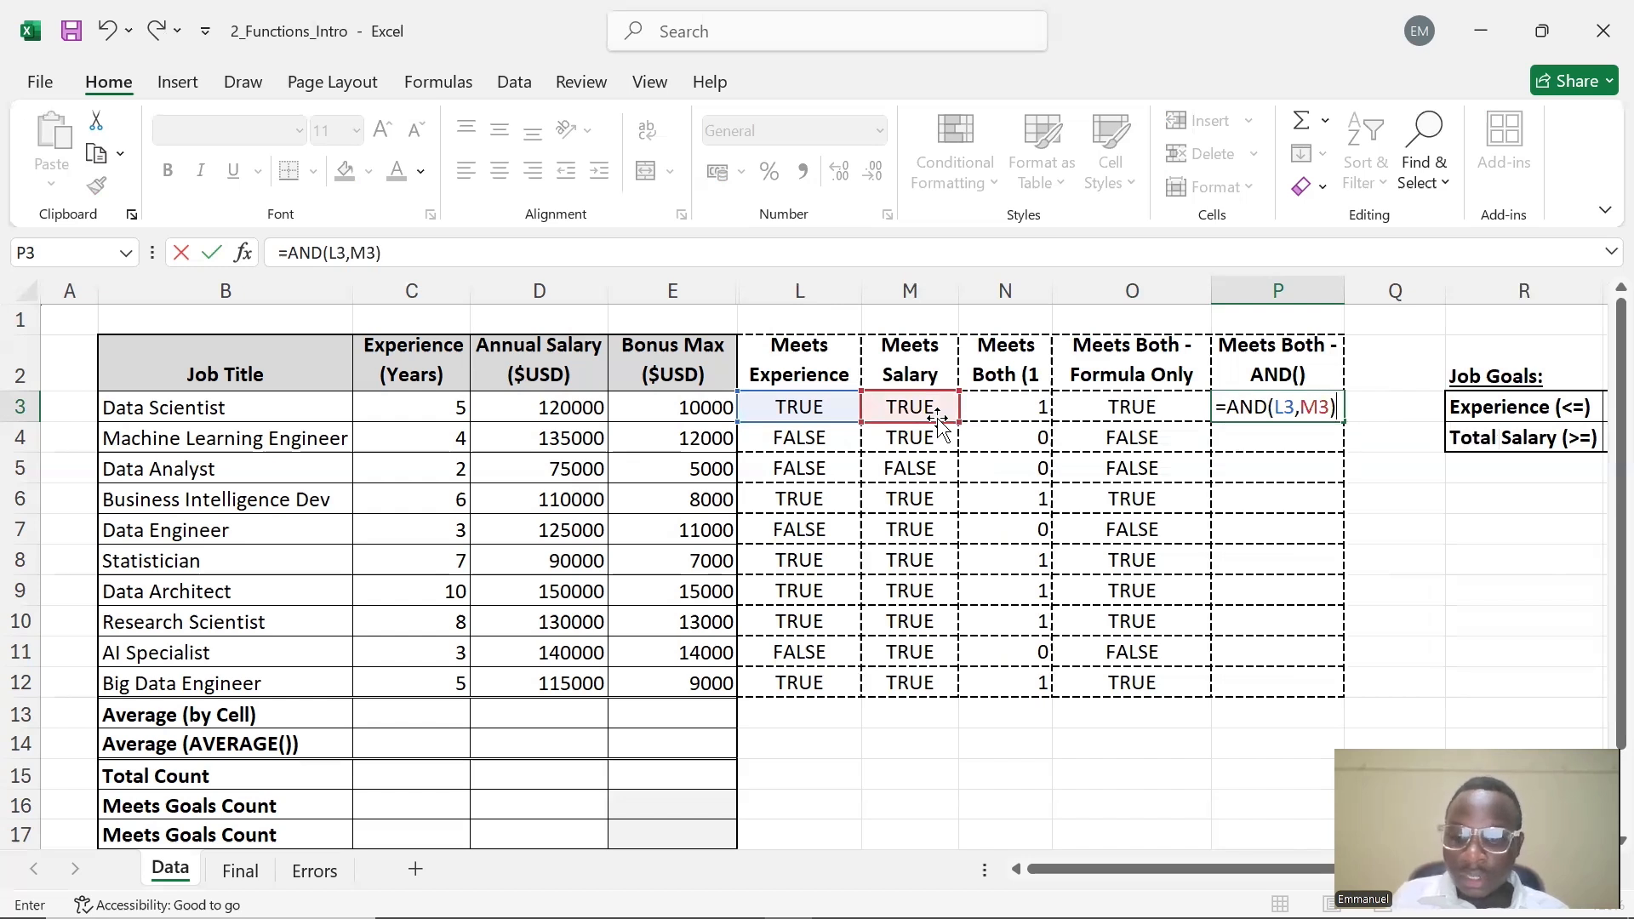
key(Return)
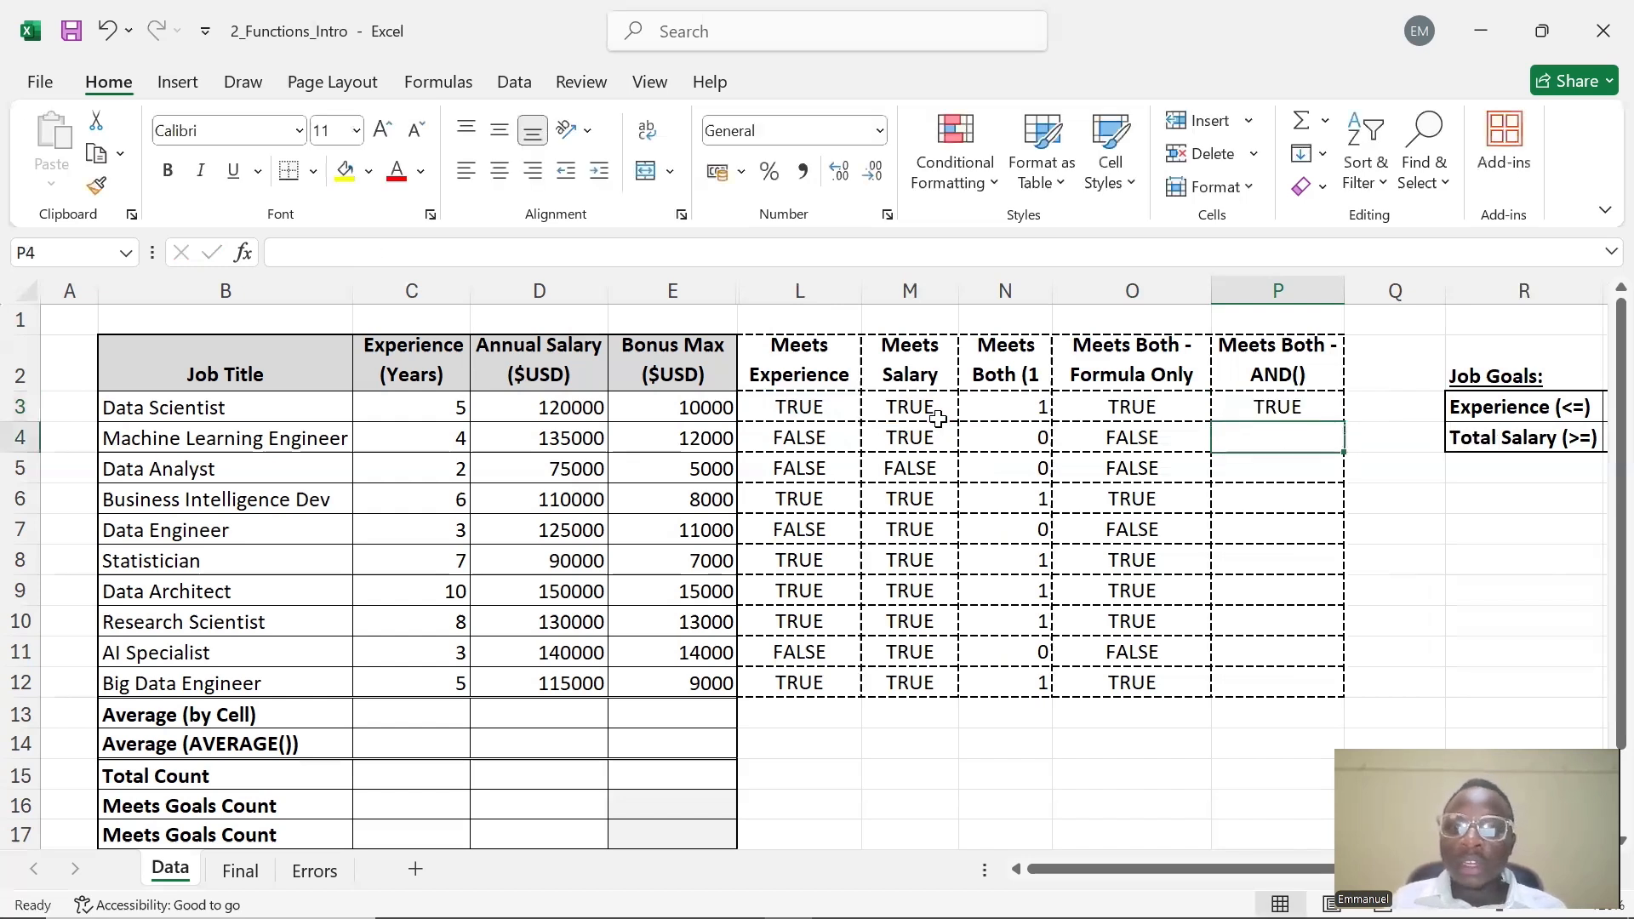
click(1282, 407)
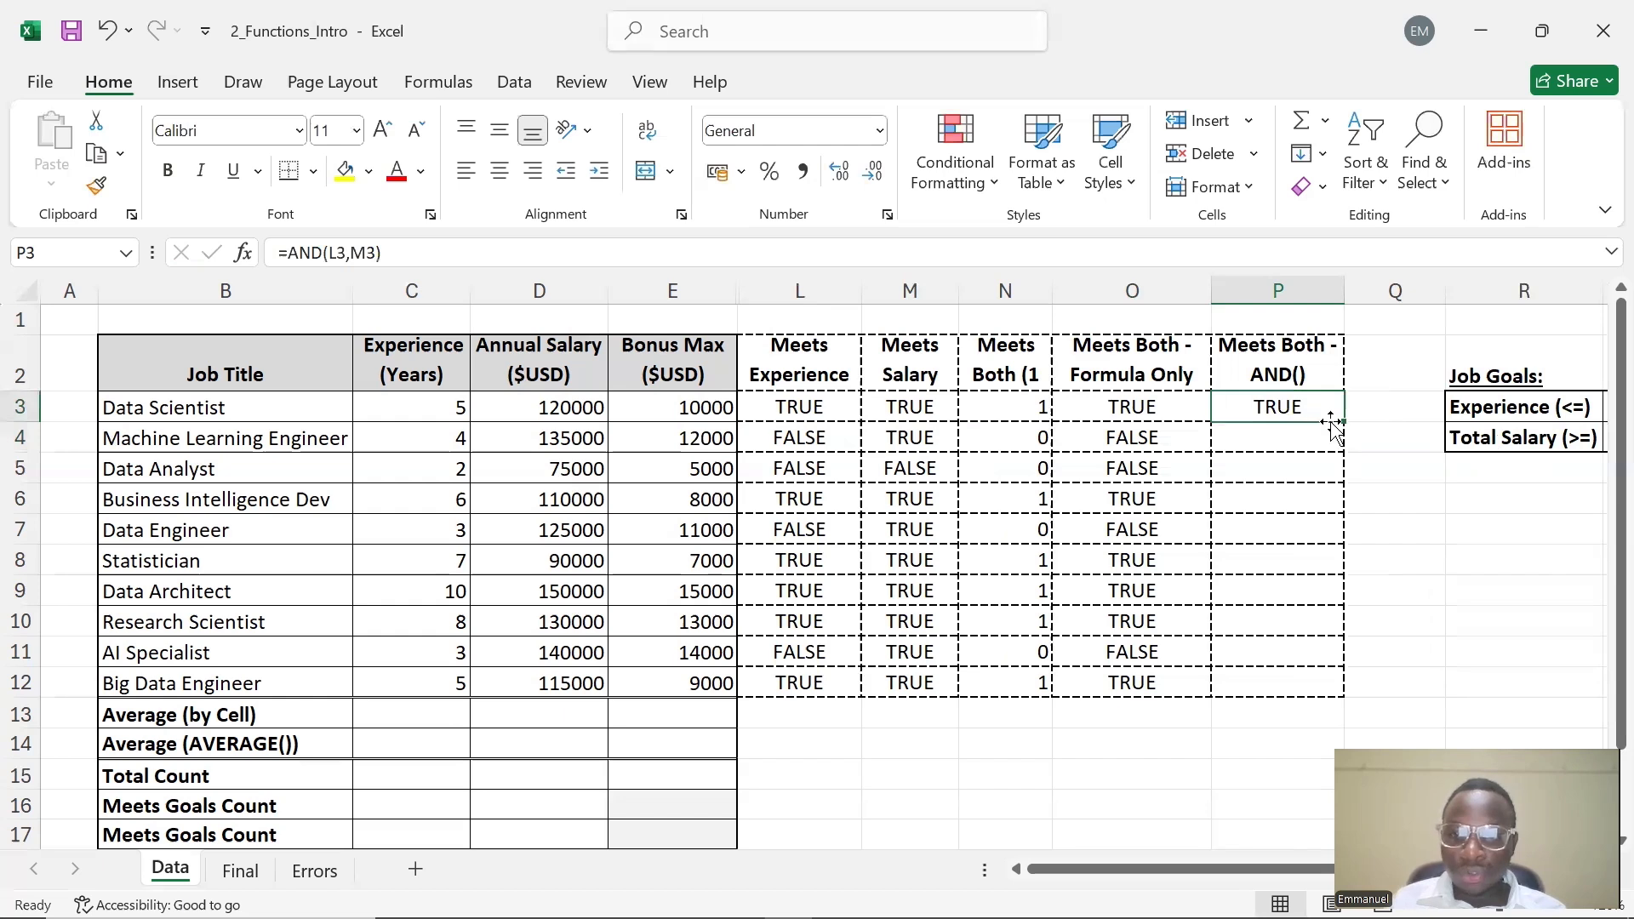
drag(1344, 423, 1317, 685)
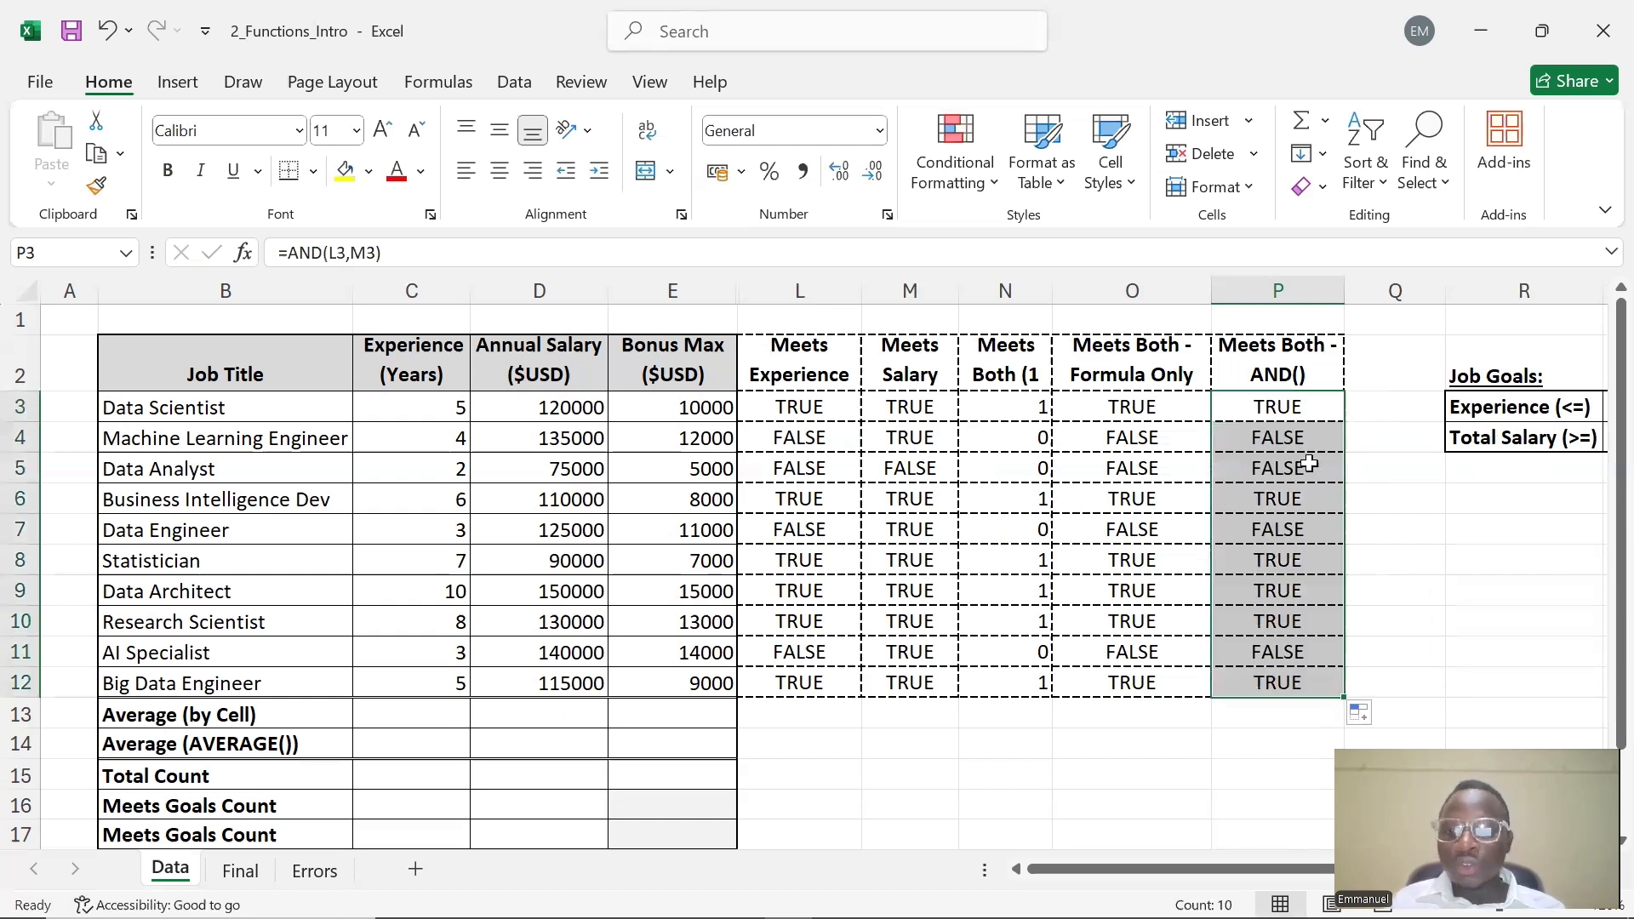
click(1394, 523)
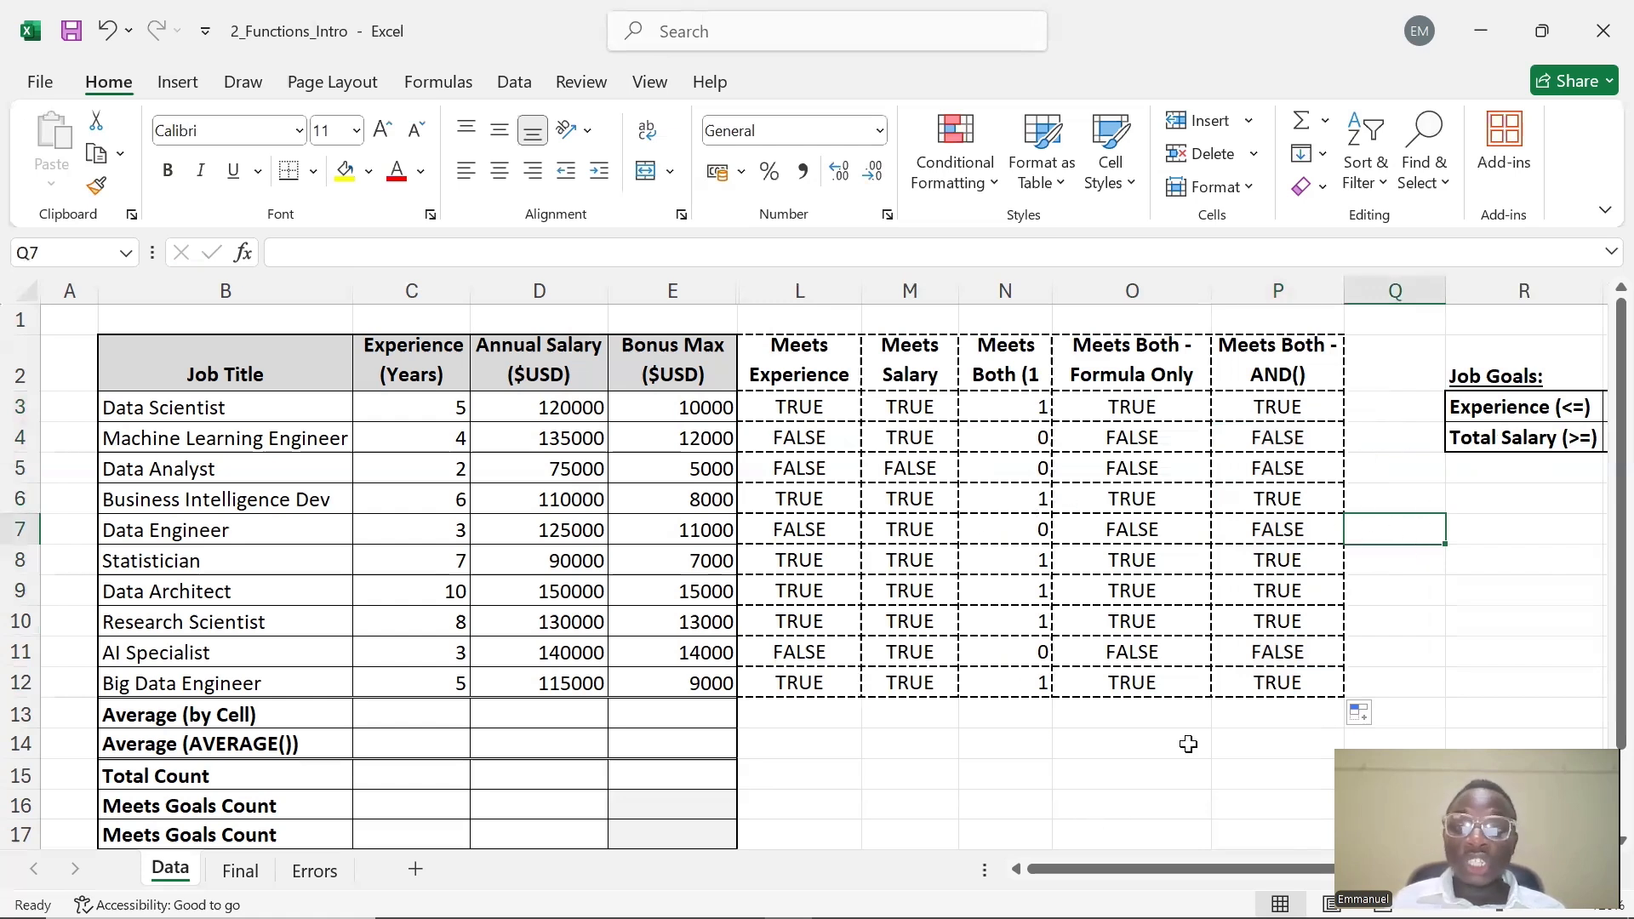
click(1396, 590)
click(1371, 558)
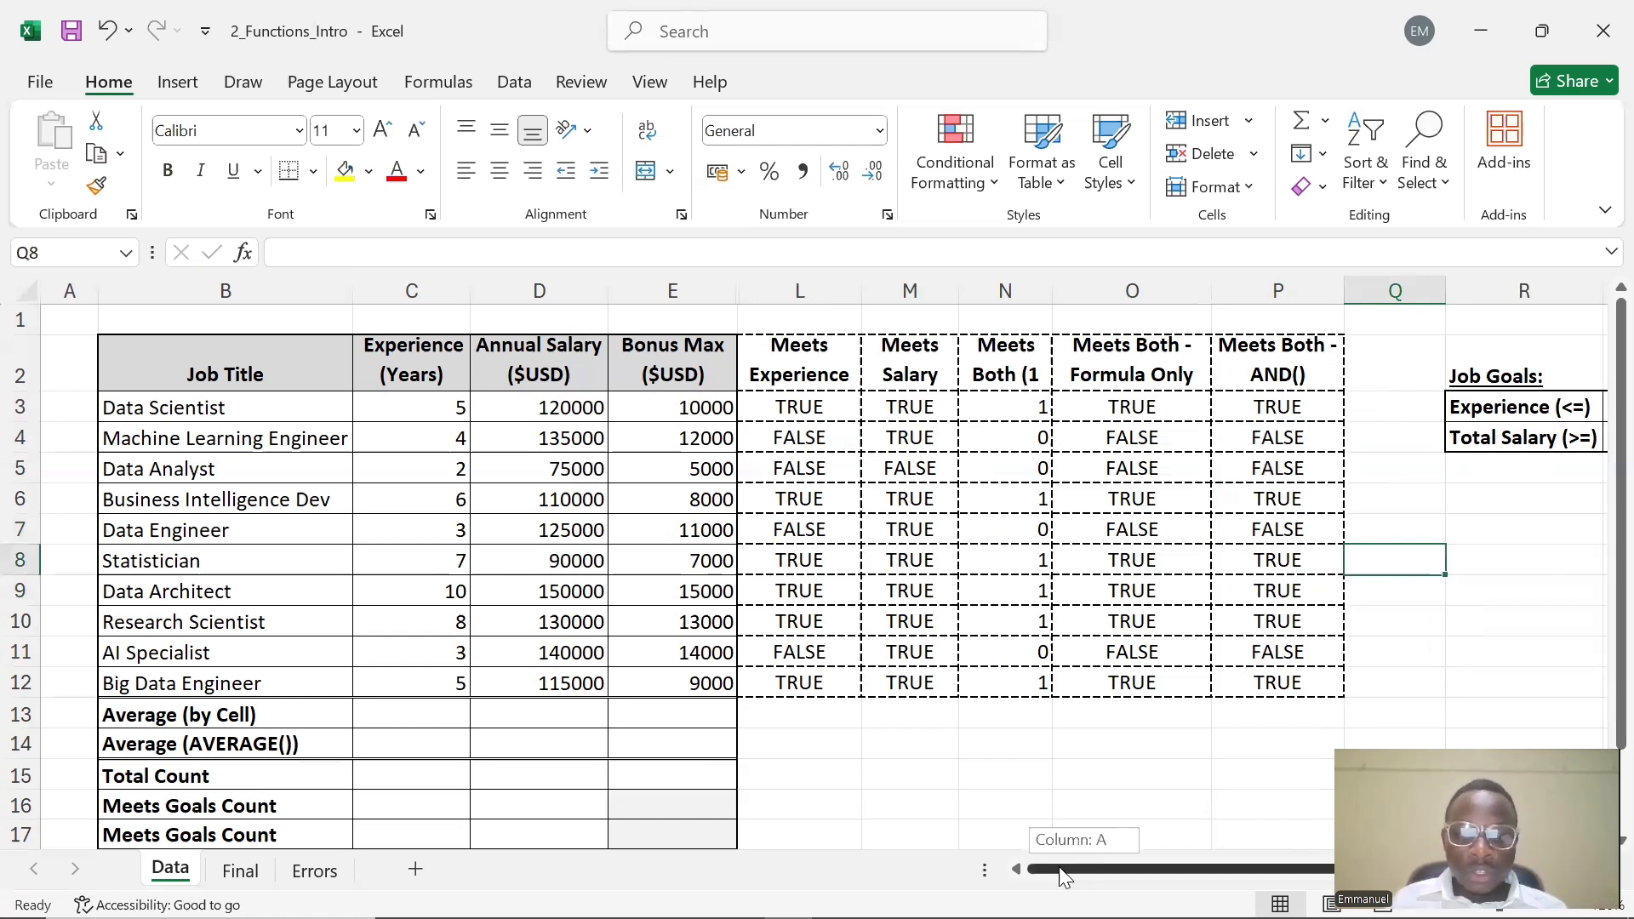
Select the Experience values in C3:C12 to check their statistics
scroll(472, 677, down, 1)
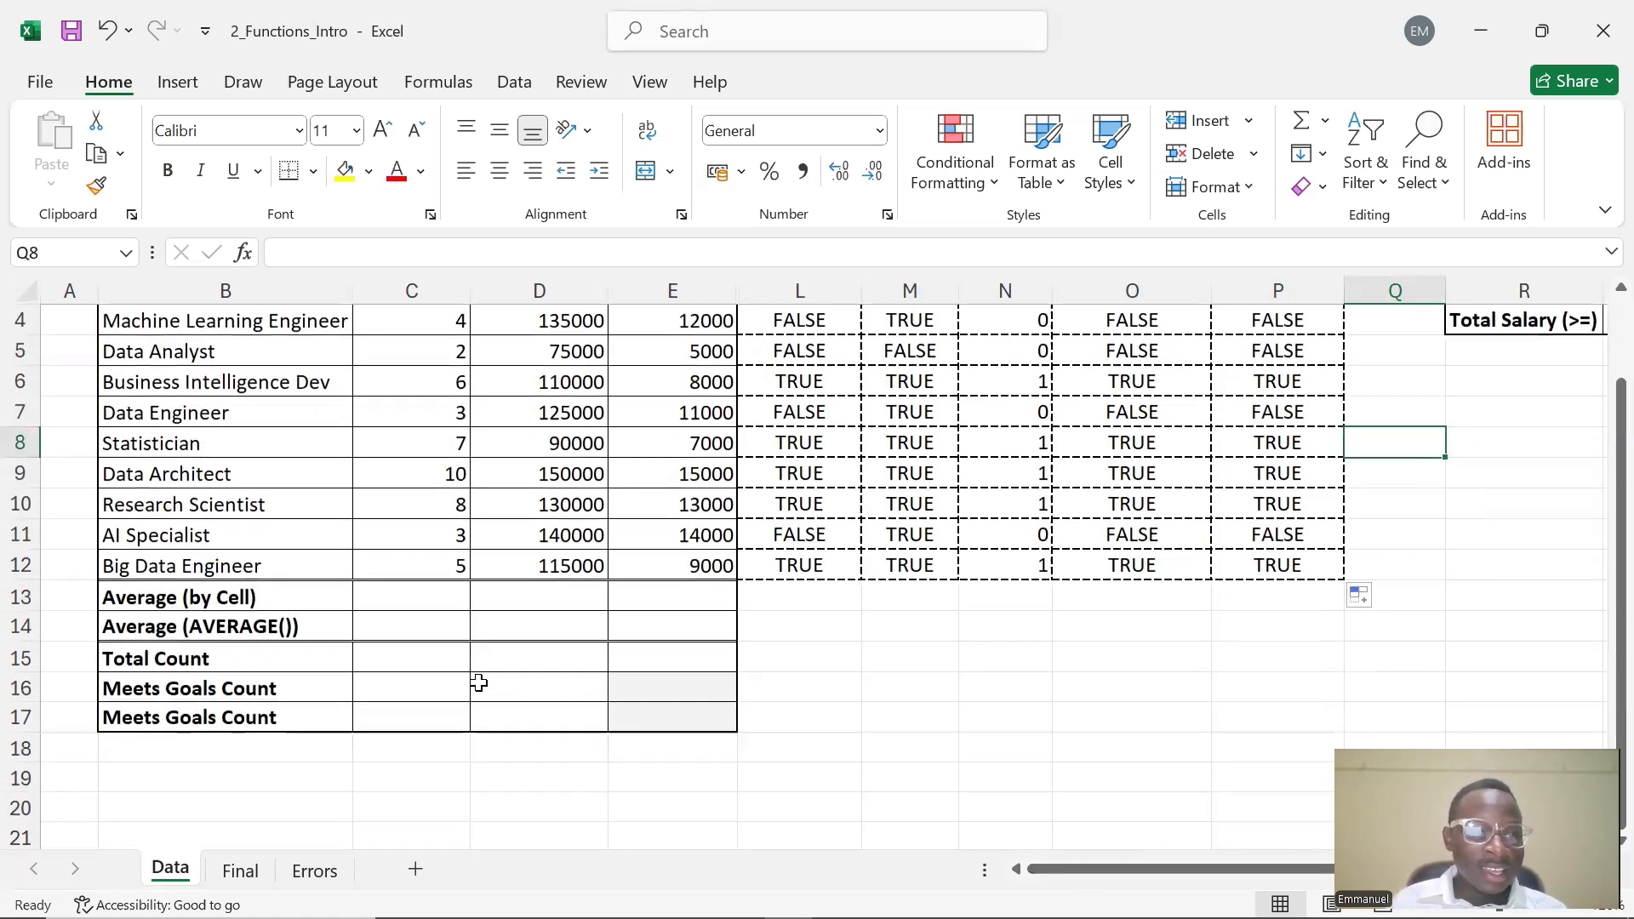
click(381, 602)
double_click(394, 597)
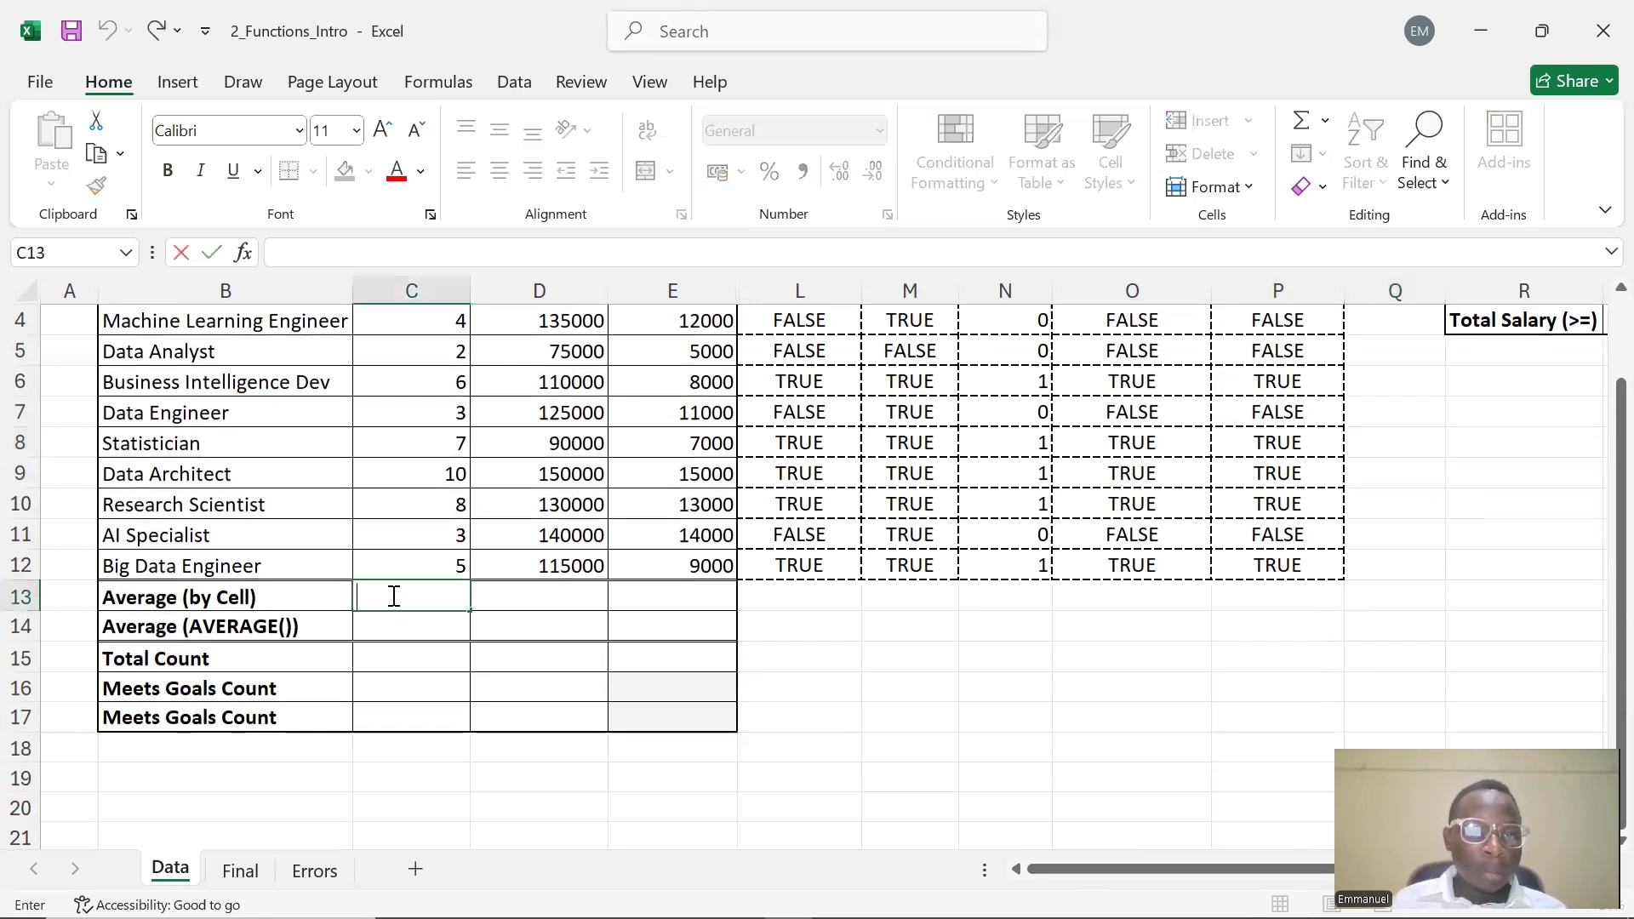
scroll(572, 451, up, 1)
scroll(554, 481, down, 1)
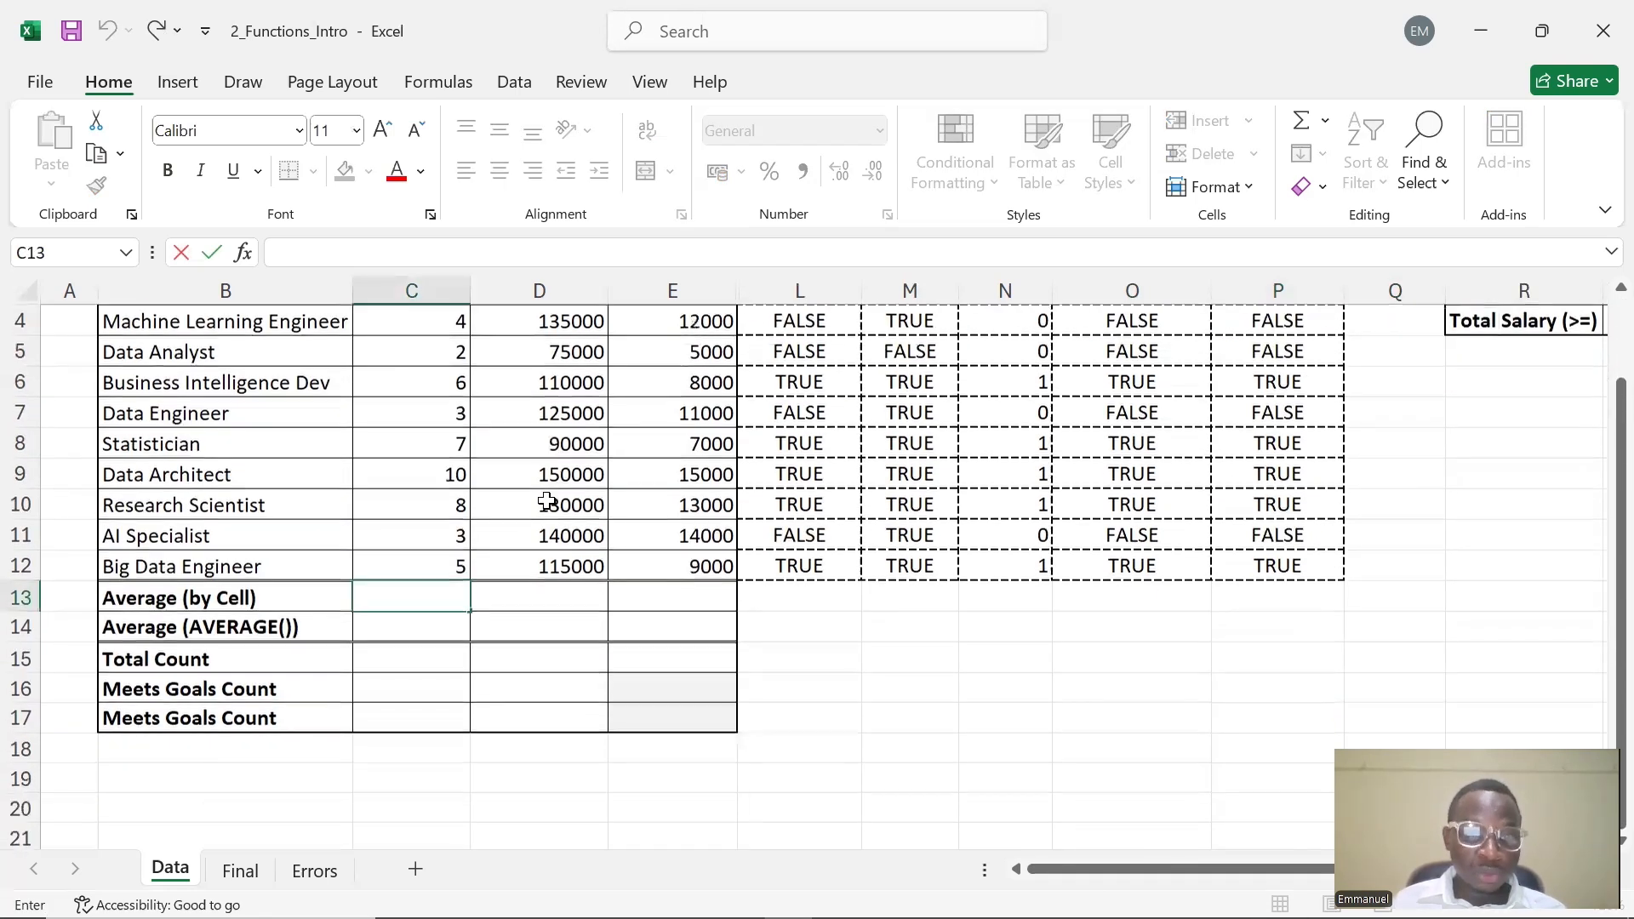
scroll(498, 483, up, 1)
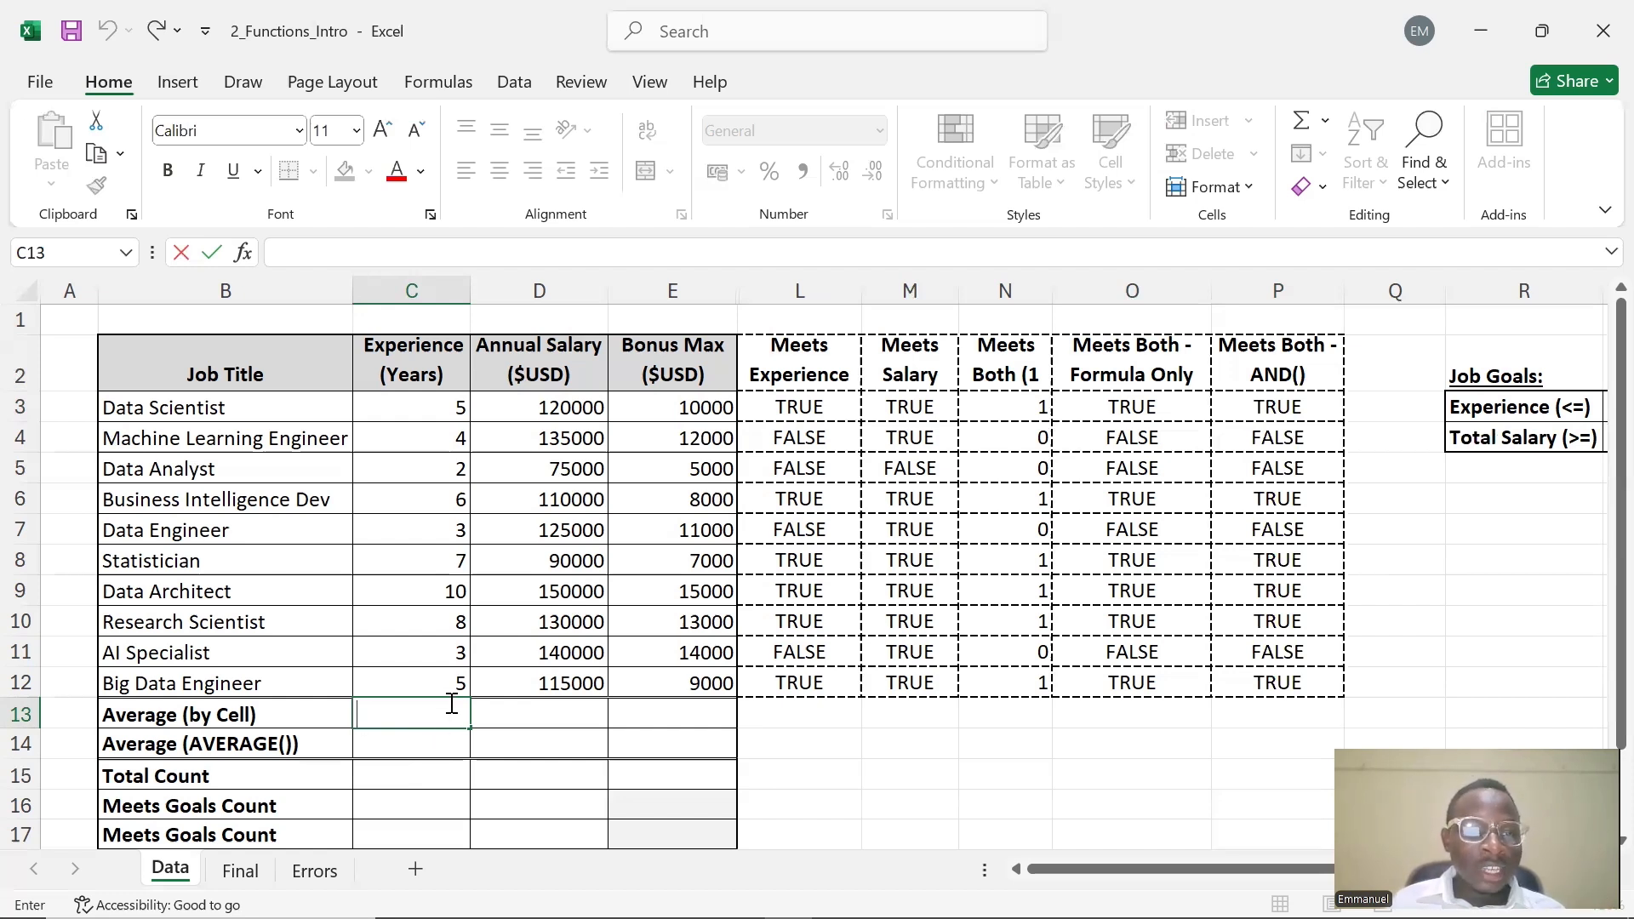
click(411, 407)
drag(410, 407, 416, 686)
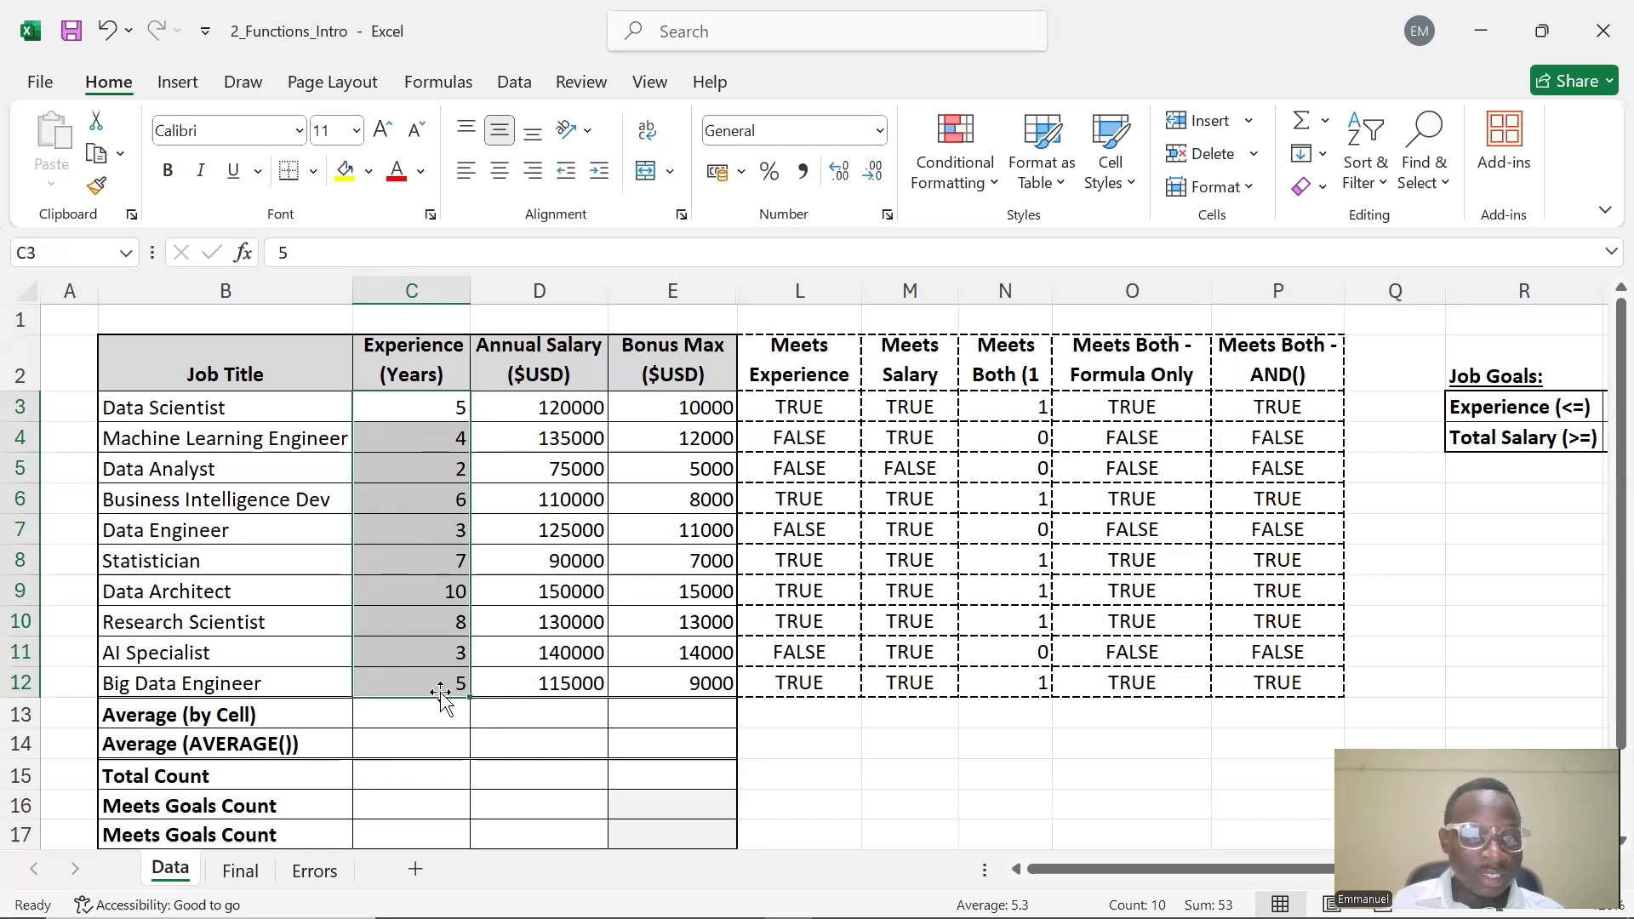
Start a formula in C13 under Average (by Cell) that adds C3 through C12 one cell at a time
double_click(388, 715)
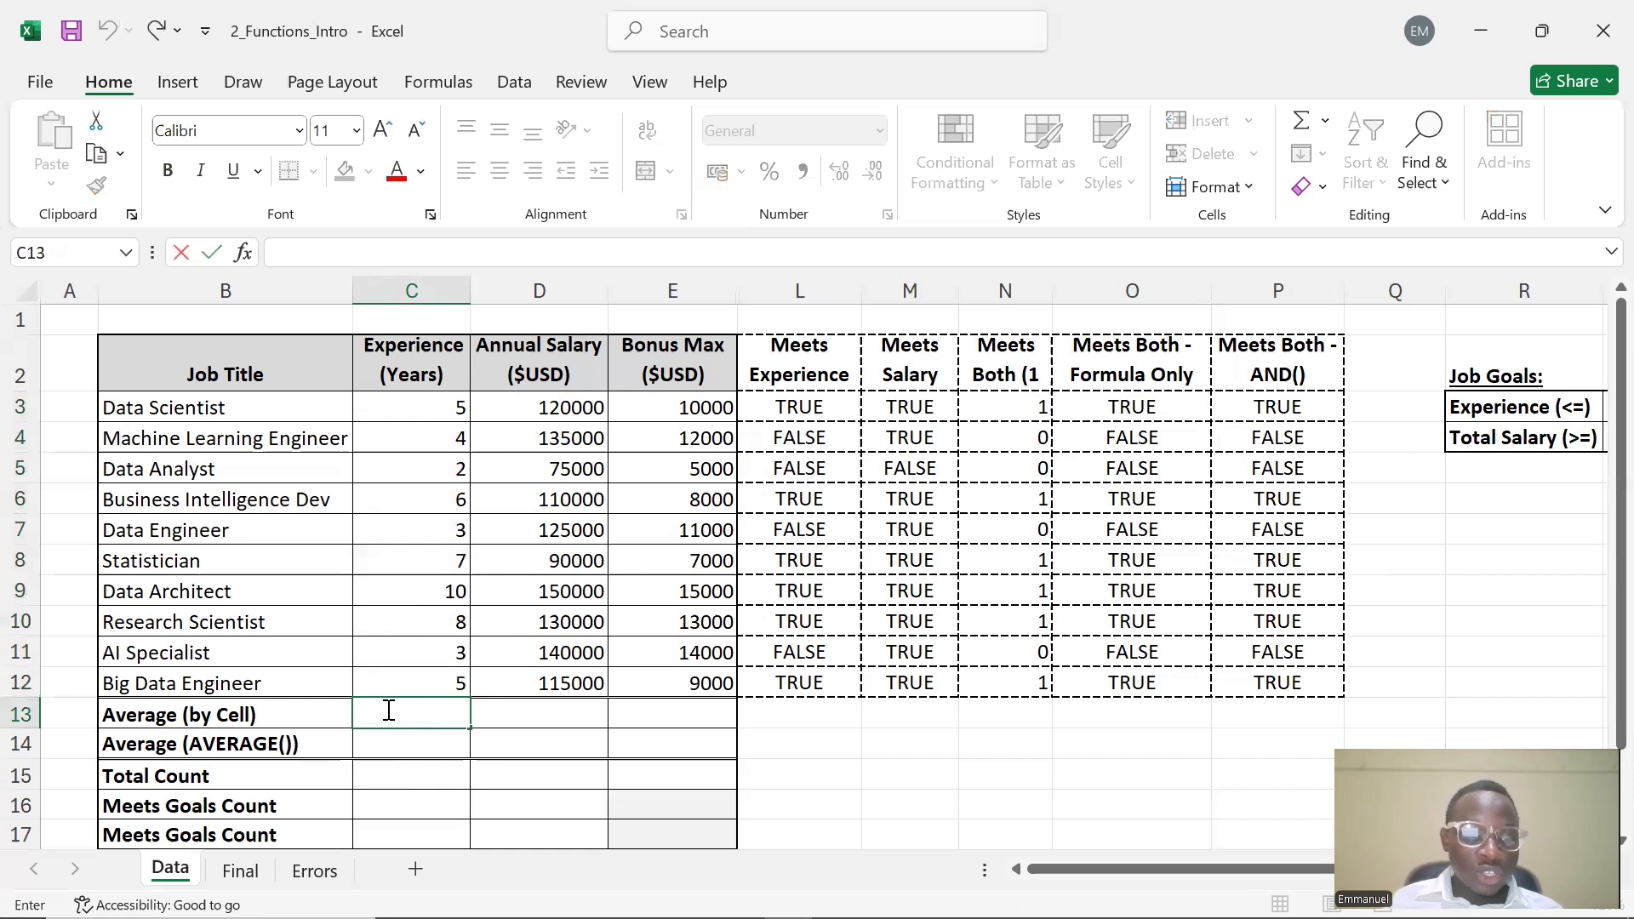
text(=)
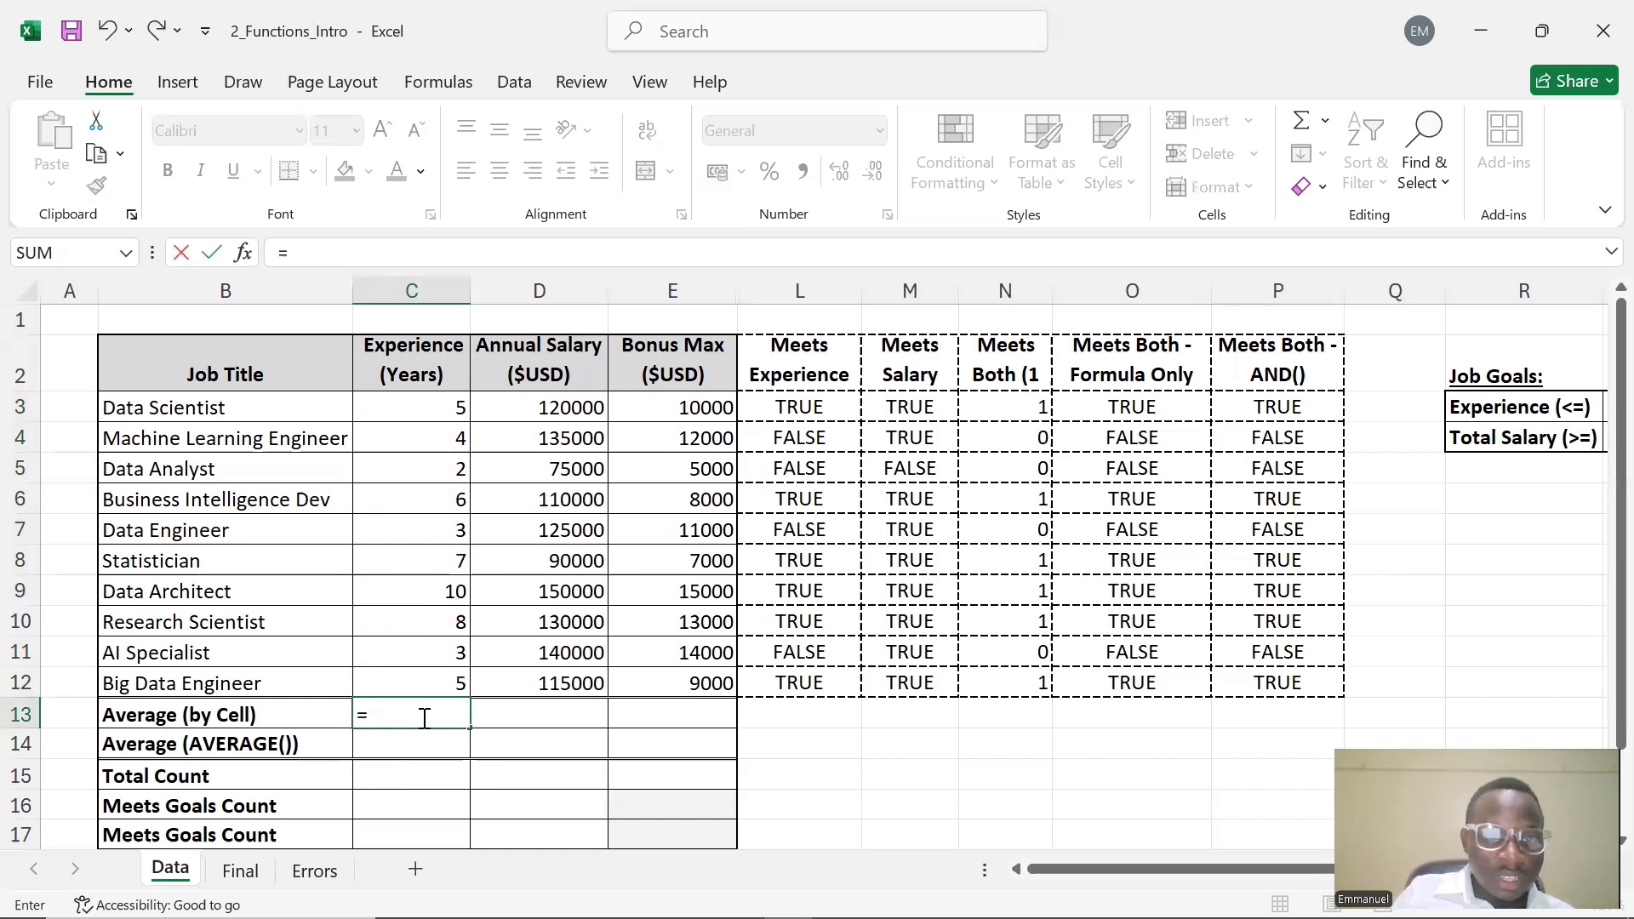
key(F2)
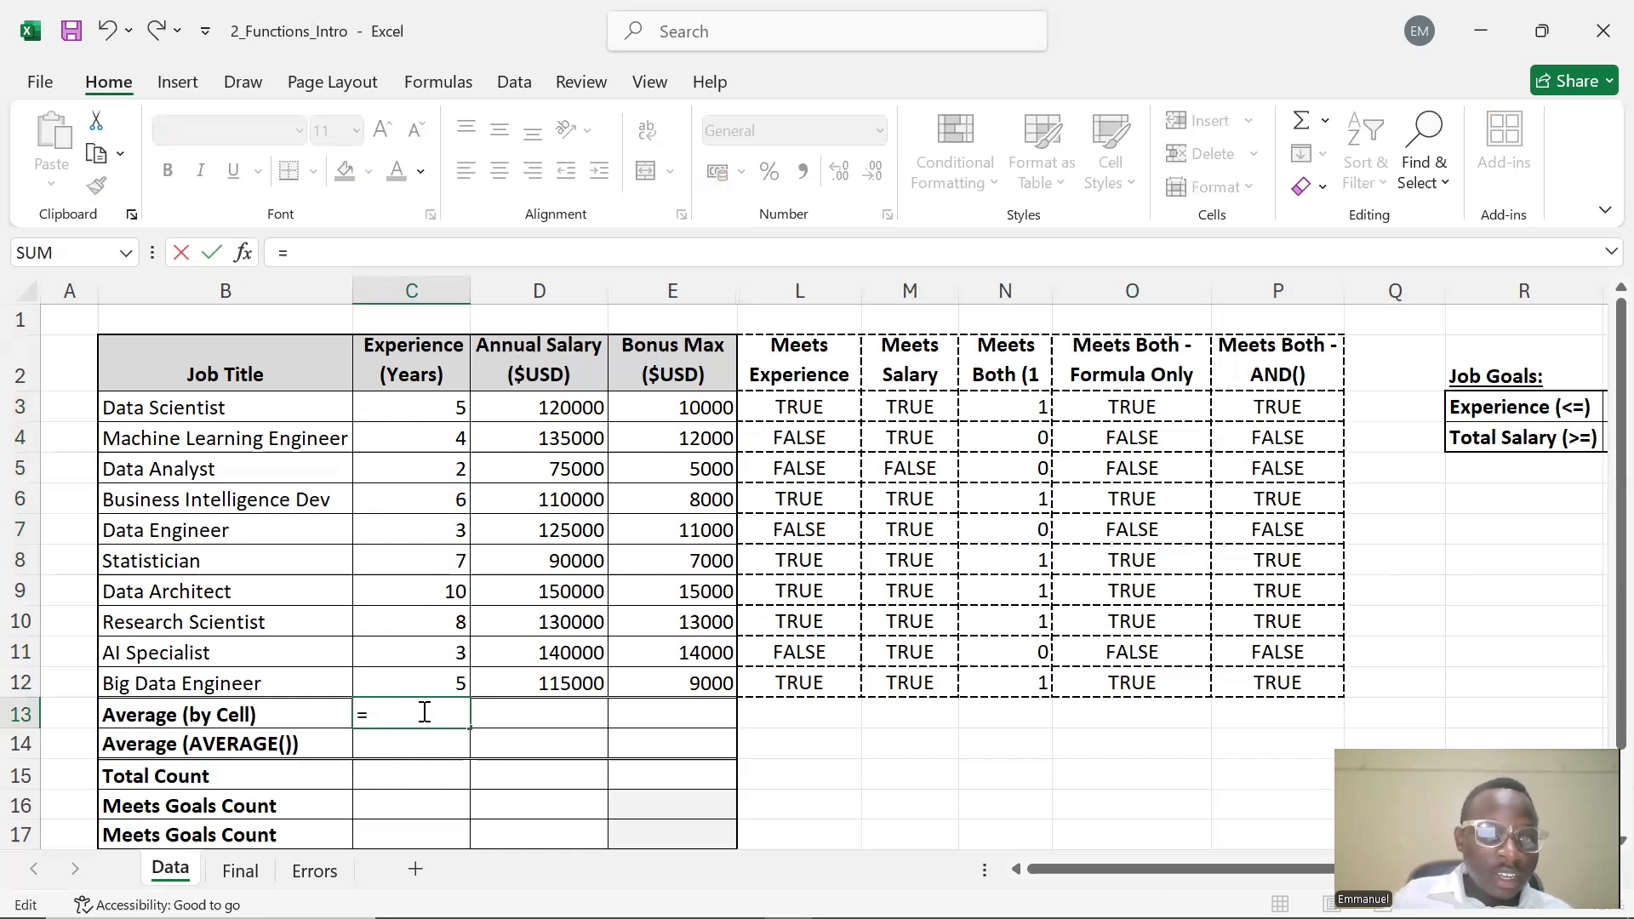
click(456, 412)
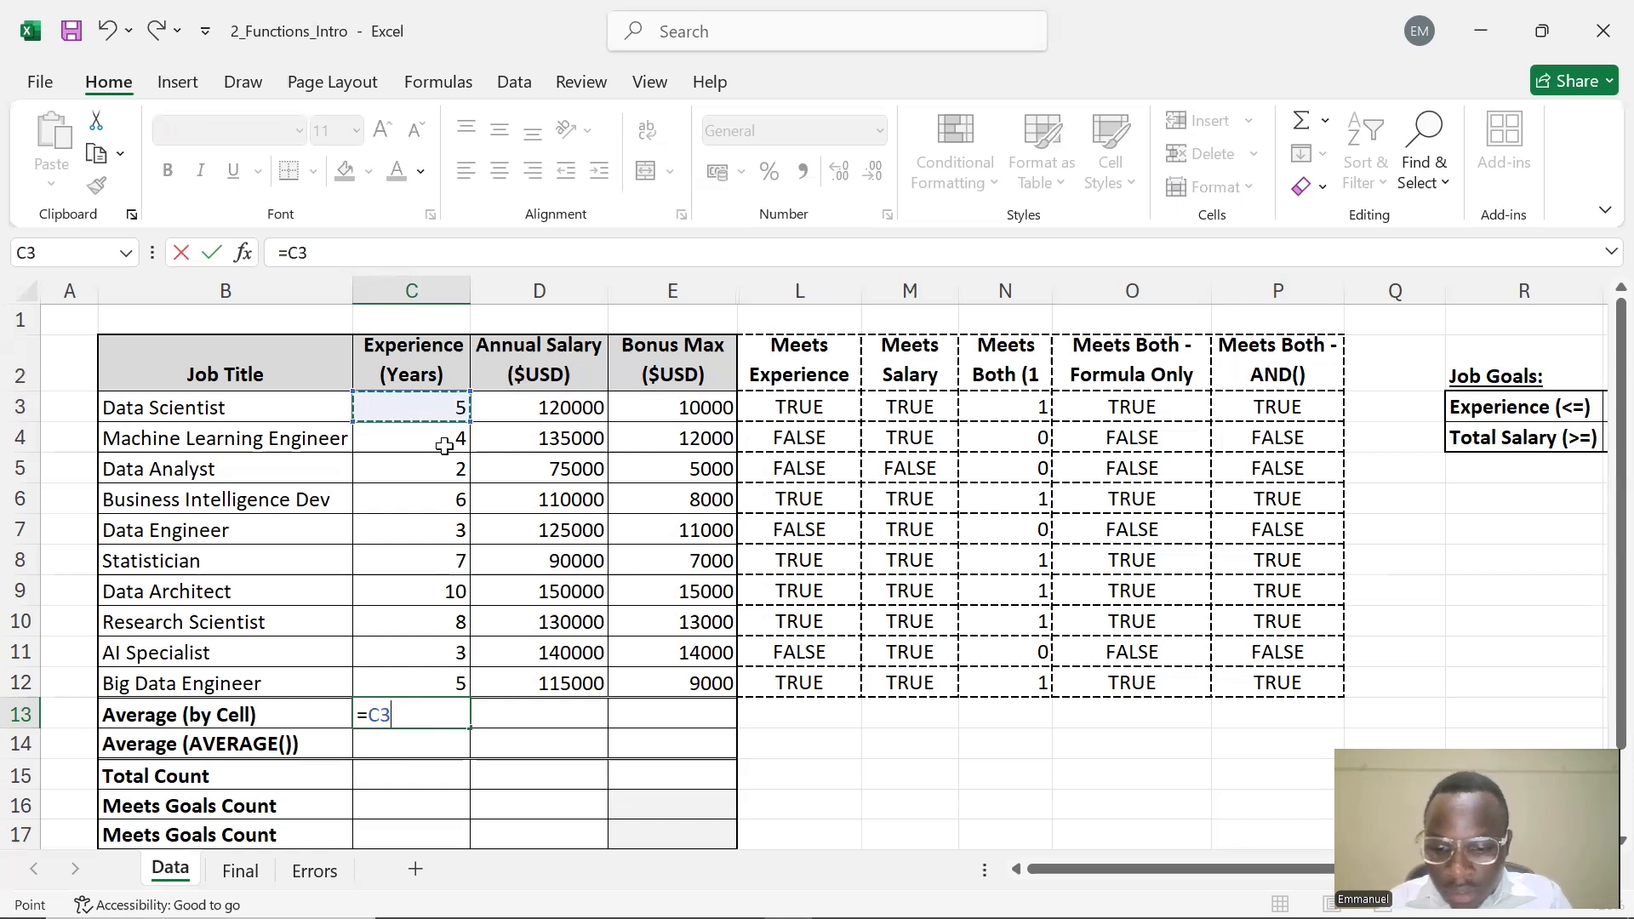
text(+)
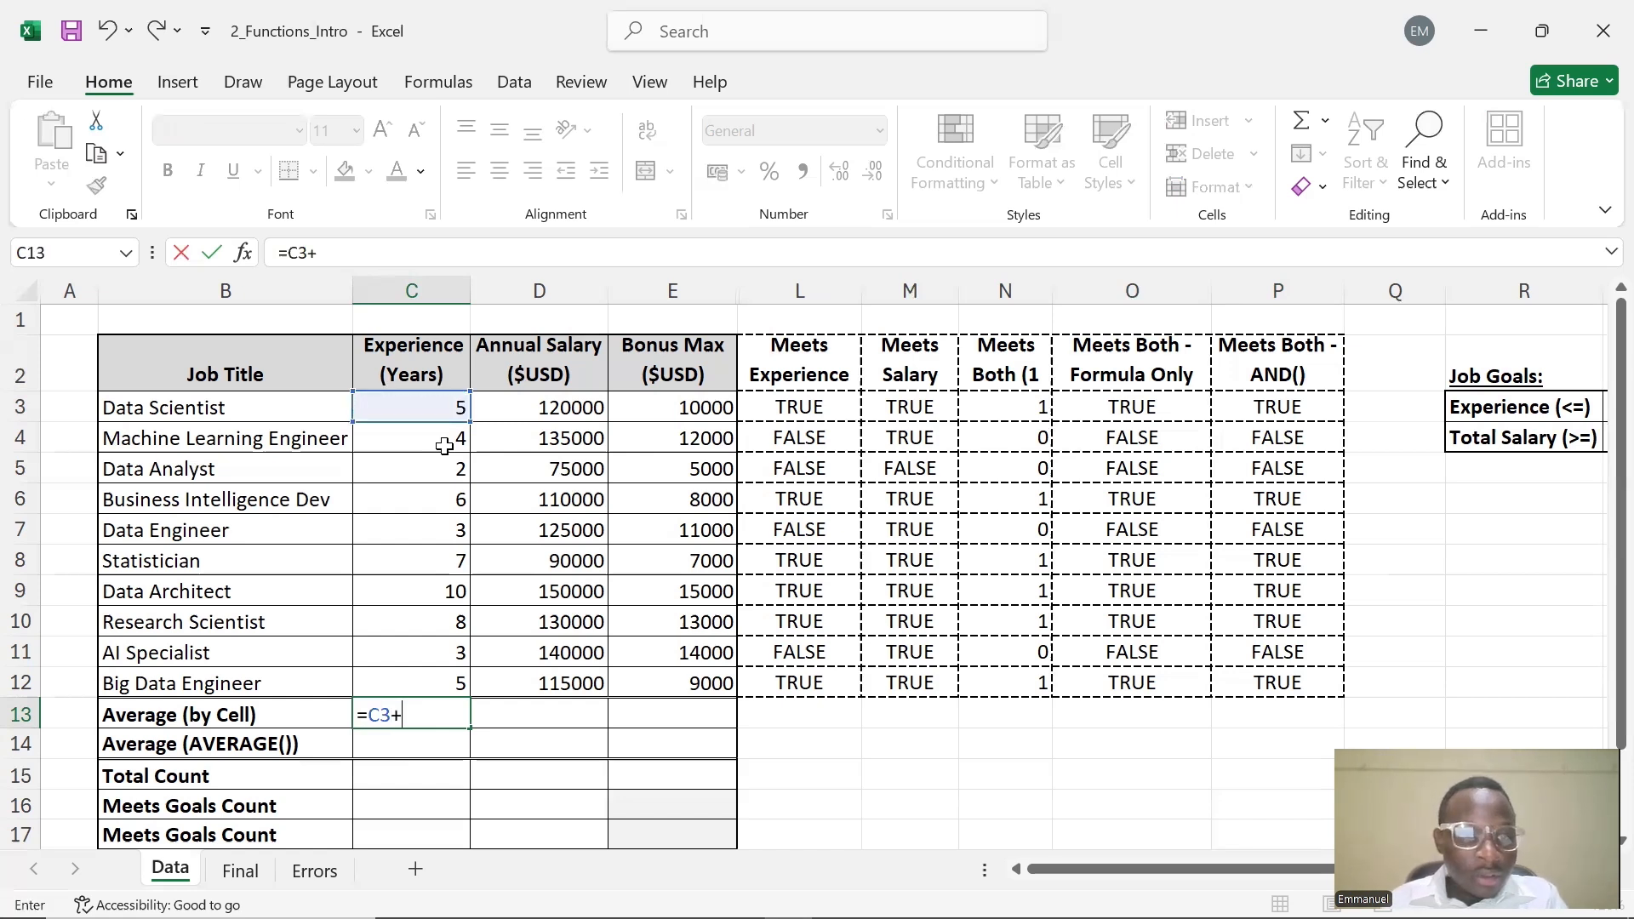
click(439, 441)
text(+)
click(431, 477)
text(+)
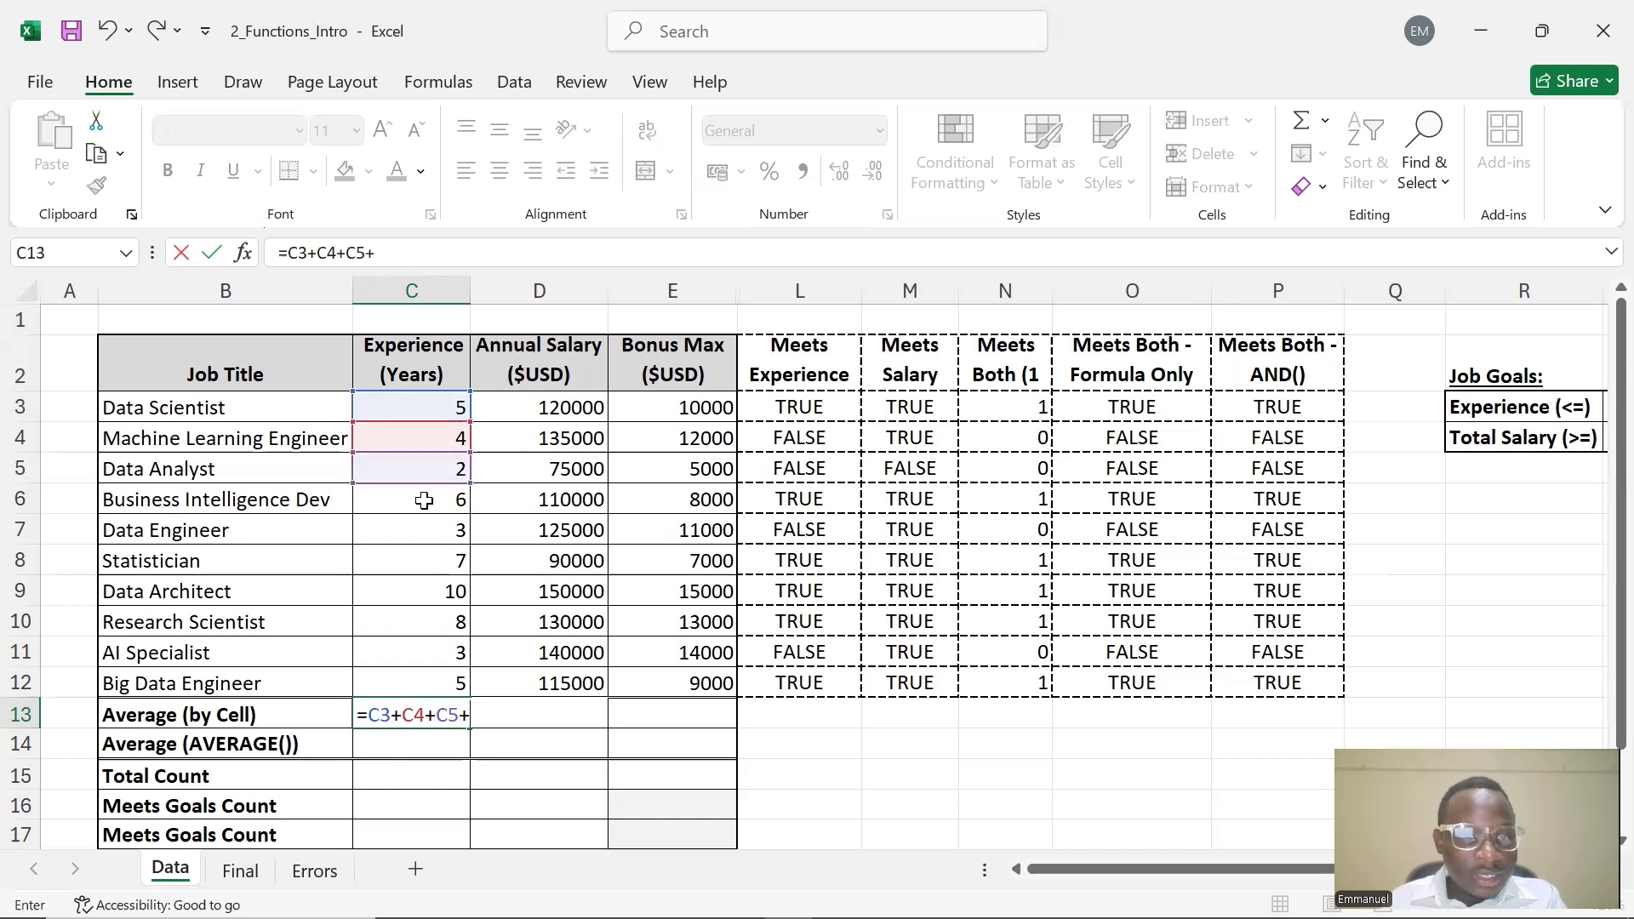
click(424, 500)
text(+)
click(412, 531)
text(+)
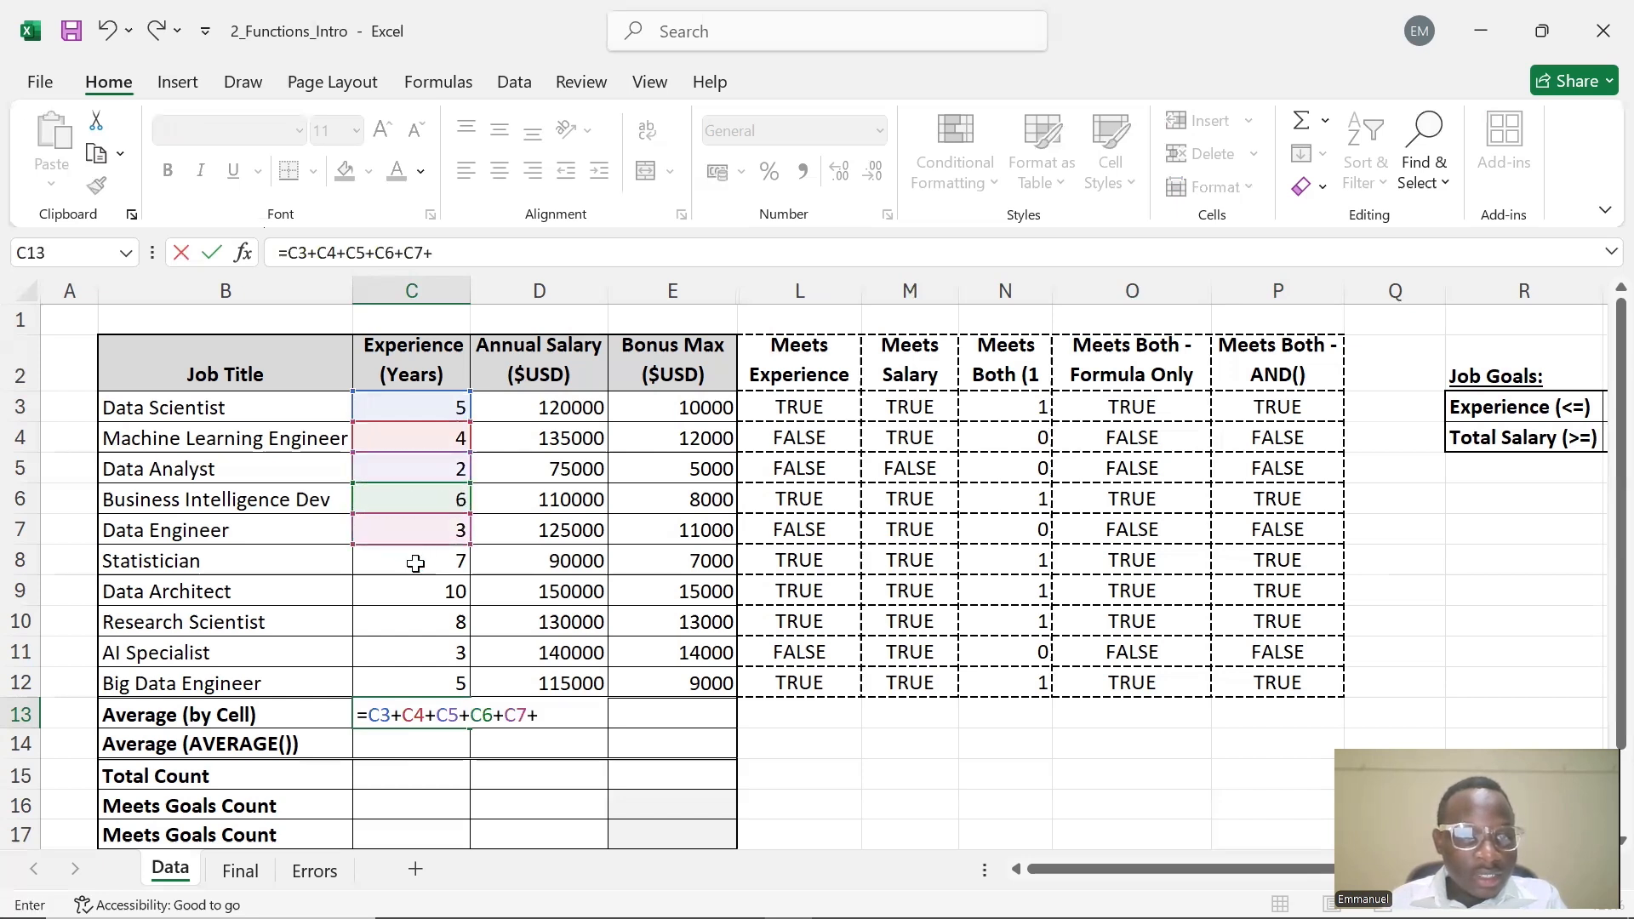
click(415, 564)
text(+)
click(422, 593)
text(+)
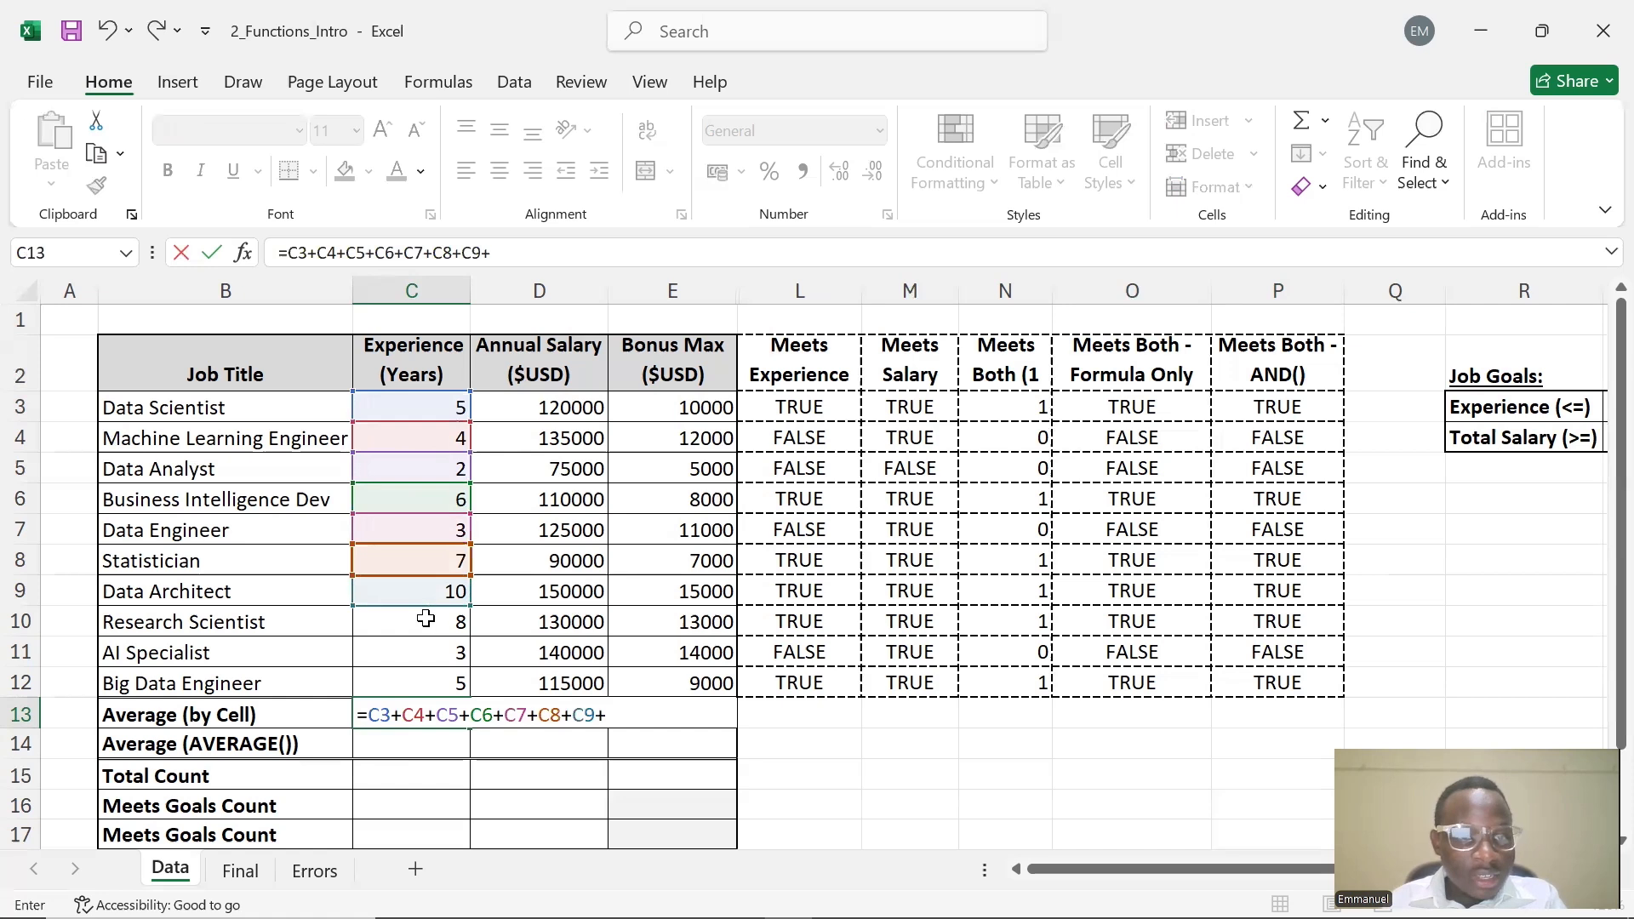
click(426, 621)
text(+)
click(432, 655)
text(+)
click(434, 681)
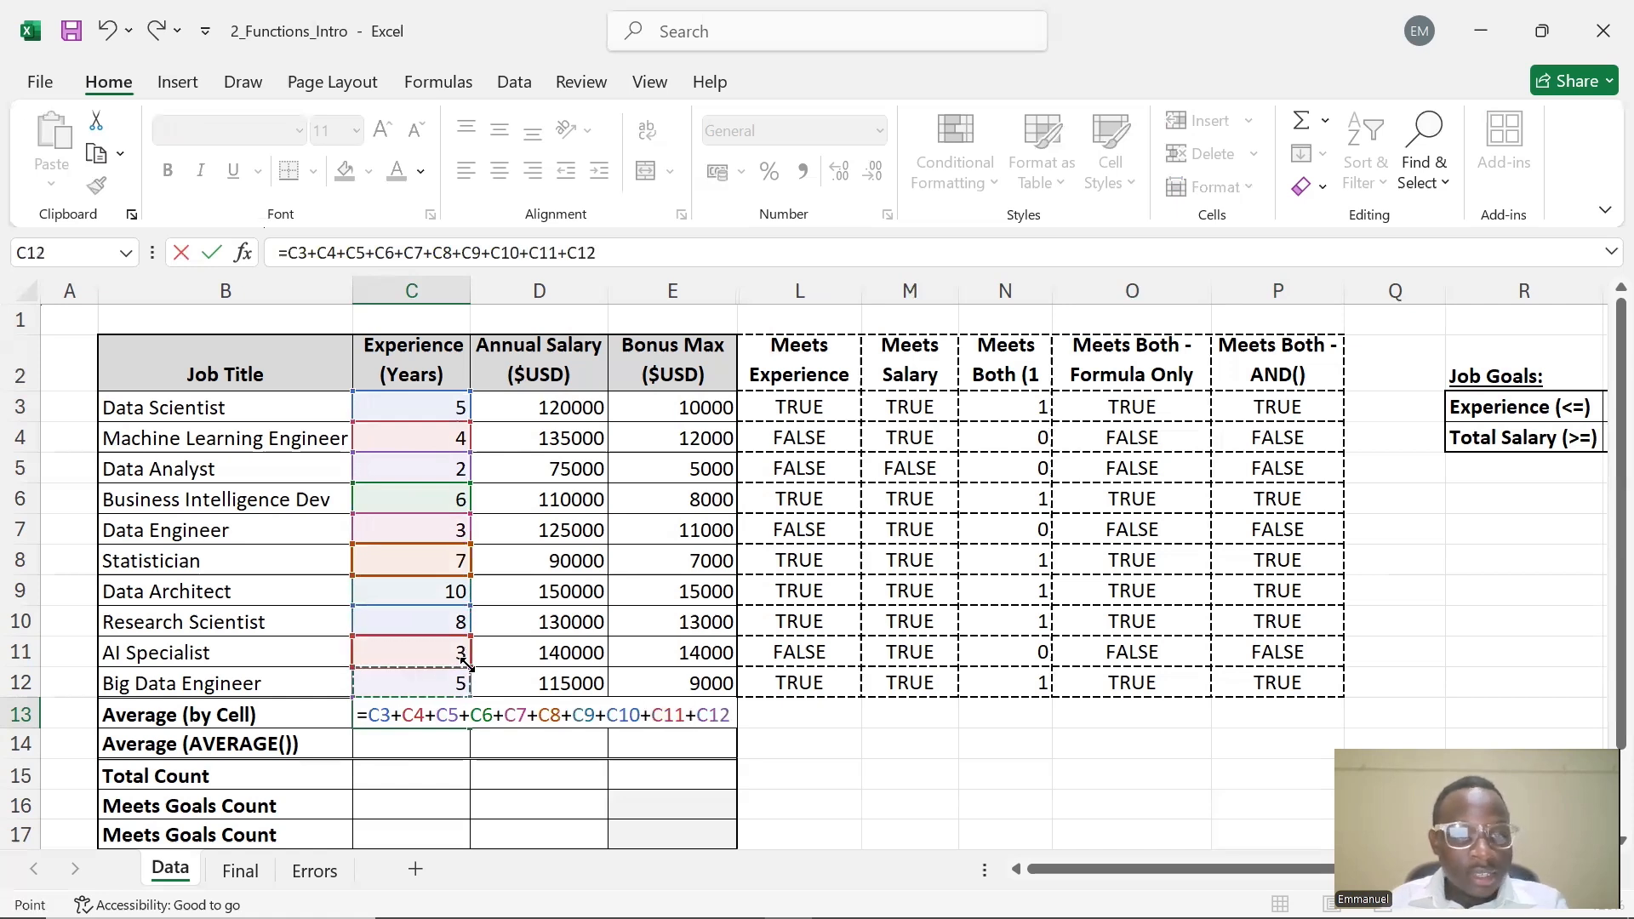
text())
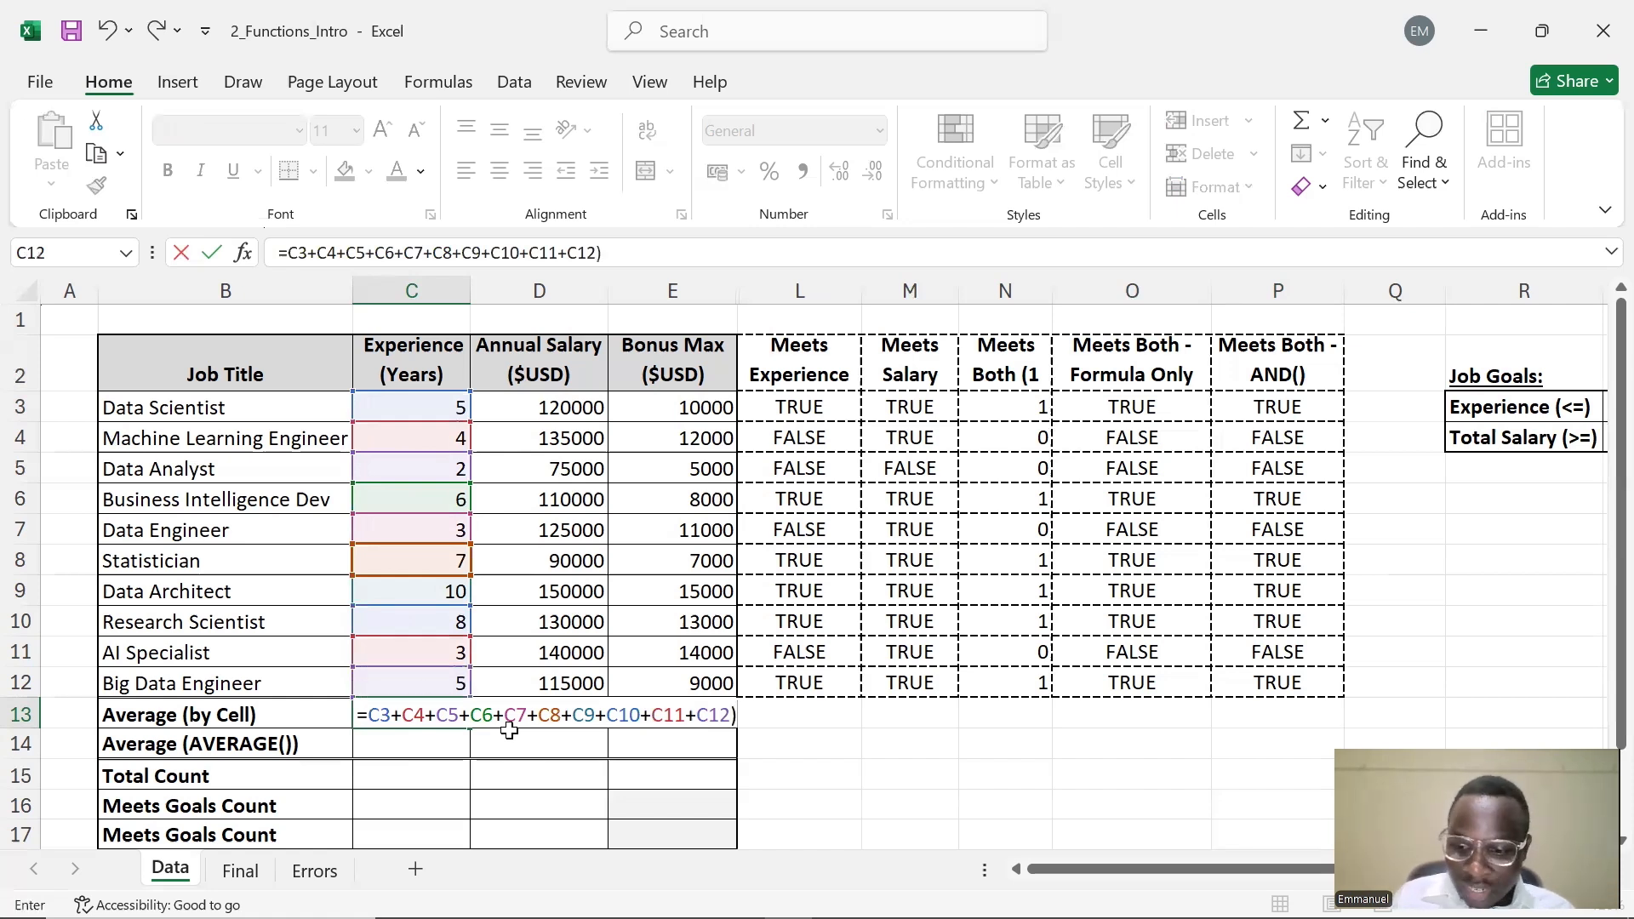
Dismiss the formula correction prompts and finish C13 as =(C3+C4+C5+C6+C7+C8+C9+C10+C11+C12)/10
key(Return)
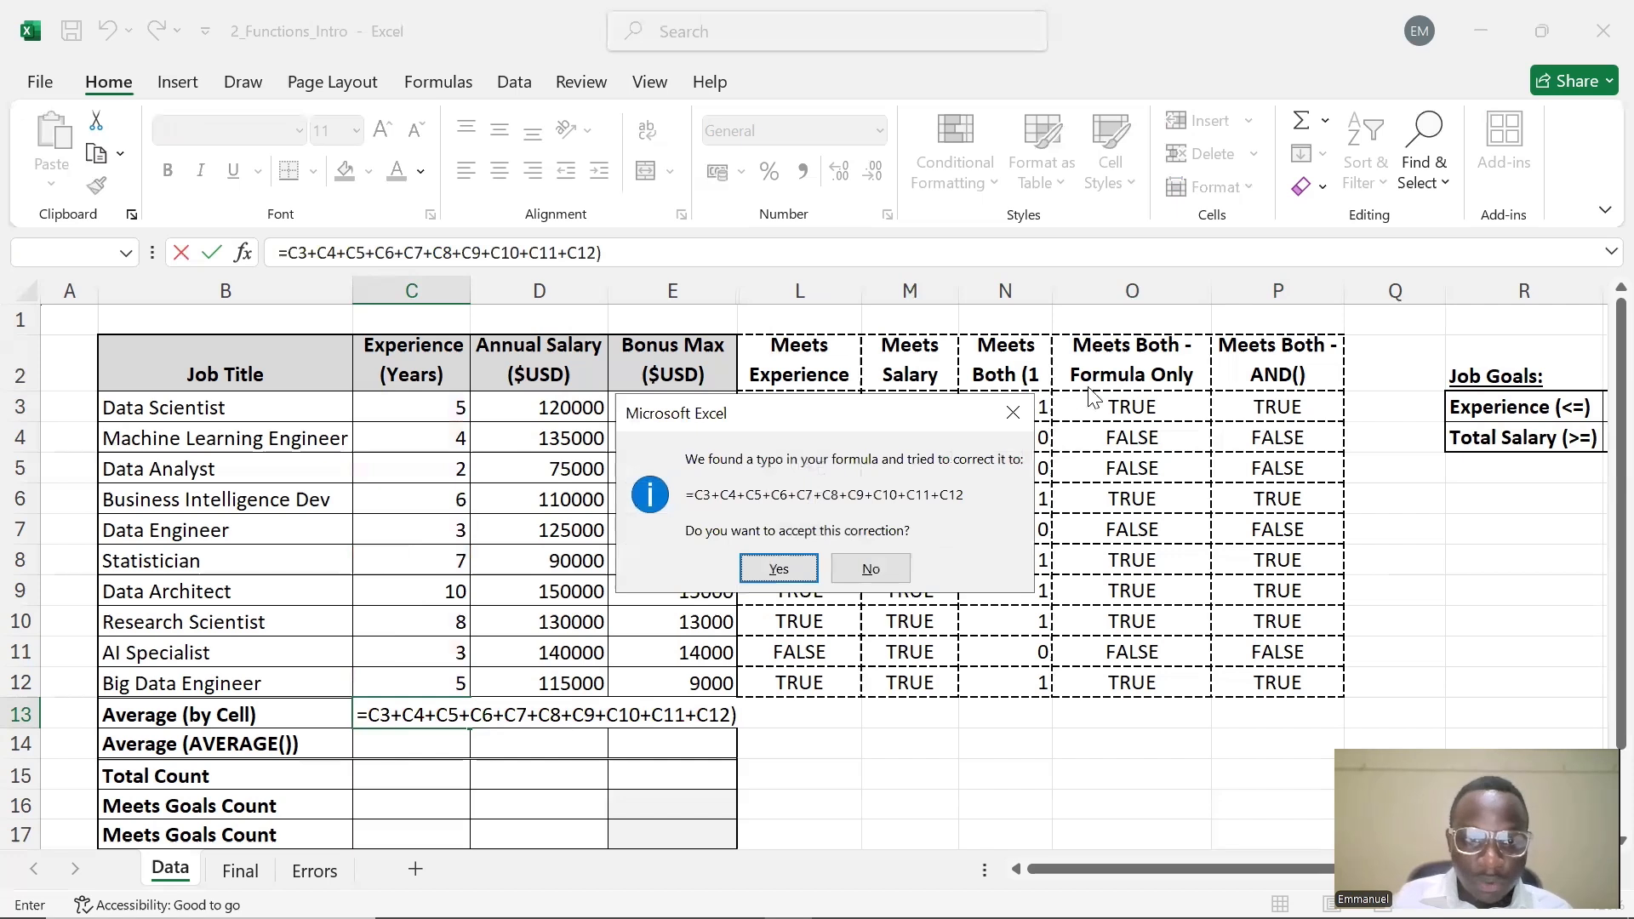
click(1013, 412)
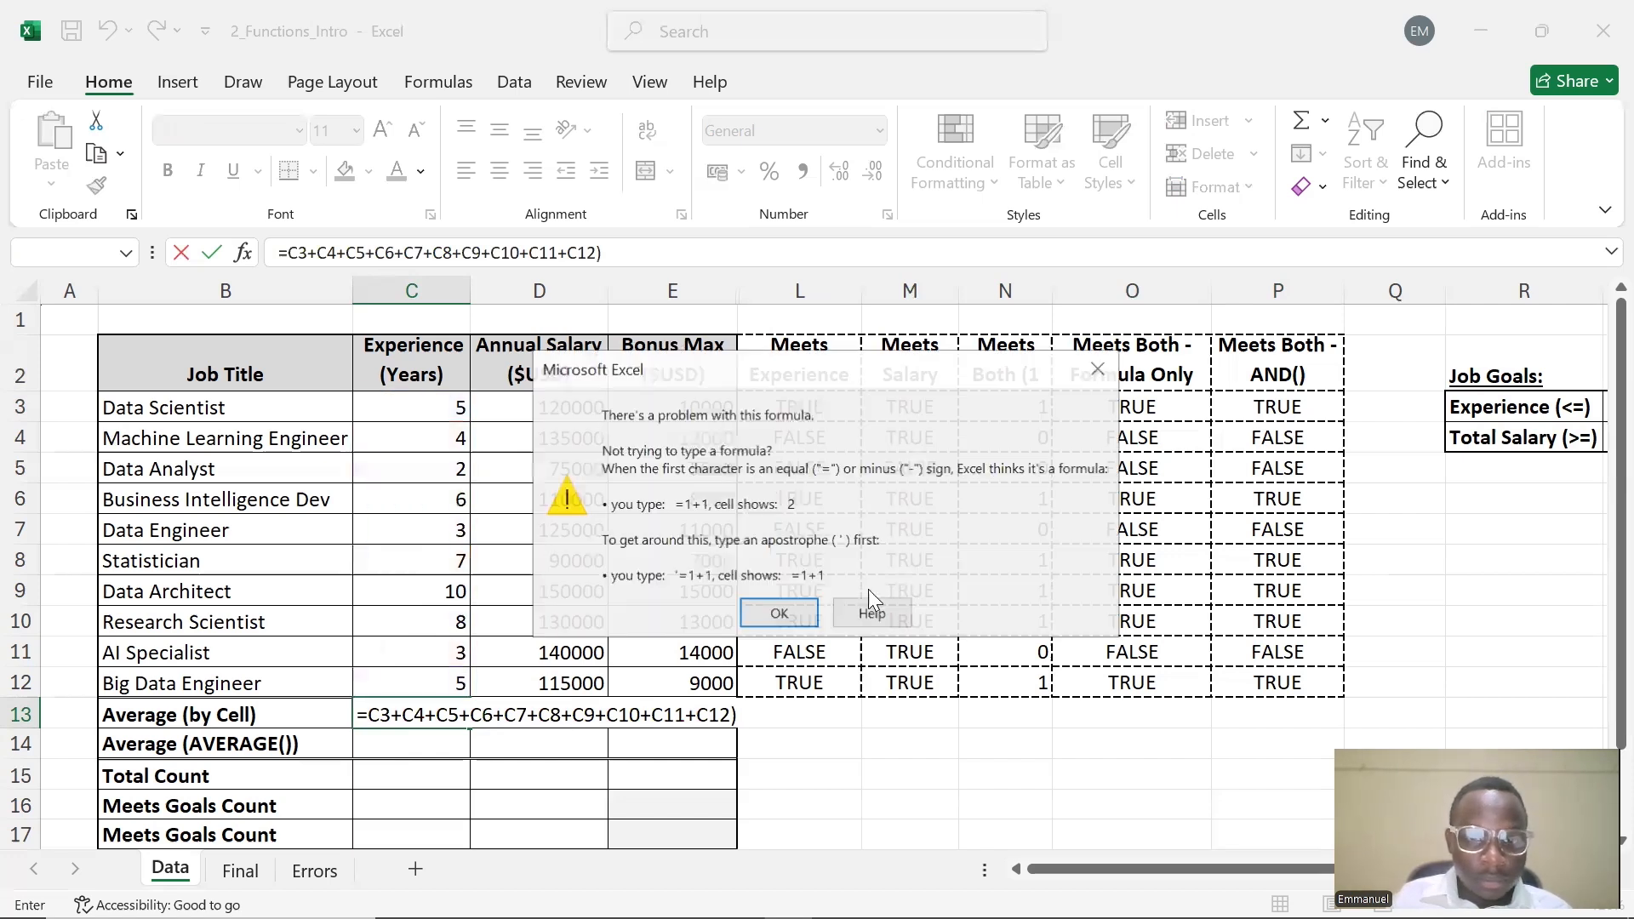
click(1099, 369)
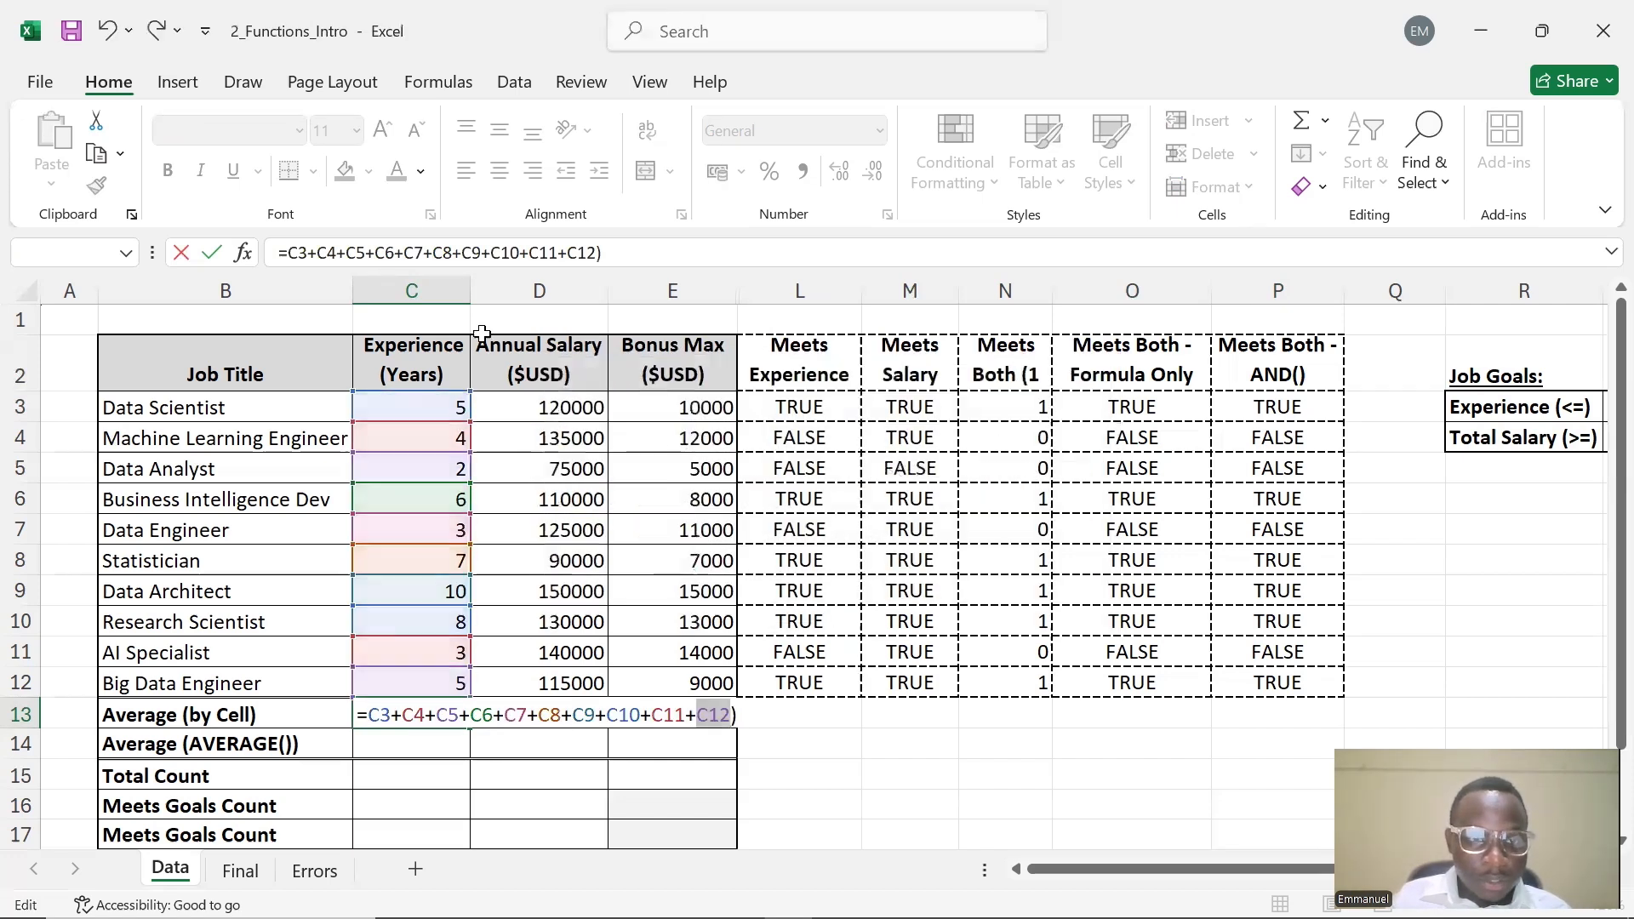
click(292, 254)
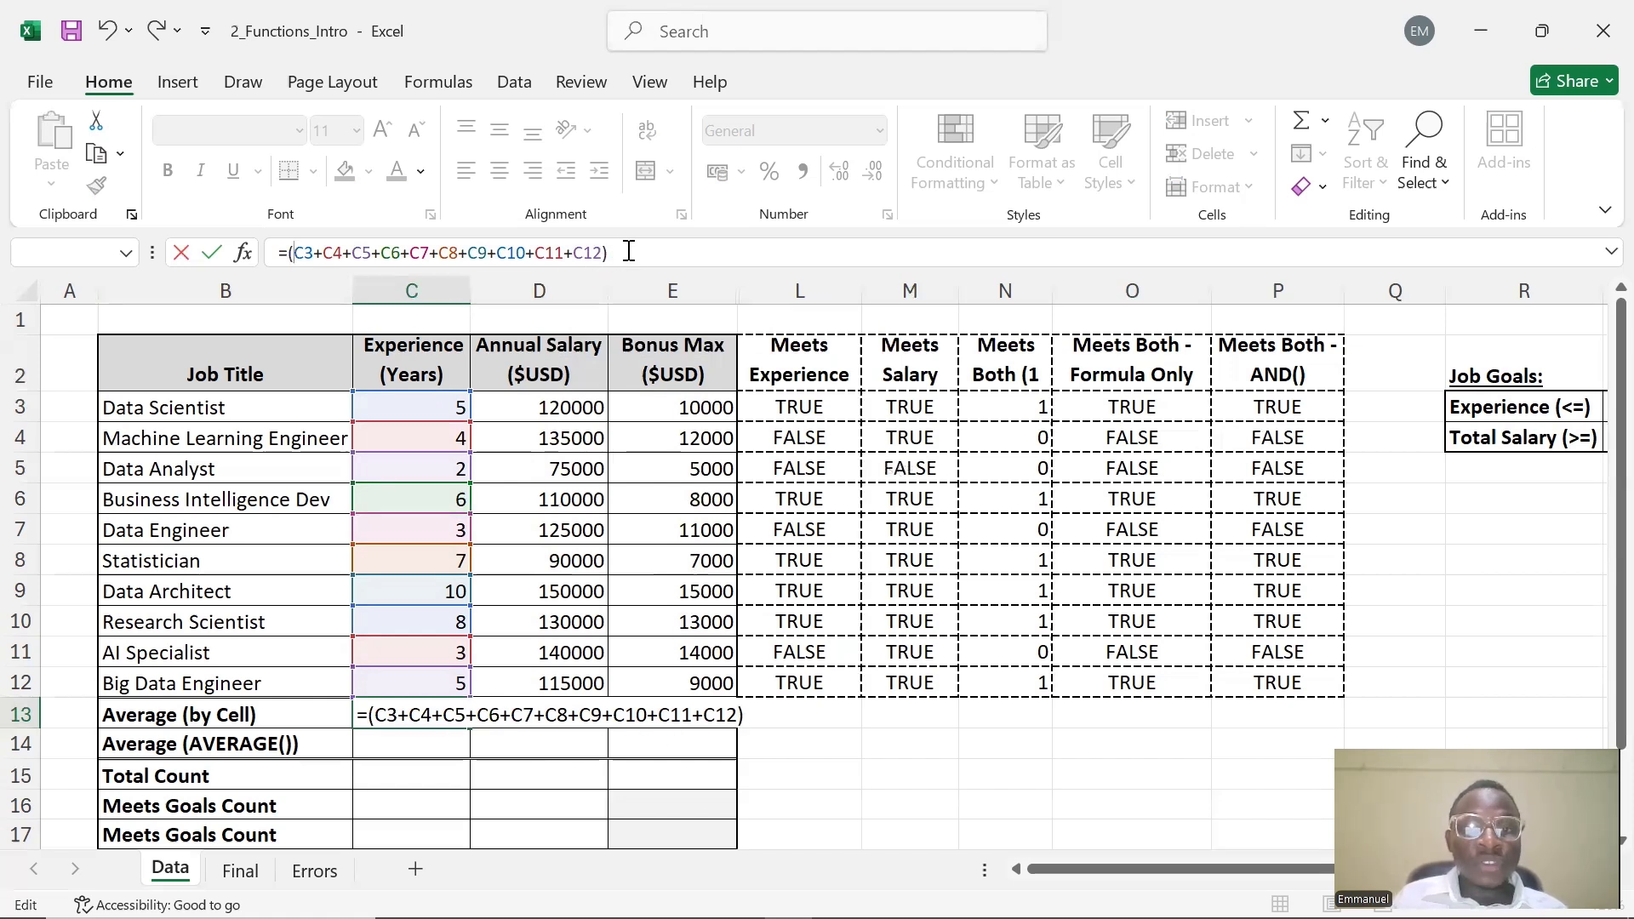
drag(629, 252, 257, 238)
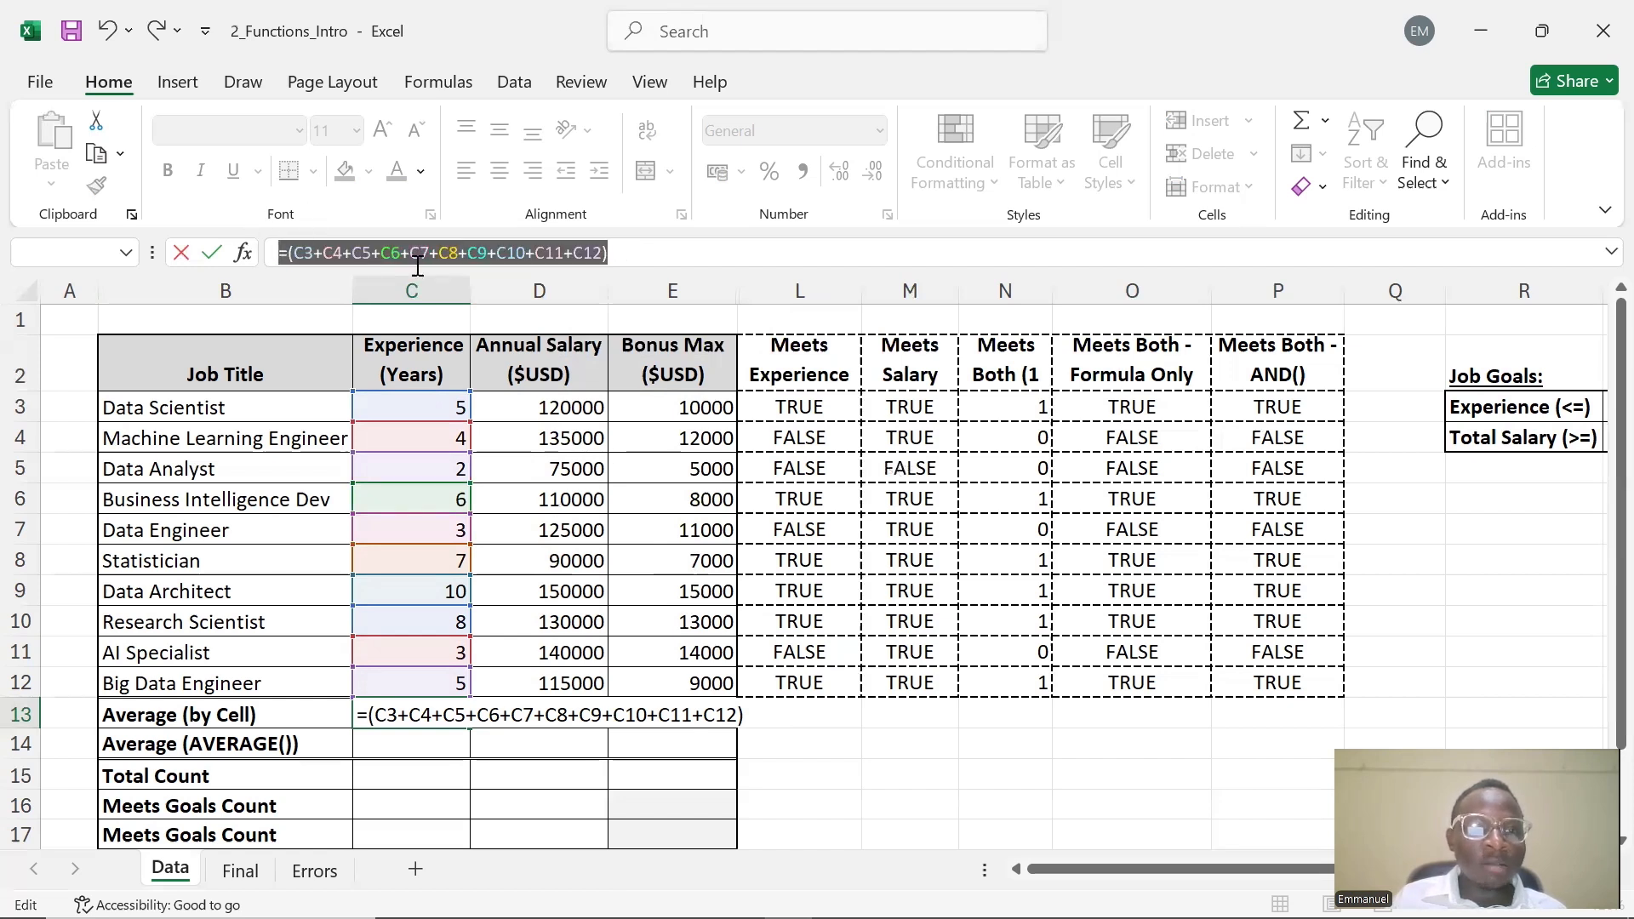
click(628, 255)
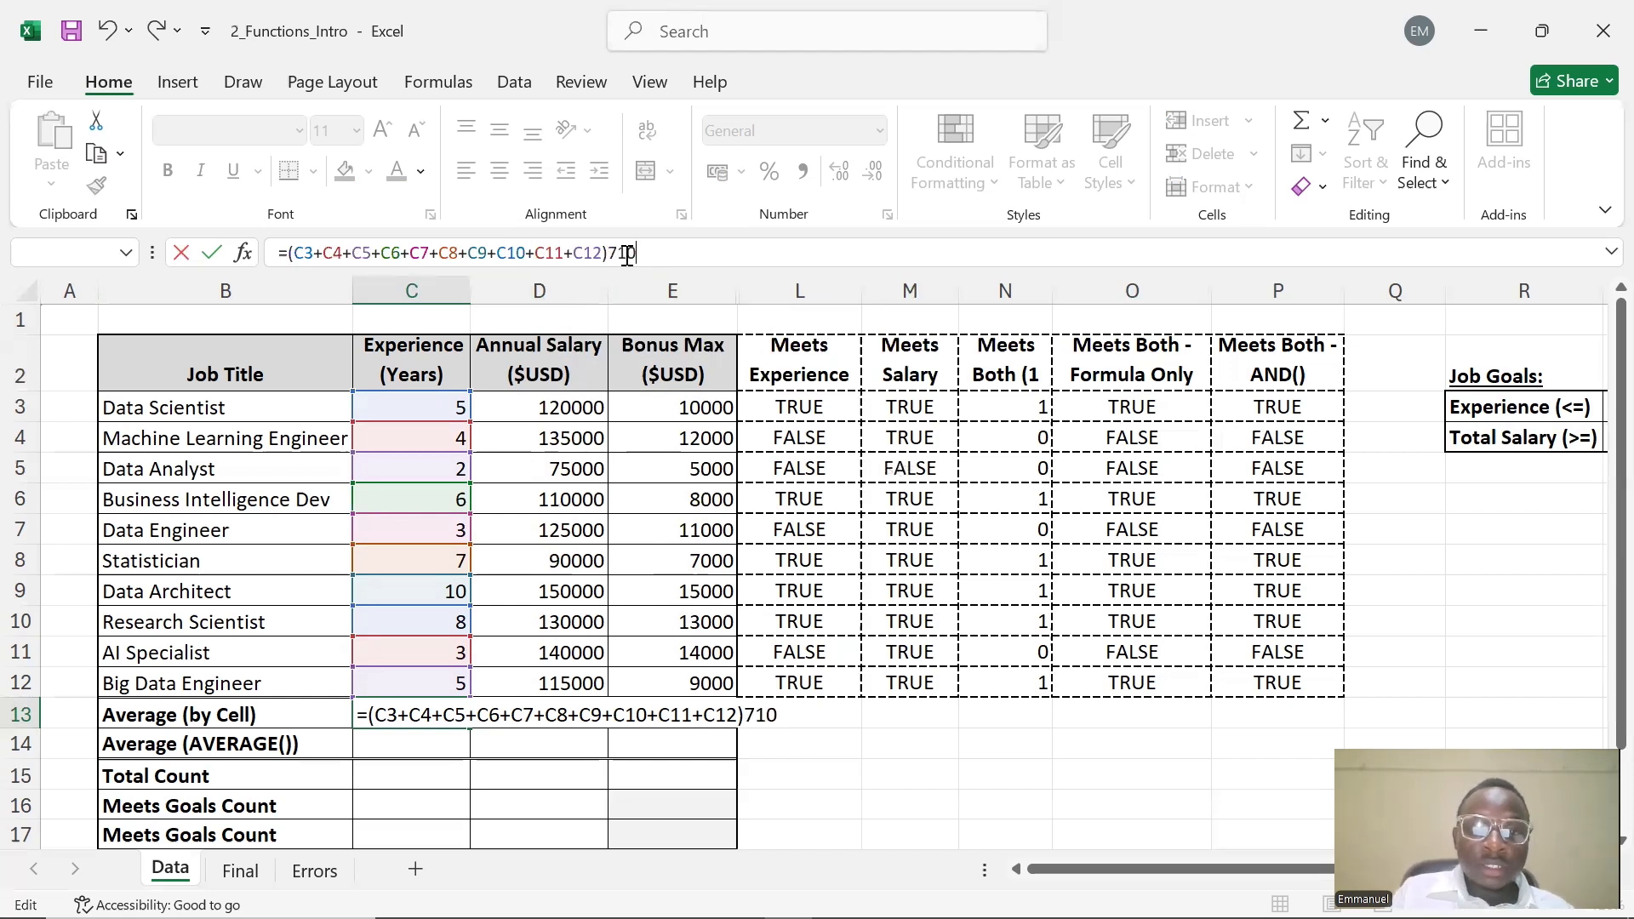
key(BackSpace)
key(BackSpace)
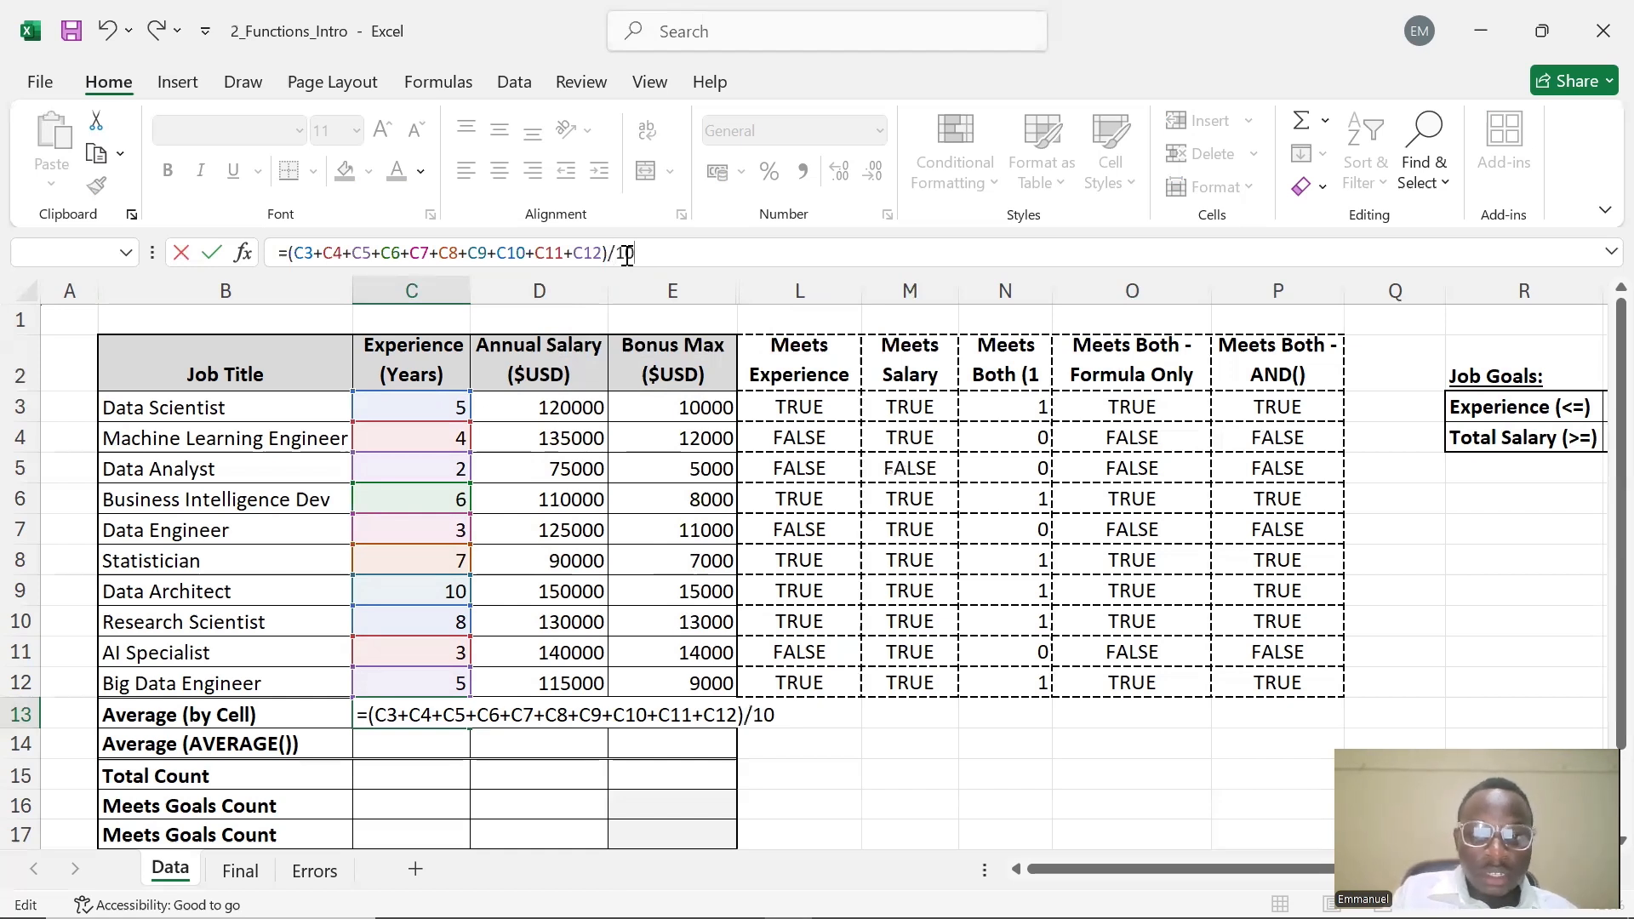
key(Return)
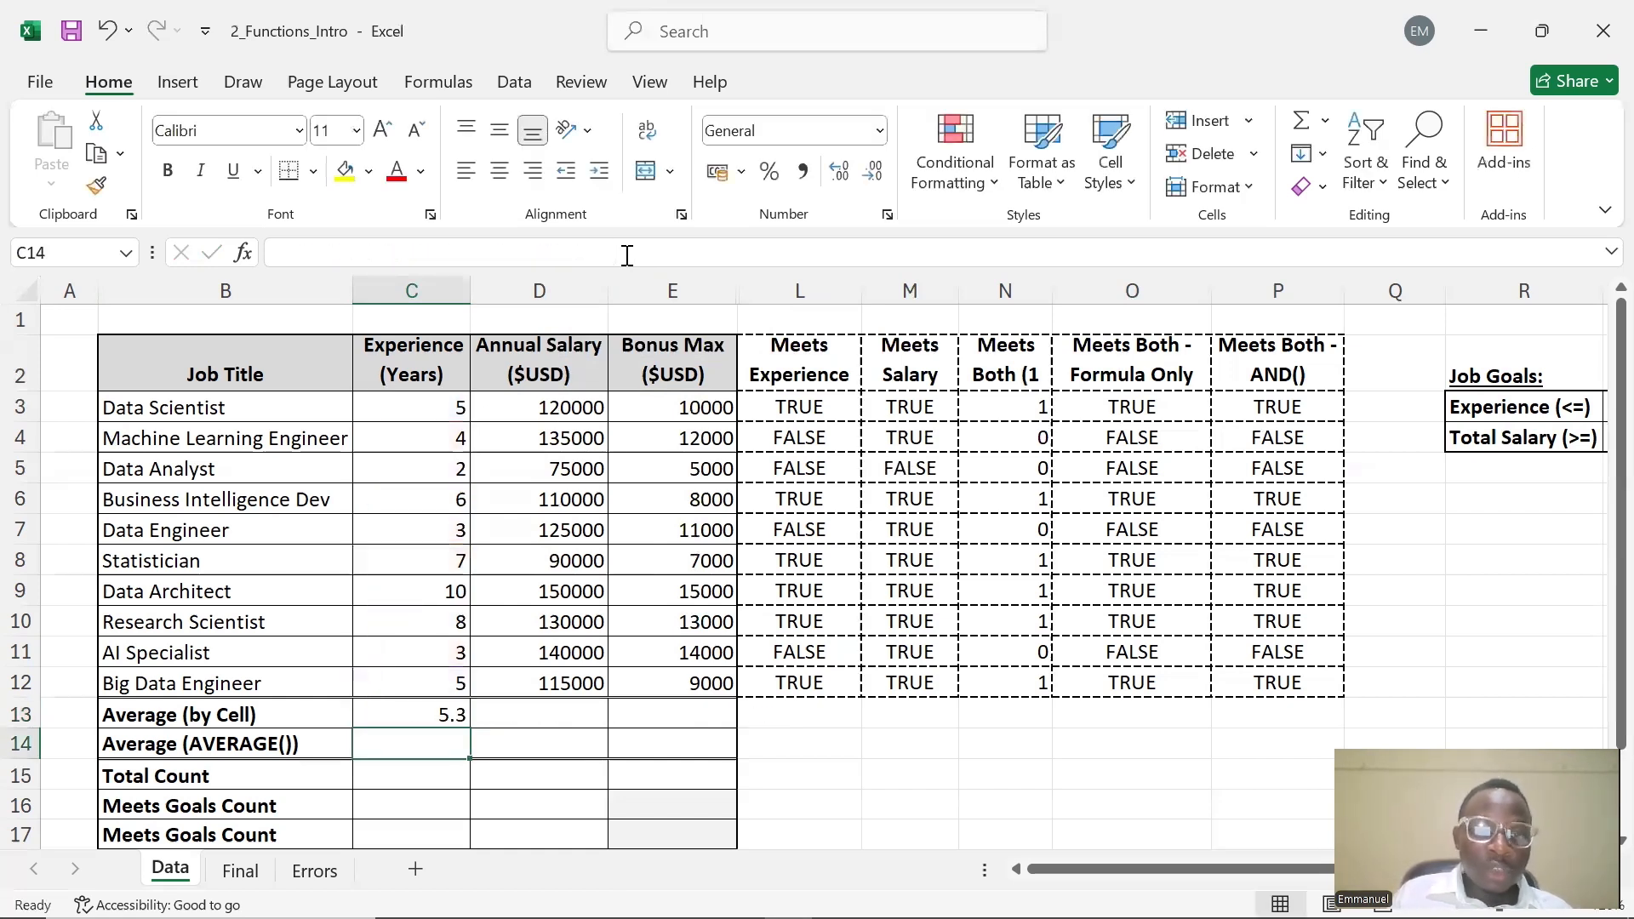
Copy the cell-by-cell average formula from C13 across to D13 and E13
click(392, 715)
double_click(393, 713)
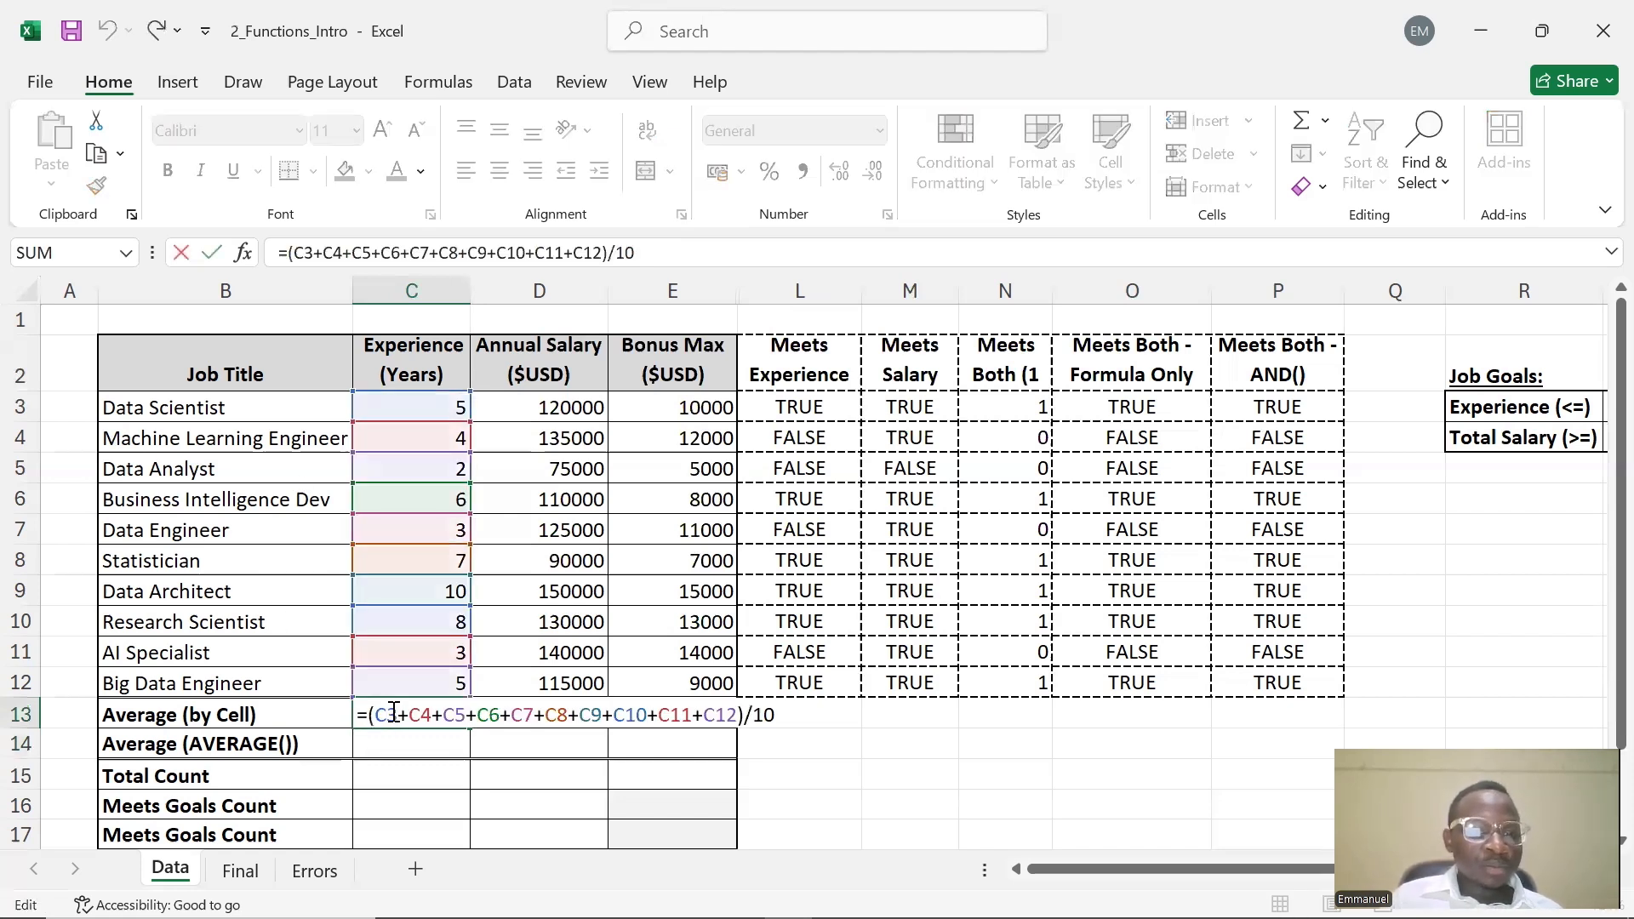
click(482, 747)
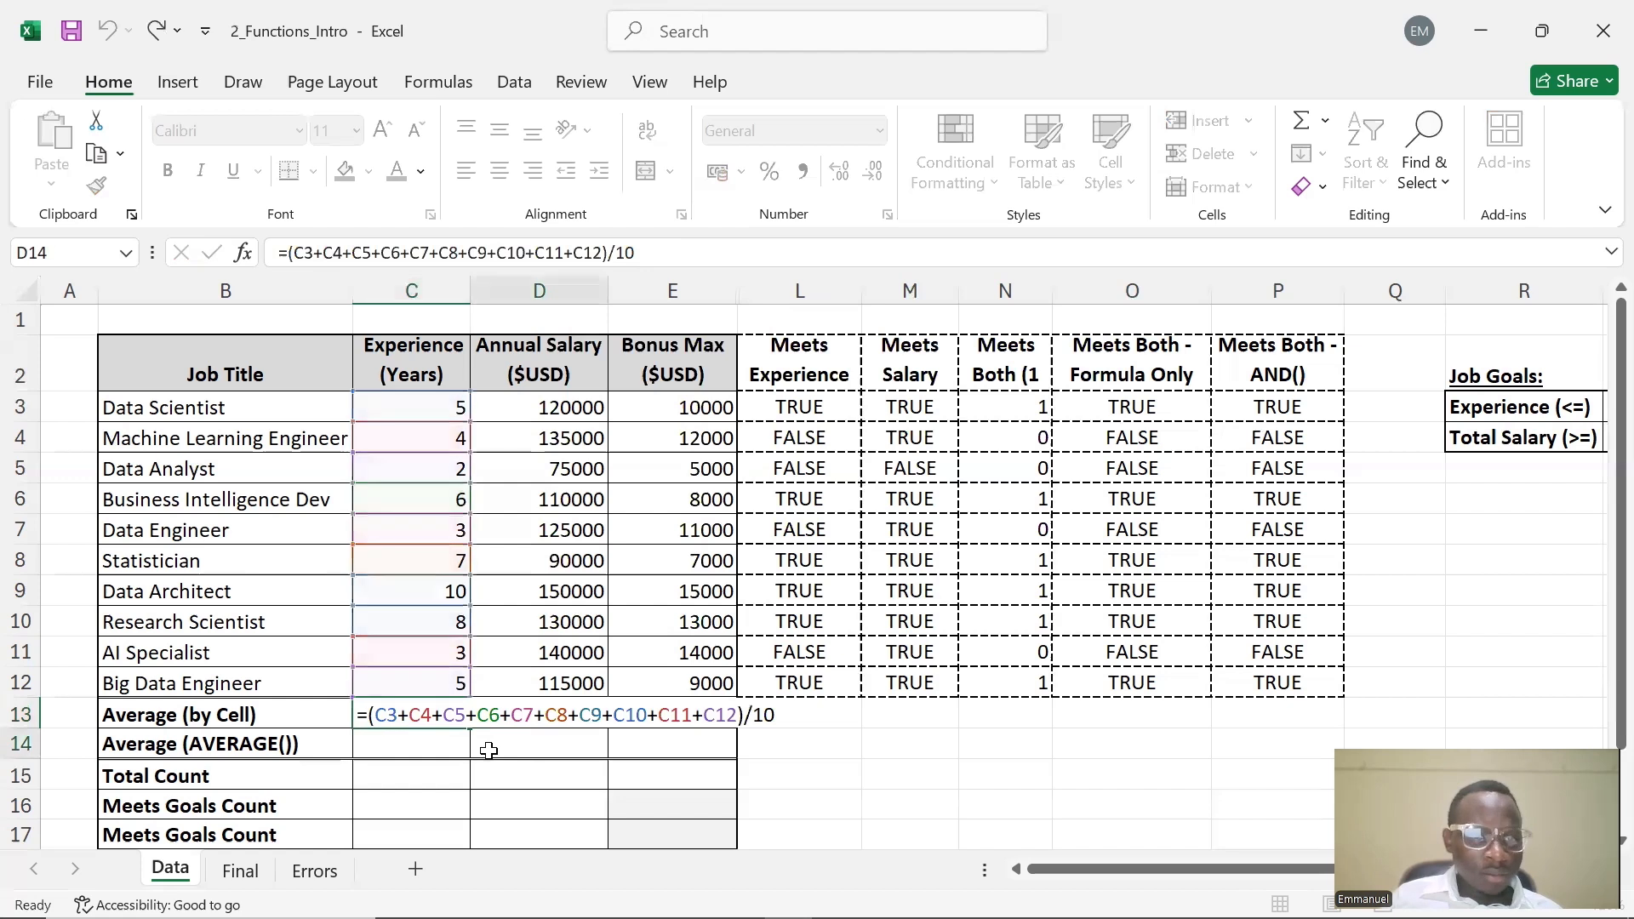
click(436, 718)
drag(473, 726, 694, 741)
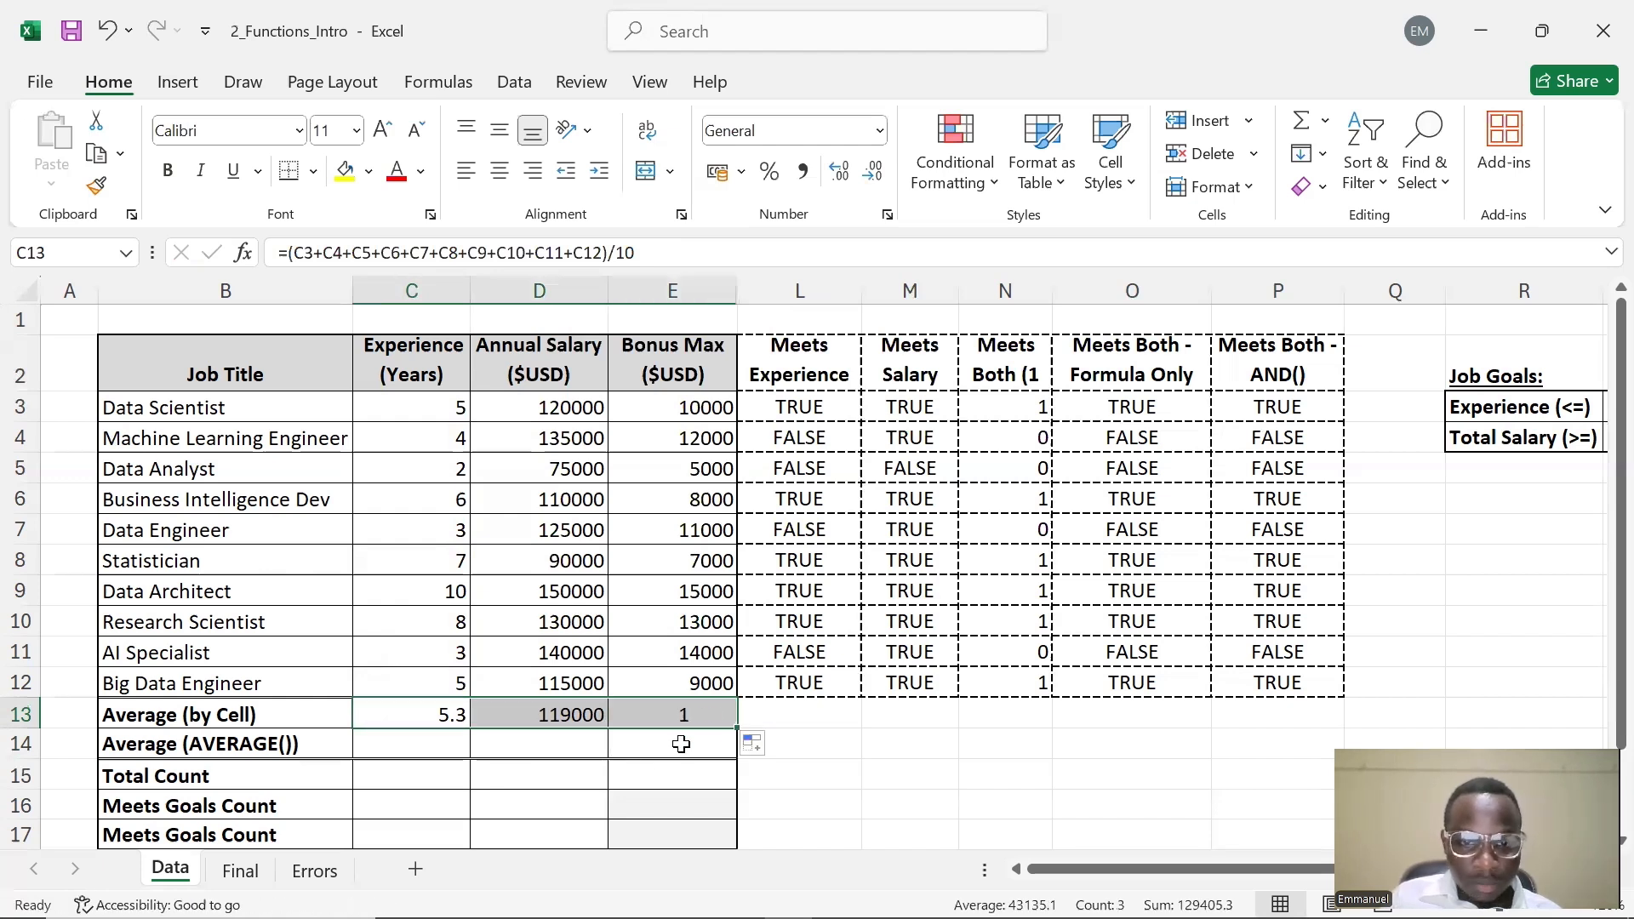
Enter =AVERAGE(C3:C12) in C14 under Average (AVERAGE()) and fill it across to E14
double_click(449, 744)
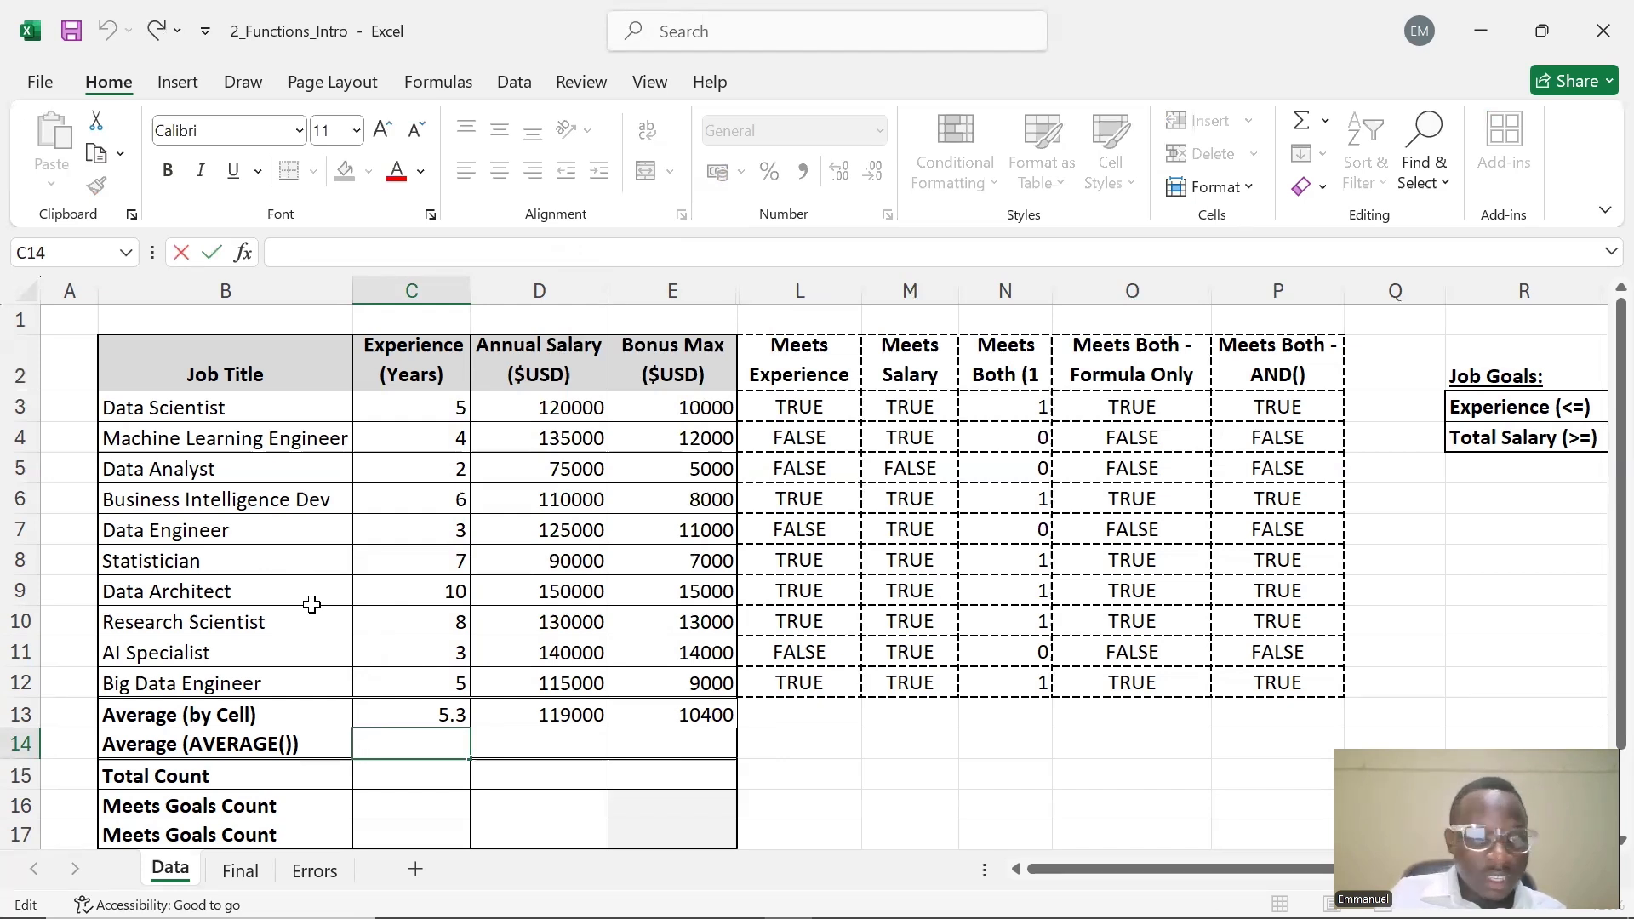
text(=AVERA)
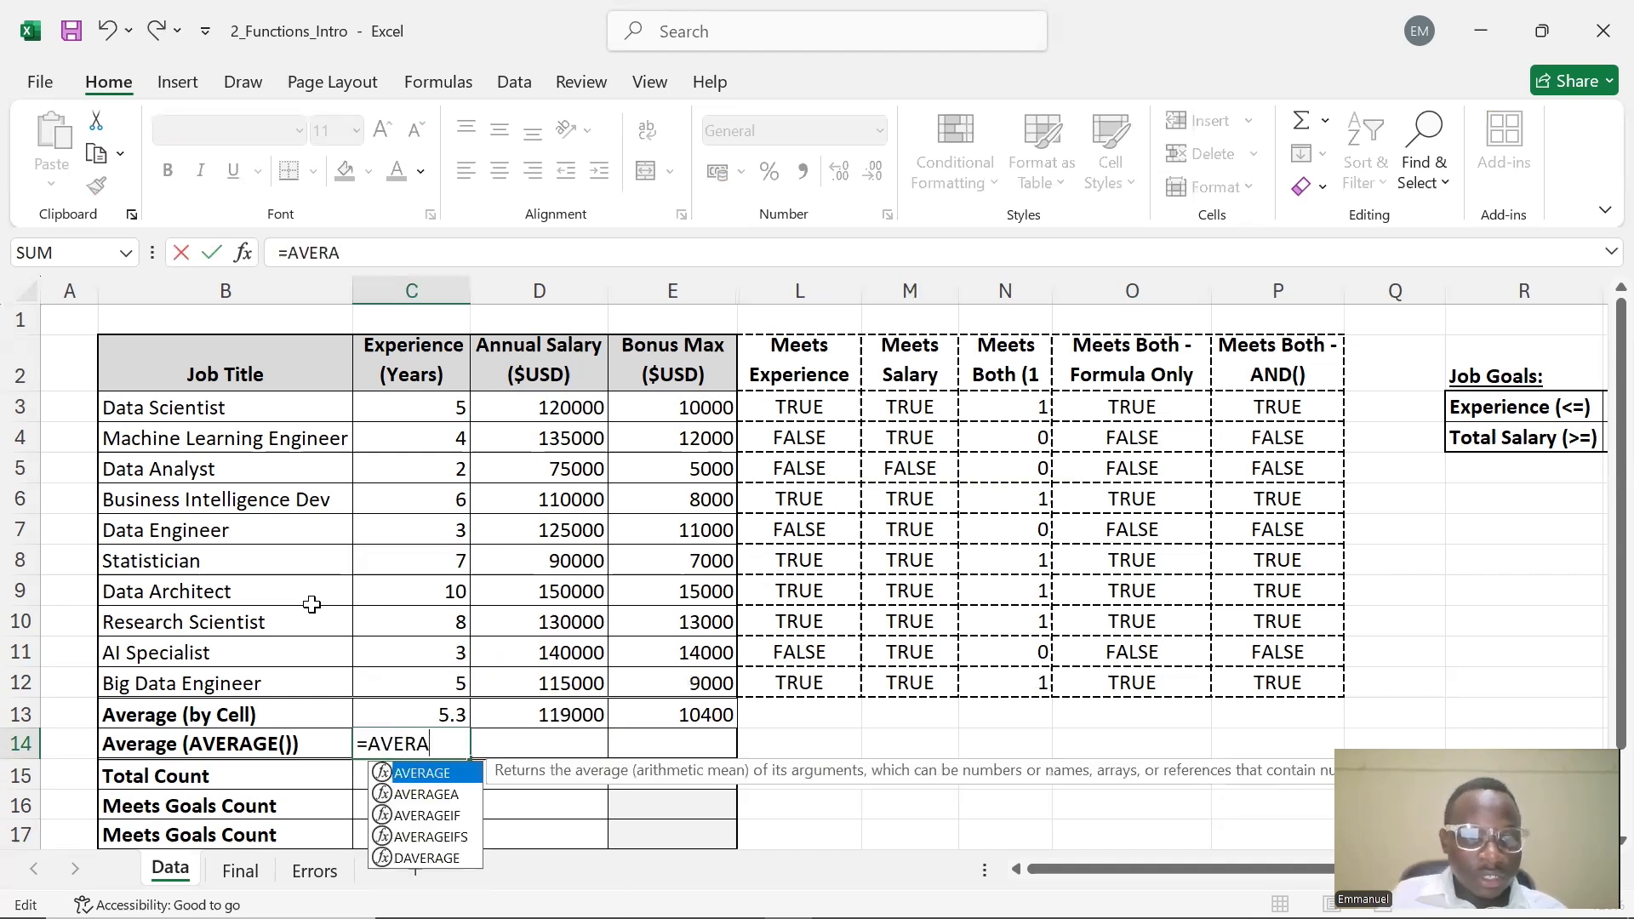
key(Tab)
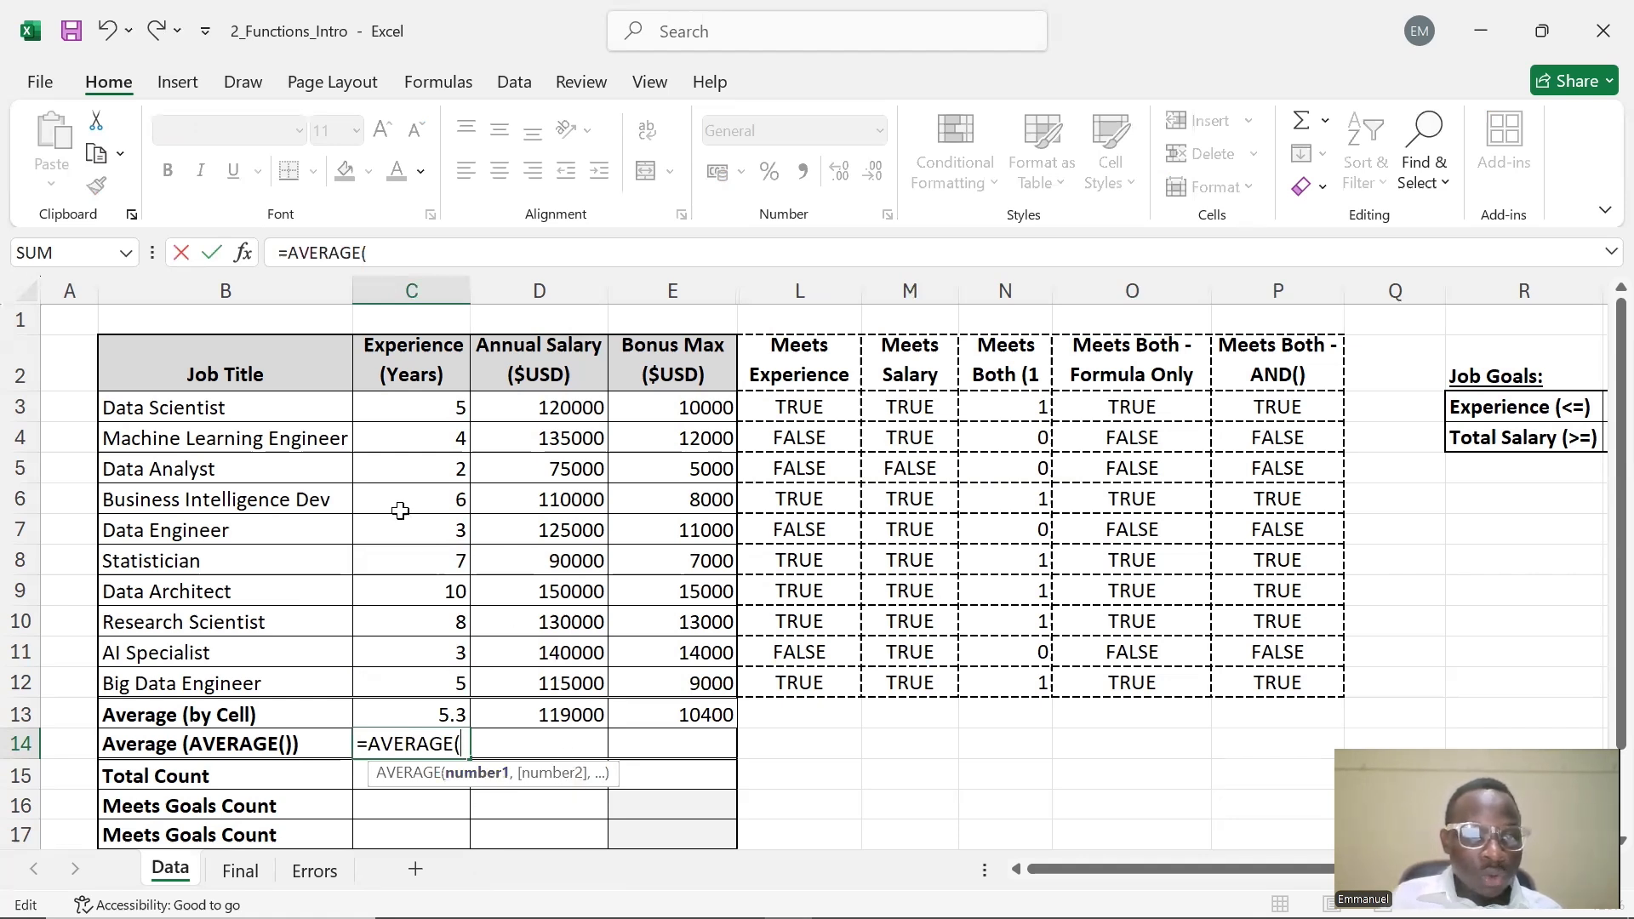
drag(412, 407, 445, 682)
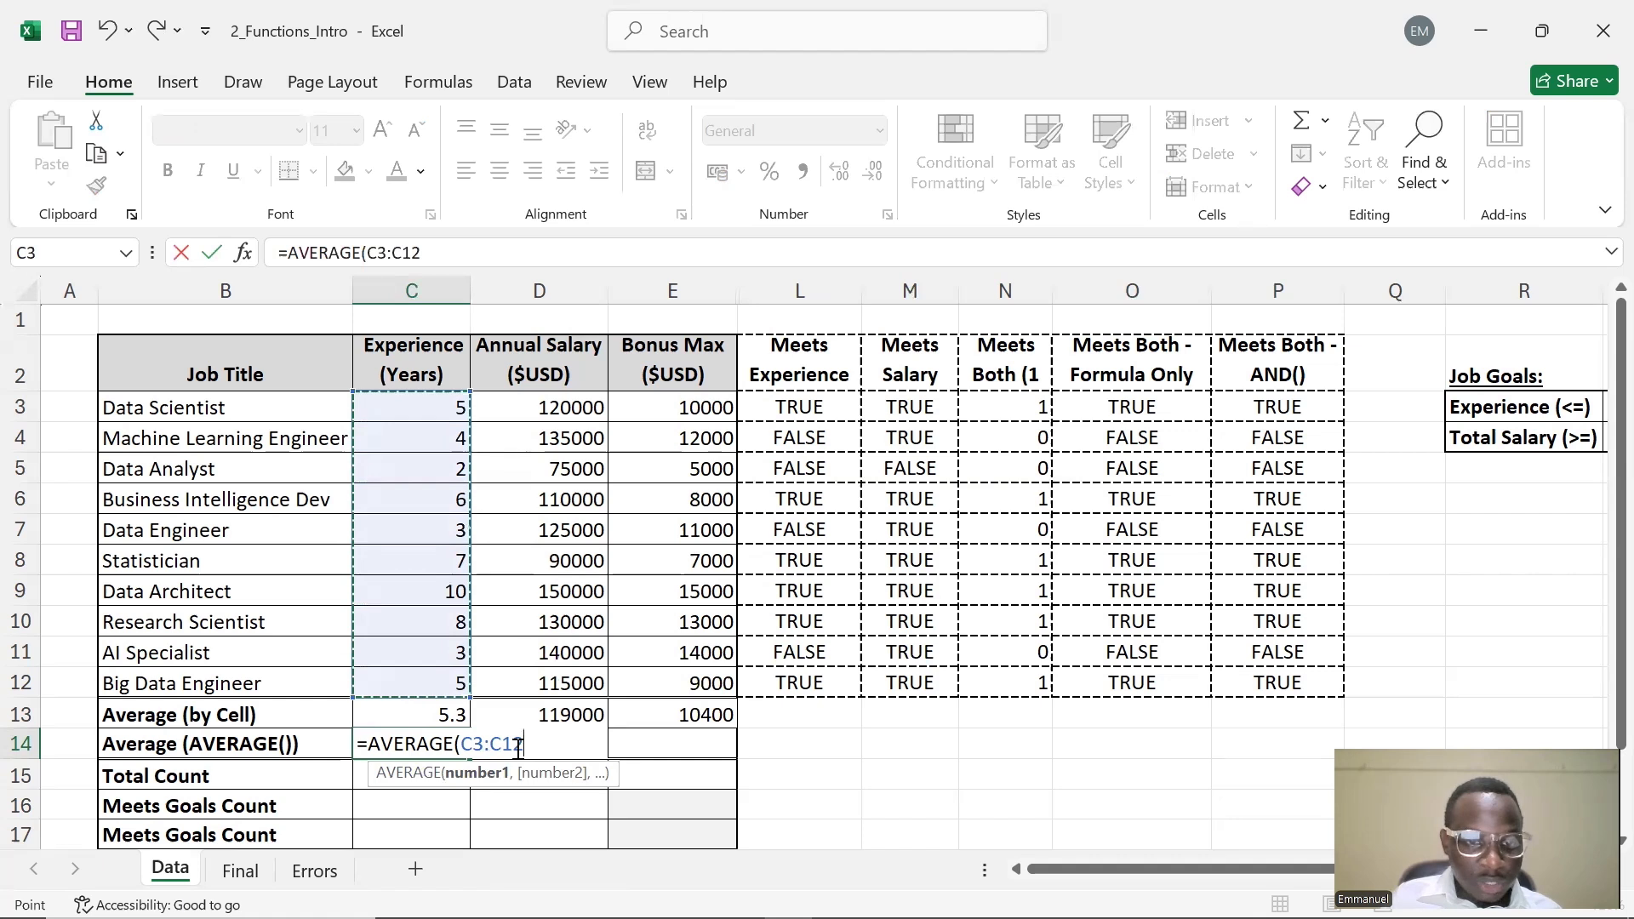
text())
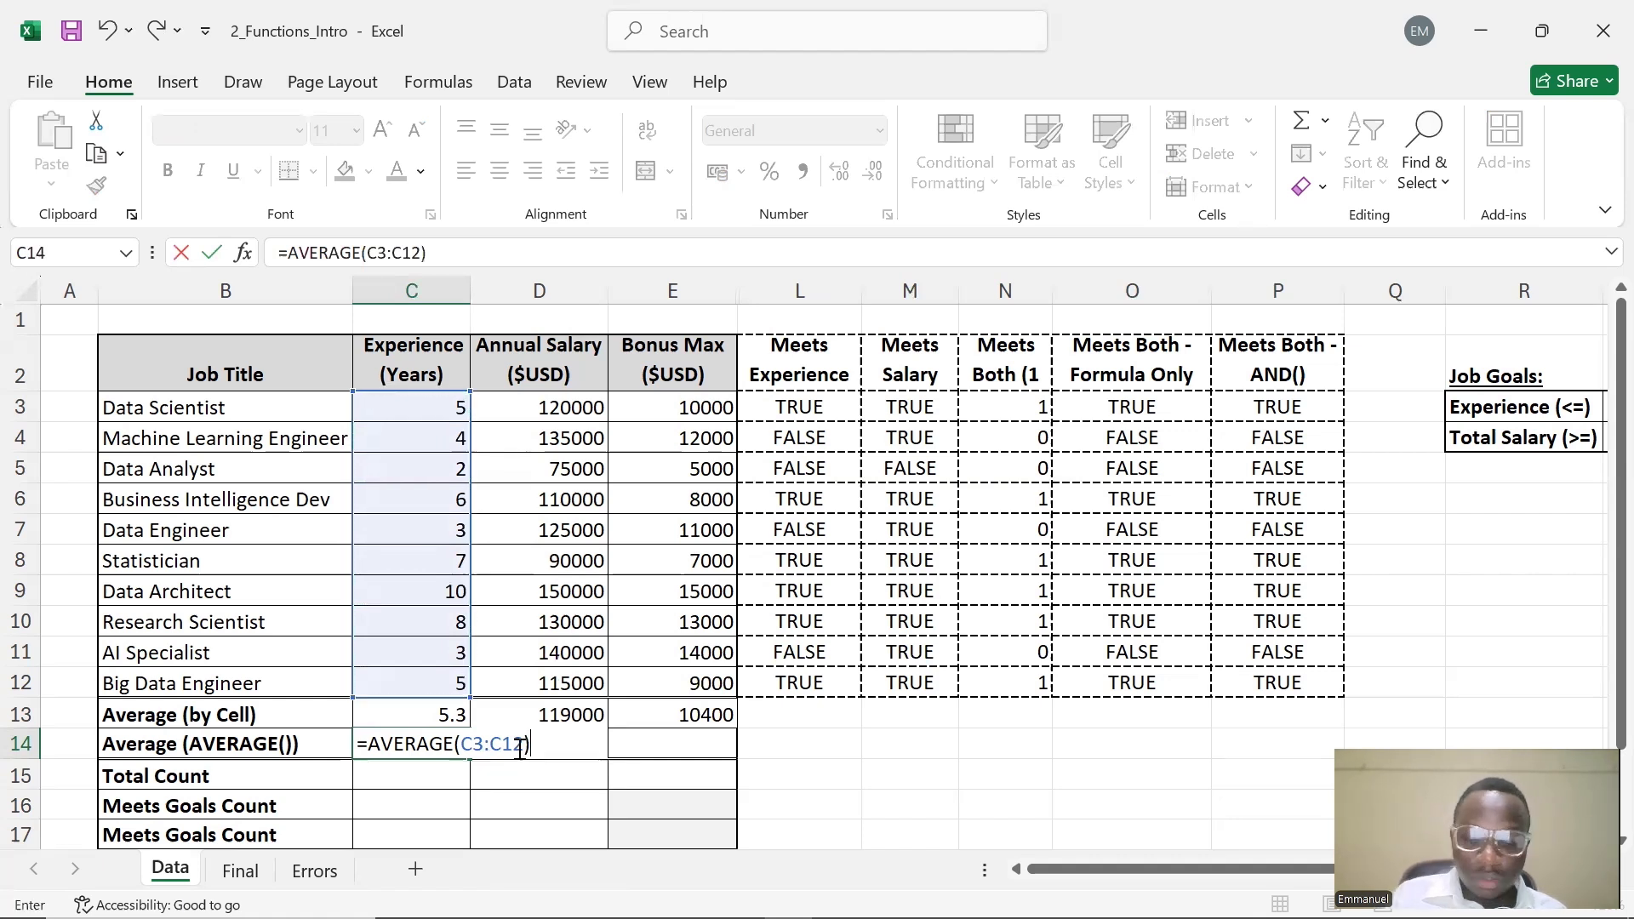
key(Return)
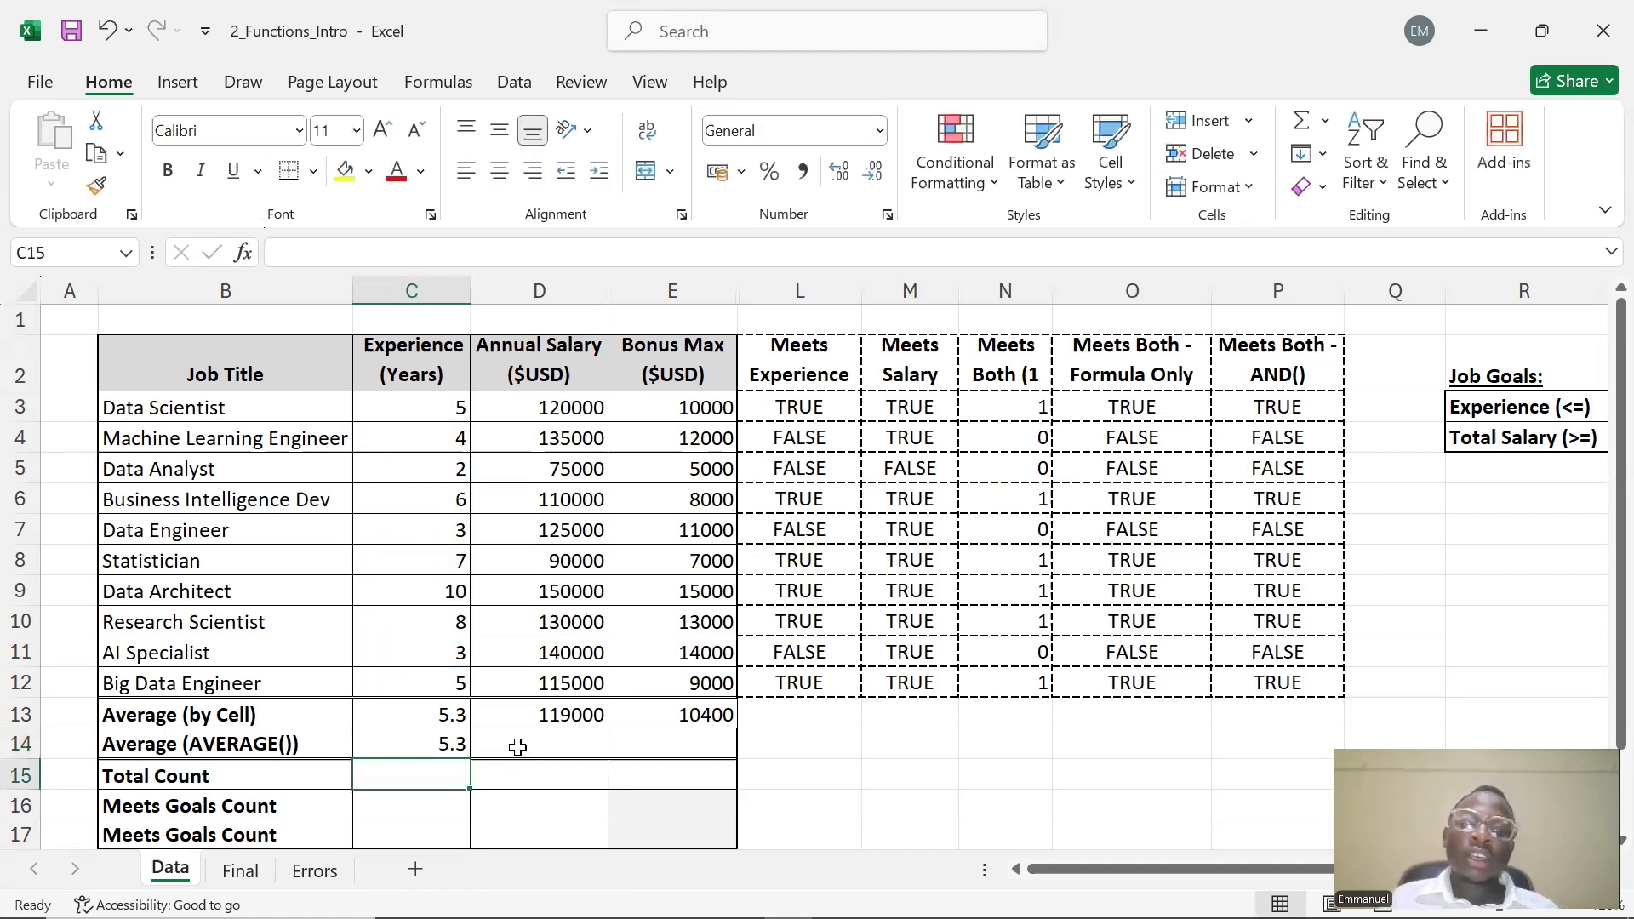
click(449, 747)
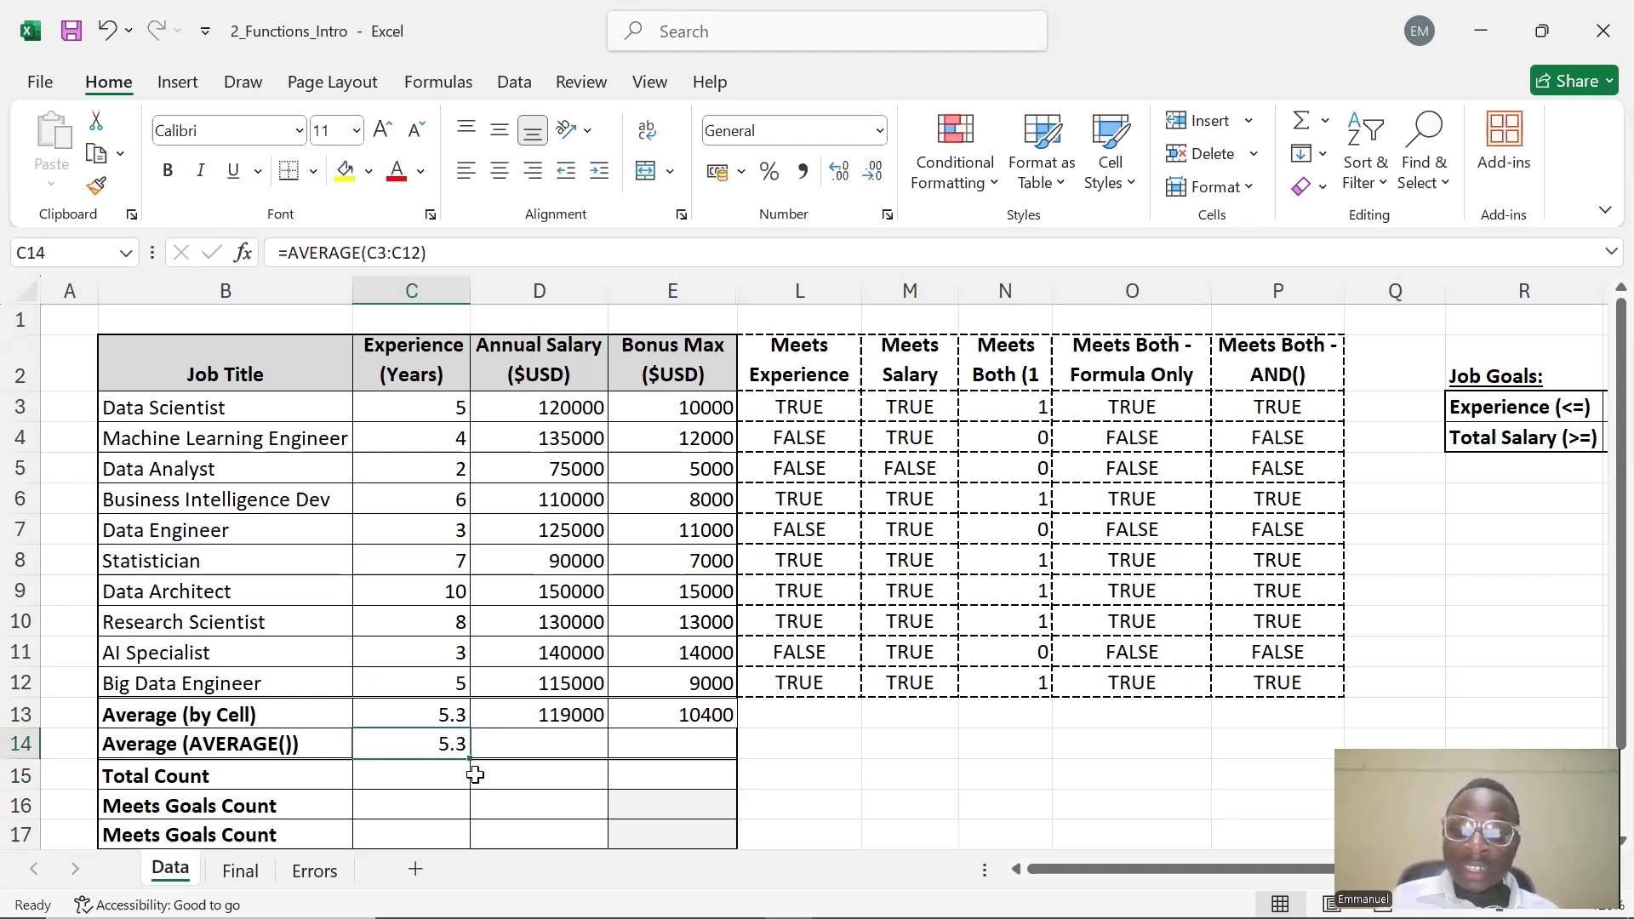
drag(472, 764, 697, 747)
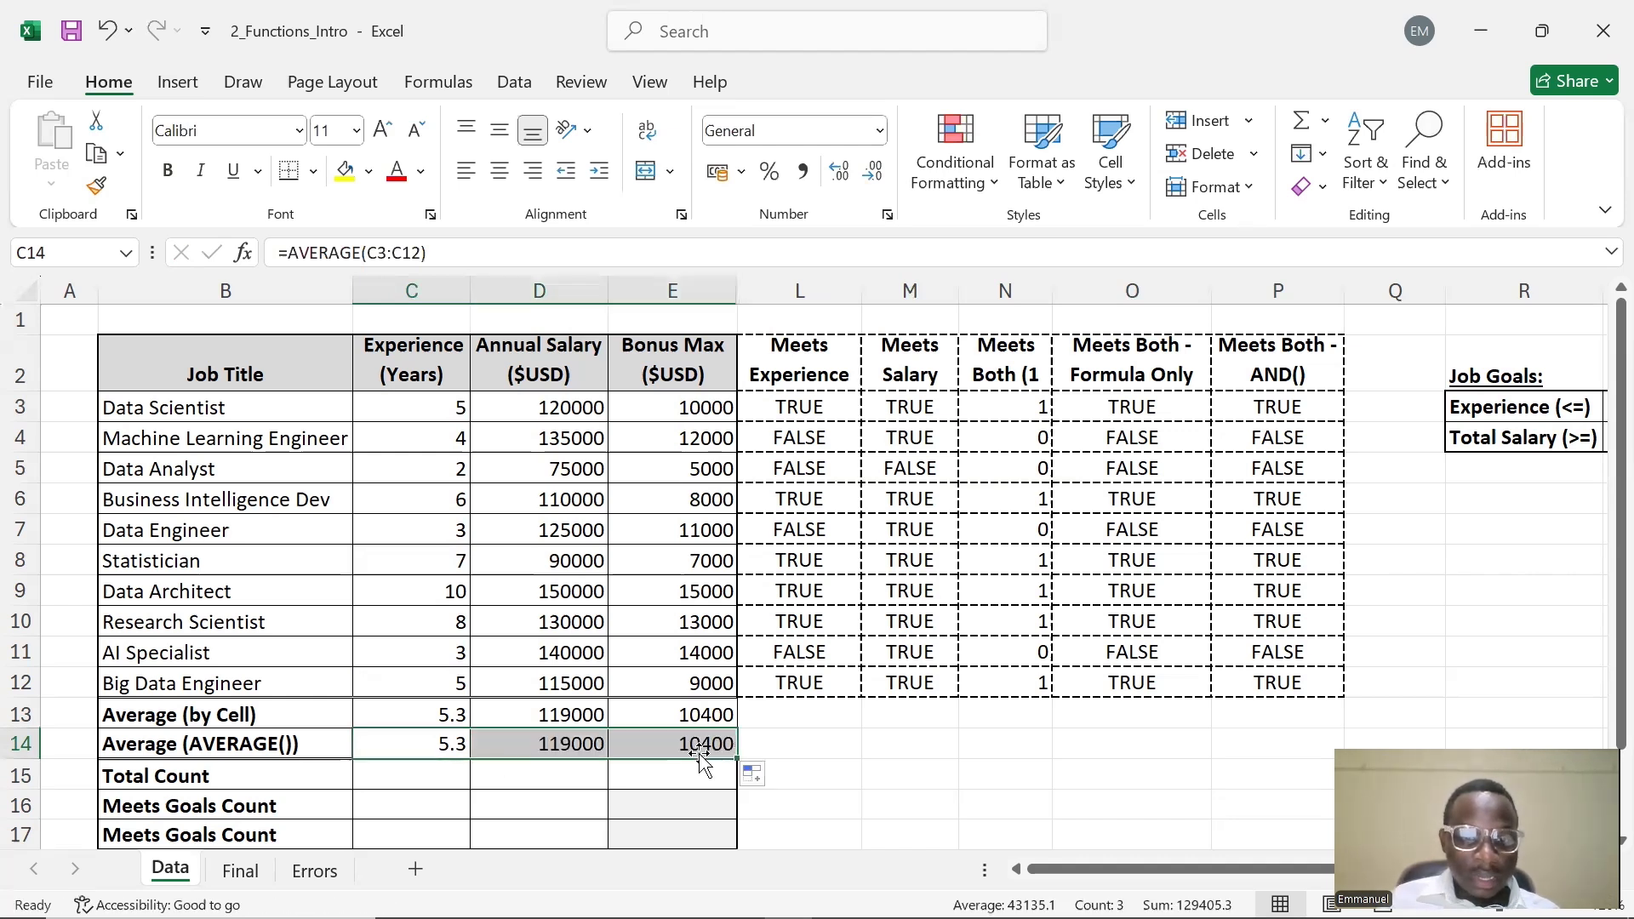
Select the Experience values in C3:C12 to check how many there are
click(372, 773)
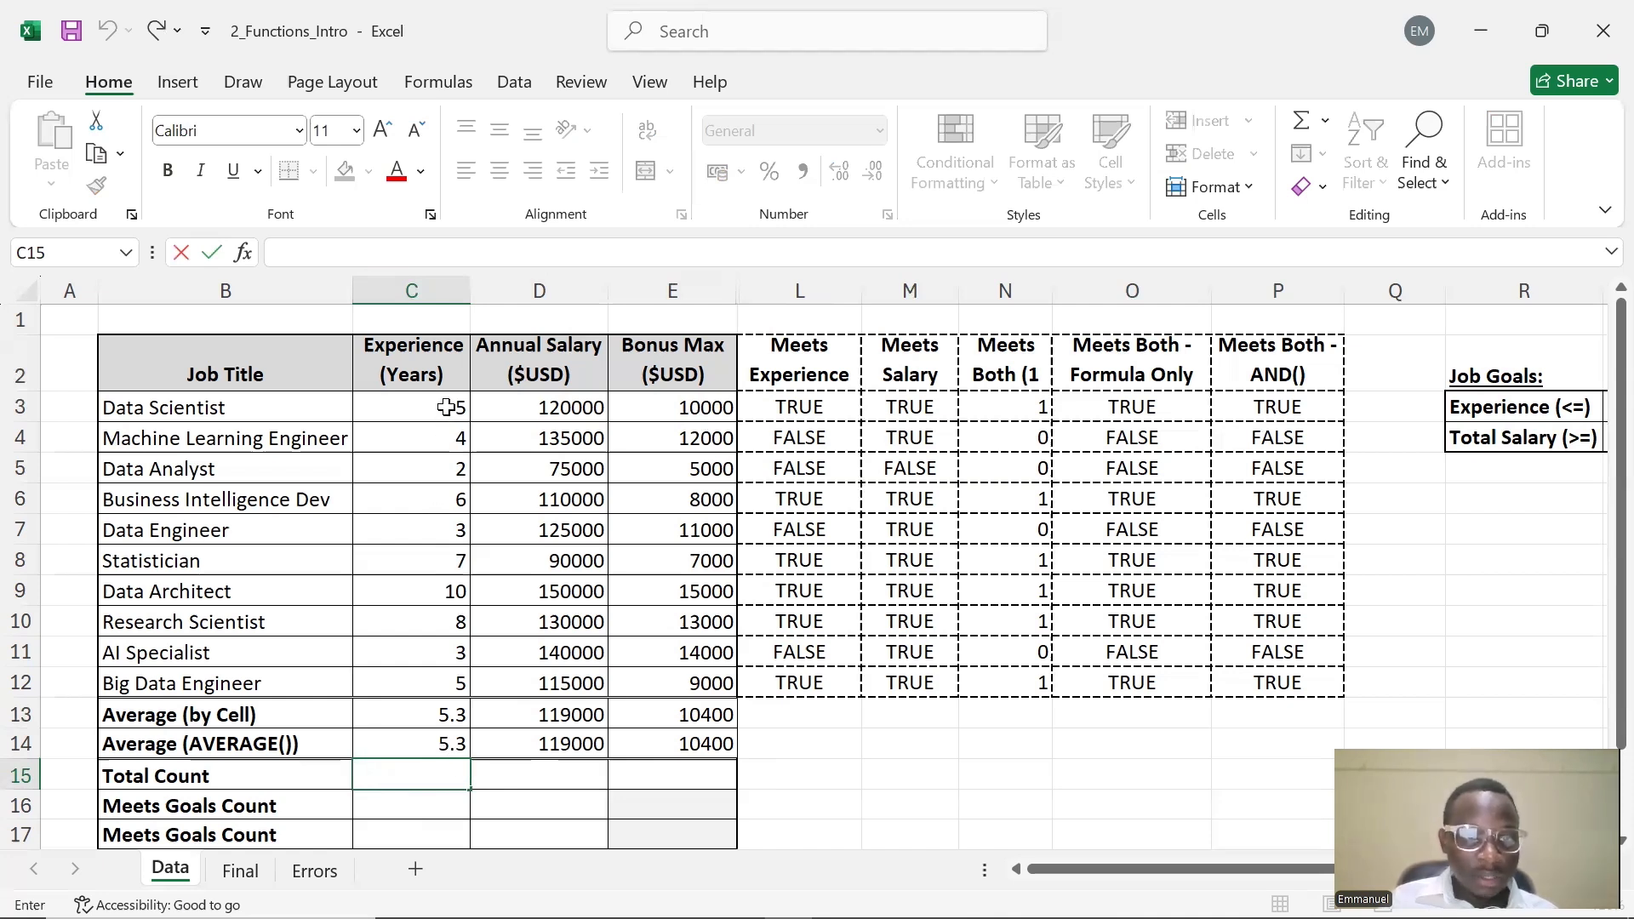
drag(446, 407, 440, 682)
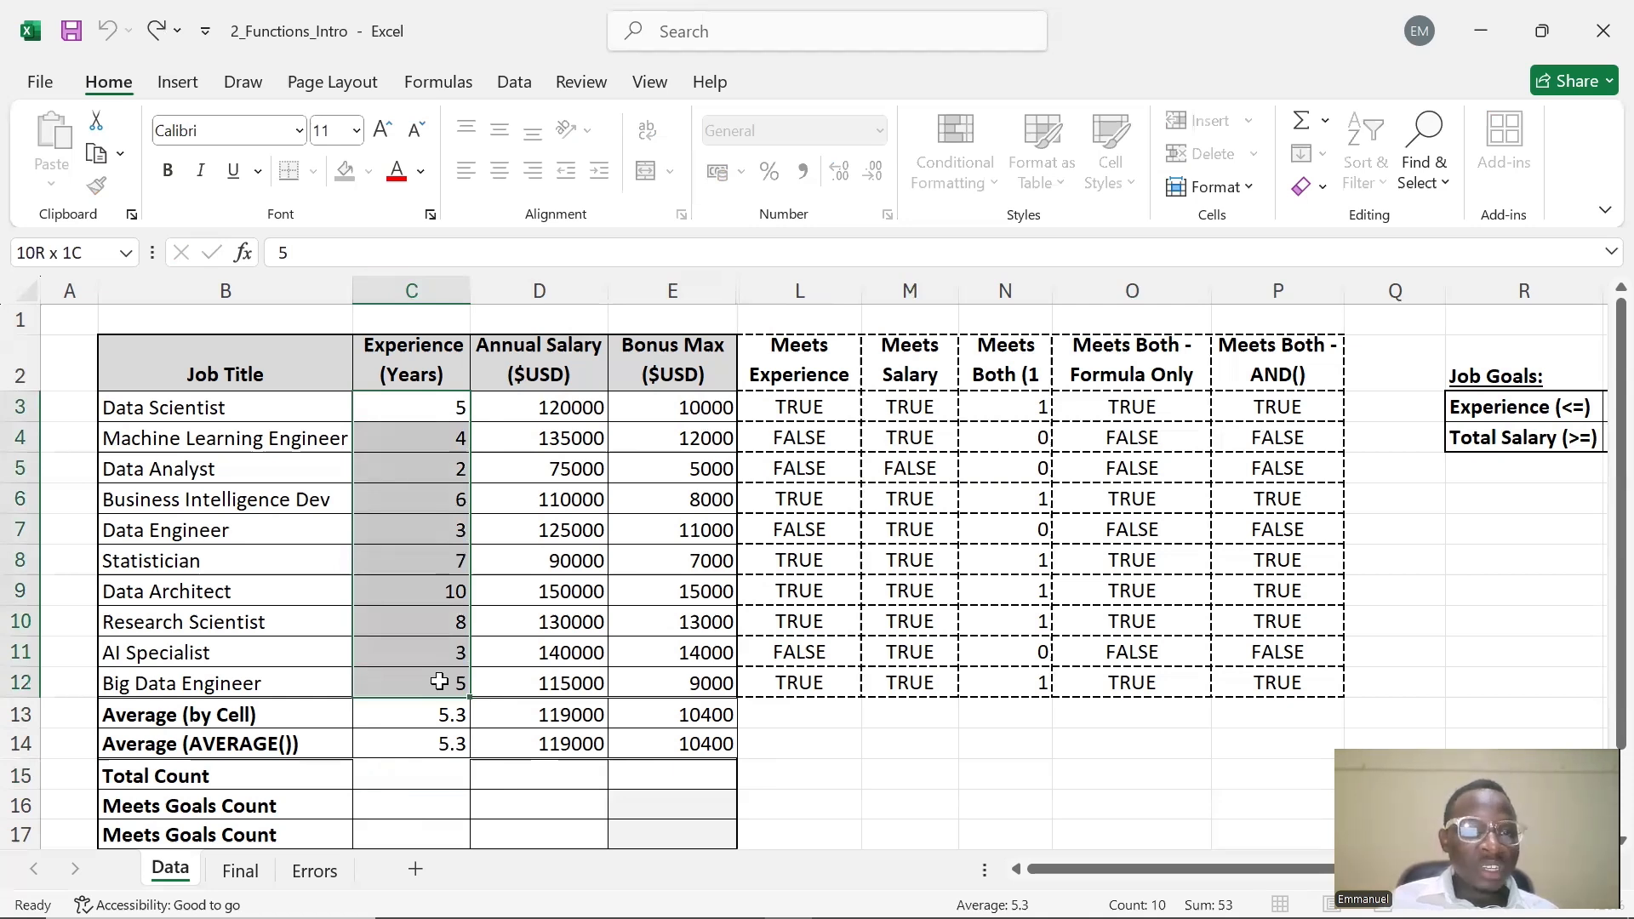
drag(440, 682, 439, 682)
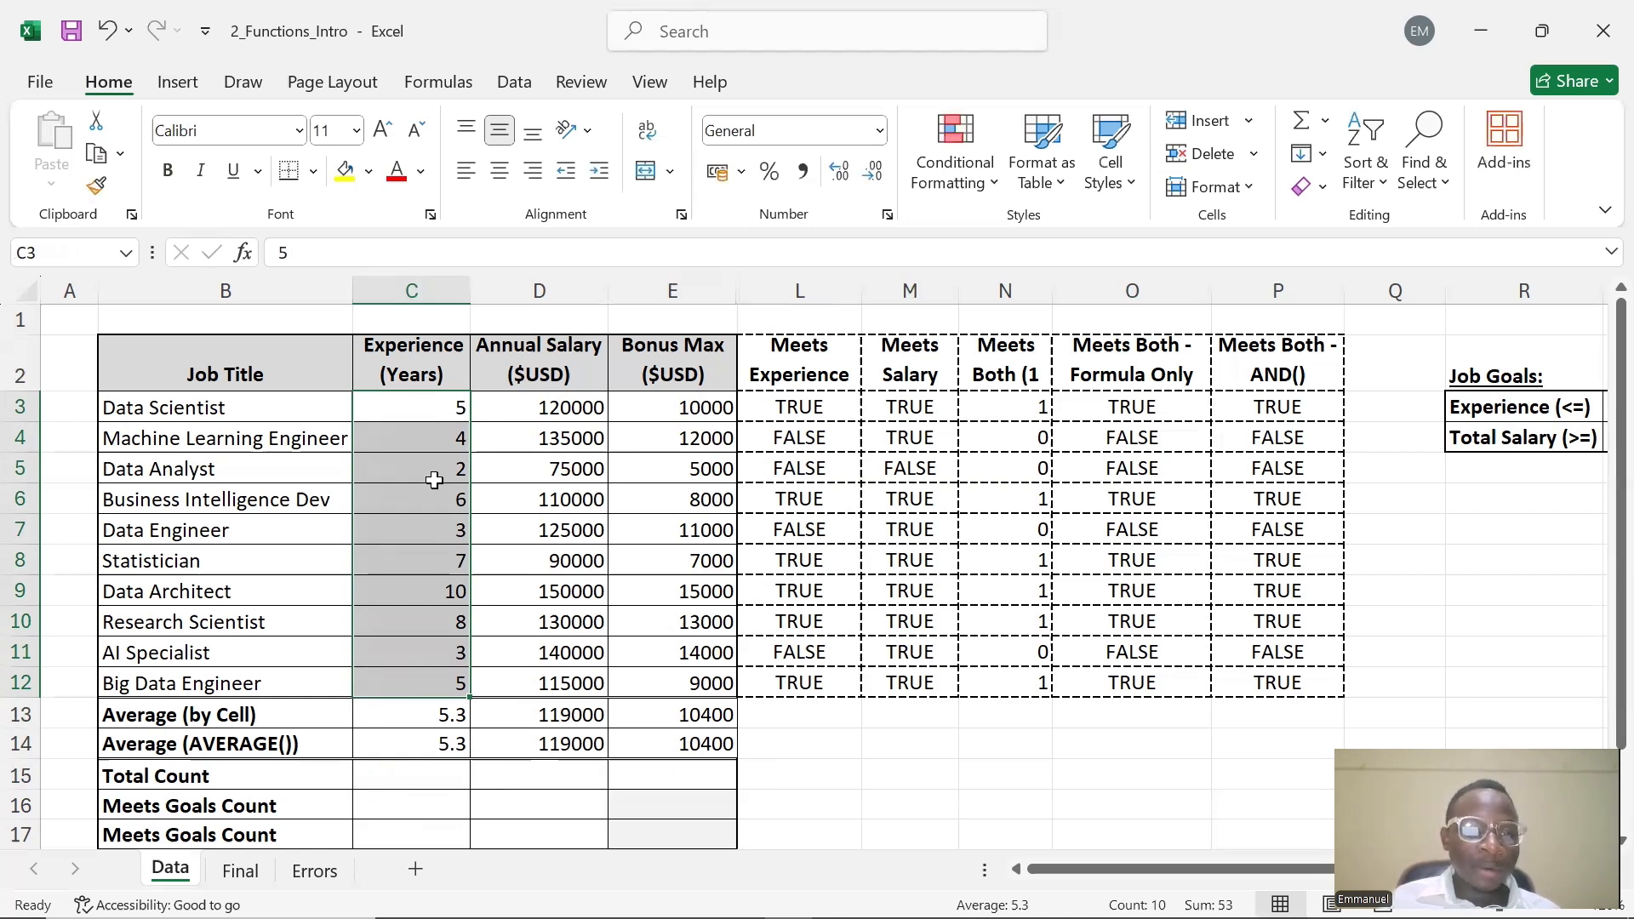
Enter =COUNT(C3:C12) in C15 under Total Count and fill it across to E15
double_click(430, 776)
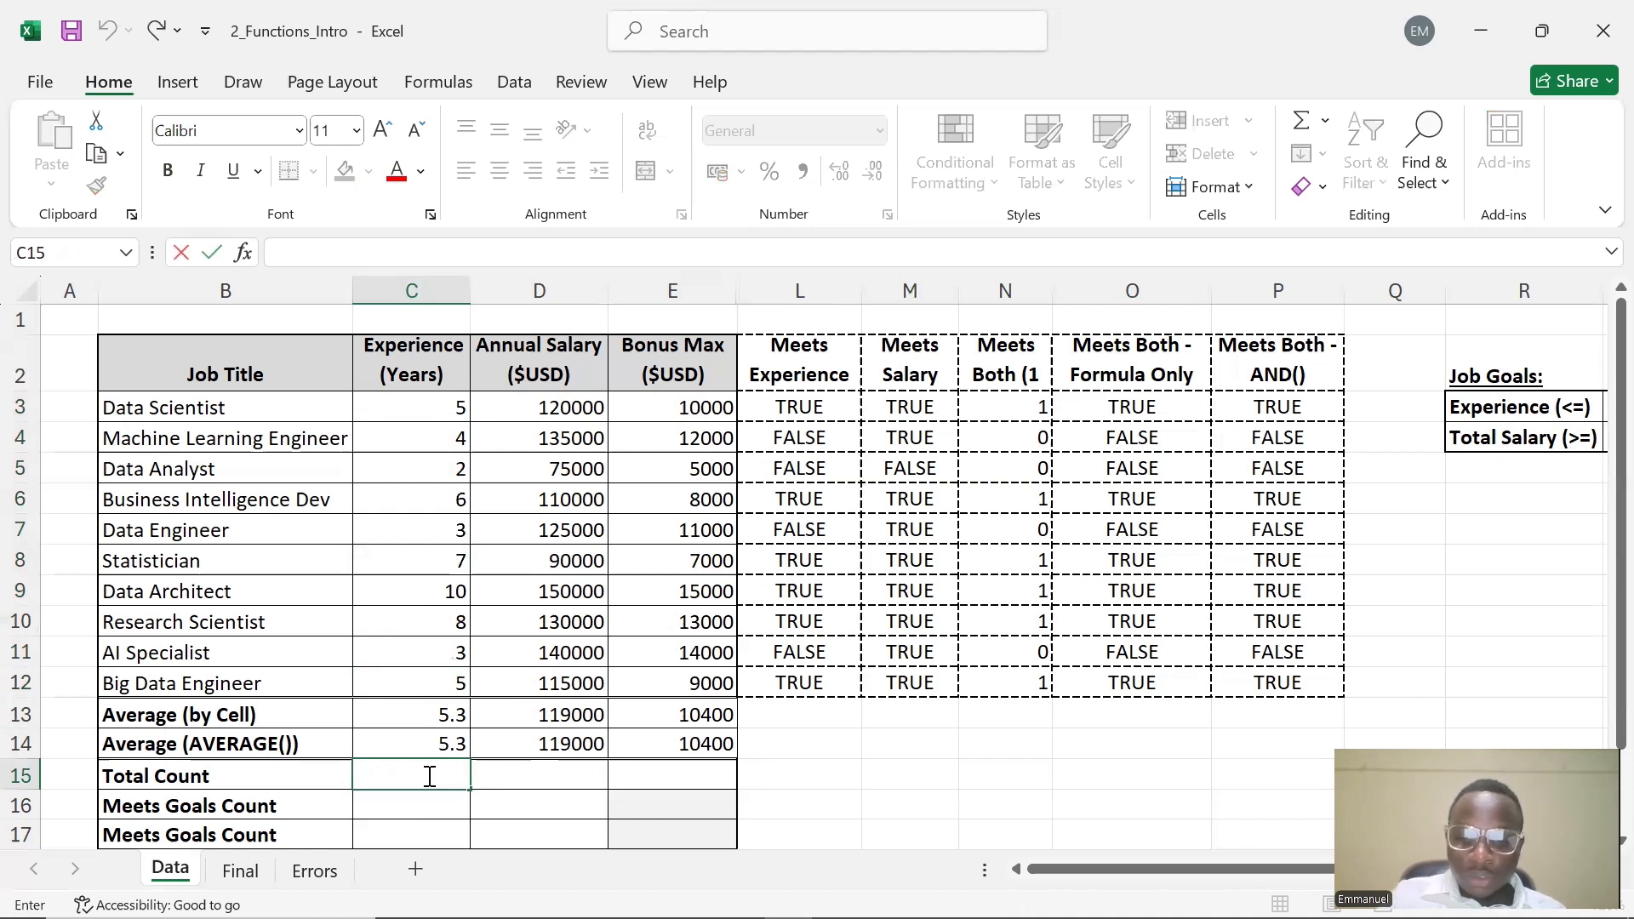
text(=)
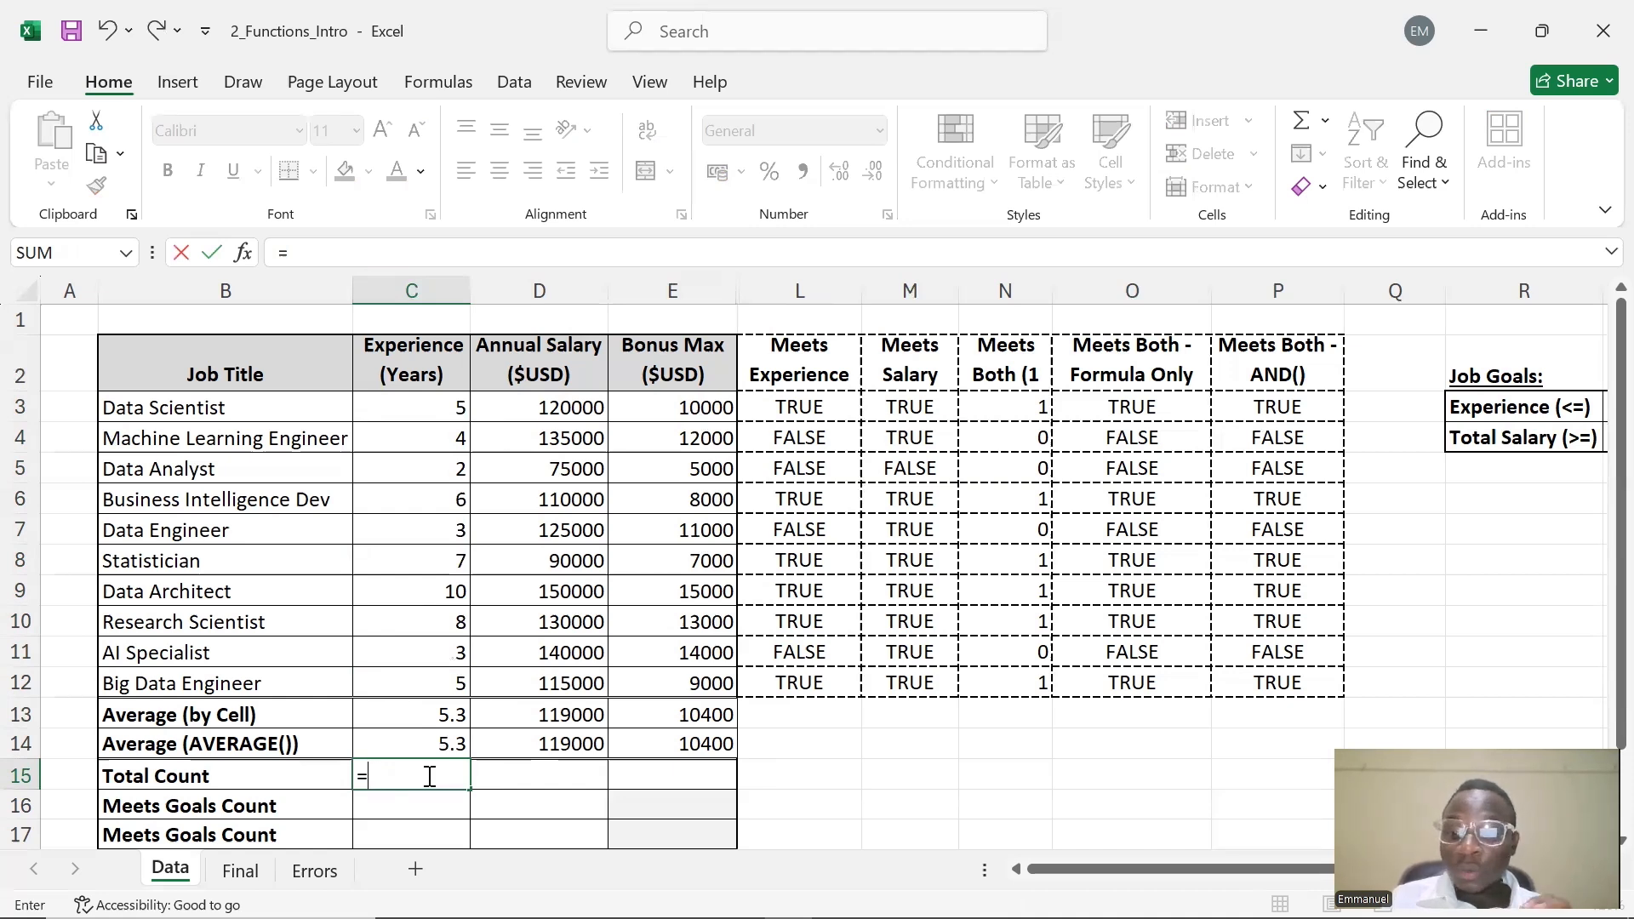
text(()
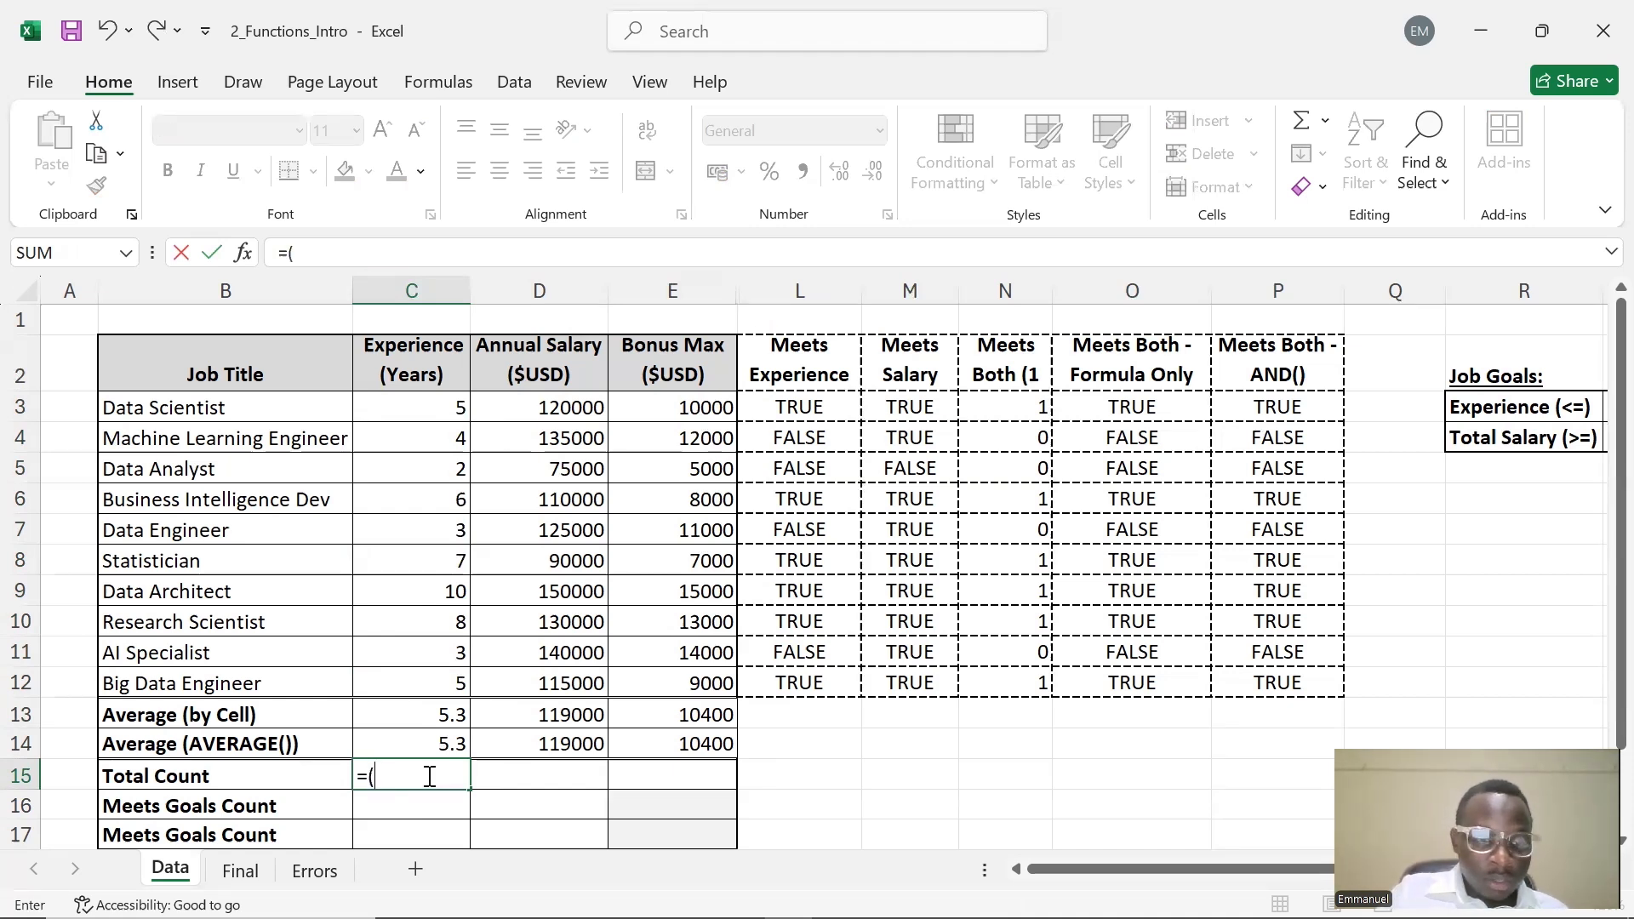
key(BackSpace)
text(COUNT)
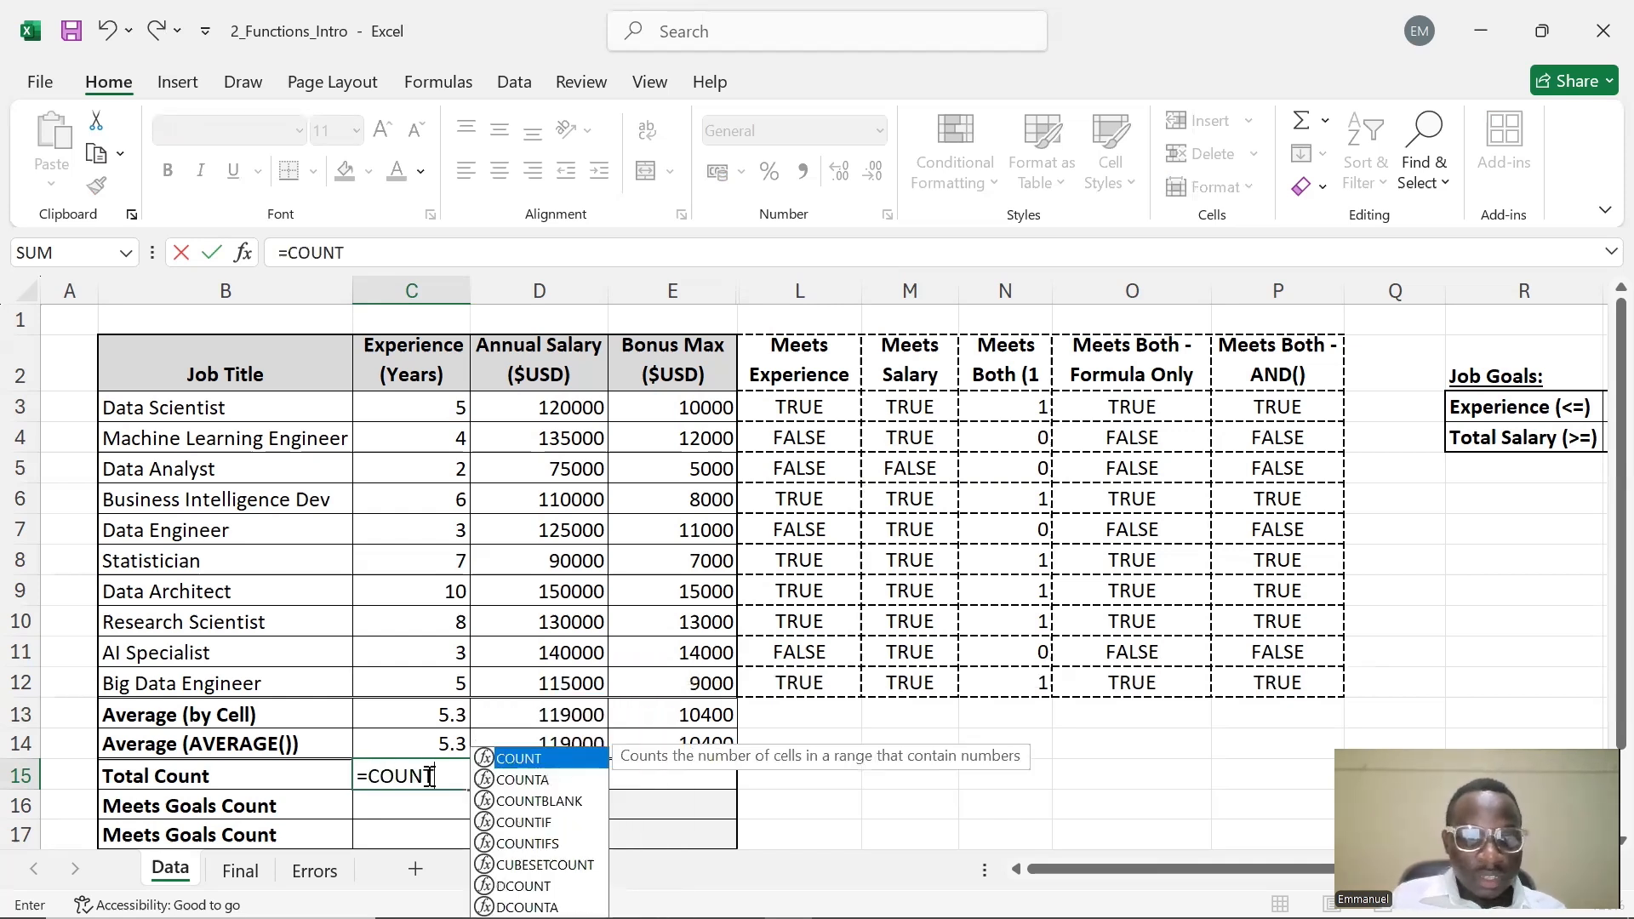
text(()
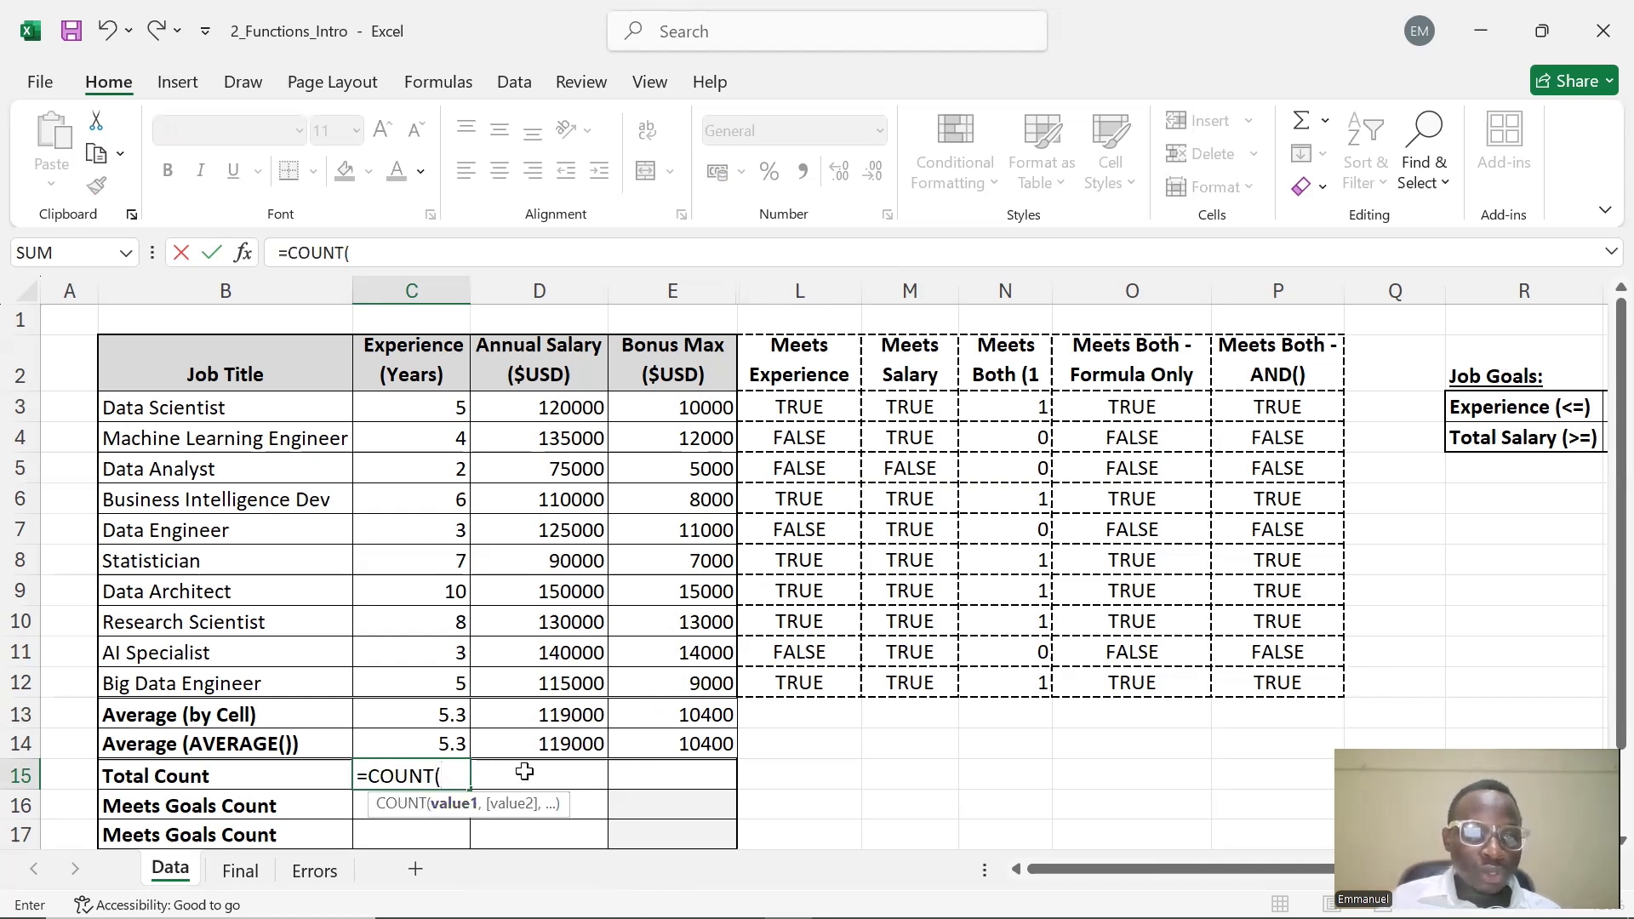
drag(411, 402, 422, 686)
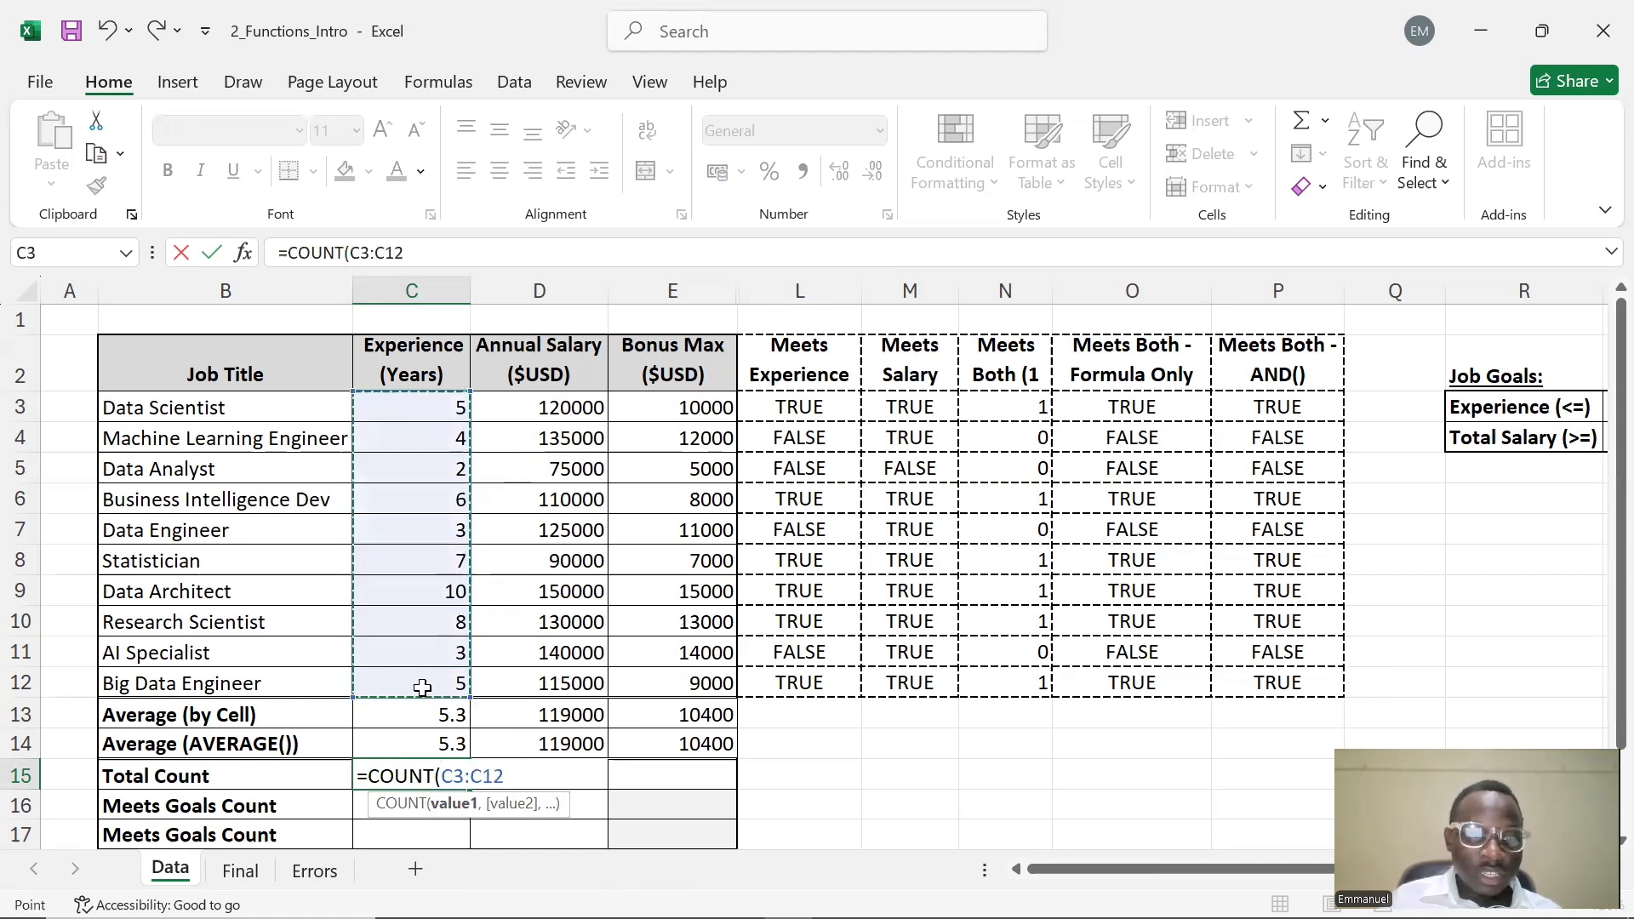
text())
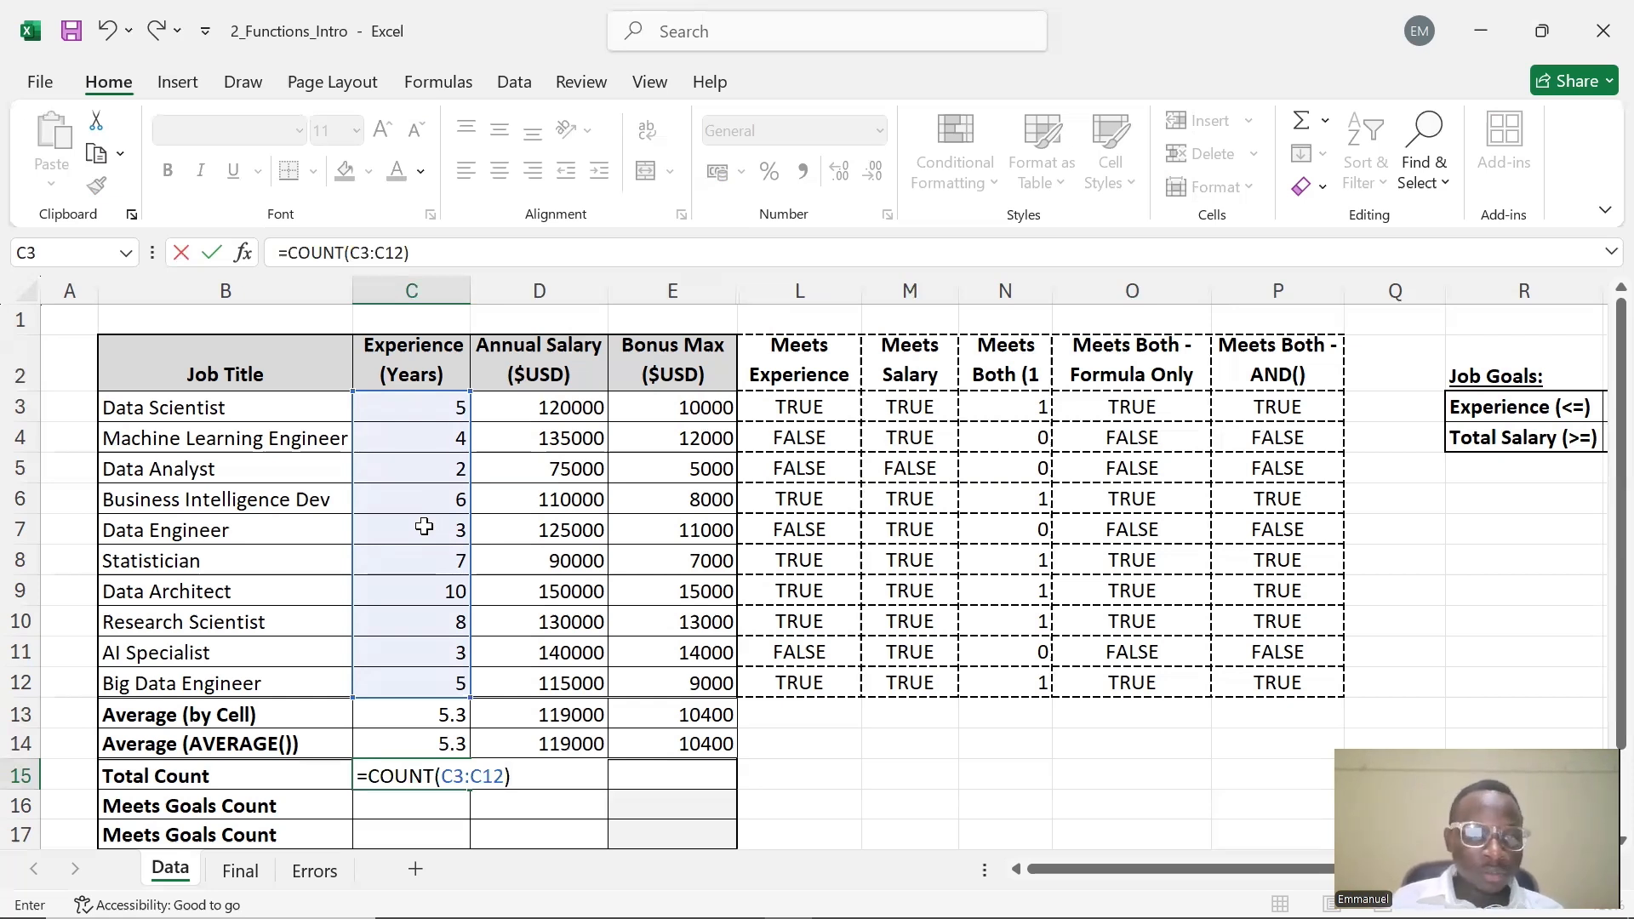
key(Return)
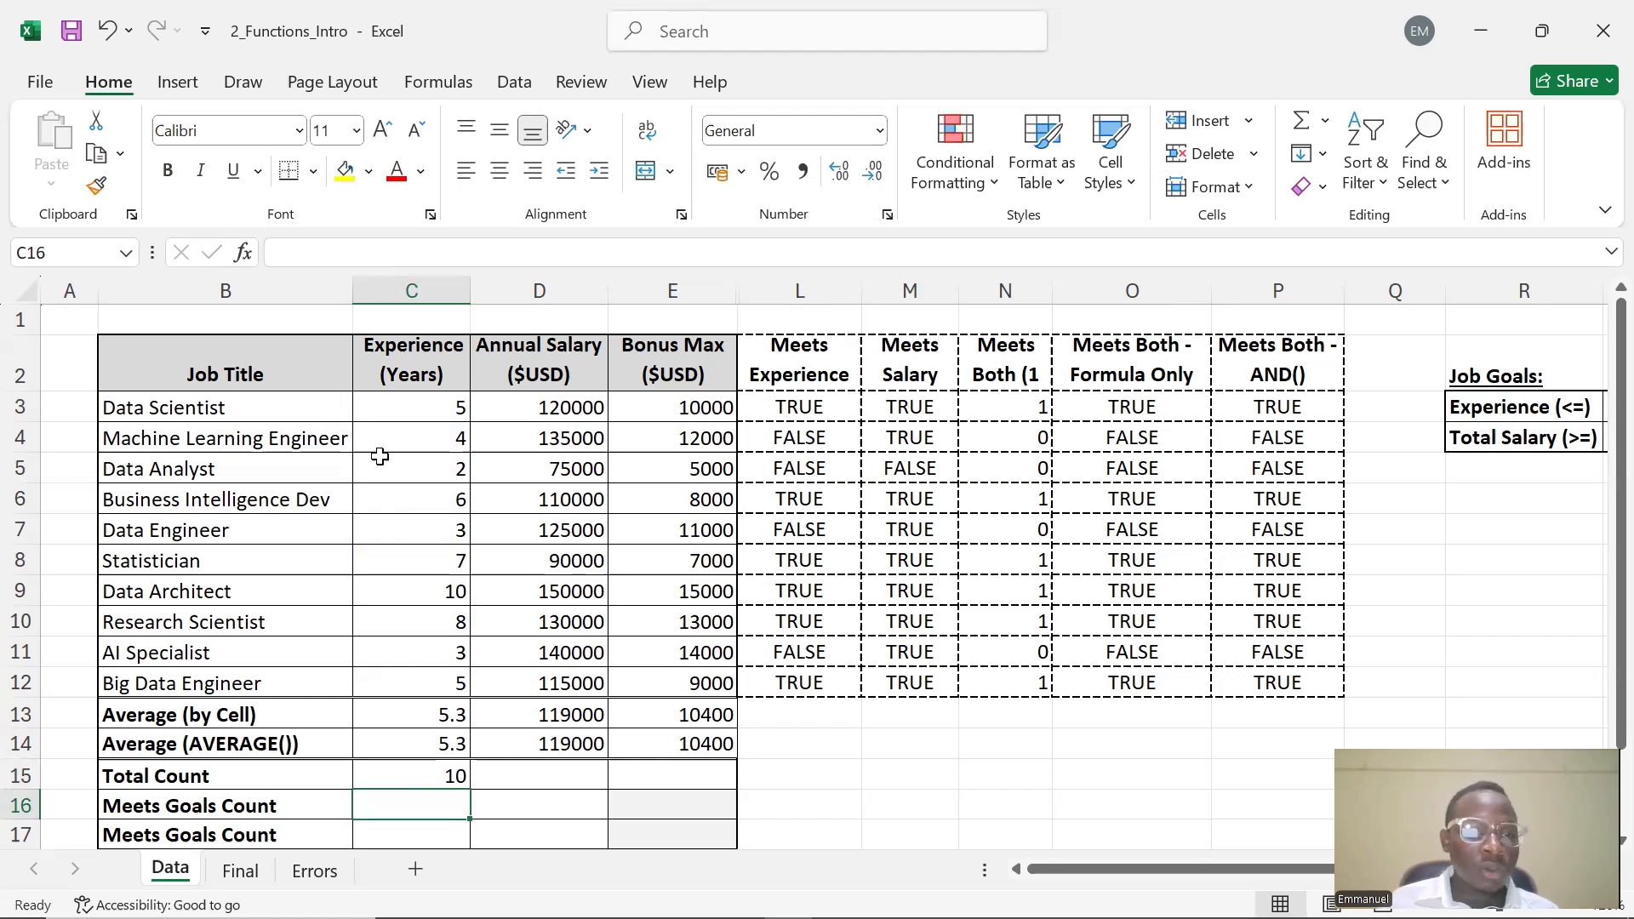
click(451, 775)
drag(471, 791, 690, 782)
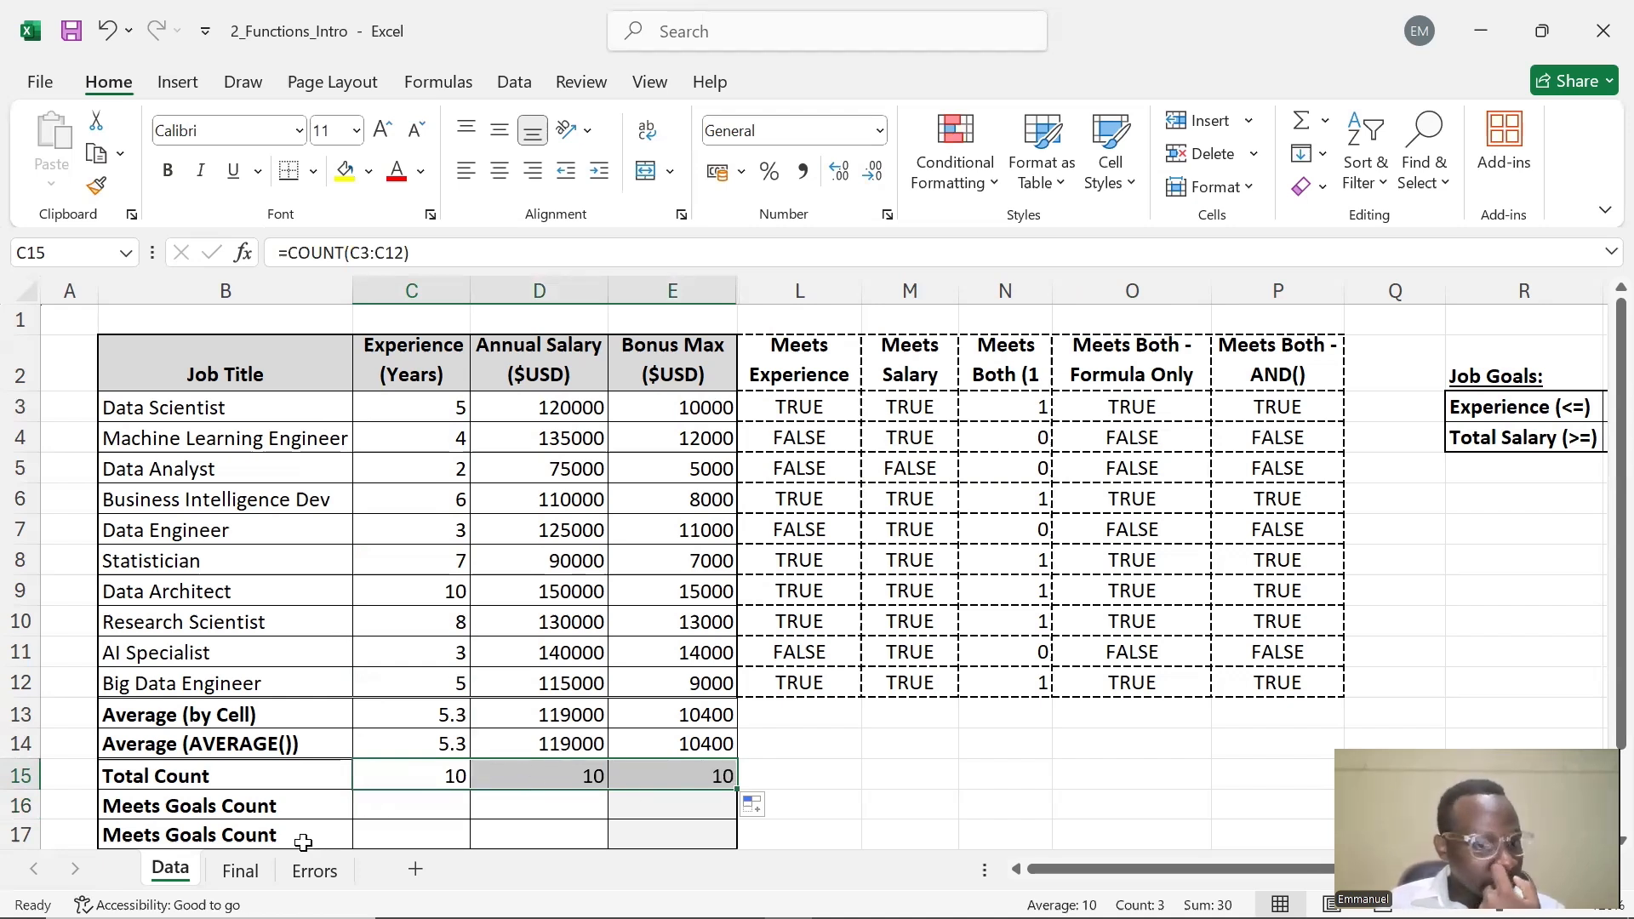
Enter a COUNTIF formula in C16 counting C3:C12 with an empty quoted criterion, =COUNTIF(C3:C12,"")
double_click(423, 808)
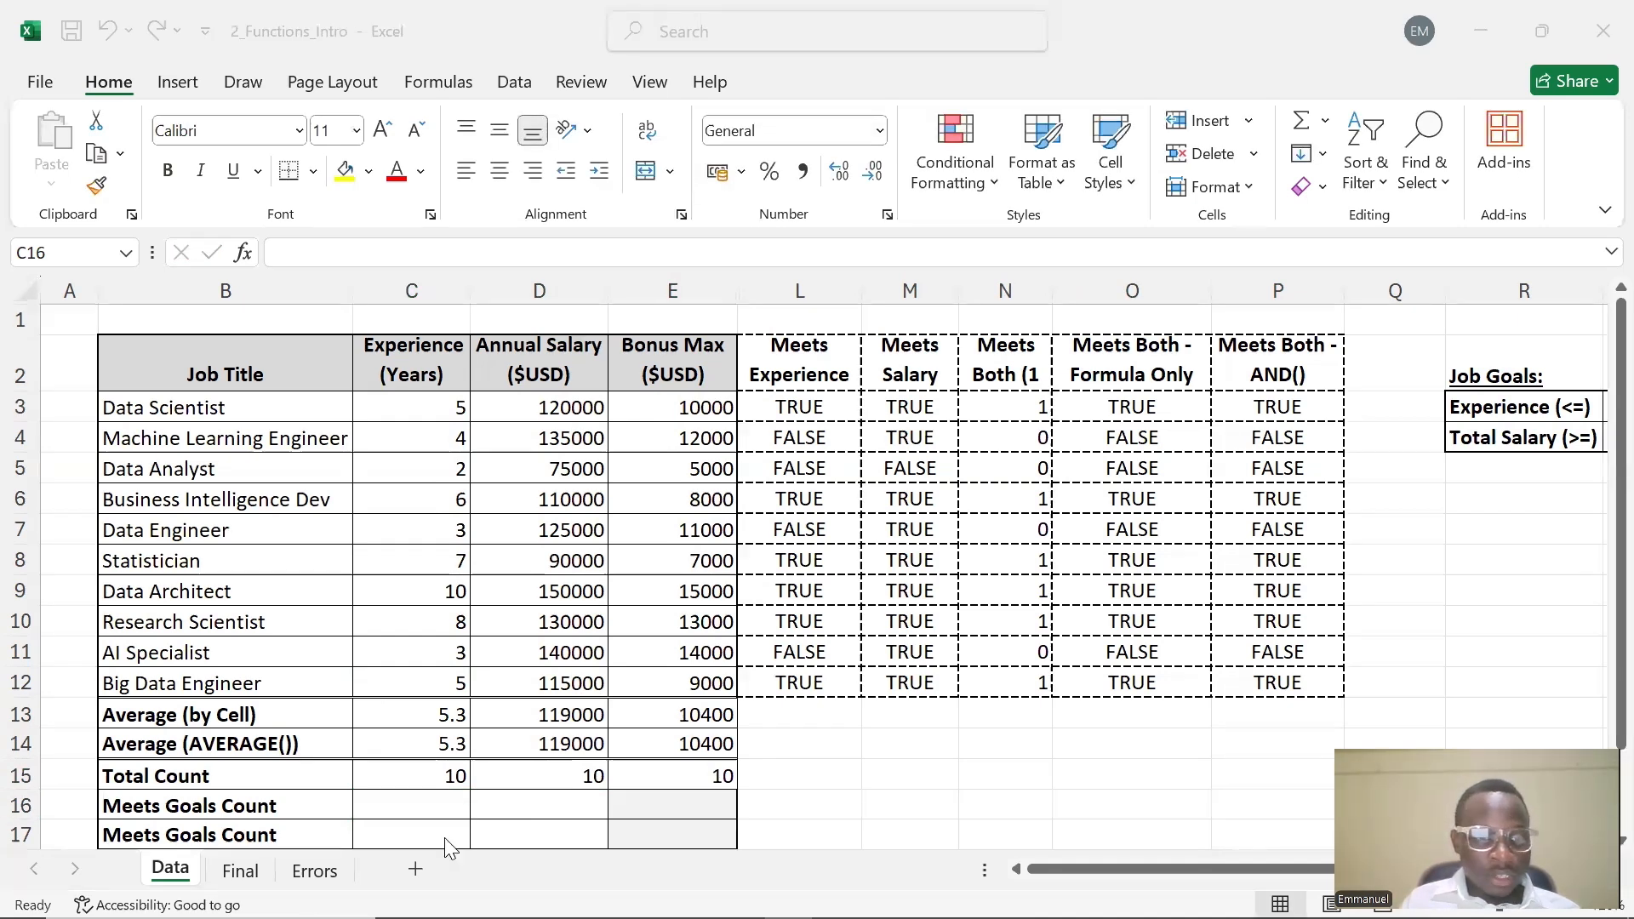
click(425, 810)
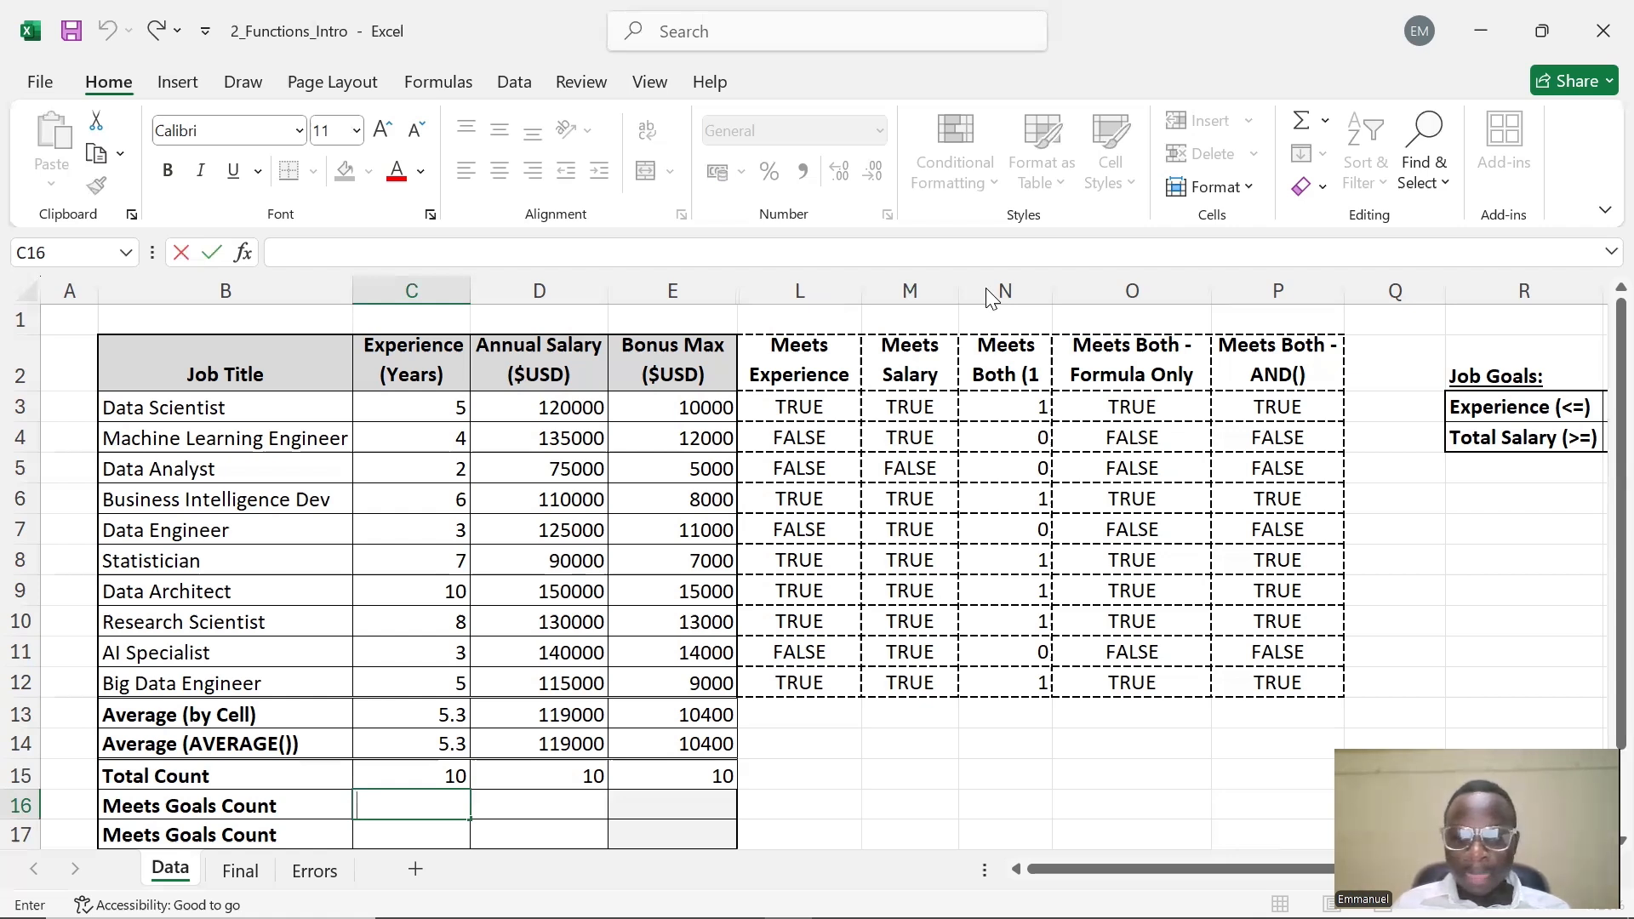
key(alt+Tab)
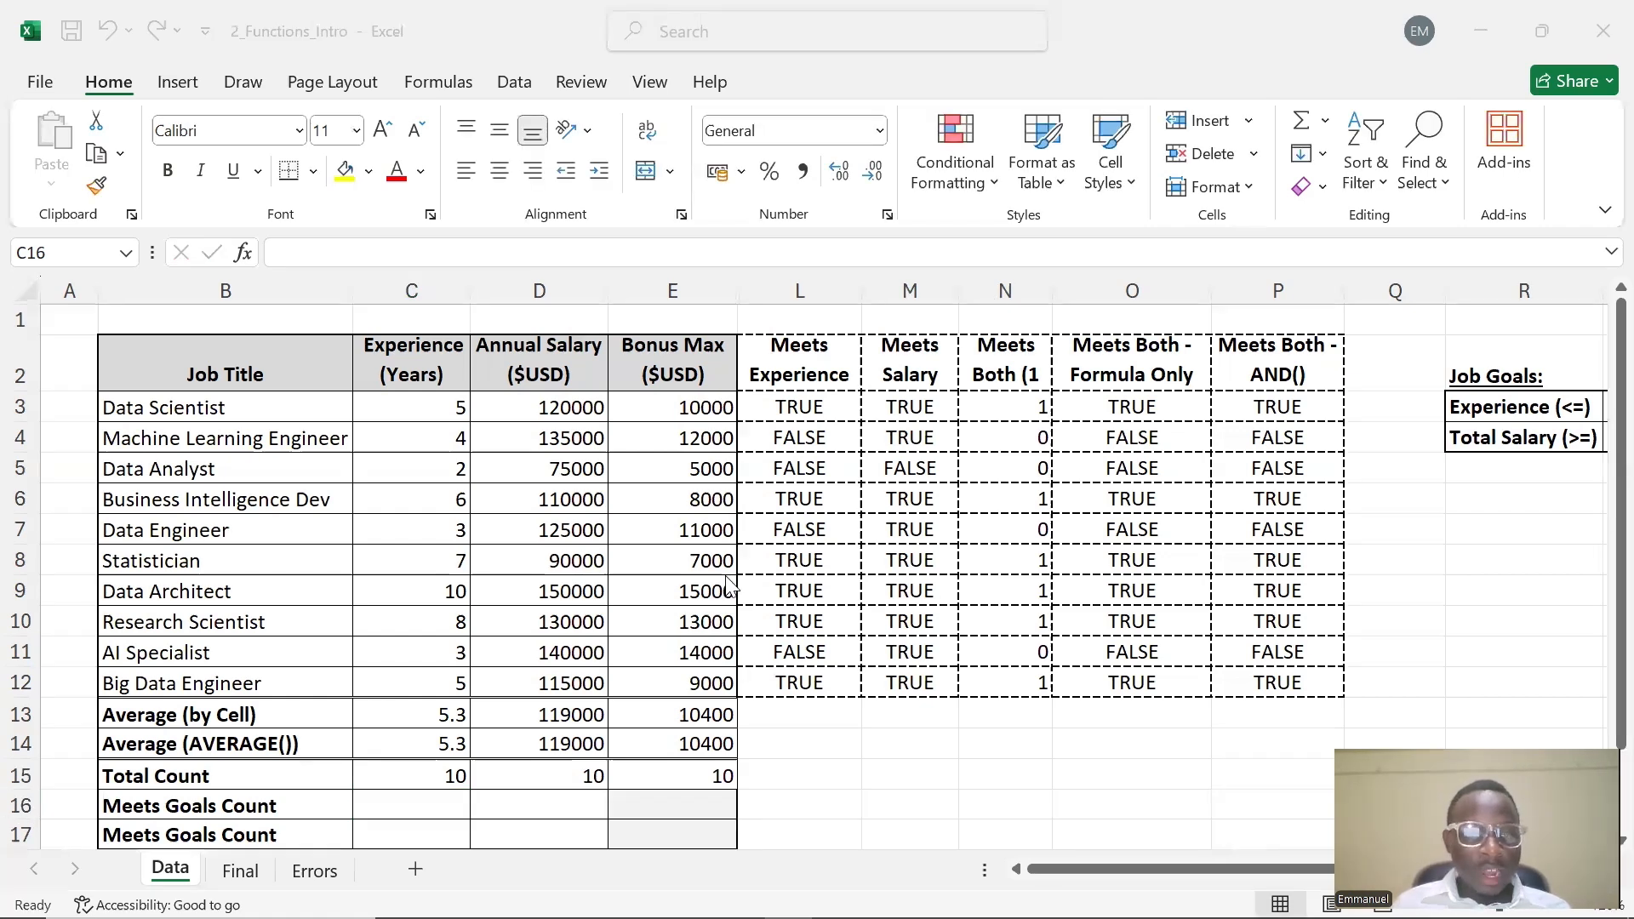
click(411, 805)
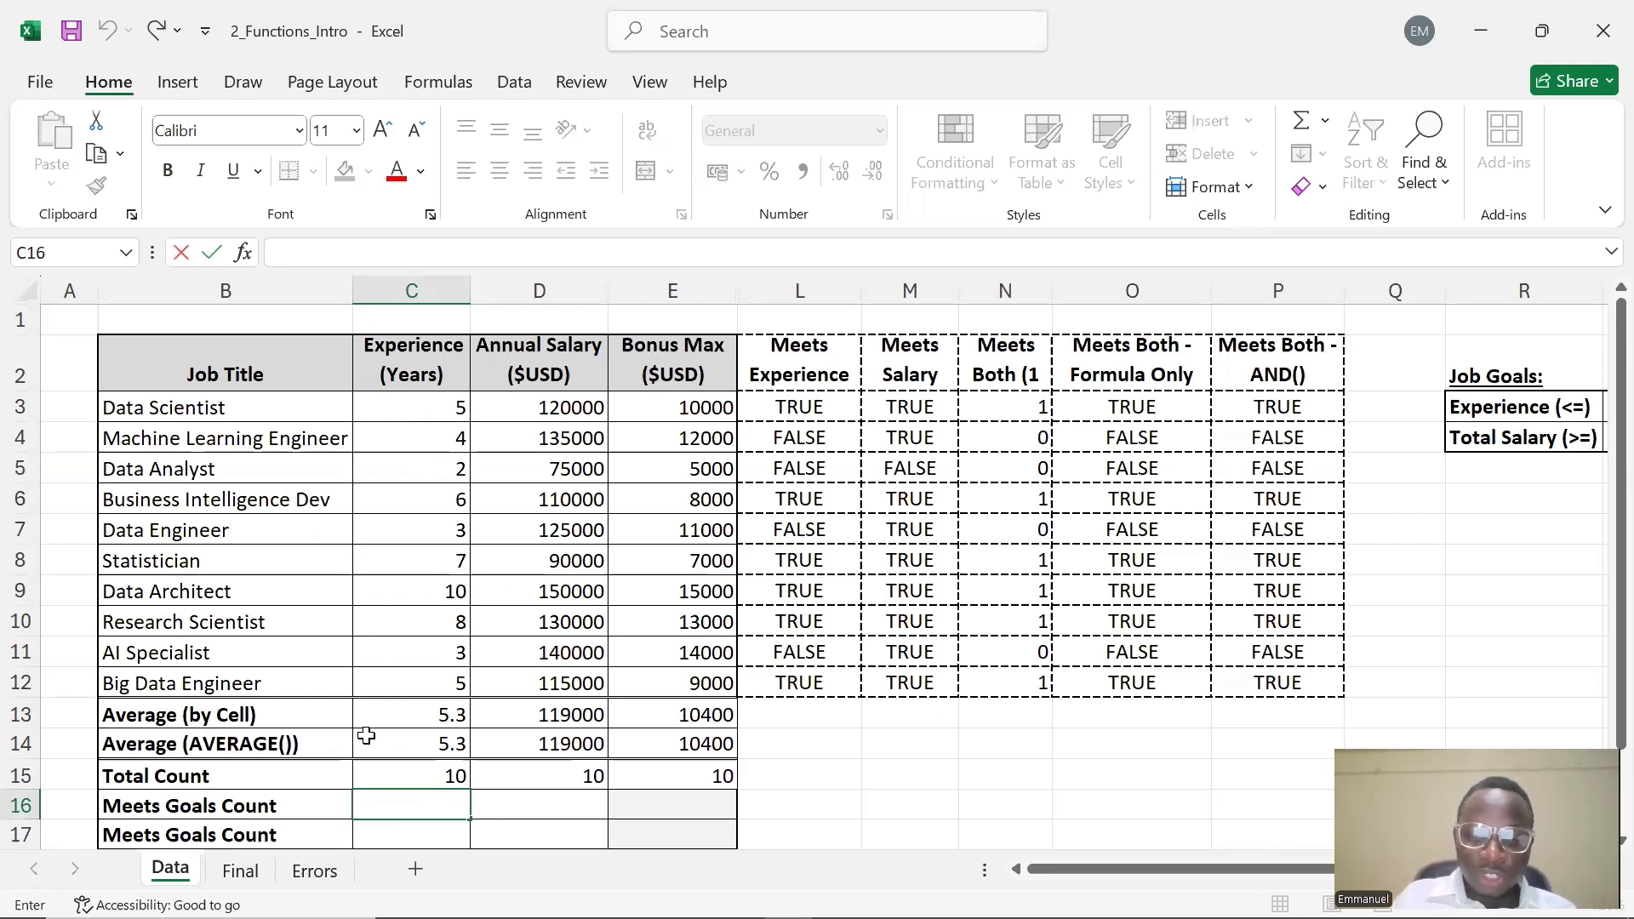
text(=COUNTI)
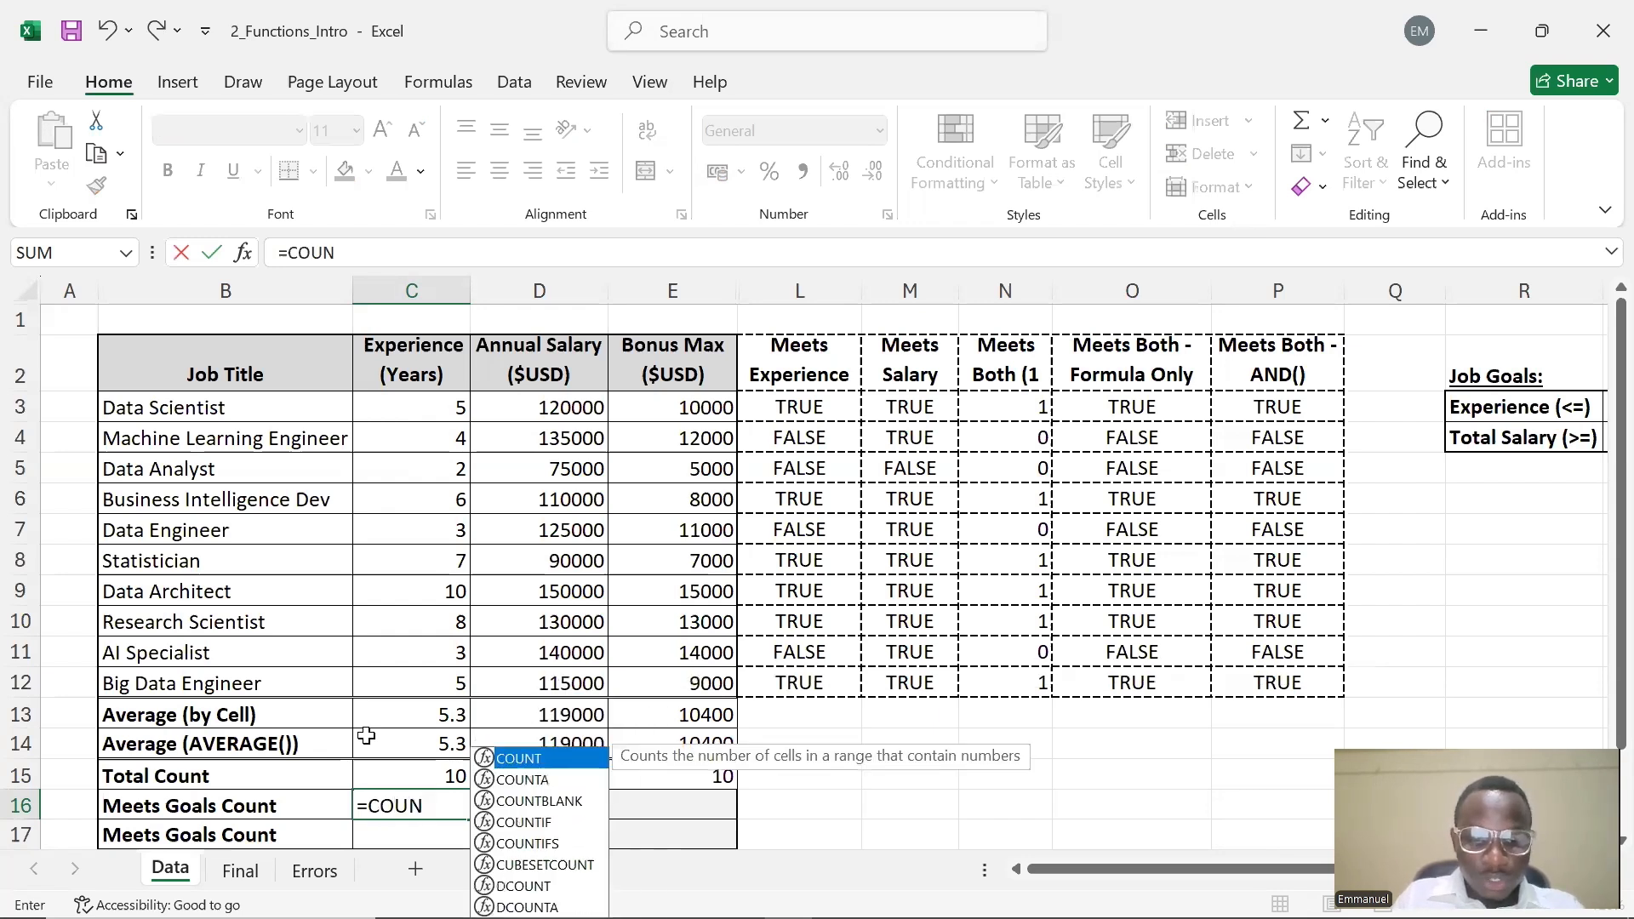
text(F)
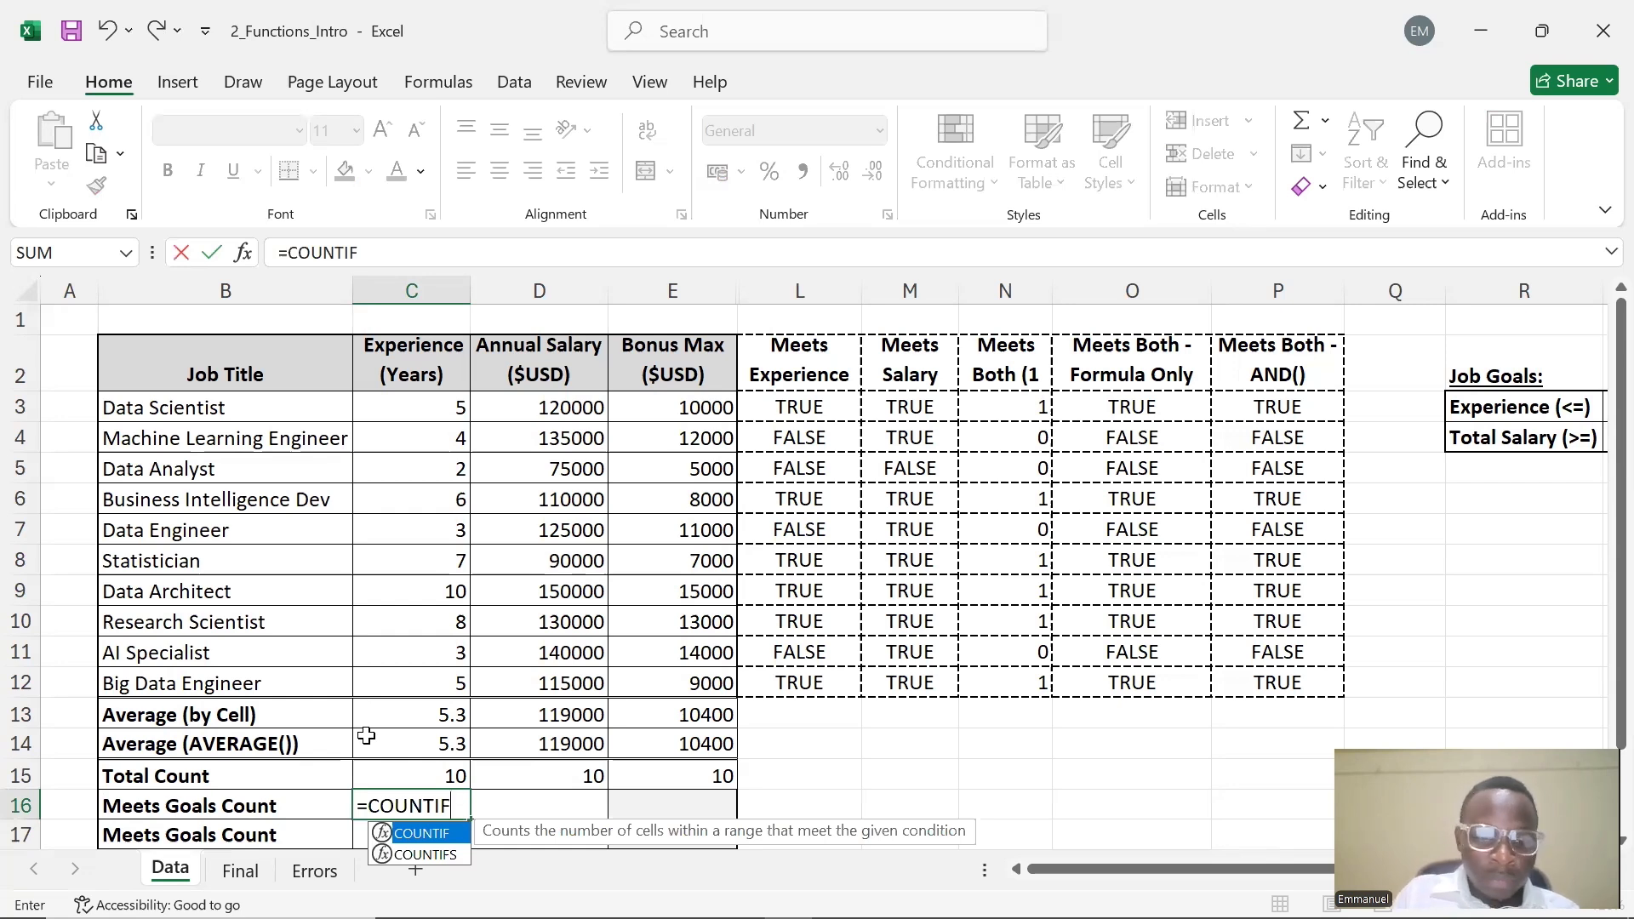
text(()
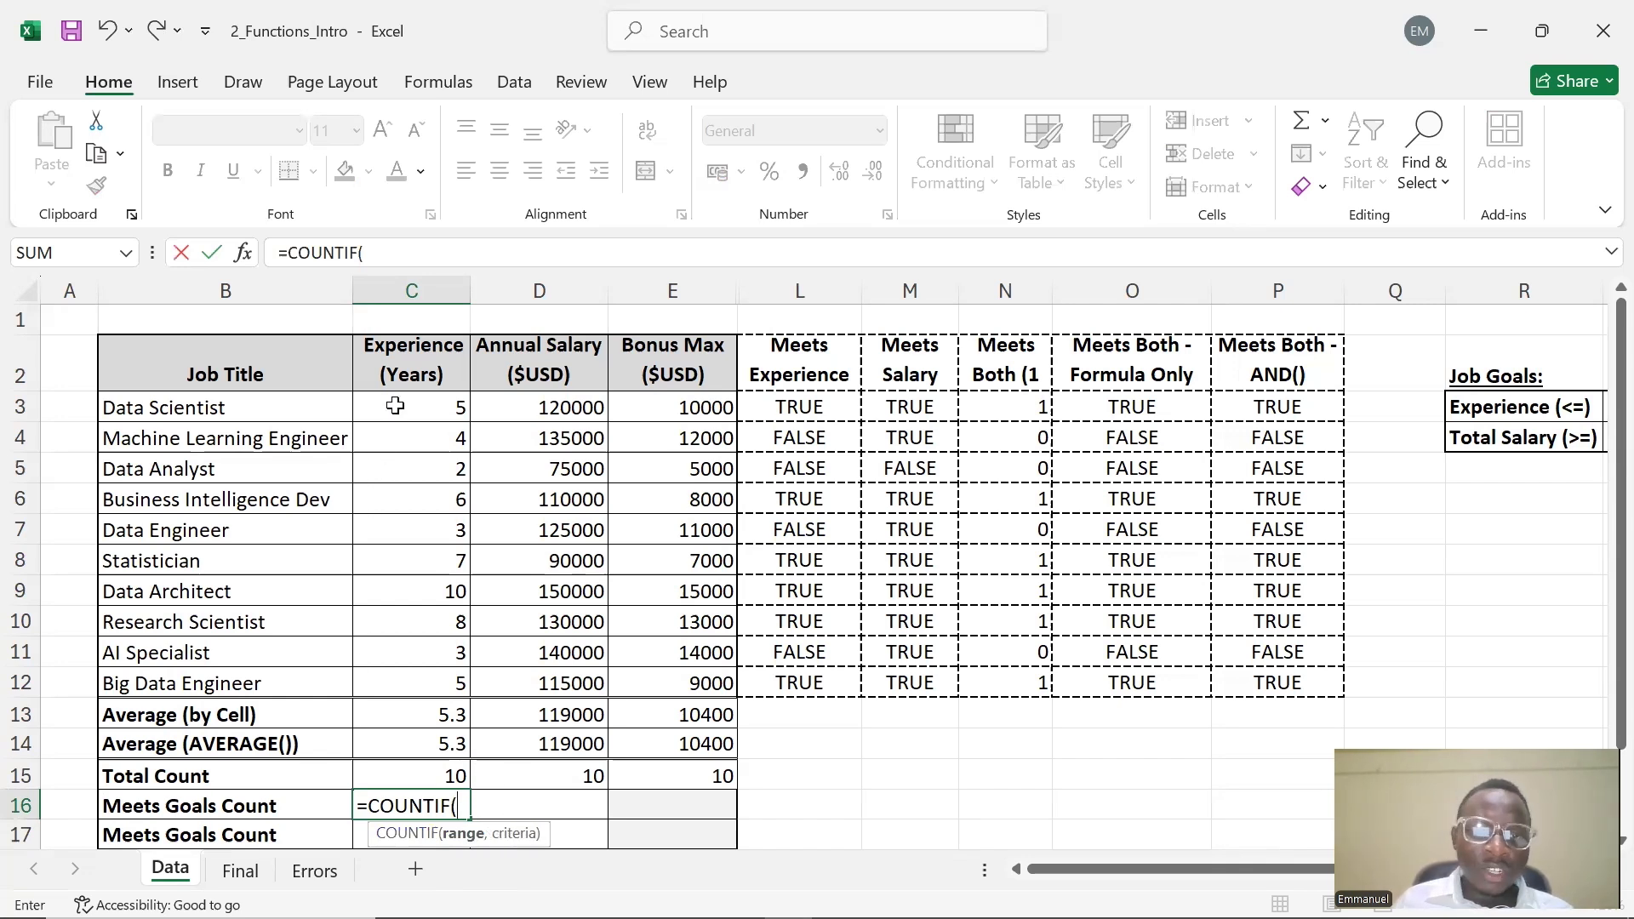
drag(395, 406, 448, 694)
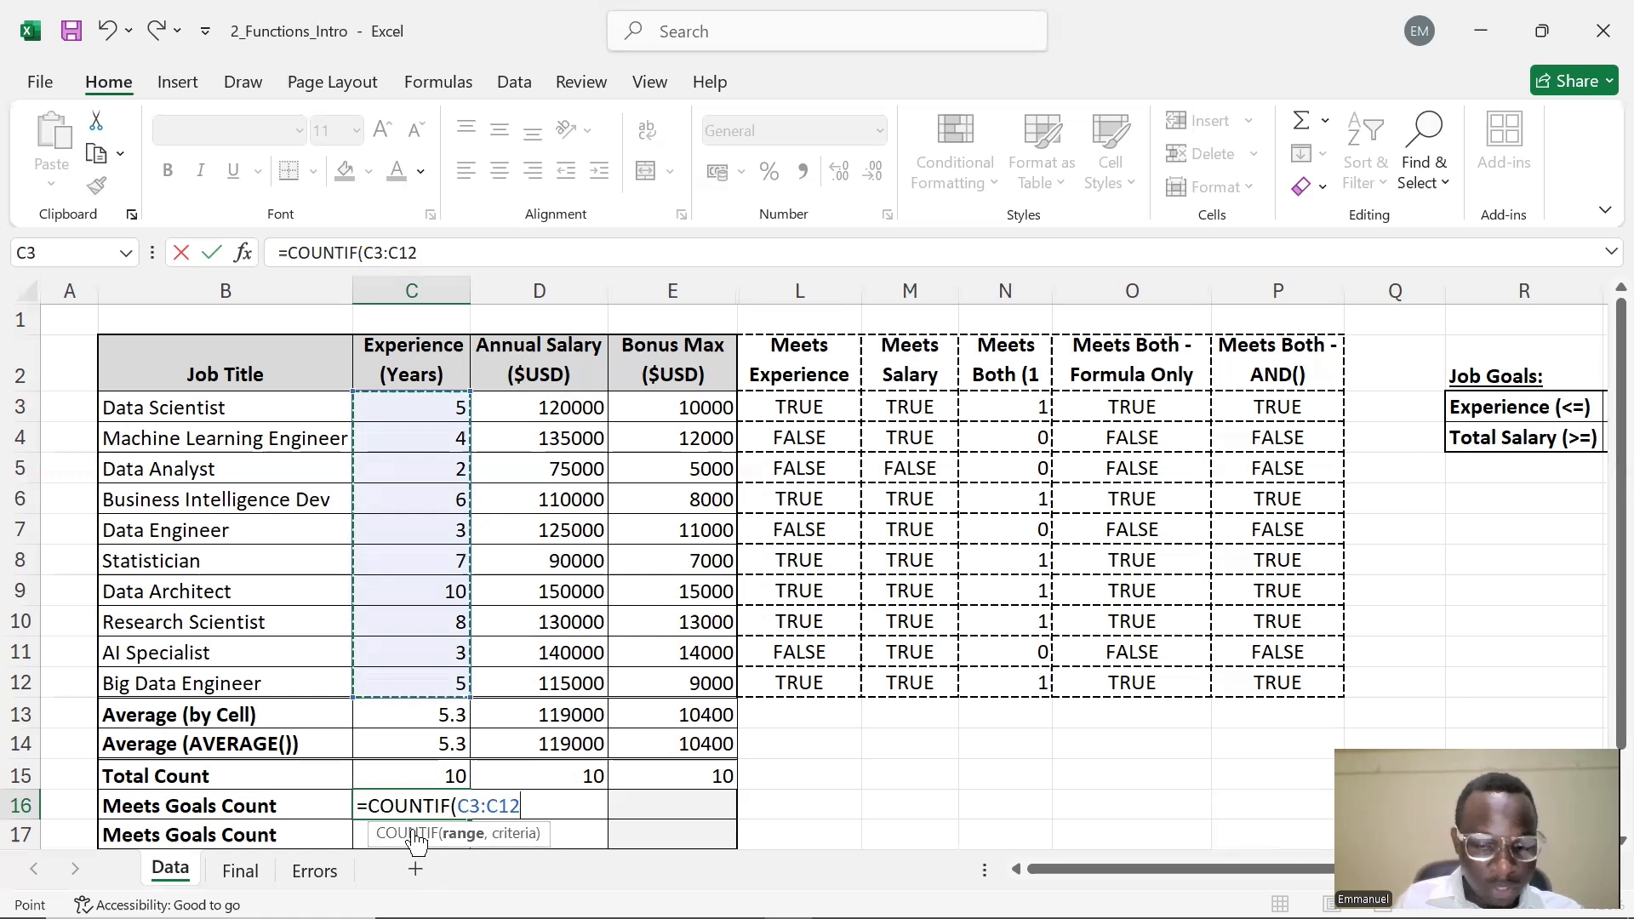
text(,)
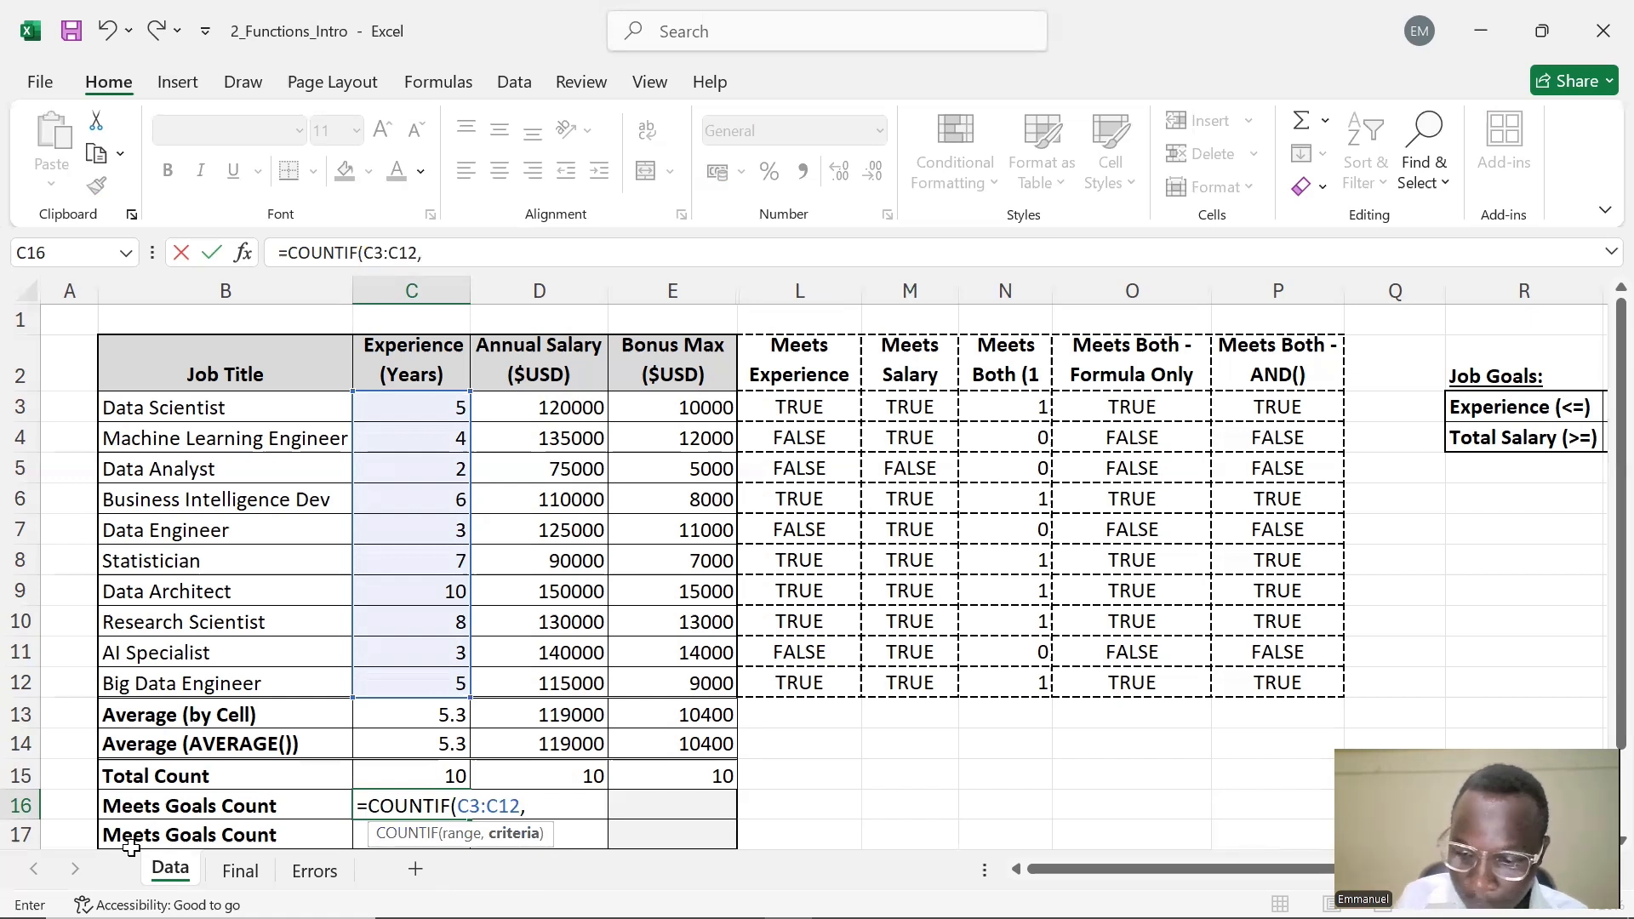
text(^^)
key(BackSpace)
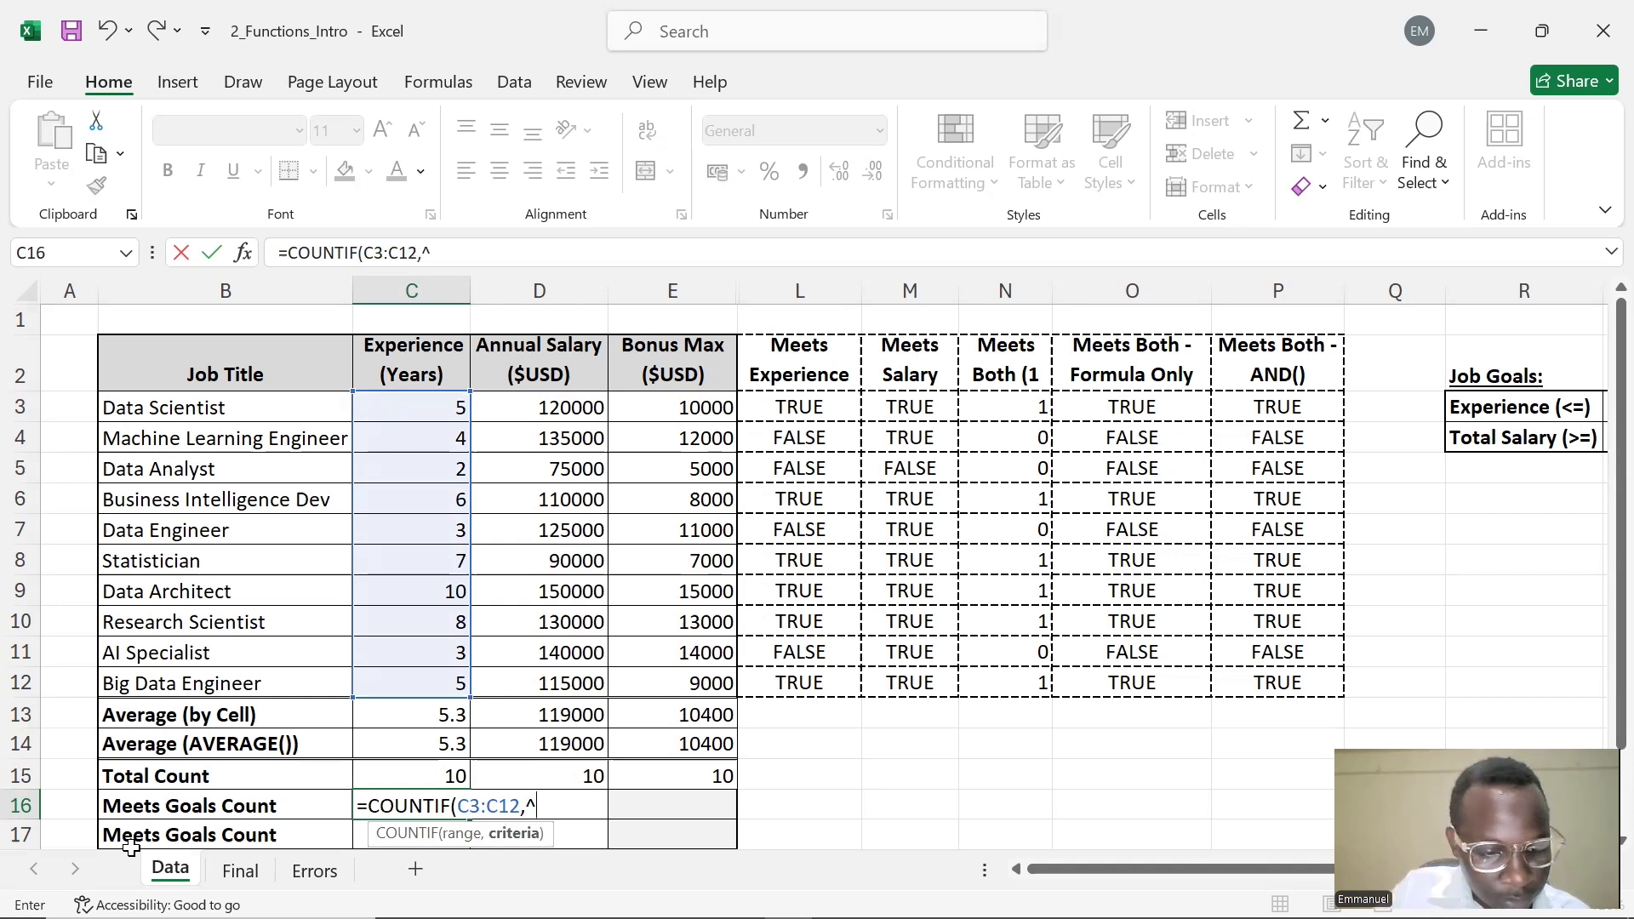
text(")
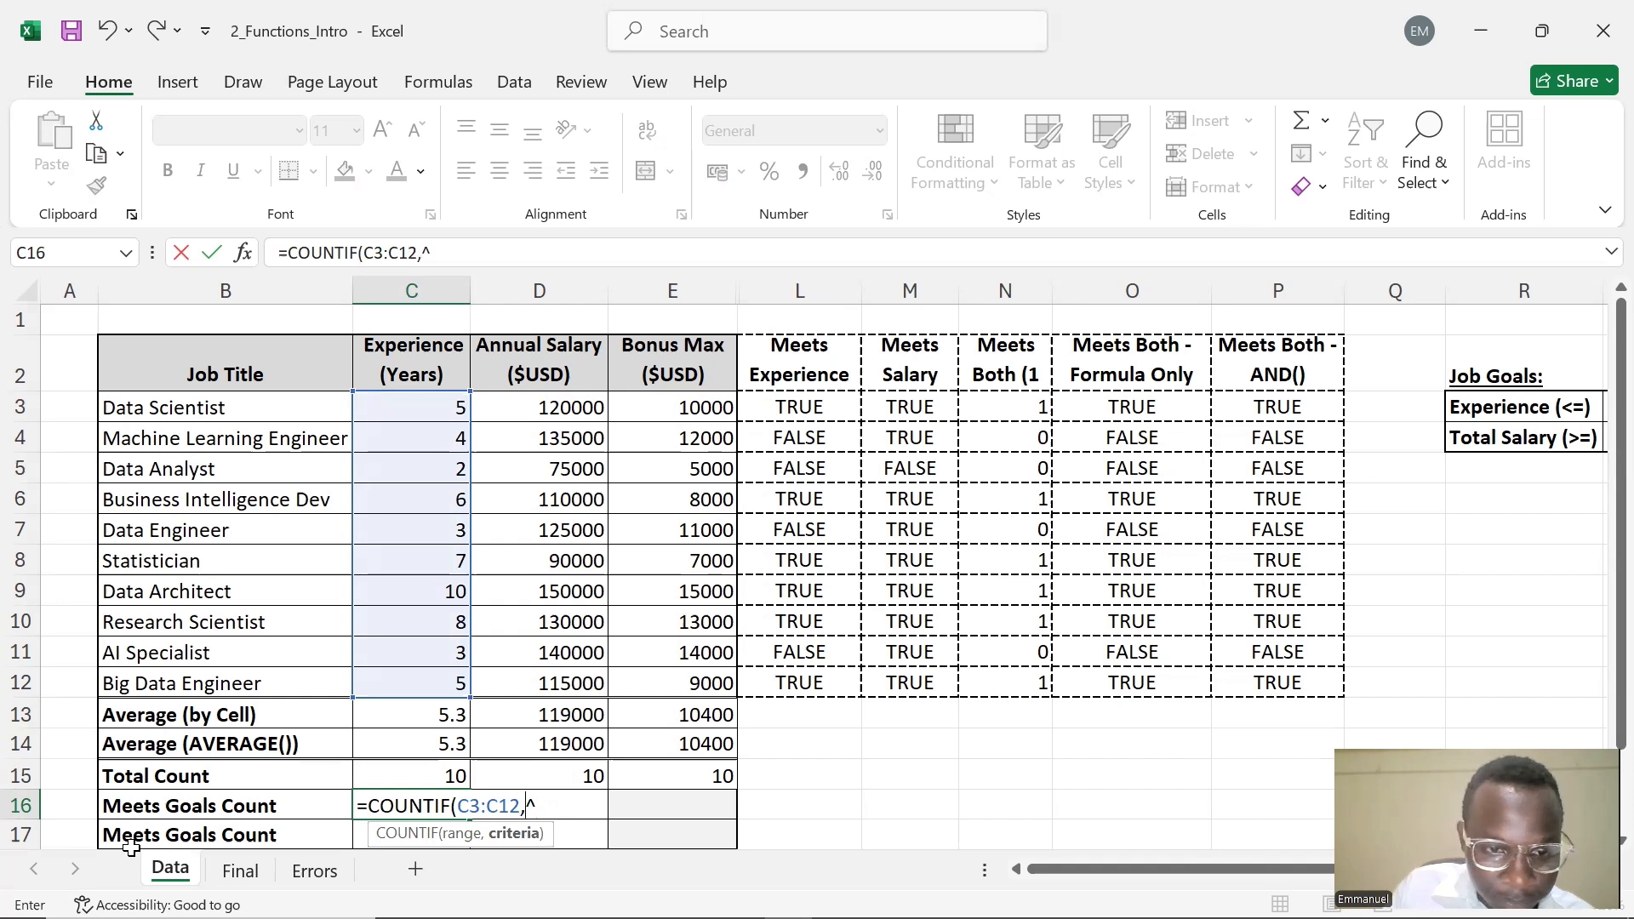
key(Right)
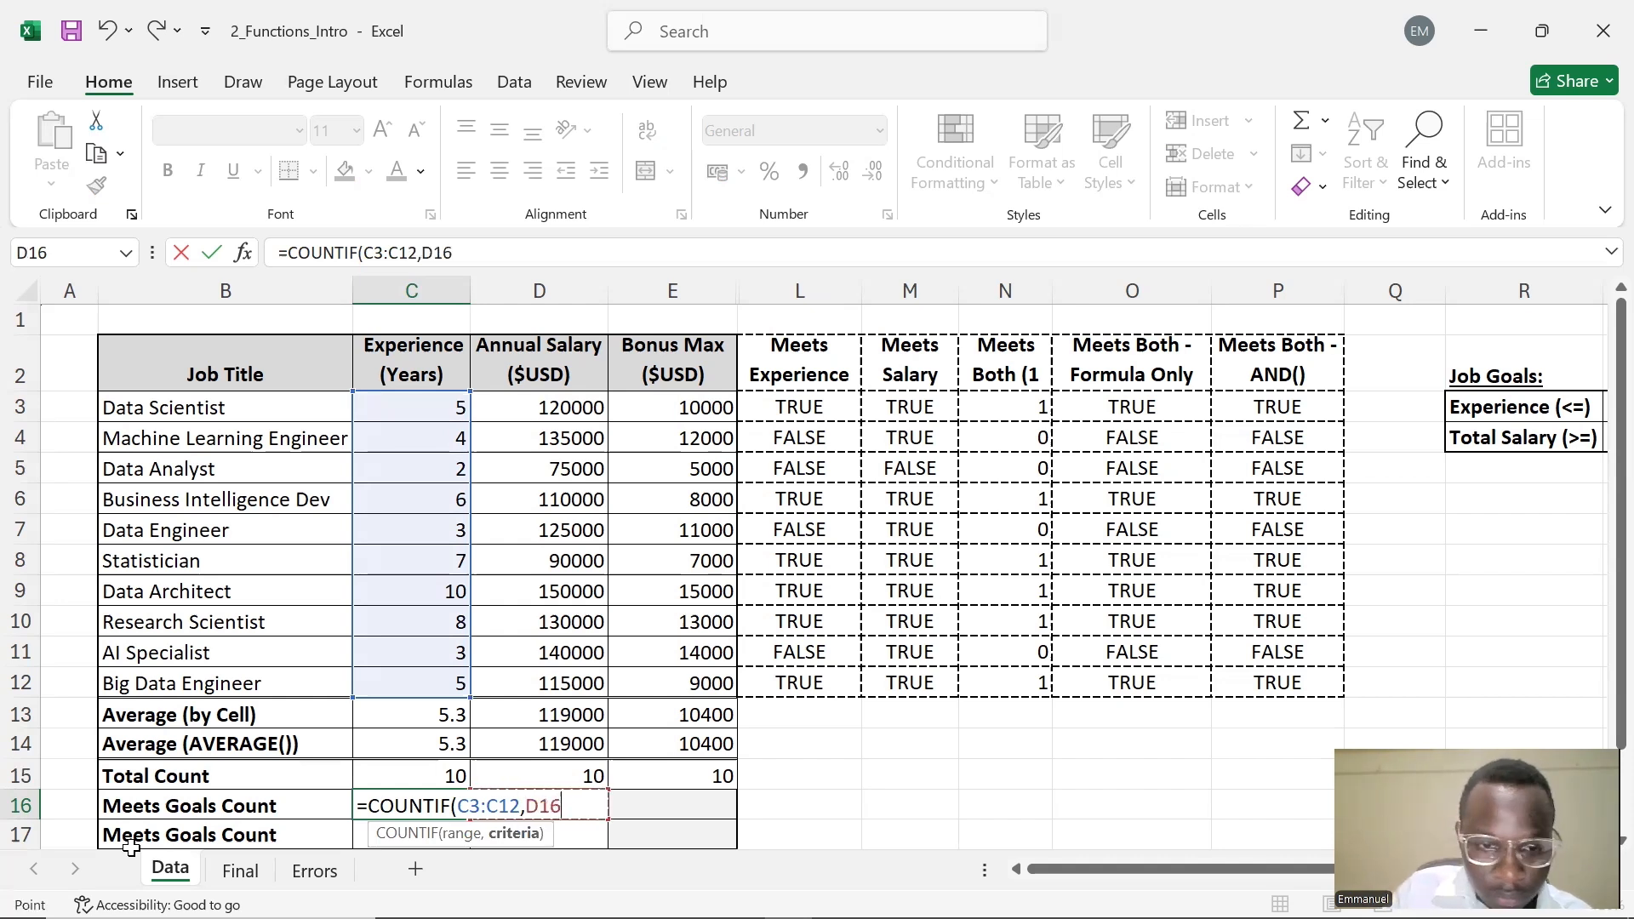
key(BackSpace)
key(BackSpace)
key(BackSpace)
text("")
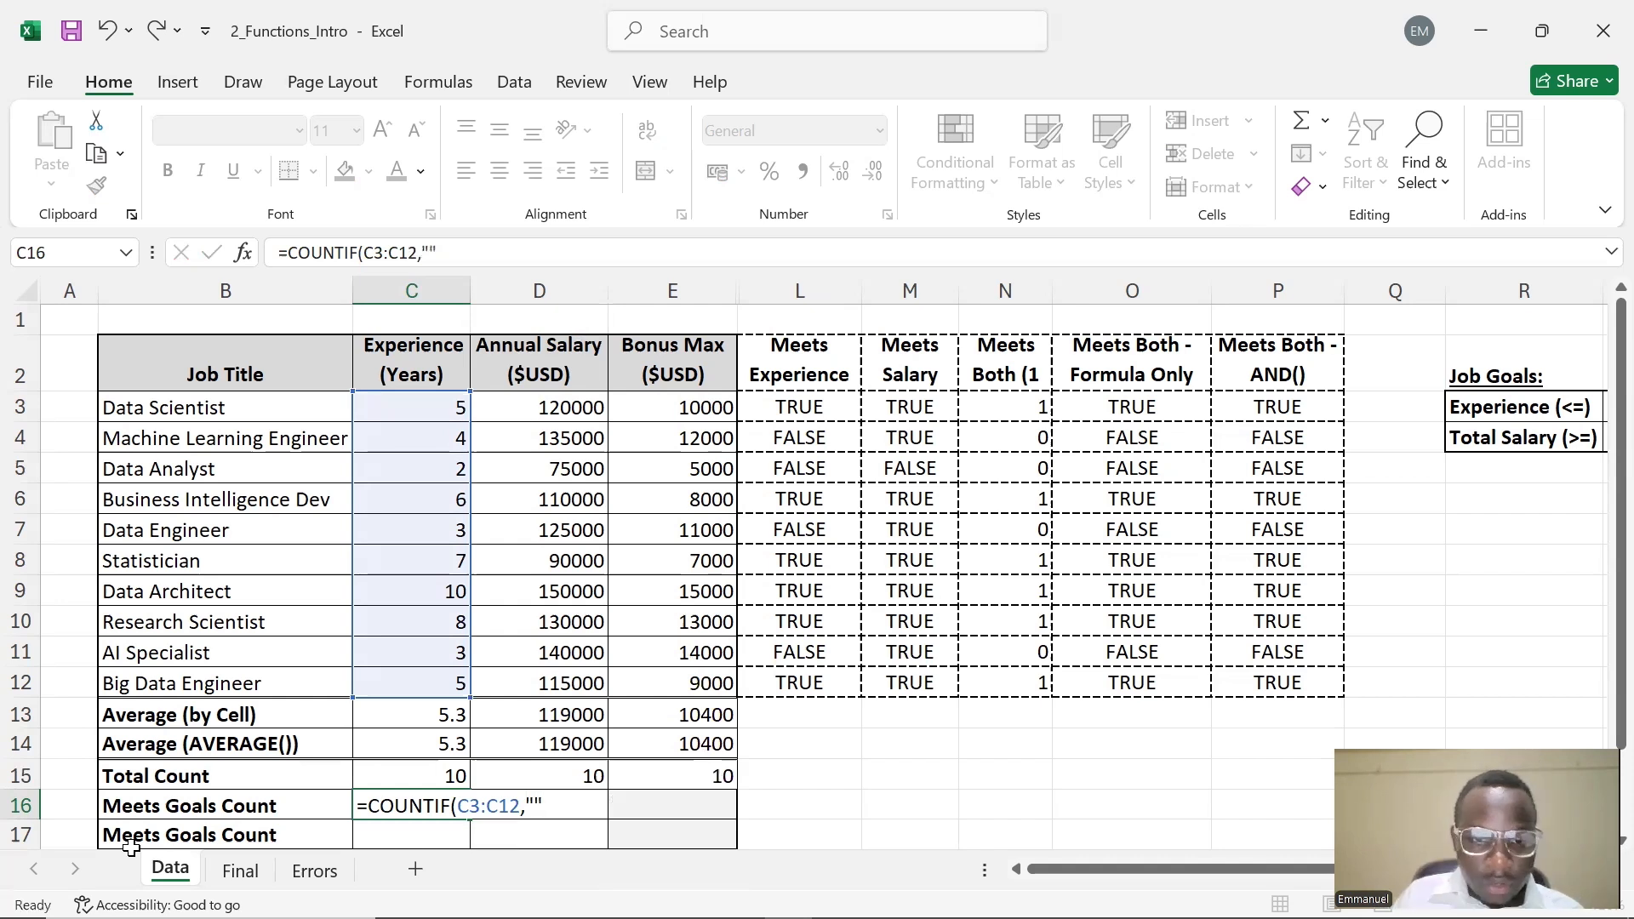
key(Left)
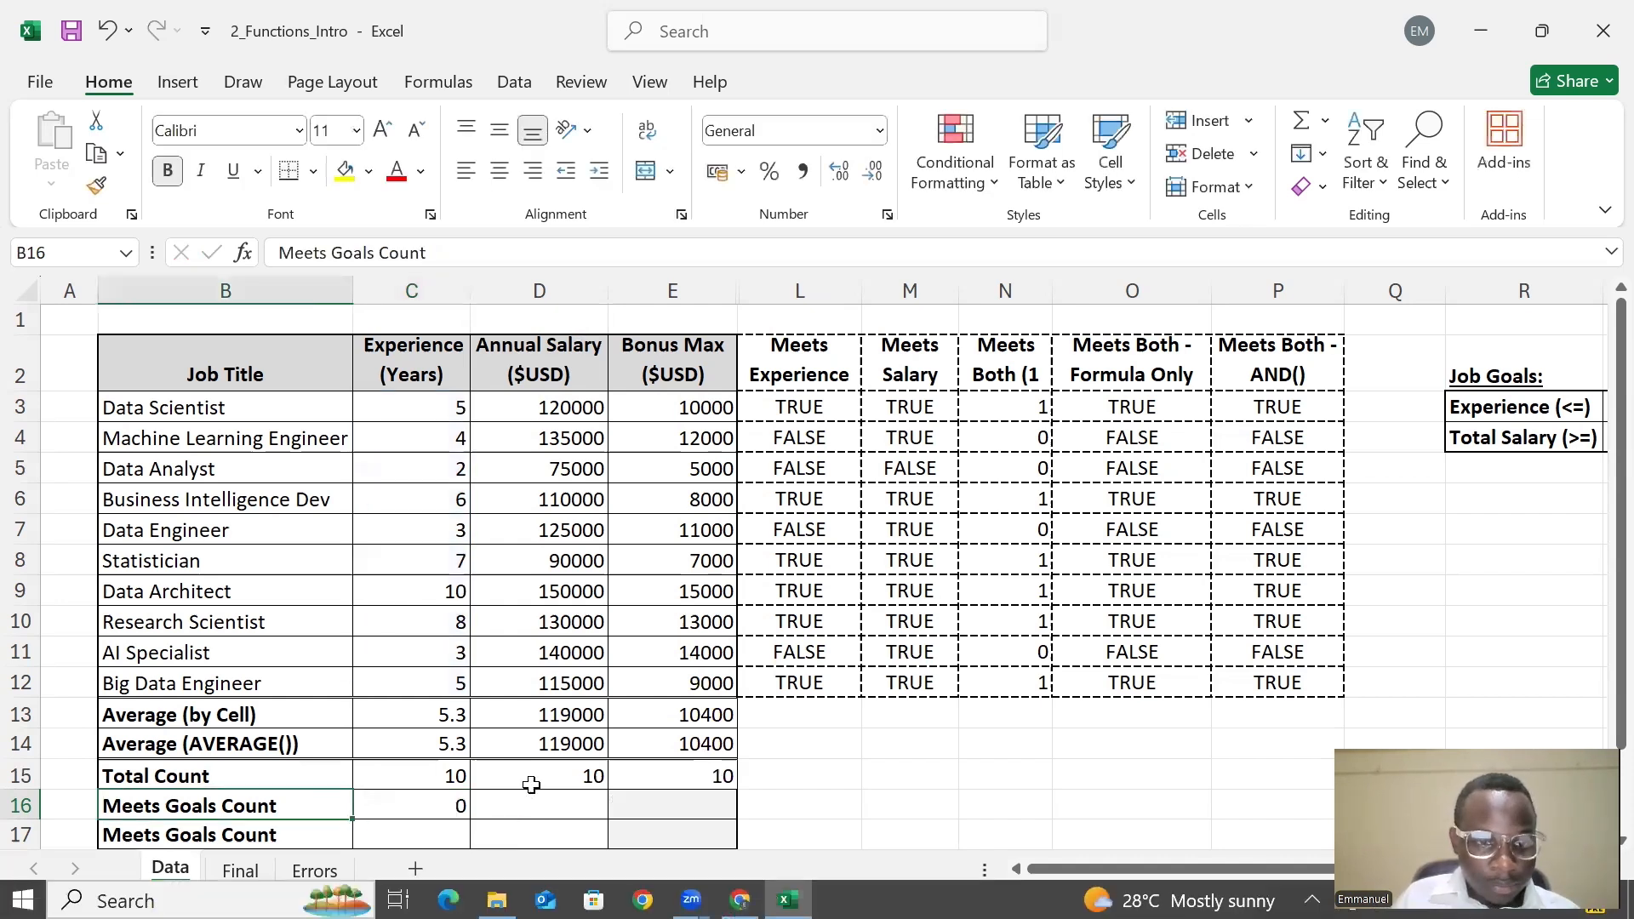
click(429, 806)
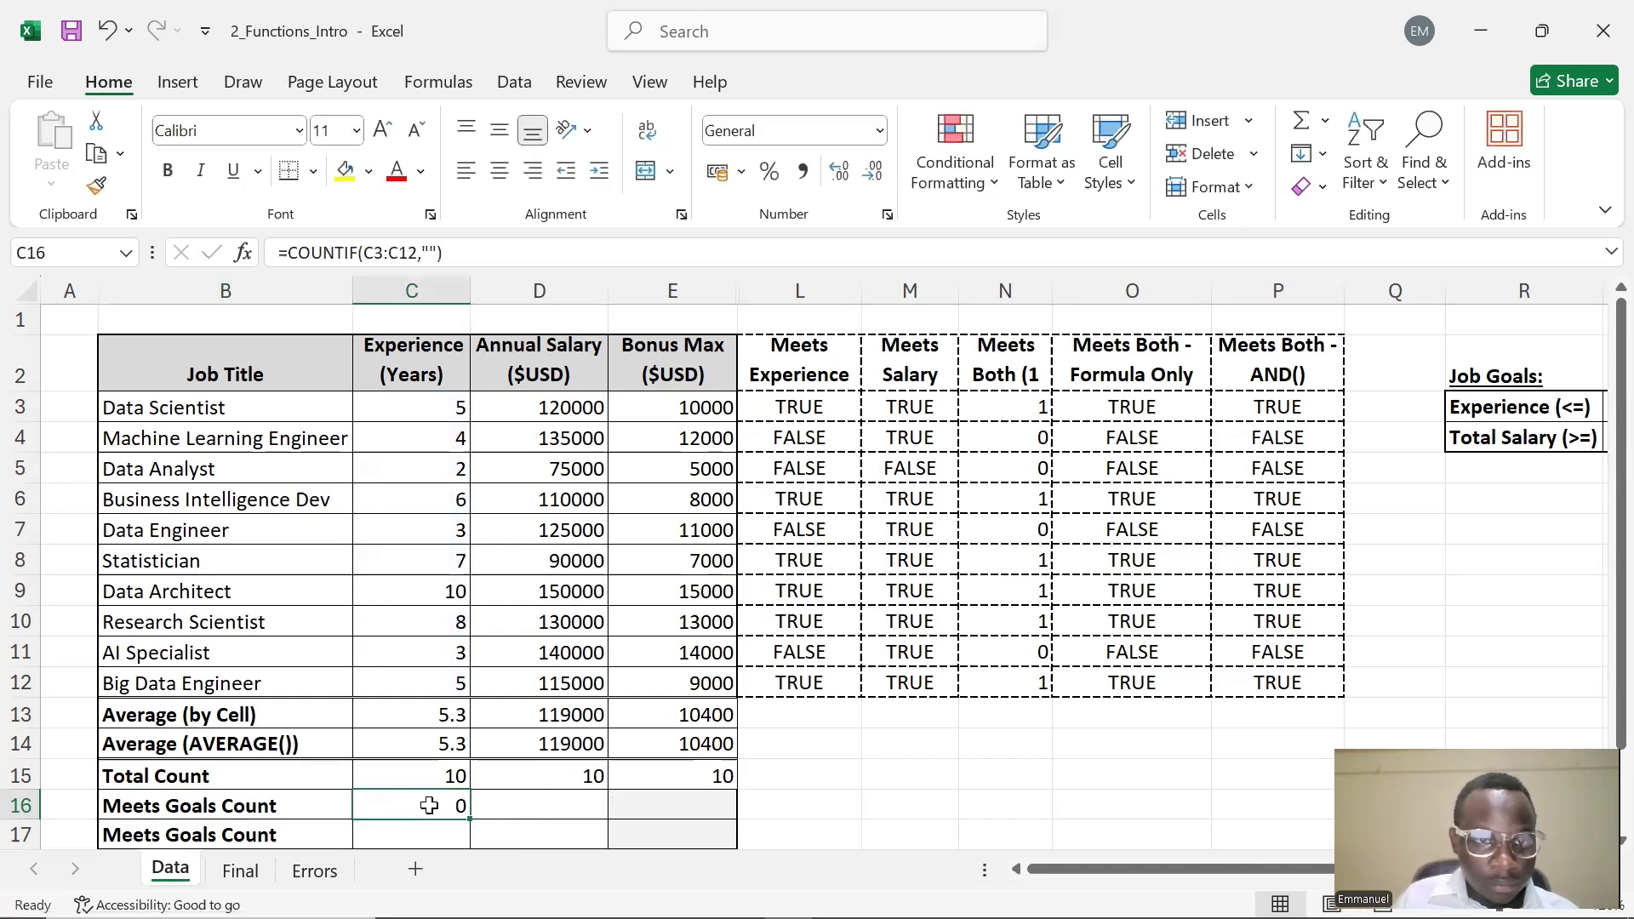
Edit C16's criterion to "<=5" so it reads =COUNTIF(C3:C12,"<=5")
click(433, 252)
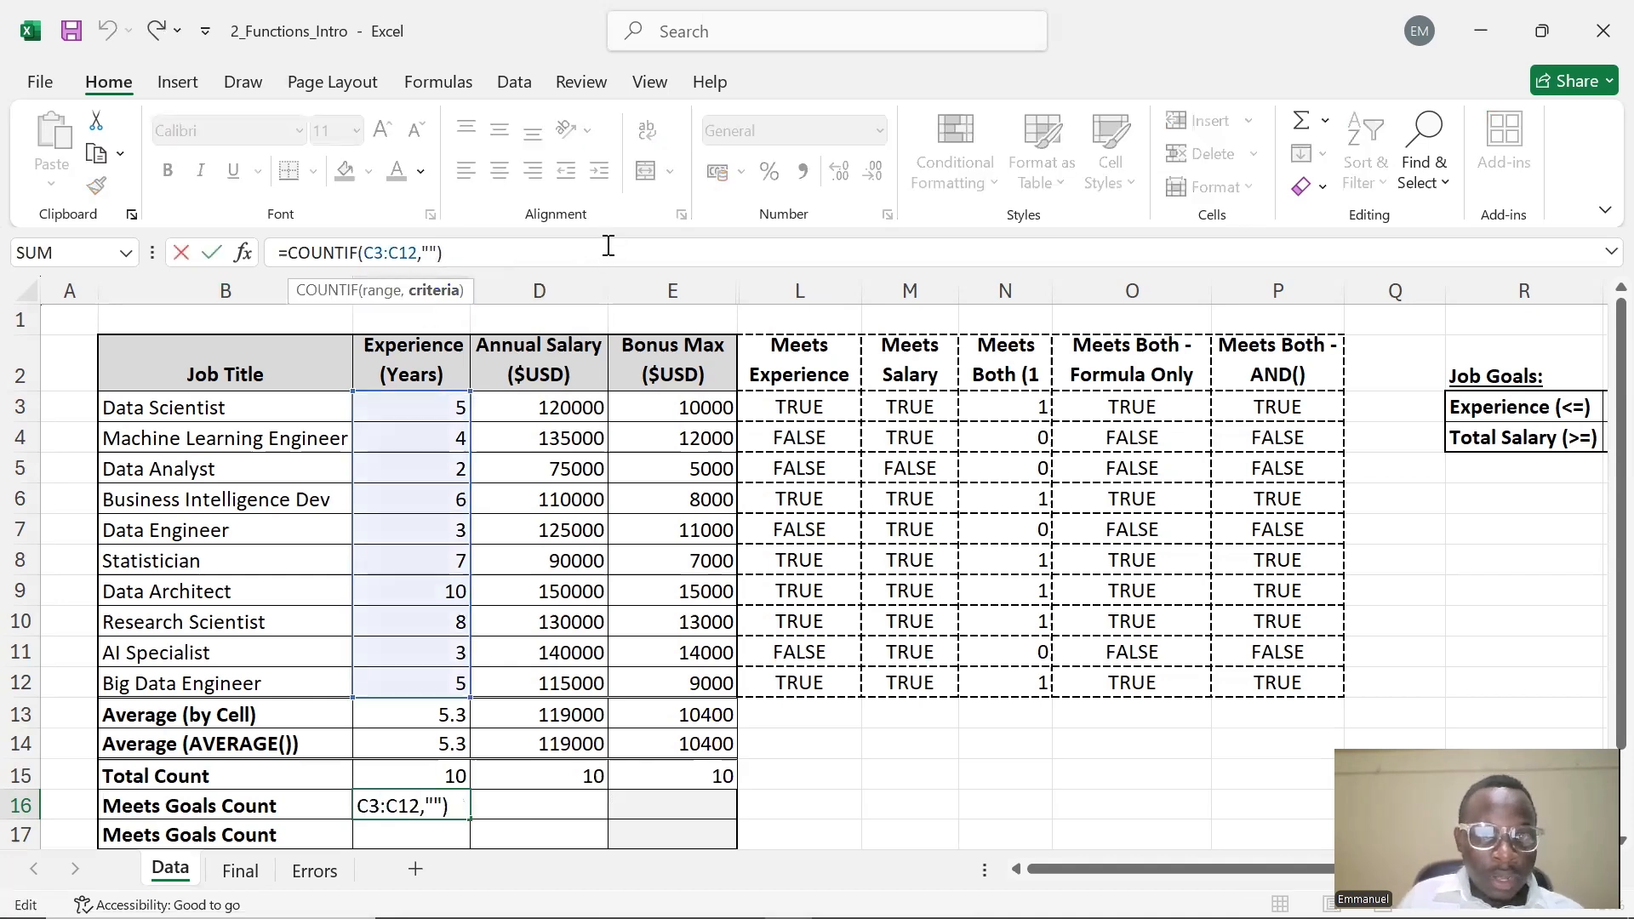
text(<0)
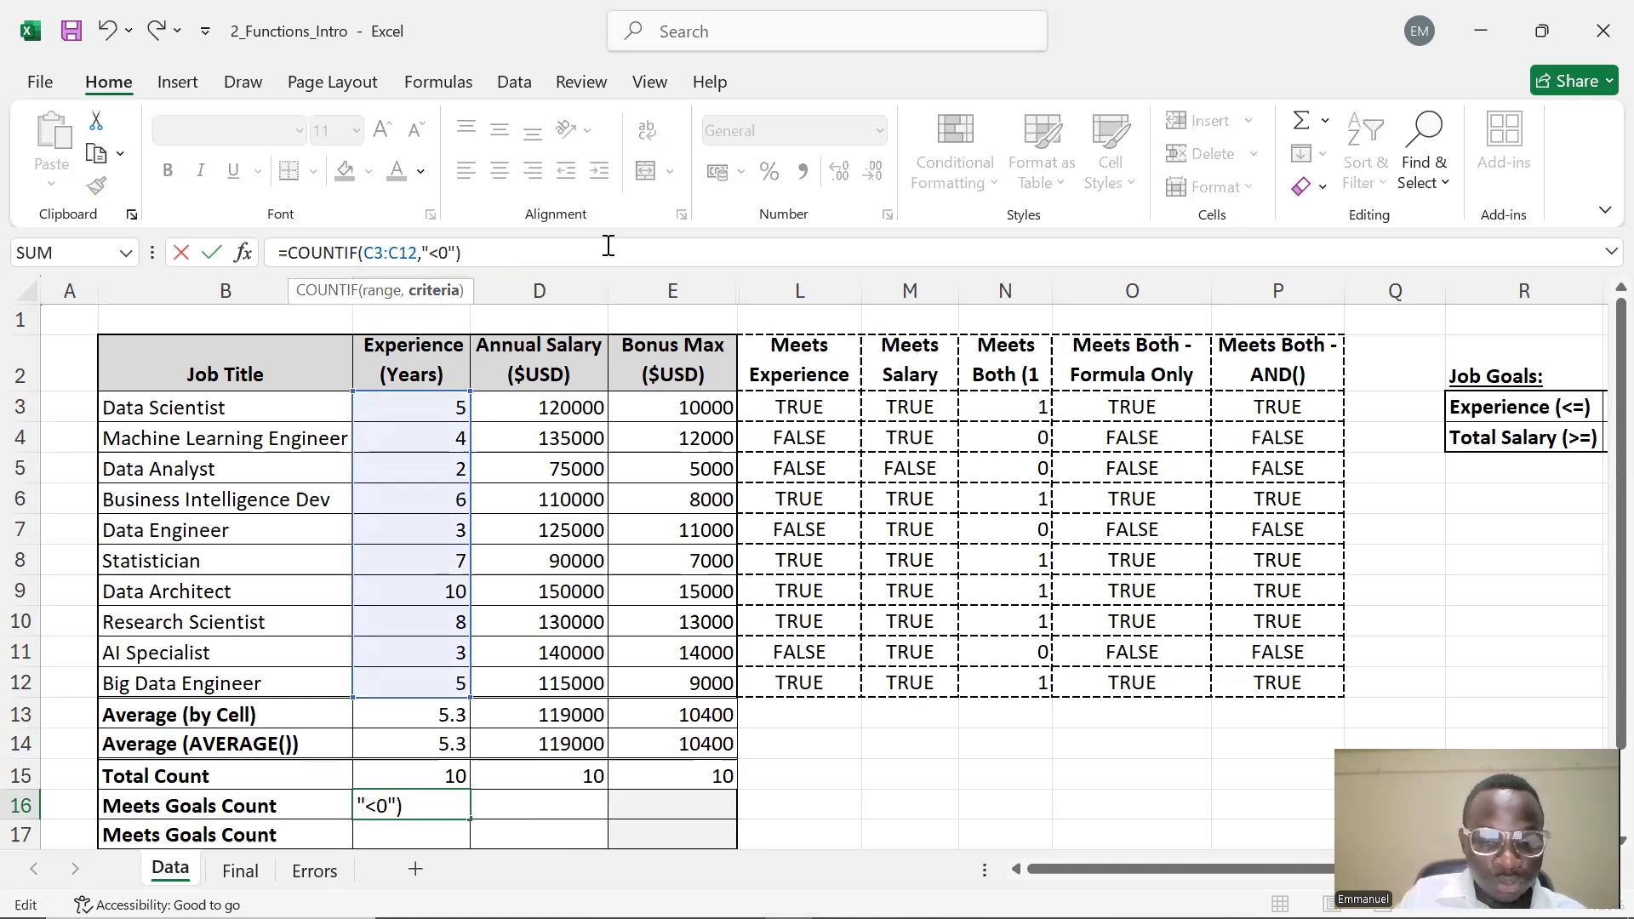
key(BackSpace)
text(=5)
key(Return)
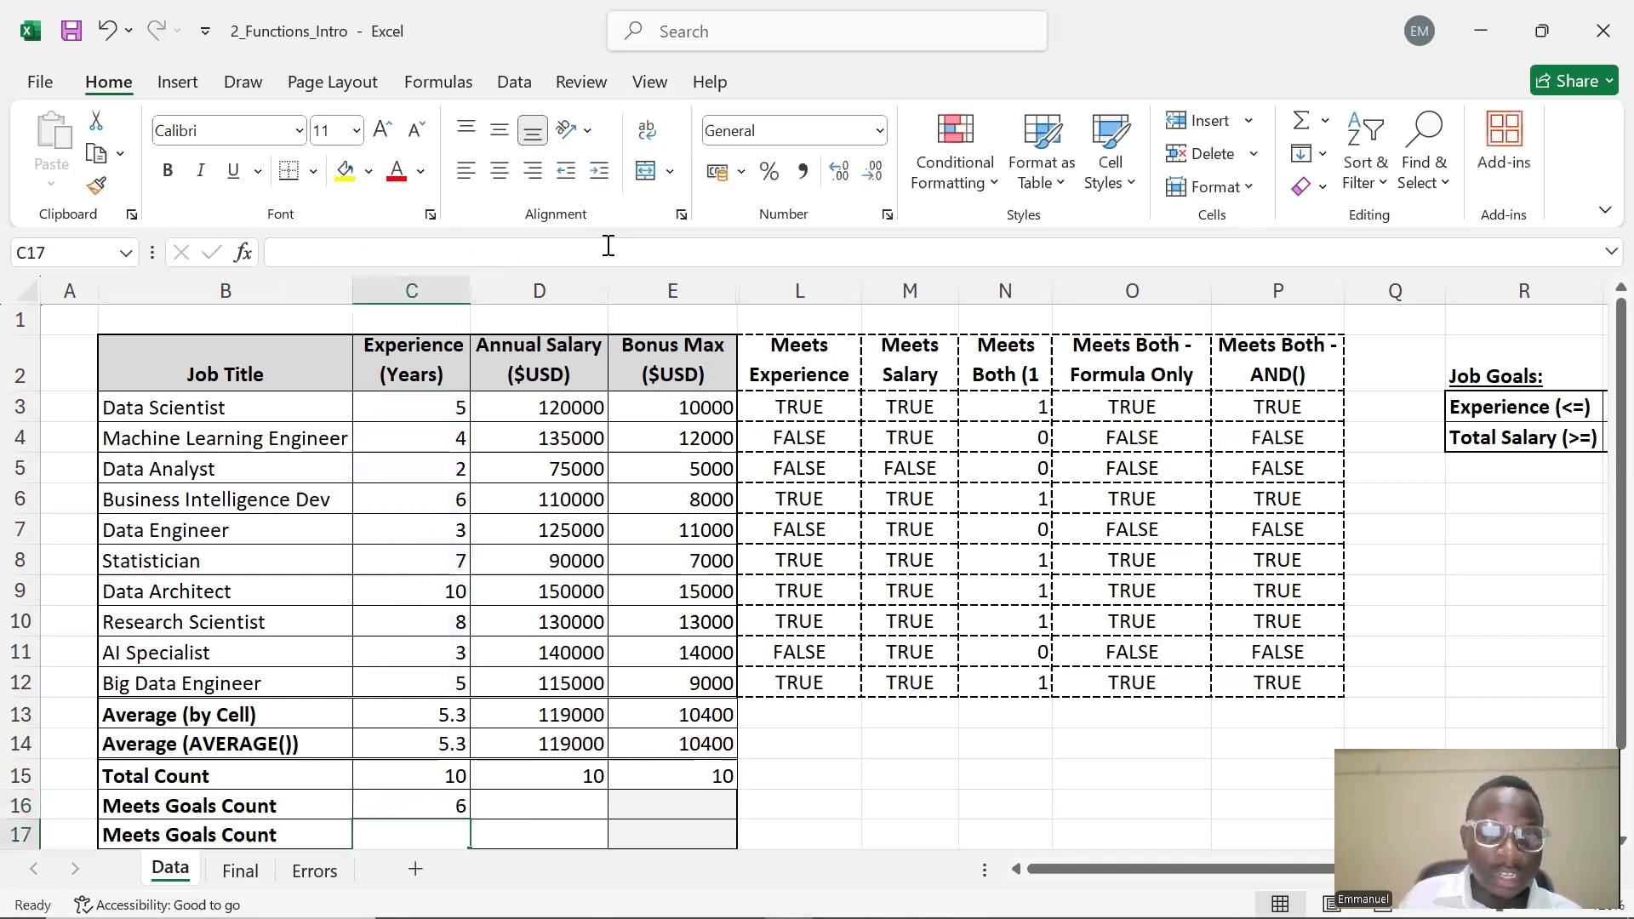
scroll(524, 390, down, 1)
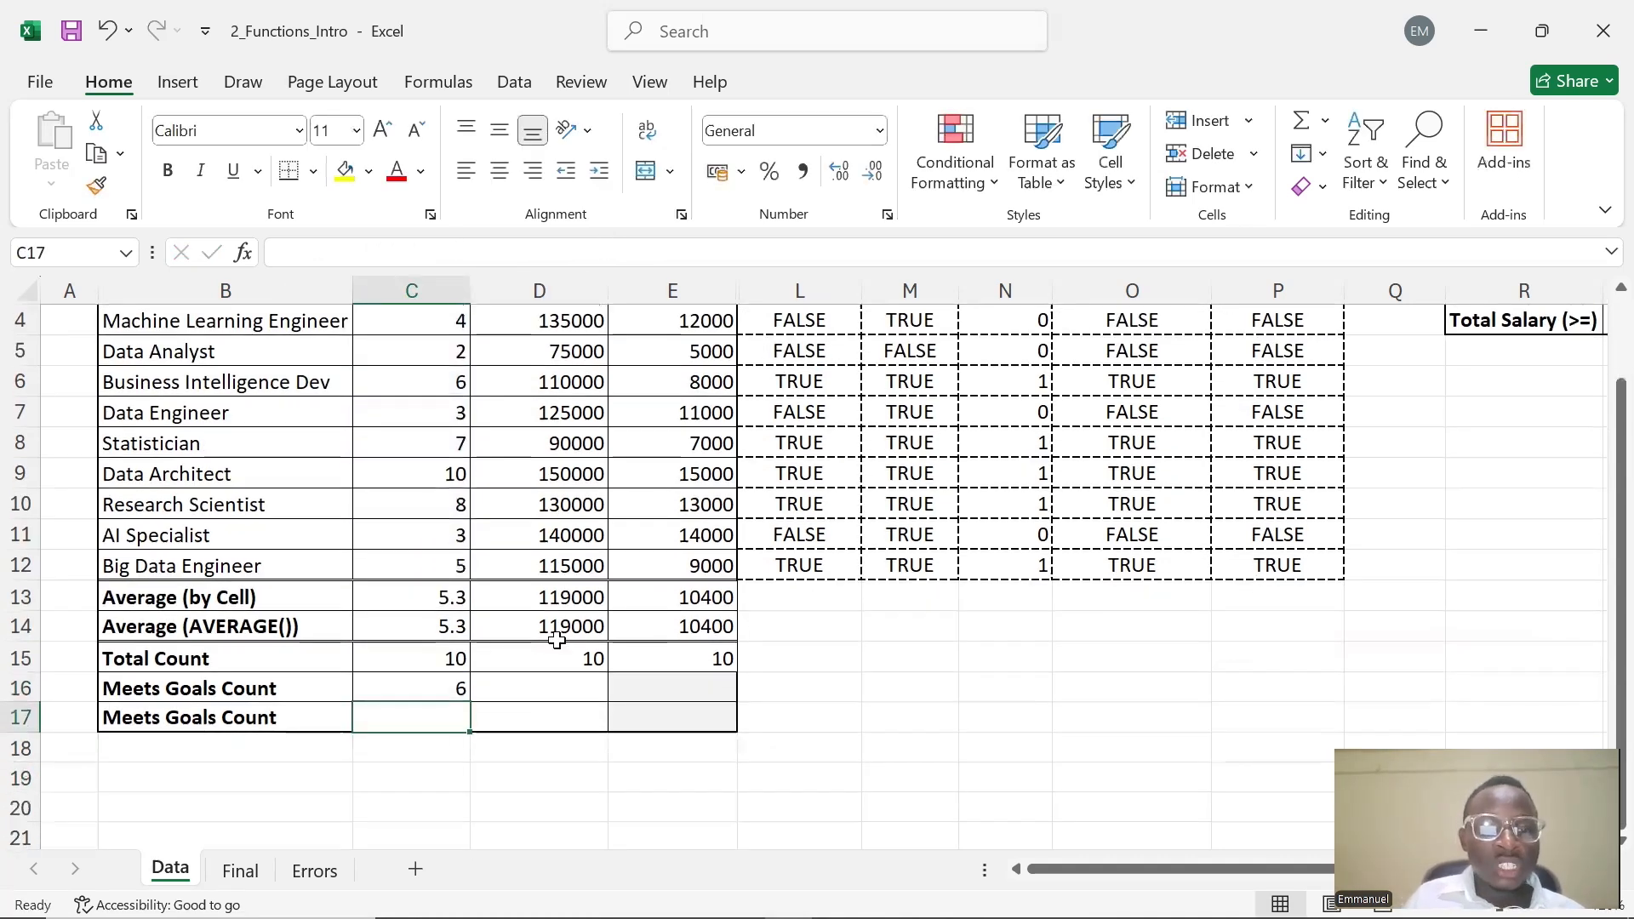
scroll(557, 635, up, 1)
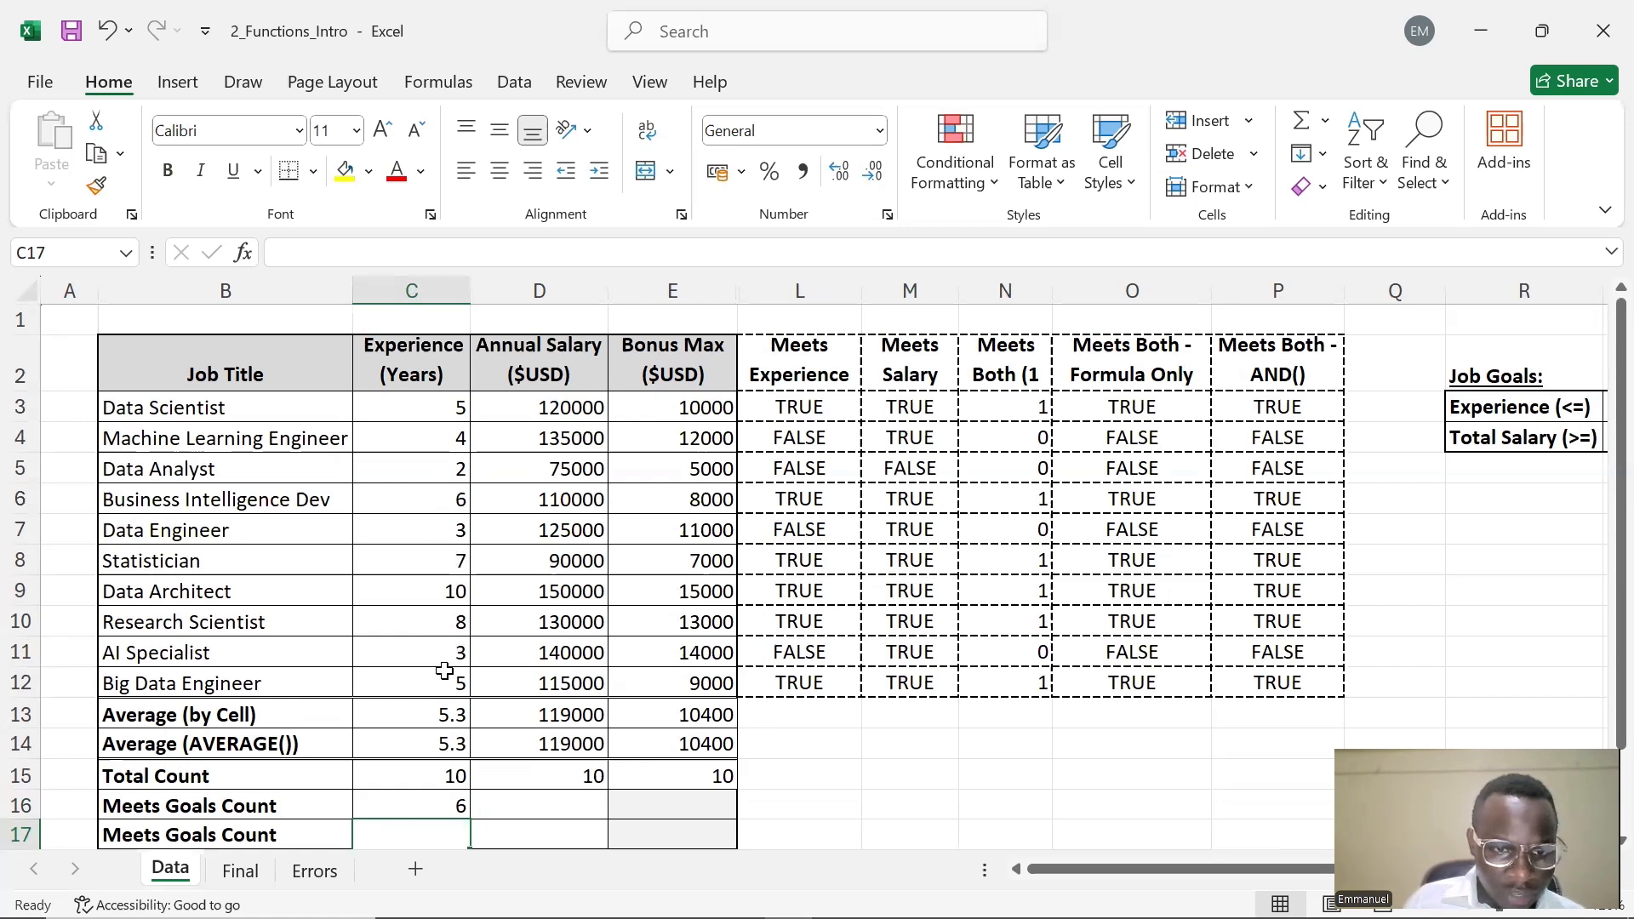
scroll(436, 692, down, 2)
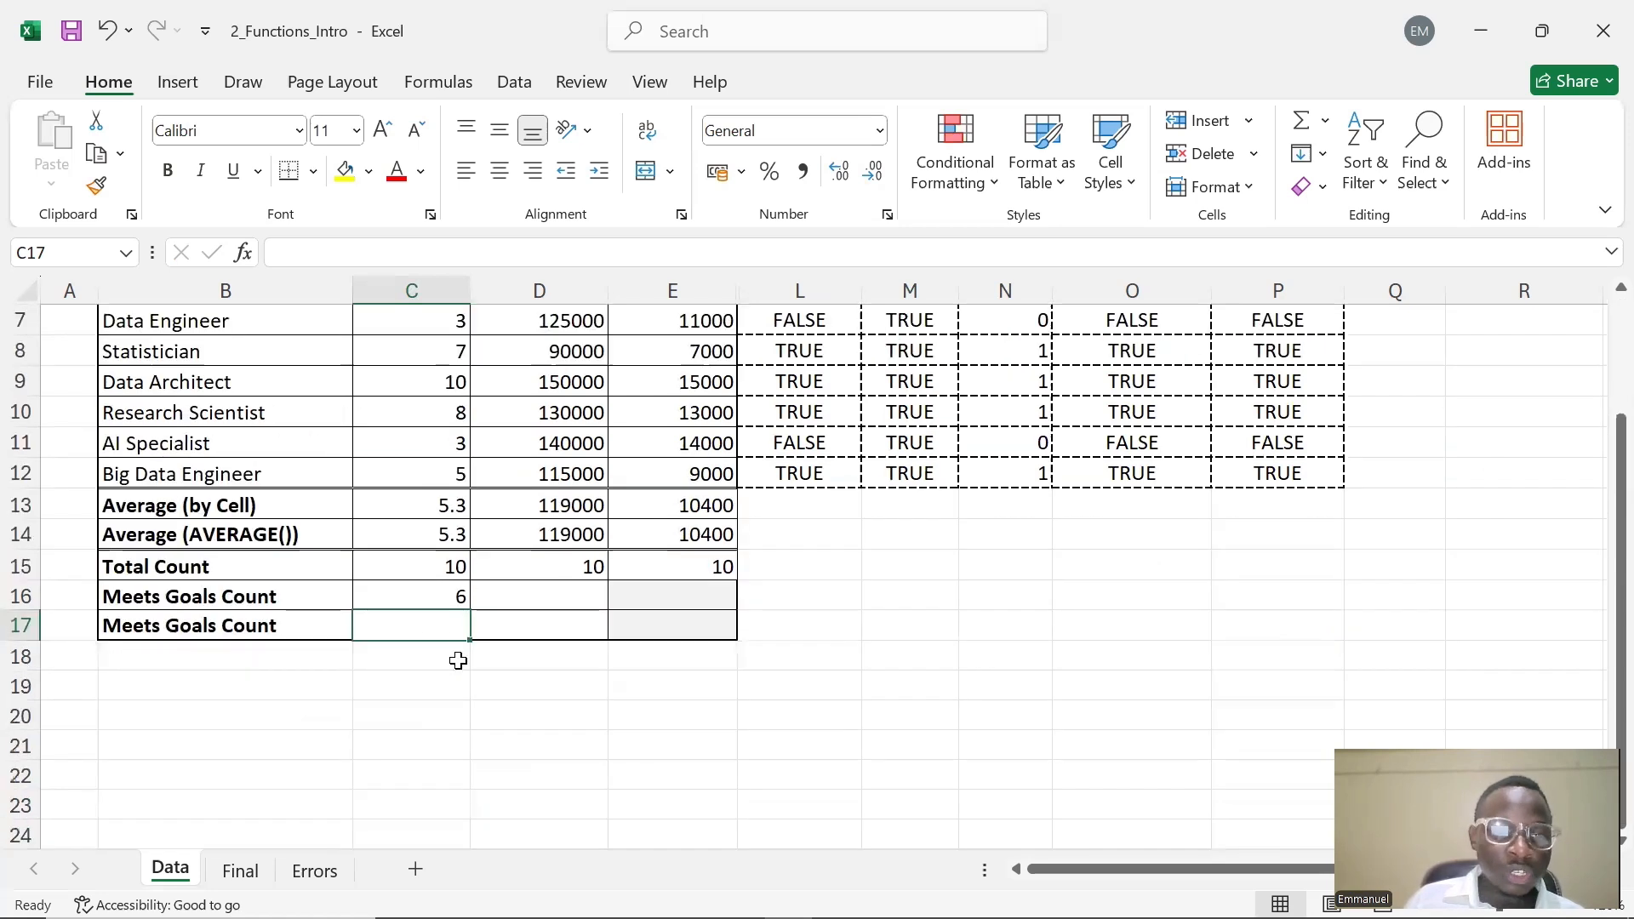
Enter a COUNTIF formula in D16 counting D3:D14 with an empty quoted criterion, =COUNTIF(D3:D14,"")
click(423, 594)
click(508, 596)
scroll(572, 620, up, 2)
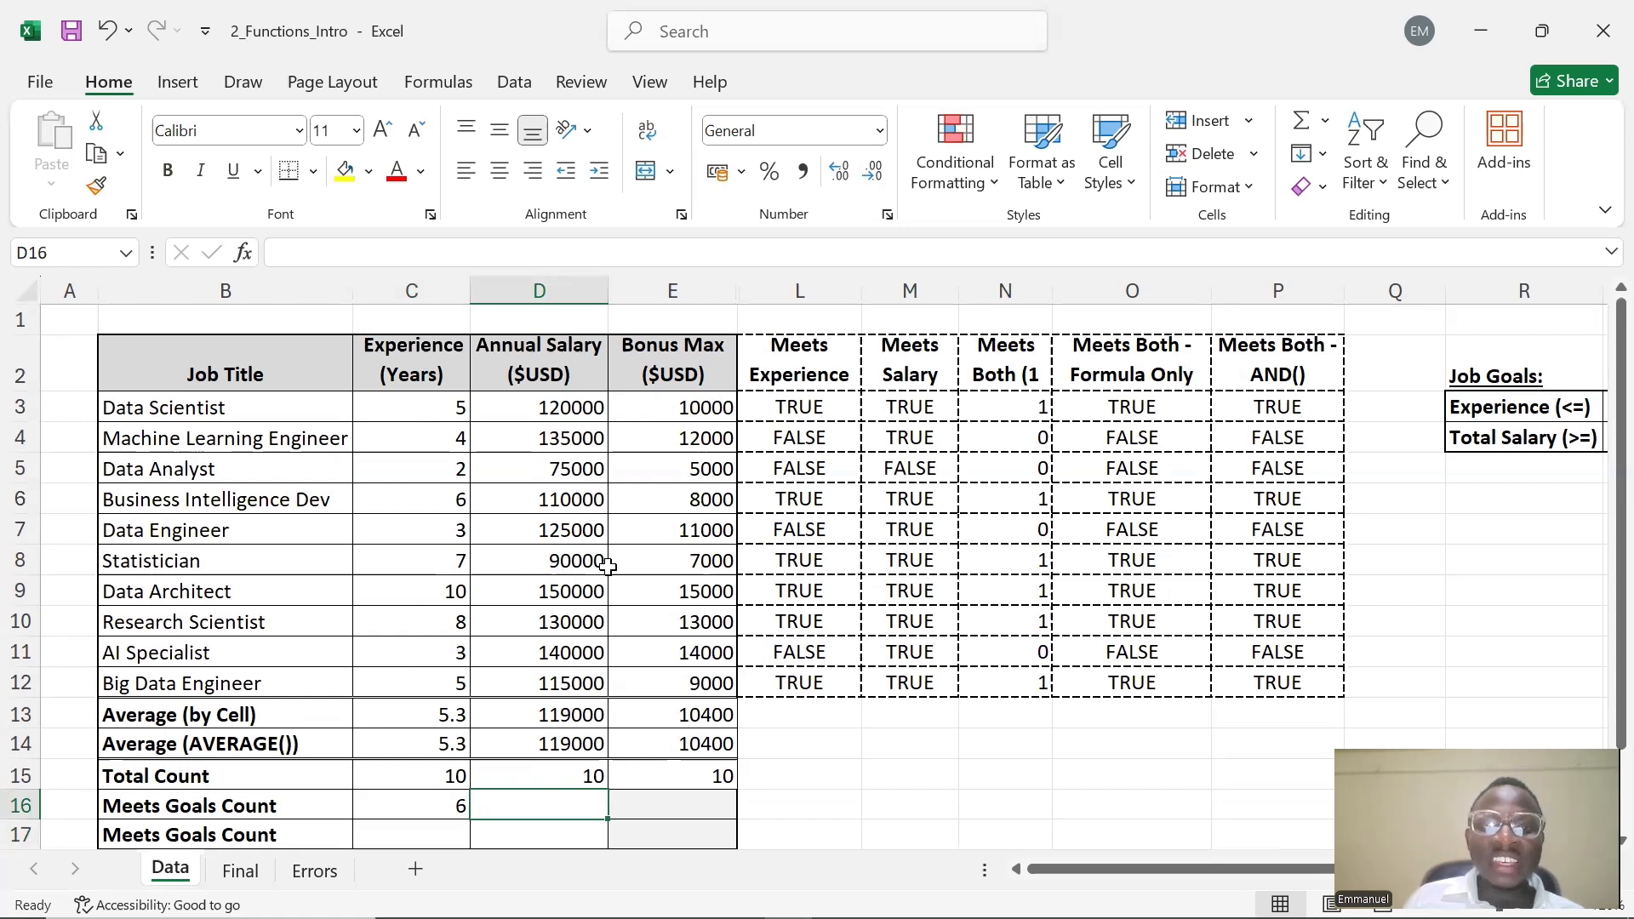
double_click(549, 809)
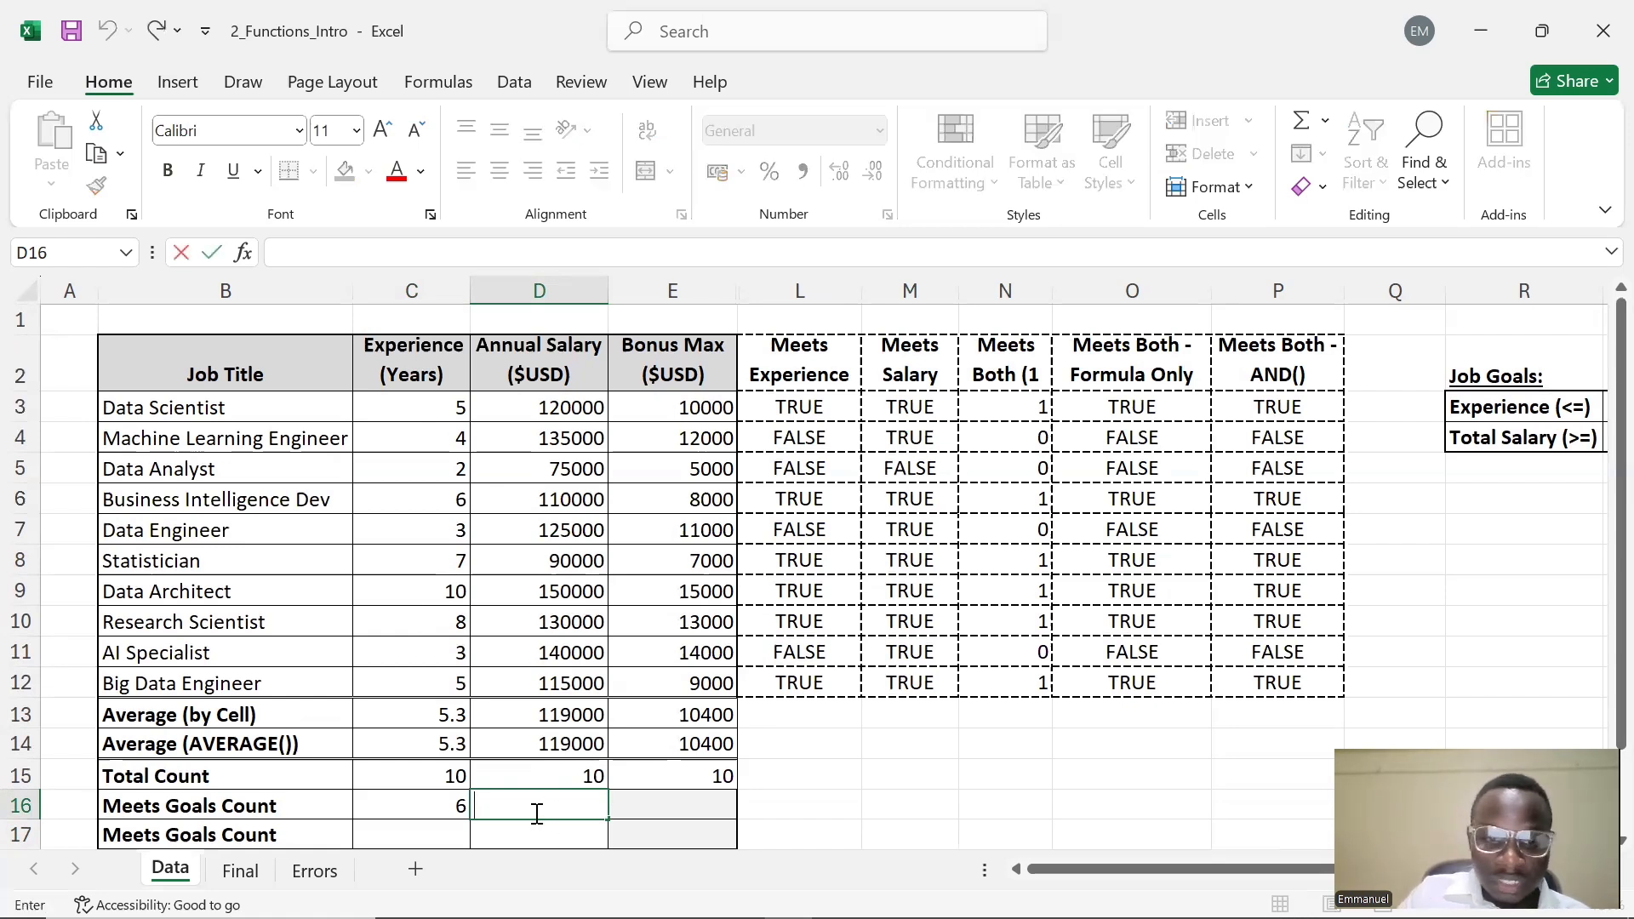
text(=CO)
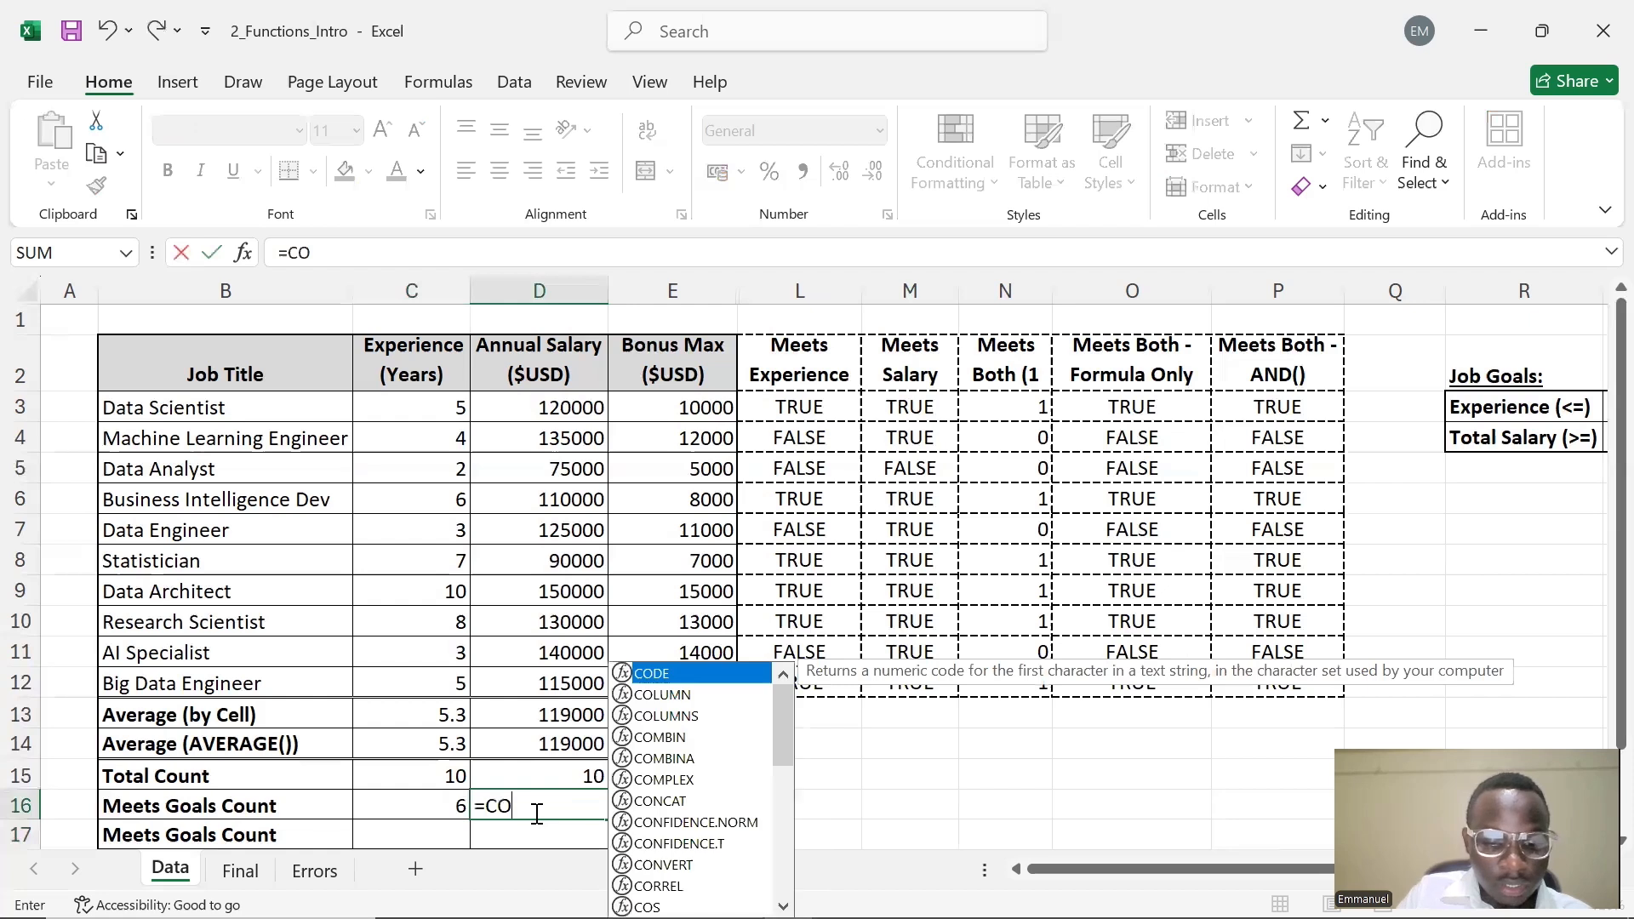
text(UNTIF)
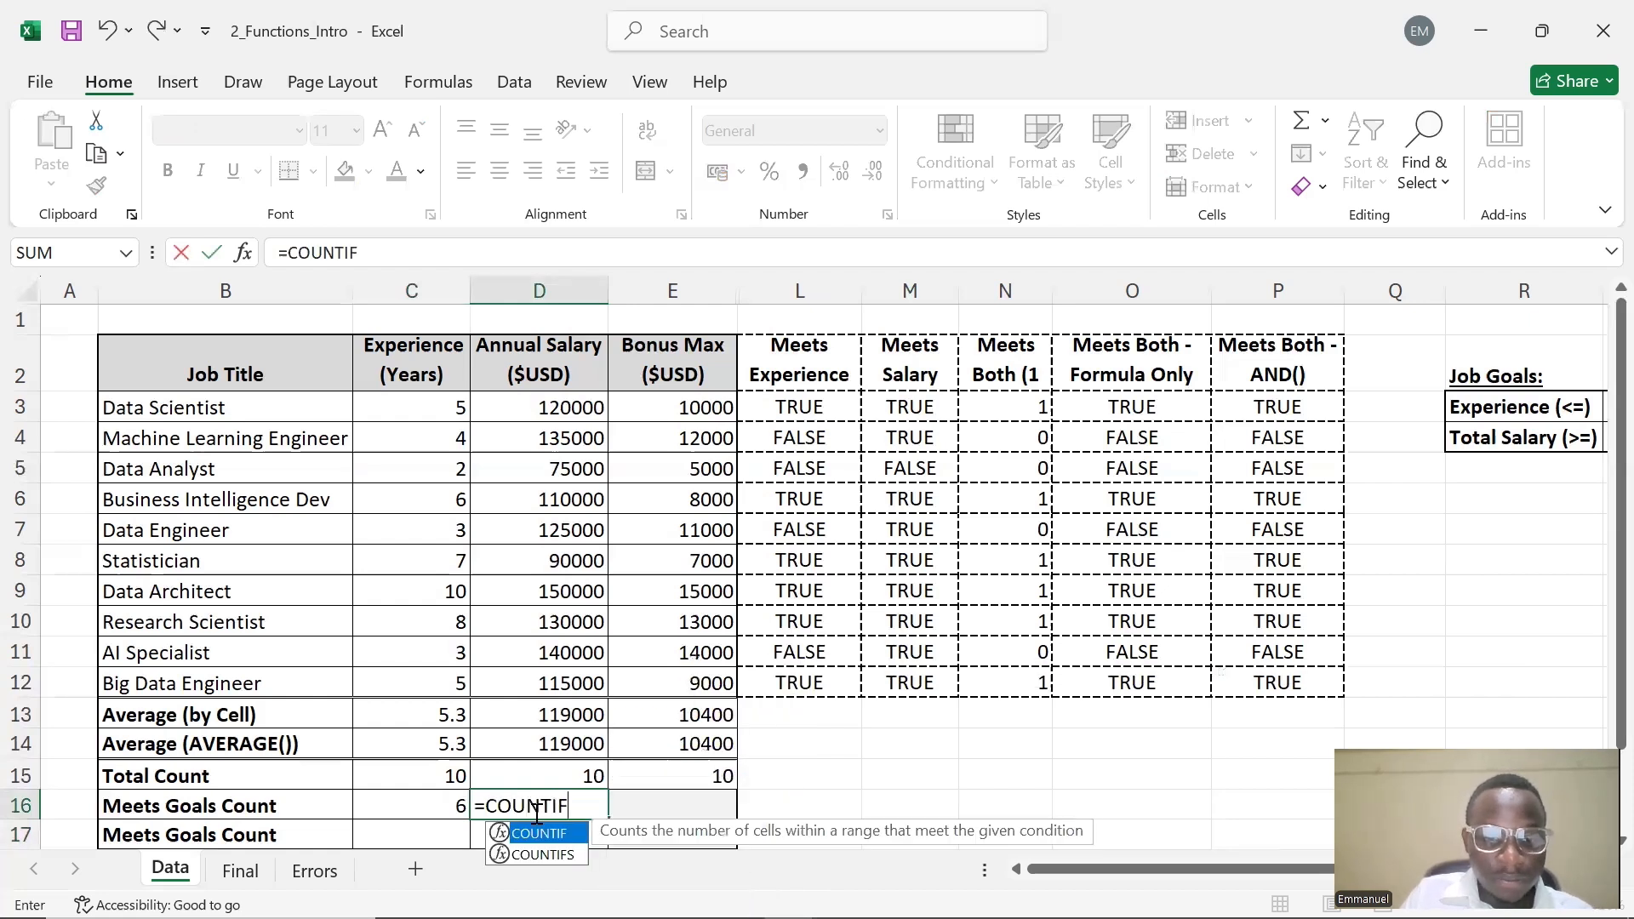
text(()
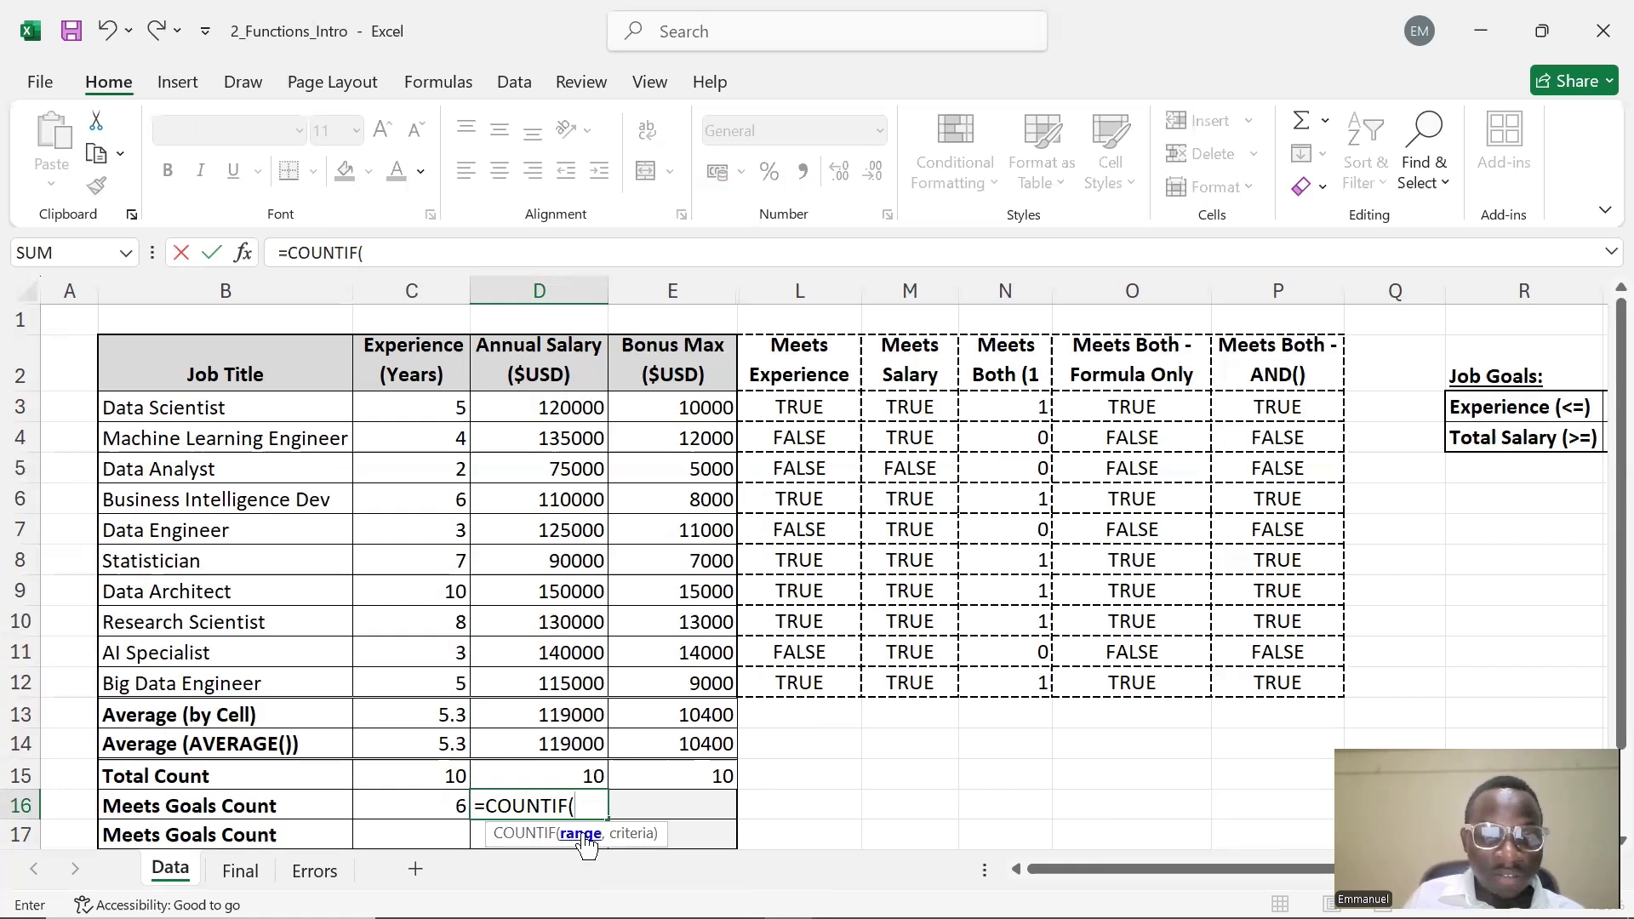
drag(549, 405, 568, 745)
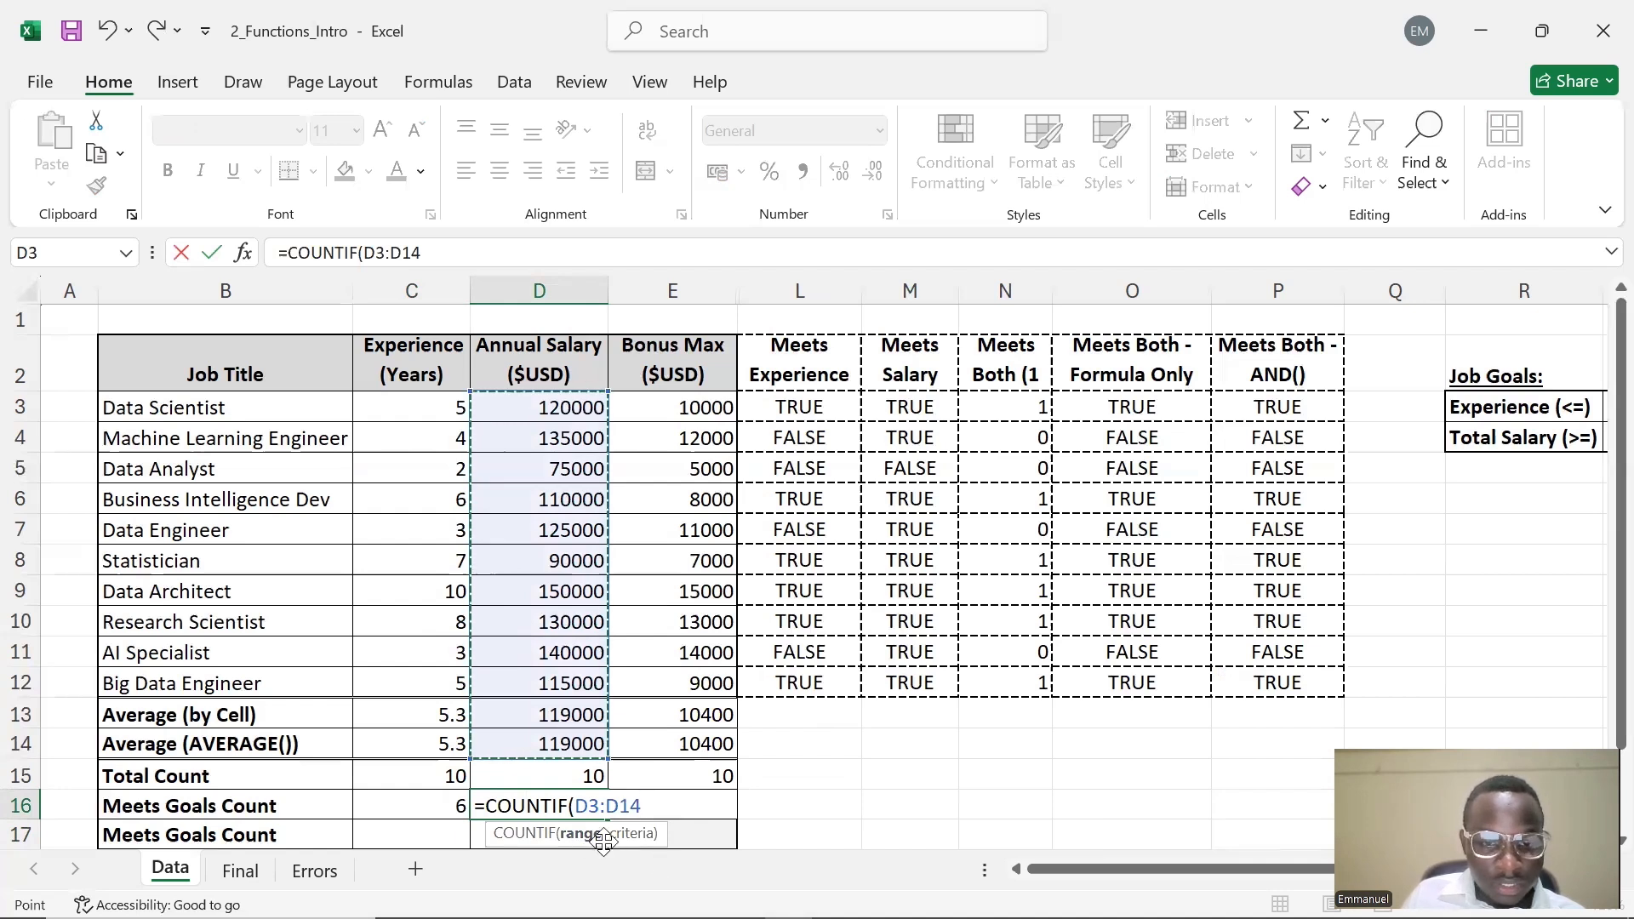
text(,)
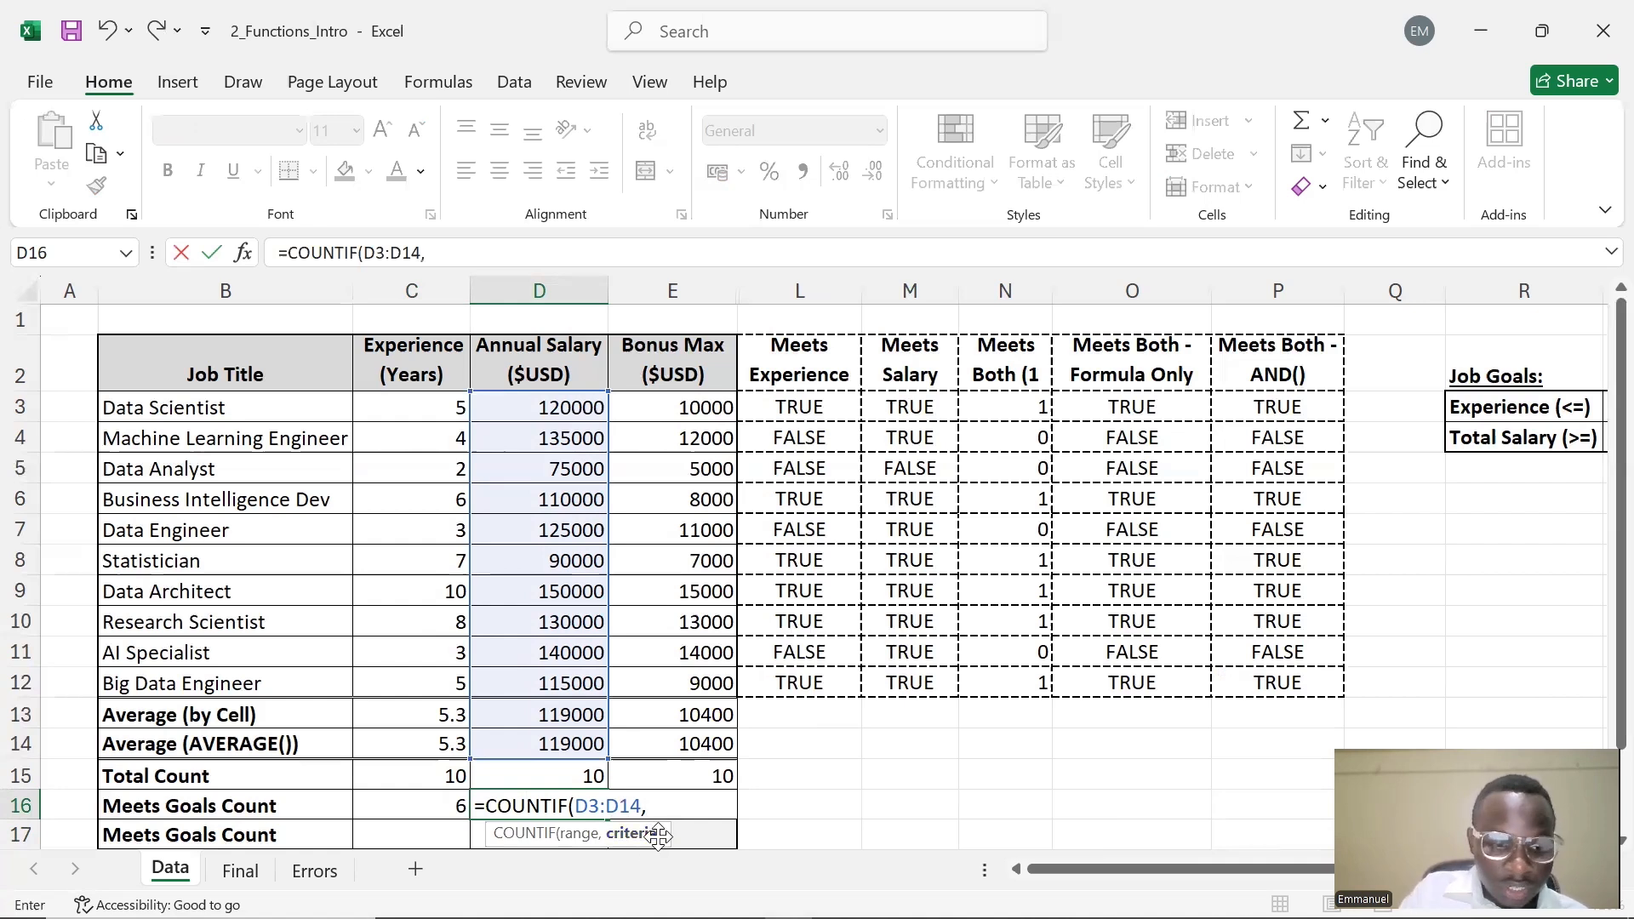
text("")
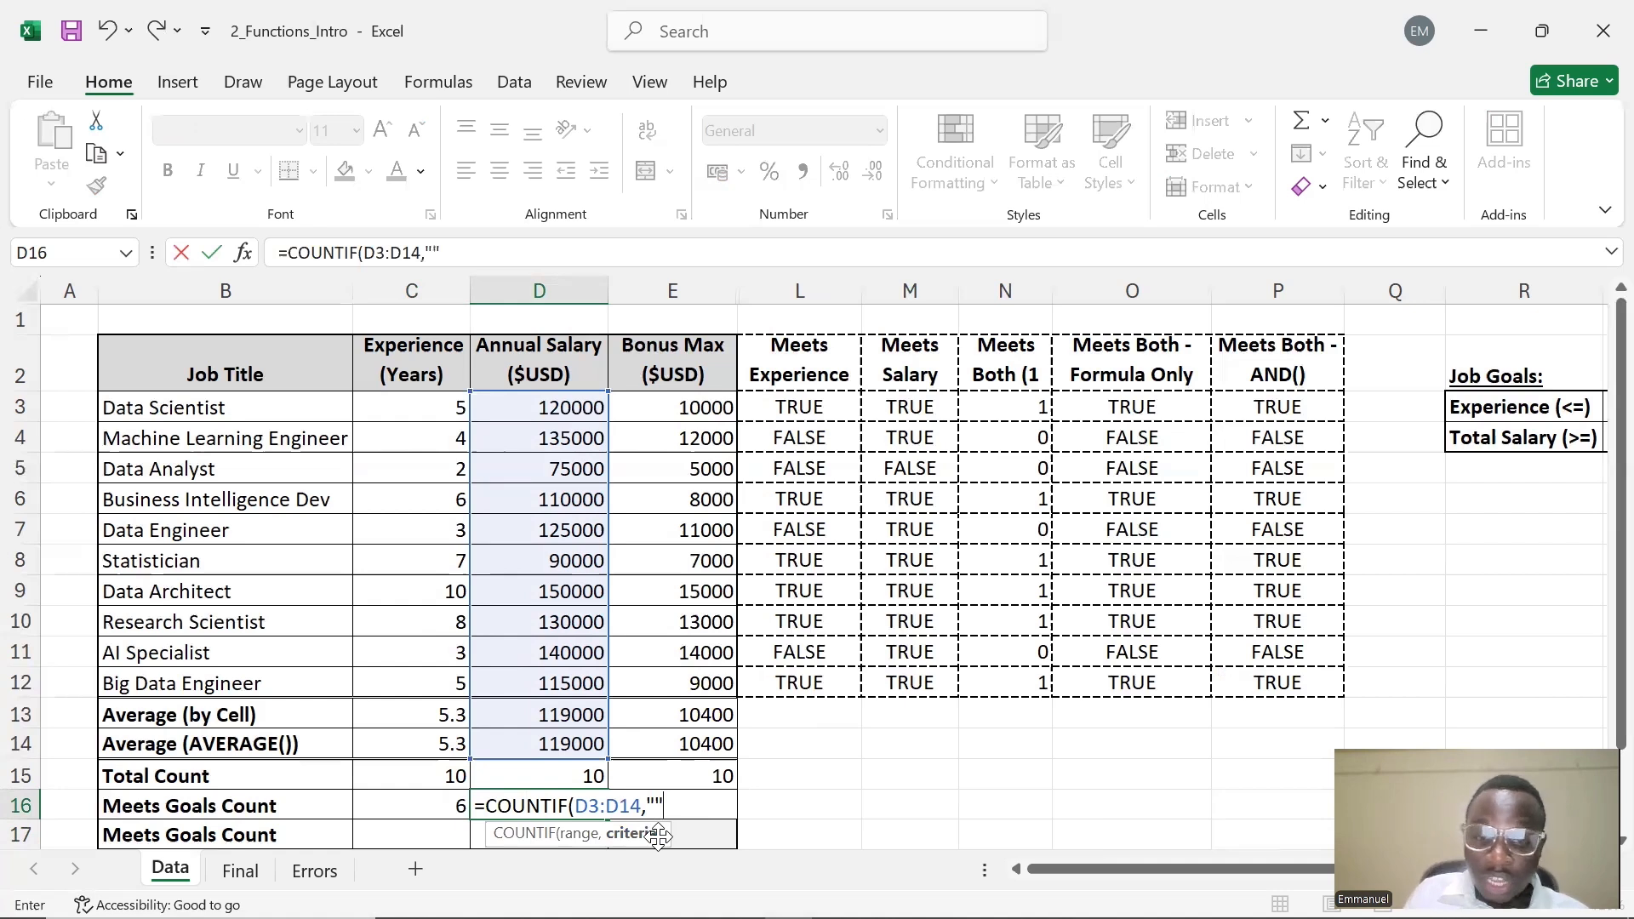
key(Left)
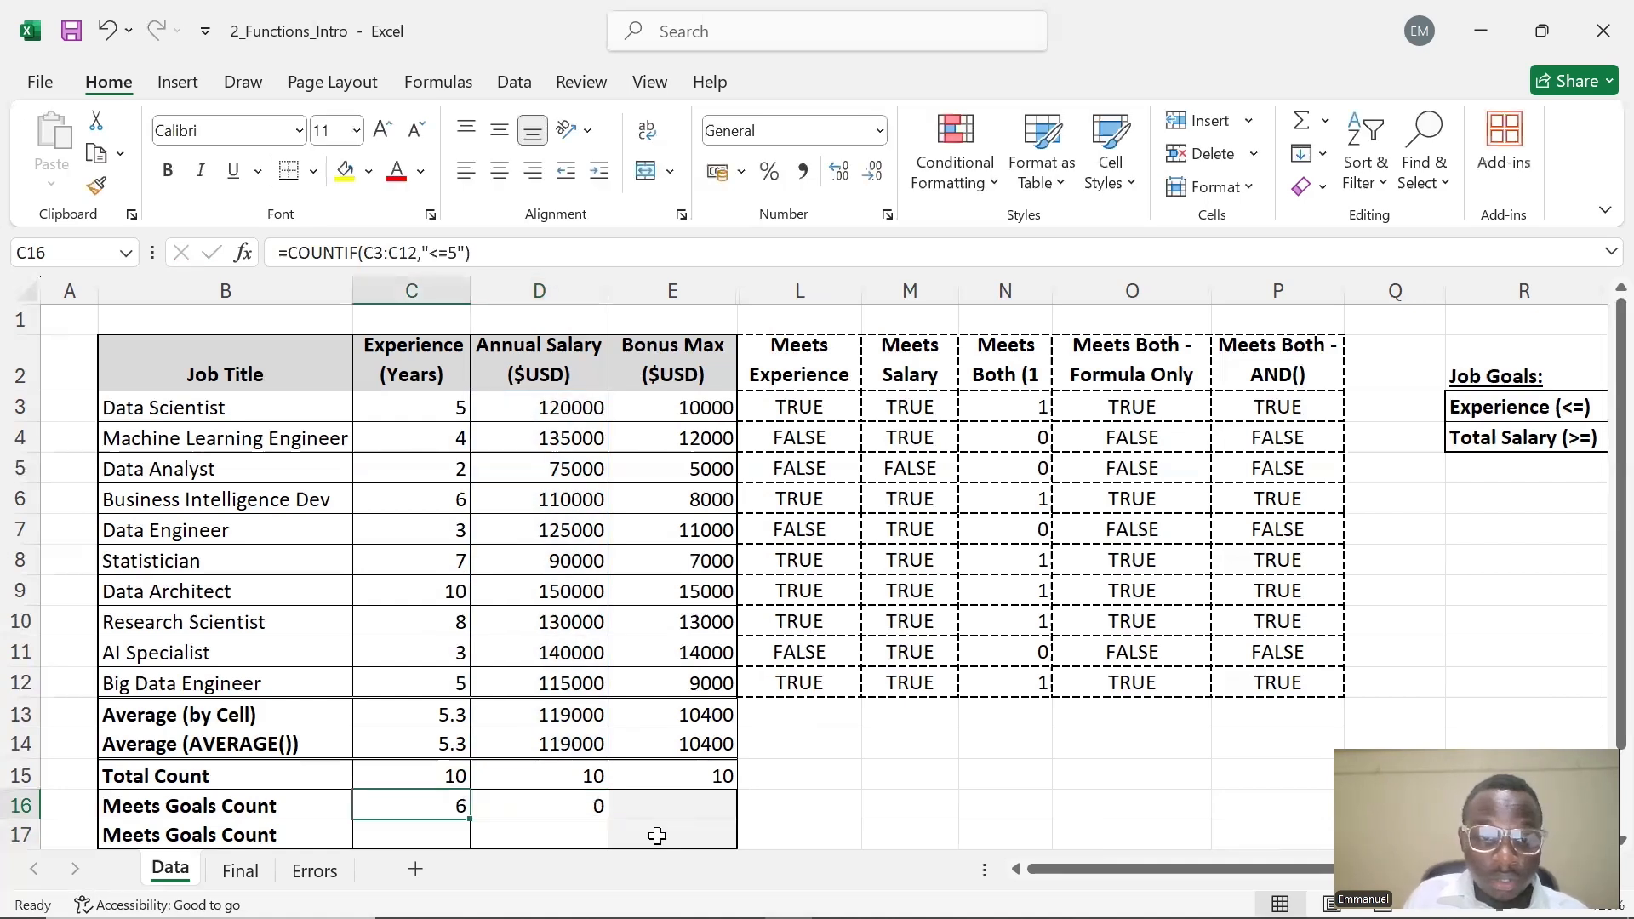
Edit D16's criterion to ">=90000" so it reads =COUNTIF(D3:D14,">=90000")
click(558, 809)
double_click(558, 807)
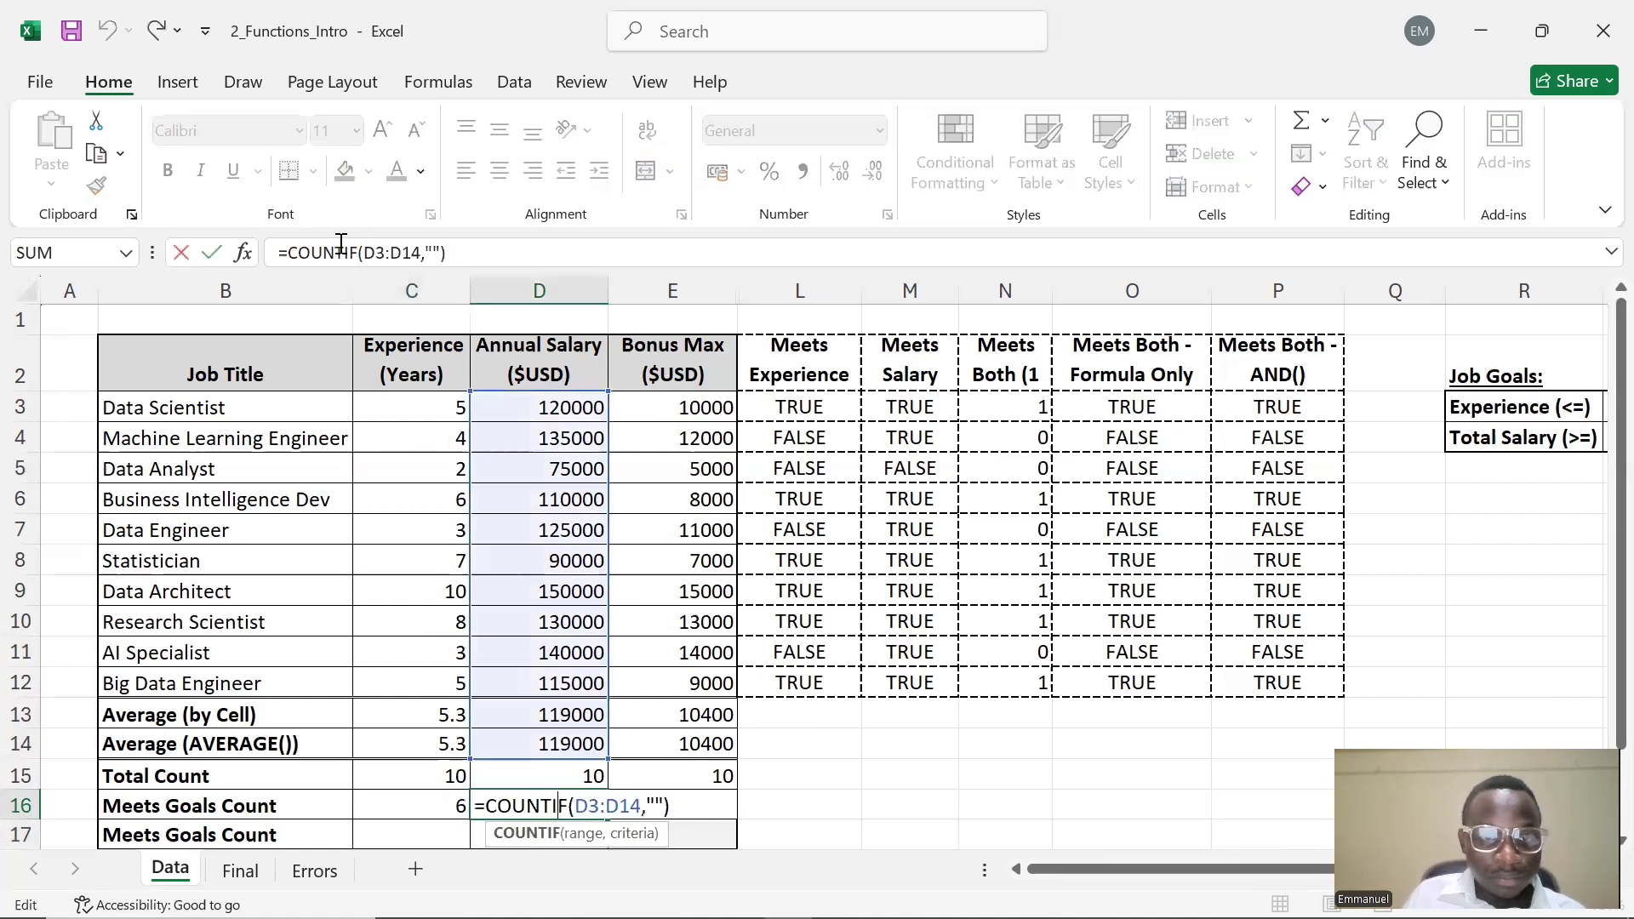
click(433, 253)
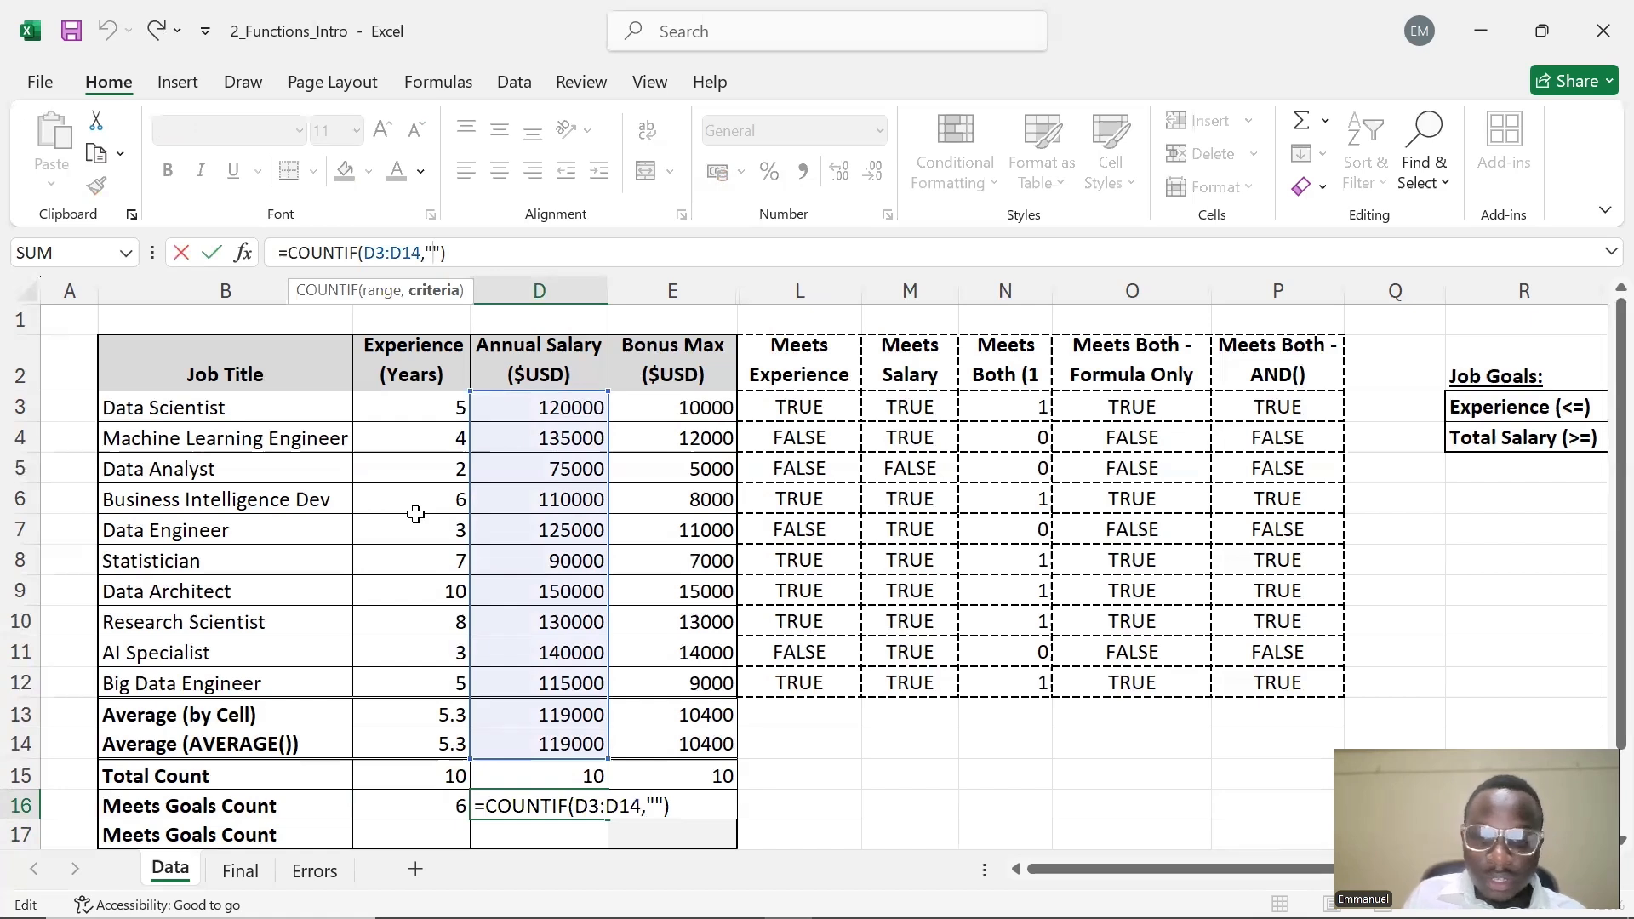
text(>)
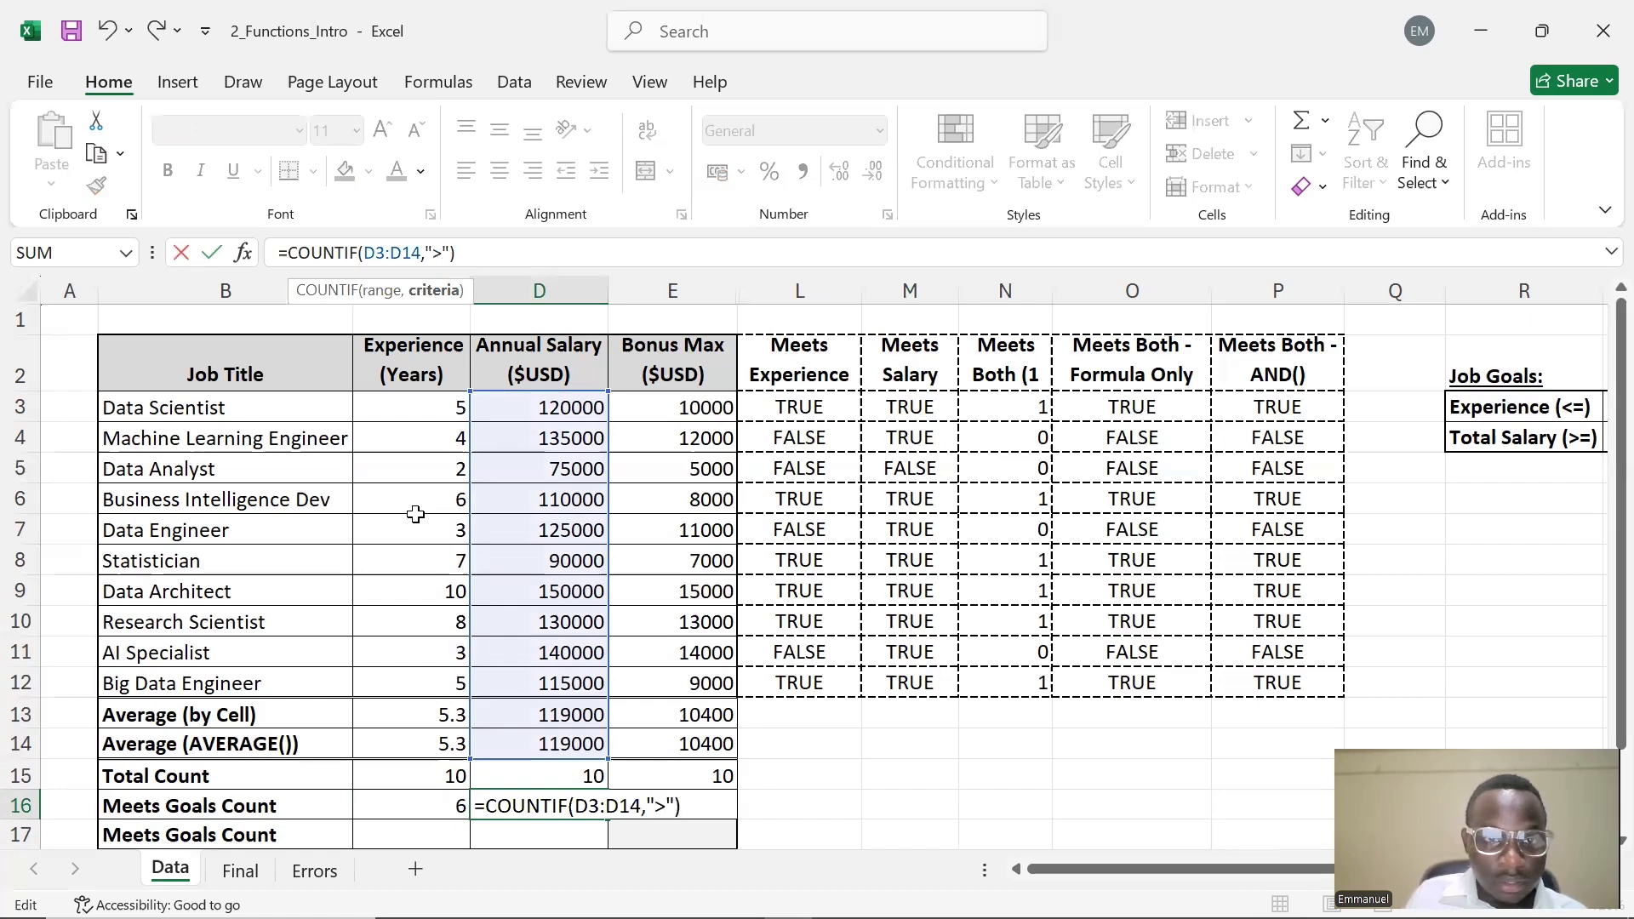
key(BackSpace)
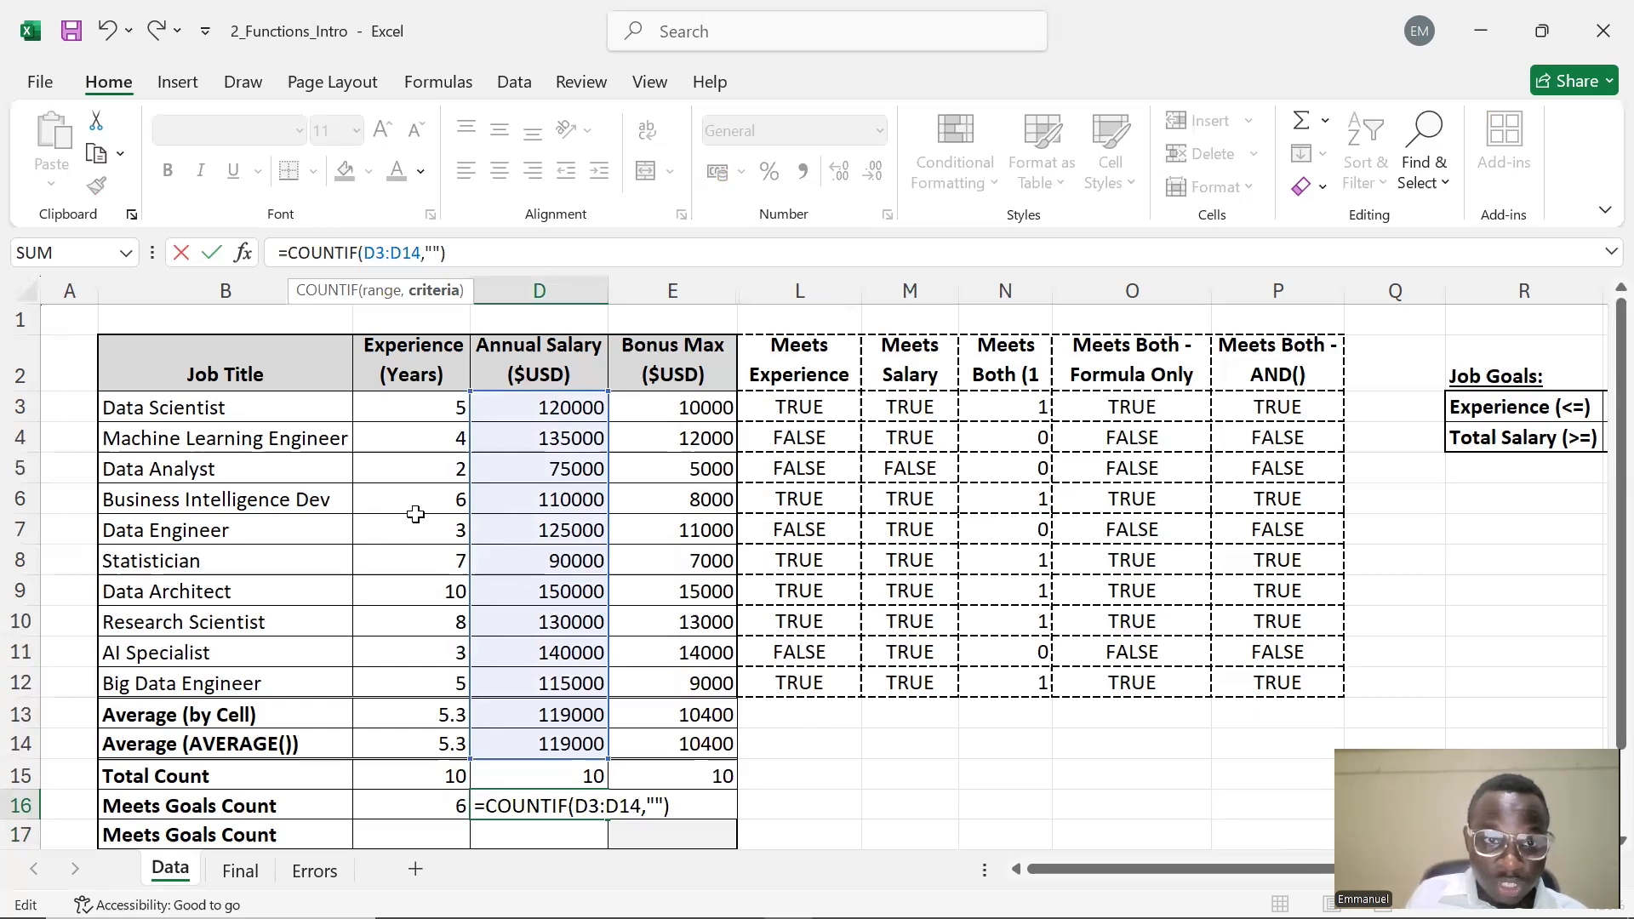
text(>0)
key(BackSpace)
text(=)
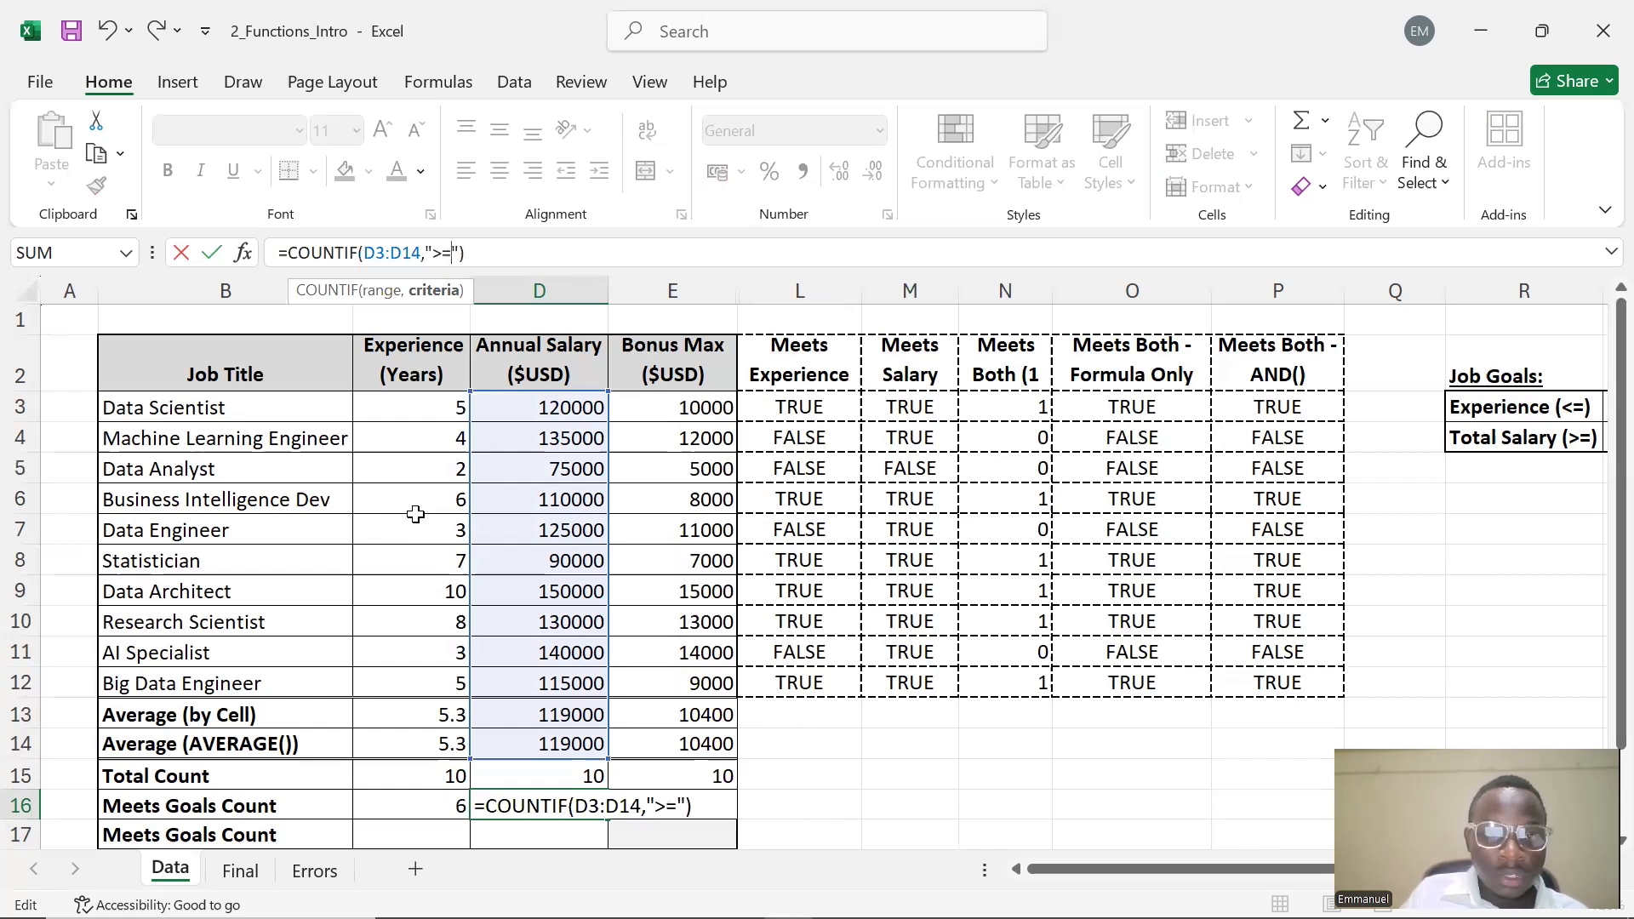
text(90000)
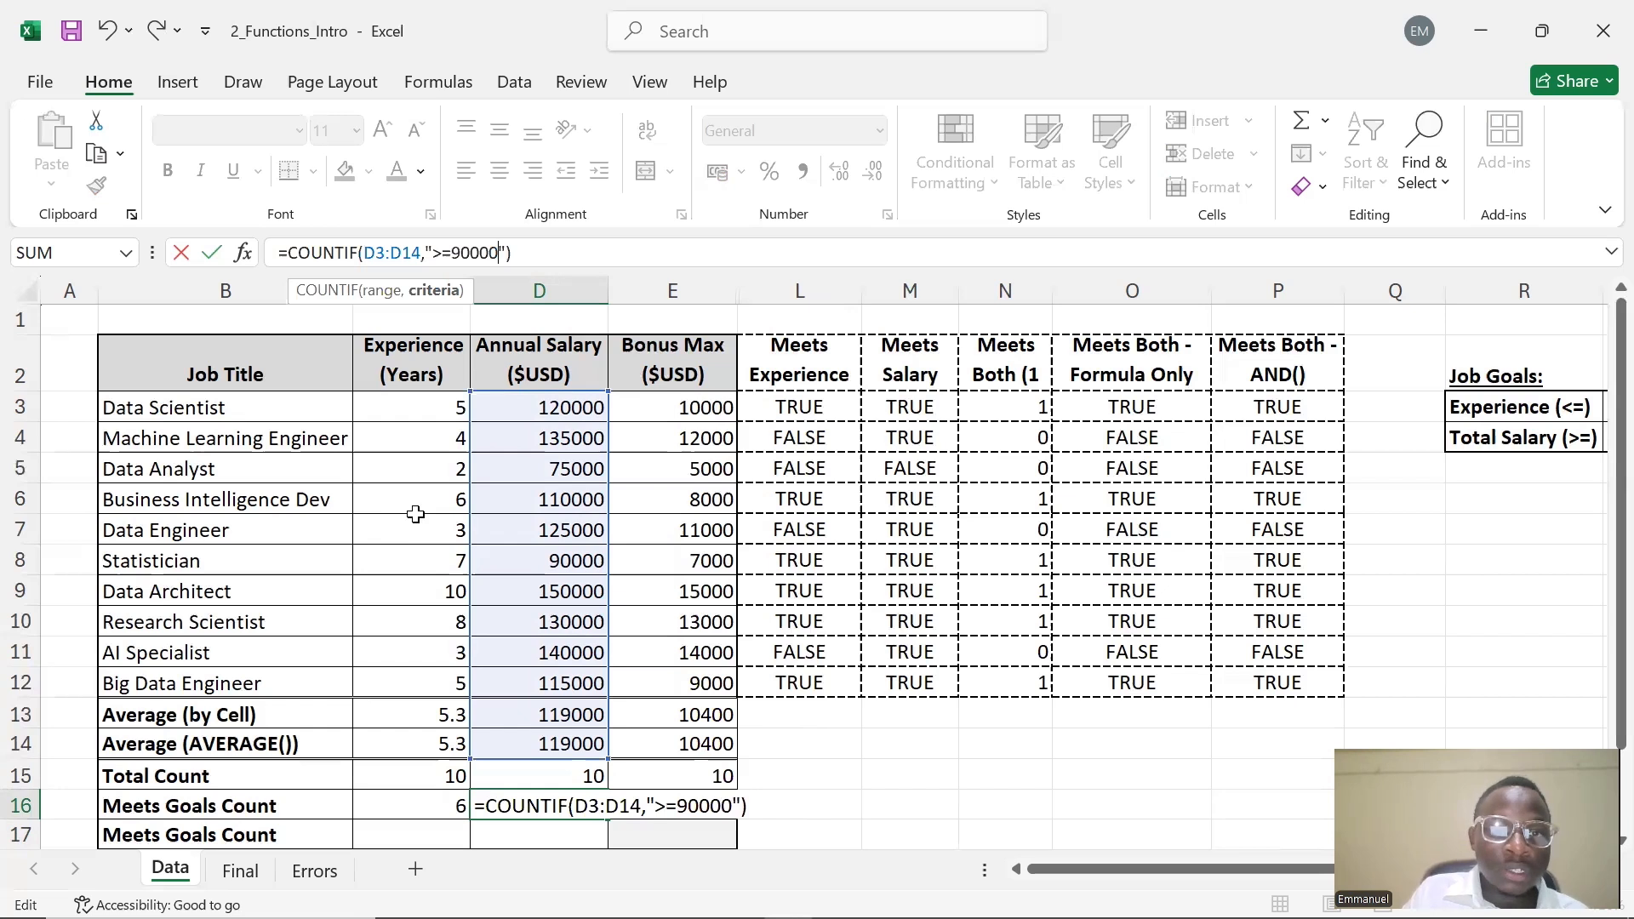
key(Return)
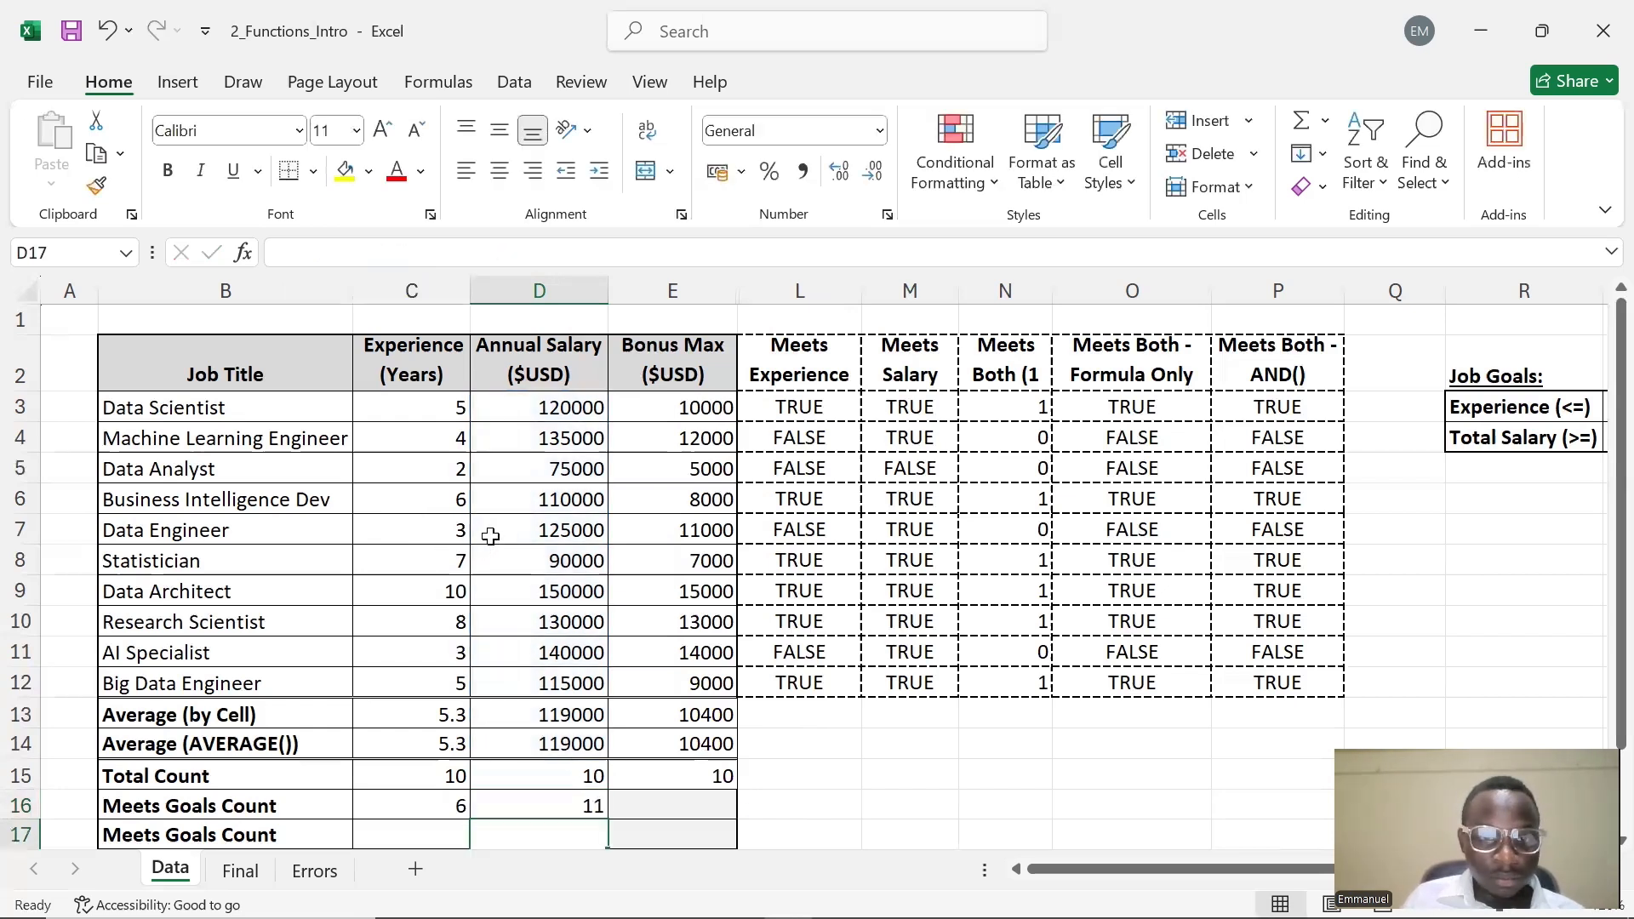
Compare D16's COUNTIF range with the range used by the COUNT formula in D15
scroll(544, 528, down, 1)
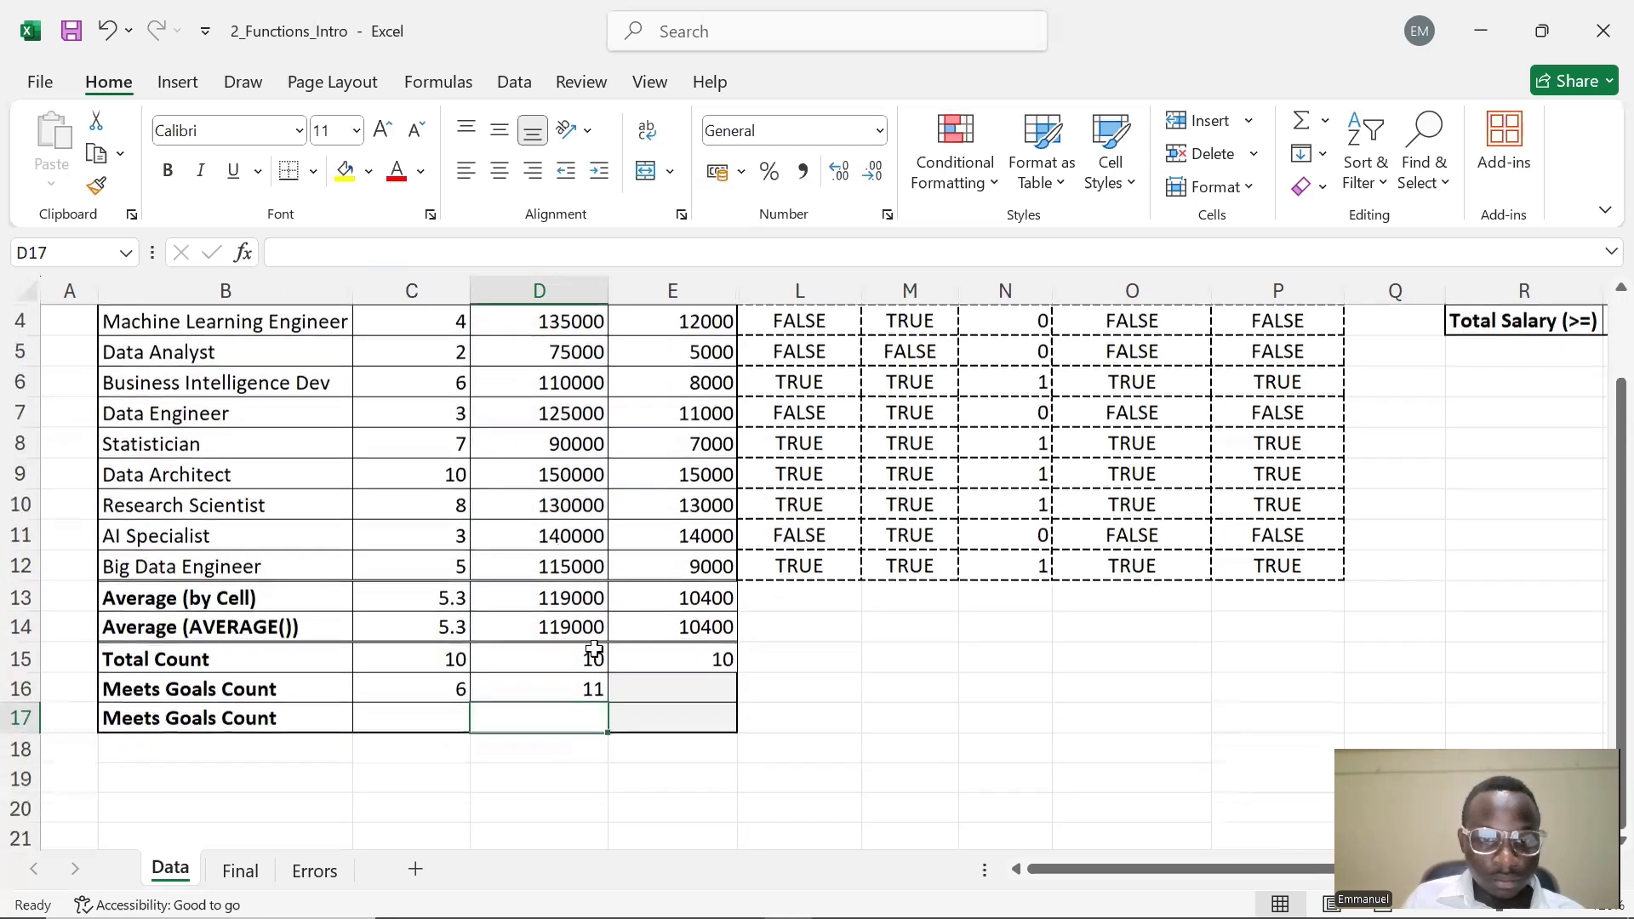
click(580, 689)
double_click(580, 689)
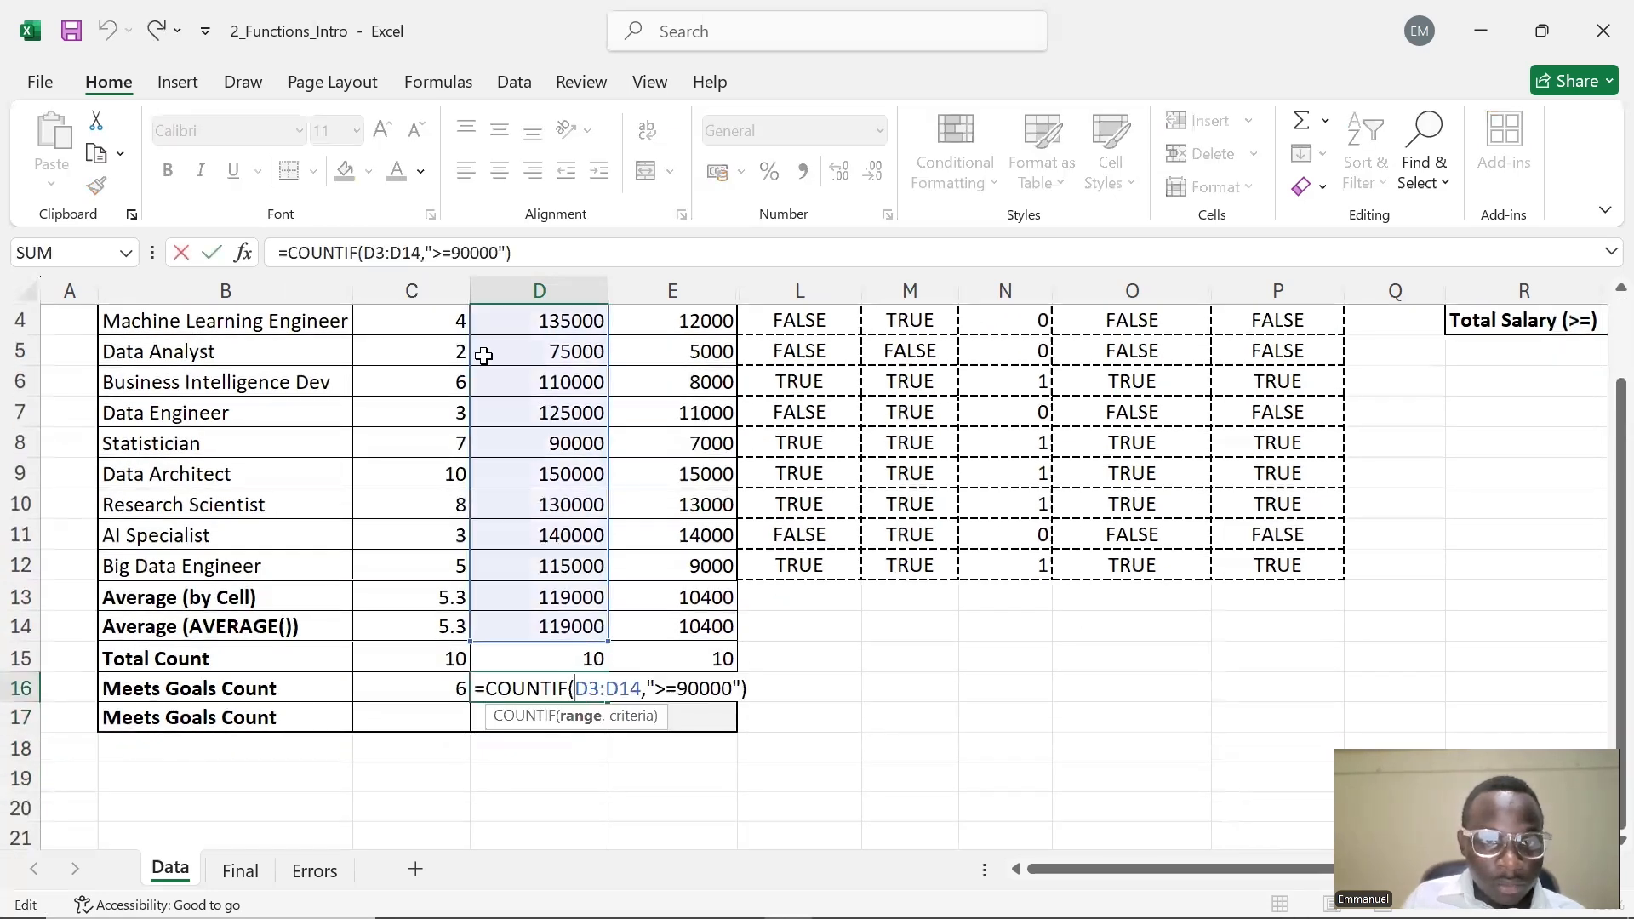
click(469, 258)
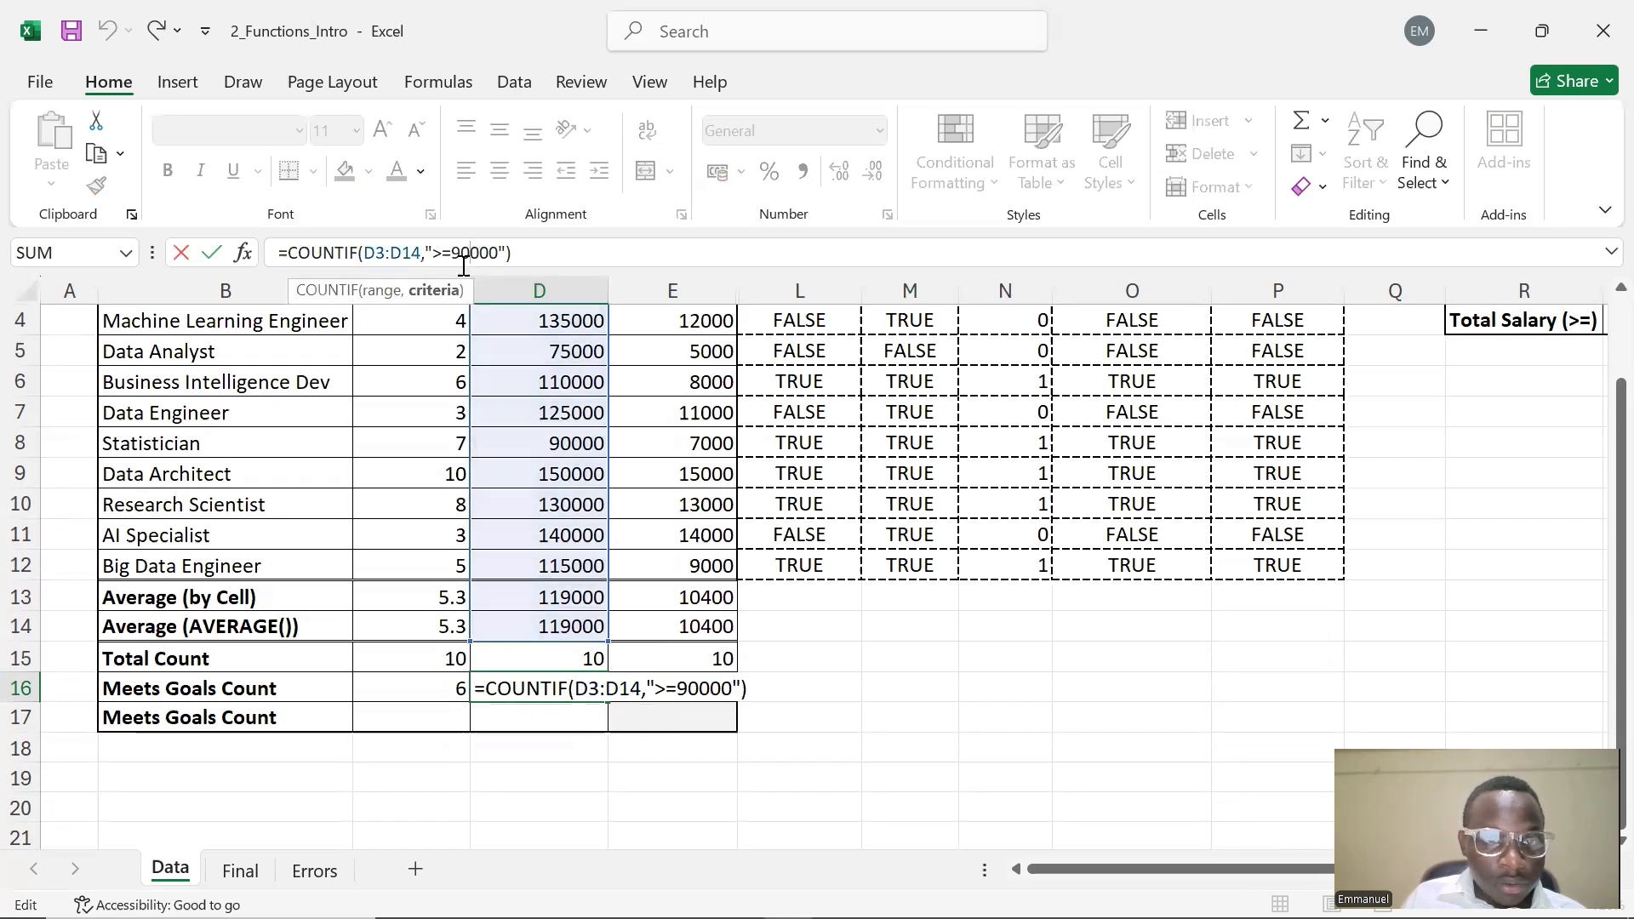
click(541, 662)
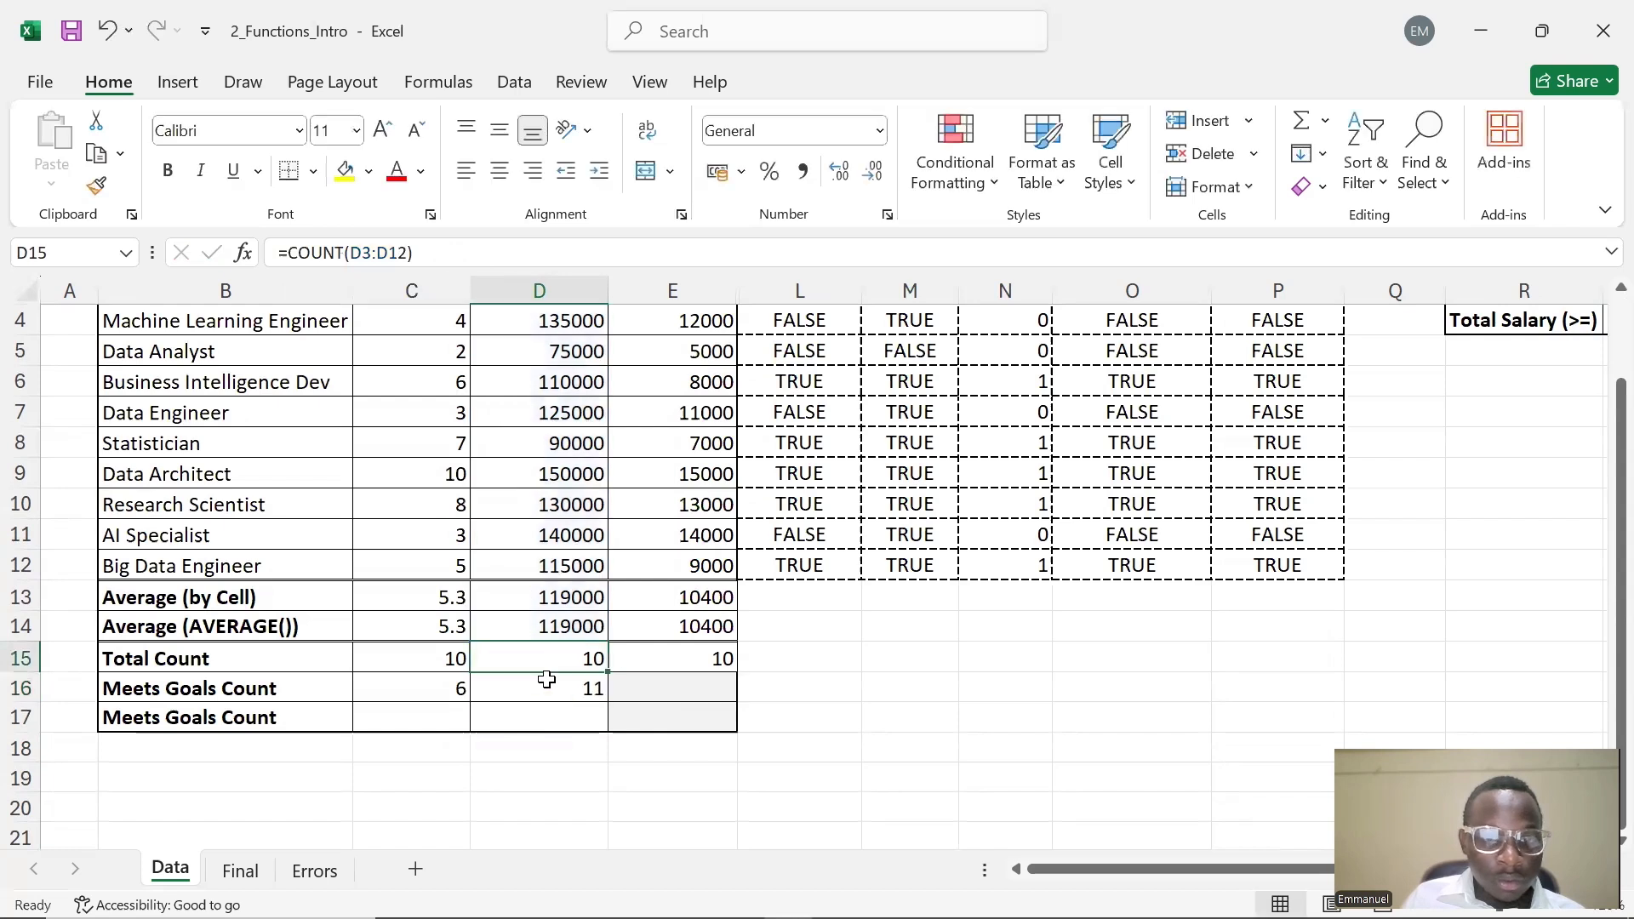
click(547, 683)
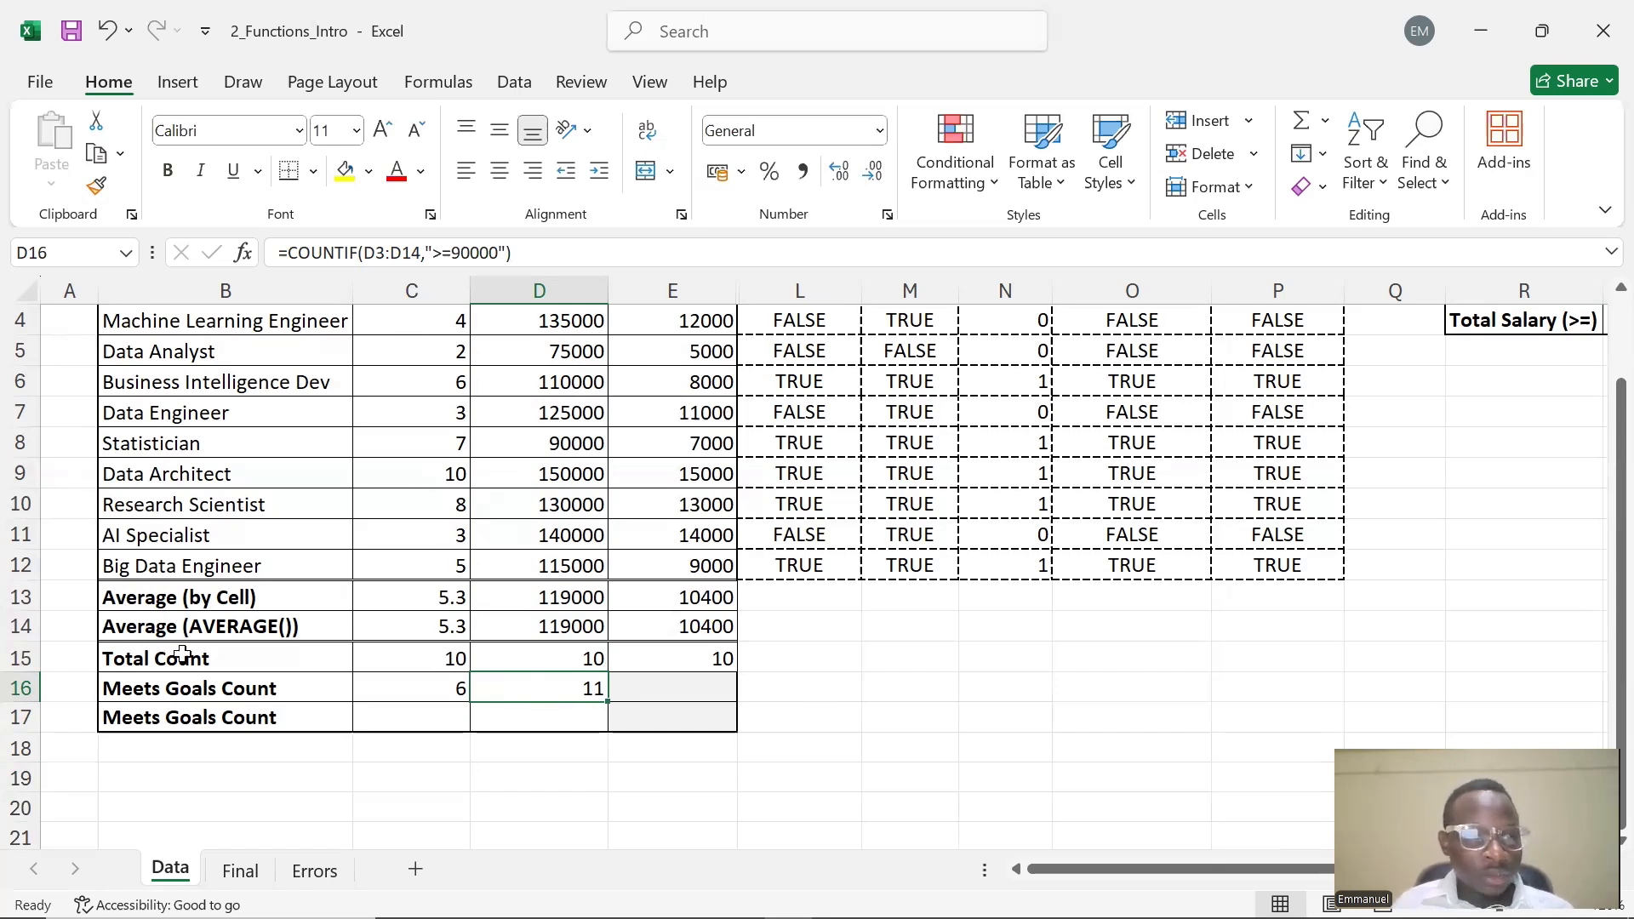
click(426, 253)
drag(426, 253, 365, 257)
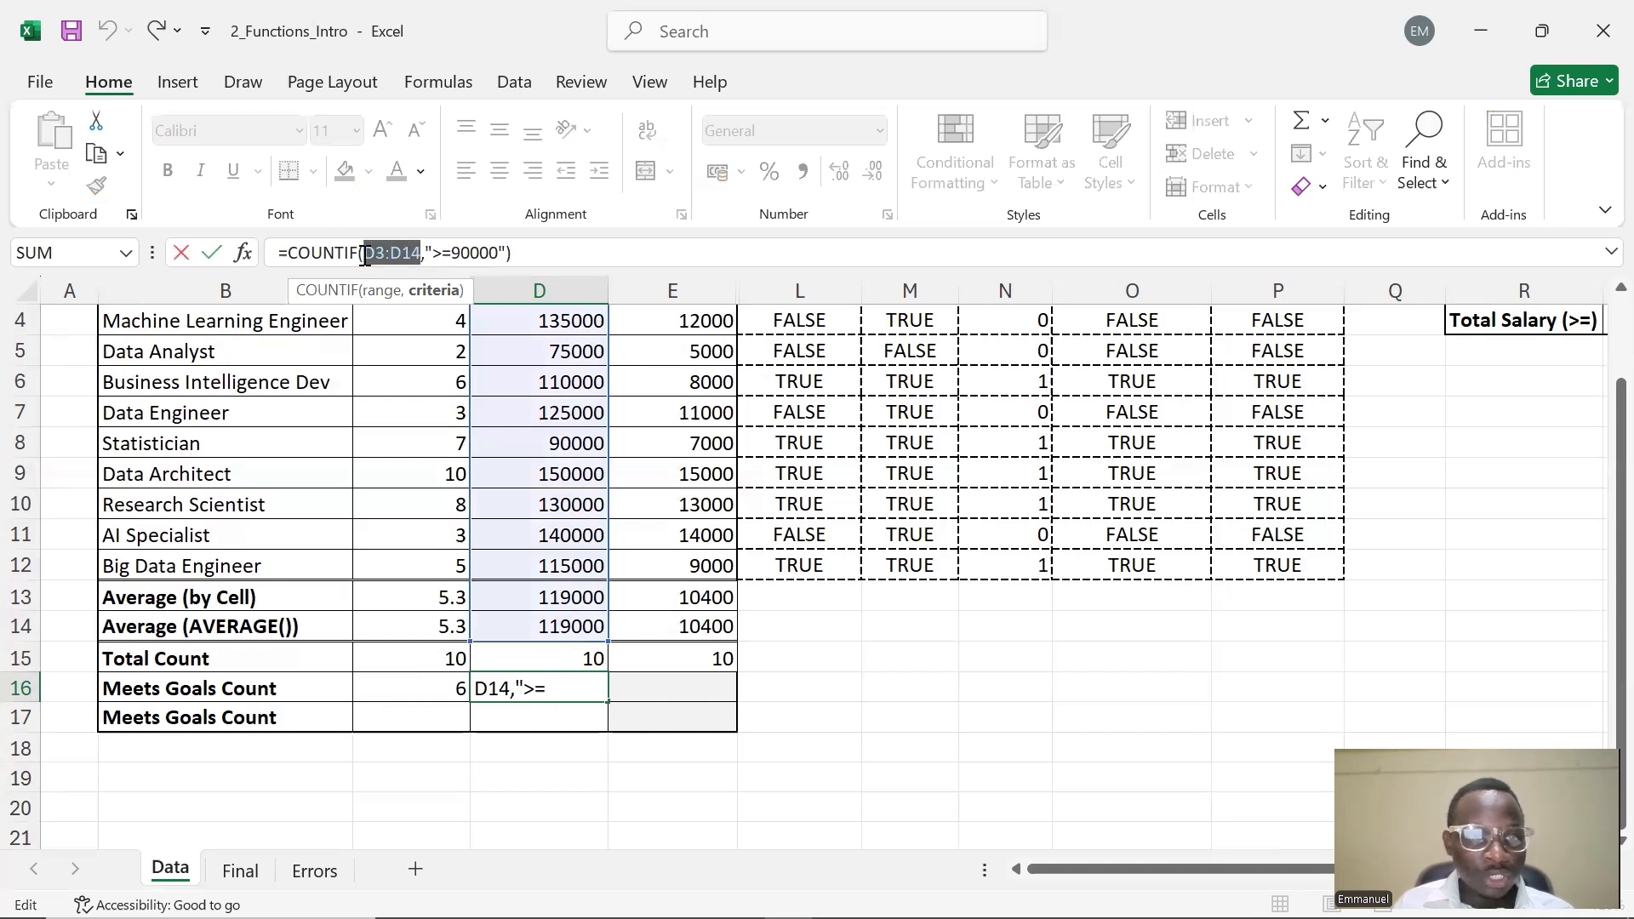
click(632, 692)
key(Escape)
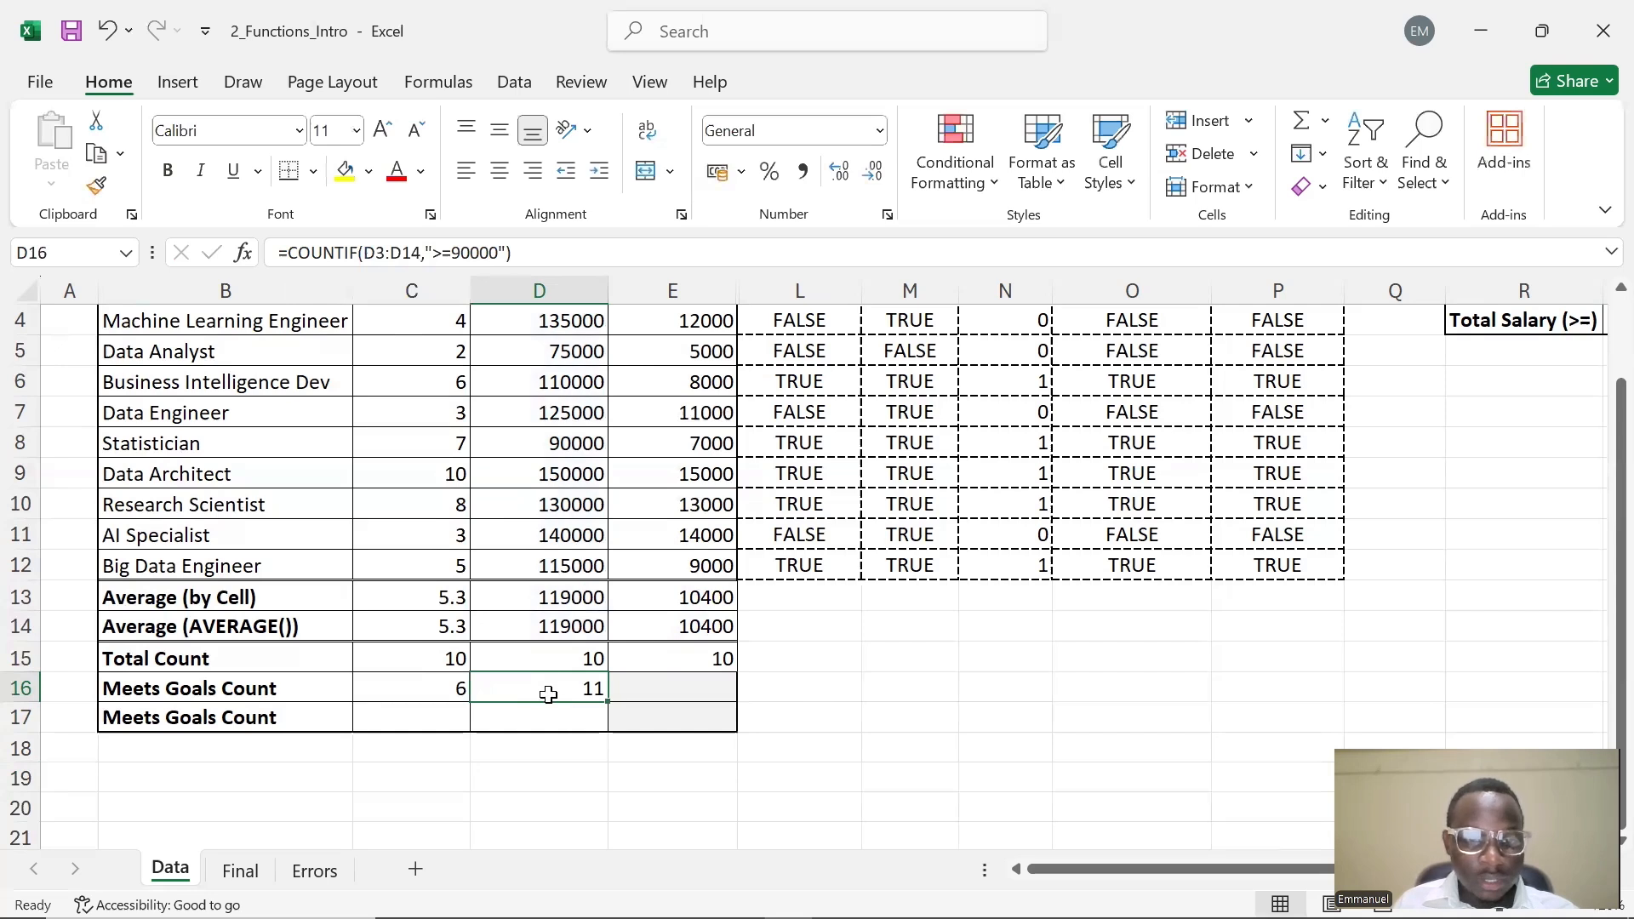
Change D16's range to D3:D12 so it reads =COUNTIF(D3:D12,">=90000")
click(424, 254)
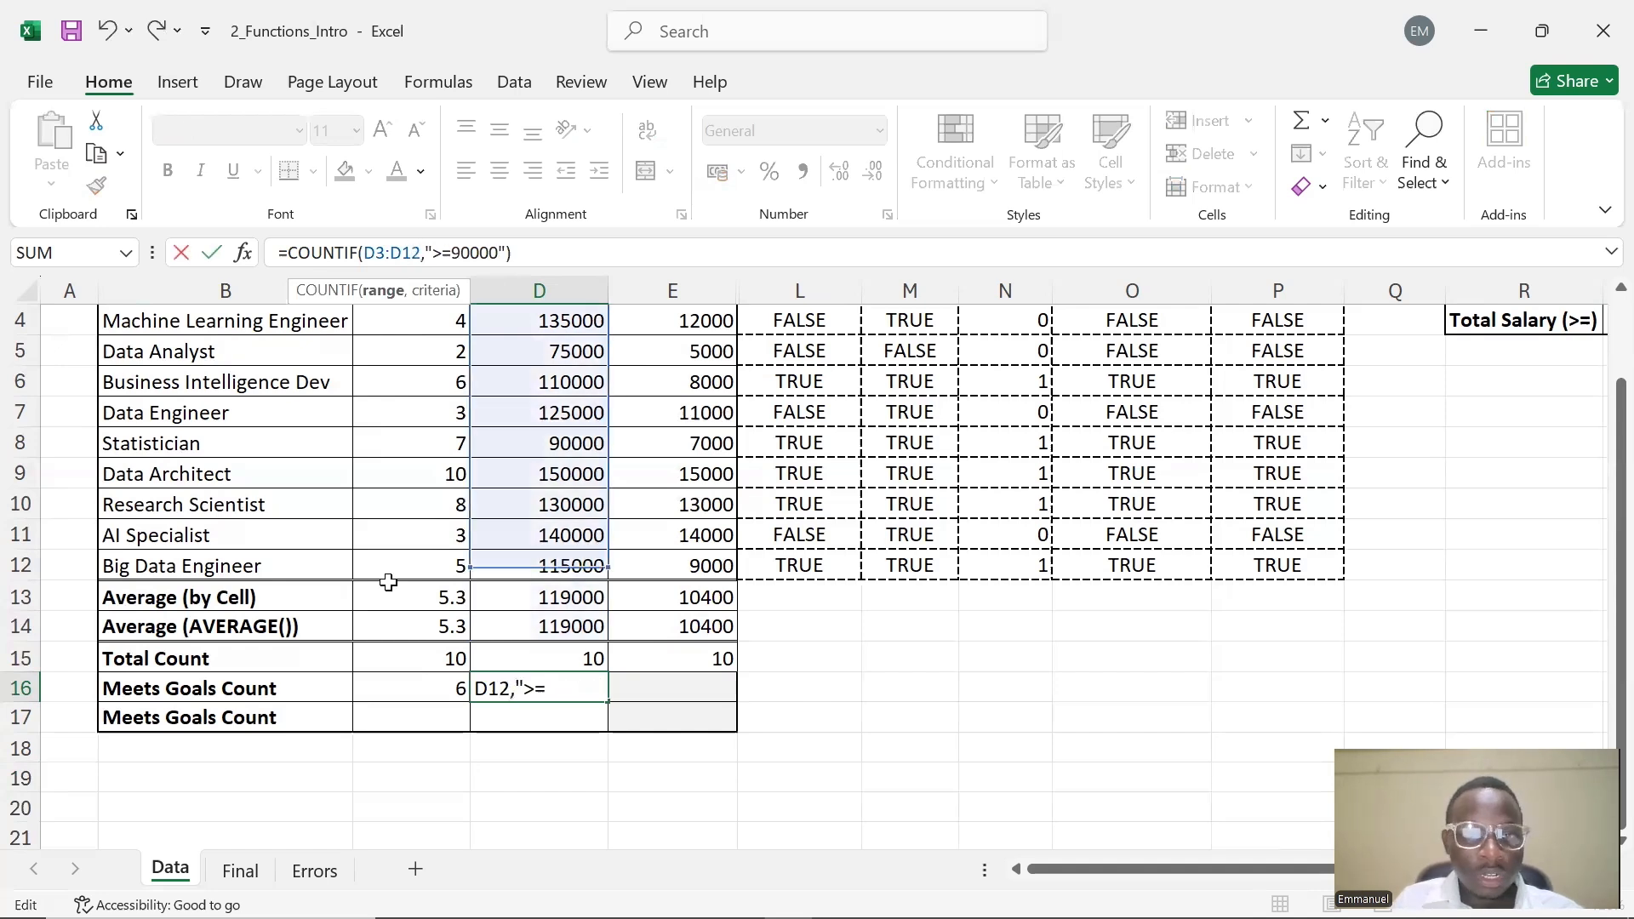
key(Return)
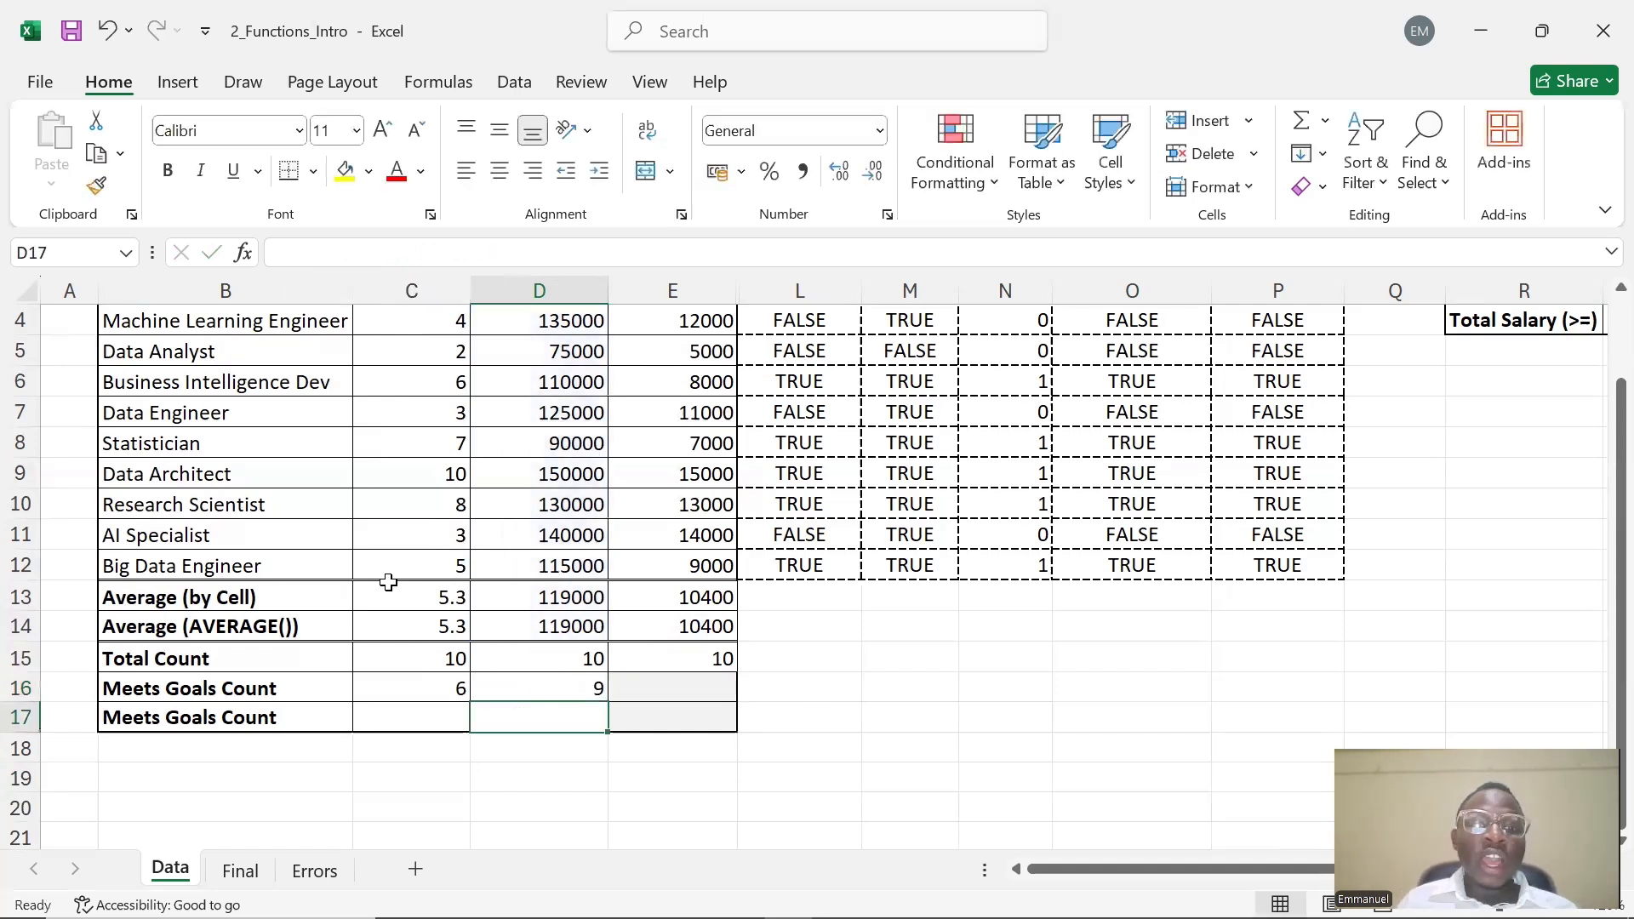
scroll(578, 647, up, 1)
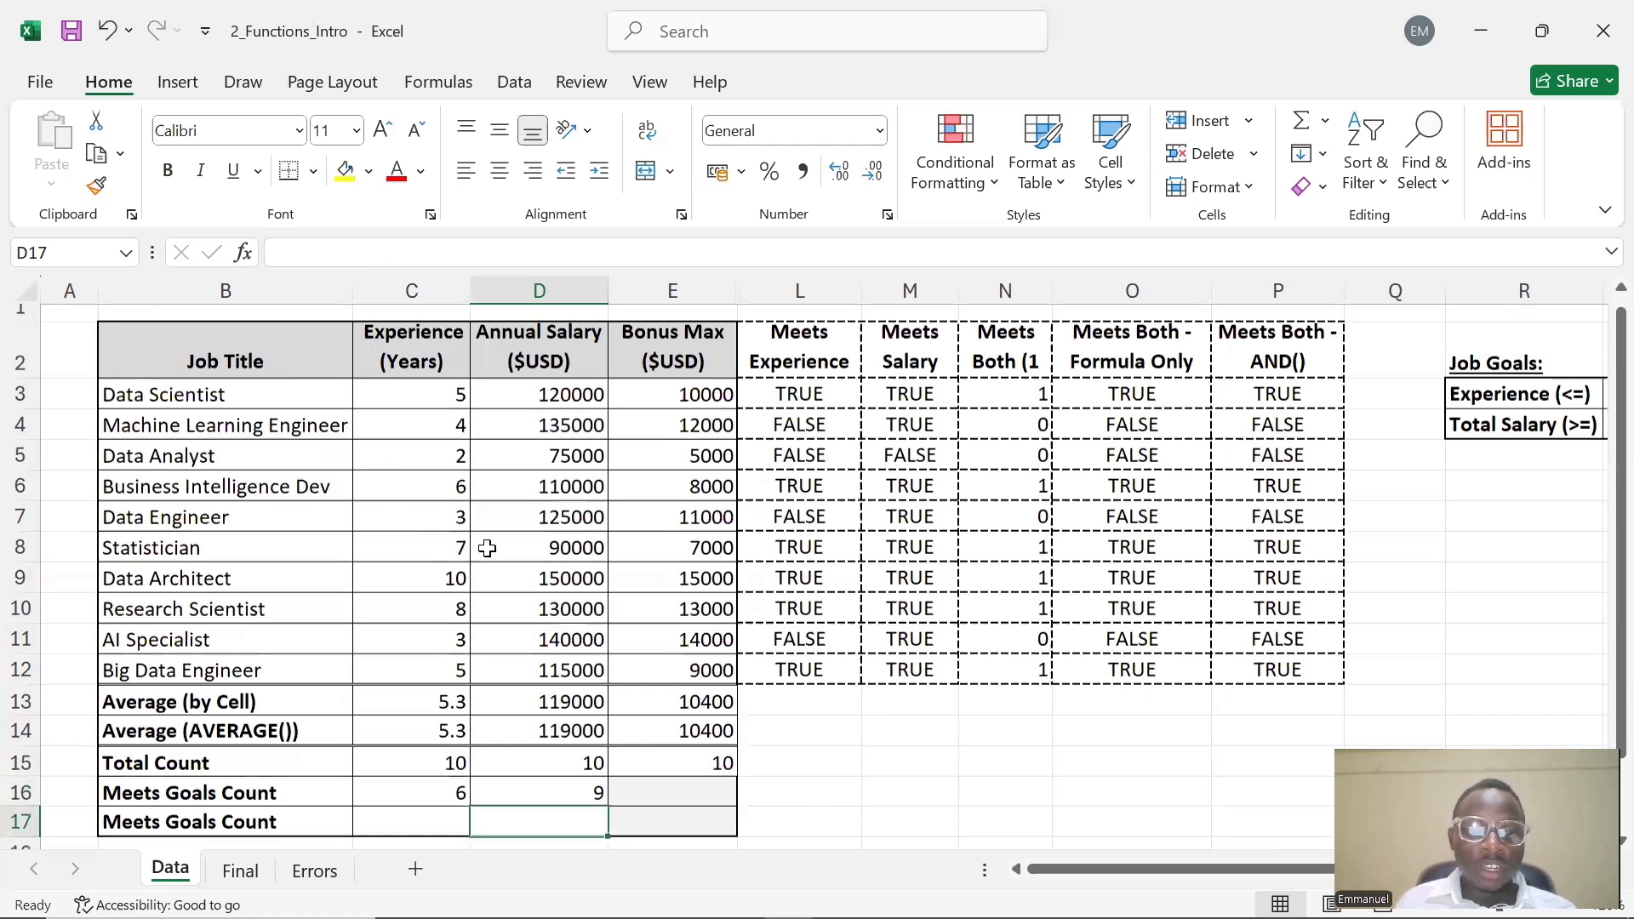
scroll(503, 579, down, 2)
scroll(558, 566, up, 2)
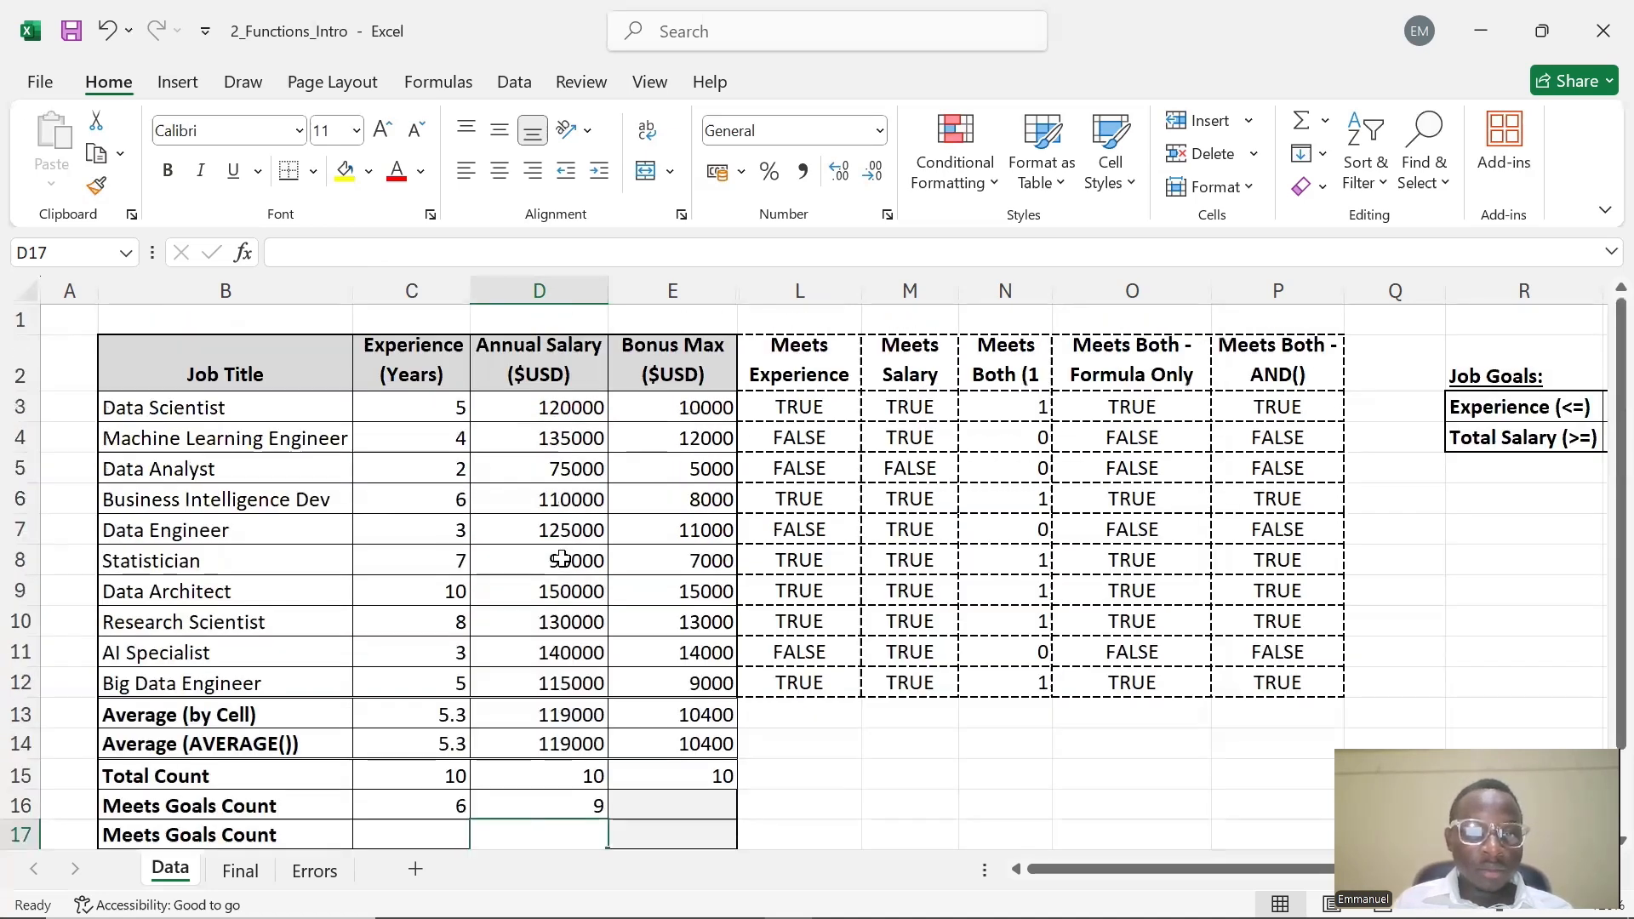
scroll(549, 525, down, 1)
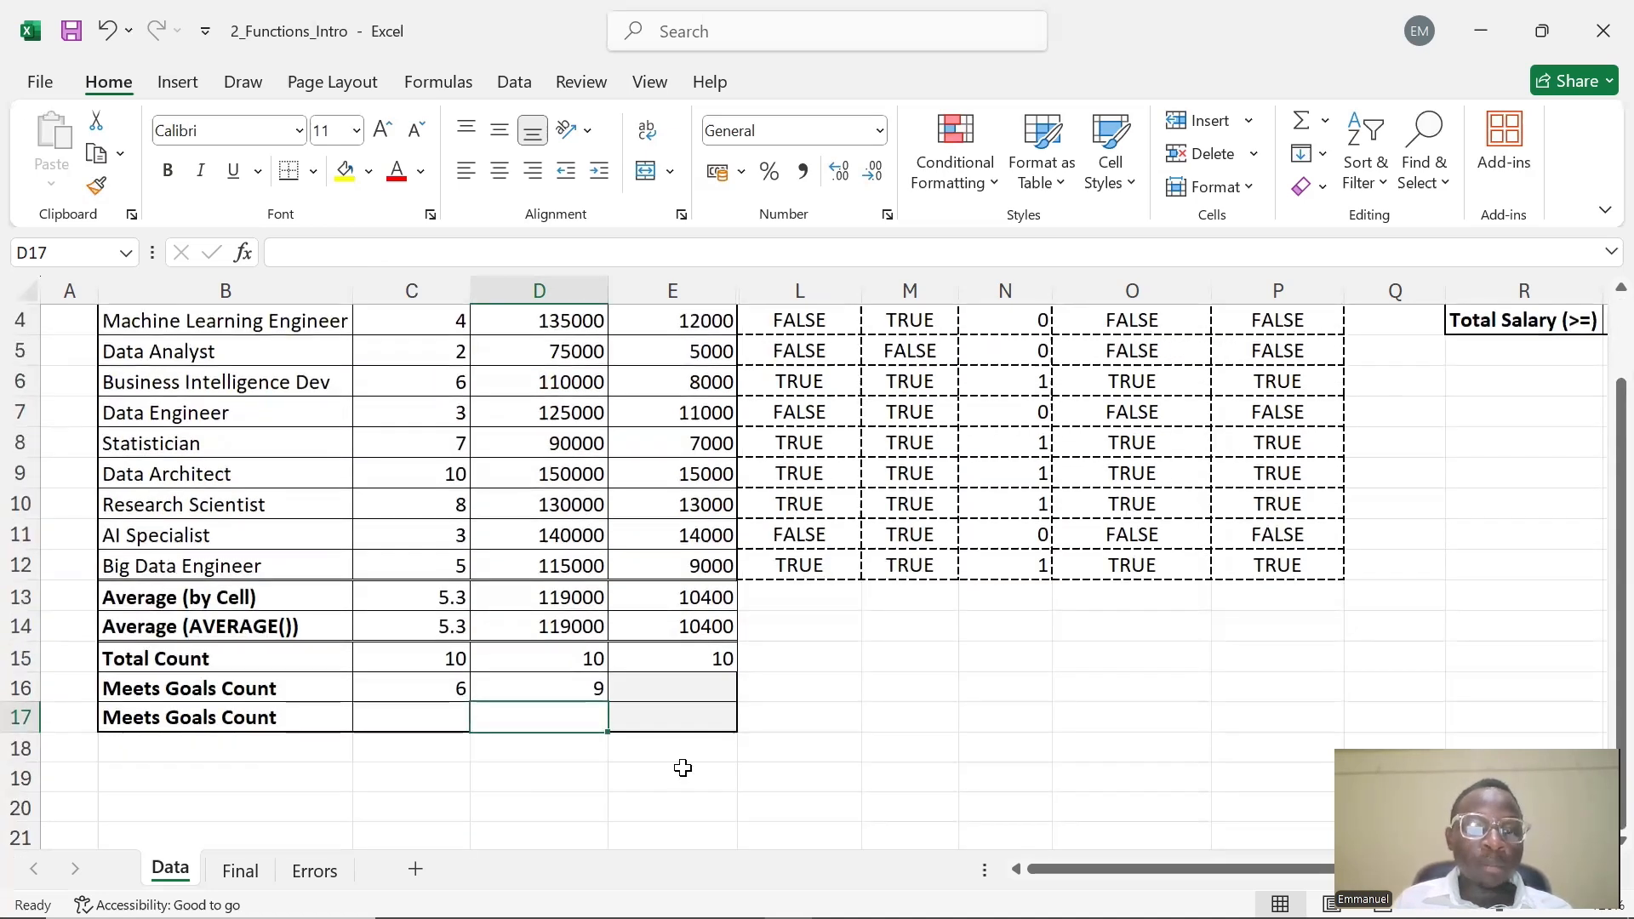
Examine C16's COUNTIF criterion "<=5" alongside the Experience and Total Salary values in the Job Goals table
click(711, 691)
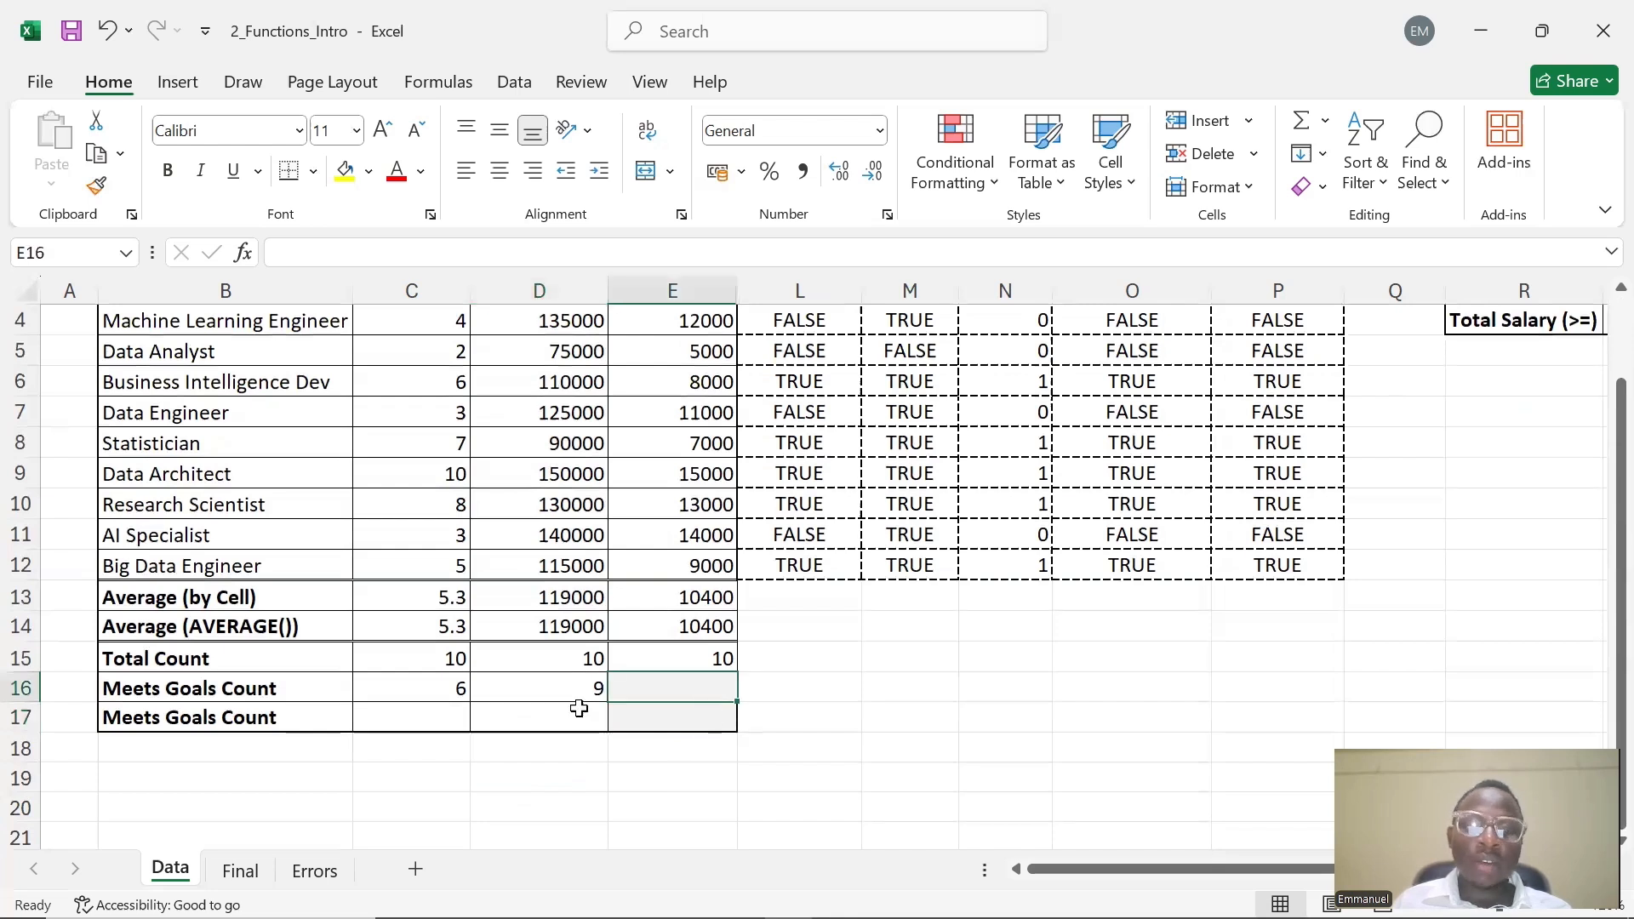
click(421, 714)
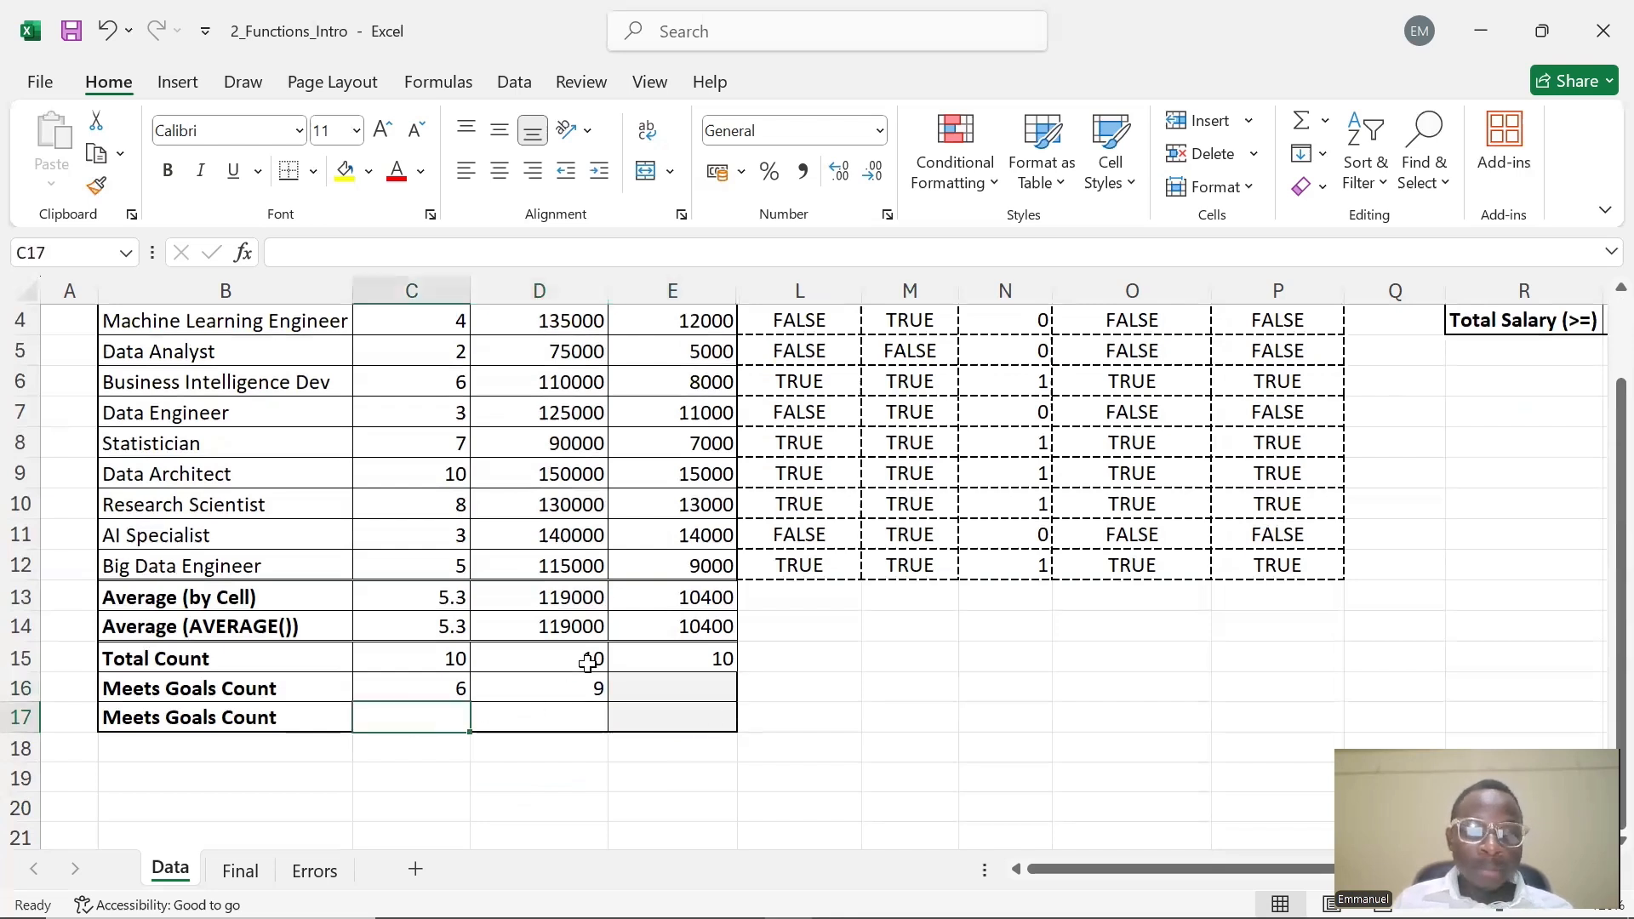
scroll(545, 669, down, 1)
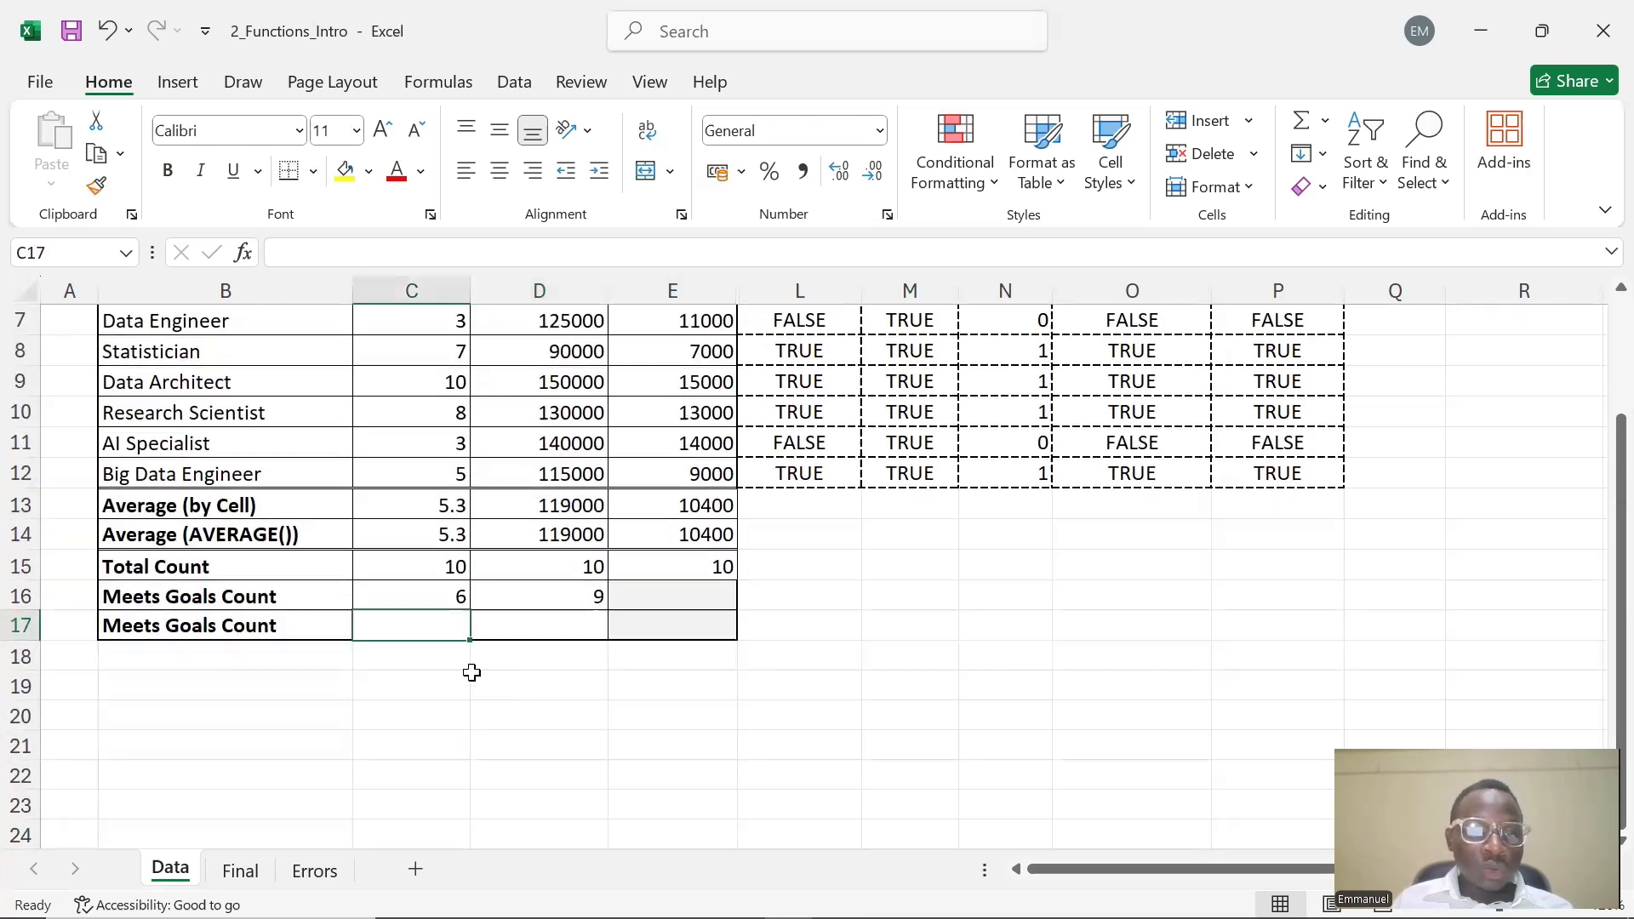
click(458, 597)
double_click(461, 596)
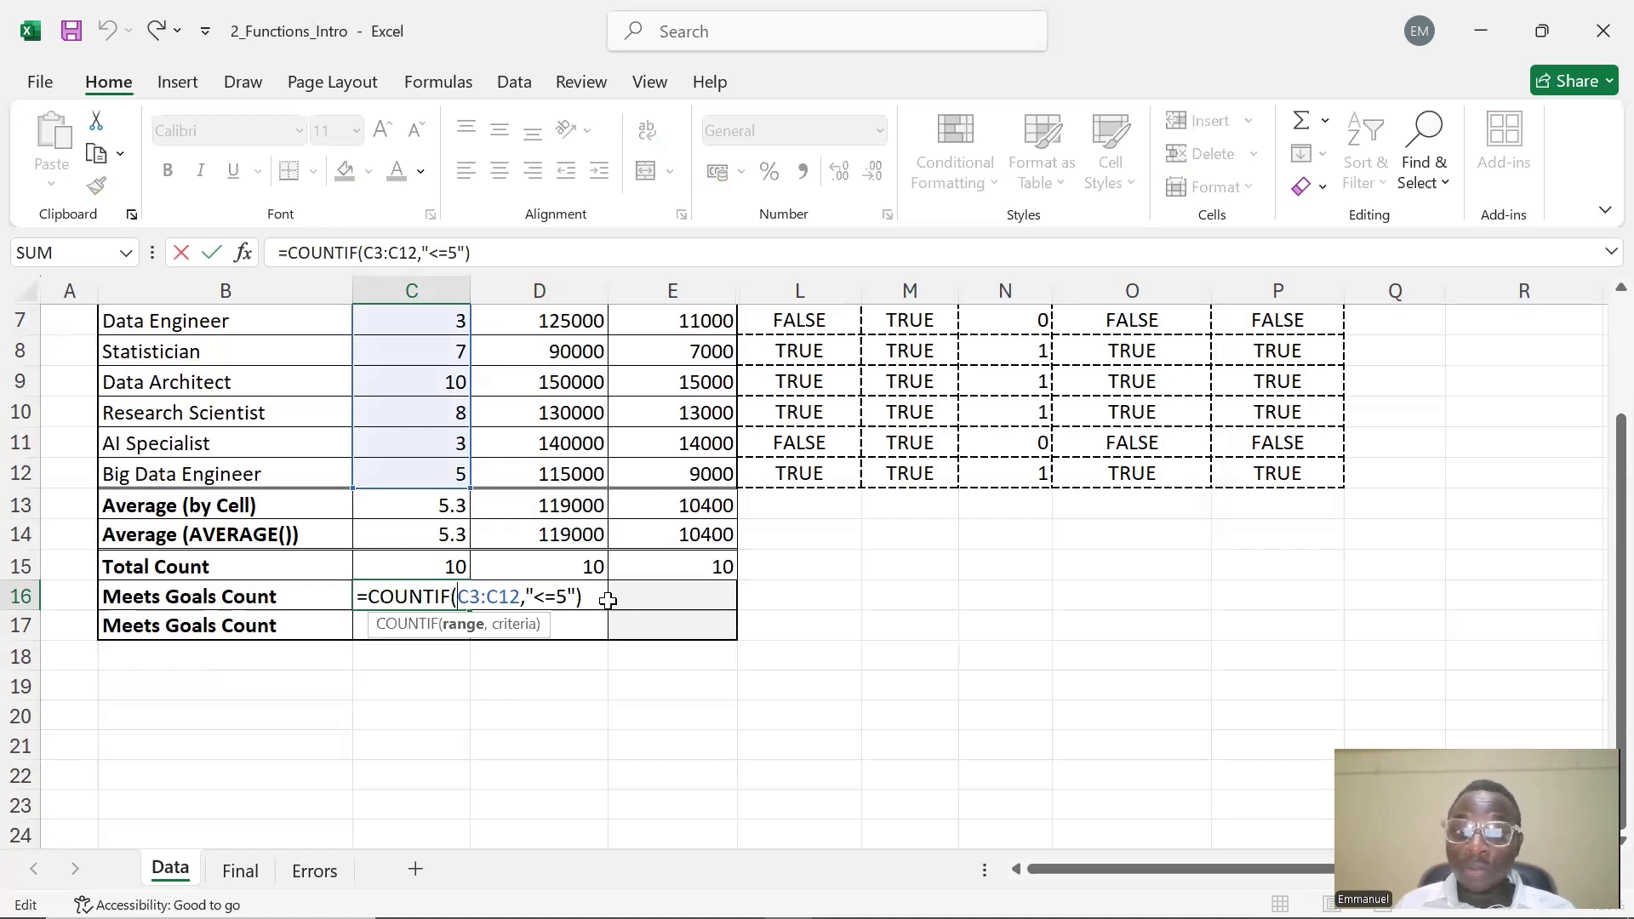
mouse_move(566, 597)
mouse_down()
mouse_move(551, 604)
mouse_move(561, 593)
mouse_up()
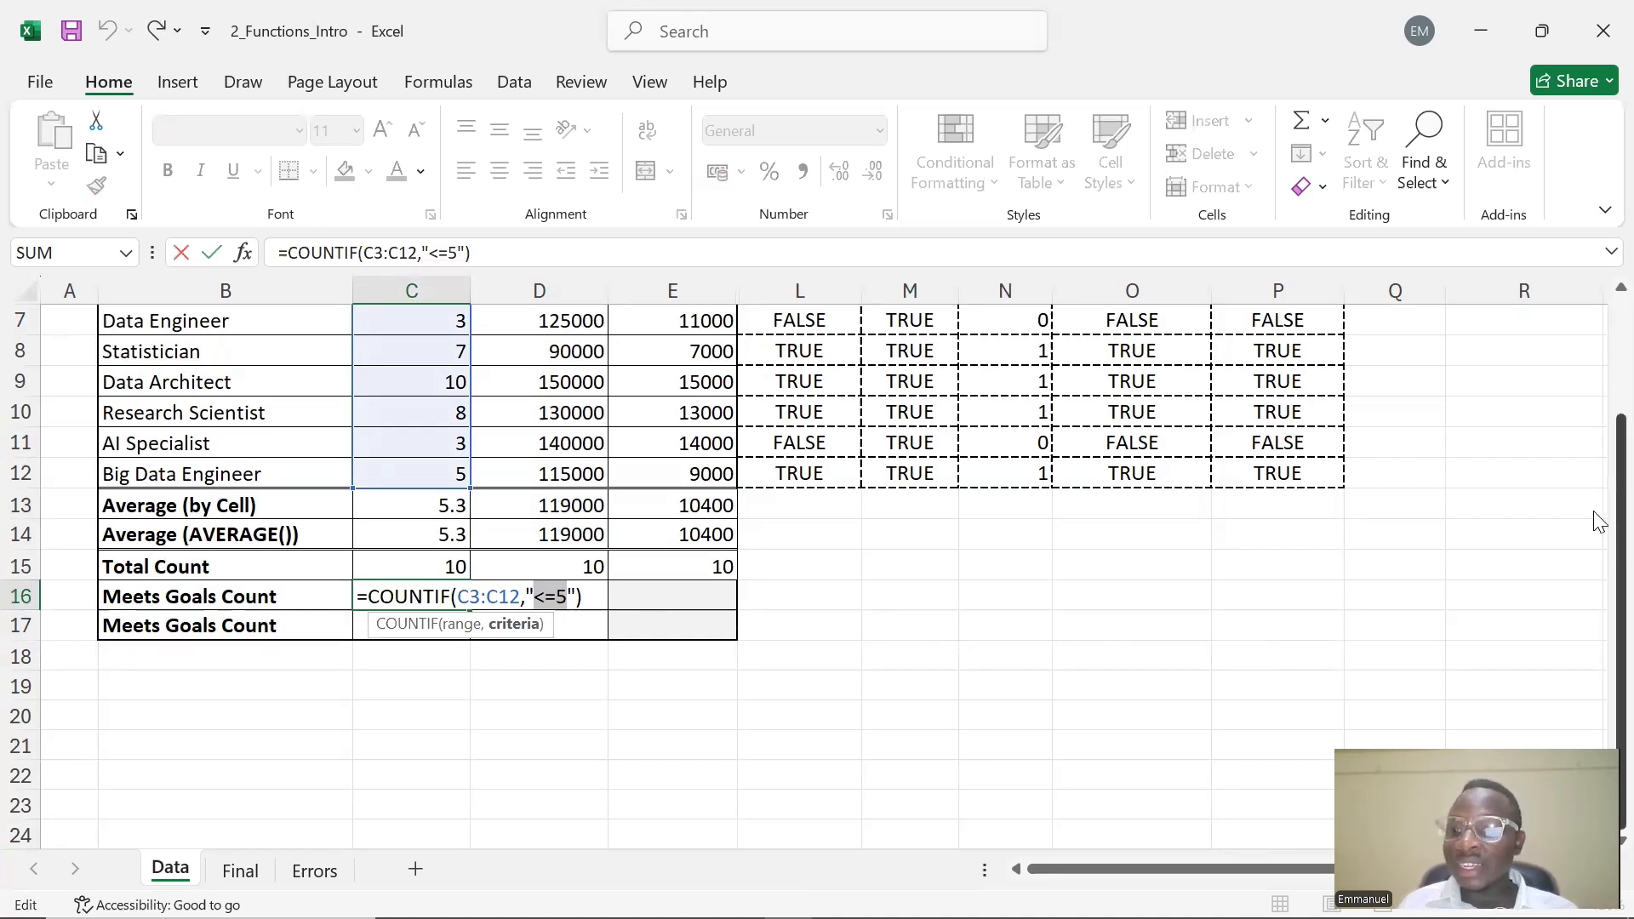
scroll(1597, 521, up, 2)
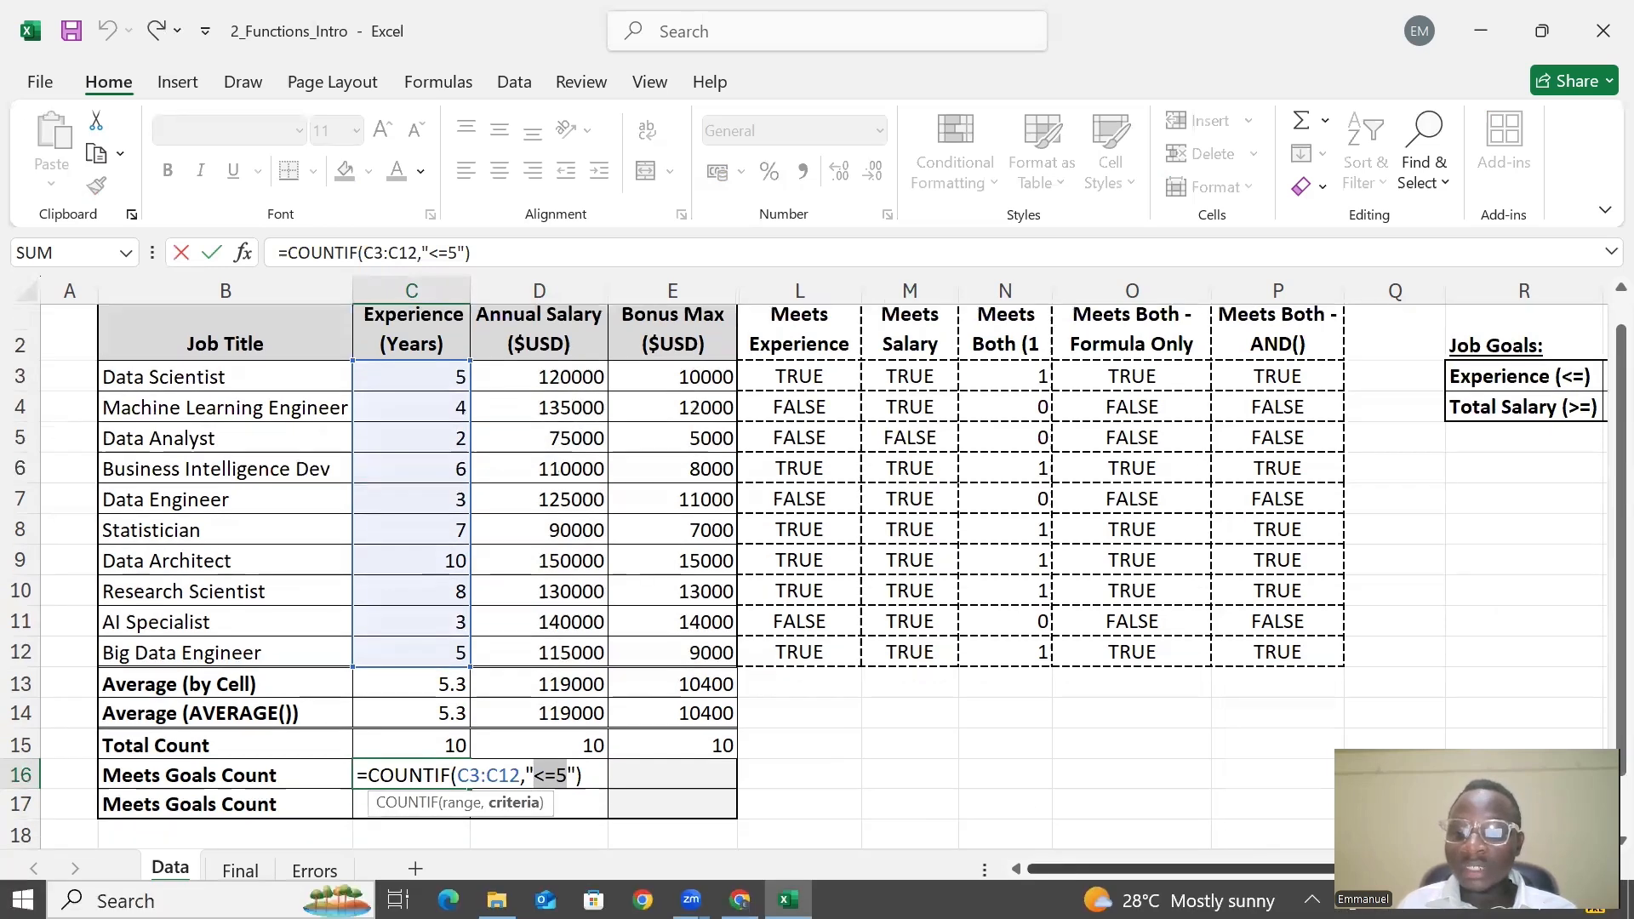
drag(1069, 872, 1120, 876)
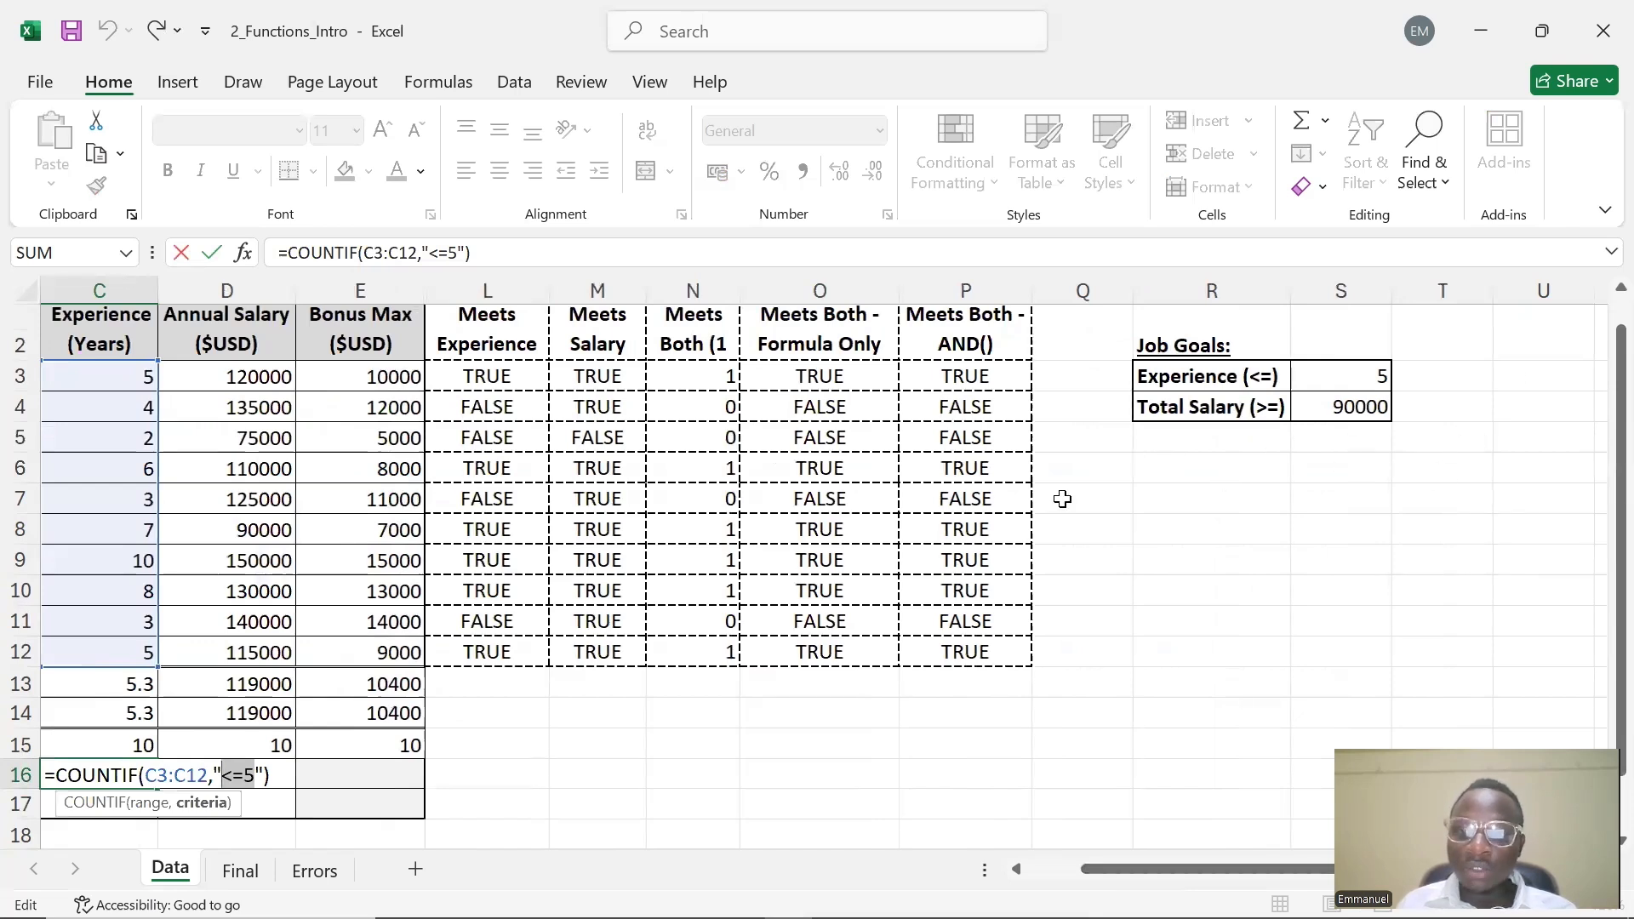
drag(1162, 860, 1120, 865)
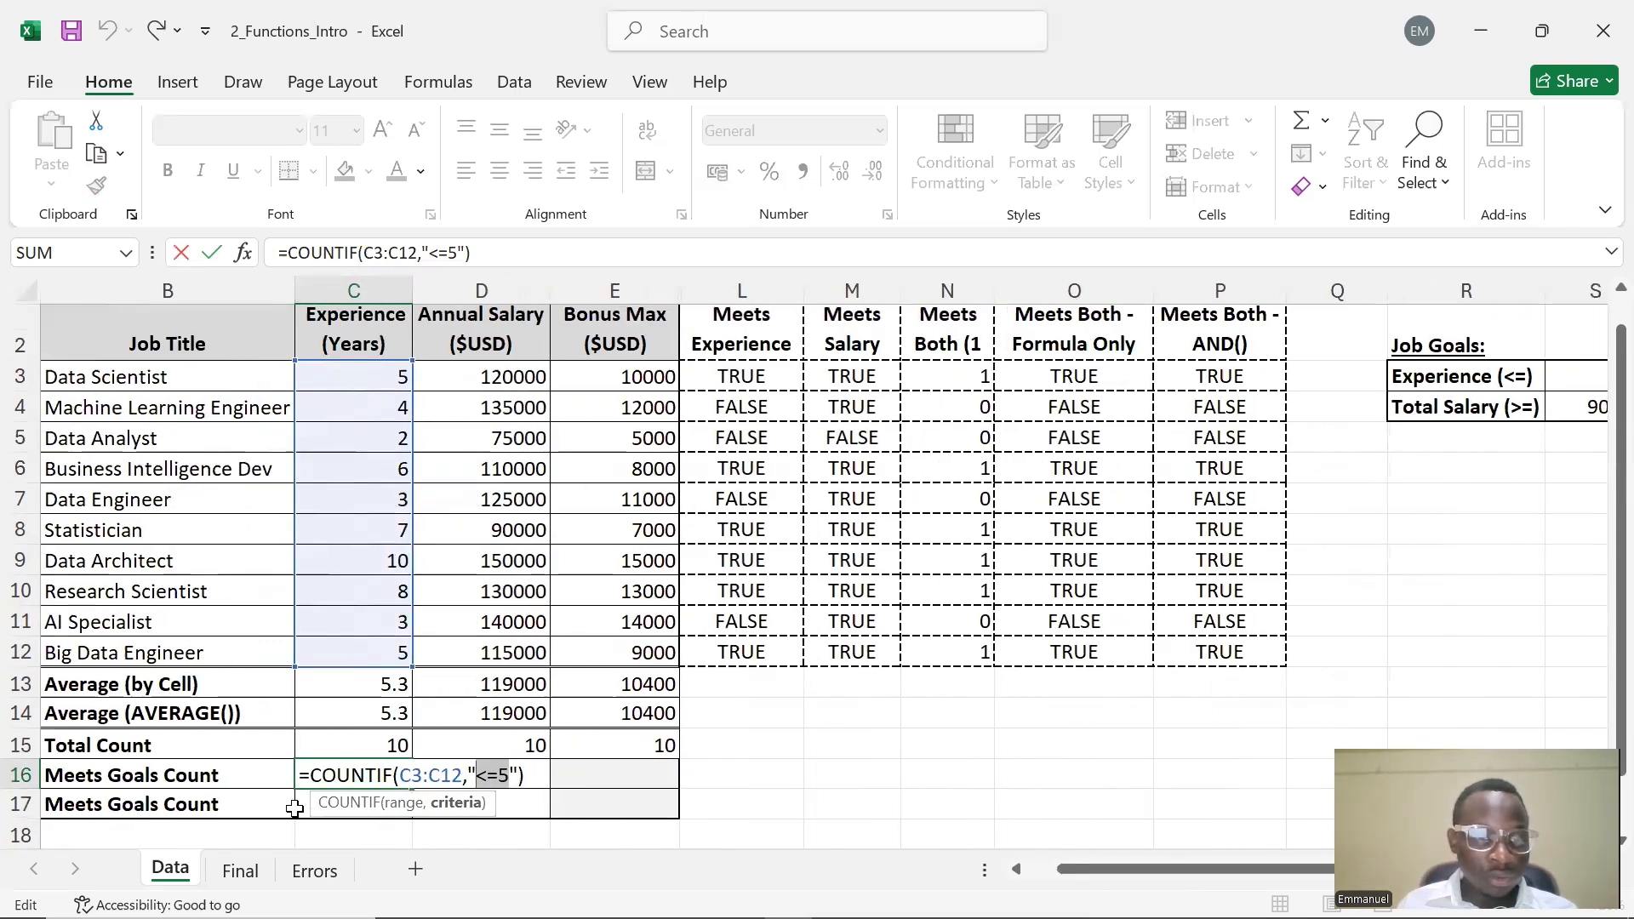
key(Return)
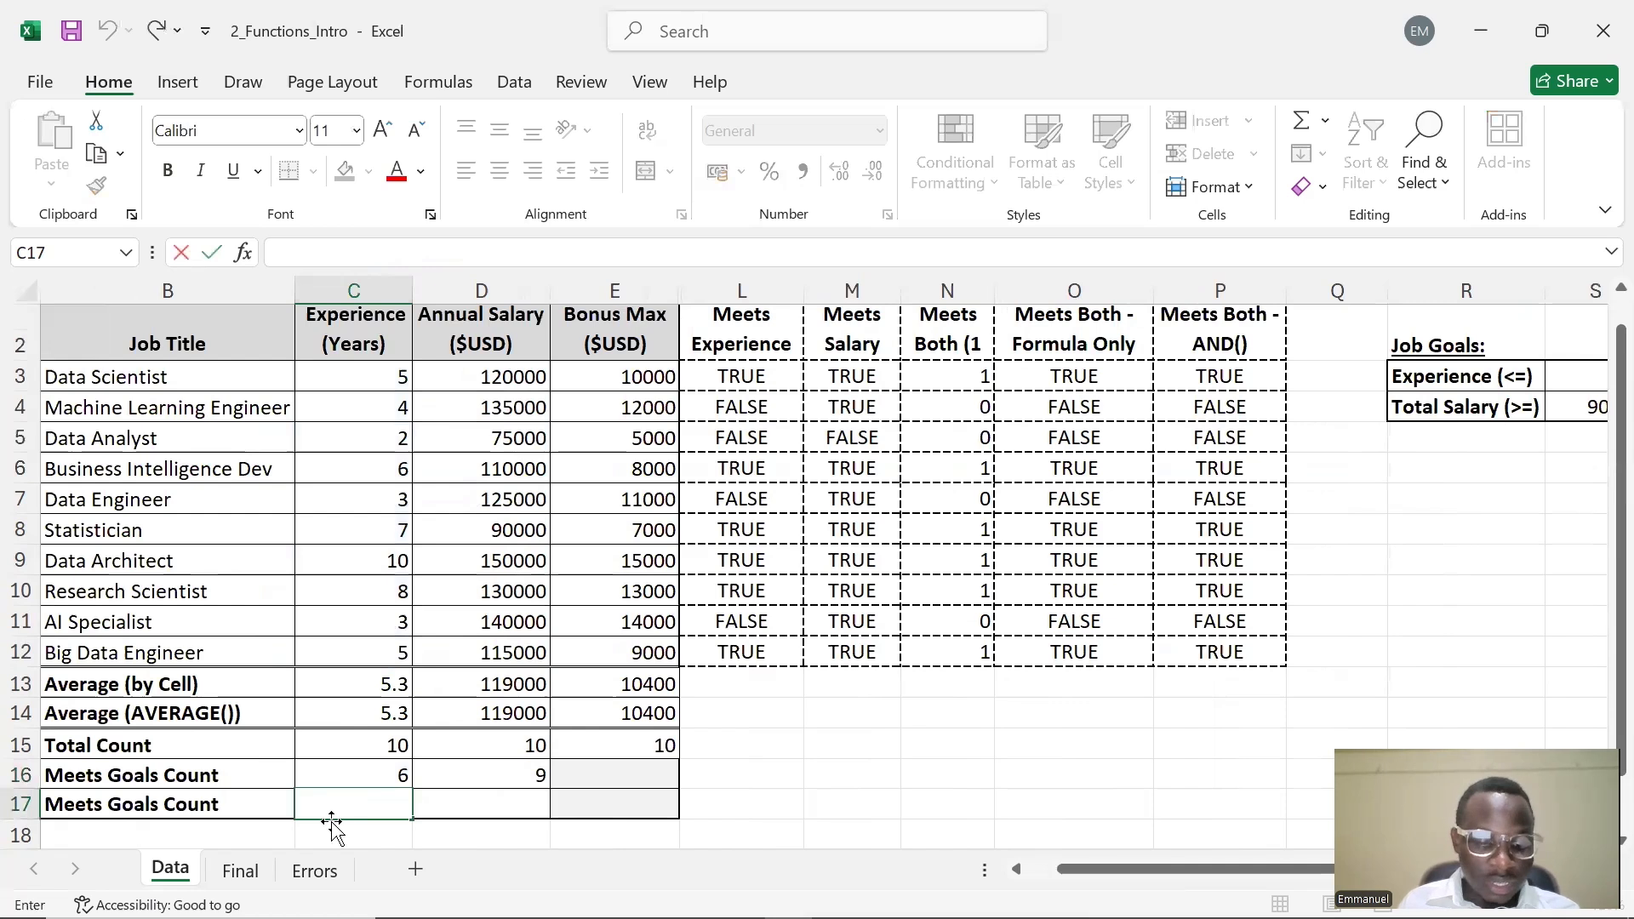
Enter a COUNTIF formula in C17 counting C3:C12 with an empty quoted criterion, =COUNTIF(C3:C12,"")
text(COUNTIF)
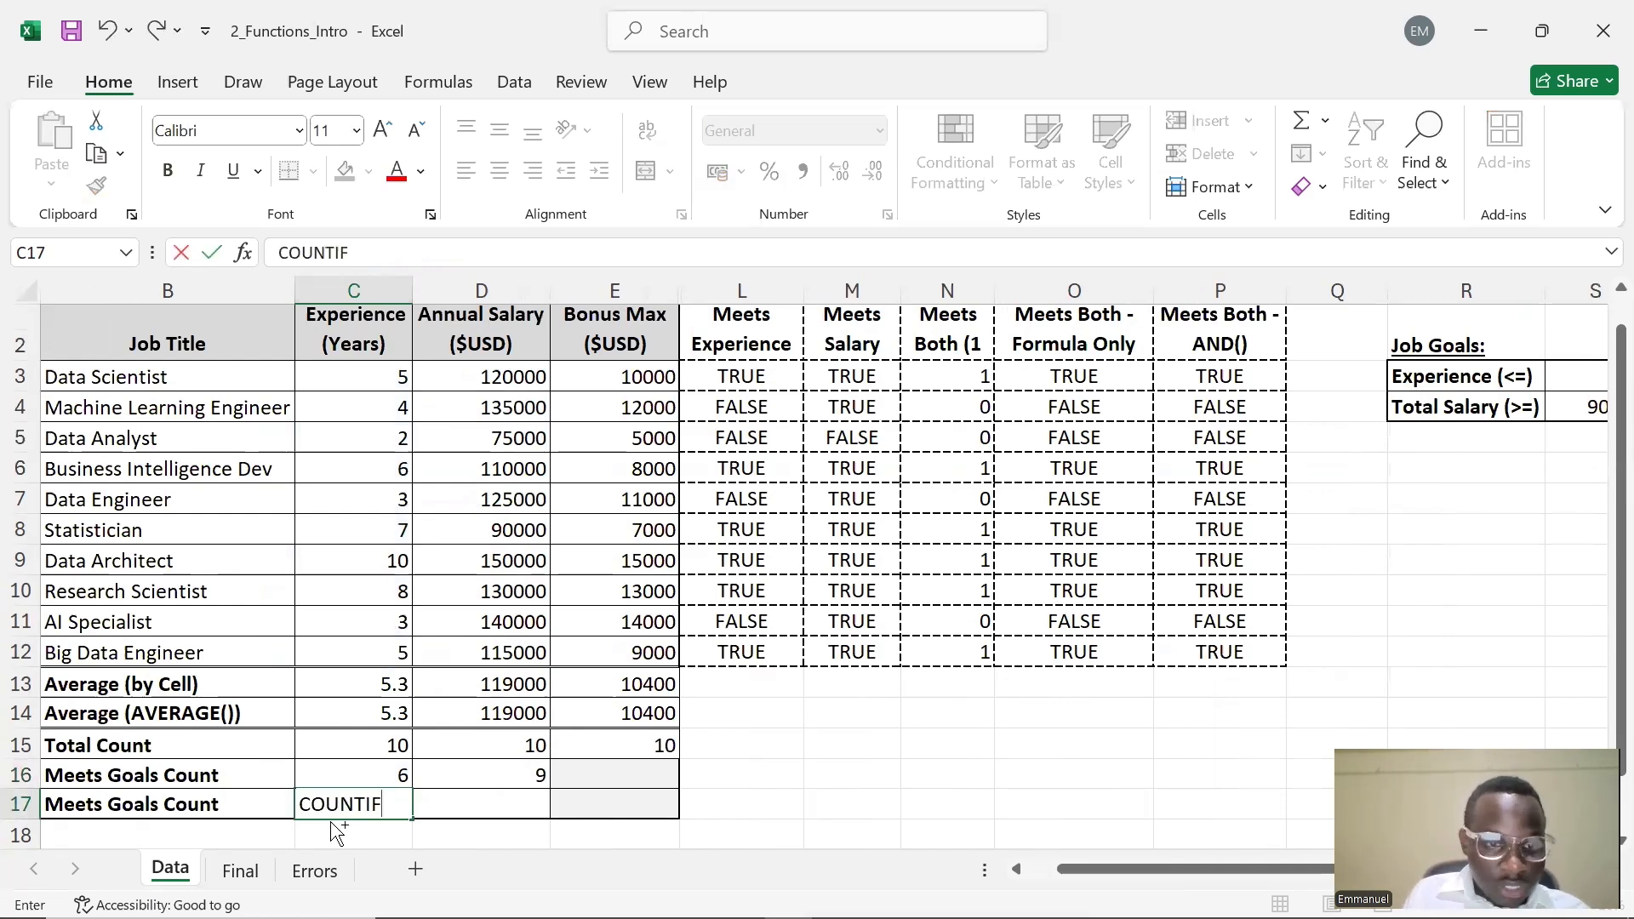
key(ctrl+a)
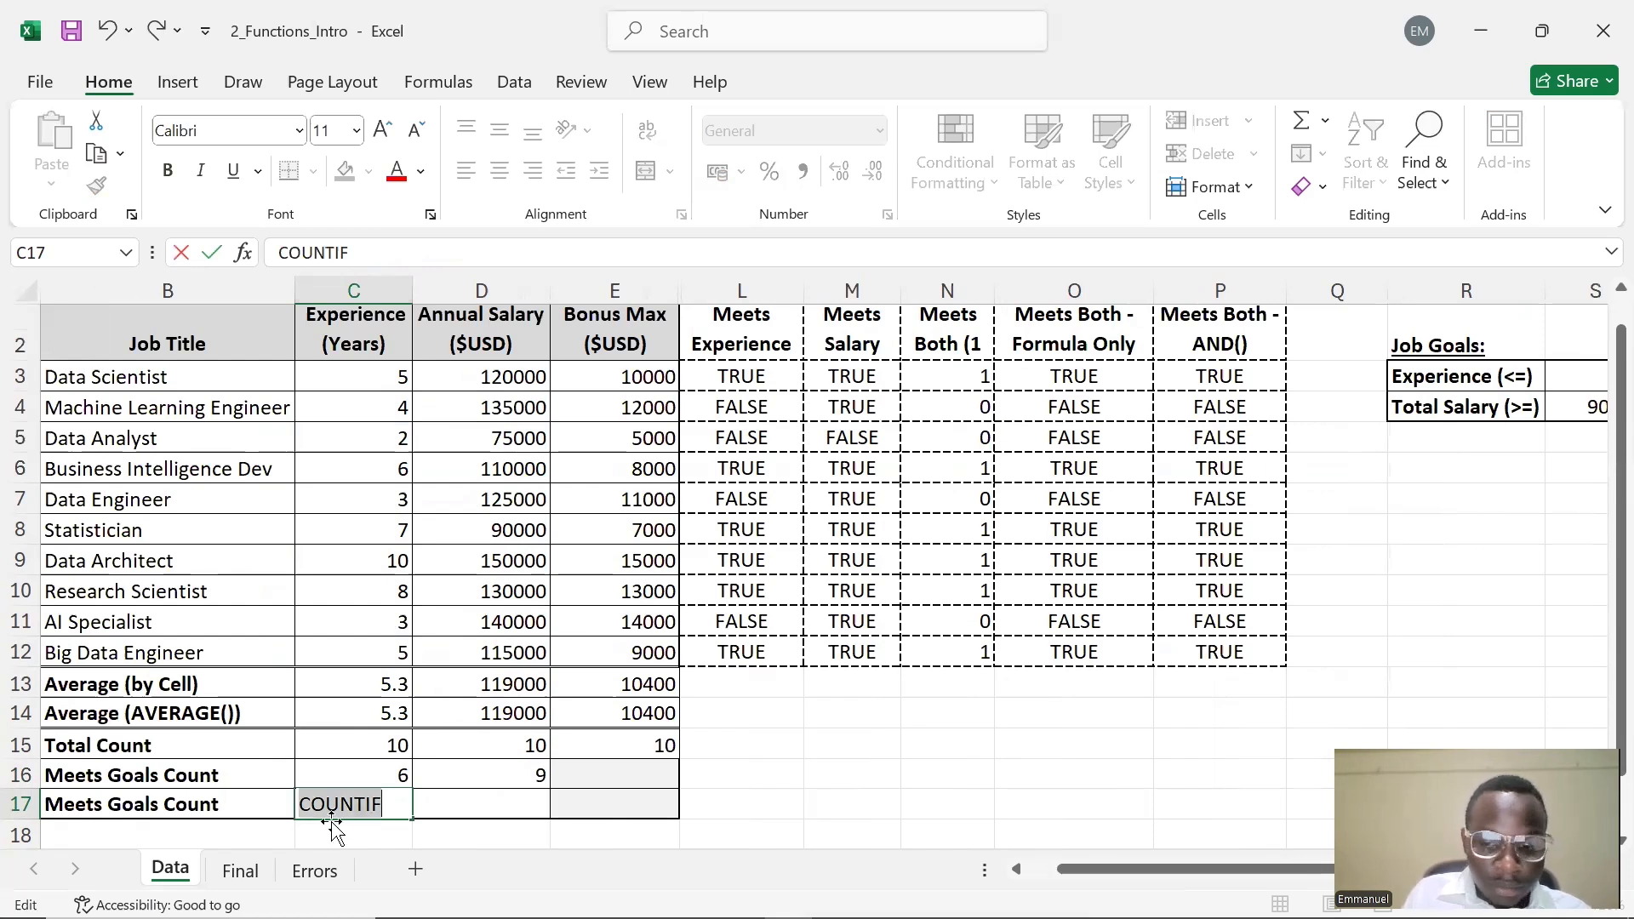
key(BackSpace)
text(=CO)
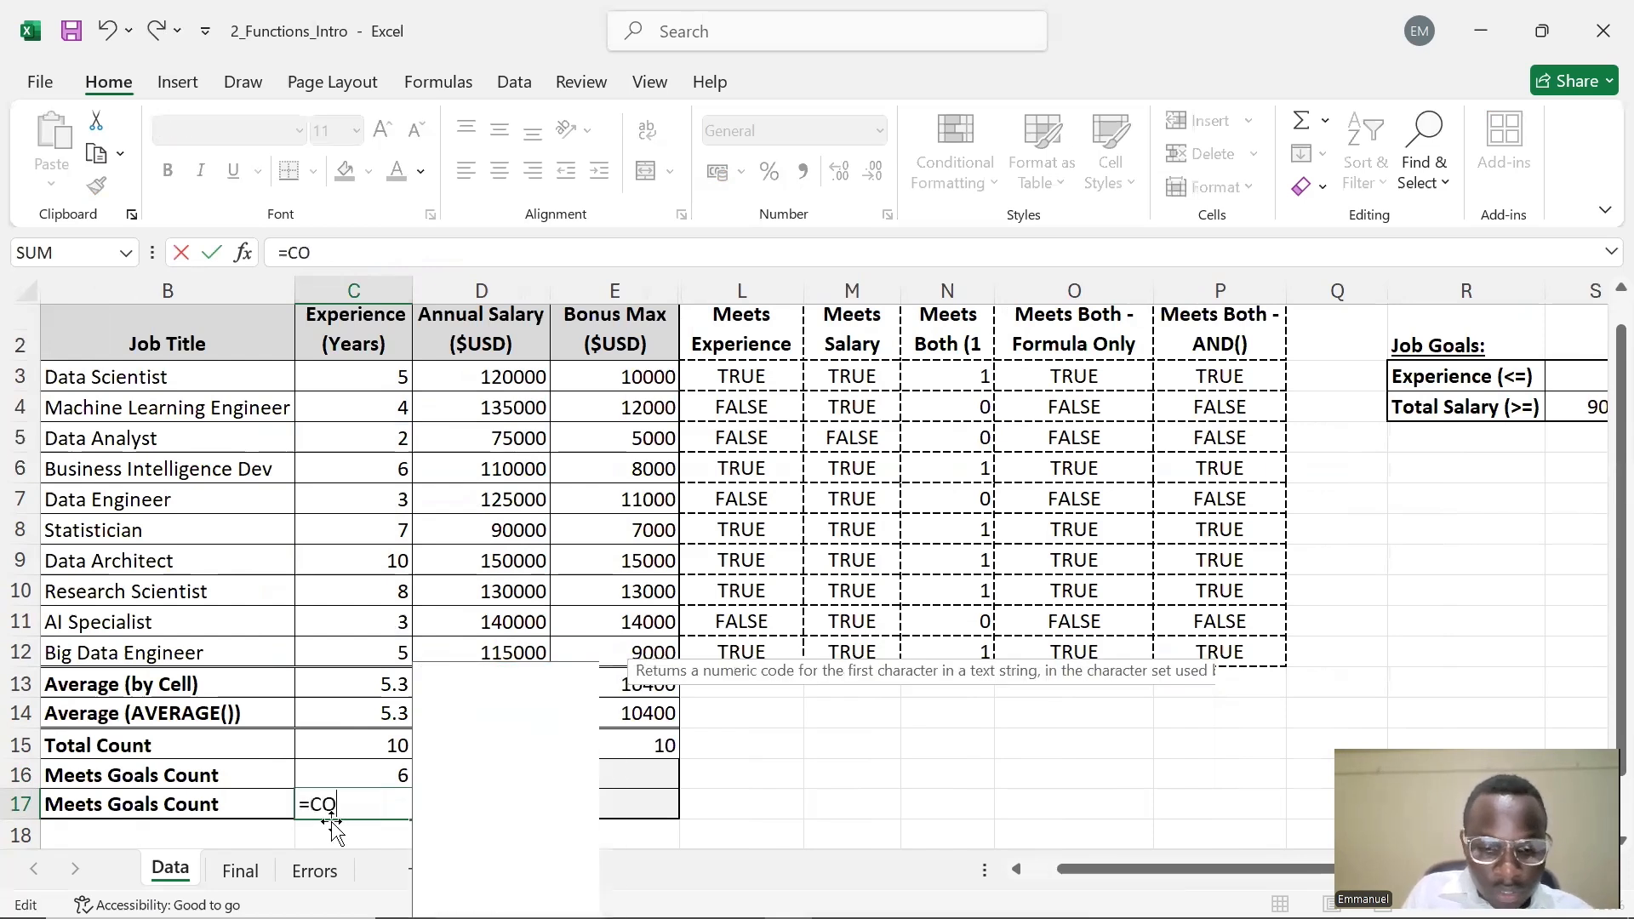
text(UNTIF)
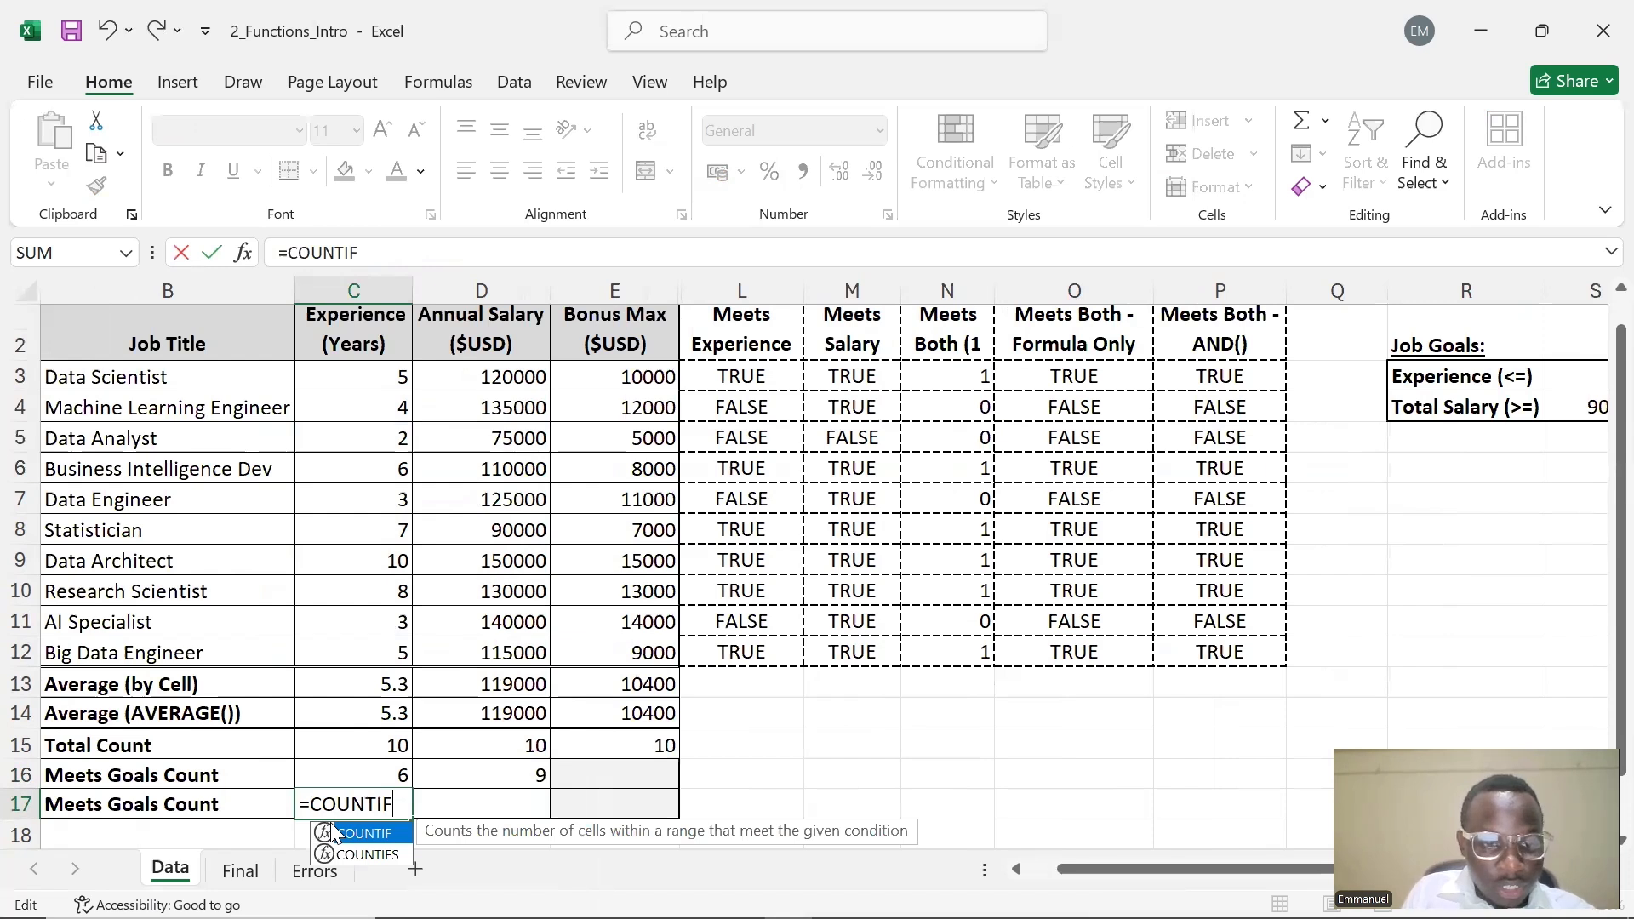
double_click(332, 833)
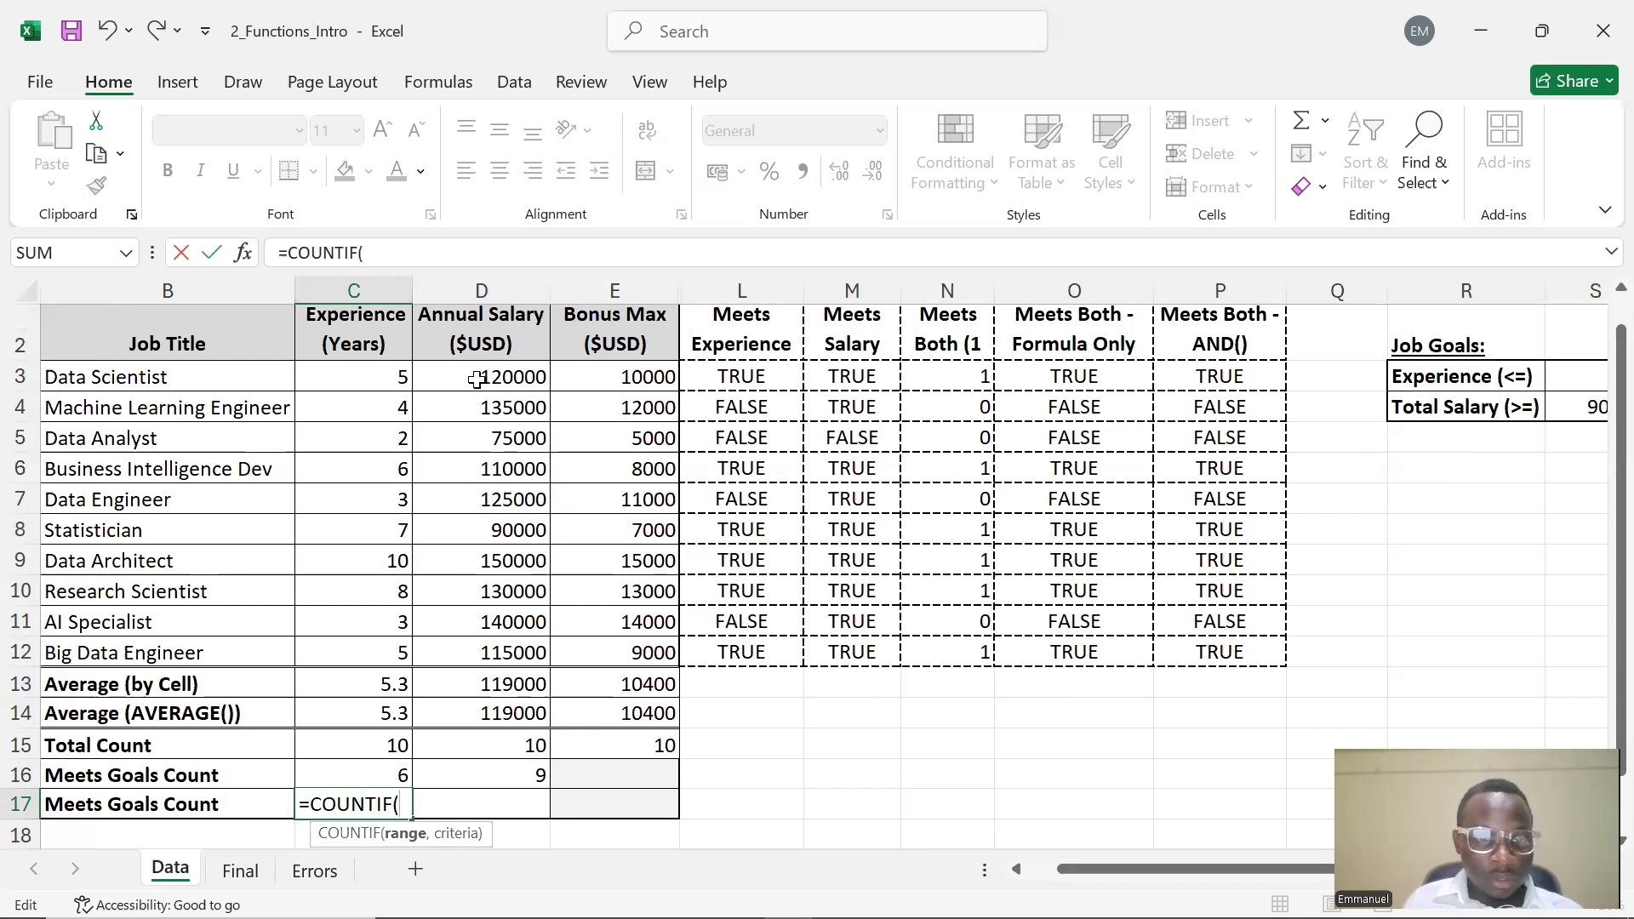
drag(394, 377, 388, 649)
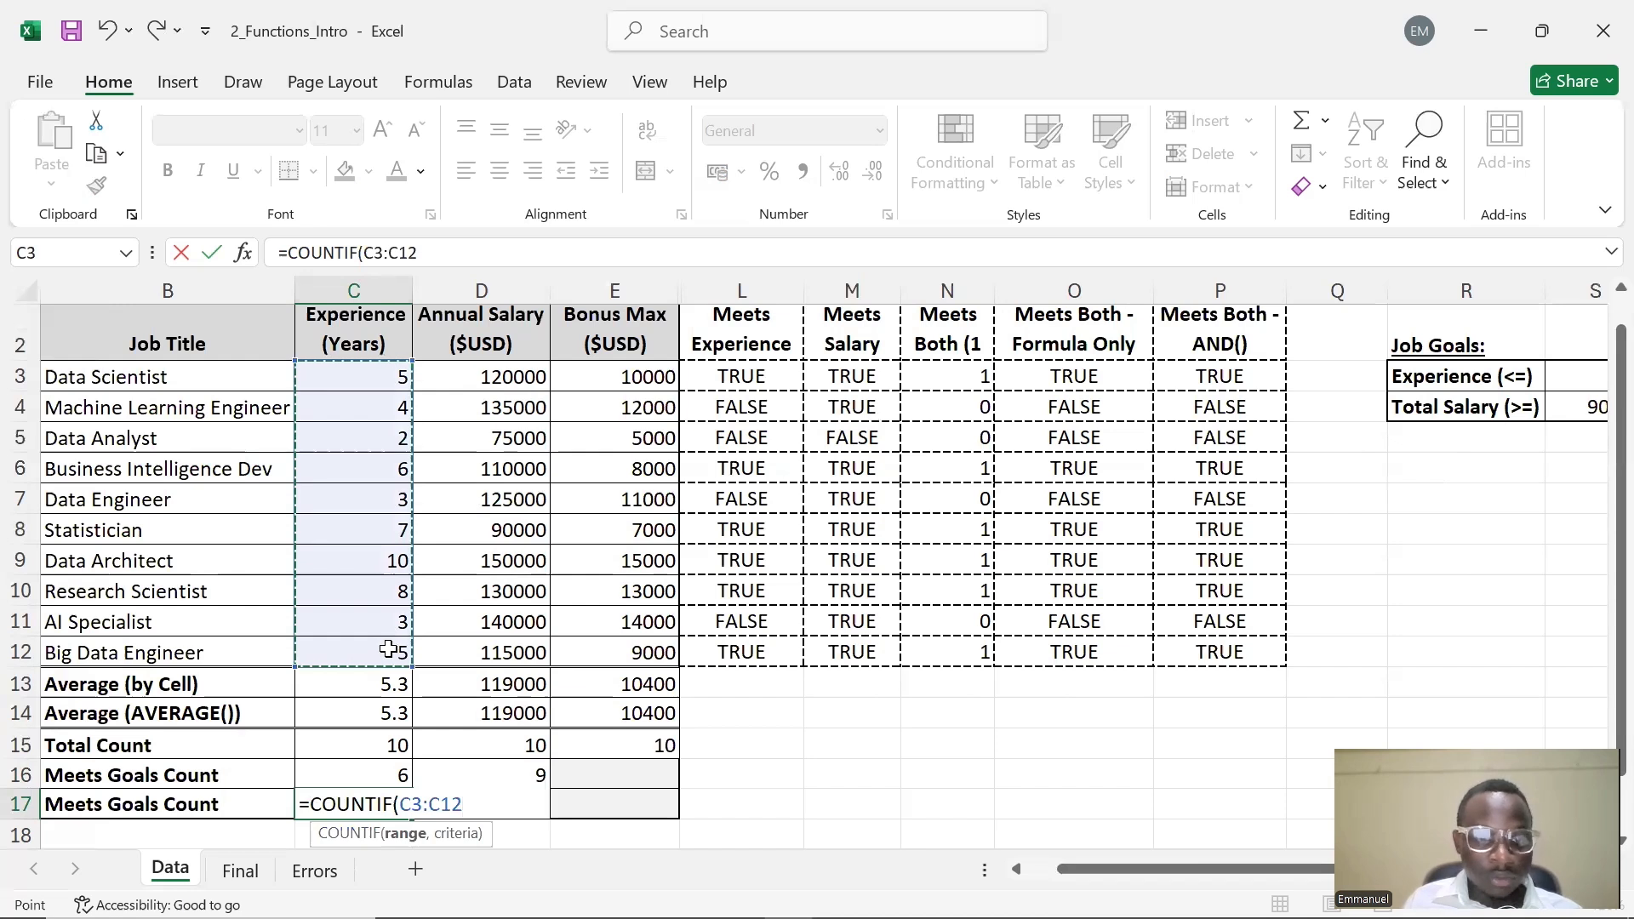
text(,)
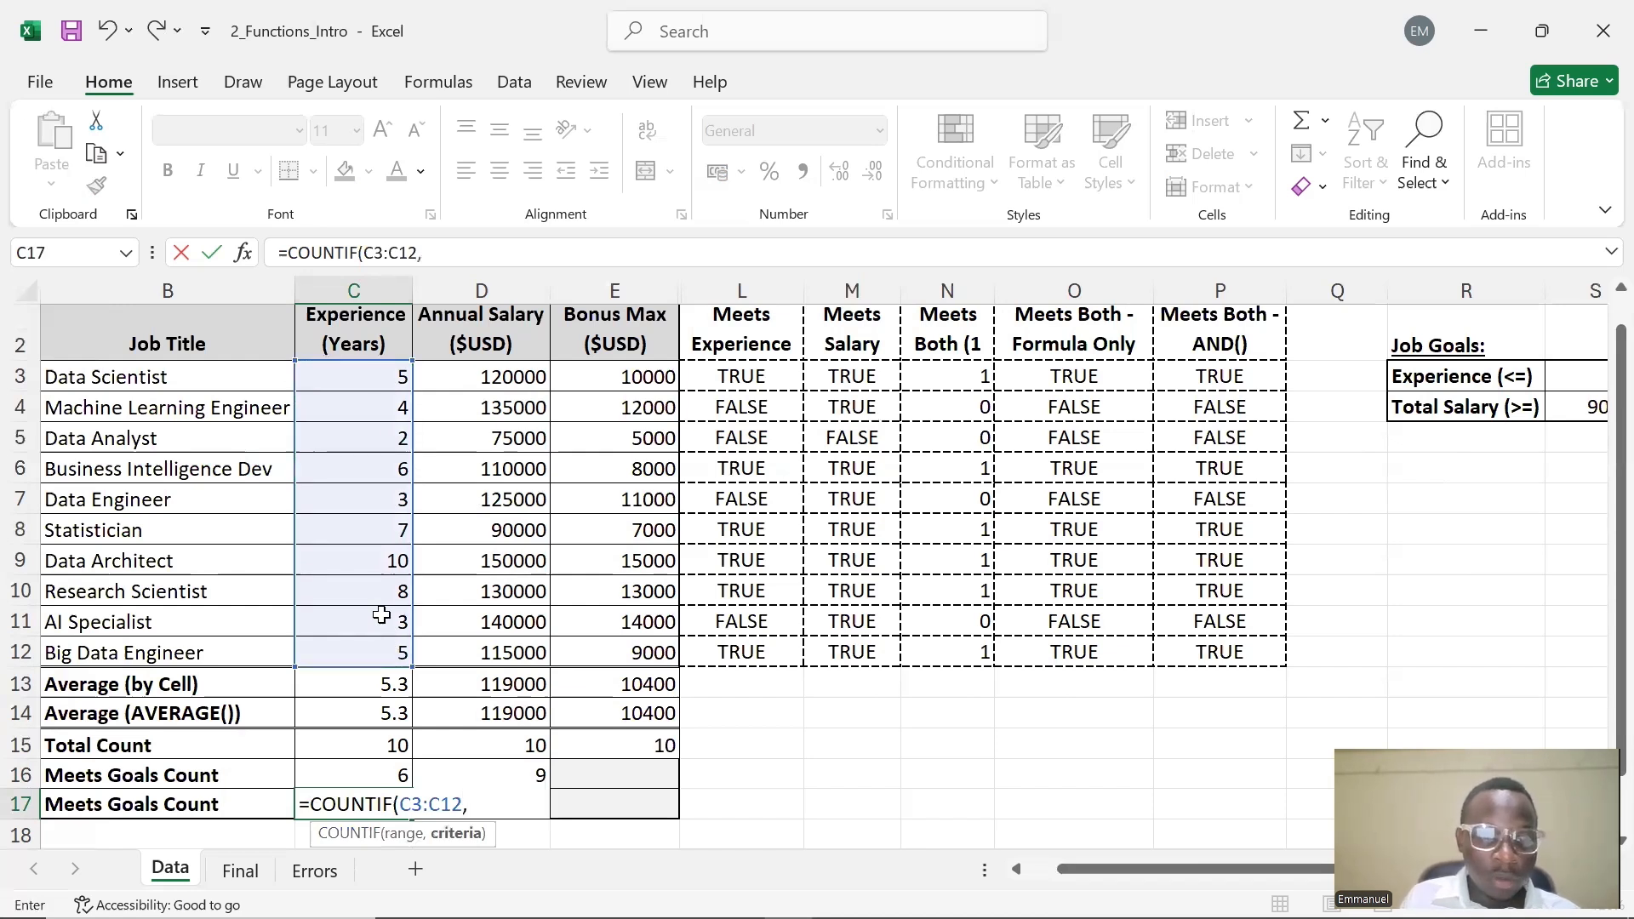
text("")
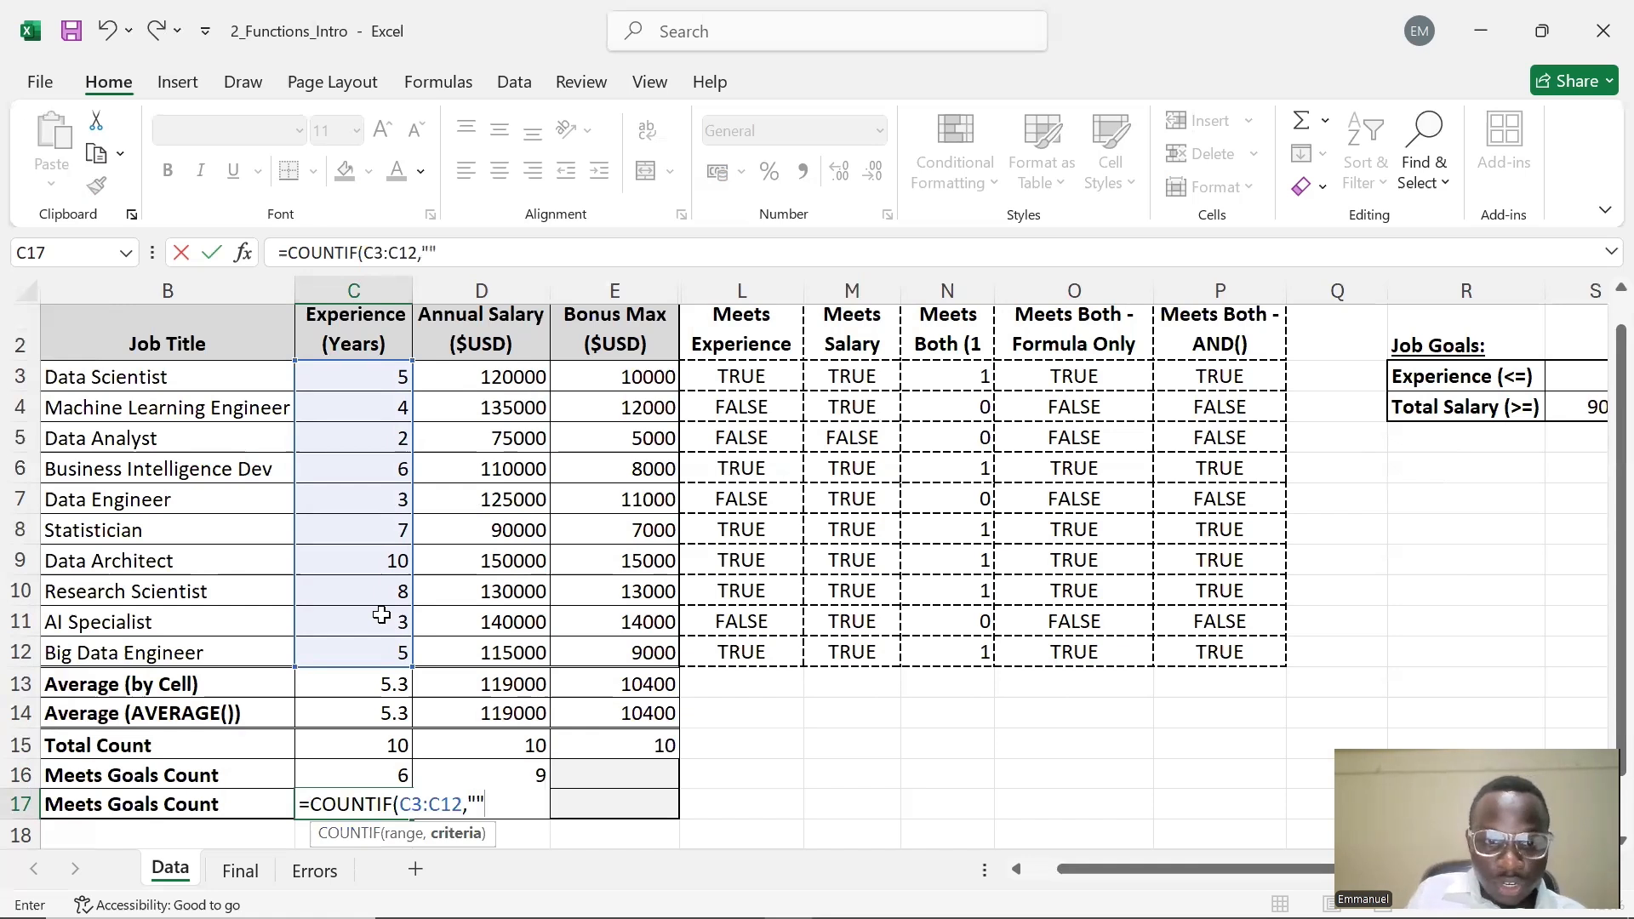
key(Escape)
key(Left)
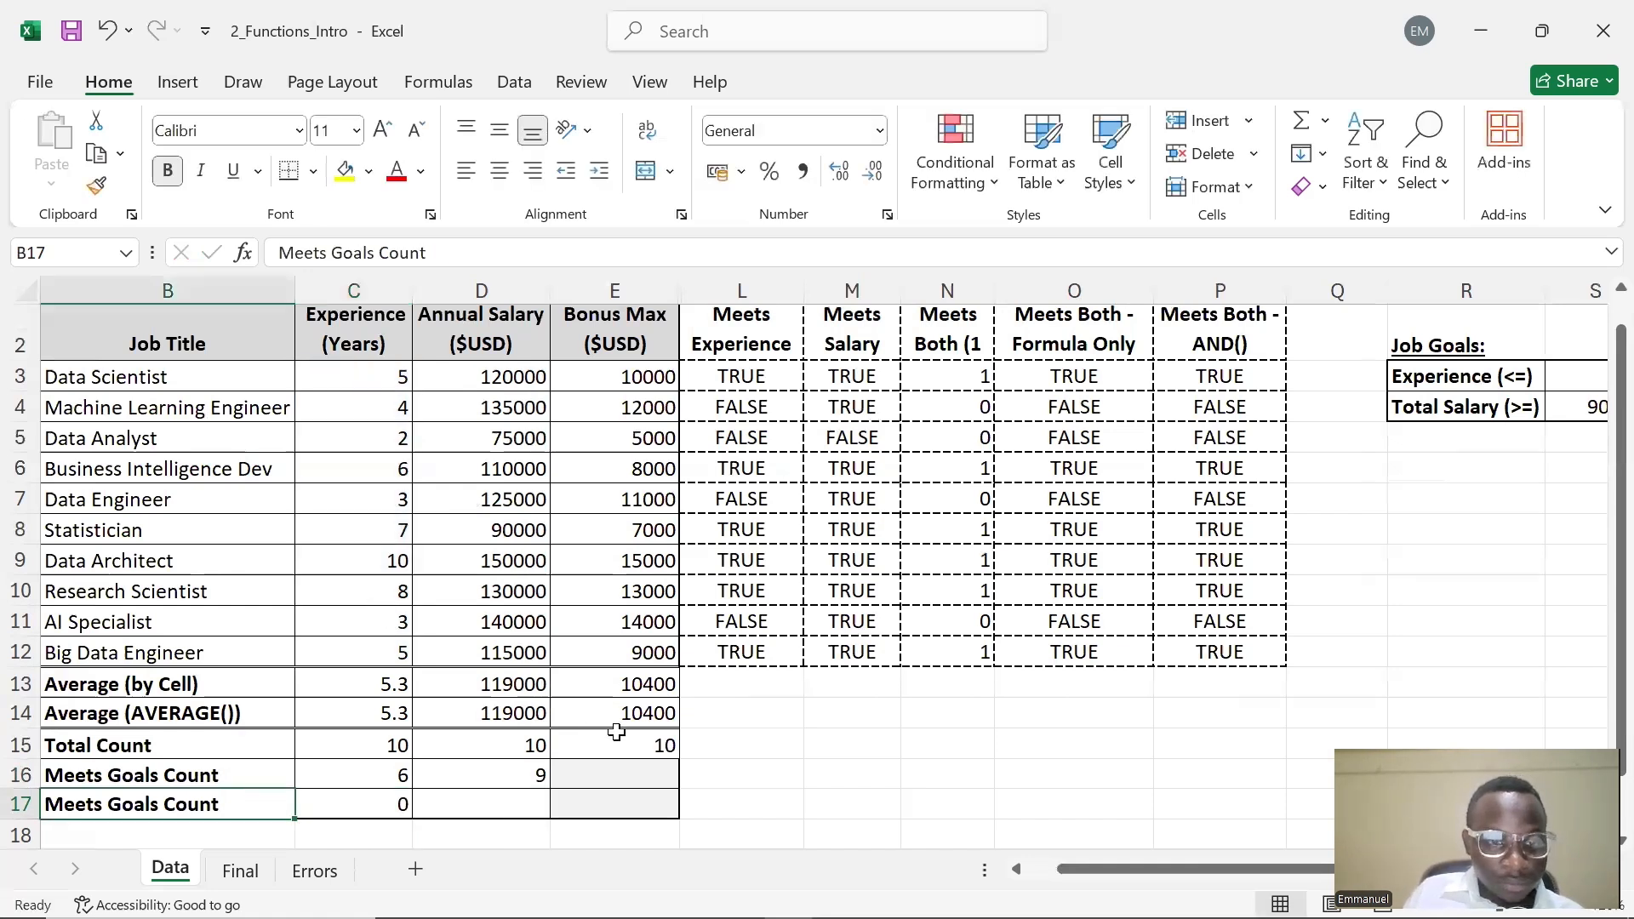
Change C17's criterion to "<="&S3 so it reads =COUNTIF(C3:C12,"<="&S3), referencing the Experience goal cell
double_click(365, 807)
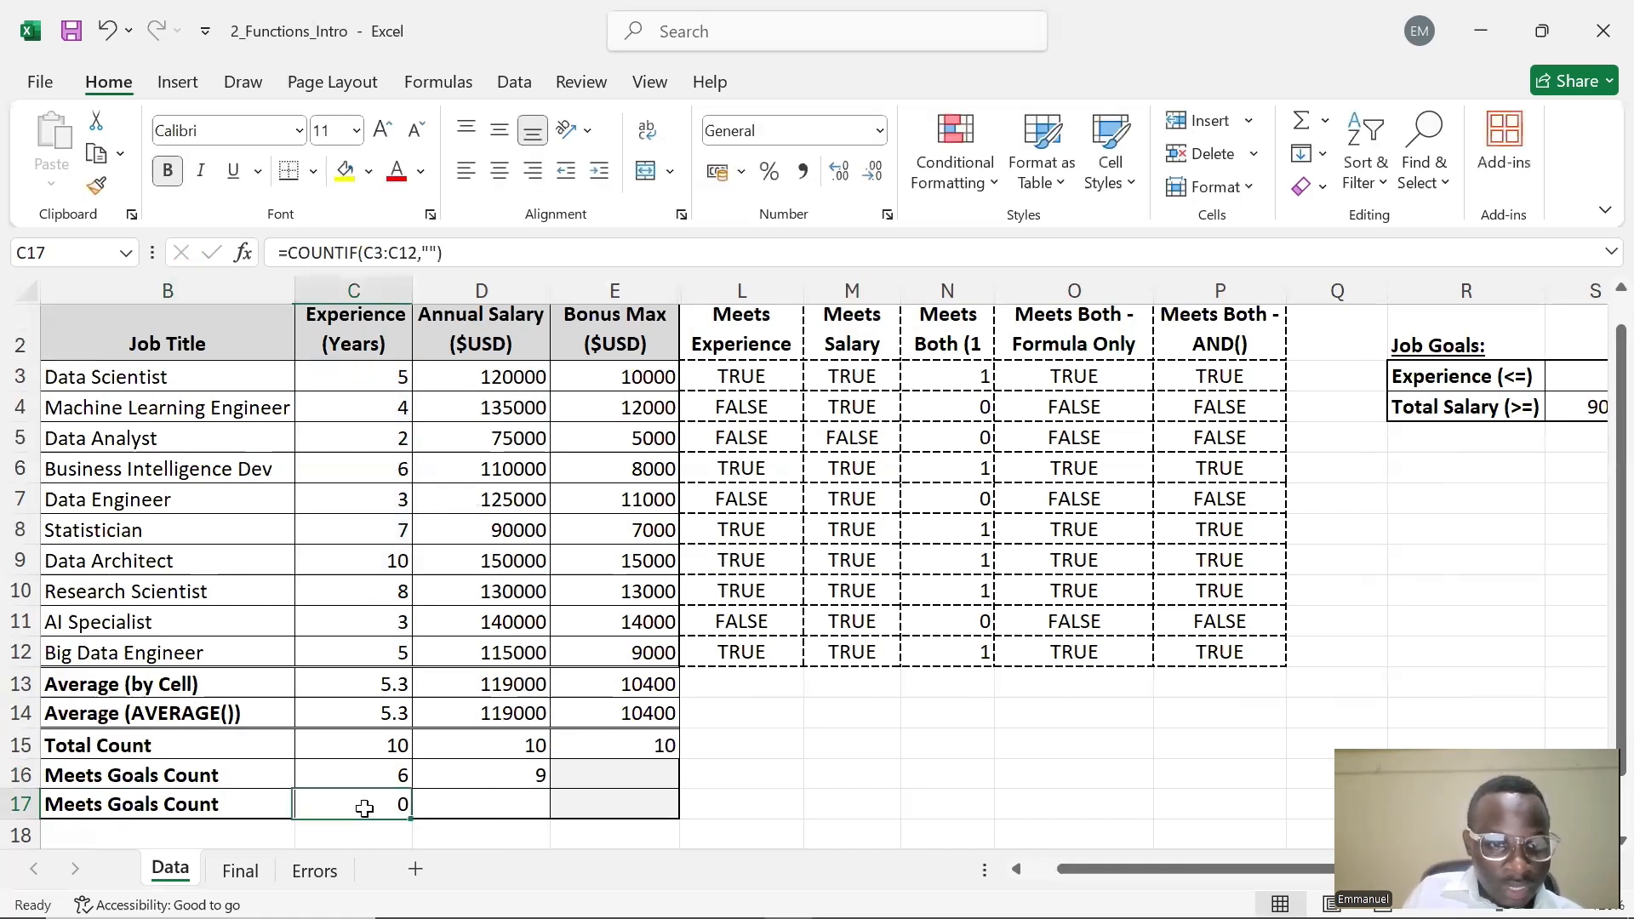
click(429, 253)
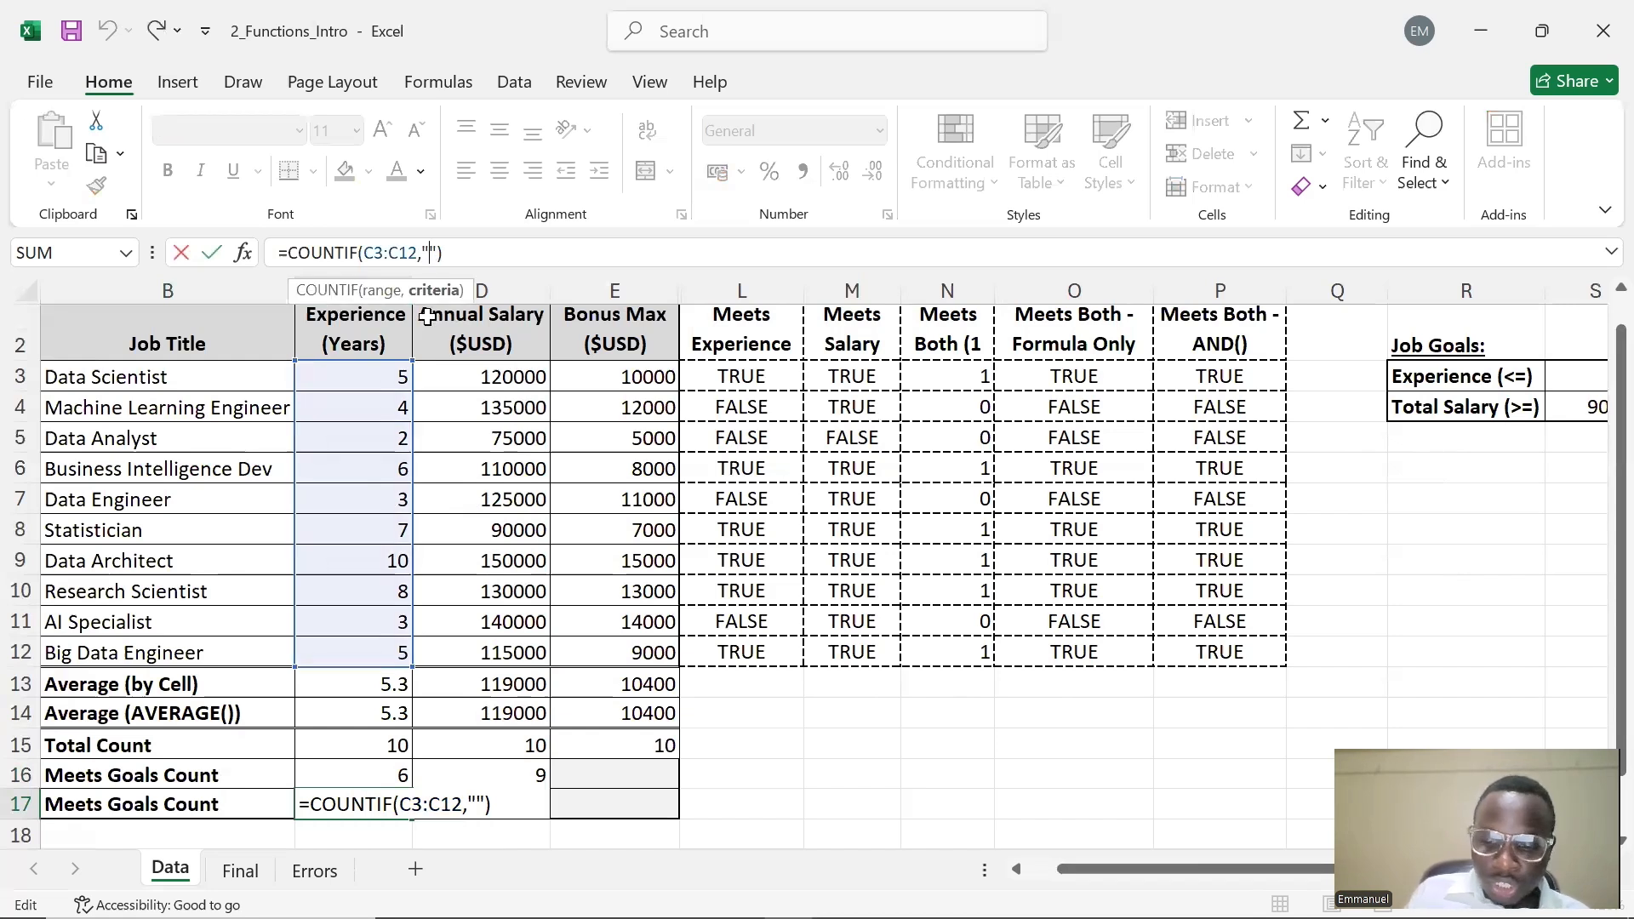
text(=)
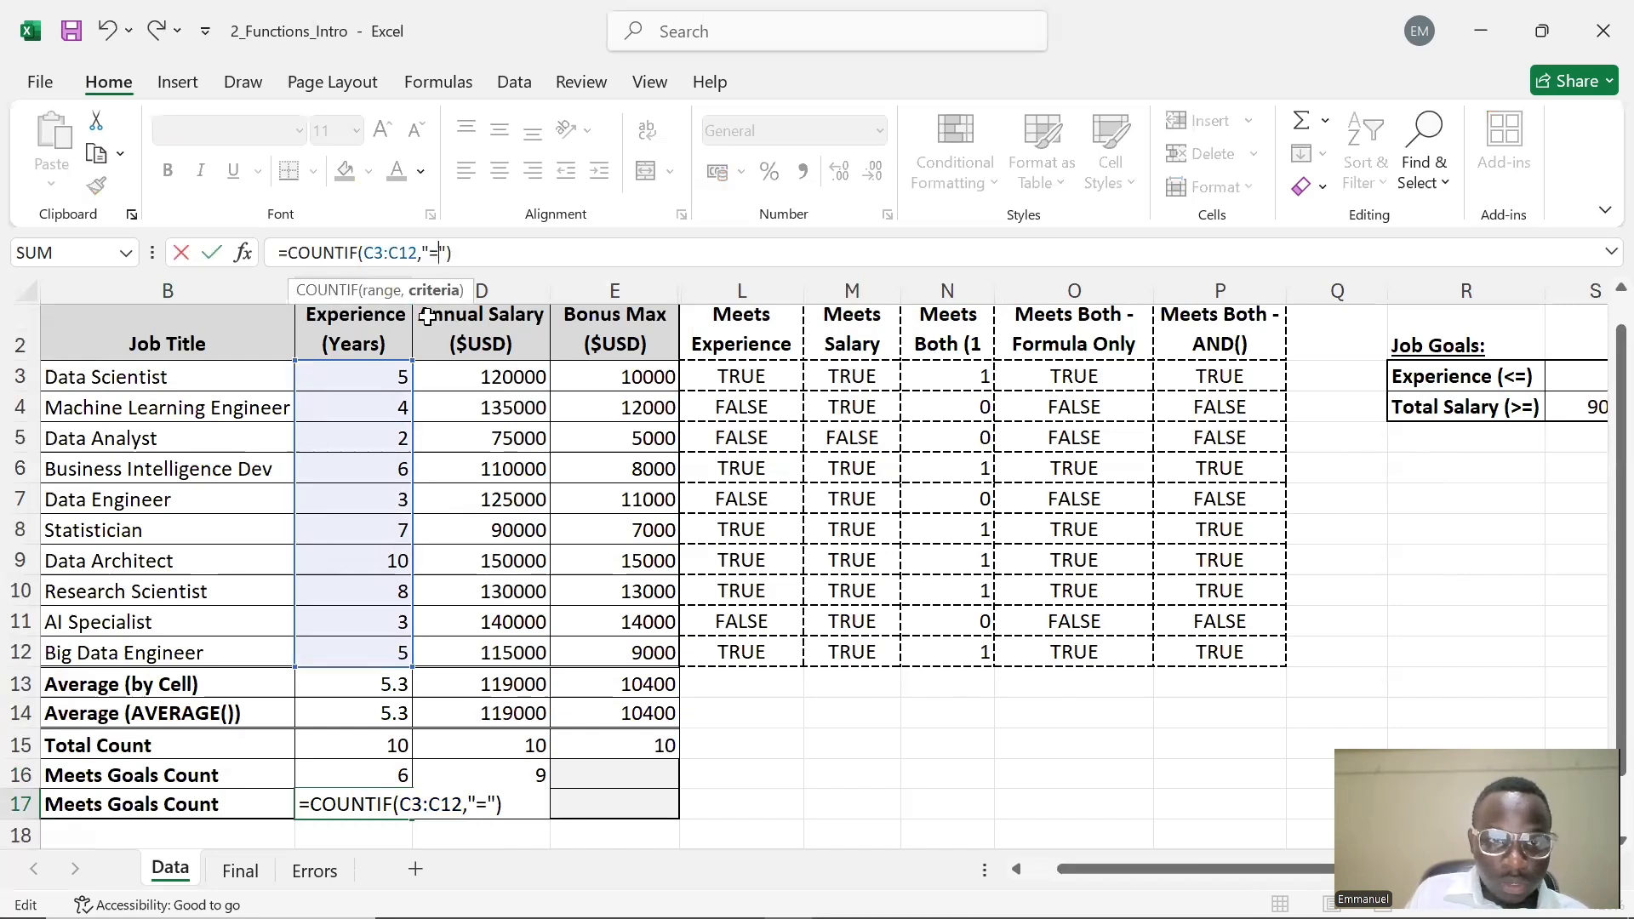
key(BackSpace)
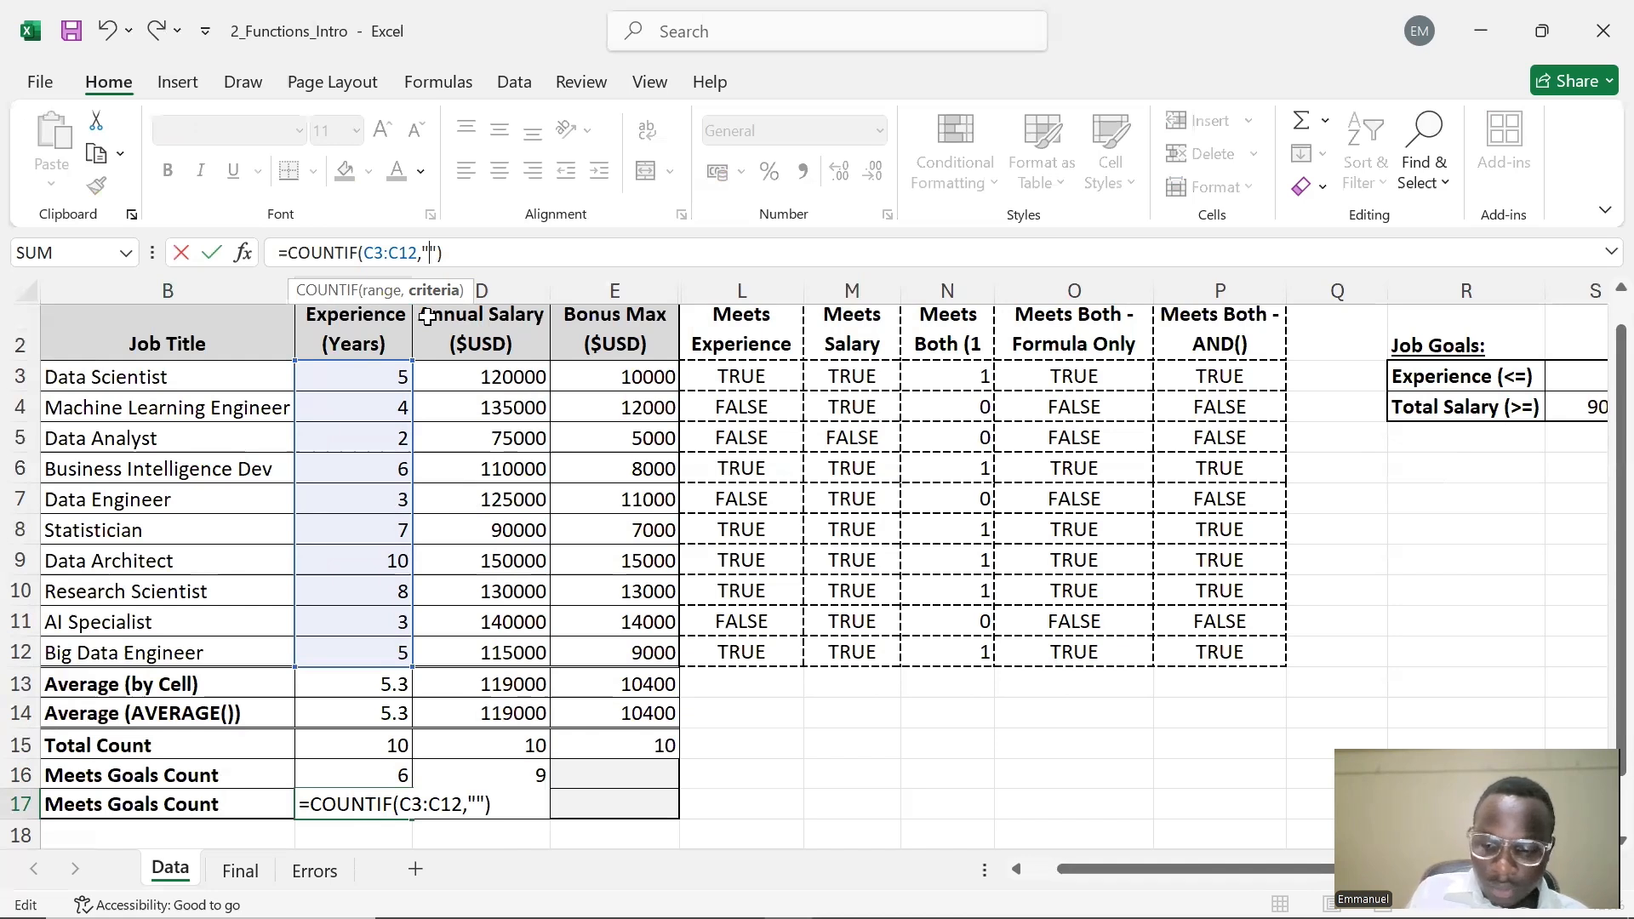
text(<=")
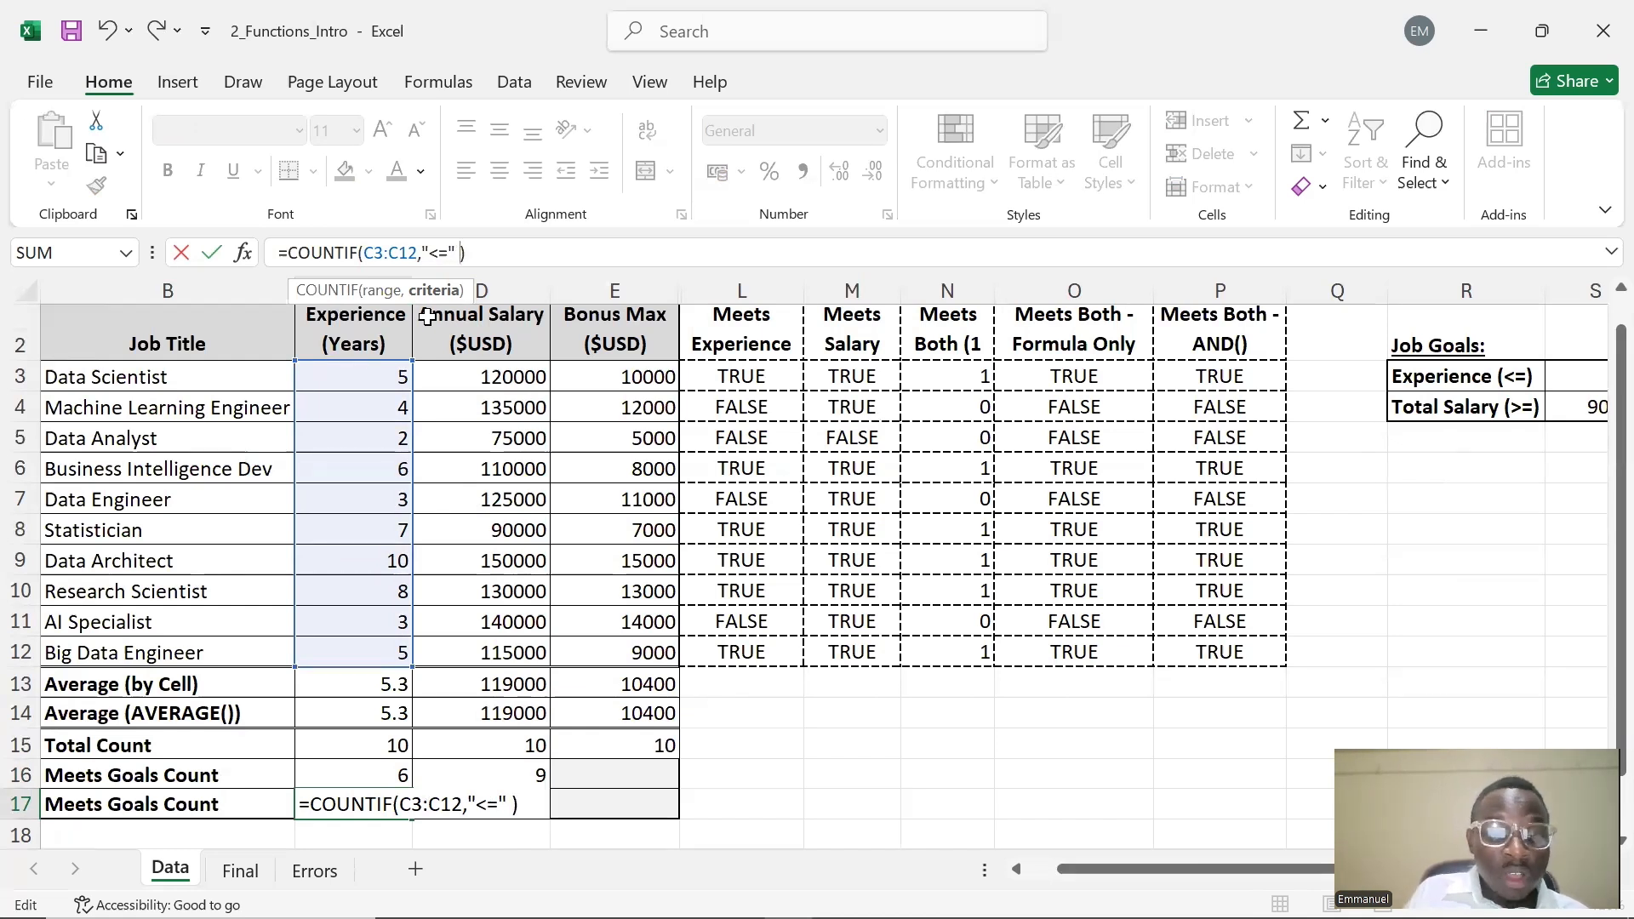
key(BackSpace)
text(&)
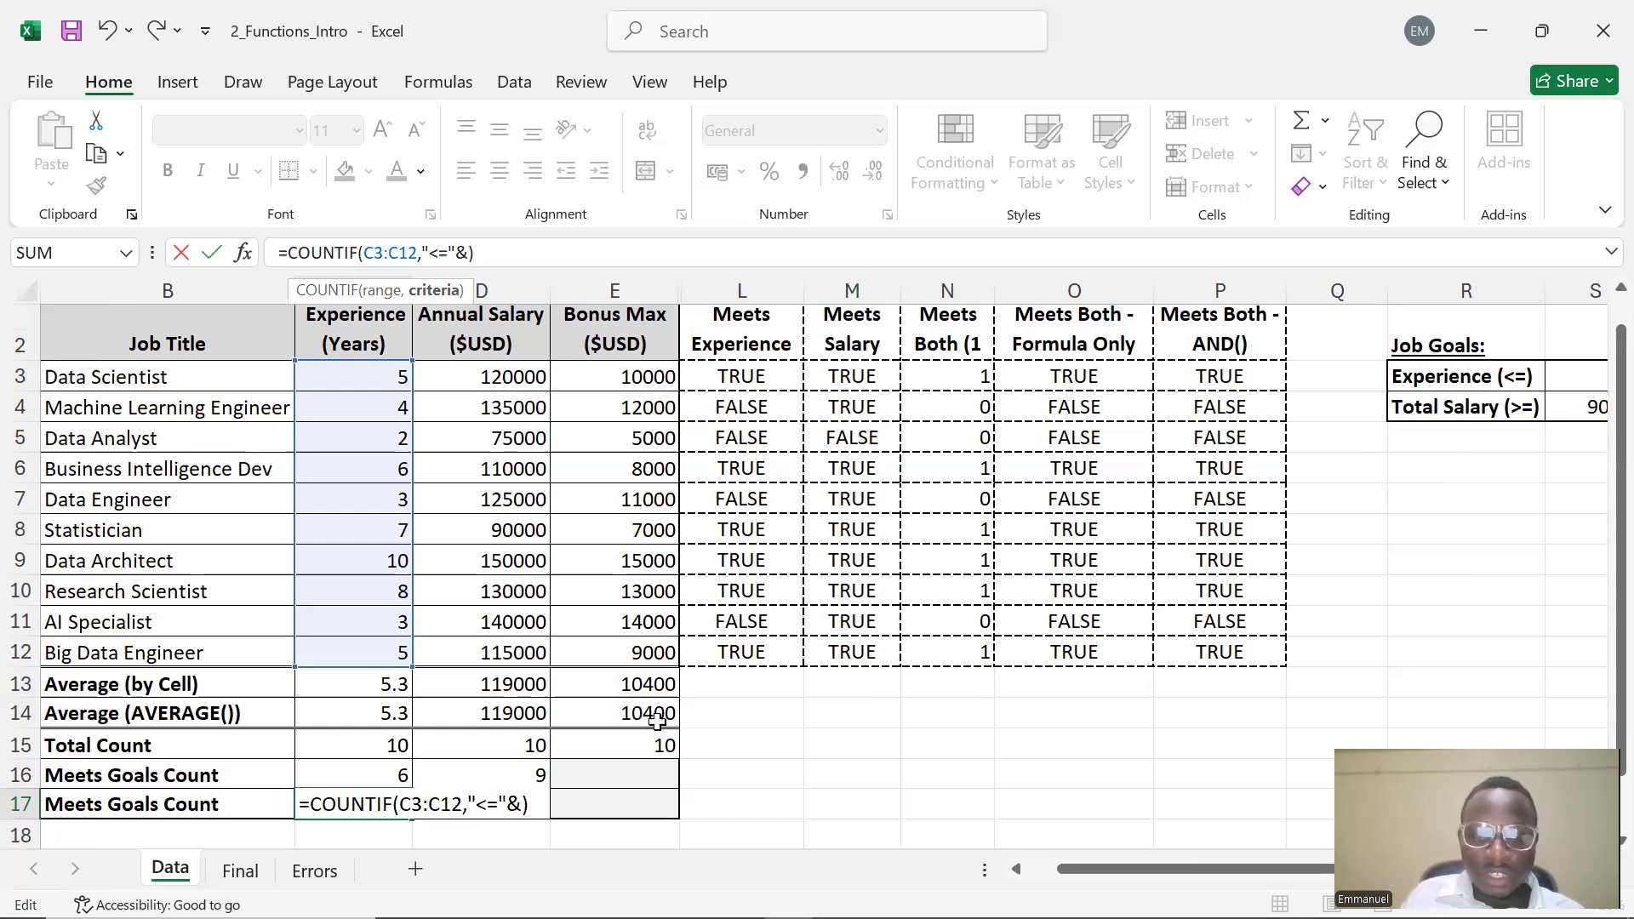
drag(1115, 883, 1140, 880)
click(1352, 372)
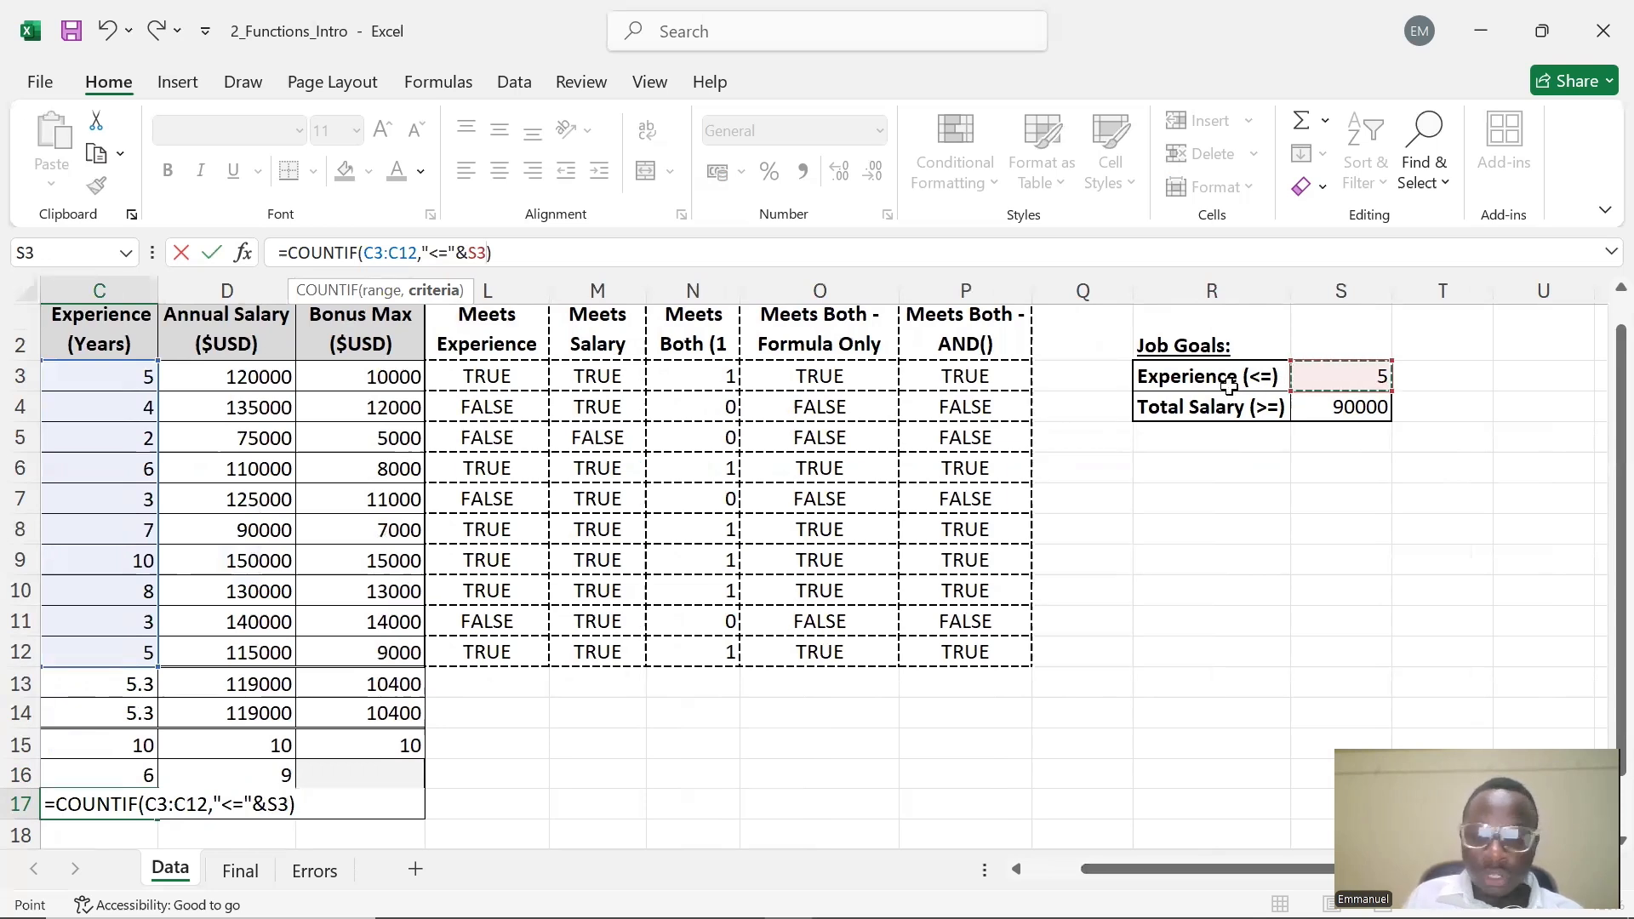
key(Return)
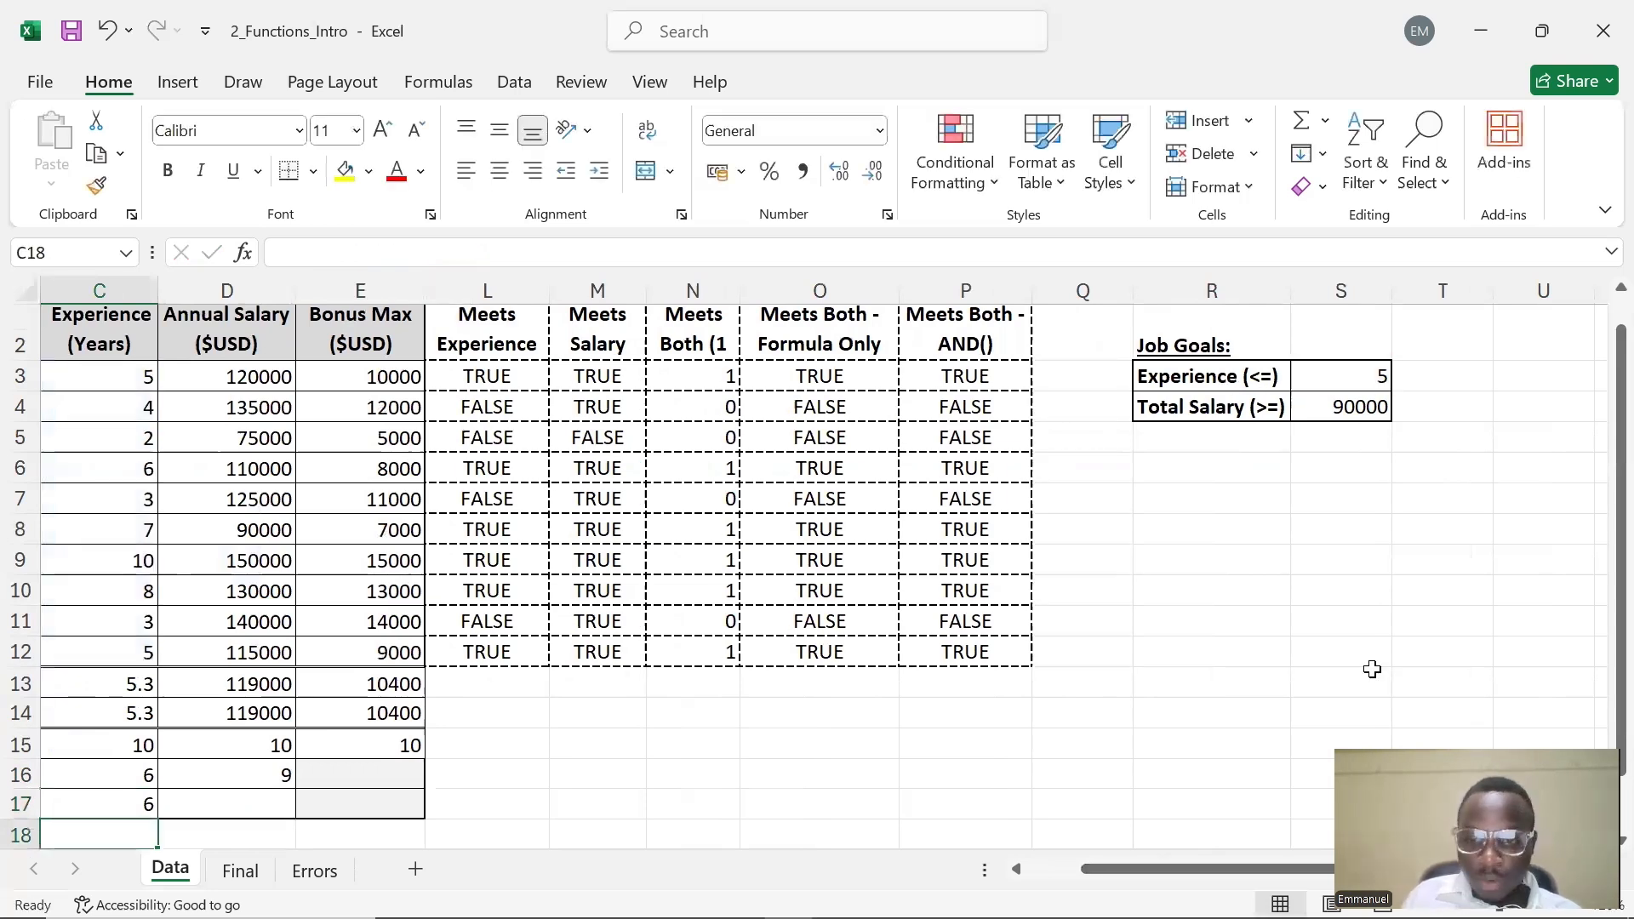
Set the Experience (<=) goal in S3 to 7
scroll(468, 843, left, 3)
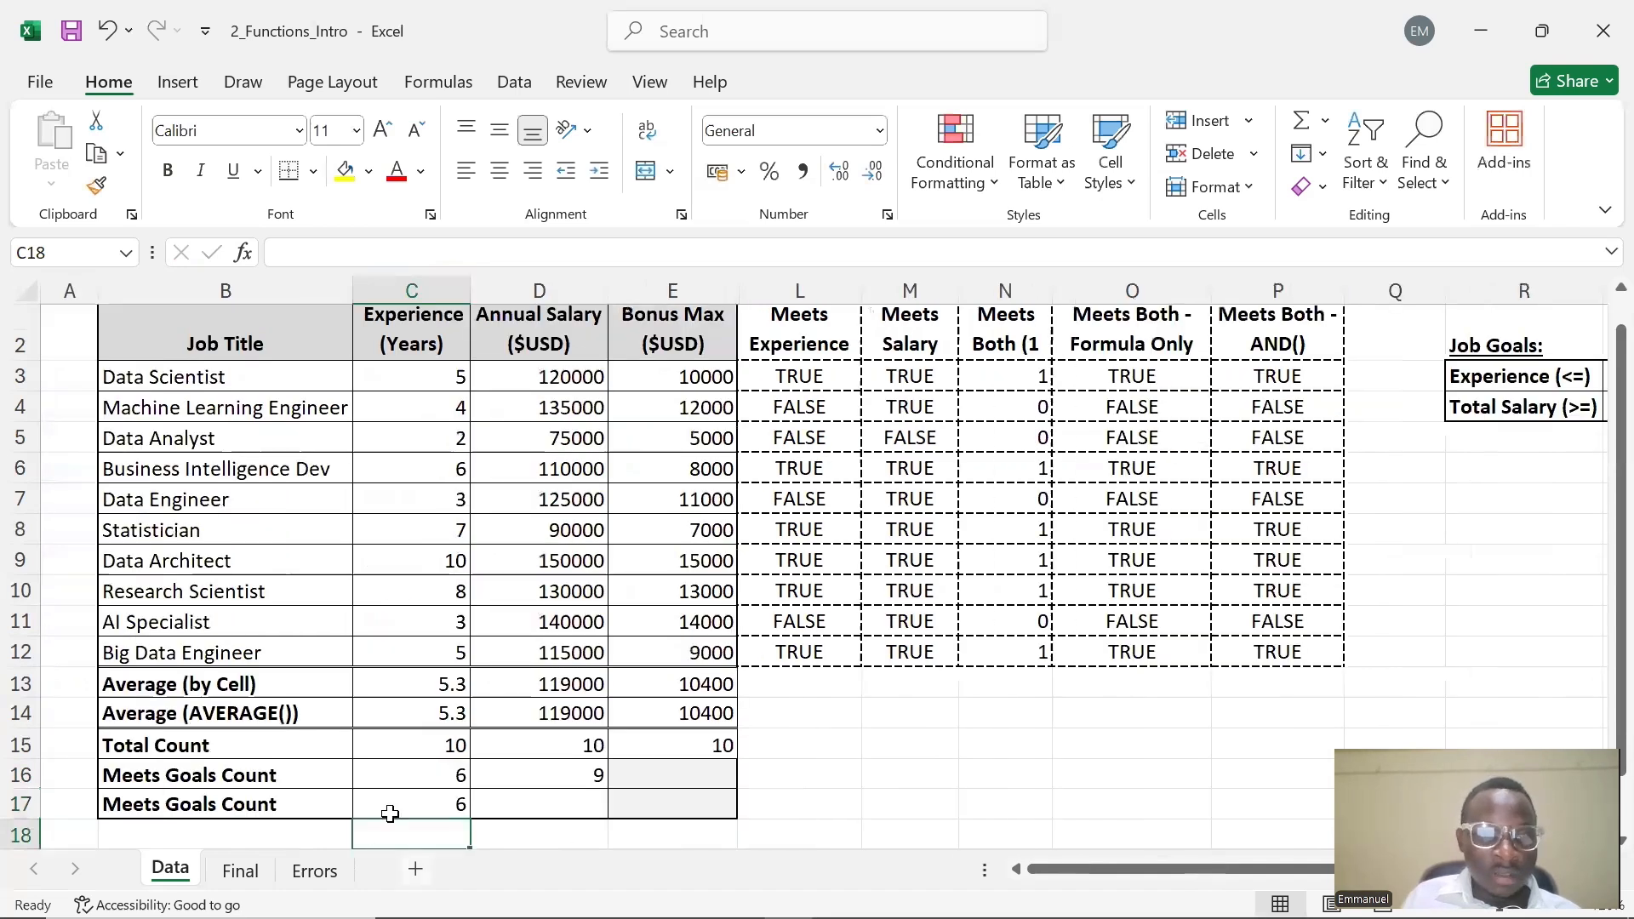
drag(1060, 869, 1188, 867)
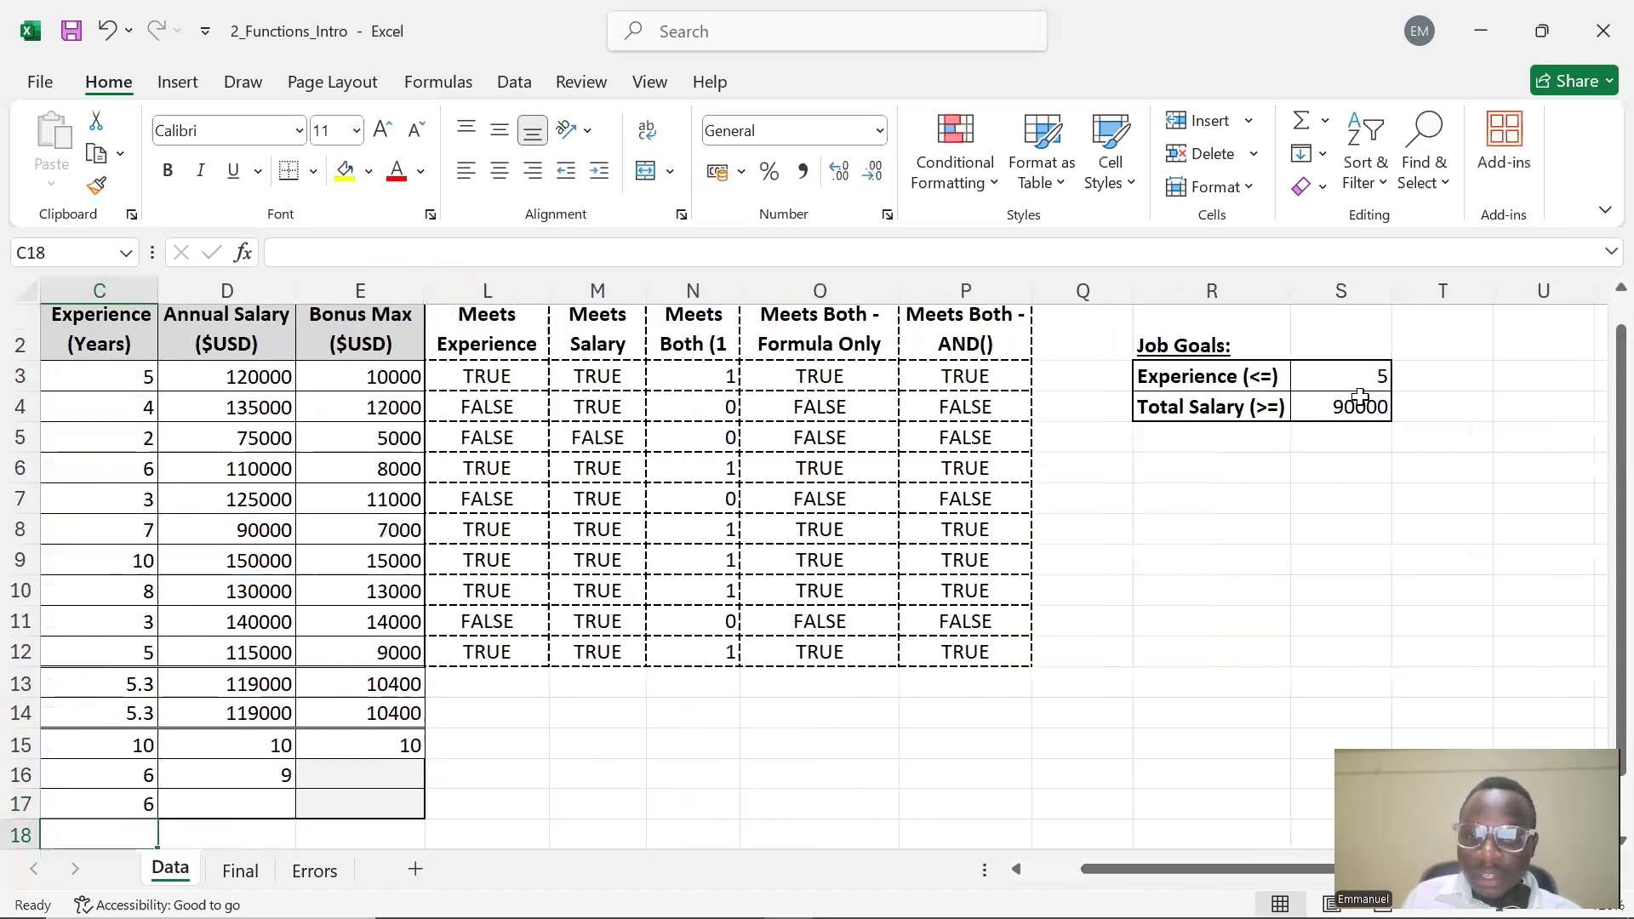
double_click(1364, 376)
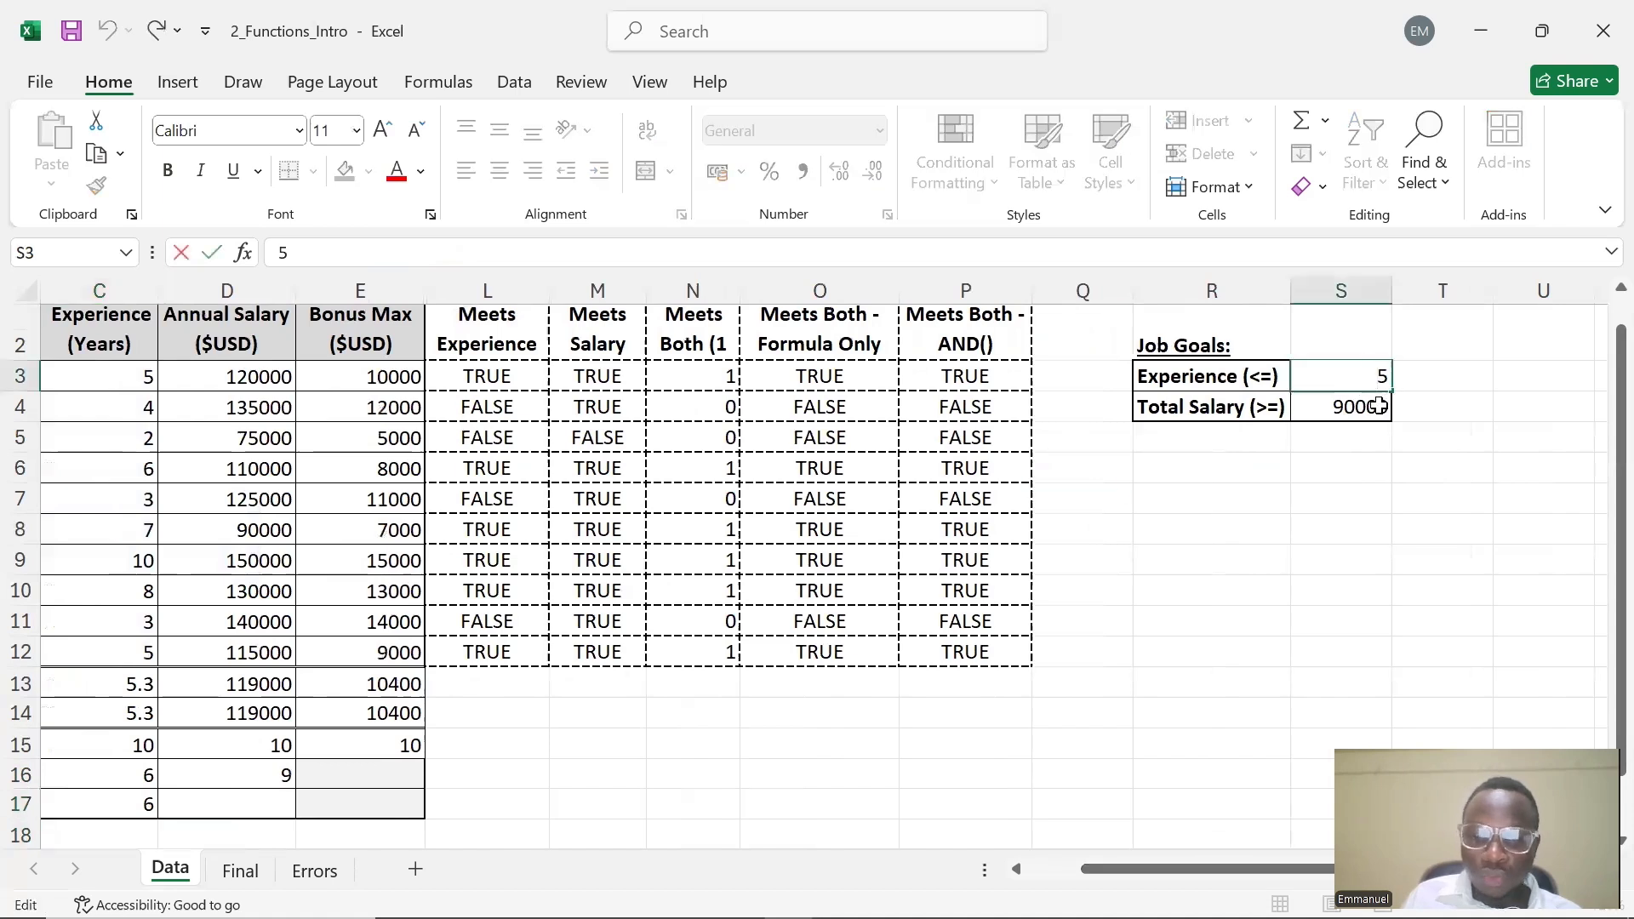
key(shift+Home)
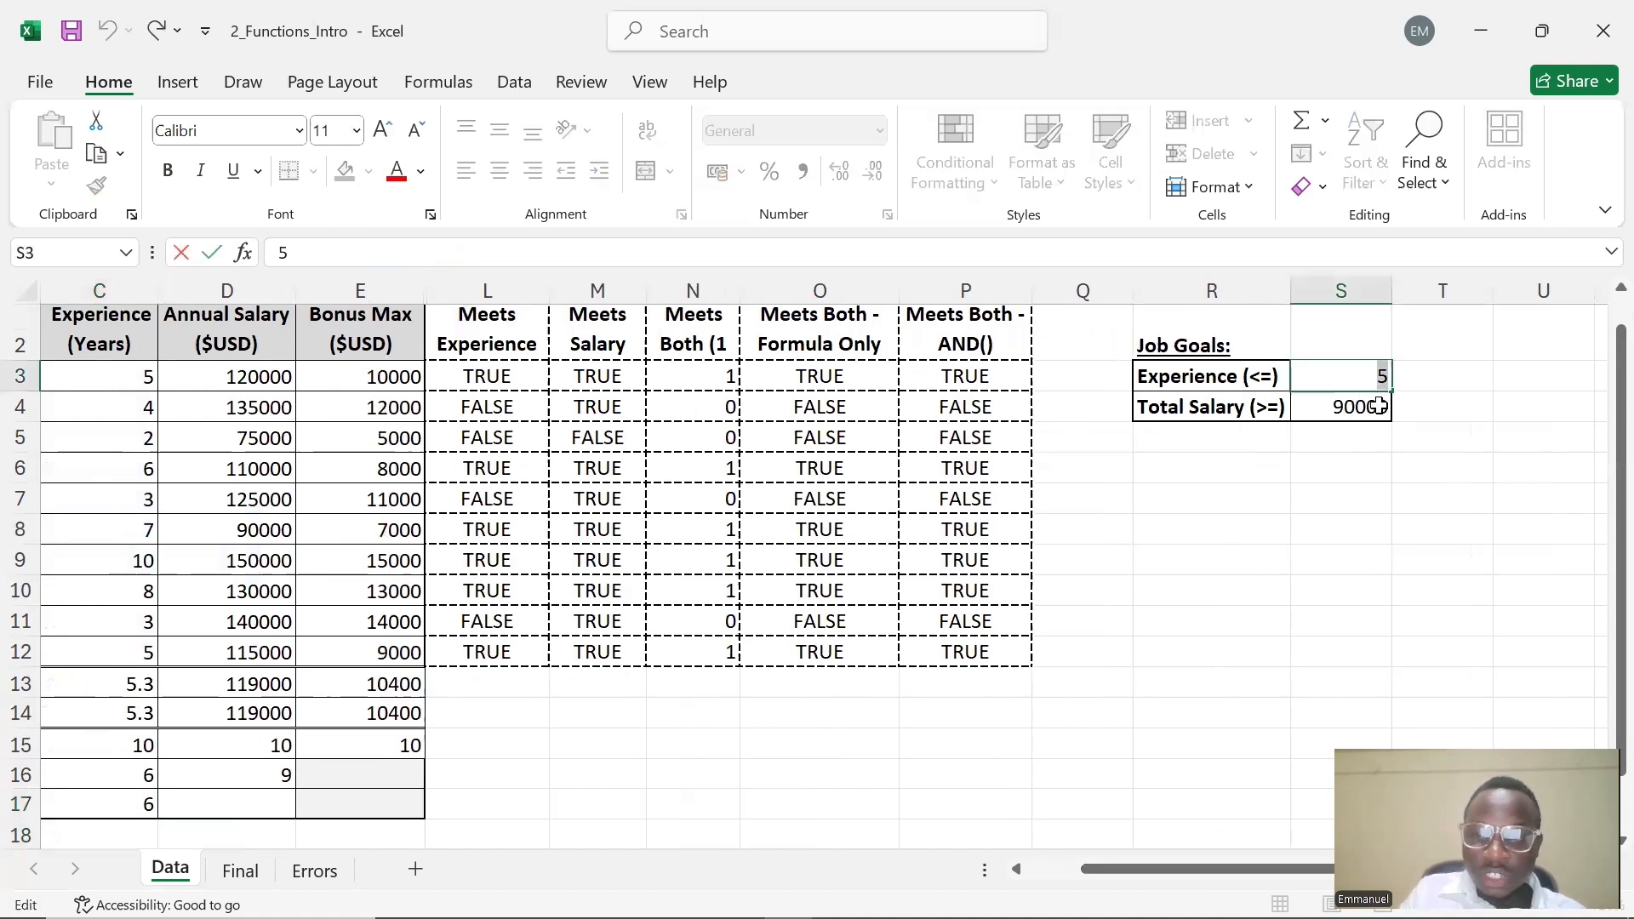
text(7)
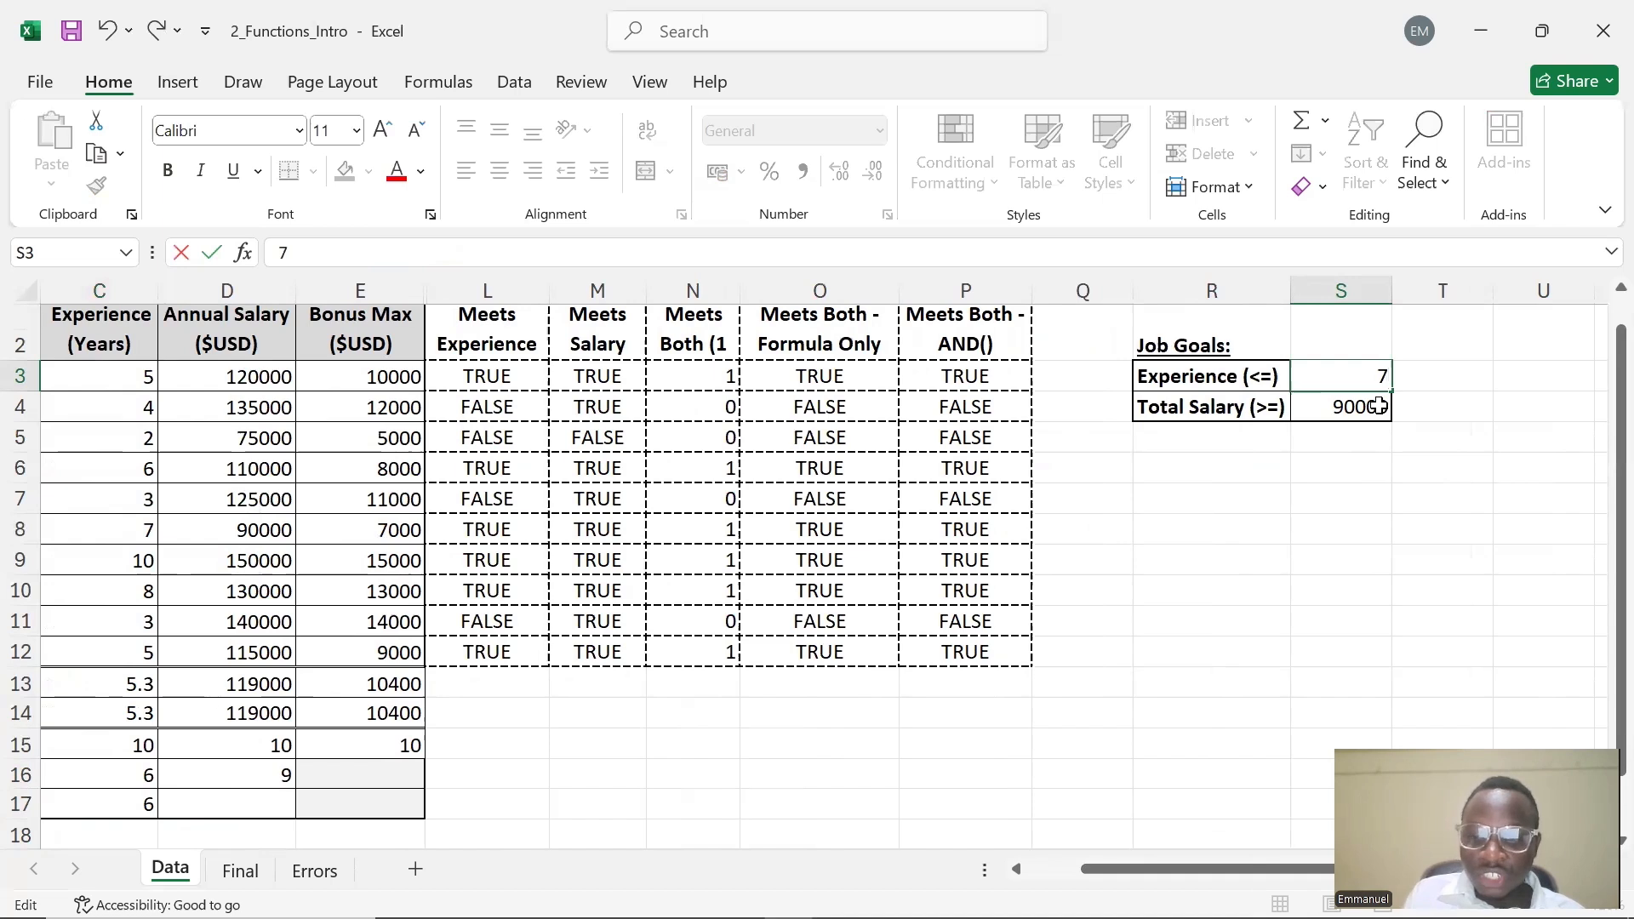
key(Return)
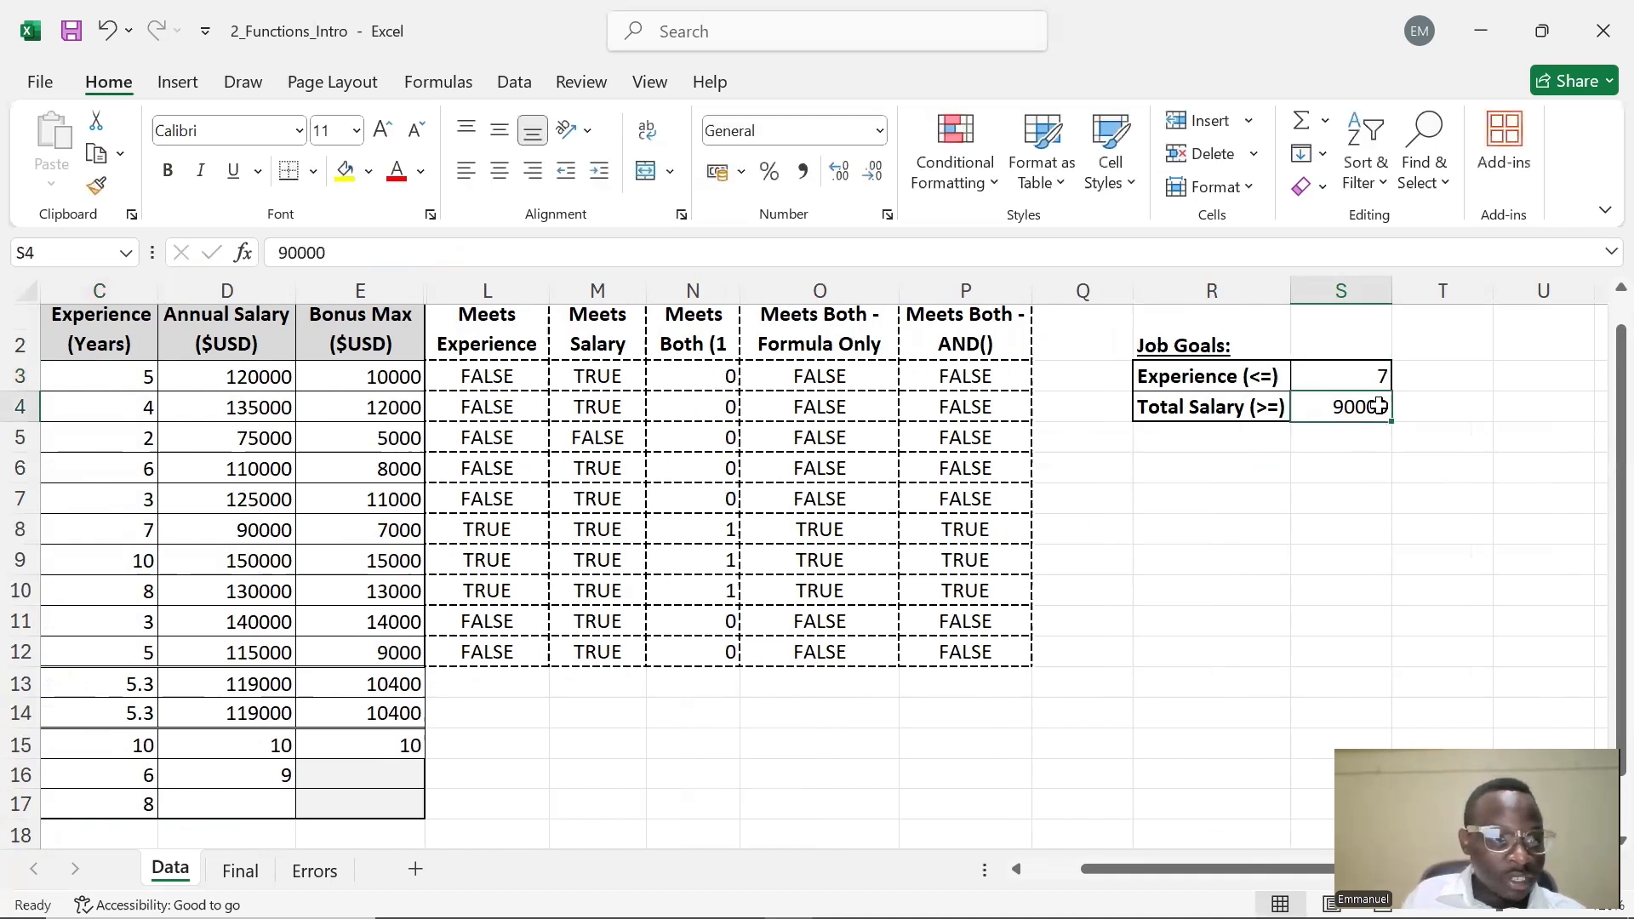
Compare the COUNTIF formulas in C16 and C17 to see the hard-coded criterion versus the cell reference
click(119, 804)
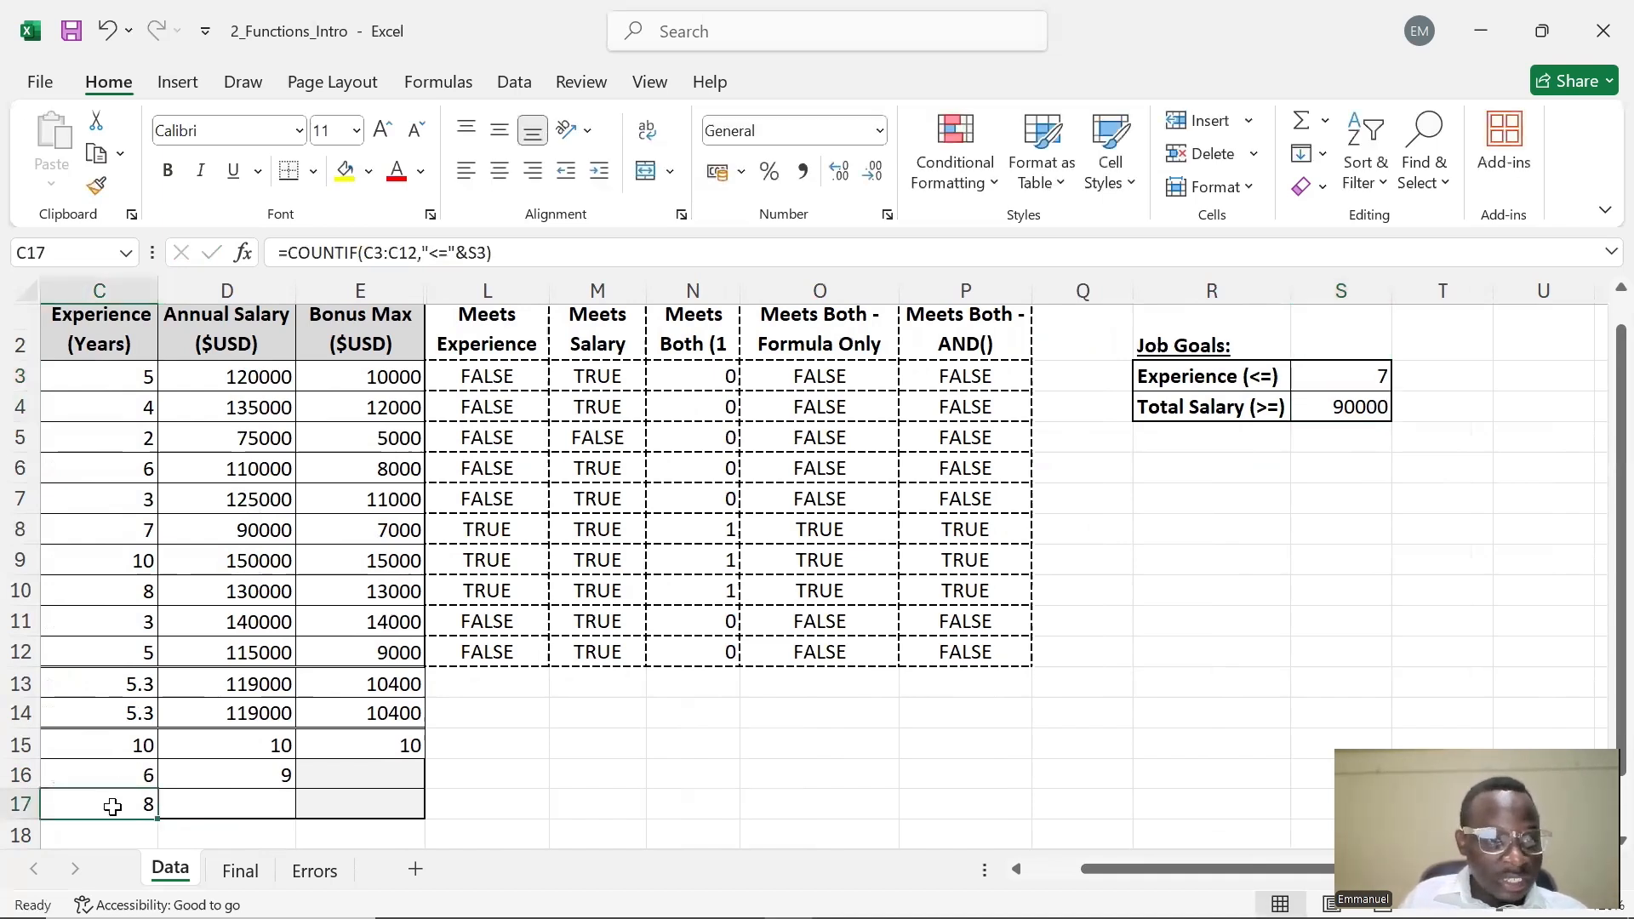
click(117, 771)
double_click(117, 772)
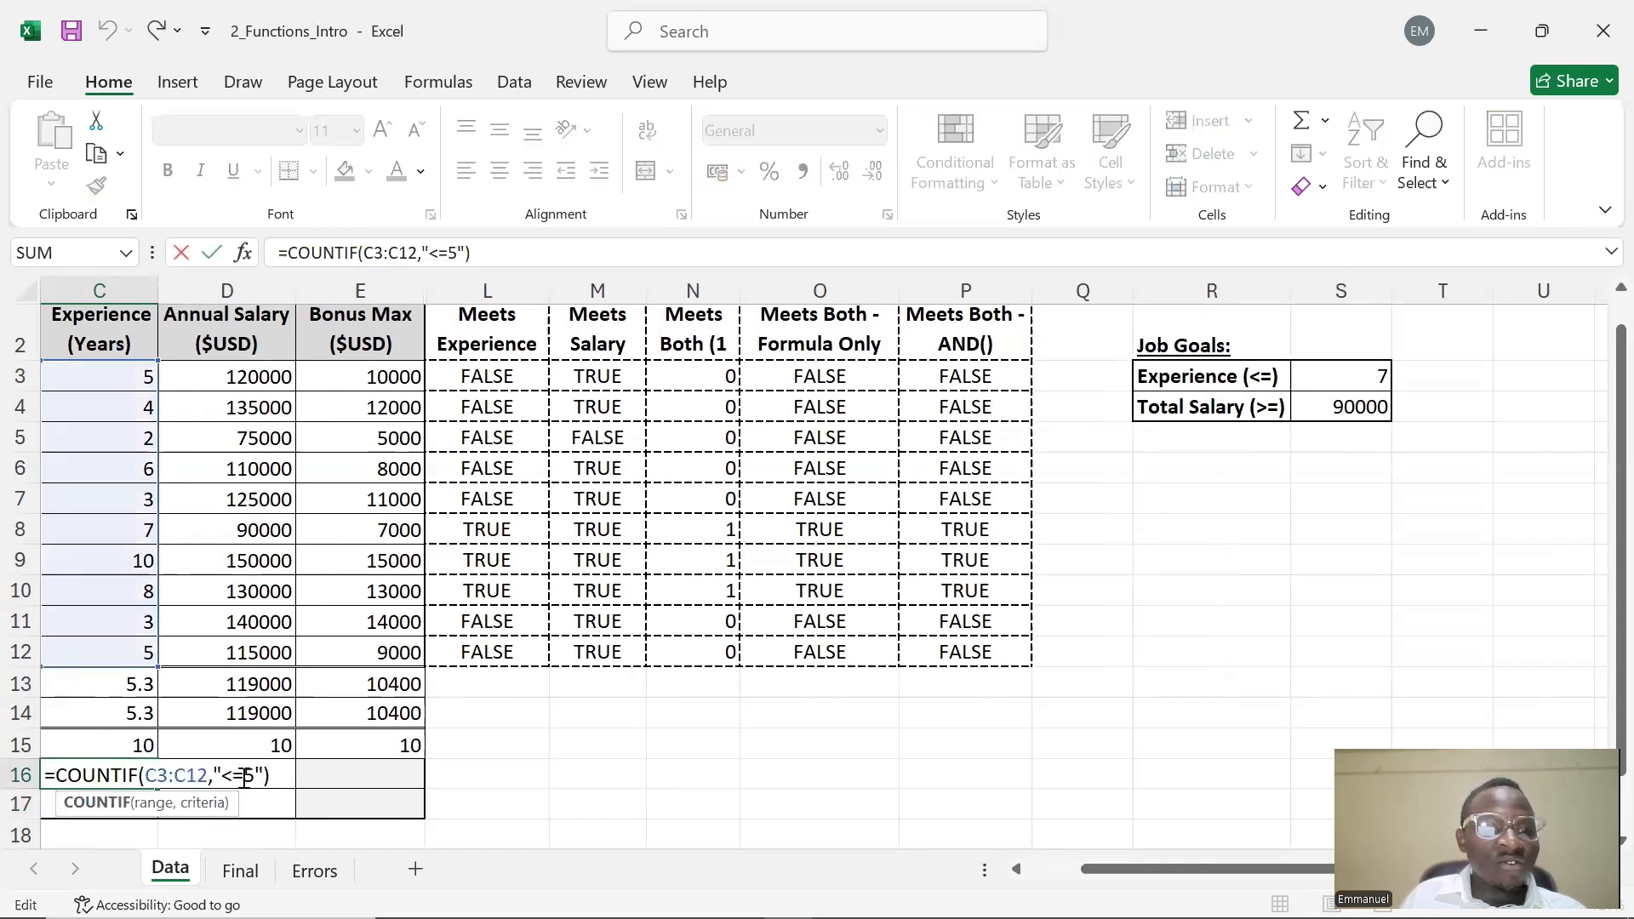
drag(248, 777, 221, 777)
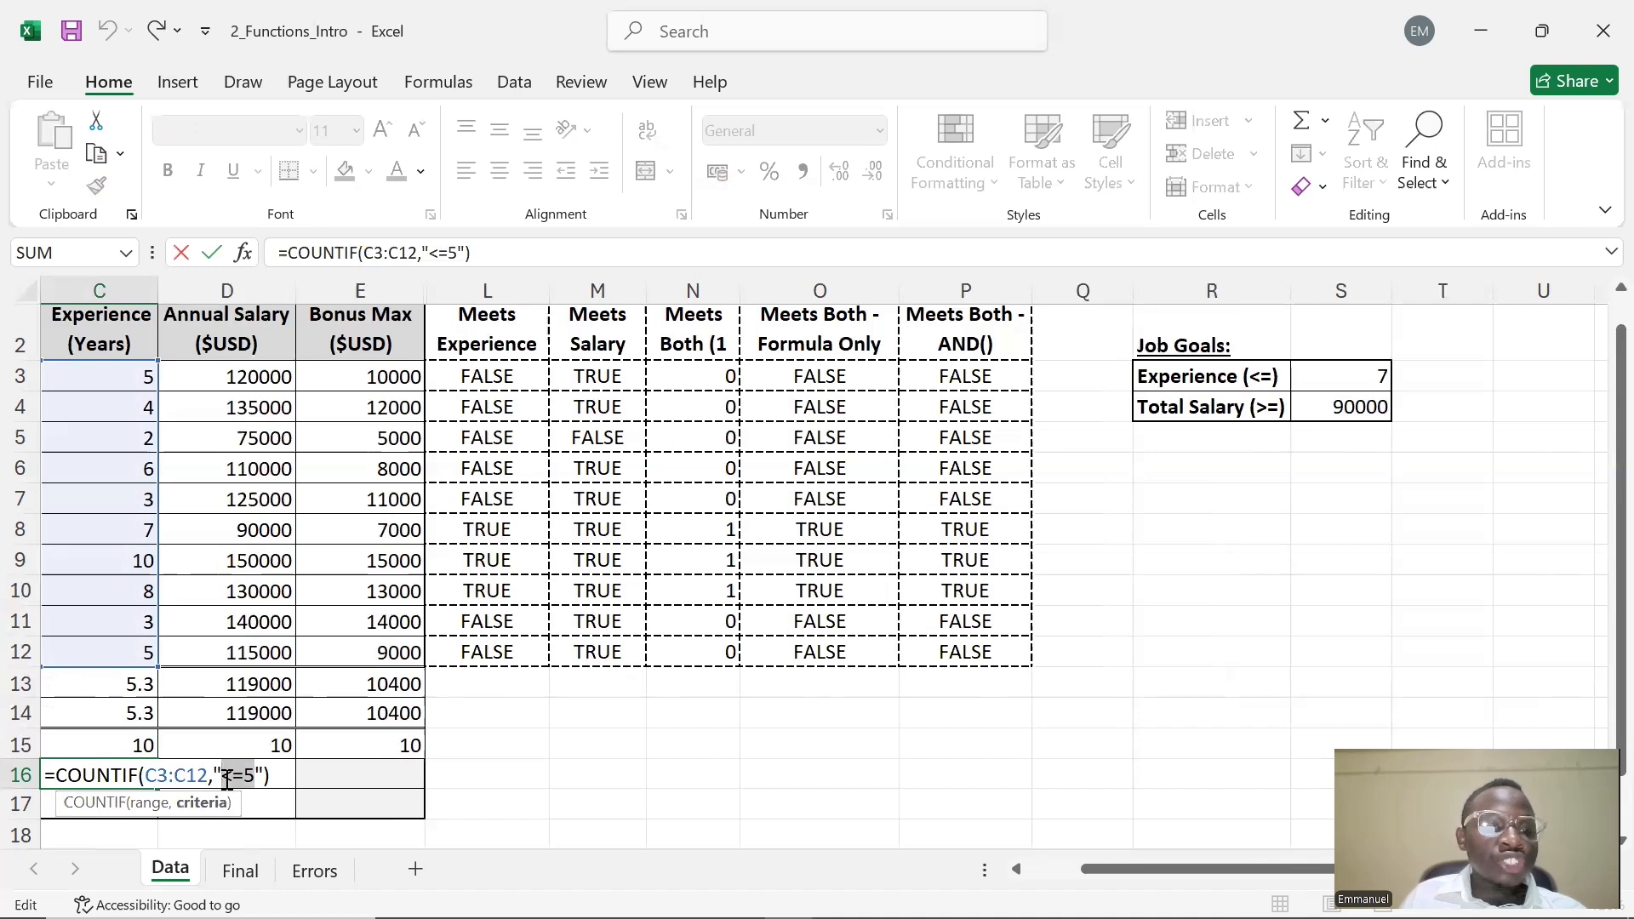
click(253, 777)
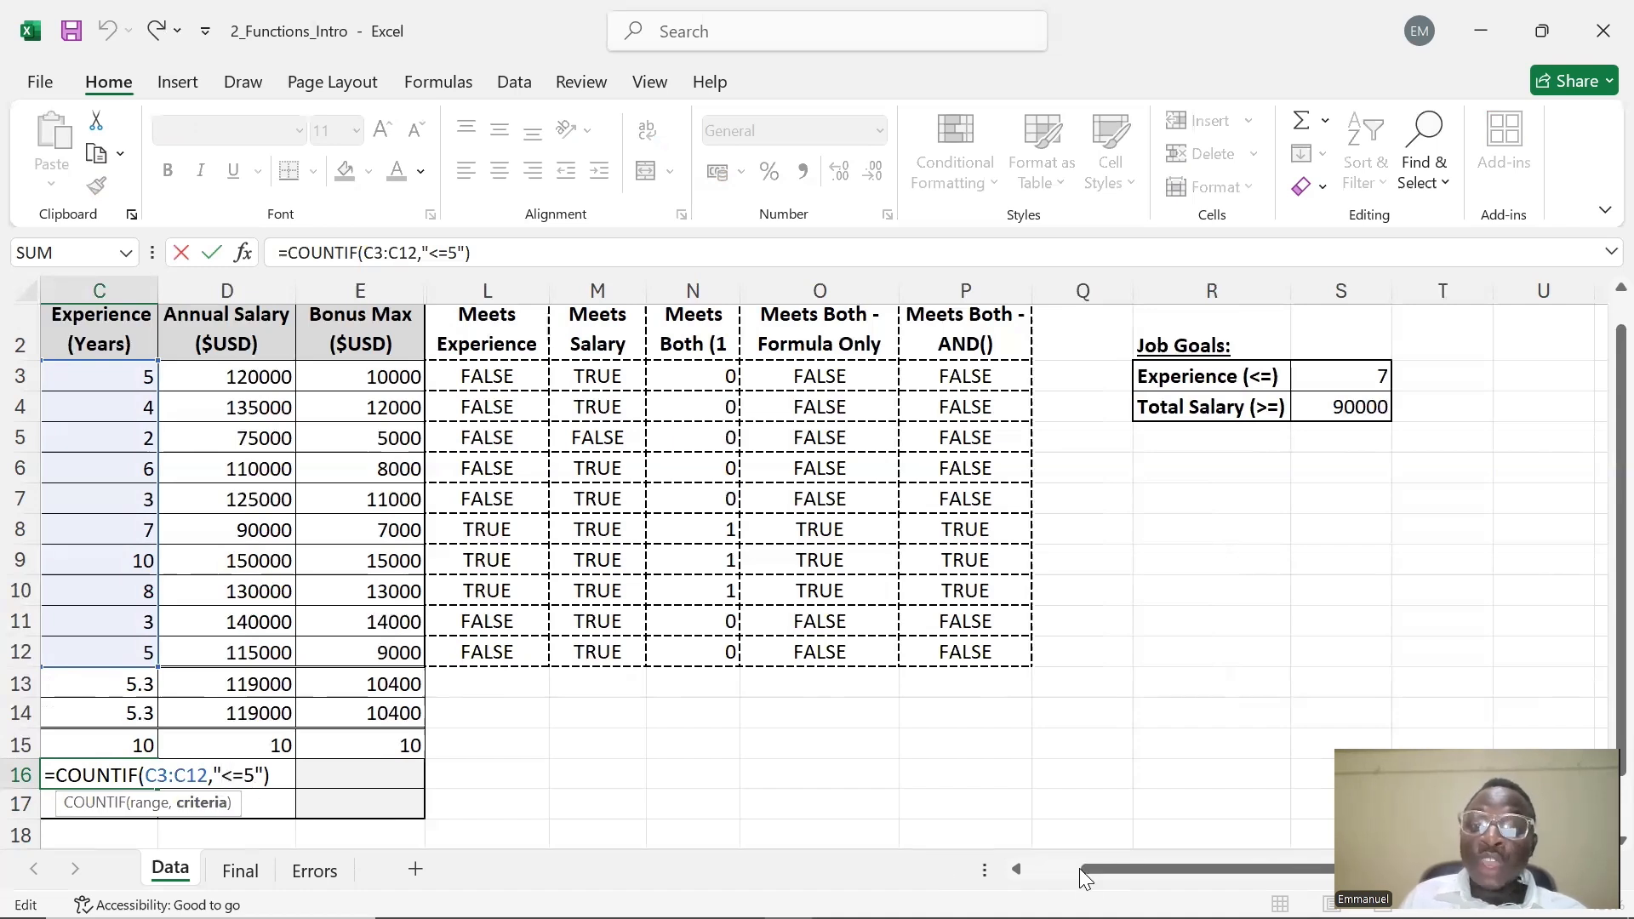
drag(1104, 866, 1051, 866)
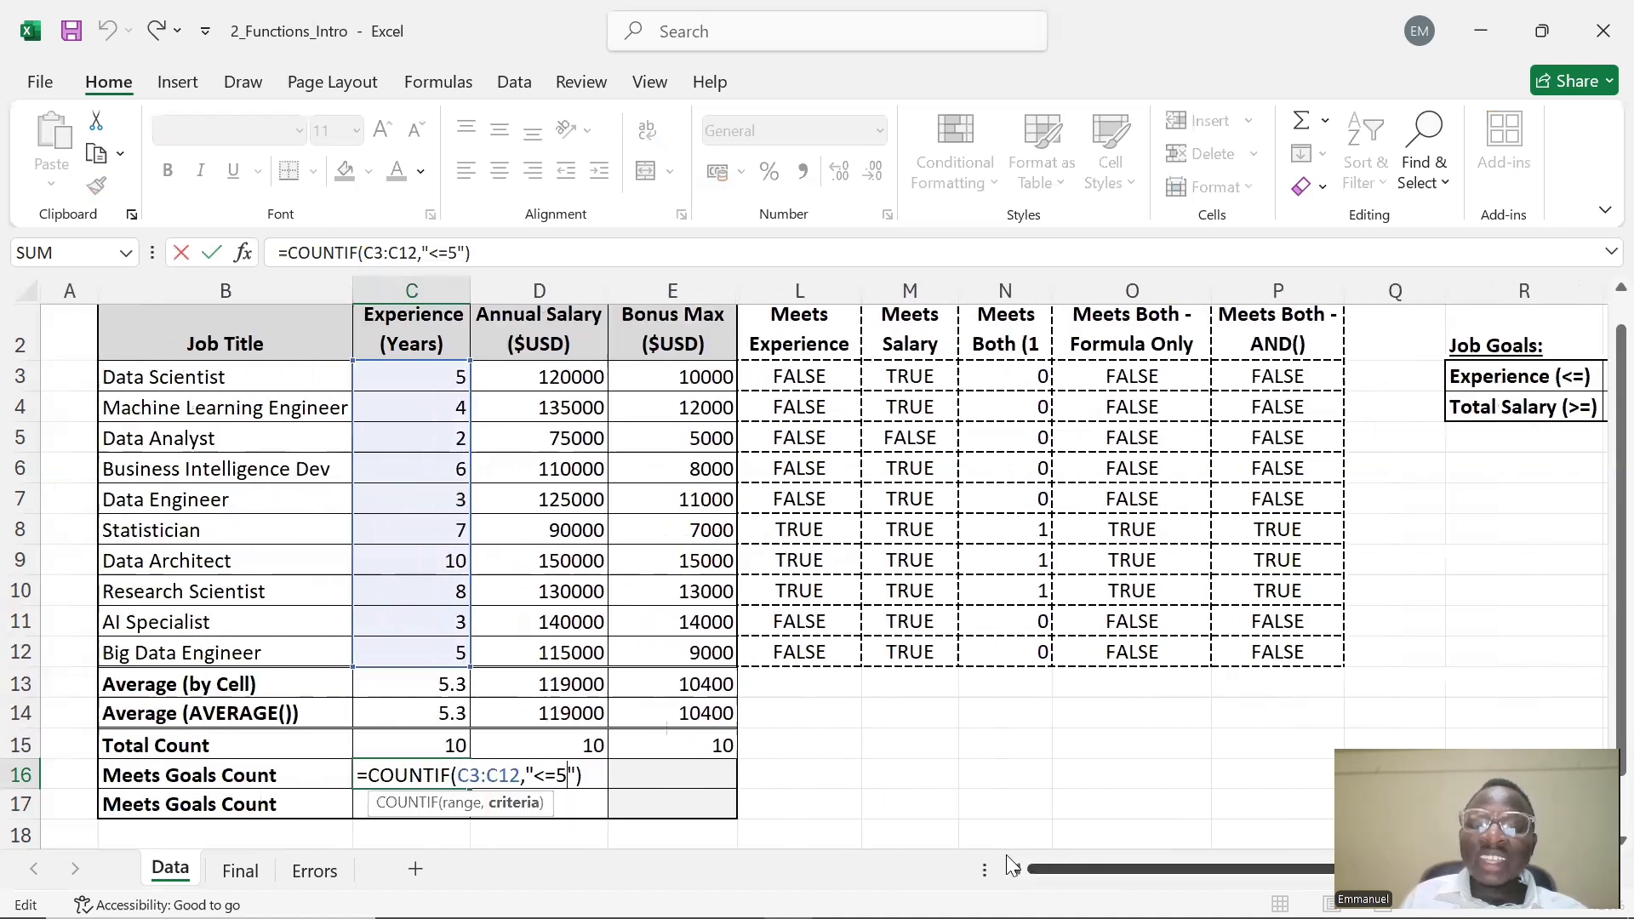
click(805, 791)
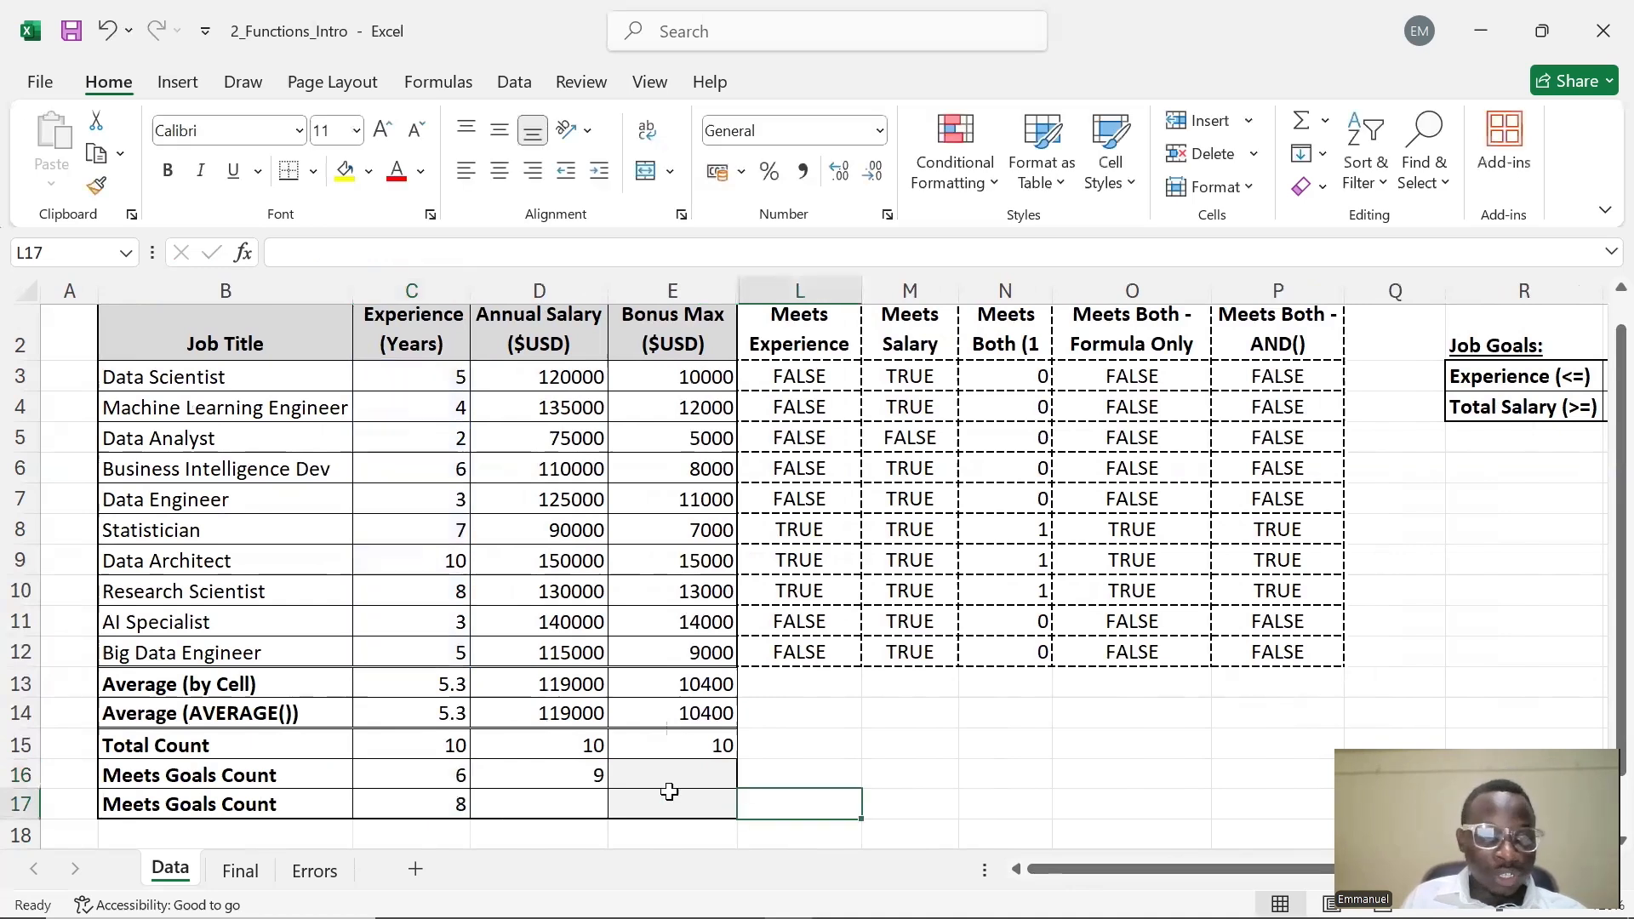
click(434, 784)
click(438, 801)
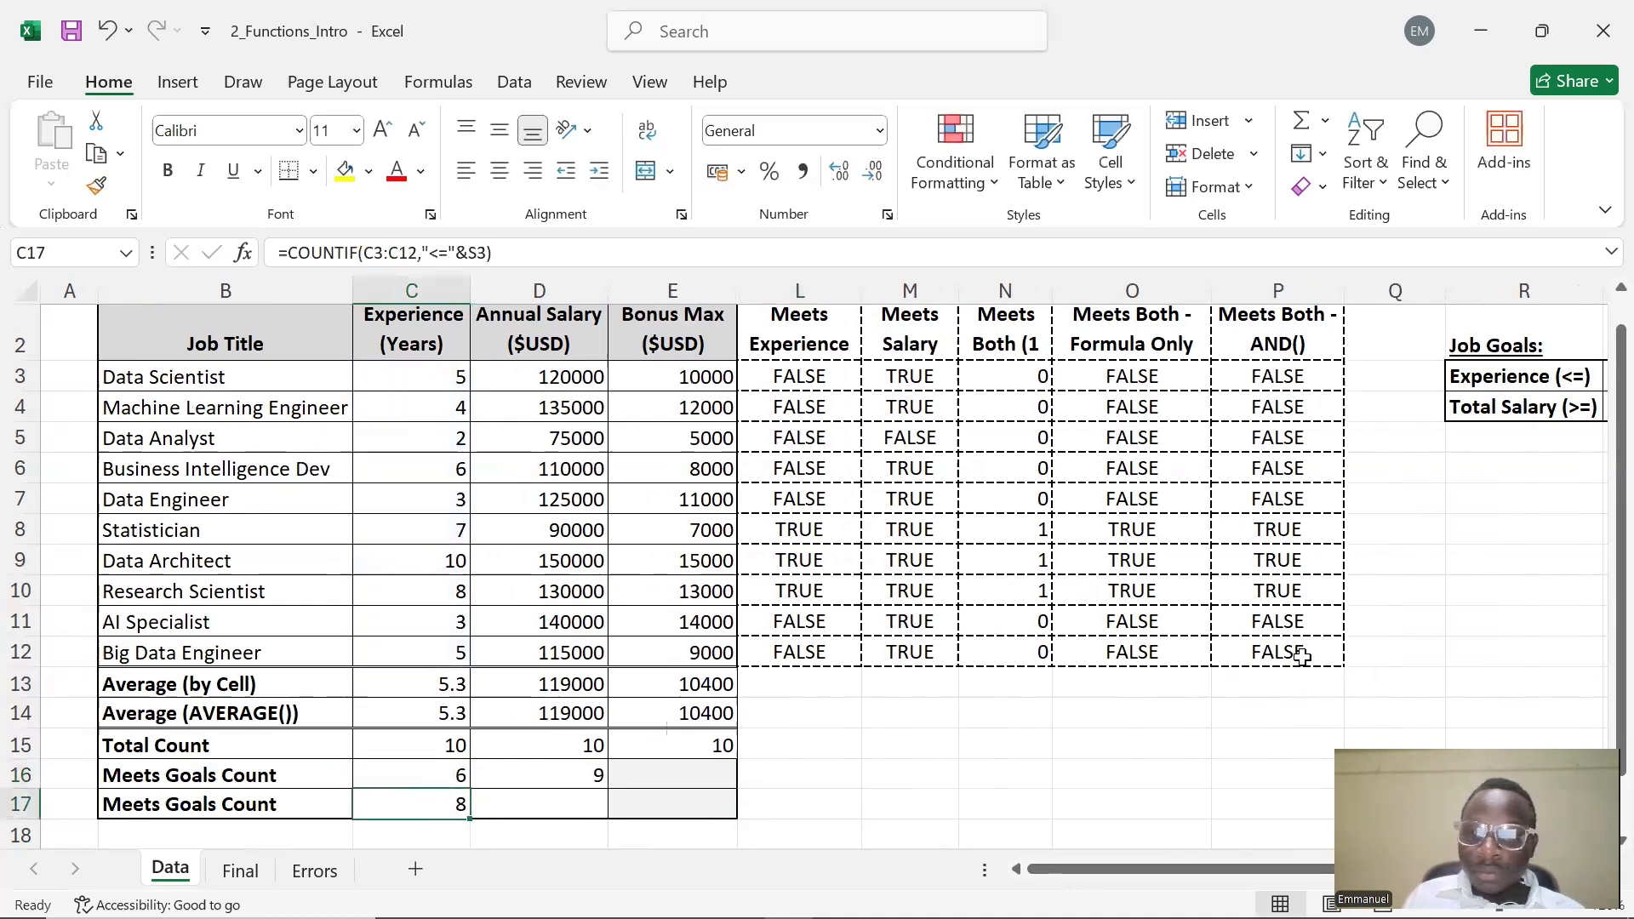
Set the Experience (<=) goal in S3 to 5
drag(1182, 870, 1333, 865)
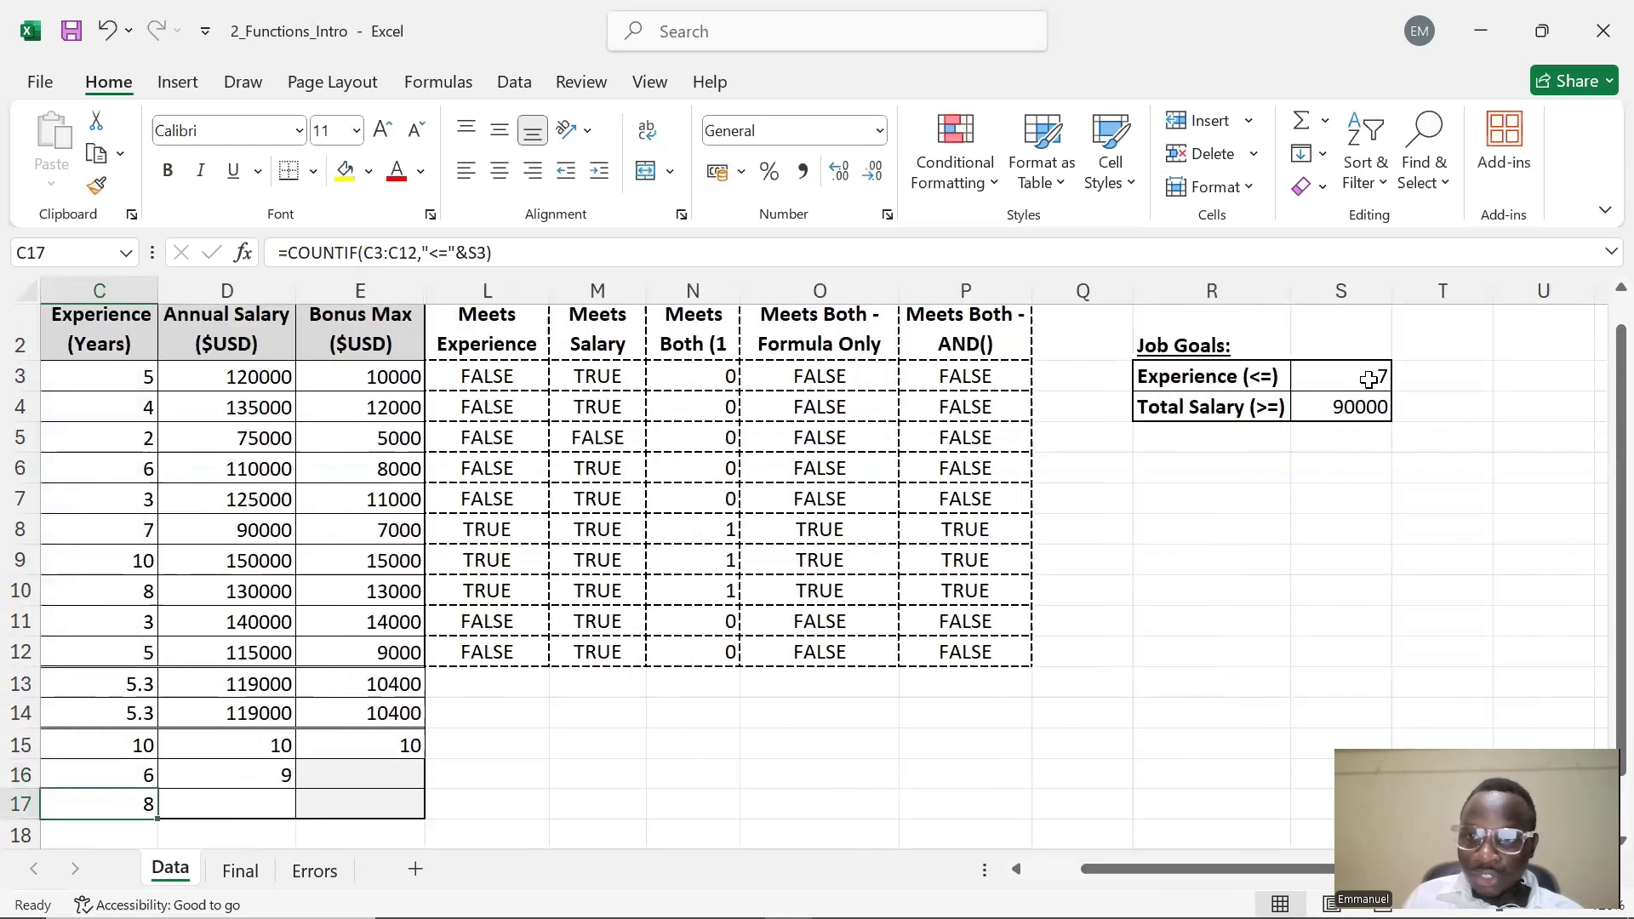
double_click(1368, 380)
text(5)
key(Delete)
key(Return)
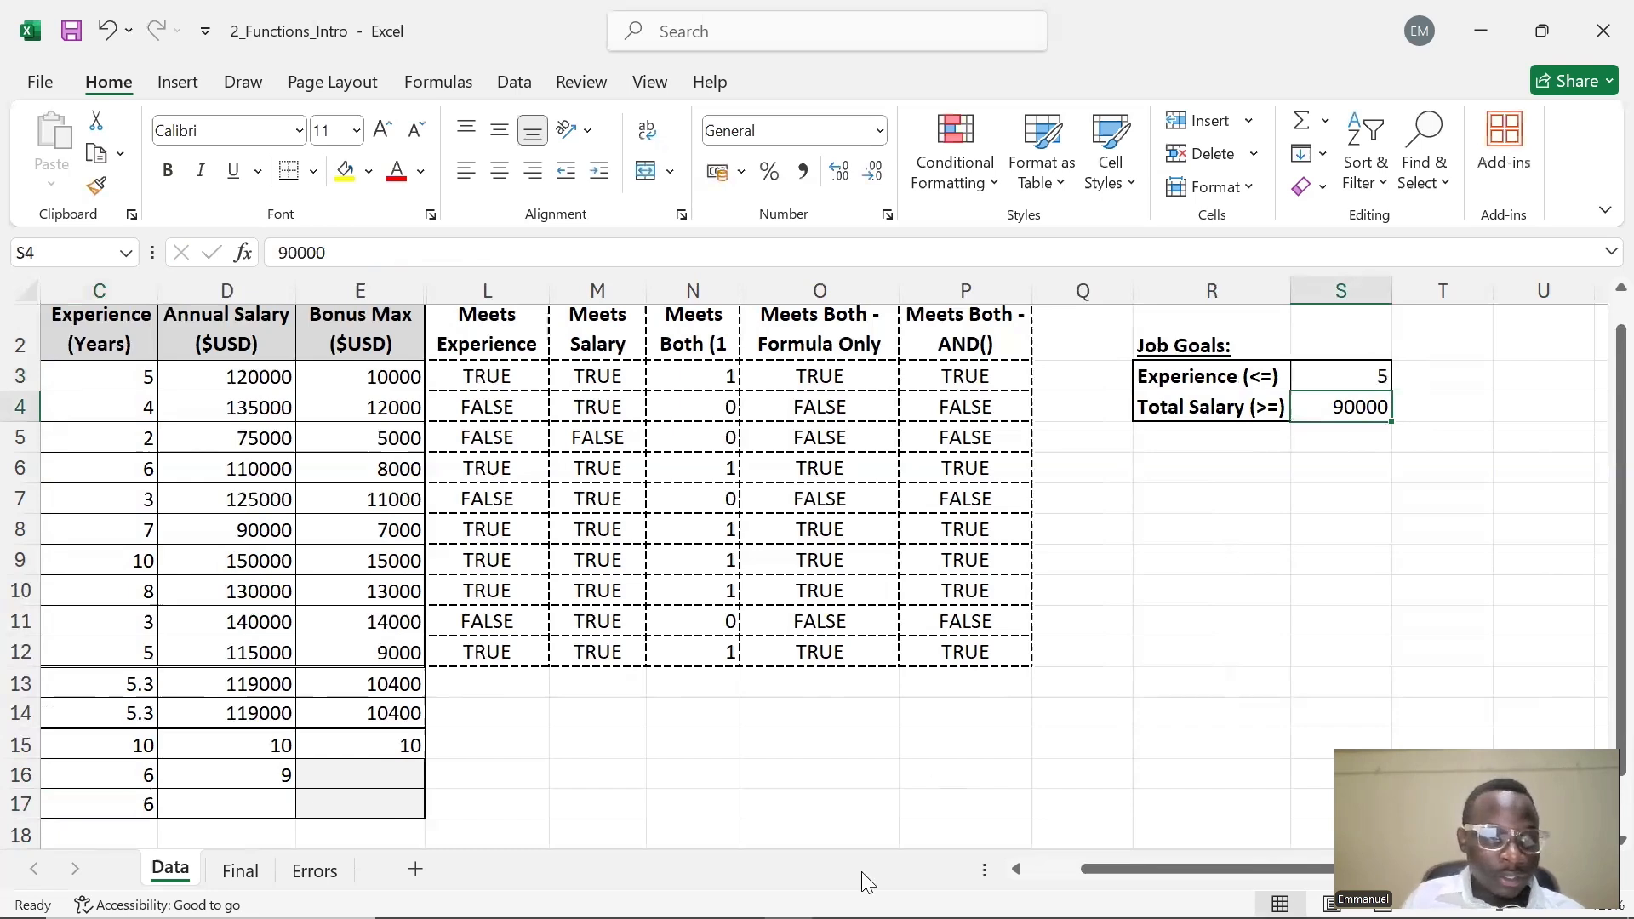
Enter a COUNTIF formula in D17 counting D3:D14 with an empty quoted criterion, =COUNTIF(D3:D14,"")
drag(1141, 876, 1106, 870)
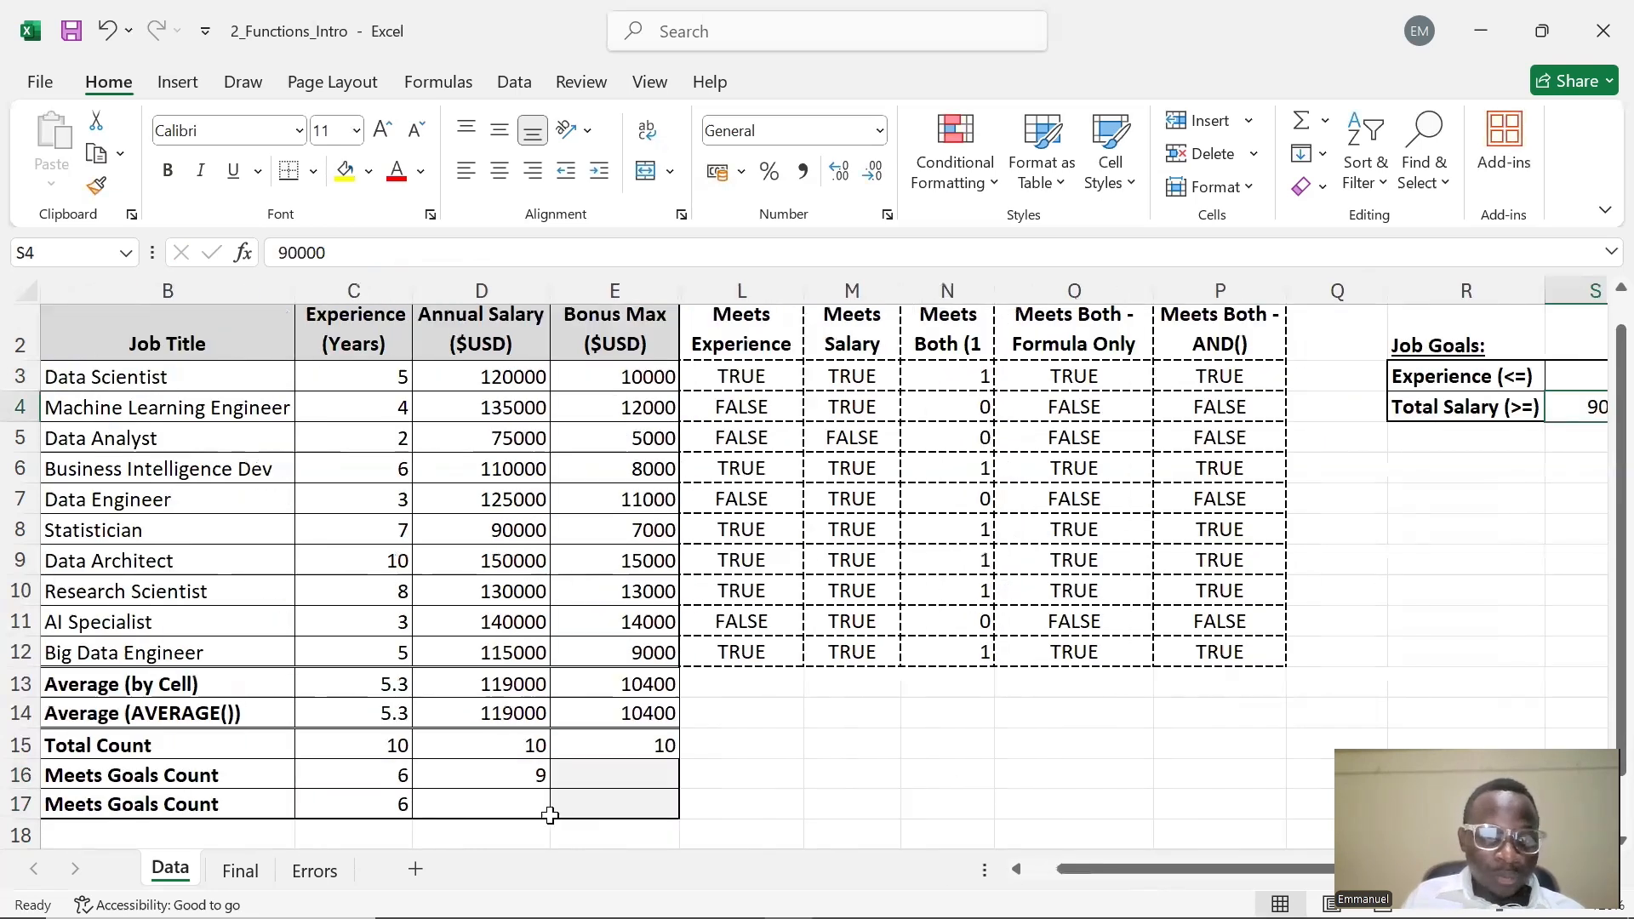
click(469, 807)
double_click(469, 807)
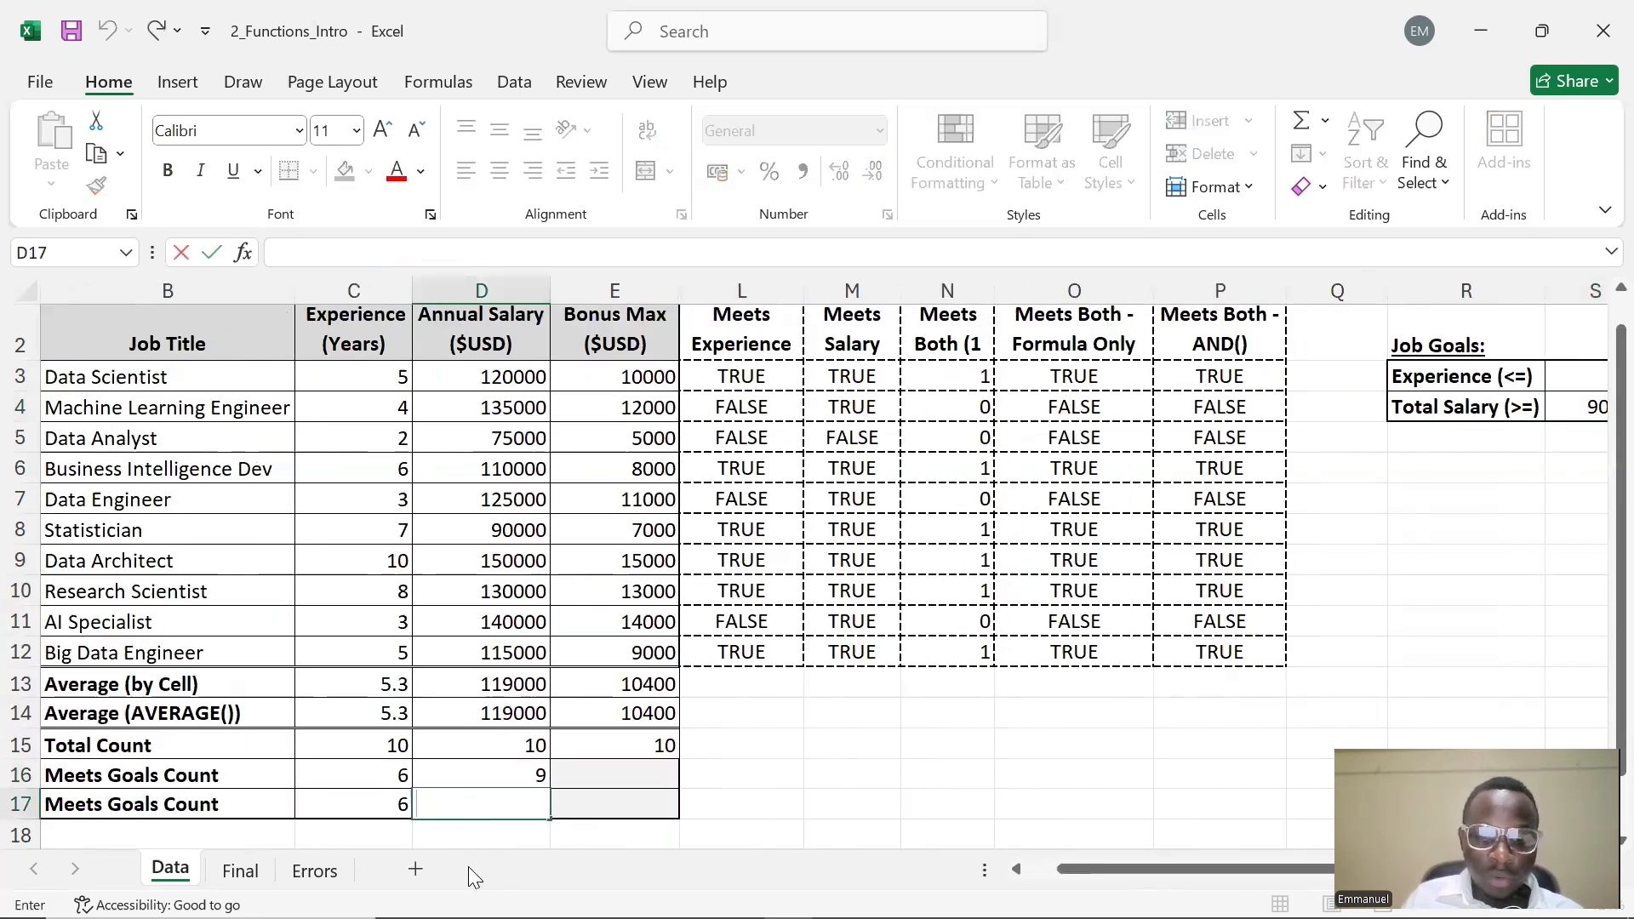
click(392, 807)
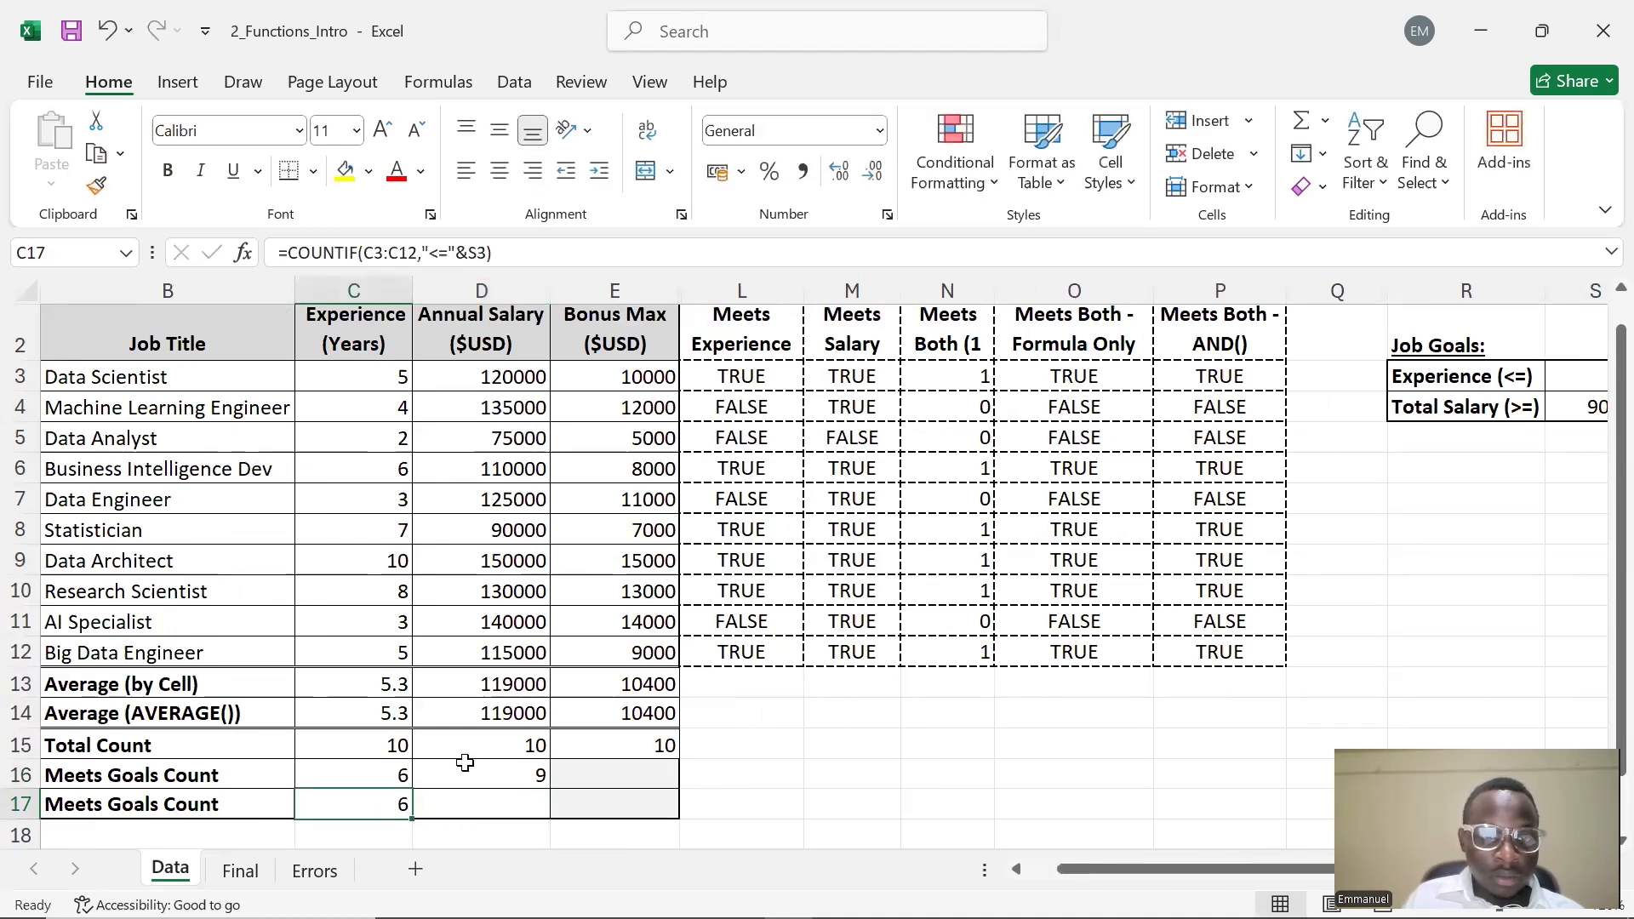
double_click(467, 801)
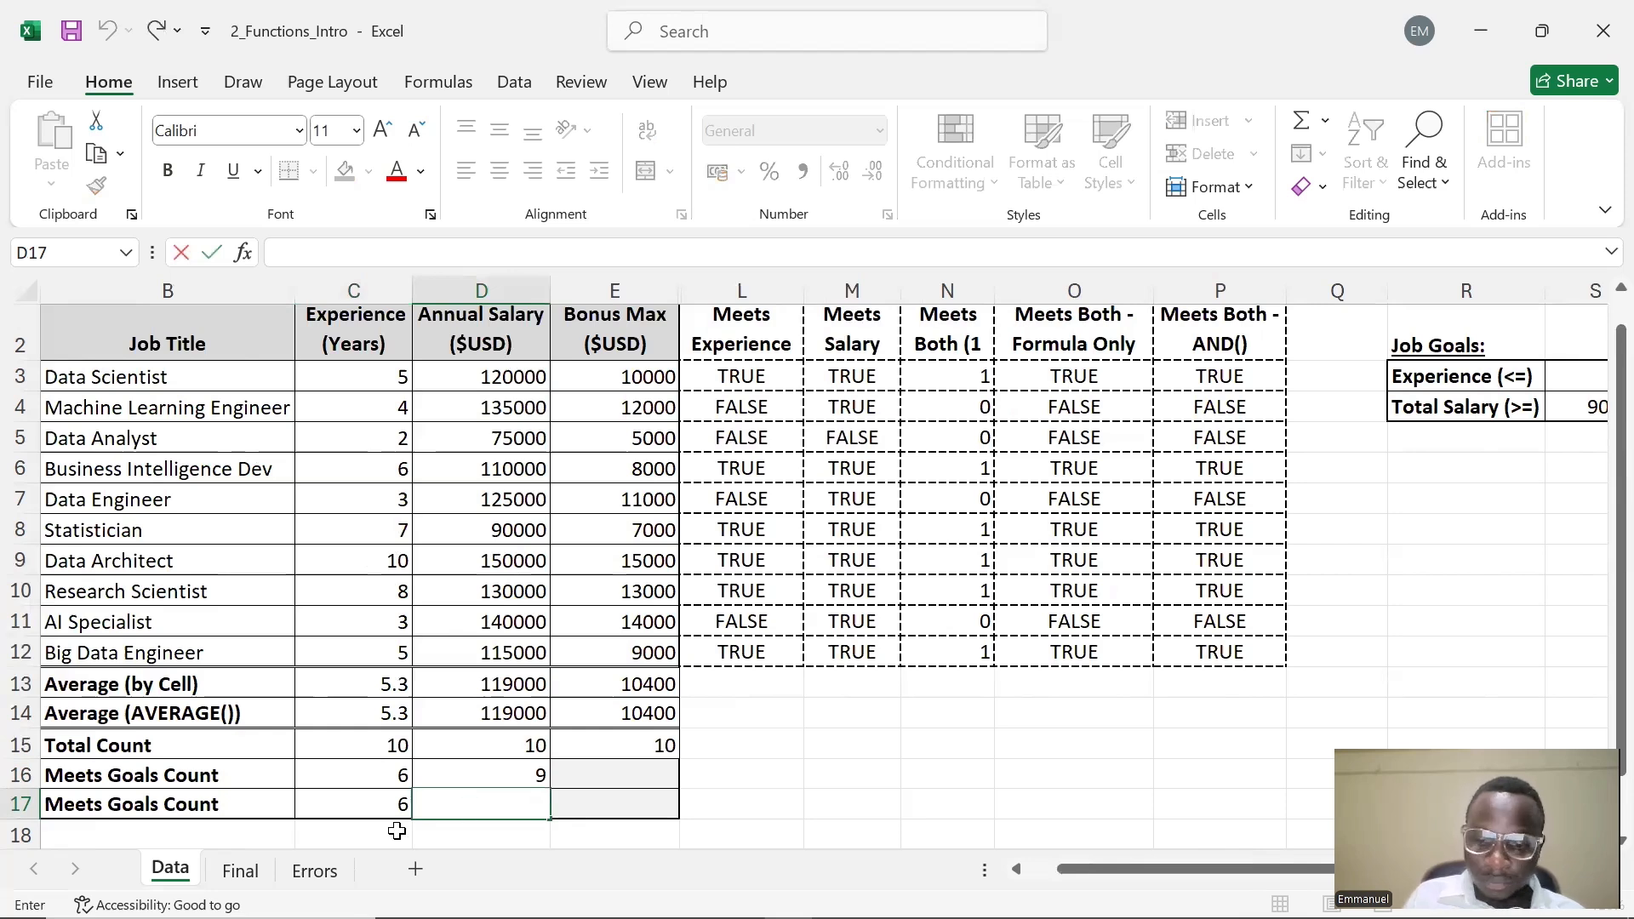
text(=COUNTIF)
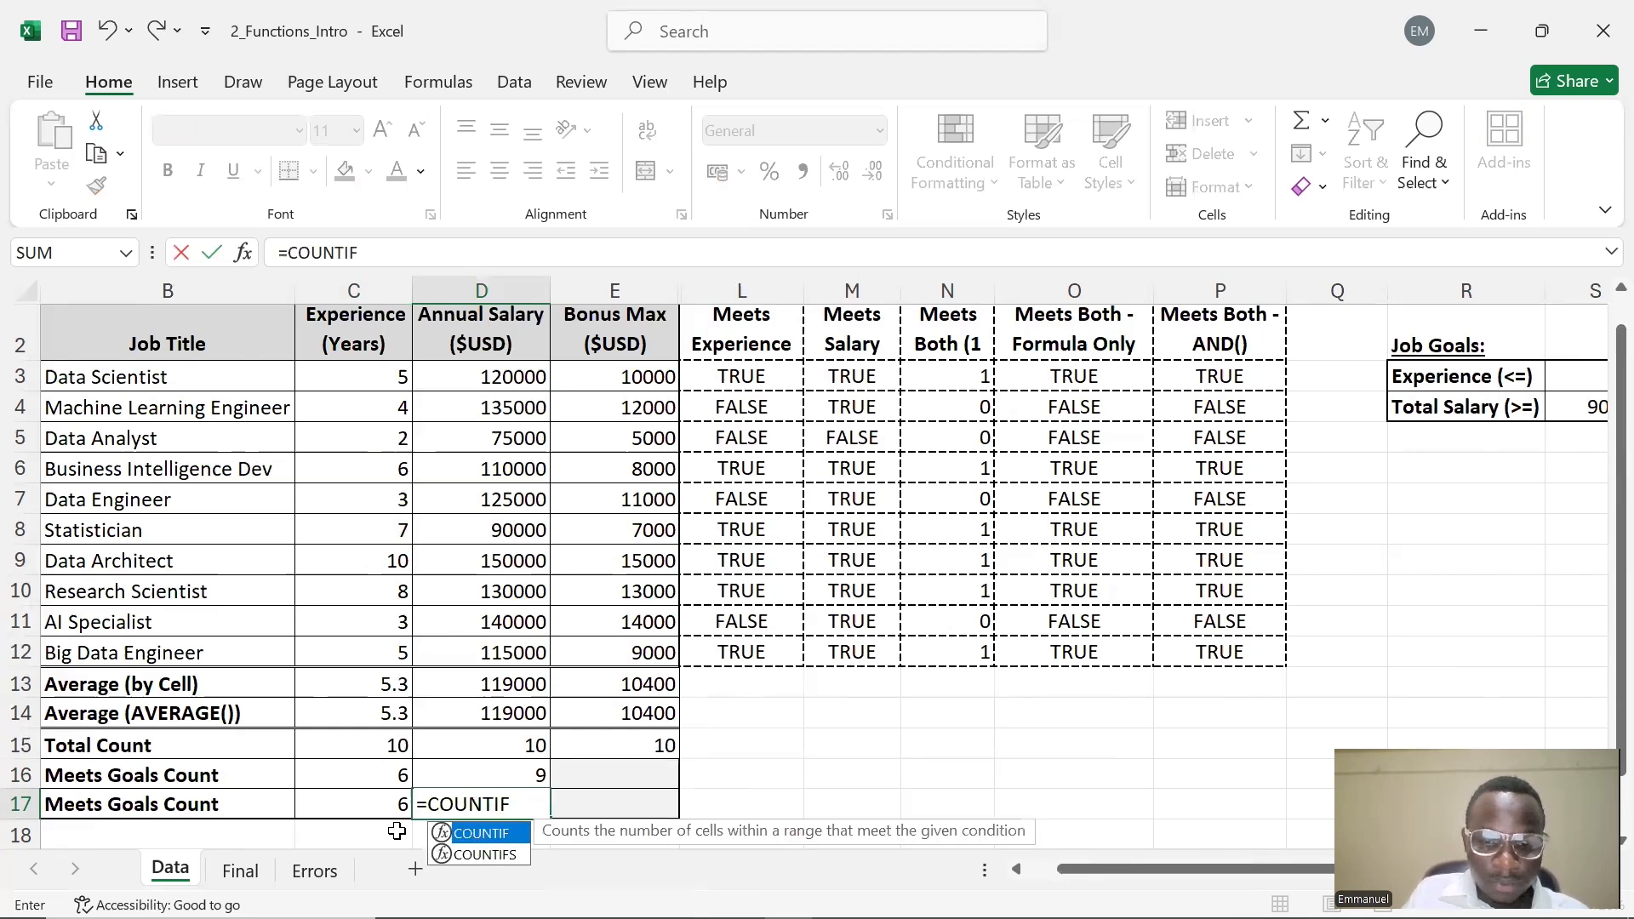
text(()
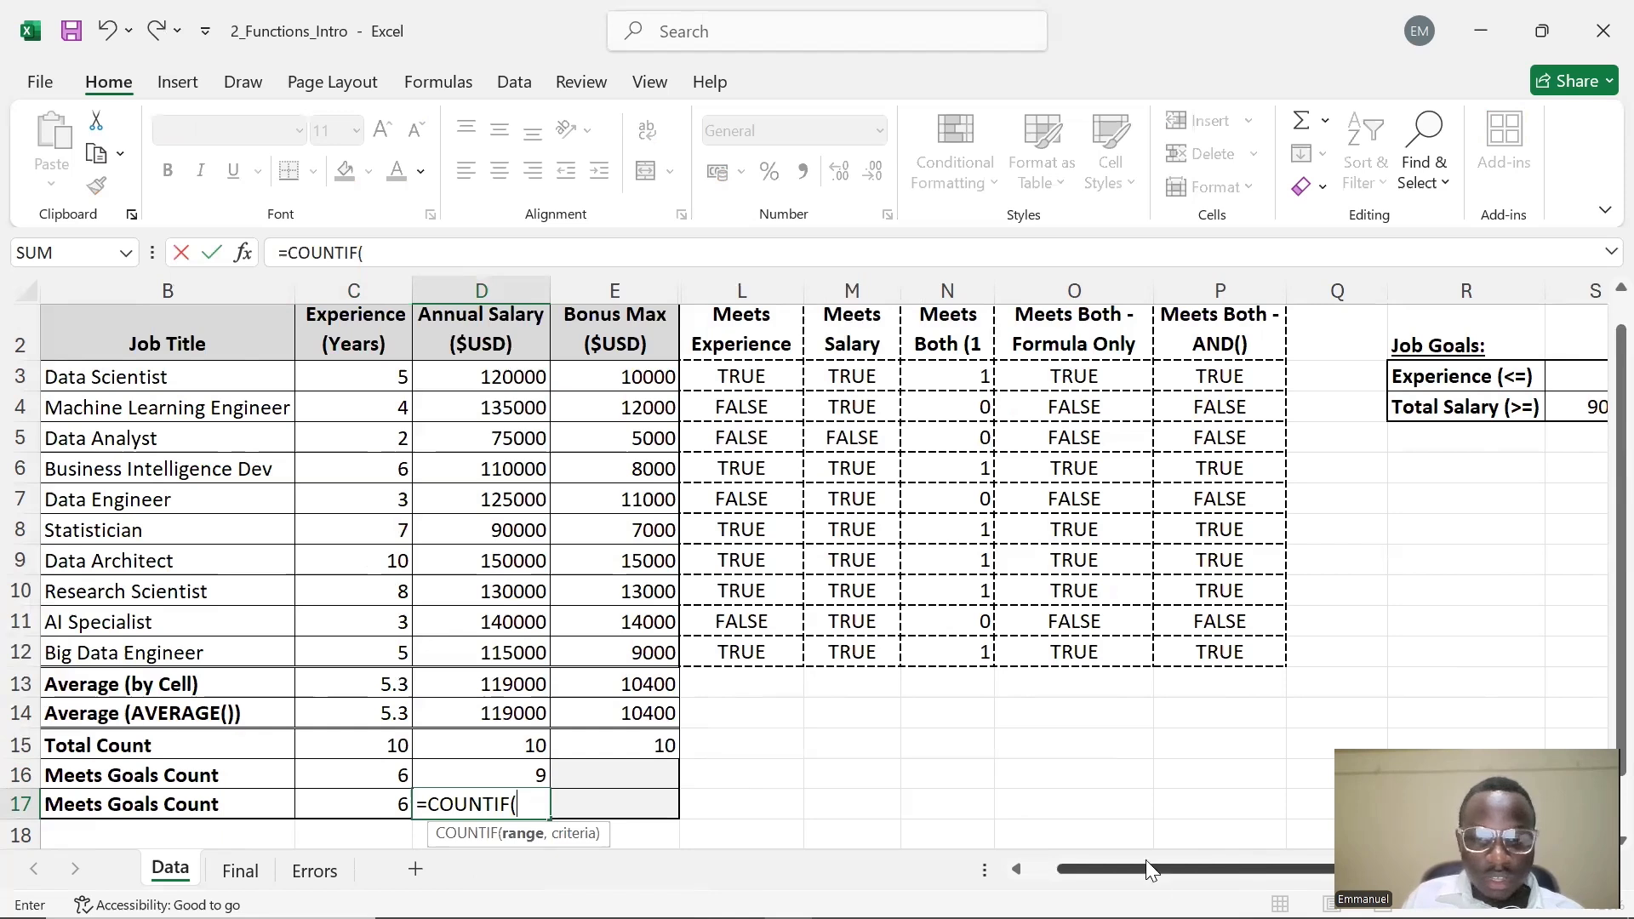
drag(1142, 875, 1187, 868)
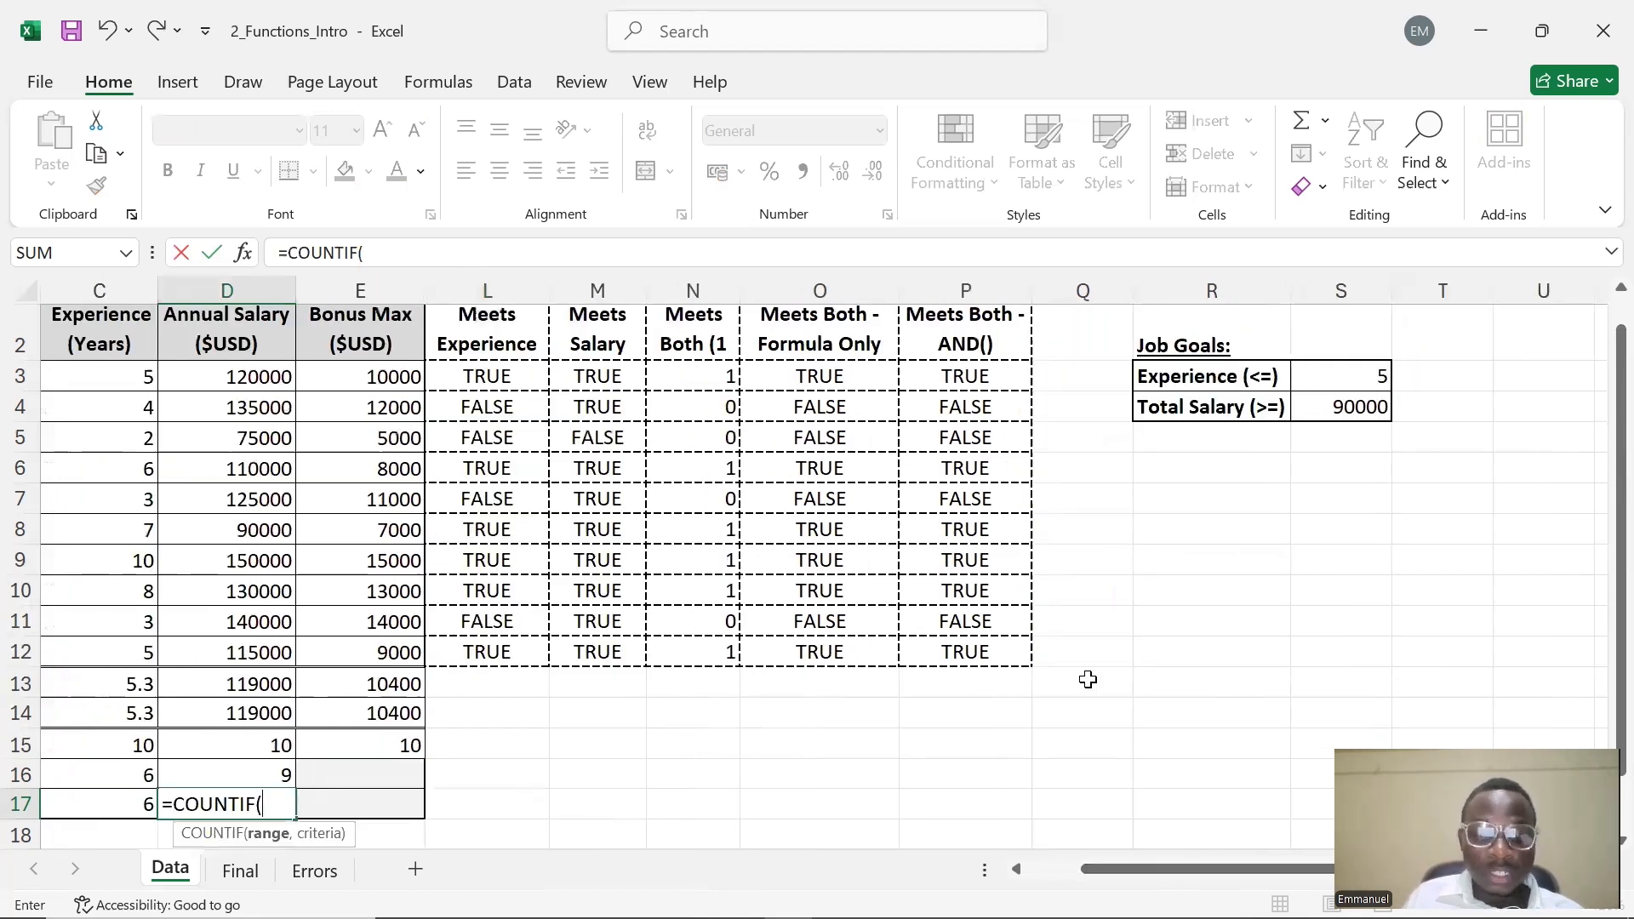
drag(242, 375, 228, 705)
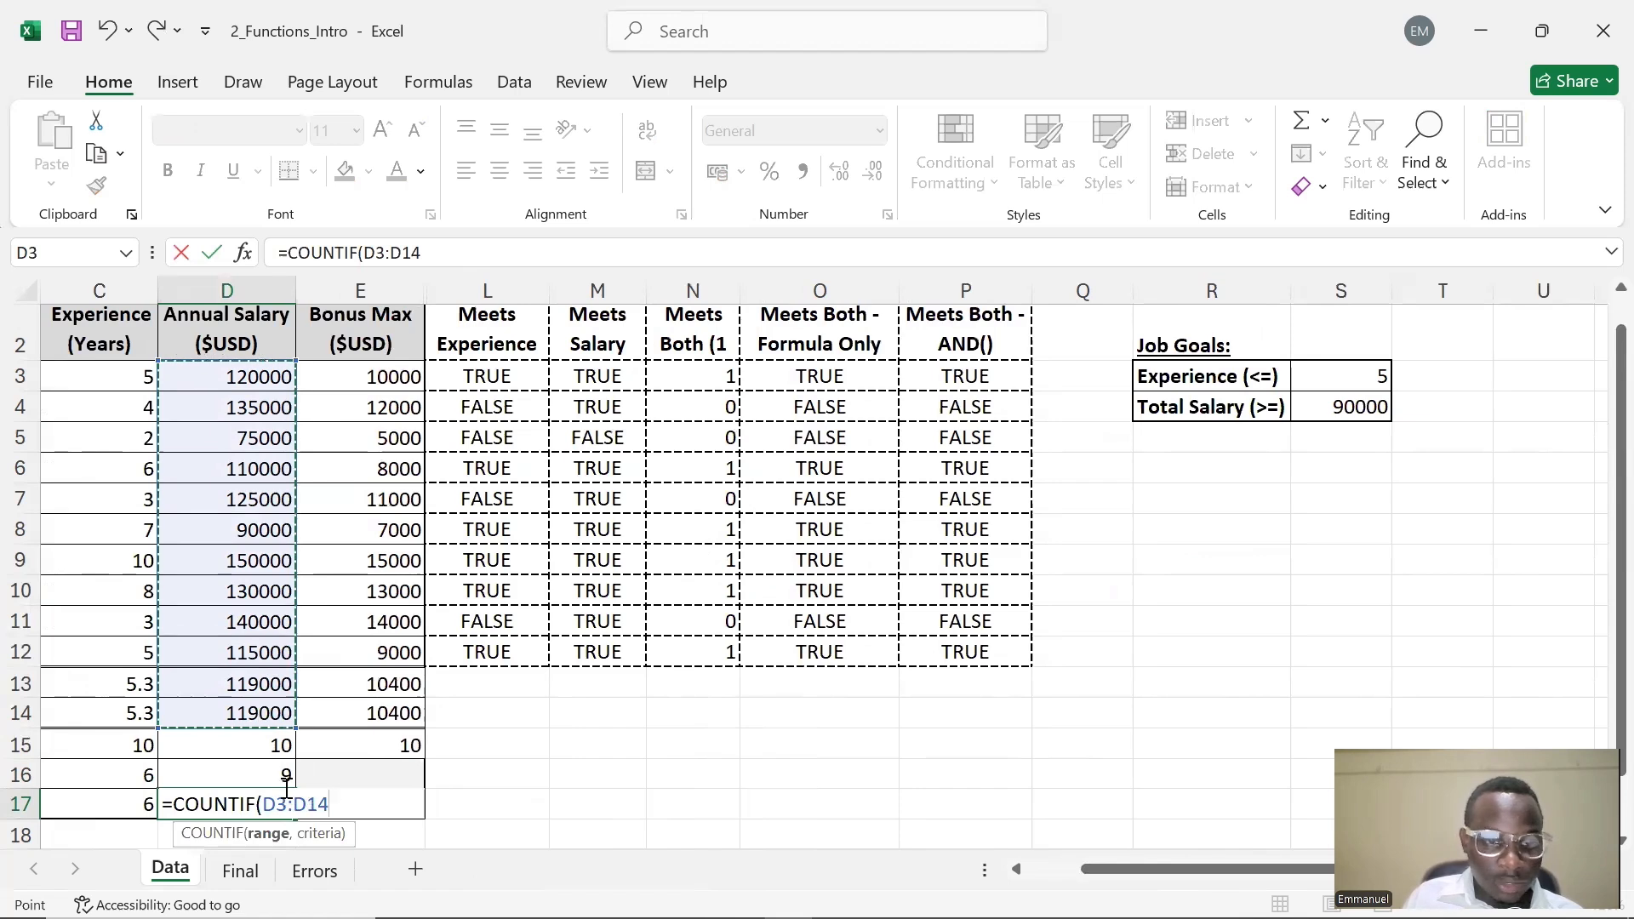
text(,)
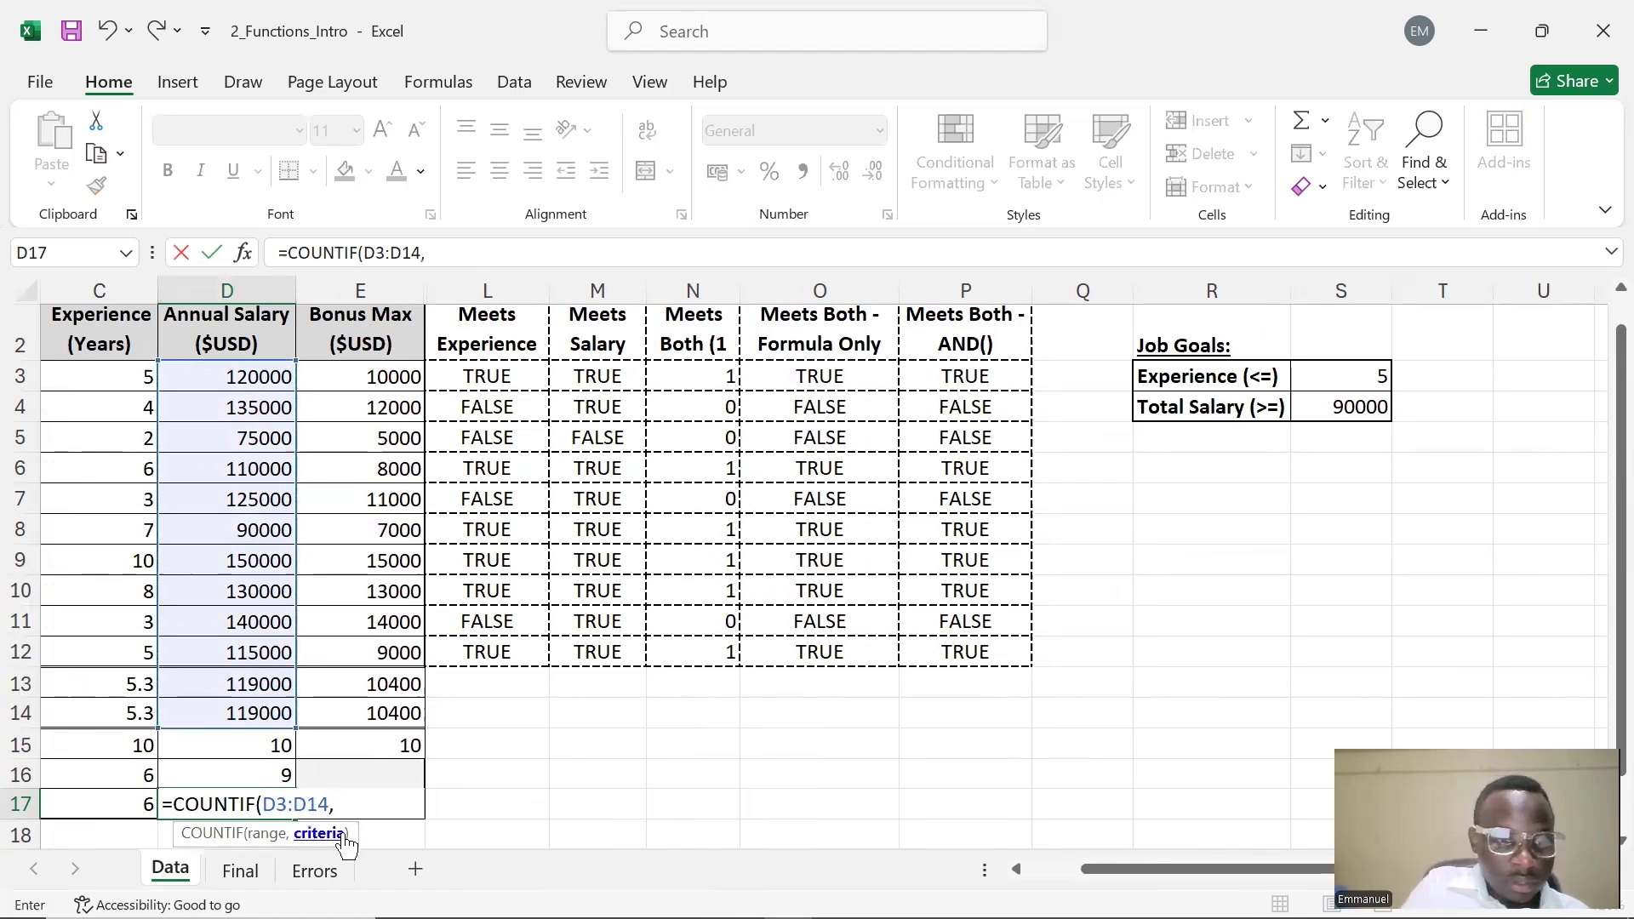
text("")
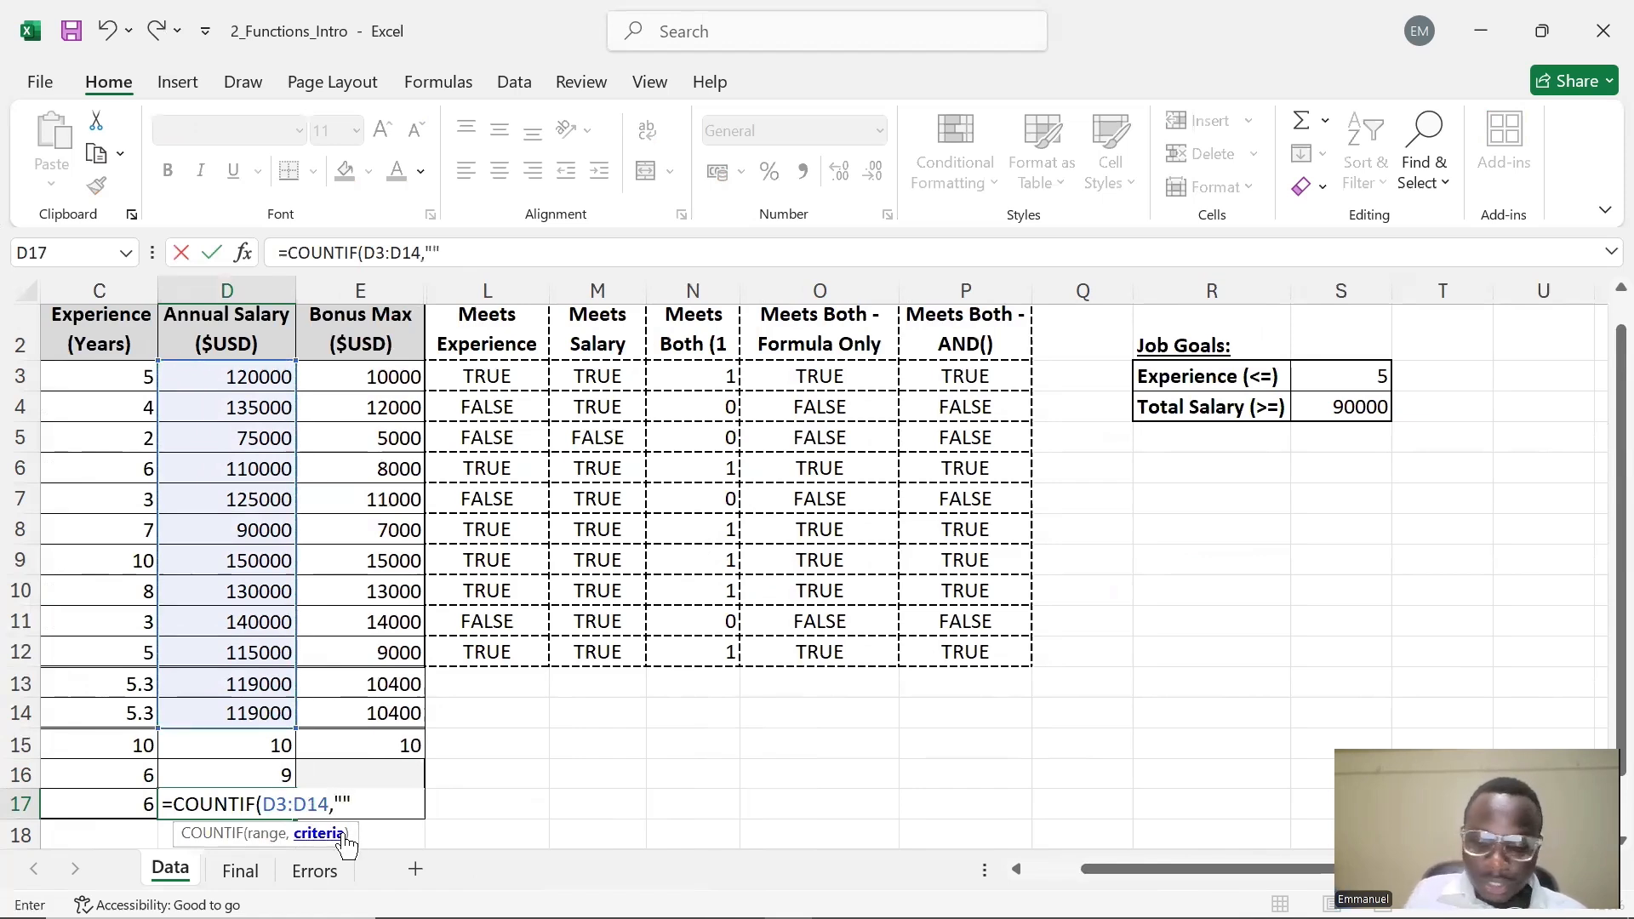
text(<)
key(BackSpace)
key(Left)
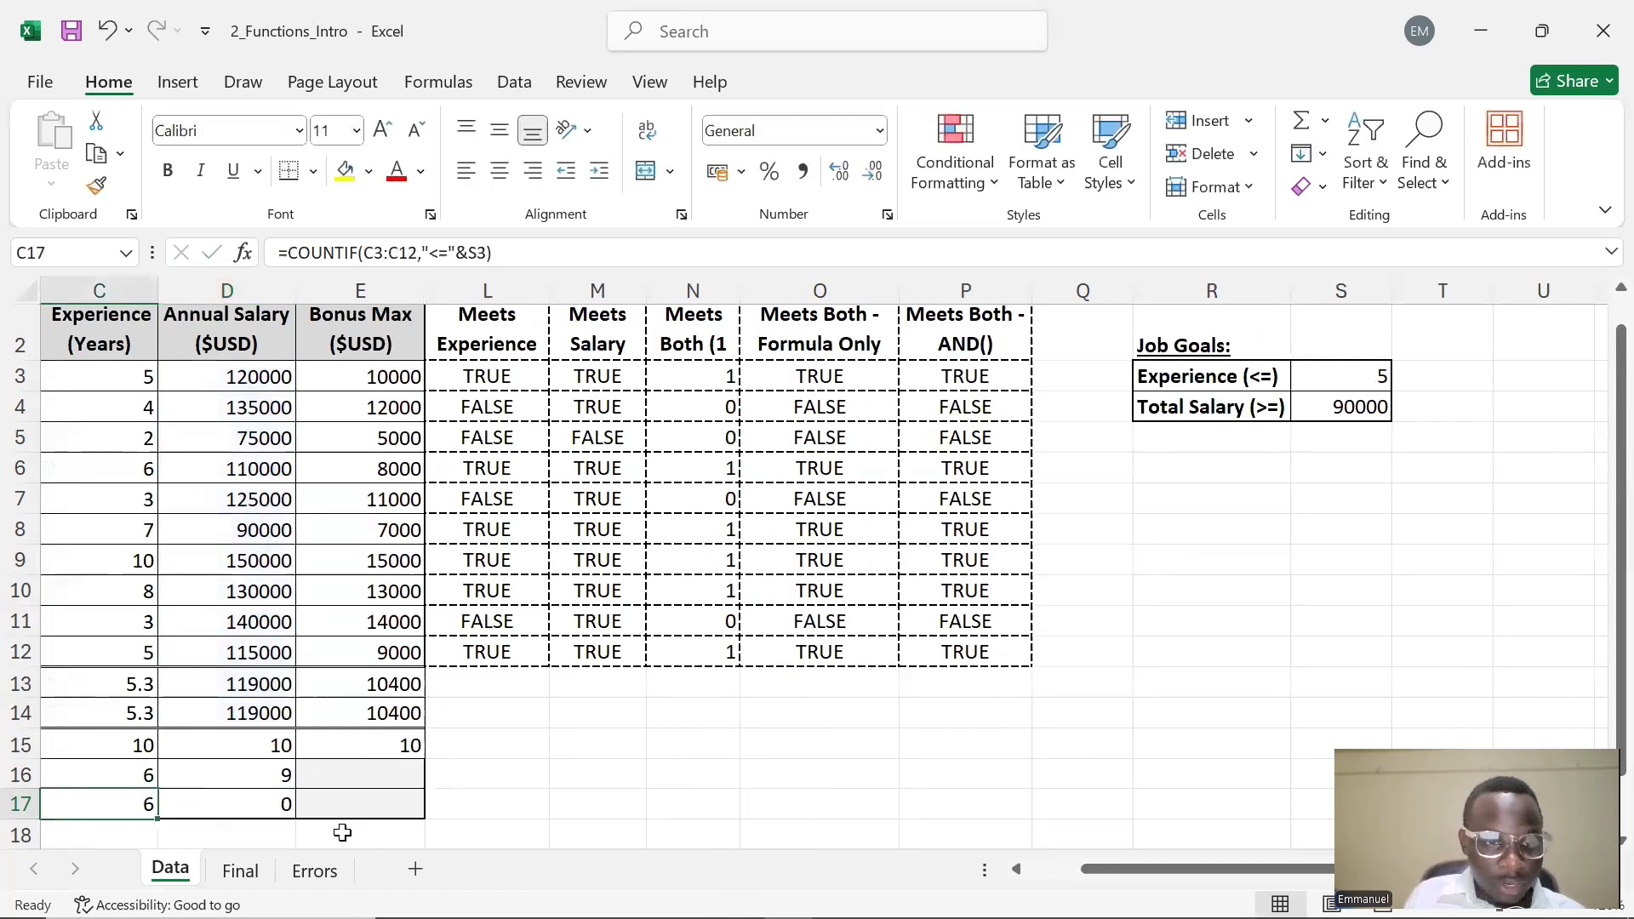
Change D17's criterion to ">="&S4 so it references the Total Salary goal cell
double_click(263, 804)
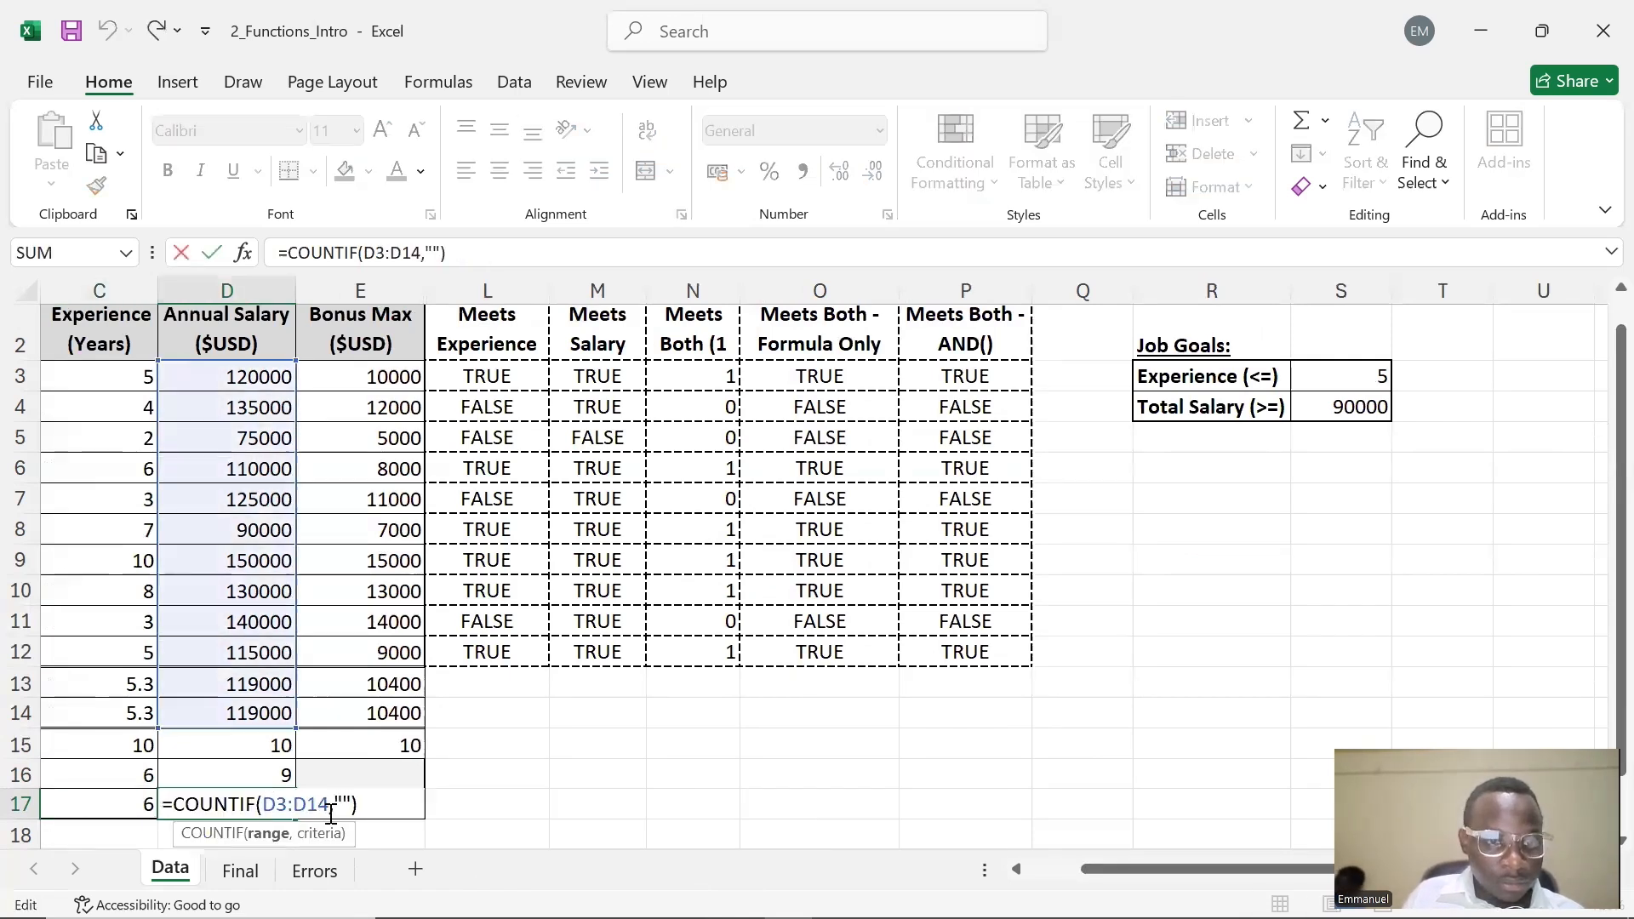
click(344, 805)
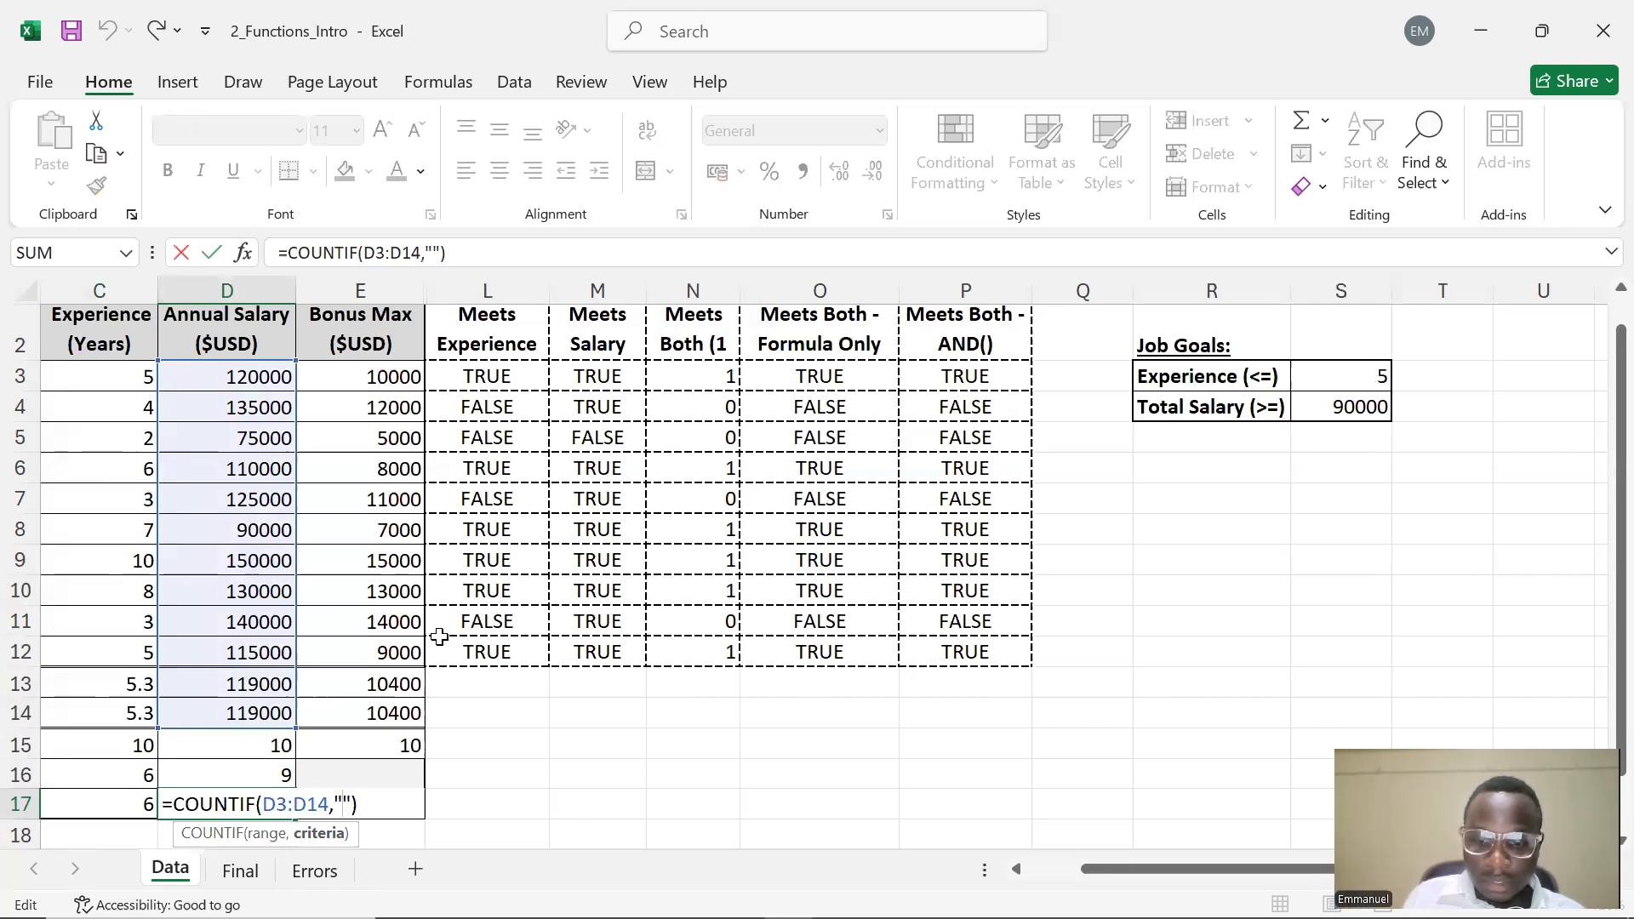
text(=)
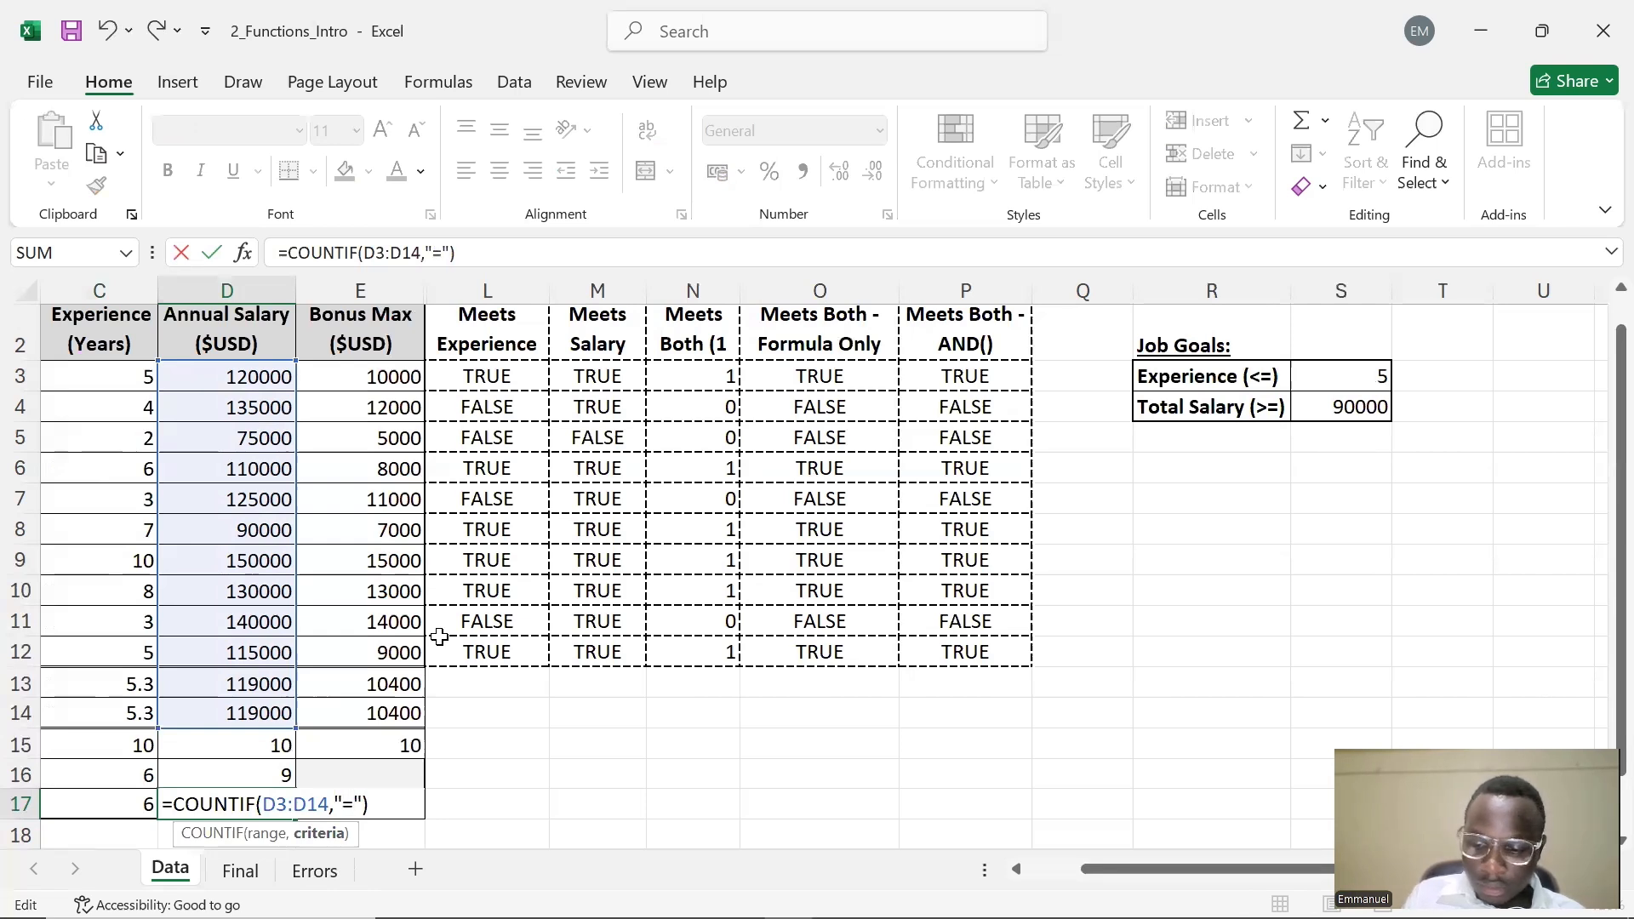
text(>)
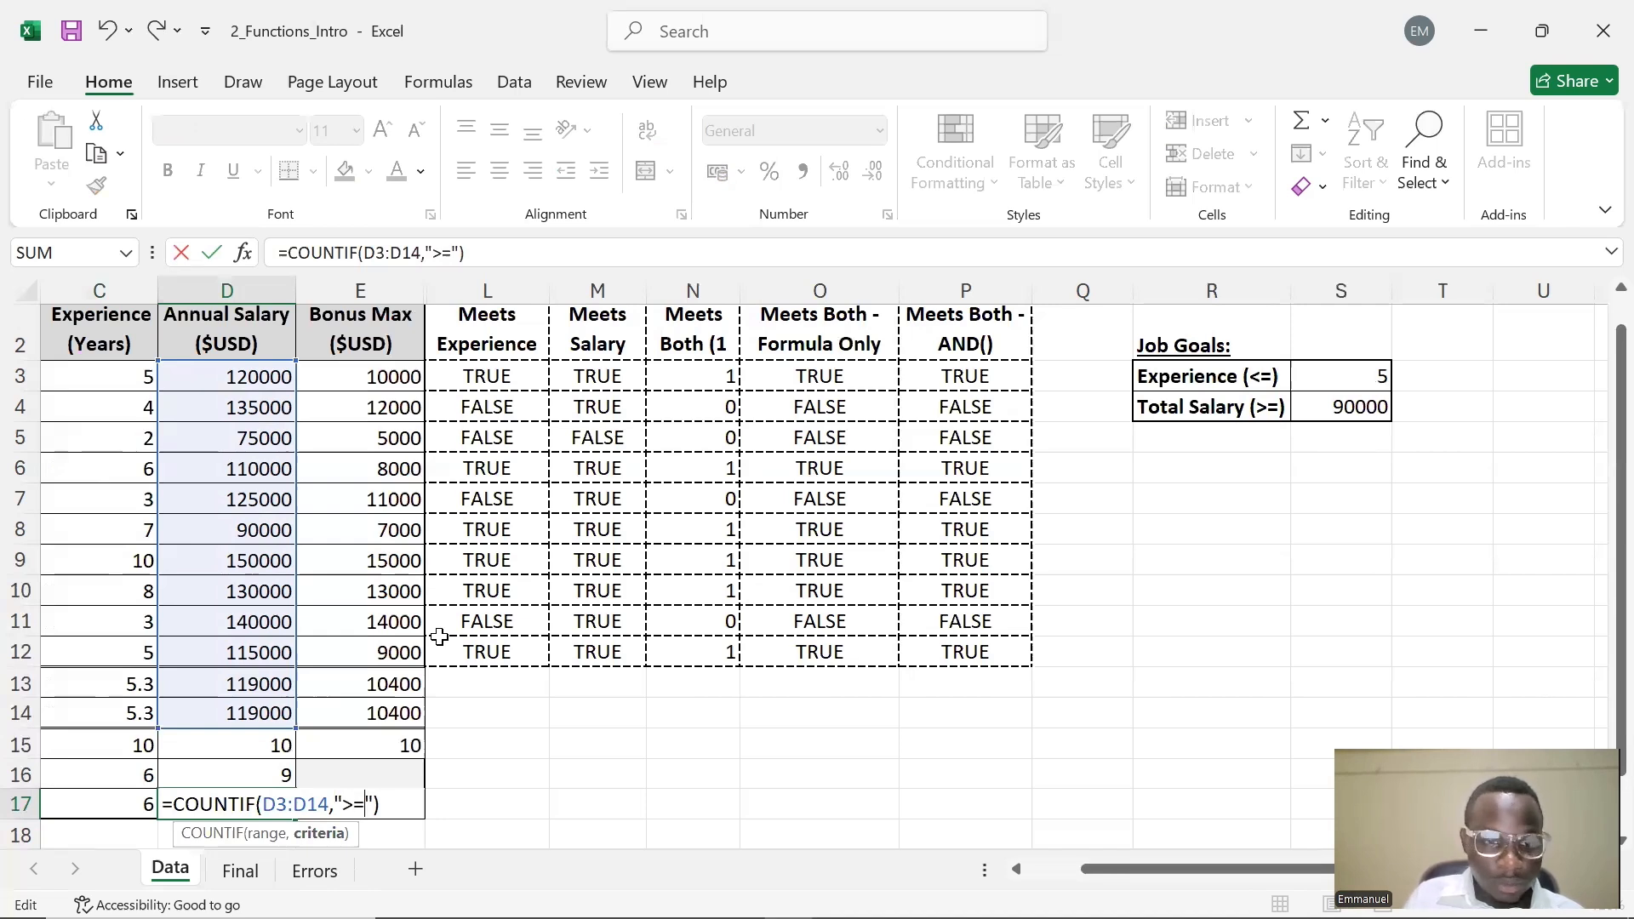
text(&)
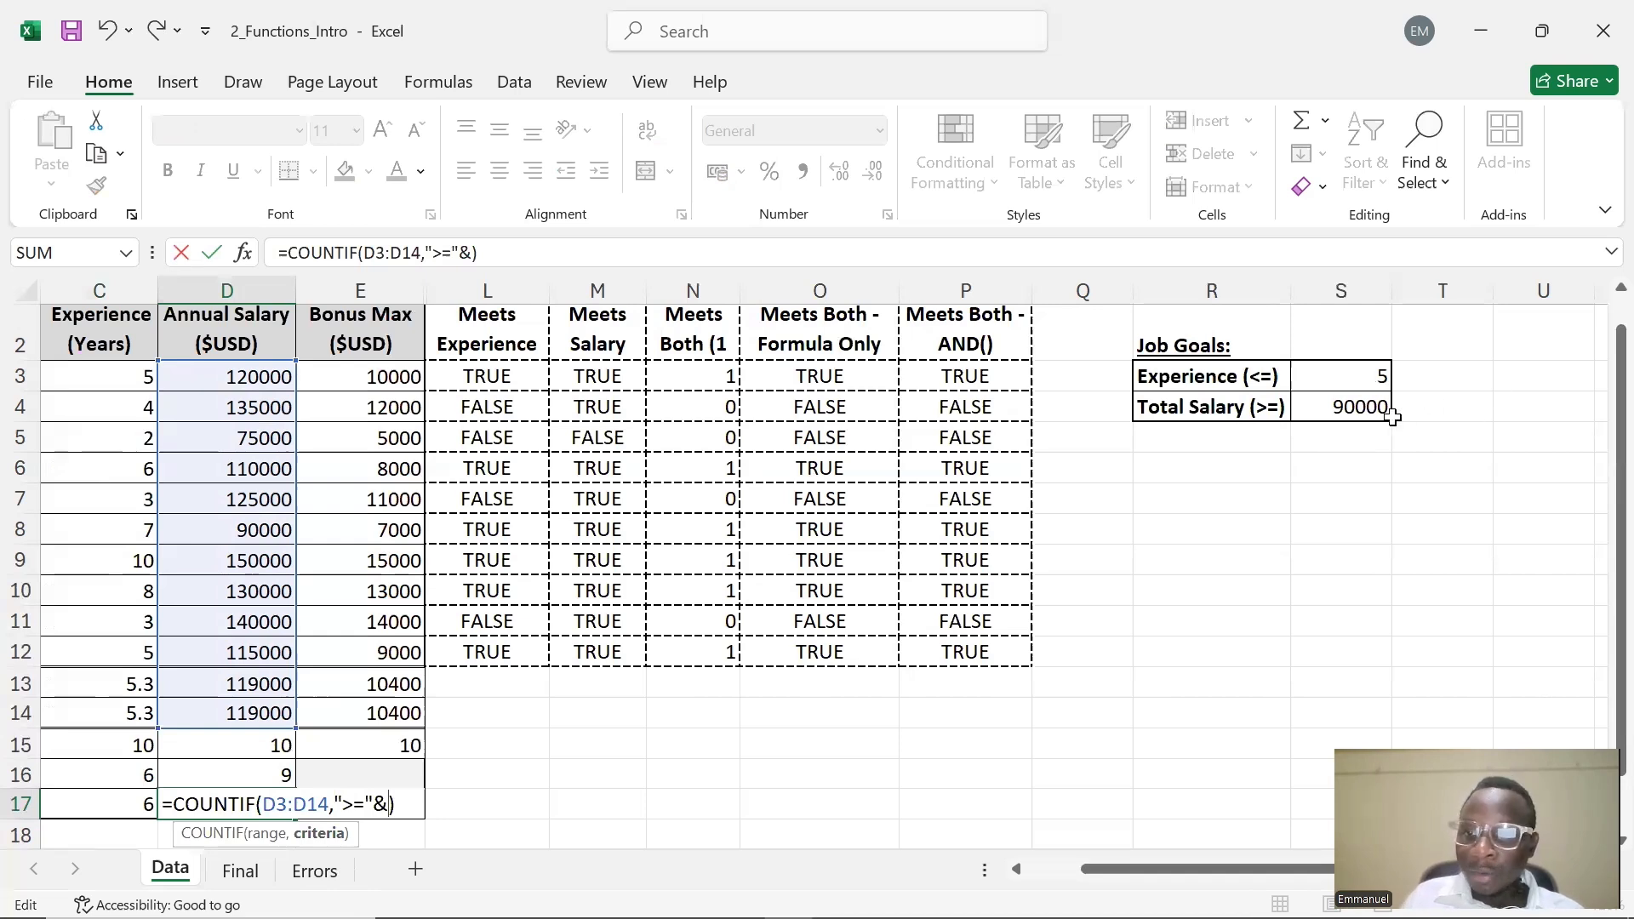
click(1362, 416)
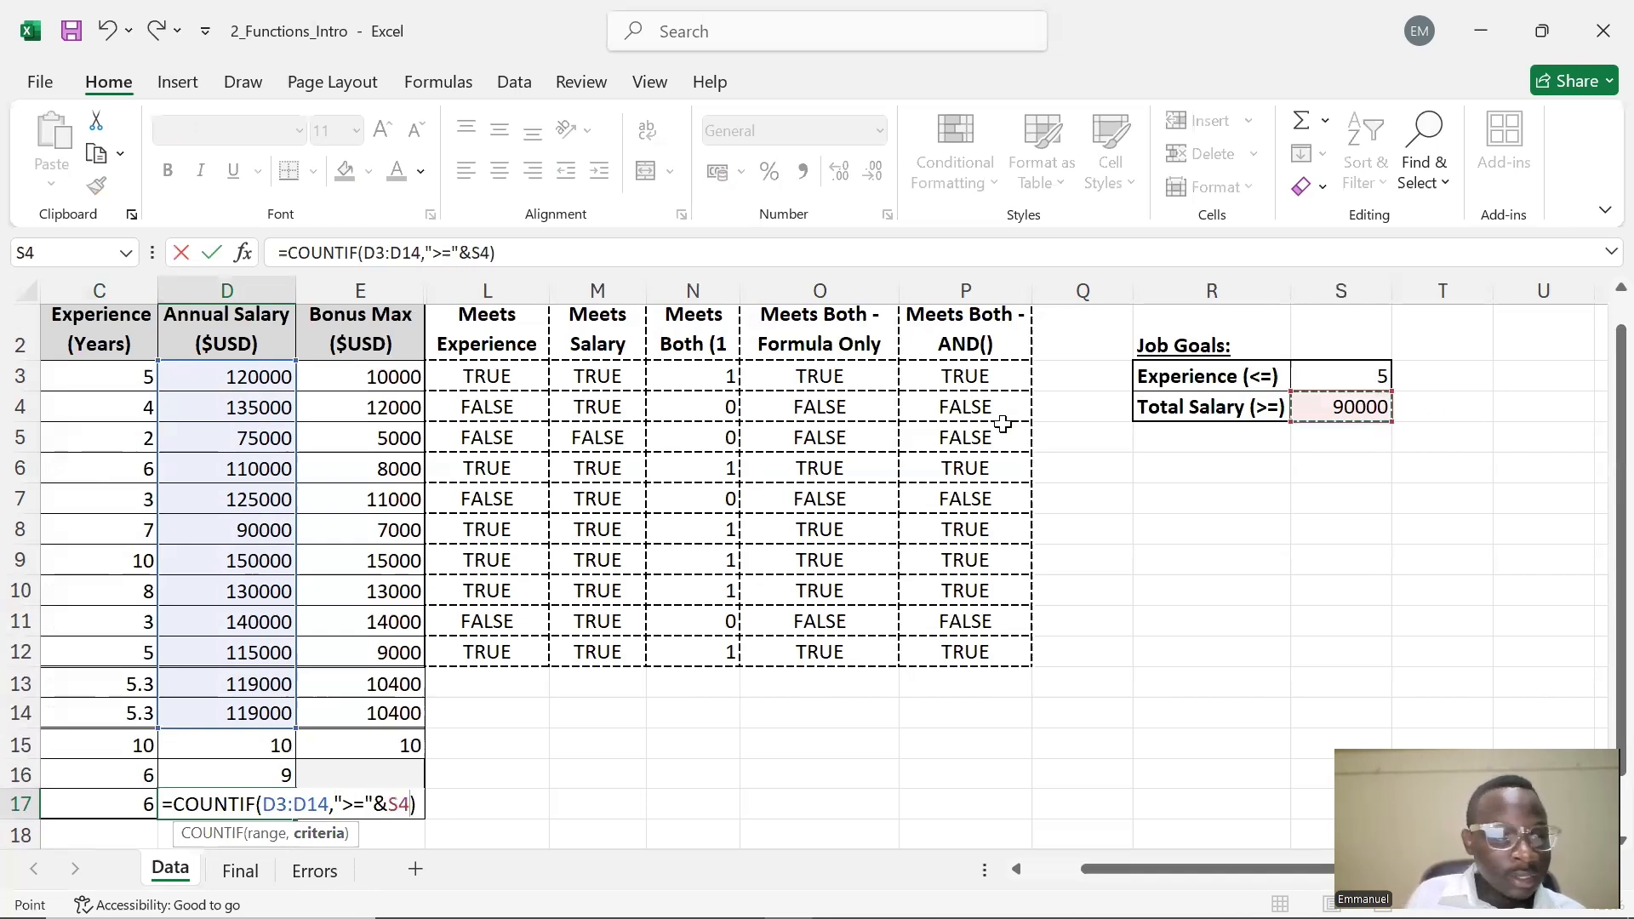
key(Return)
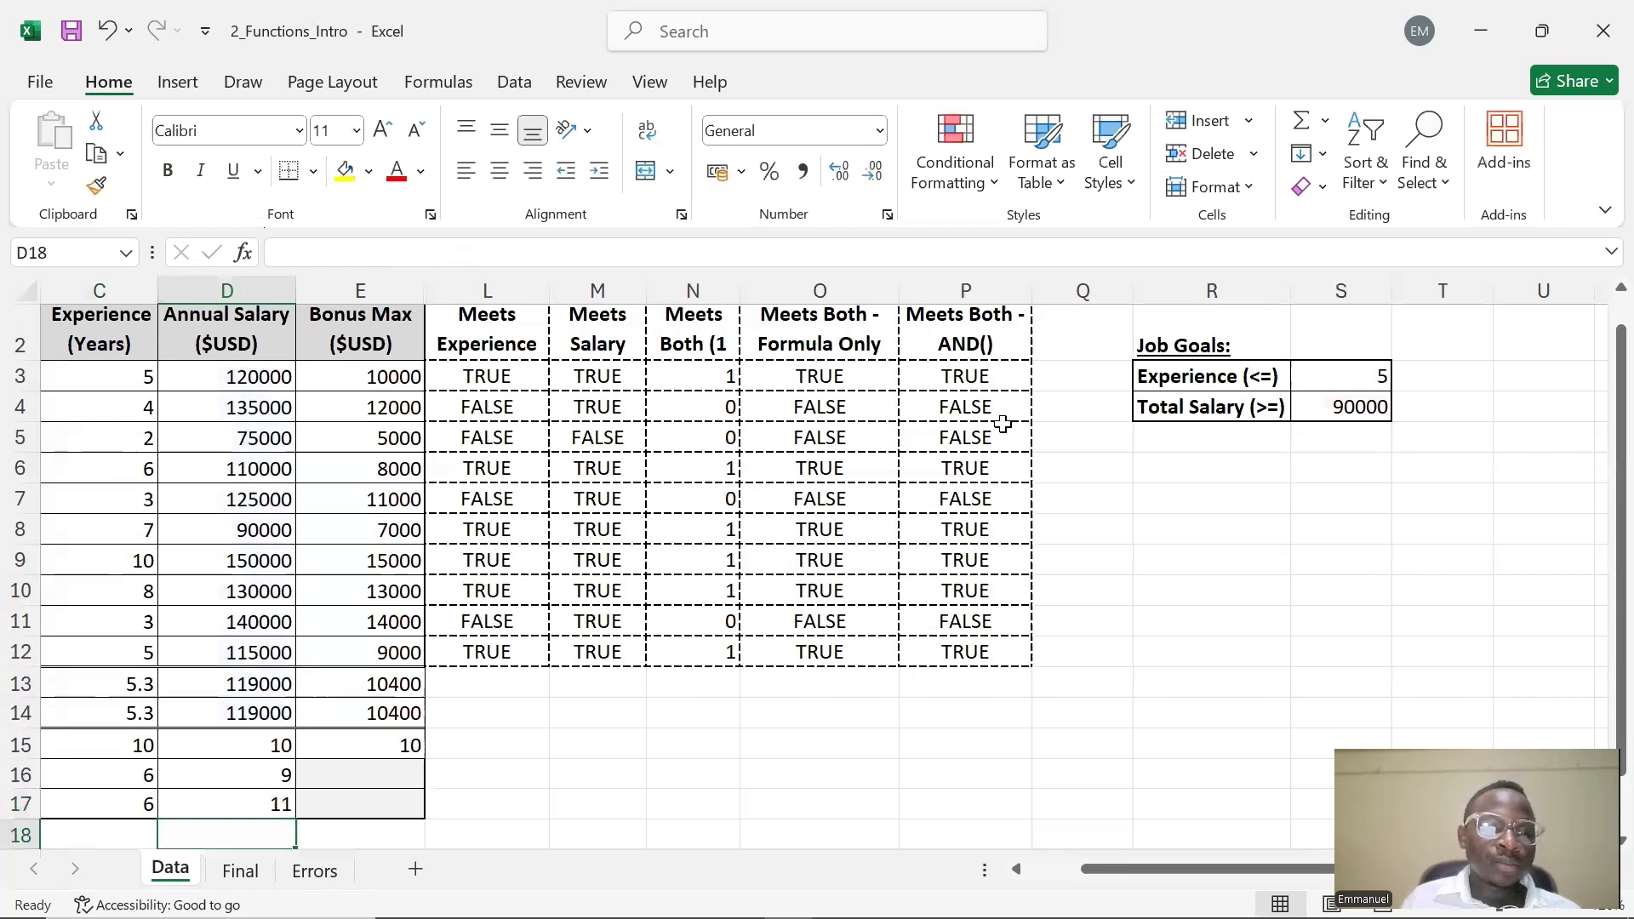
Correct D17's COUNTIF range to D3:D12
click(215, 814)
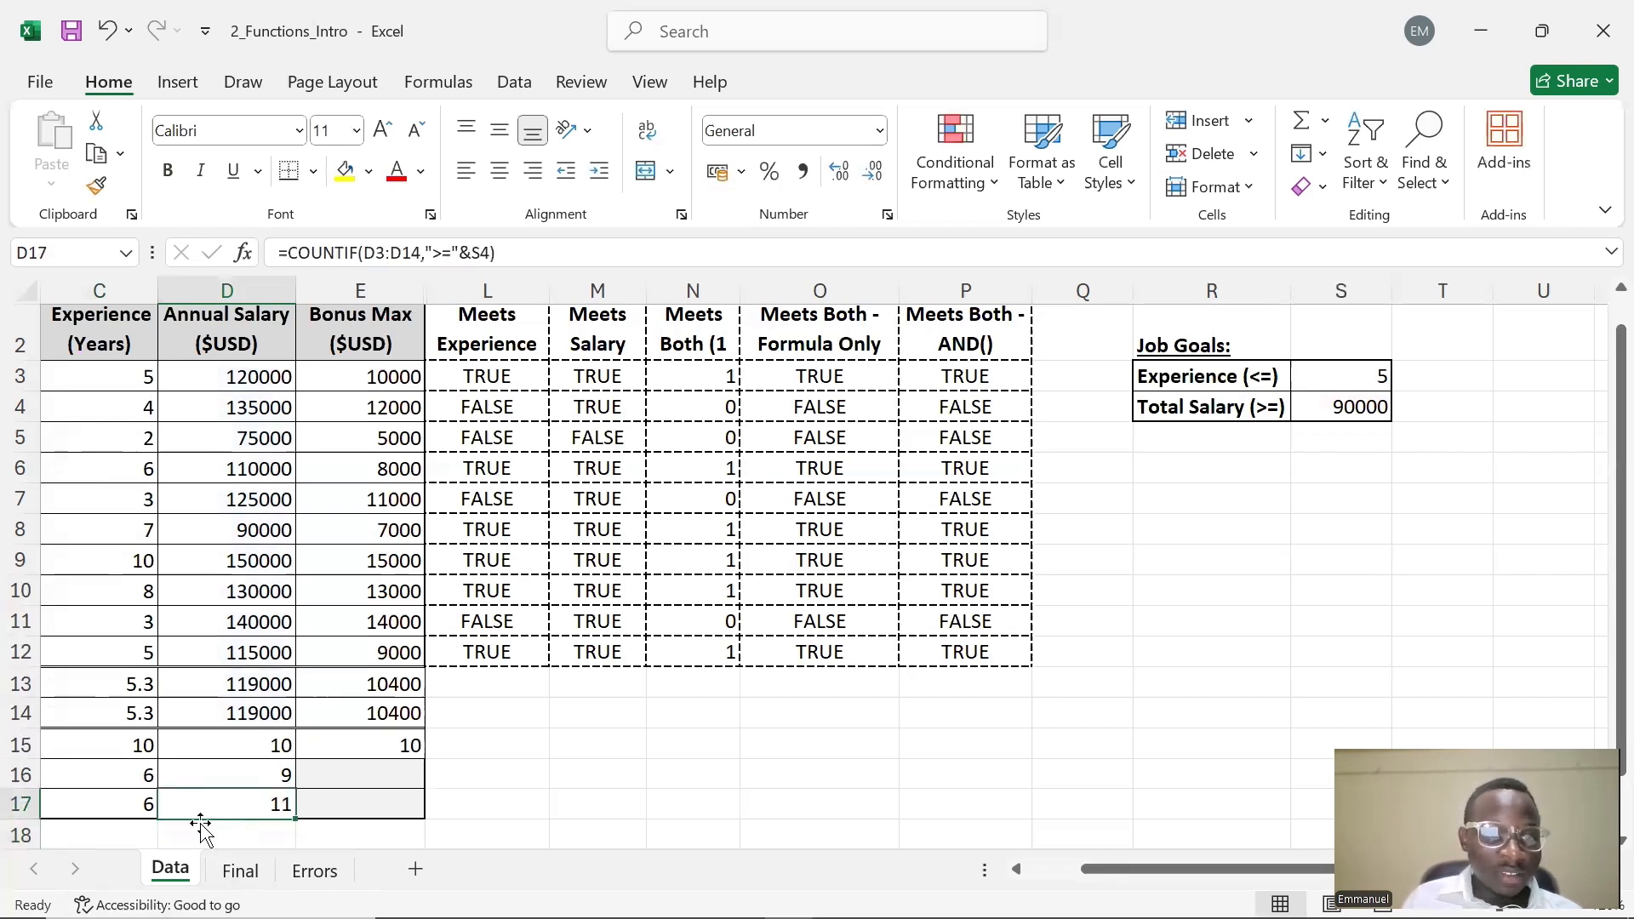
click(423, 253)
key(BackSpace)
text(2)
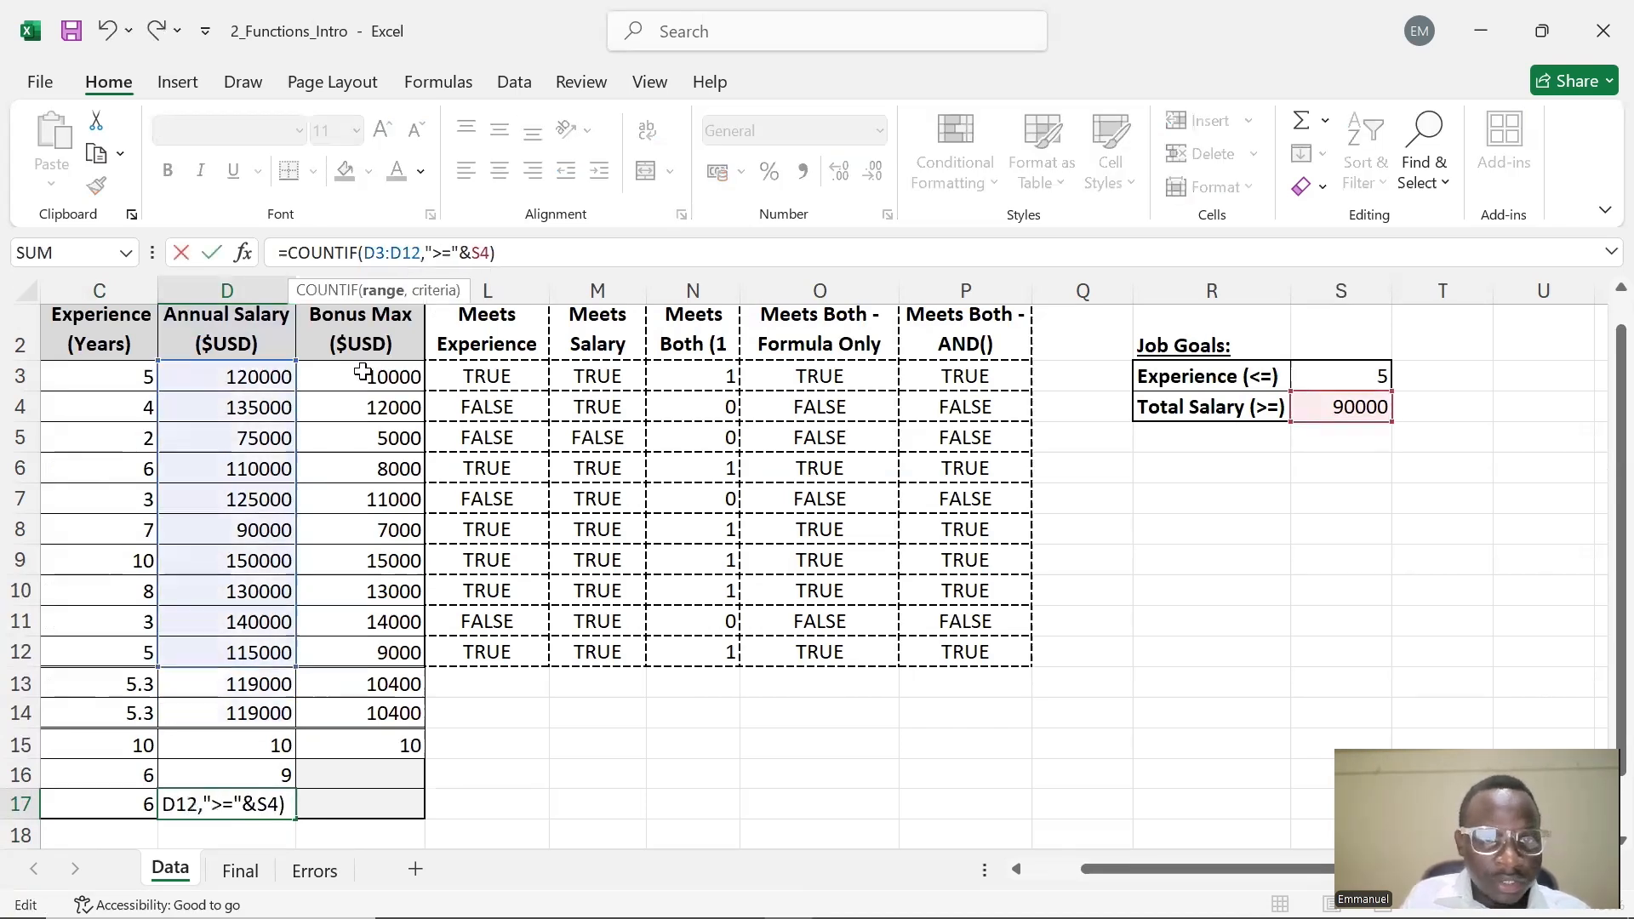
key(Return)
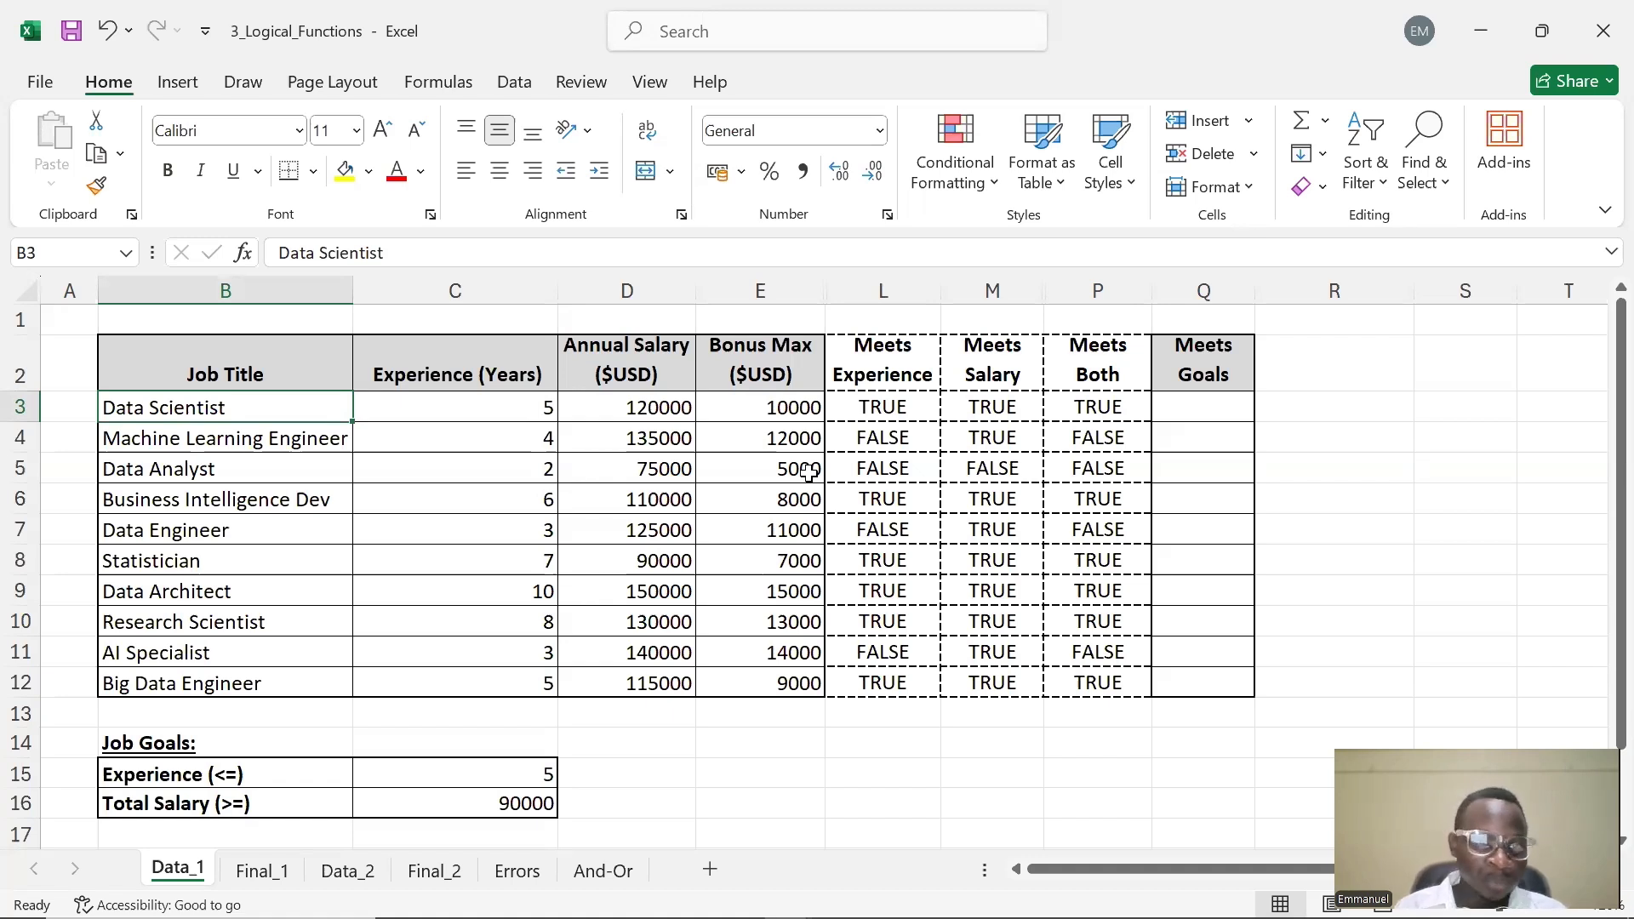
click(1159, 406)
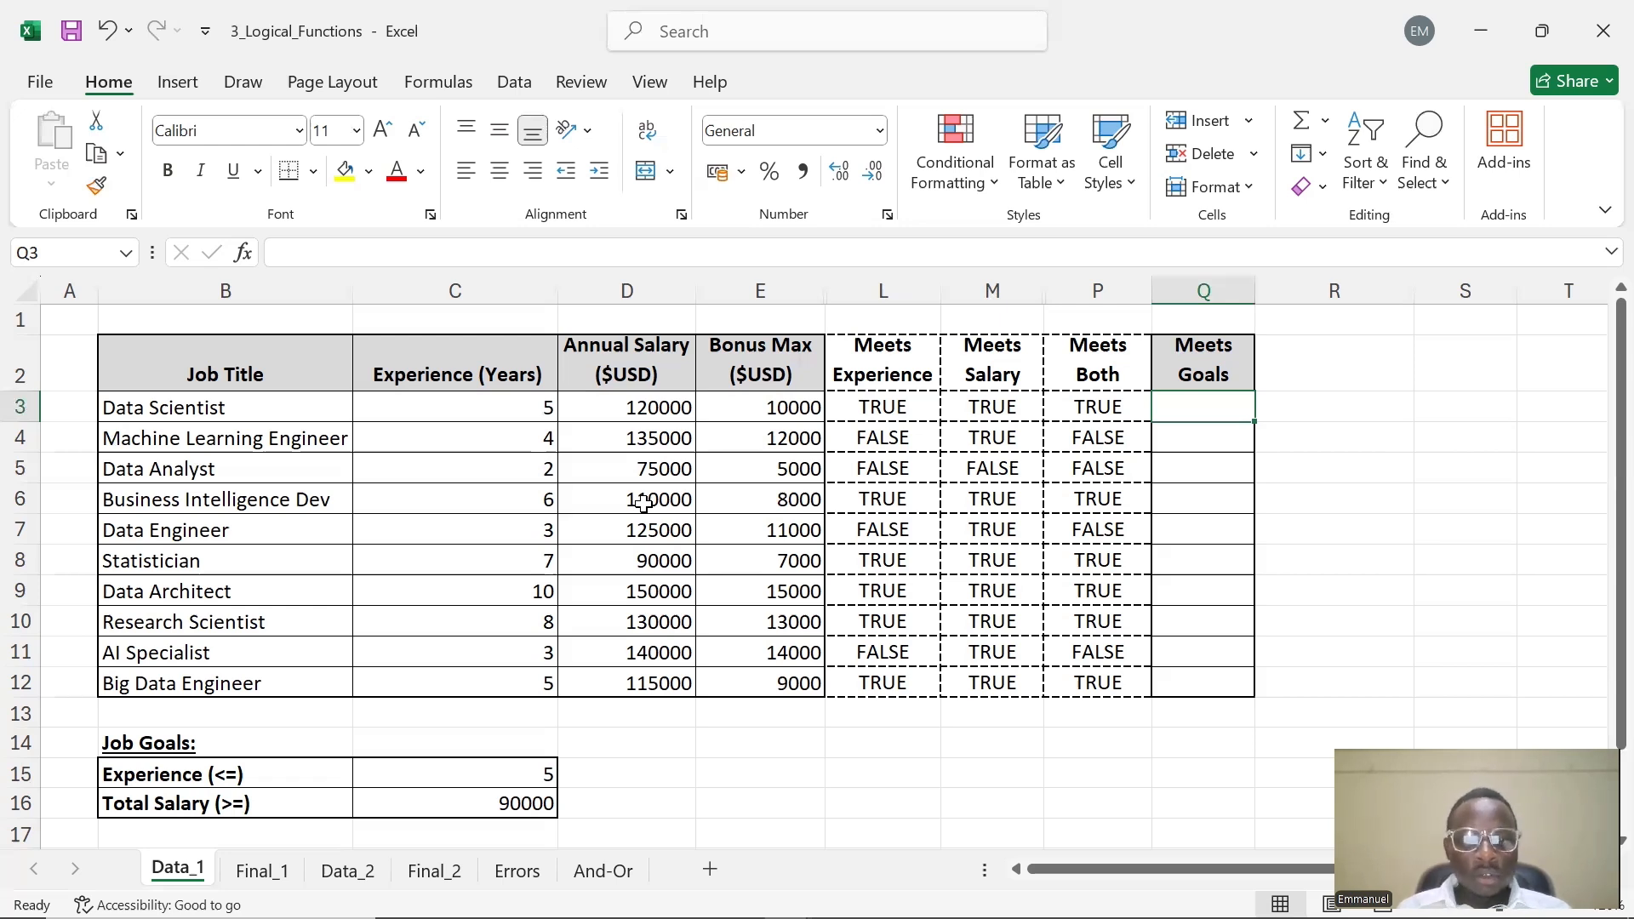
double_click(1180, 406)
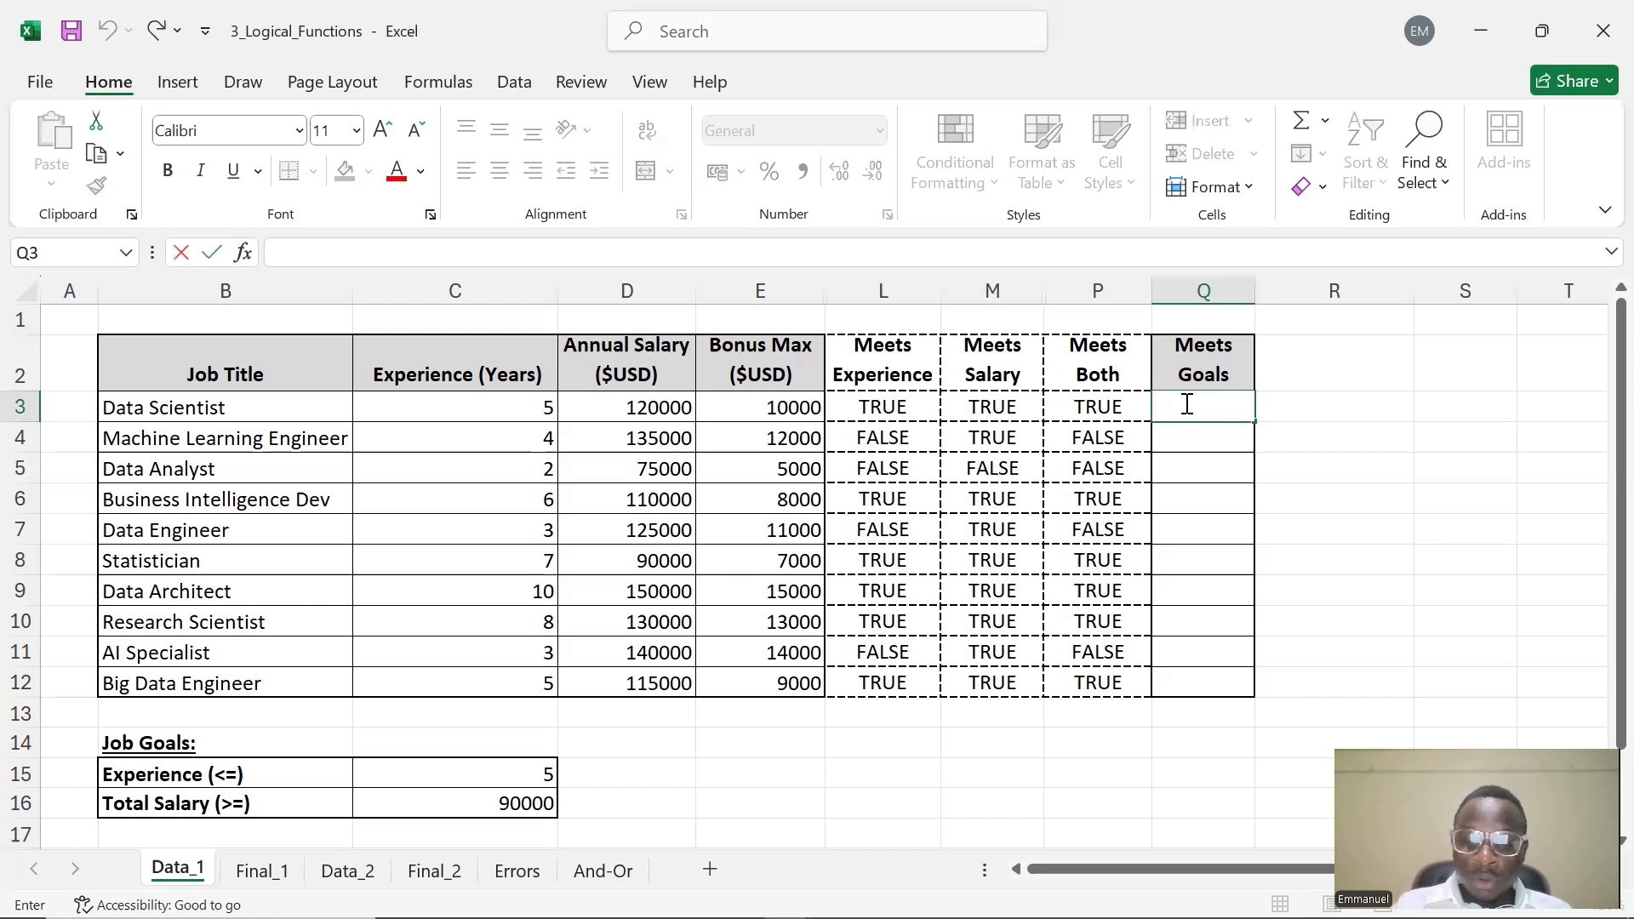
text(=)
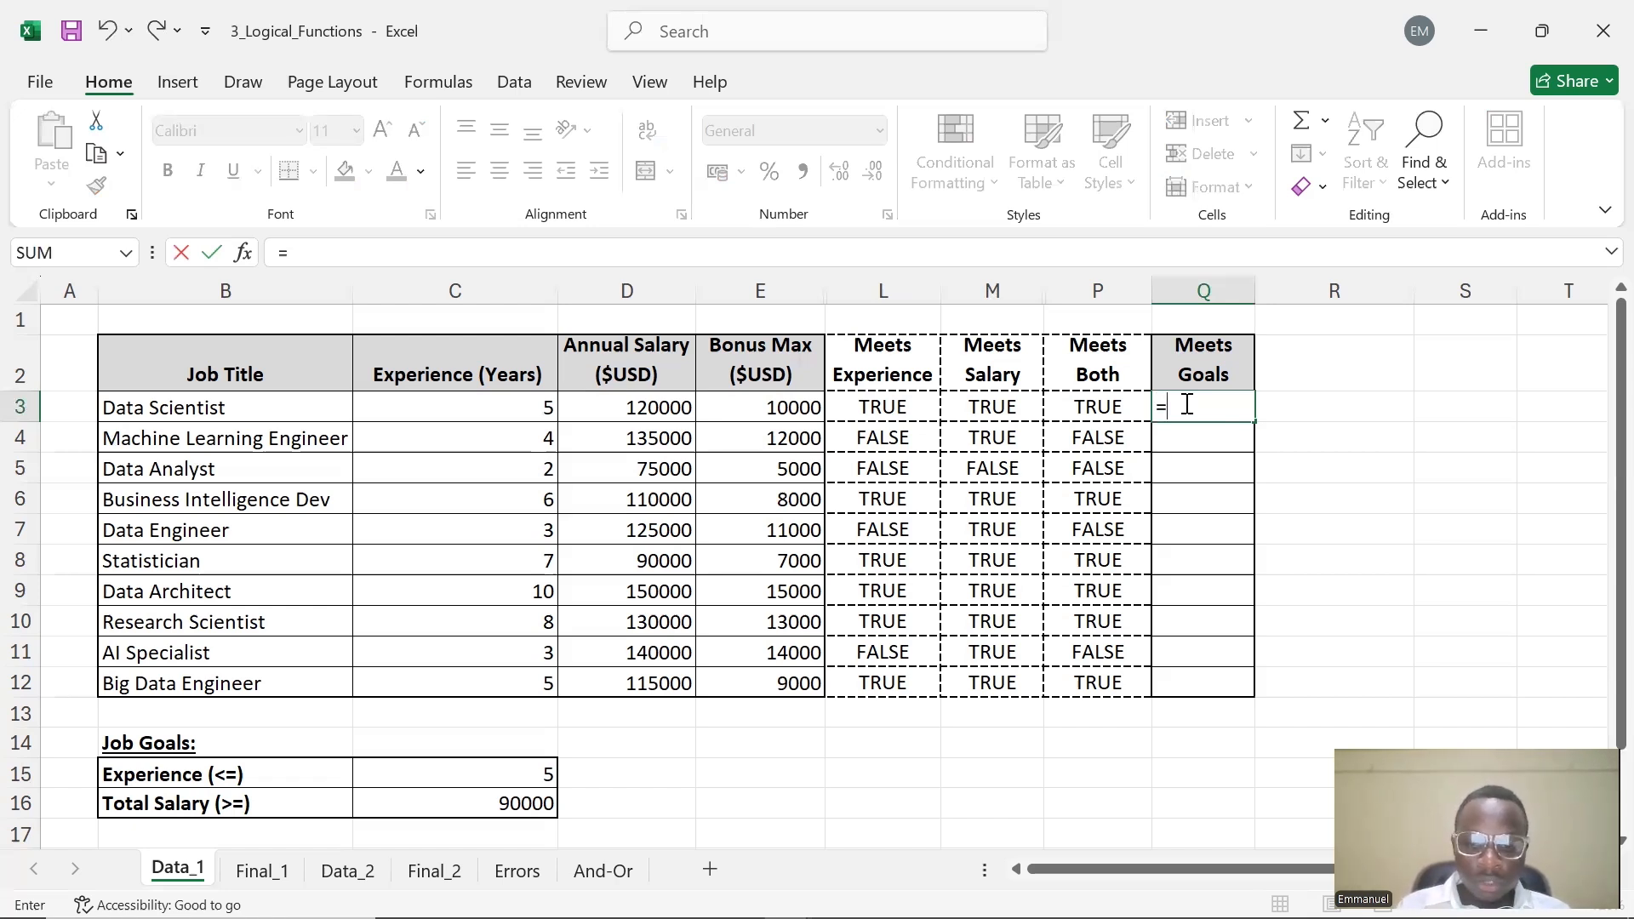
text(IF)
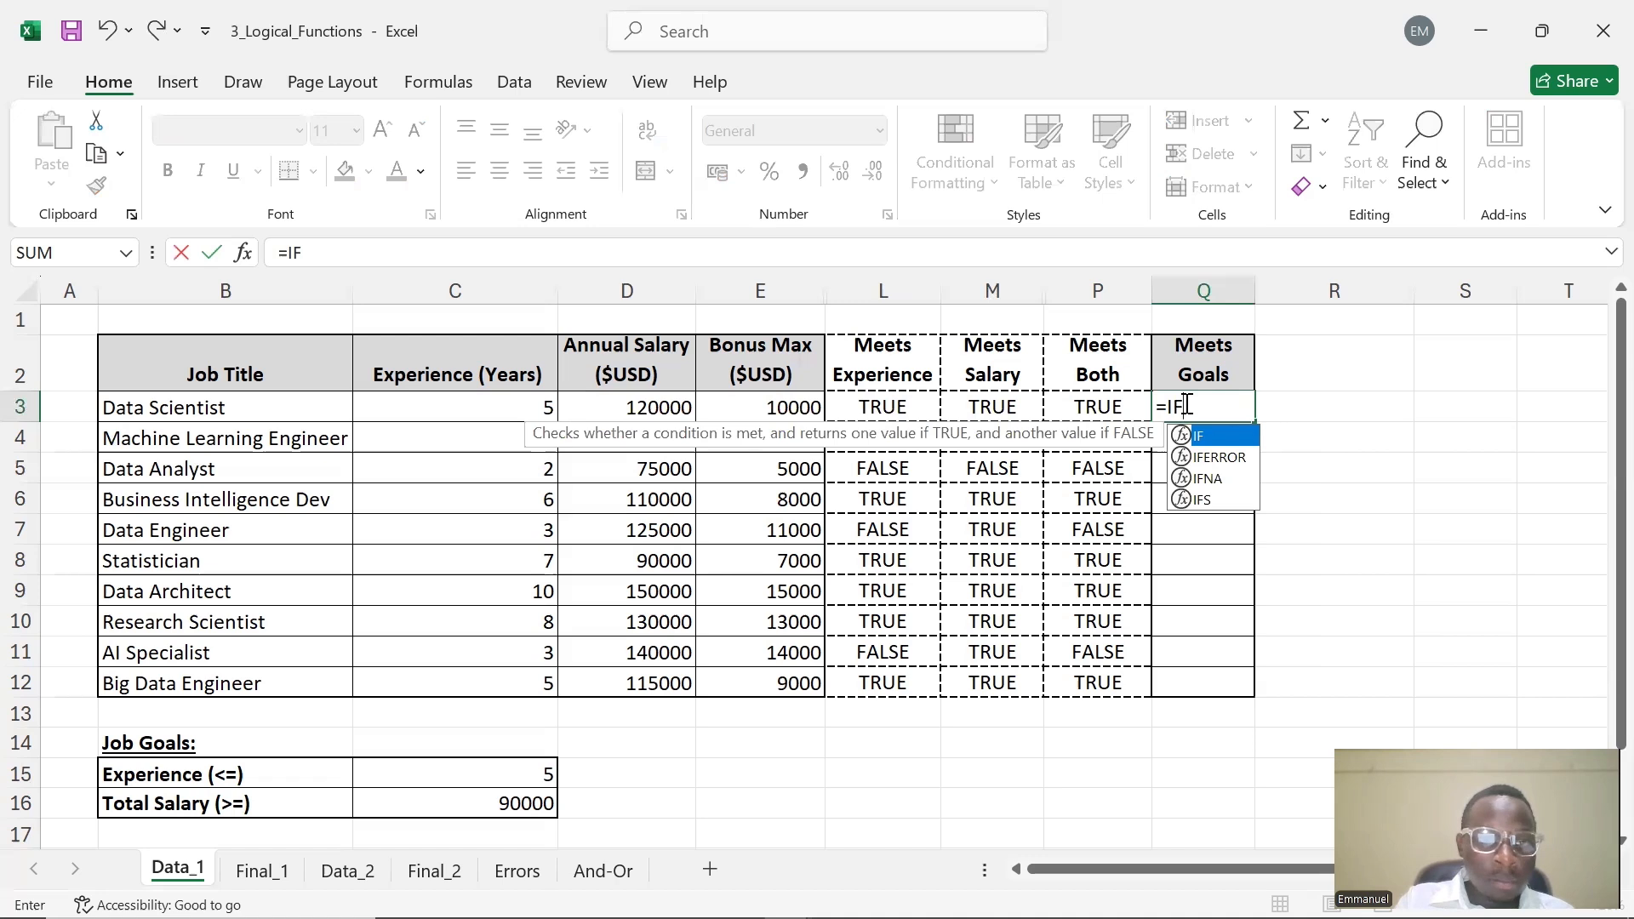
text(()
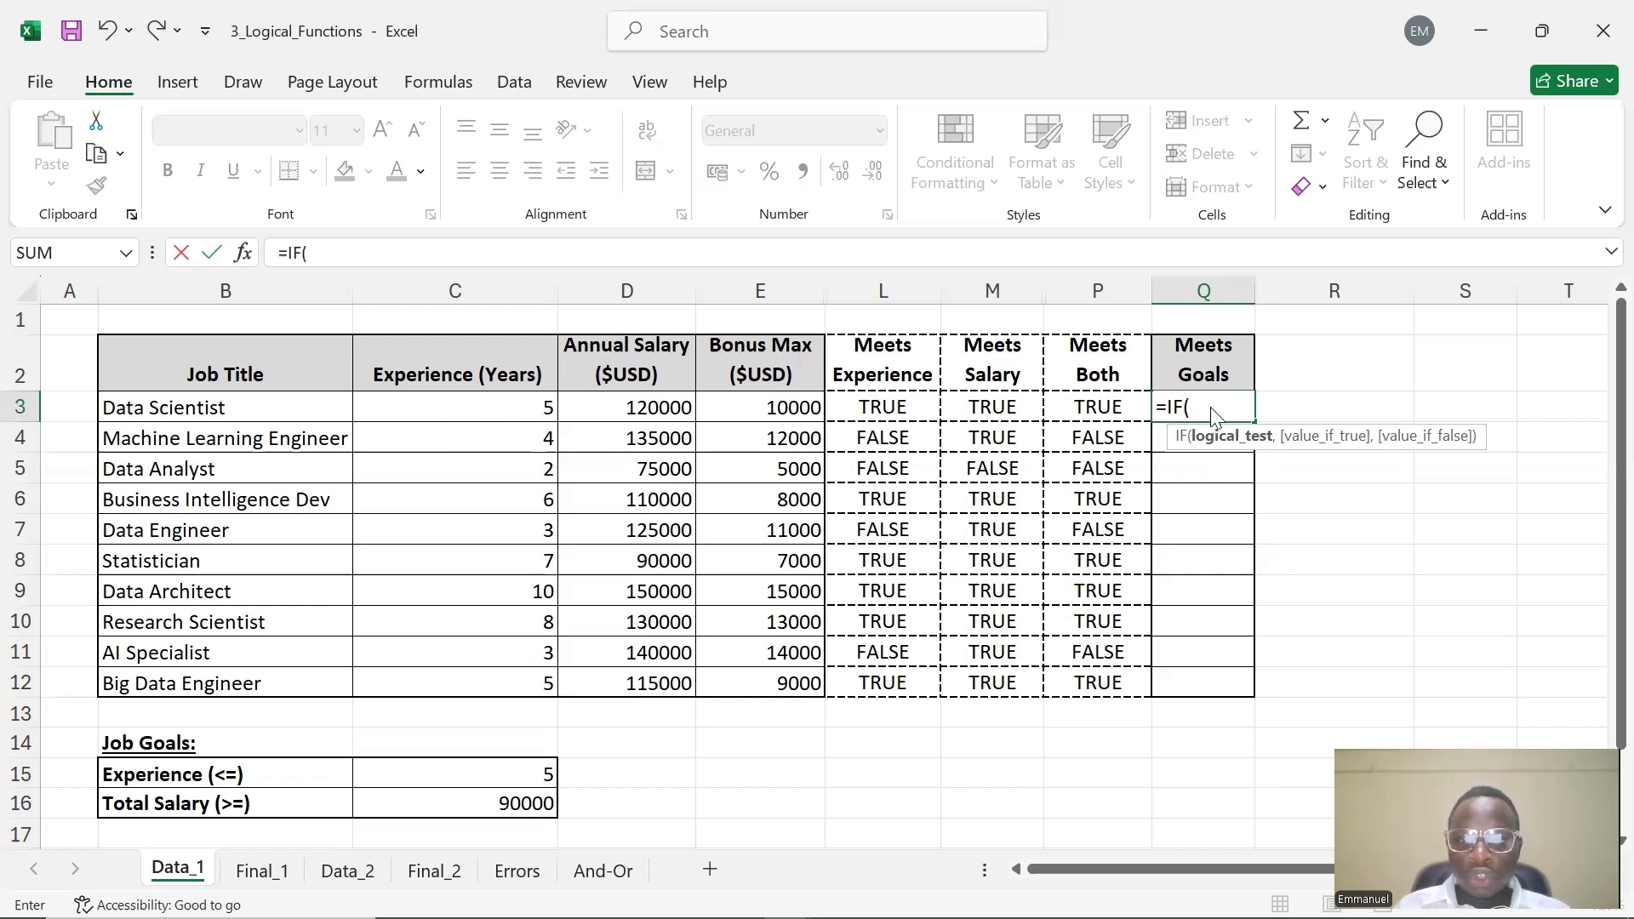
key(Escape)
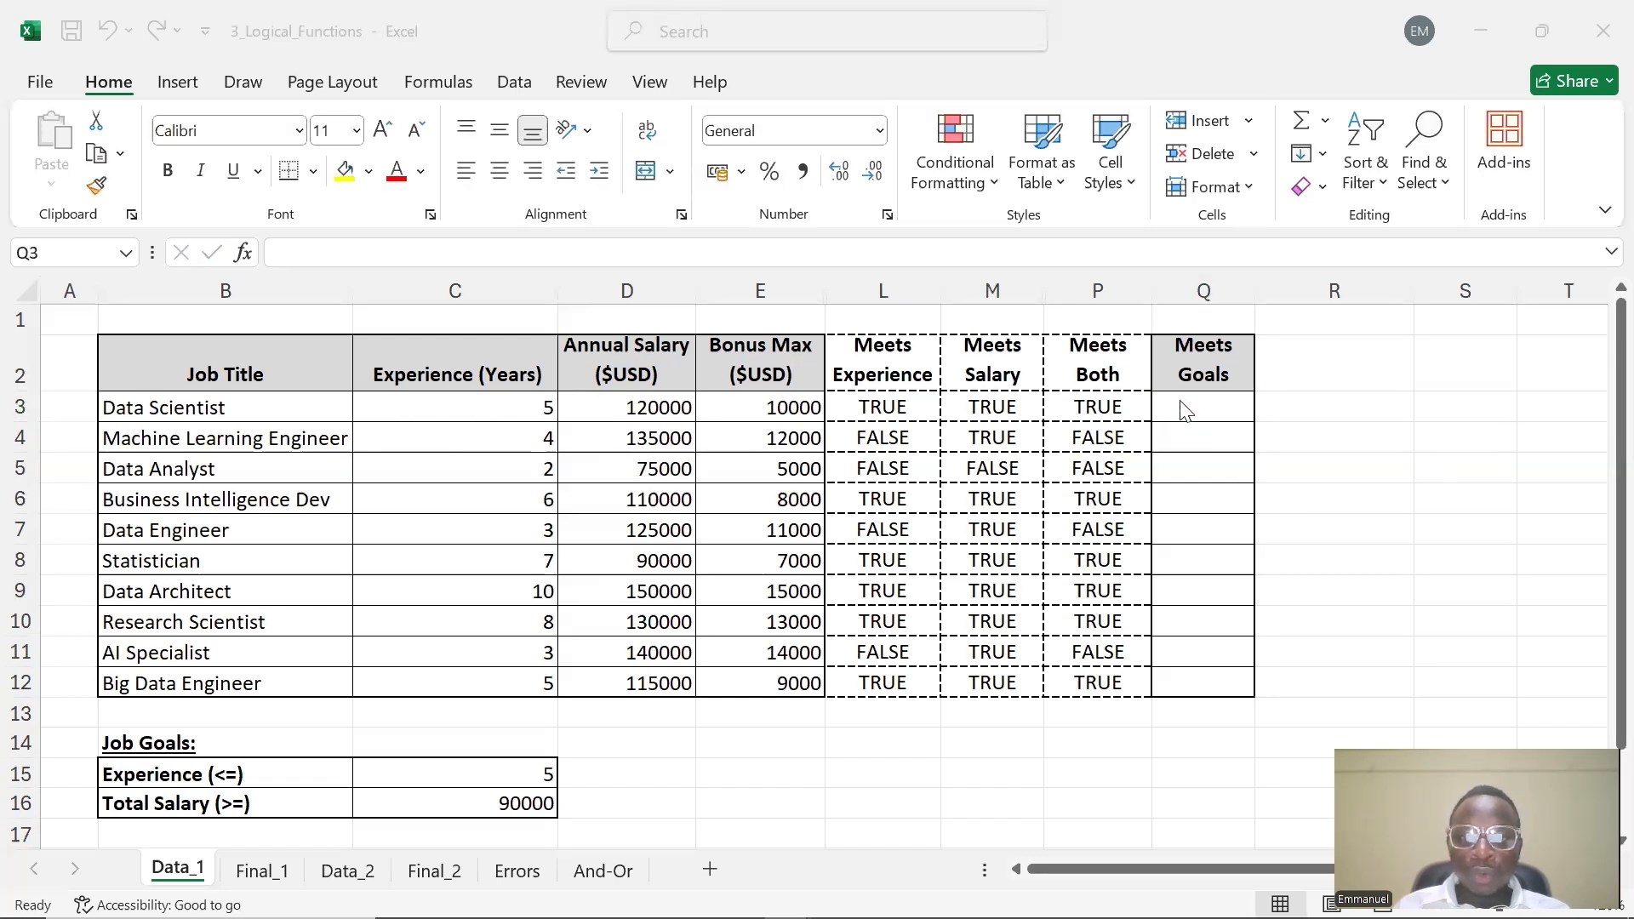
click(1091, 407)
click(1091, 407)
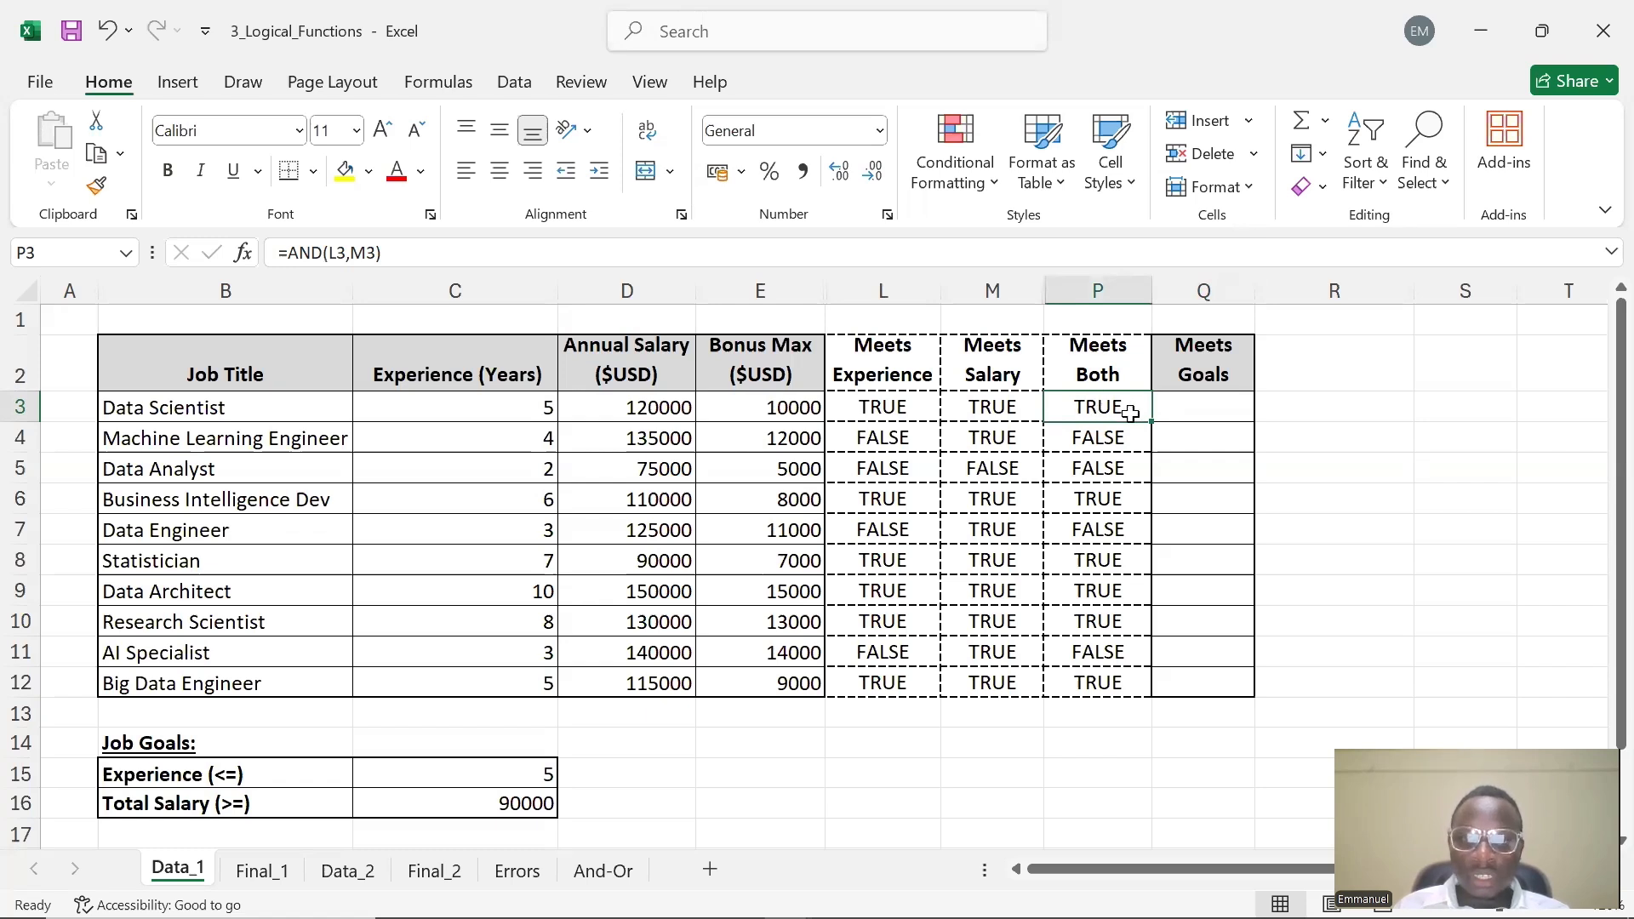
double_click(1204, 409)
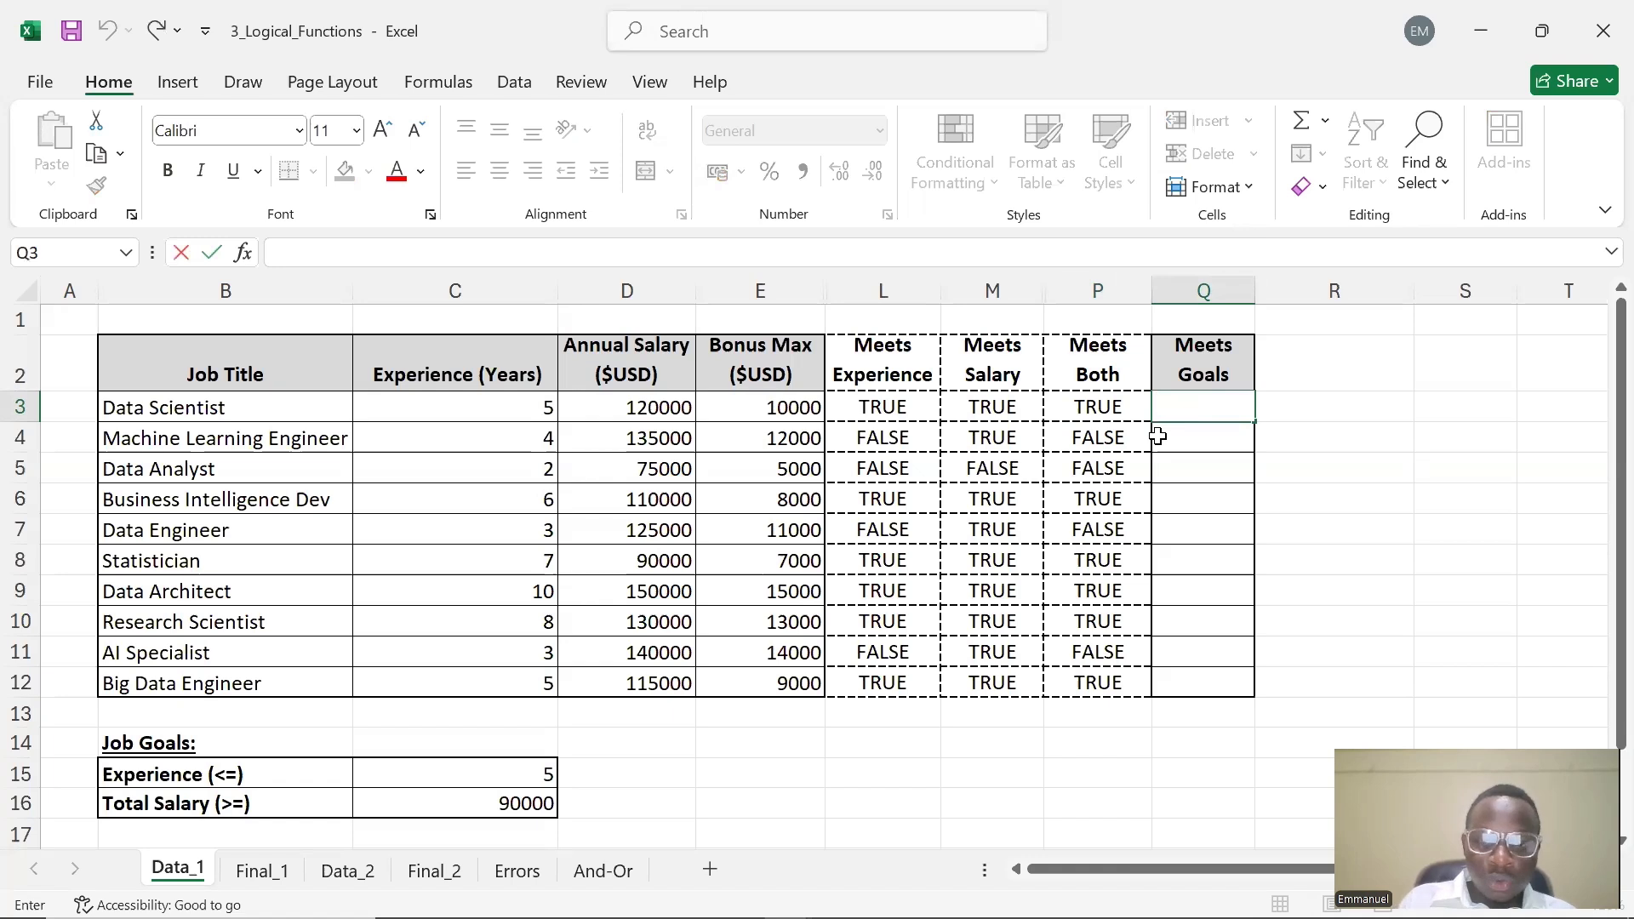
text(IF()
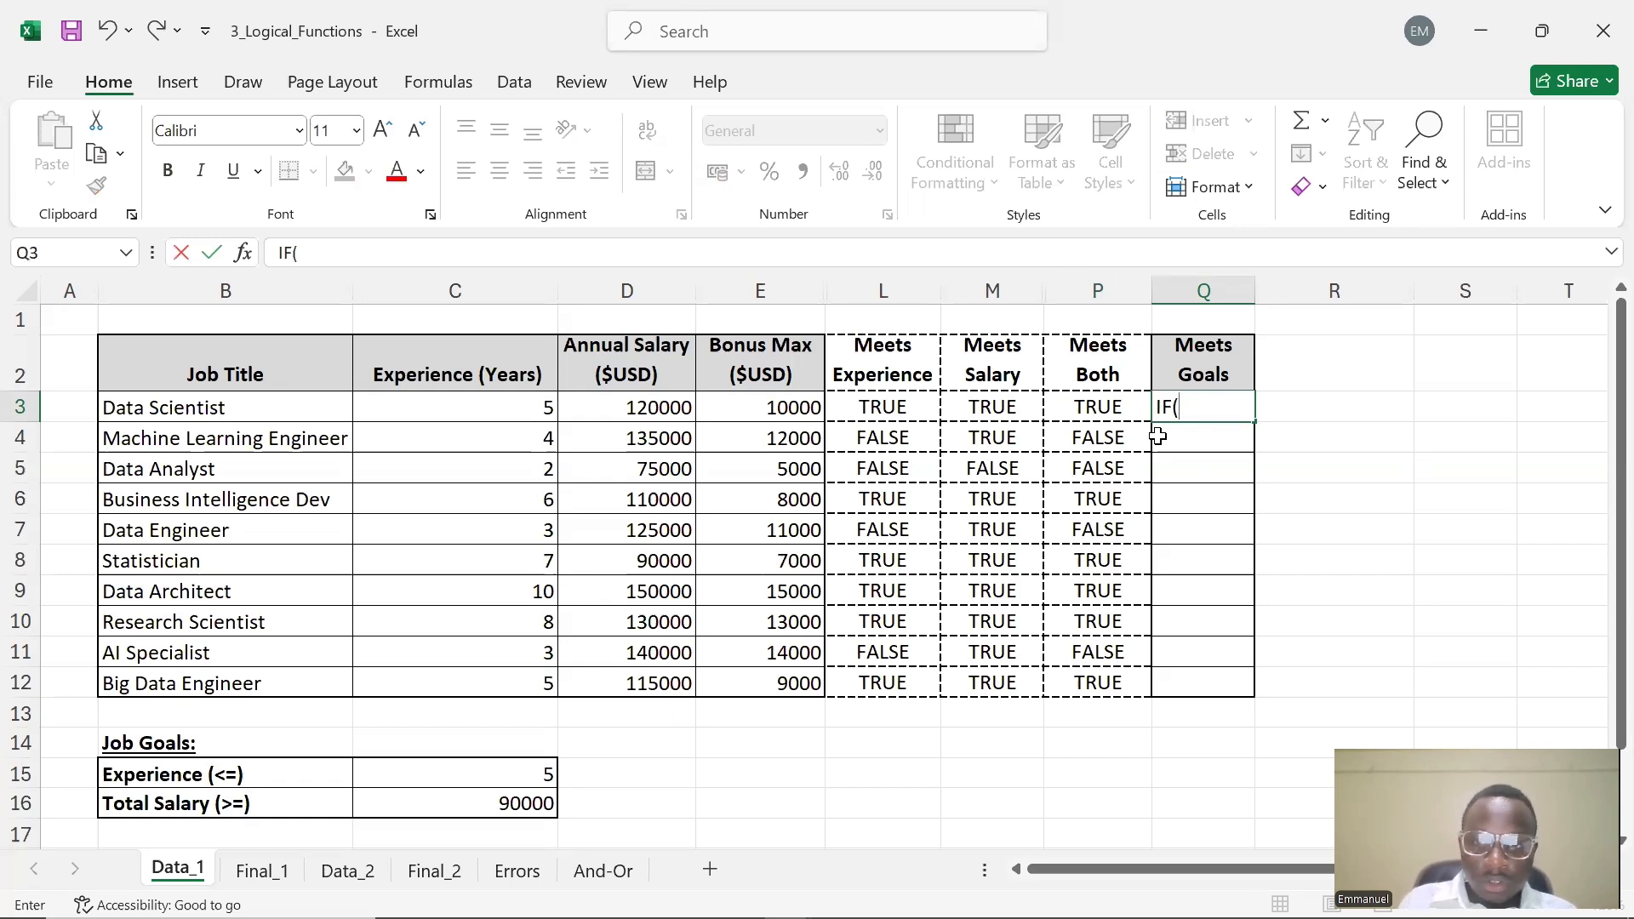
key(BackSpace)
key(BackSpace)
key(BackSpace)
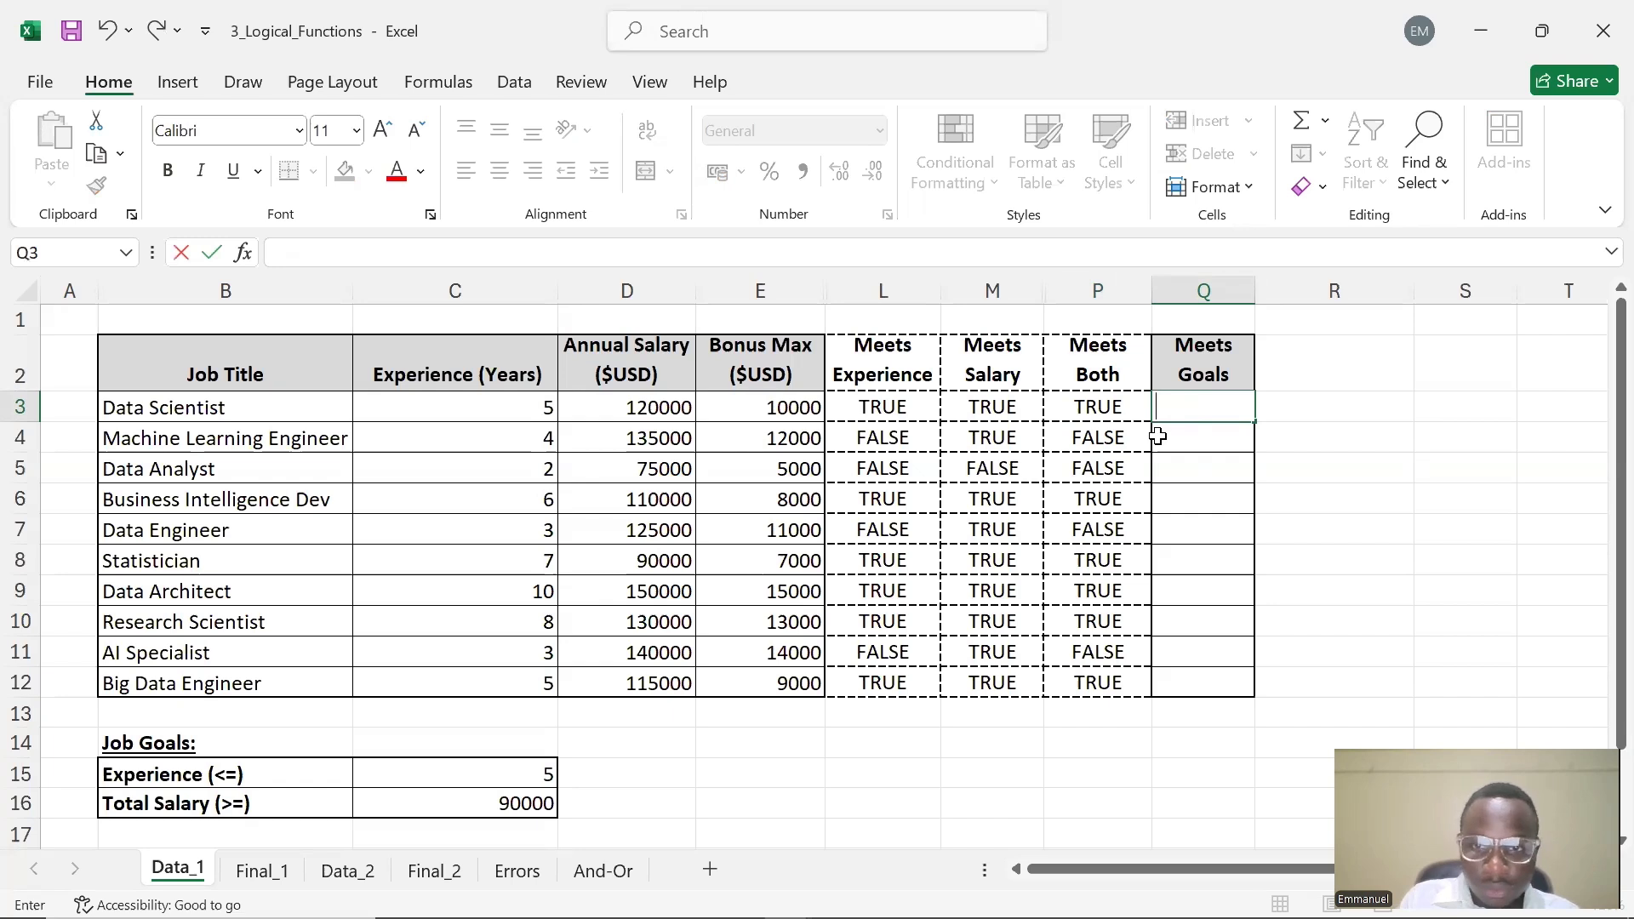
Start an IF formula in Q3 testing P3 with an empty quoted true value, =IF(P3,"")
text(=IF()
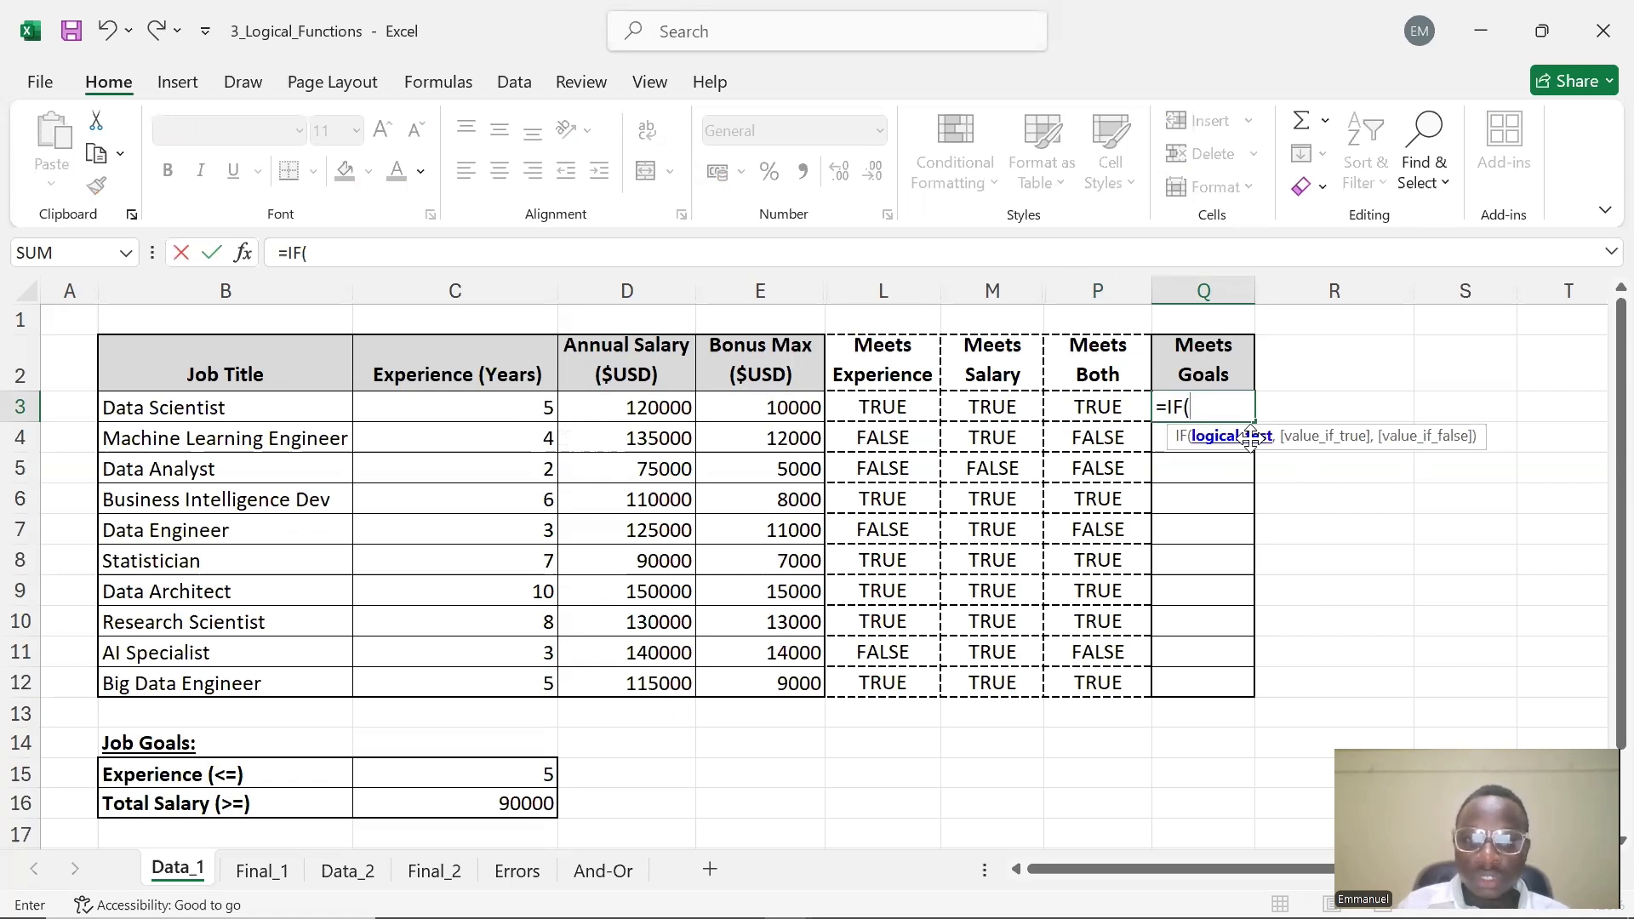
click(1112, 410)
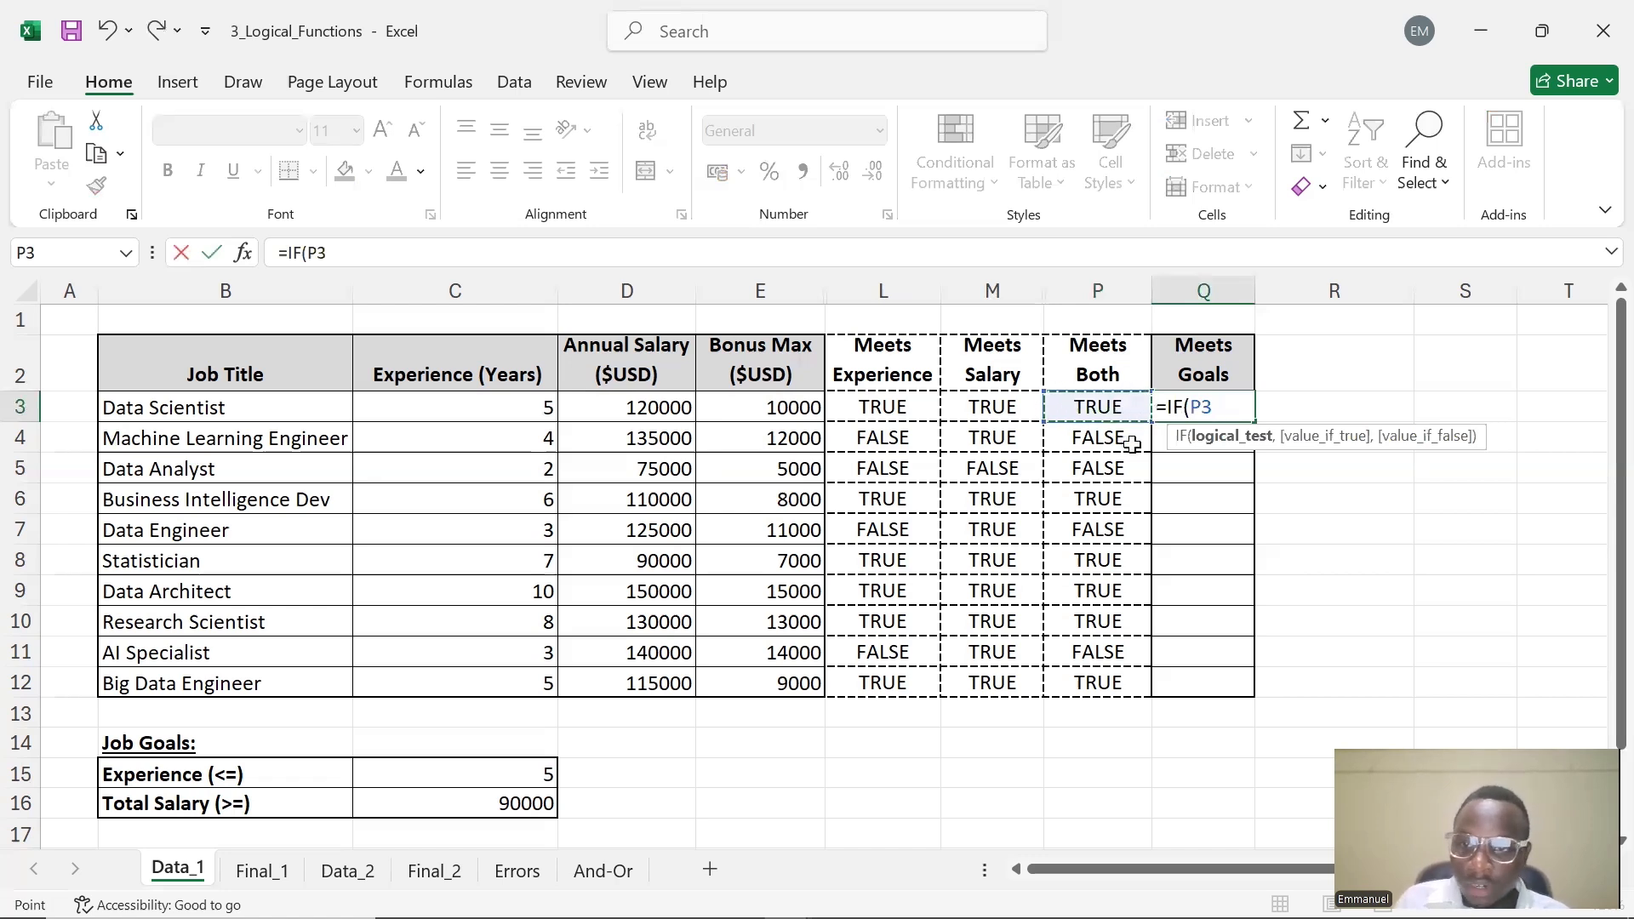
text(,)
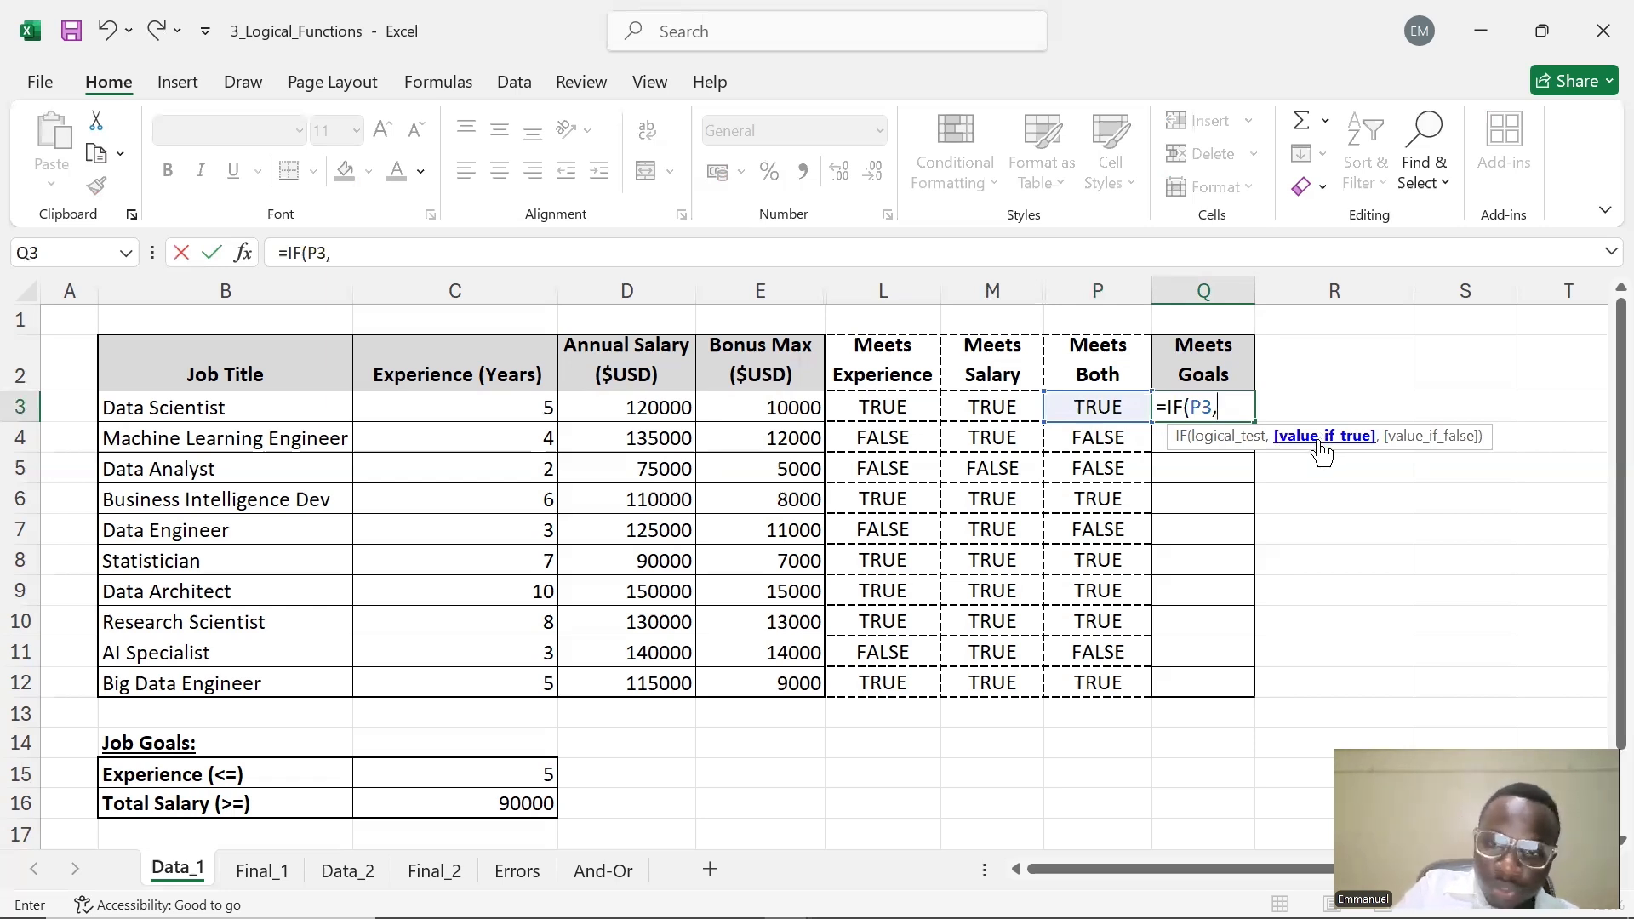
text("")
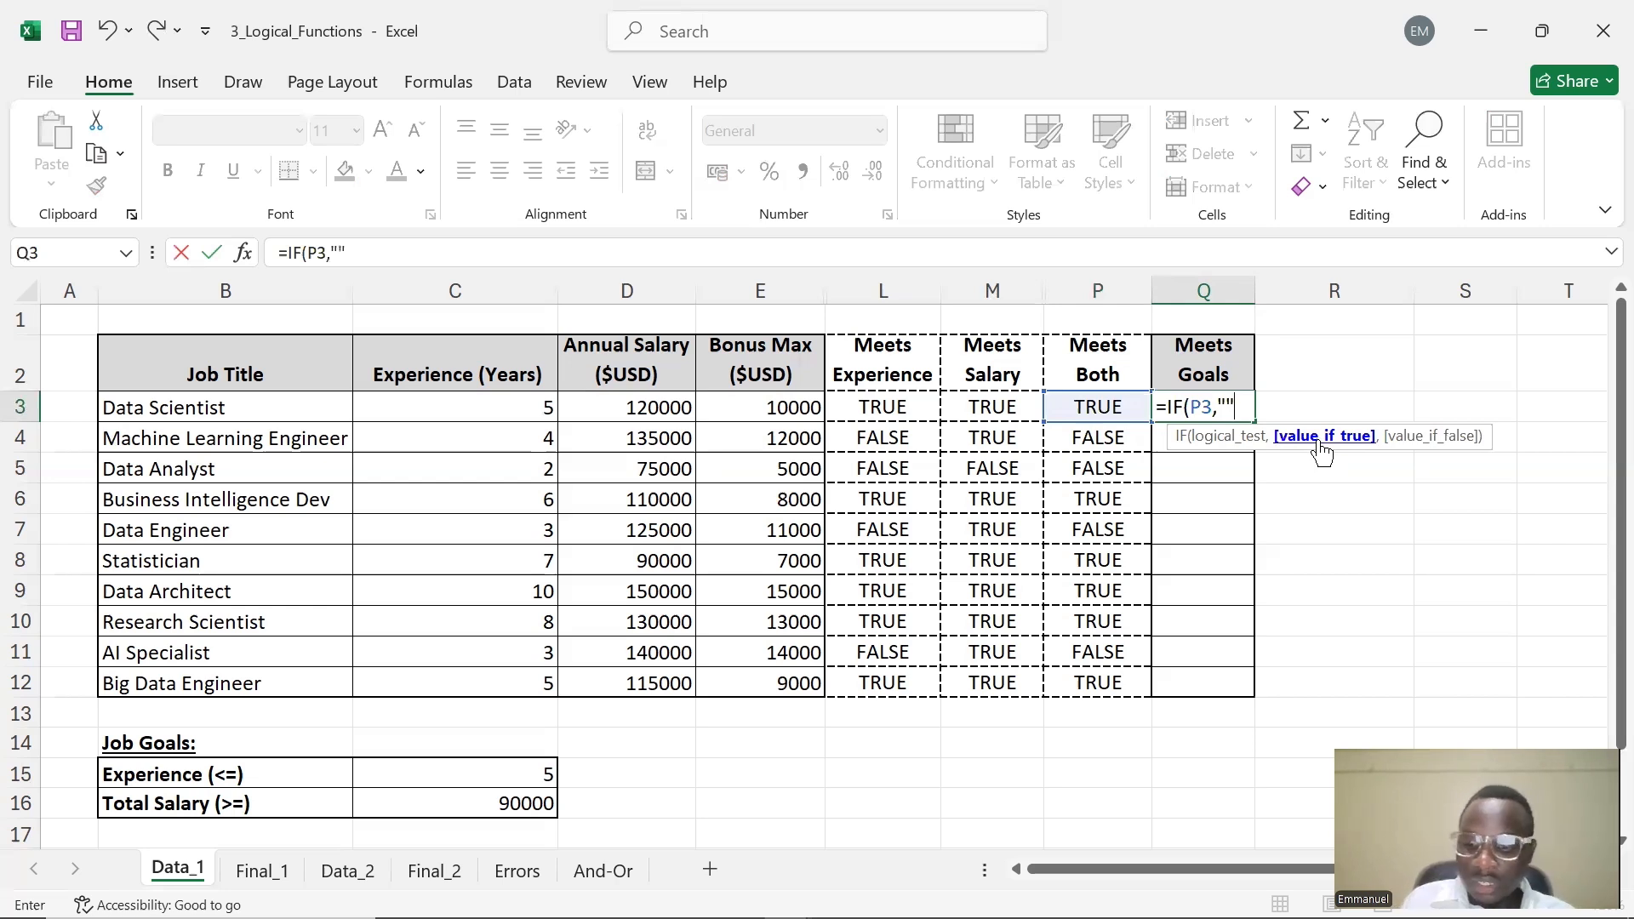
key(Left)
click(1220, 407)
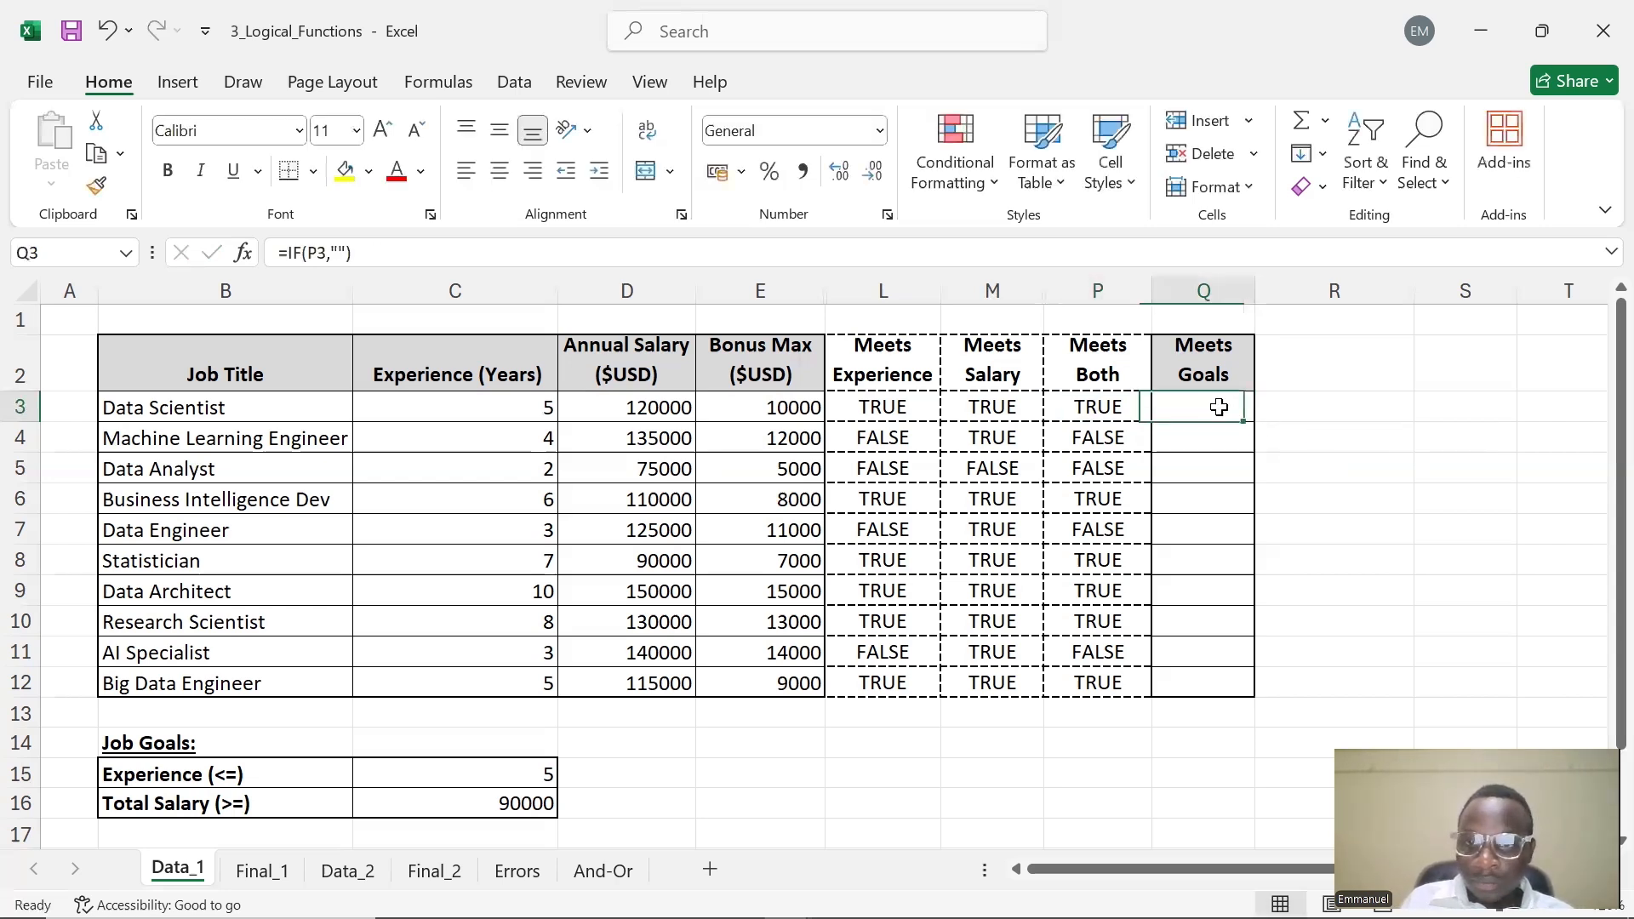
Set Q3's value-if-true text to "Goal Met"
double_click(1220, 407)
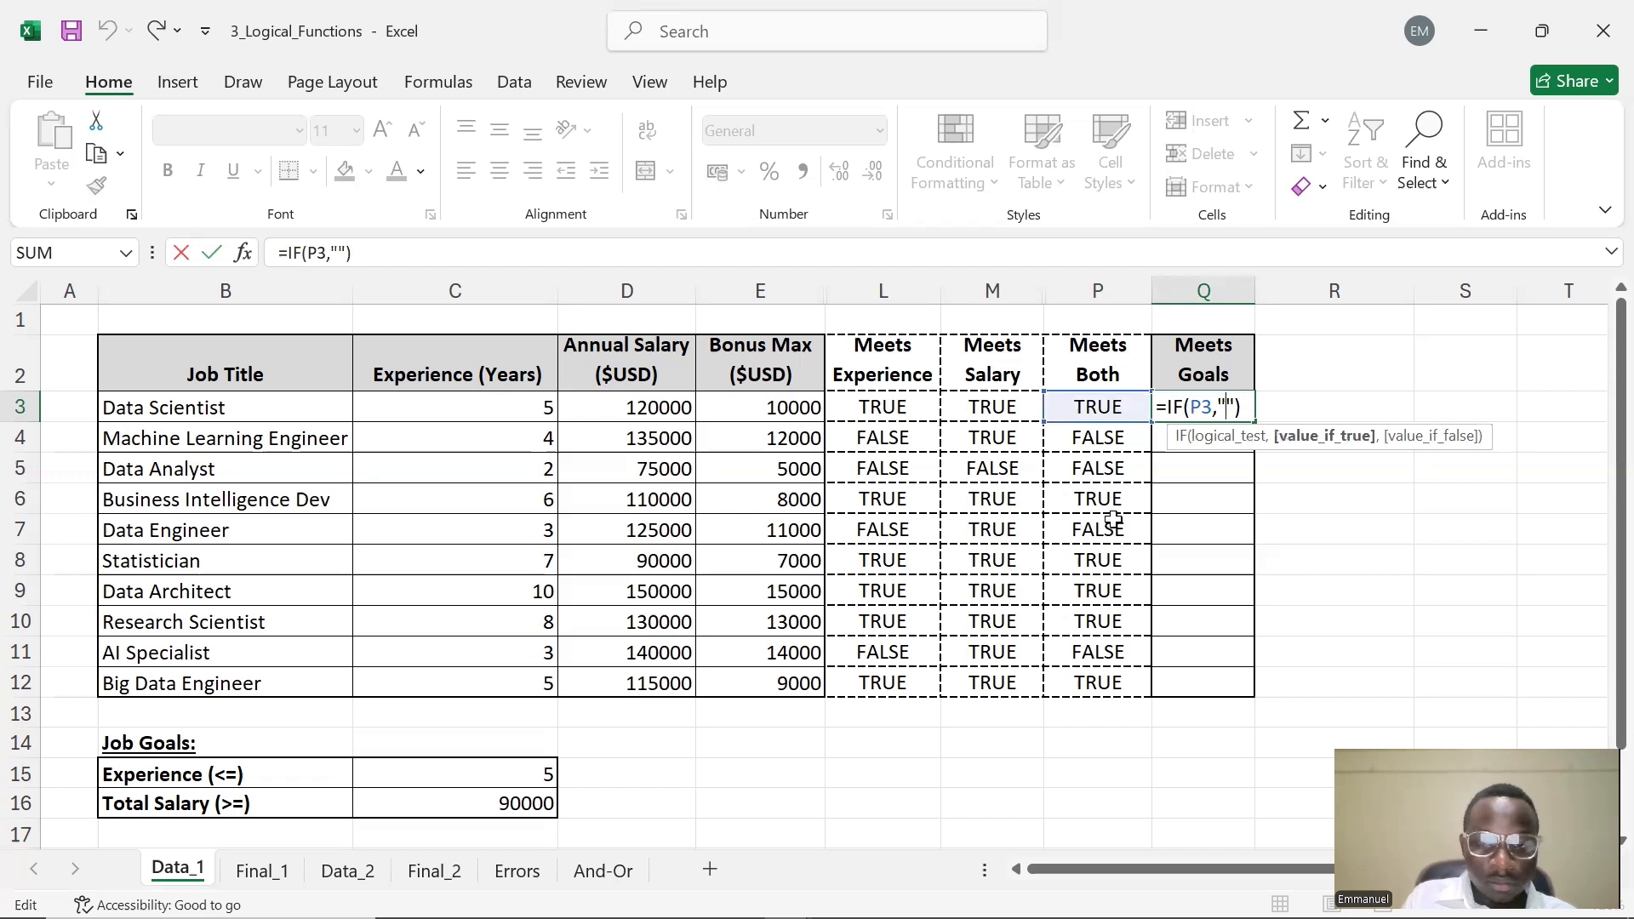
text(G)
text(oal )
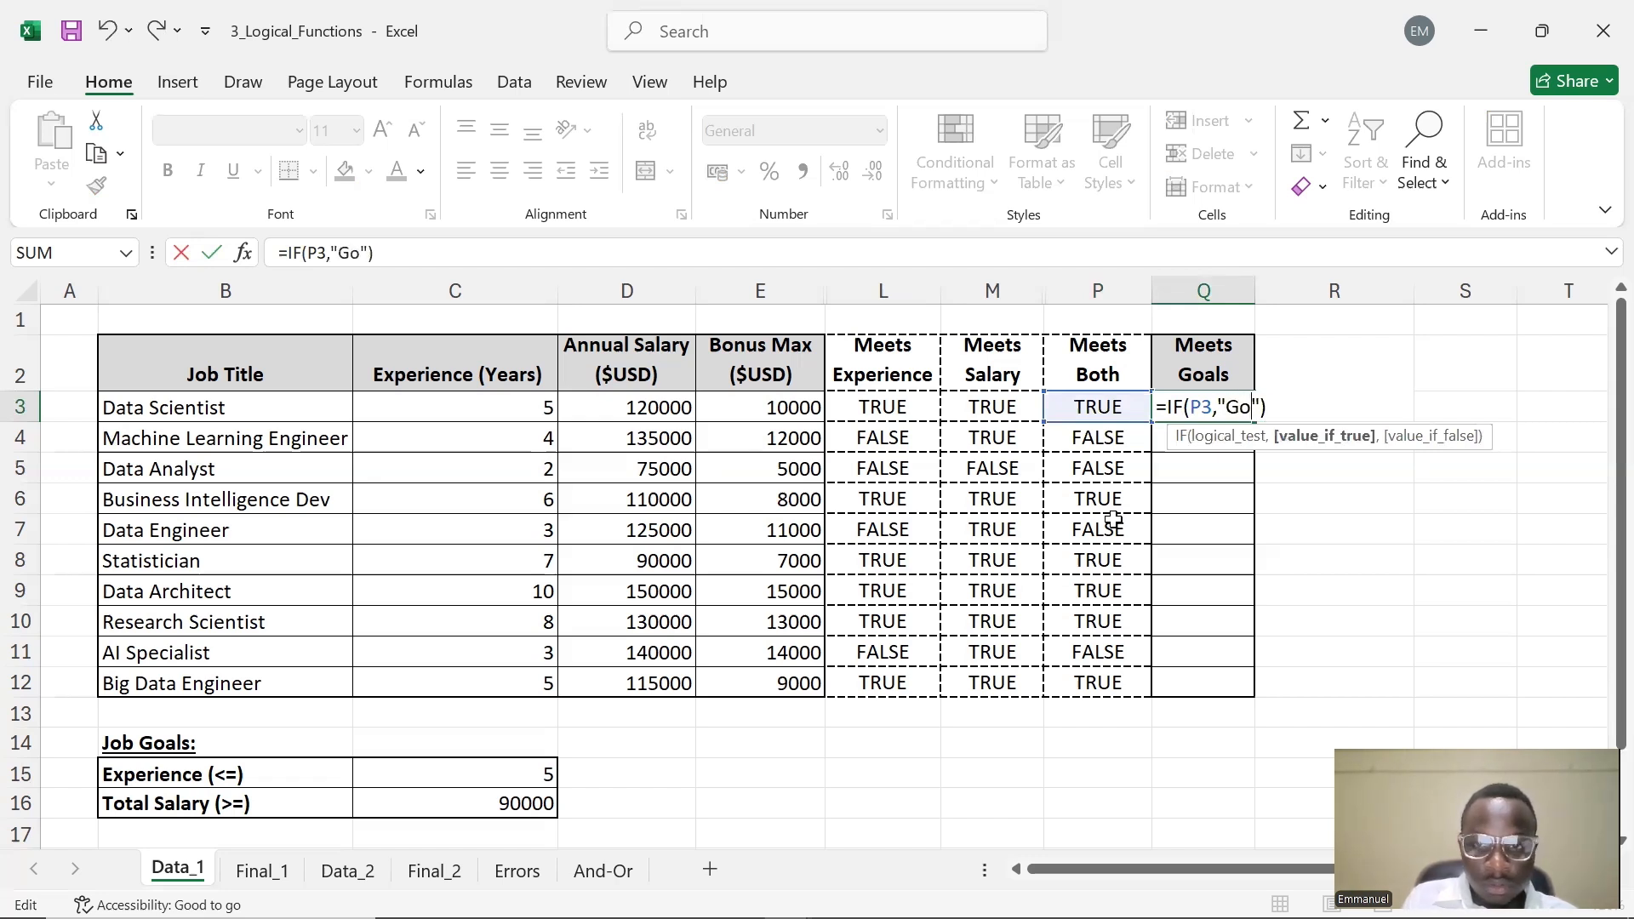
text(Met)
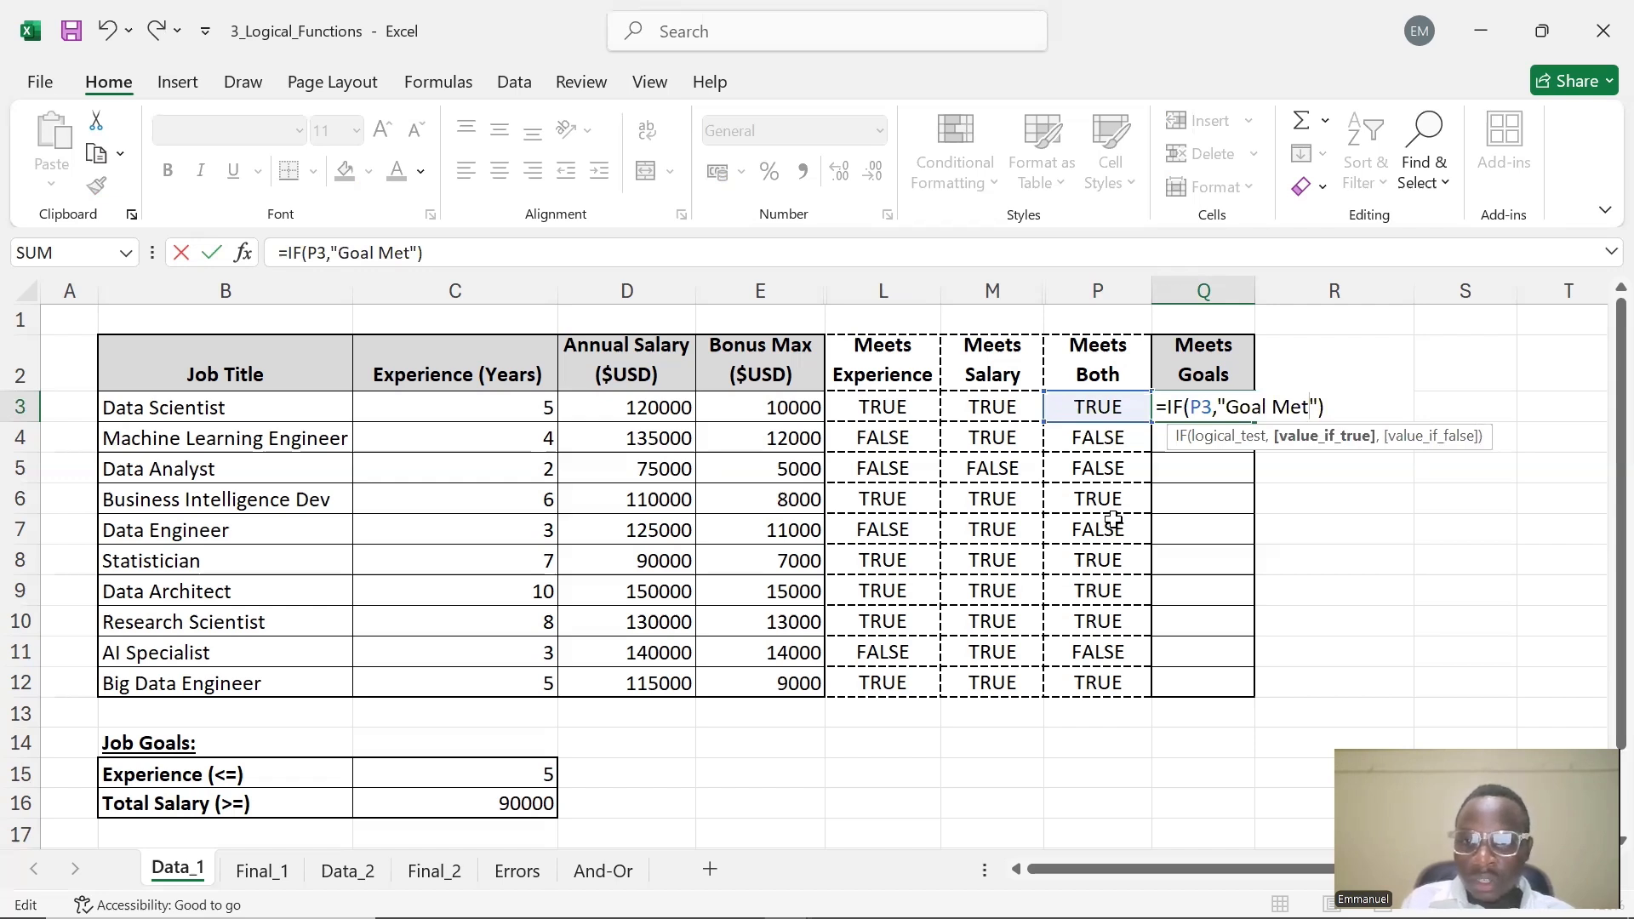
key(Right)
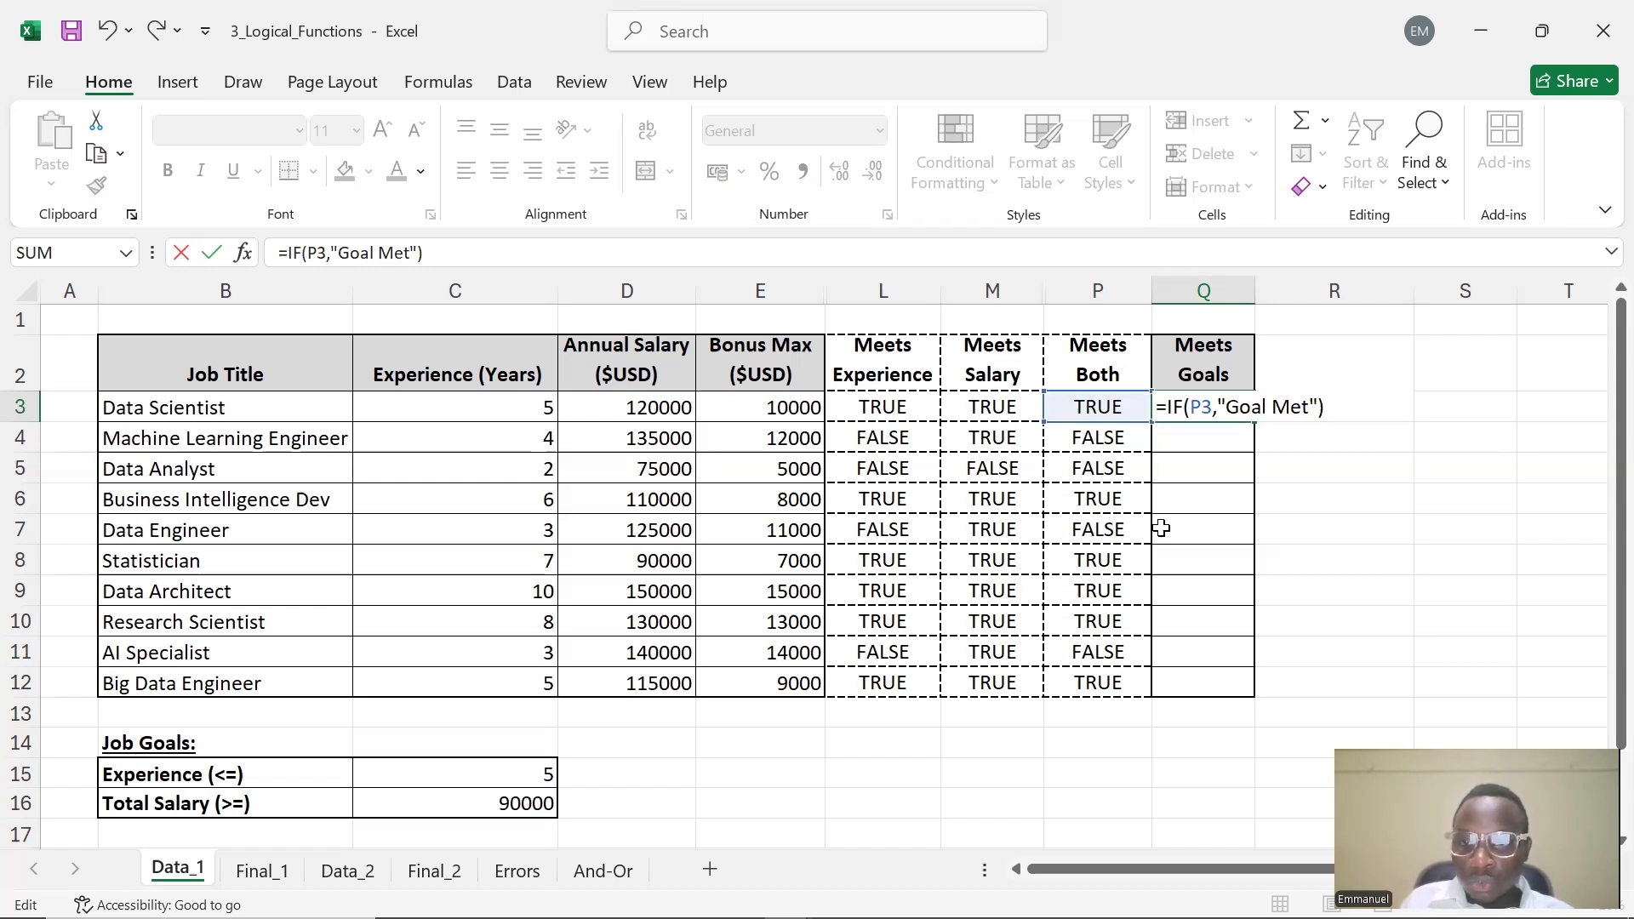
click(1314, 407)
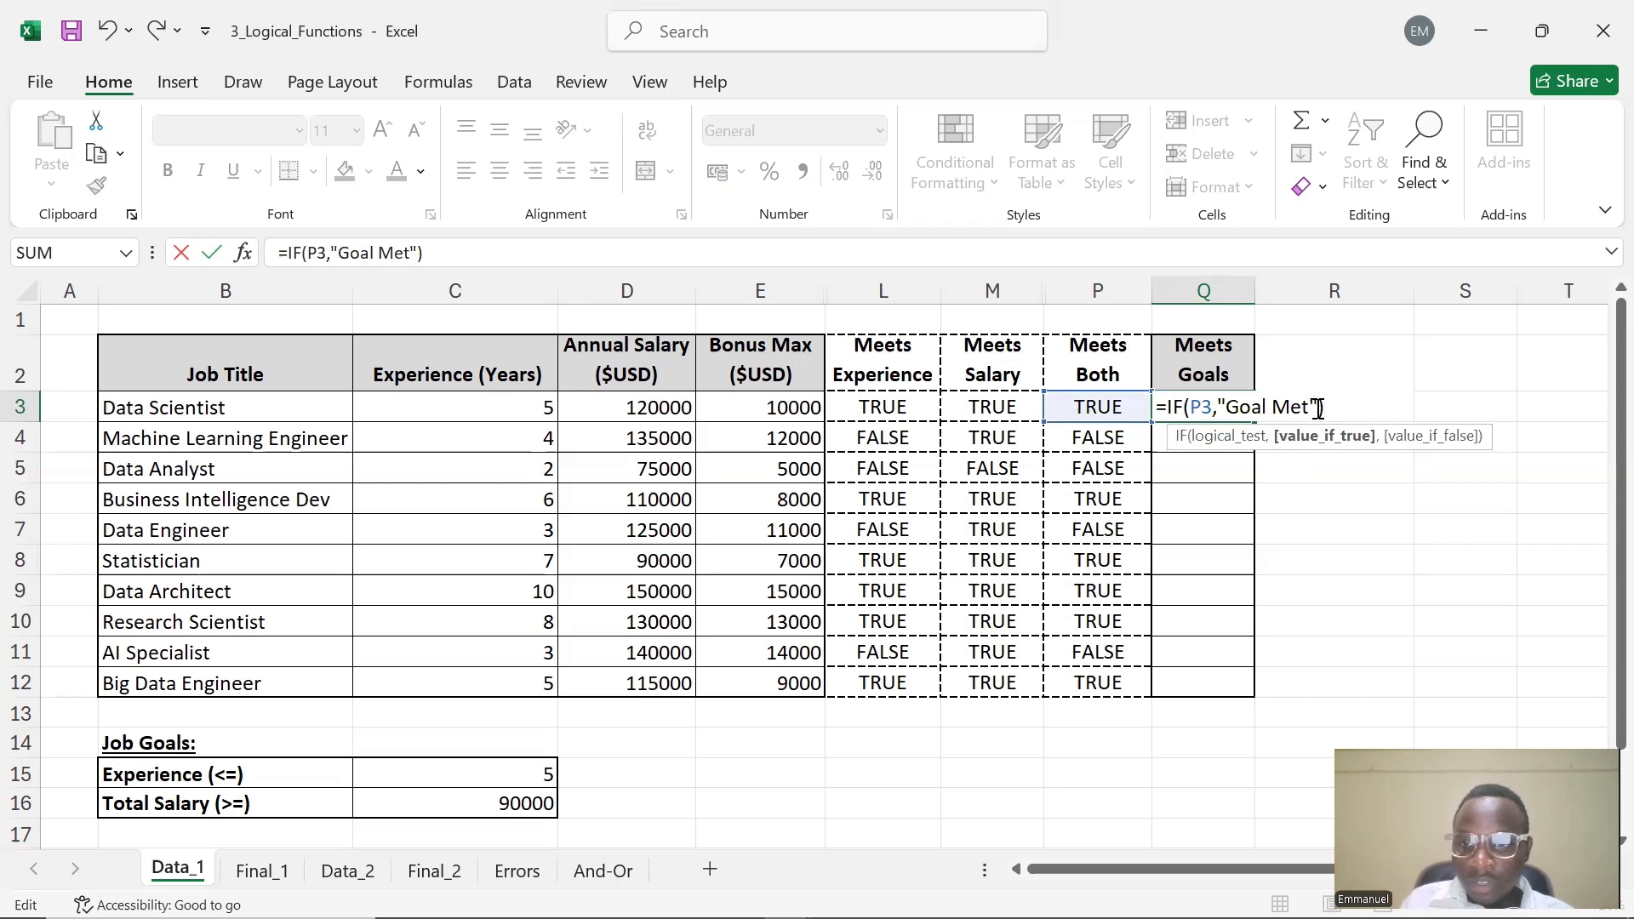
Add "Goal Not Met" as Q3's value-if-false, completing =IF(P3,"Goal Met","Goal Not Met")
text(,)
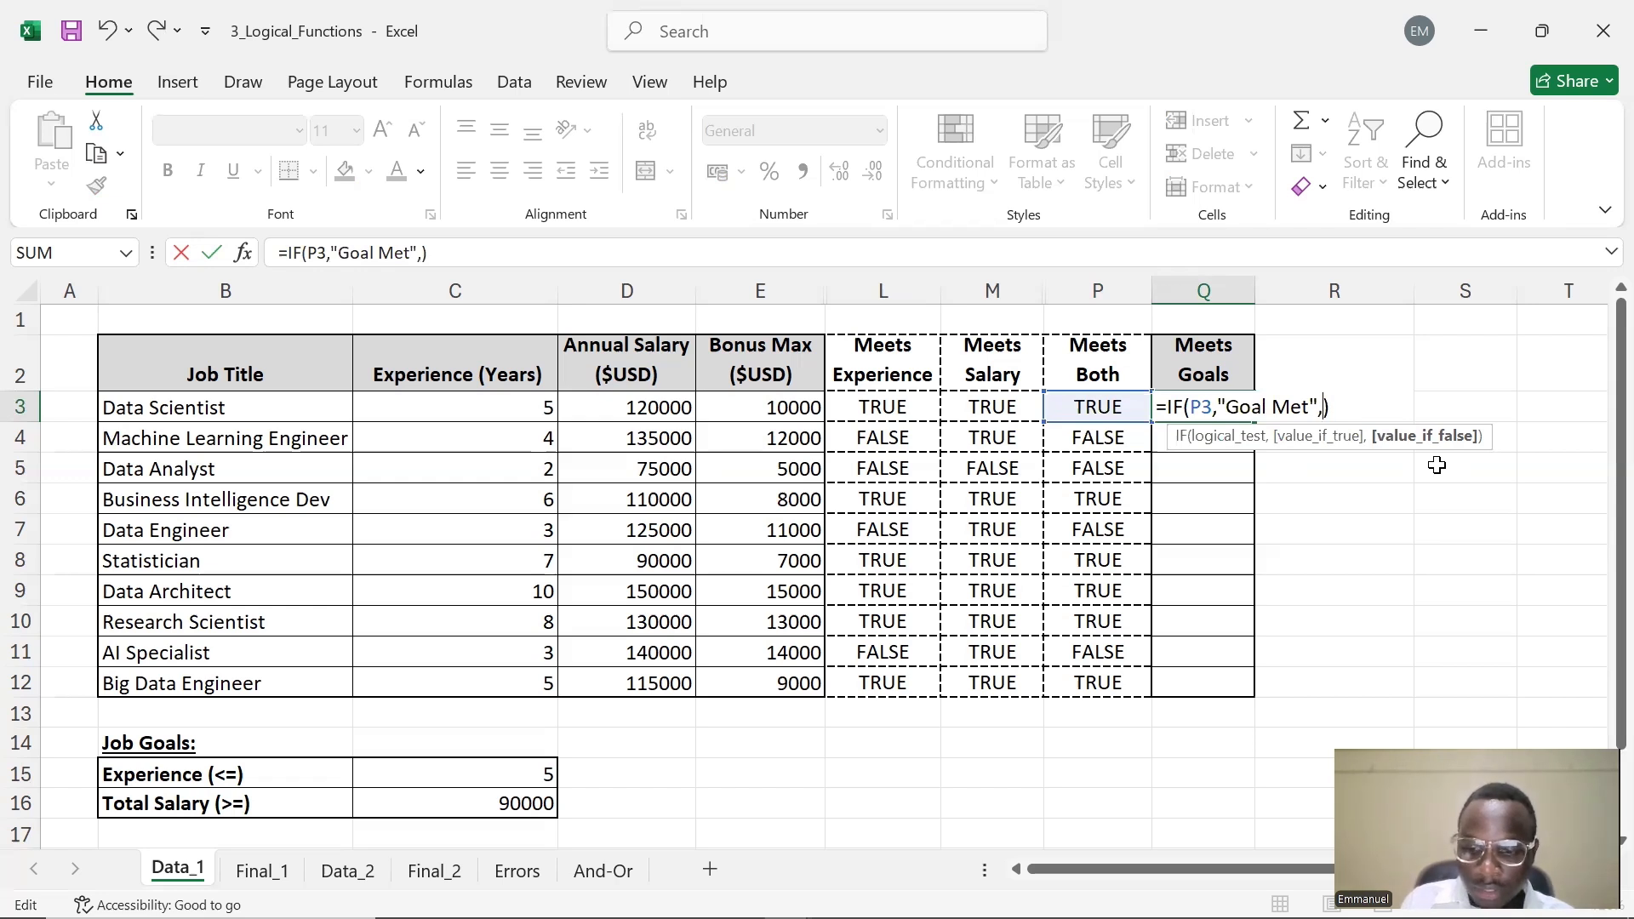
text("")
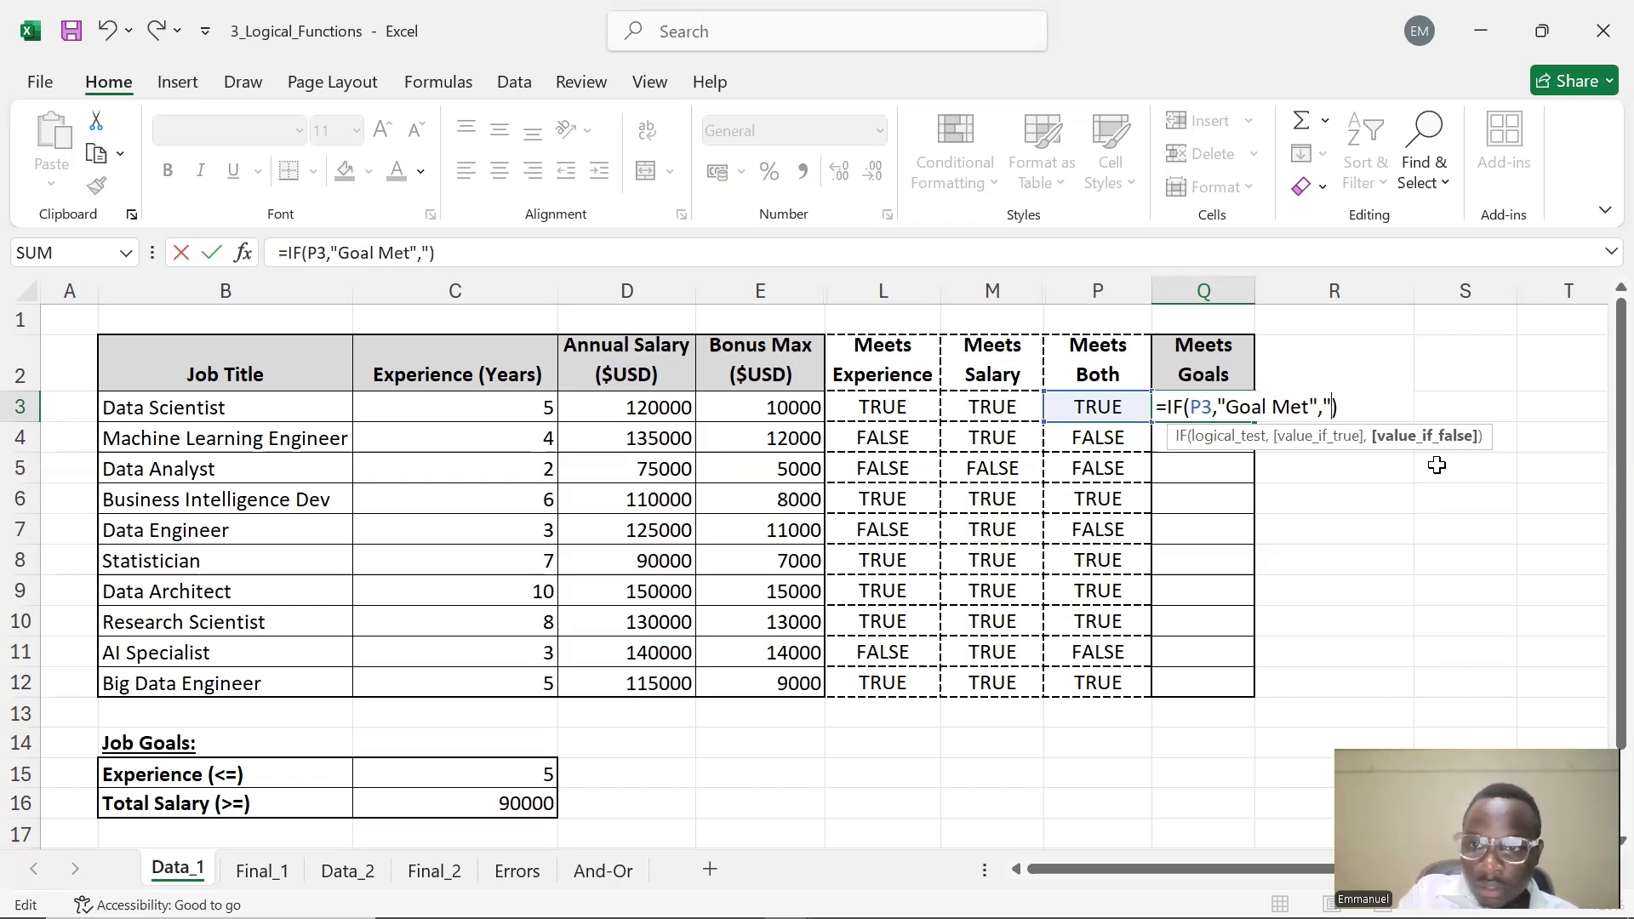
text(<)
key(BackSpace)
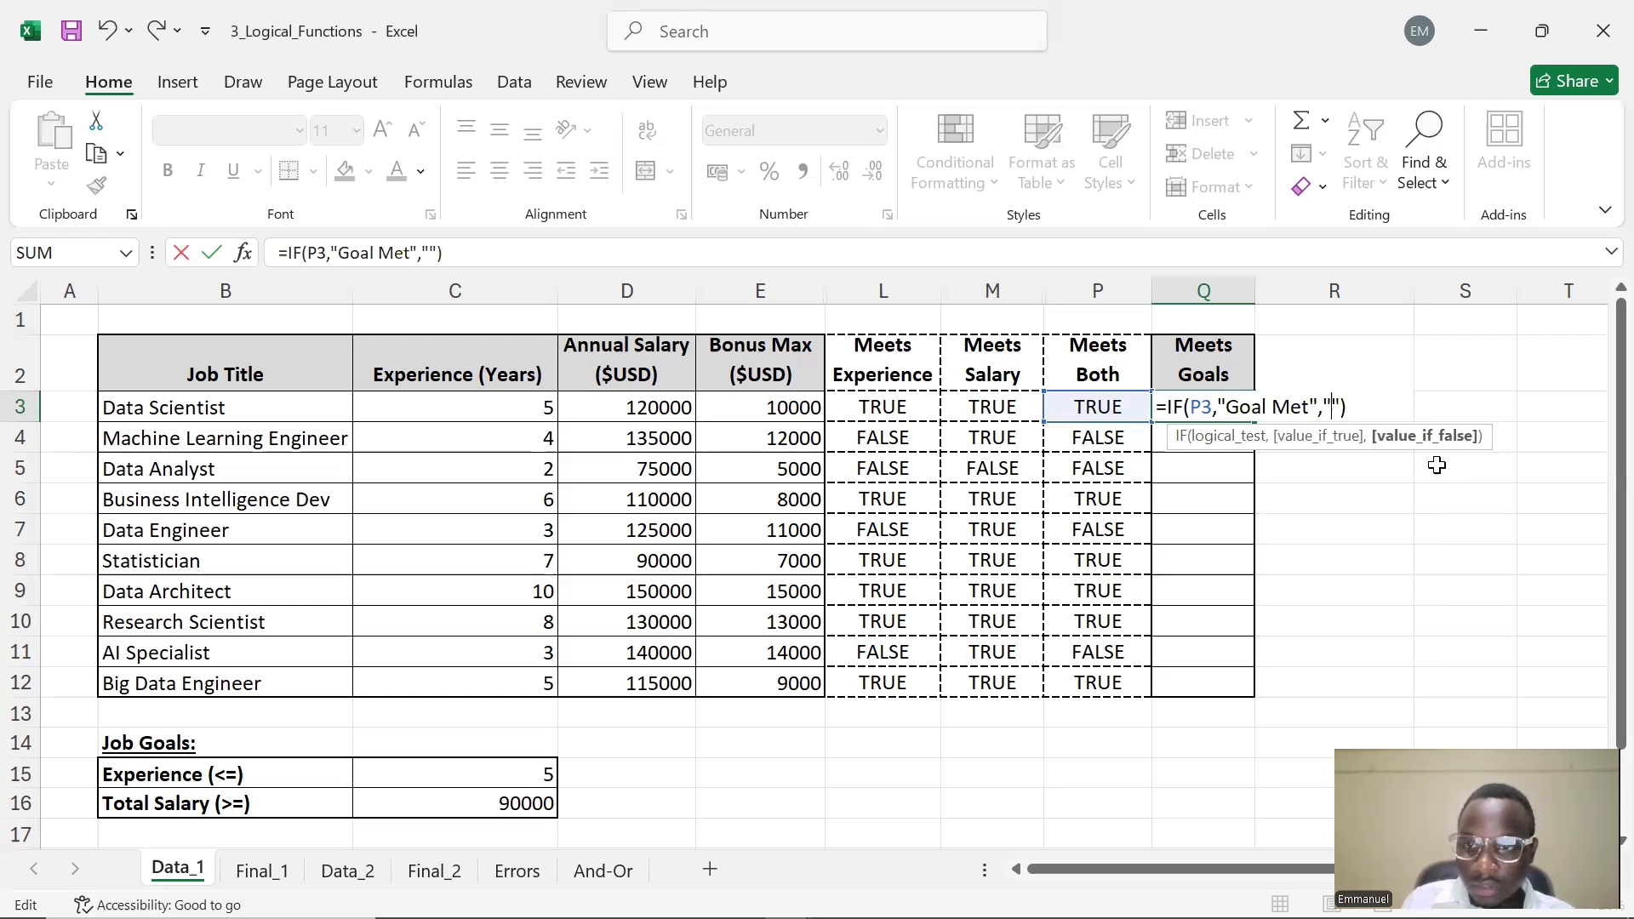
text(Goal N)
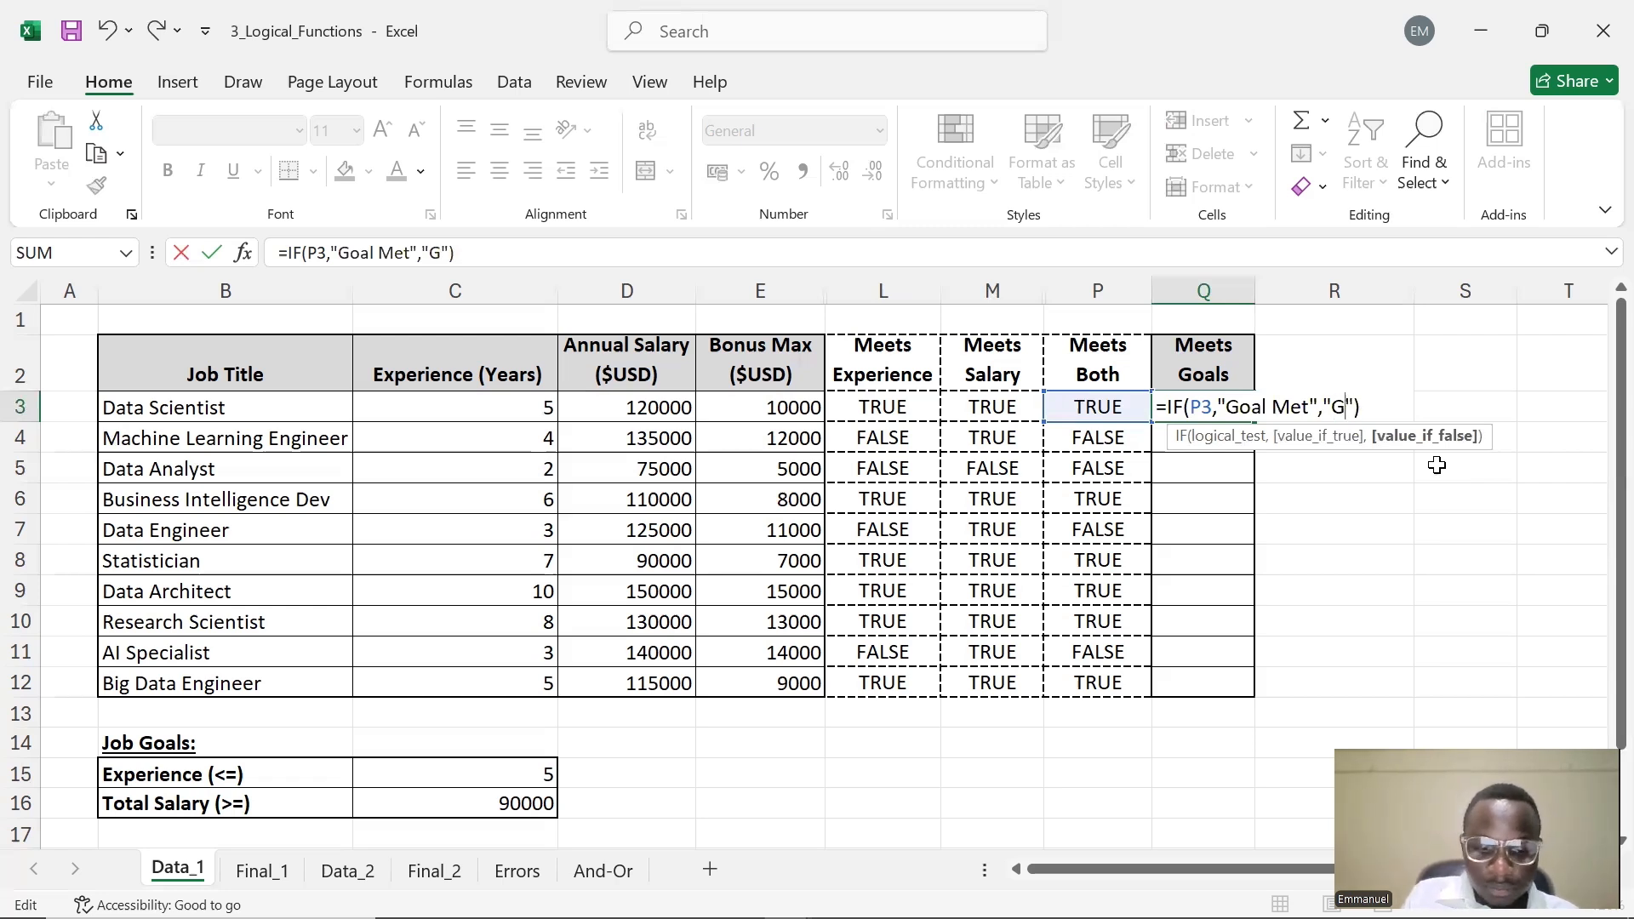
text(ot Met)
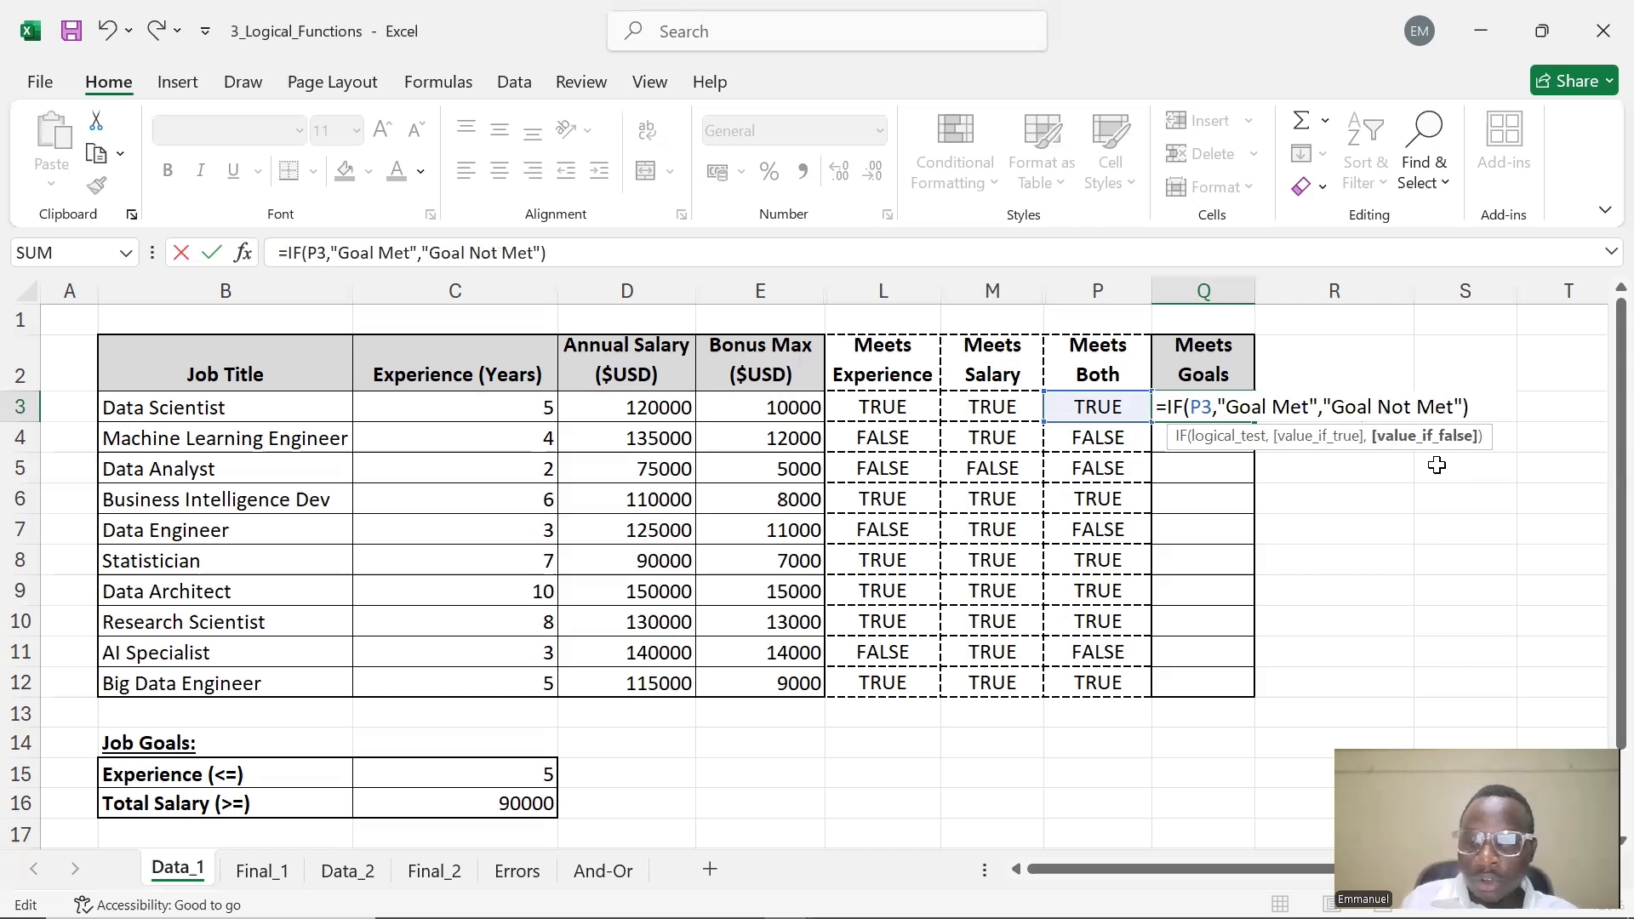
key(Return)
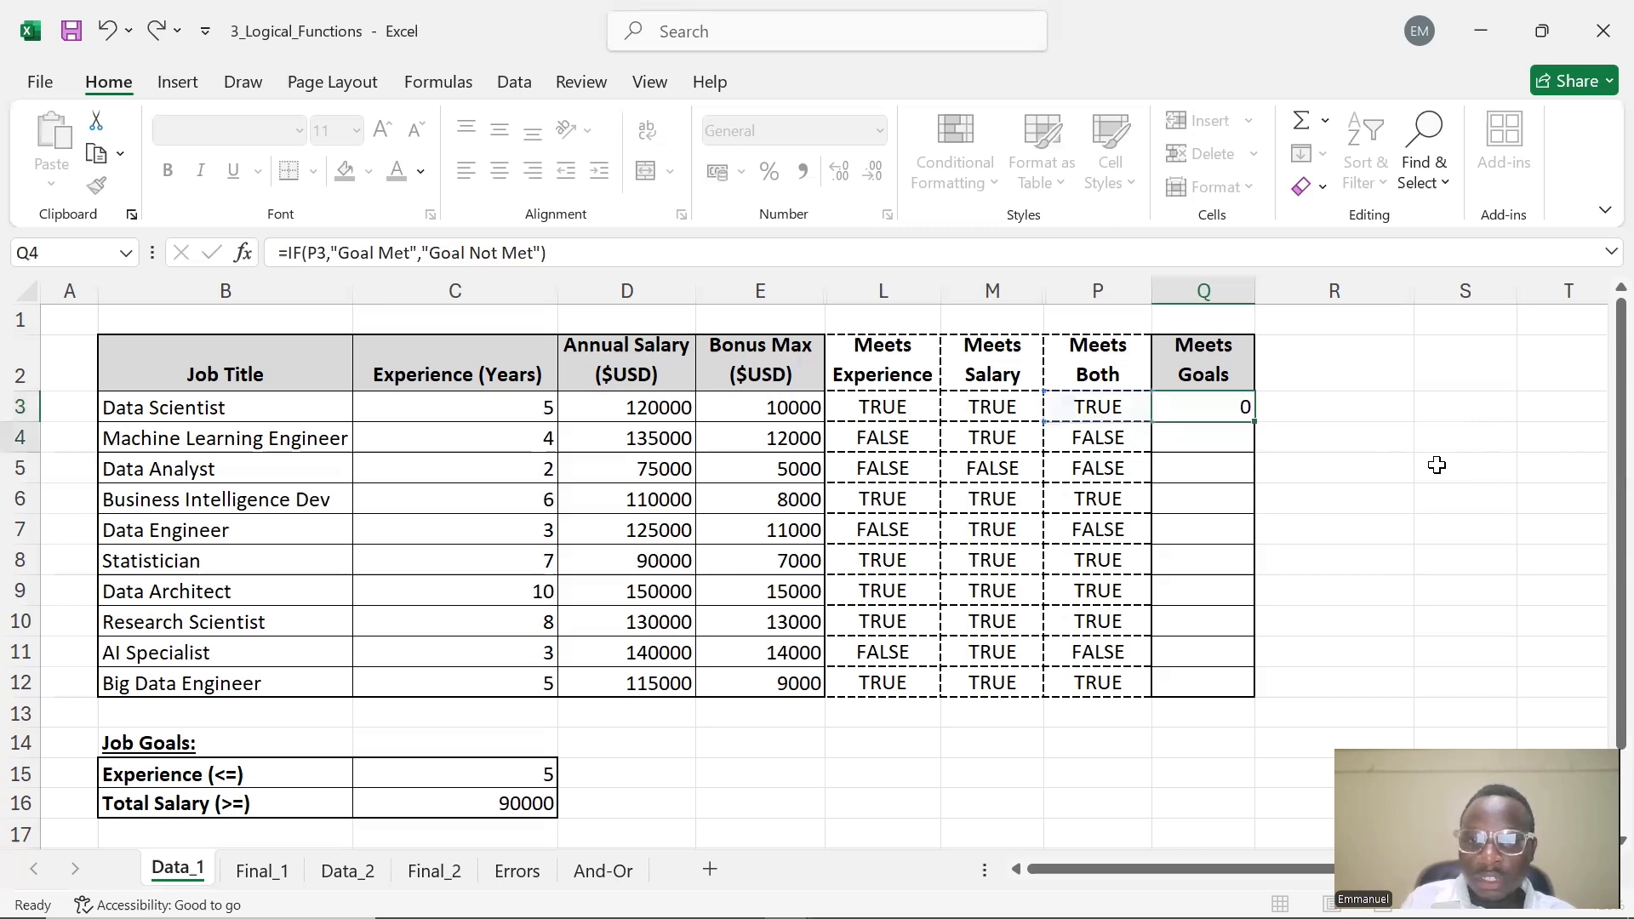
Fill Q3's formula down through Q12 and widen column Q to fit the results
click(1207, 407)
drag(1255, 422, 1248, 707)
drag(1255, 291, 1307, 291)
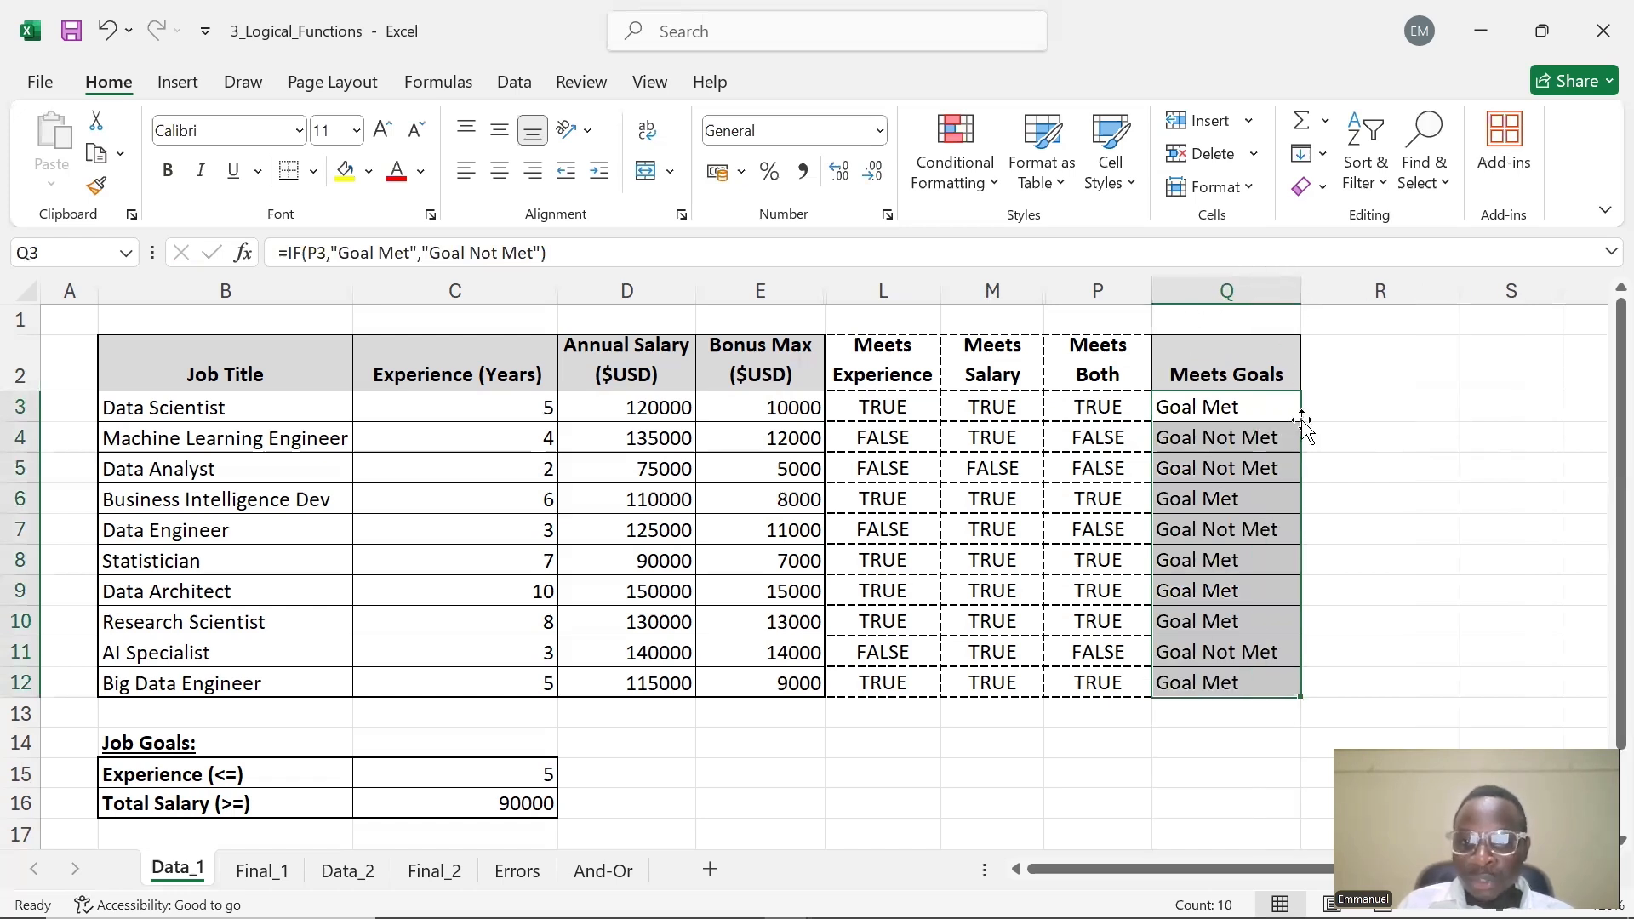
click(1330, 405)
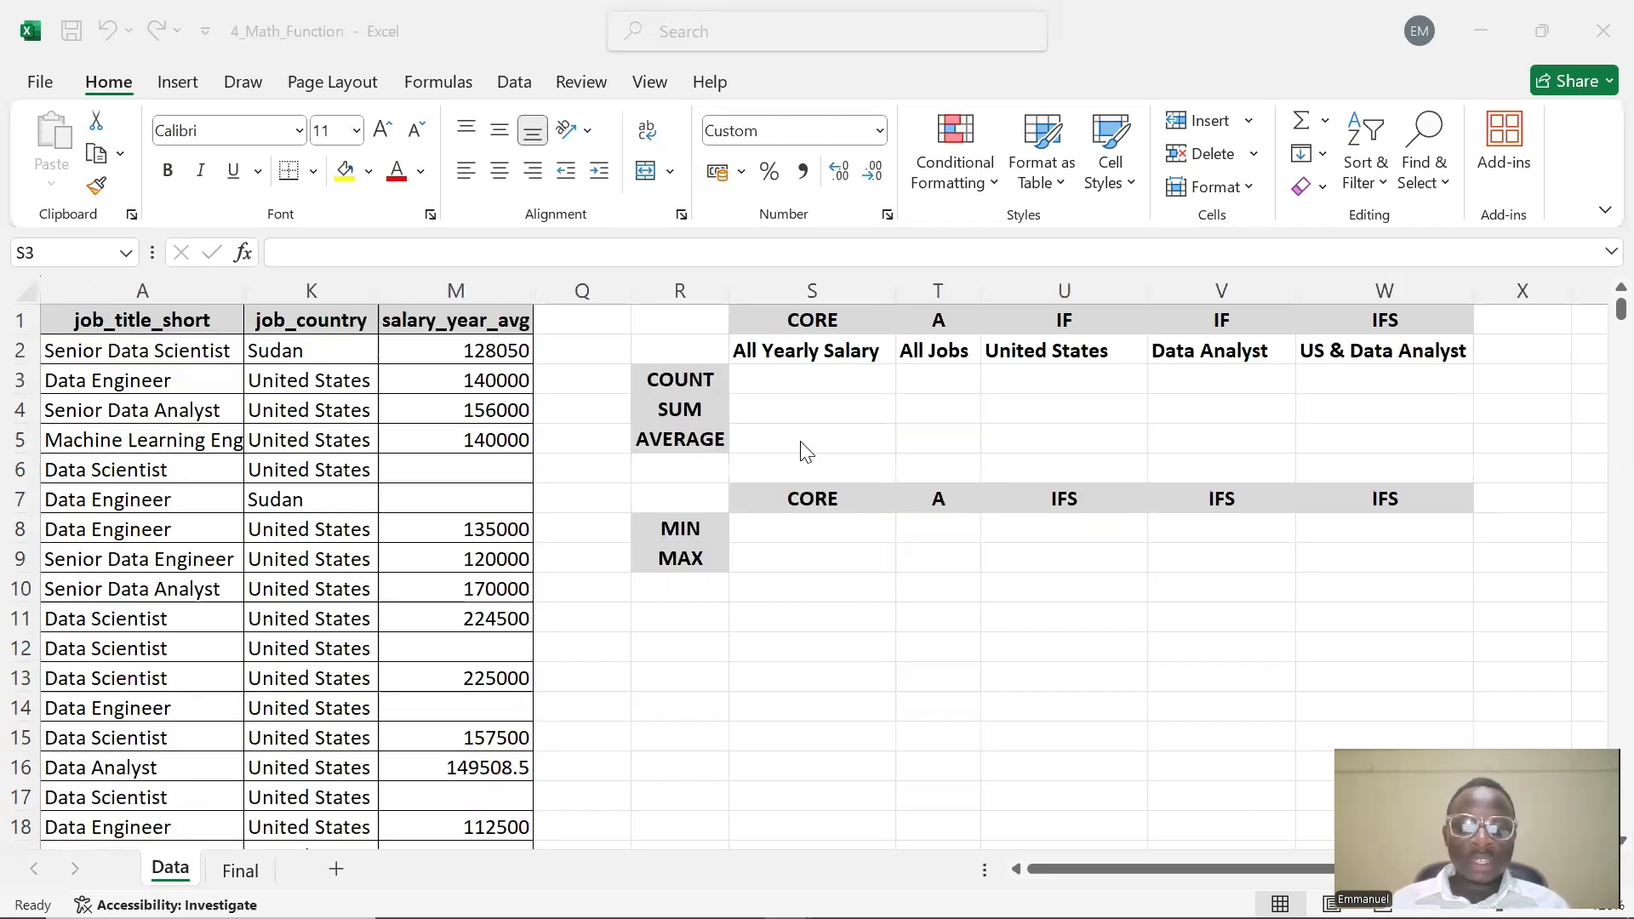
mouse_move(627, 916)
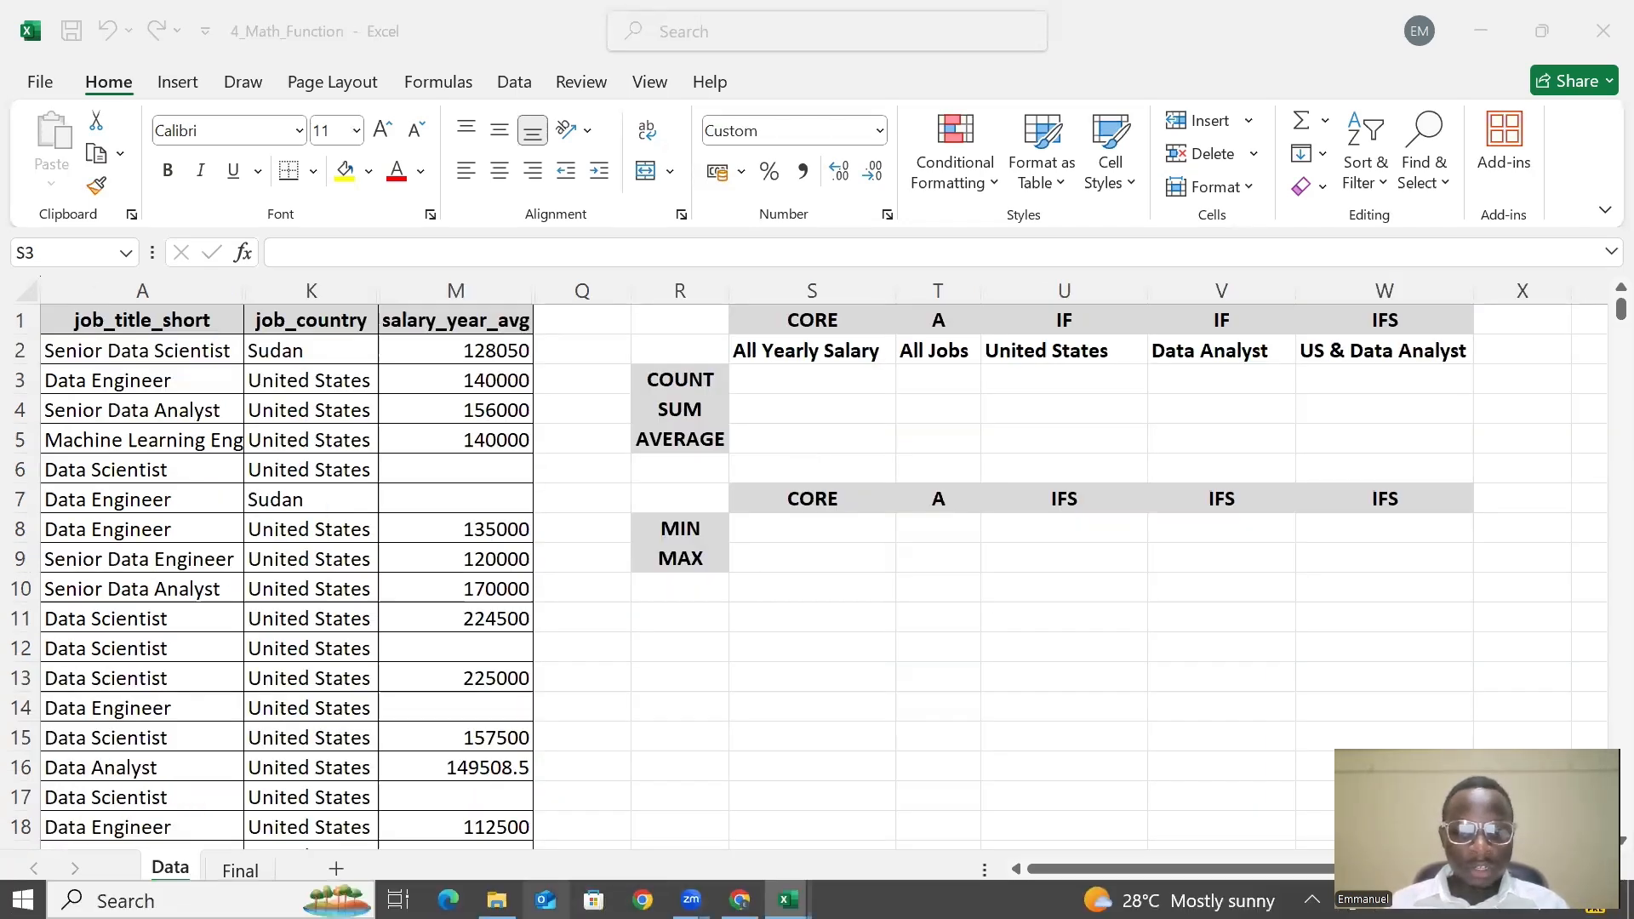
click(497, 901)
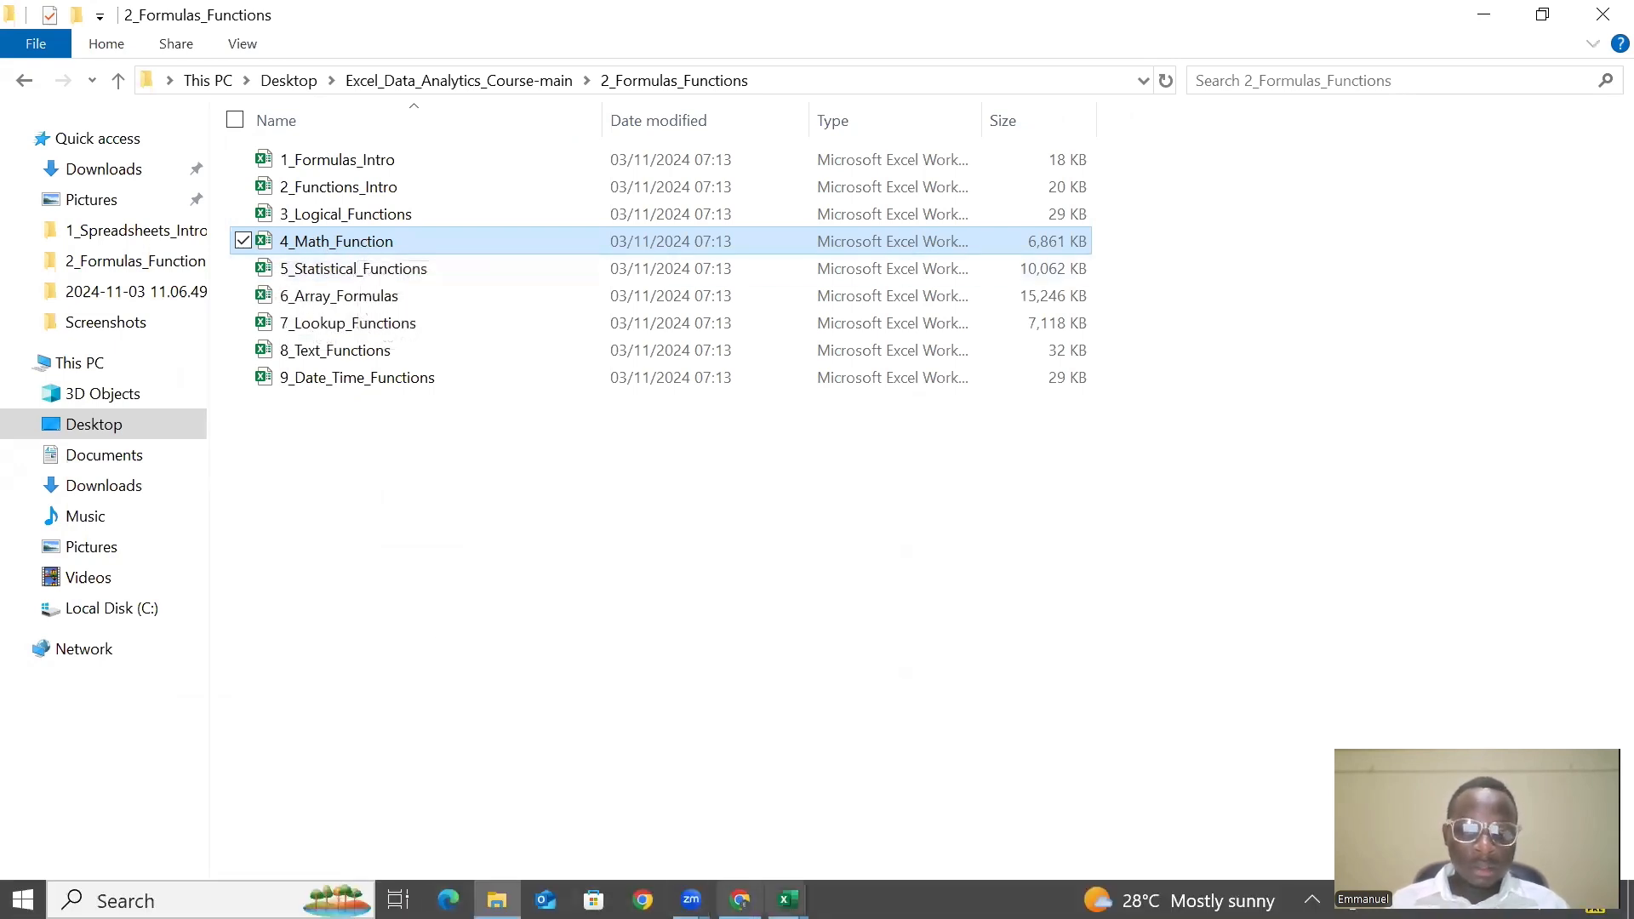
click(787, 900)
click(977, 827)
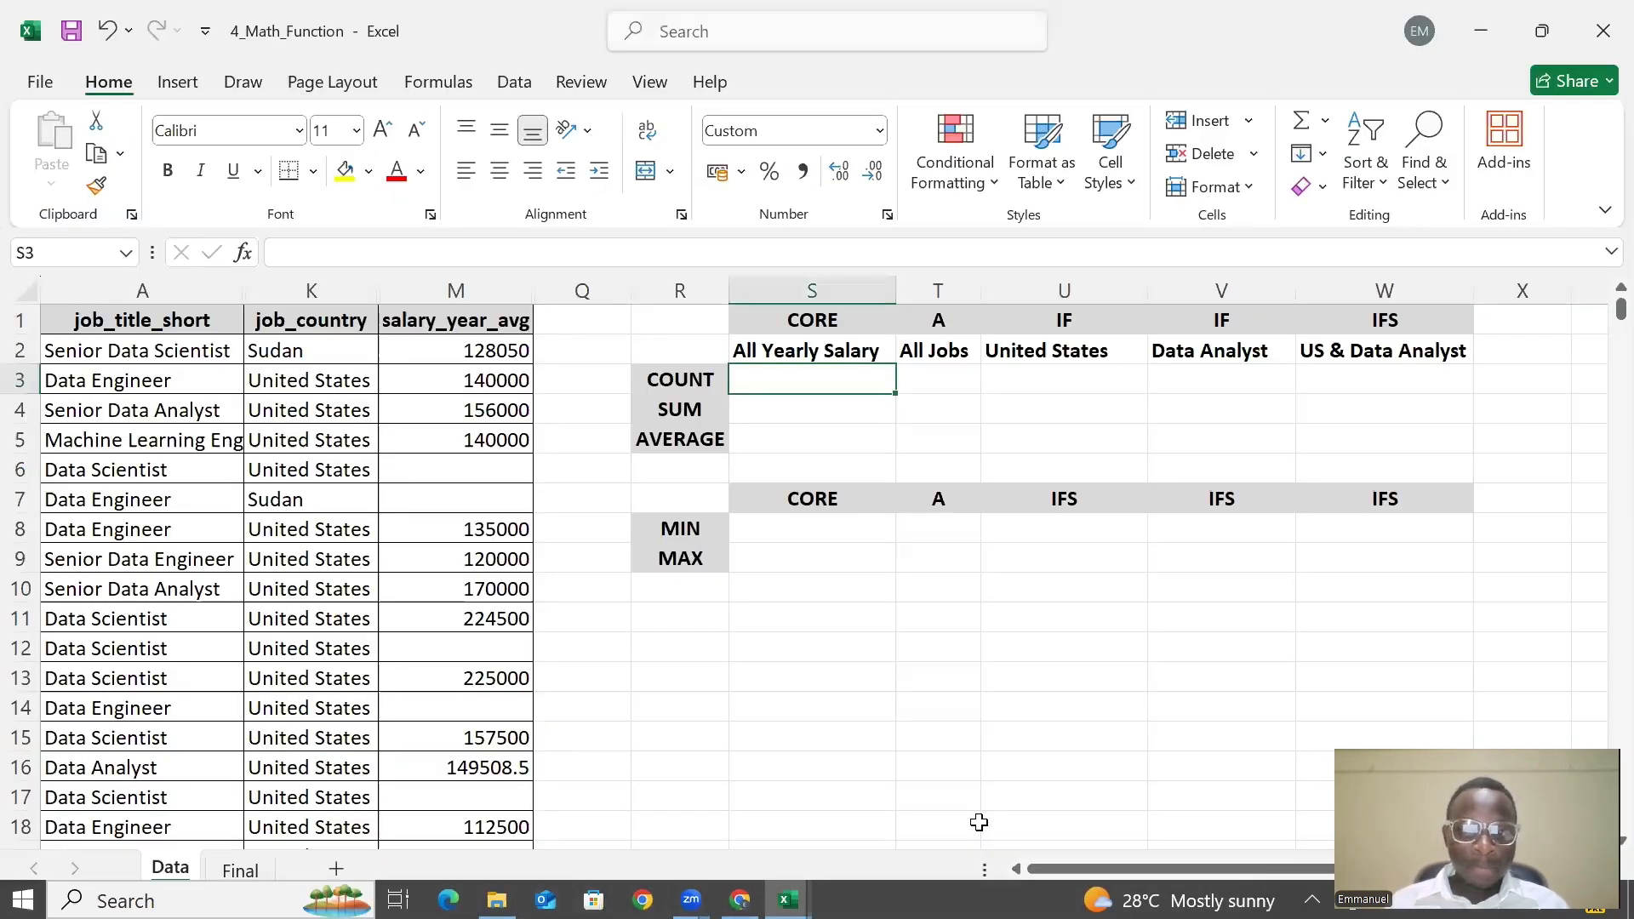
Begin a COUNT formula in S3 for all yearly salaries, =COUNT(
double_click(792, 375)
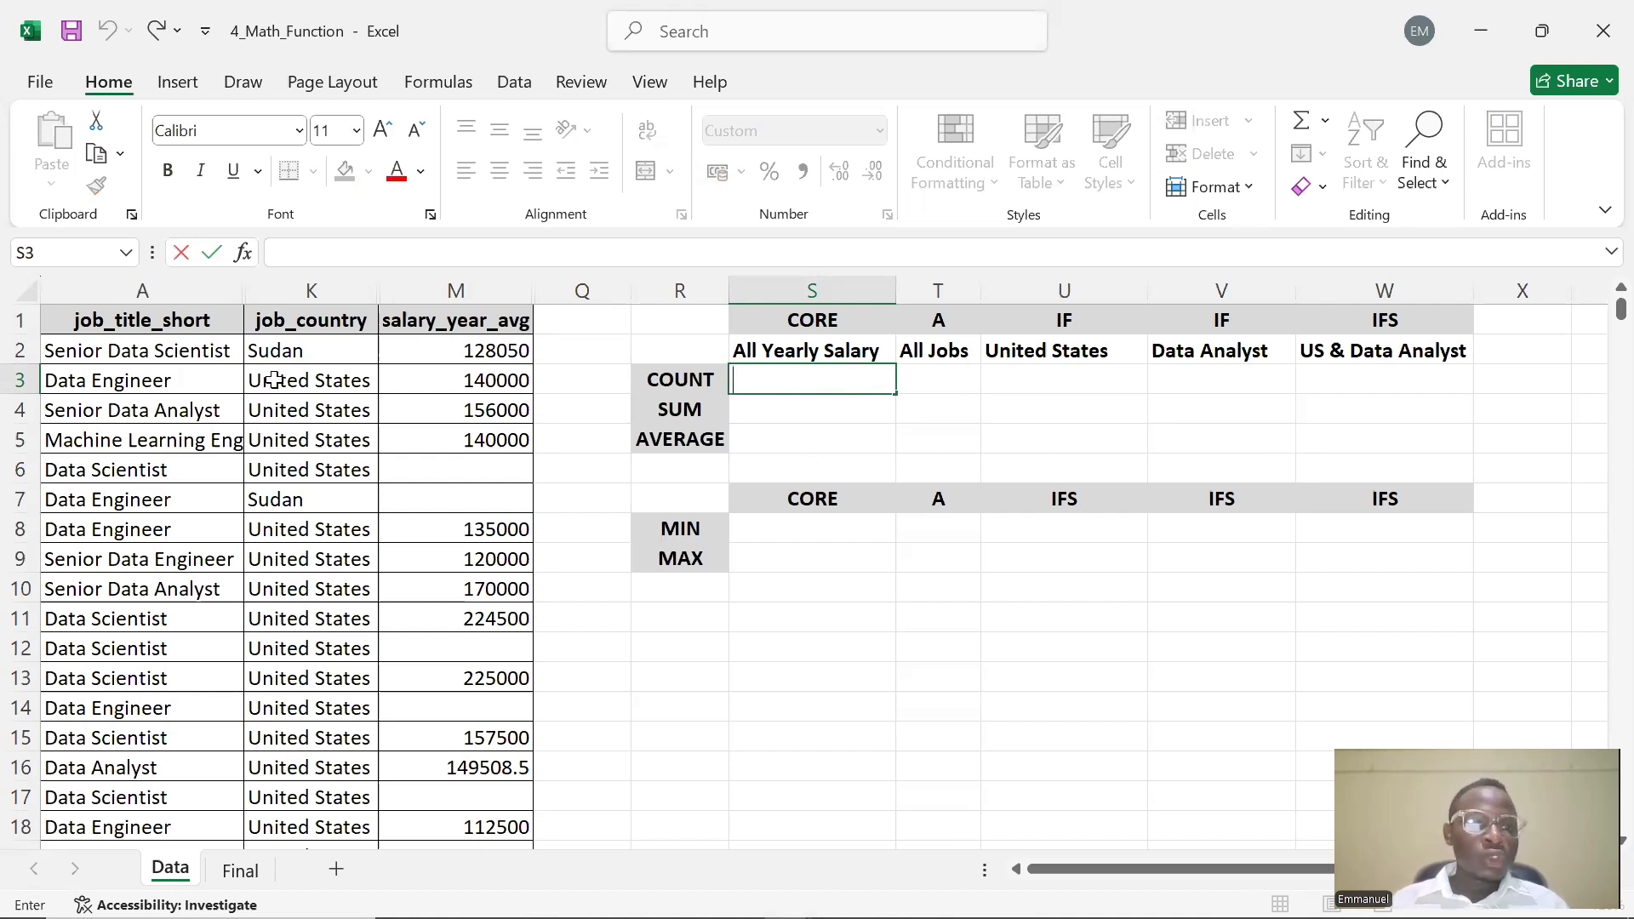
scroll(435, 579, down, 8)
scroll(436, 579, down, 11)
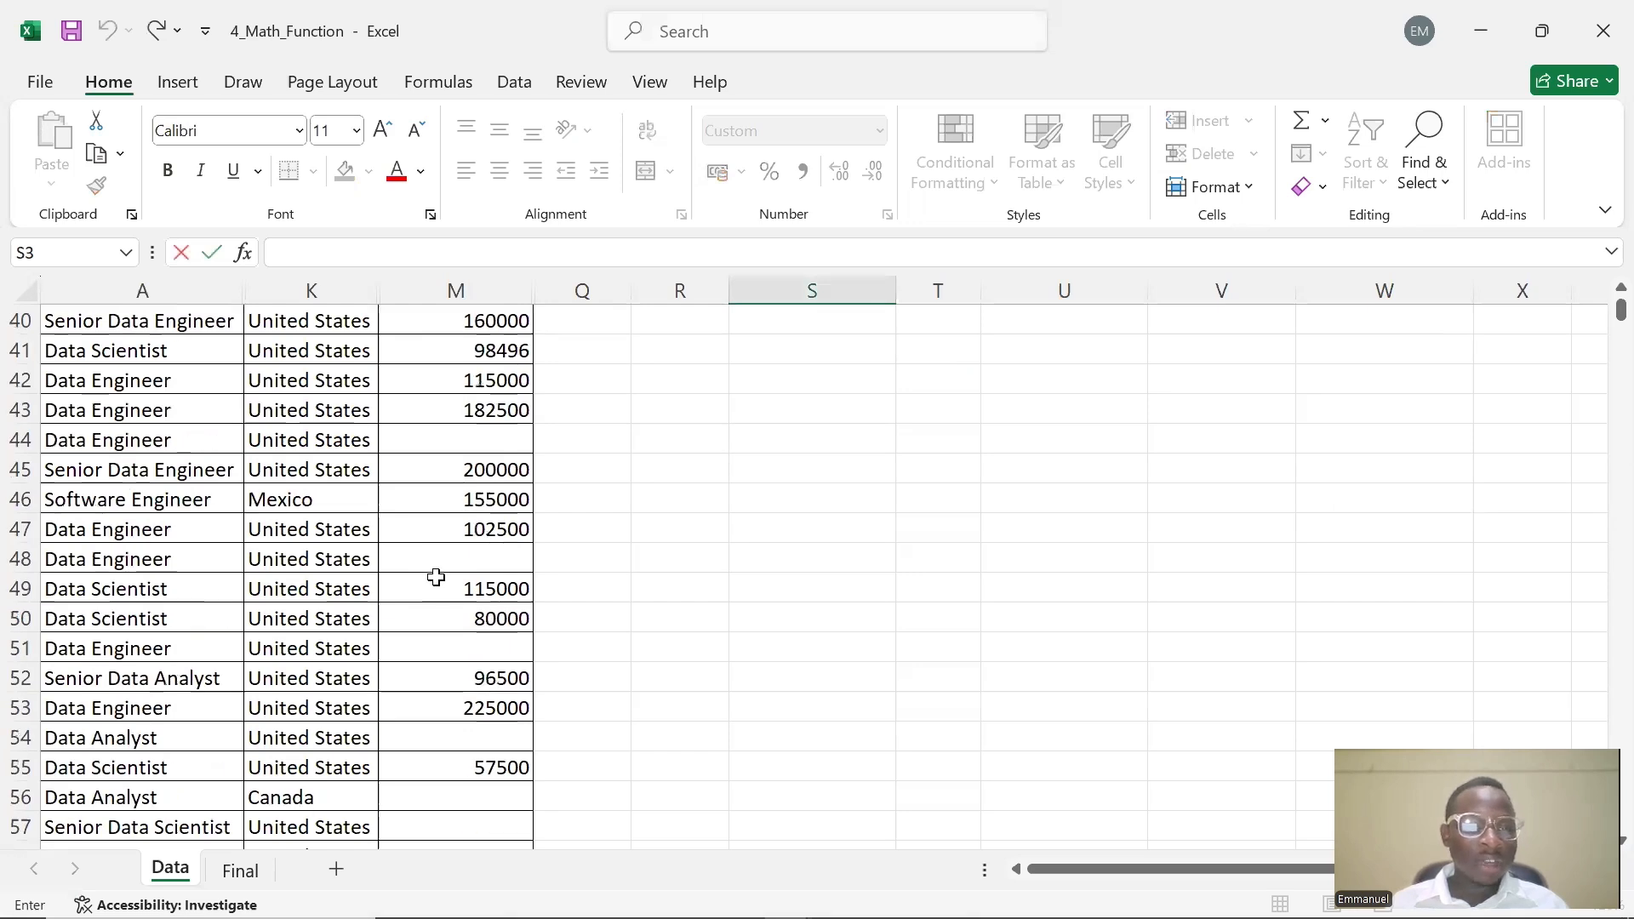
scroll(434, 580, up, 7)
scroll(429, 605, up, 12)
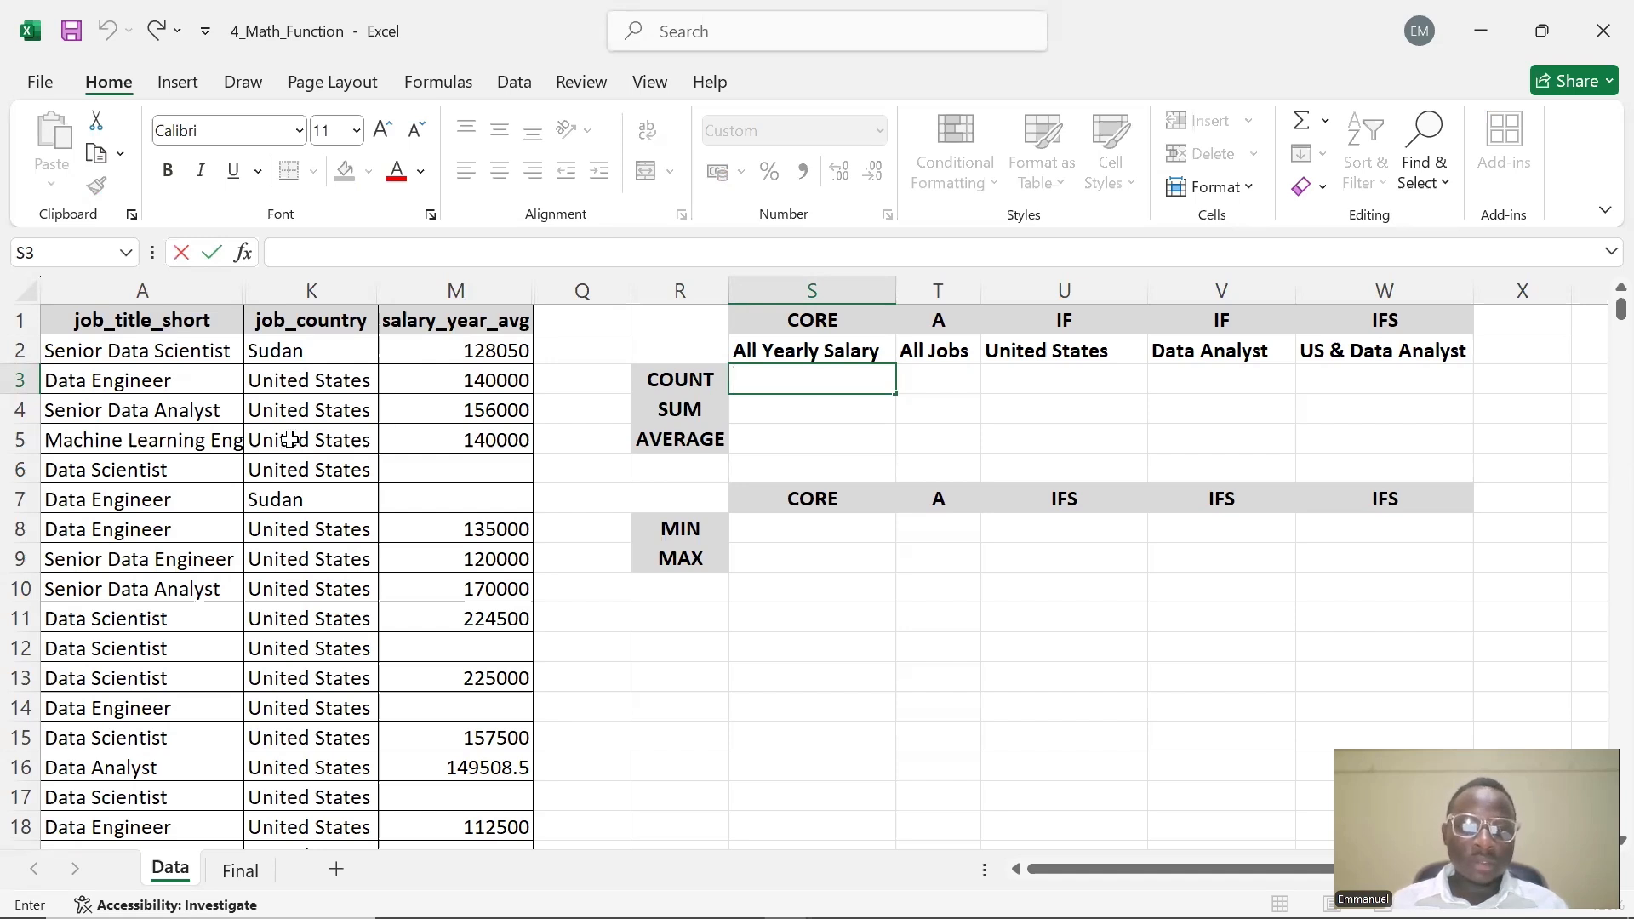
click(784, 380)
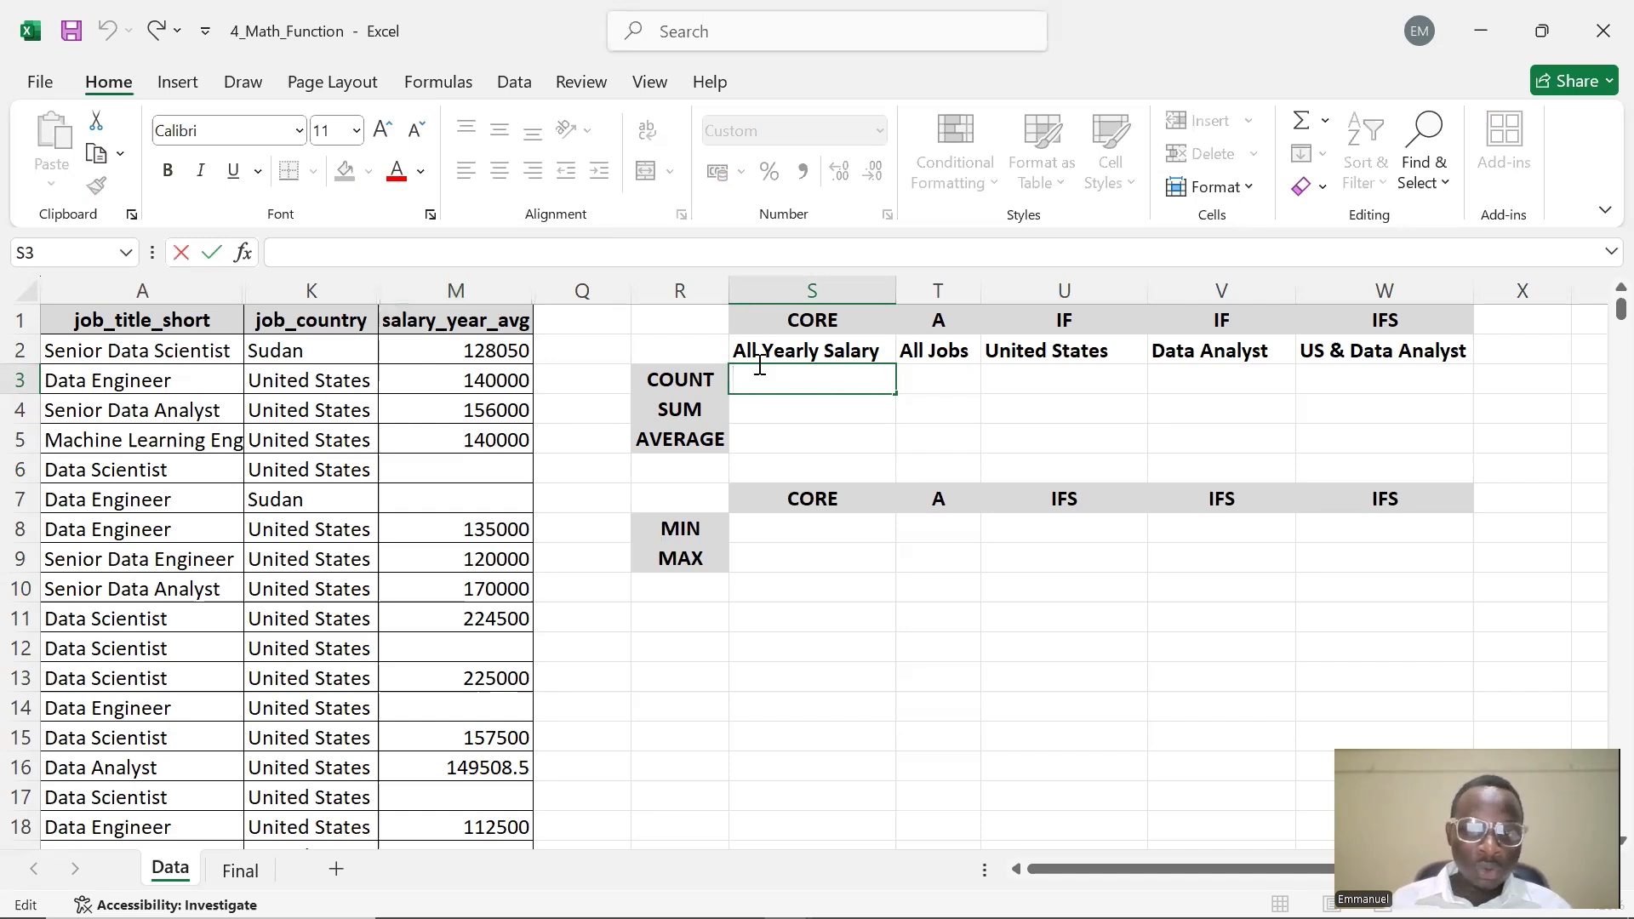
text(0)
key(BackSpace)
text(=COUNT()
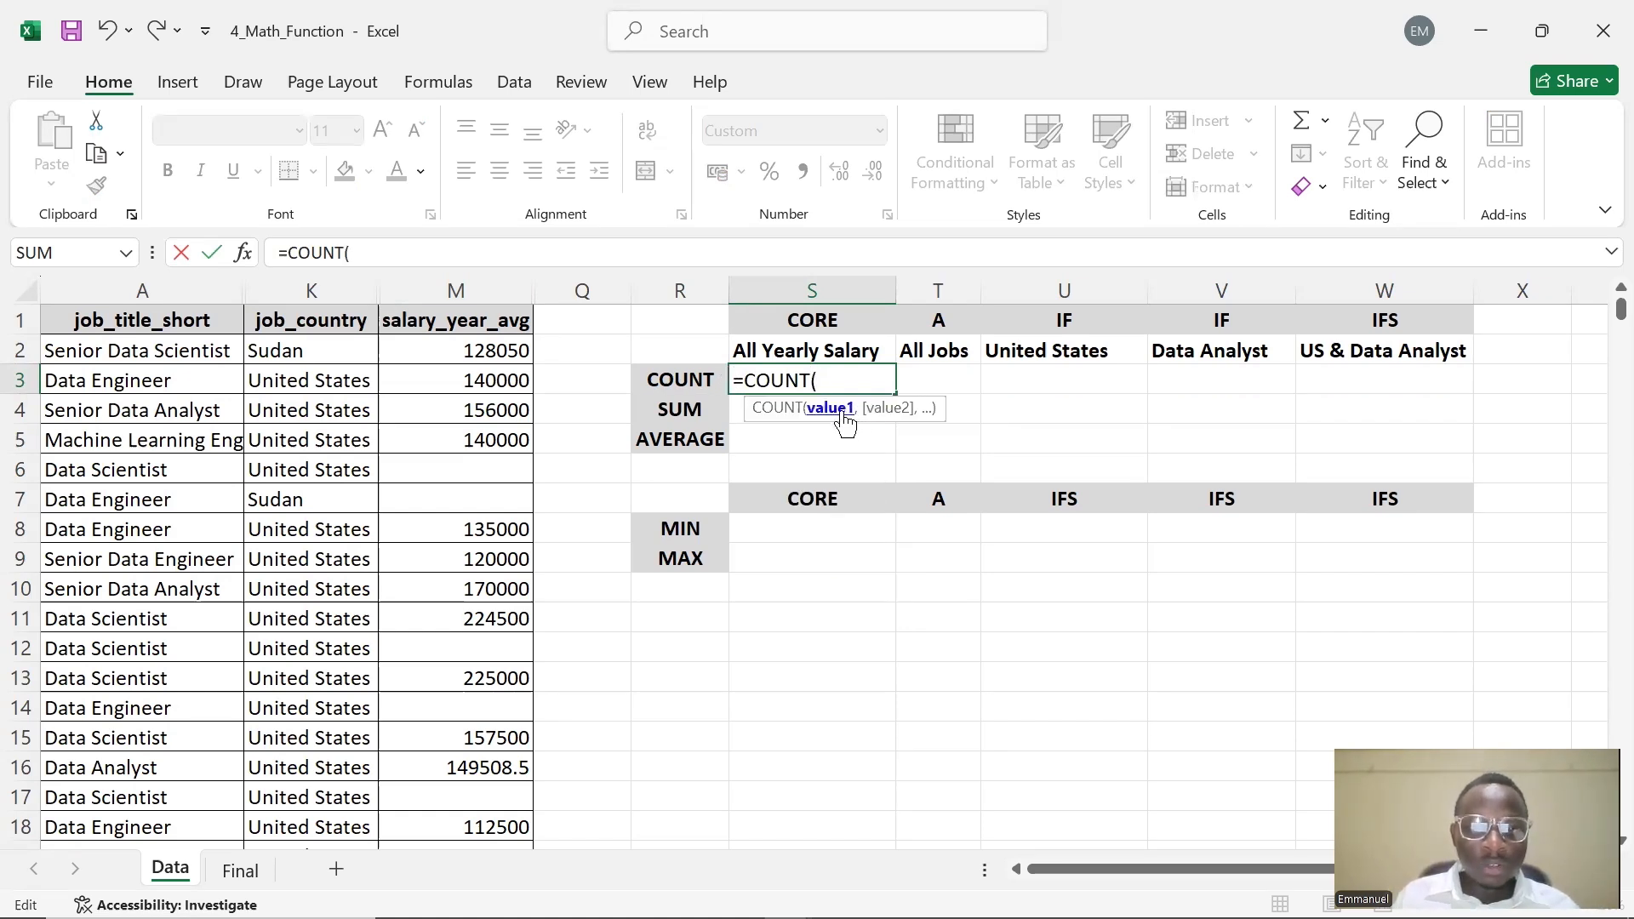
Scroll through the salary_year_avg column to examine how far its data extends
click(489, 349)
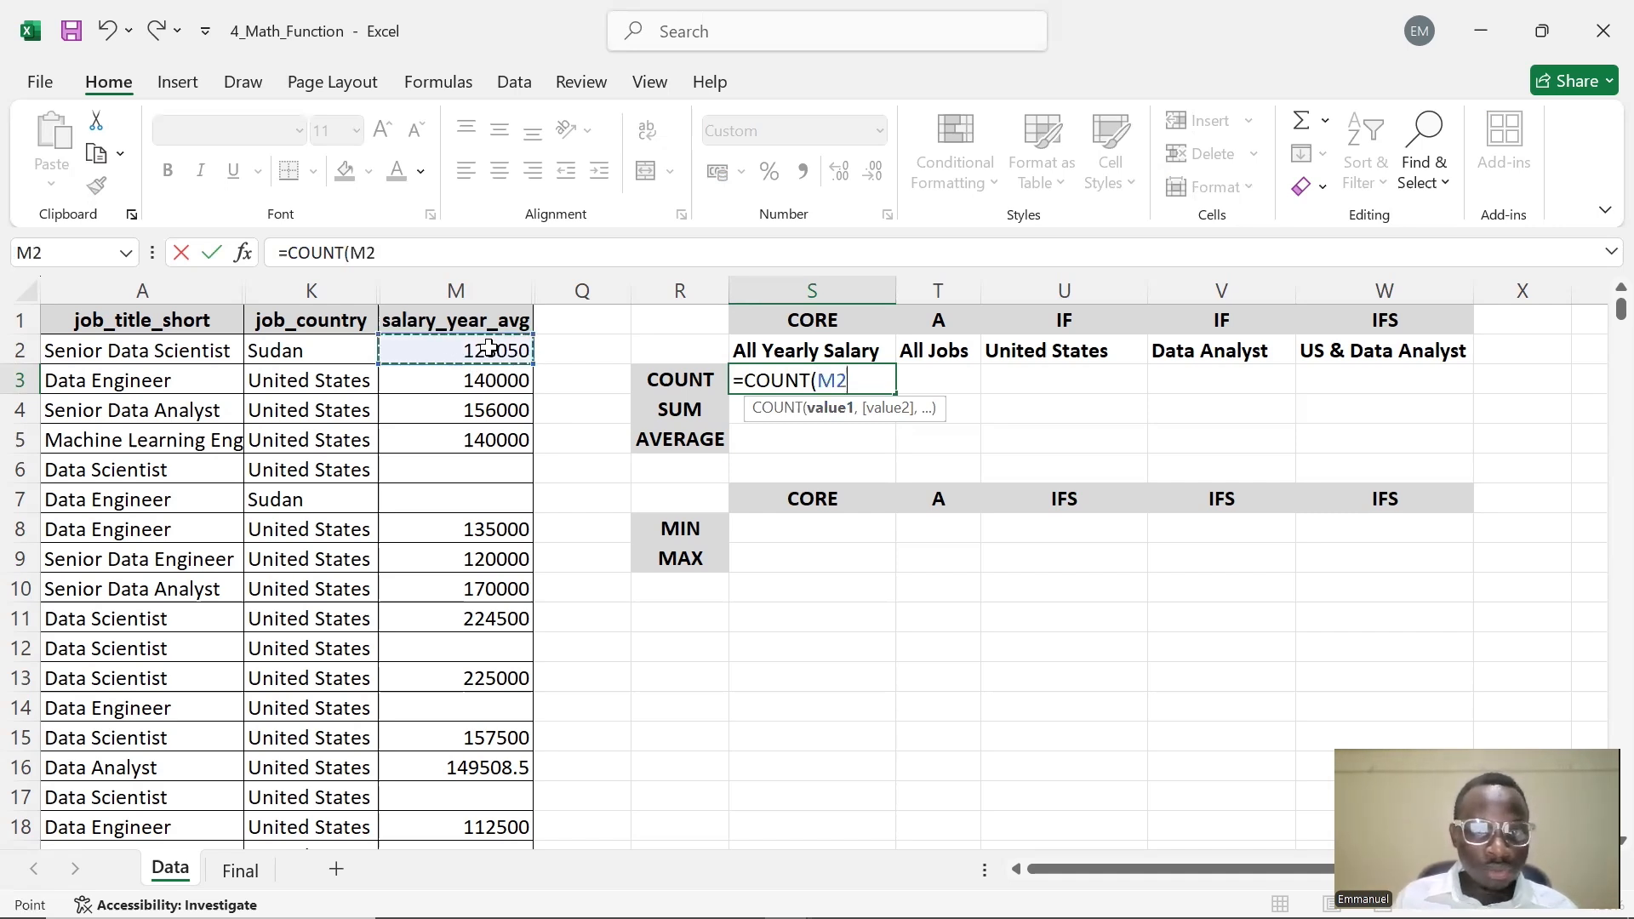
scroll(497, 410, down, 5)
scroll(496, 410, down, 17)
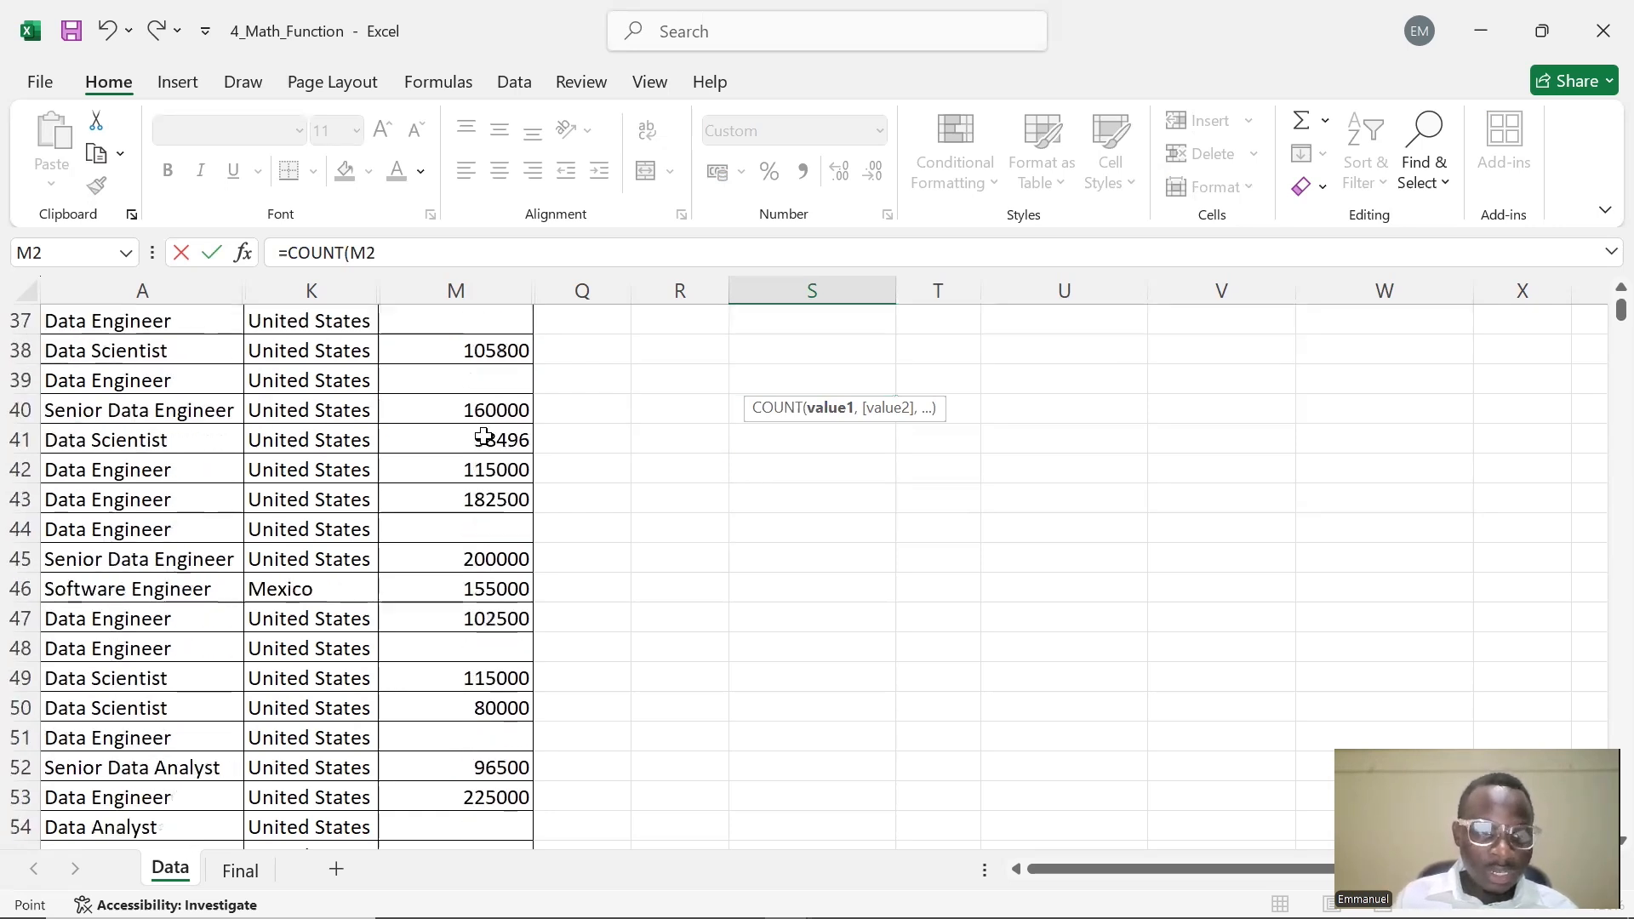
scroll(434, 410, down, 20)
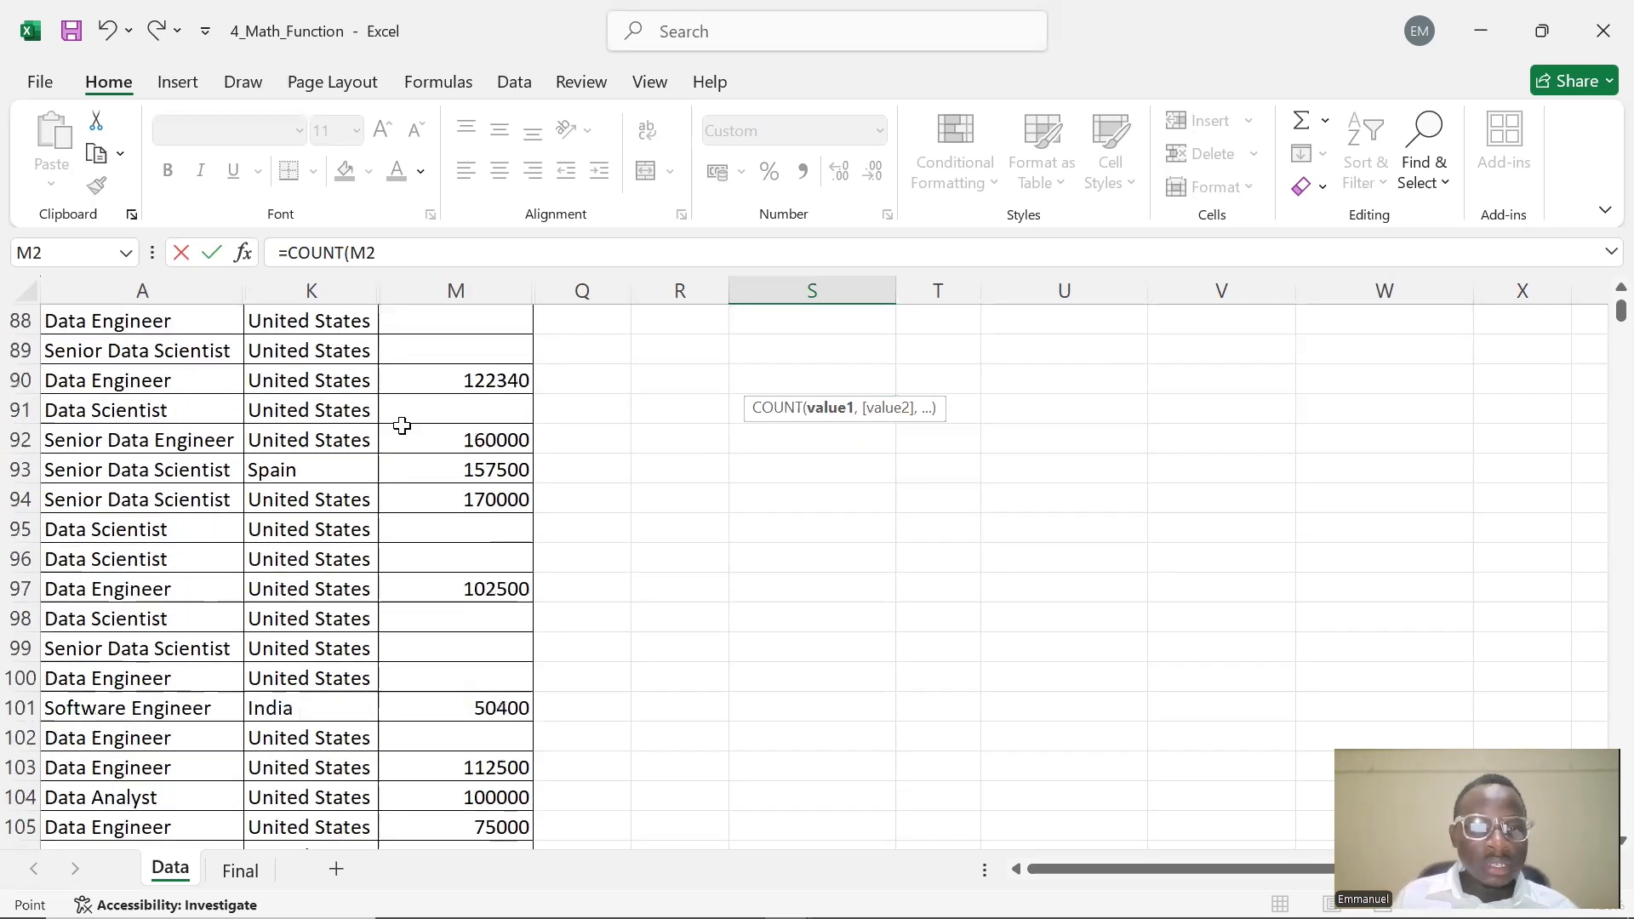
scroll(406, 425, down, 12)
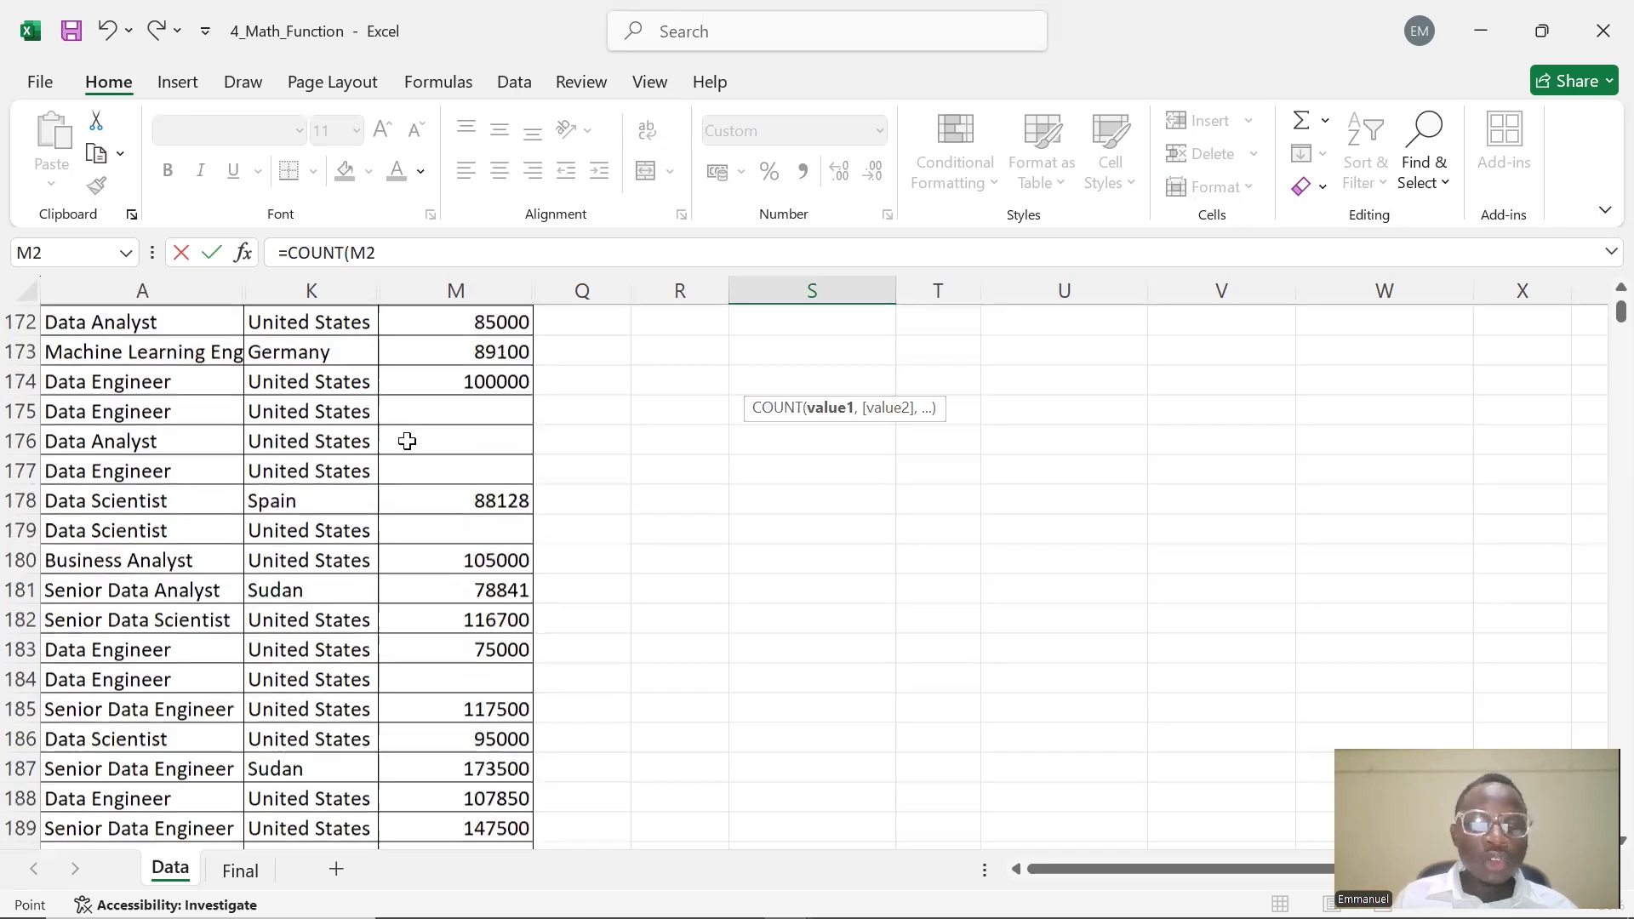
scroll(412, 427, up, 9)
scroll(412, 428, up, 17)
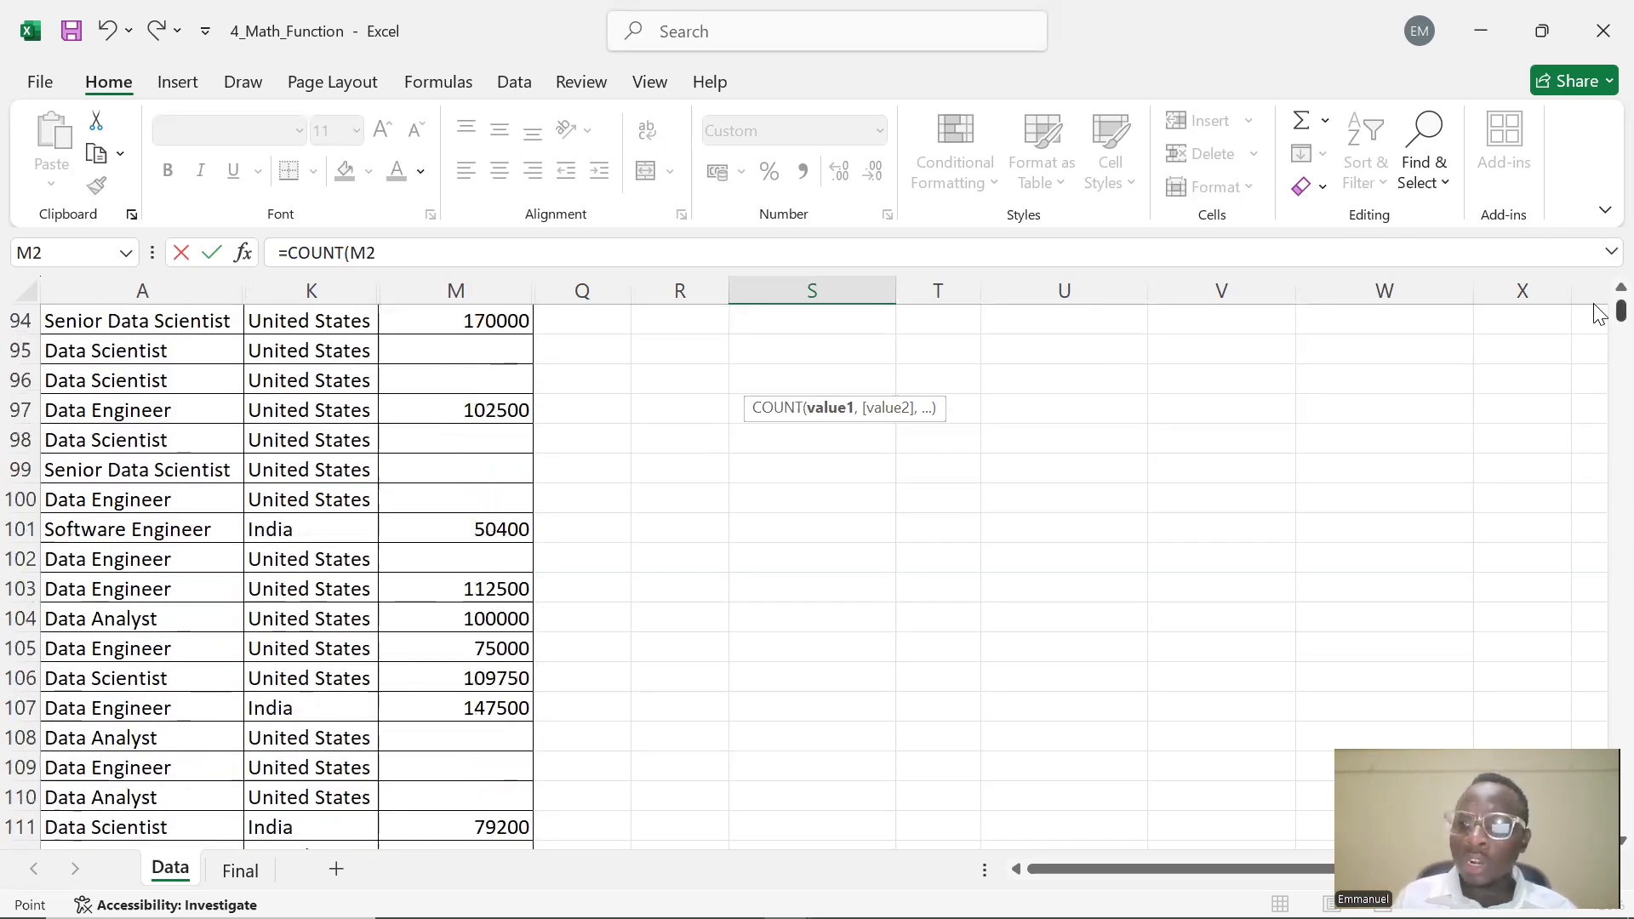
drag(1619, 309, 1619, 289)
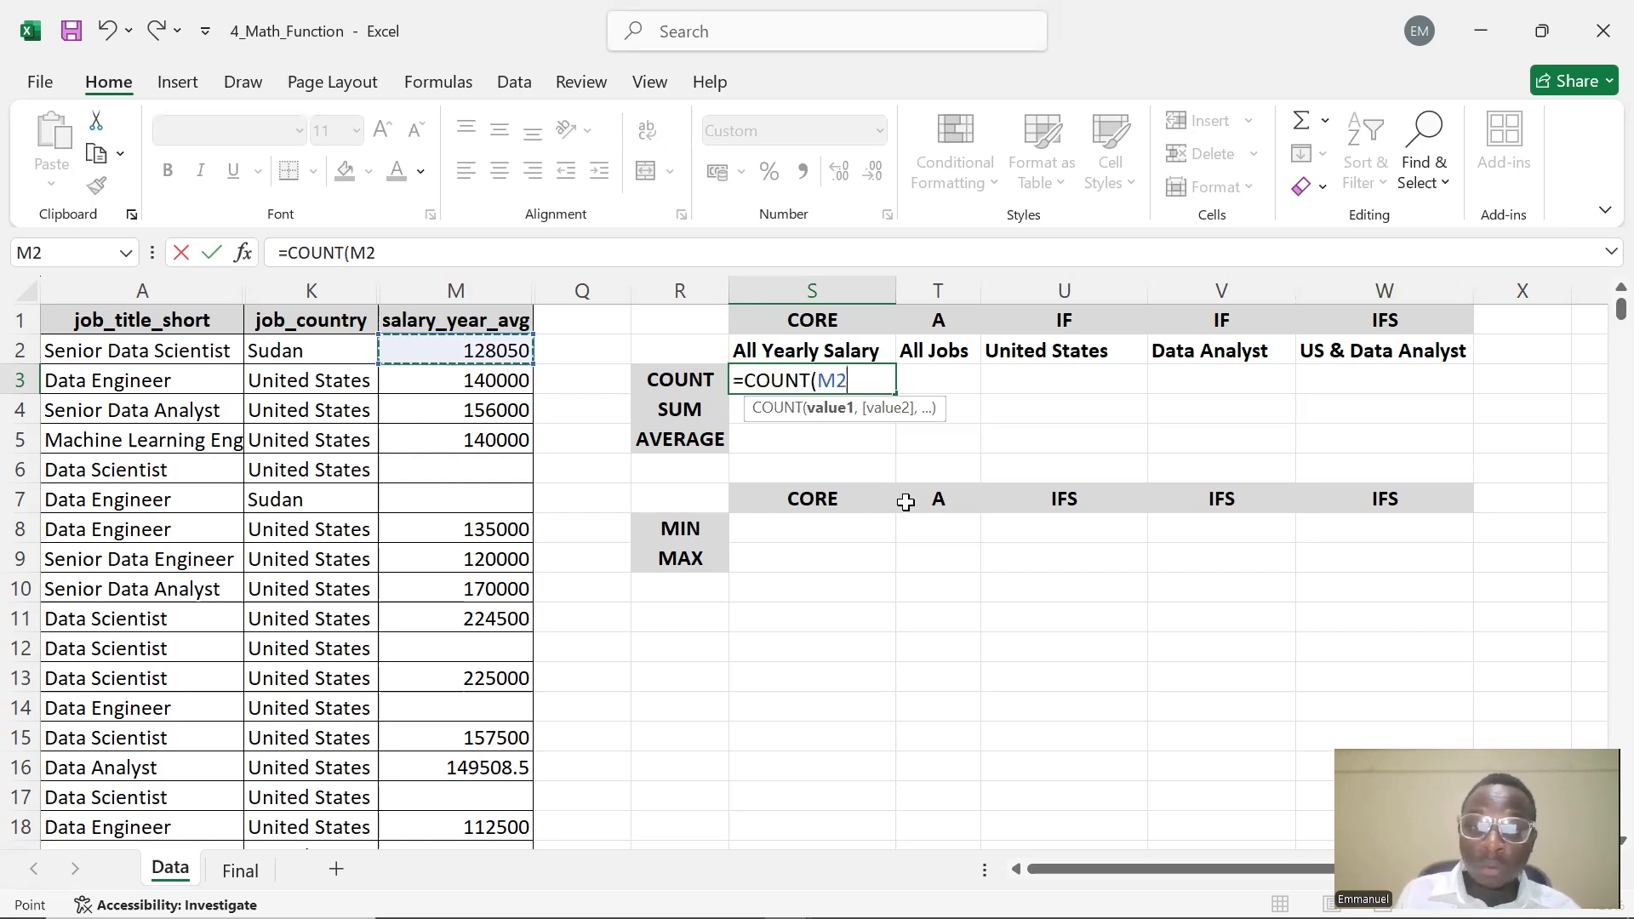
Use the whole column M as the argument, completing S3 as =COUNT(M:M)
key(BackSpace)
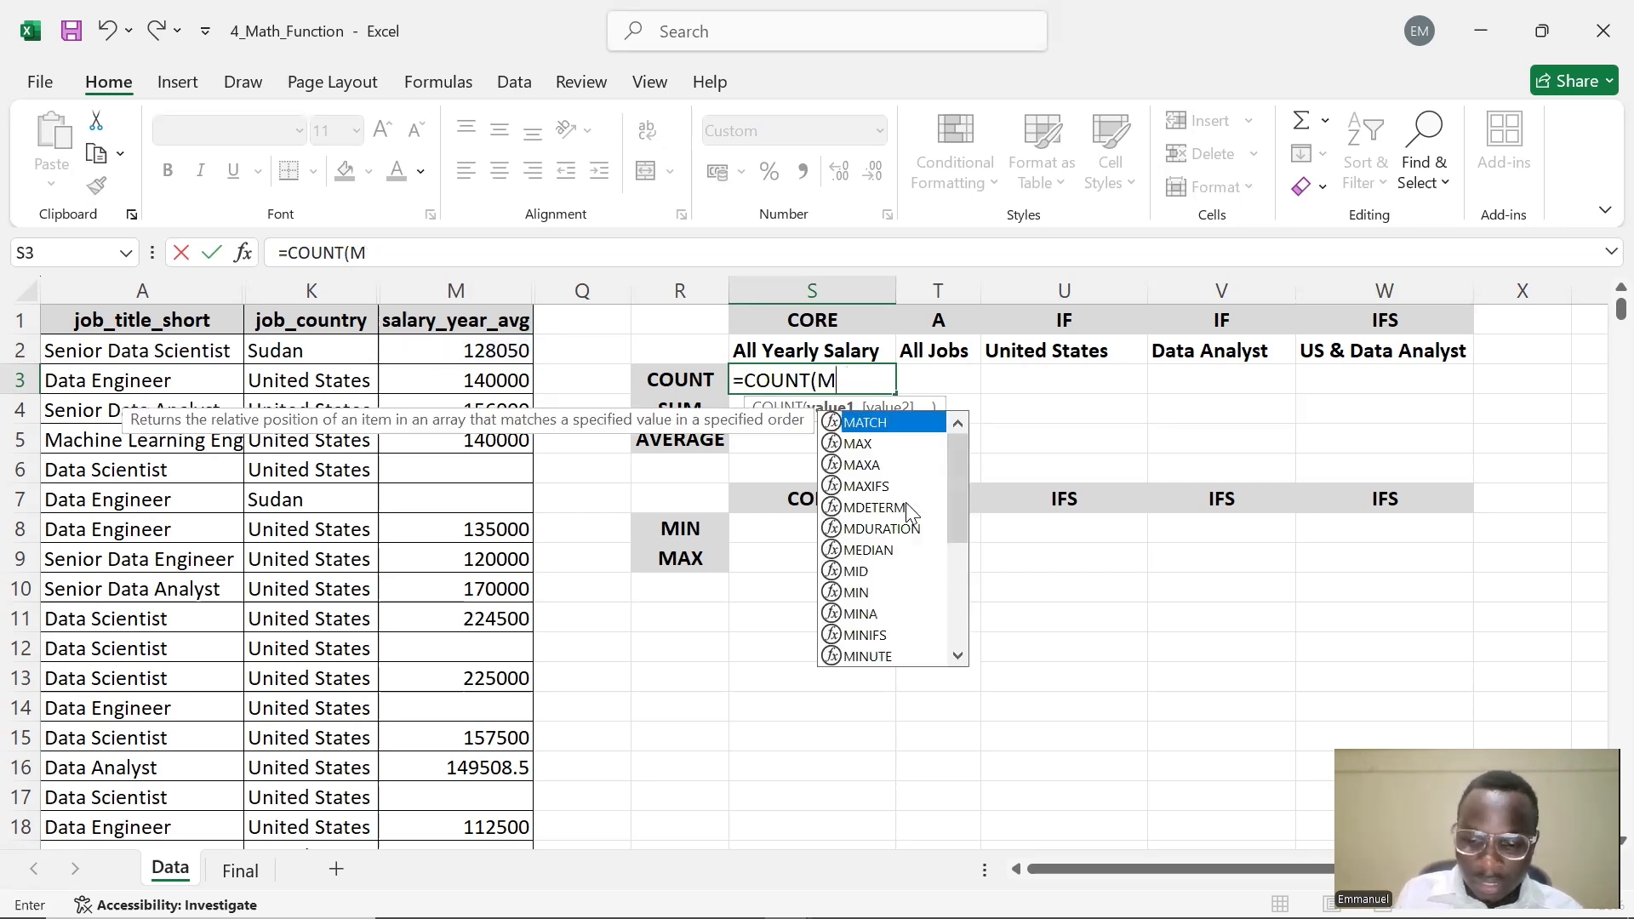
text(:)
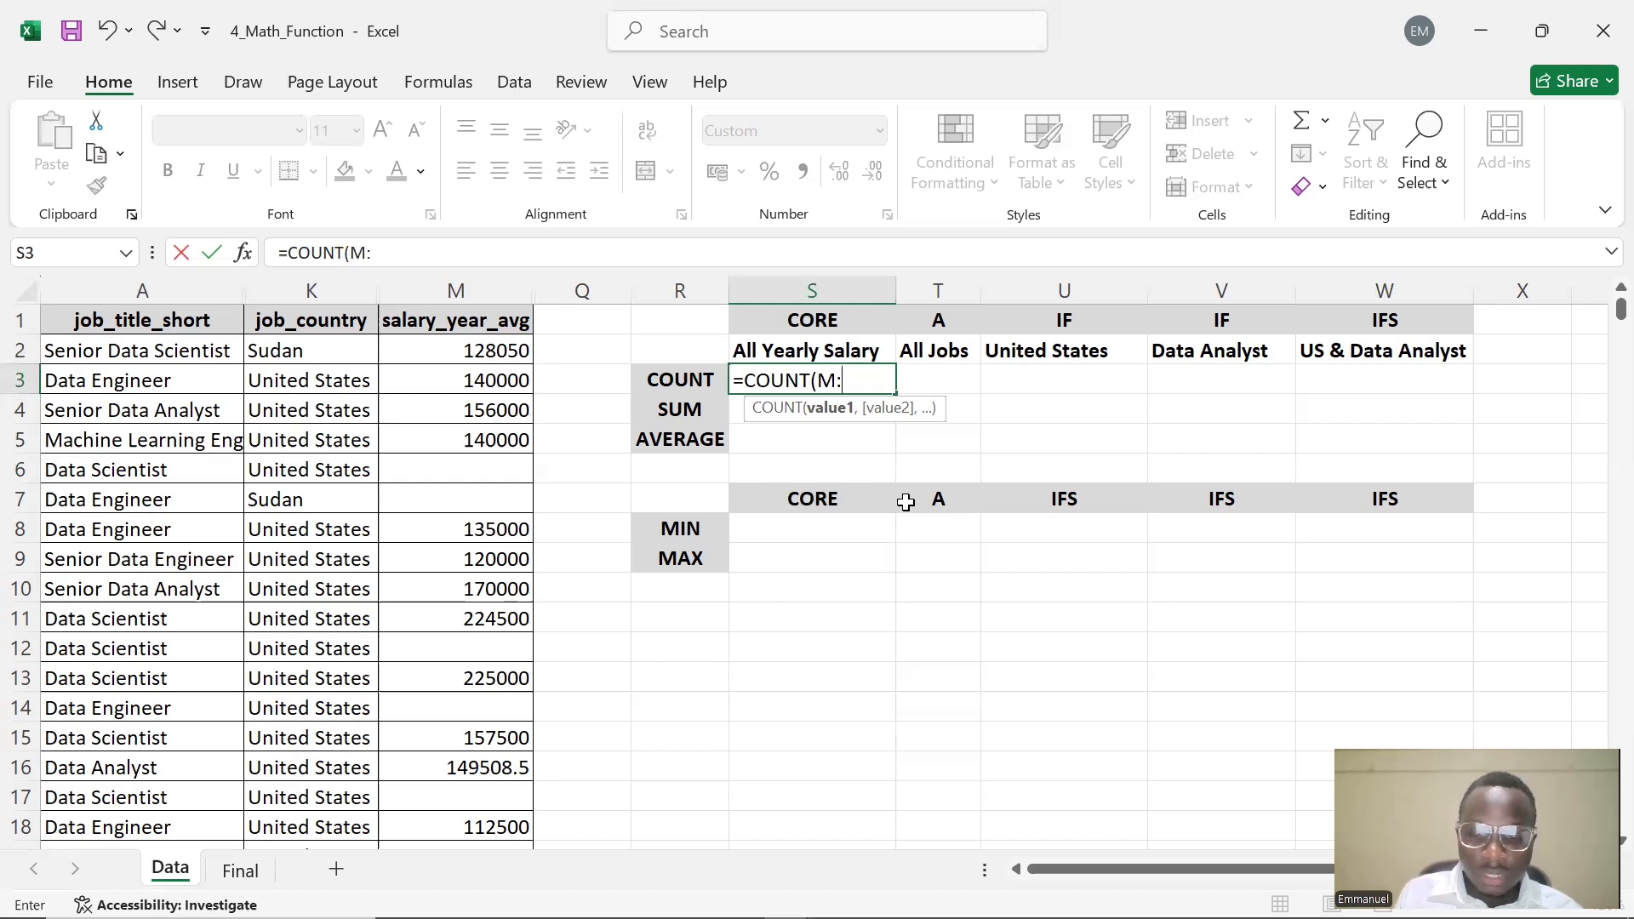
text(M)
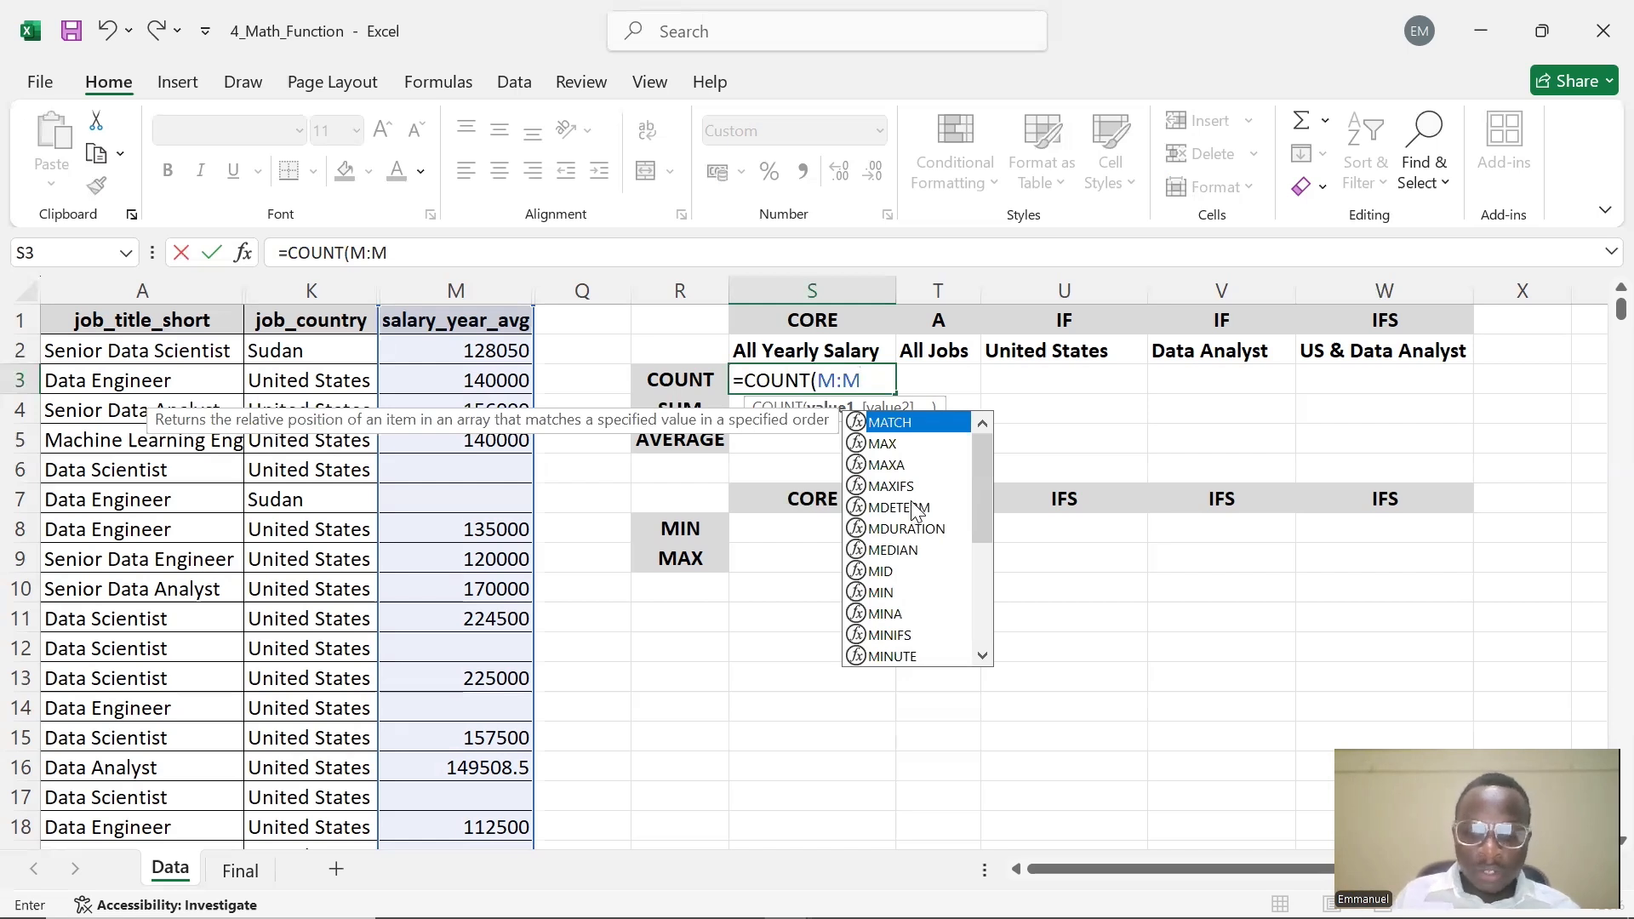
text(,)
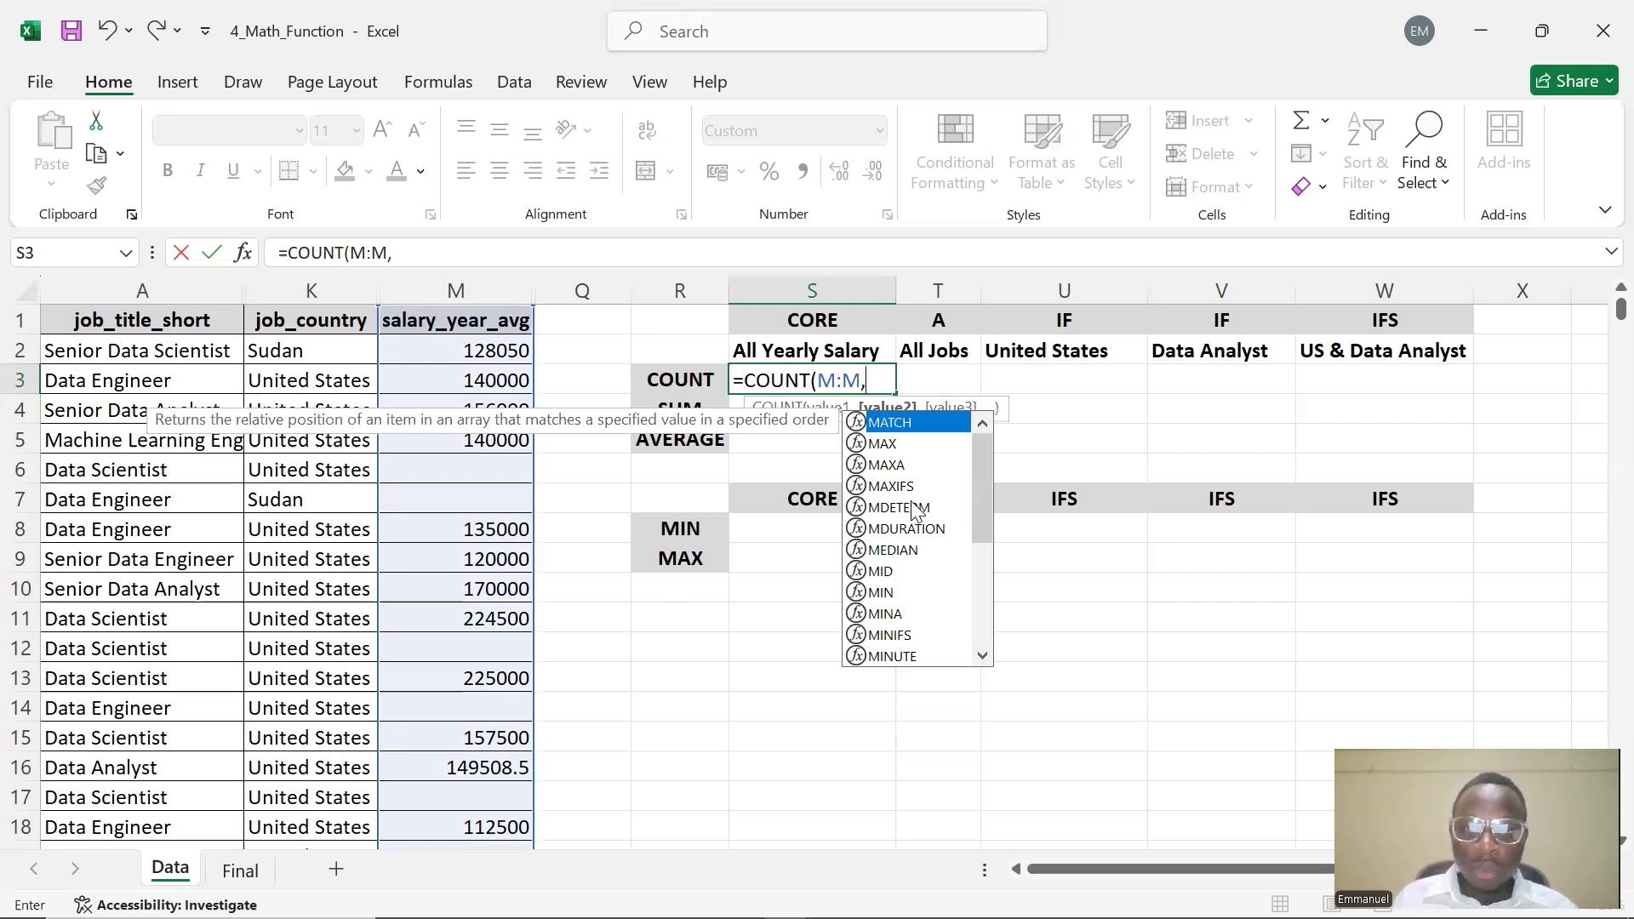
click(871, 390)
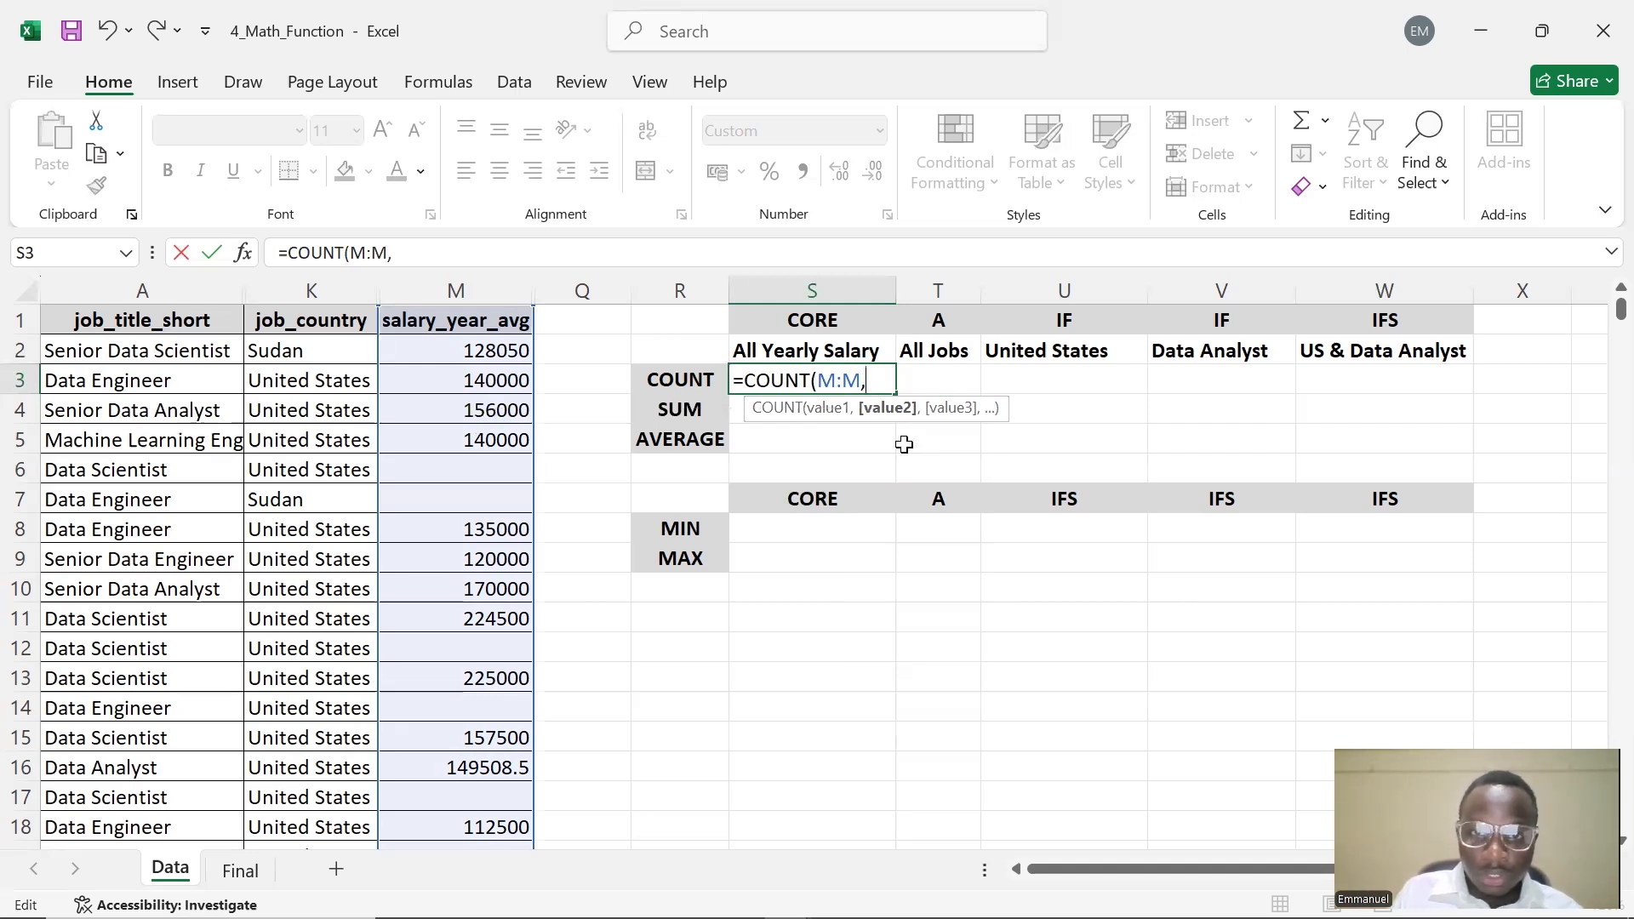
key(BackSpace)
text())
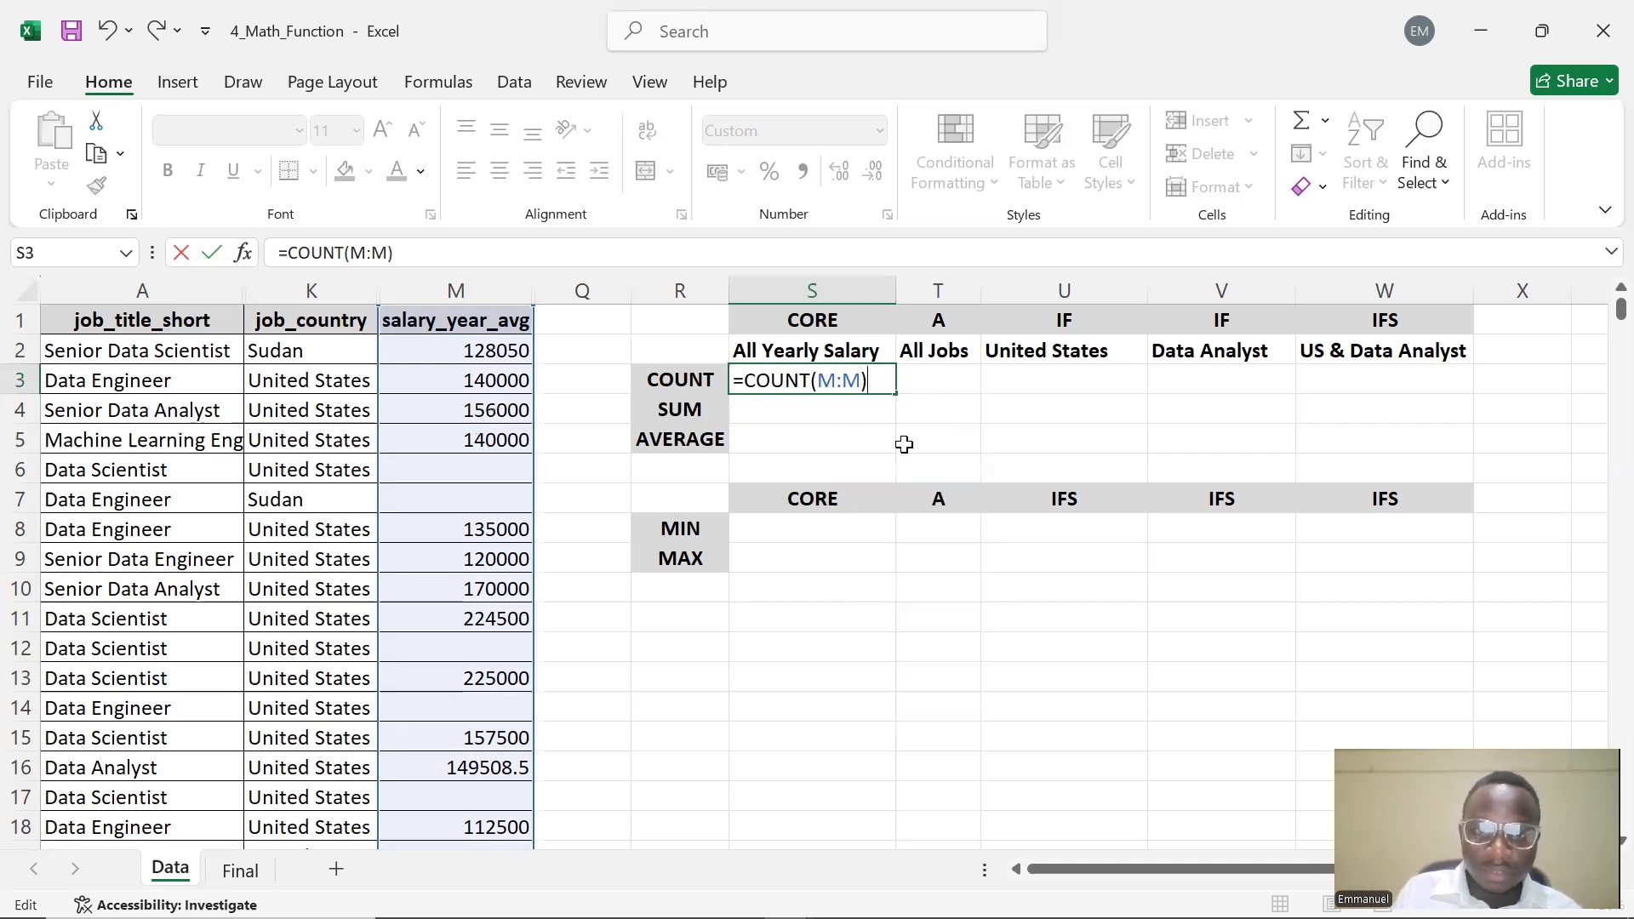
key(Return)
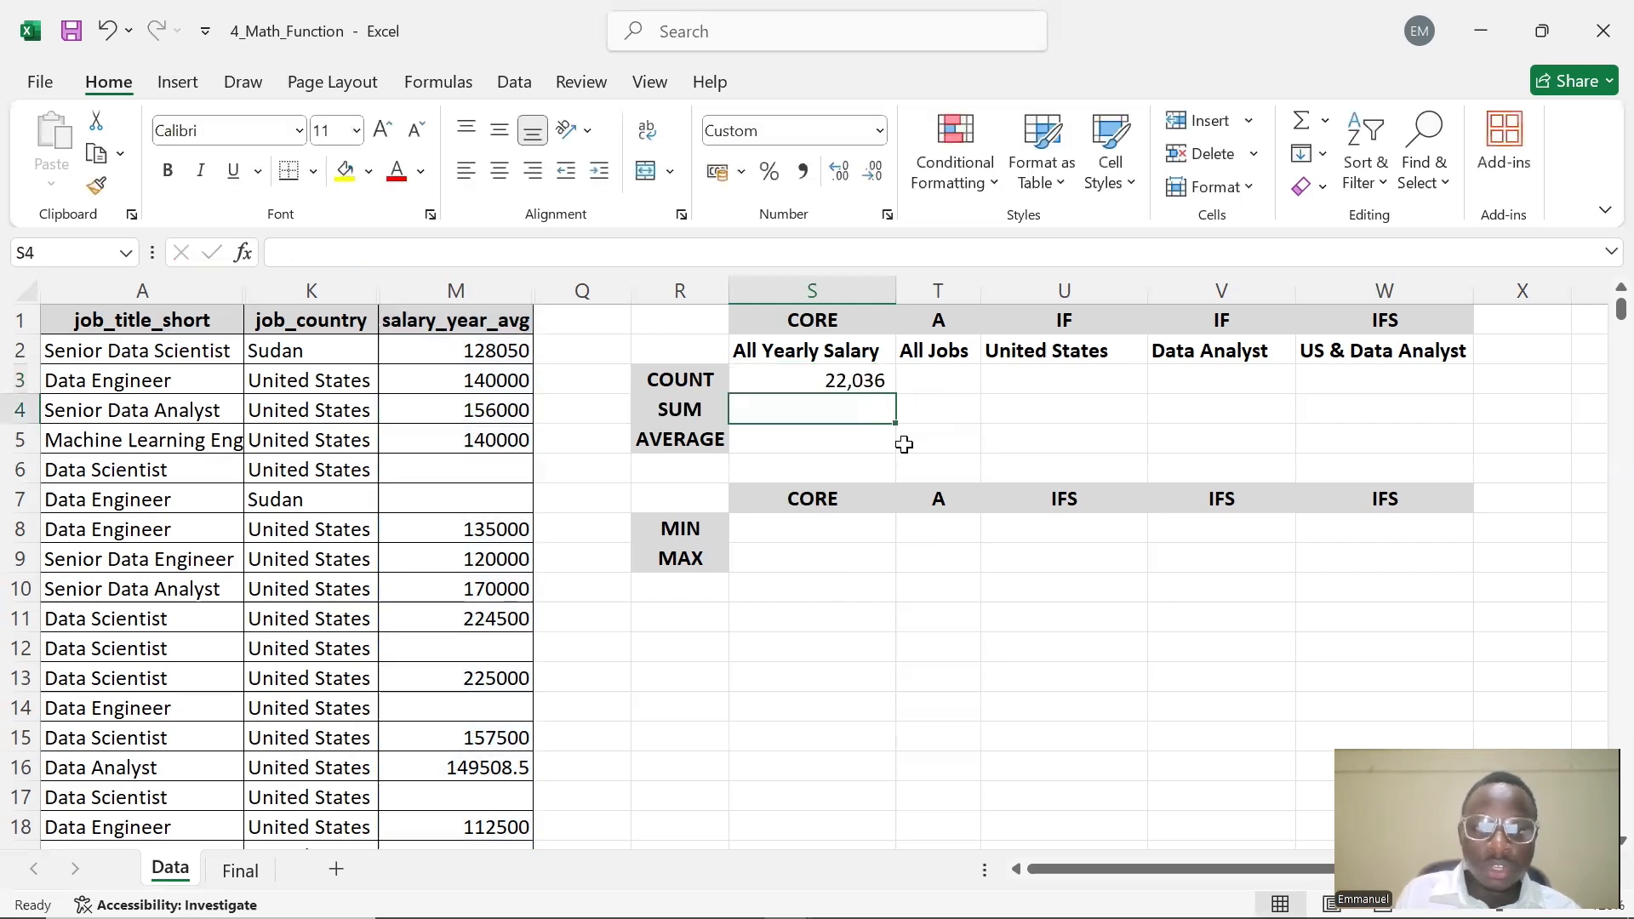
Edit S3's formula to subtract 1, making it =COUNT(M:M)-1
click(838, 383)
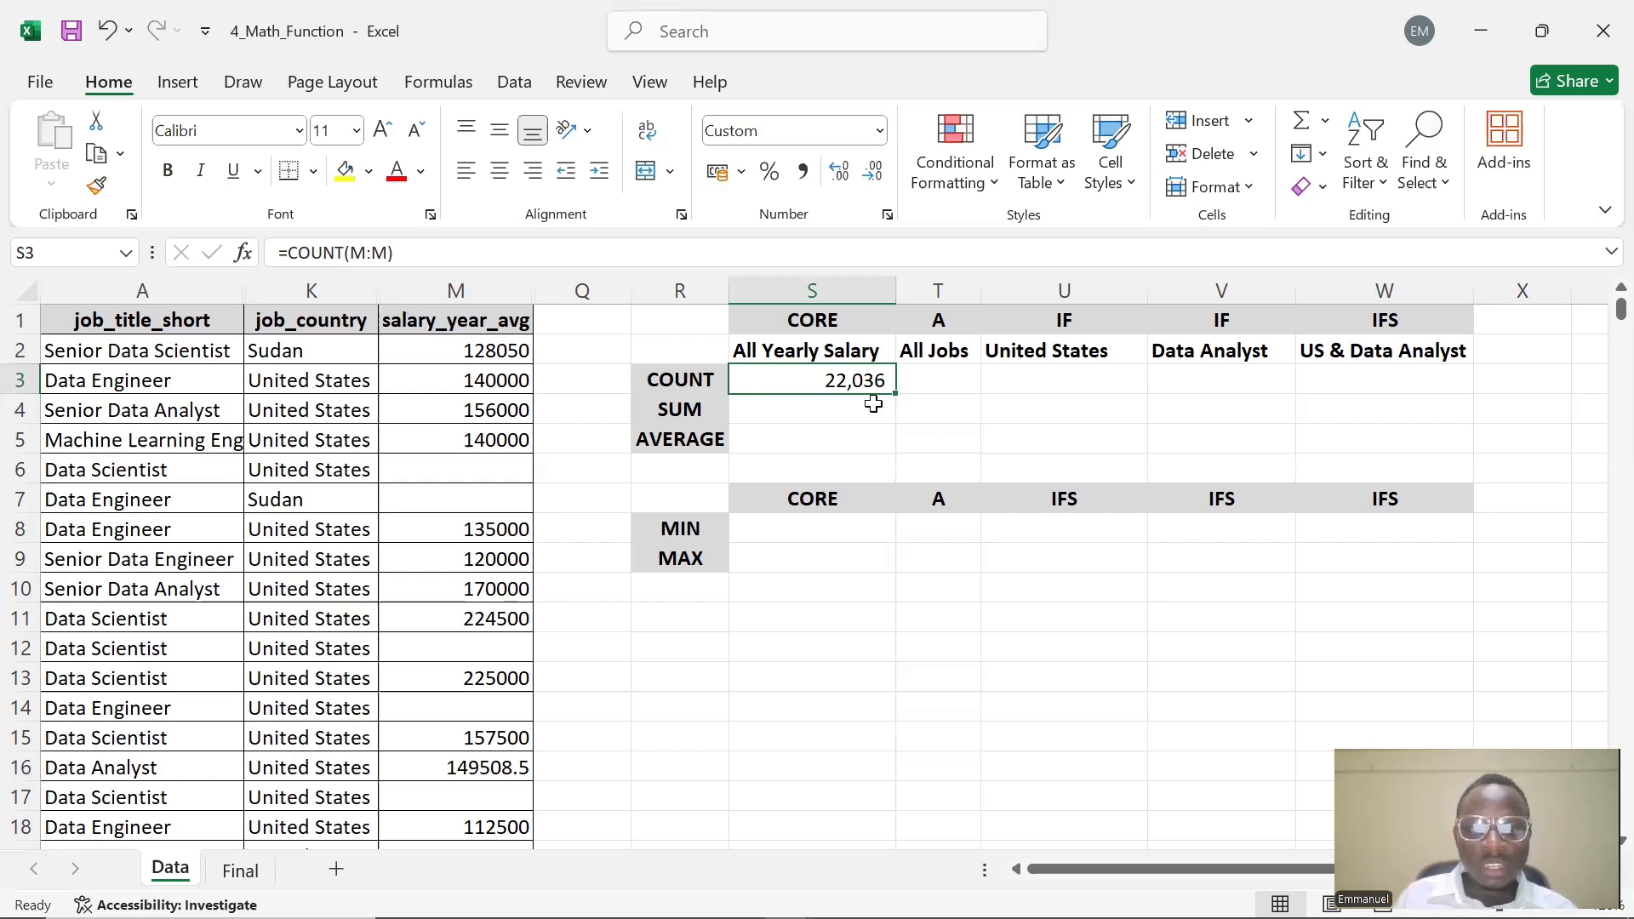
double_click(849, 383)
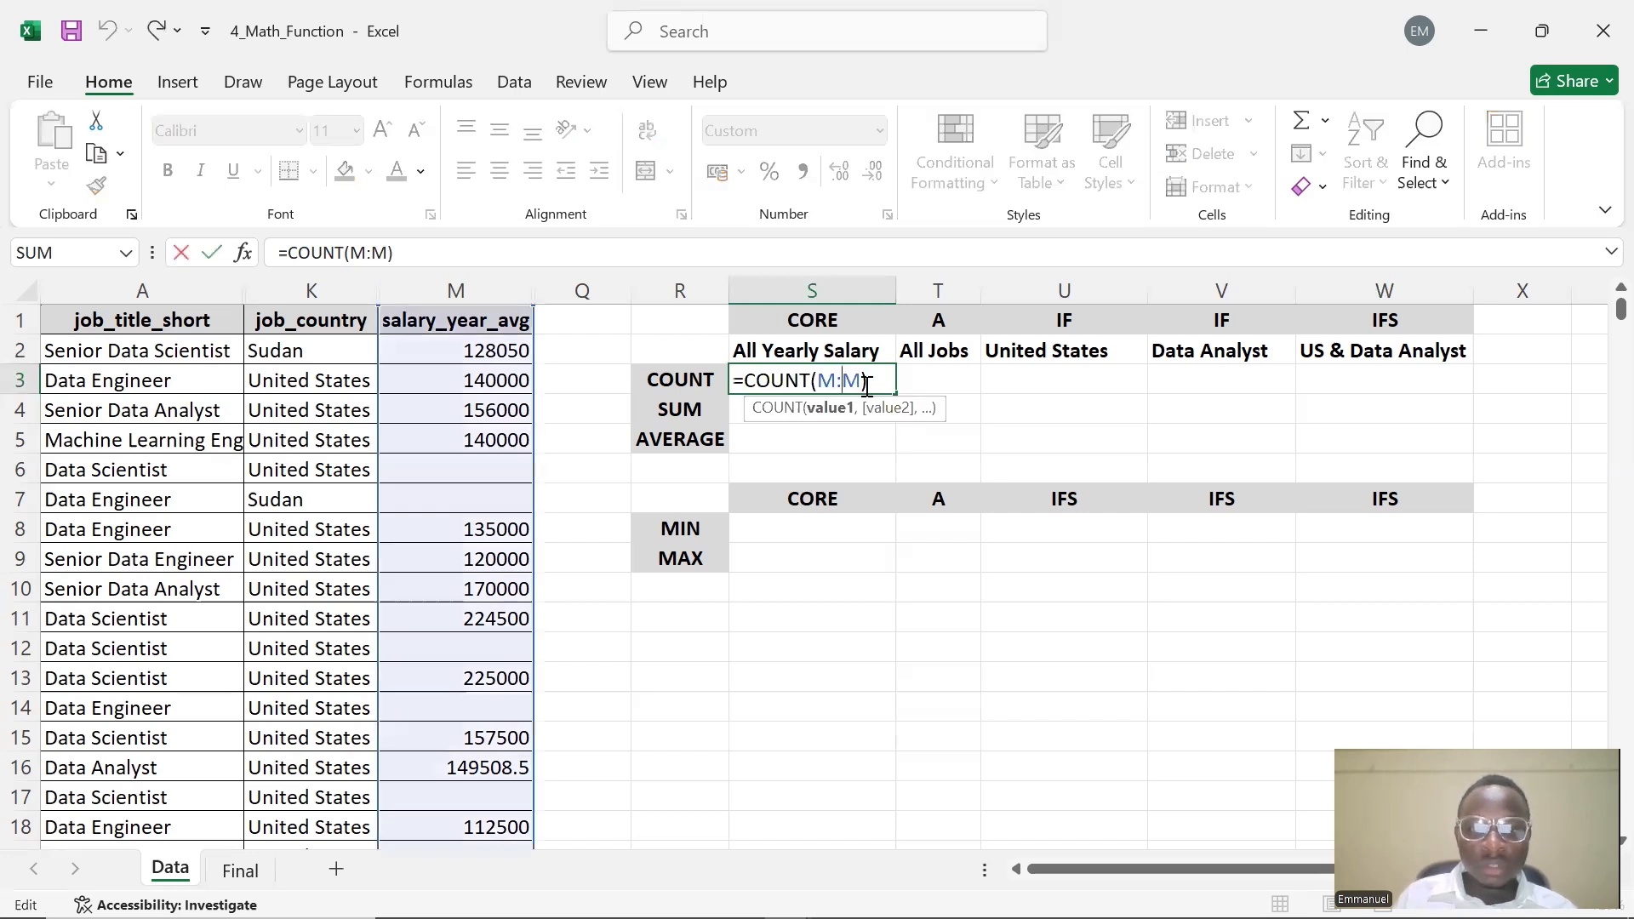
click(867, 387)
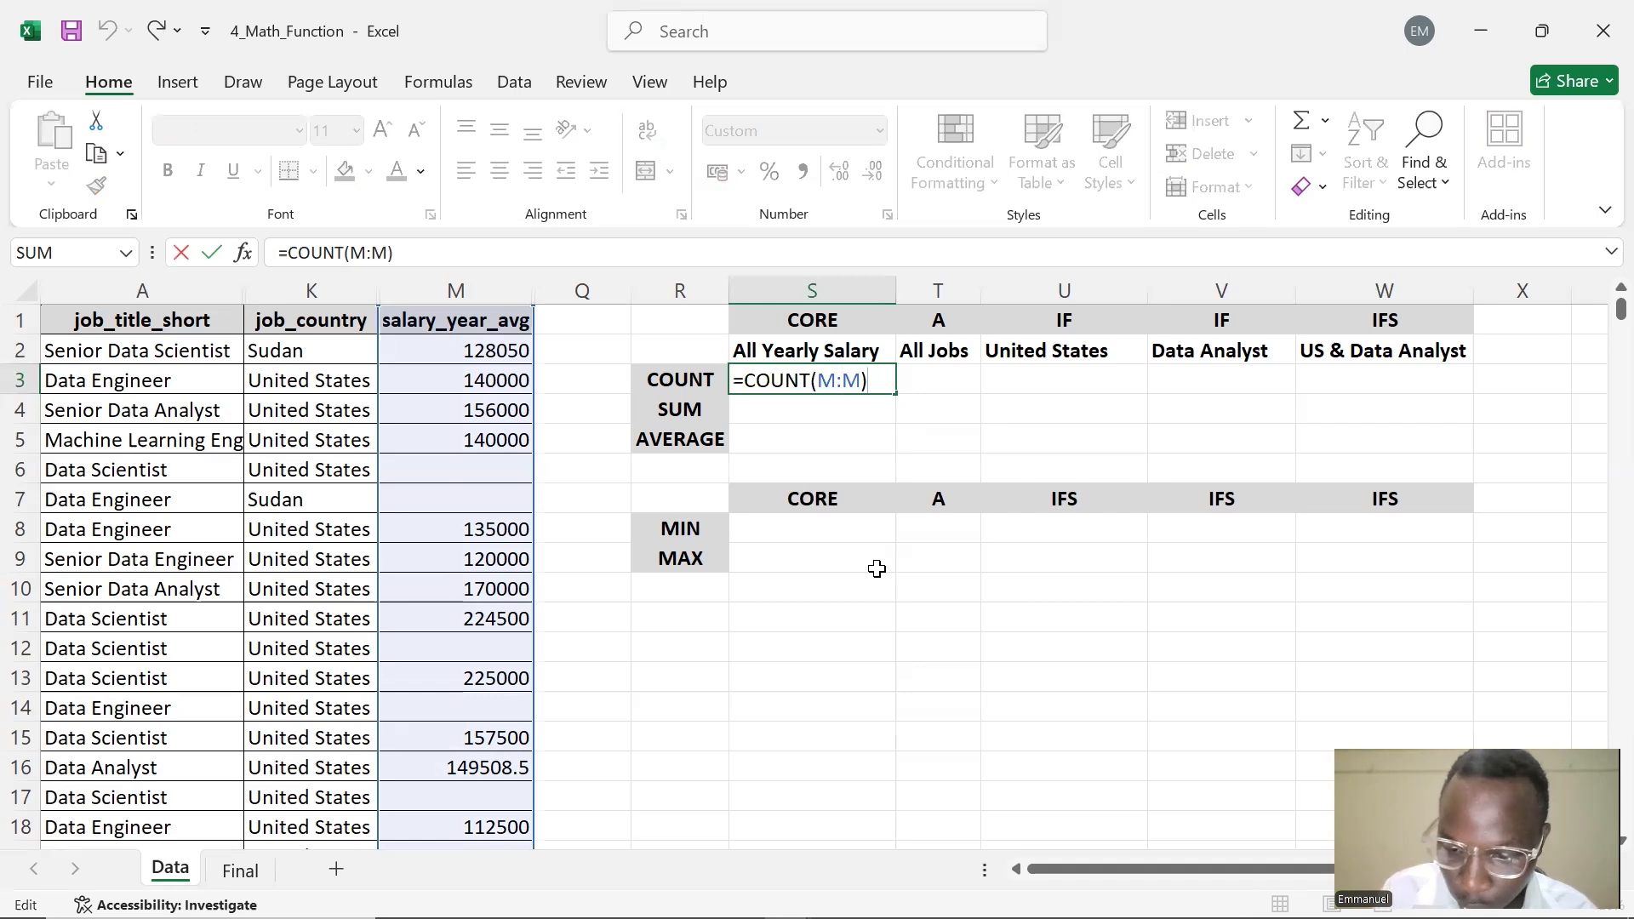
text(-1)
key(Return)
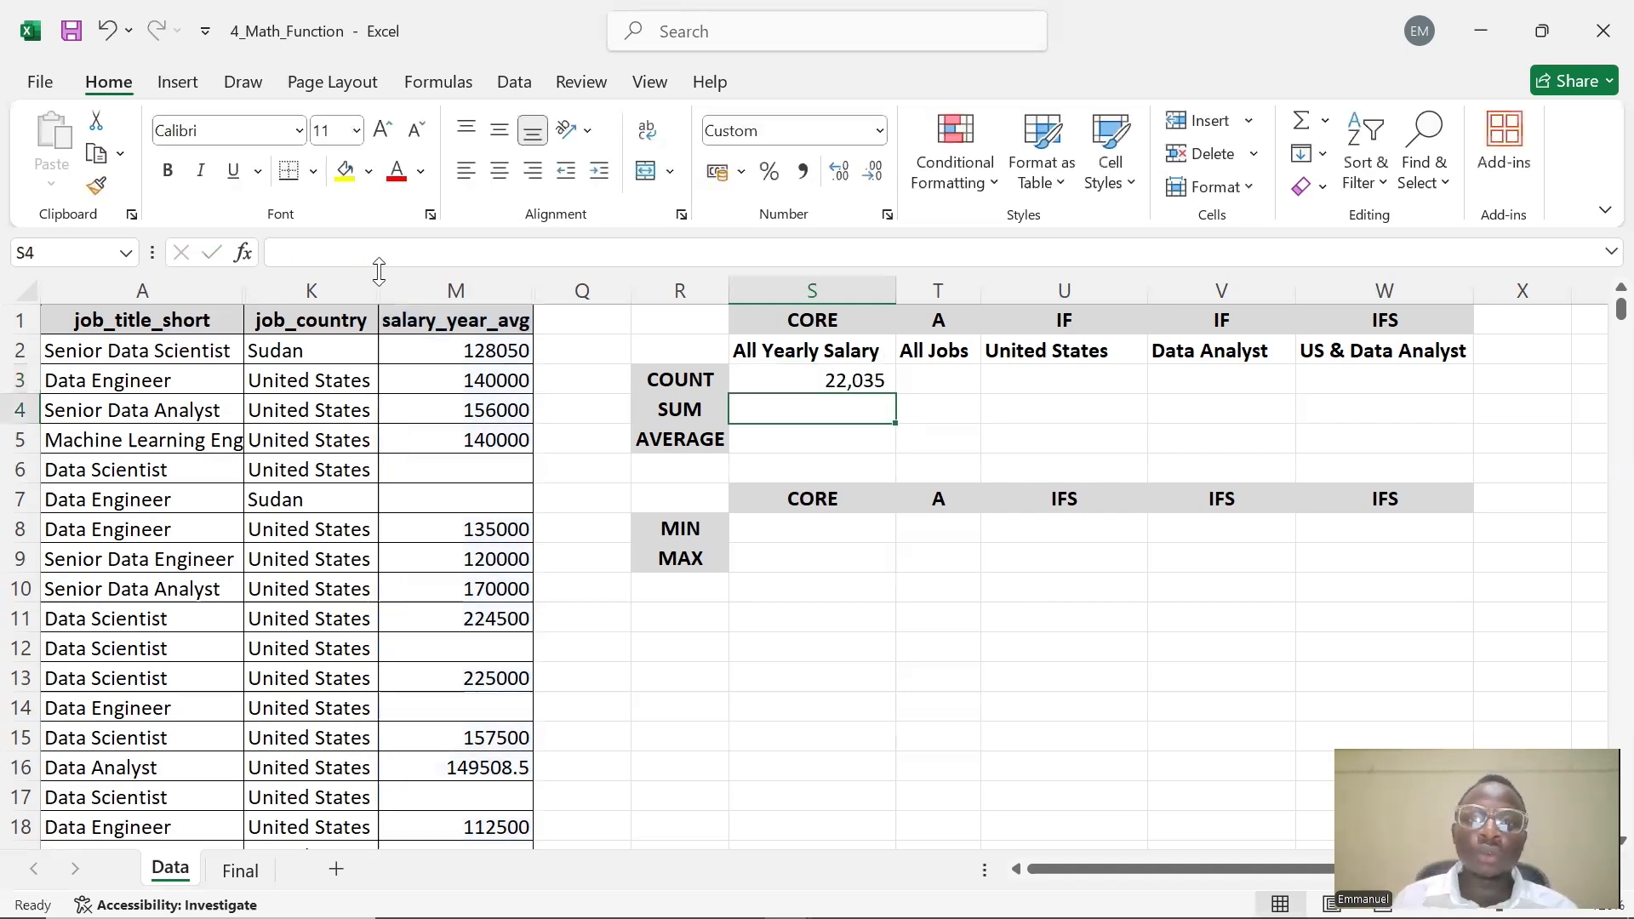
Enter =COUNT(A:A) in T3 to count the All Jobs column
click(834, 379)
click(923, 379)
double_click(922, 379)
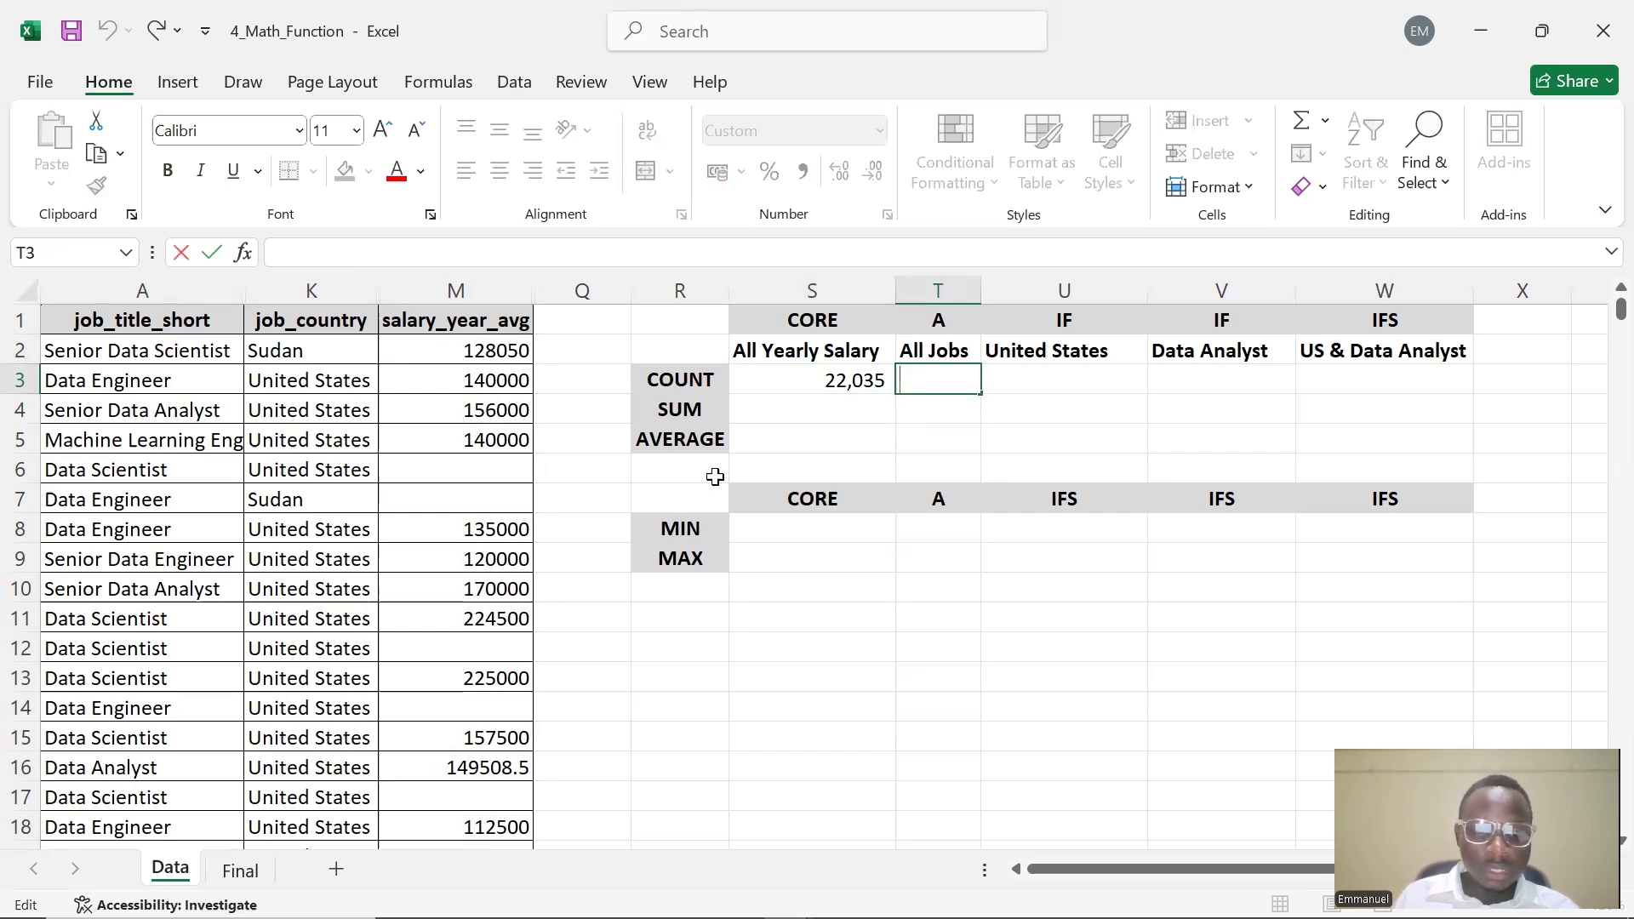
key(alt+Tab)
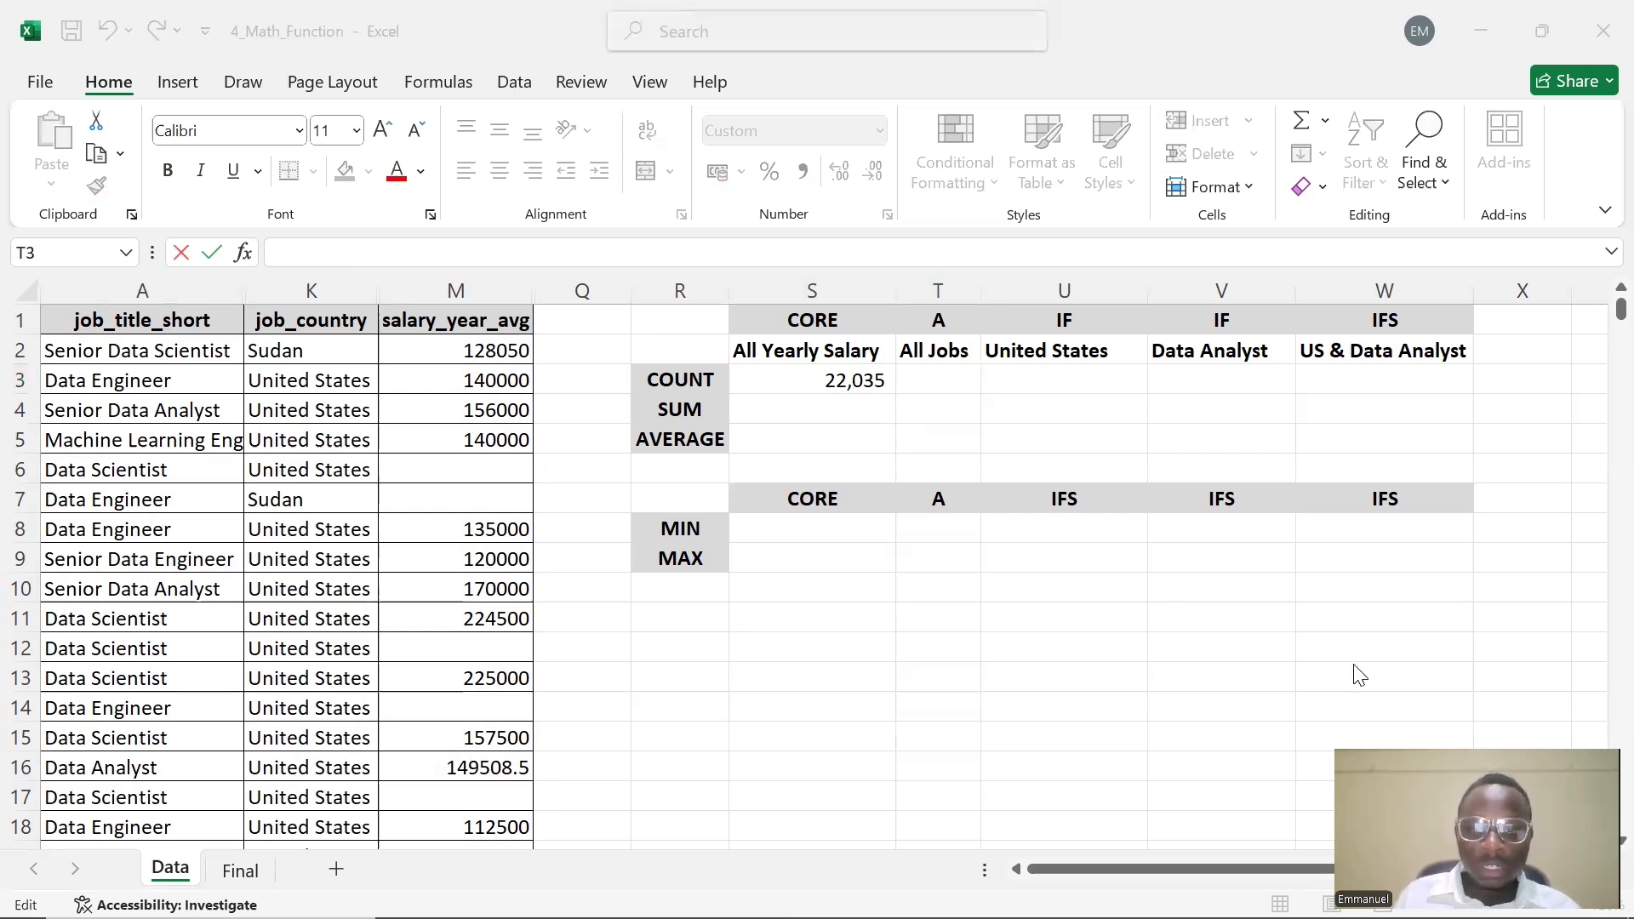
click(1024, 385)
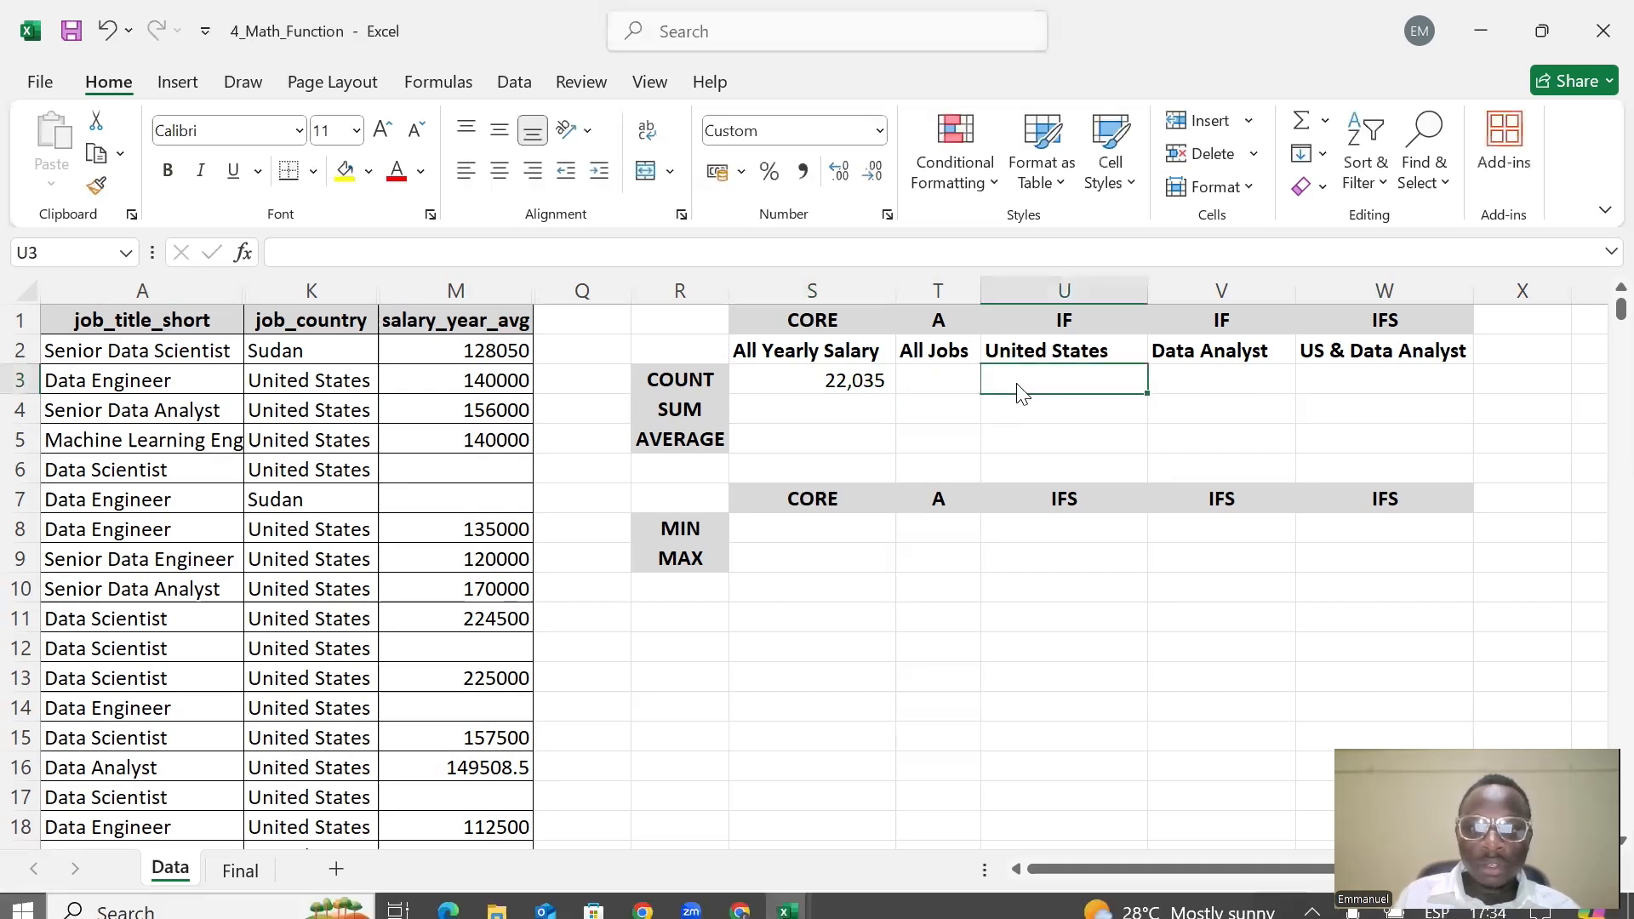
click(955, 381)
text(=)
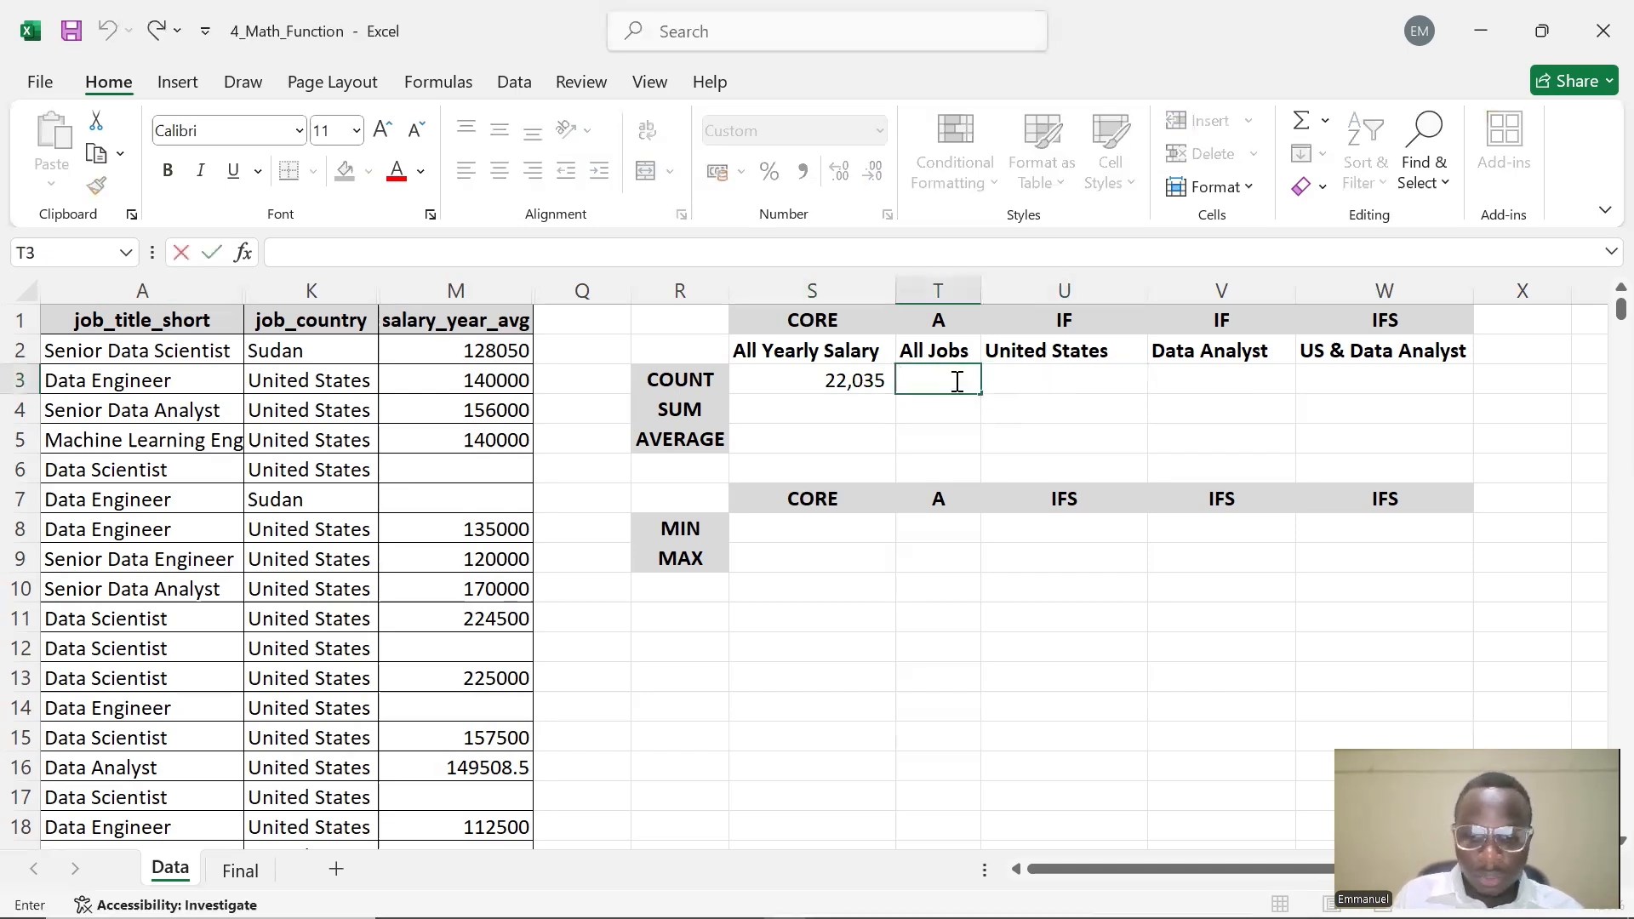
text(COUNT)
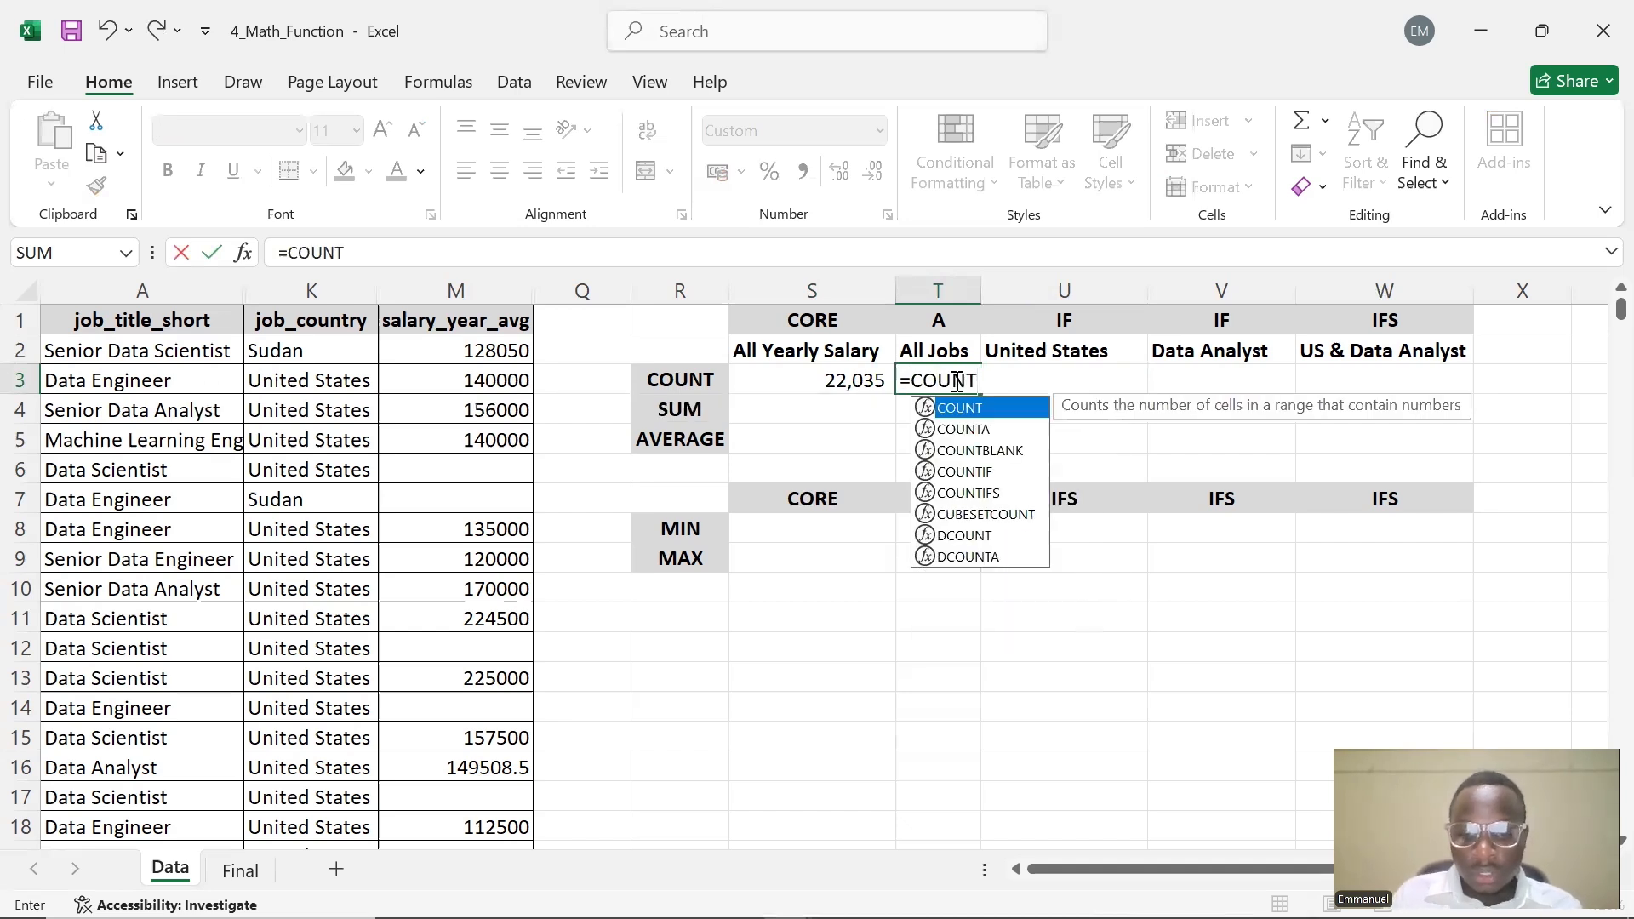
text(()
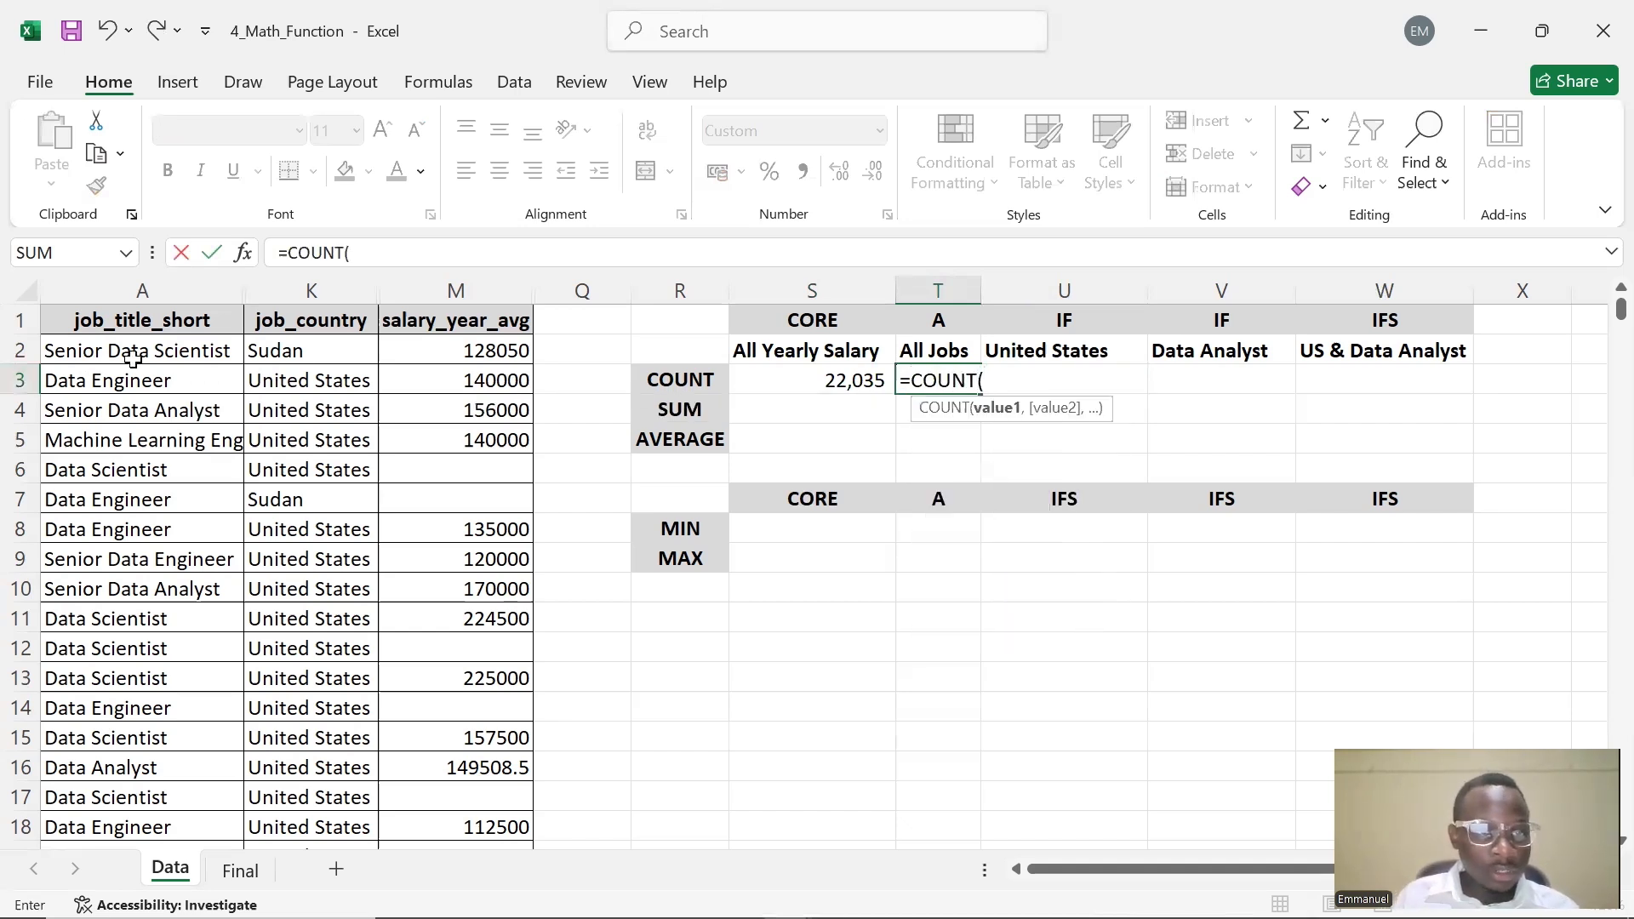
text(A)
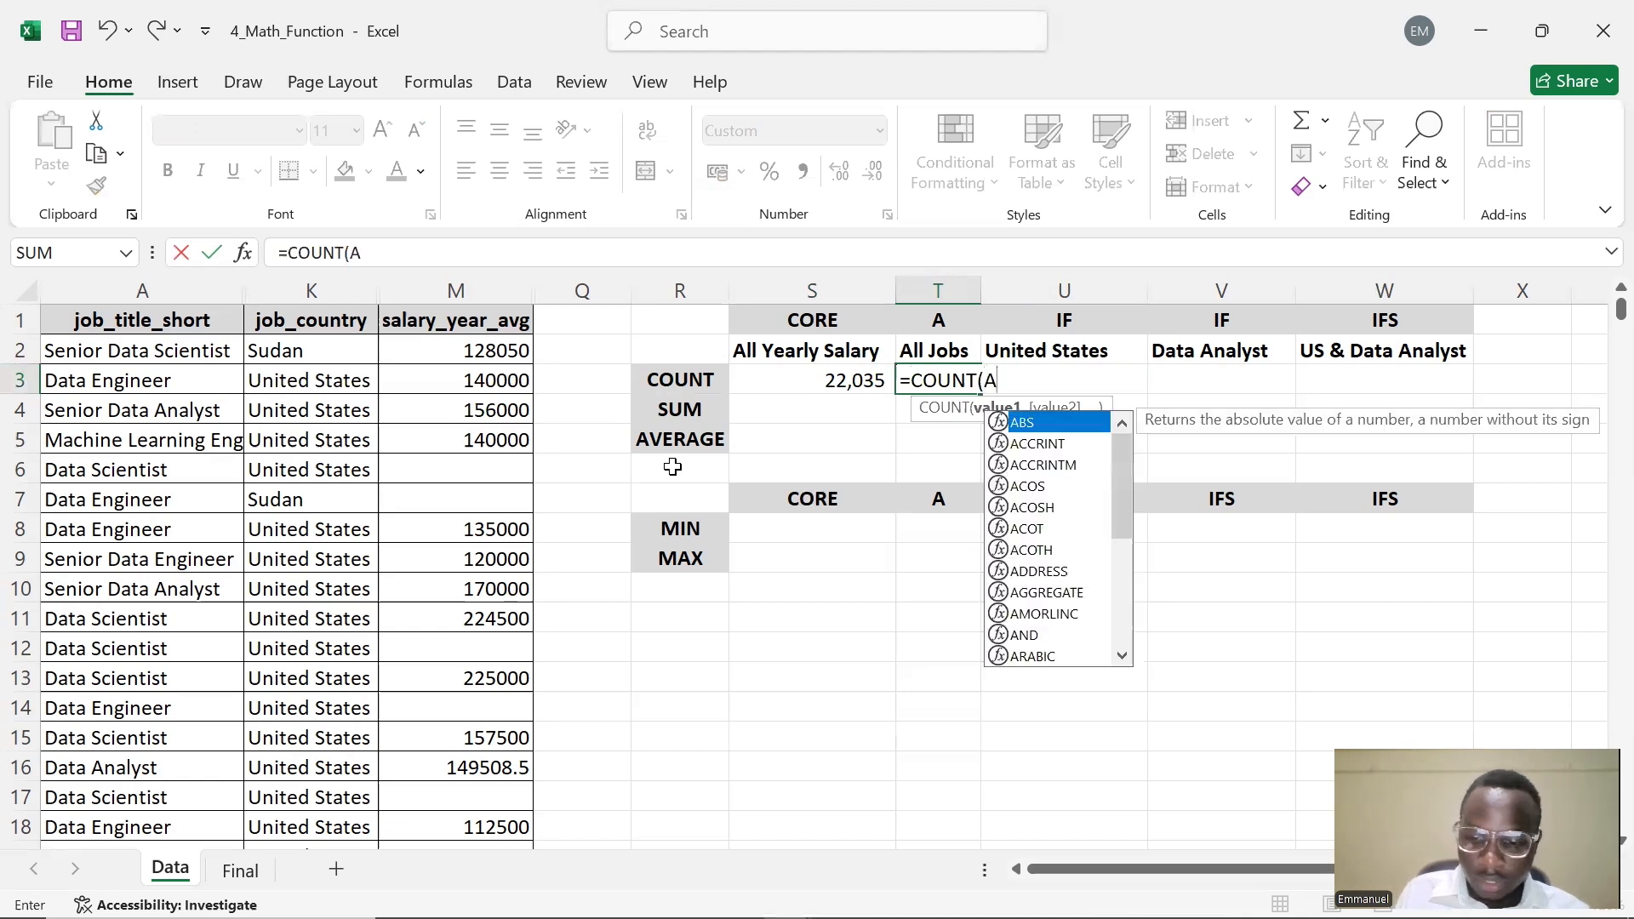
text(:)
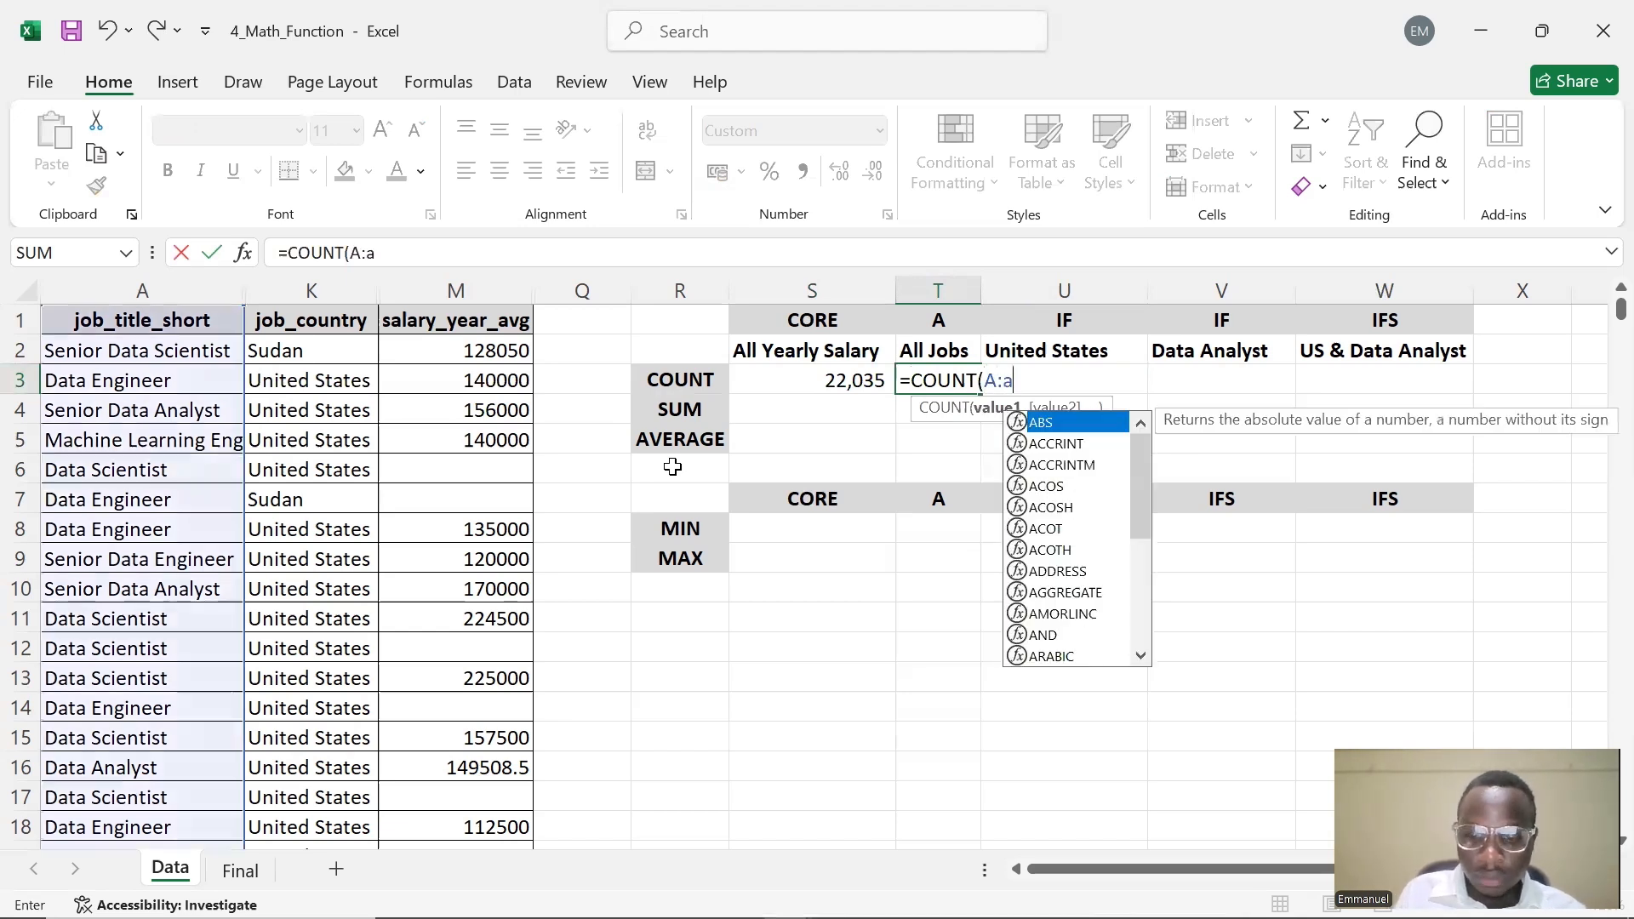
text(A)
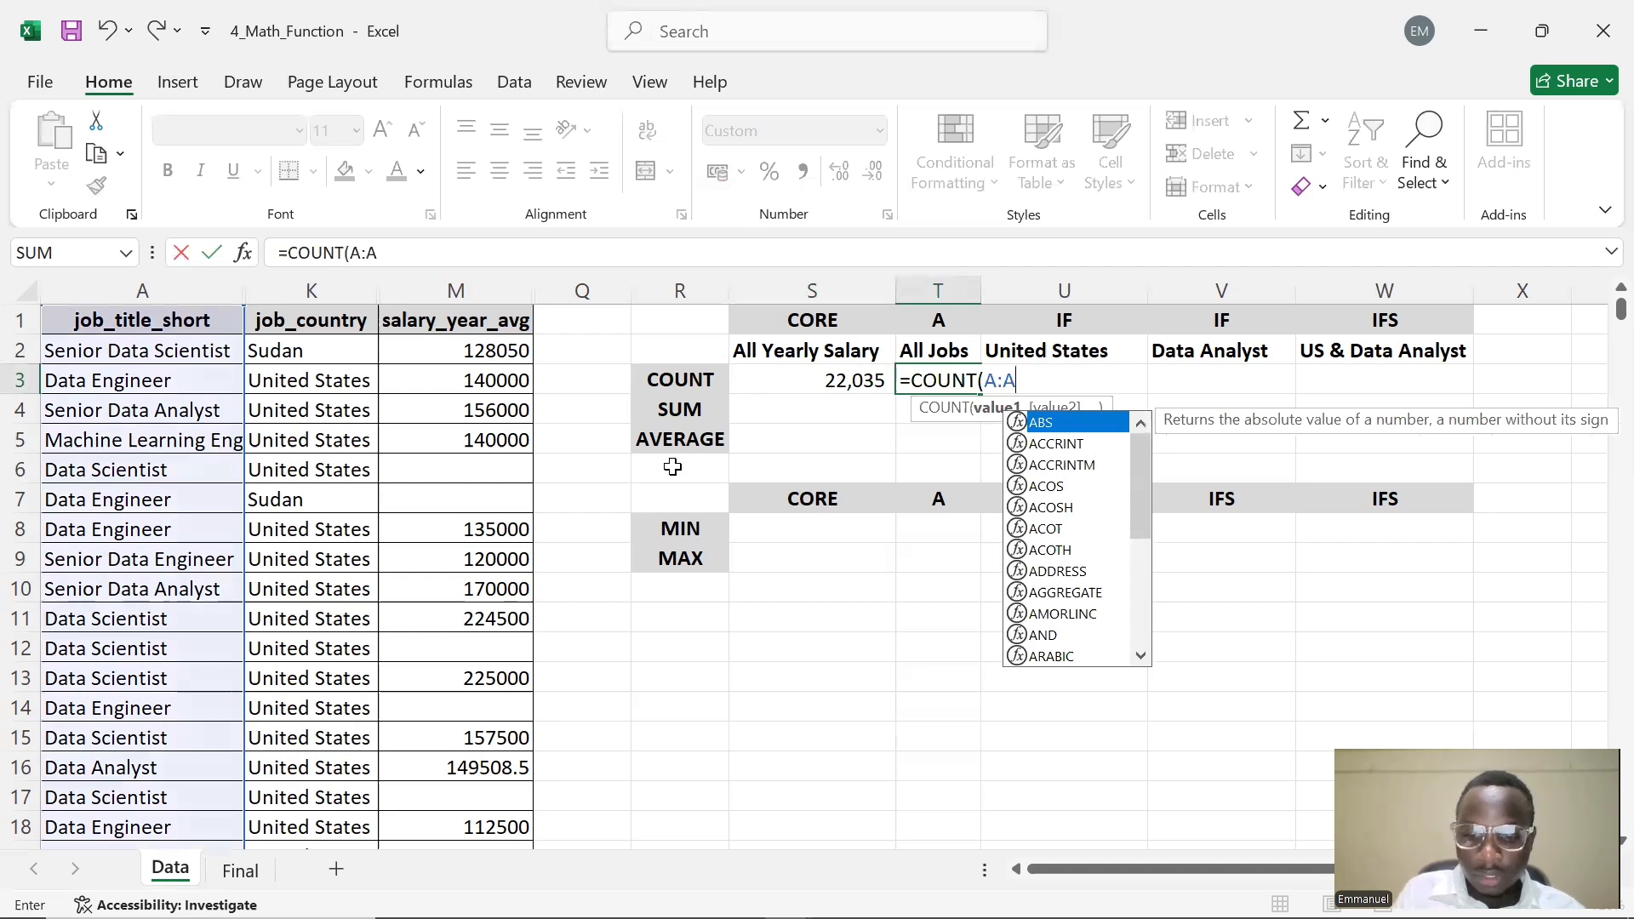
text())
key(Return)
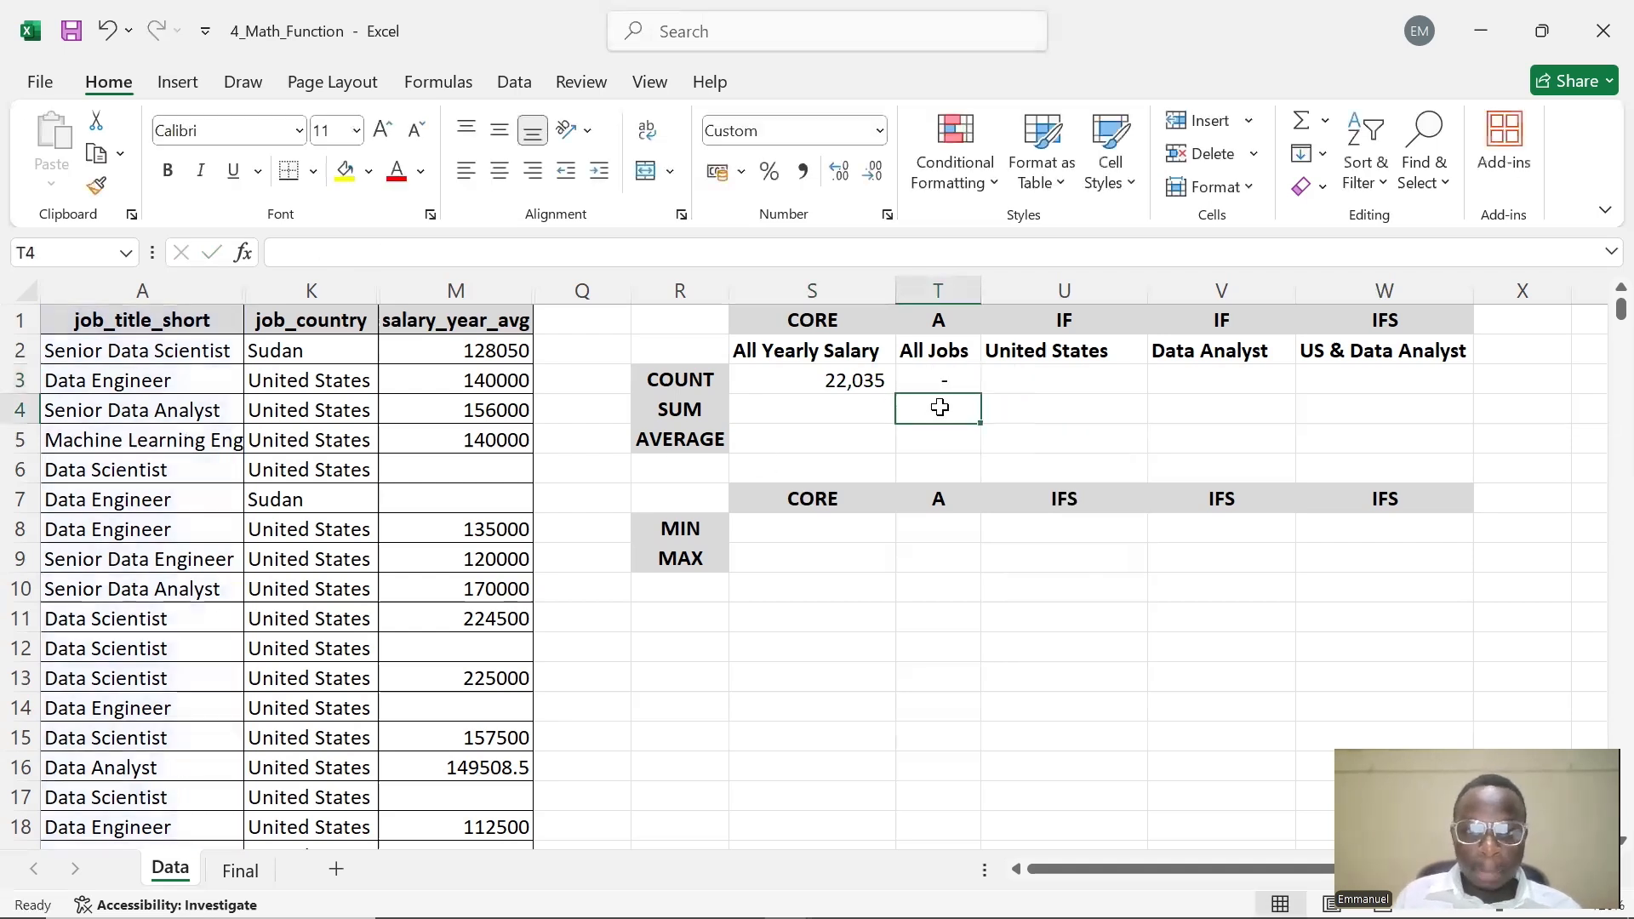
Change T3's formula to =COUNTA(A:A) so the All Jobs column counts non-empty cells
double_click(949, 379)
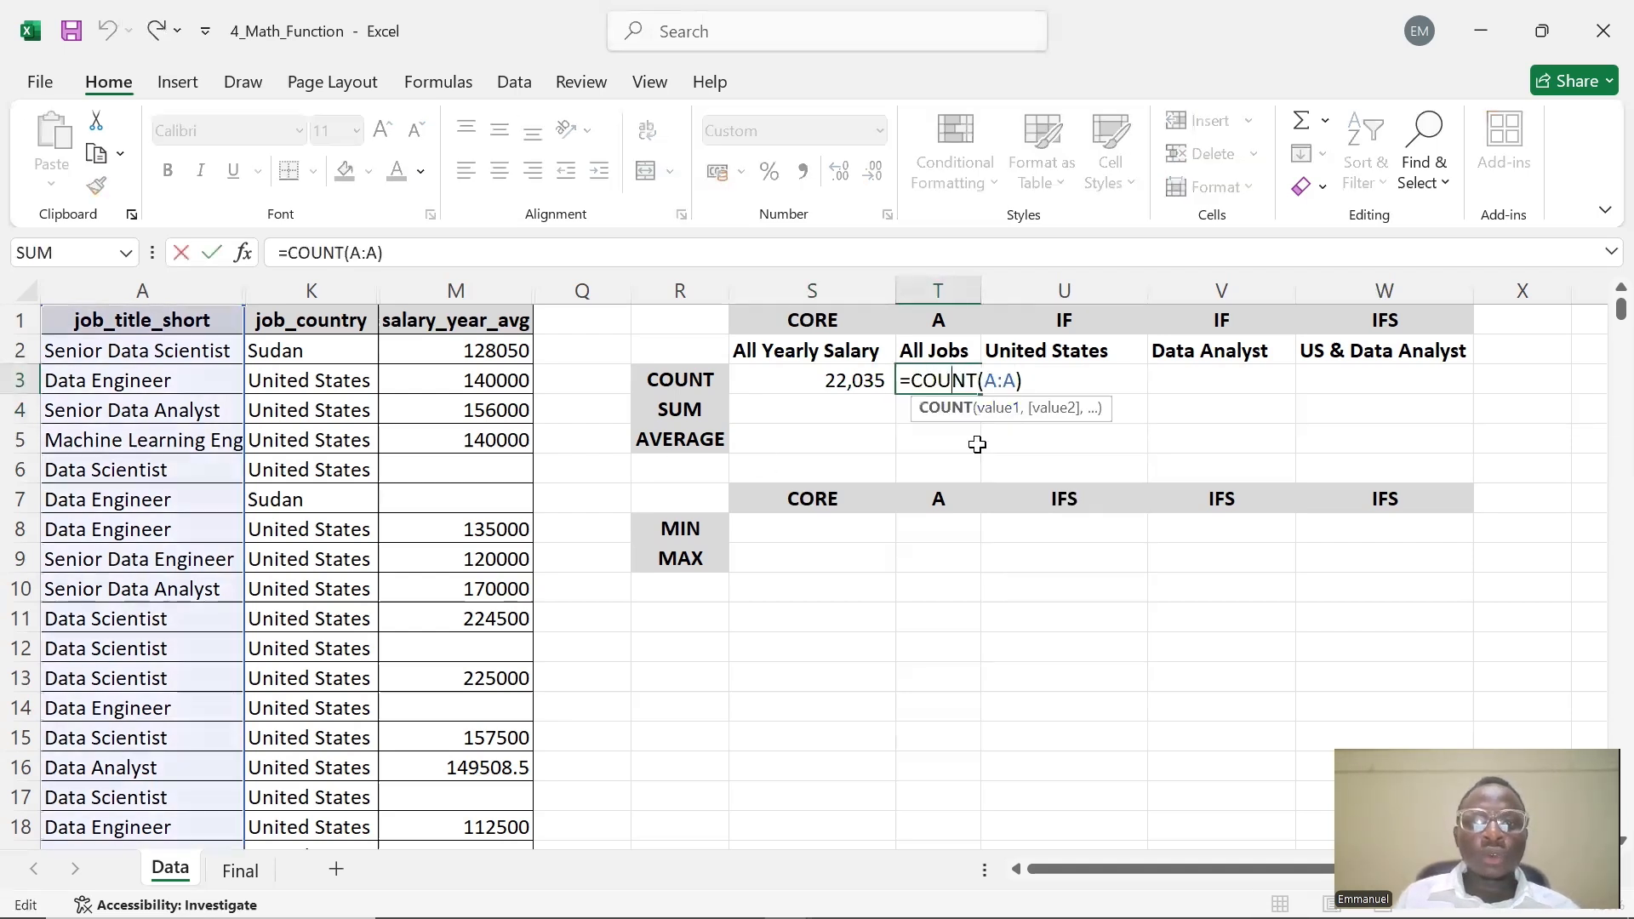
click(904, 443)
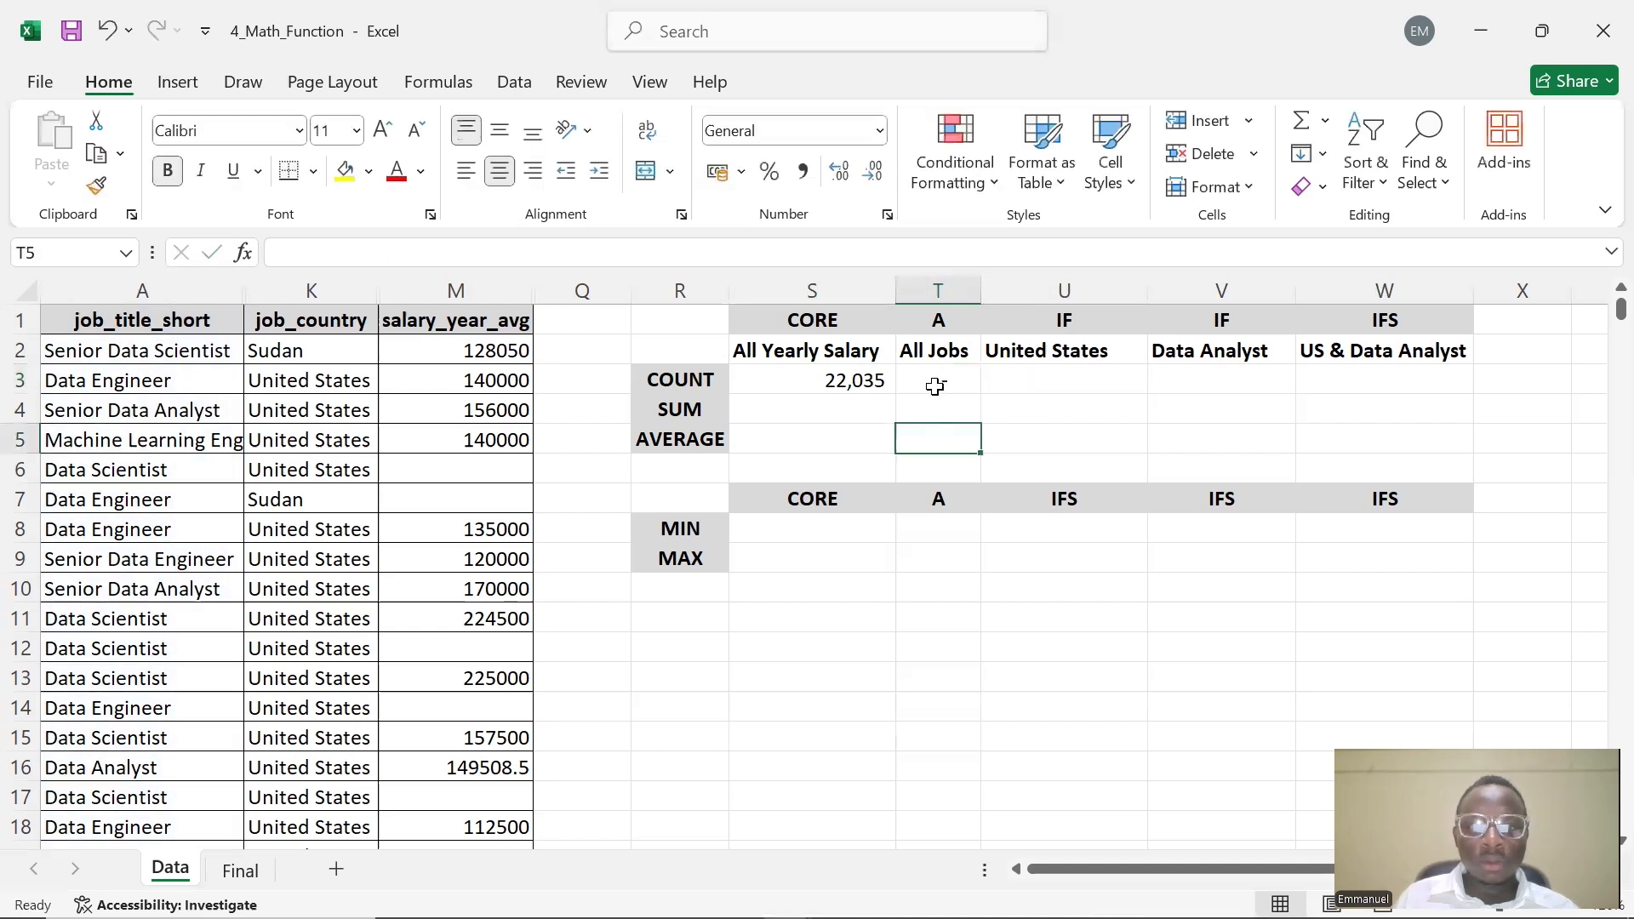
double_click(936, 386)
click(937, 463)
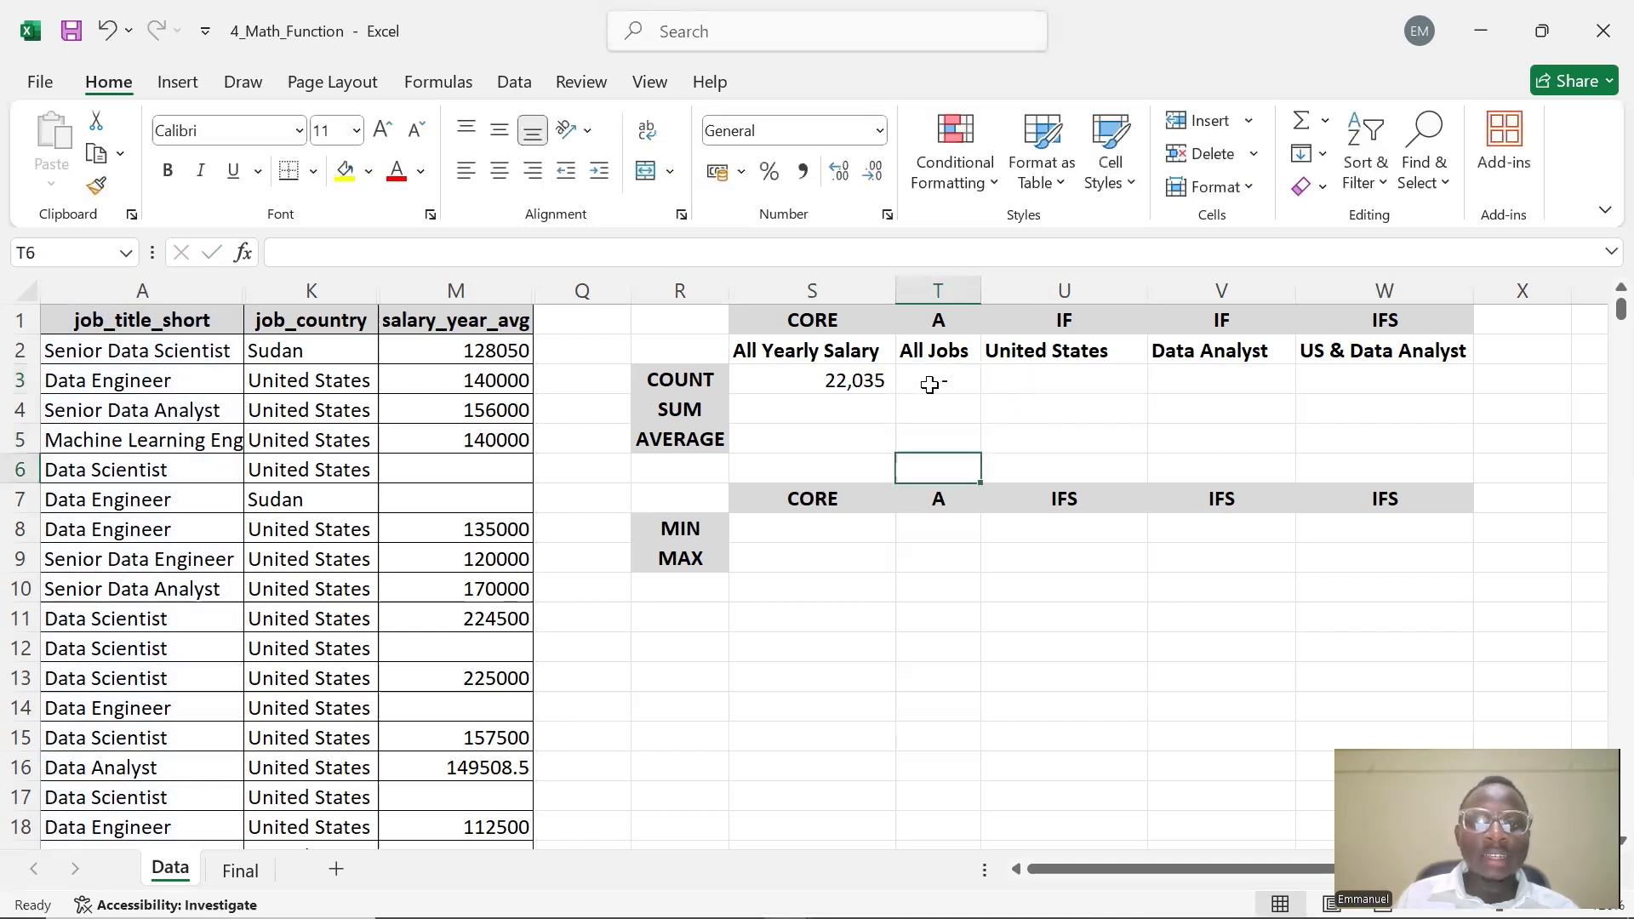
click(930, 385)
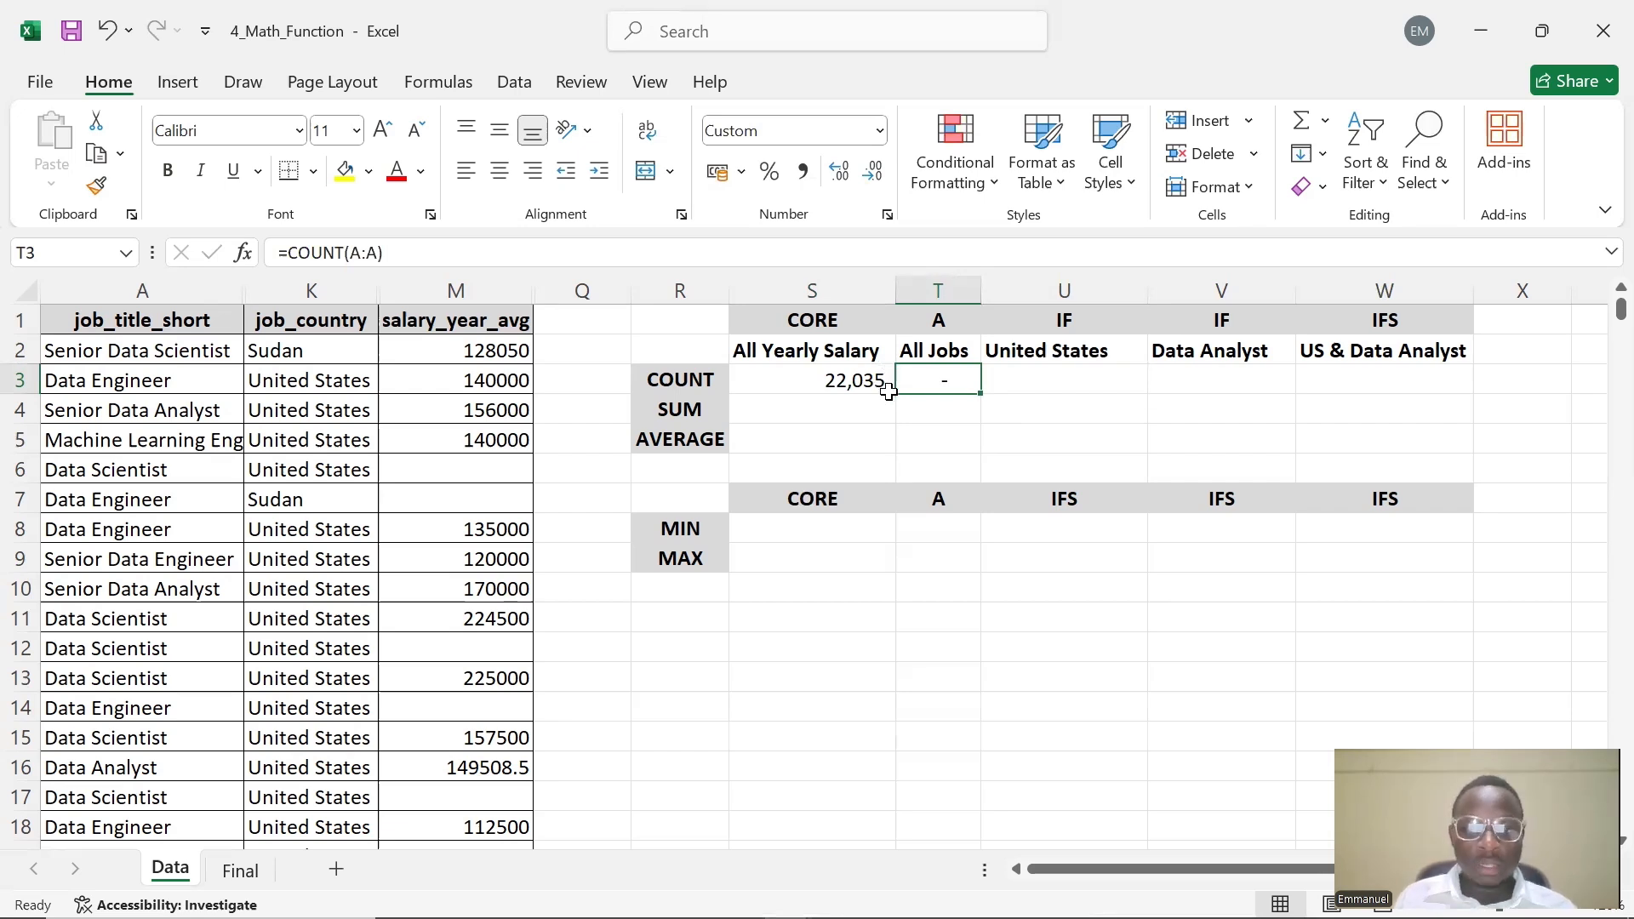
double_click(957, 386)
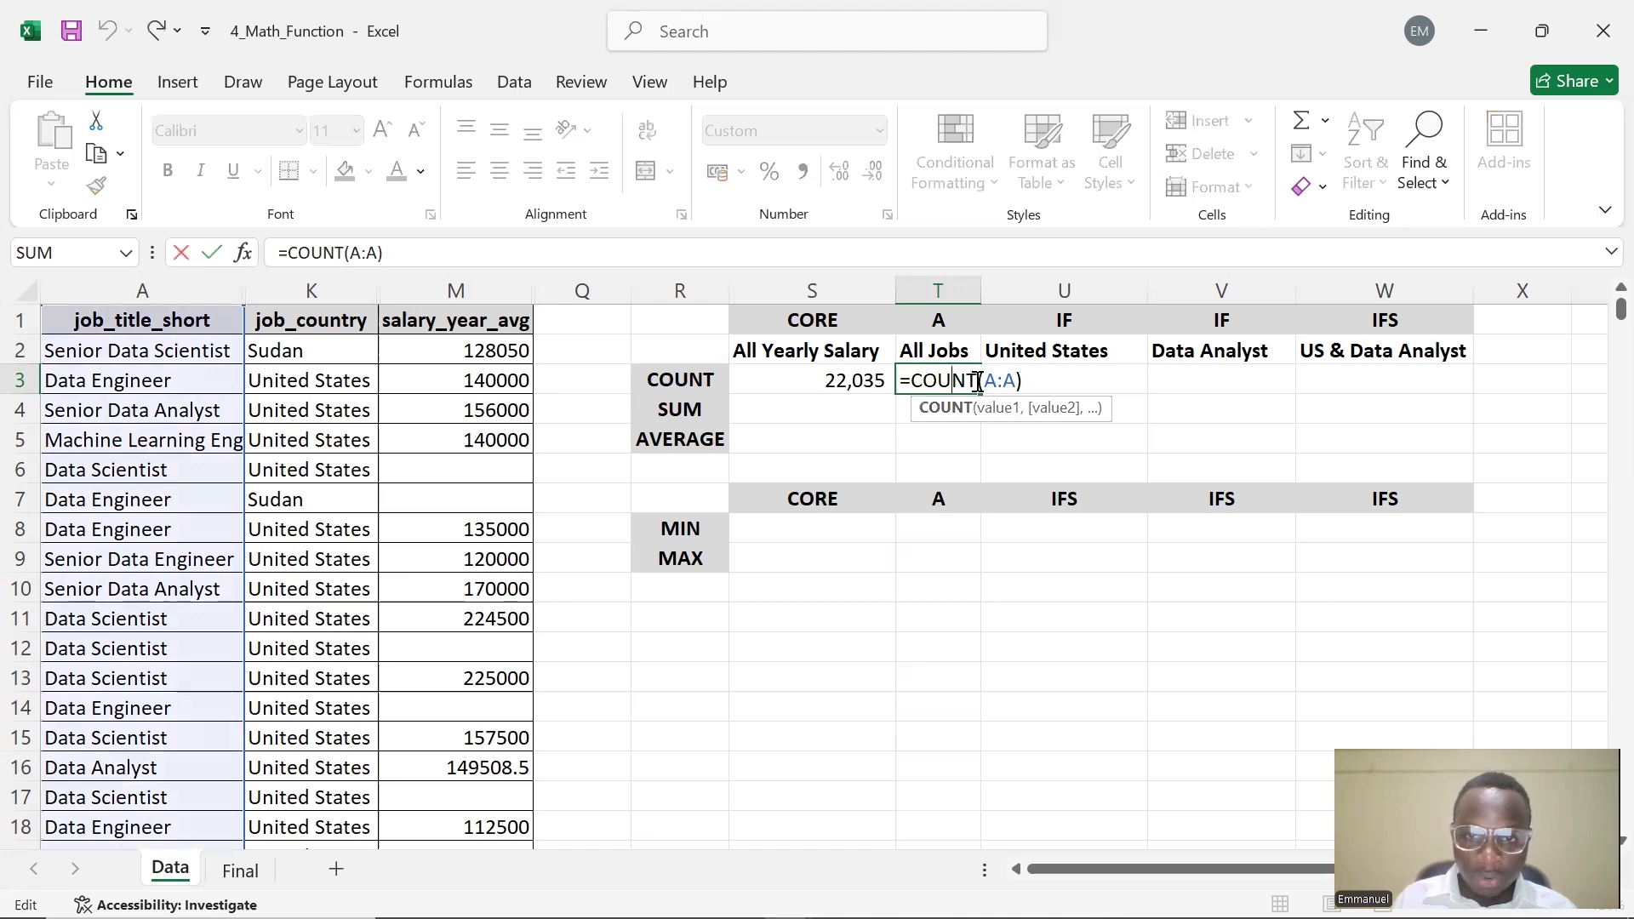
text(A)
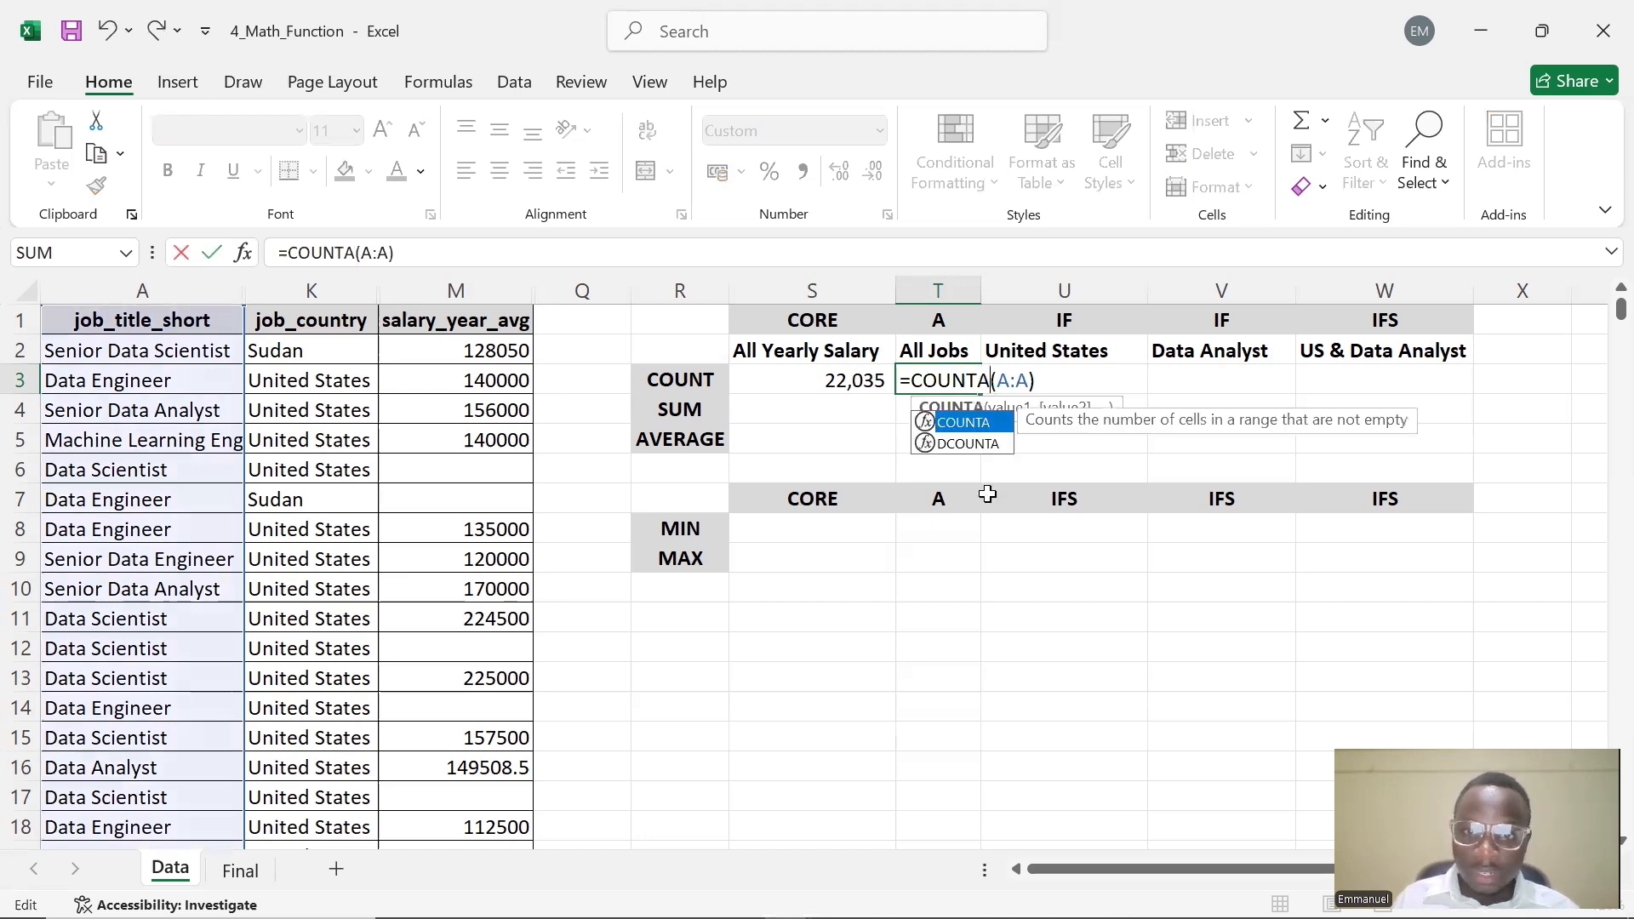
key(Return)
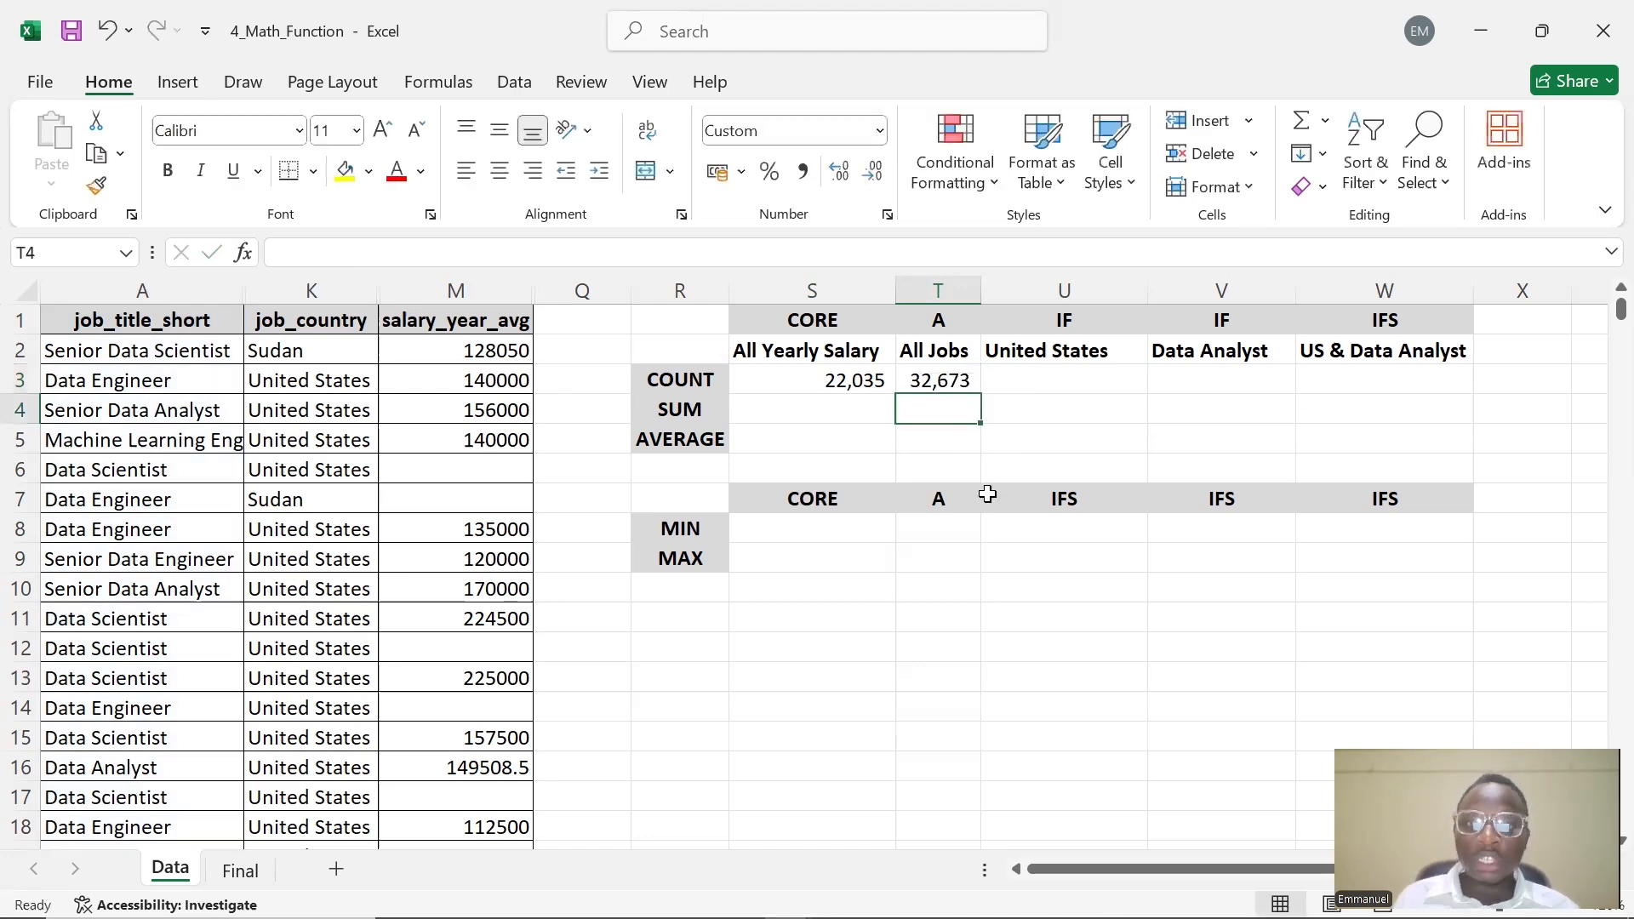
double_click(937, 380)
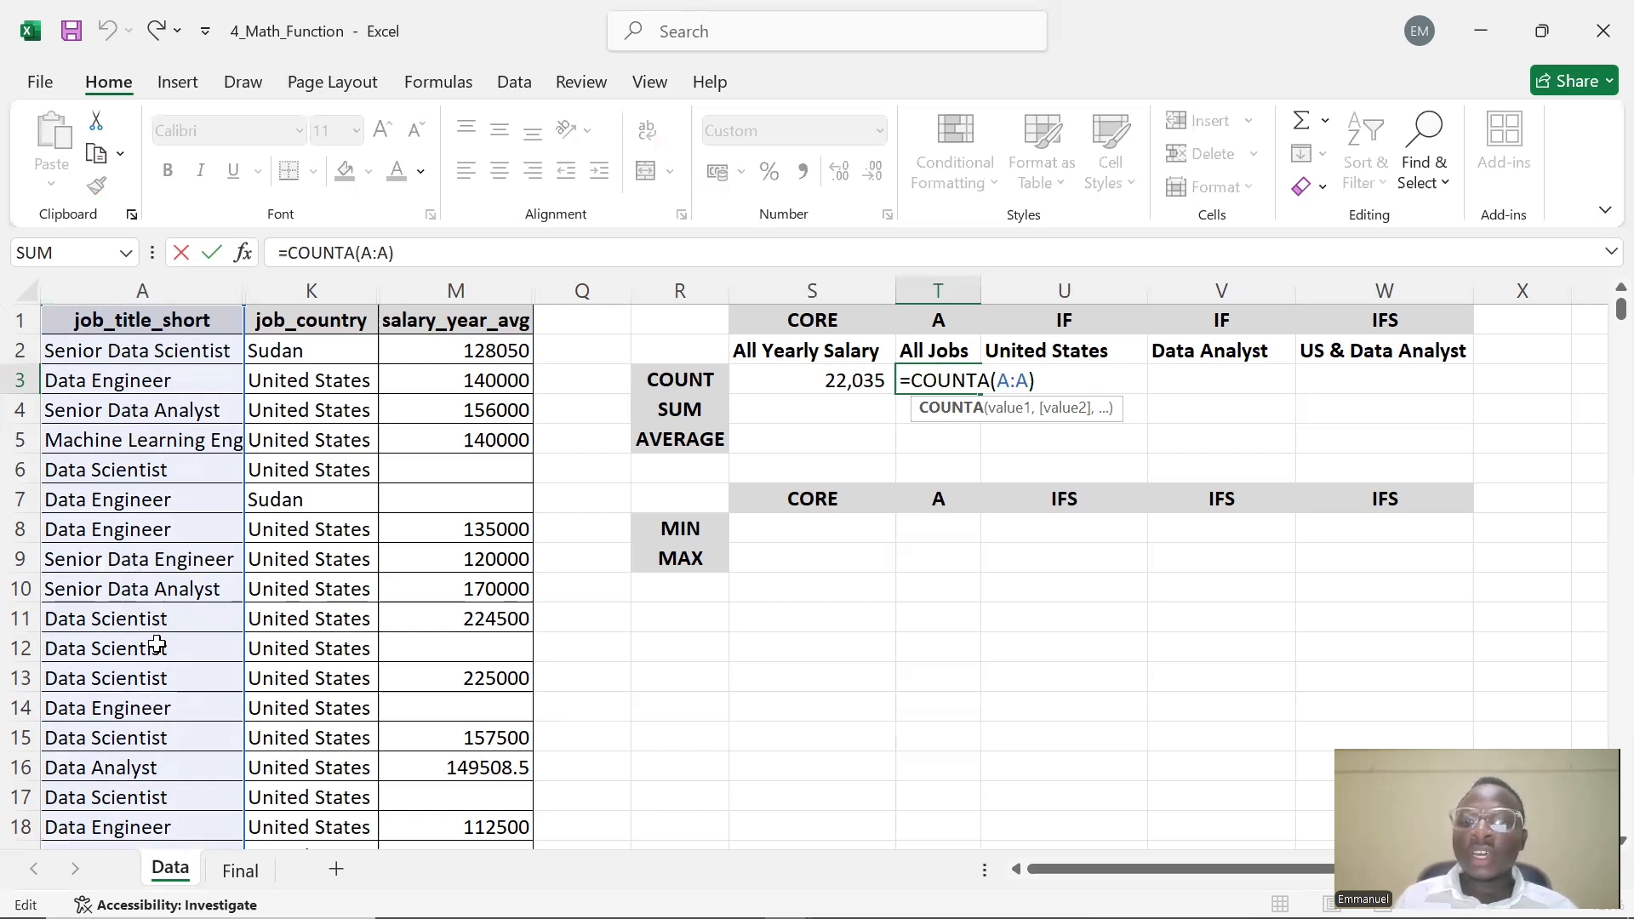
key(Return)
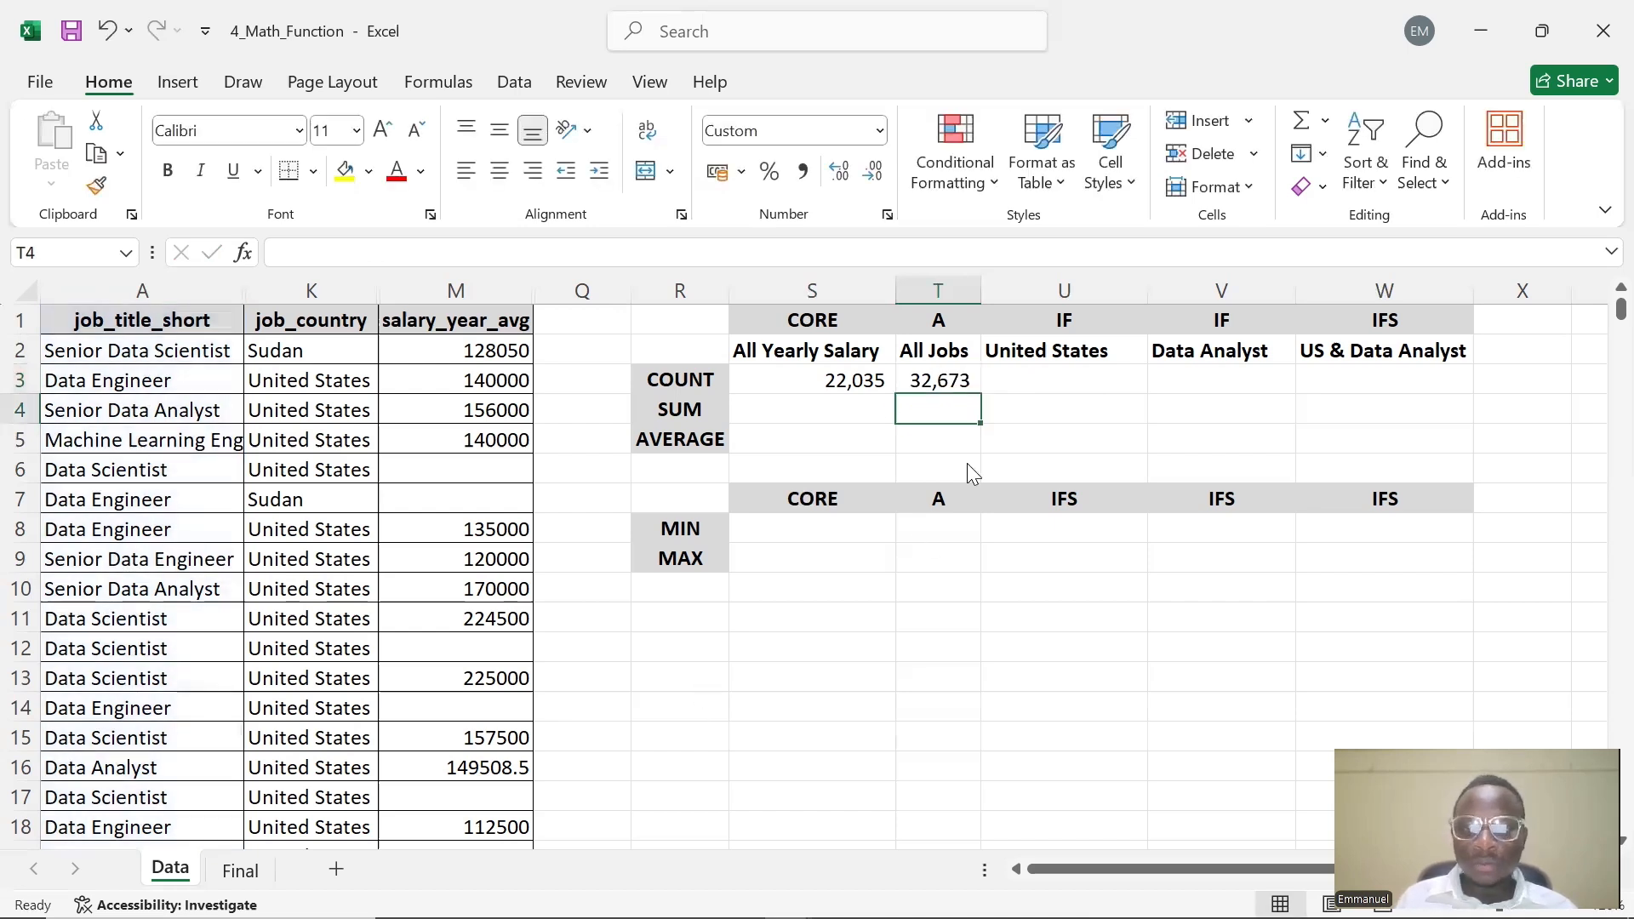
double_click(1021, 382)
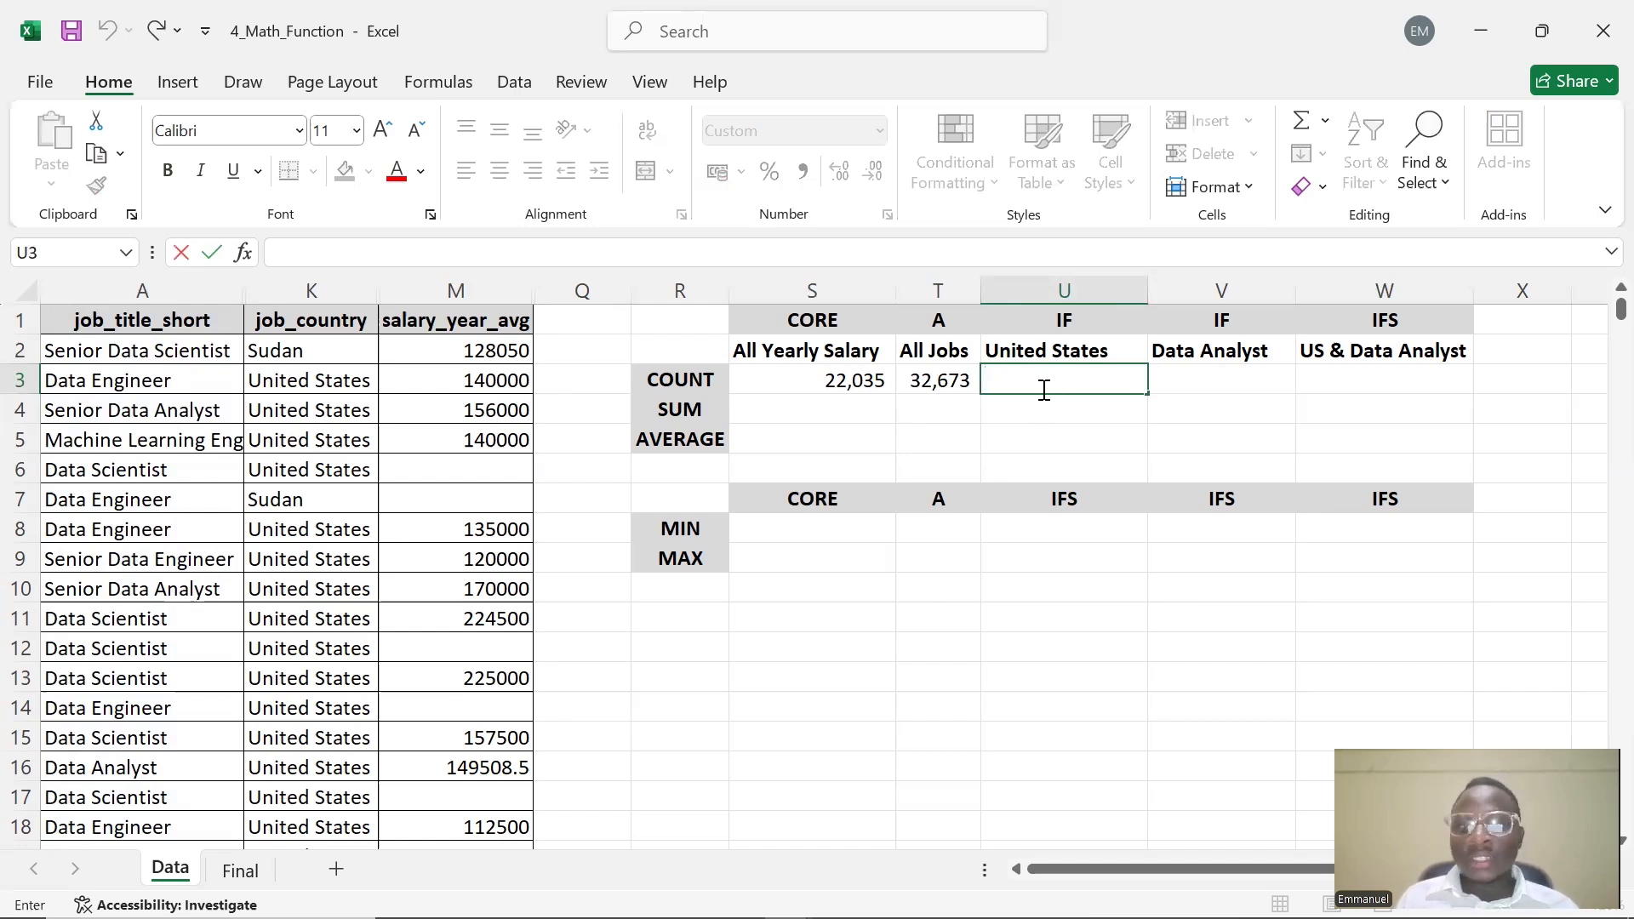
text(COUNTI)
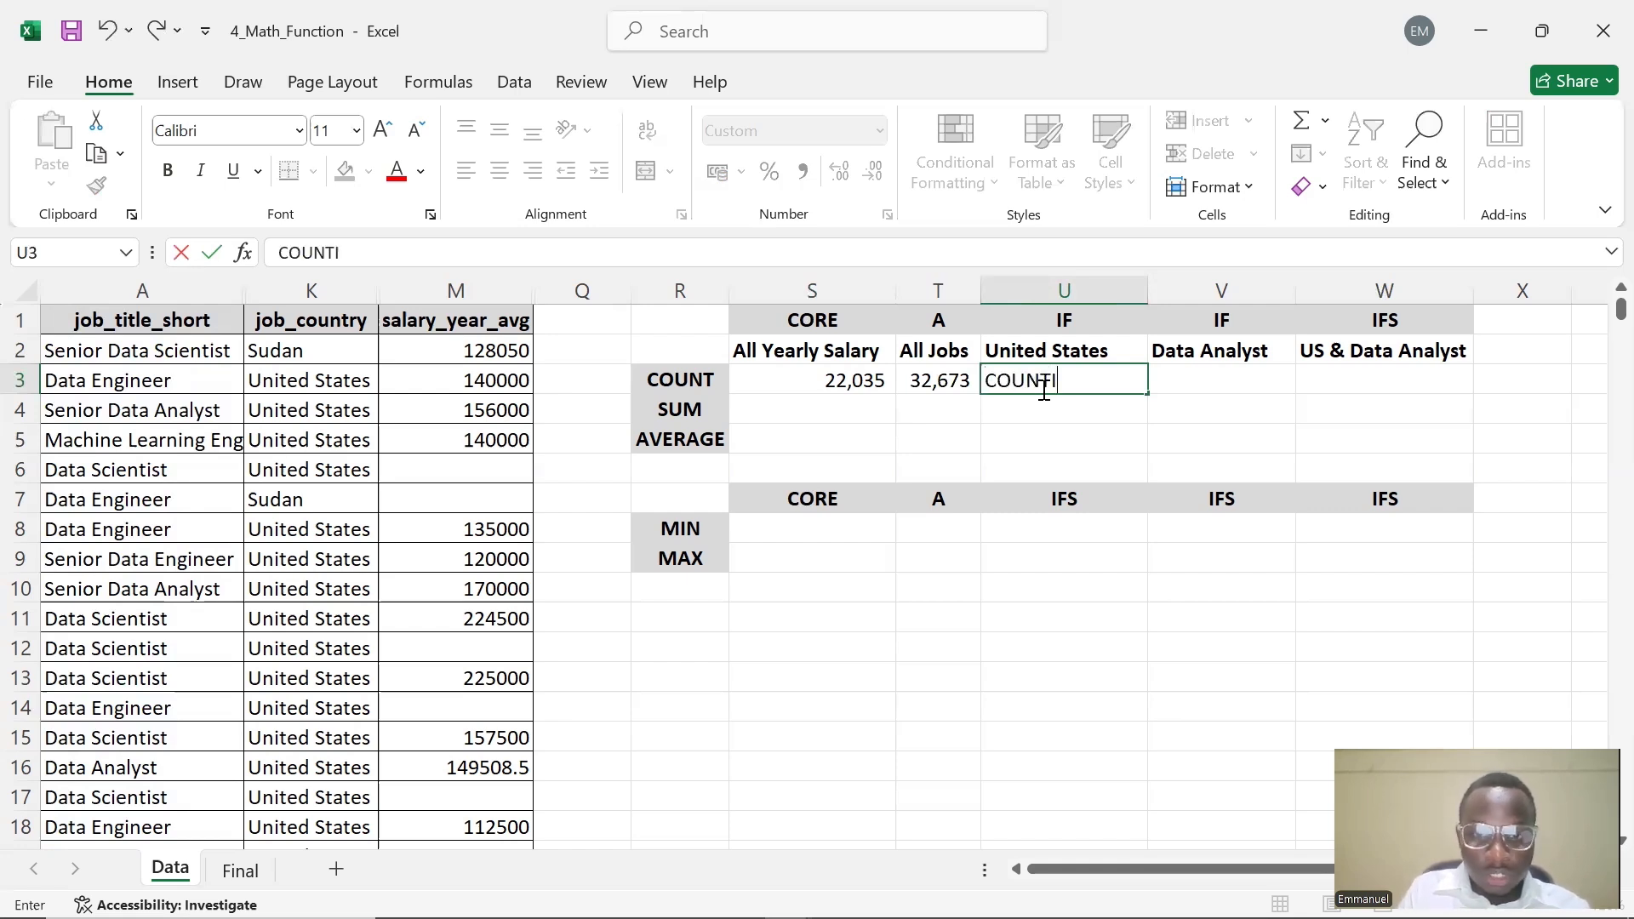
text(F()
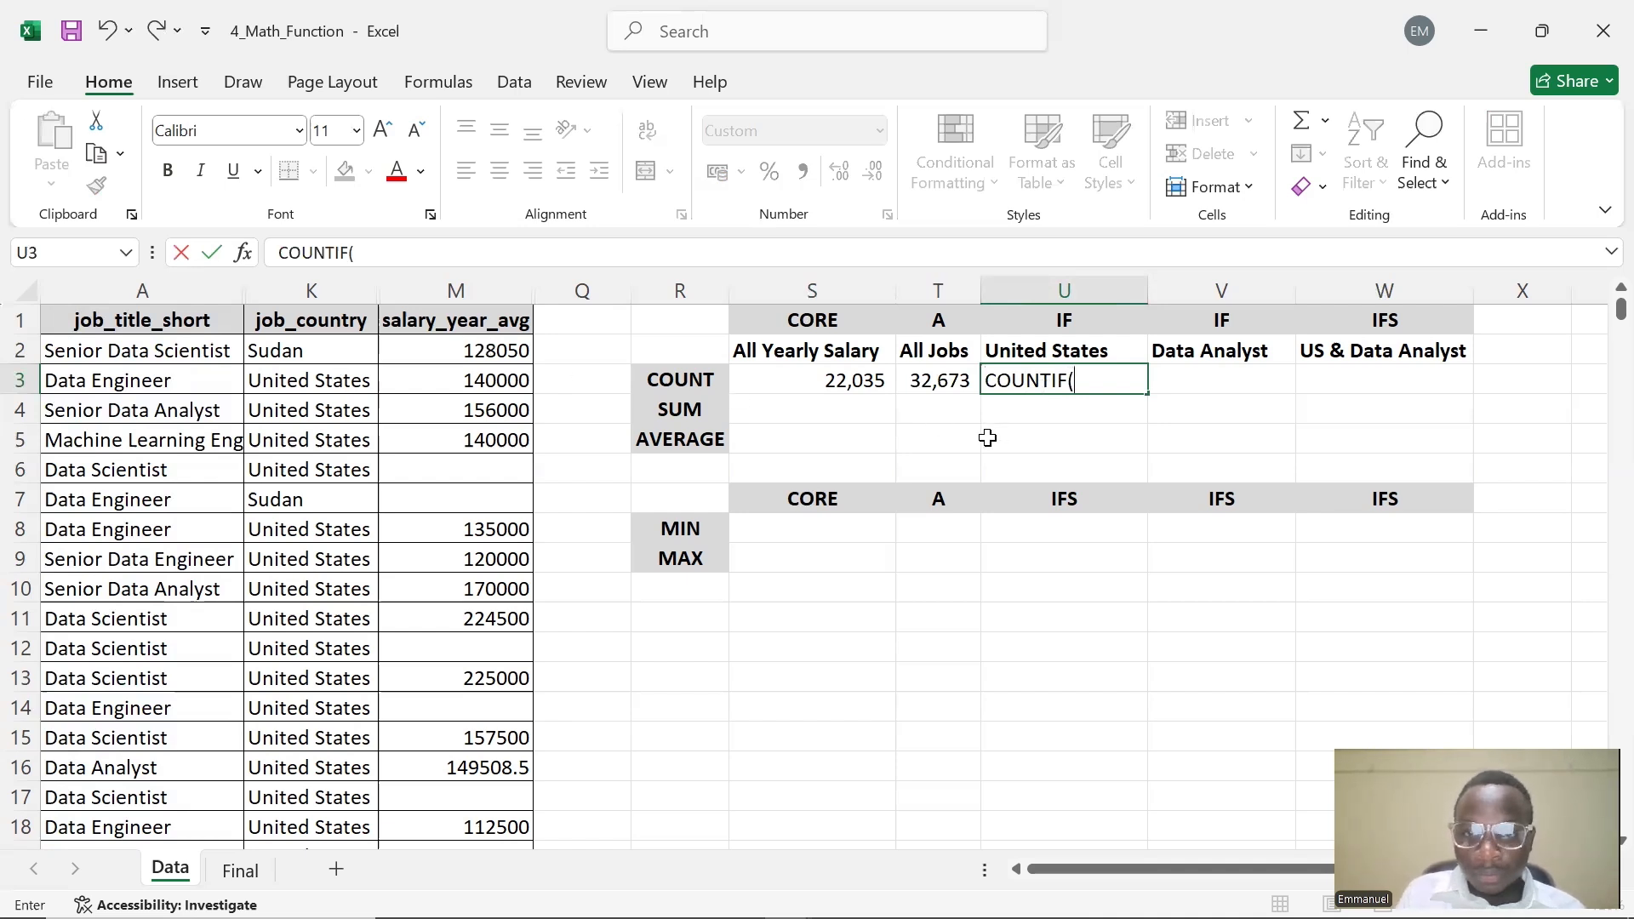
key(BackSpace)
key(BackSpace)
key(BackSpace)
key(BackSpace)
key(BackSpace)
key(BackSpace)
key(BackSpace)
key(BackSpace)
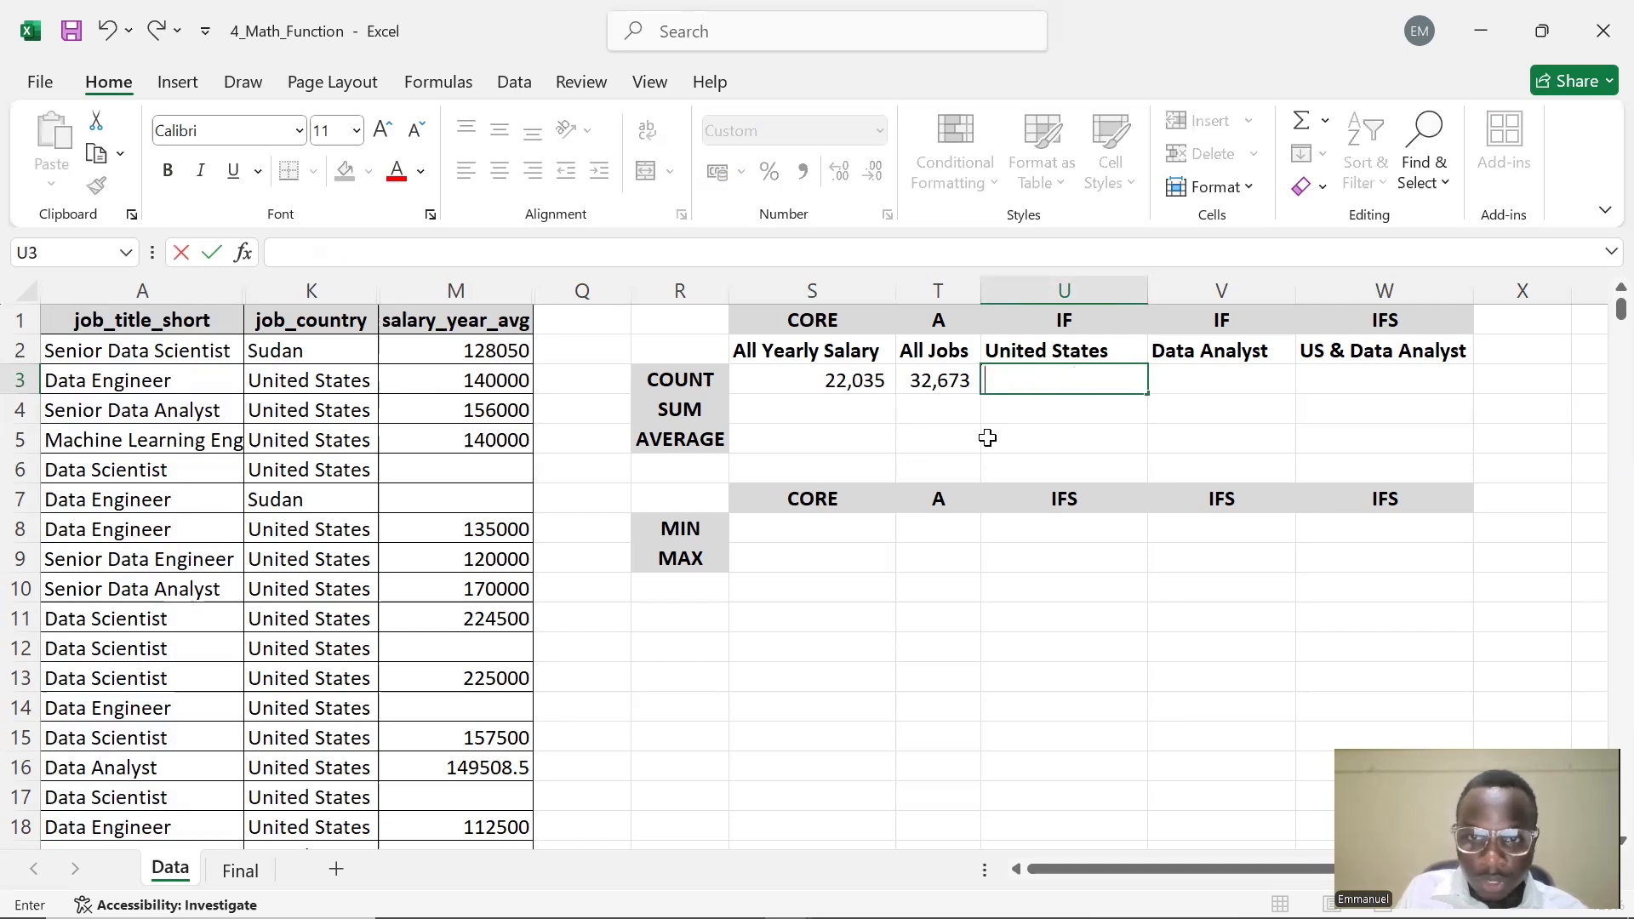
Enter =COUNTIF(K:K,"") in U3 to count the job_country column
text(=)
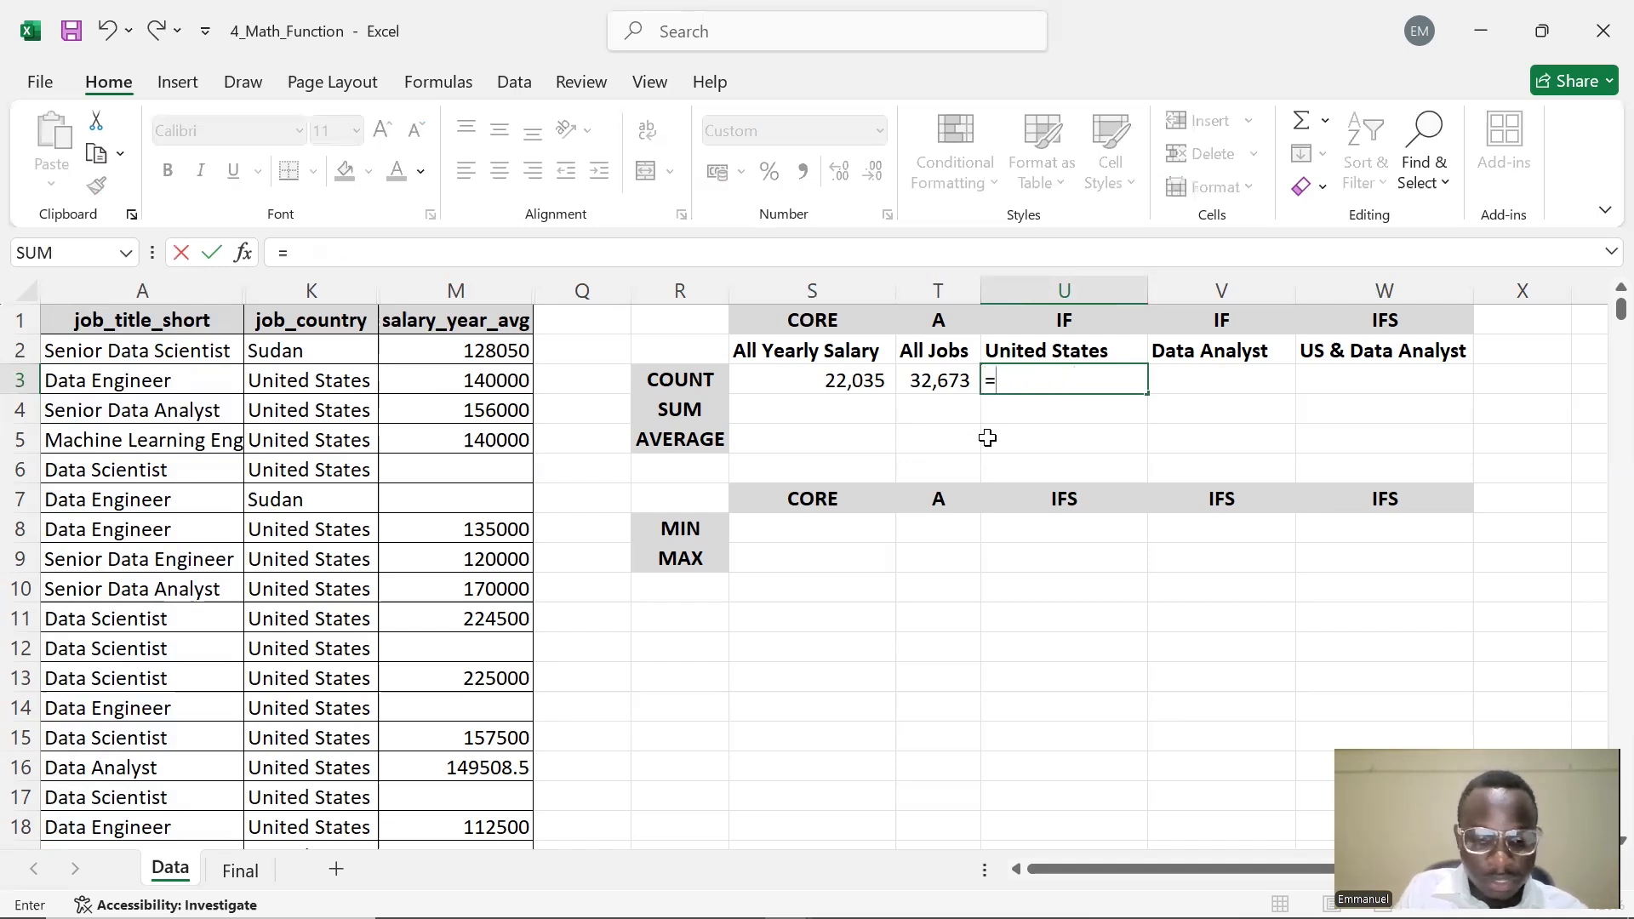
text(COUNTIF)
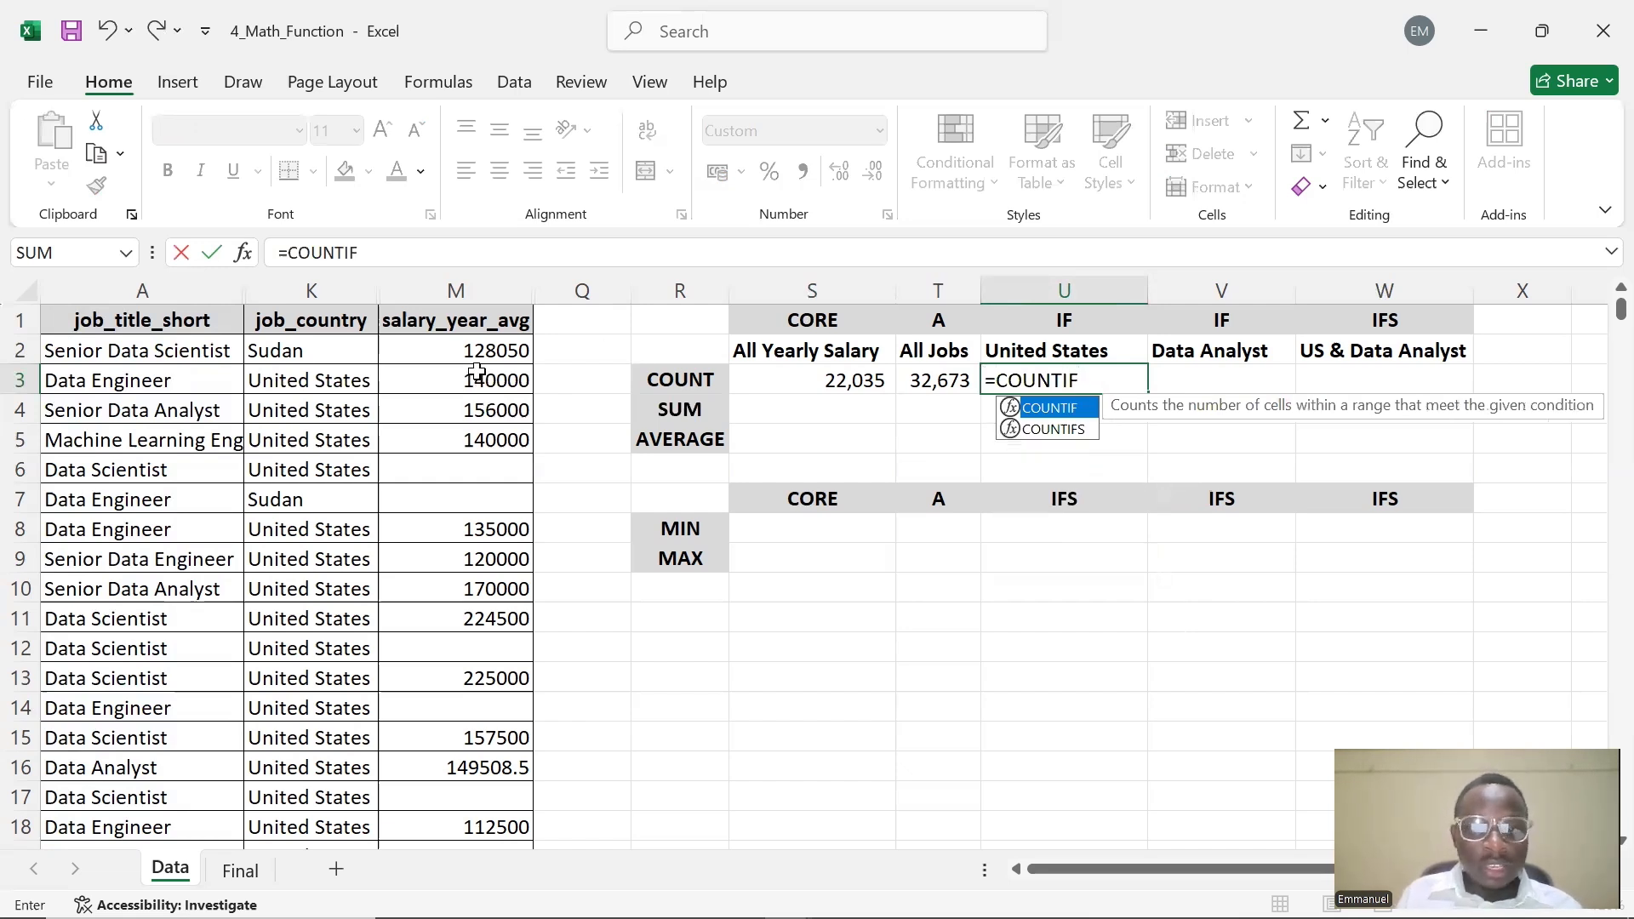
text(()
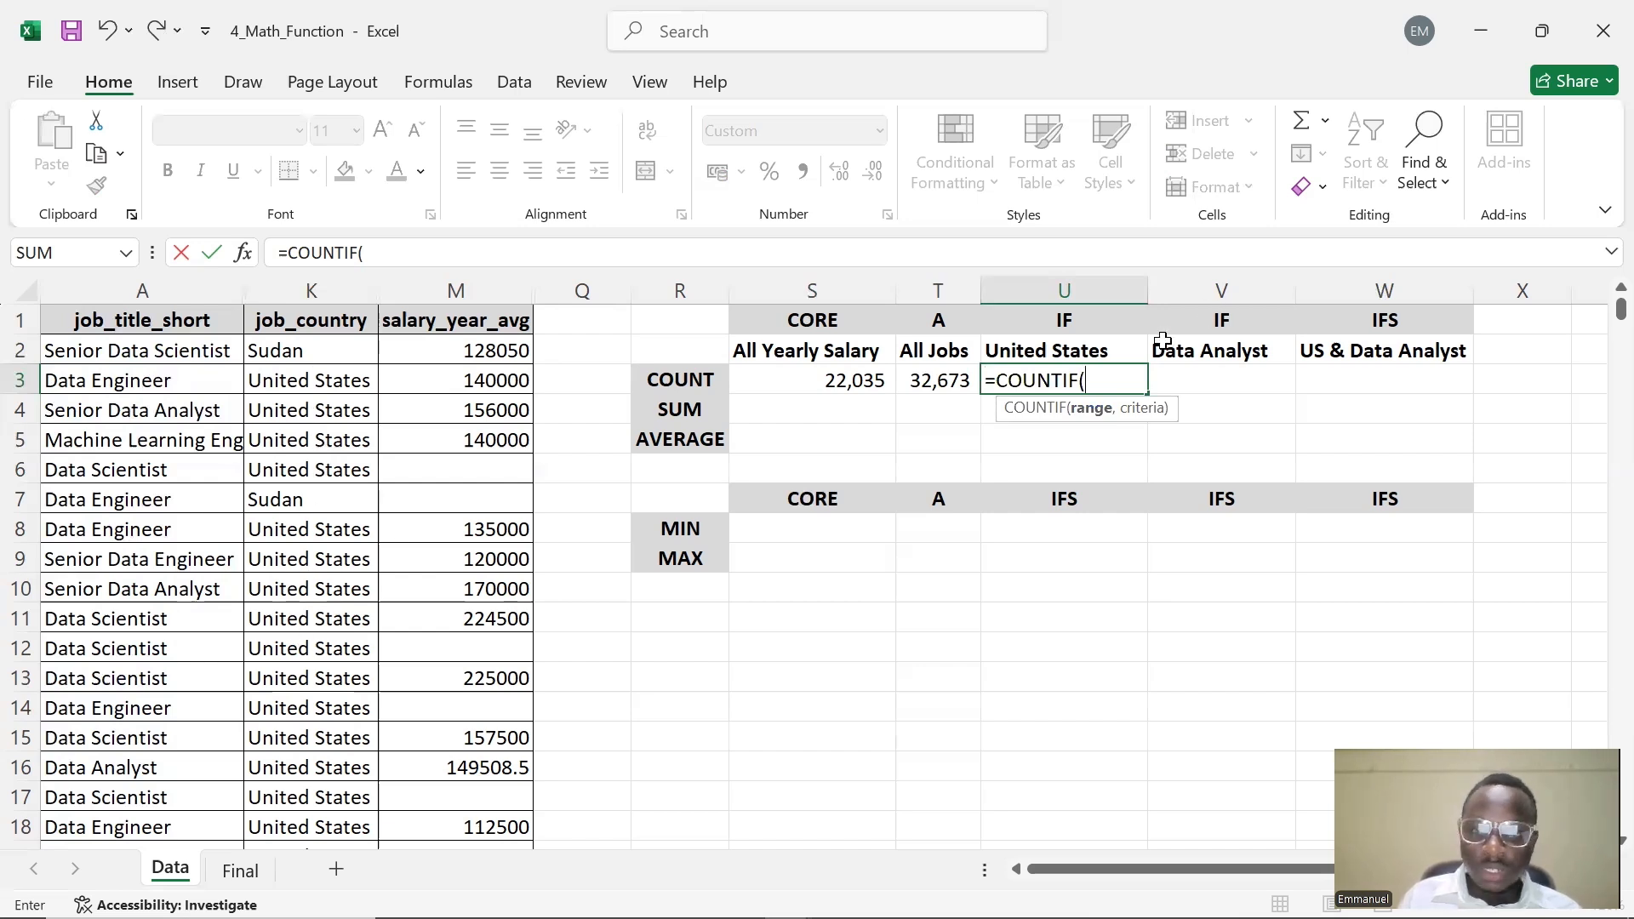
text(K:)
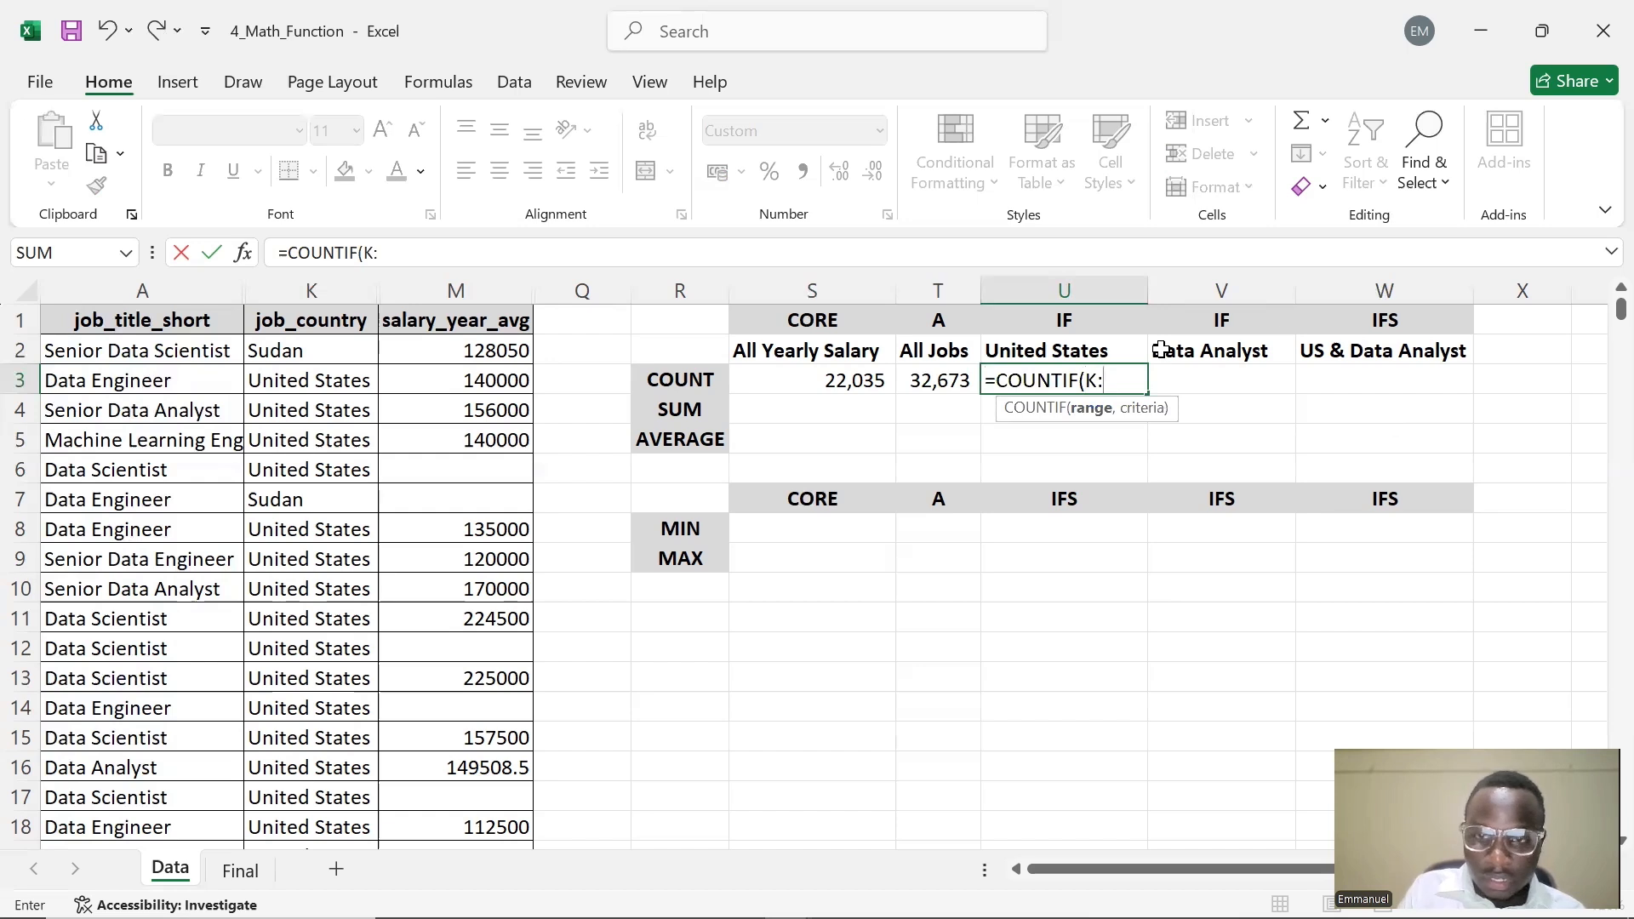
text(K,)
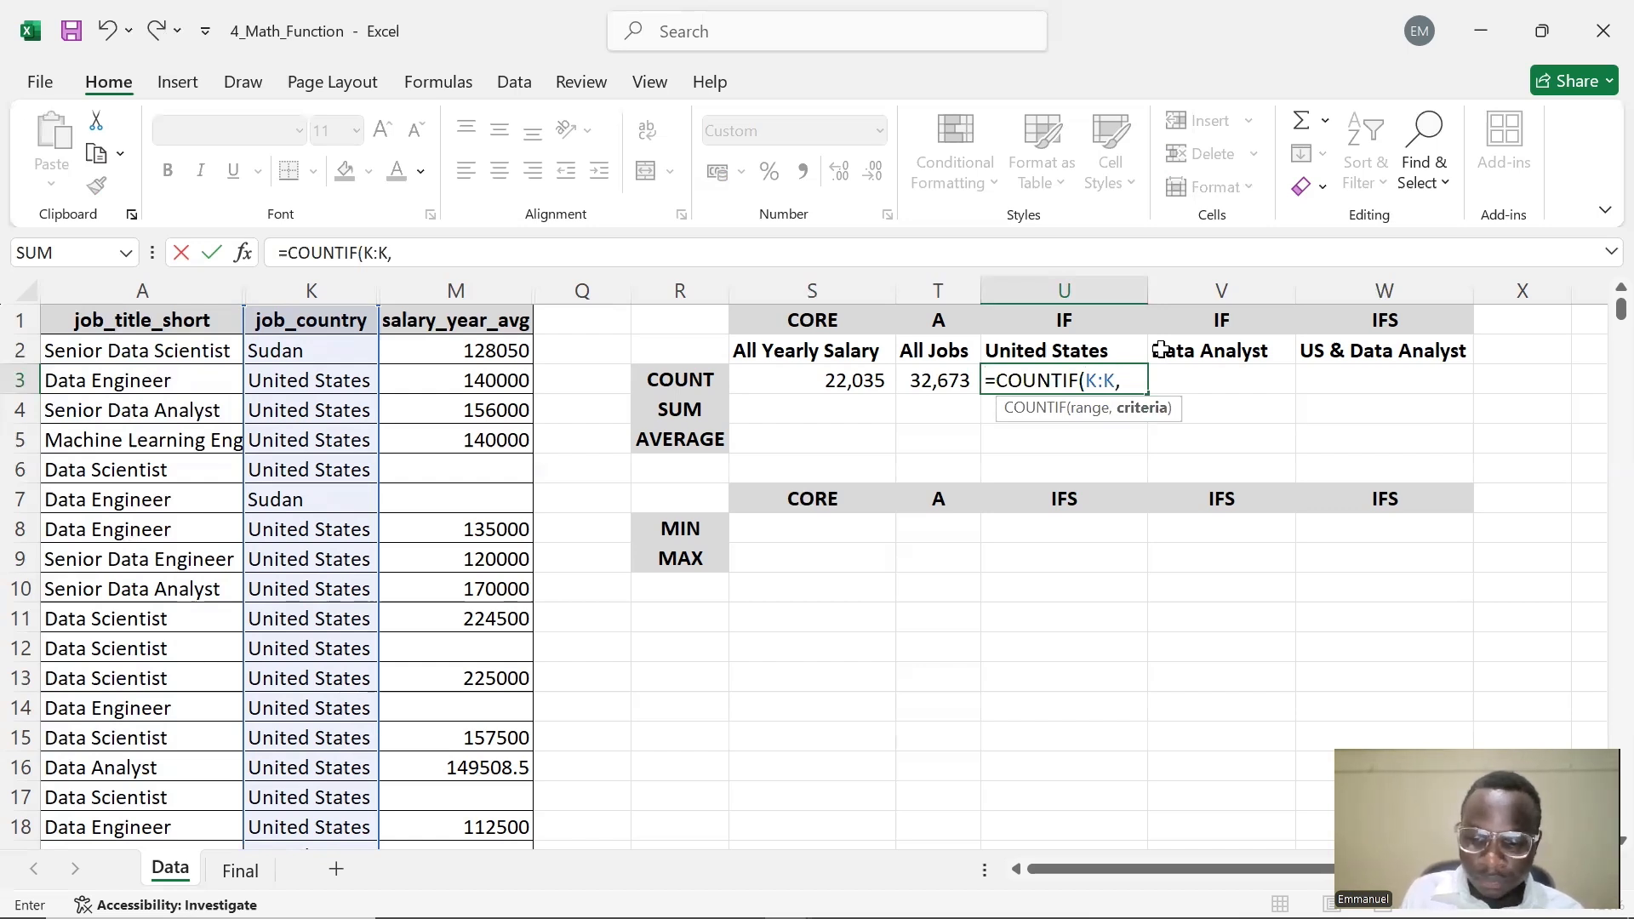
text(^")
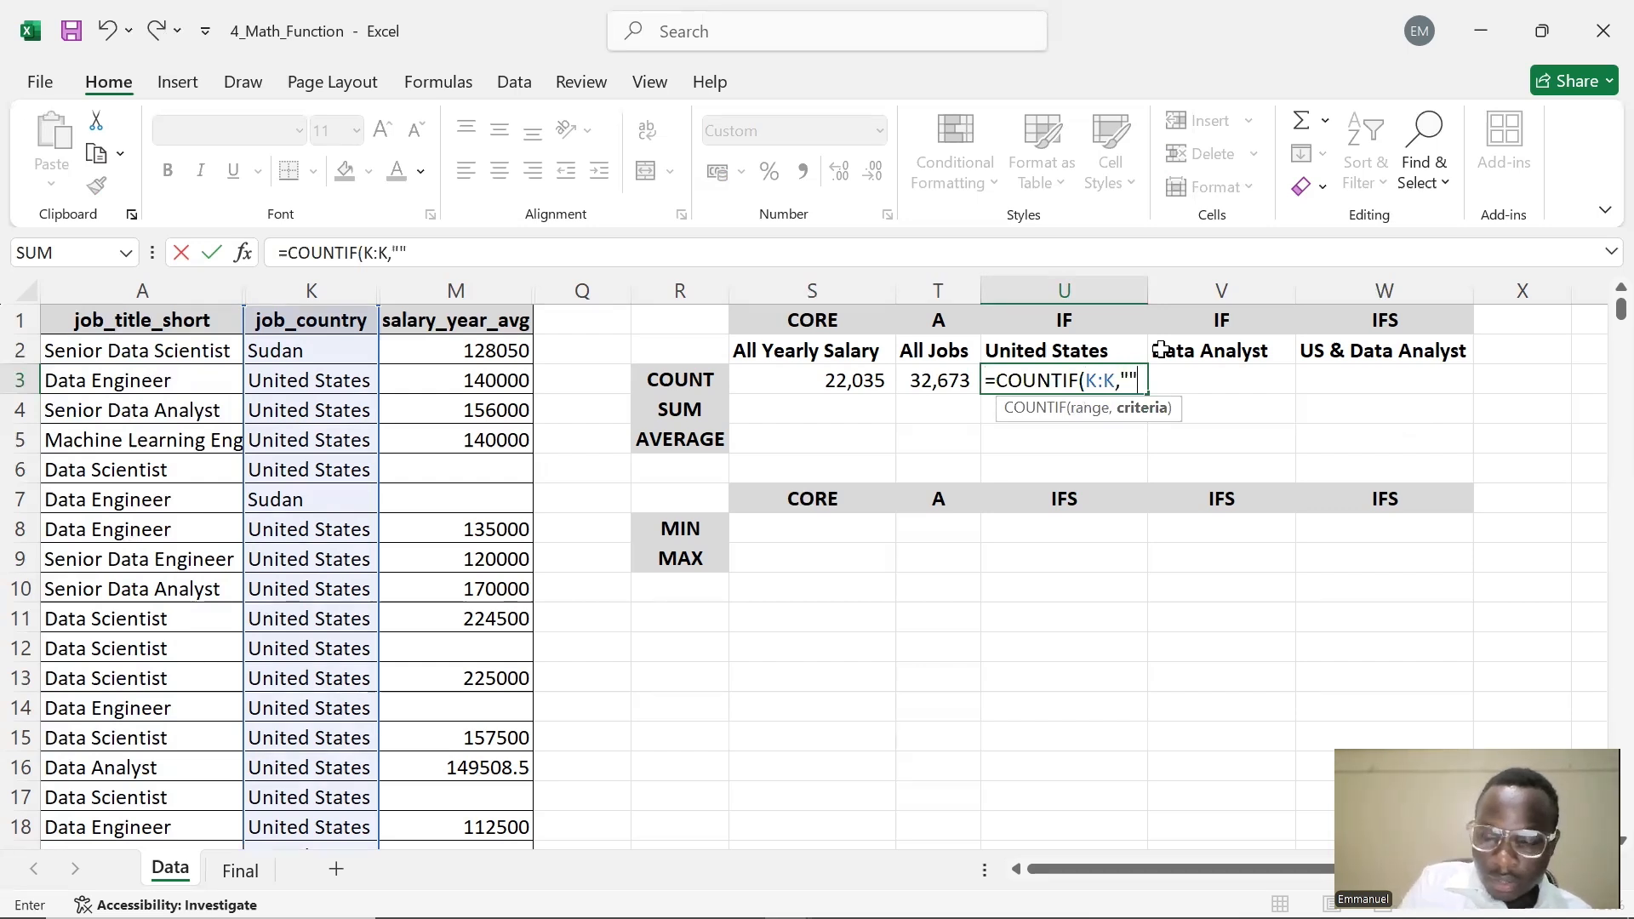
key(Left)
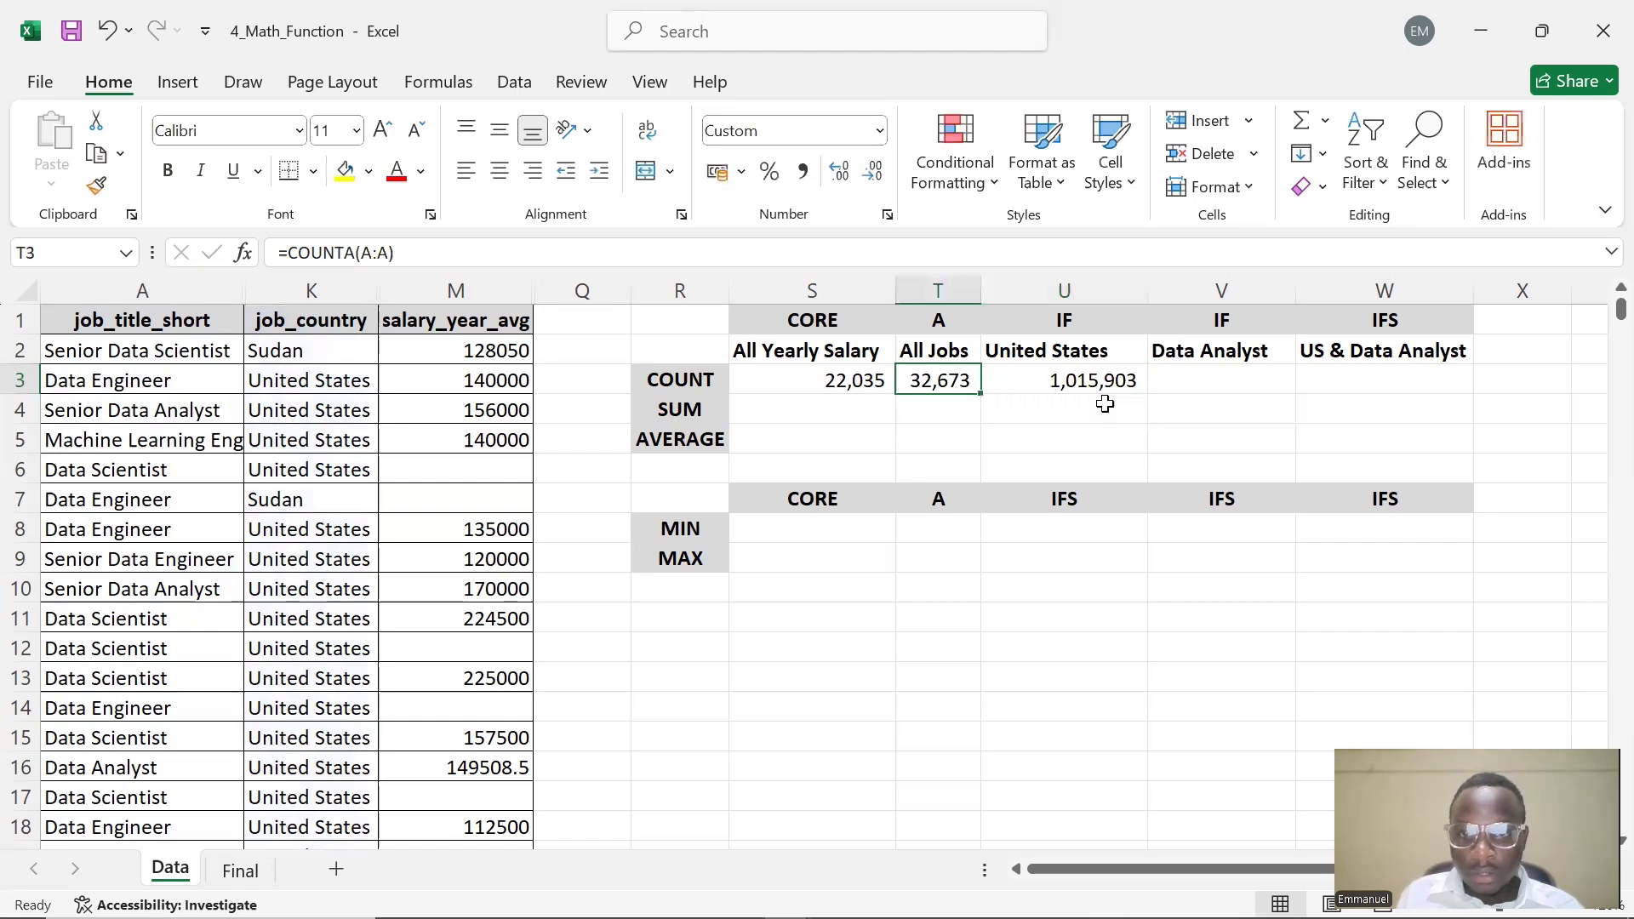
Replace U3's criterion with the United States header as absolute reference, making it =COUNTIF(K:K,$U$2)
double_click(1106, 385)
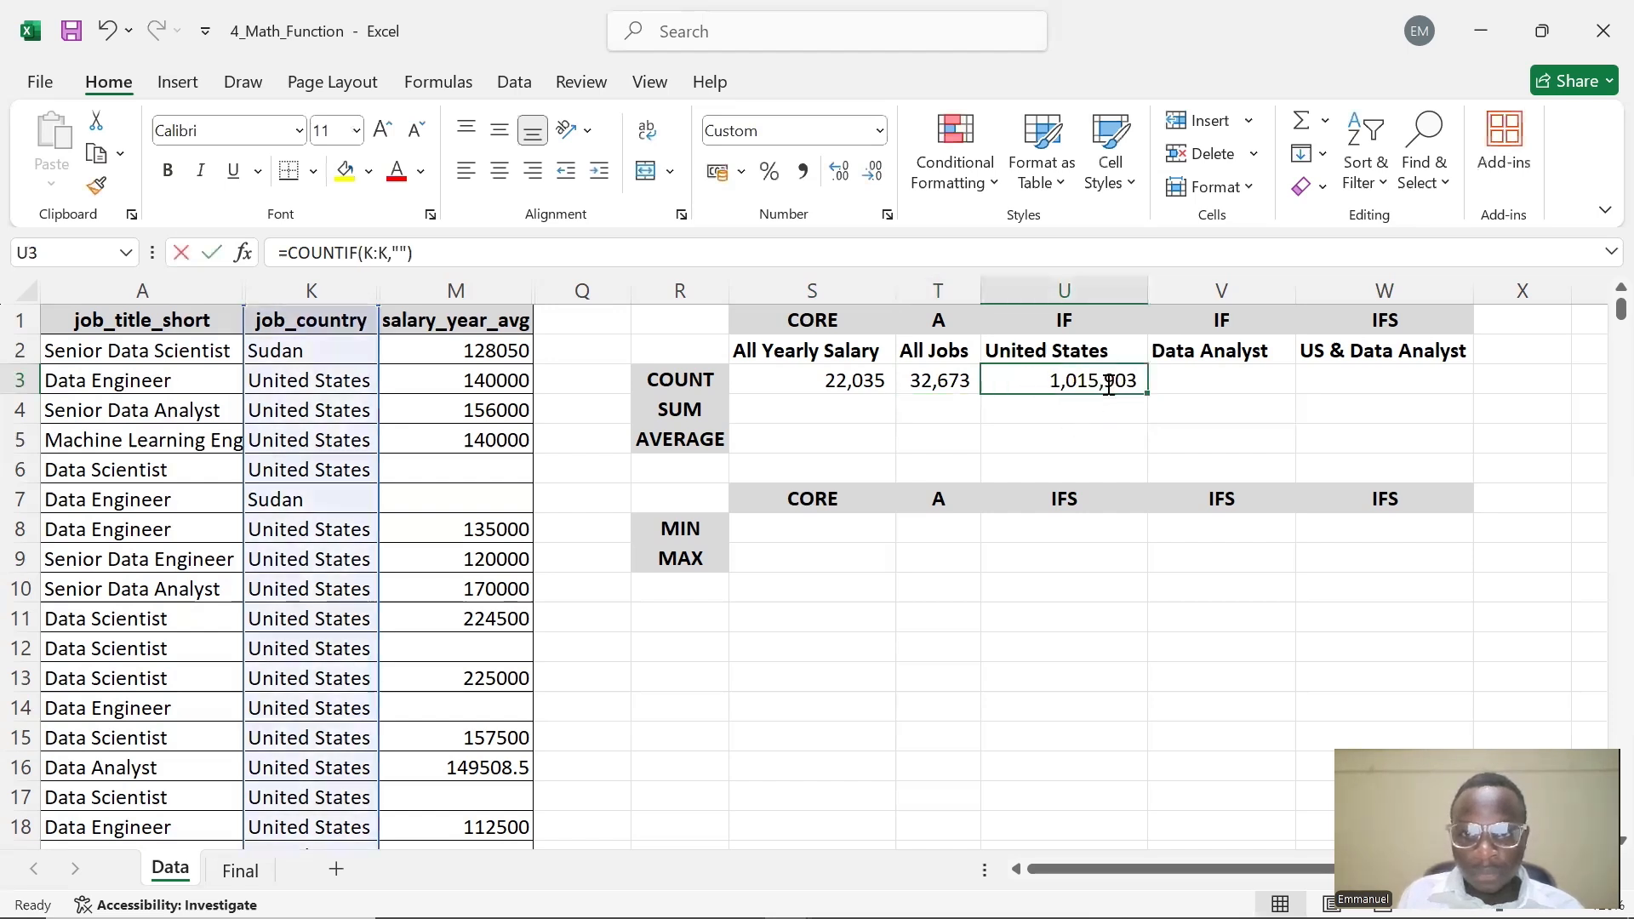
click(403, 256)
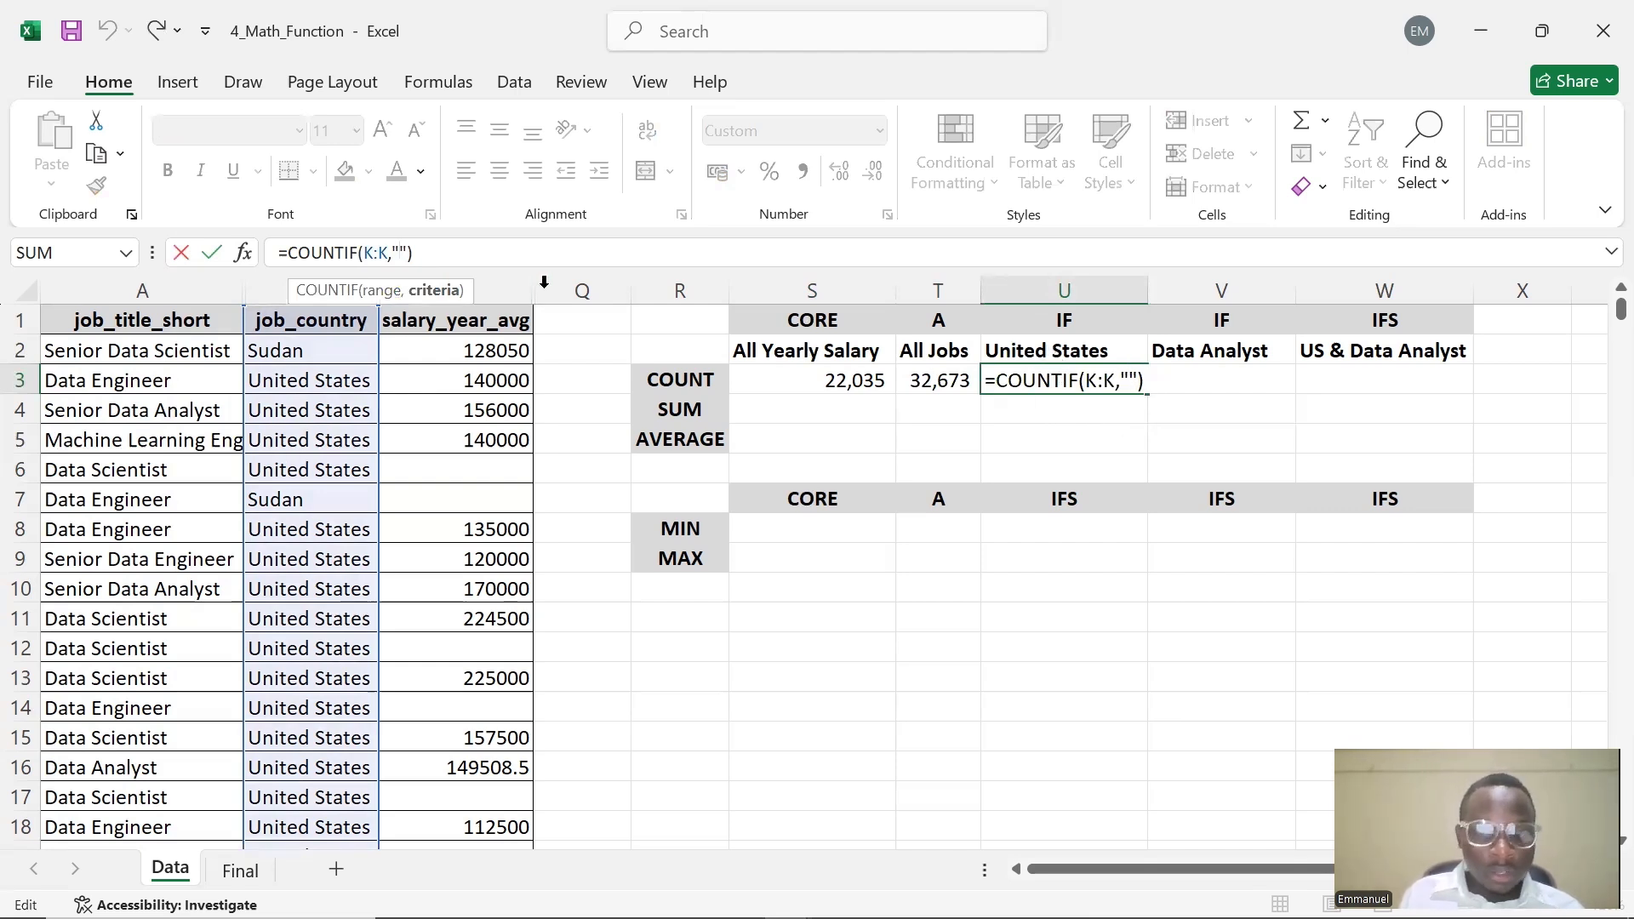
key(Right)
key(BackSpace)
key(BackSpace)
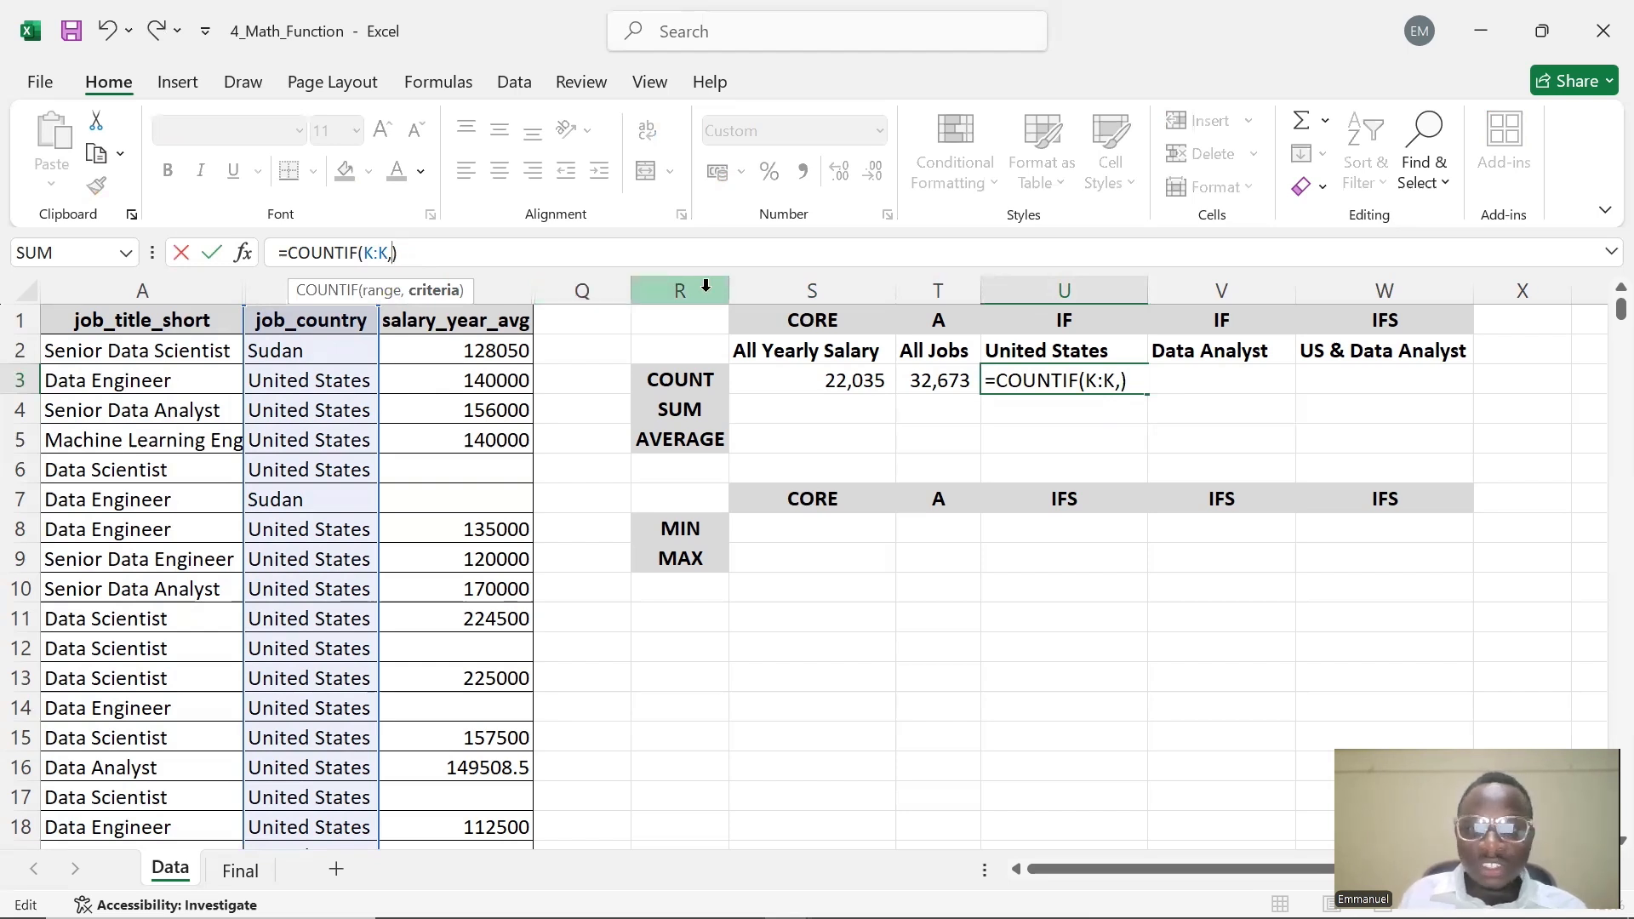
click(1074, 346)
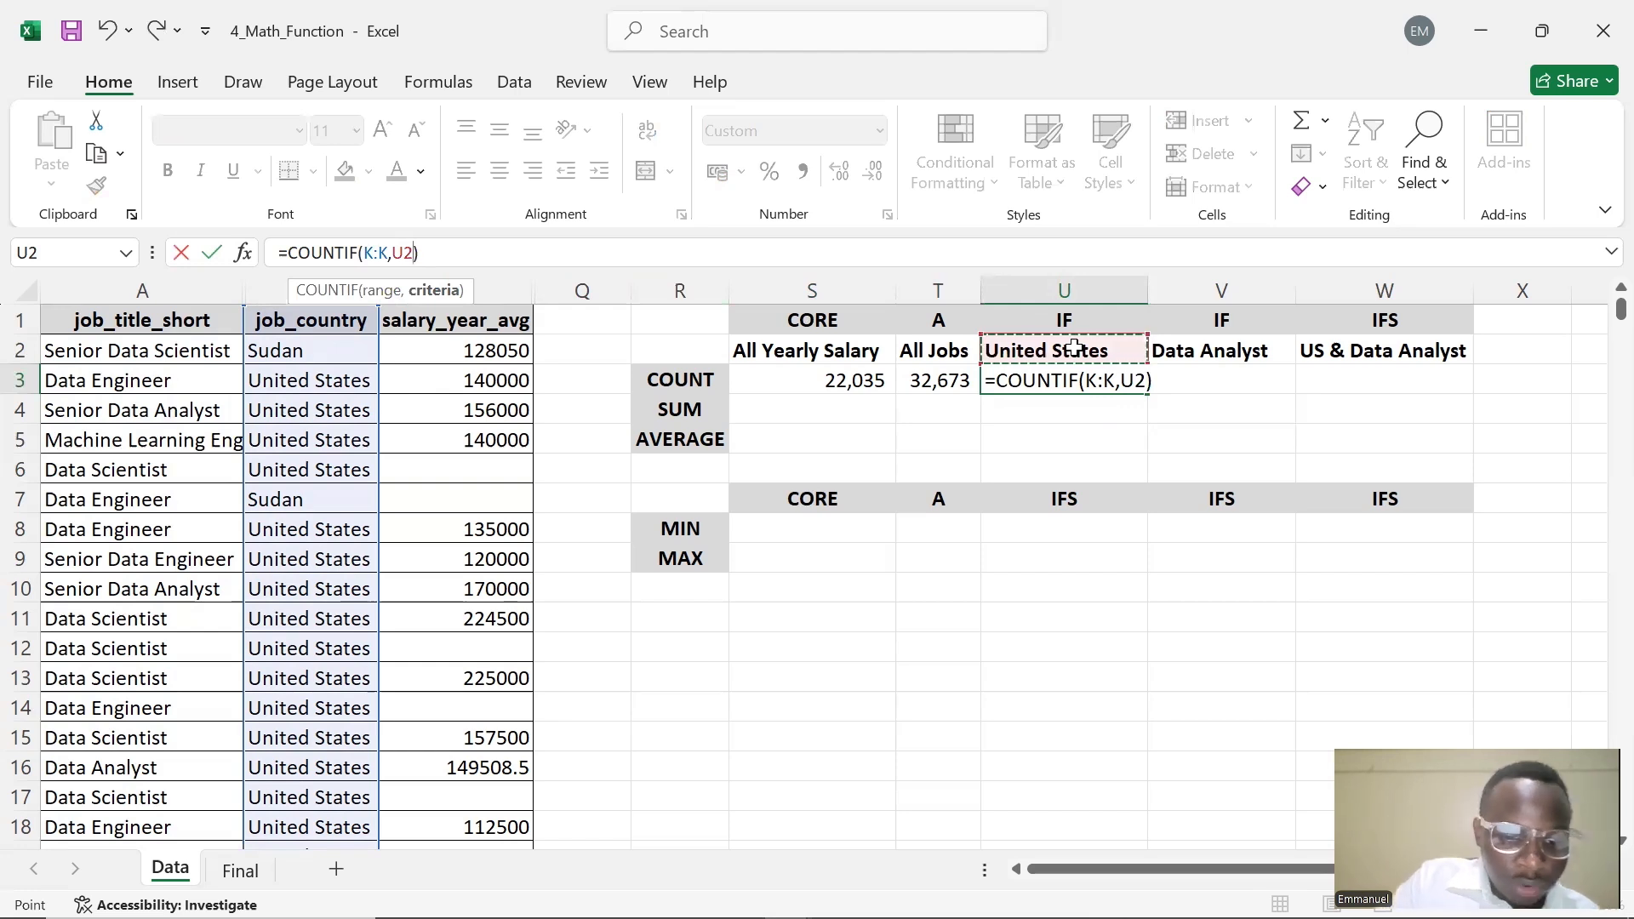
key(F4)
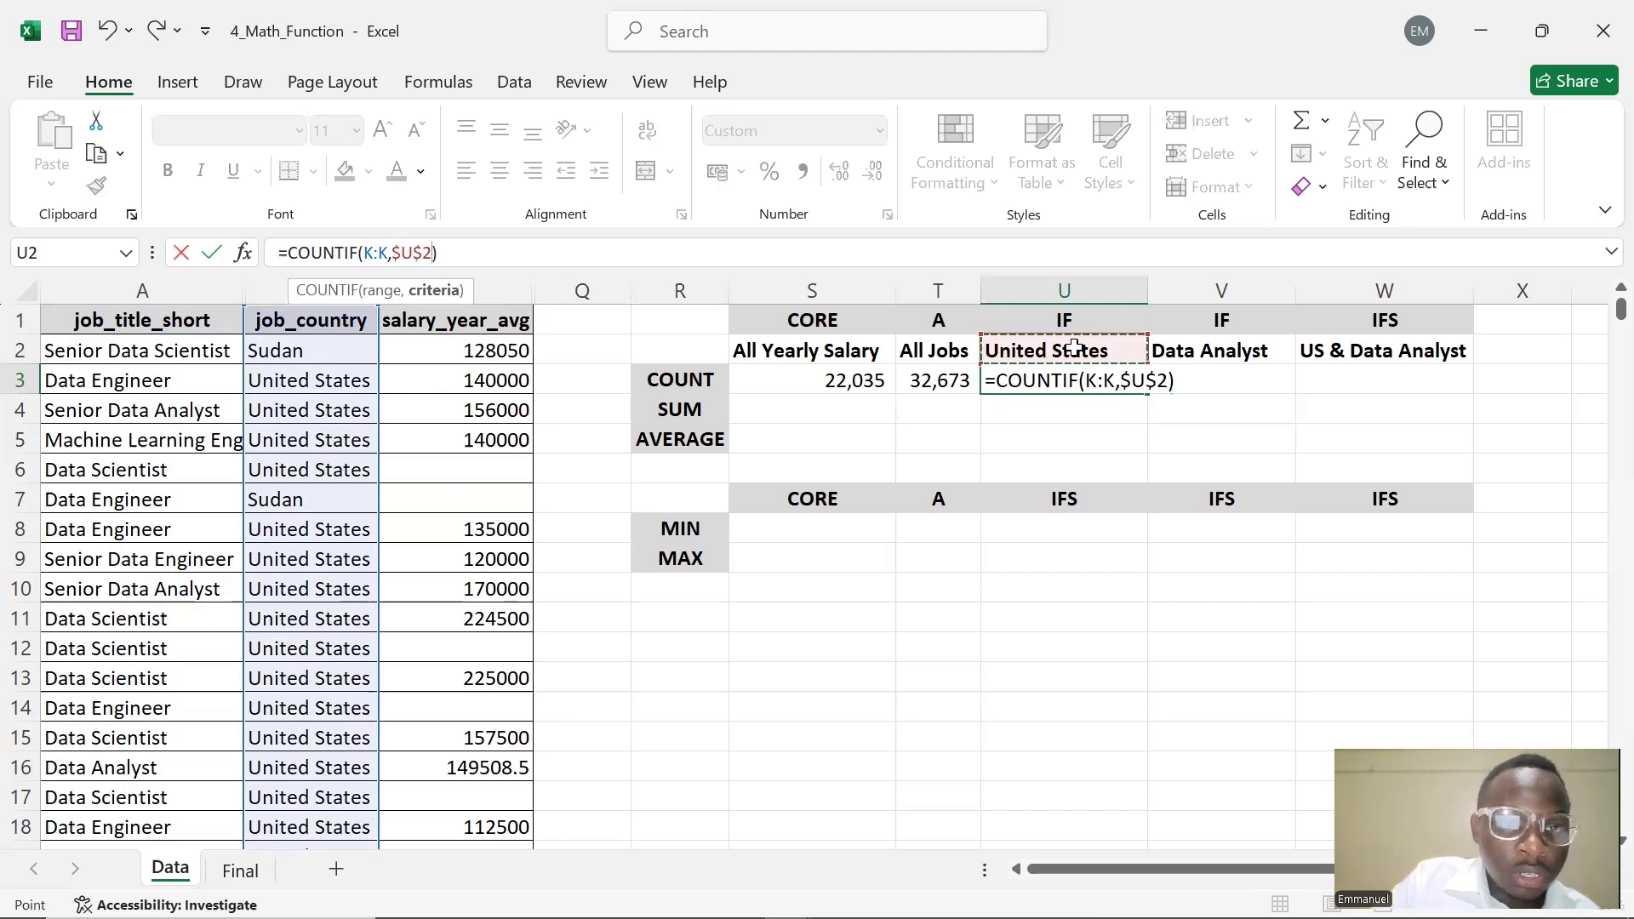
key(Return)
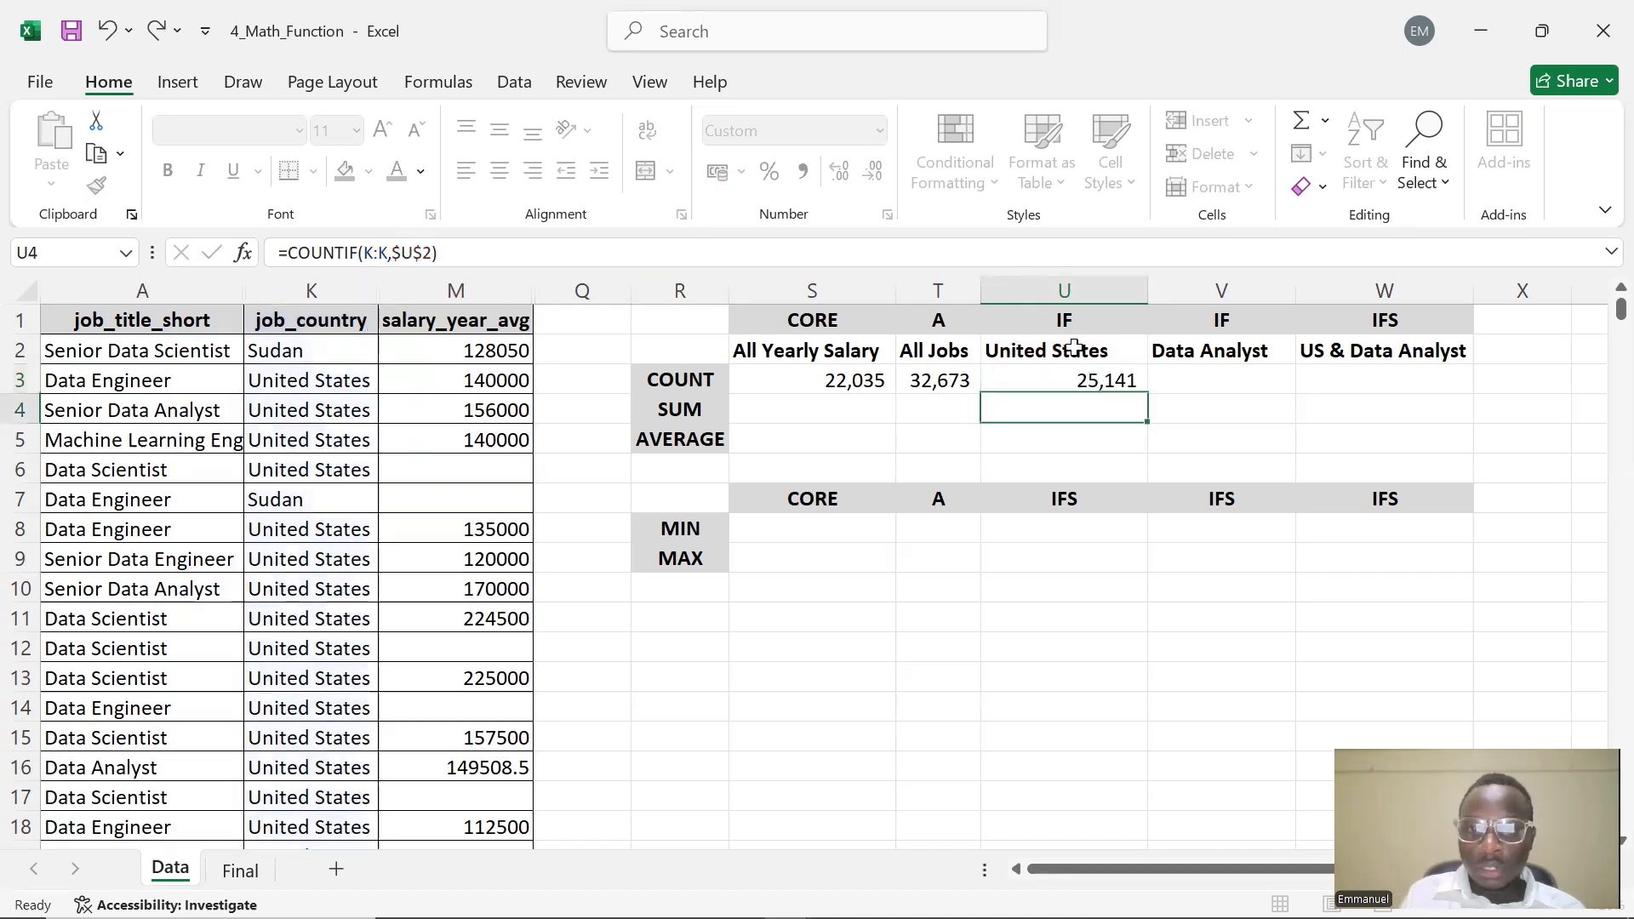
Enter =COUNTIF(M:M,$V$2) in V3 to count the Data Analyst jobs, locking the header reference as absolute
click(1038, 370)
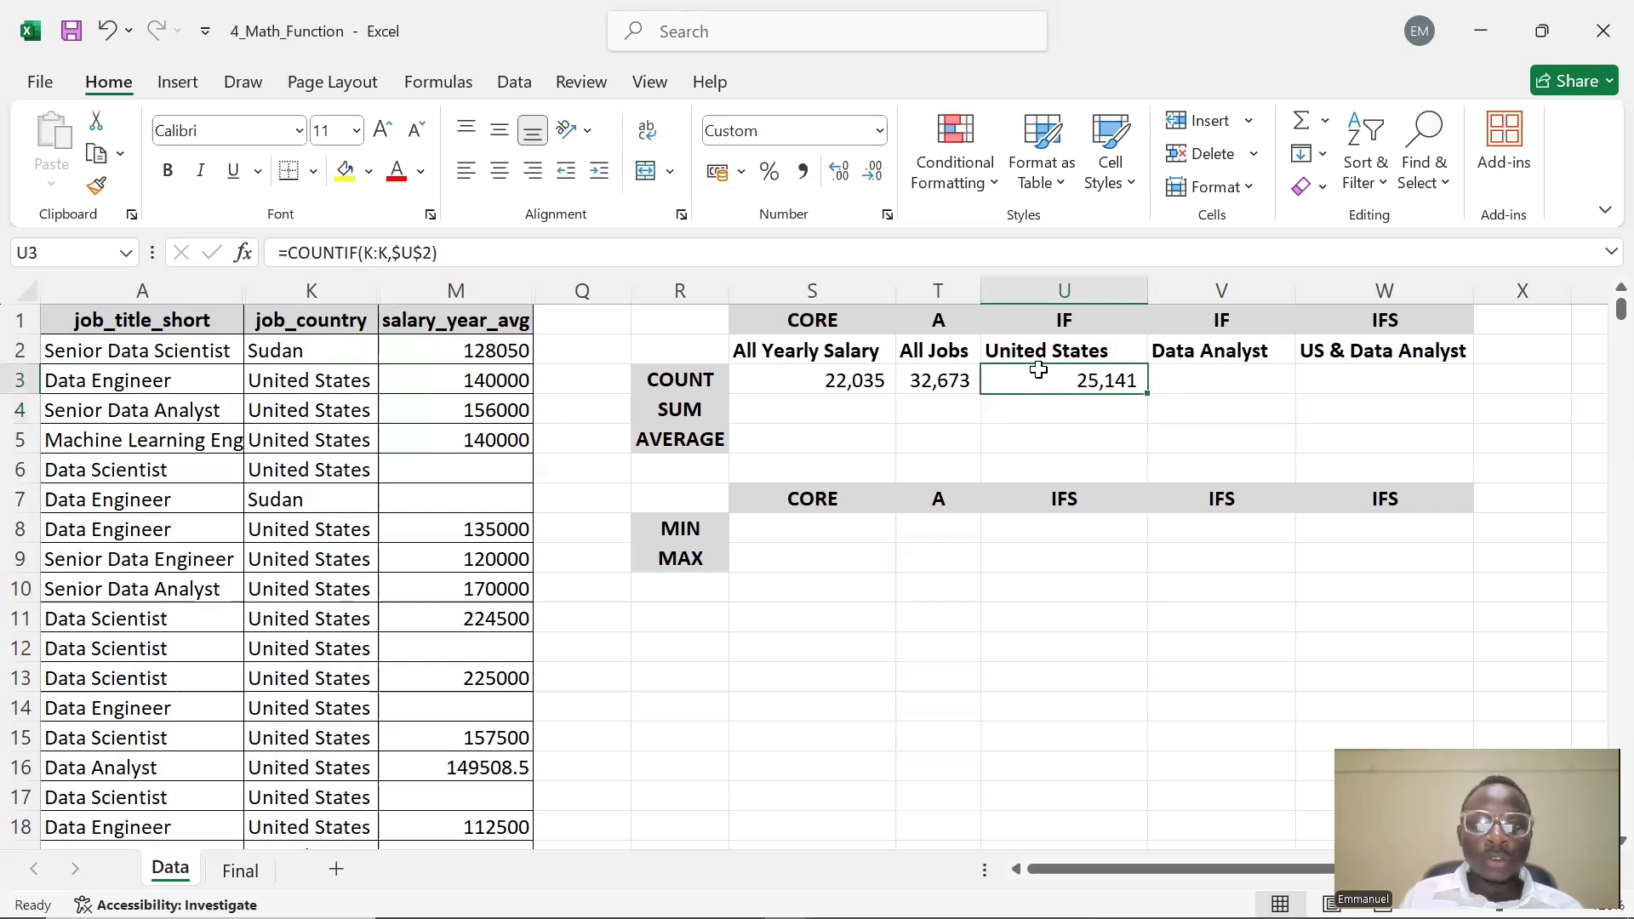
click(1233, 376)
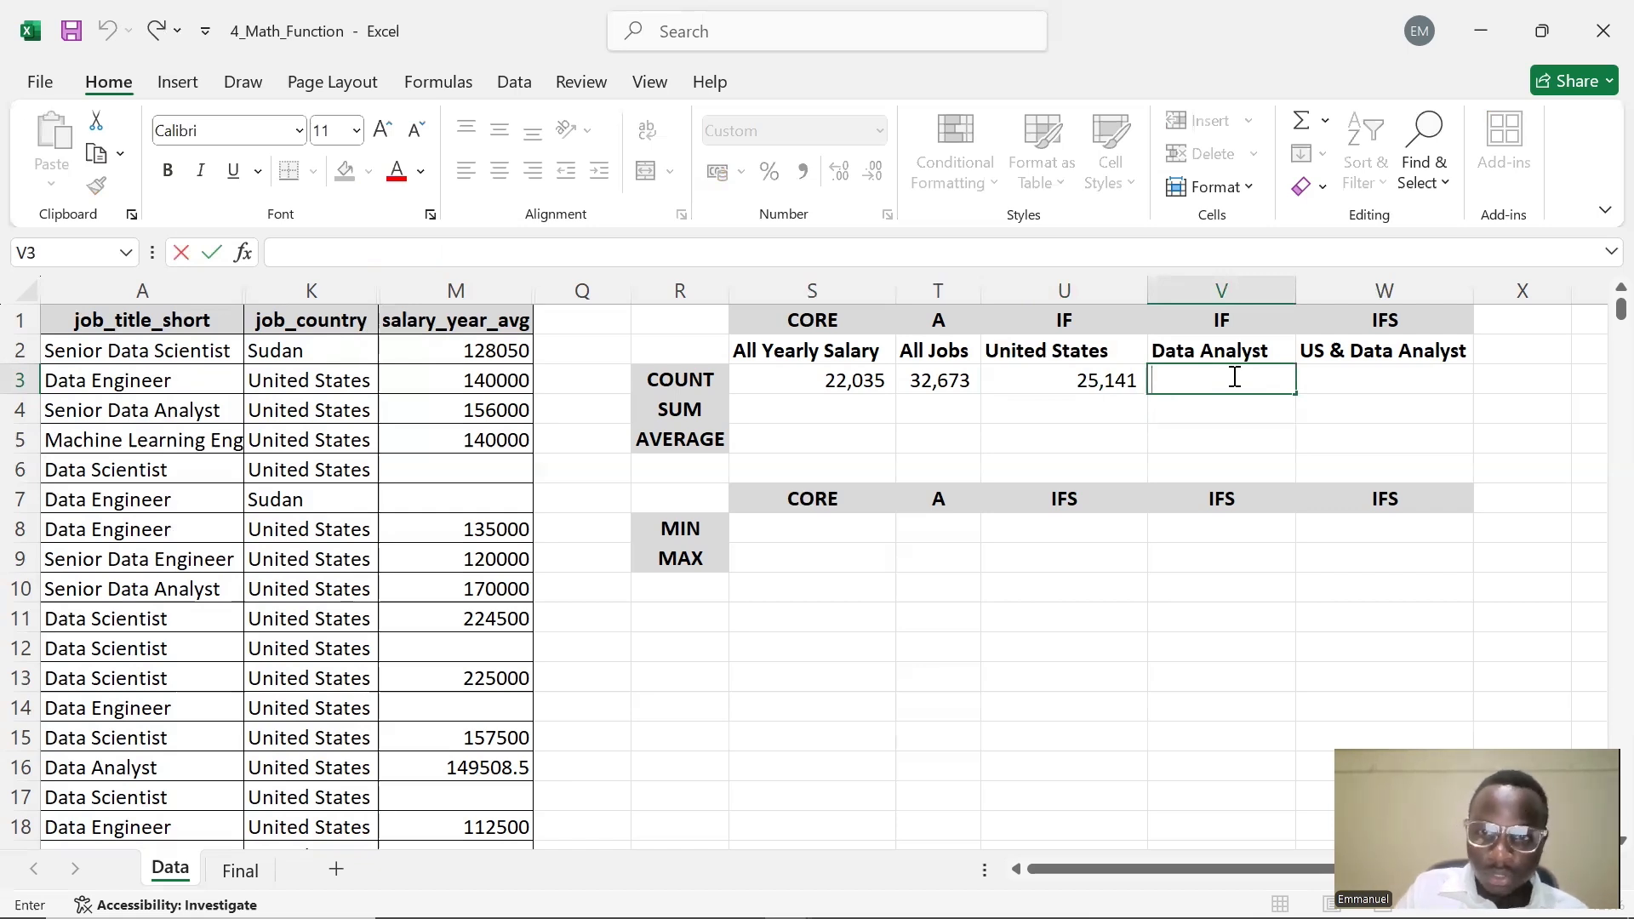
text(=COUNT)
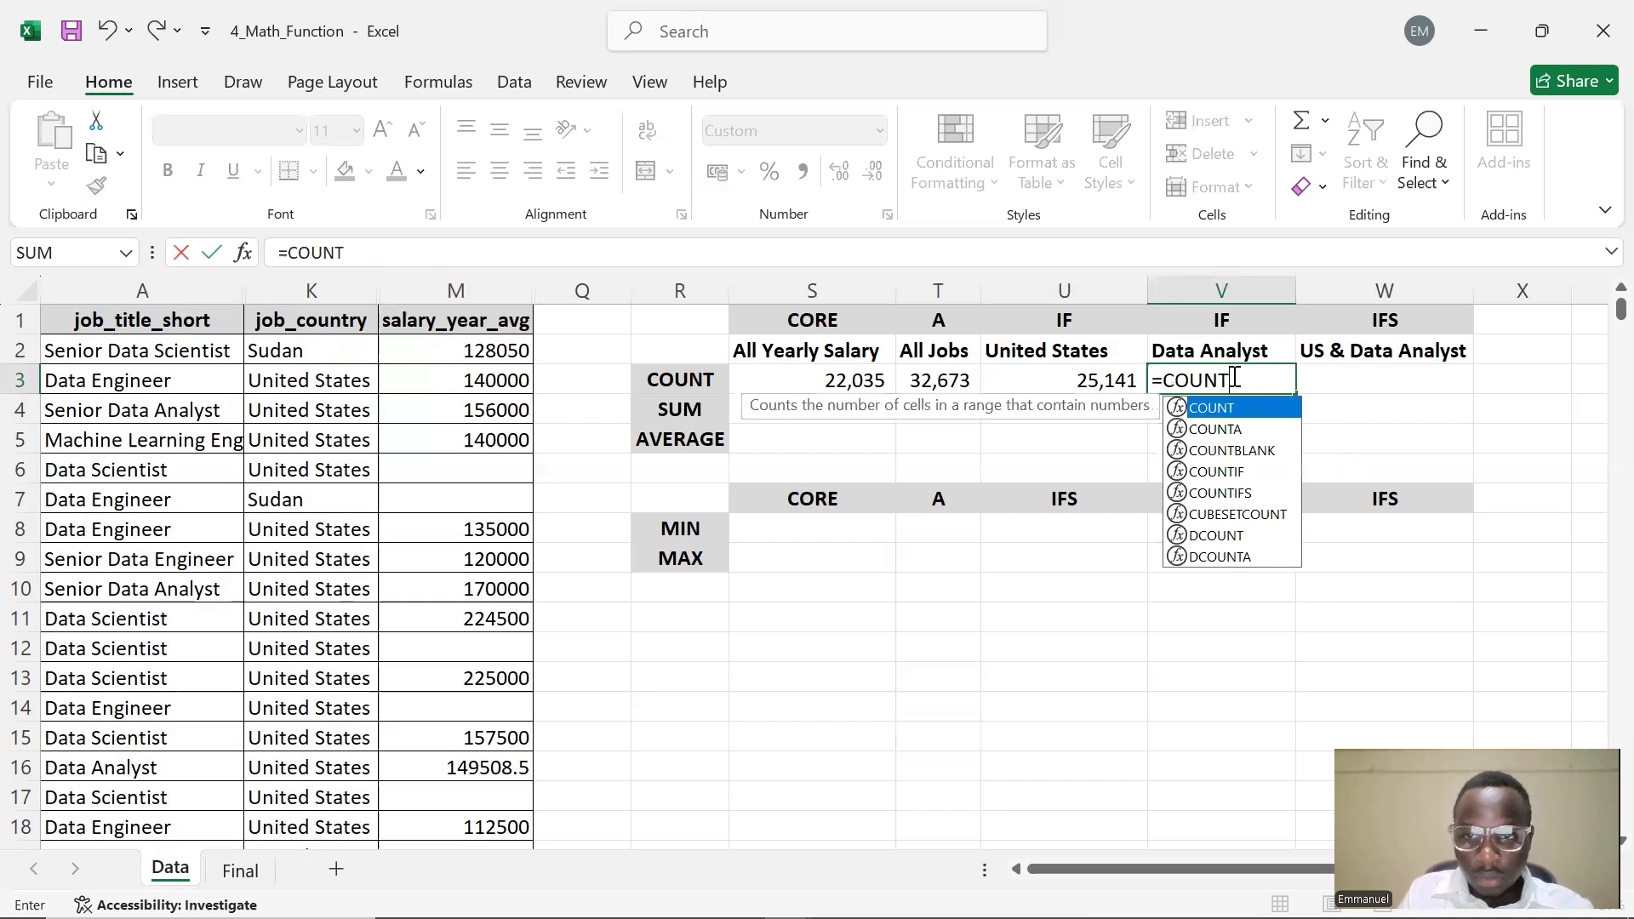
text(IF)
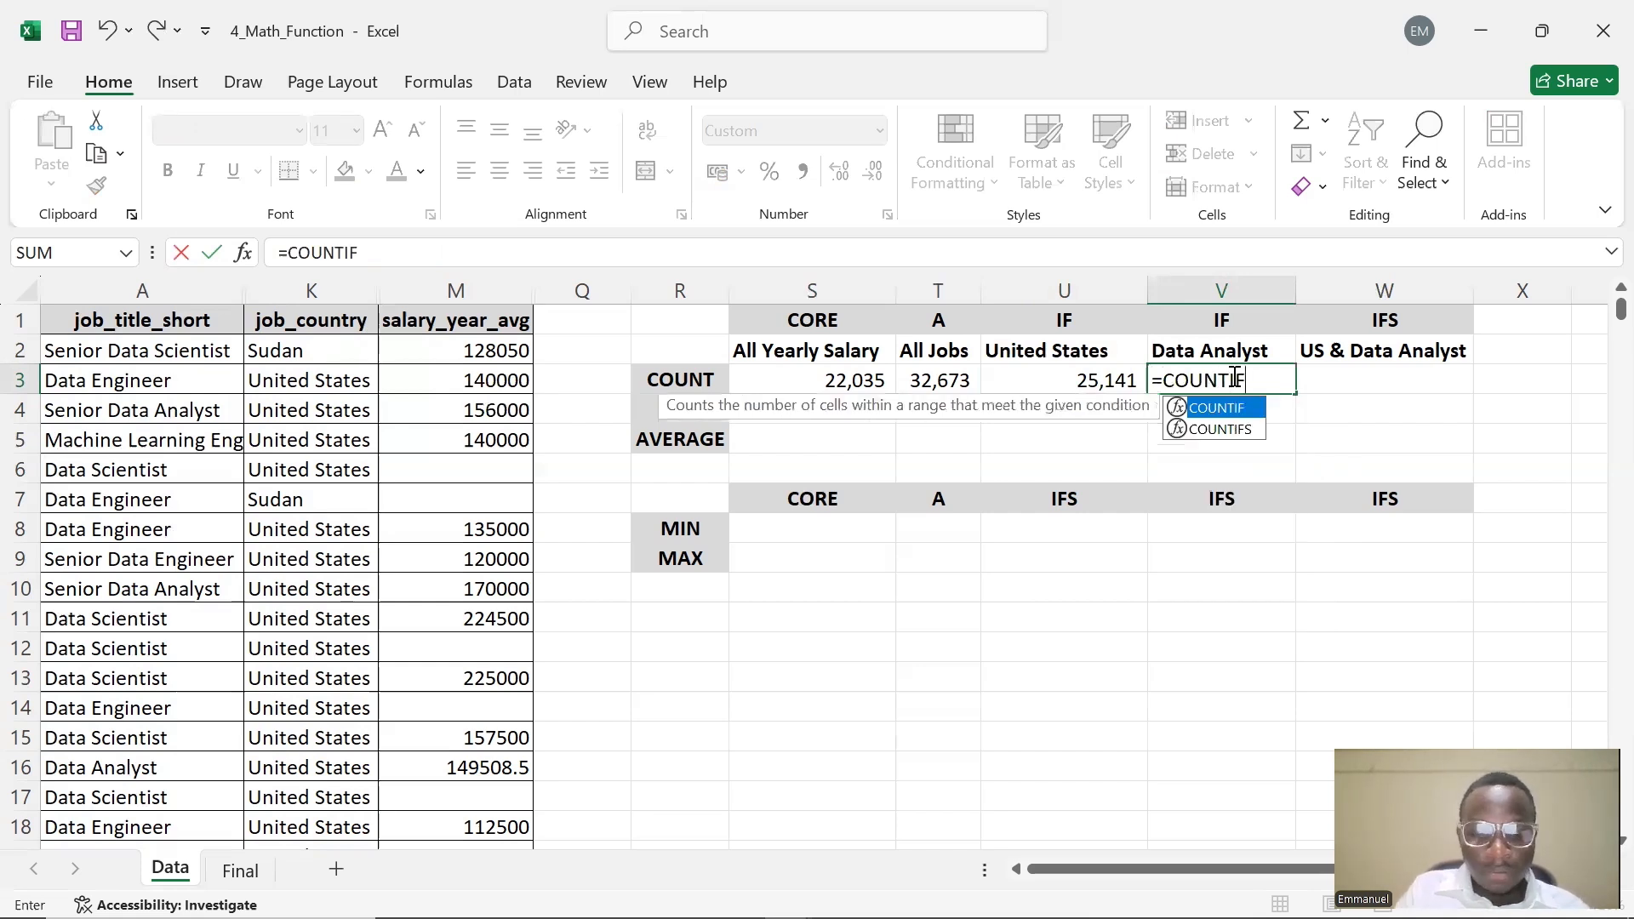
text(()
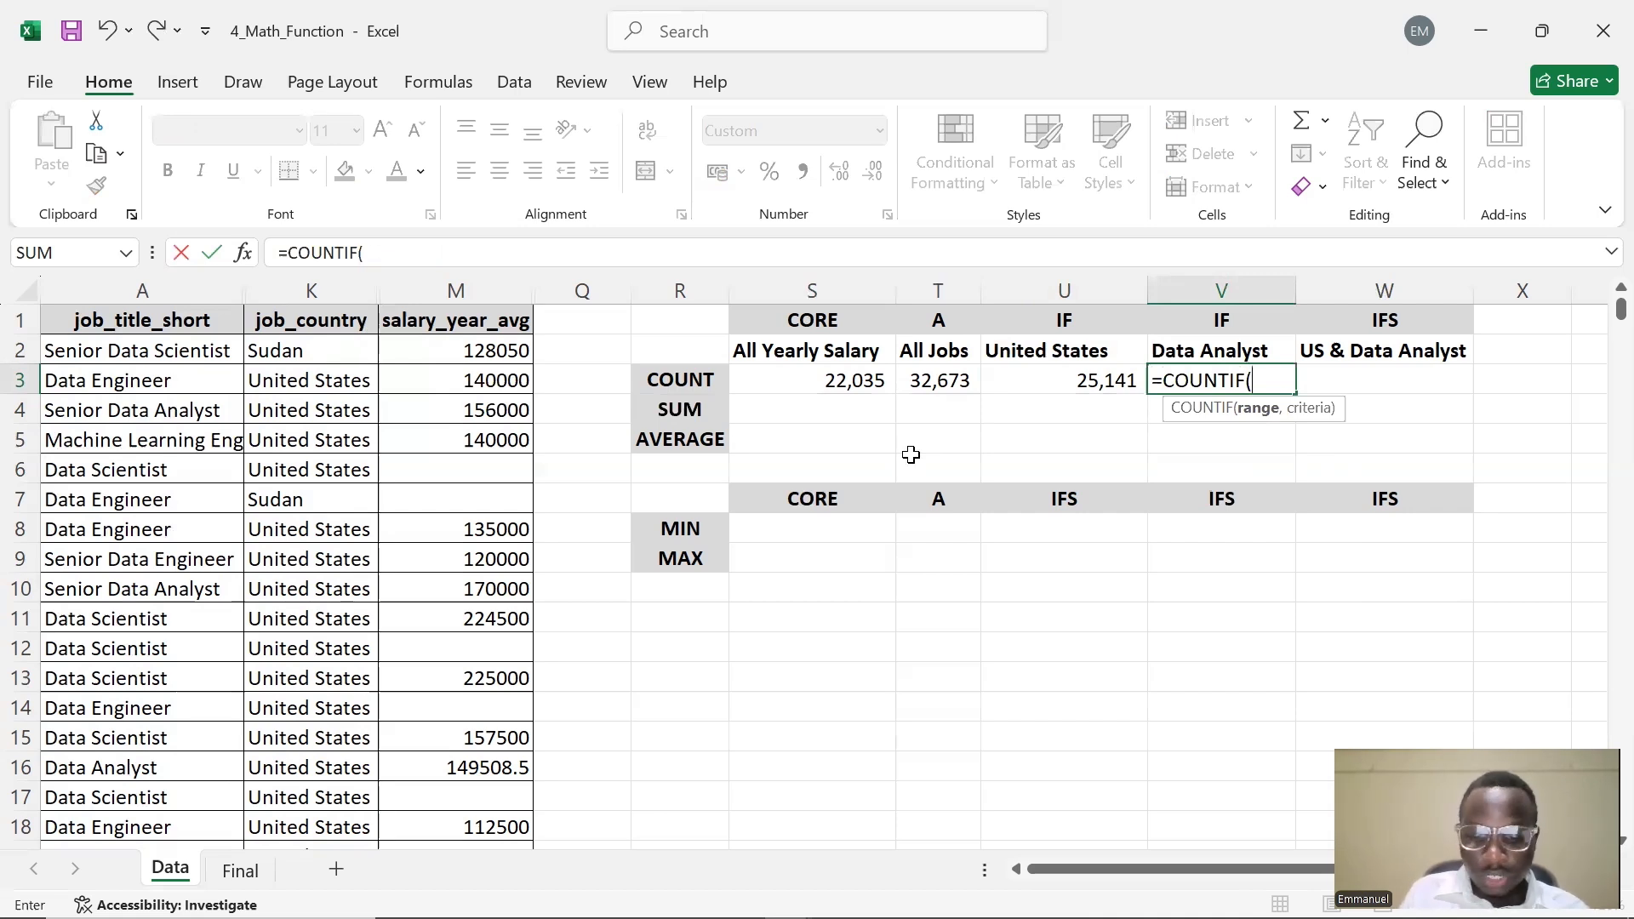
text(M:)
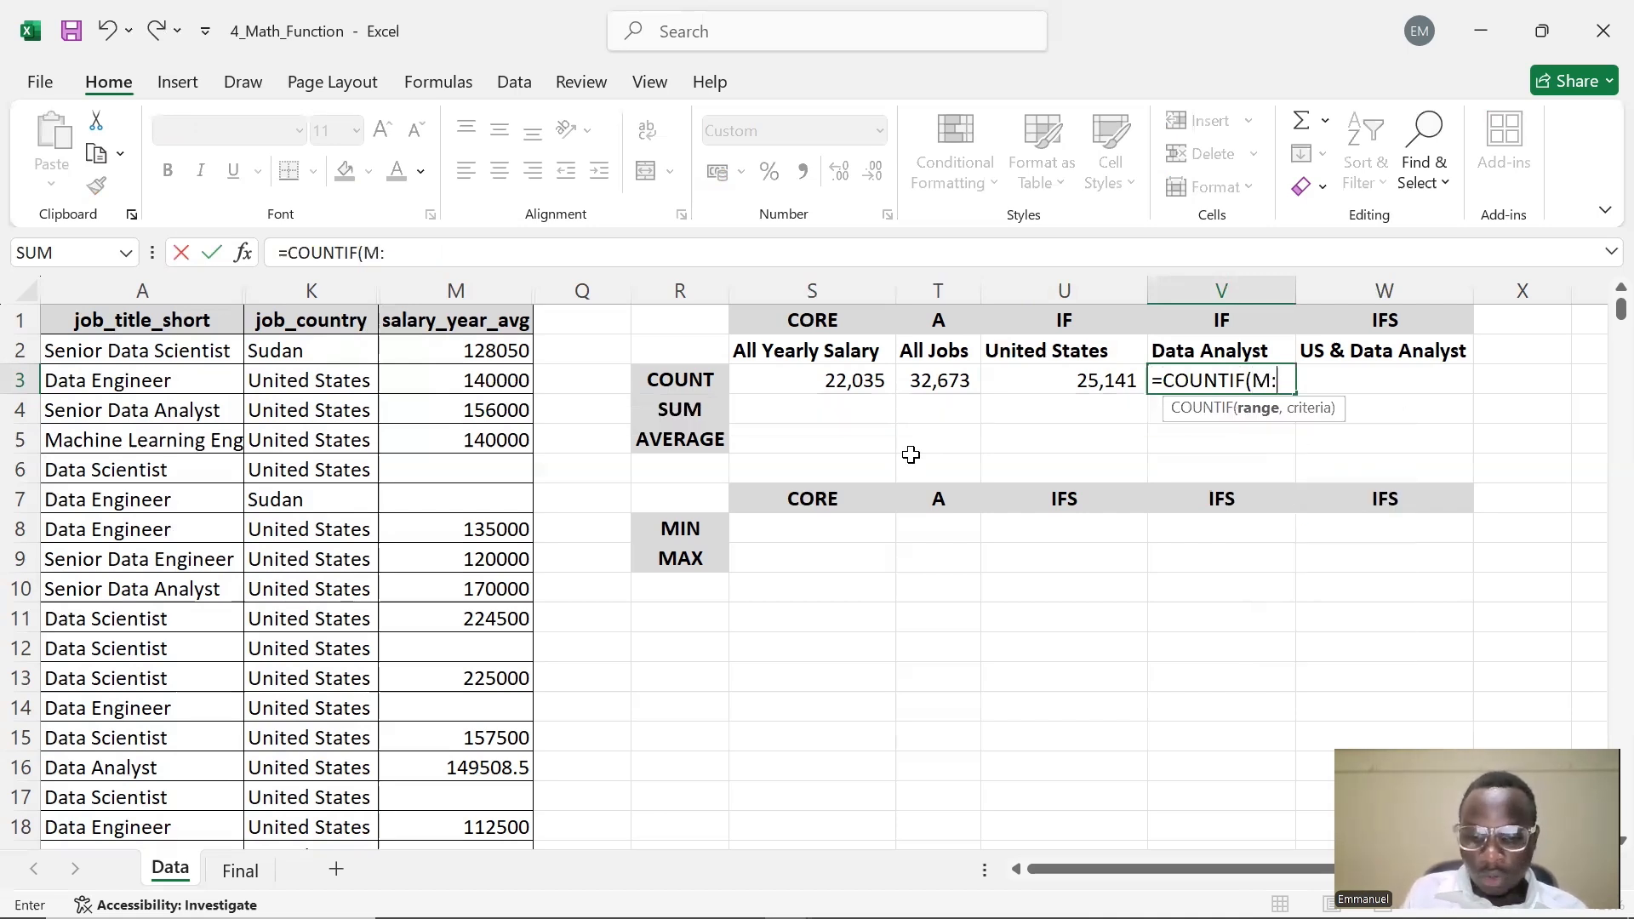
text(M)
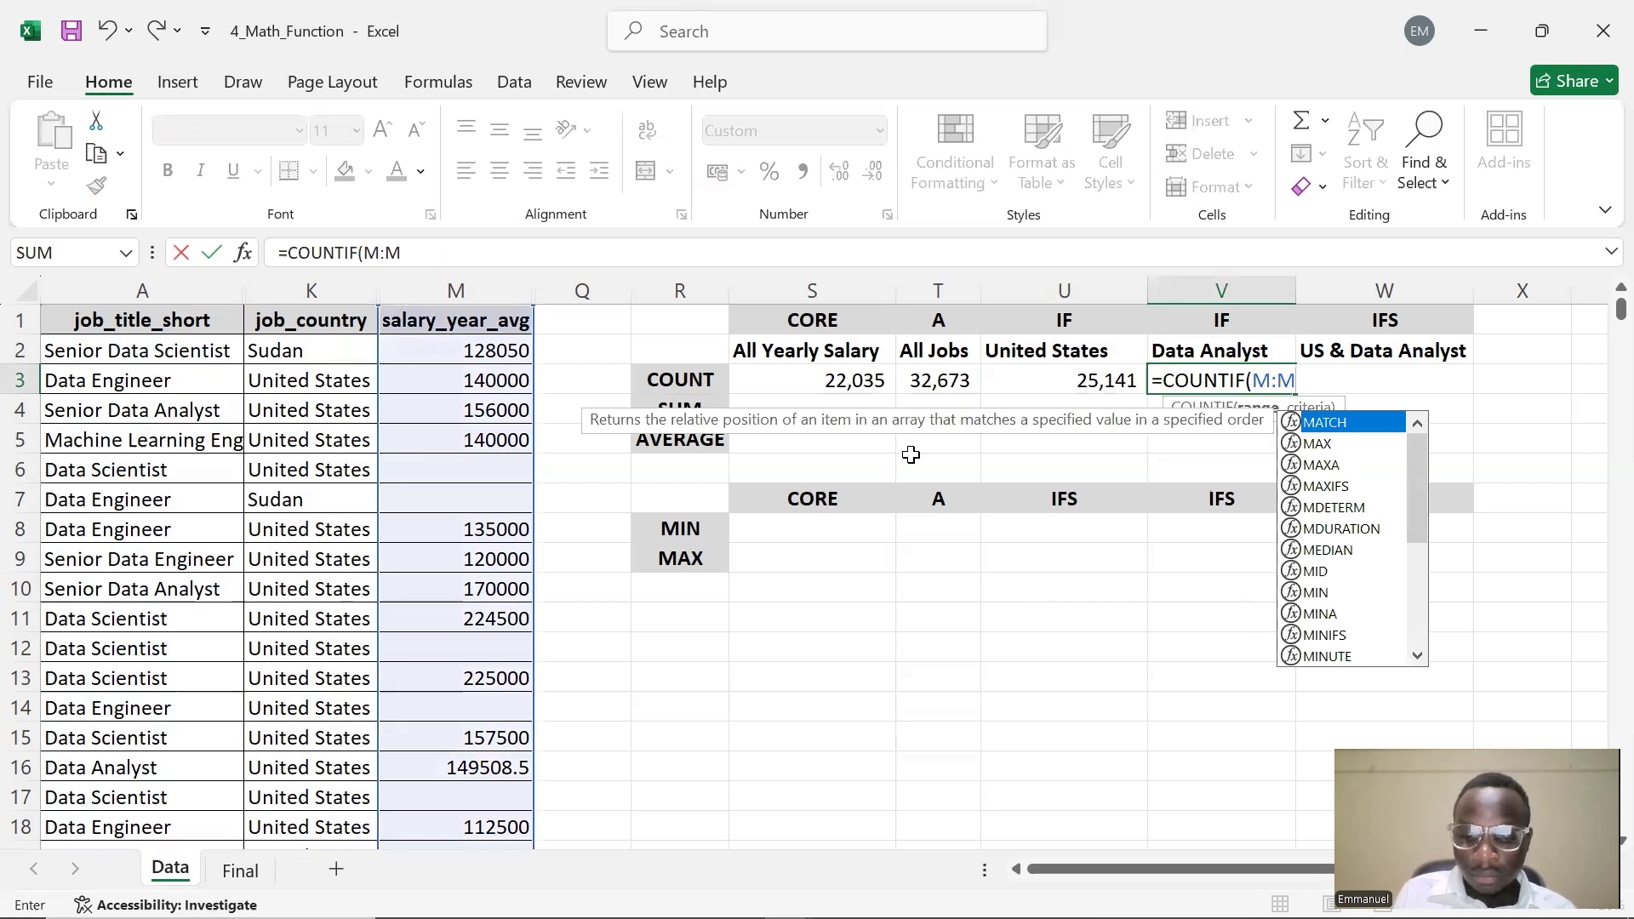
text(,)
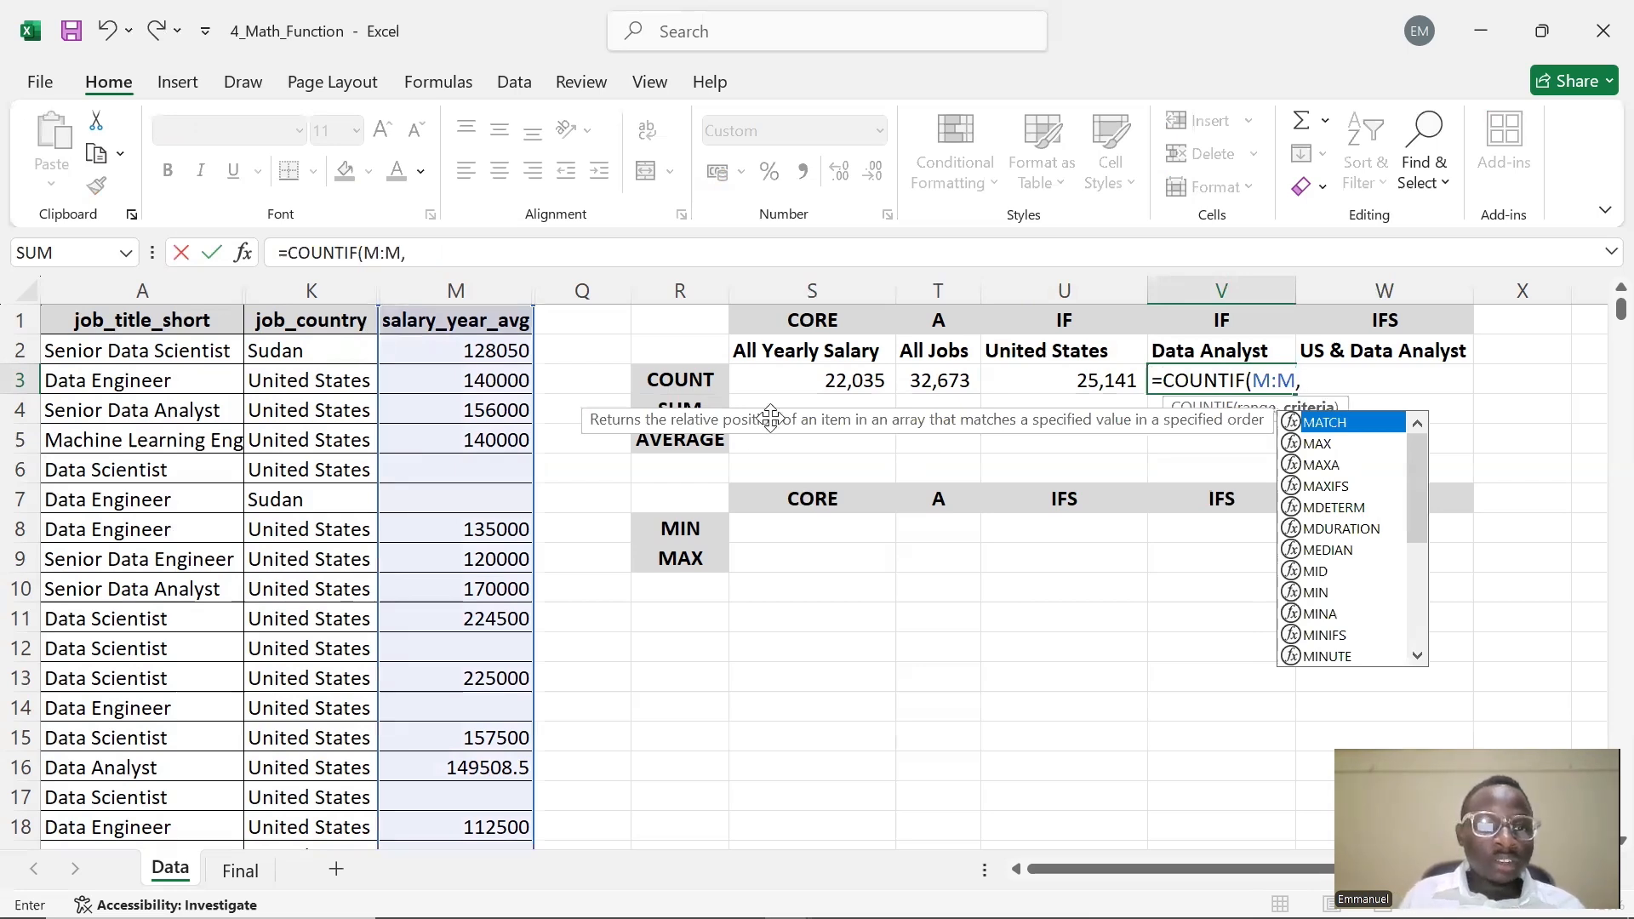
click(1264, 352)
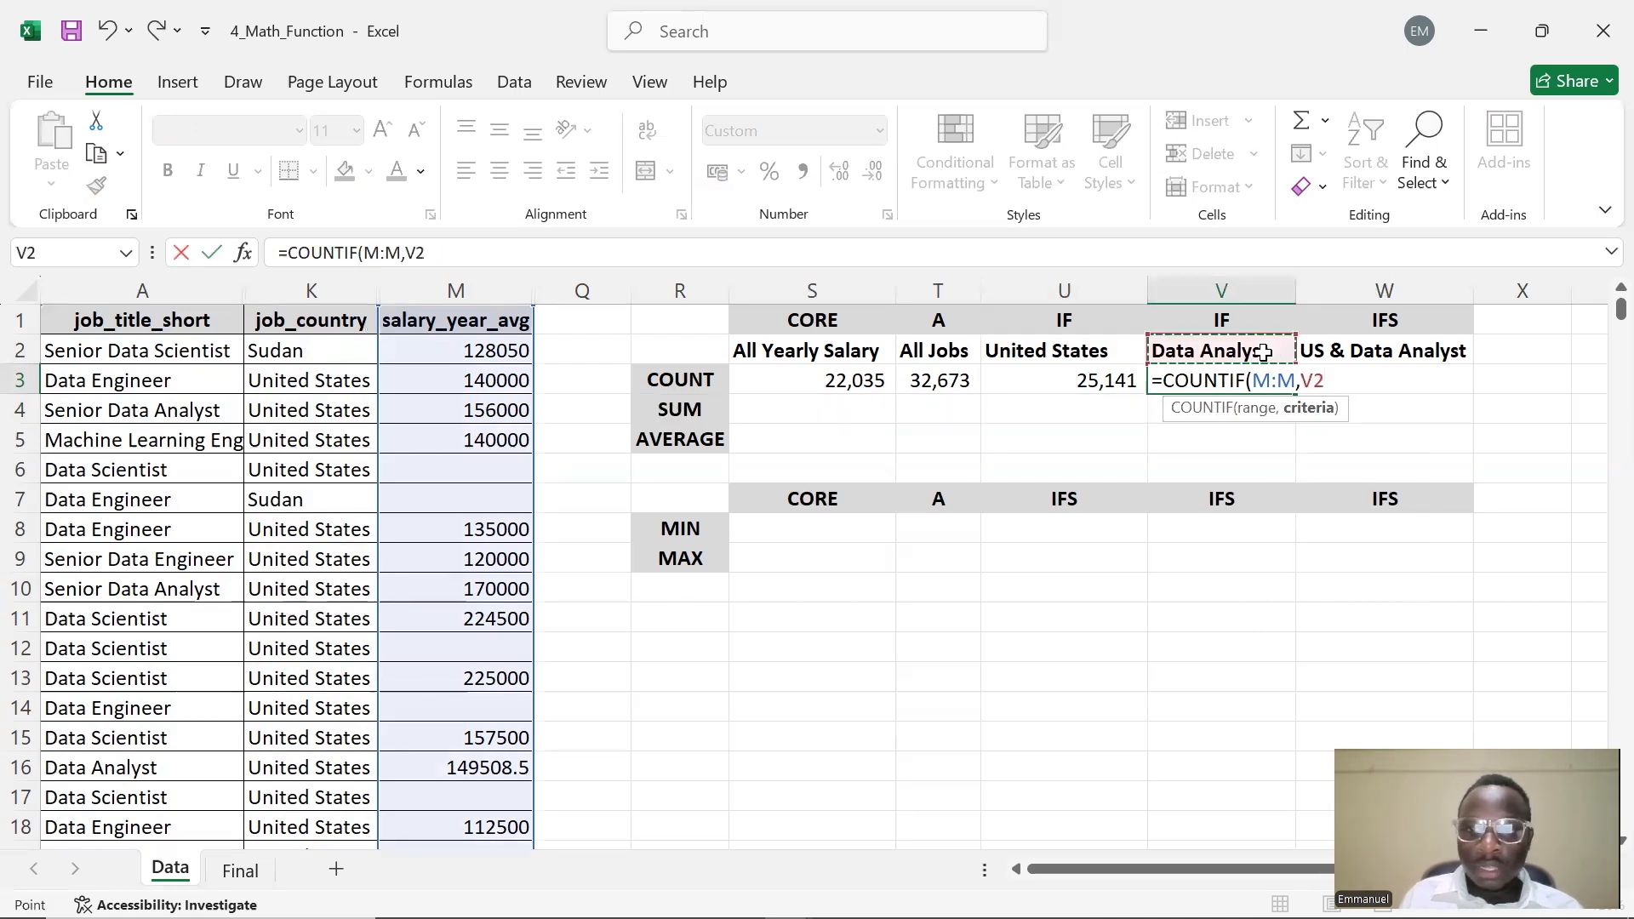
key(F4)
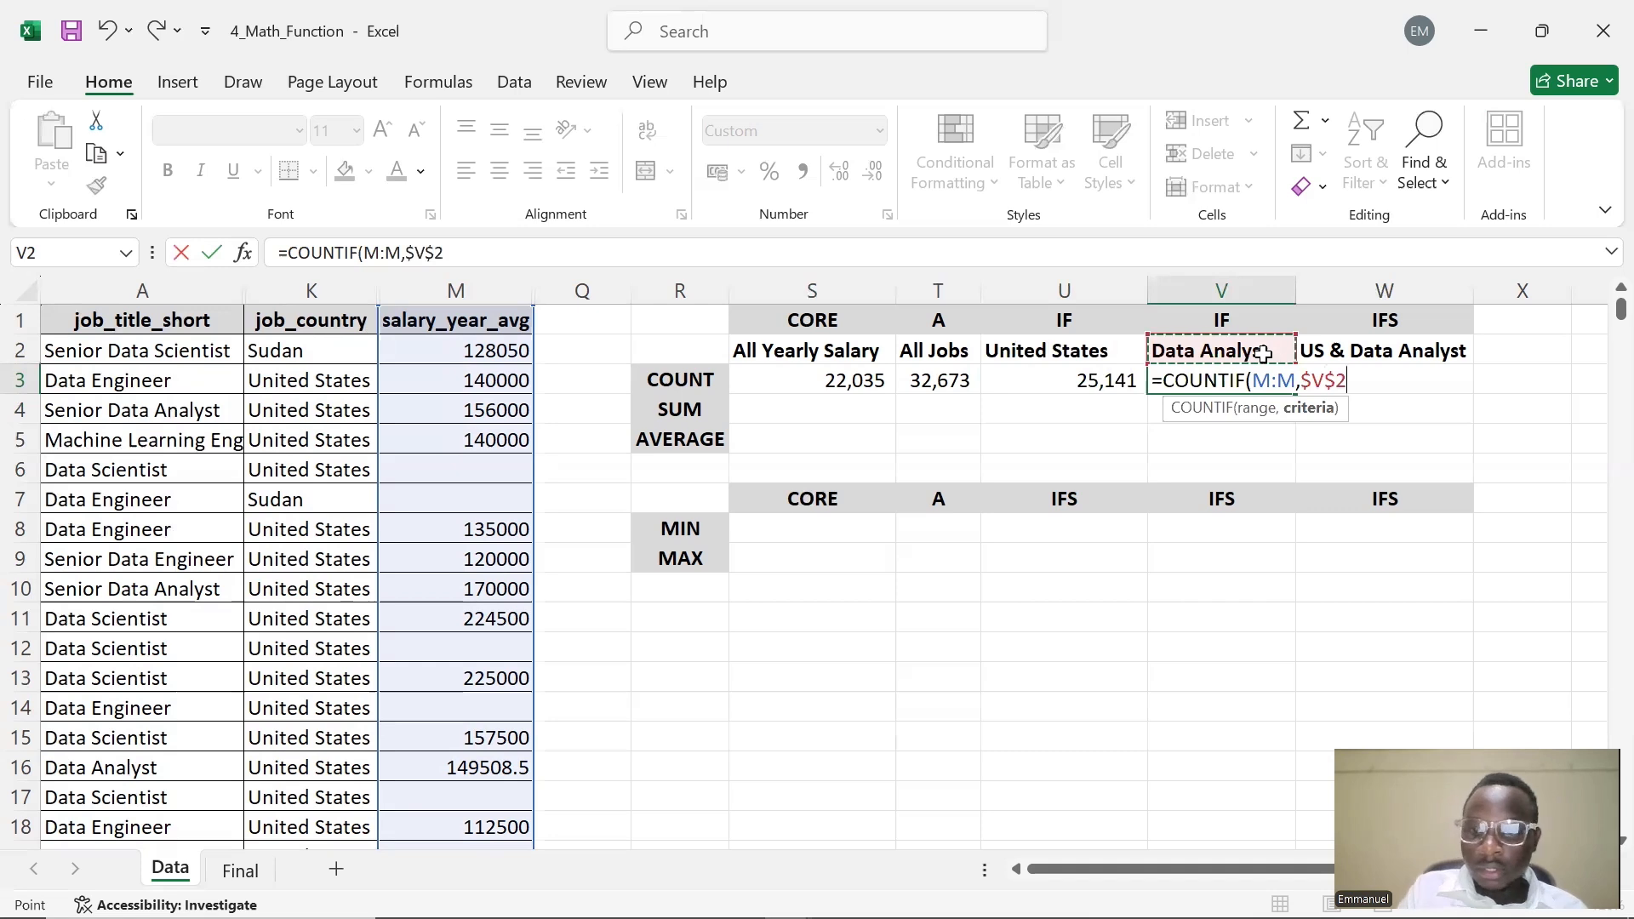
text())
key(Return)
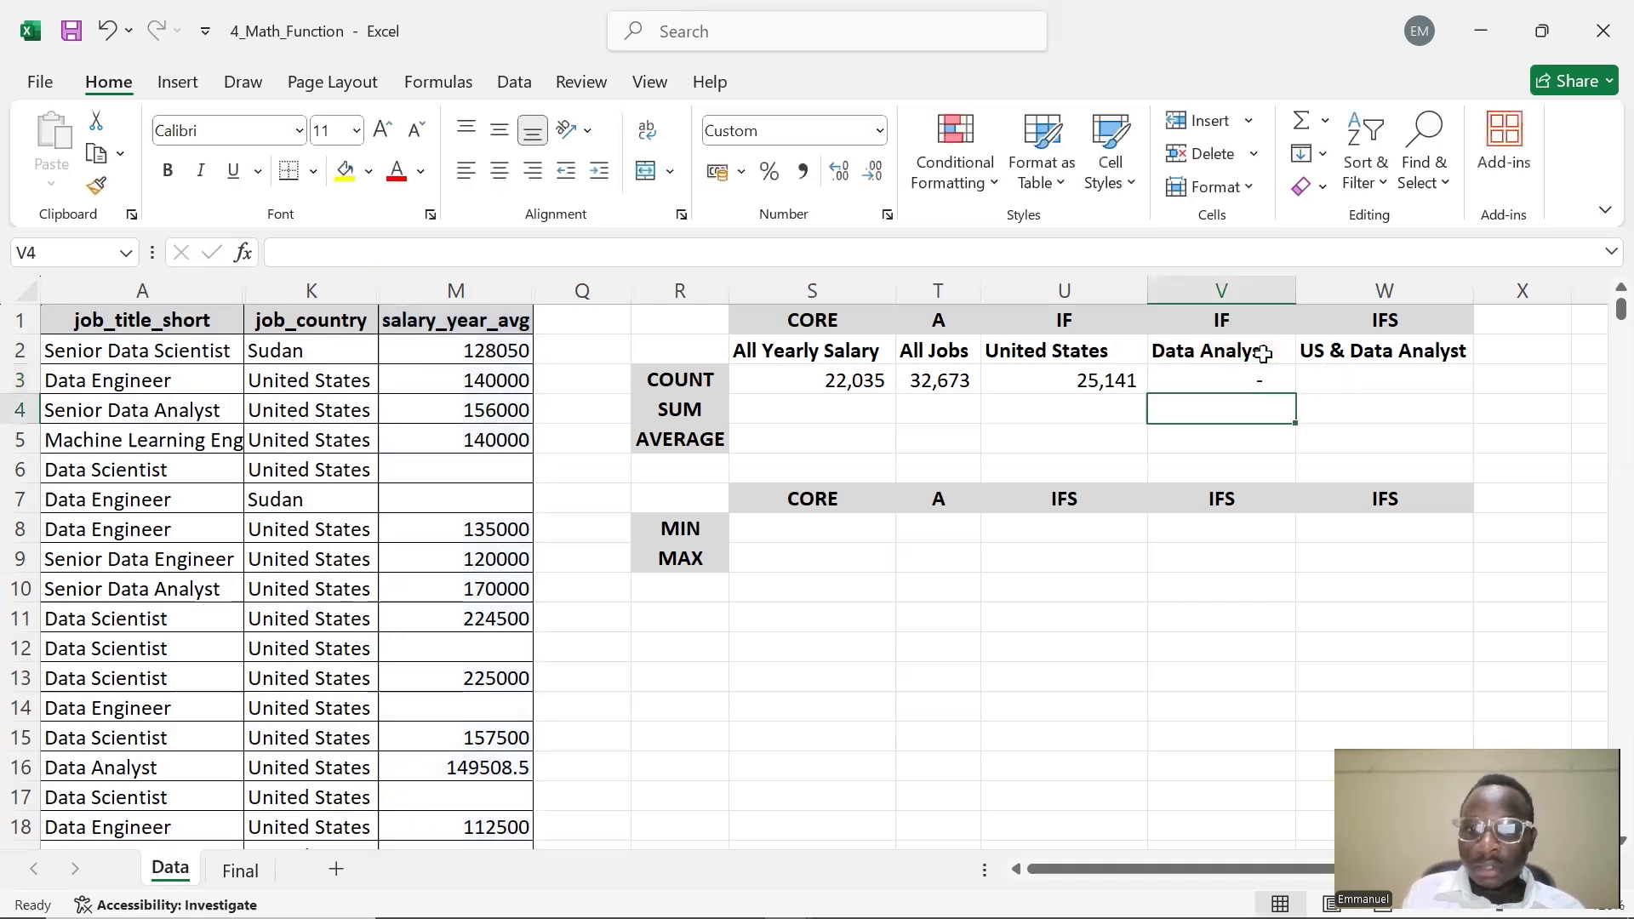
Change V3's range from column M to column A, making it =COUNTIF(A:A,$V$2)
double_click(1242, 380)
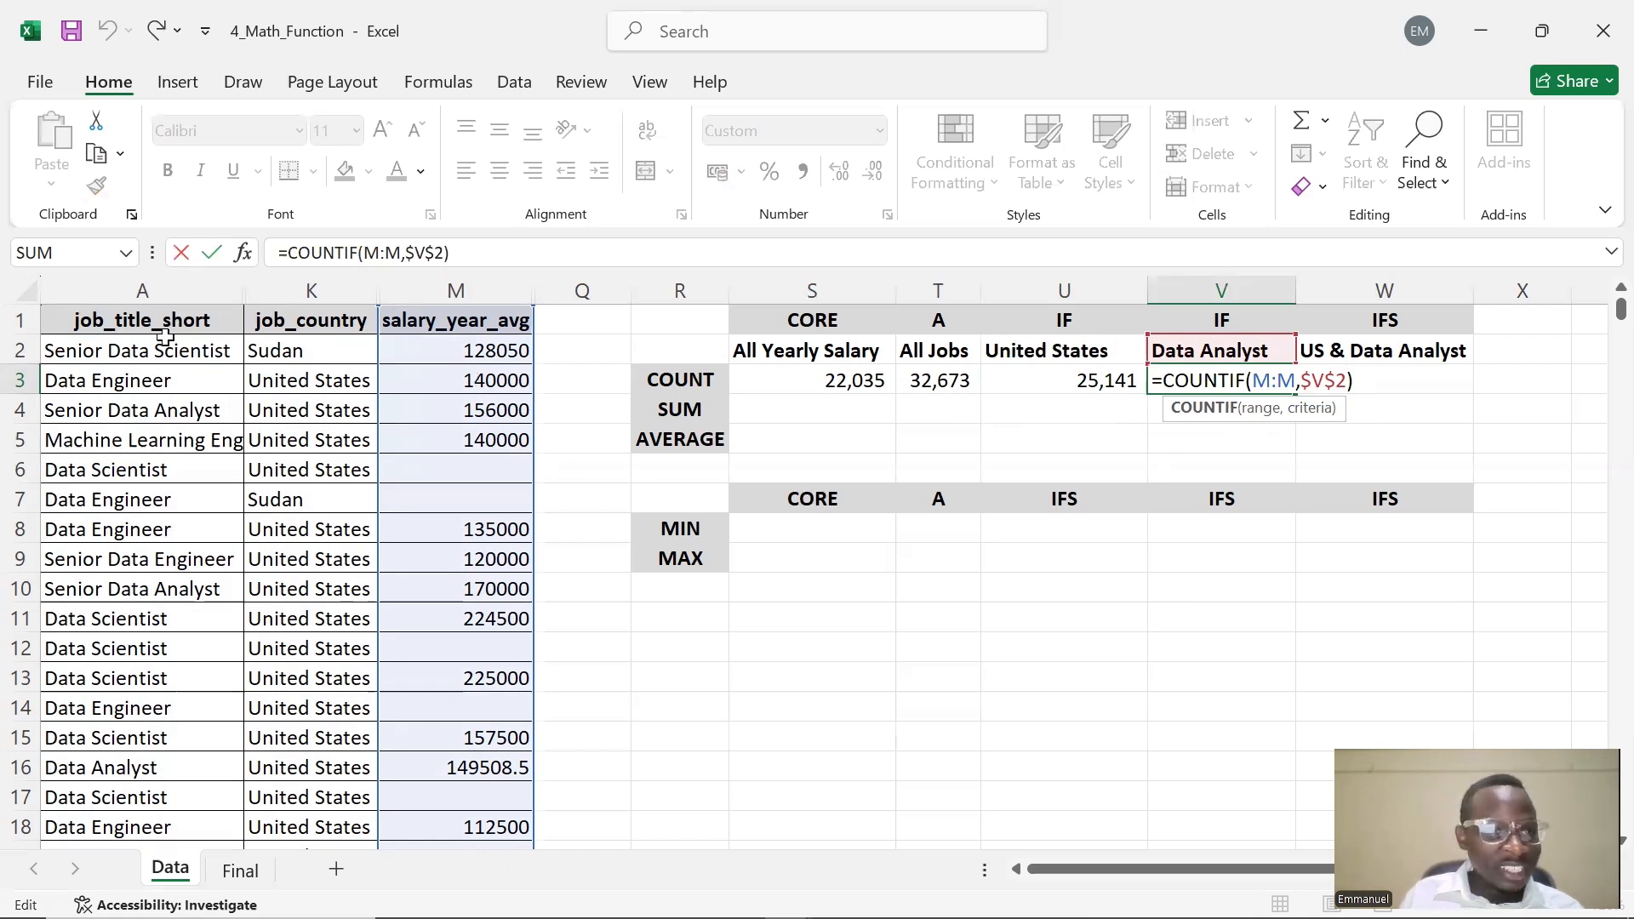
click(1267, 385)
key(BackSpace)
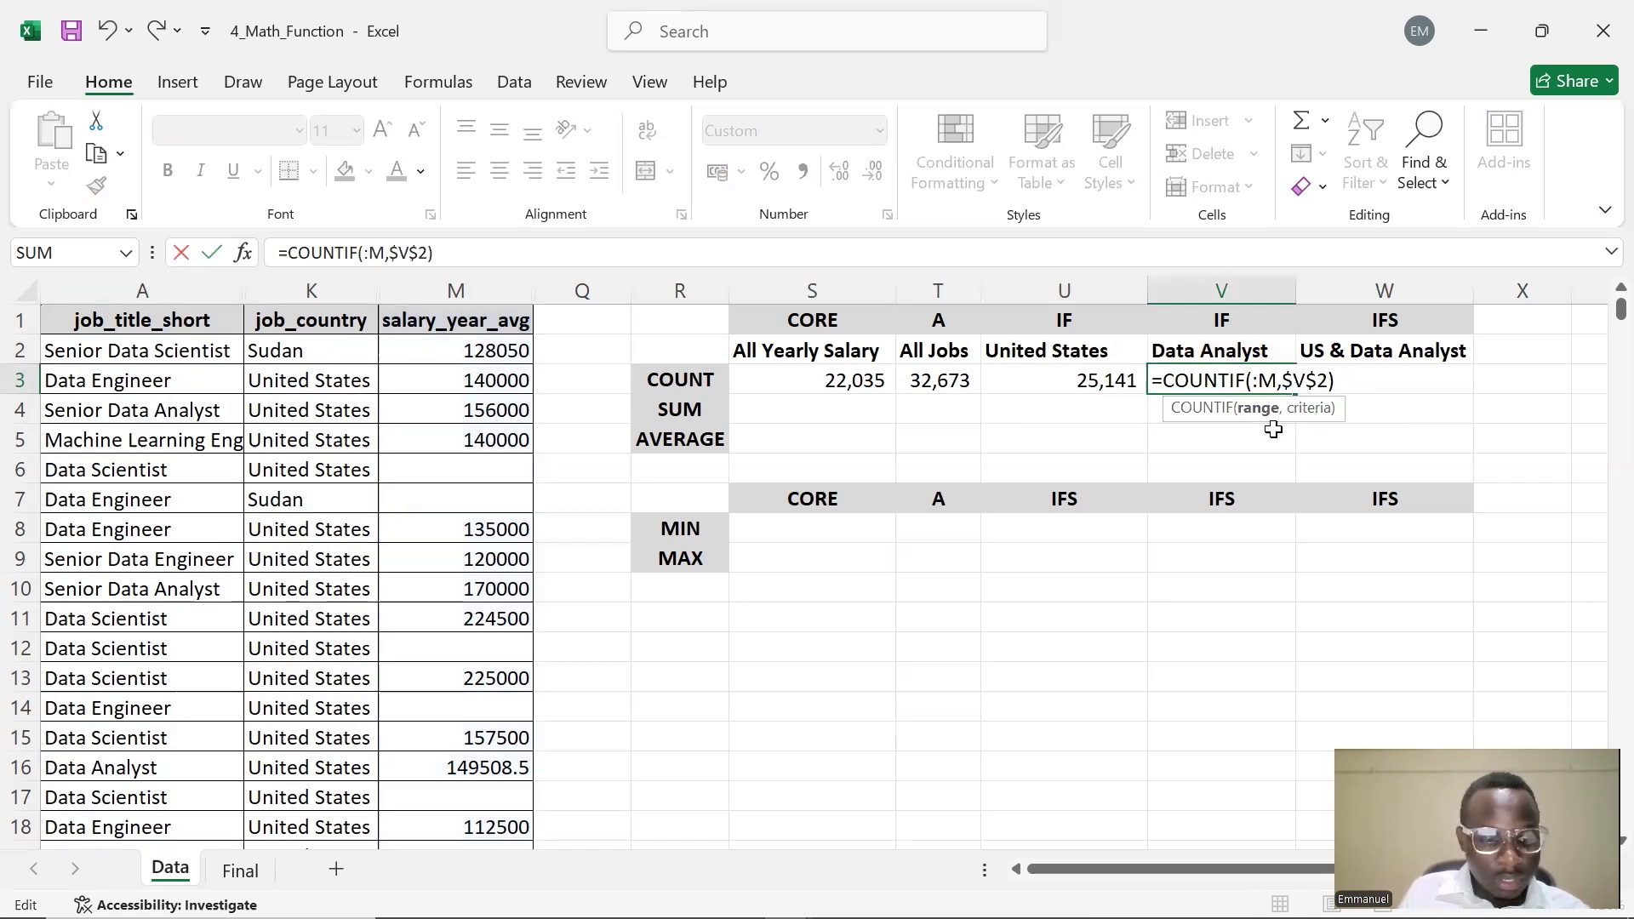
text(A)
key(Right)
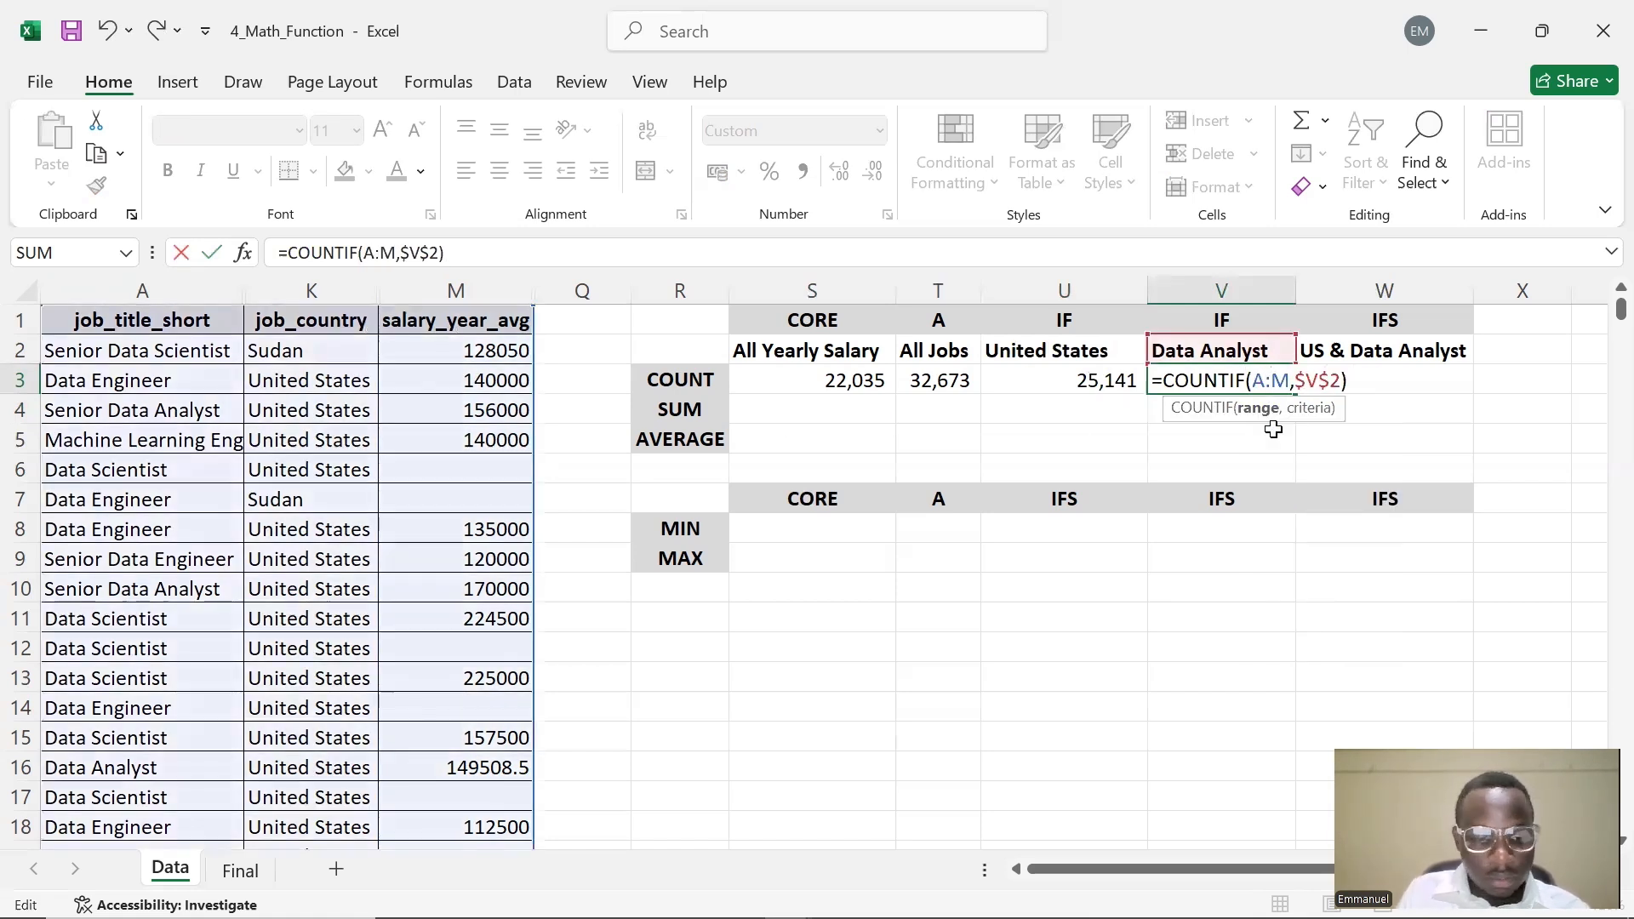
key(BackSpace)
text(A)
key(Return)
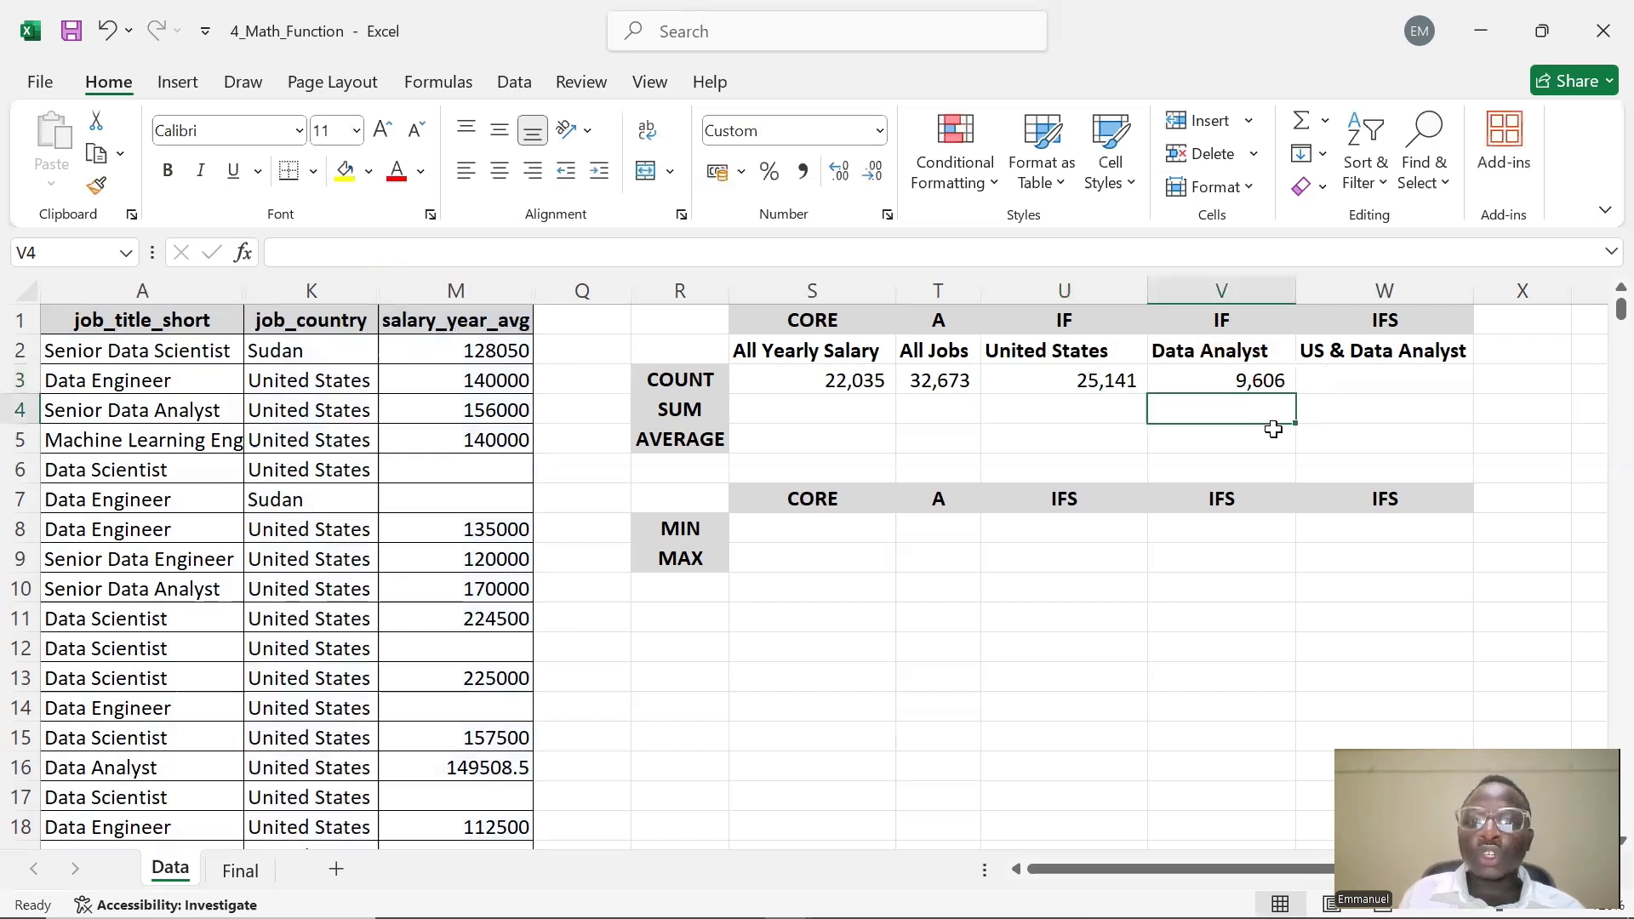
click(1265, 382)
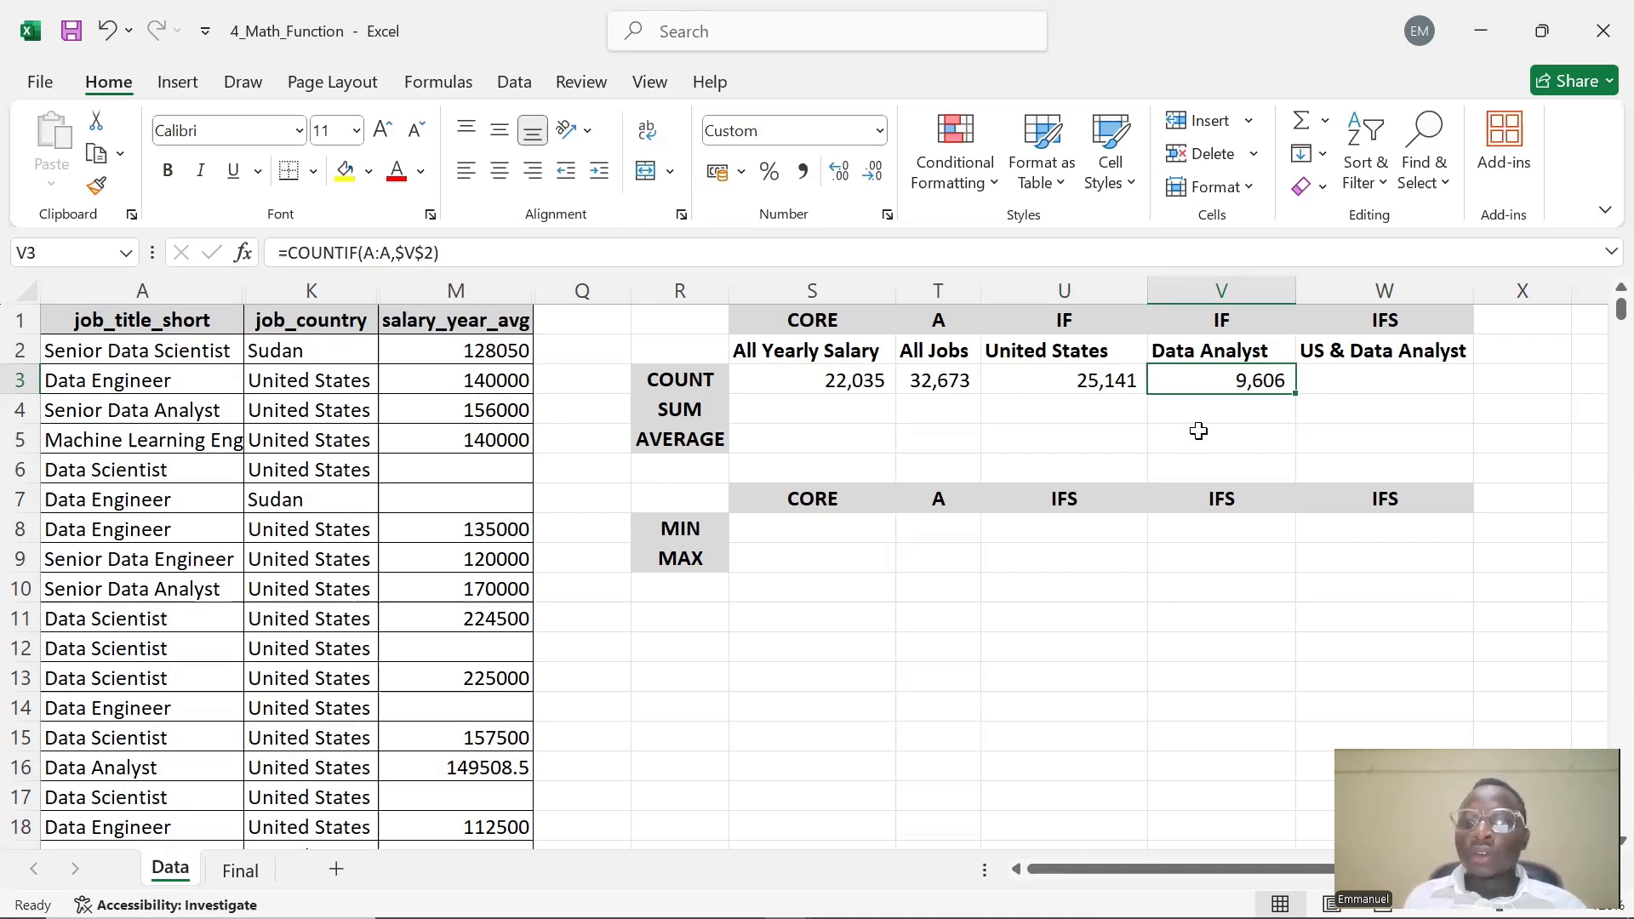
Enter the text COUNTIFS in W3 under the US & Data Analyst header
click(1367, 376)
double_click(1367, 375)
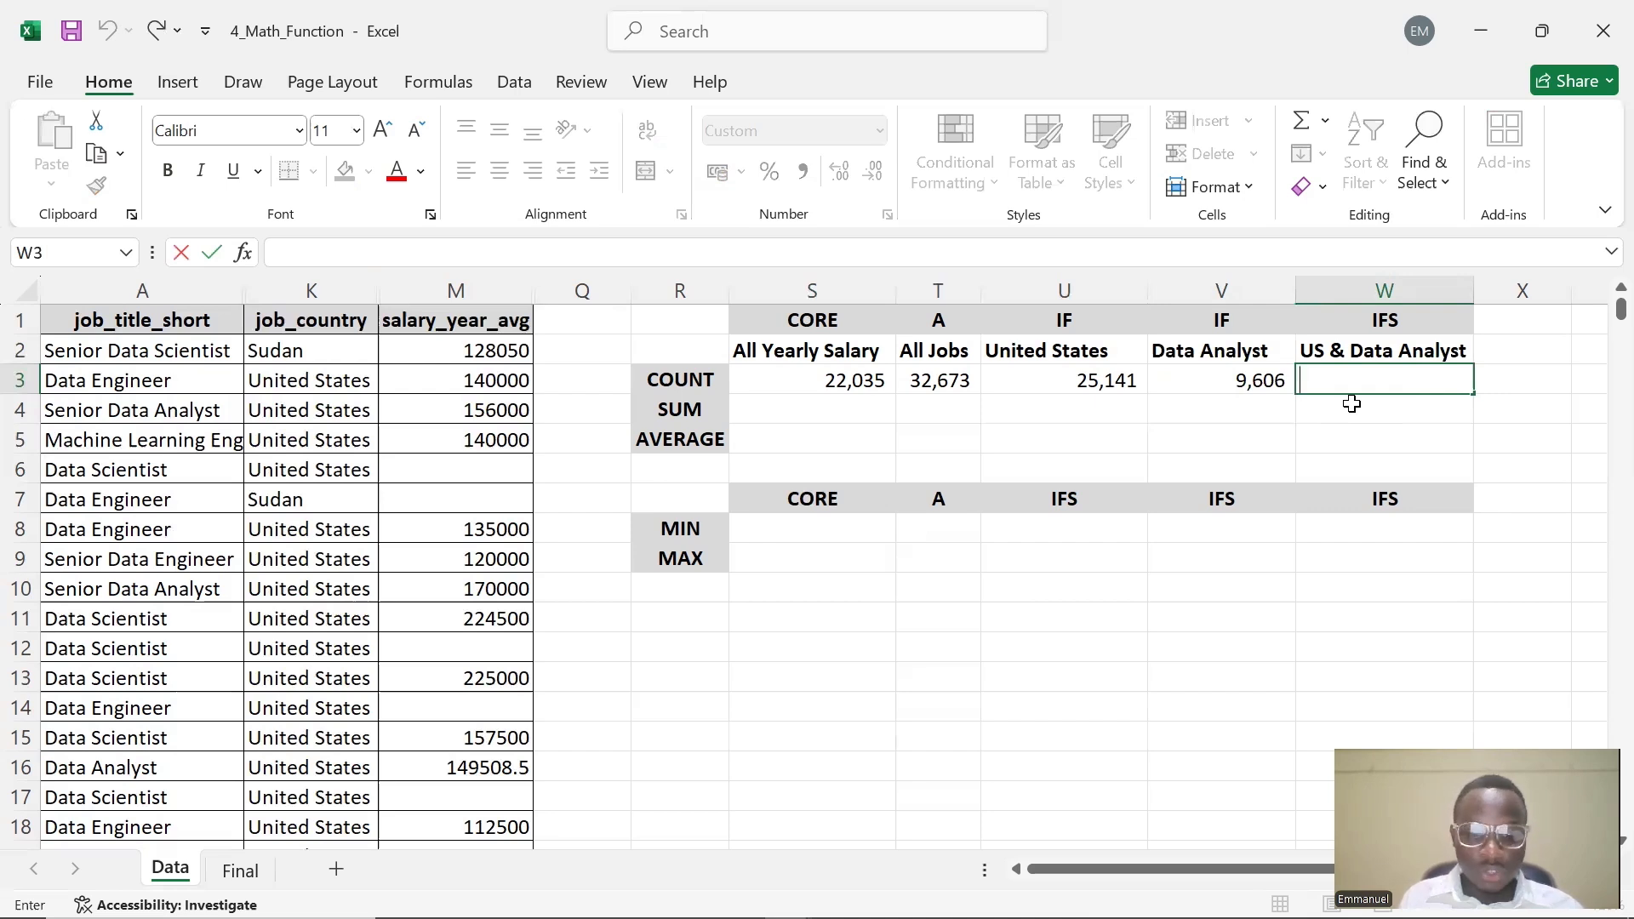
text(COUNTIFS)
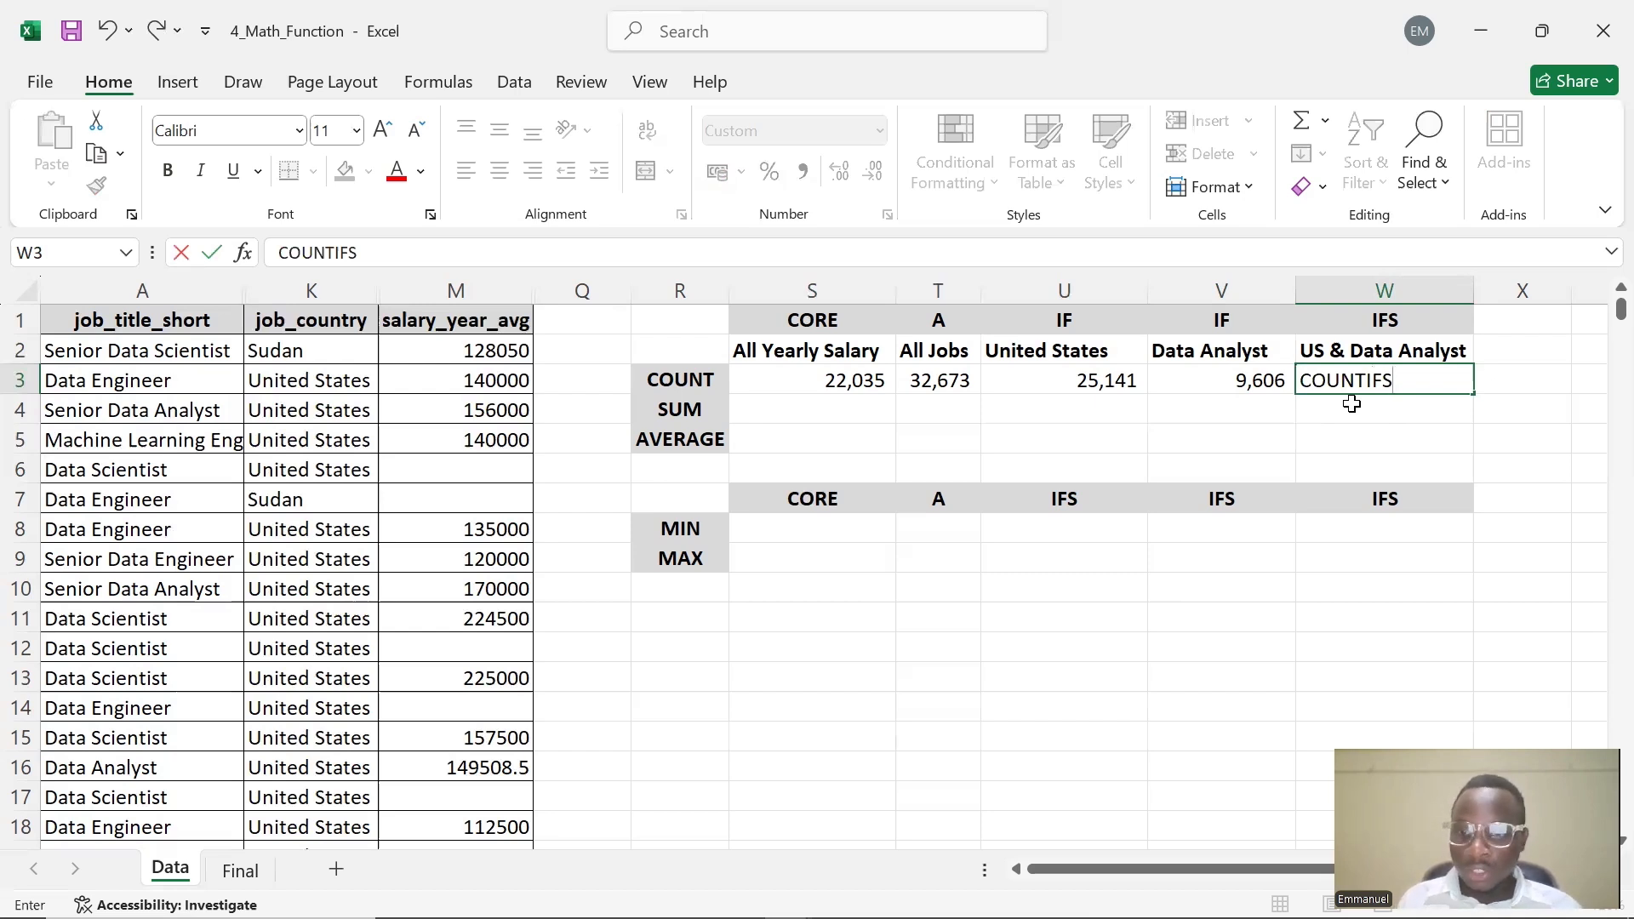
key(Left)
key(Left)
key(Left)
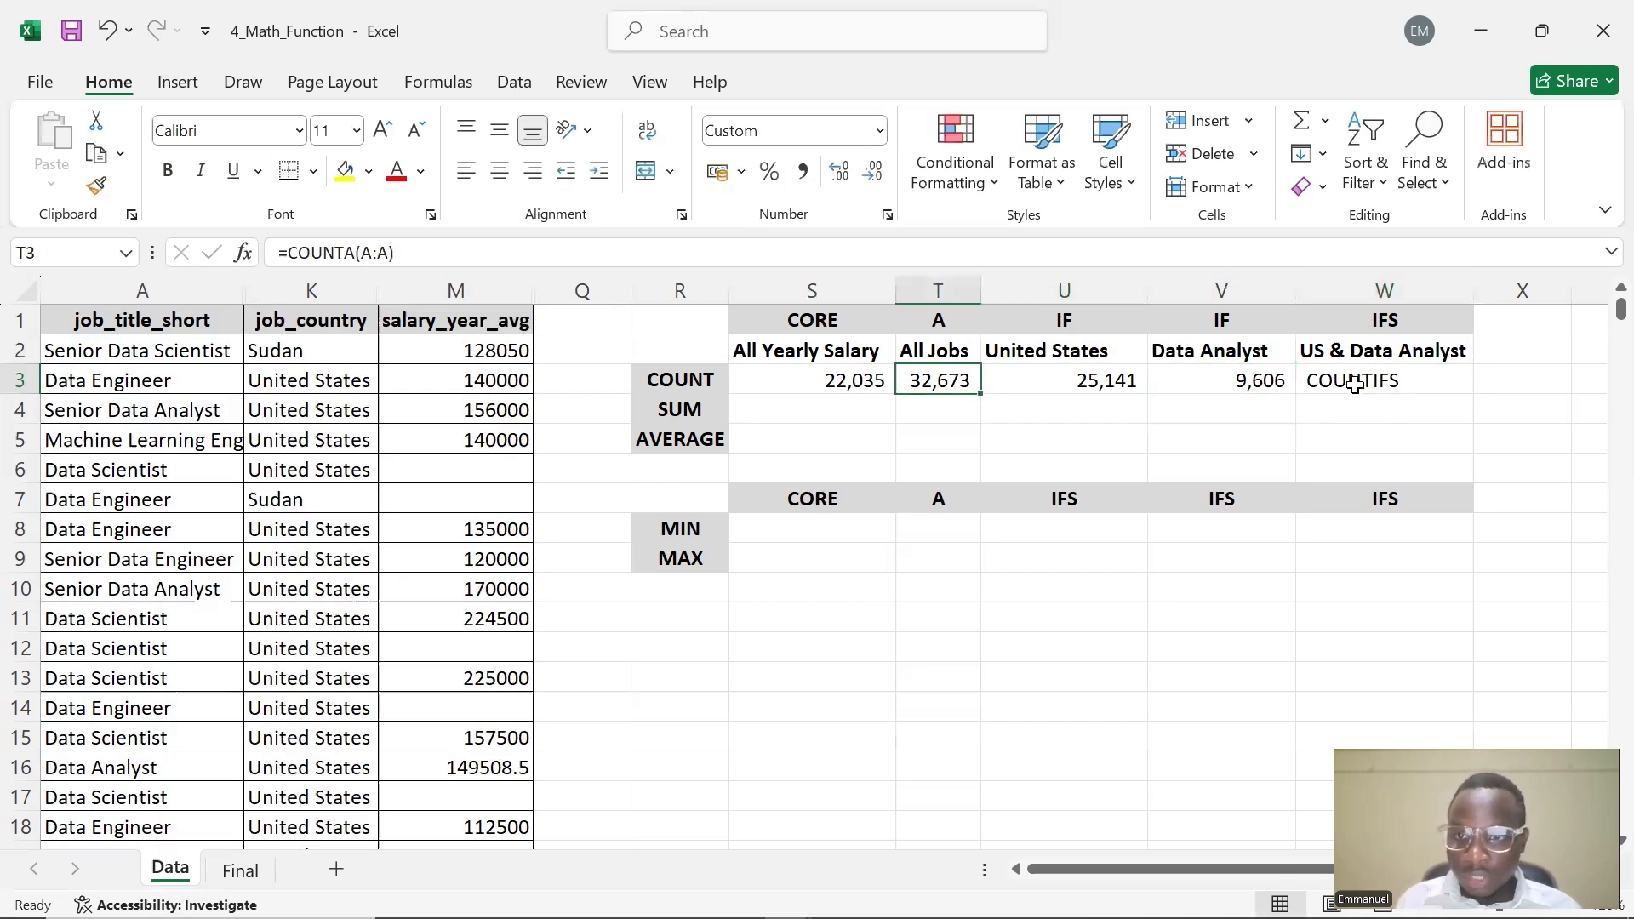
Turn W3's entry into a formula by adding an equals sign and opening parenthesis, starting =COUNTIFS(
double_click(1355, 381)
click(274, 252)
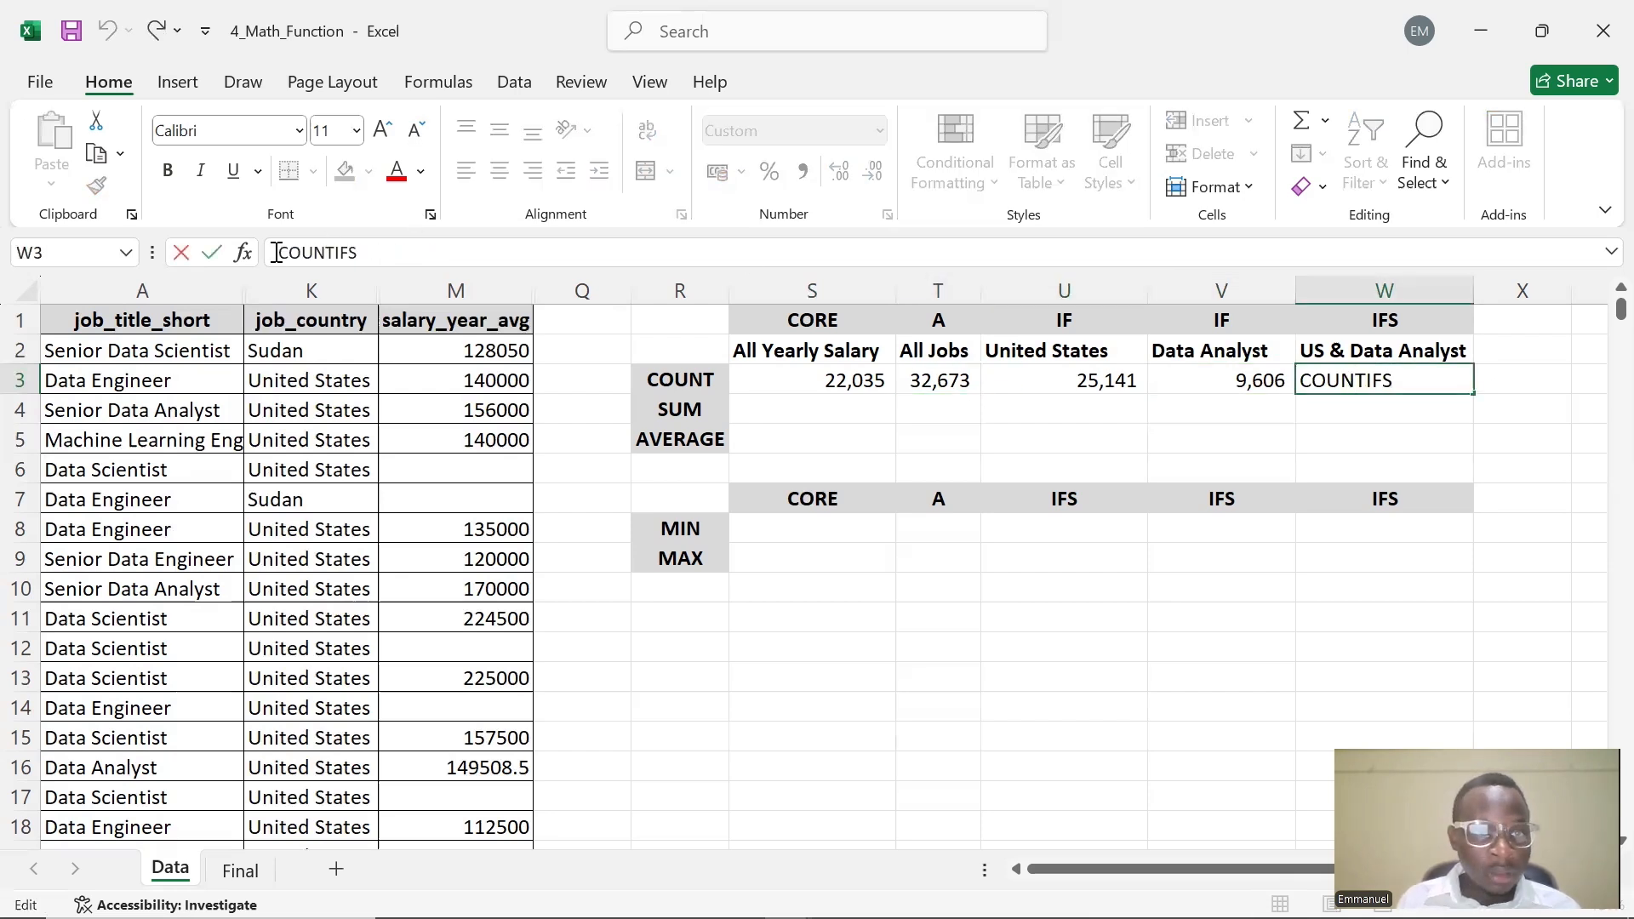
text(=)
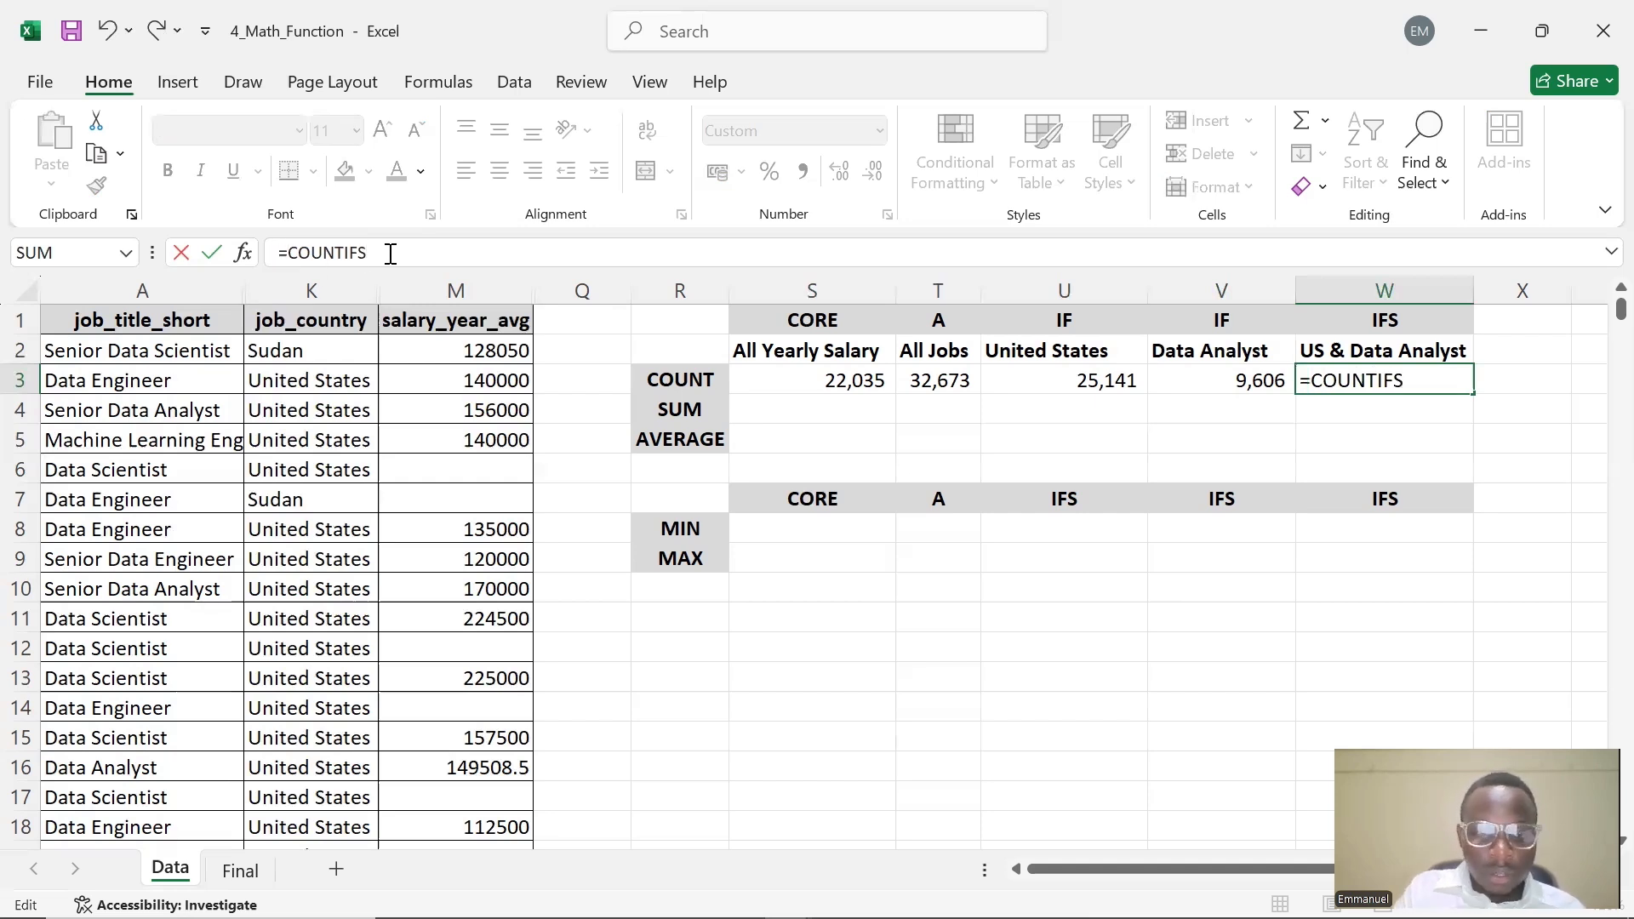
text(()
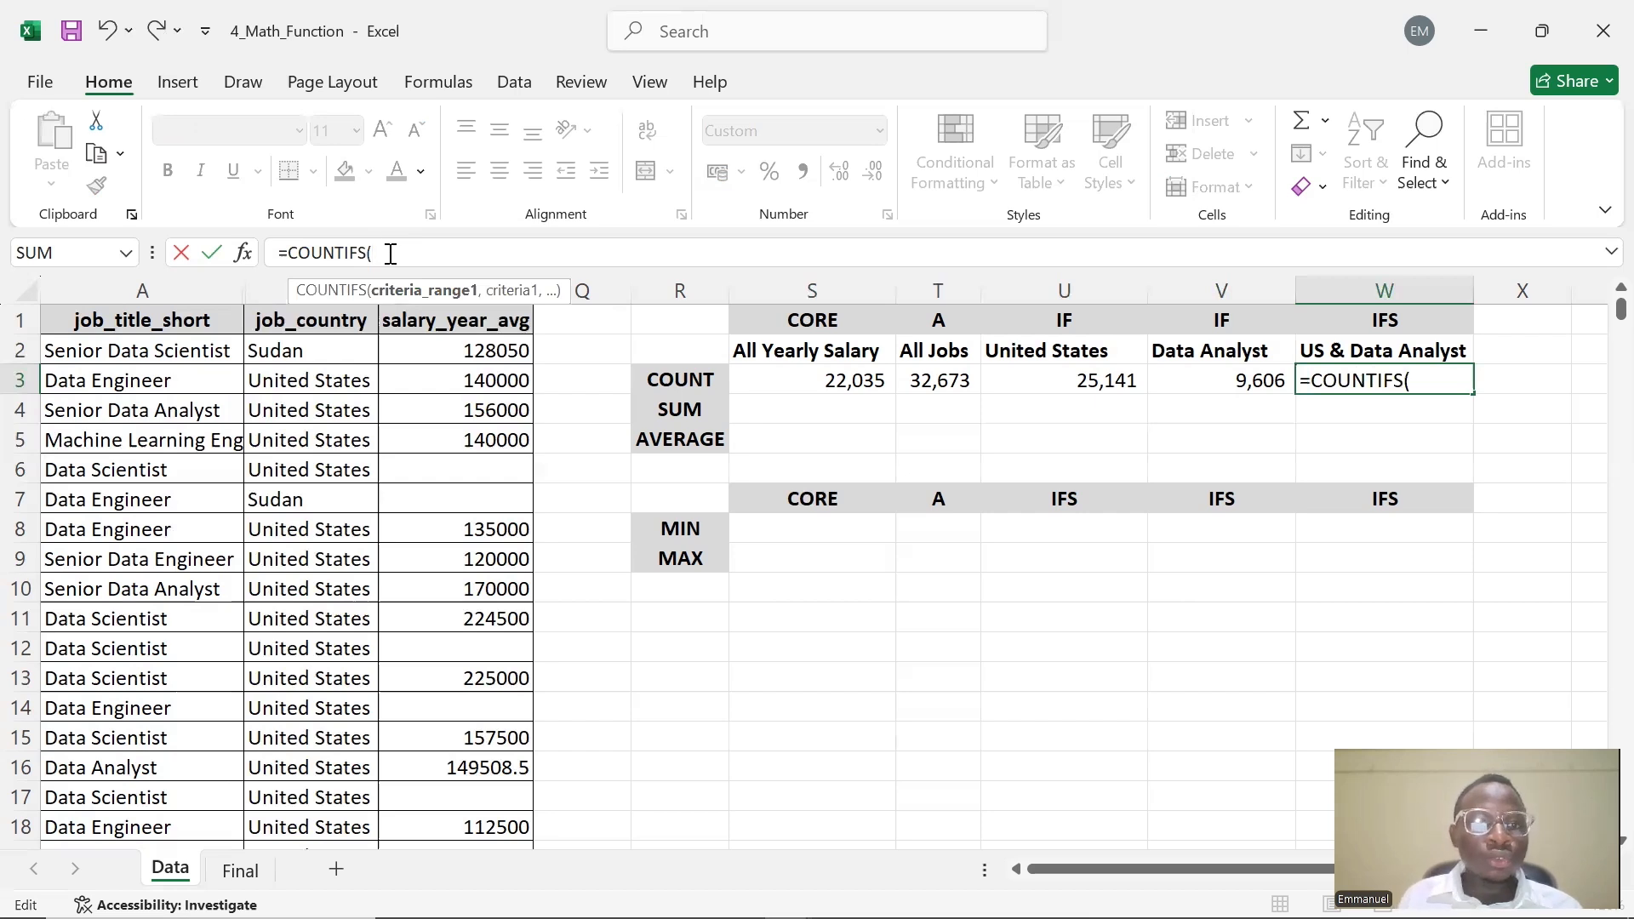
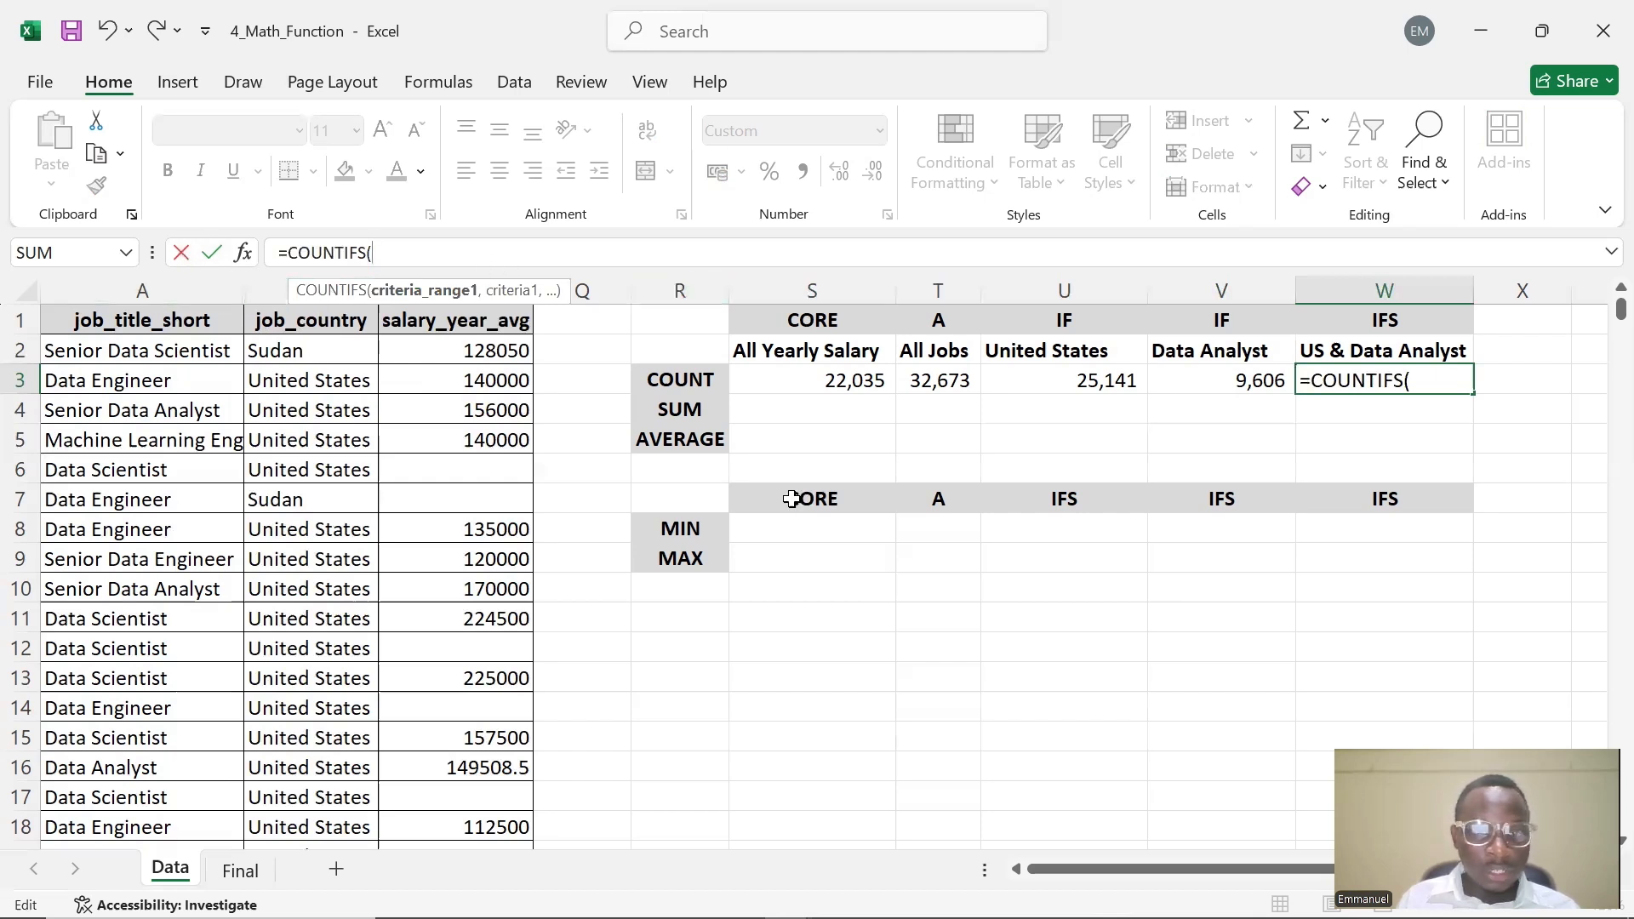
Rebuild W3's entry as the formula =COUNTIFS(K:K, using the job_country column as the first criteria range
click(815, 560)
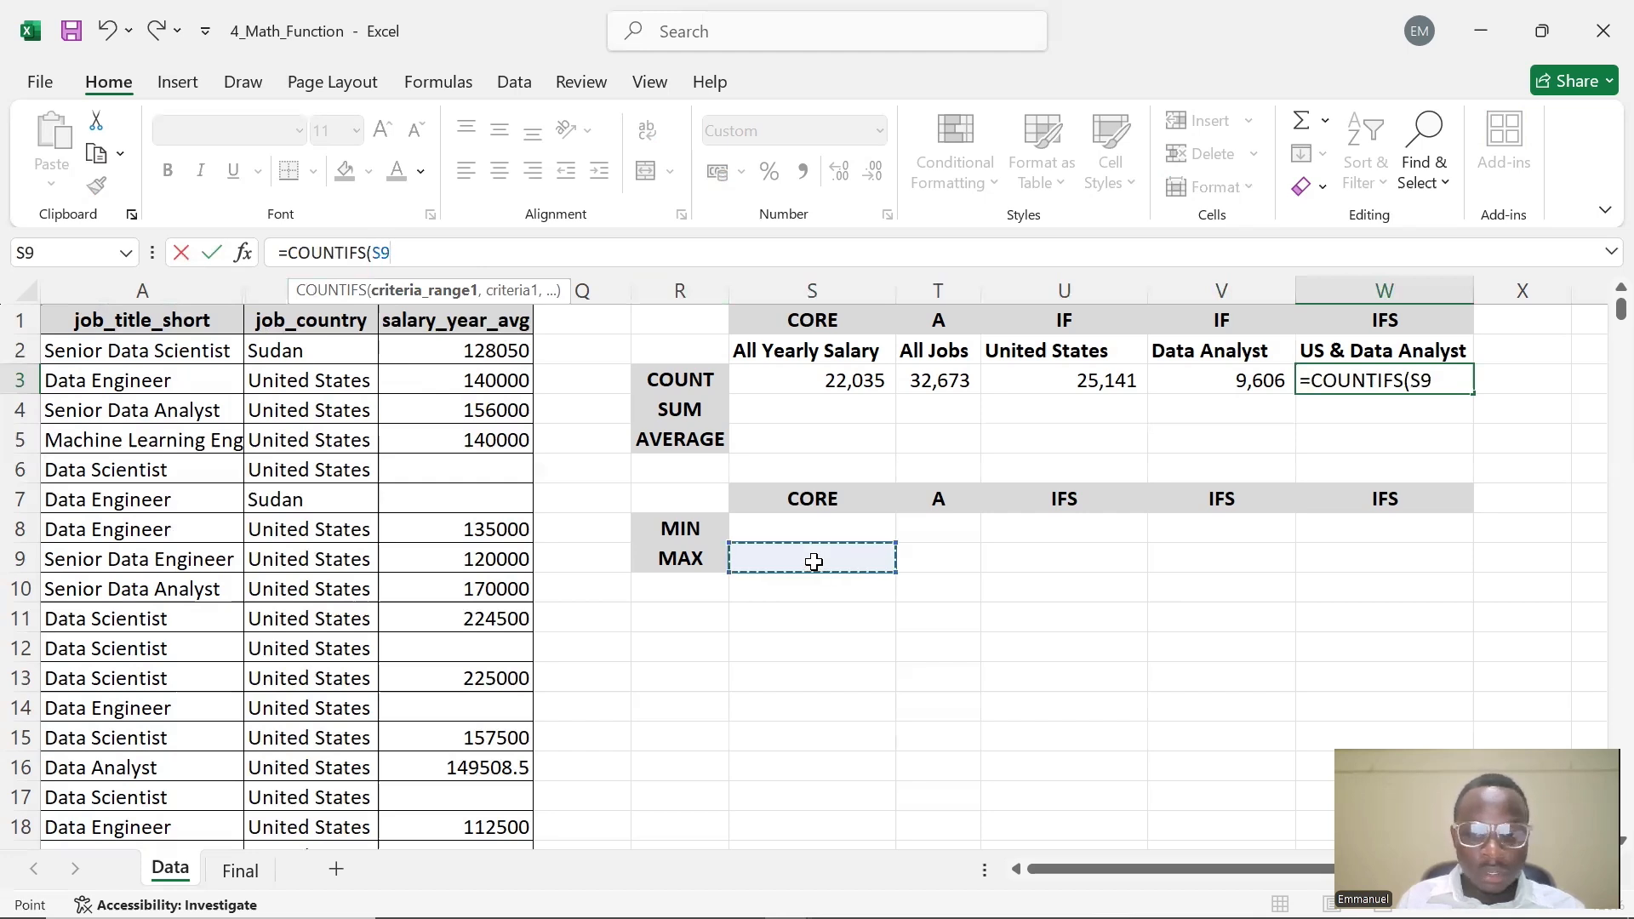
key(Escape)
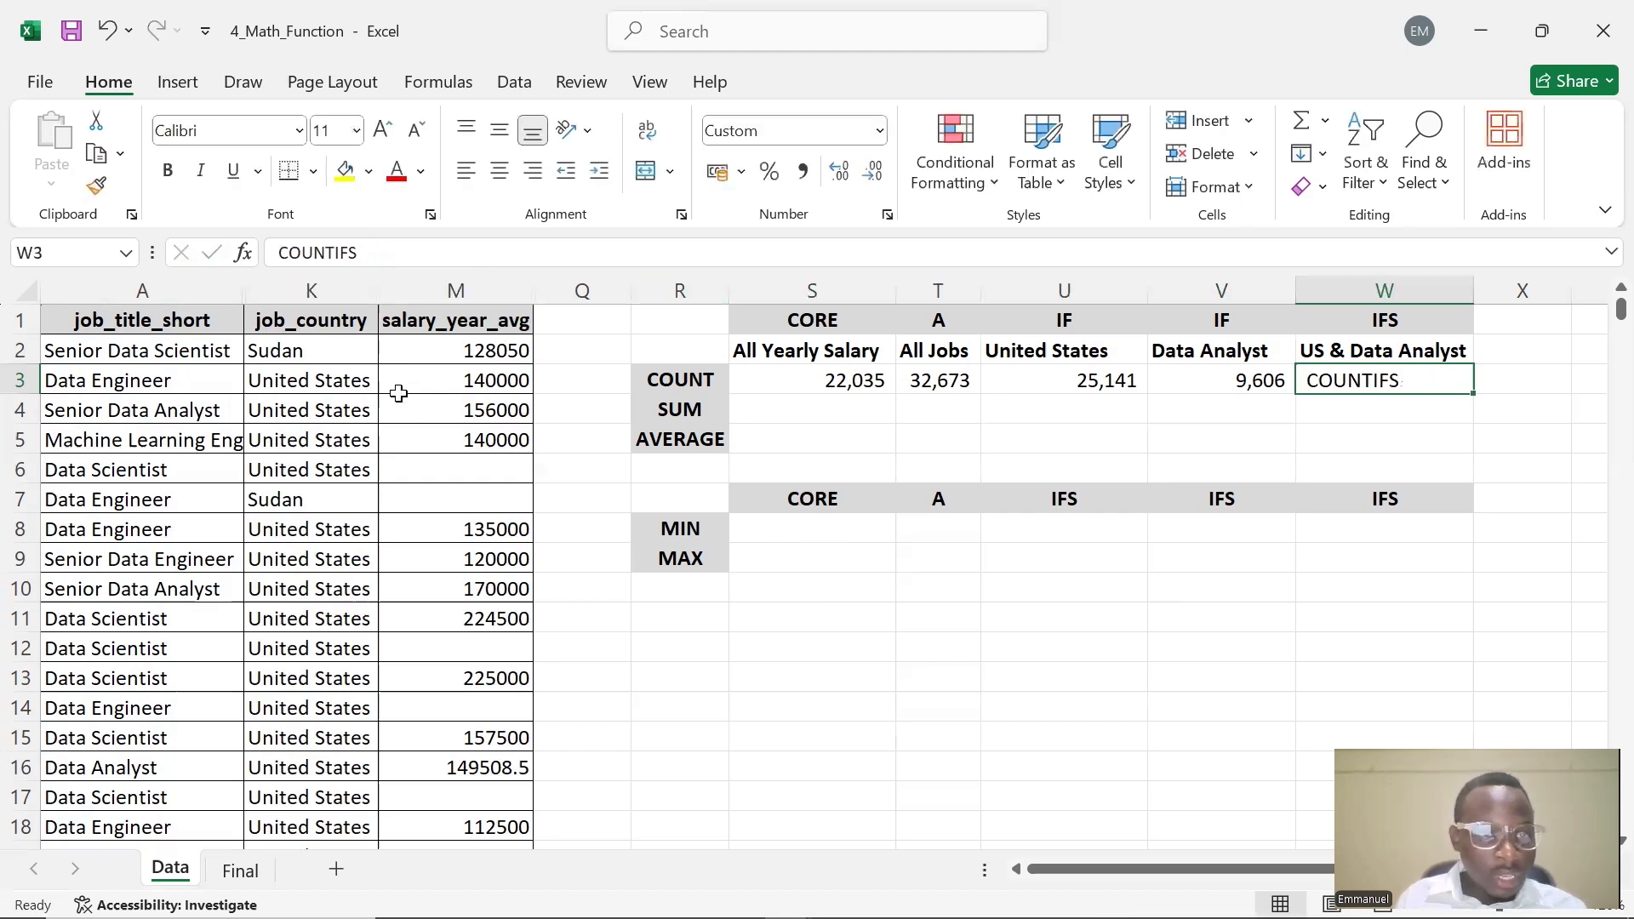
click(391, 252)
text((K)
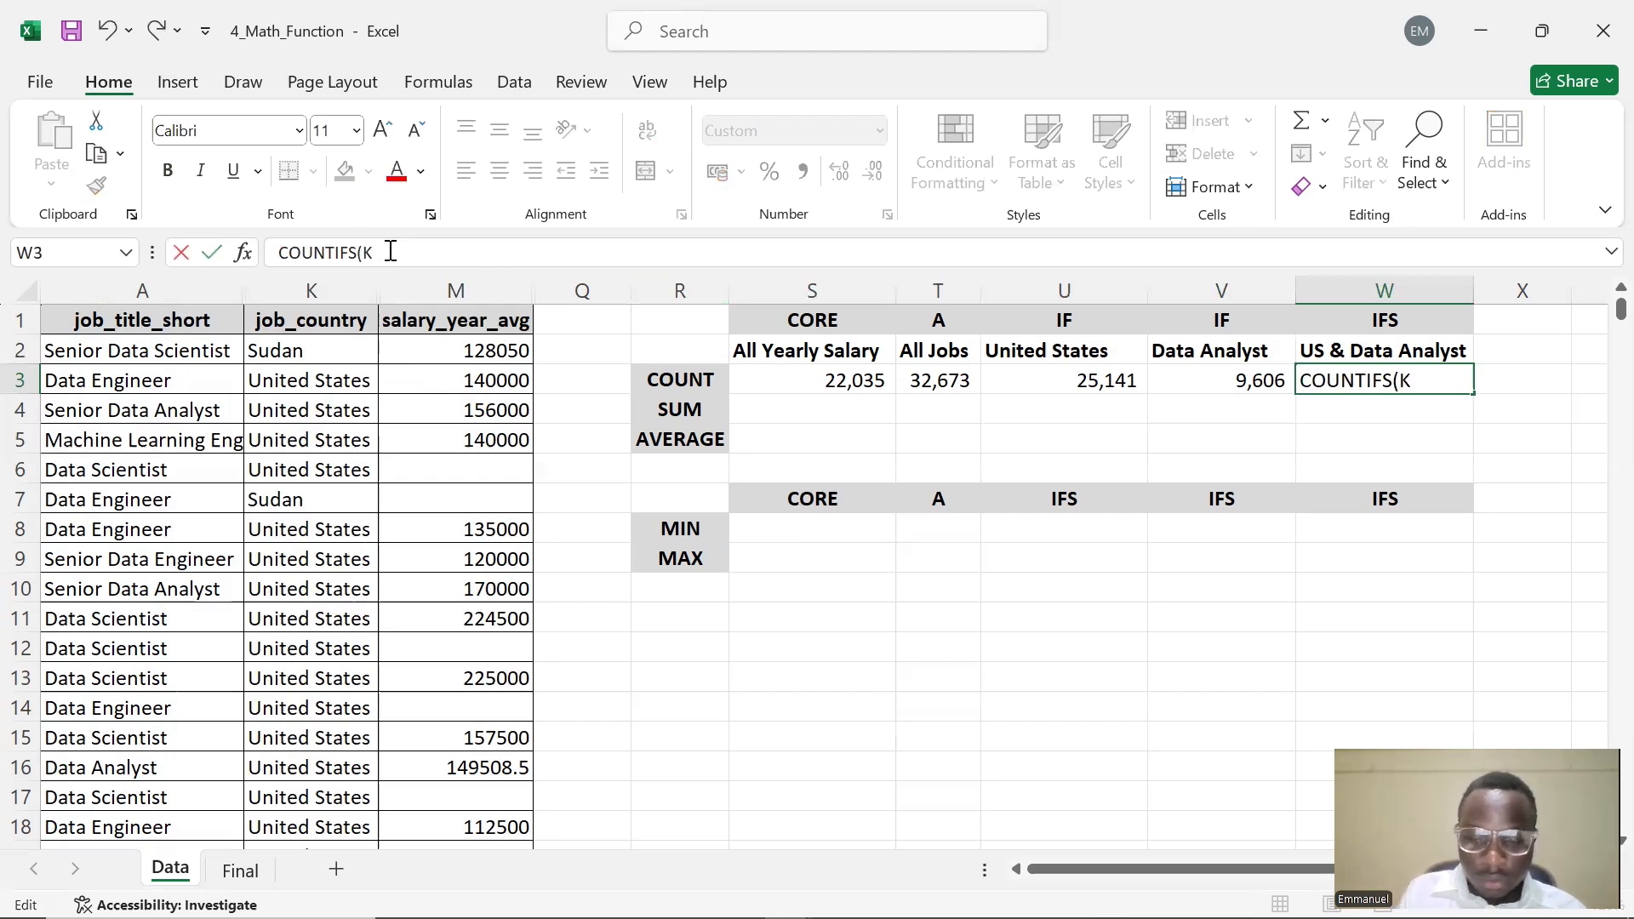
text(:K)
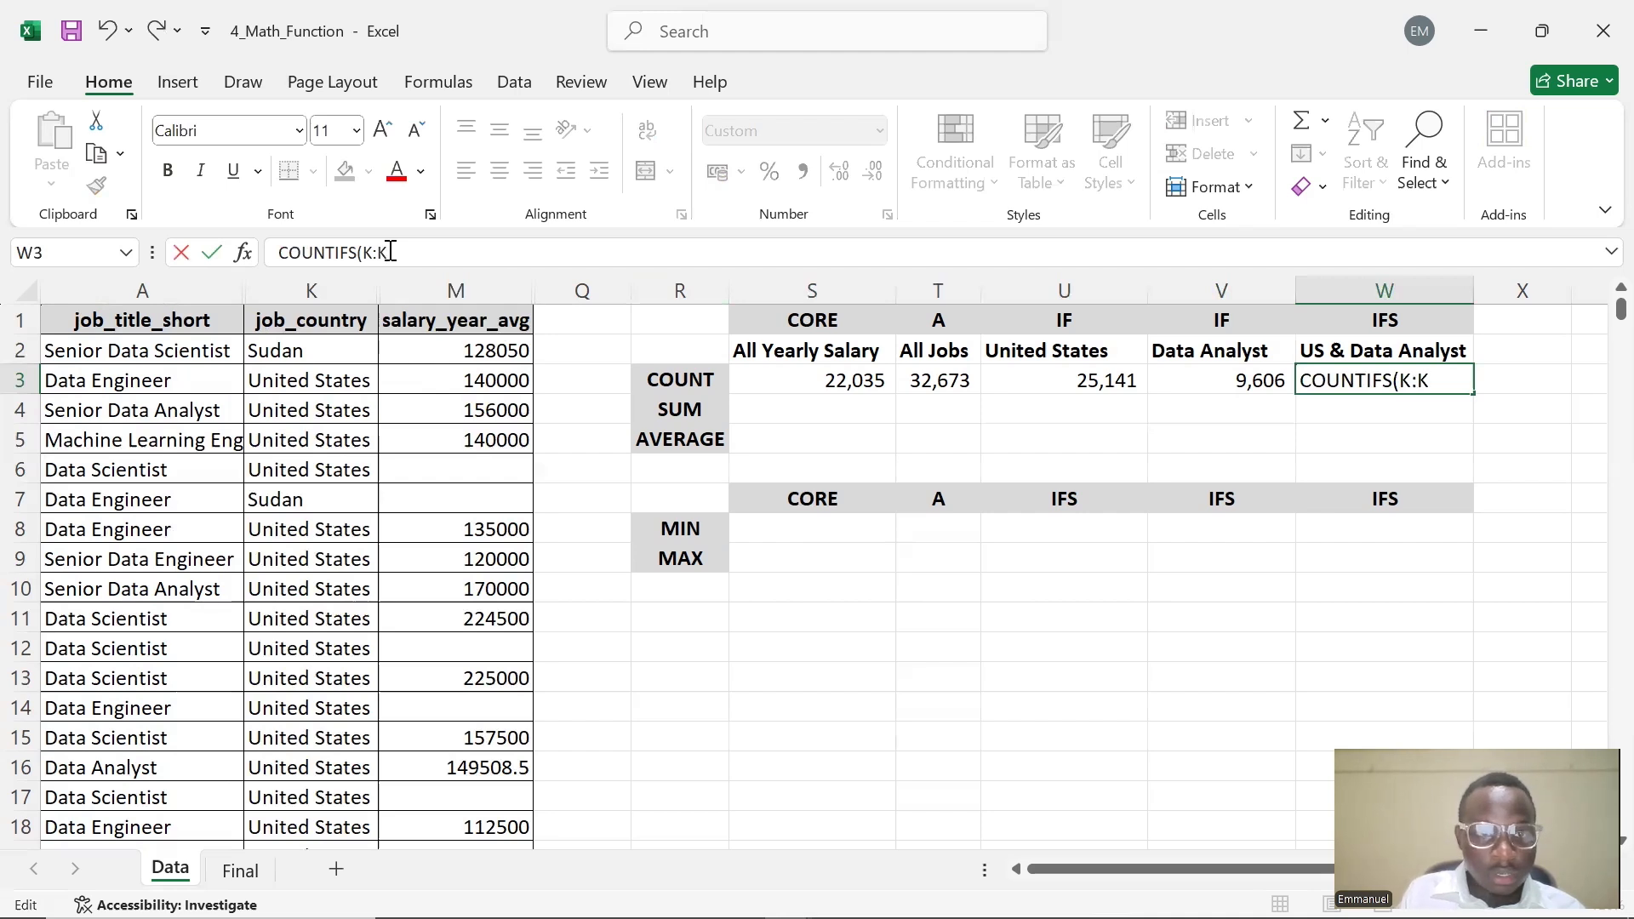
click(281, 242)
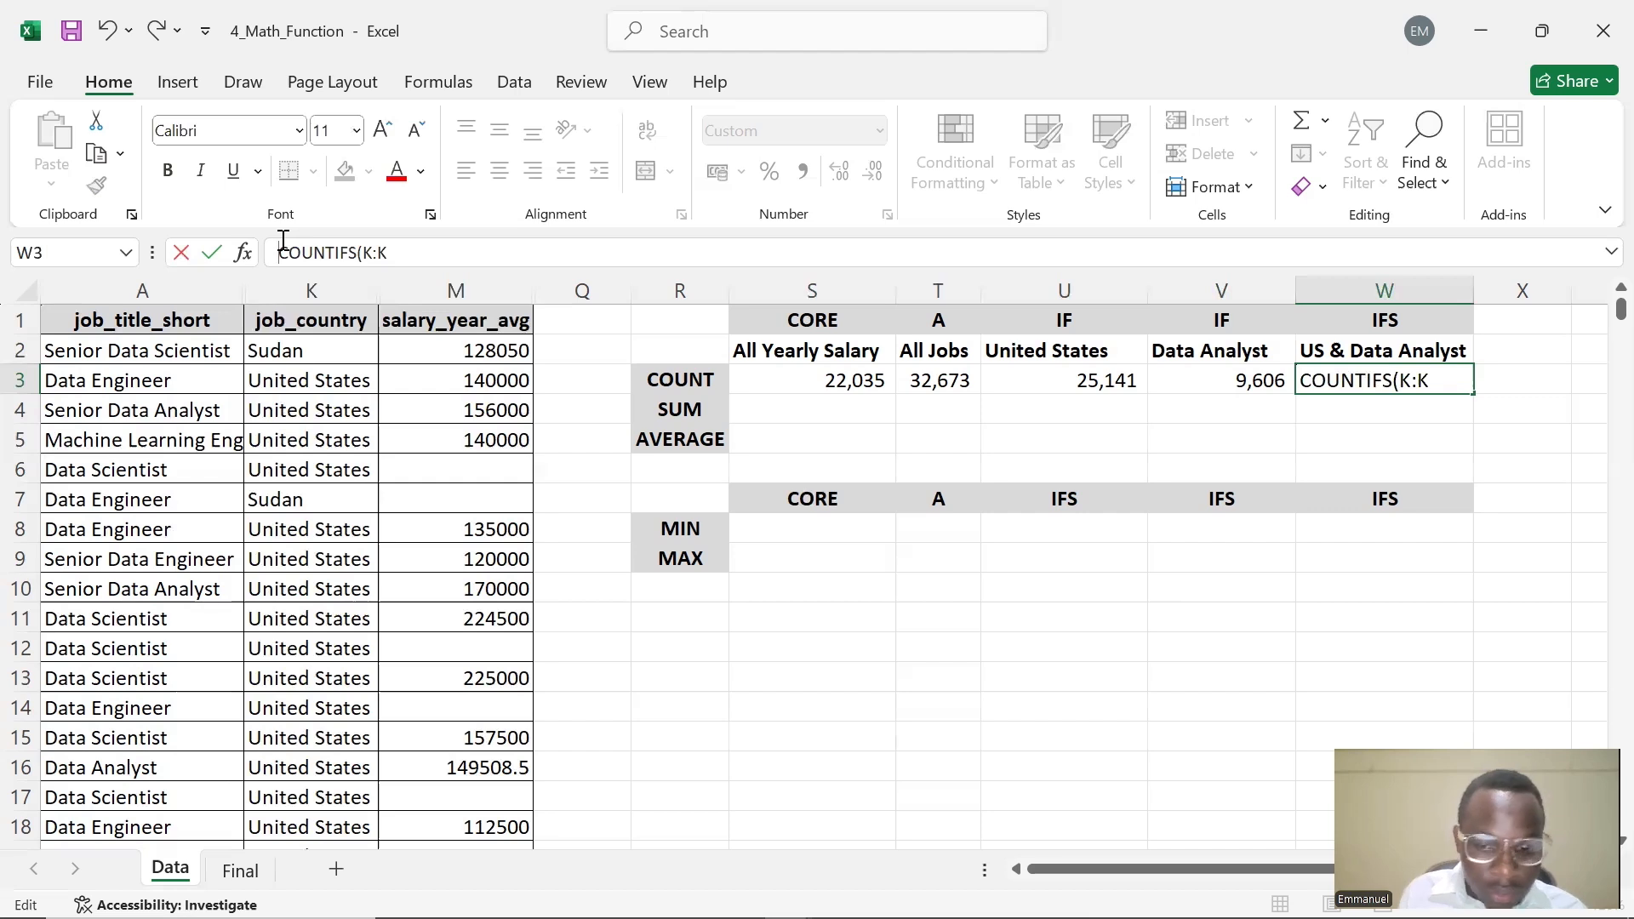
text(=)
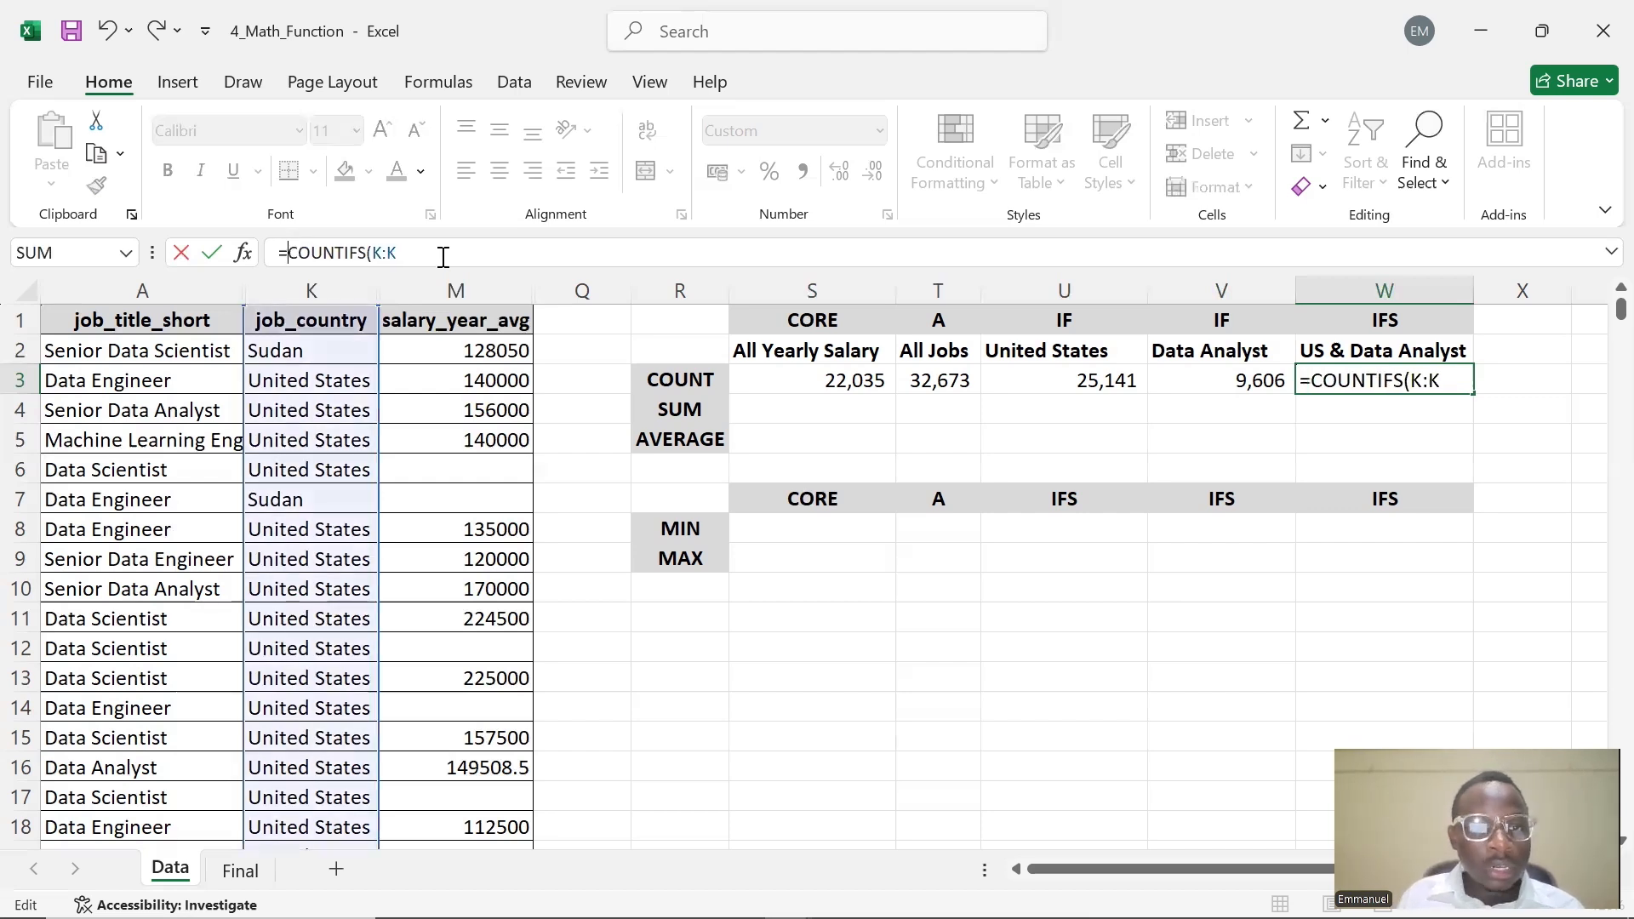
click(444, 249)
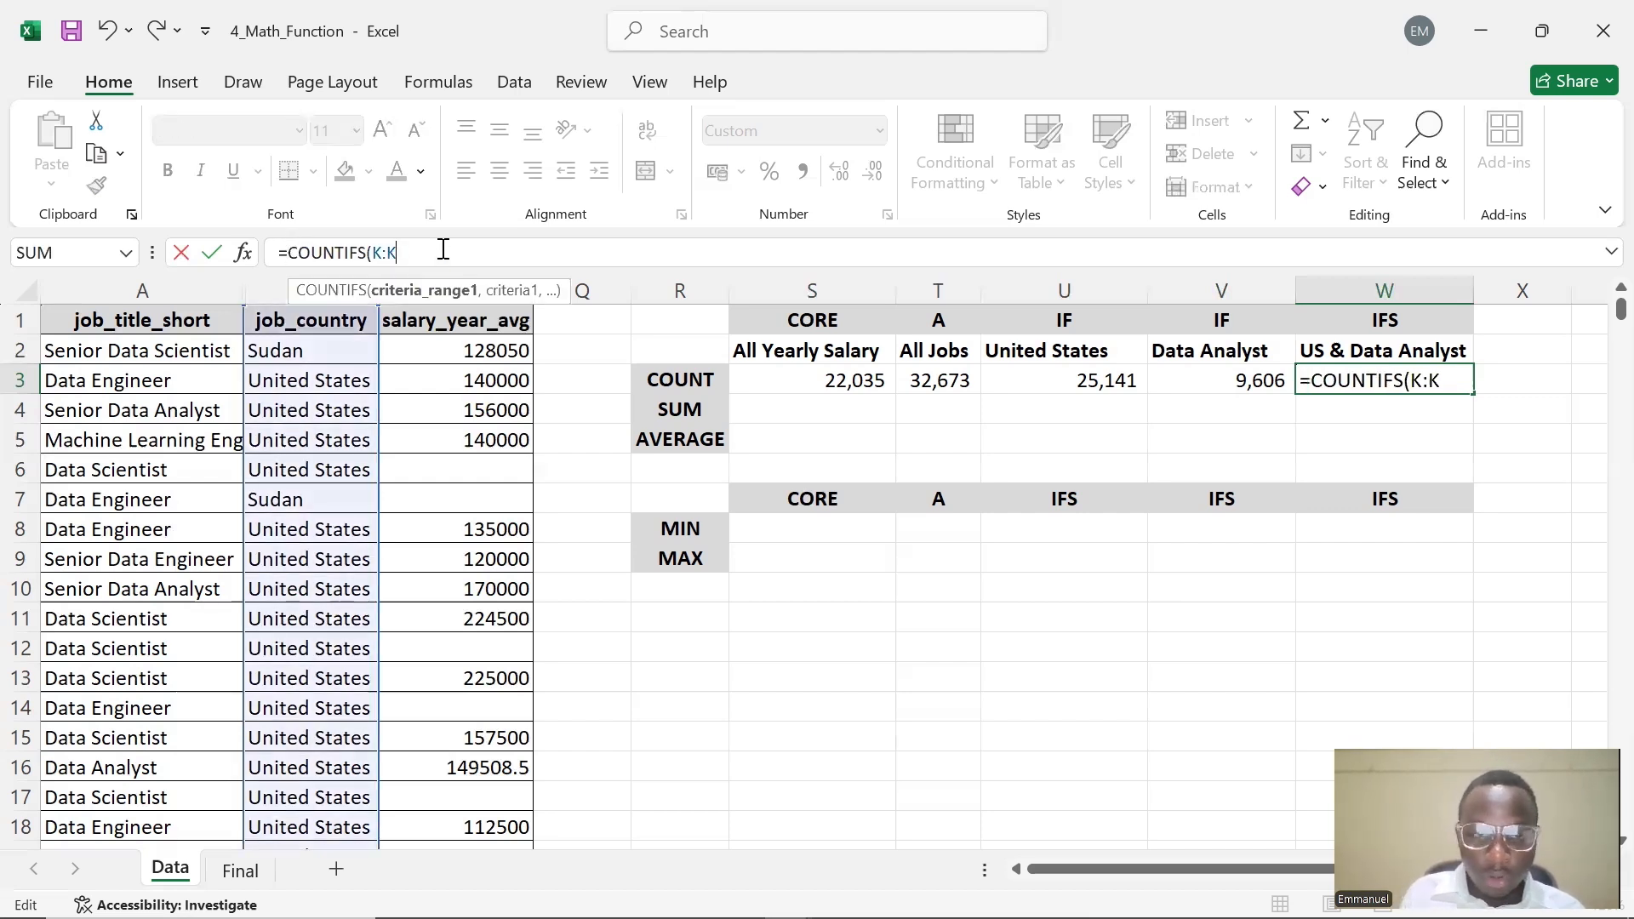
text(,)
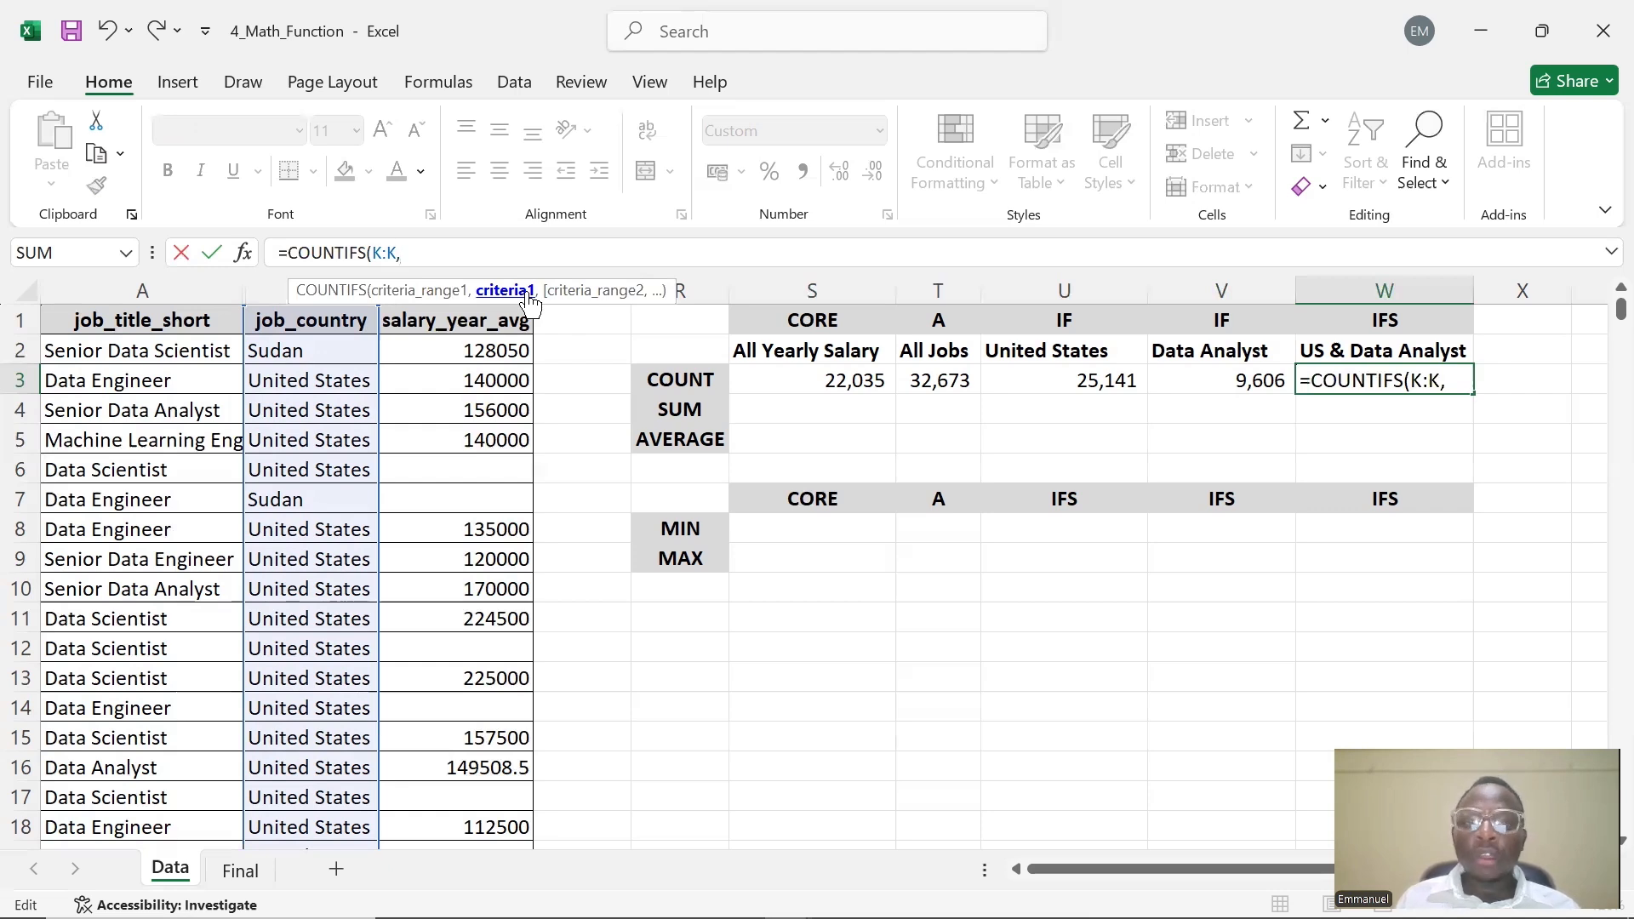
Complete W3 as =COUNTIFS(K:K,$U$2,A:A,$V$2) with the United States and Data Analyst headers as absolute criteria
click(1027, 354)
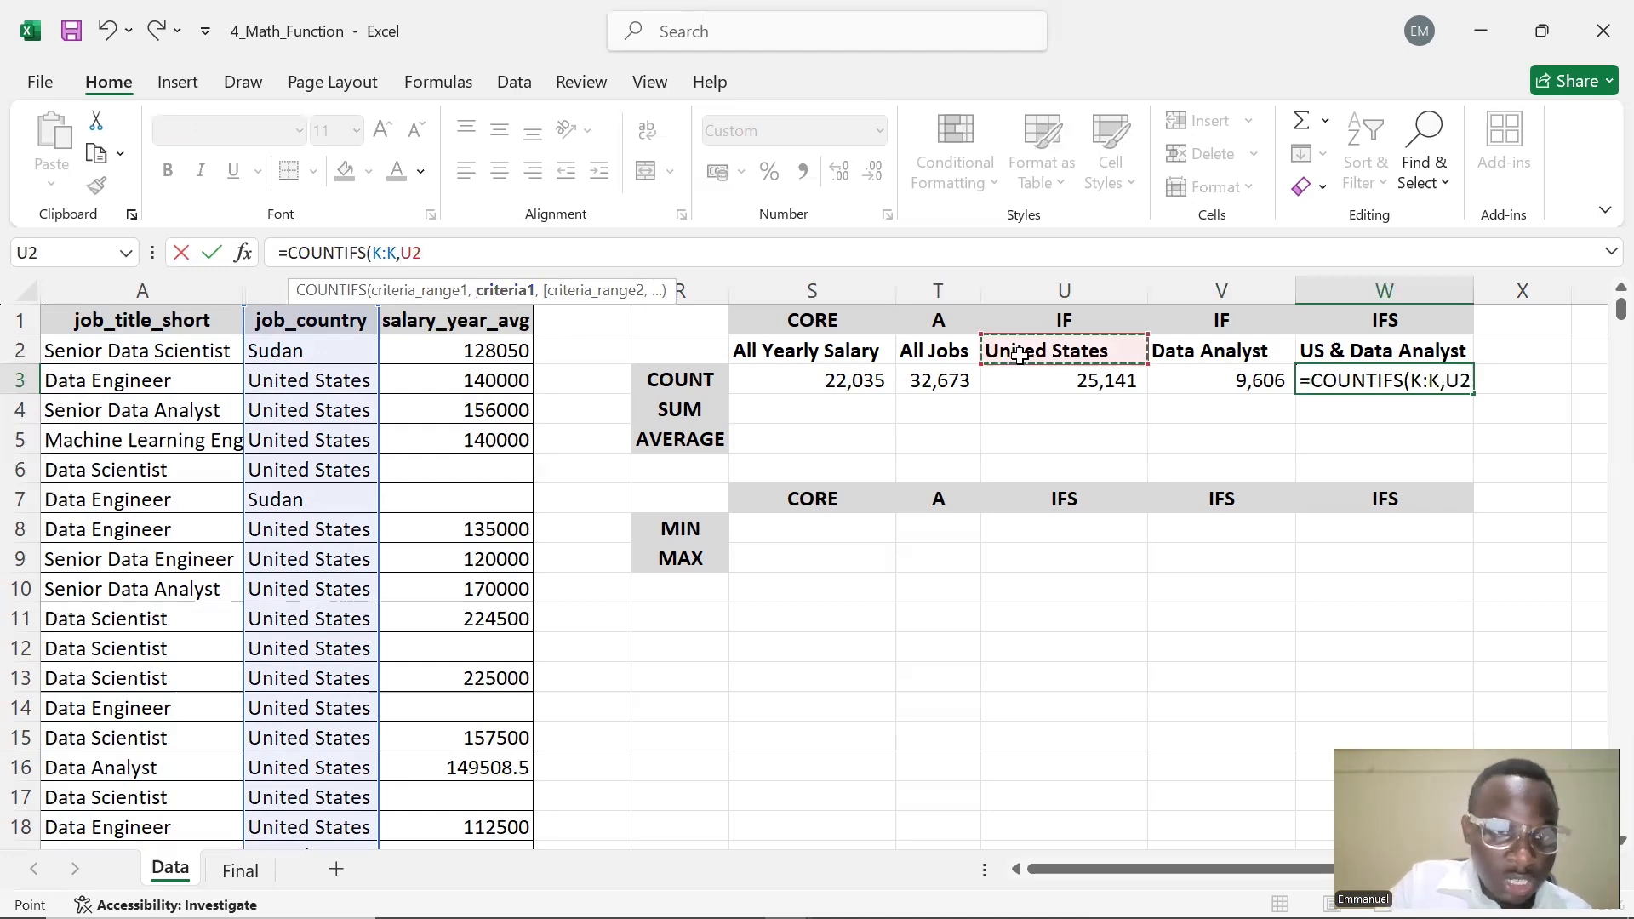
key(F4)
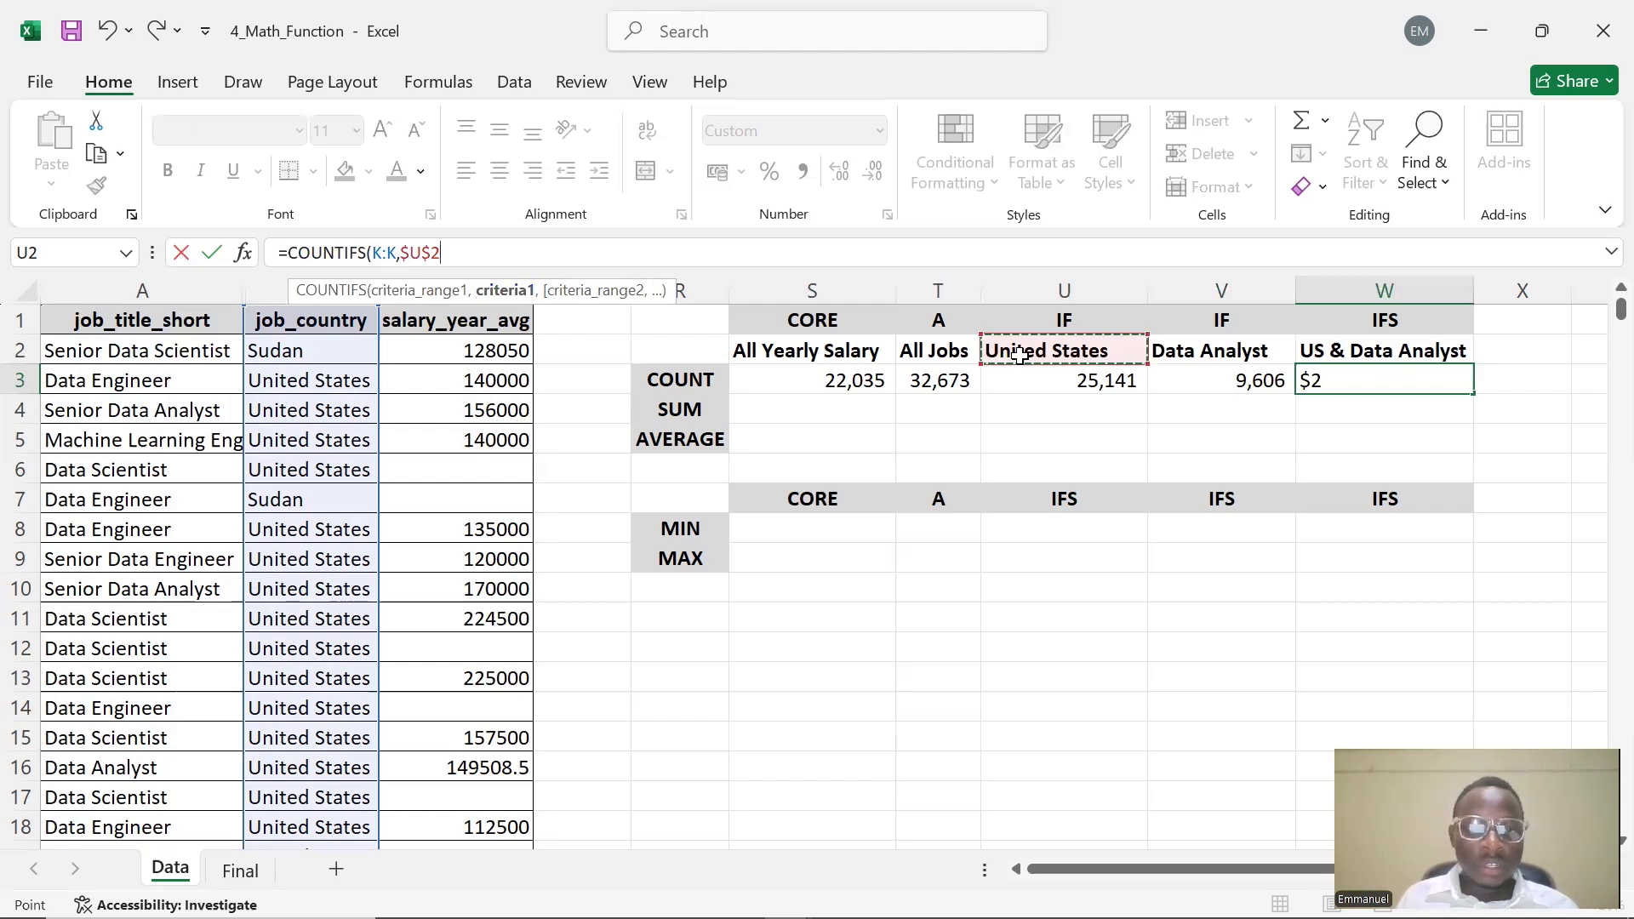
text(,)
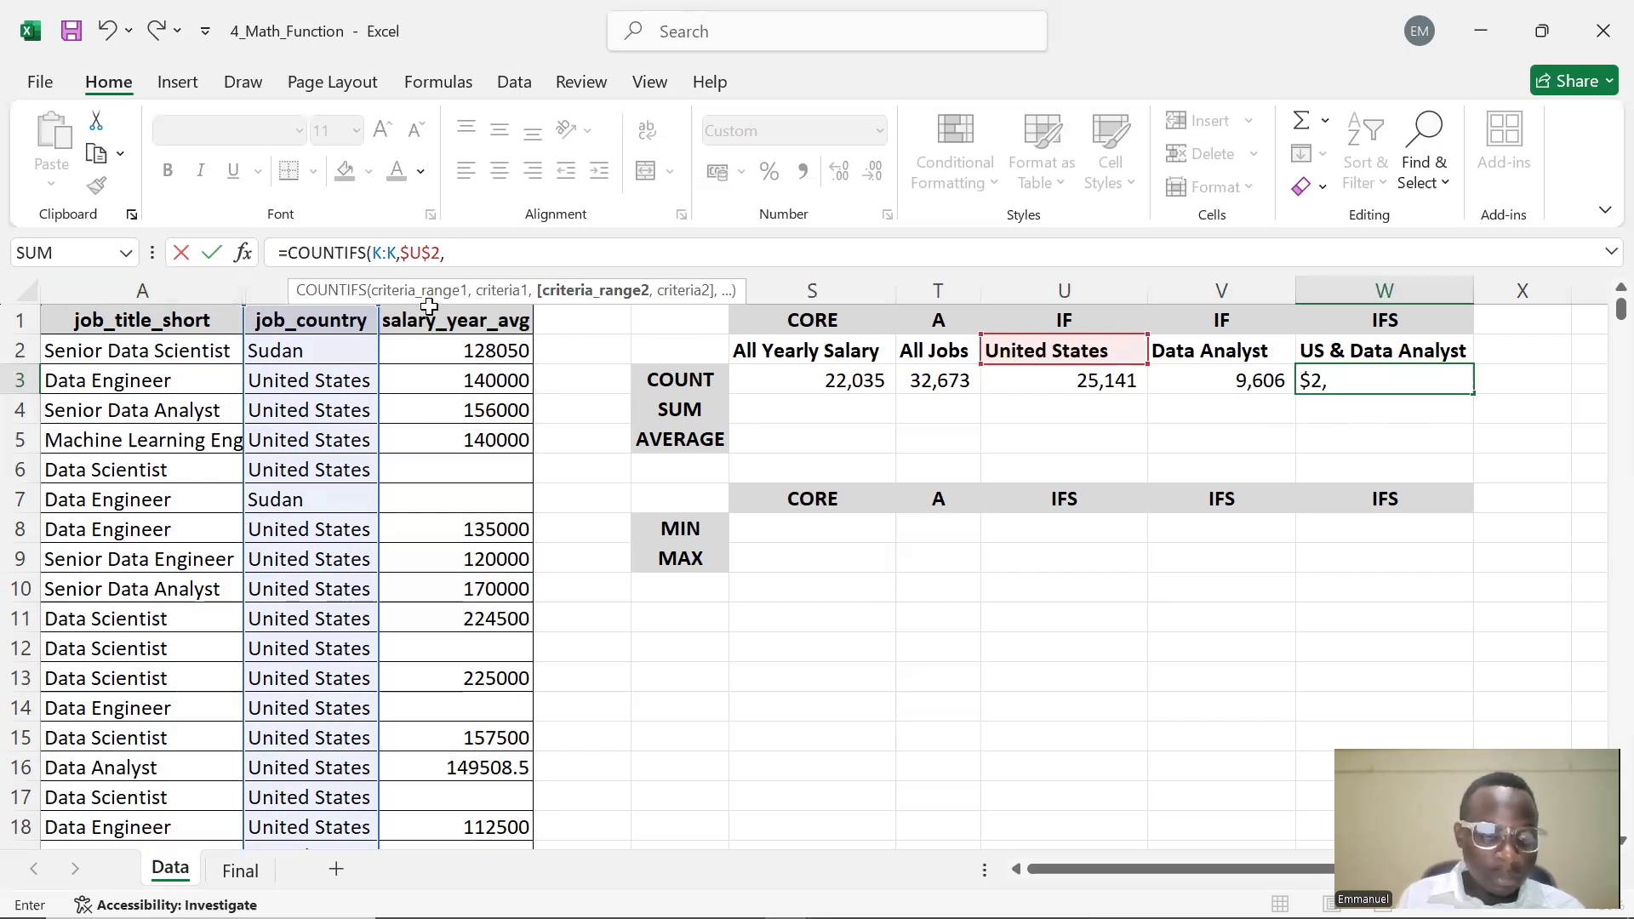
text(A:)
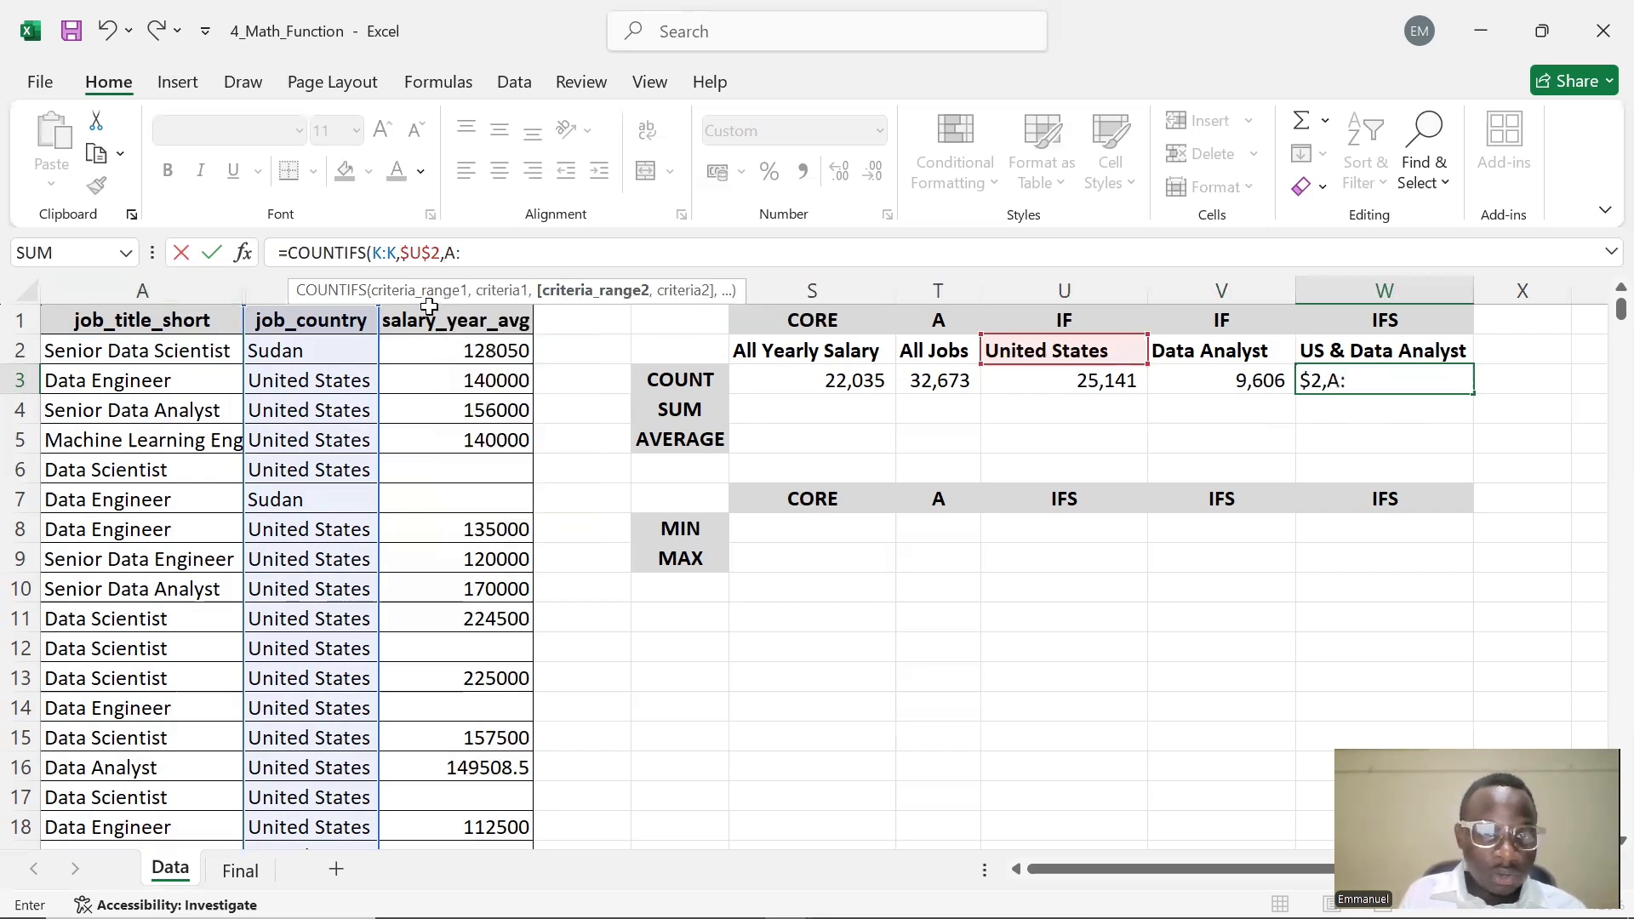
text(A)
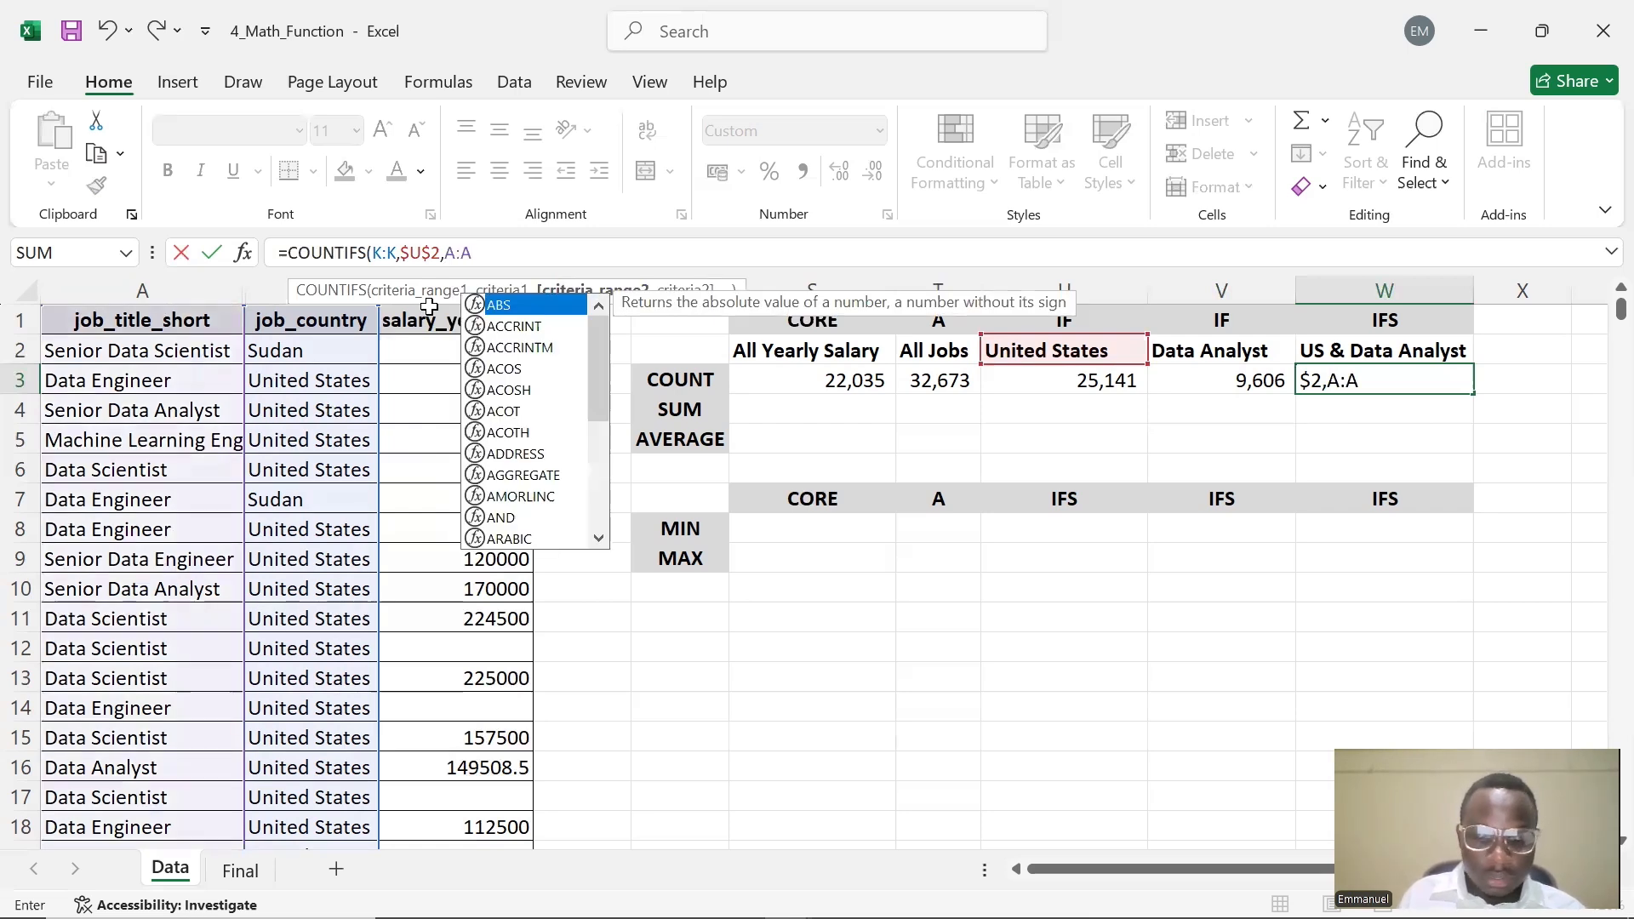
text(,)
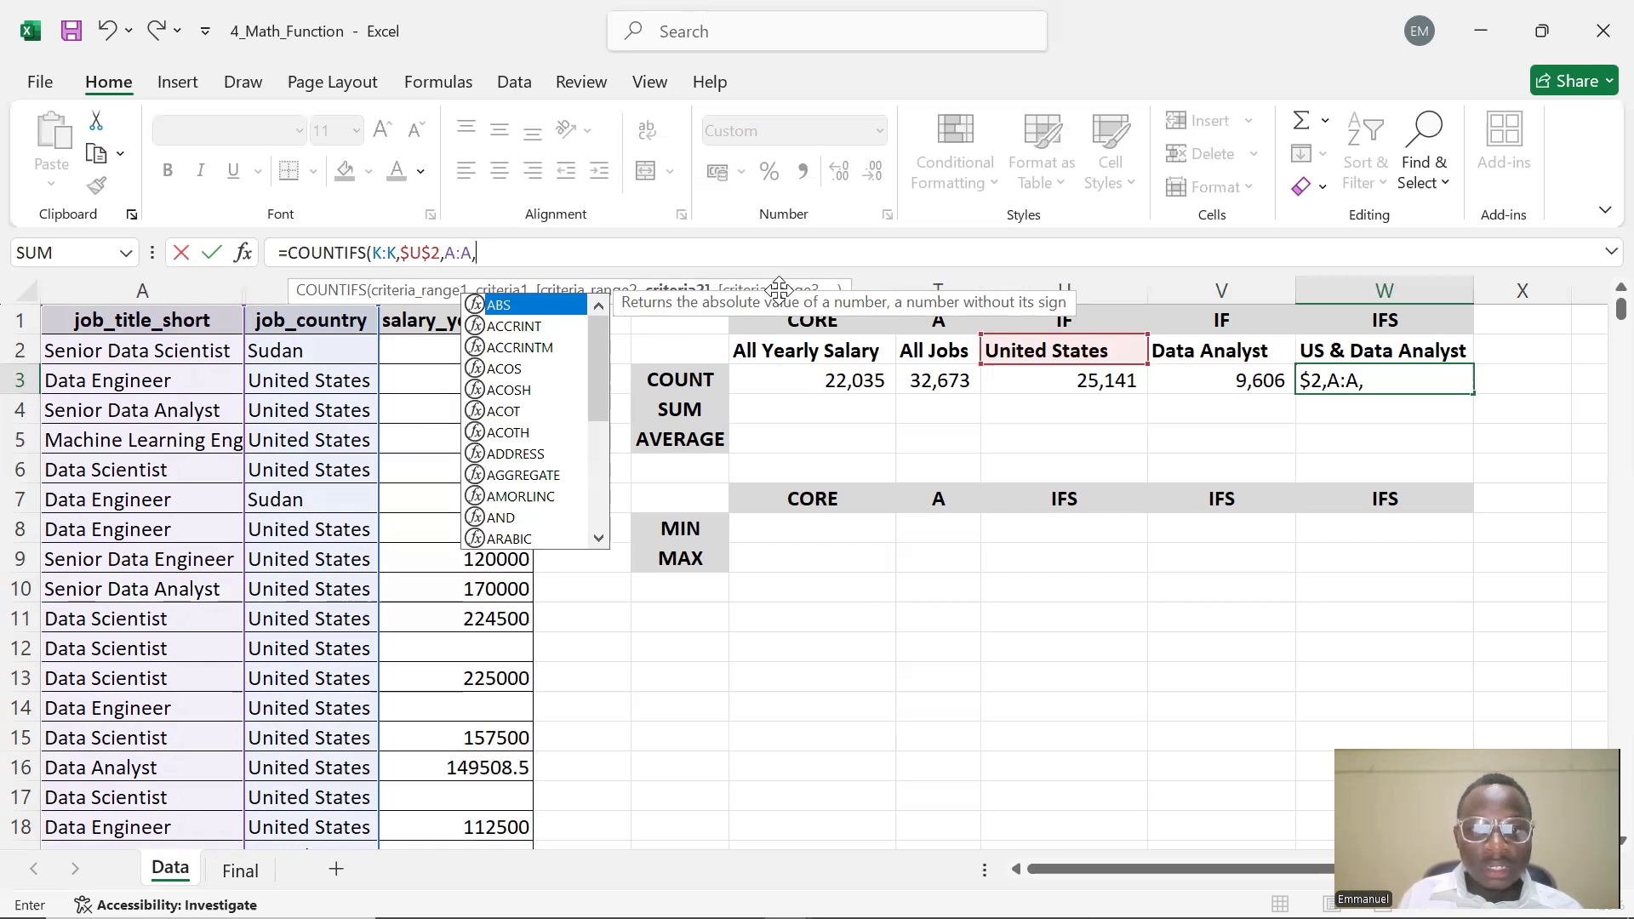
click(719, 251)
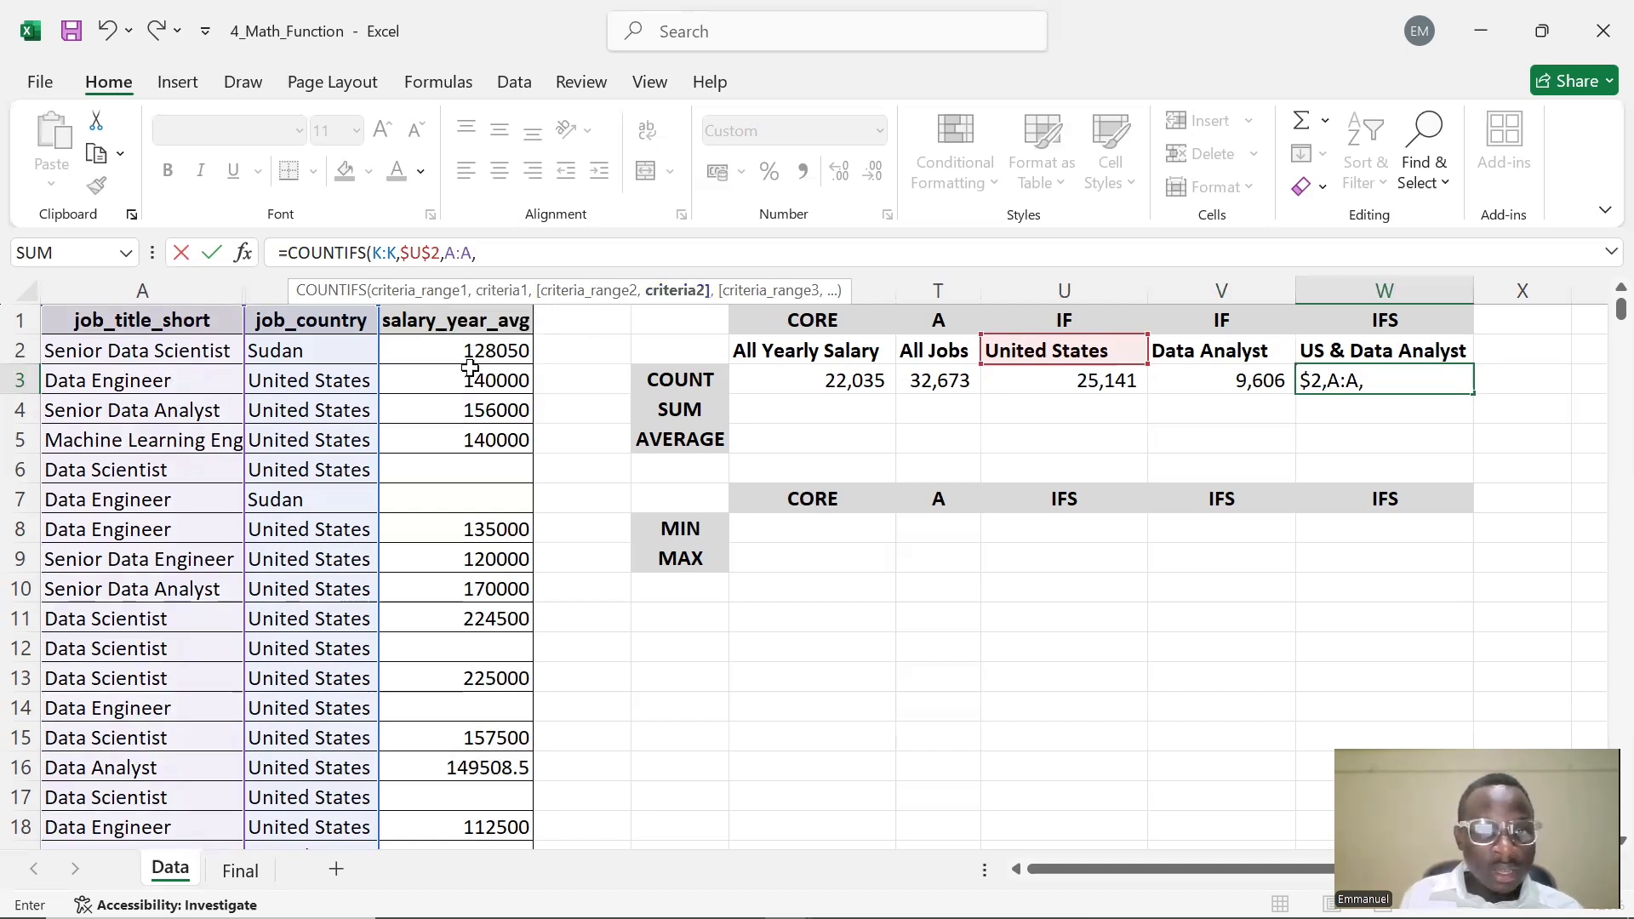
click(1219, 350)
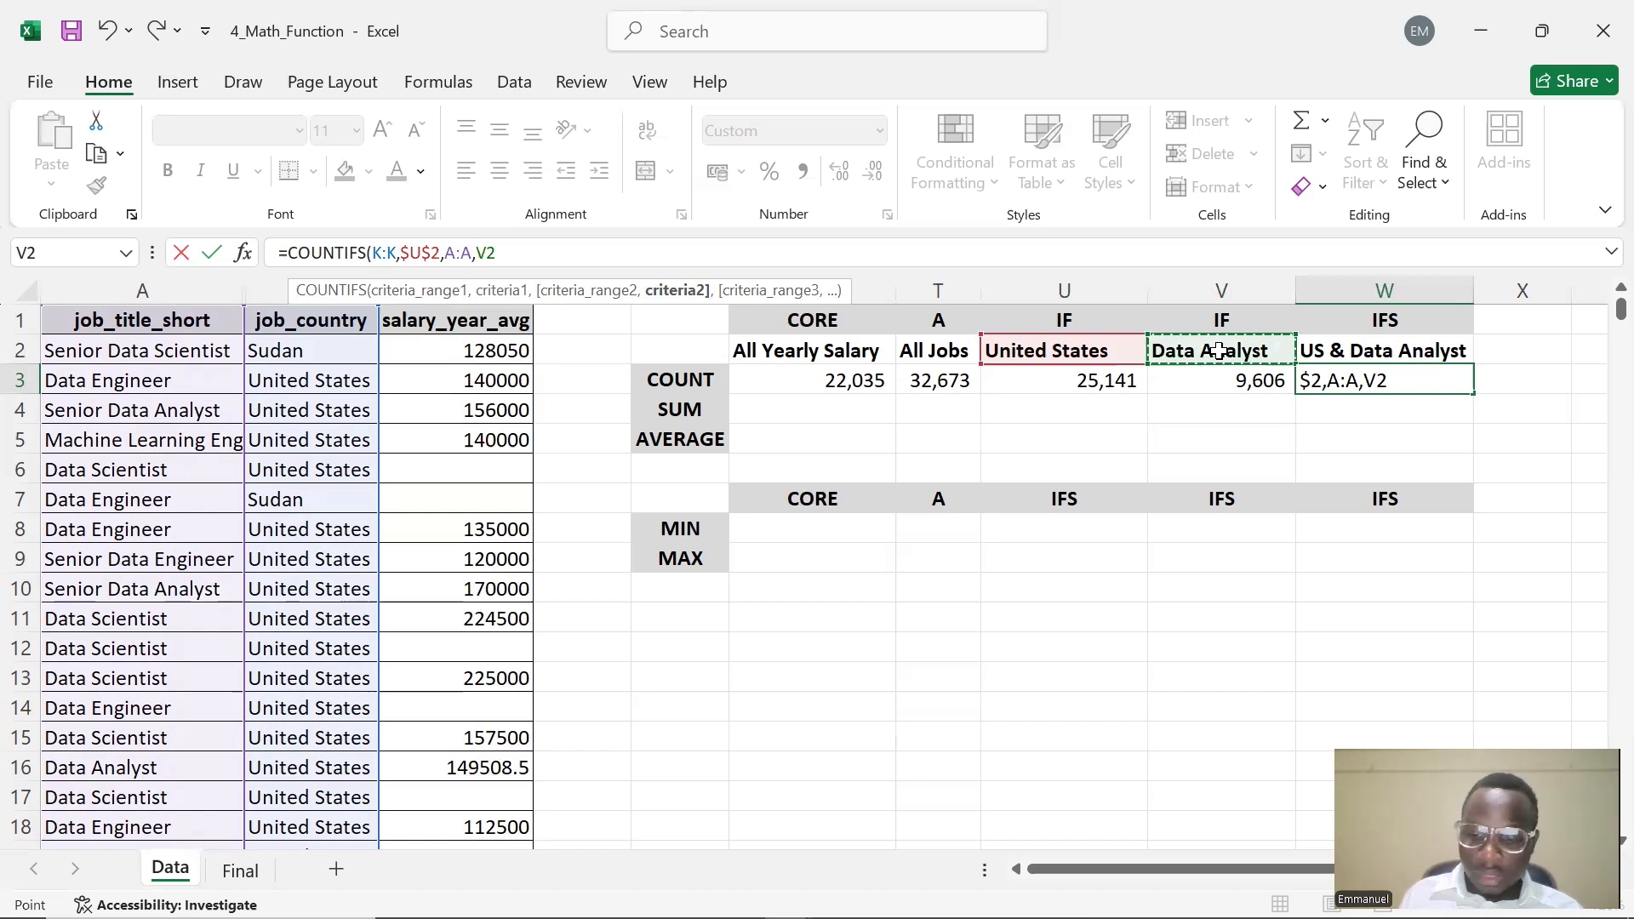
key(F4)
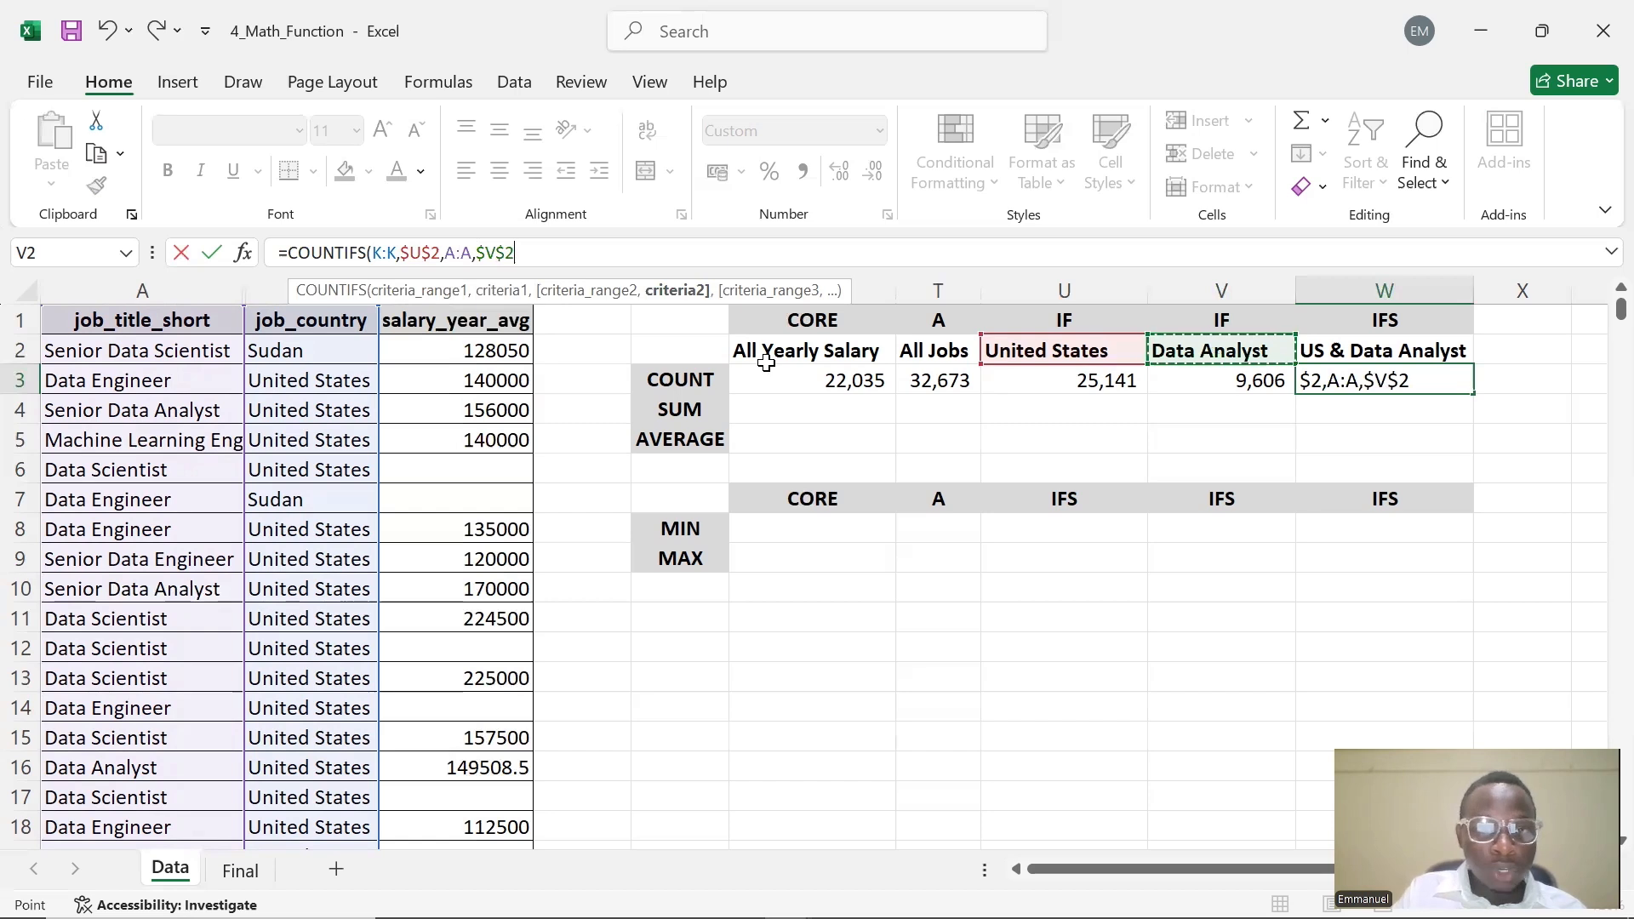
text())
key(Return)
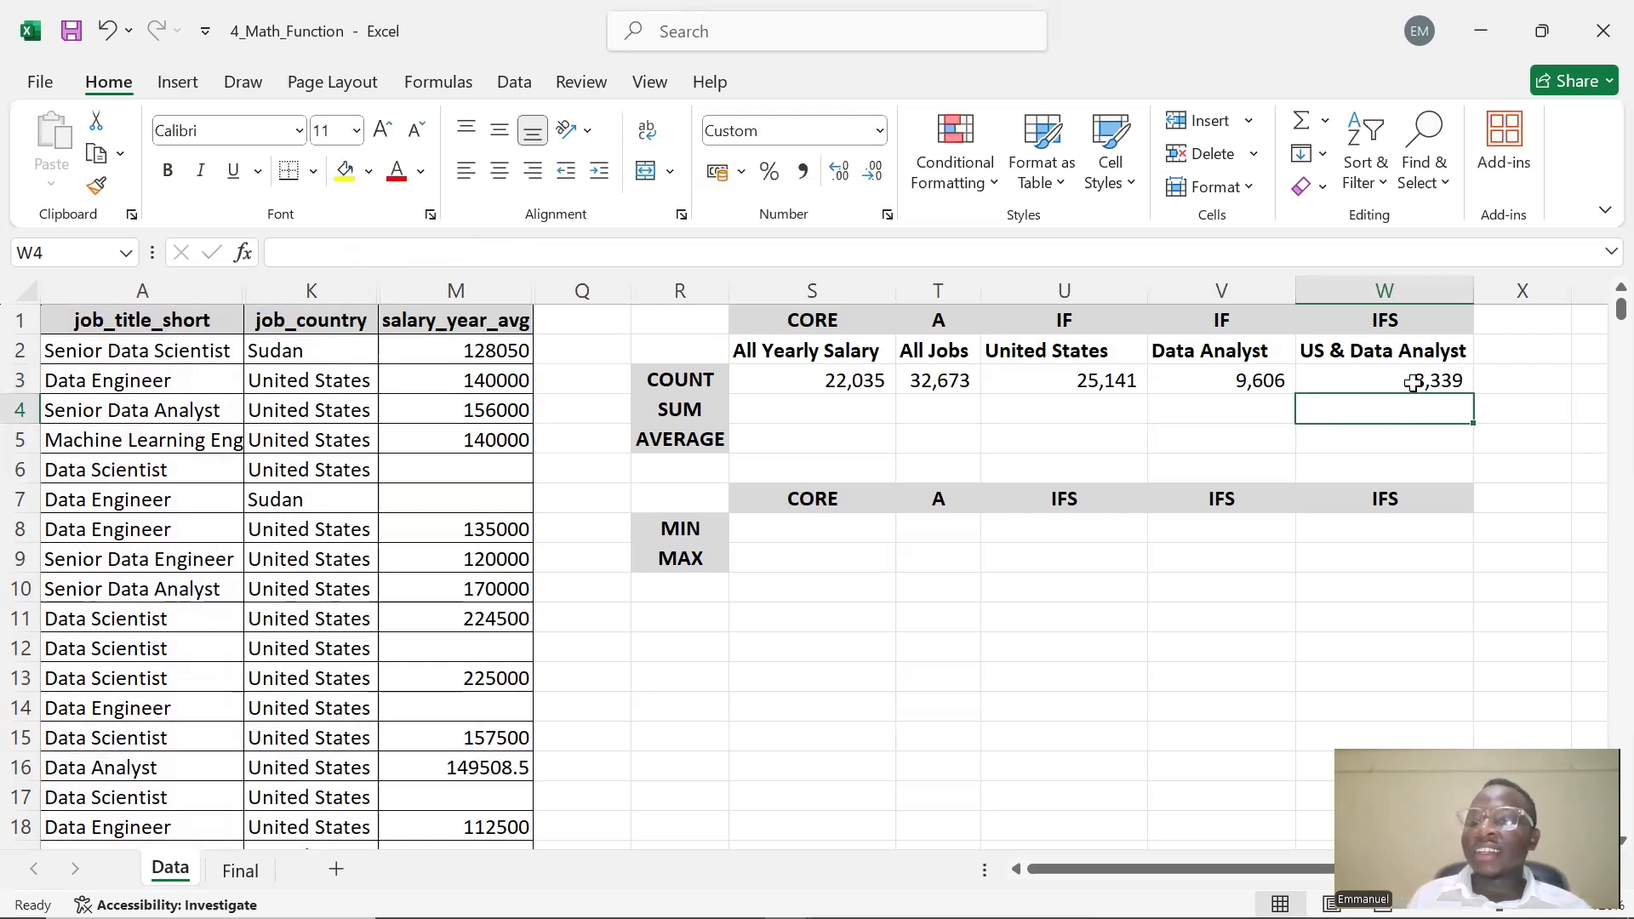
double_click(1319, 375)
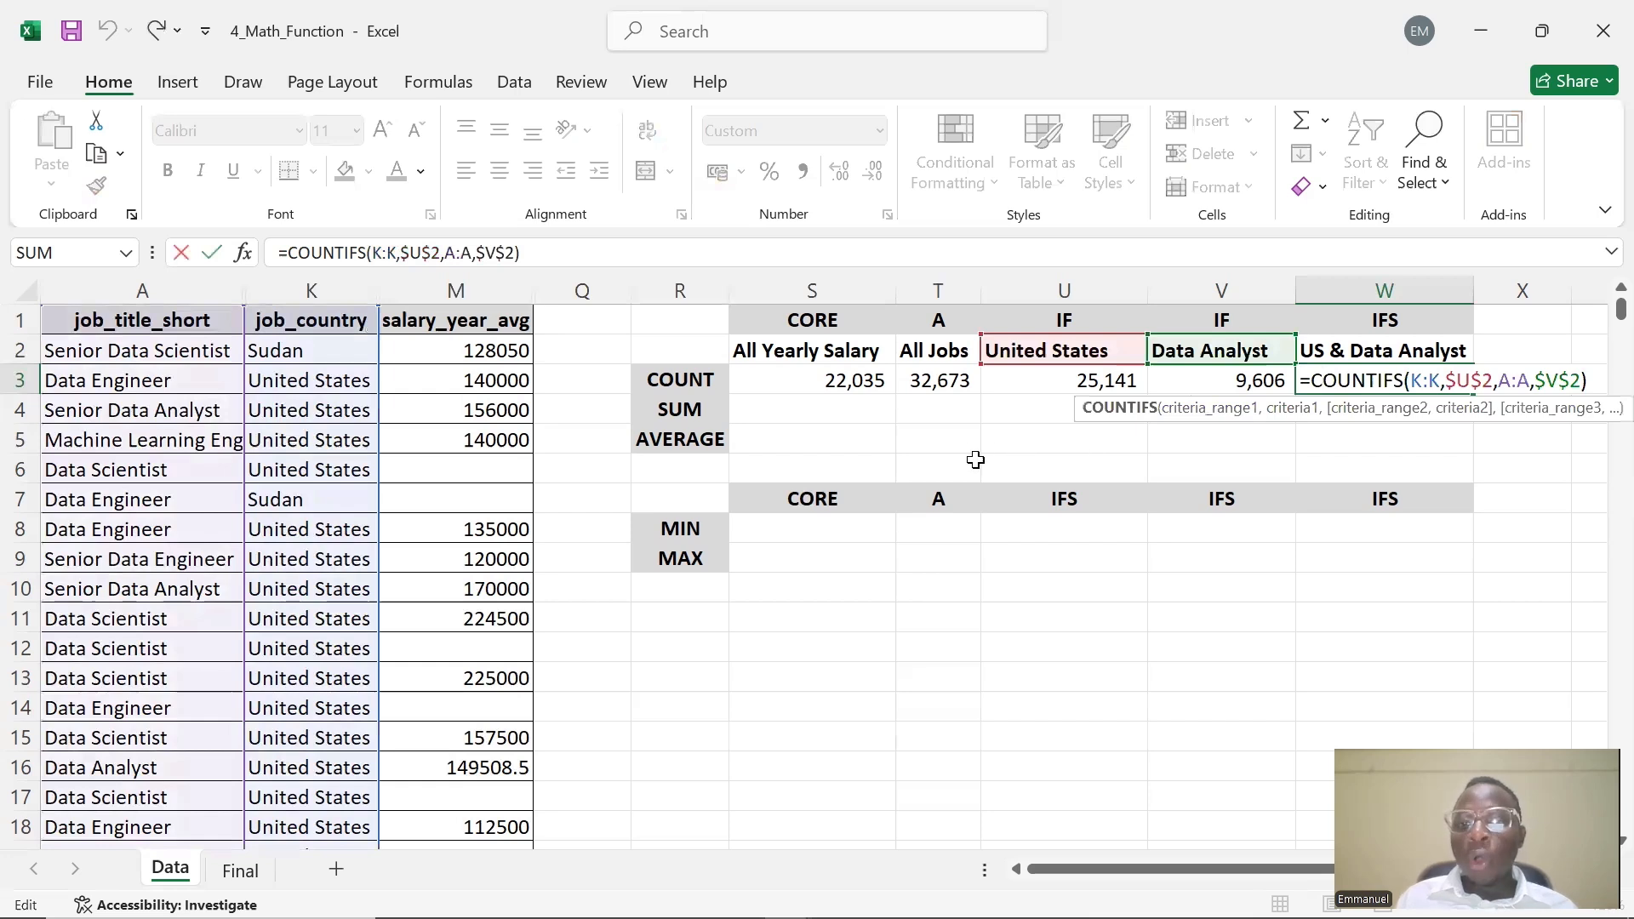
key(ctrl+Return)
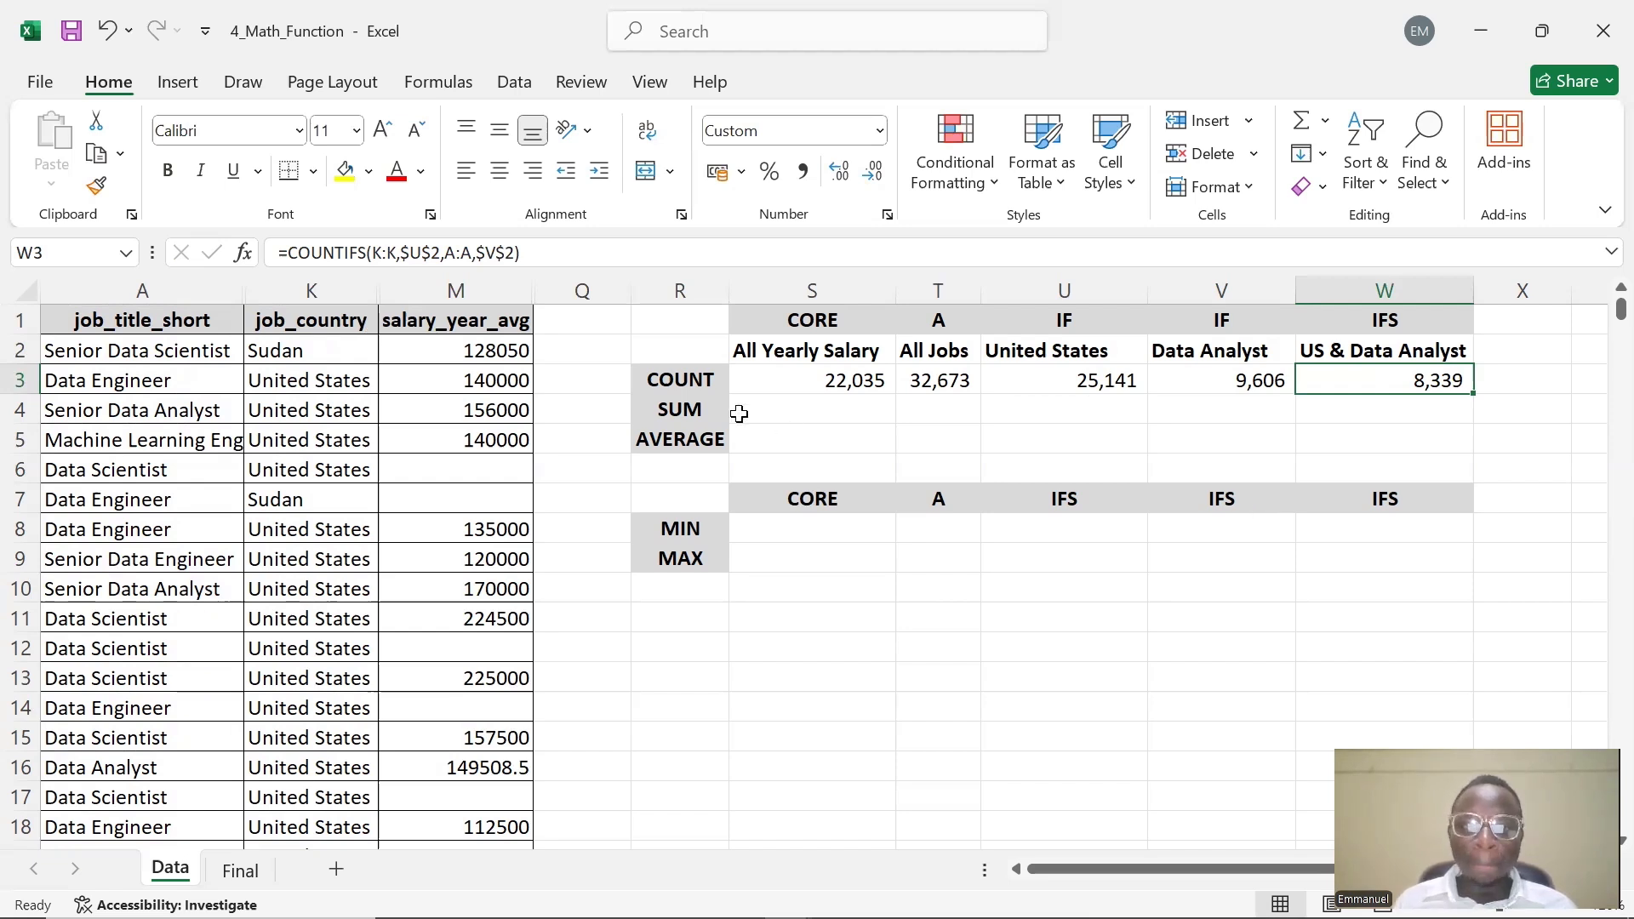
Enter =SUM(M:M) in S4 to total all yearly salaries
click(789, 412)
double_click(789, 412)
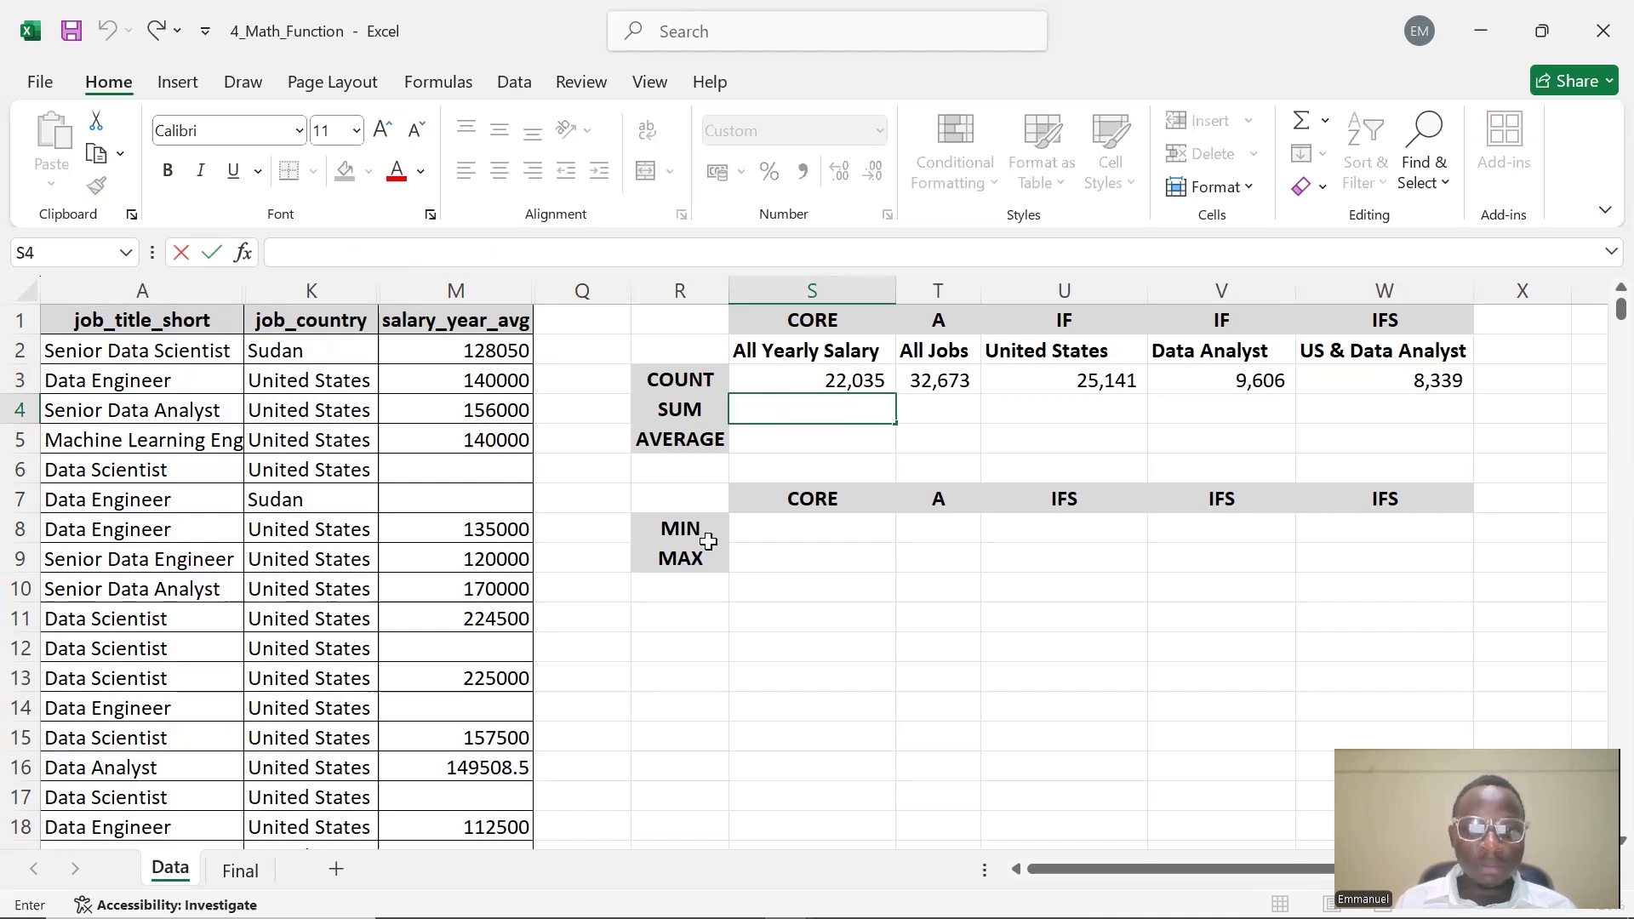
text(=)
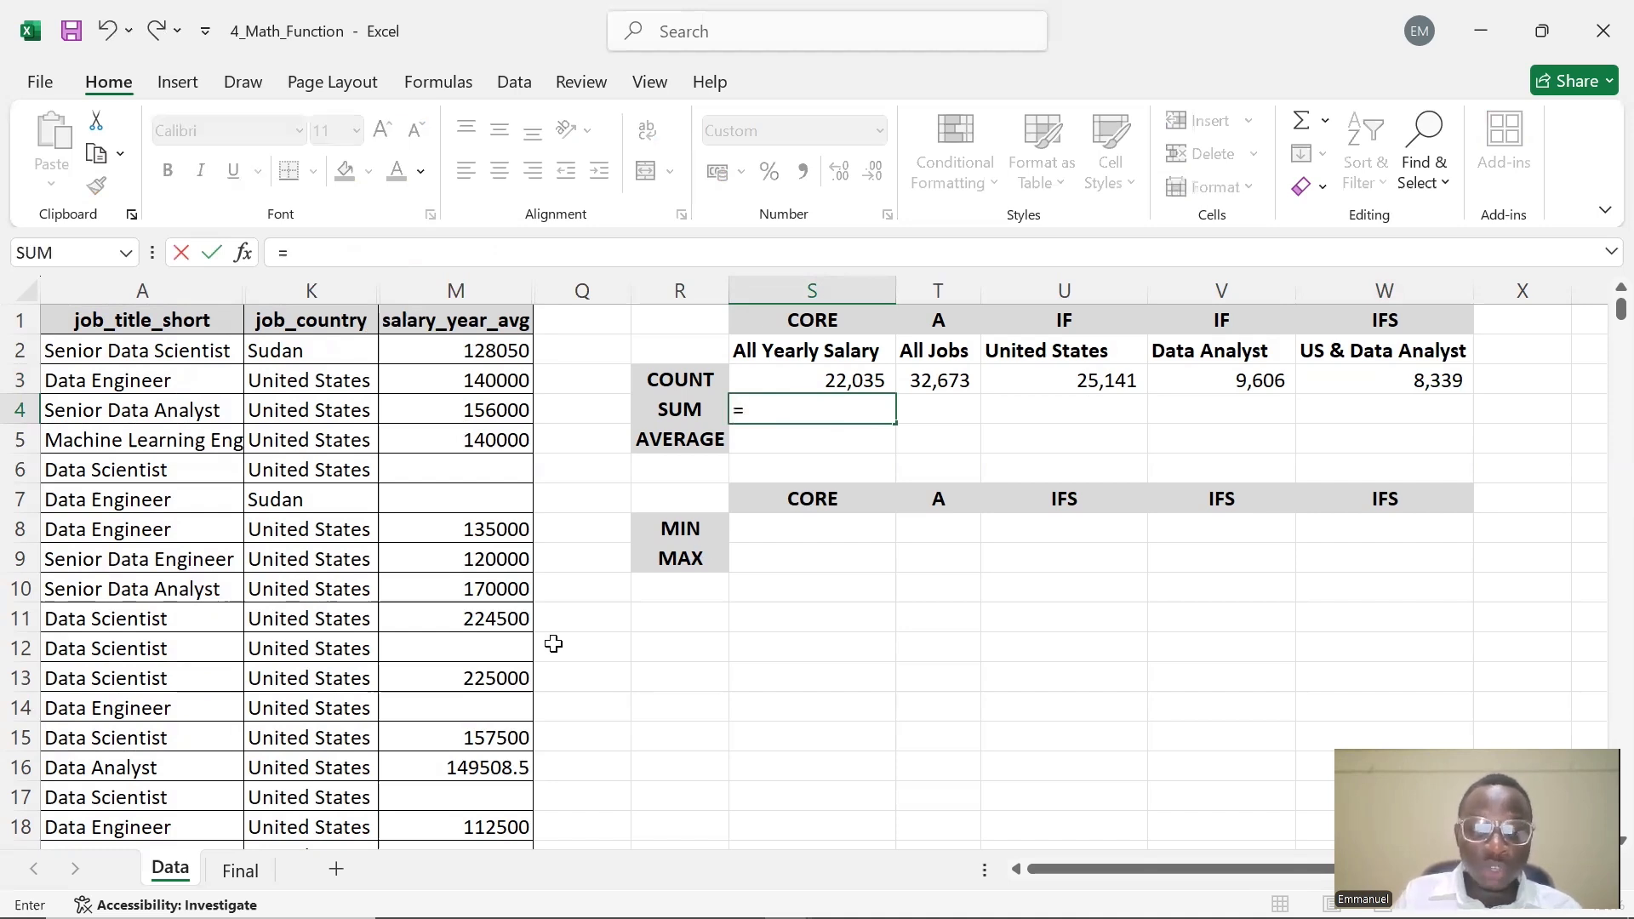
text(SUM)
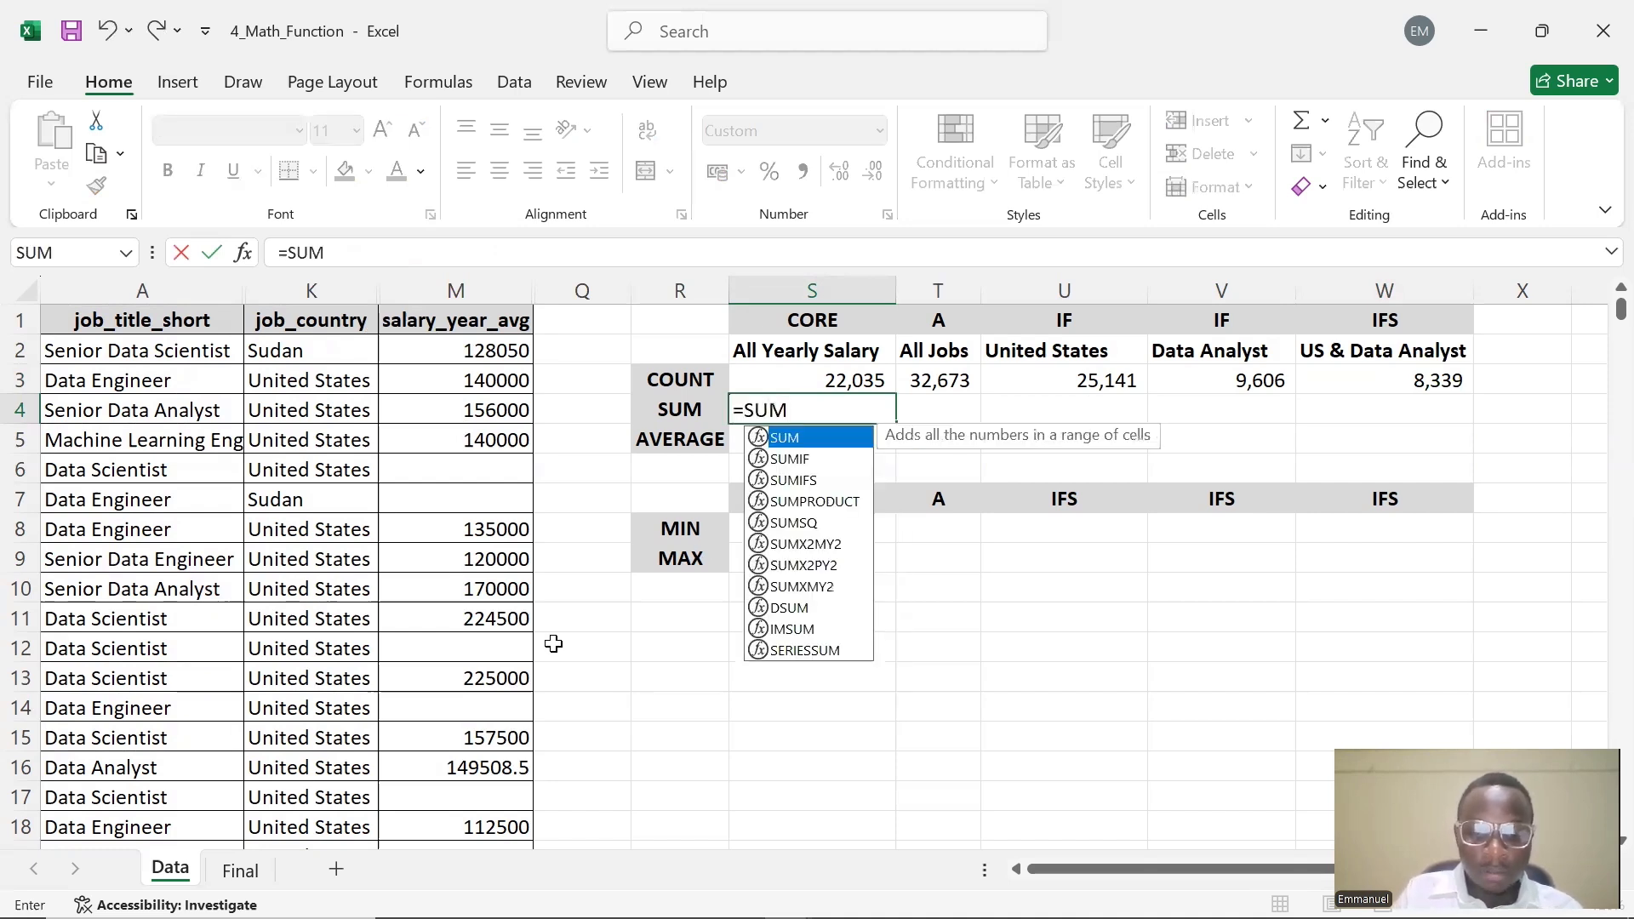
text(()
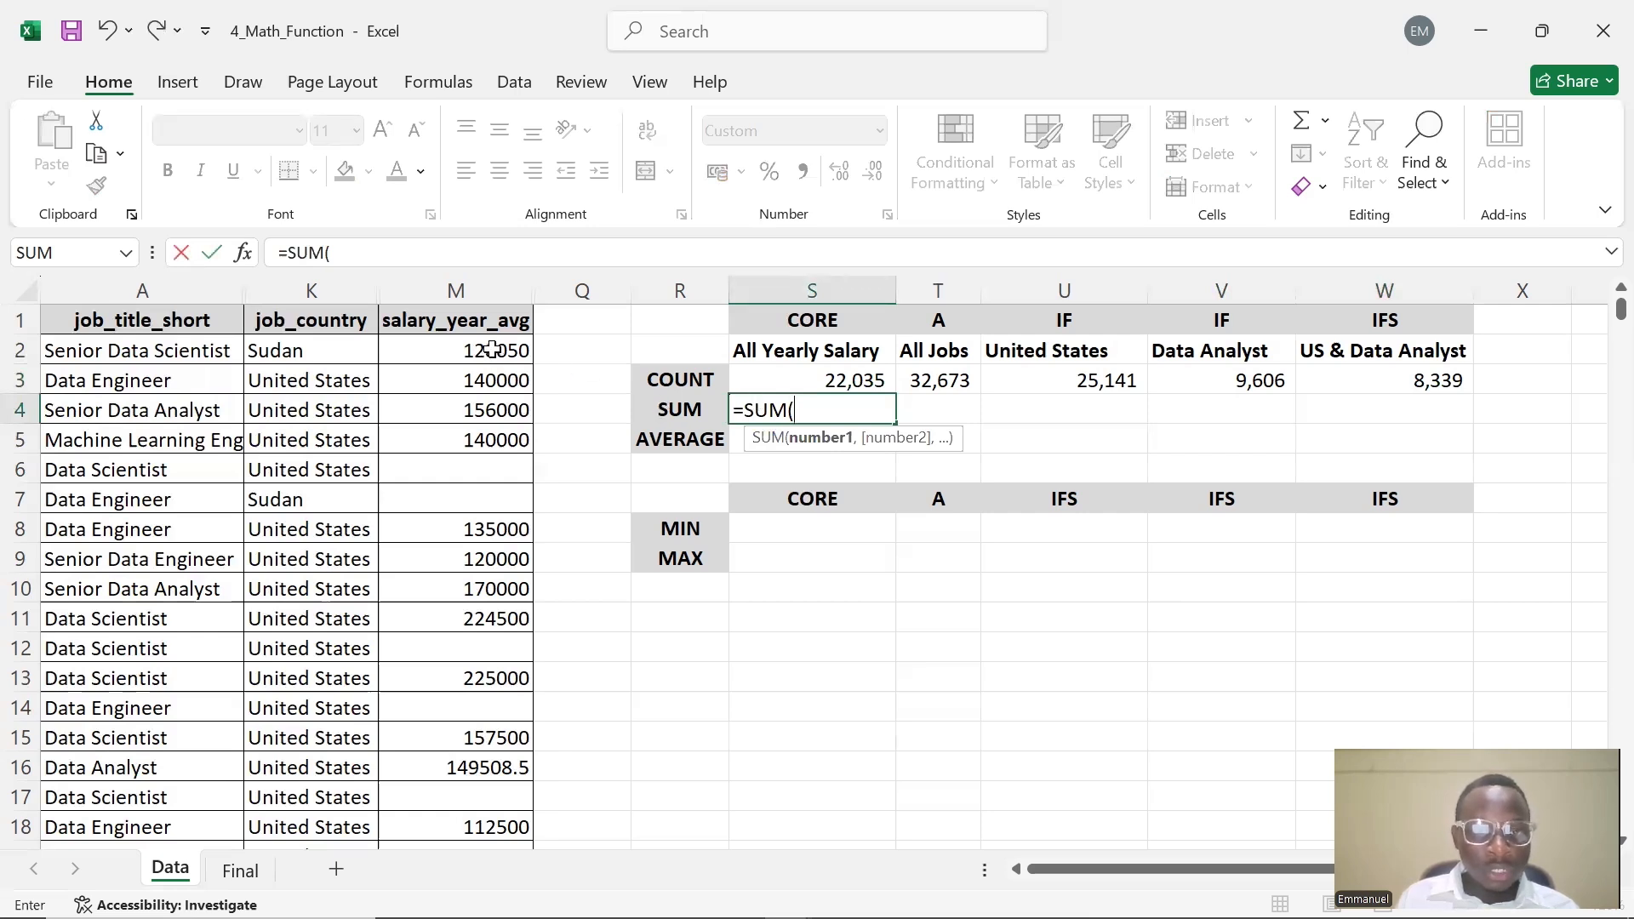
text(M)
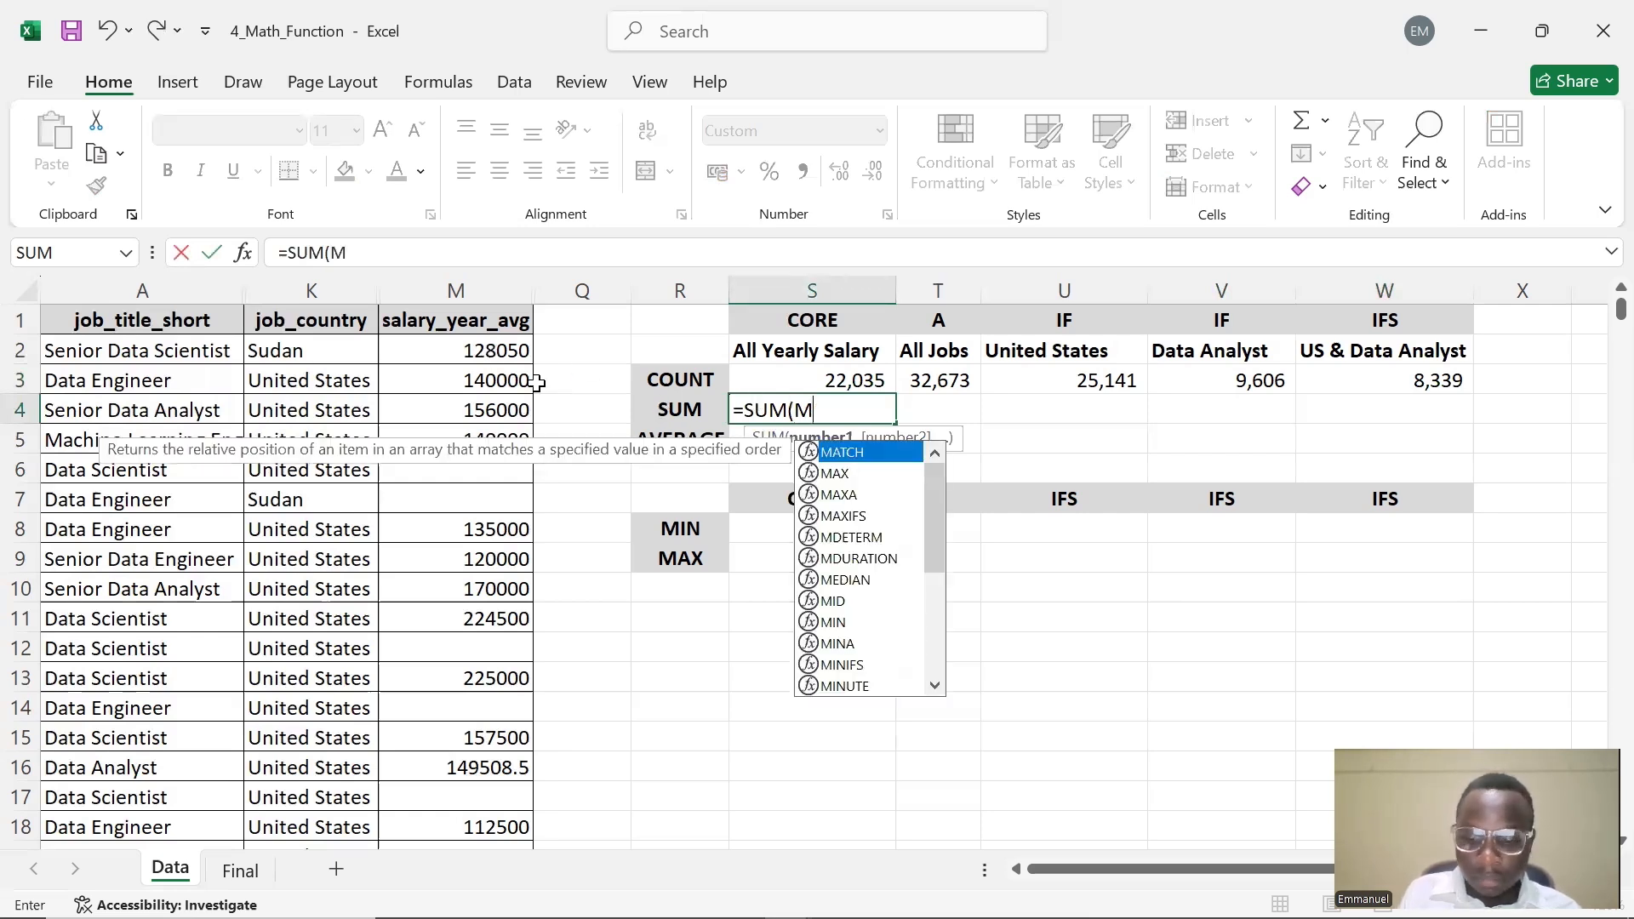
text(:)
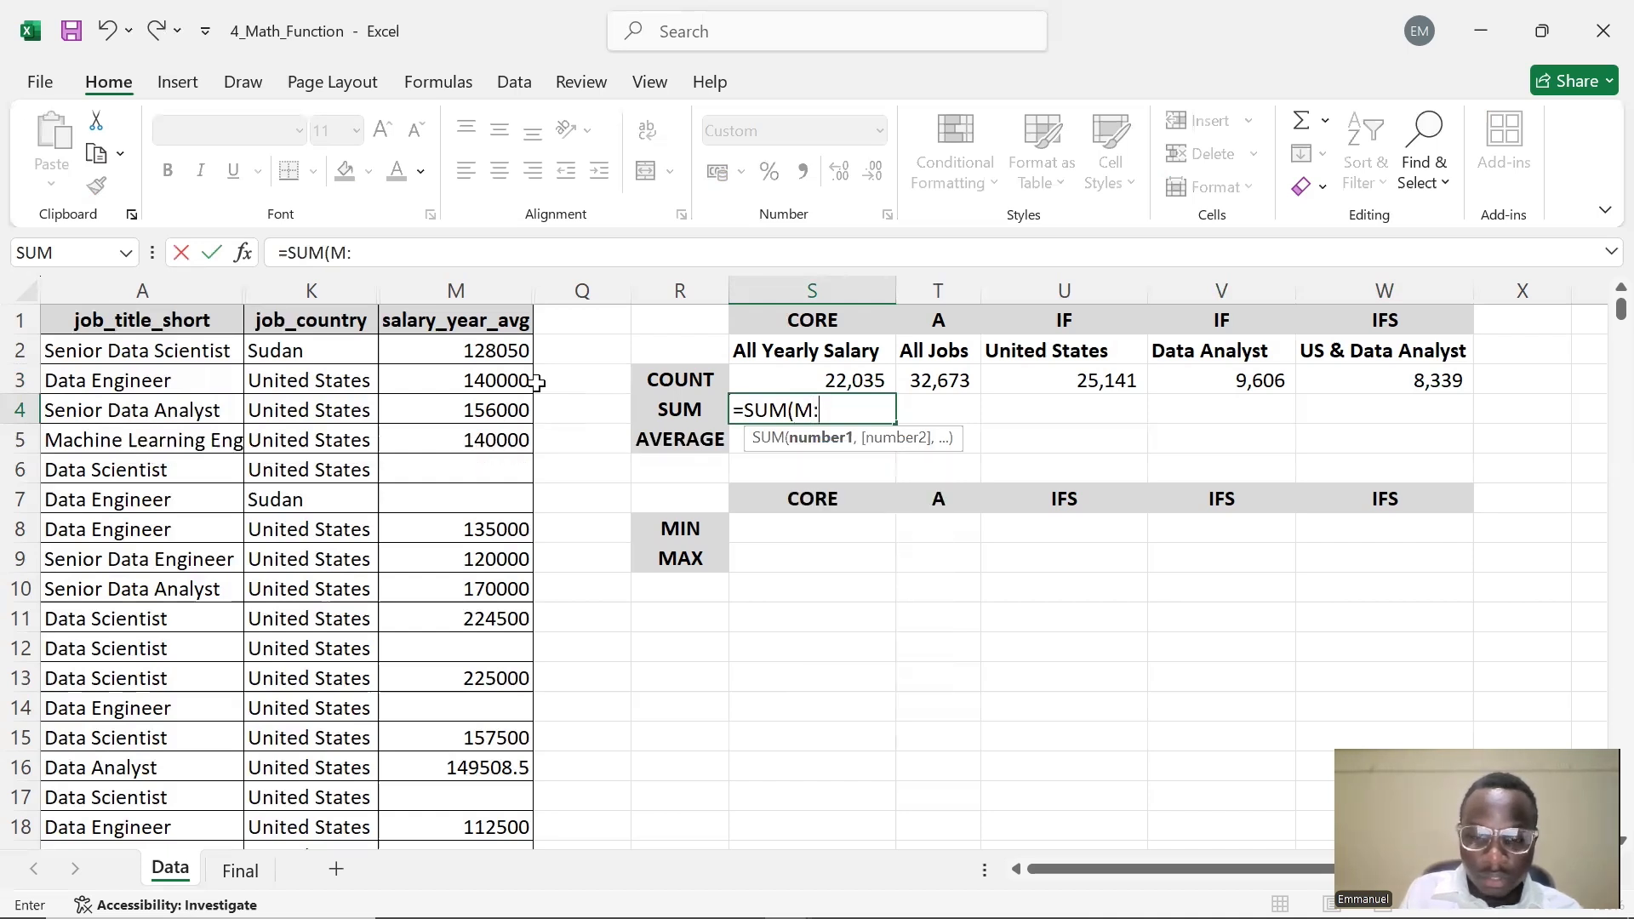
text(M)
key(Return)
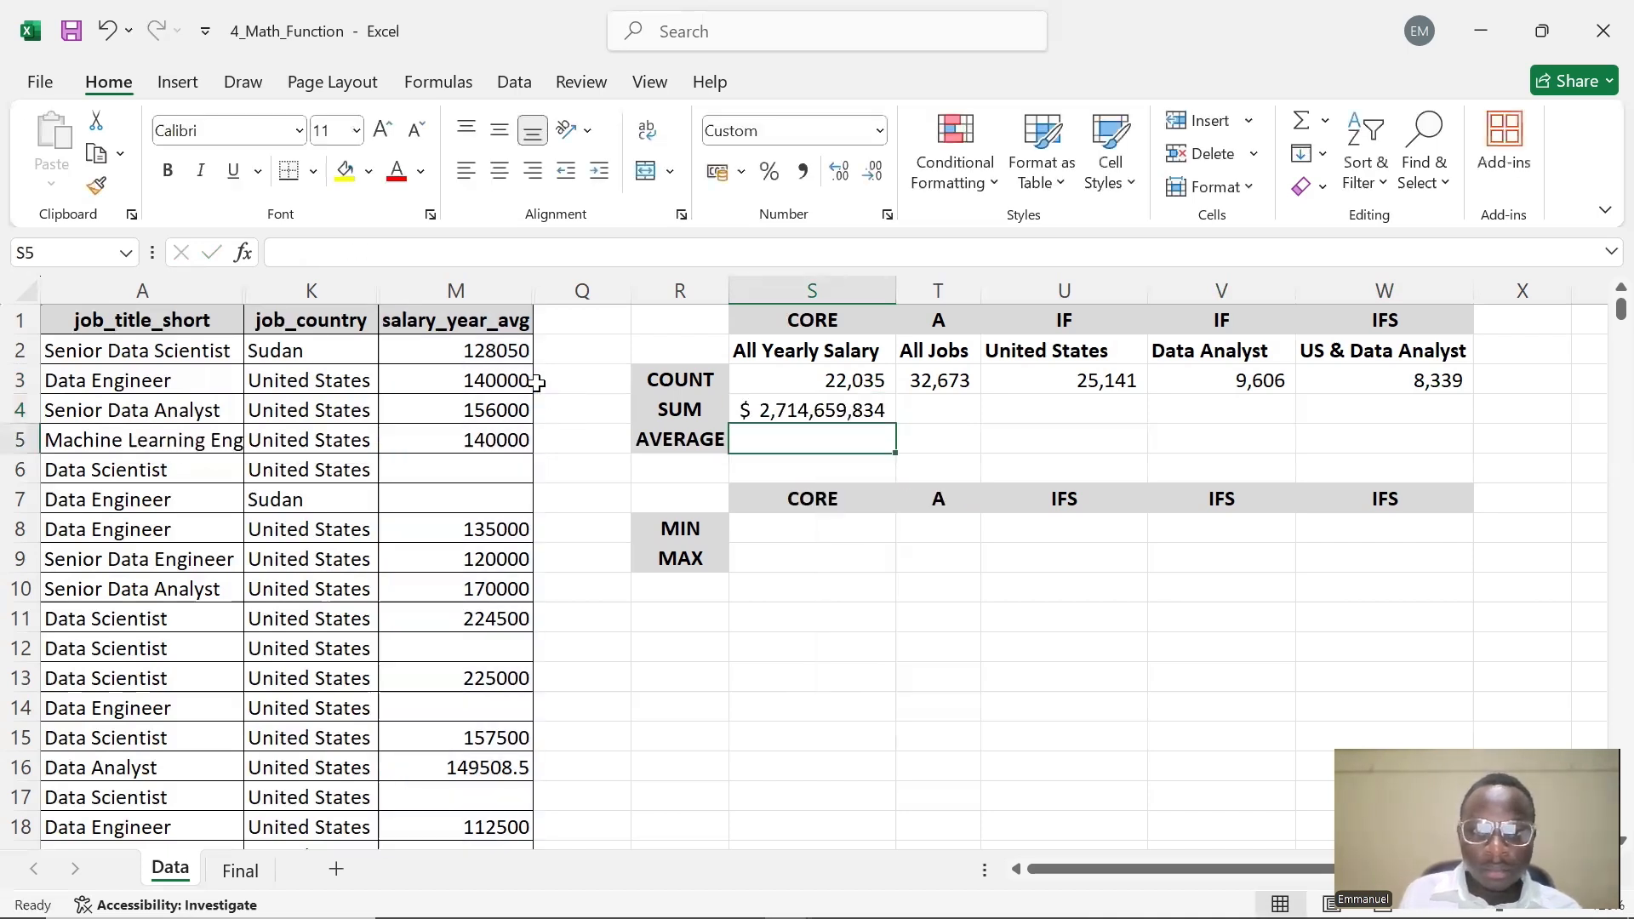
Inspect the SUM formula in S4
double_click(809, 412)
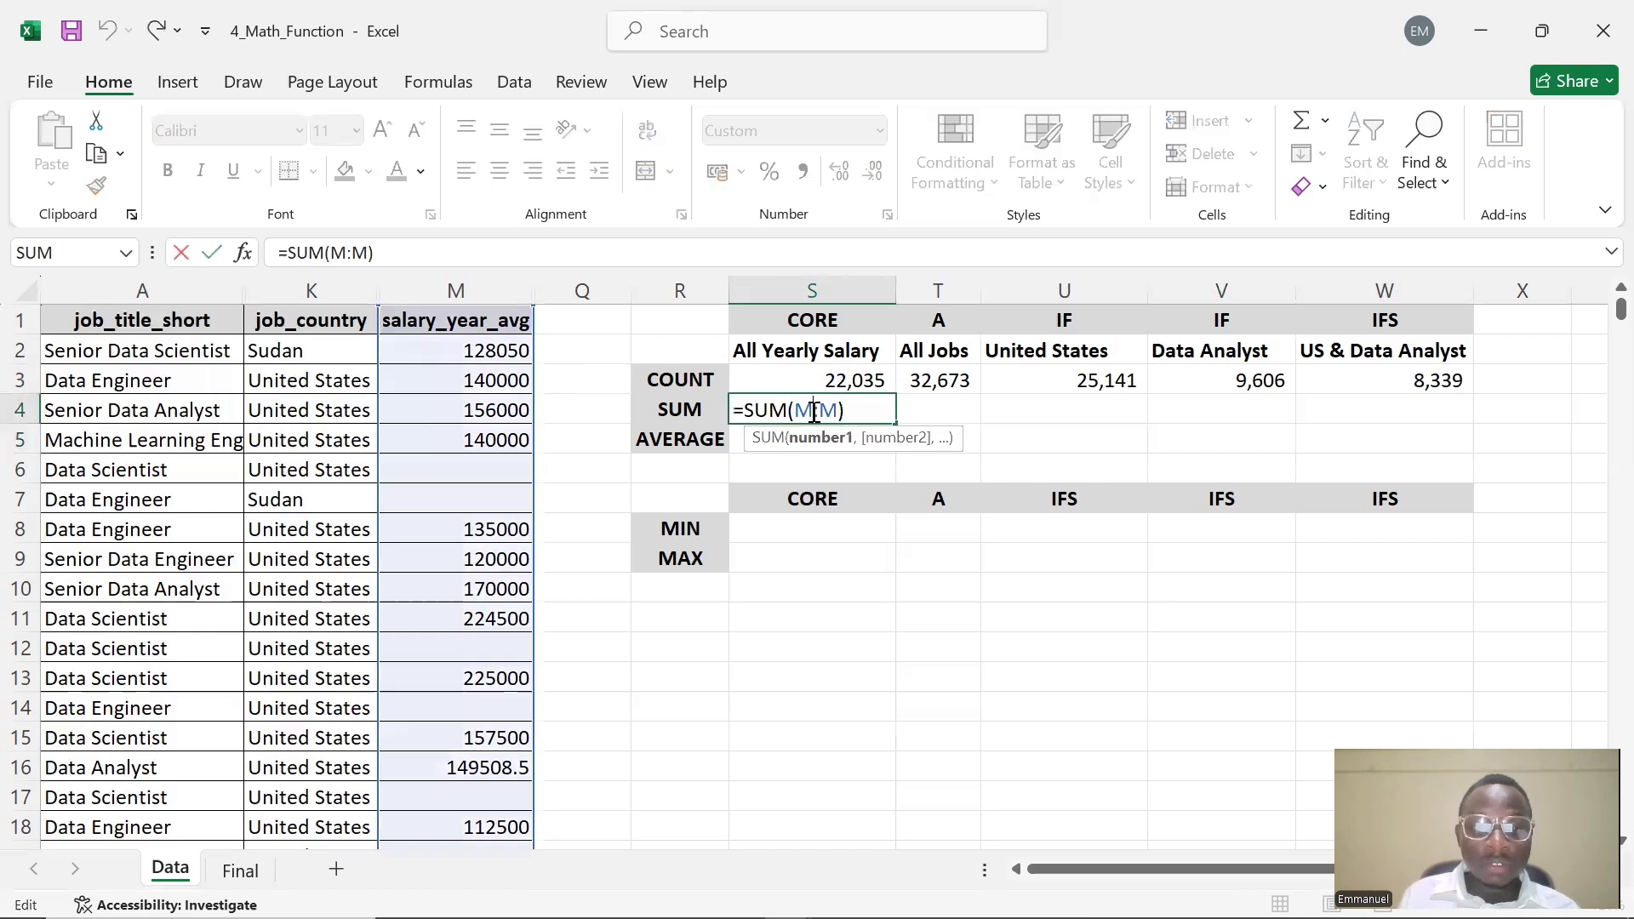
click(958, 412)
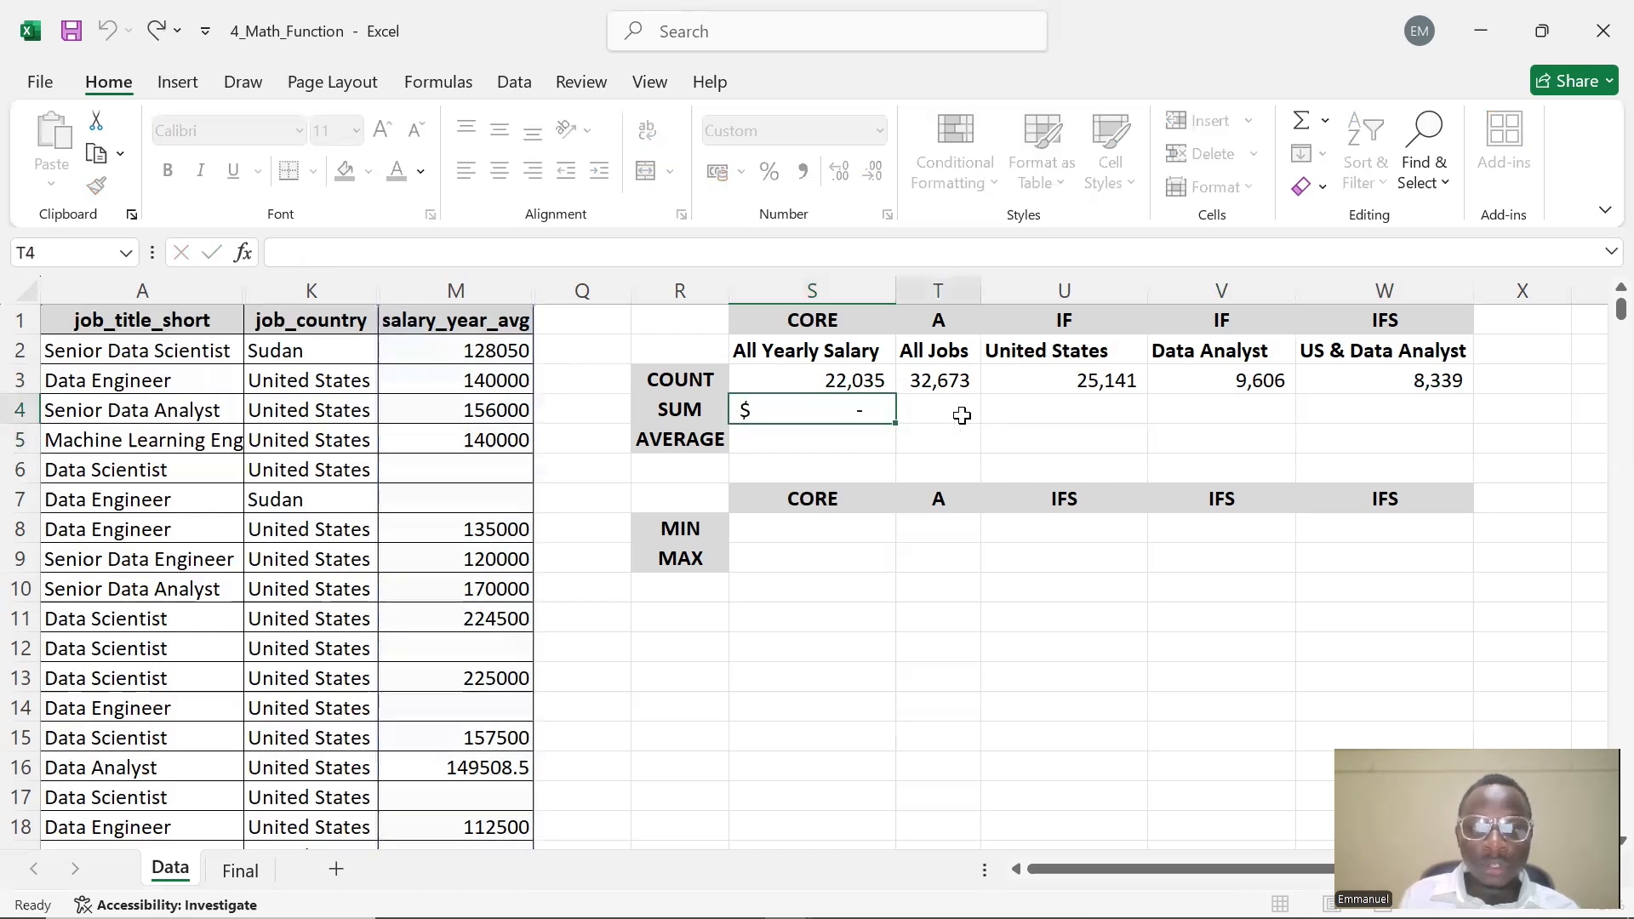
click(1064, 417)
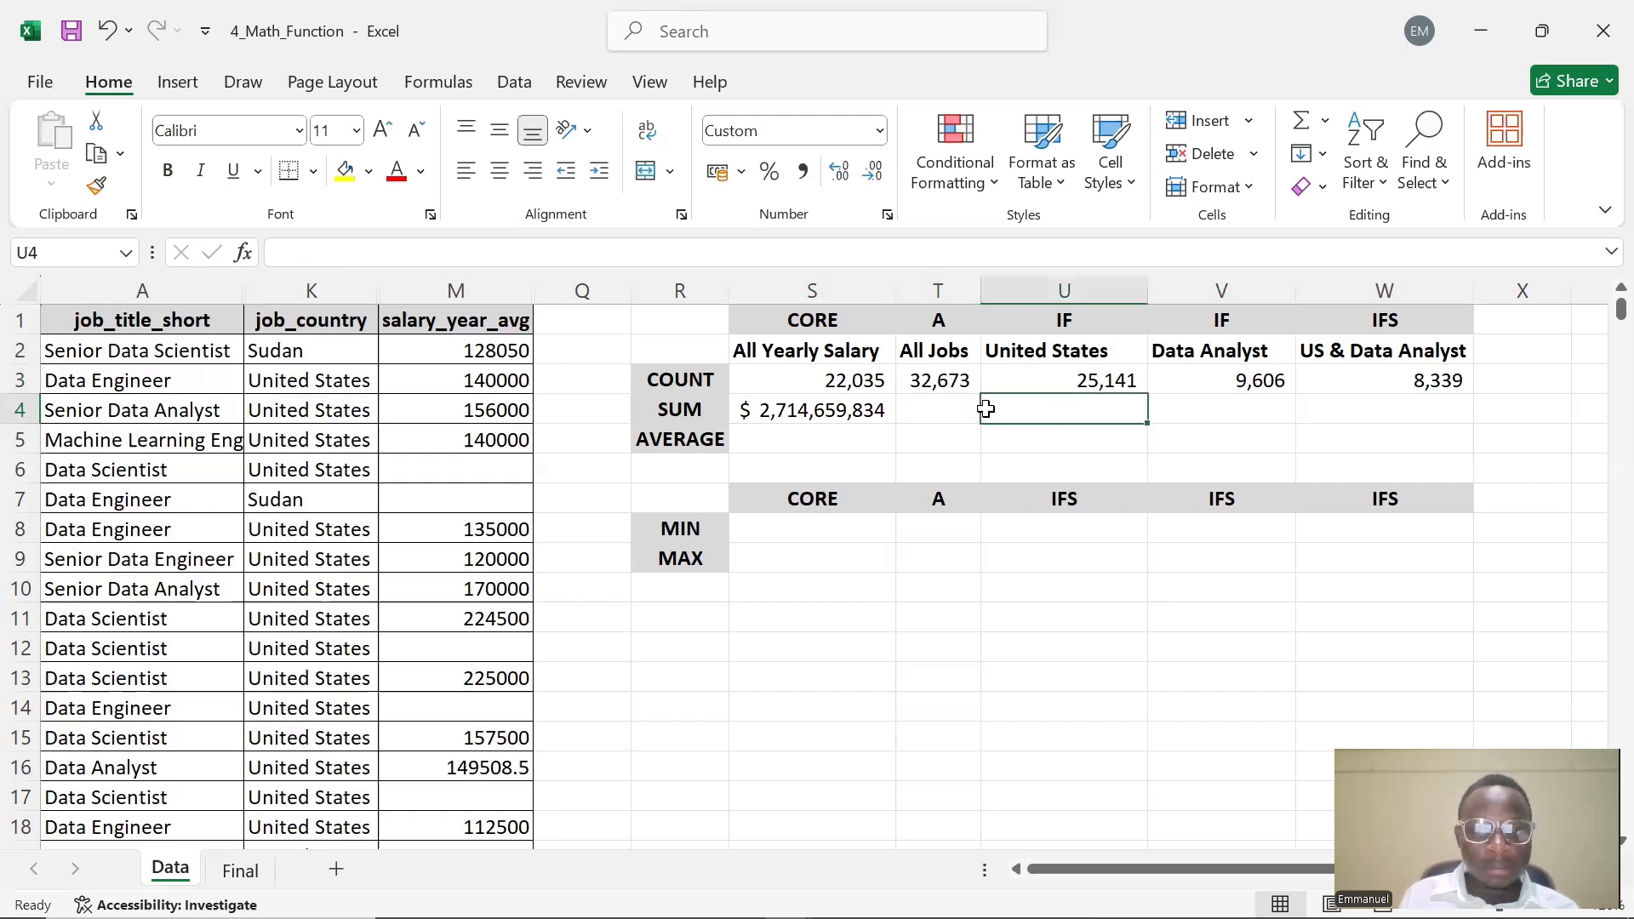
click(809, 416)
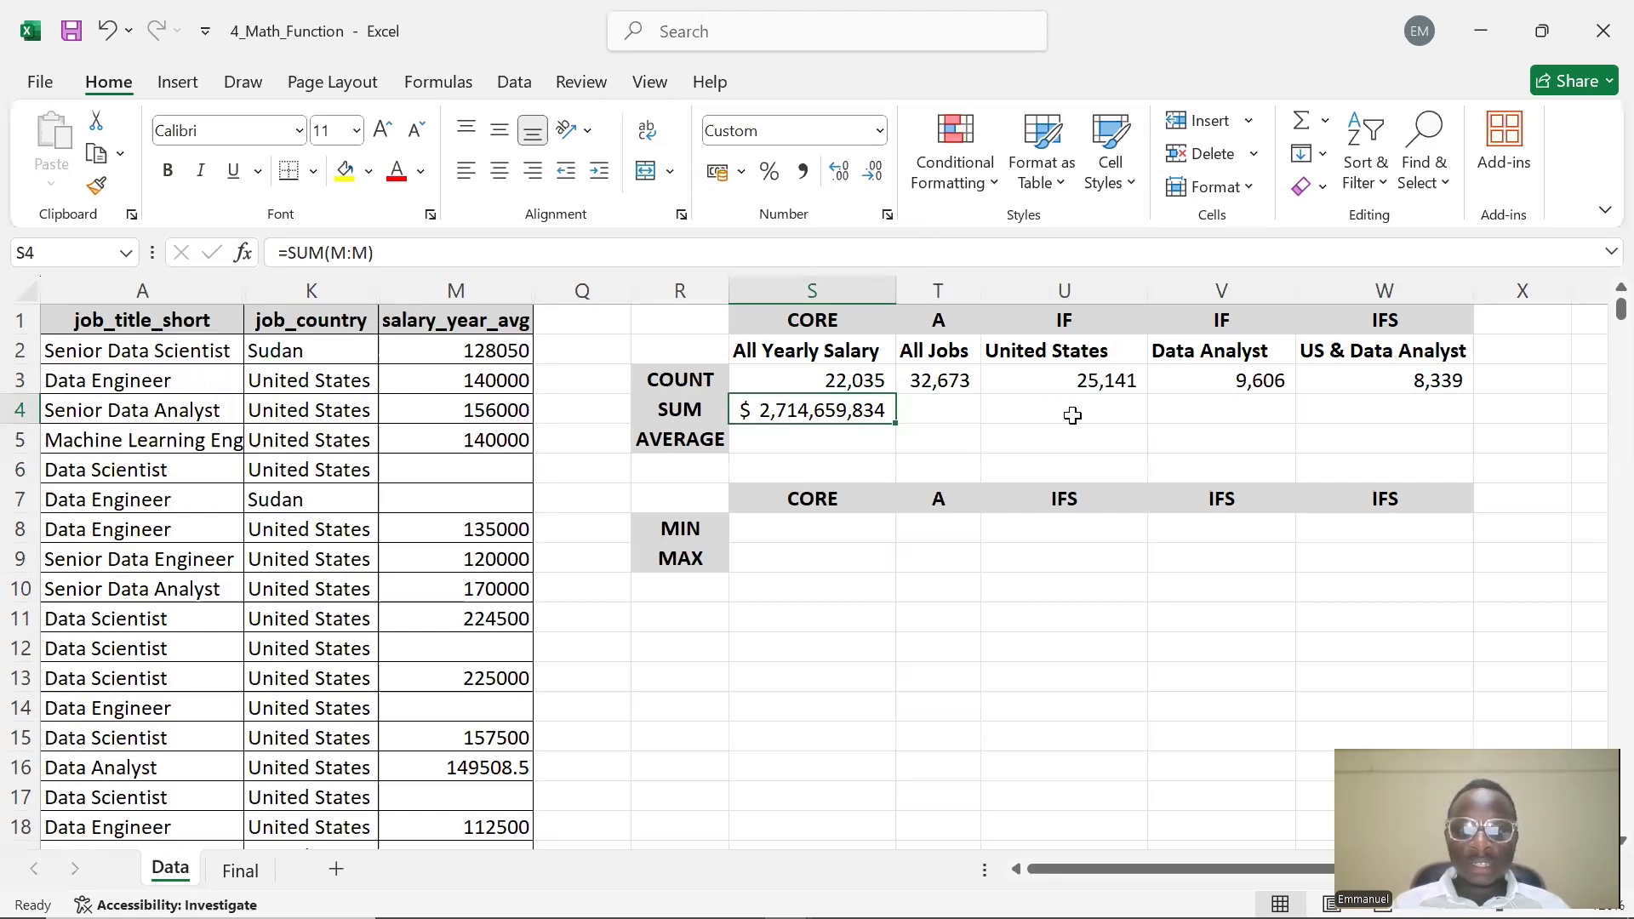
key(F2)
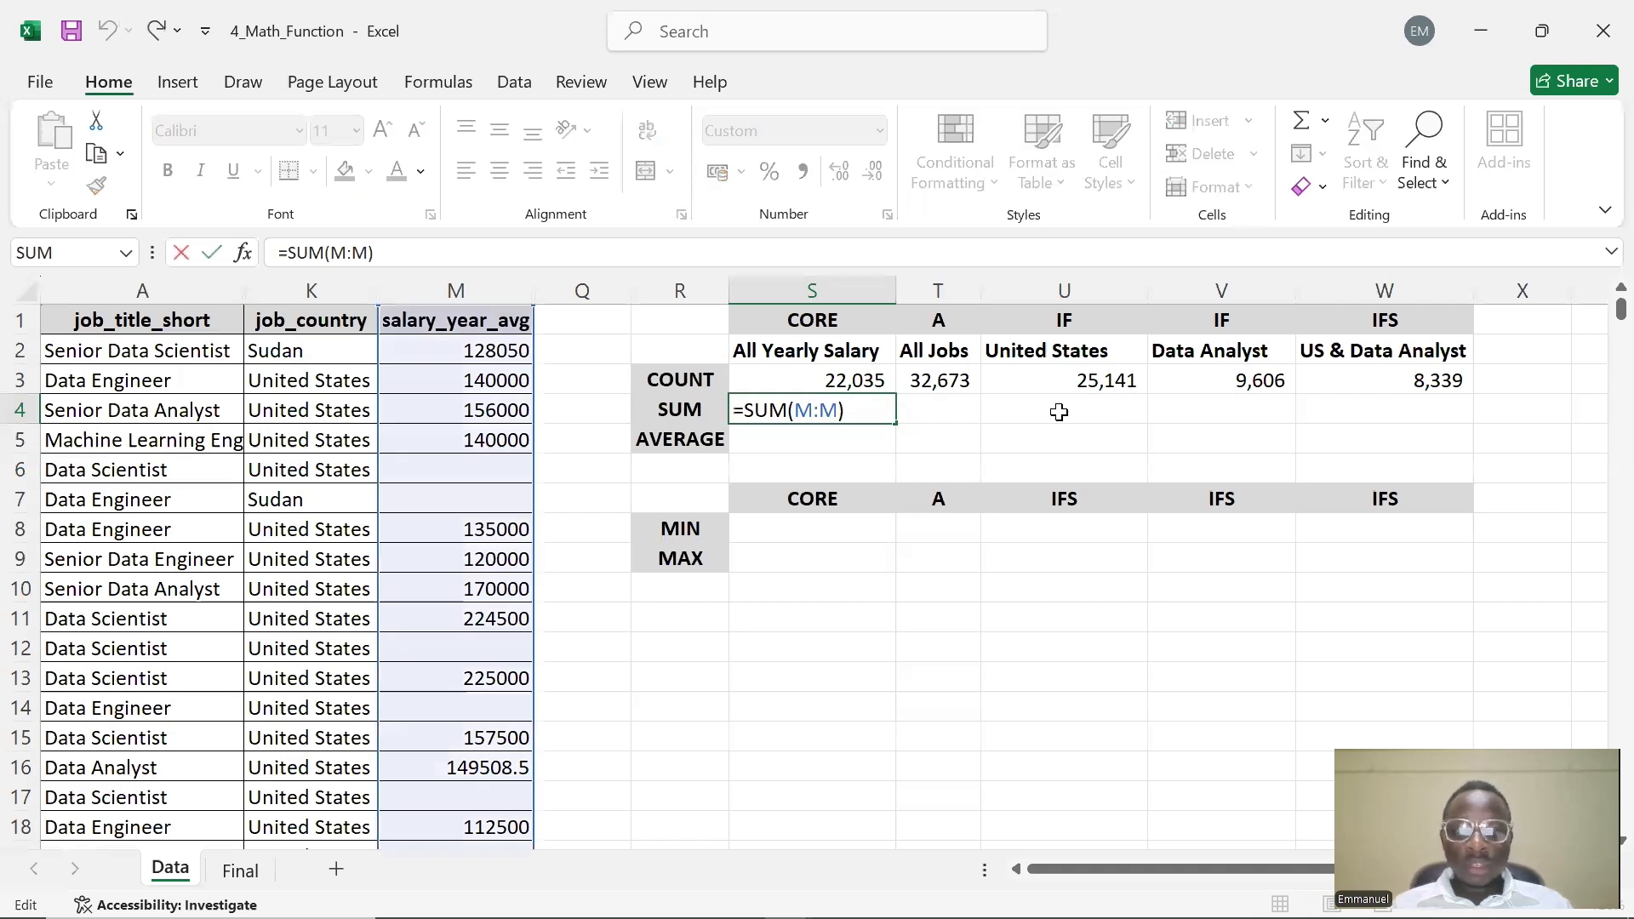
key(Return)
Begin a SUMIF in U4 with the job_country column as range and the United States header as absolute criteria $U$2
click(1059, 412)
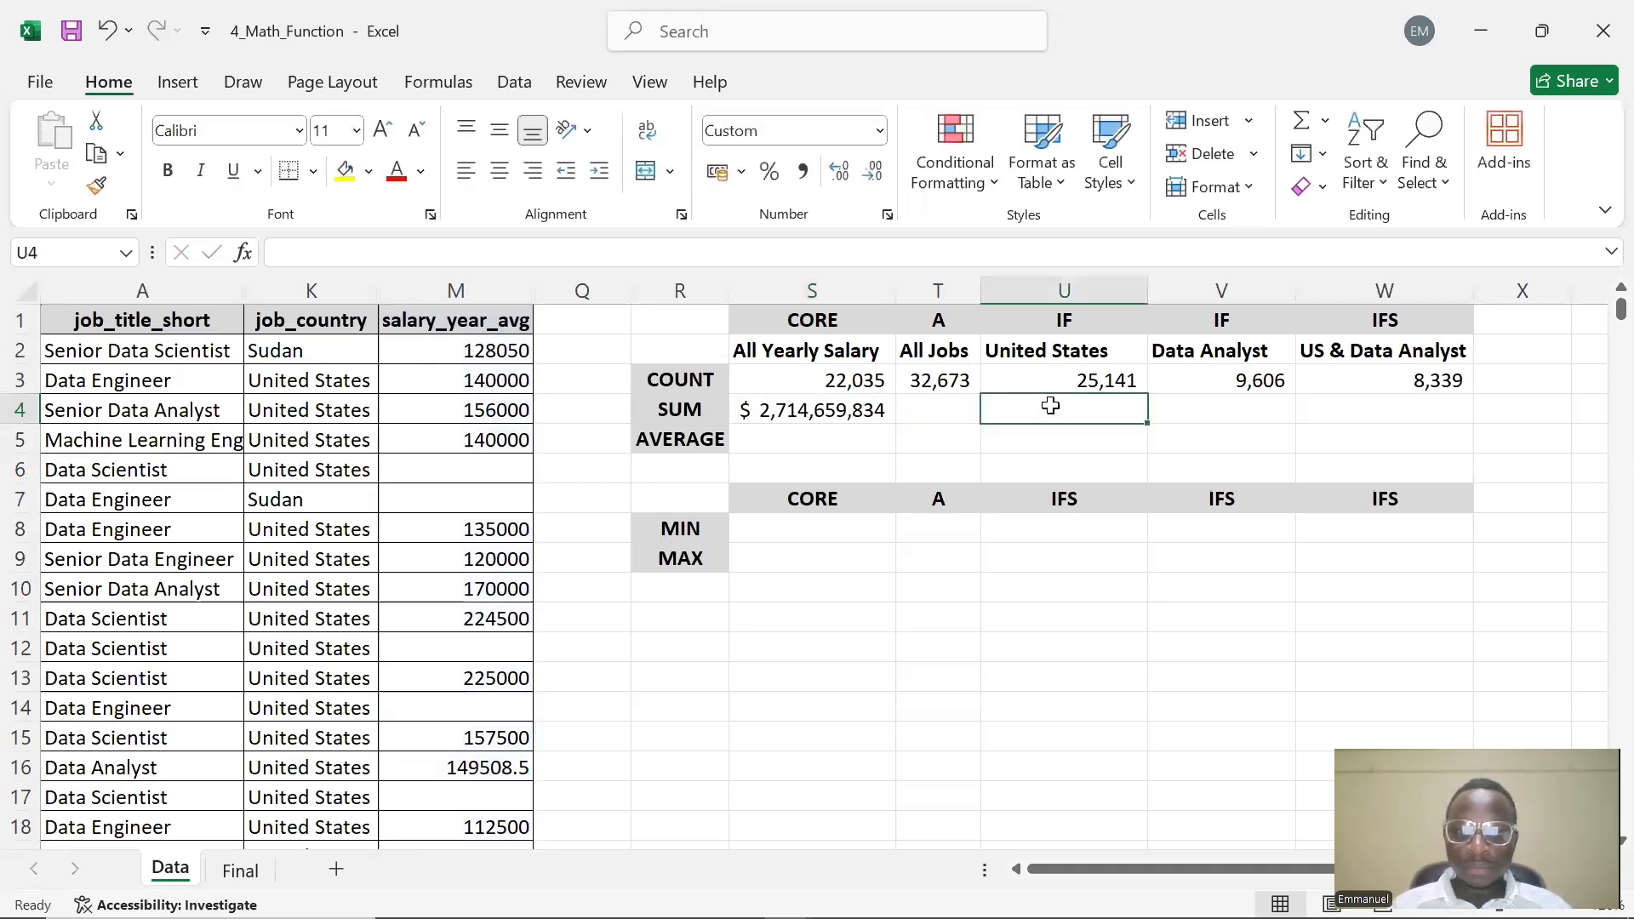
double_click(1052, 408)
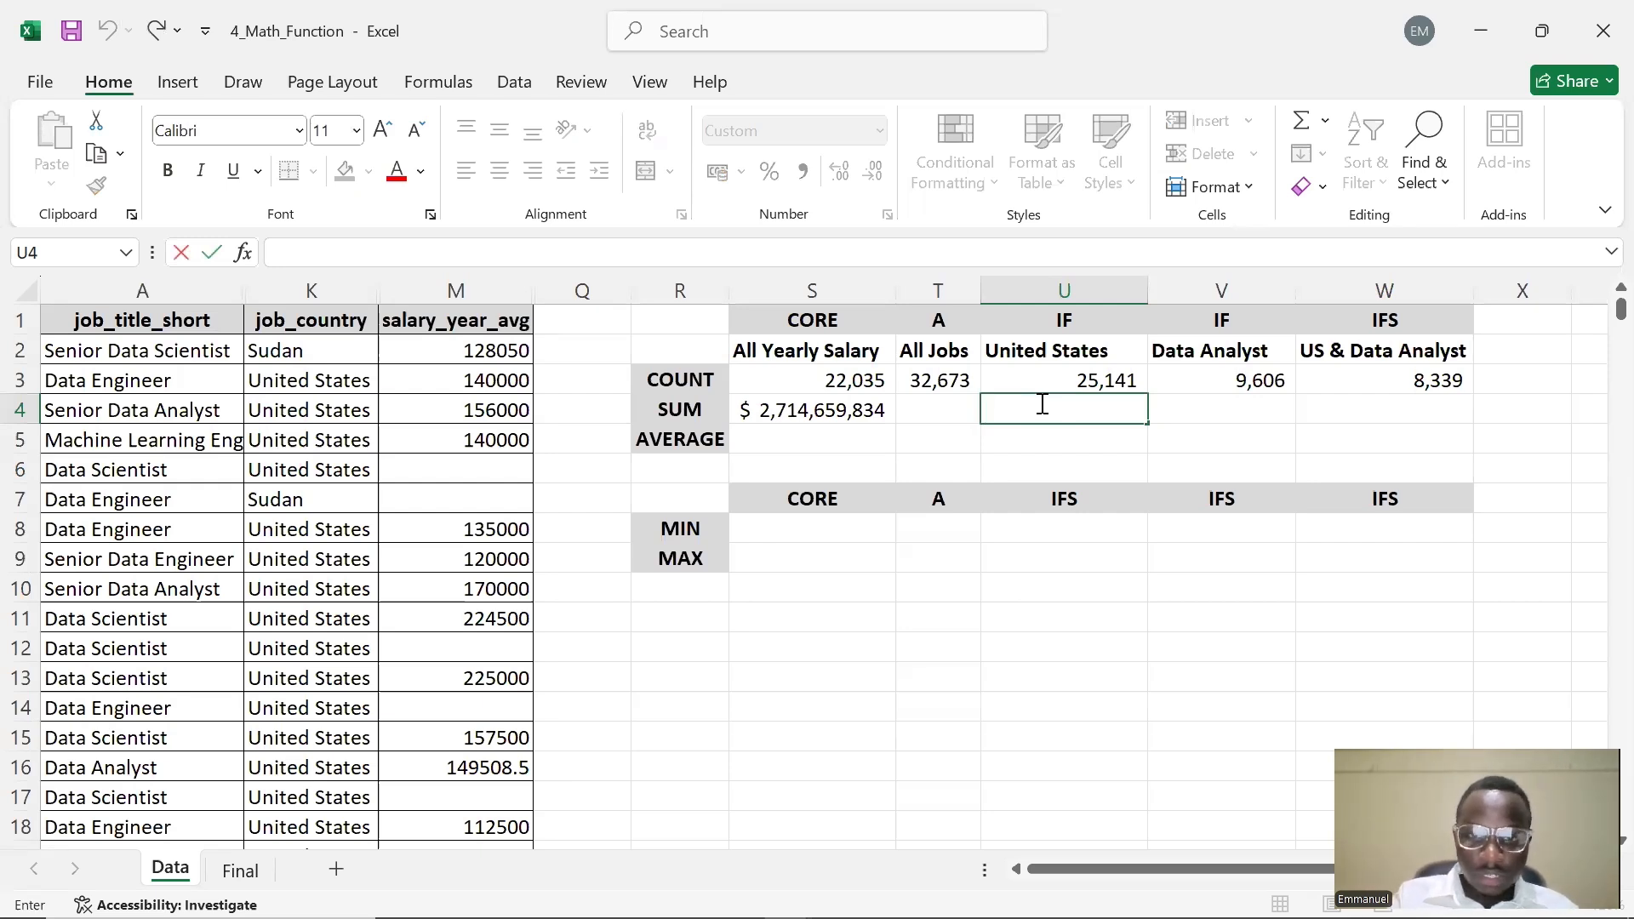
text(=SUM)
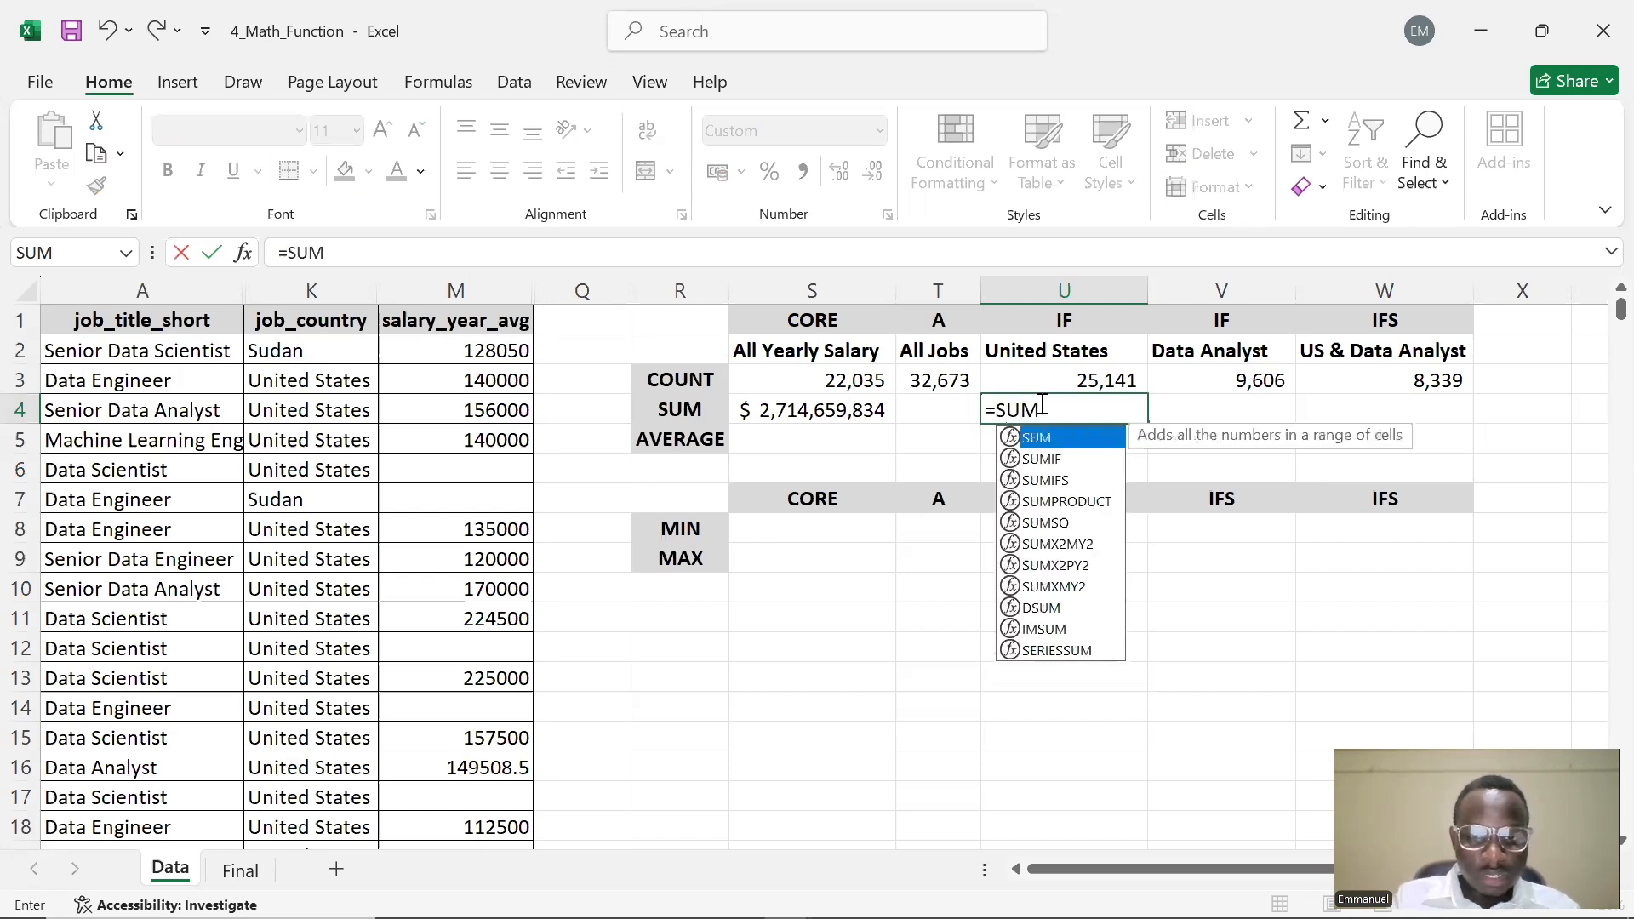
text(IF)
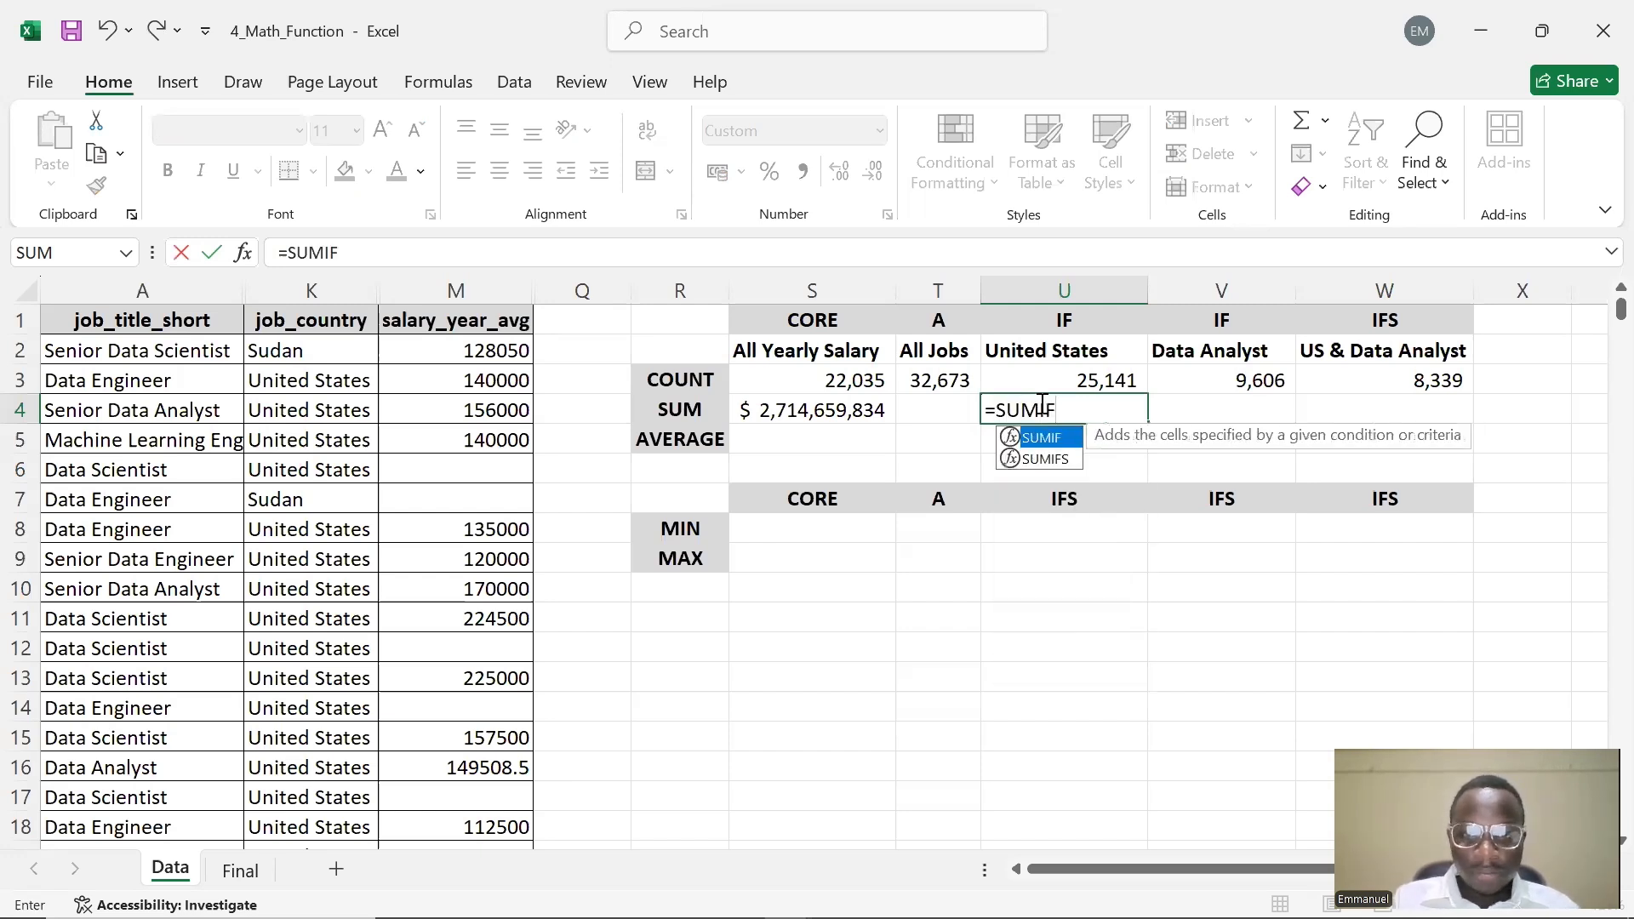
text(()
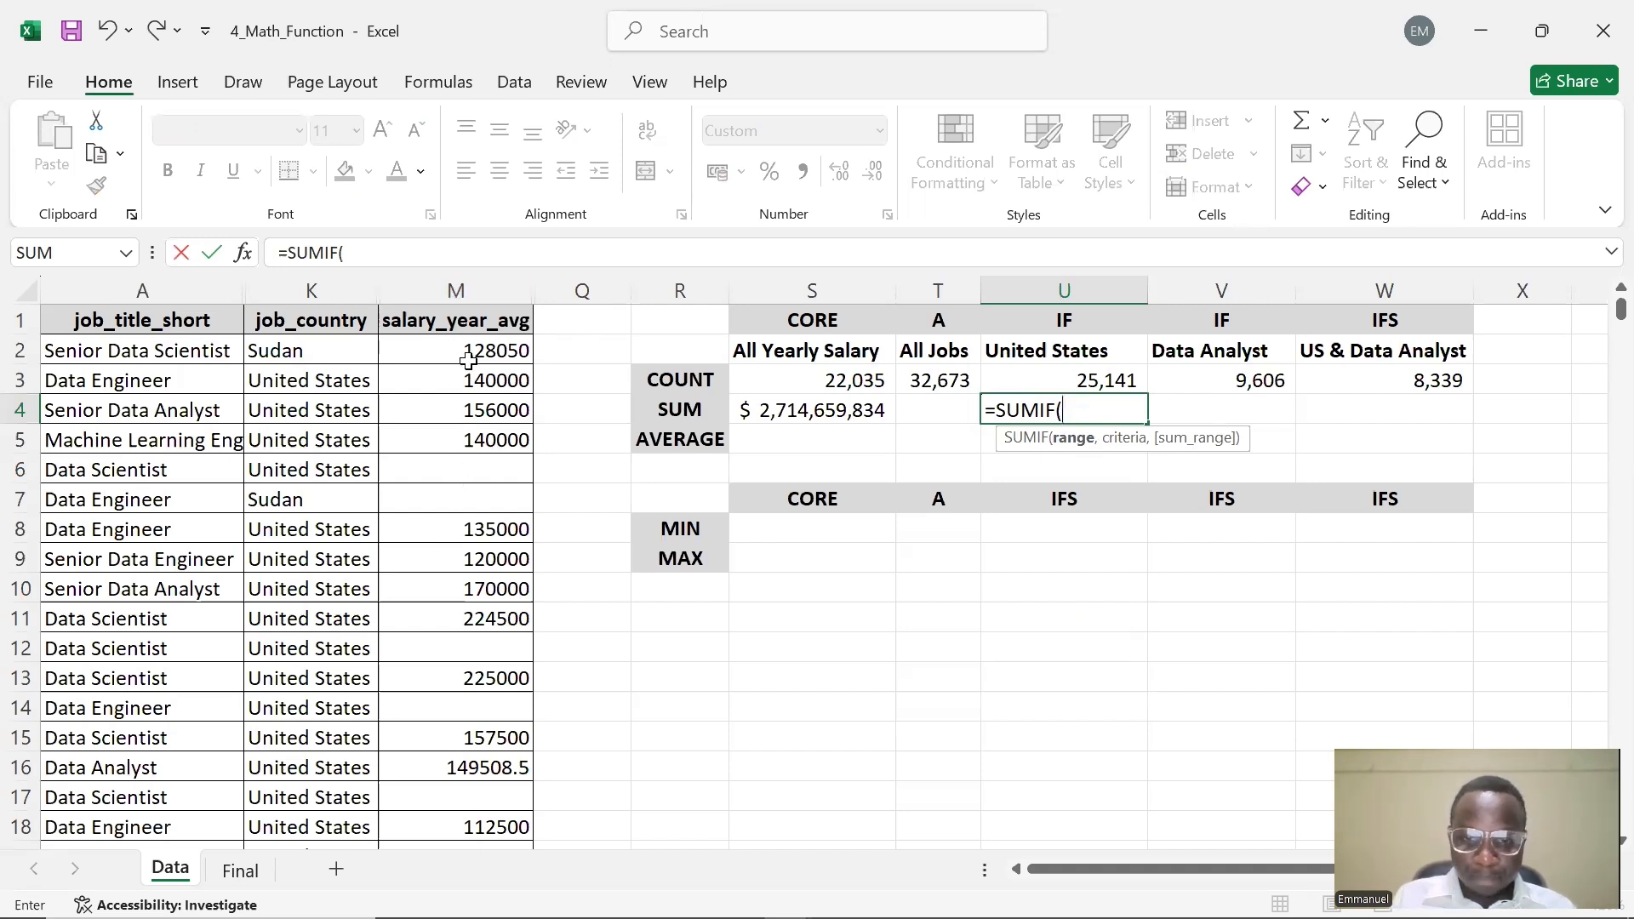
text(M)
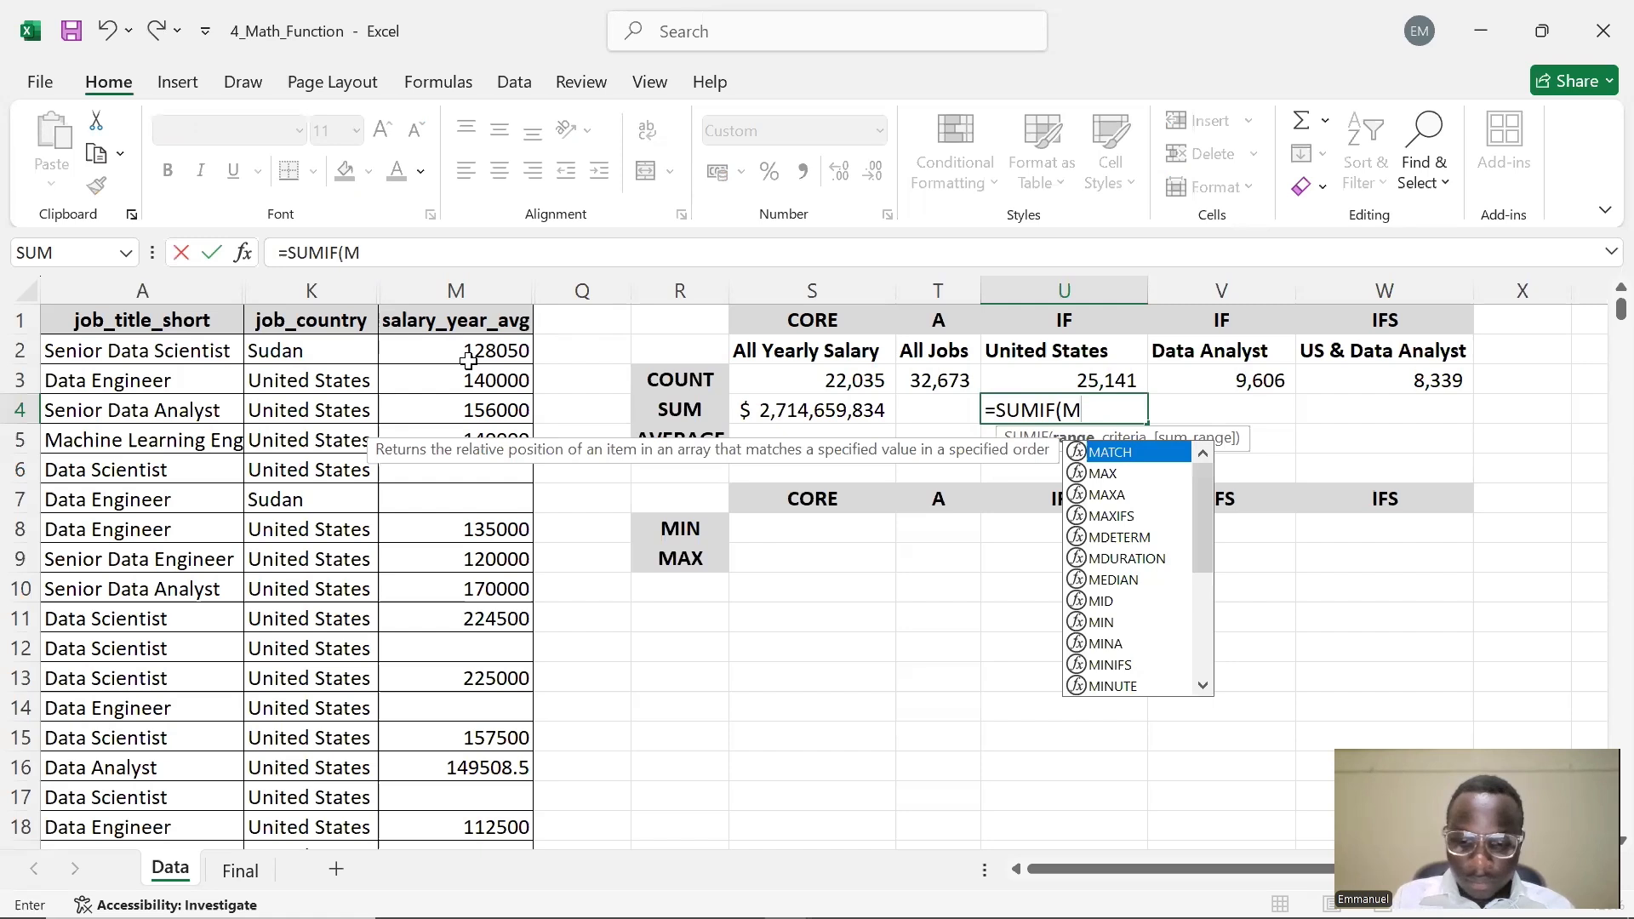
text(:M,)
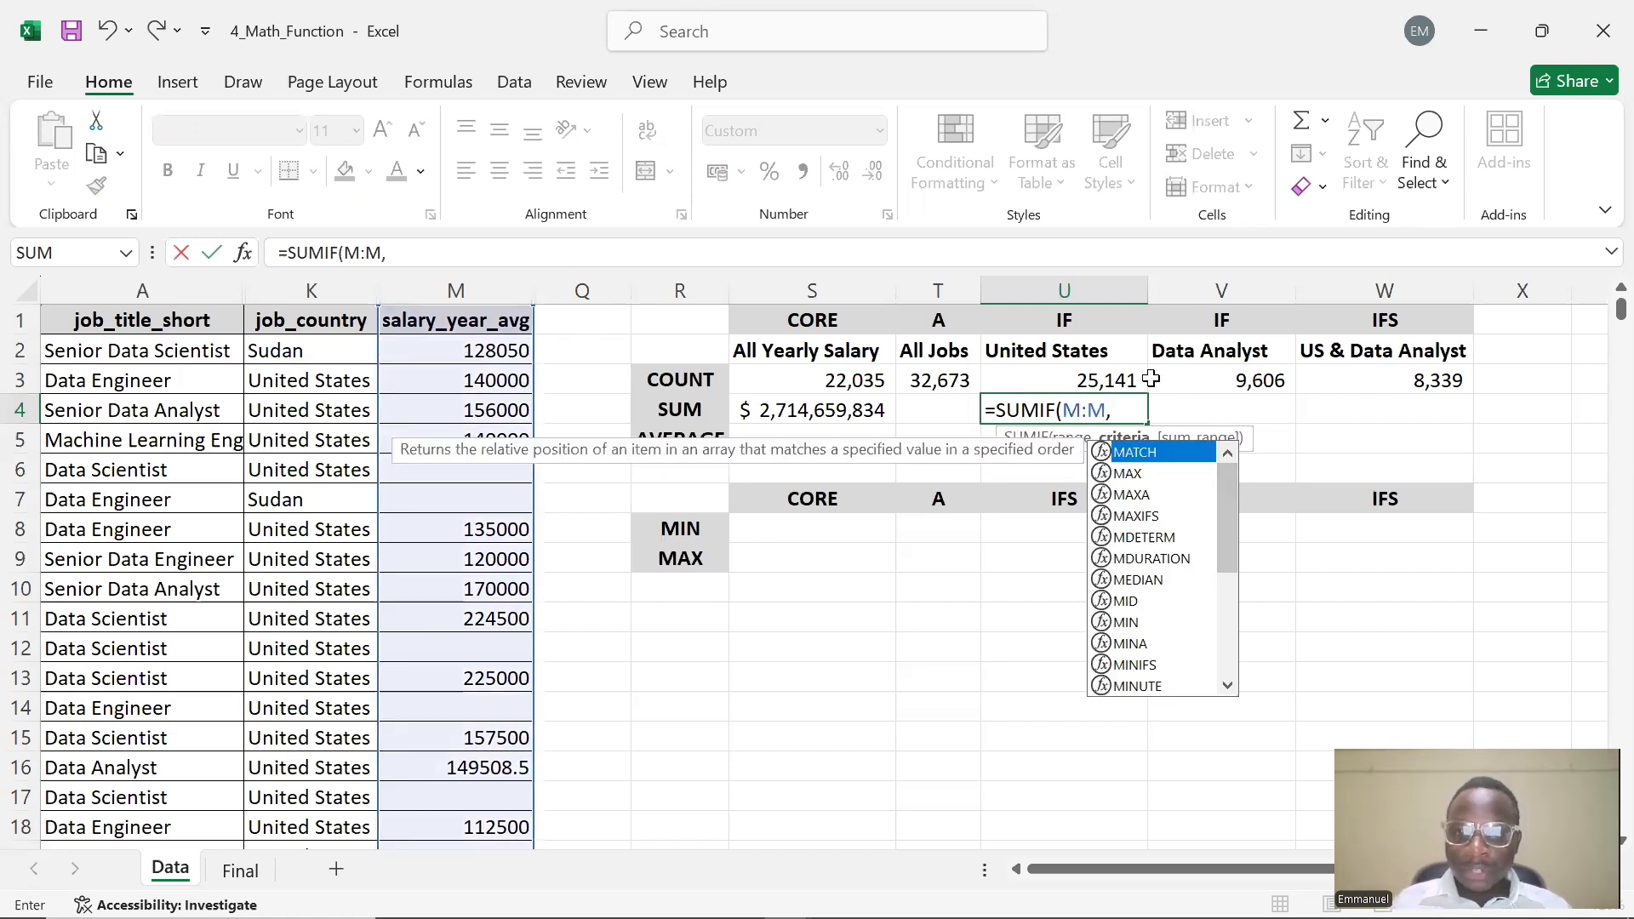
click(1067, 349)
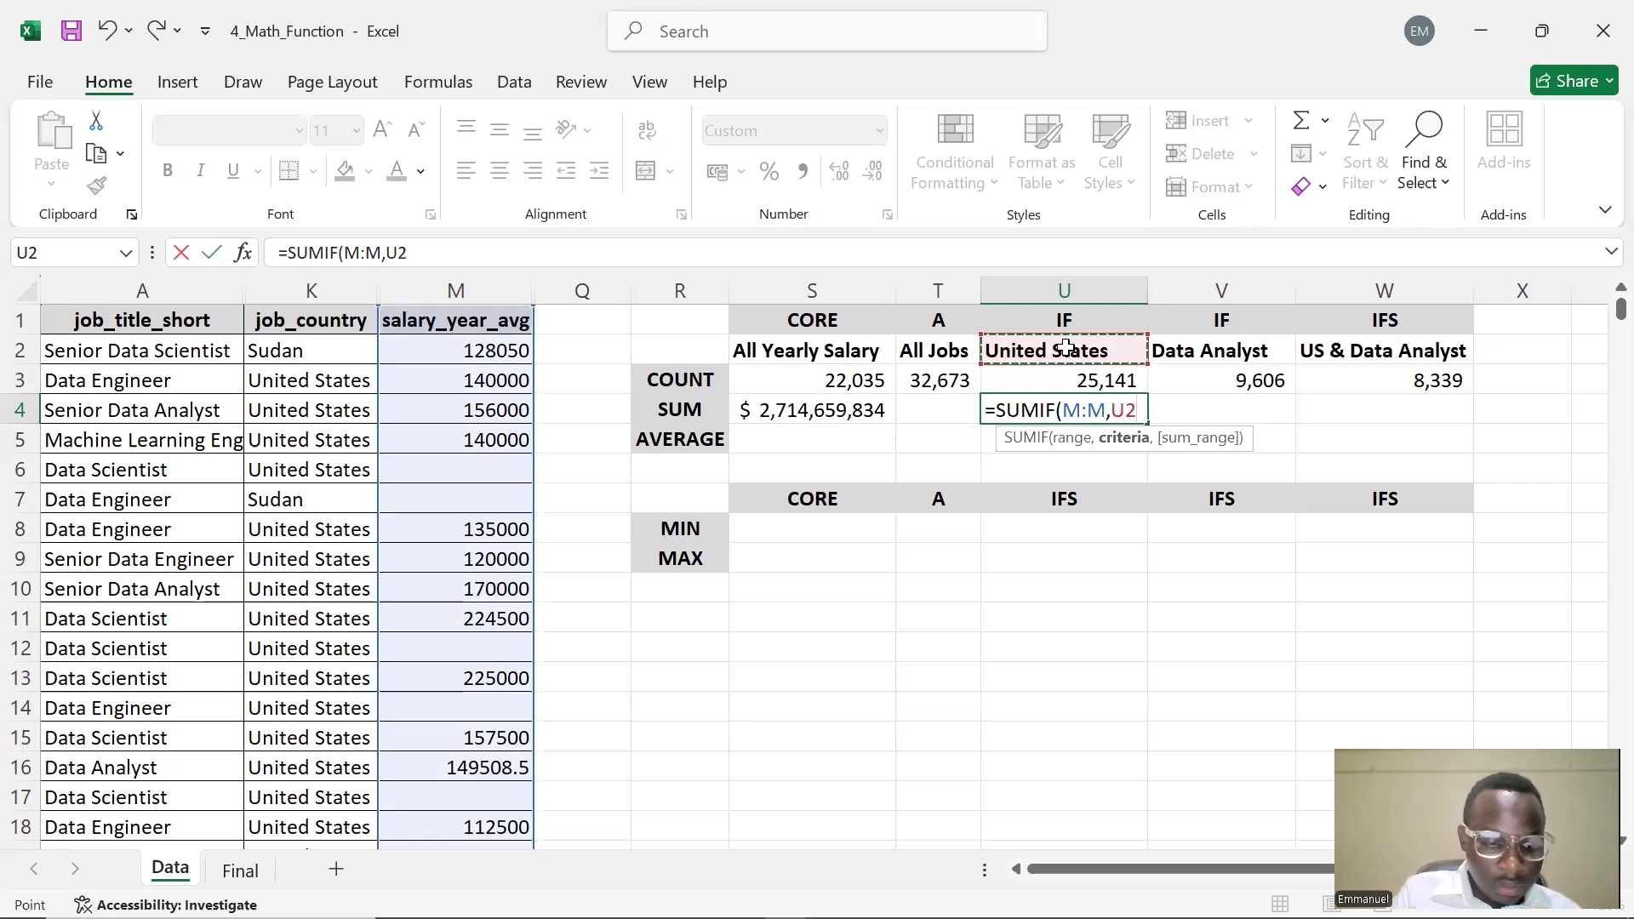
key(F4)
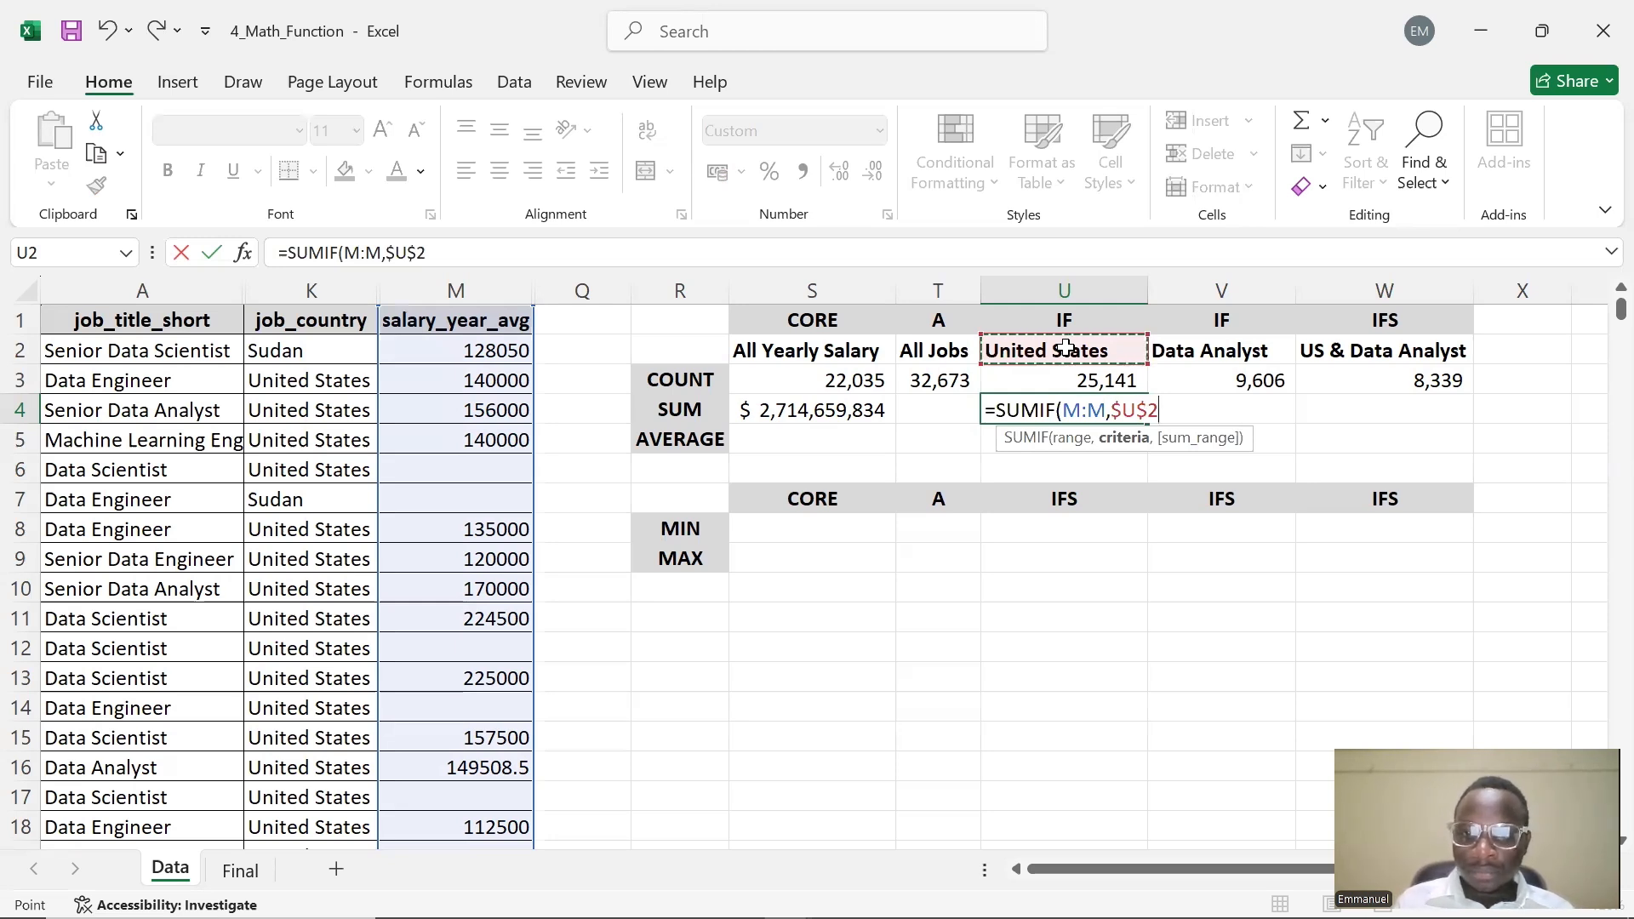
text(,)
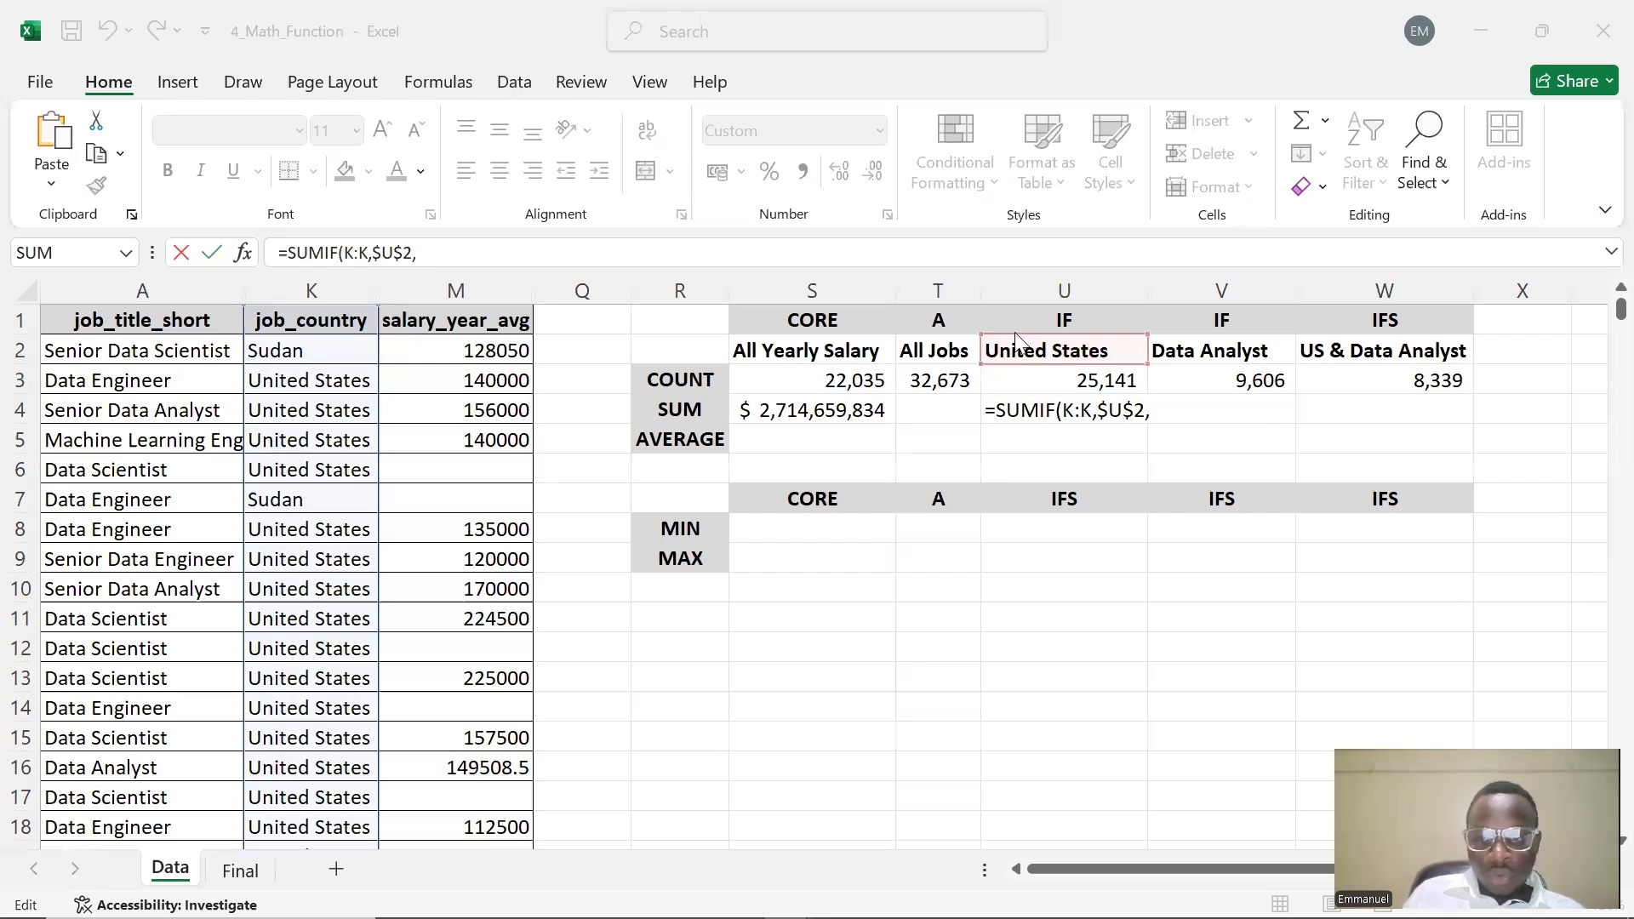
Complete U4 as =SUMIF(K:K,$U$2,M:M) using the salary column as the sum range
click(1153, 409)
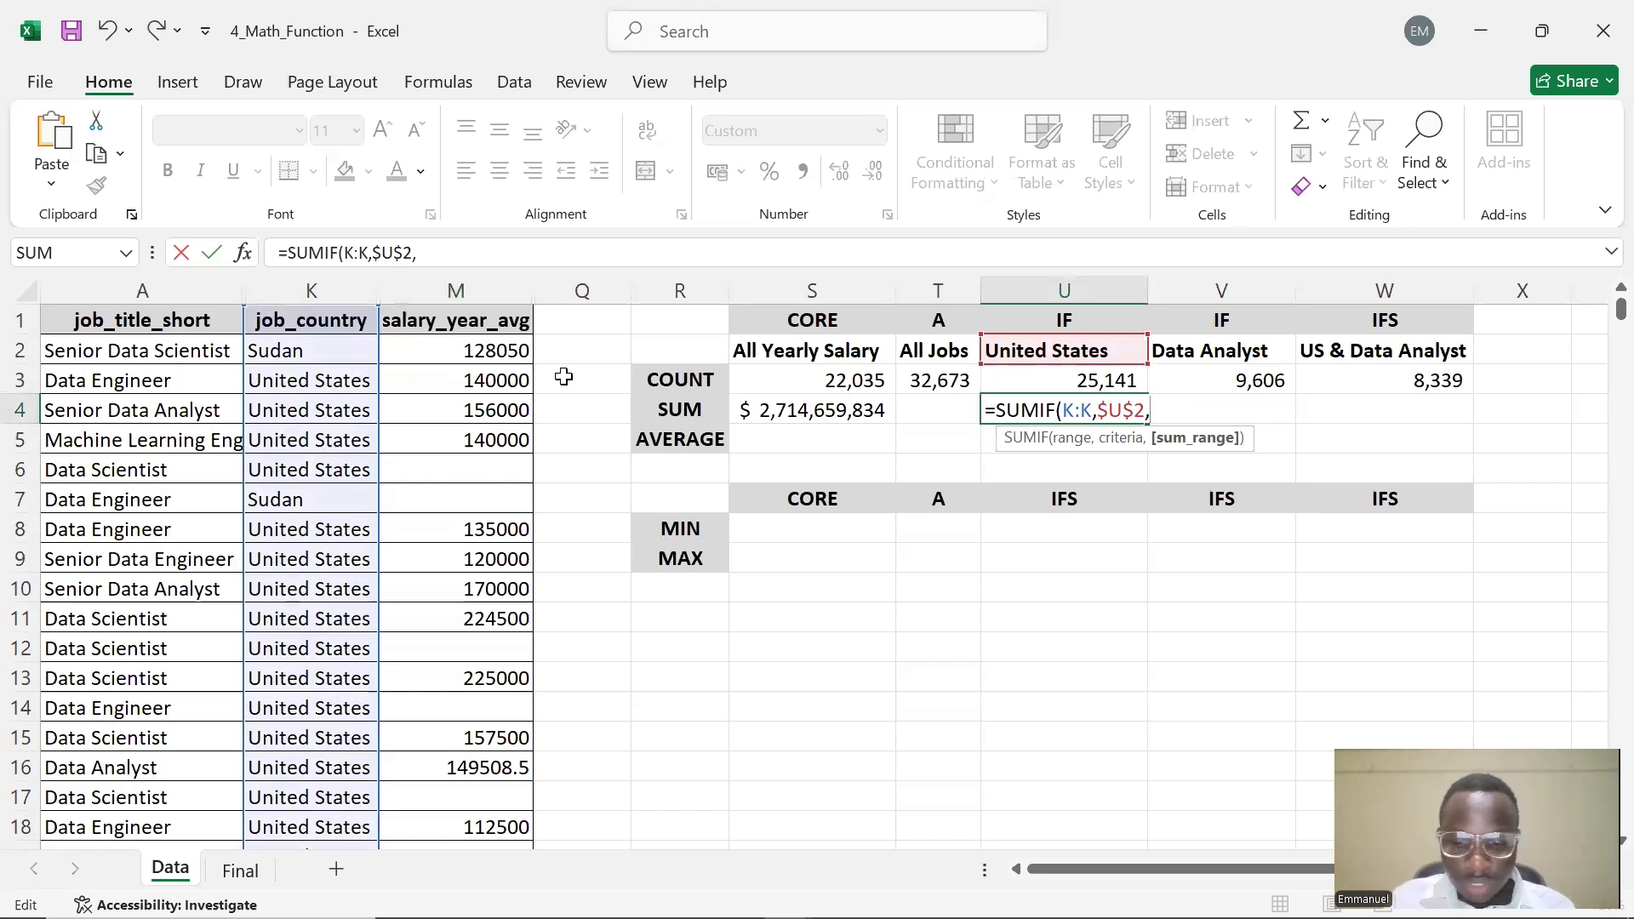
text(M)
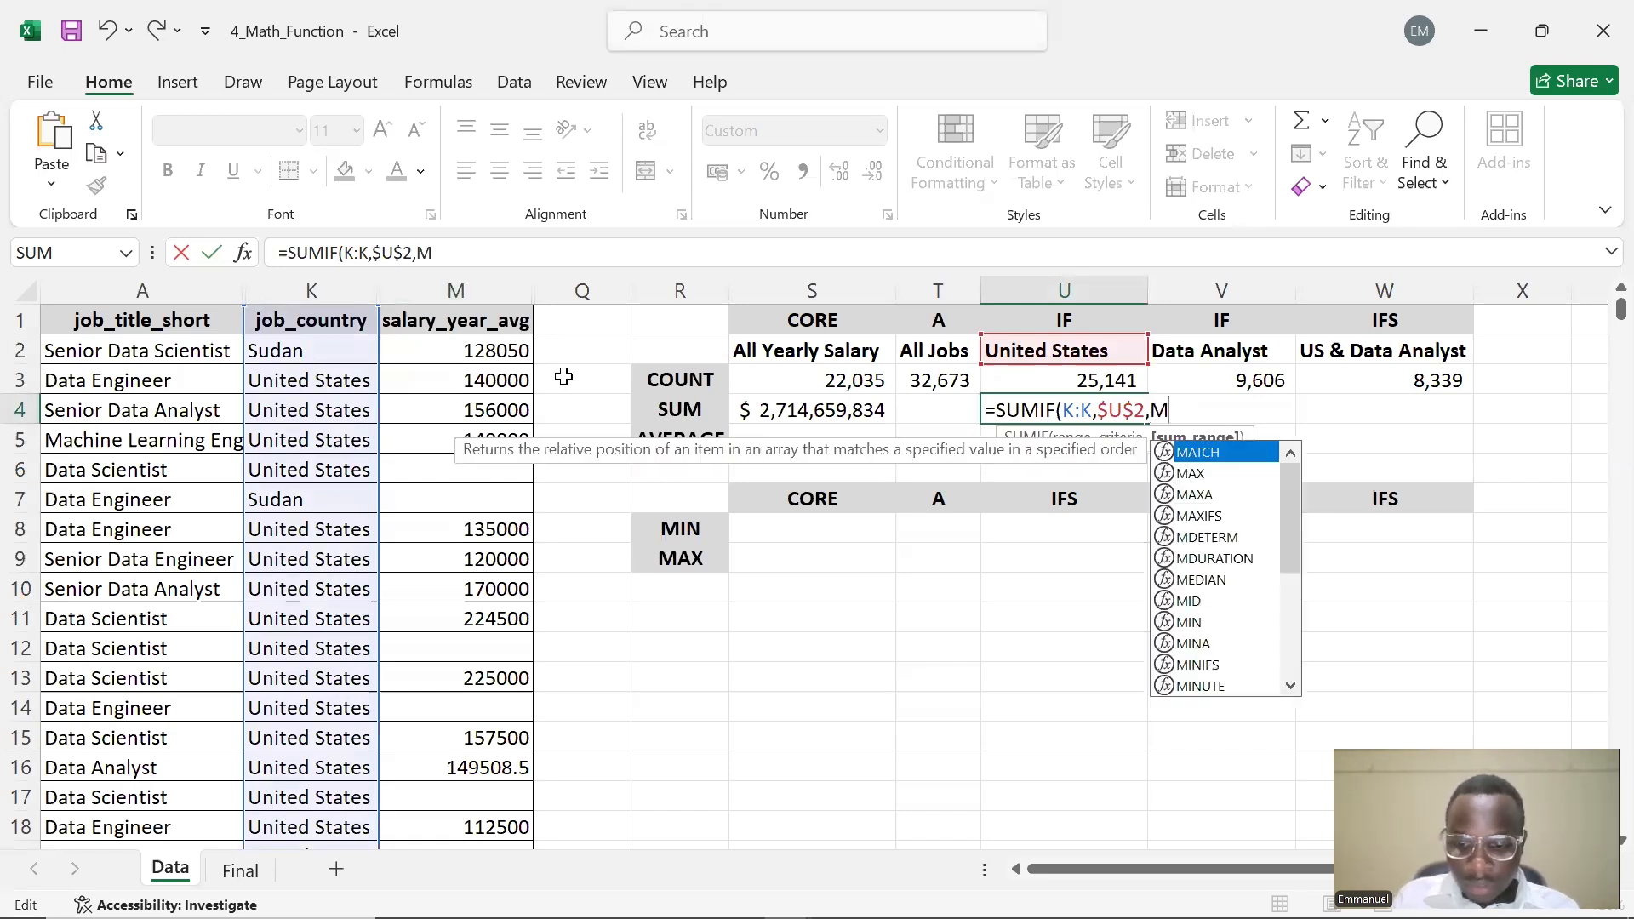
text(:M)
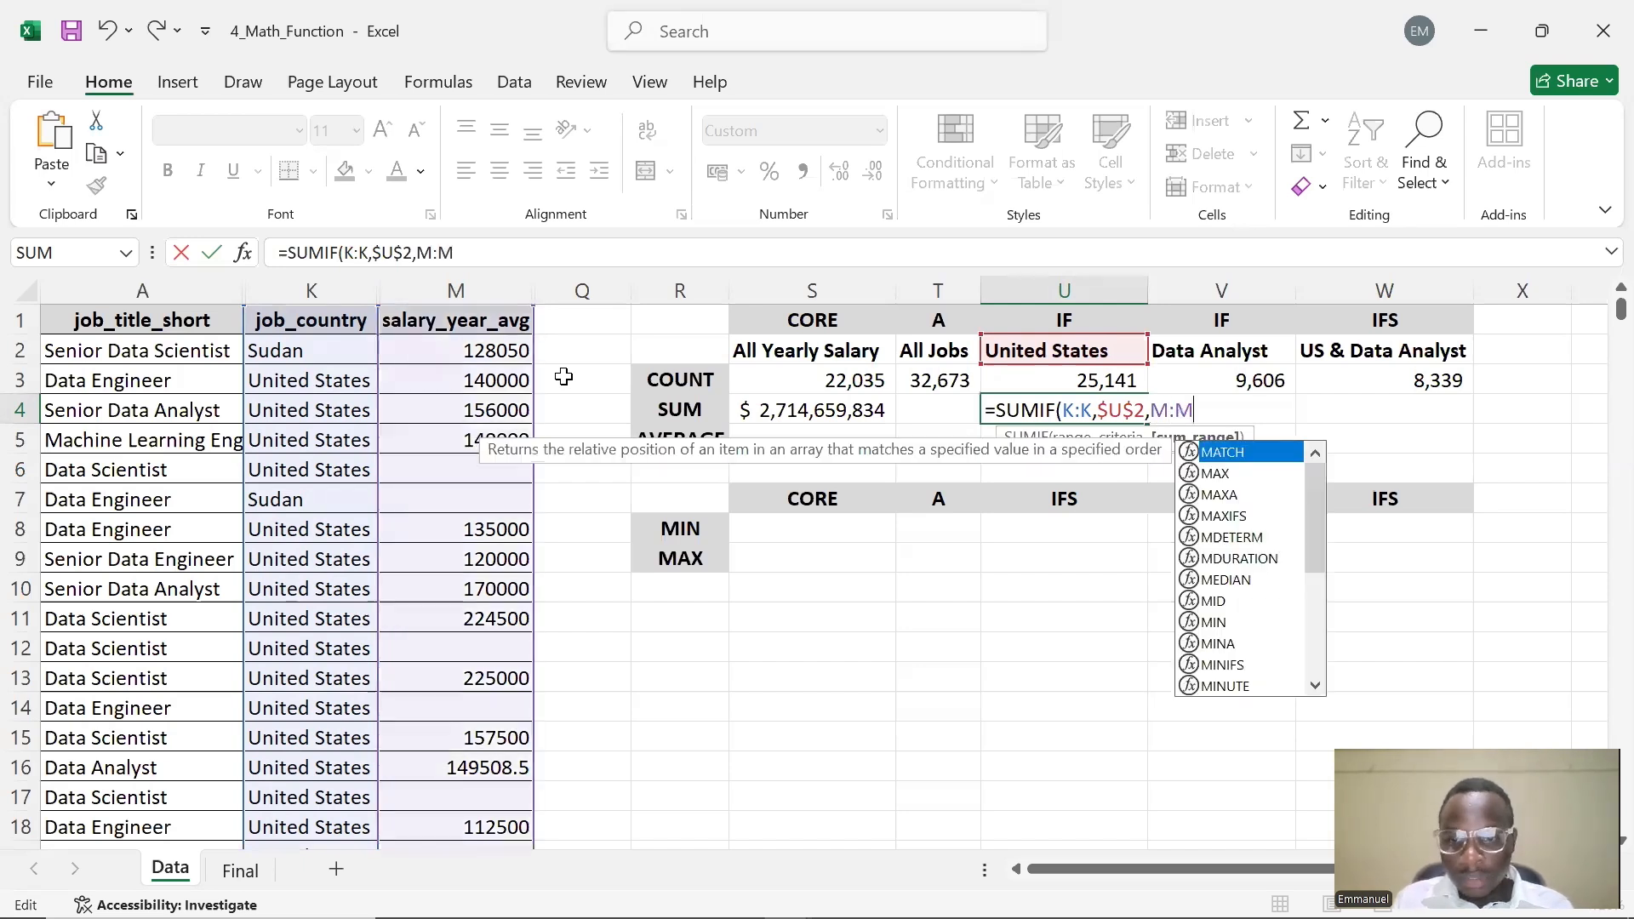
text())
key(Return)
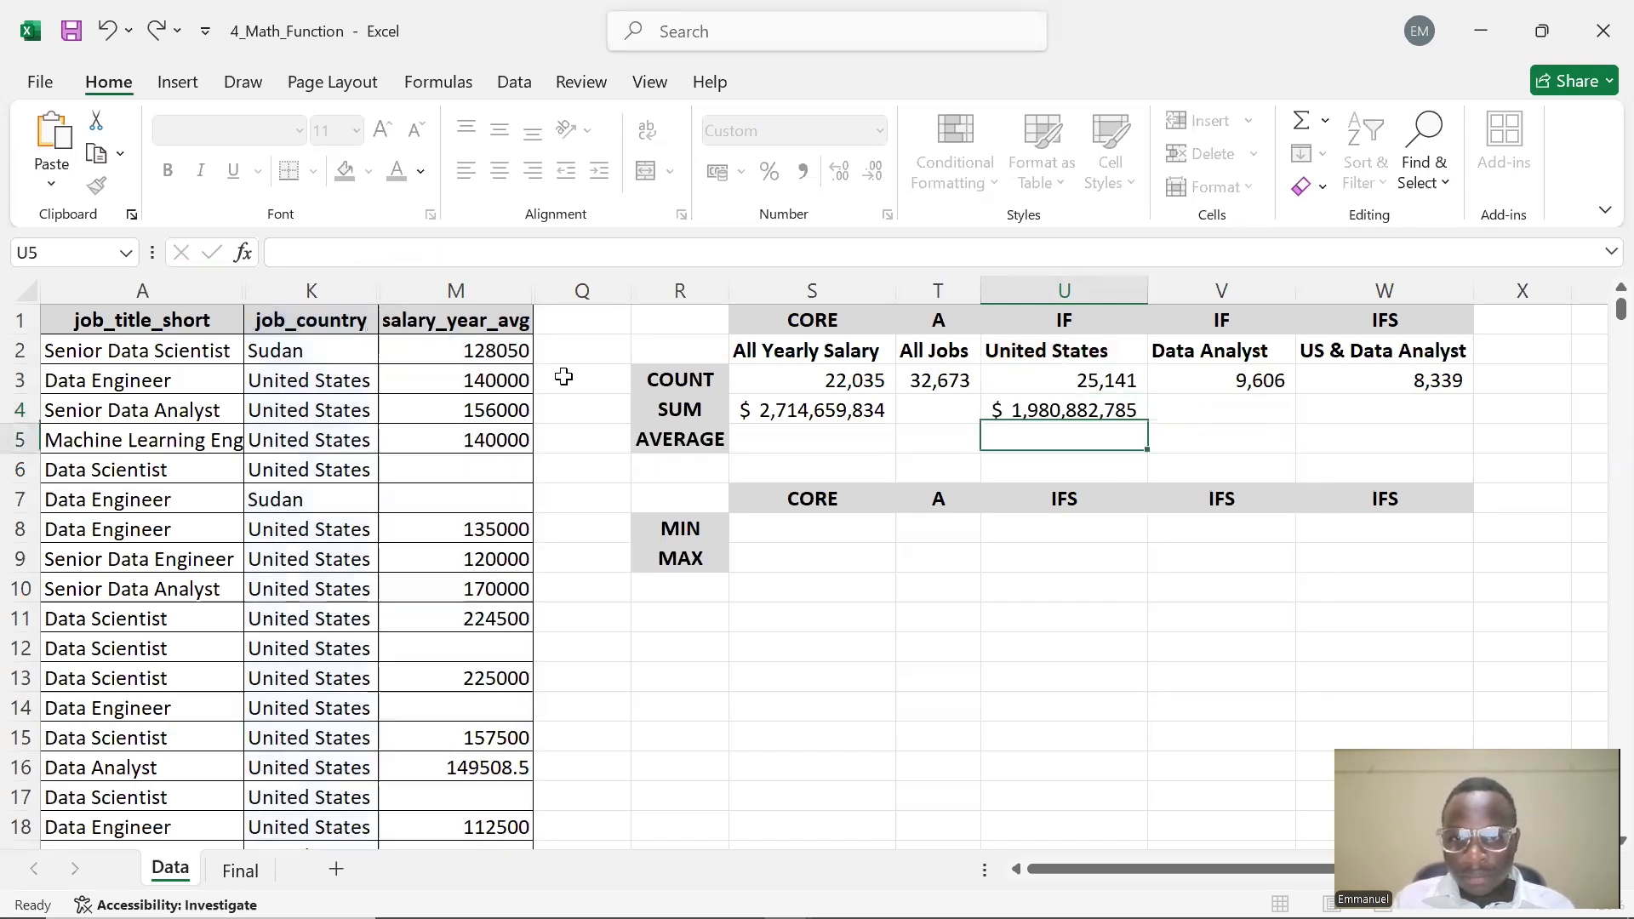
Begin a SUMIF in V4 with the job title column as range and the Data Analyst header as absolute criteria $V$2
click(1103, 409)
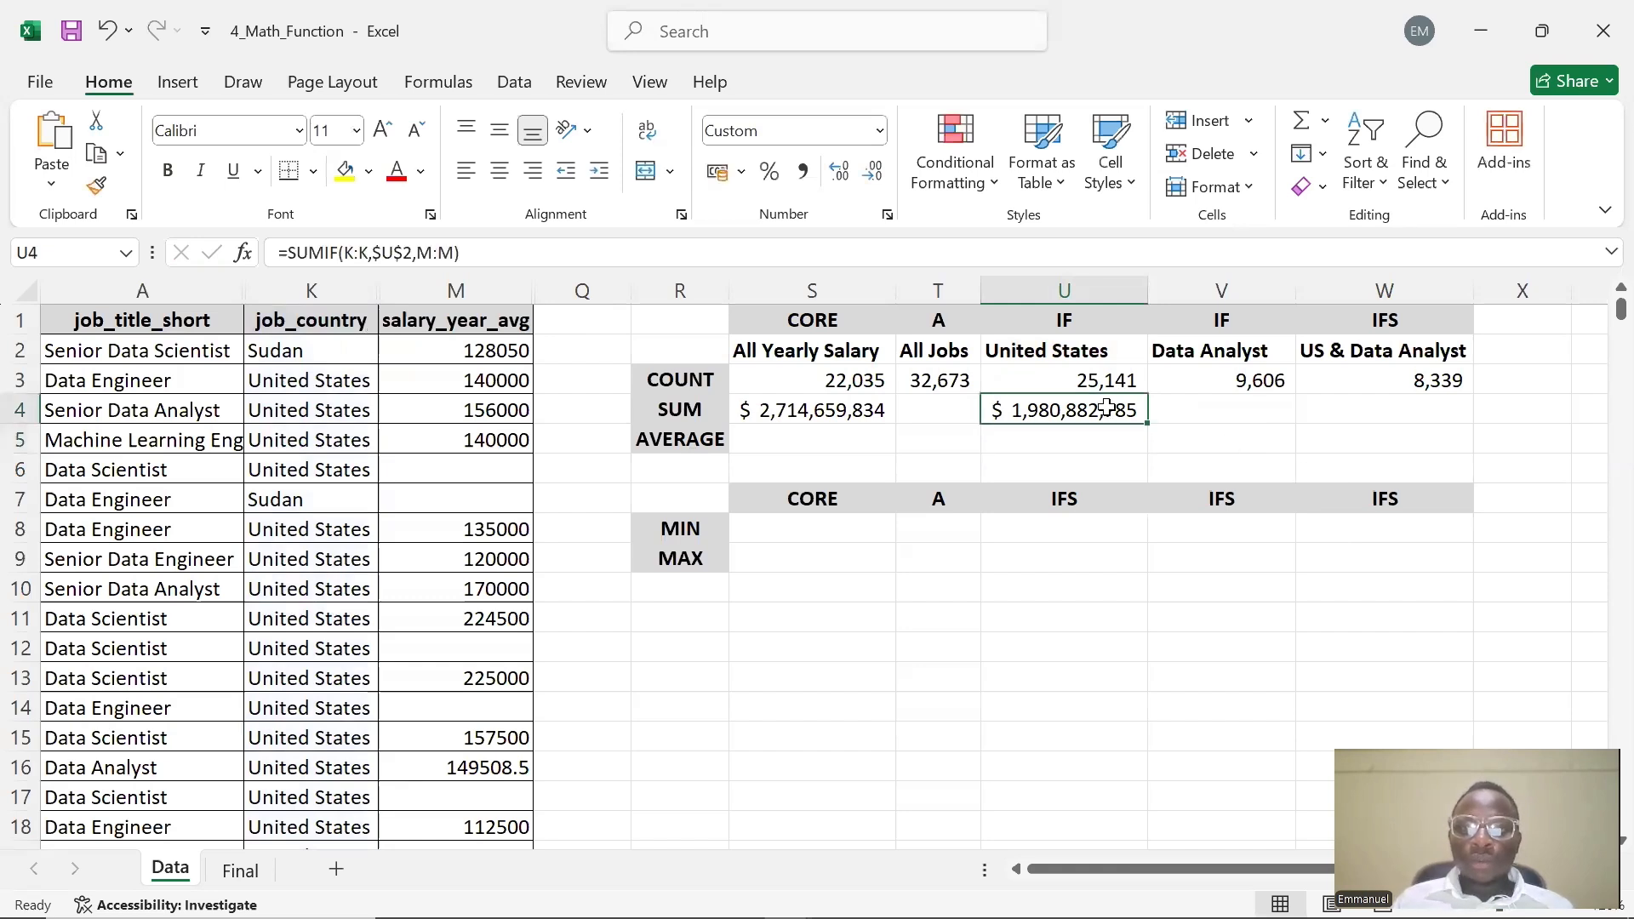
double_click(1236, 408)
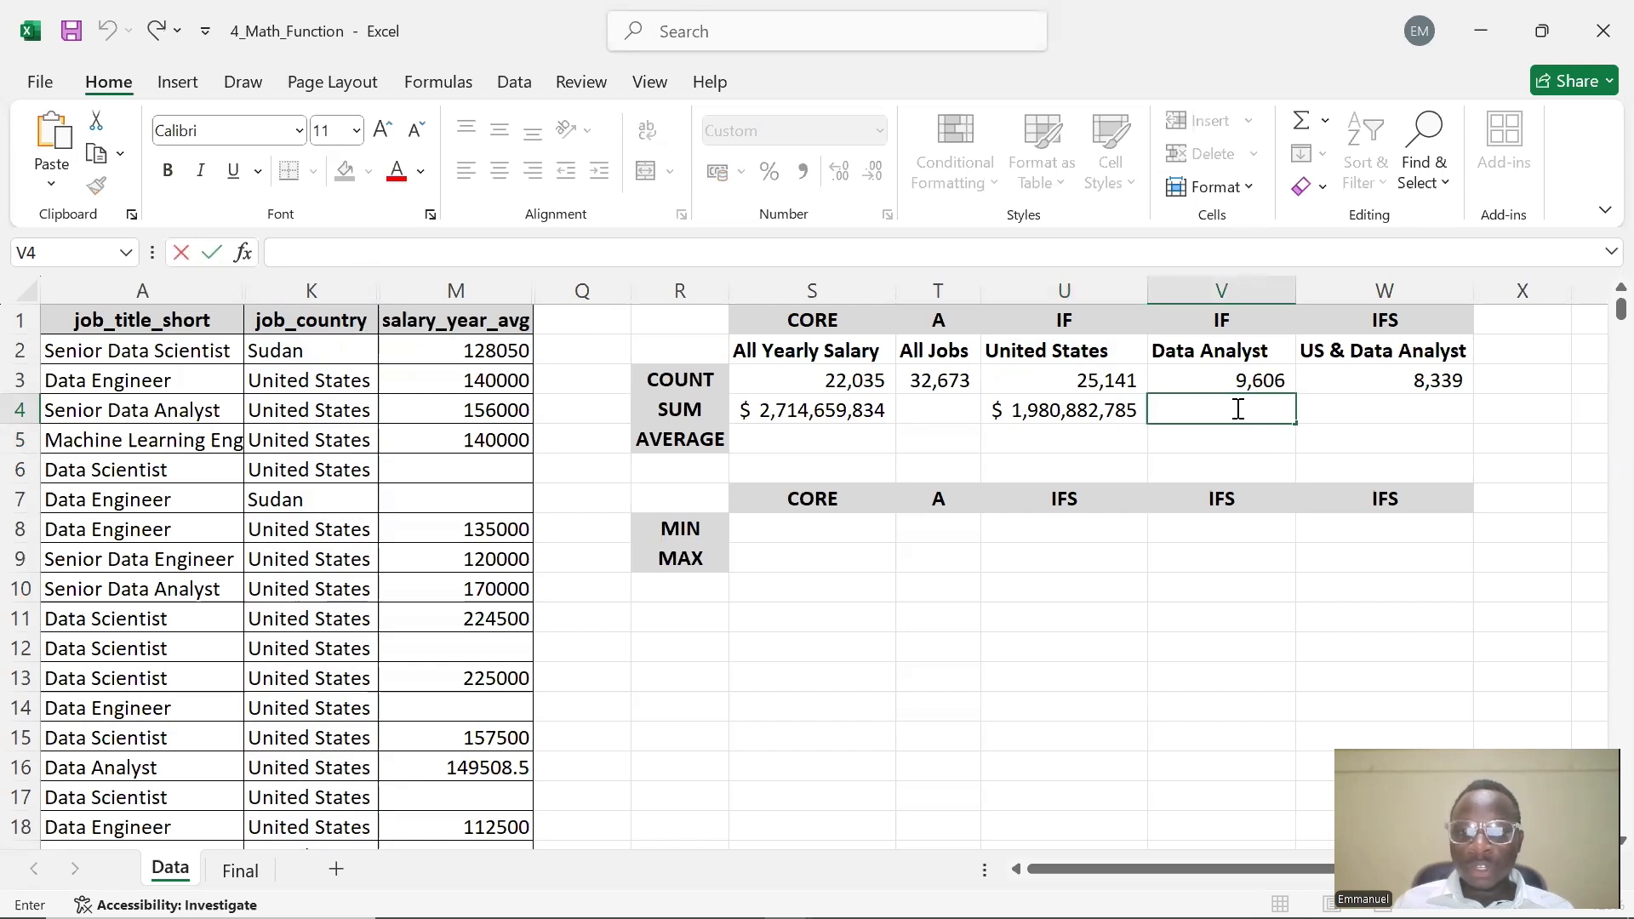
text(=)
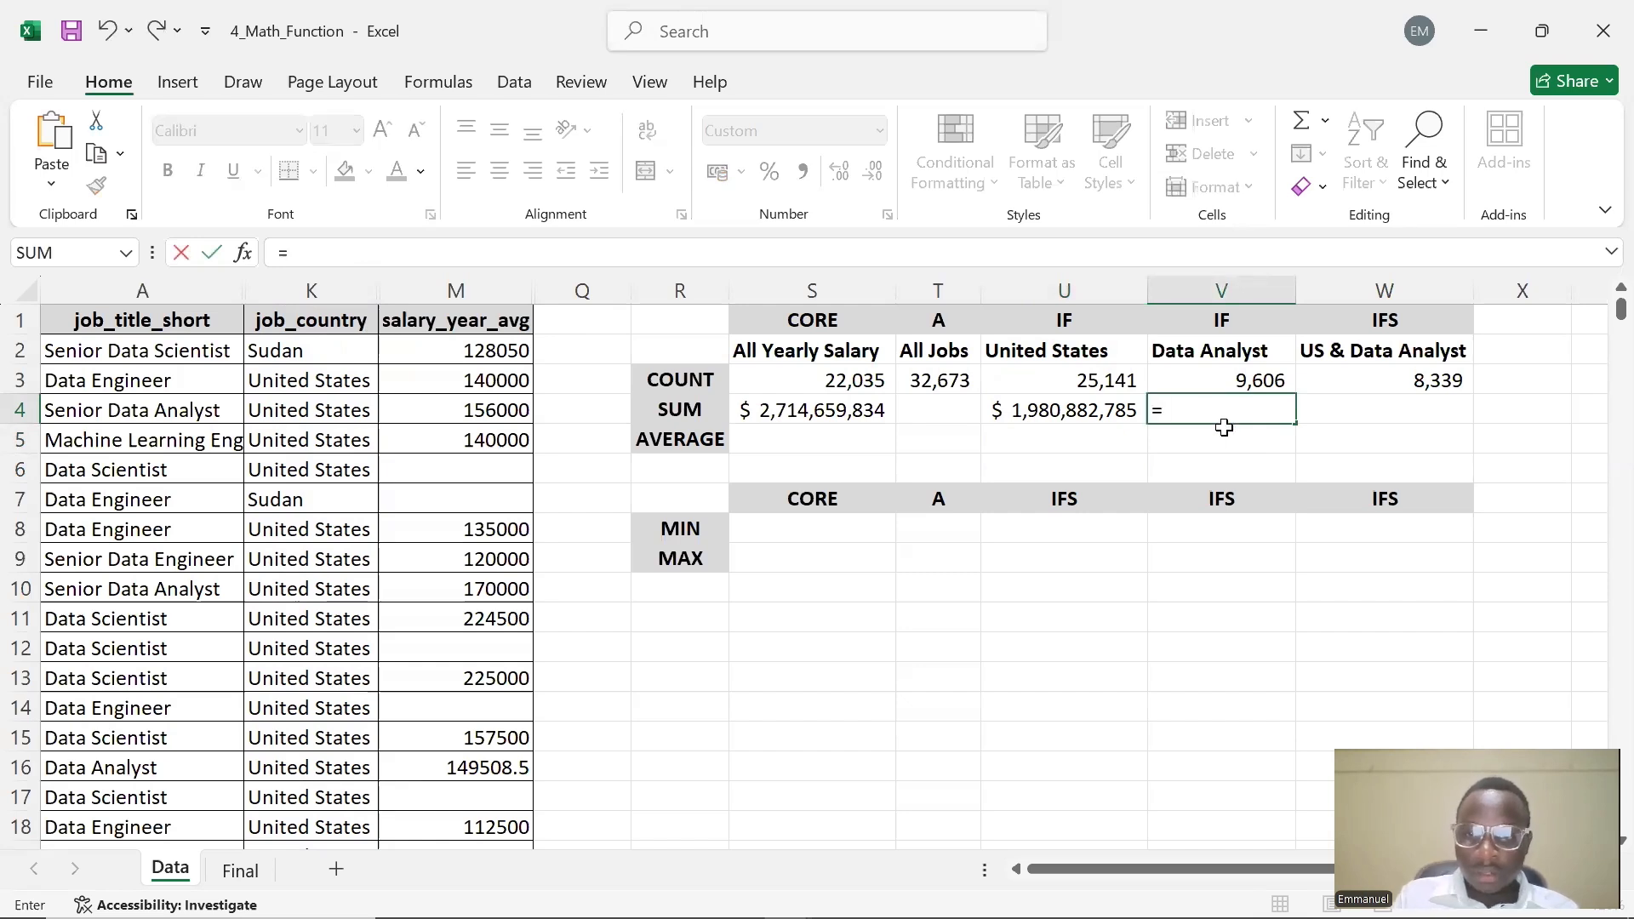
text(SUM)
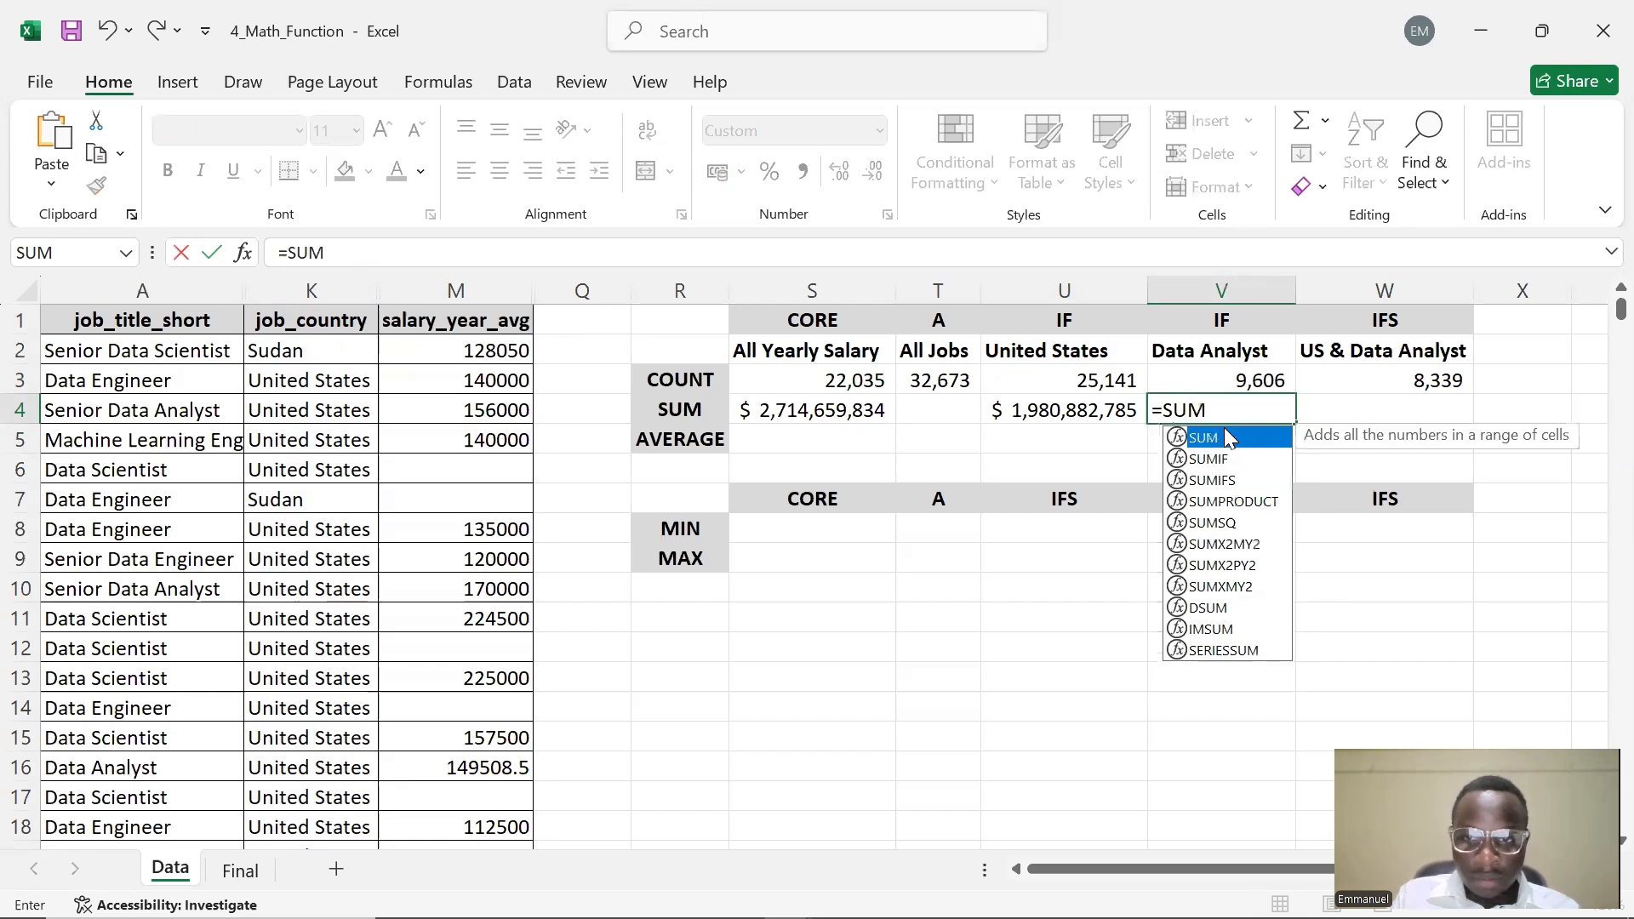
text(IF)
double_click(1226, 437)
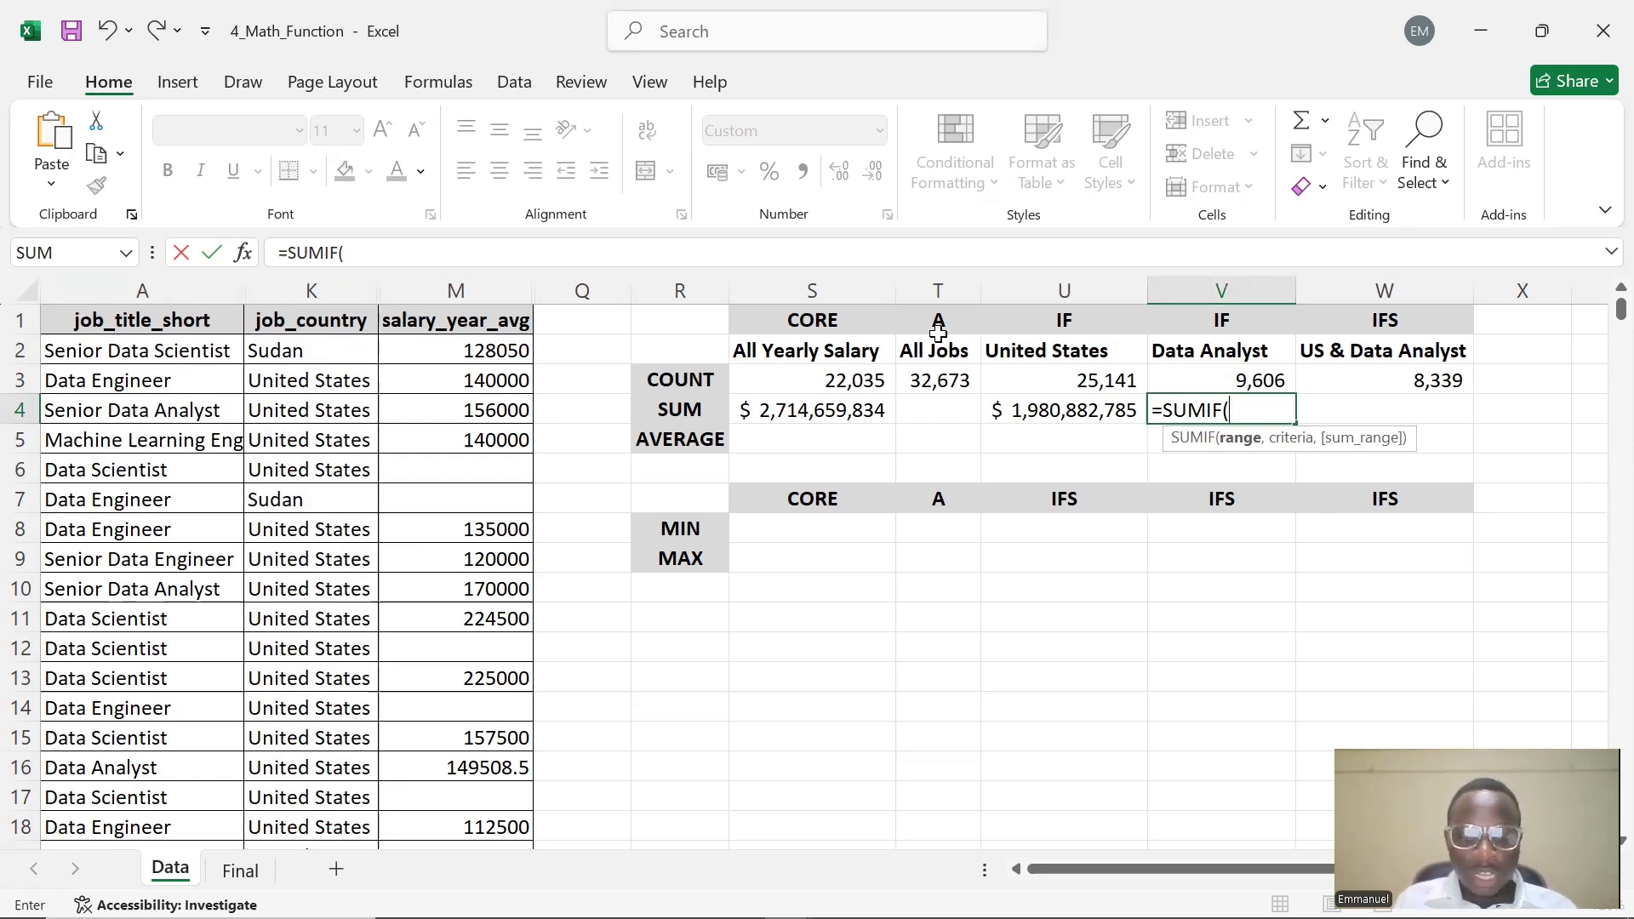
text(A)
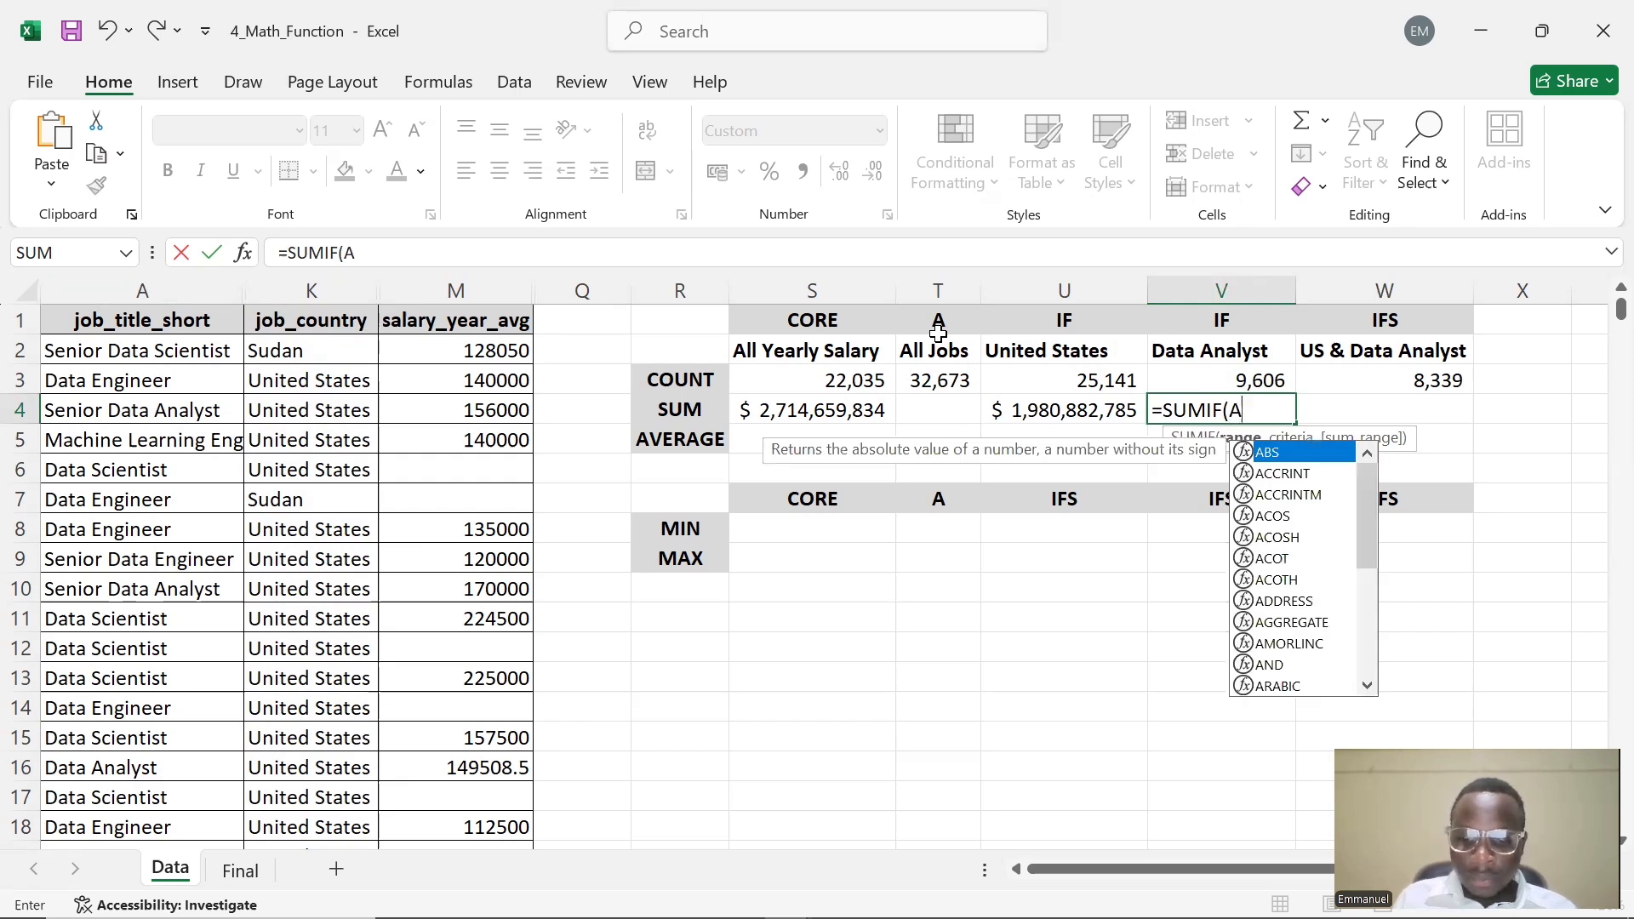
text(:)
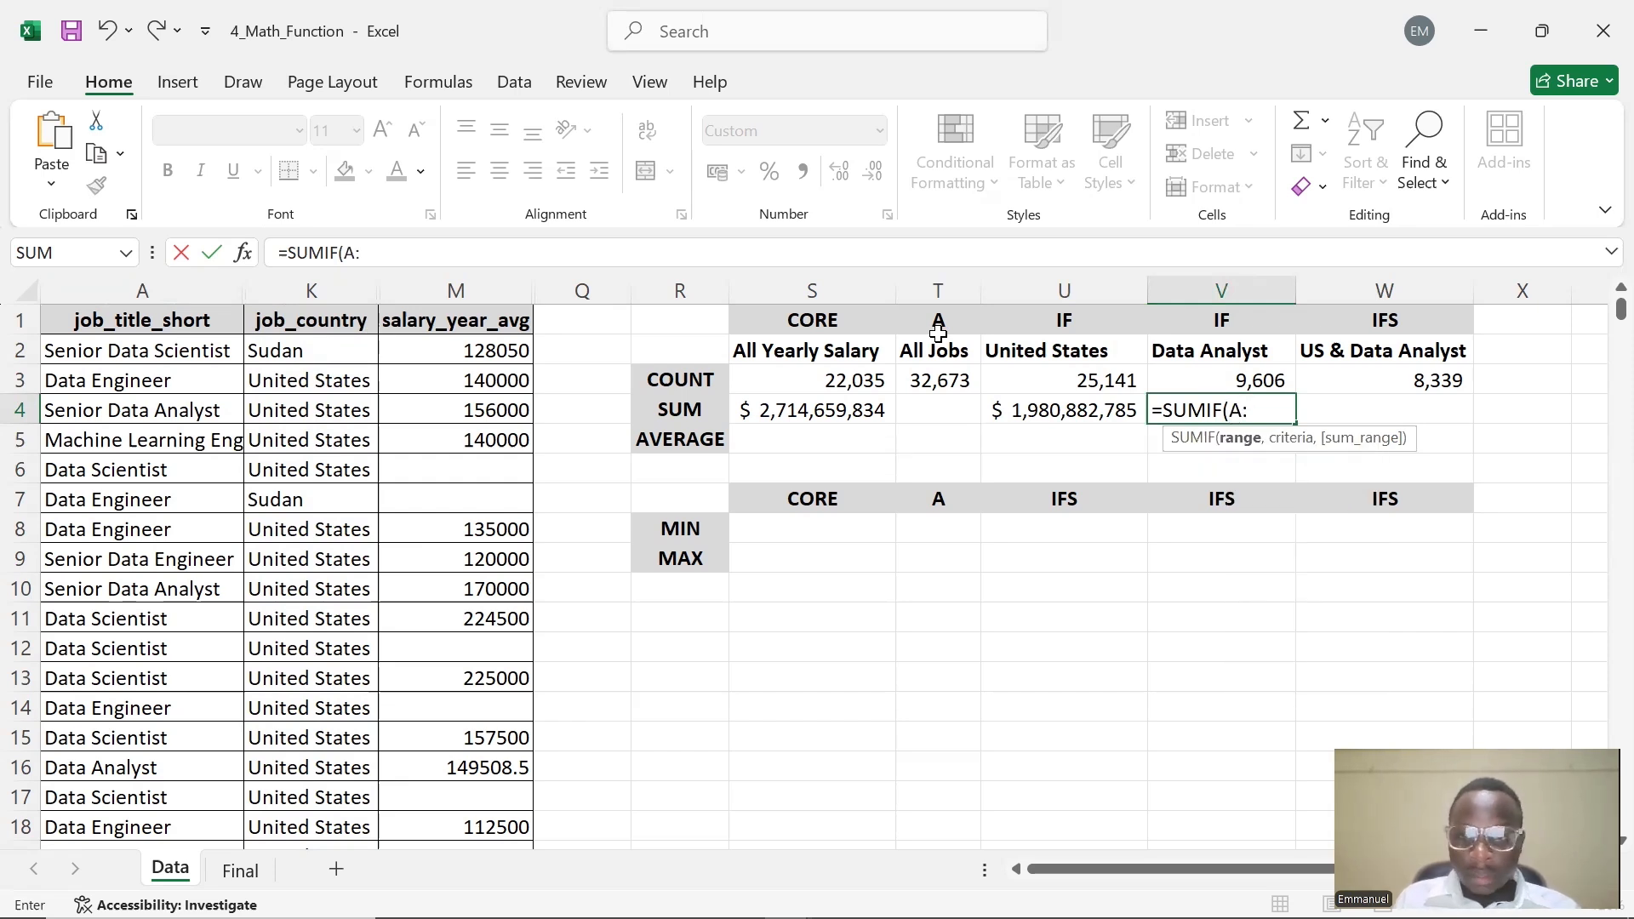
text(A,)
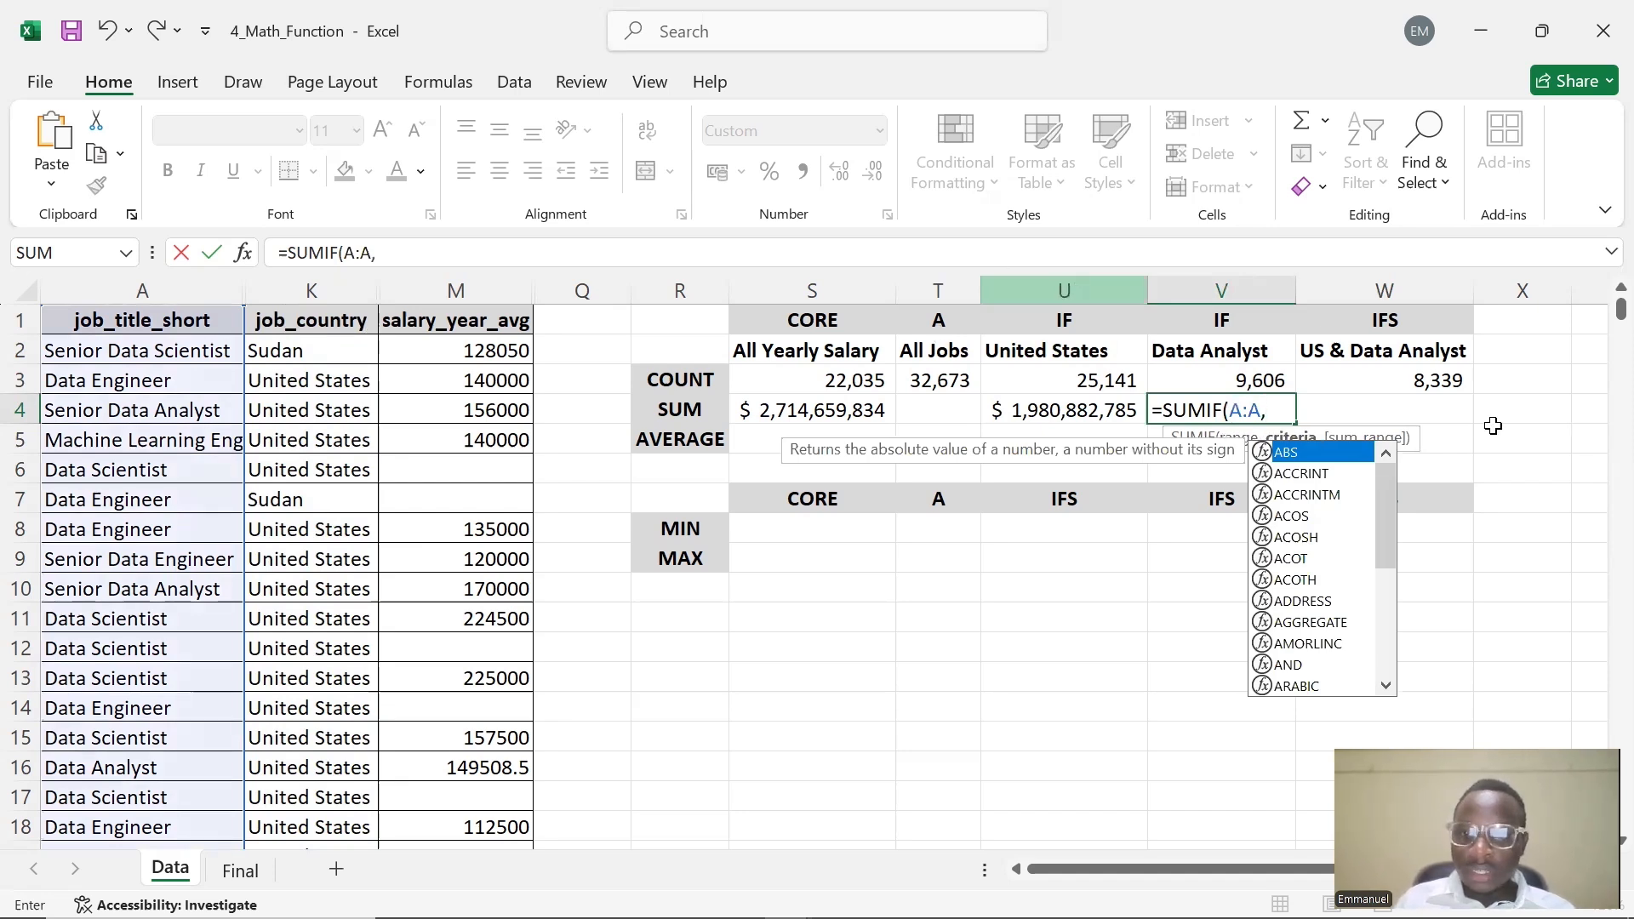
click(1259, 352)
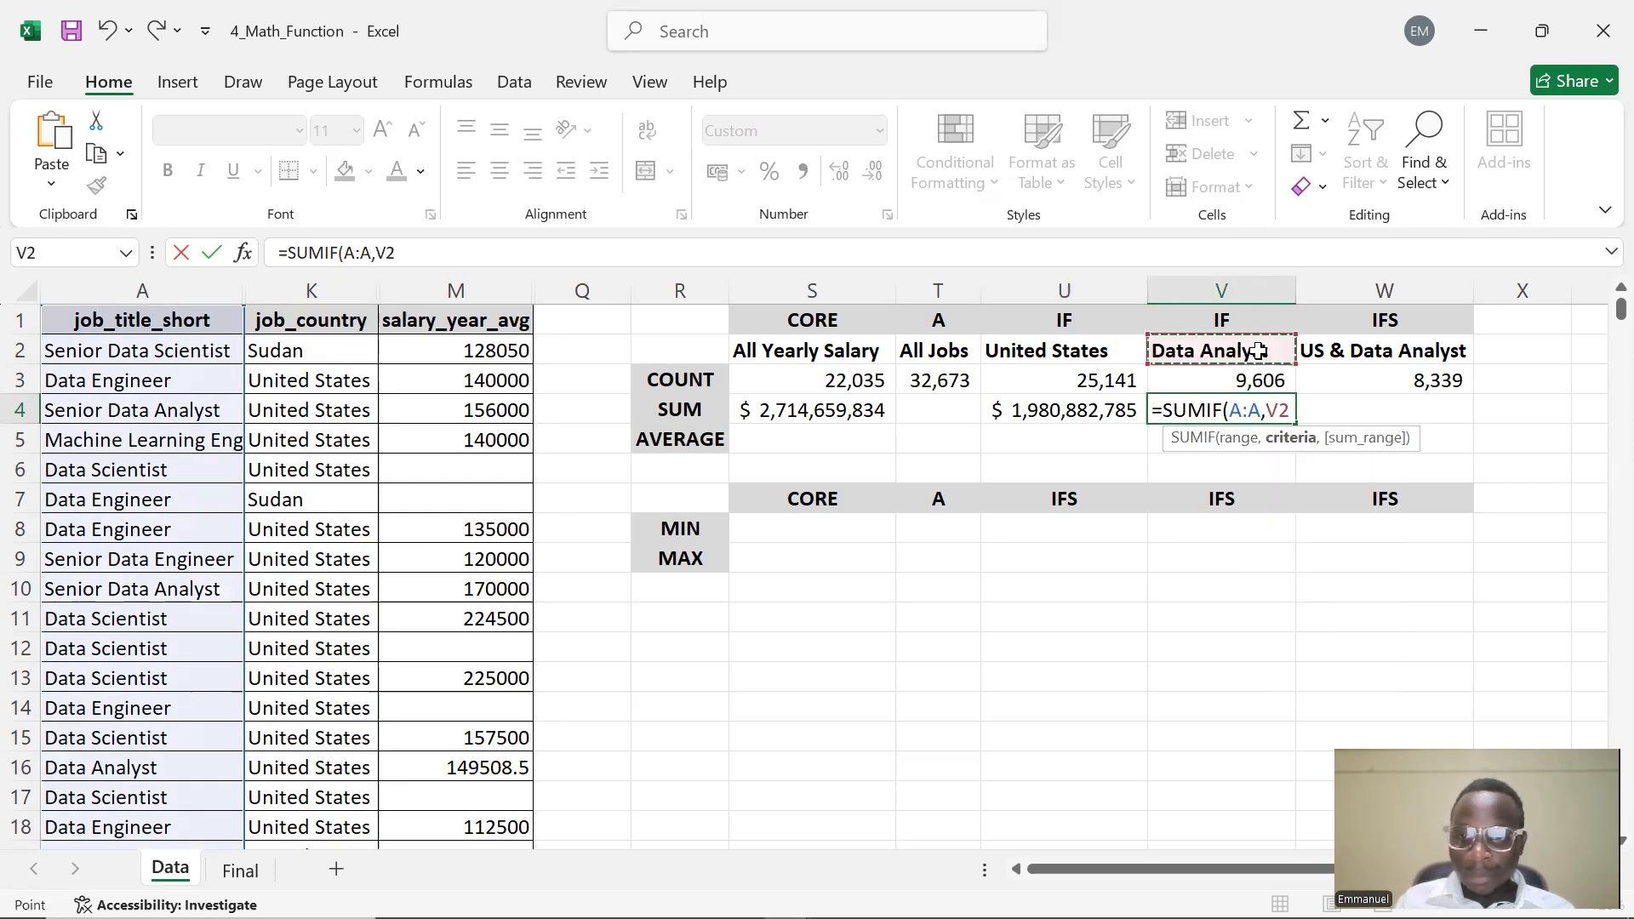
key(F4)
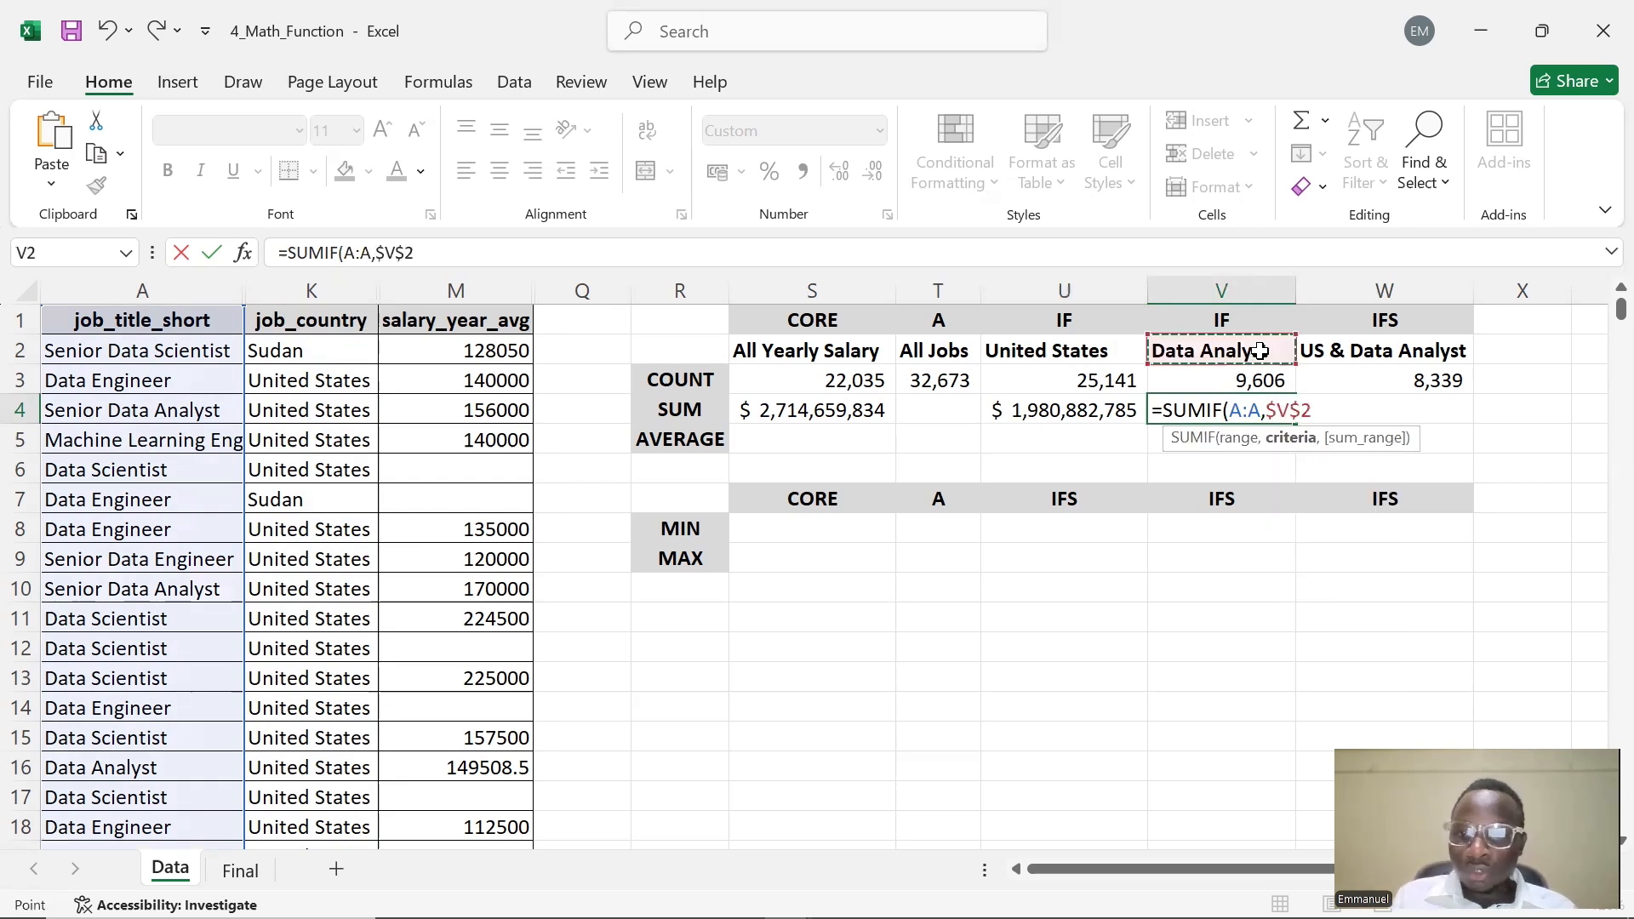
text(,)
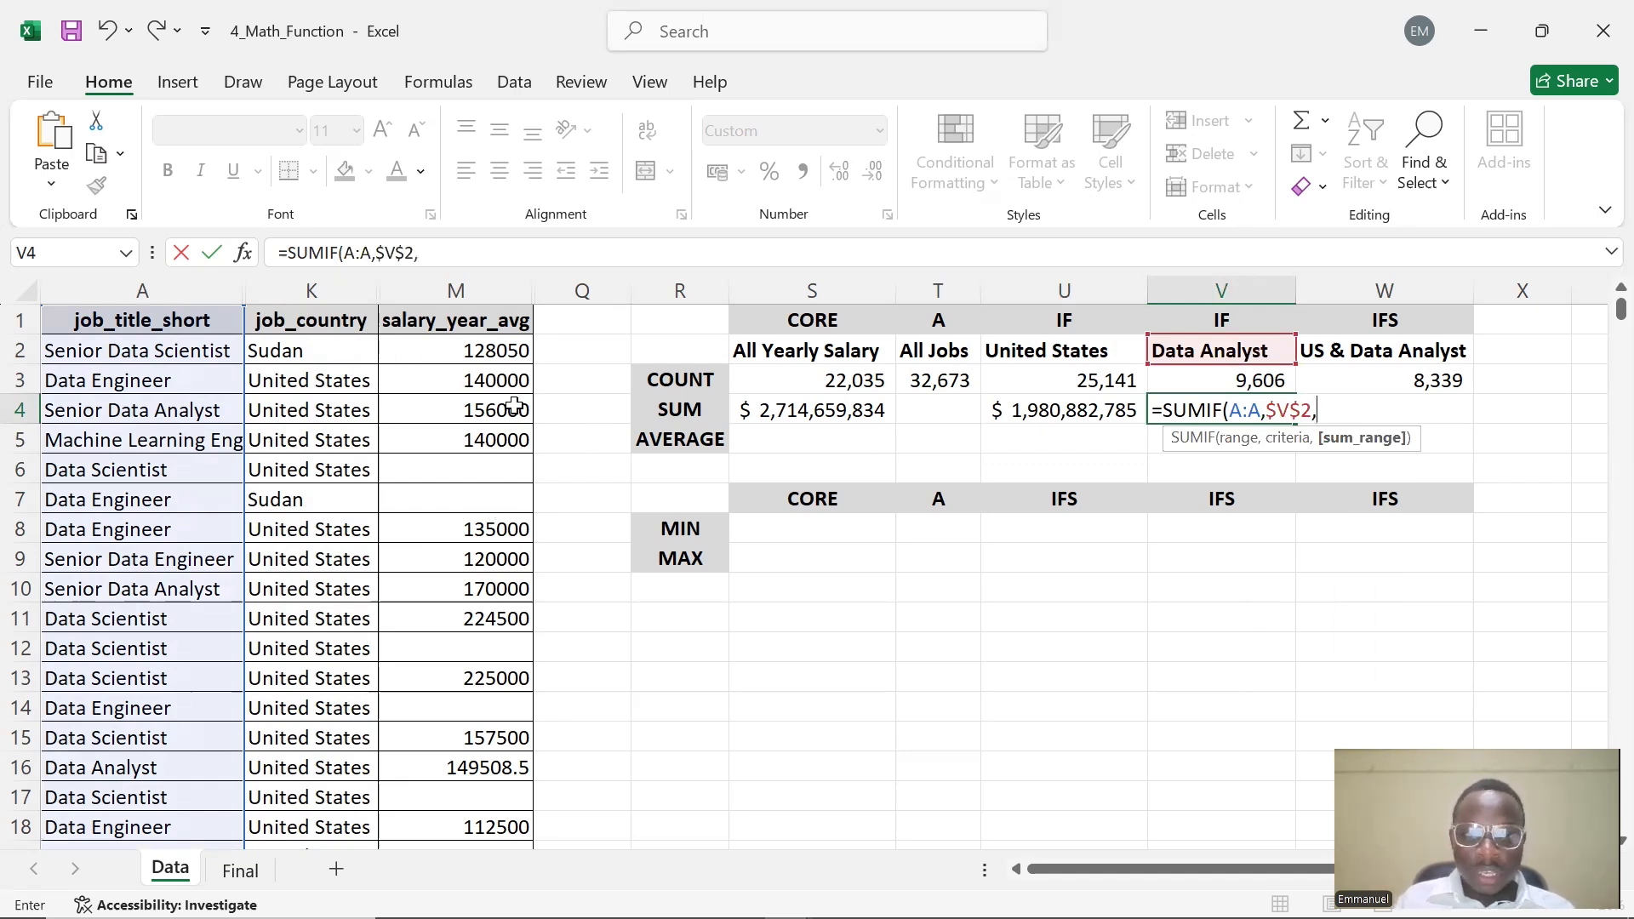
Complete V4 as =SUMIF(A:A,$V$2,M:M) summing the salary column
text(M)
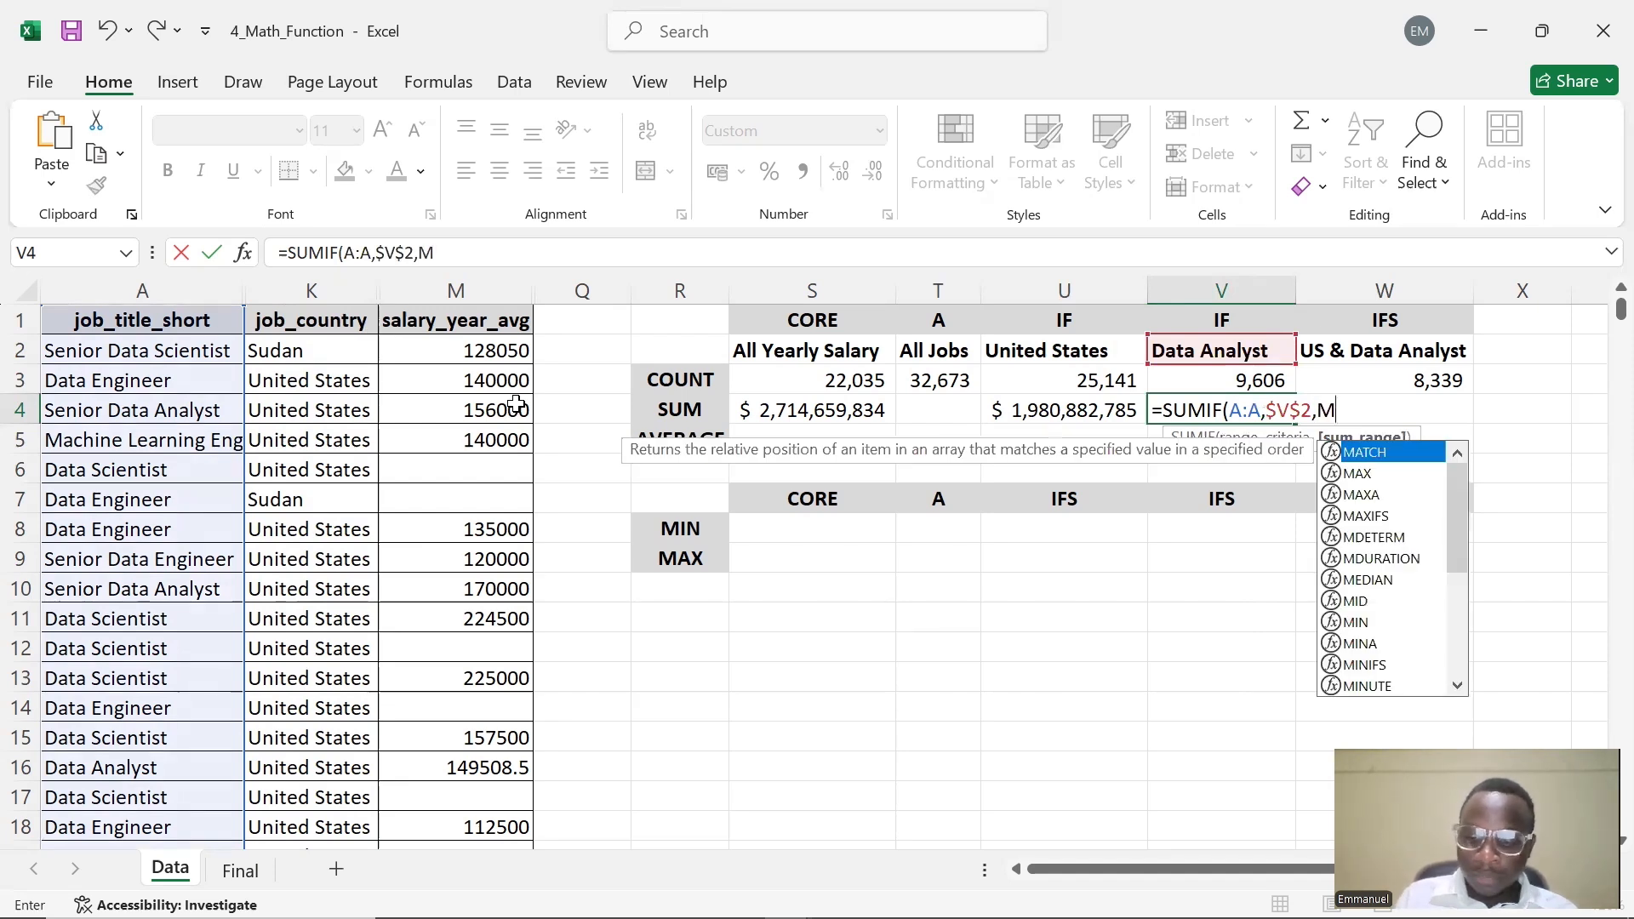
text(:M)
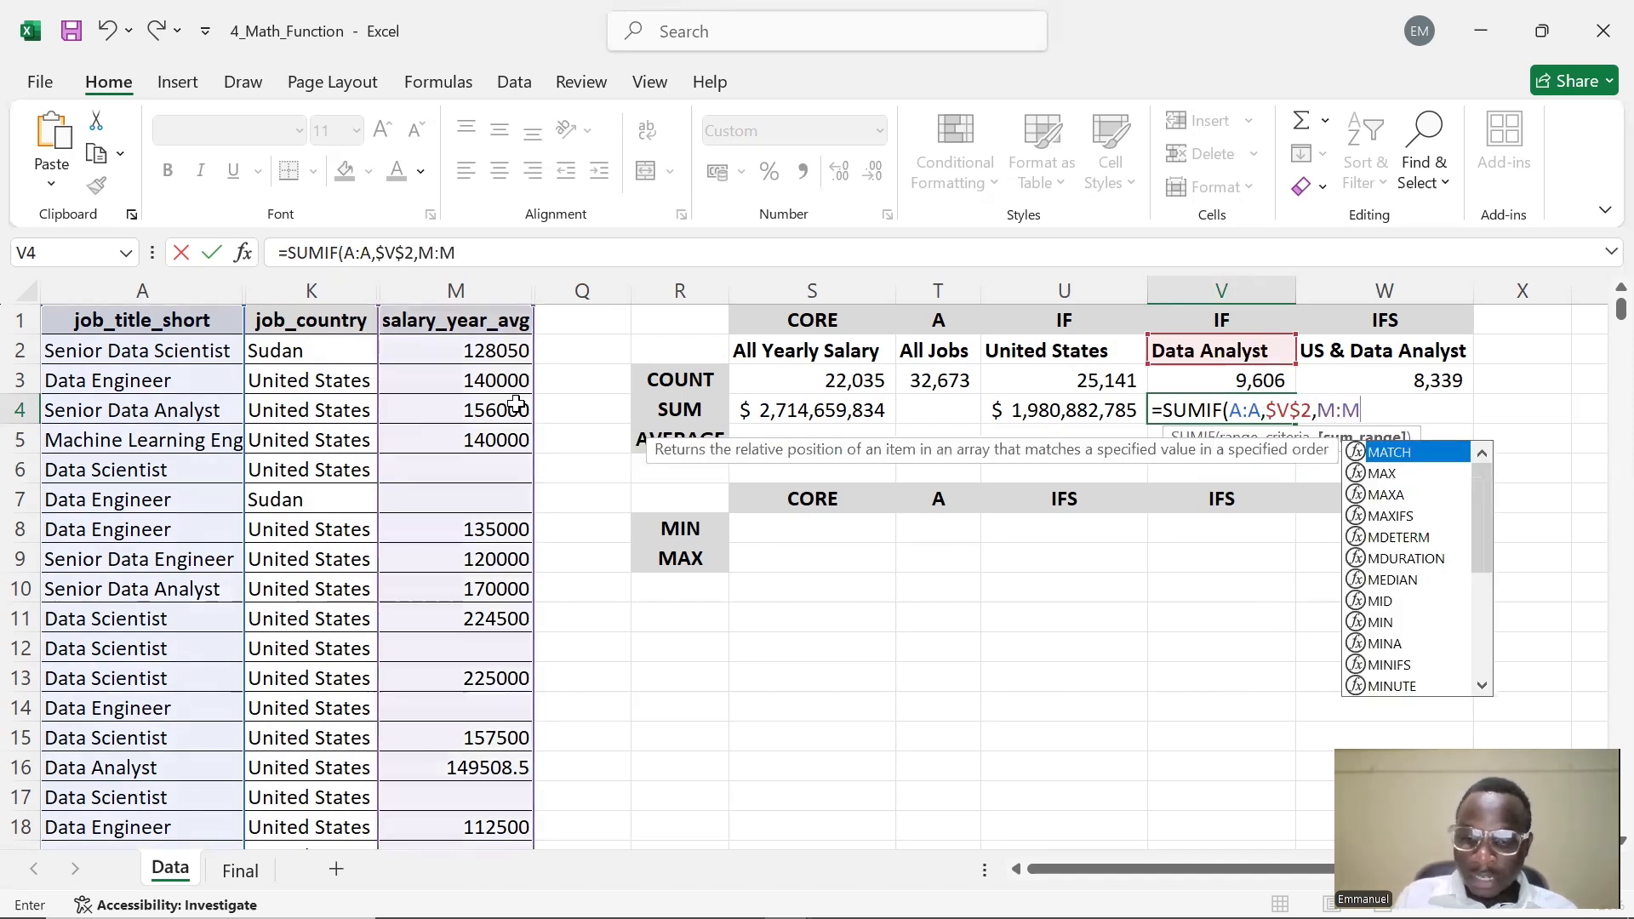
text())
key(Return)
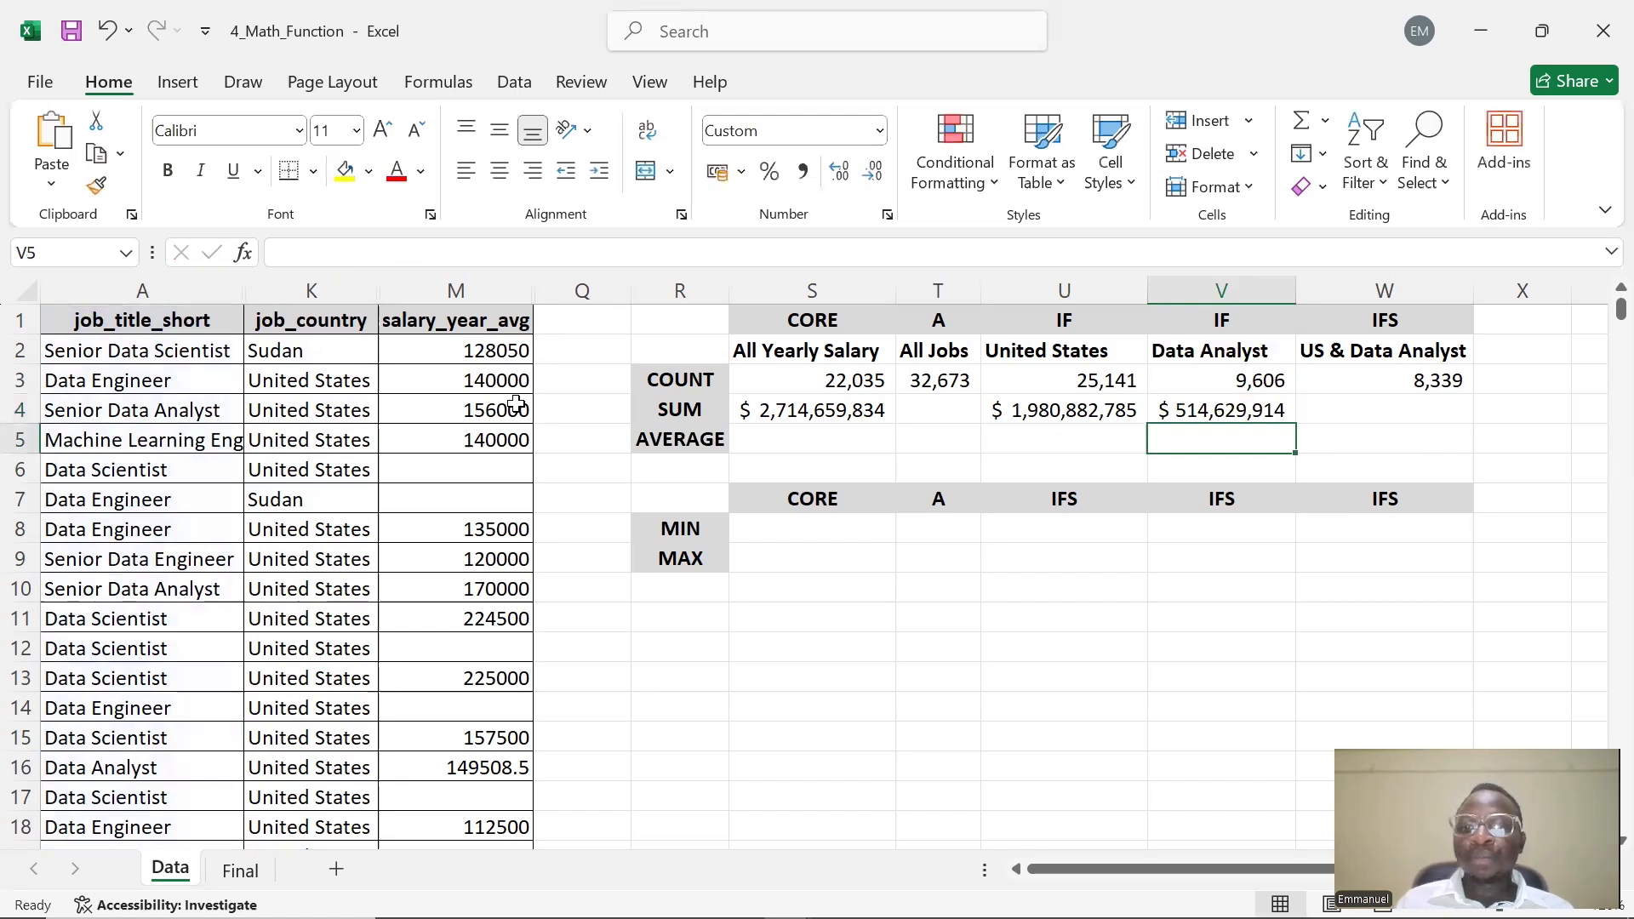
Start a SUMIFS formula in W4 with the salary column M:M as the sum range
double_click(1218, 417)
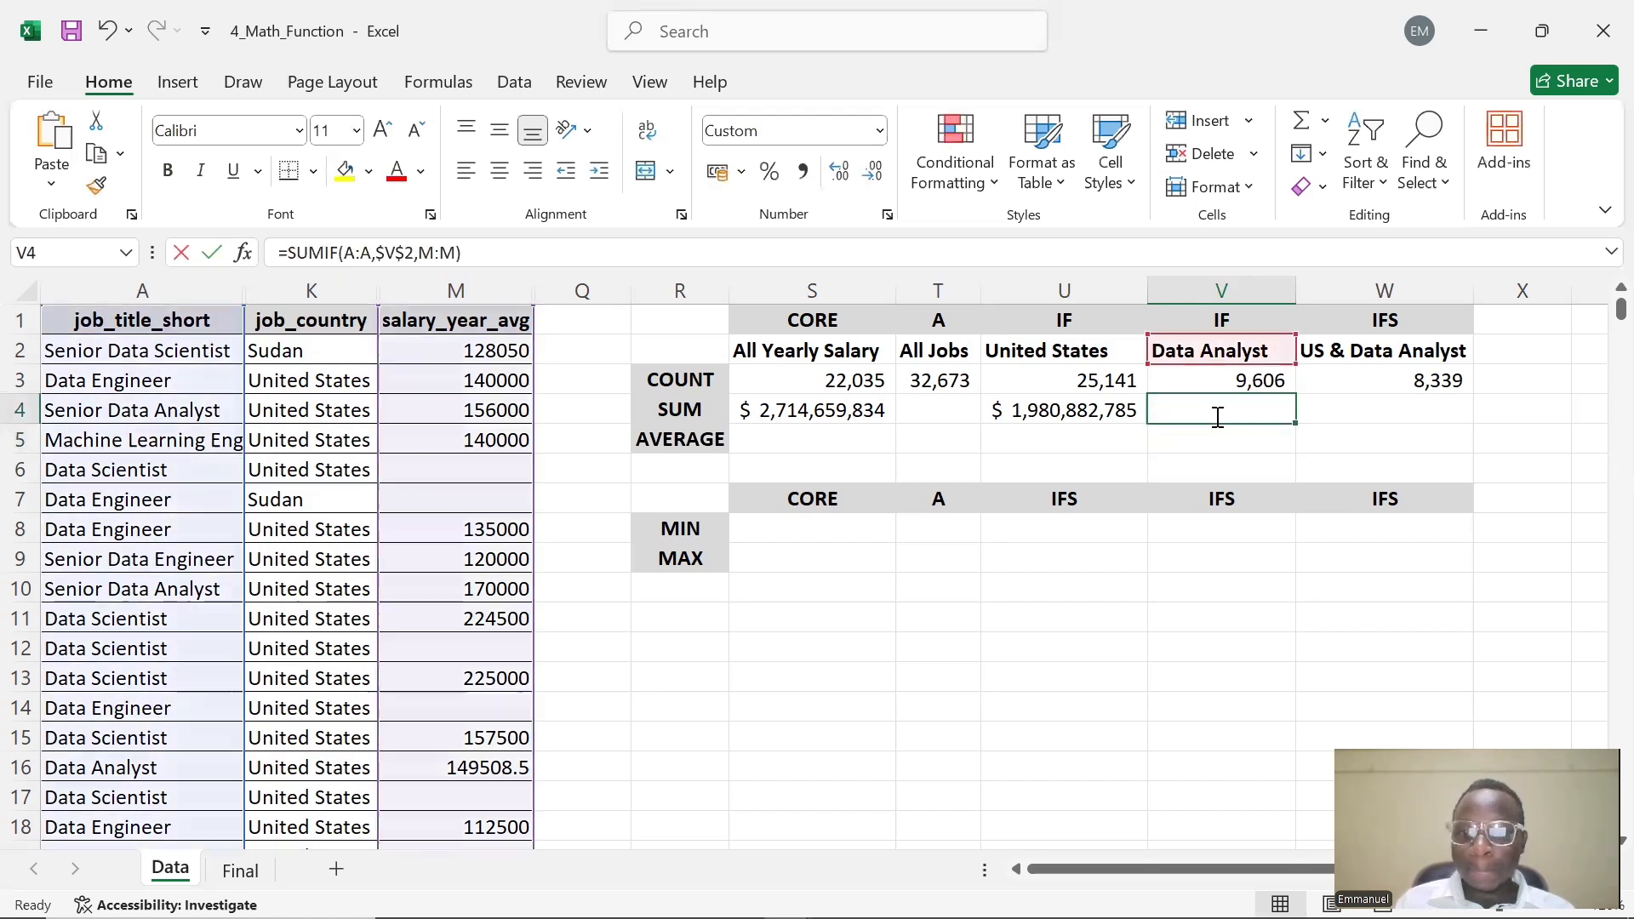
click(1390, 441)
double_click(1412, 405)
text(SUMI)
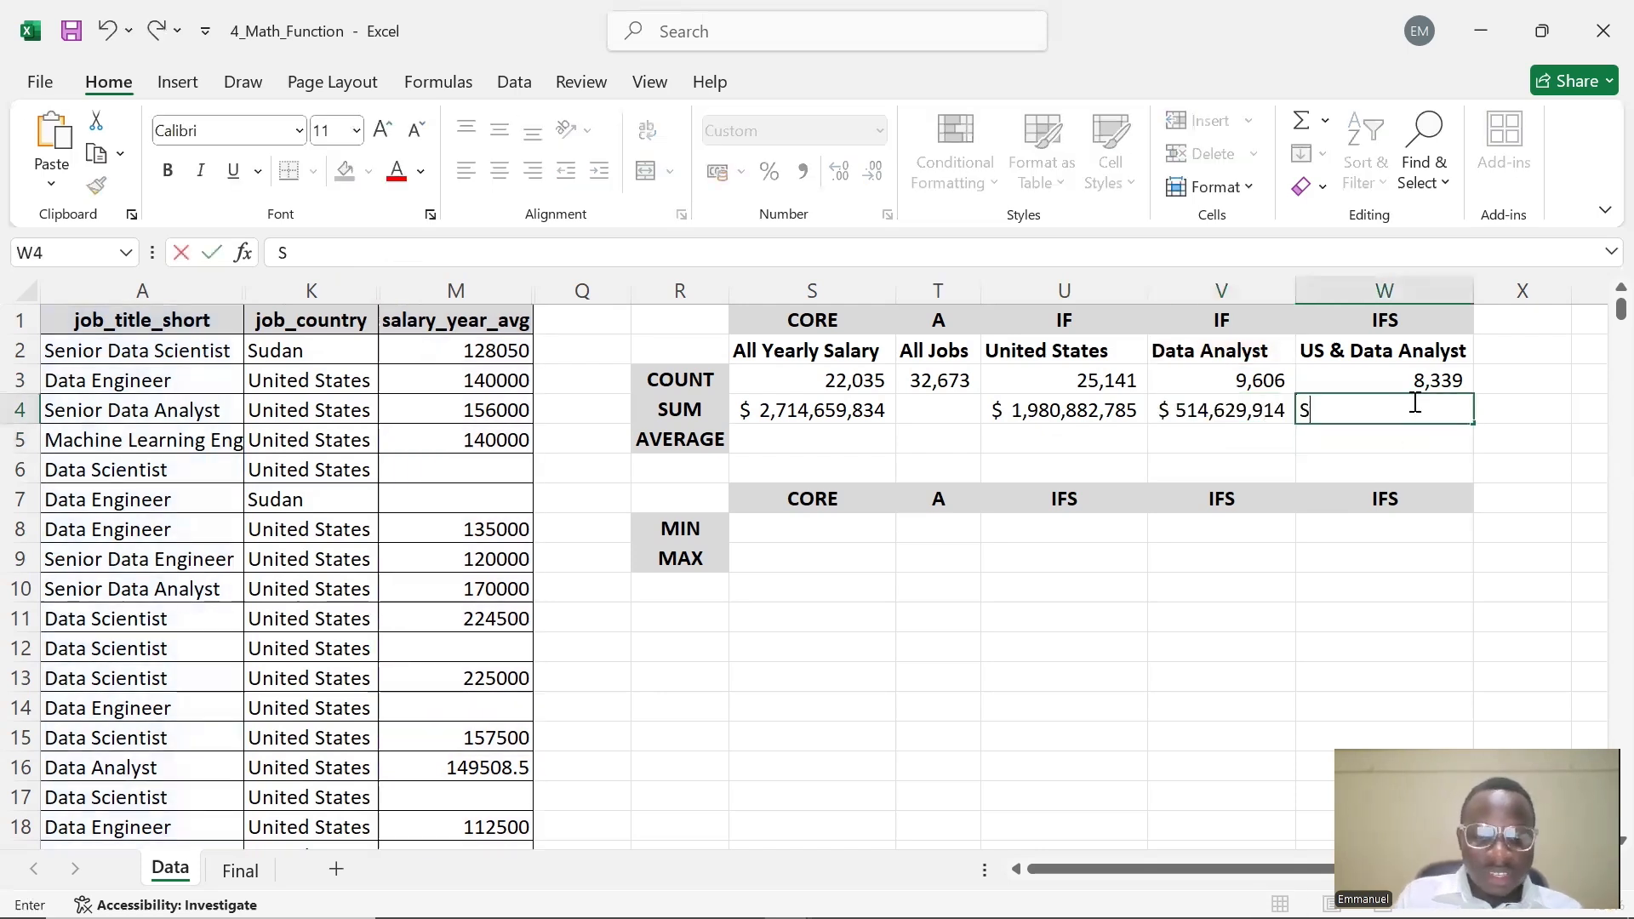
key(BackSpace)
key(BackSpace)
key(BackSpace)
key(BackSpace)
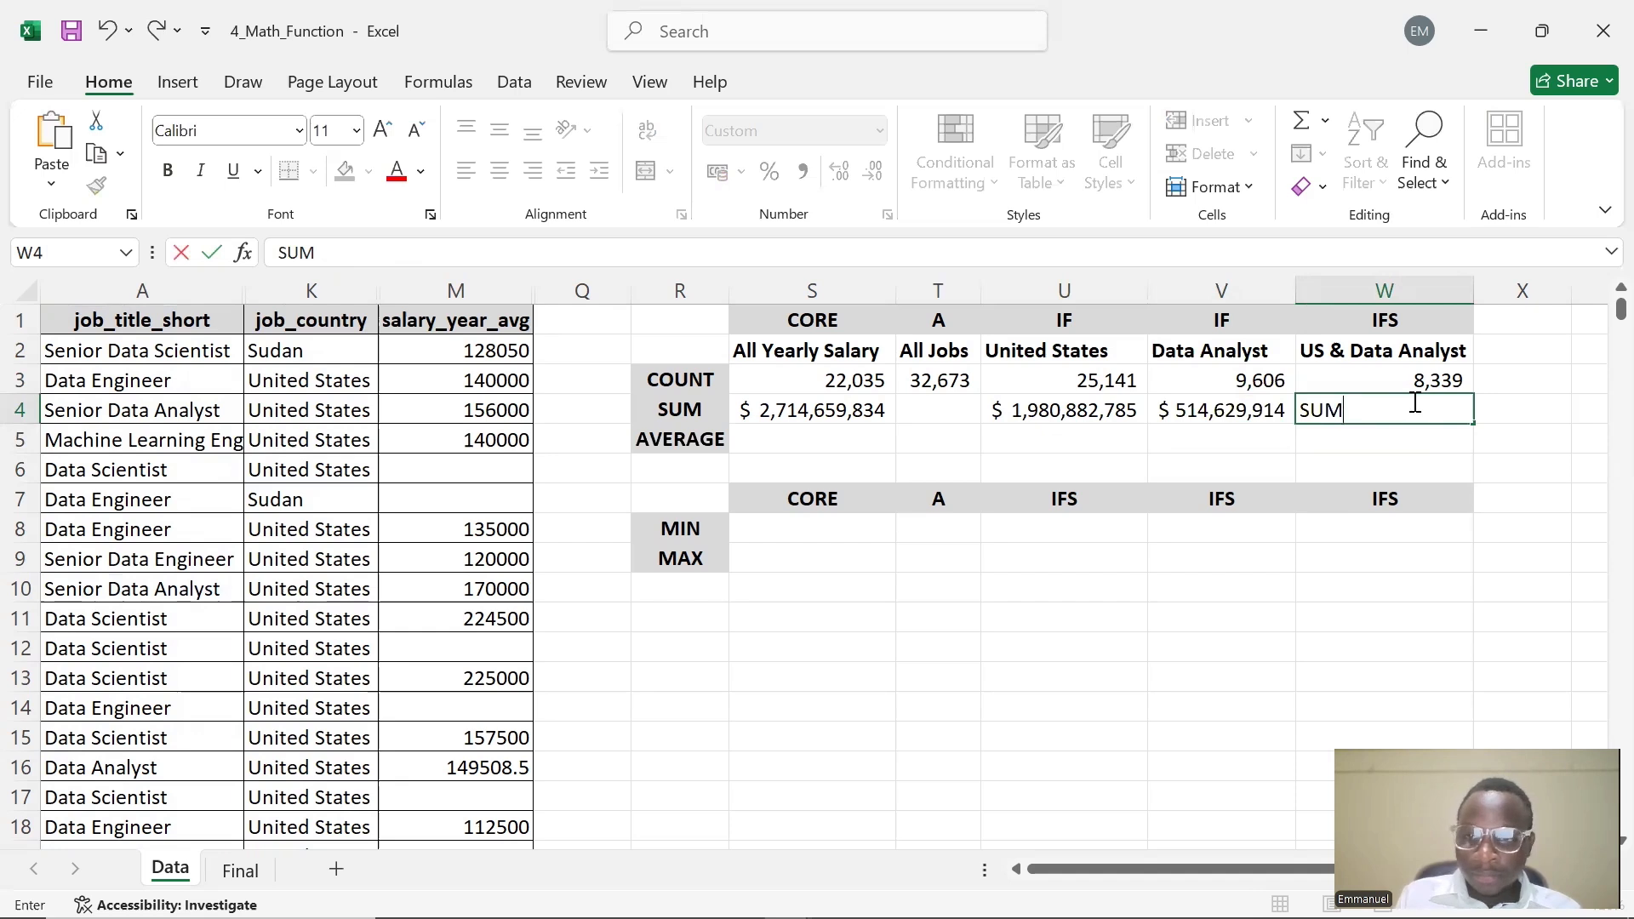
text(=)
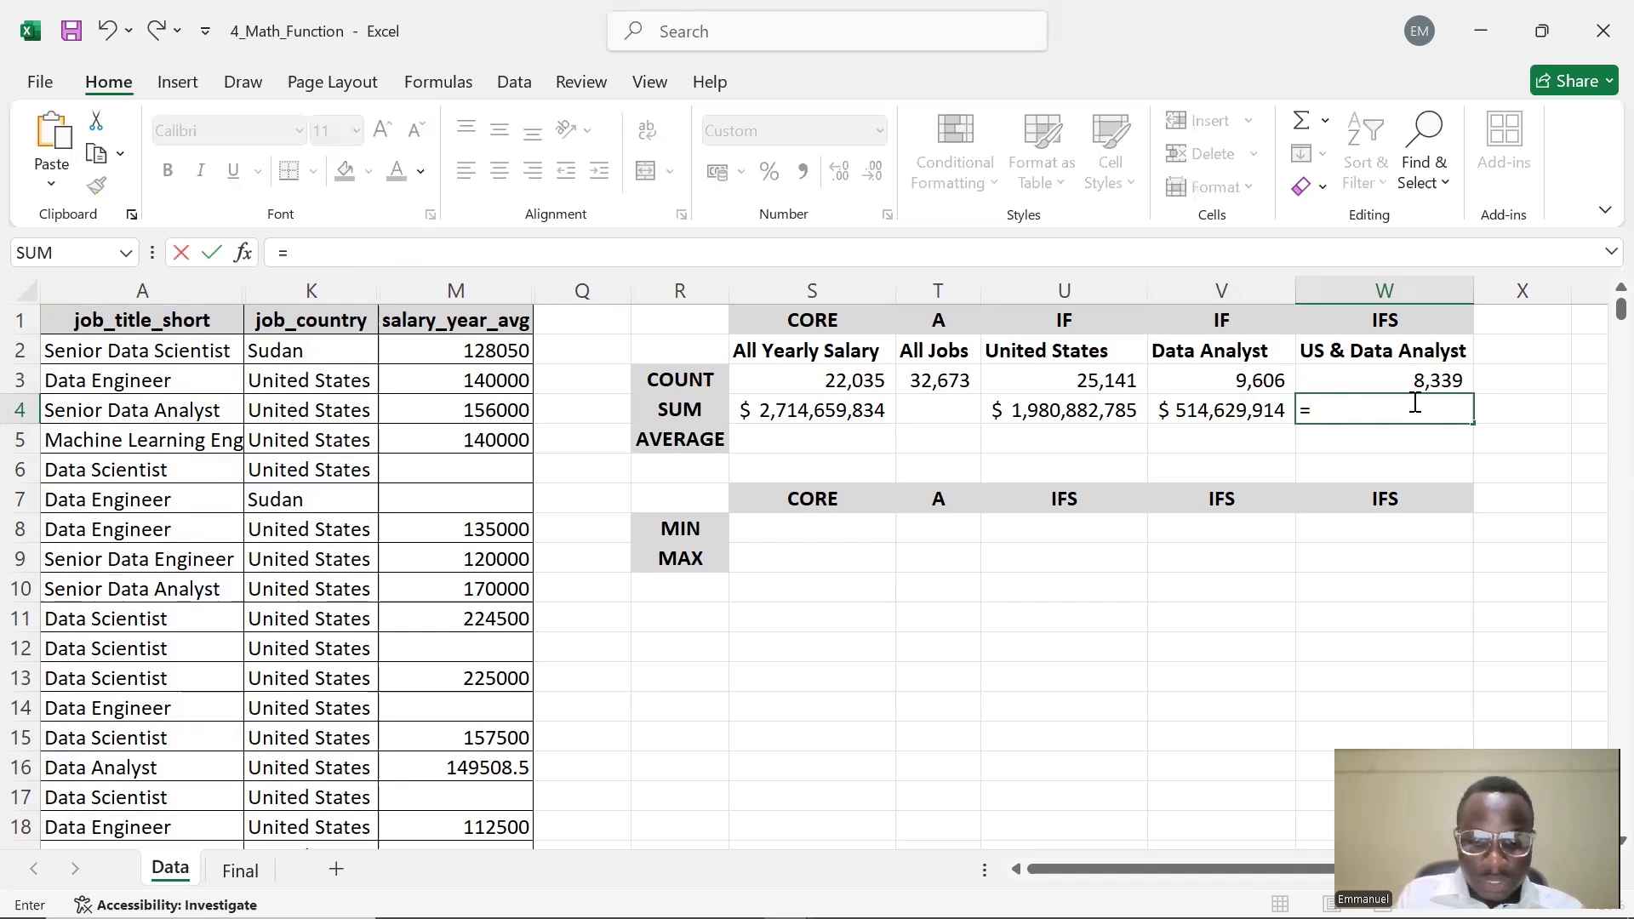
text(SUMIF)
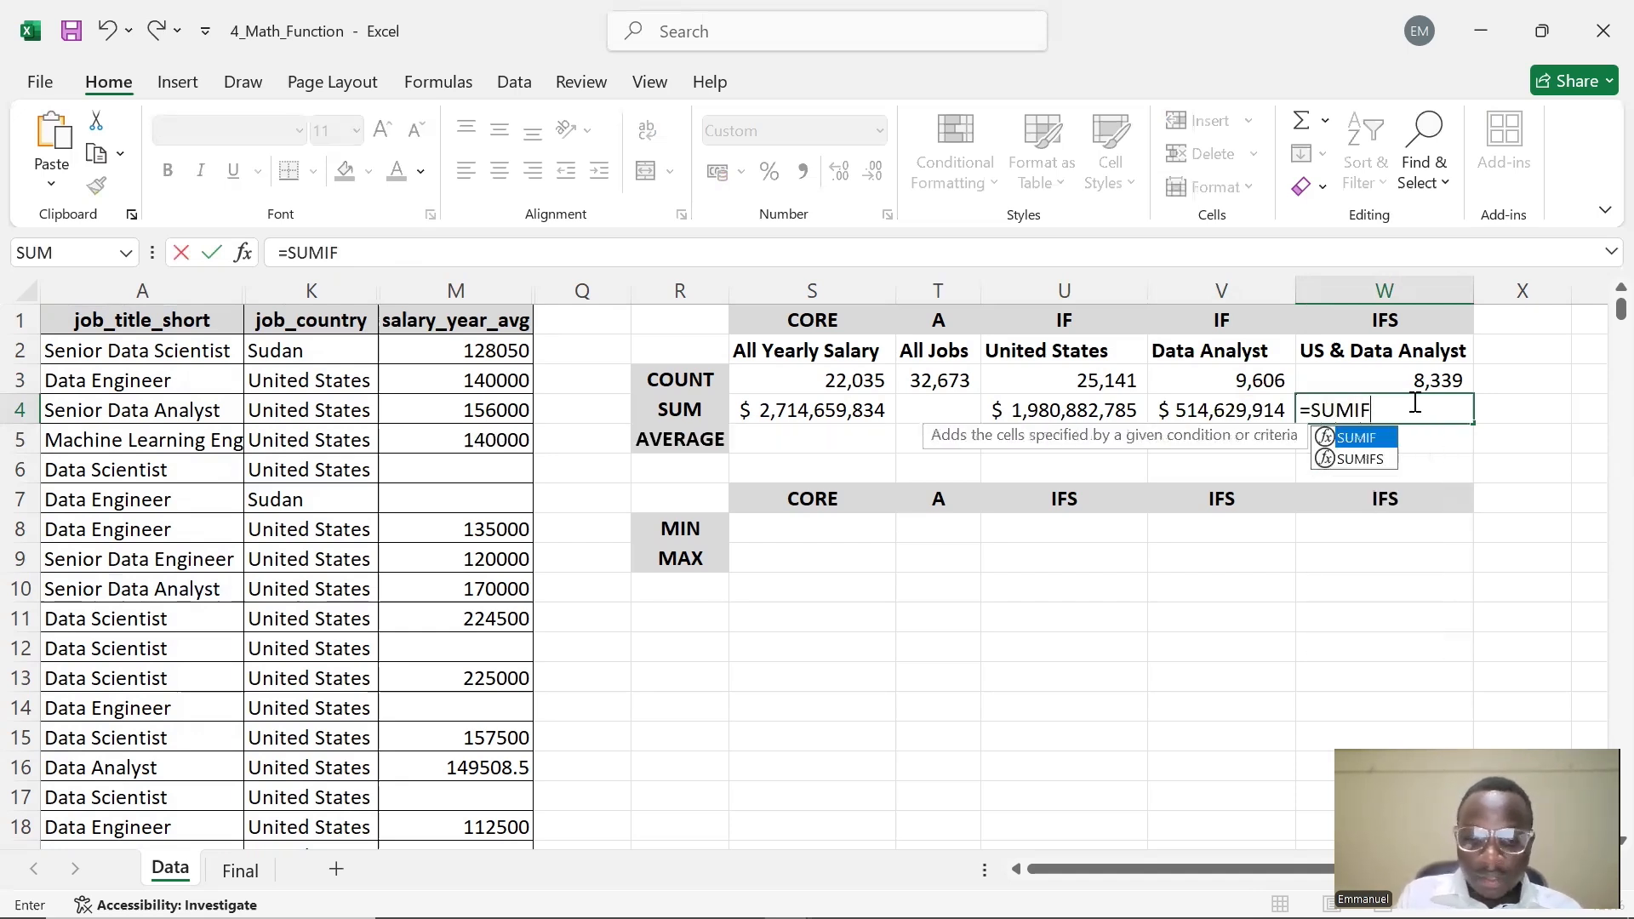
text(()
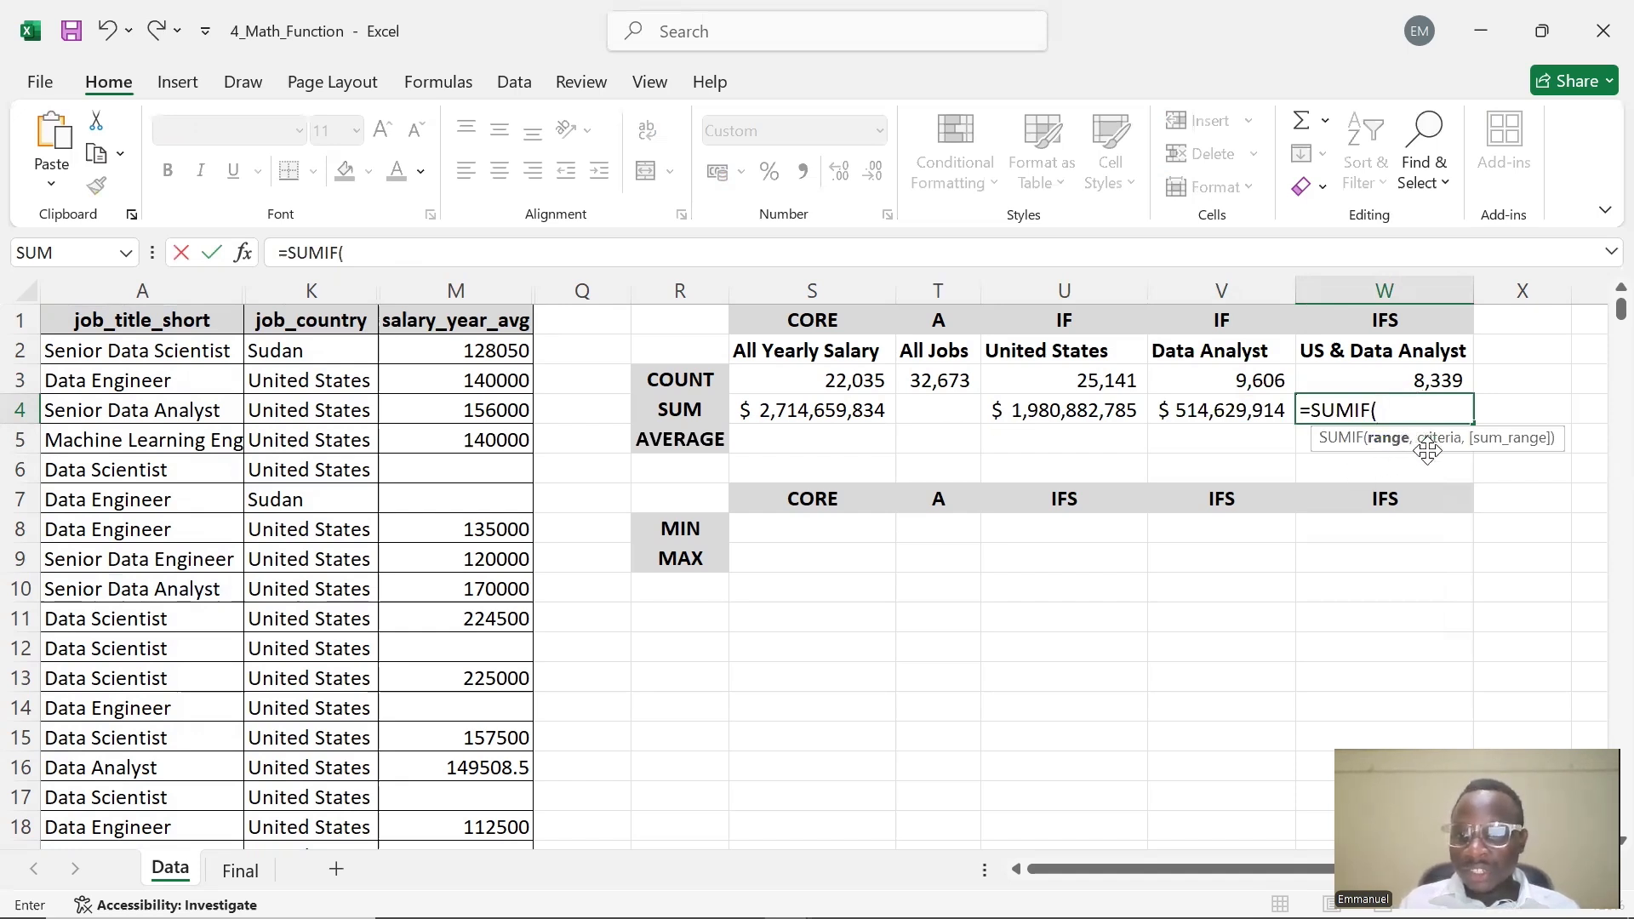
click(1372, 411)
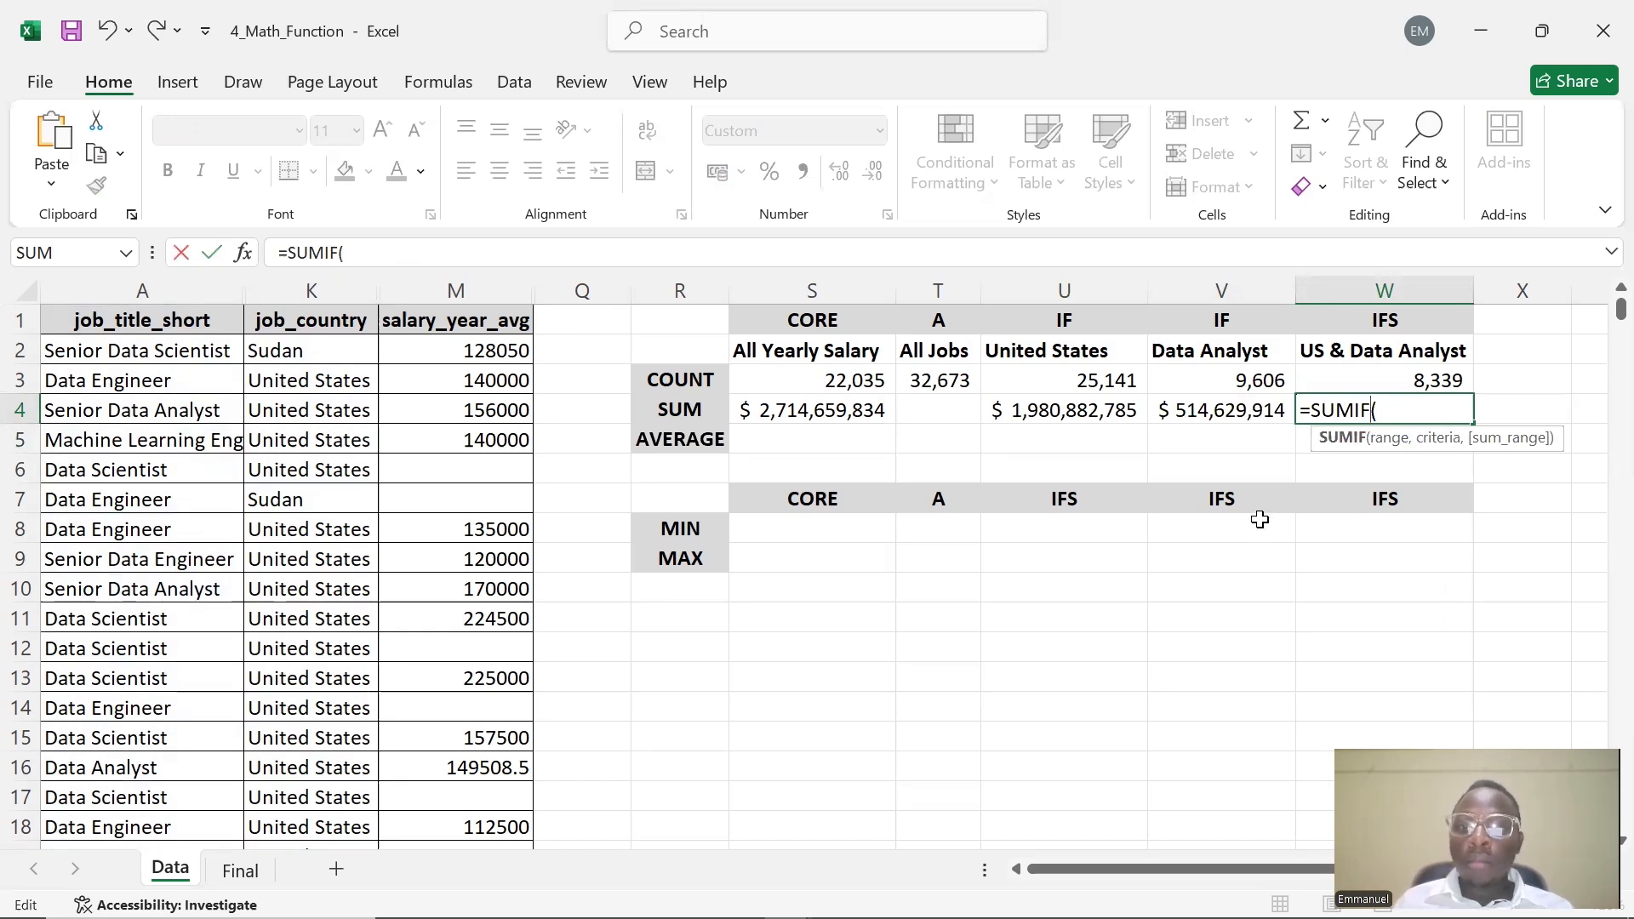
text(S)
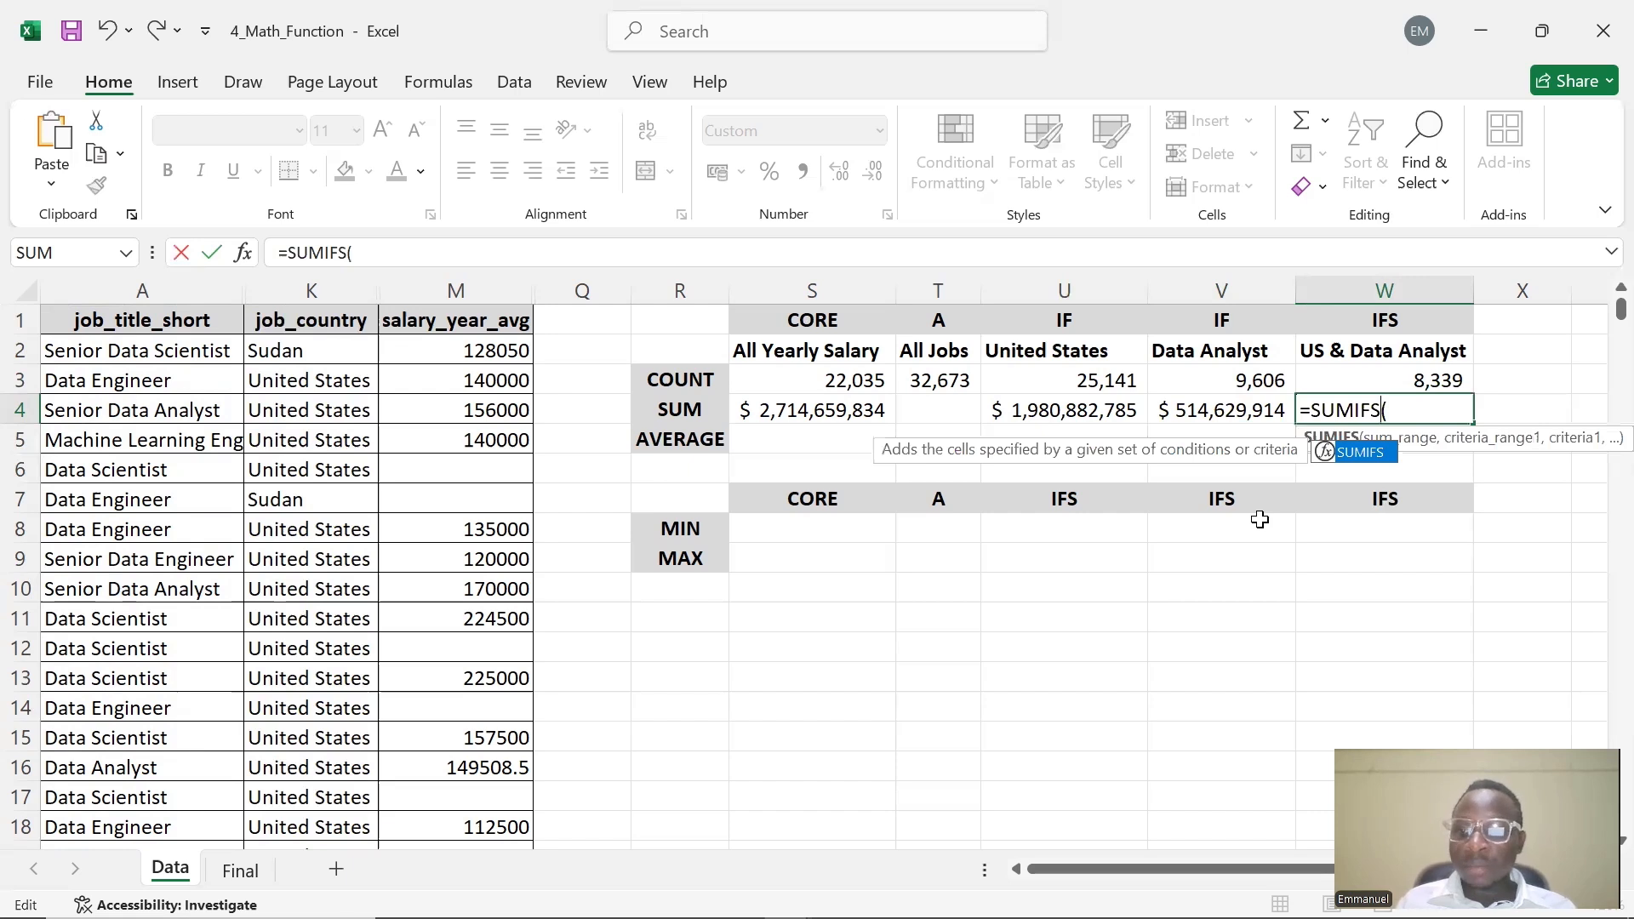
click(1399, 411)
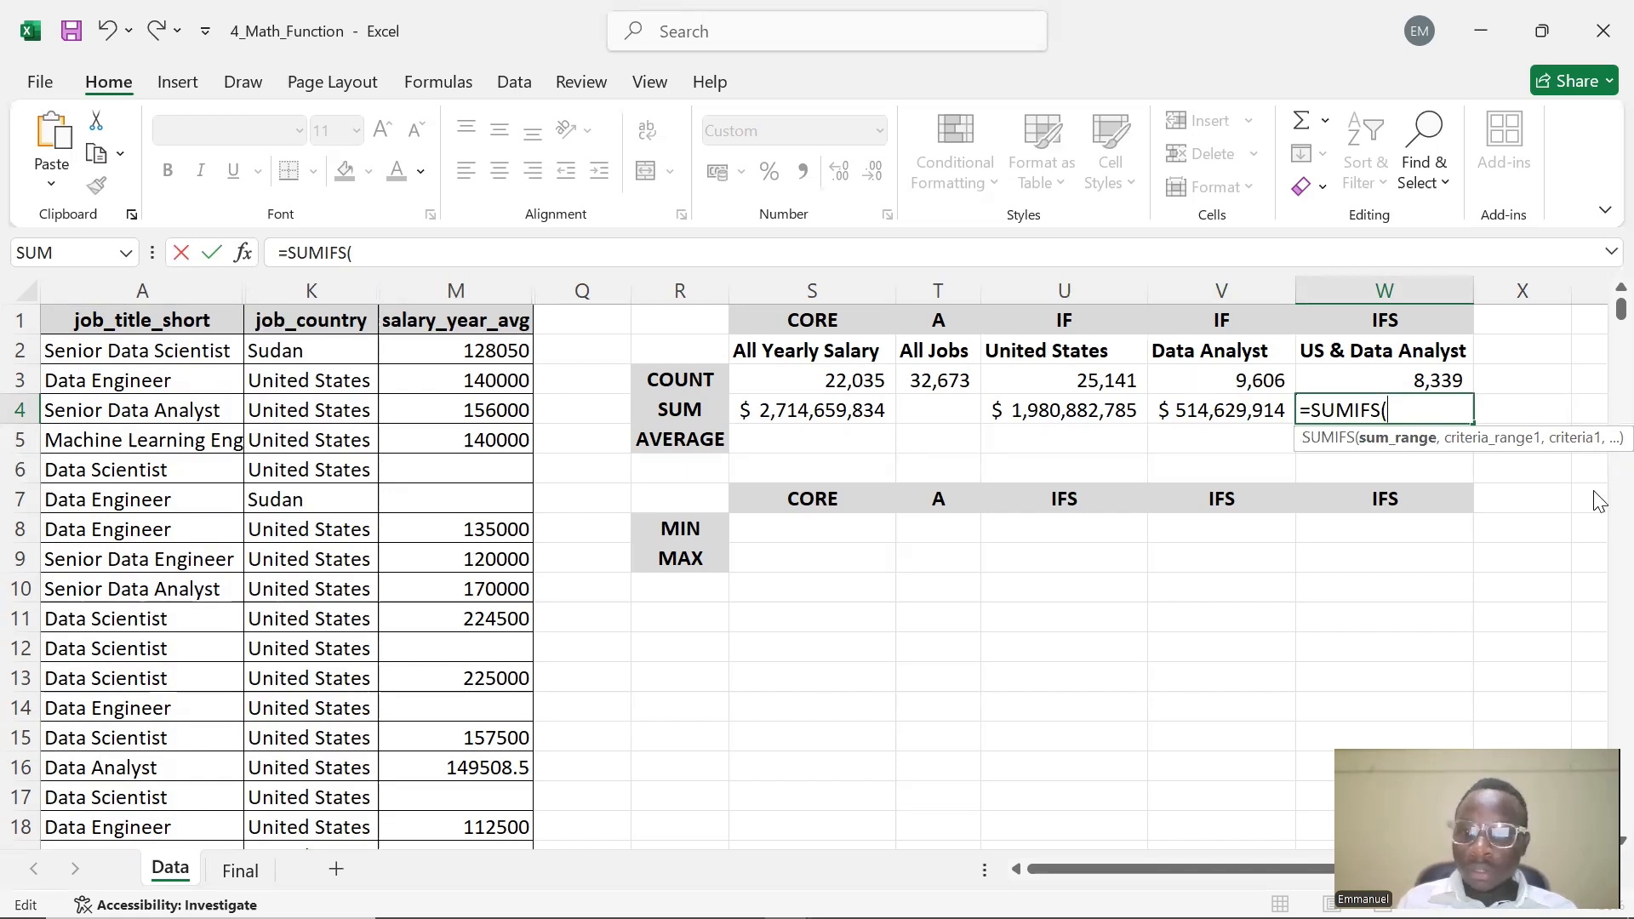
text(M)
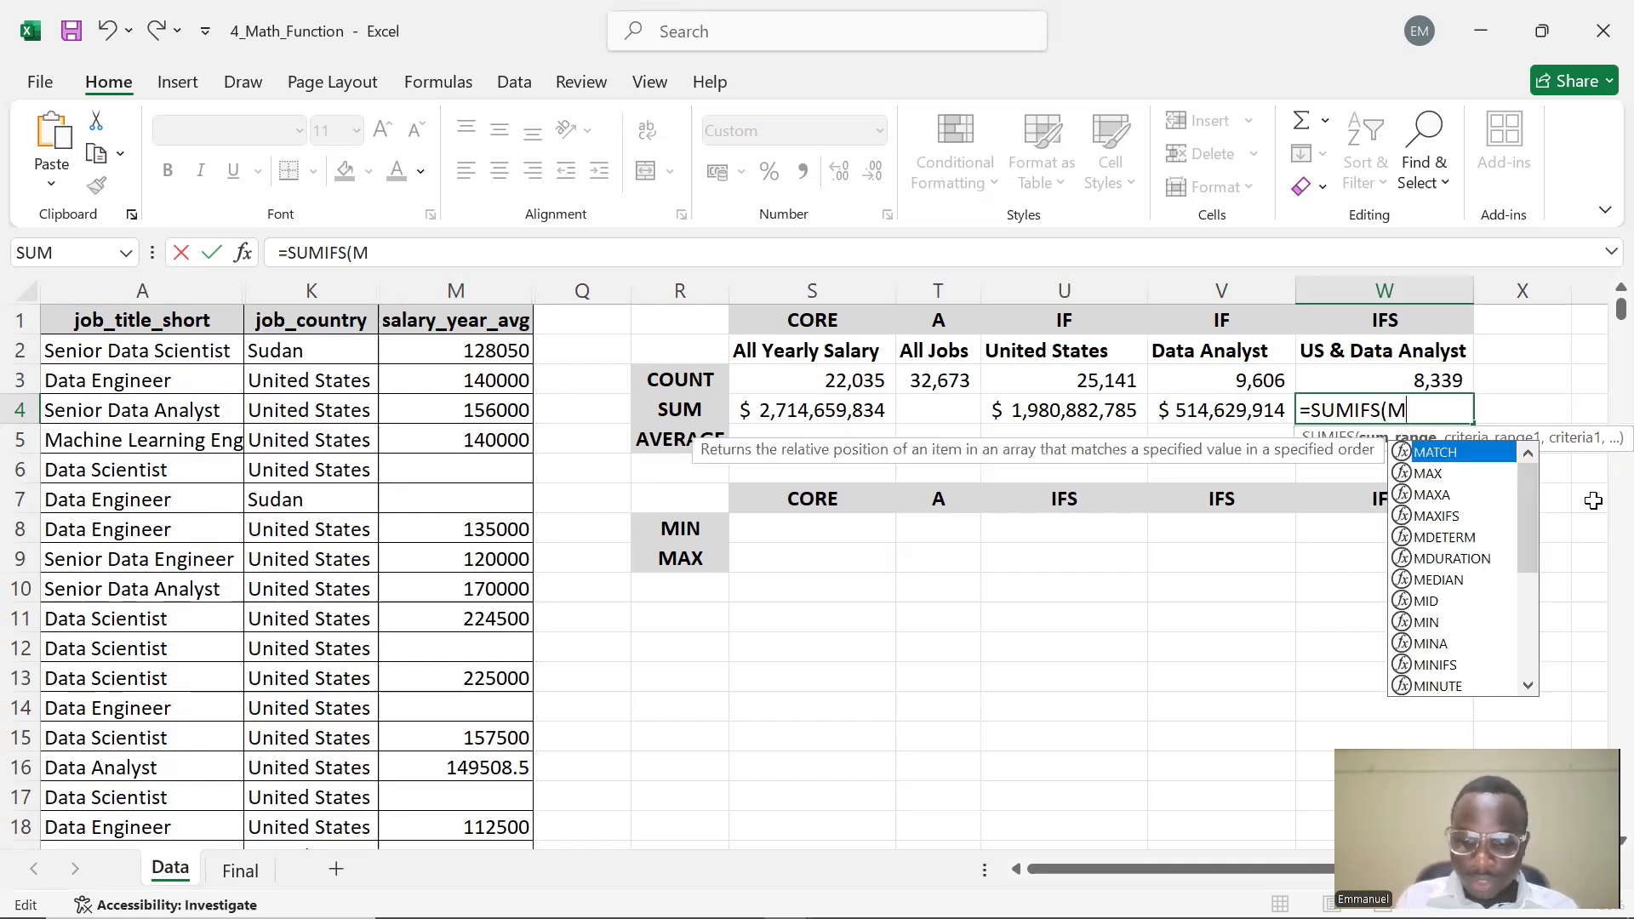
text(:M,)
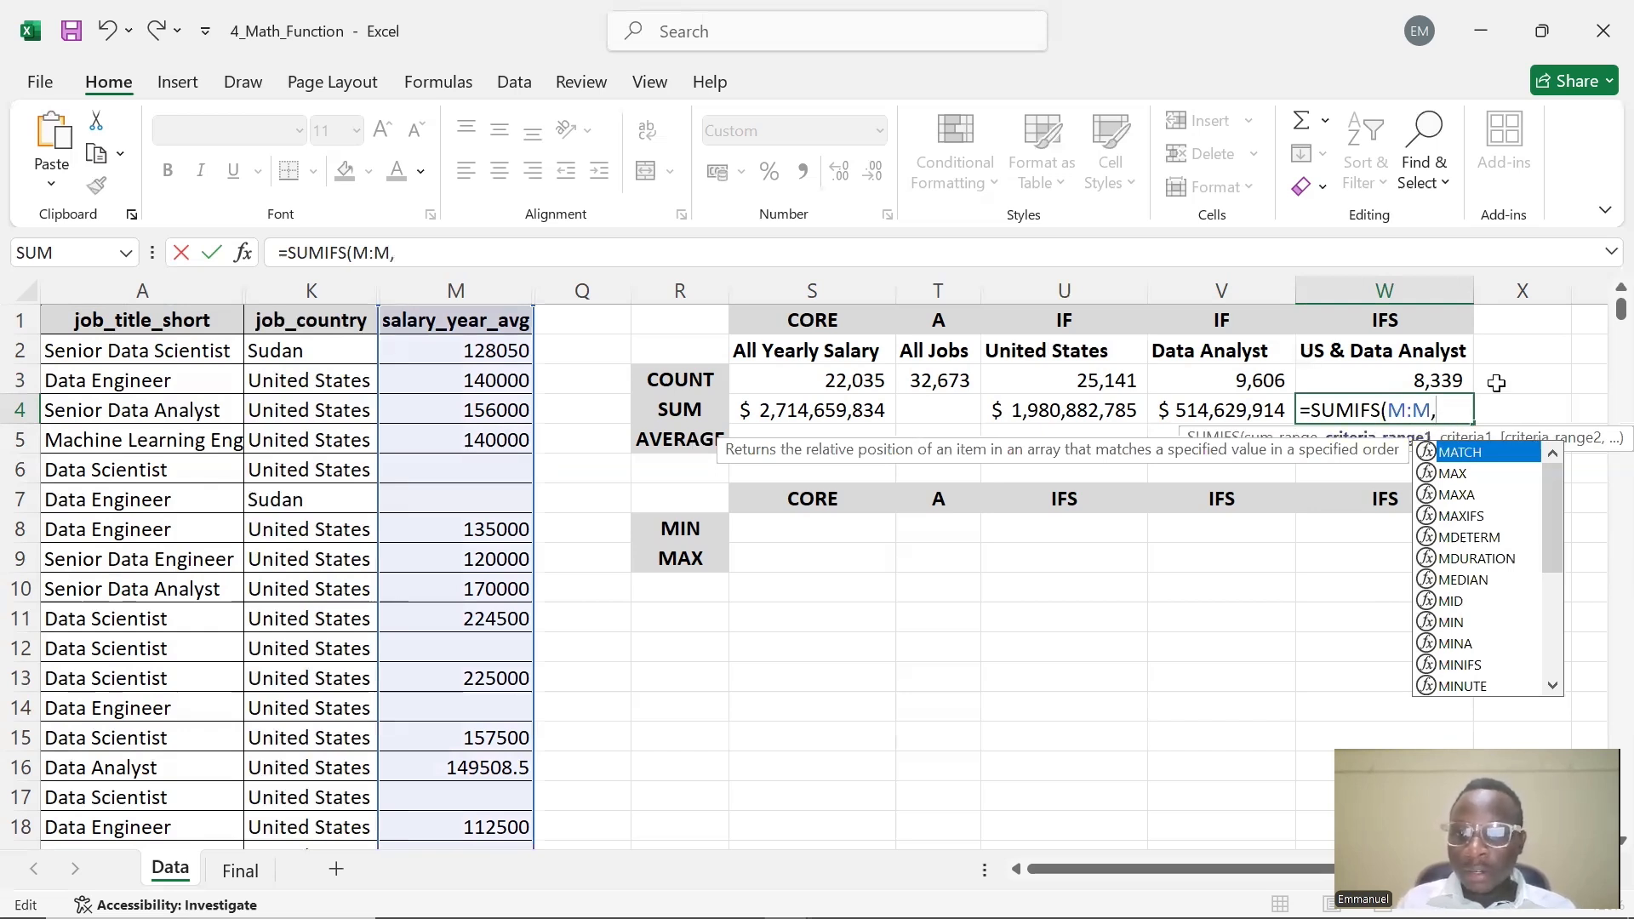
Add the job_country column K:K as the first criteria range with the United States header as absolute criteria $U$2
click(1358, 404)
click(1437, 407)
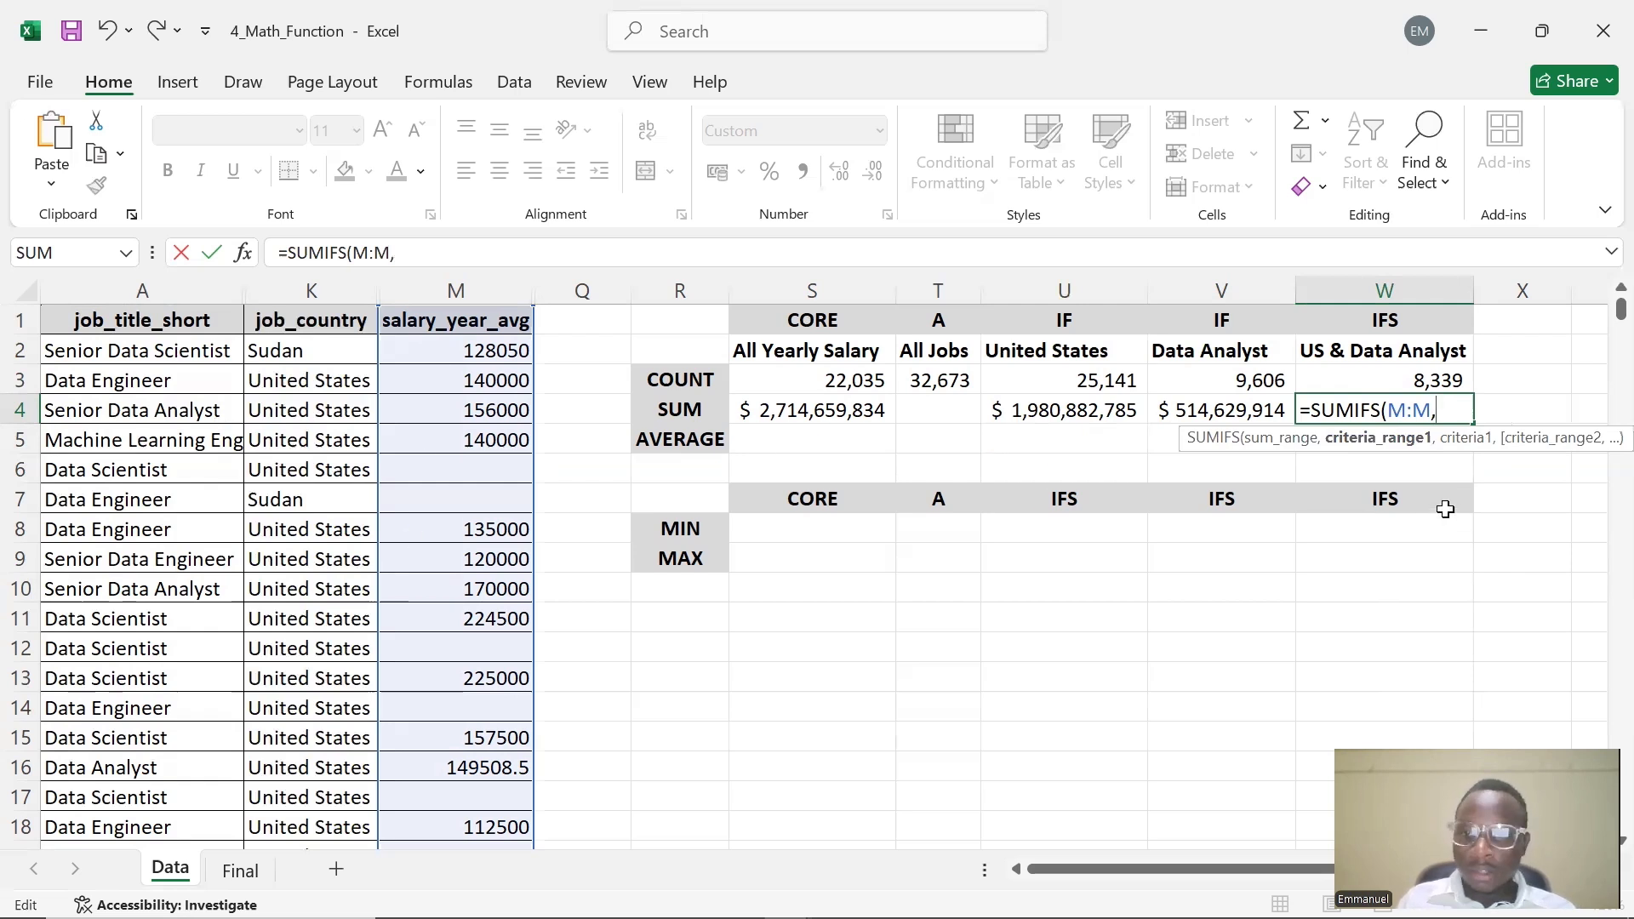
text(A)
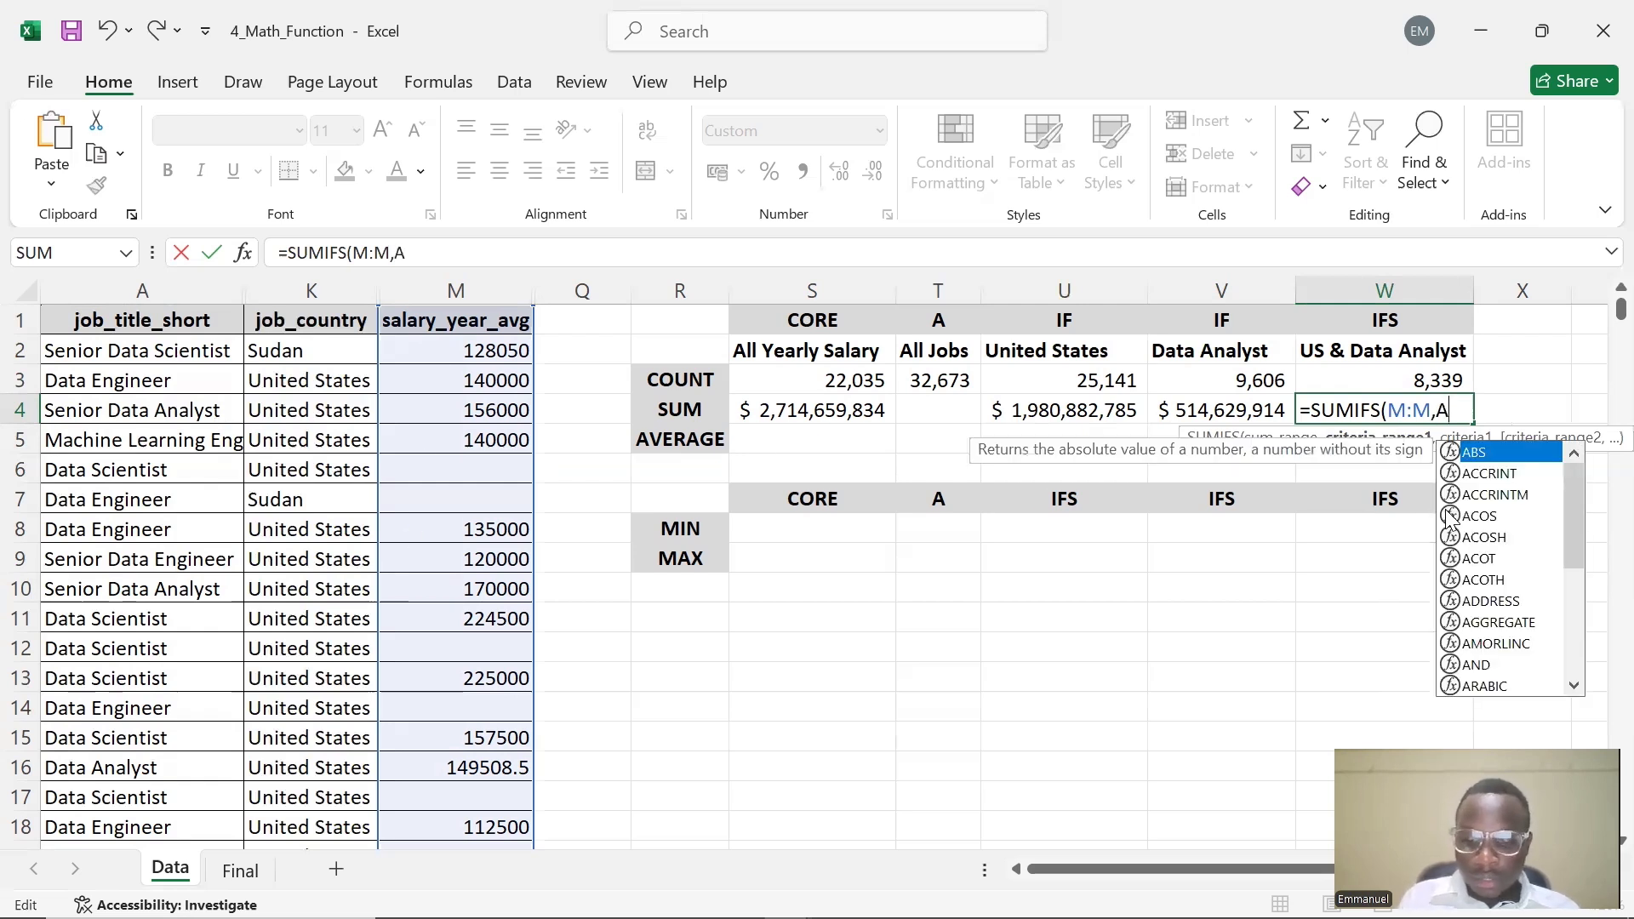
text(:A,)
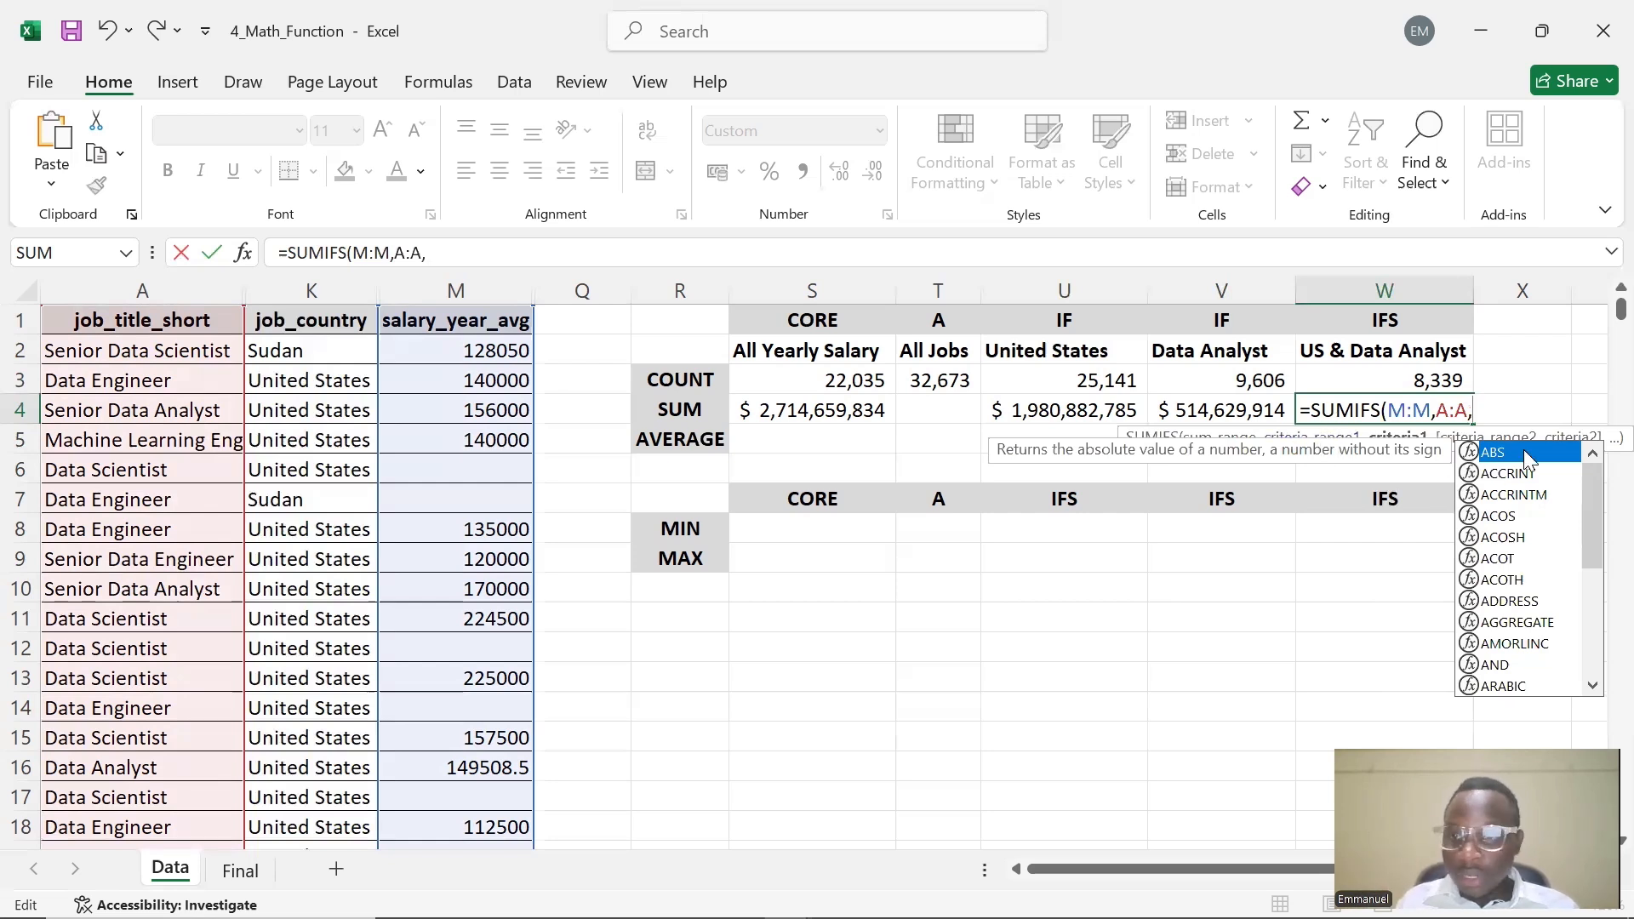
click(1503, 420)
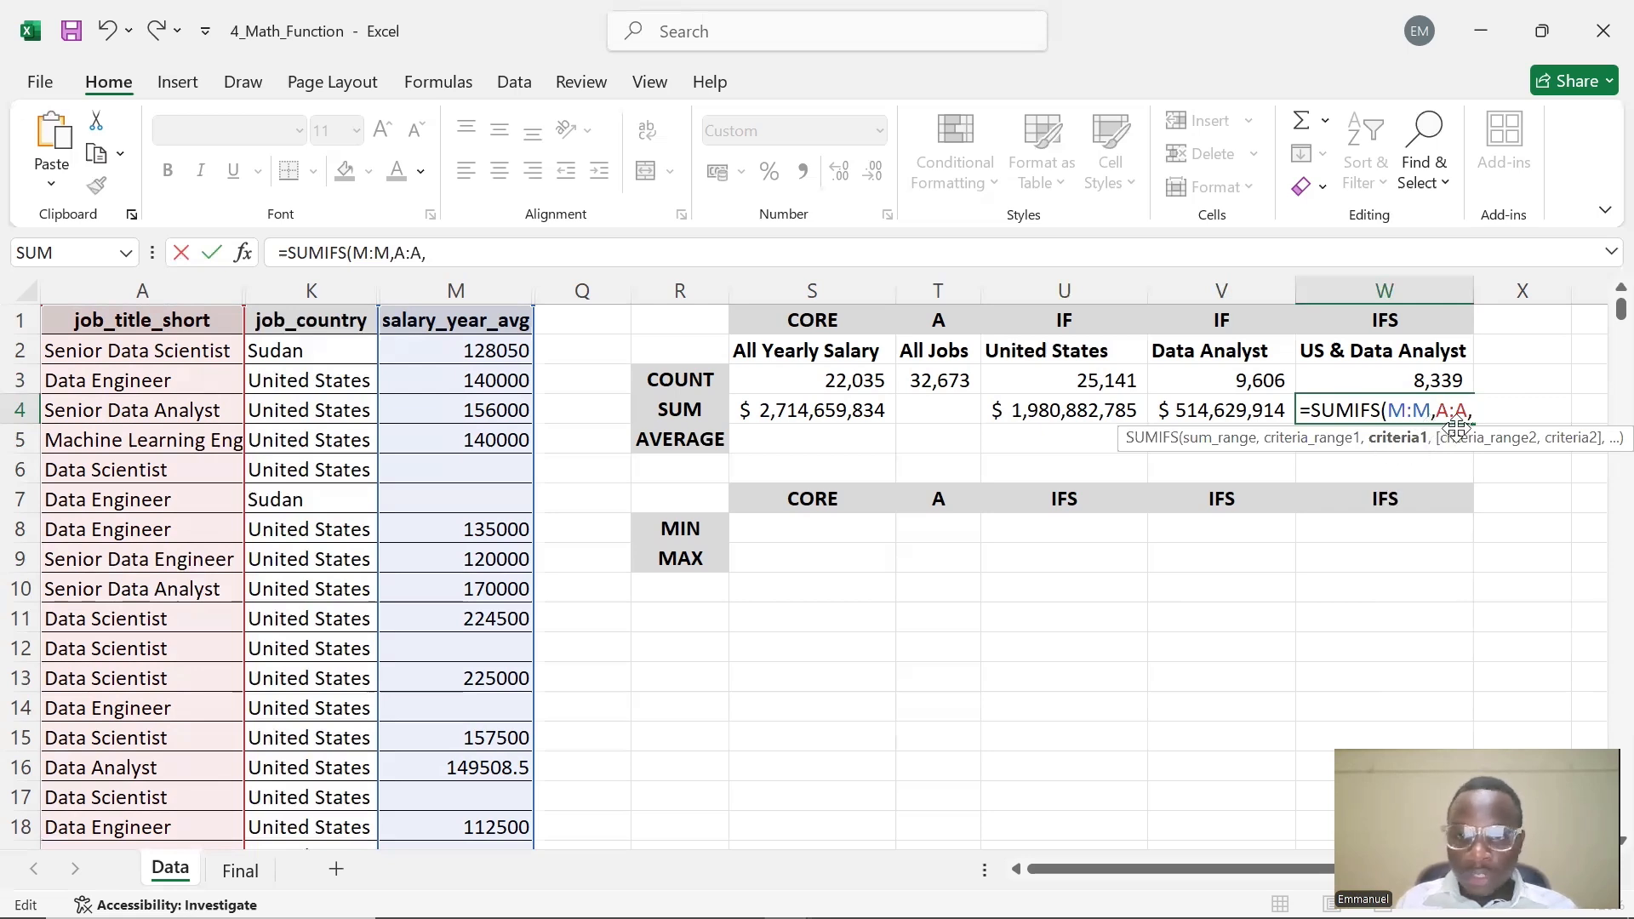
click(1028, 349)
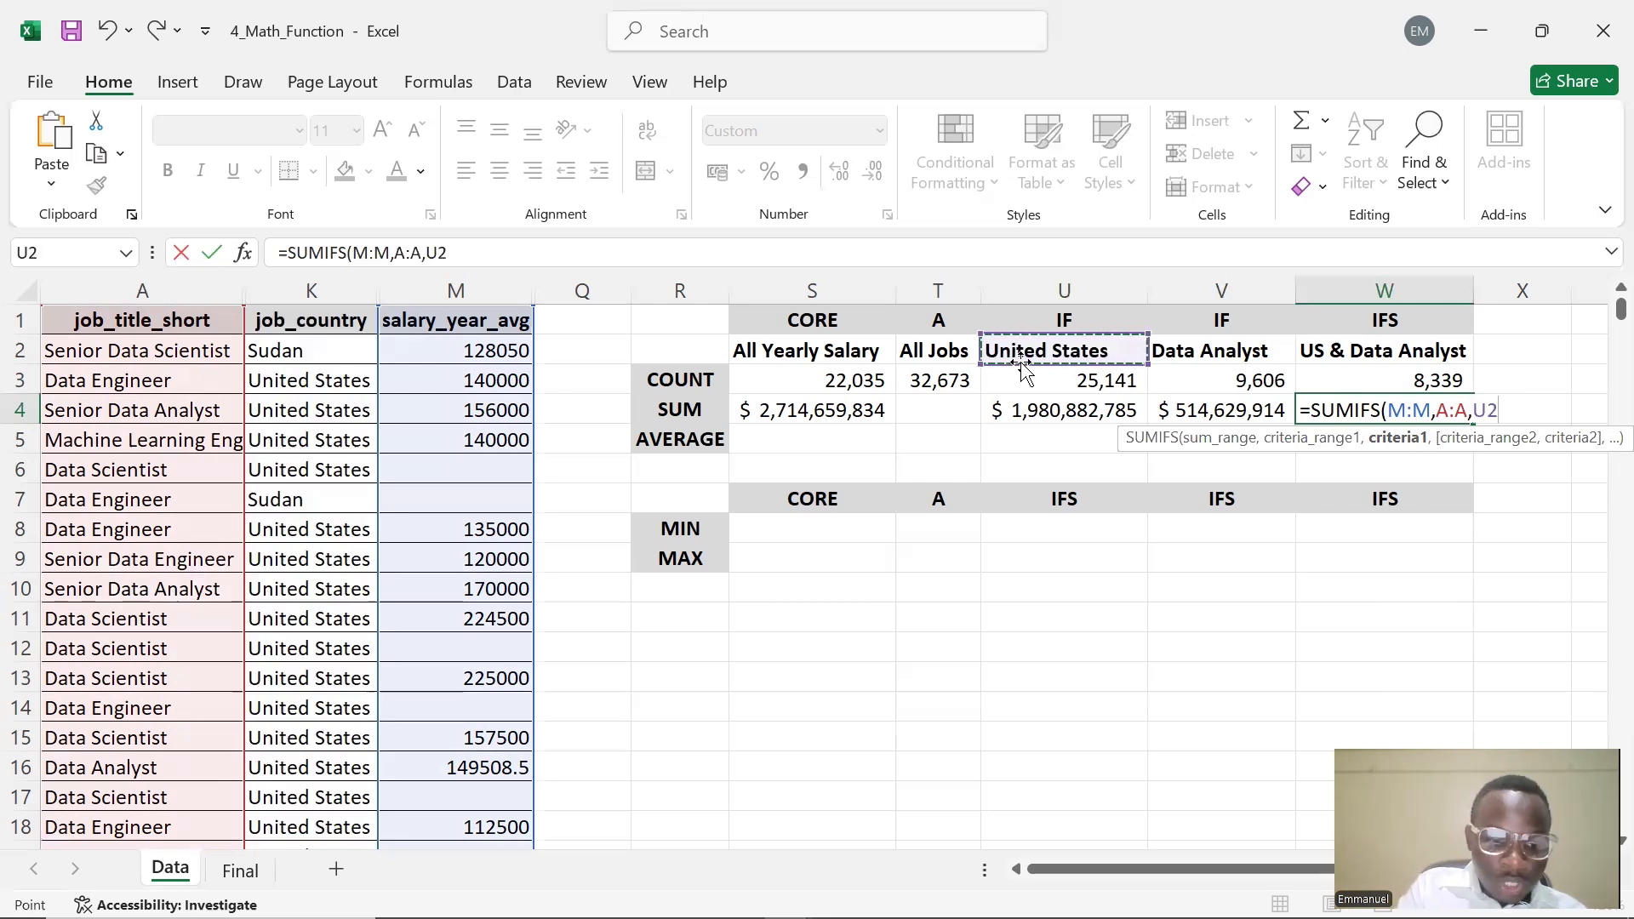
key(F4)
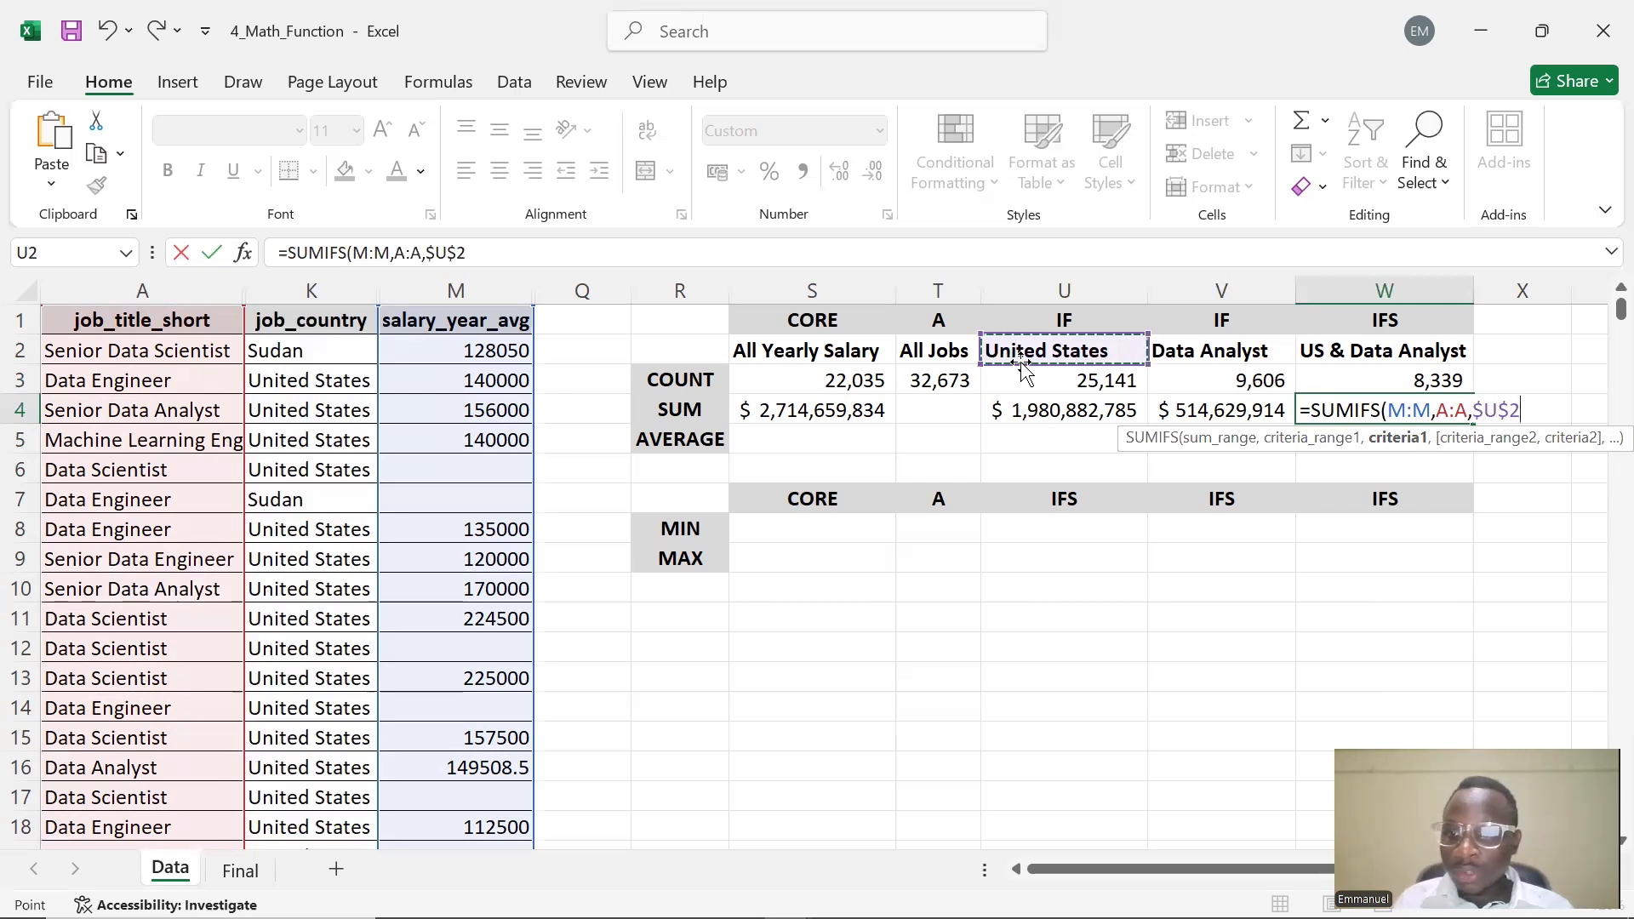
text(,)
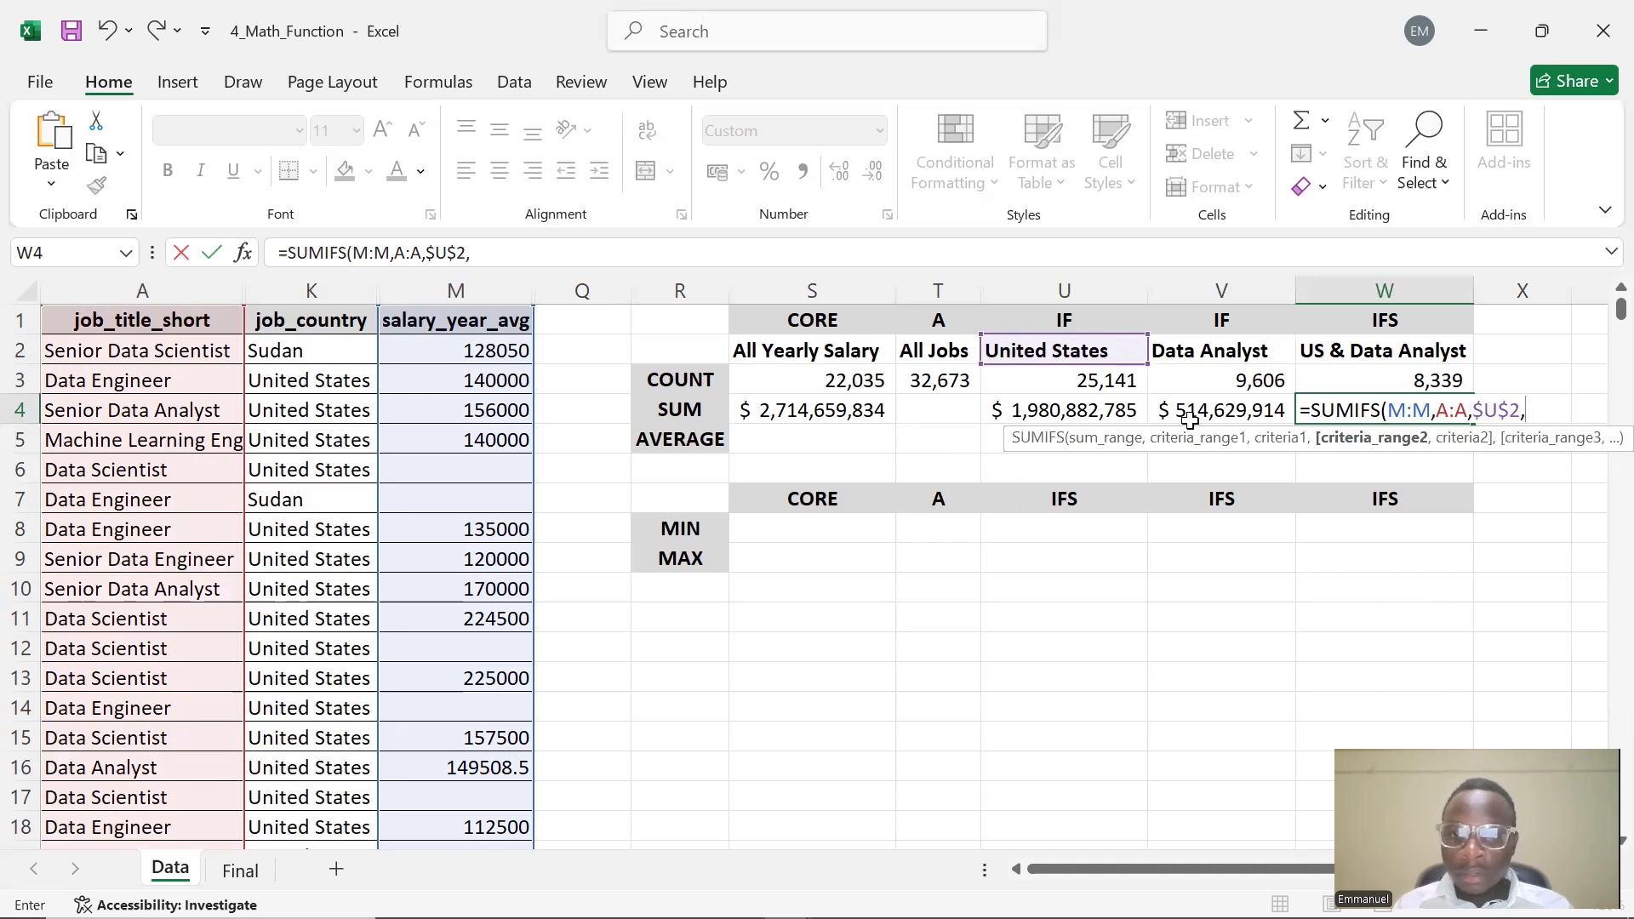
click(1441, 414)
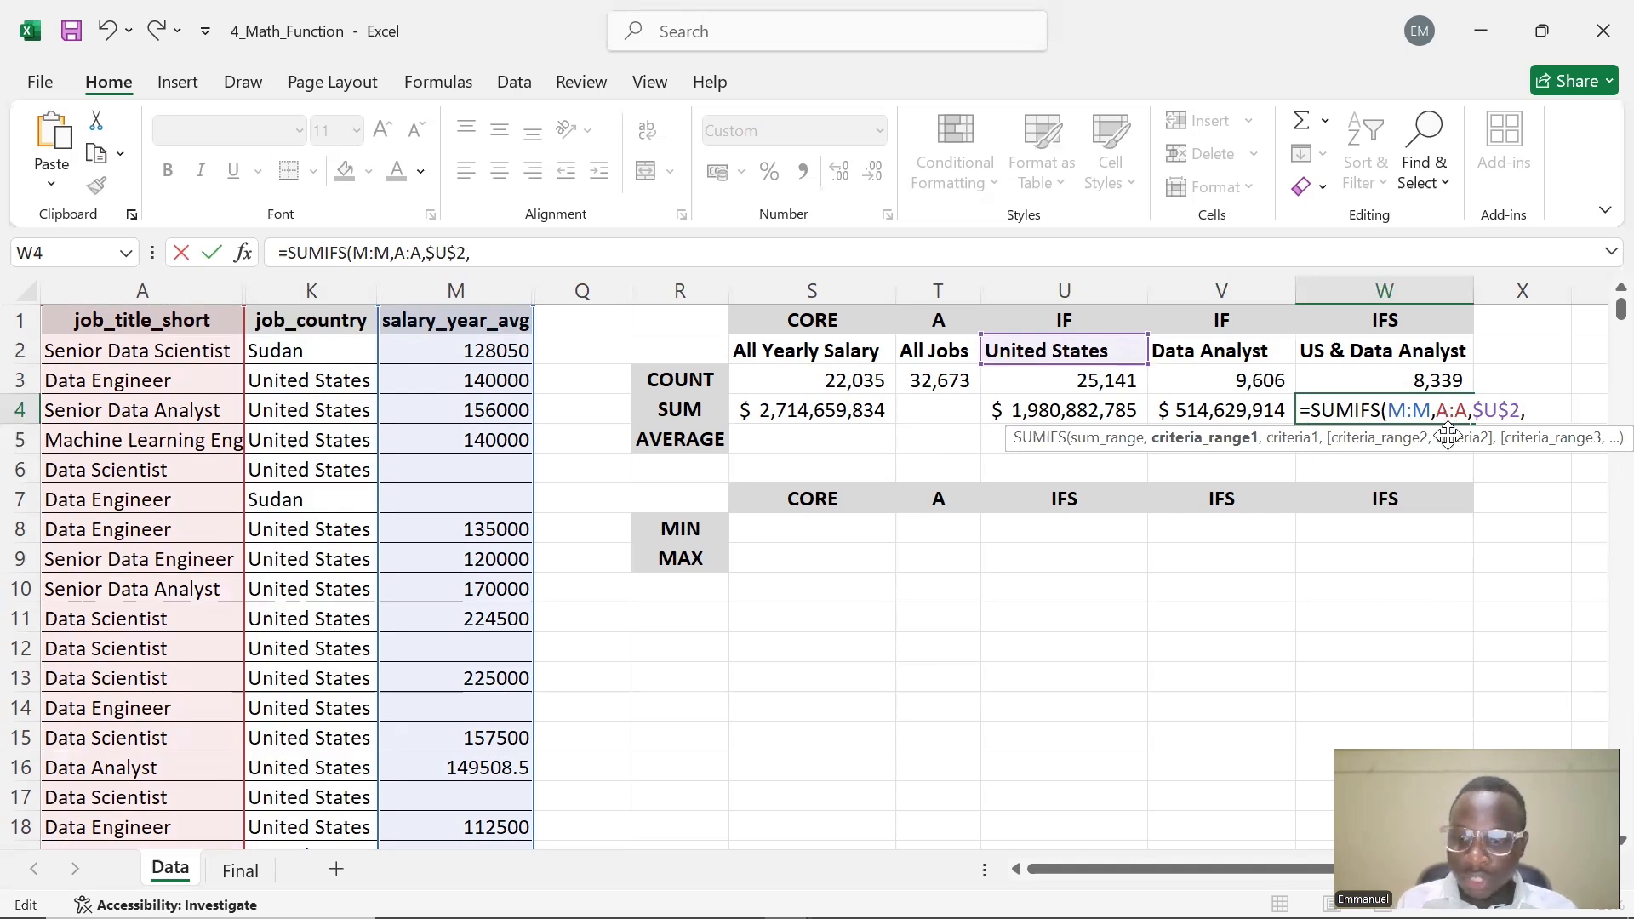
key(BackSpace)
text(K)
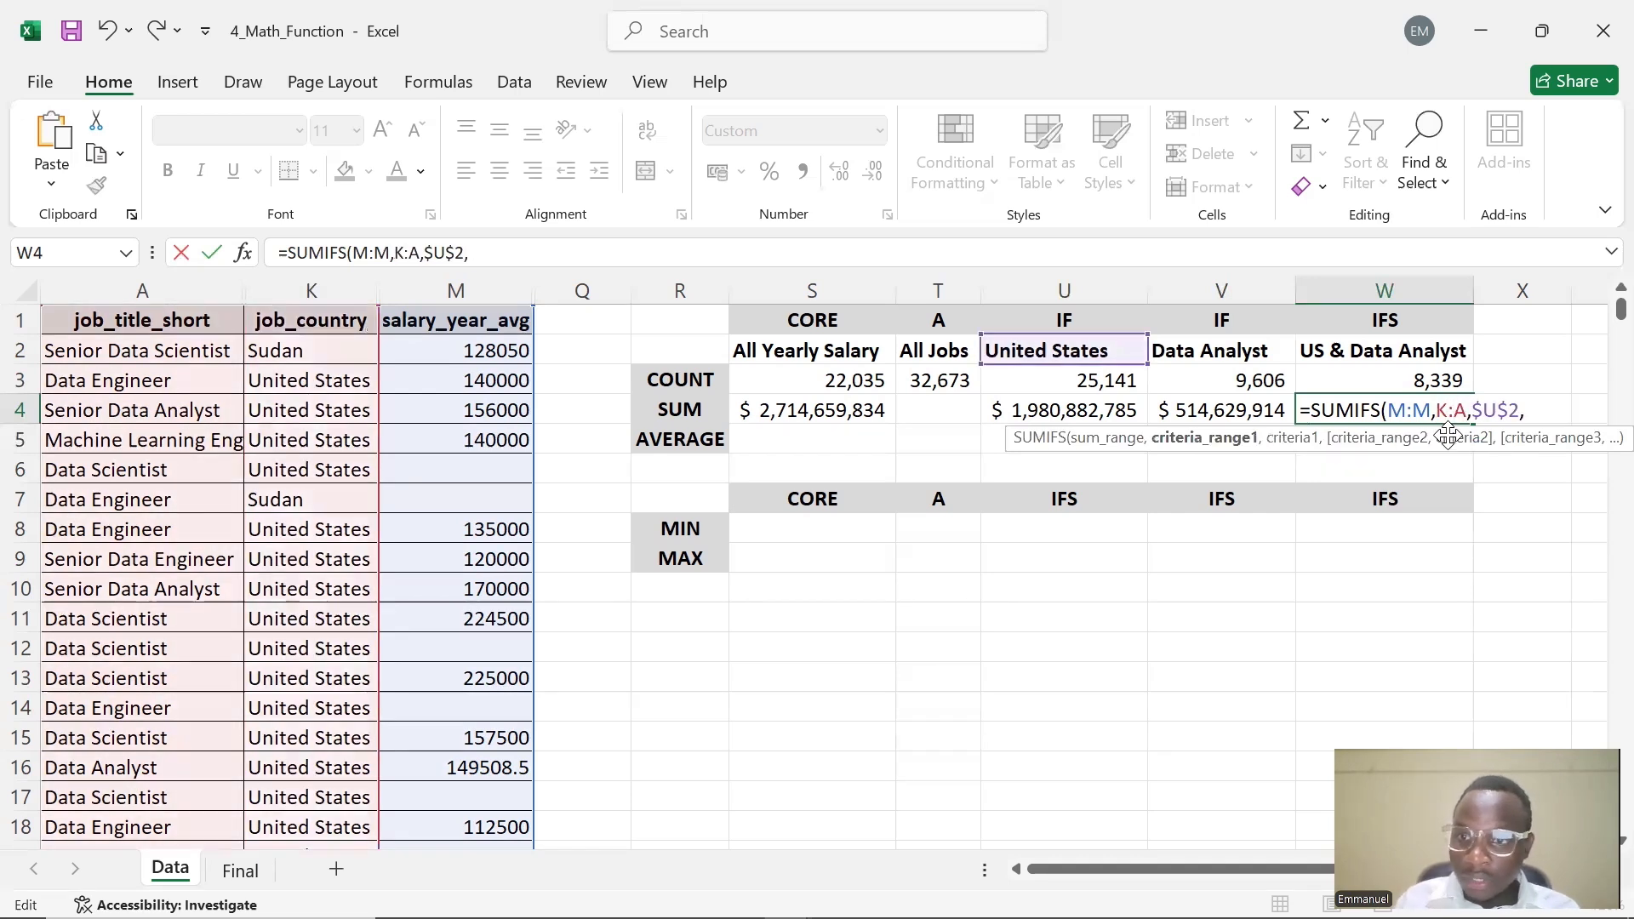
key(Right)
key(Right)
key(BackSpace)
text(K)
key(Right)
key(Right)
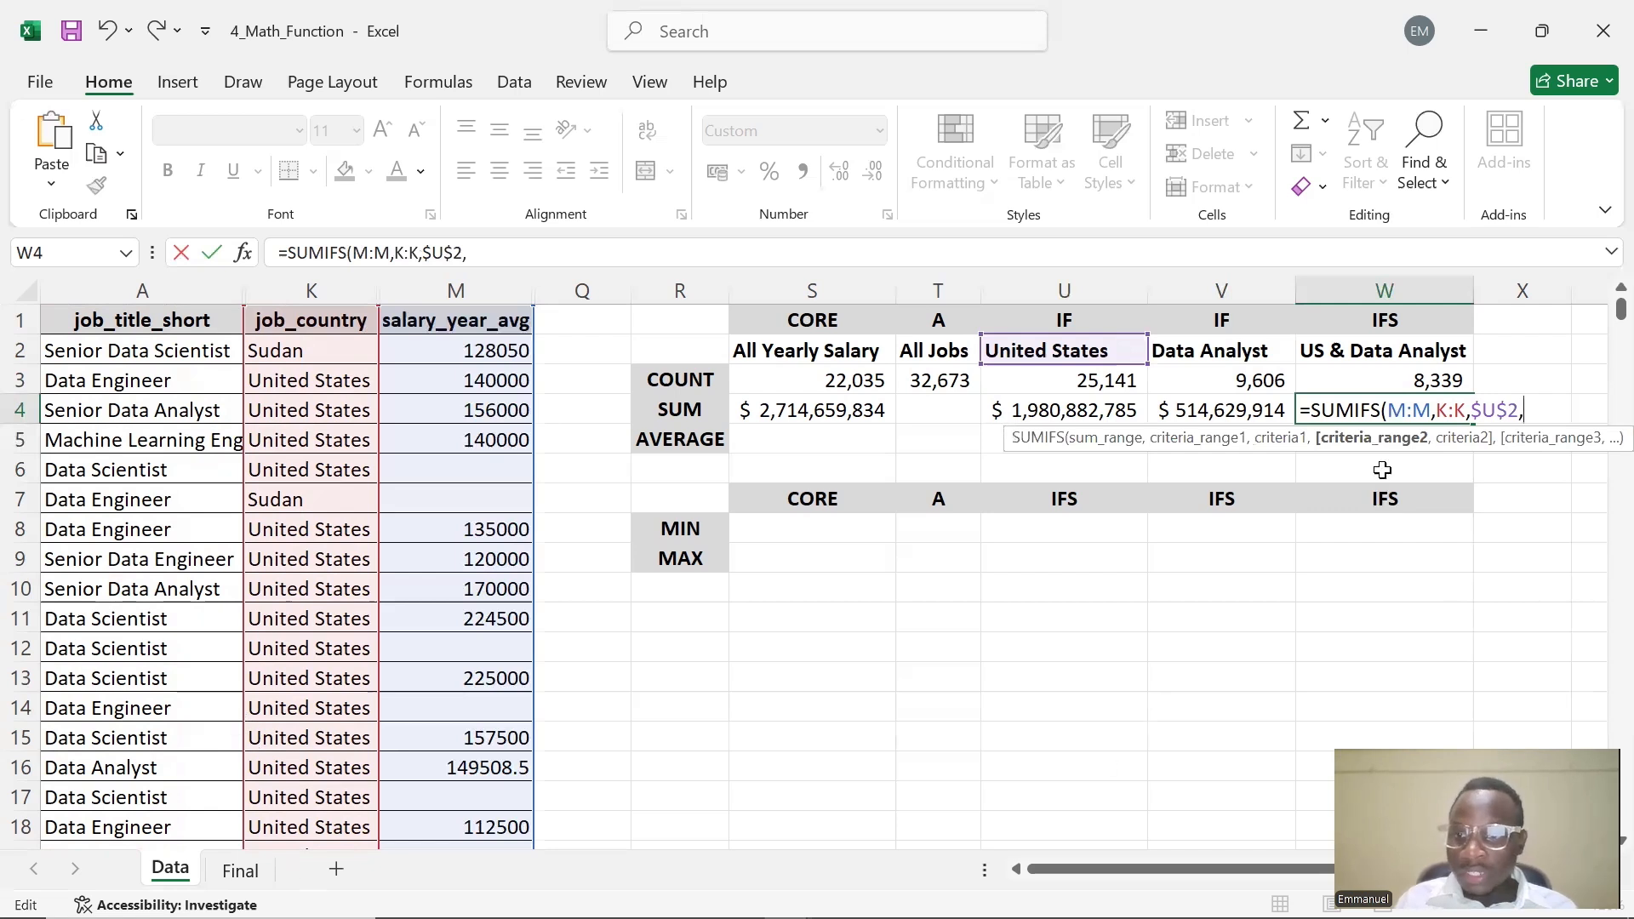
Complete W4 as =SUMIFS(M:M,K:K,$U$2,A:A,$V$2) adding the job title column with the Data Analyst header
text(A:a)
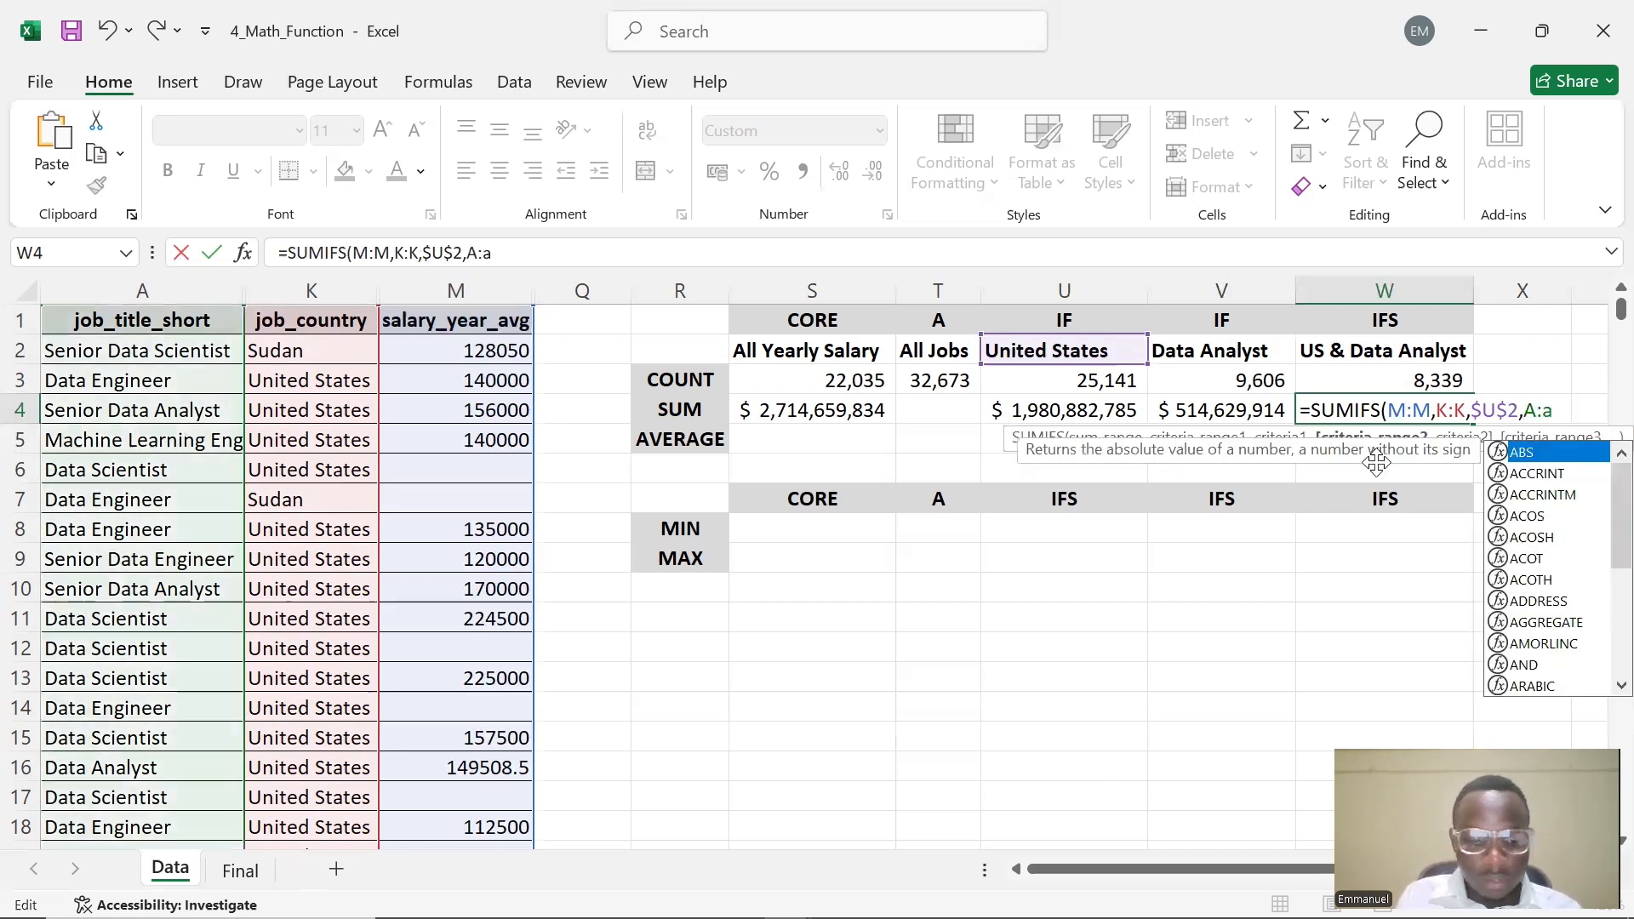
key(BackSpace)
text(A)
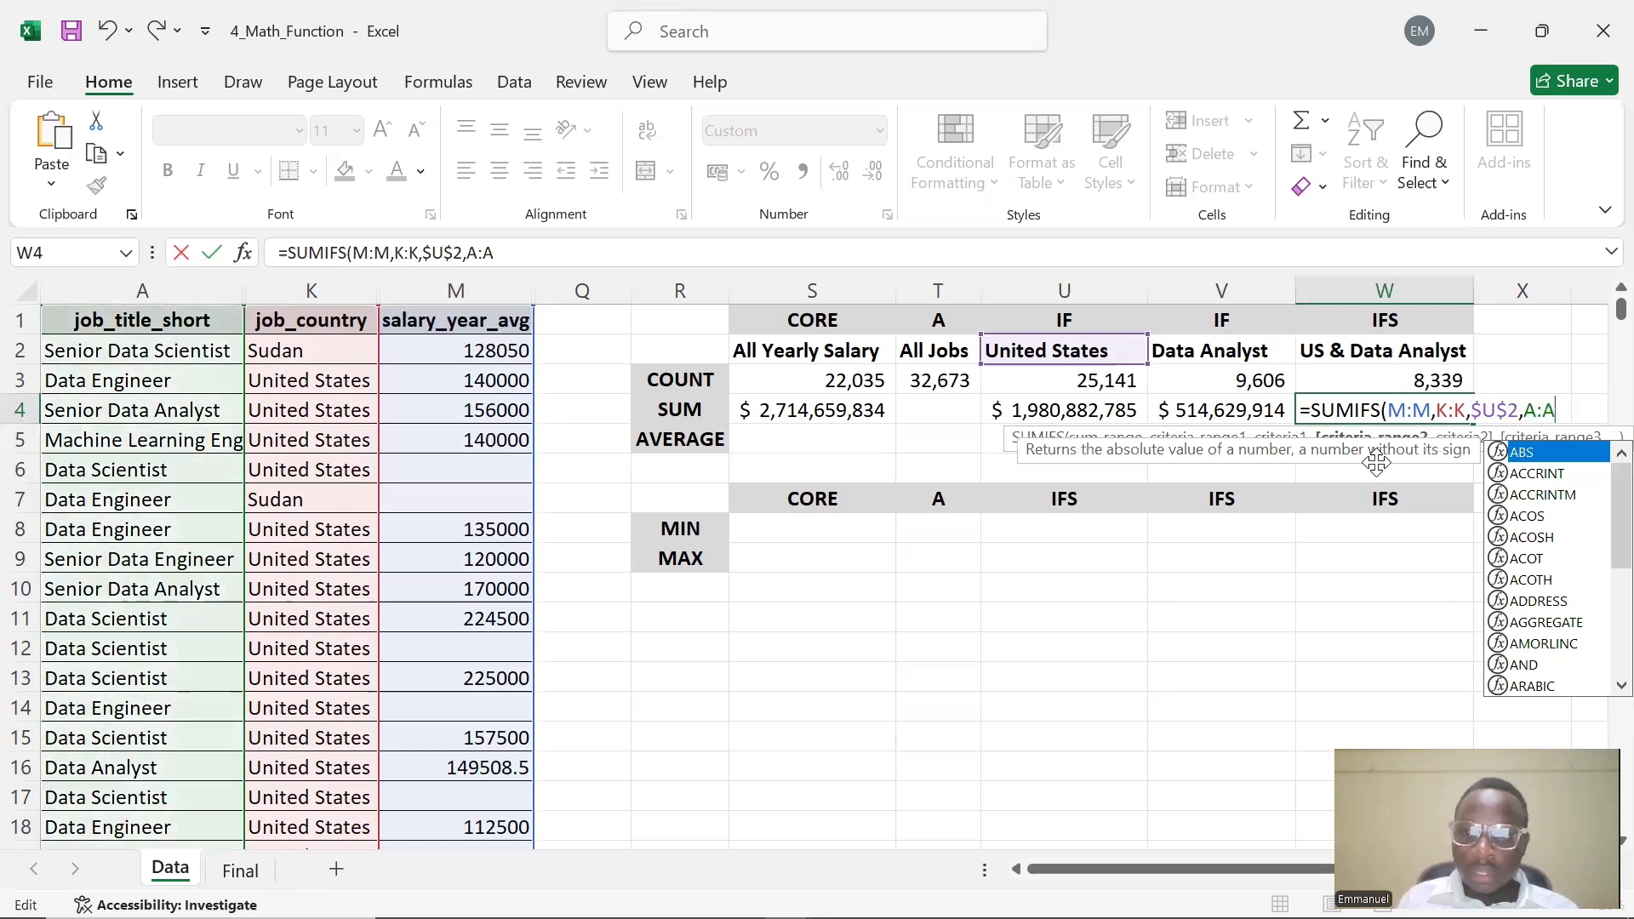
text(,)
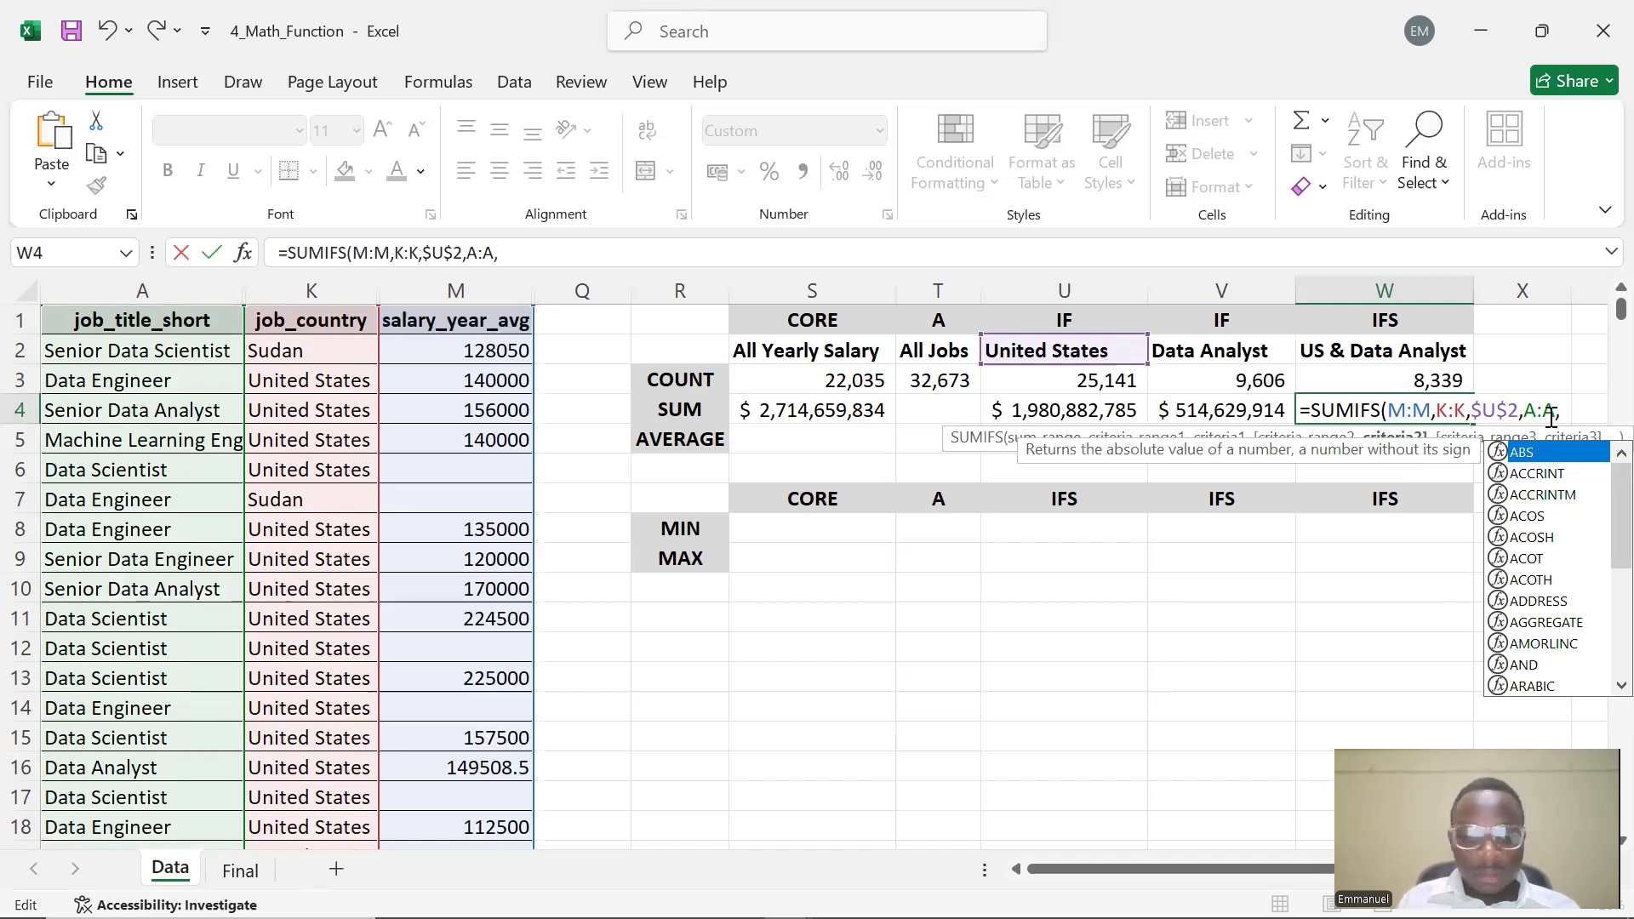
key(Escape)
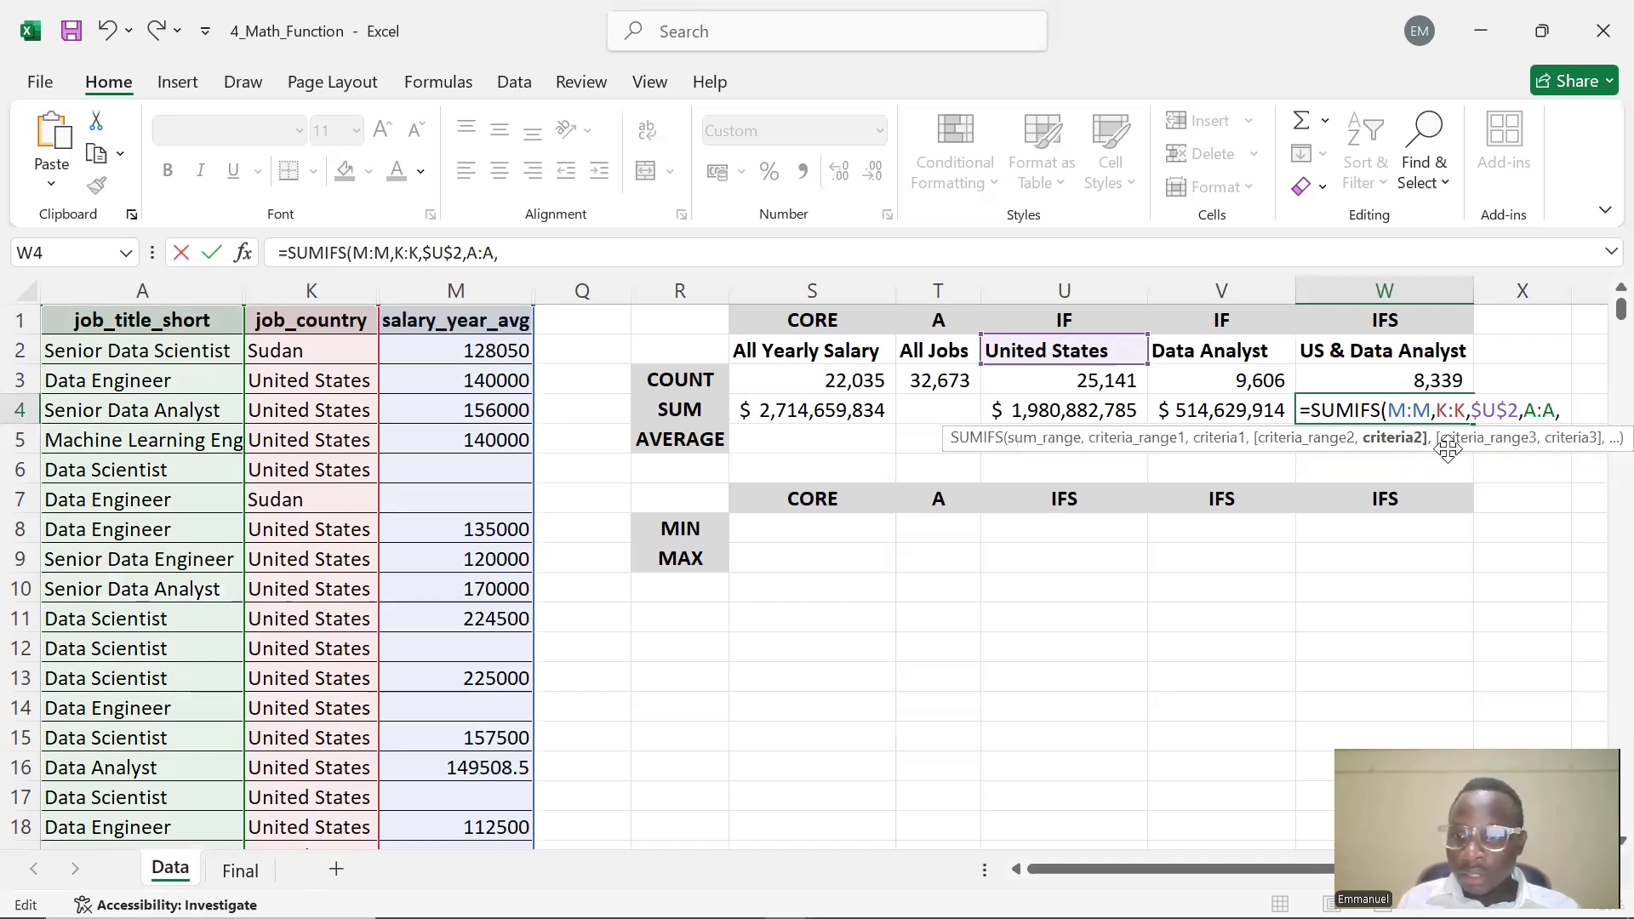
click(1221, 353)
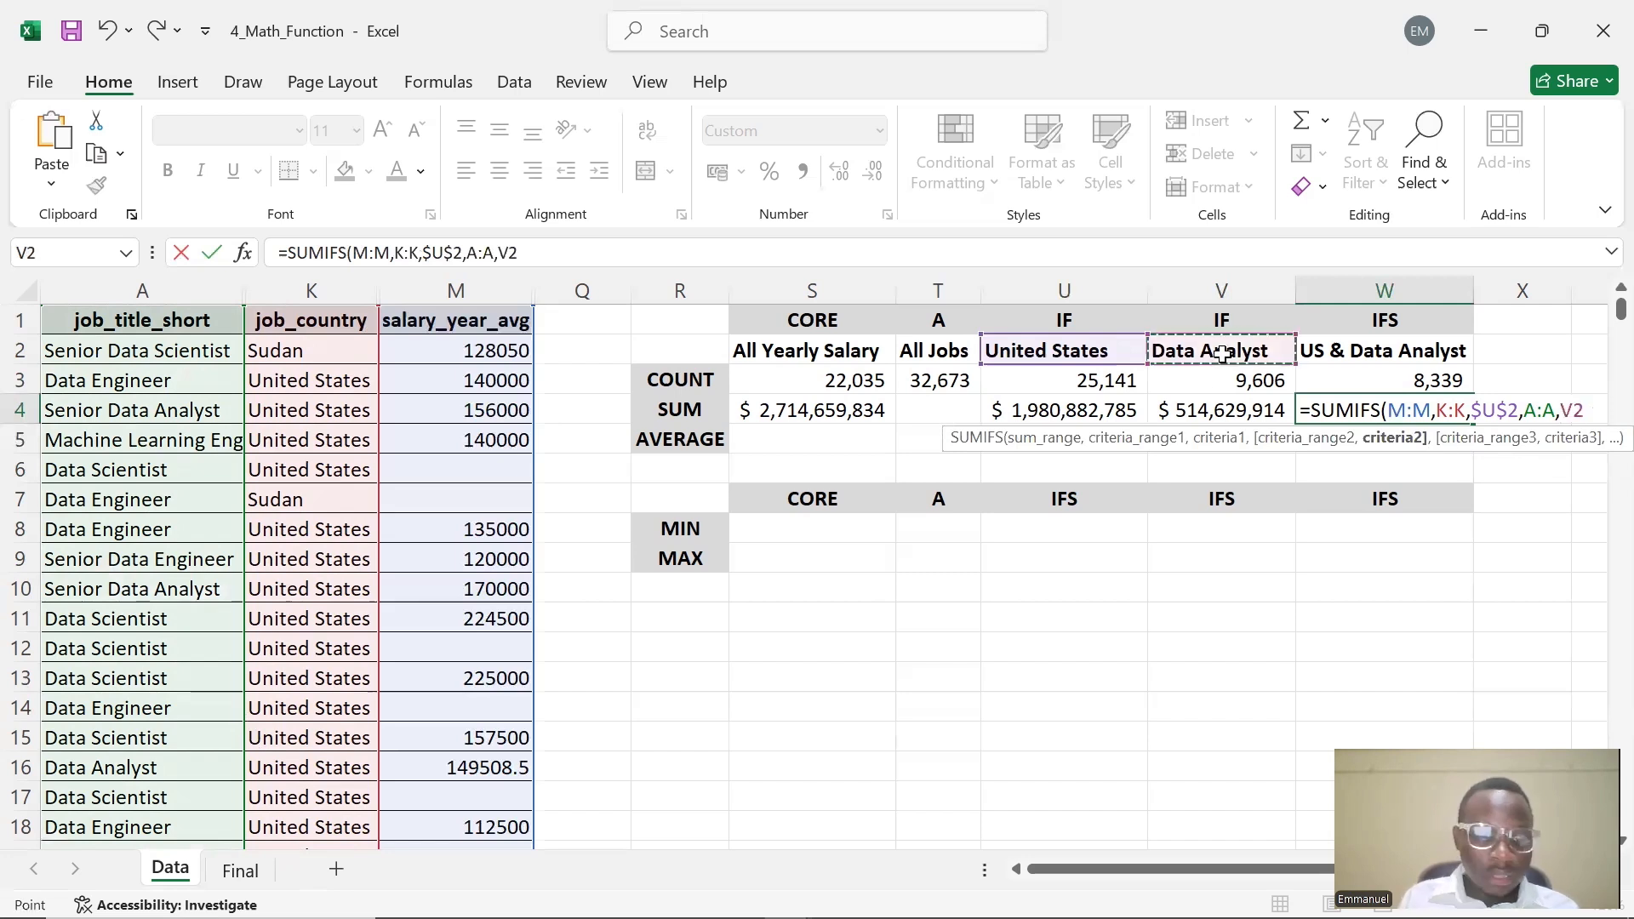
key(F4)
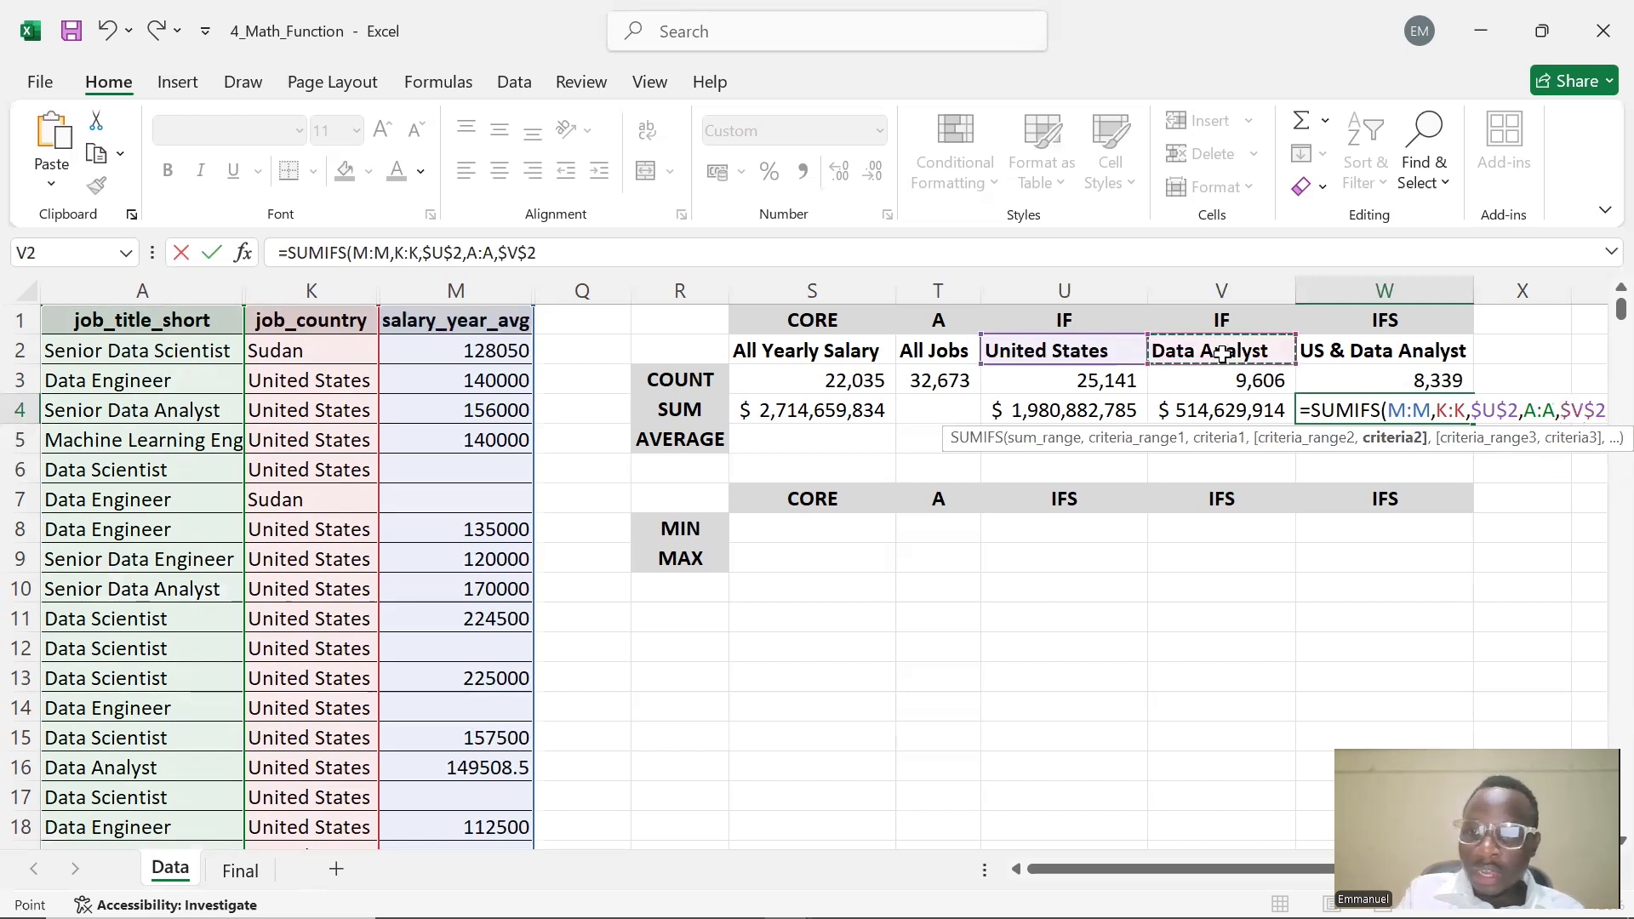
text())
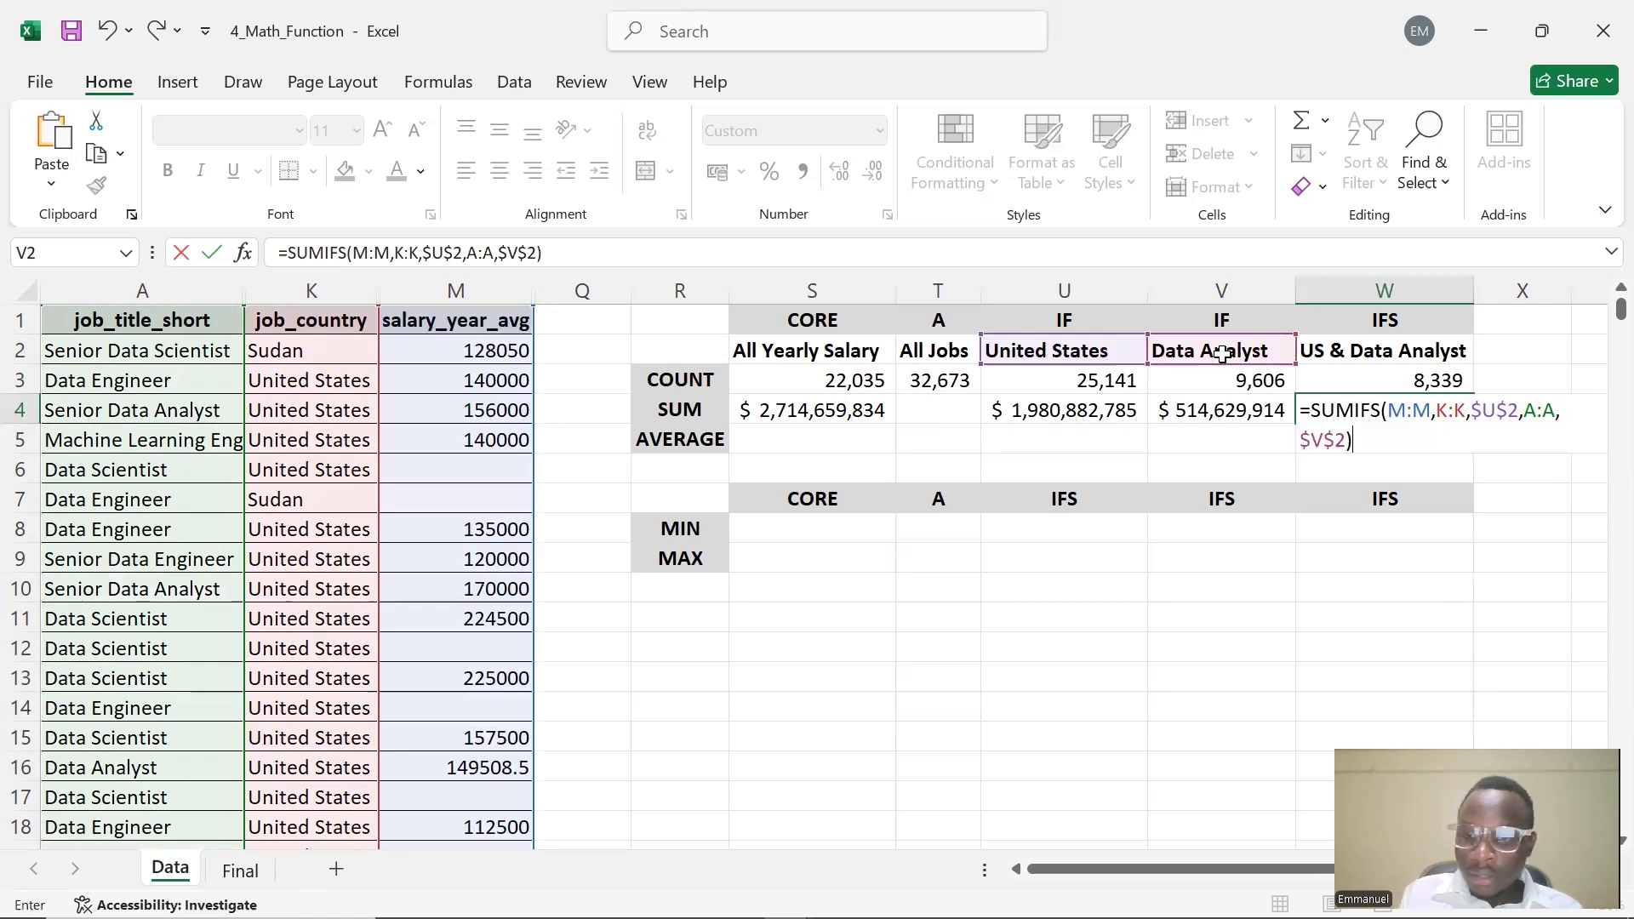
key(Return)
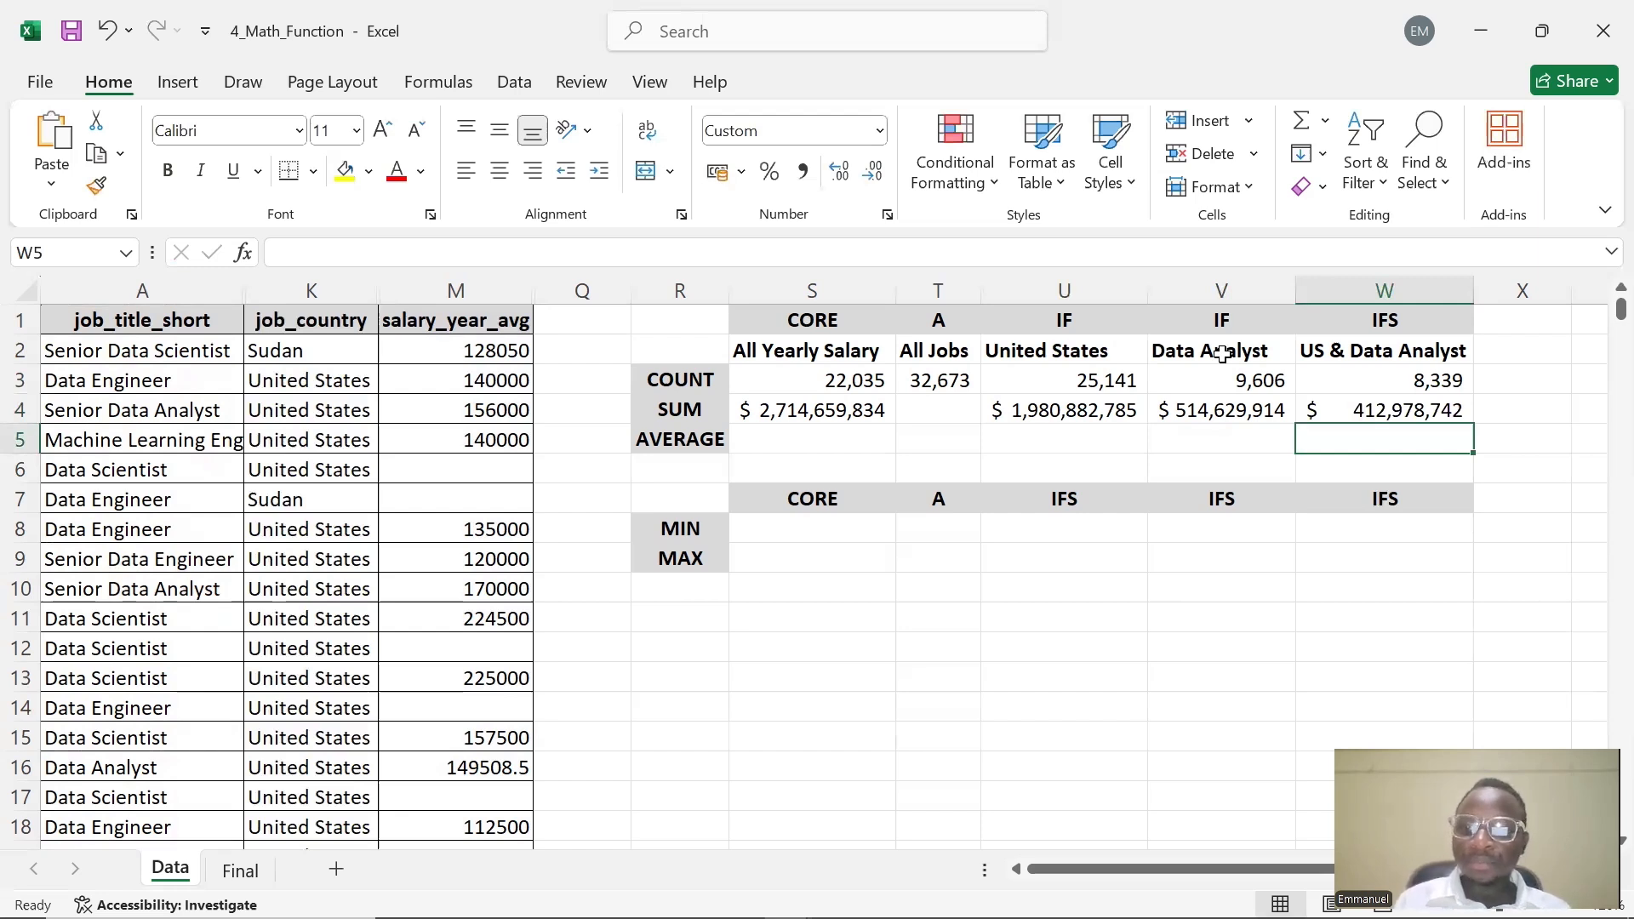
Enter =AVERAGE(M:M) in S5 to average all yearly salaries
double_click(824, 443)
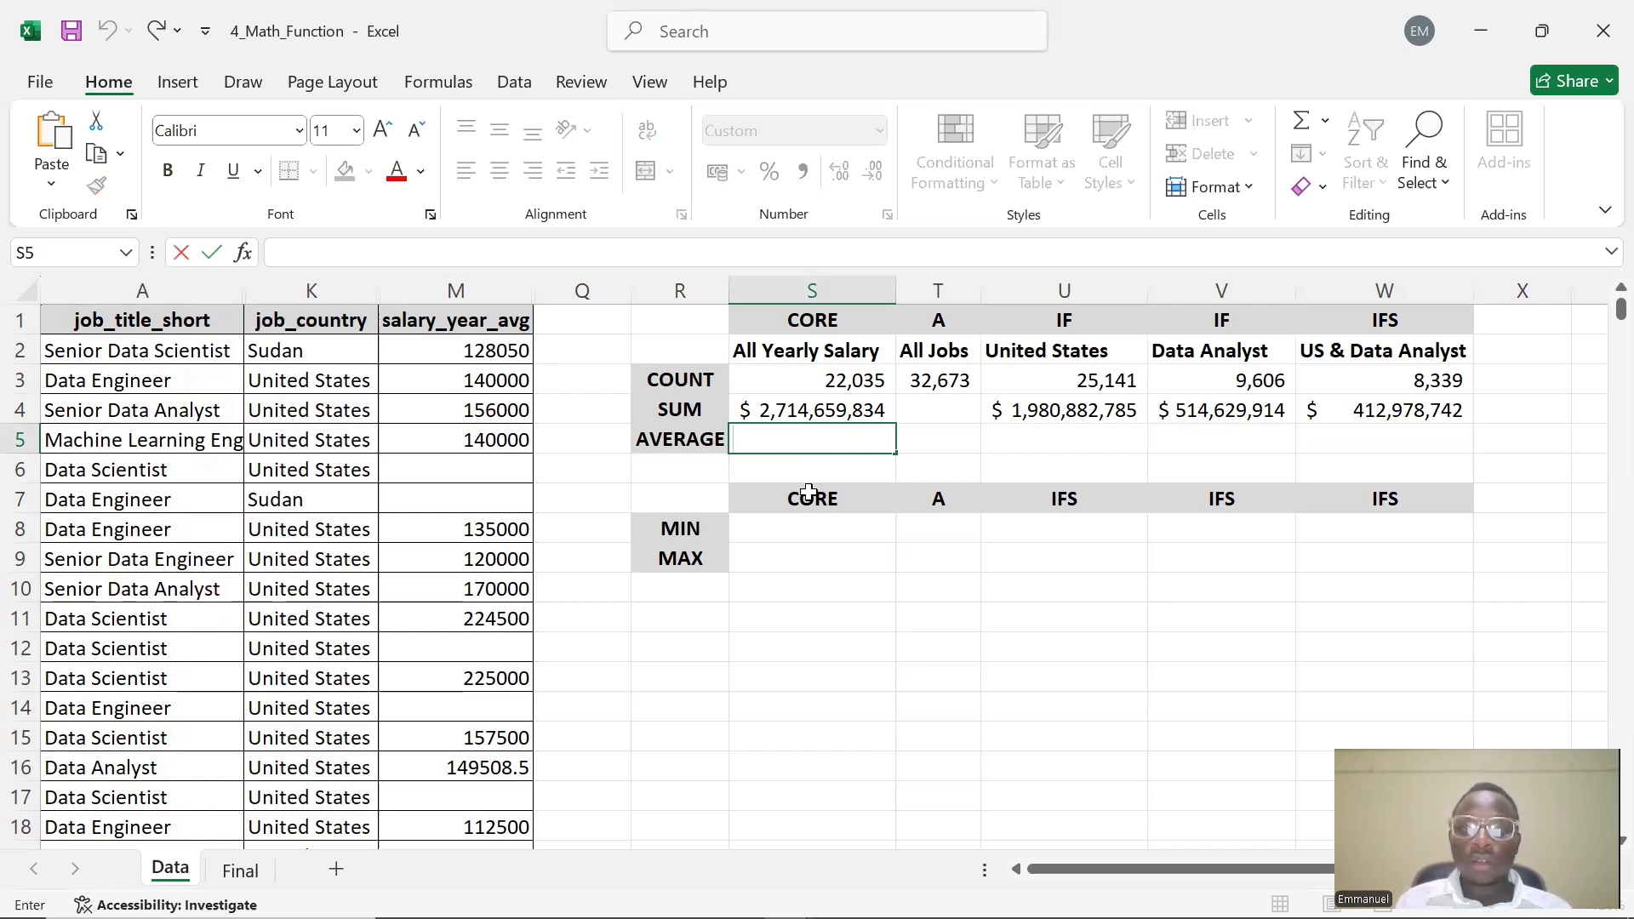
click(832, 443)
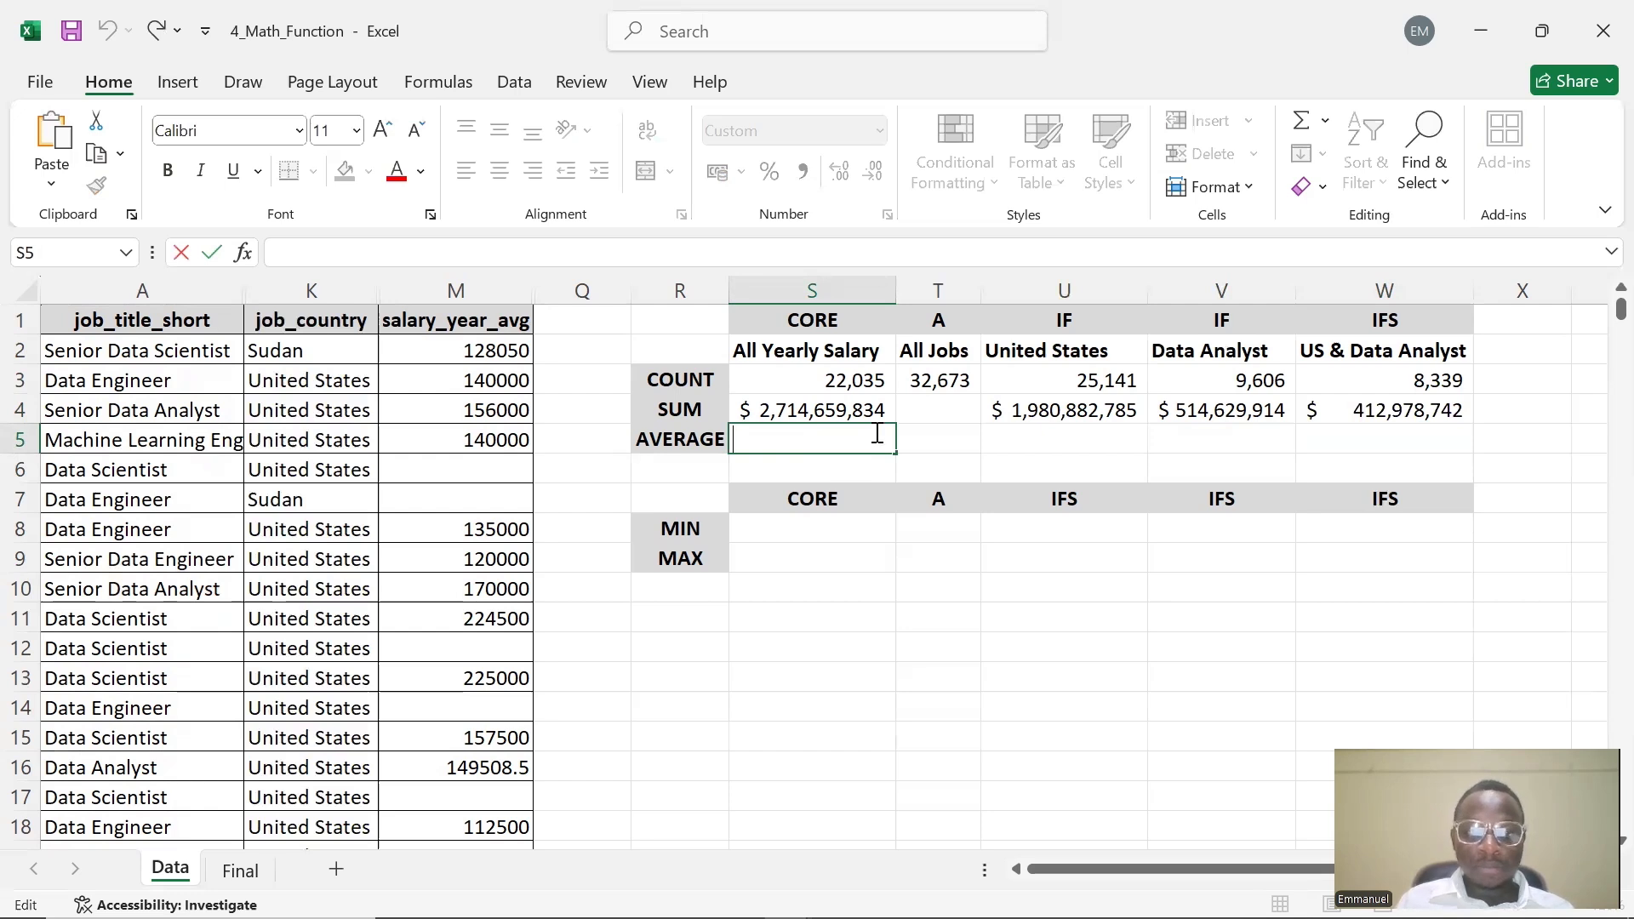
text(AVER)
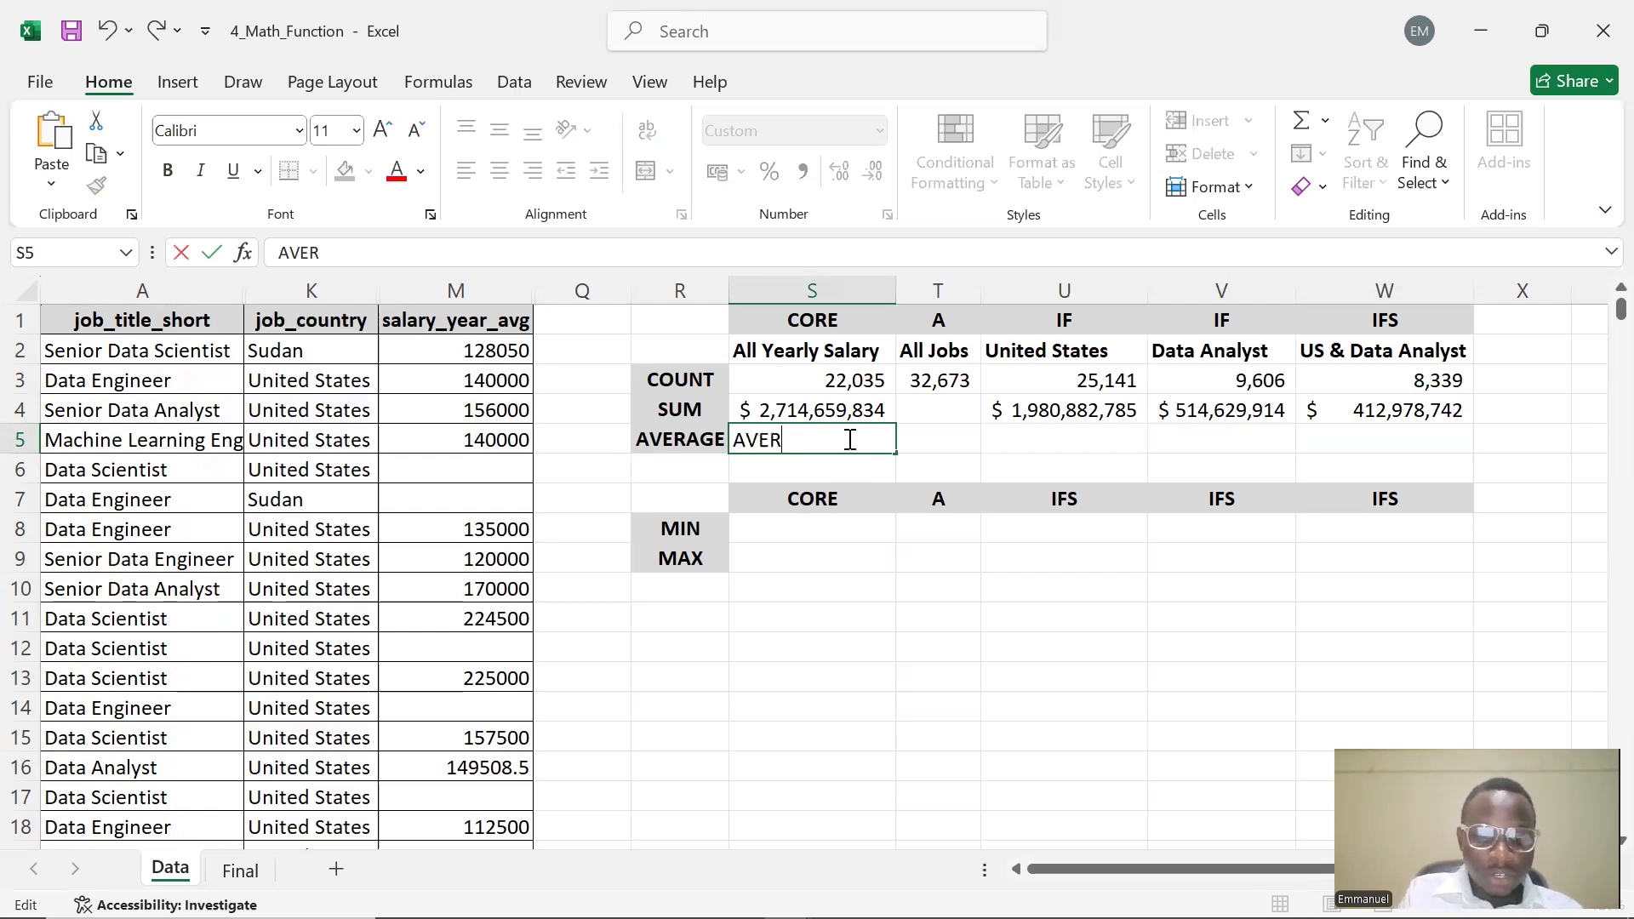
key(BackSpace)
key(BackSpace)
key(BackSpace)
key(BackSpace)
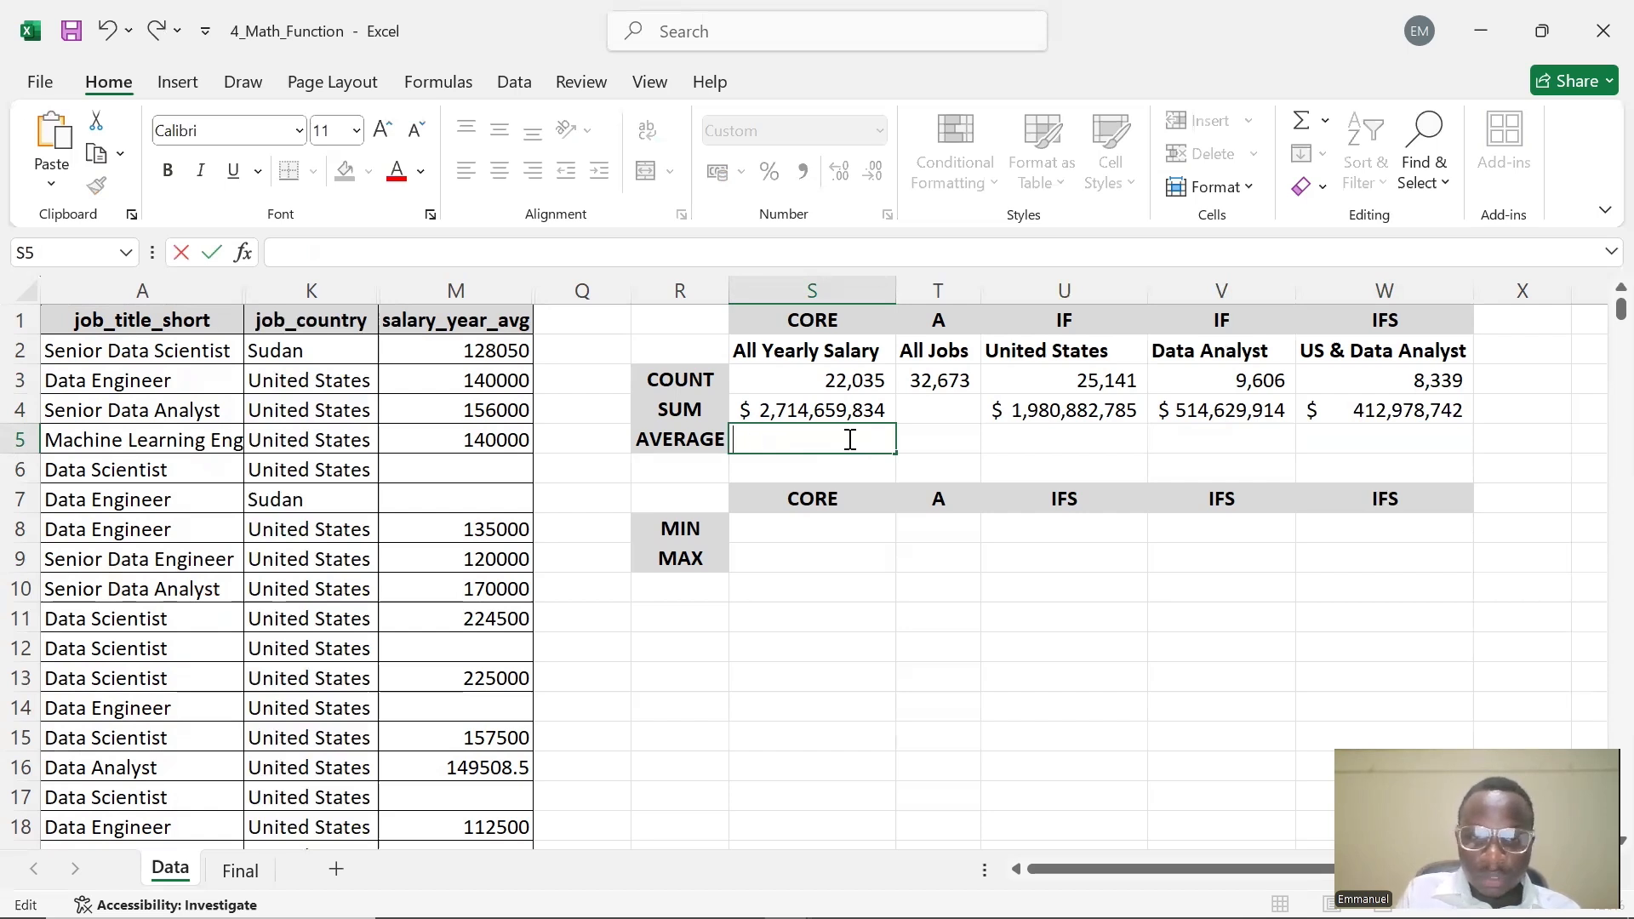
text(=AVERA)
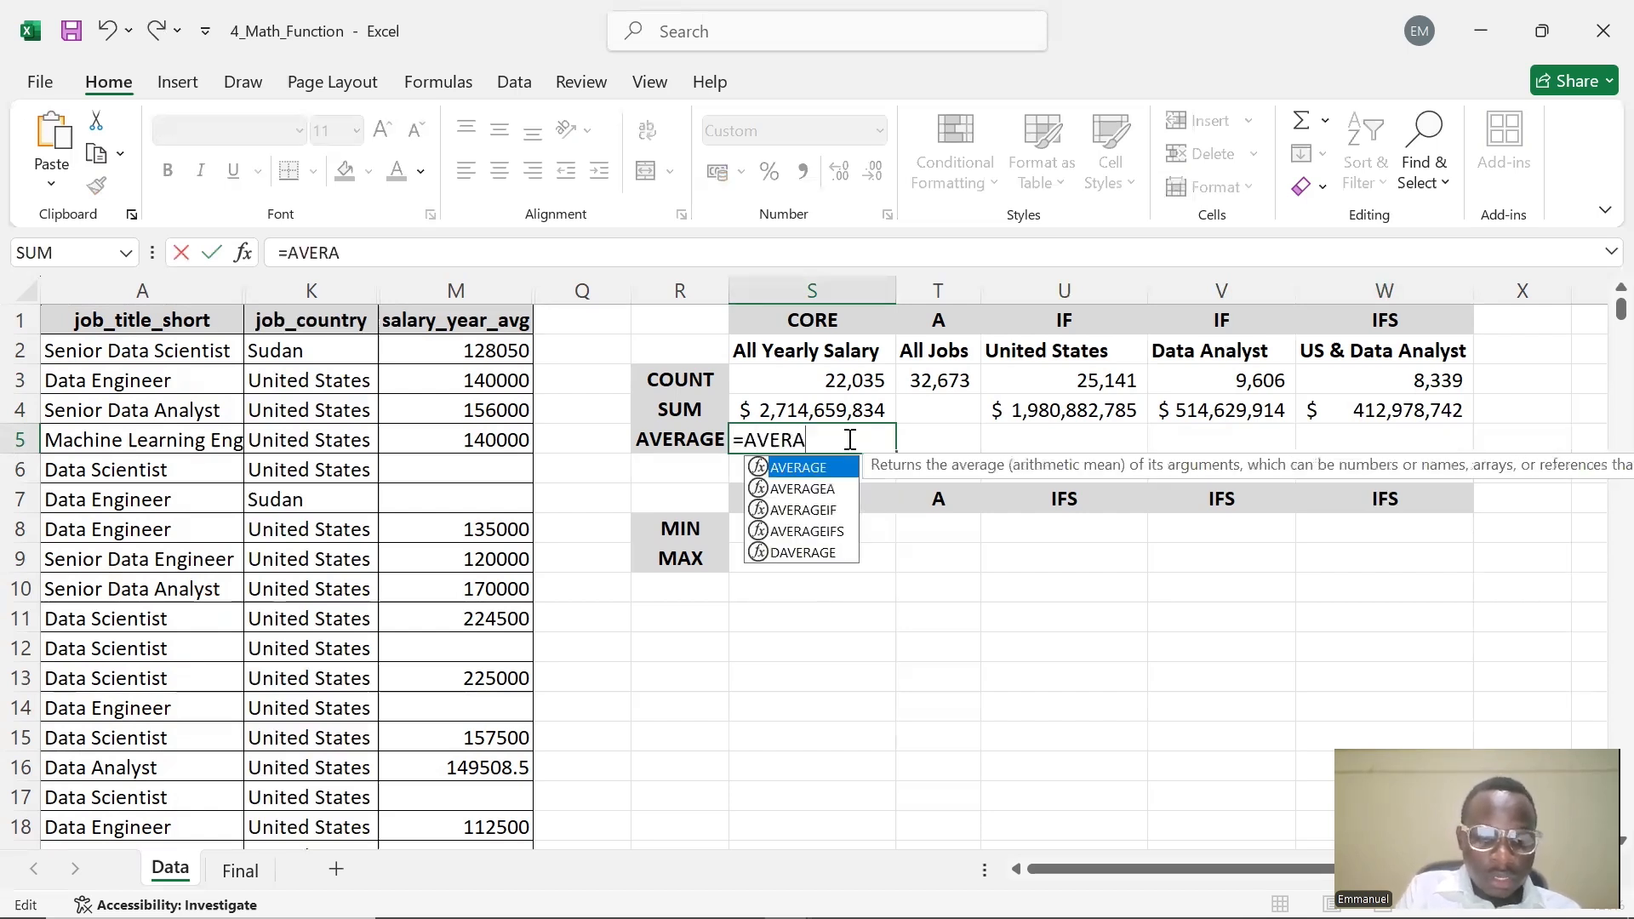
text(GE()
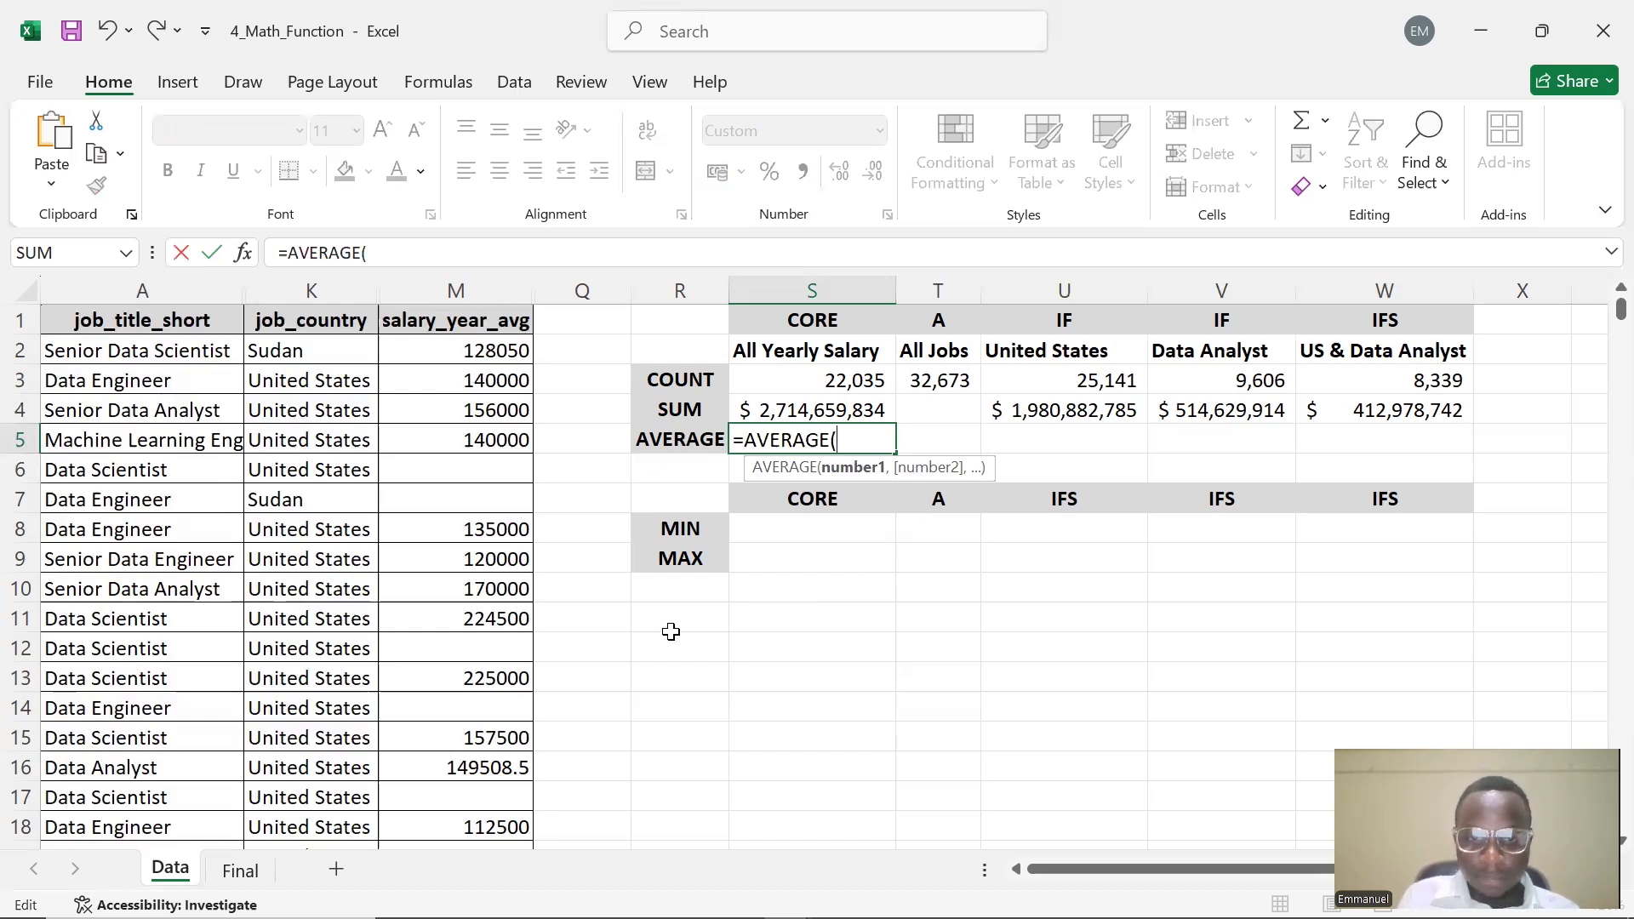
text(M:)
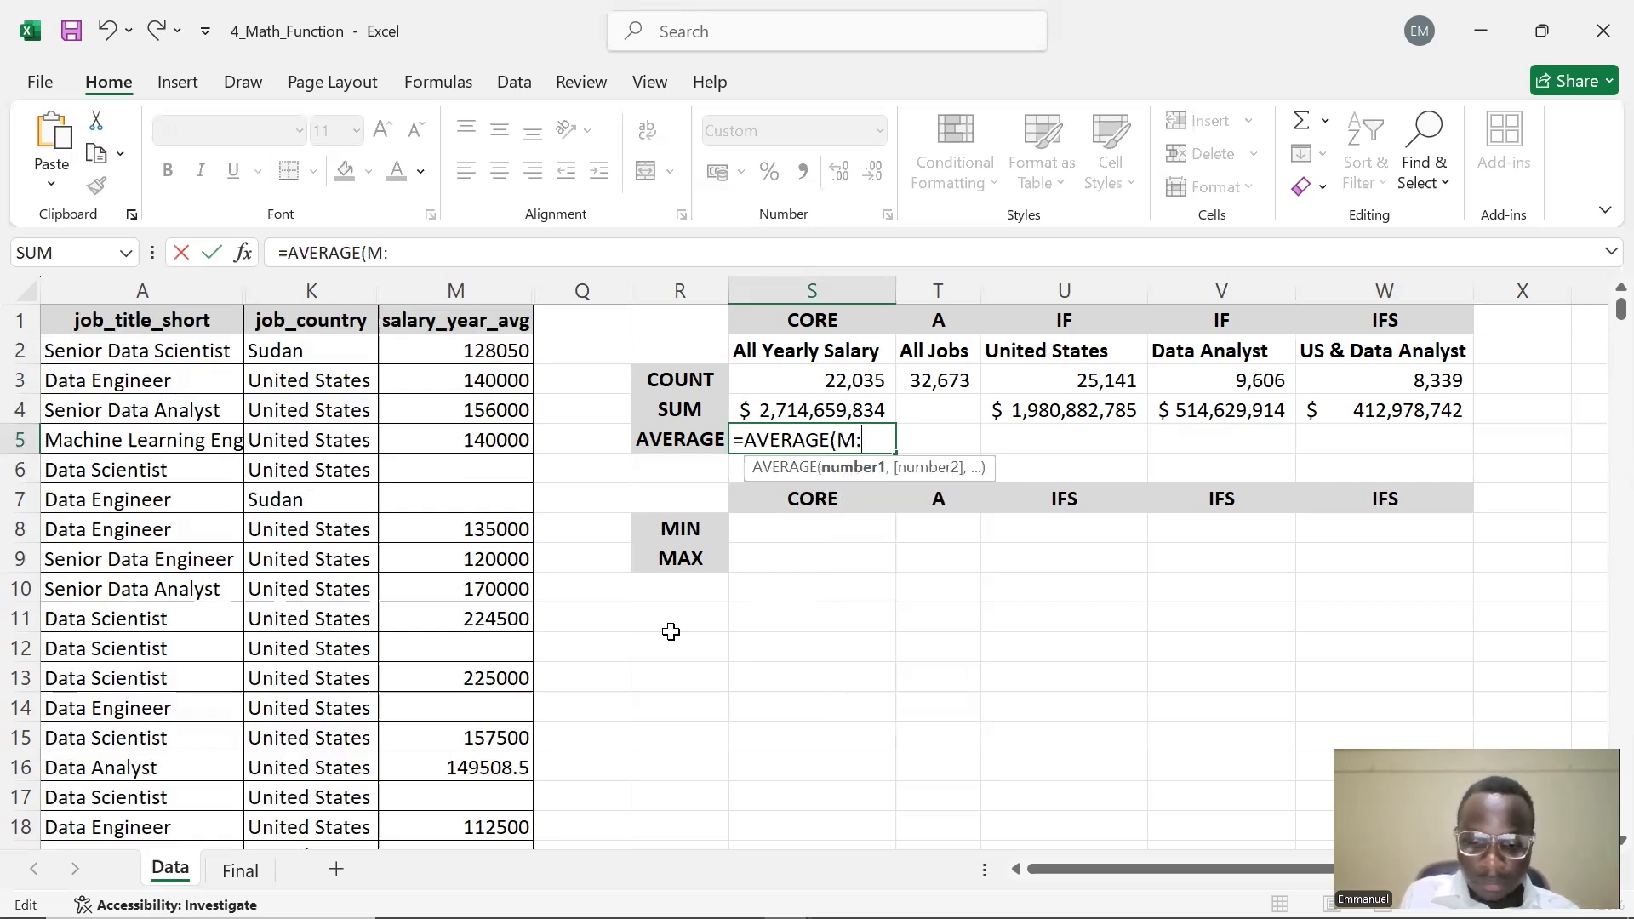
text(M))
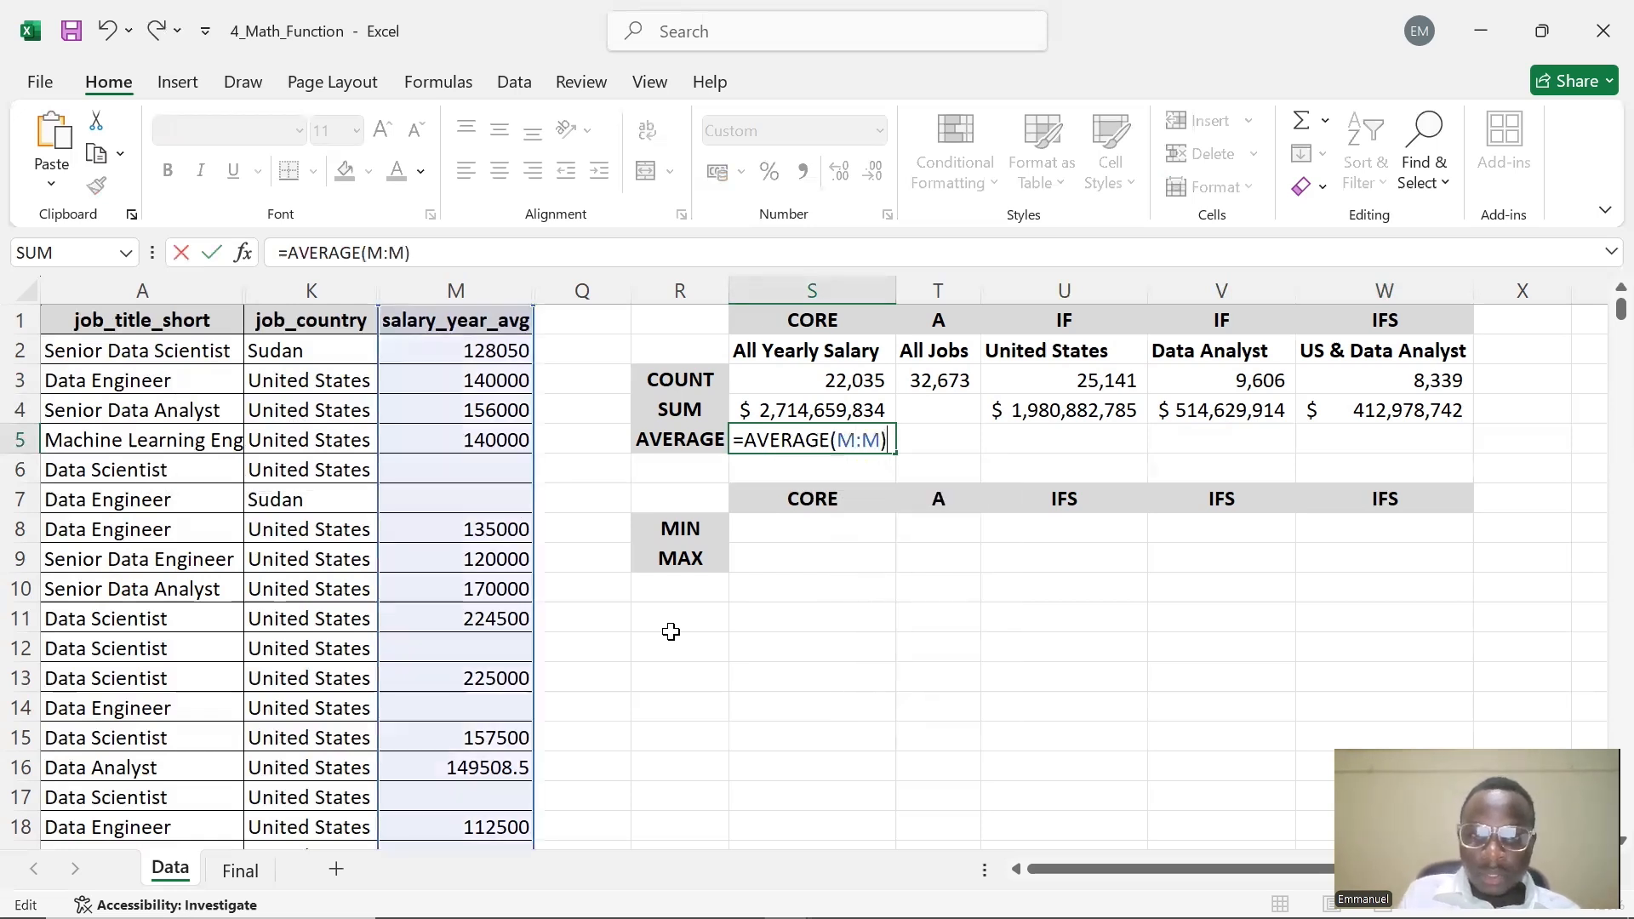
key(Return)
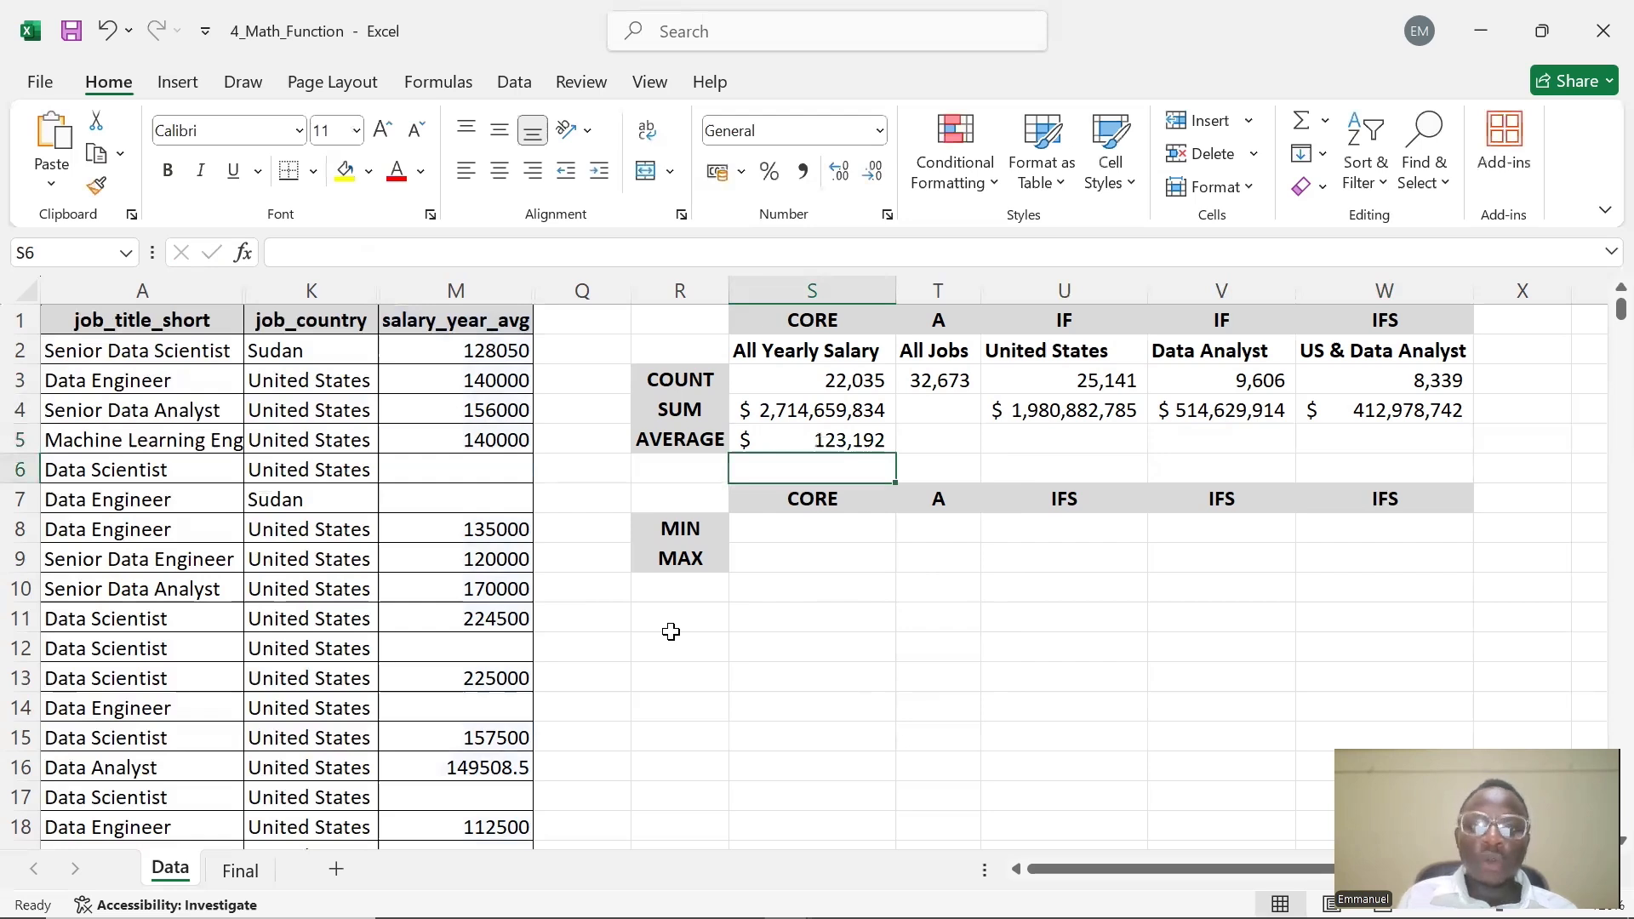
Enter =AVERAGEIF(M:M,$U$2,K:K) in U5 for the United States average, using the absolute header reference
click(839, 436)
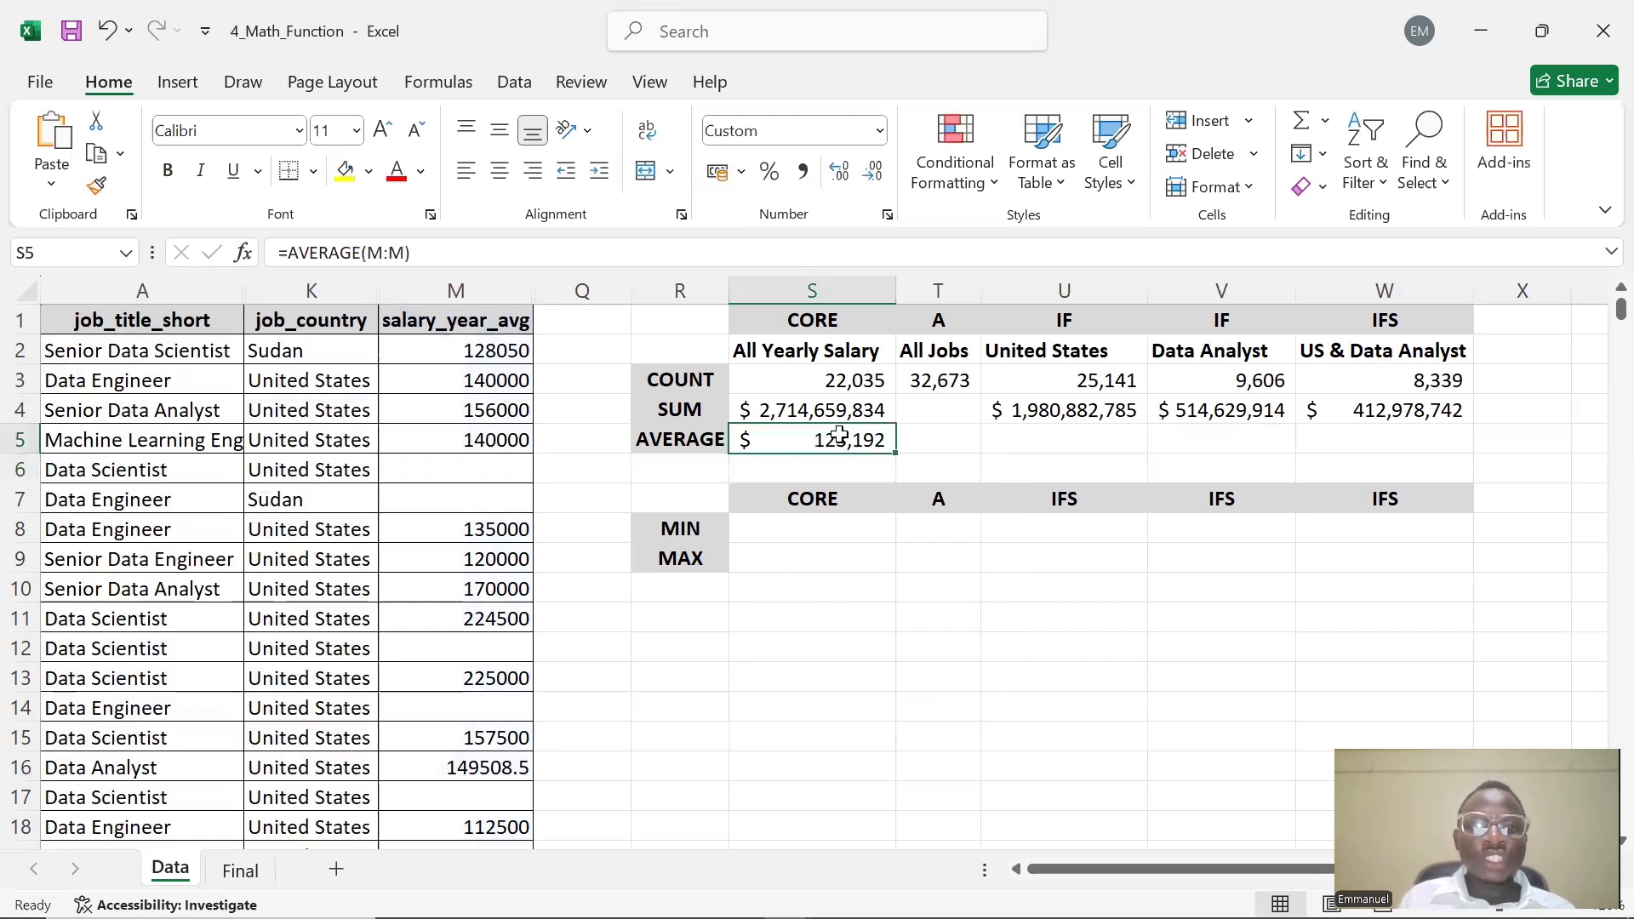
click(959, 449)
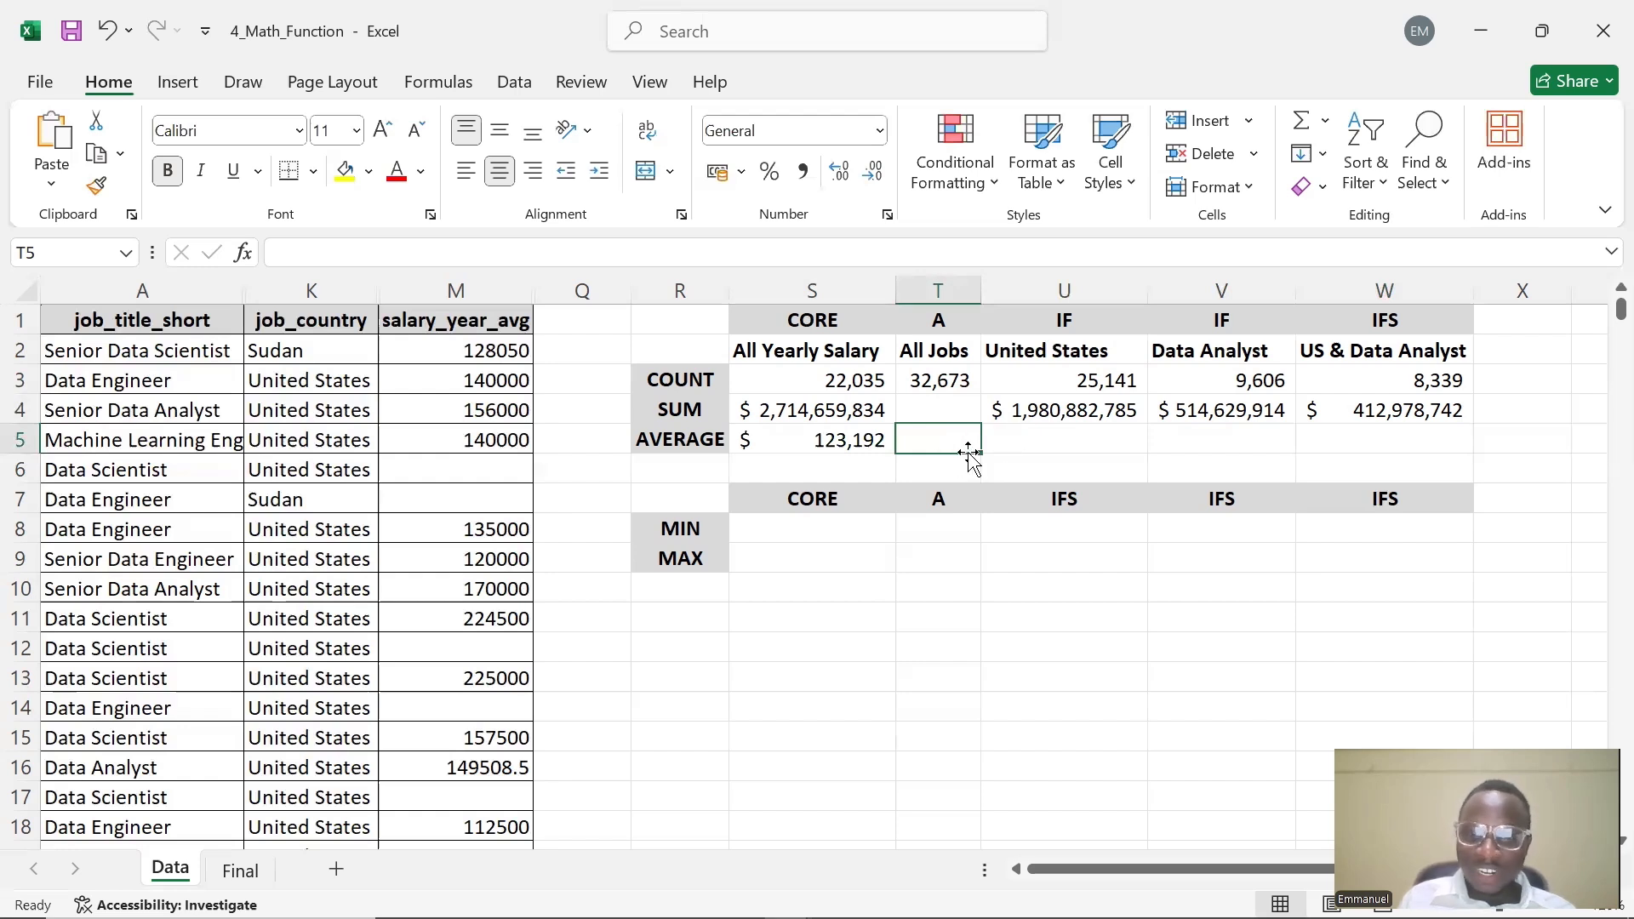
click(1026, 442)
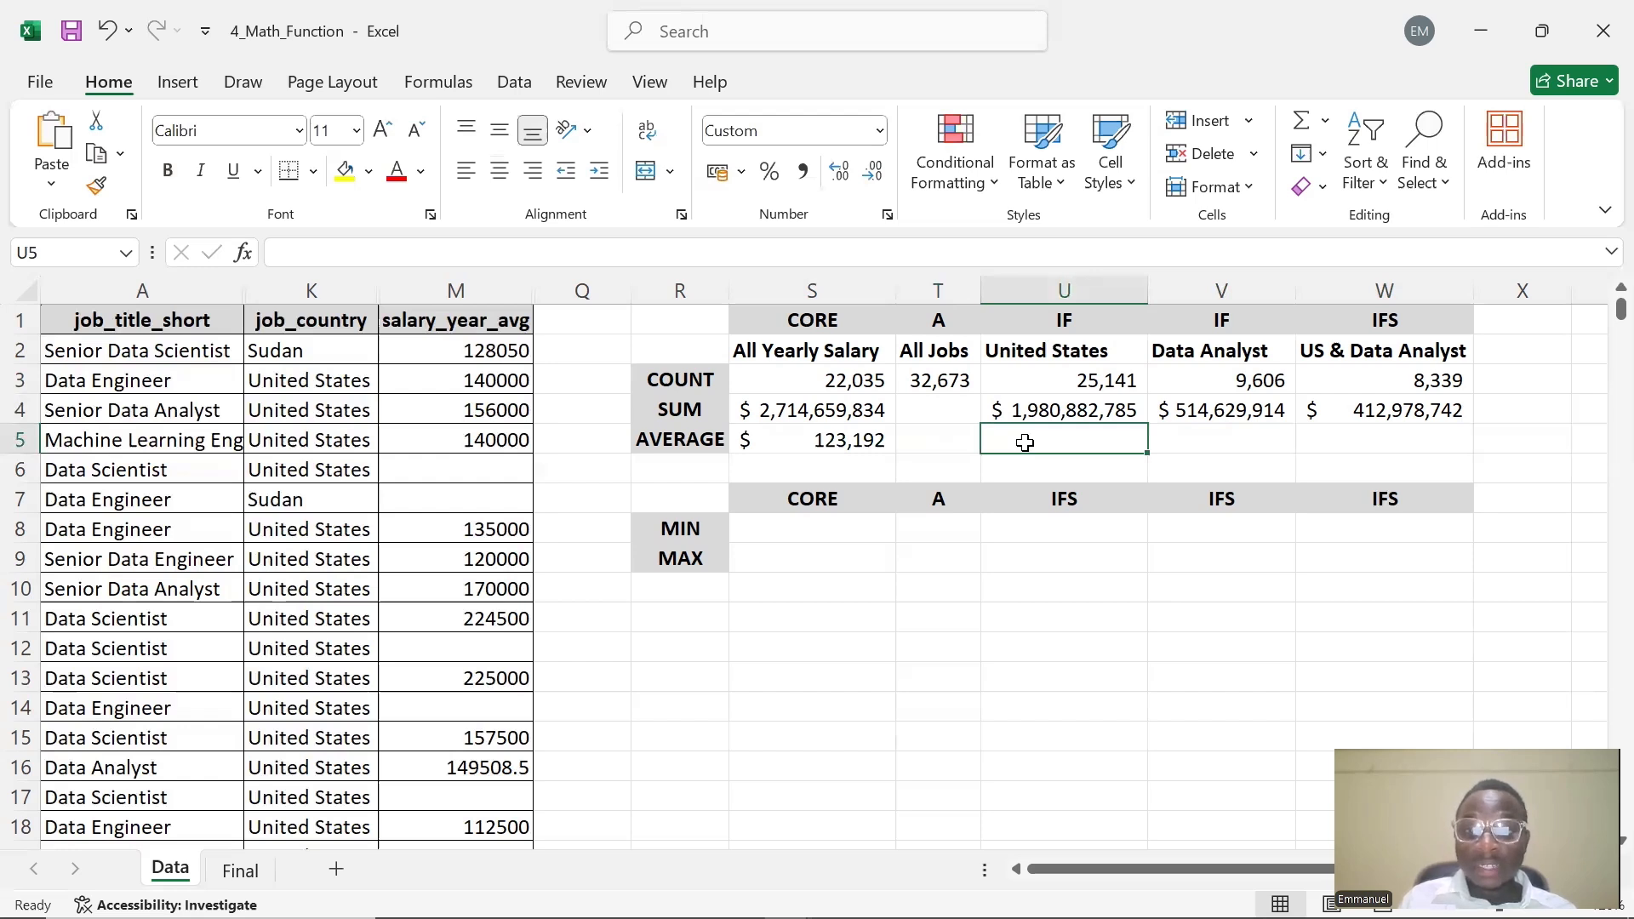
double_click(1025, 442)
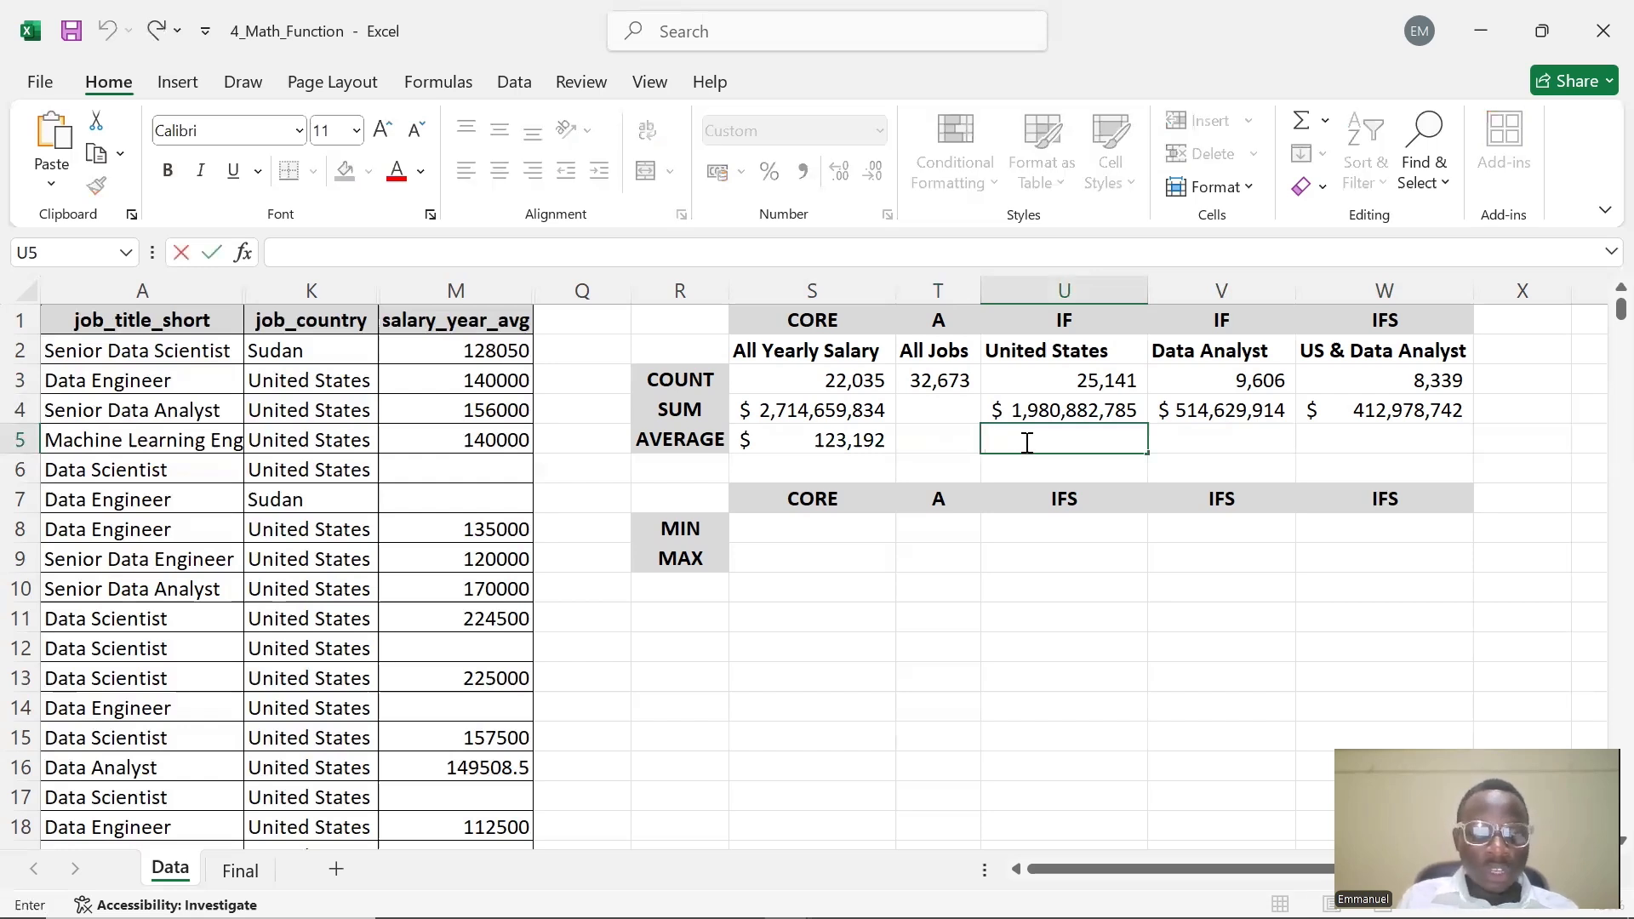
text(AVERA)
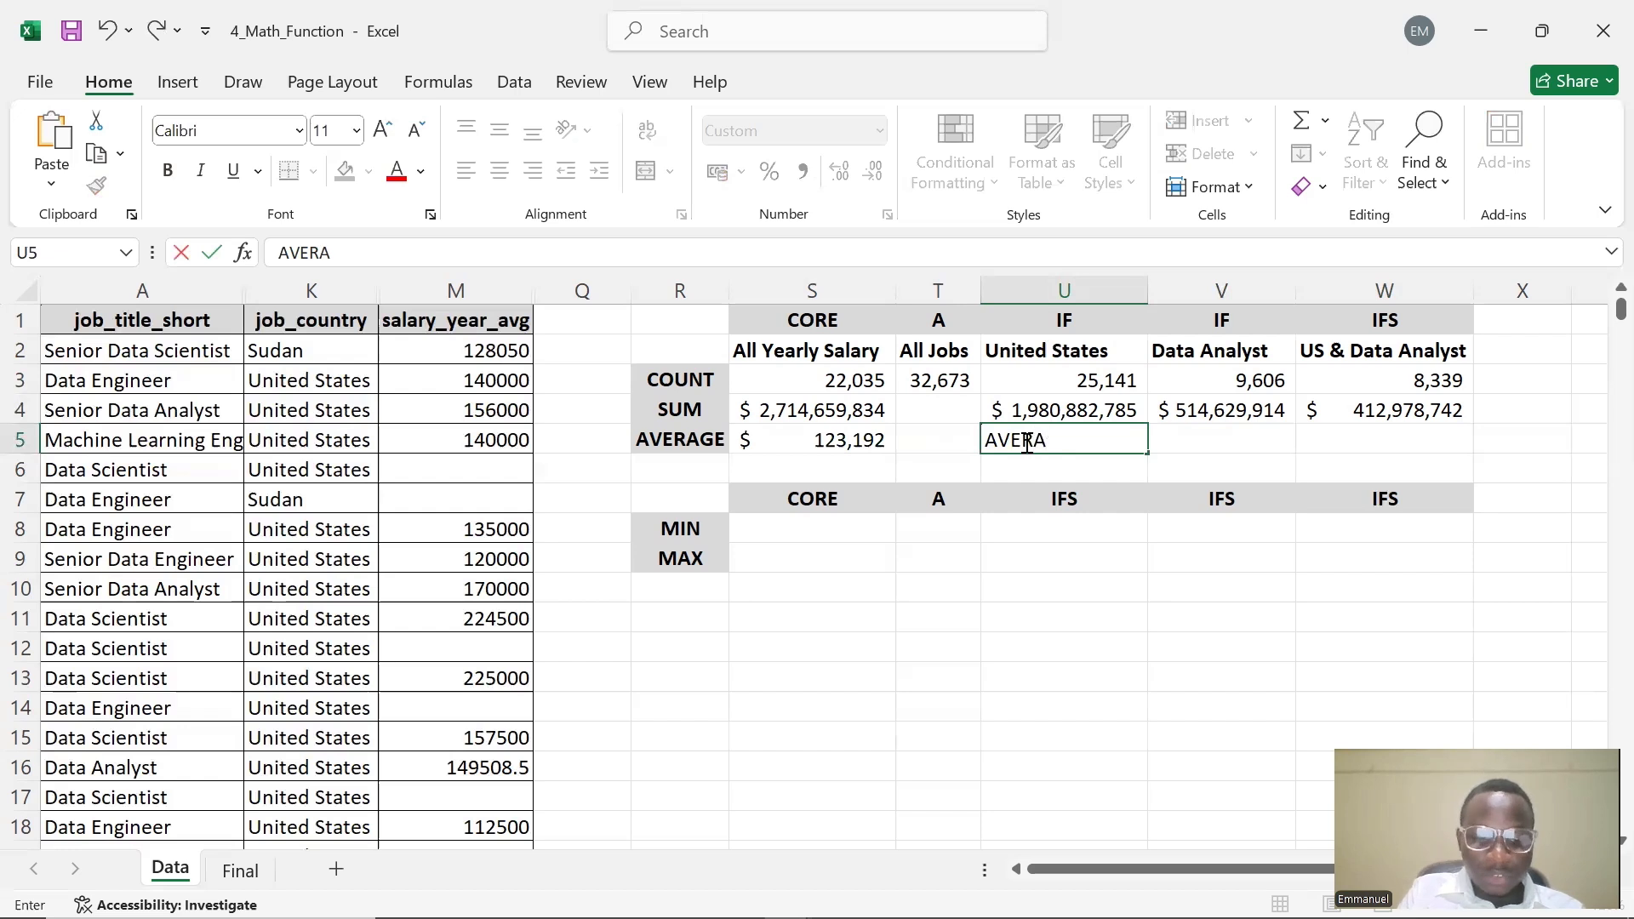
text(GEIF()
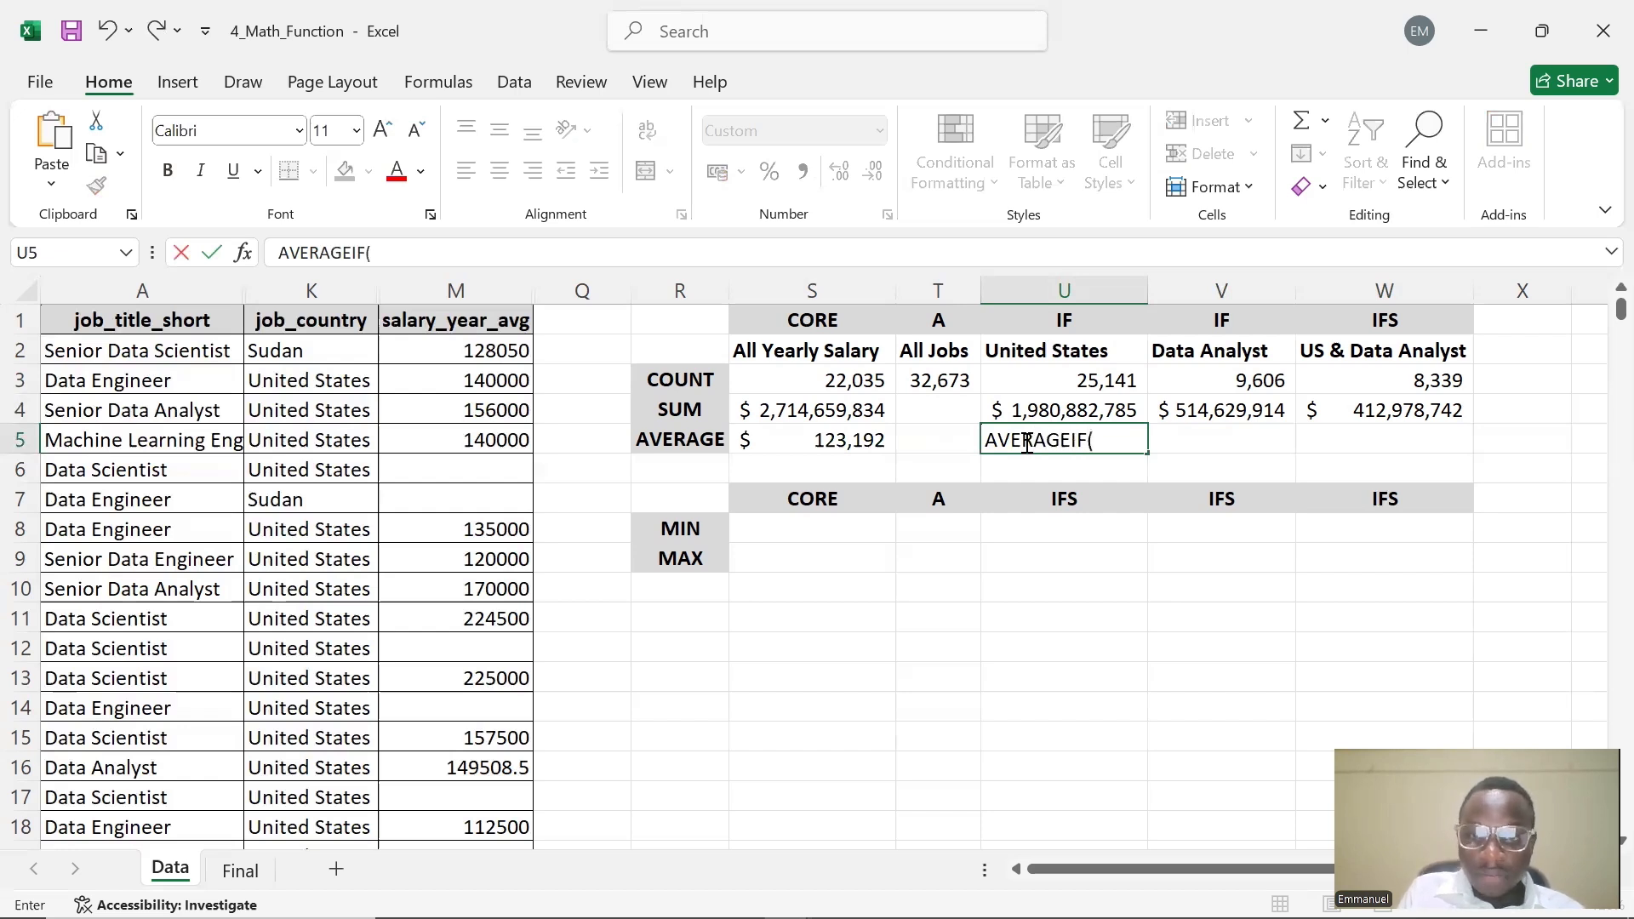
click(276, 255)
text(=)
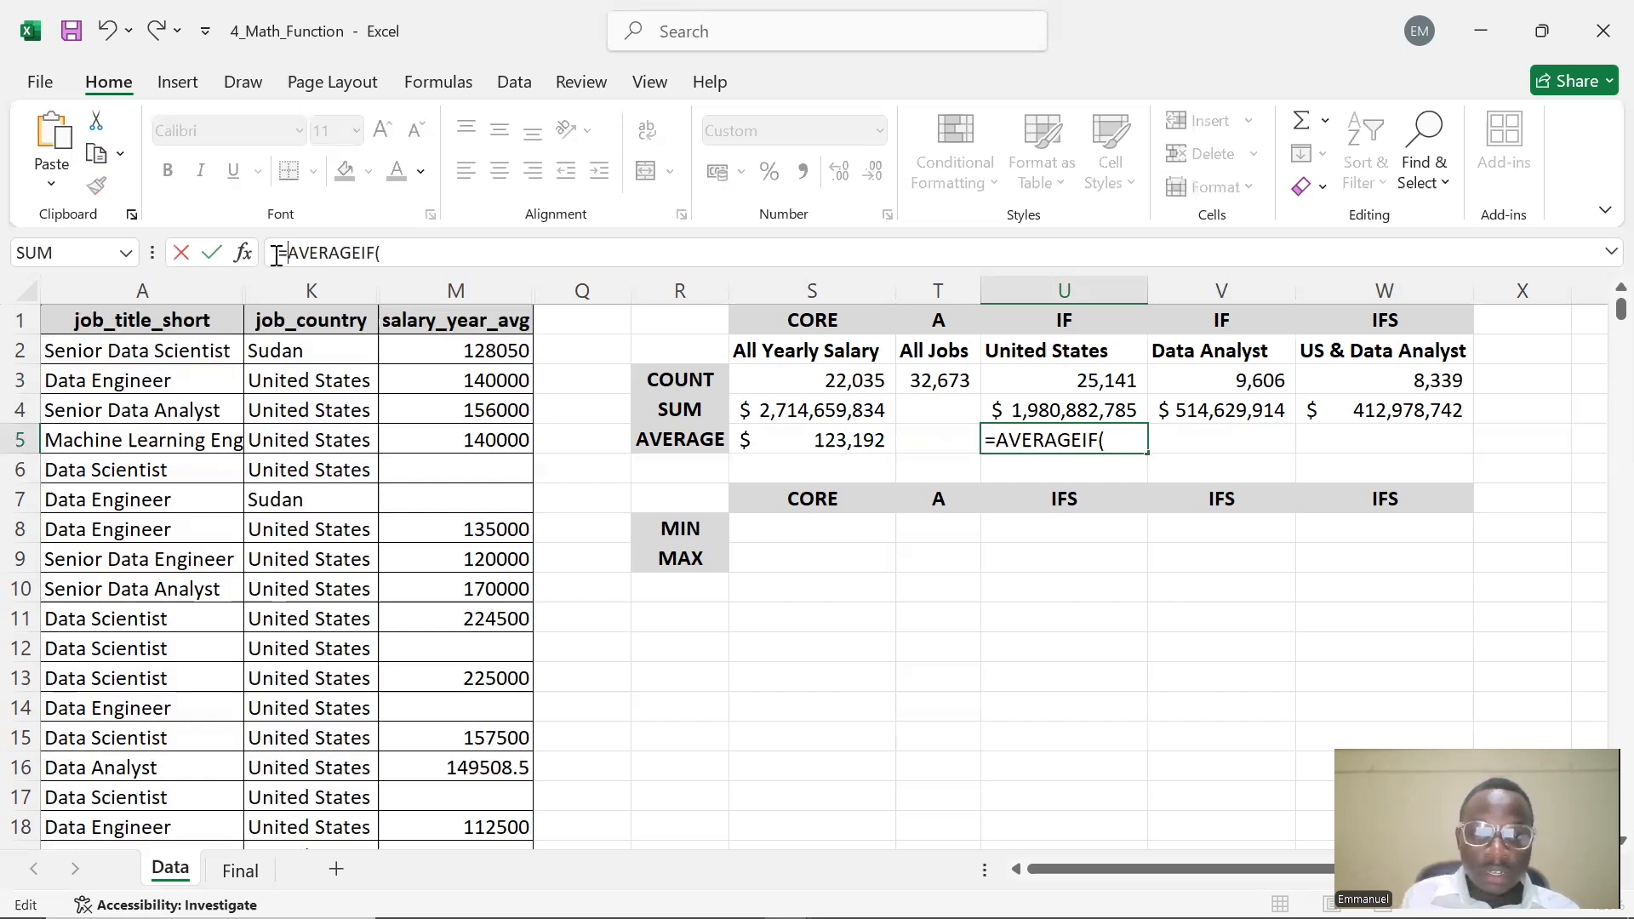
click(1113, 442)
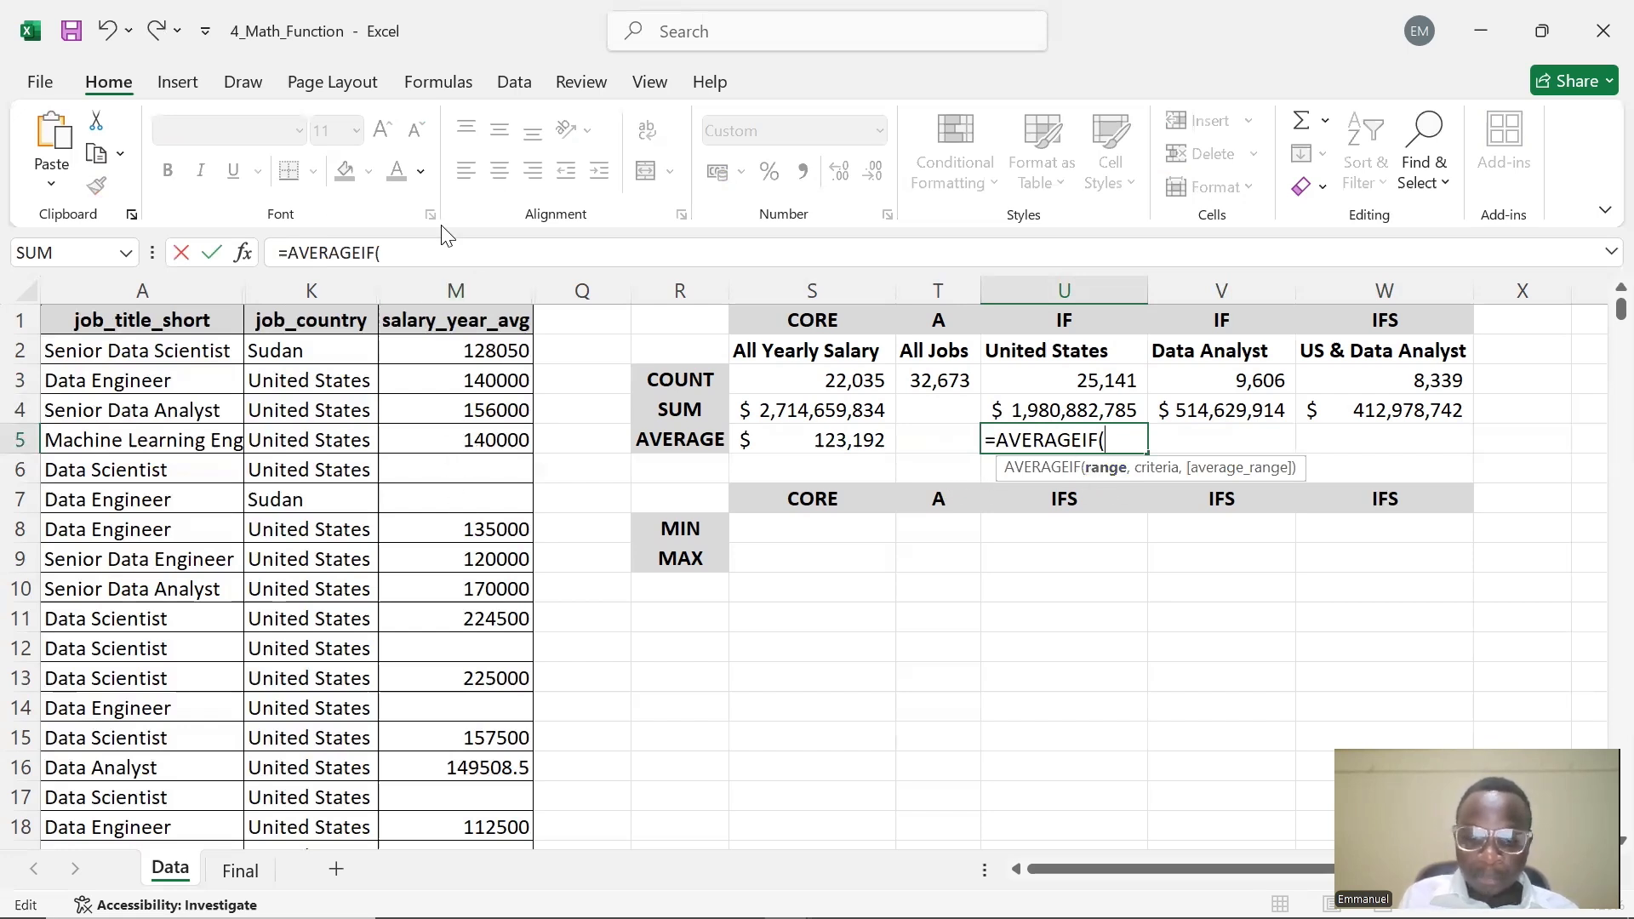
text(M:M,)
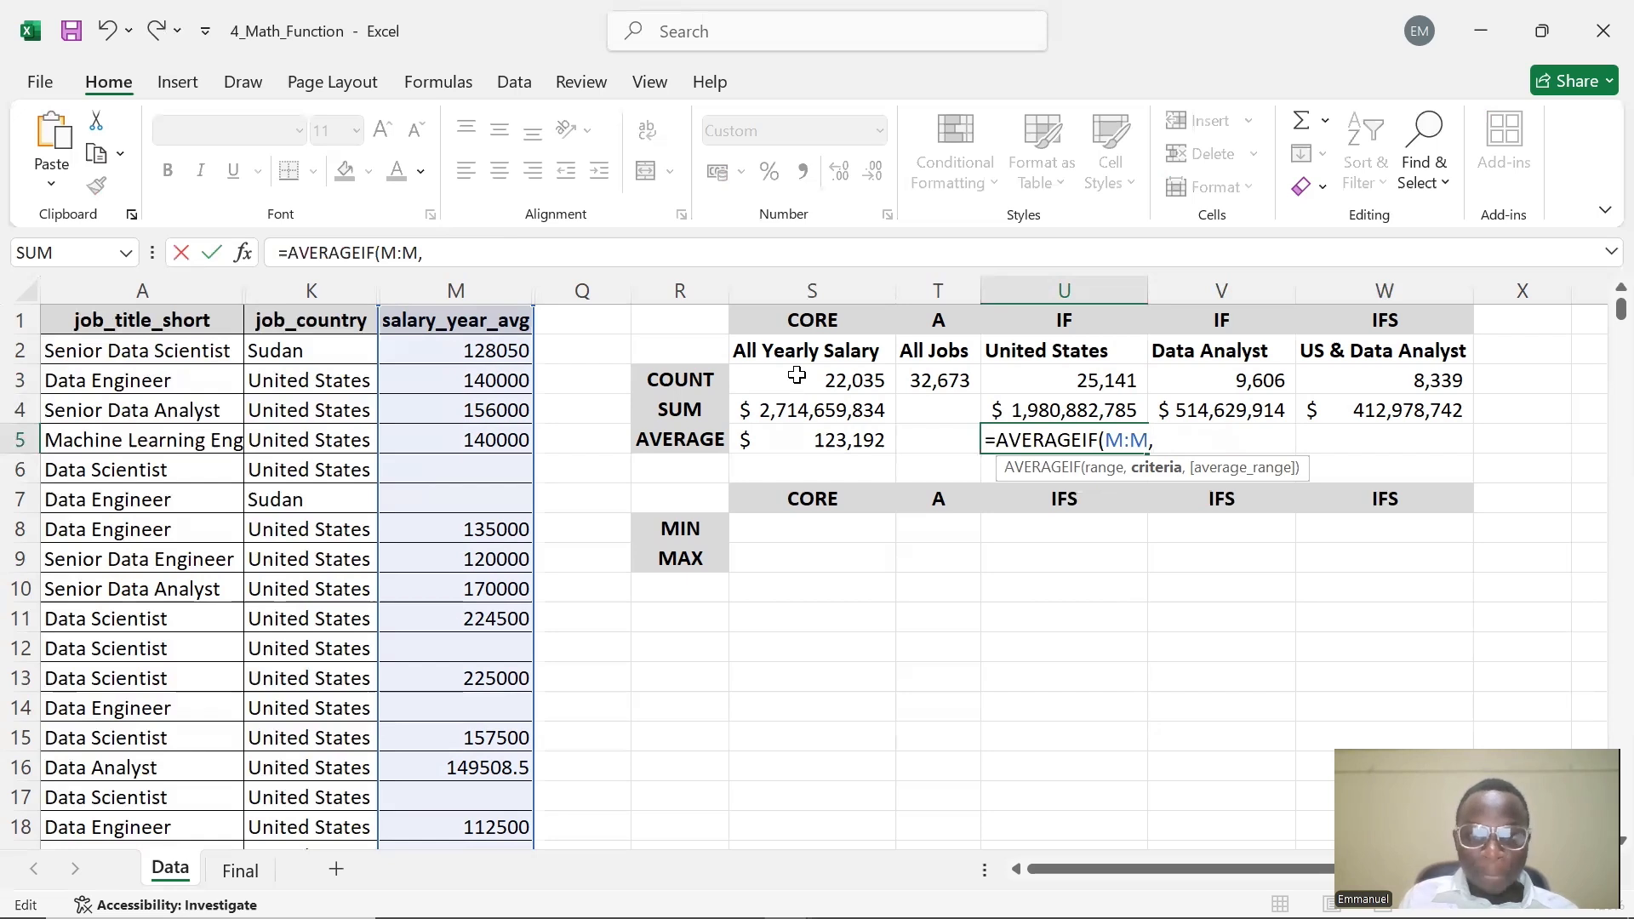
click(1029, 356)
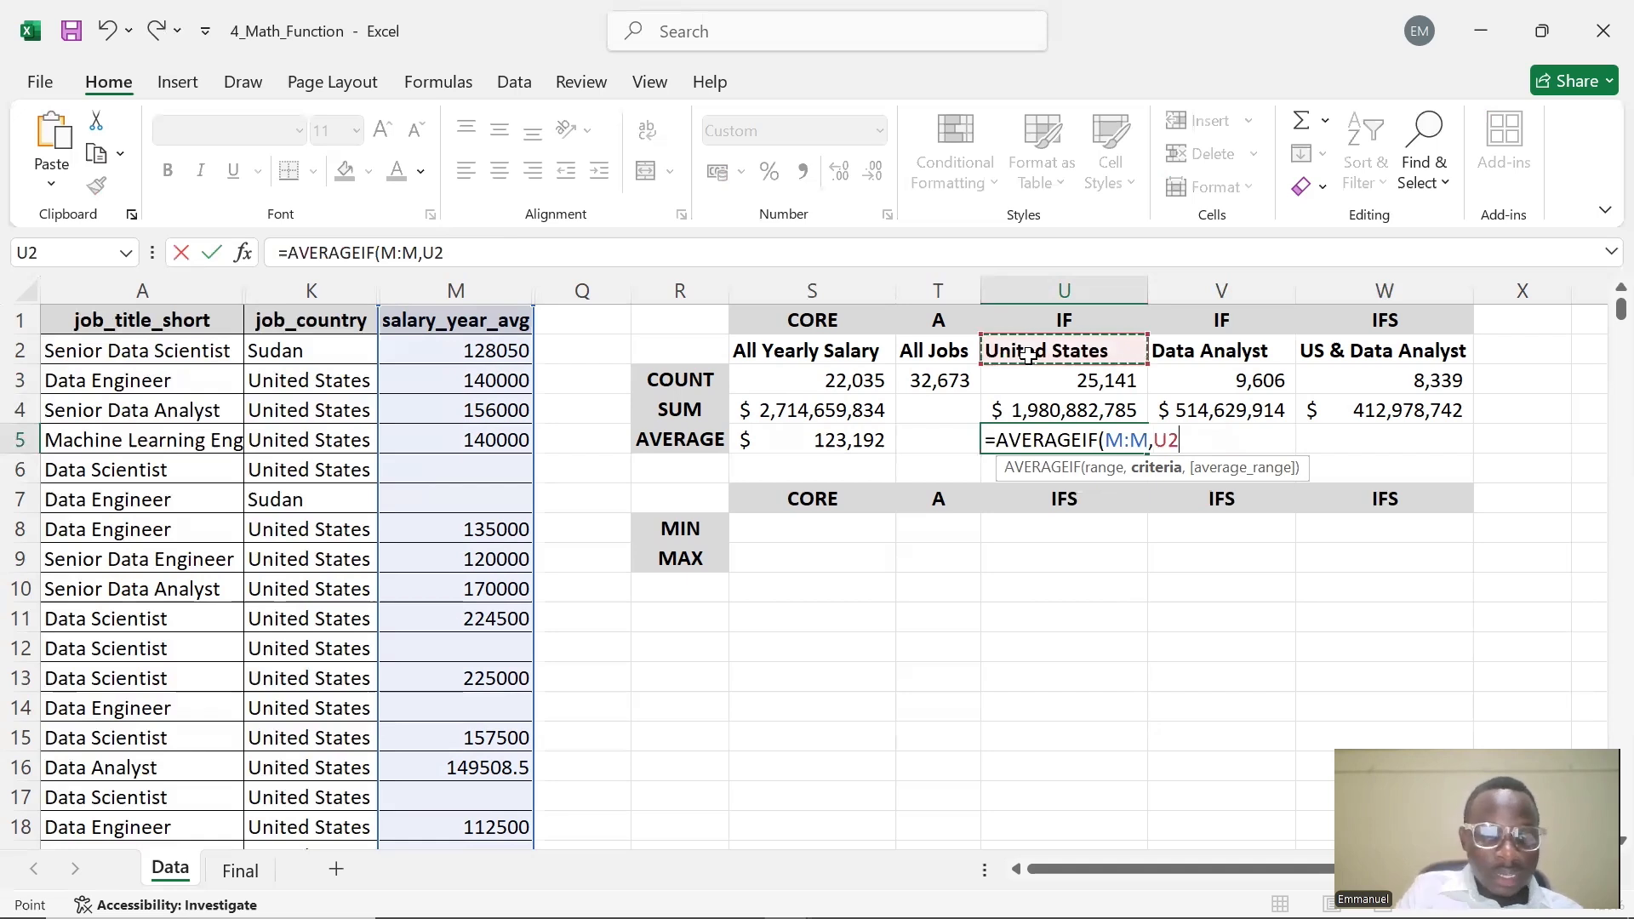
key(F4)
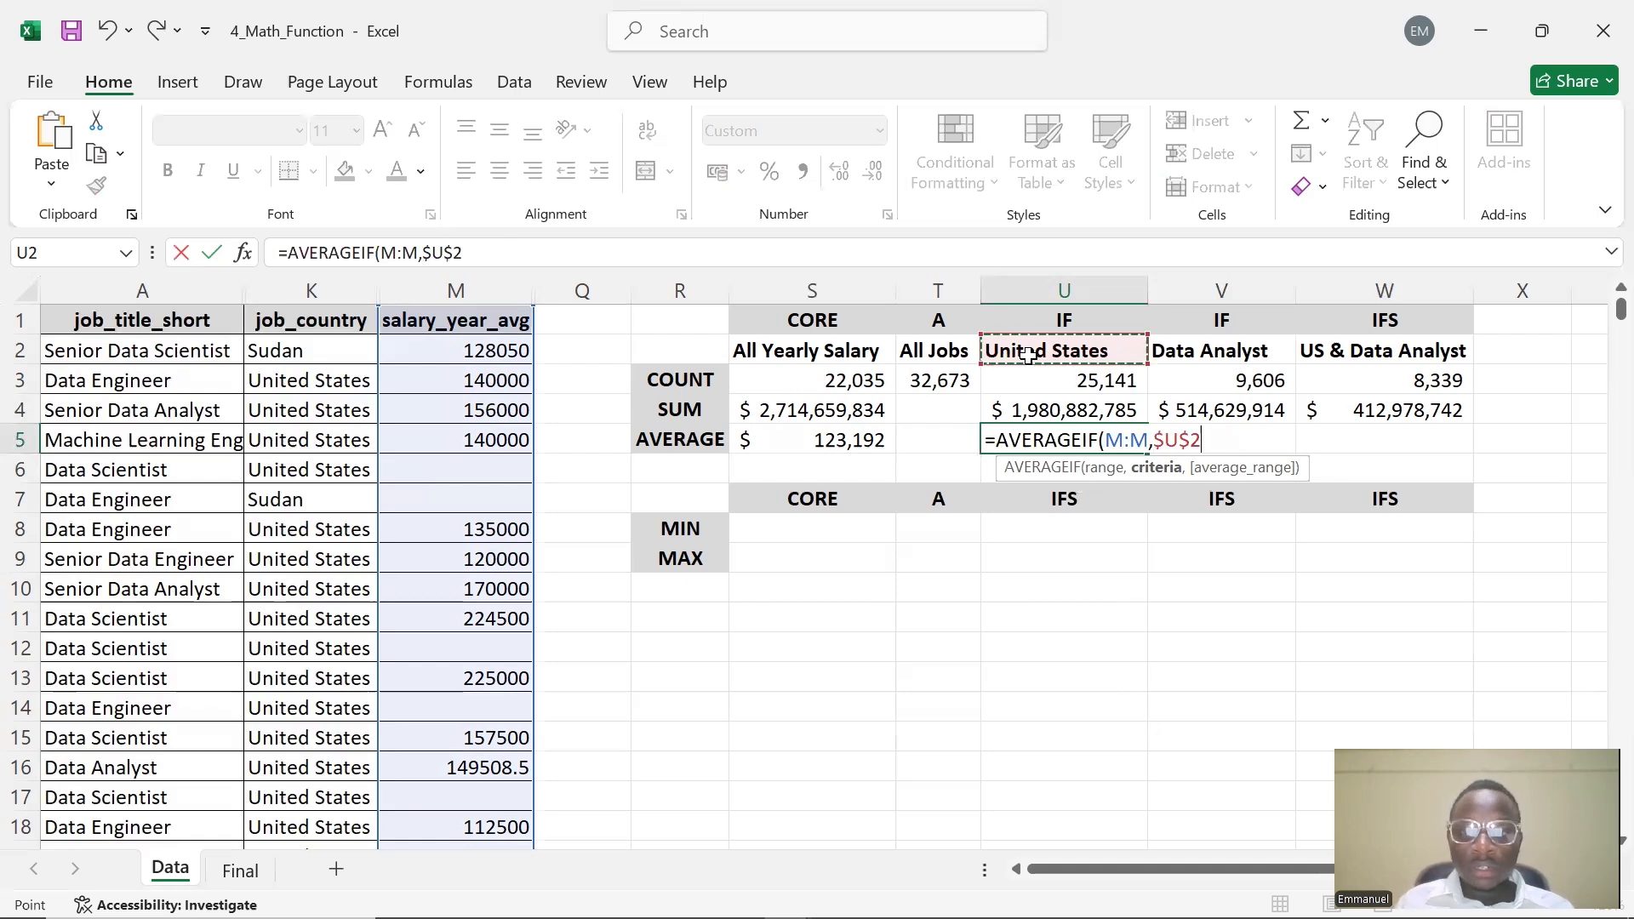
text(,)
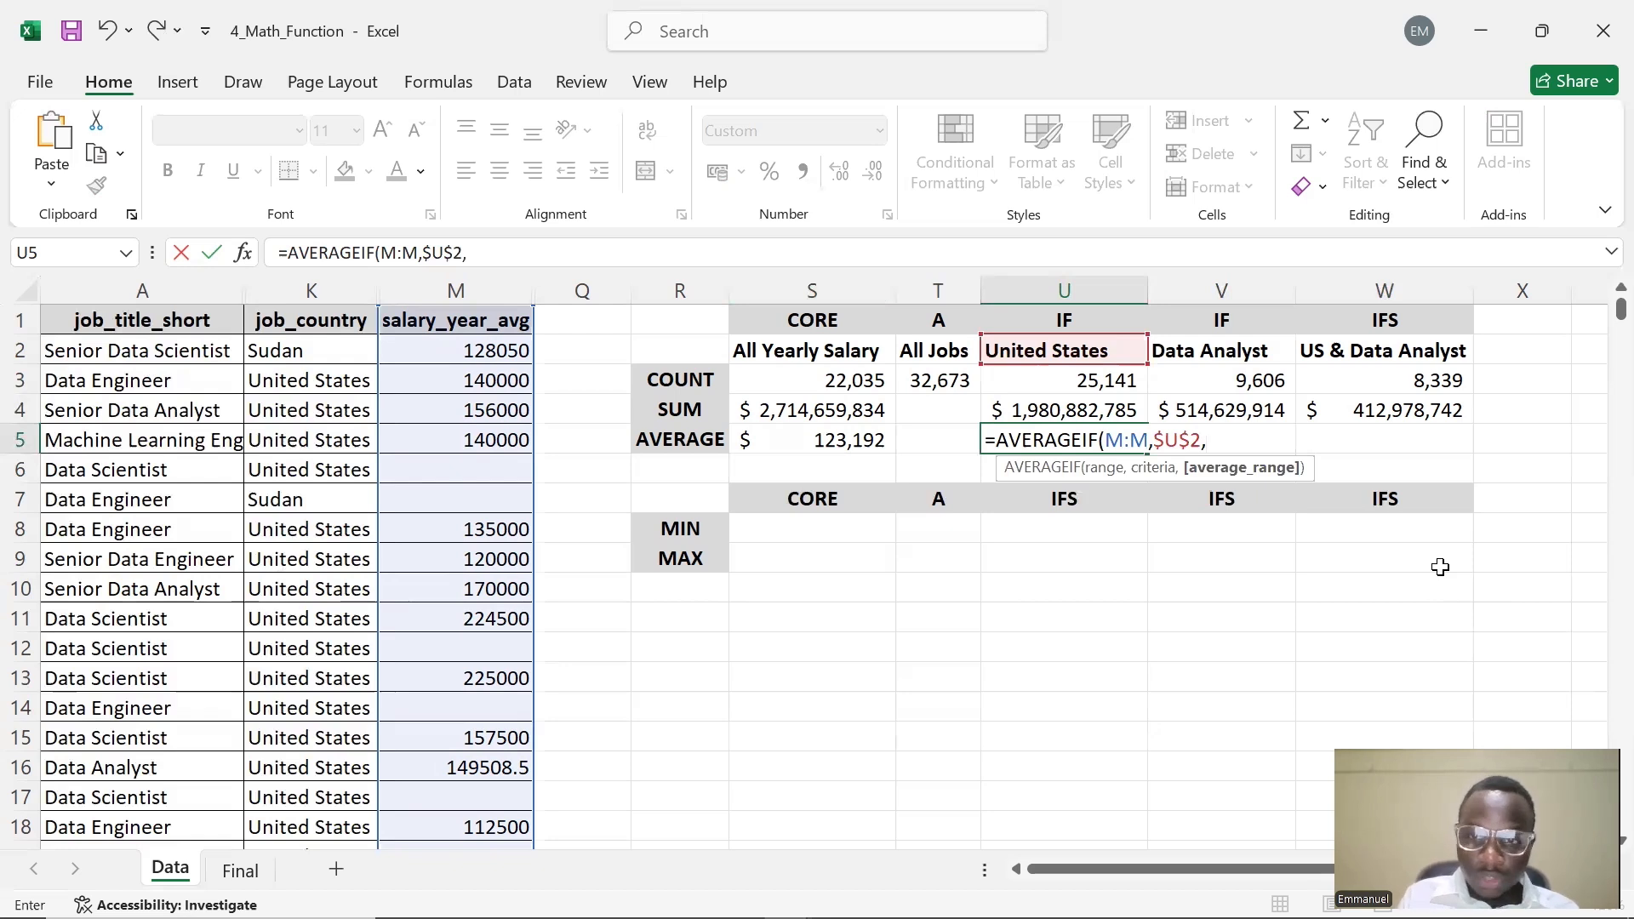
text(K:K)
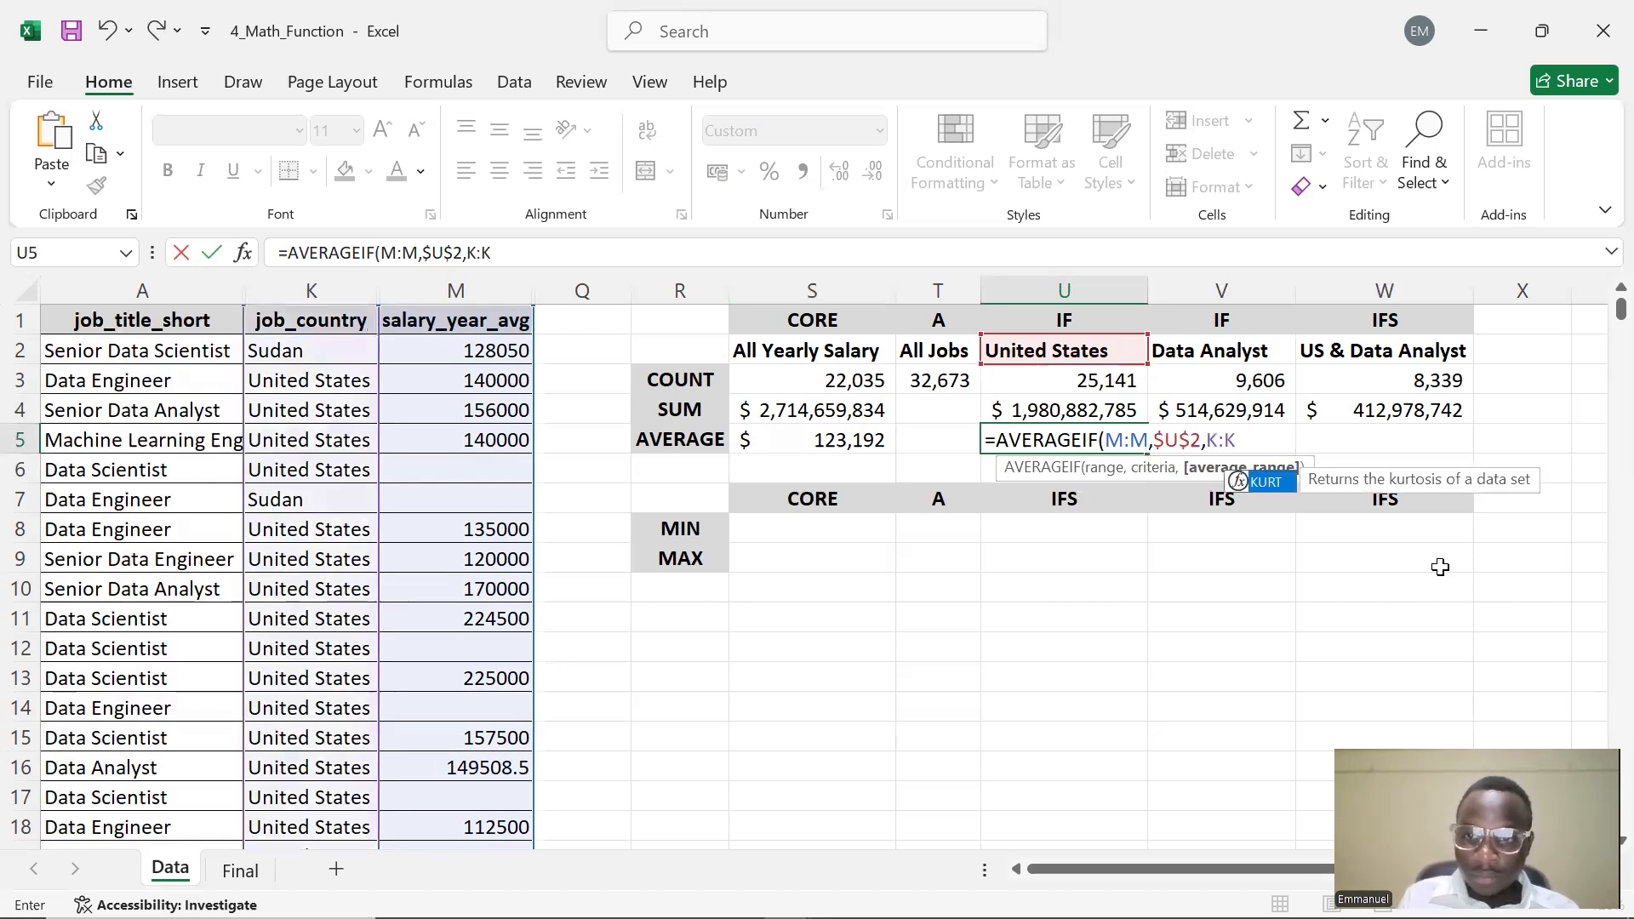
text())
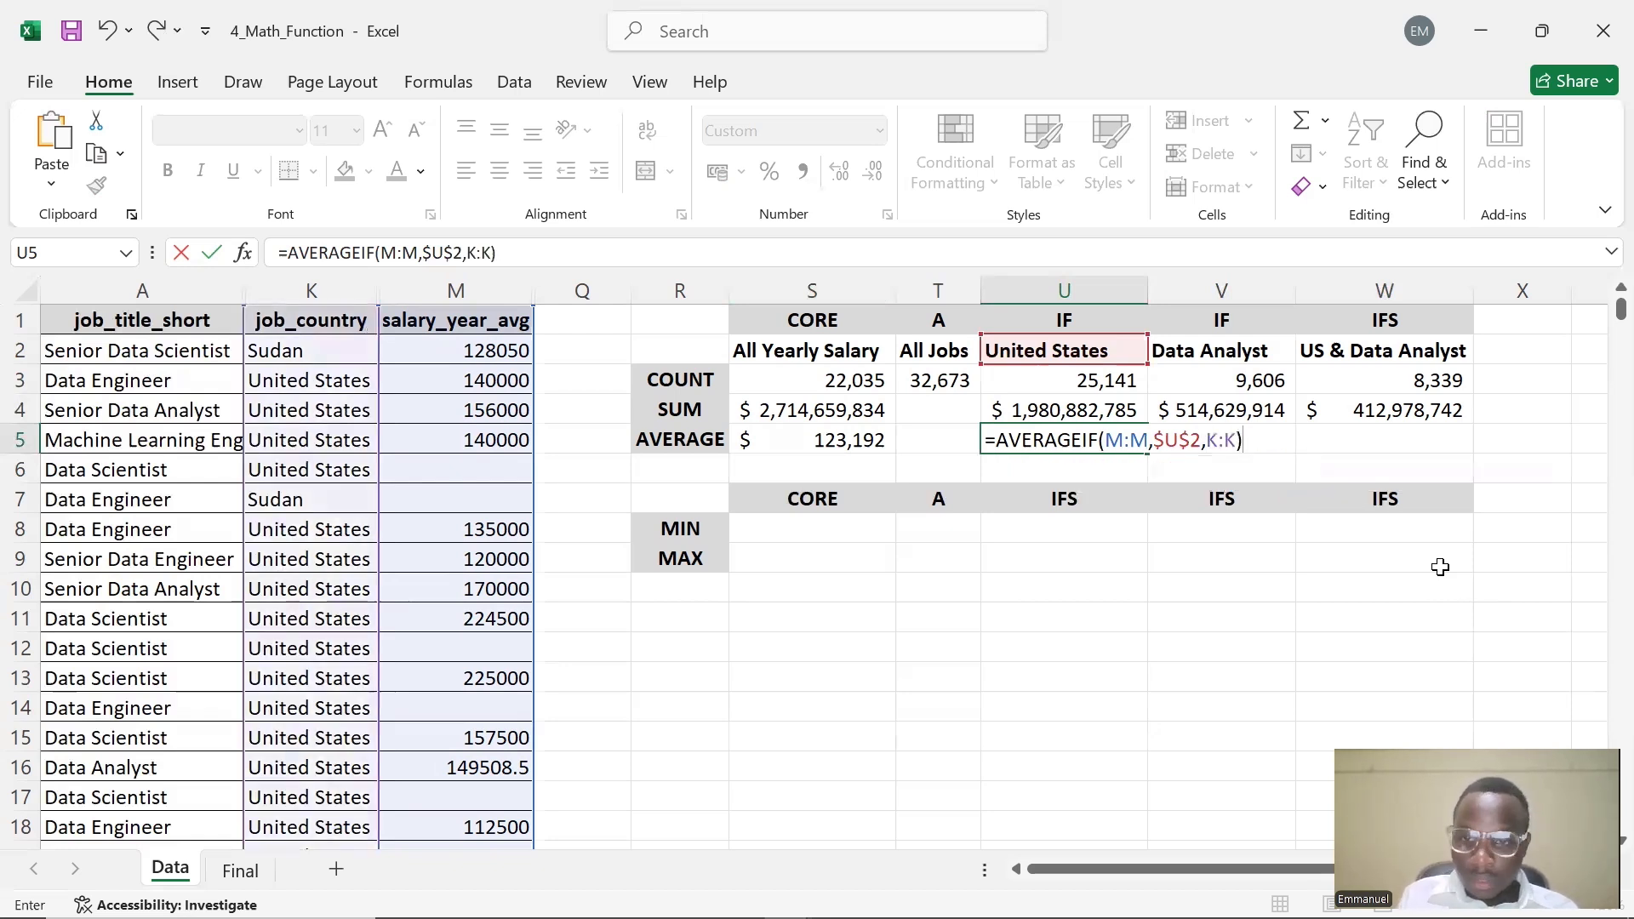
key(Return)
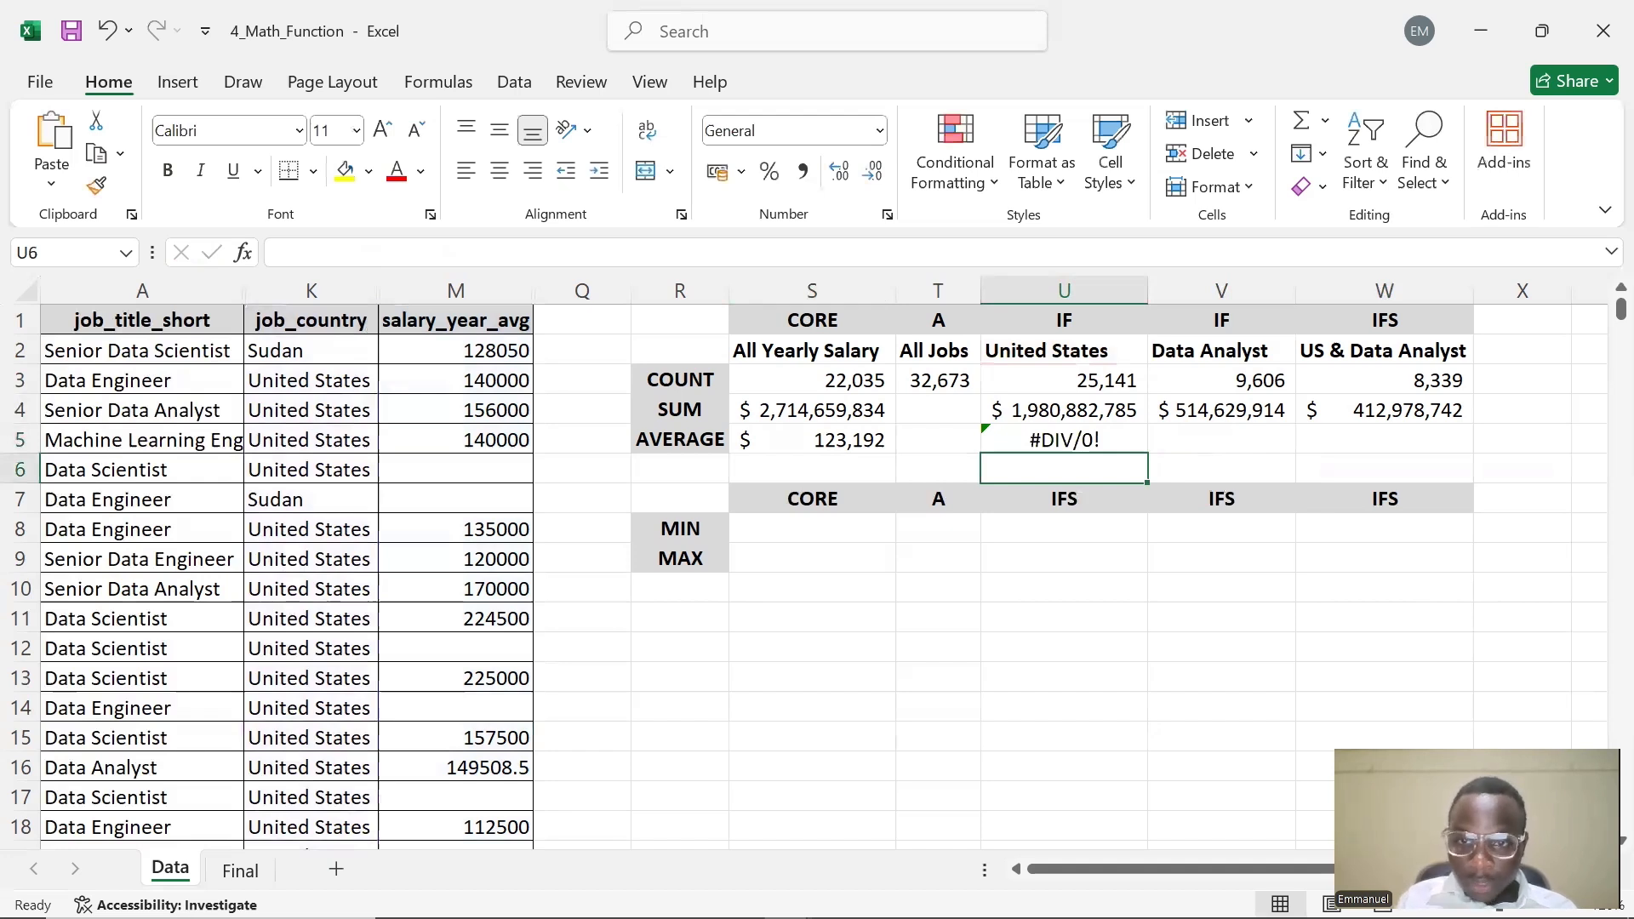
Inspect each argument of the AVERAGEIF formula in U5
double_click(1107, 440)
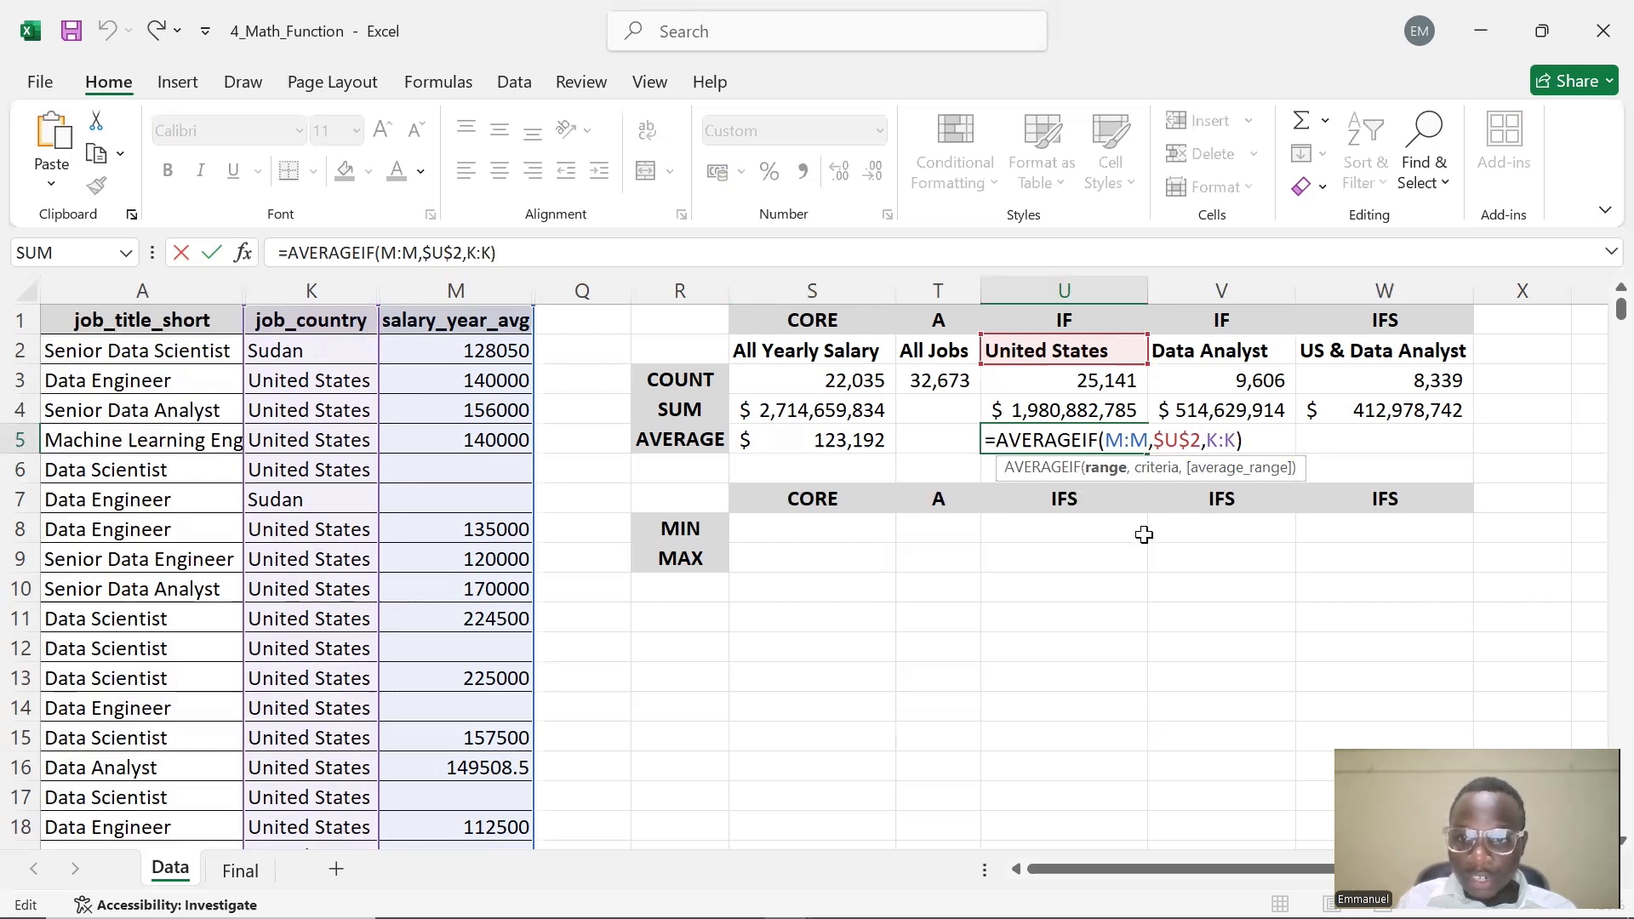
double_click(1122, 443)
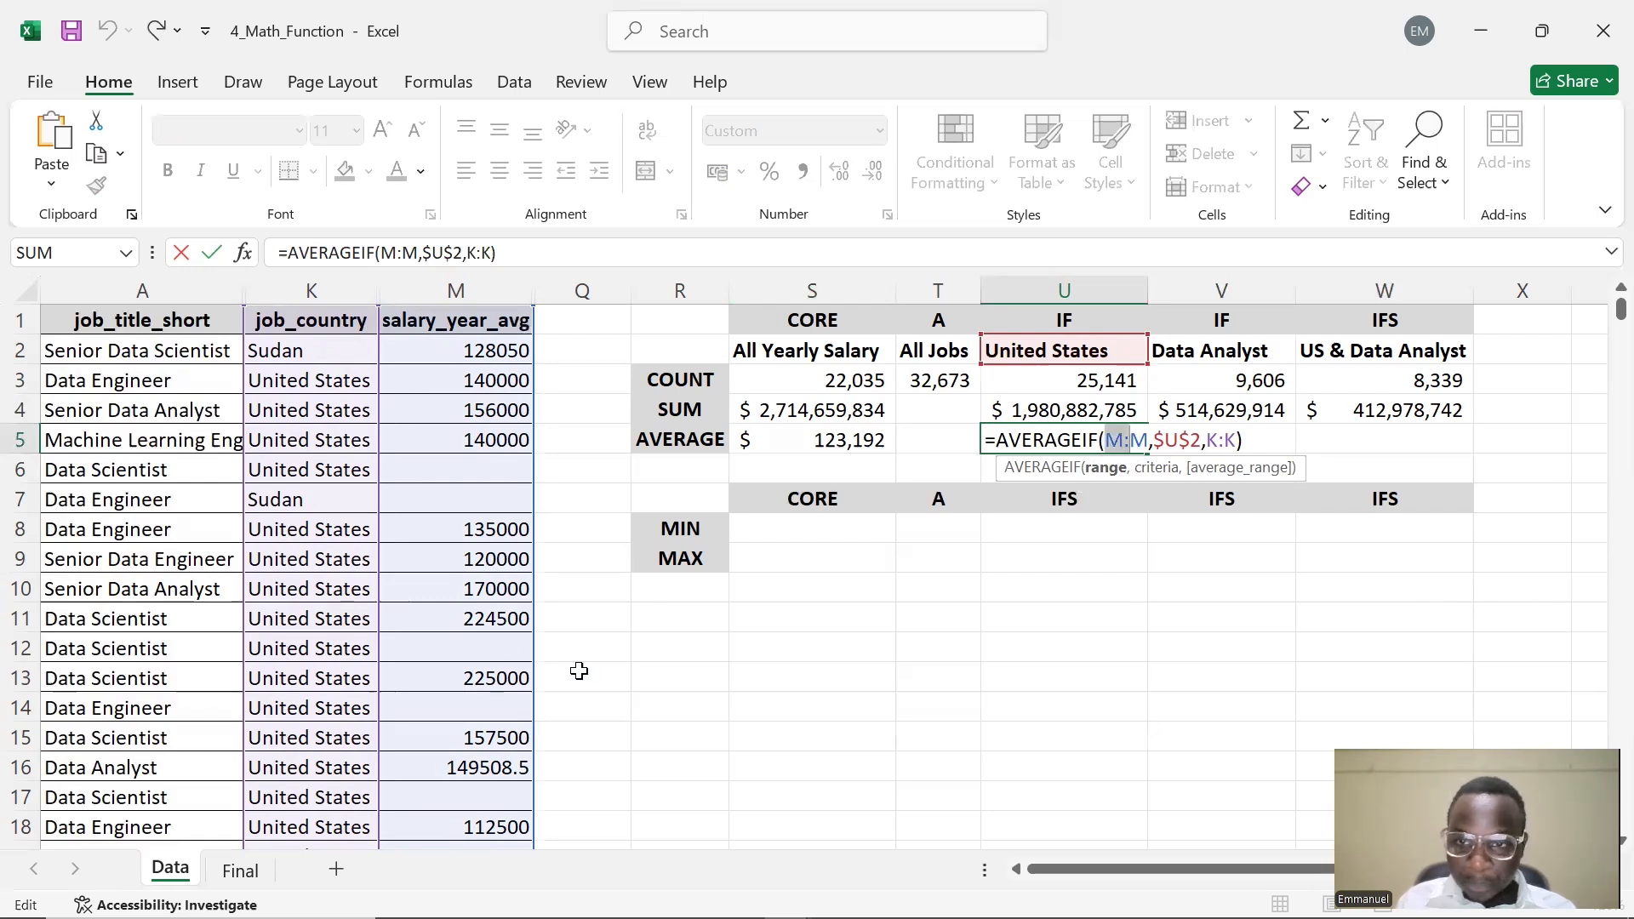
click(1161, 440)
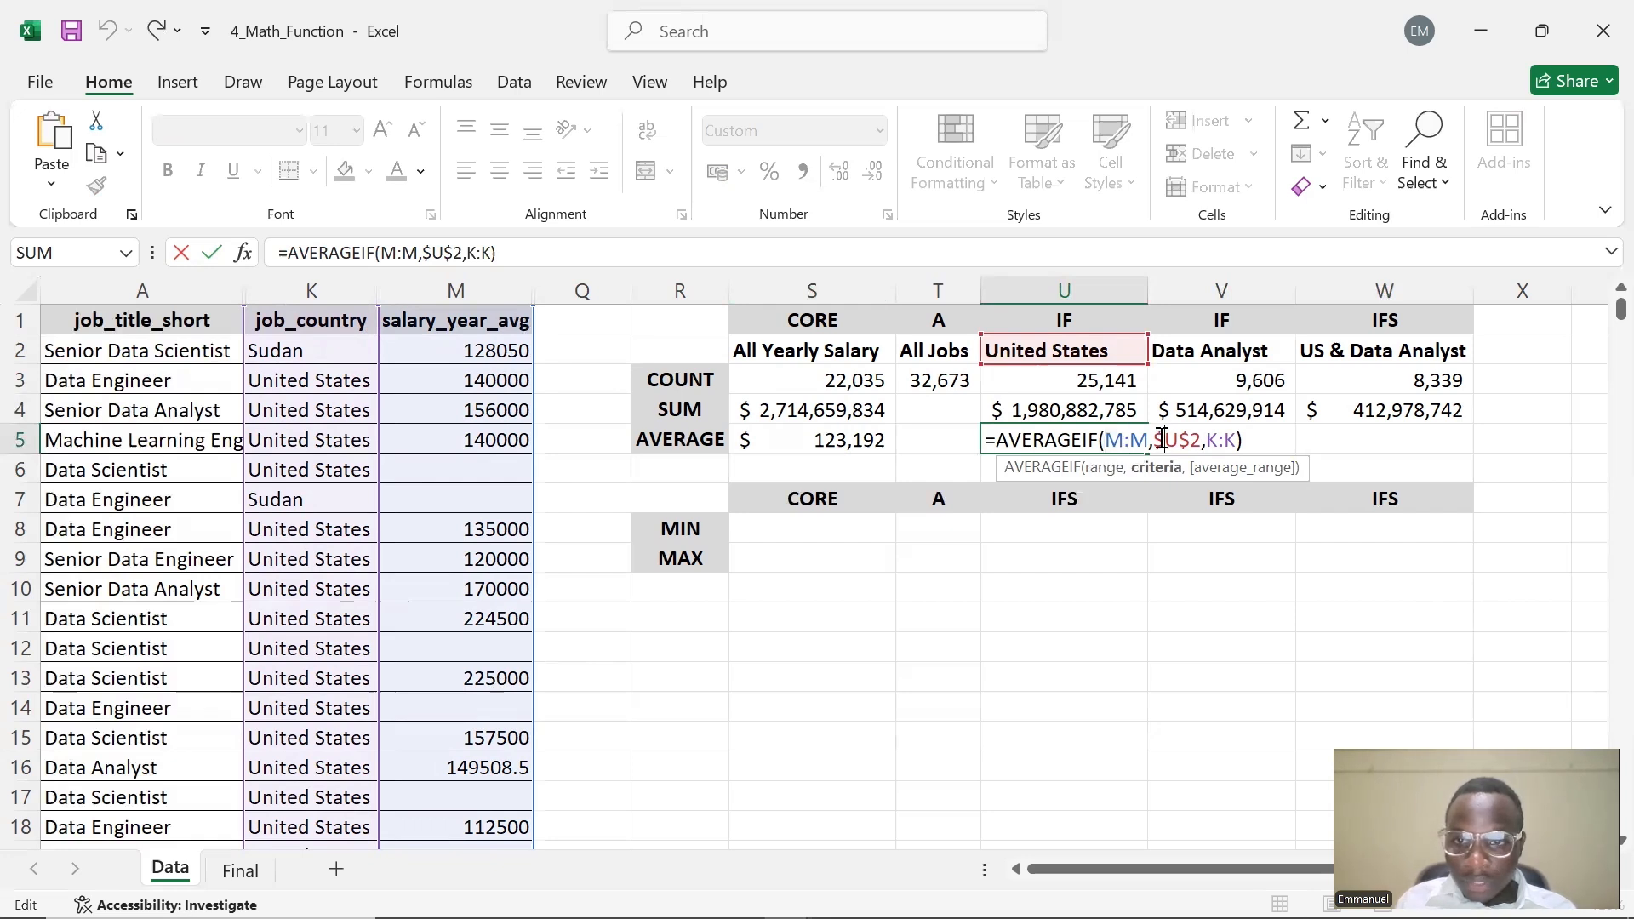
drag(1155, 440, 1201, 439)
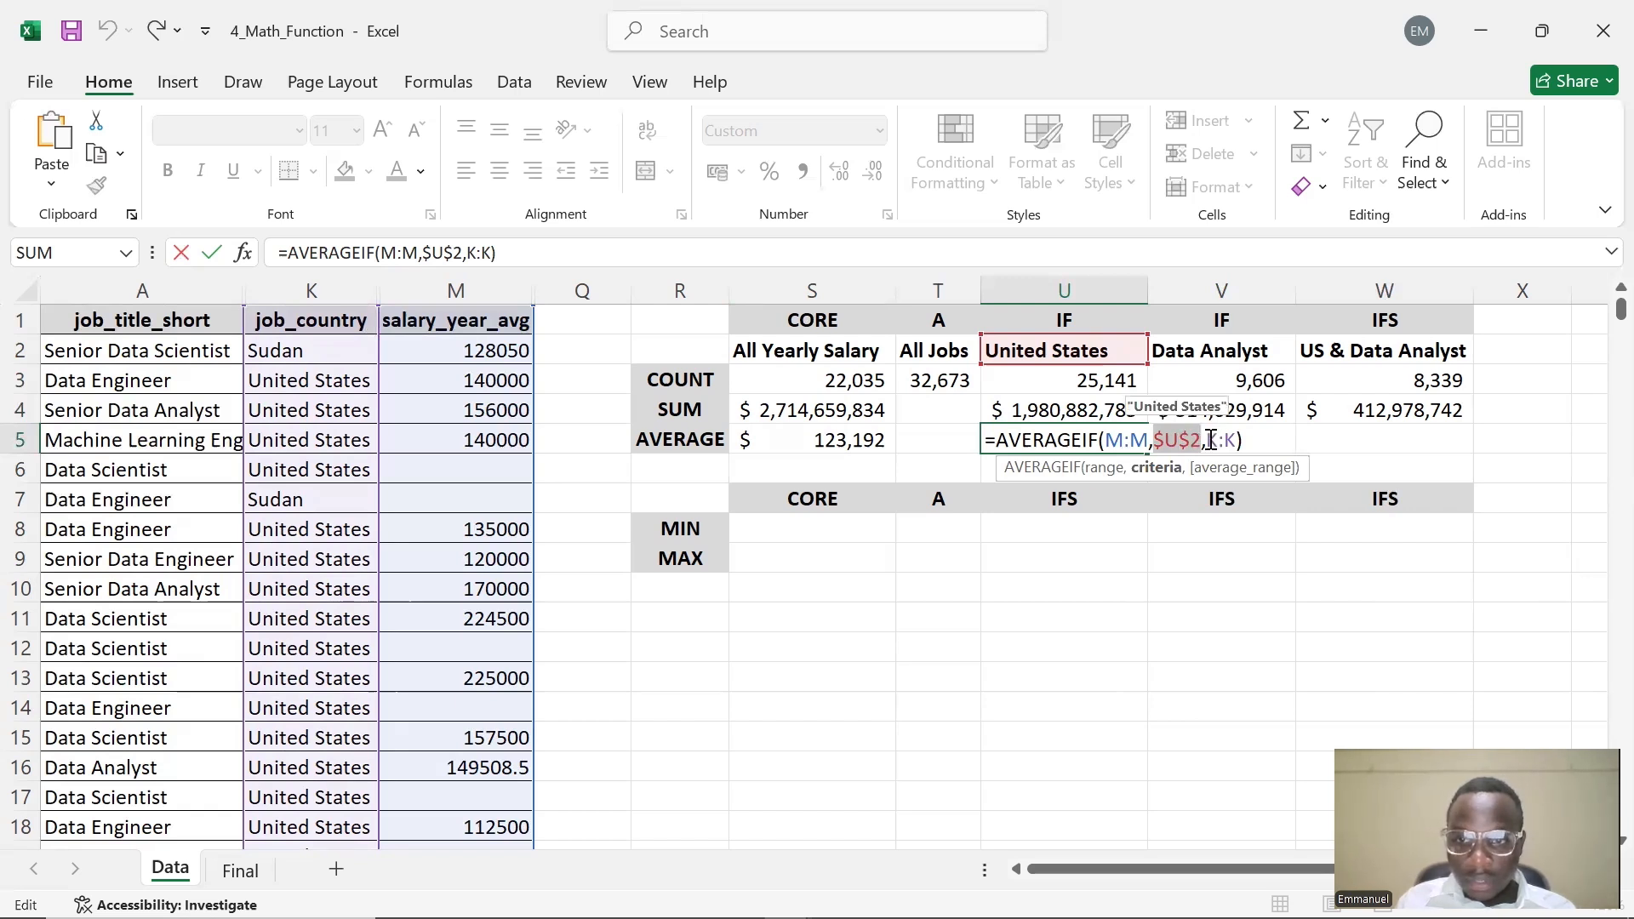
click(1212, 439)
drag(1212, 439, 1237, 436)
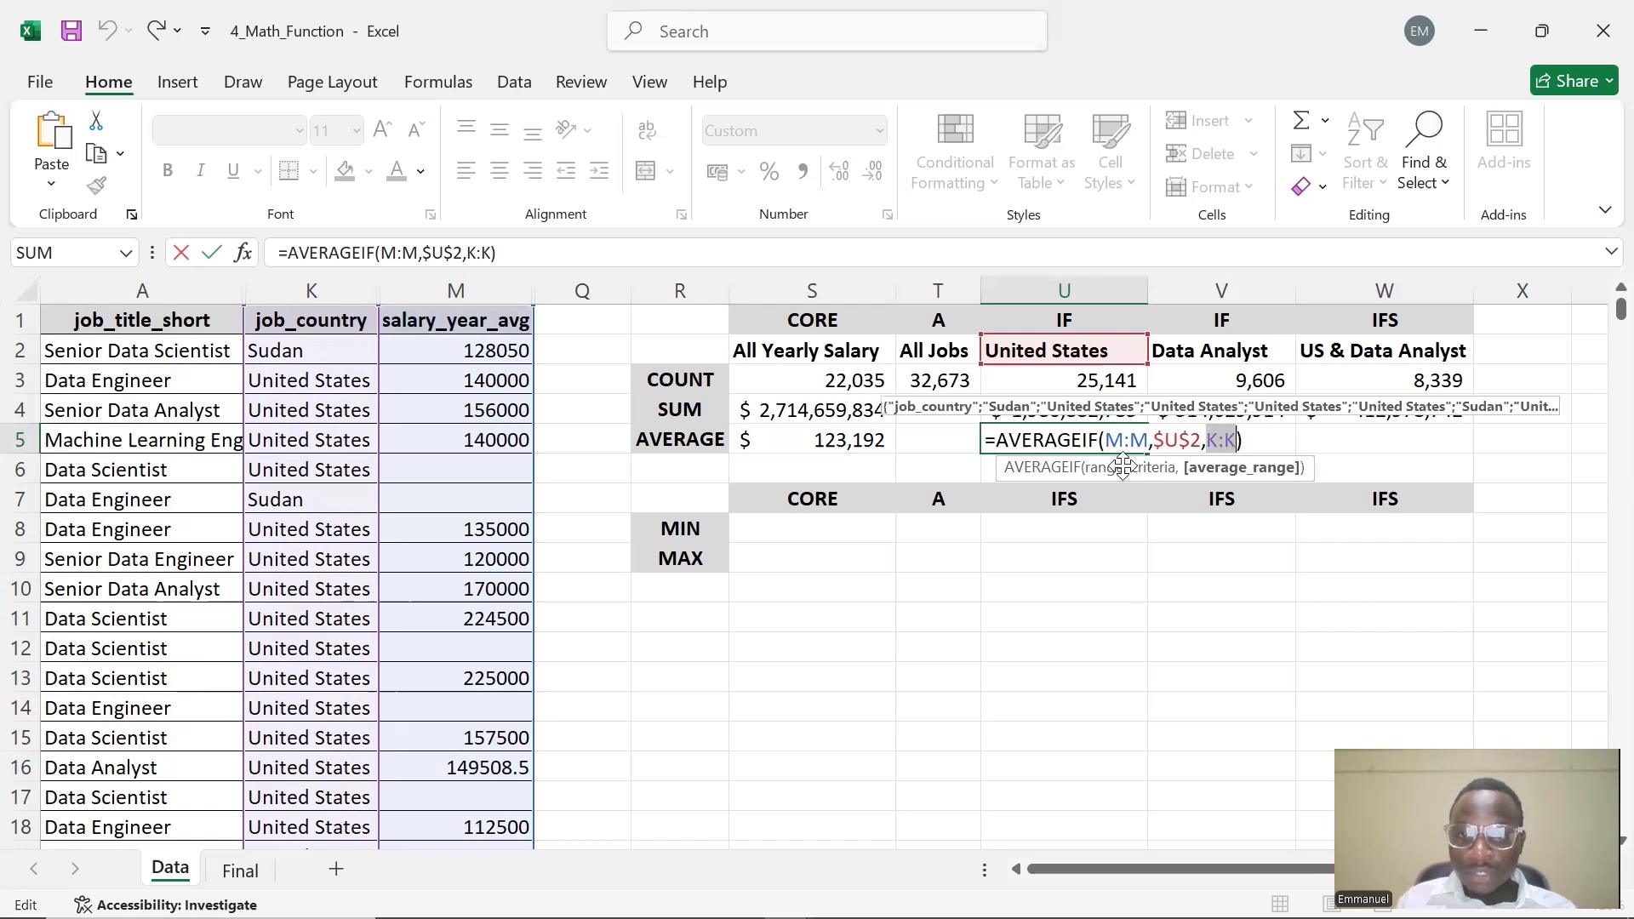
key(Return)
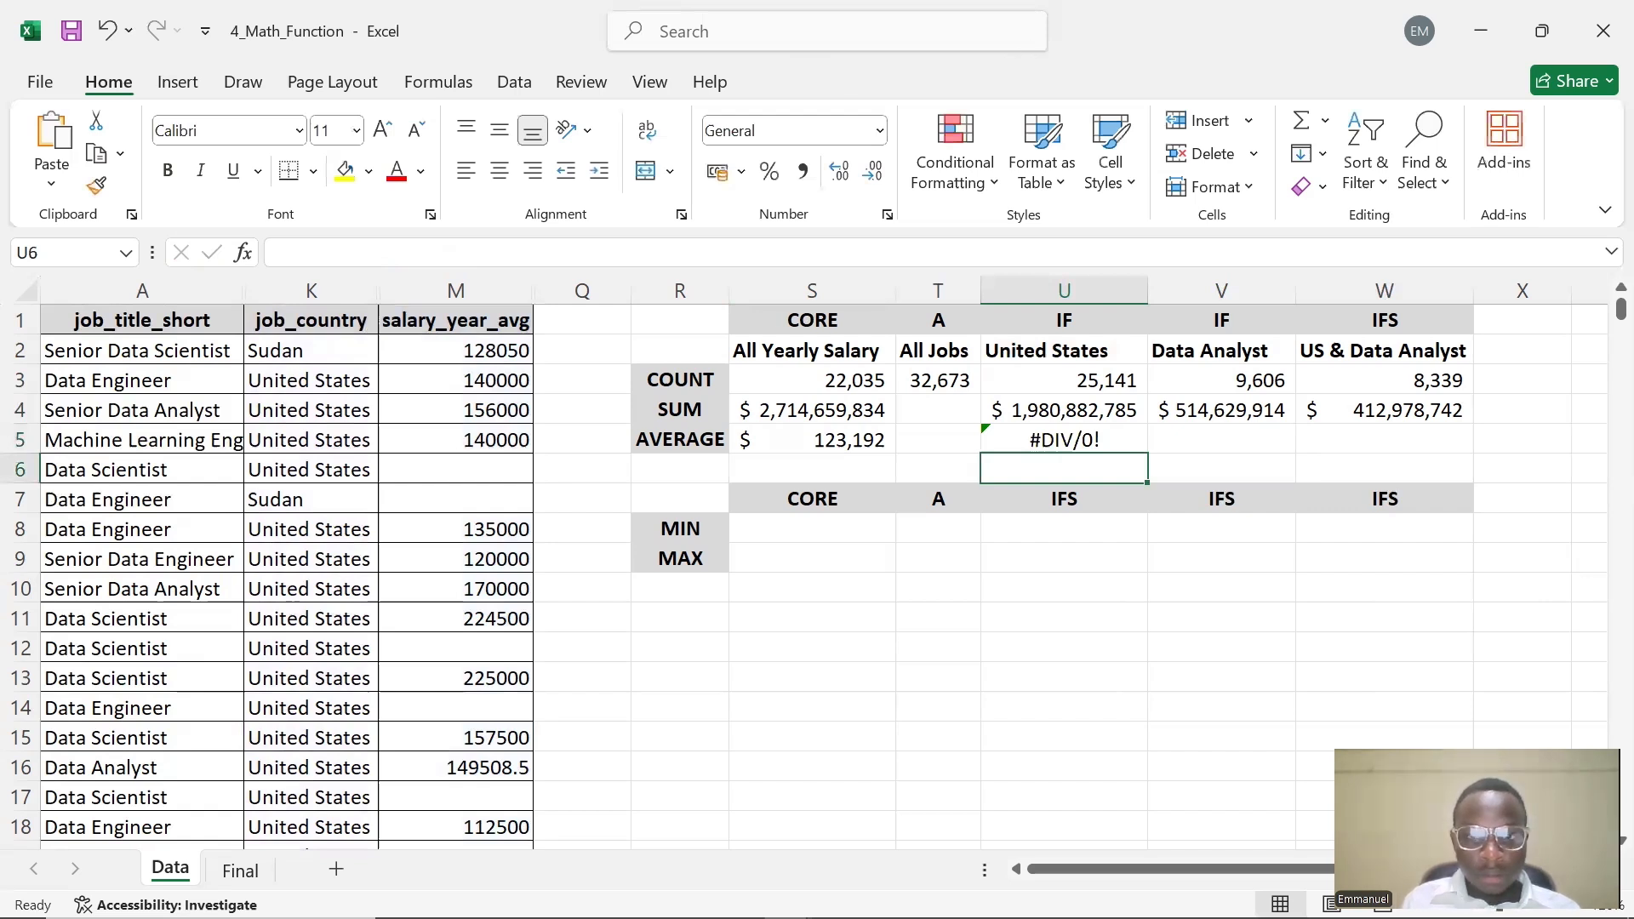
Correct U5 to =AVERAGEIF(K:K,$U$2,M:M), using the country column as range and salaries as average range
click(1022, 418)
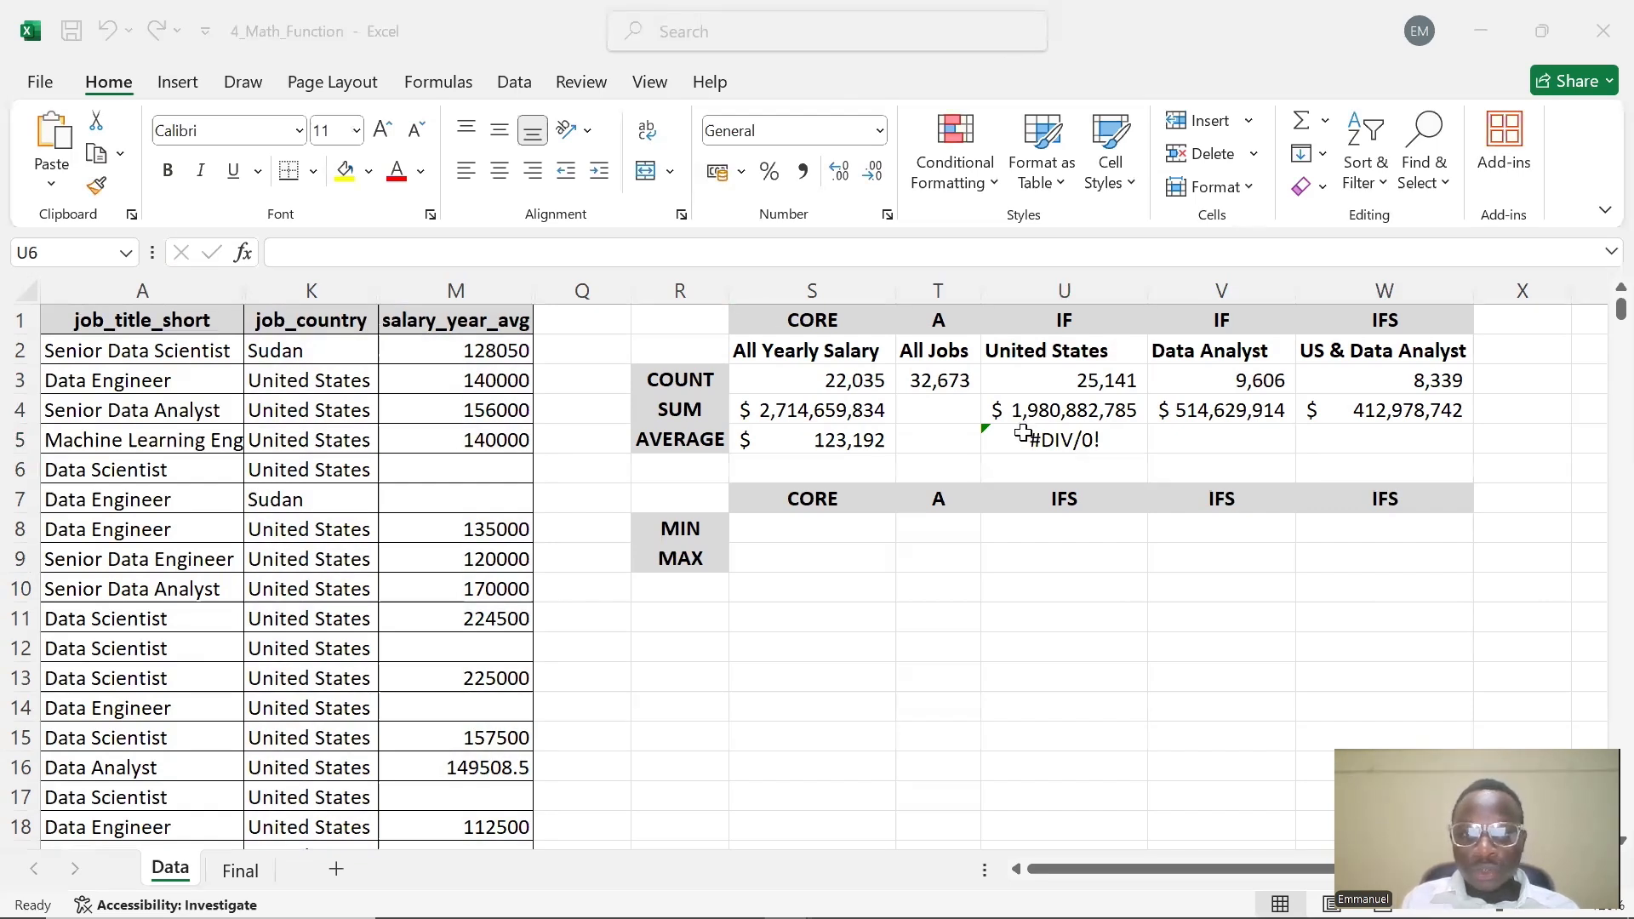
click(1023, 436)
double_click(1023, 436)
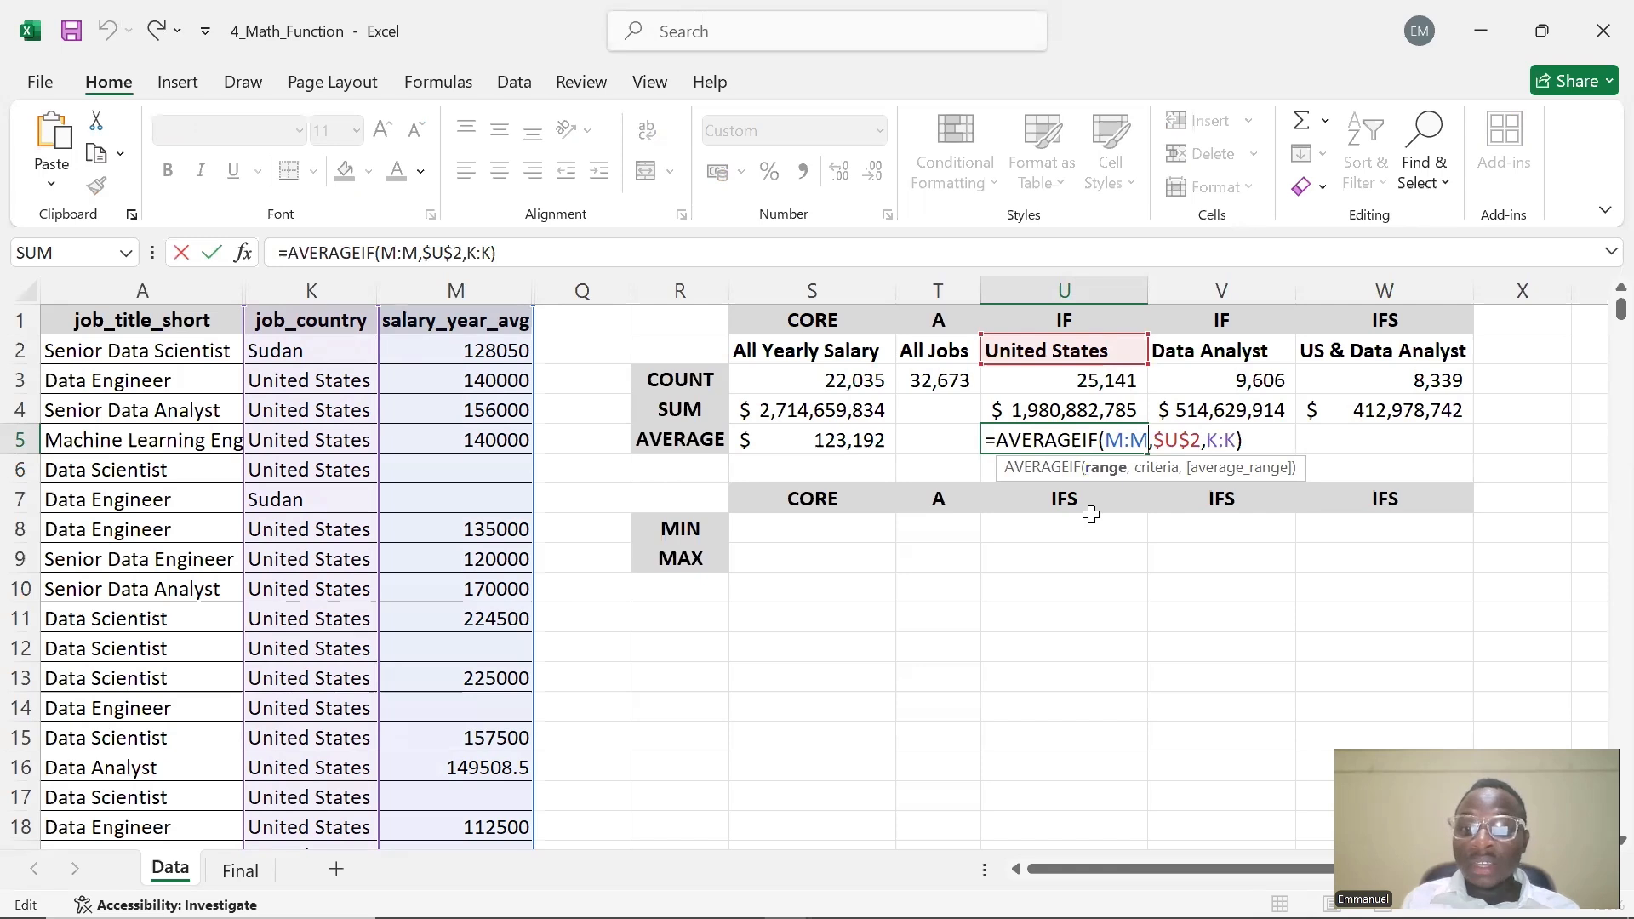
key(BackSpace)
key(BackSpace)
key(BackSpace)
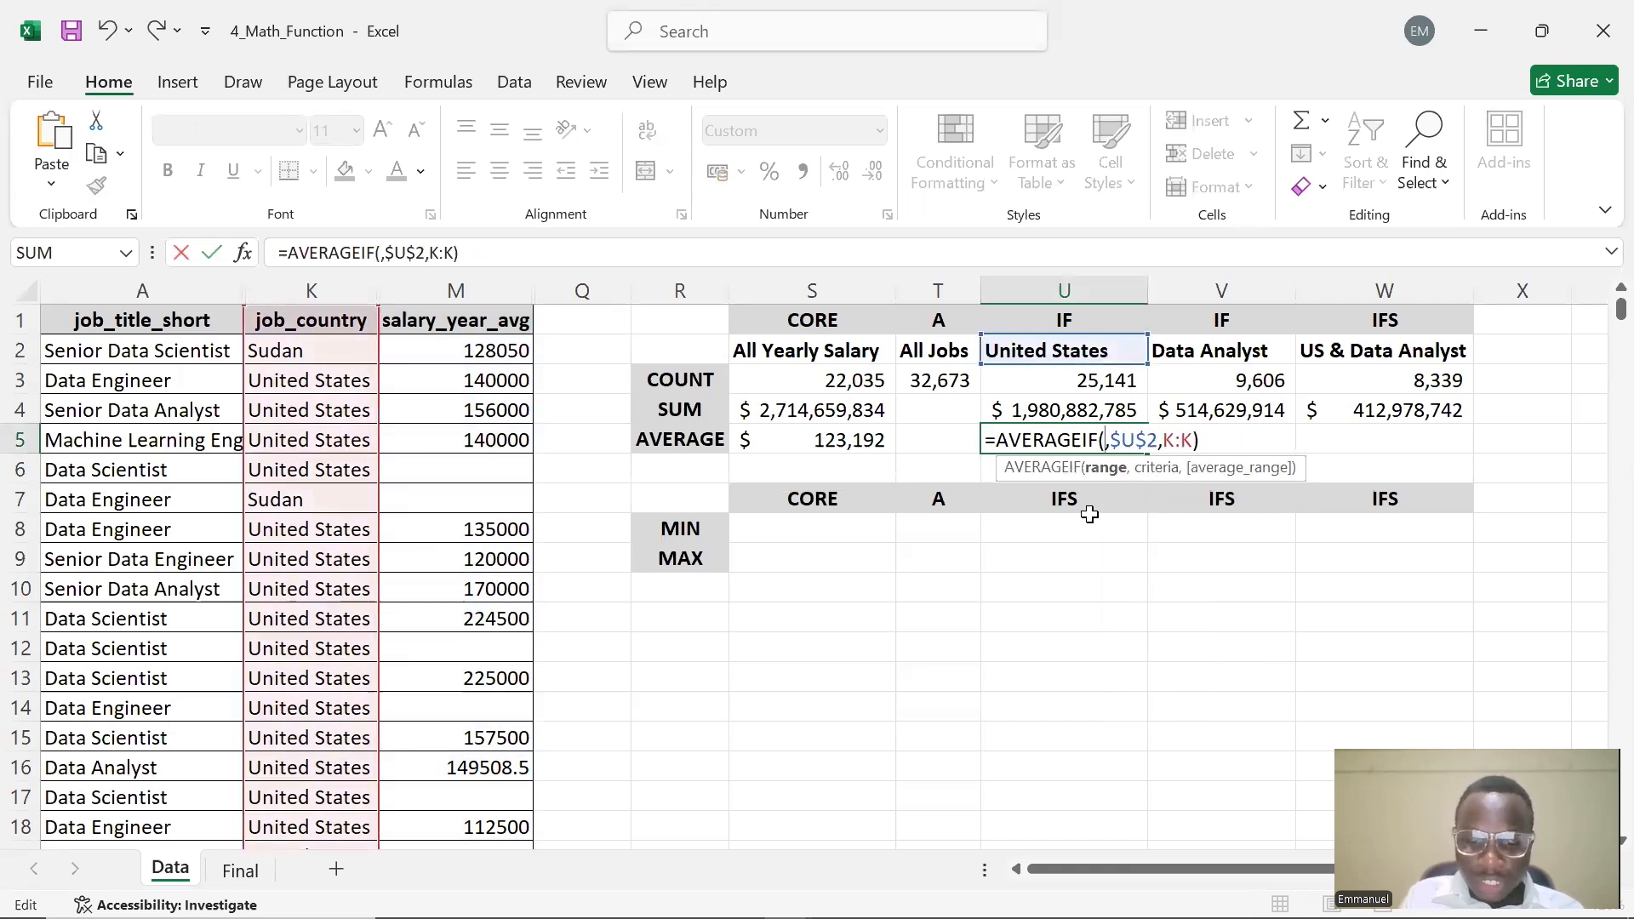
text(K:K)
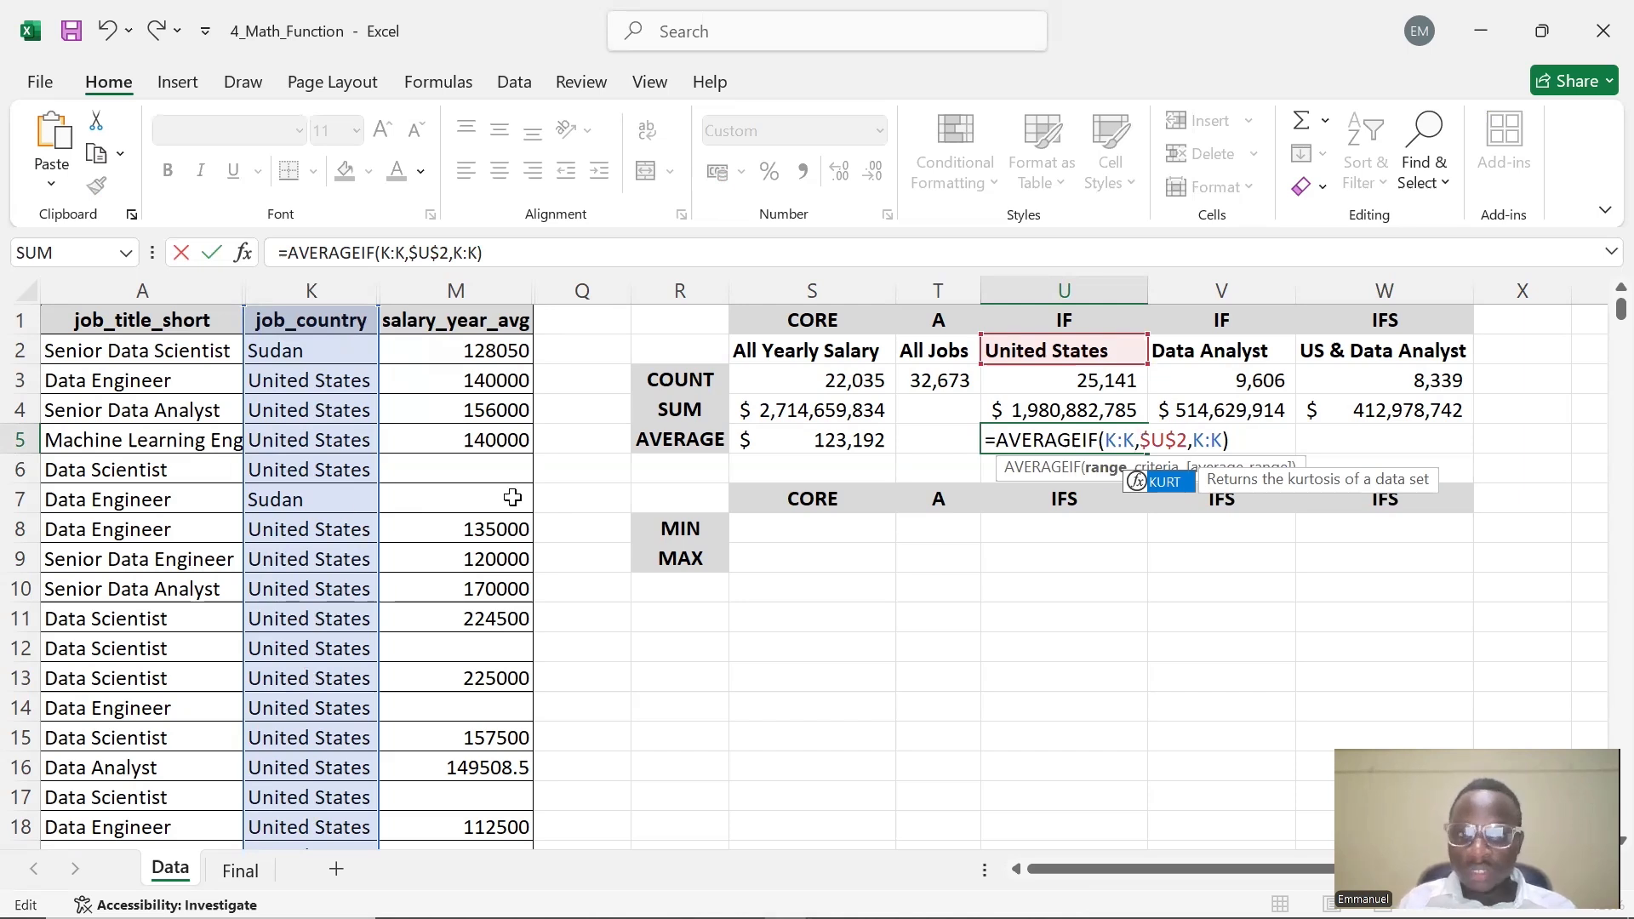
click(1210, 441)
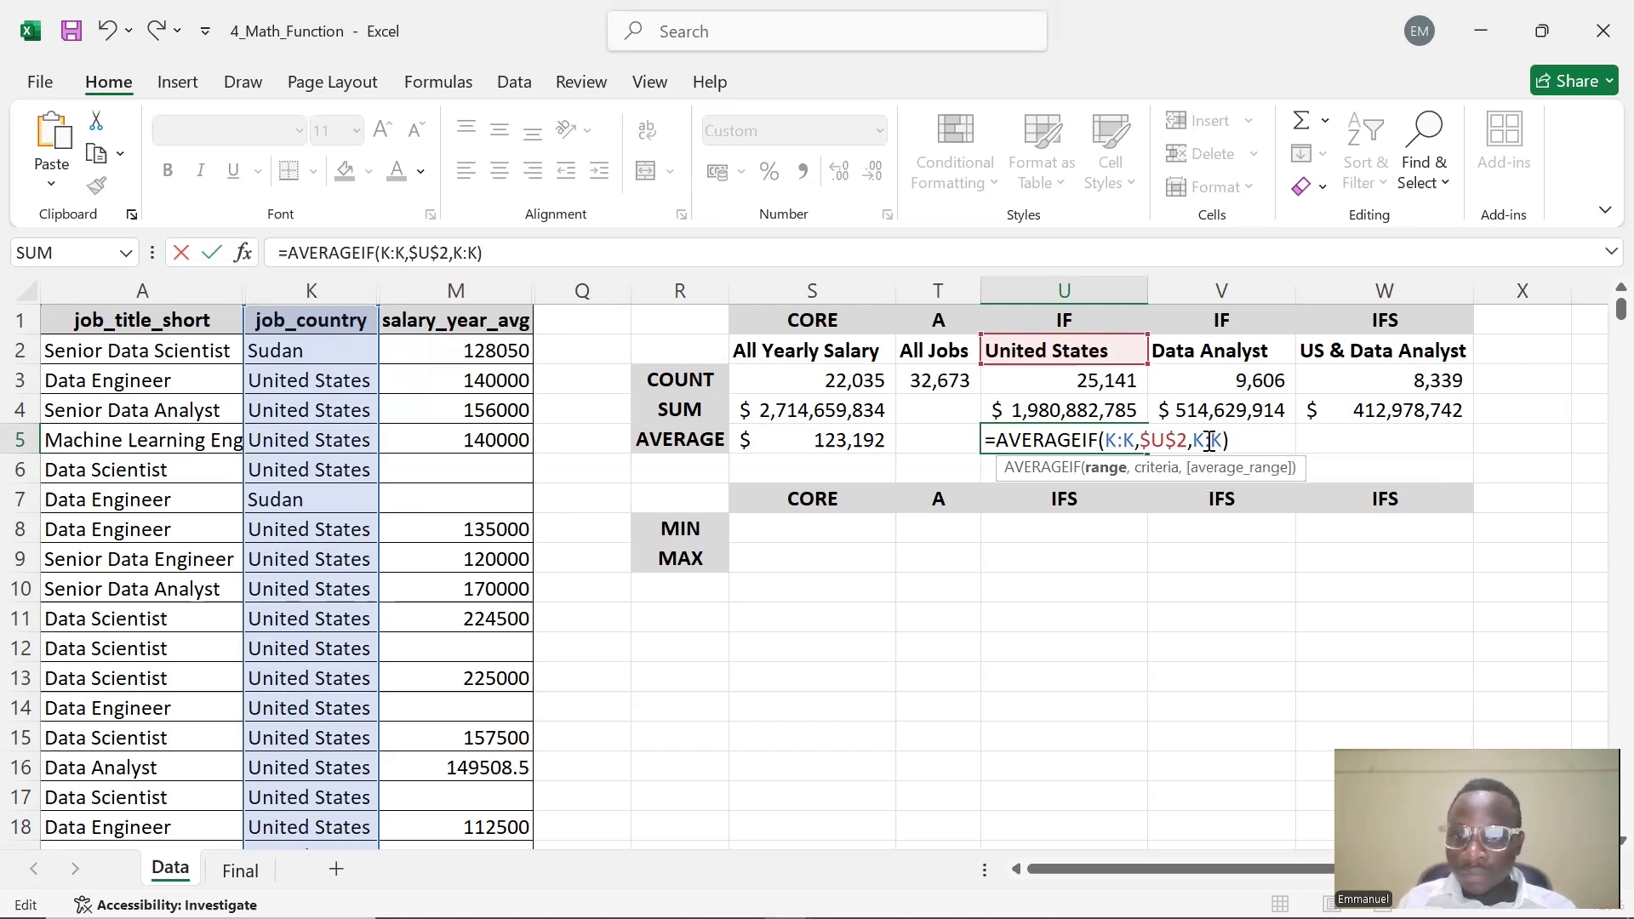
drag(1223, 441, 1194, 441)
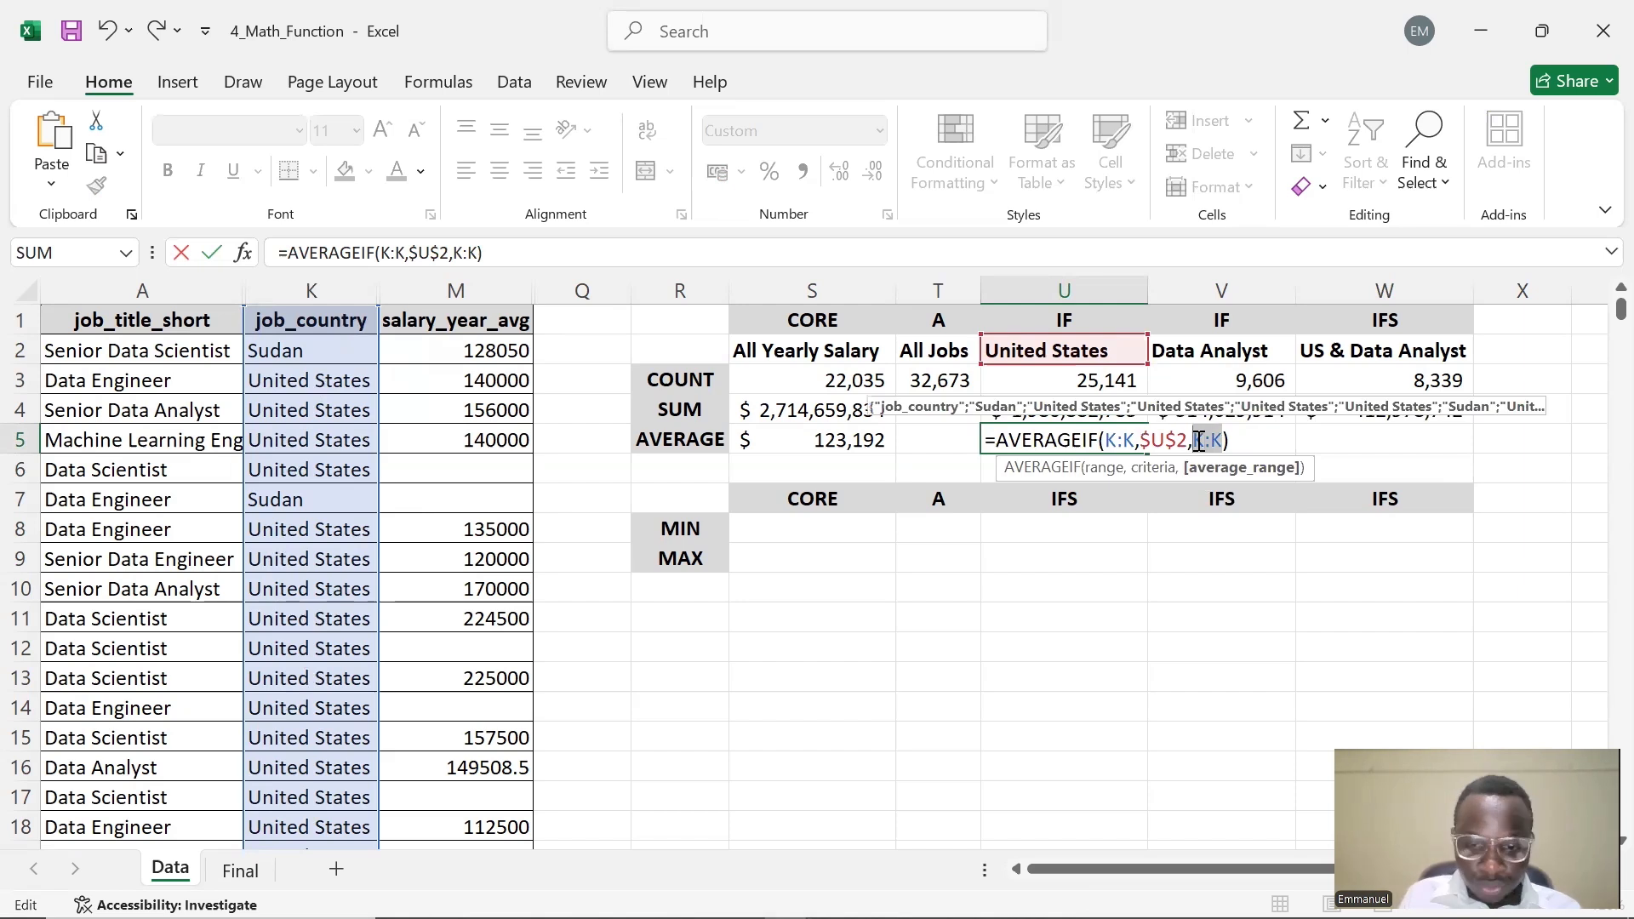
text(M)
text(:M)
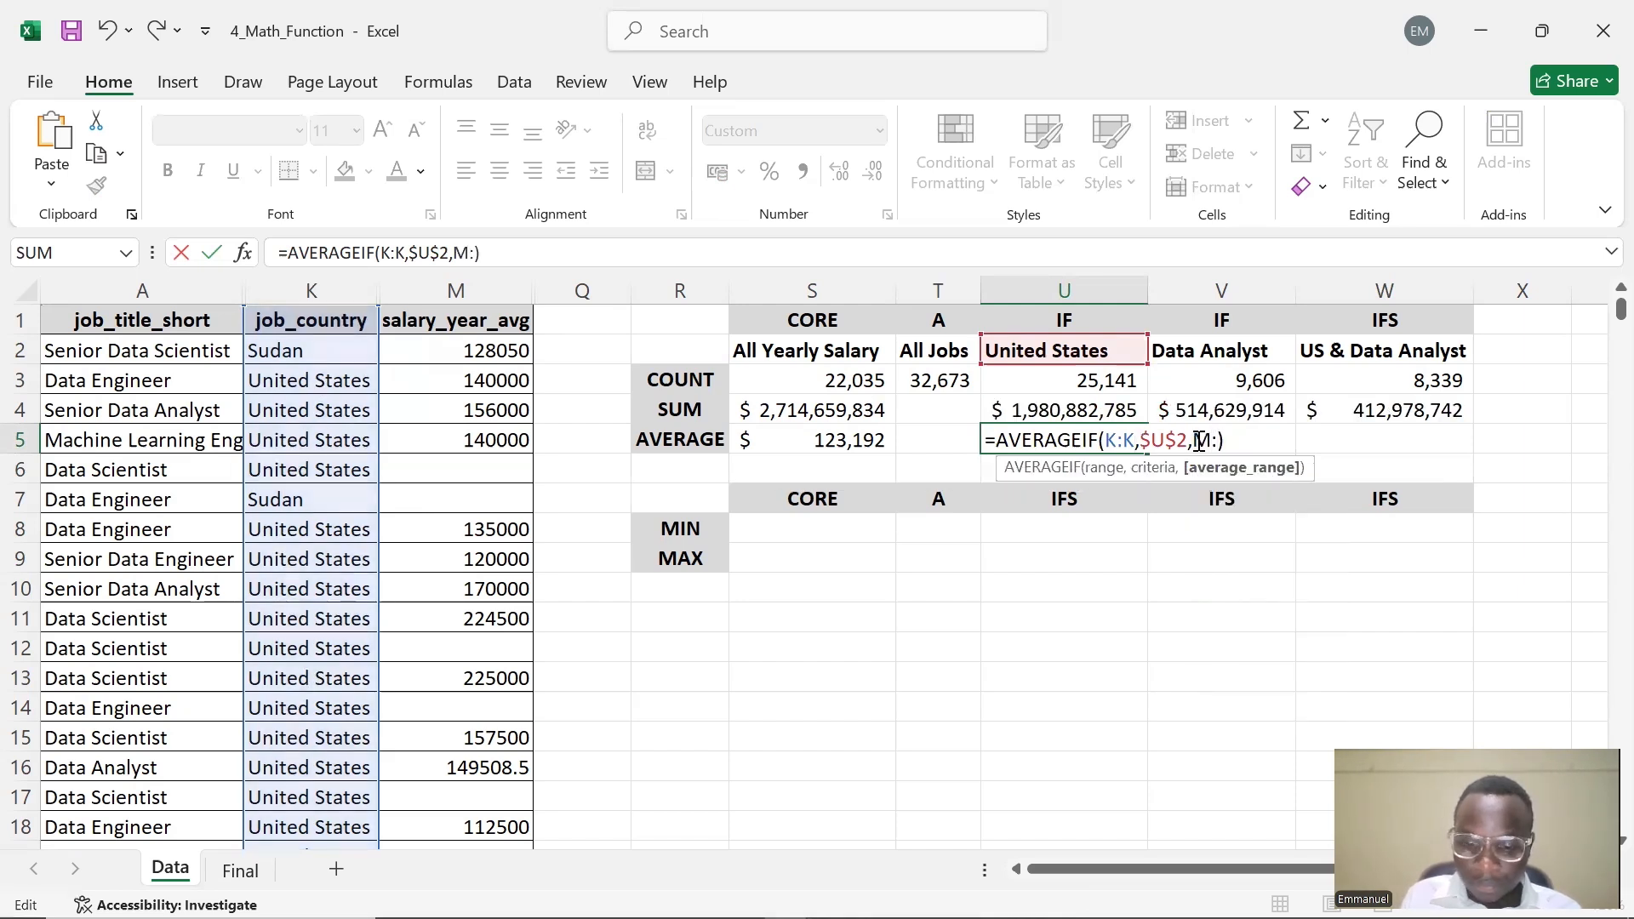
key(Return)
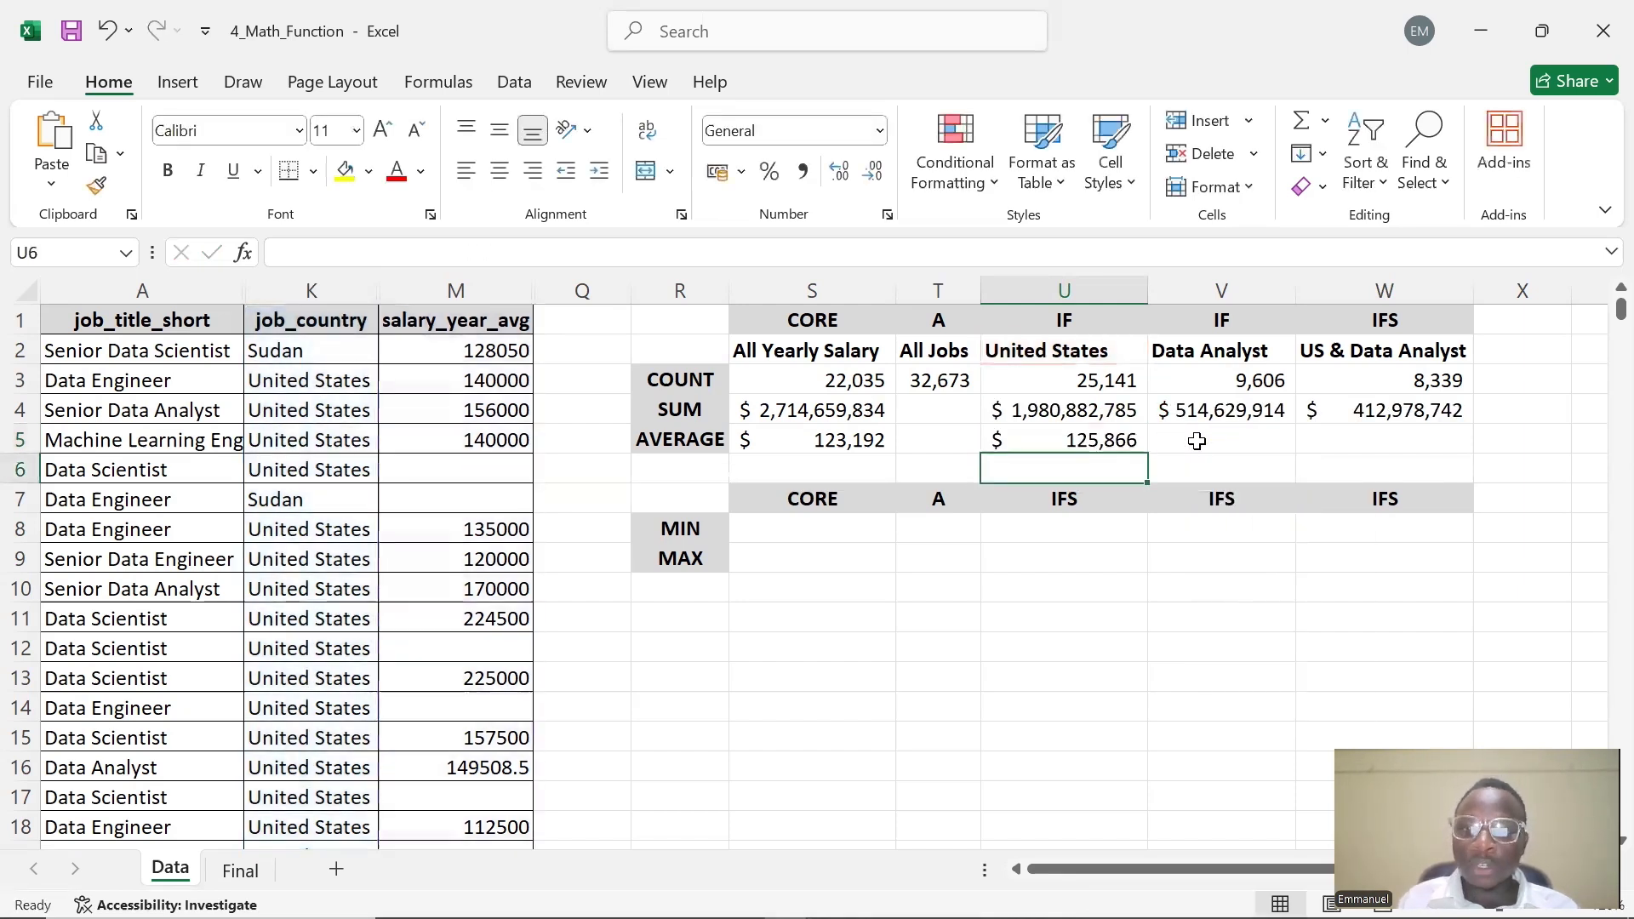
click(1069, 437)
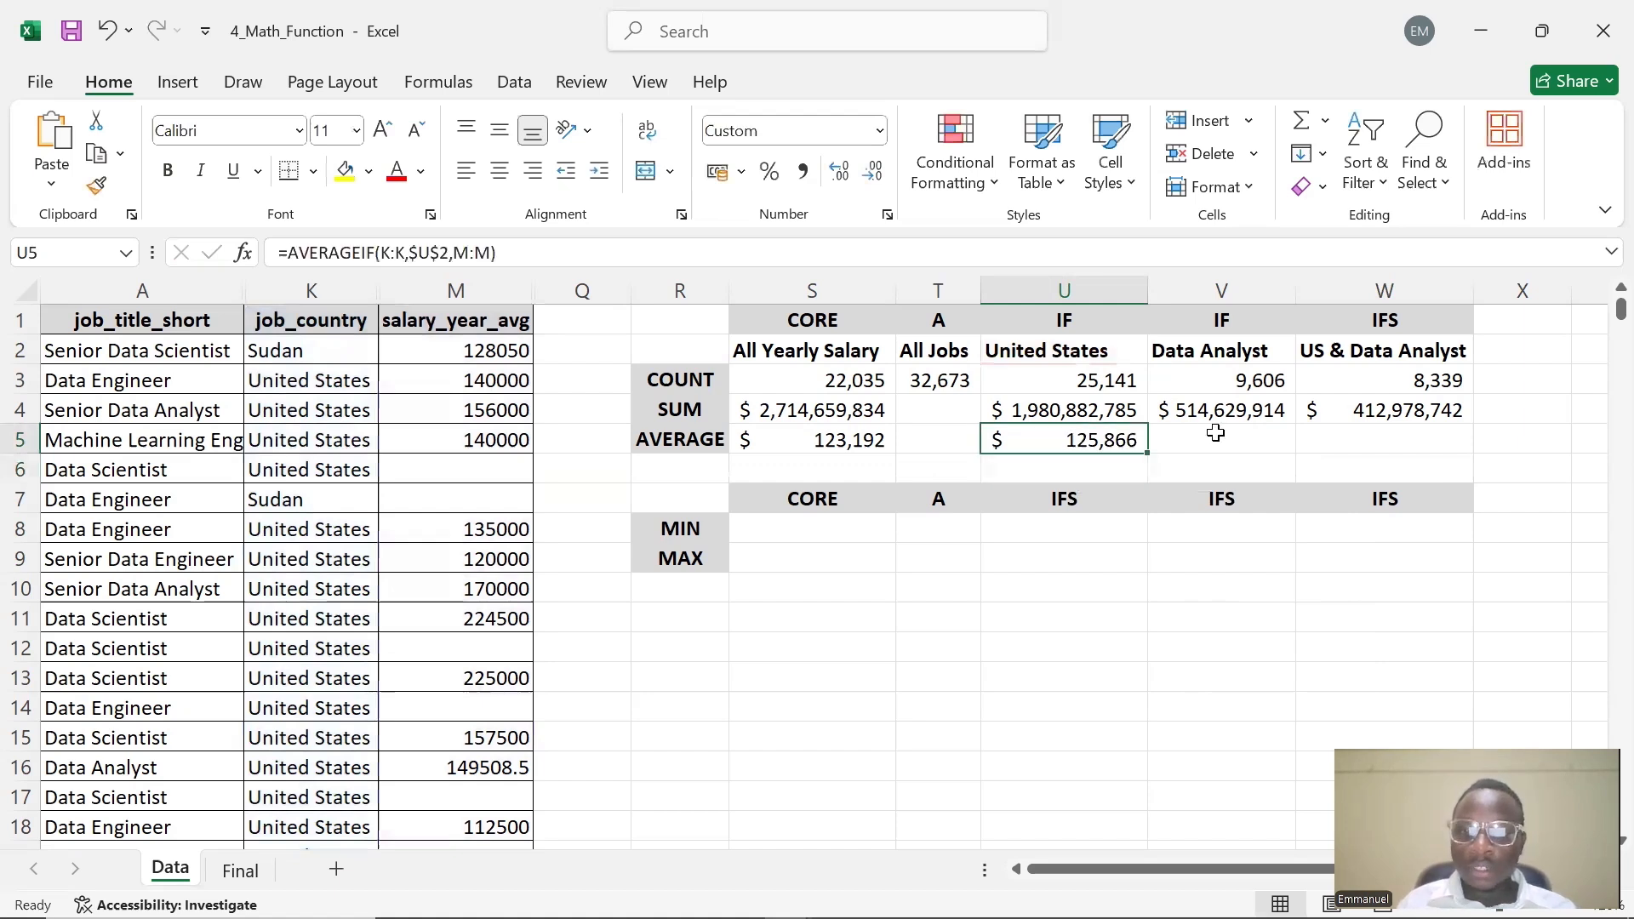
Enter =AVERAGEIF(A:A,$V$2,M:M) in V5 to average salaries for the Data Analyst job title
click(1215, 439)
double_click(1216, 438)
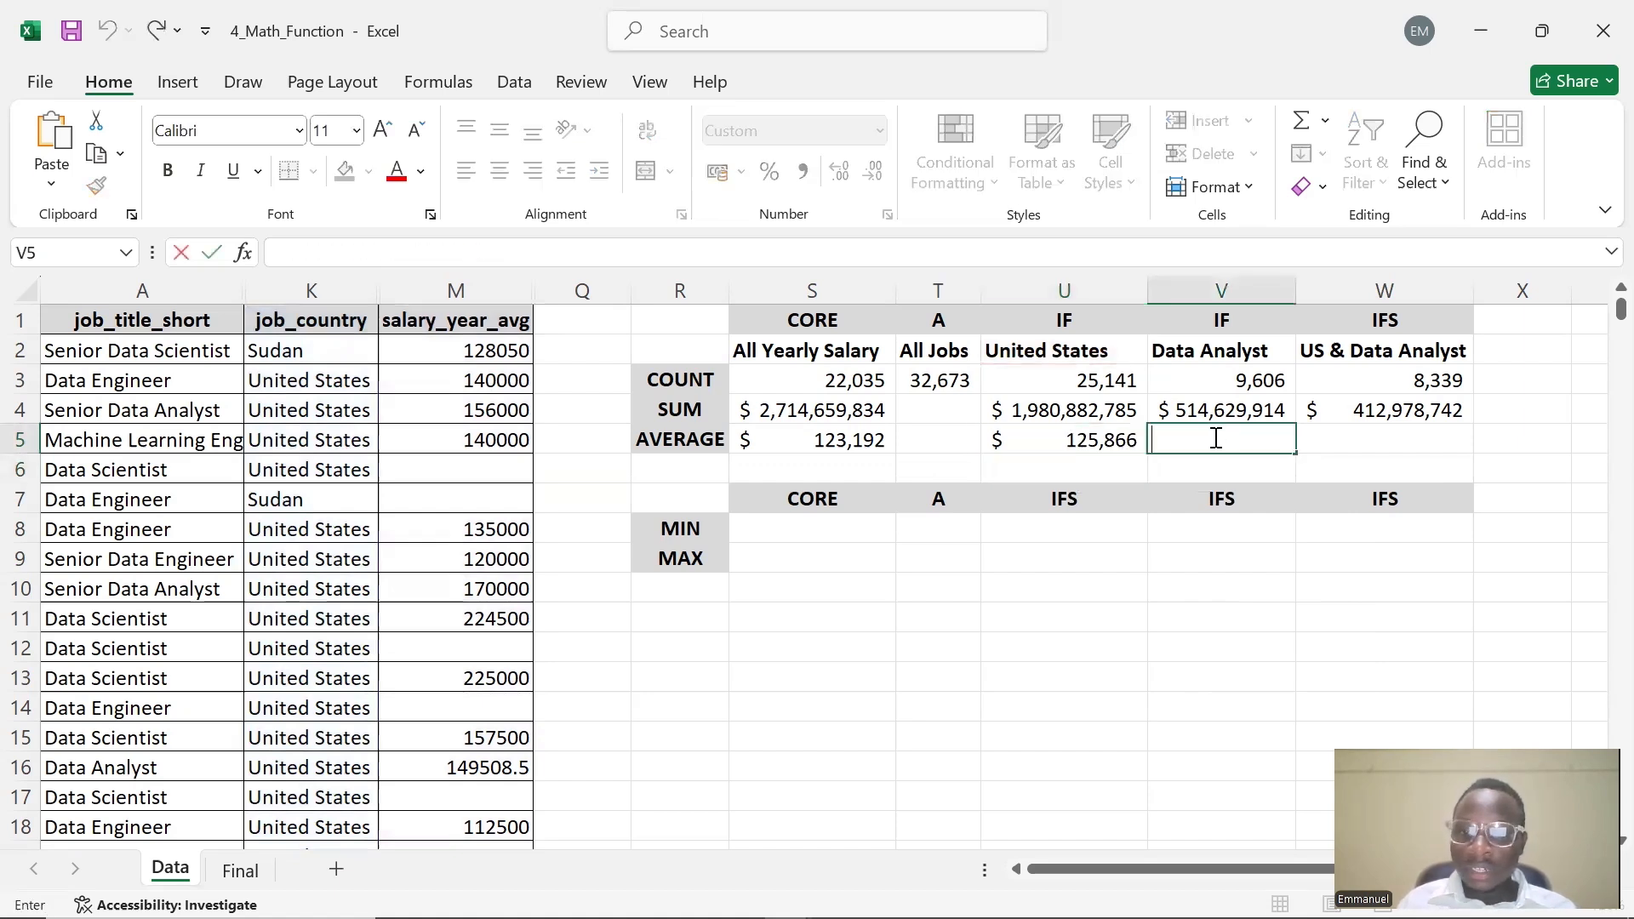
text(=)
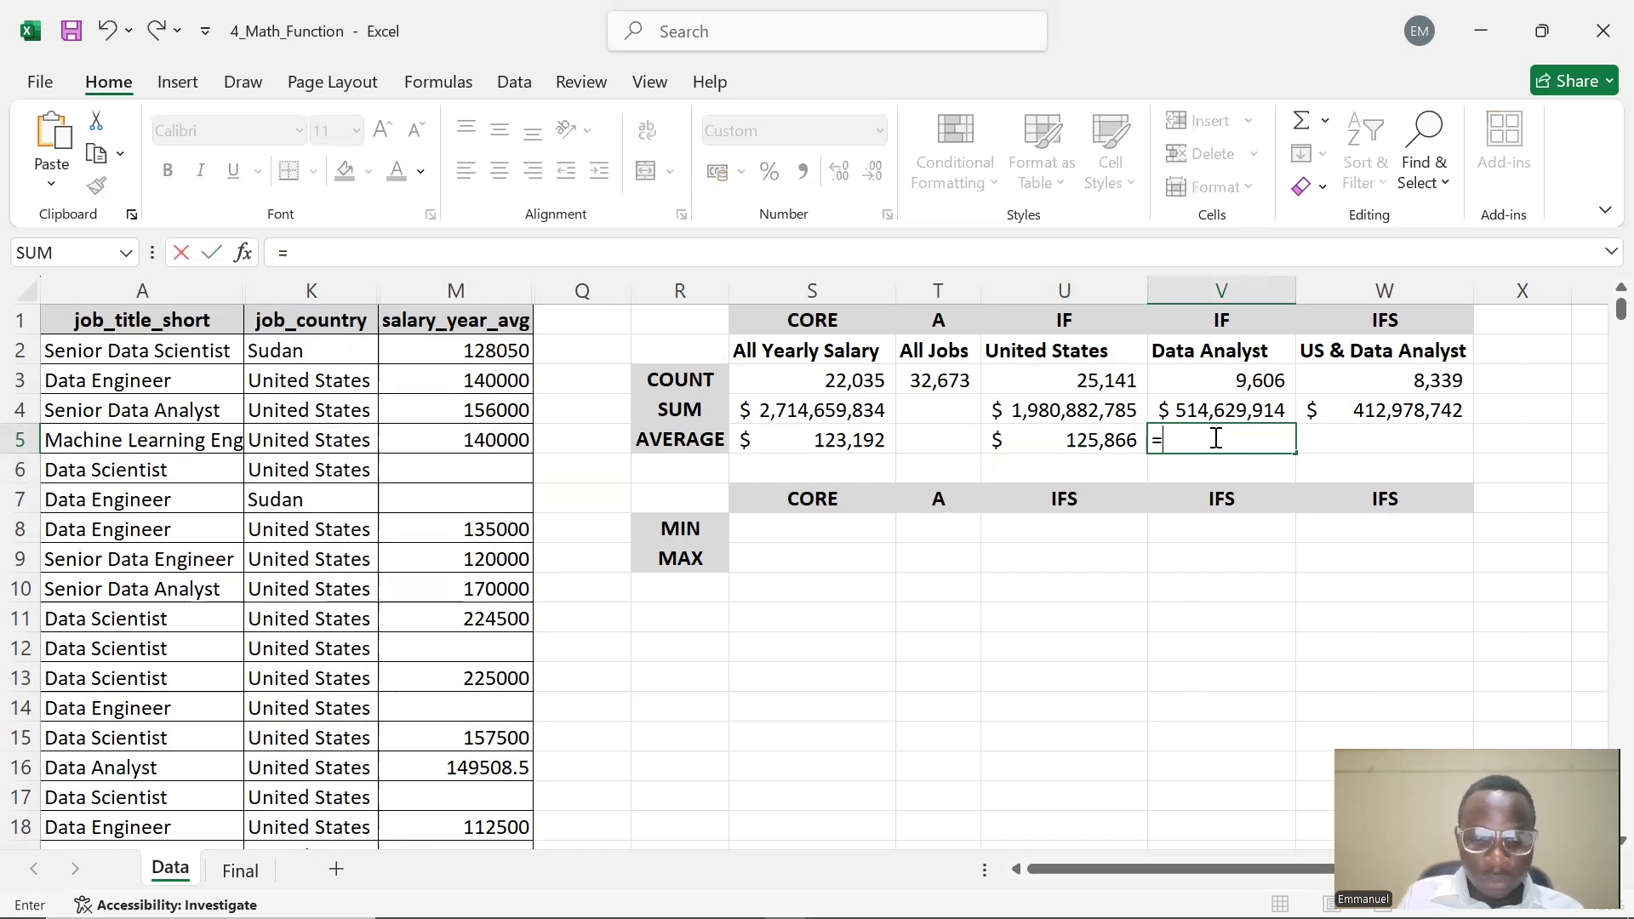
text(COUNTIF)
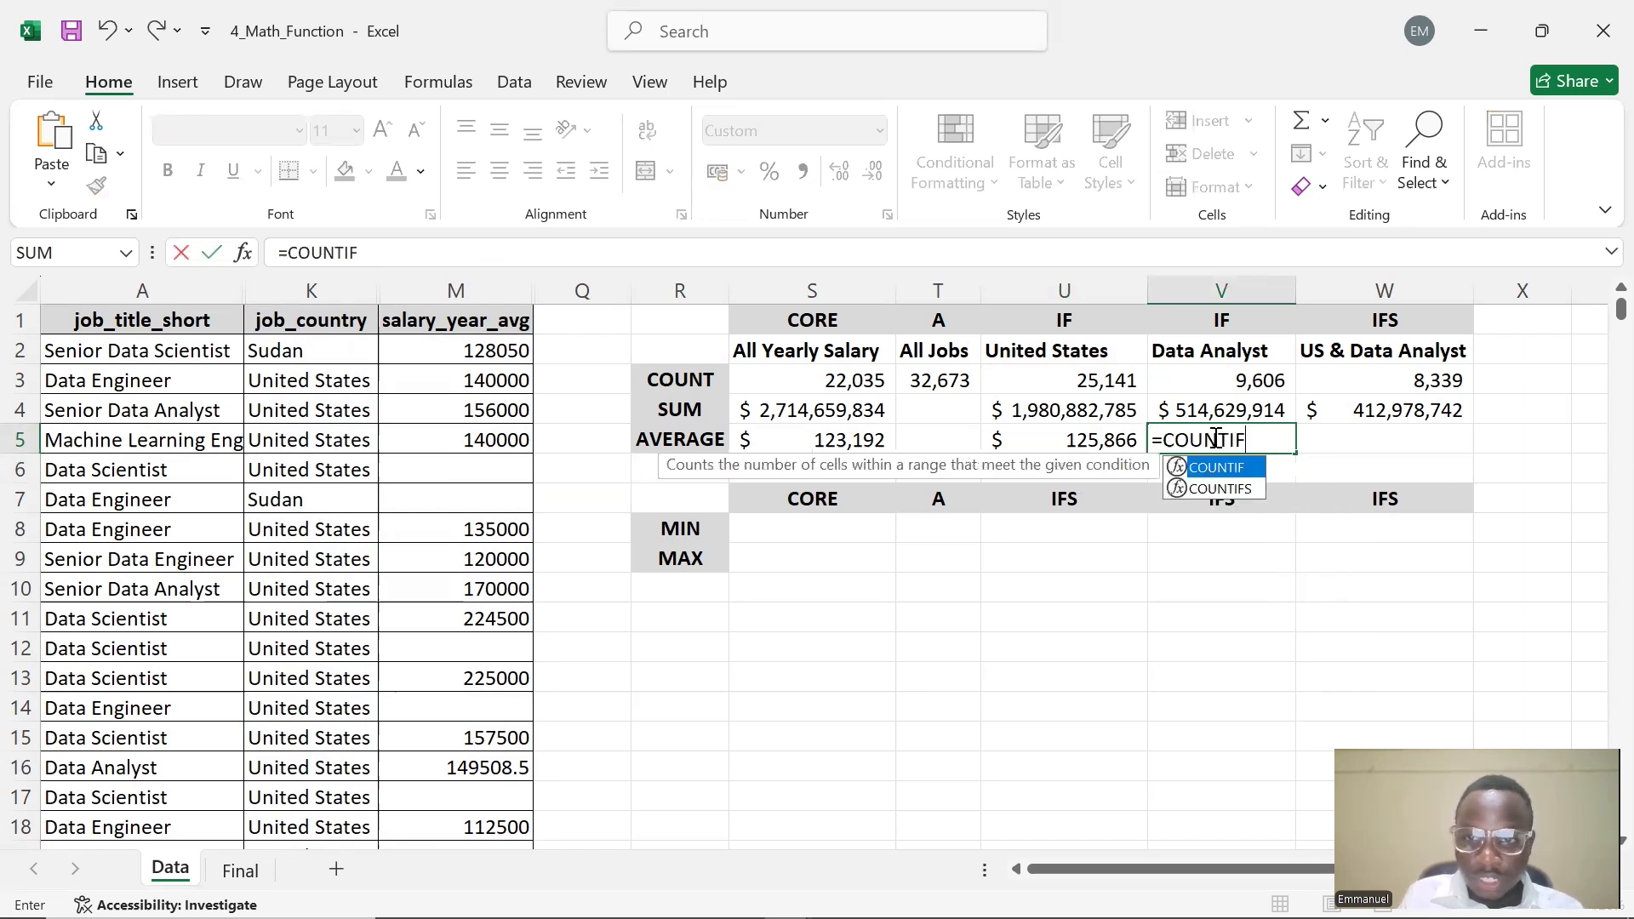
text(()
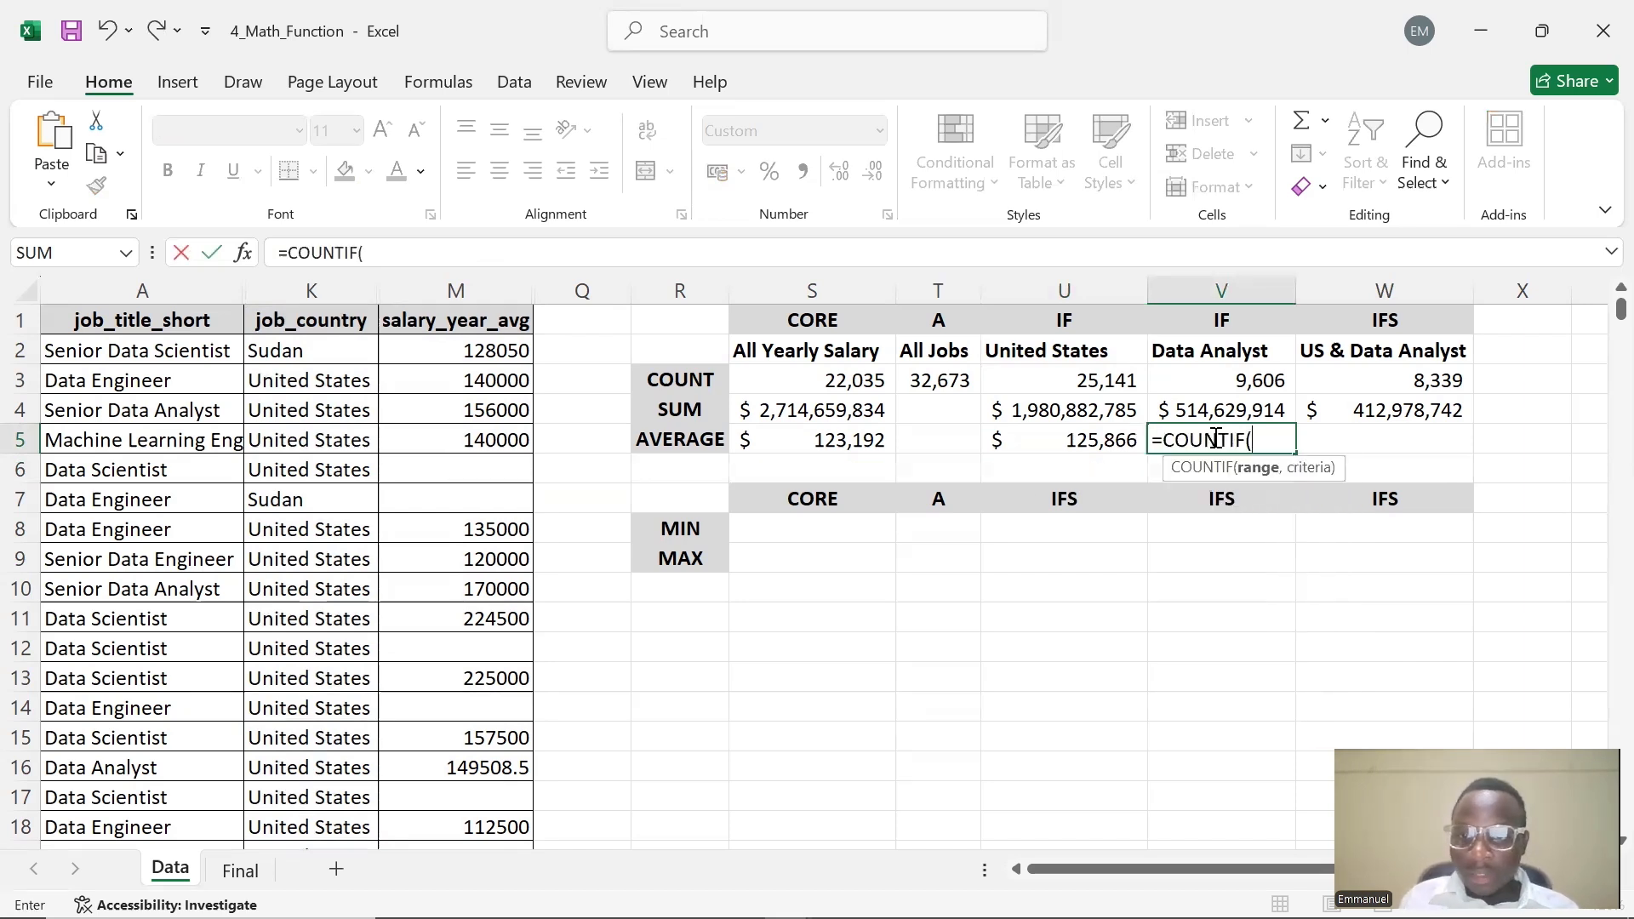
click(1247, 440)
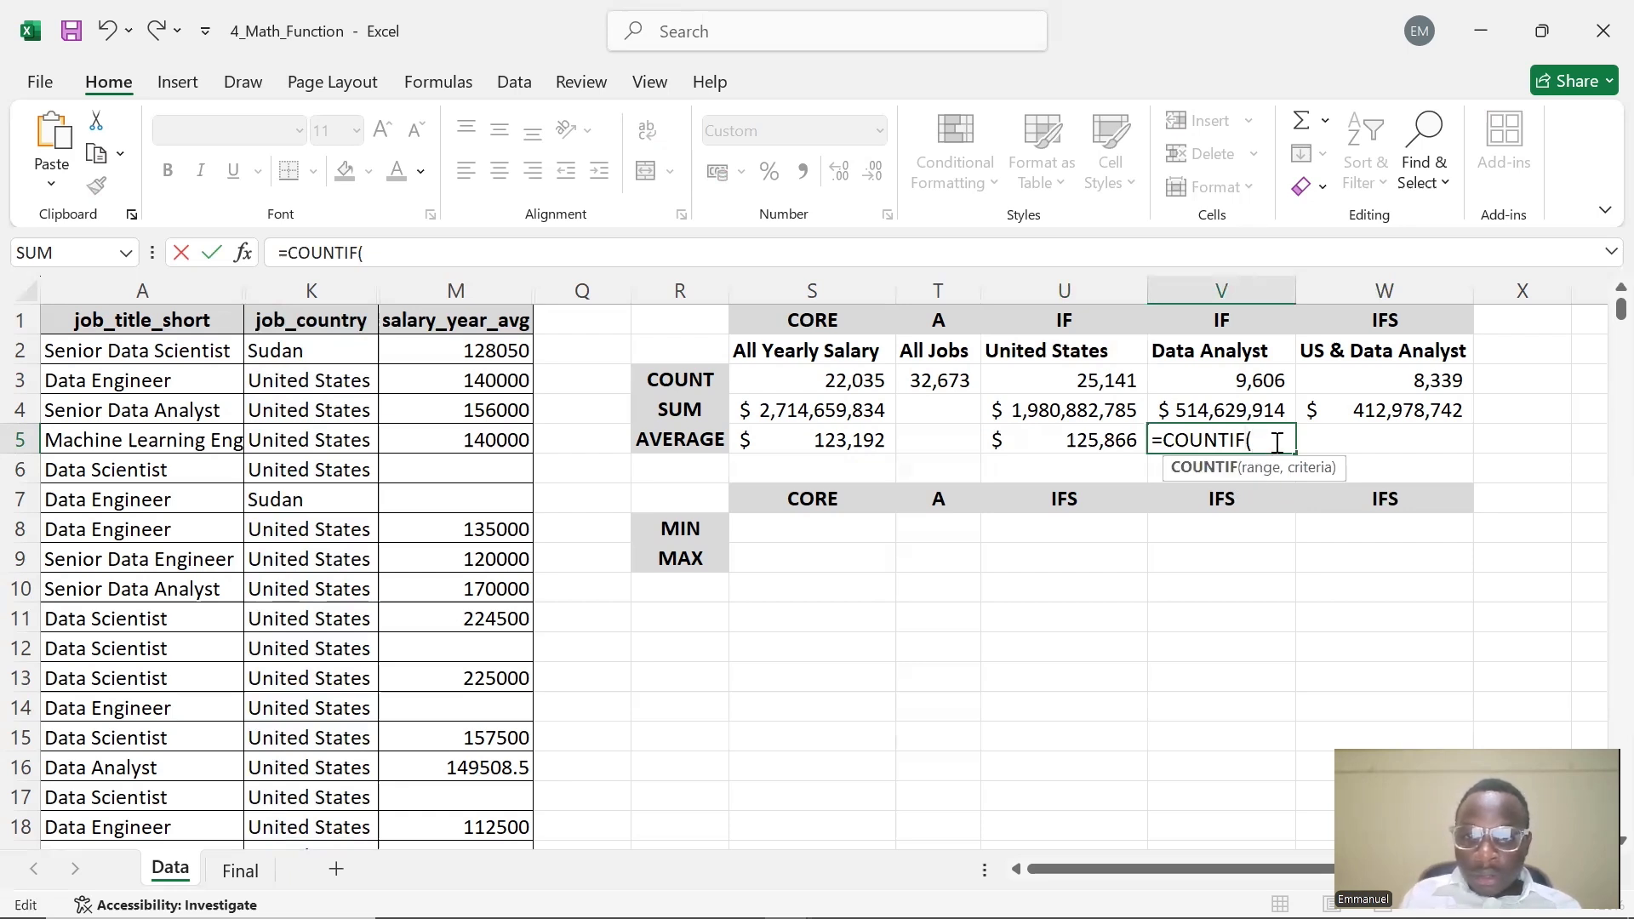
drag(1173, 439, 1168, 439)
text(AVERAGE)
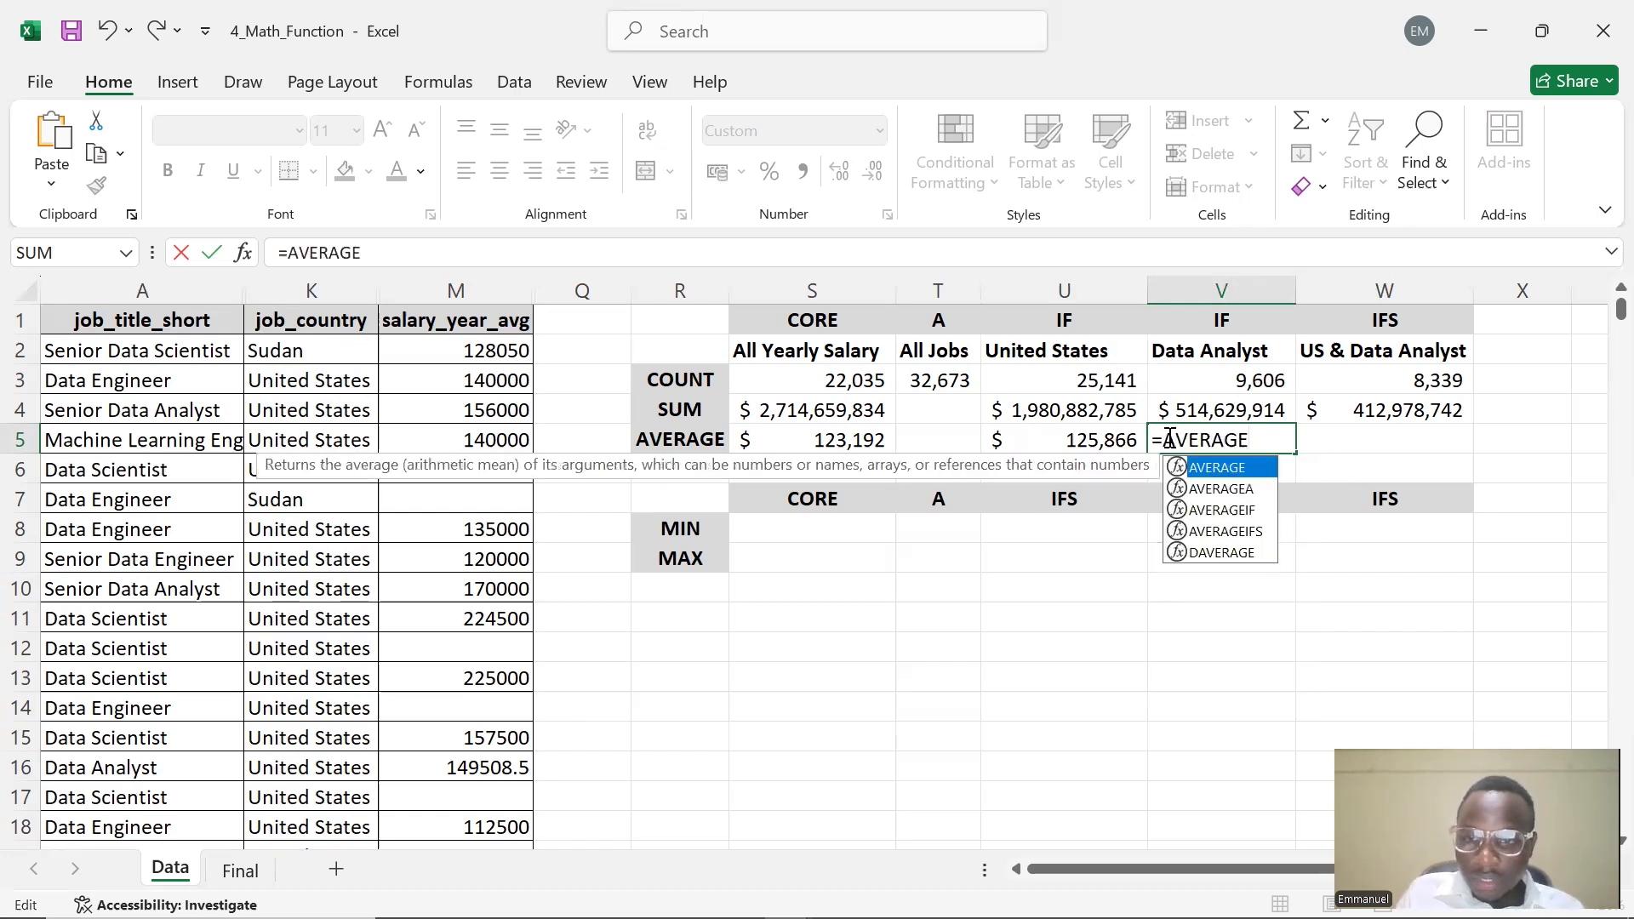
text(()
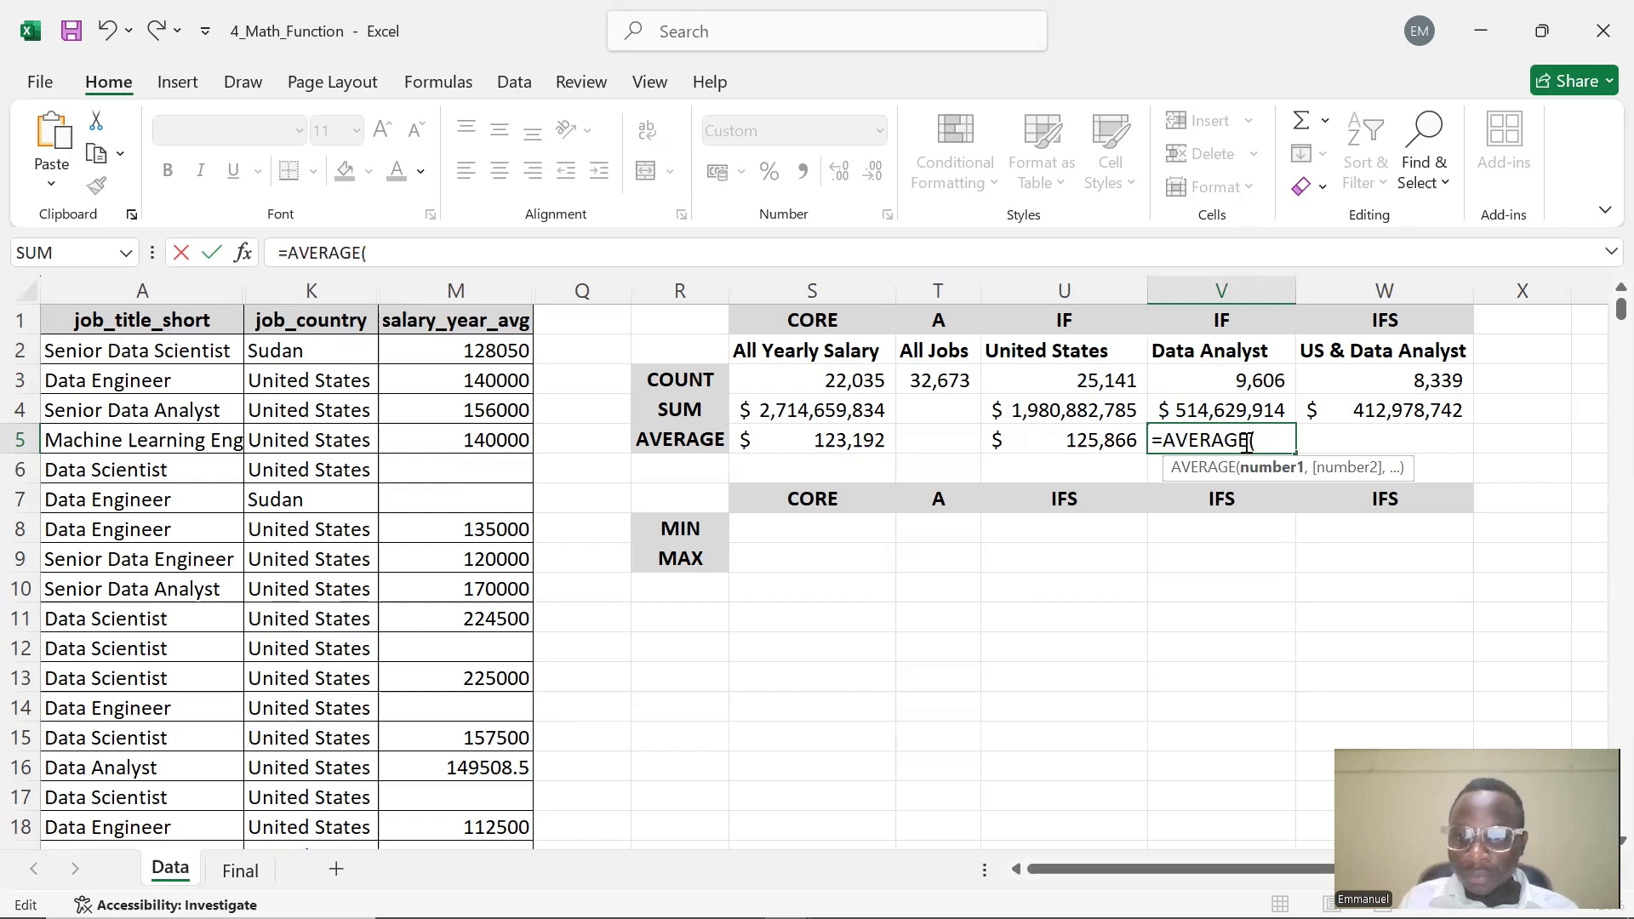
key(BackSpace)
text(IF)
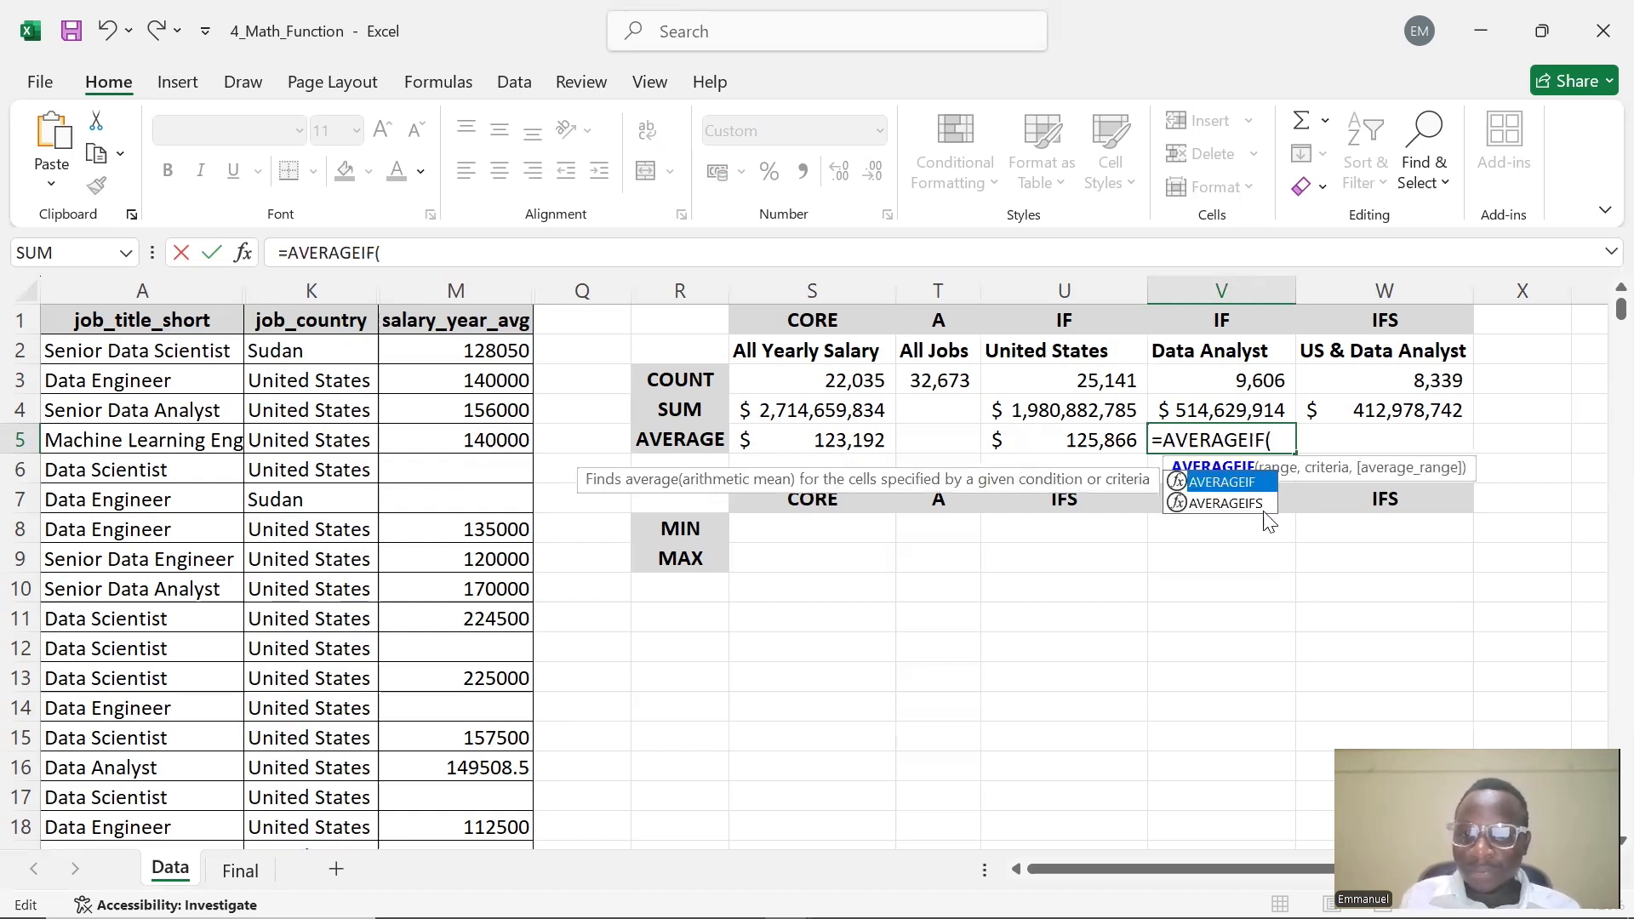
text(()
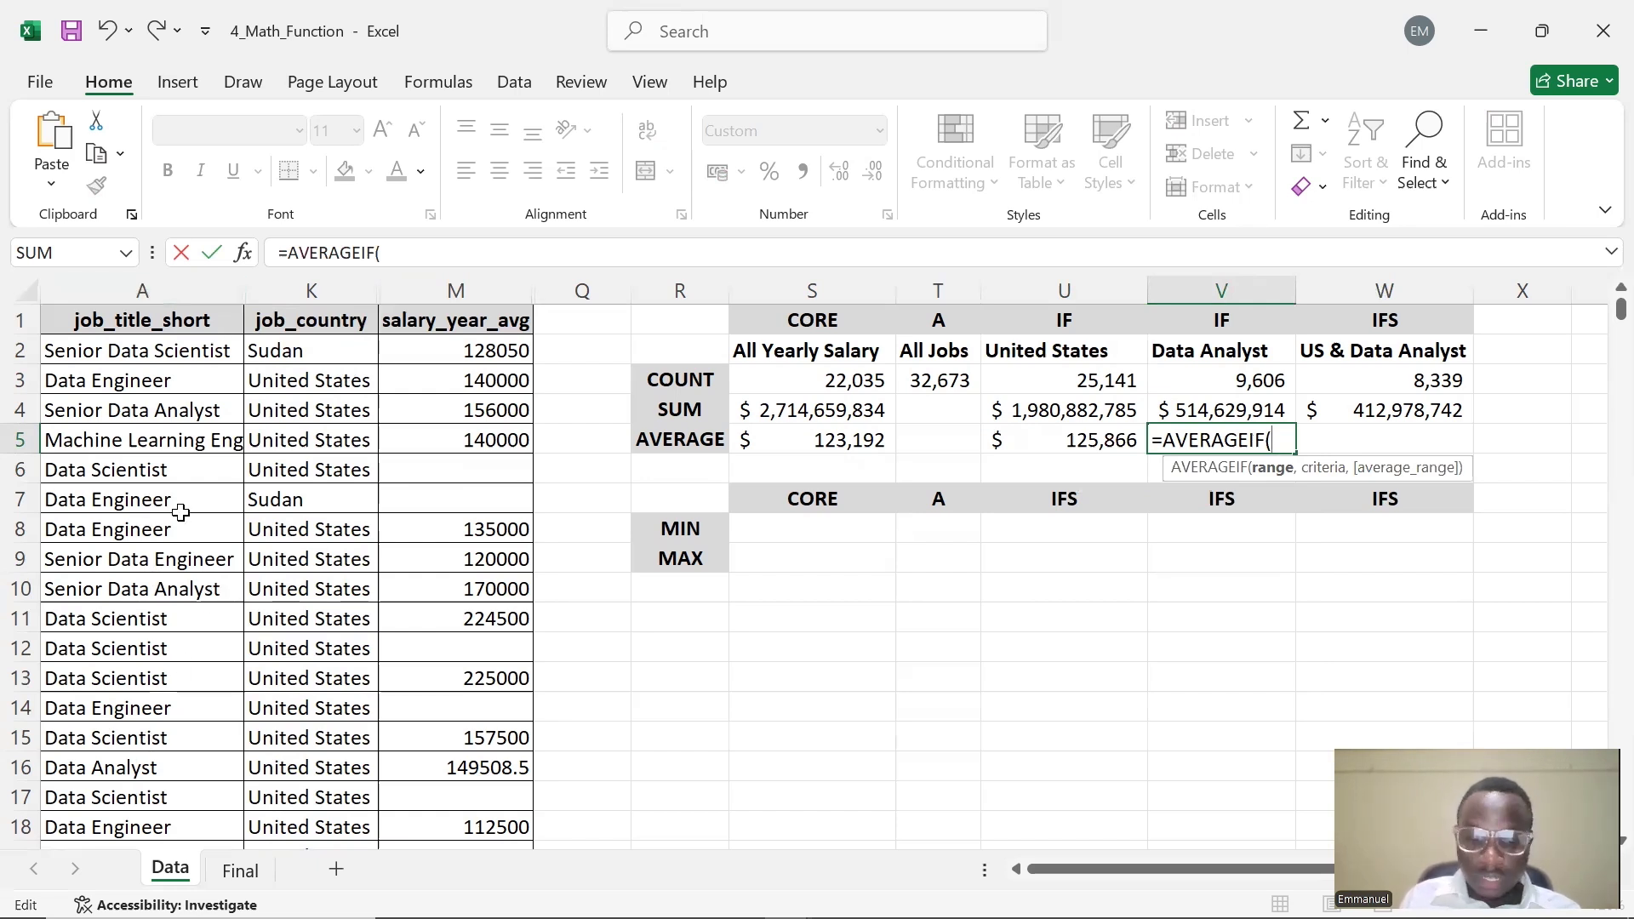
text(A:A)
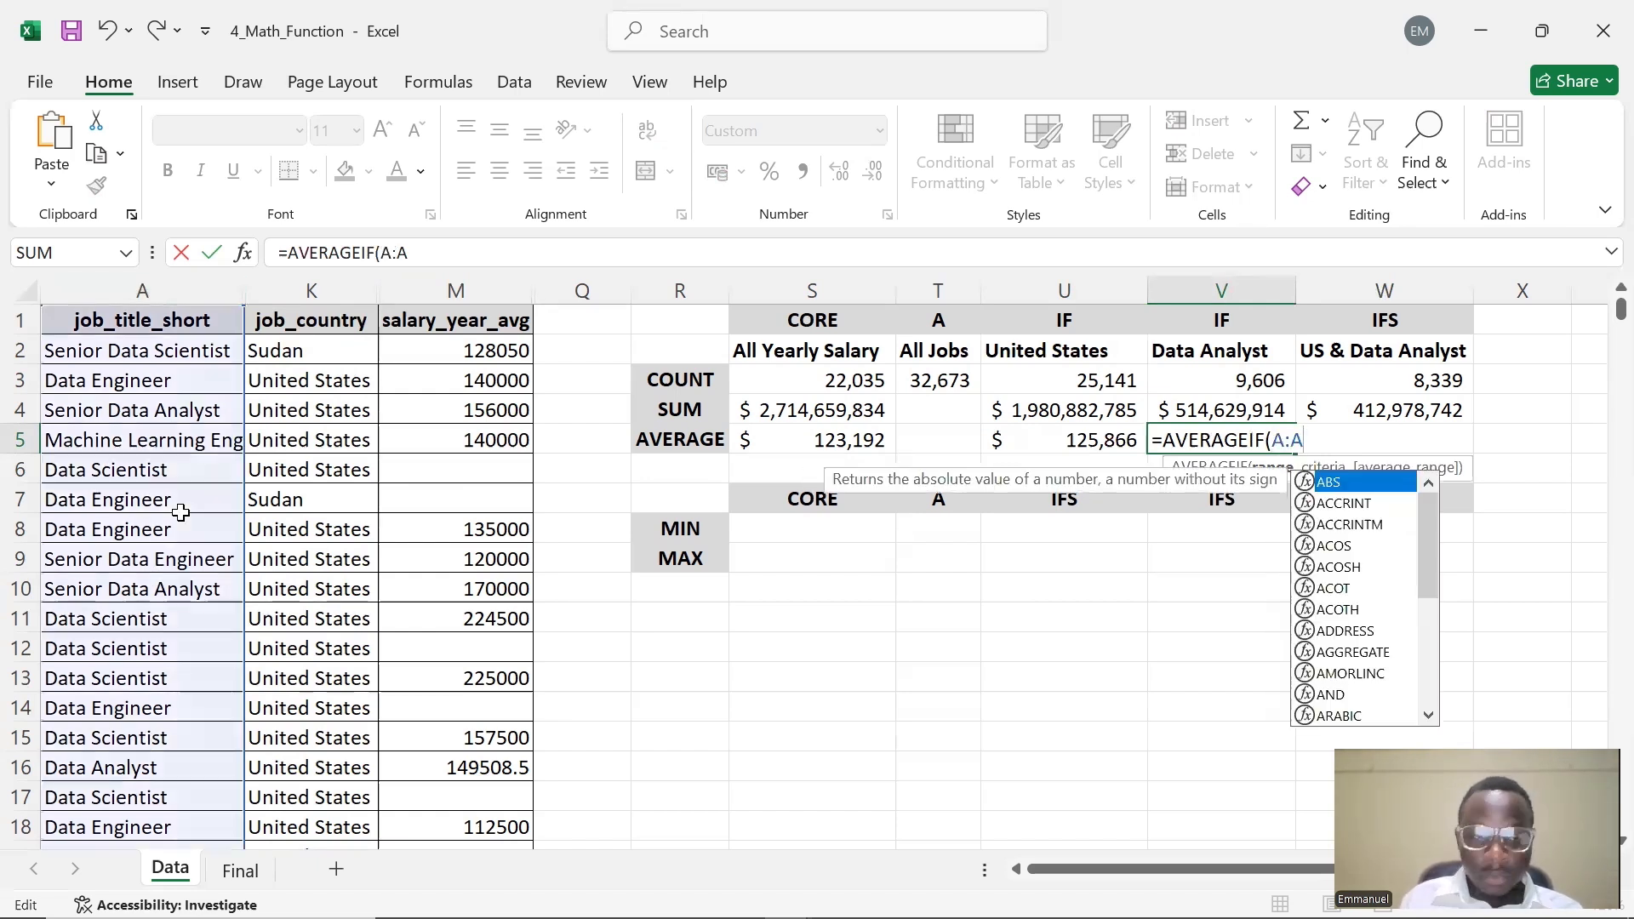
text(,)
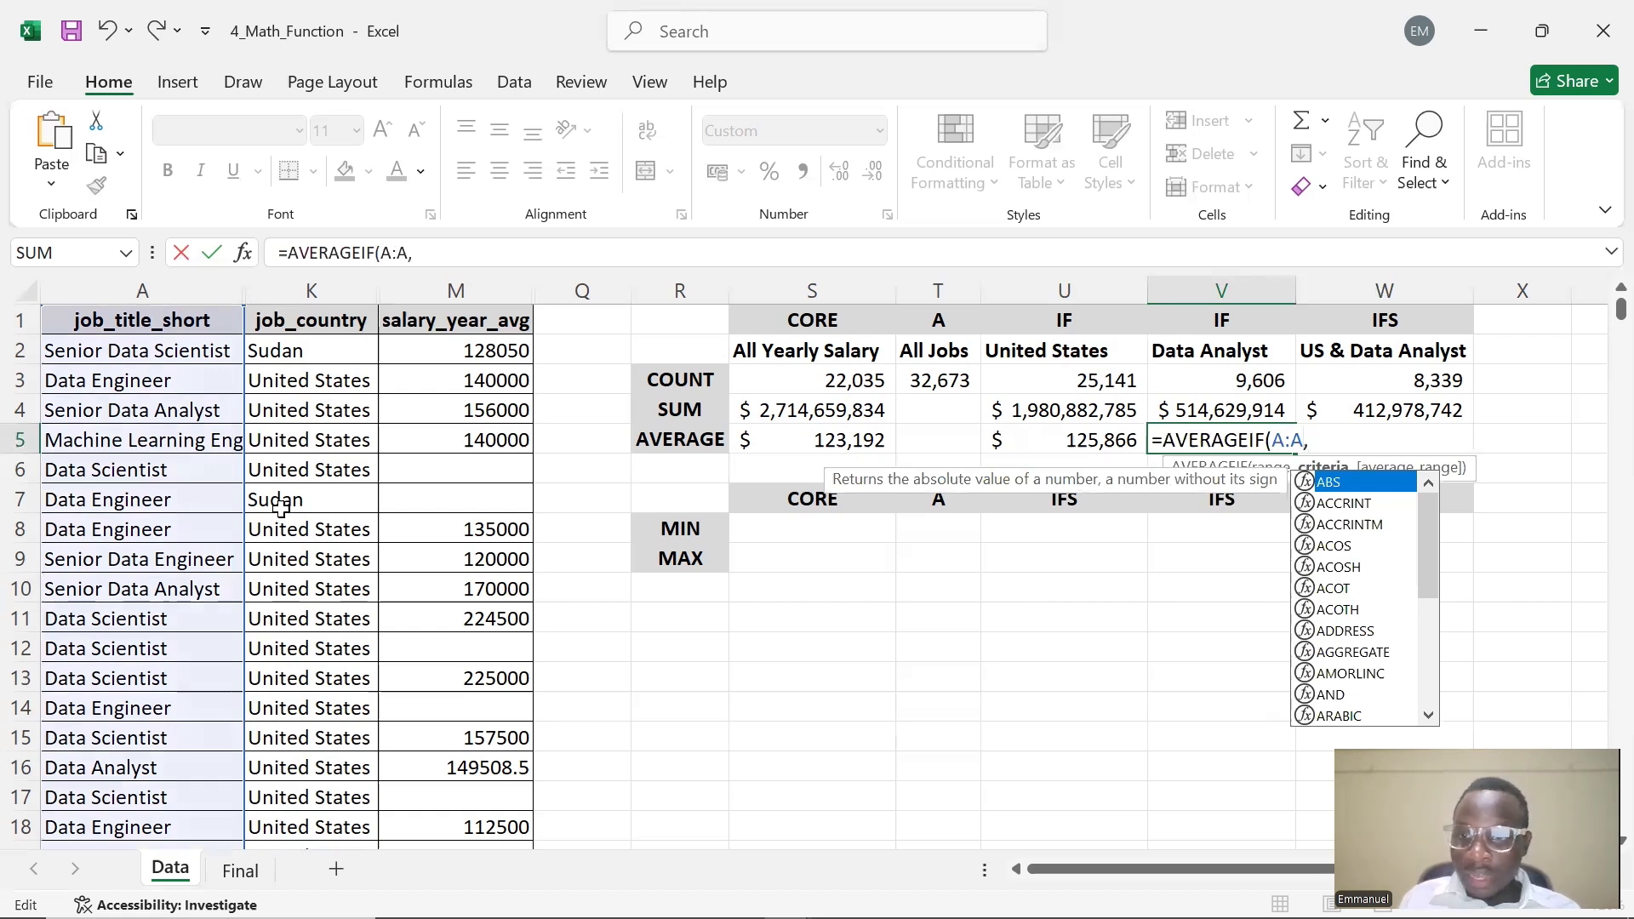
click(1258, 350)
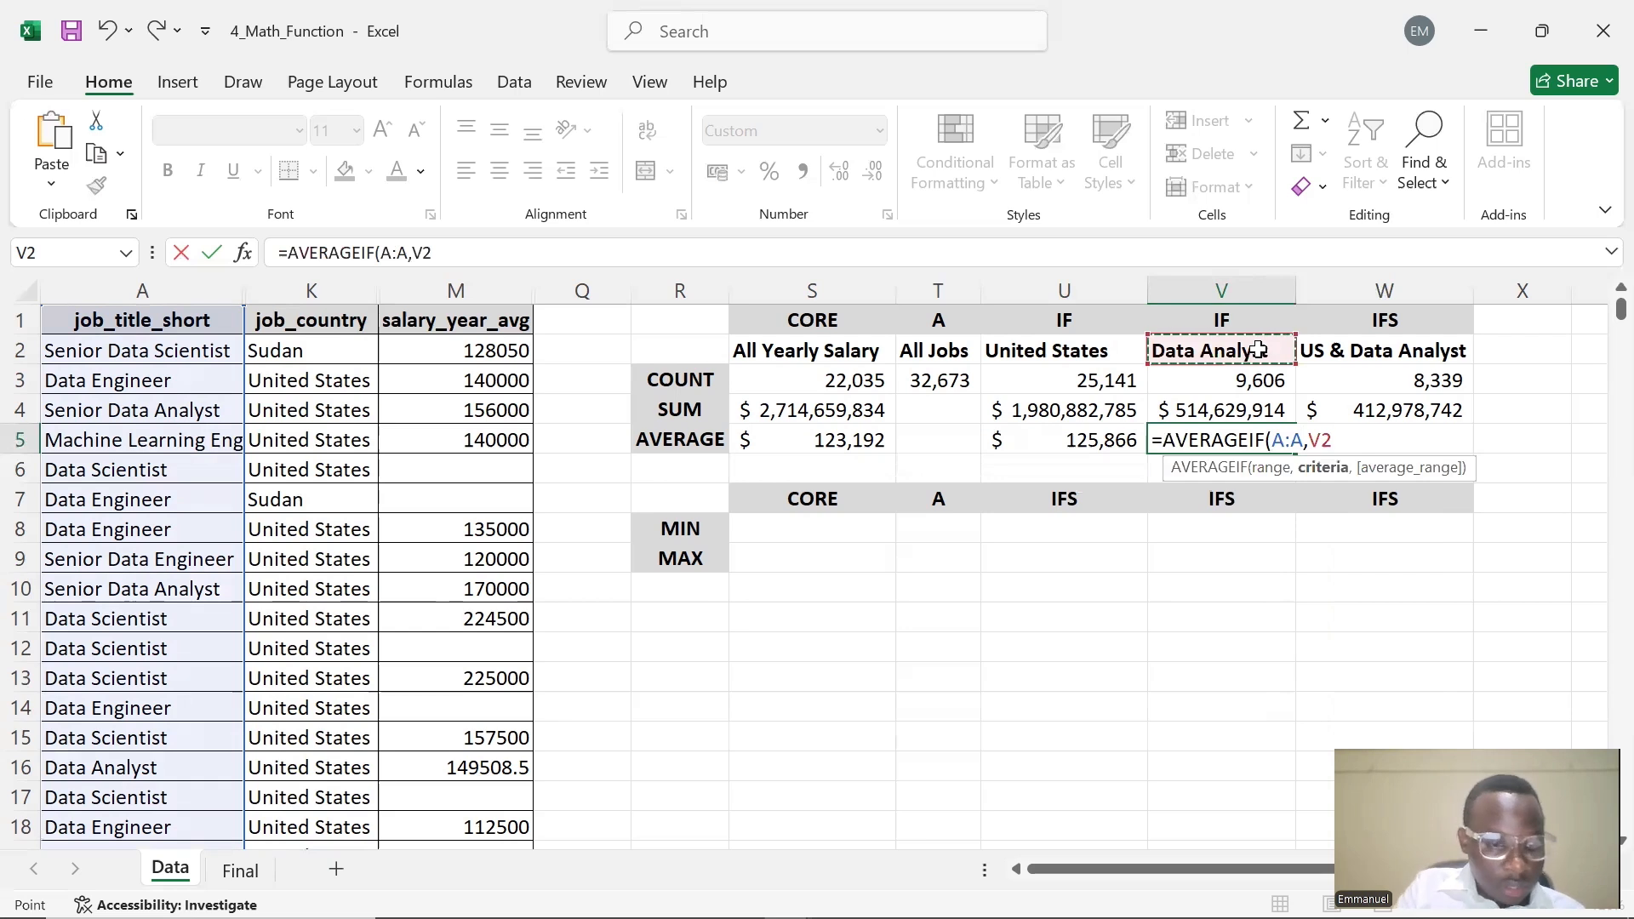
key(F4)
text(,)
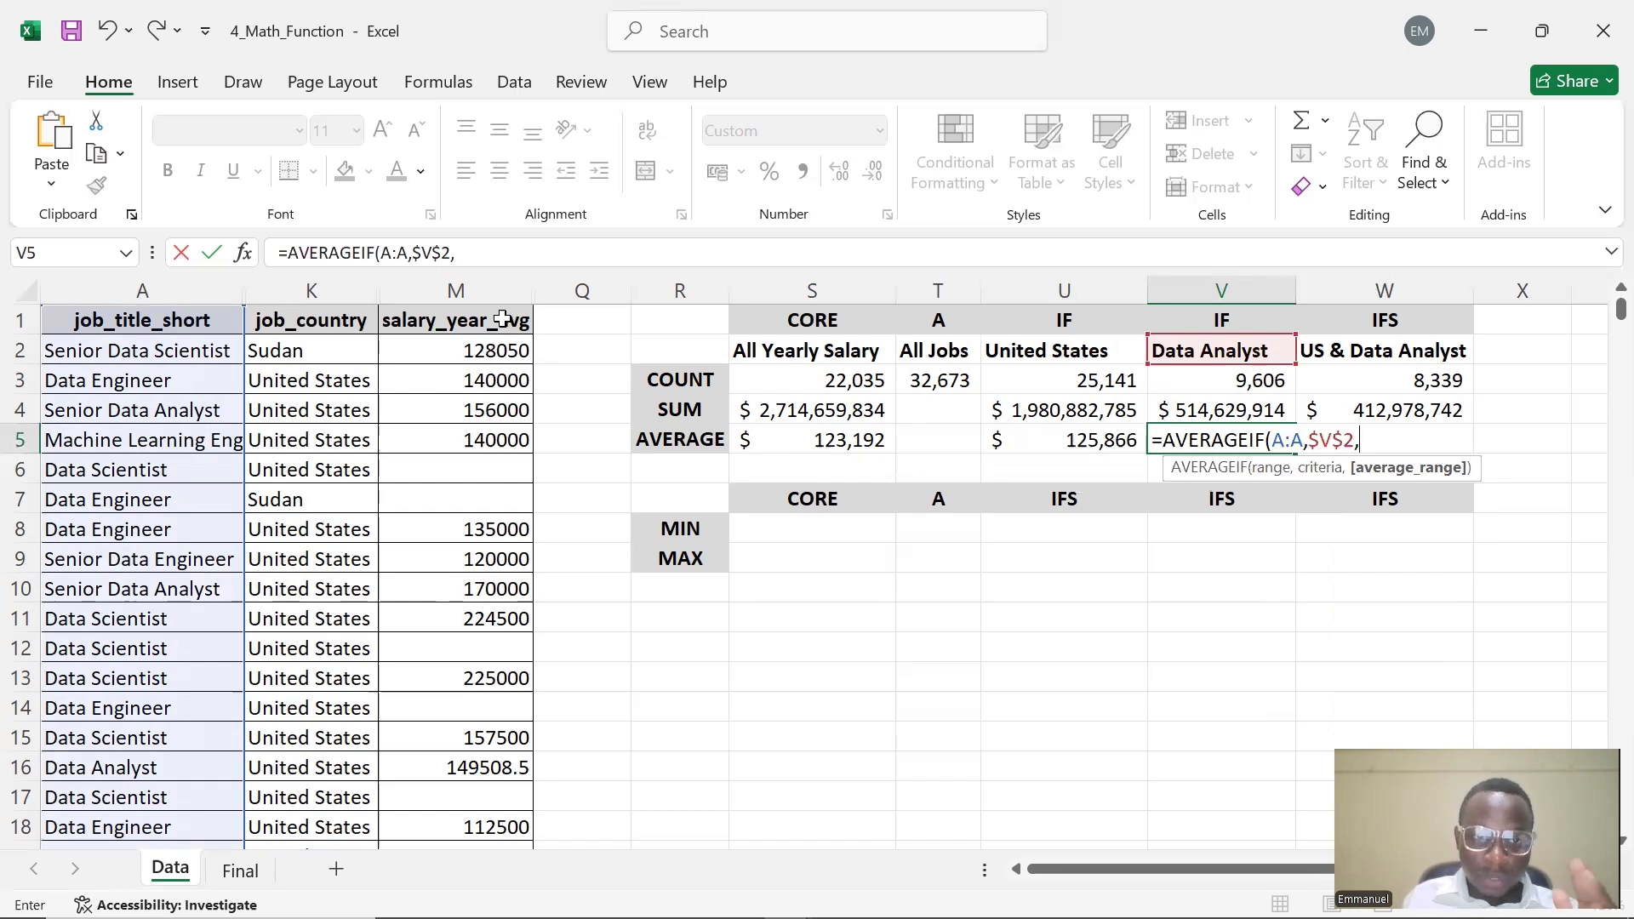
text(M)
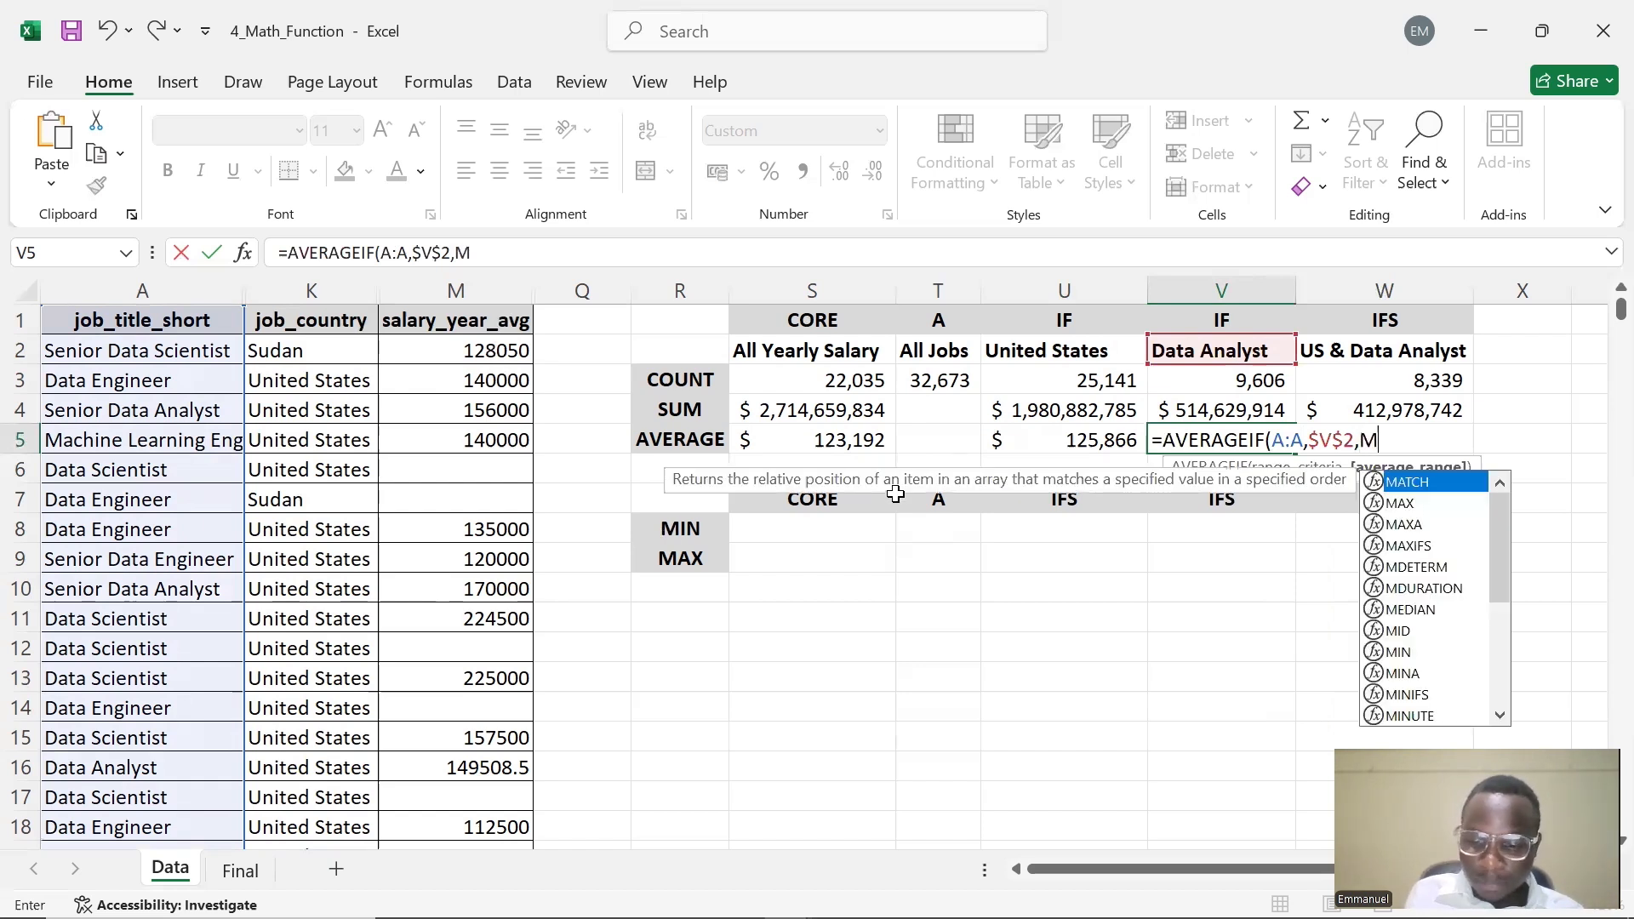
text(:M))
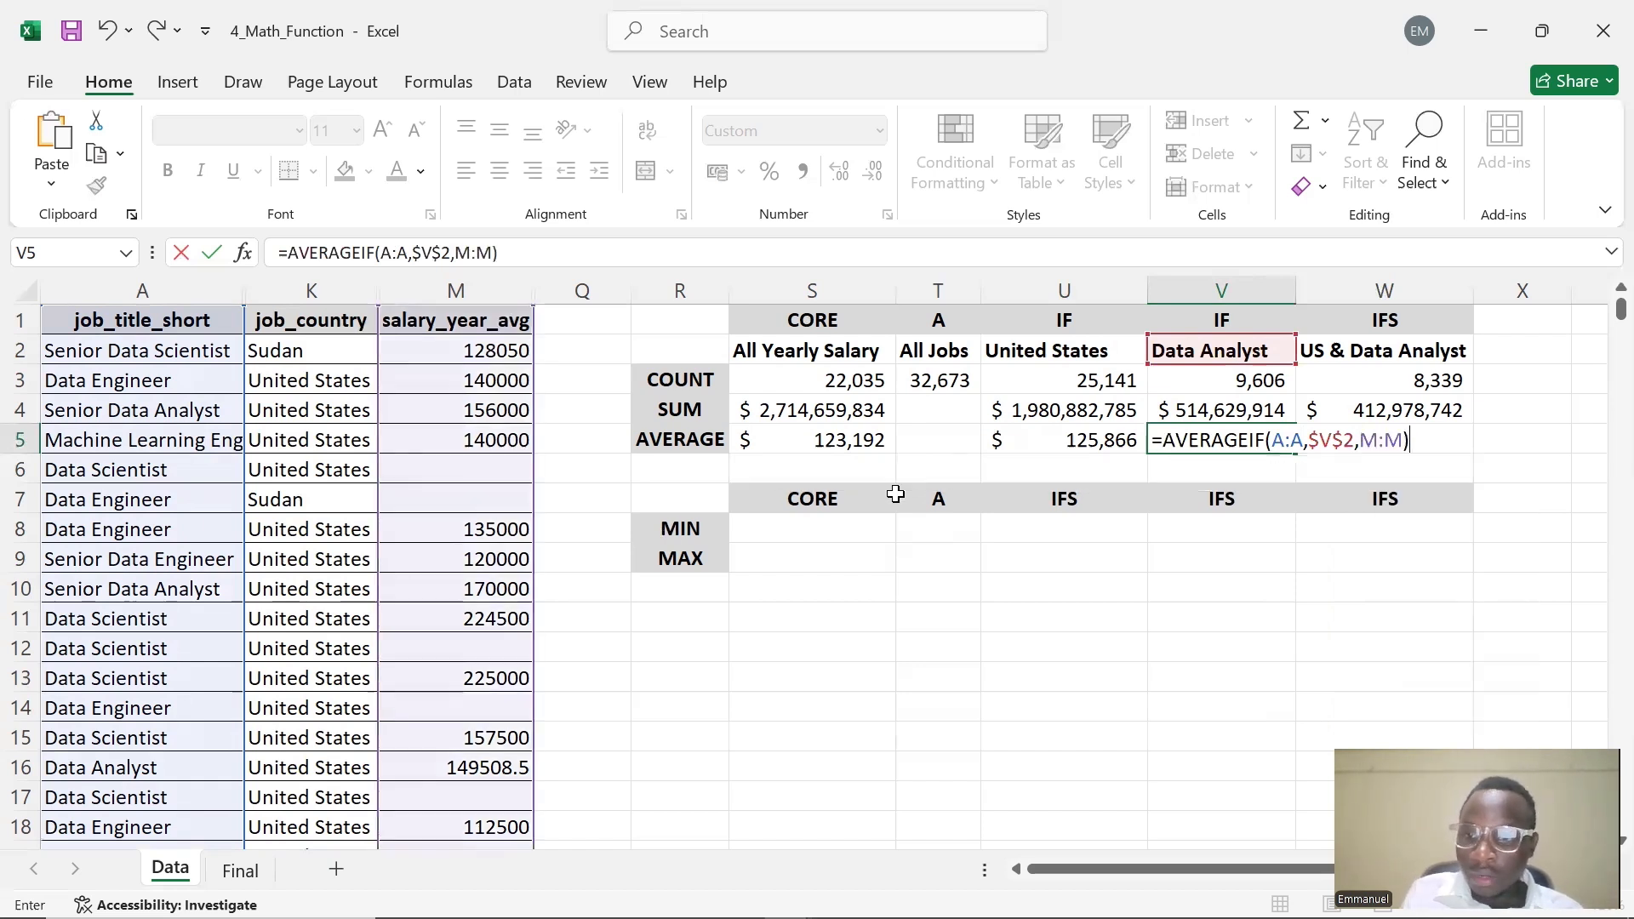
key(Return)
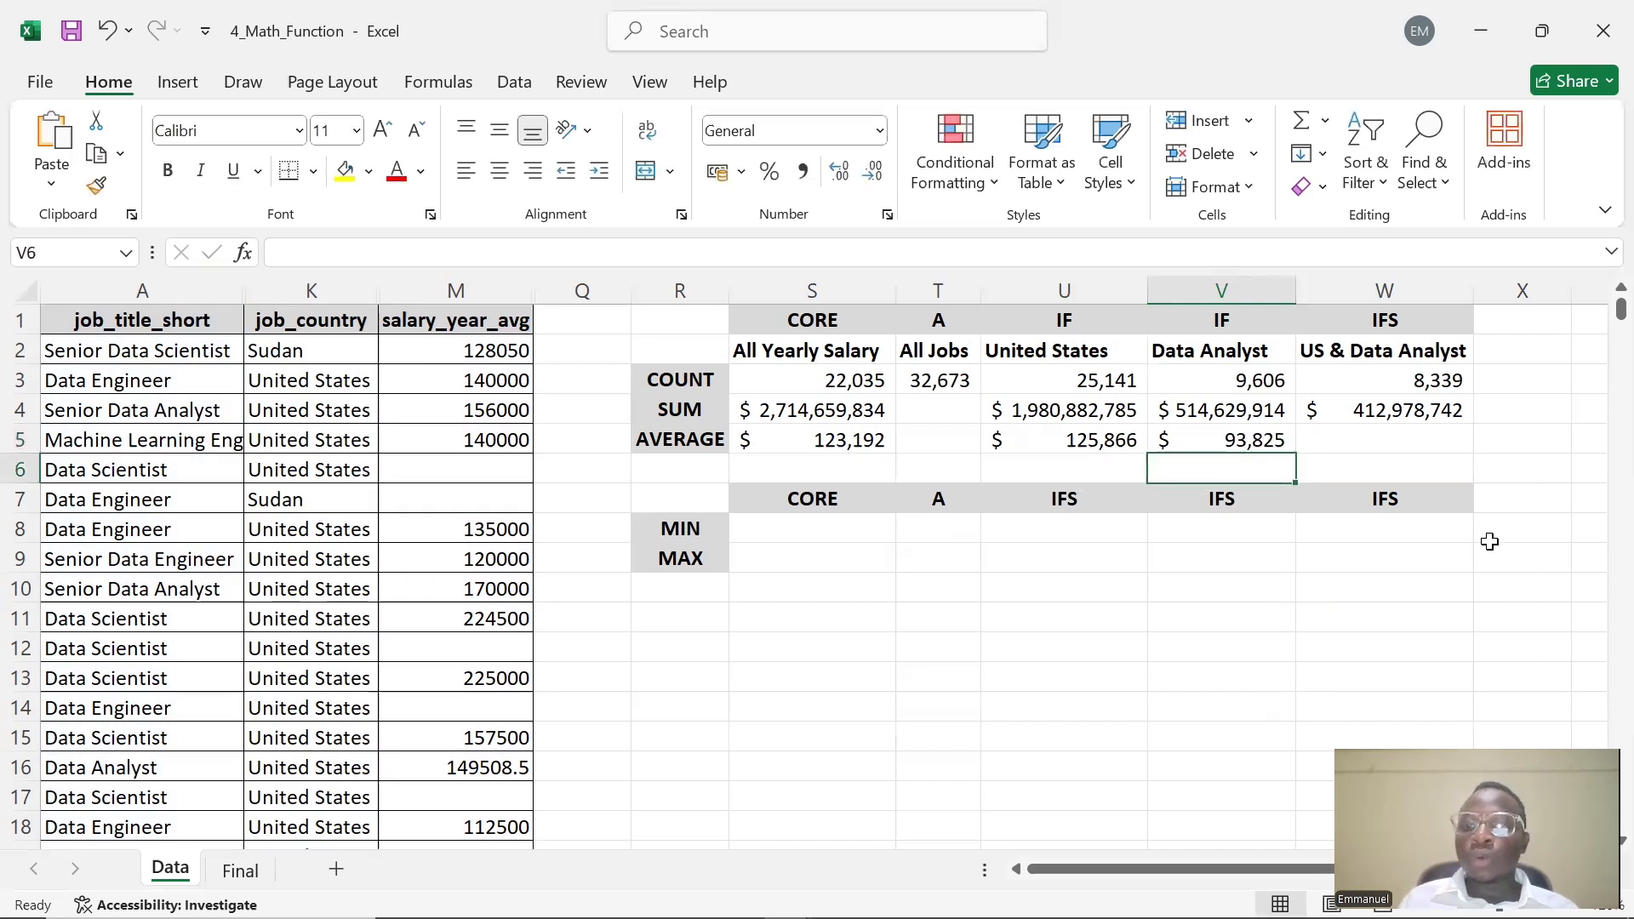
Start an AVERAGEIFS formula in W5 averaging M:M, with K:K as first criteria range and absolute $U$2 as criterion
click(1341, 429)
double_click(1341, 429)
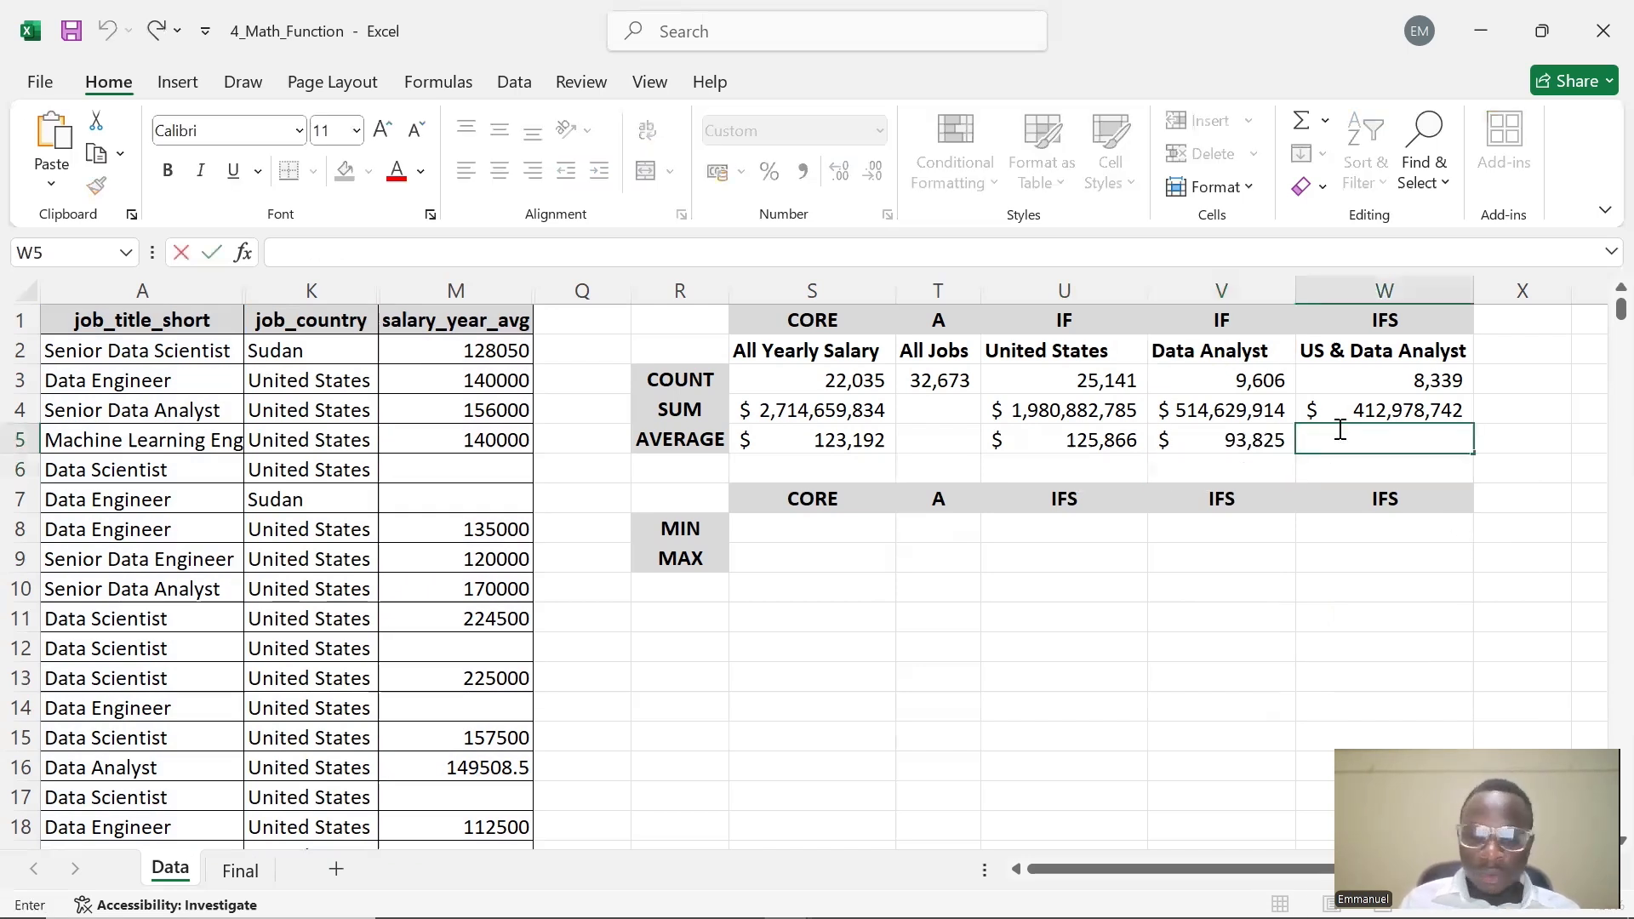
text(AVERAGE)
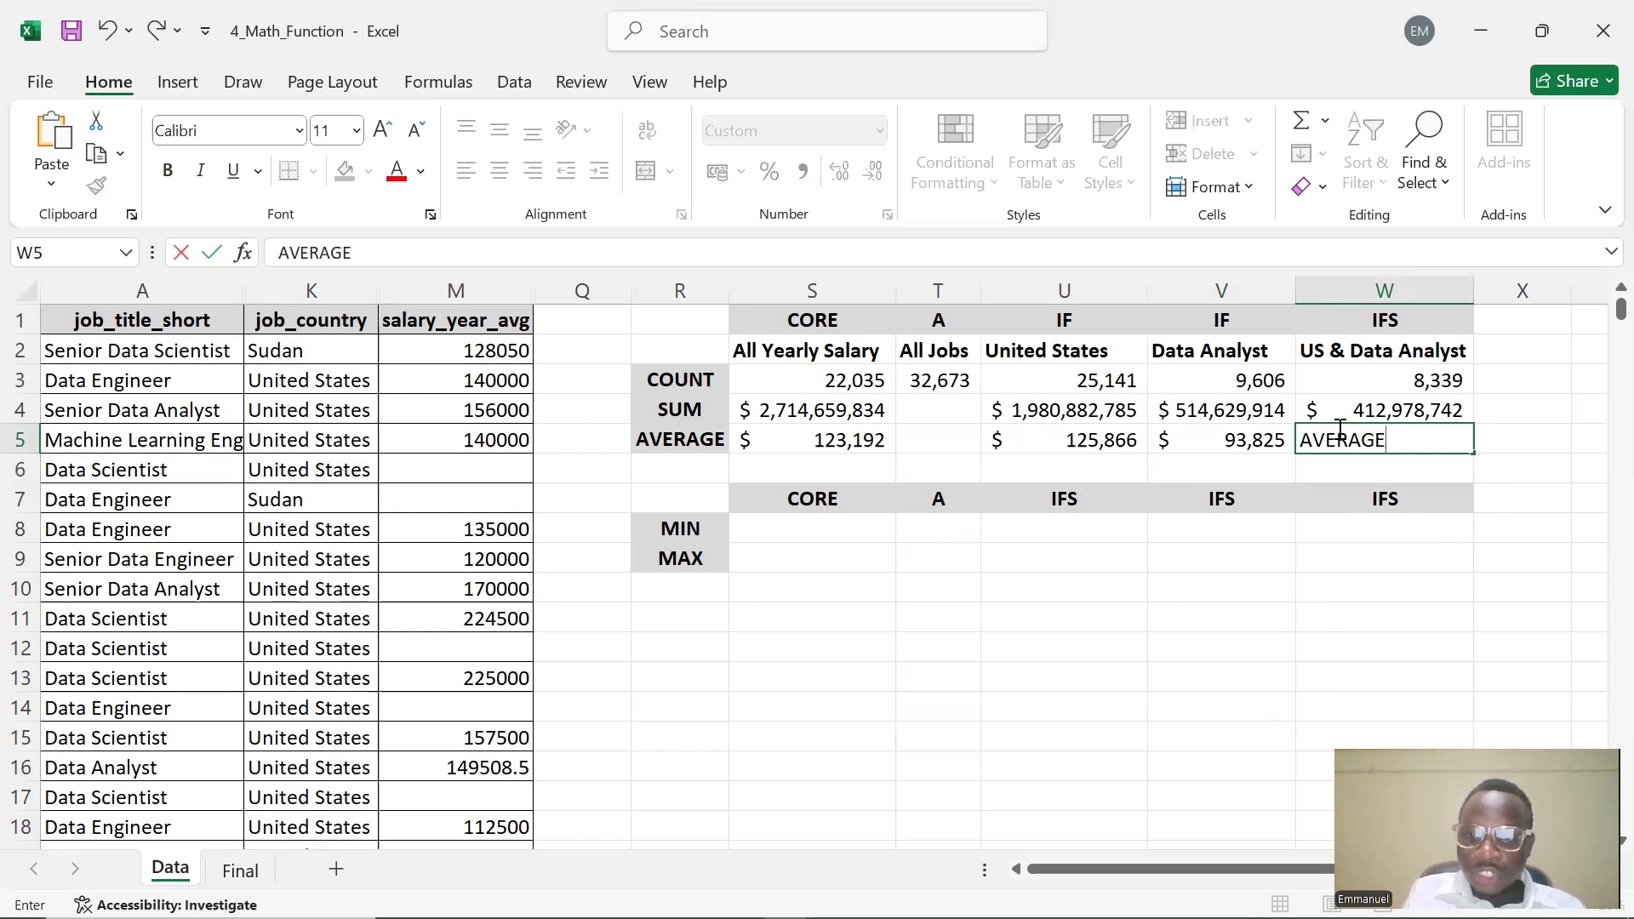
text(IFS()
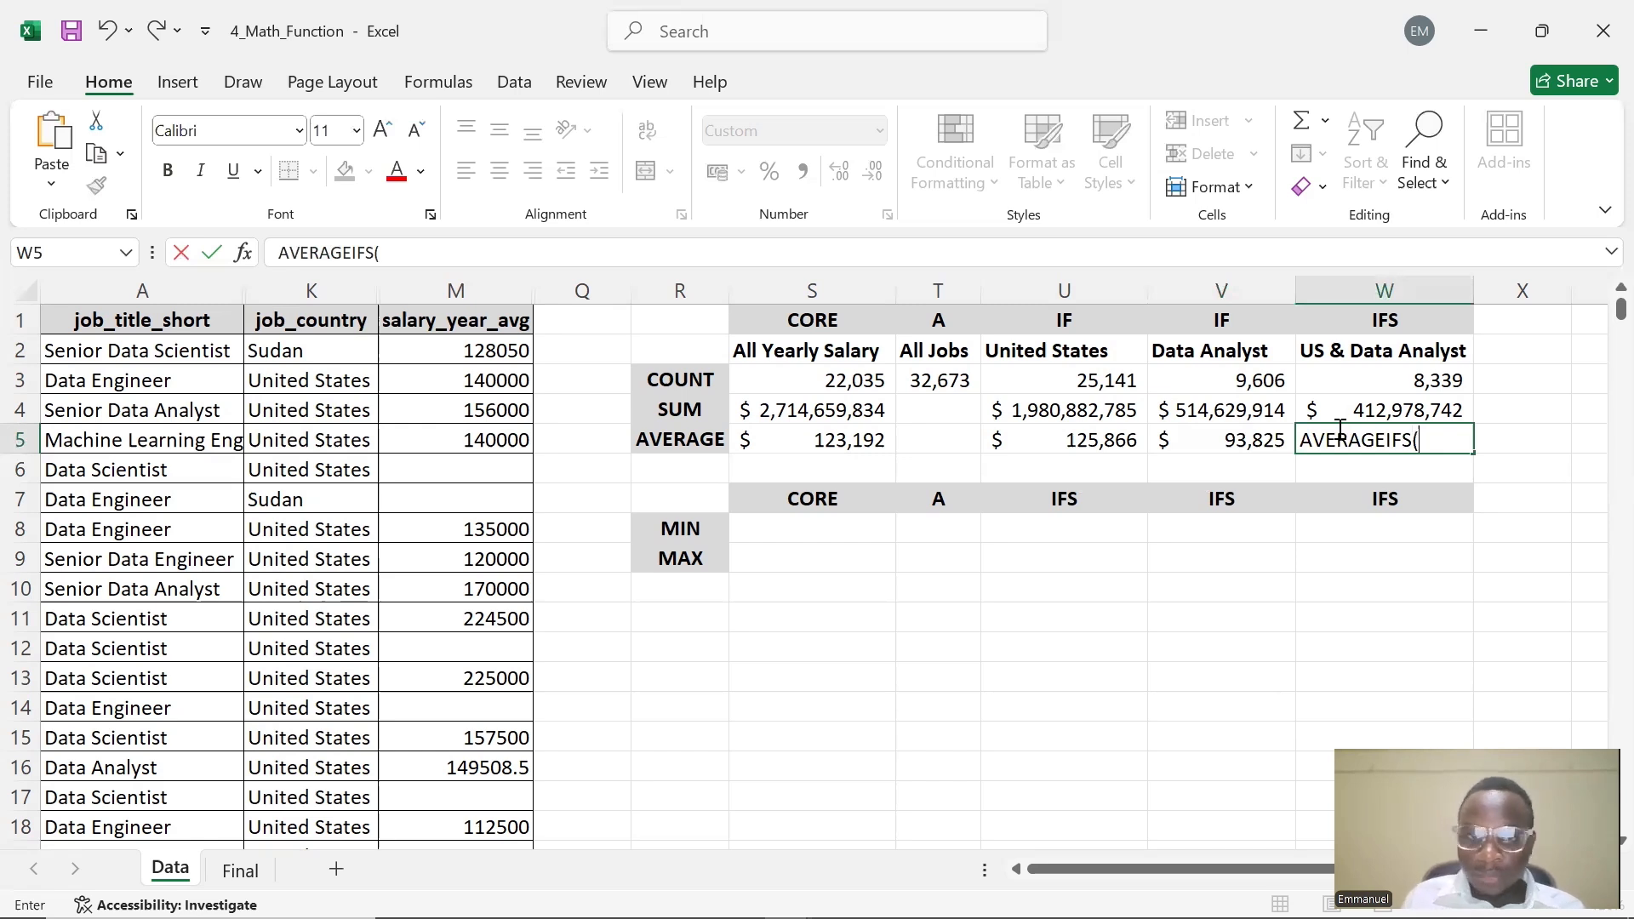
click(277, 251)
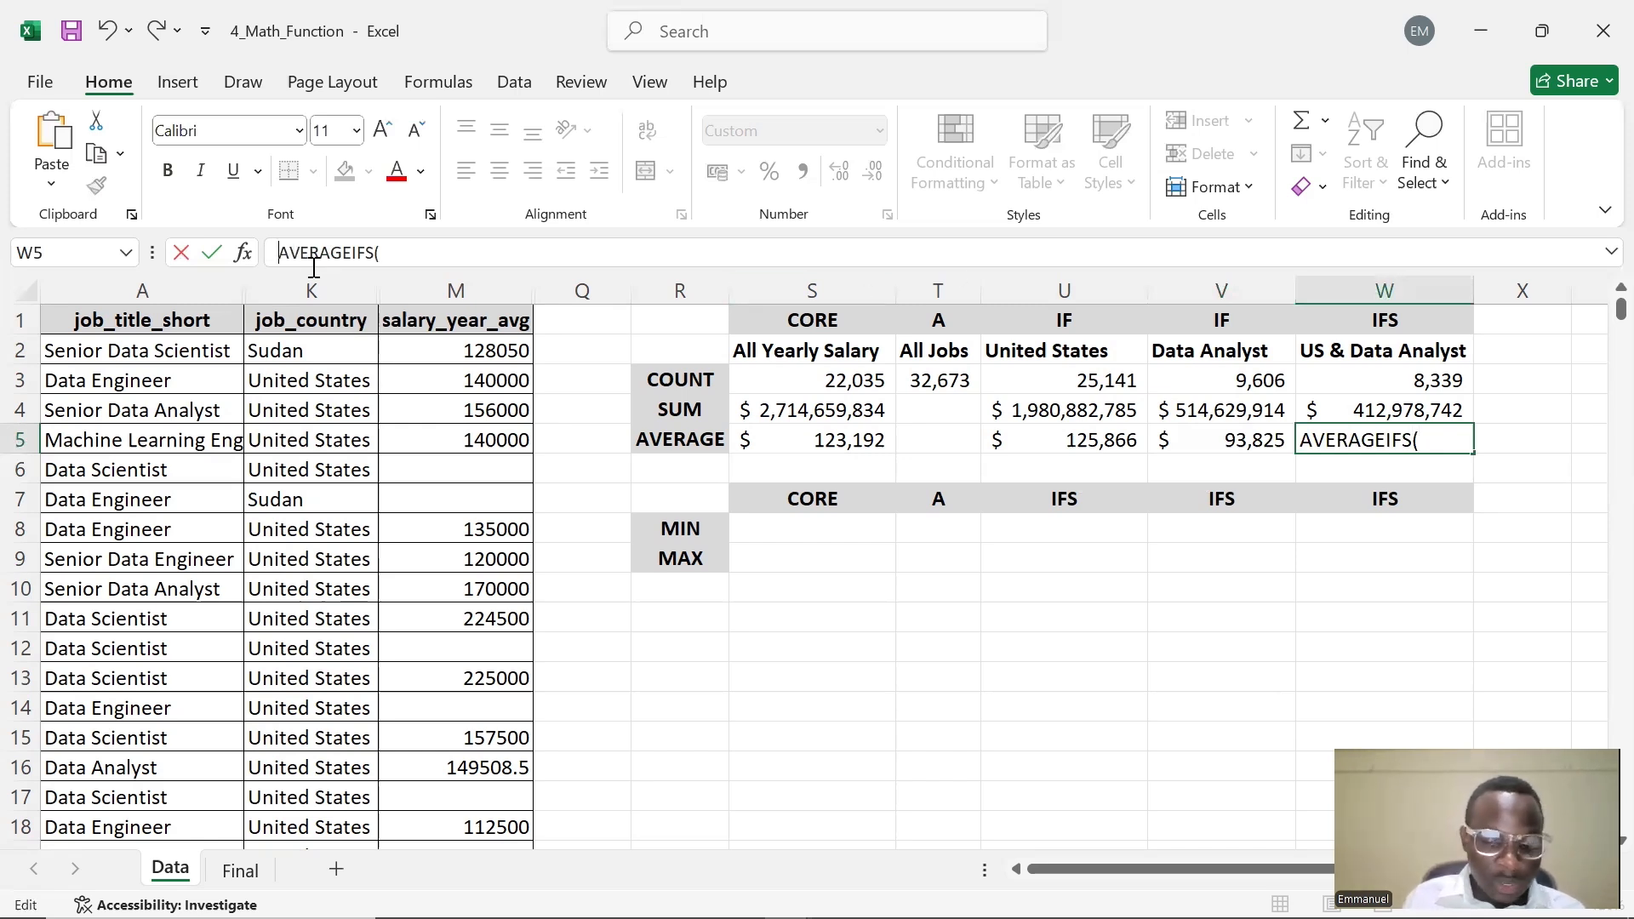
text(=)
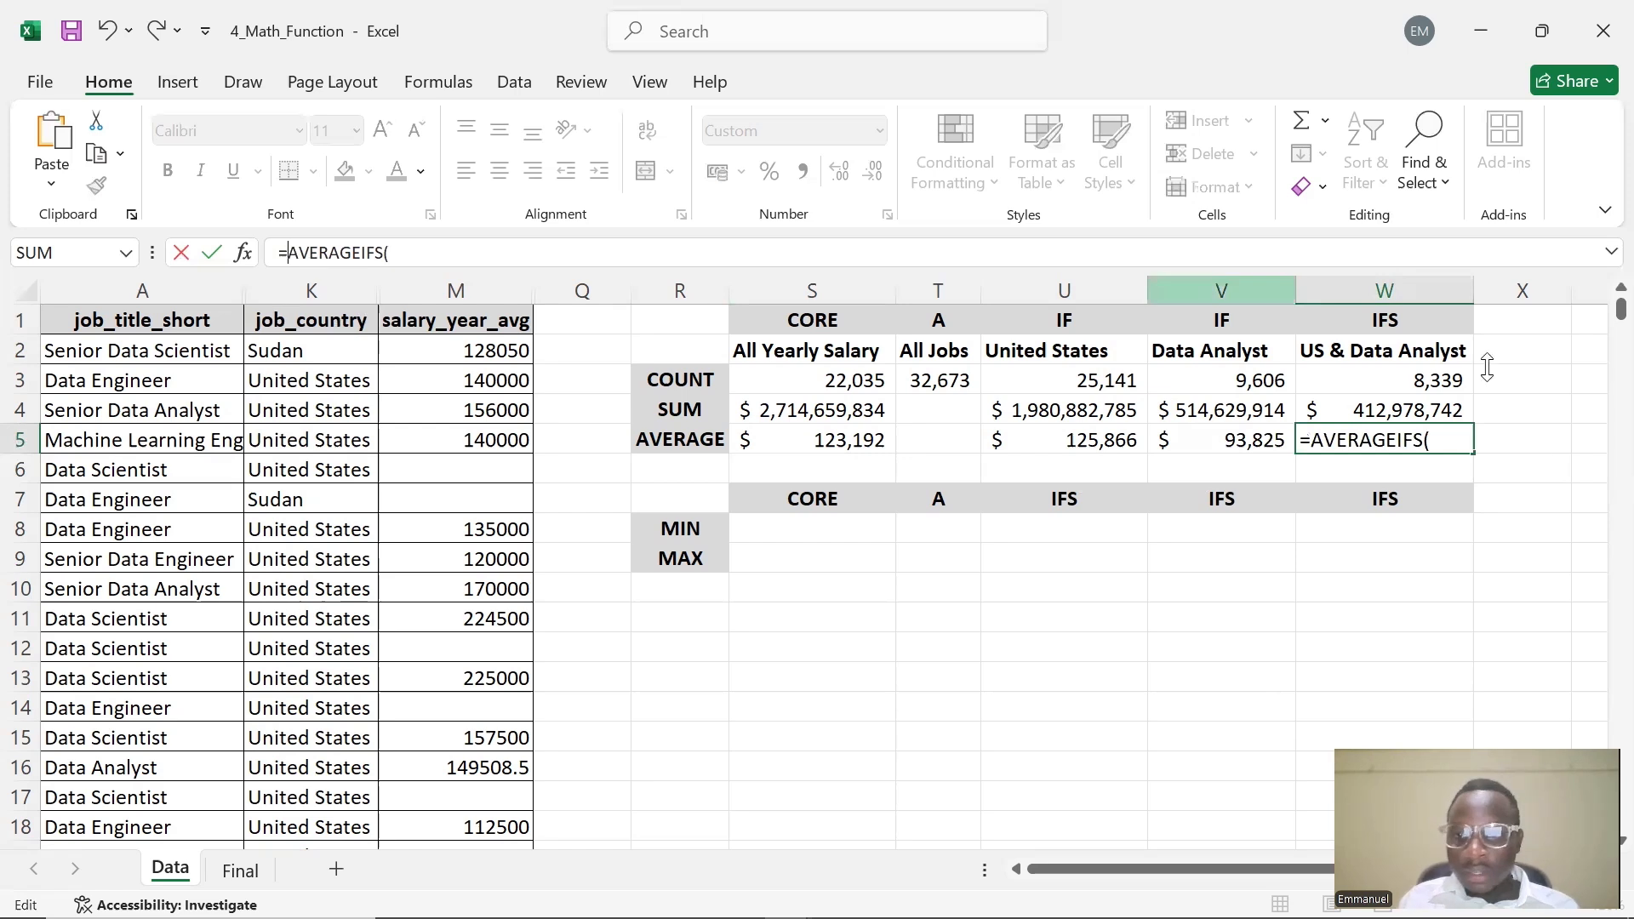
click(1454, 443)
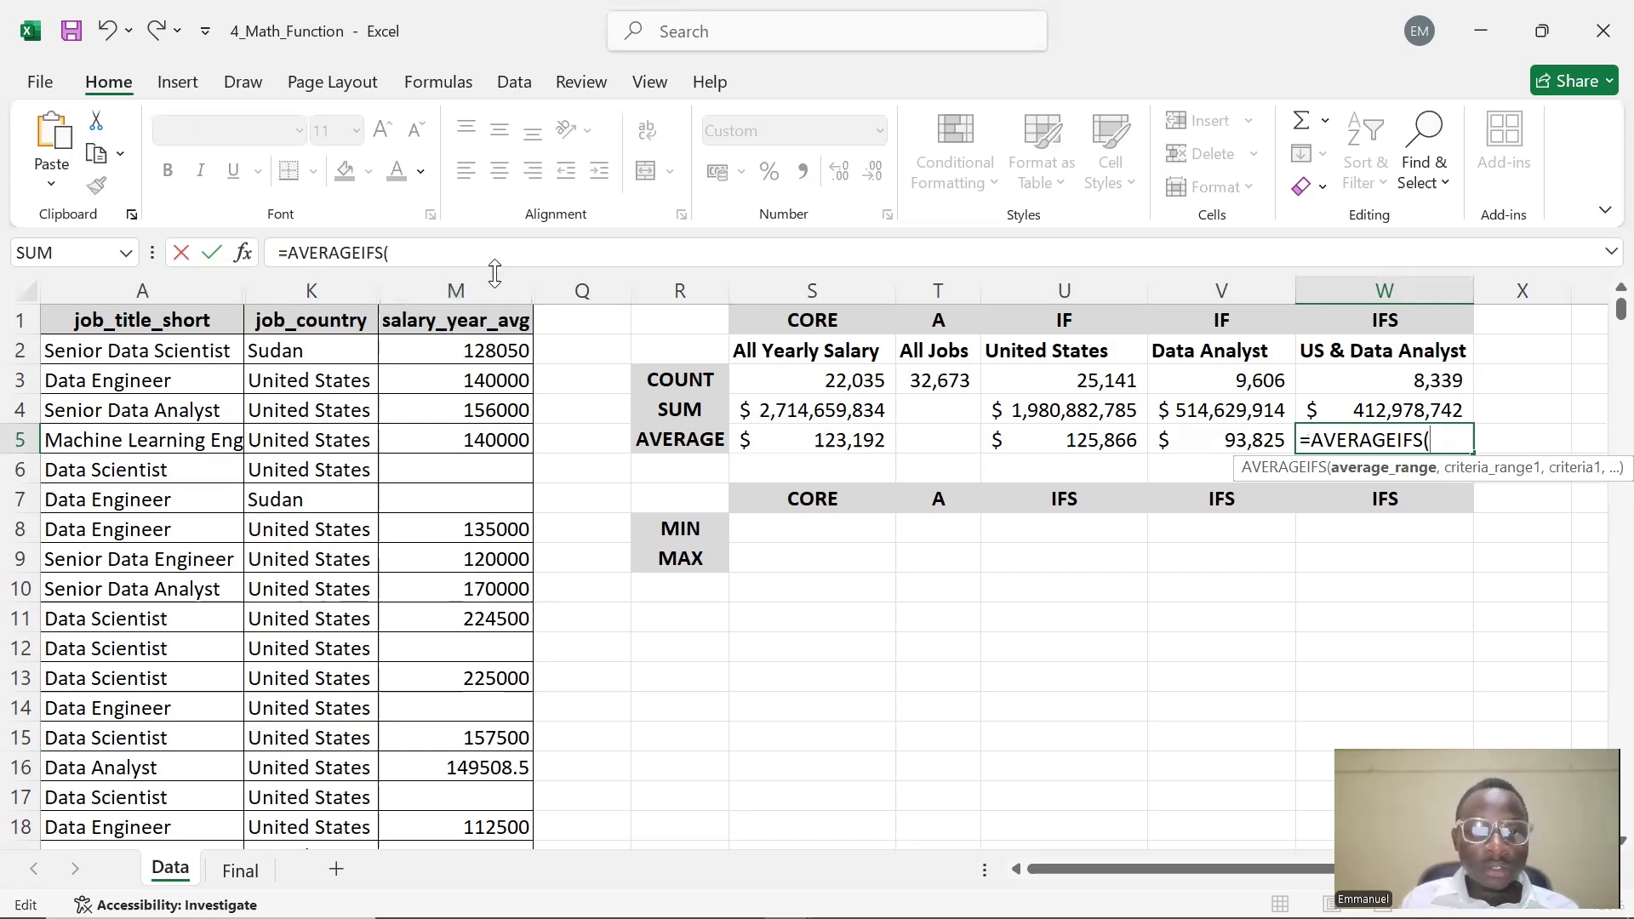
text(M)
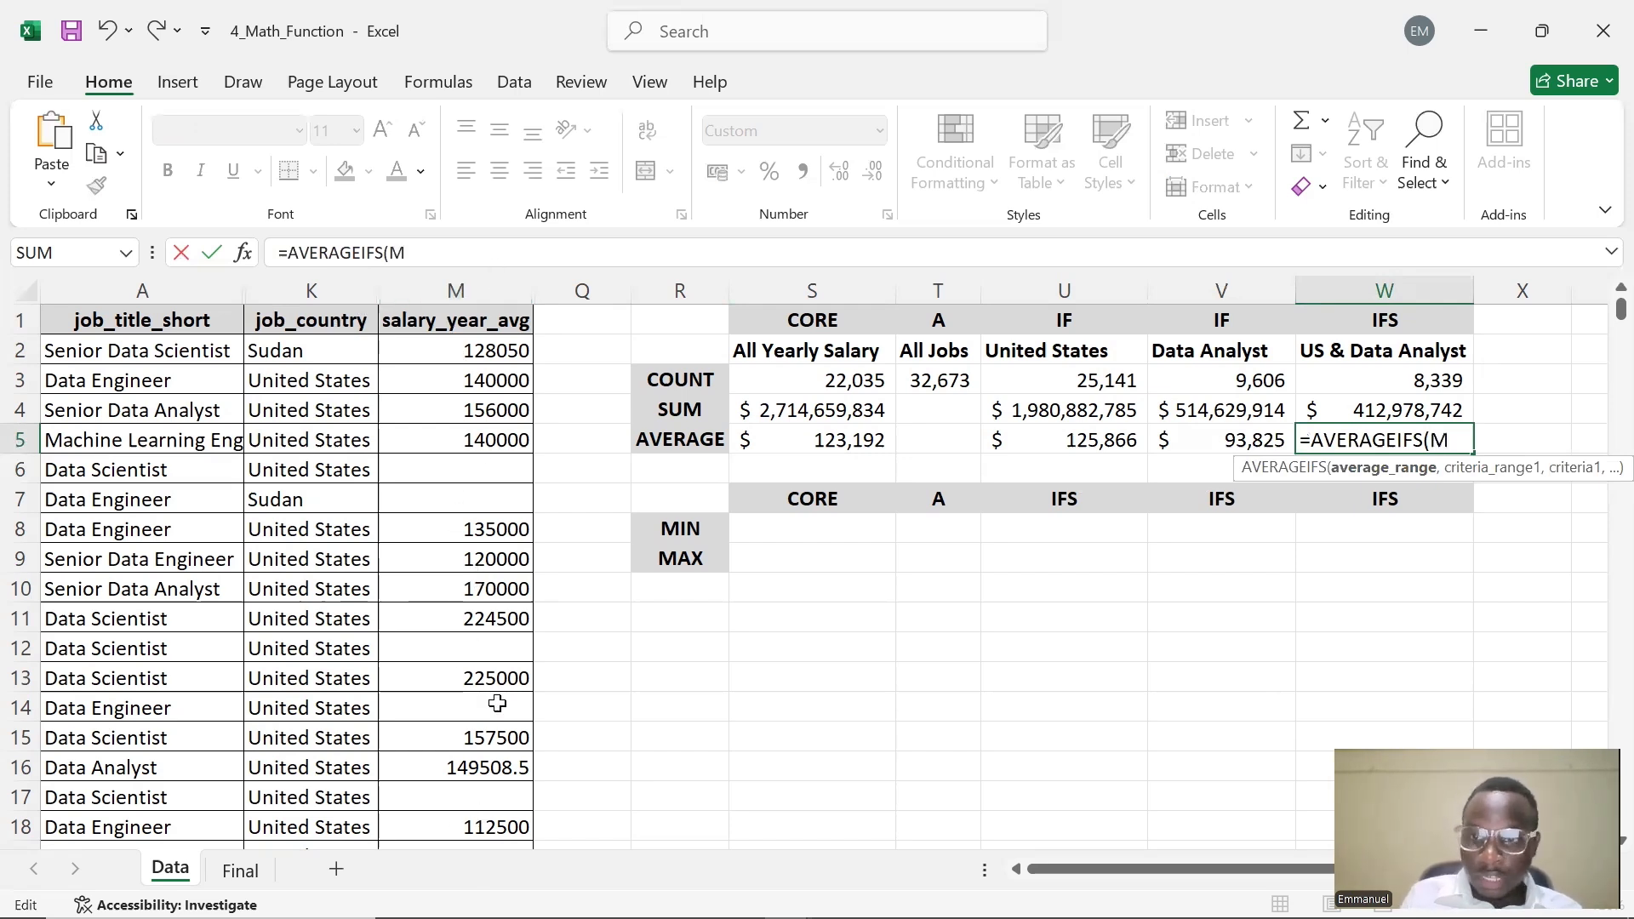
text(:M,)
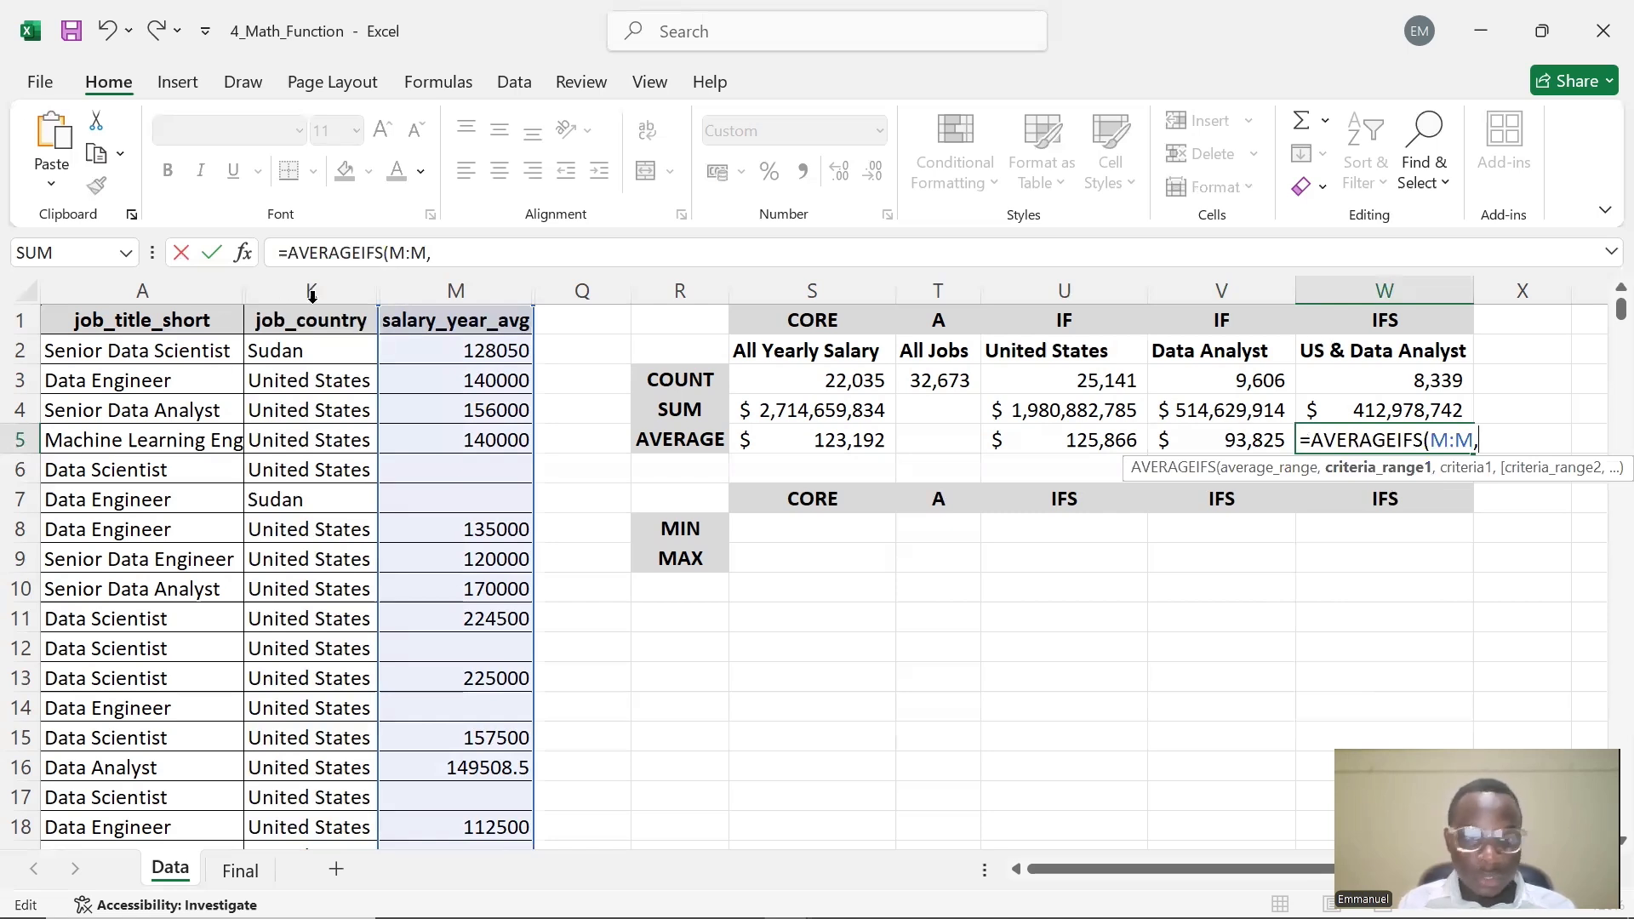
text(K:K,)
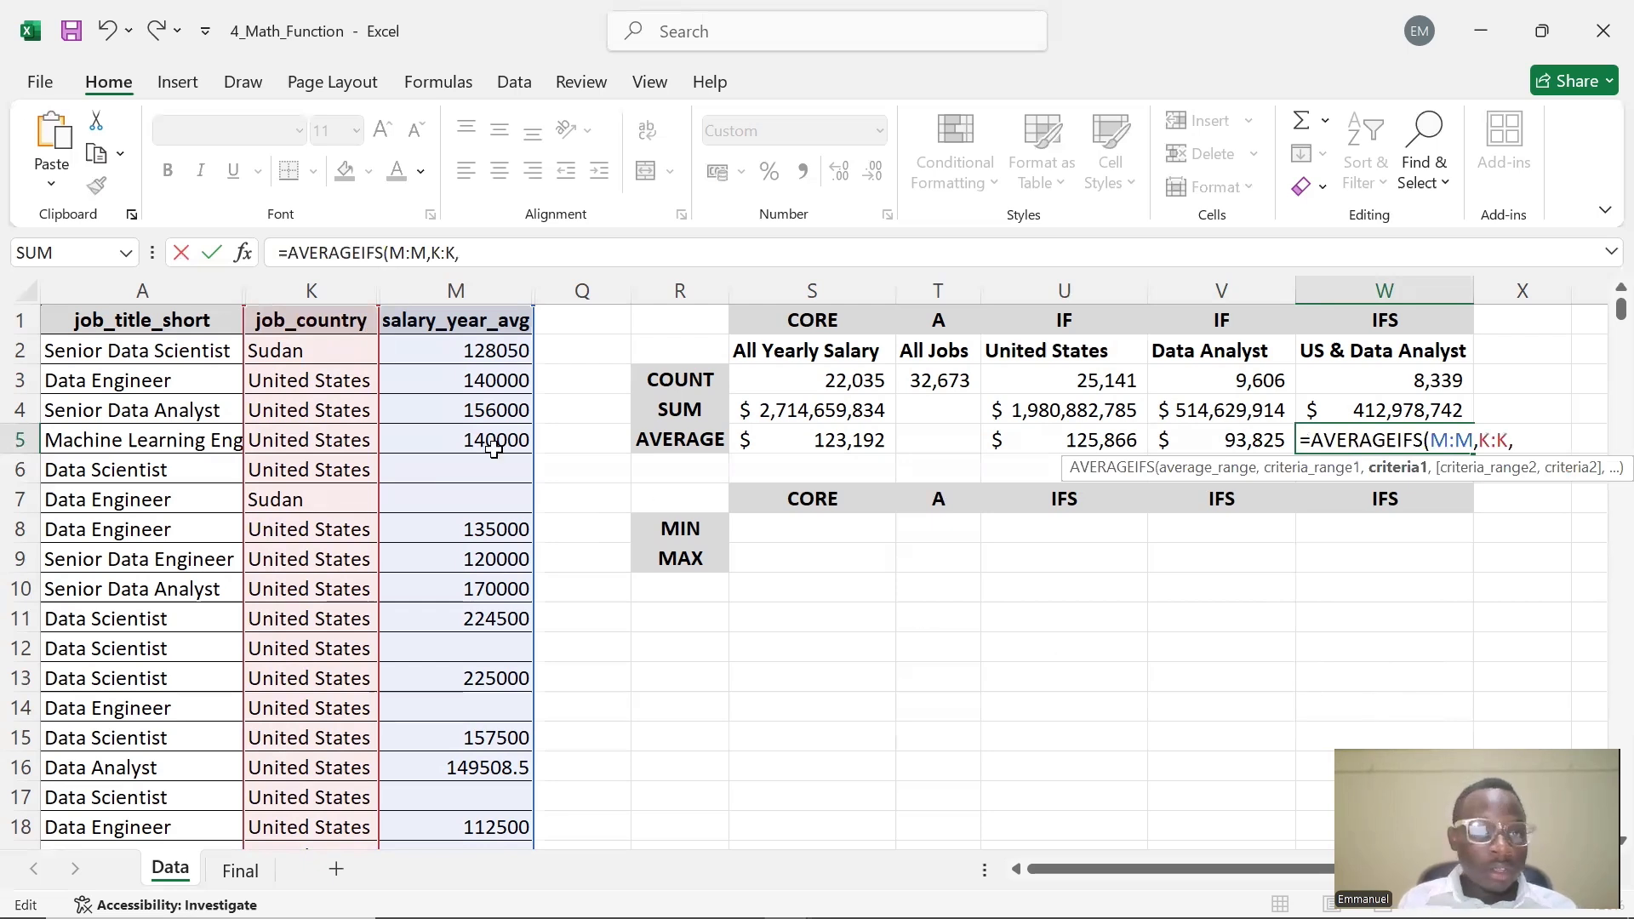
click(1081, 352)
key(F4)
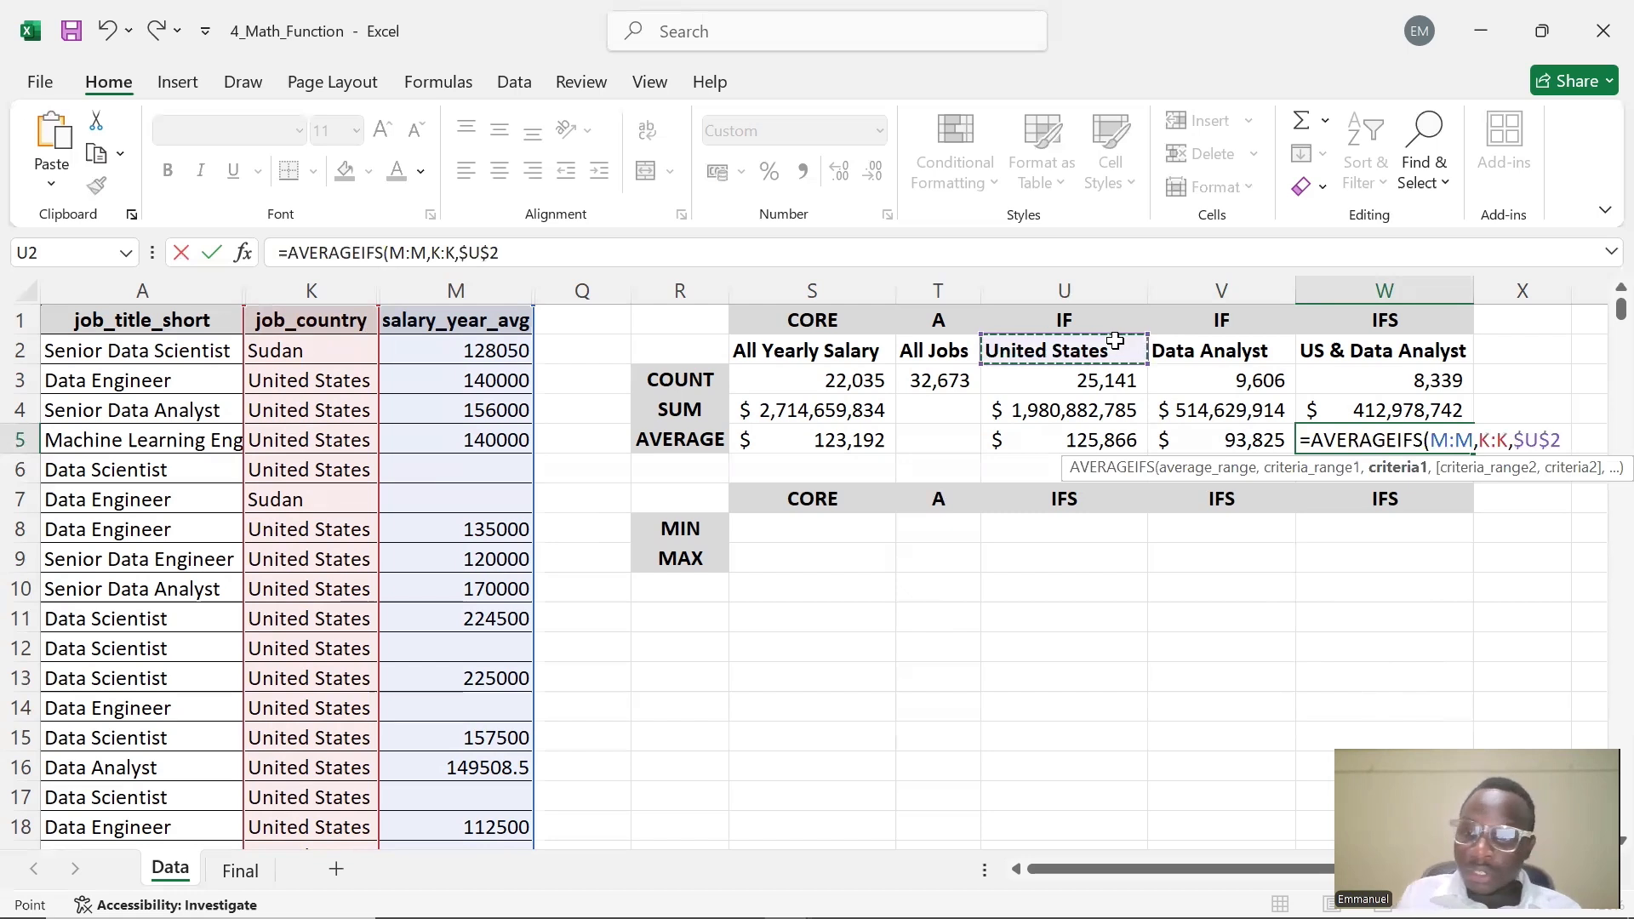
text(,)
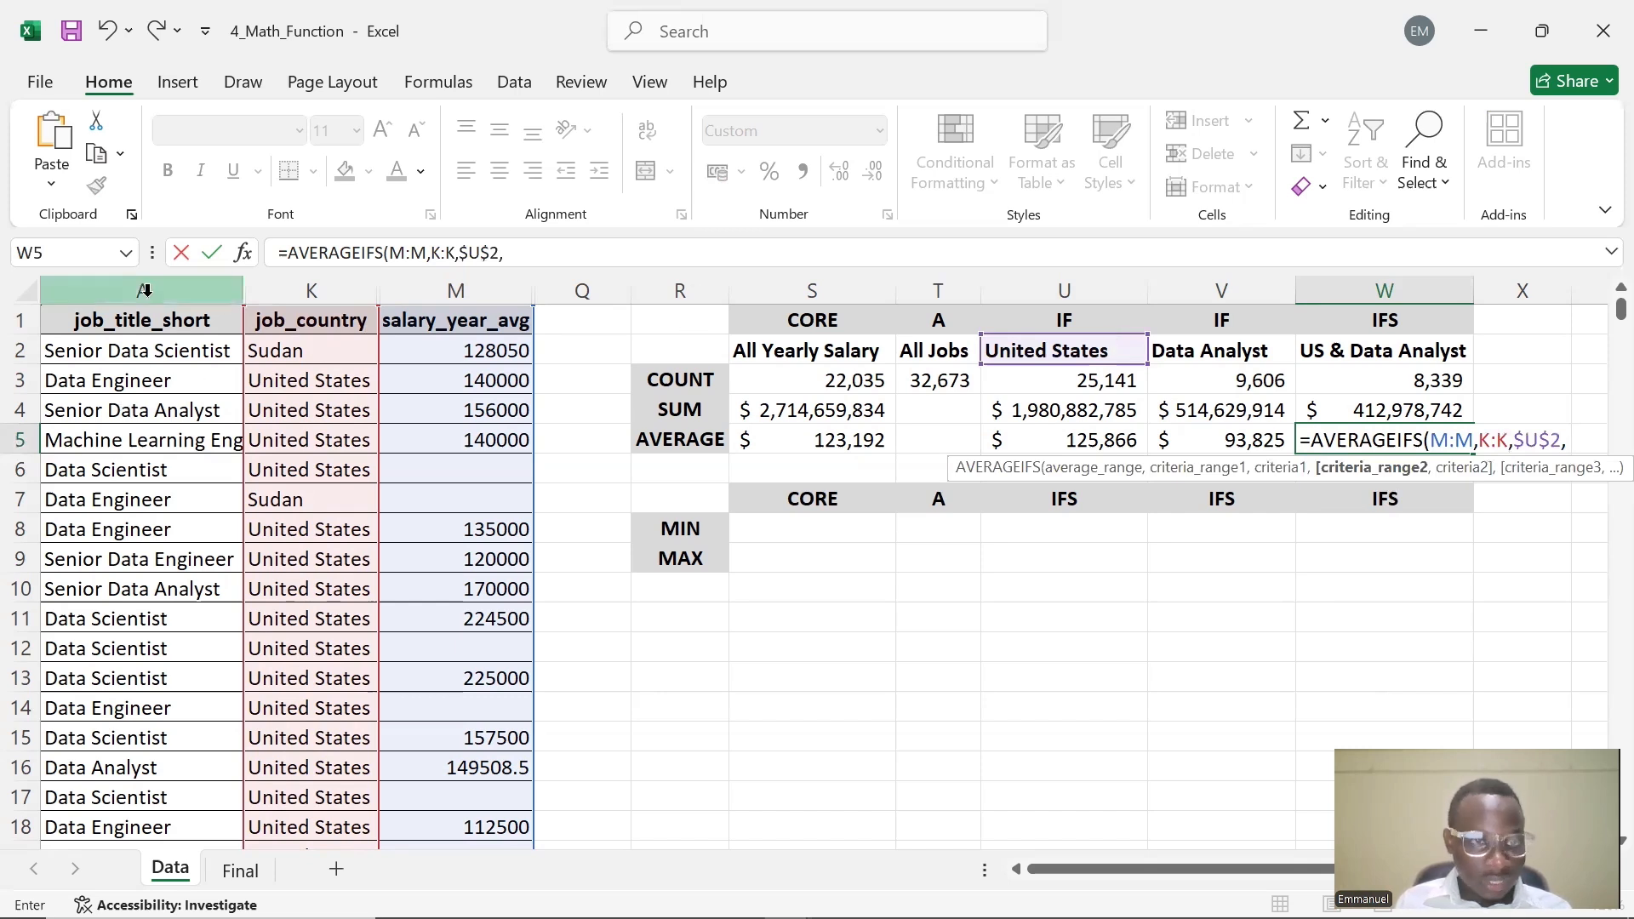
Add A:A with absolute $V$2 as the second criteria pair and enter =AVERAGEIFS(M:M,K:K,$U$2,A:A,$V$2) in W5
text(A)
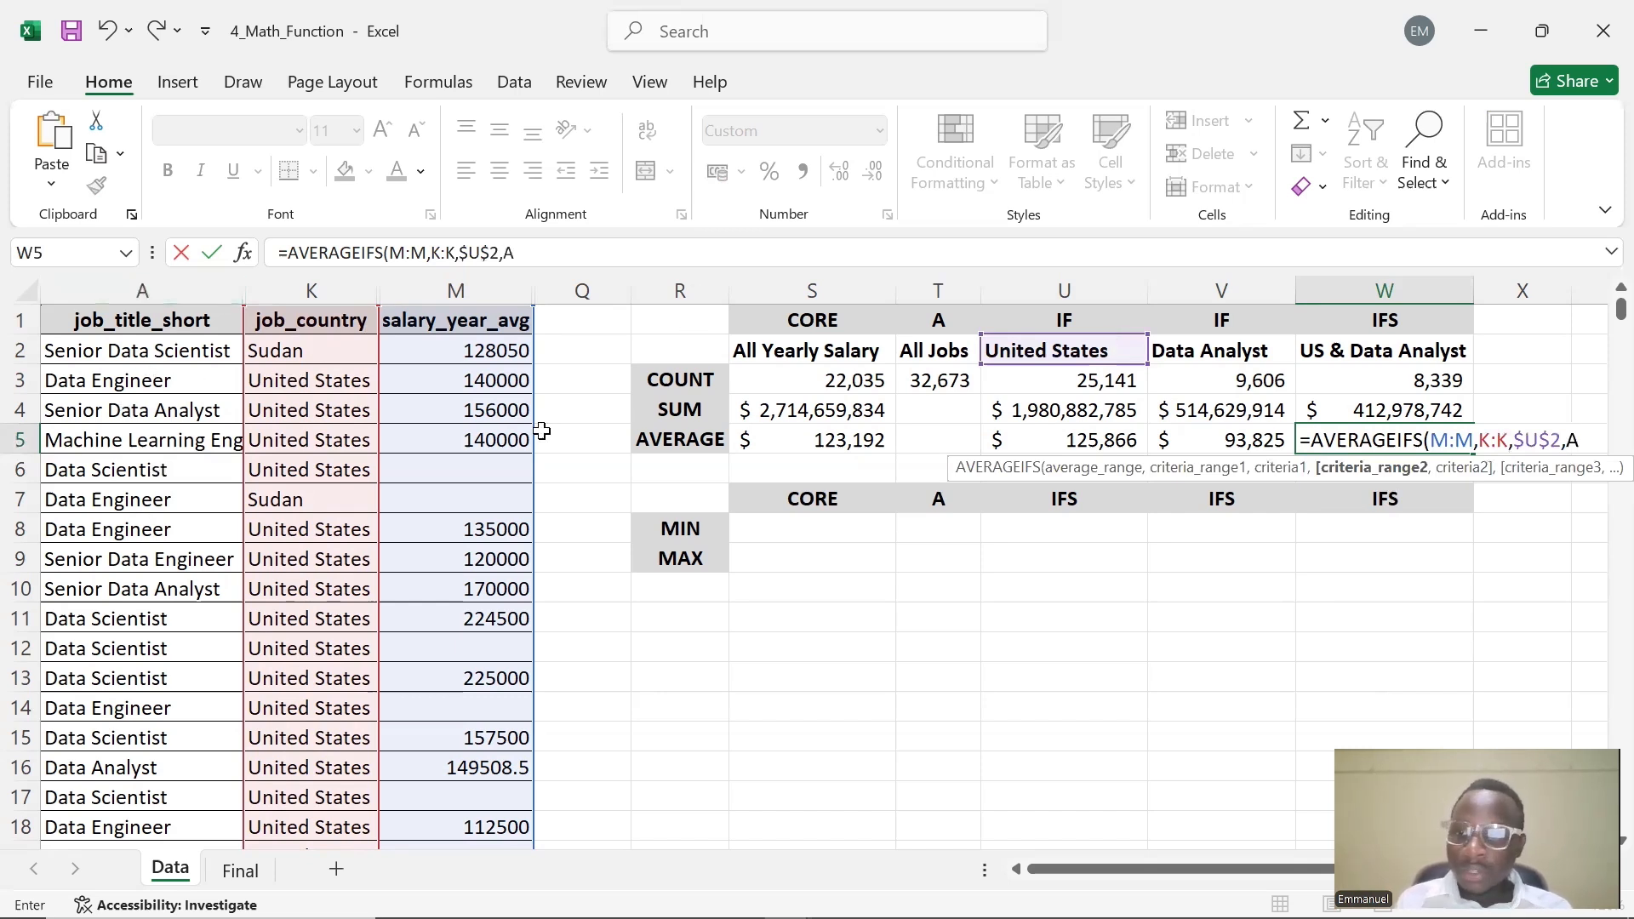
text(:A)
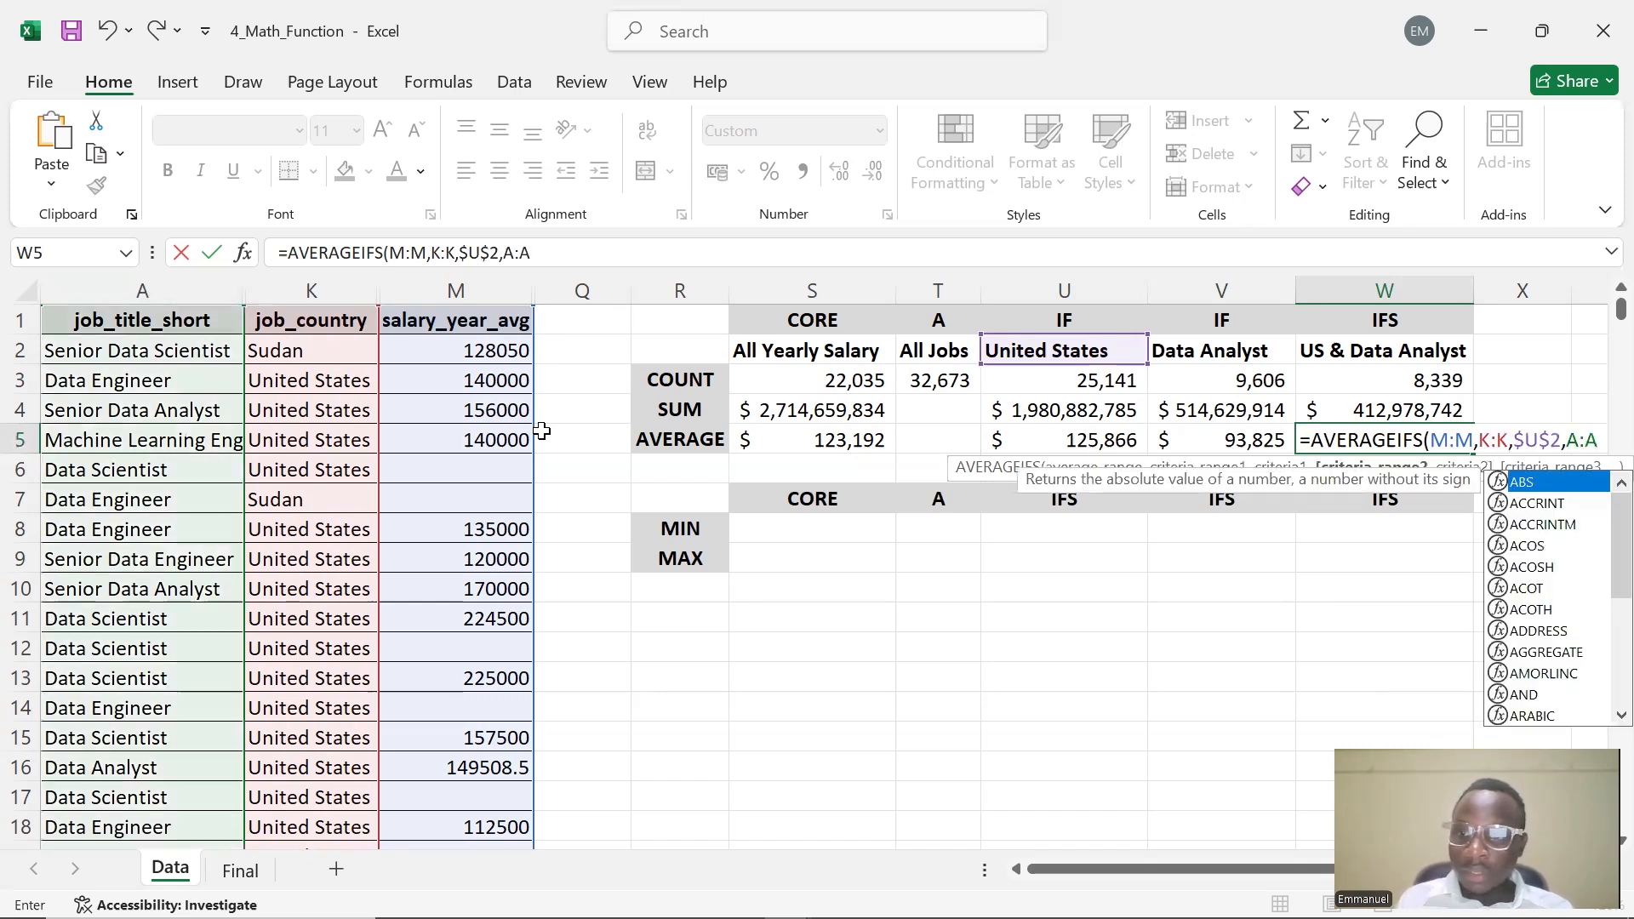
text(,)
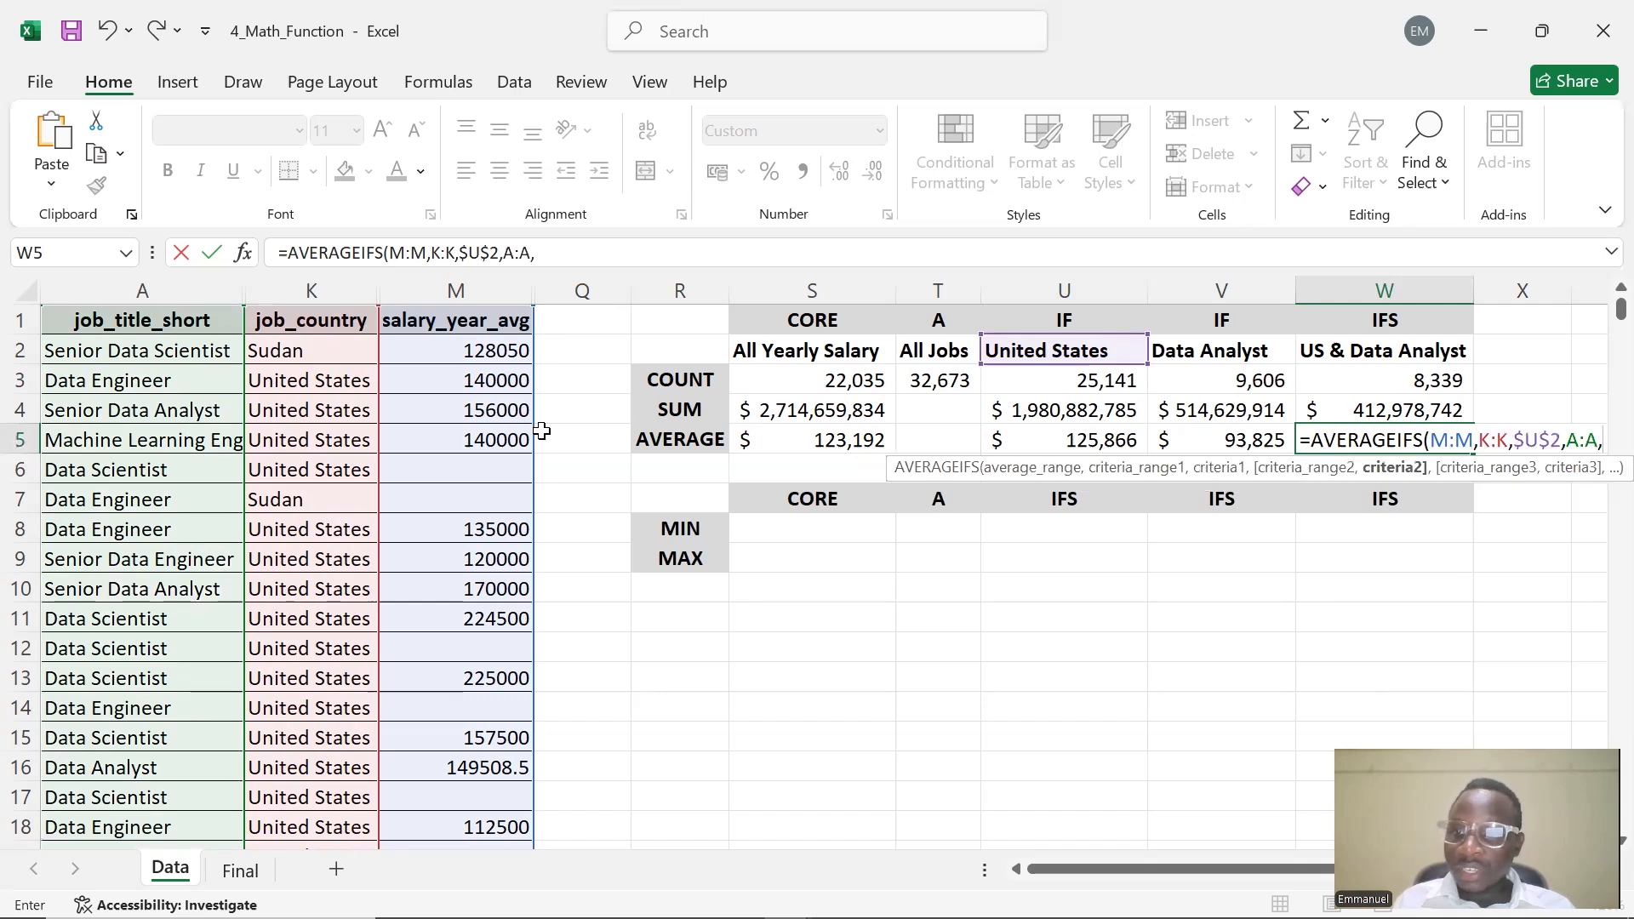
click(1237, 351)
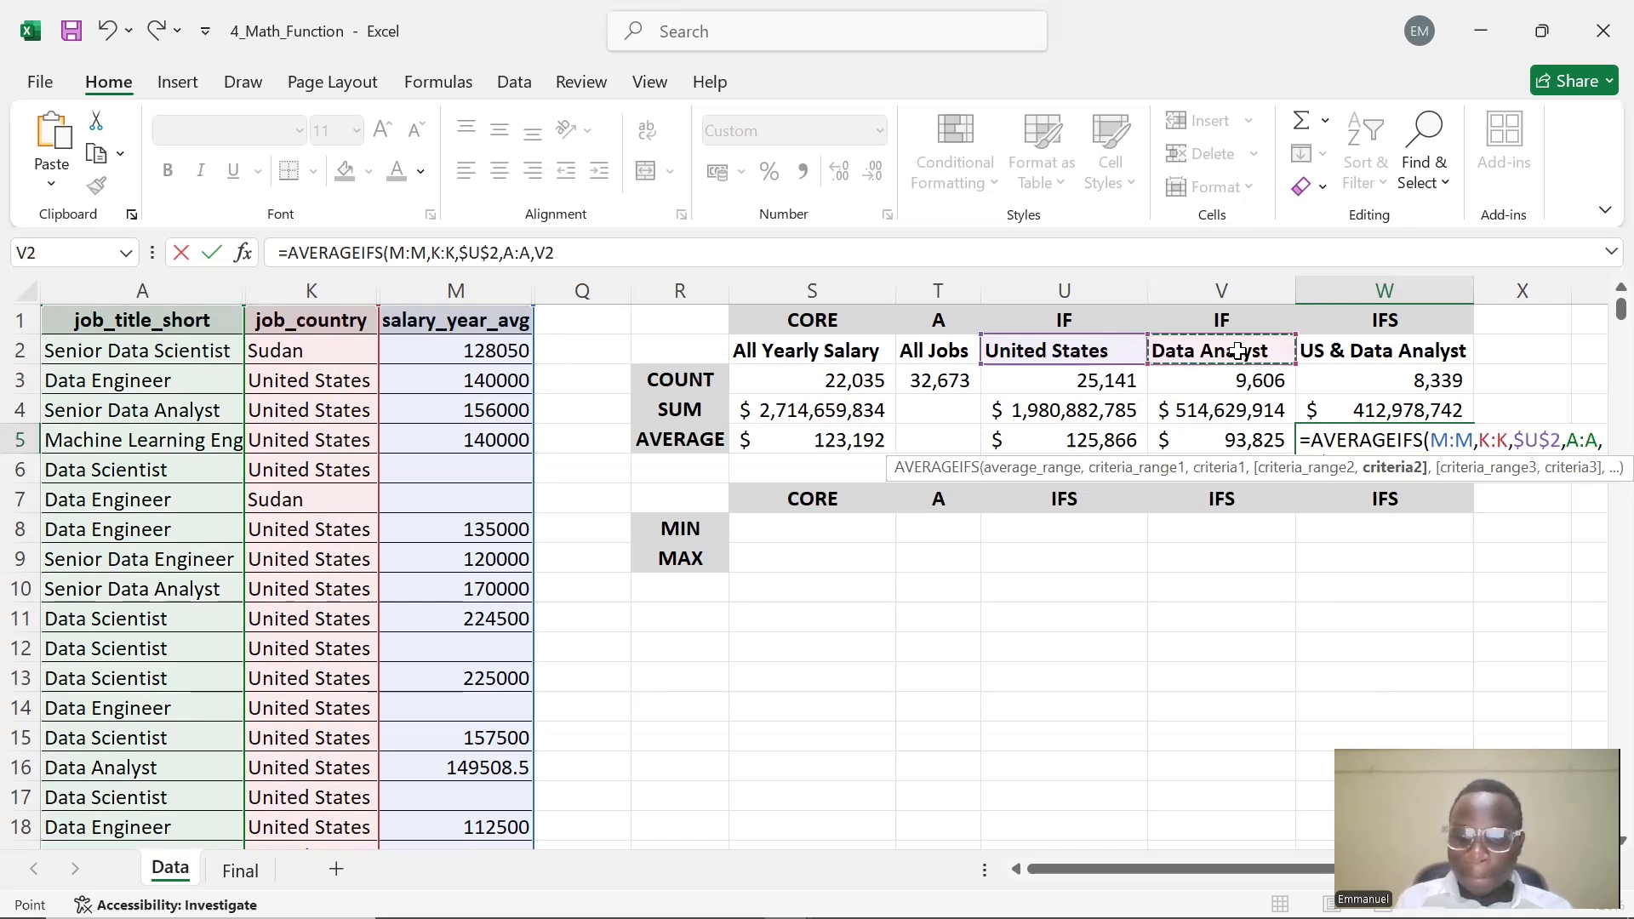
text(,)
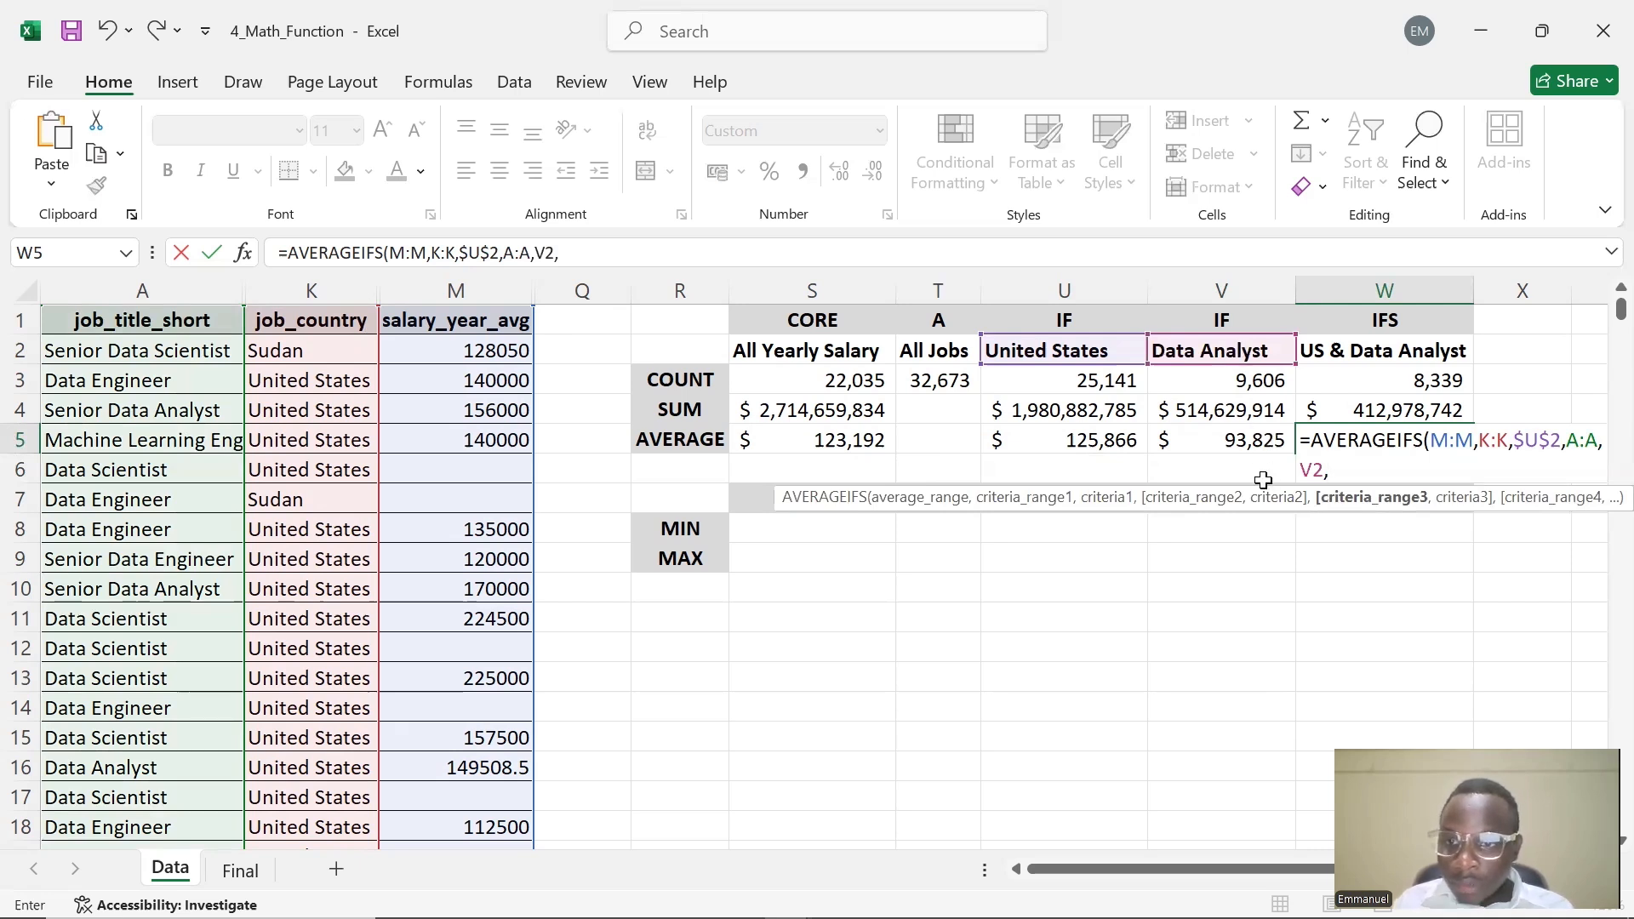
key(BackSpace)
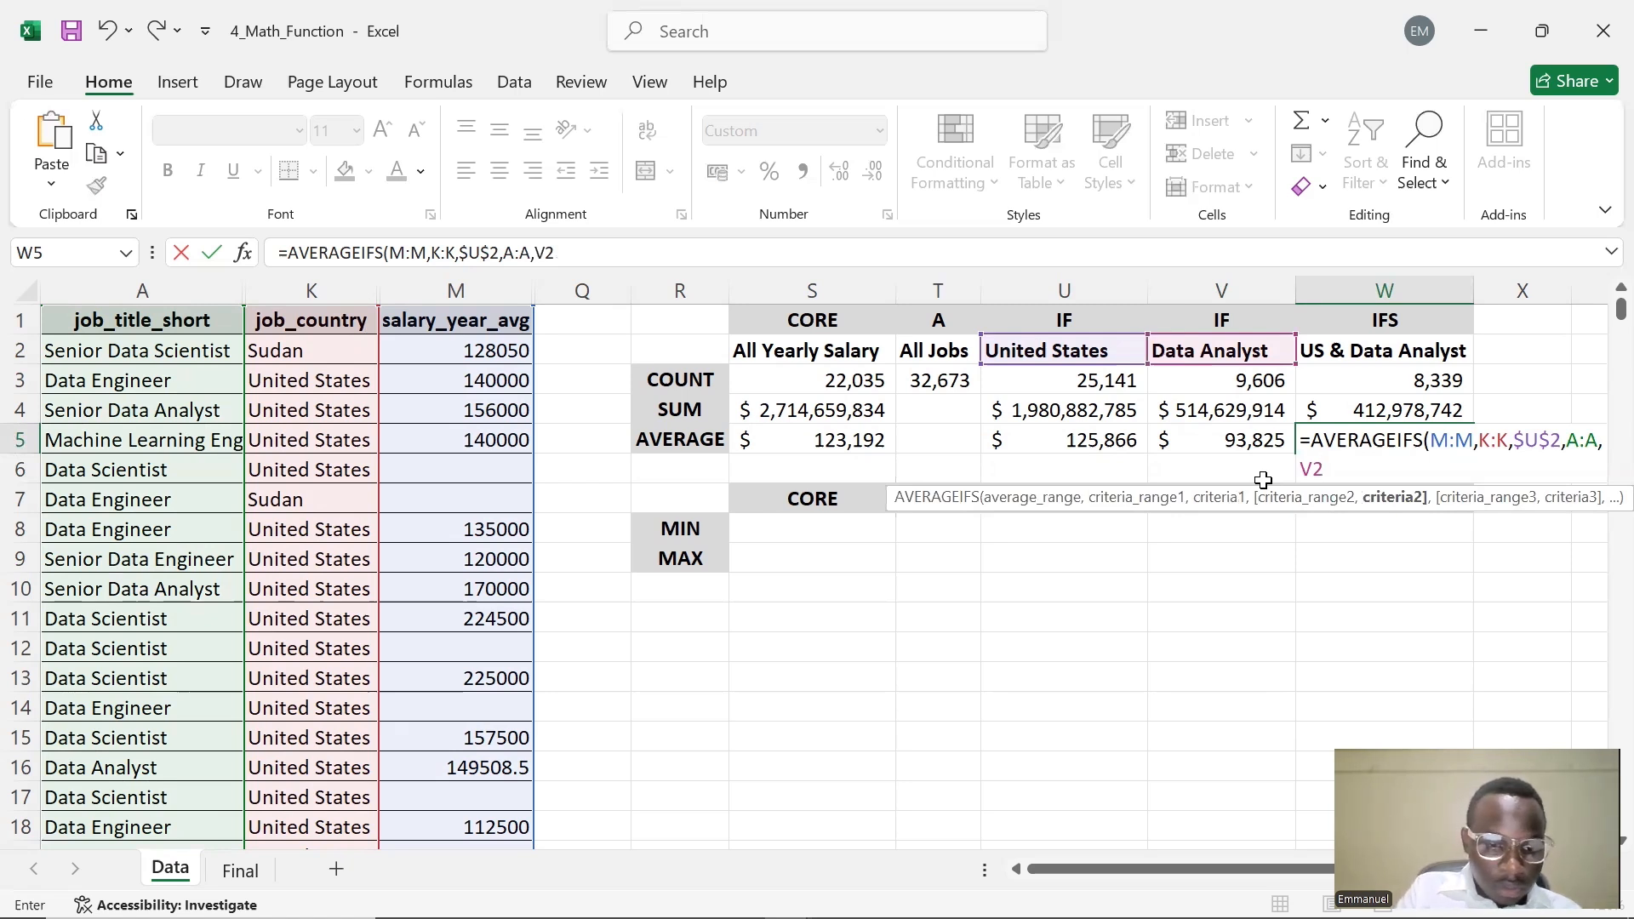
key(F4)
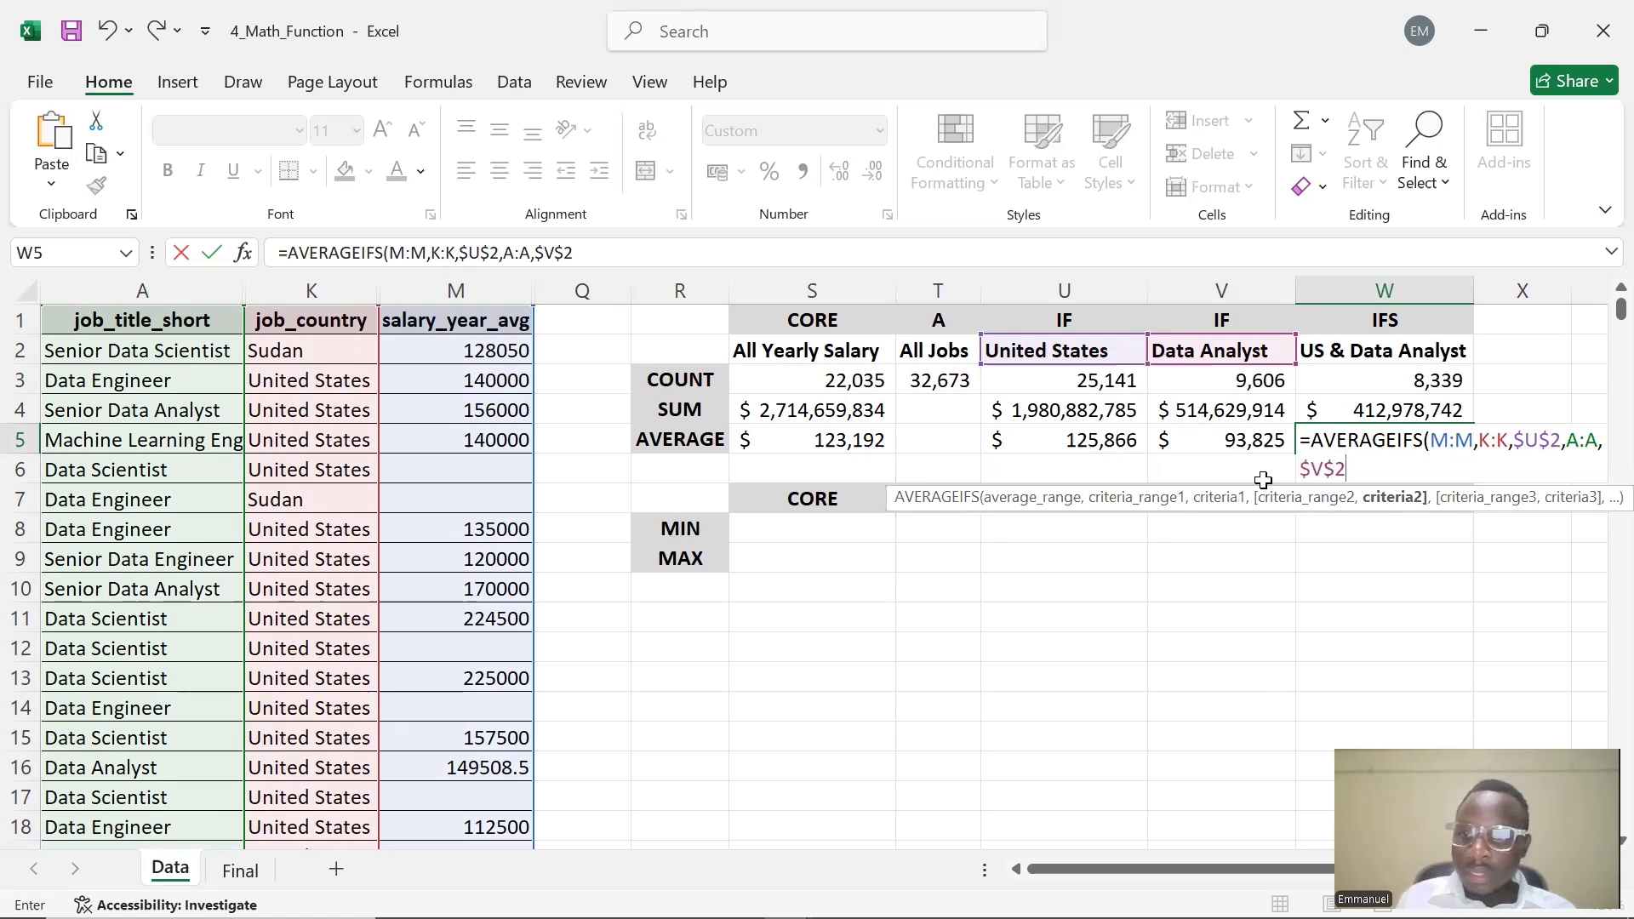
text(,)
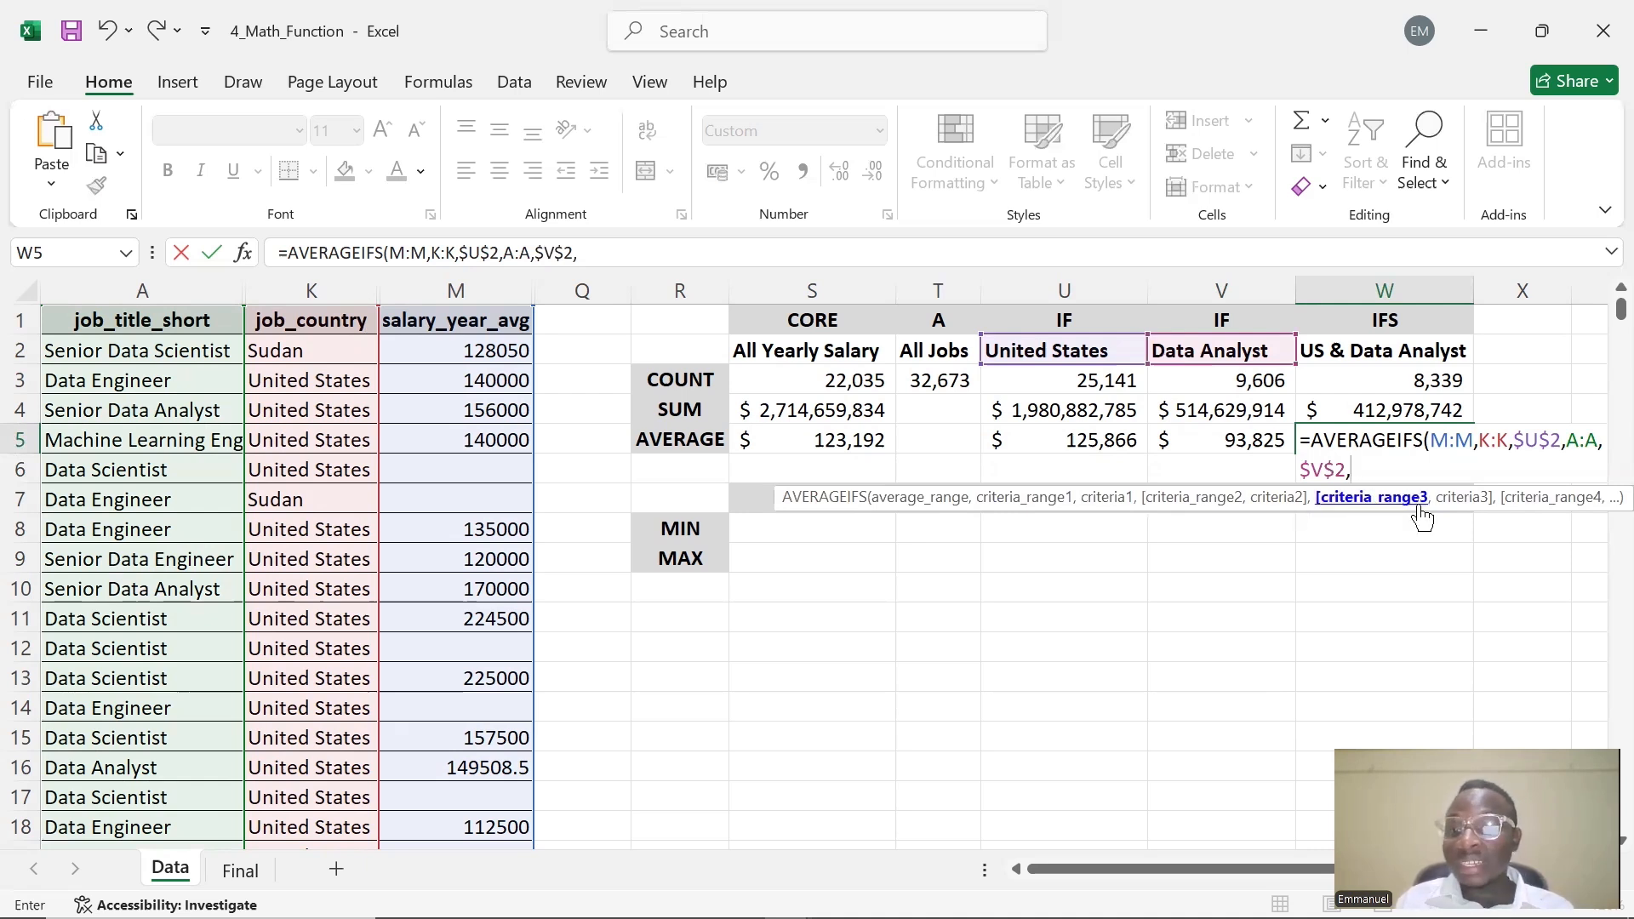
key(BackSpace)
text())
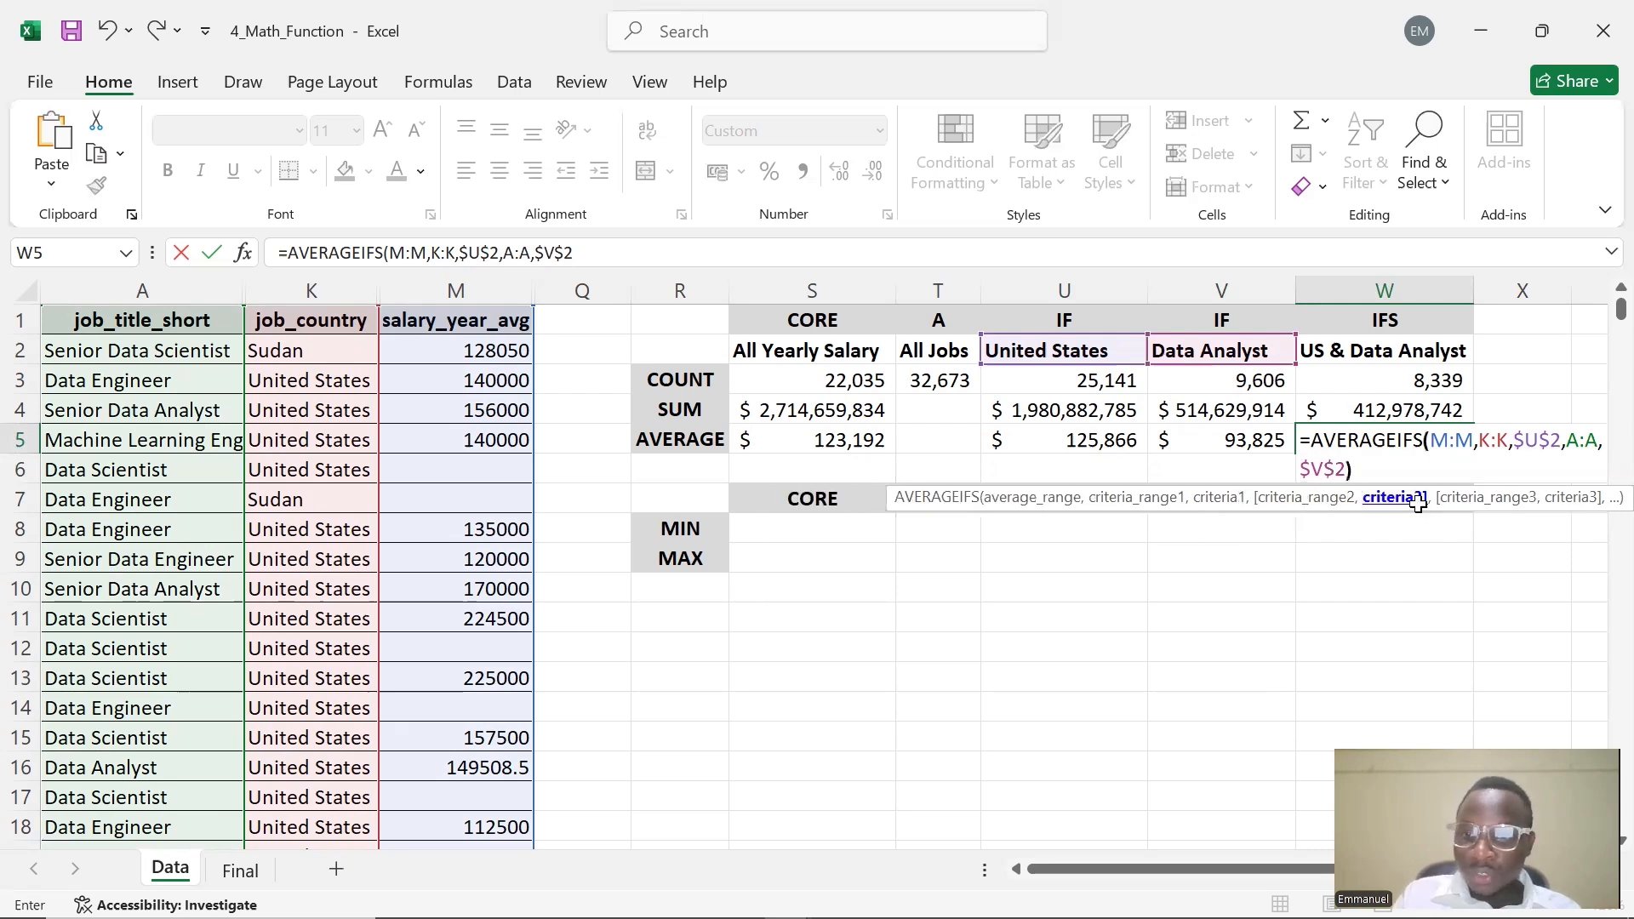
key(Return)
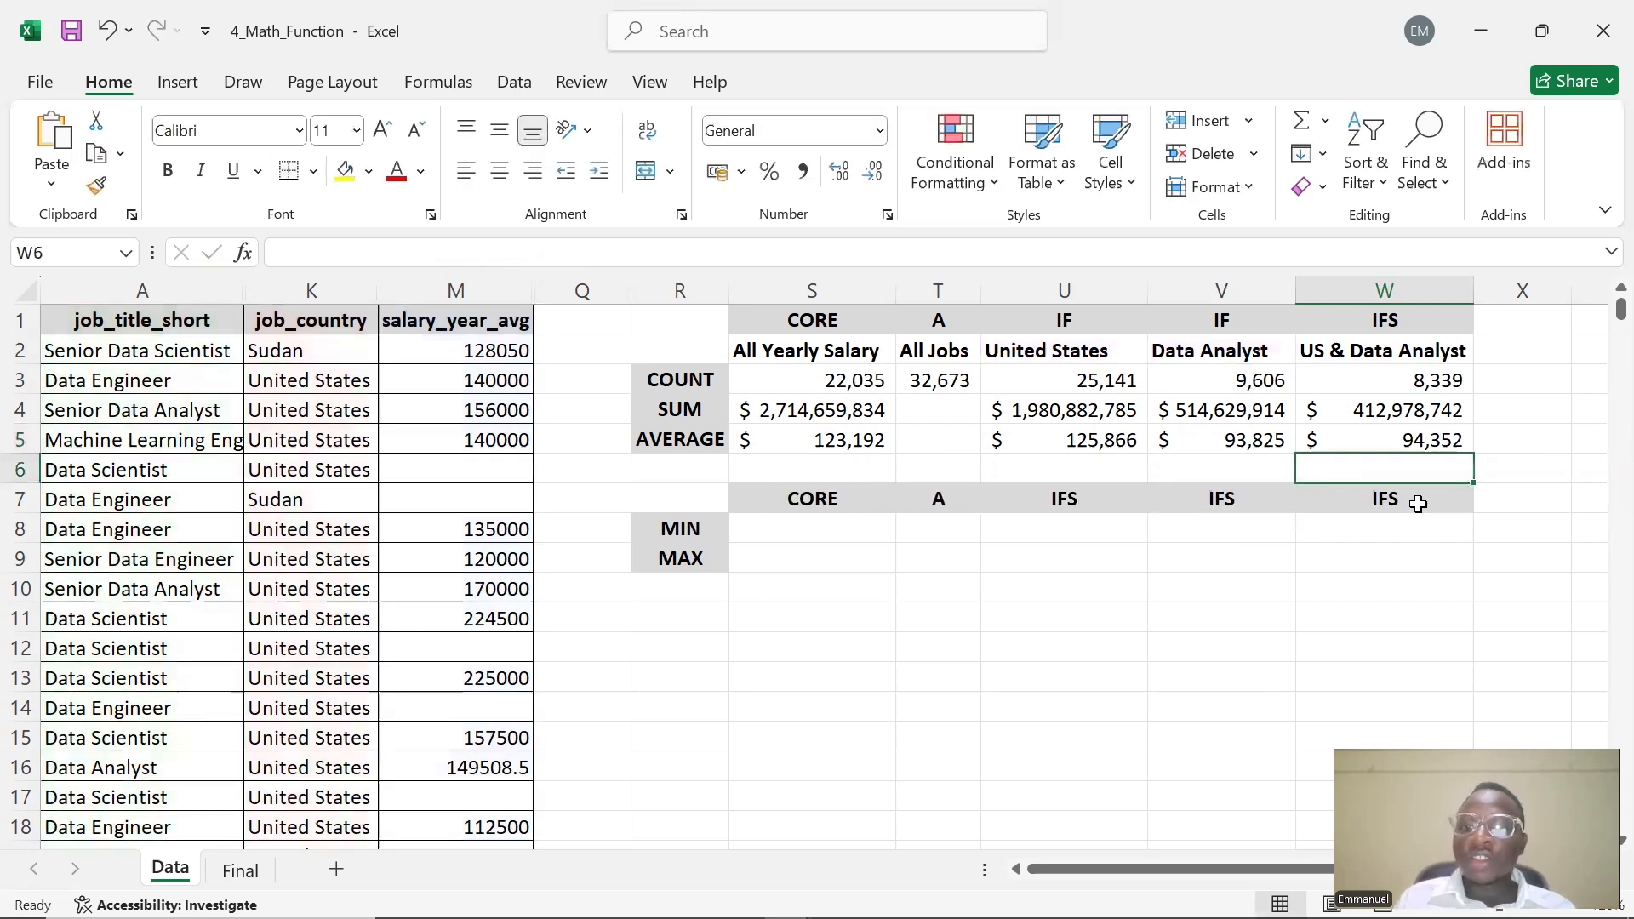
Review the AVERAGEIFS formula in W5 for the US Data Analyst average
double_click(1350, 442)
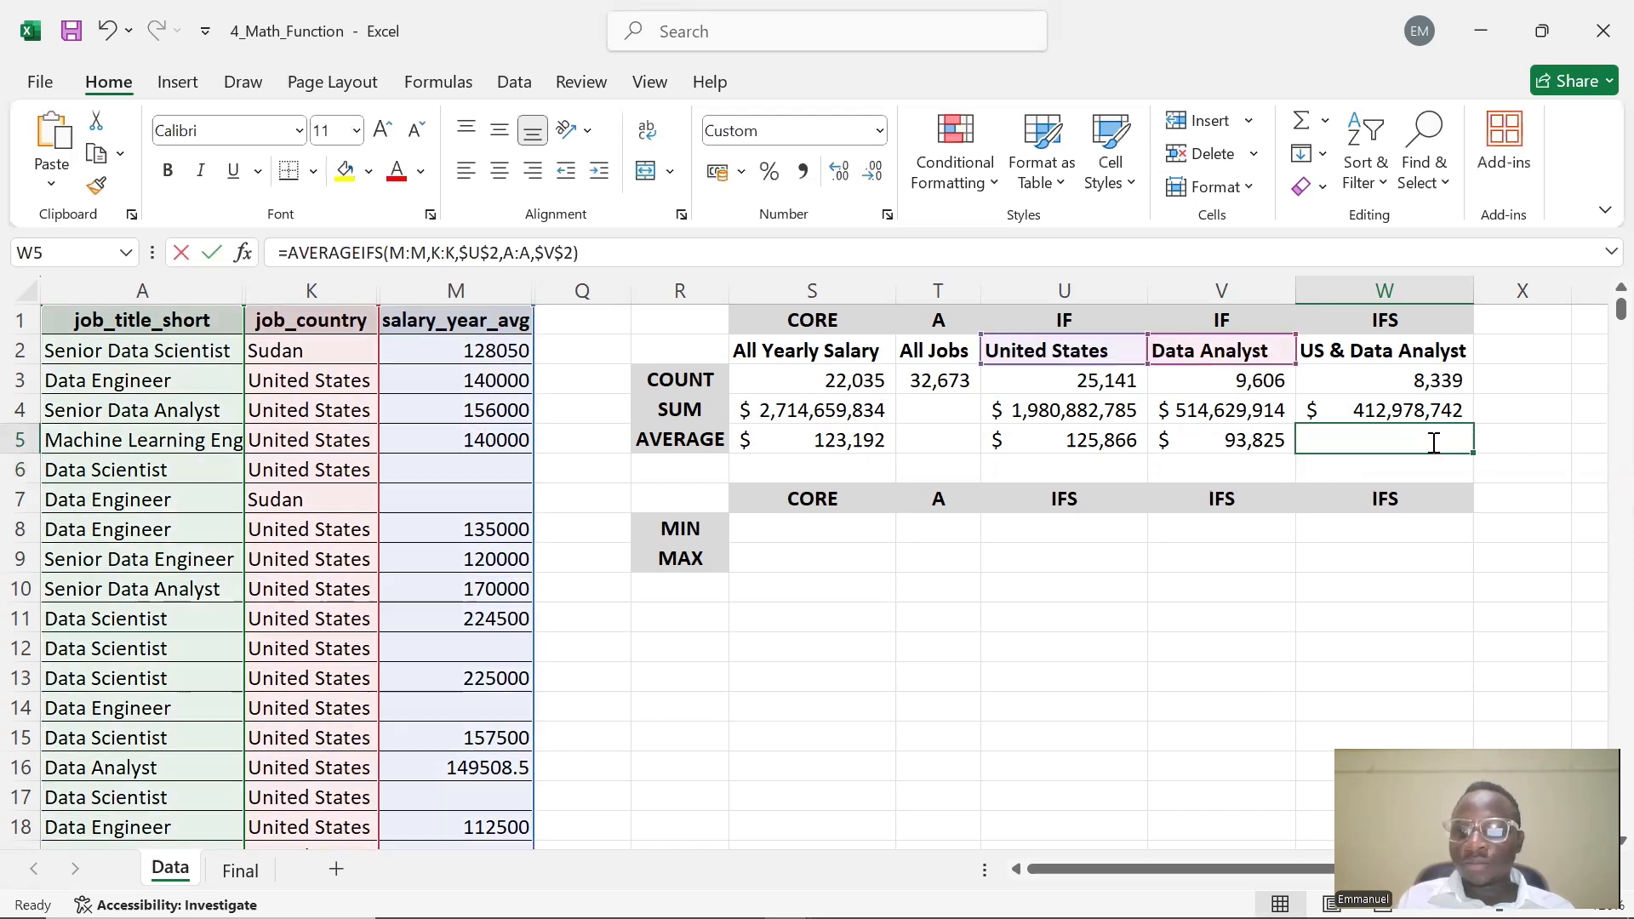
click(1361, 475)
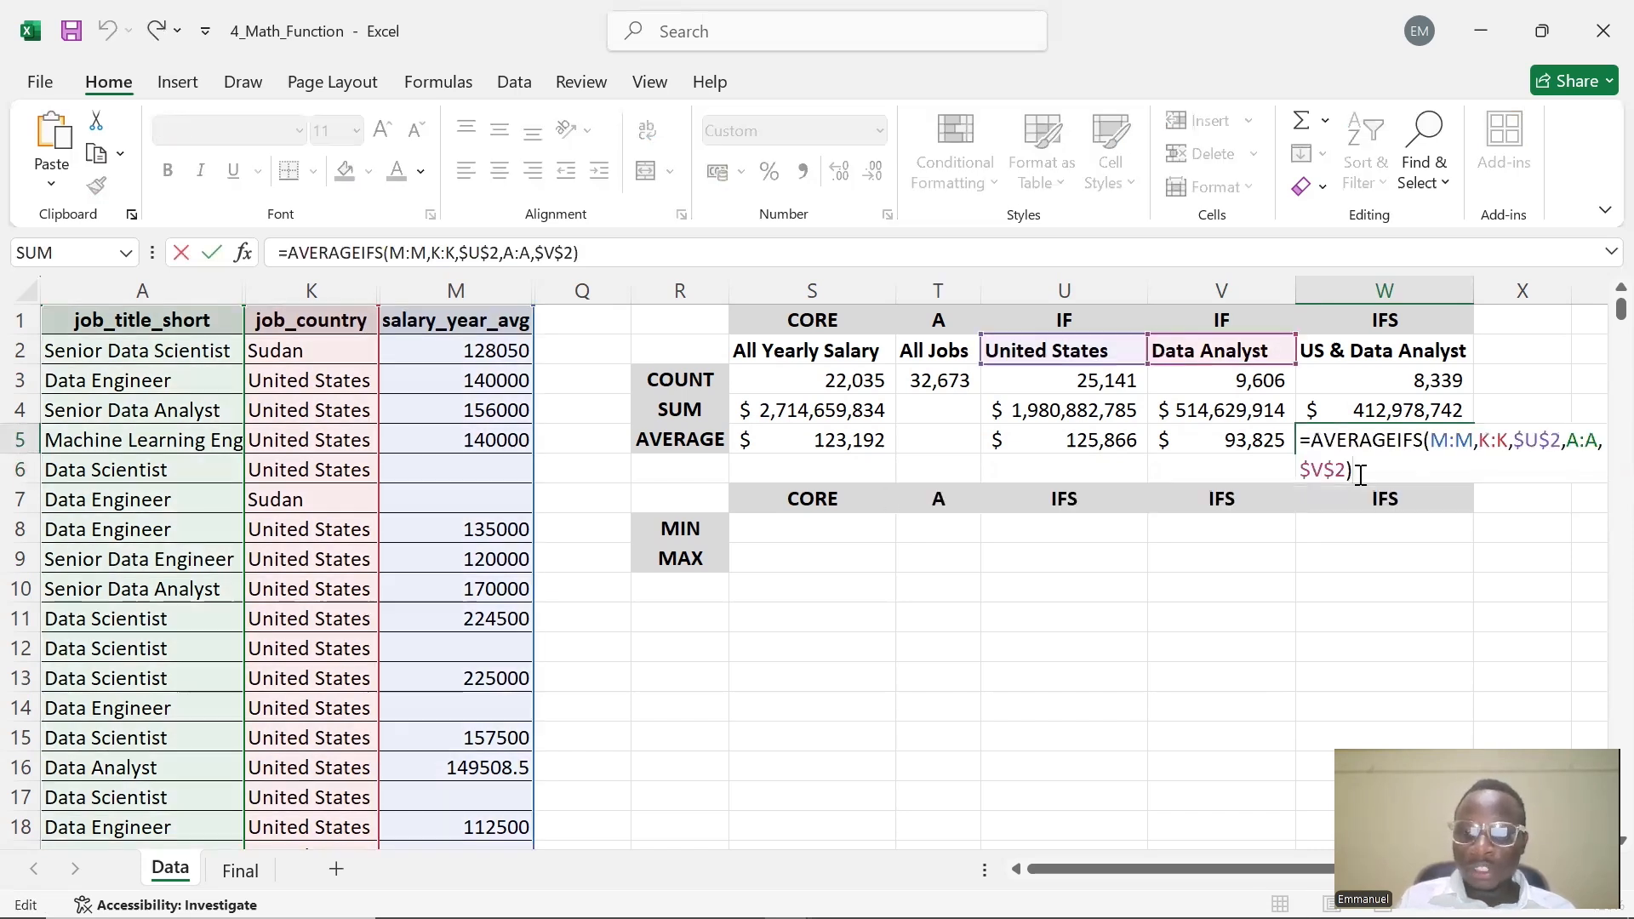
key(Return)
Switch to the 5_Statistical_Functions workbook and open its Data sheet
click(861, 527)
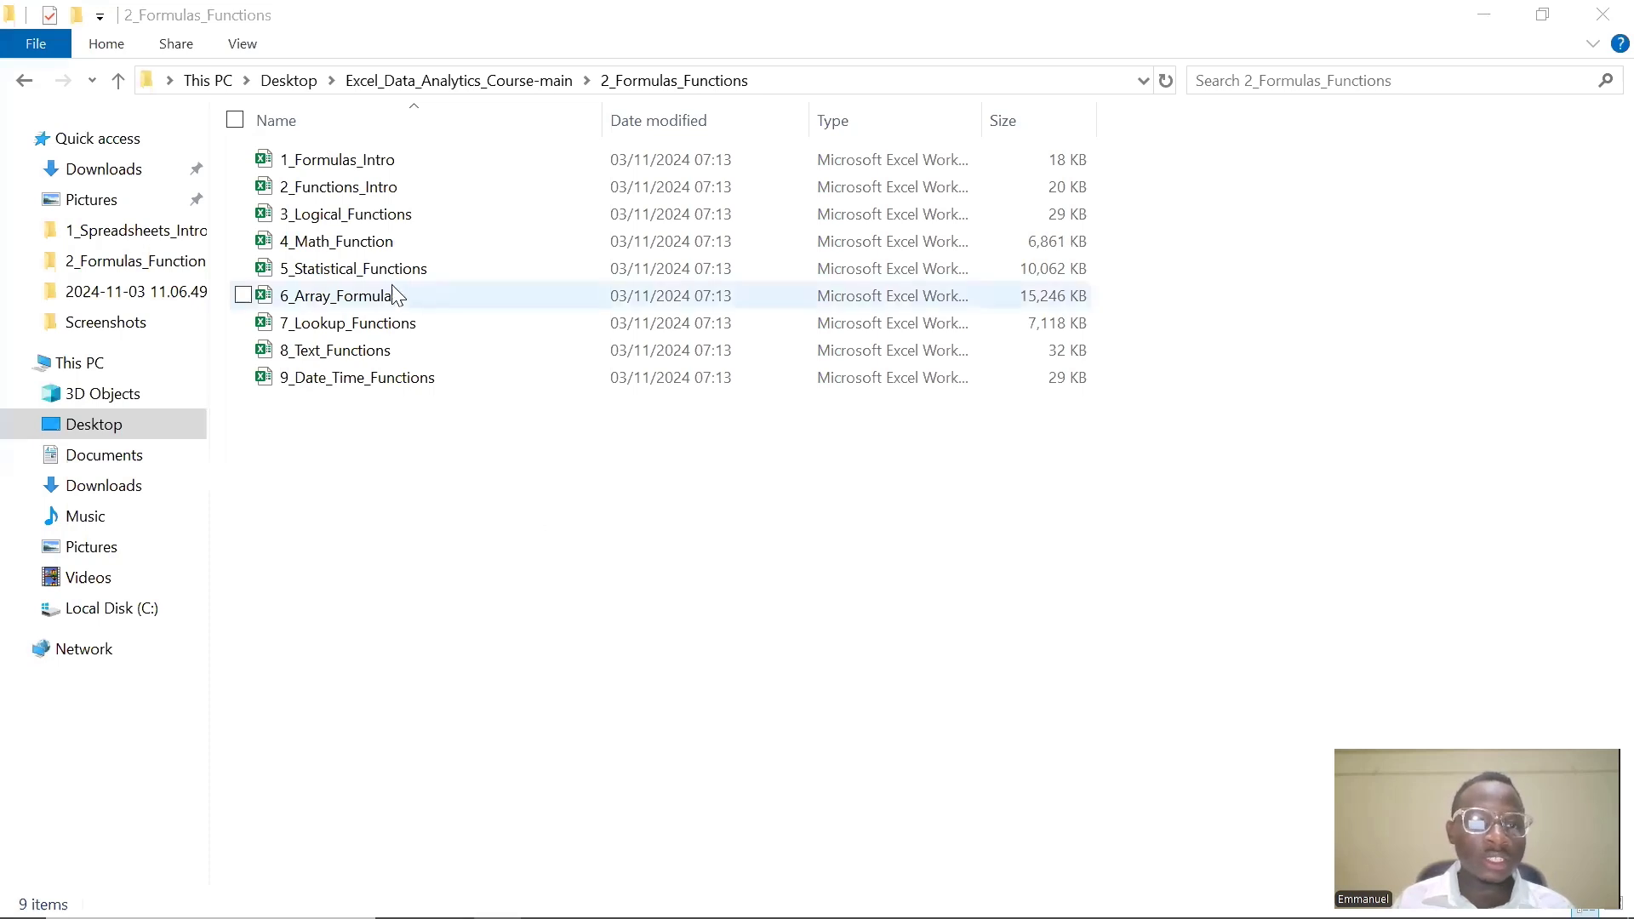
mouse_move(692, 916)
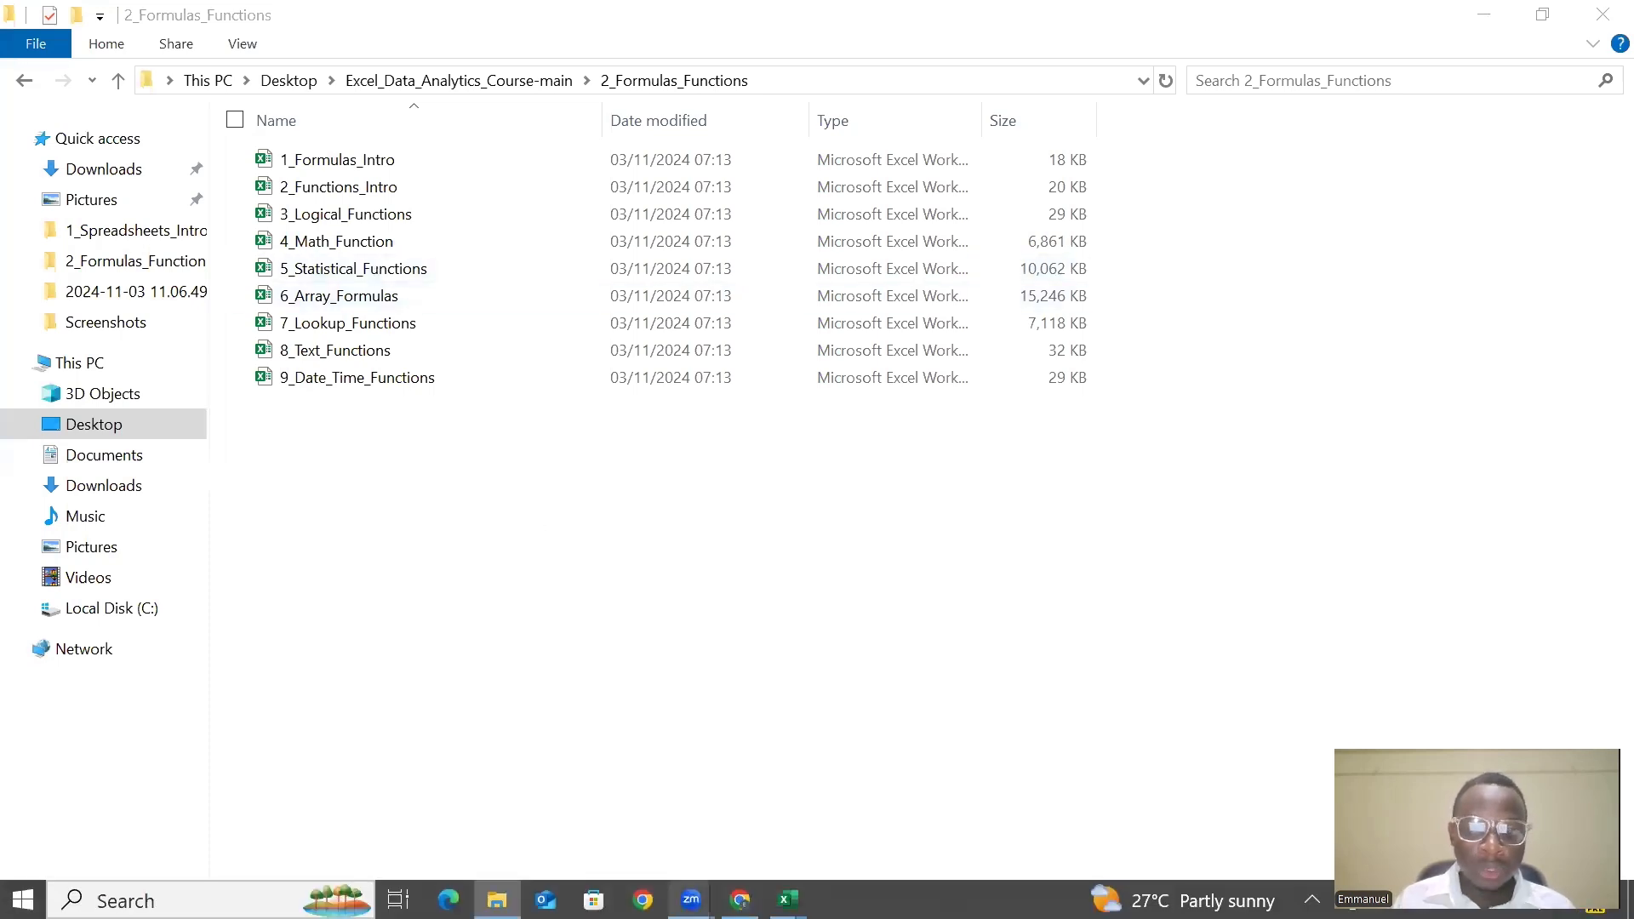
mouse_move(787, 900)
click(1009, 830)
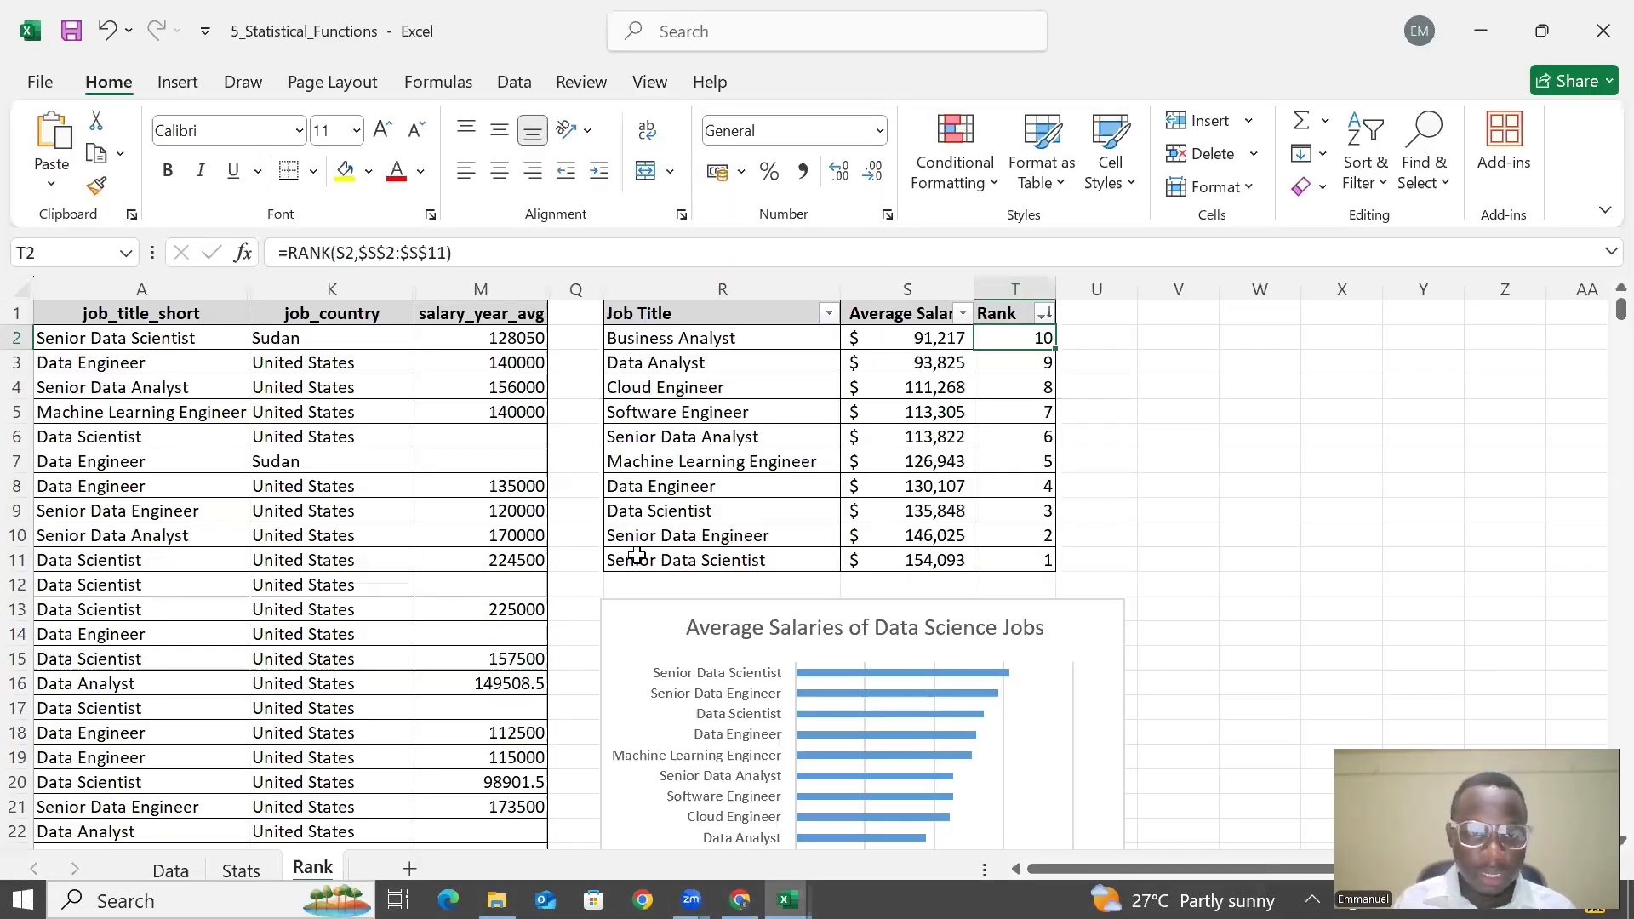
click(171, 870)
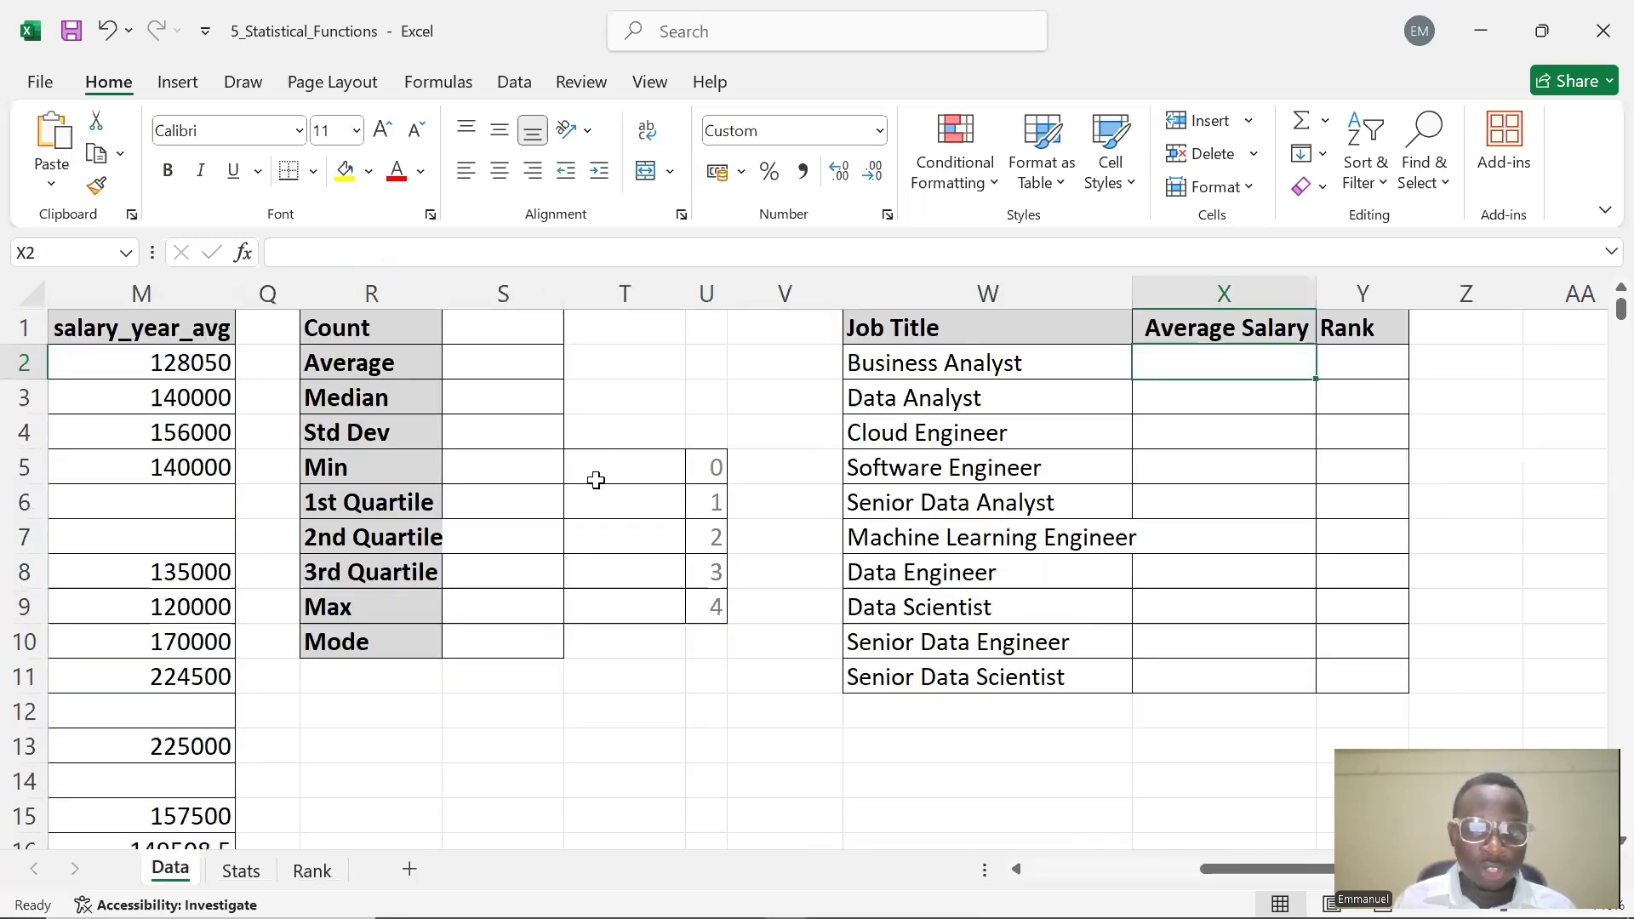
Examine the empty summary cells beside Count, Average, Median, Std Dev and Min in column S
click(498, 332)
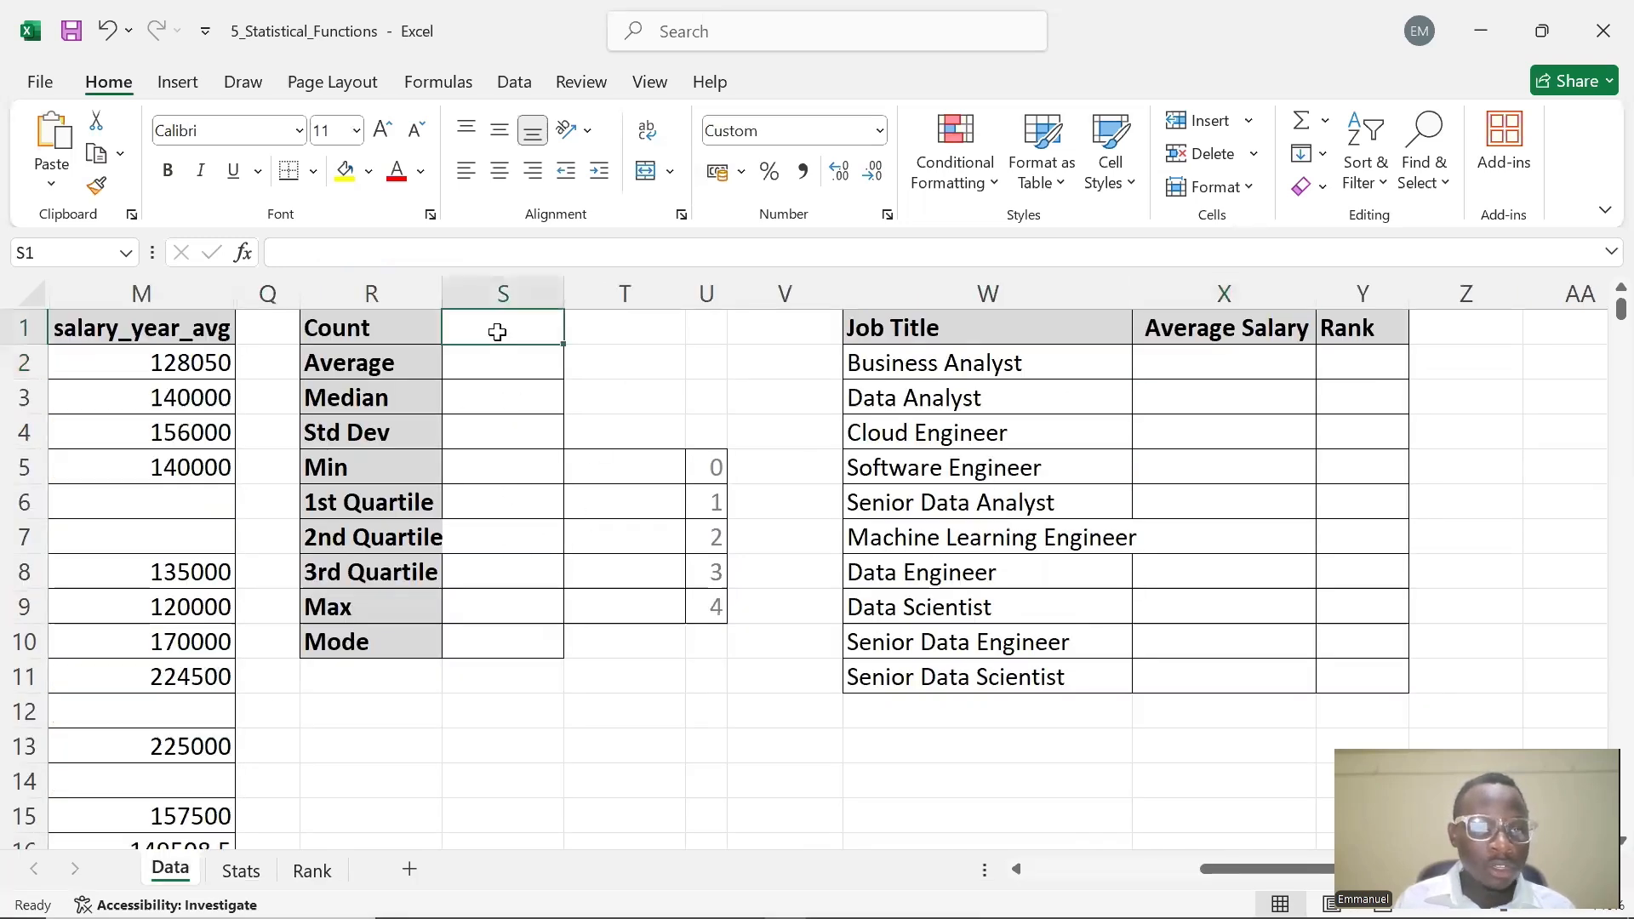
click(447, 375)
click(504, 334)
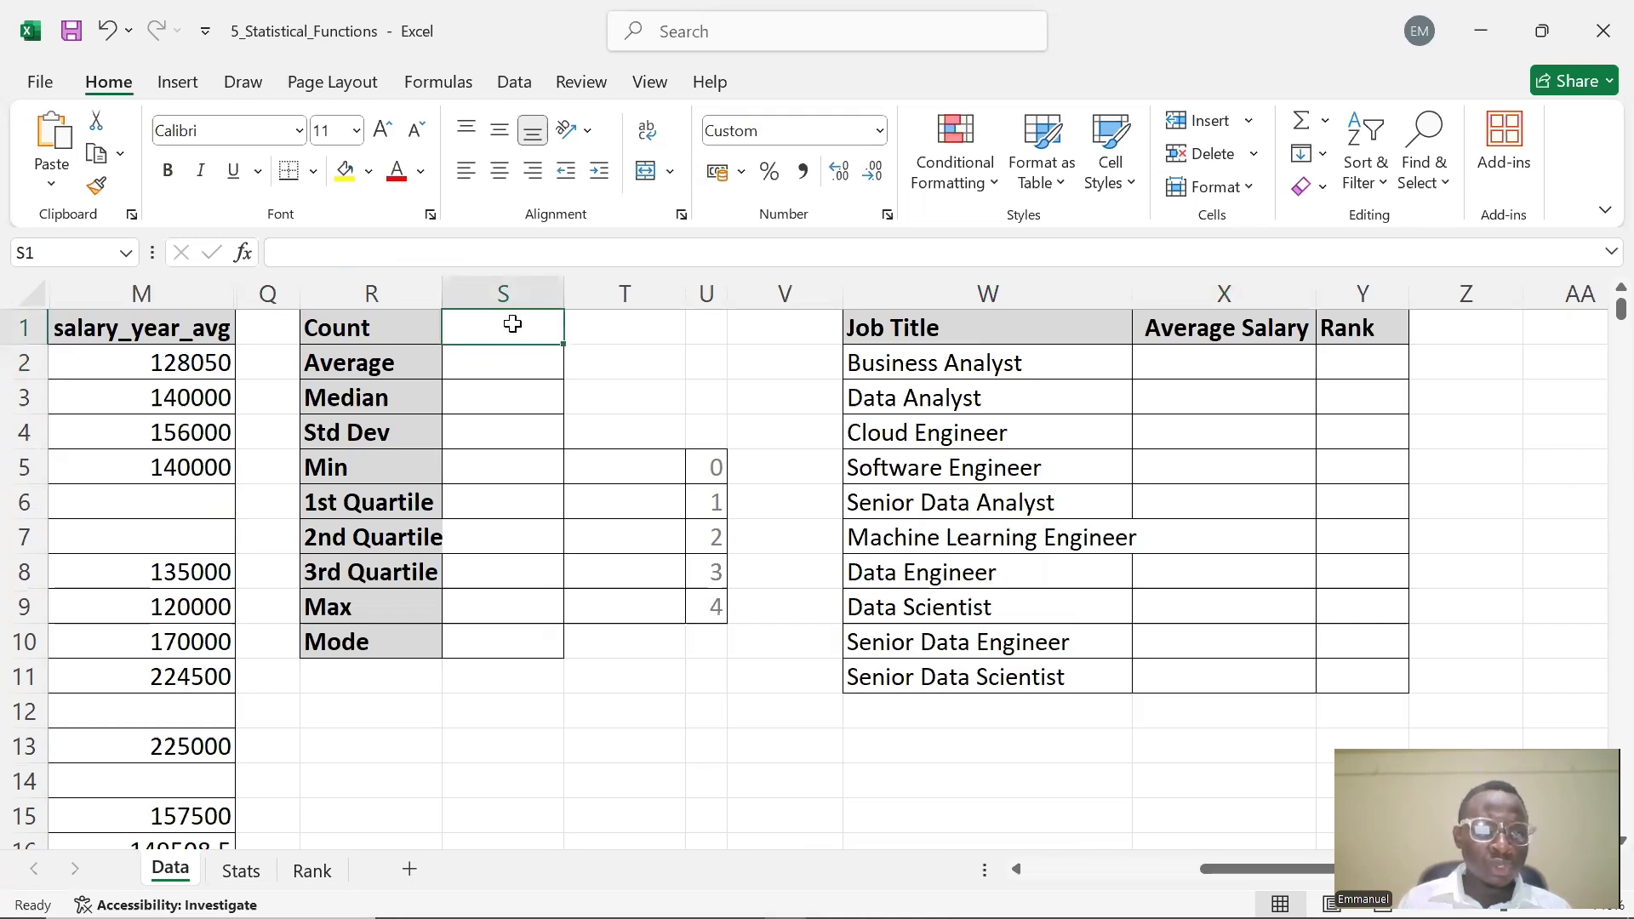
click(492, 361)
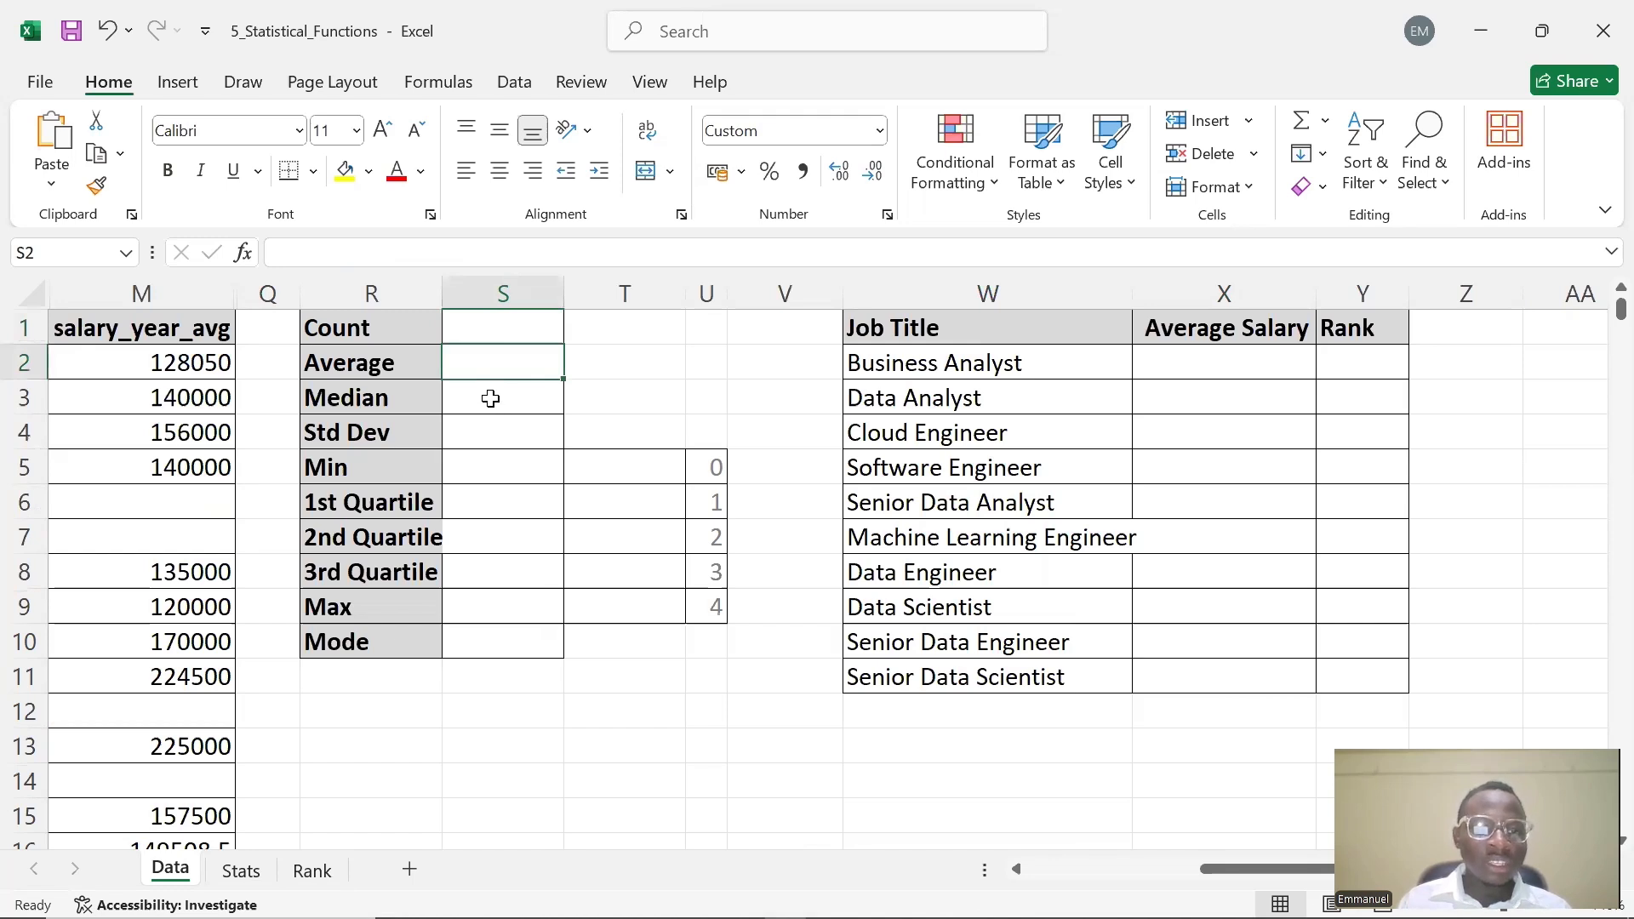
click(491, 398)
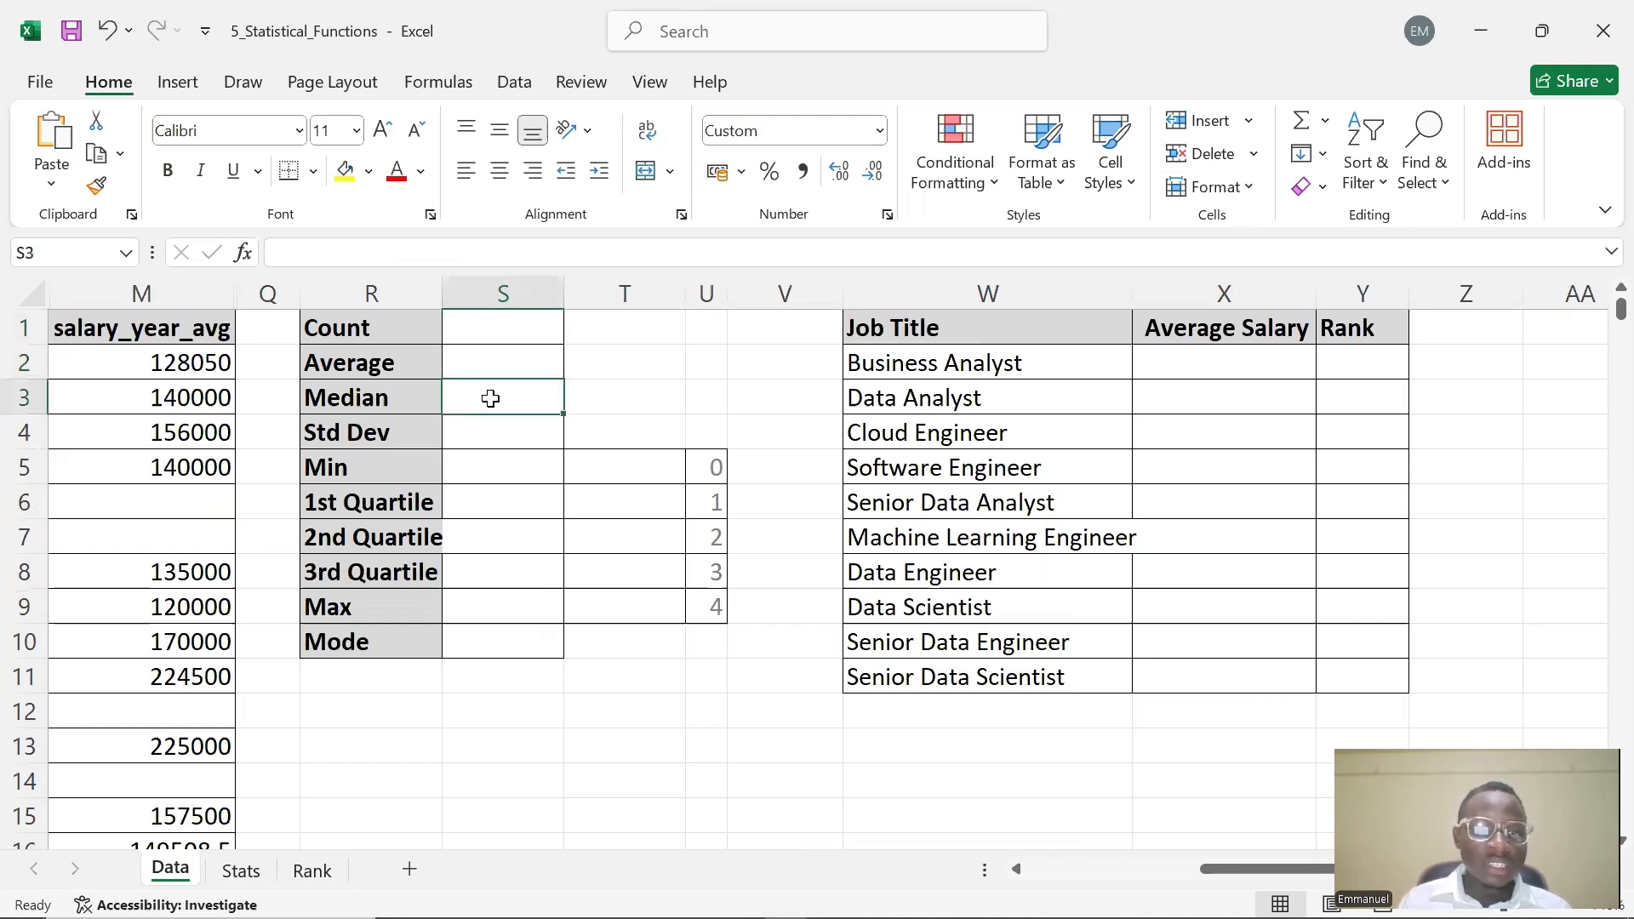
click(474, 441)
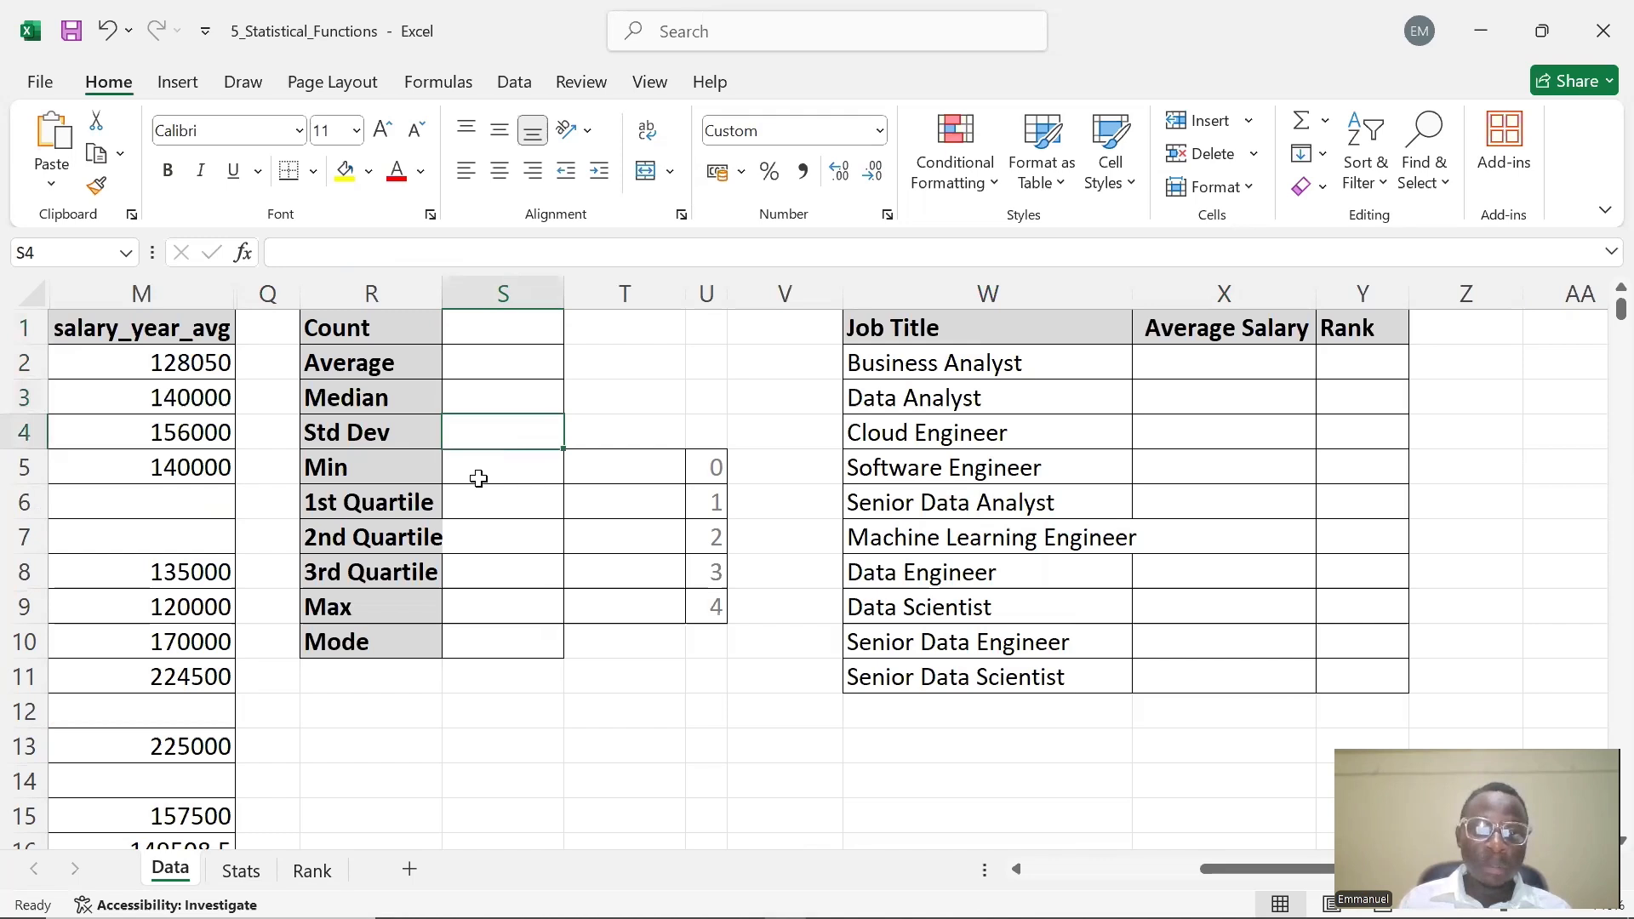
click(479, 475)
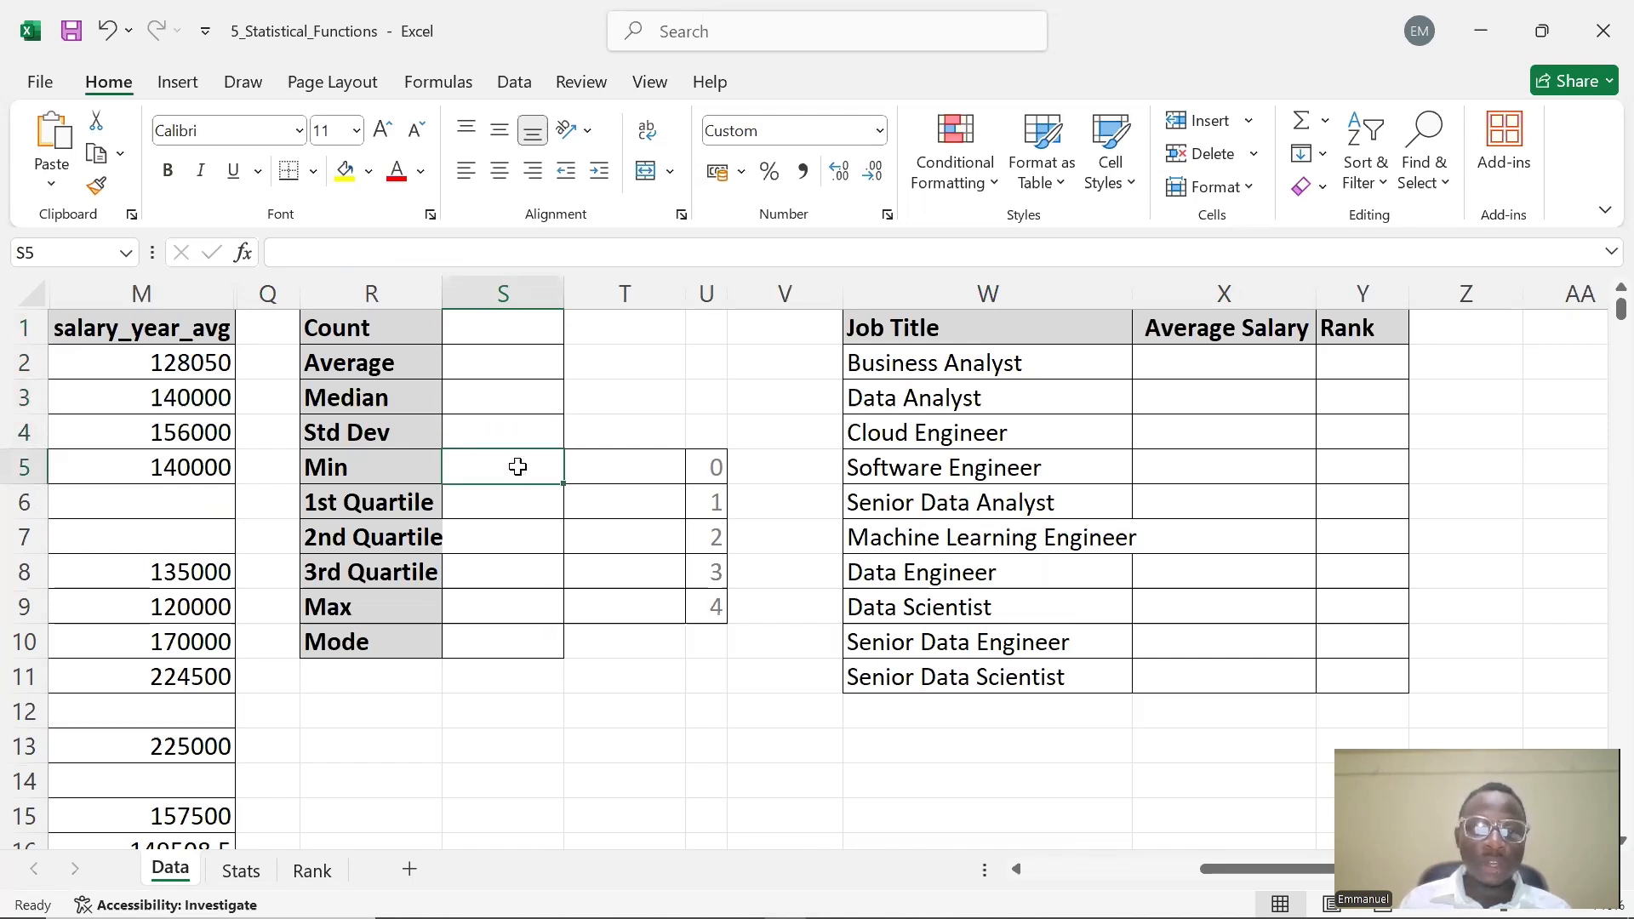
click(487, 407)
Enter =MEDIAN(M:M) in S3 to compute the median salary
double_click(502, 377)
click(502, 375)
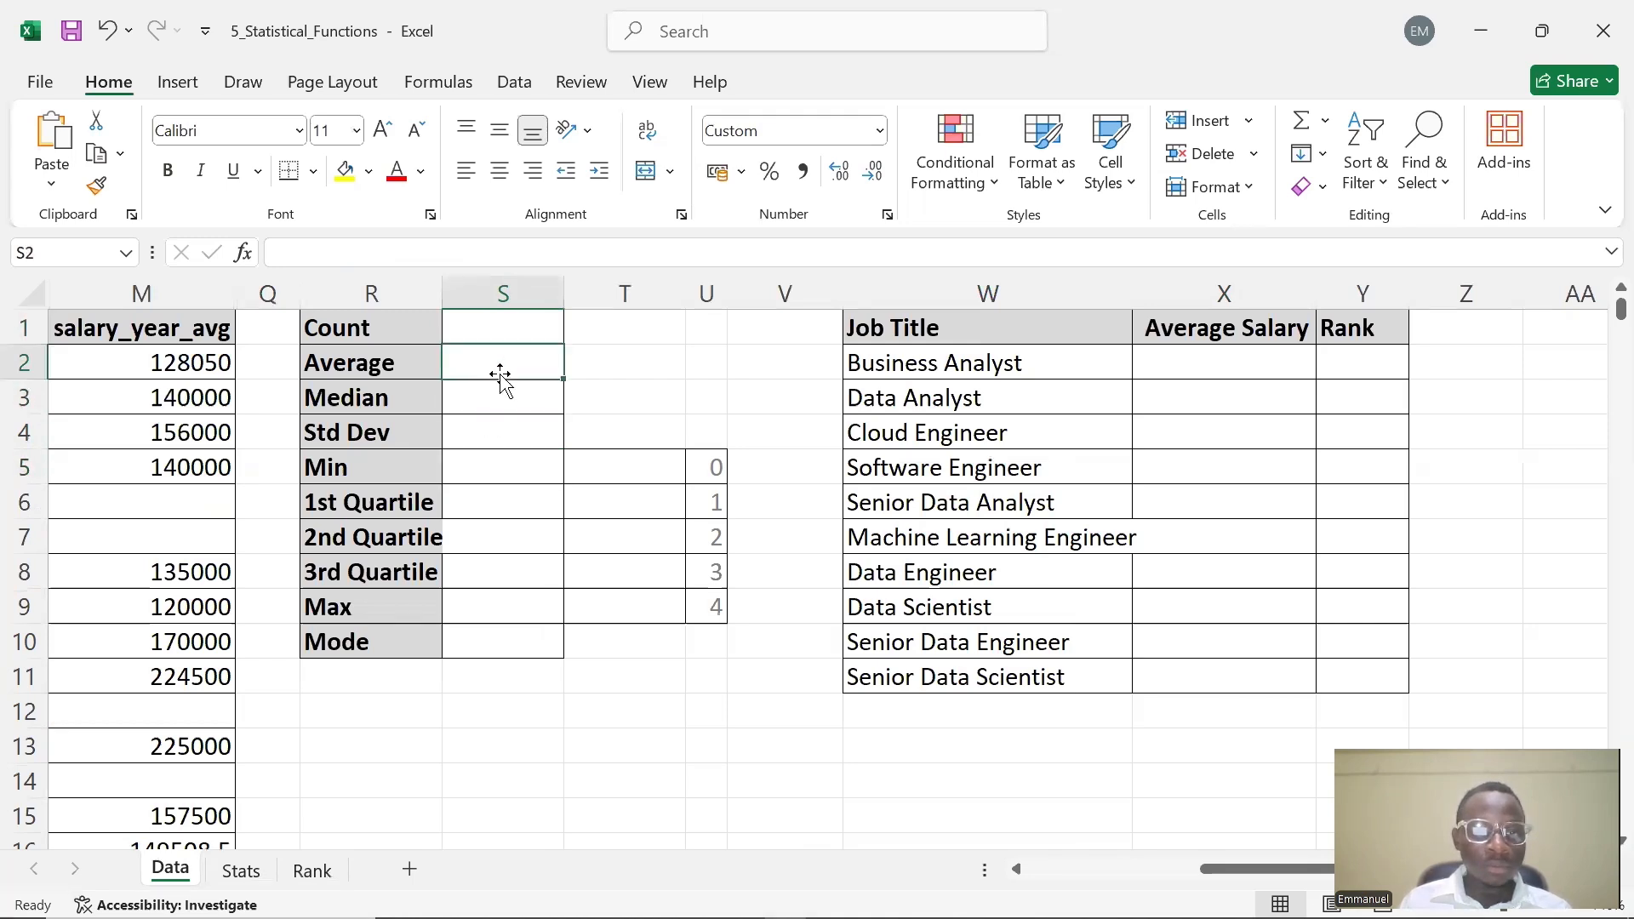
double_click(504, 369)
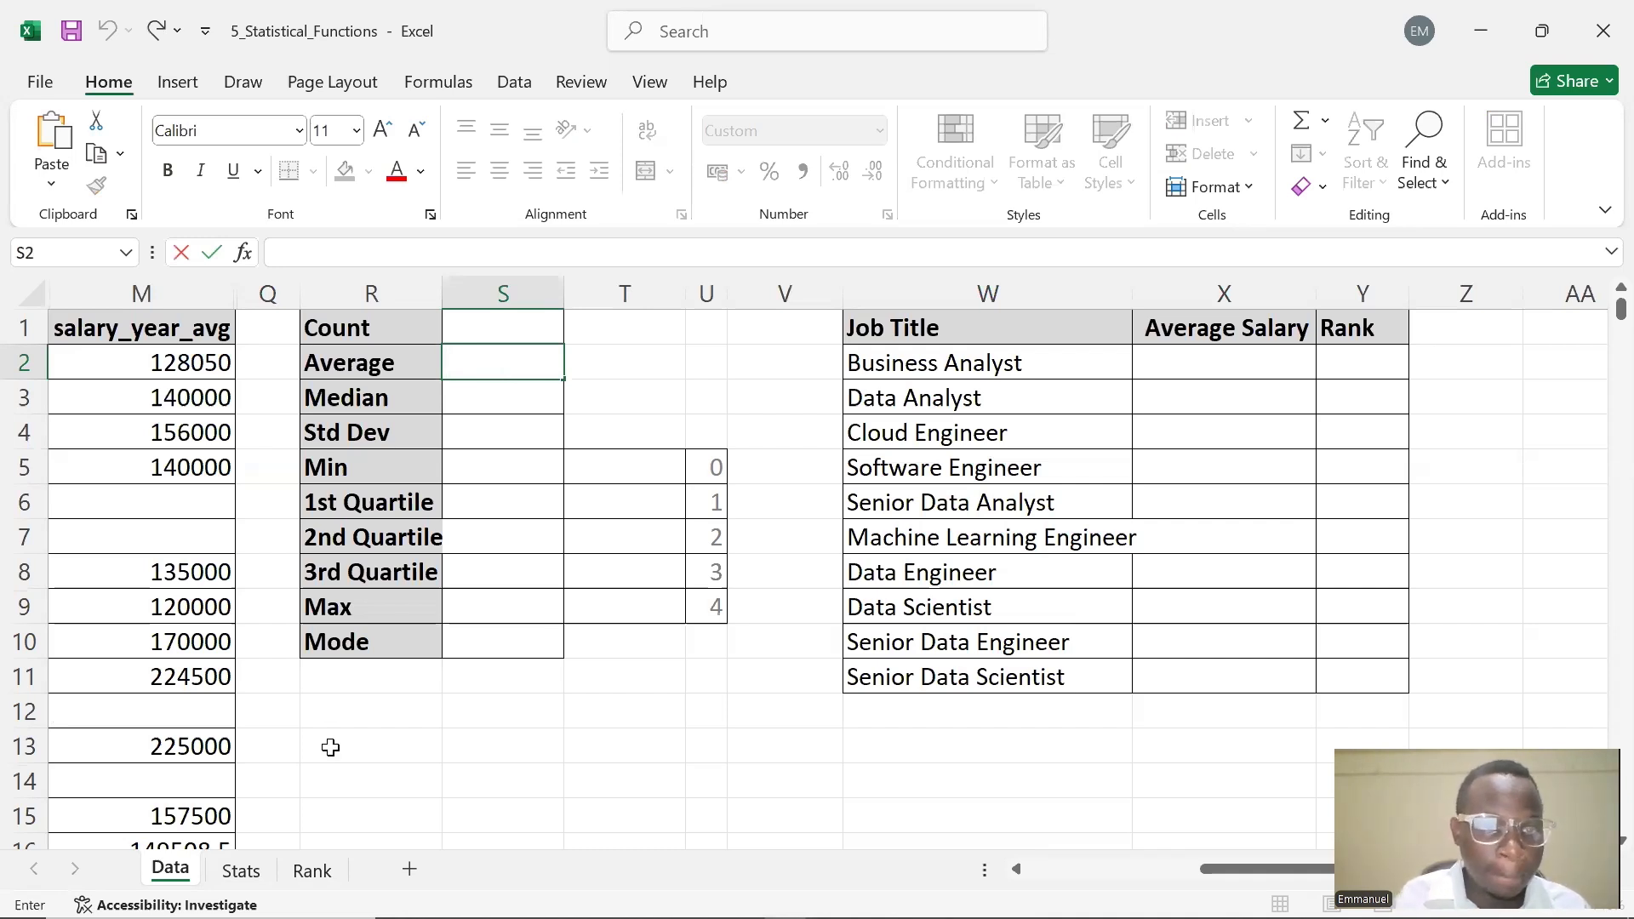
double_click(449, 402)
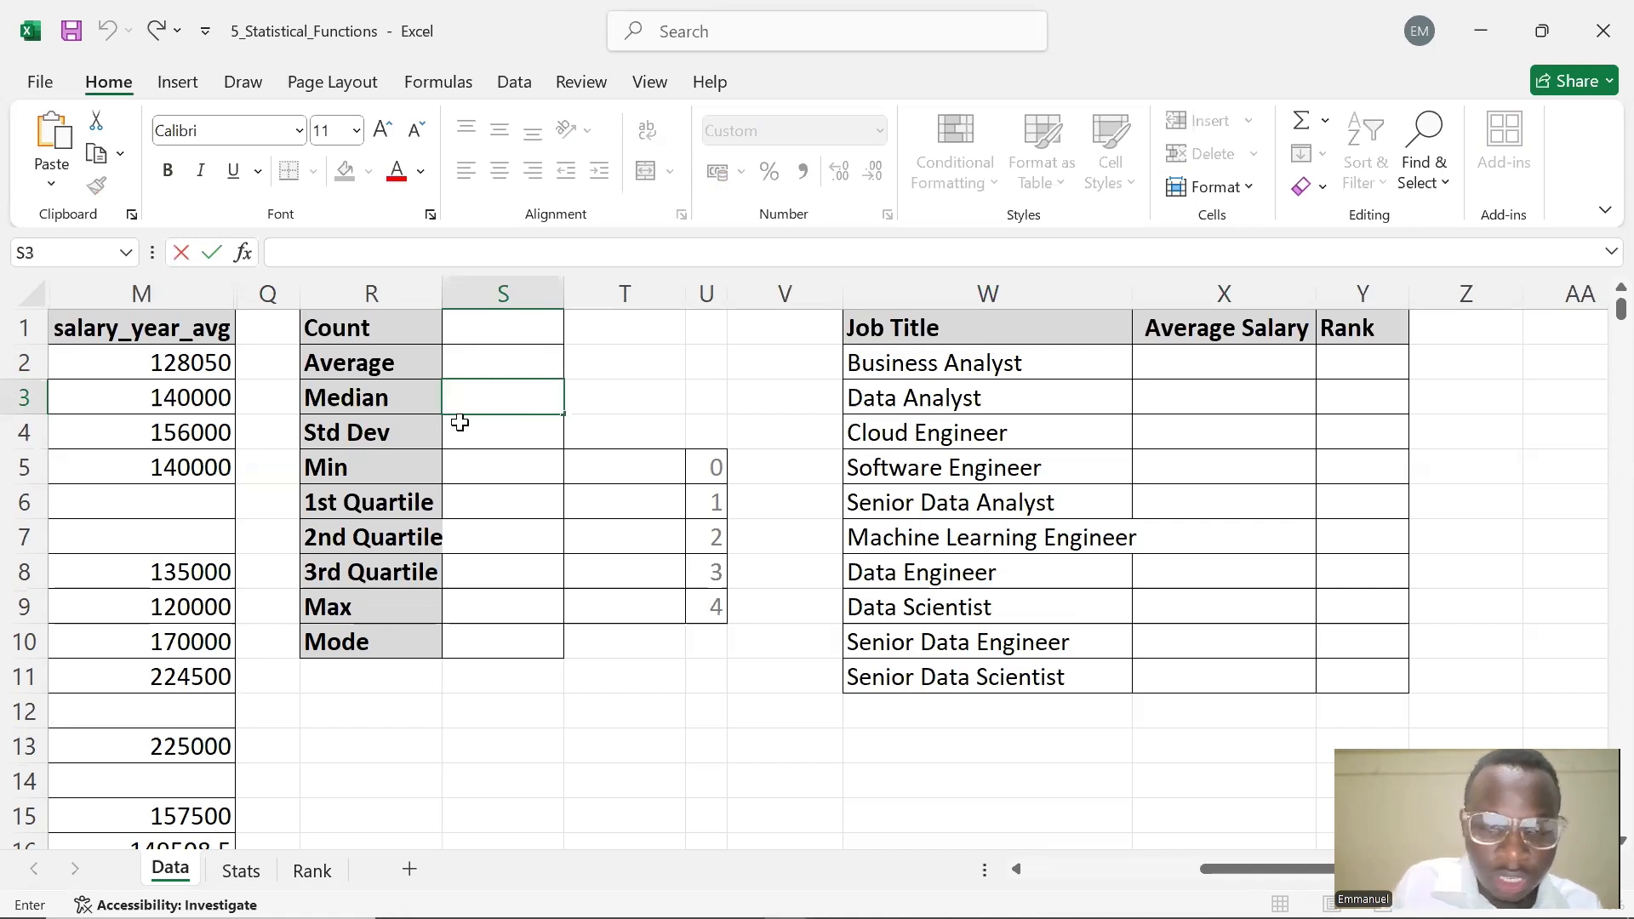
text(=MED)
text(IA)
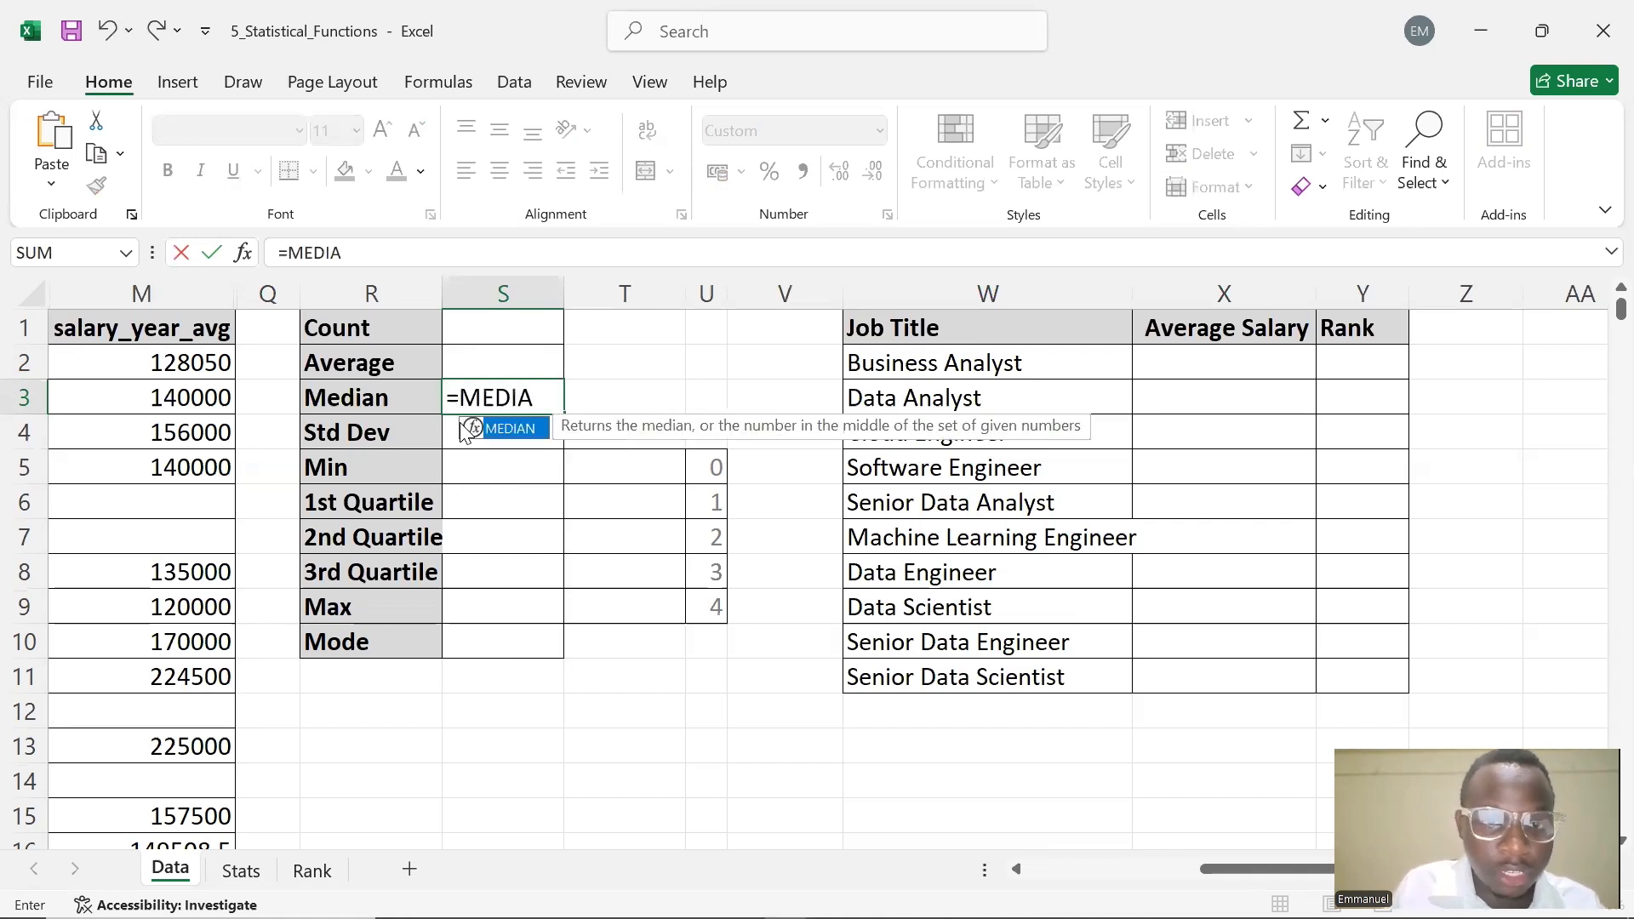
double_click(470, 428)
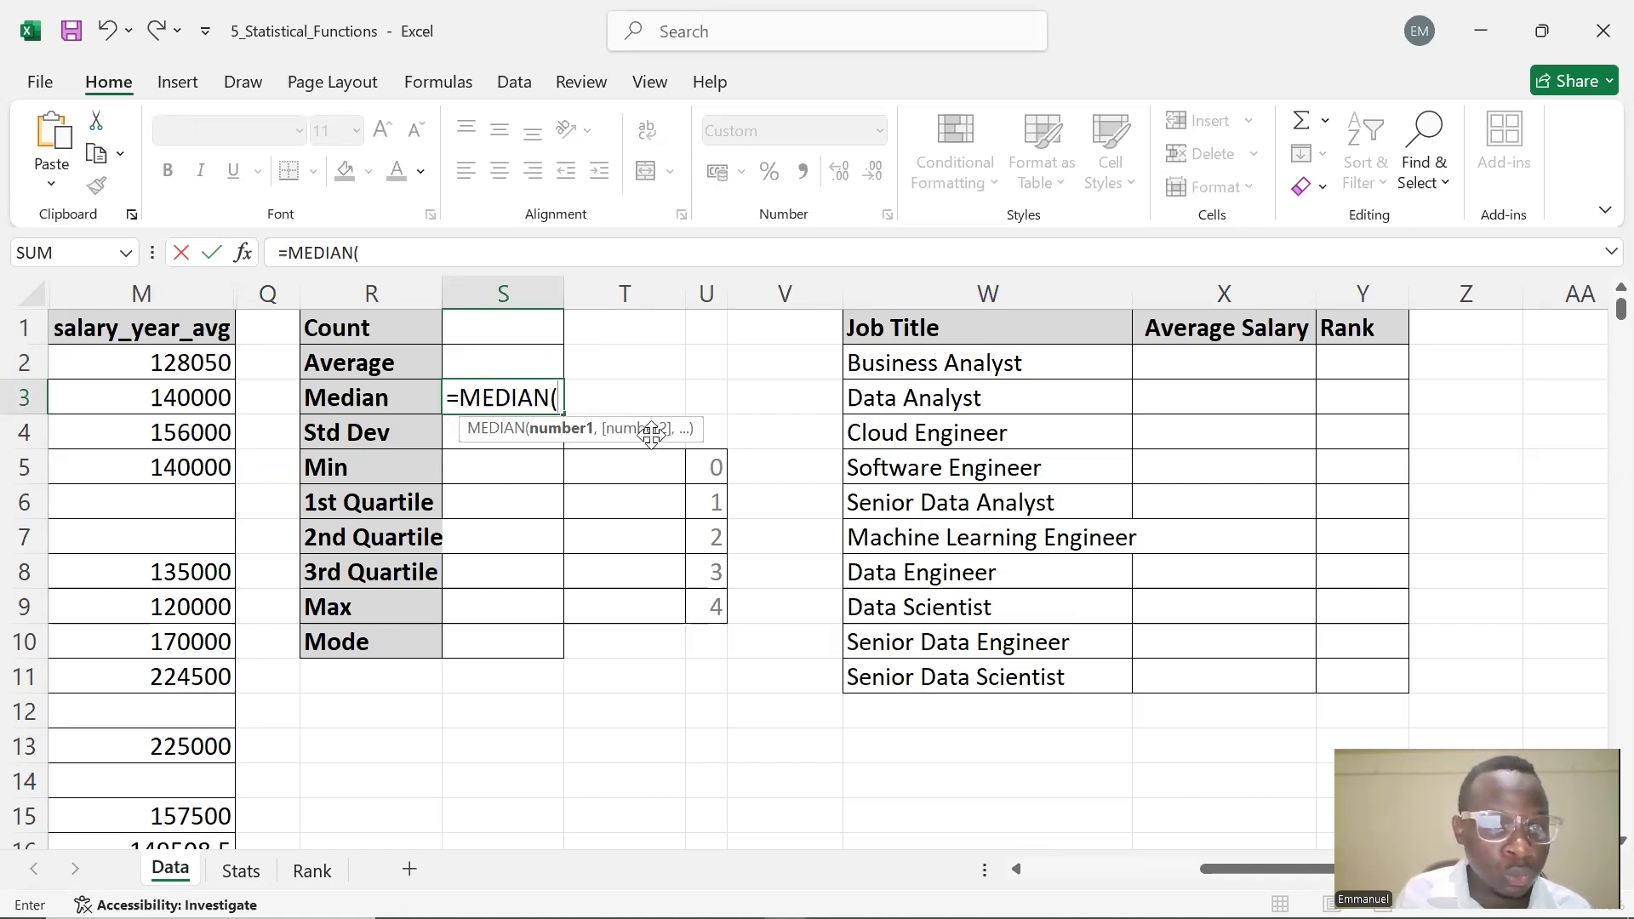
click(169, 293)
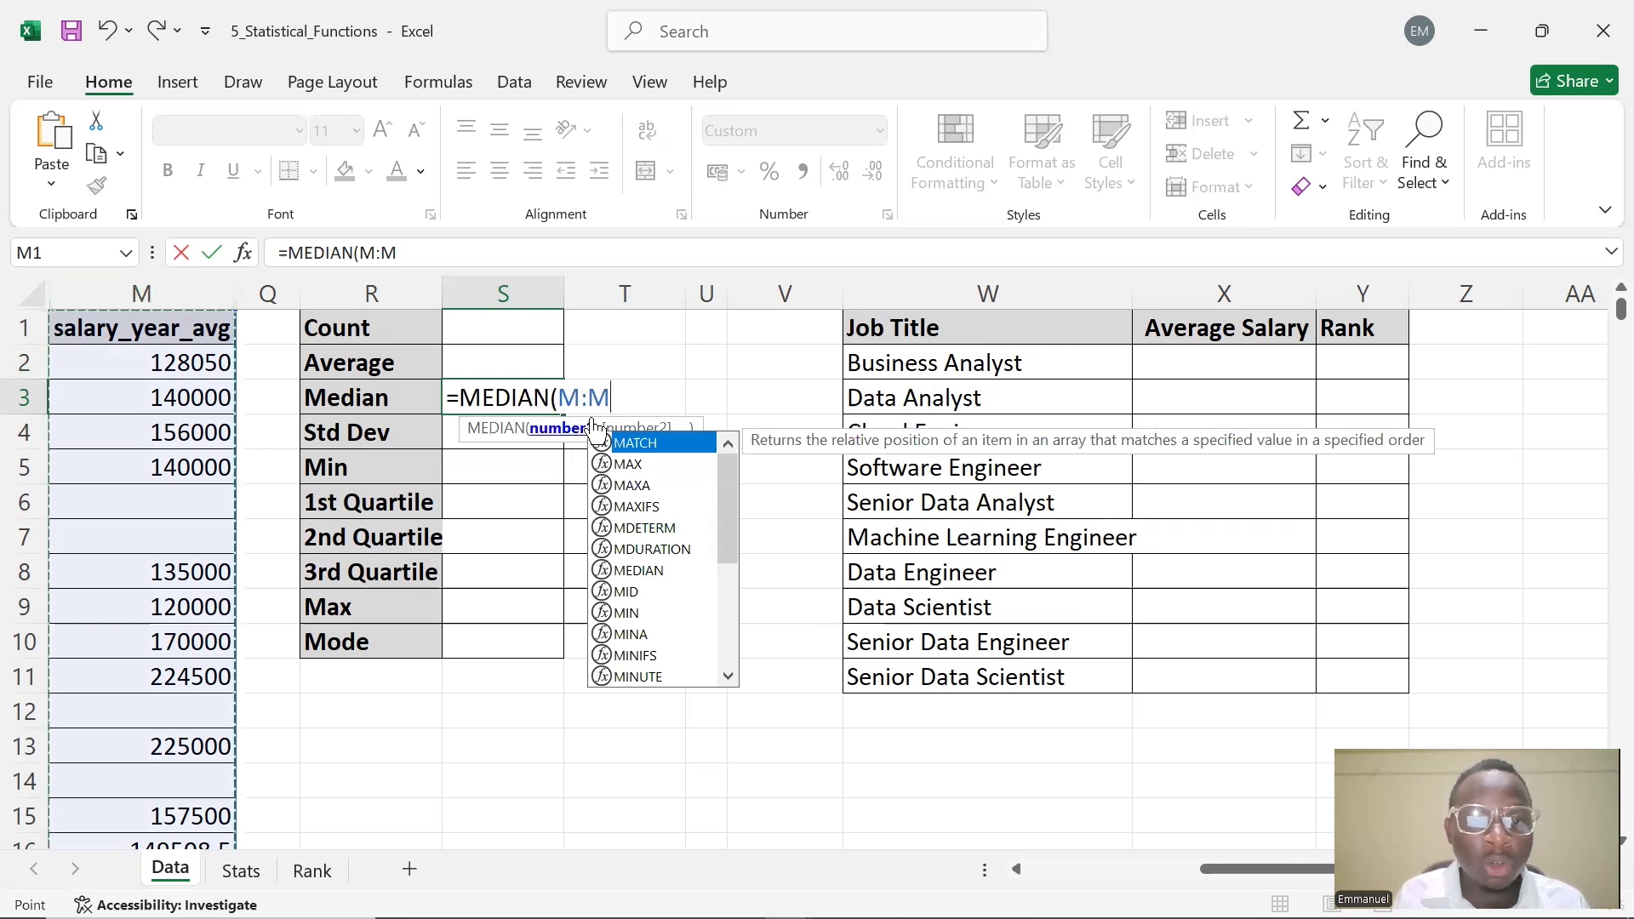
click(166, 294)
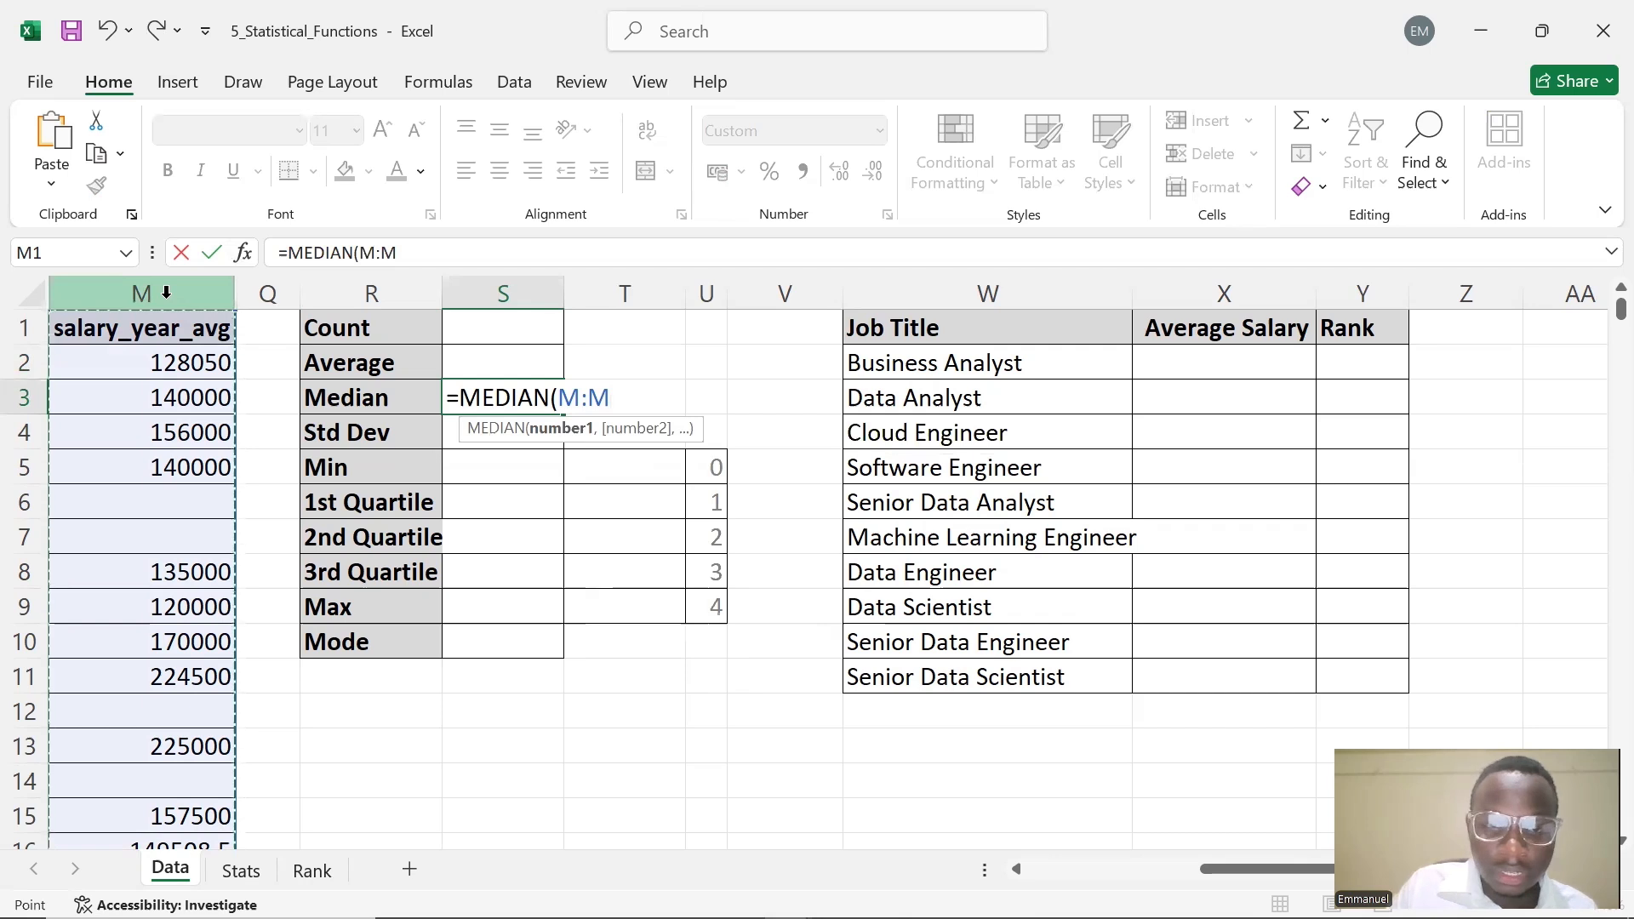
text())
key(Return)
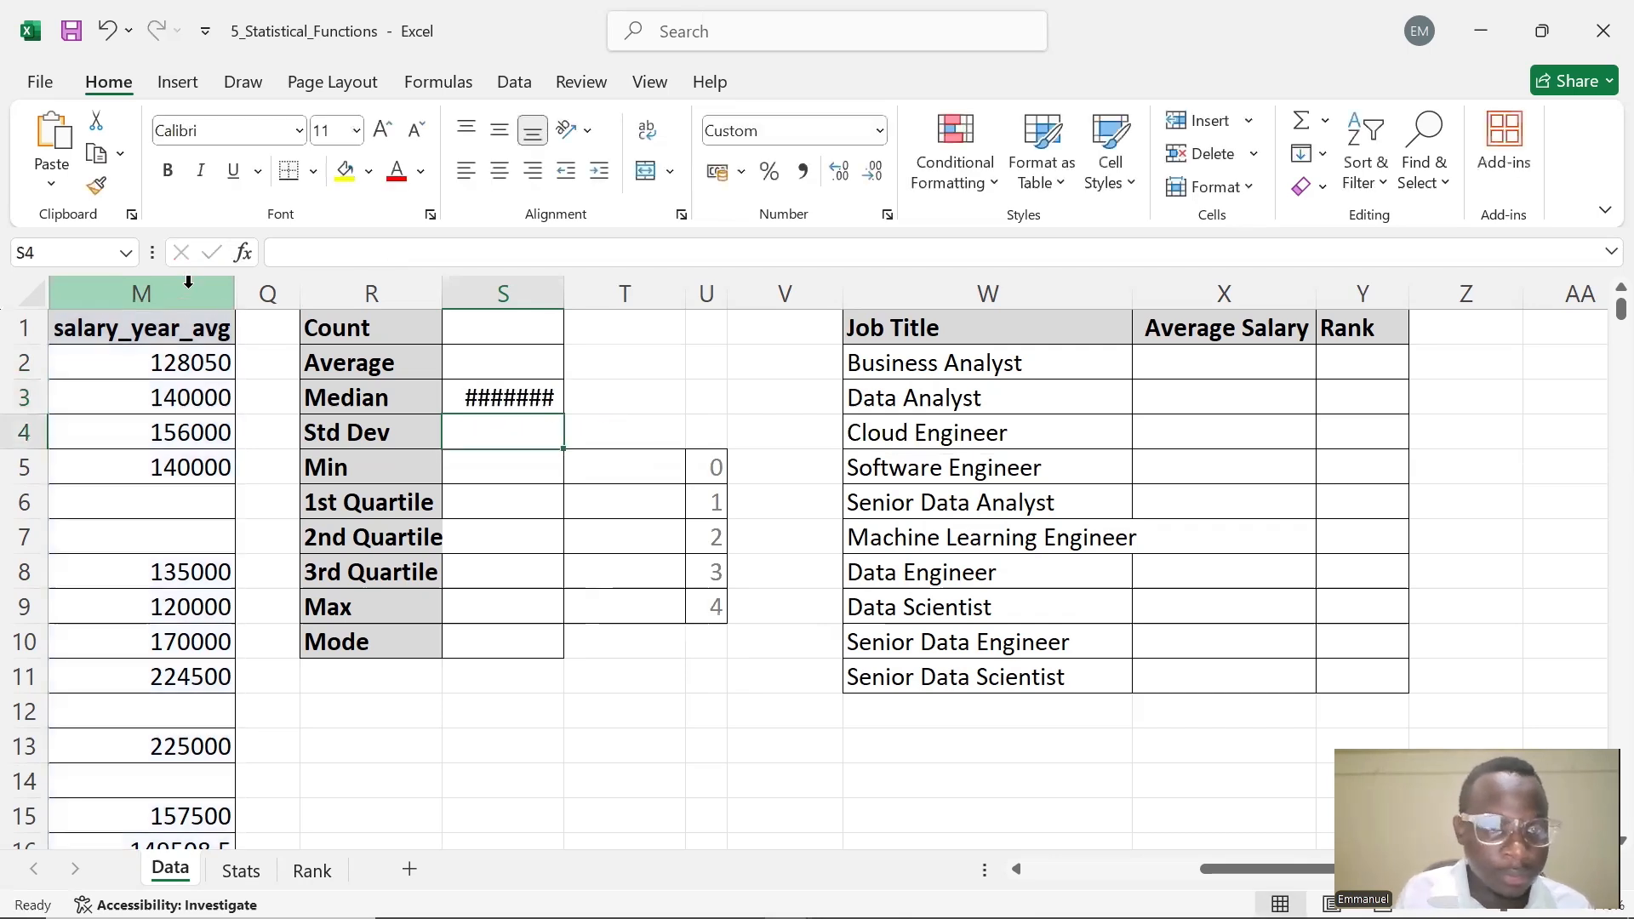
Autofit the width of column S to fit the salary values
double_click(511, 398)
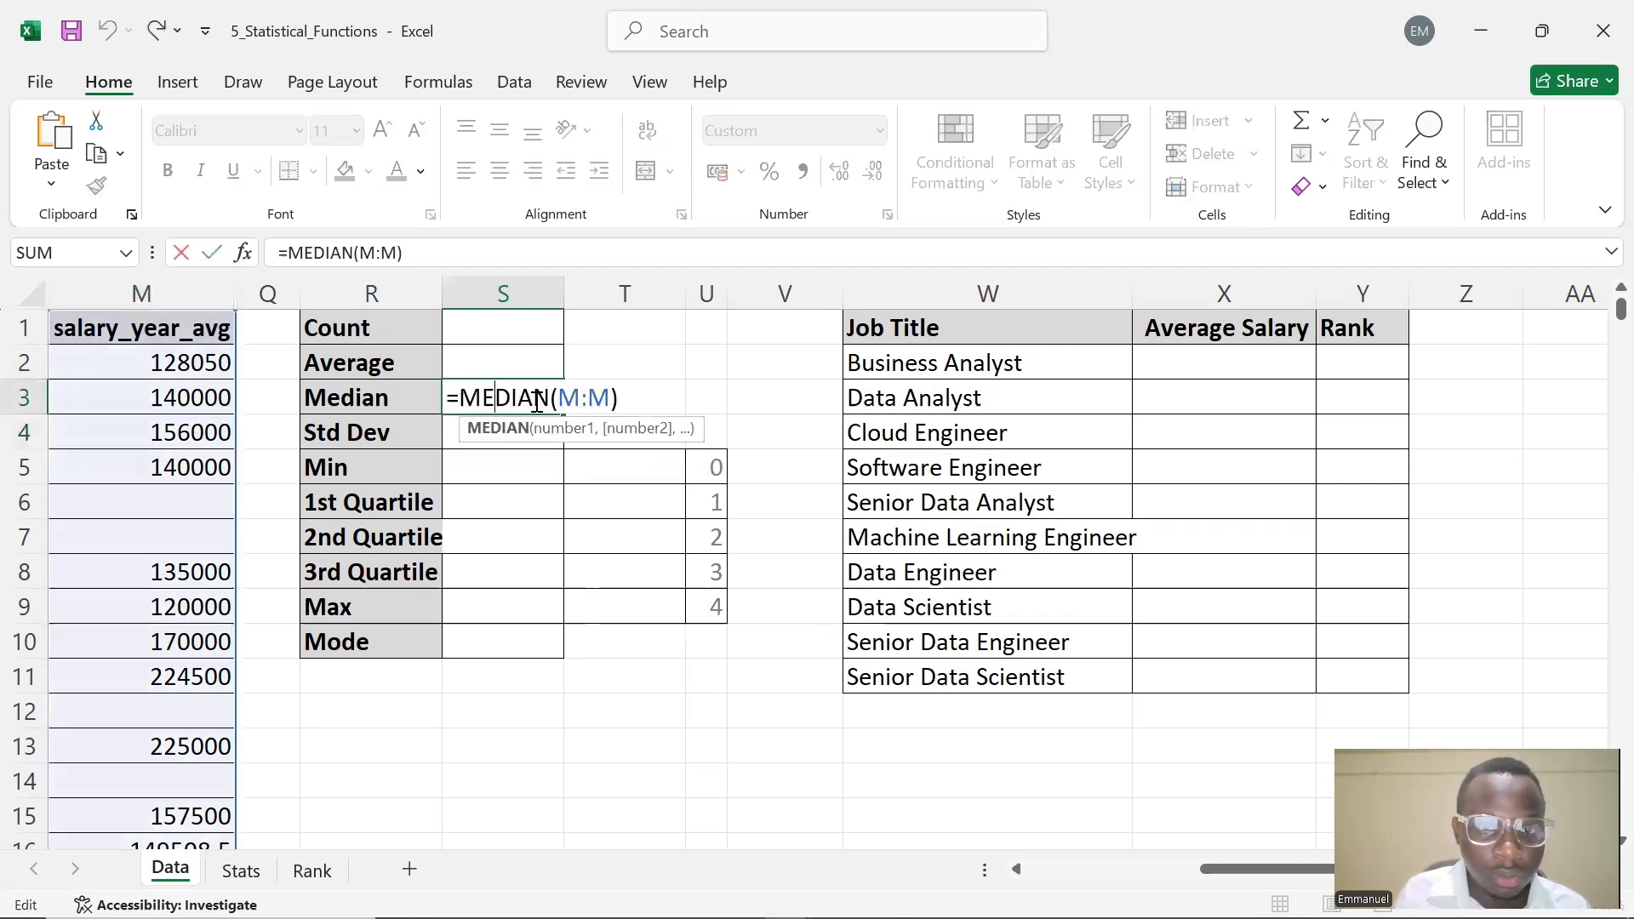
click(650, 373)
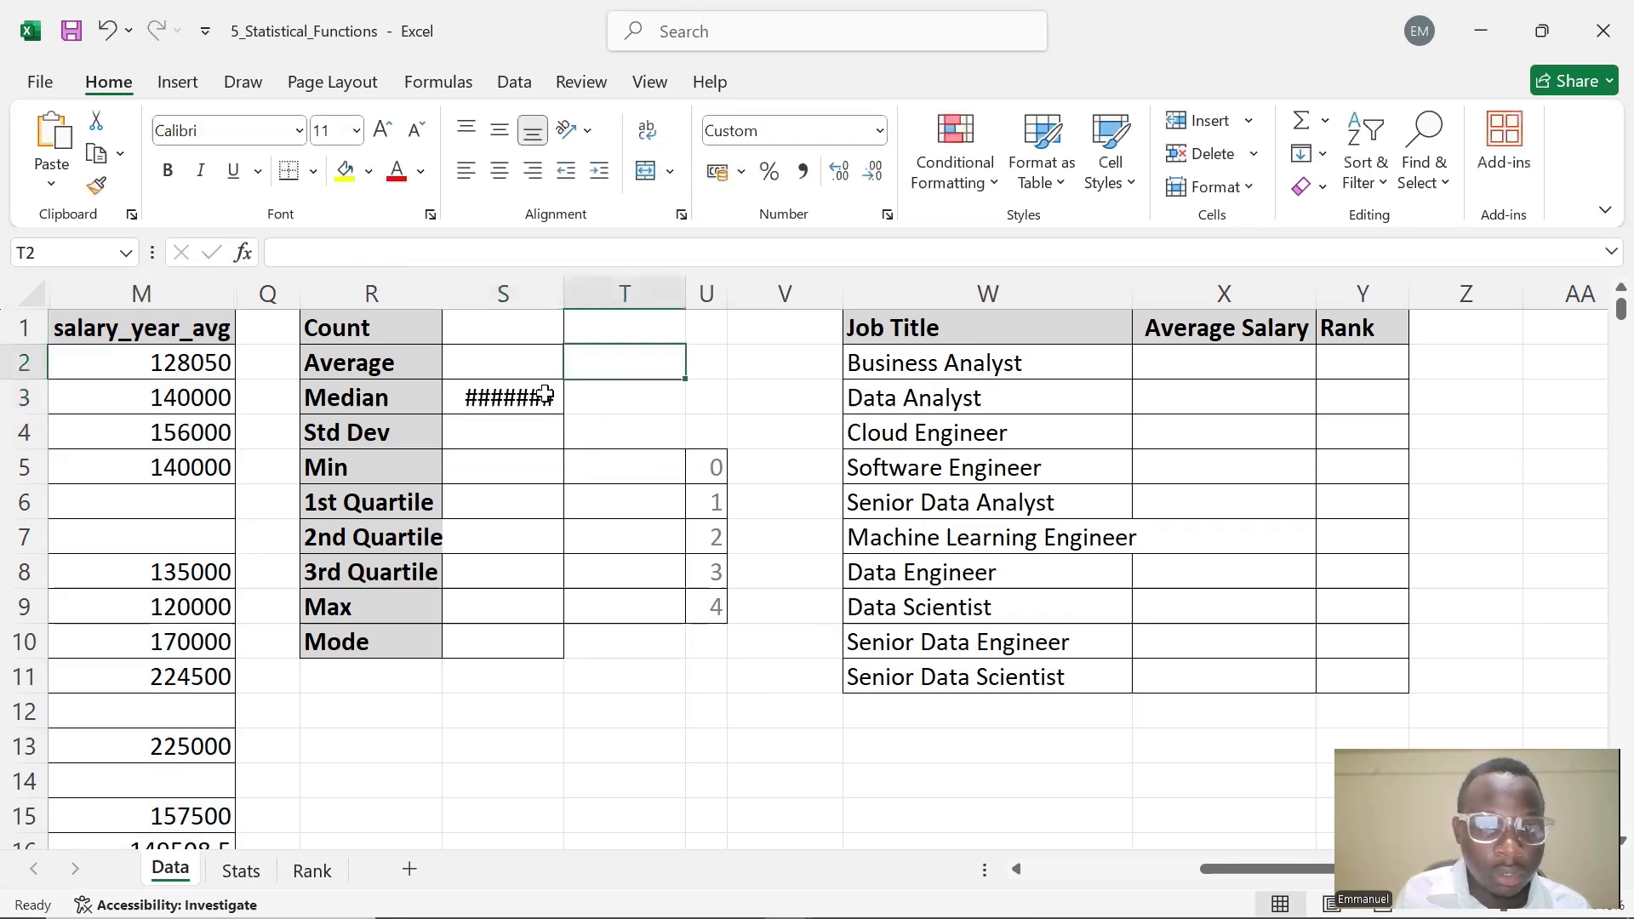
double_click(563, 284)
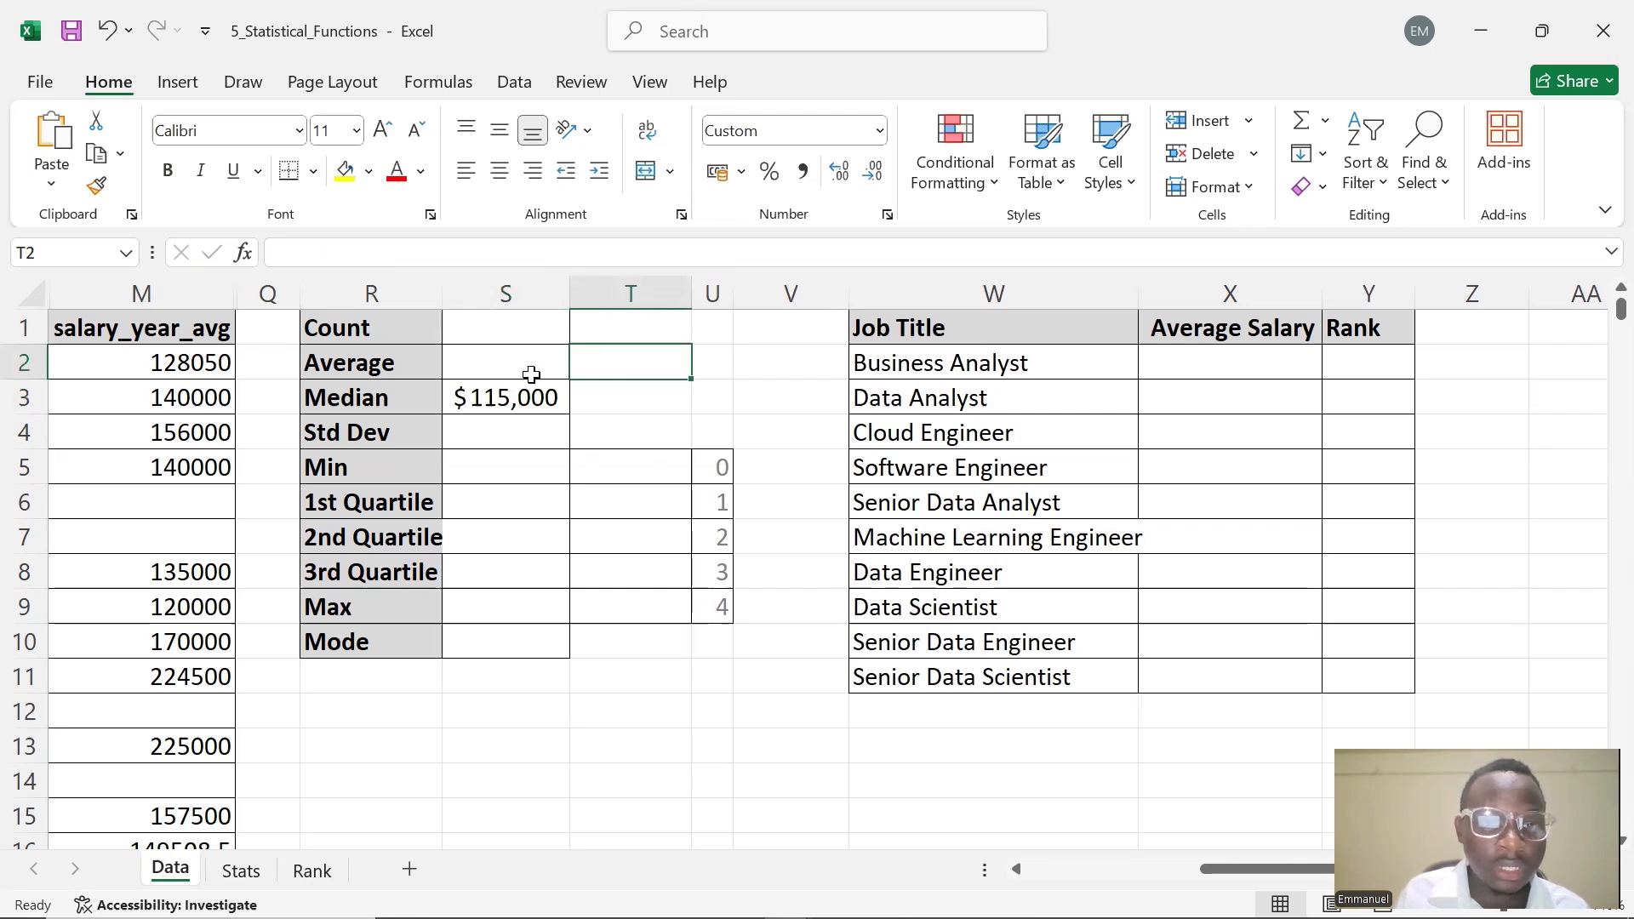
double_click(494, 436)
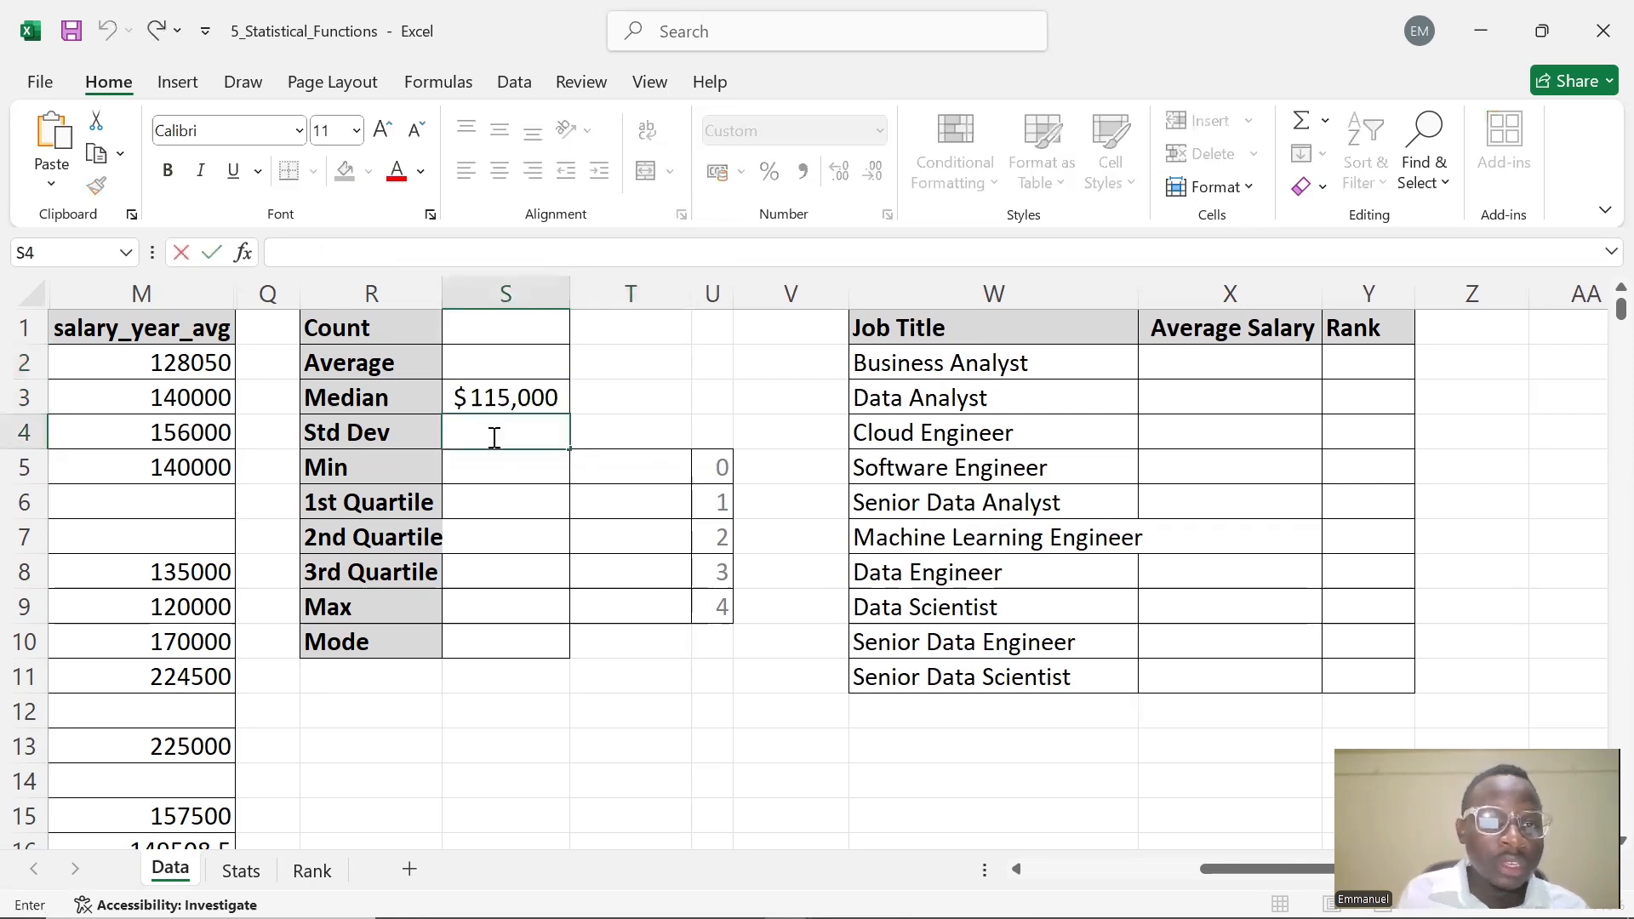
text(STD)
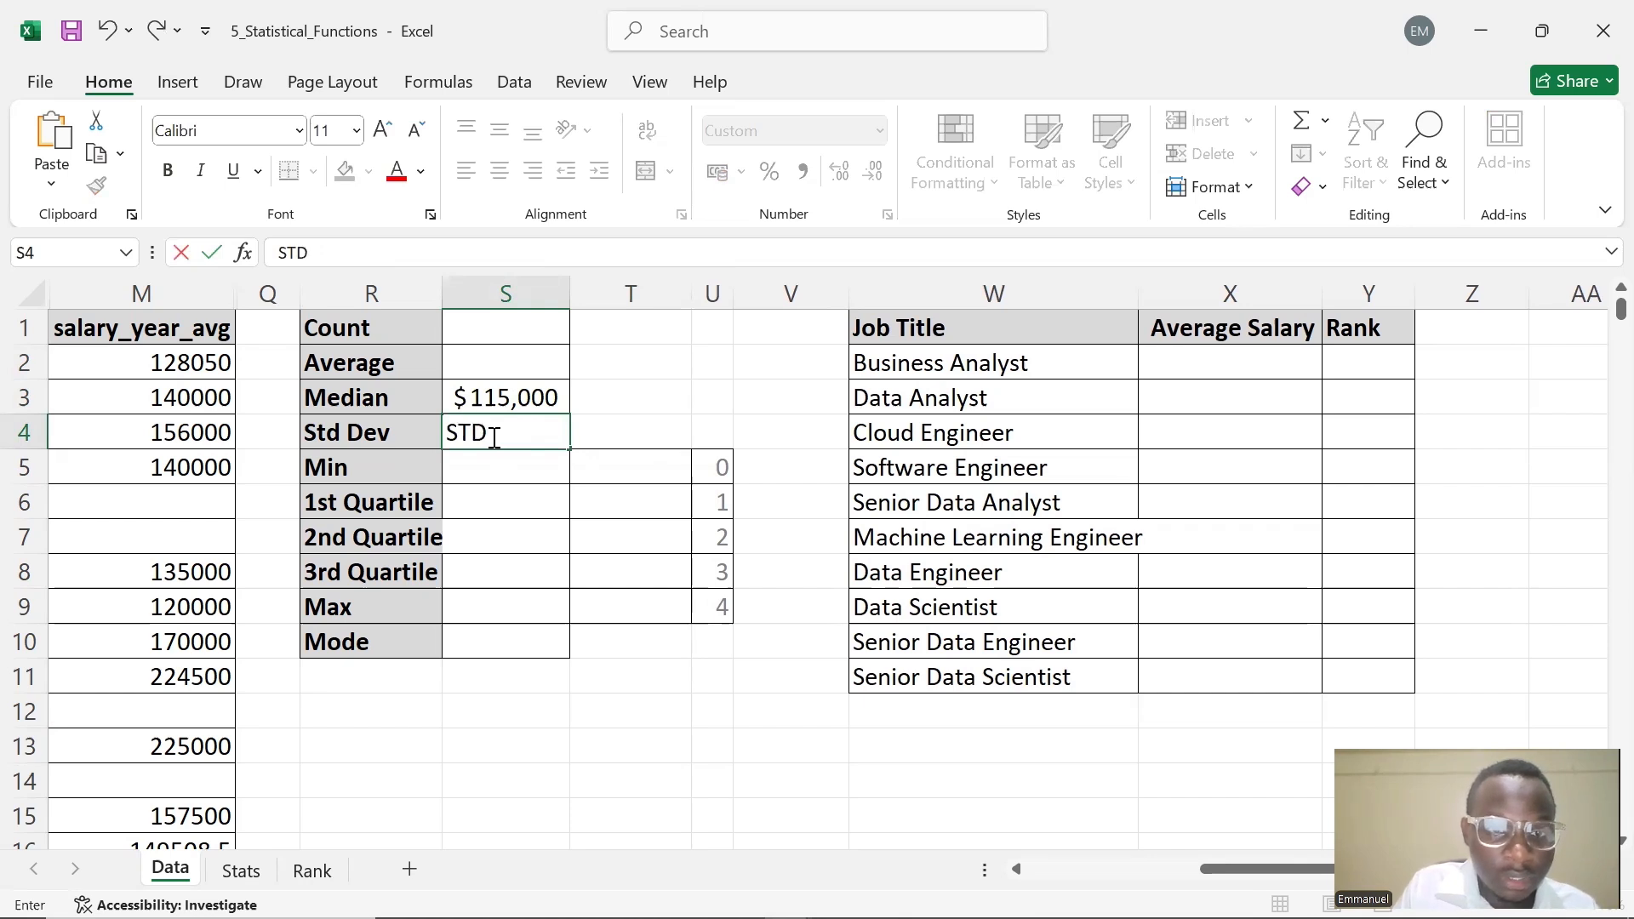
key(BackSpace)
key(BackSpace)
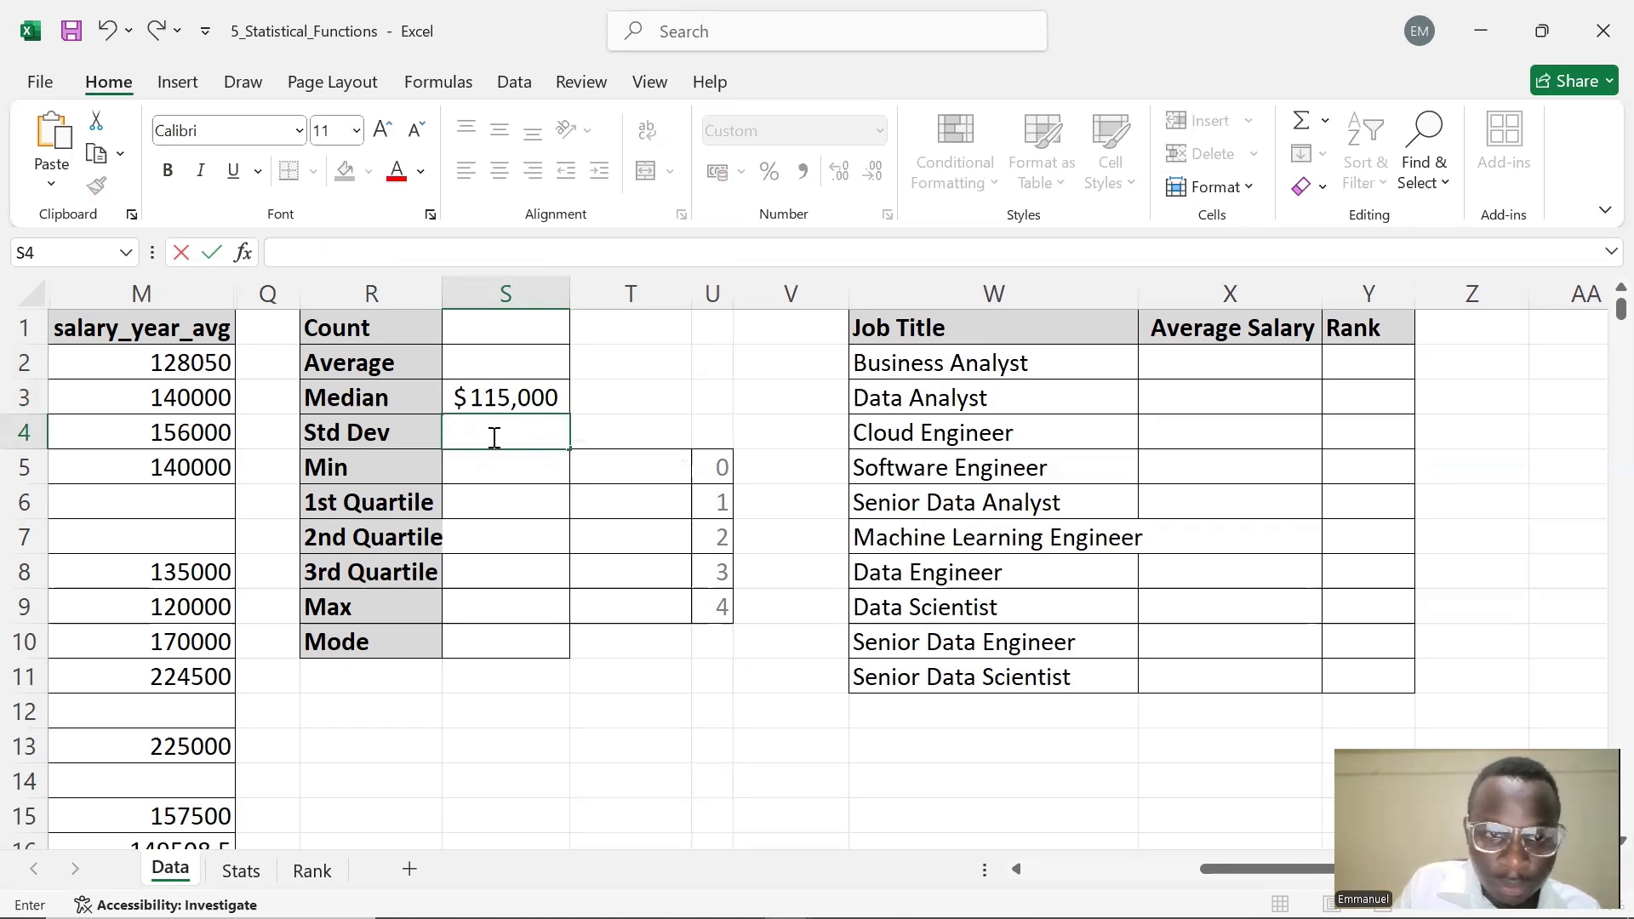
Enter =STDEV.S(M:M) in S4 for the sample standard deviation of salaries
text(=ST)
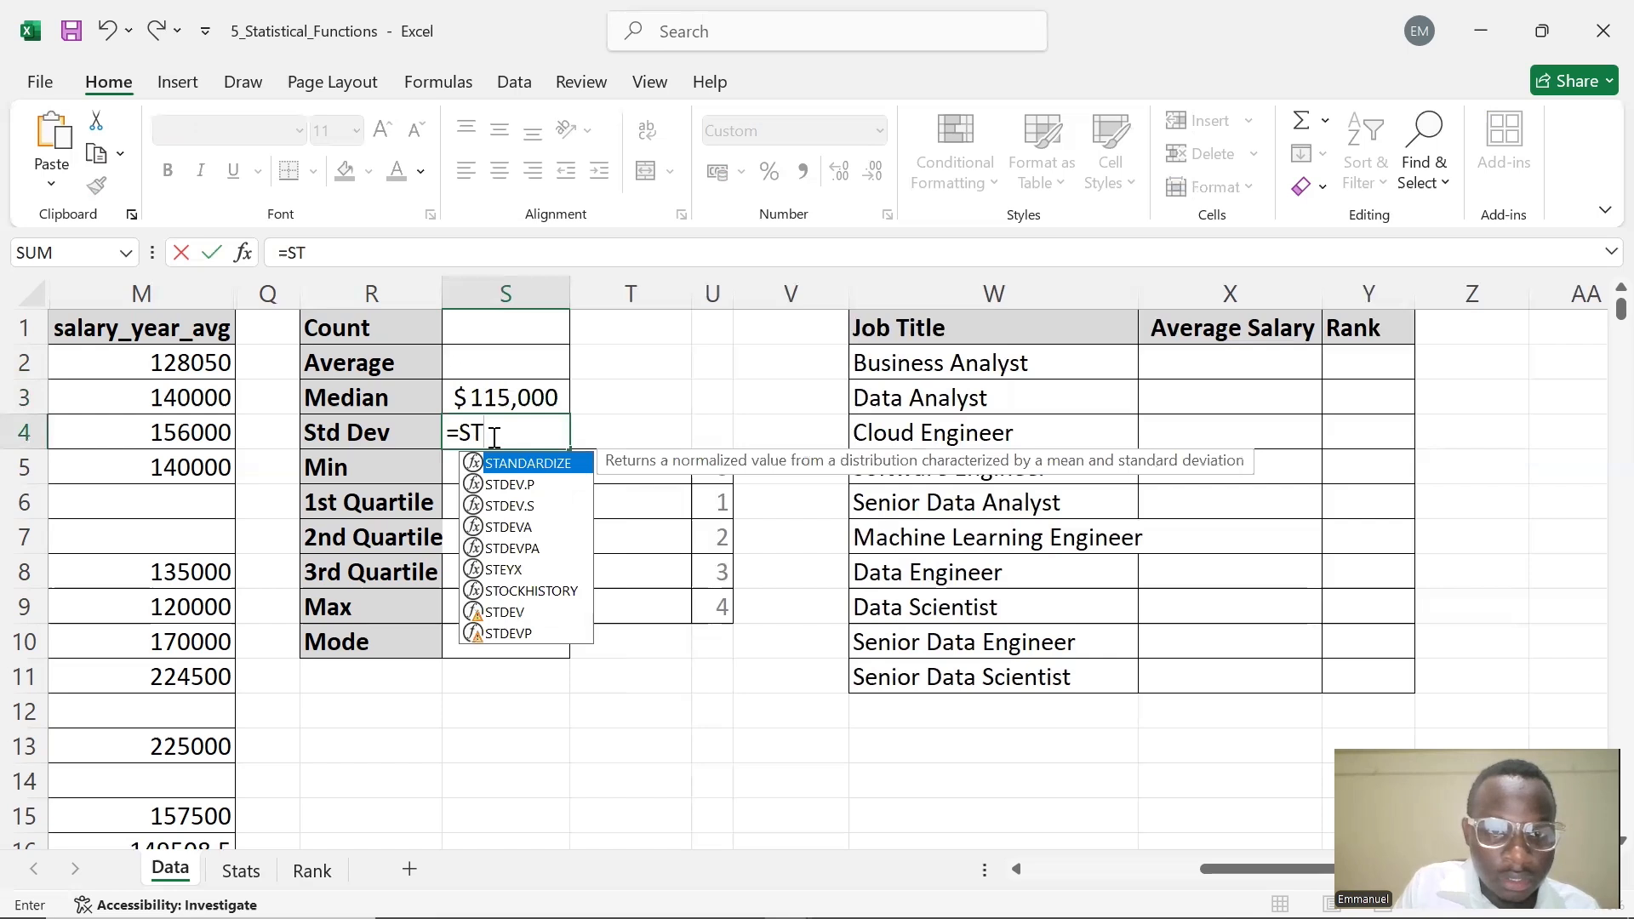
text(D)
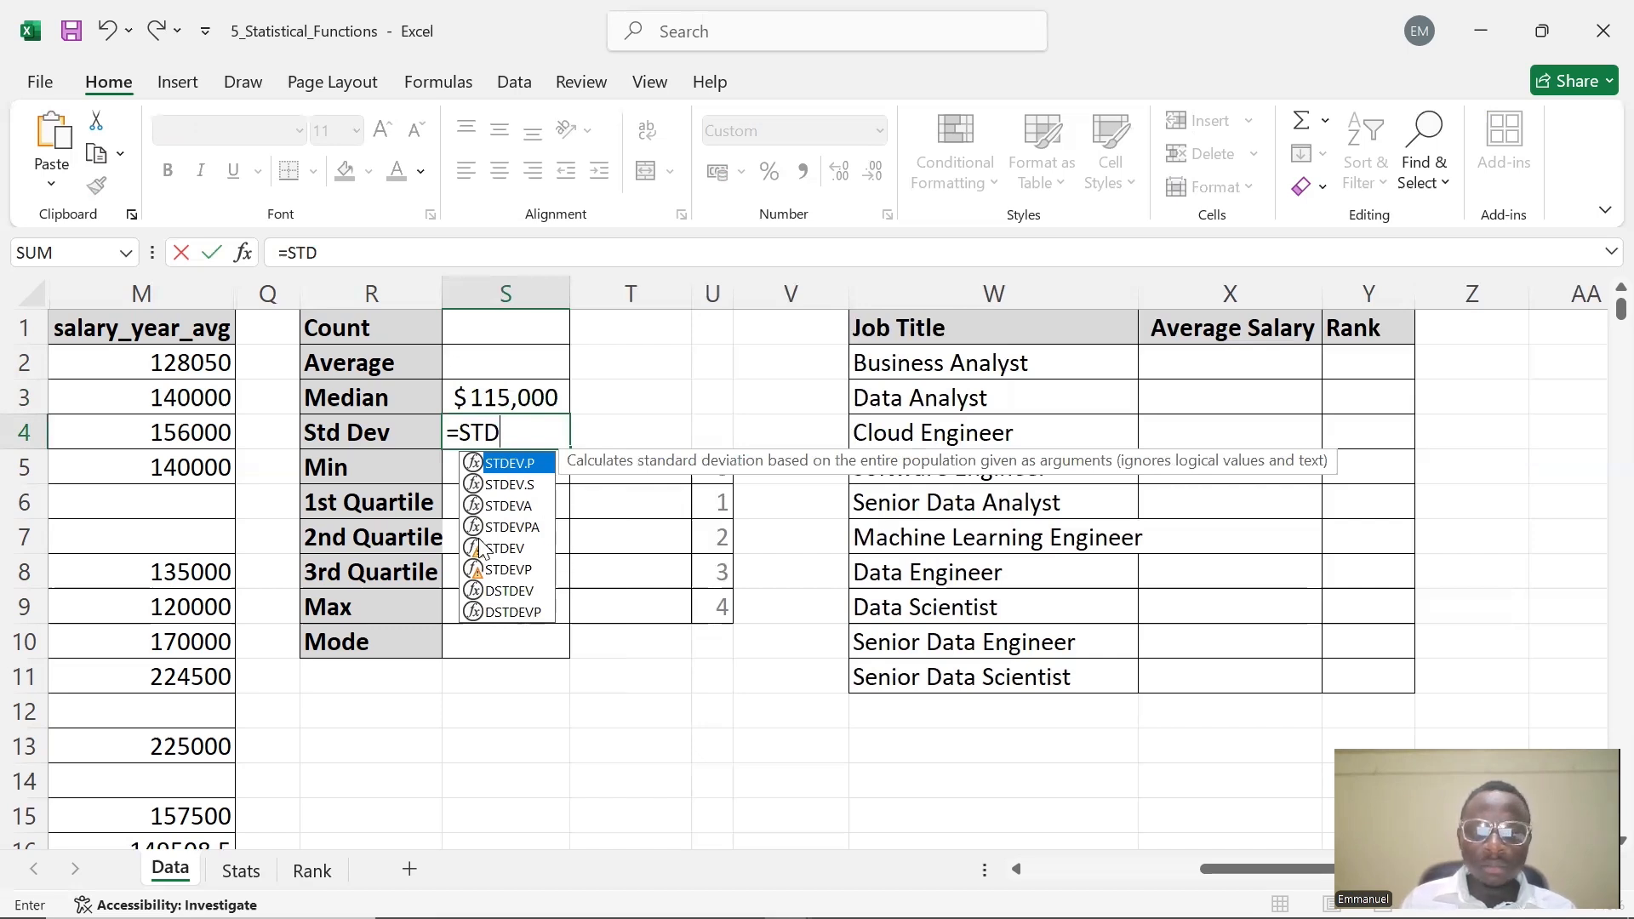
click(513, 487)
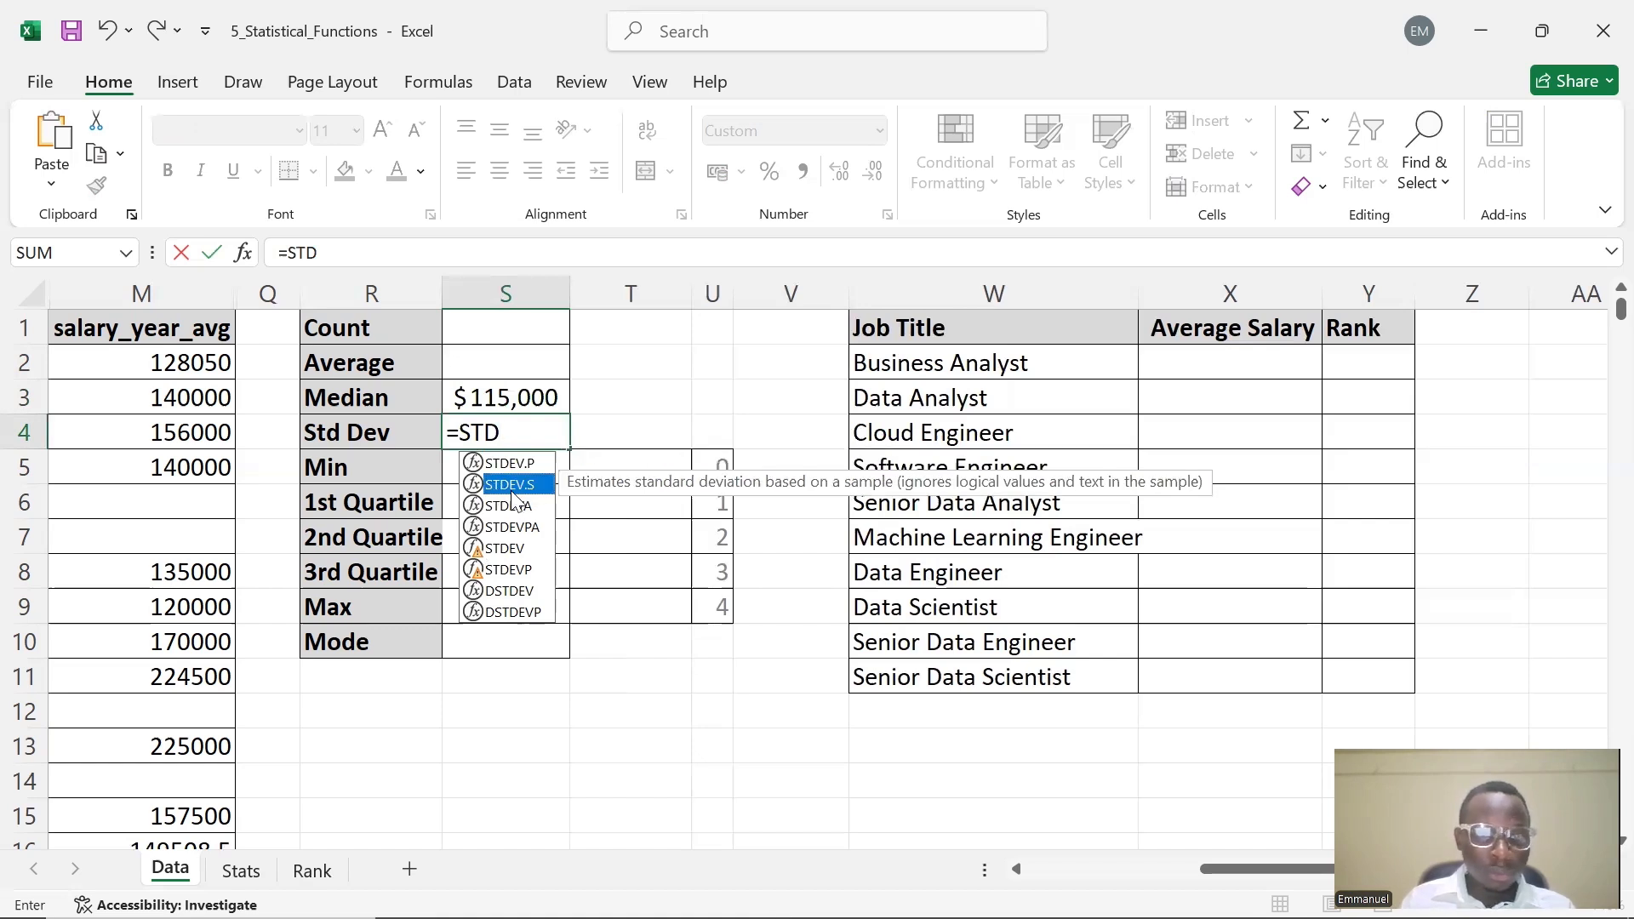
double_click(513, 485)
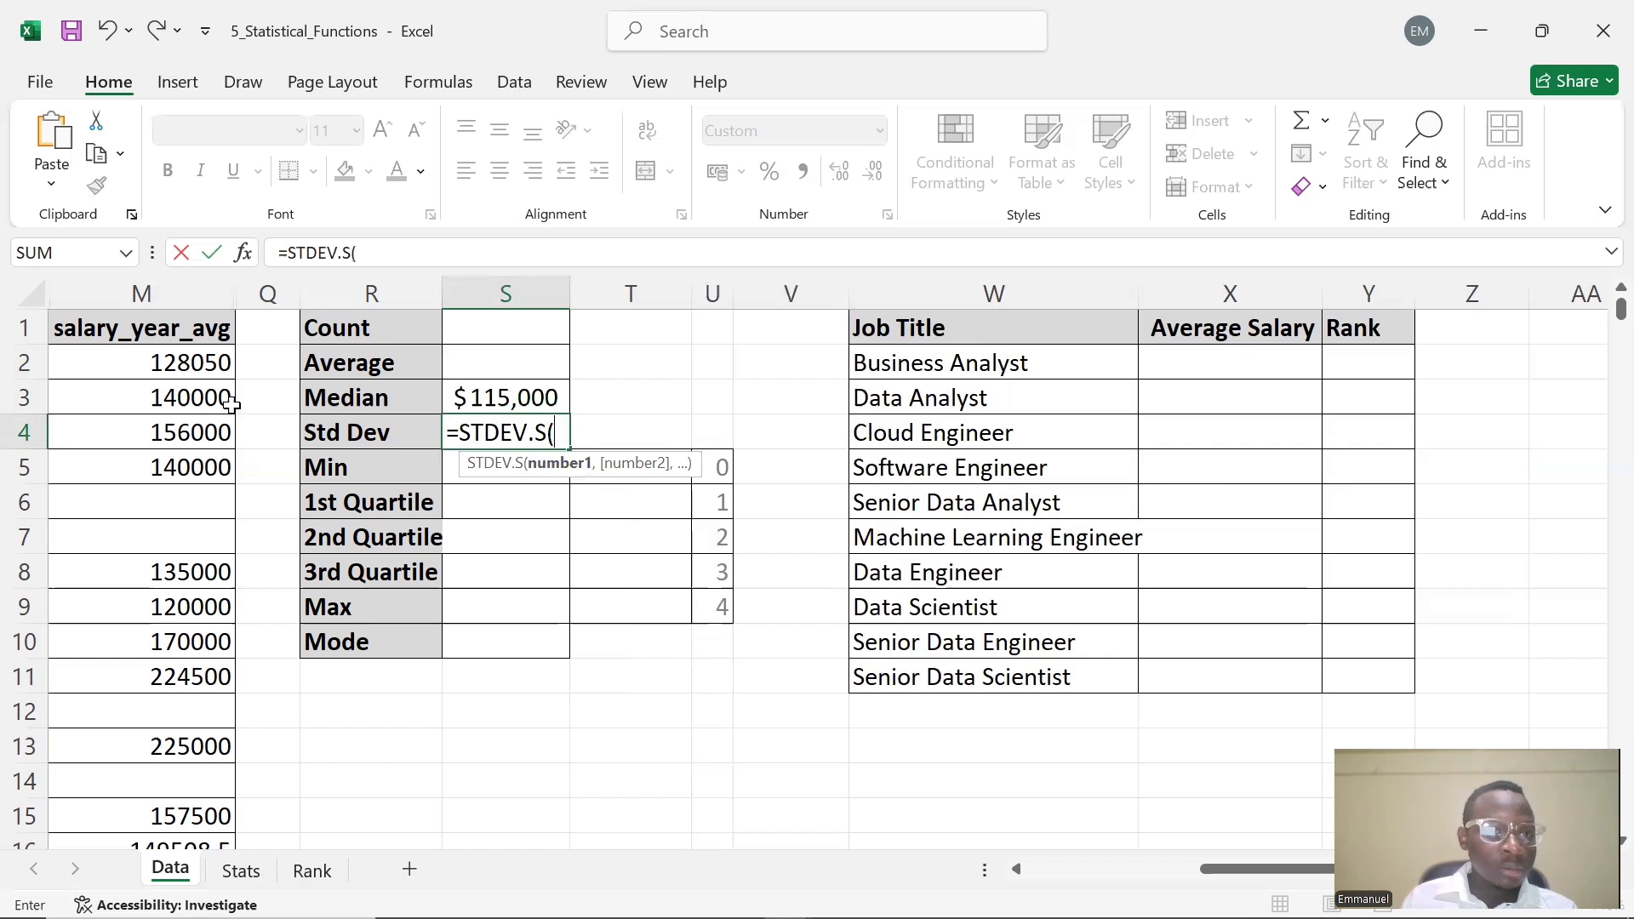
click(192, 283)
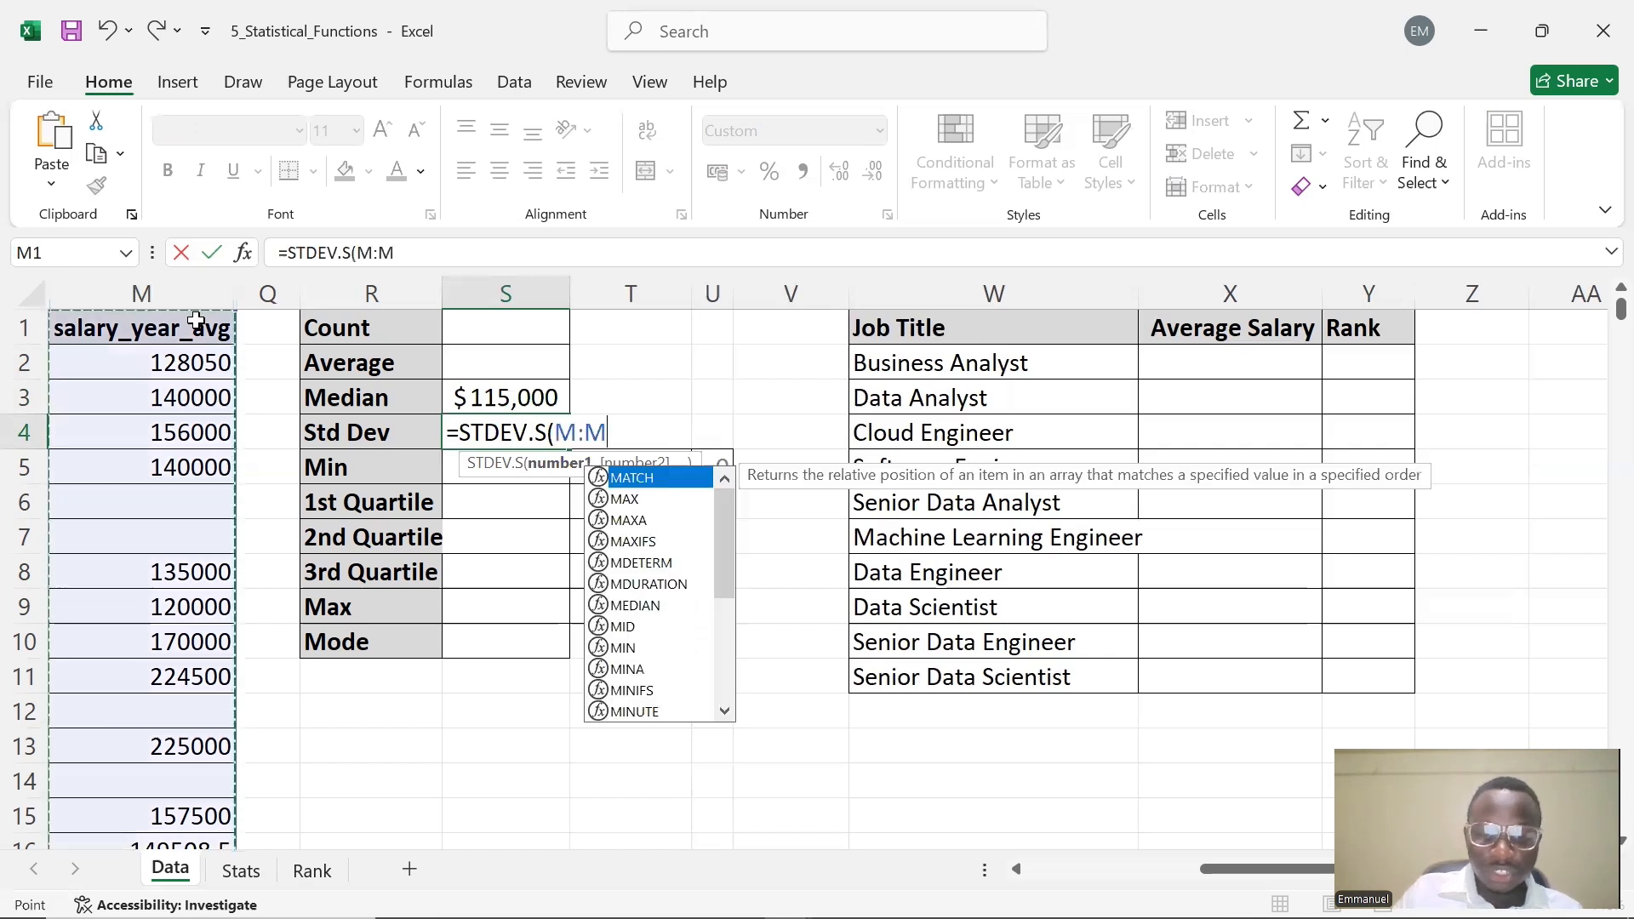
text())
key(Return)
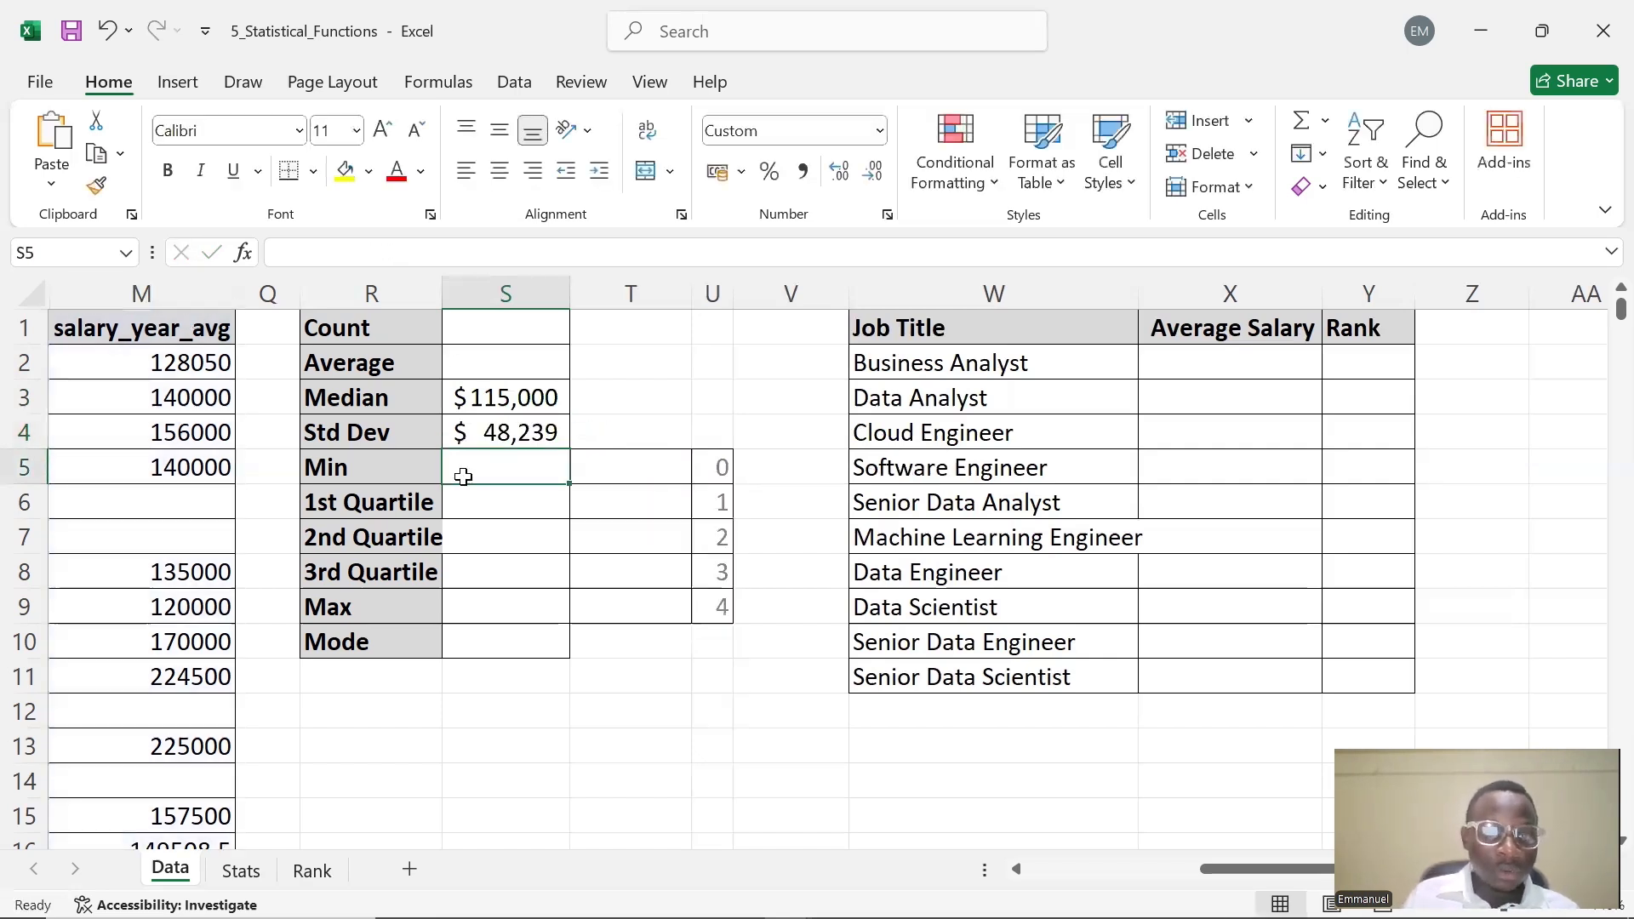
key(F2)
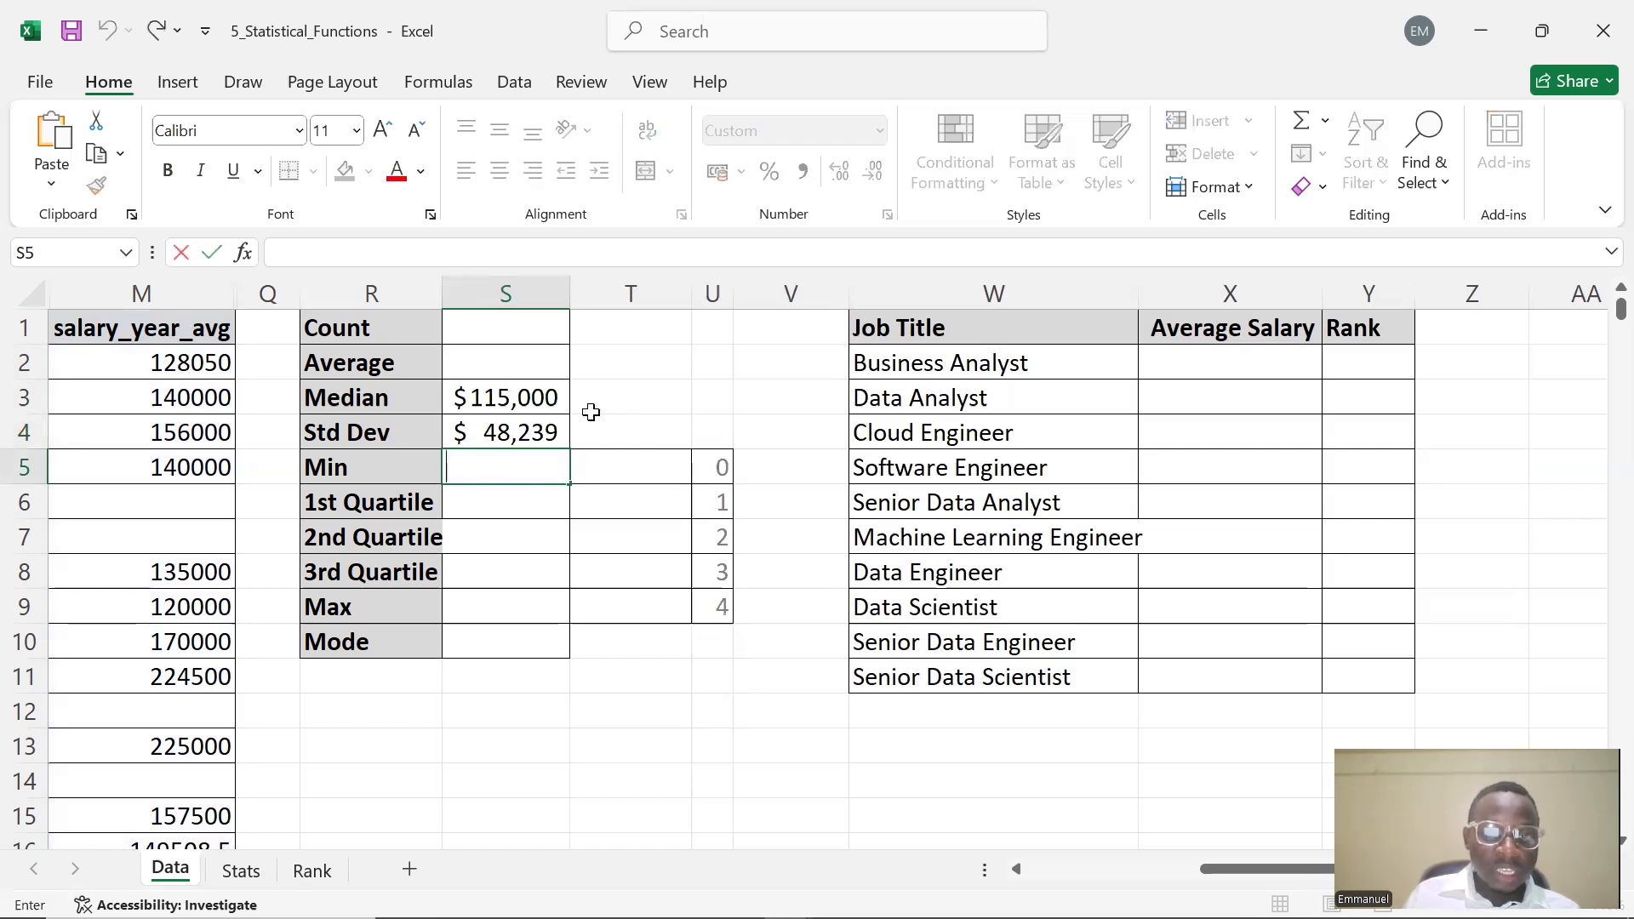
text(MIN)
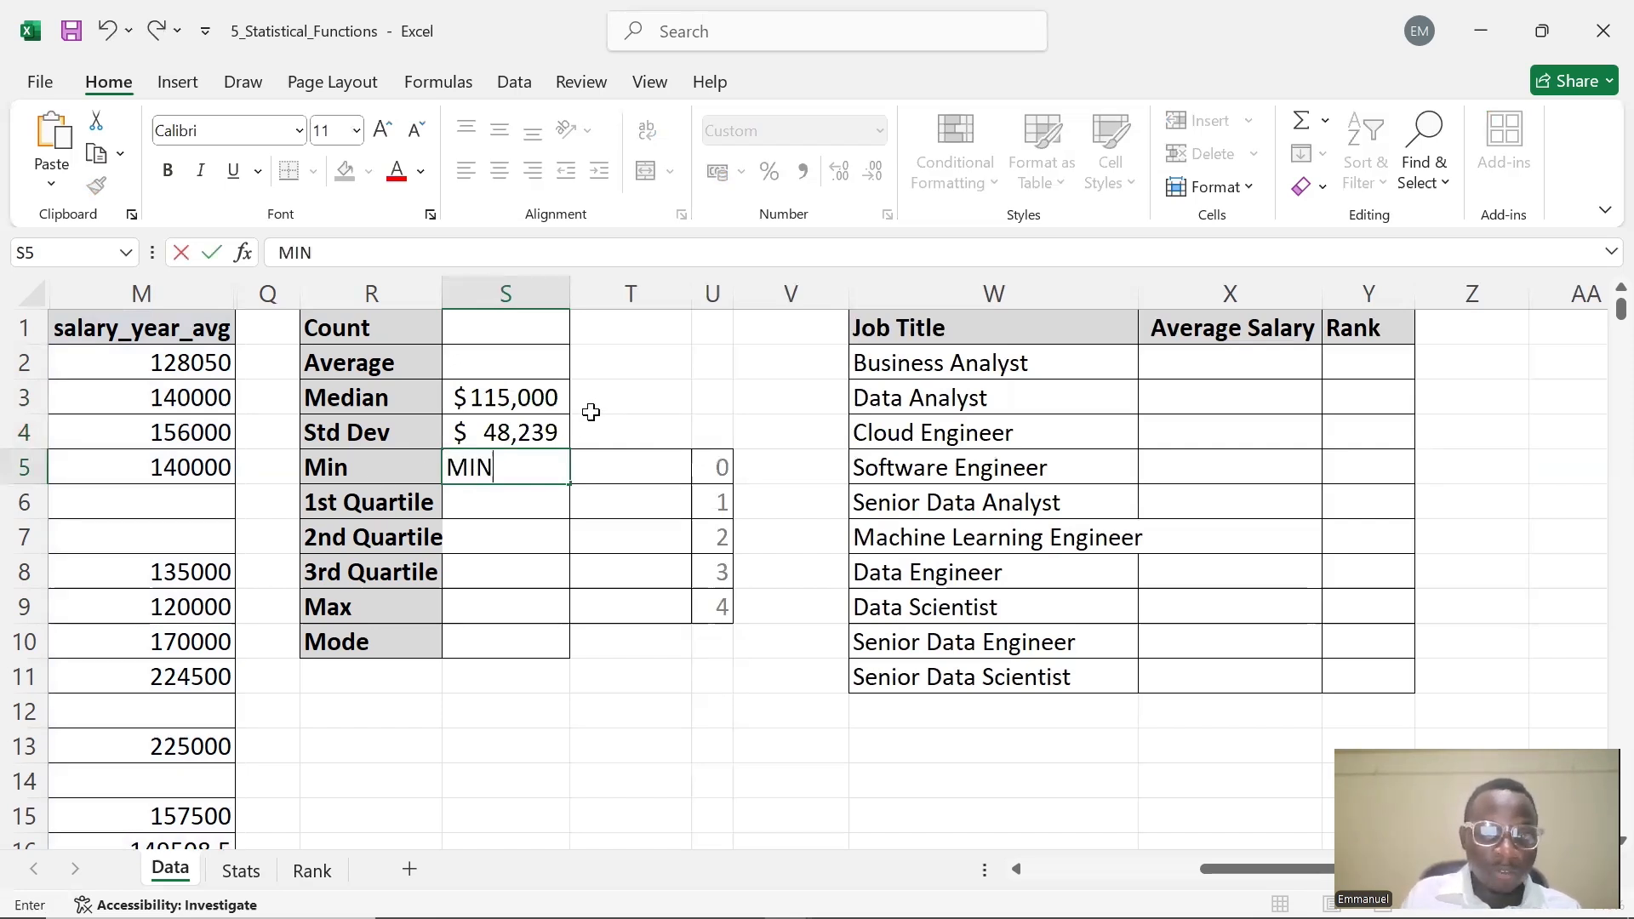
key(BackSpace)
key(BackSpace)
key(BackSpace)
Enter =MIN(M:M) in S5 for the minimum salary
text(=MIN)
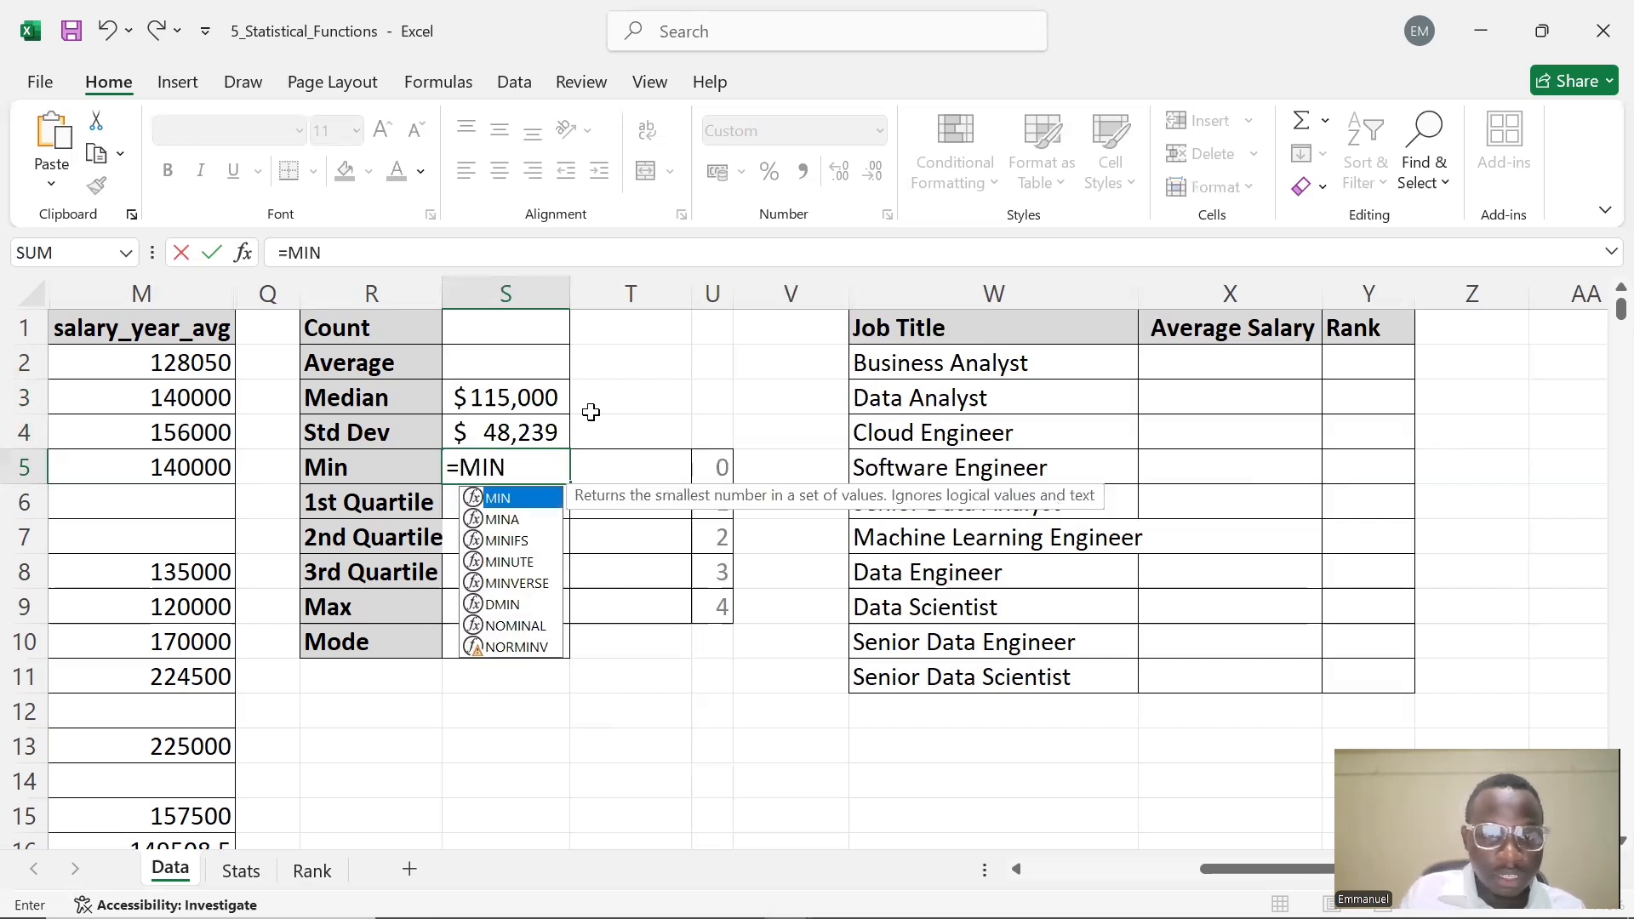
text(()
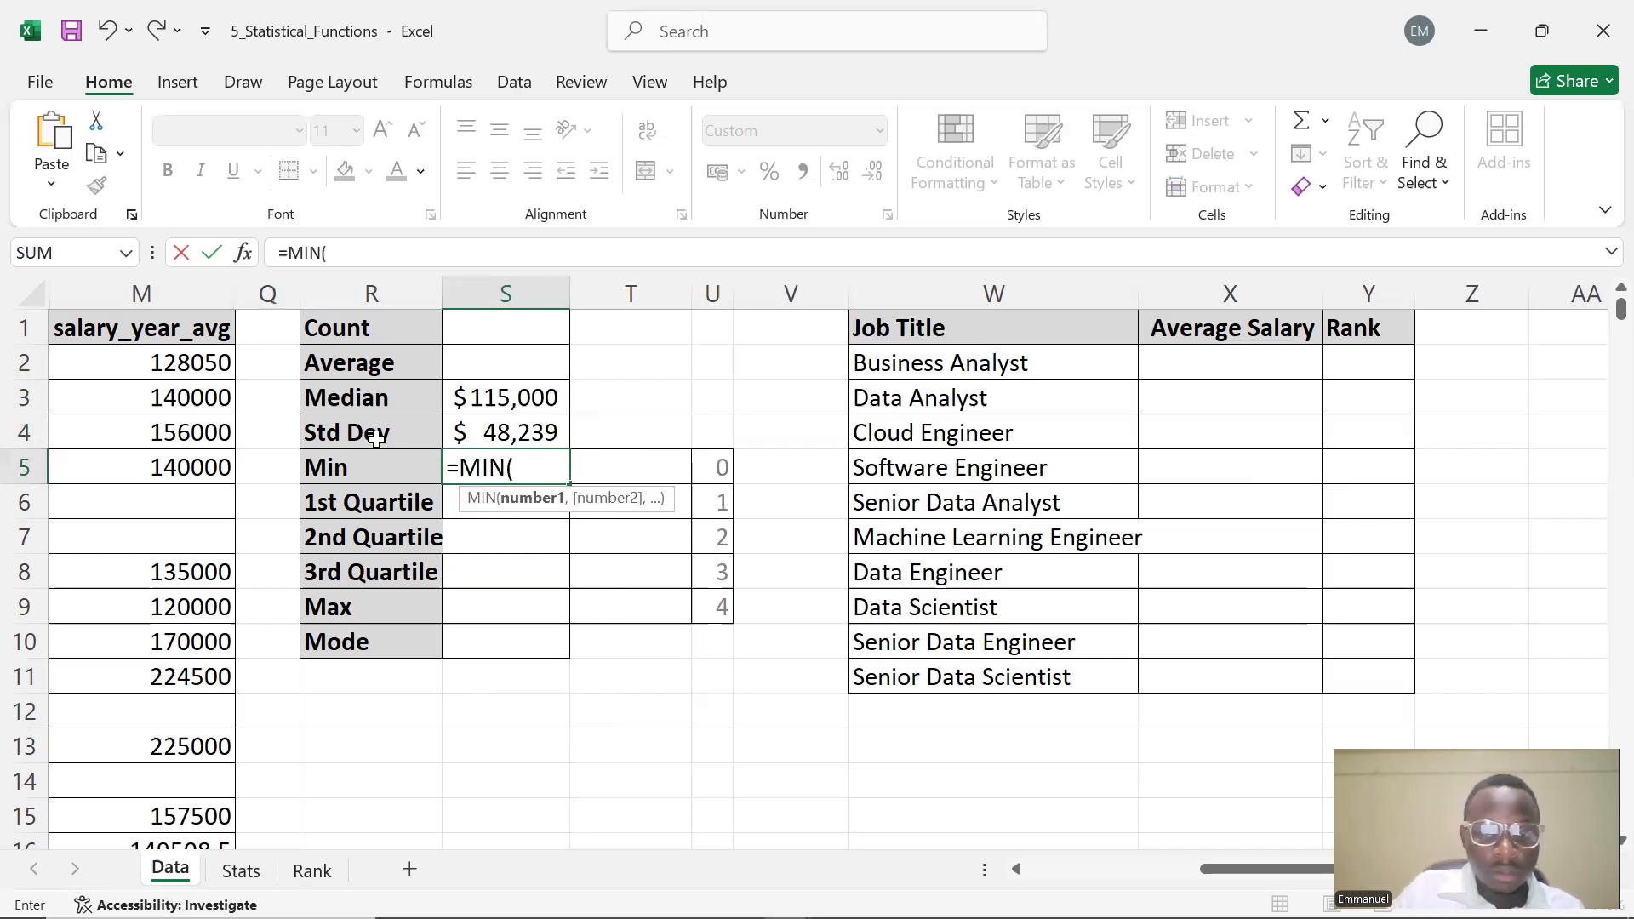
click(156, 293)
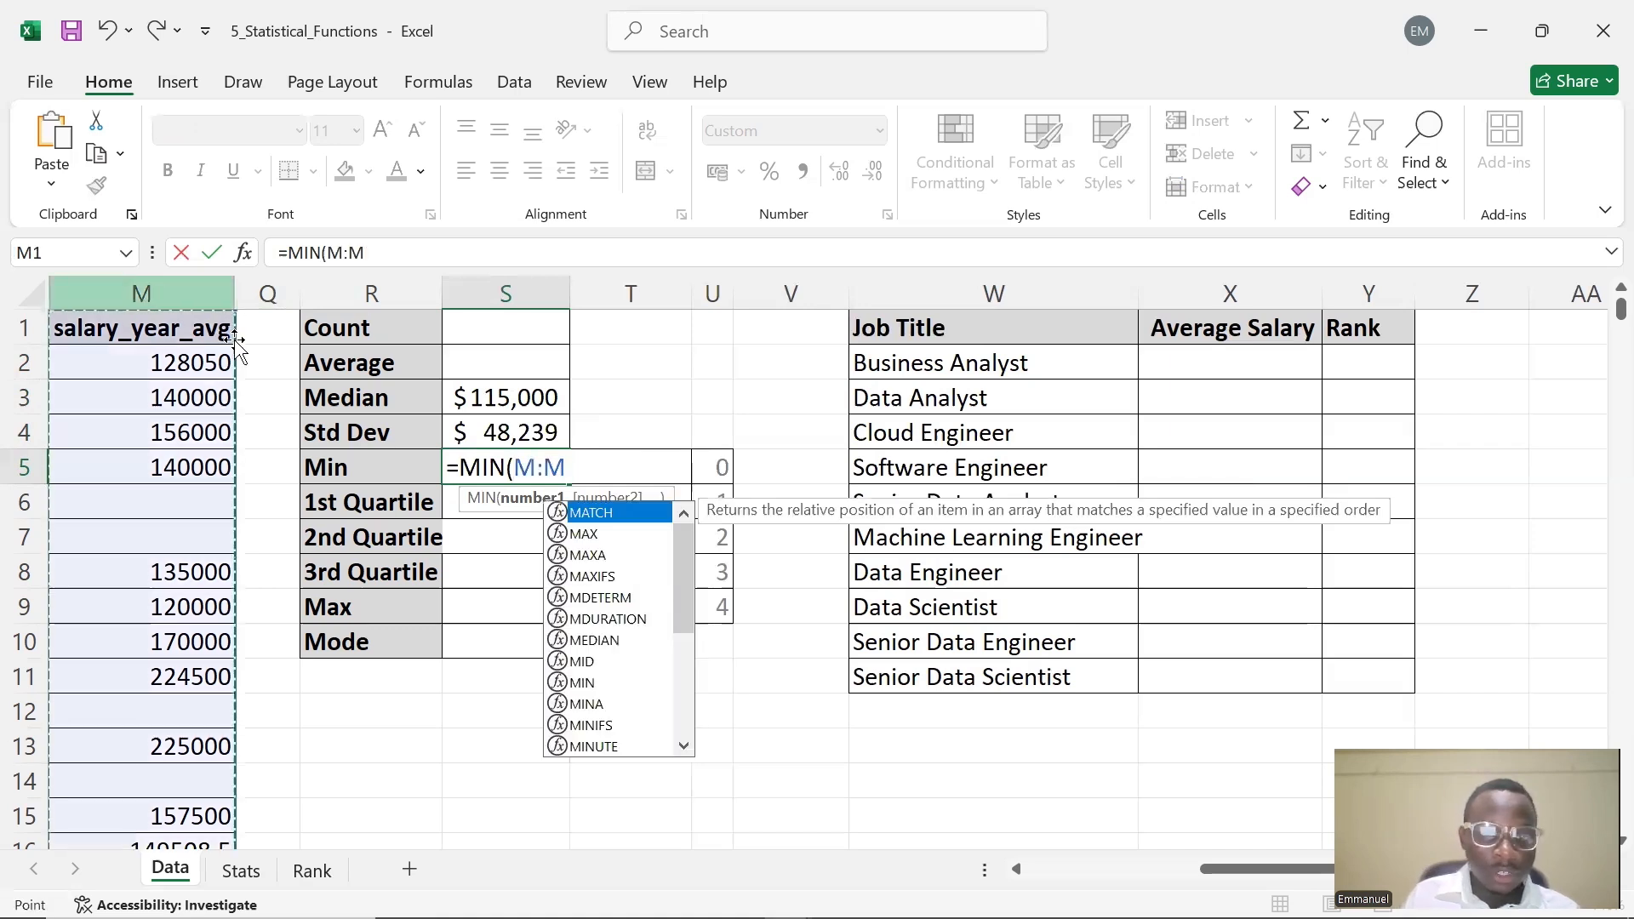
text())
key(Return)
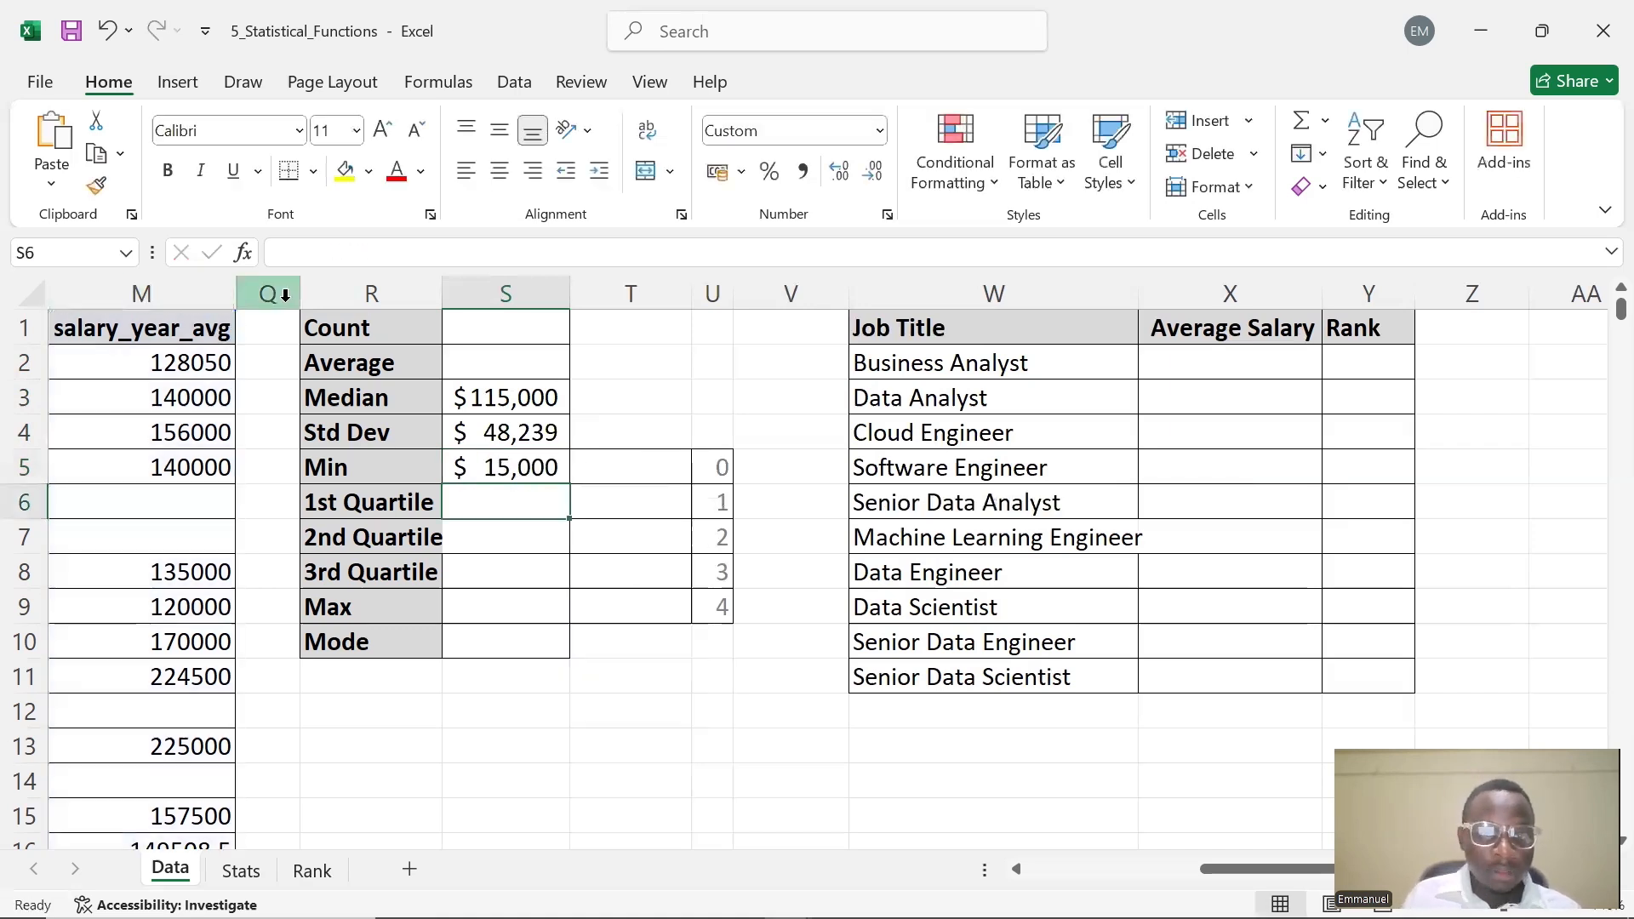
double_click(479, 503)
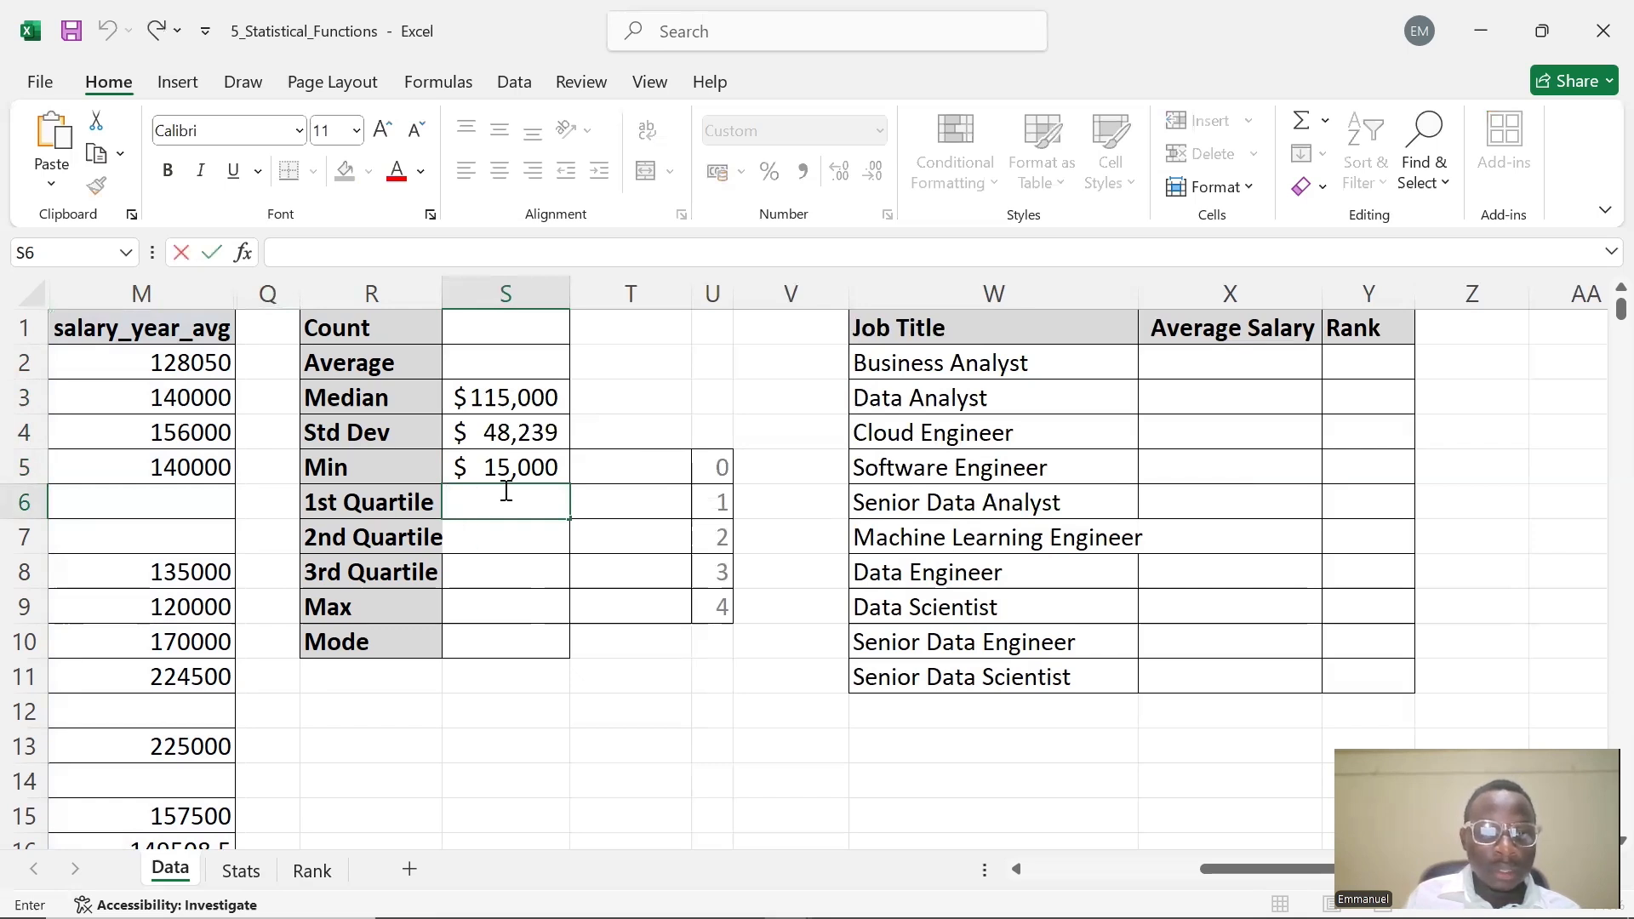
text(Q)
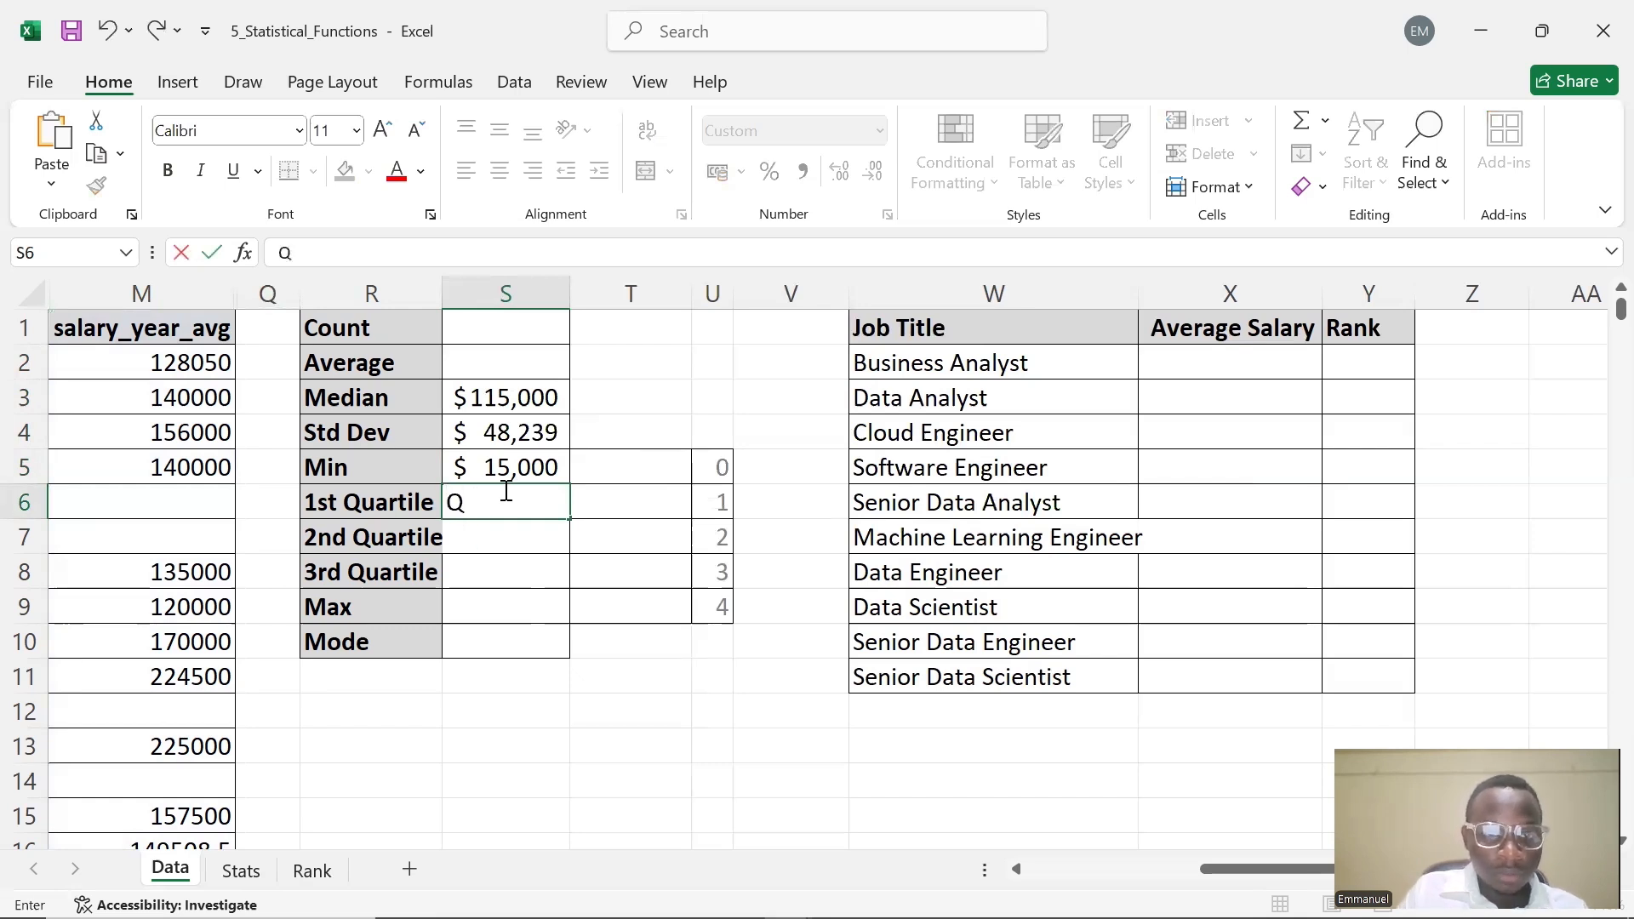
text(UAR)
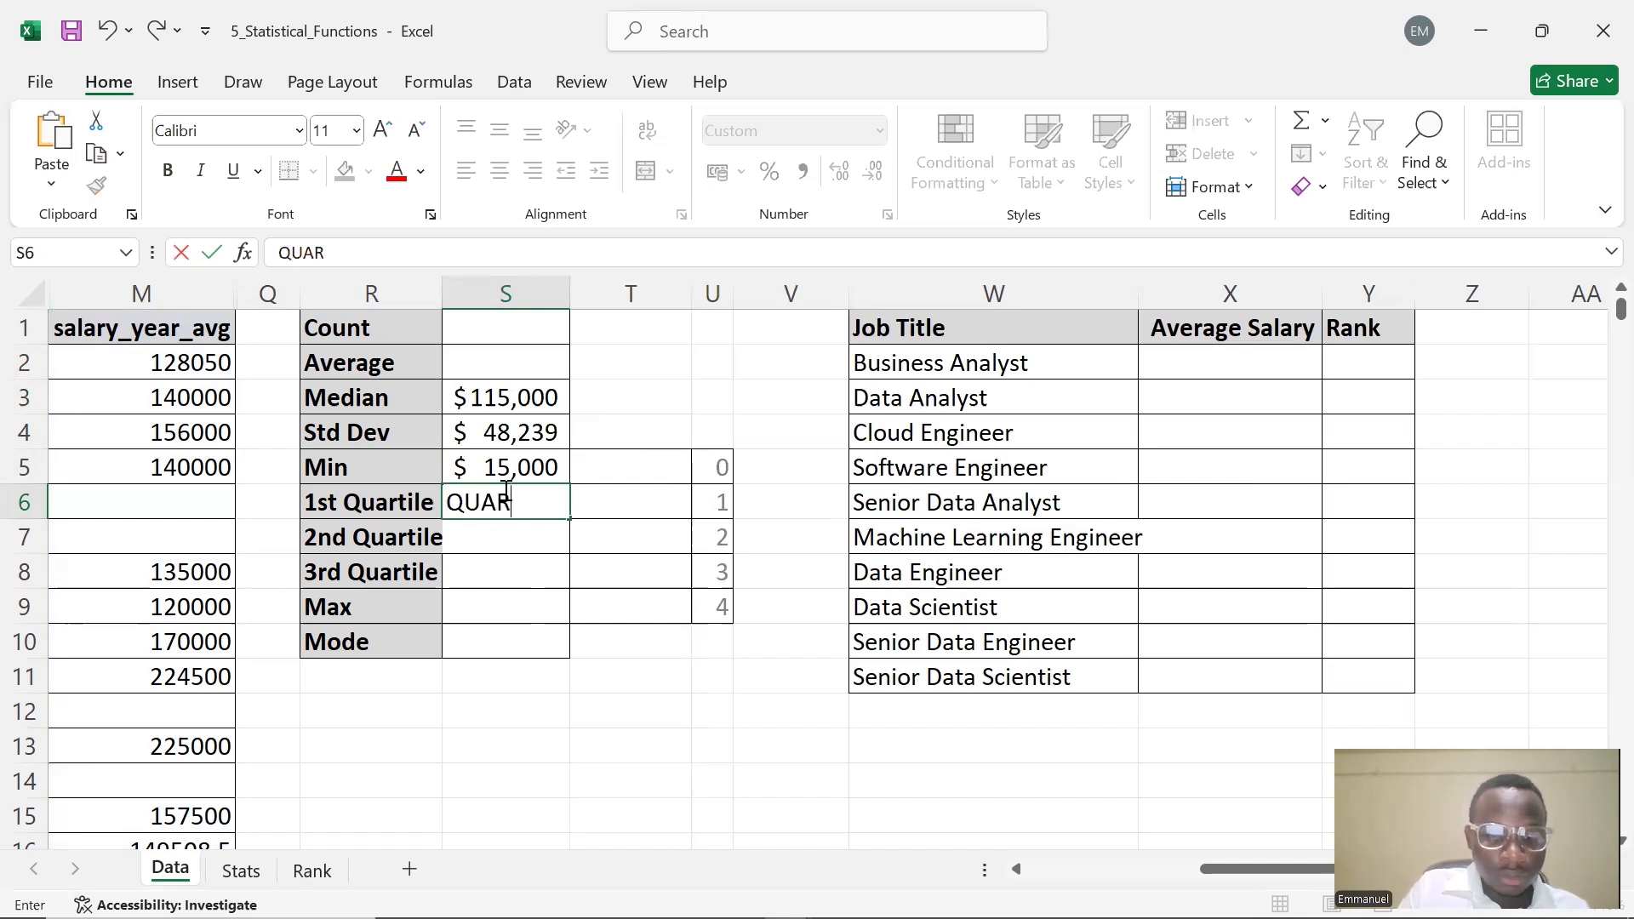
text(TILE)
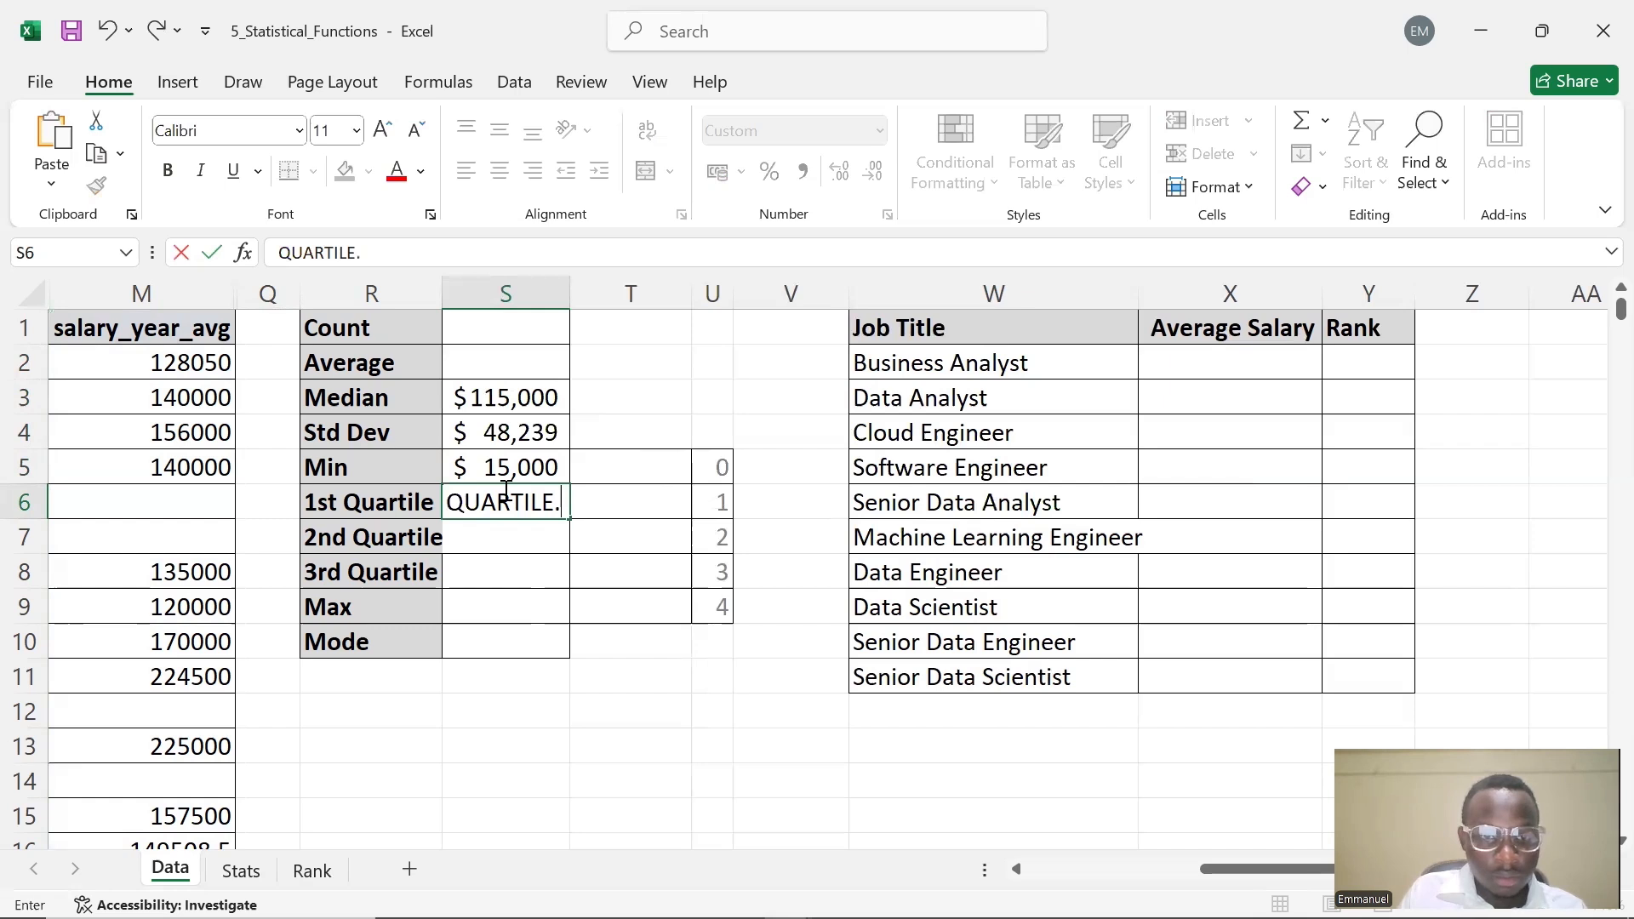
text(.)
double_click(506, 491)
key(BackSpace)
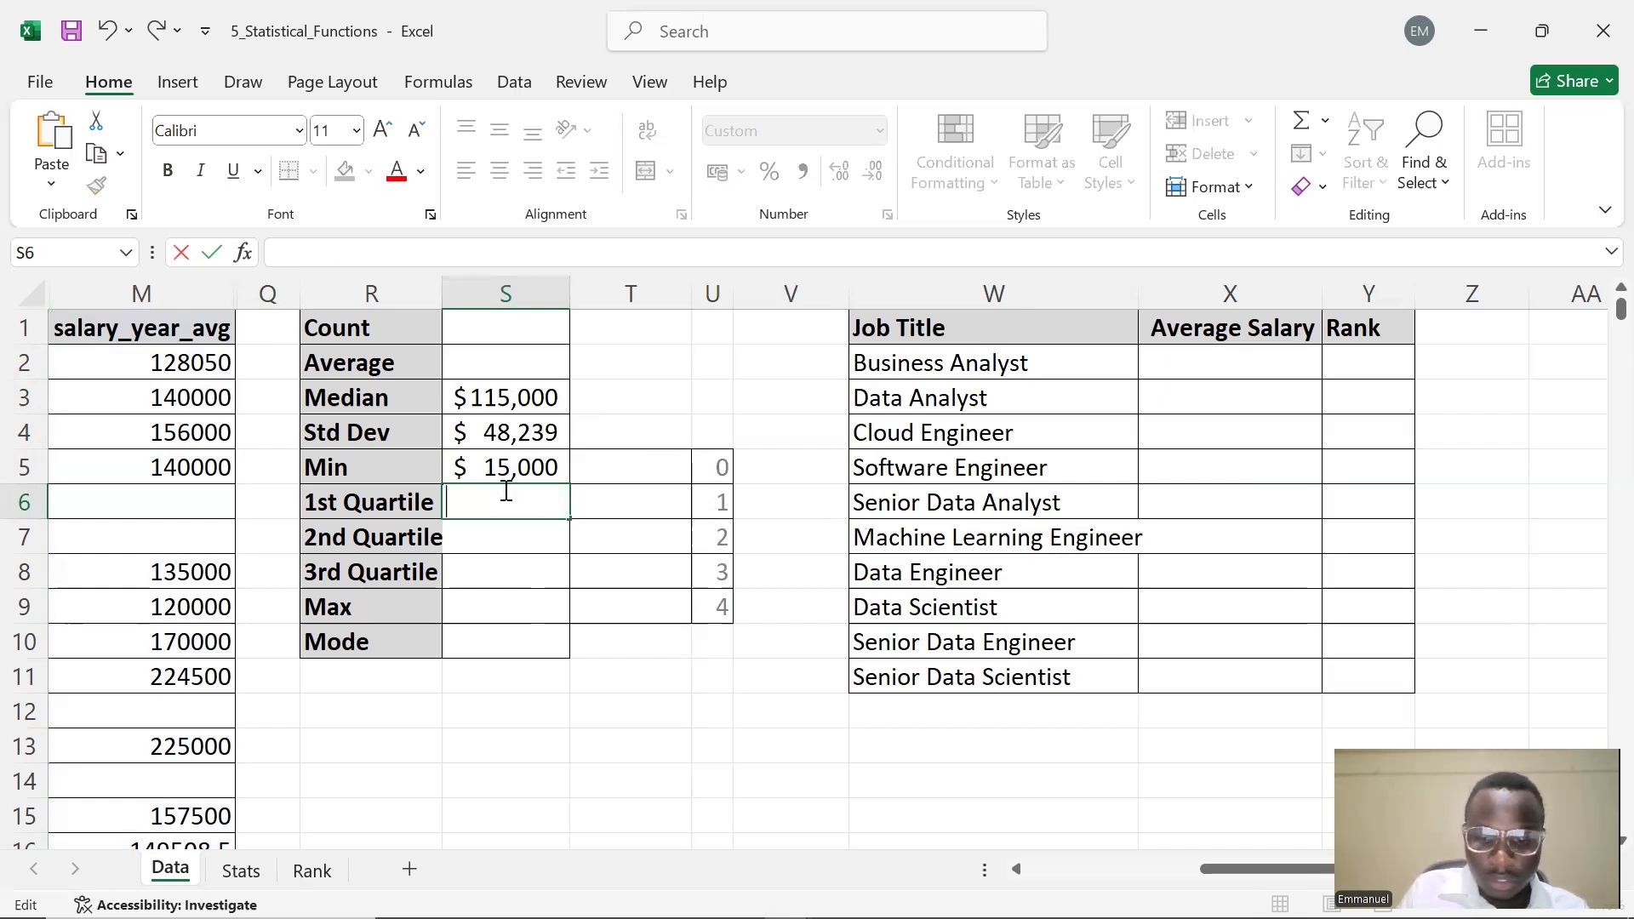
Enter =QUARTILE.EXC(M:M,$U$6) in S6 to compute the first quartile of salaries
text(=QUAT)
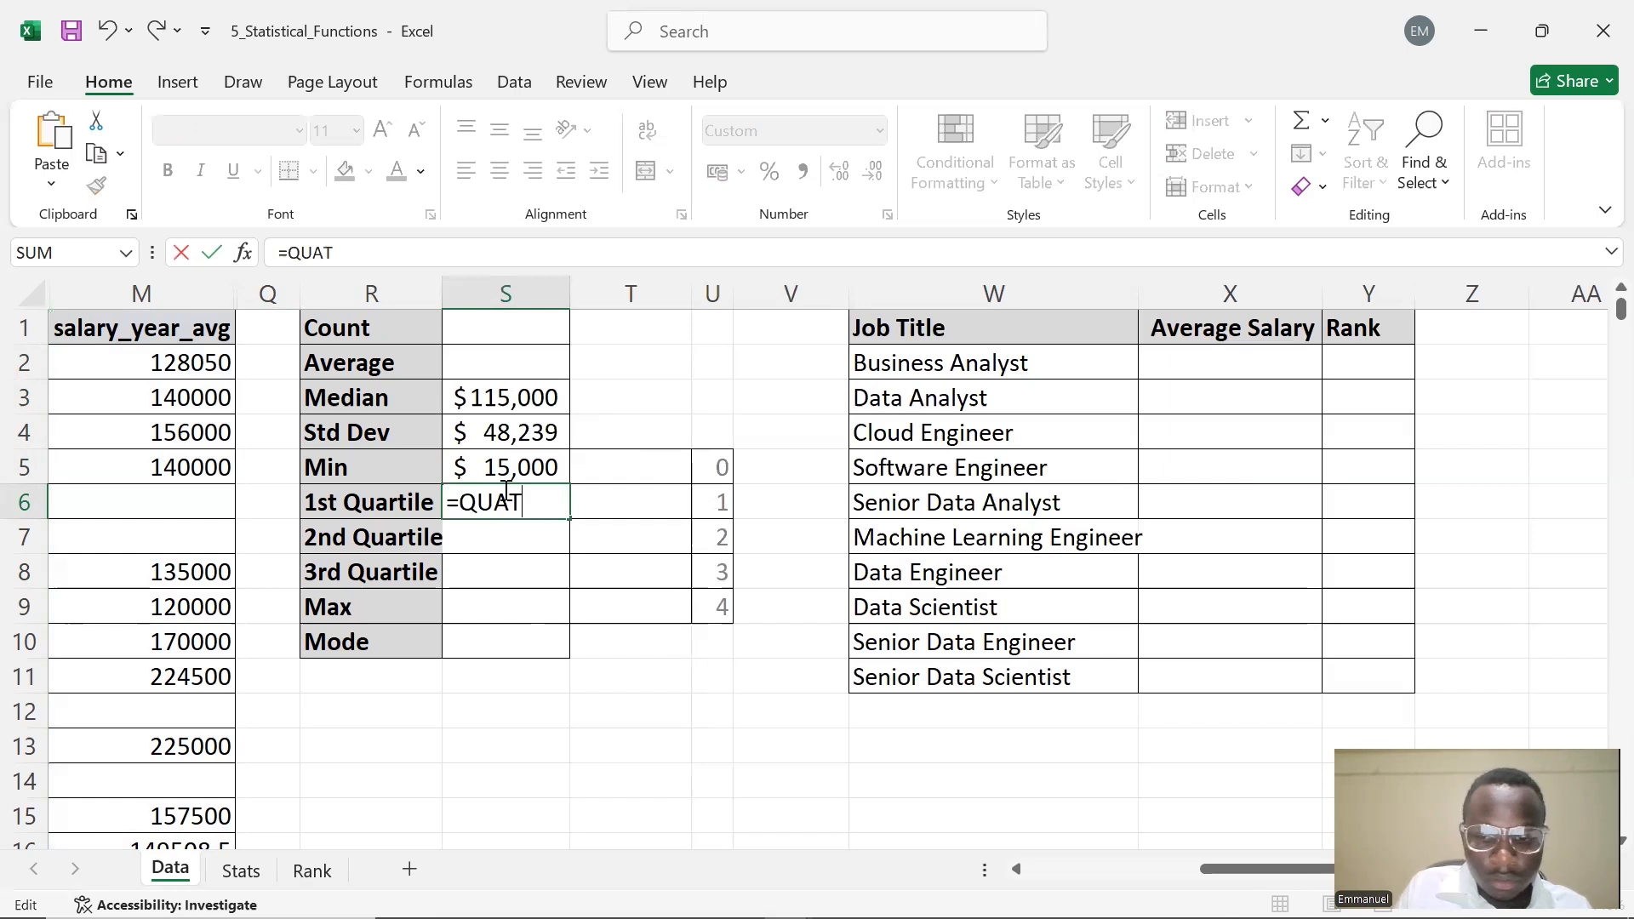
key(BackSpace)
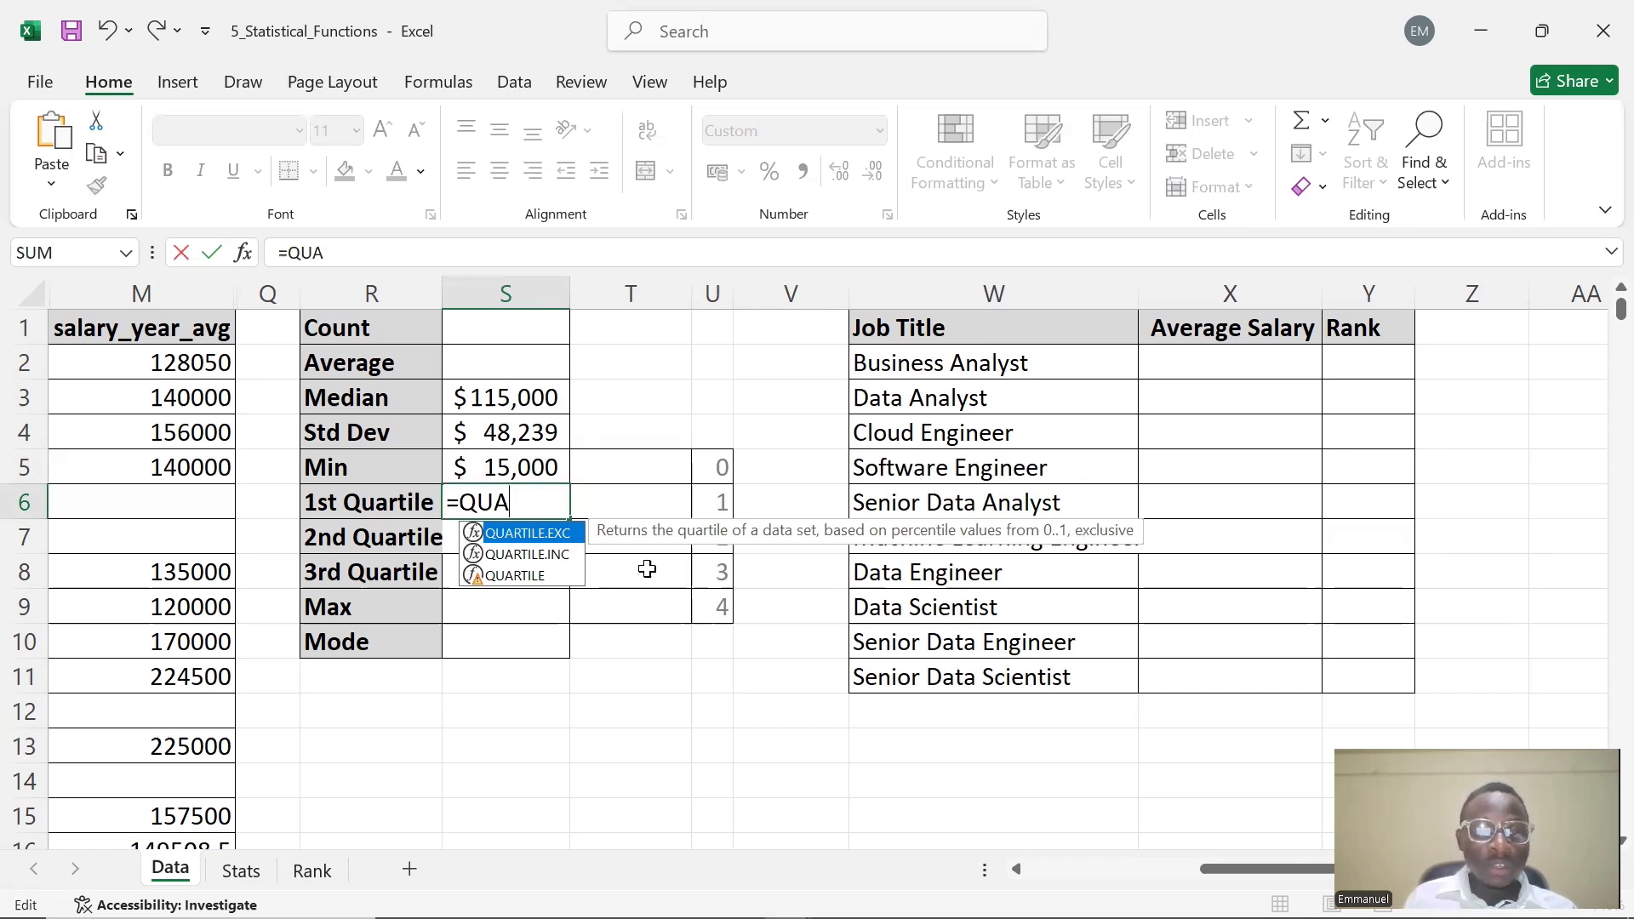
double_click(509, 536)
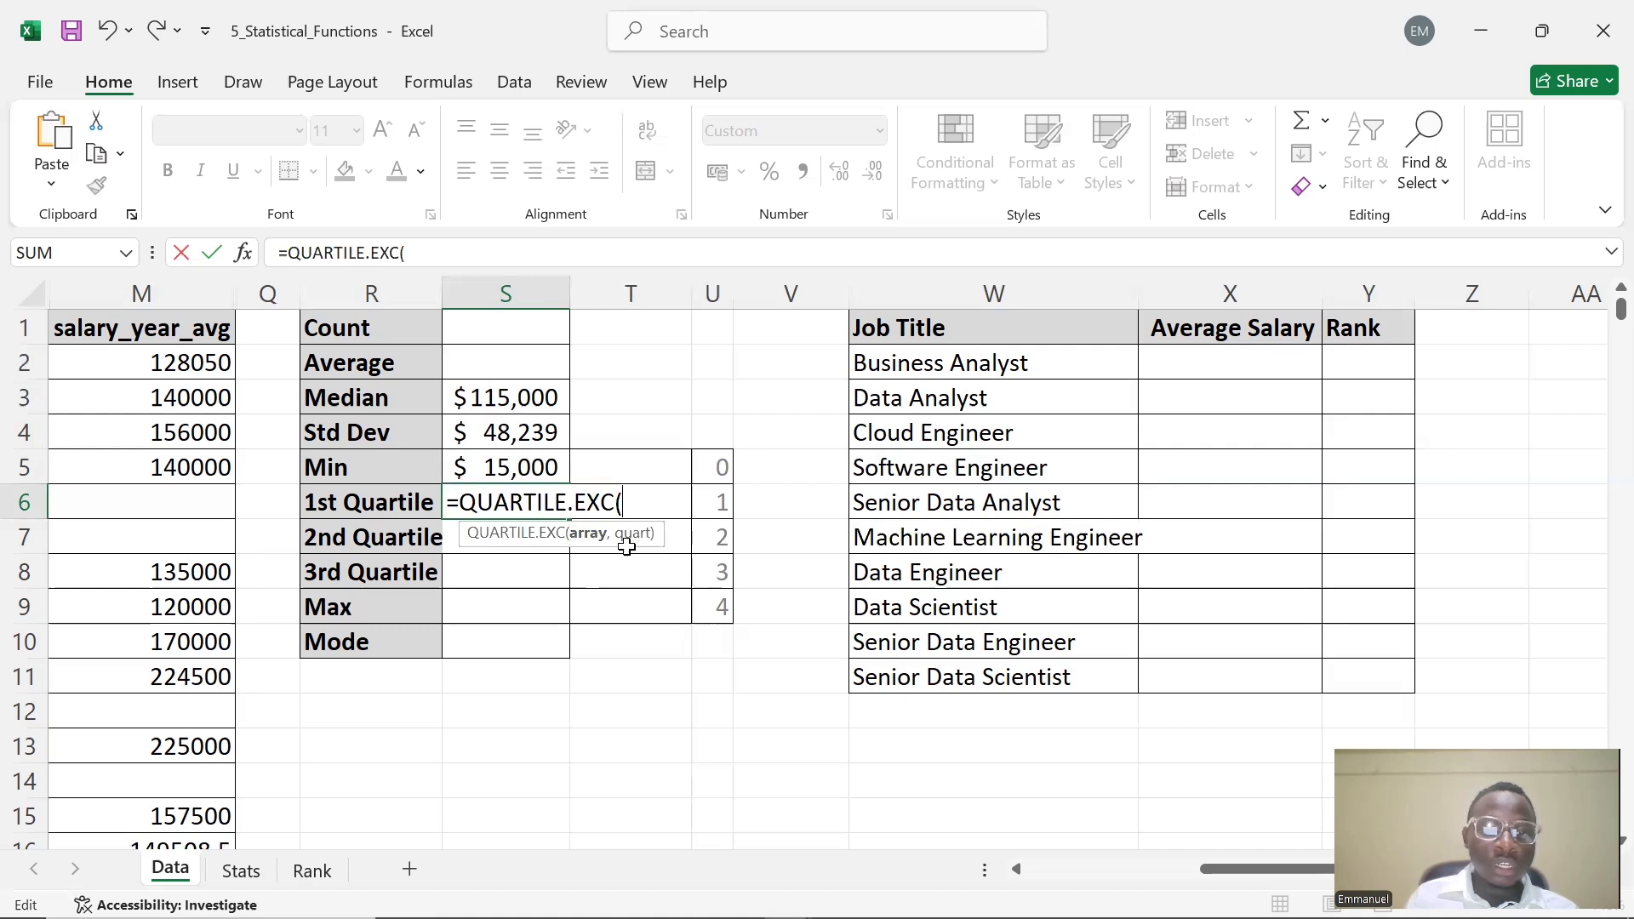
click(190, 290)
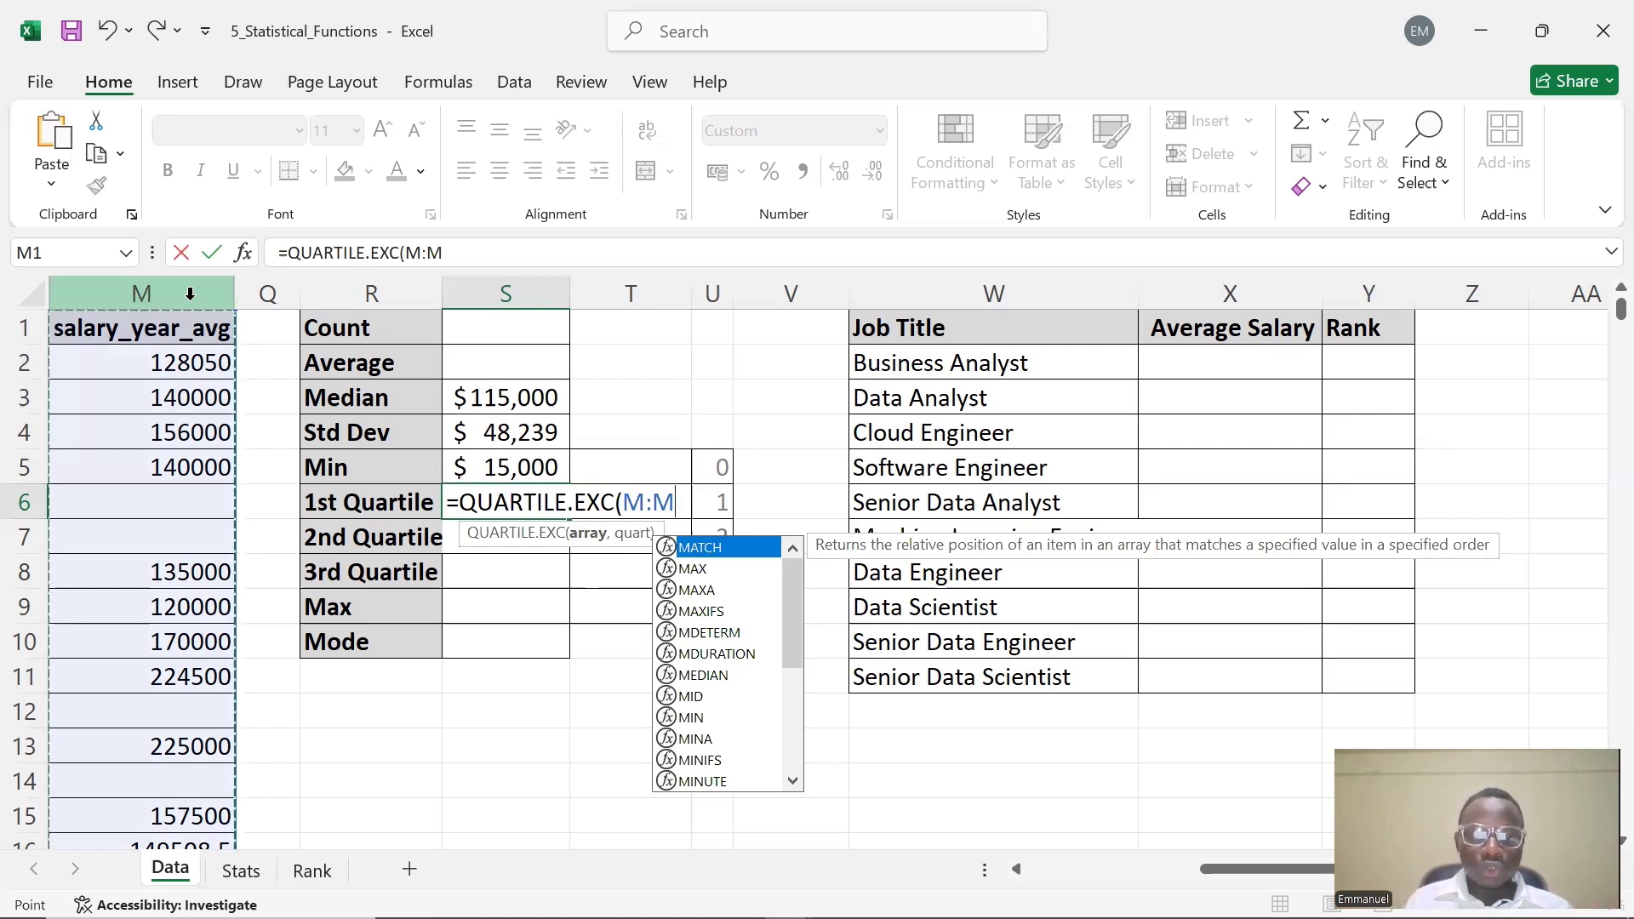
text(,)
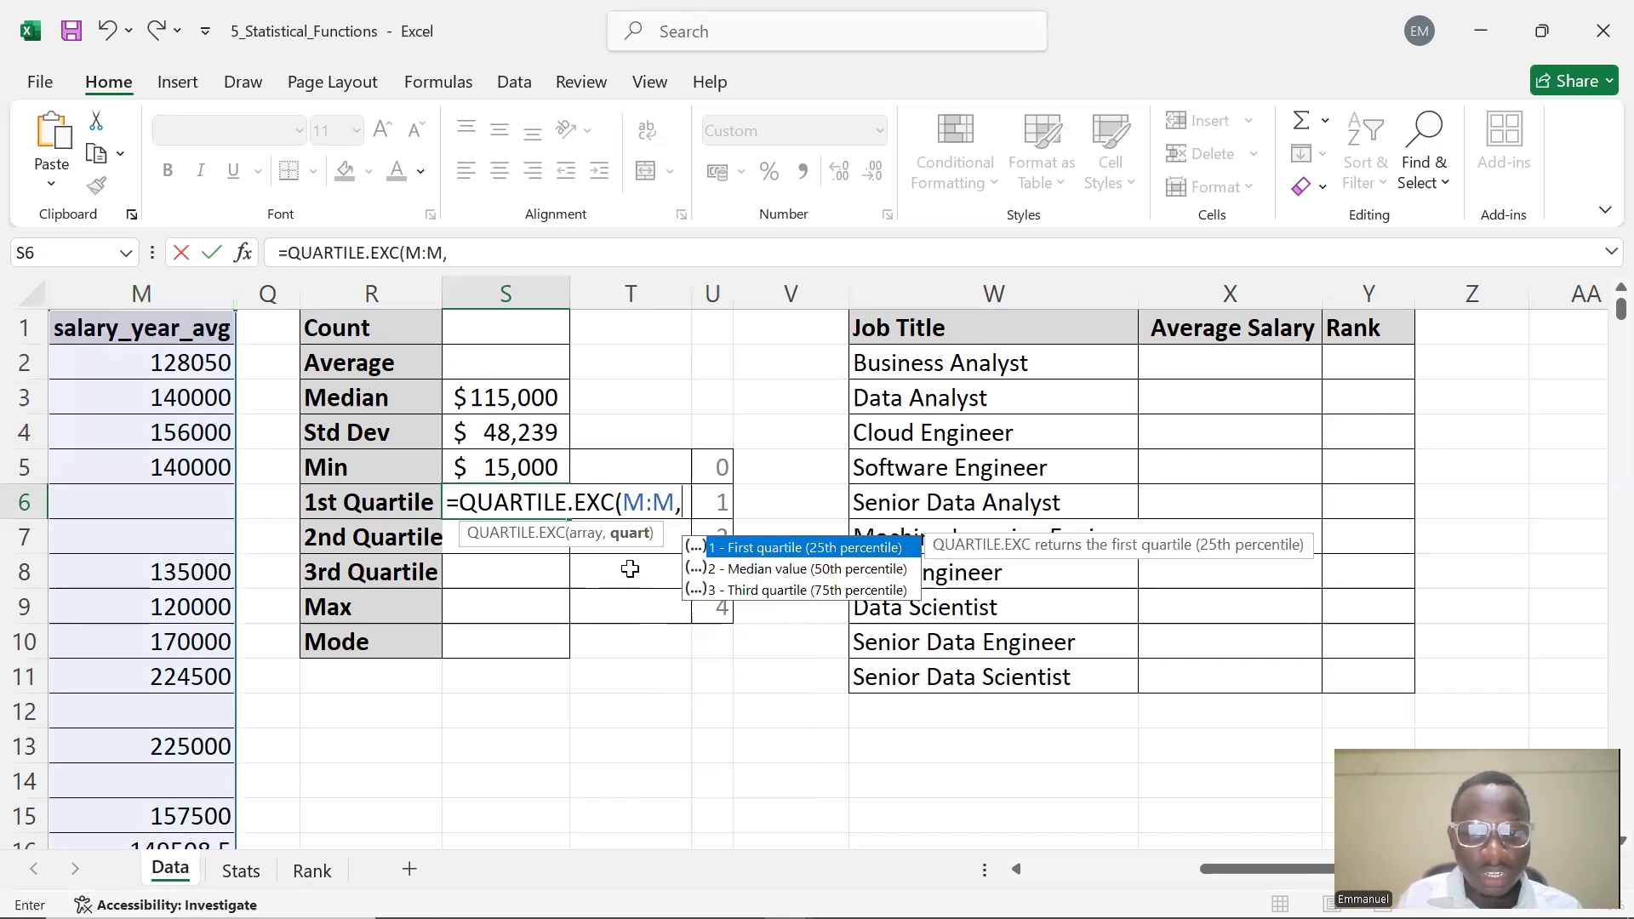
click(716, 504)
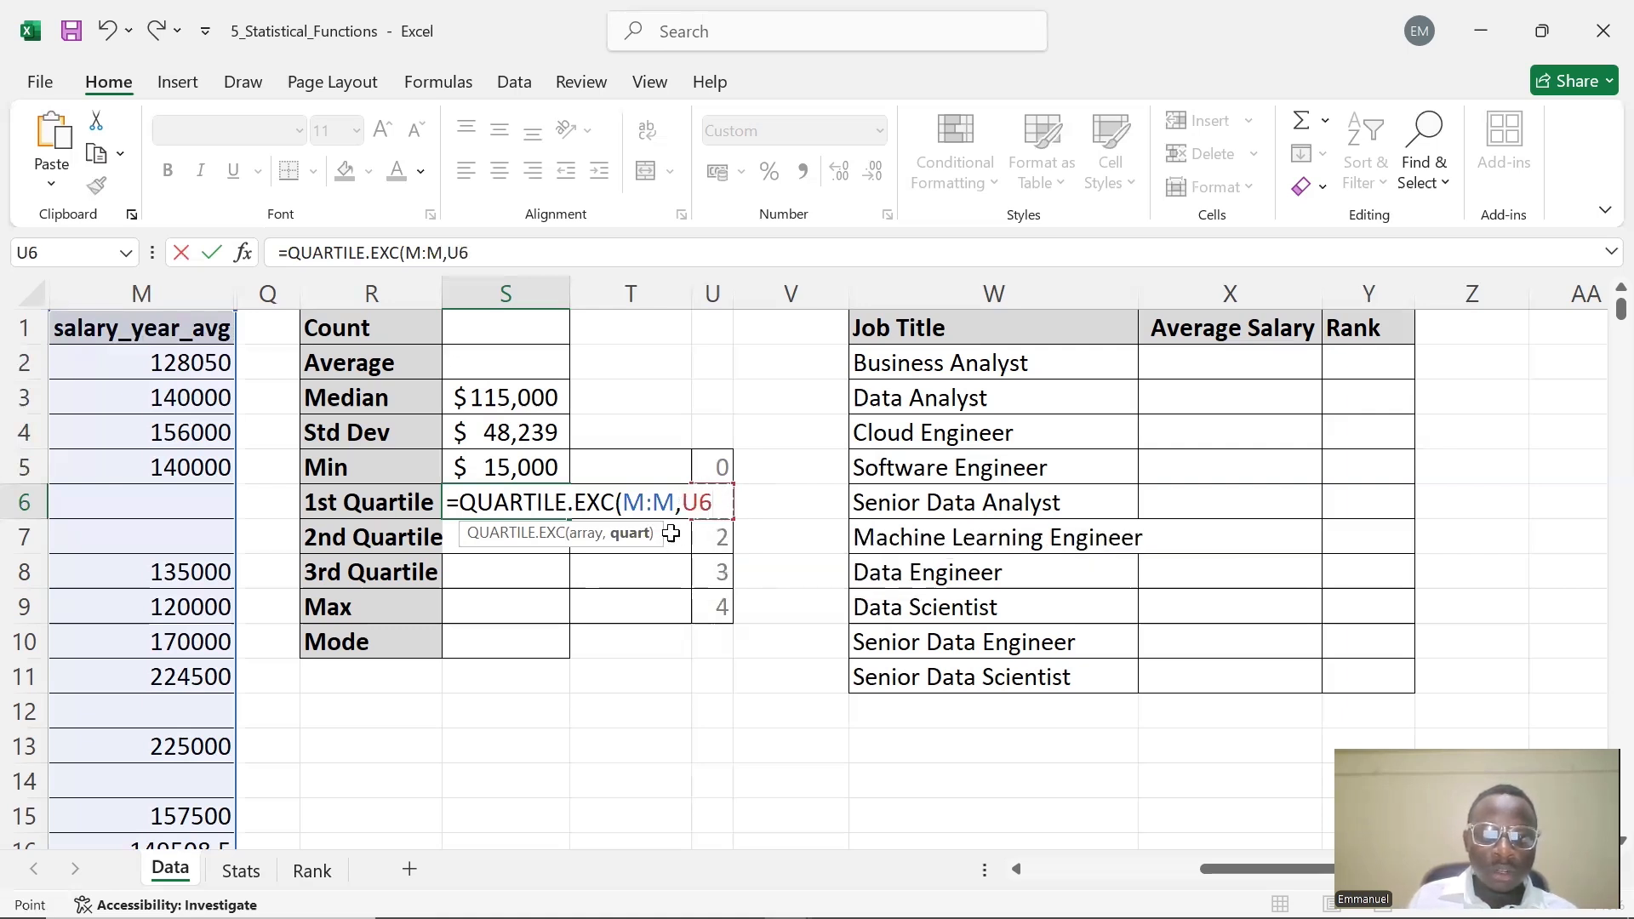
key(F4)
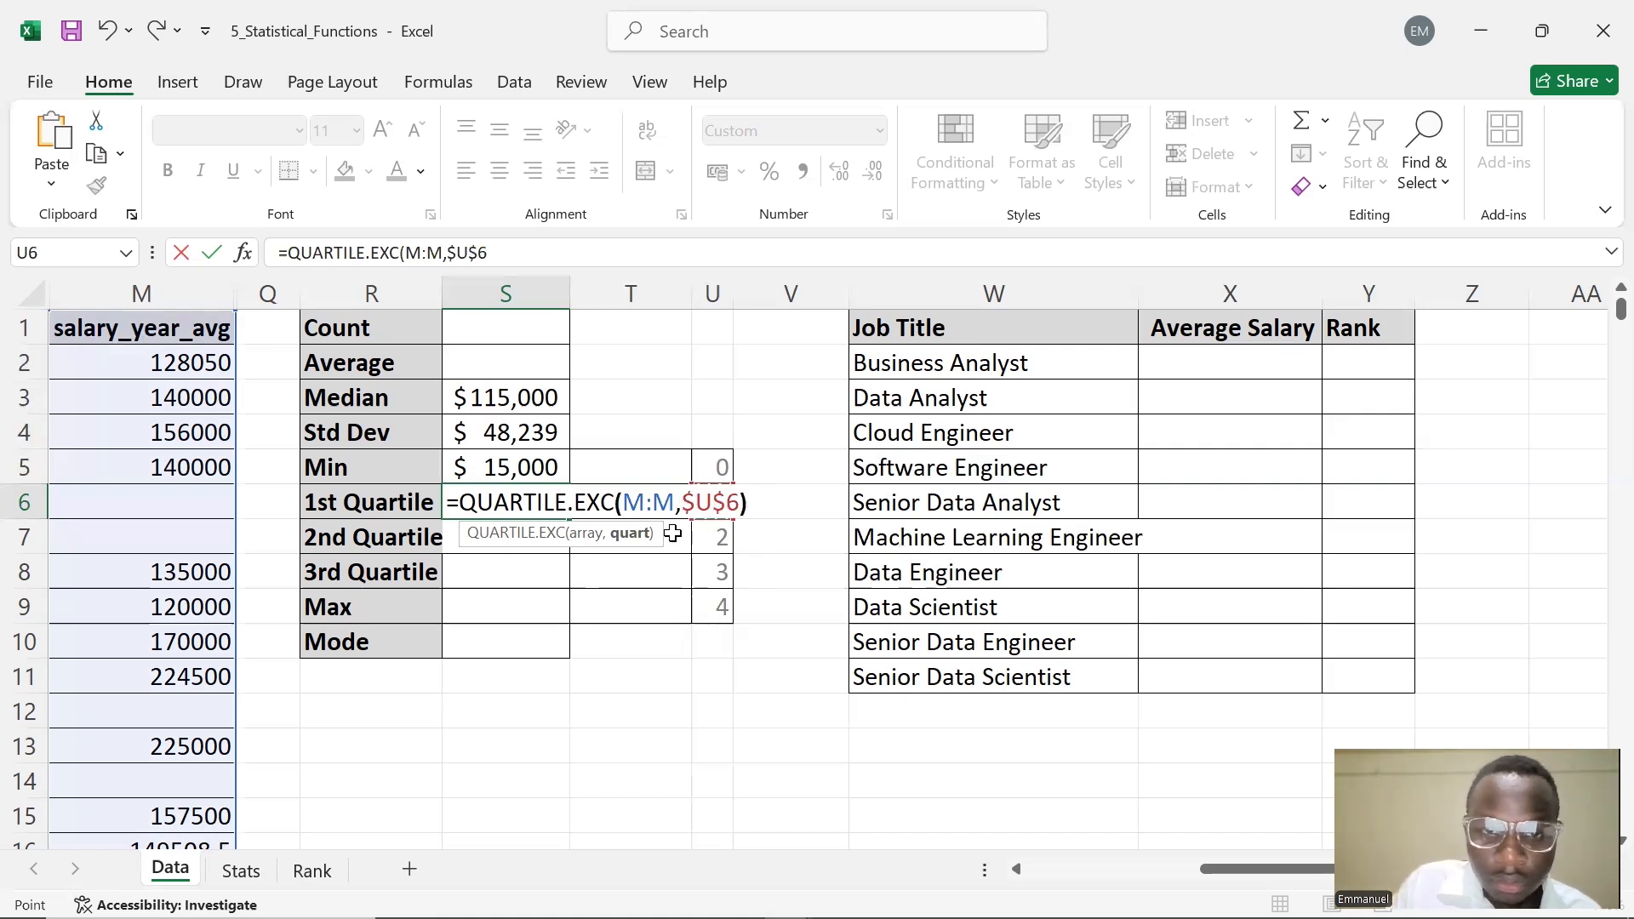
text())
key(Return)
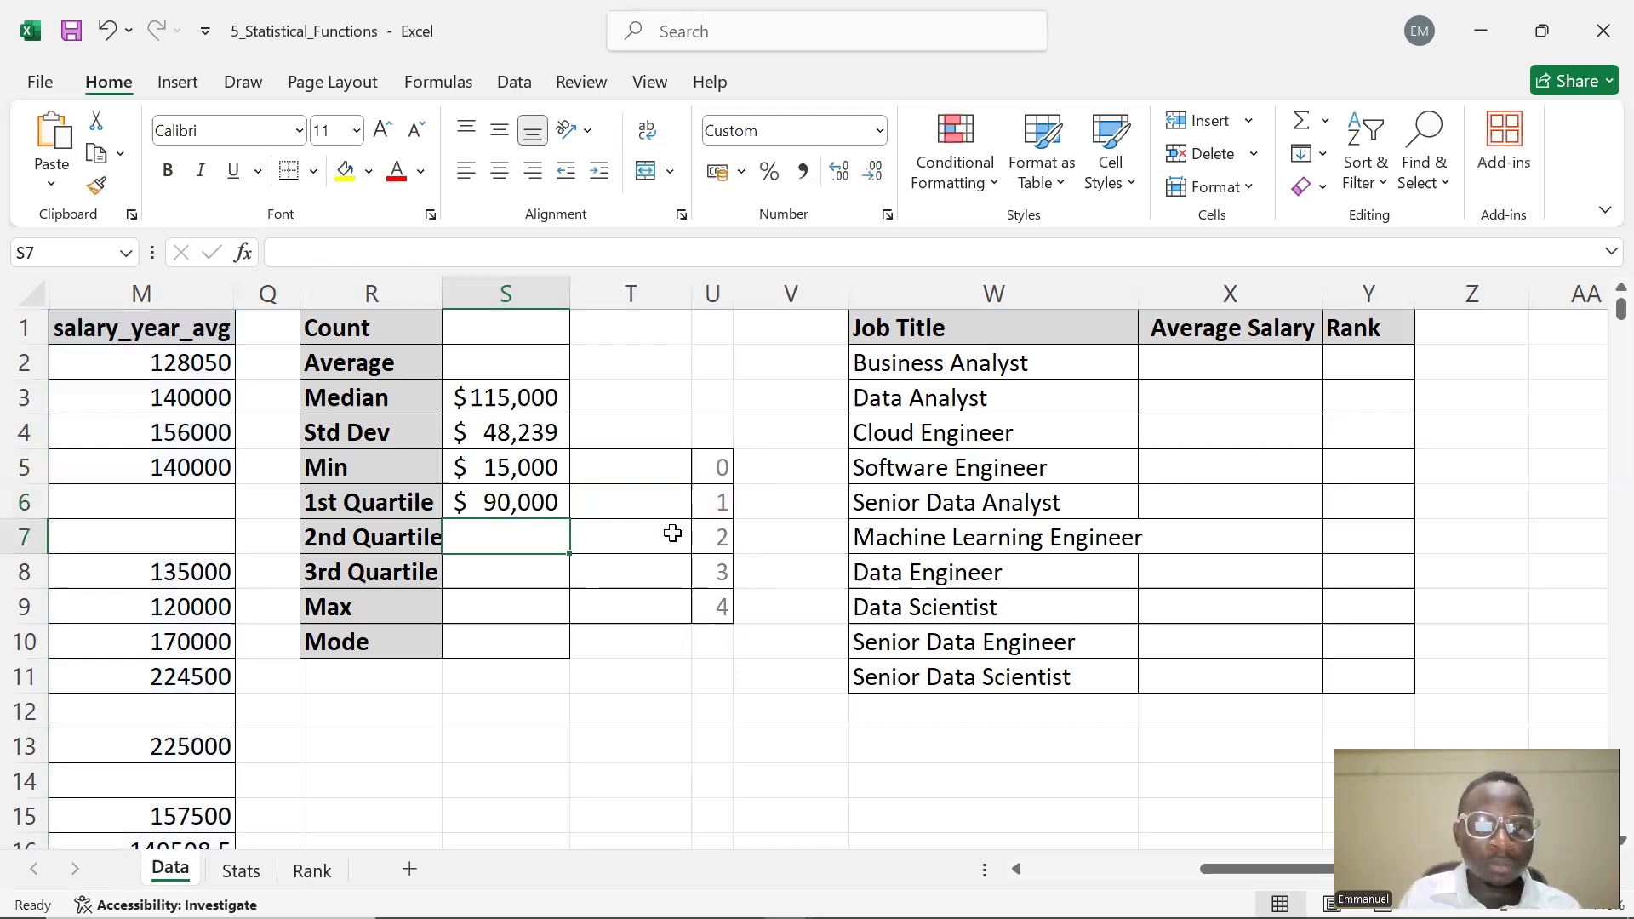
Enter =QUARTILE.EXC(M:M,U7) in S7 to compute the second quartile of salaries
double_click(490, 530)
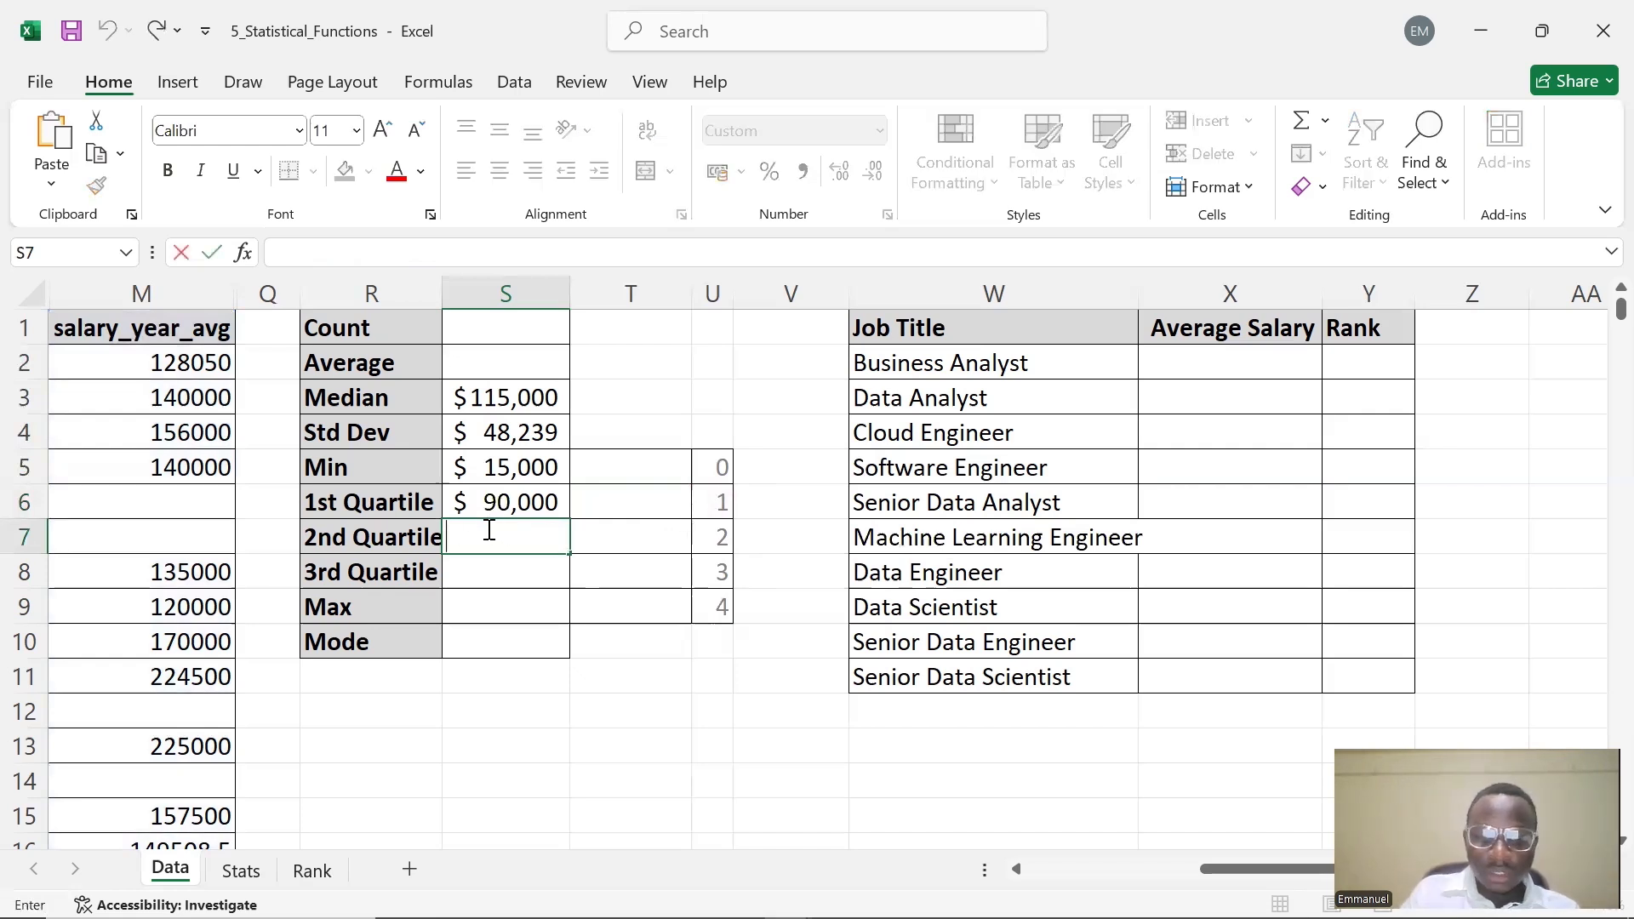
text(=)
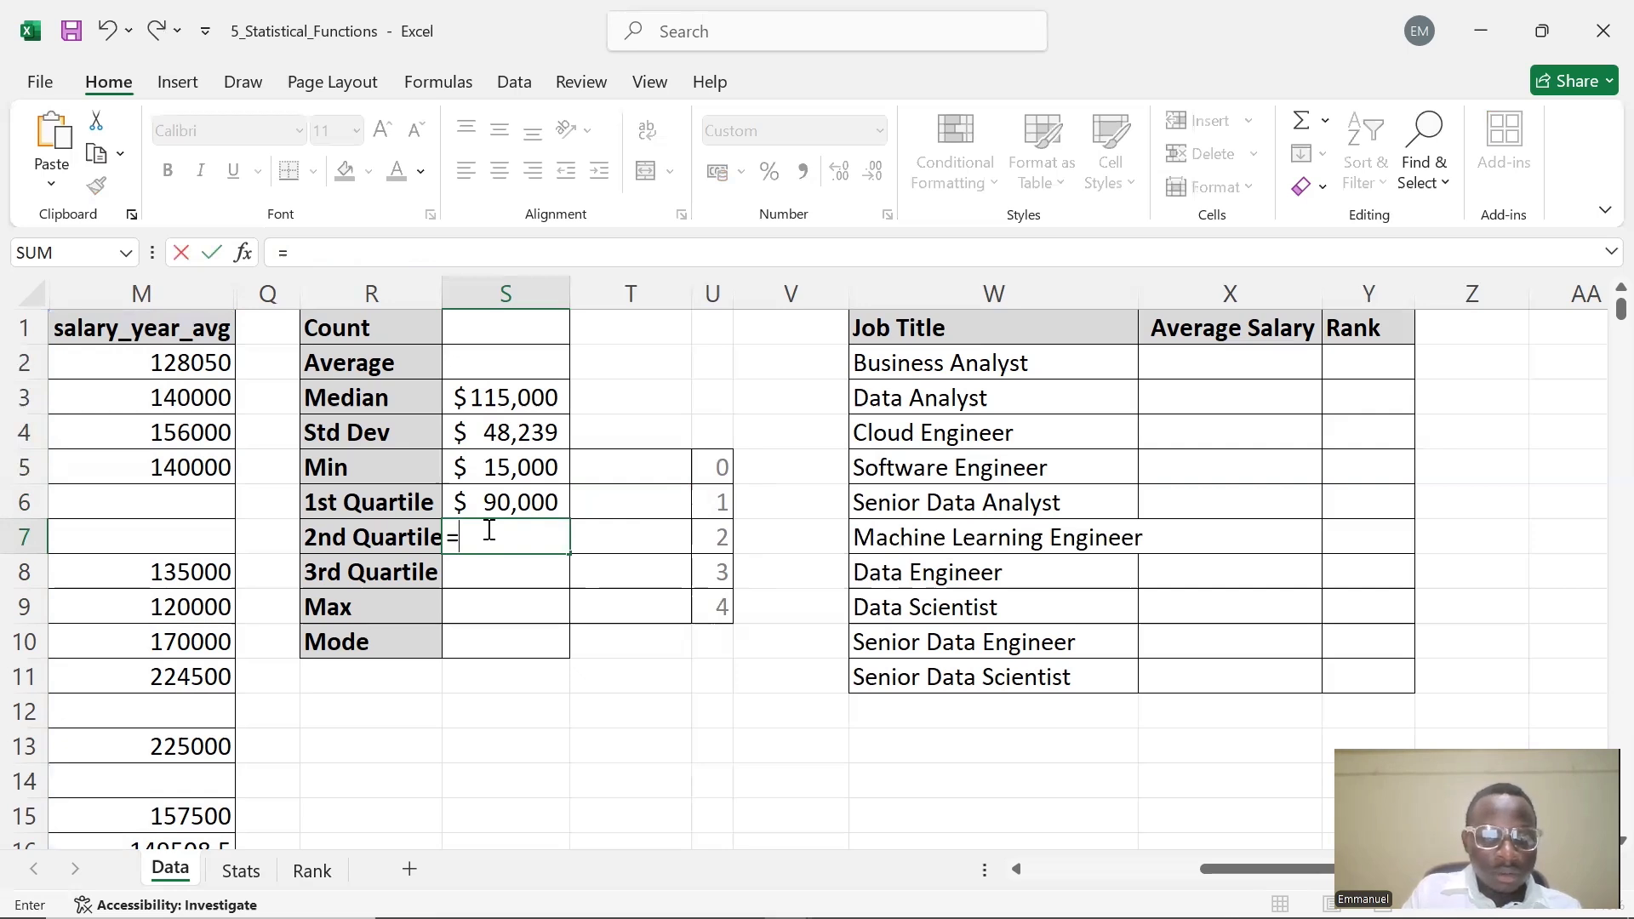
text(QU)
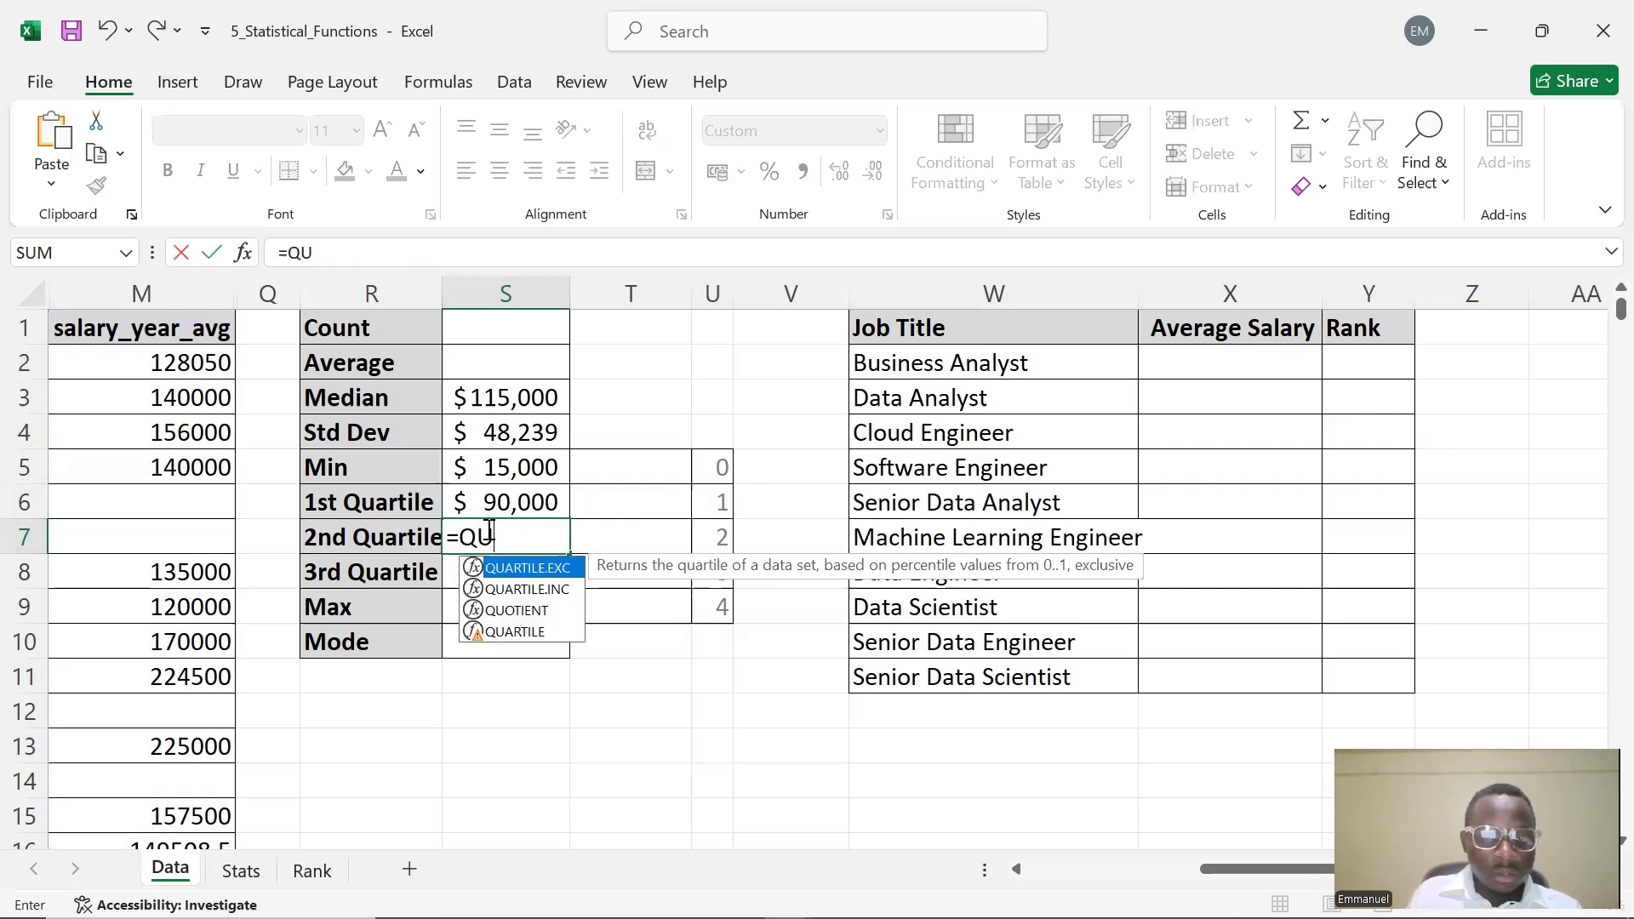
double_click(549, 570)
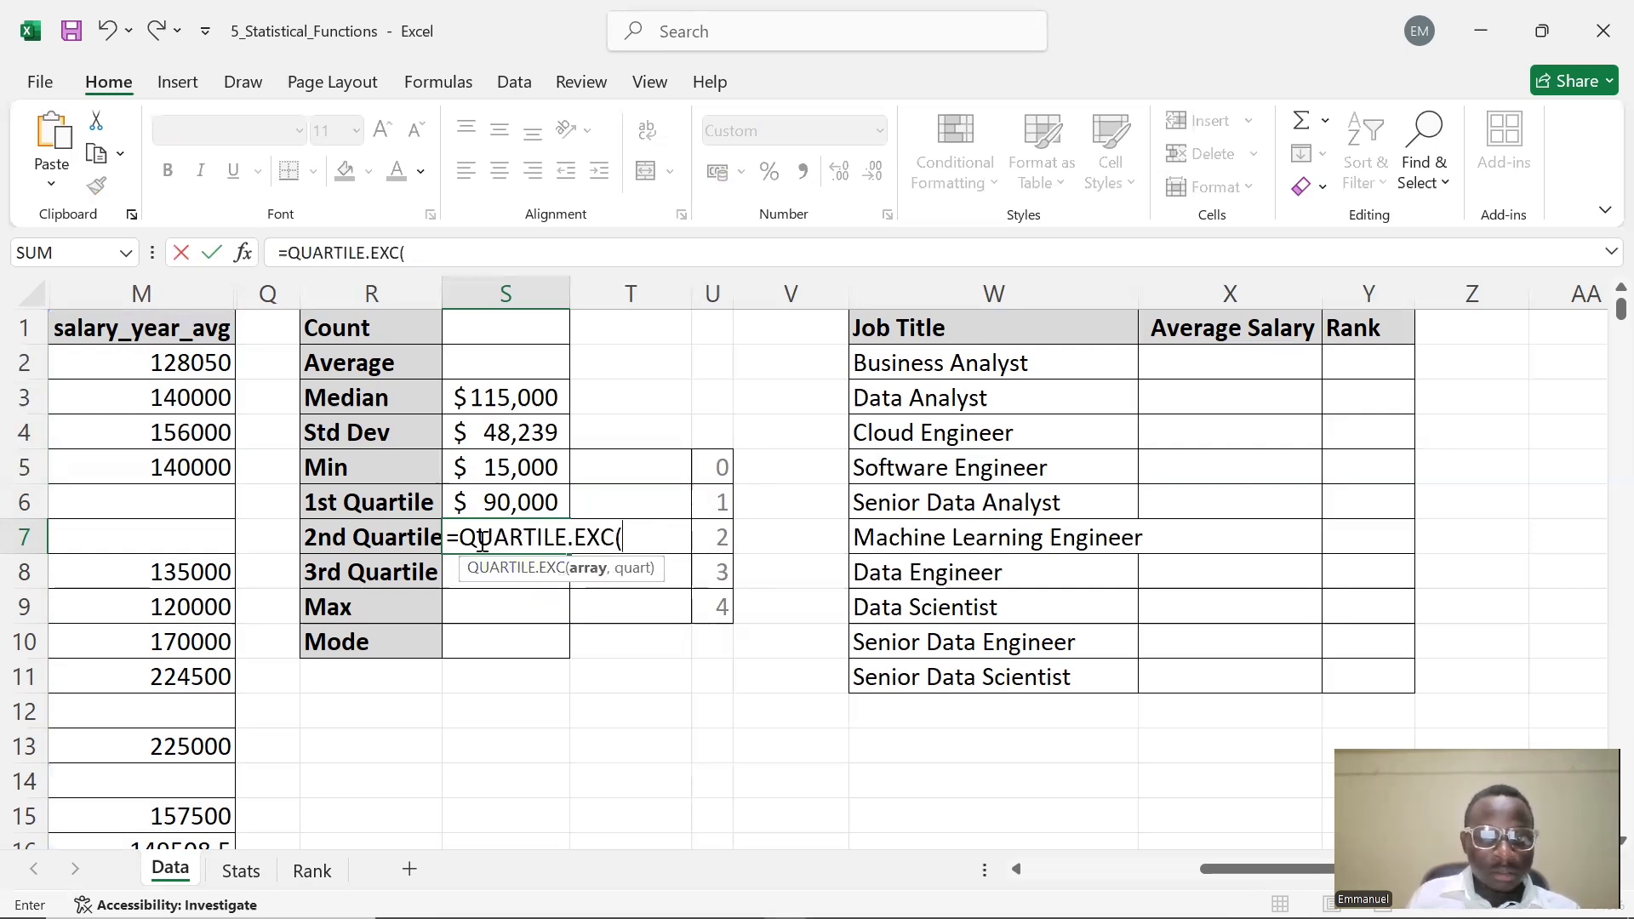
click(178, 292)
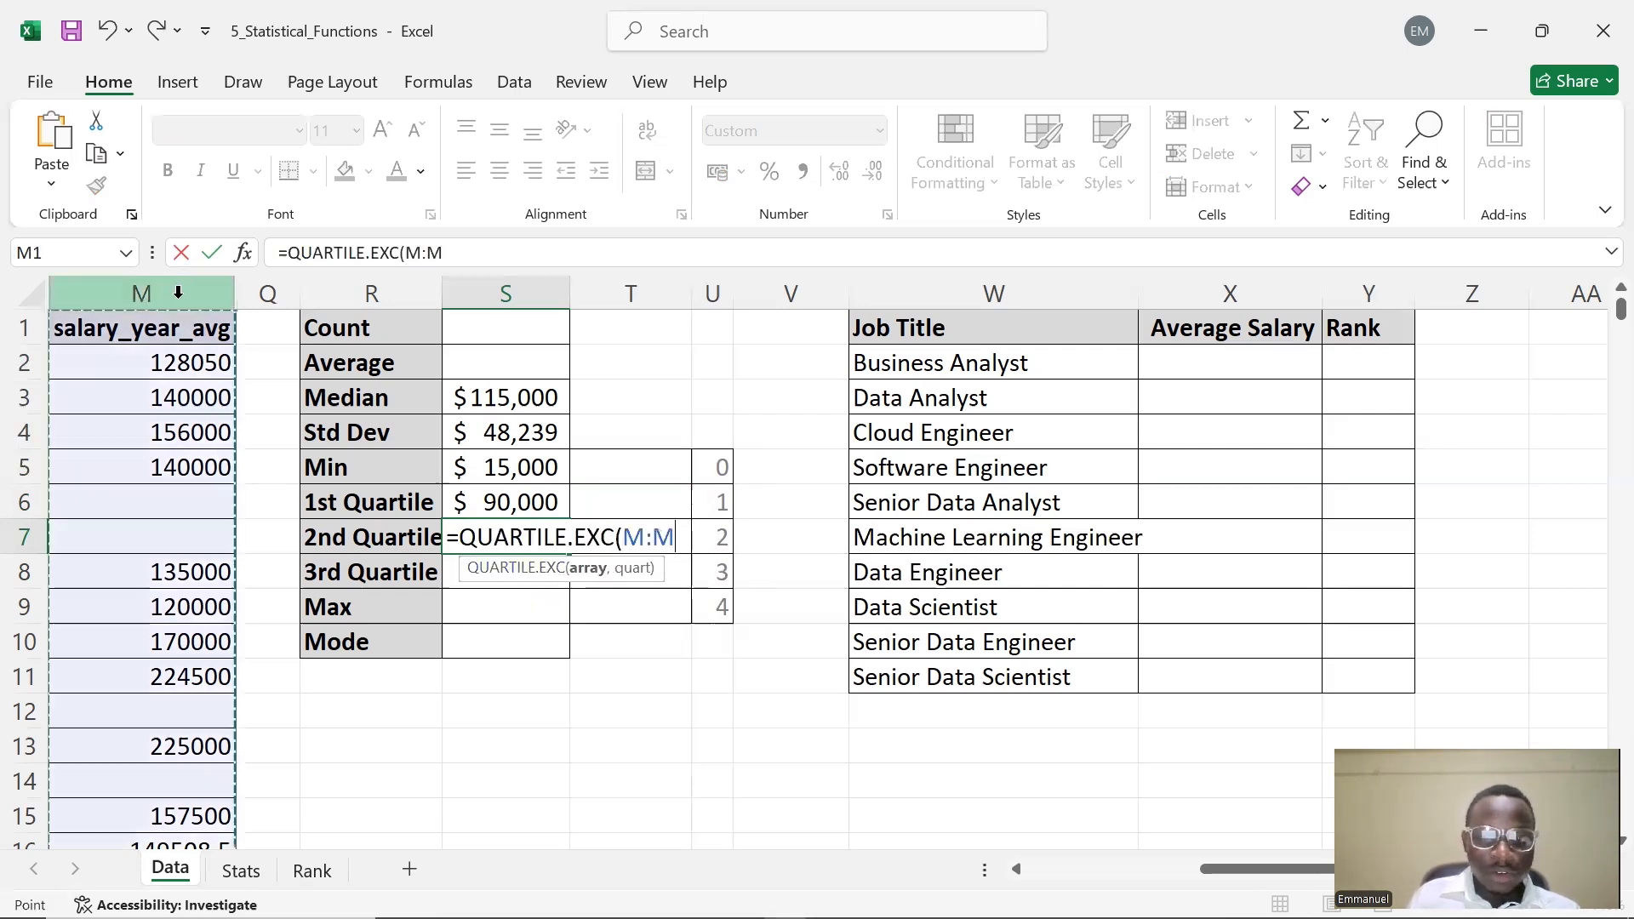
text(,)
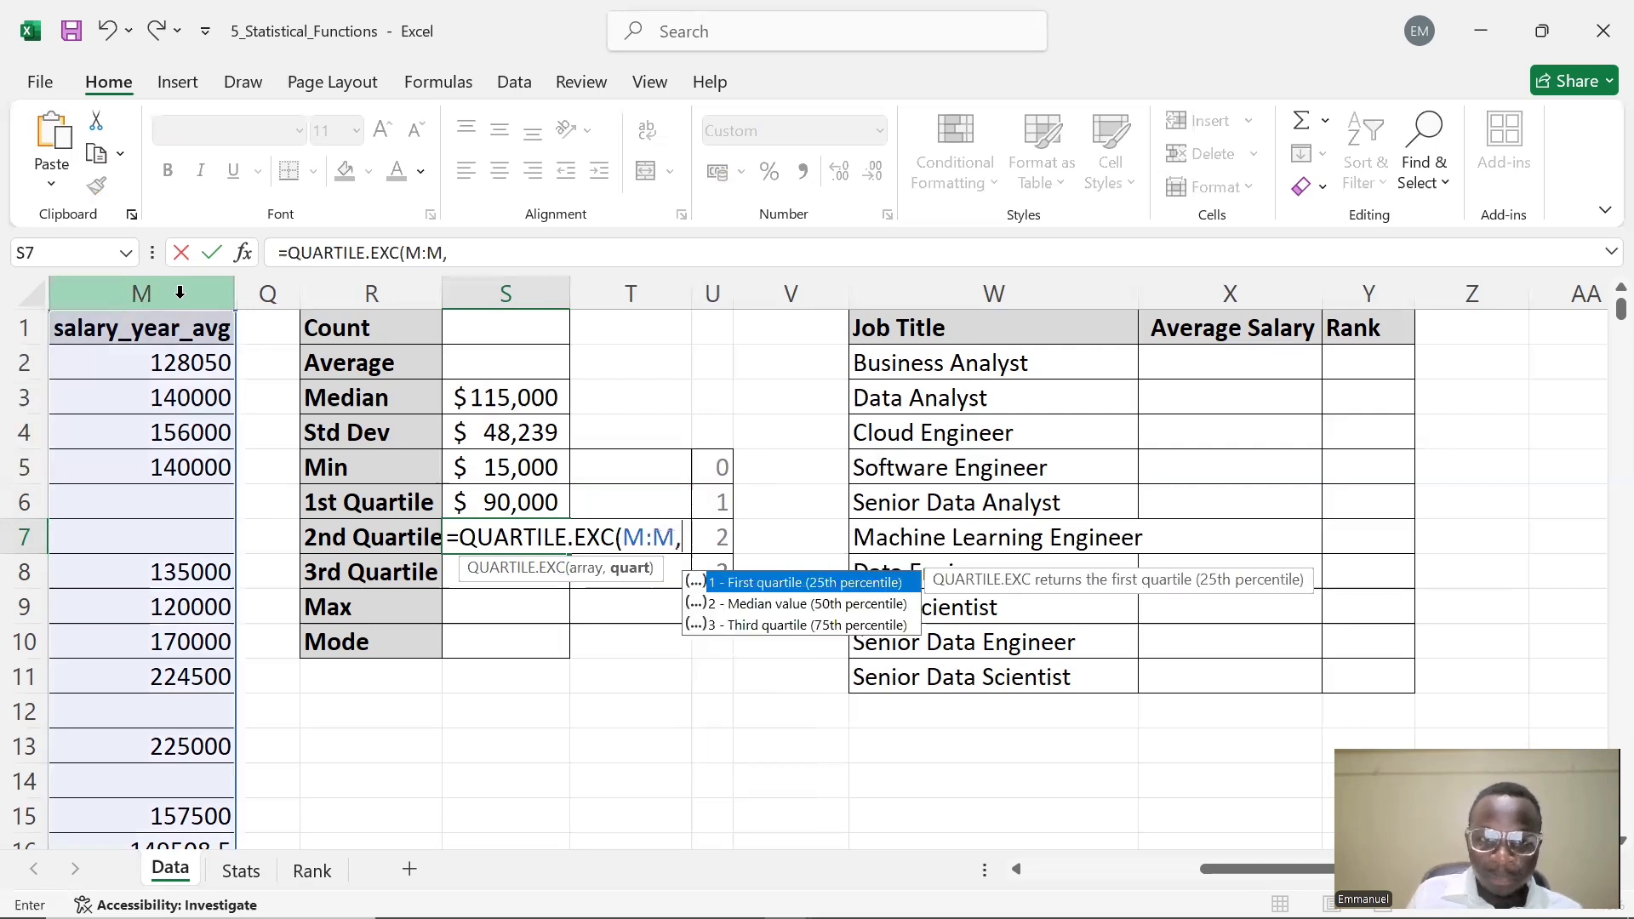
click(715, 537)
text())
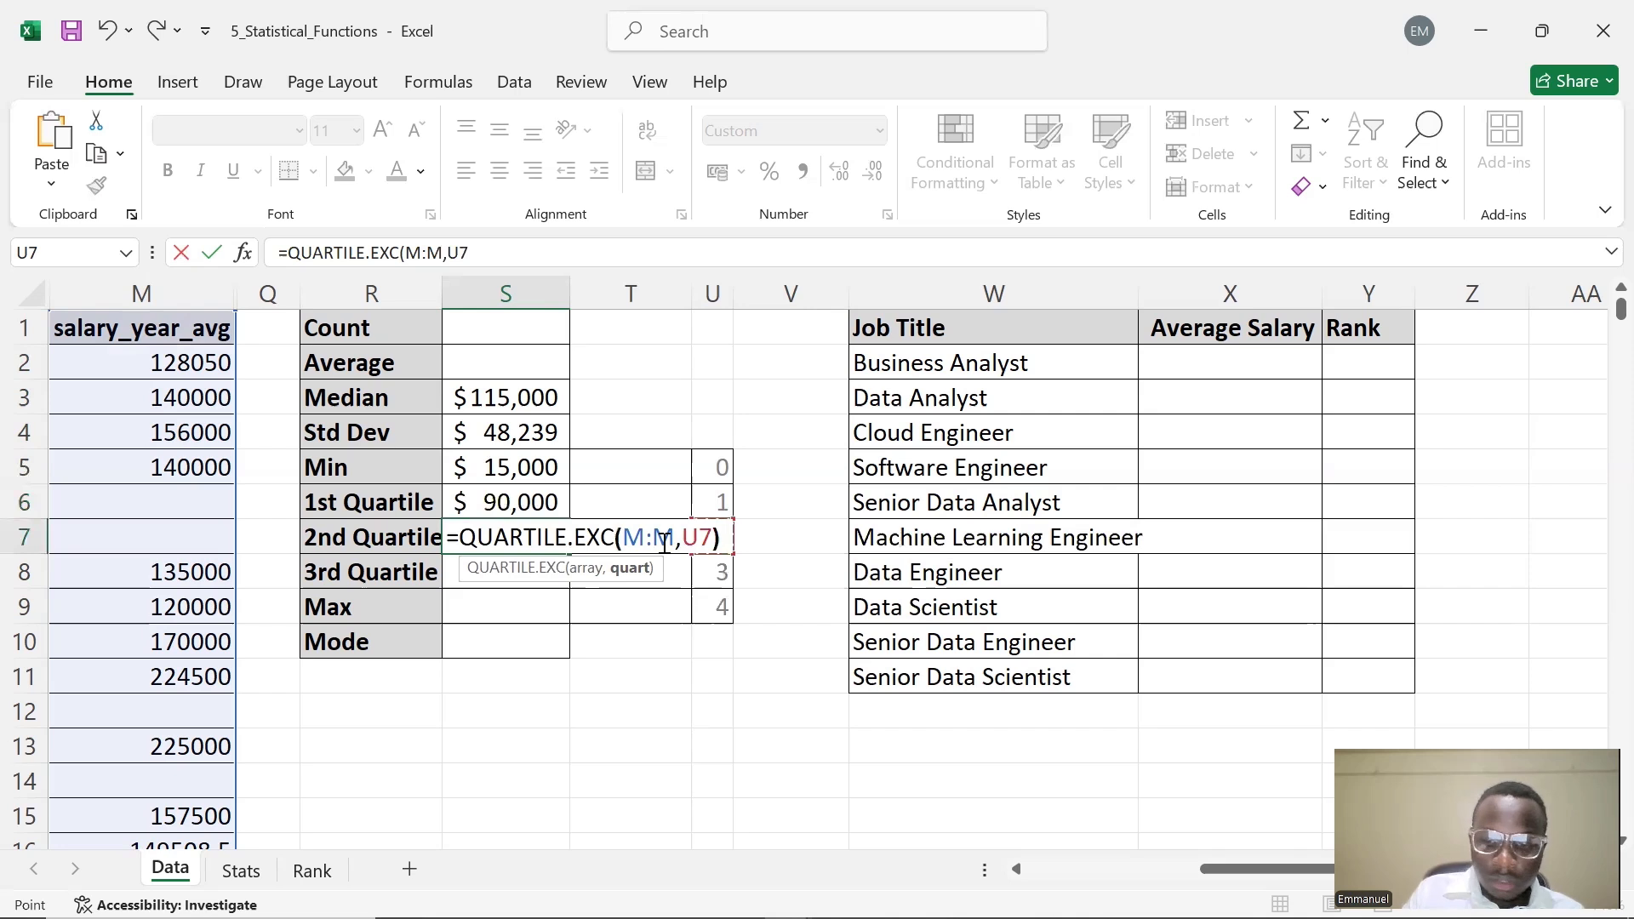
key(Return)
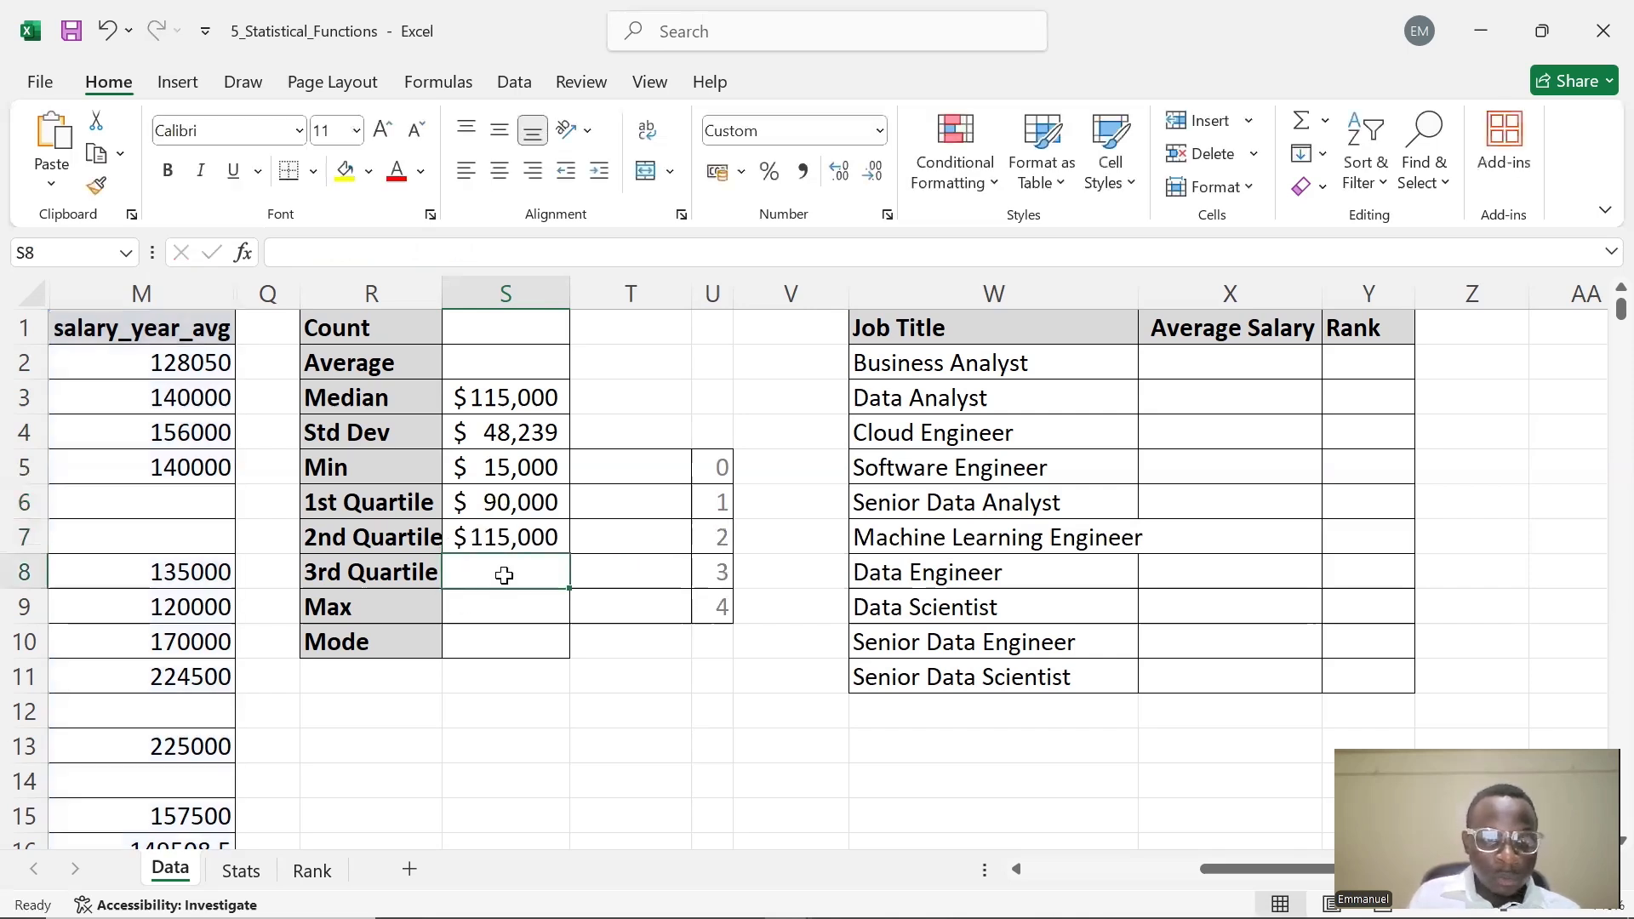
Enter =QUARTILE.EXC(M:M,$U$8) in S8 to compute the third quartile of salaries
double_click(504, 575)
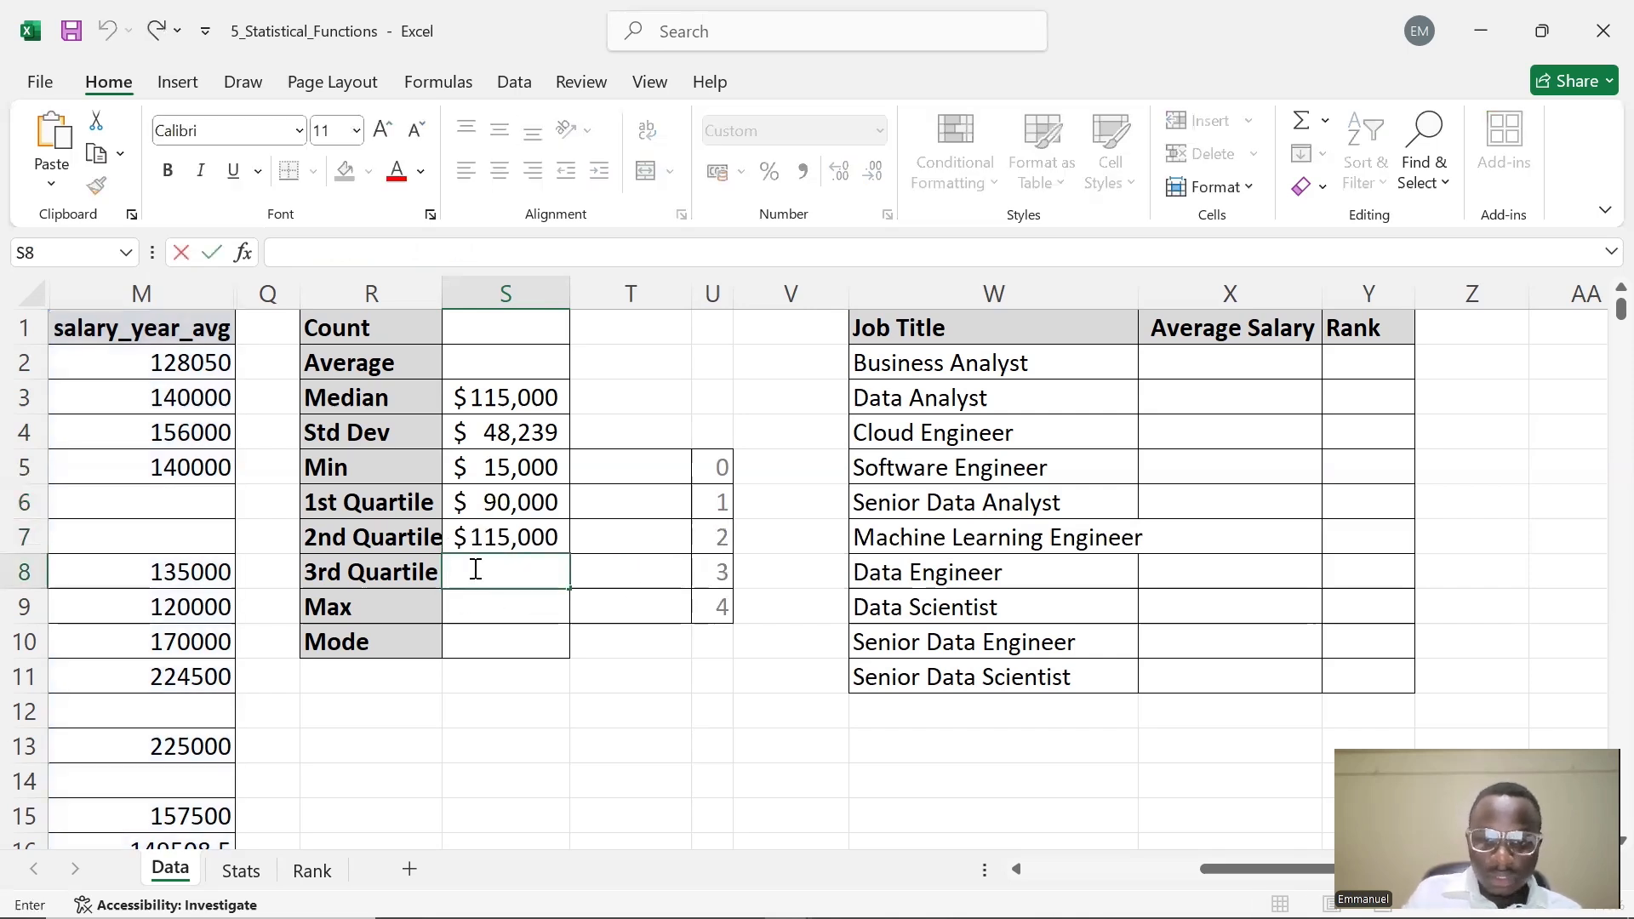
text(=()
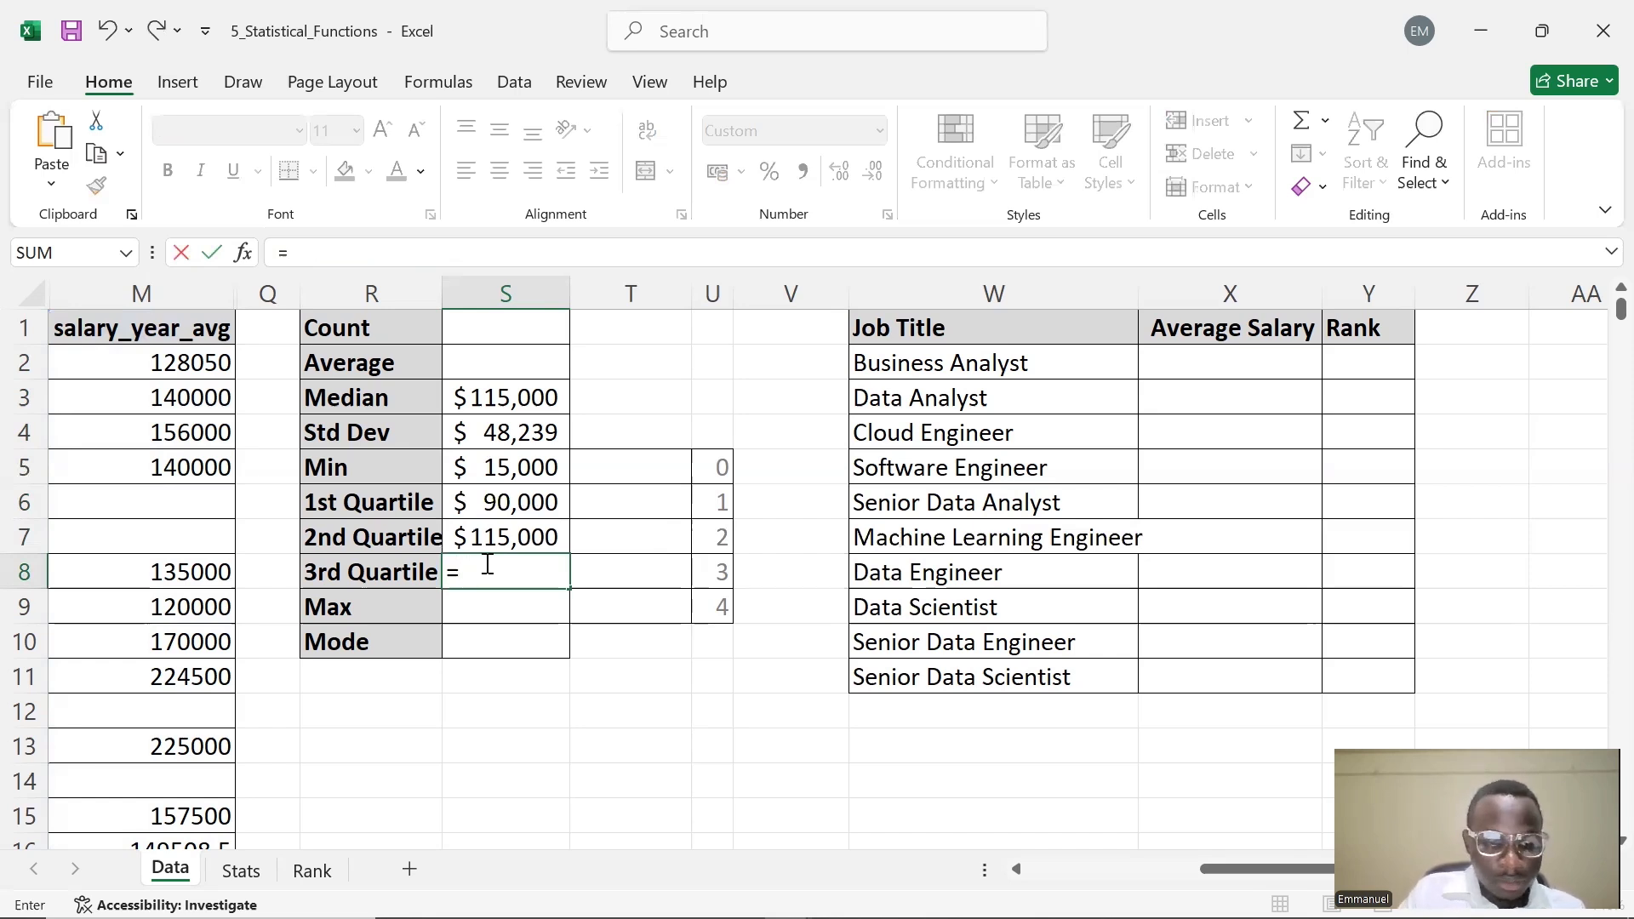
text(QUARTILE.EXC()
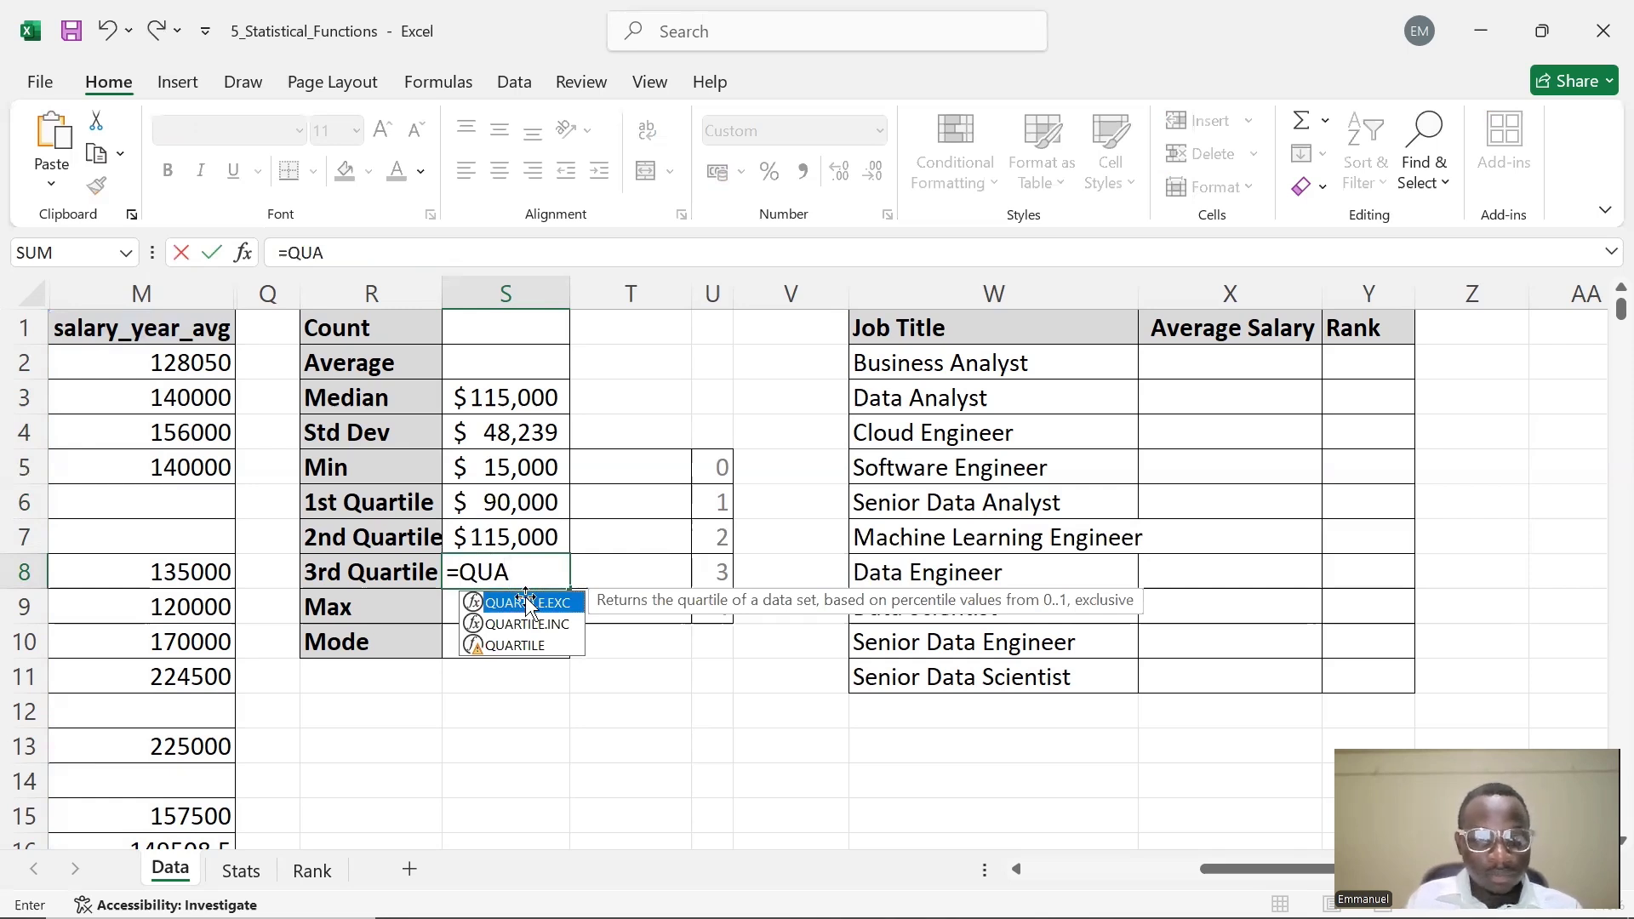
double_click(526, 601)
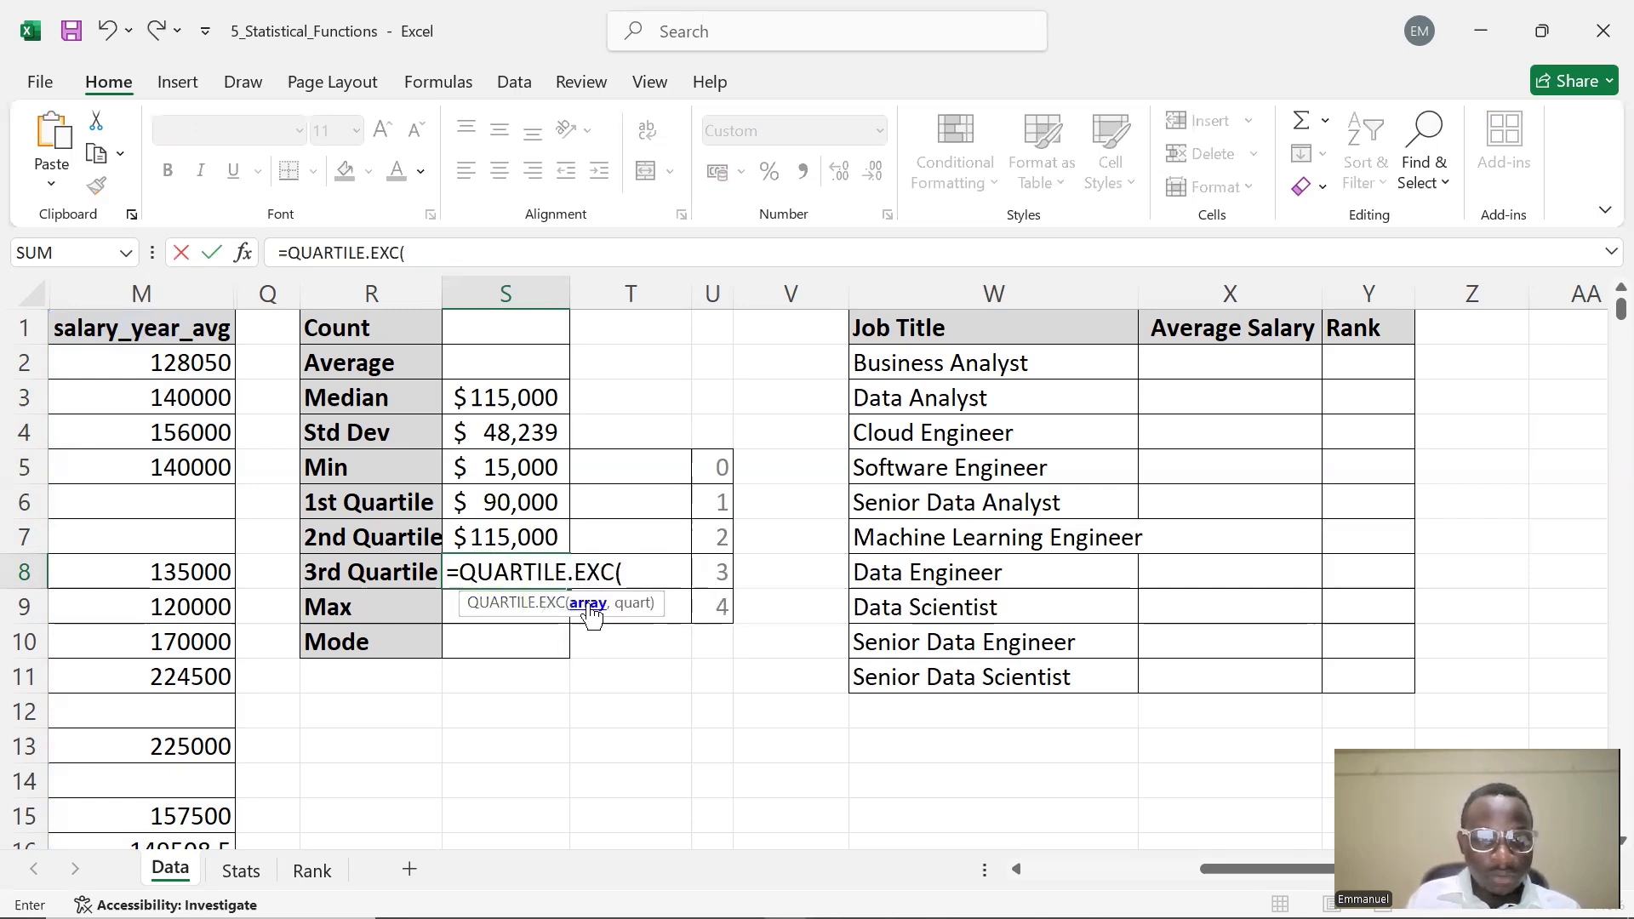
click(194, 292)
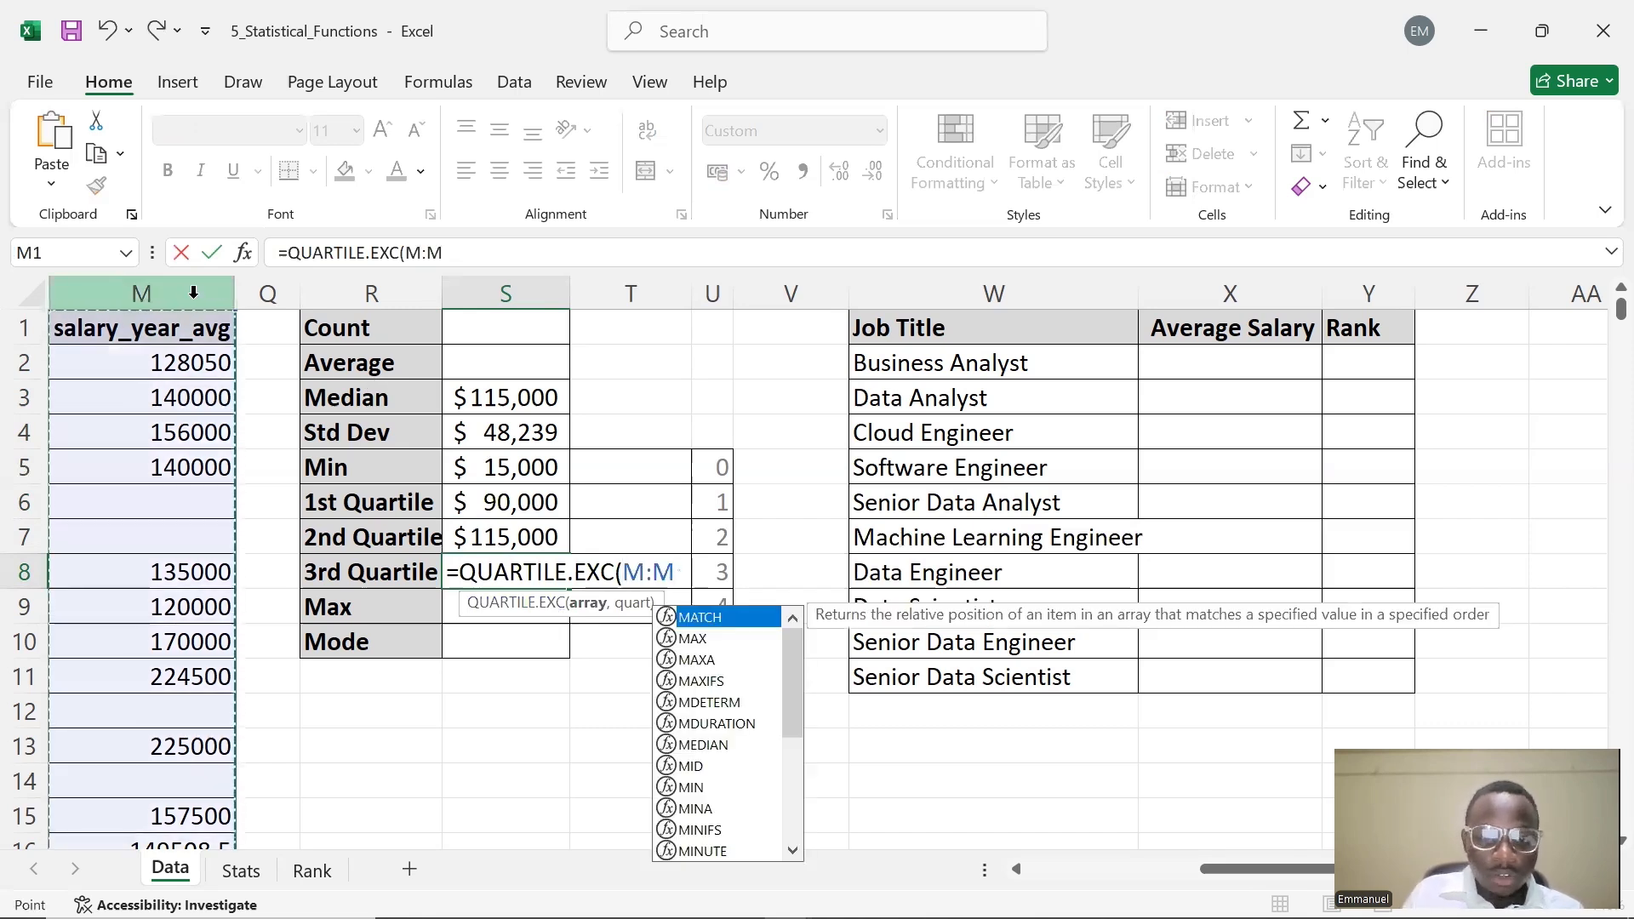
text(,)
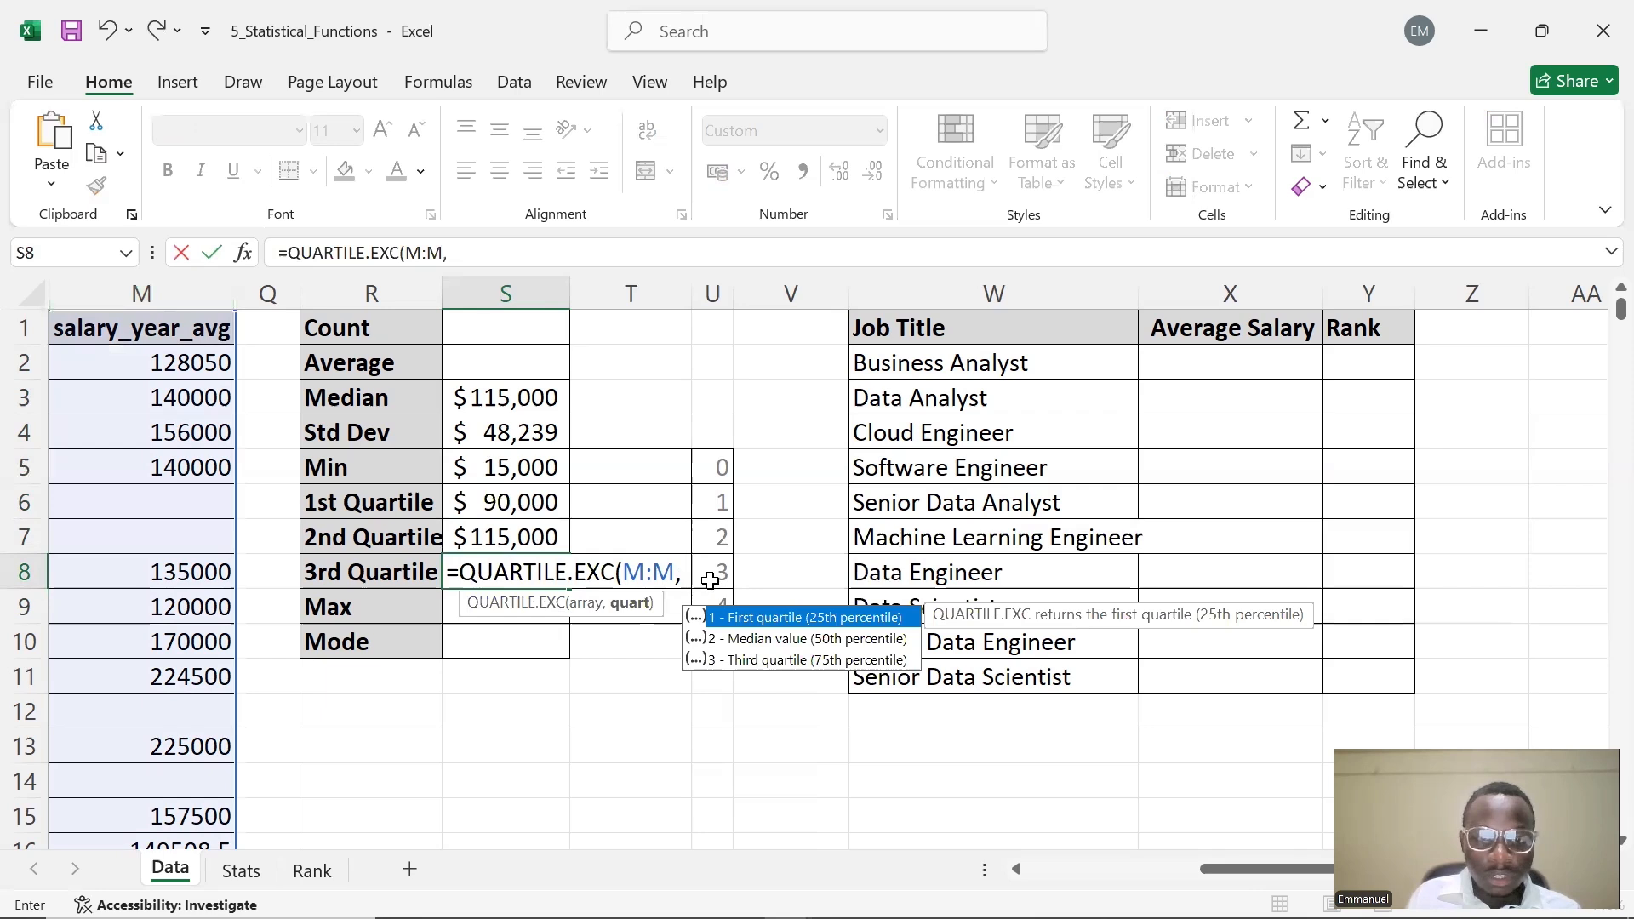
click(713, 579)
key(F4)
text())
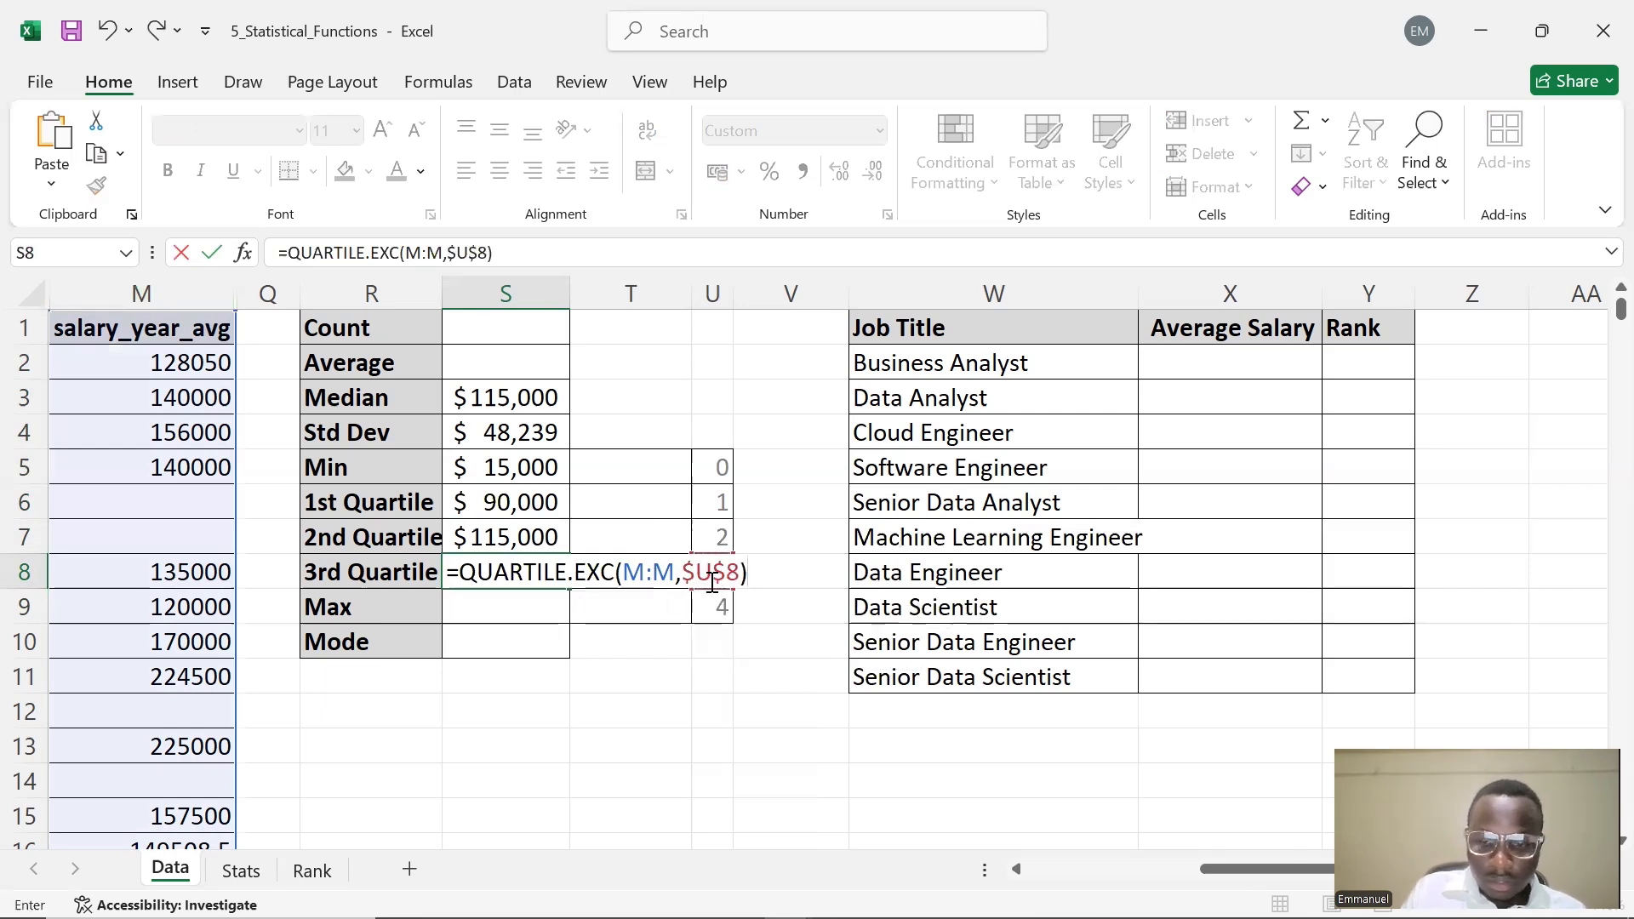
key(Return)
Enter =MAX(M:M) in S9 for the maximum salary
double_click(494, 607)
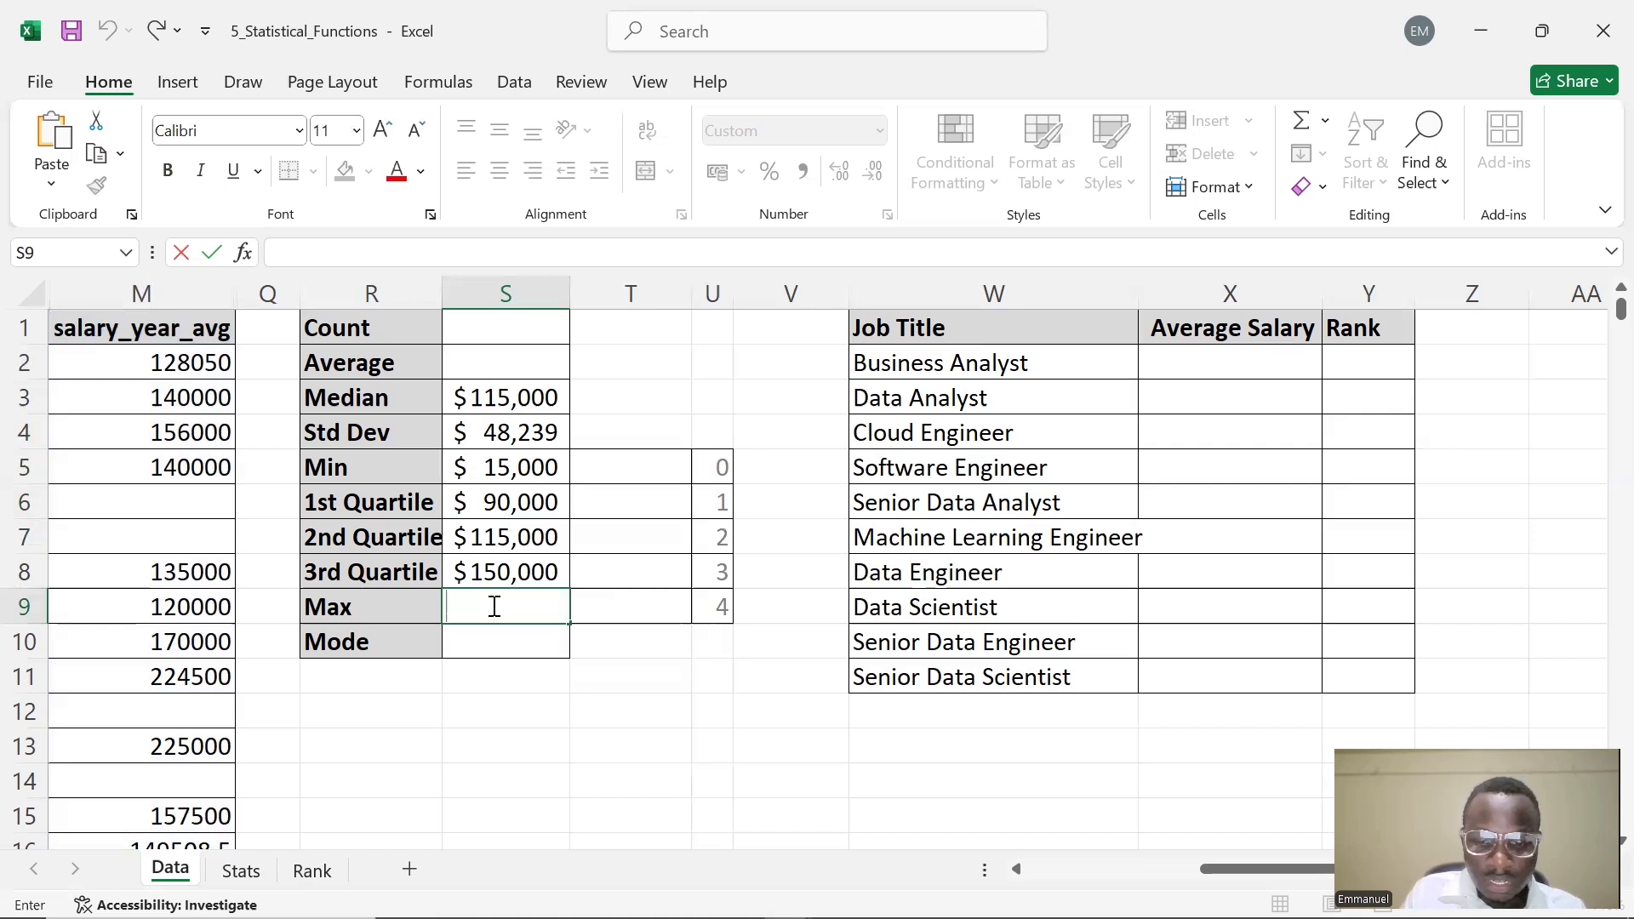
text(=MA)
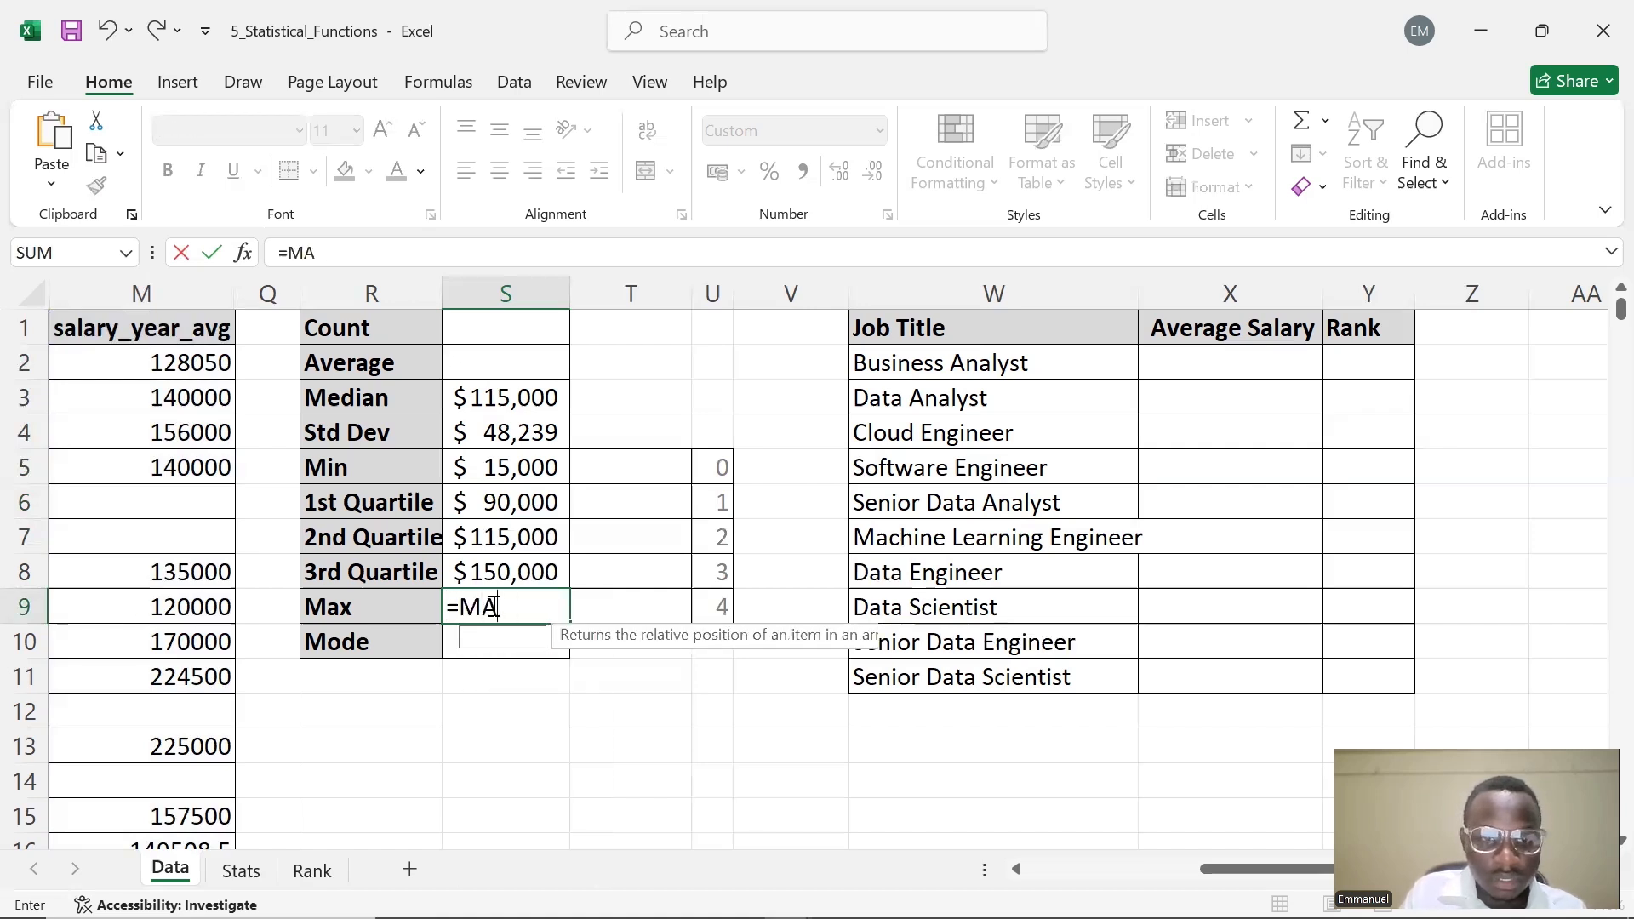
text(X)
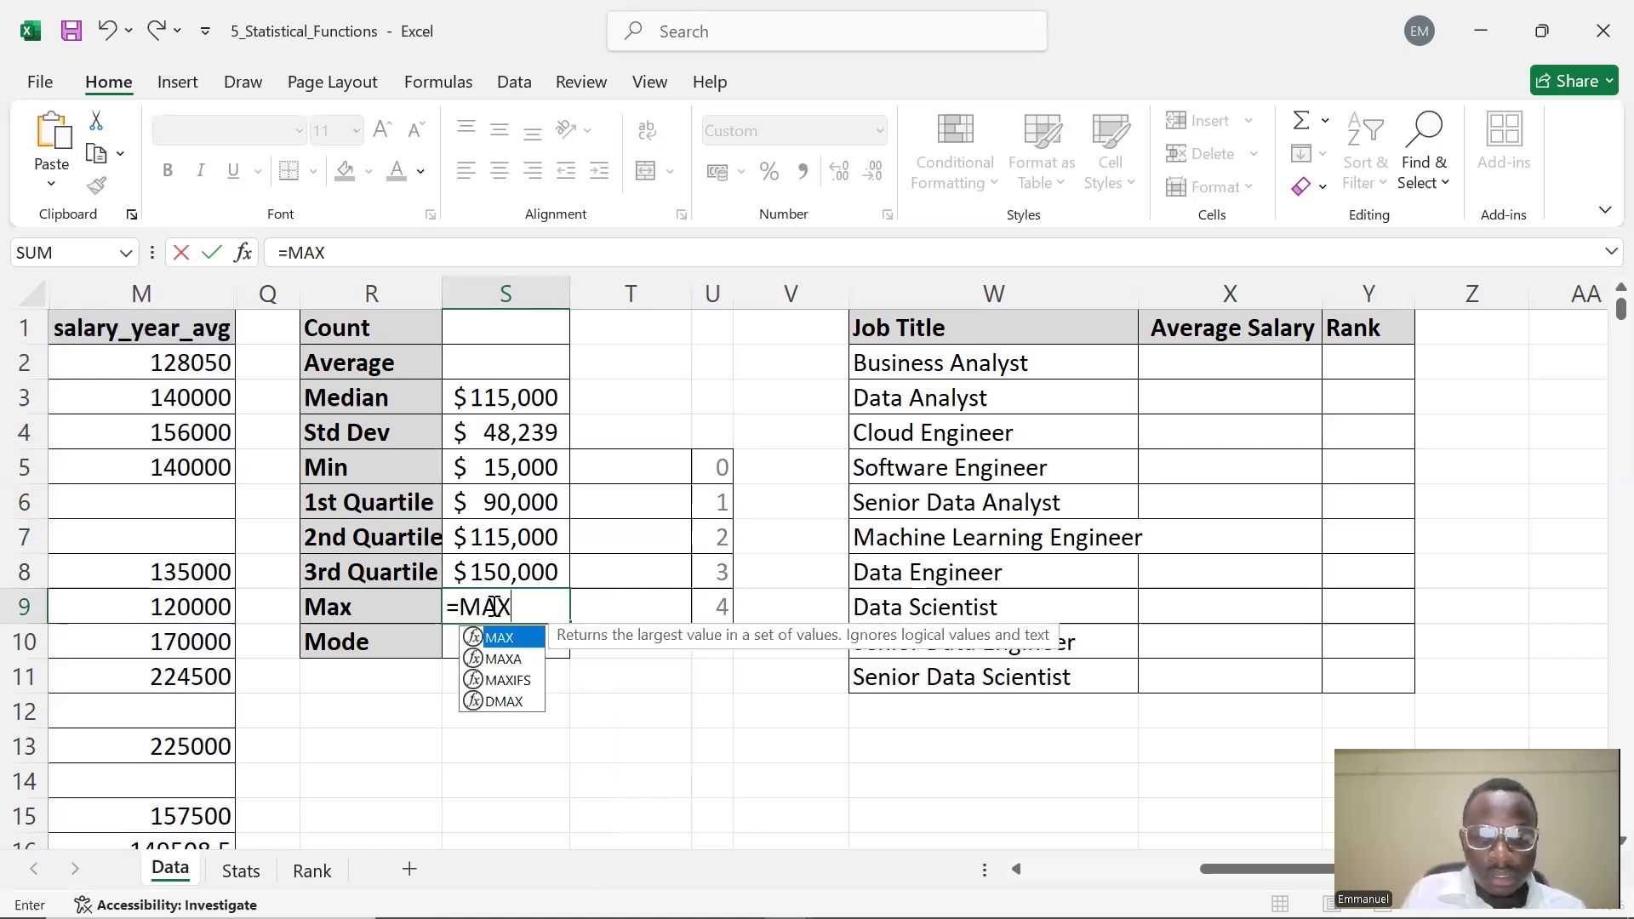
text(()
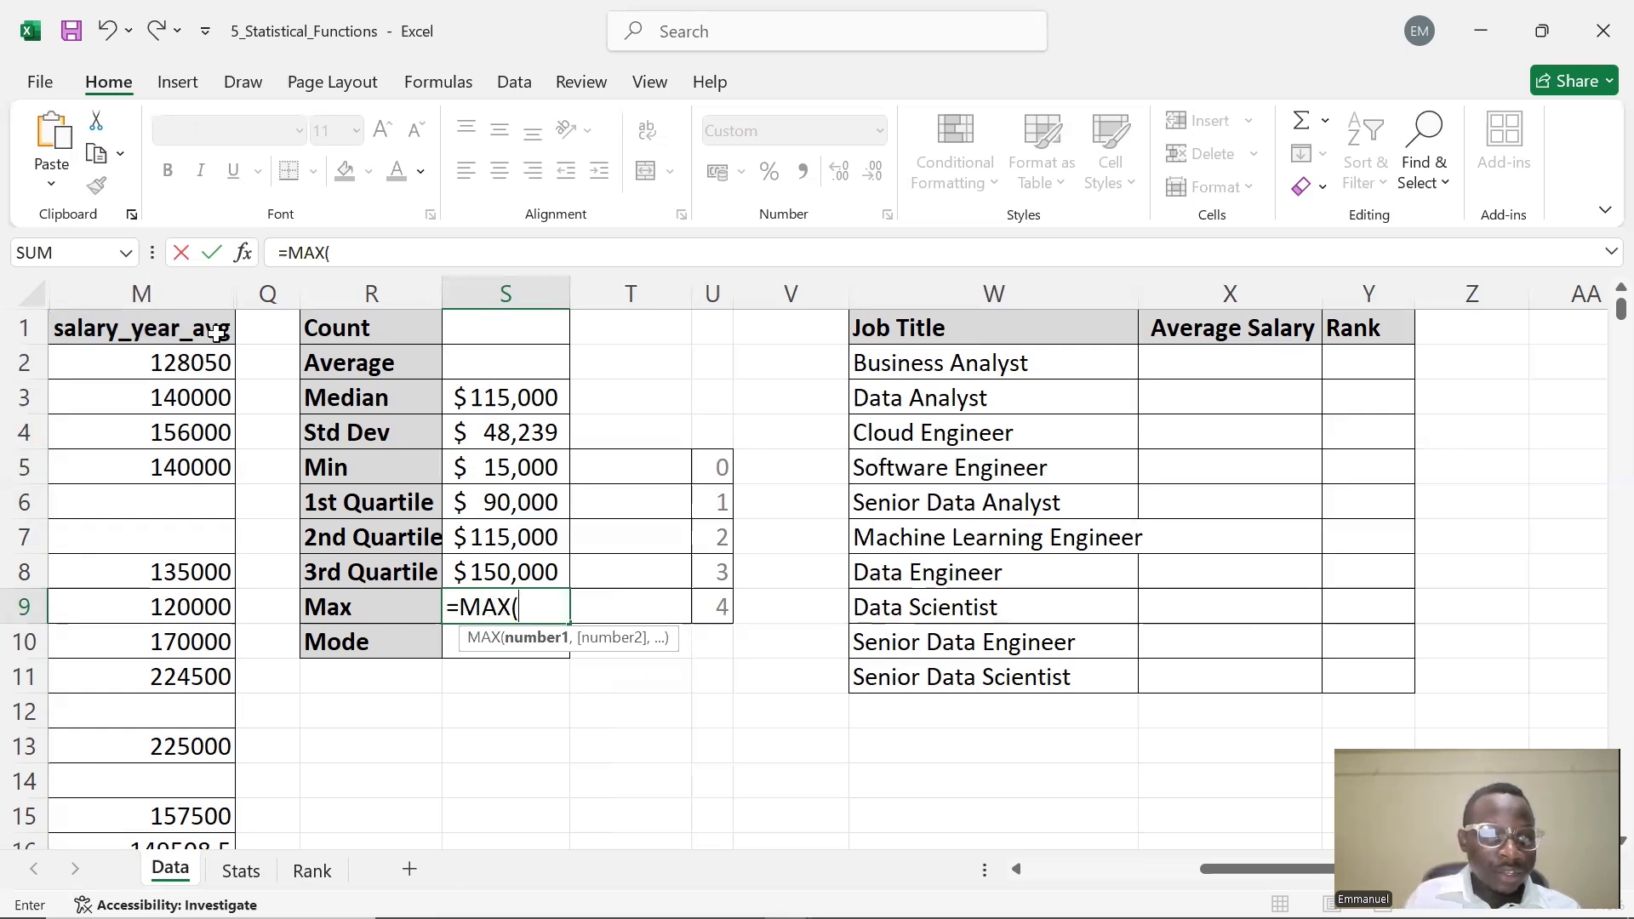
click(197, 297)
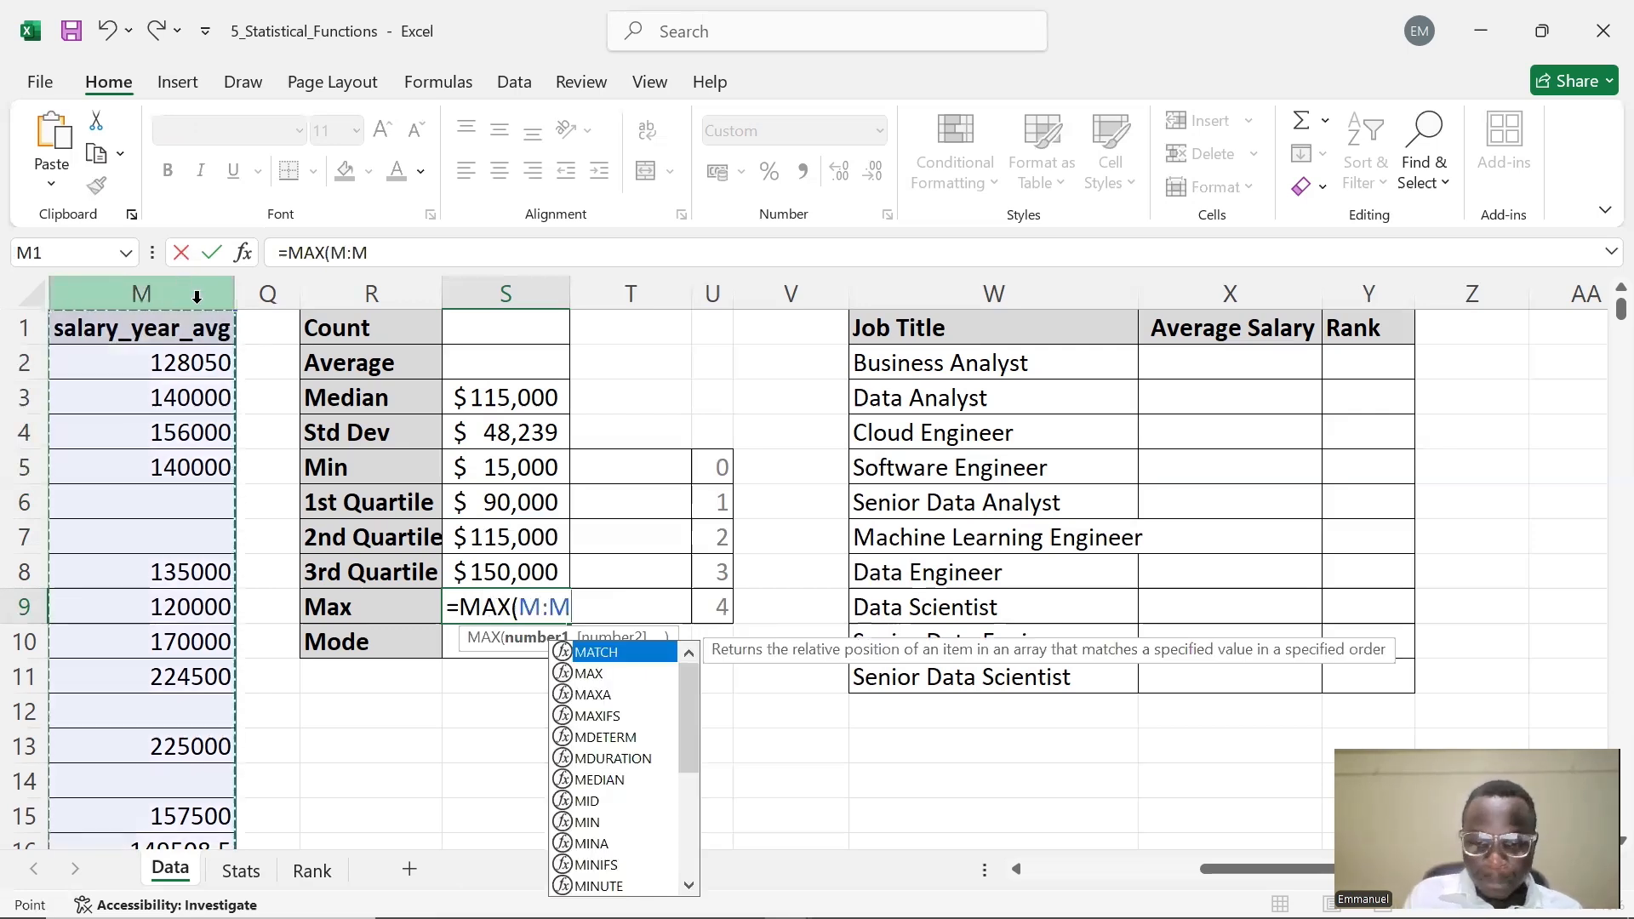
text())
key(Return)
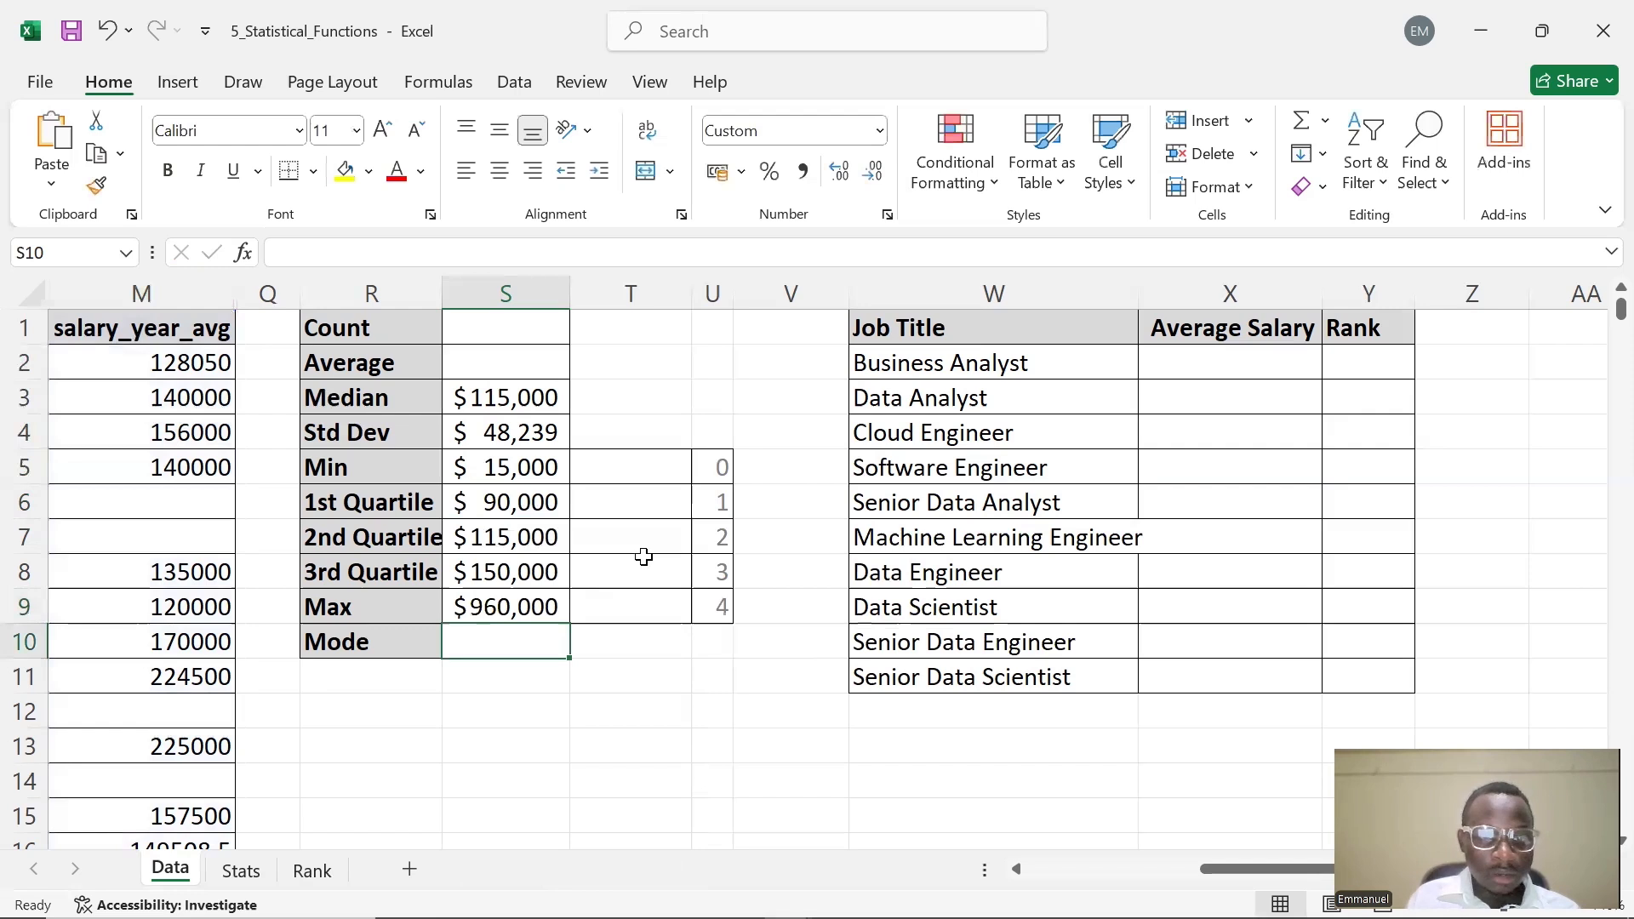
Enter =MODE(M:M) in S10 for the most frequent salary
text(=)
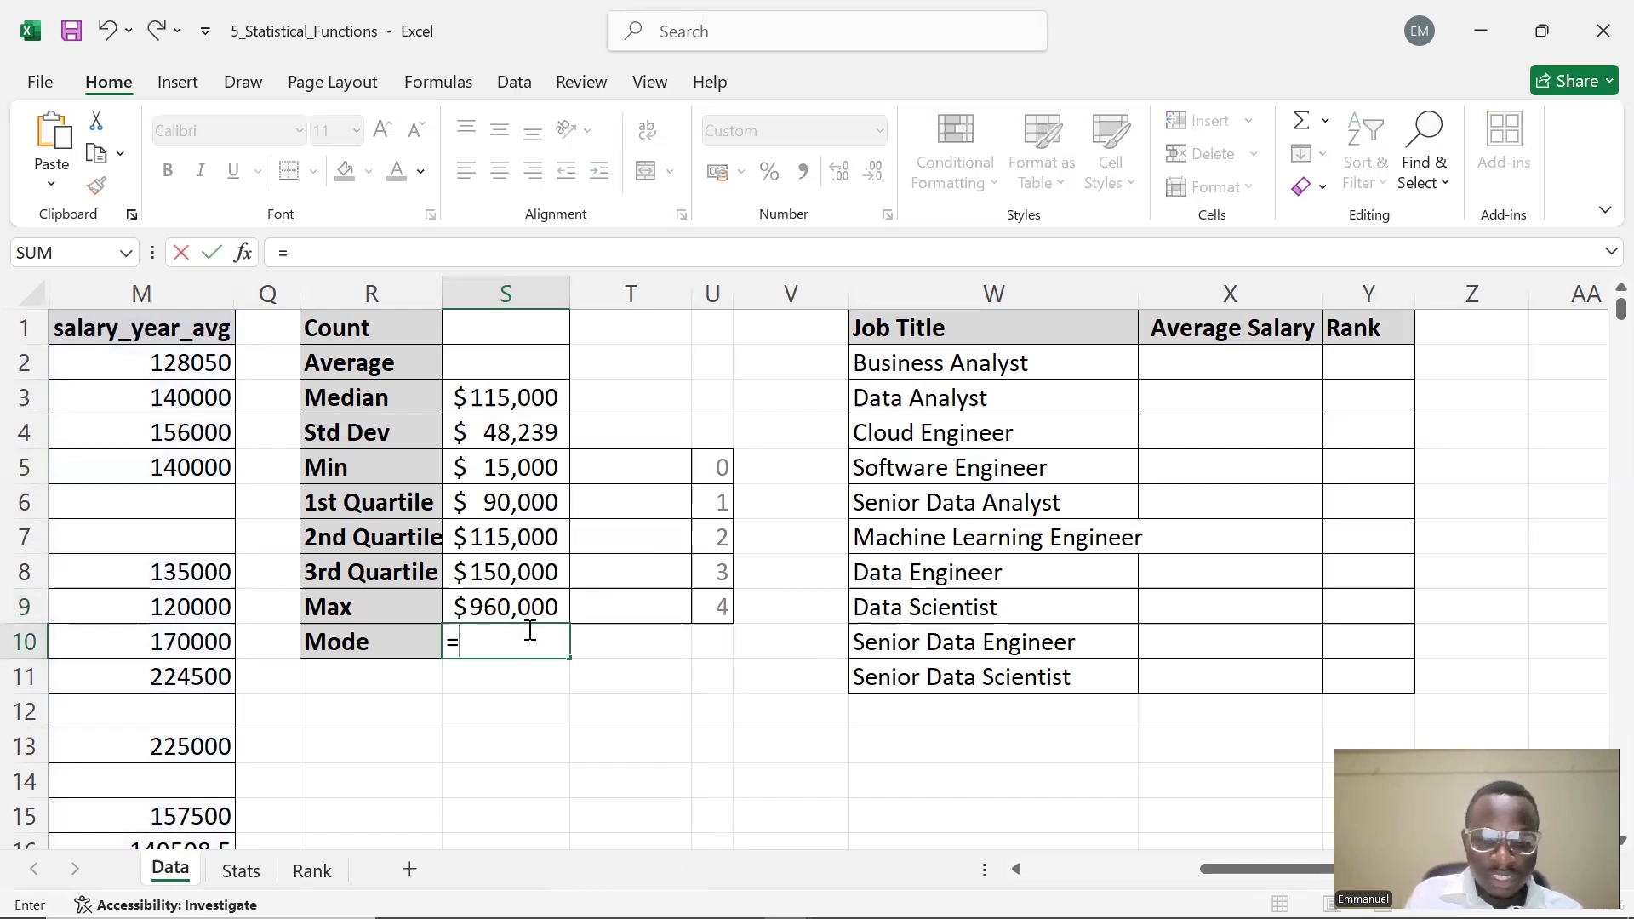
text(MODE)
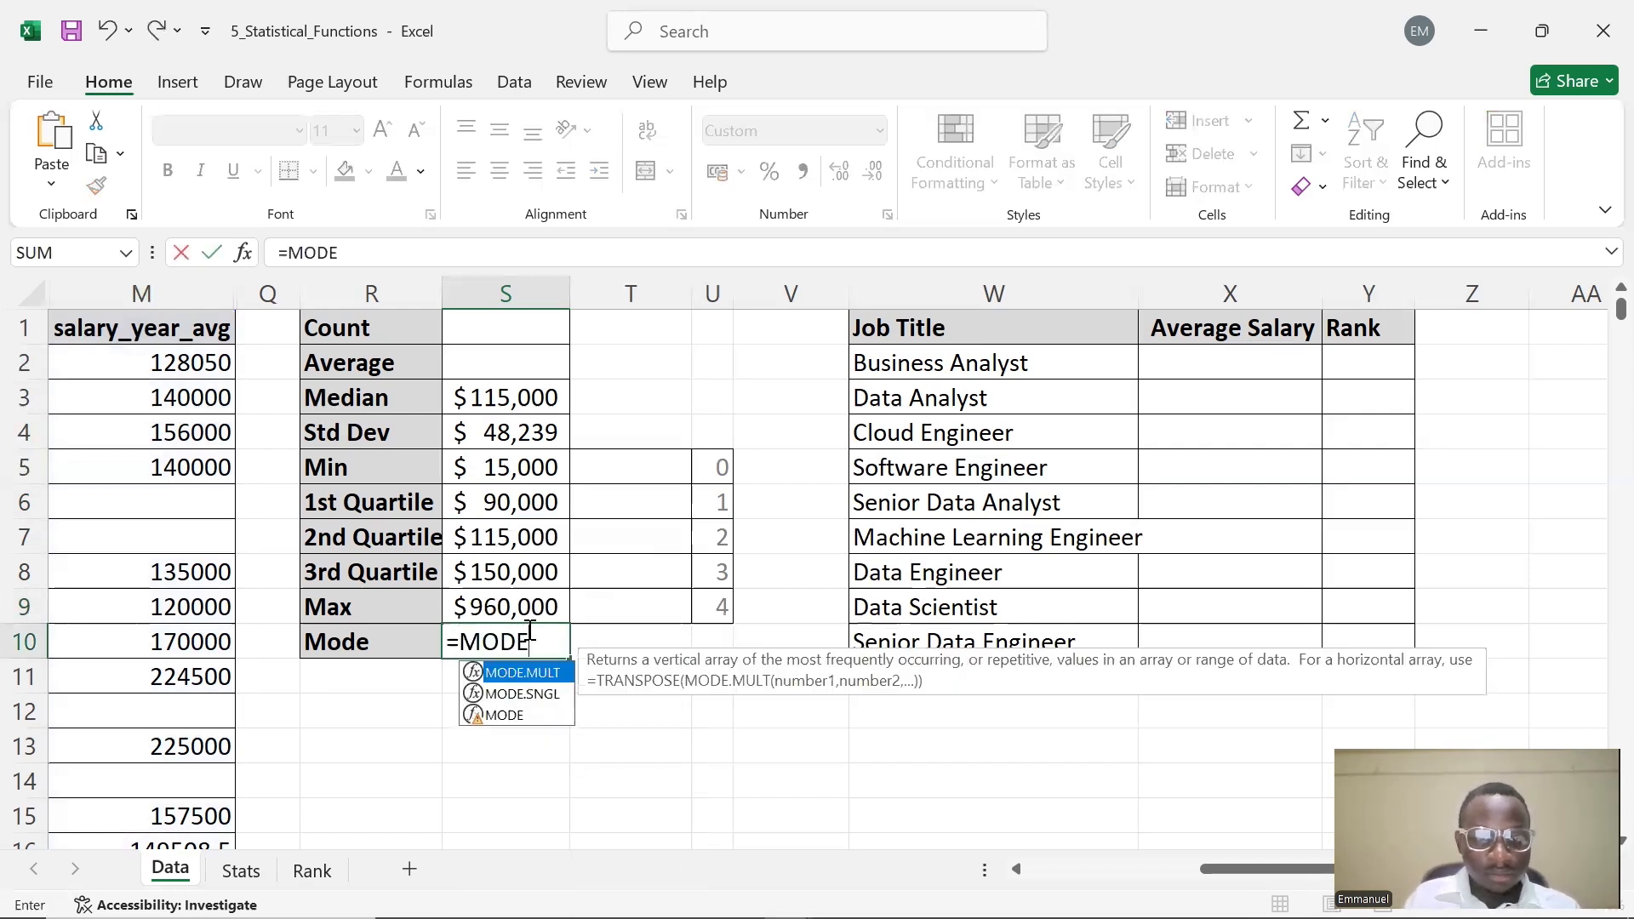
text(()
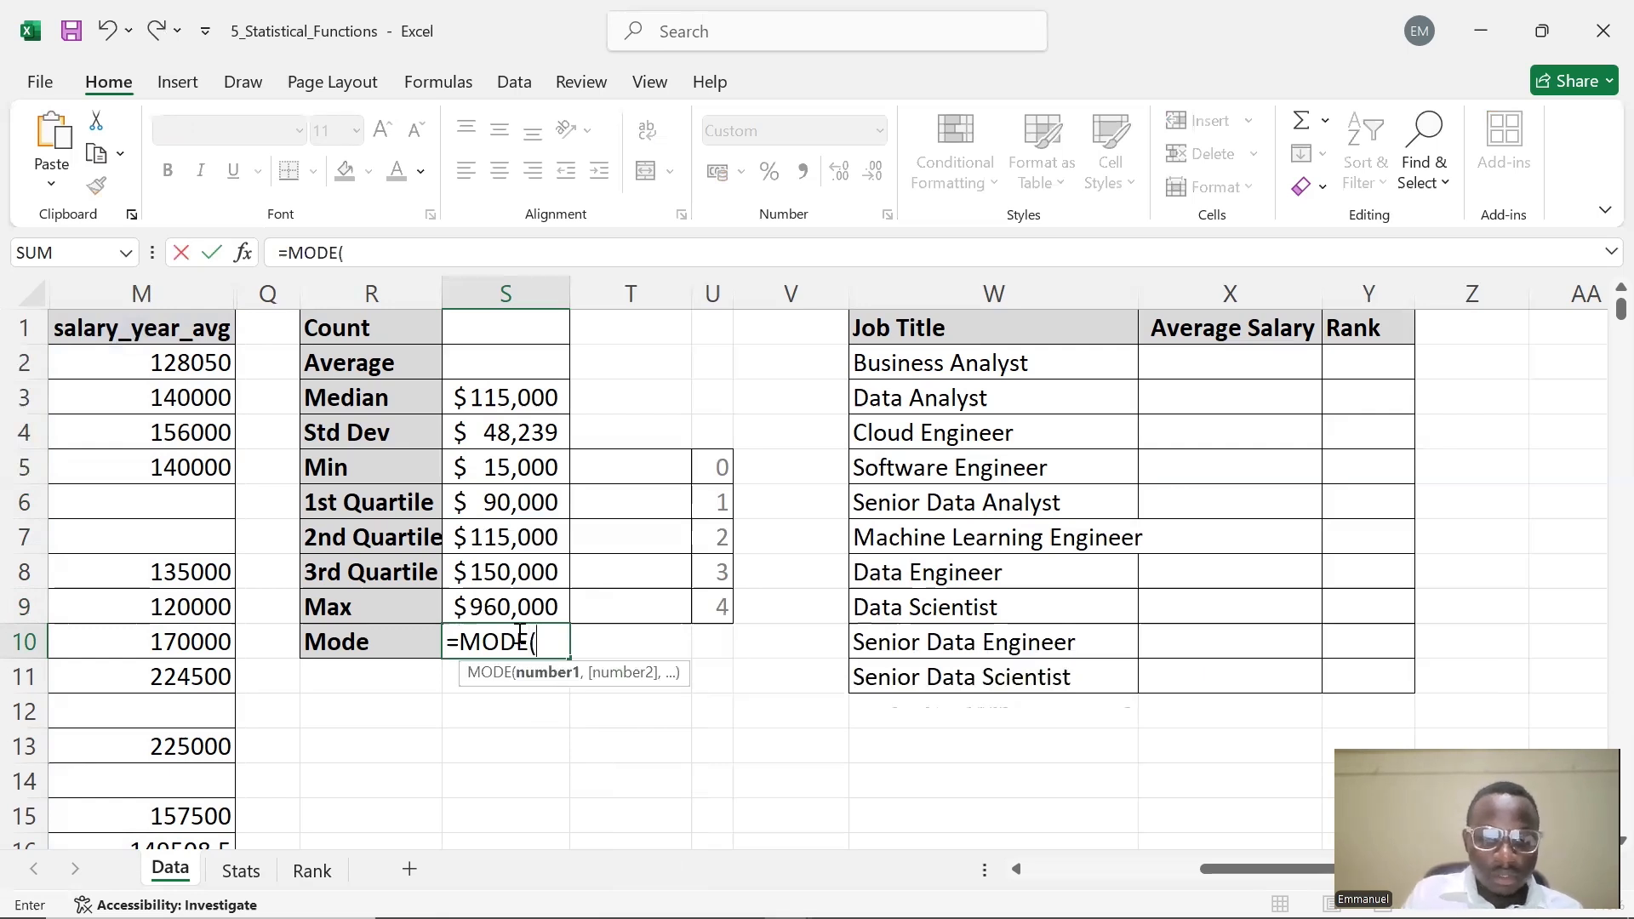
click(132, 293)
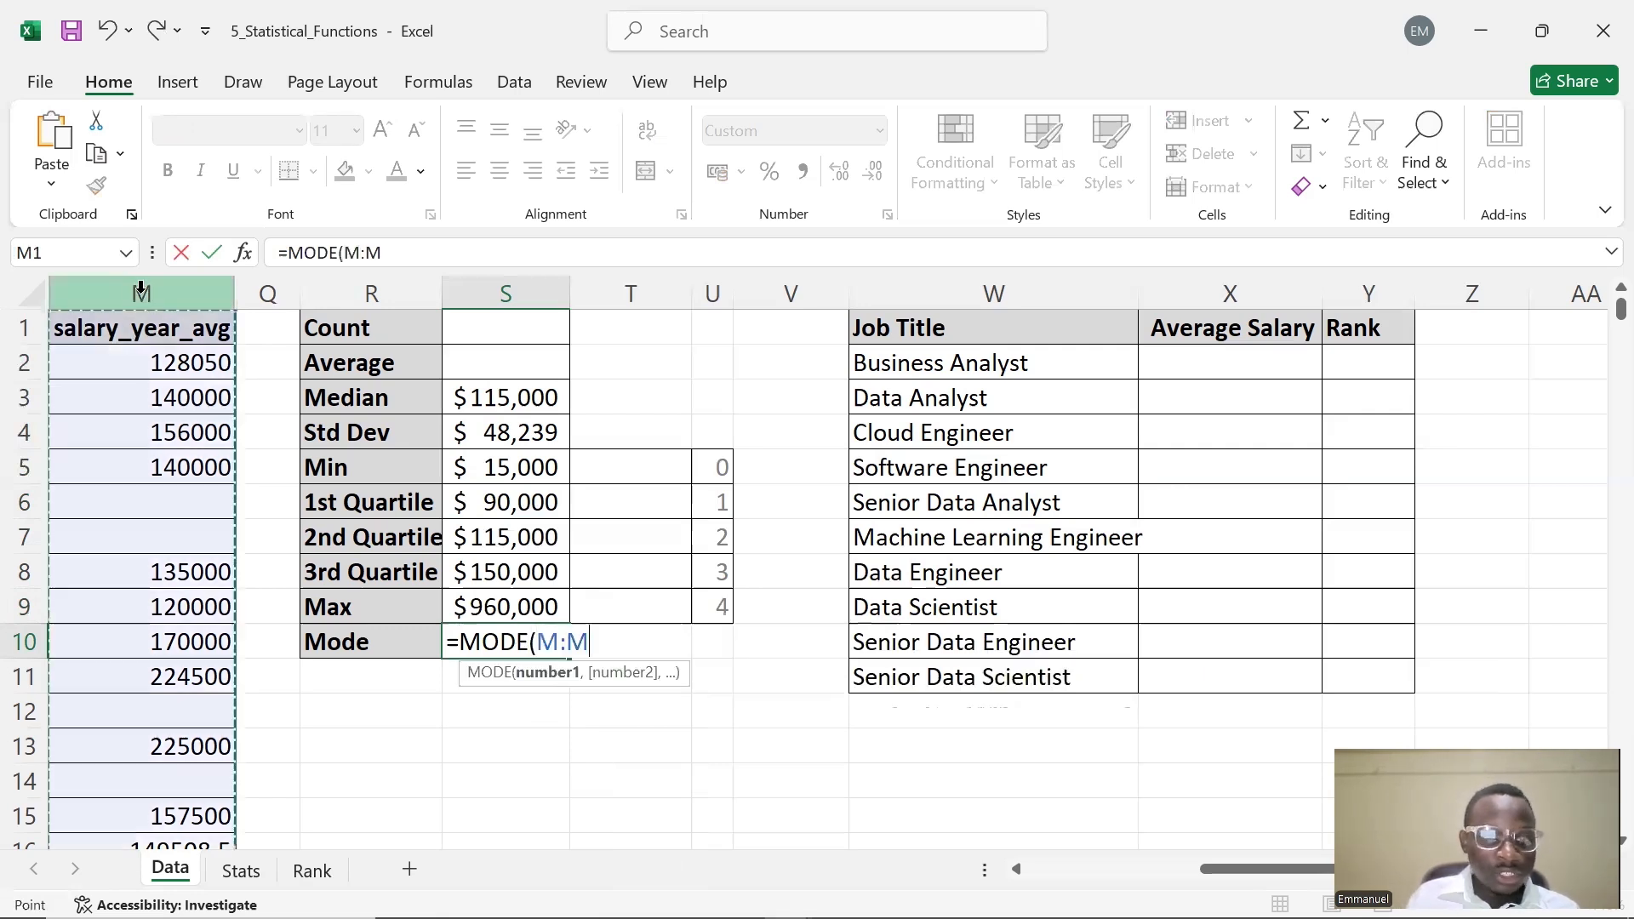
text())
key(Return)
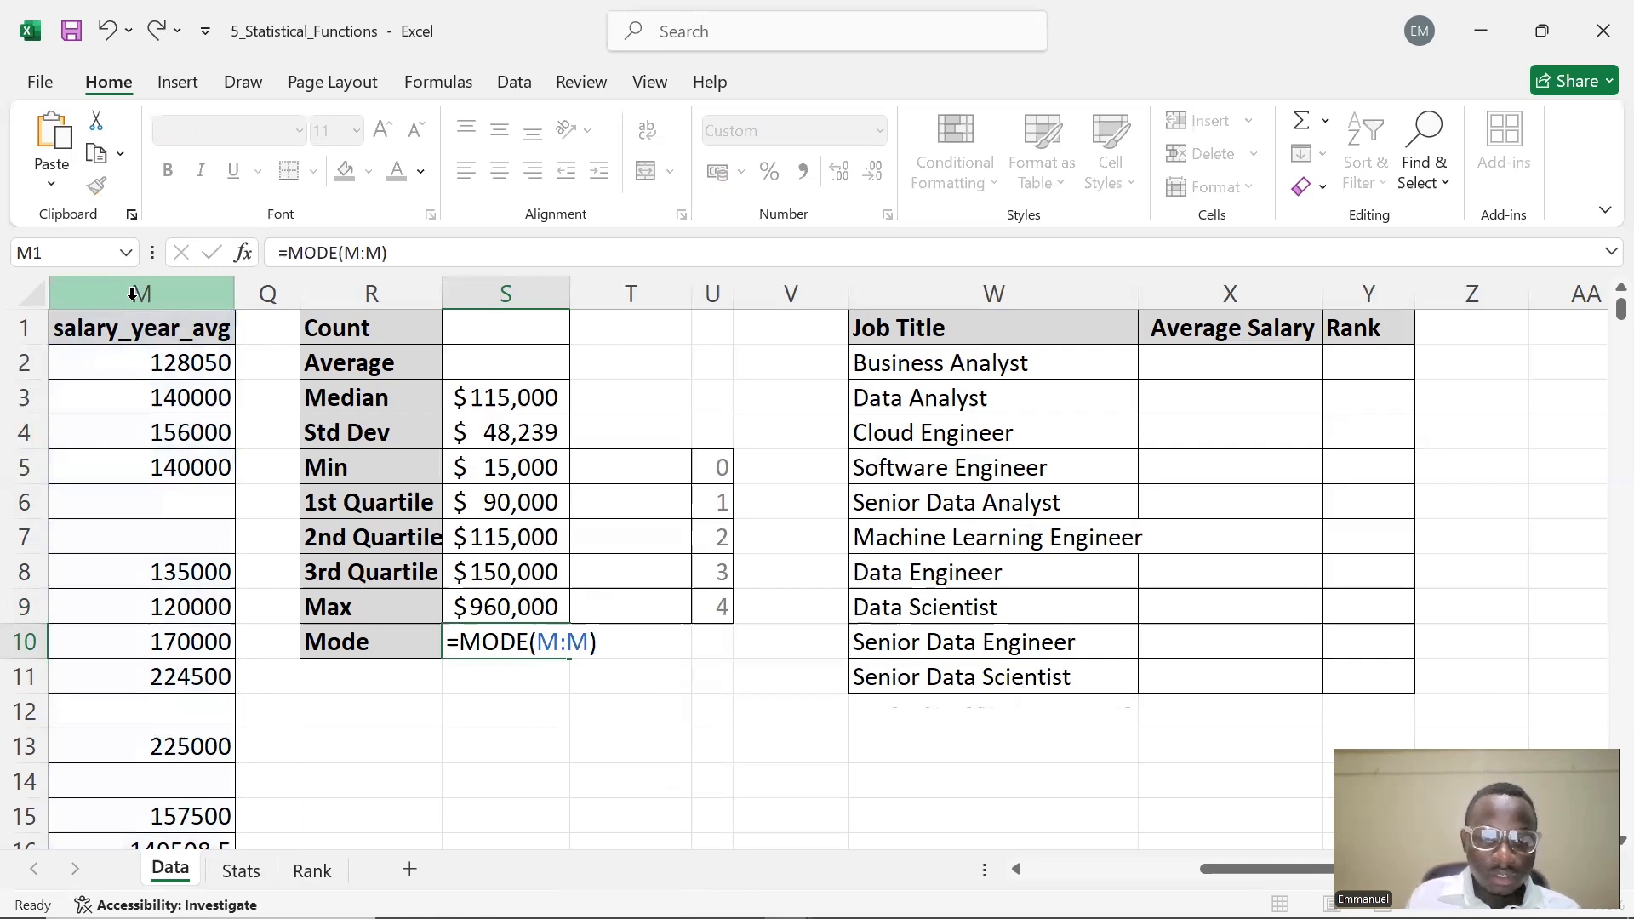
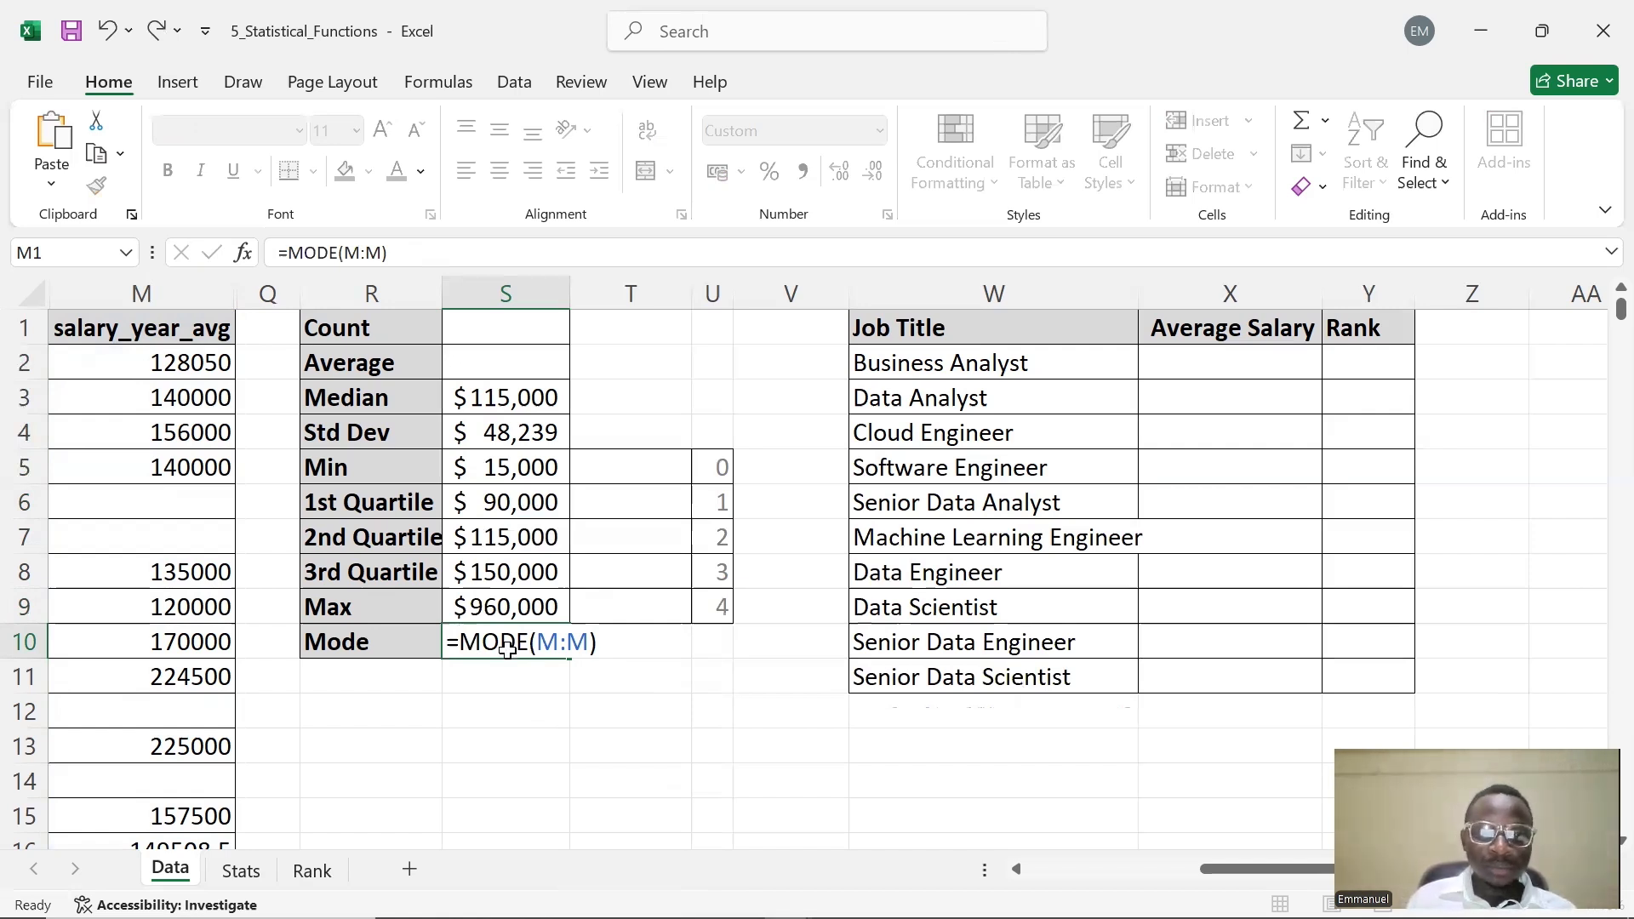
Start an AVERAGEIF formula in X2 beside Business Analyst to compute its average salary
key(ctrl+Return)
click(1275, 373)
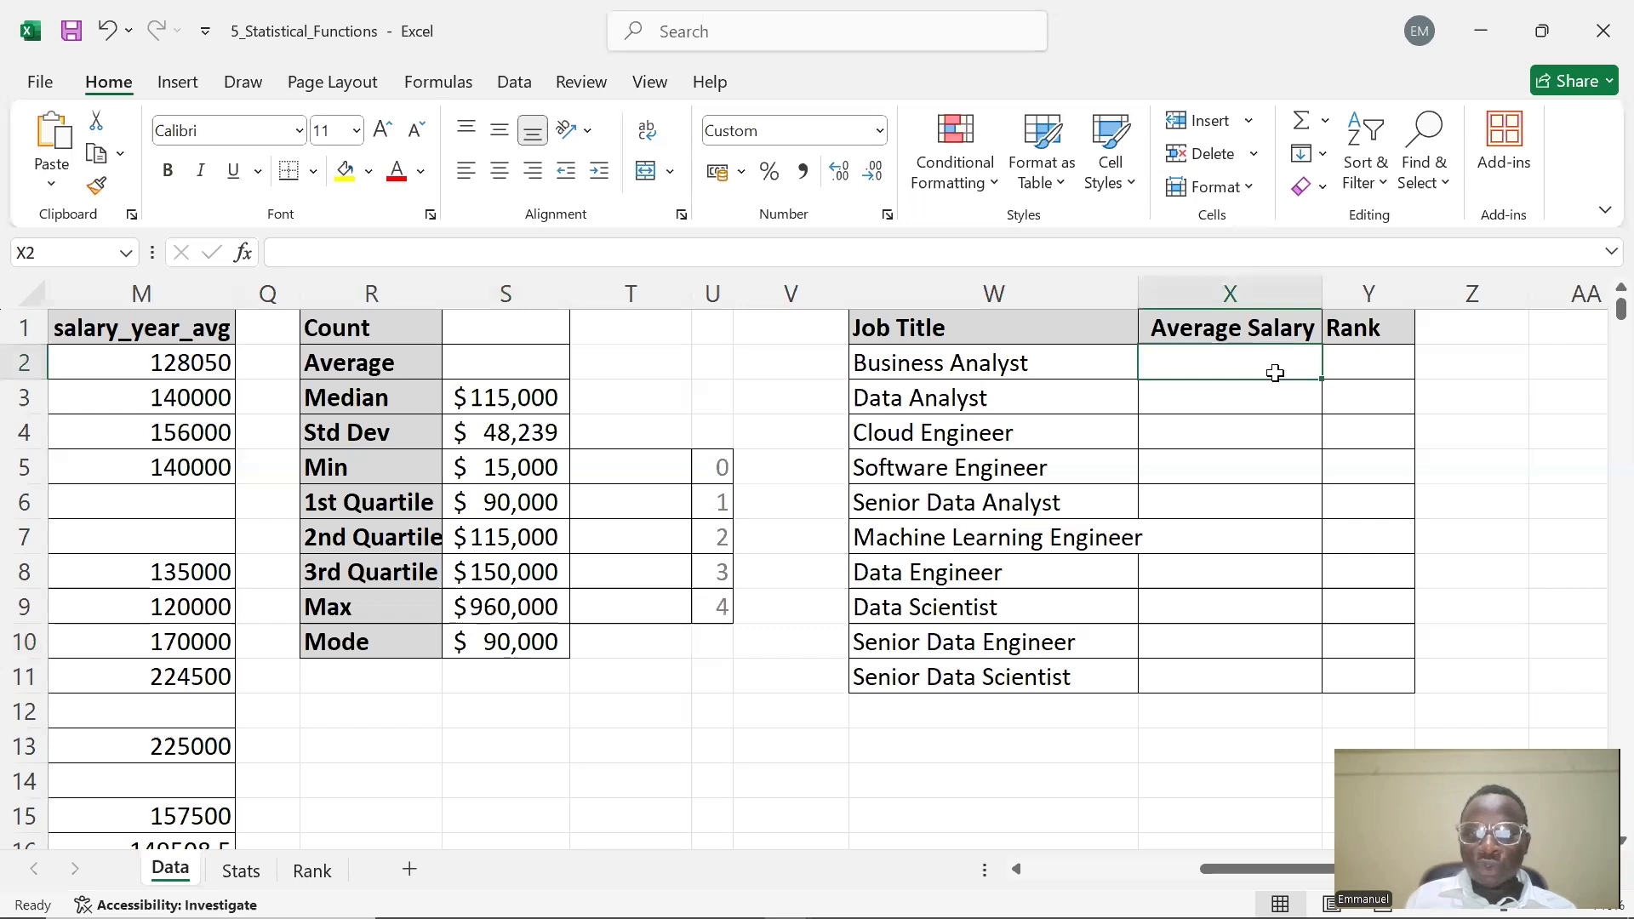
double_click(1204, 364)
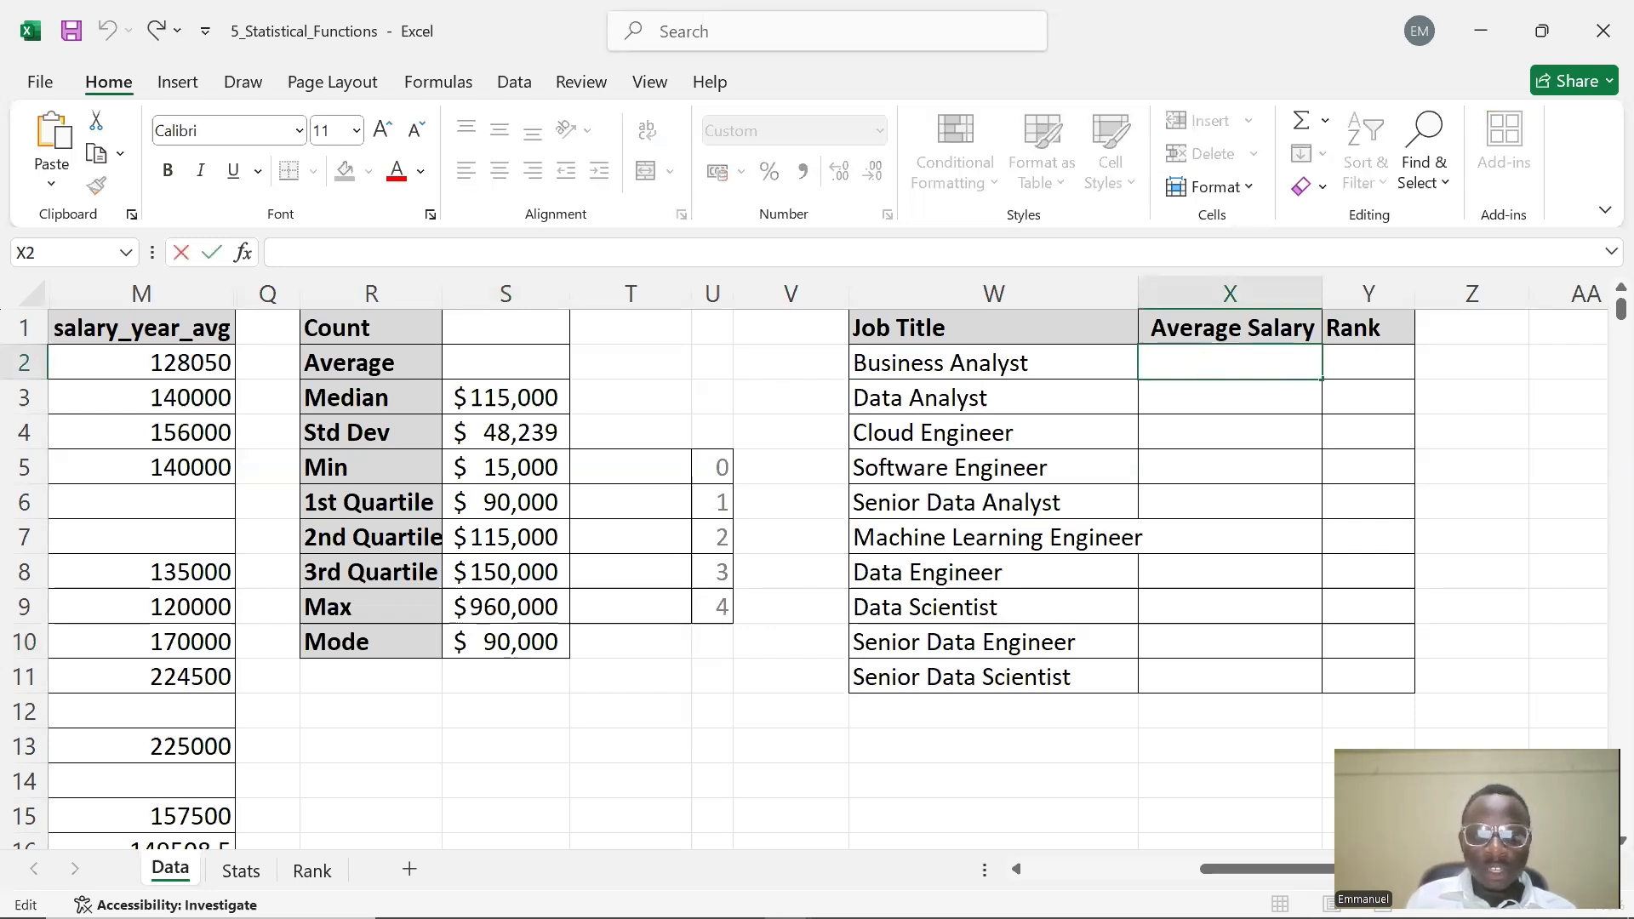
scroll(688, 577, left, 3)
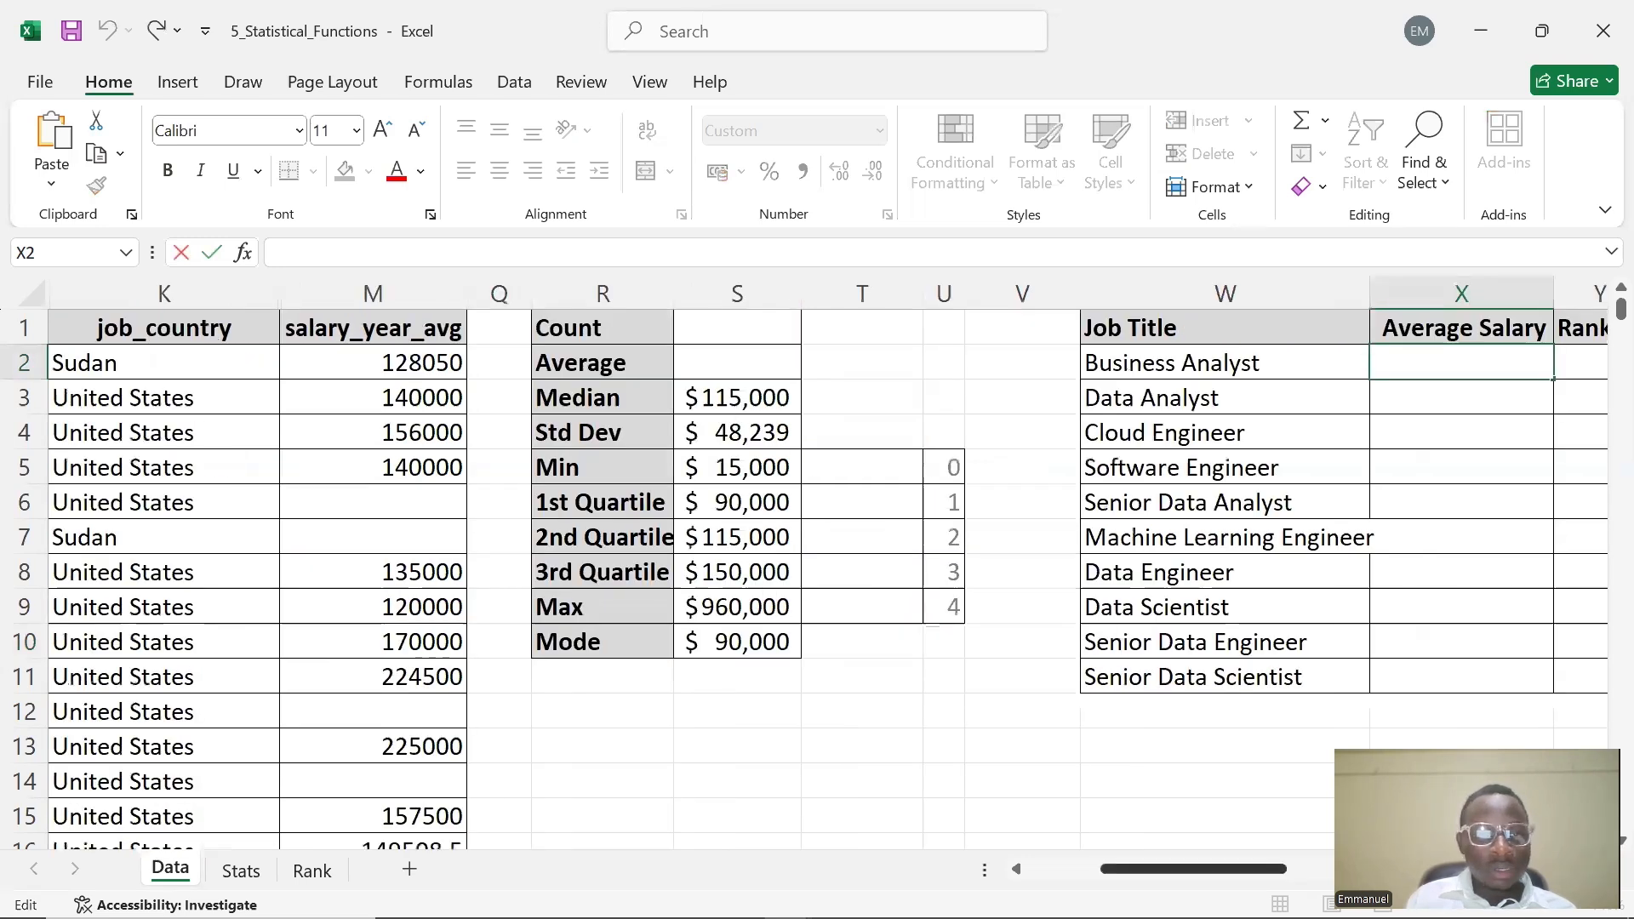
scroll(827, 579, left, 2)
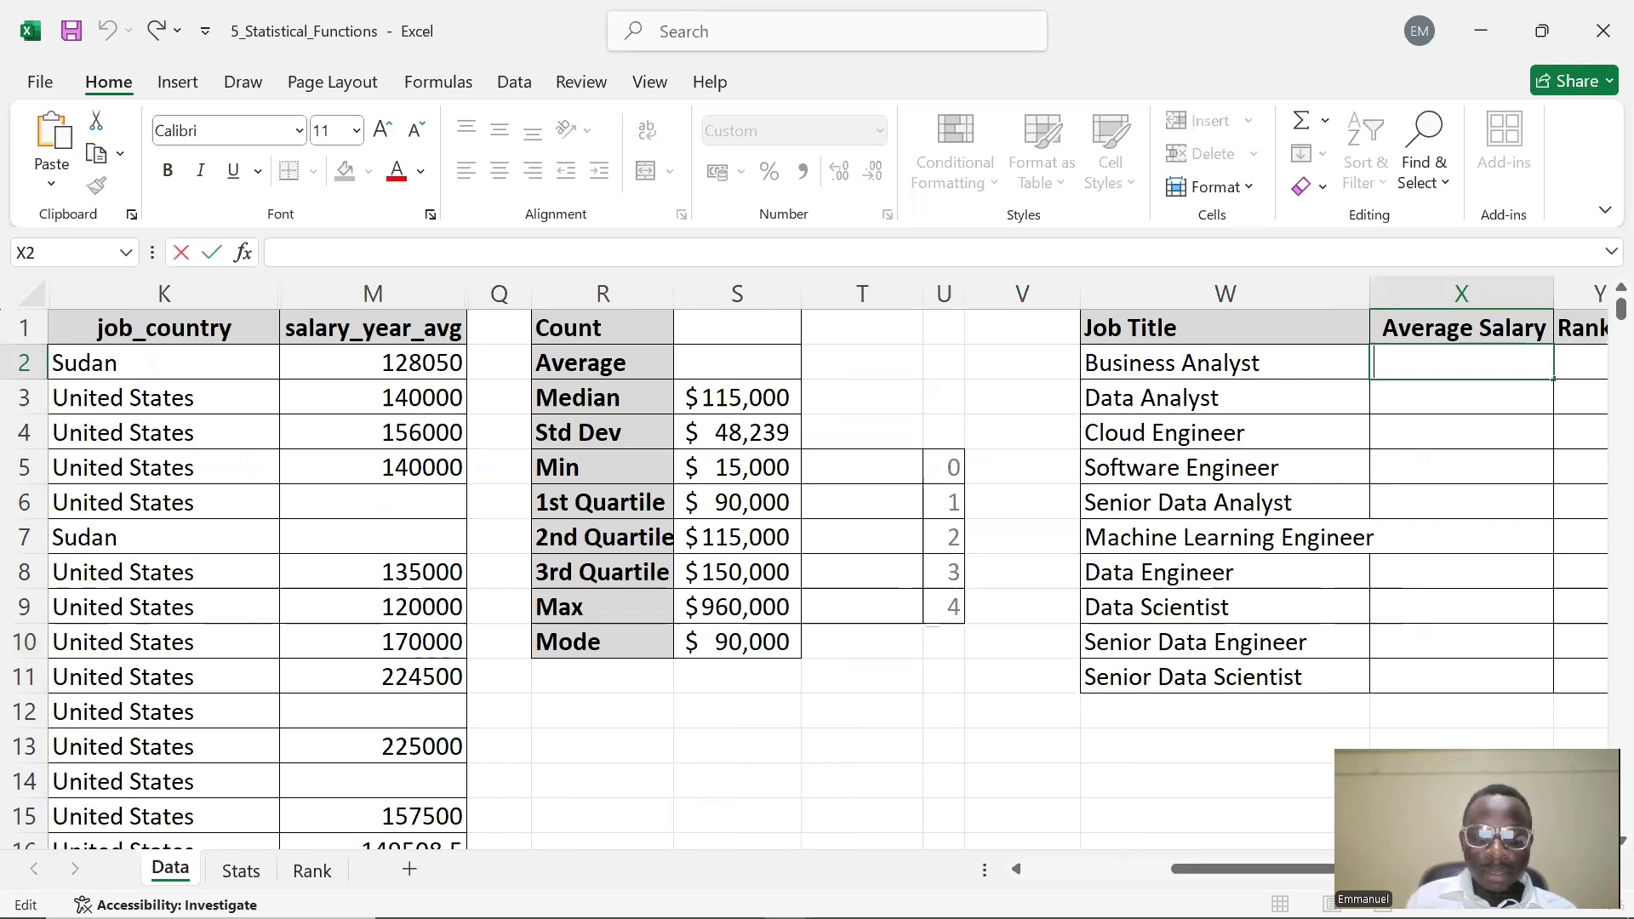
drag(1183, 870, 1237, 873)
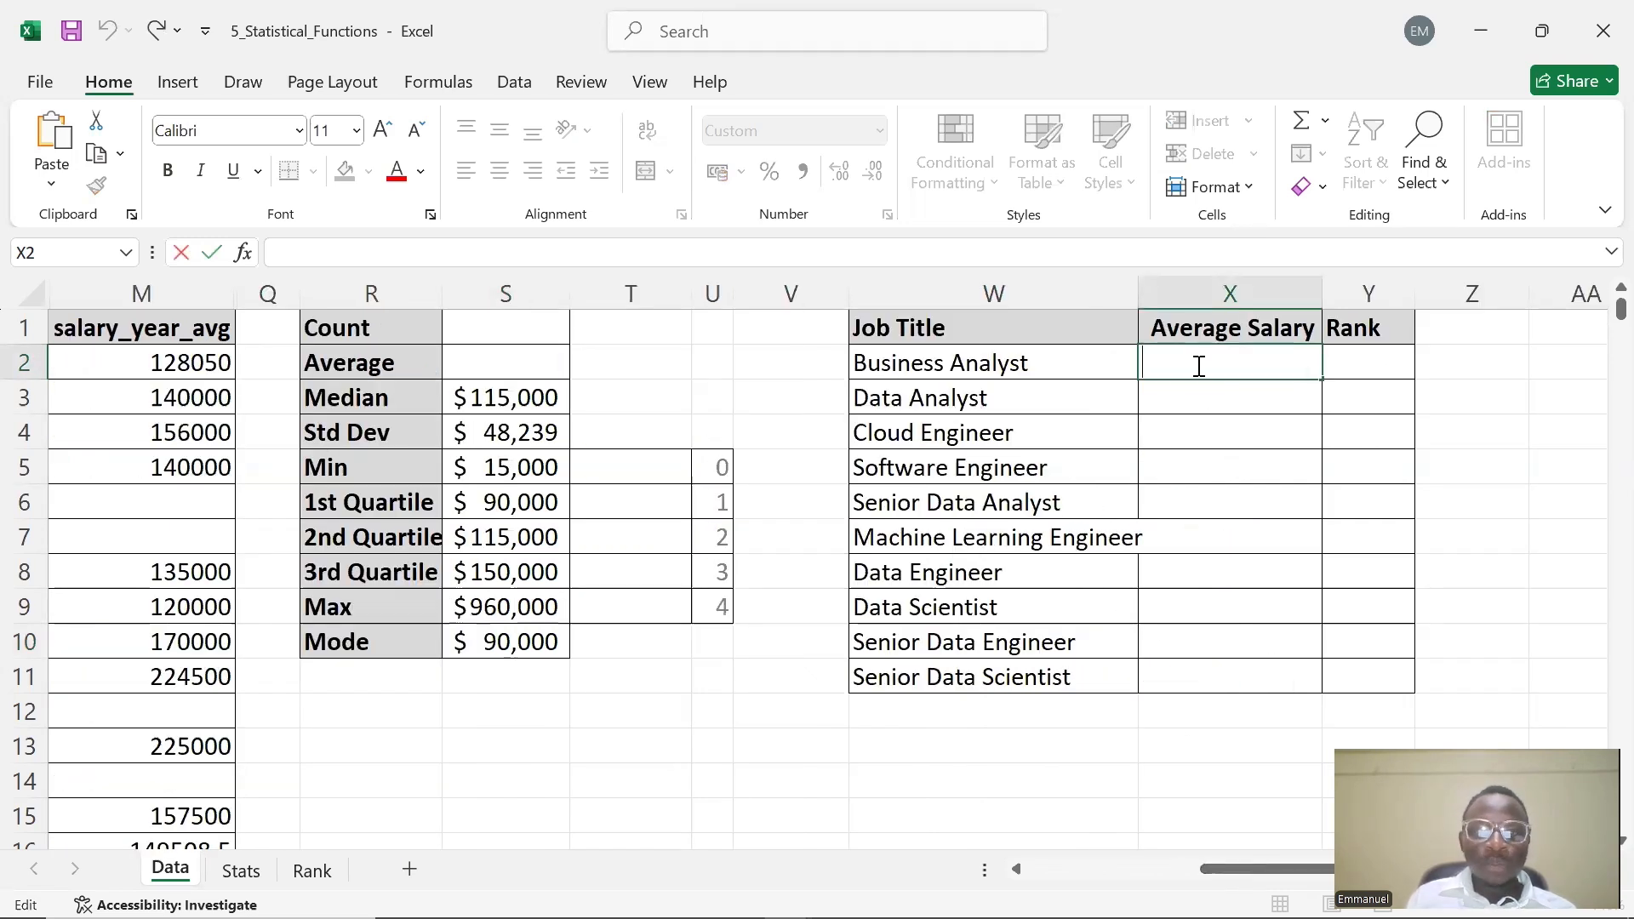
text(AVERAGEIF)
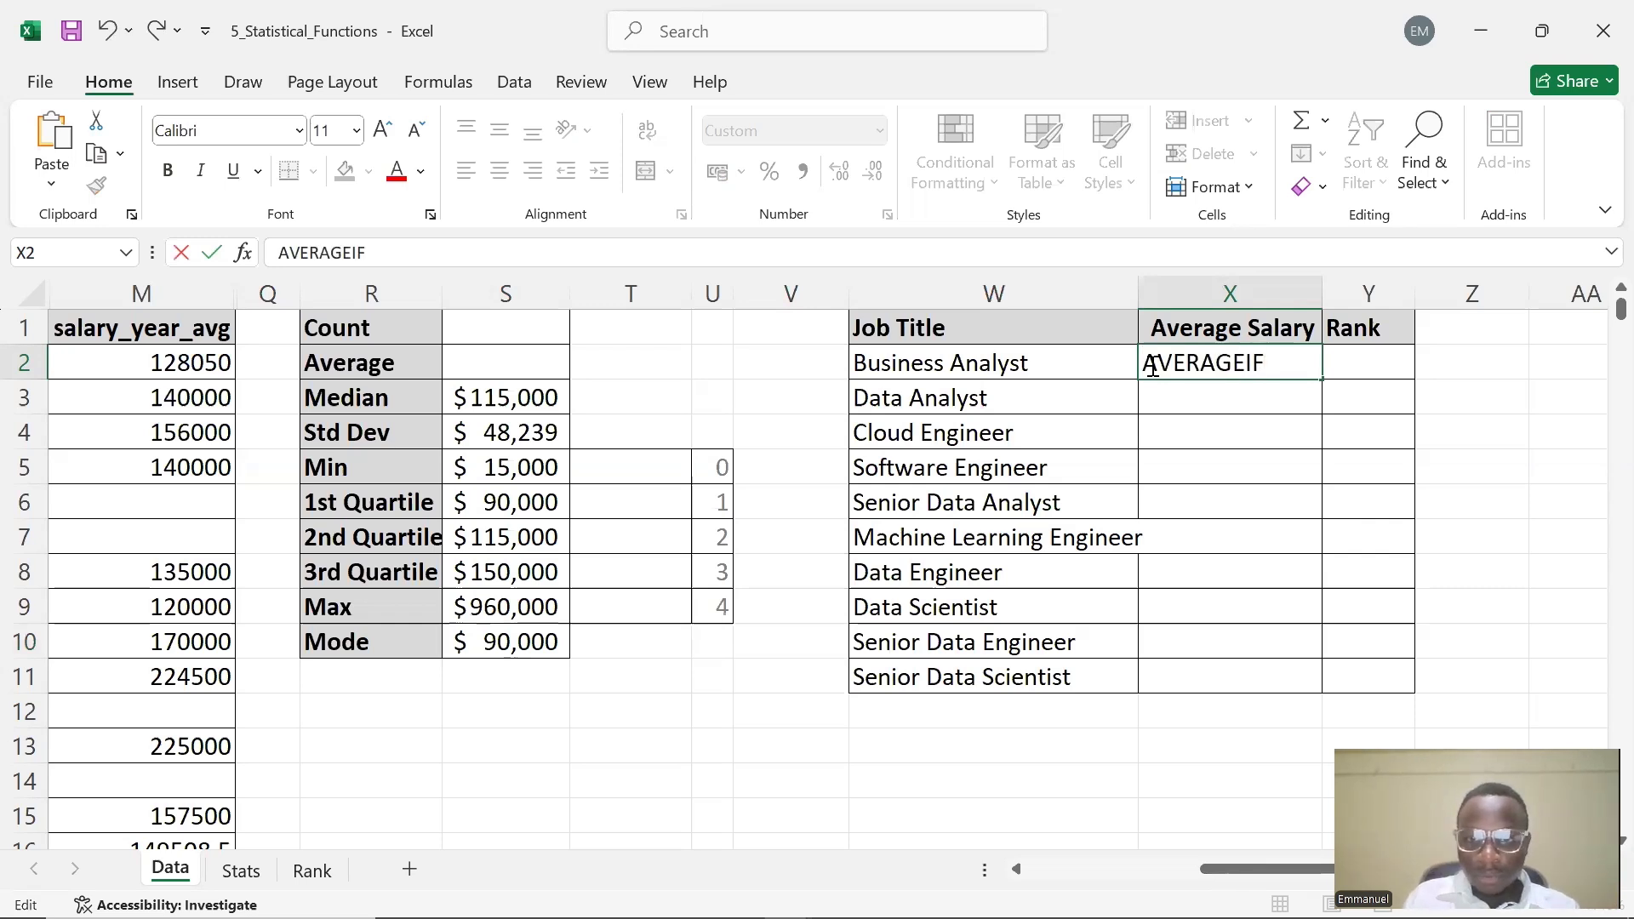
click(1154, 364)
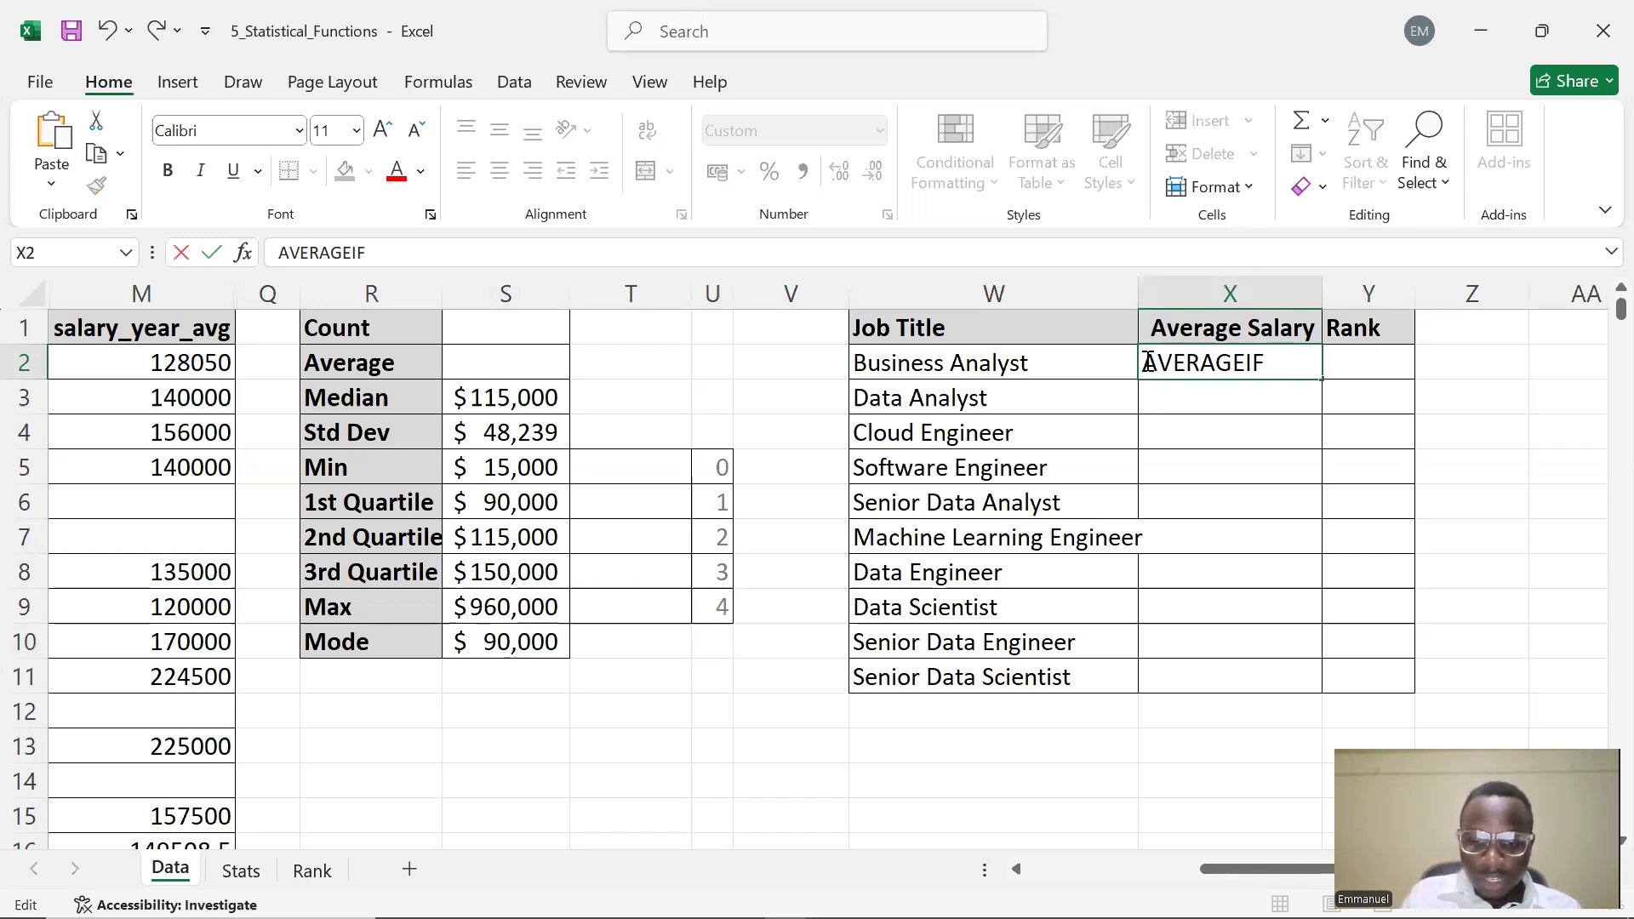
text(=)
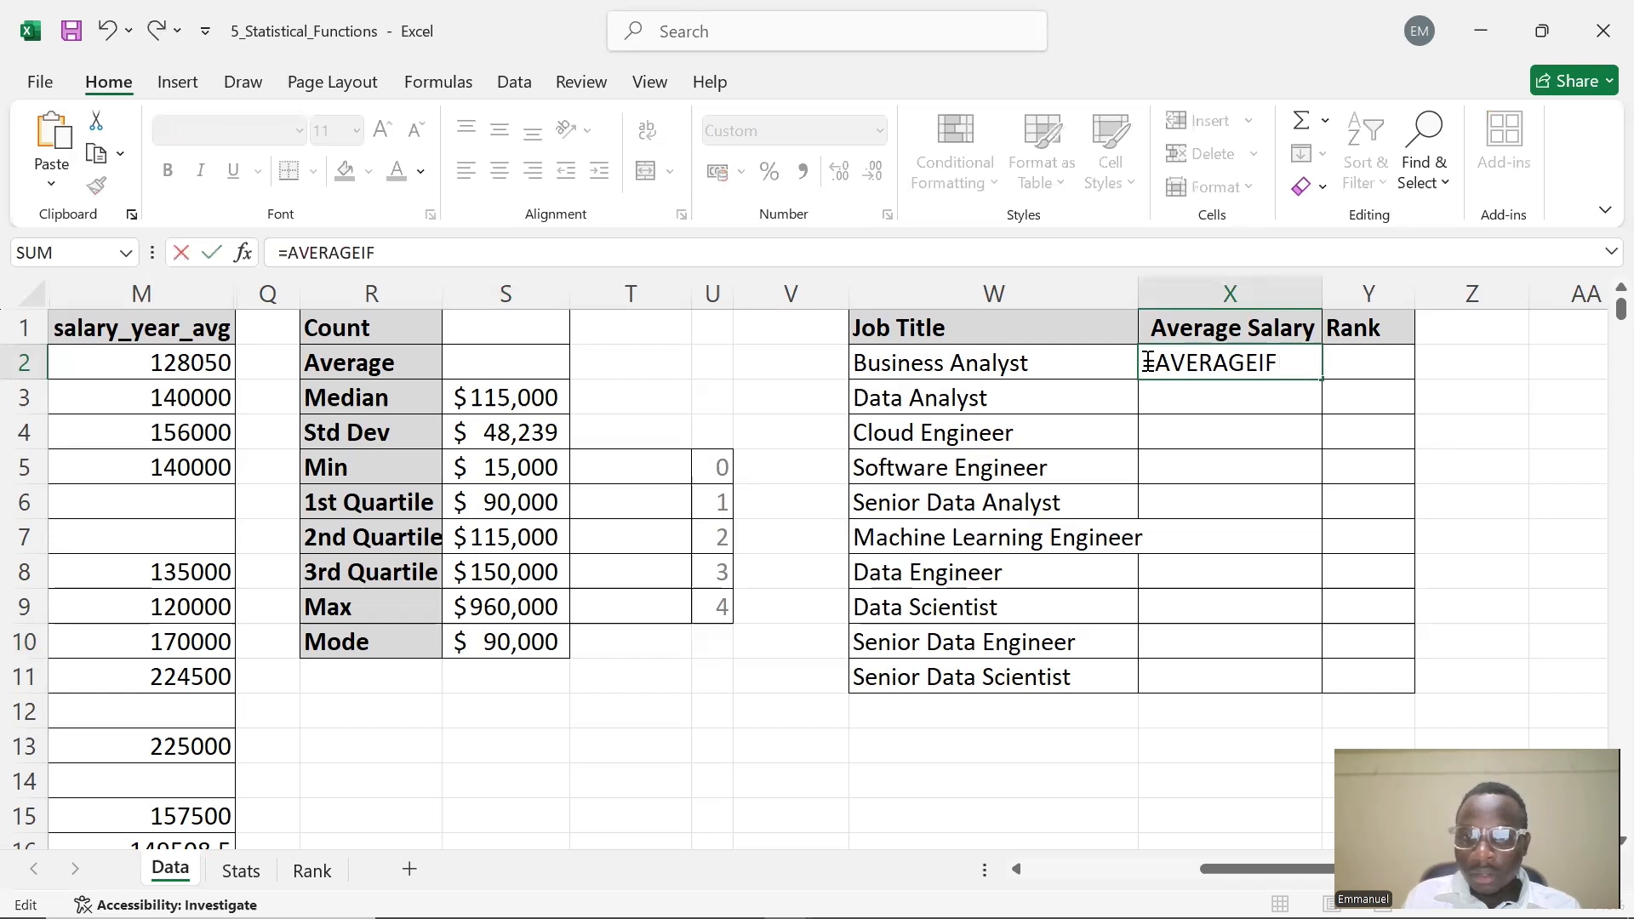
text(()
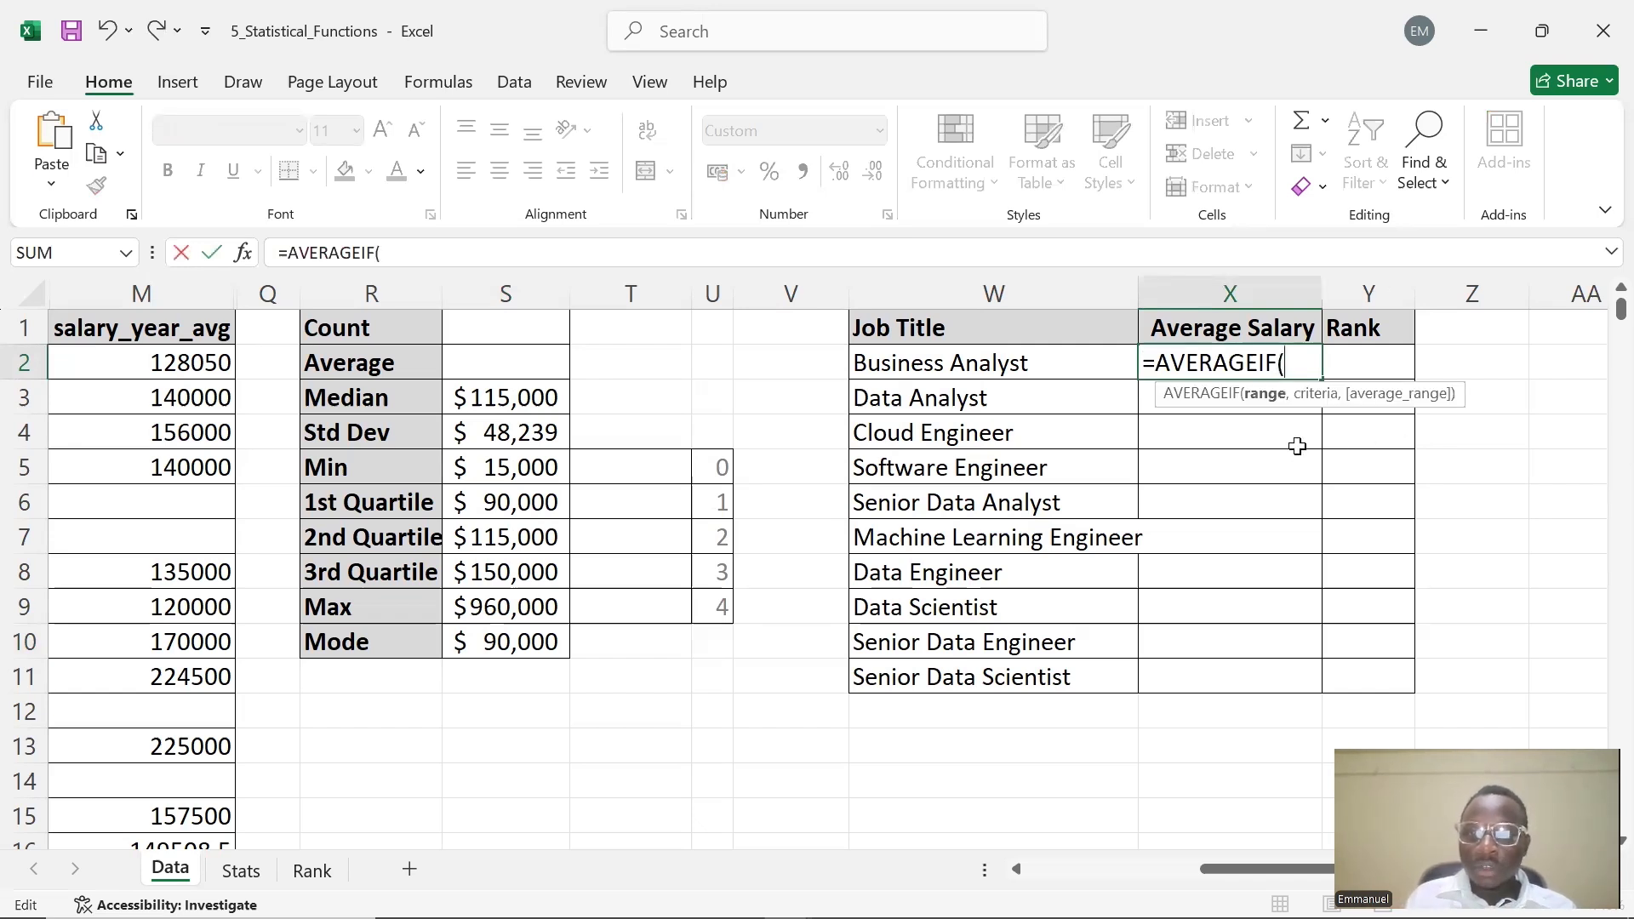
click(186, 295)
text(,)
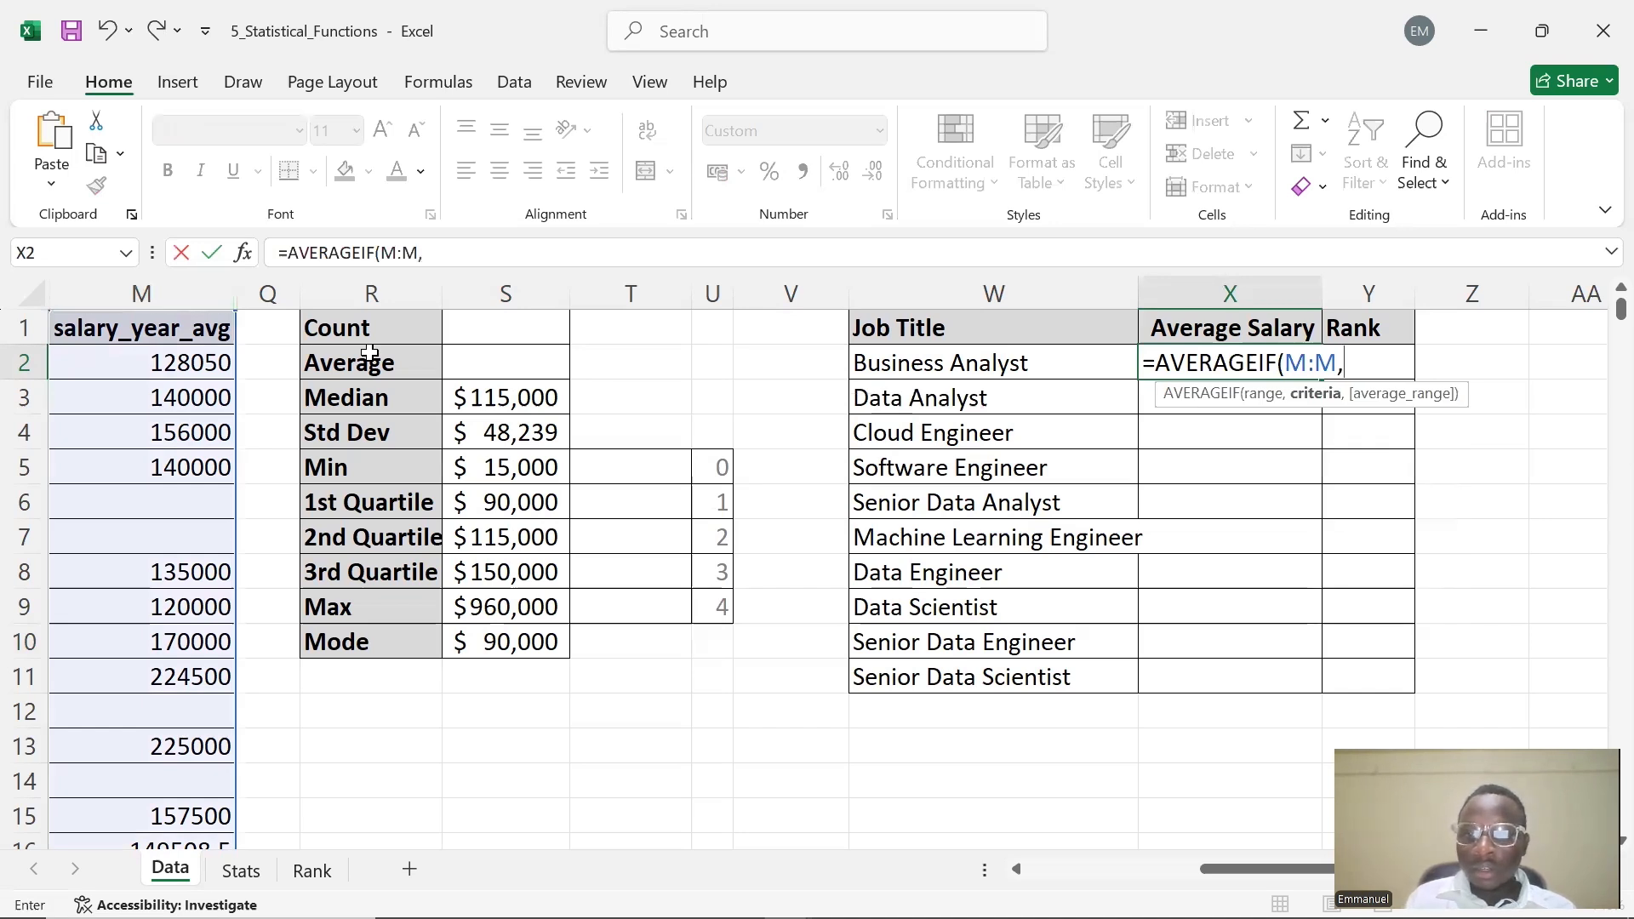
key(BackSpace)
key(BackSpace)
key(BackSpace)
key(BackSpace)
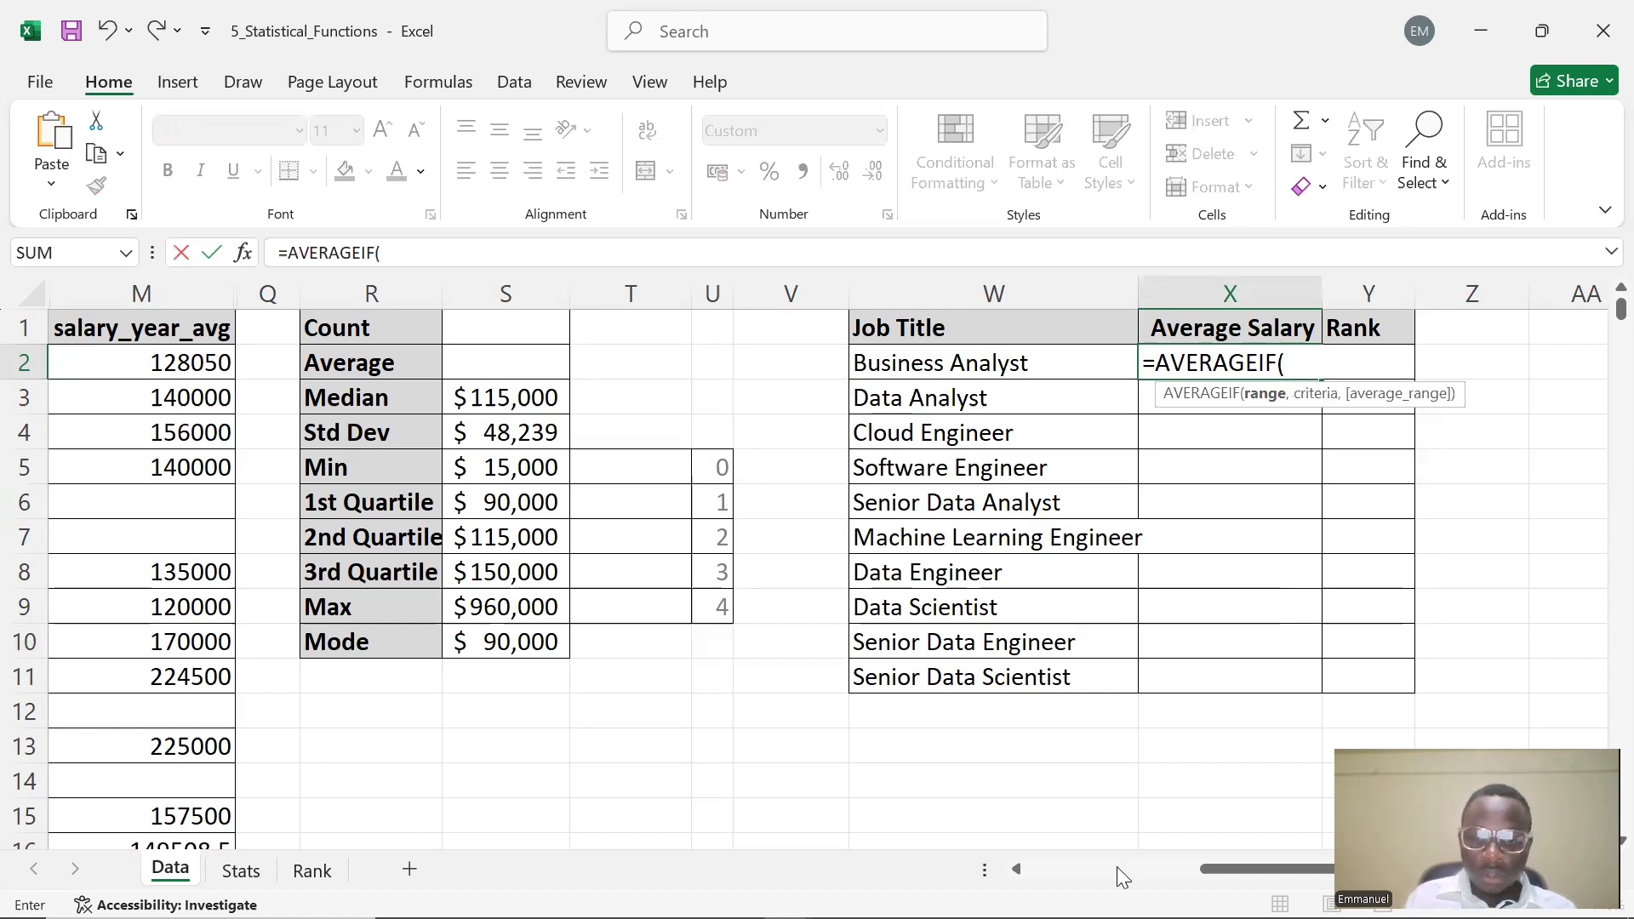
drag(1221, 869, 1148, 869)
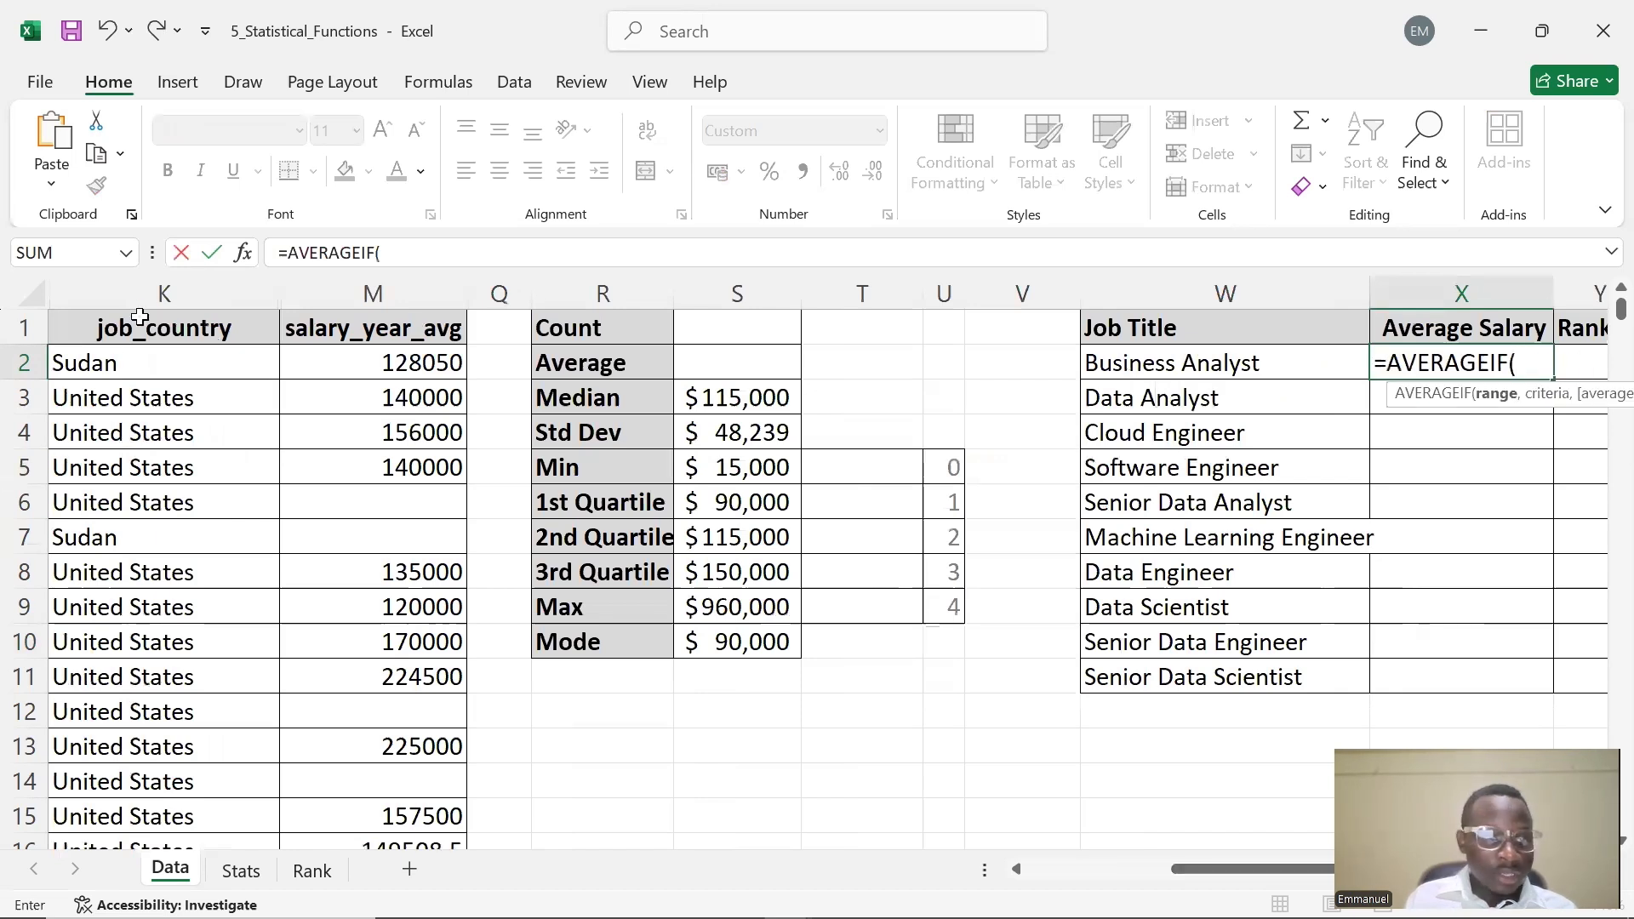
click(155, 292)
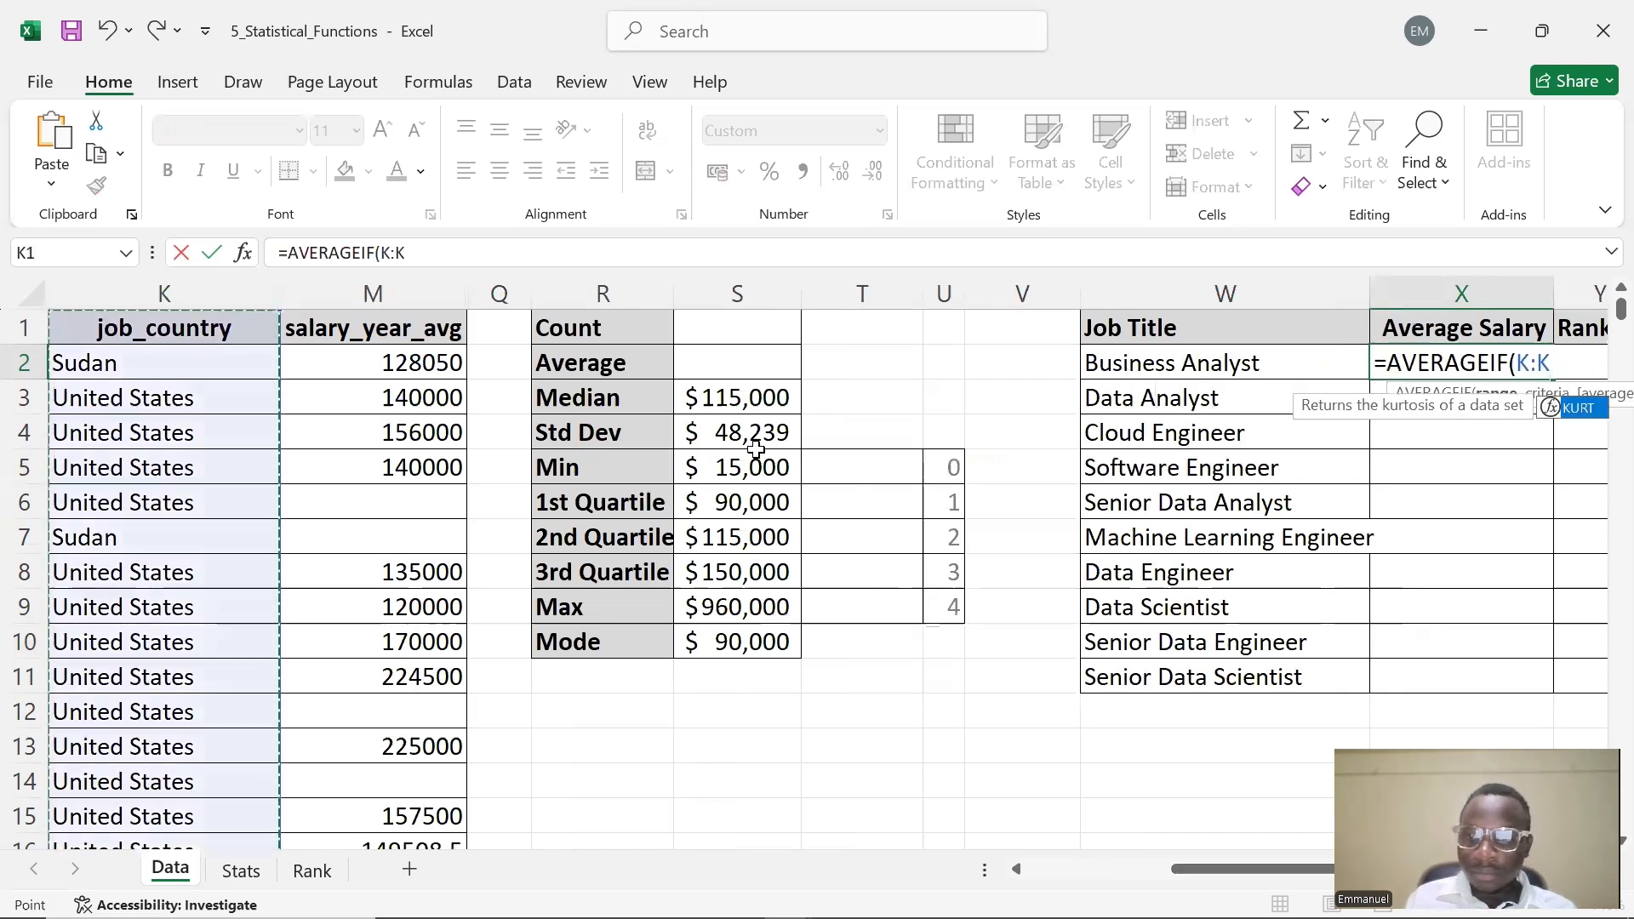
text(,)
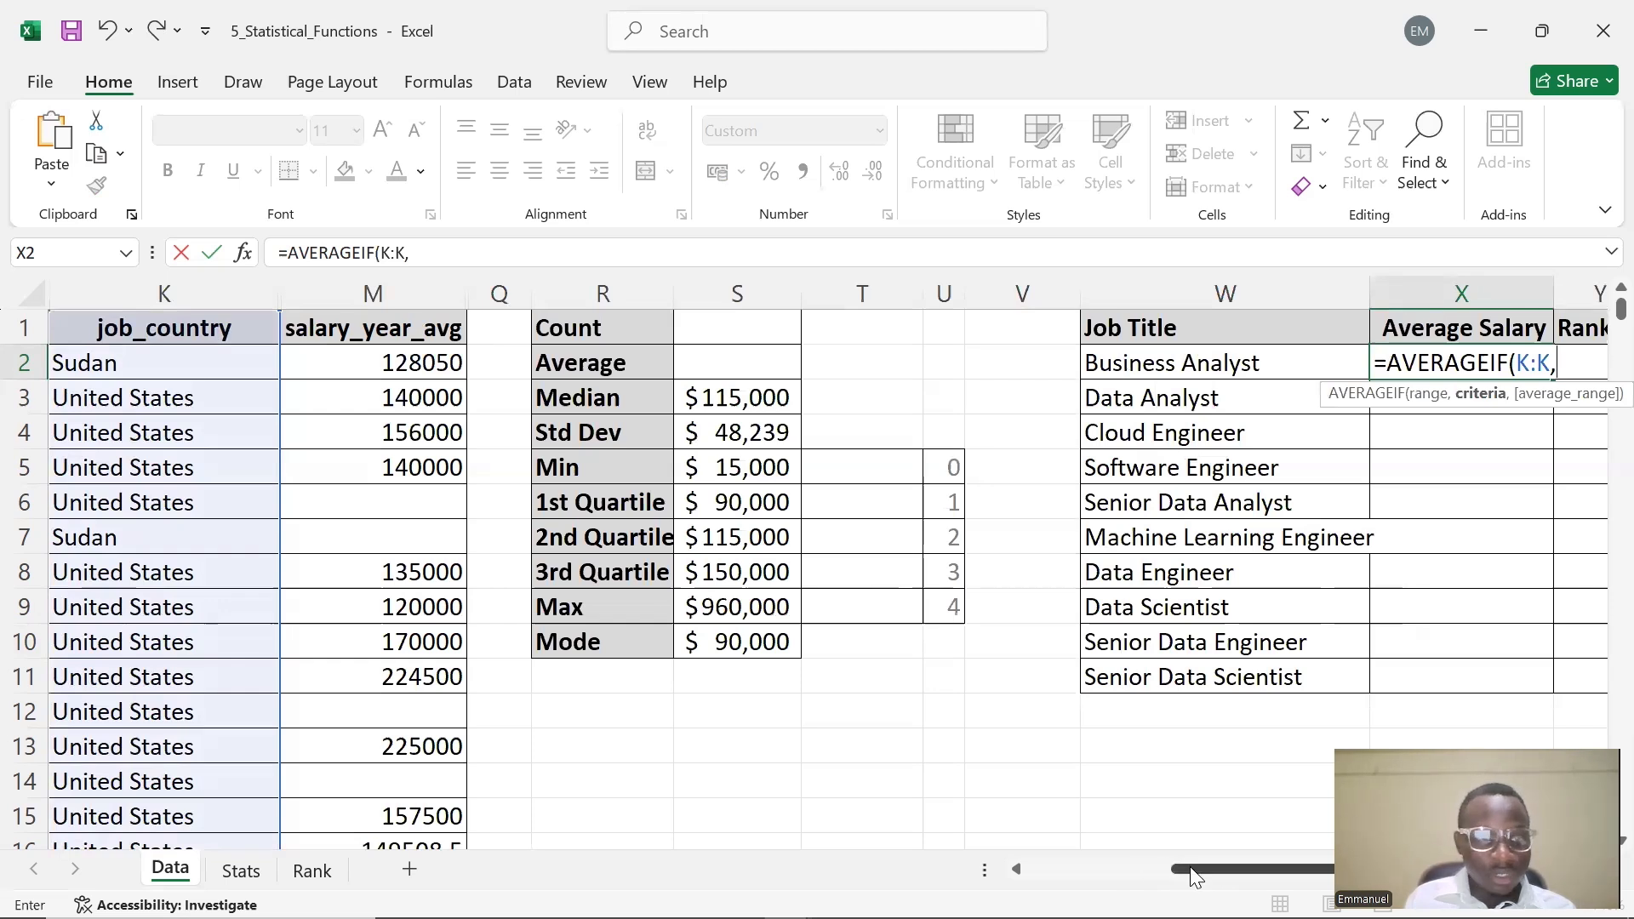
key(BackSpace)
key(BackSpace)
key(BackSpace)
key(BackSpace)
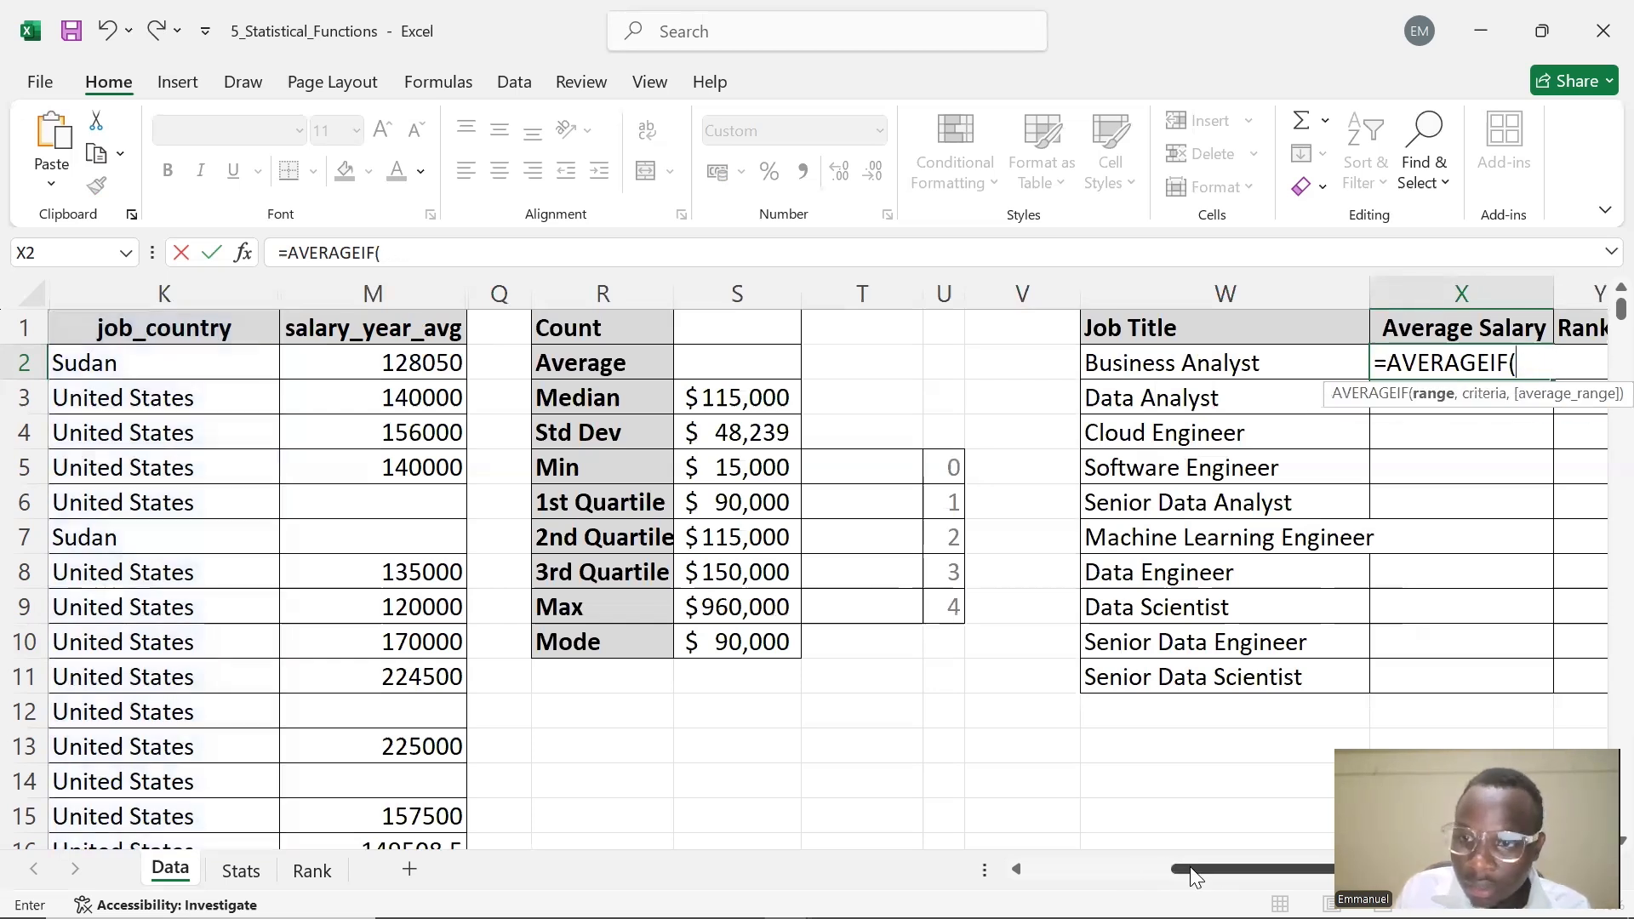
Use the job_title_short column A:A as the AVERAGEIF range
drag(1285, 869, 1143, 869)
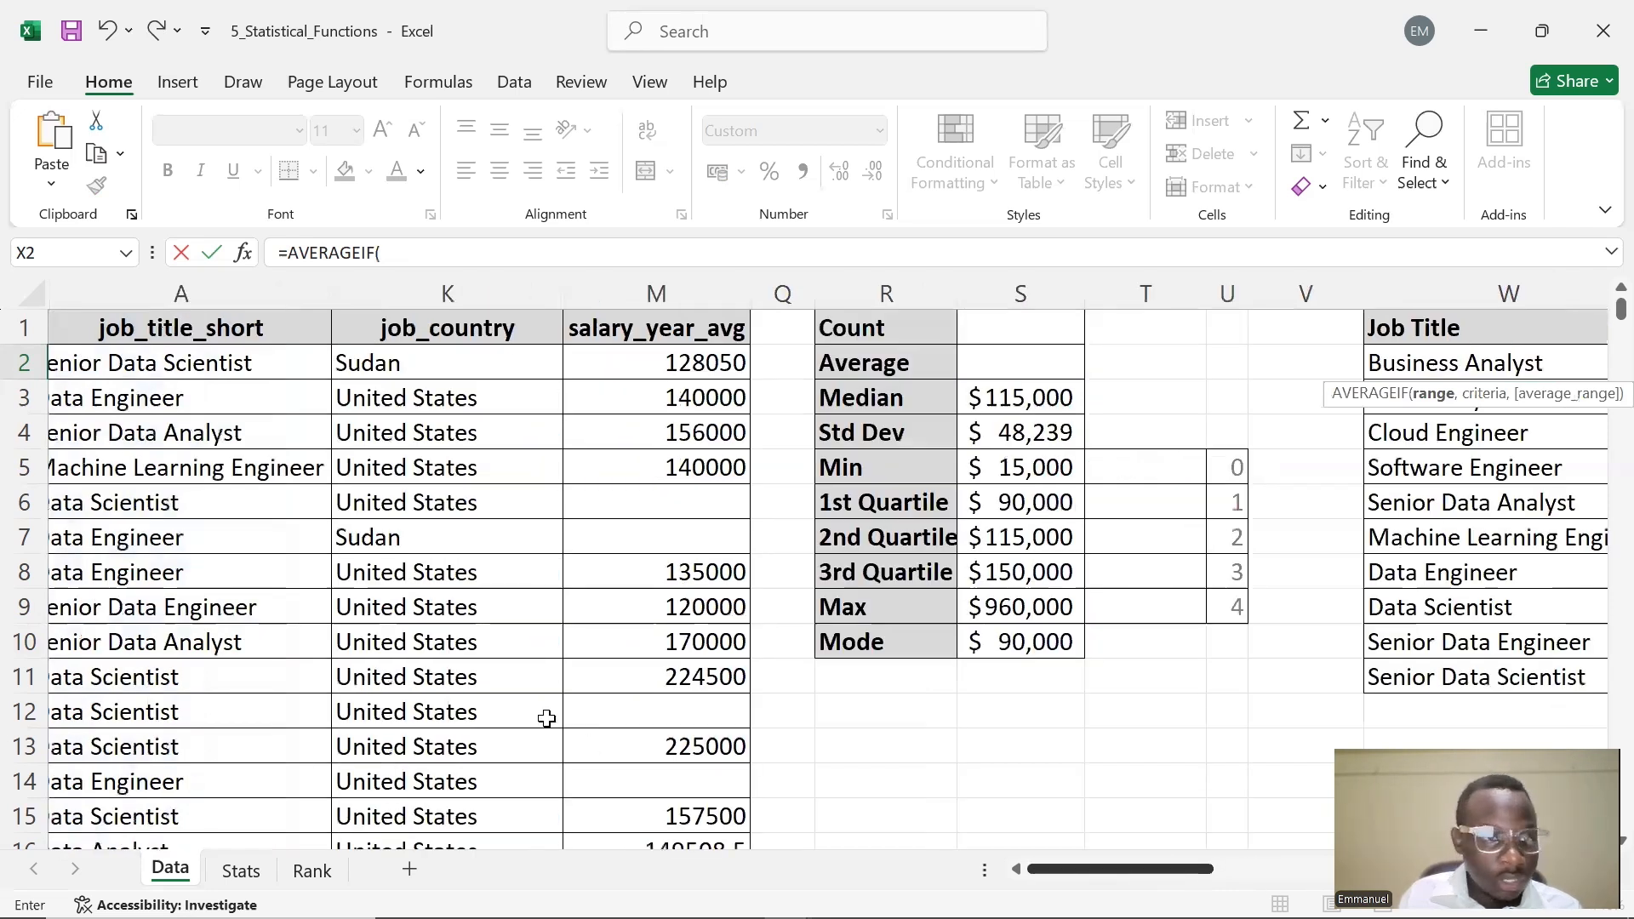
click(148, 291)
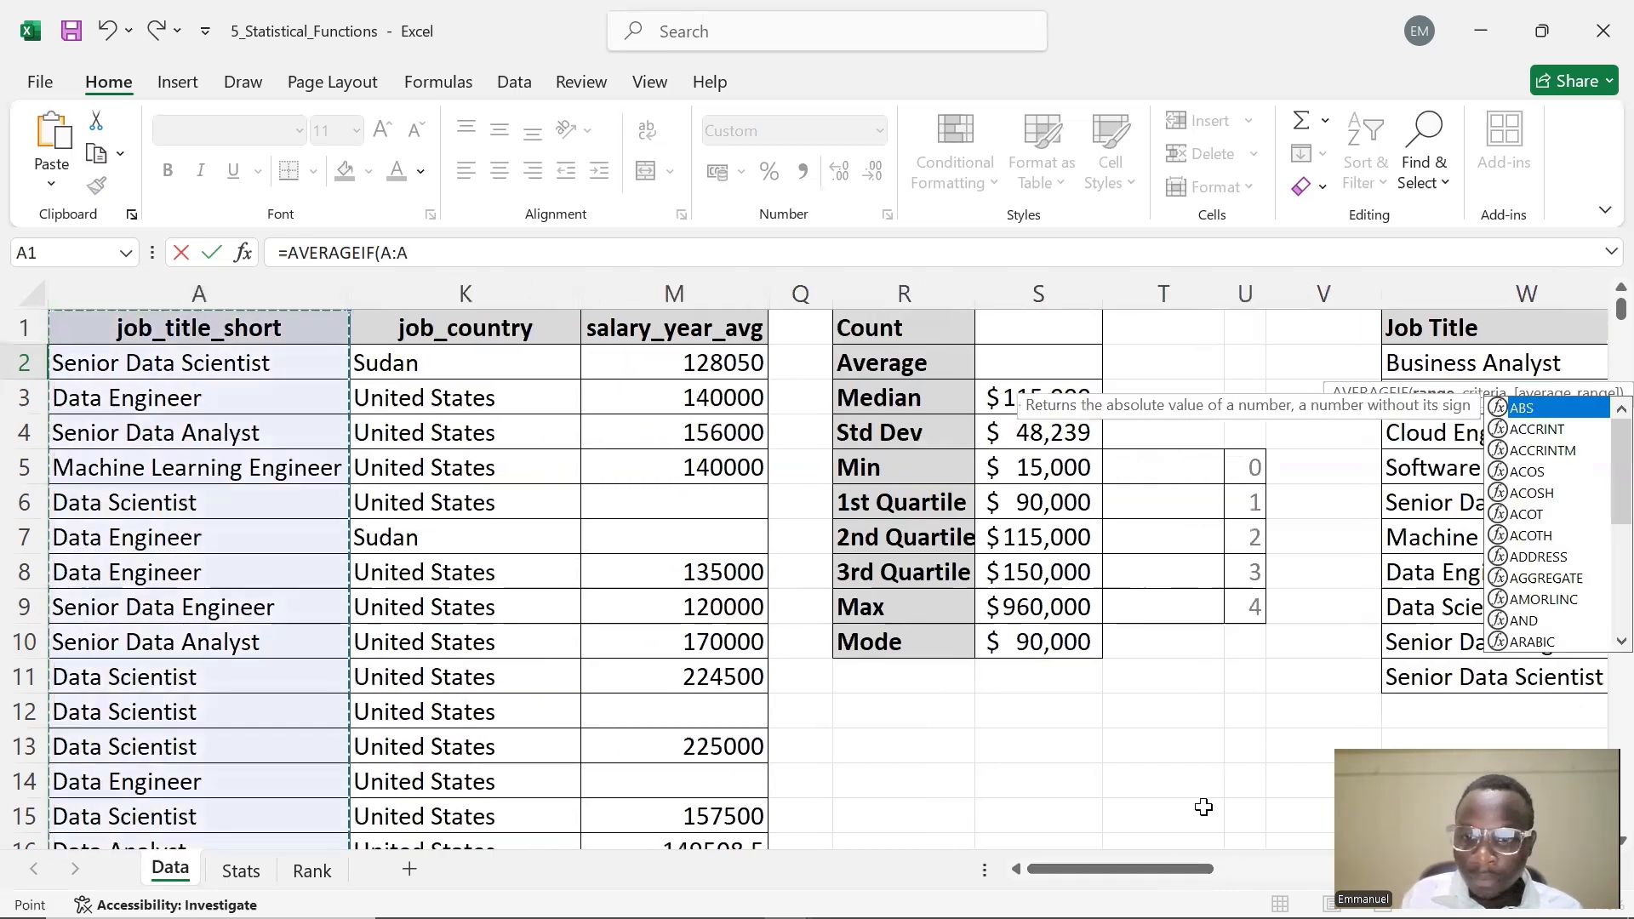
drag(1104, 868, 1251, 868)
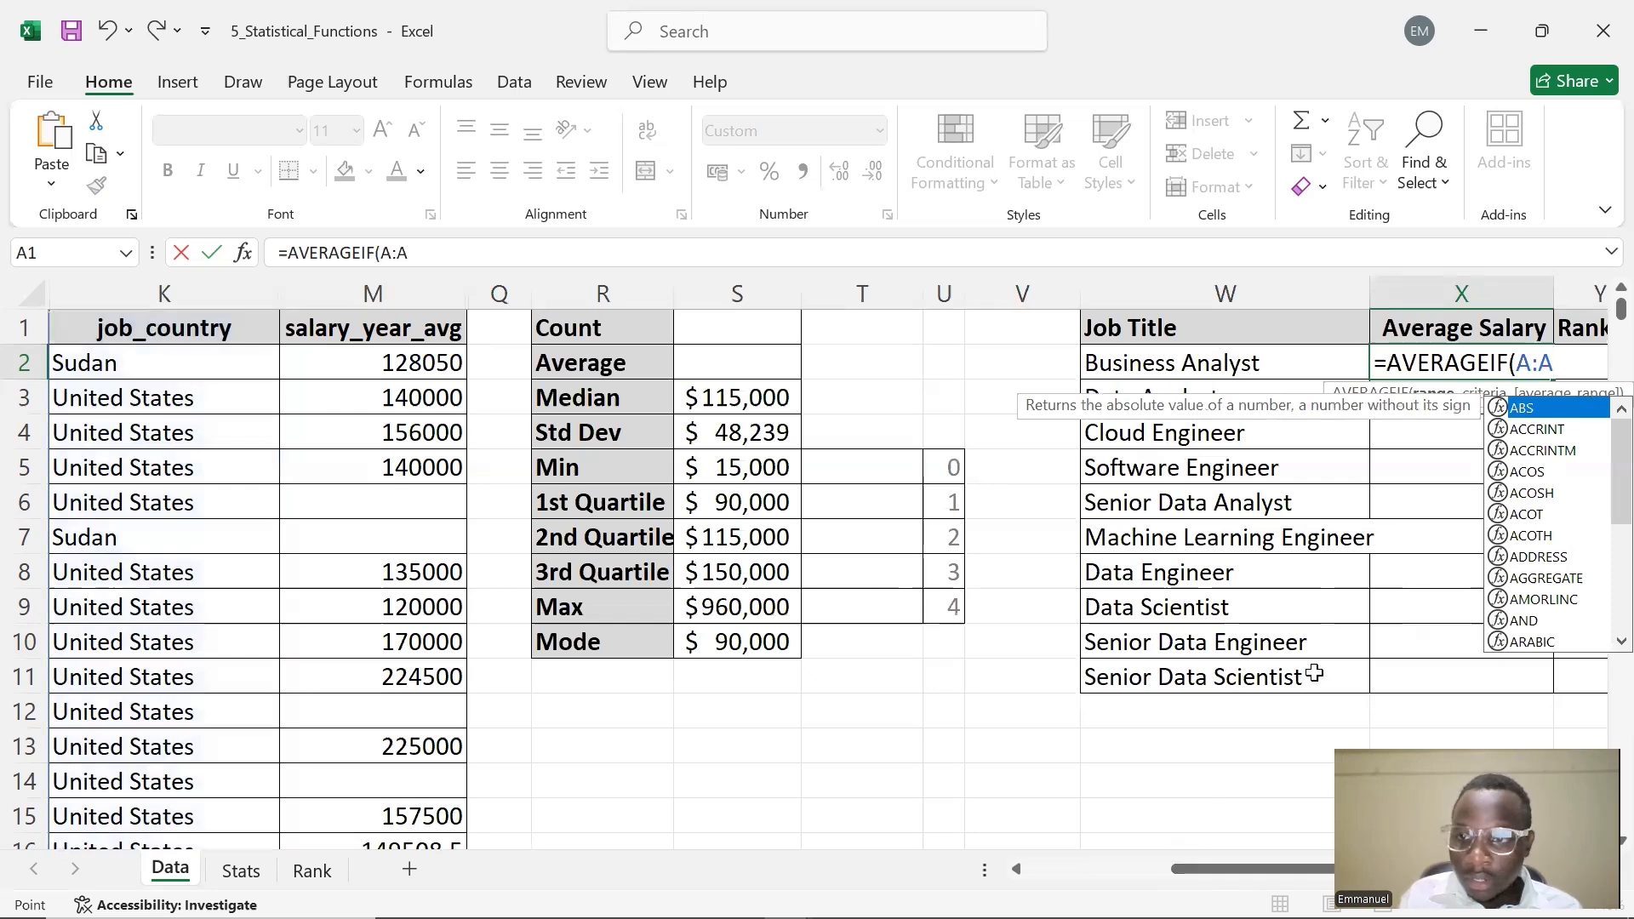
text(,)
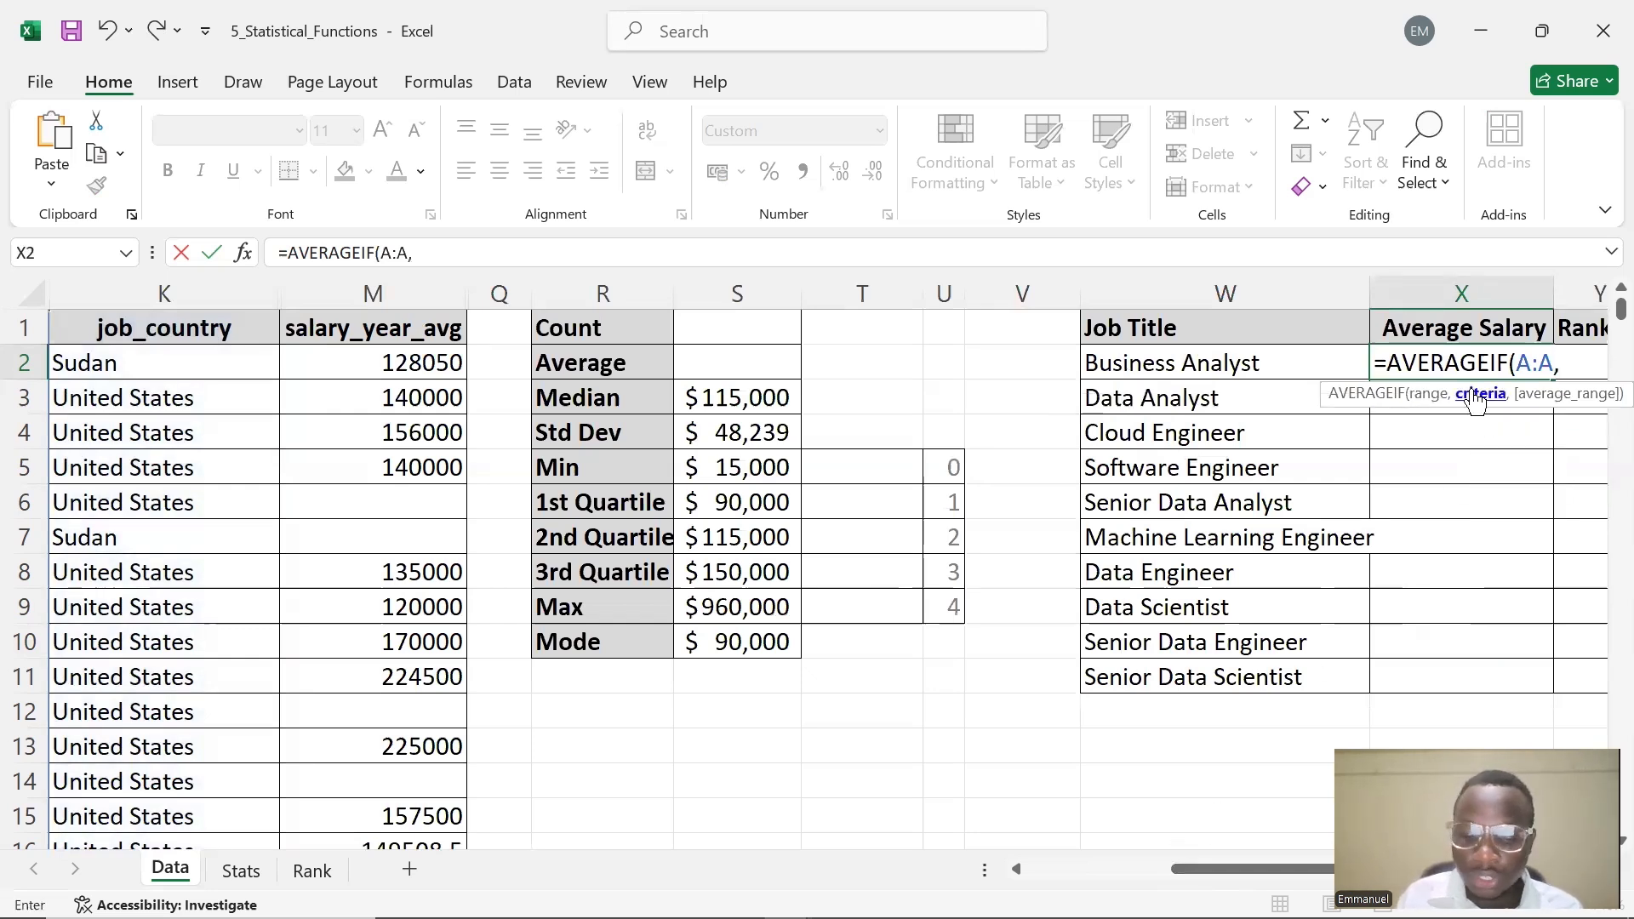
click(1265, 368)
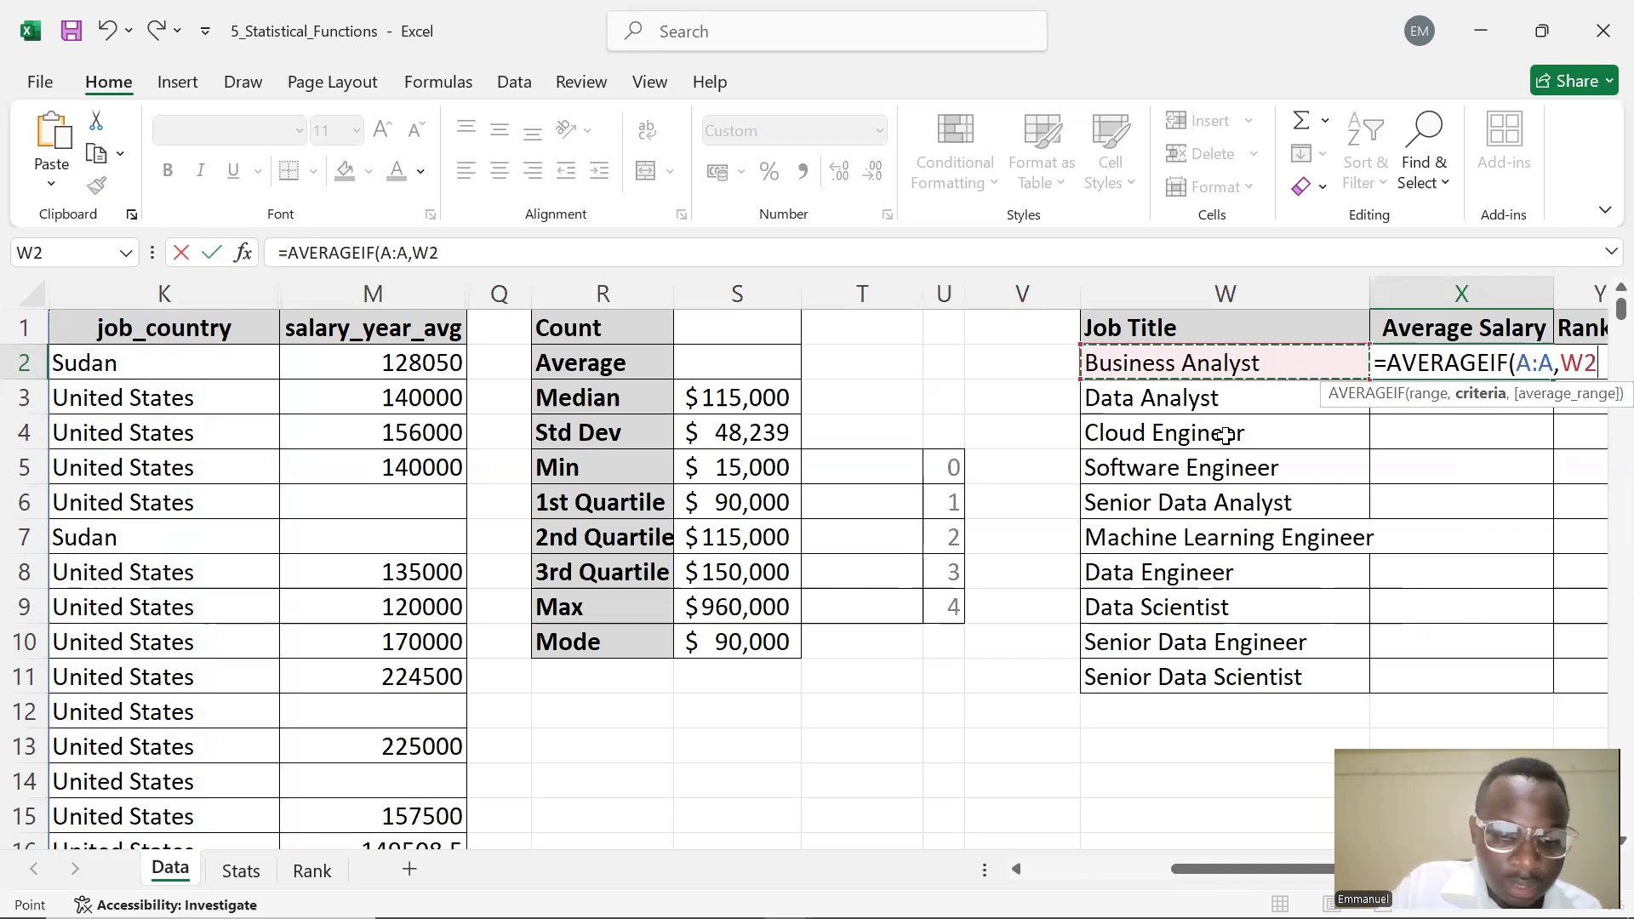
key(F4)
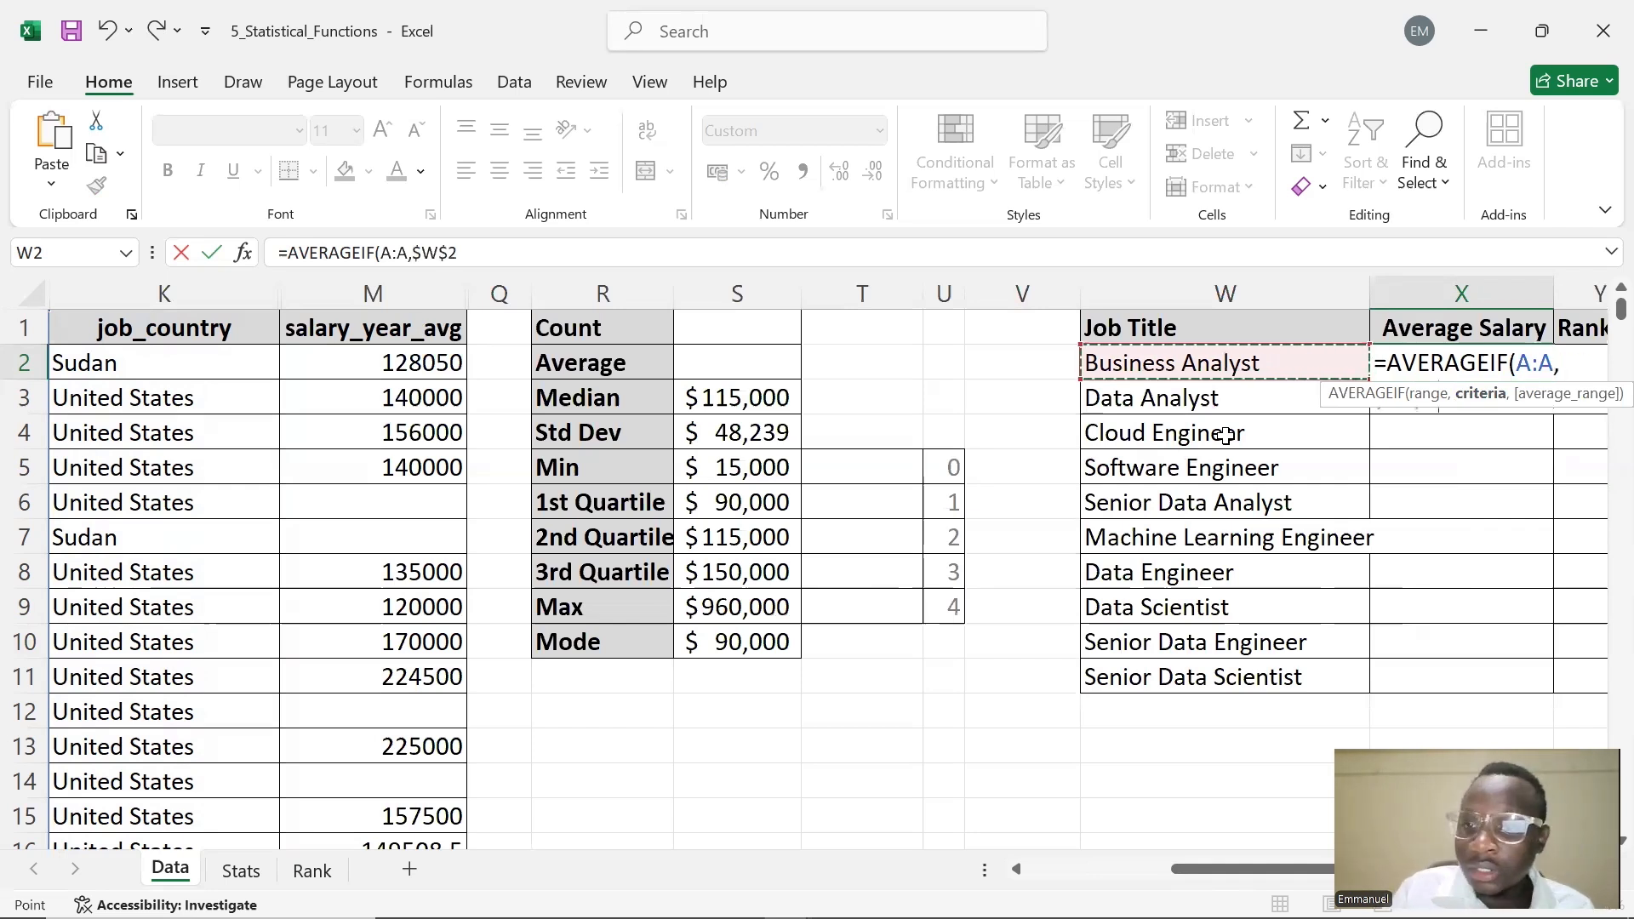
click(1273, 363)
key(F4)
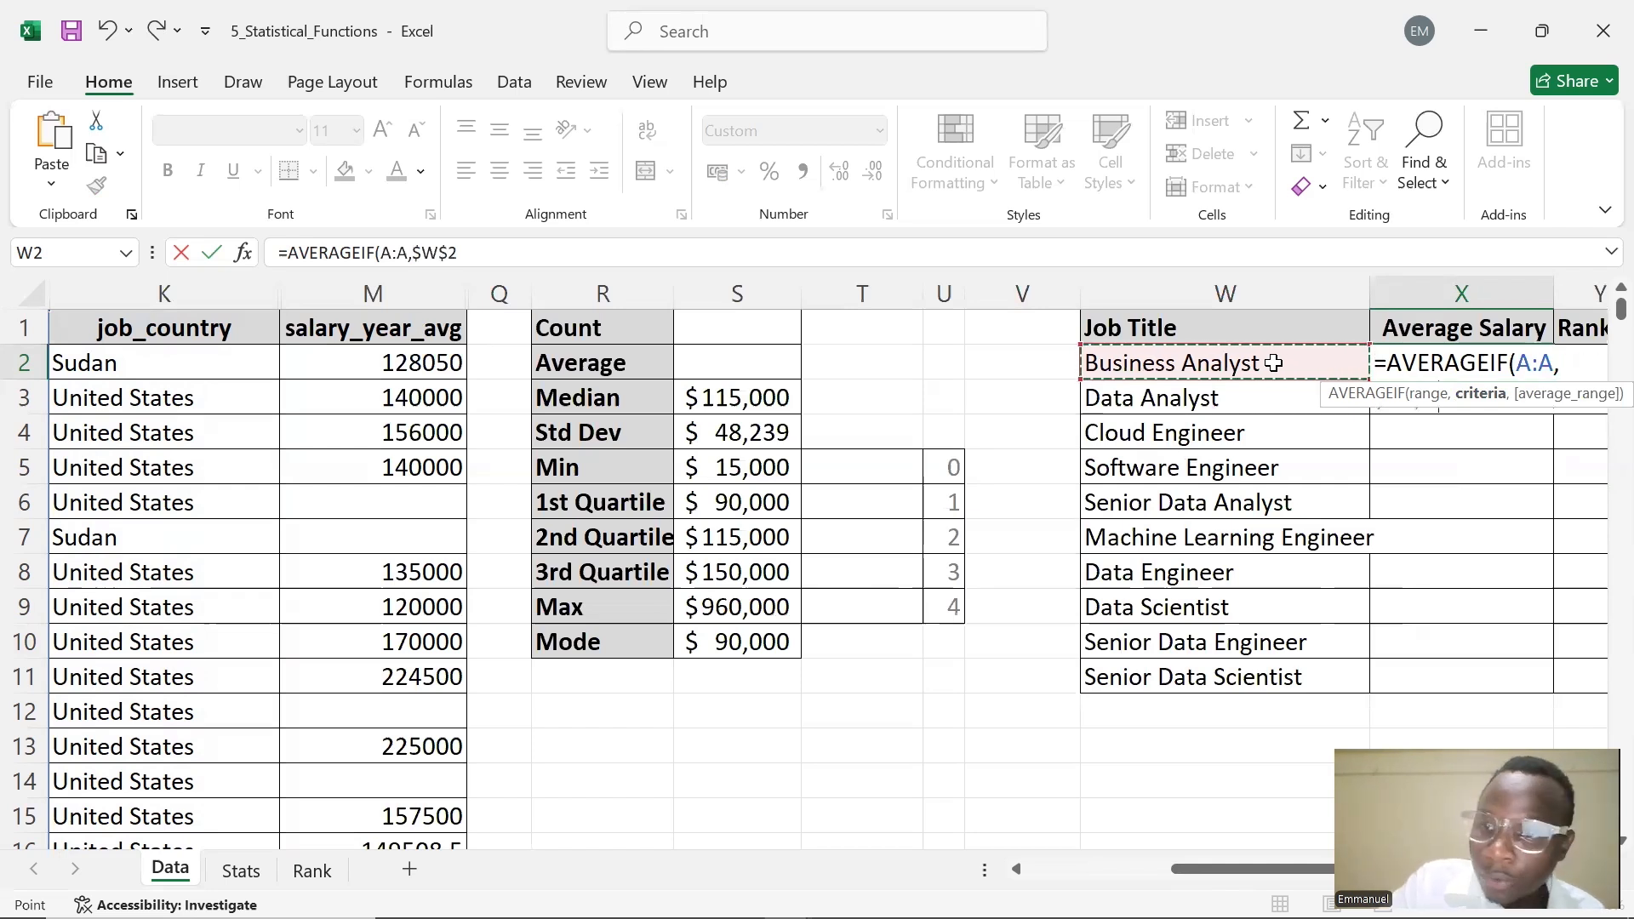
click(1272, 364)
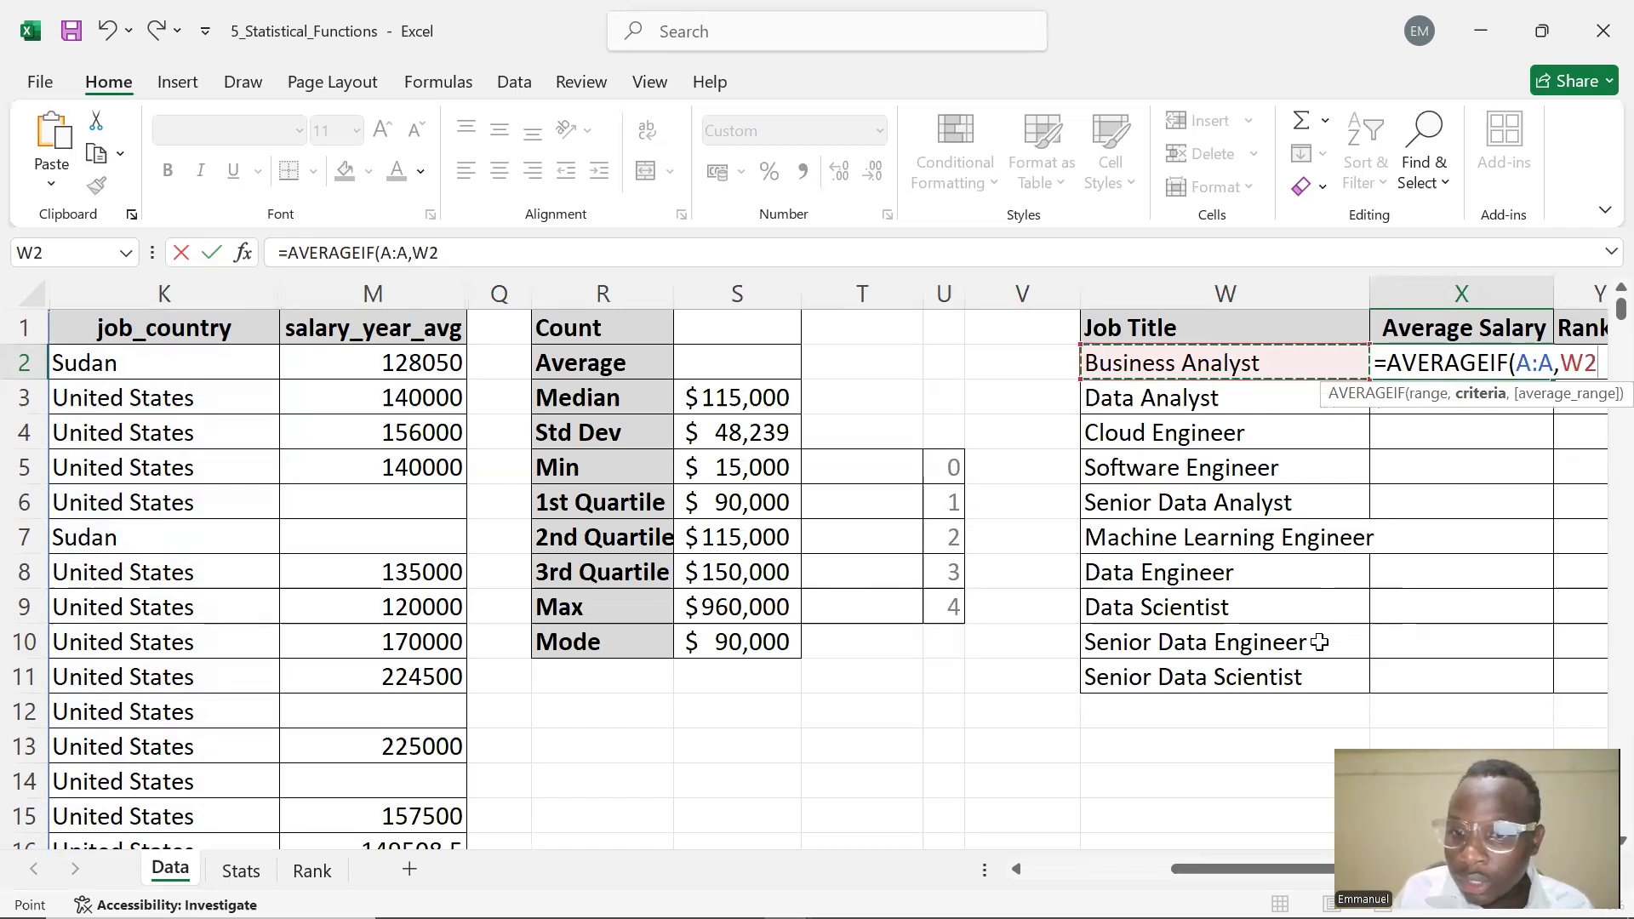
drag(1236, 869, 1281, 869)
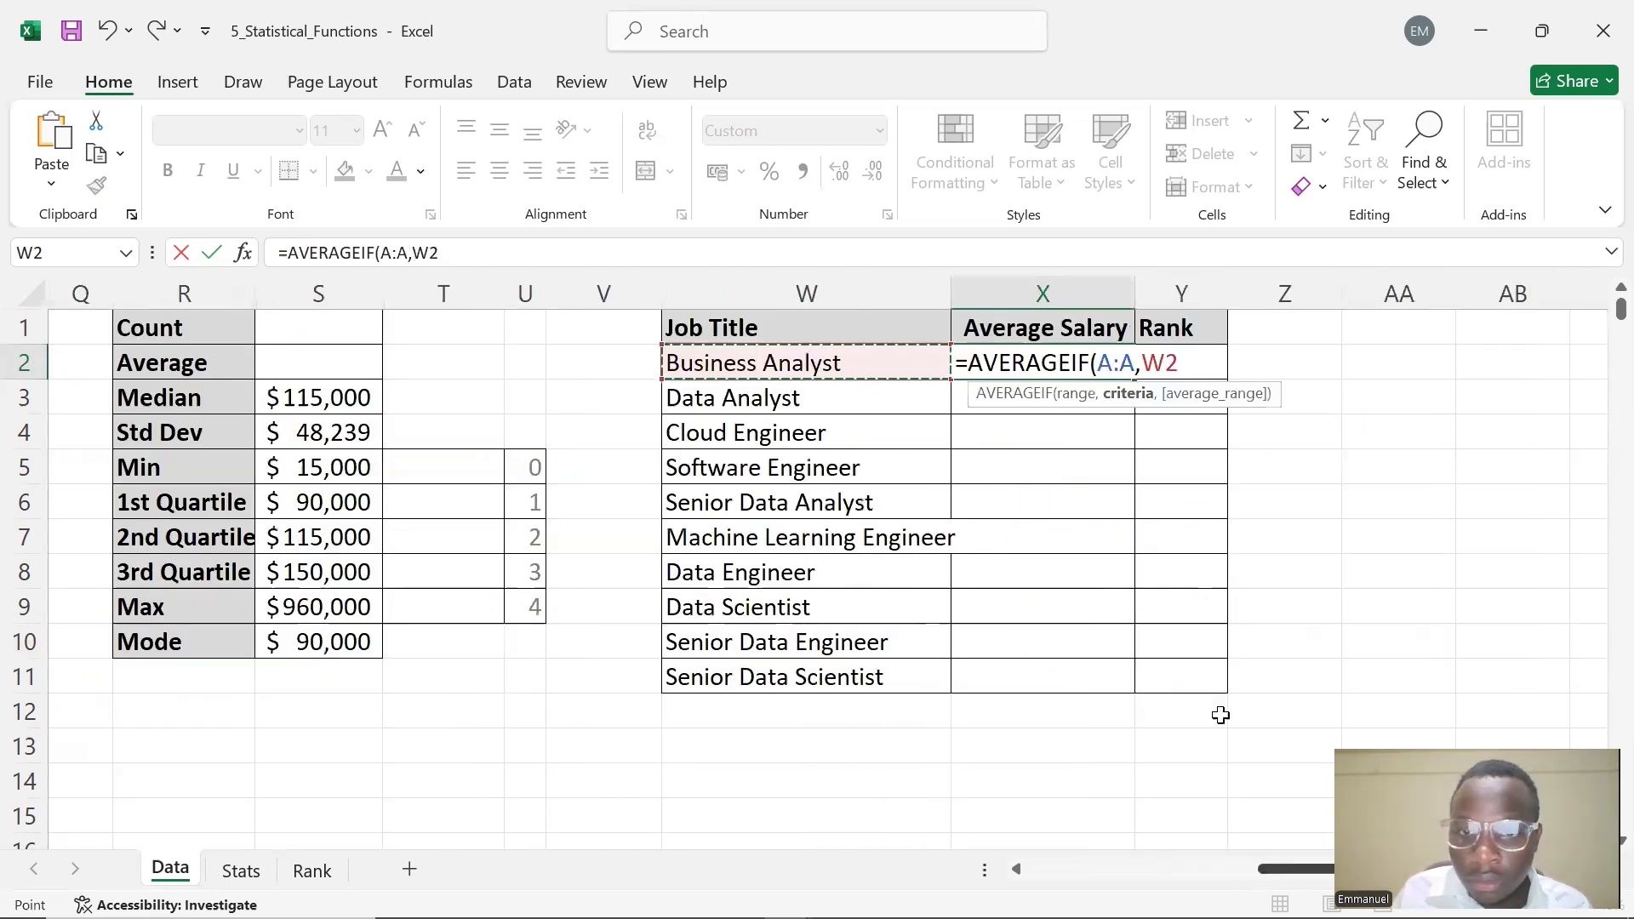
click(597, 256)
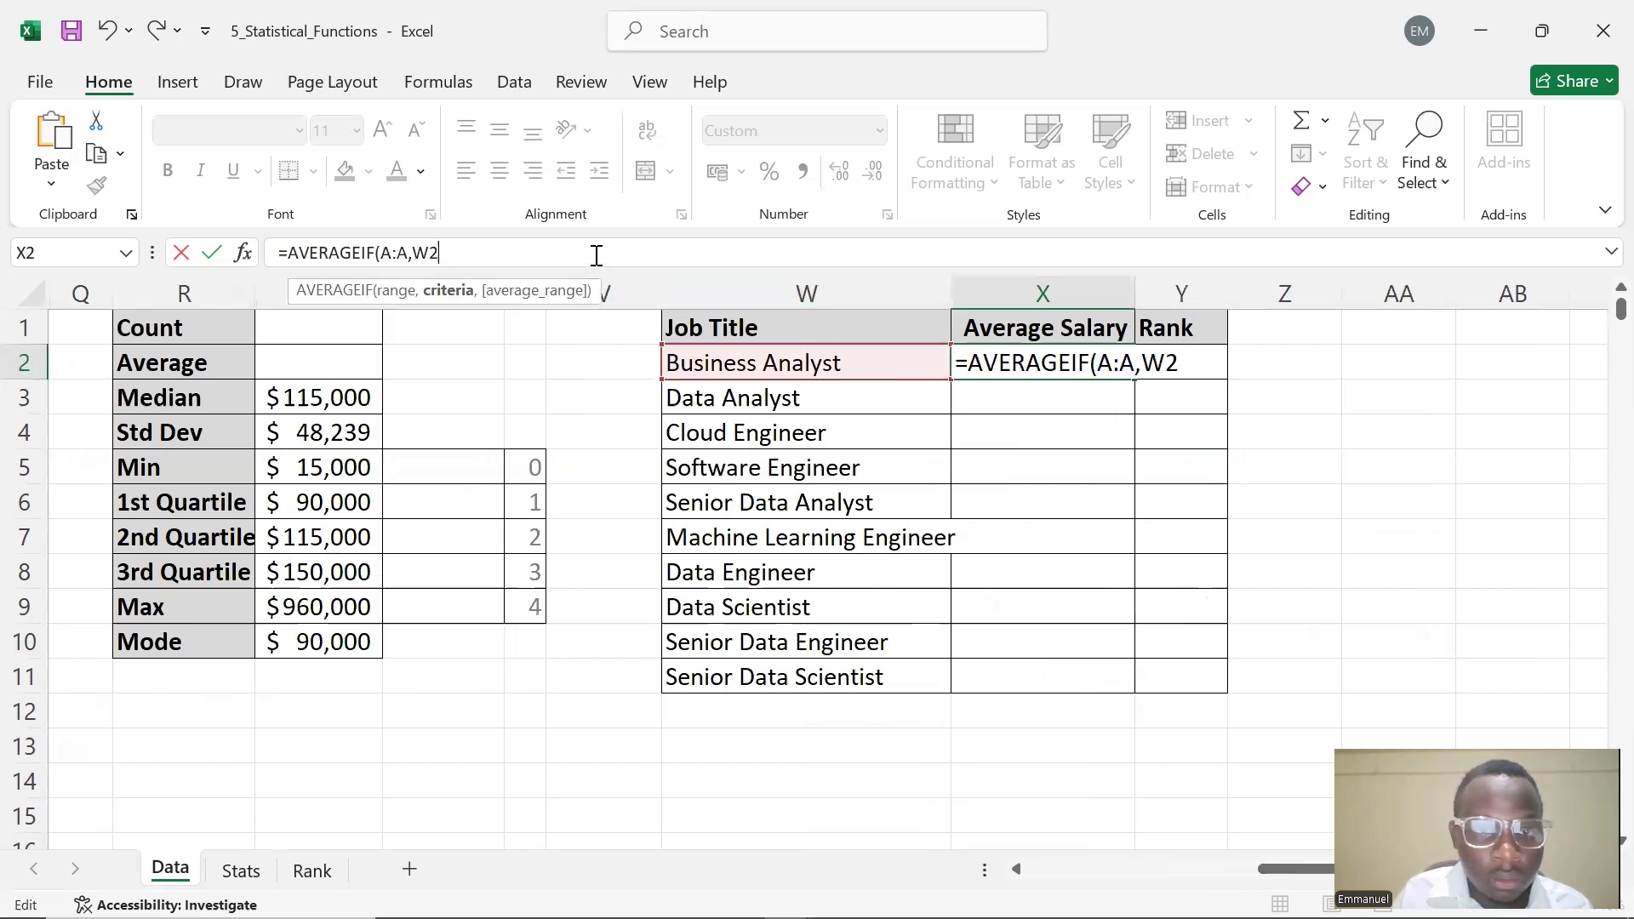
key(F4)
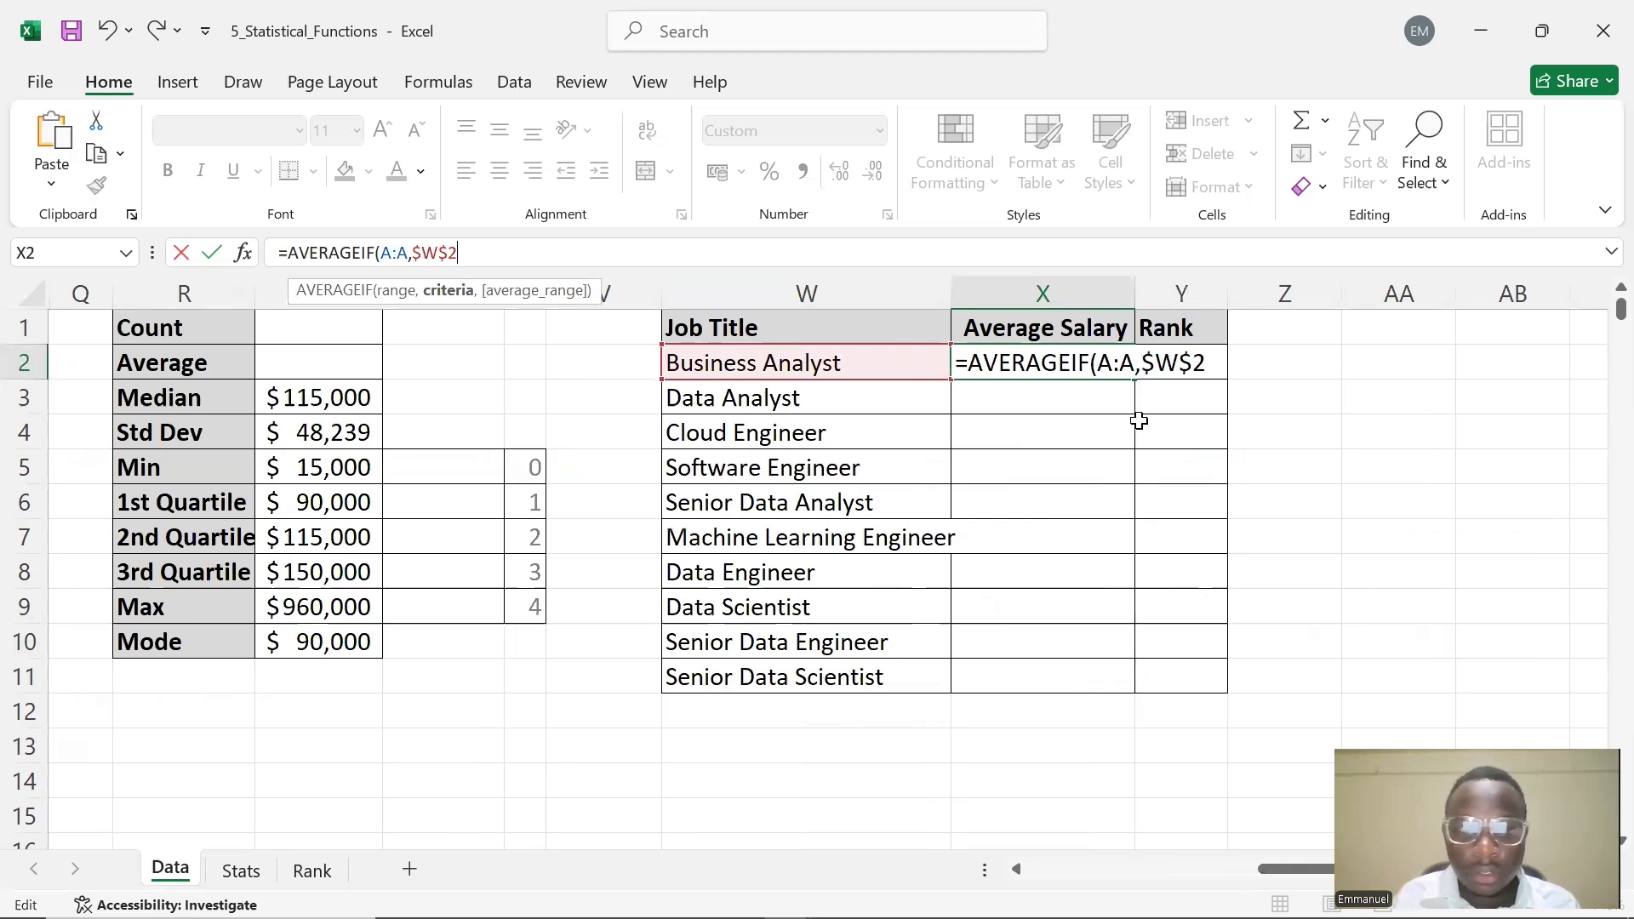
key(BackSpace)
key(BackSpace)
key(BackSpace)
key(BackSpace)
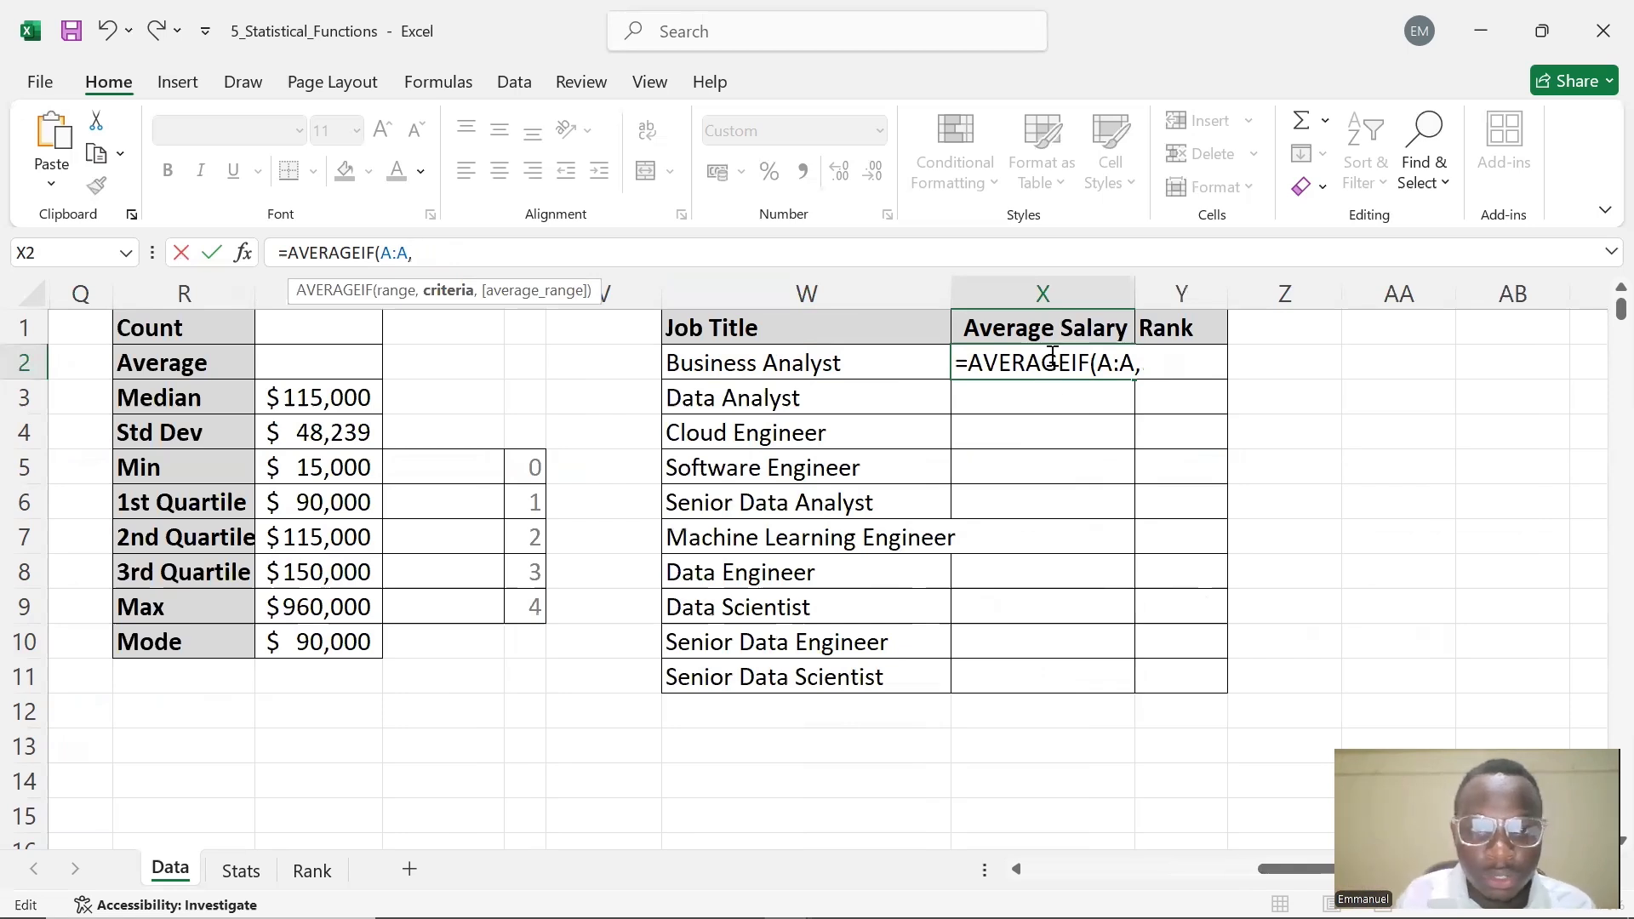
Add W2 as criteria and salary column M:M as average range, entering =AVERAGEIF(A:A,W2,M:M) in X2
click(830, 362)
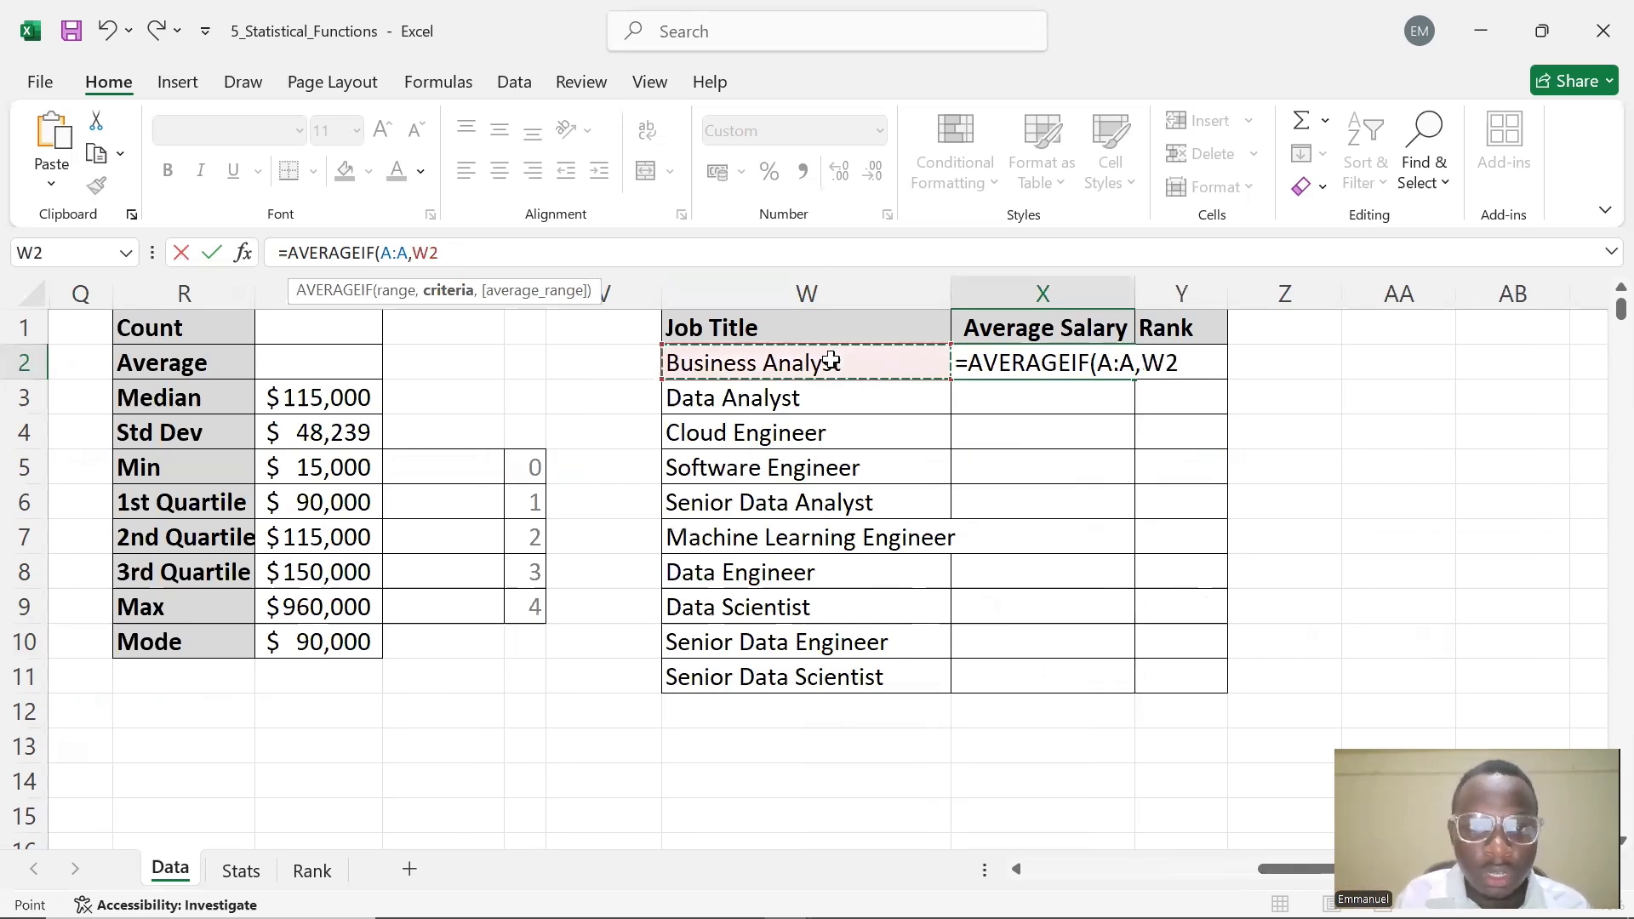
text(,)
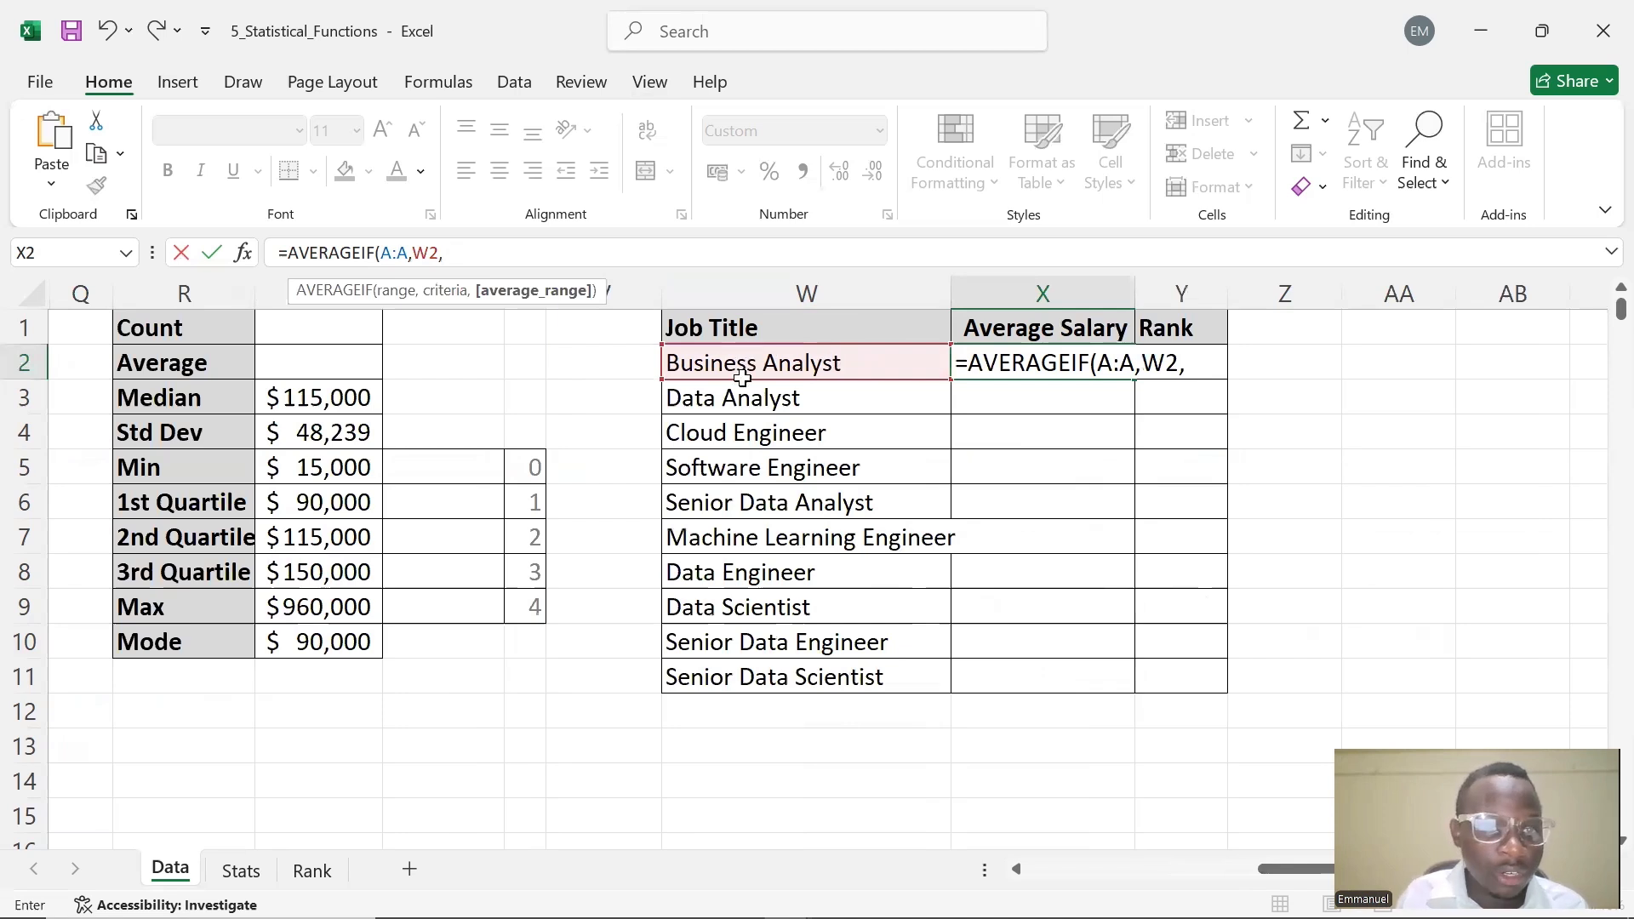
drag(1266, 870, 1128, 870)
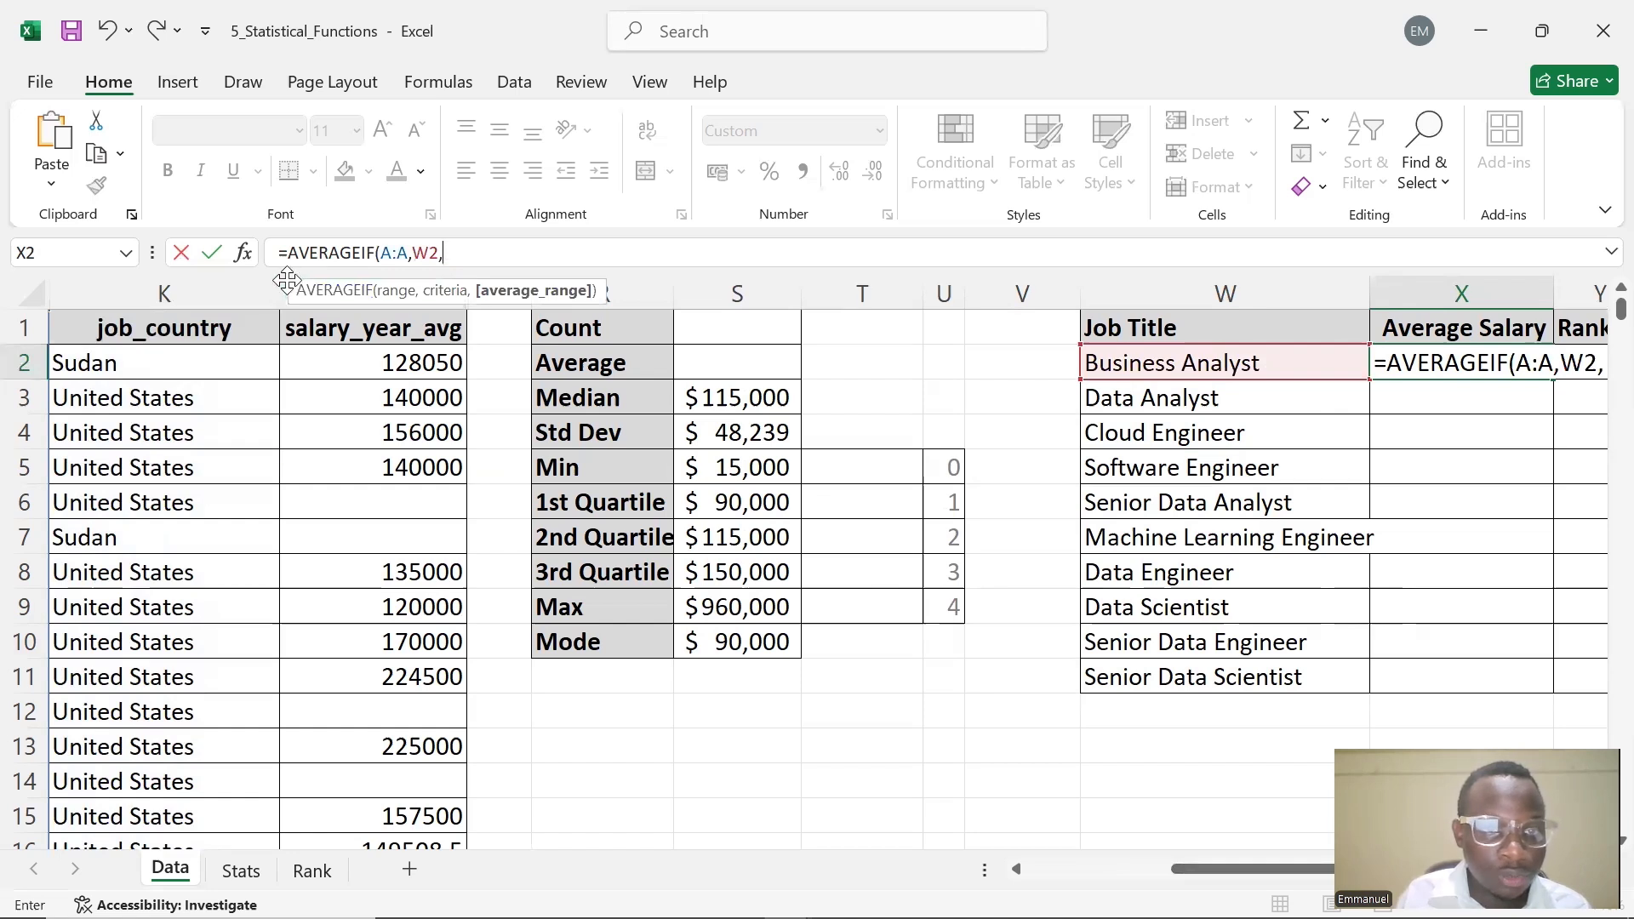
click(340, 305)
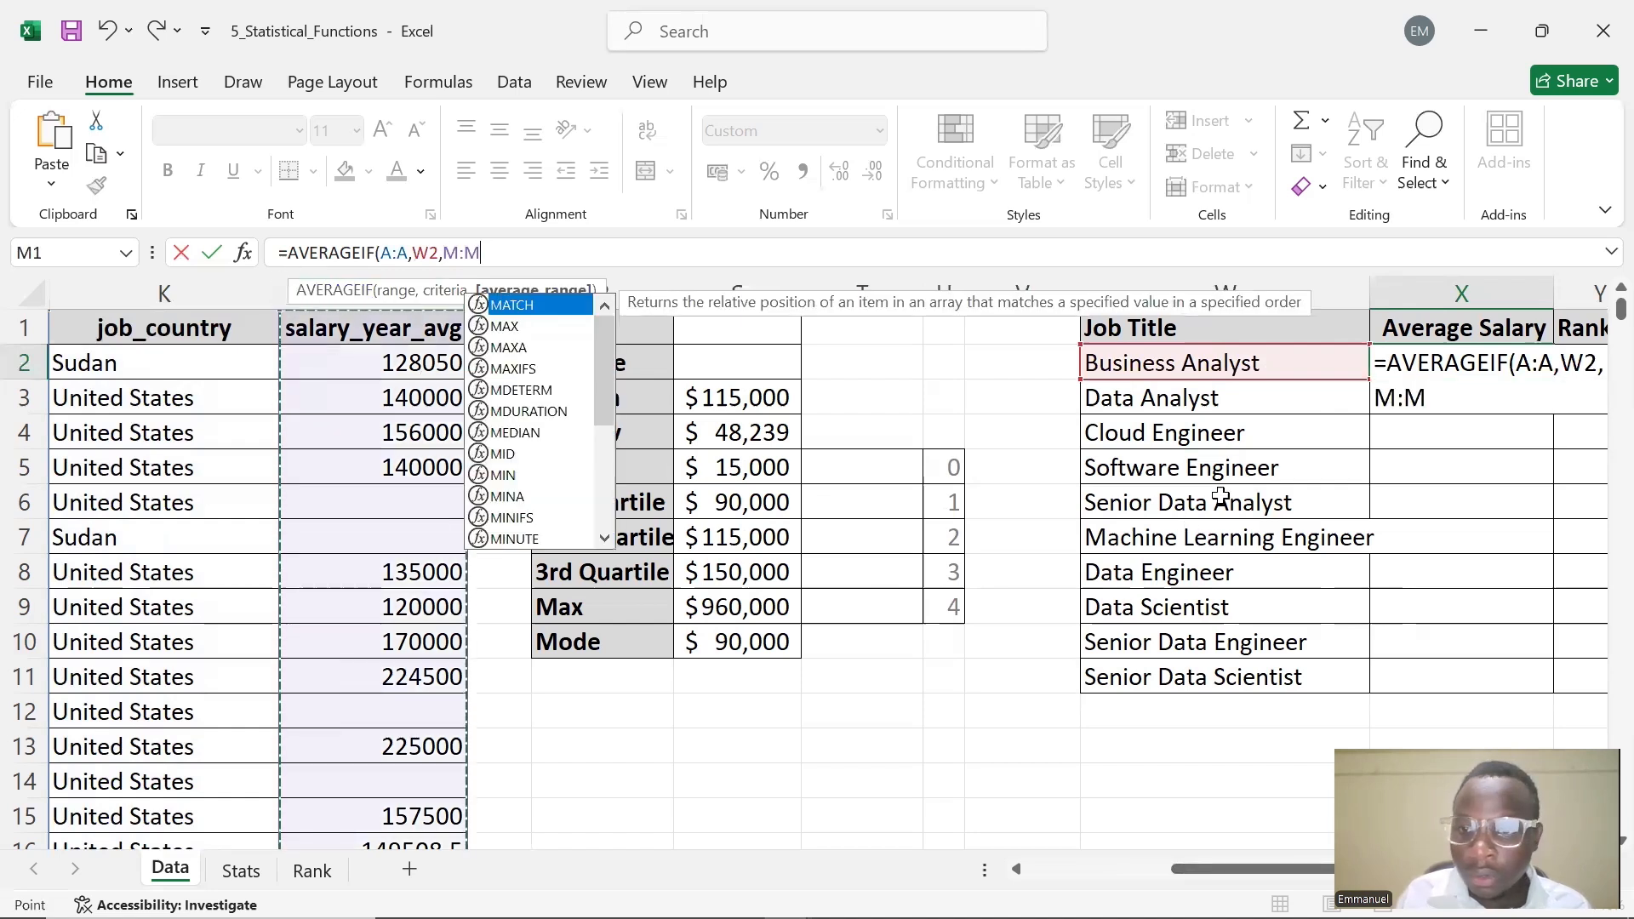
click(1461, 397)
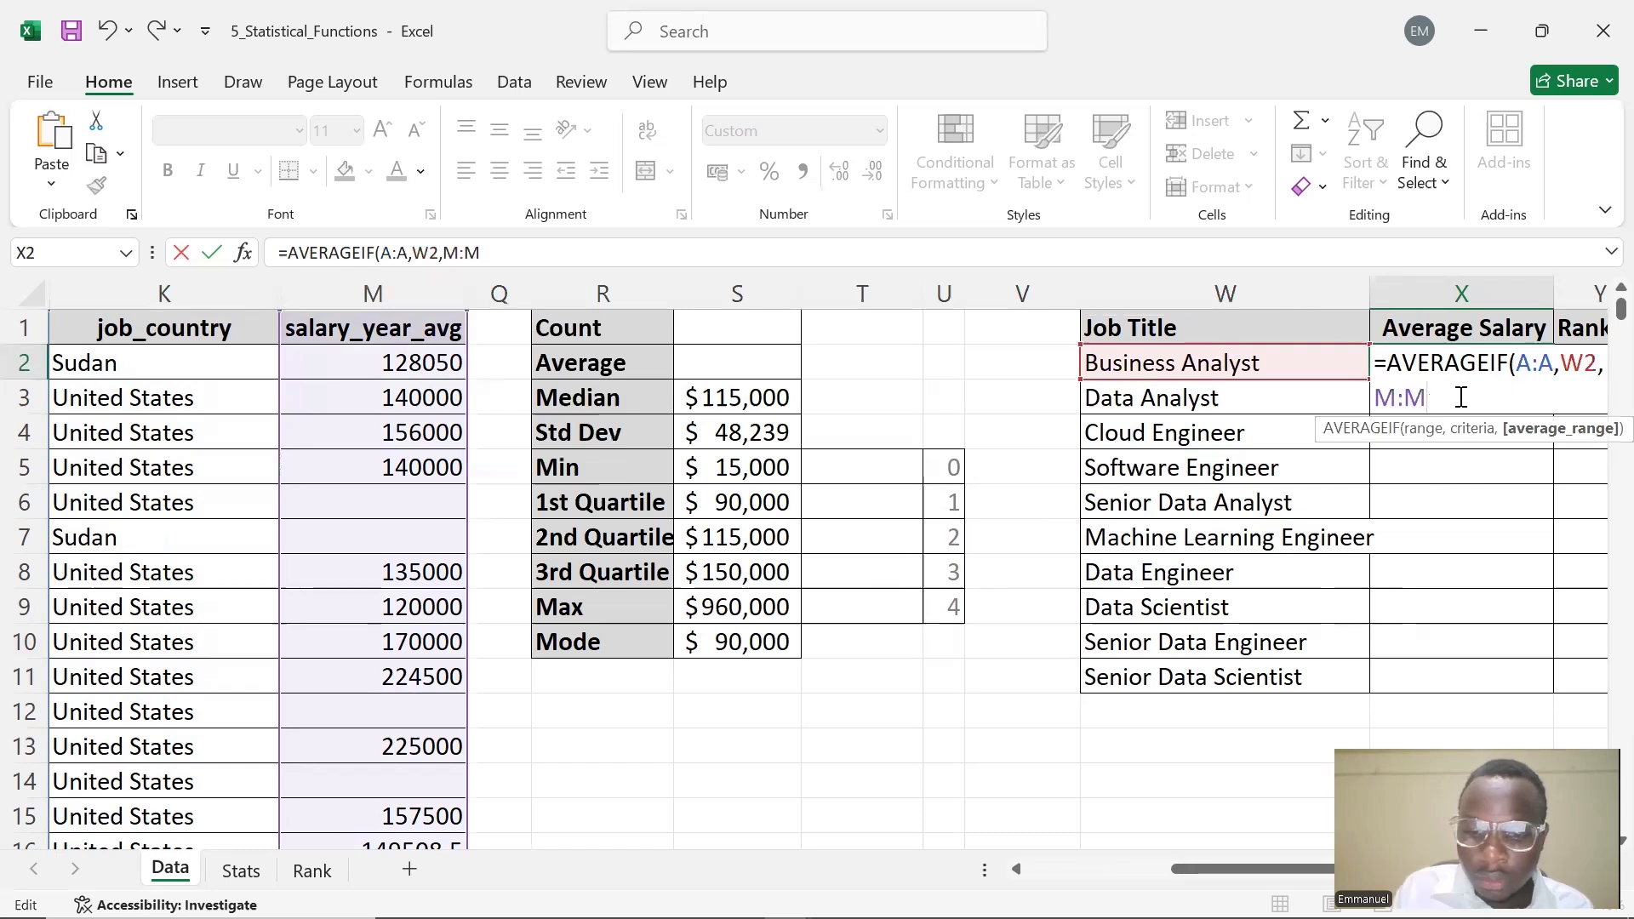
text())
key(Return)
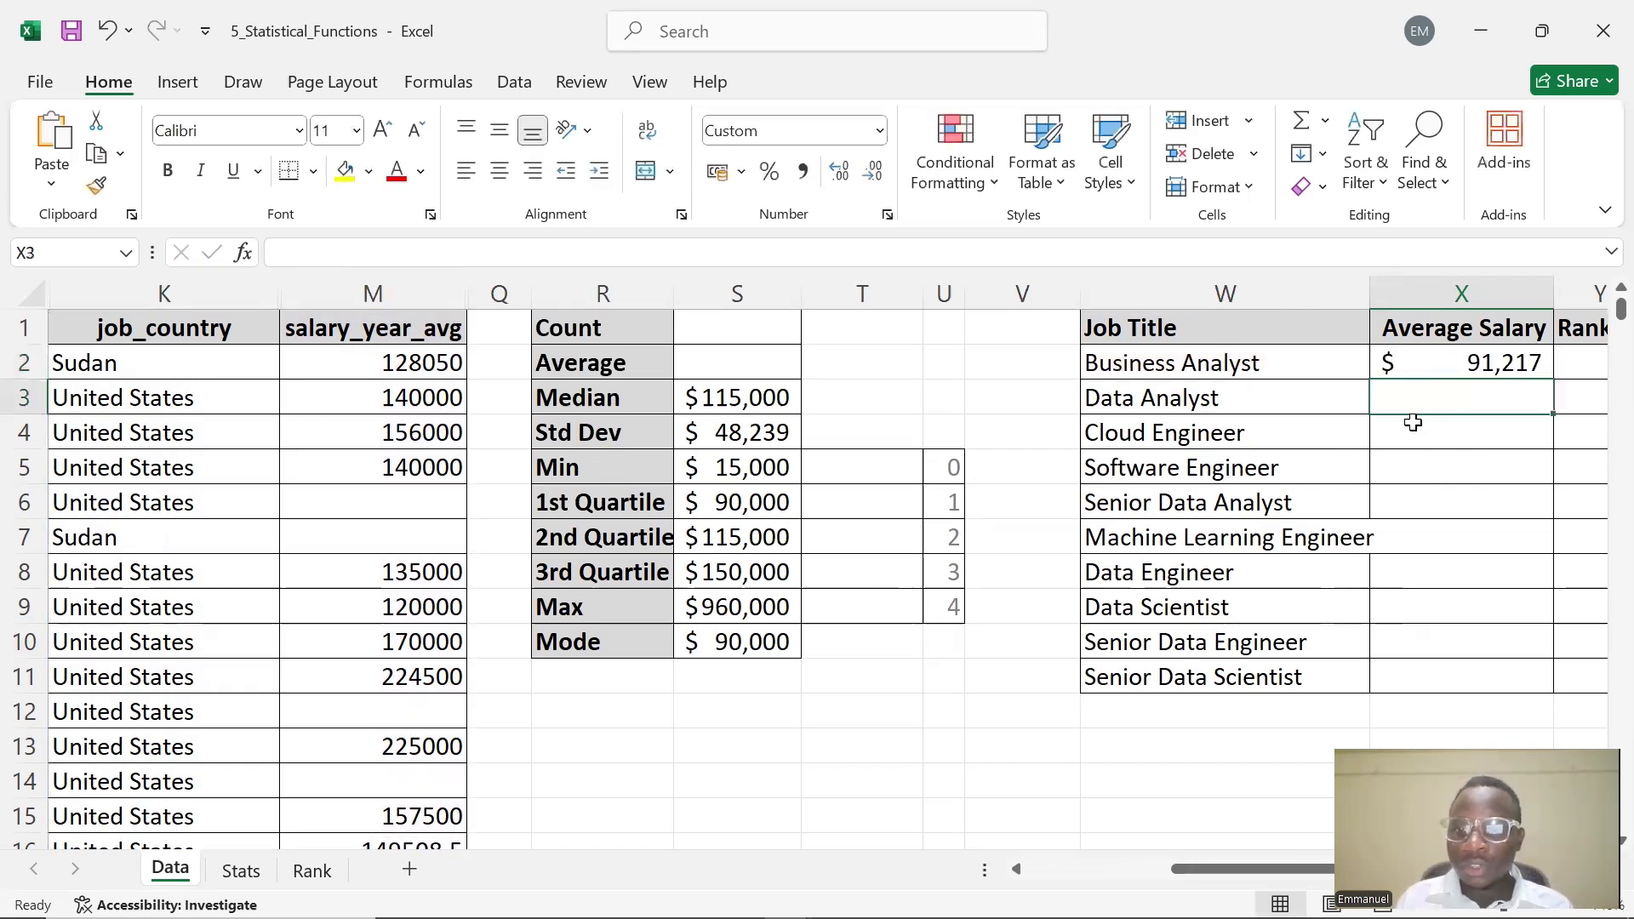
Fill the X2 average salary formula down to X11 for all job titles
click(1486, 365)
drag(1558, 378, 1542, 686)
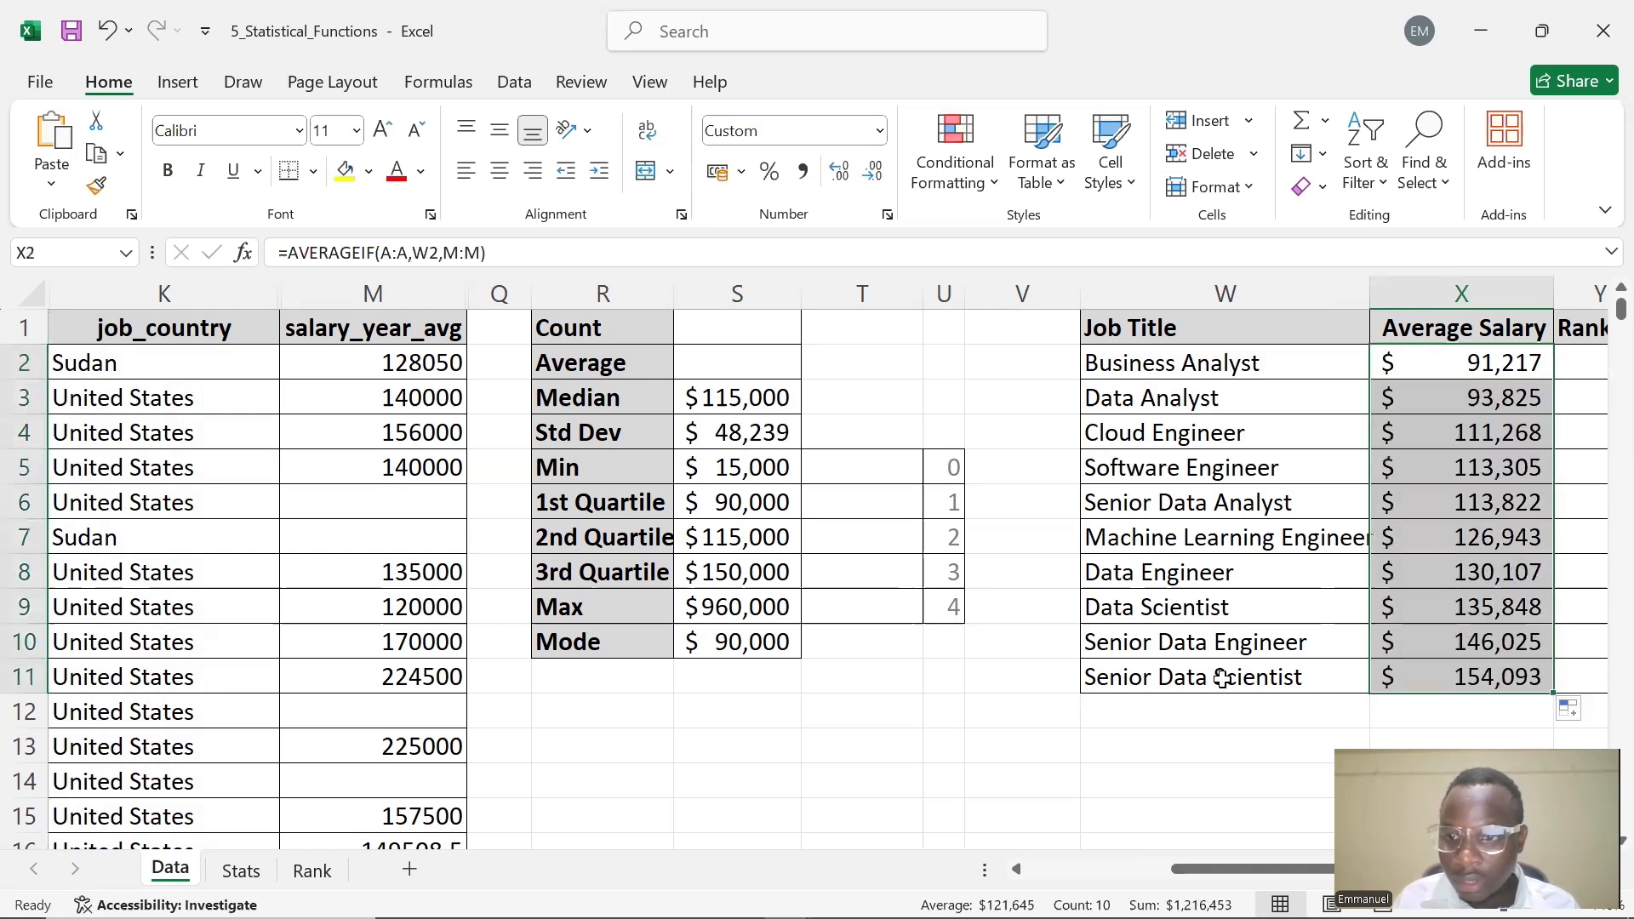
drag(1207, 869, 1261, 869)
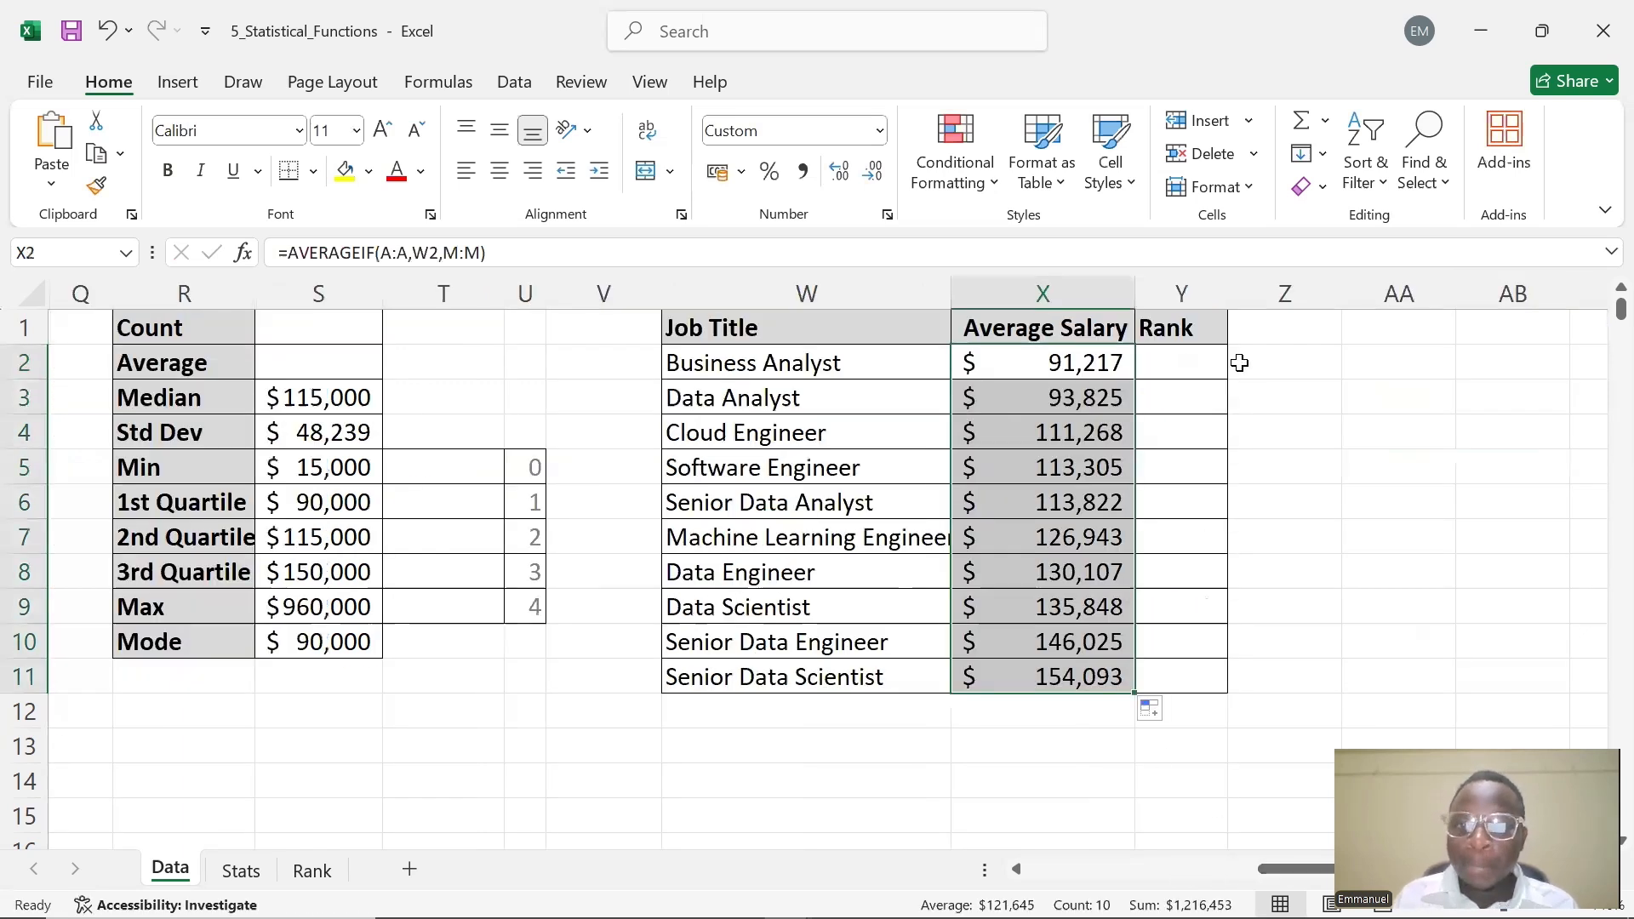
Start a RANK formula in Y2 beside Business Analyst, using X2 as the number to rank
double_click(1186, 368)
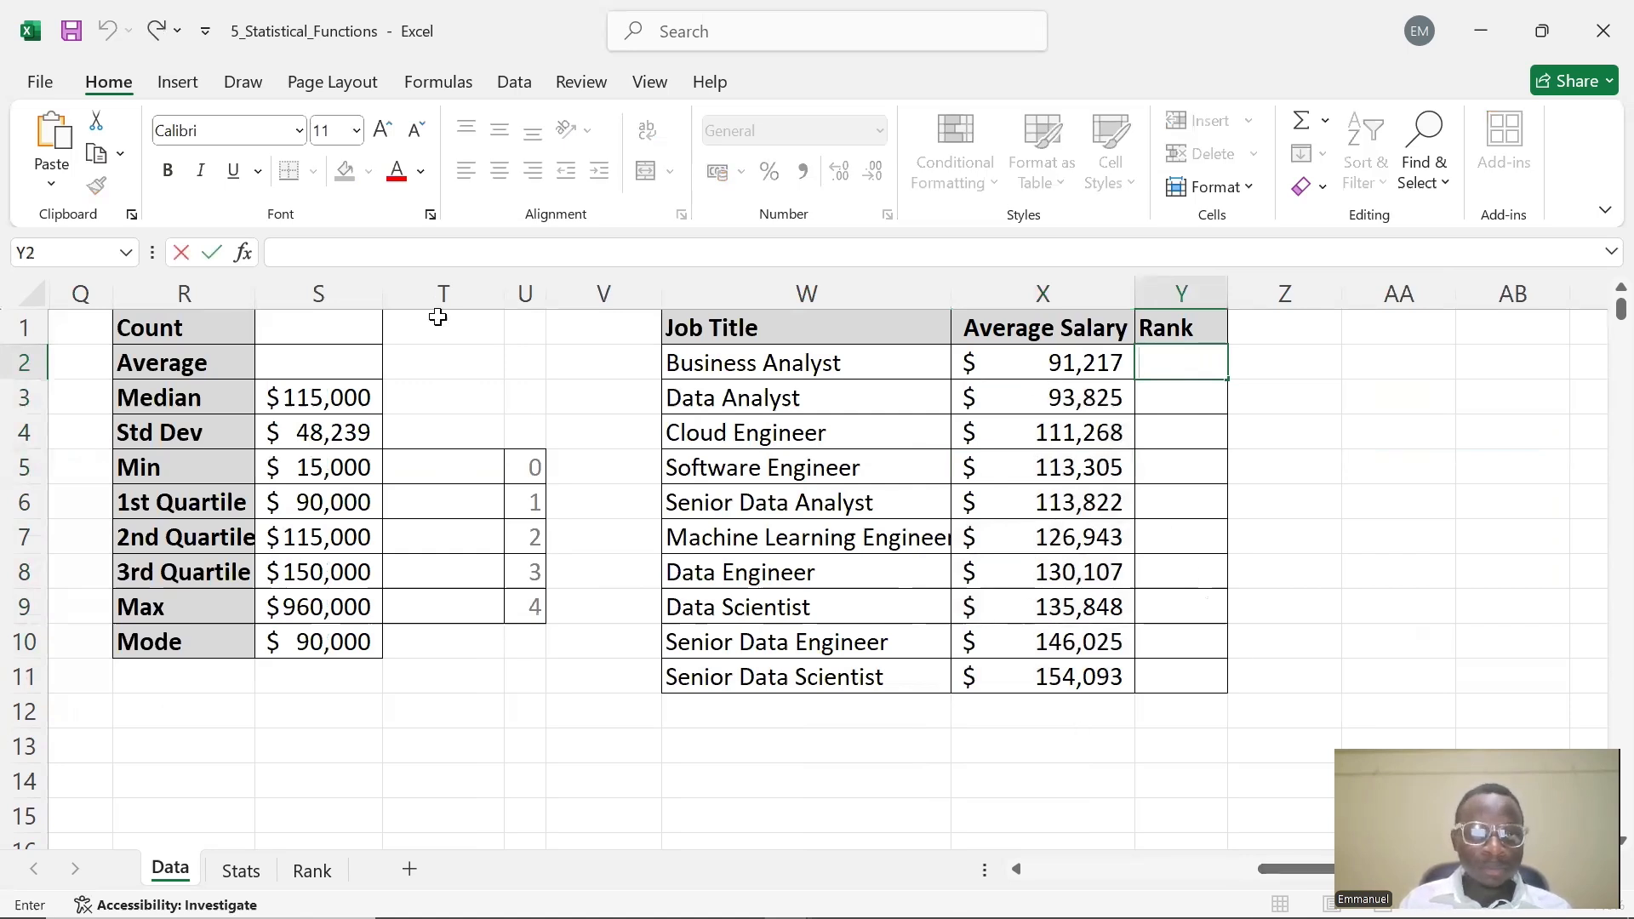
click(437, 250)
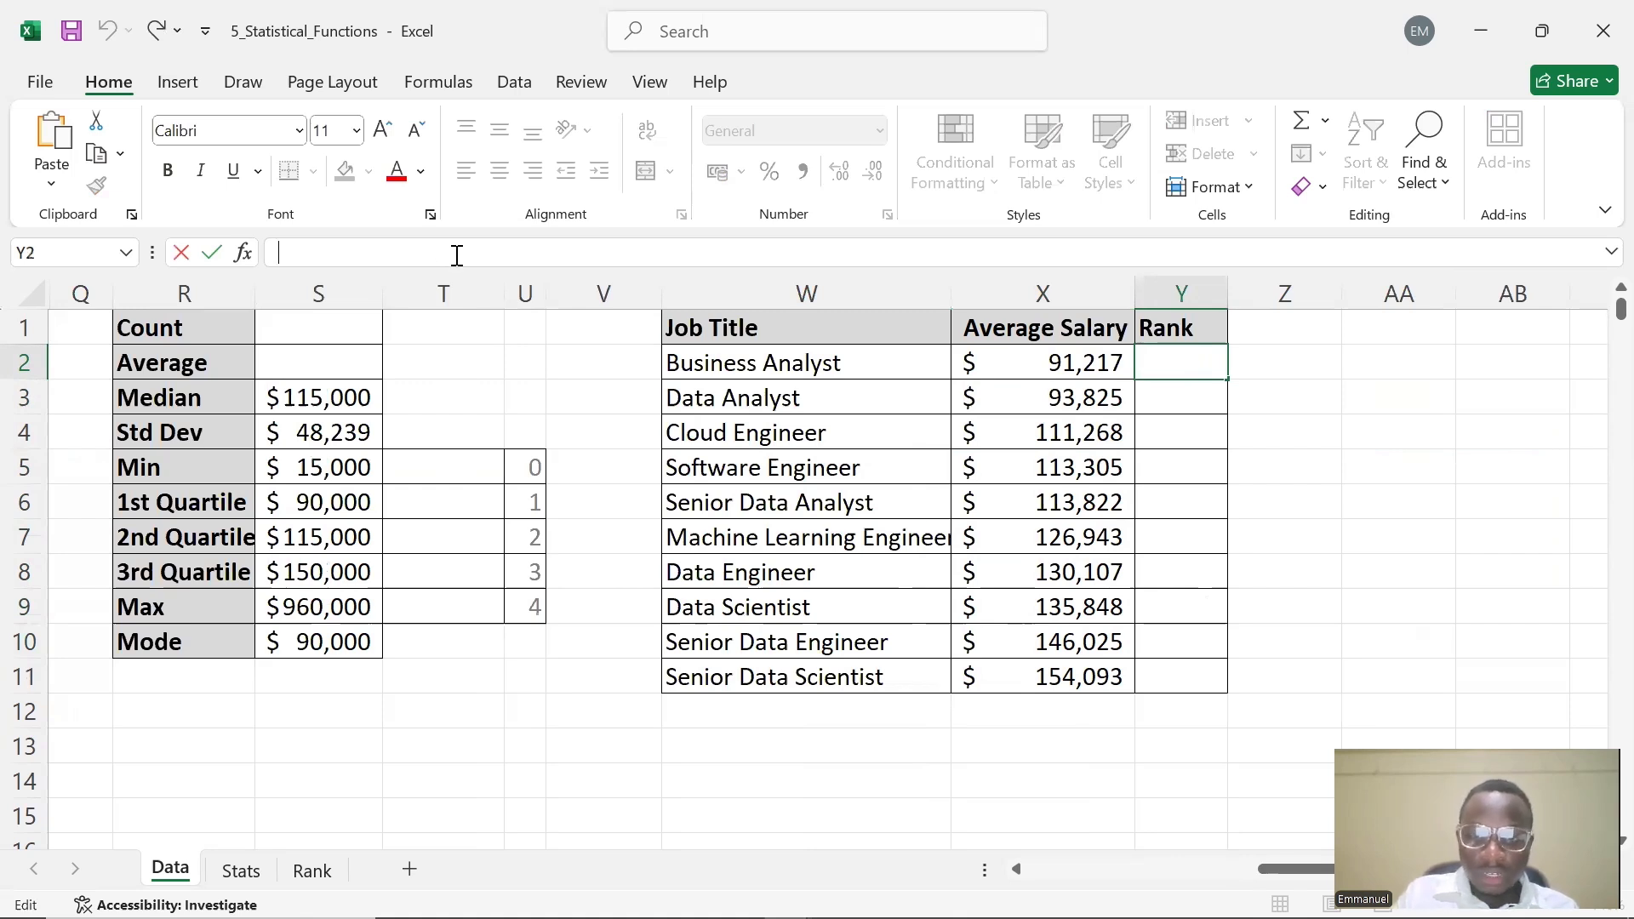
text(=R)
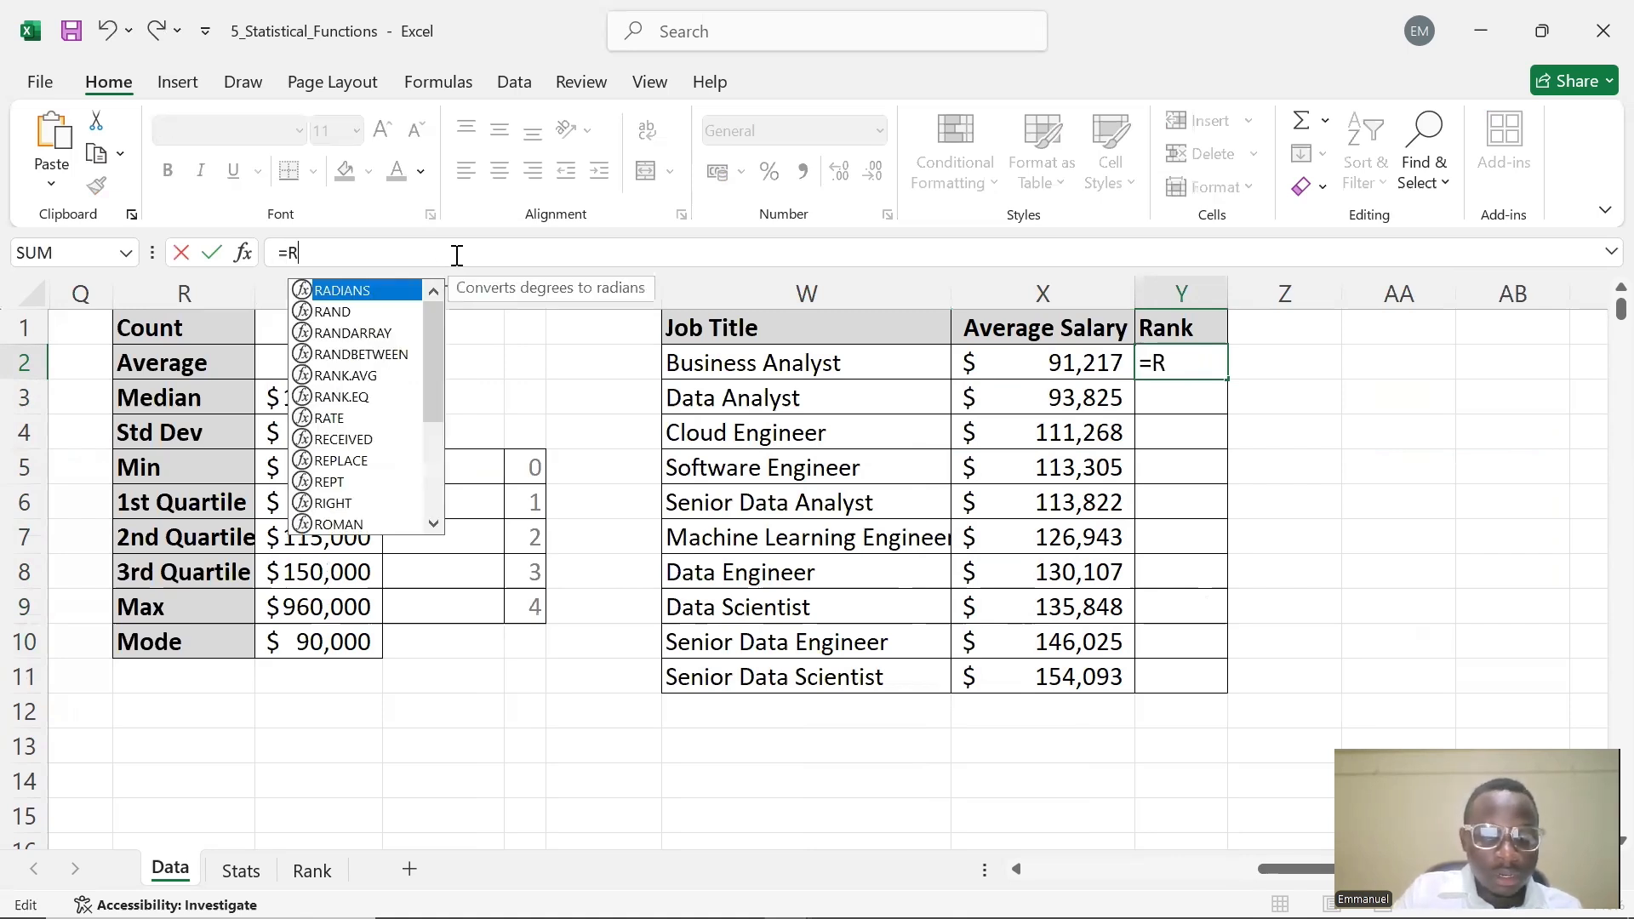
text(ANK)
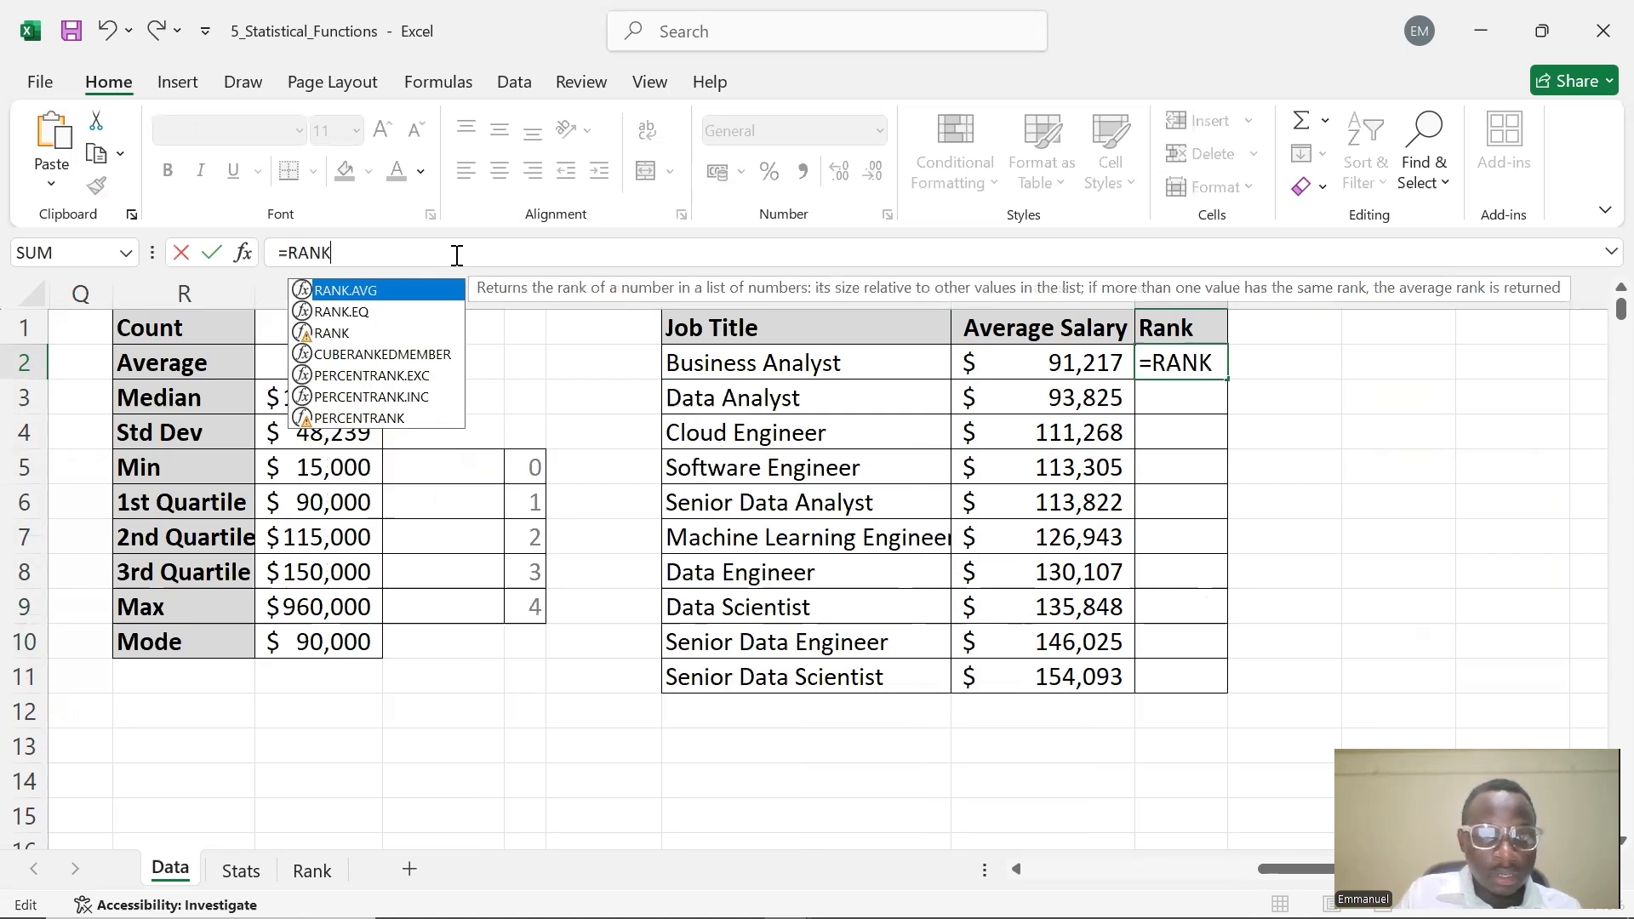
text(()
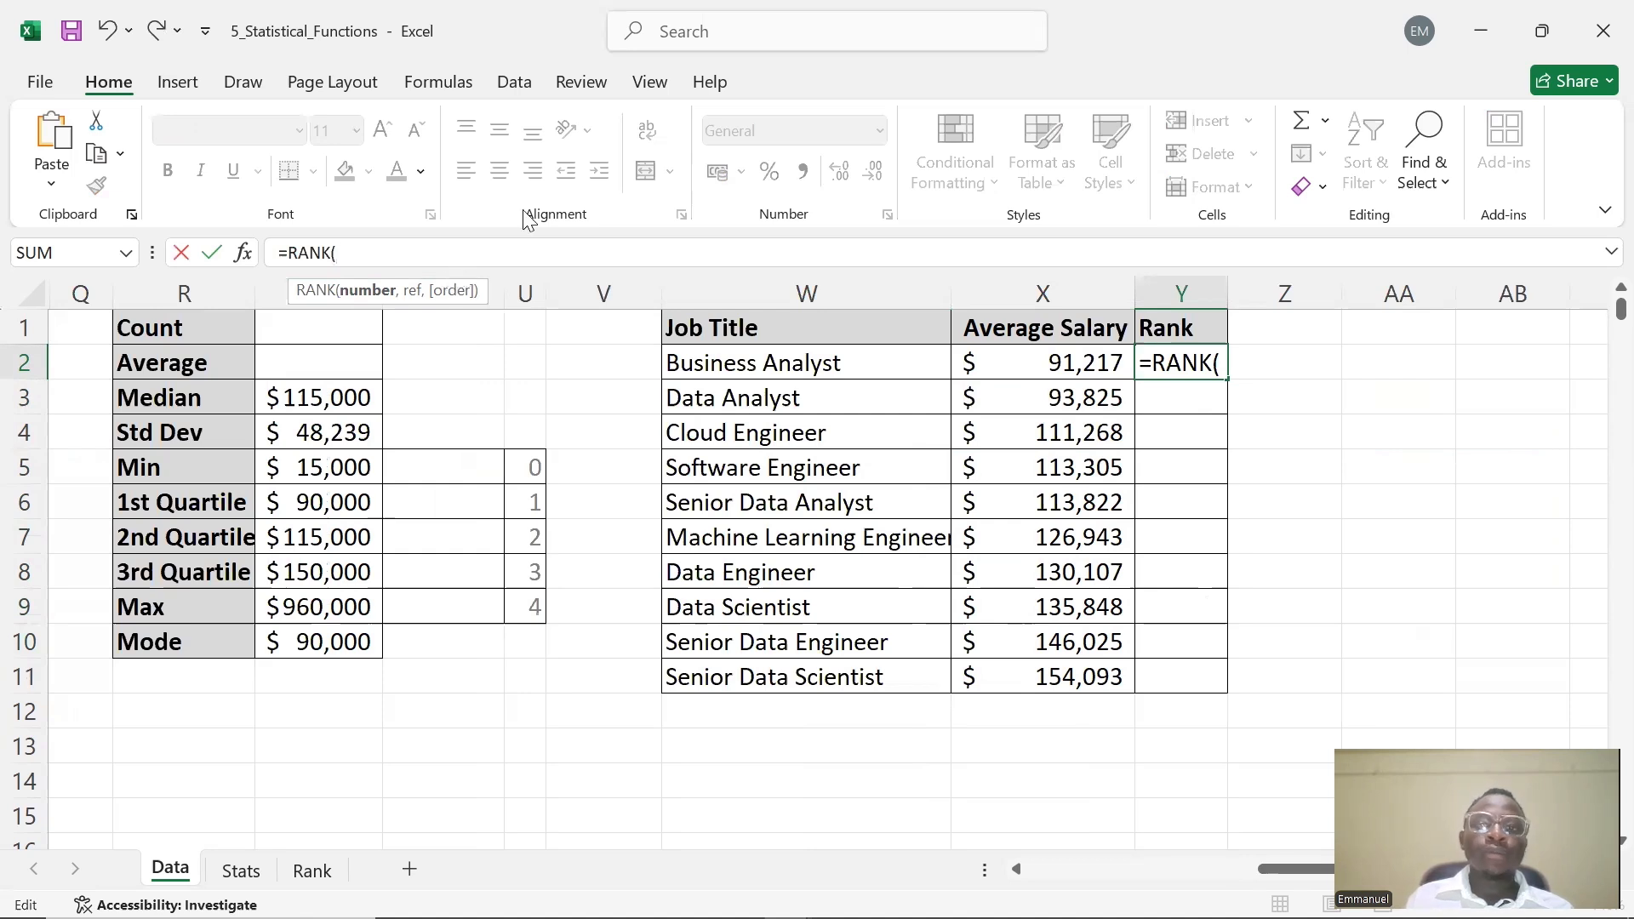
text(S2,)
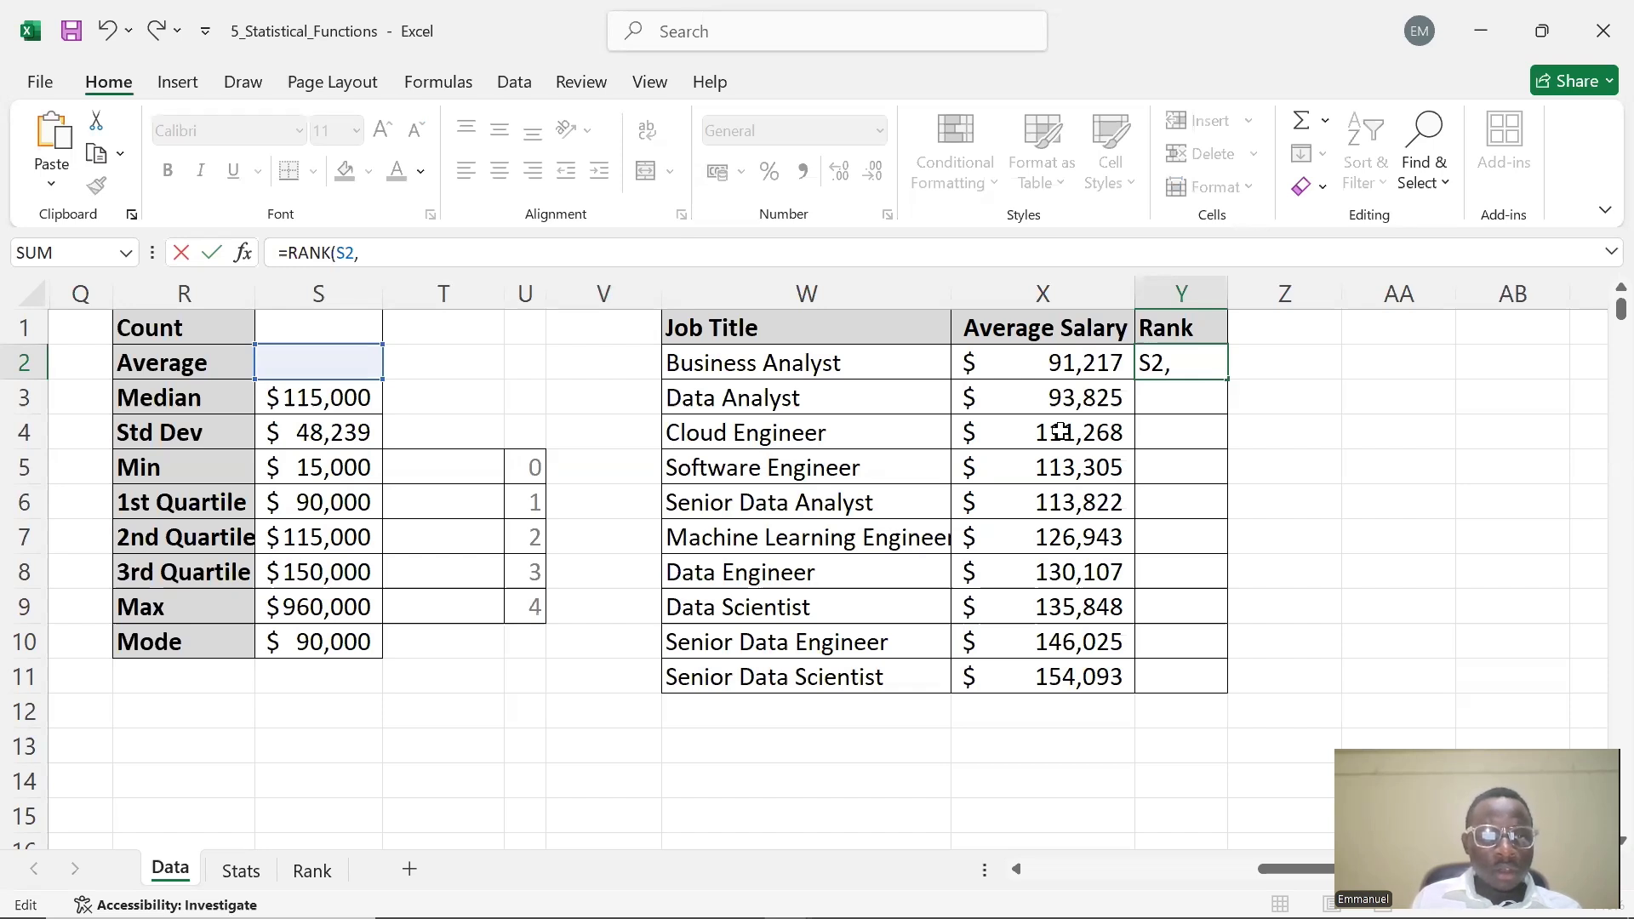
key(BackSpace)
key(BackSpace)
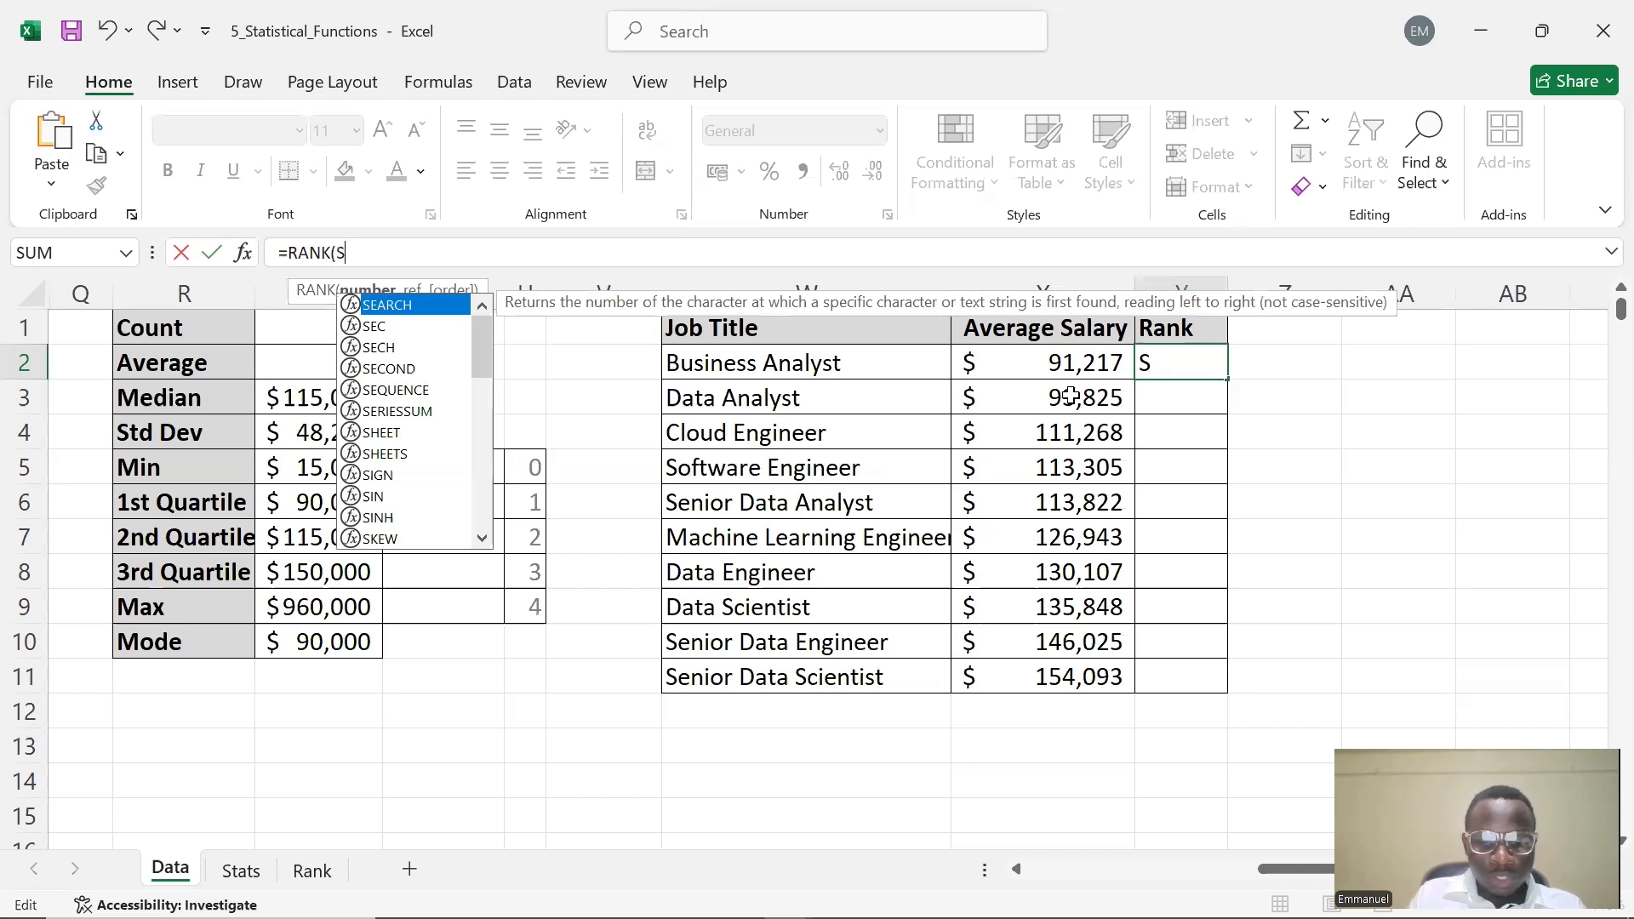
text(2)
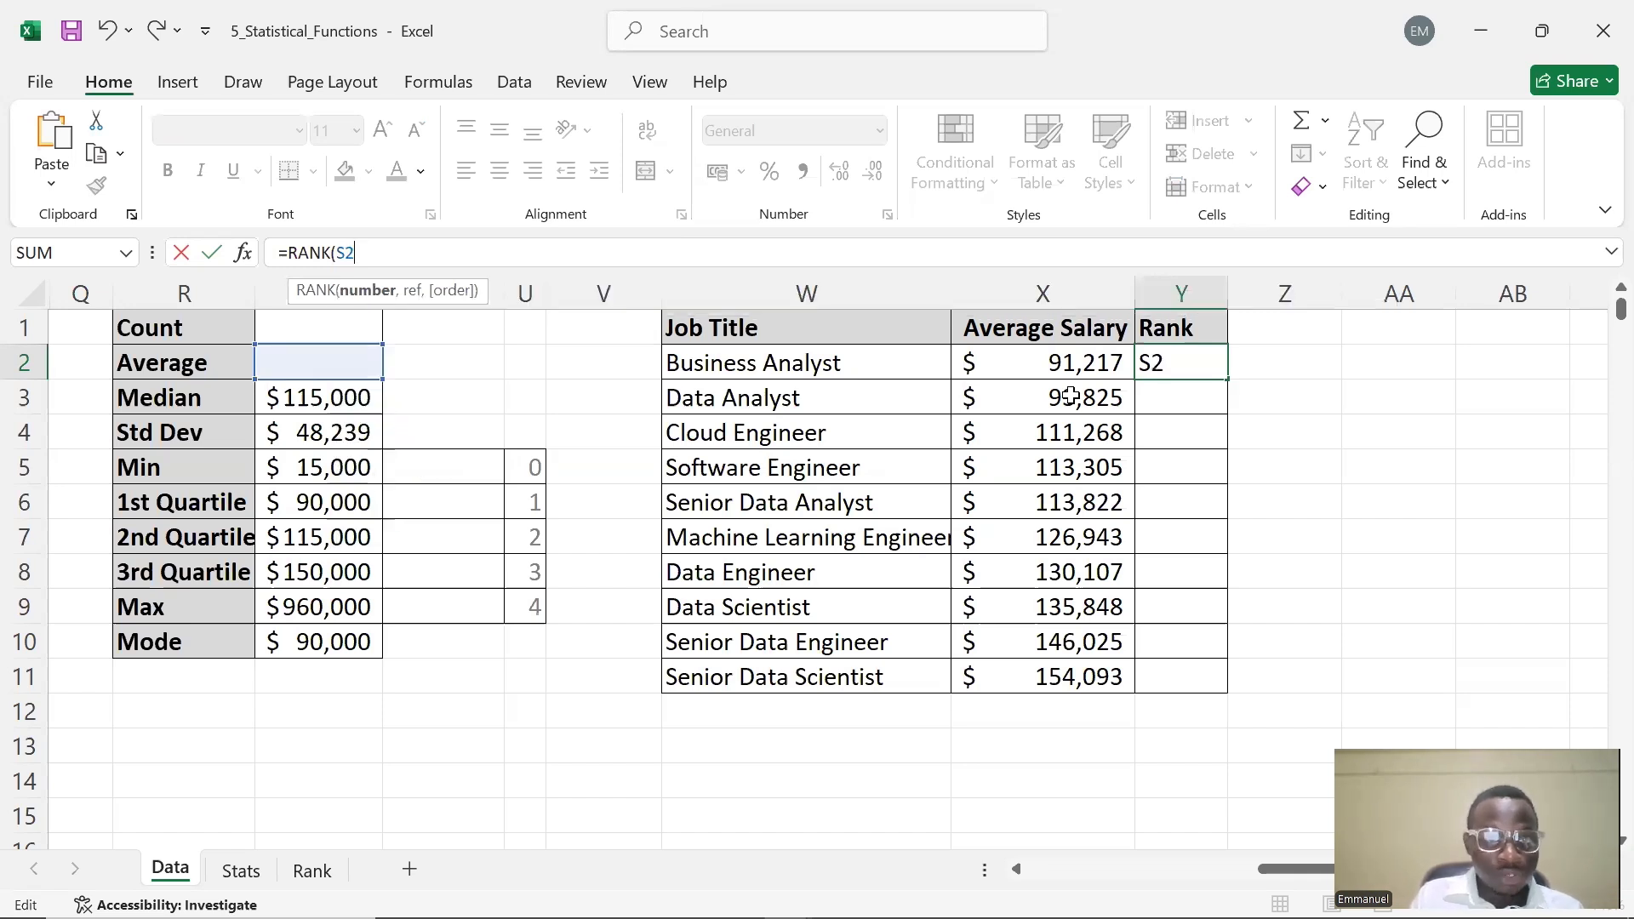
text(,)
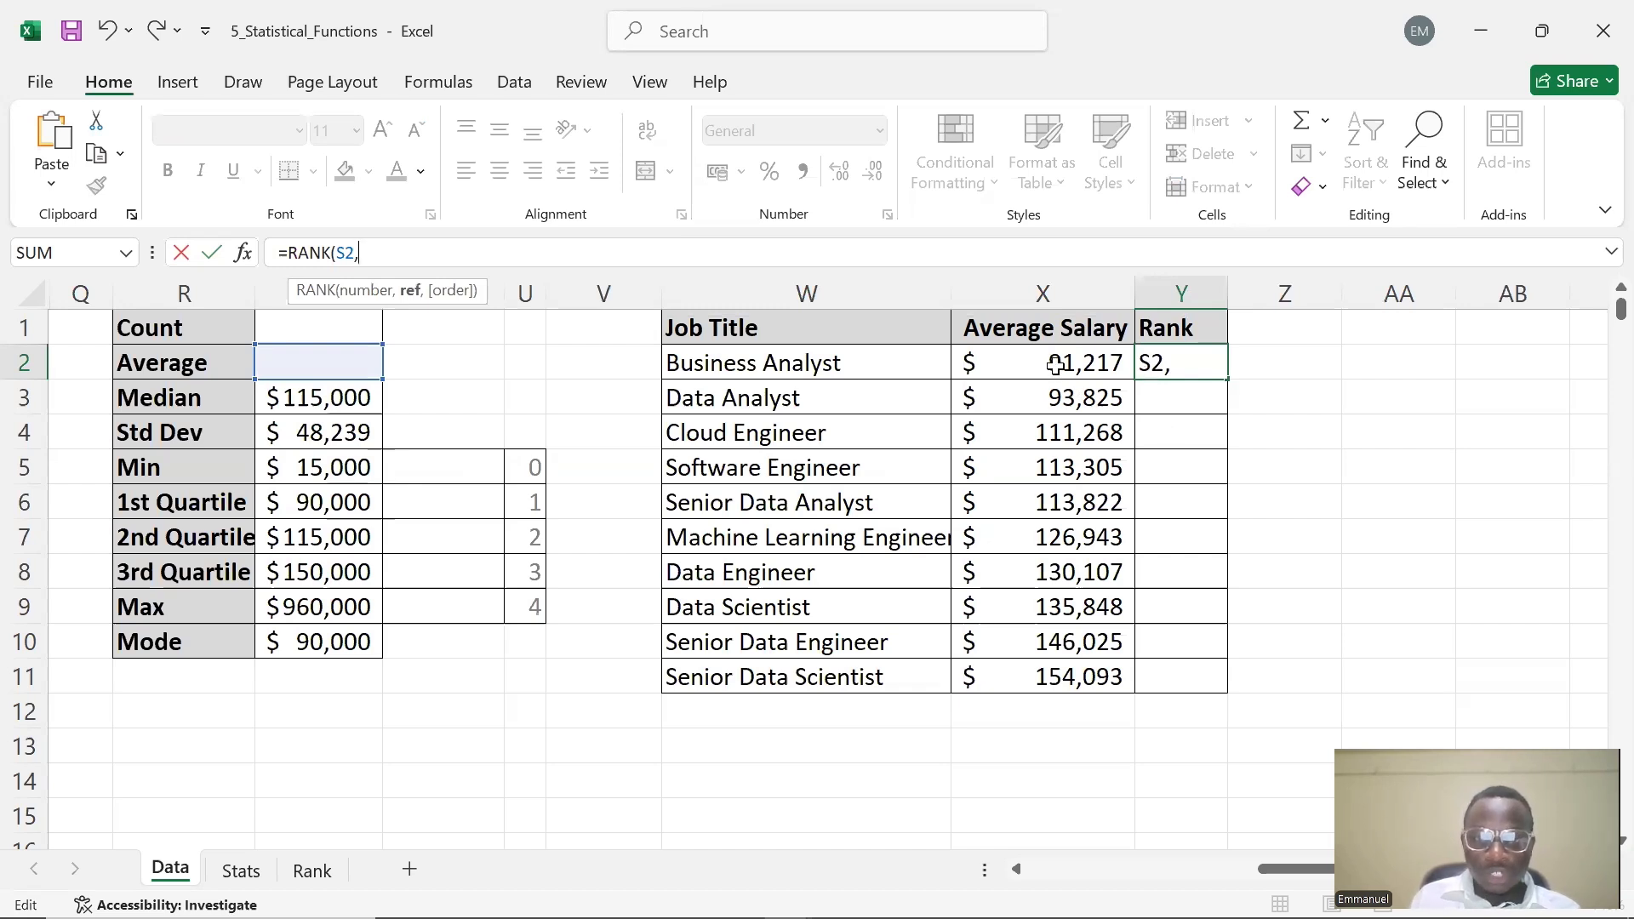
key(BackSpace)
key(BackSpace)
key(BackSpace)
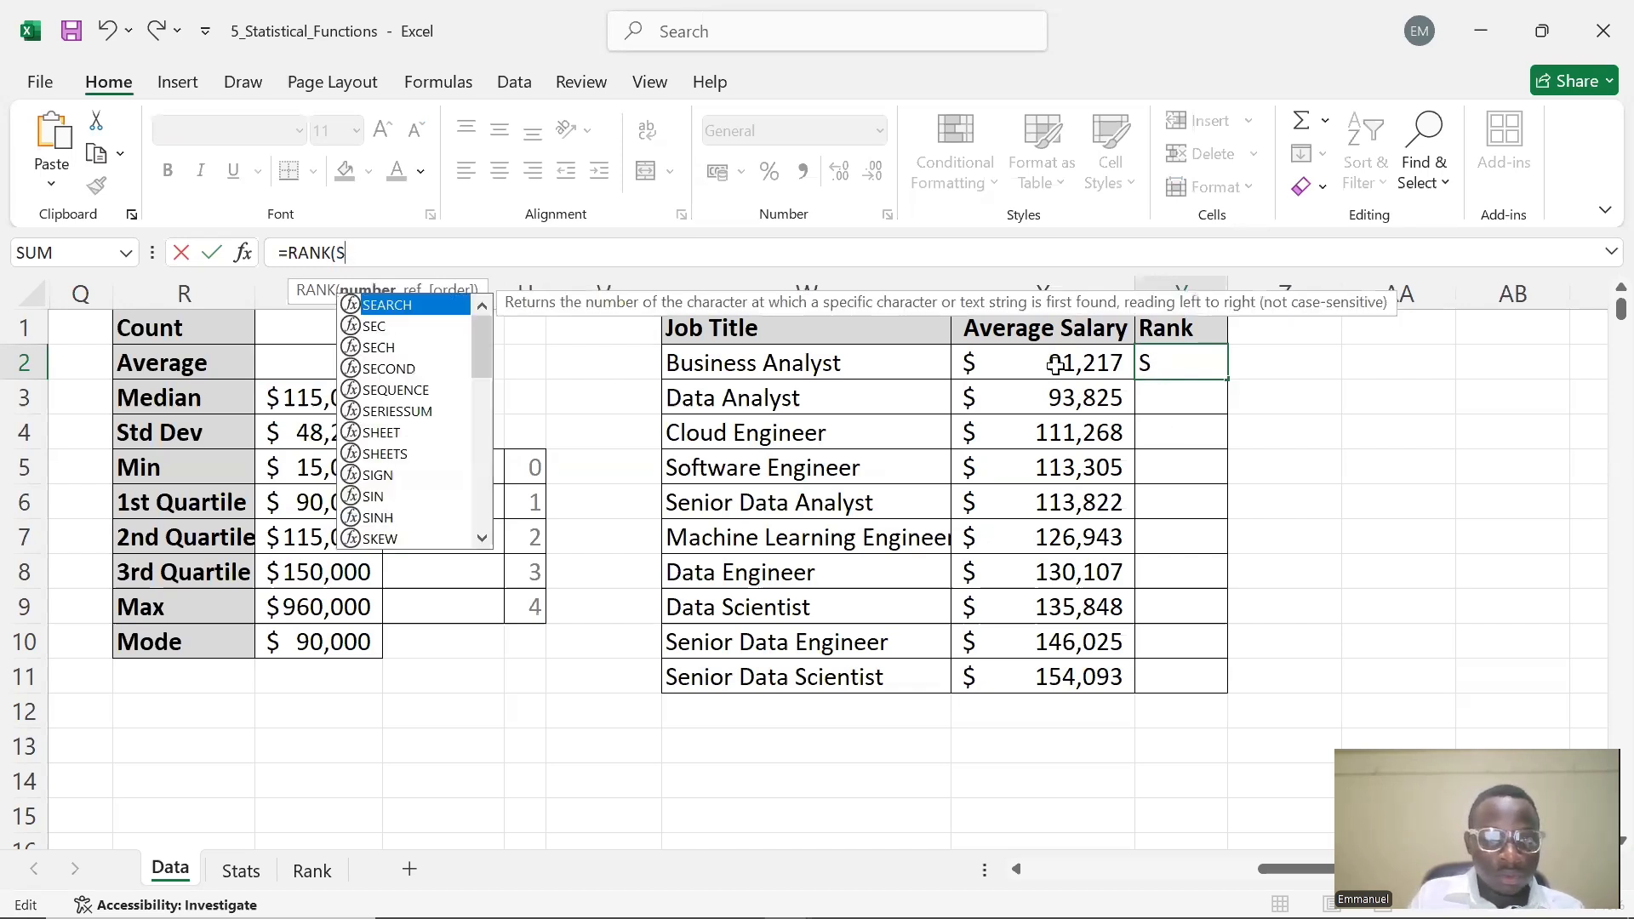
text(X2)
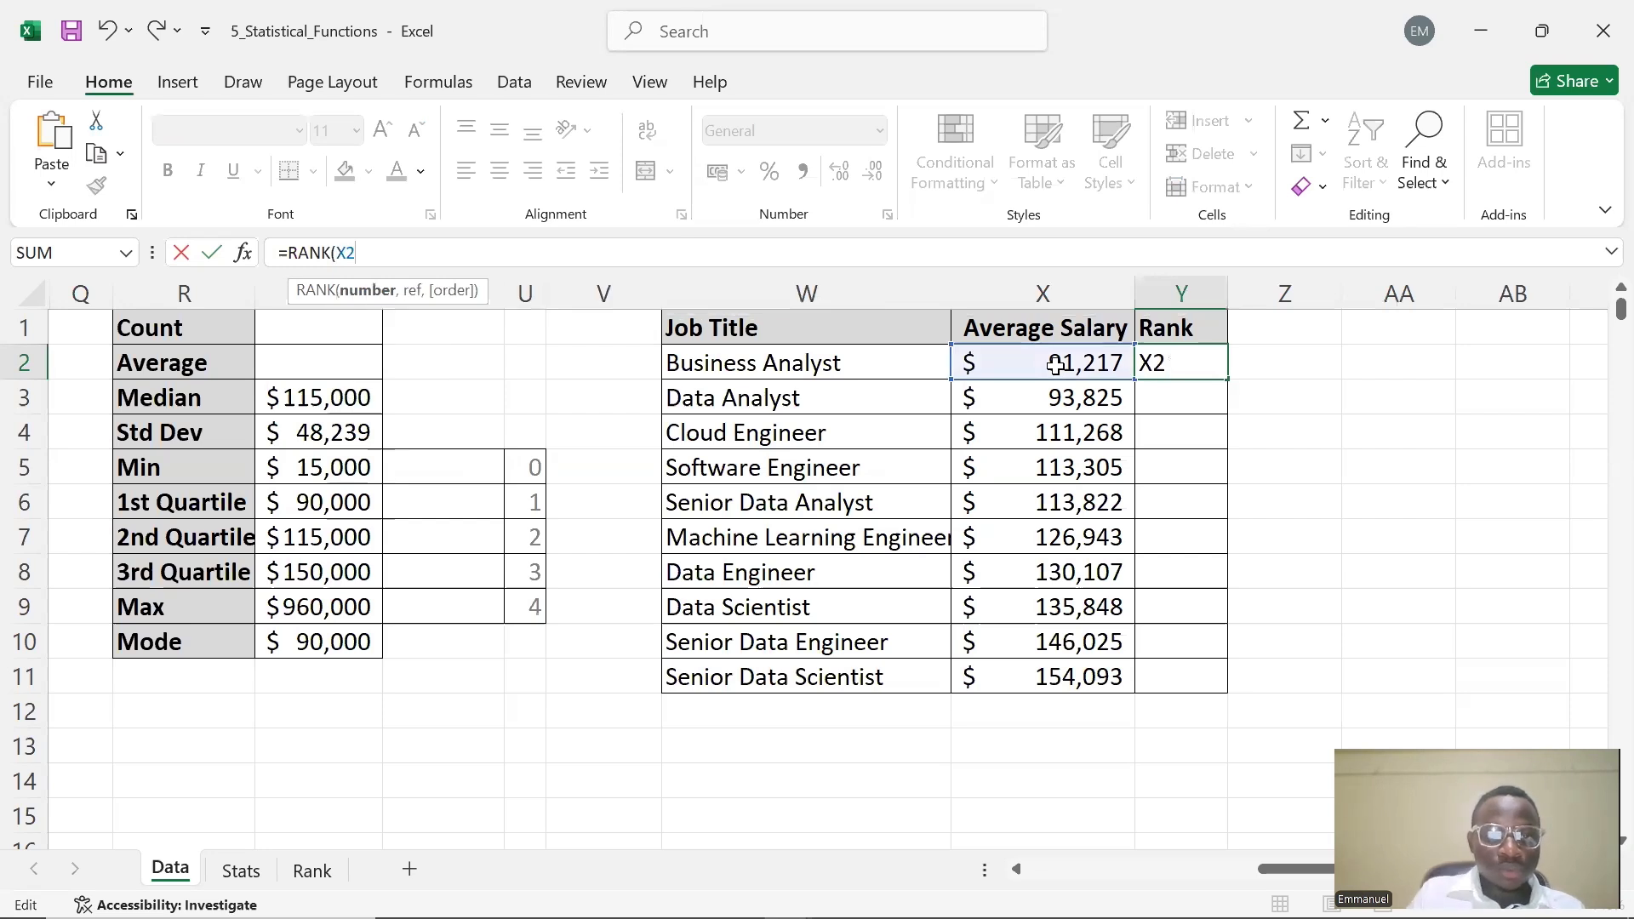
text(,)
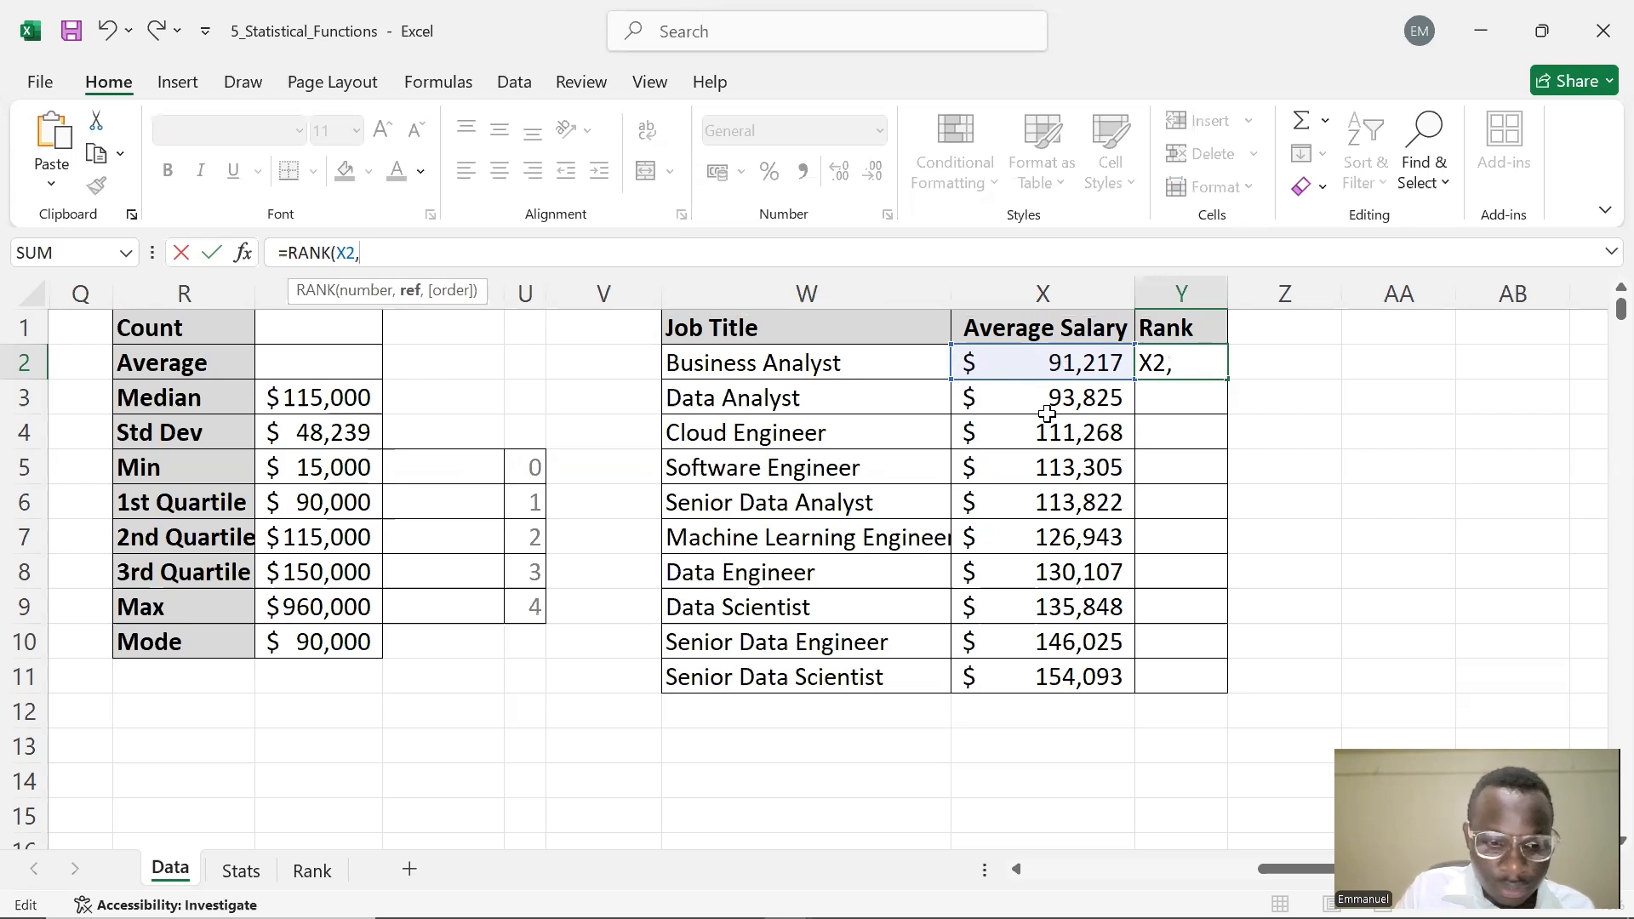
Add the absolute reference $X$2 as the start of the RANK formula's ref argument
text(x)
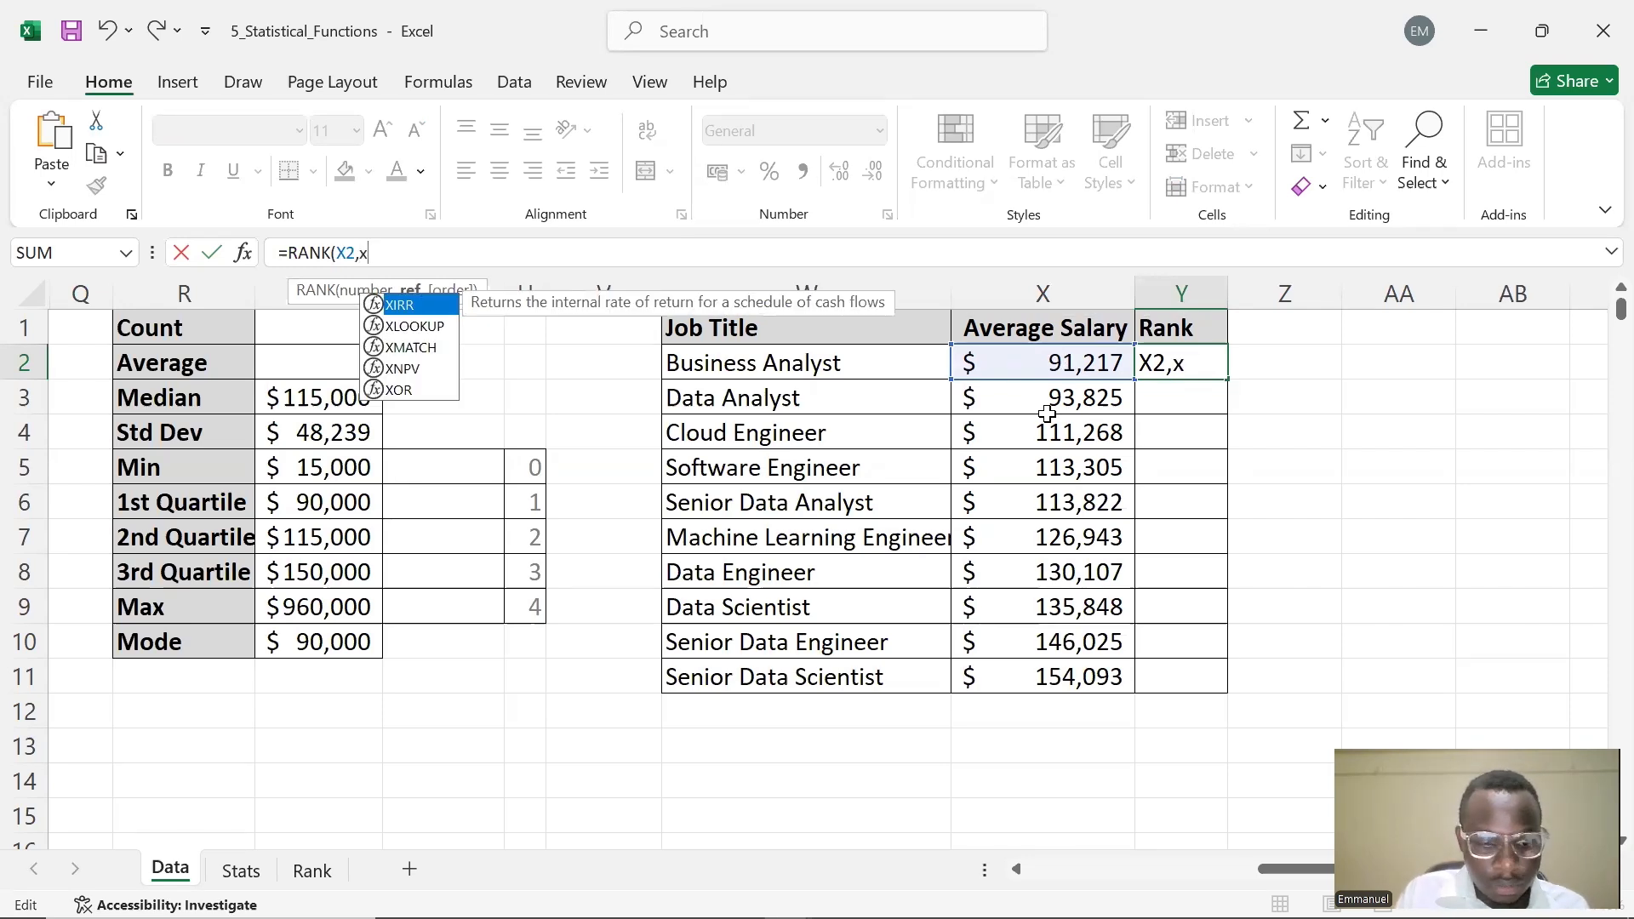
key(BackSpace)
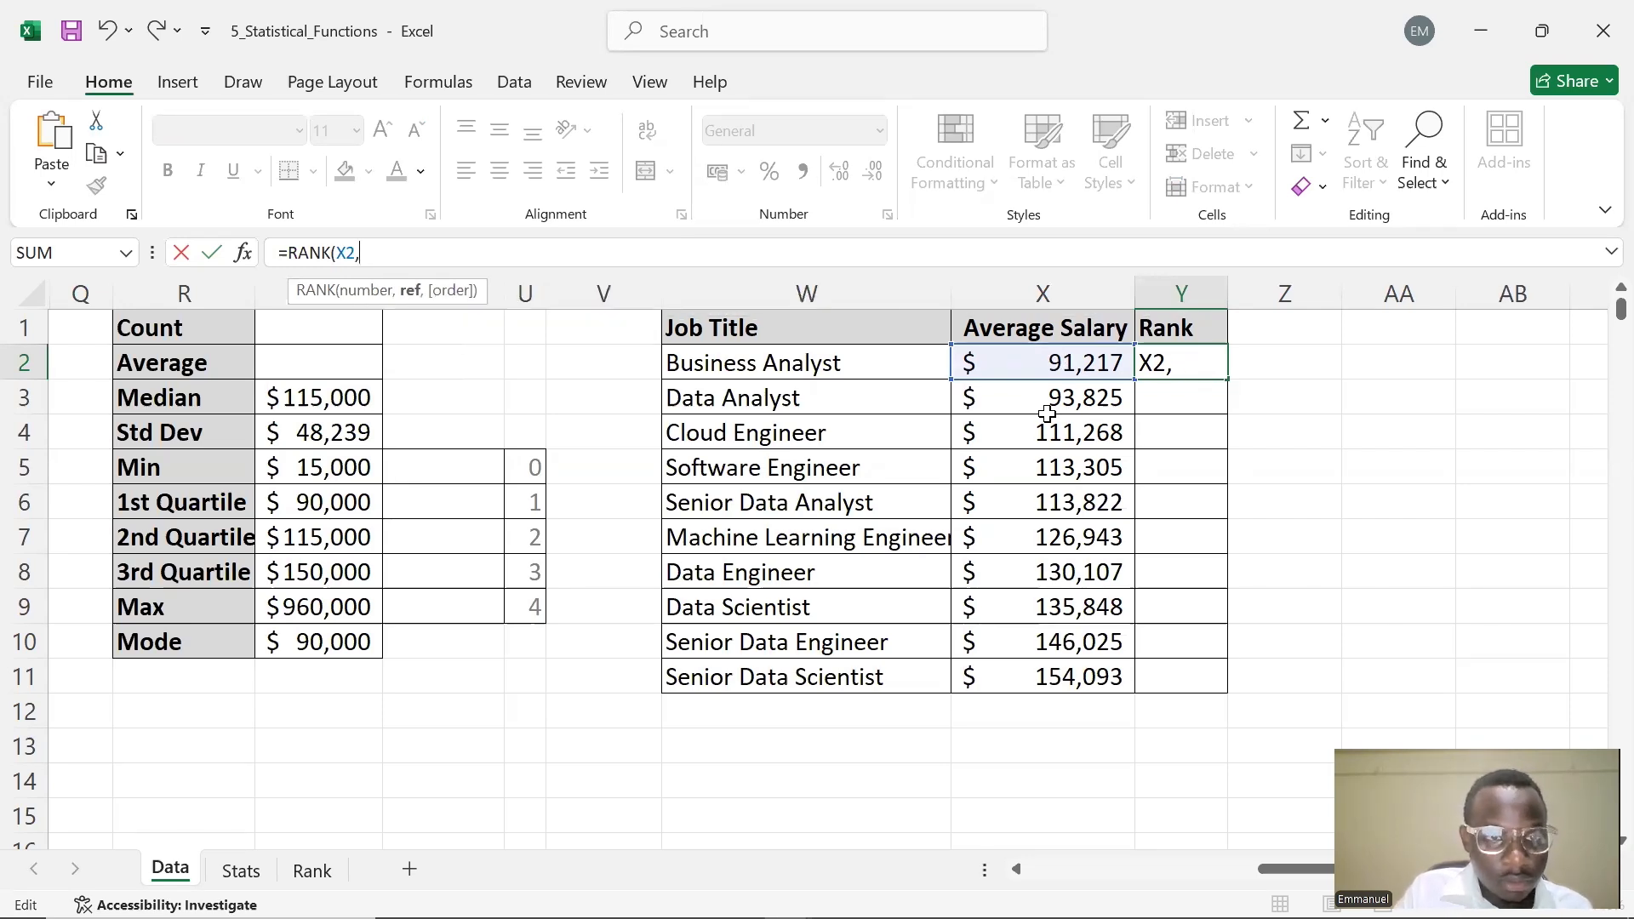
text(X2)
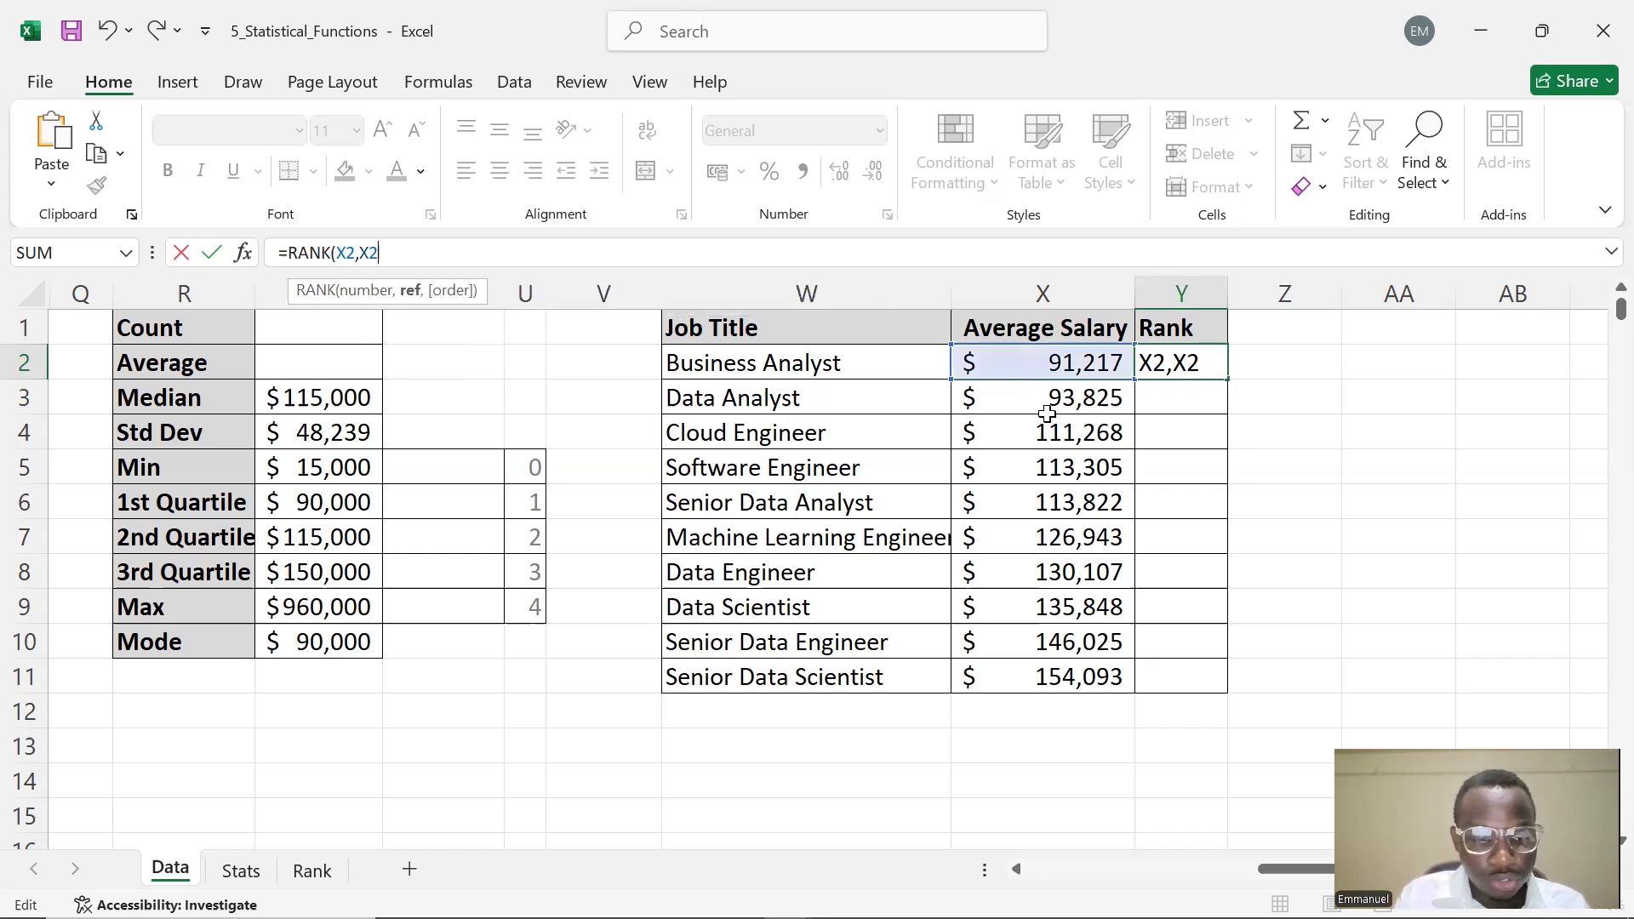
key(F4)
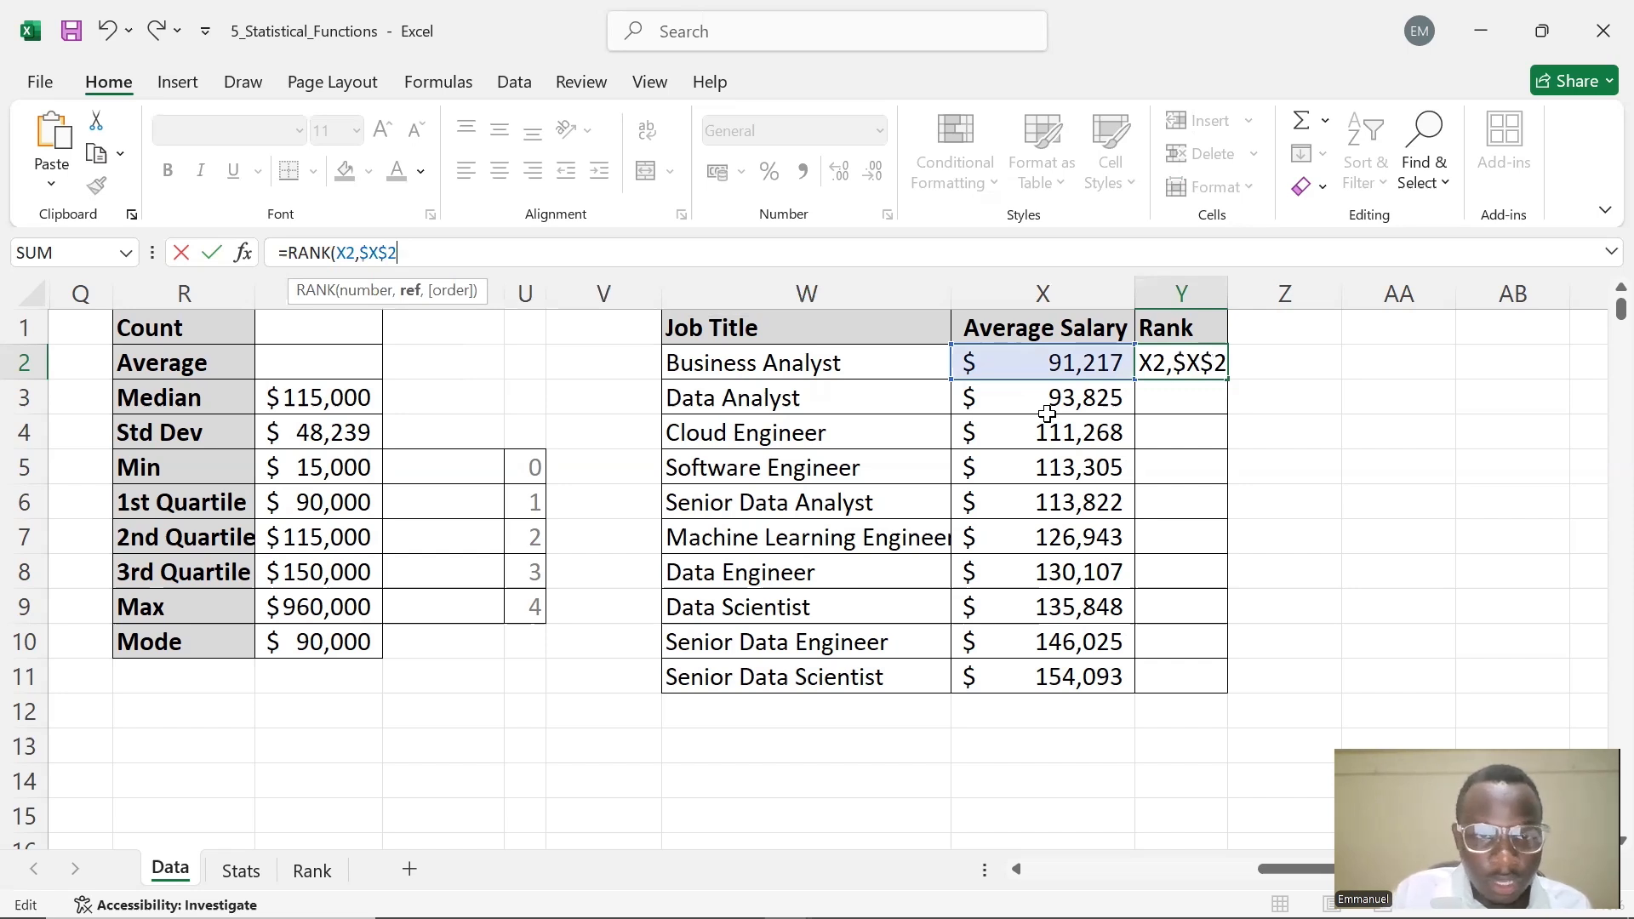
text(,)
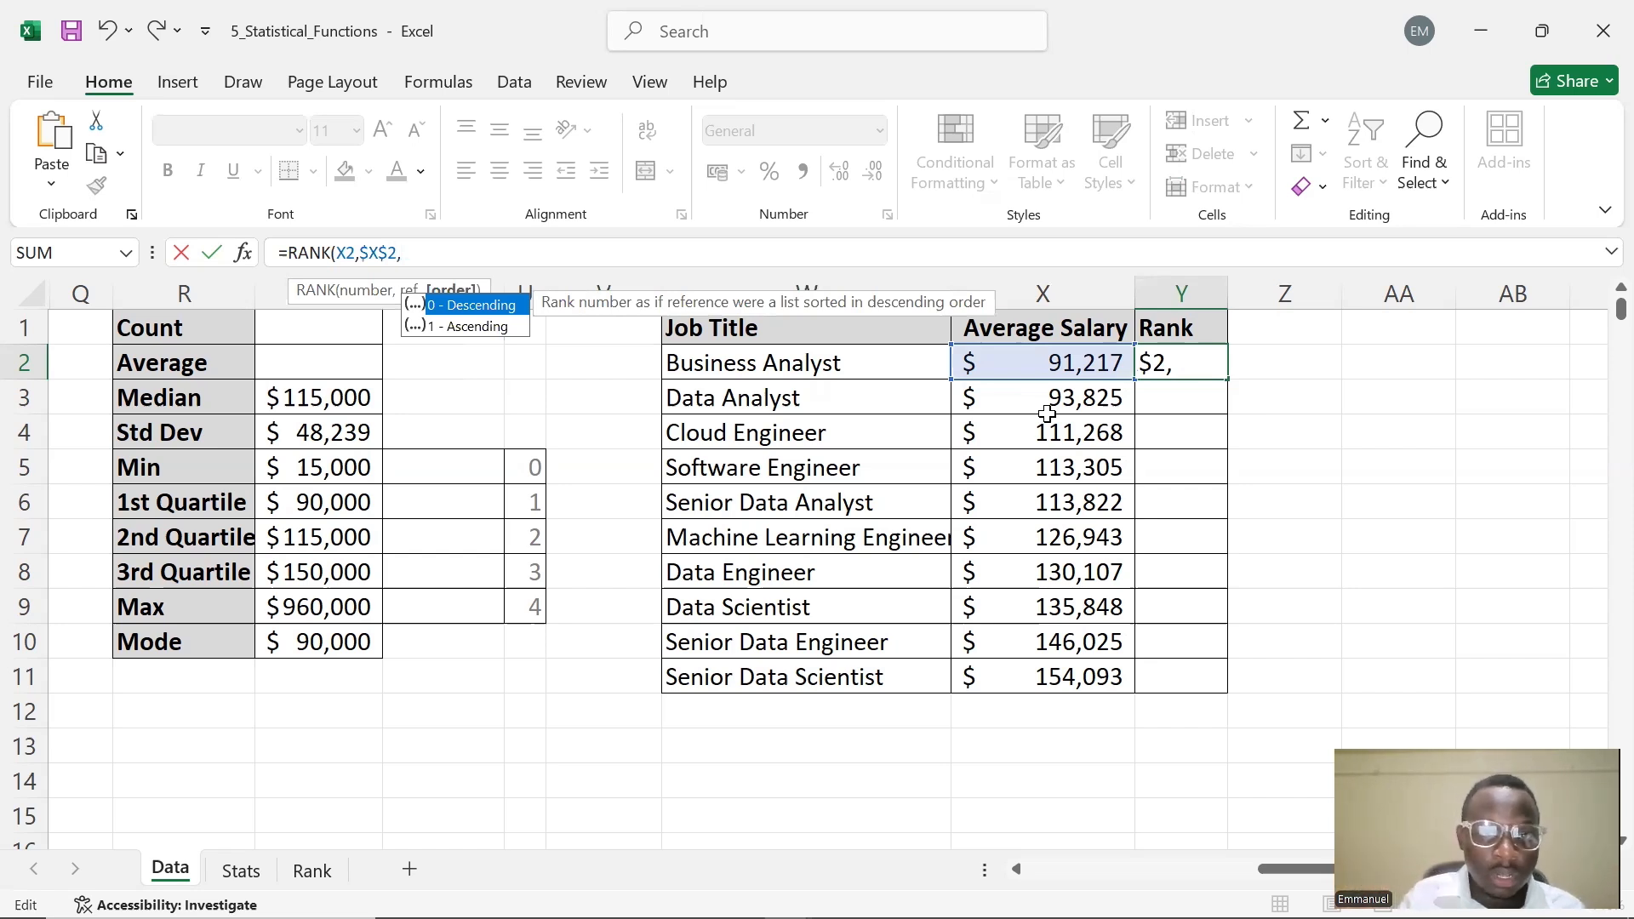
Complete the ref with X11 and enter =RANK(X2,$X$2,X11) in Y2
click(447, 301)
click(429, 254)
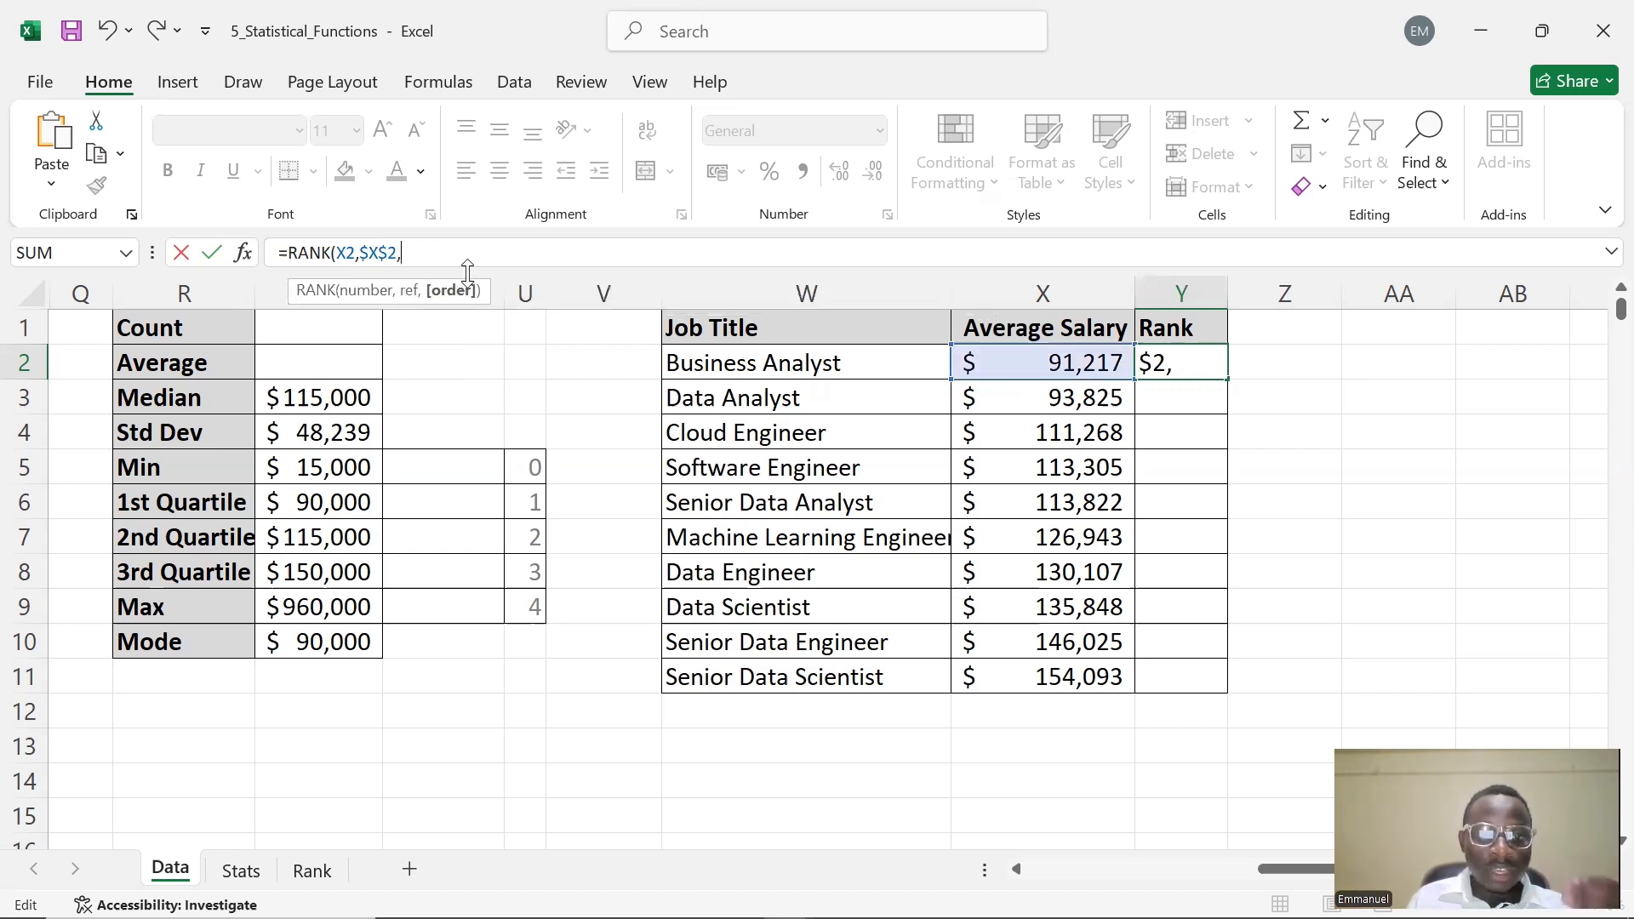
text(S)
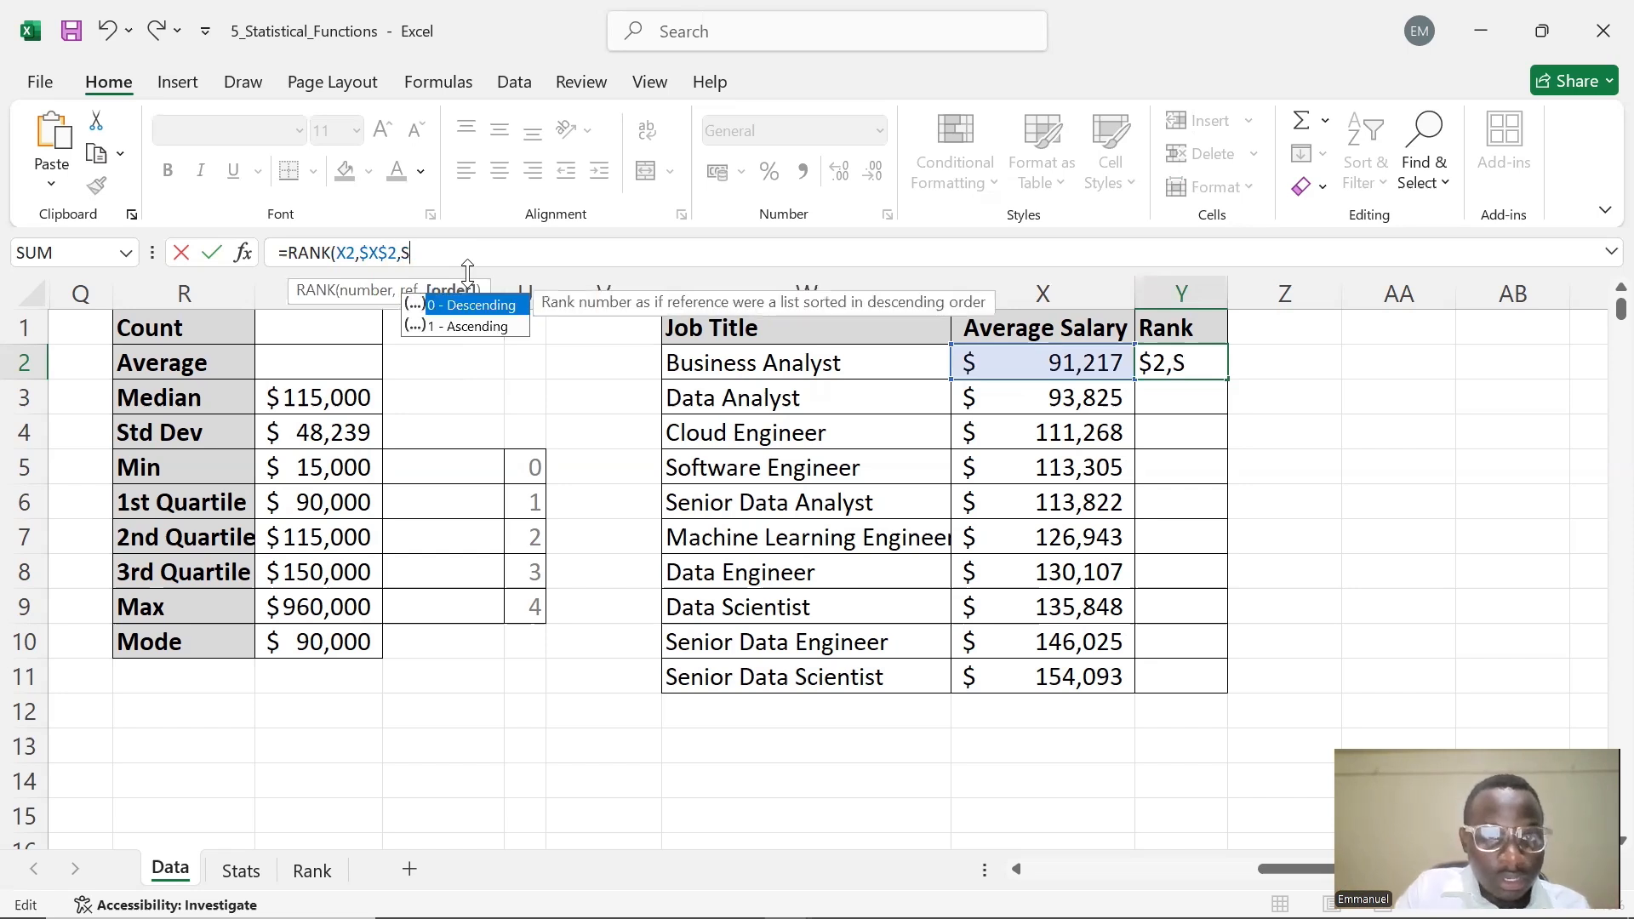
text(1)
key(BackSpace)
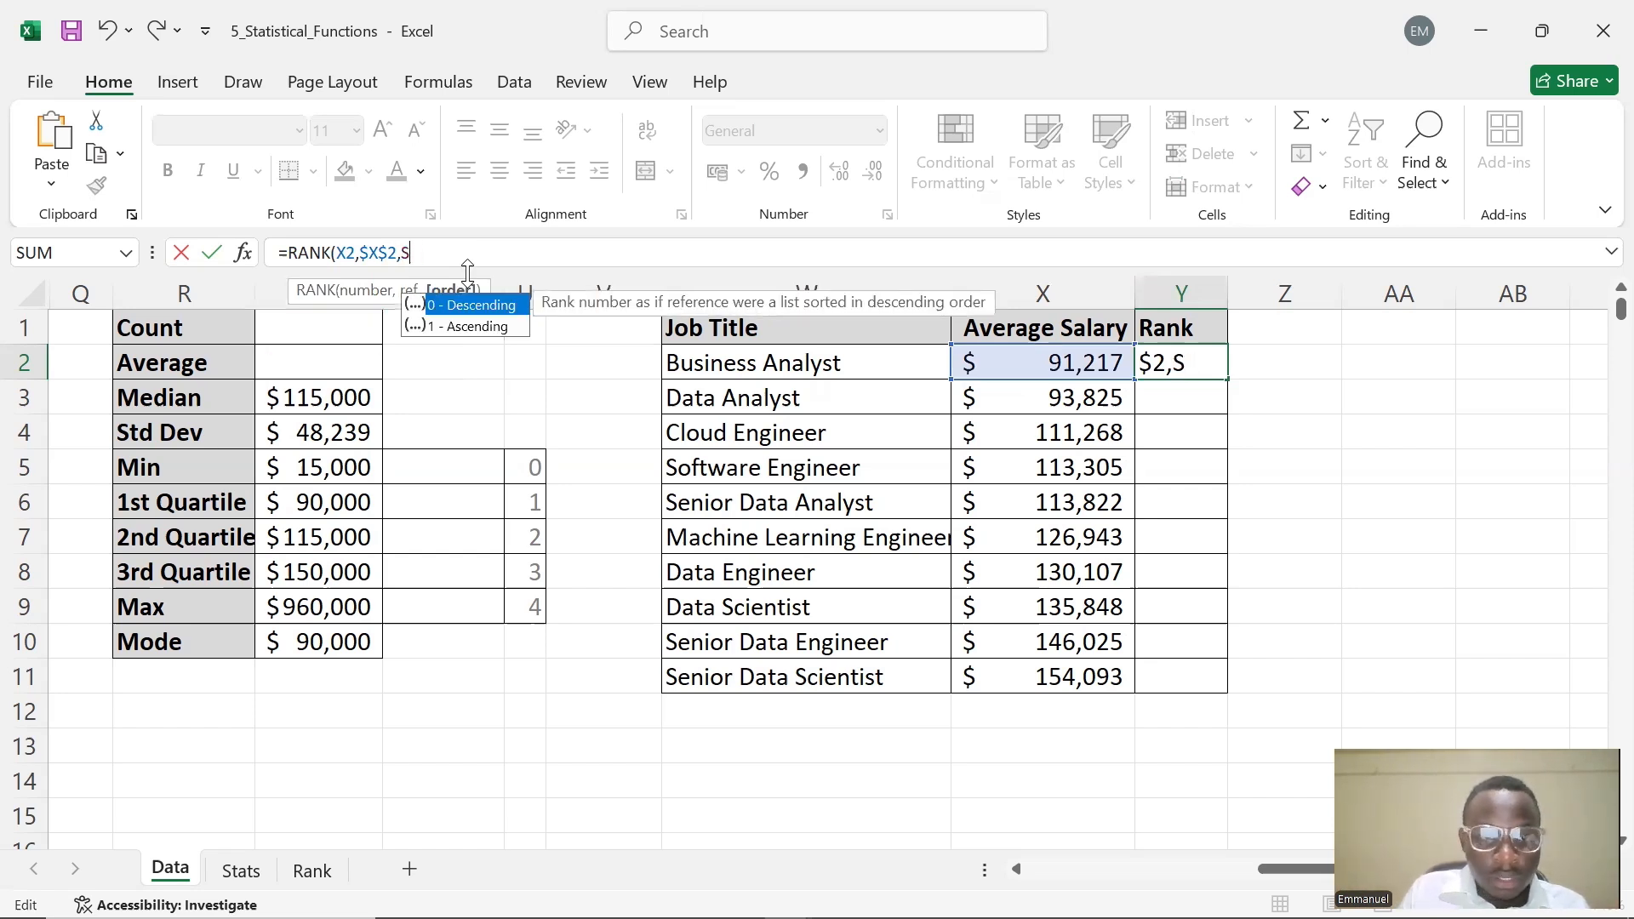
key(BackSpace)
text(X11)
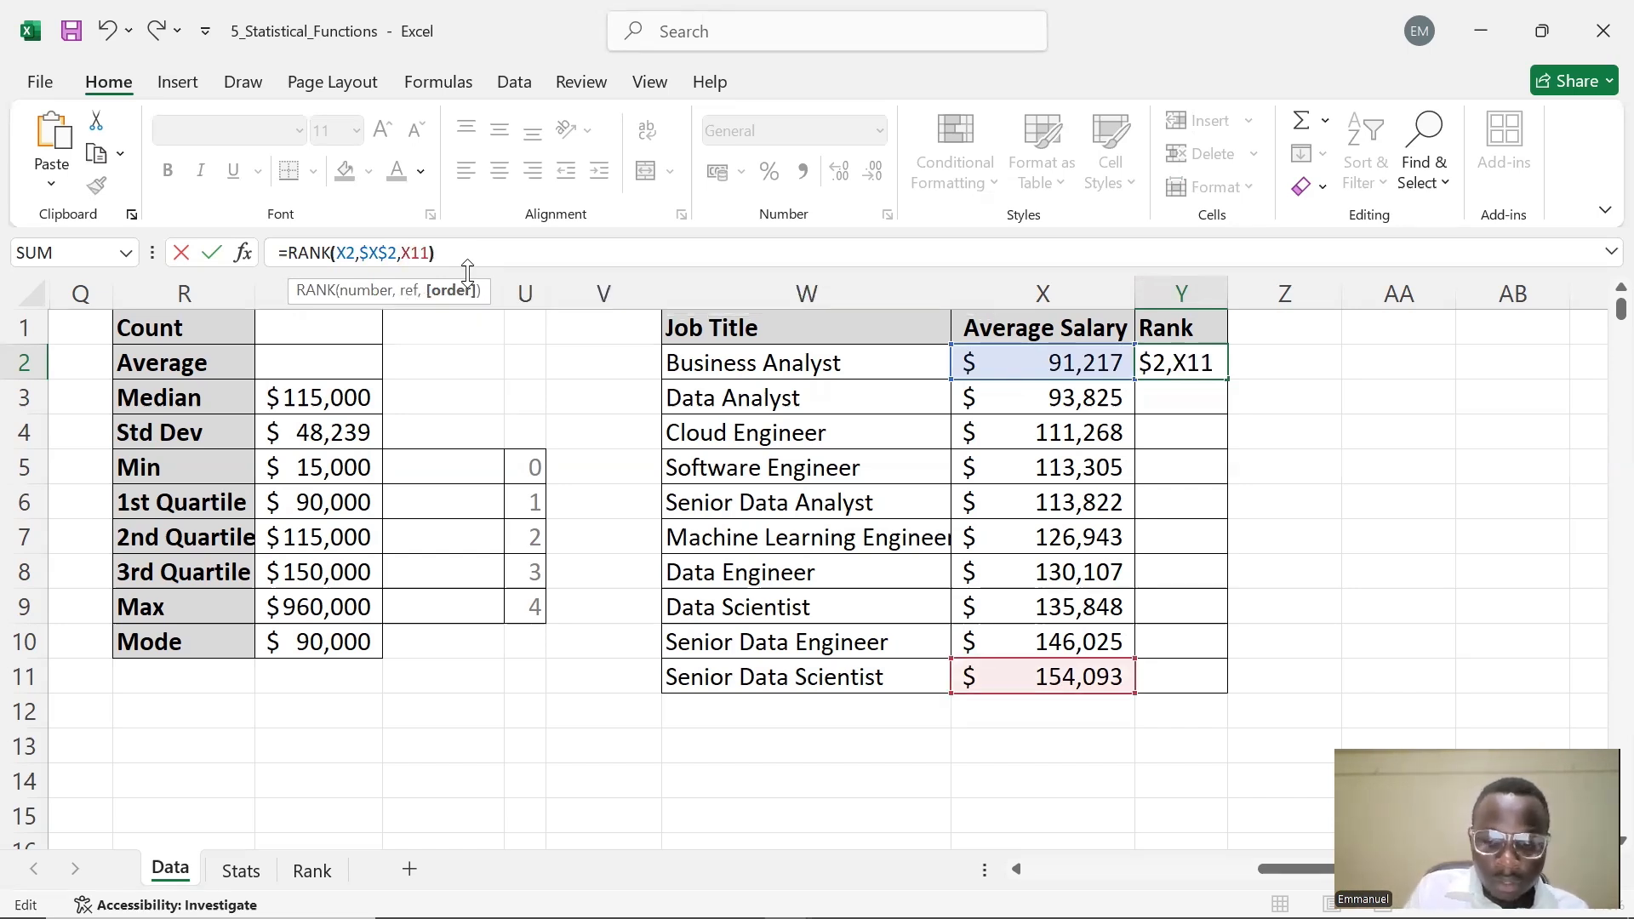
text())
key(Return)
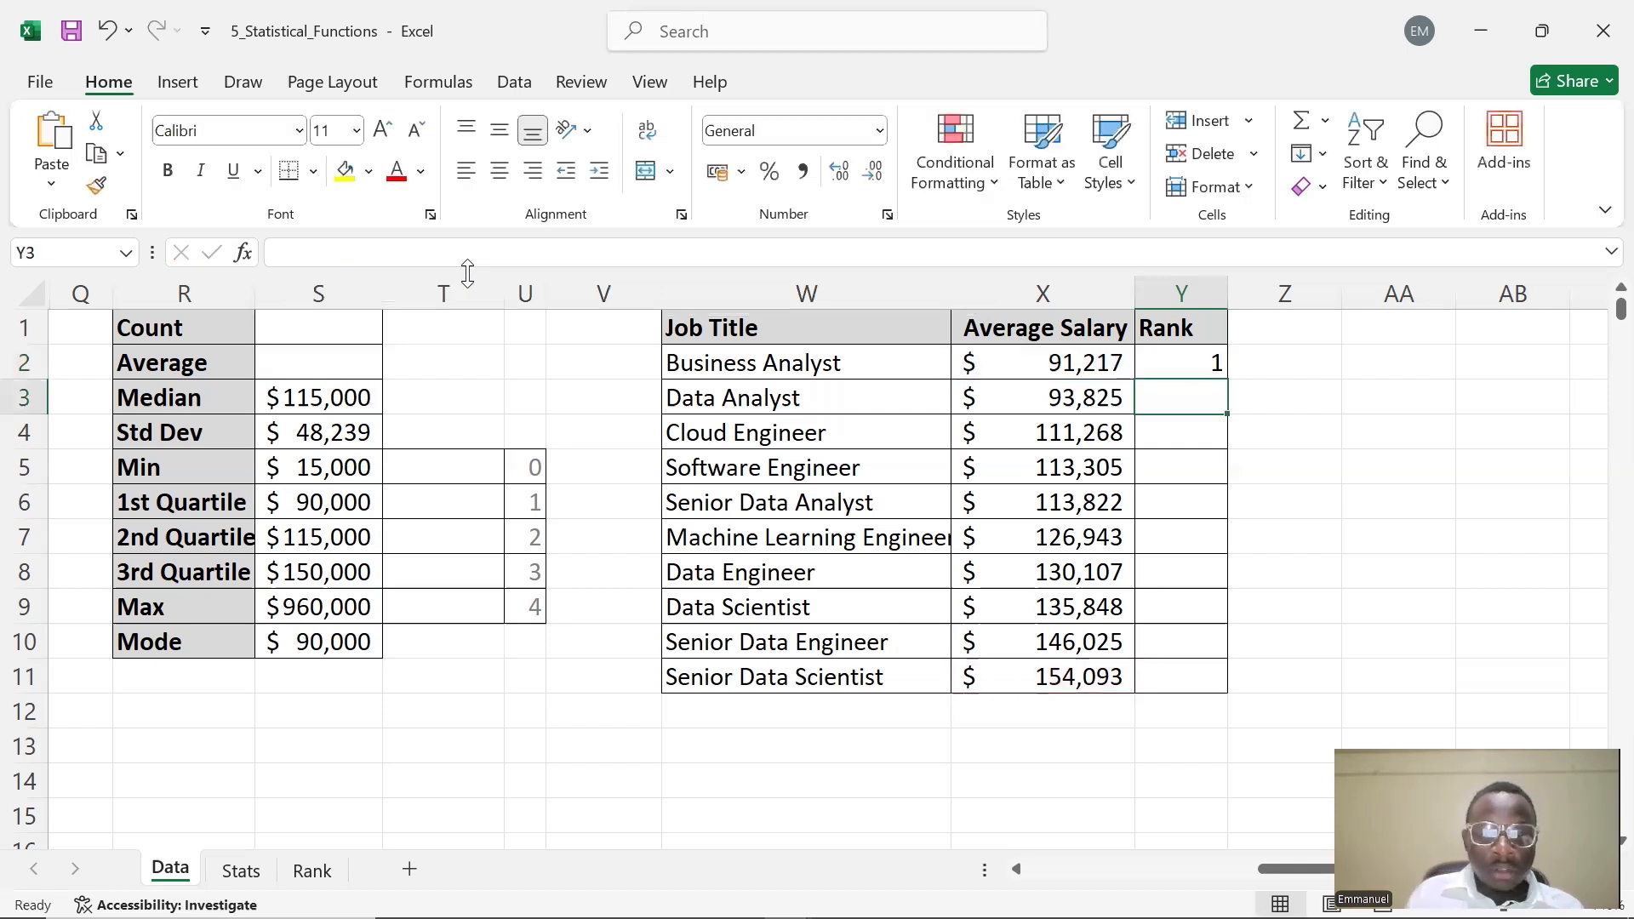
Fill the Y2 rank formula down to Y11 for all job titles
click(1167, 368)
drag(1226, 379, 1239, 691)
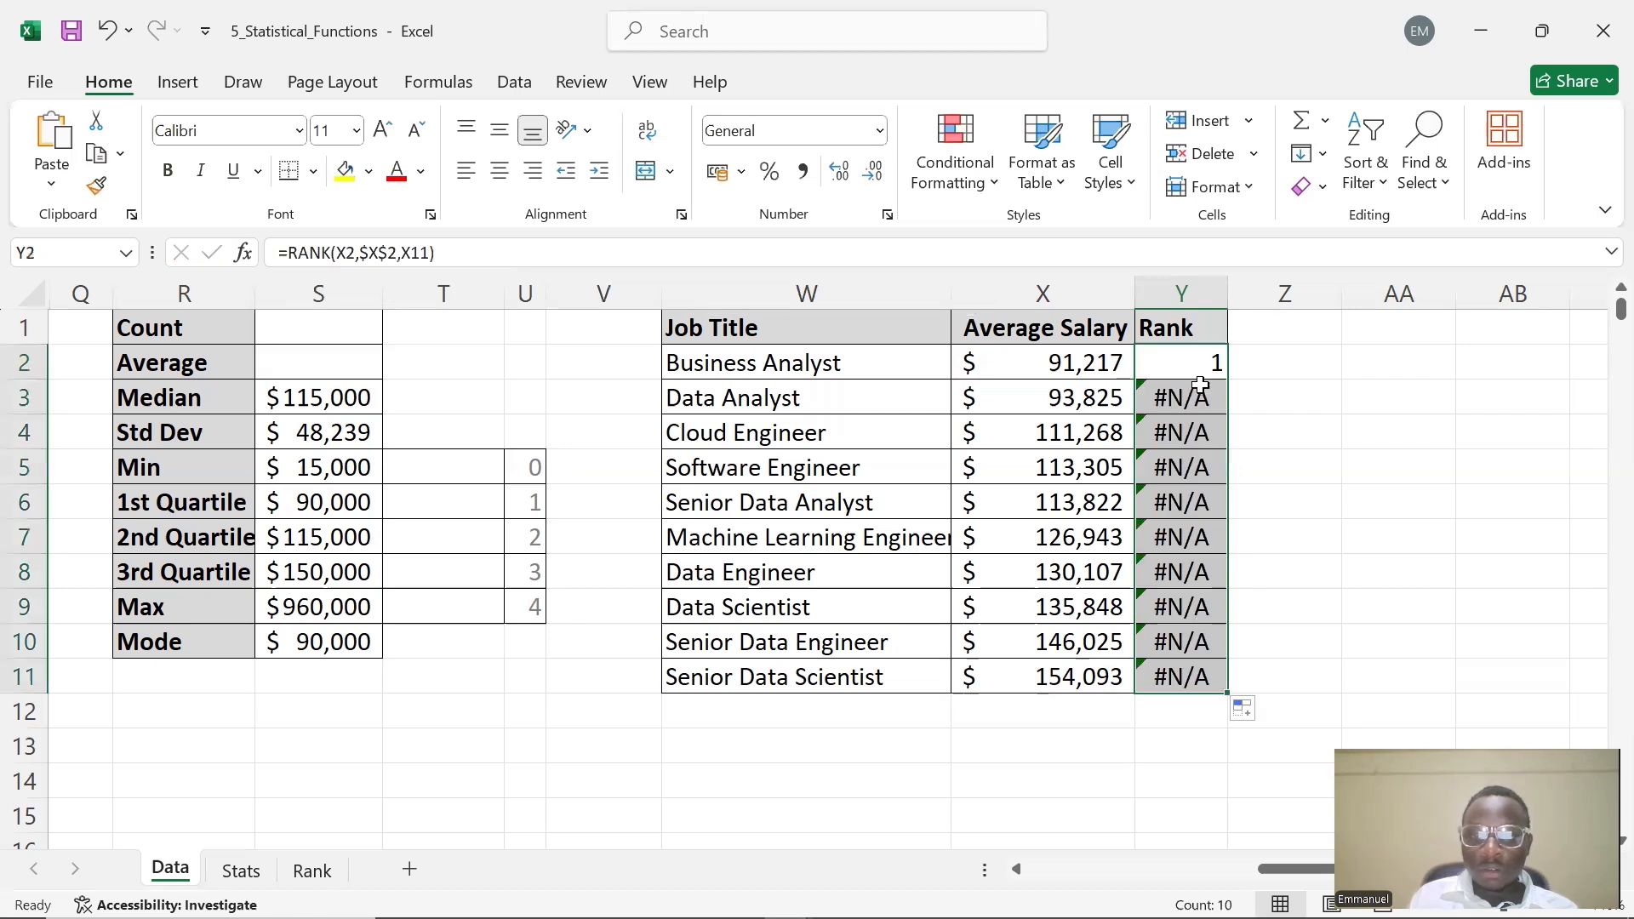
Widen column Y and open the filled rank formula in Y3 to inspect its references
drag(1233, 297, 1253, 293)
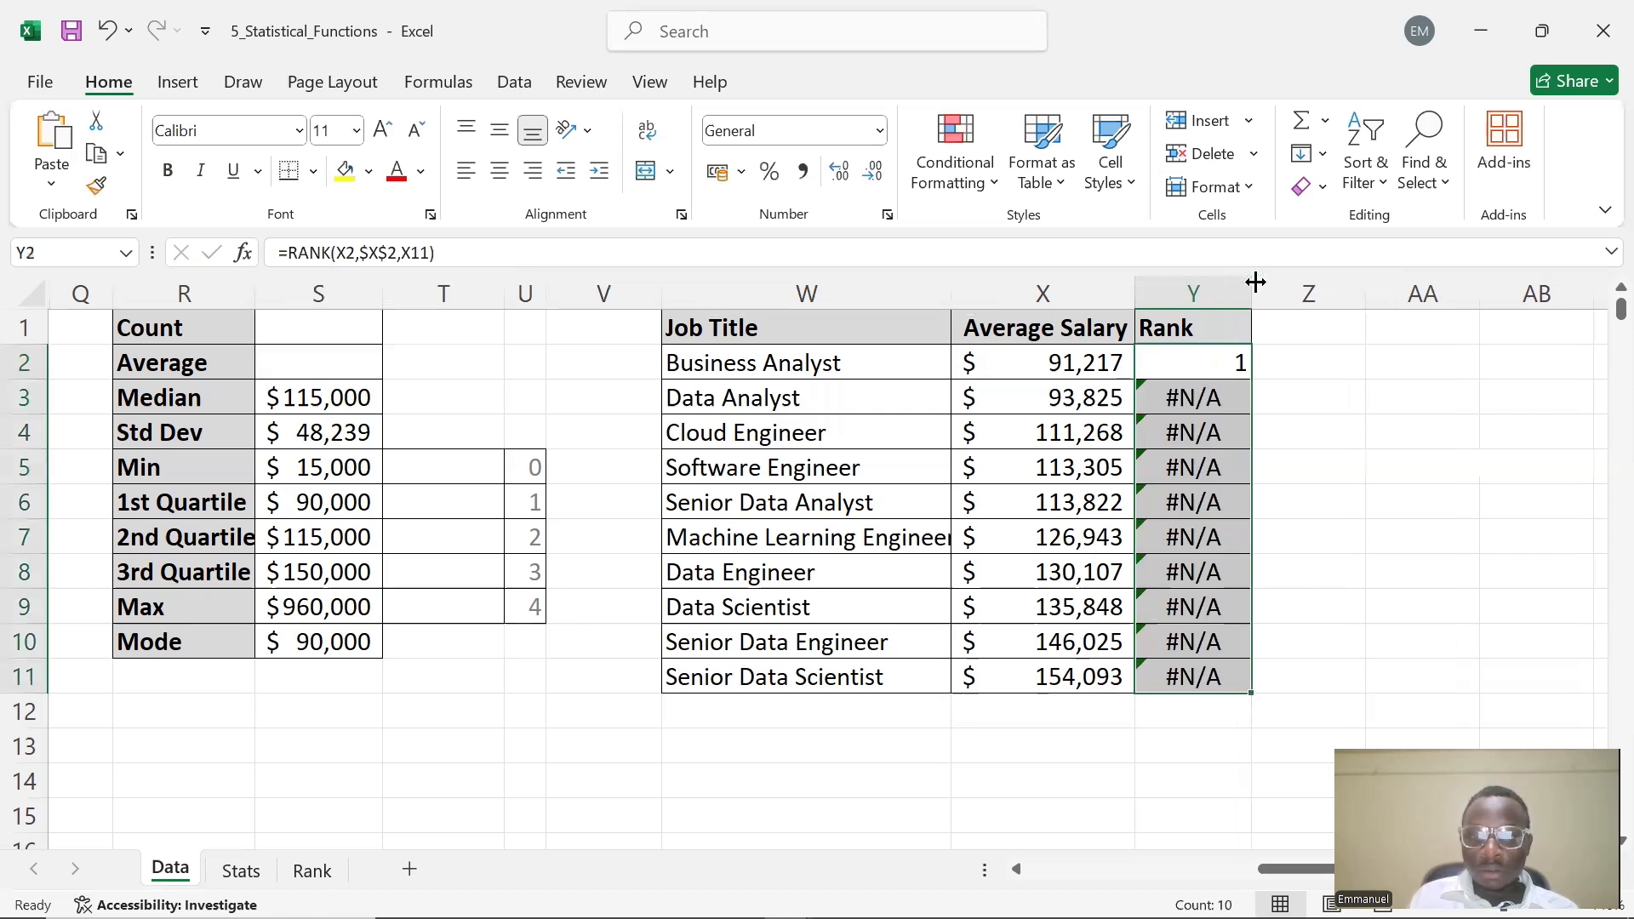
double_click(1244, 393)
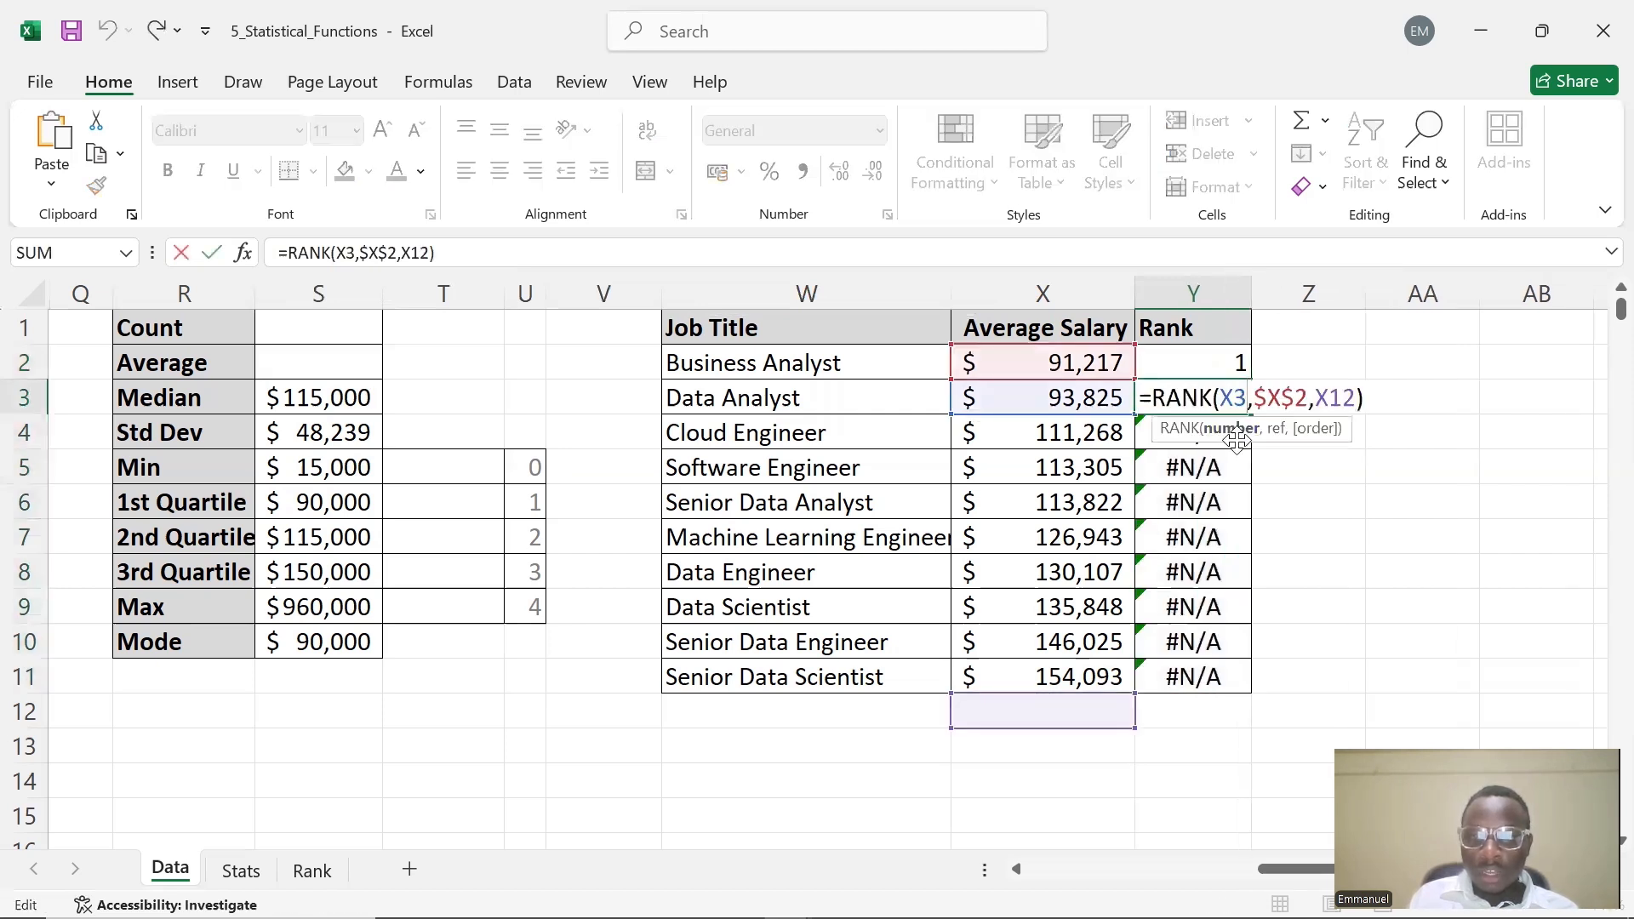
click(1354, 402)
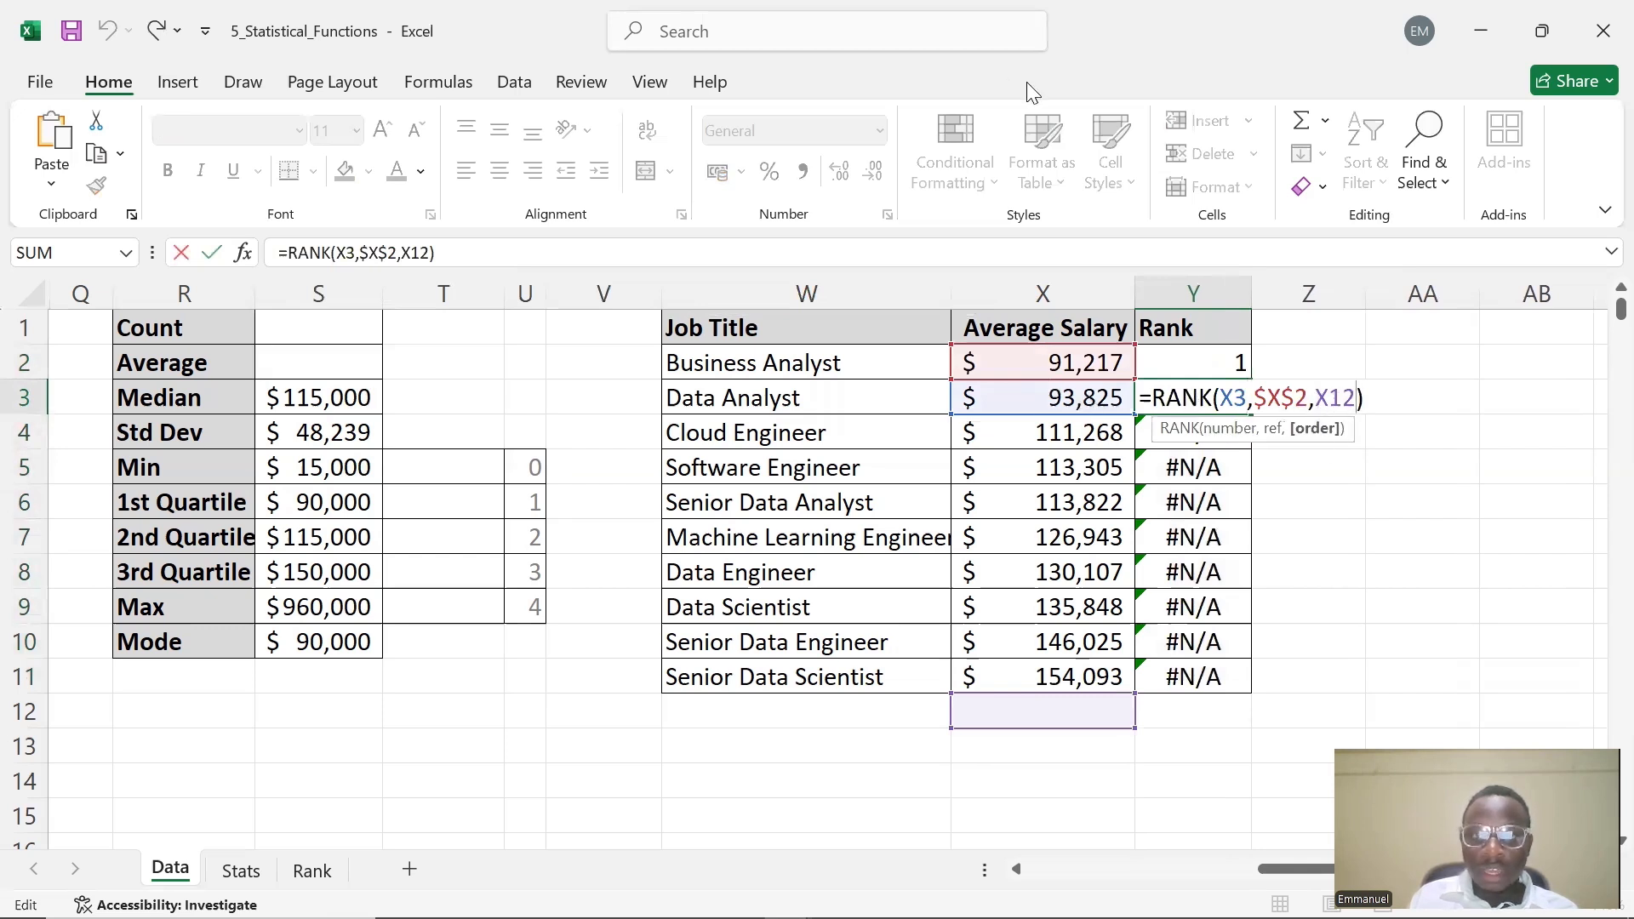
Edit Y2's formula to =RANK(X2,$X$2:$X$11,1), making the range absolute and ranking ascending
double_click(1186, 367)
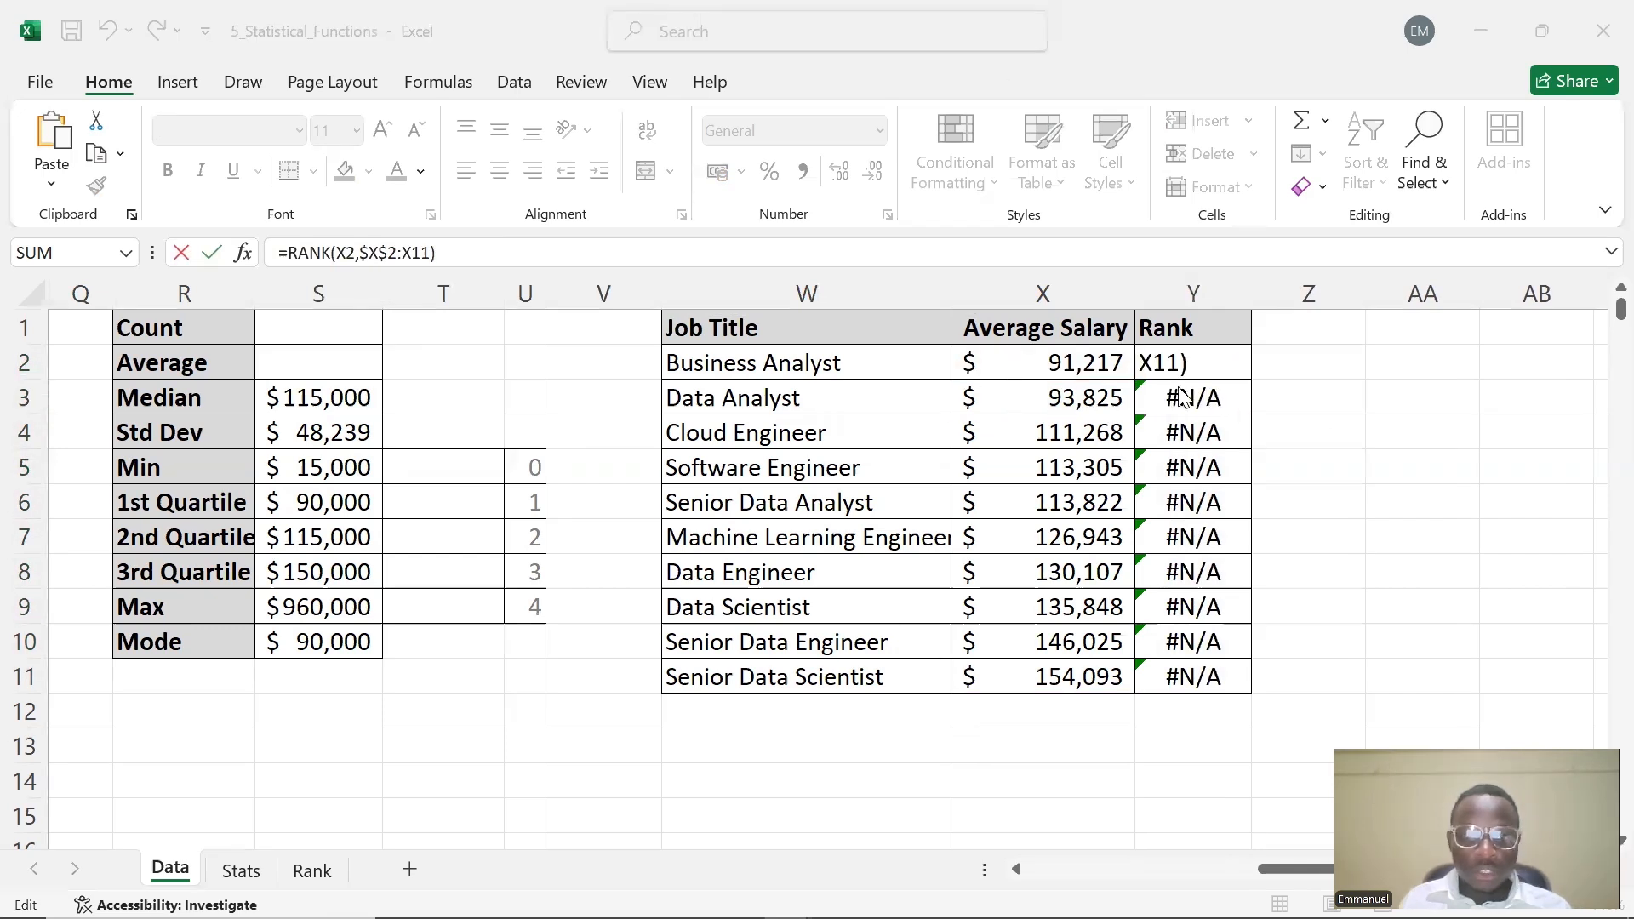
triple_click(395, 257)
click(415, 254)
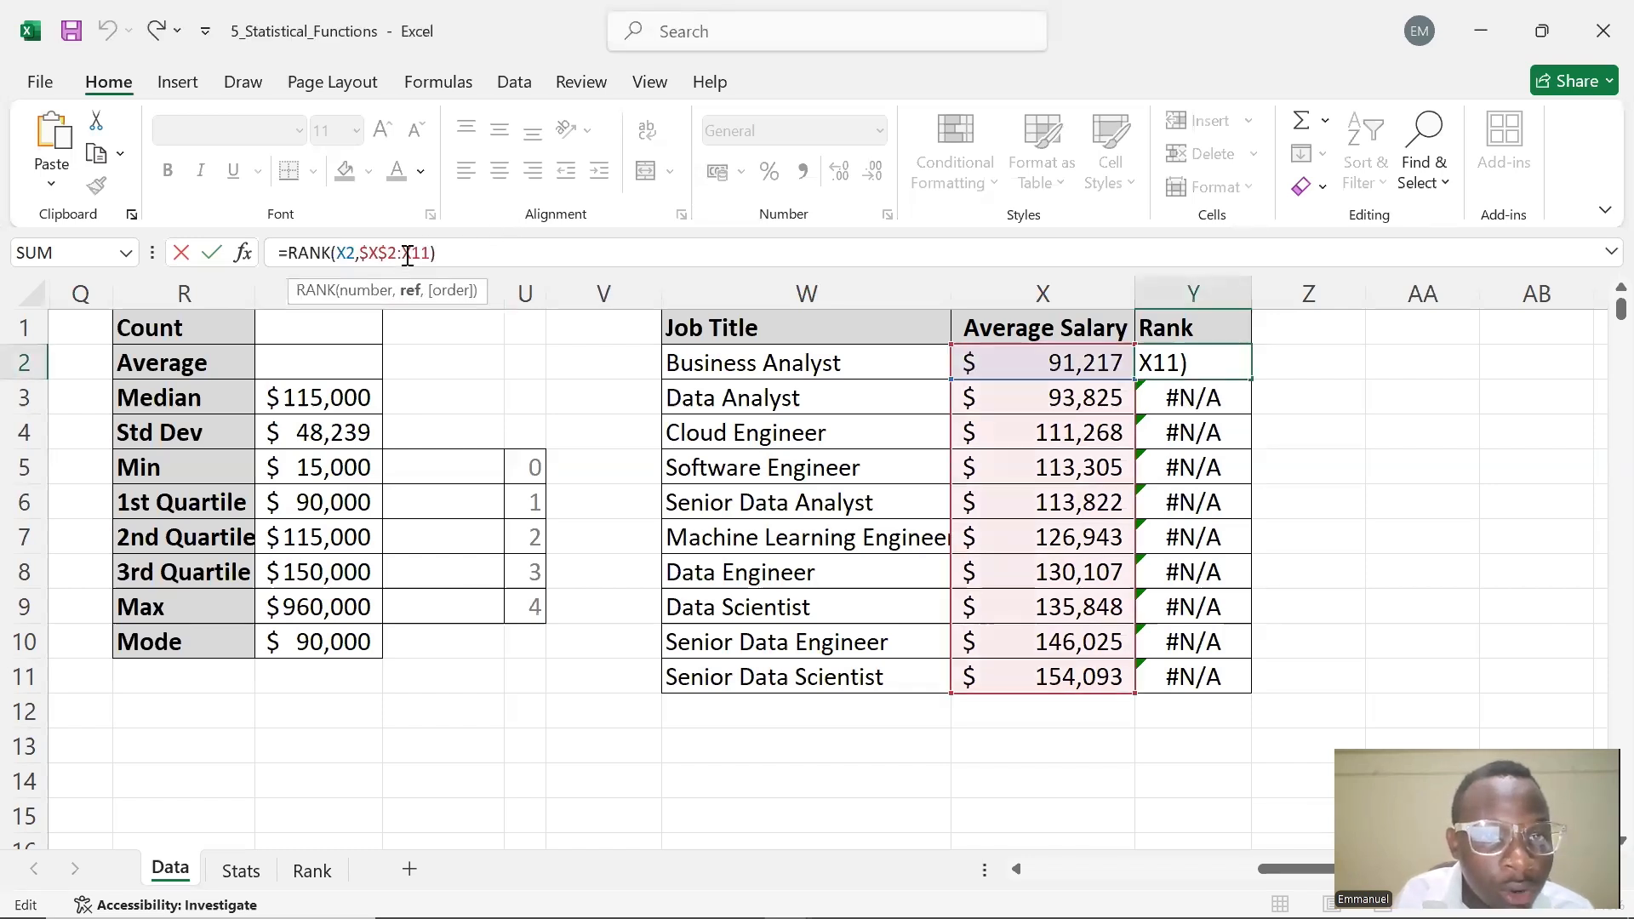
click(432, 250)
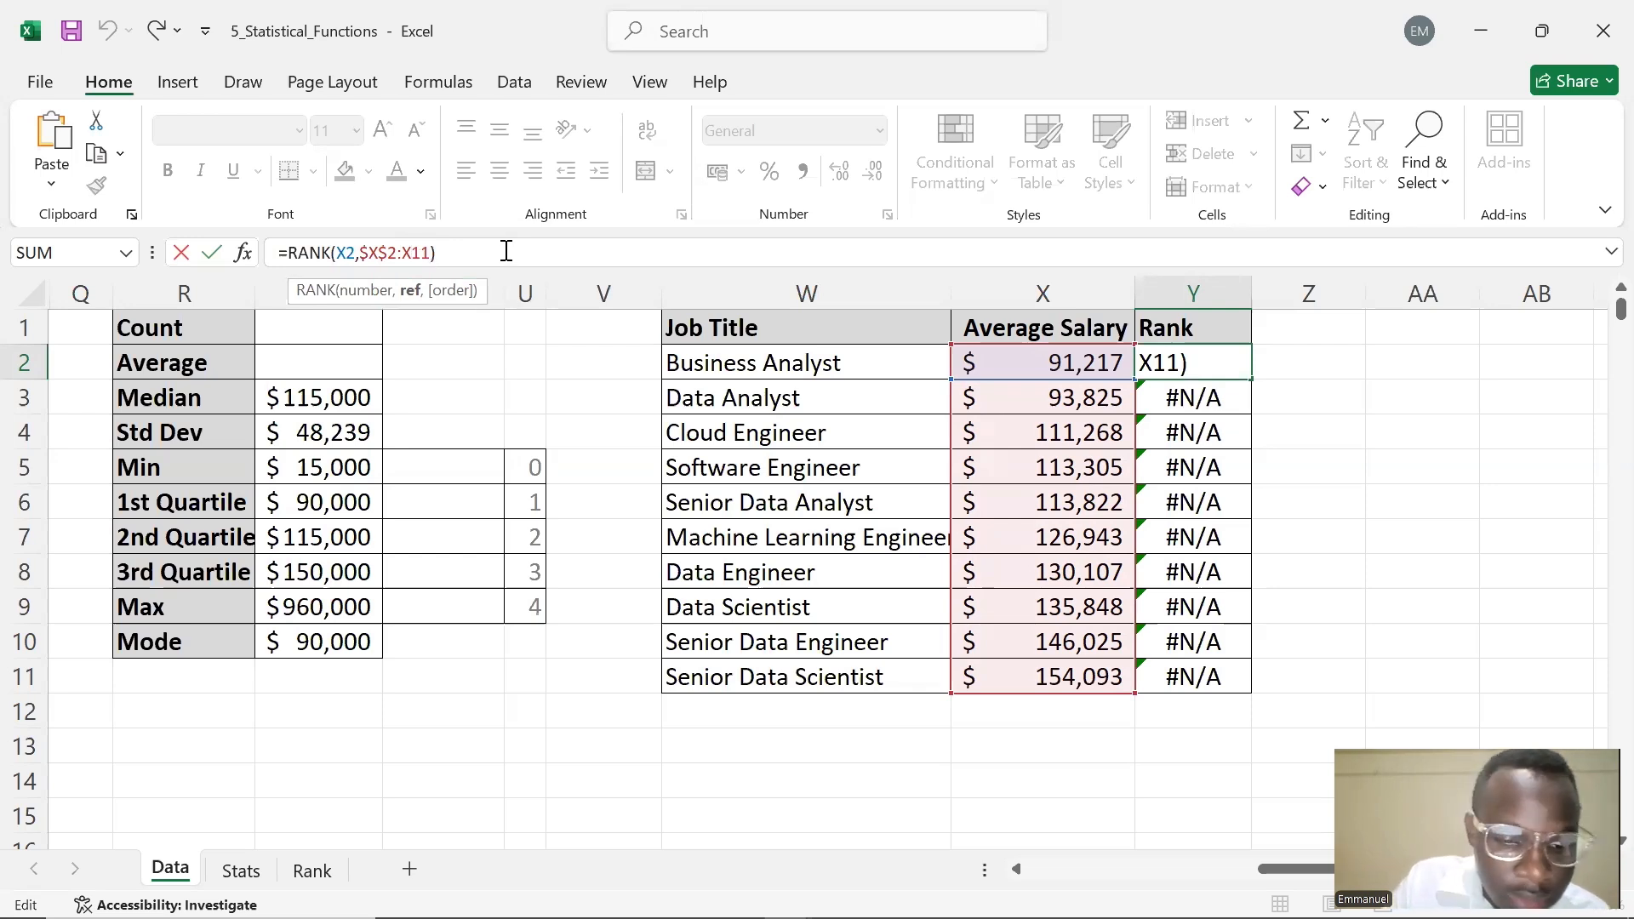
key(F4)
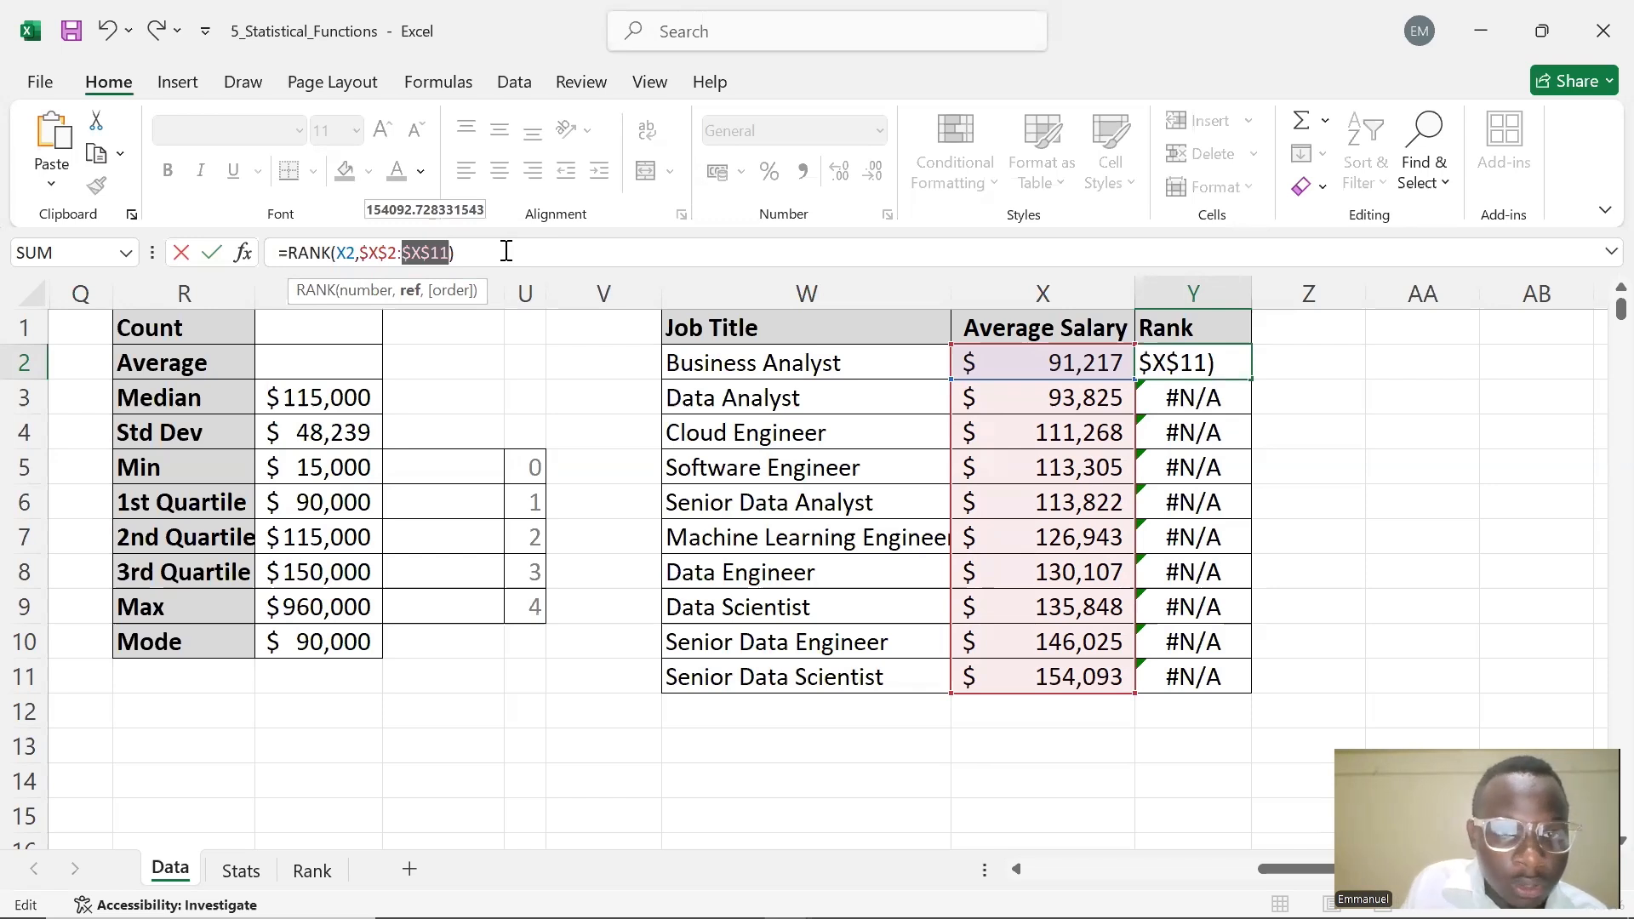
key(Right)
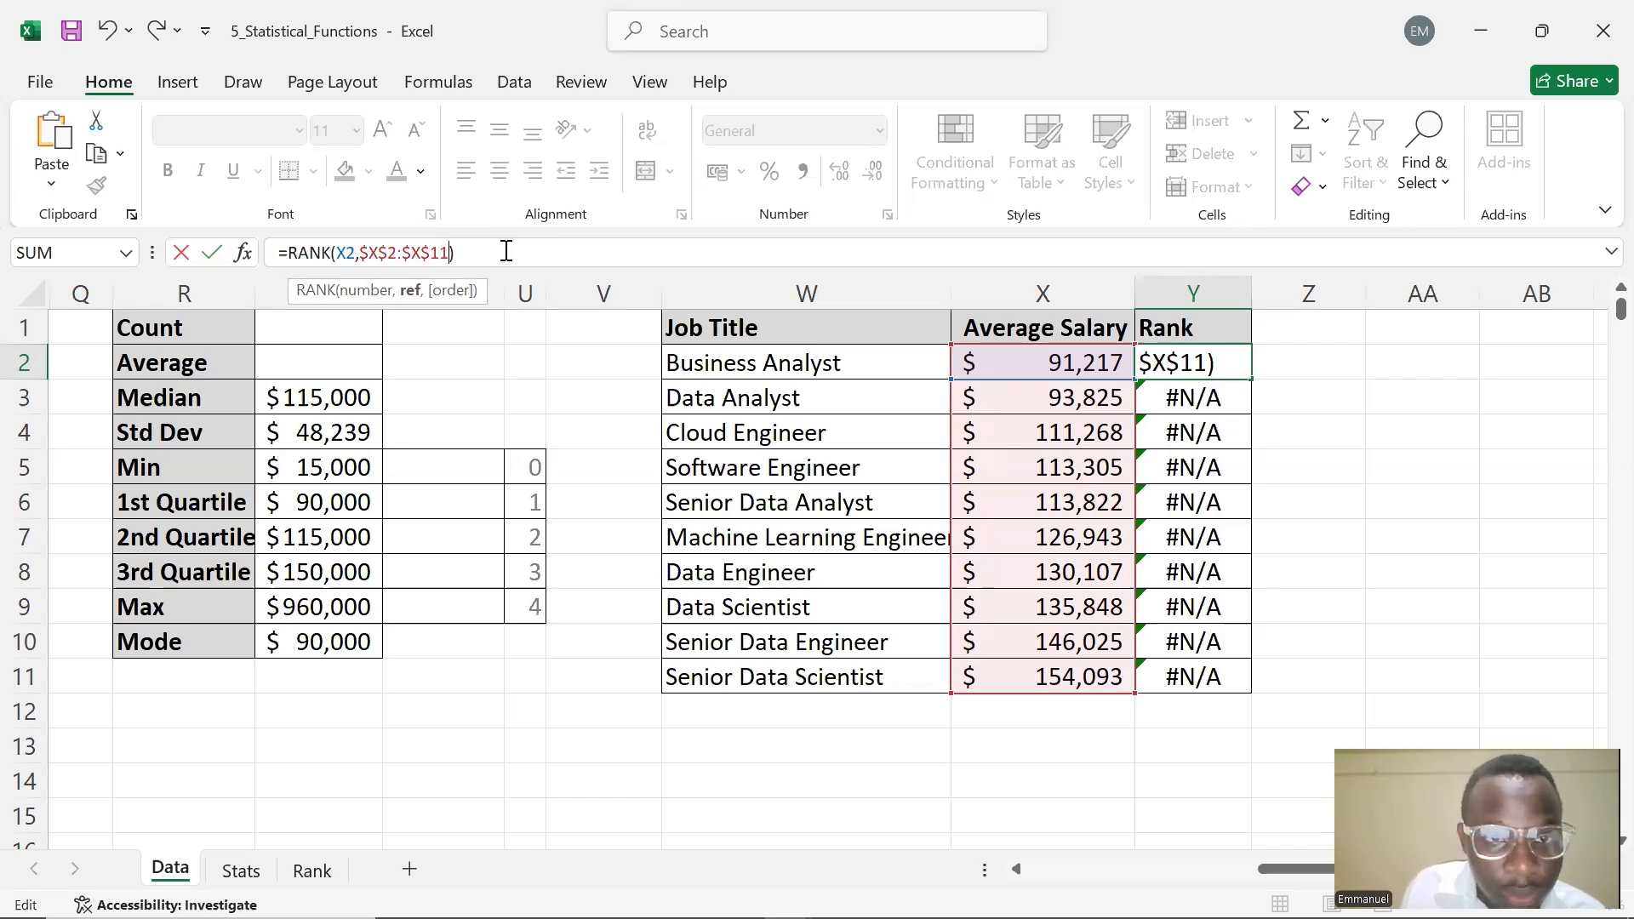
text(,)
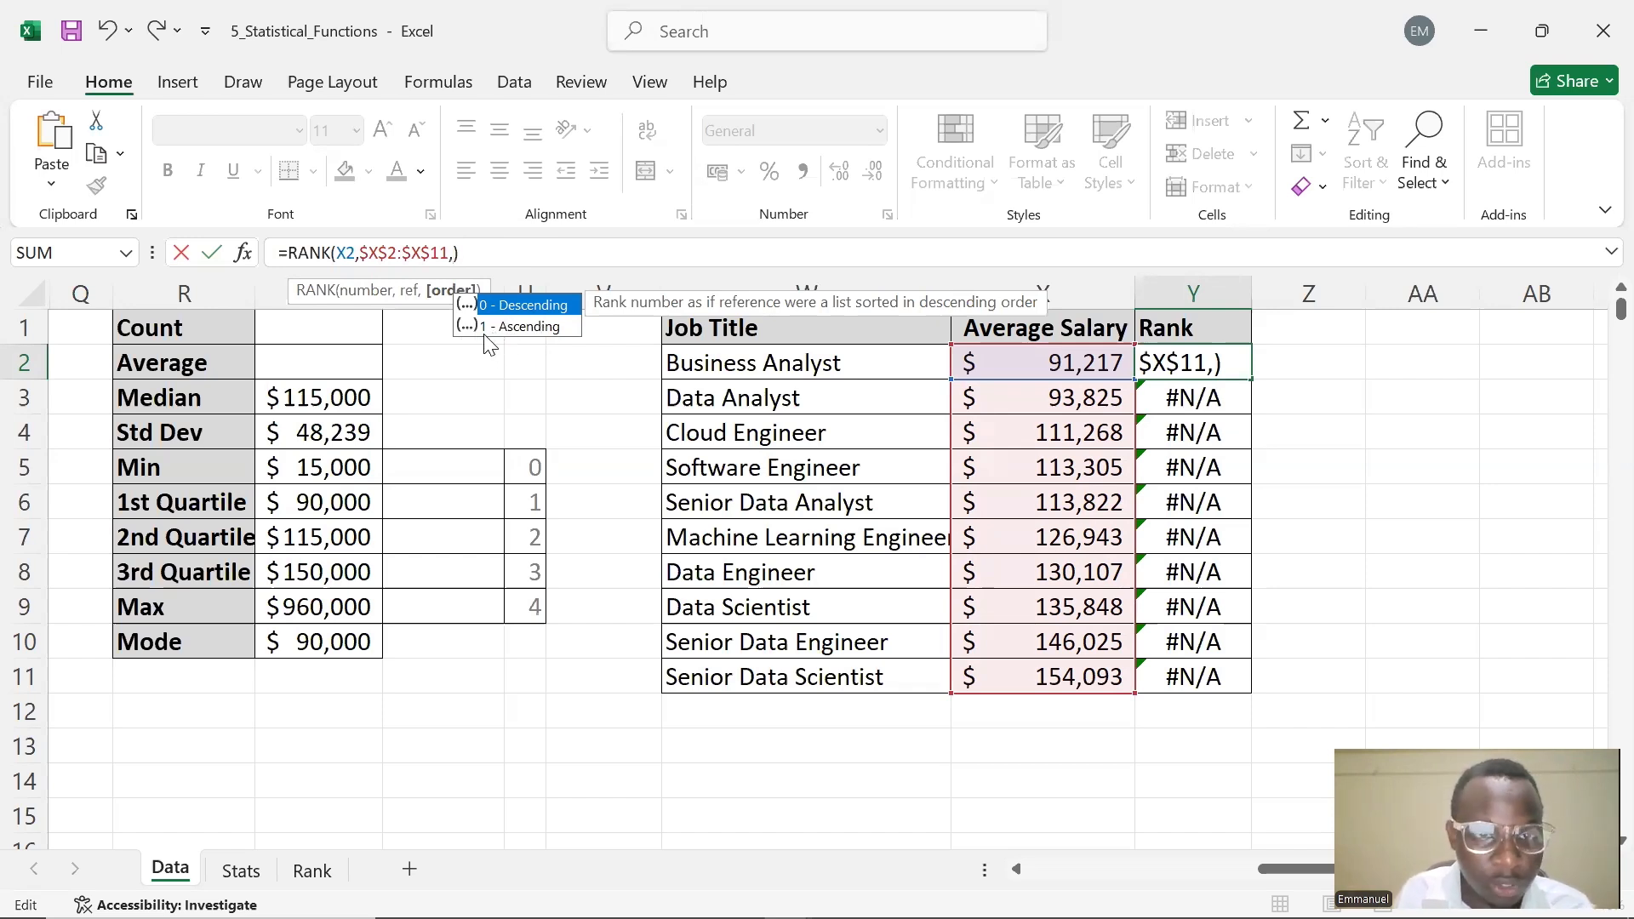
text(1)
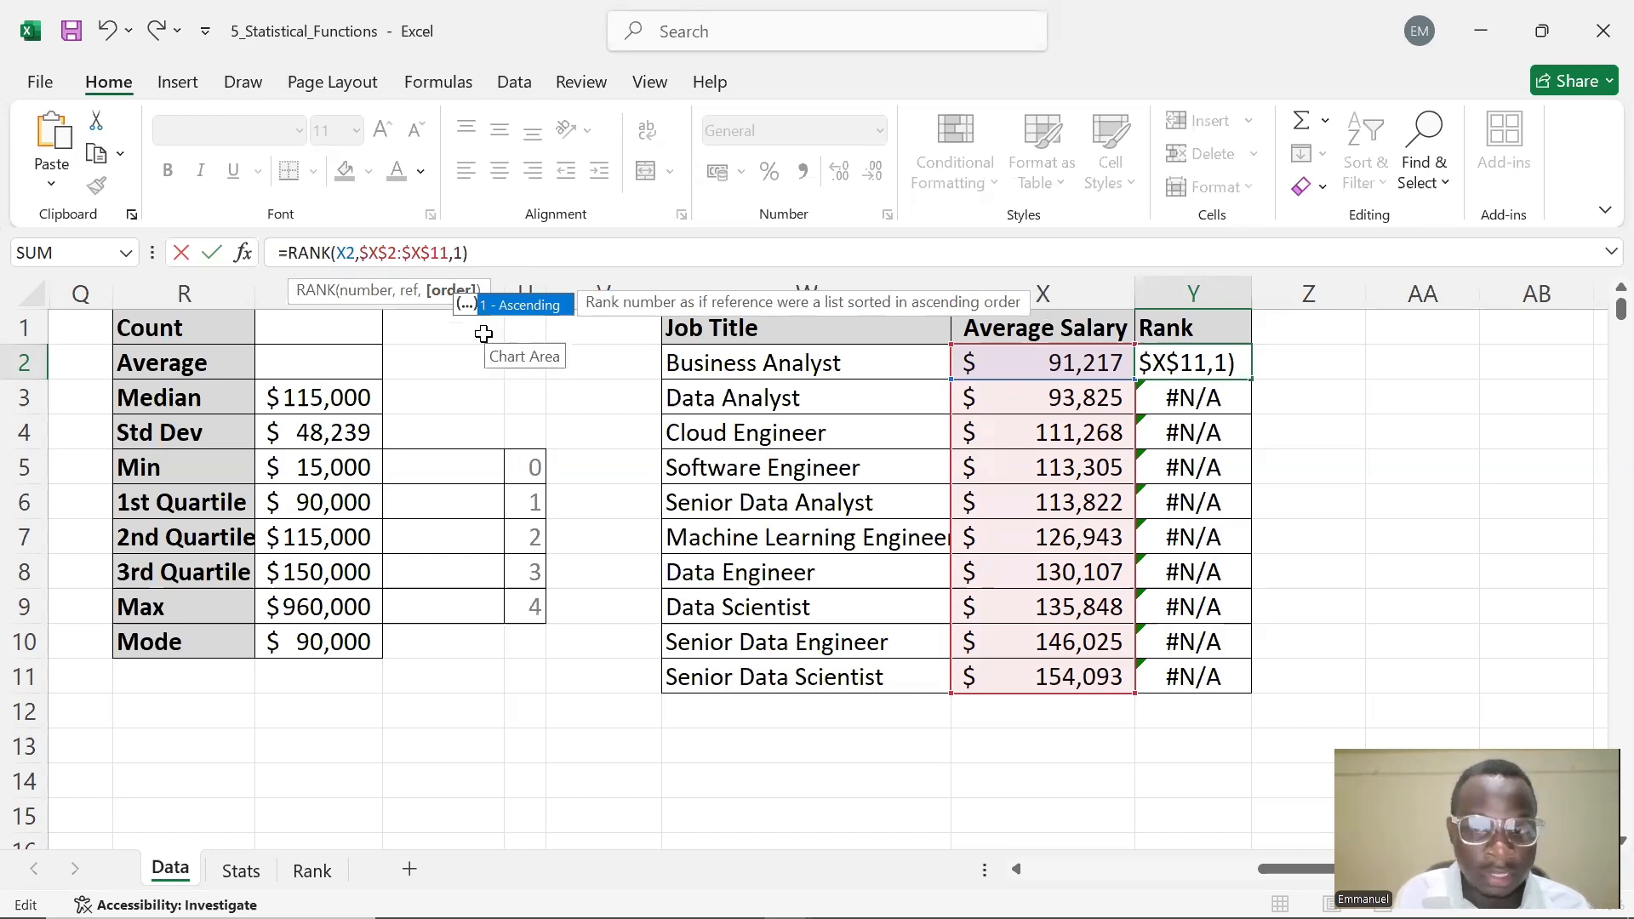
key(Return)
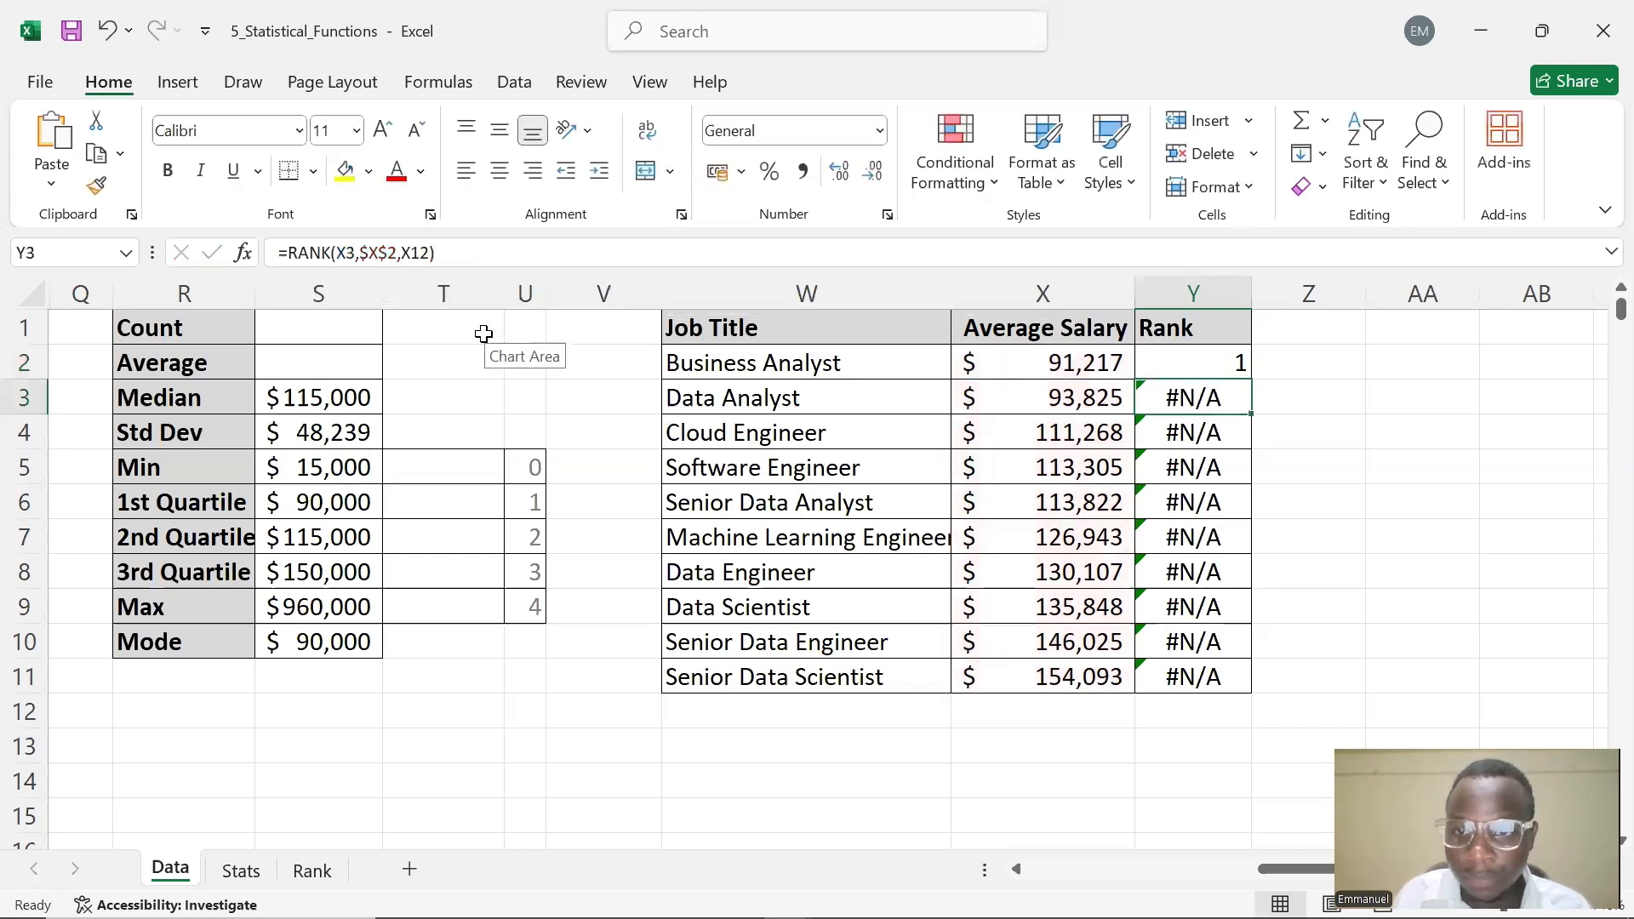
click(1159, 364)
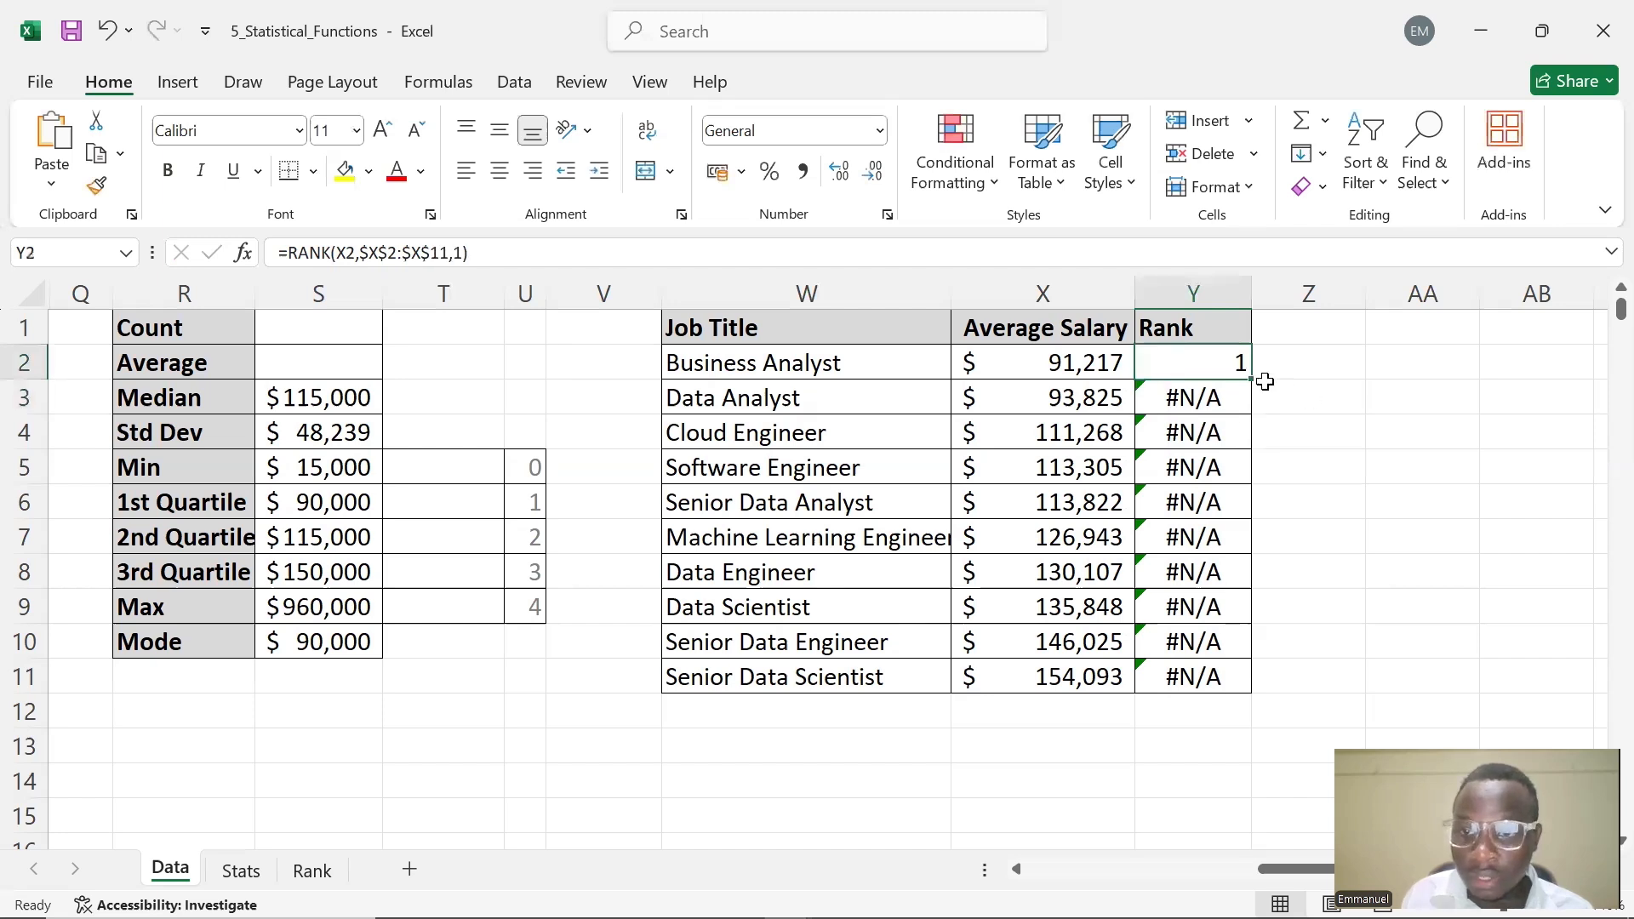
Refill the corrected rank formula from Y2 down to Y11, then close the workbook
drag(1252, 378, 1245, 689)
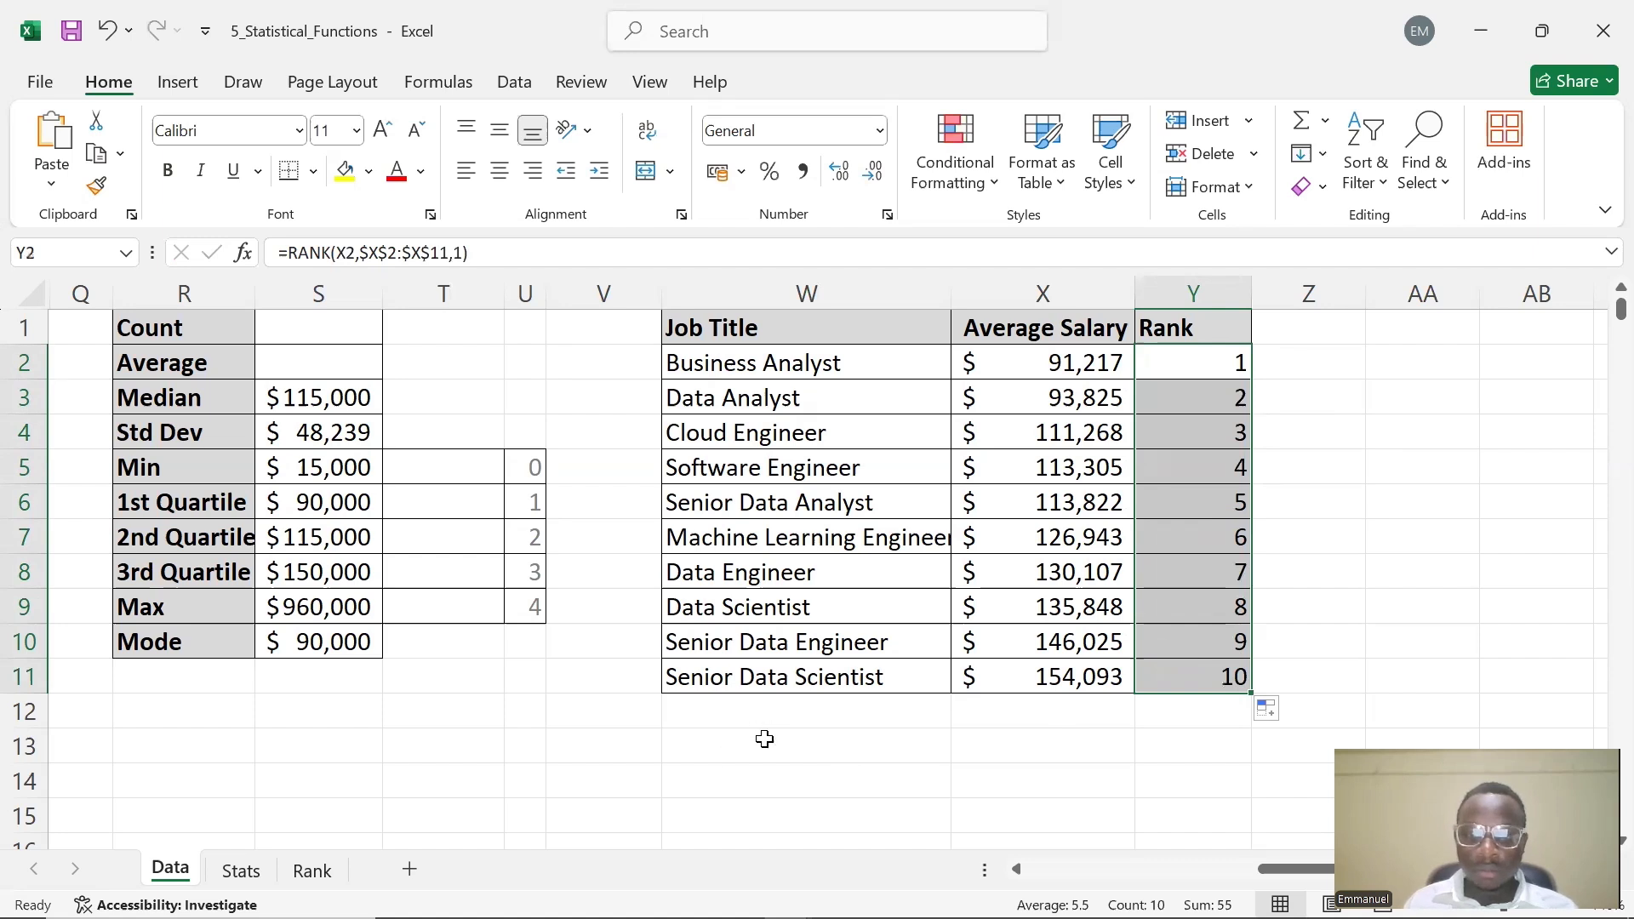
click(1602, 28)
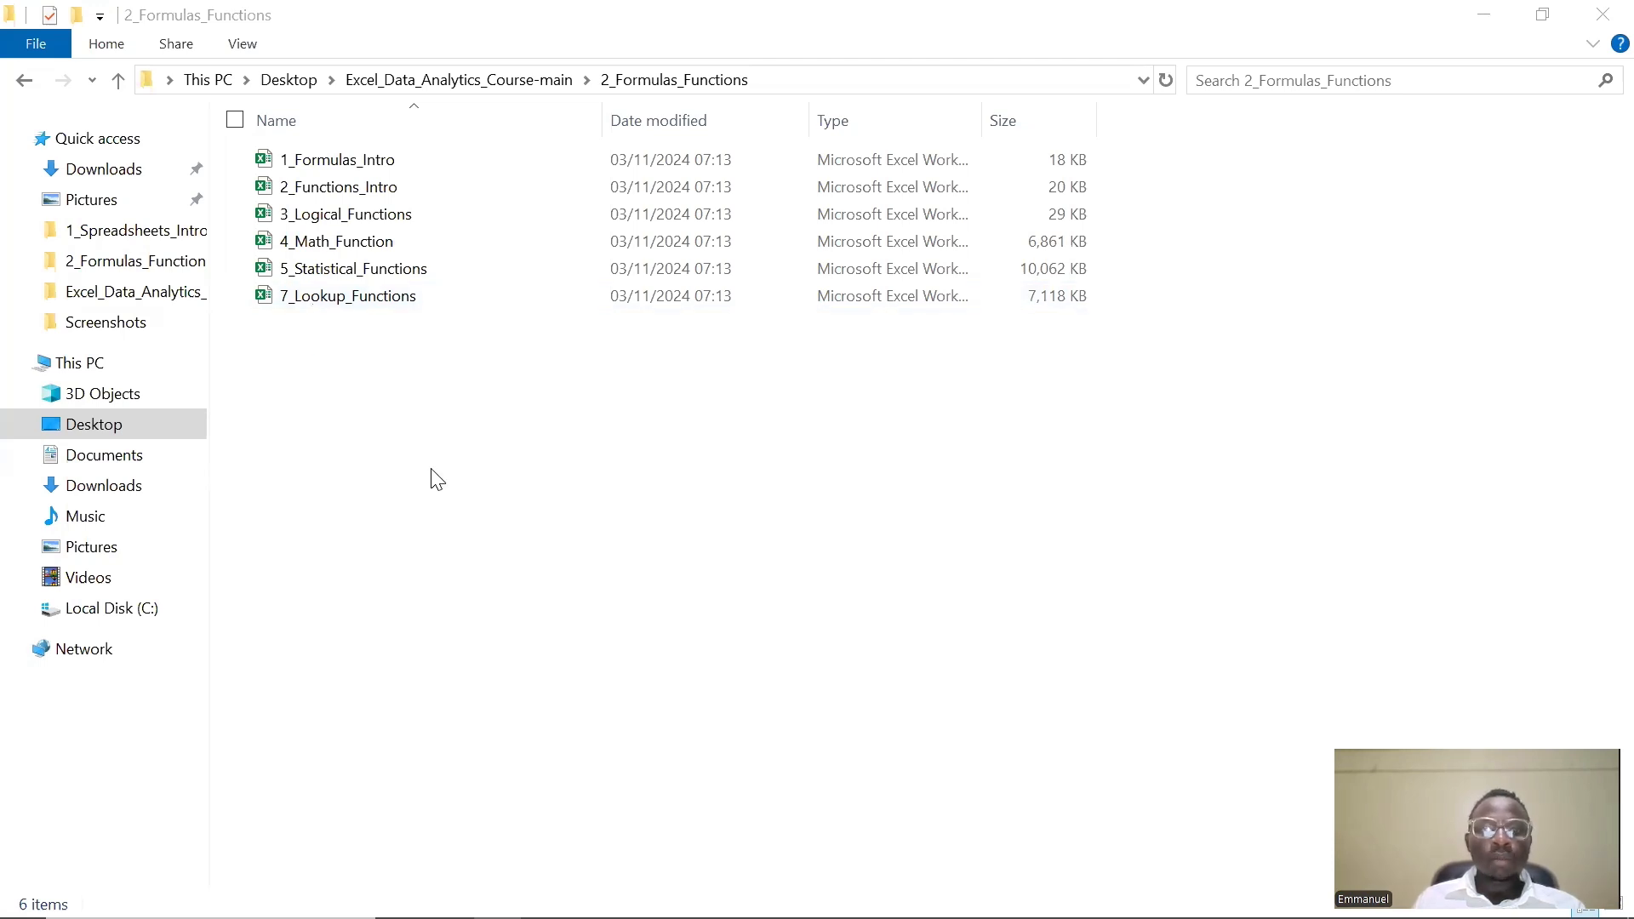
Open the 7_Lookup_Functions workbook and enable editing
double_click(417, 299)
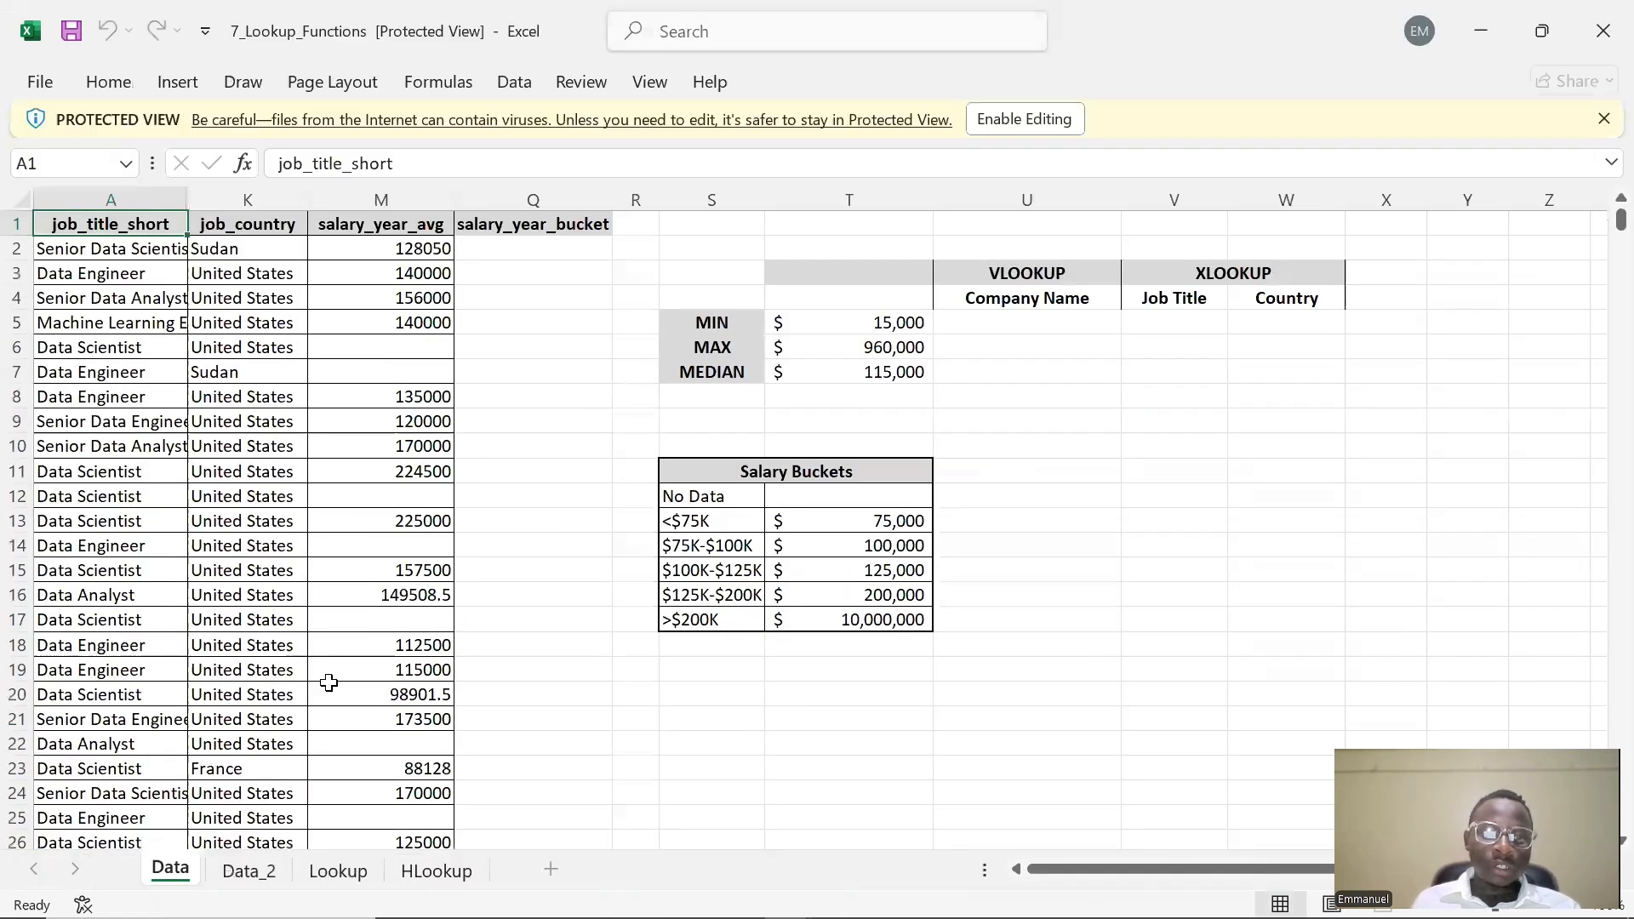
click(1006, 327)
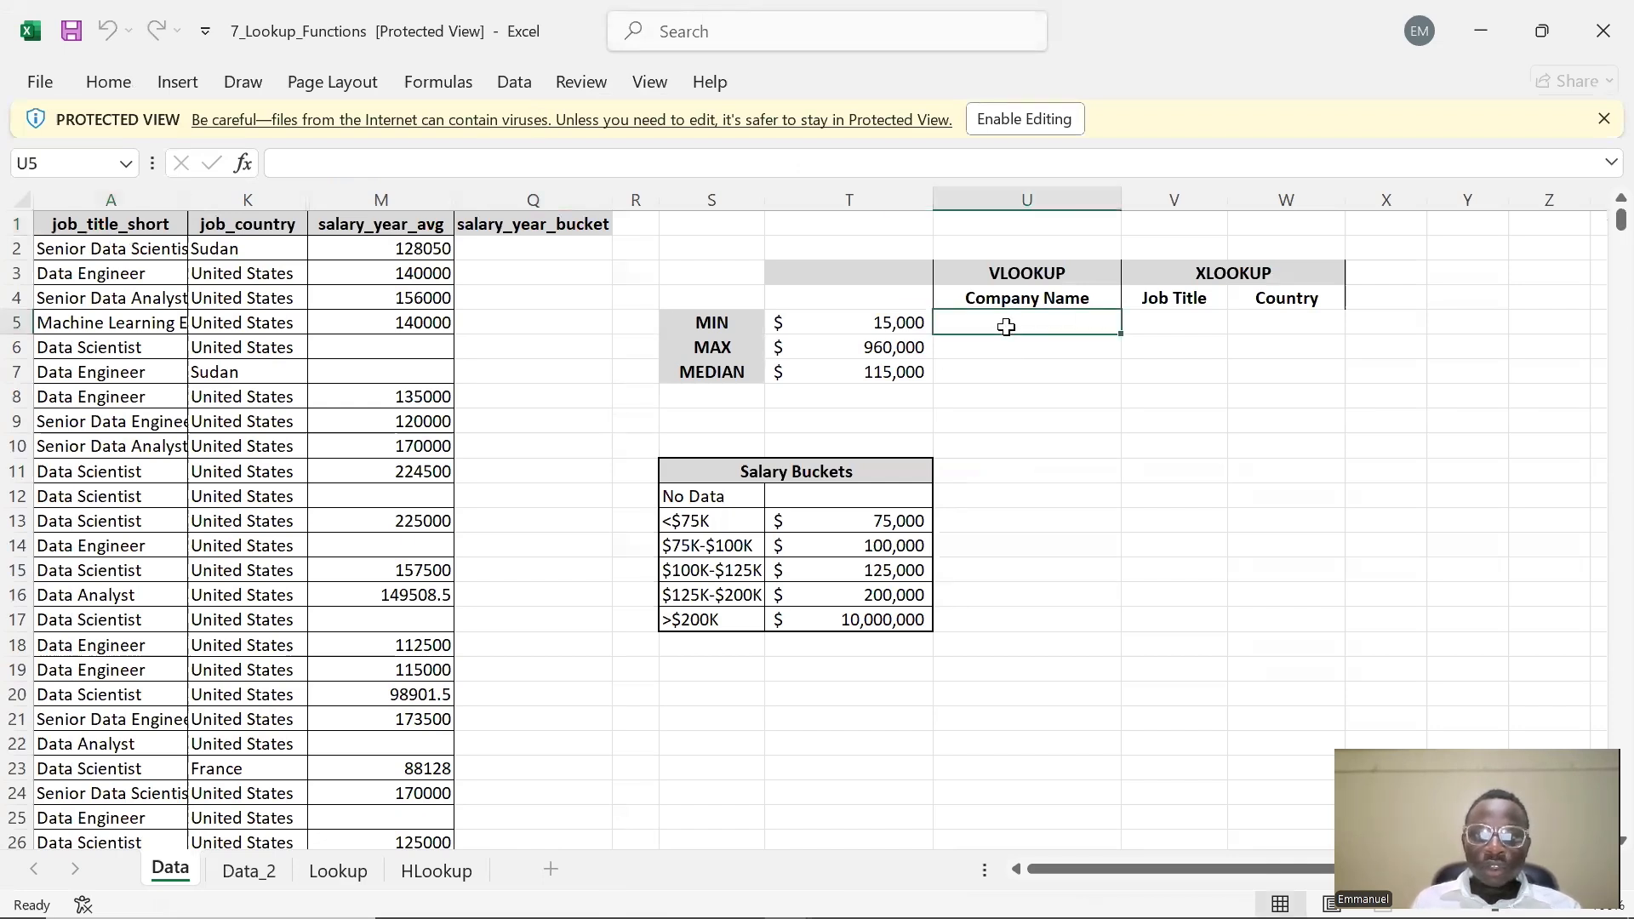
click(1019, 130)
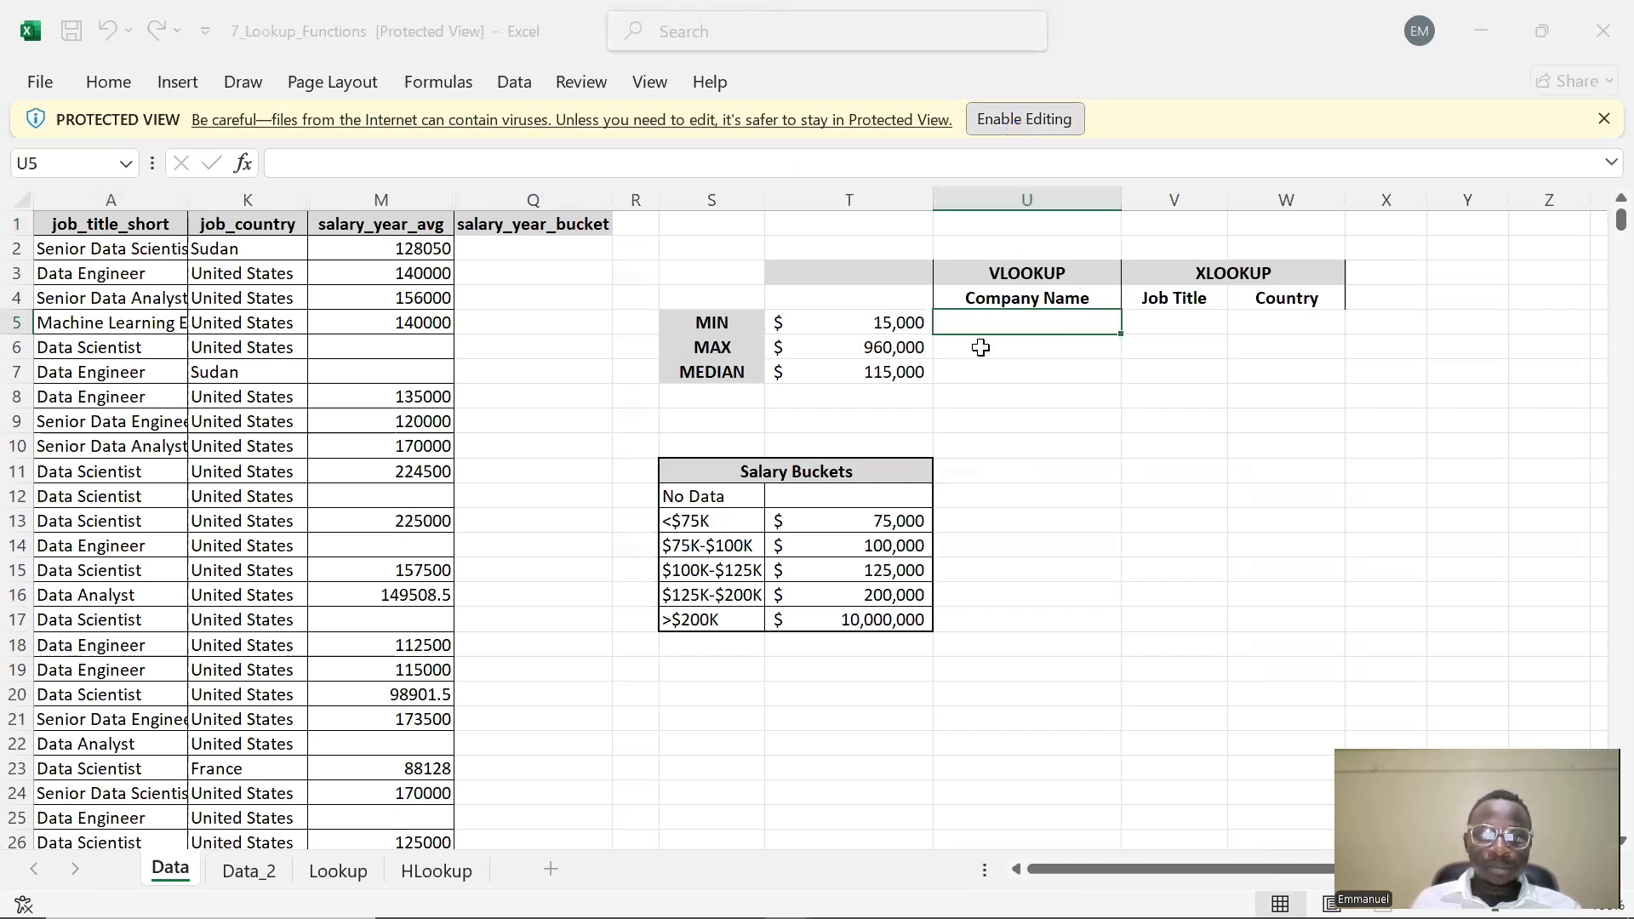
click(1023, 119)
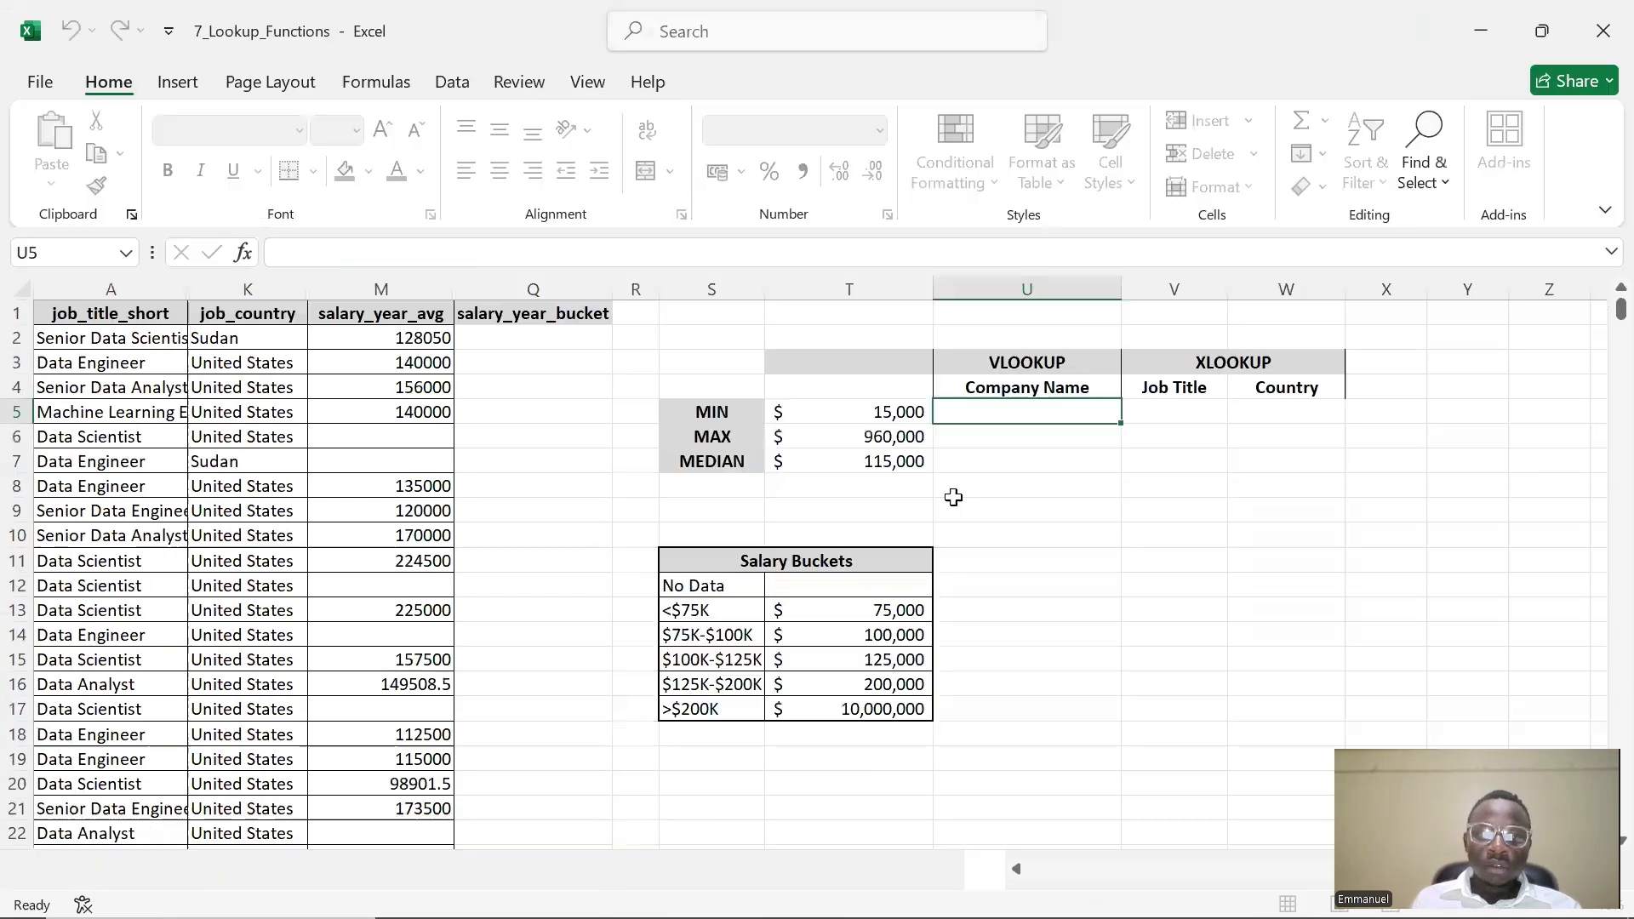
double_click(1020, 407)
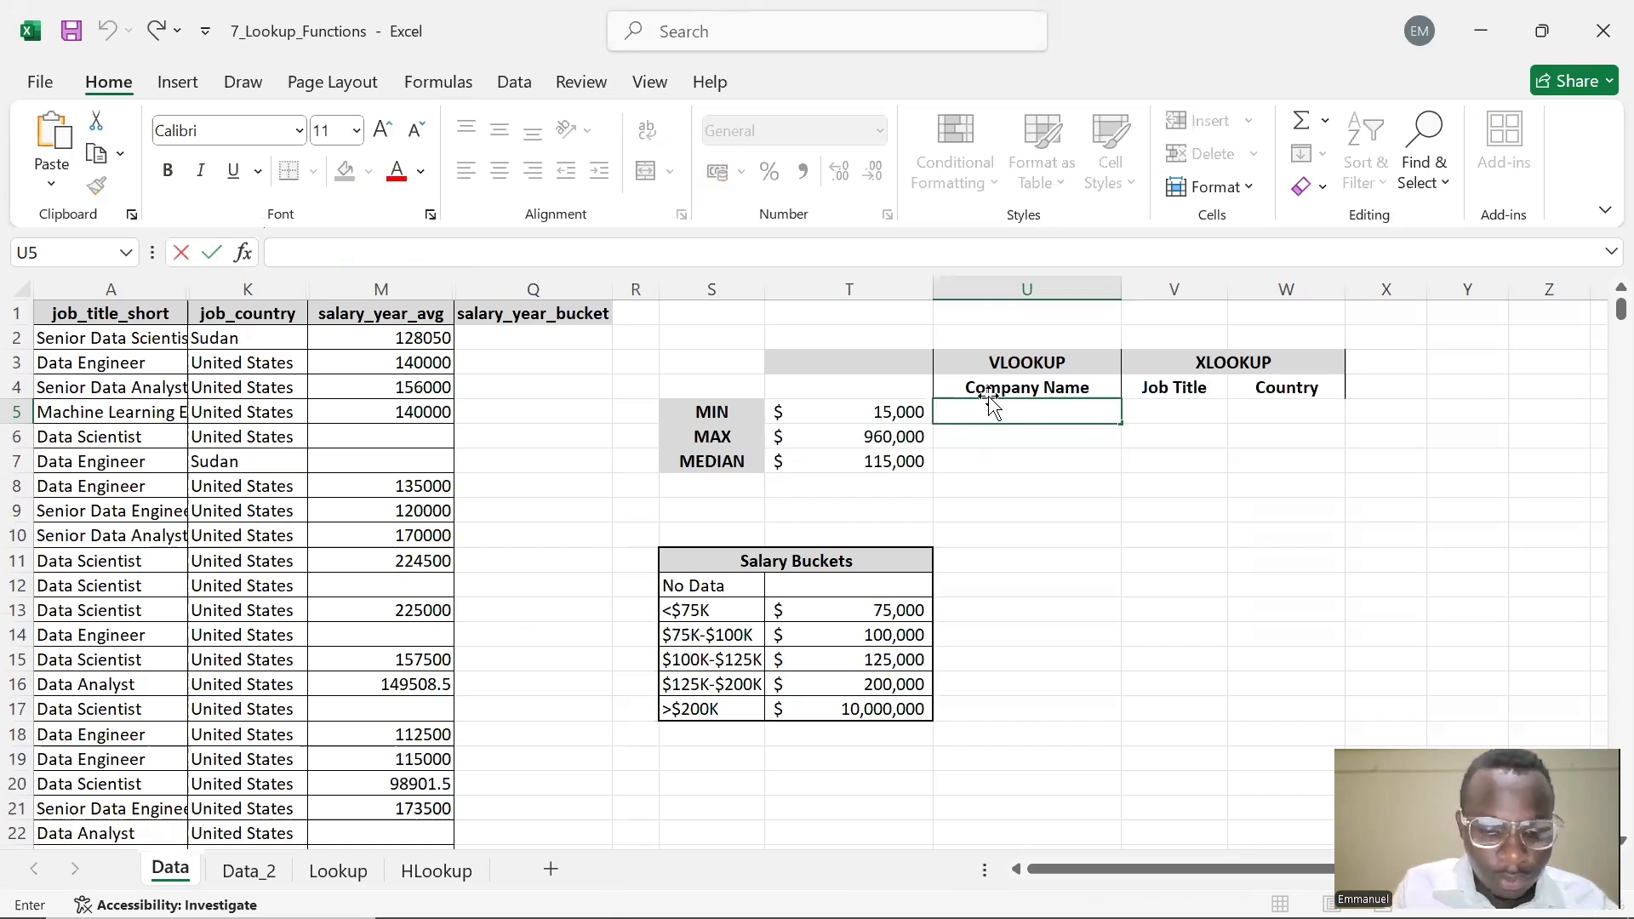
text(VLOOKUP)
key(BackSpace)
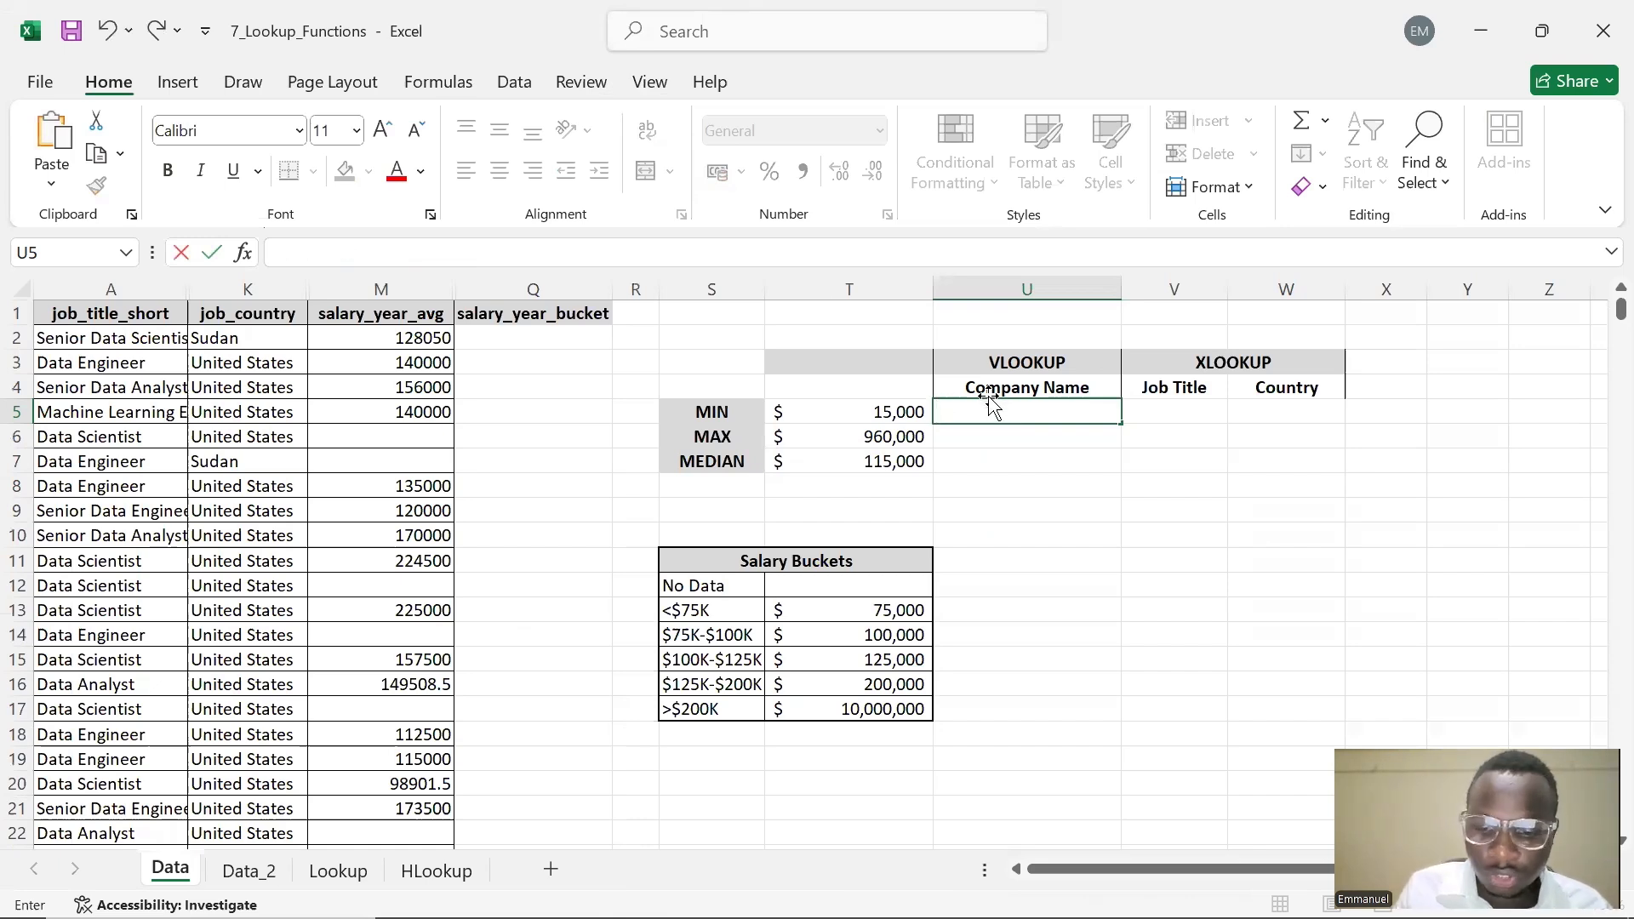
text(=)
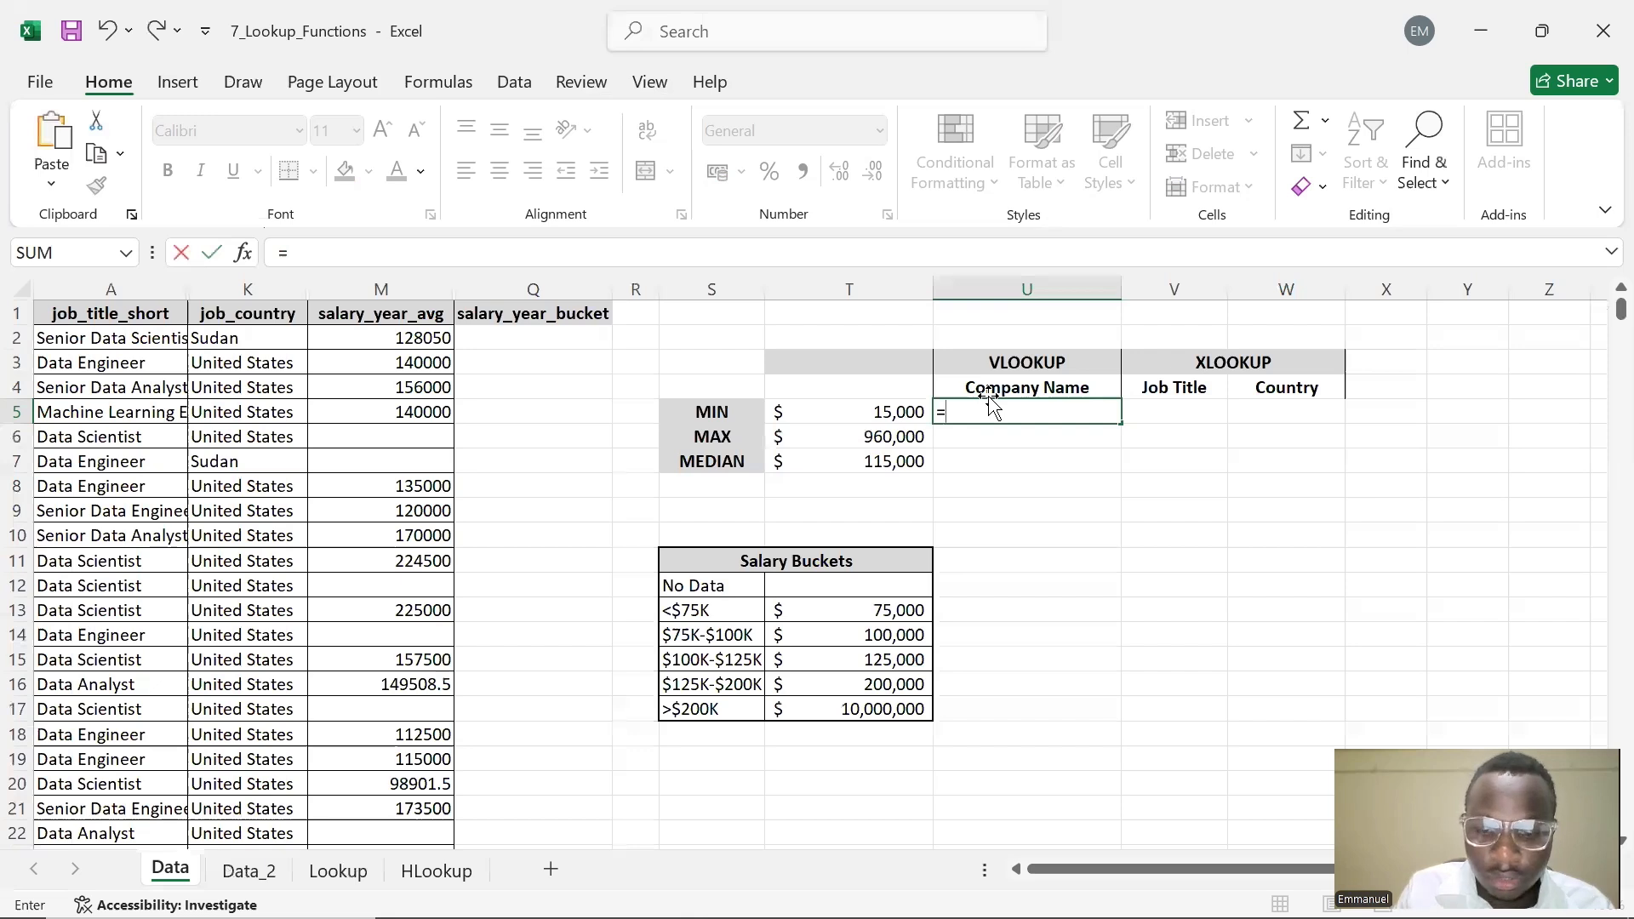
text(VLOOKUP()
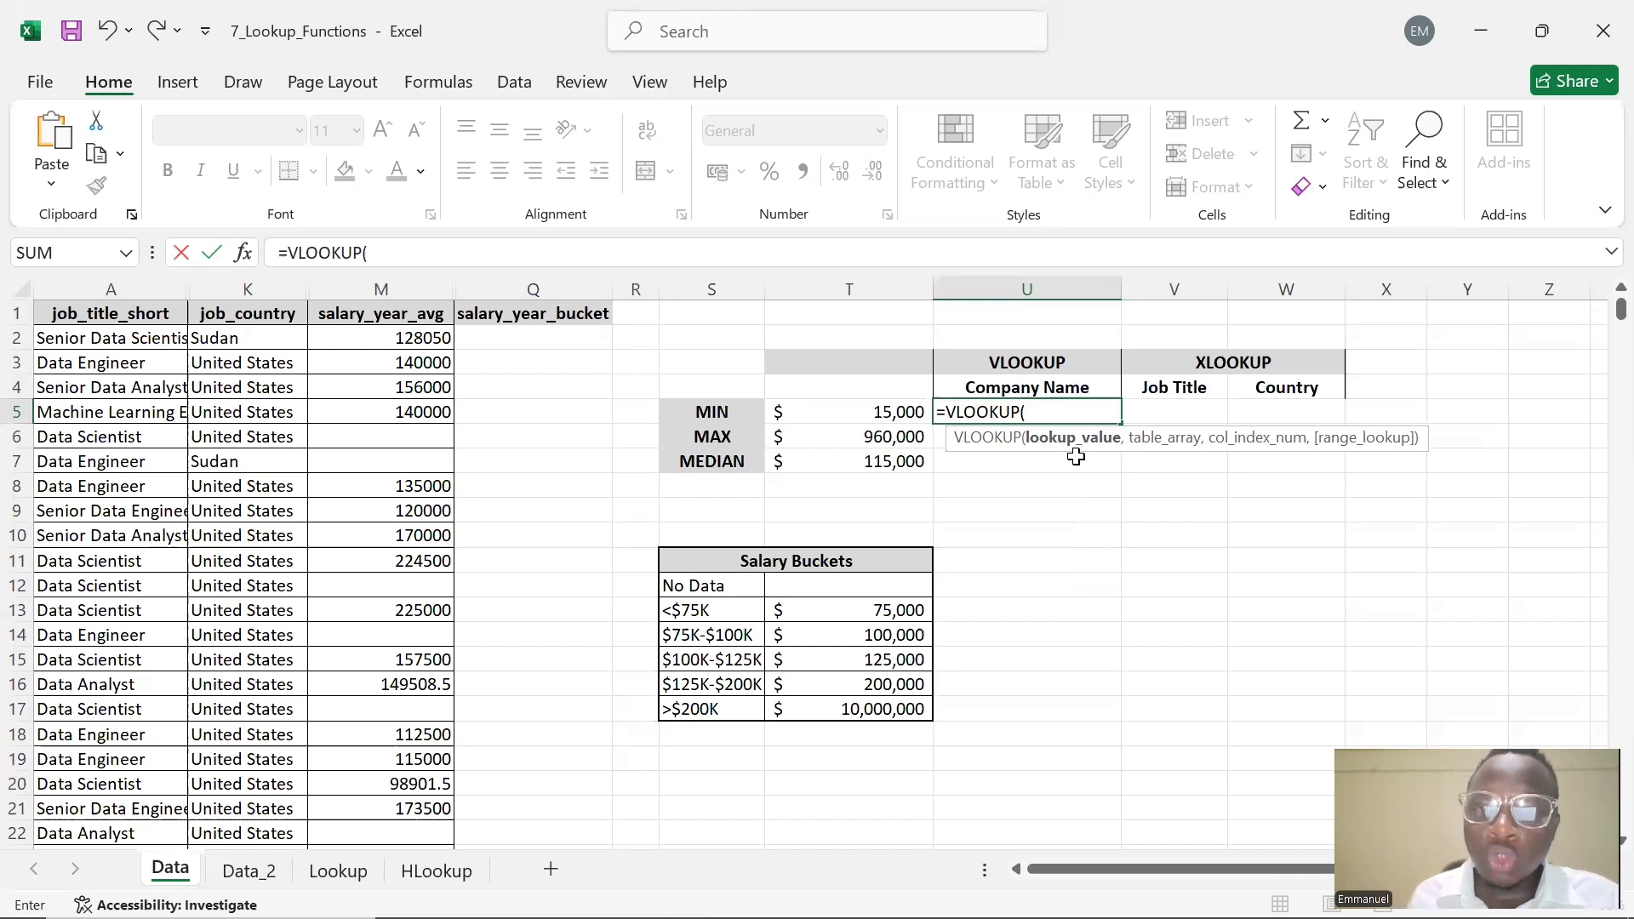
click(889, 415)
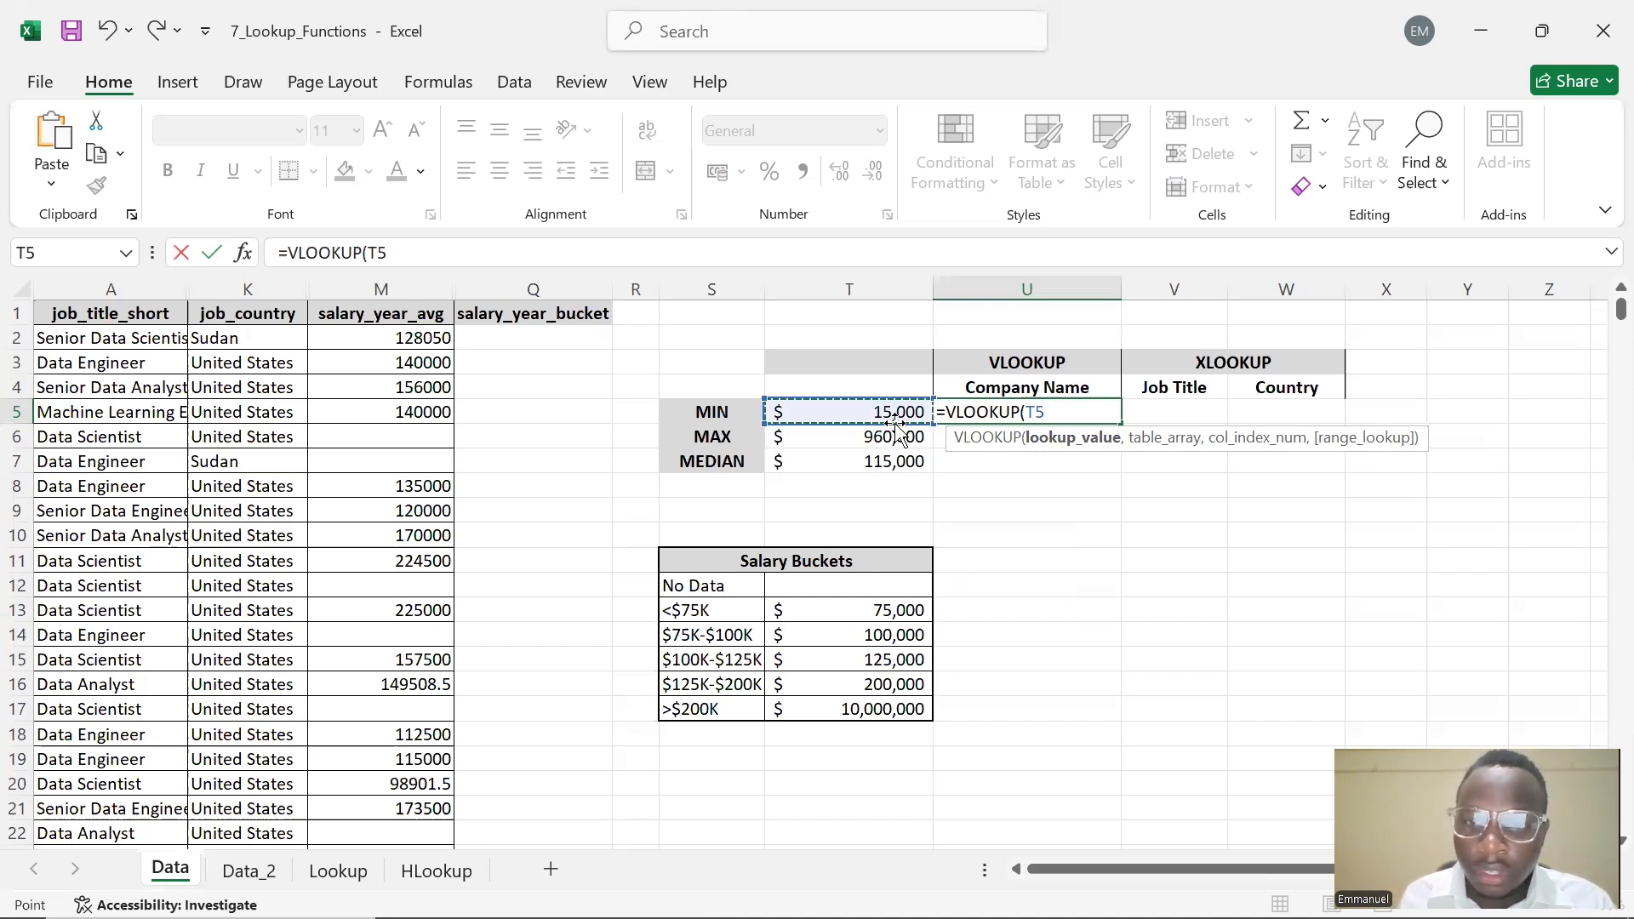
text(,)
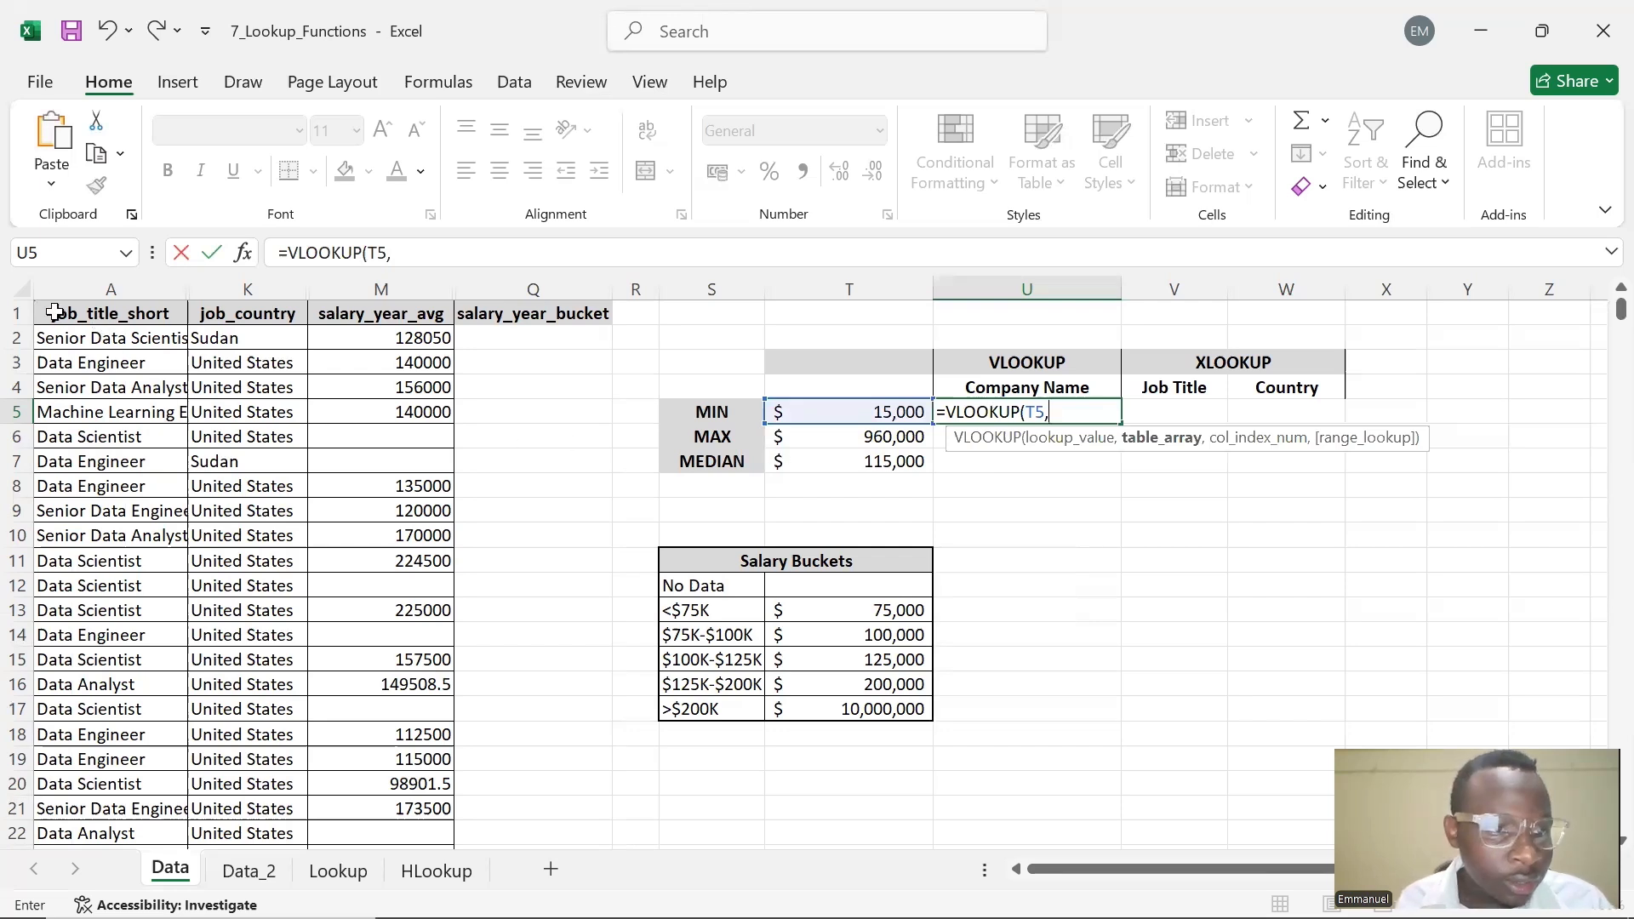
drag(54, 313, 444, 362)
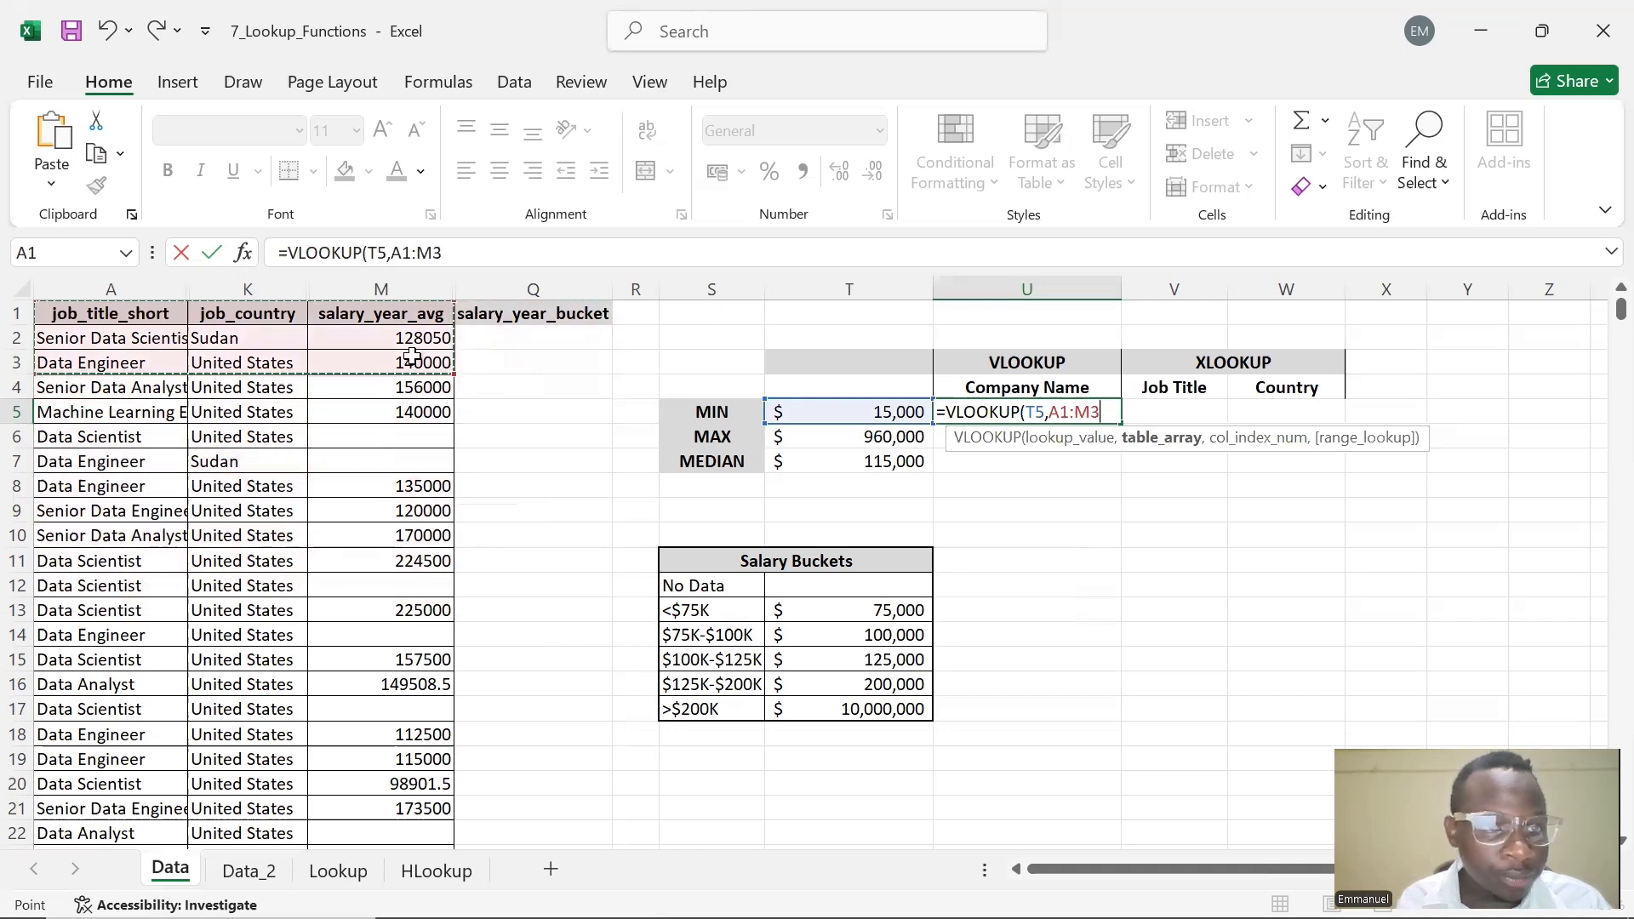
click(548, 360)
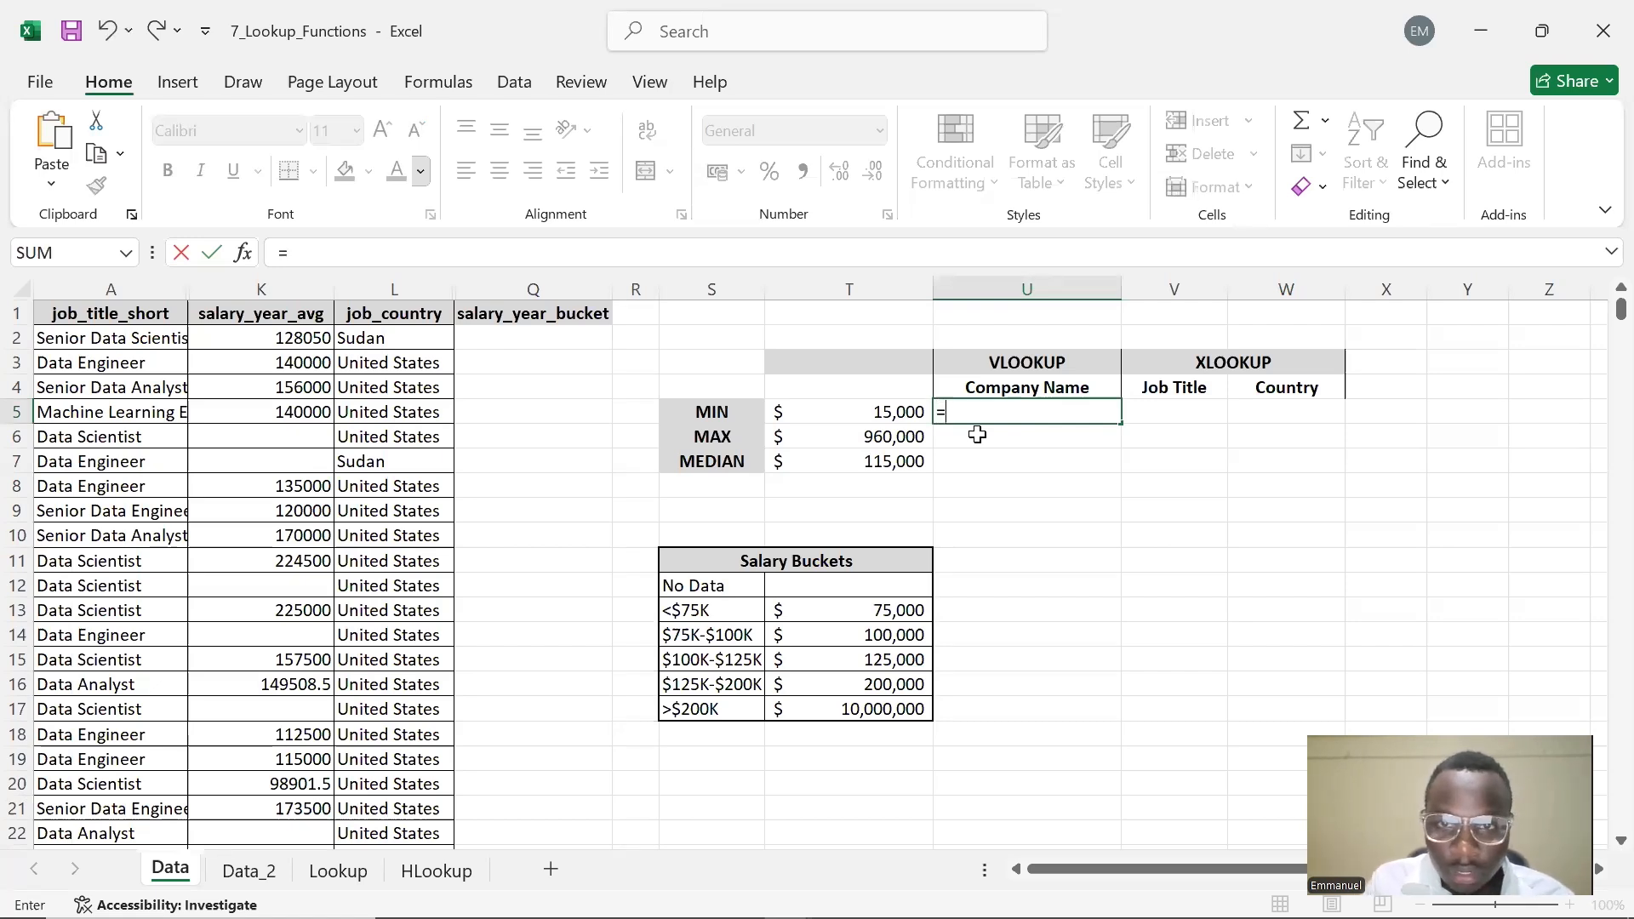
Start a VLOOKUP in U5 that looks up T5 within the range K1:L32673
text(VLOOKUP()
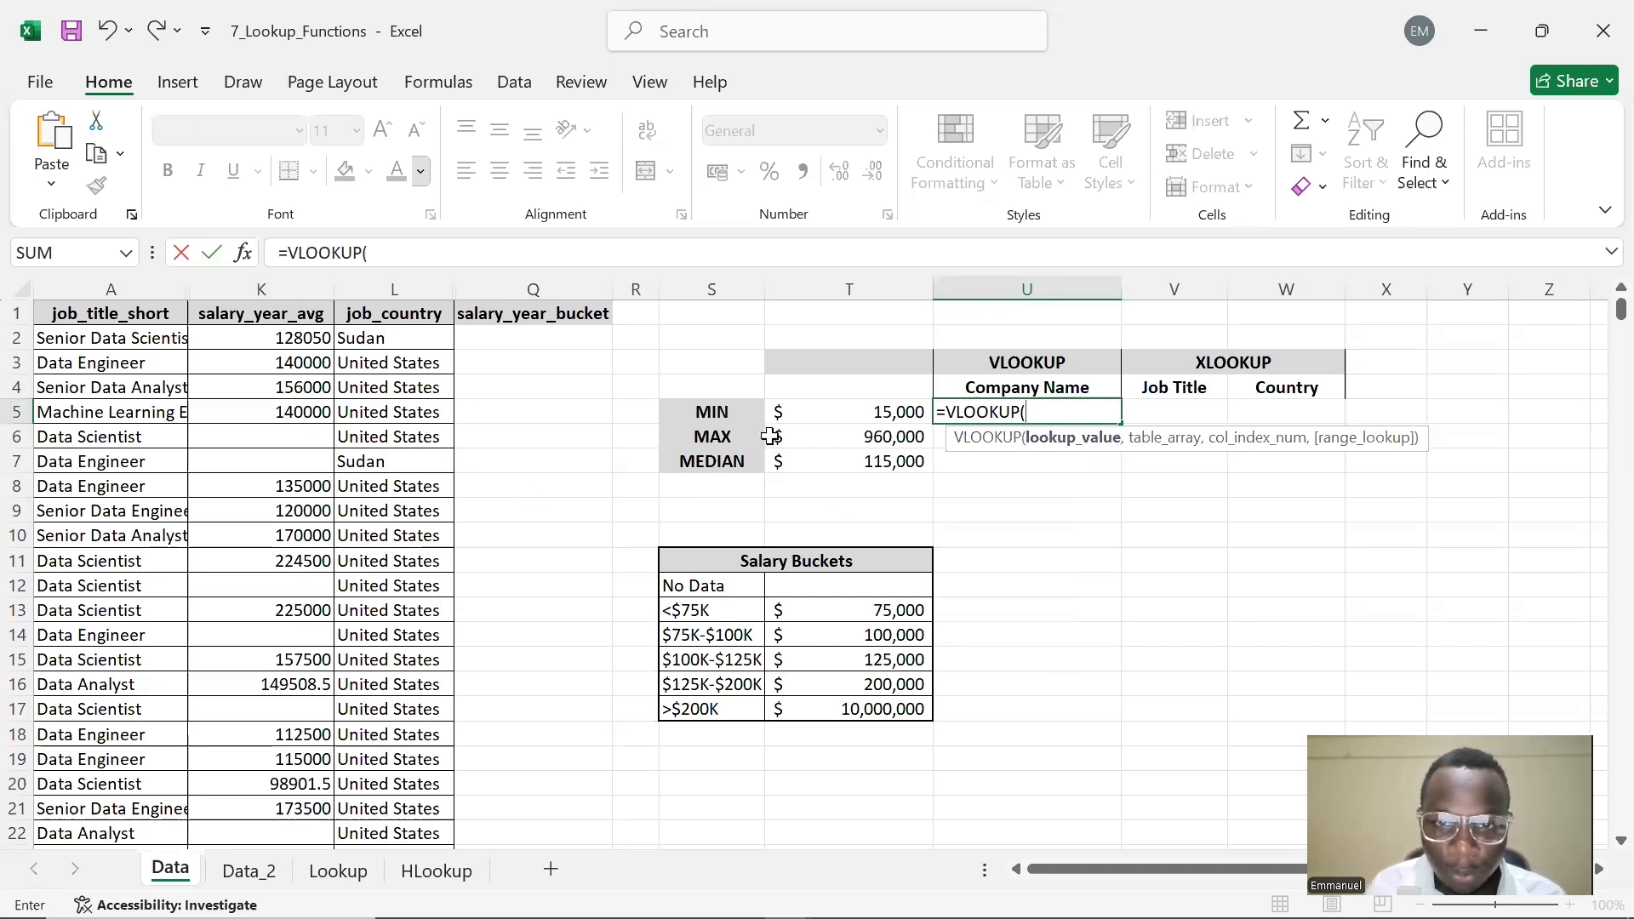
click(846, 410)
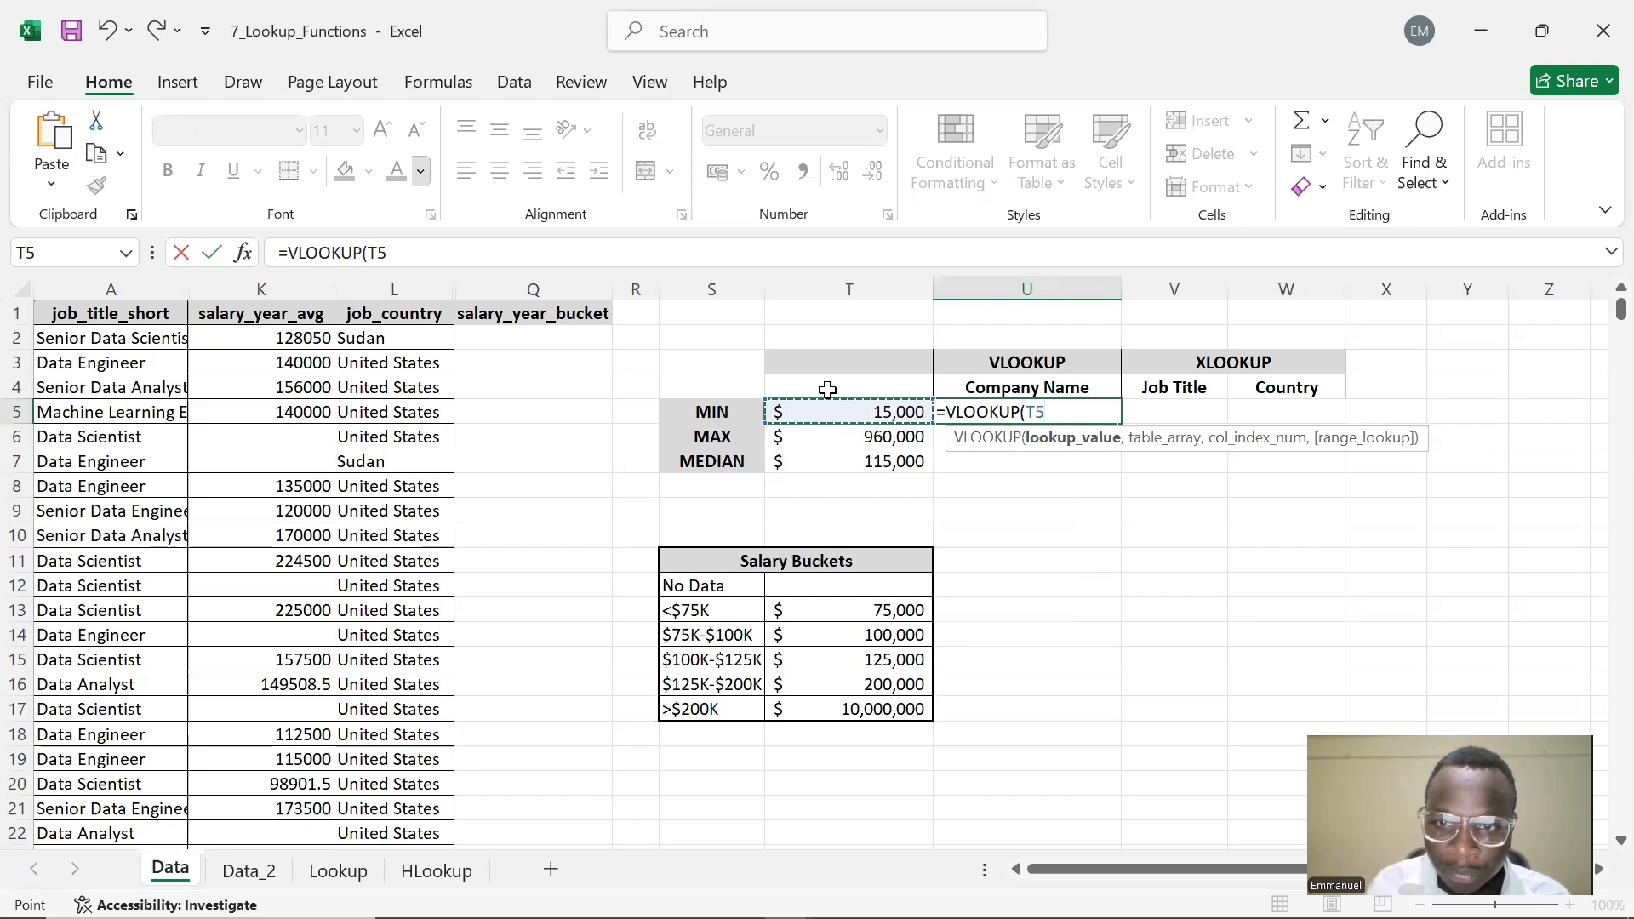
text(,)
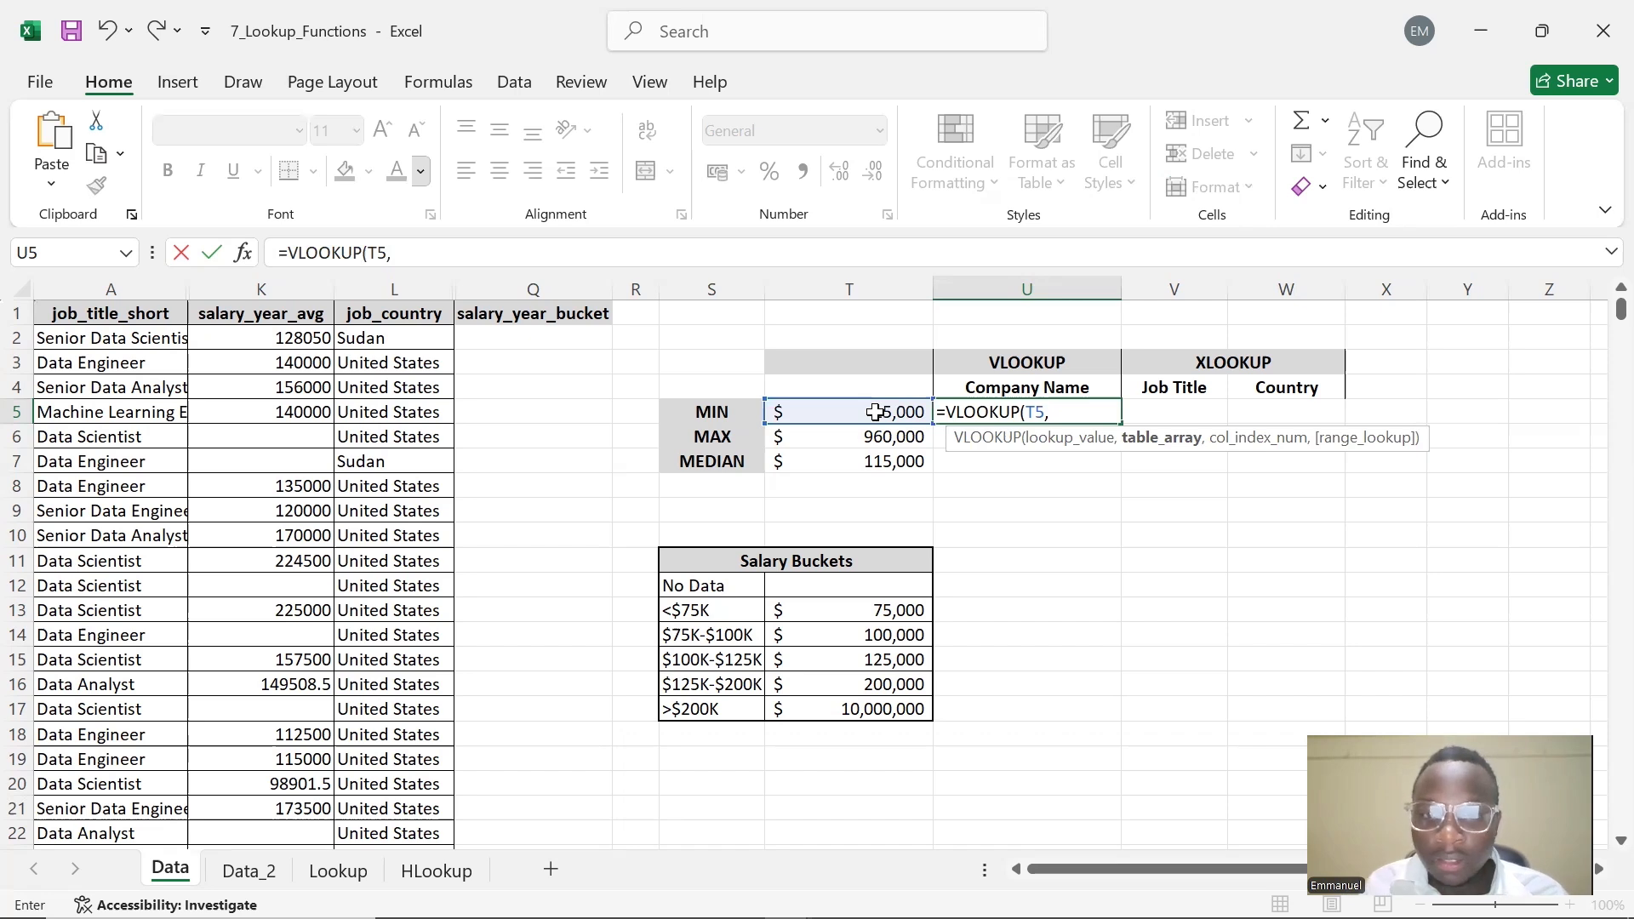
click(432, 317)
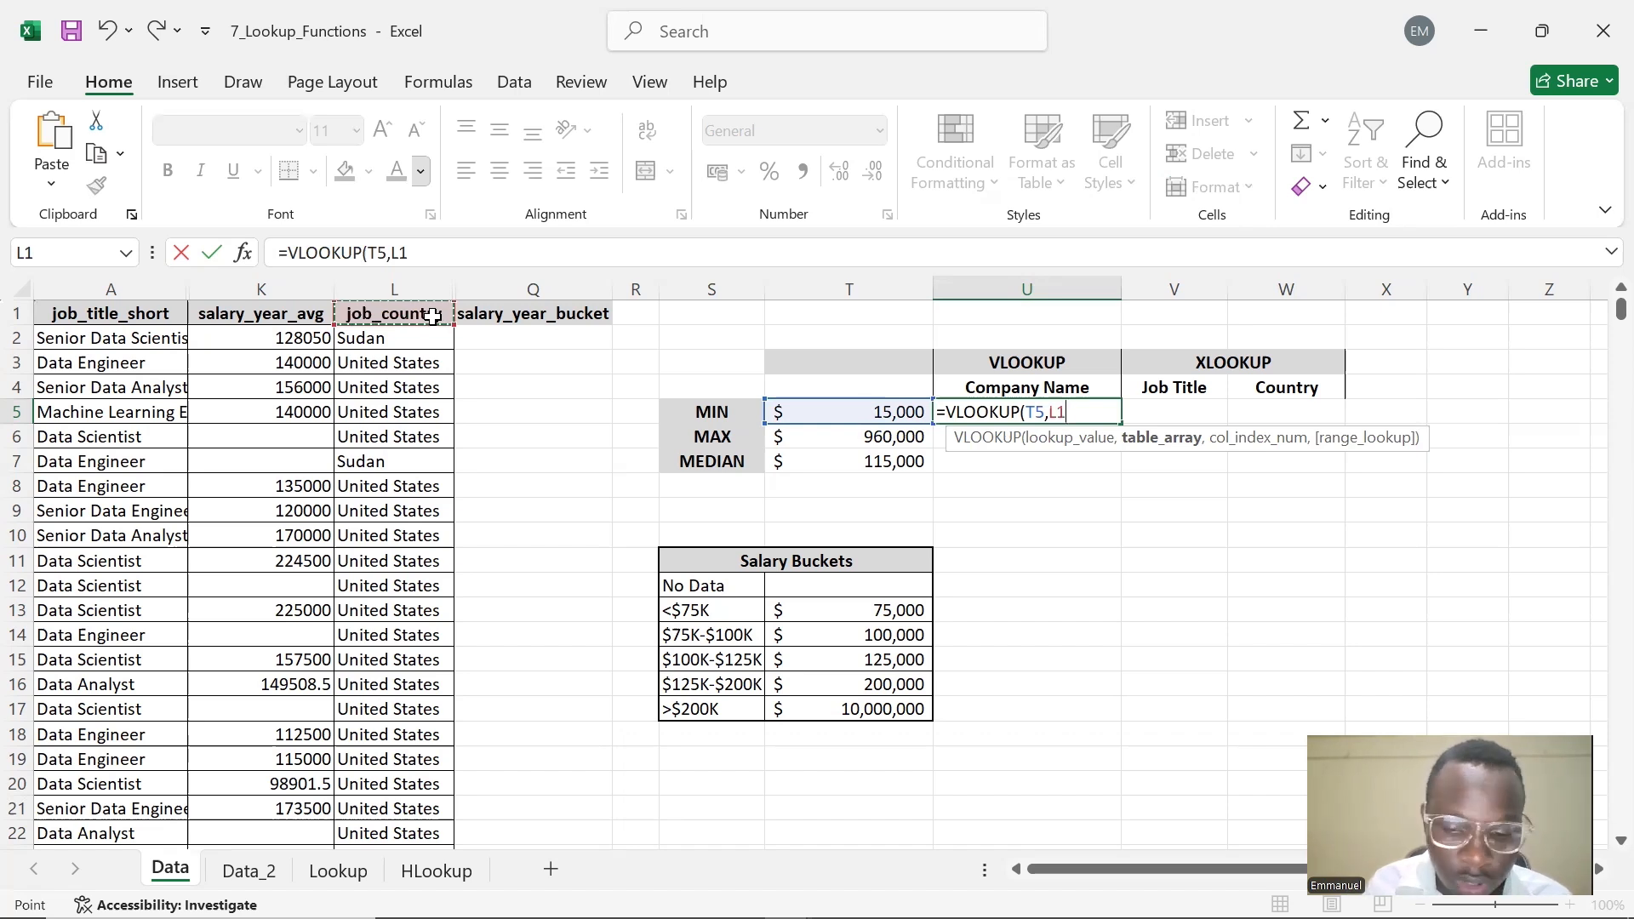
key(ctrl+shift+Left)
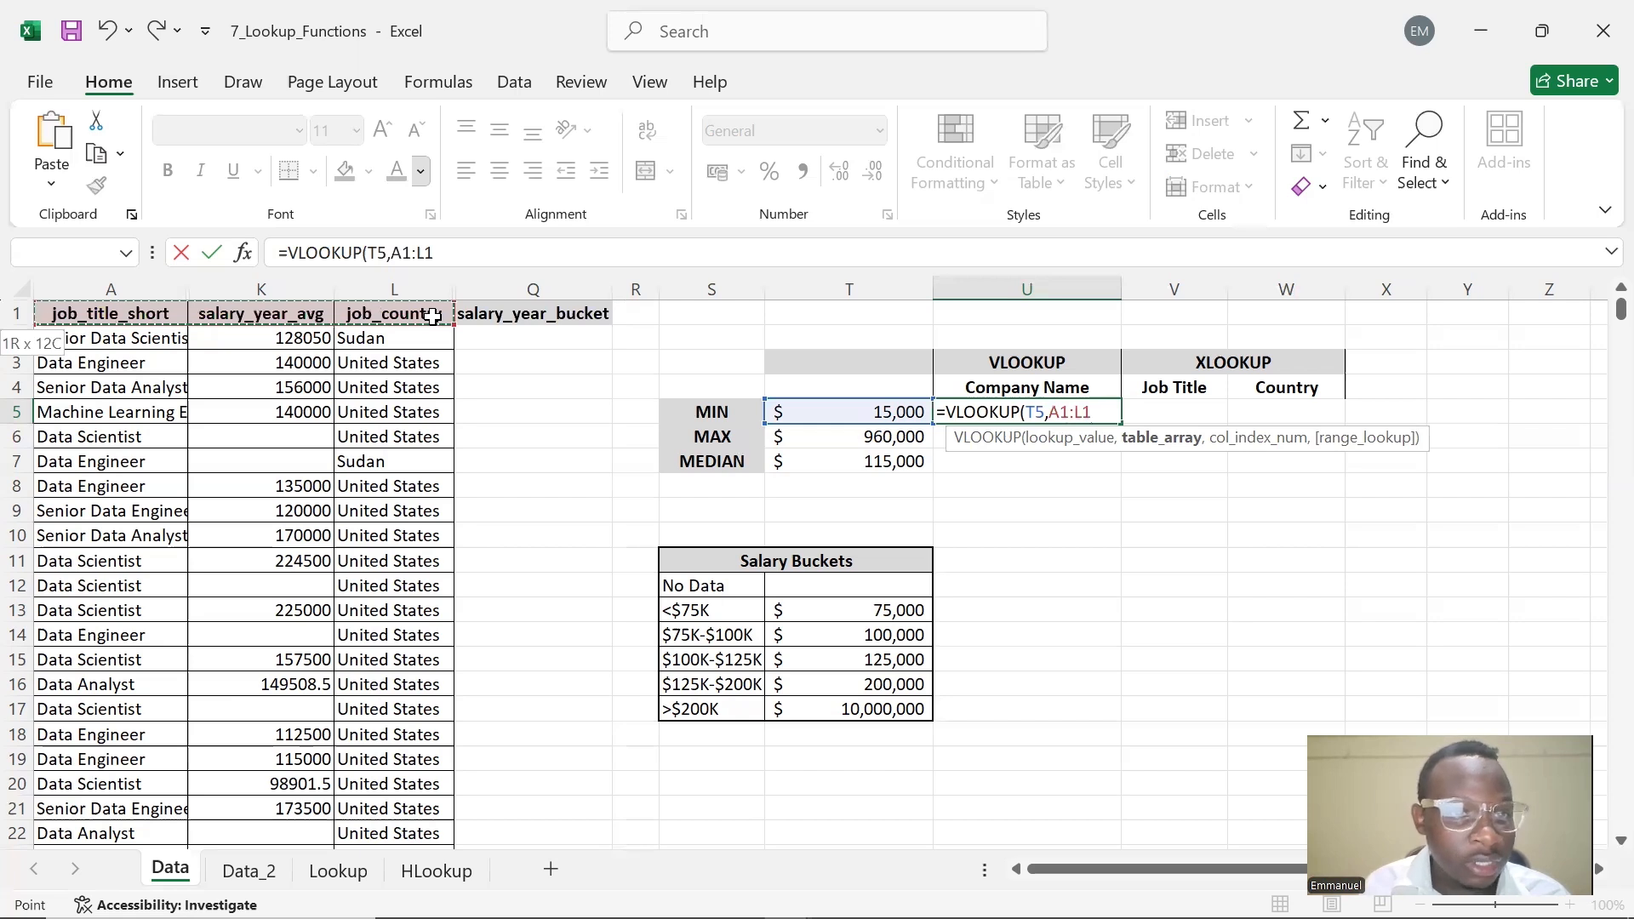
key(ctrl+shift+Down)
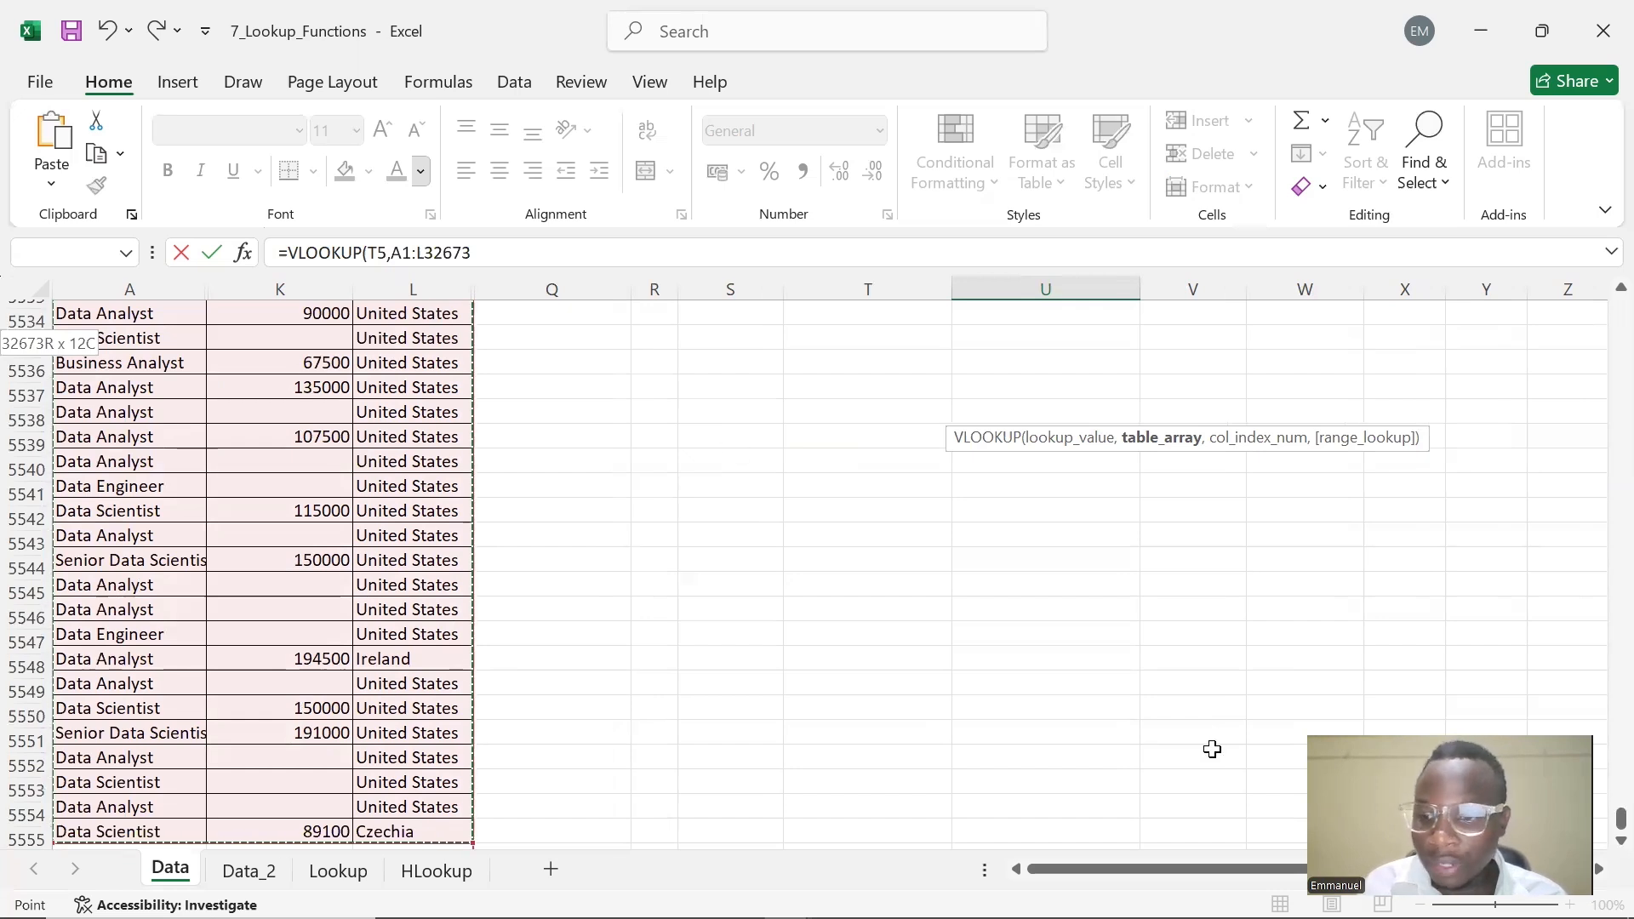
drag(1609, 816, 1599, 311)
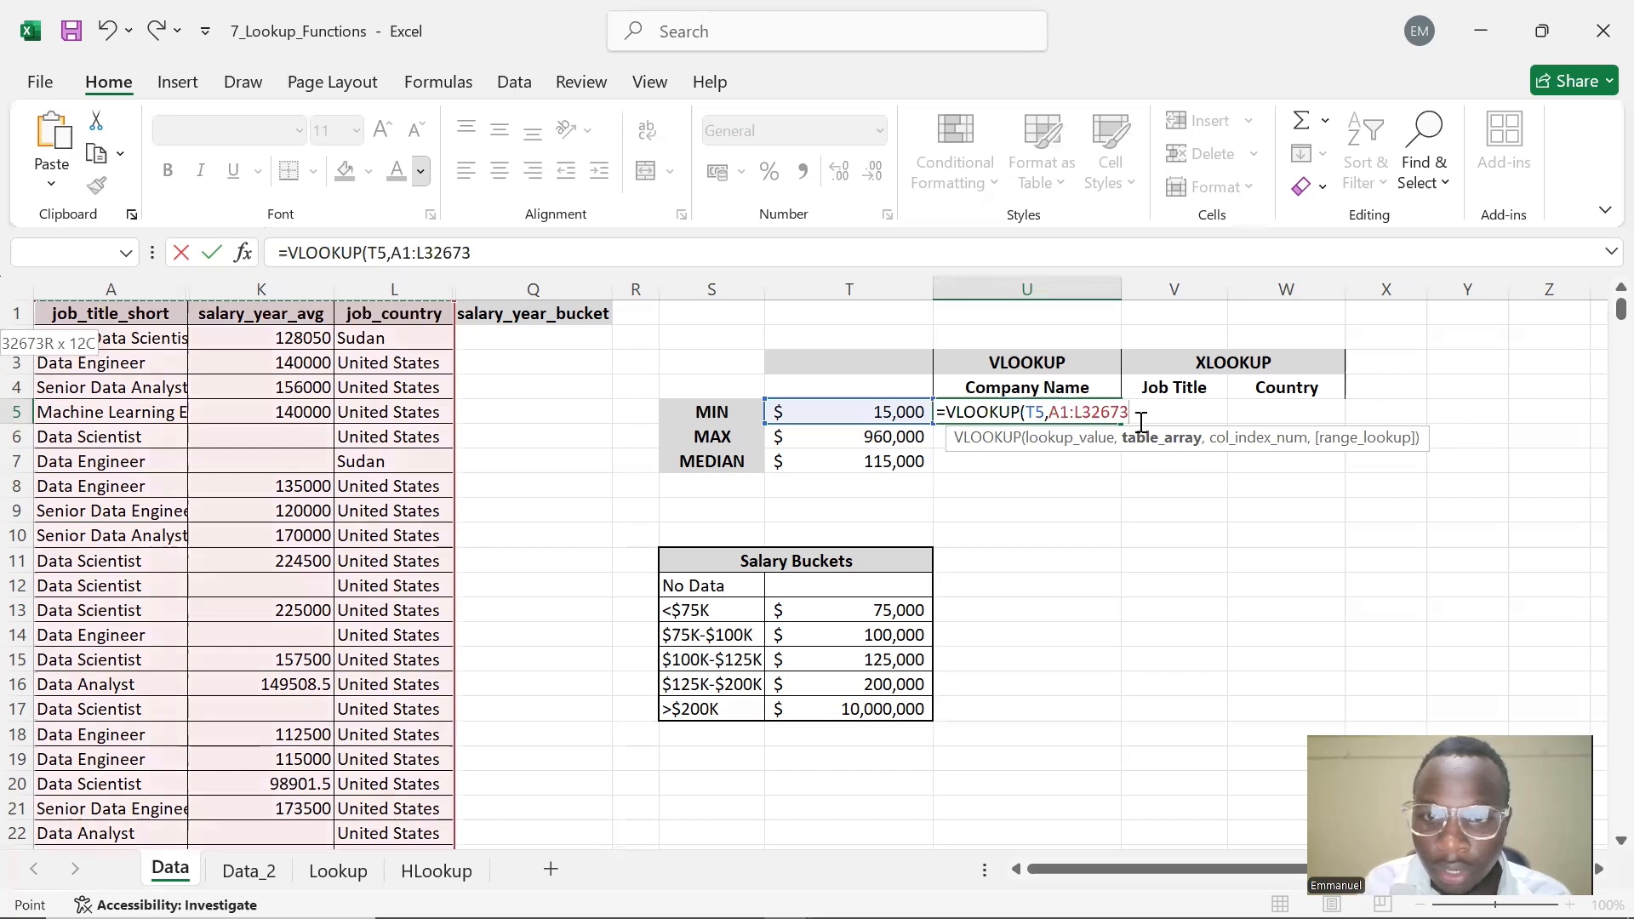
click(1063, 417)
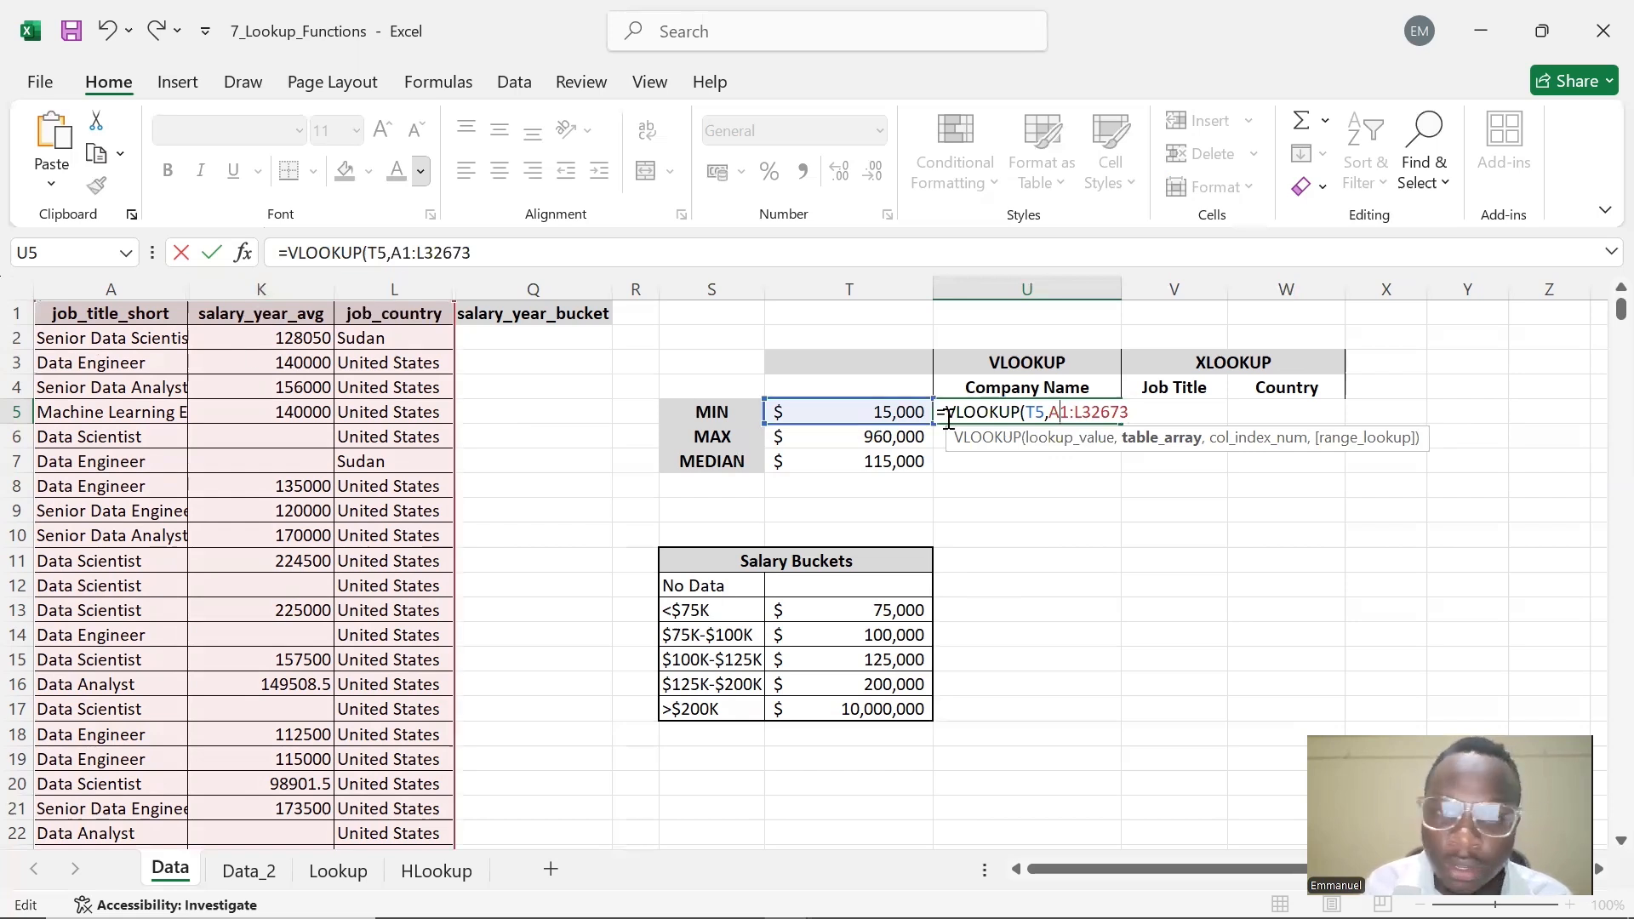
key(Delete)
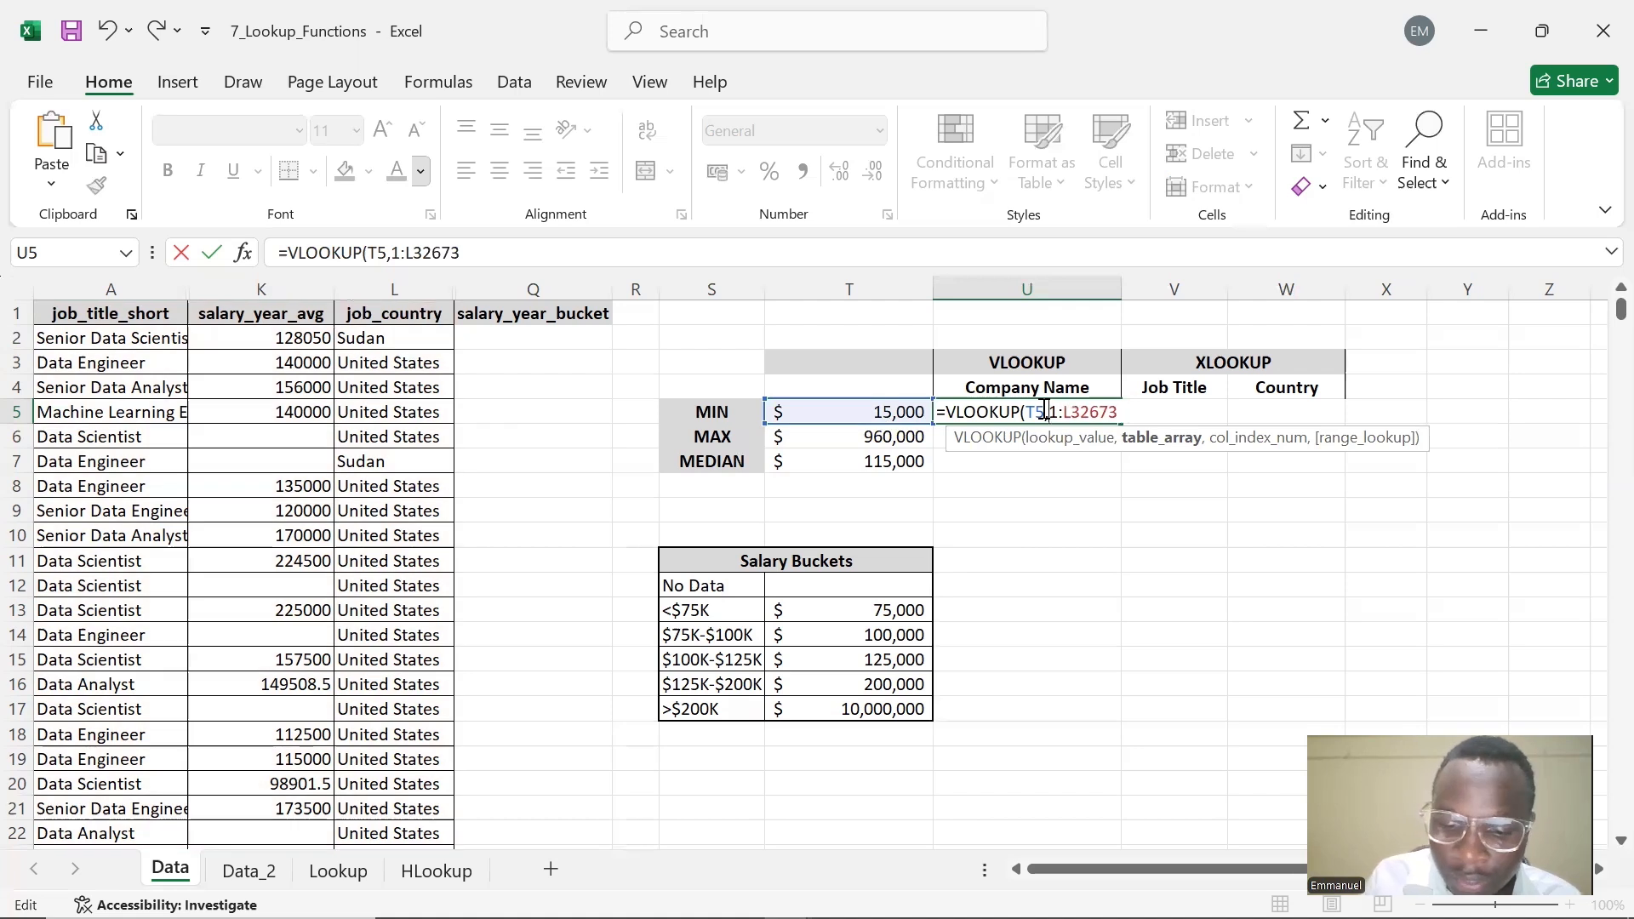
text(K)
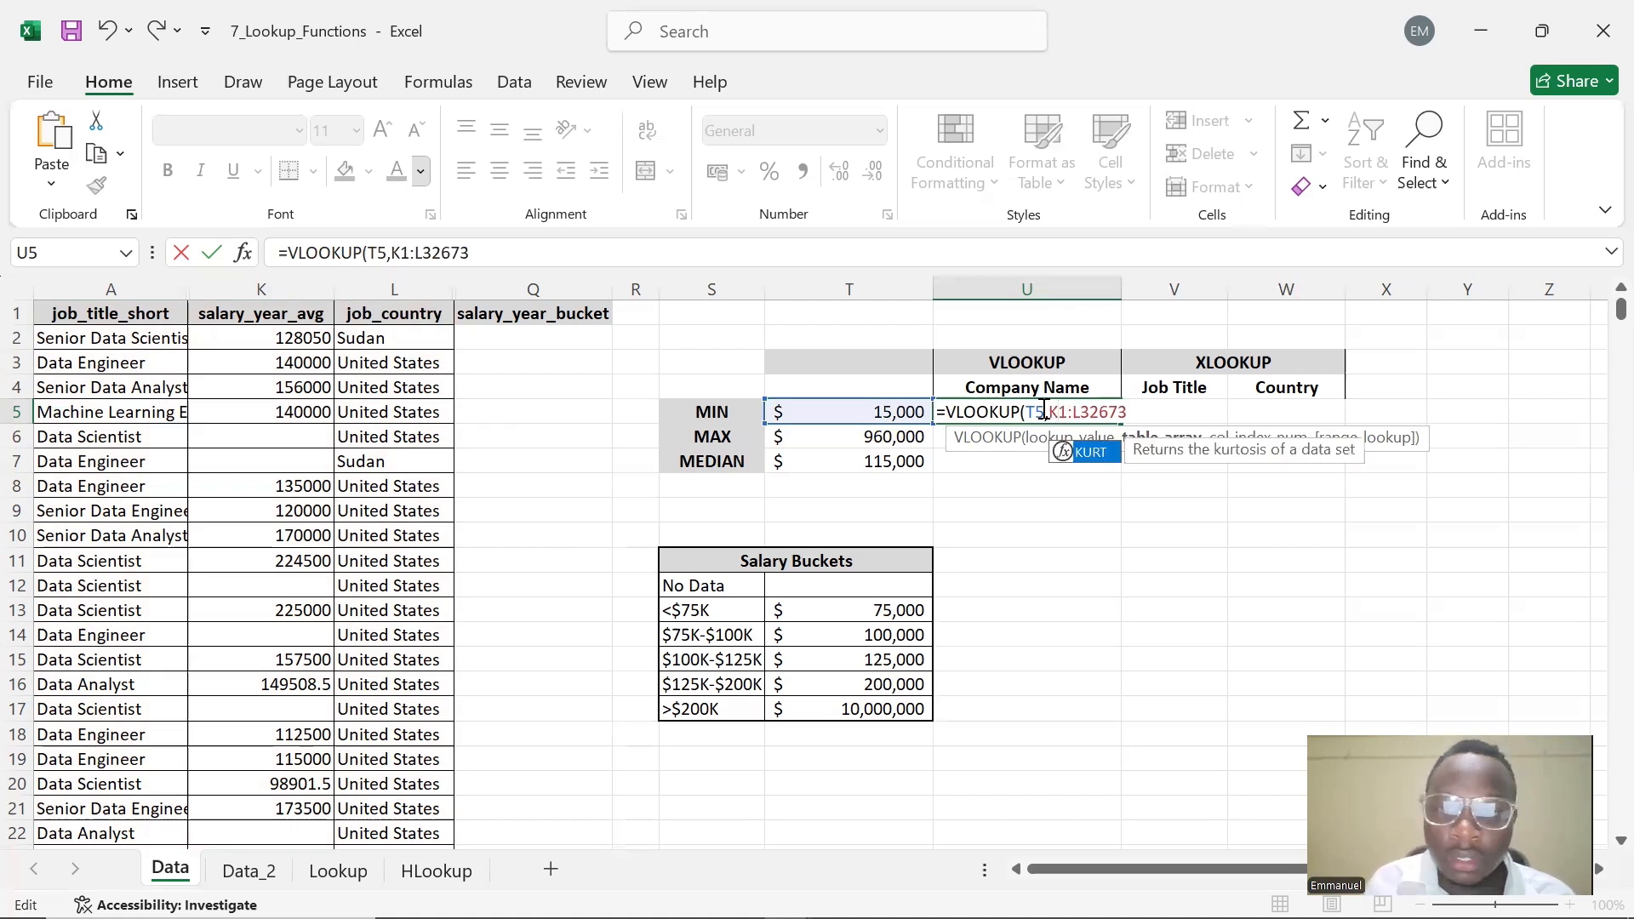
click(1143, 412)
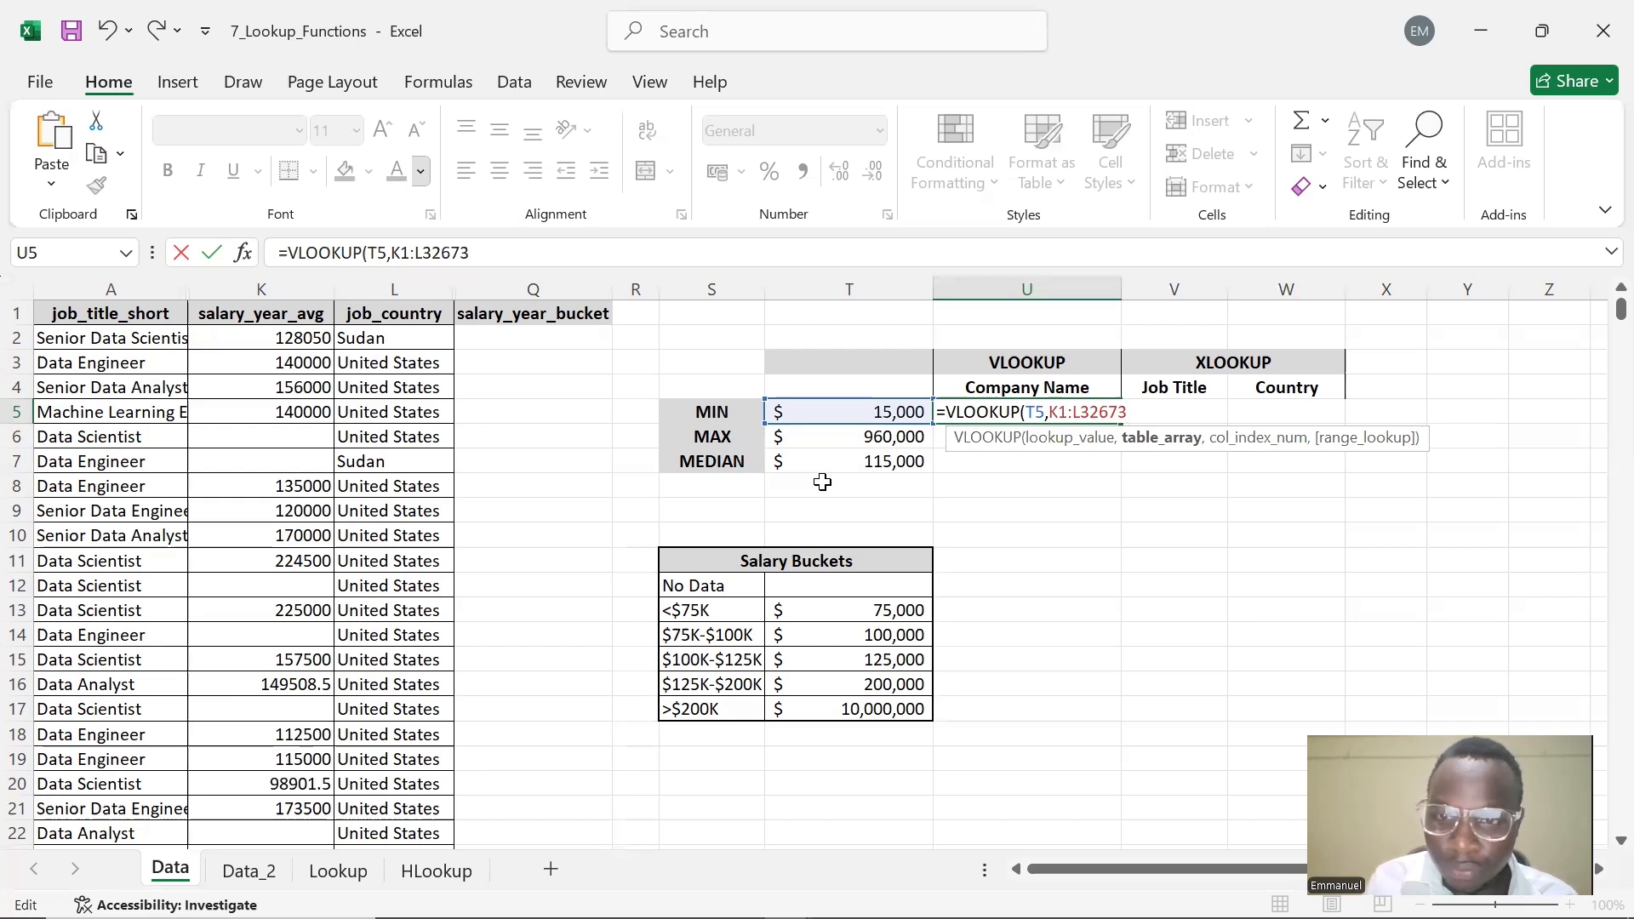
Finish the VLOOKUP with column index 2 and FALSE for an exact match, and enter it
text(,)
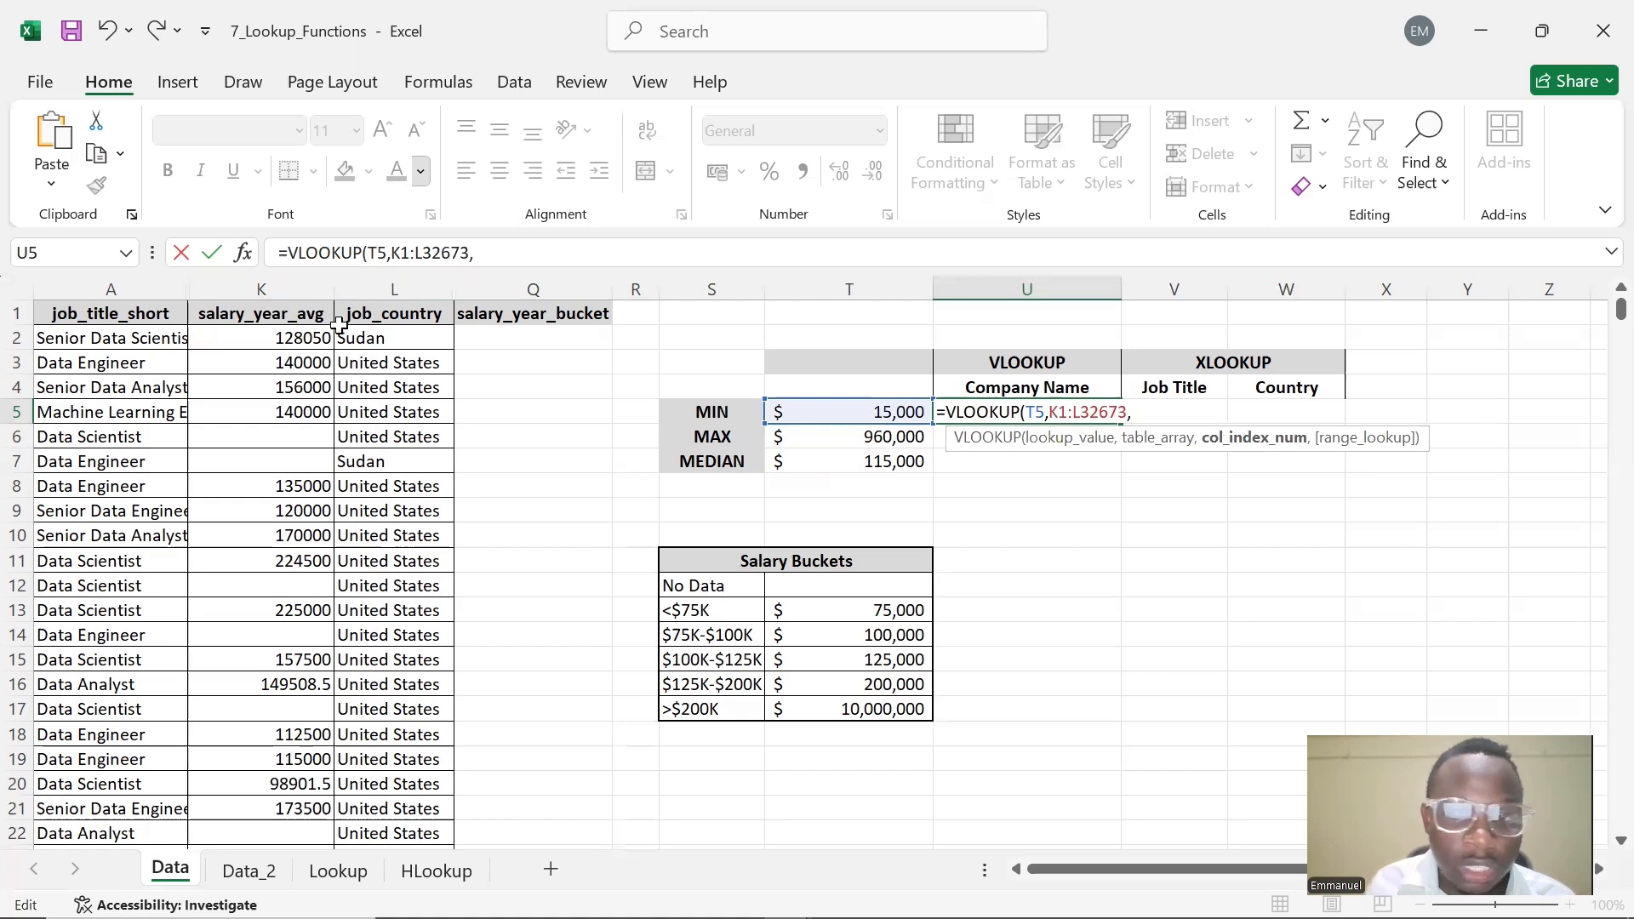
text(2)
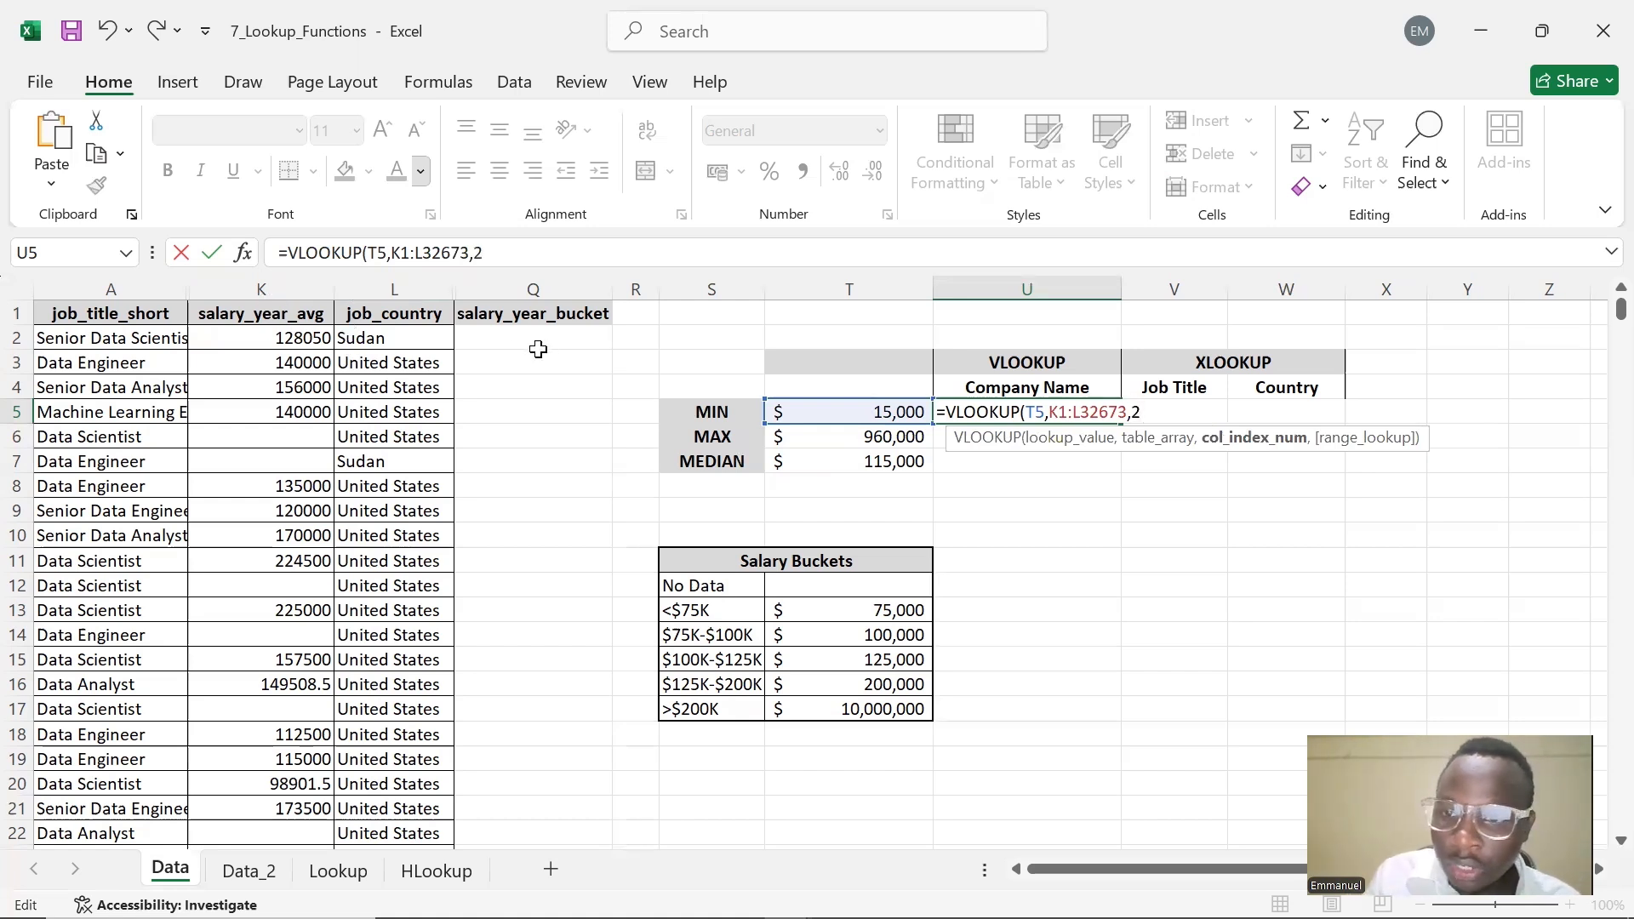
text(,)
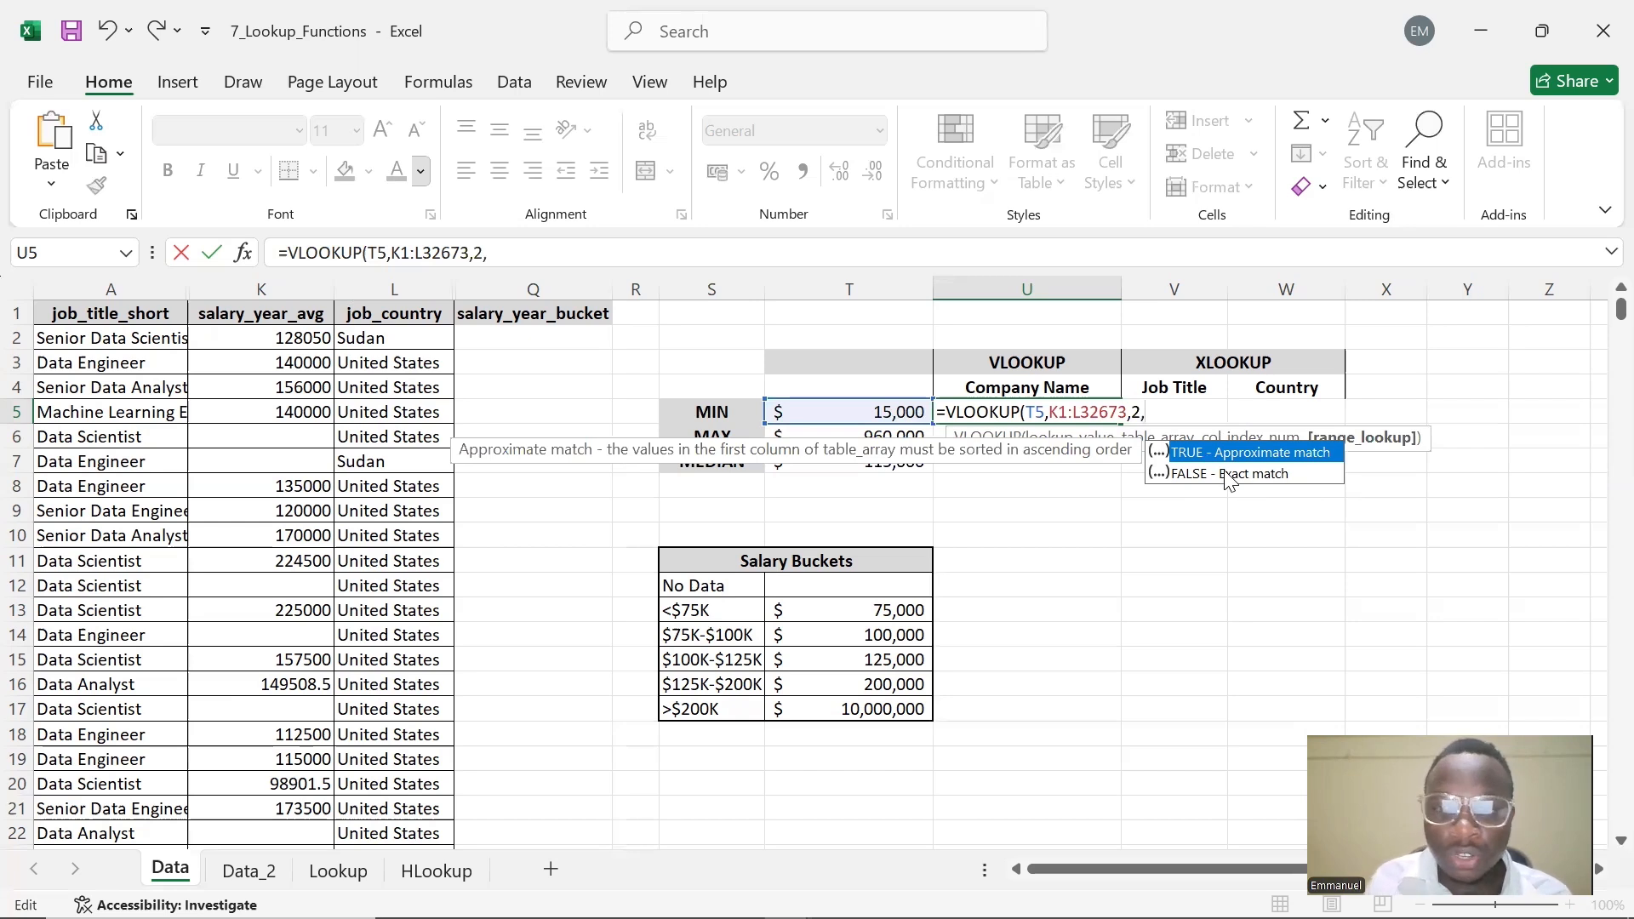
text(E)
key(BackSpace)
text(FALSE)
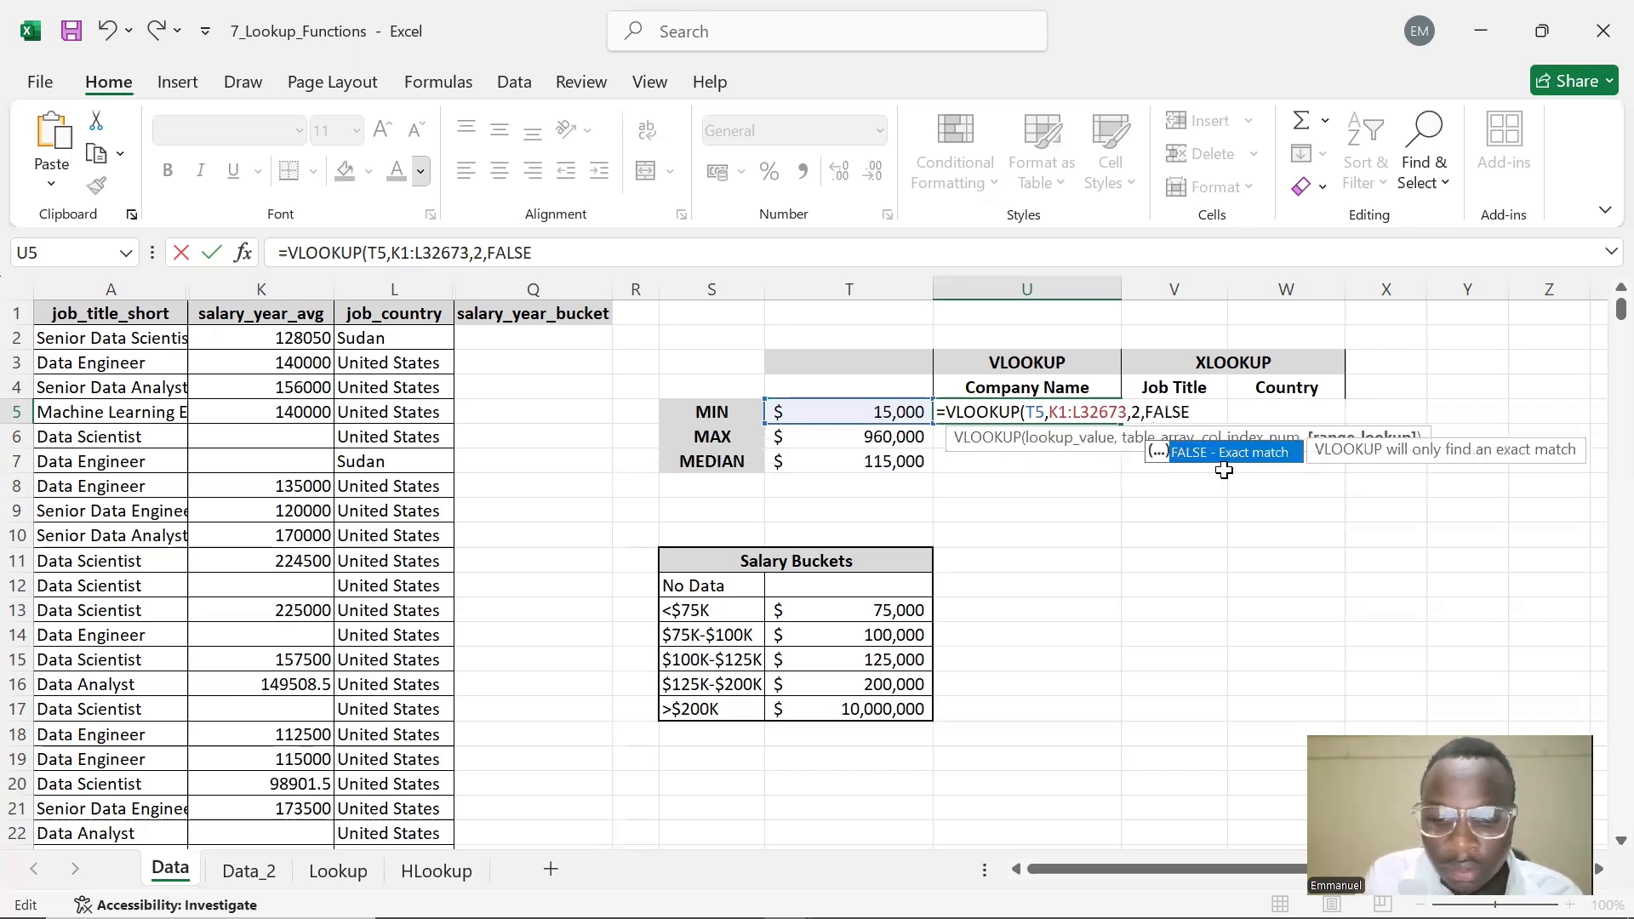
text())
key(Return)
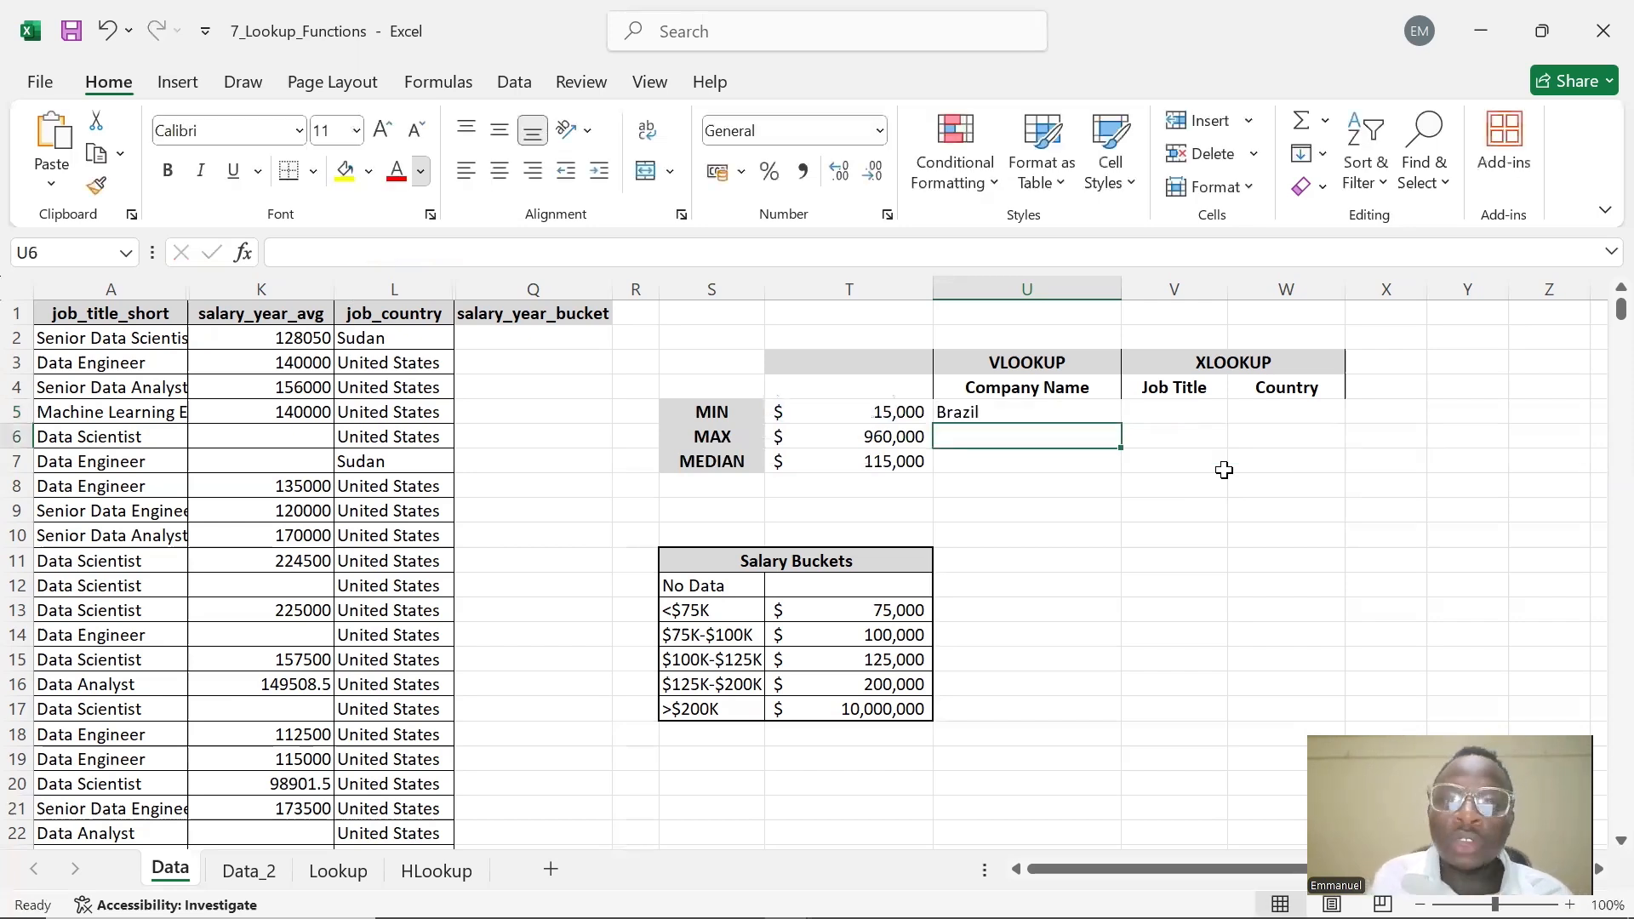
Search the workbook for all cells matching 15000 with Find All
click(993, 415)
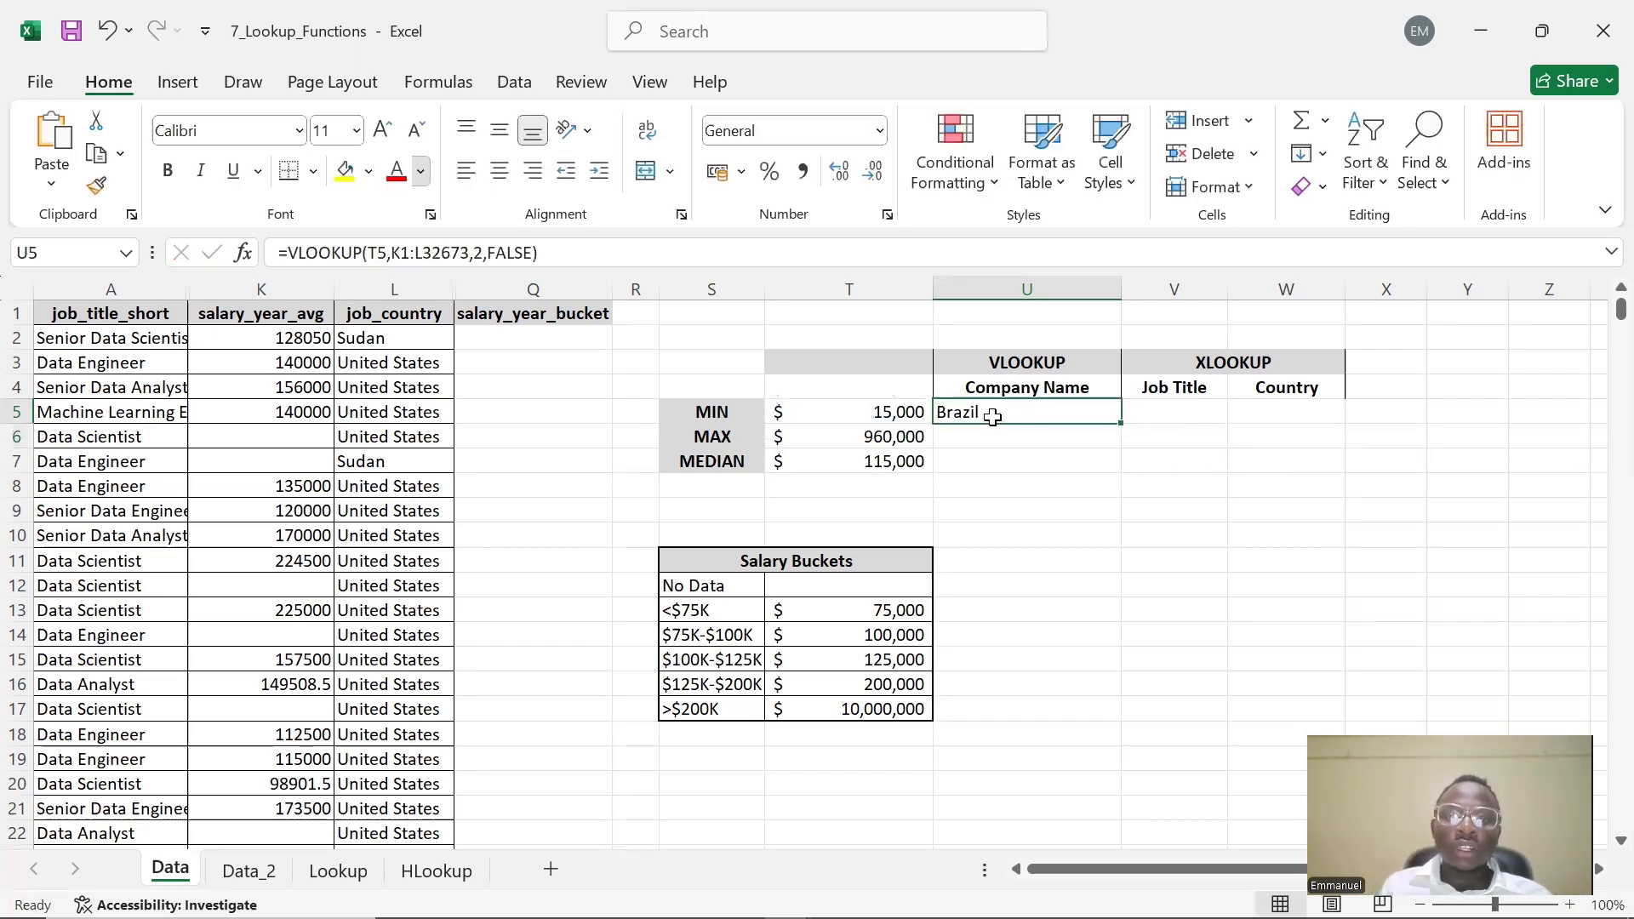
click(1434, 129)
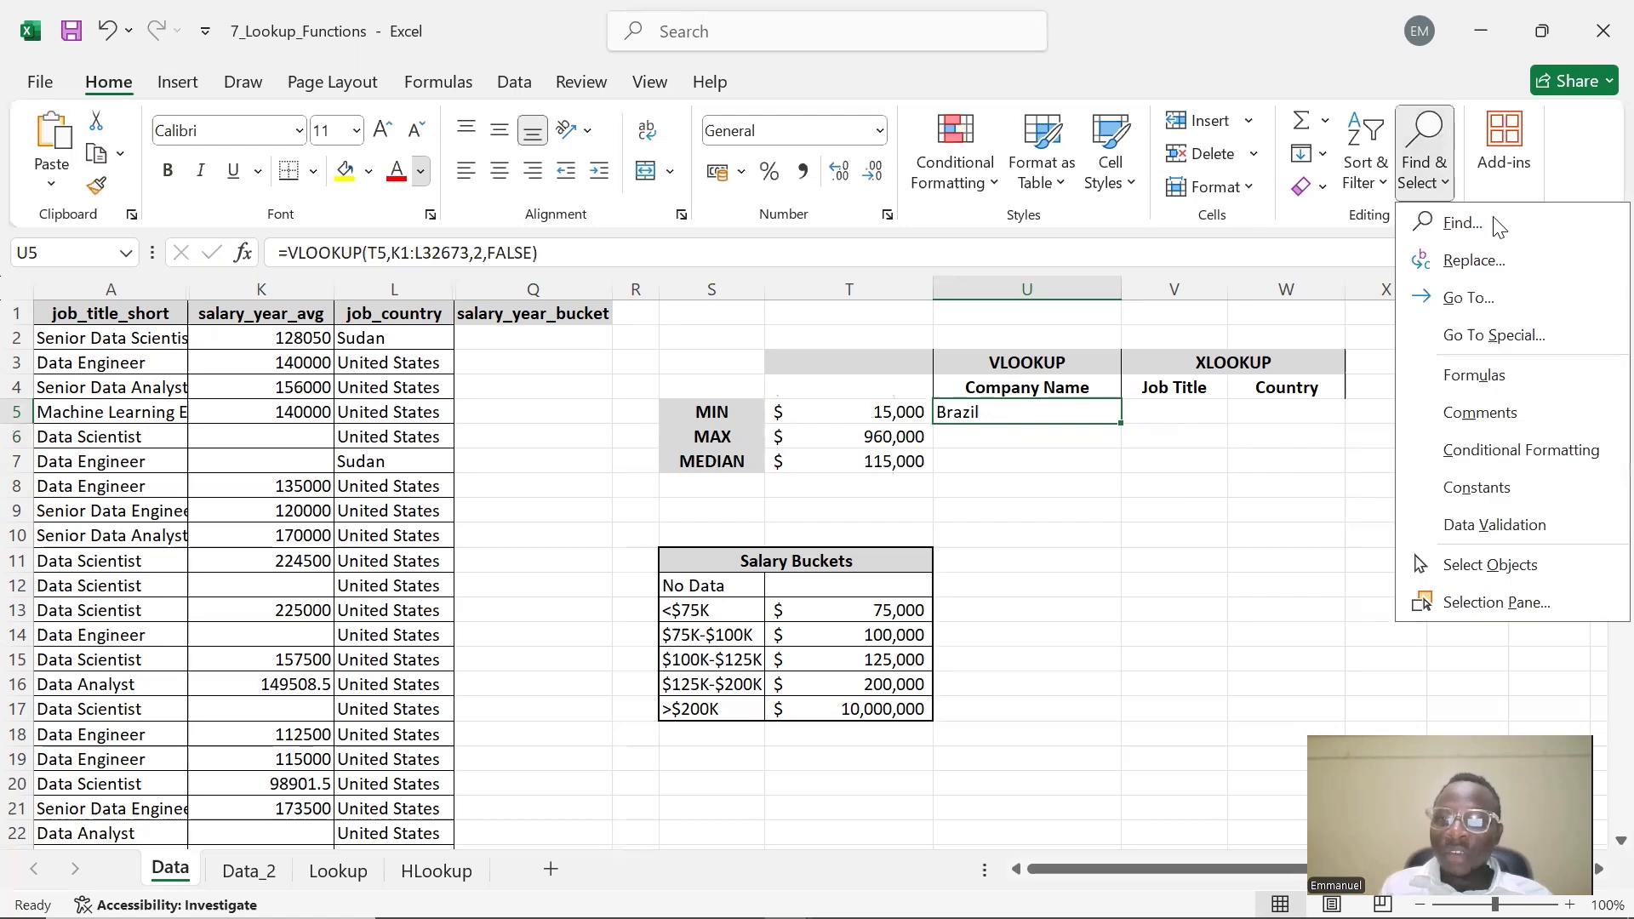
click(1496, 218)
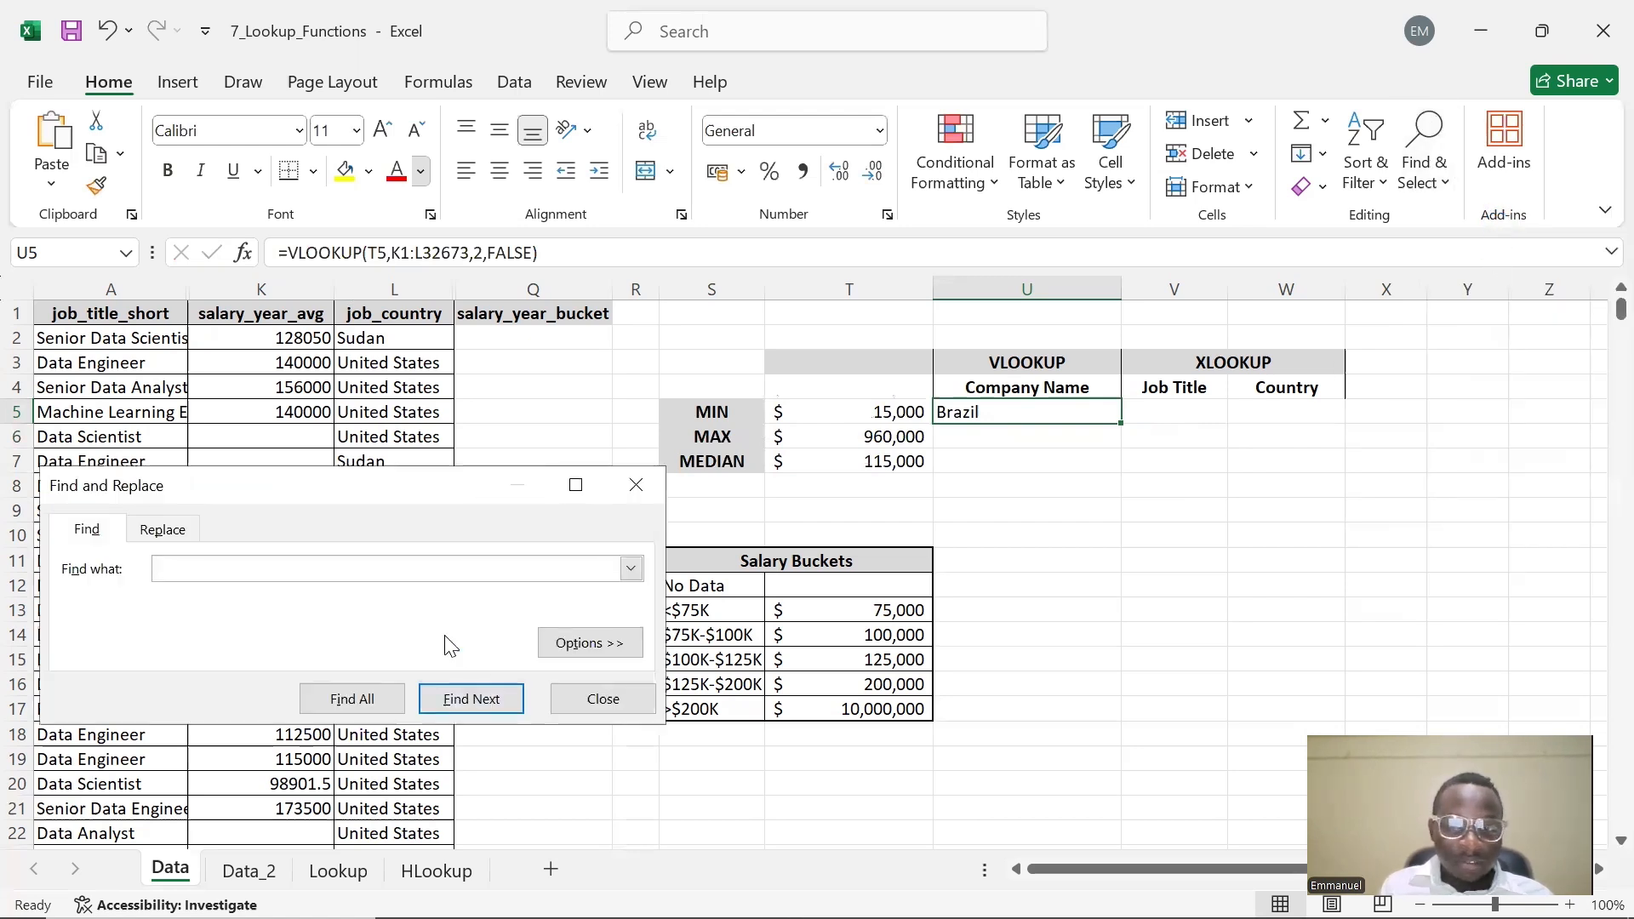
text(15000)
click(366, 711)
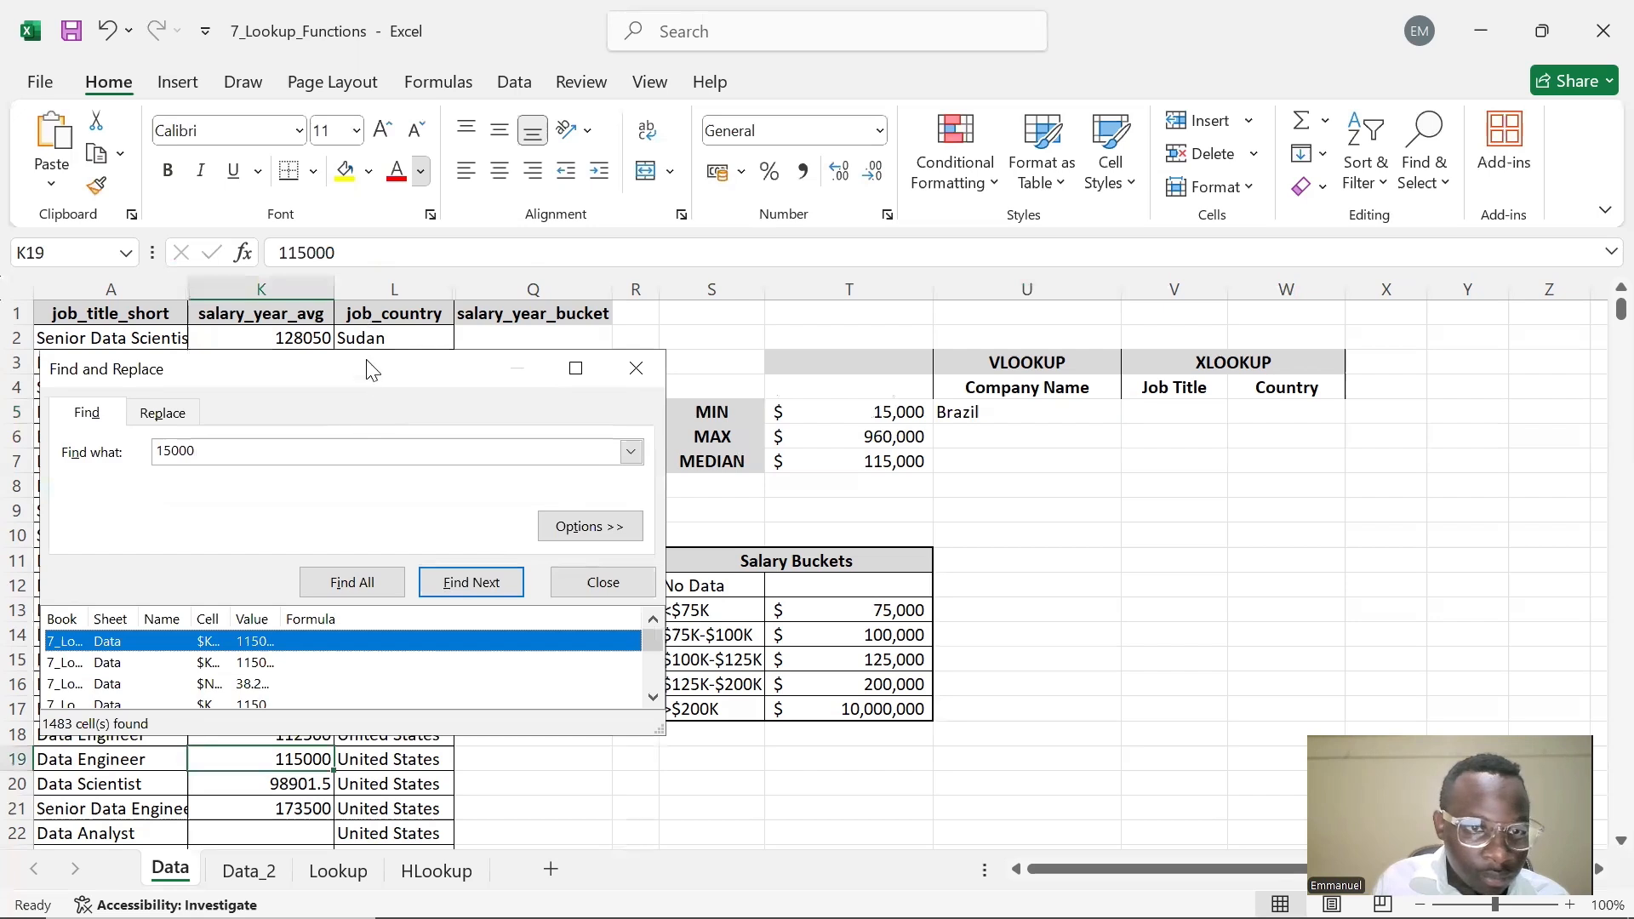
drag(374, 382, 877, 362)
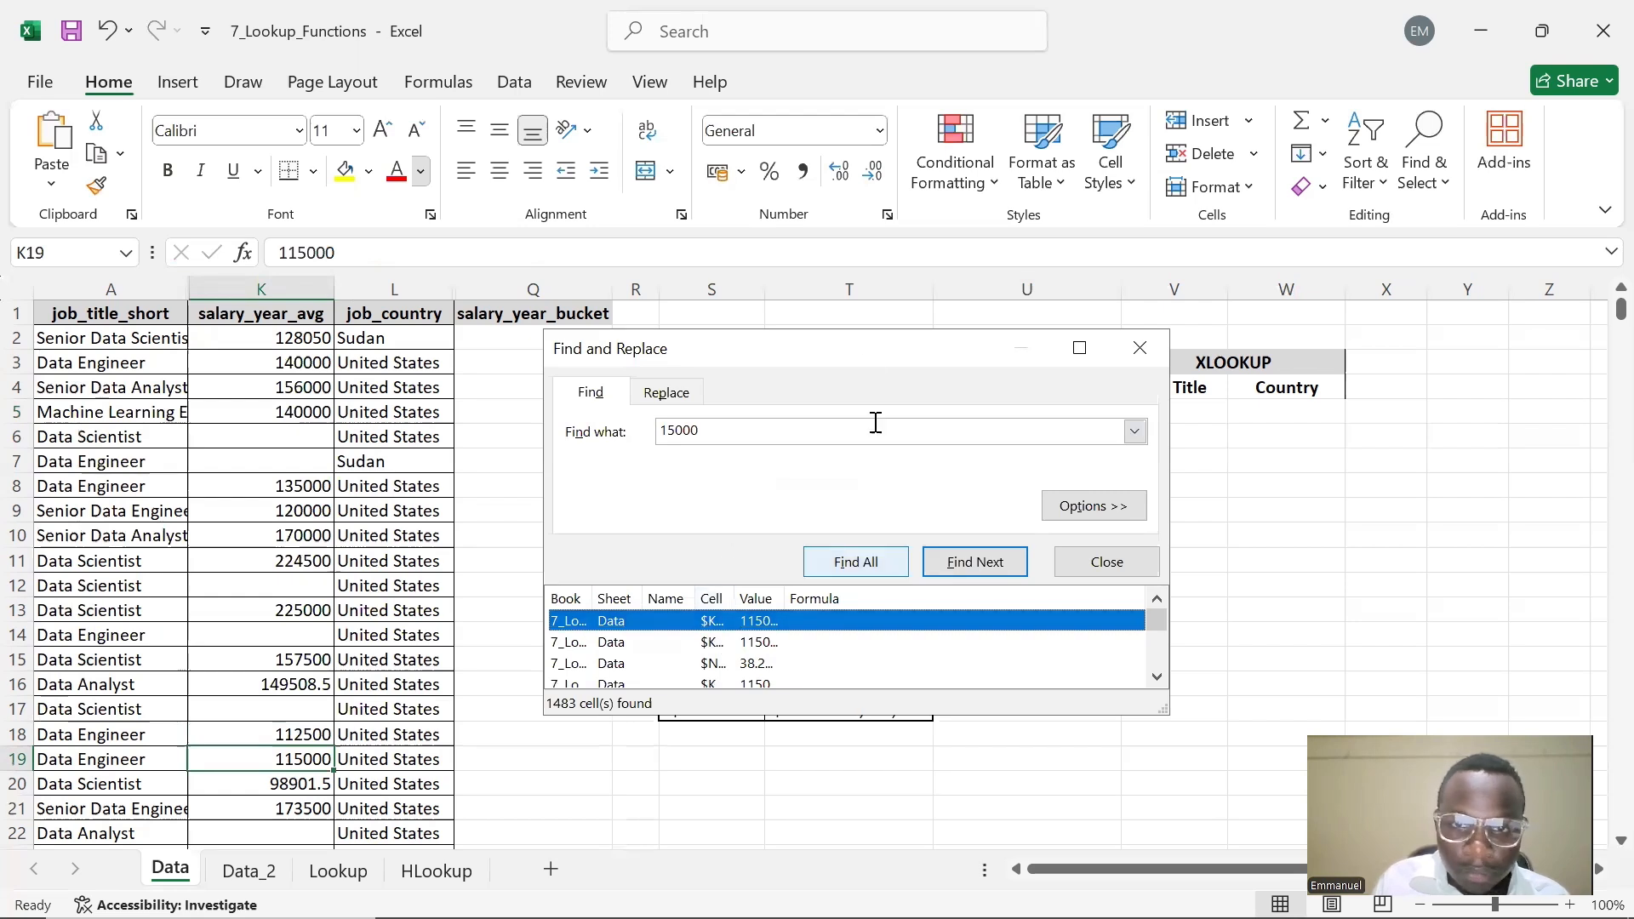
Move the Find and Replace dialog aside and scroll through the data to review the 15000 matches
drag(858, 355, 962, 481)
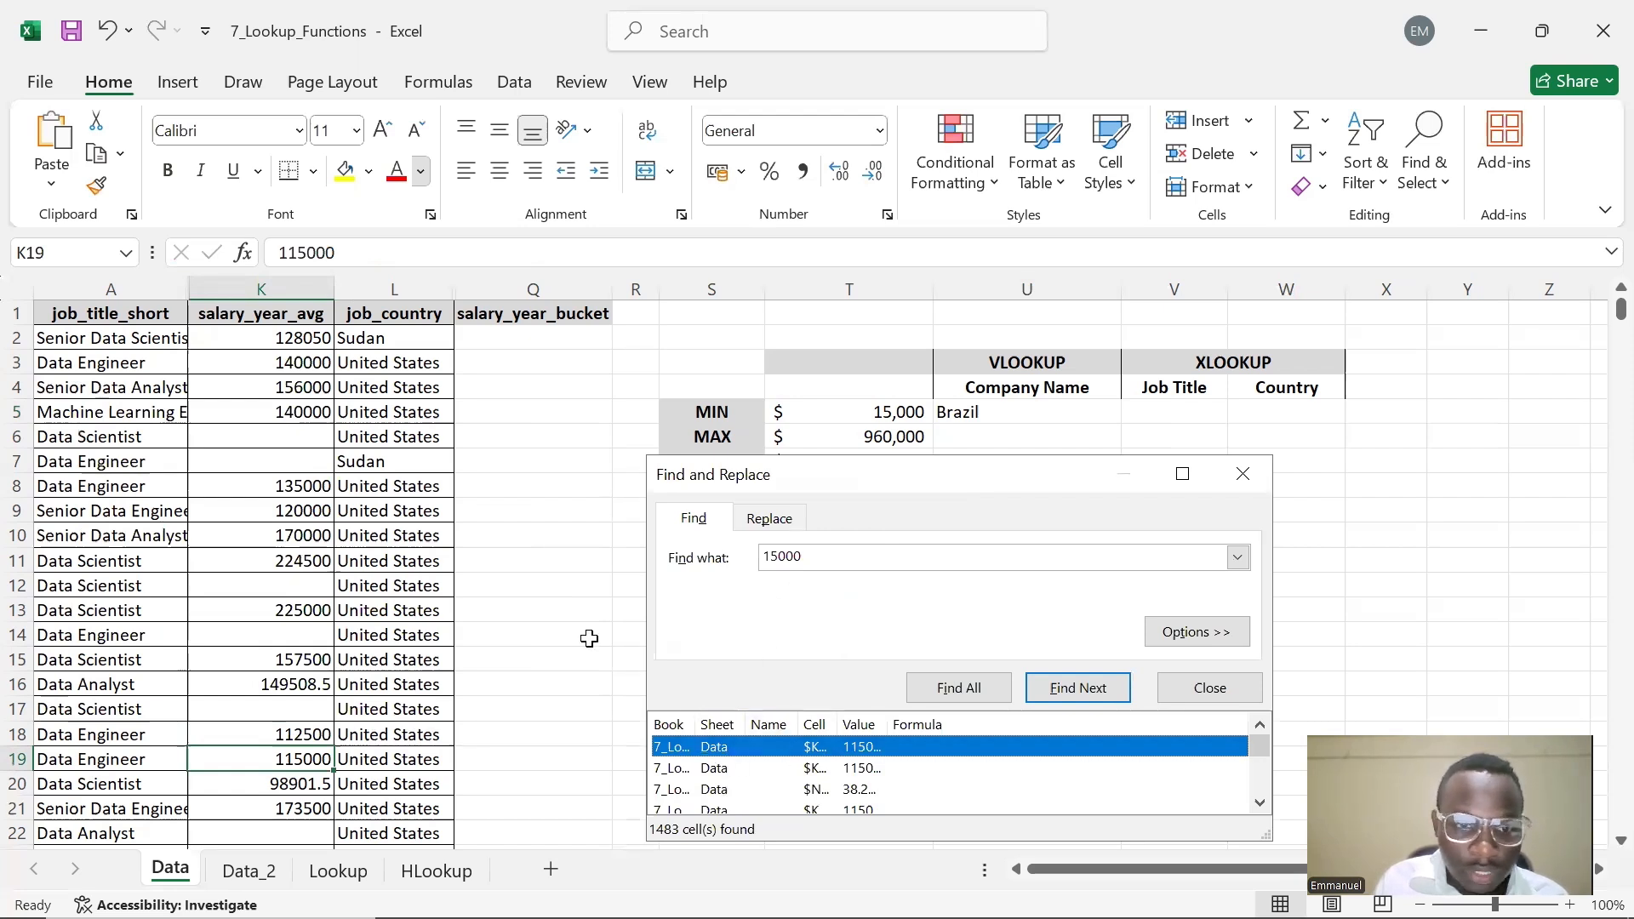
click(982, 687)
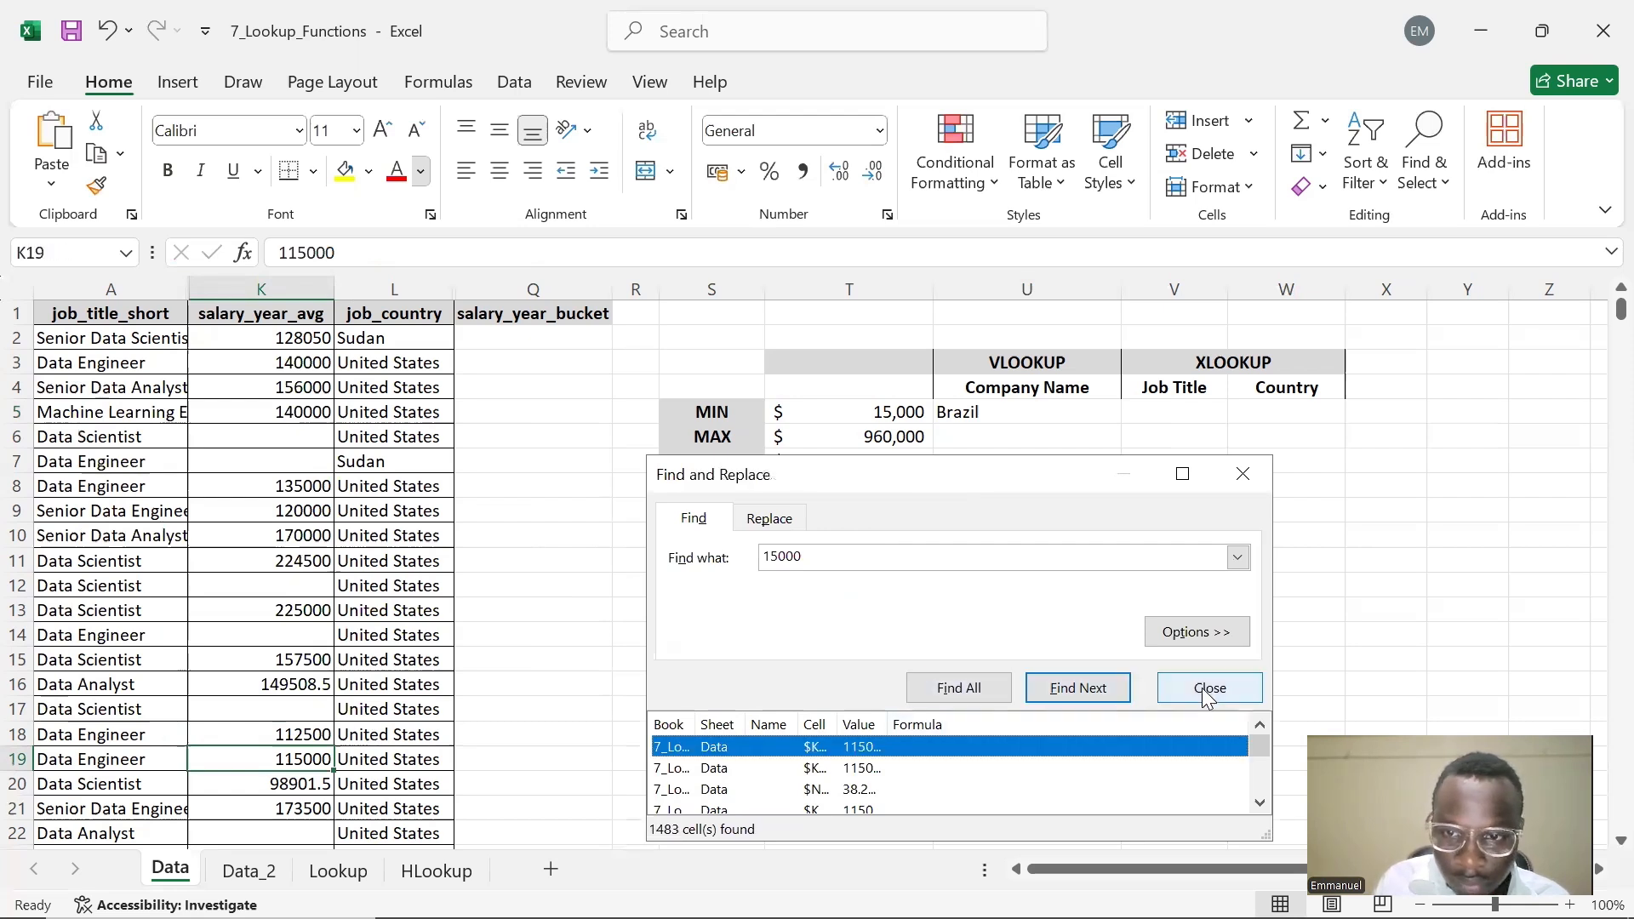
scroll(361, 700, down, 12)
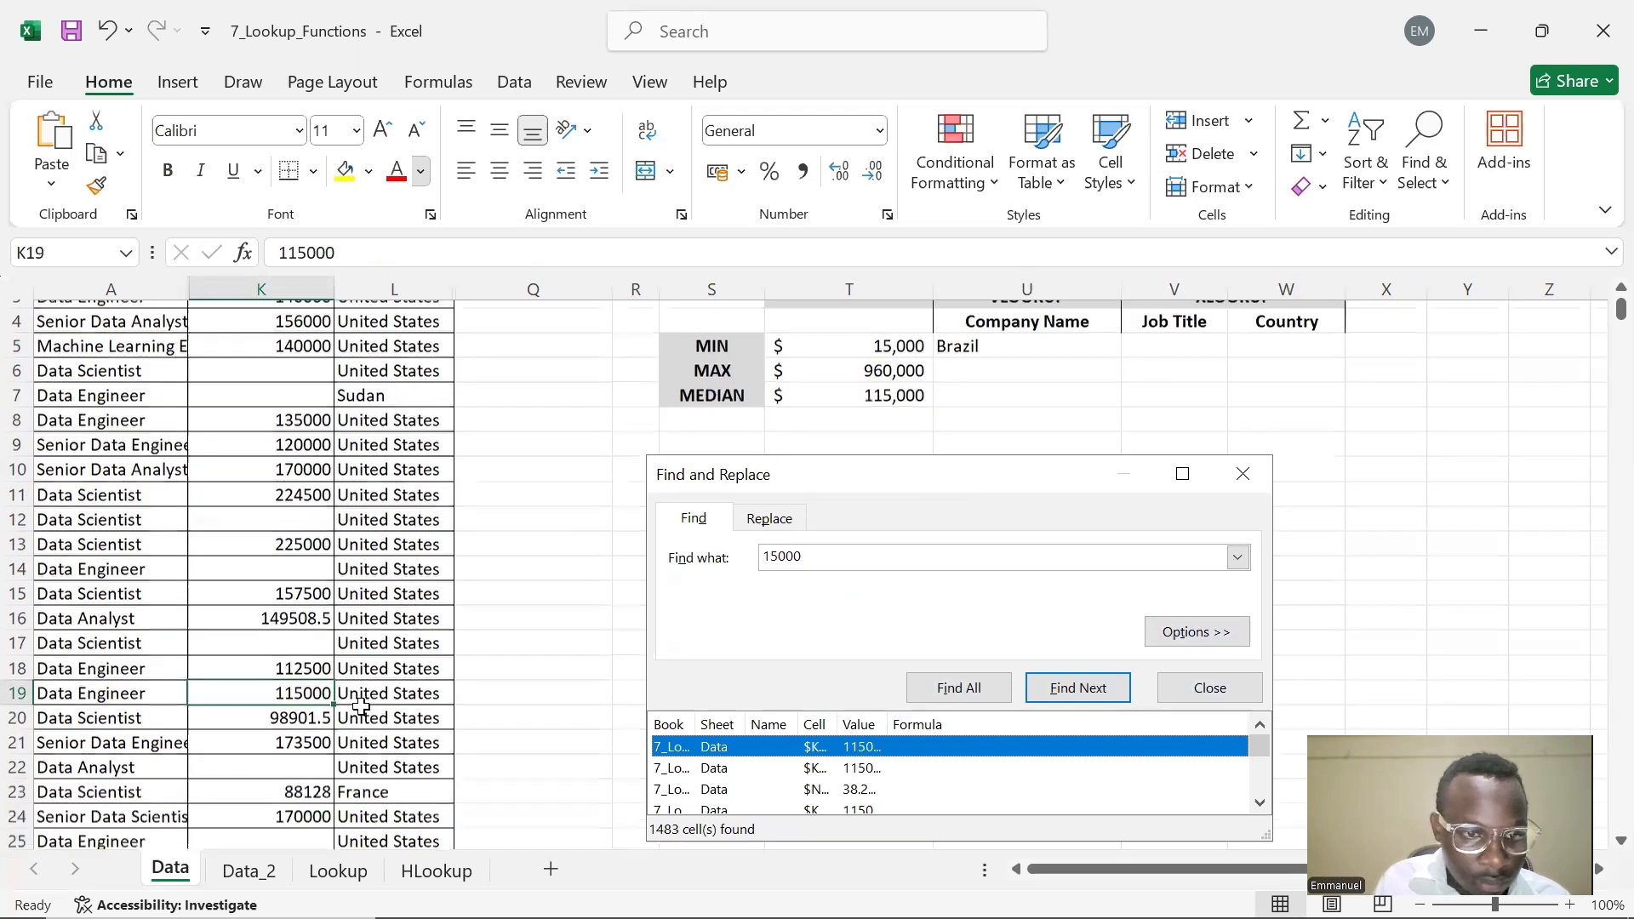
scroll(364, 703, down, 6)
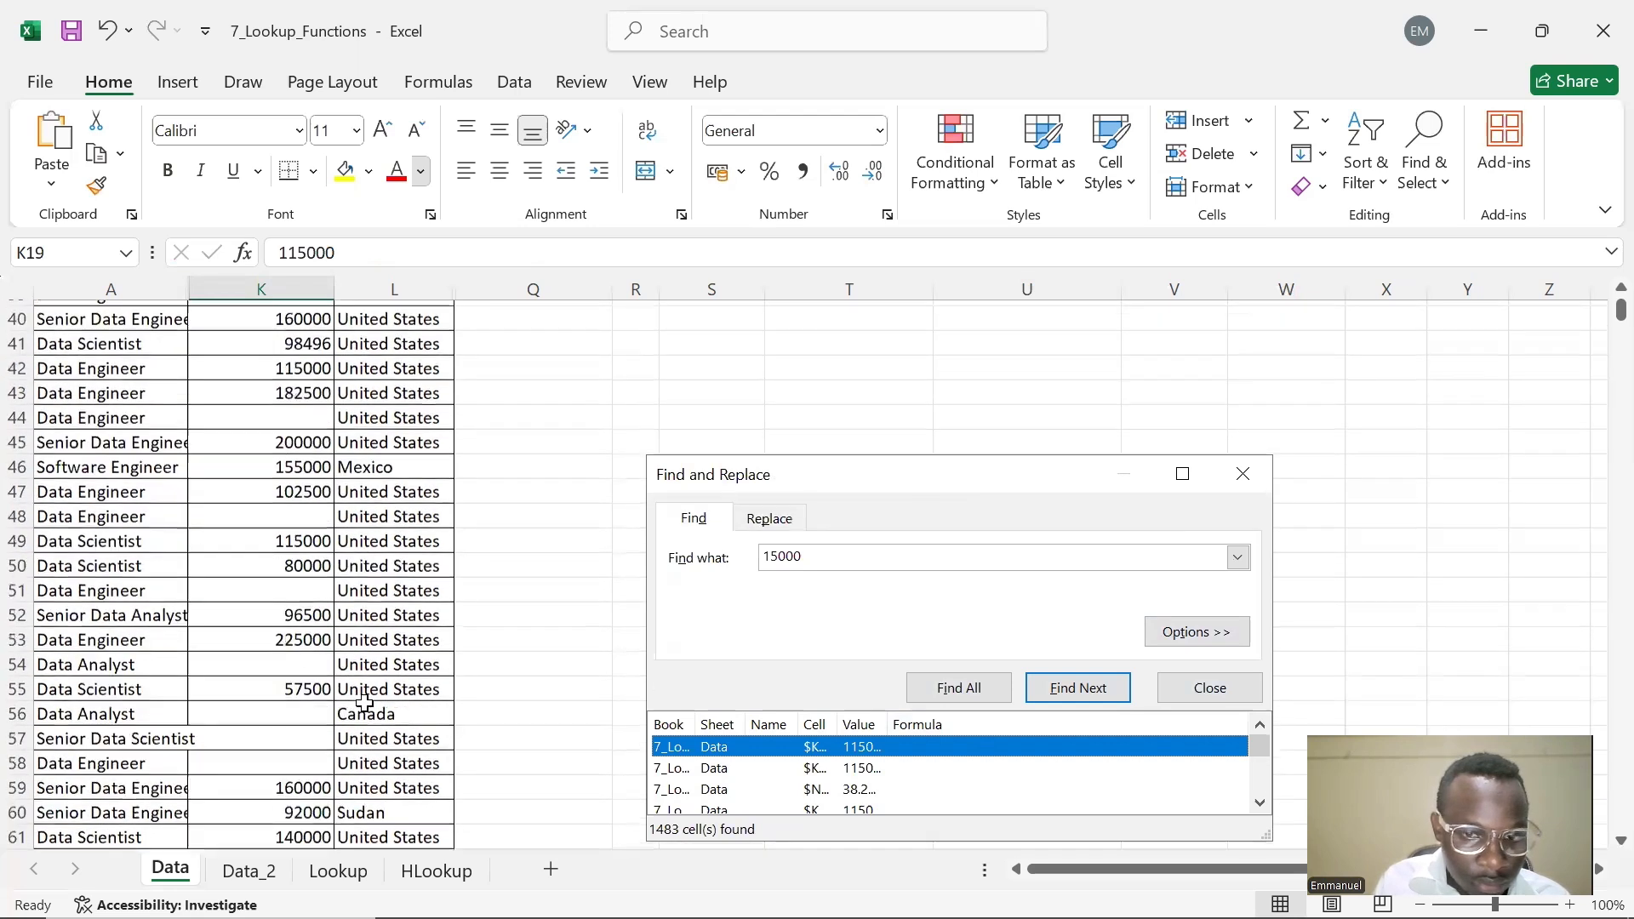
scroll(1125, 775, down, 2)
scroll(996, 788, up, 4)
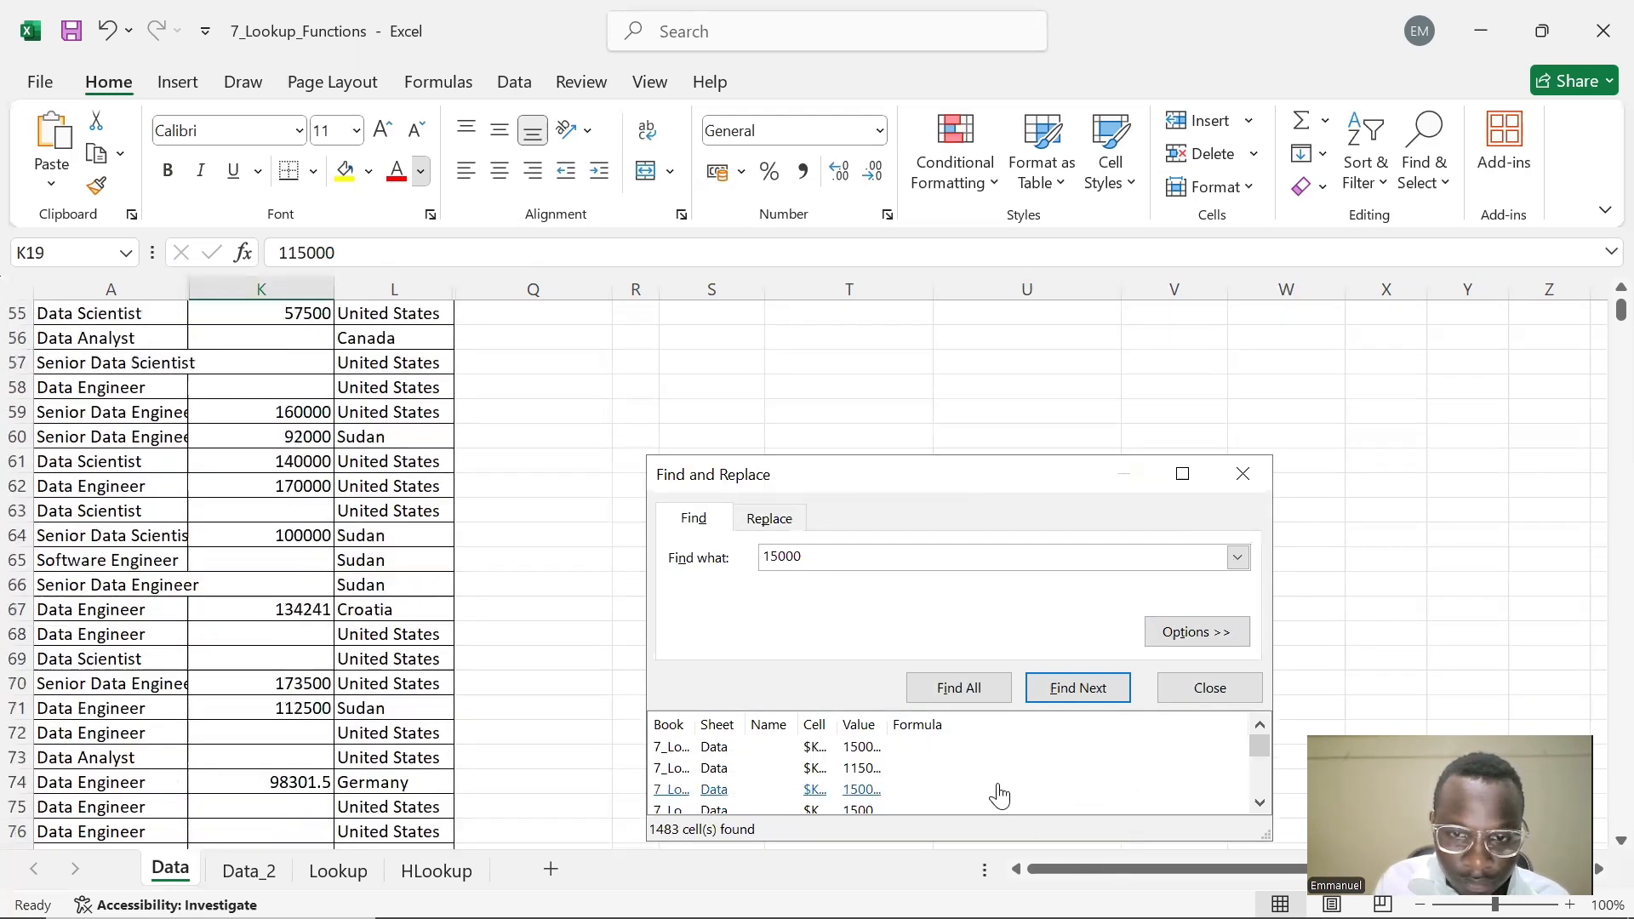
Search the sheet for the next cell containing BRAZIL
drag(836, 551, 705, 658)
text(BRAZIL)
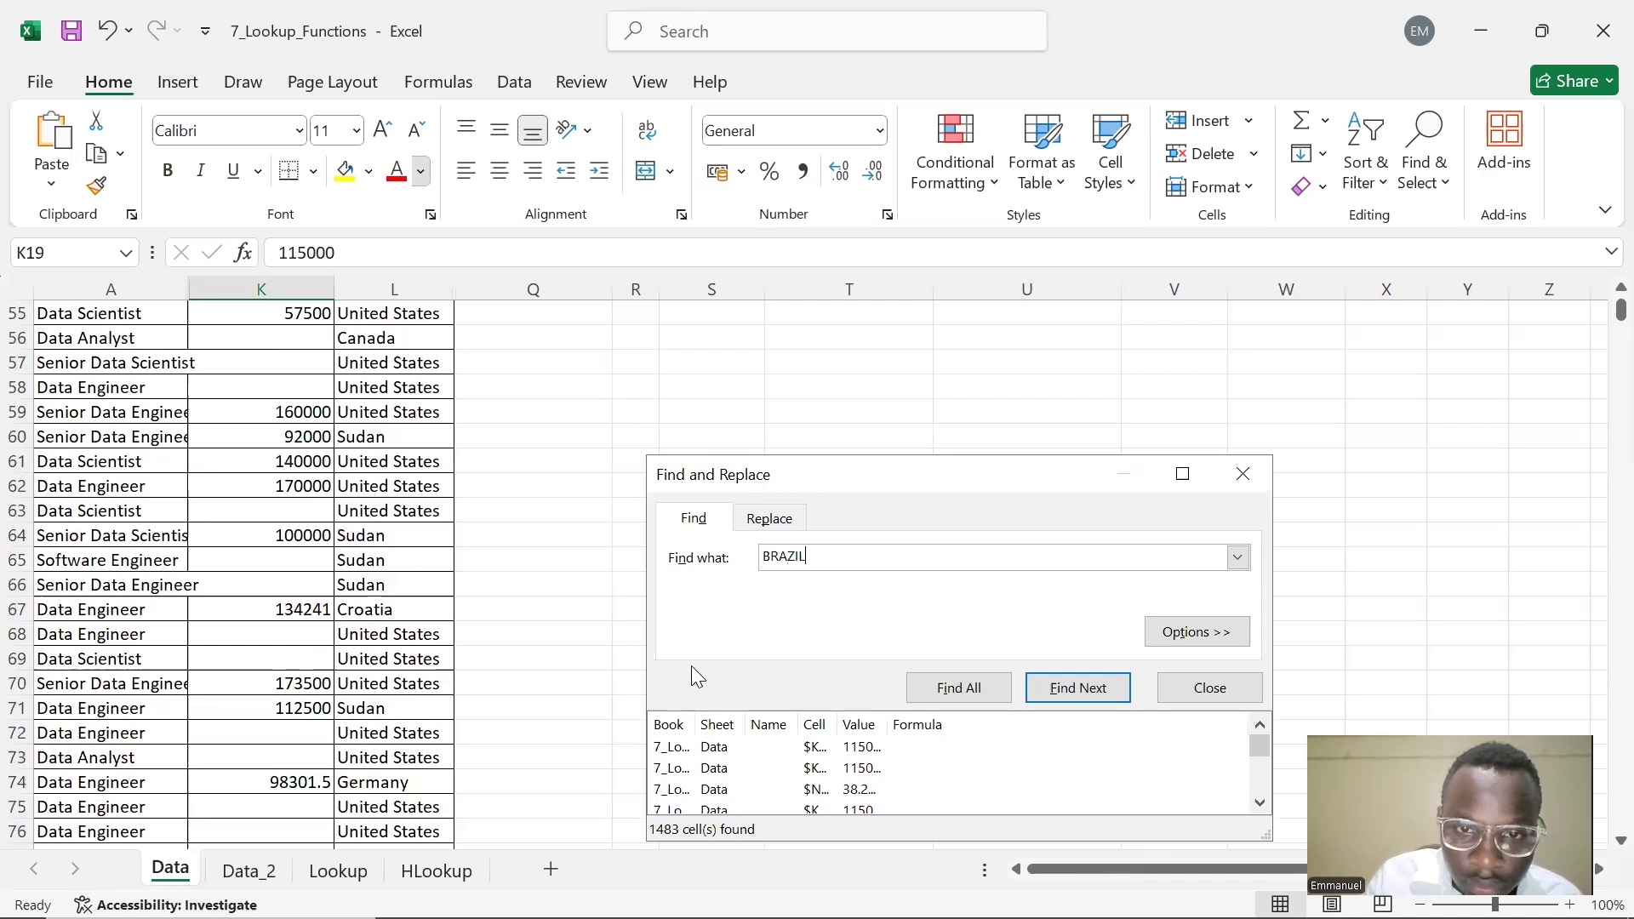
key(Return)
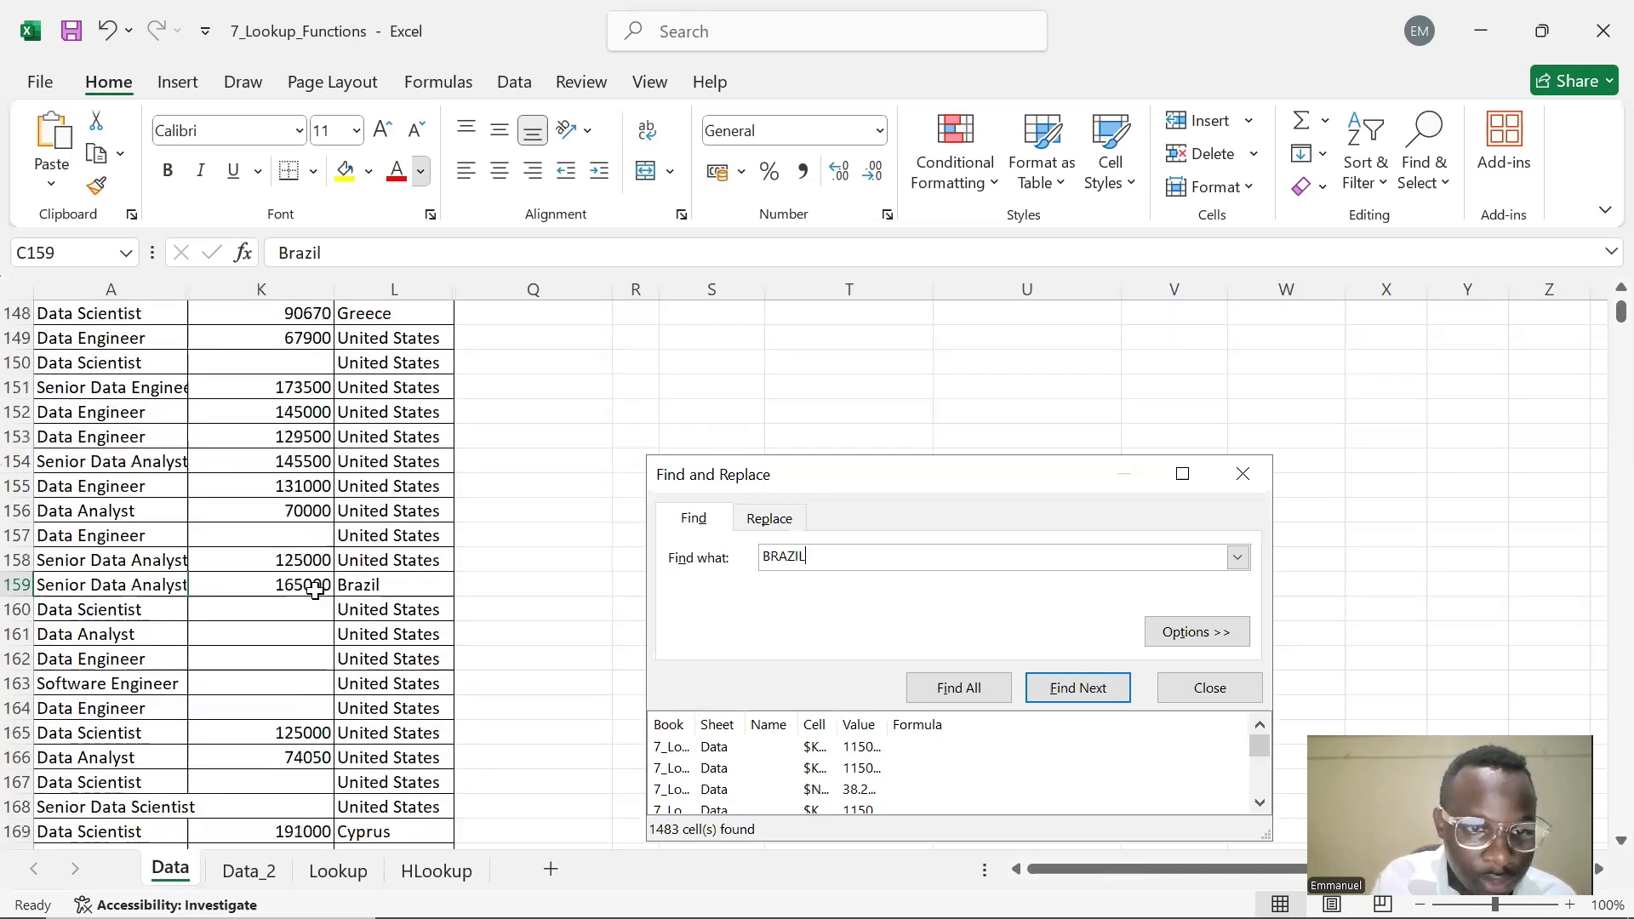
Browse the Find All results list and the matching rows, then close the Find and Replace dialog
click(1261, 803)
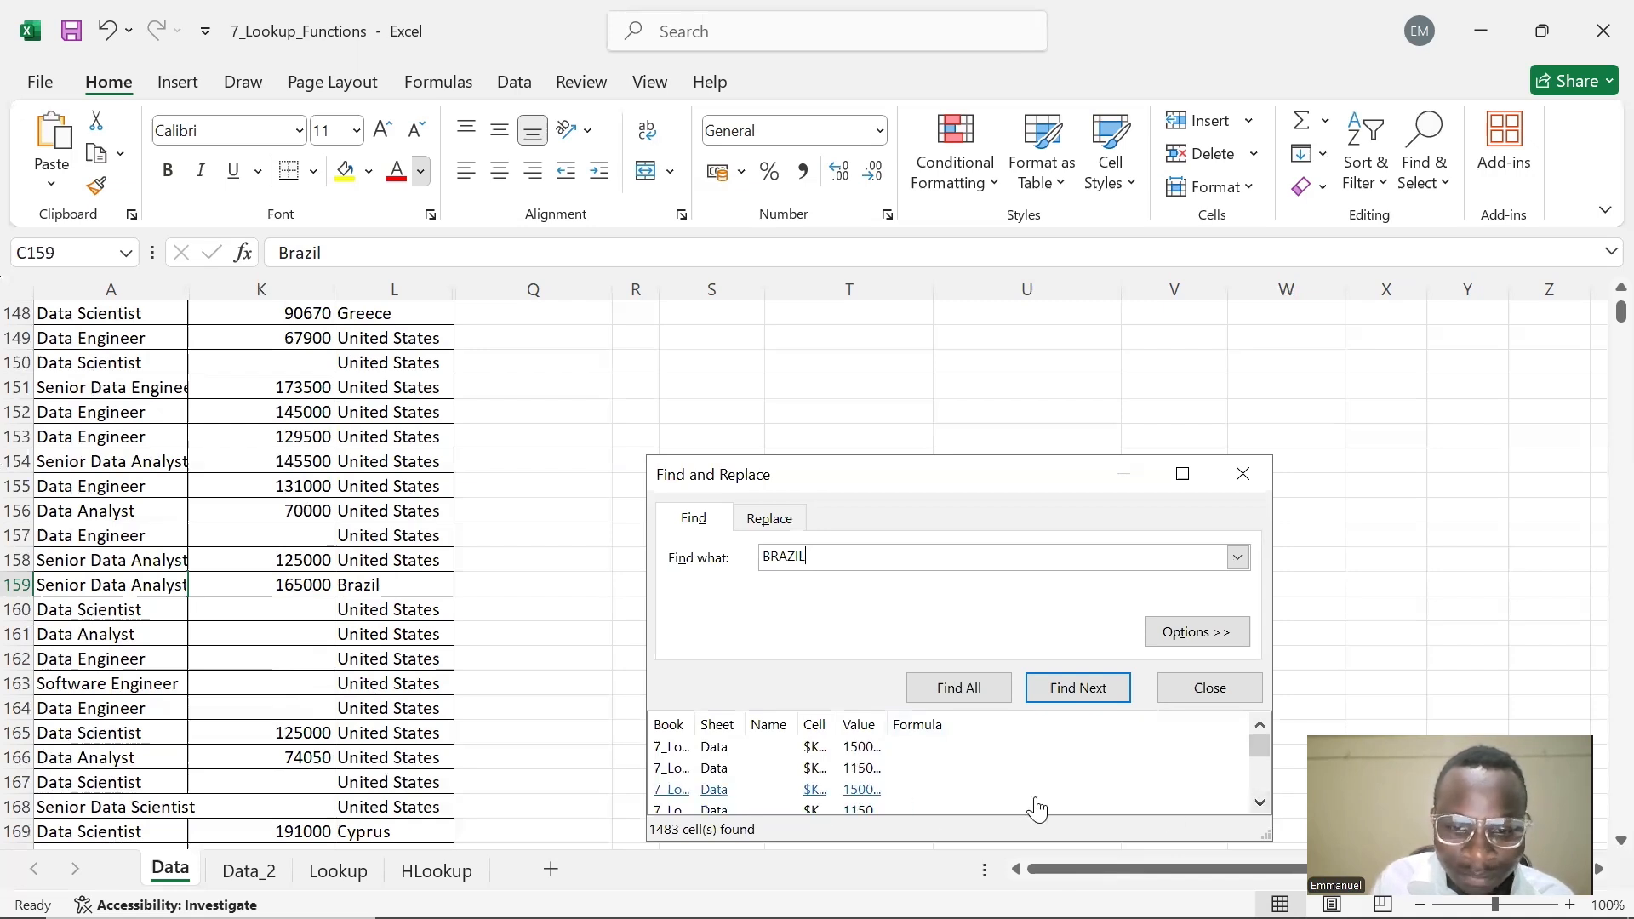
click(859, 791)
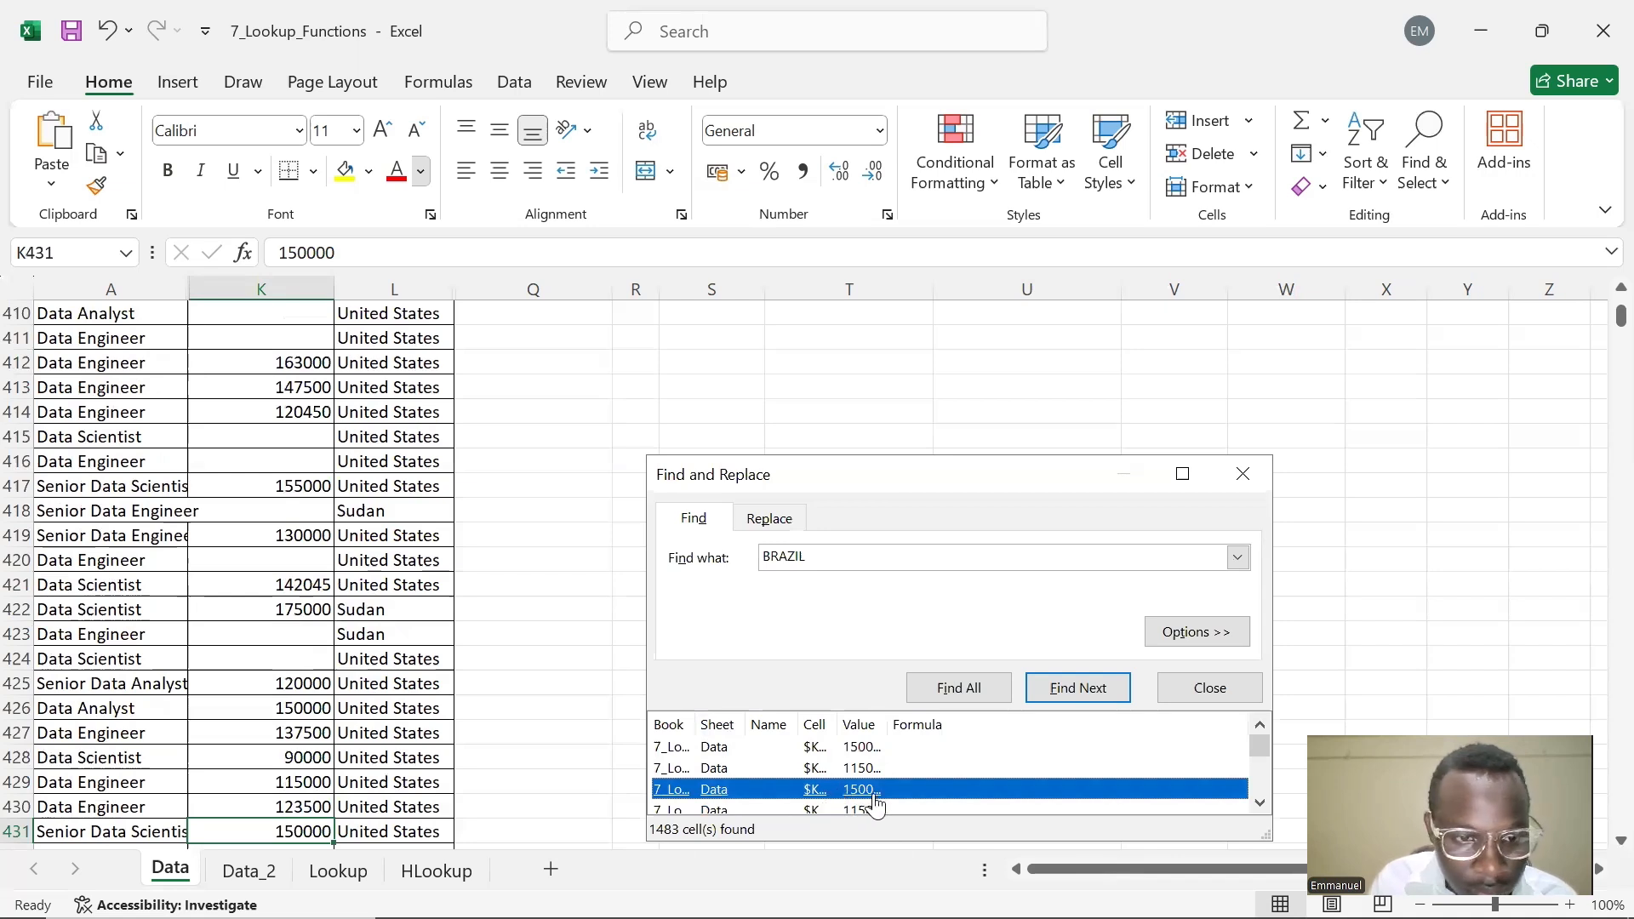
click(1260, 802)
click(1260, 803)
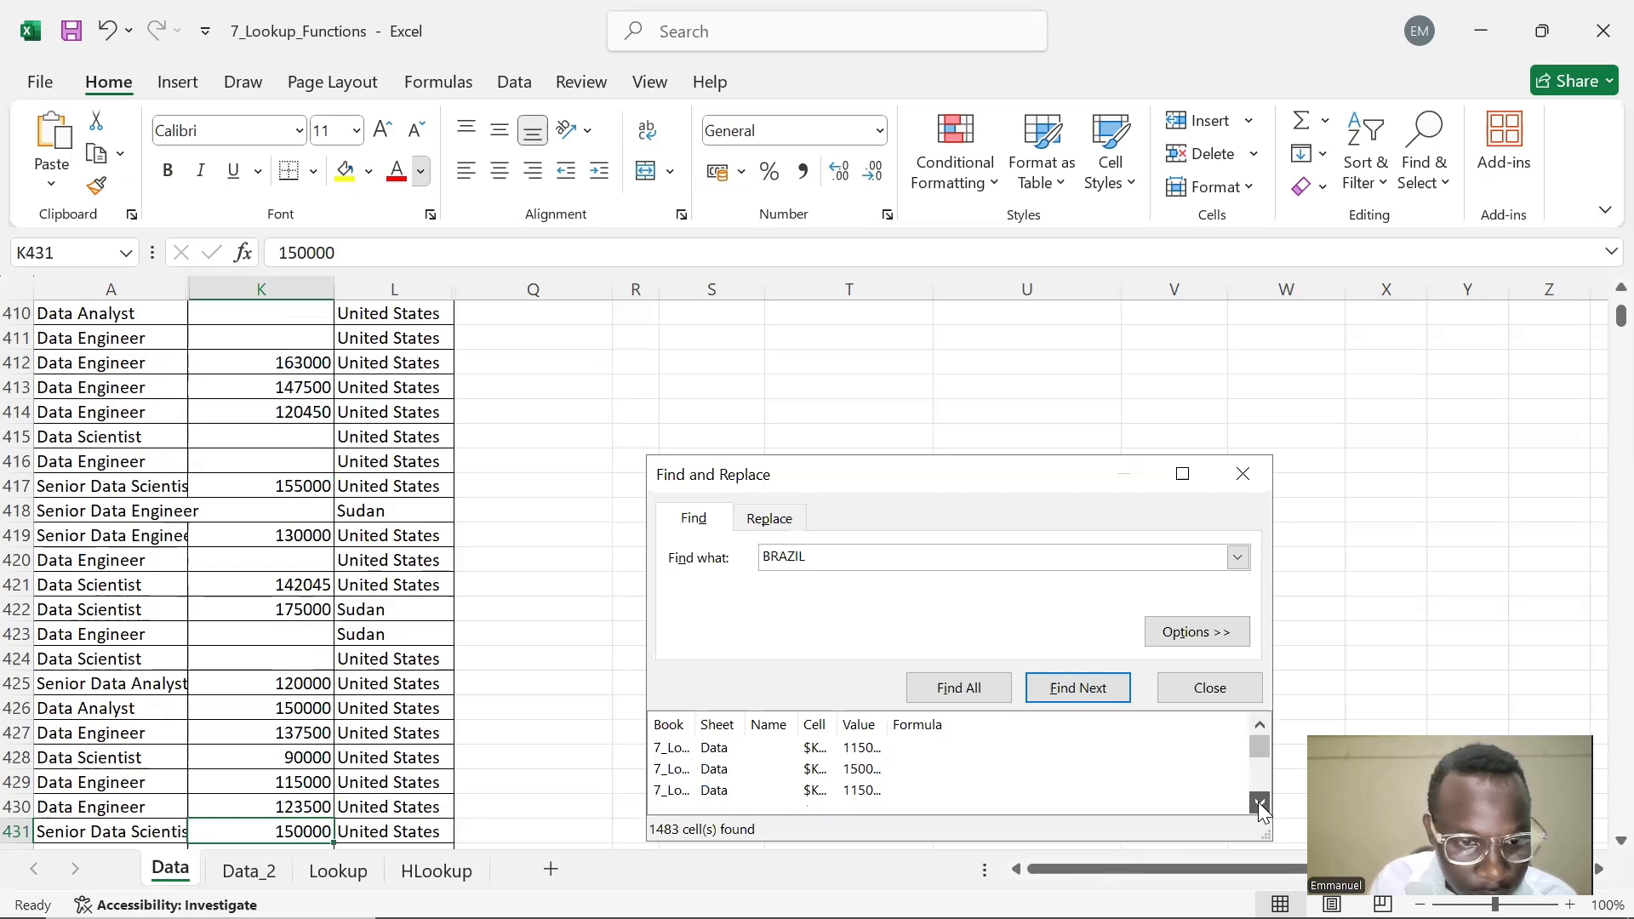
scroll(412, 749, down, 12)
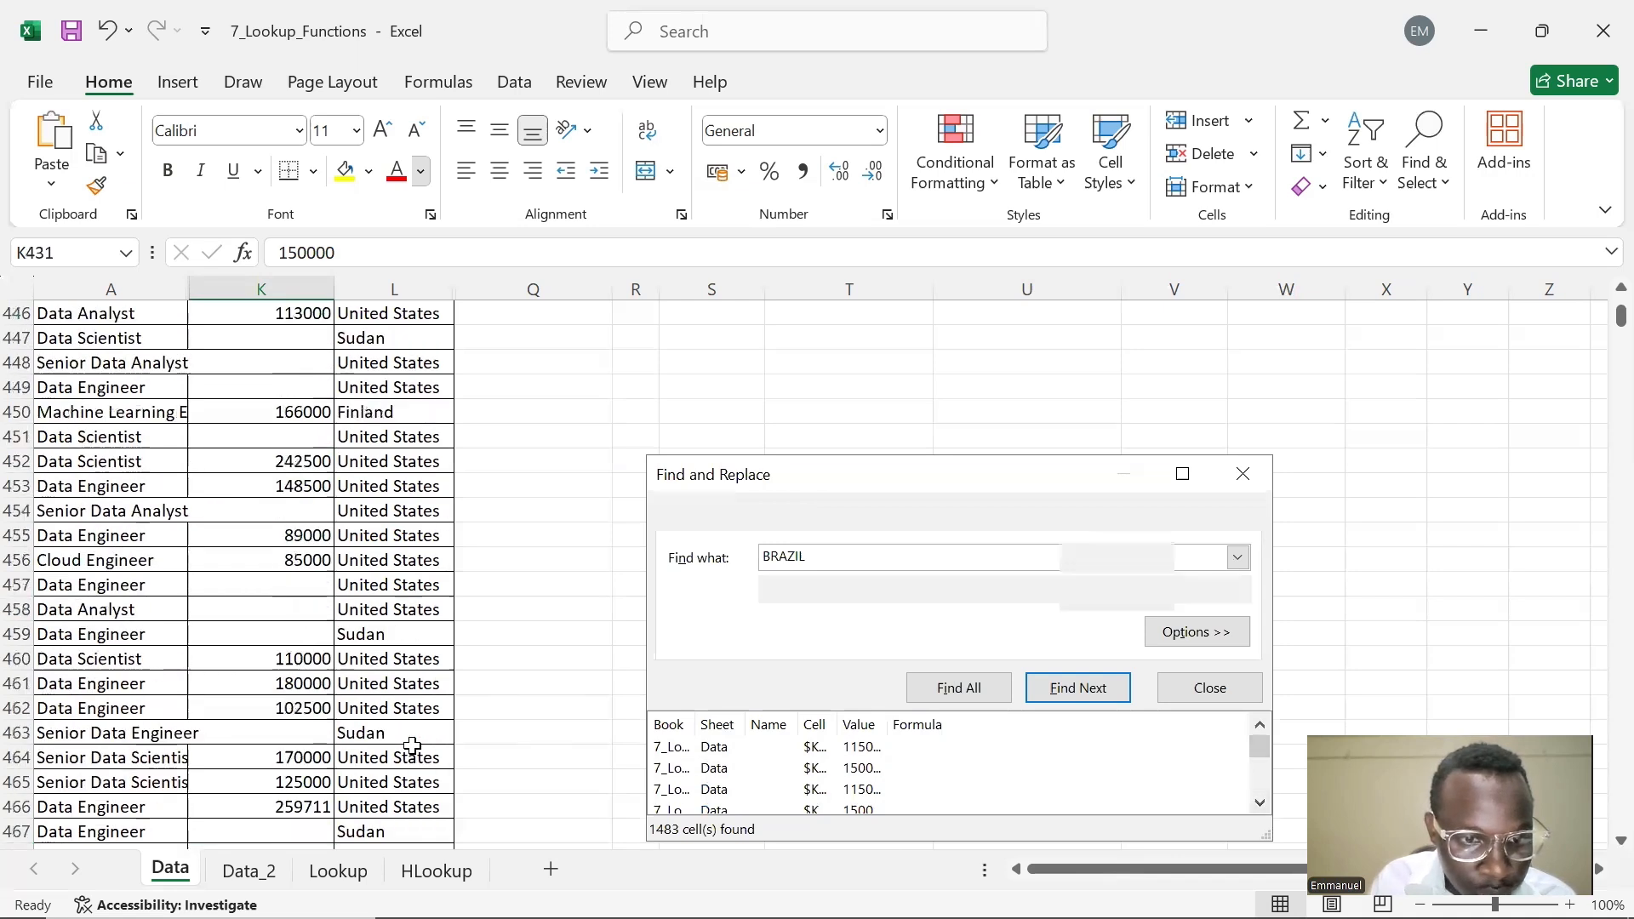
scroll(412, 746, down, 20)
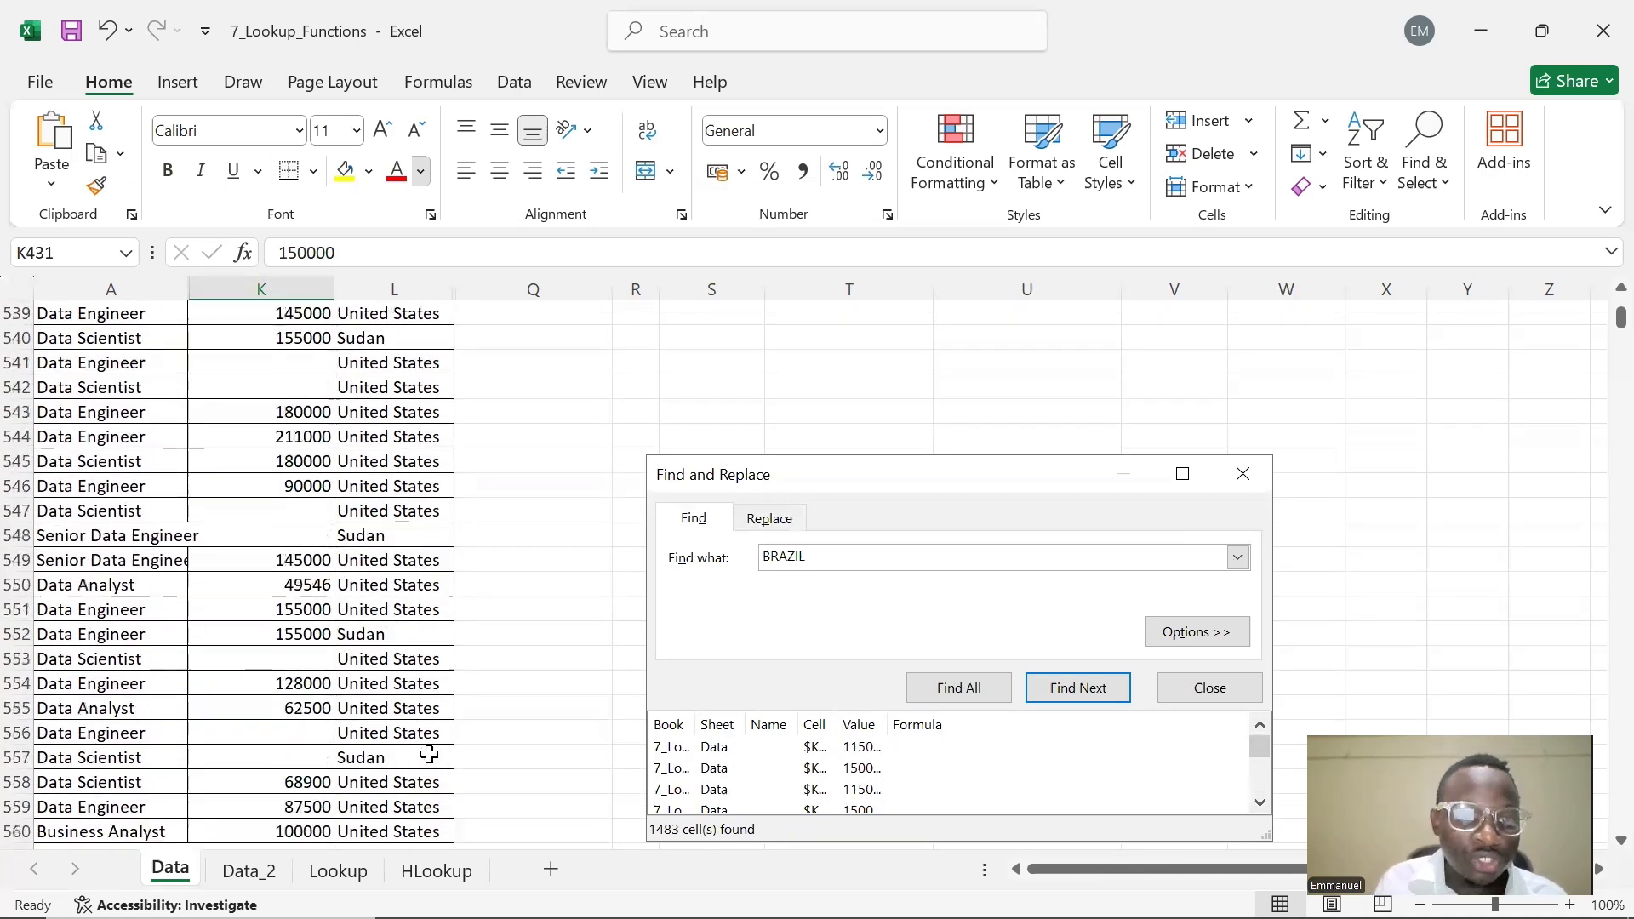
scroll(429, 754, down, 4)
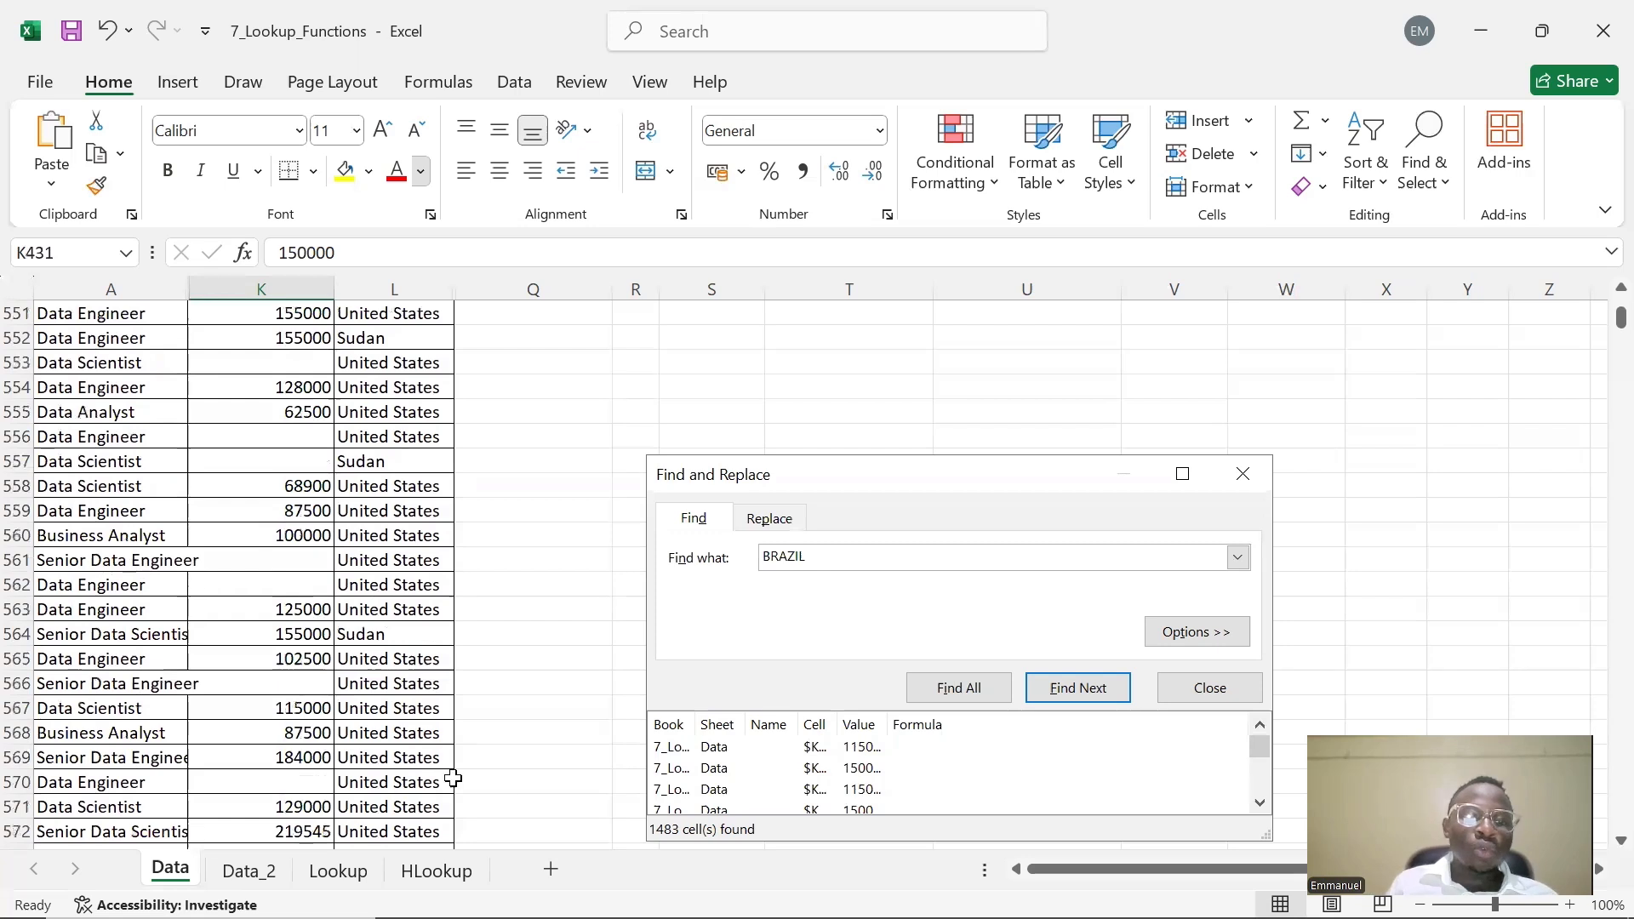
click(1210, 688)
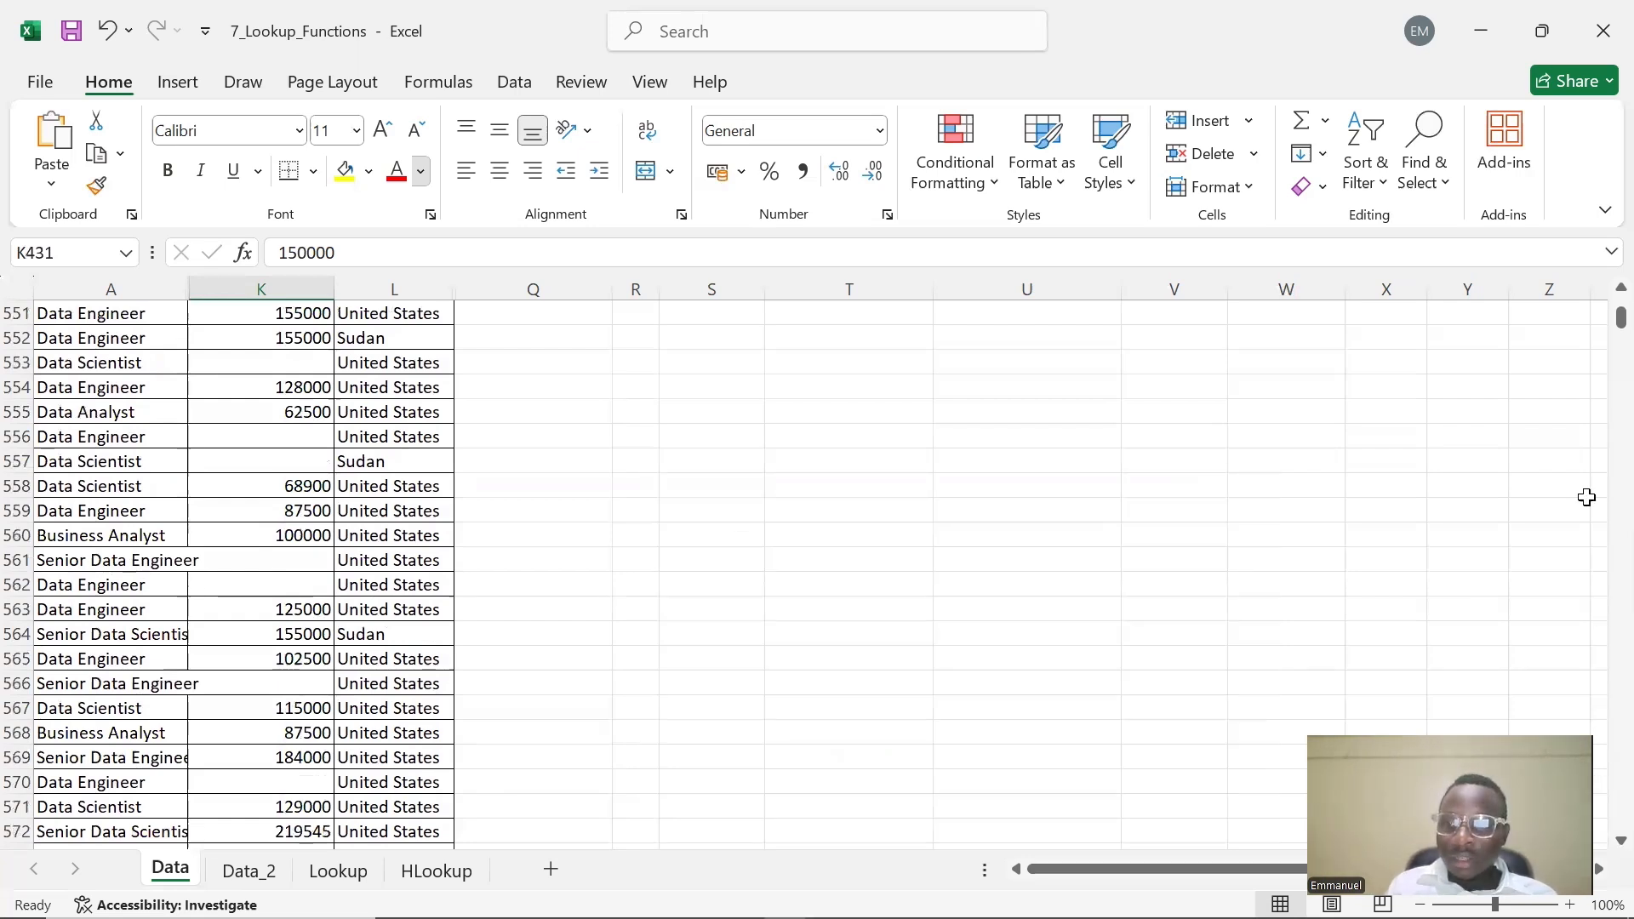
drag(1621, 317, 1621, 302)
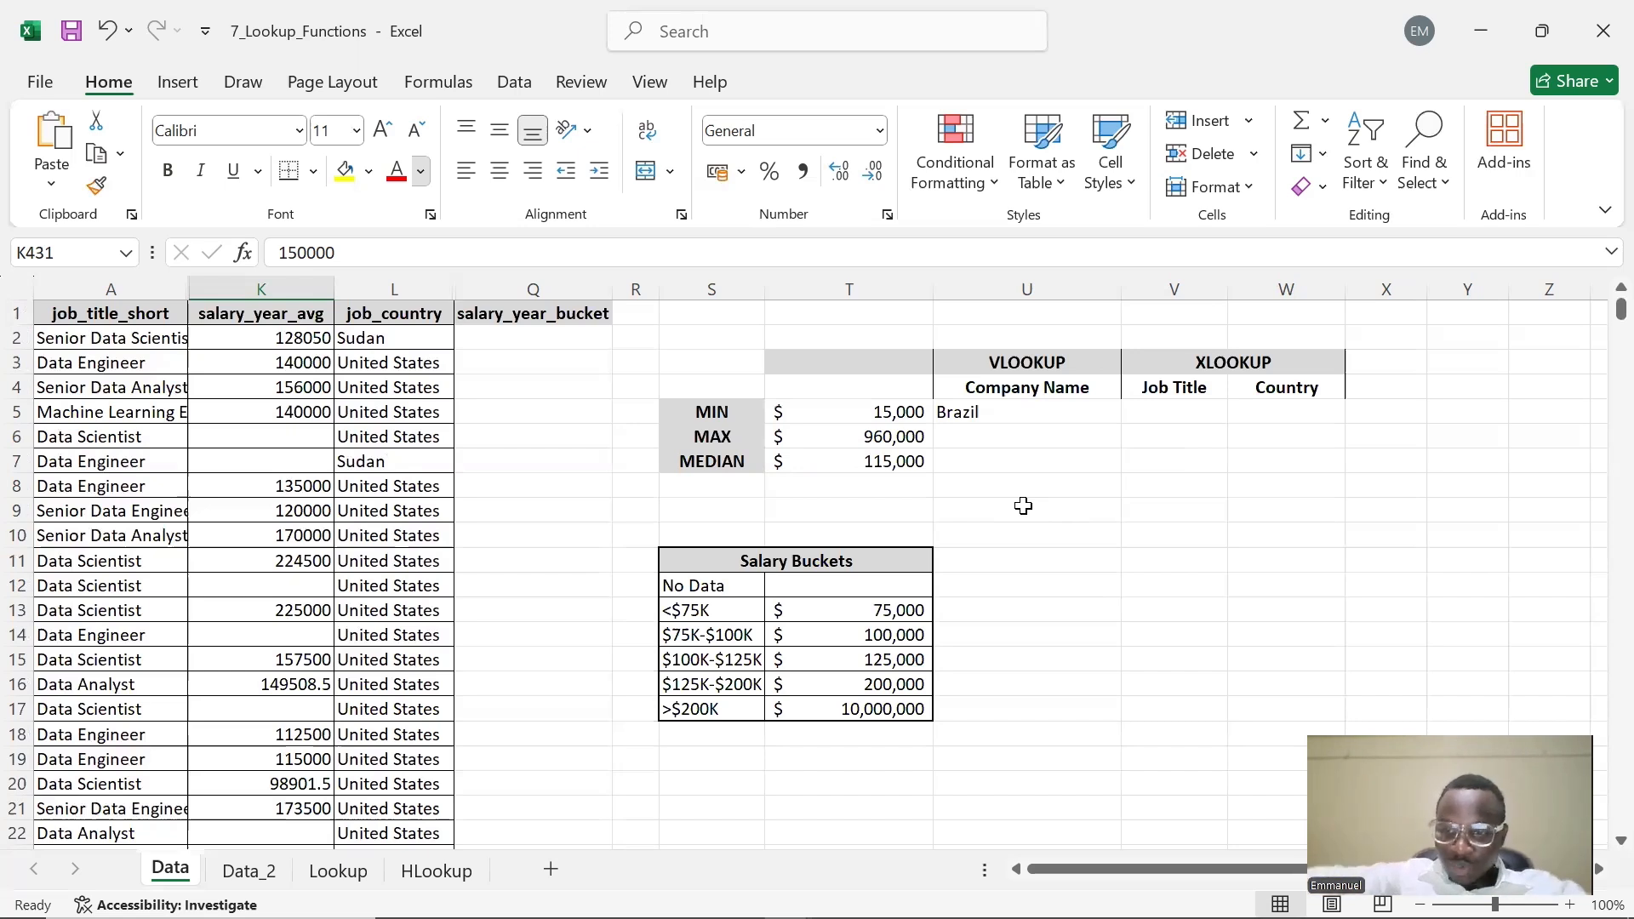
Examine the job_country entries in L20 and L21 by opening each cell for editing
click(394, 784)
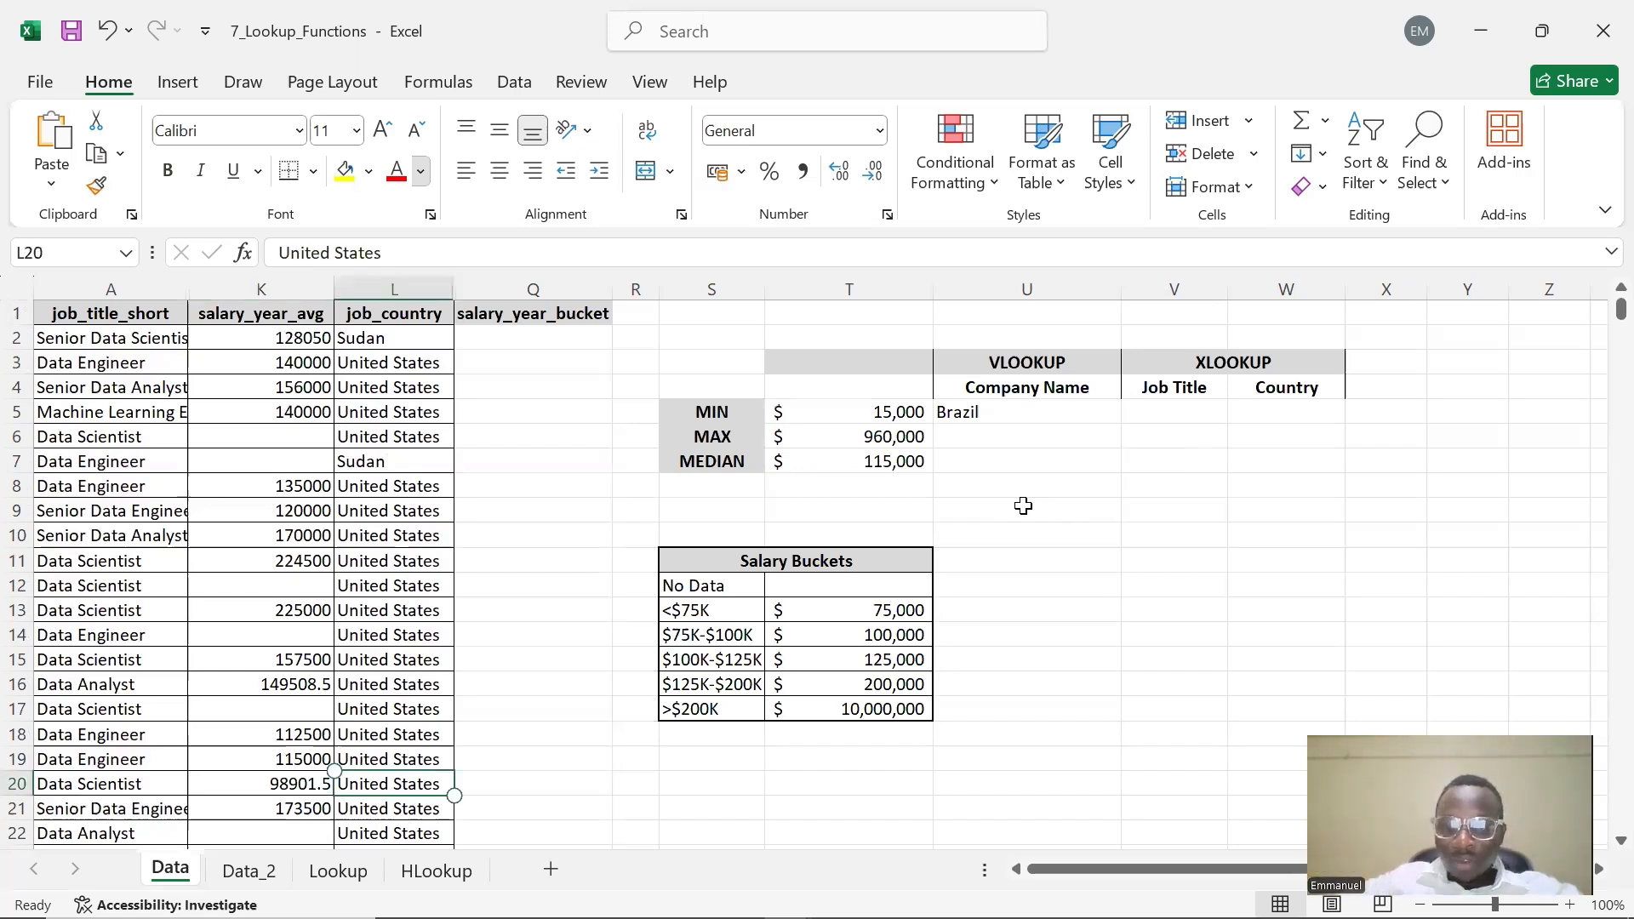
double_click(440, 792)
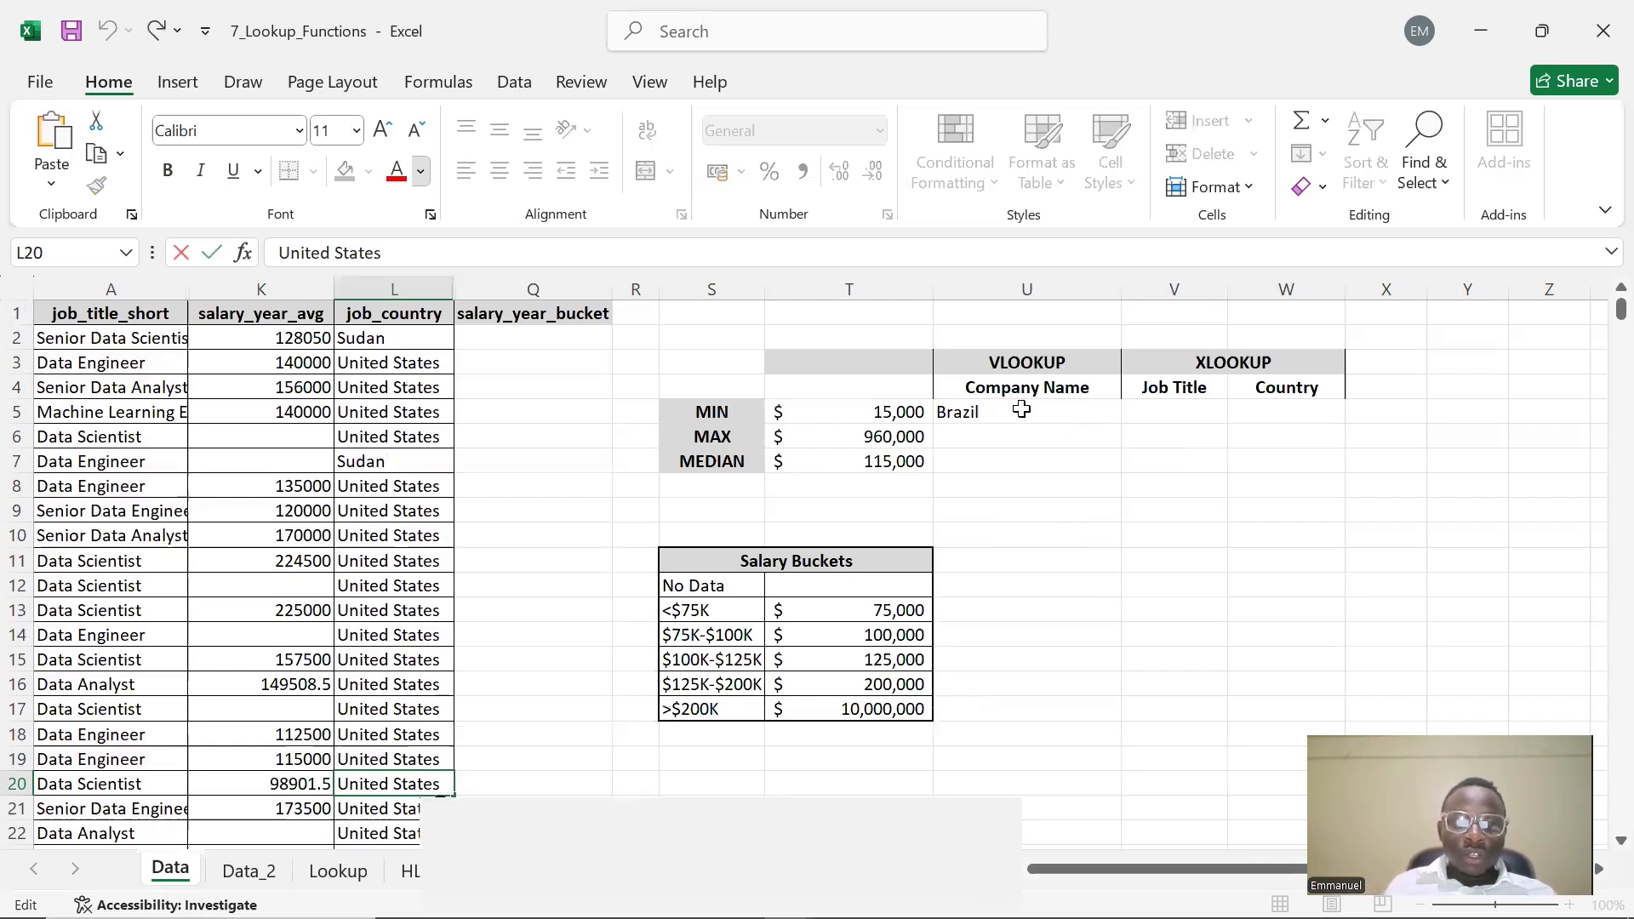
click(1069, 509)
click(395, 809)
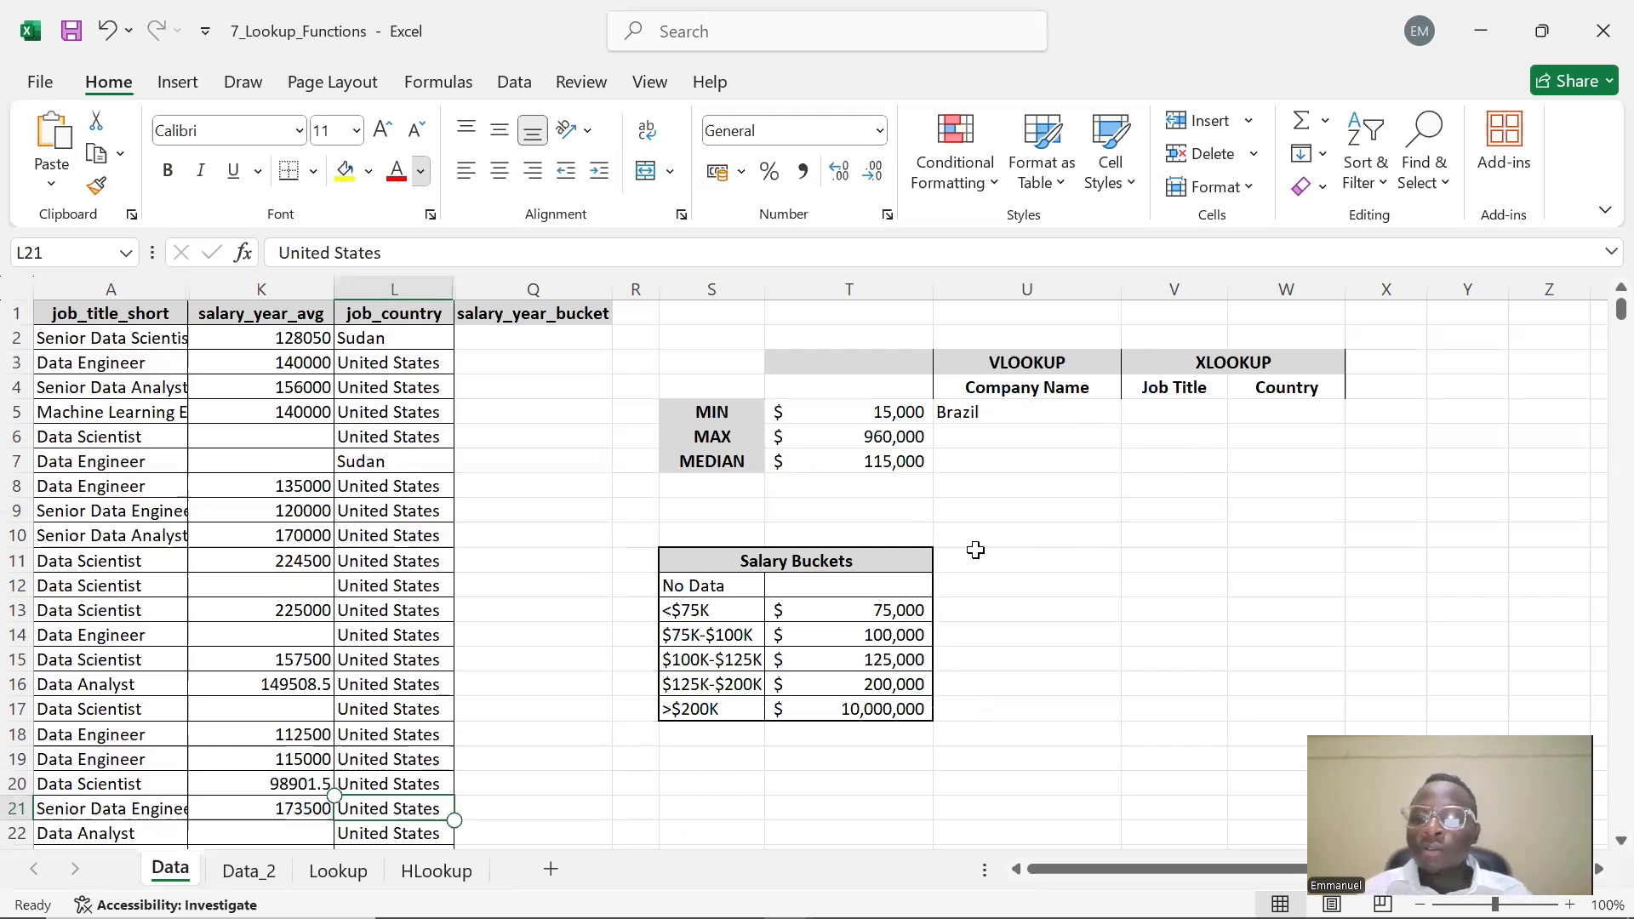
click(394, 808)
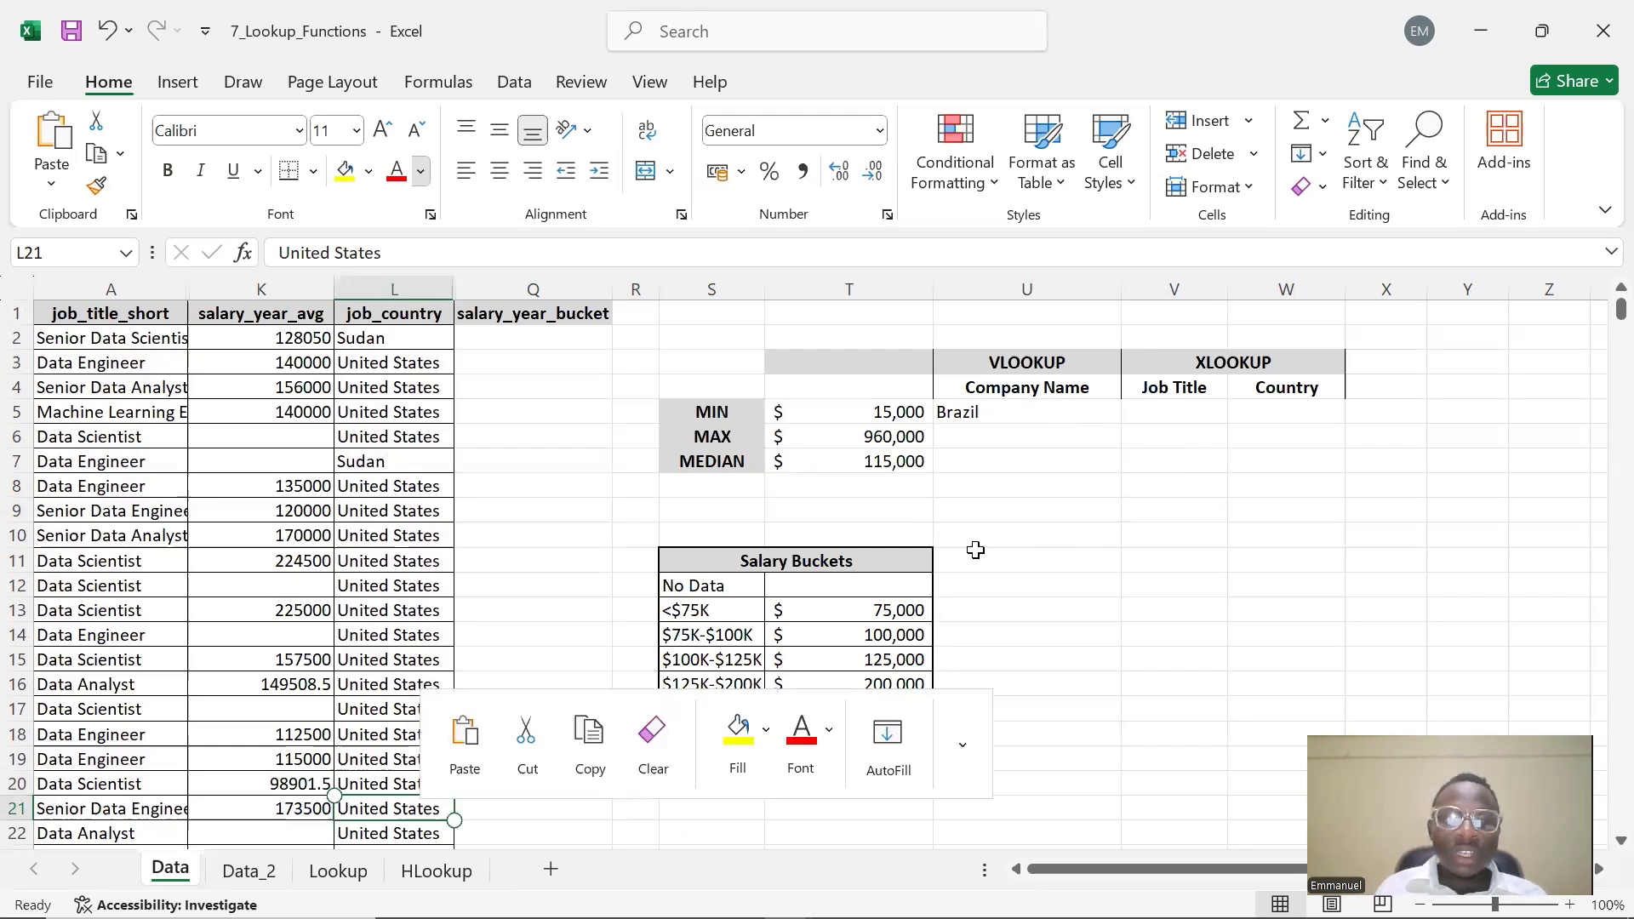
click(1029, 595)
double_click(421, 798)
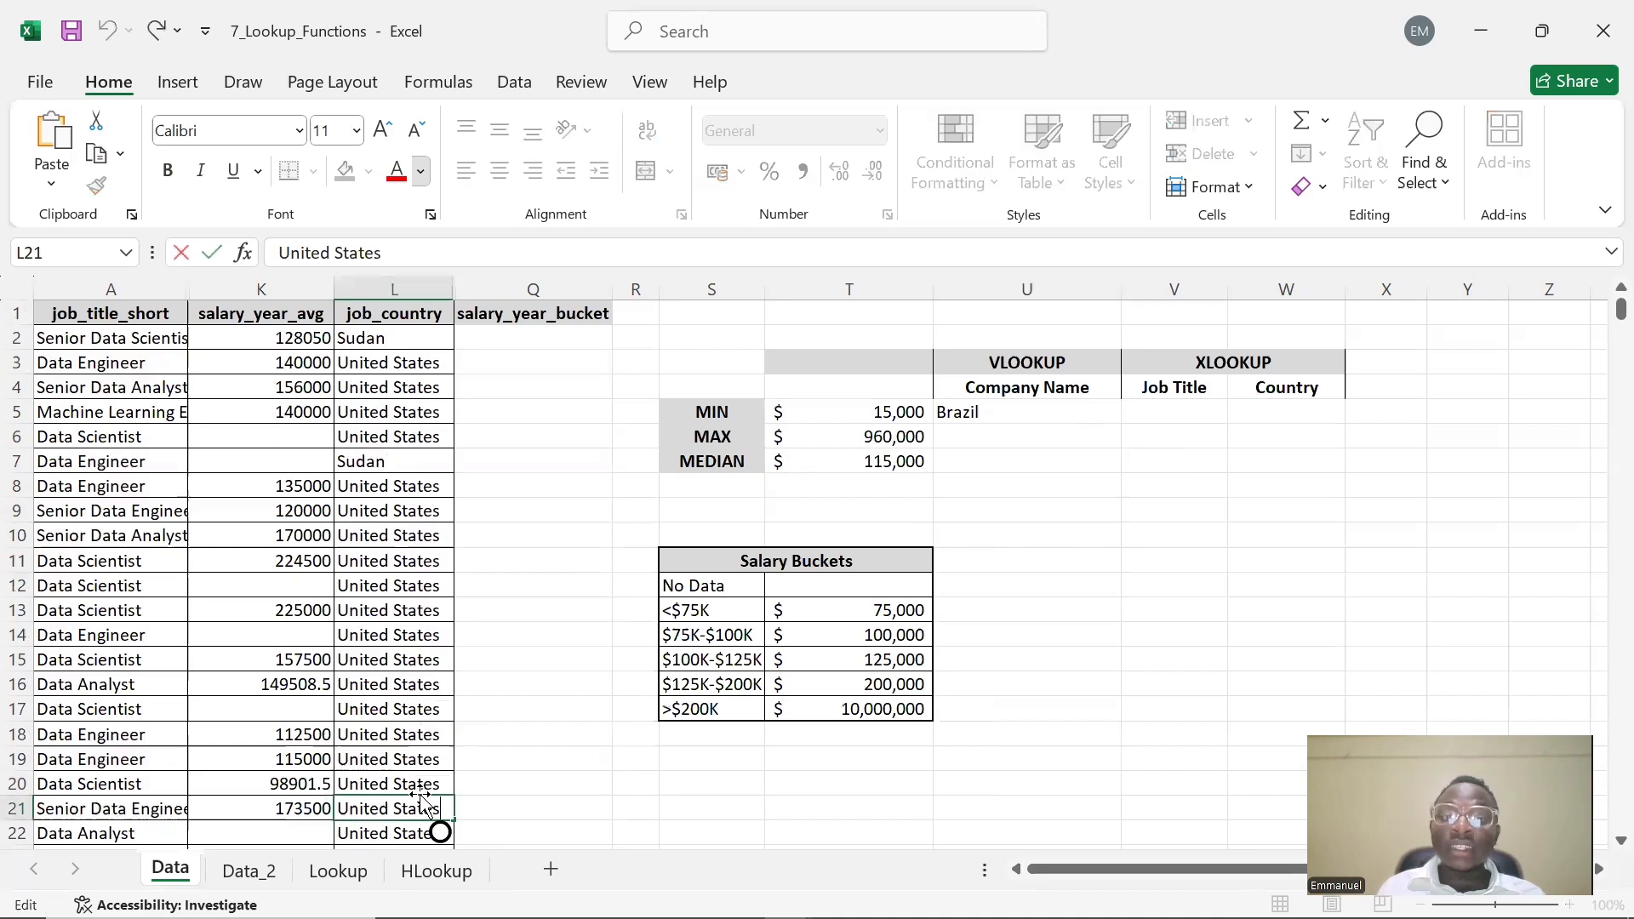
click(394, 784)
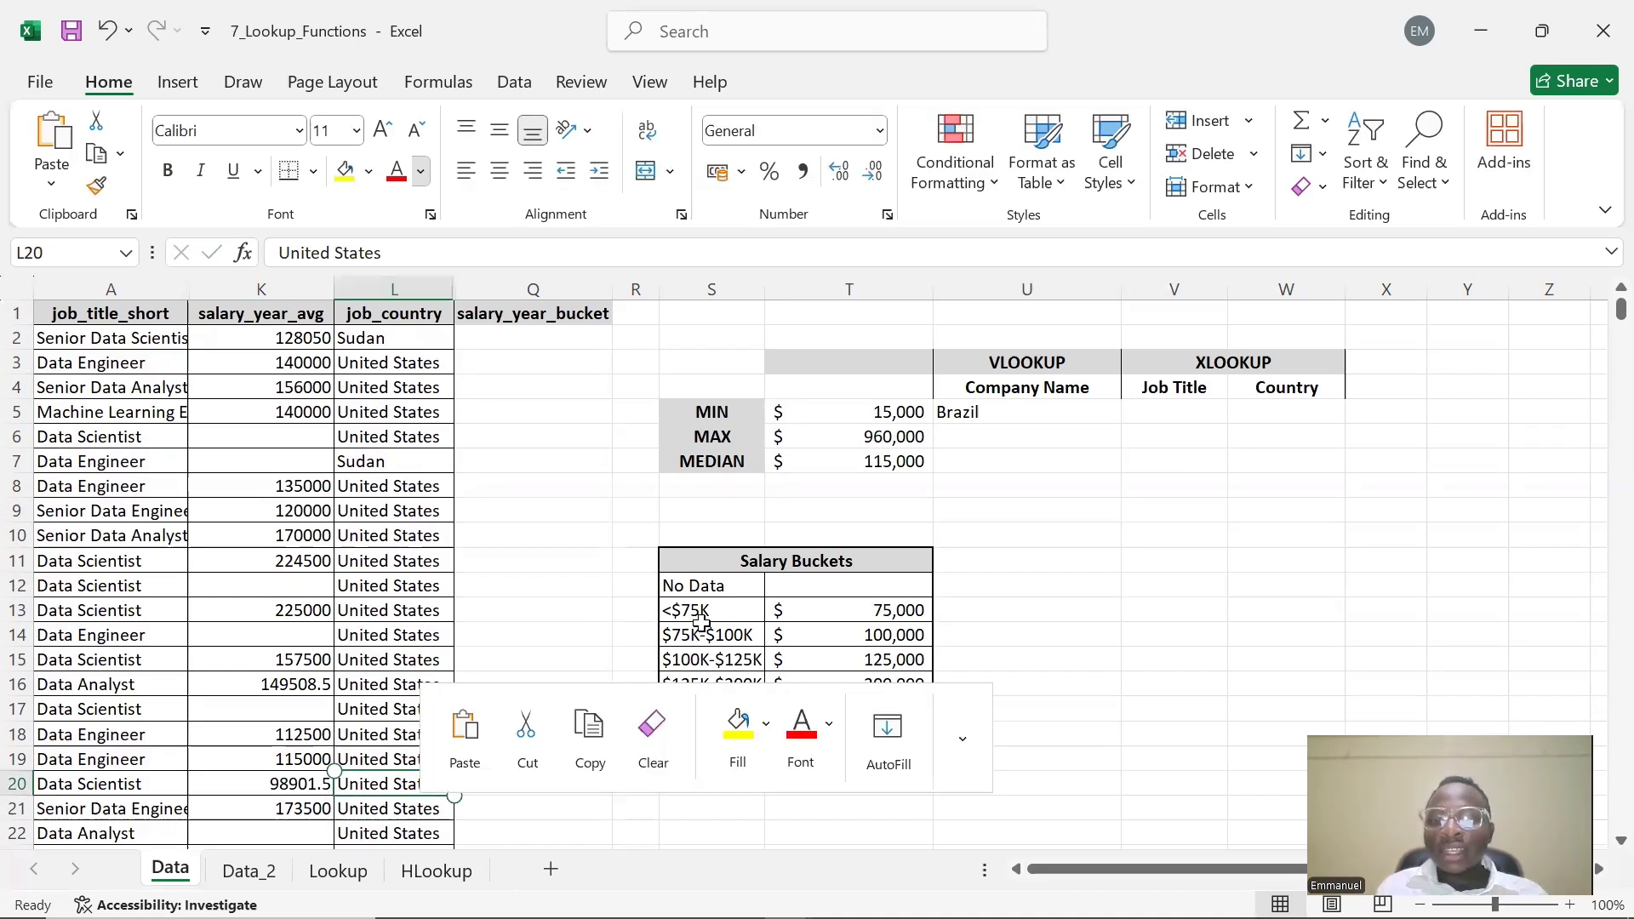
double_click(417, 809)
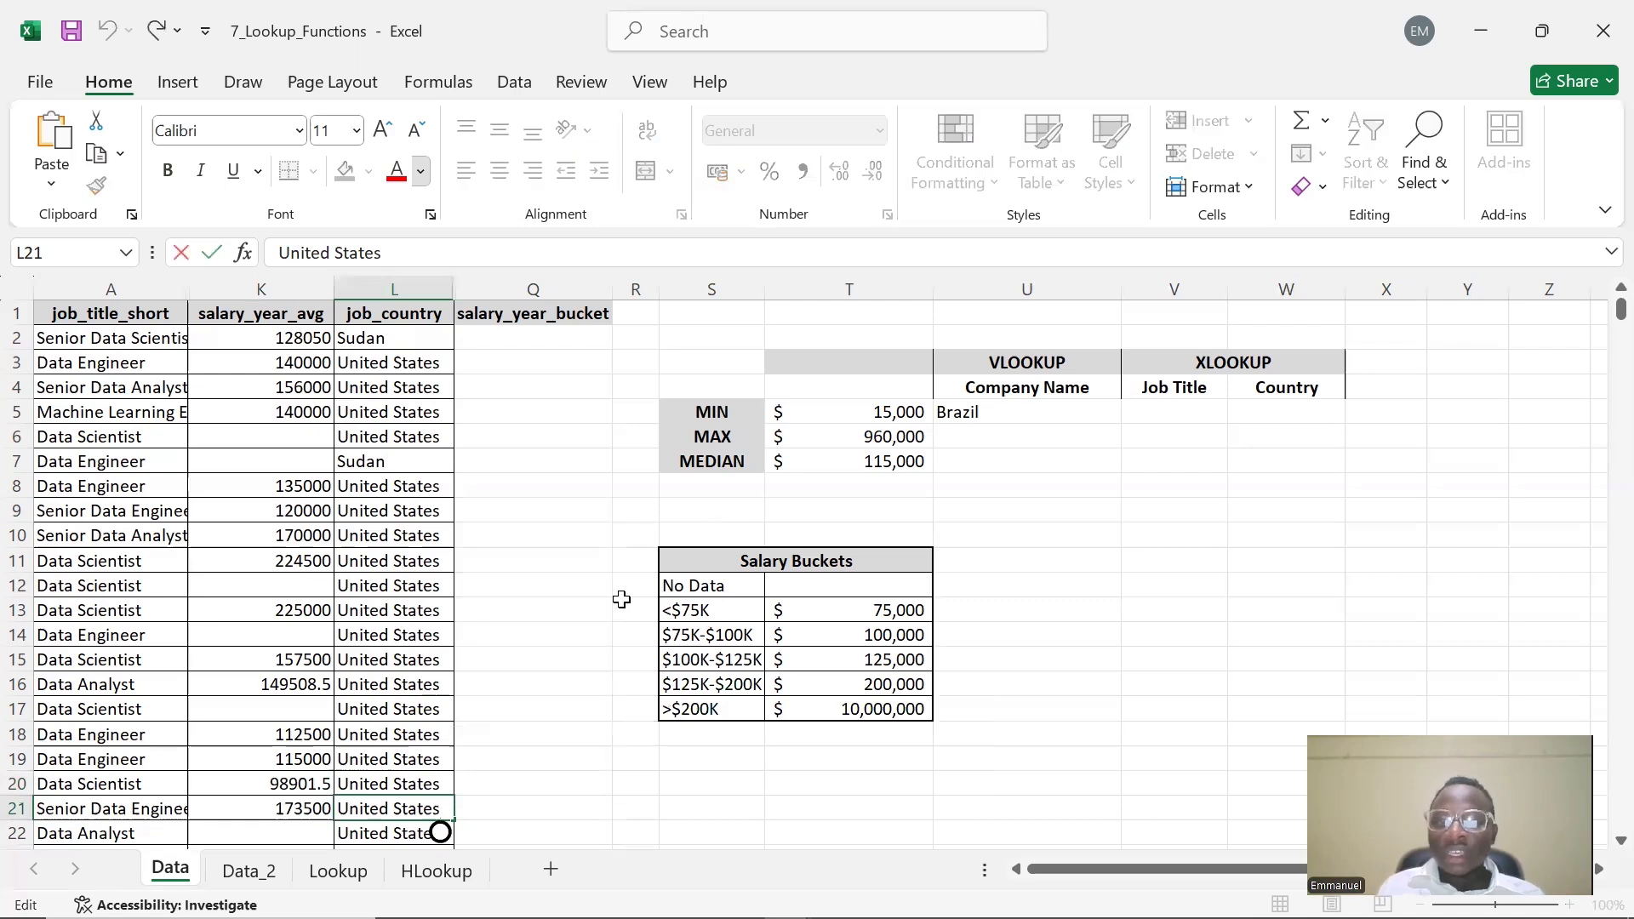
click(419, 800)
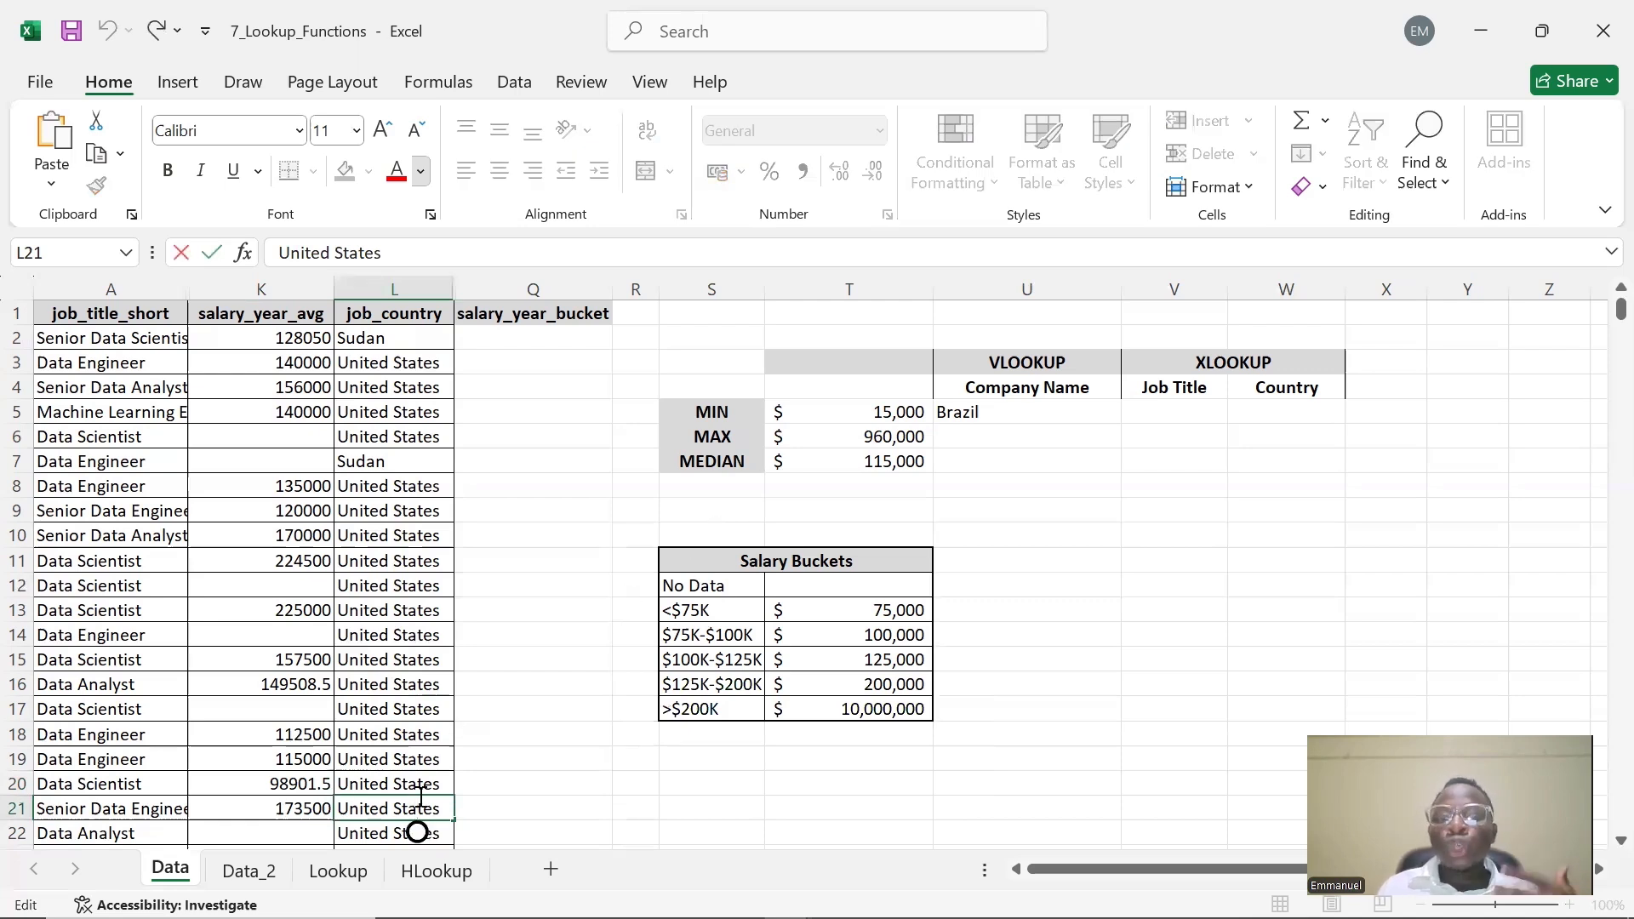
click(419, 794)
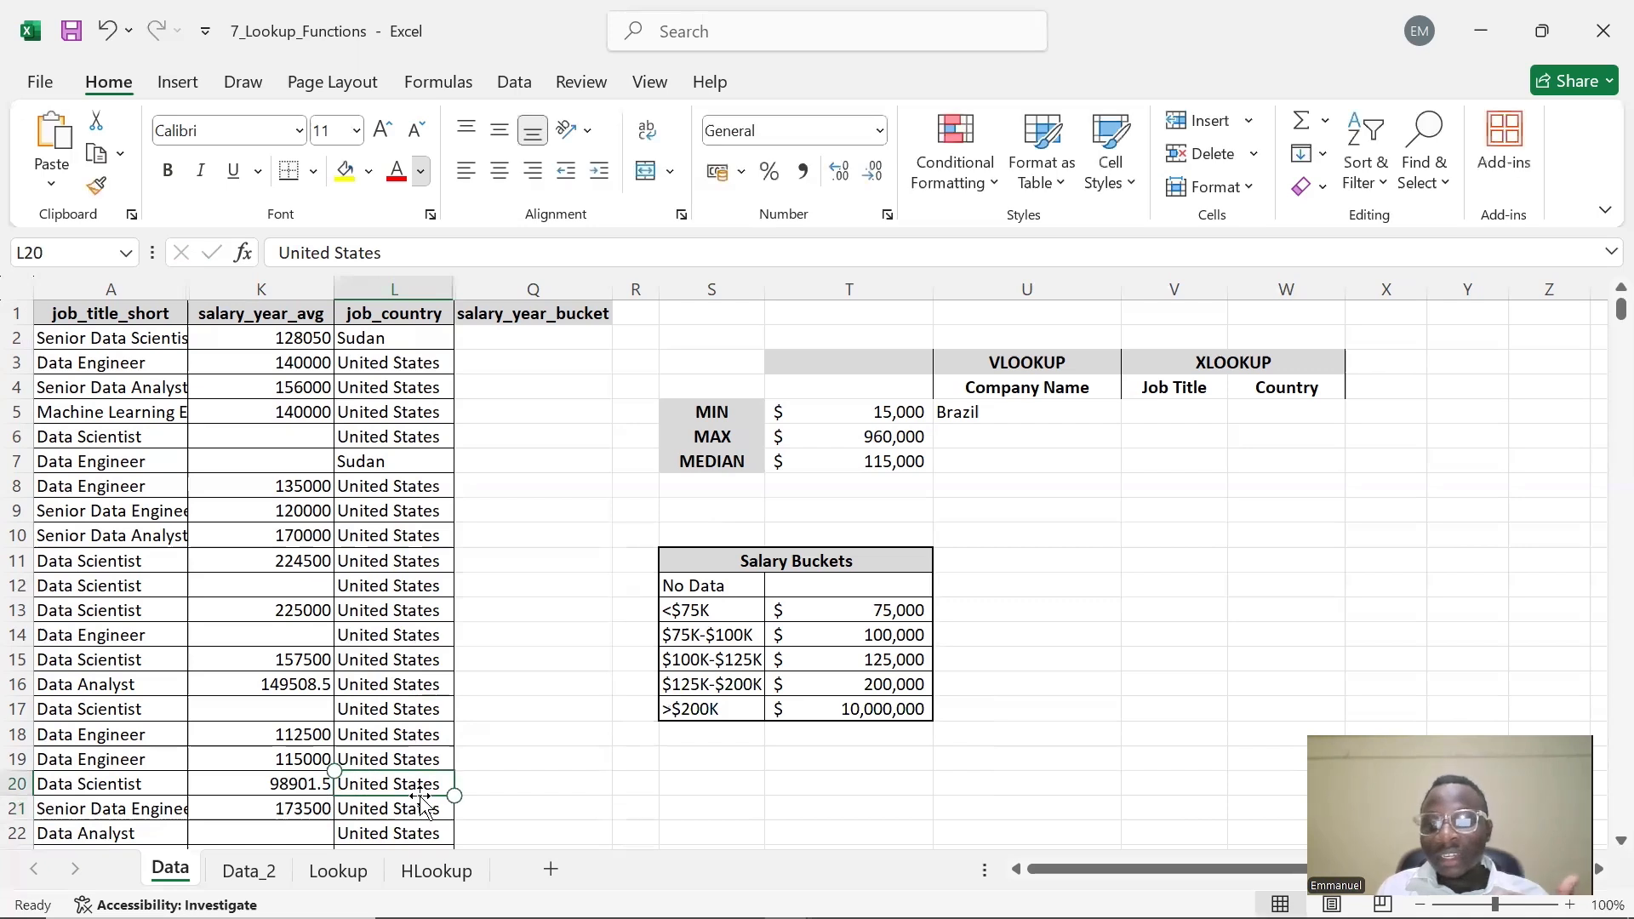
click(421, 808)
click(422, 809)
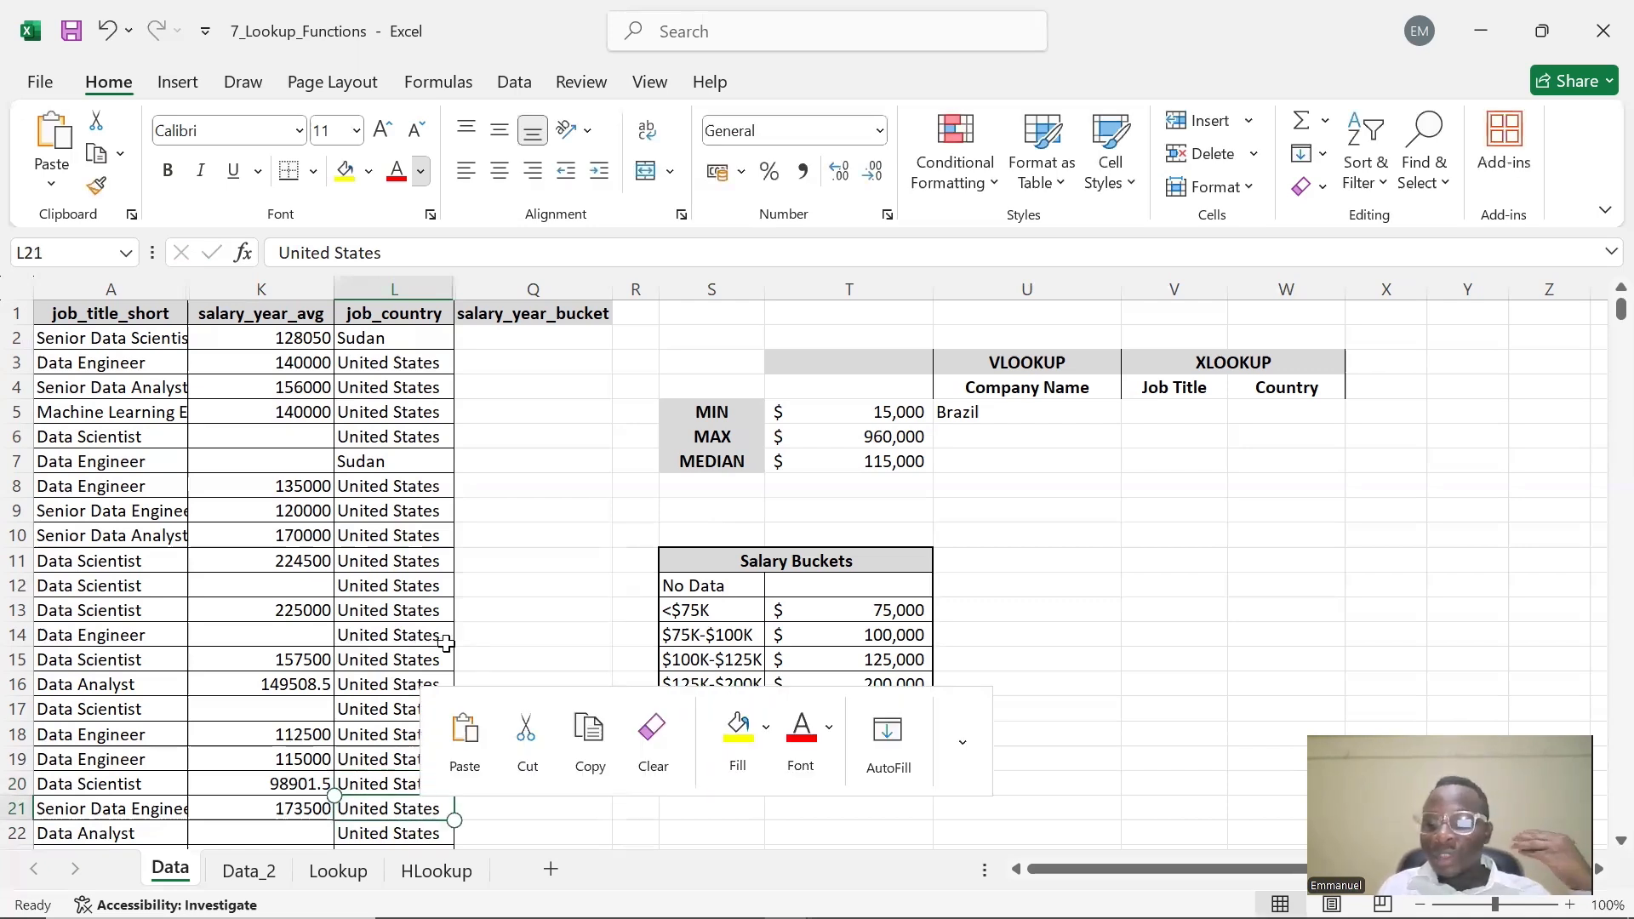
key(F2)
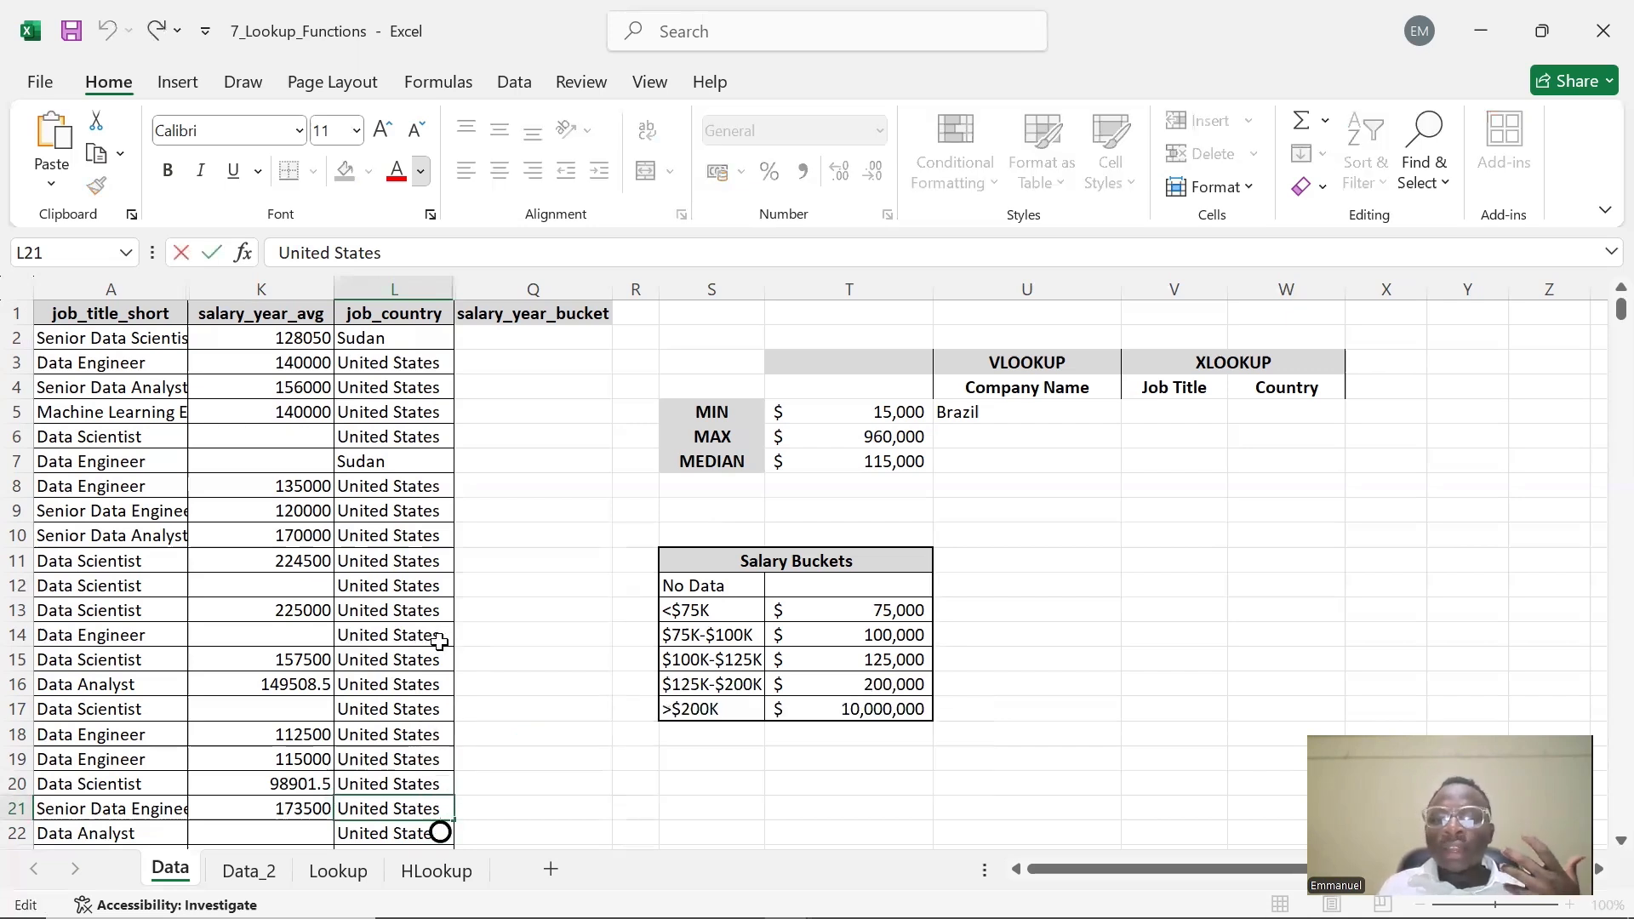
click(419, 787)
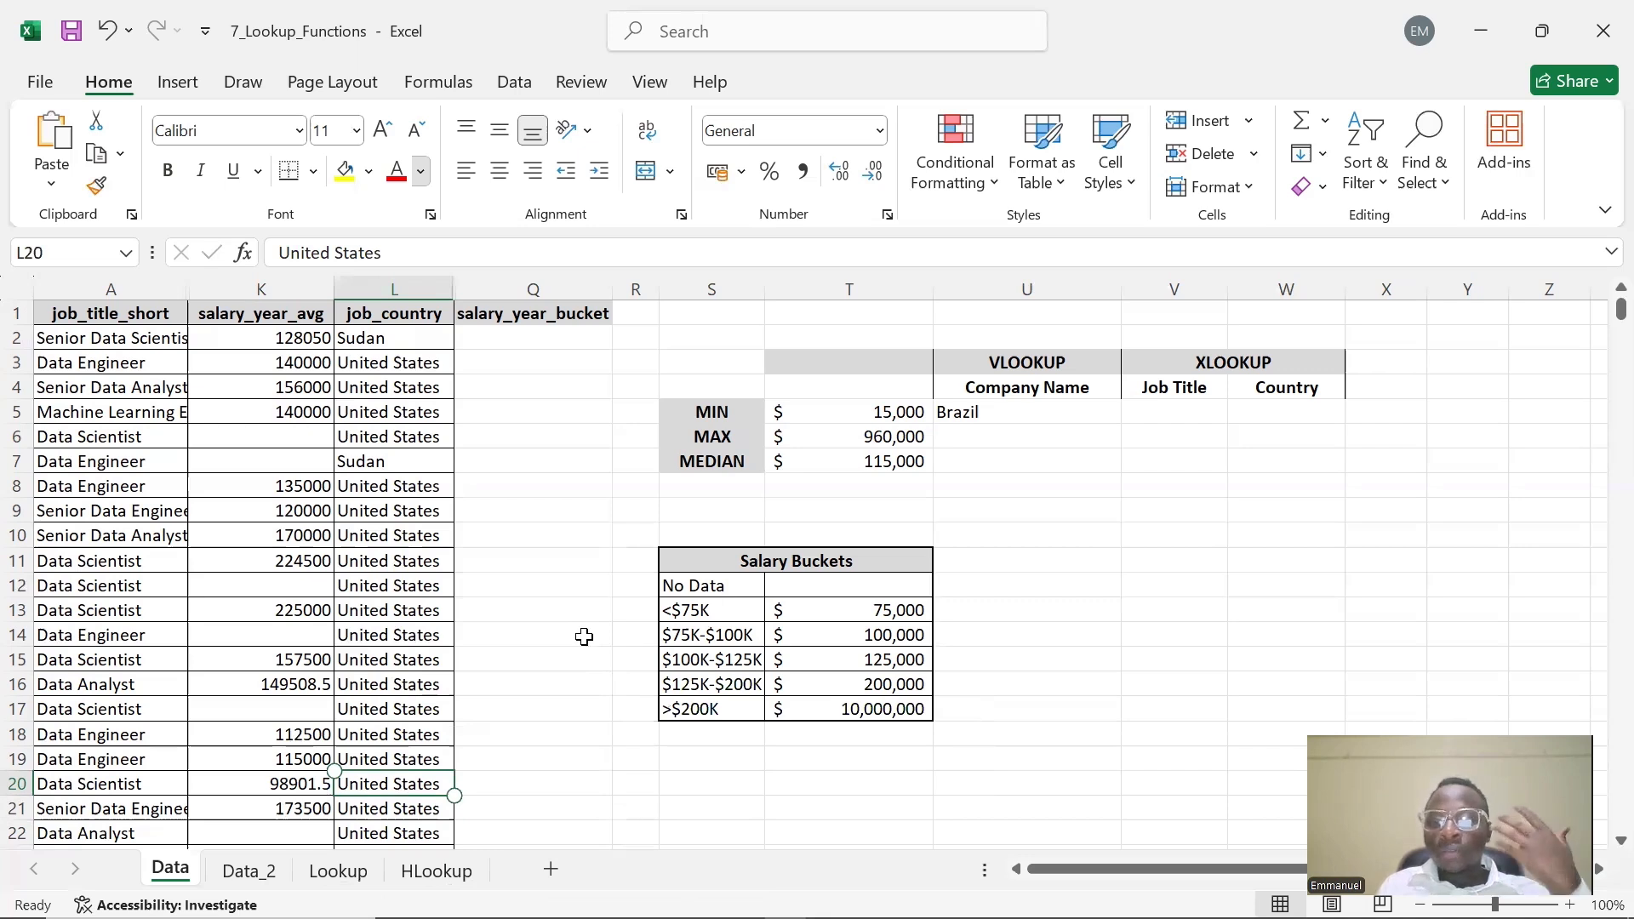
key(Down)
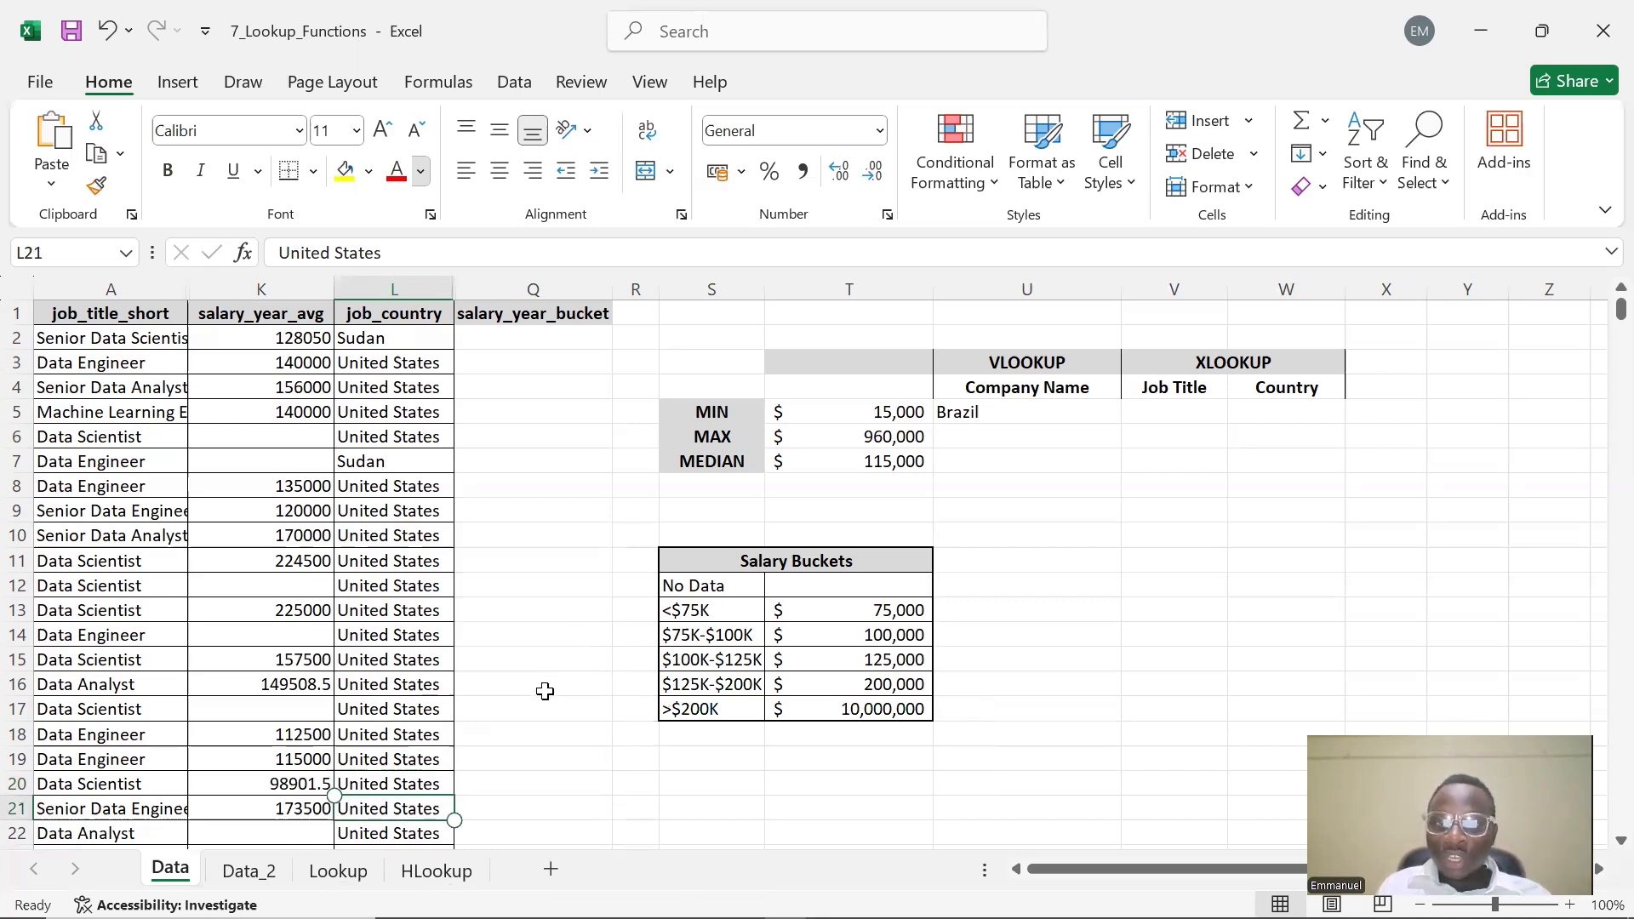
key(Up)
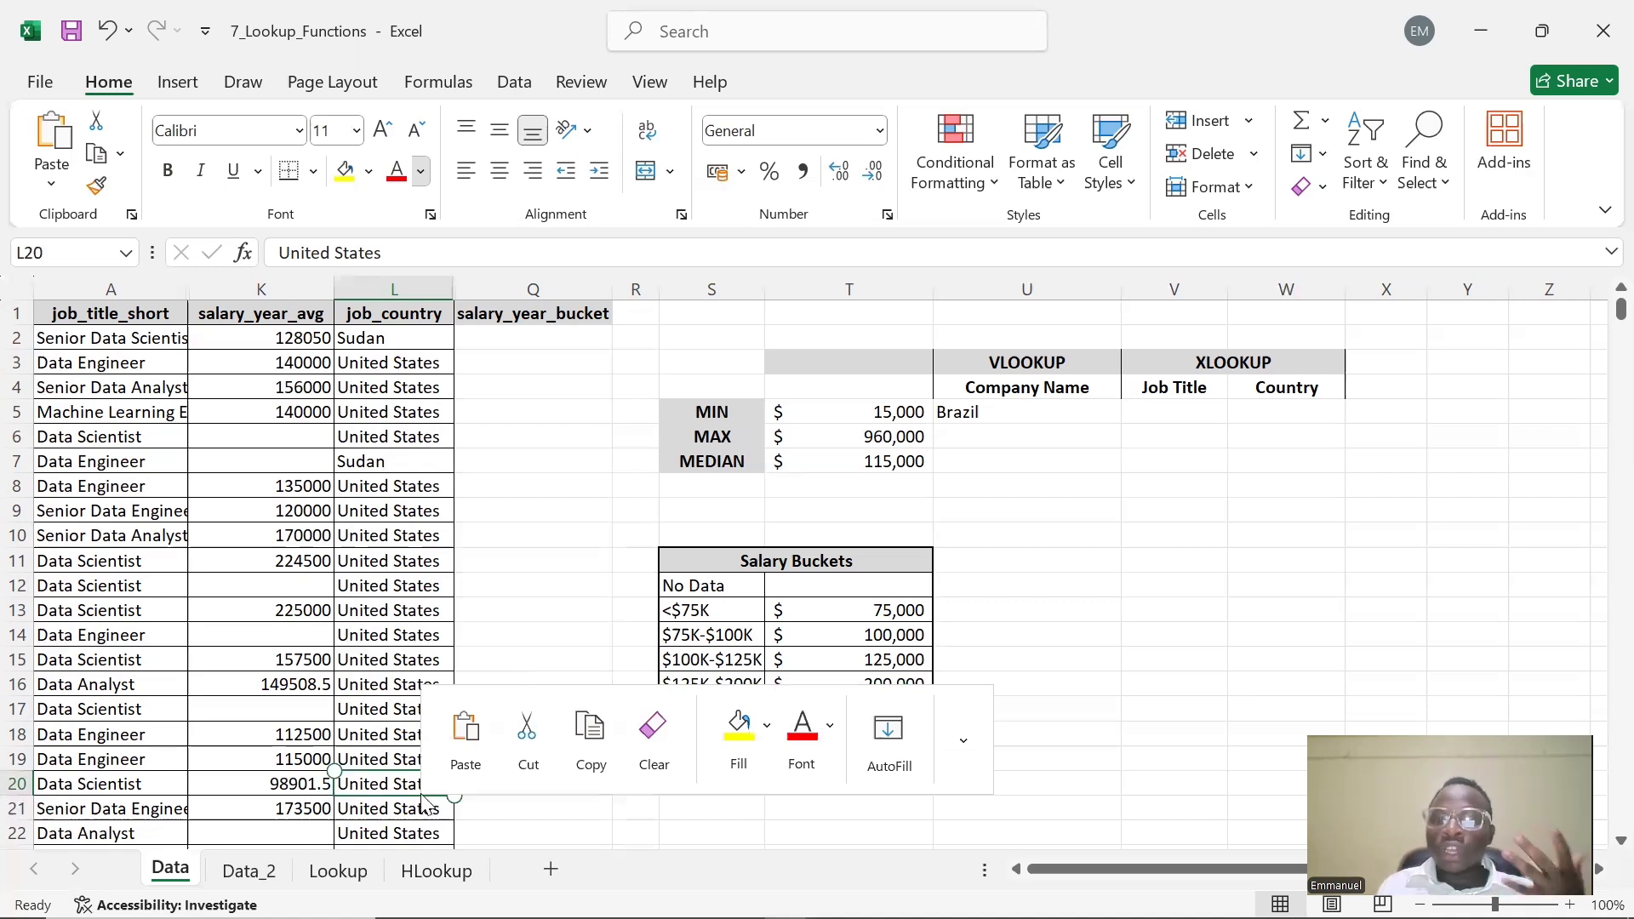
key(F2)
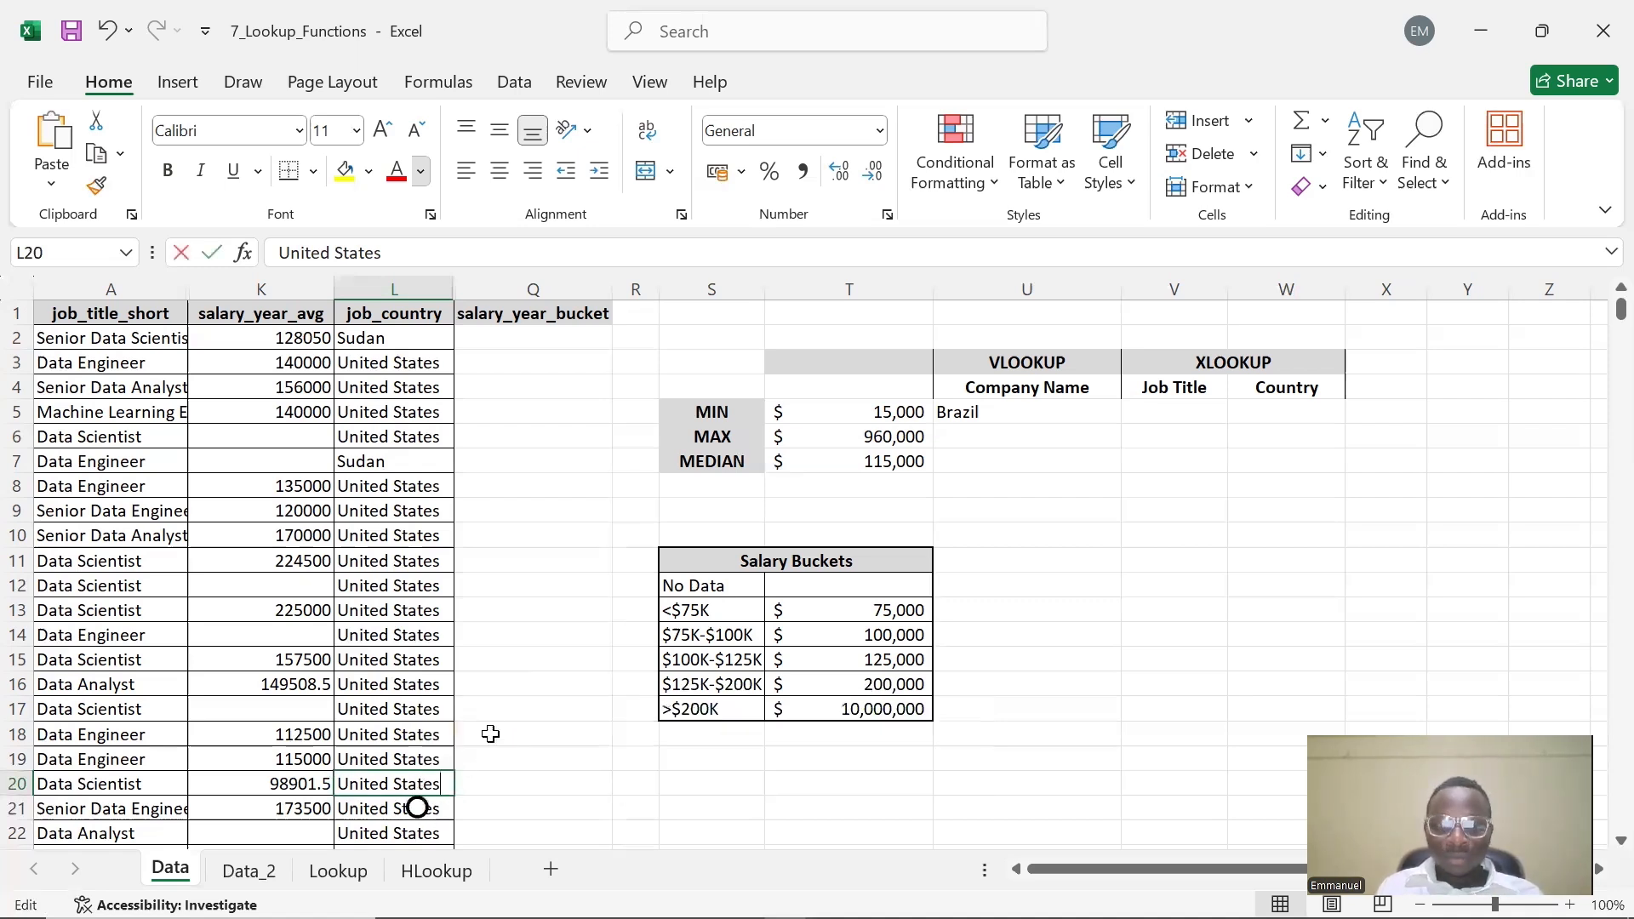